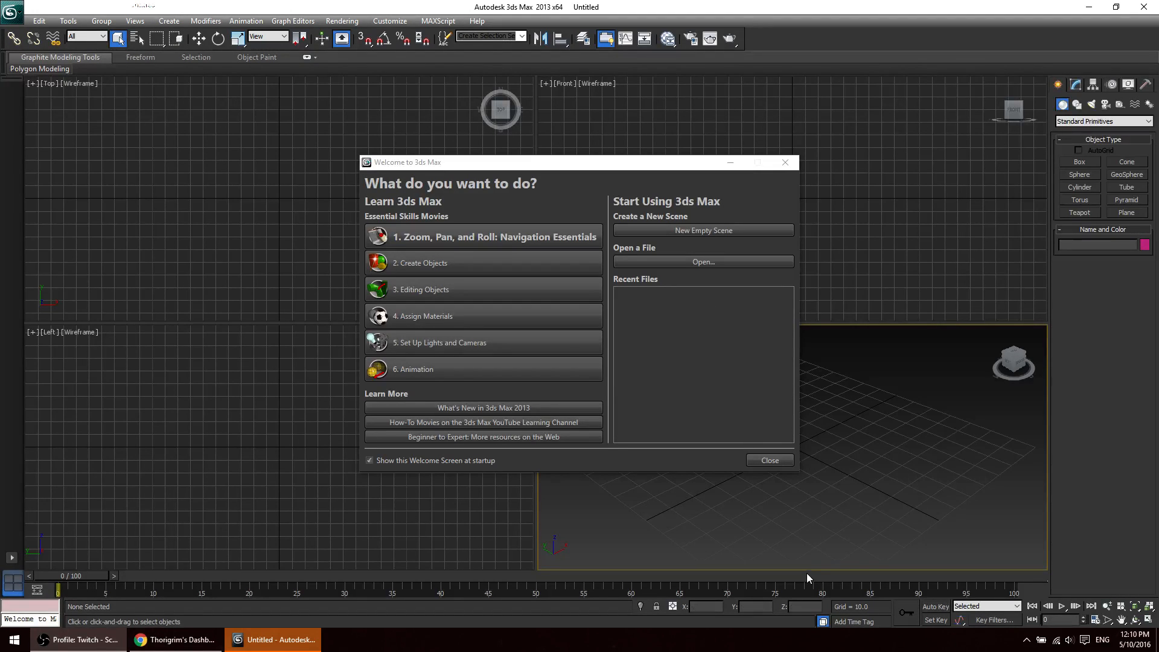
Close the welcome screen to reach the empty scene.
{"action": "left_click", "coordinate": [651, 168]}
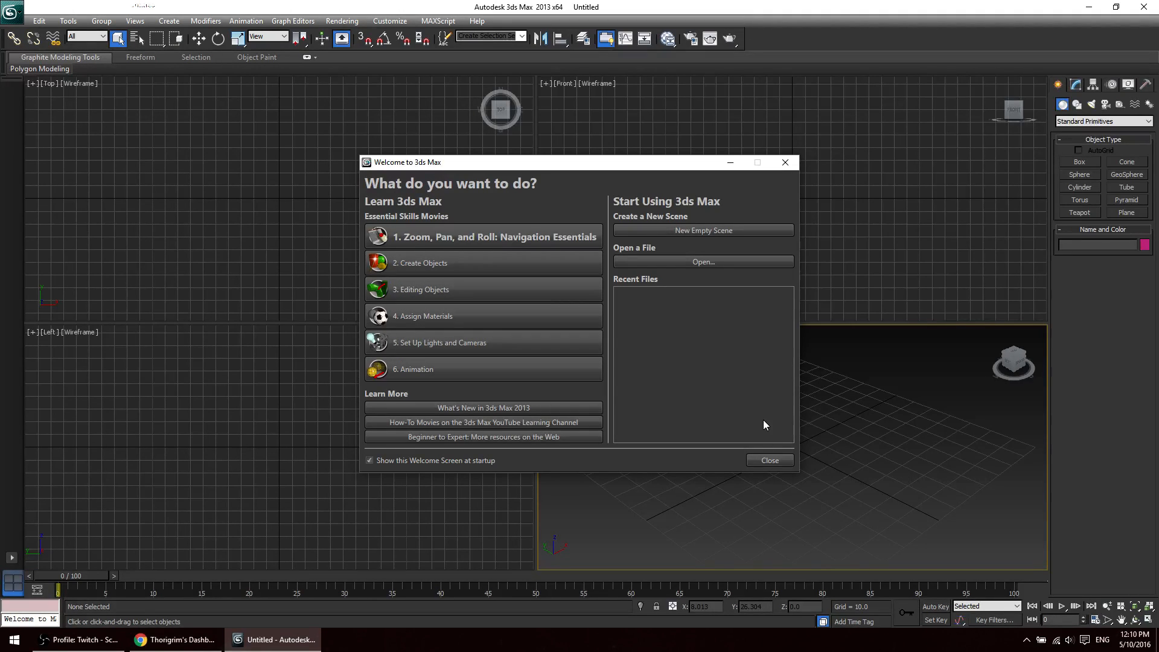
{"action": "left_click", "coordinate": [773, 459]}
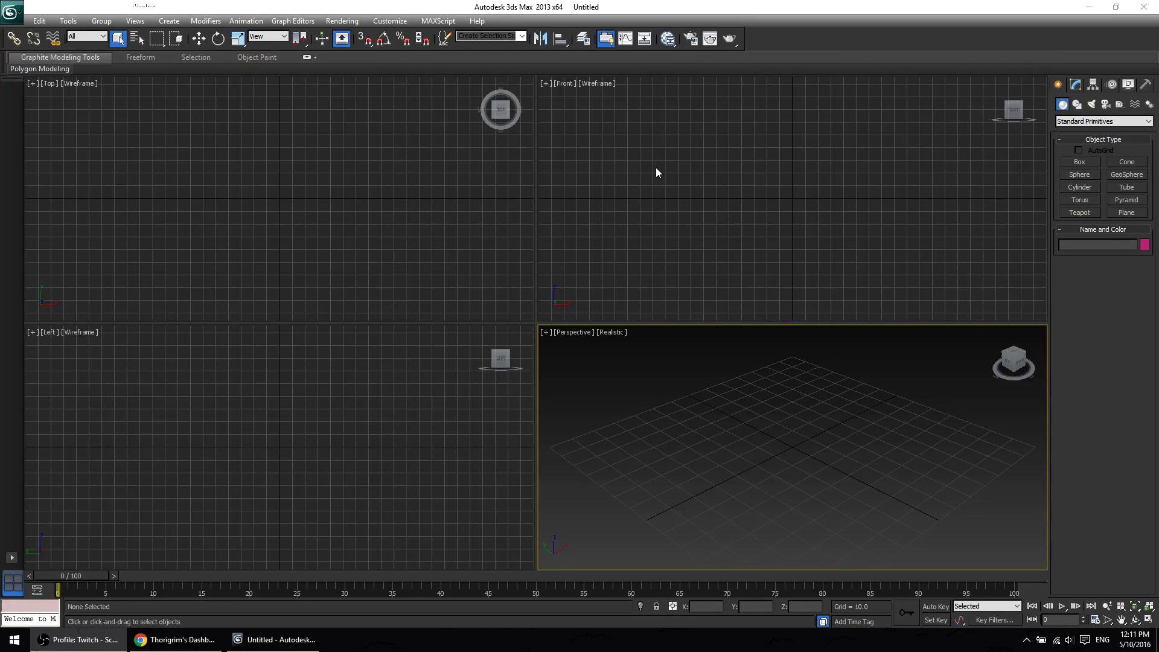
Hide the Graphite Modeling Tools ribbon, then undock and close the viewport layout bar.
{"action": "left_click", "coordinate": [606, 38]}
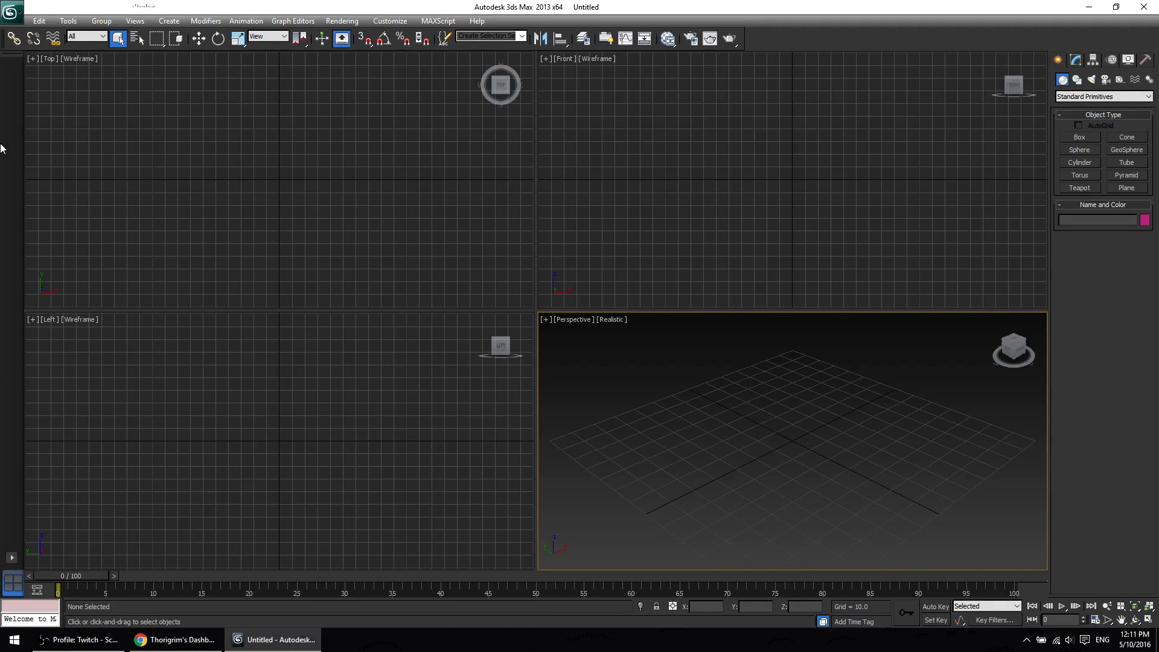
{"action": "left_click_drag", "start_coordinate": [6, 58], "coordinate": [97, 154]}
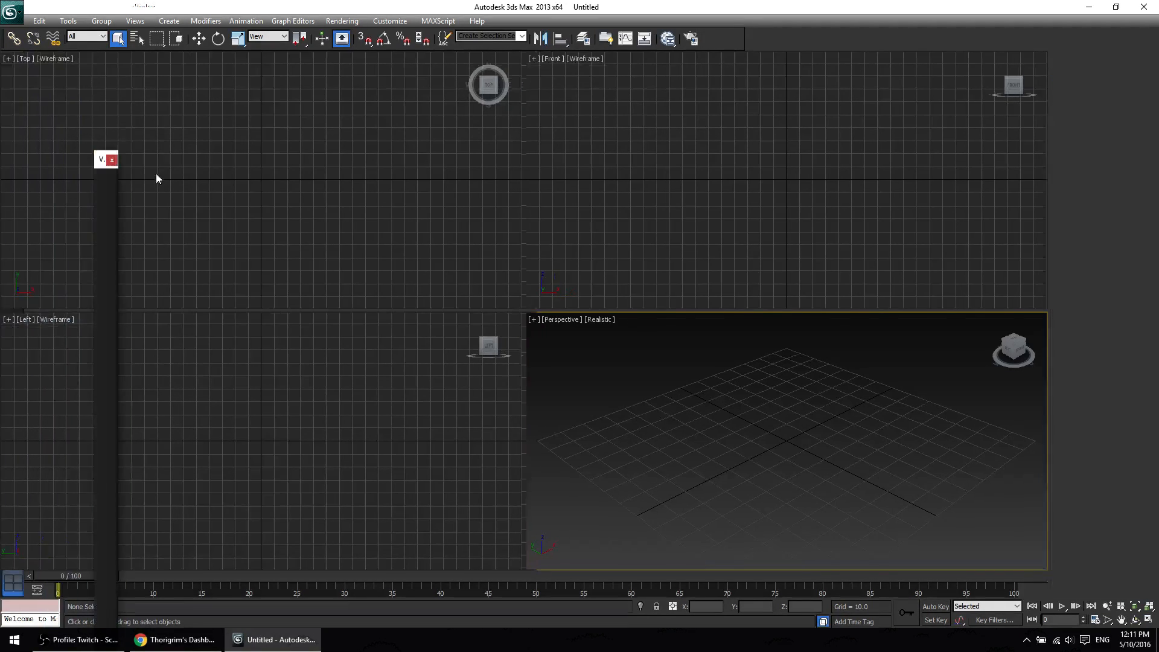
{"action": "left_click", "coordinate": [111, 161]}
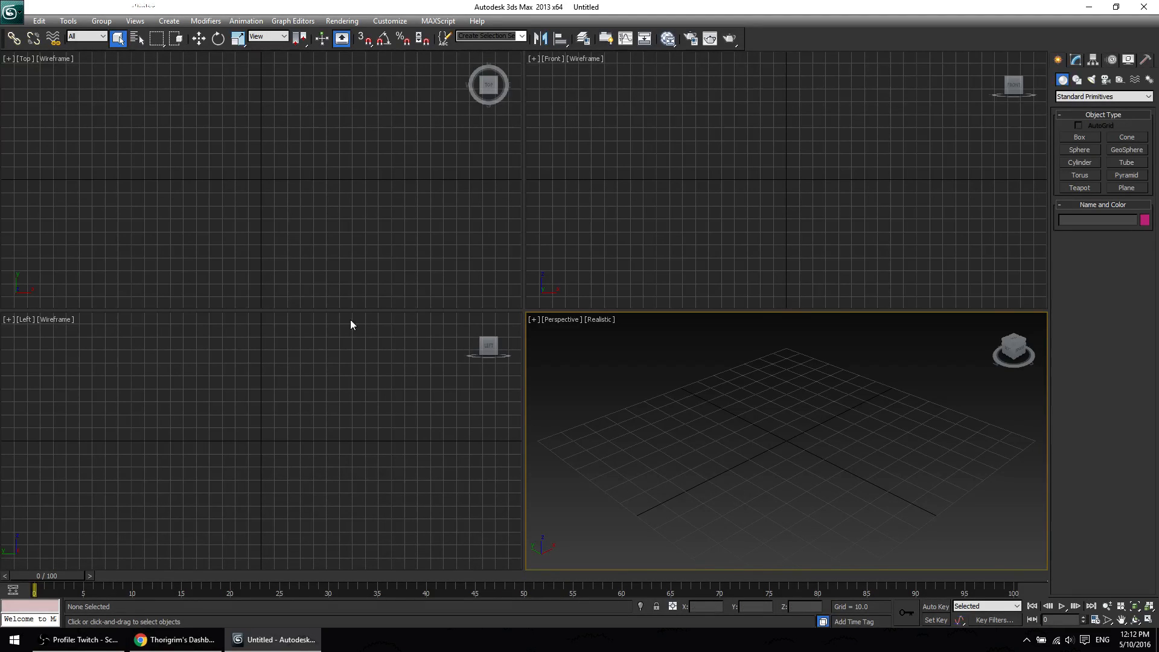
Activate the Top, Front, Left and Perspective viewports in turn, ending with Perspective active.
{"action": "left_click", "coordinate": [412, 219]}
{"action": "left_click", "coordinate": [630, 212]}
{"action": "left_click", "coordinate": [486, 350]}
{"action": "left_click", "coordinate": [600, 389]}
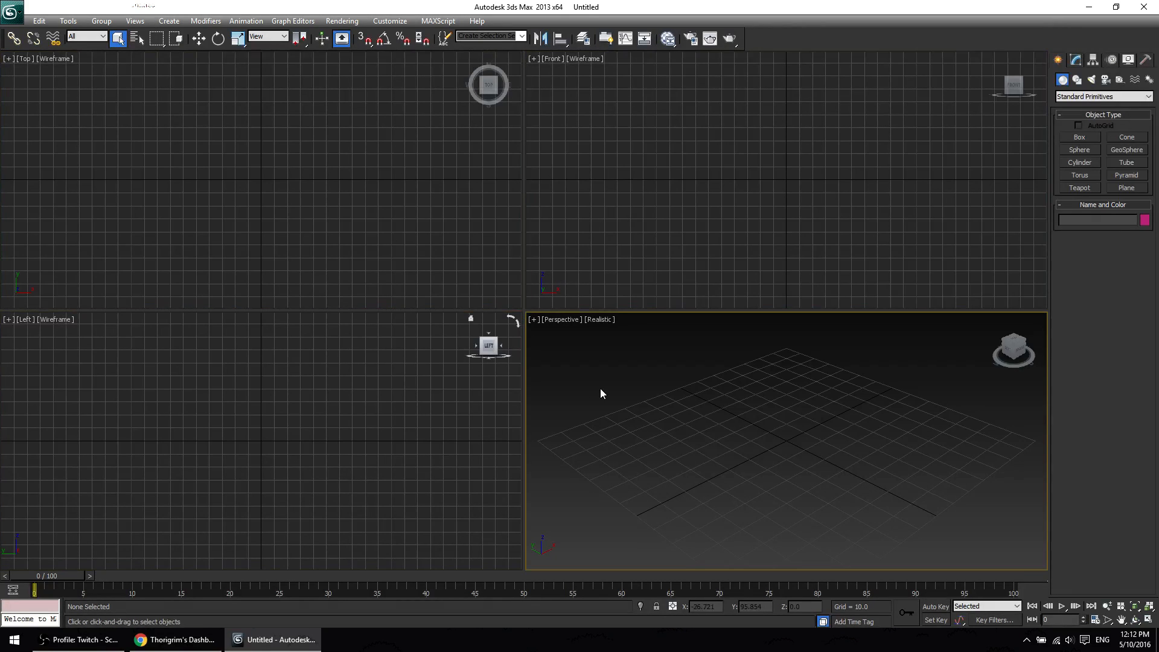
{"action": "left_click", "coordinate": [372, 212]}
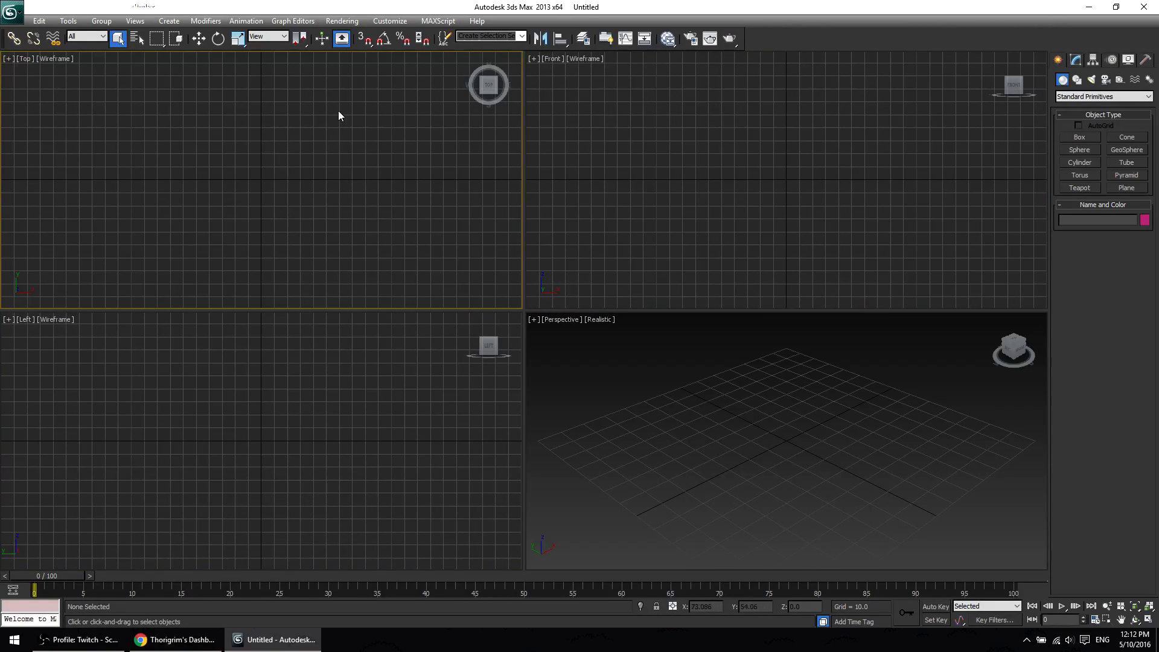
{"action": "left_click", "coordinate": [545, 60]}
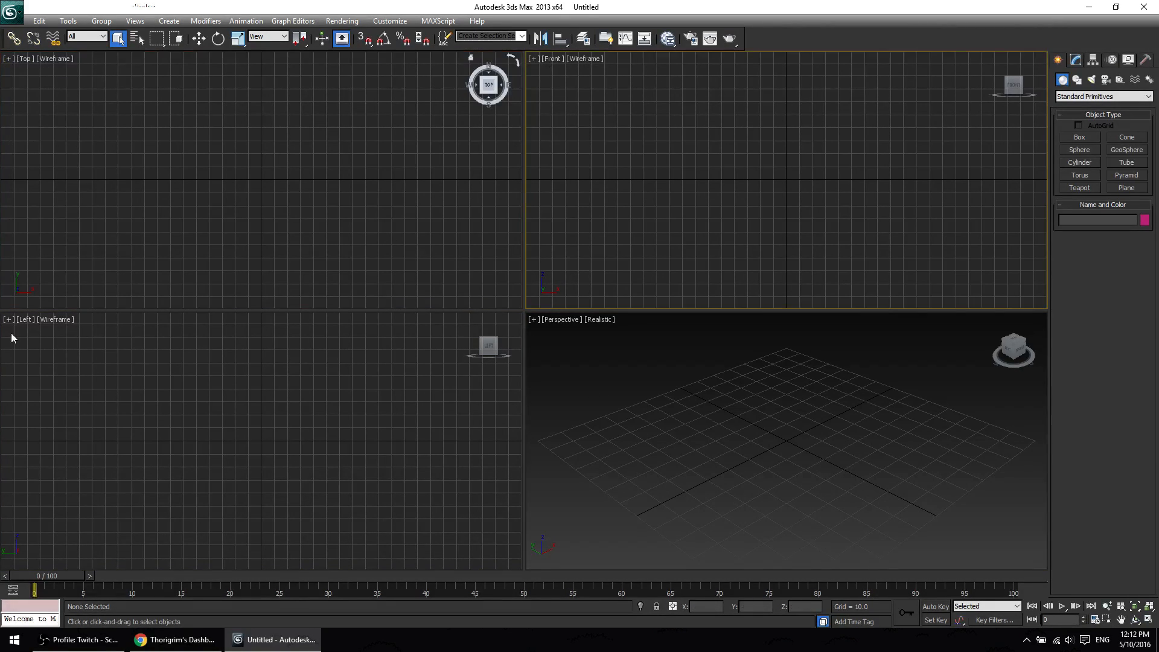
{"action": "left_click", "coordinate": [94, 390]}
{"action": "left_click", "coordinate": [665, 421]}
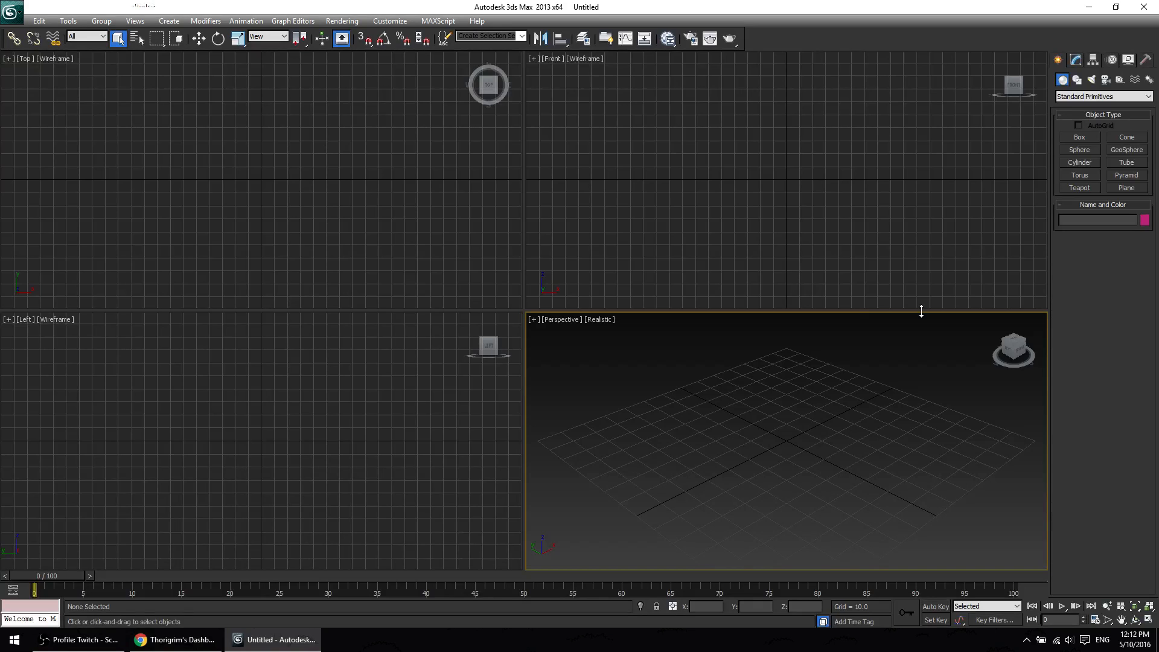
Create a box near the origin in the Top viewport, about 54 units long and 65 wide, and end box creation.
{"action": "left_click", "coordinate": [1081, 138]}
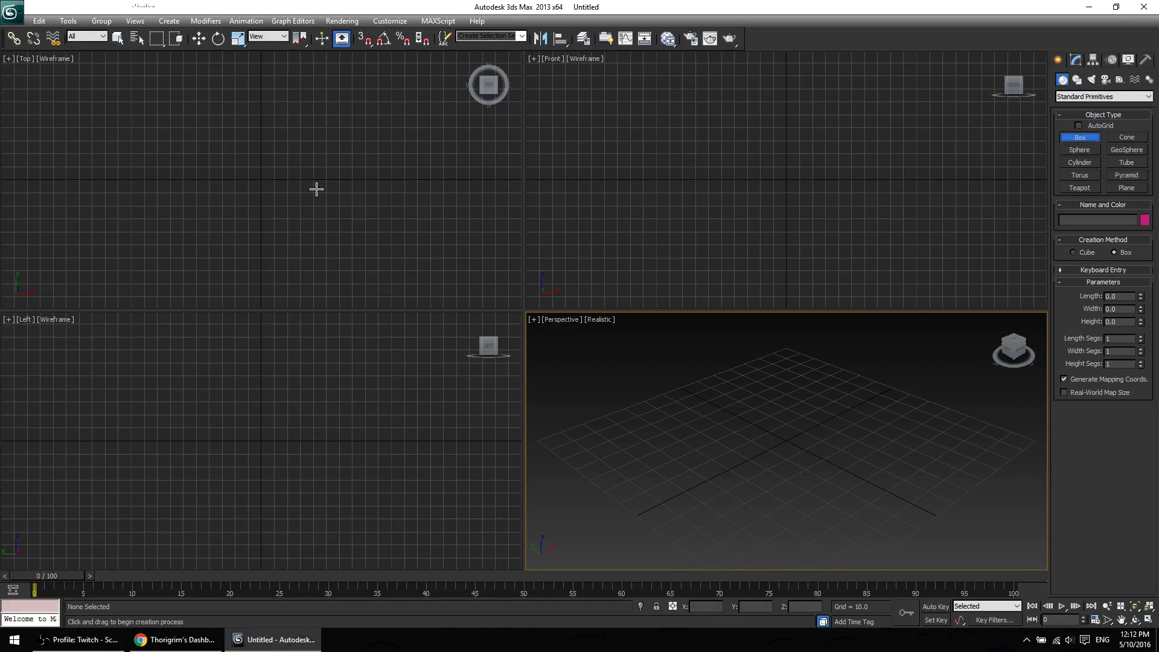
{"action": "left_click", "coordinate": [217, 151]}
{"action": "left_click_drag", "start_coordinate": [349, 233], "coordinate": [300, 221]}
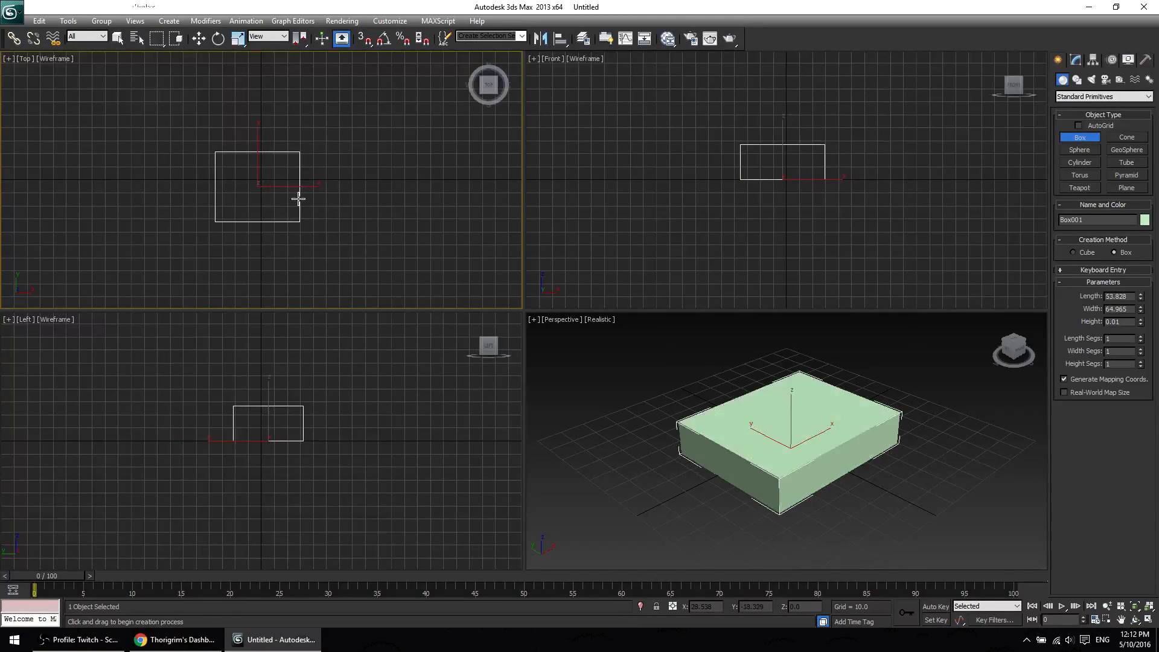
{"action": "left_click", "coordinate": [296, 173]}
{"action": "right_click", "coordinate": [384, 211]}
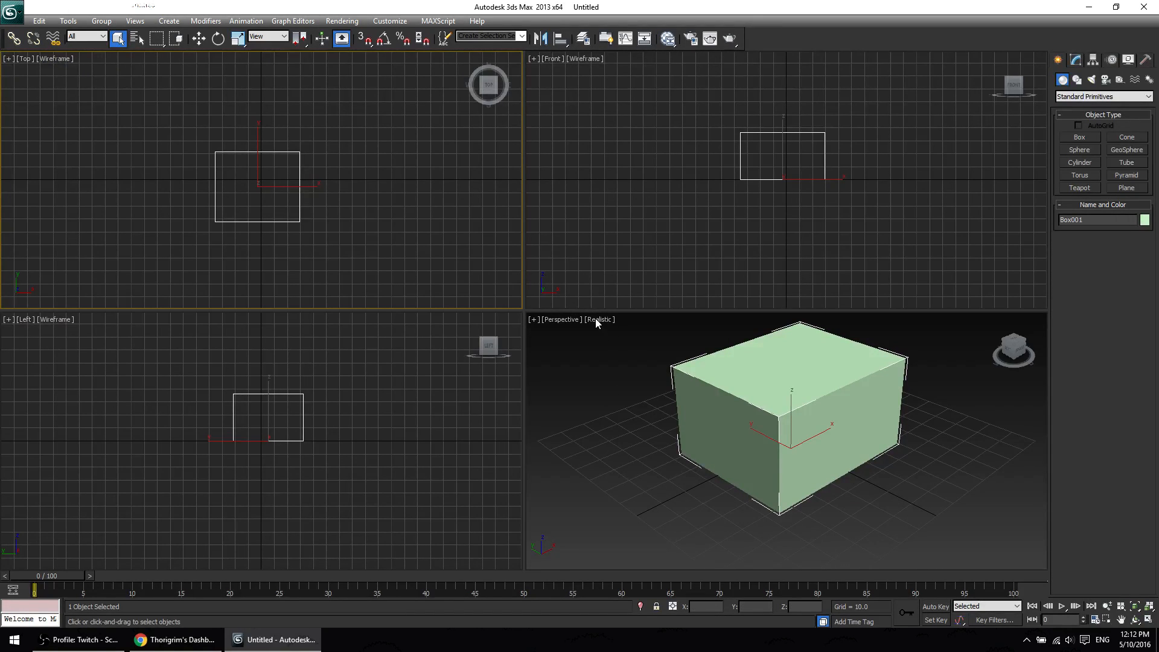
Deselect the box and try Shaded, Consistent Colors and Edged Faces as the Left viewport's display style.
{"action": "left_click", "coordinate": [57, 321]}
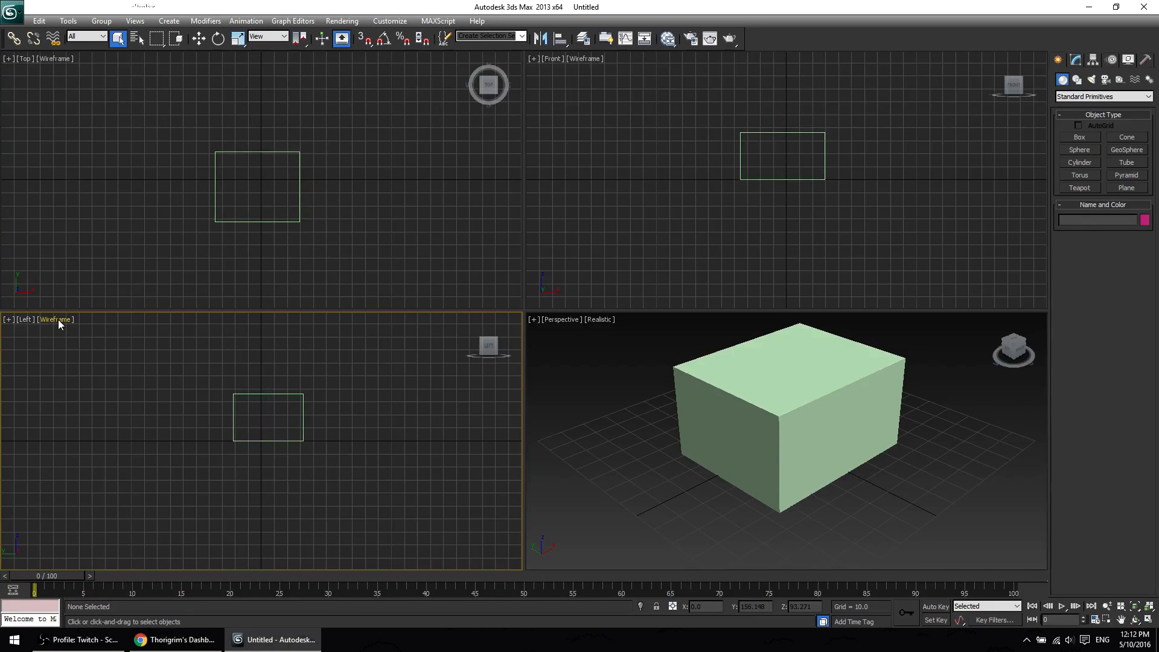
{"action": "left_click", "coordinate": [58, 320]}
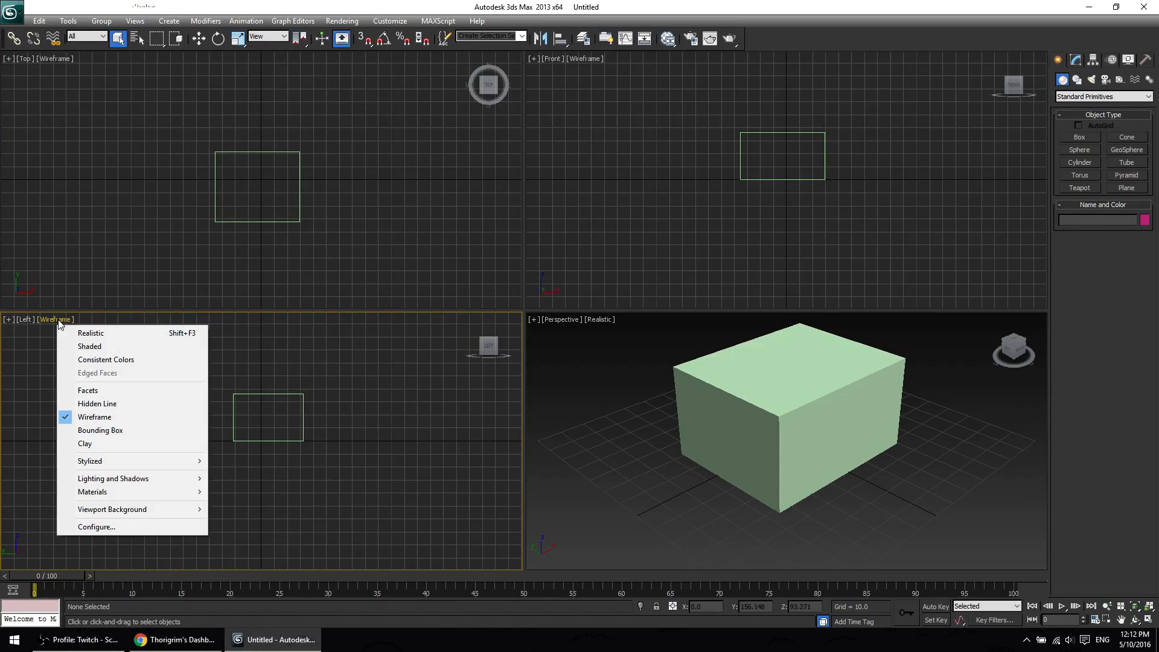
{"action": "left_click", "coordinate": [109, 346]}
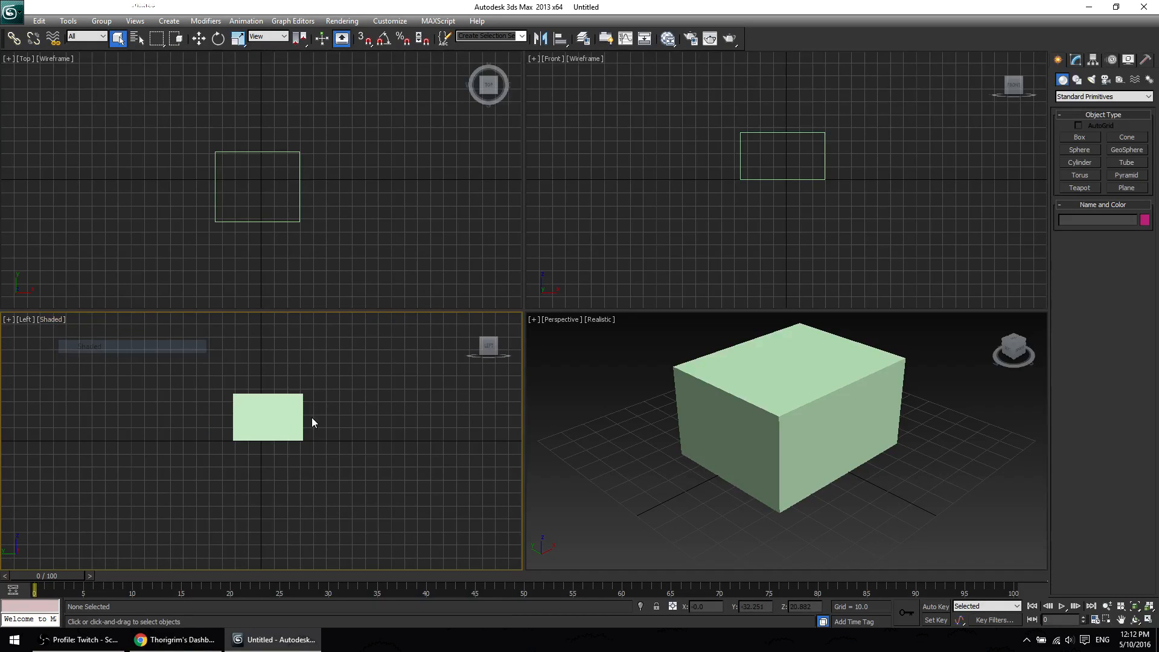
{"action": "left_click", "coordinate": [53, 324]}
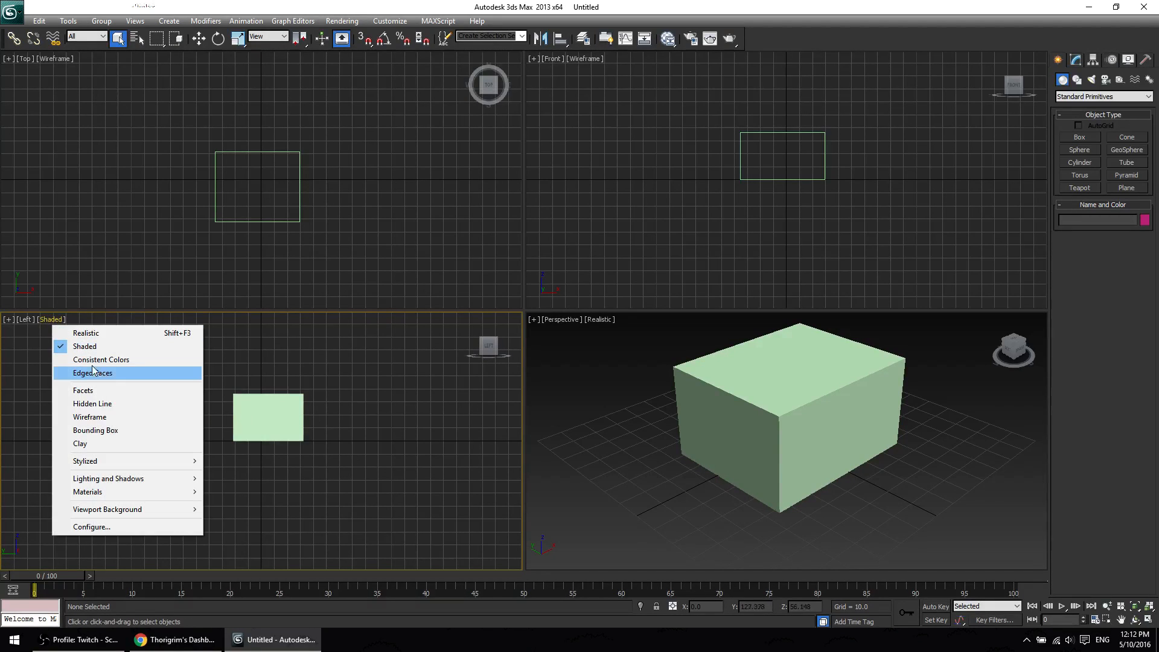
{"action": "left_click", "coordinate": [102, 361]}
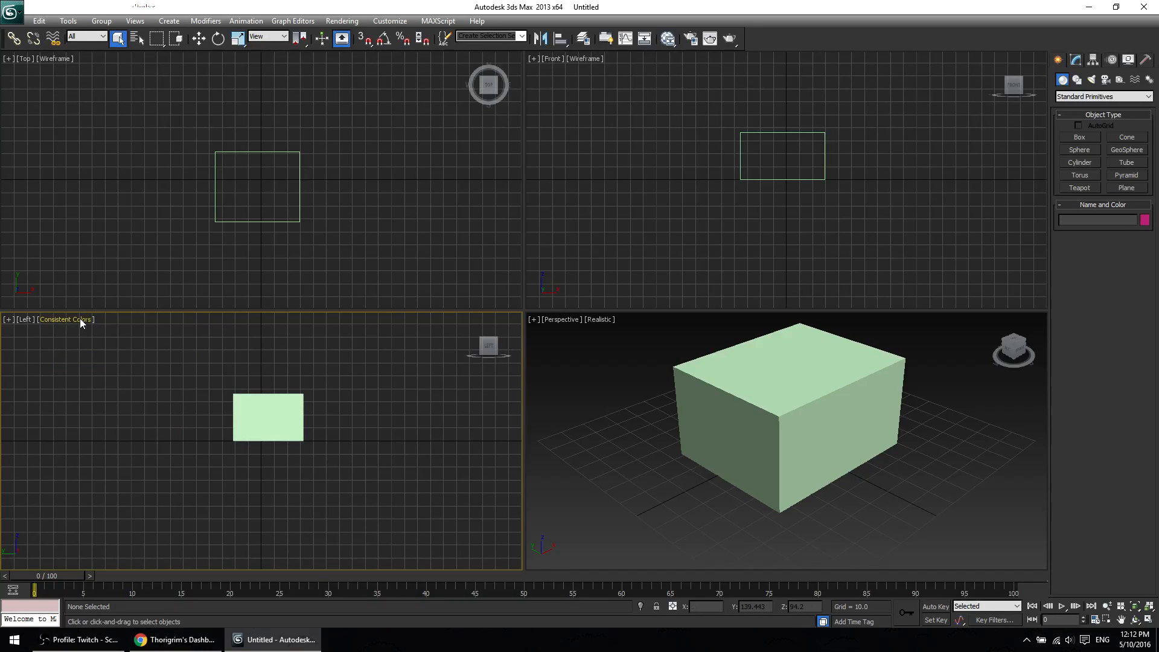
{"action": "left_click", "coordinate": [80, 318]}
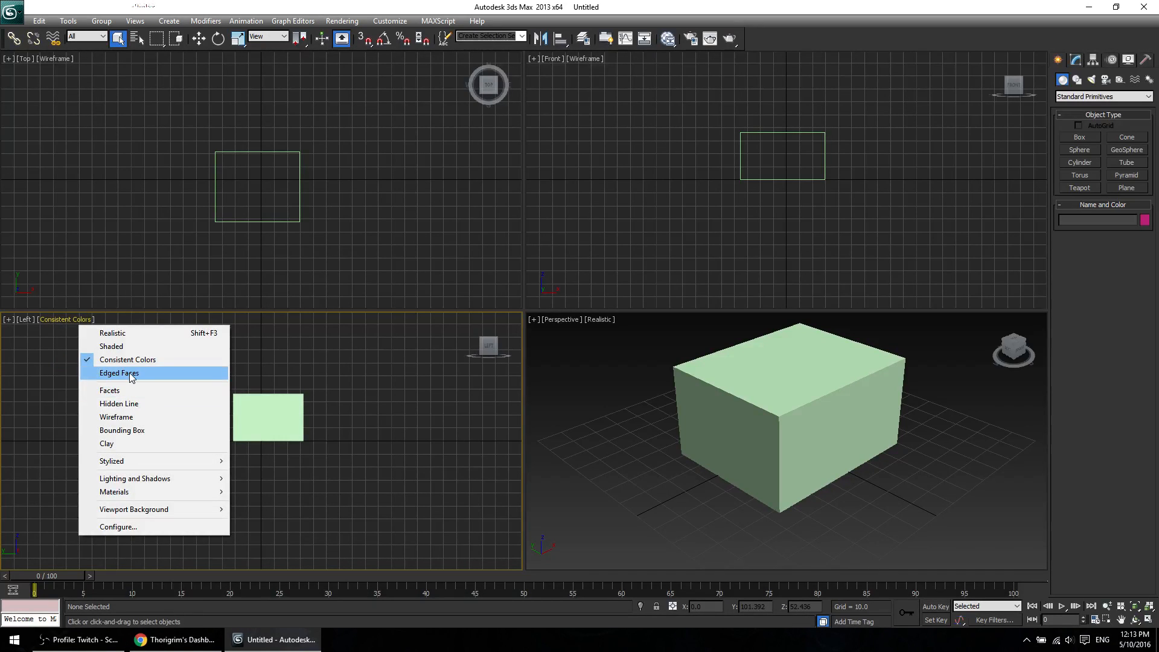
{"action": "left_click", "coordinate": [120, 373]}
Turn off Edged Faces in the Left viewport and set its display style back to Wireframe.
{"action": "left_click", "coordinate": [96, 320]}
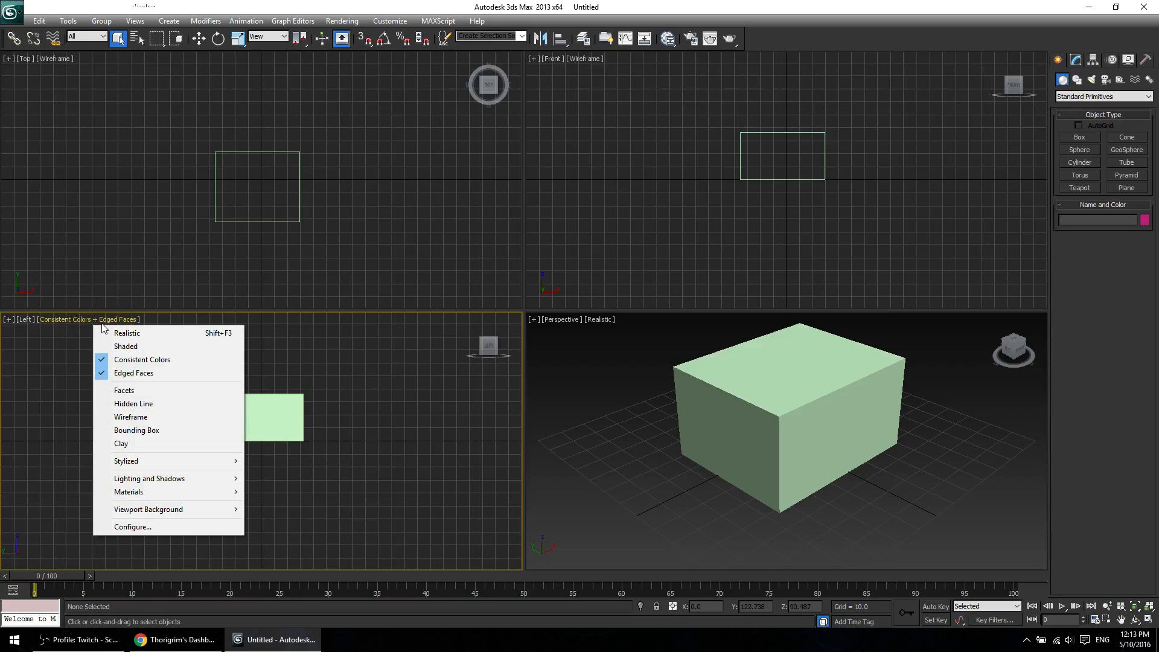
{"action": "left_click", "coordinate": [132, 373]}
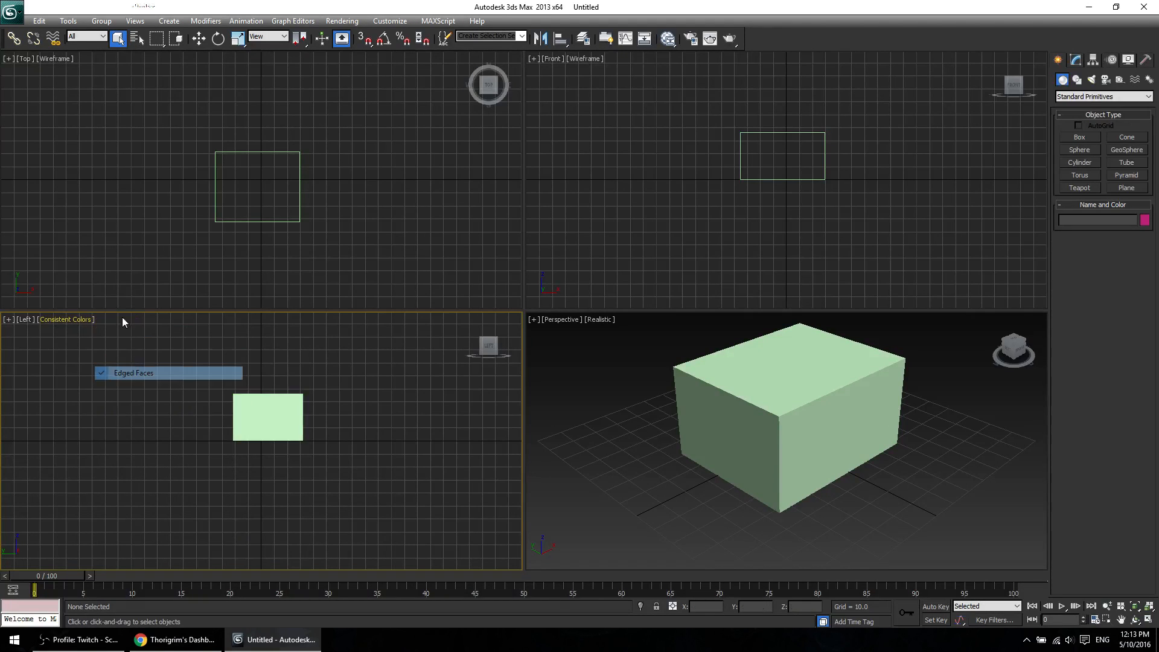
{"action": "left_click", "coordinate": [71, 319]}
{"action": "left_click", "coordinate": [82, 358]}
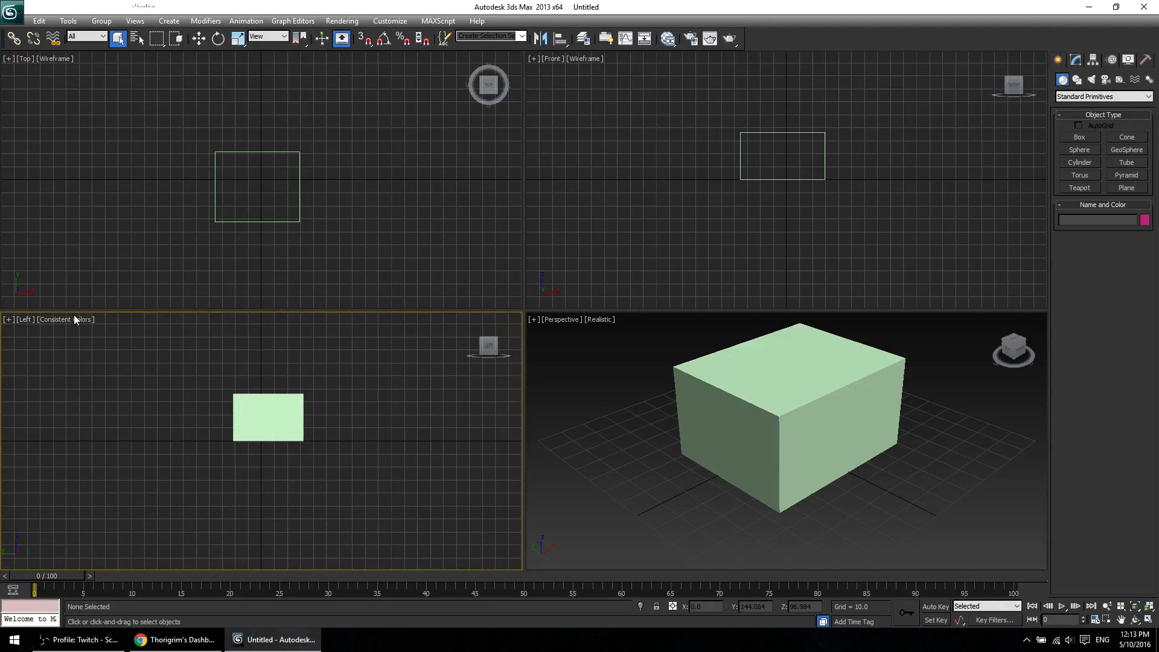
{"action": "left_click", "coordinate": [77, 324]}
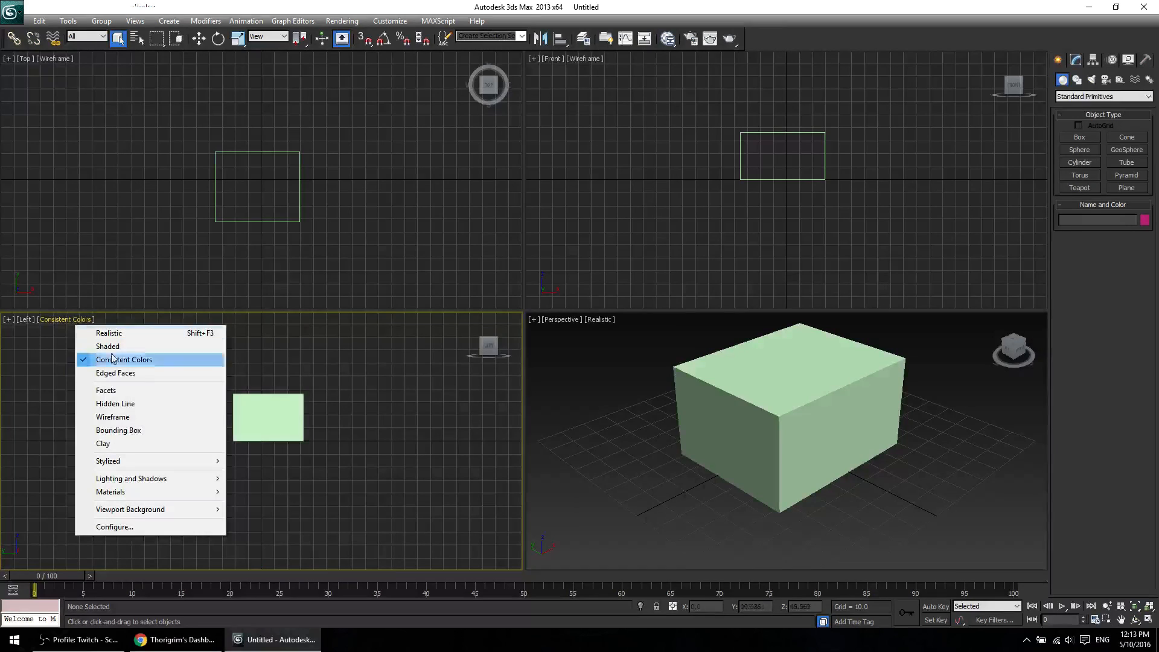
{"action": "left_click", "coordinate": [142, 416]}
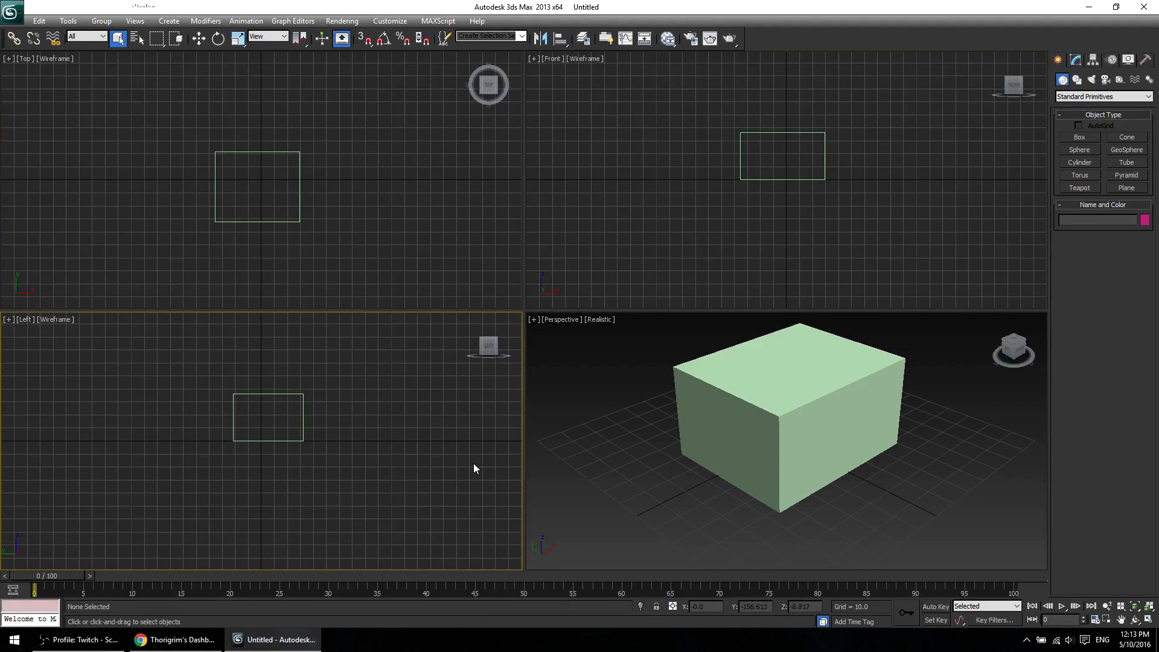
Maximize the Perspective viewport, then orbit and zoom to view the box from another angle.
{"action": "left_click", "coordinate": [60, 413]}
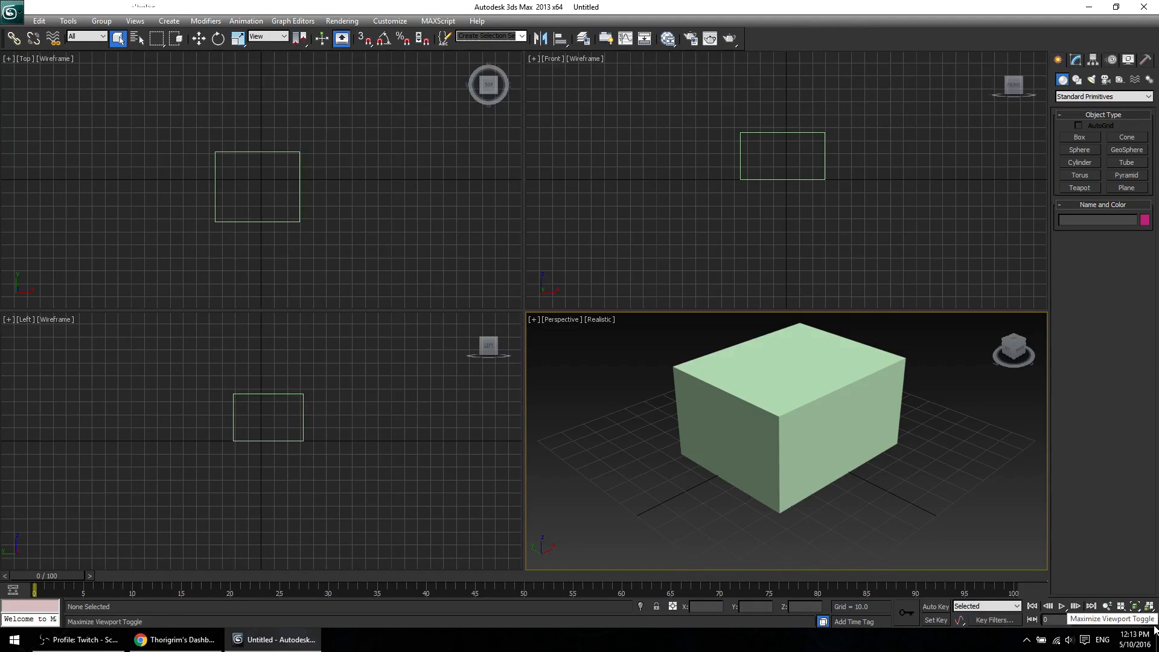
{"action": "left_click", "coordinate": [1154, 628]}
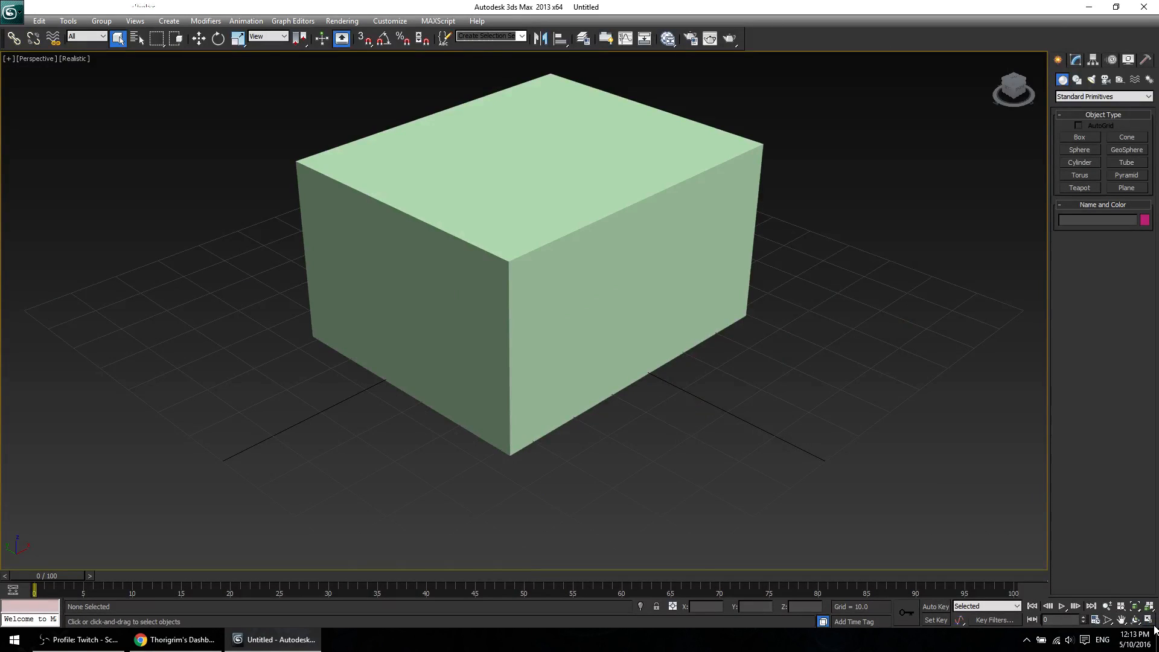
{"action": "left_click", "coordinate": [1154, 628]}
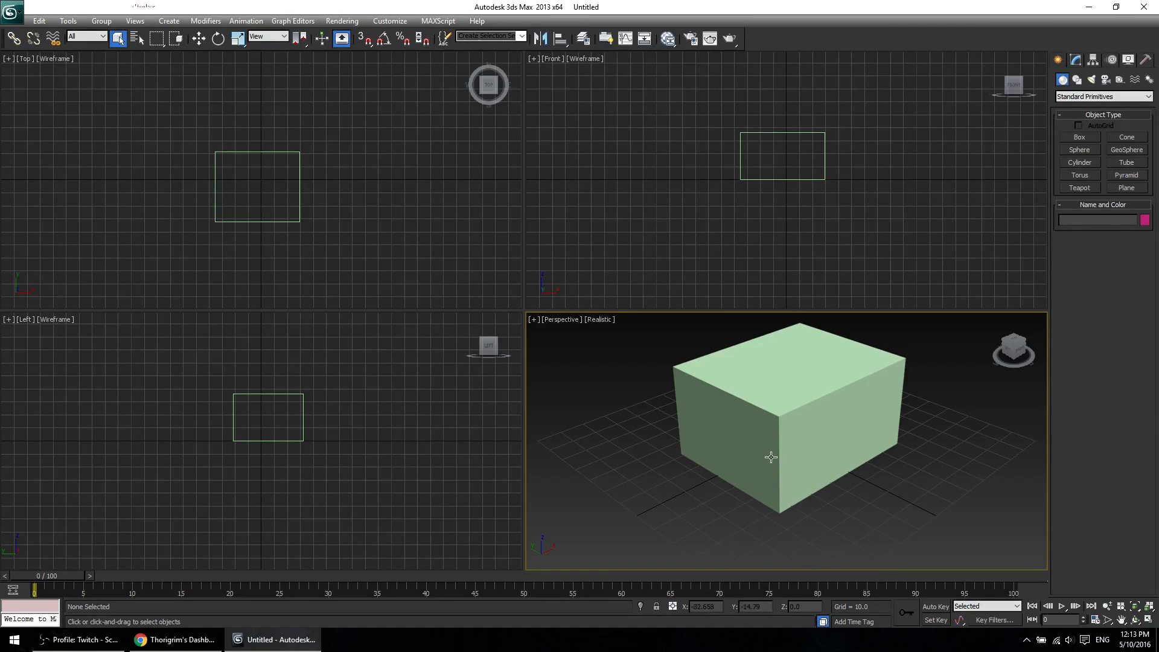
{"action": "key", "text": "alt+w"}
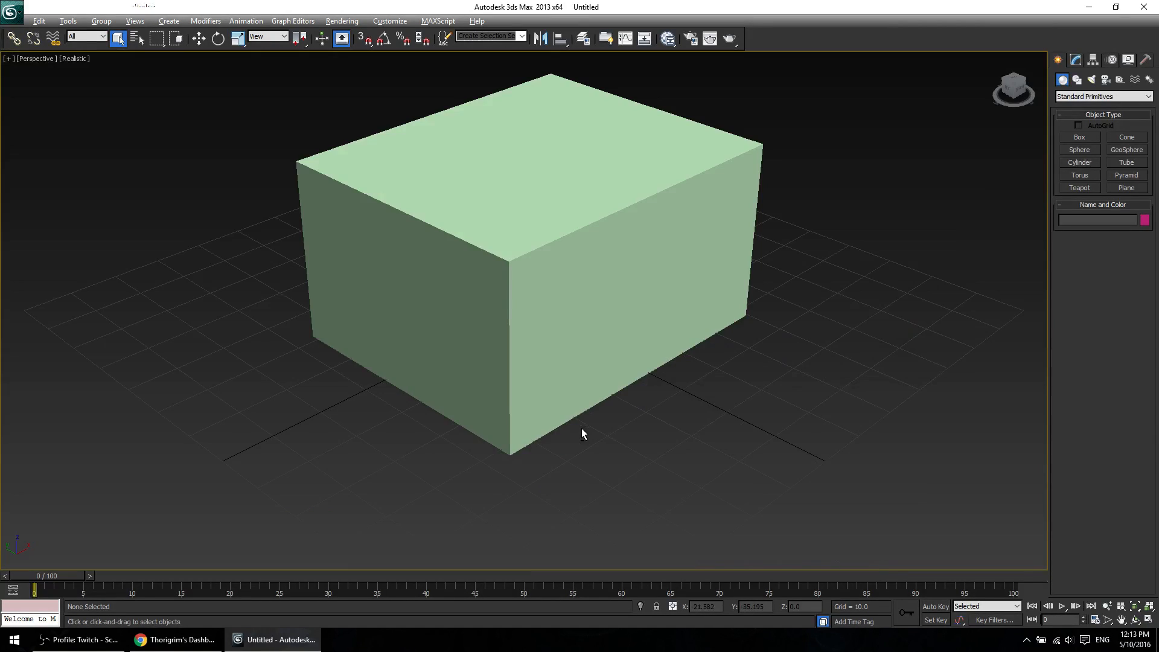
{"action": "middle_click_drag", "start_coordinate": [386, 259], "coordinate": [537, 315], "text": "alt"}
{"action": "scroll", "coordinate": [543, 302], "scroll_direction": "down", "scroll_amount": 2}
{"action": "scroll", "coordinate": [610, 323], "scroll_direction": "up", "scroll_amount": 1}
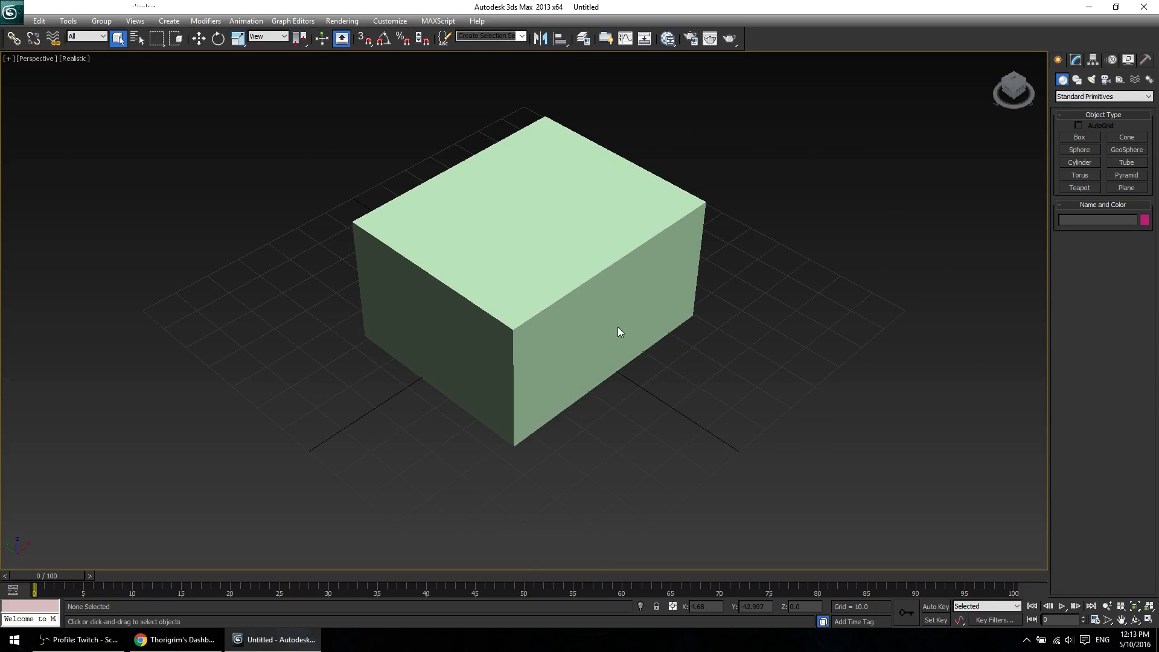
{"action": "middle_click_drag", "start_coordinate": [618, 329], "coordinate": [636, 401], "text": "alt"}
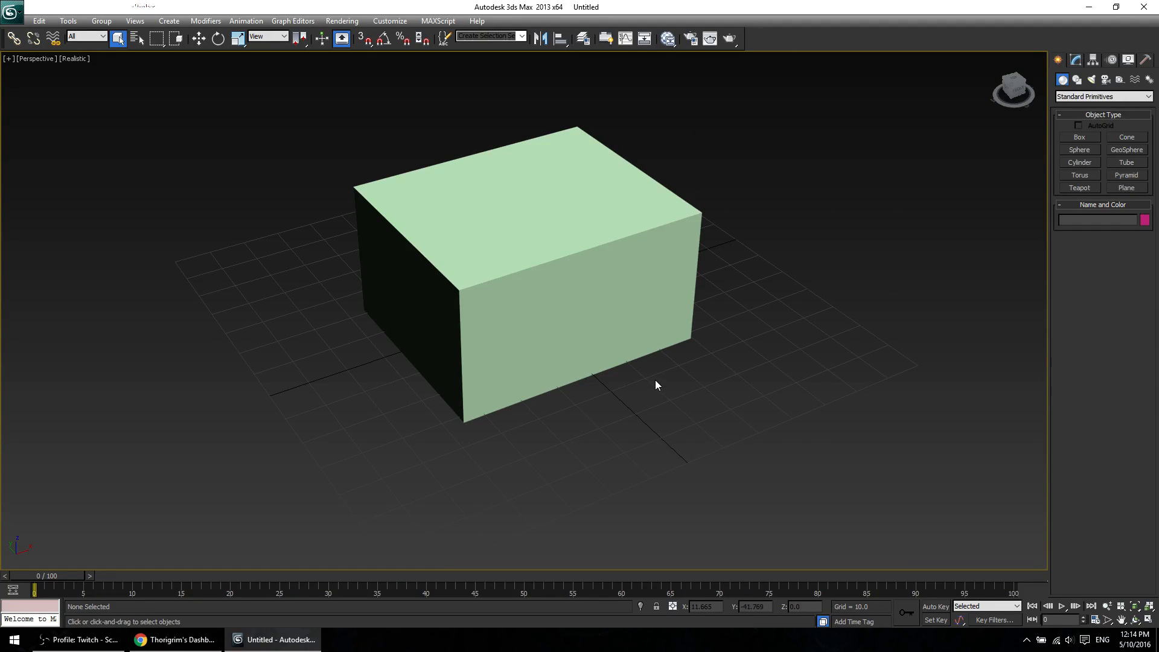
Toggle the Perspective viewport between maximized and four-viewport display, ending with all four viewports shown.
{"action": "key", "text": "alt+w"}
{"action": "key", "text": "alt+w"}
{"action": "key", "text": "alt+w"}
{"action": "key", "text": "alt+w"}
{"action": "key", "text": "alt+w"}
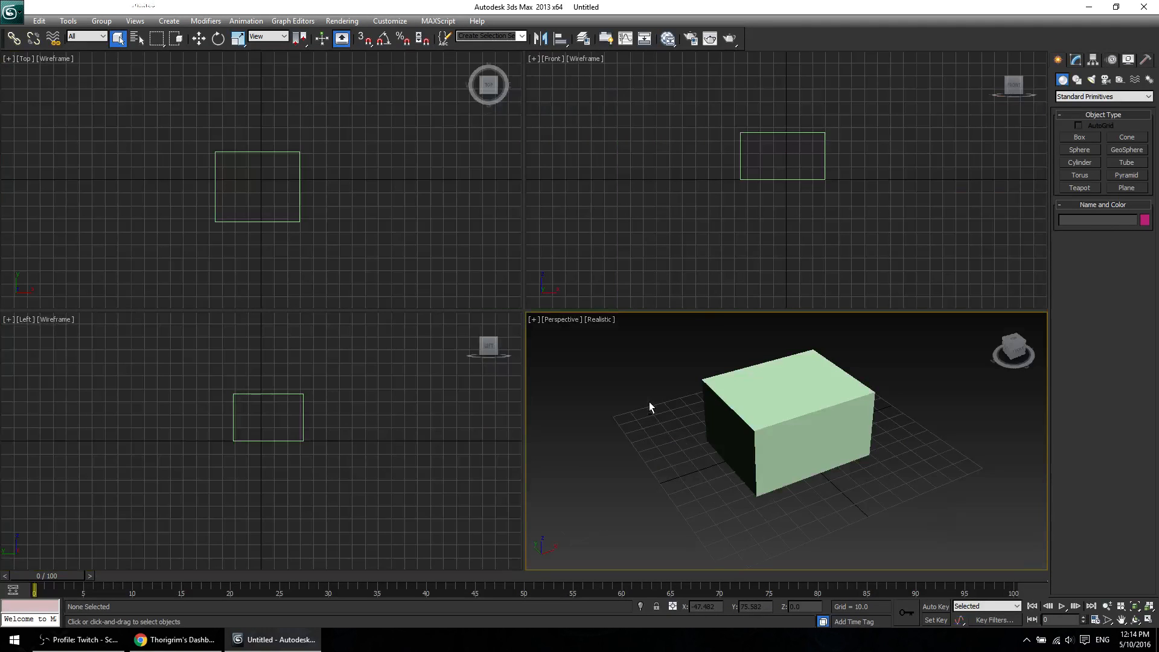
Switch the active viewport repeatedly among Top, Front, Left and Perspective without changing the box, ending in the Top viewport.
{"action": "left_click", "coordinate": [375, 422]}
{"action": "left_click", "coordinate": [595, 335]}
{"action": "left_click", "coordinate": [592, 206]}
{"action": "left_click", "coordinate": [393, 180]}
{"action": "left_click", "coordinate": [403, 396]}
{"action": "left_click", "coordinate": [622, 344]}
{"action": "left_click", "coordinate": [604, 211]}
{"action": "left_click", "coordinate": [371, 197]}
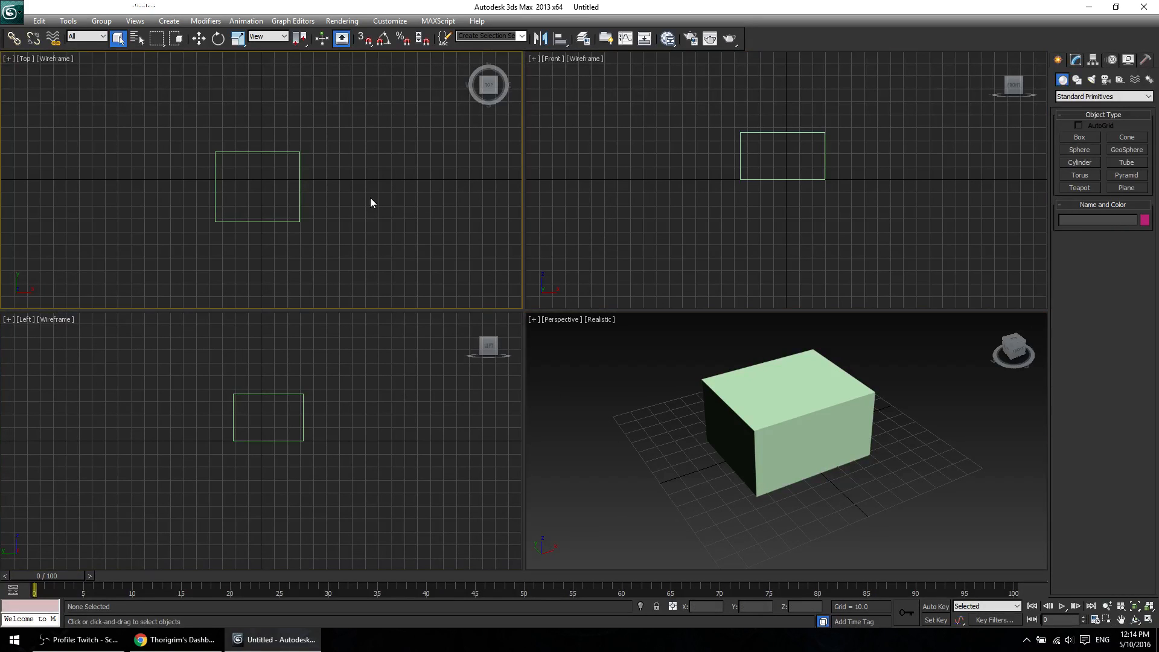
{"action": "left_click", "coordinate": [380, 393]}
{"action": "left_click", "coordinate": [614, 209]}
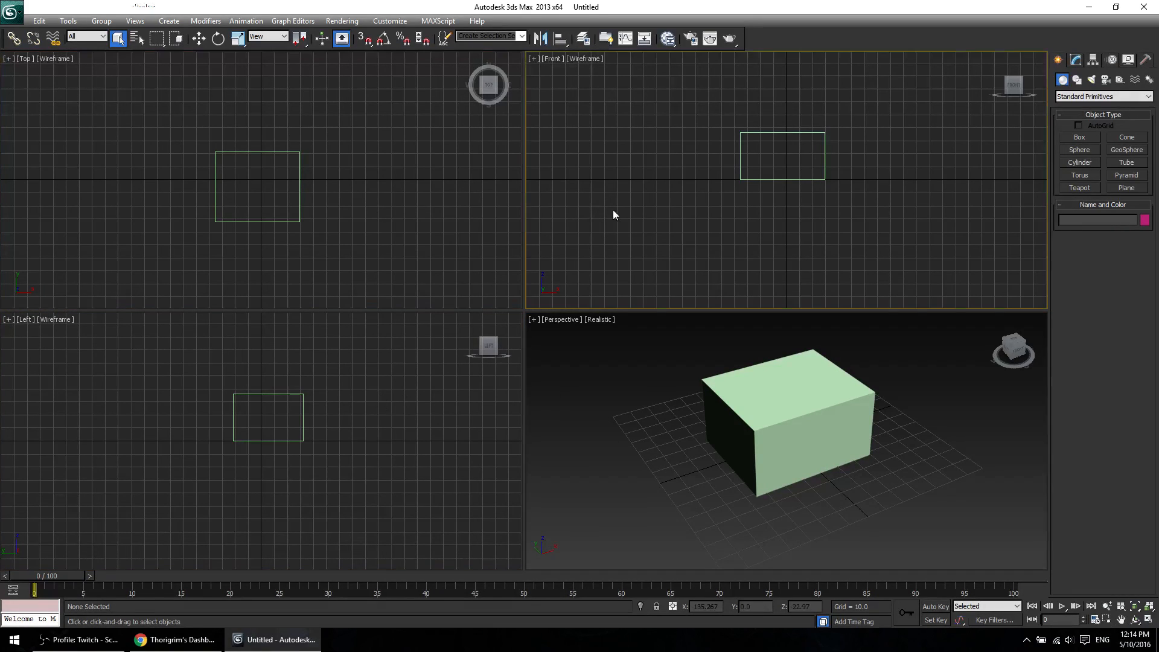
{"action": "left_click", "coordinate": [442, 377]}
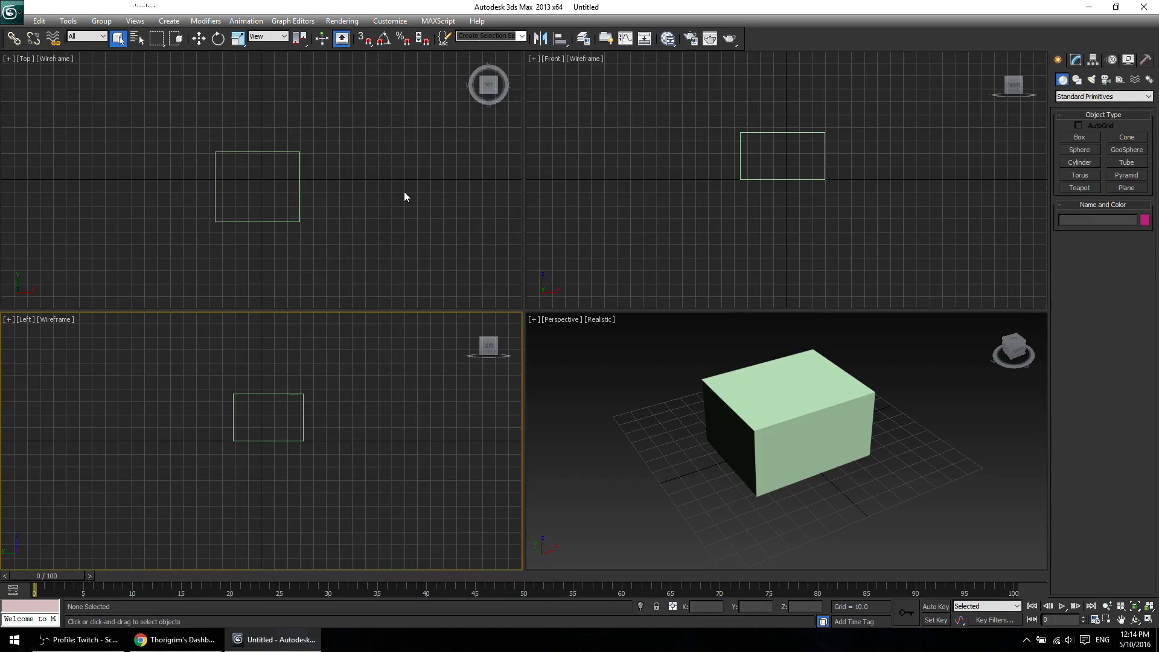
{"action": "left_click", "coordinate": [404, 196]}
{"action": "left_click", "coordinate": [402, 436]}
{"action": "right_click", "coordinate": [403, 430]}
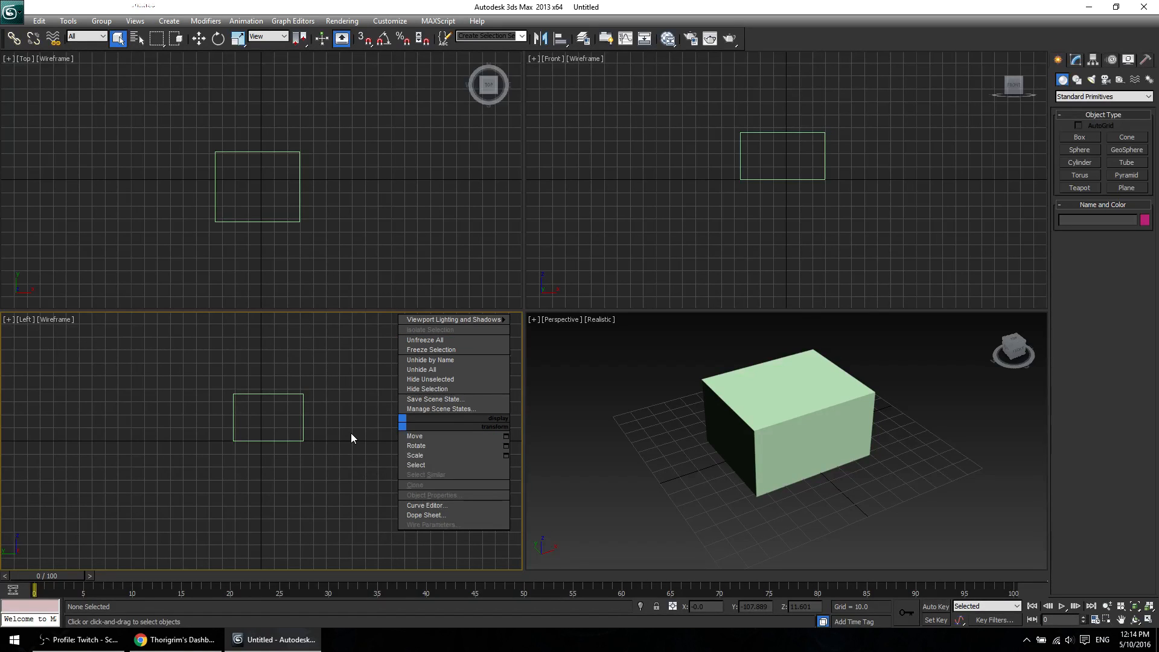
{"action": "left_click", "coordinate": [370, 269]}
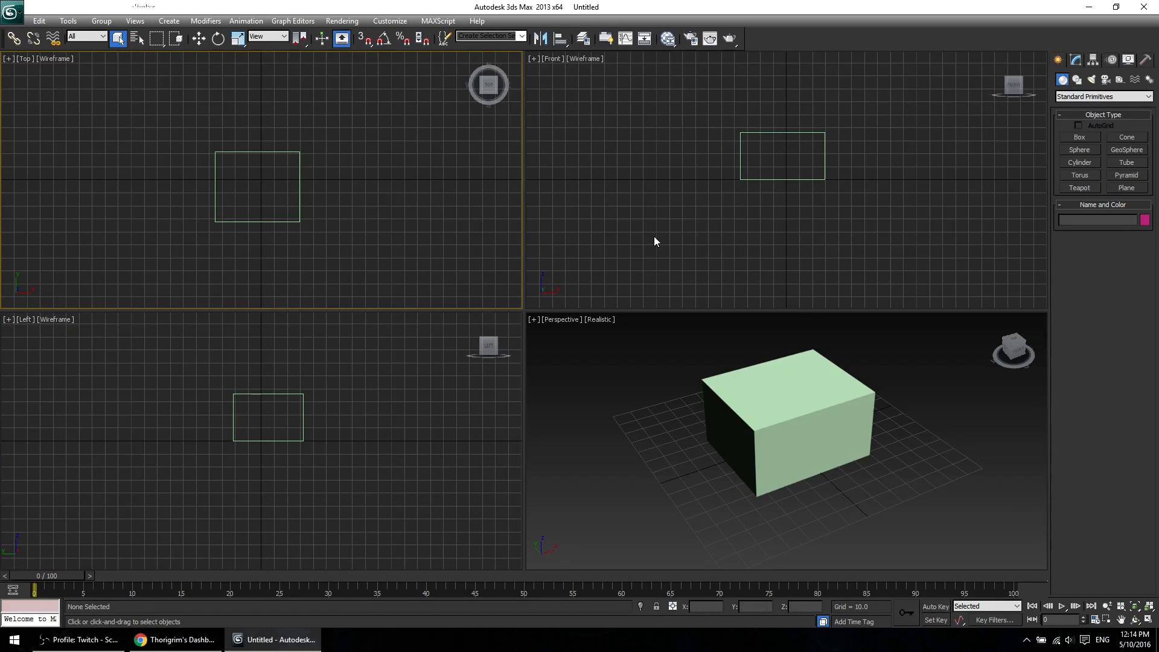
Maximize the Left, Top and Perspective viewports one after another, restoring the four-viewport layout after each.
{"action": "left_click", "coordinate": [604, 240]}
{"action": "left_click", "coordinate": [417, 387]}
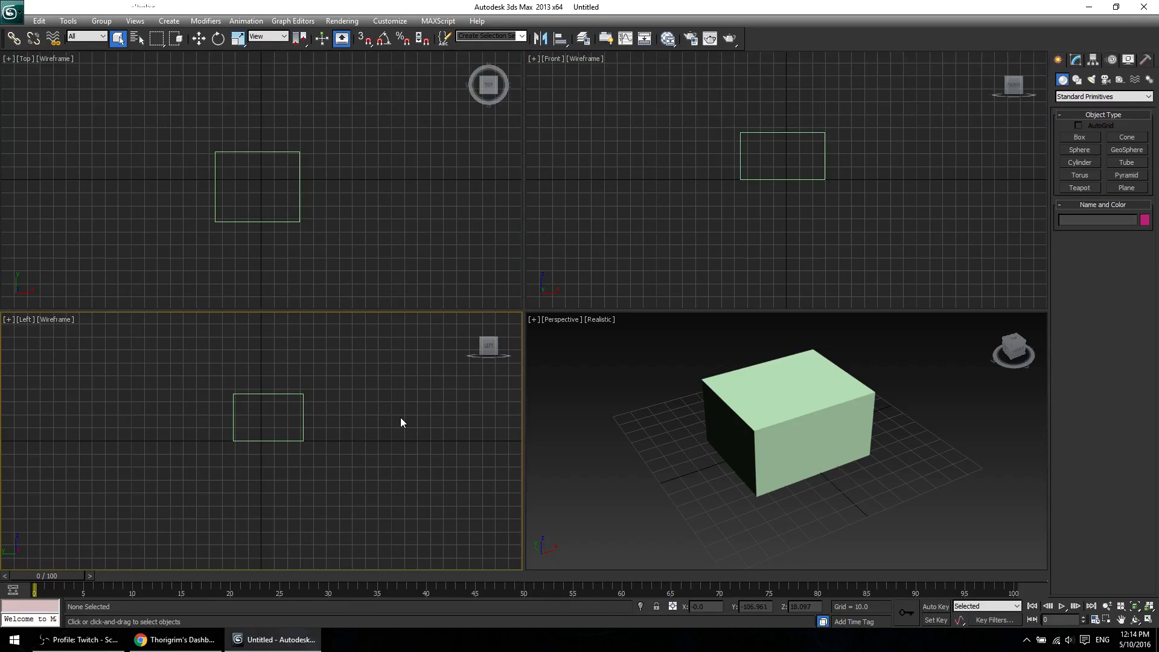
{"action": "key", "text": "alt+w"}
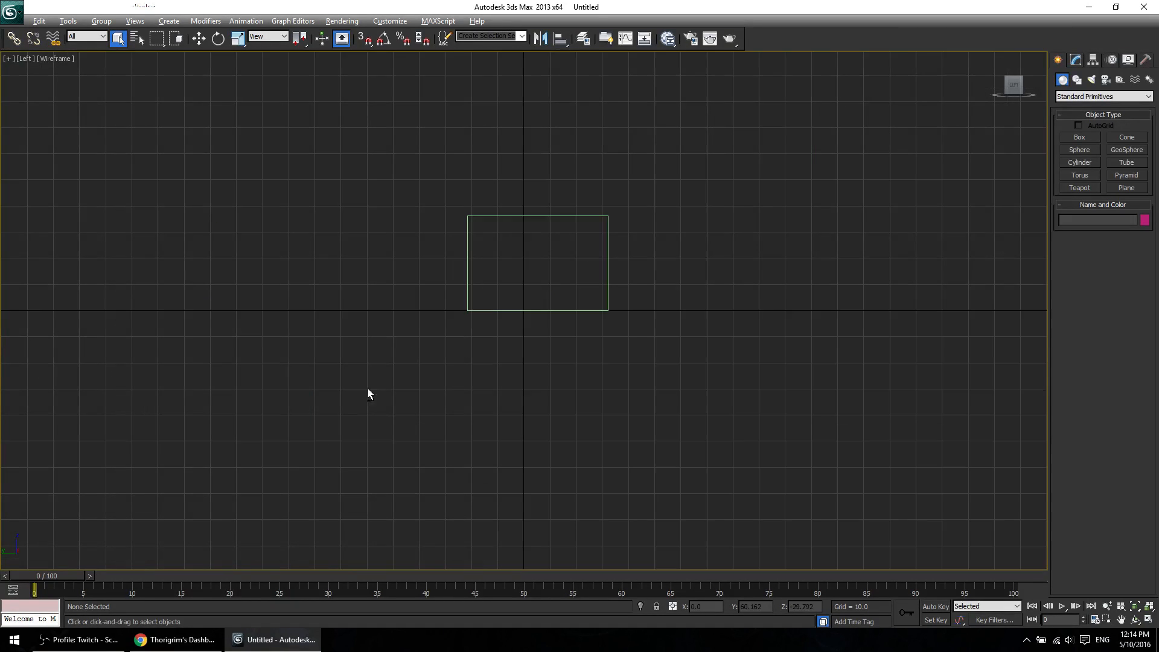
{"action": "key", "text": "alt+w"}
{"action": "left_click", "coordinate": [433, 184]}
{"action": "key", "text": "alt+w"}
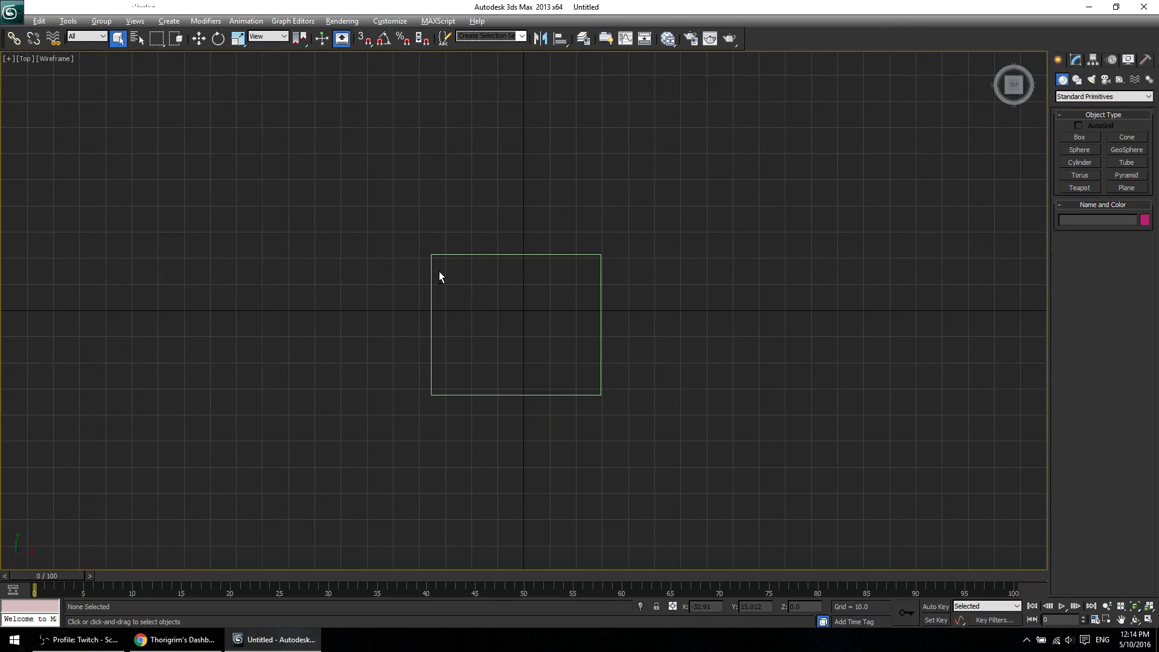
{"action": "key", "text": "alt+w"}
{"action": "left_click", "coordinate": [649, 411]}
{"action": "key", "text": "alt+w"}
{"action": "key", "text": "alt+w"}
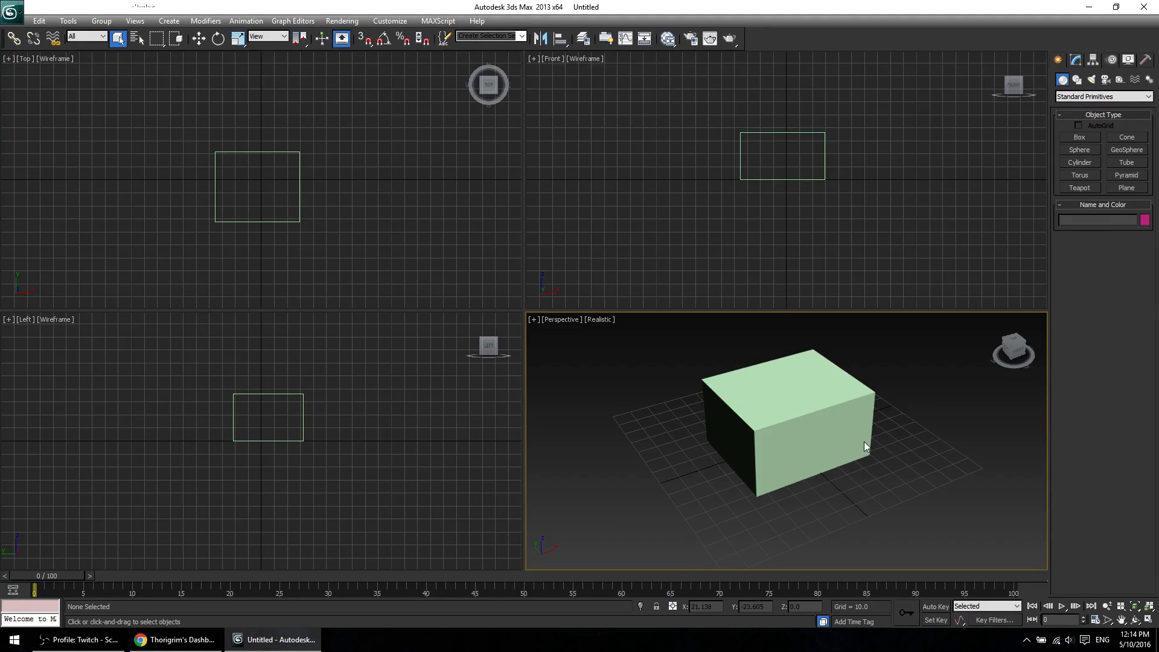
Select the box in the Perspective viewport and orbit around it to see it from a different corner.
{"action": "left_click", "coordinate": [764, 424]}
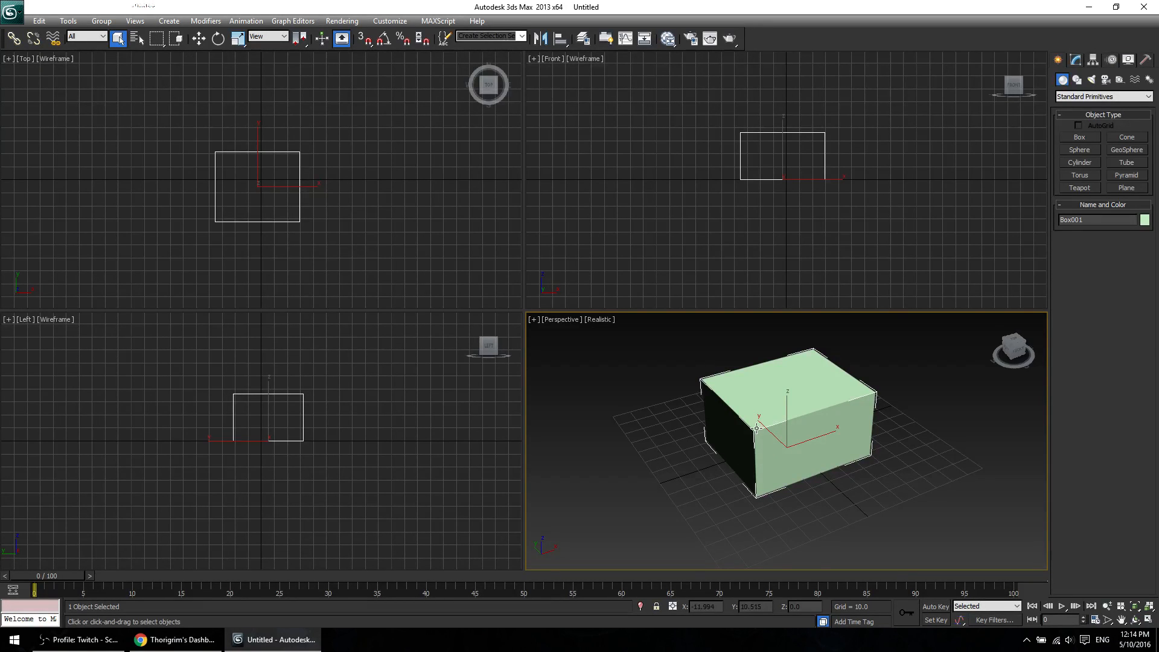
{"action": "middle_click_drag", "start_coordinate": [758, 427], "coordinate": [852, 453], "text": "alt"}
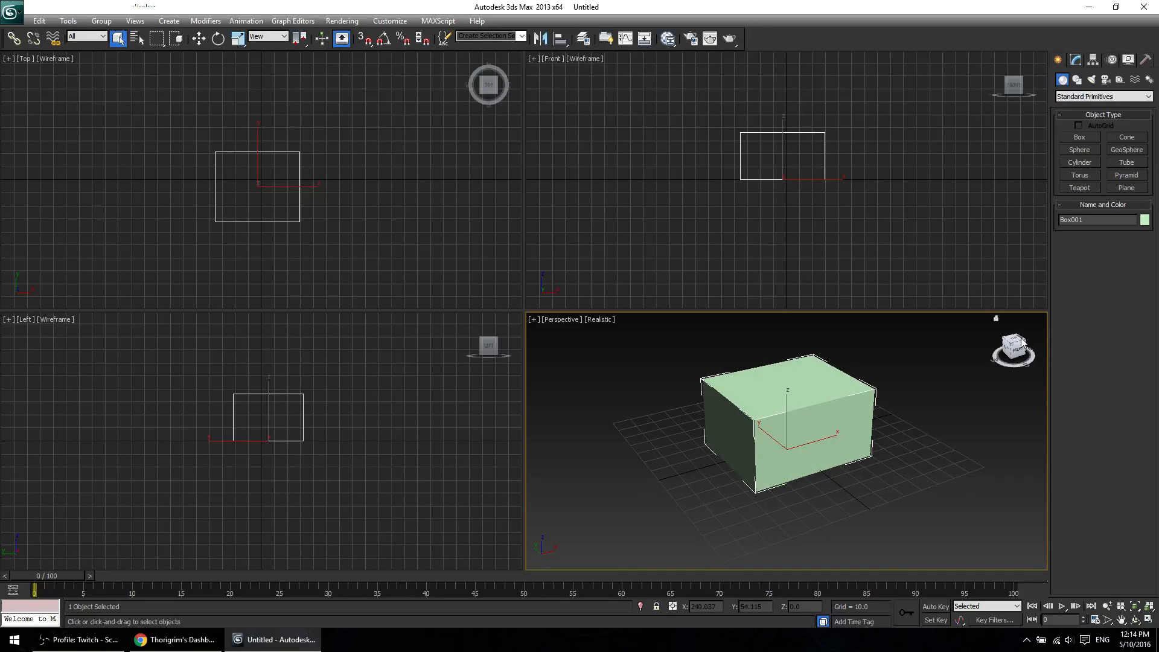
{"action": "middle_click_drag", "start_coordinate": [788, 494], "coordinate": [818, 483], "text": "alt"}
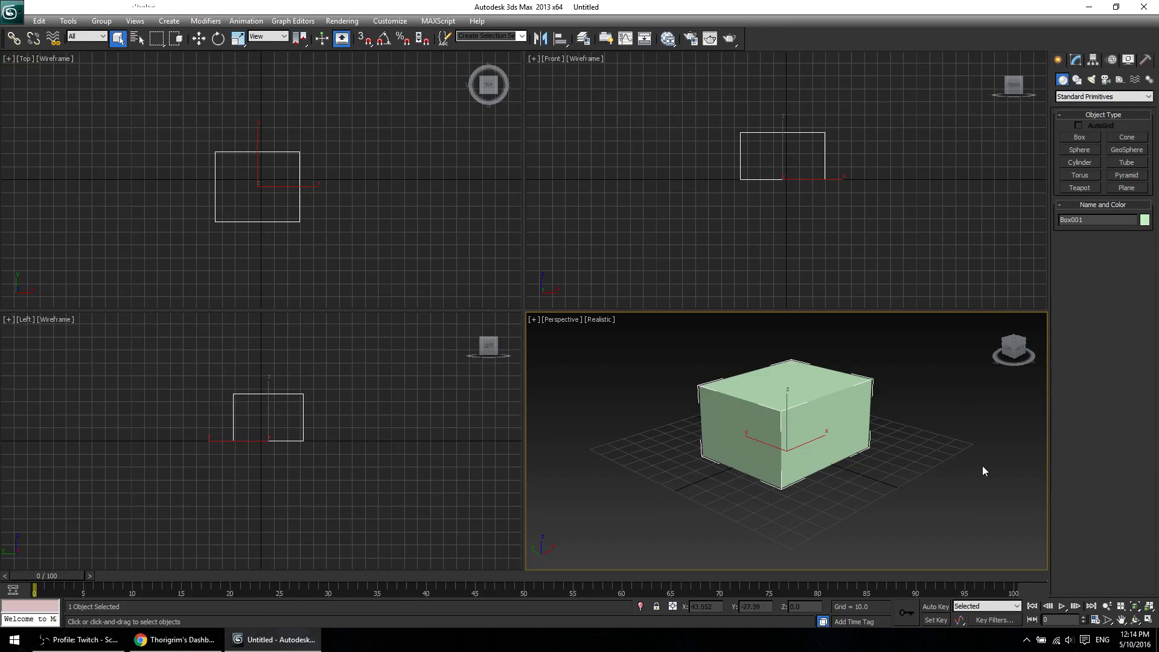
Switch the Perspective viewport to the Front view, deselect the box, and rotate the view to its right side with the ViewCube.
{"action": "left_click", "coordinate": [564, 321]}
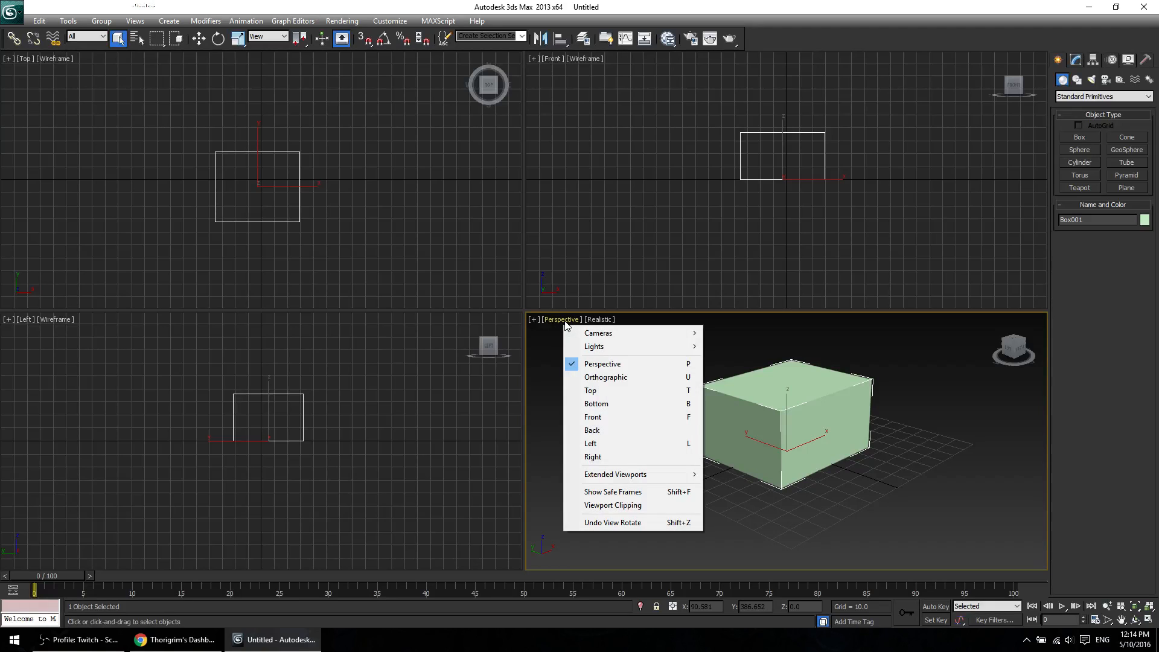
{"action": "left_click", "coordinate": [616, 418]}
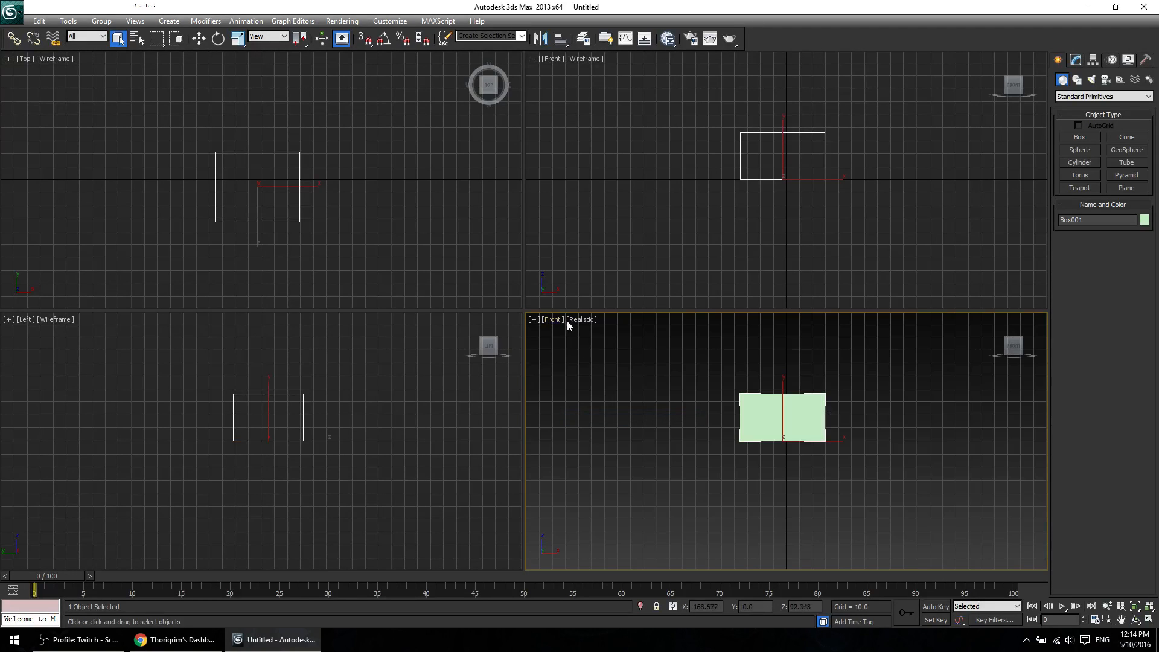
{"action": "left_click", "coordinate": [551, 316]}
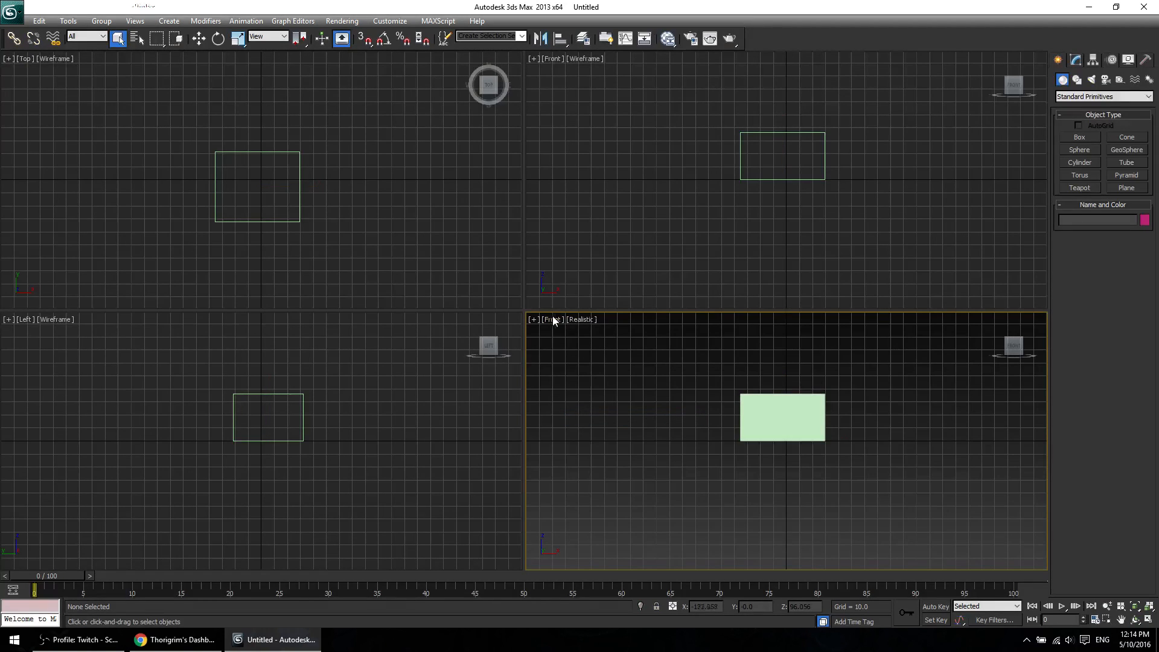
{"action": "left_click", "coordinate": [1028, 345]}
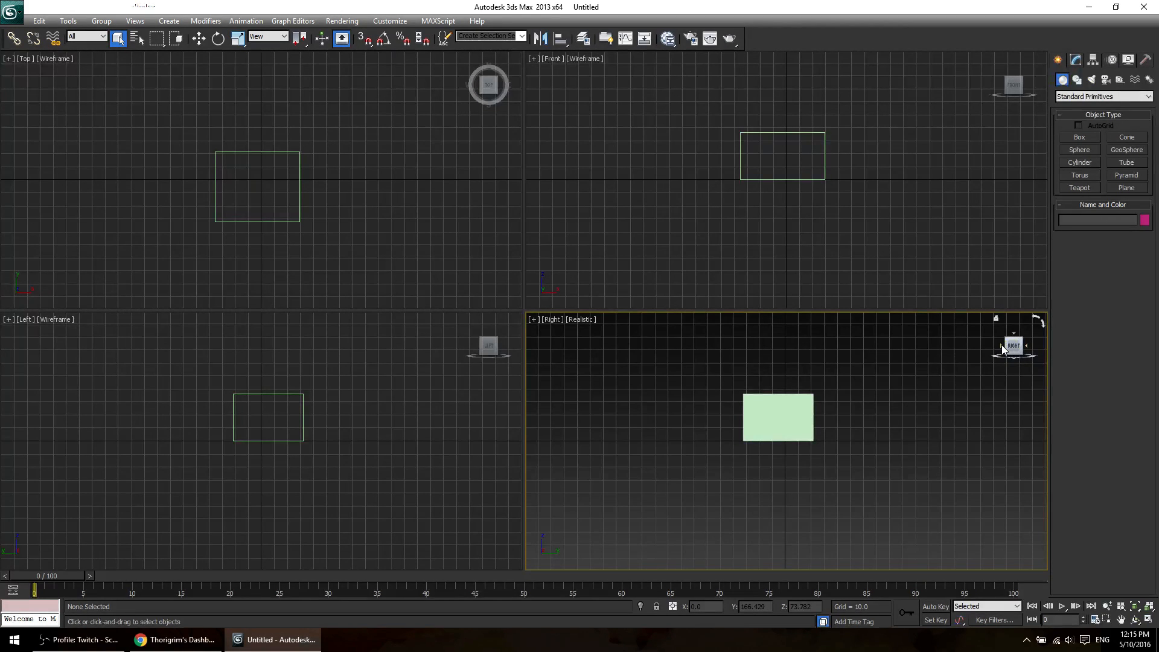
{"action": "left_click", "coordinate": [1006, 346]}
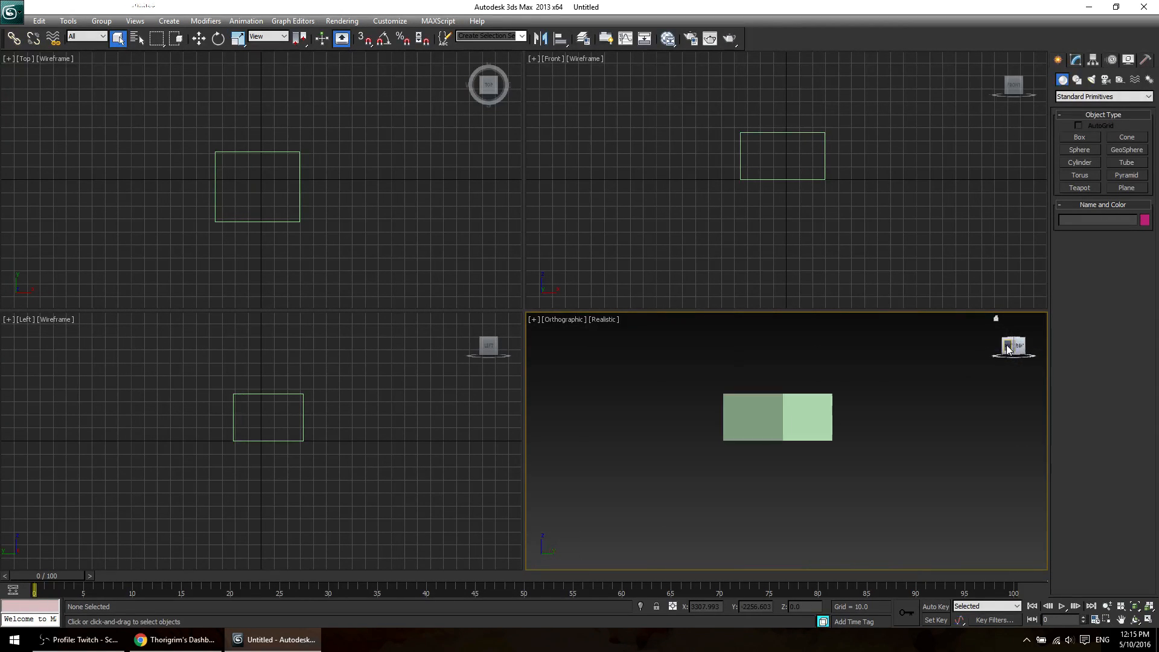
Orbit the Orthographic viewport to an angled view from above and zoom to extents so the box is framed again.
{"action": "middle_click_drag", "start_coordinate": [913, 523], "coordinate": [868, 425], "text": "alt"}
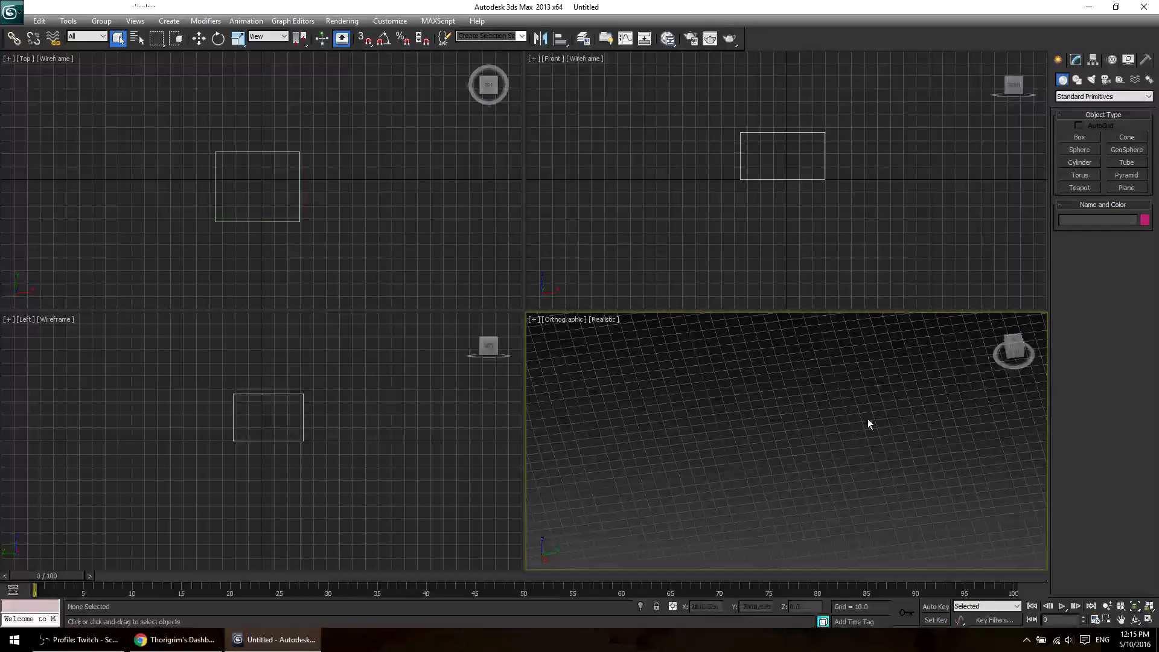
{"action": "left_click", "coordinate": [1014, 348]}
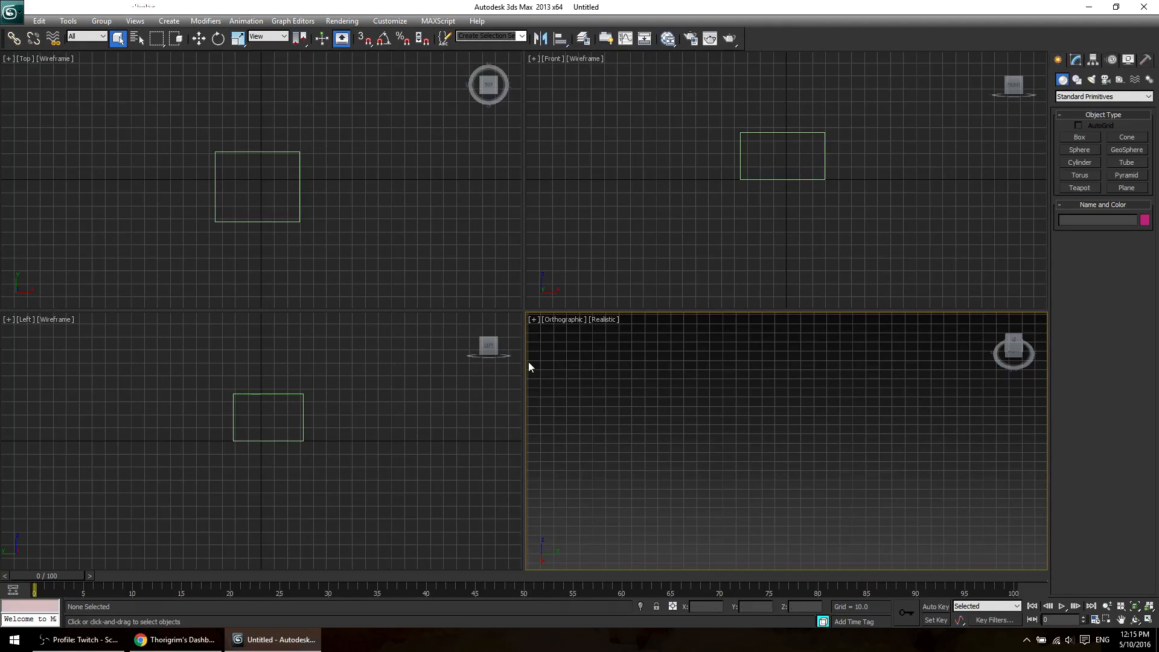
{"action": "middle_click_drag", "start_coordinate": [654, 379], "coordinate": [852, 455], "text": "alt"}
{"action": "key", "text": "z"}
{"action": "key", "text": "z"}
{"action": "scroll", "coordinate": [825, 447], "scroll_direction": "down", "scroll_amount": 2}
{"action": "scroll", "coordinate": [826, 446], "scroll_direction": "down", "scroll_amount": 2}
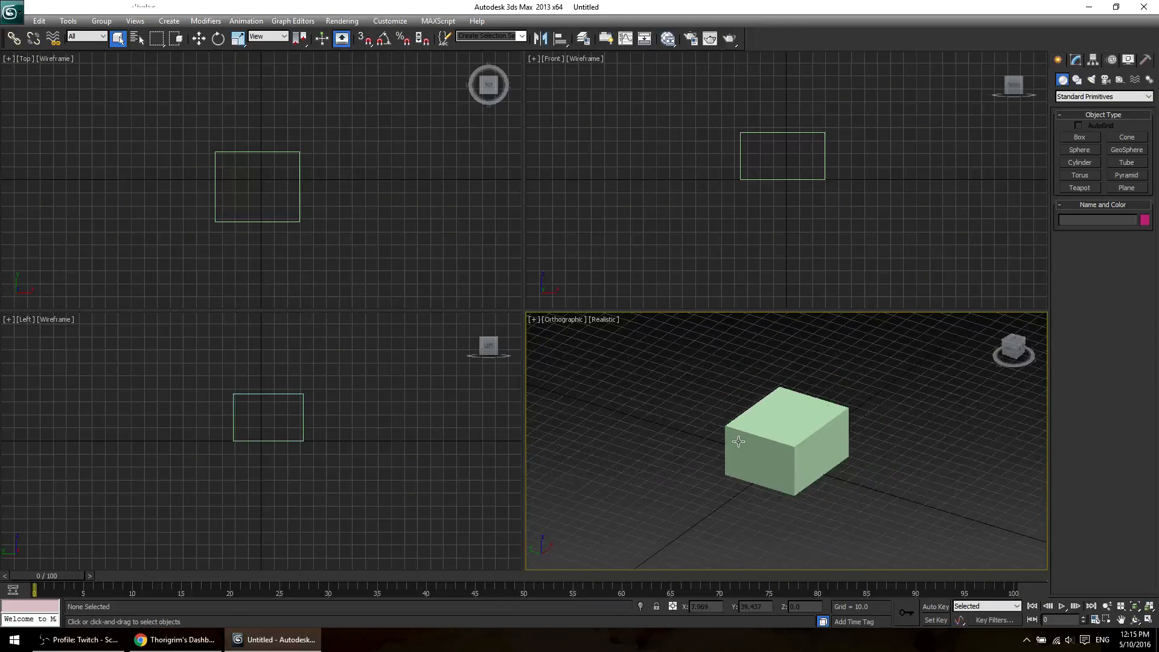
{"action": "scroll", "coordinate": [739, 441], "scroll_direction": "up", "scroll_amount": 2}
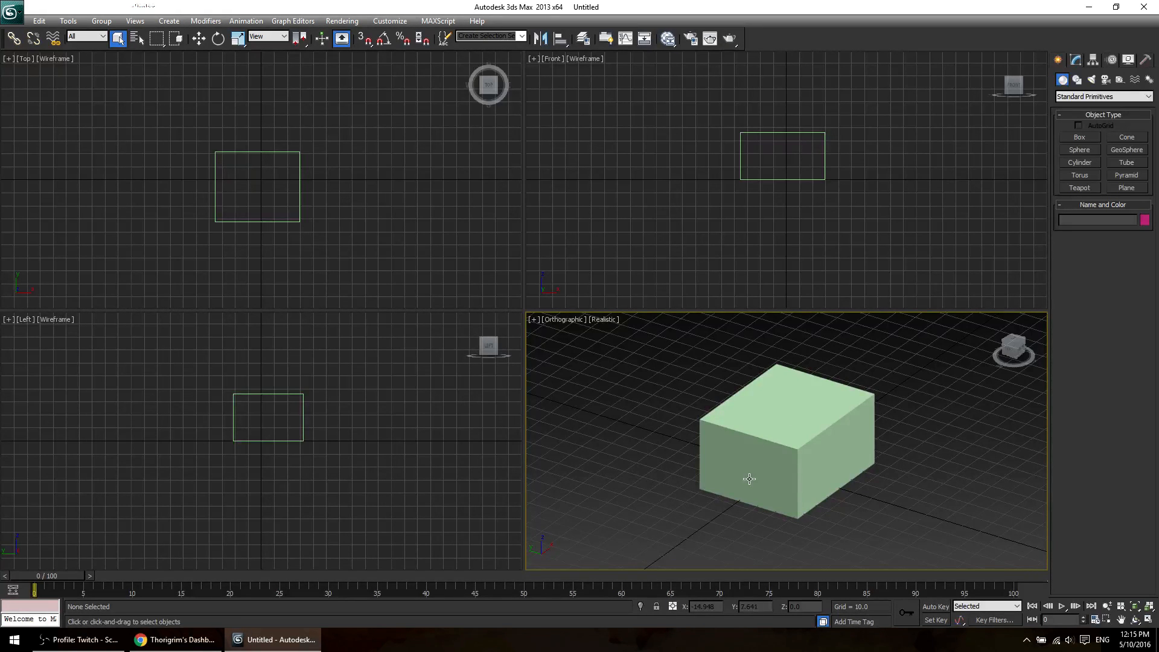
Set the Orthographic viewport back to Perspective and zoom out until the whole box fits.
{"action": "left_click", "coordinate": [552, 320]}
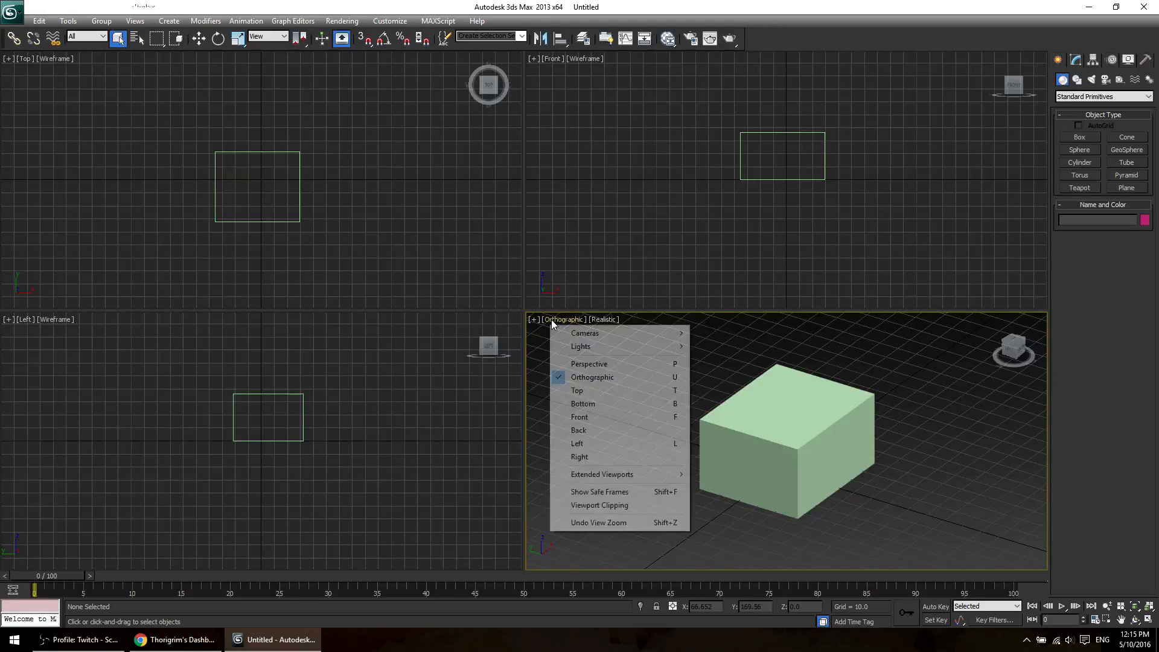
{"action": "left_click", "coordinate": [563, 318]}
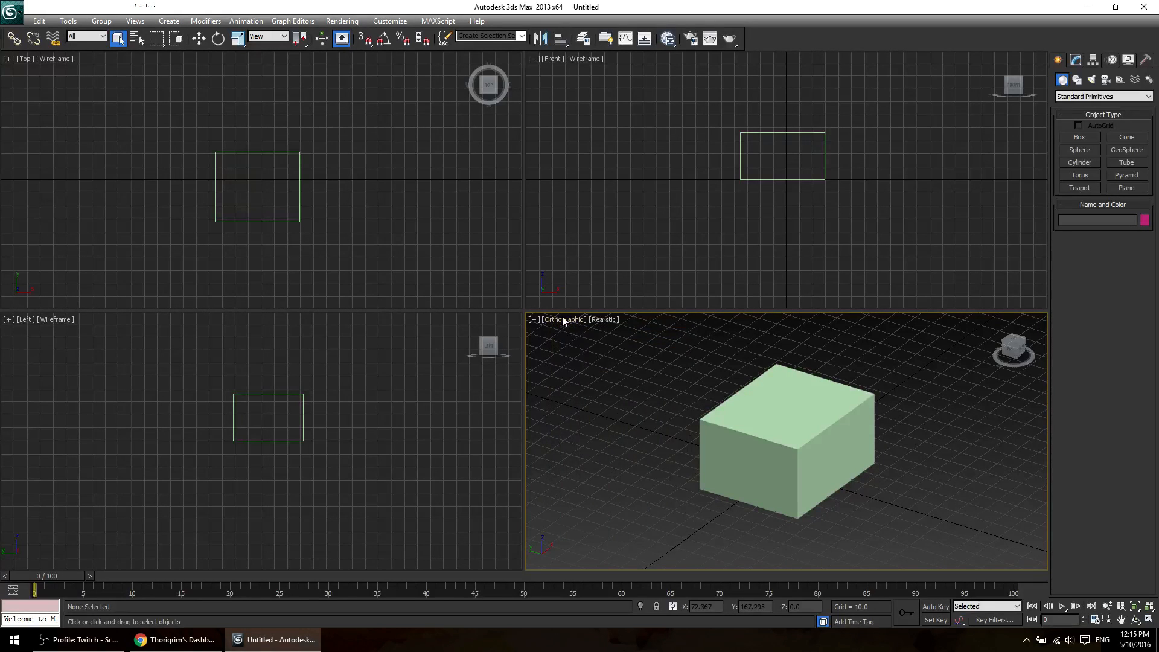
{"action": "left_click", "coordinate": [563, 318]}
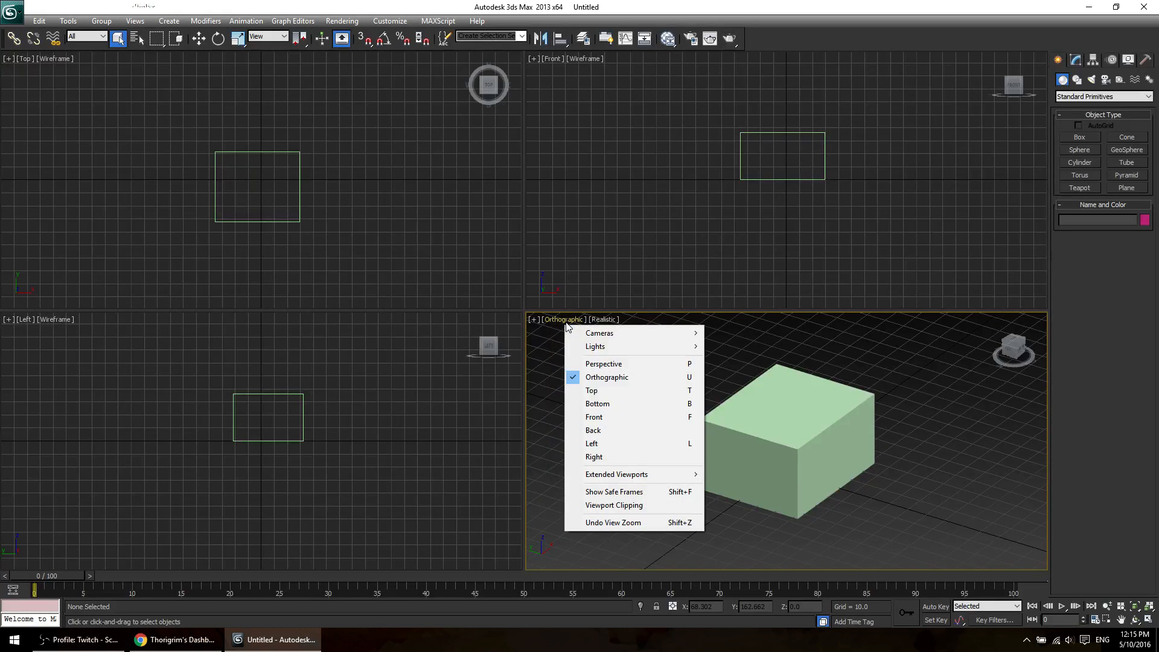
{"action": "left_click", "coordinate": [632, 365]}
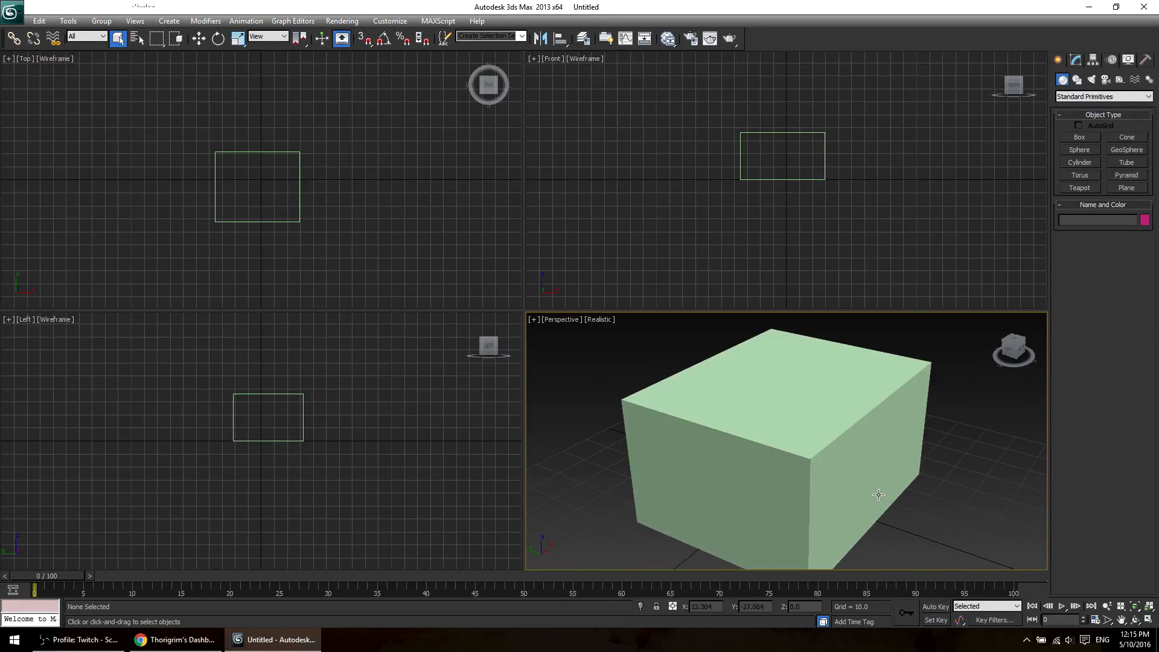
{"action": "scroll", "coordinate": [866, 483], "scroll_direction": "down", "scroll_amount": 5}
{"action": "scroll", "coordinate": [864, 483], "scroll_direction": "up", "scroll_amount": 2}
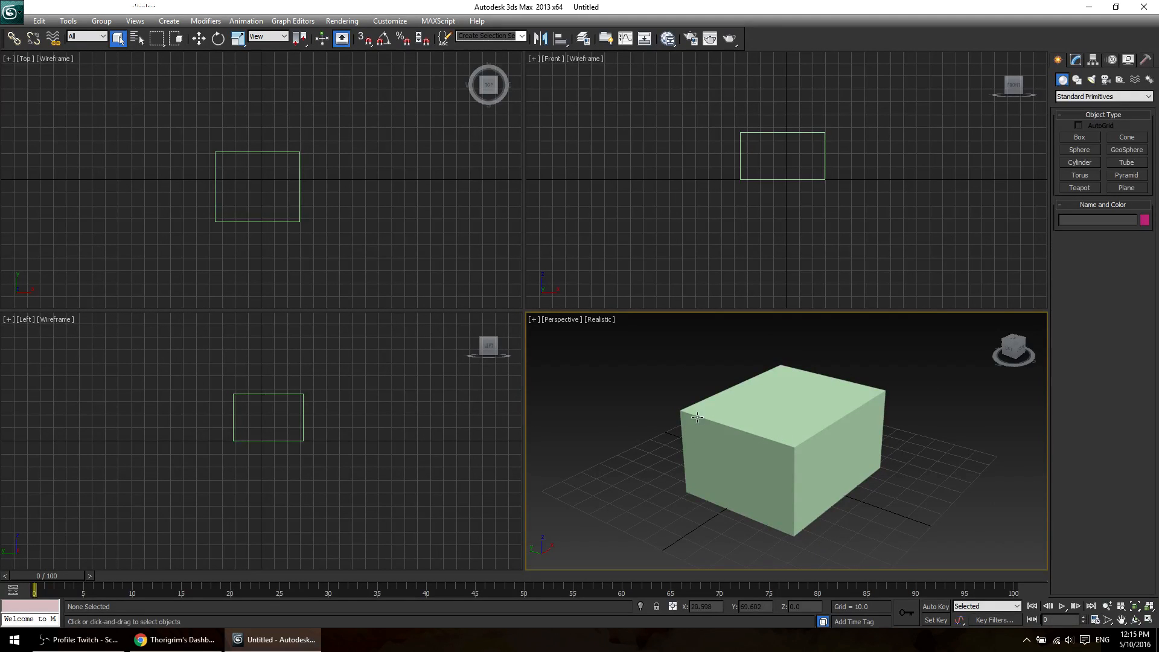
Switch the Perspective viewport to Orthographic and back to Perspective to compare the two projections.
{"action": "left_click", "coordinate": [557, 324]}
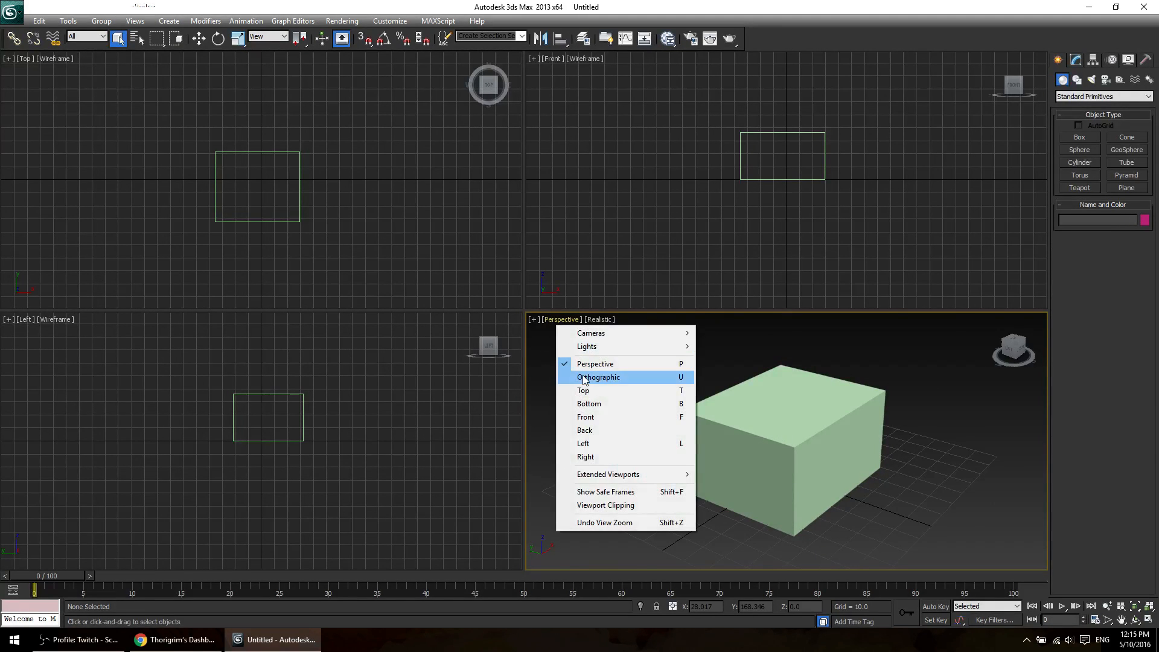
{"action": "left_click", "coordinate": [582, 375]}
{"action": "left_click", "coordinate": [554, 321]}
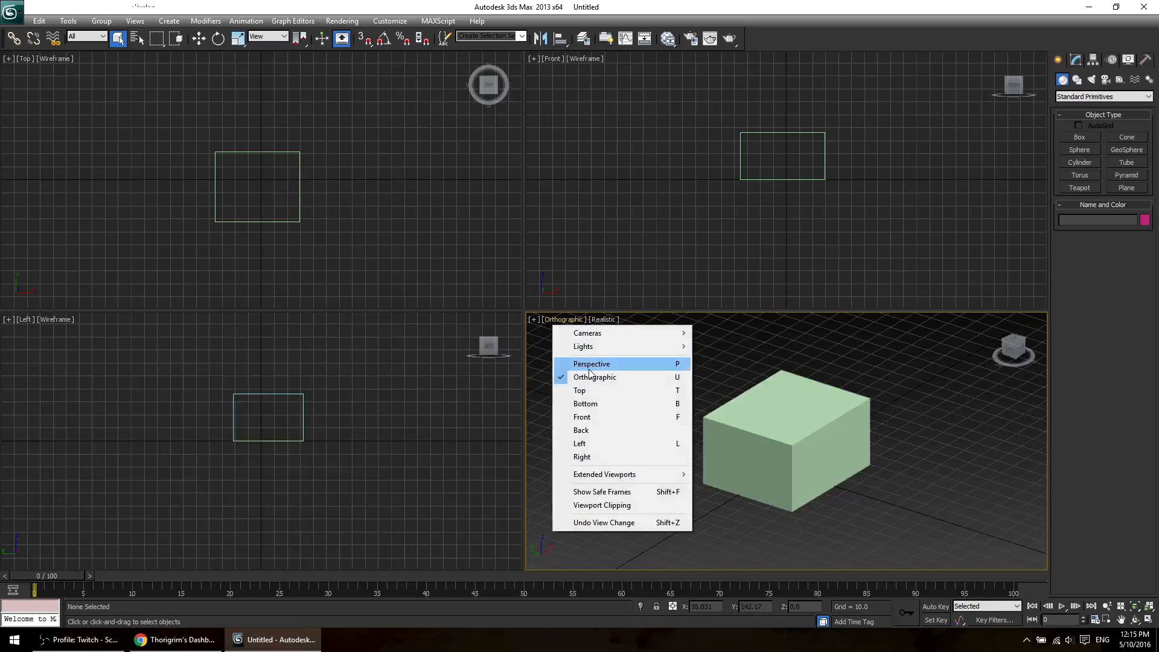
{"action": "left_click", "coordinate": [584, 364]}
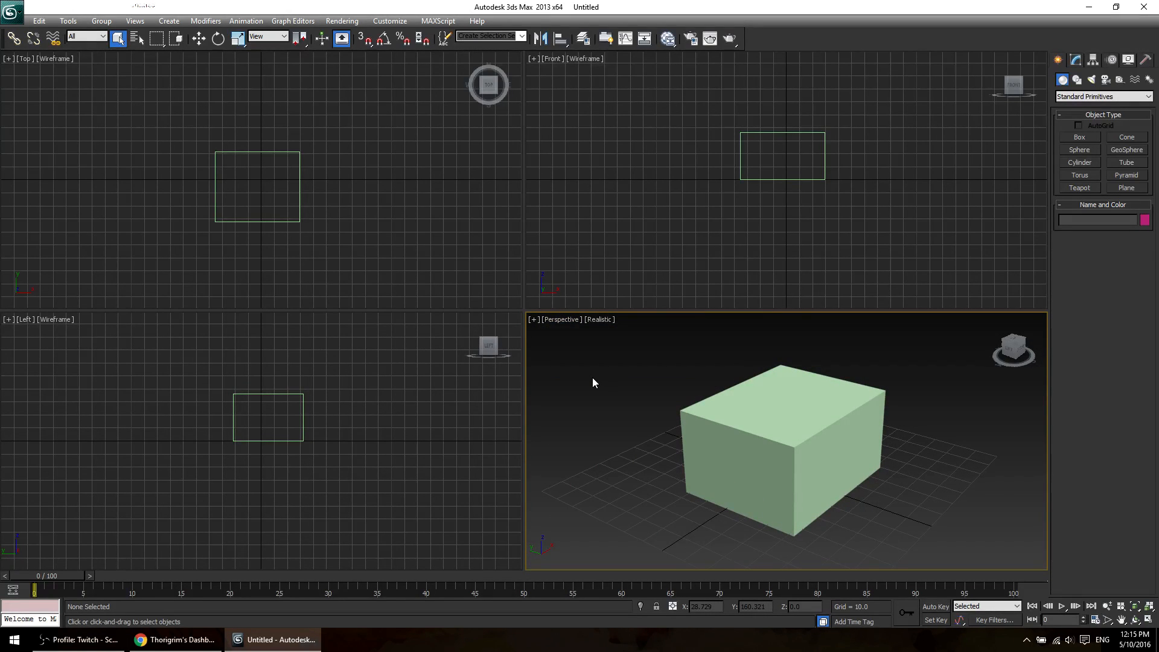
Region-select the box in the Top, Left and Front viewports in turn, and clear the selection.
{"action": "left_click_drag", "start_coordinate": [169, 109], "coordinate": [344, 260]}
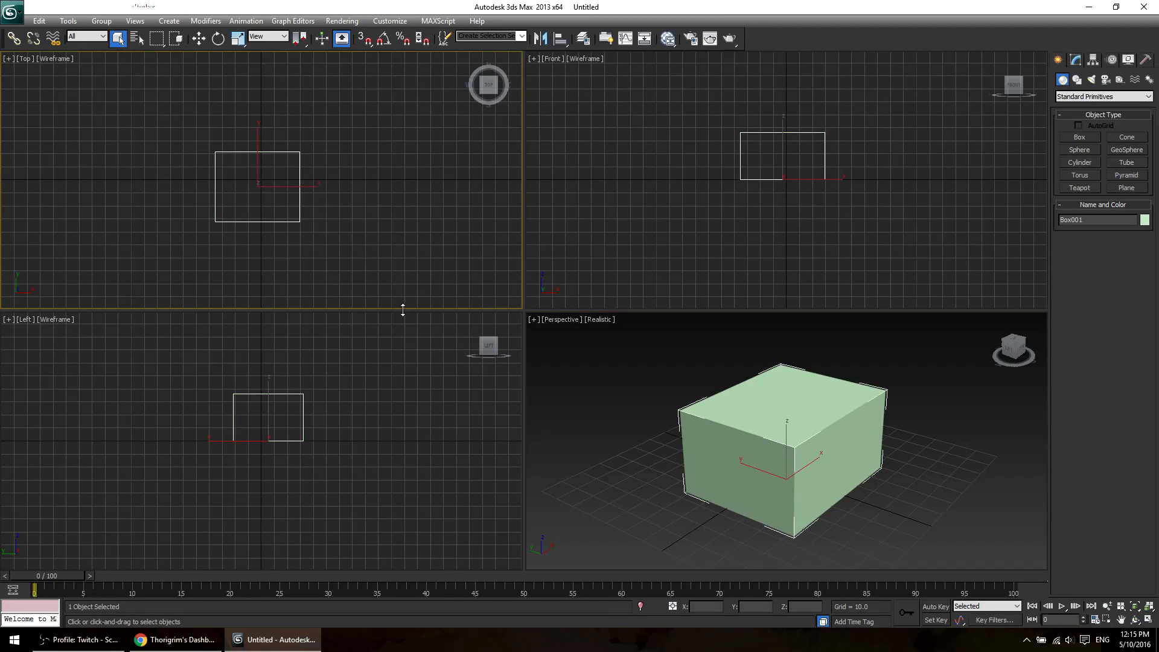
{"action": "left_click_drag", "start_coordinate": [161, 376], "coordinate": [362, 502]}
{"action": "left_click_drag", "start_coordinate": [704, 109], "coordinate": [912, 215]}
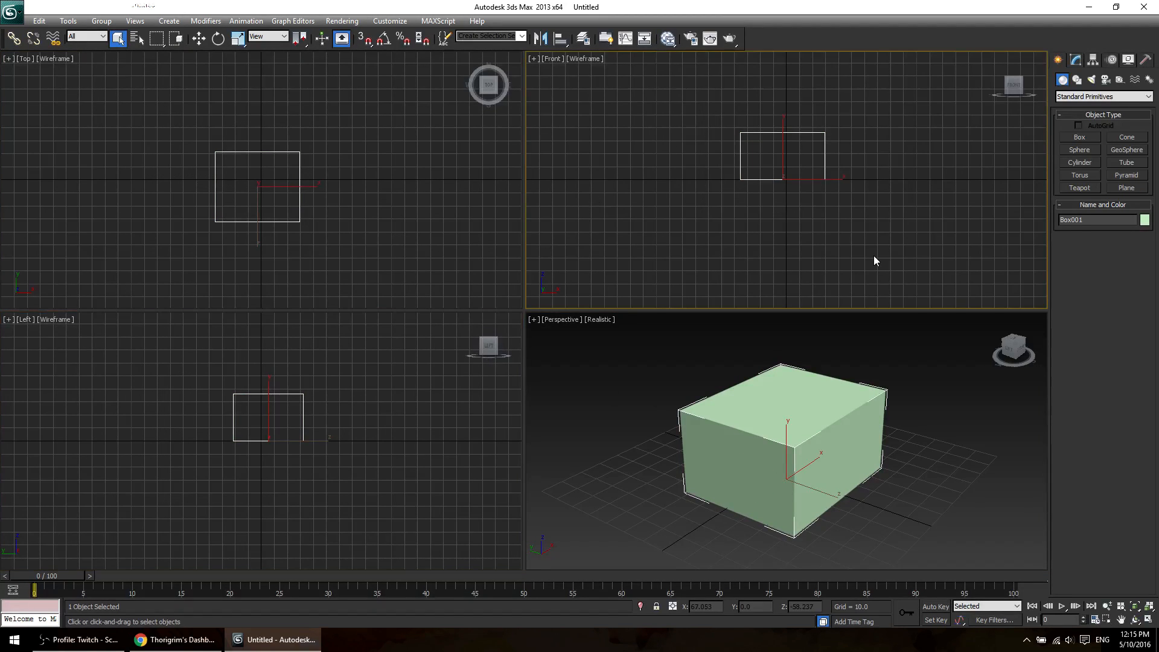
{"action": "left_click", "coordinate": [875, 255]}
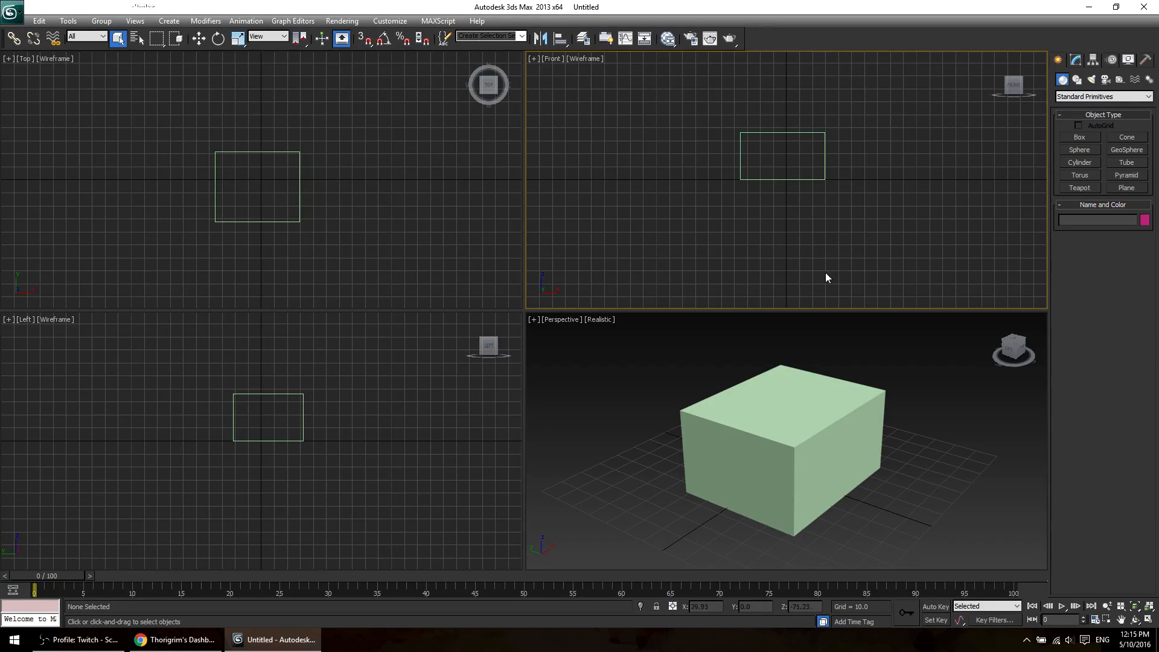
Orbit the Perspective viewport to examine the box from several angles, ending on a corner view from above.
{"action": "right_click", "coordinate": [735, 495]}
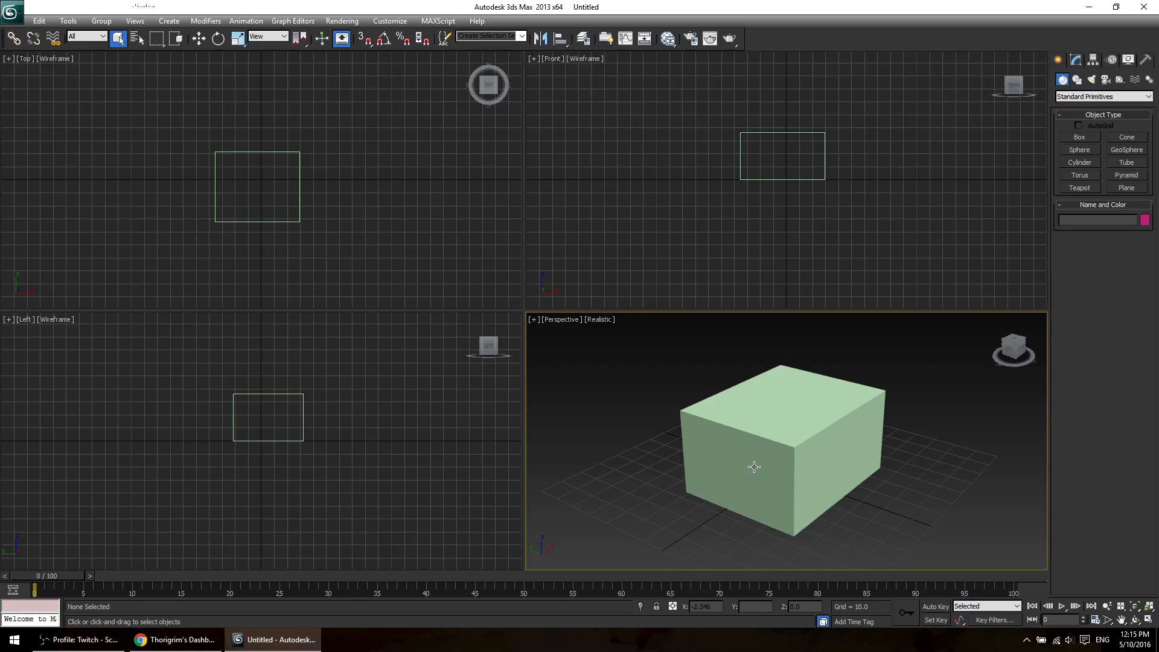
{"action": "middle_click_drag", "start_coordinate": [756, 466], "coordinate": [842, 509], "text": "alt"}
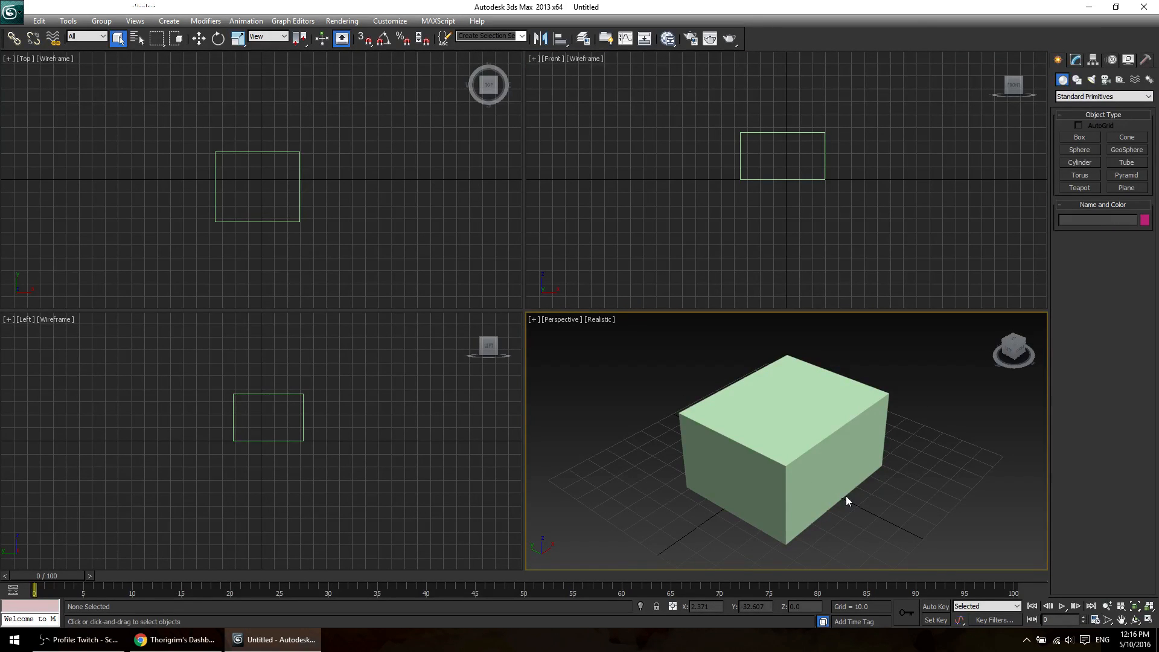
{"action": "middle_click_drag", "start_coordinate": [987, 531], "coordinate": [817, 479], "text": "alt"}
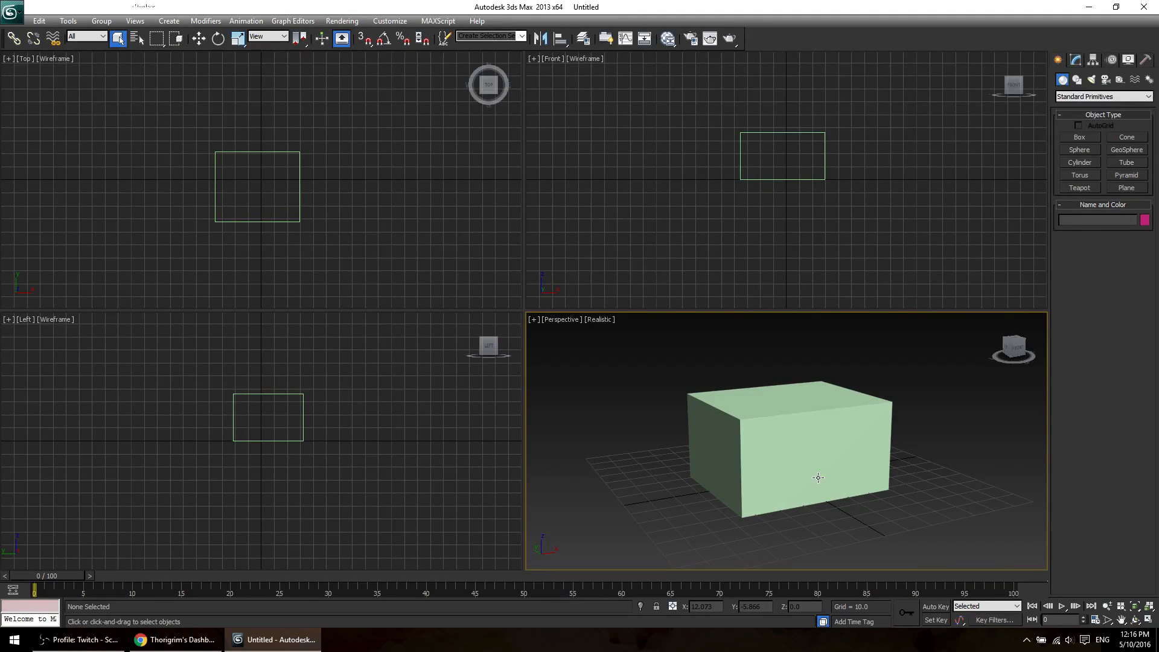
{"action": "left_click", "coordinate": [389, 180]}
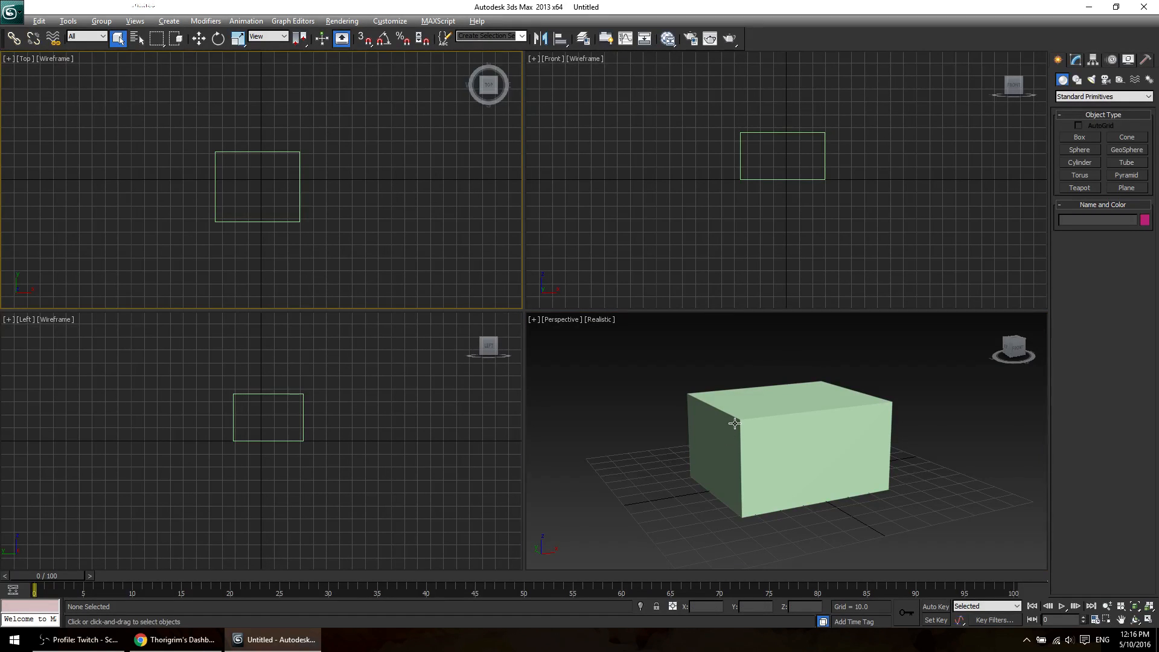
{"action": "middle_click_drag", "start_coordinate": [735, 422], "coordinate": [765, 453], "text": "alt"}
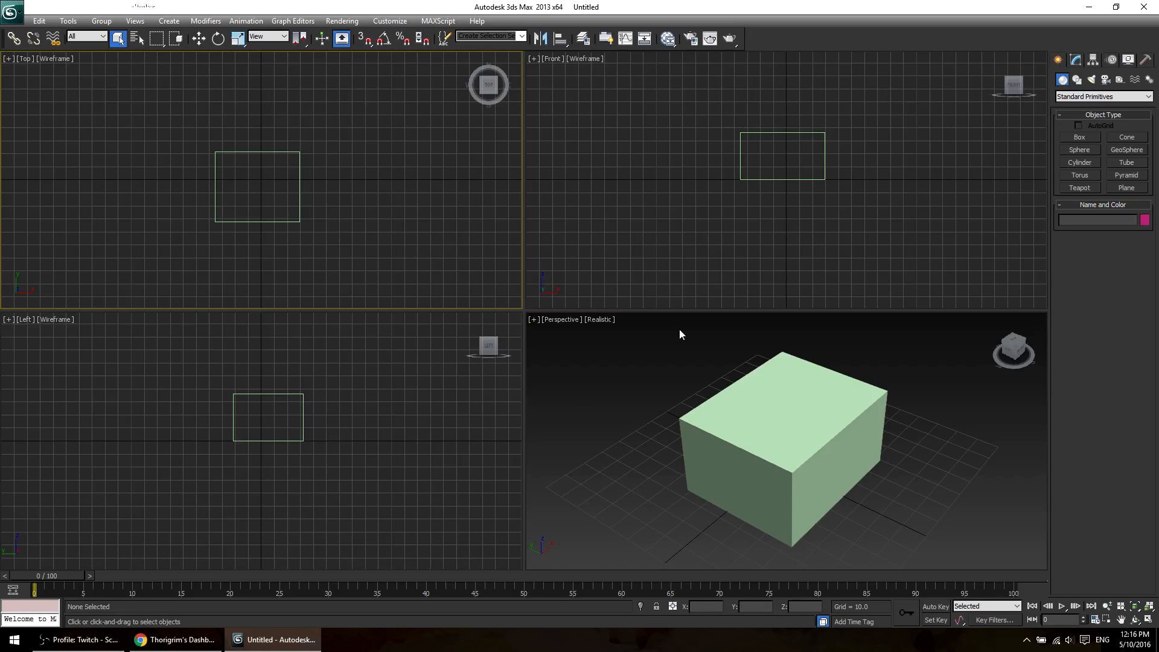
{"action": "left_click", "coordinate": [657, 408]}
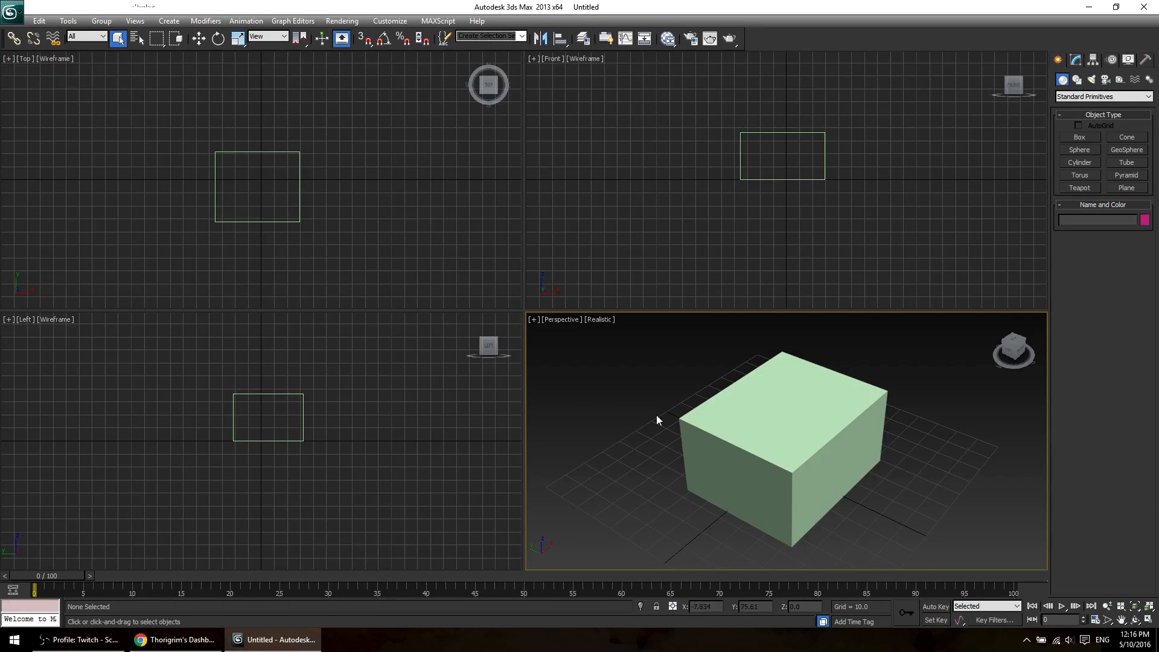
Select the box in the Perspective viewport and switch through the Move, Rotate and Scale tools, ending on Move.
{"action": "left_click", "coordinate": [459, 173]}
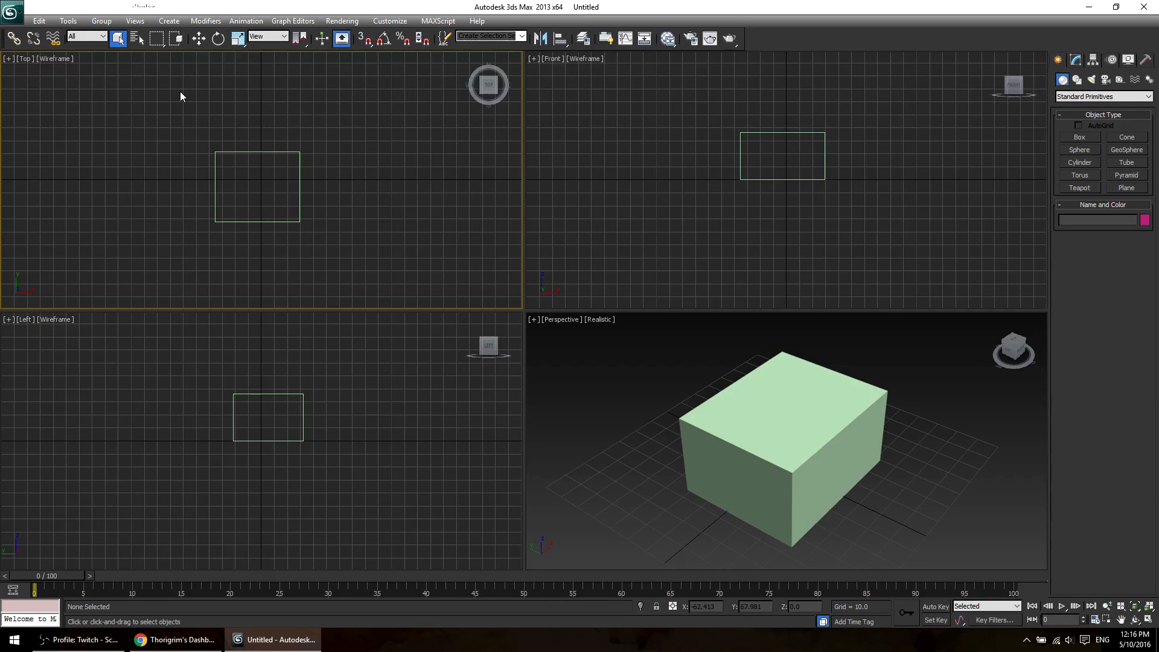
{"action": "left_click", "coordinate": [197, 42]}
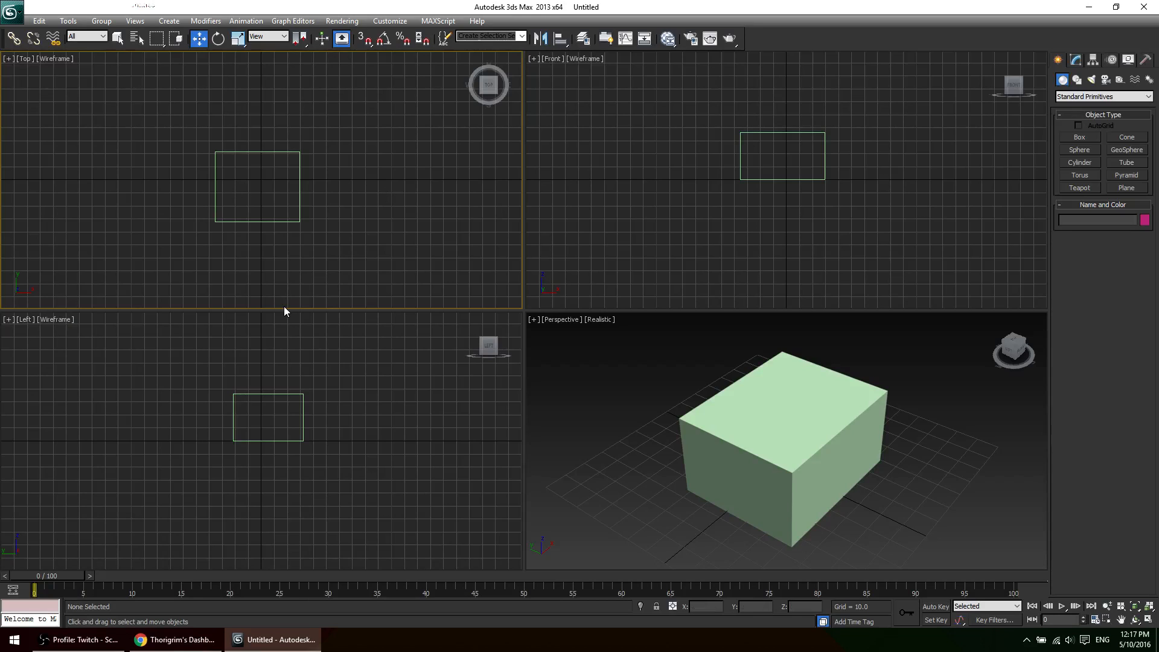
{"action": "left_click", "coordinate": [768, 424]}
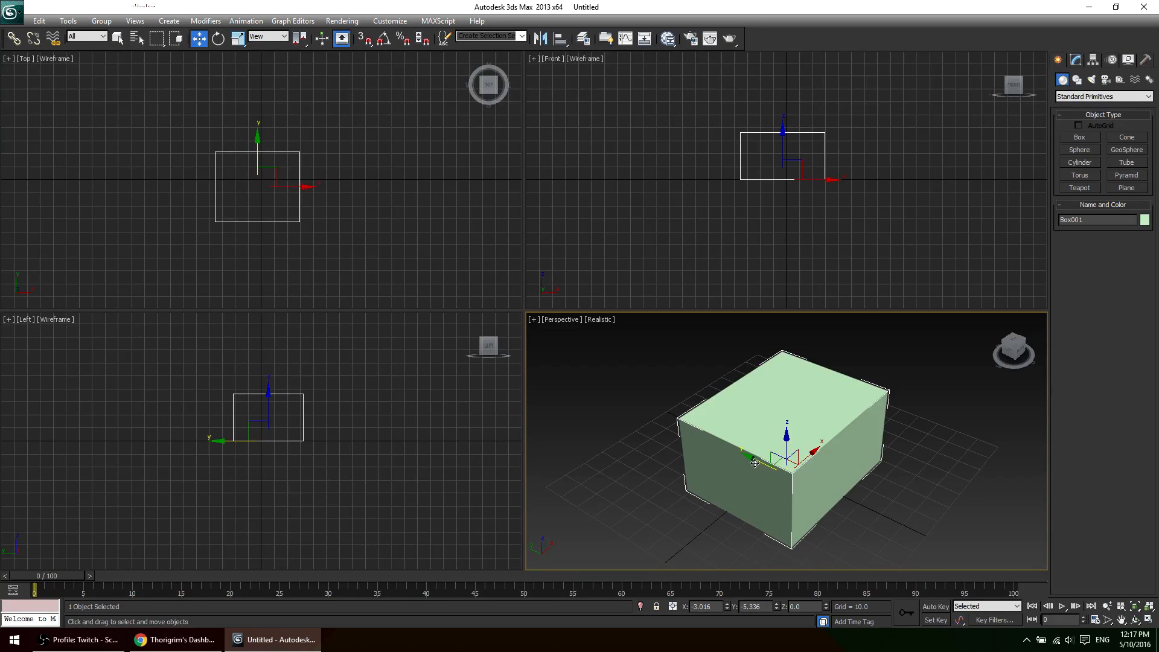
{"action": "left_click", "coordinate": [218, 40]}
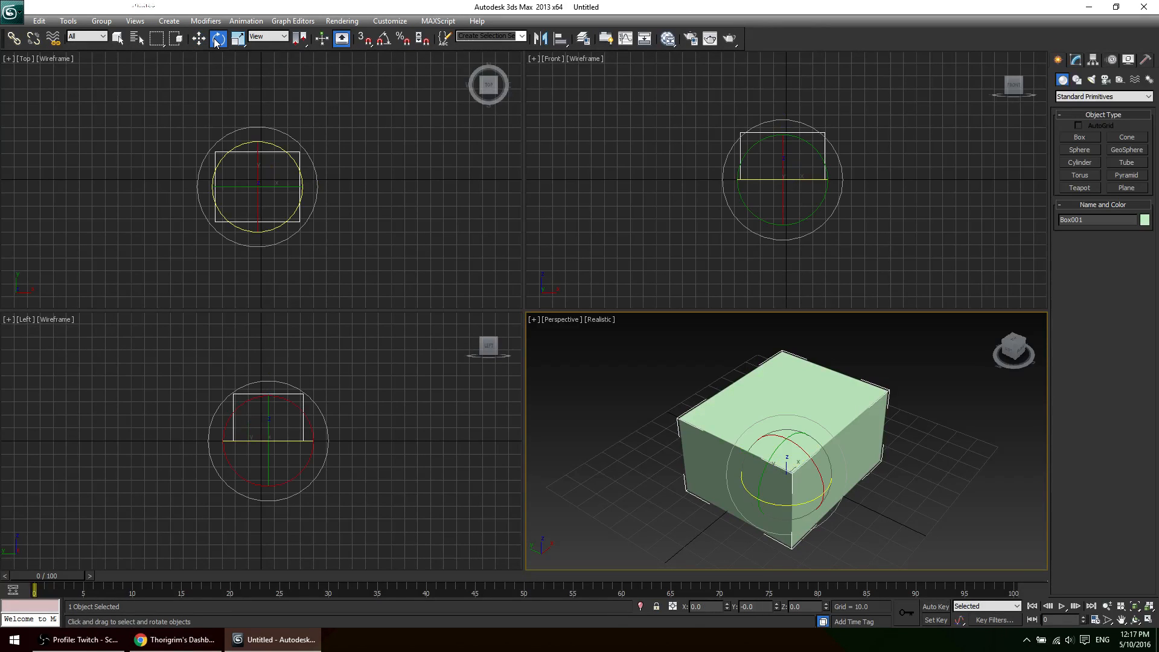
{"action": "left_click", "coordinate": [238, 39]}
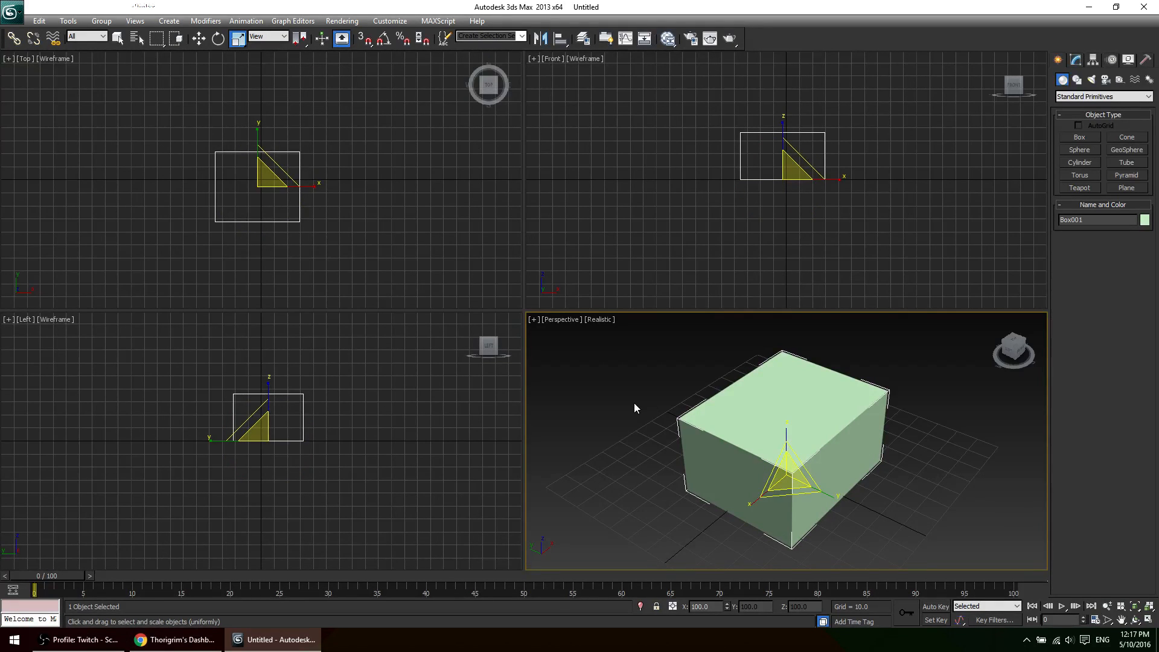
{"action": "left_click", "coordinate": [193, 45]}
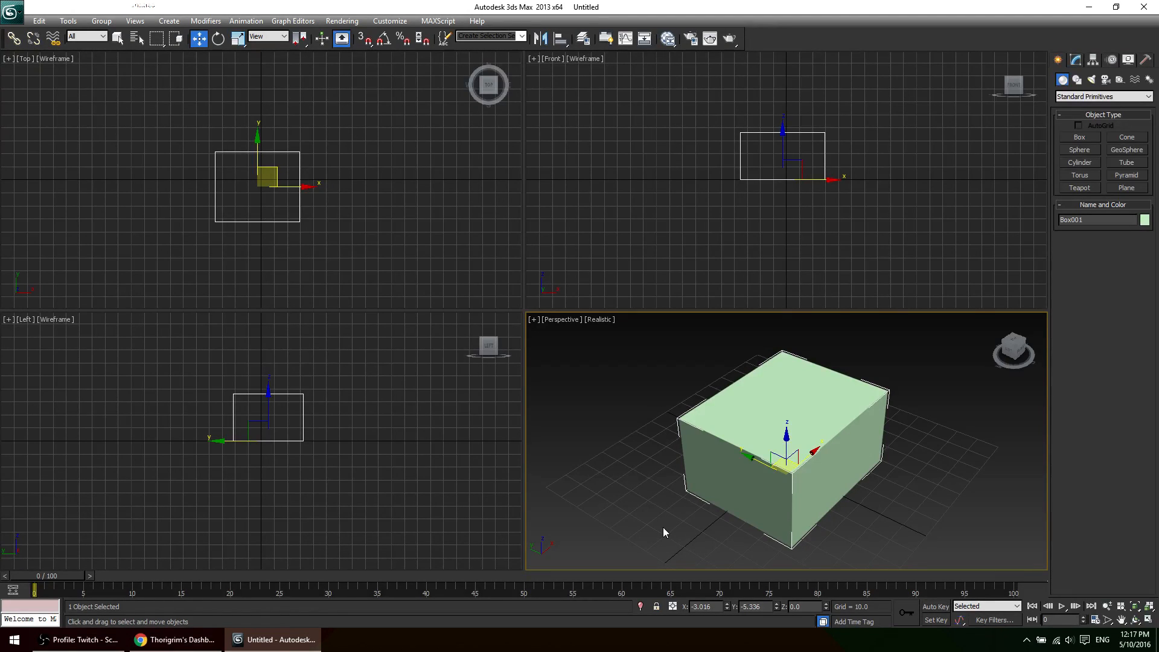
{"action": "left_click", "coordinate": [175, 640]}
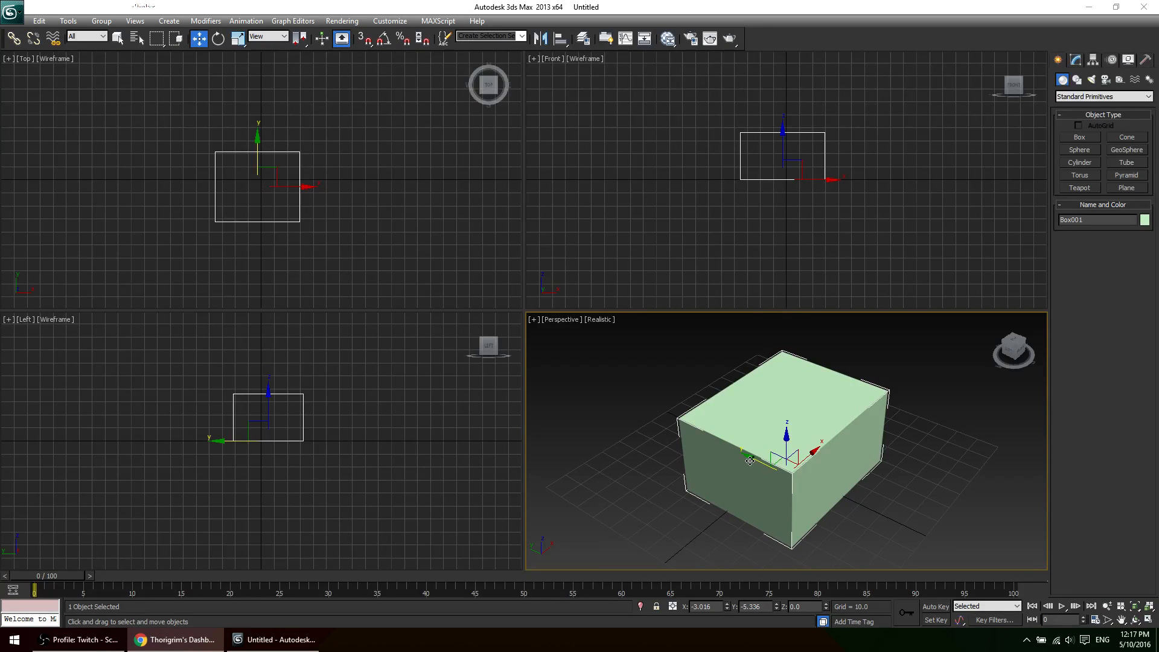
Try to move the box along the X axis in the Perspective viewport, and cancel the move.
{"action": "left_click_drag", "start_coordinate": [812, 453], "coordinate": [936, 388]}
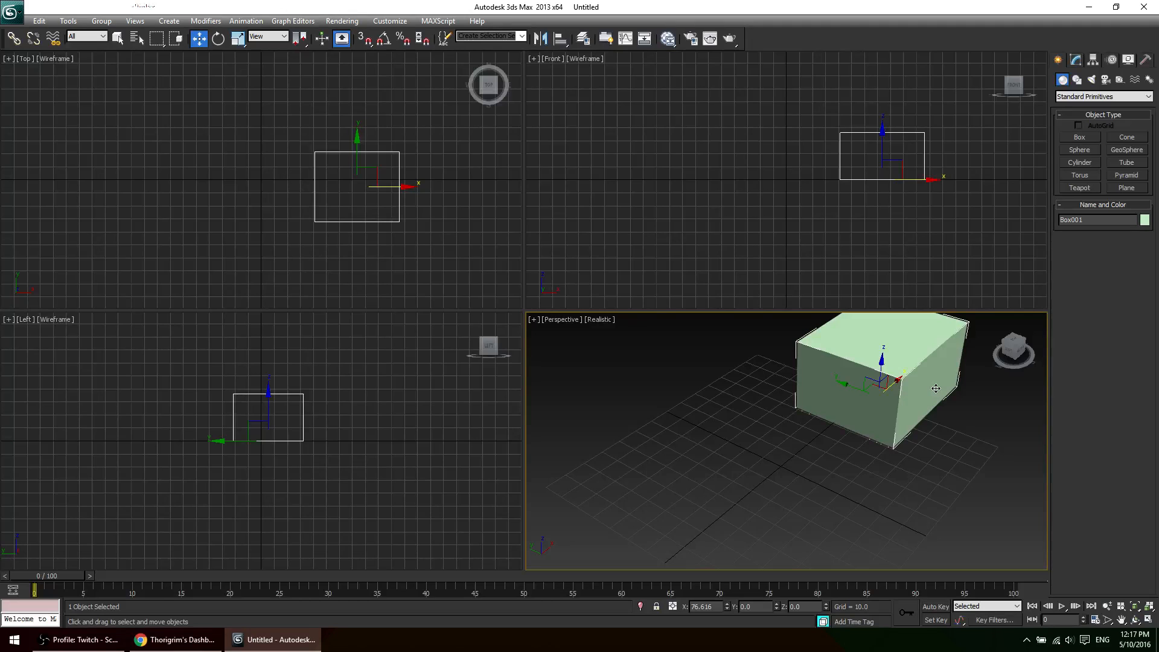
{"action": "left_click_drag", "start_coordinate": [936, 389], "coordinate": [944, 417]}
{"action": "right_click", "coordinate": [943, 416]}
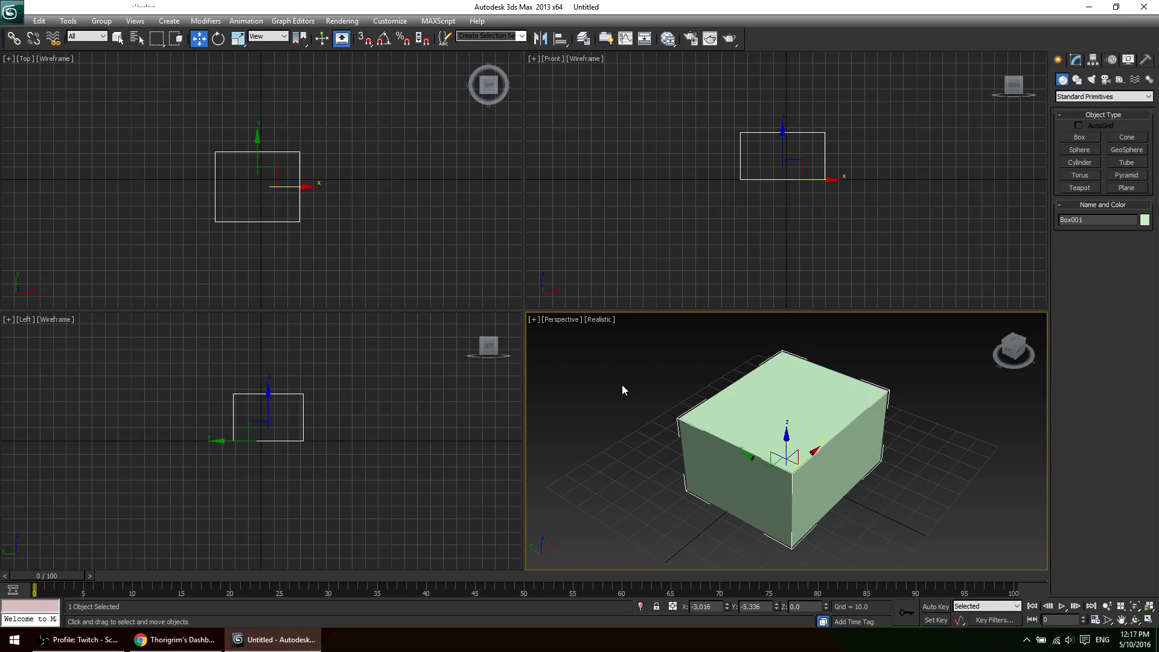
Try to scale the box uniformly up and down in the Perspective viewport, cancelling each attempt.
{"action": "left_click", "coordinate": [238, 38]}
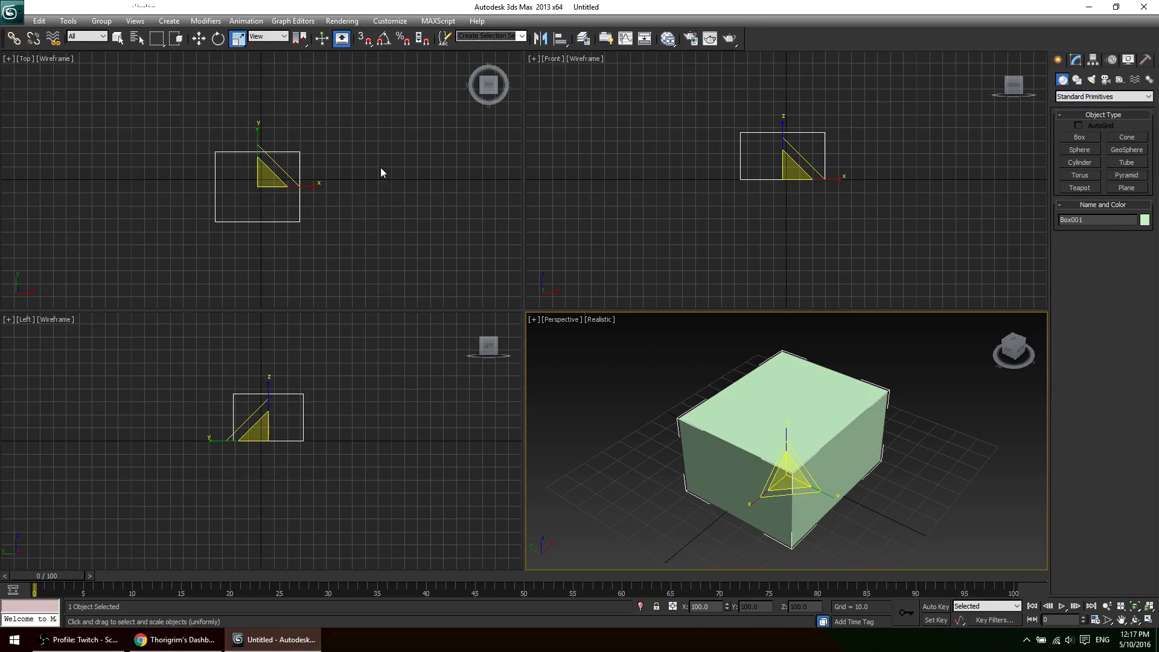
{"action": "left_click_drag", "start_coordinate": [791, 480], "coordinate": [386, 476]}
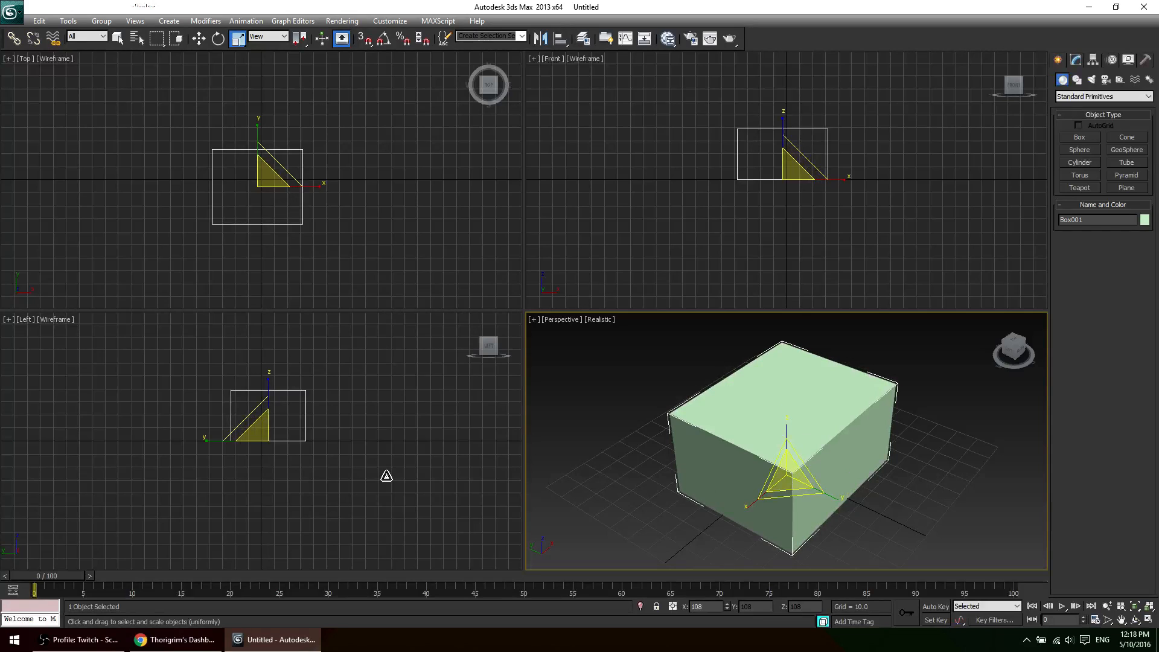
{"action": "right_click", "coordinate": [387, 476]}
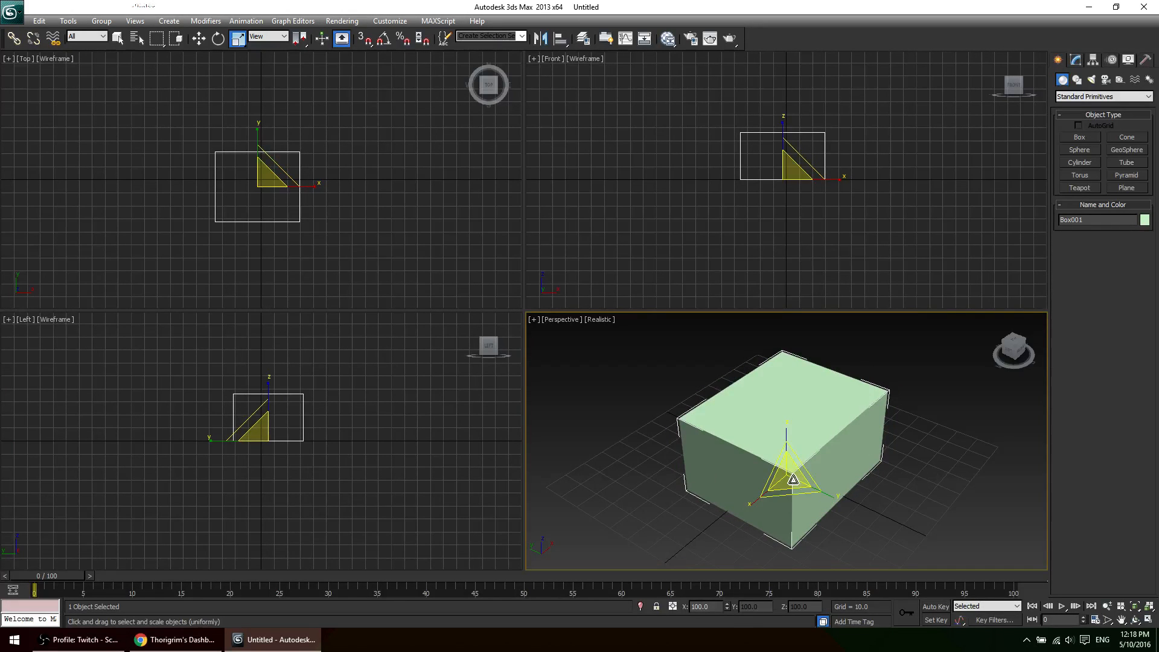
{"action": "left_click_drag", "start_coordinate": [793, 479], "coordinate": [927, 407]}
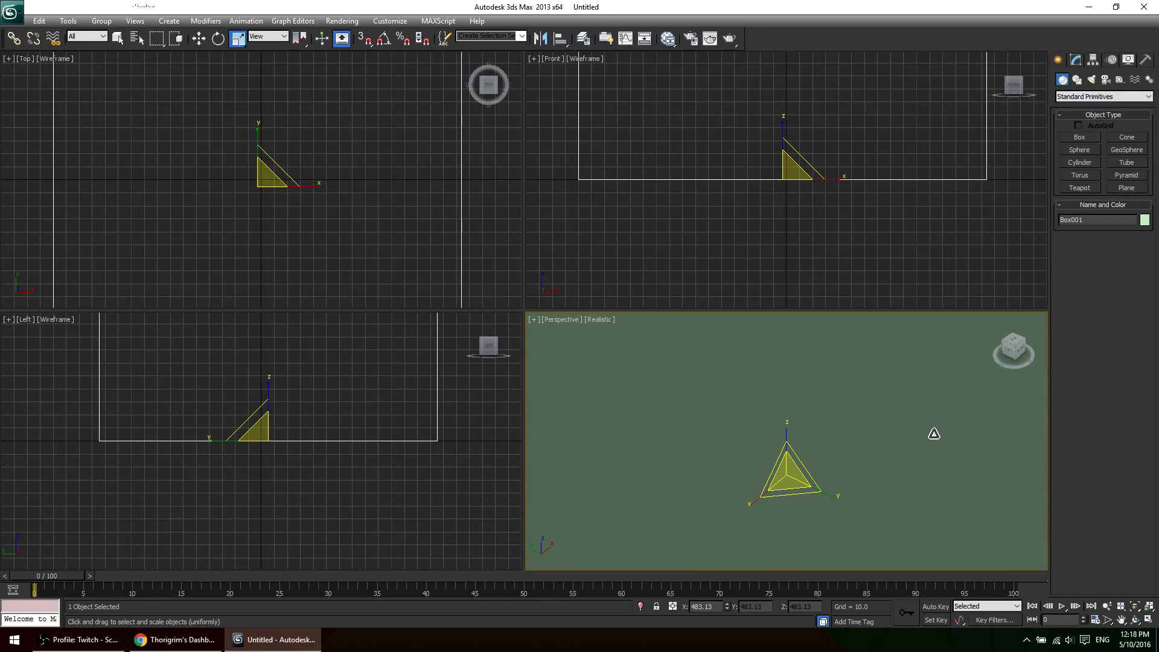
{"action": "right_click", "coordinate": [934, 434]}
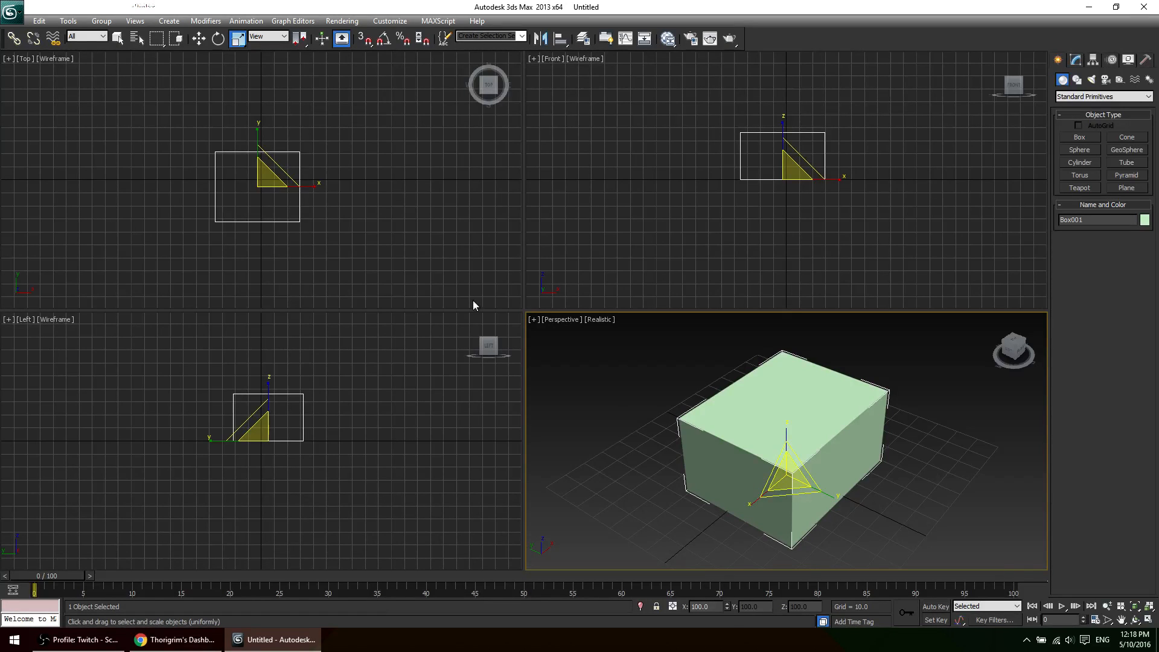
{"action": "left_click_drag", "start_coordinate": [753, 432], "coordinate": [781, 500]}
{"action": "right_click", "coordinate": [781, 500]}
Try to move the box along X and within the XZ plane in the Perspective viewport, cancelling both moves.
{"action": "left_click", "coordinate": [196, 40]}
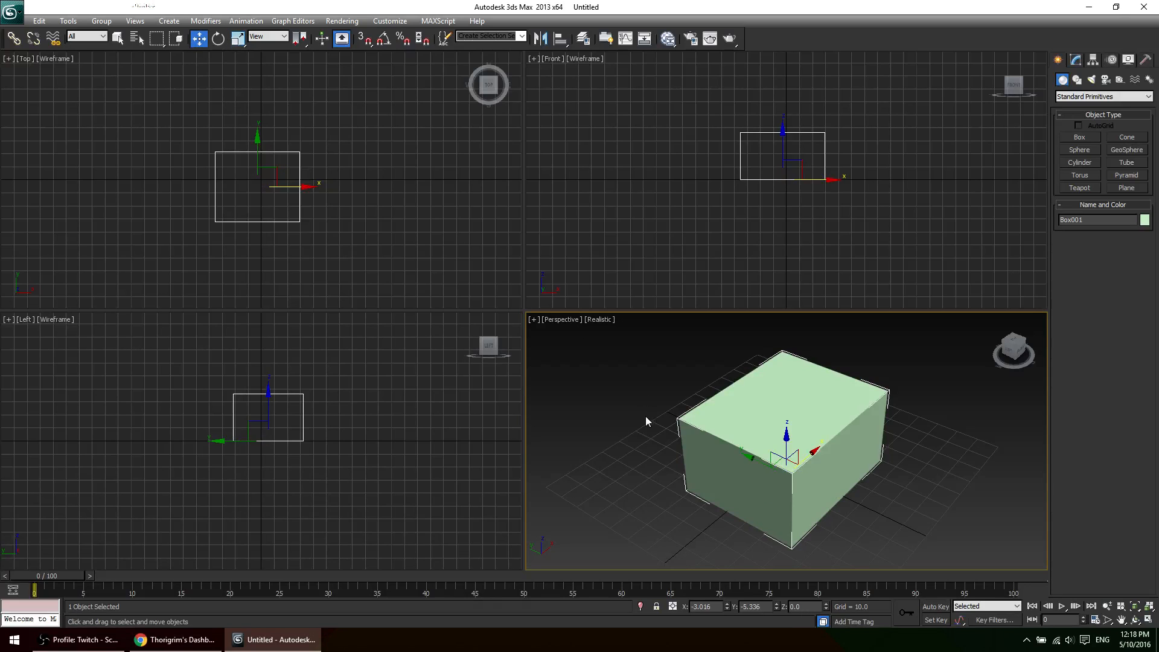
{"action": "left_click_drag", "start_coordinate": [824, 454], "coordinate": [852, 445]}
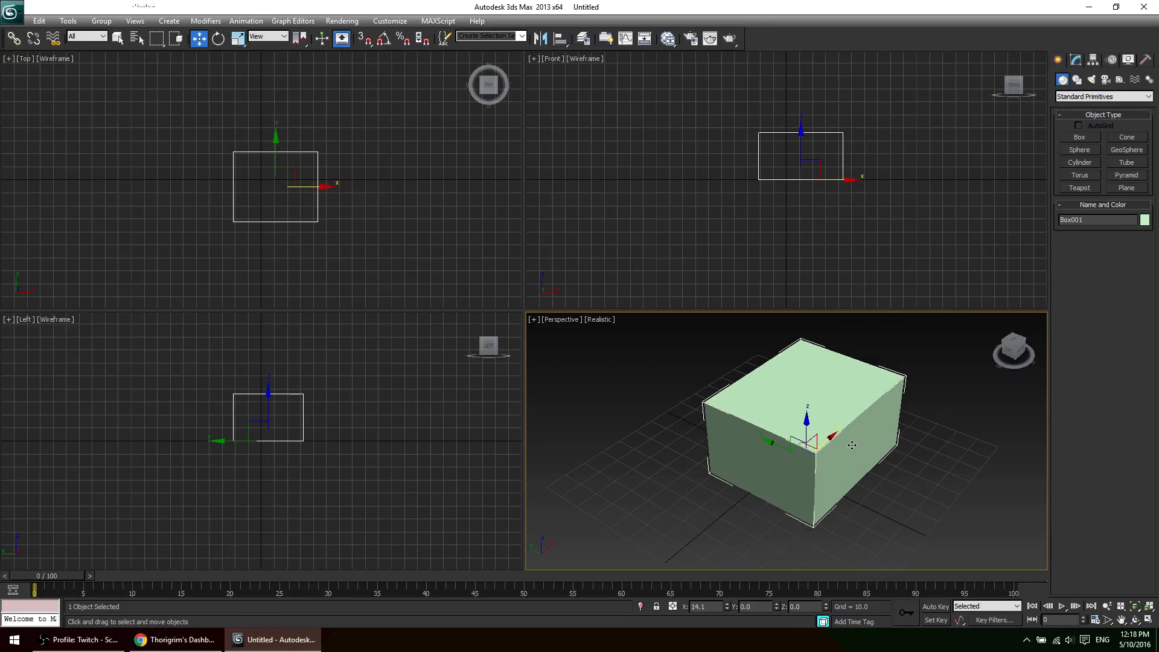
{"action": "right_click", "coordinate": [852, 445]}
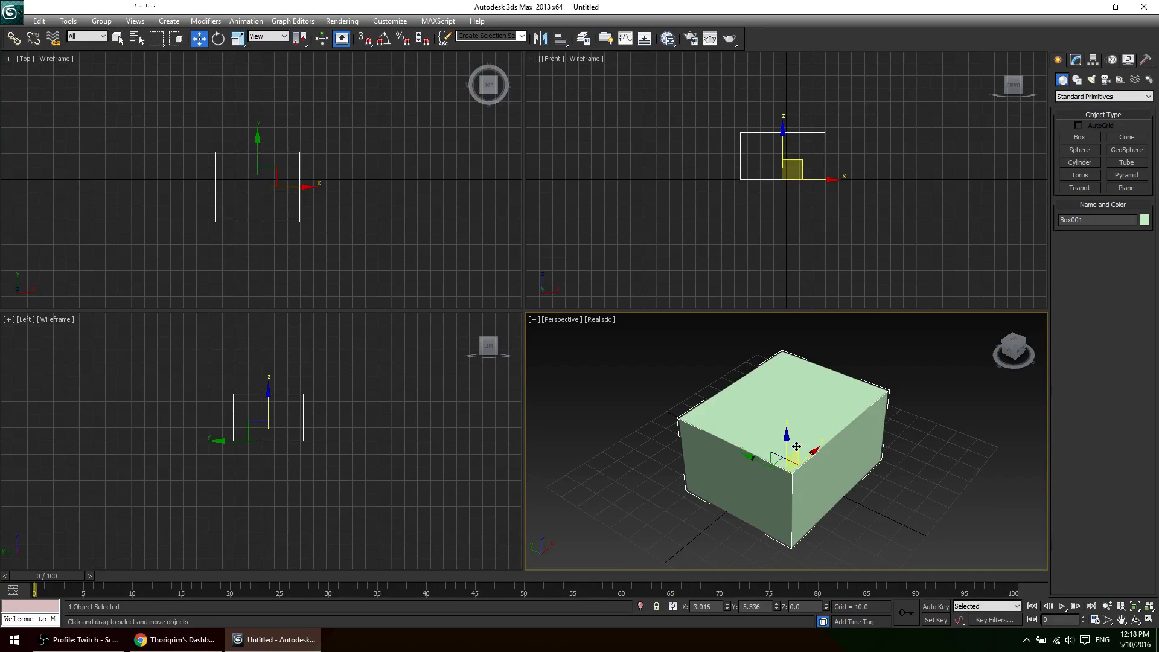
{"action": "left_click_drag", "start_coordinate": [797, 446], "coordinate": [746, 471]}
{"action": "right_click", "coordinate": [747, 470]}
Try to rotate the box about its different axes in the Perspective viewport, cancelling each rotation.
{"action": "key", "text": "e"}
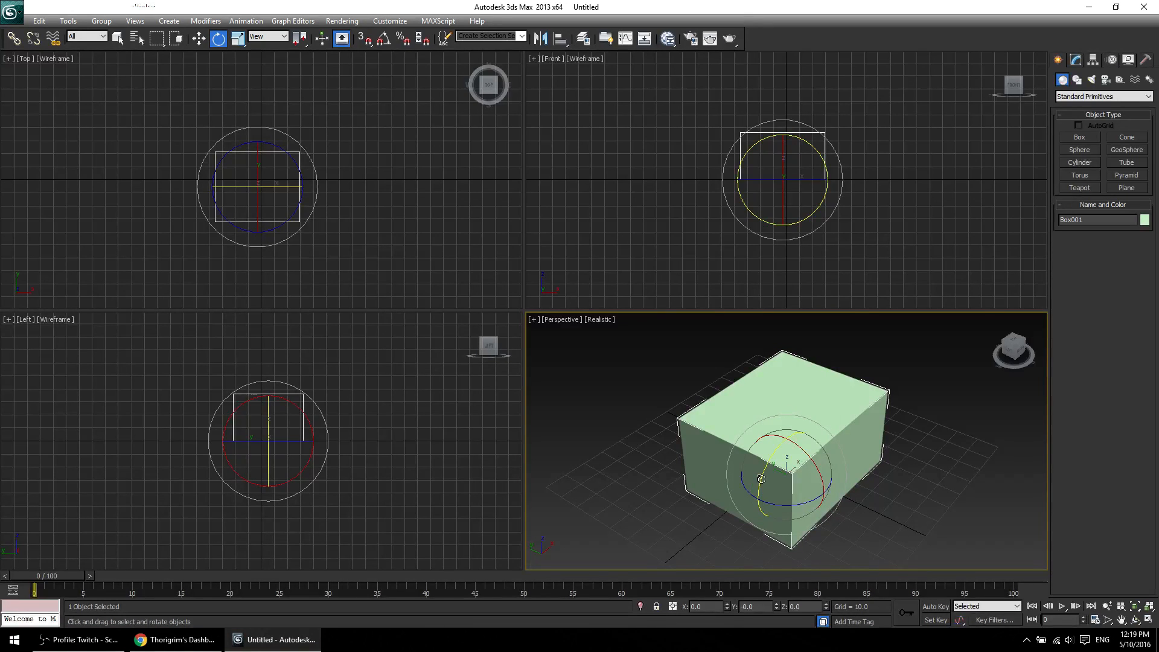
{"action": "left_click_drag", "start_coordinate": [761, 479], "coordinate": [759, 503]}
{"action": "right_click", "coordinate": [759, 504]}
{"action": "left_click_drag", "start_coordinate": [814, 464], "coordinate": [737, 412]}
{"action": "right_click", "coordinate": [737, 411]}
{"action": "left_click_drag", "start_coordinate": [809, 501], "coordinate": [688, 514]}
{"action": "right_click", "coordinate": [688, 514]}
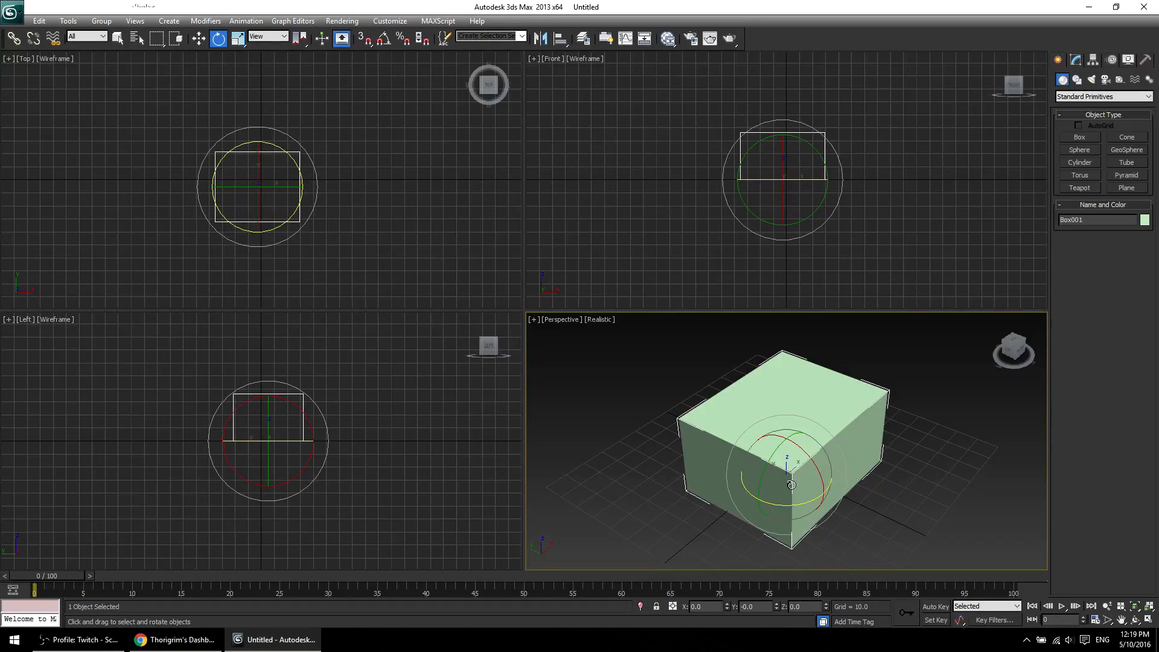
{"action": "left_click_drag", "start_coordinate": [804, 507], "coordinate": [796, 458]}
{"action": "right_click", "coordinate": [796, 458]}
Try to rotate the box about the vertical axis from the Left viewport, and cancel the rotation.
{"action": "right_click", "coordinate": [338, 411]}
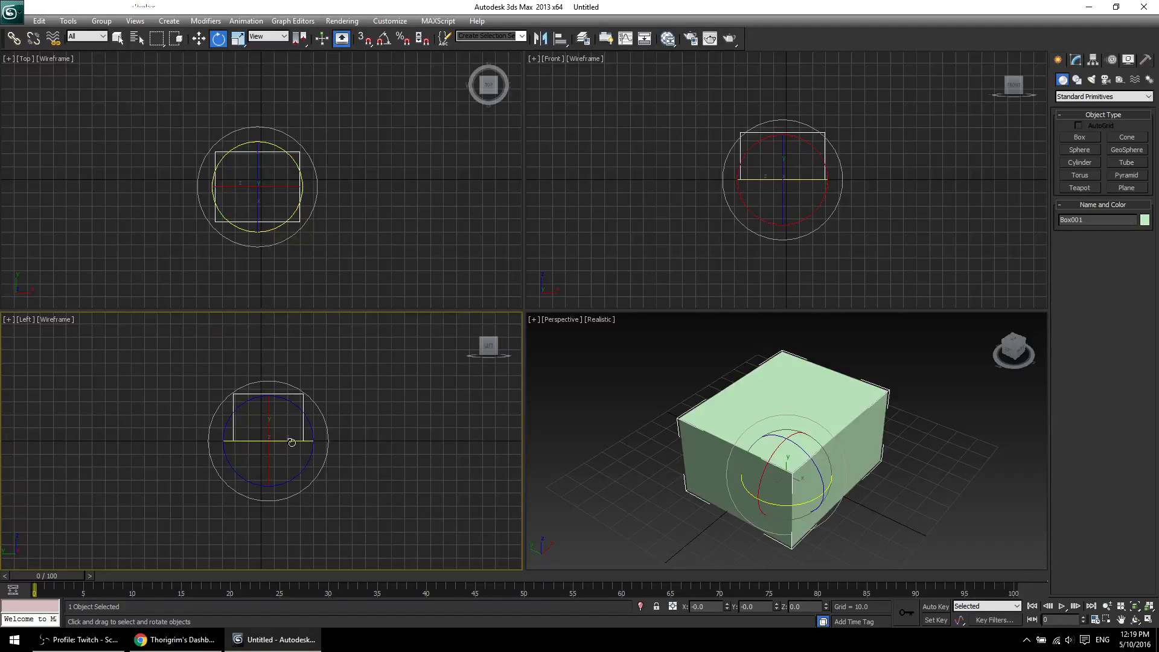
{"action": "left_click_drag", "start_coordinate": [291, 444], "coordinate": [255, 406]}
{"action": "left_click_drag", "start_coordinate": [255, 405], "coordinate": [314, 408]}
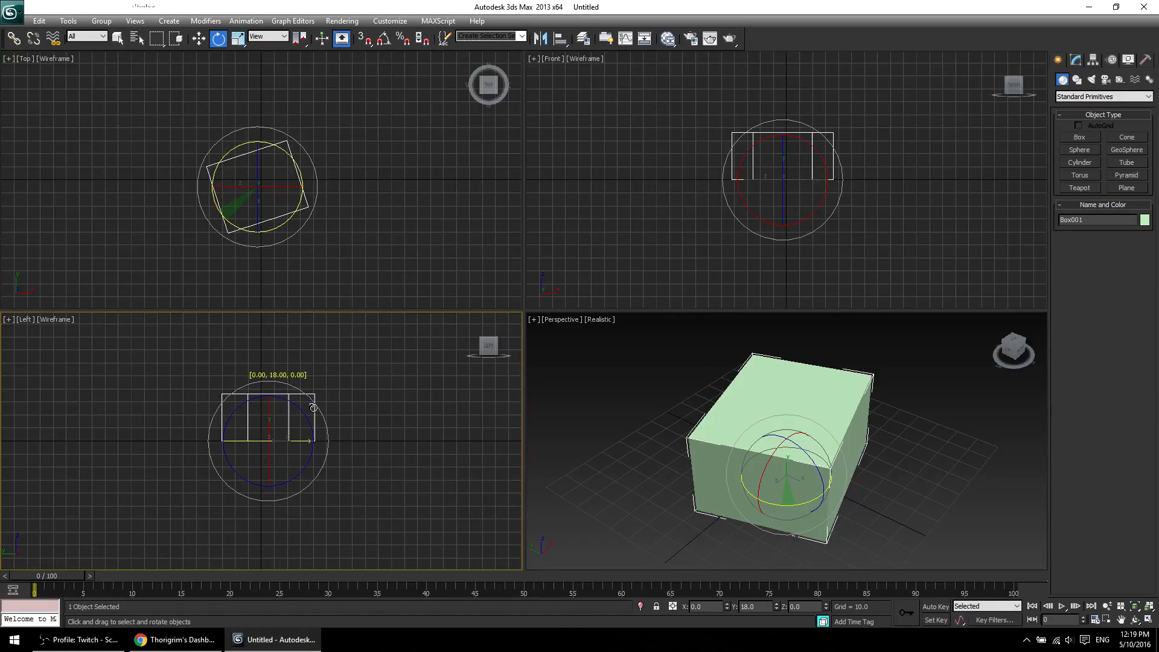
{"action": "left_click_drag", "start_coordinate": [313, 408], "coordinate": [362, 415]}
{"action": "right_click", "coordinate": [362, 415]}
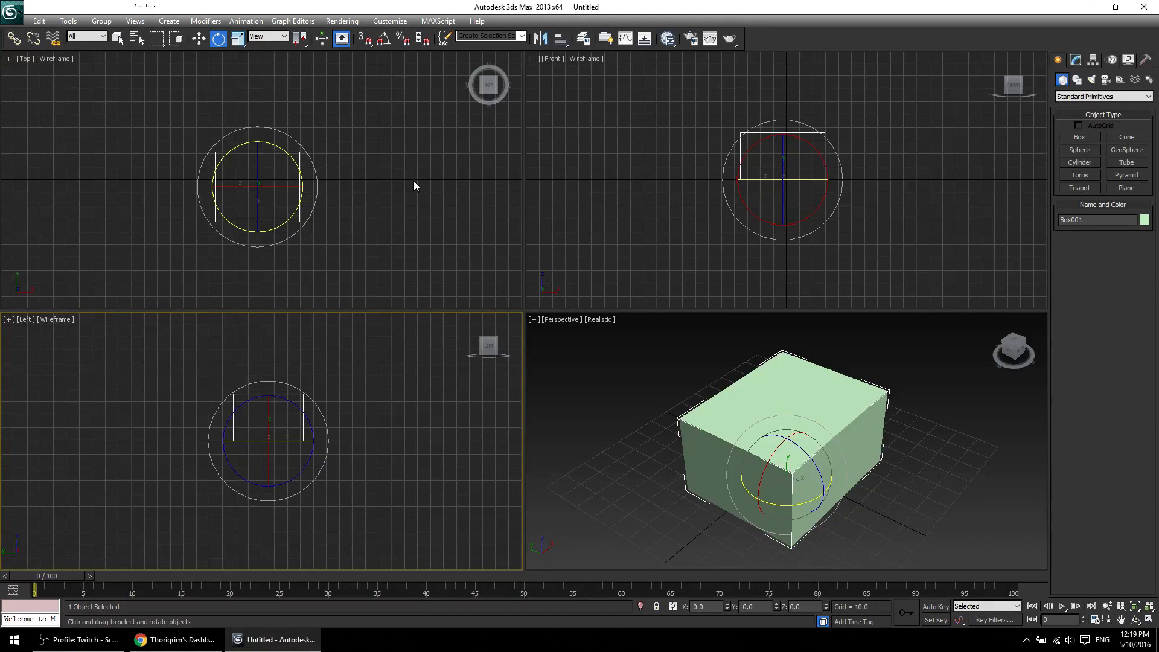
Try to scale the box with the scale gizmo in the Perspective viewport, and cancel the scaling.
{"action": "left_click", "coordinate": [238, 38]}
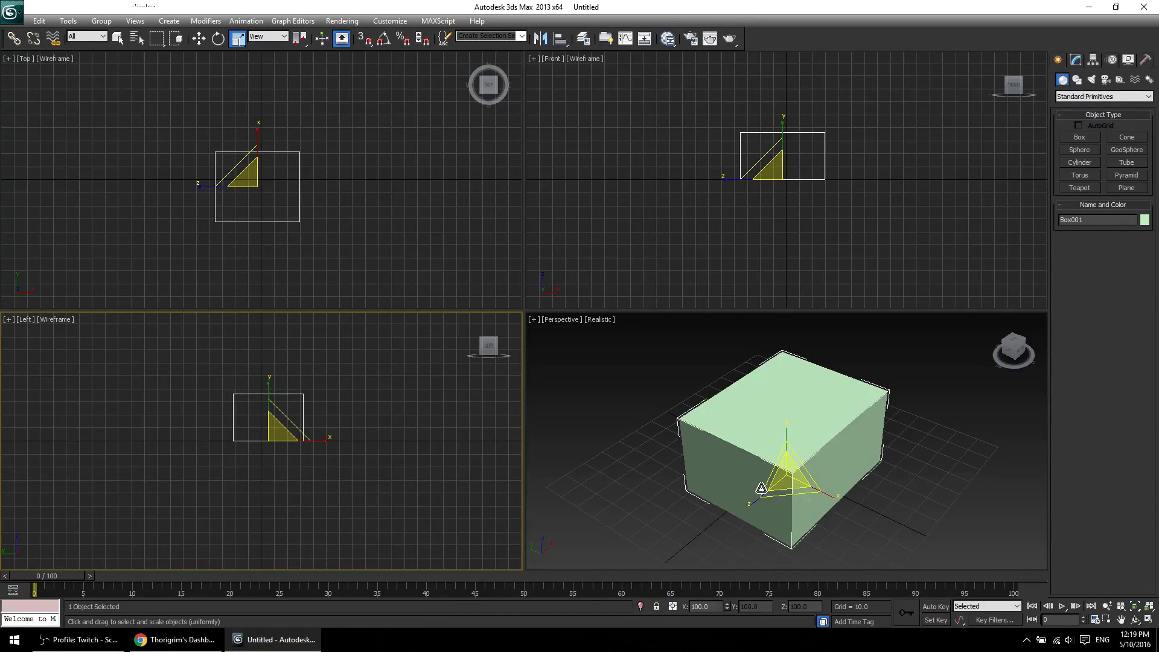
{"action": "mouse_move", "coordinate": [791, 483]}
{"action": "left_mouse_down"}
{"action": "mouse_move", "coordinate": [794, 466]}
{"action": "mouse_move", "coordinate": [815, 520]}
{"action": "mouse_move", "coordinate": [803, 554]}
{"action": "mouse_move", "coordinate": [818, 511]}
{"action": "mouse_move", "coordinate": [824, 534]}
{"action": "mouse_move", "coordinate": [823, 506]}
{"action": "mouse_move", "coordinate": [732, 510]}
{"action": "mouse_move", "coordinate": [559, 550]}
{"action": "mouse_move", "coordinate": [785, 489]}
{"action": "mouse_move", "coordinate": [495, 580]}
{"action": "mouse_move", "coordinate": [862, 423]}
{"action": "mouse_move", "coordinate": [437, 596]}
{"action": "mouse_move", "coordinate": [779, 469]}
{"action": "left_mouse_up"}
{"action": "right_click", "coordinate": [822, 506]}
{"action": "right_click", "coordinate": [779, 469]}
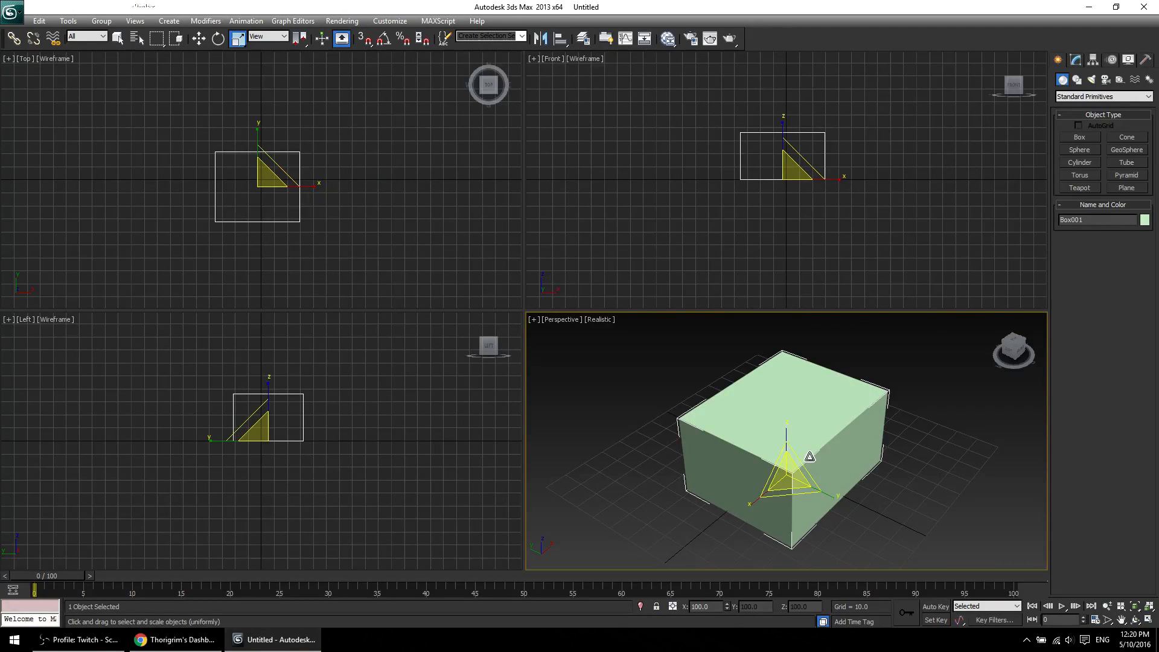
{"action": "mouse_move", "coordinate": [804, 469]}
{"action": "left_mouse_down"}
{"action": "mouse_move", "coordinate": [866, 427]}
{"action": "mouse_move", "coordinate": [671, 513]}
{"action": "mouse_move", "coordinate": [667, 525]}
{"action": "mouse_move", "coordinate": [924, 388]}
{"action": "mouse_move", "coordinate": [660, 551]}
{"action": "mouse_move", "coordinate": [973, 367]}
{"action": "mouse_move", "coordinate": [685, 529]}
{"action": "mouse_move", "coordinate": [900, 422]}
{"action": "mouse_move", "coordinate": [444, 649]}
{"action": "mouse_move", "coordinate": [901, 328]}
{"action": "mouse_move", "coordinate": [559, 643]}
{"action": "mouse_move", "coordinate": [652, 544]}
{"action": "mouse_move", "coordinate": [952, 360]}
{"action": "mouse_move", "coordinate": [704, 504]}
{"action": "mouse_move", "coordinate": [797, 481]}
{"action": "left_mouse_up"}
Clear the selection, activate Select Object, and practise selecting the box in the Top, Perspective and Left viewports.
{"action": "left_click", "coordinate": [144, 100]}
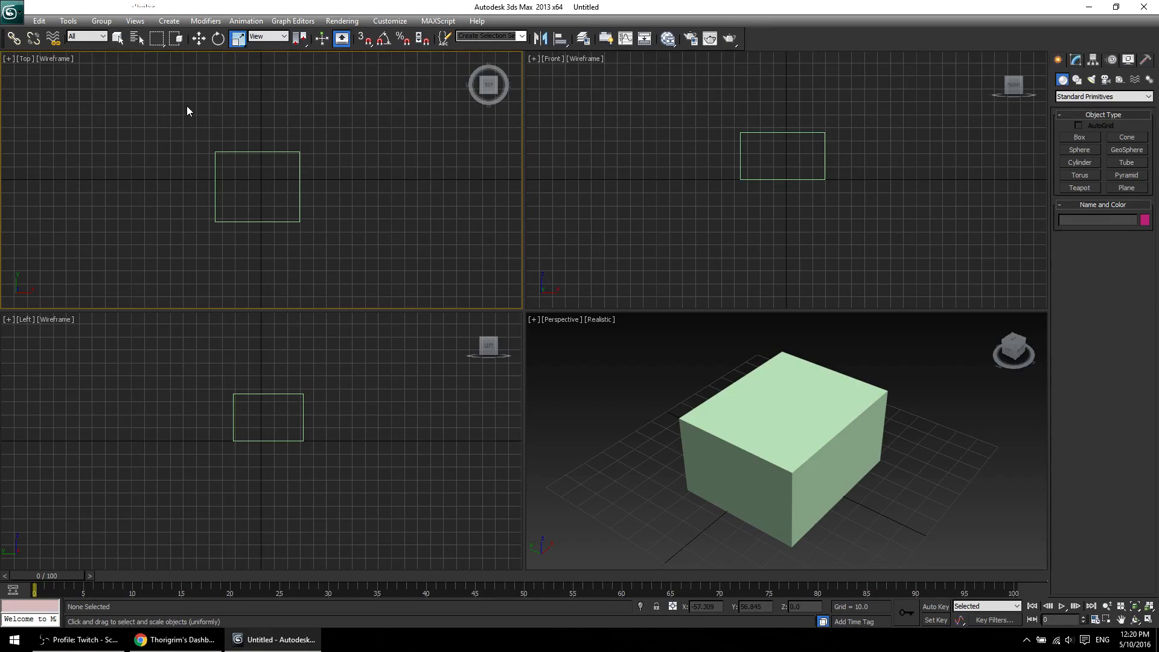
{"action": "left_click", "coordinate": [118, 38]}
{"action": "left_click_drag", "start_coordinate": [240, 177], "coordinate": [242, 178]}
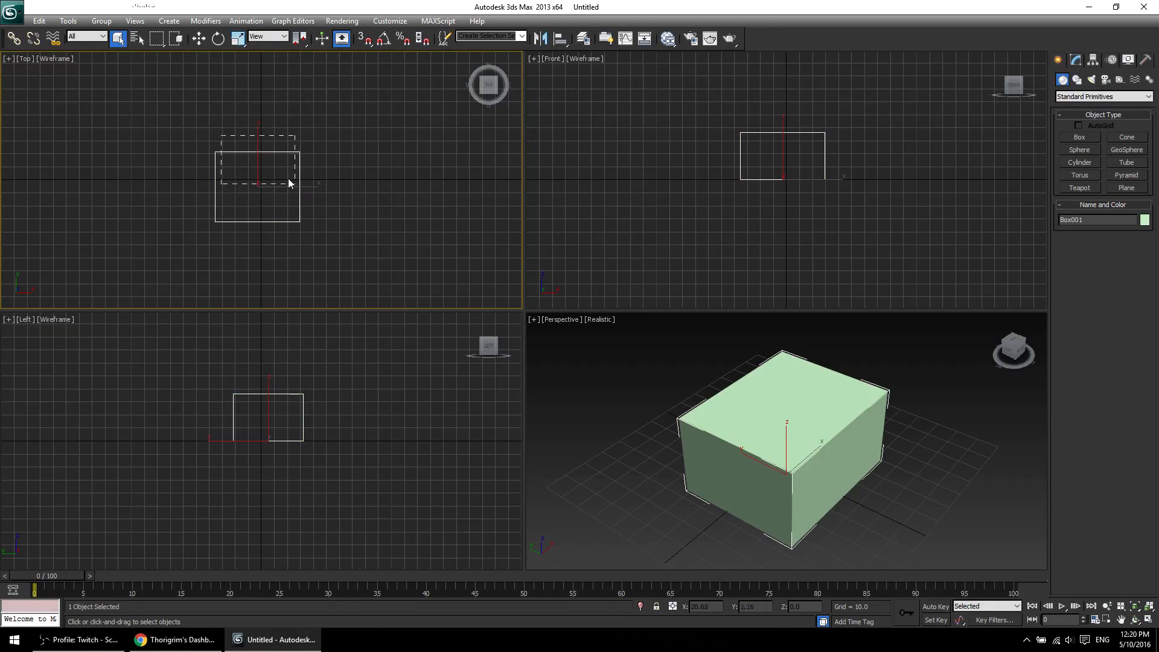
{"action": "left_click", "coordinate": [294, 440]}
{"action": "left_click", "coordinate": [691, 445]}
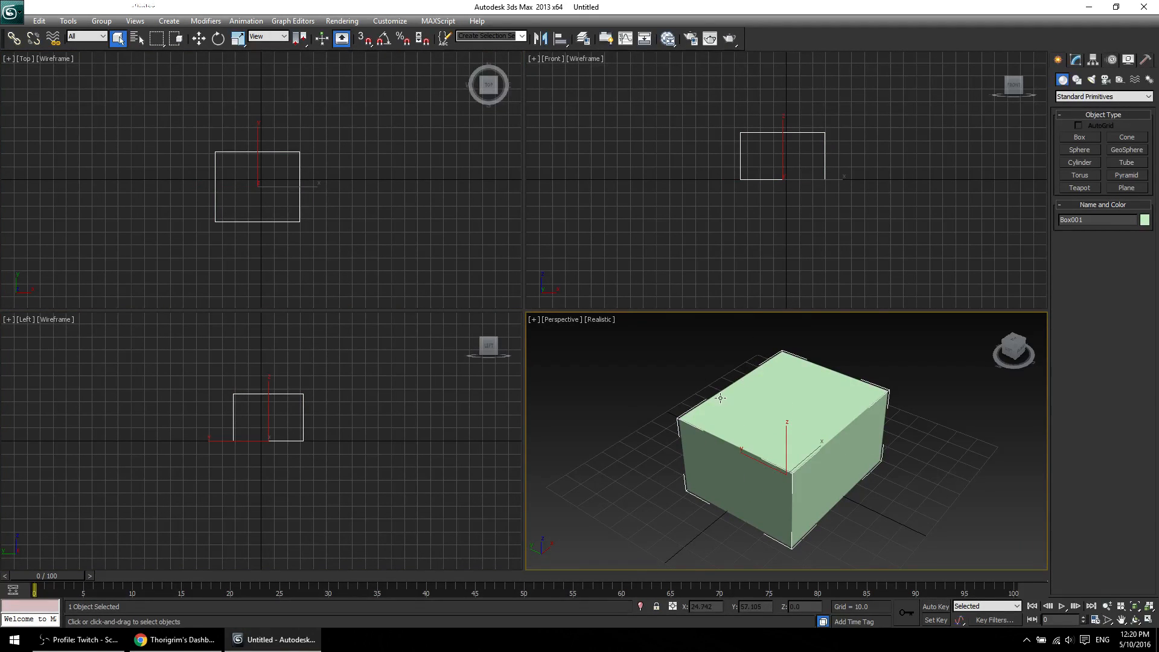
{"action": "left_click", "coordinate": [683, 383]}
{"action": "left_click", "coordinate": [707, 452]}
{"action": "right_click", "coordinate": [335, 383]}
{"action": "left_click_drag", "start_coordinate": [148, 363], "coordinate": [387, 489]}
{"action": "left_click_drag", "start_coordinate": [104, 328], "coordinate": [434, 538]}
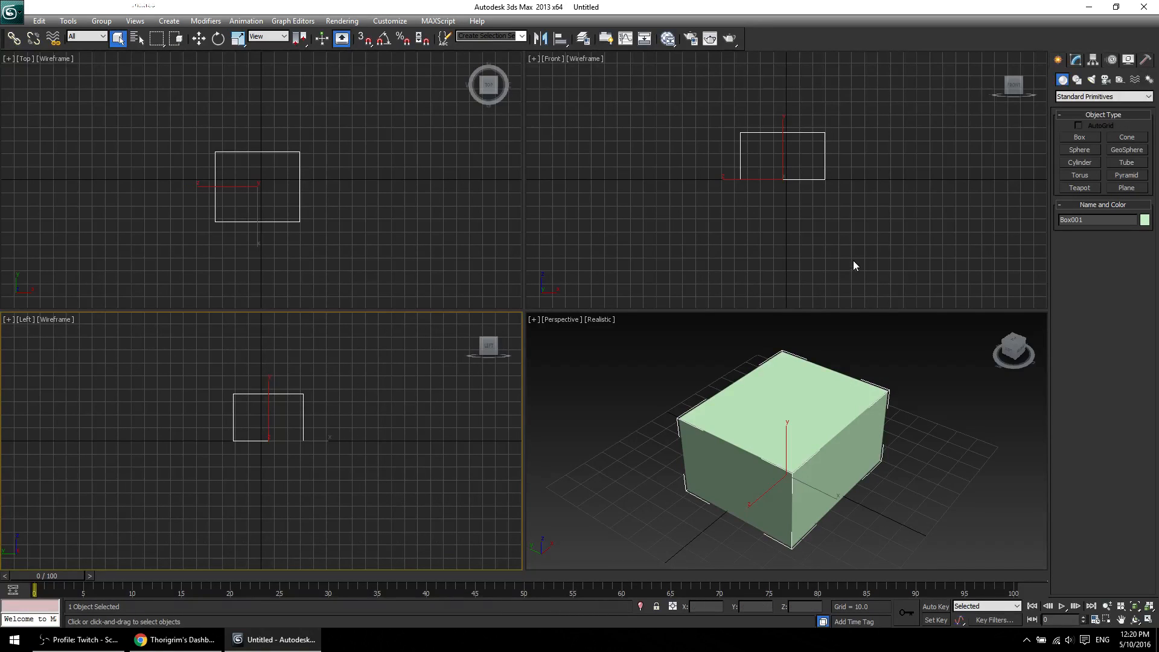
Clone the box as one copy named Box002, shifted about 12 units down along Z with the Move tool.
{"action": "right_click", "coordinate": [730, 415]}
{"action": "key", "text": "w"}
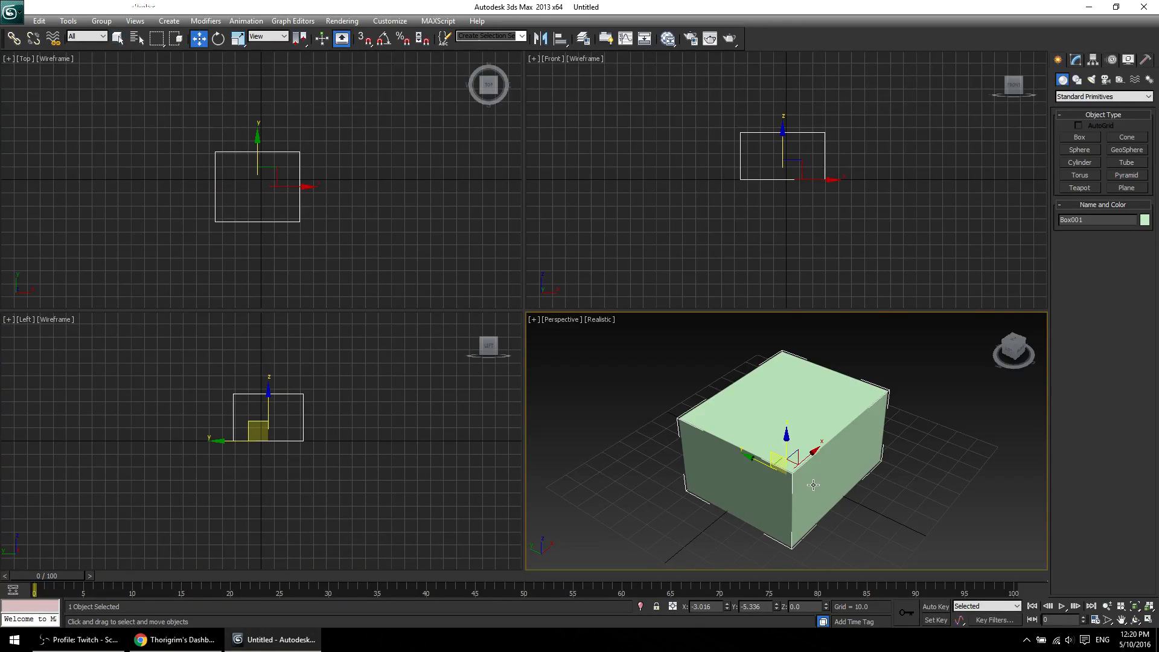
{"action": "mouse_move", "coordinate": [787, 464]}
{"action": "left_mouse_down", "text": "shift"}
{"action": "mouse_move", "coordinate": [758, 469]}
{"action": "mouse_move", "coordinate": [794, 477]}
{"action": "left_mouse_up", "text": "shift"}
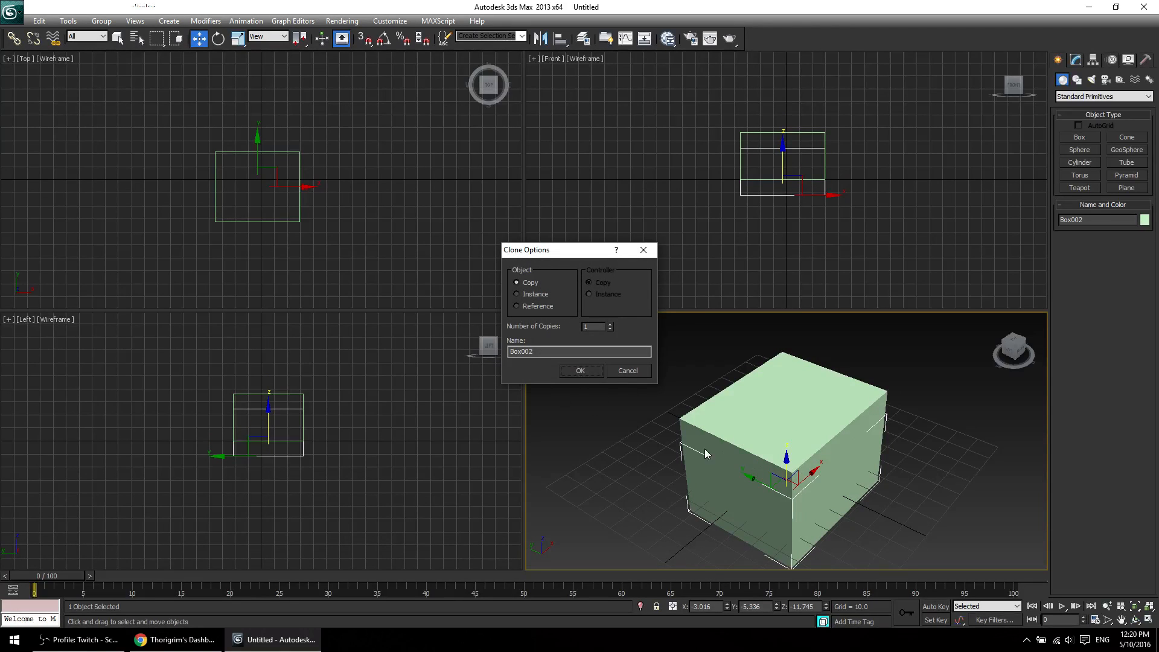
{"action": "left_click", "coordinate": [579, 371]}
Scale Box002 down uniformly, move it out to one side of the large box, and clone it to another side.
{"action": "key", "text": "e"}
{"action": "key", "text": "r"}
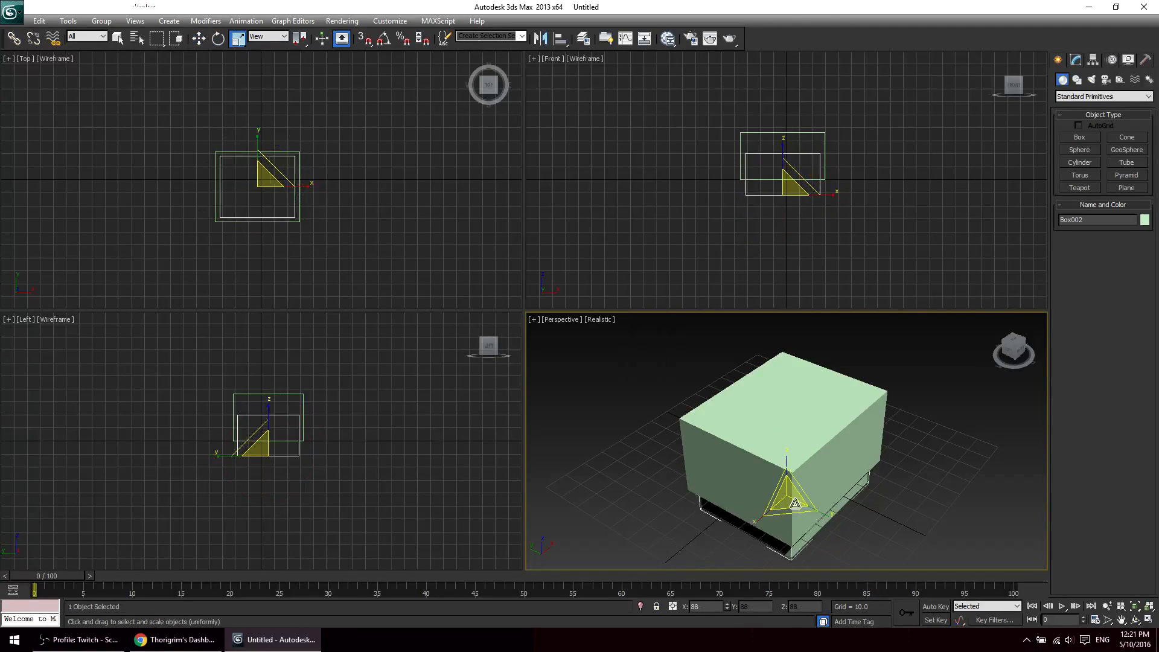
{"action": "key", "text": "w"}
{"action": "mouse_move", "coordinate": [814, 474]}
{"action": "left_mouse_down"}
{"action": "mouse_move", "coordinate": [762, 515]}
{"action": "mouse_move", "coordinate": [879, 476]}
{"action": "left_mouse_up"}
{"action": "left_click", "coordinate": [582, 371]}
Region-select all three boxes in the Left viewport, clear the selection, and region-select only the two small boxes.
{"action": "left_click", "coordinate": [425, 496]}
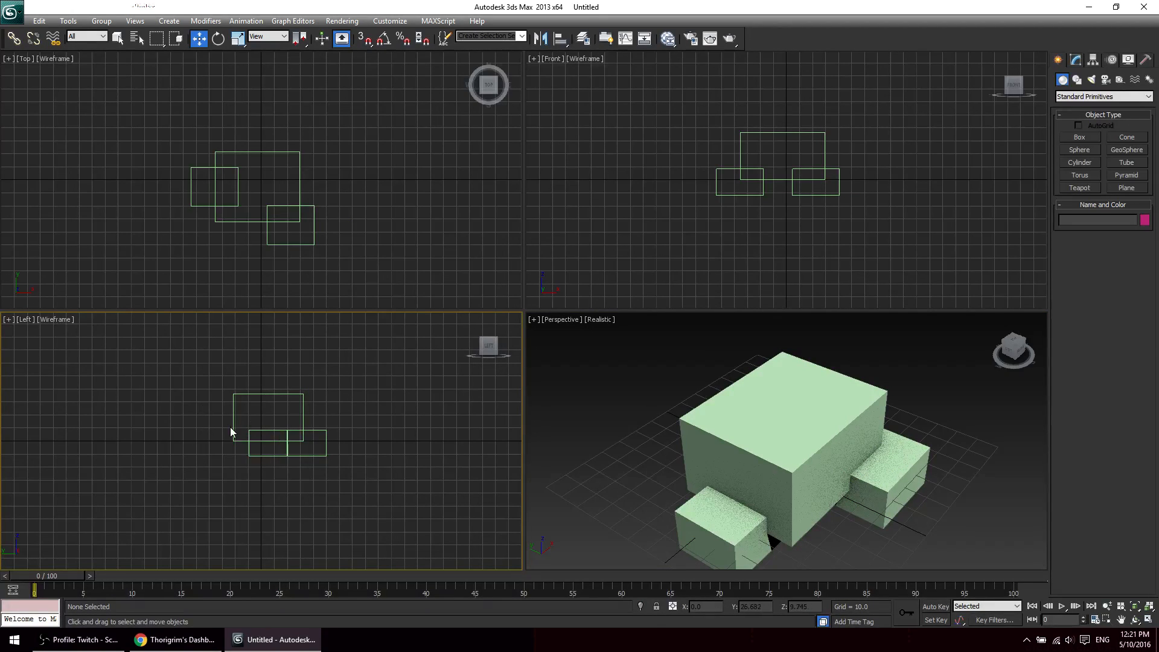
{"action": "left_click_drag", "start_coordinate": [151, 362], "coordinate": [348, 511]}
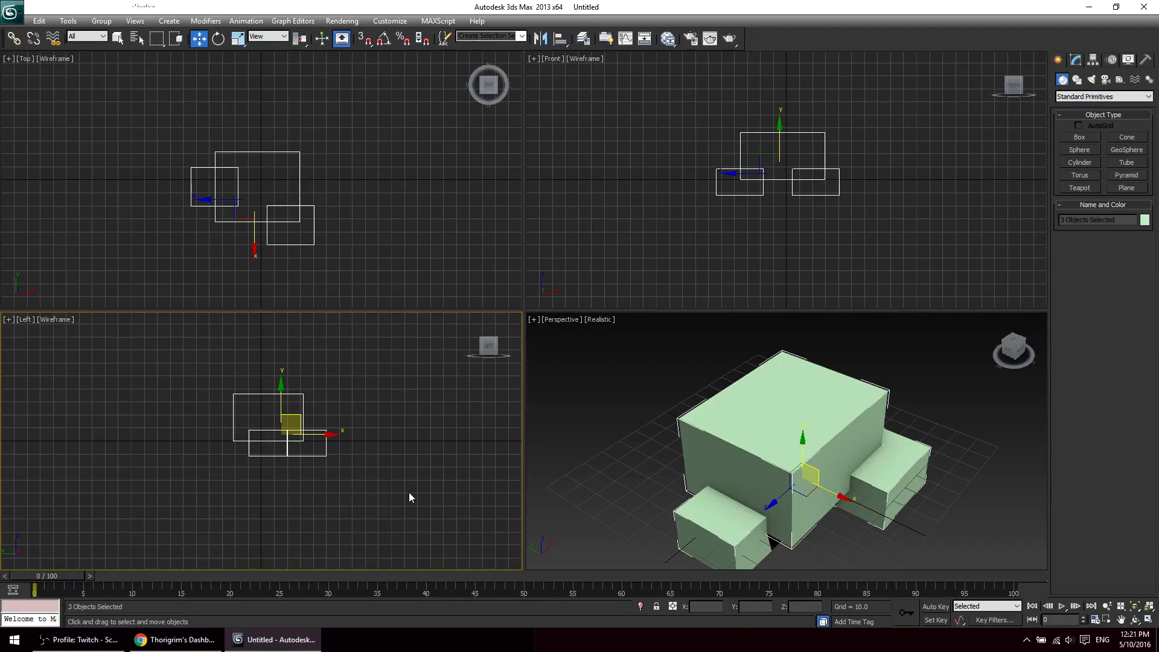
{"action": "left_click", "coordinate": [242, 471]}
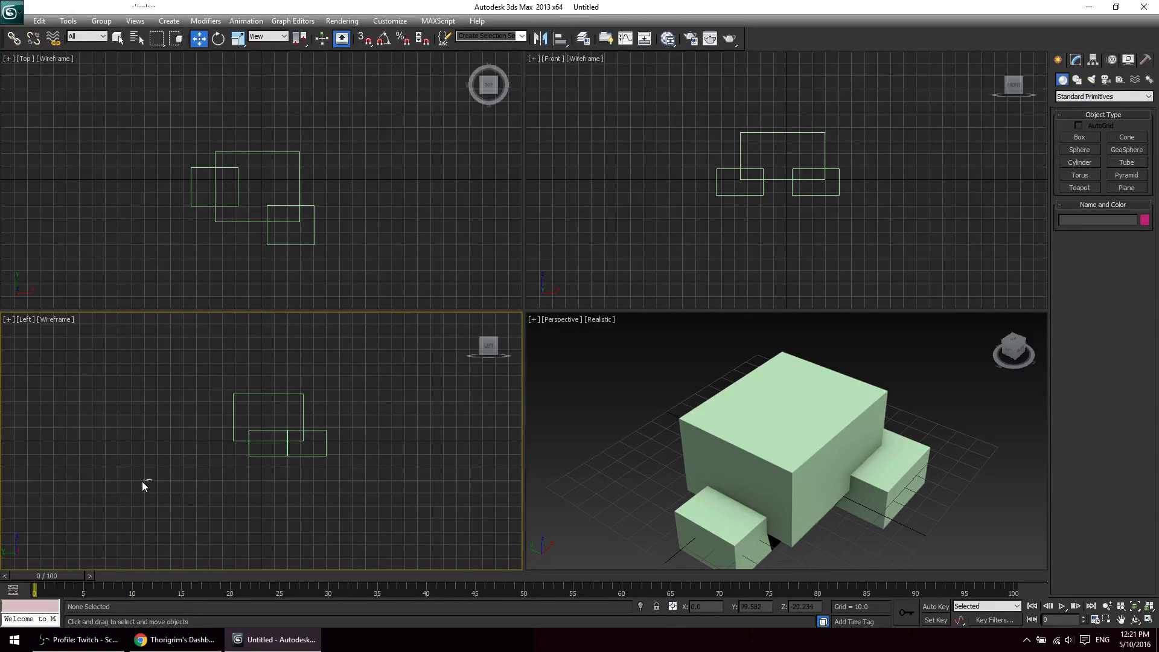
{"action": "left_click_drag", "start_coordinate": [142, 481], "coordinate": [391, 452]}
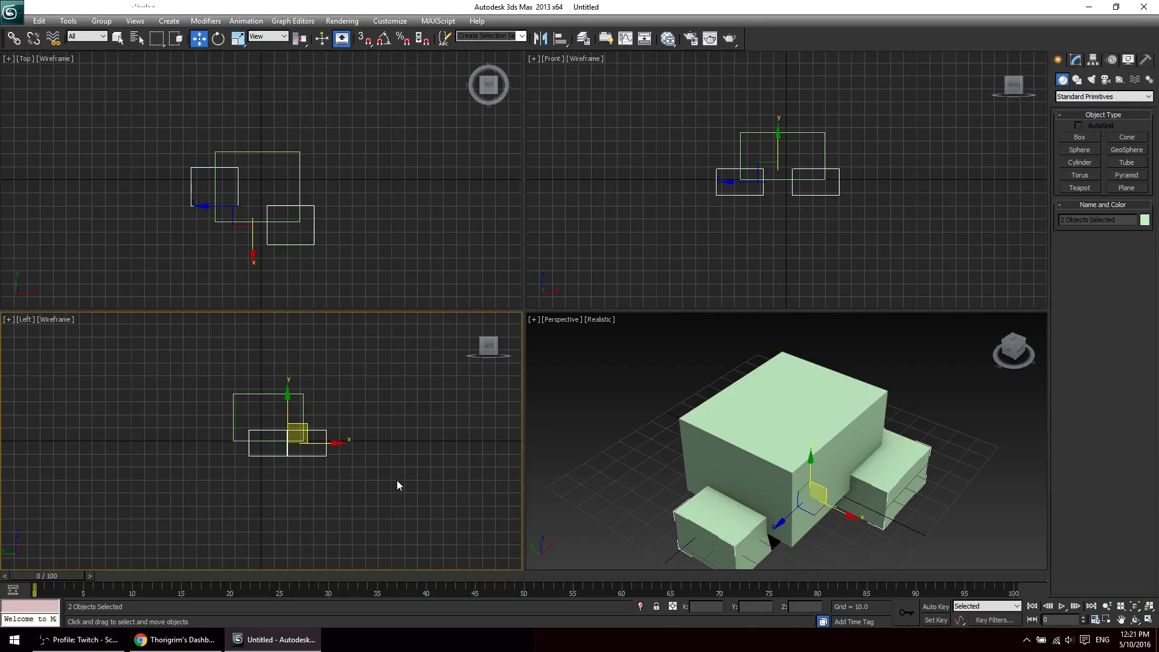
Clear the selection, select the large box in the Perspective viewport, and alternate between the Select Object and Move tools.
{"action": "left_click", "coordinate": [237, 318]}
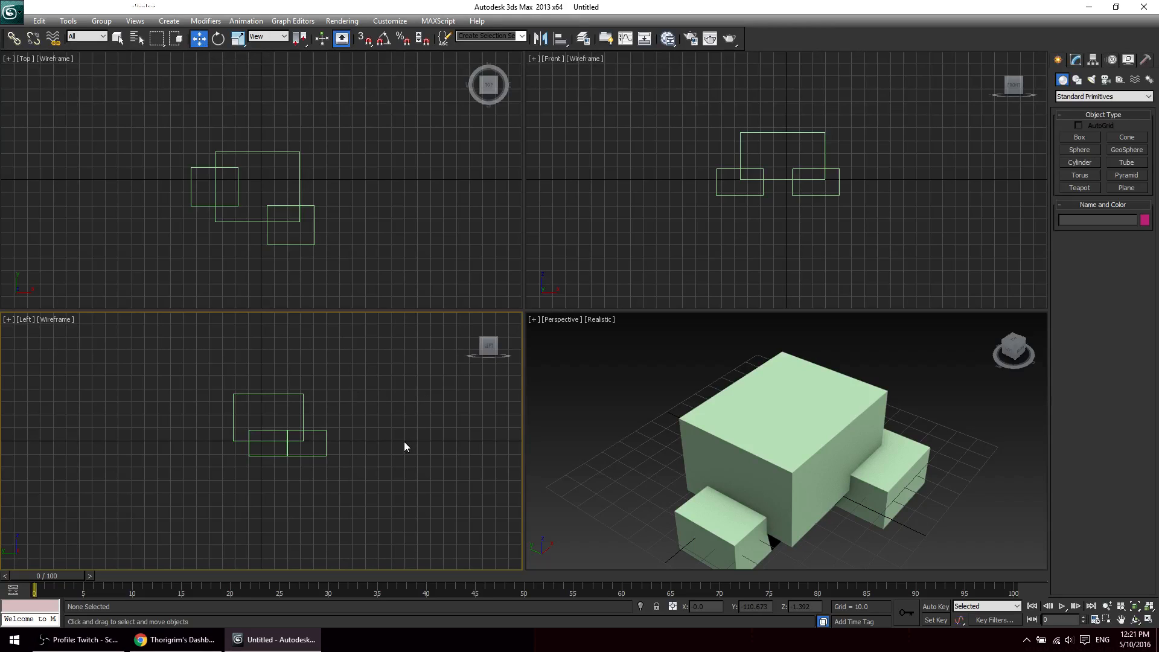
{"action": "left_click", "coordinate": [767, 481]}
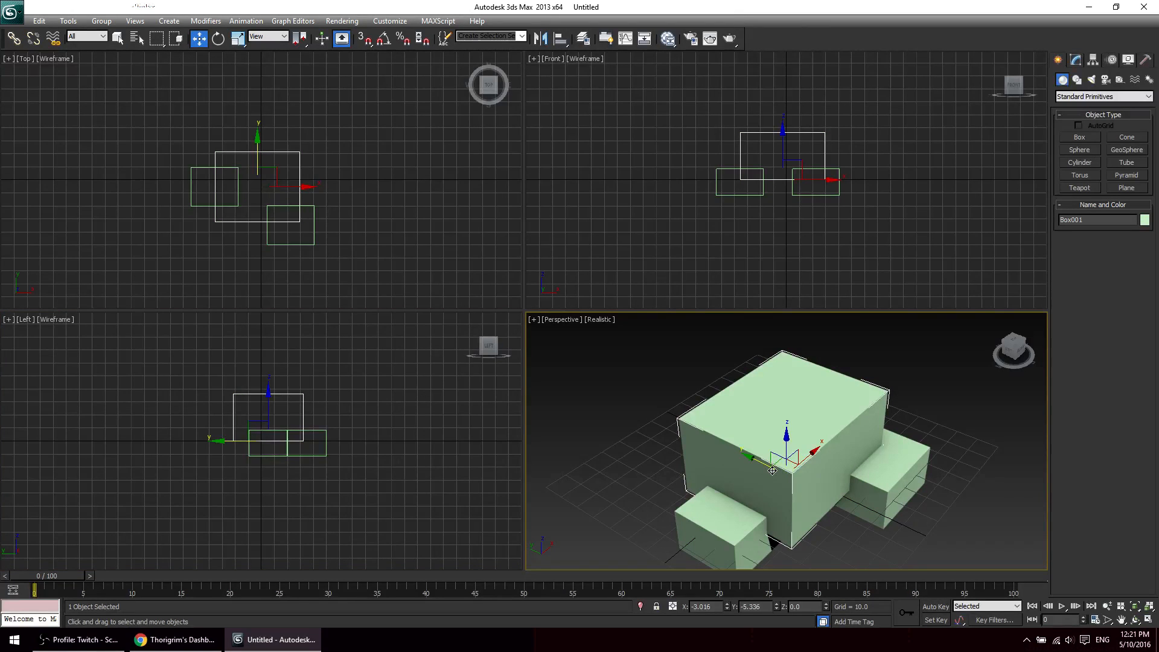
{"action": "key", "text": "q"}
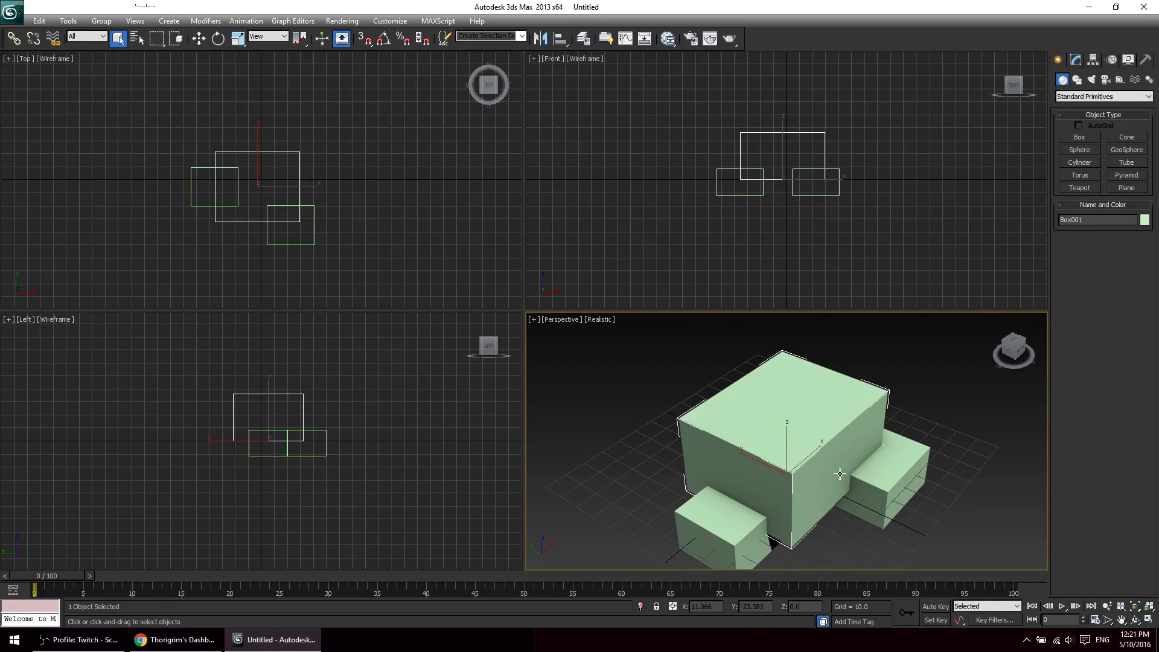
{"action": "key", "text": "w"}
{"action": "left_click_drag", "start_coordinate": [775, 470], "coordinate": [813, 529]}
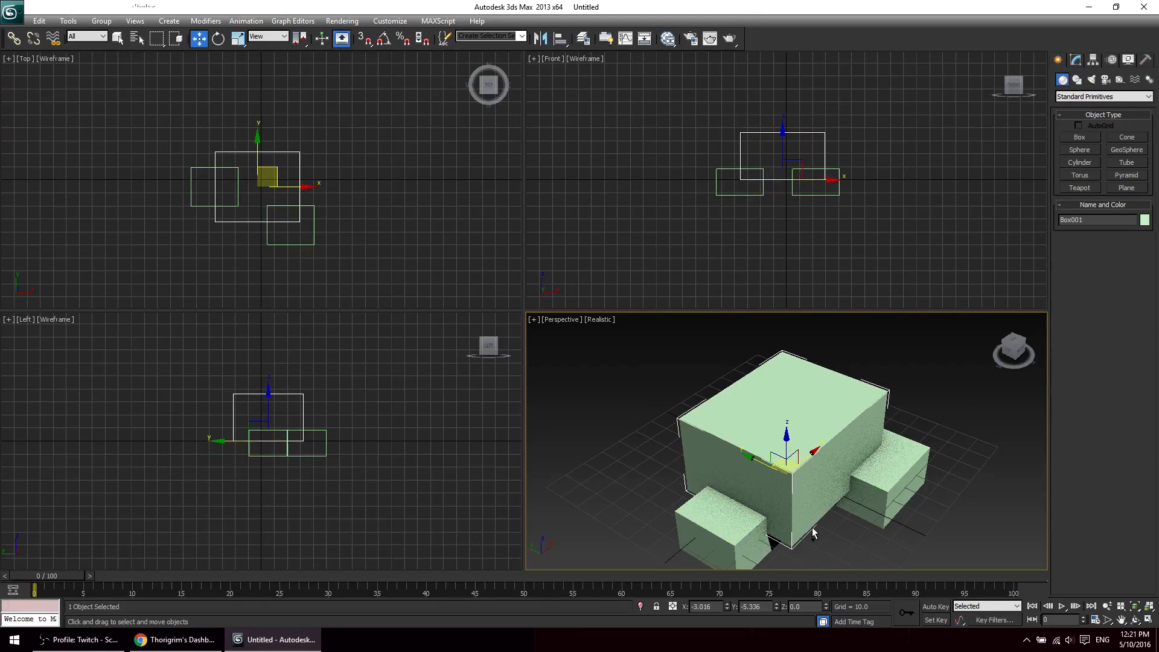
{"action": "key", "text": "q"}
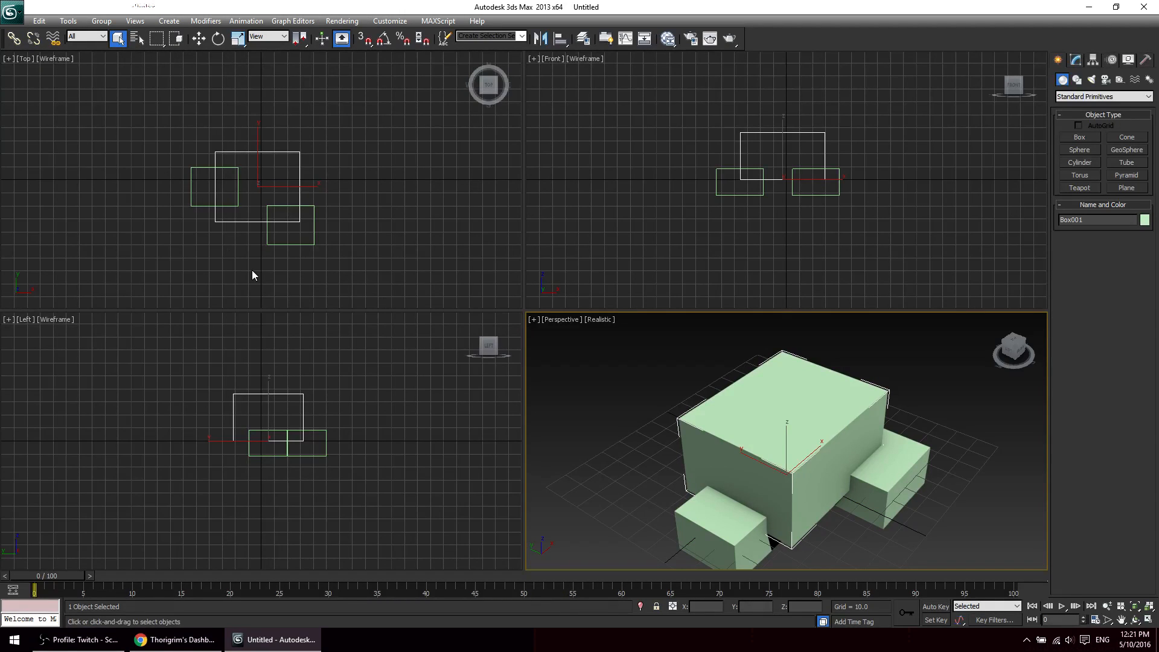
Cycle repeatedly through the Select, Move, Rotate and Scale tools on the large box, ending on non-uniform scale.
{"action": "key", "text": "q"}
{"action": "key", "text": "w"}
{"action": "key", "text": "e"}
{"action": "key", "text": "r"}
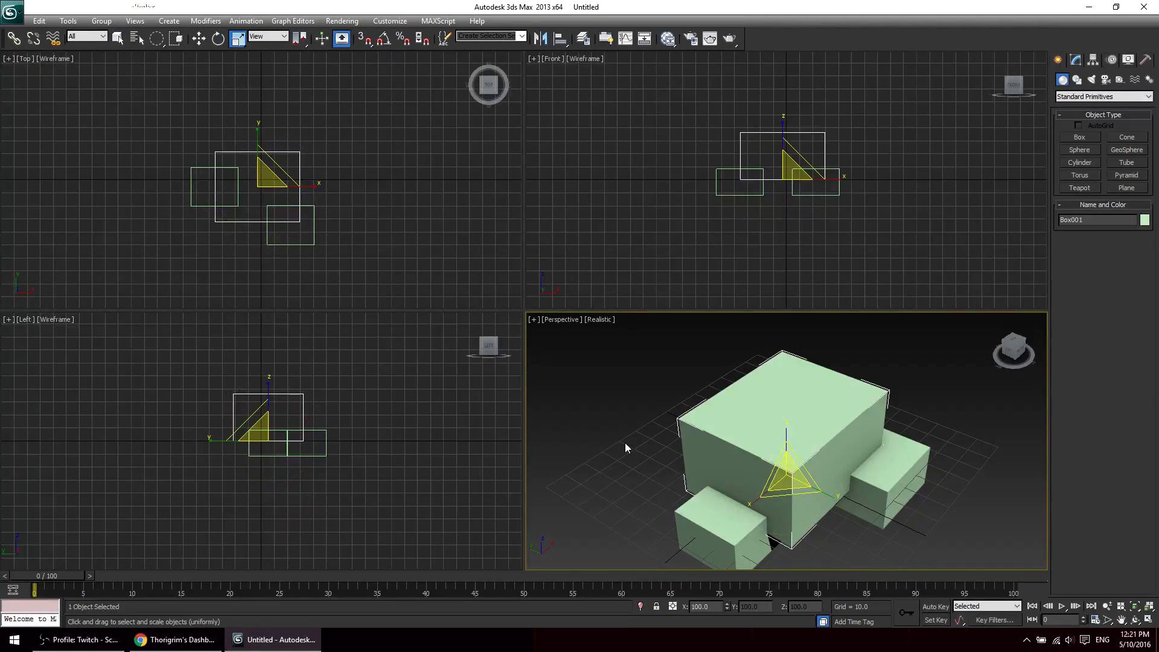
{"action": "key", "text": "q"}
{"action": "key", "text": "w"}
{"action": "key", "text": "e"}
{"action": "key", "text": "r"}
{"action": "key", "text": "q"}
{"action": "key", "text": "w"}
{"action": "key", "text": "e"}
{"action": "key", "text": "r"}
{"action": "key", "text": "q"}
{"action": "key", "text": "w"}
{"action": "key", "text": "e"}
{"action": "key", "text": "r"}
{"action": "key", "text": "r"}
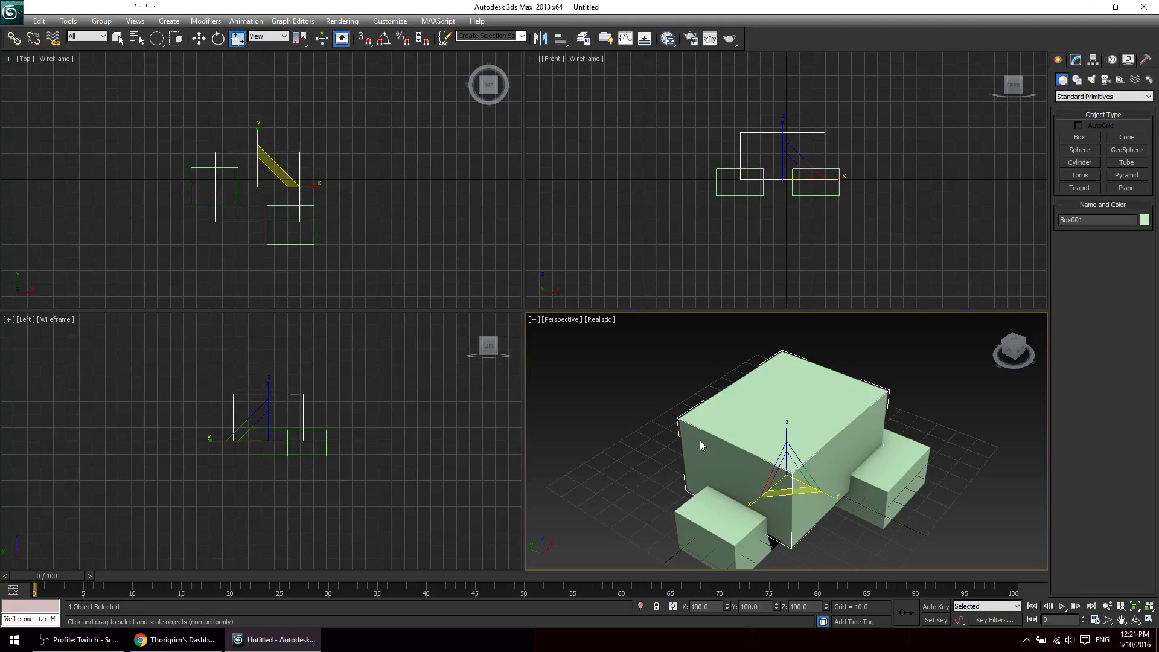
Activate Rotate, cycle through the scale modes to uniform scale, and return to the Move tool.
{"action": "key", "text": "e"}
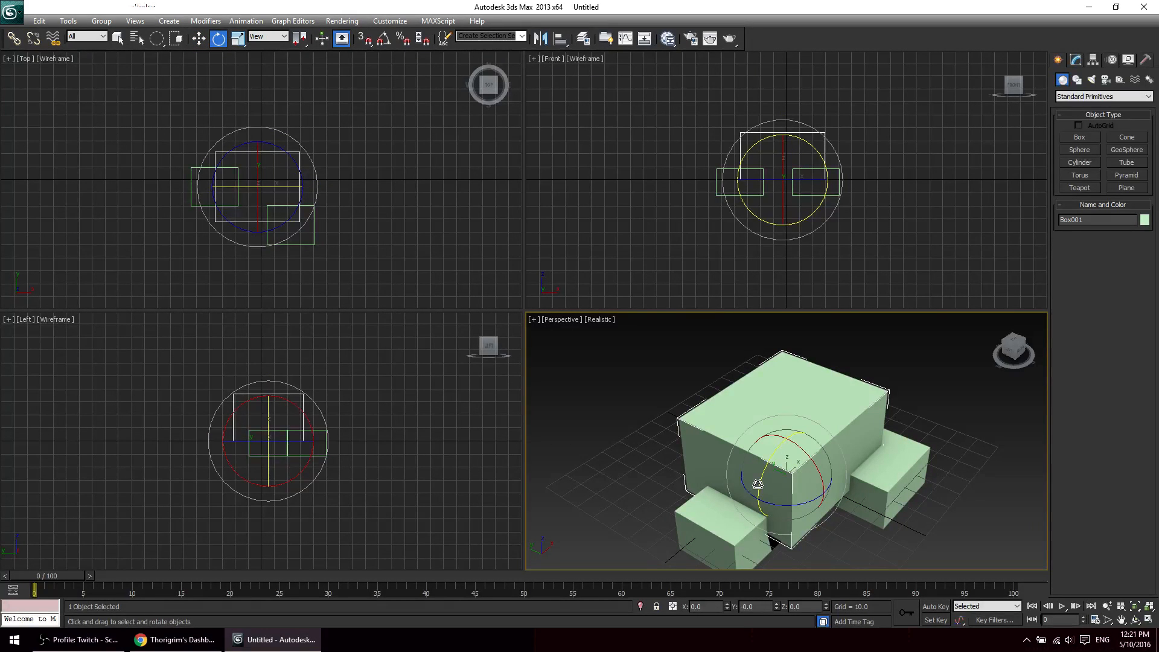
{"action": "key", "text": "r"}
{"action": "key", "text": "r"}
{"action": "key", "text": "r"}
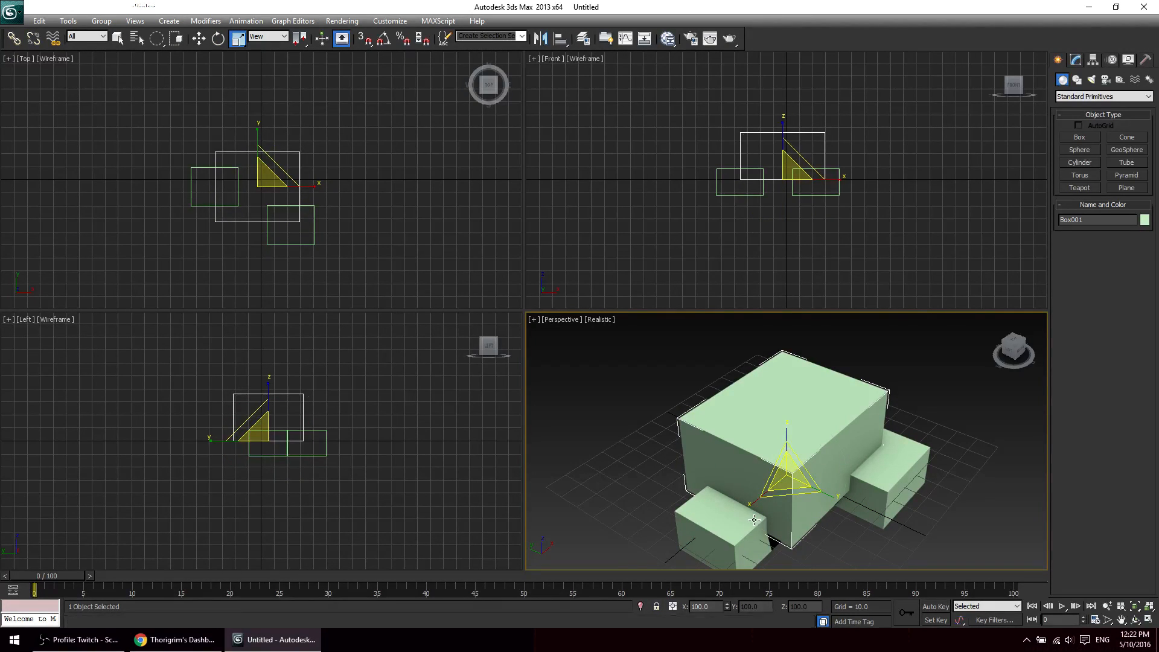
{"action": "key", "text": "e"}
{"action": "key", "text": "w"}
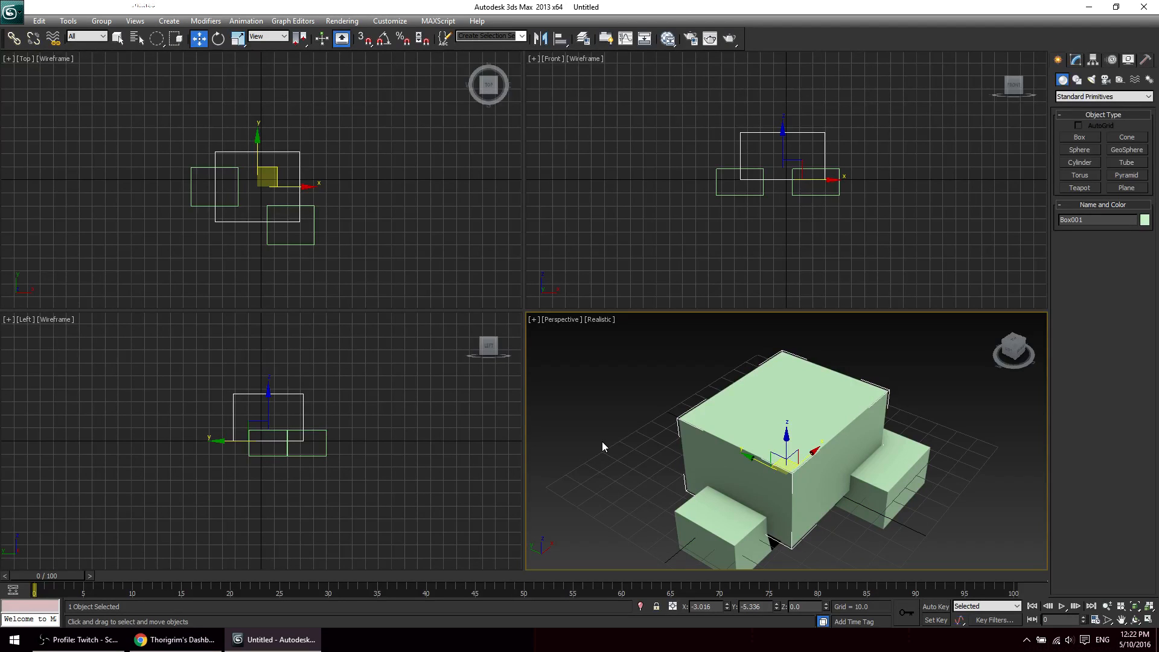
Maximize the Perspective viewport and restore the four-viewport layout.
{"action": "key", "text": "alt+w"}
{"action": "key", "text": "alt+w"}
{"action": "key", "text": "alt+w"}
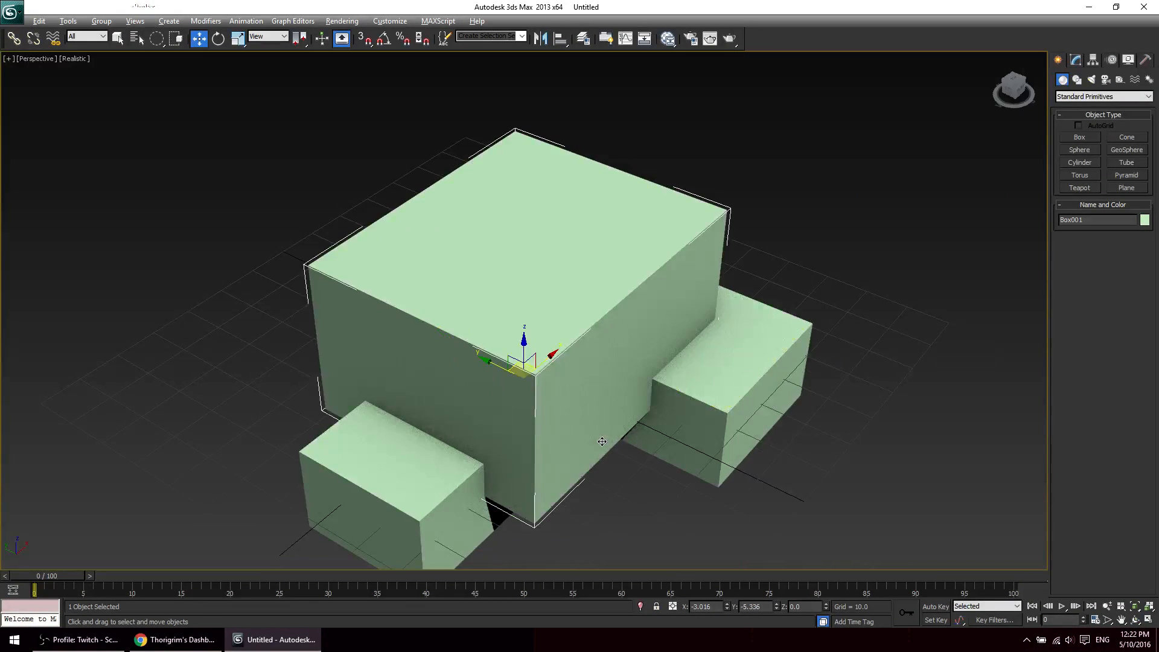
{"action": "key", "text": "alt+w"}
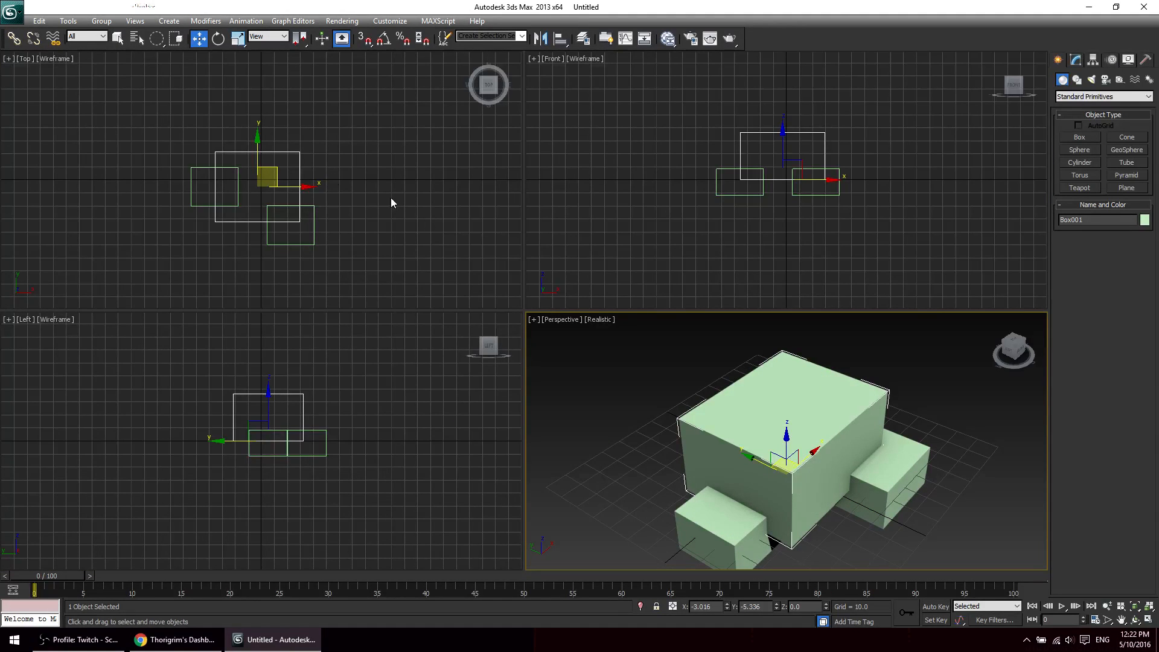
Switch between Uniform Scale and Rotate, clear the selection, and choose Select and Uniform Scale from the scale tool variants.
{"action": "left_click", "coordinate": [238, 44]}
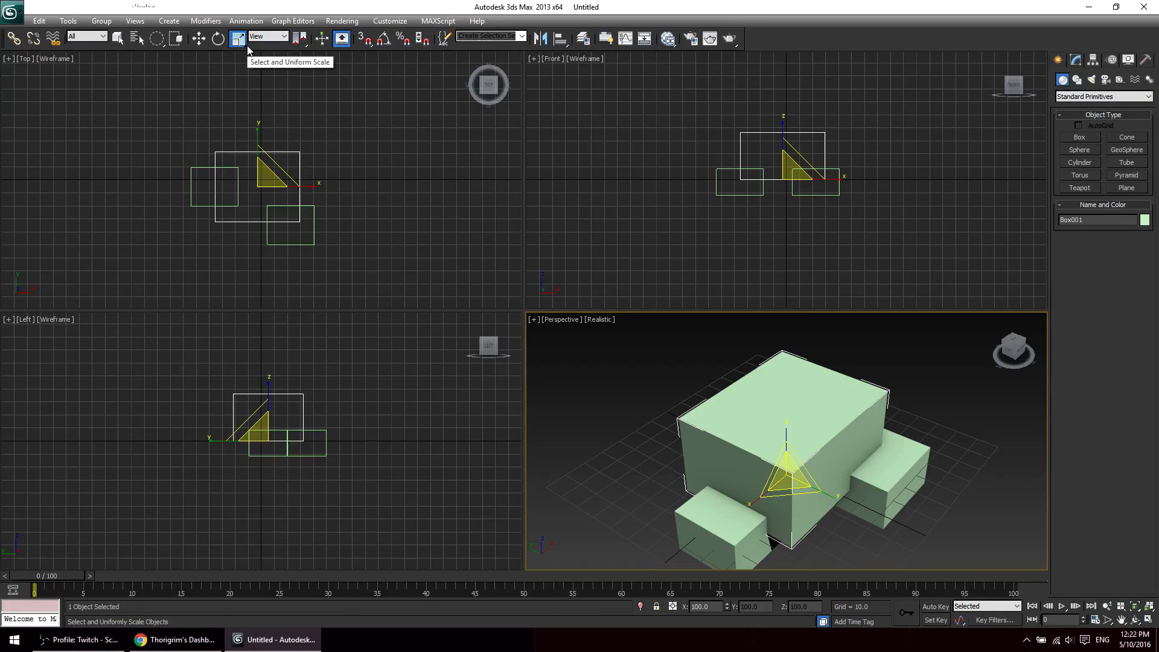
{"action": "left_click", "coordinate": [228, 72]}
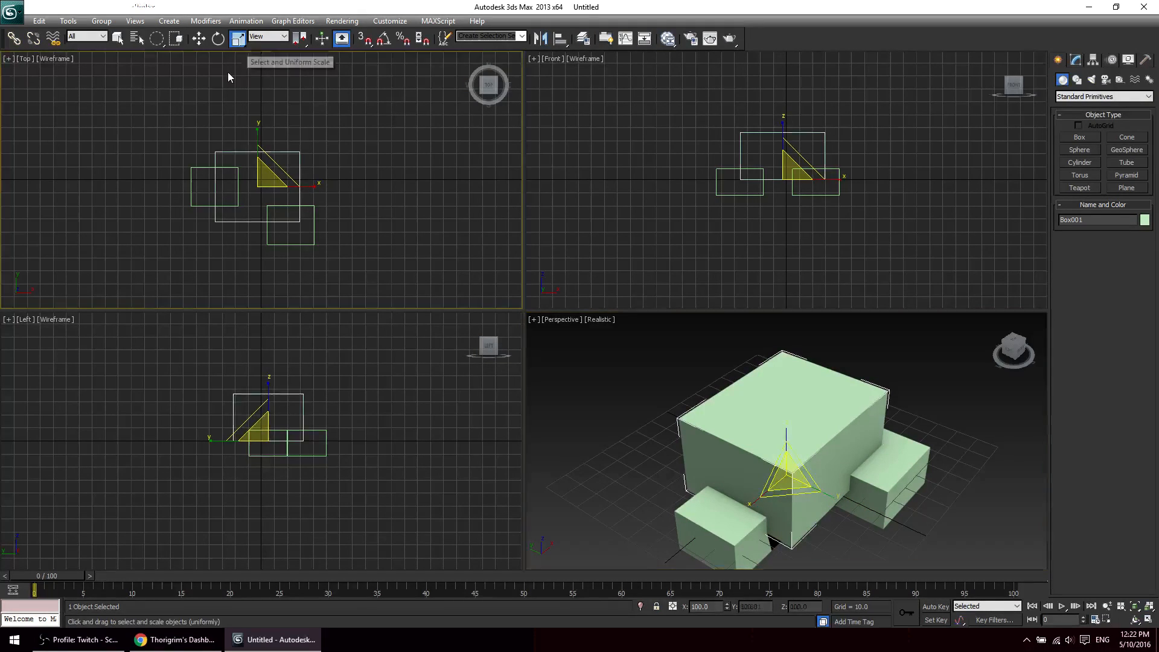
{"action": "left_click", "coordinate": [217, 44]}
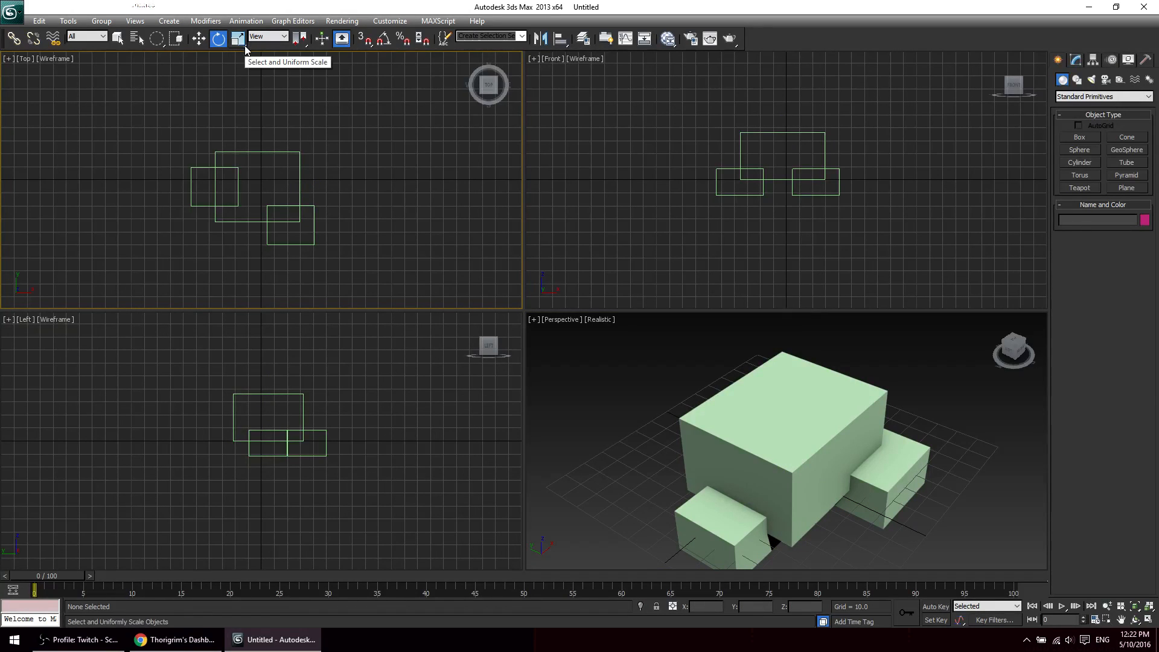
{"action": "left_click", "coordinate": [244, 47]}
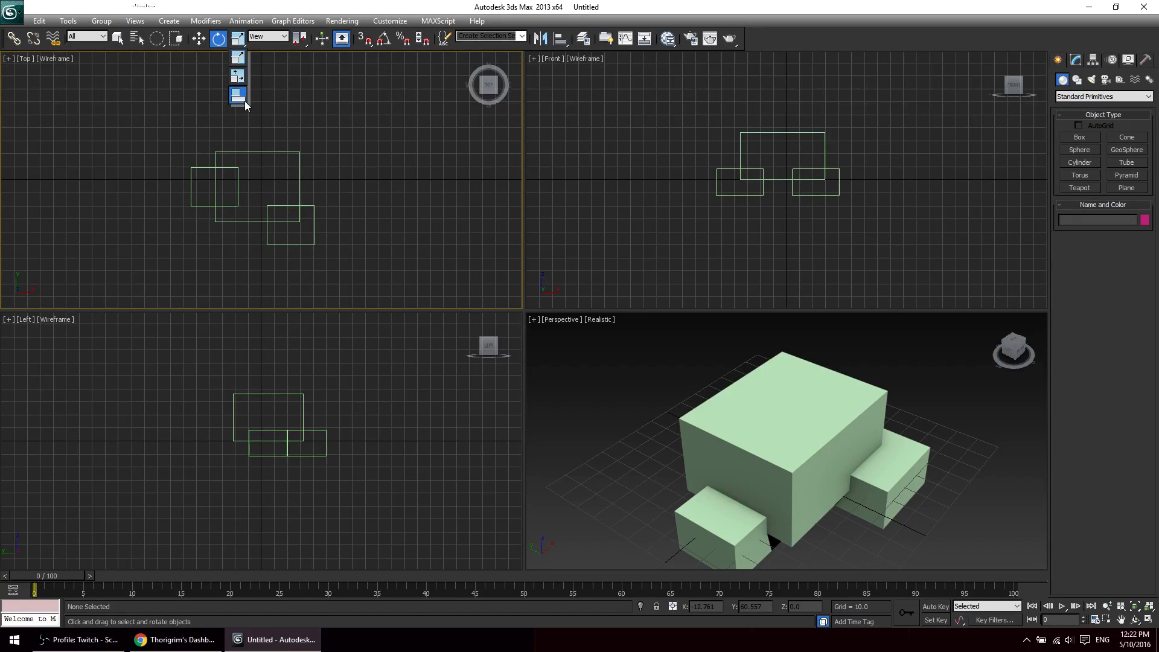
{"action": "left_click", "coordinate": [240, 59]}
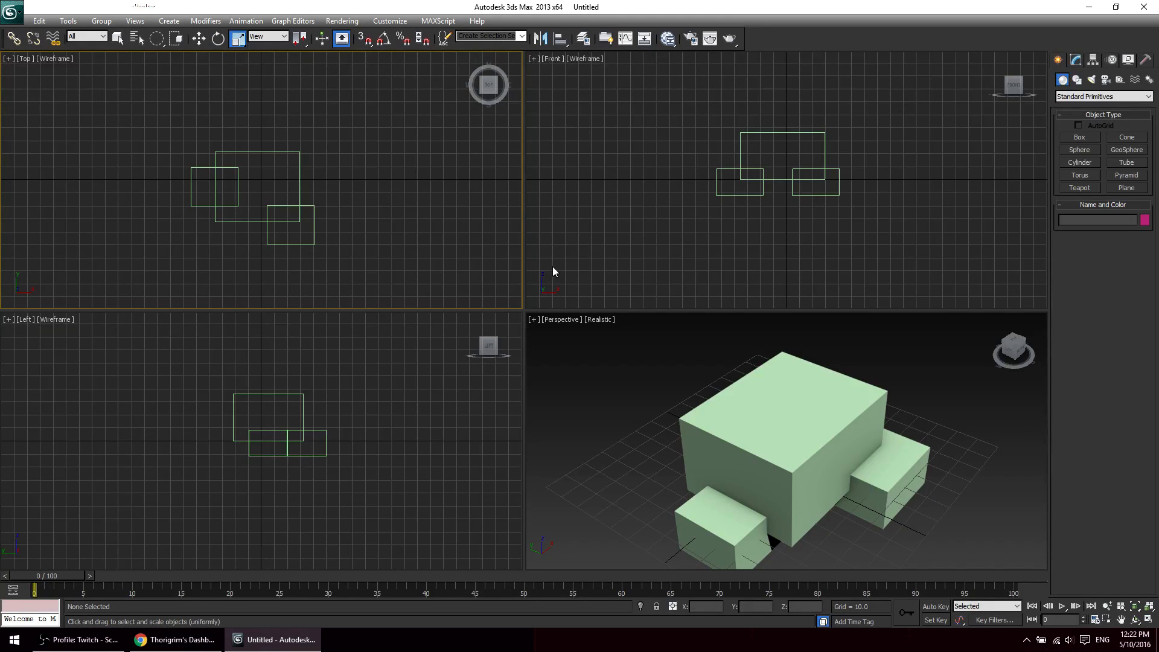
Select the large box, try squashing it in the Perspective viewport, and return to uniform scale.
{"action": "key", "text": "r"}
{"action": "left_click", "coordinate": [816, 464]}
{"action": "left_click_drag", "start_coordinate": [781, 475], "coordinate": [782, 500]}
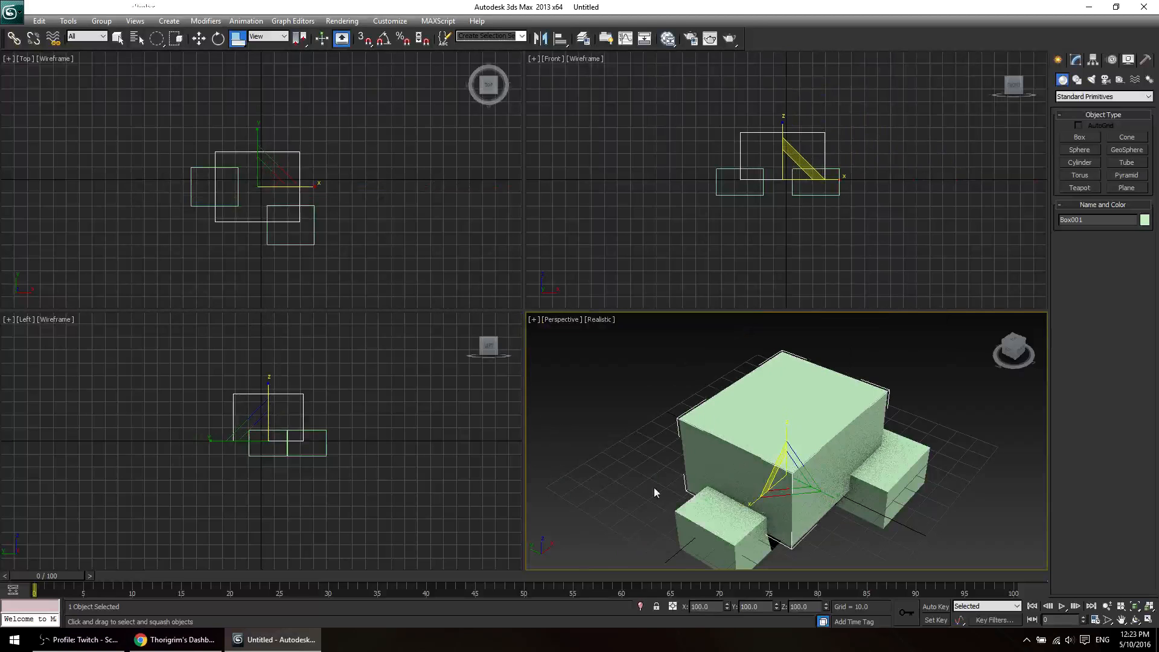
{"action": "key", "text": "r"}
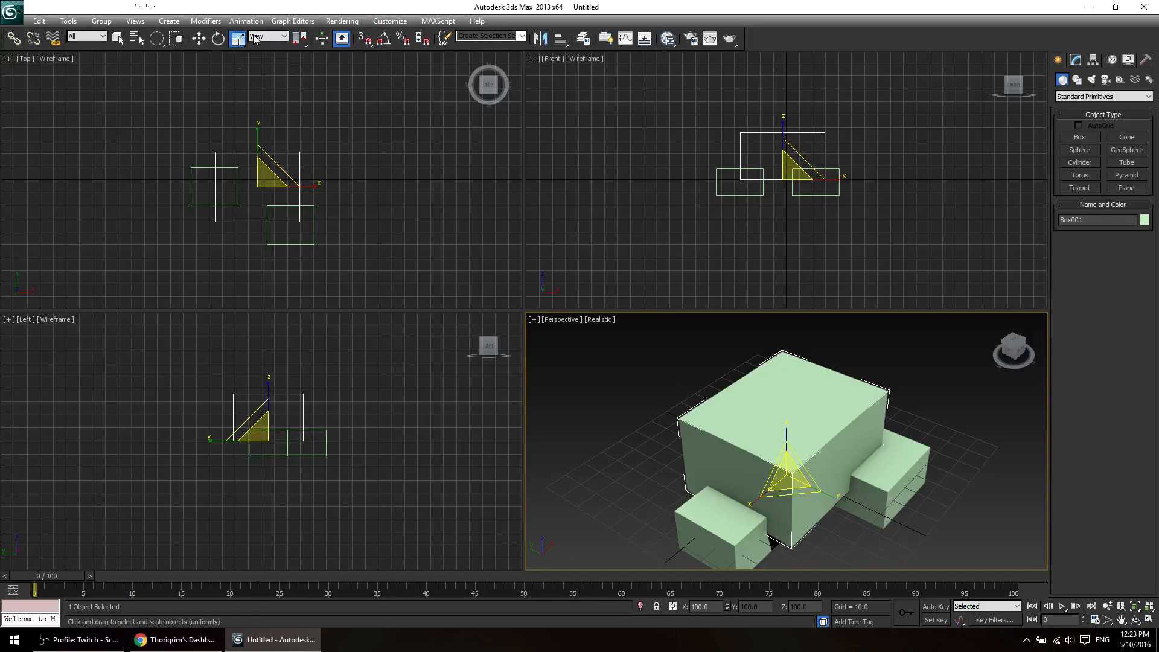
Try scaling the large box non-uniformly in the Perspective viewport, cancelling the change.
{"action": "left_click_drag", "start_coordinate": [240, 40], "coordinate": [243, 60]}
{"action": "key", "text": "r"}
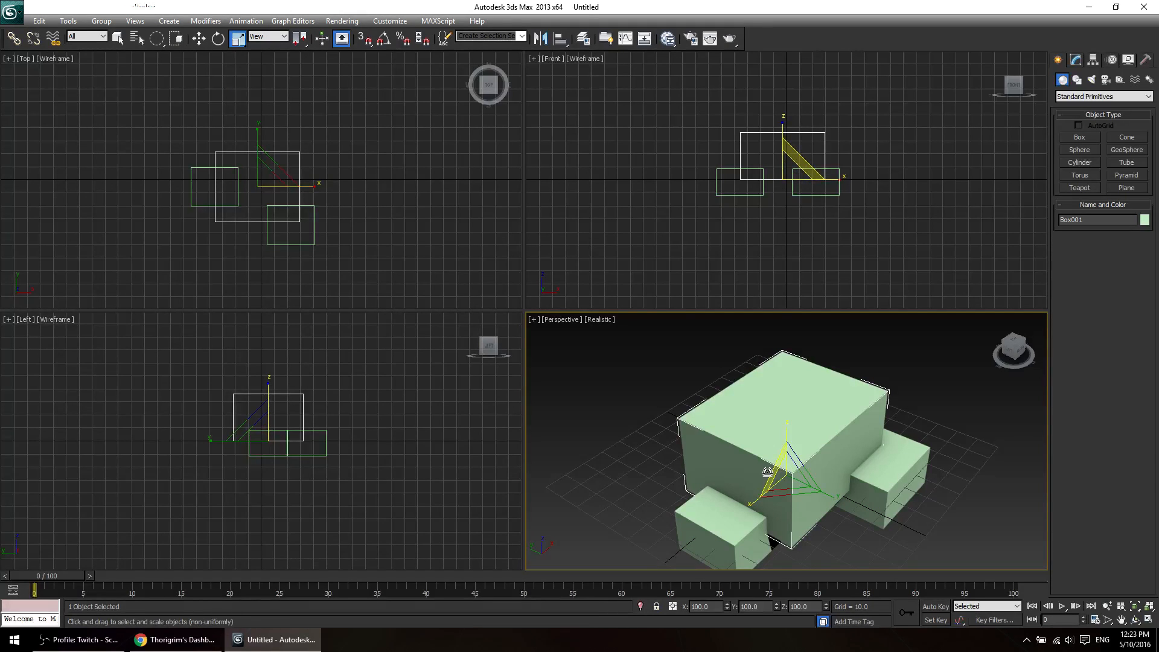
{"action": "left_click_drag", "start_coordinate": [771, 477], "coordinate": [749, 435]}
{"action": "right_click", "coordinate": [749, 435]}
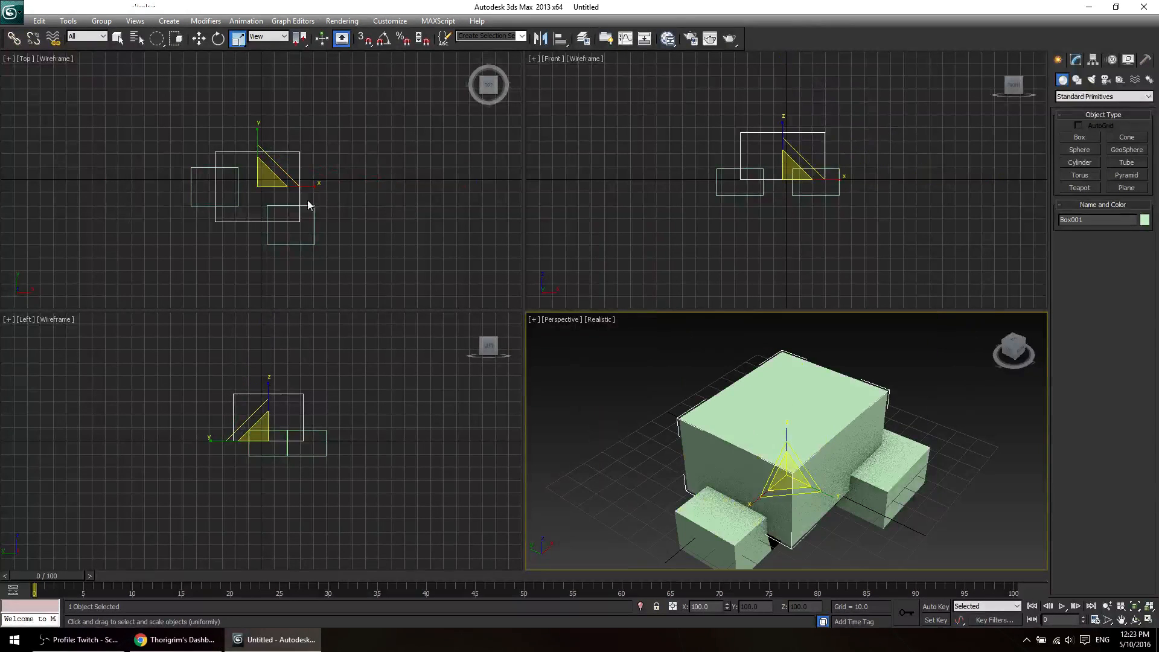
Clear the selection, open Render Setup, and move and enlarge it to show the full Common Parameters.
{"action": "left_click", "coordinate": [382, 142]}
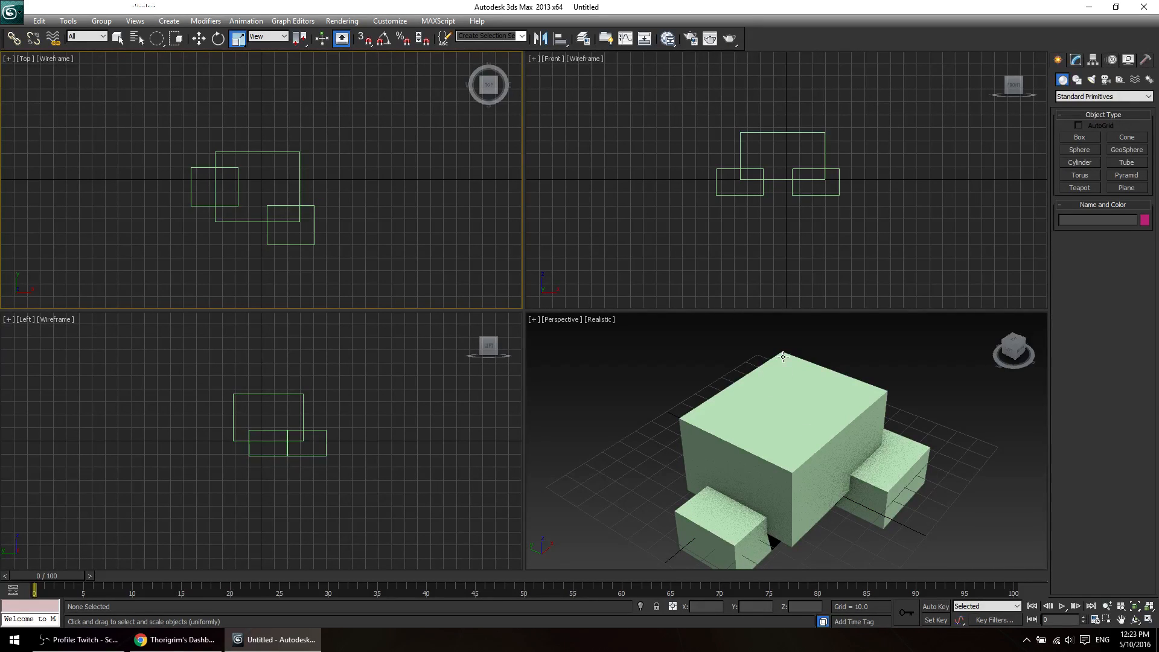
{"action": "middle_click_drag", "start_coordinate": [656, 397], "coordinate": [654, 373]}
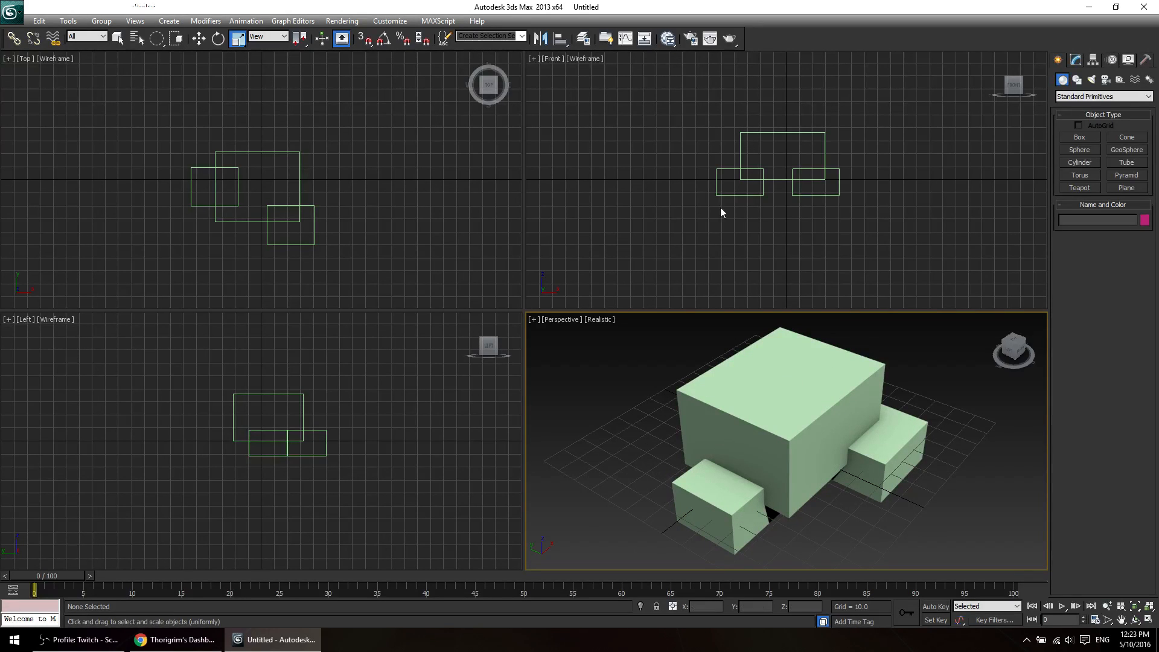
{"action": "left_click", "coordinate": [694, 42]}
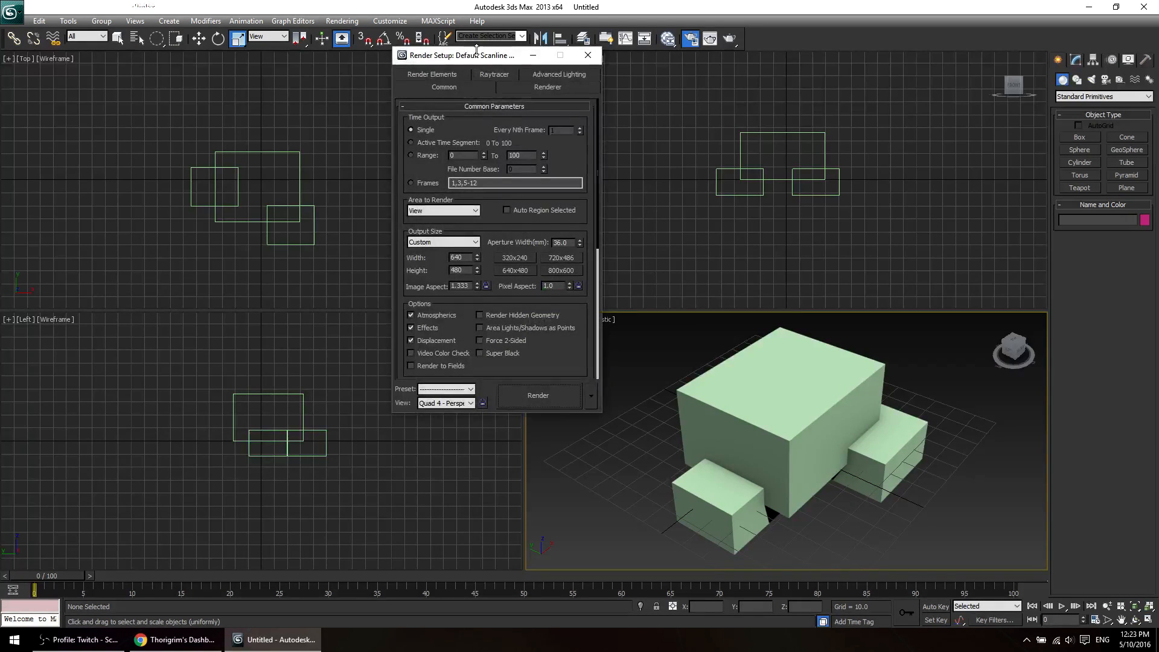
{"action": "left_click_drag", "start_coordinate": [465, 64], "coordinate": [237, 78]}
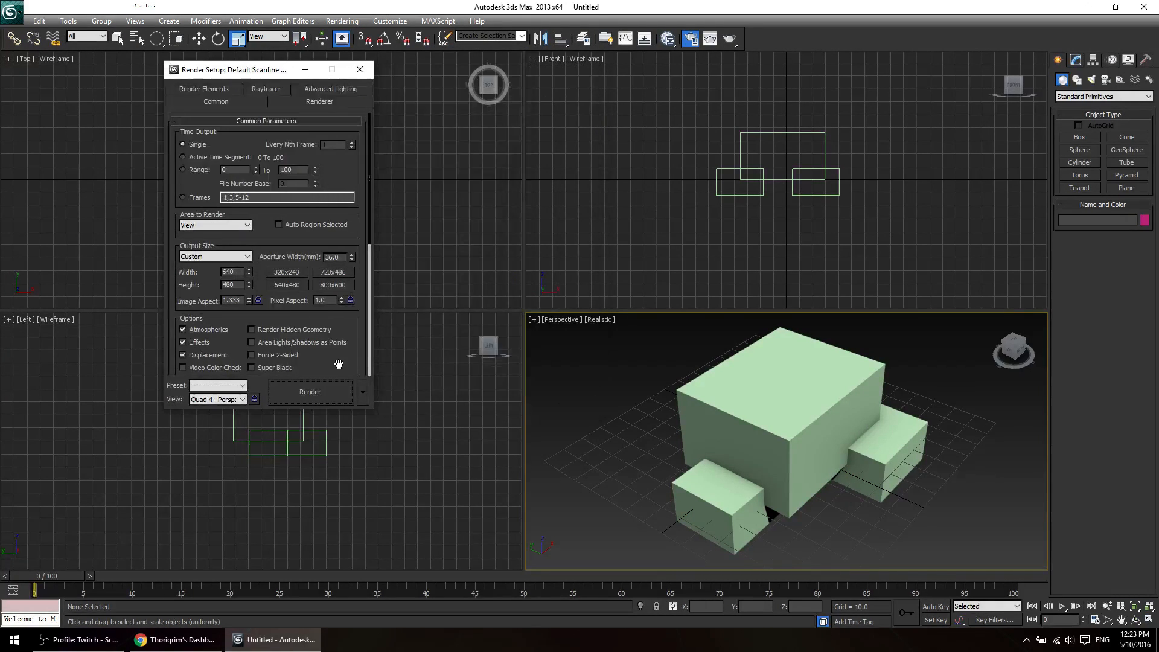
{"action": "left_click_drag", "start_coordinate": [344, 412], "coordinate": [344, 540]}
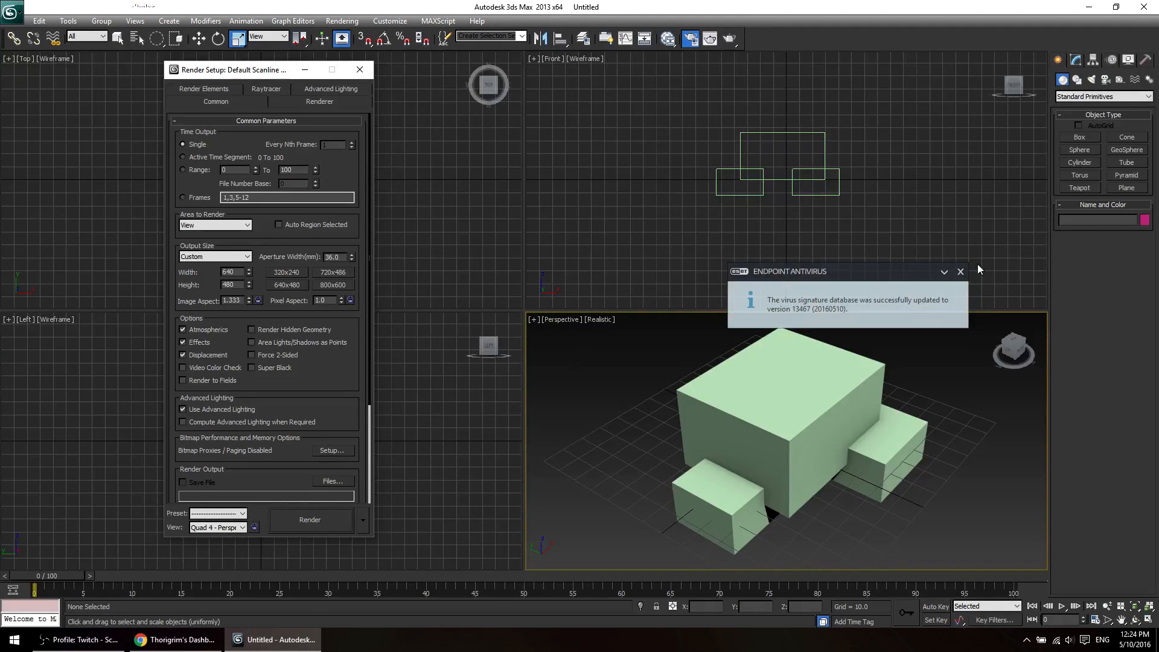
{"action": "left_click", "coordinate": [960, 273]}
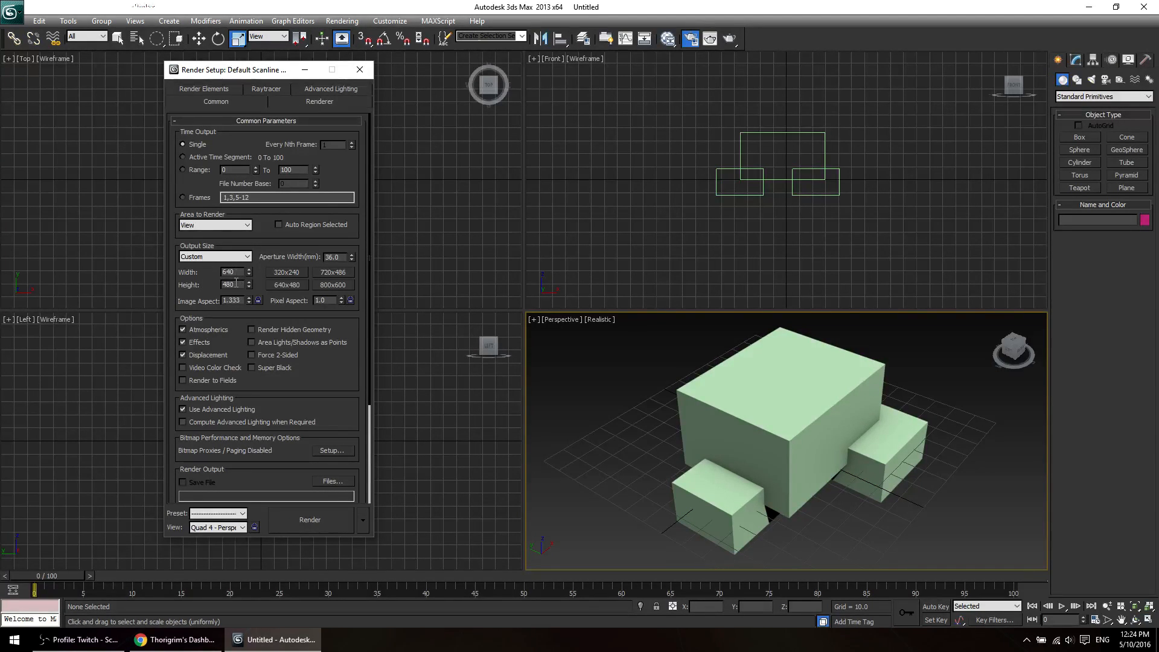
Set the render output size to the 800x600 preset and render the Perspective view.
{"action": "left_click", "coordinate": [299, 285]}
{"action": "left_click", "coordinate": [332, 286]}
{"action": "right_click", "coordinate": [604, 393]}
{"action": "left_click", "coordinate": [592, 397]}
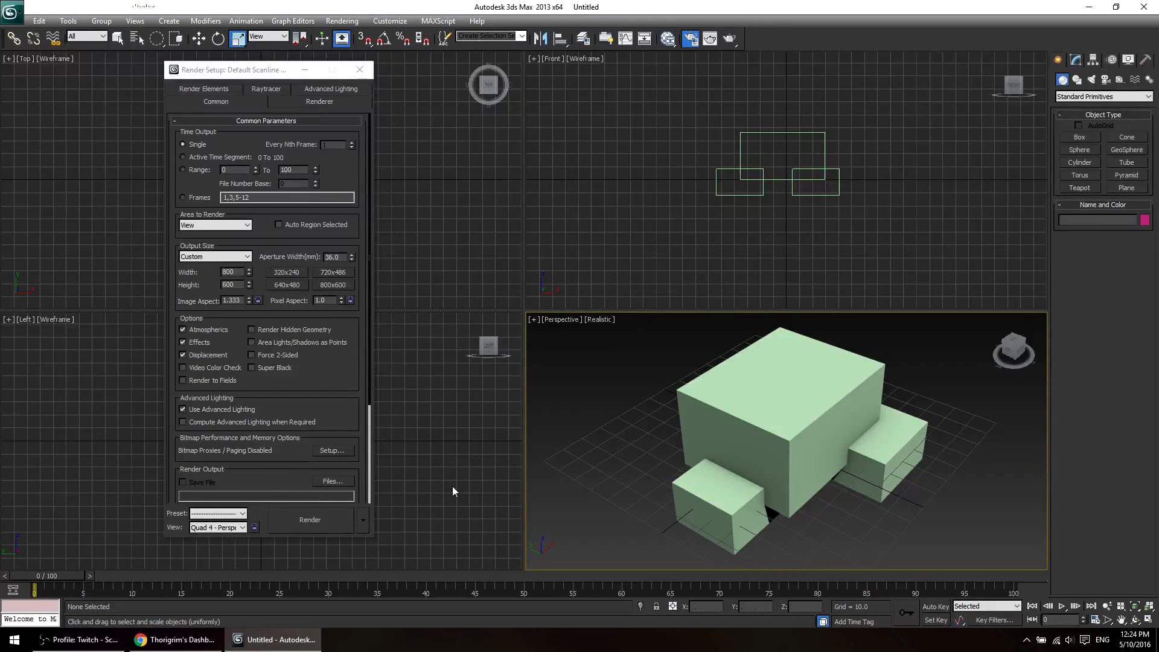
{"action": "left_click", "coordinate": [295, 509]}
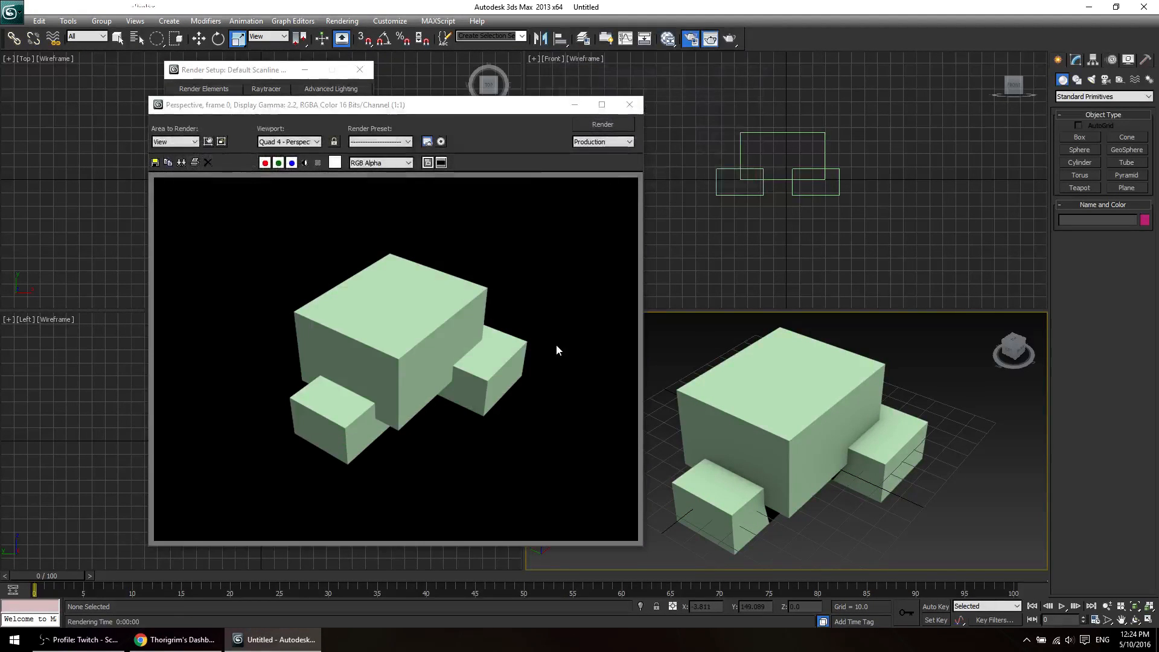
Move the rendered frame aside, open its Save Image dialog and dismiss it without saving, and close the frame window.
{"action": "left_click_drag", "start_coordinate": [430, 112], "coordinate": [774, 104]}
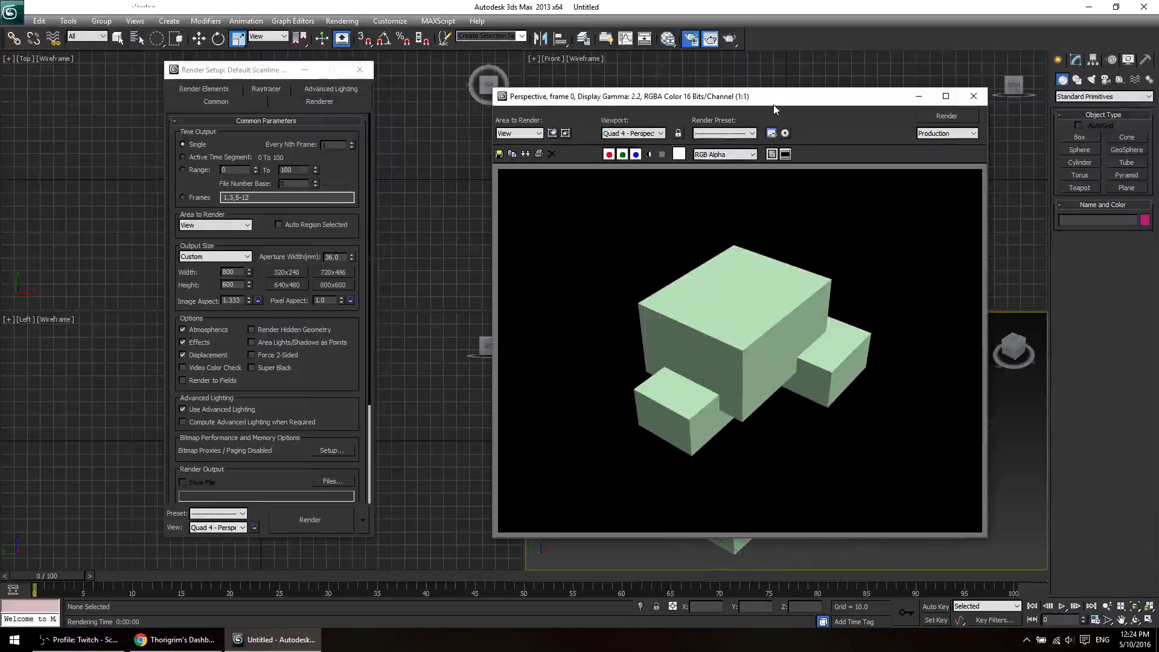
{"action": "left_click", "coordinate": [500, 153]}
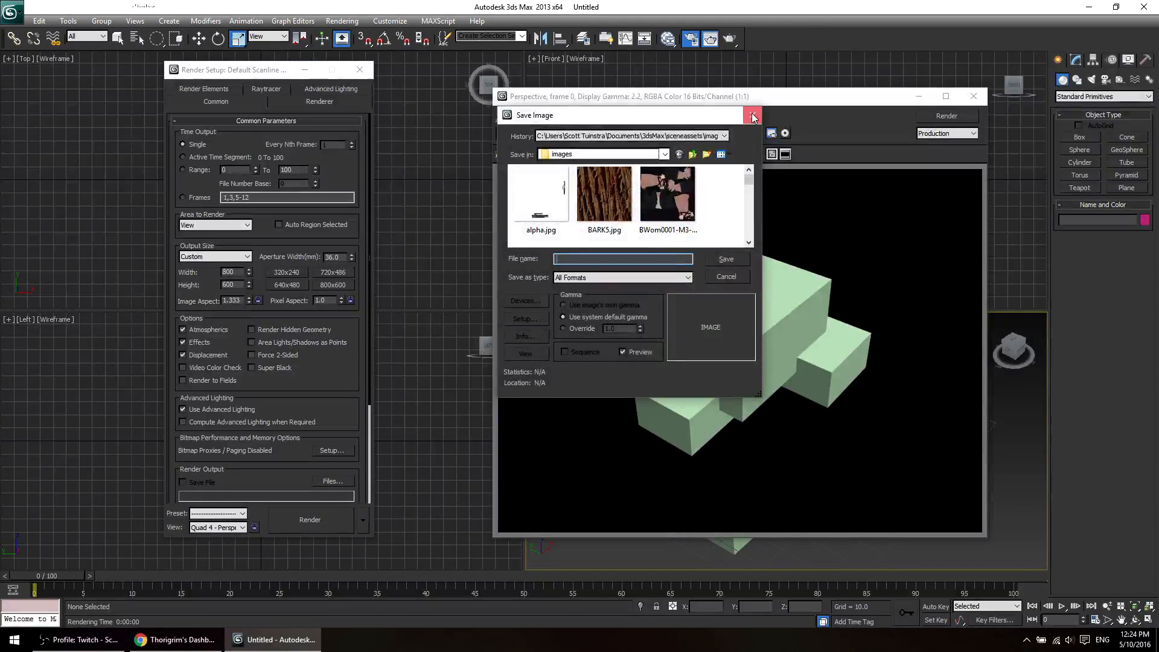
{"action": "left_click", "coordinate": [753, 117]}
{"action": "left_click_drag", "start_coordinate": [767, 101], "coordinate": [721, 104]}
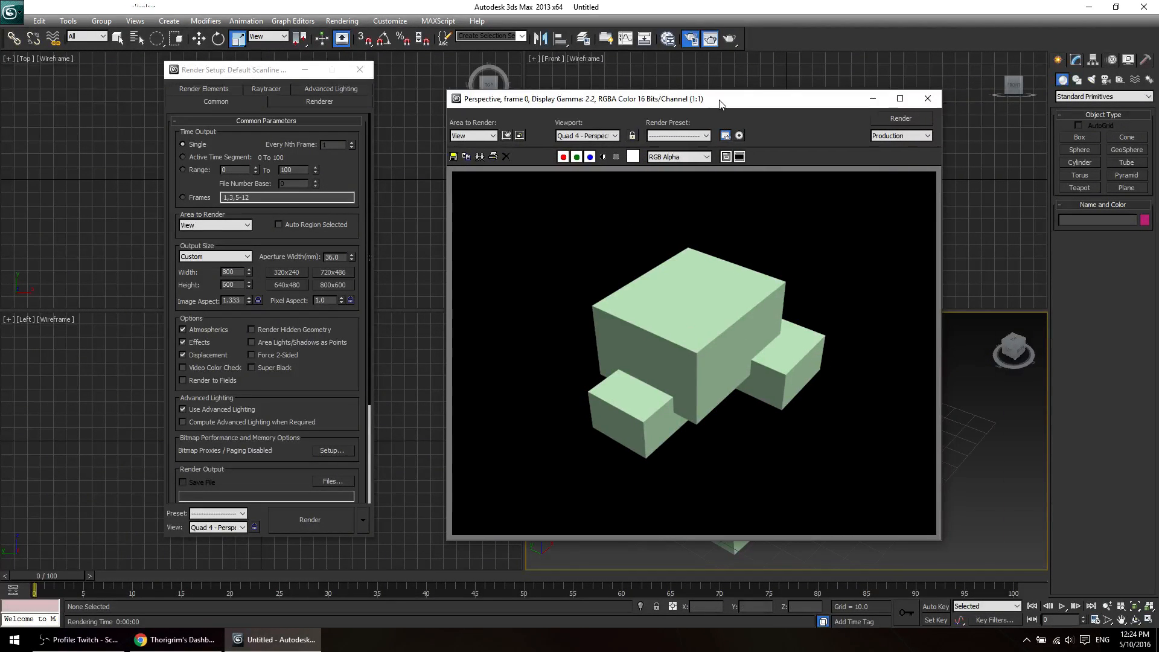
{"action": "left_click", "coordinate": [928, 99]}
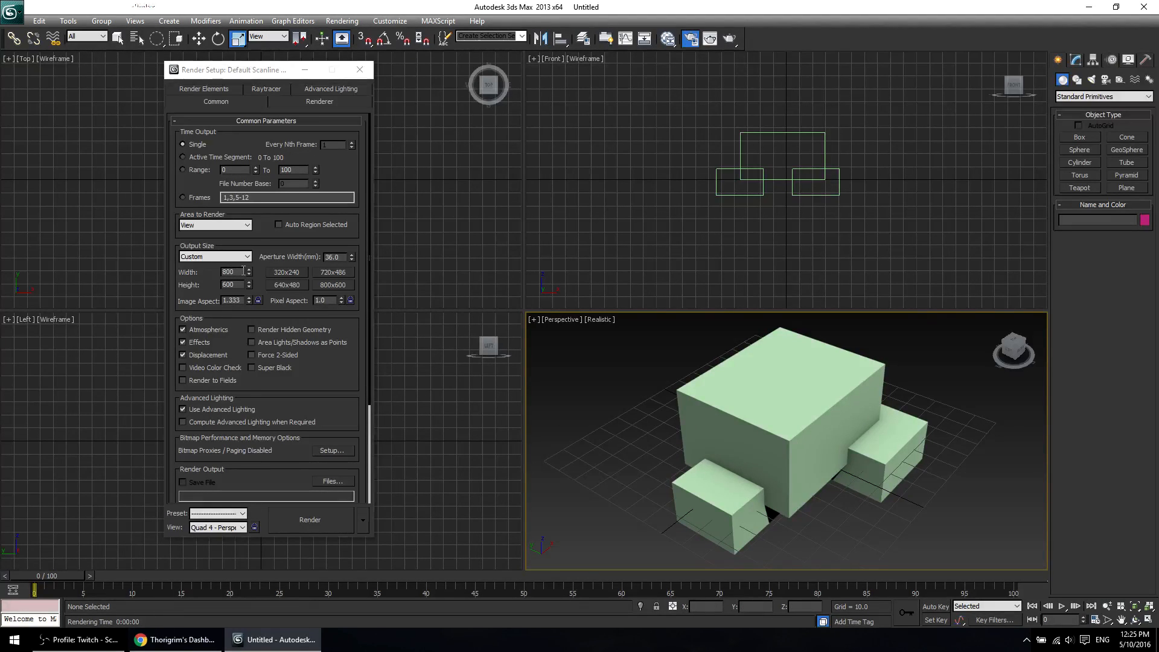
Set the render output size to 1920 by 1080 and render the Perspective view.
{"action": "left_click_drag", "start_coordinate": [244, 271], "coordinate": [180, 268]}
{"action": "type", "text": "19"}
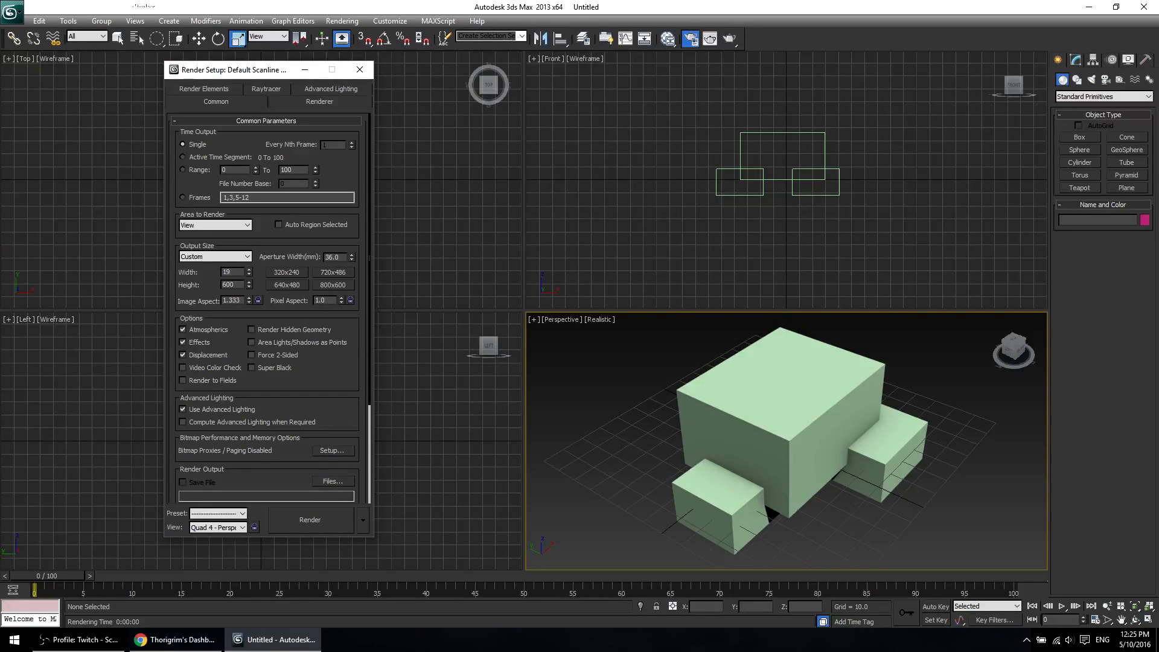
{"action": "type", "text": "20"}
{"action": "left_click_drag", "start_coordinate": [238, 286], "coordinate": [203, 286]}
{"action": "type", "text": "18"}
{"action": "type", "text": "80"}
{"action": "left_click", "coordinate": [321, 524]}
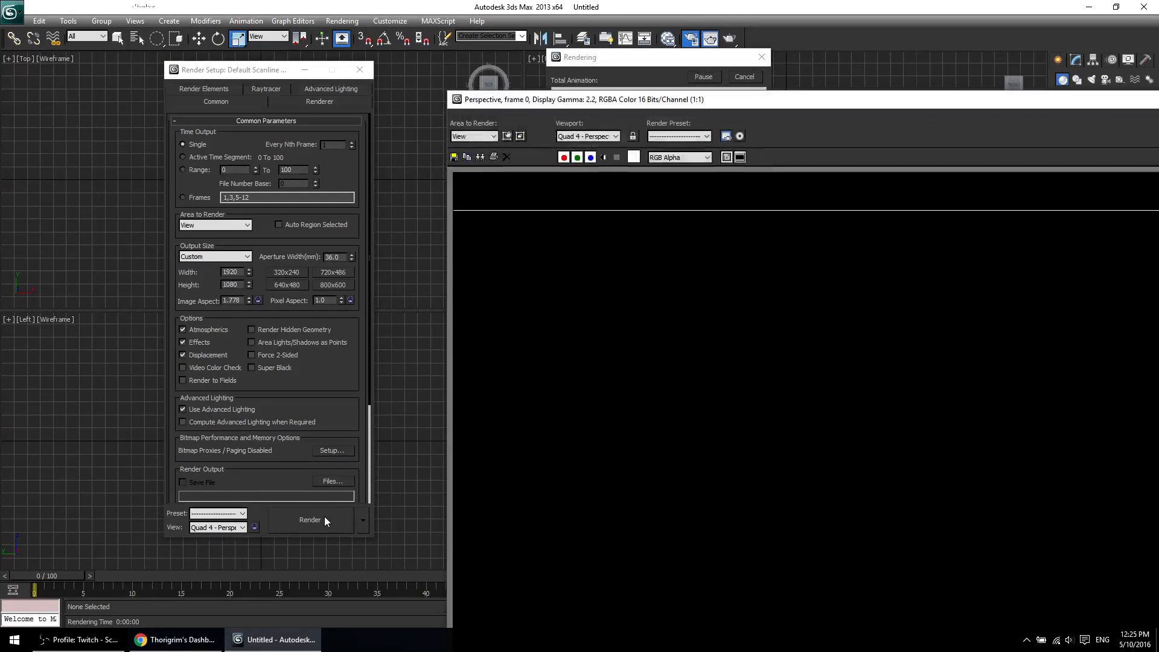
Reposition the 1920 by 1080 rendered frame to inspect the whole image, and close the frame window.
{"action": "left_click_drag", "start_coordinate": [834, 102], "coordinate": [449, 13]}
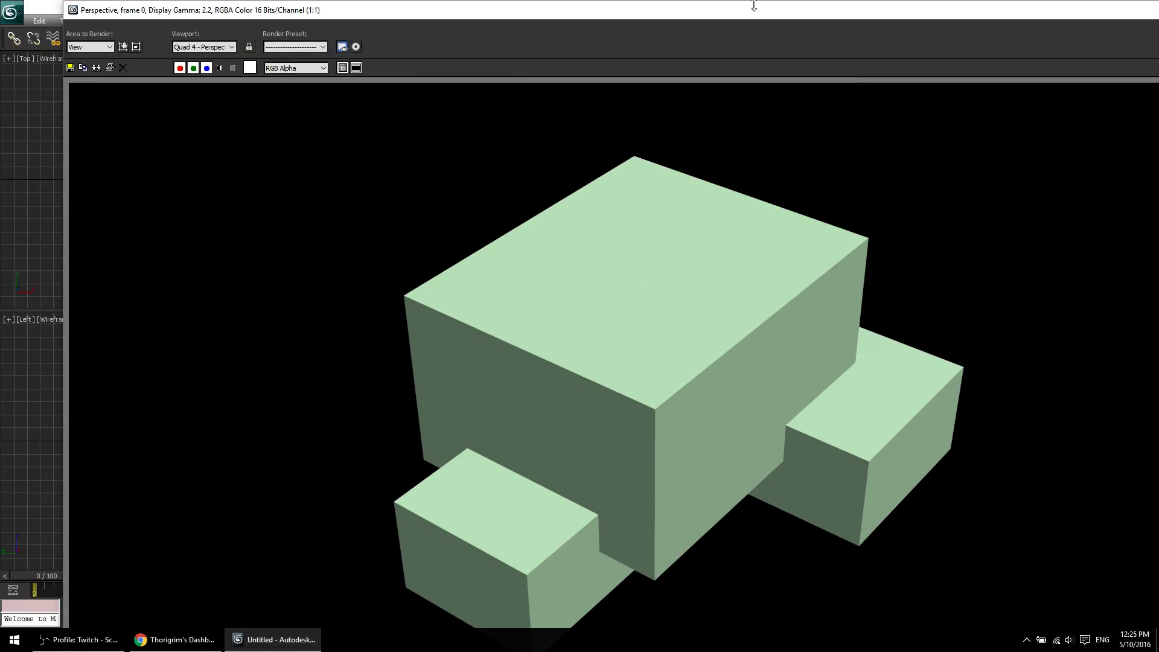
{"action": "left_click_drag", "start_coordinate": [752, 14], "coordinate": [479, 54]}
{"action": "left_click", "coordinate": [949, 51]}
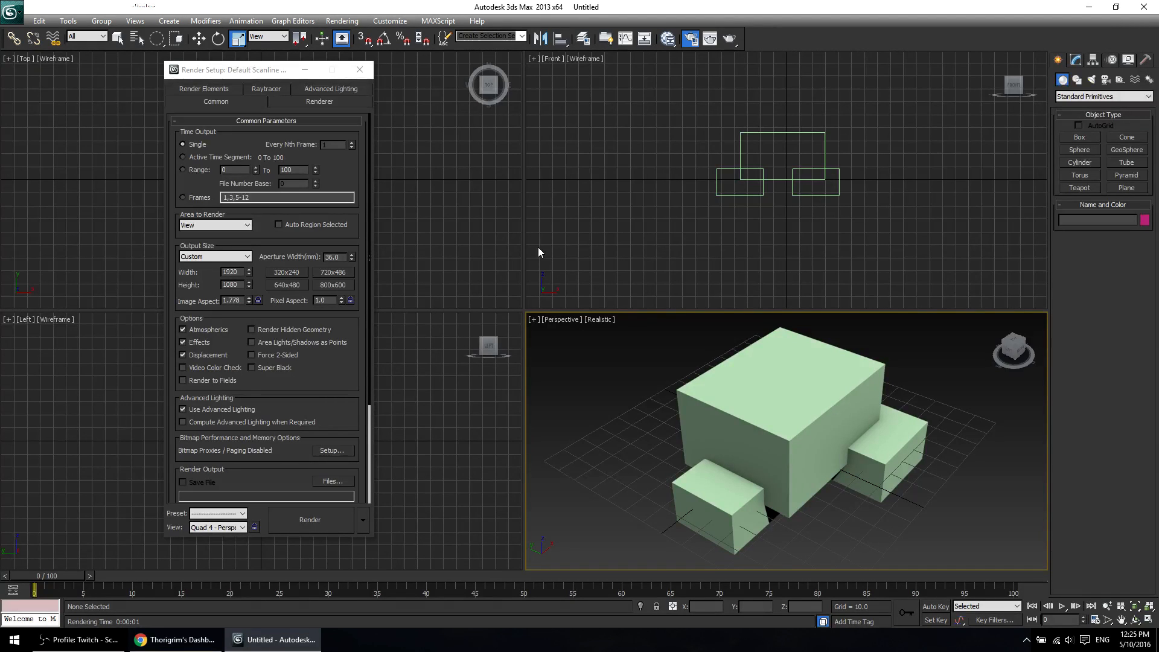
Select the three boxes one after another in the Perspective view and clear the selection.
{"action": "left_click", "coordinate": [727, 497]}
{"action": "left_click", "coordinate": [776, 427]}
{"action": "left_click", "coordinate": [868, 465]}
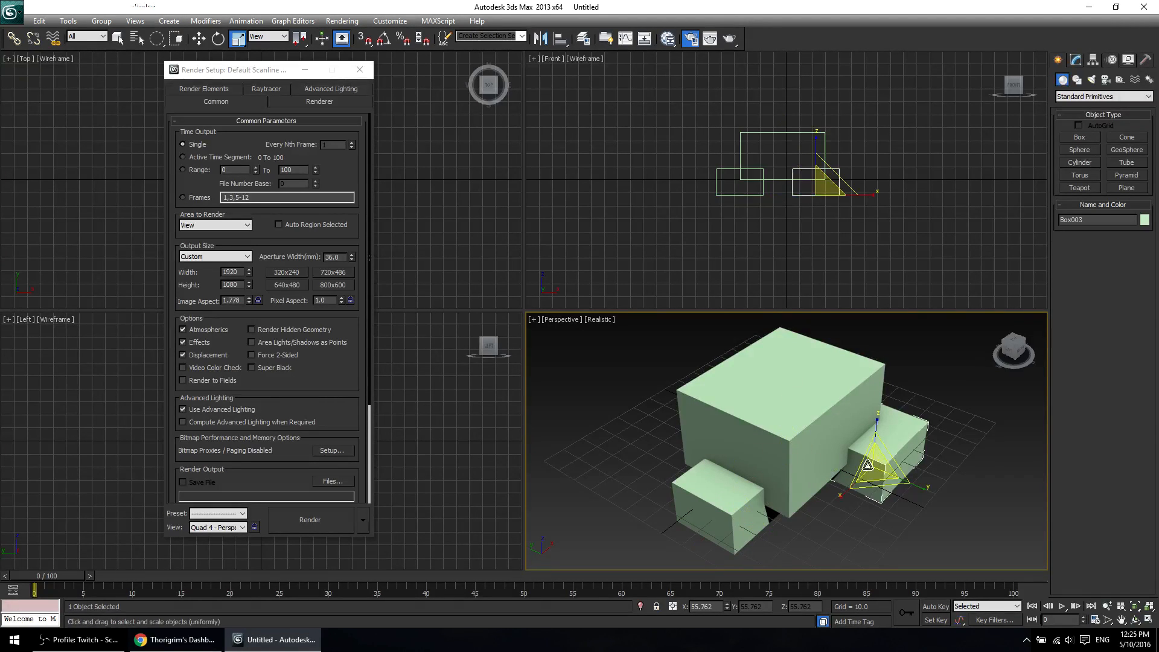
{"action": "left_click", "coordinate": [722, 500]}
{"action": "left_click", "coordinate": [776, 426]}
{"action": "left_click", "coordinate": [864, 538]}
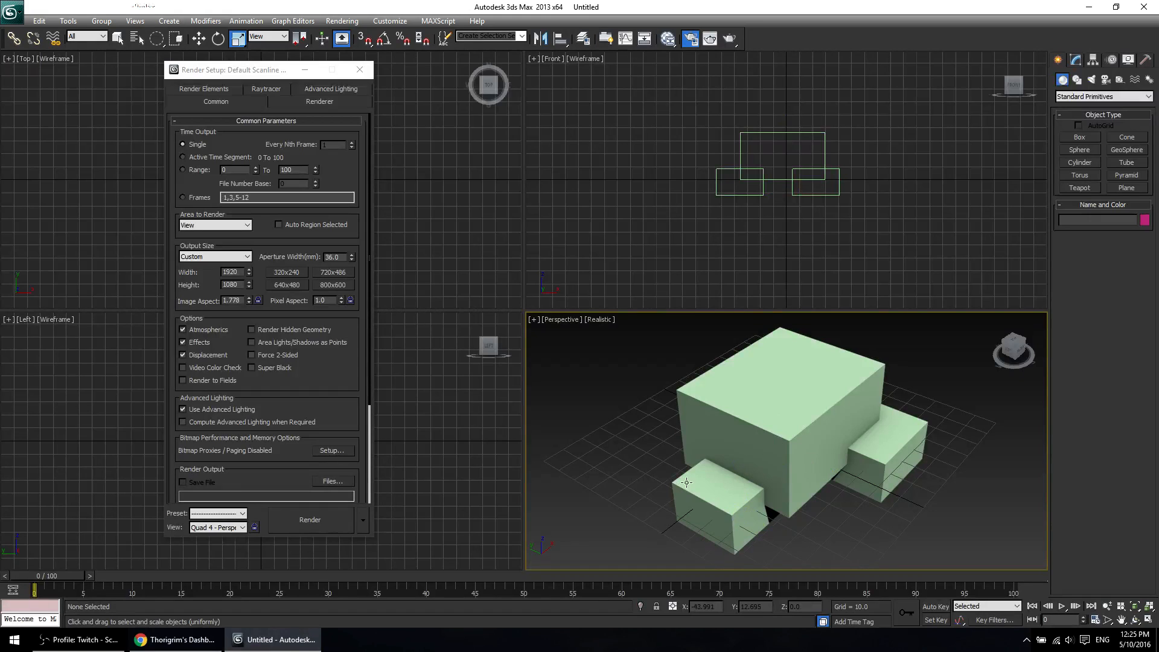
Move the small box on the right-hand side of the large box upward and slightly inward, and deselect it.
{"action": "left_click", "coordinate": [883, 459]}
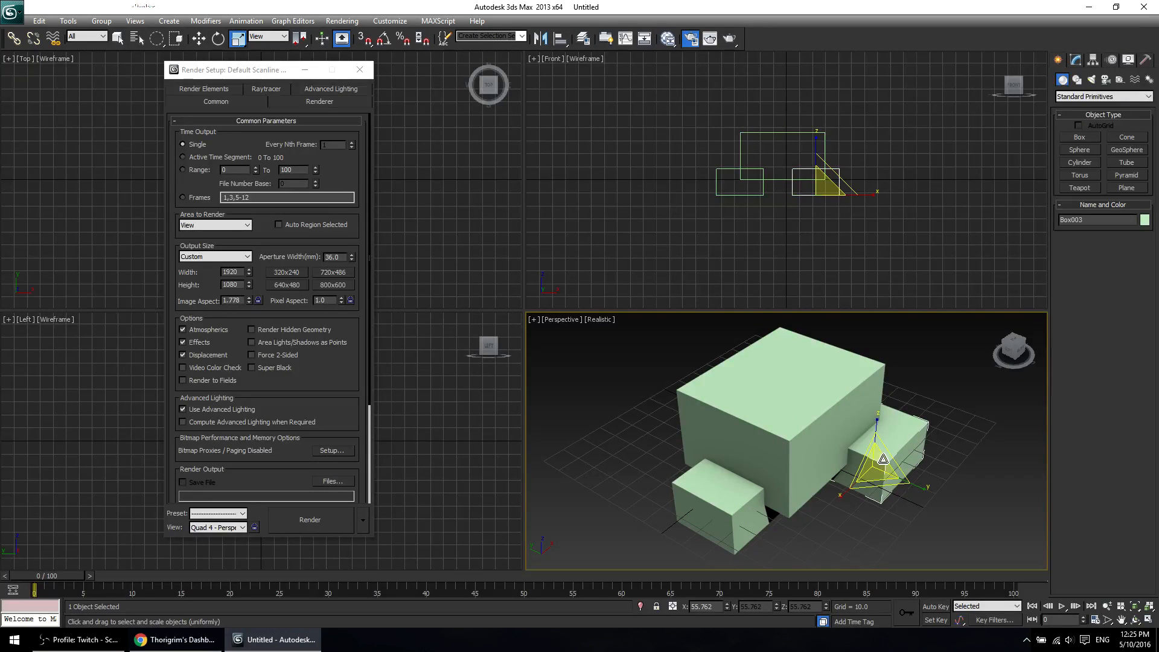
{"action": "key", "text": "w"}
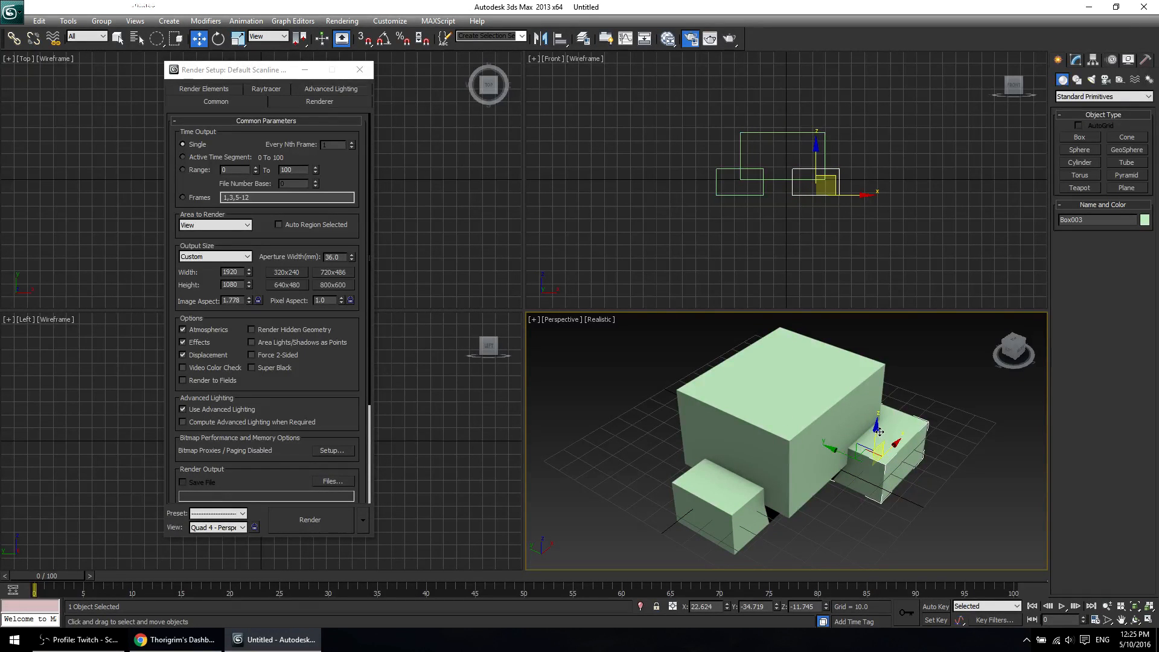
{"action": "mouse_move", "coordinate": [875, 444]}
{"action": "left_mouse_down"}
{"action": "mouse_move", "coordinate": [873, 412]}
{"action": "mouse_move", "coordinate": [875, 440]}
{"action": "left_mouse_up"}
{"action": "left_click", "coordinate": [928, 498]}
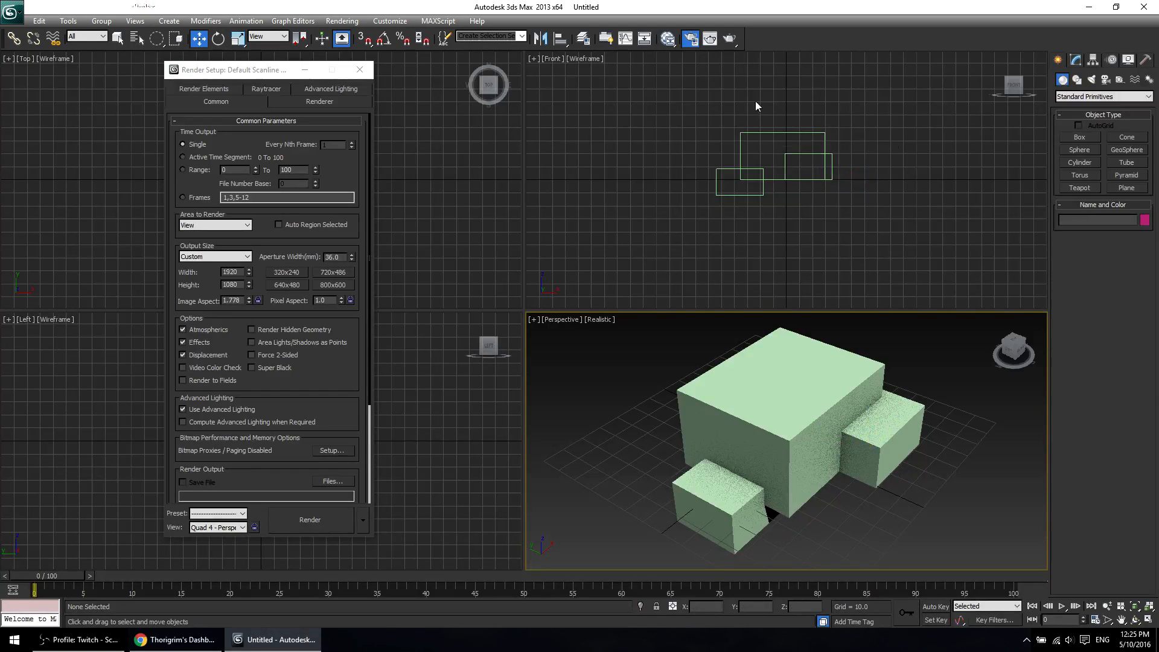
Render the Perspective view directly, maximize the rendered frame, zoom out and back in on the image, and close it.
{"action": "left_click", "coordinate": [732, 40]}
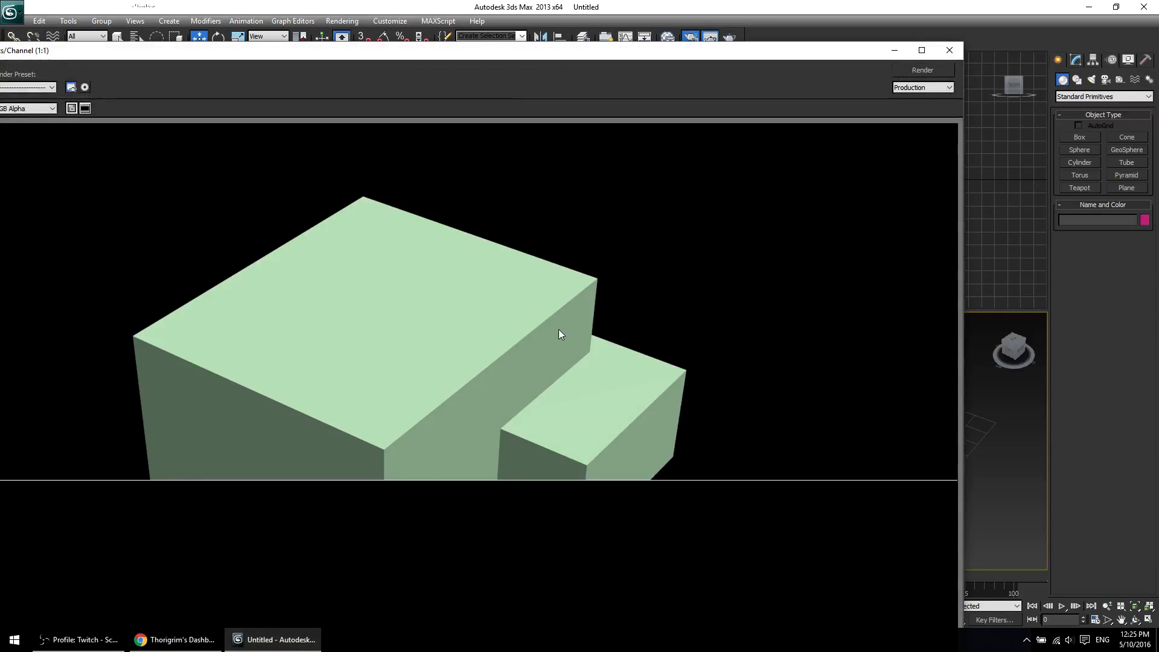
{"action": "left_click_drag", "start_coordinate": [459, 51], "coordinate": [564, 9]}
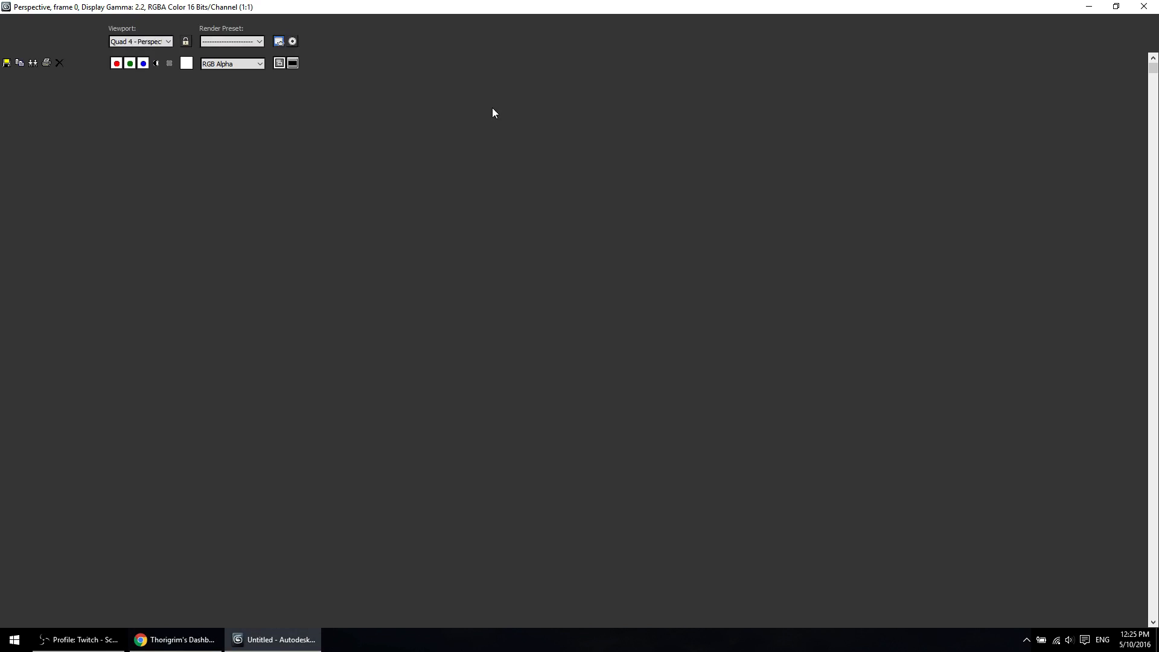
{"action": "scroll", "coordinate": [631, 404], "scroll_direction": "down", "scroll_amount": 1}
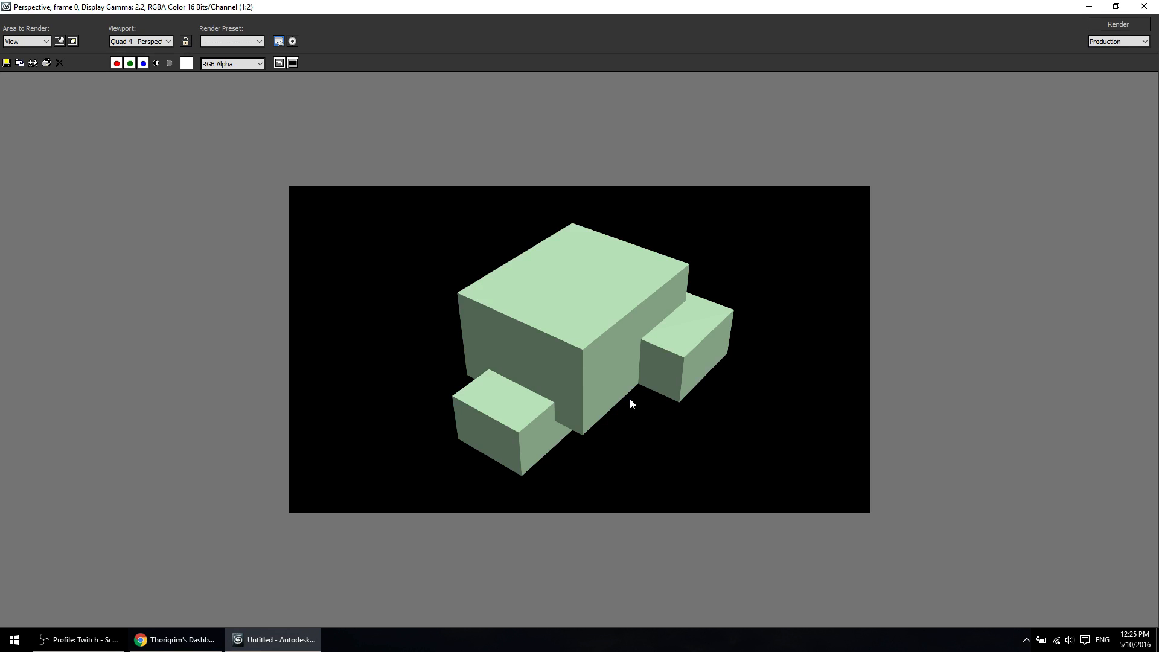
{"action": "scroll", "coordinate": [630, 399], "scroll_direction": "up", "scroll_amount": 1}
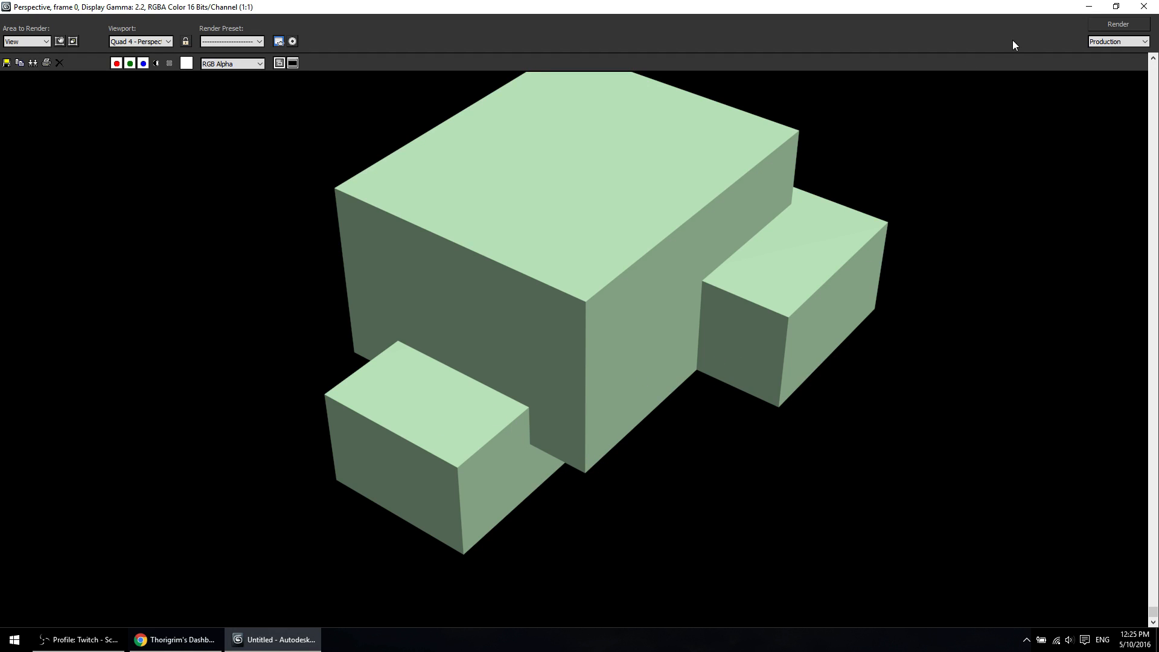
{"action": "left_click", "coordinate": [1142, 12]}
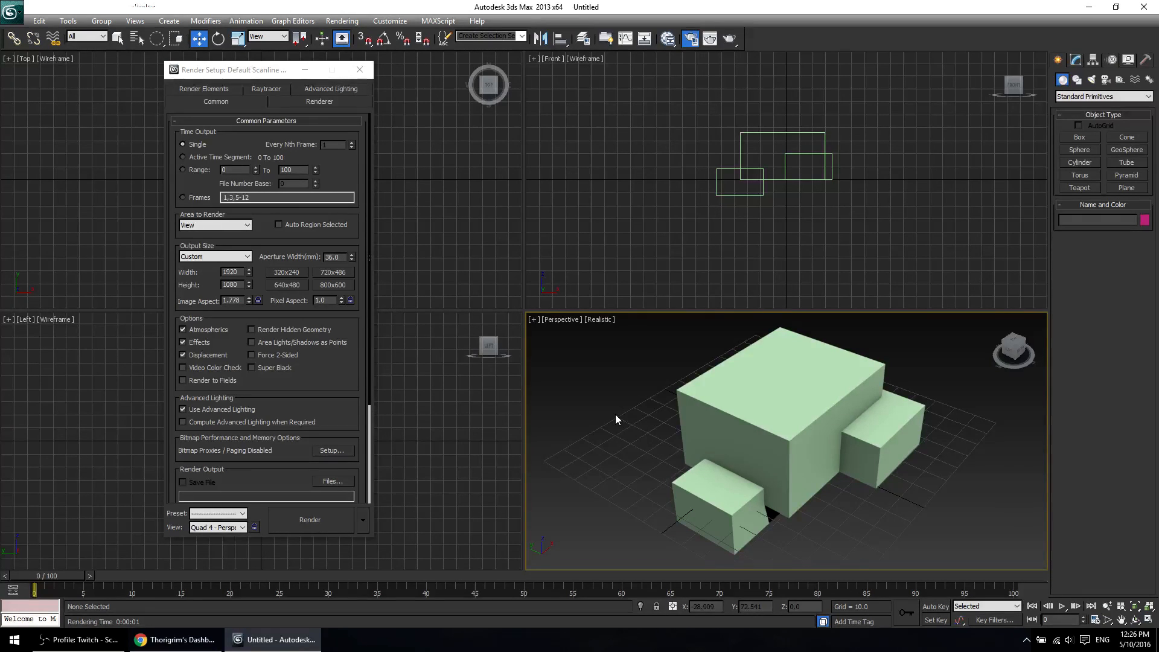
Dismiss Render Setup, render the Perspective view directly with the existing settings, and close the rendered frame.
{"action": "left_click", "coordinate": [741, 462]}
{"action": "left_click", "coordinate": [922, 515]}
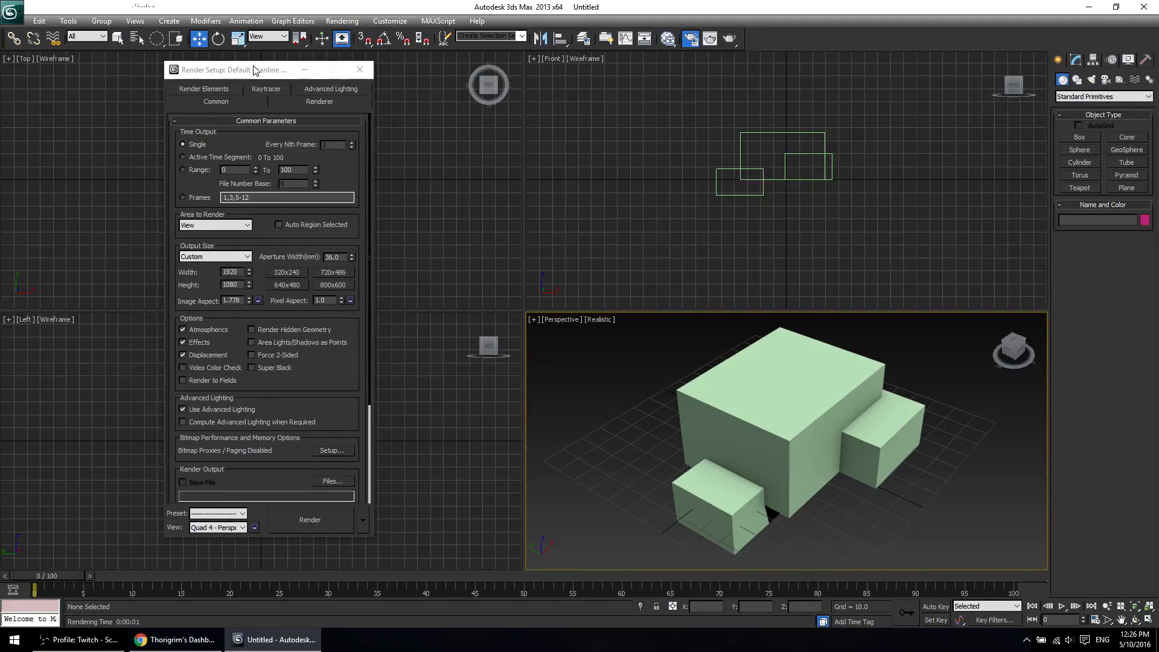
{"action": "left_click", "coordinate": [691, 40]}
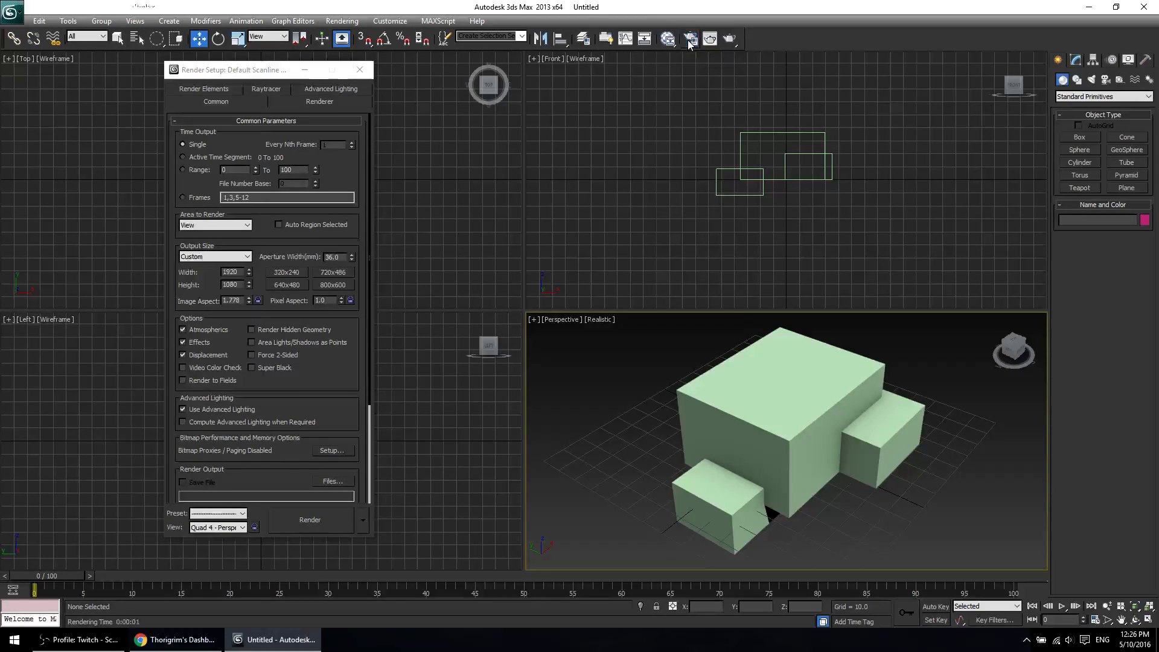
{"action": "left_click", "coordinate": [693, 44]}
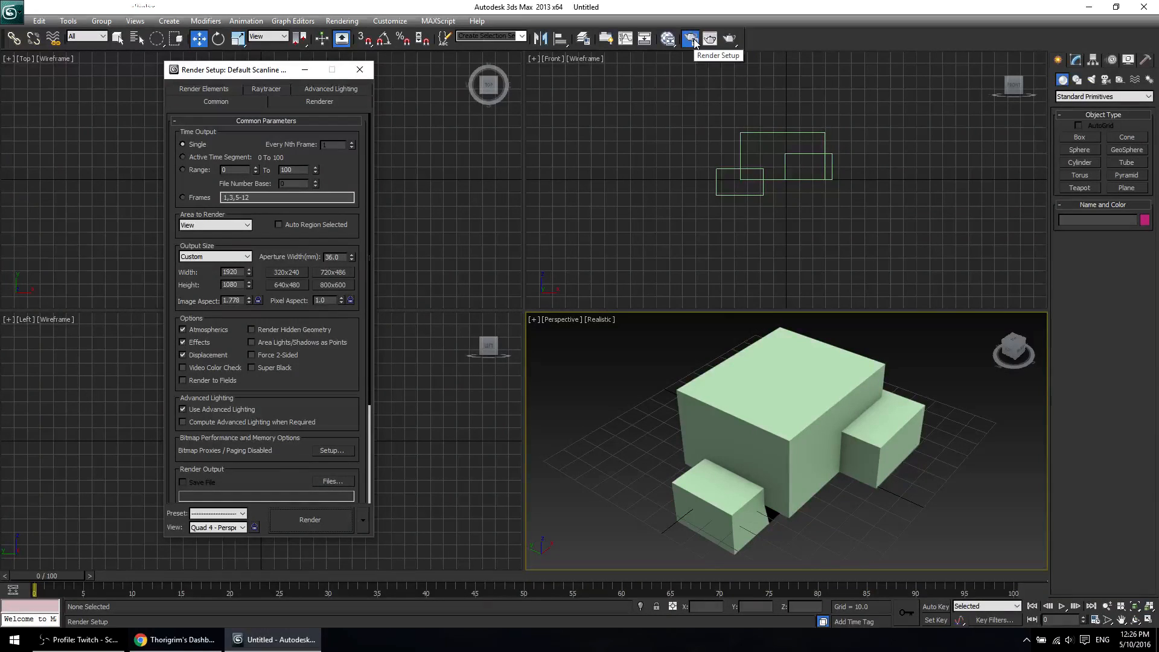
{"action": "left_click", "coordinate": [693, 41]}
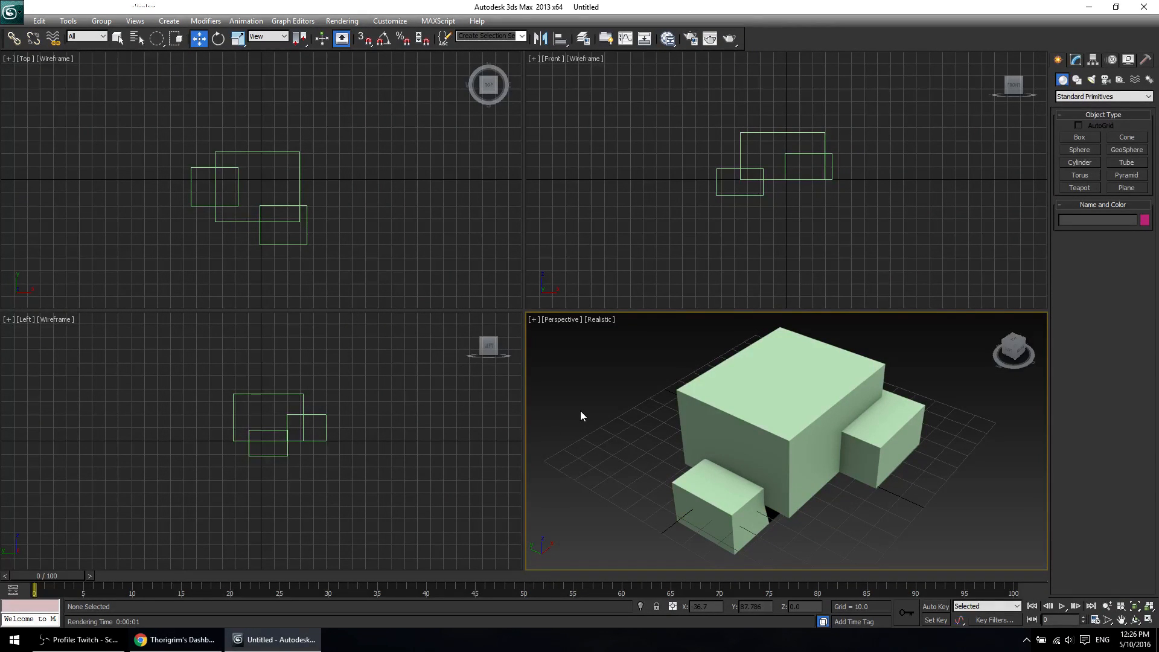
{"action": "left_click", "coordinate": [733, 43]}
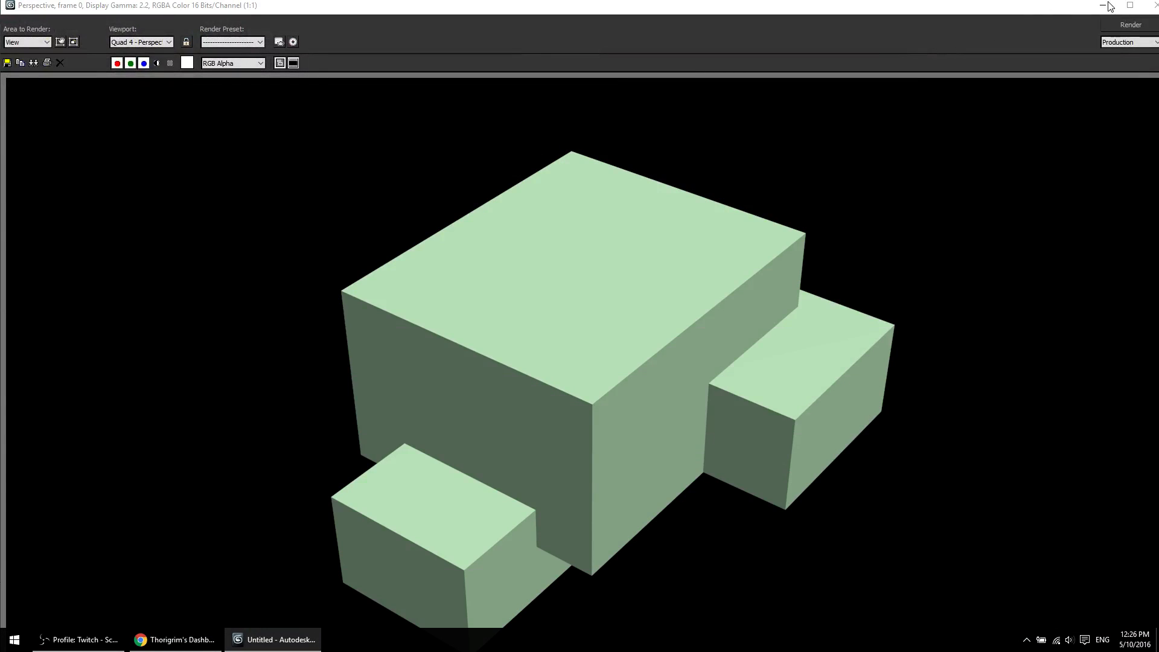
{"action": "left_click", "coordinate": [1153, 7]}
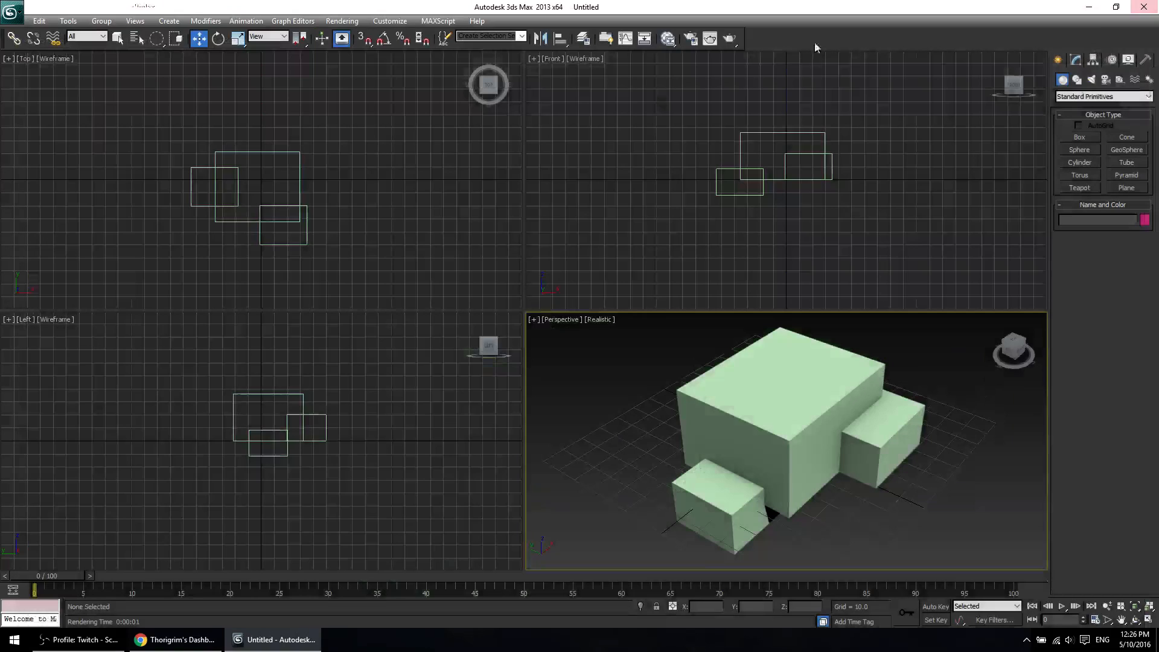
Set the render output size to the 640x480 preset, render the Perspective view, and close the rendered frame.
{"action": "left_click", "coordinate": [692, 44]}
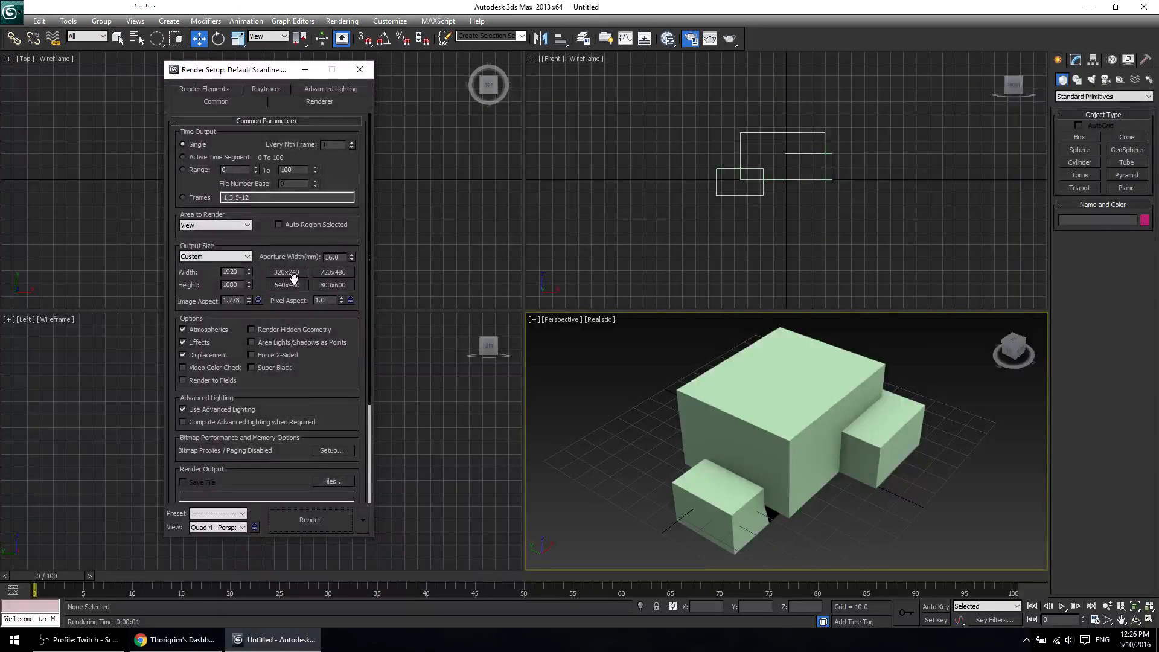
{"action": "left_click", "coordinate": [360, 70]}
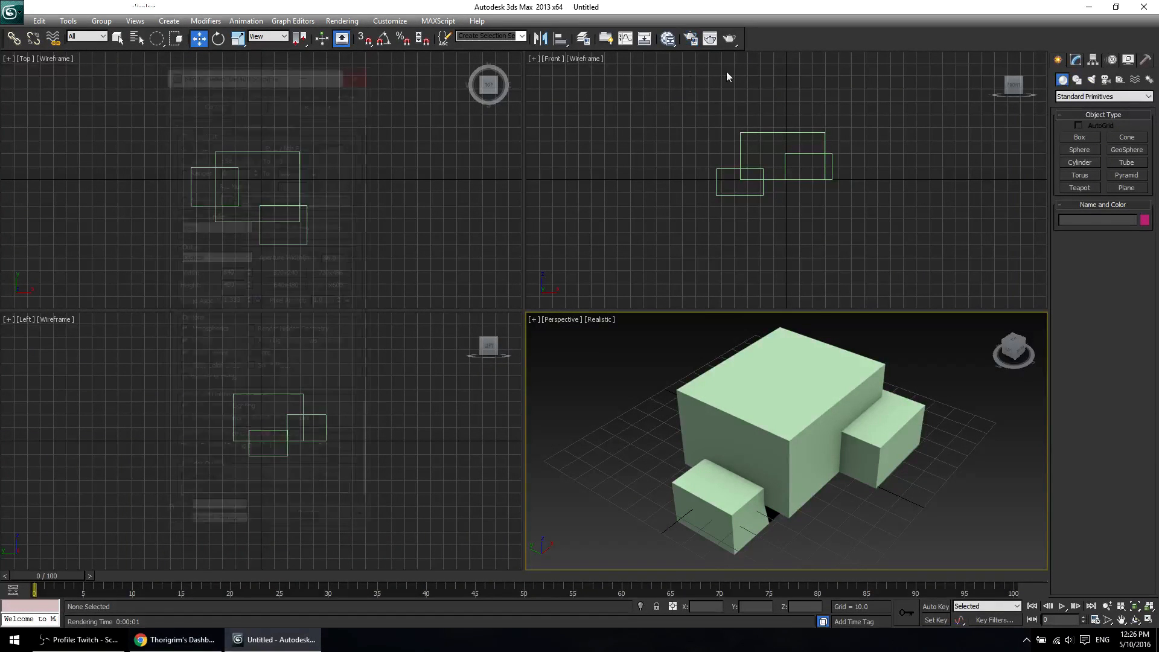
{"action": "left_click", "coordinate": [730, 40]}
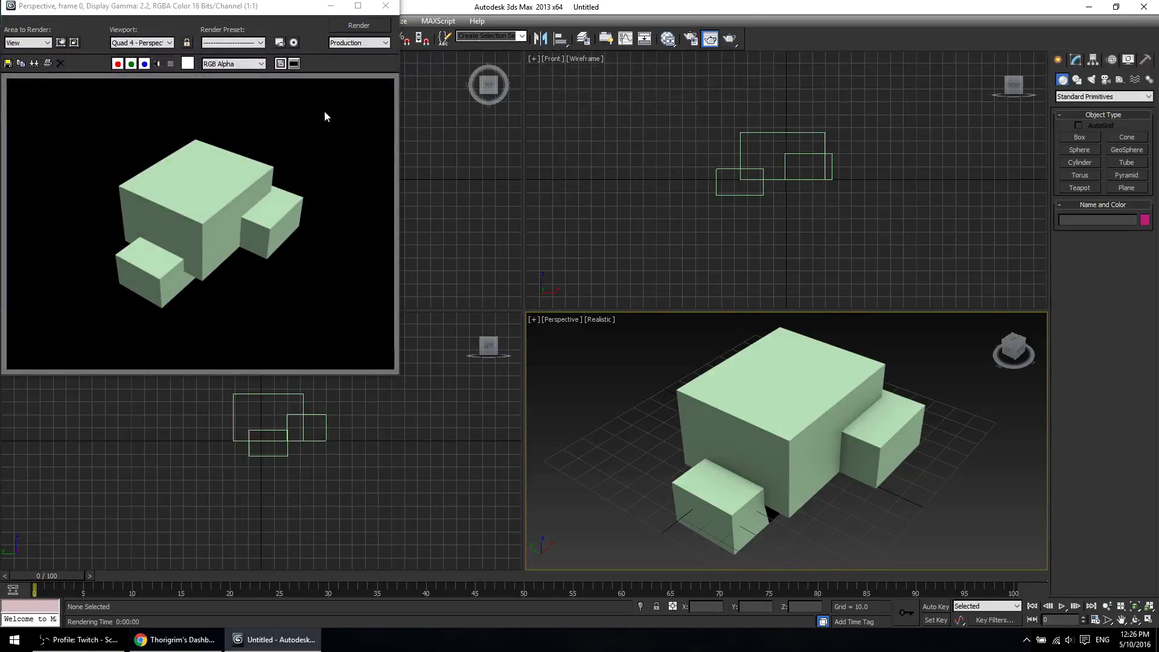
{"action": "left_click", "coordinate": [382, 11]}
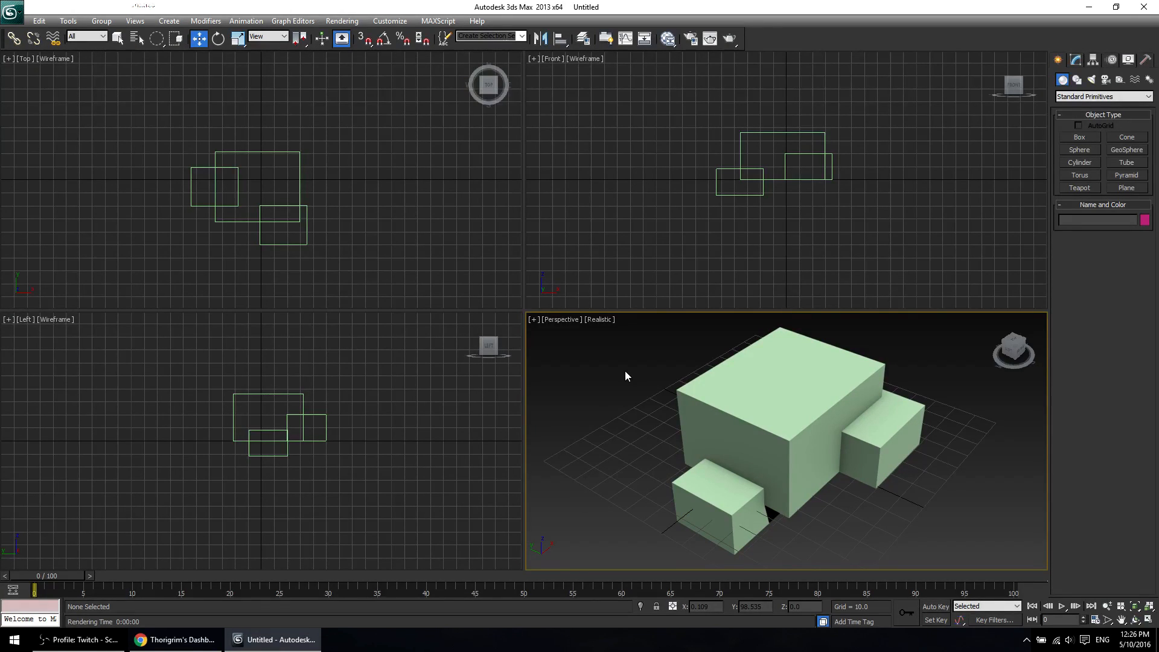
Delete the two small boxes and the large box so the scene is empty.
{"action": "left_click", "coordinate": [723, 502]}
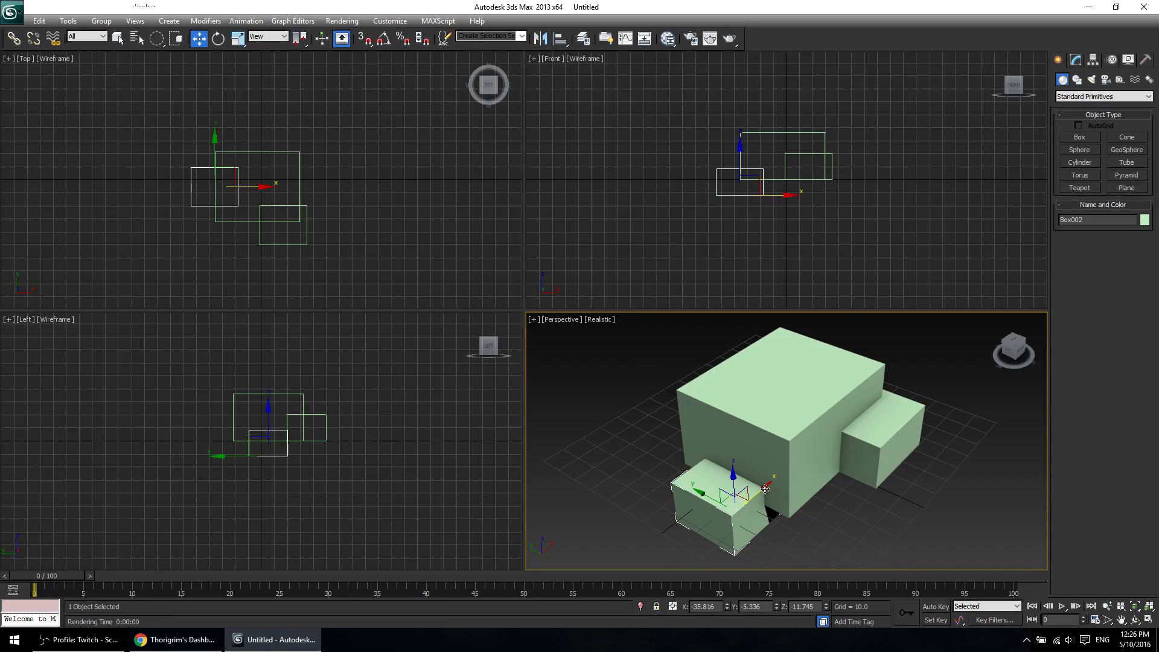
{"action": "key", "text": "Delete"}
{"action": "left_click", "coordinate": [883, 480]}
{"action": "key", "text": "Delete"}
{"action": "left_click", "coordinate": [778, 436]}
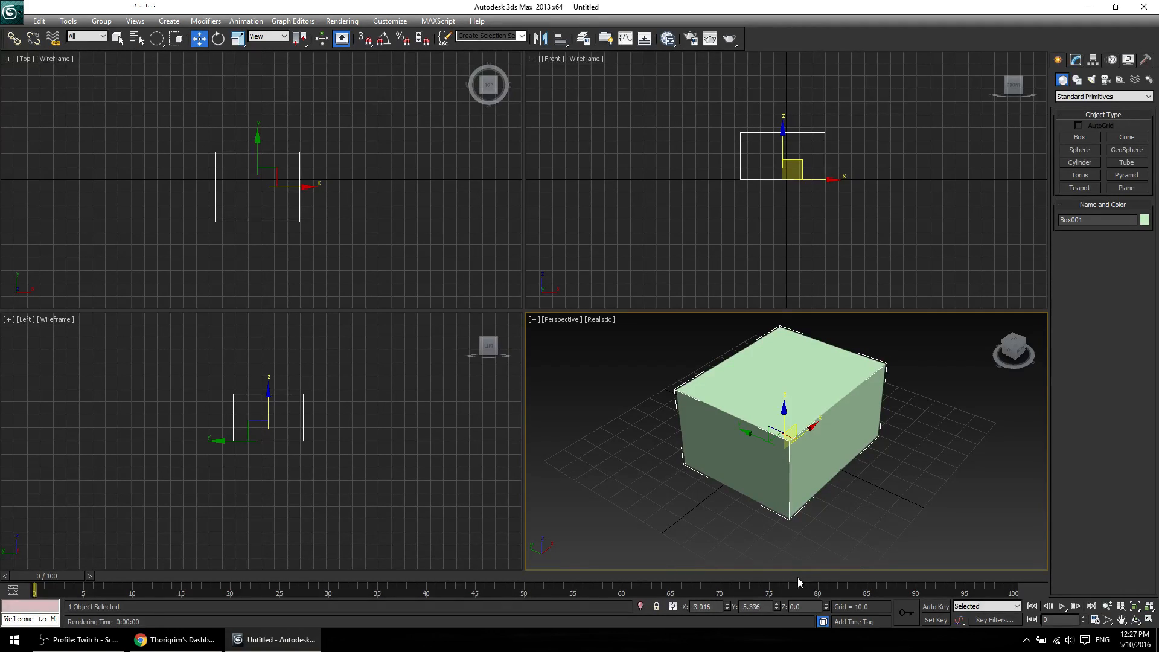
{"action": "key", "text": "Delete"}
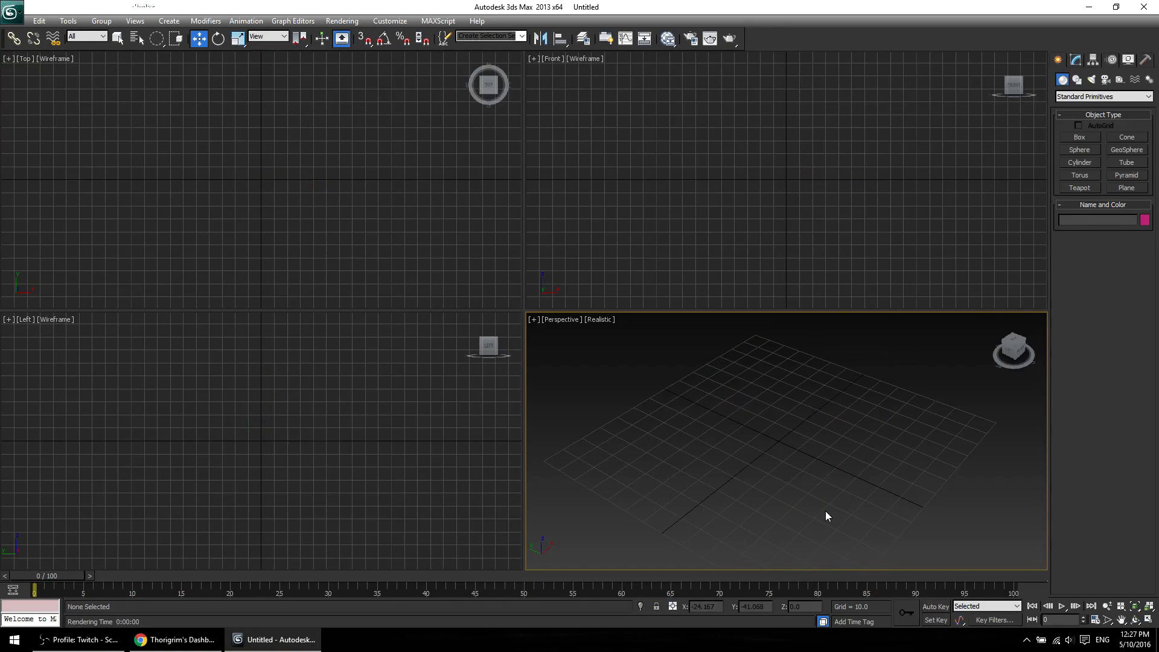
Browse the Lights, Cameras and Systems creation categories and return to the Standard Primitives geometry.
{"action": "left_click", "coordinate": [381, 175]}
{"action": "left_click", "coordinate": [694, 359]}
{"action": "left_click", "coordinate": [1092, 81]}
{"action": "left_click", "coordinate": [1105, 81]}
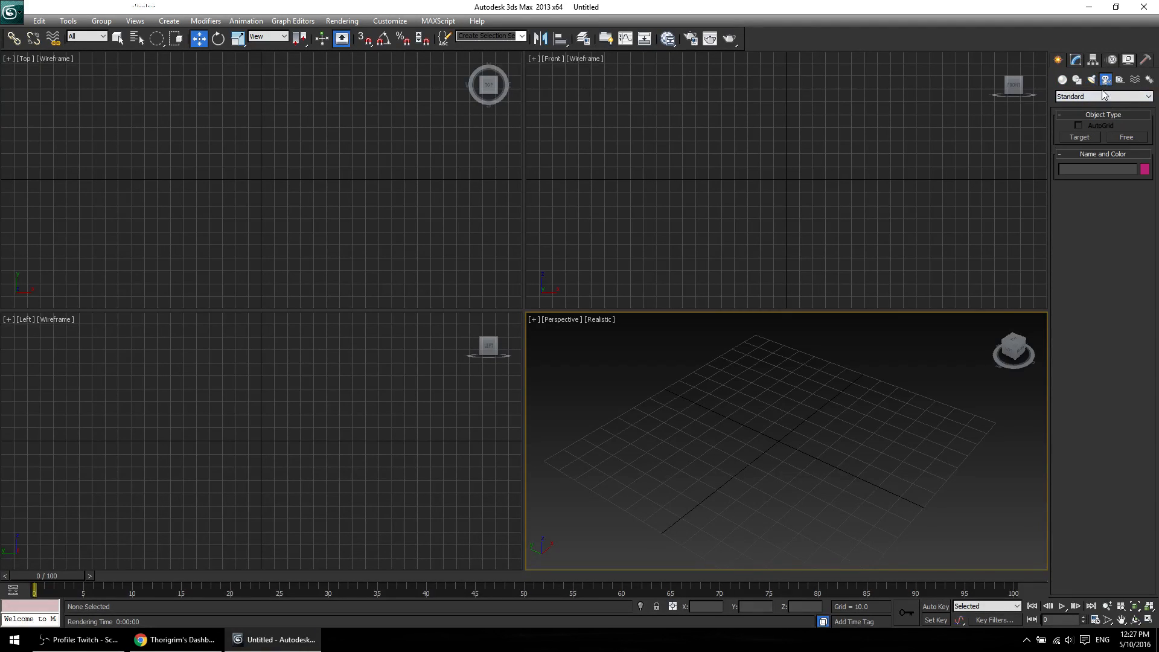
{"action": "left_click", "coordinate": [1150, 80]}
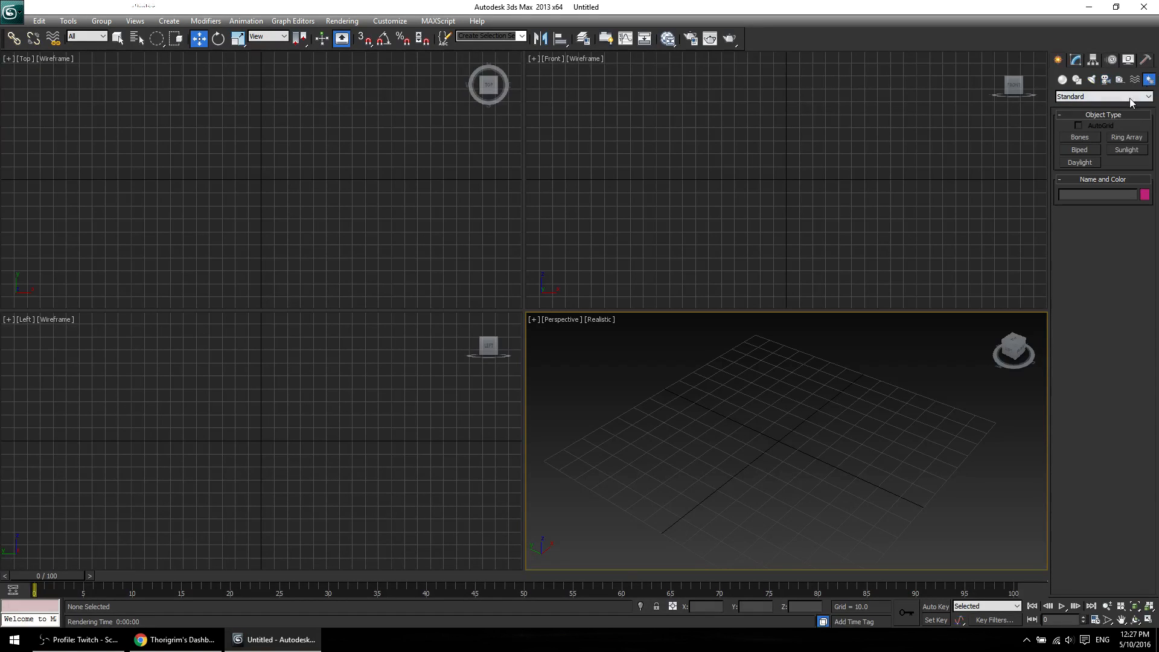
{"action": "left_click", "coordinate": [1062, 80]}
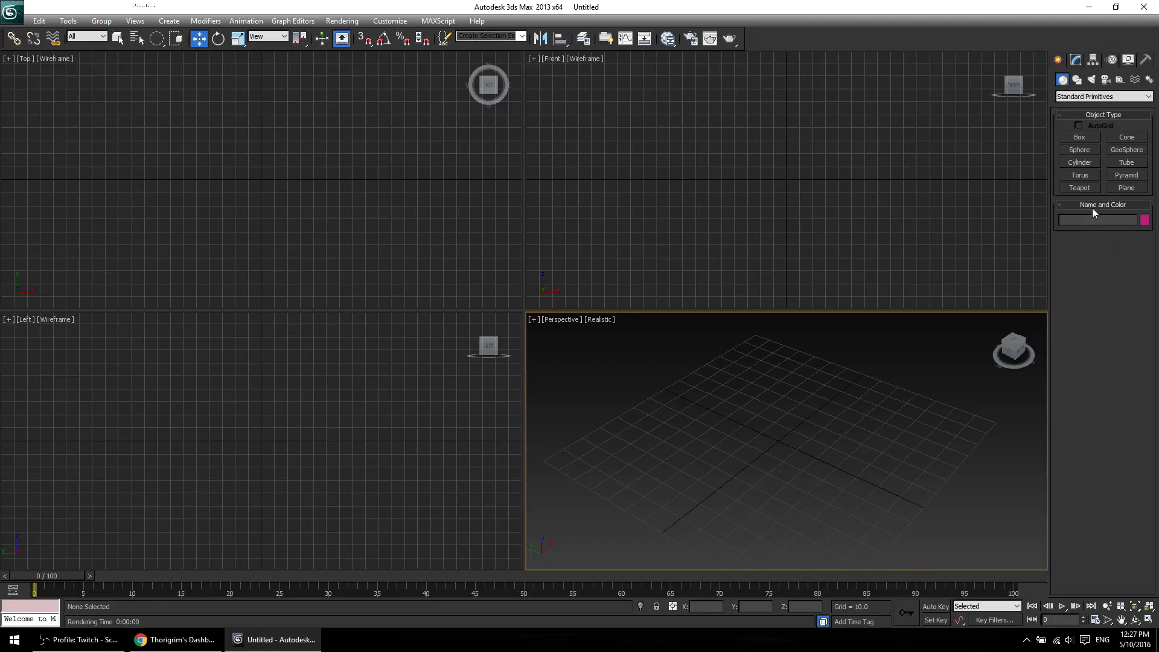
Draw a trial torus about 64.6 in main radius and 0.17 in tube radius around the Perspective grid centre, and undo it.
{"action": "left_click", "coordinate": [1080, 175]}
{"action": "left_click_drag", "start_coordinate": [766, 437], "coordinate": [877, 513]}
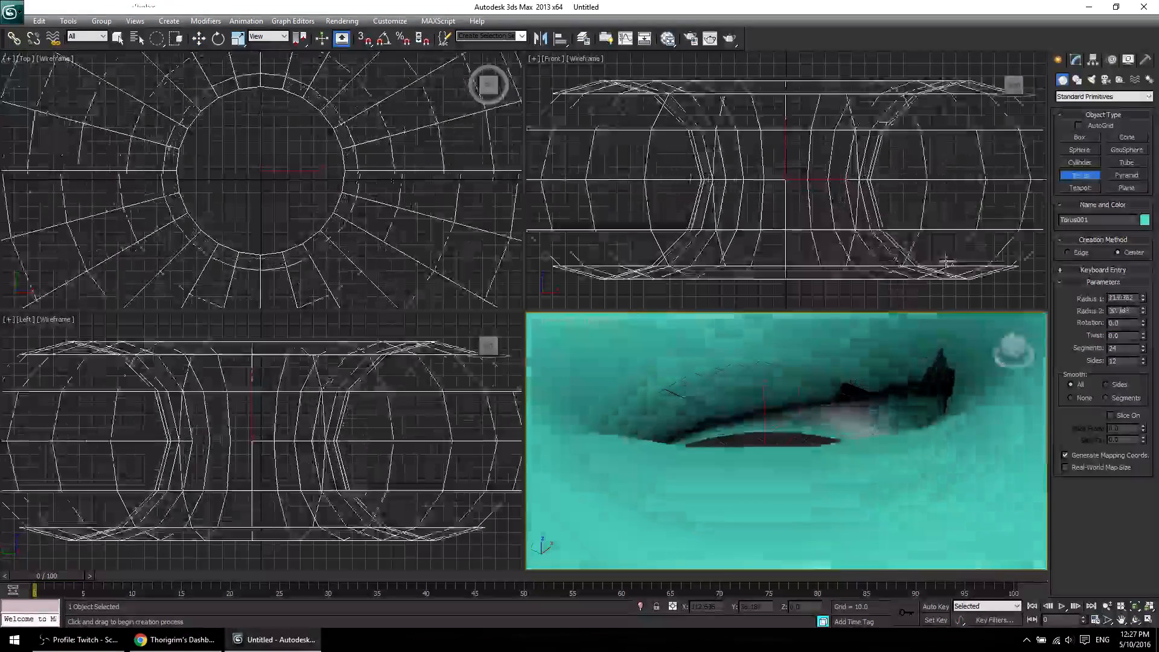
{"action": "left_click", "coordinate": [885, 367]}
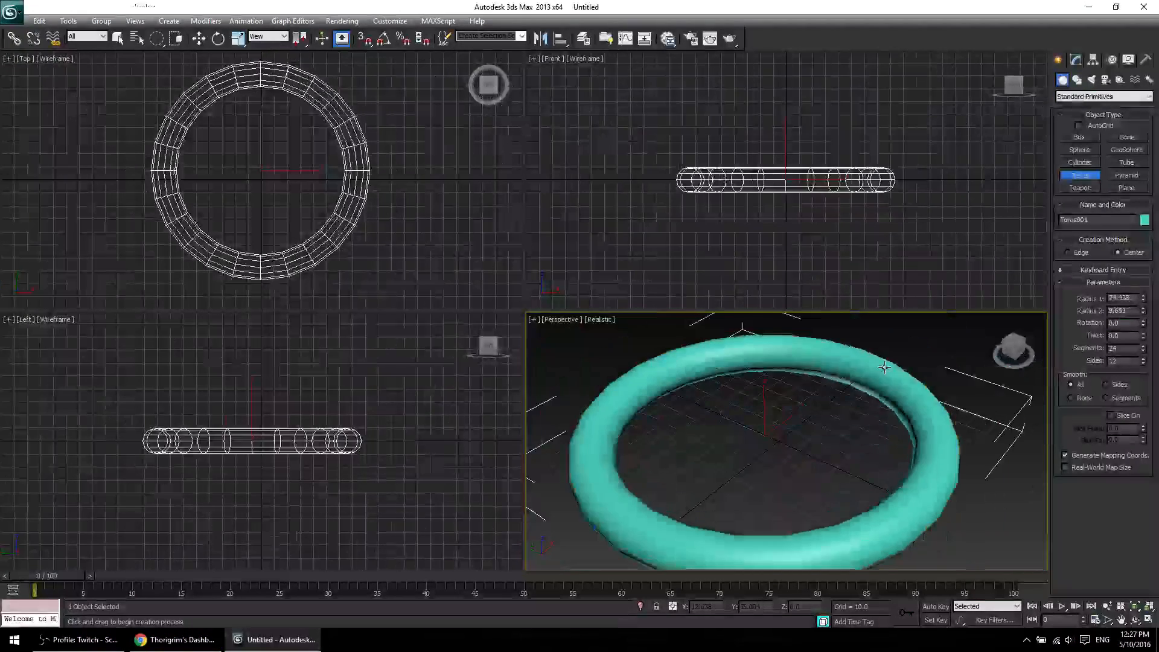
{"action": "left_click", "coordinate": [872, 388]}
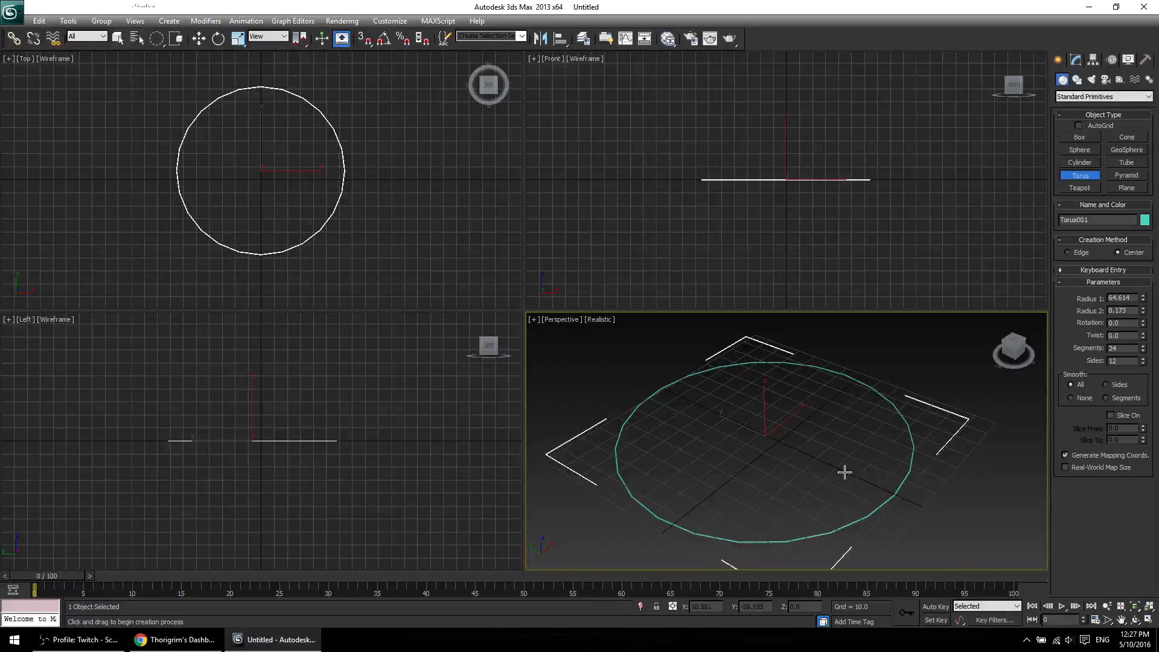
{"action": "key", "text": "ctrl+z"}
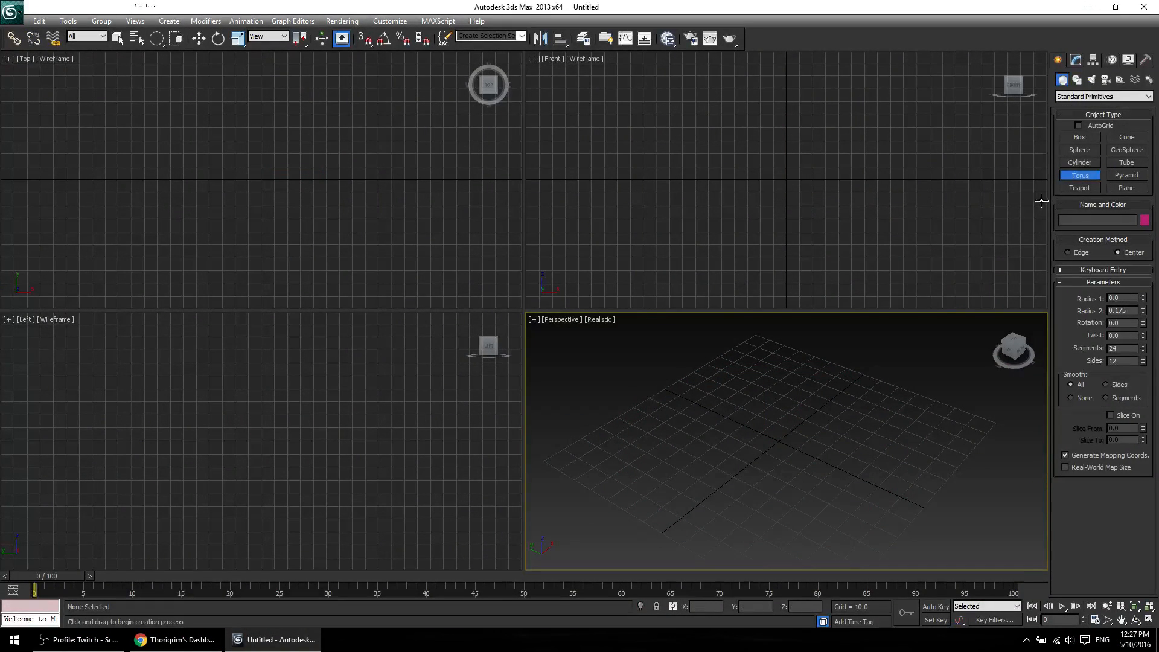
Draw a small trial box base about 10.5 long and 9.6 wide near the Perspective grid centre, and delete it.
{"action": "left_click", "coordinate": [1074, 139]}
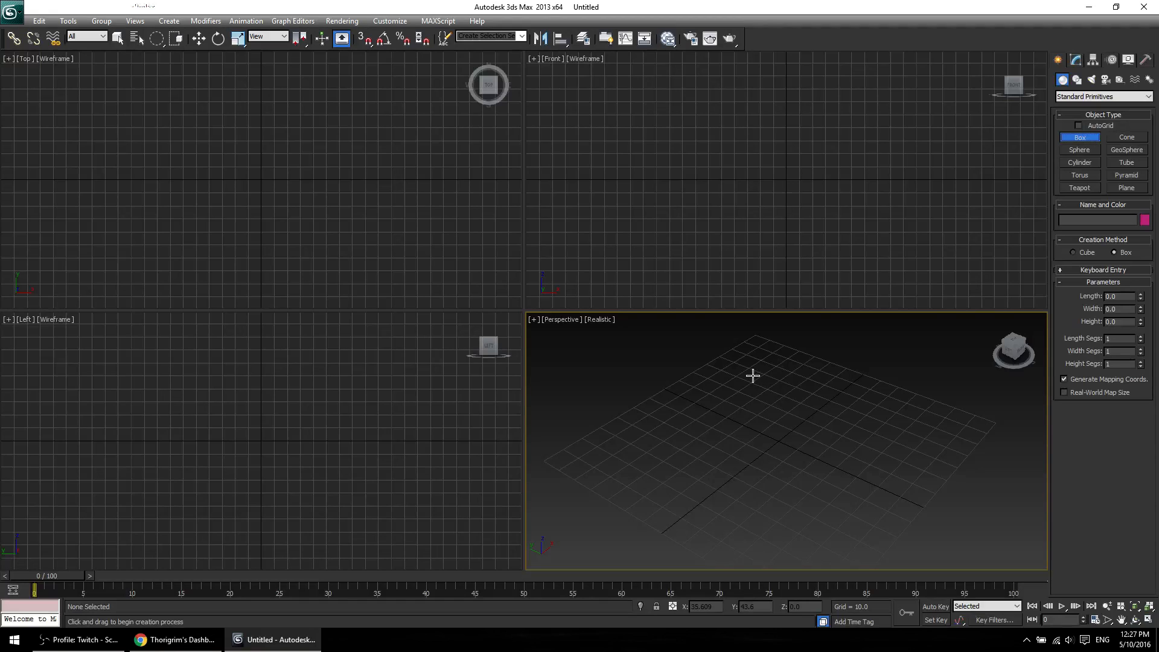
{"action": "left_click_drag", "start_coordinate": [751, 410], "coordinate": [782, 409]}
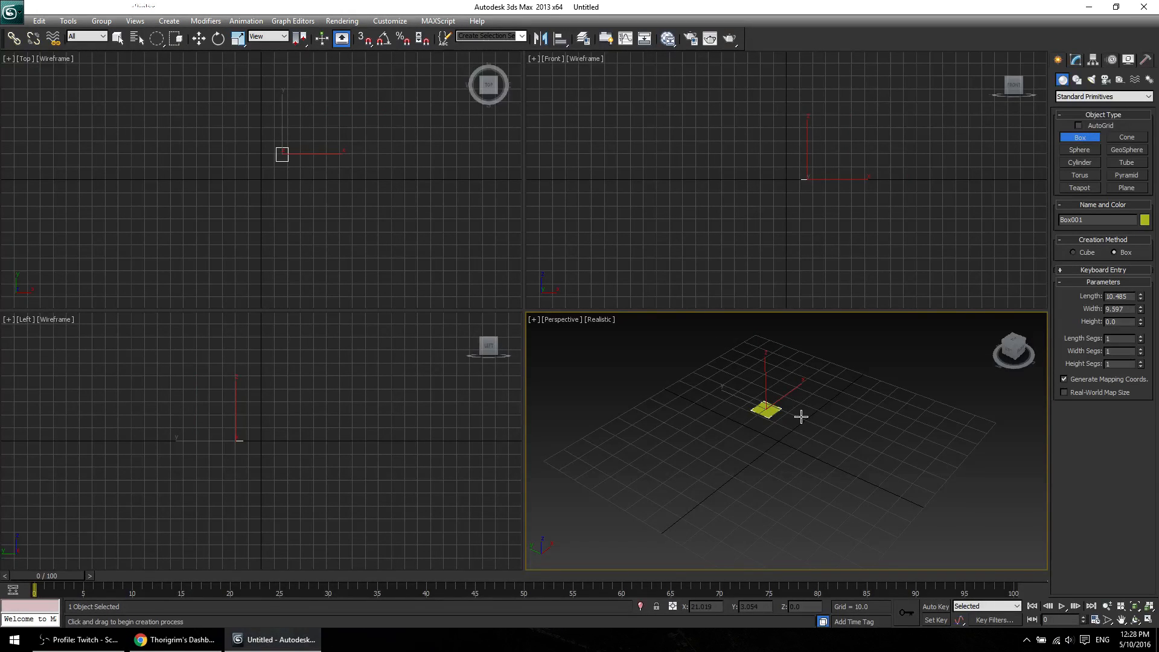
{"action": "key", "text": "w"}
{"action": "key", "text": "Delete"}
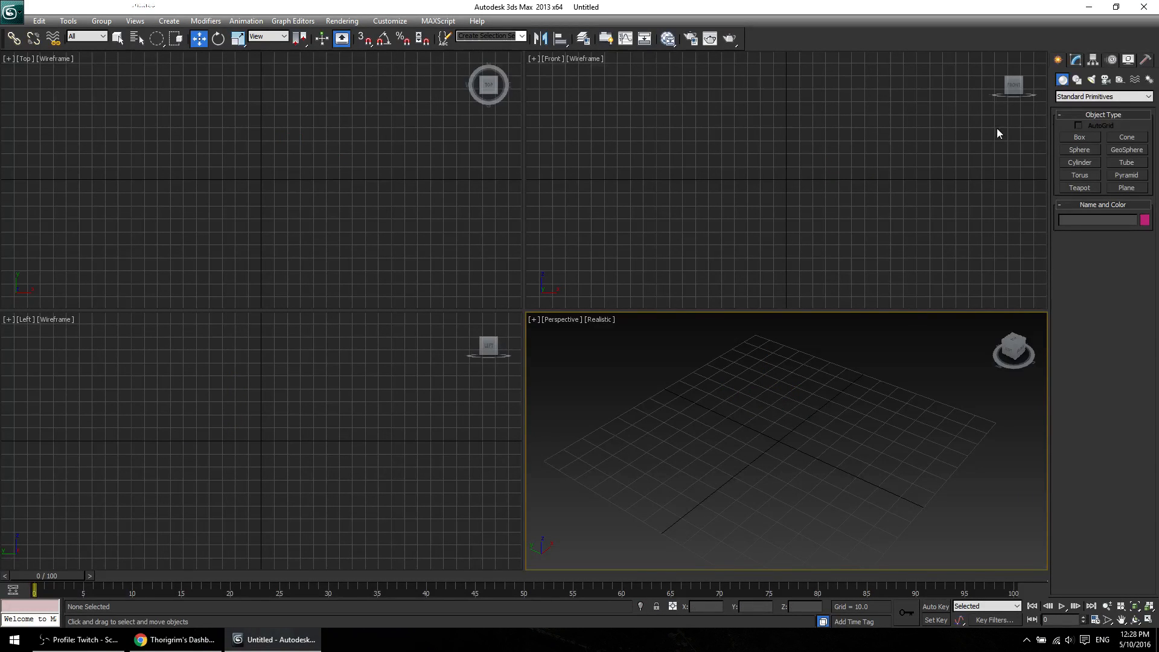
Draw a flat box about 82.2 long, 108.7 wide and 2.5 high across the Perspective grid.
{"action": "left_click", "coordinate": [1080, 138]}
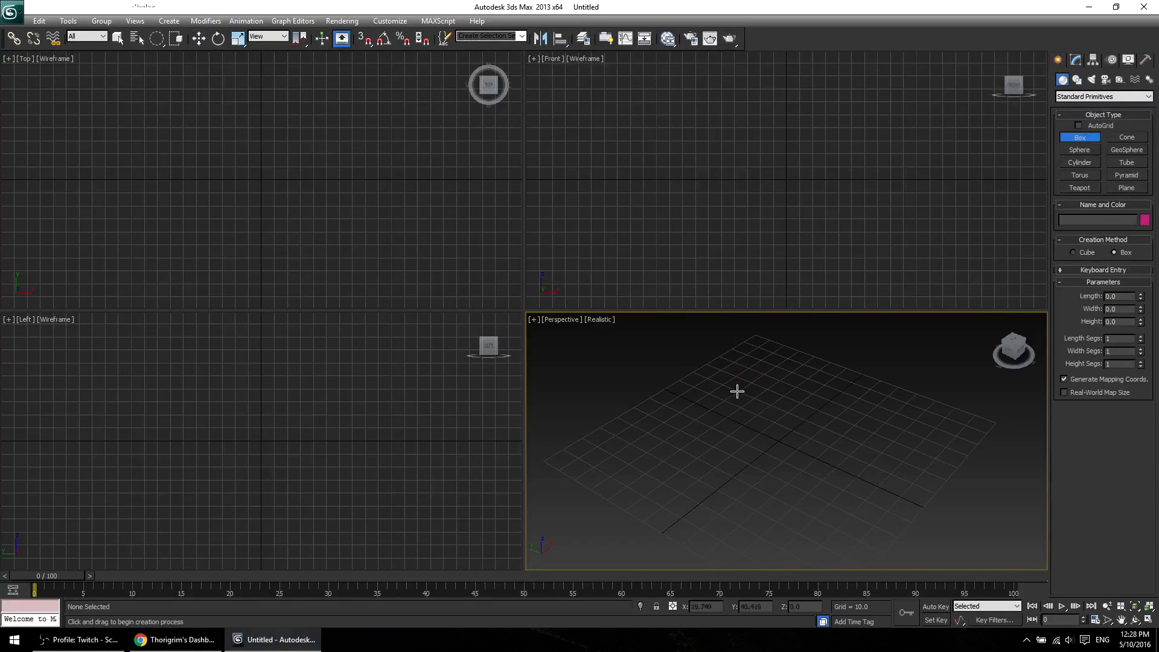
{"action": "left_click_drag", "start_coordinate": [642, 468], "coordinate": [940, 415]}
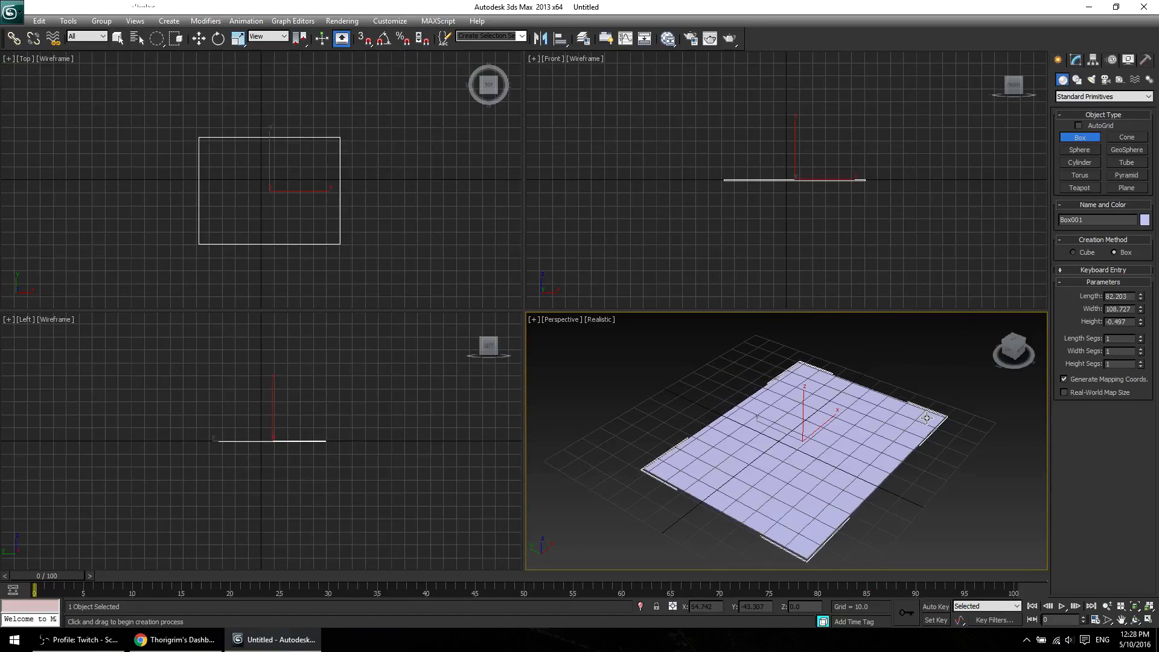
{"action": "left_click", "coordinate": [927, 411]}
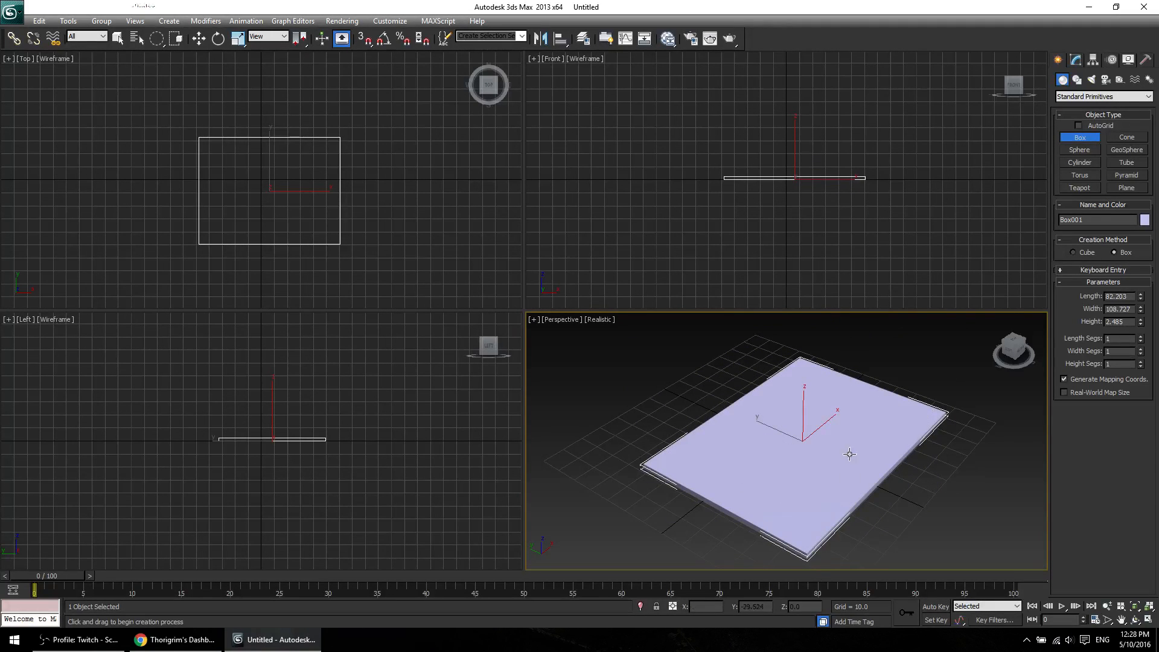
{"action": "key", "text": "w"}
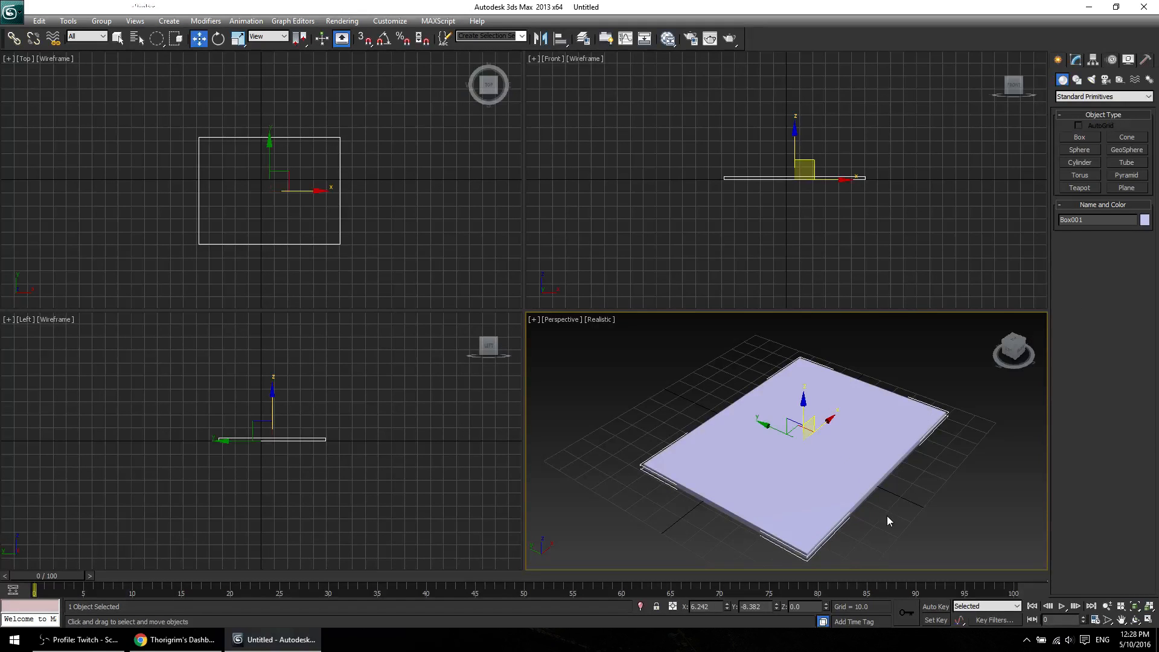
Delete the flat box, demonstrate restoring it with undo, and delete it again so the scene is empty.
{"action": "left_click", "coordinate": [853, 534]}
{"action": "left_click", "coordinate": [822, 474]}
{"action": "key", "text": "Delete"}
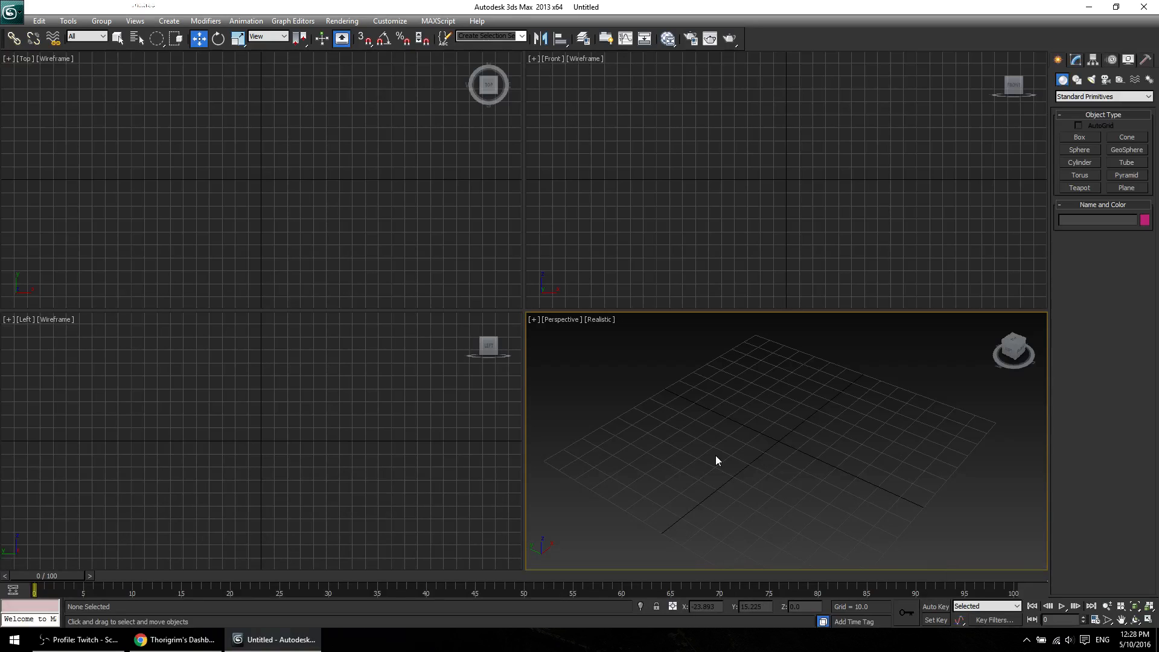
{"action": "key", "text": "ctrl+z"}
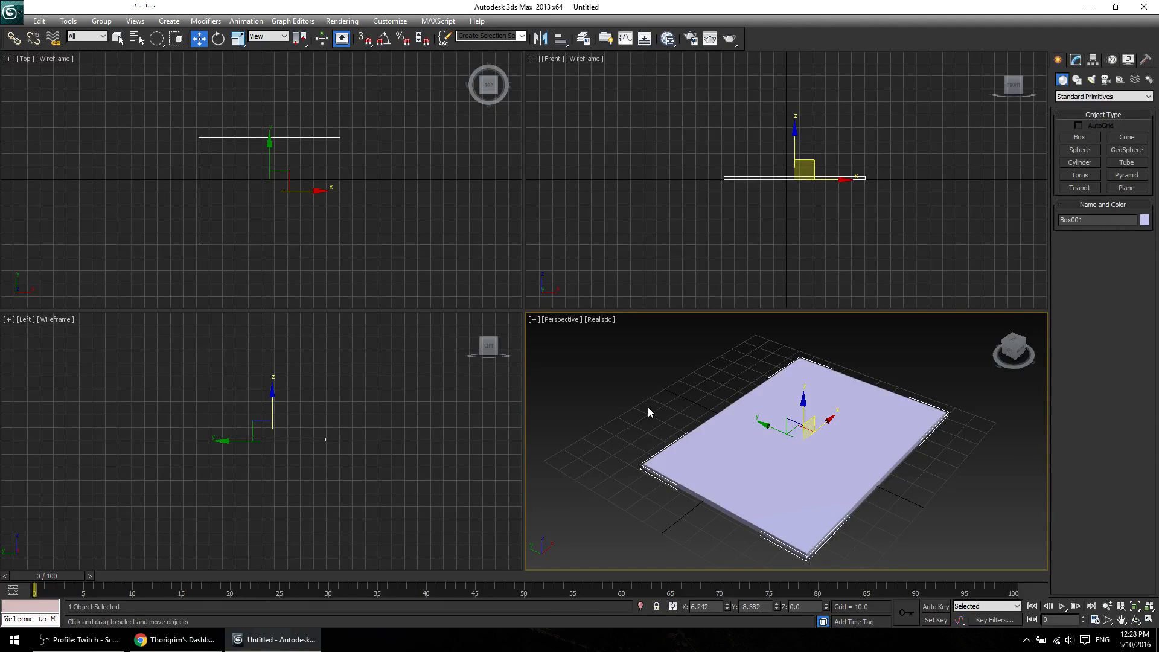
{"action": "key", "text": "Delete"}
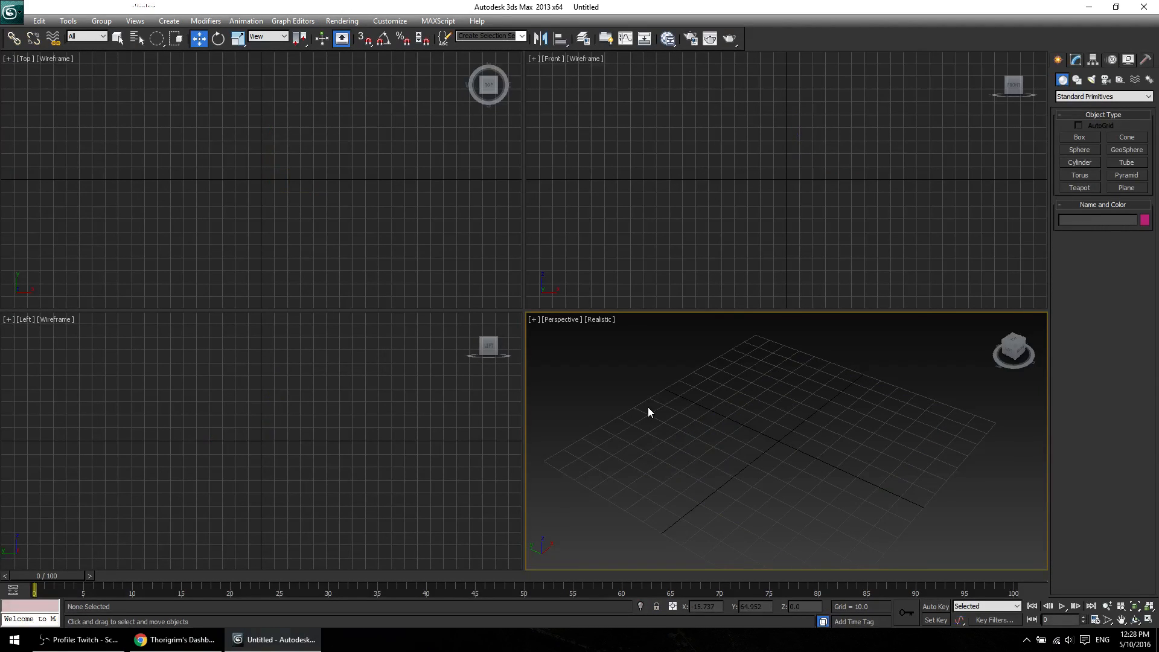
{"action": "key", "text": "ctrl+z"}
{"action": "right_click", "coordinate": [697, 408]}
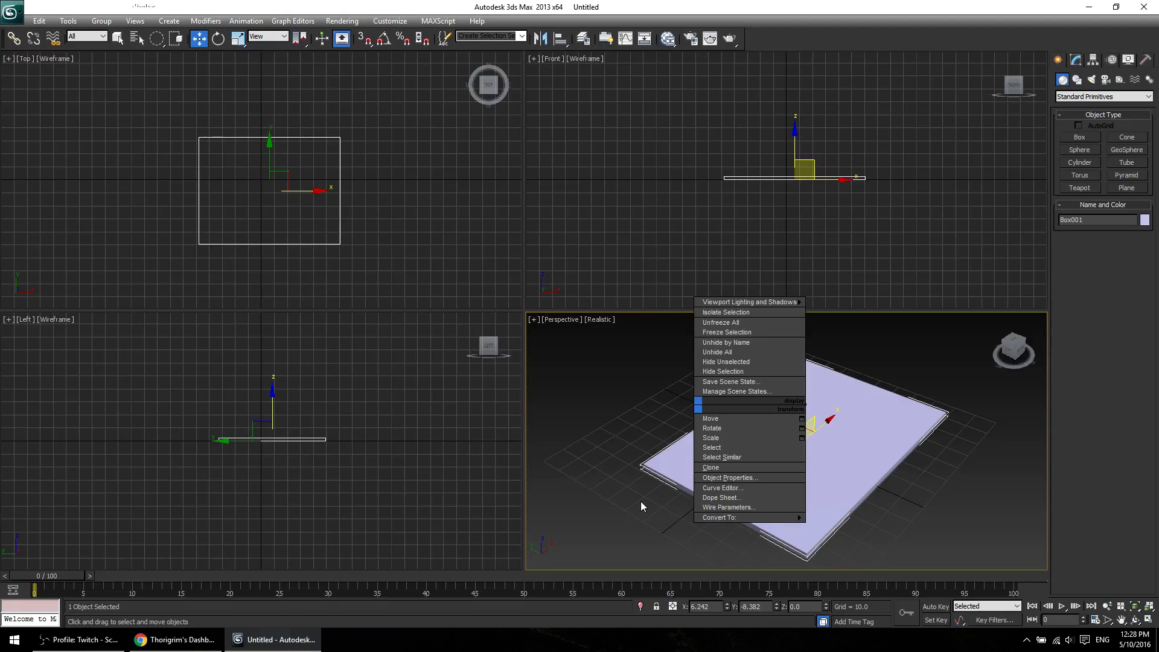
{"action": "left_click", "coordinate": [642, 506]}
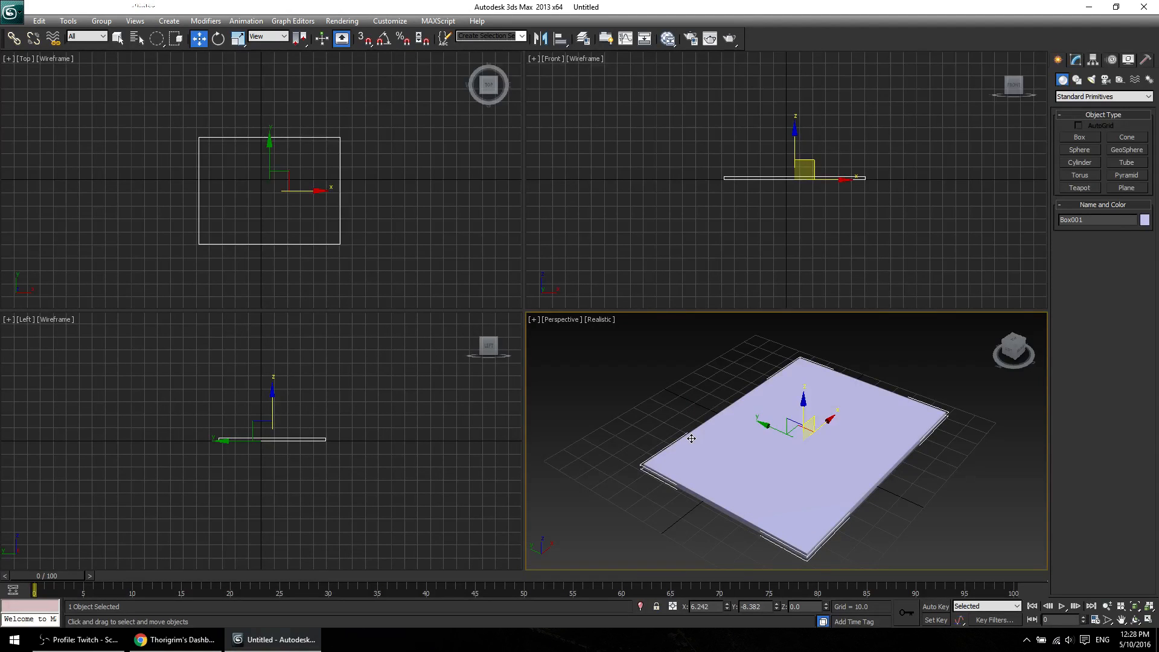
{"action": "key", "text": "Delete"}
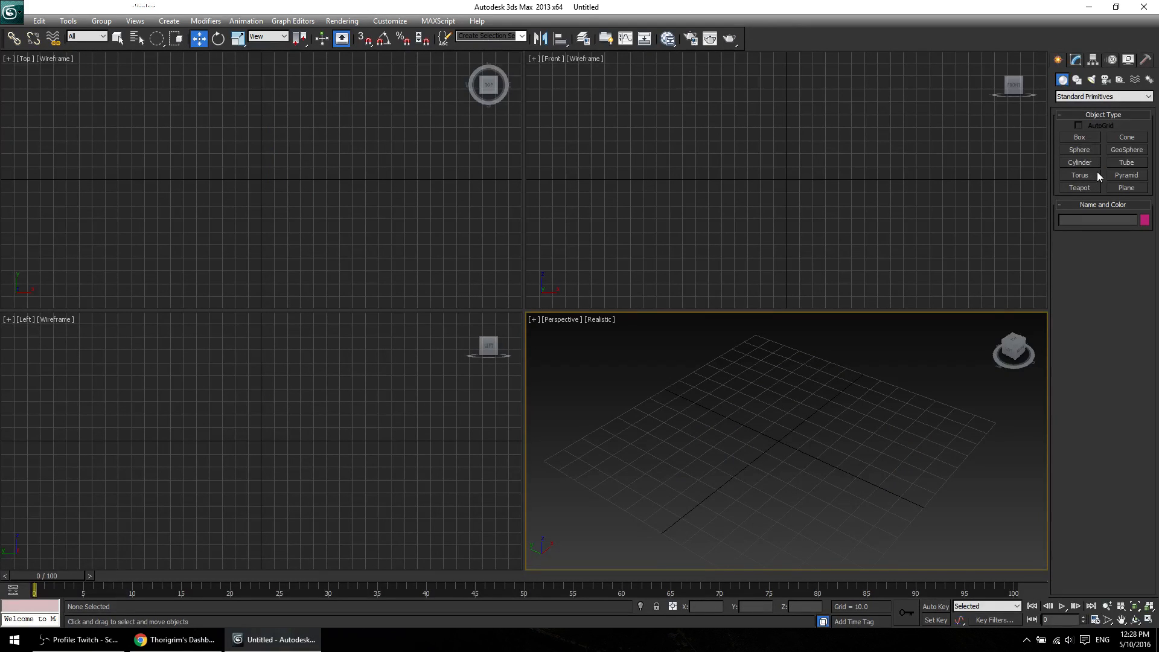
Create a pointed cone about 19.2 in base radius and 36.3 high near the Perspective grid centre, and delete it.
{"action": "left_click", "coordinate": [1120, 143]}
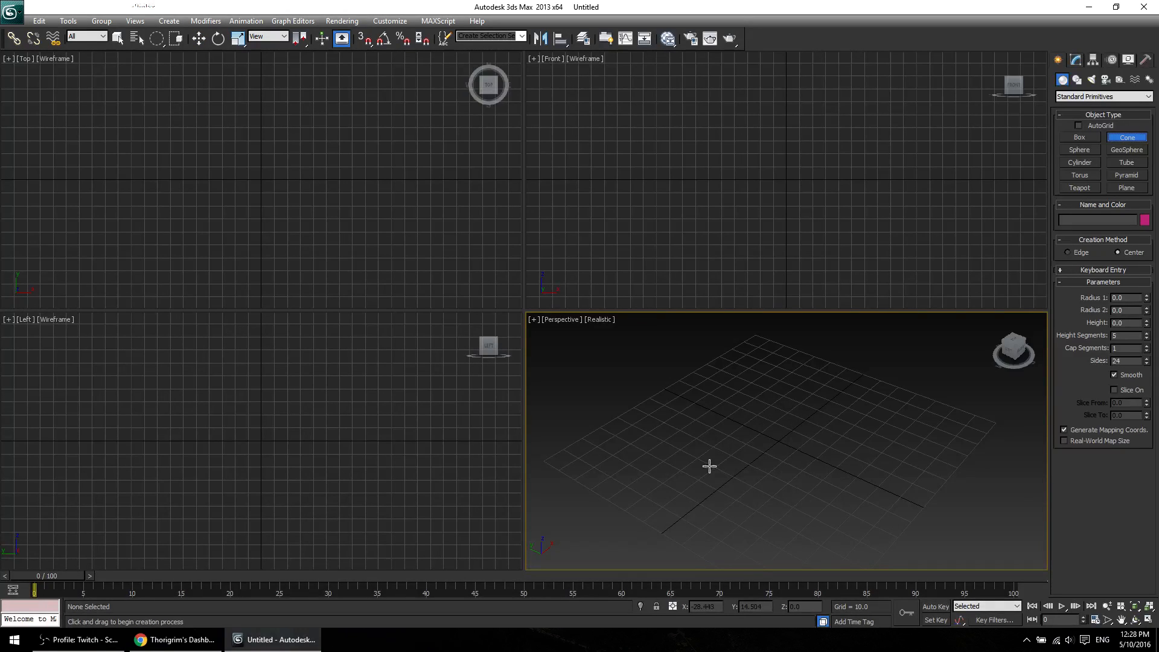
{"action": "left_click_drag", "start_coordinate": [769, 427], "coordinate": [808, 441]}
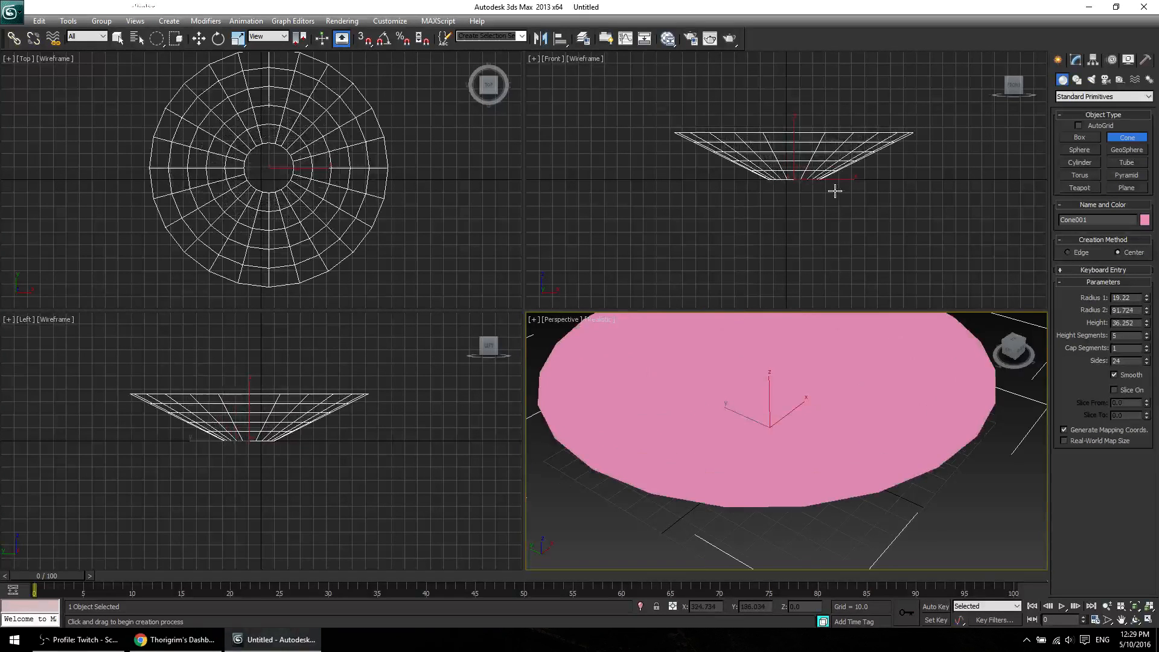
{"action": "left_click", "coordinate": [838, 488]}
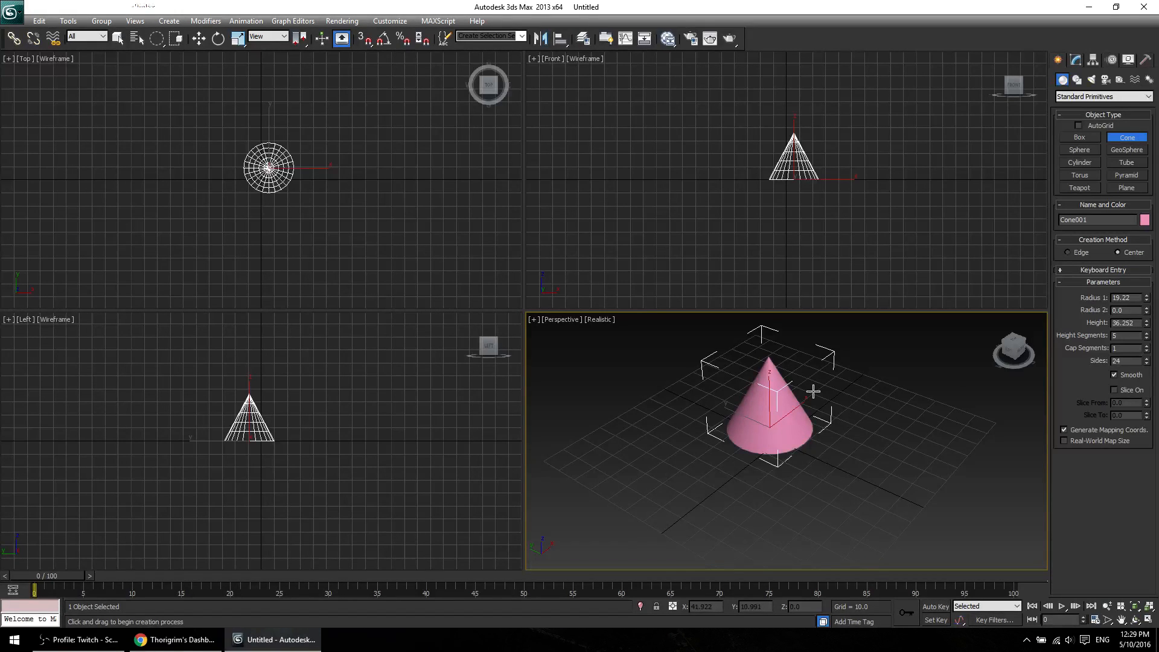
{"action": "right_click", "coordinate": [788, 494]}
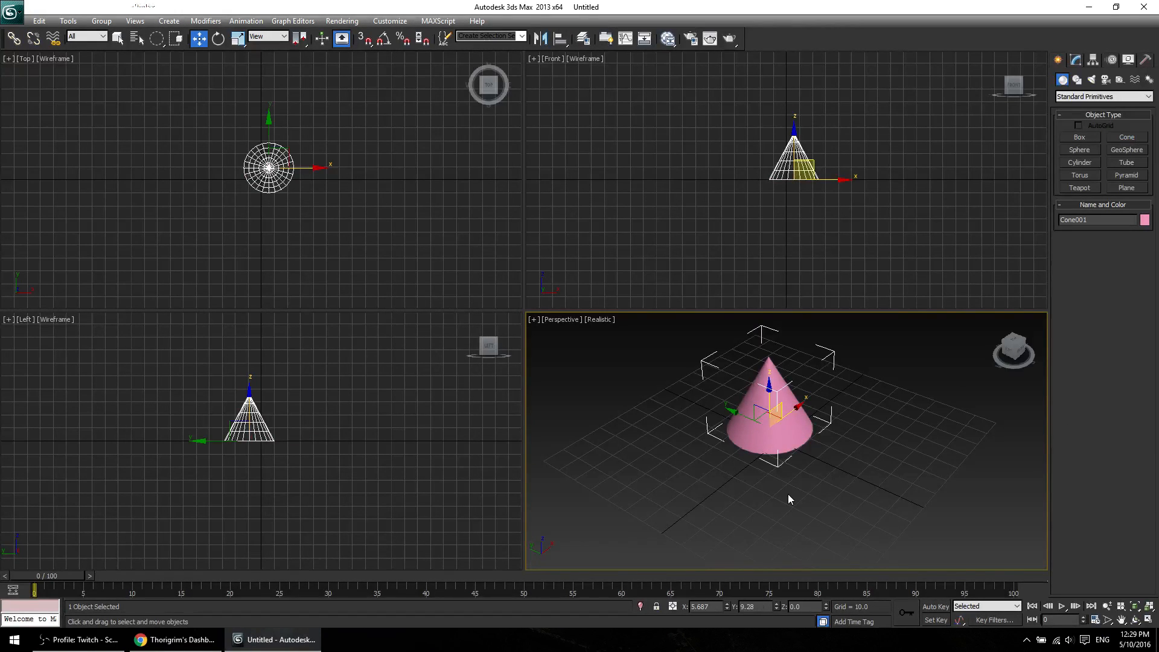
{"action": "left_click", "coordinate": [788, 494]}
{"action": "left_click", "coordinate": [786, 413]}
{"action": "key", "text": "Delete"}
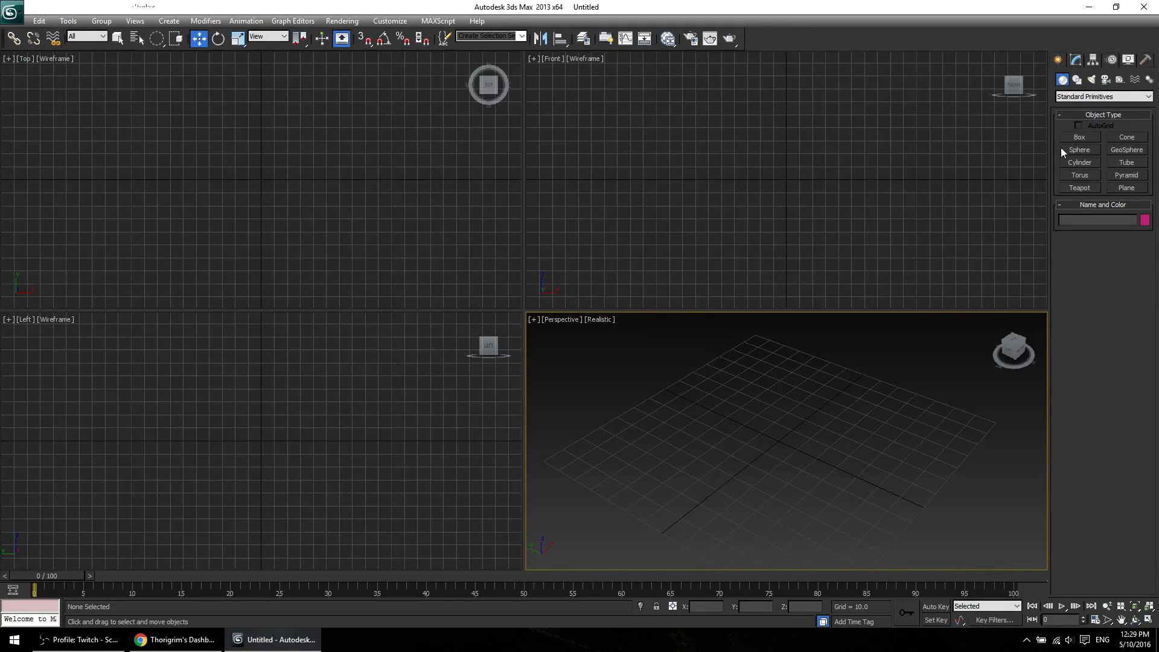
Draw a low trial box around the Perspective grid centre, and delete it.
{"action": "left_click", "coordinate": [1080, 137]}
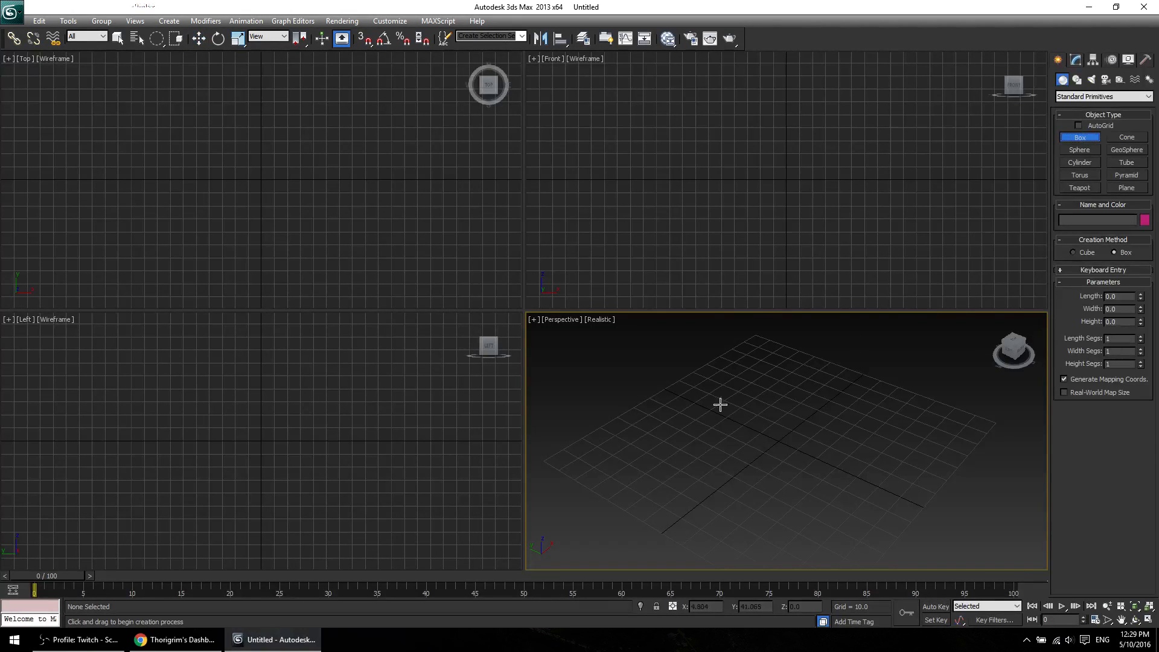
{"action": "left_click_drag", "start_coordinate": [675, 450], "coordinate": [856, 429]}
{"action": "key", "text": "w"}
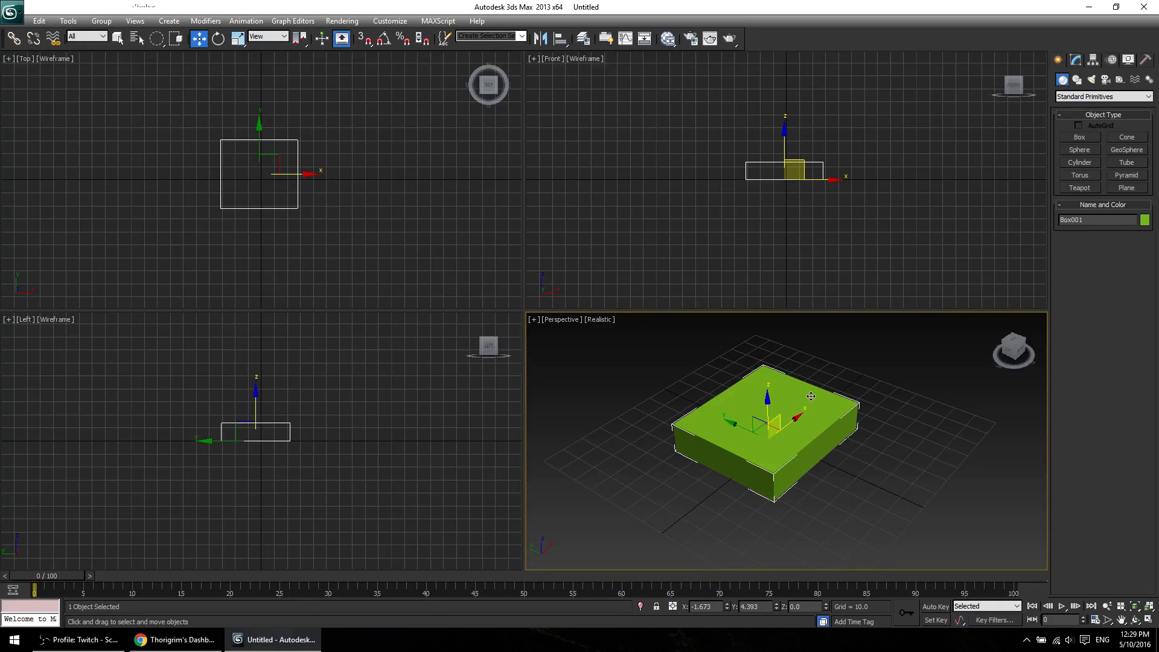
{"action": "key", "text": "Delete"}
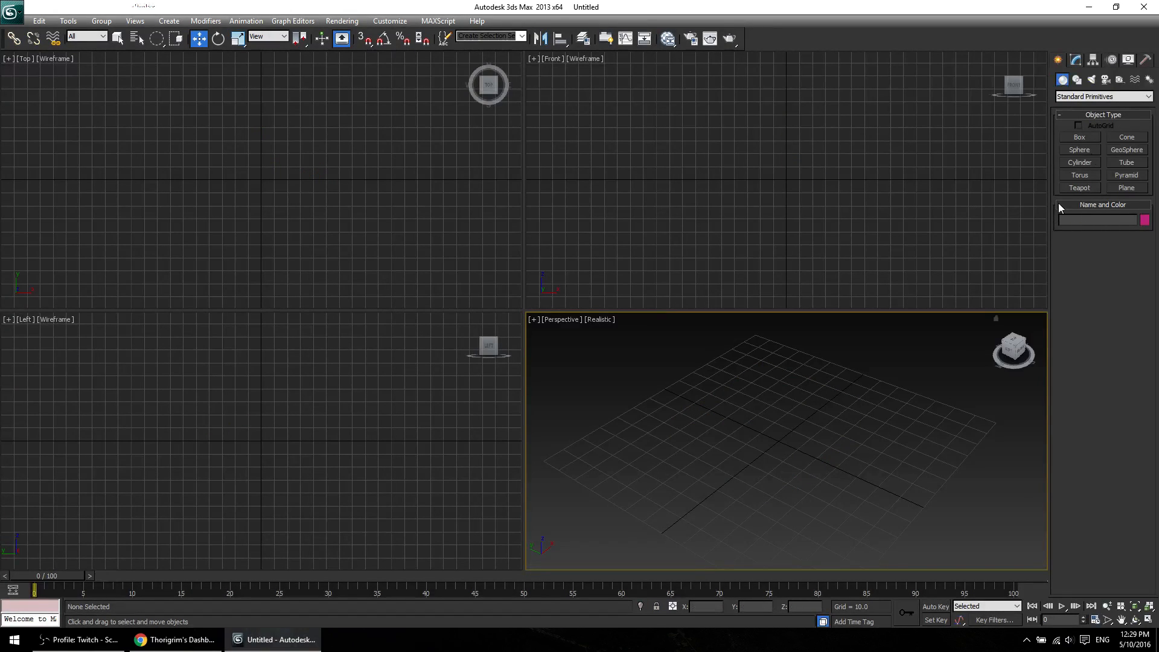
Draw a box in the Top viewport about 58.5 long, 41.8 wide and 34.3 high, near the grid centre.
{"action": "left_click", "coordinate": [1093, 136]}
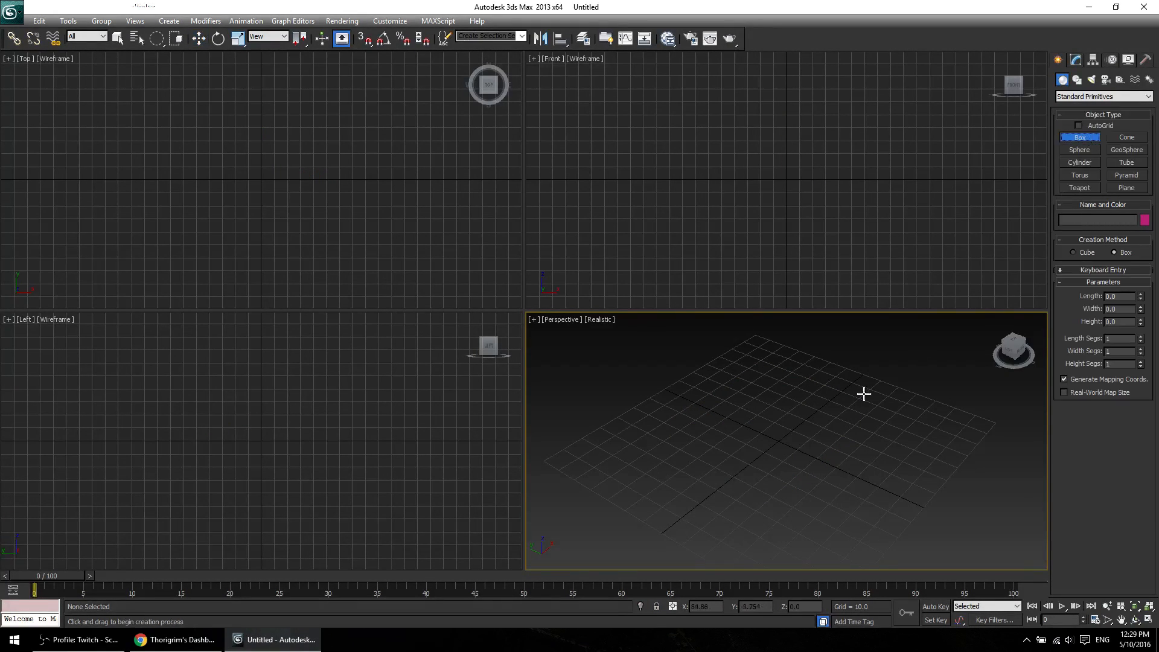
{"action": "left_click_drag", "start_coordinate": [215, 136], "coordinate": [269, 211]}
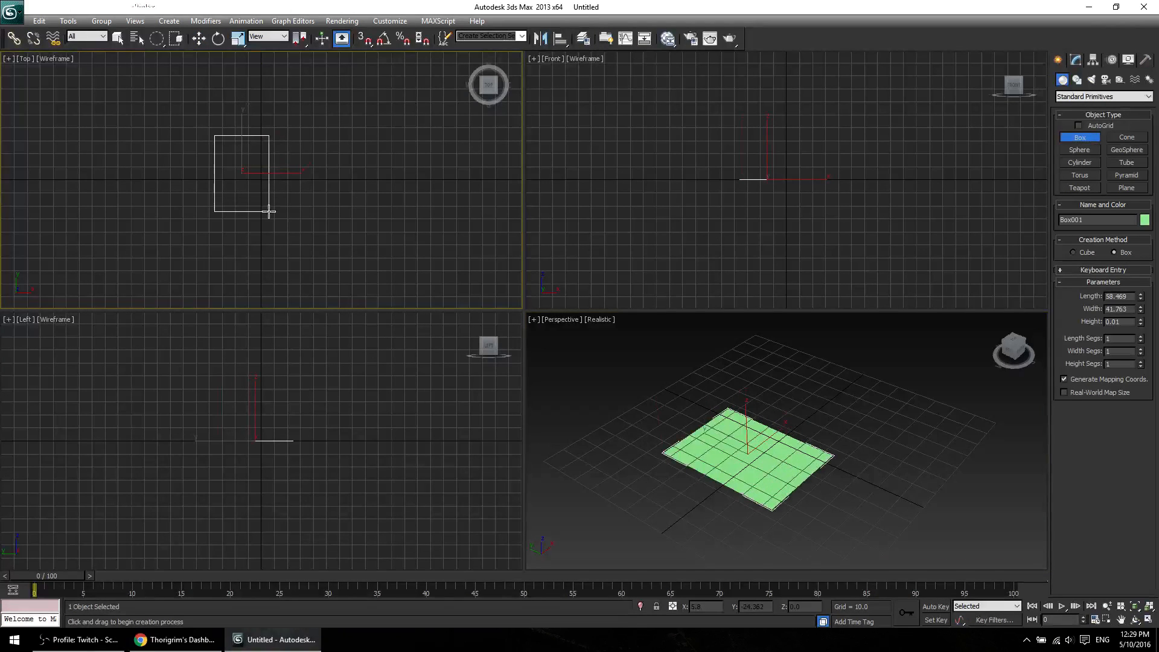
{"action": "left_click", "coordinate": [263, 166]}
{"action": "key", "text": "w"}
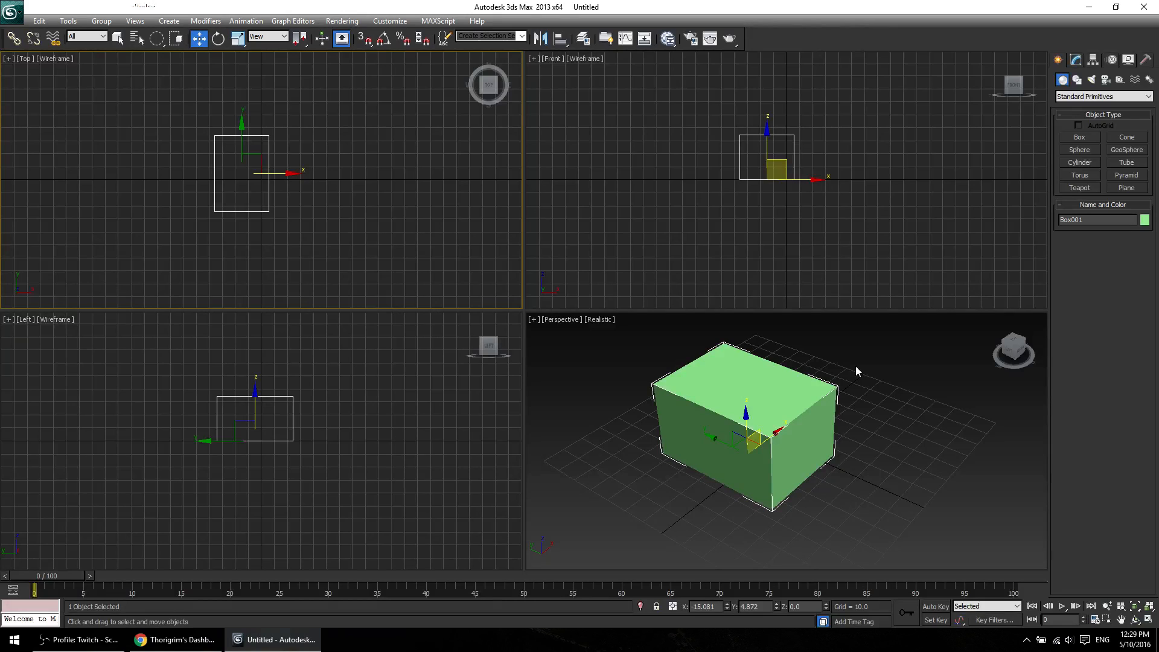
Draw a second, smaller box about 39.7 long, 32 wide and 26.4 high beside the first in the Perspective view.
{"action": "left_click", "coordinate": [1081, 137]}
{"action": "left_click_drag", "start_coordinate": [885, 388], "coordinate": [930, 453]}
{"action": "left_click", "coordinate": [904, 440]}
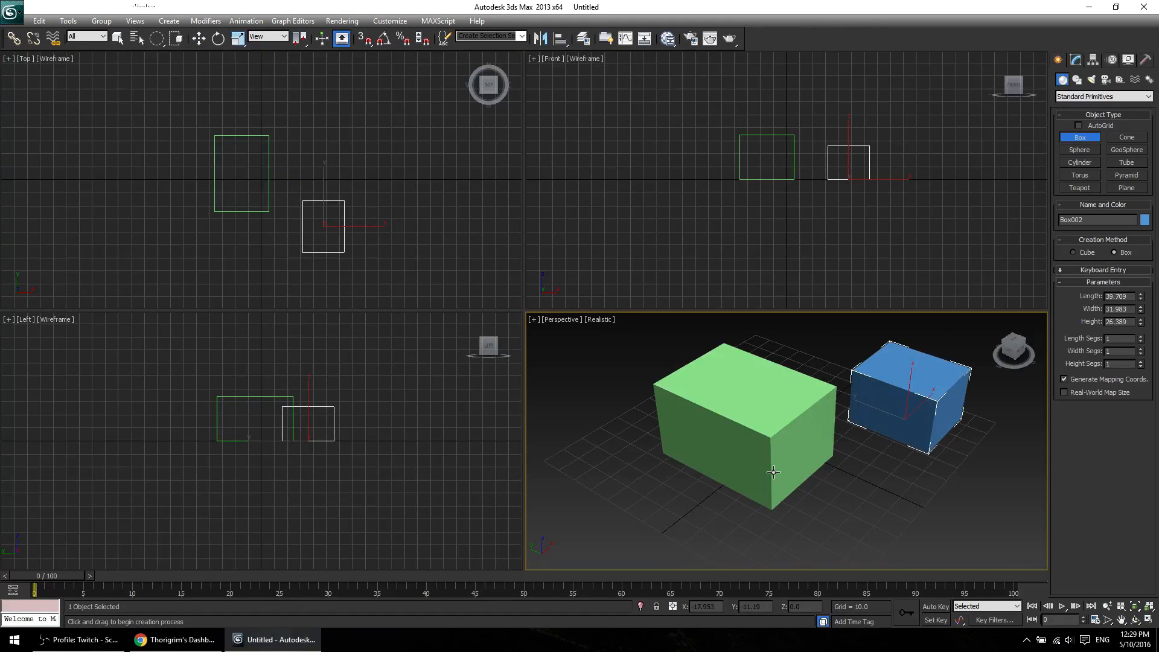
{"action": "key", "text": "w"}
Select the green box and the blue box in turn to examine the modify parameters of each.
{"action": "left_click", "coordinate": [795, 481]}
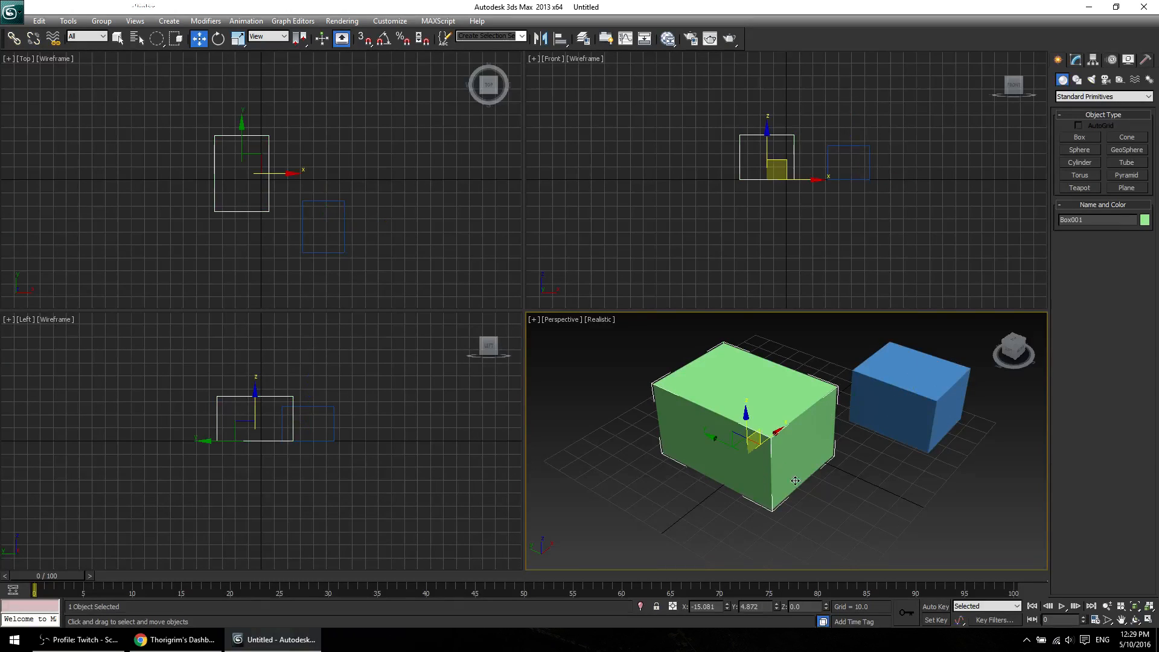
{"action": "left_click", "coordinate": [901, 525]}
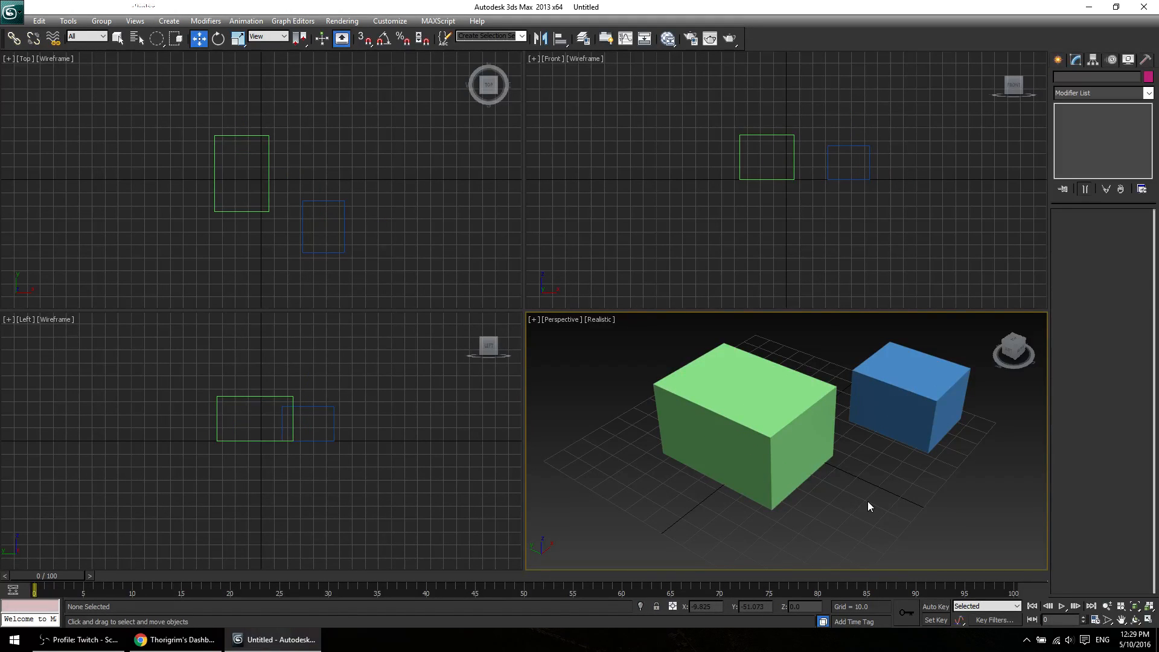
{"action": "key", "text": "q"}
{"action": "left_click", "coordinate": [784, 464]}
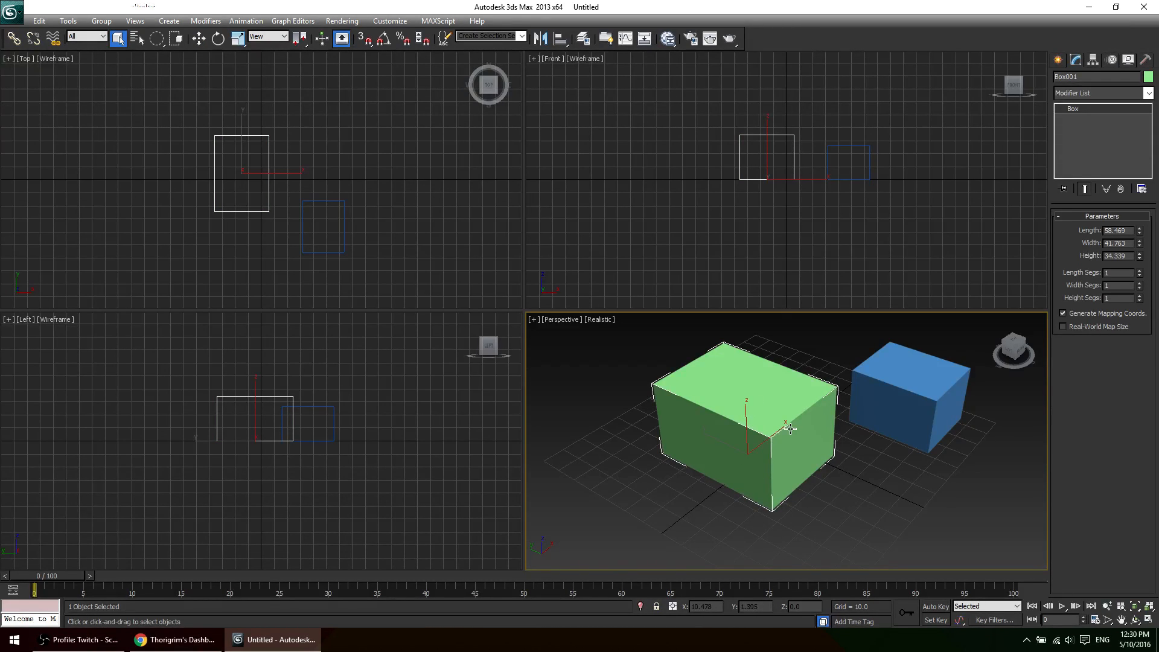
{"action": "left_click", "coordinate": [914, 446]}
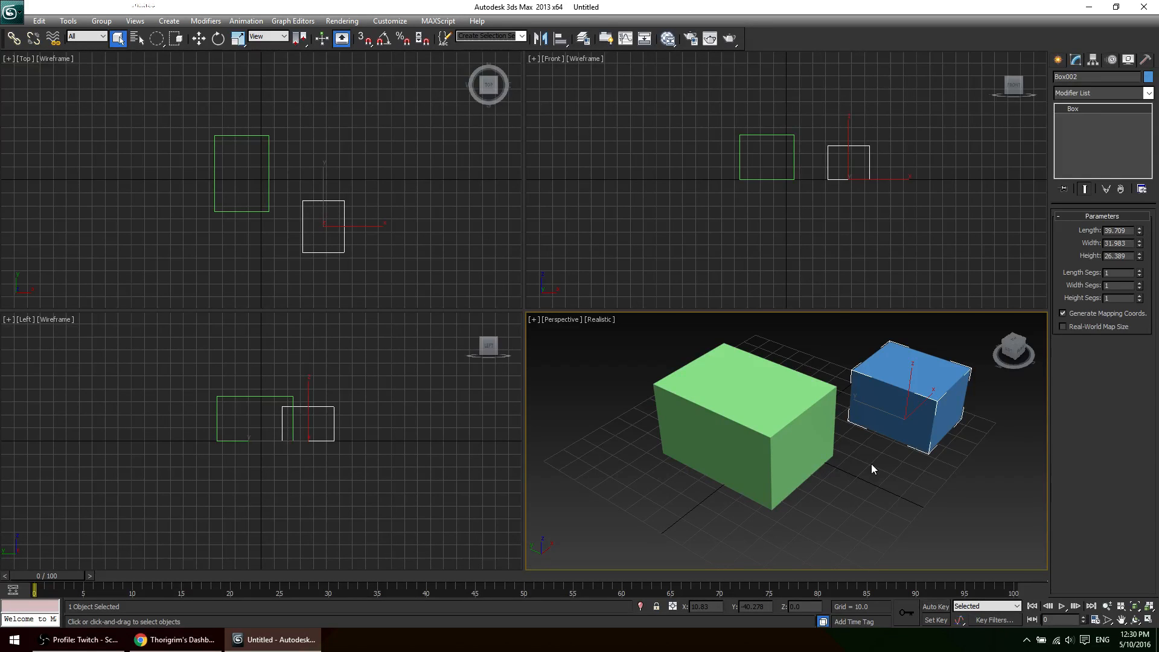
Delete the blue box and the green box so the scene is empty.
{"action": "right_click", "coordinate": [281, 142]}
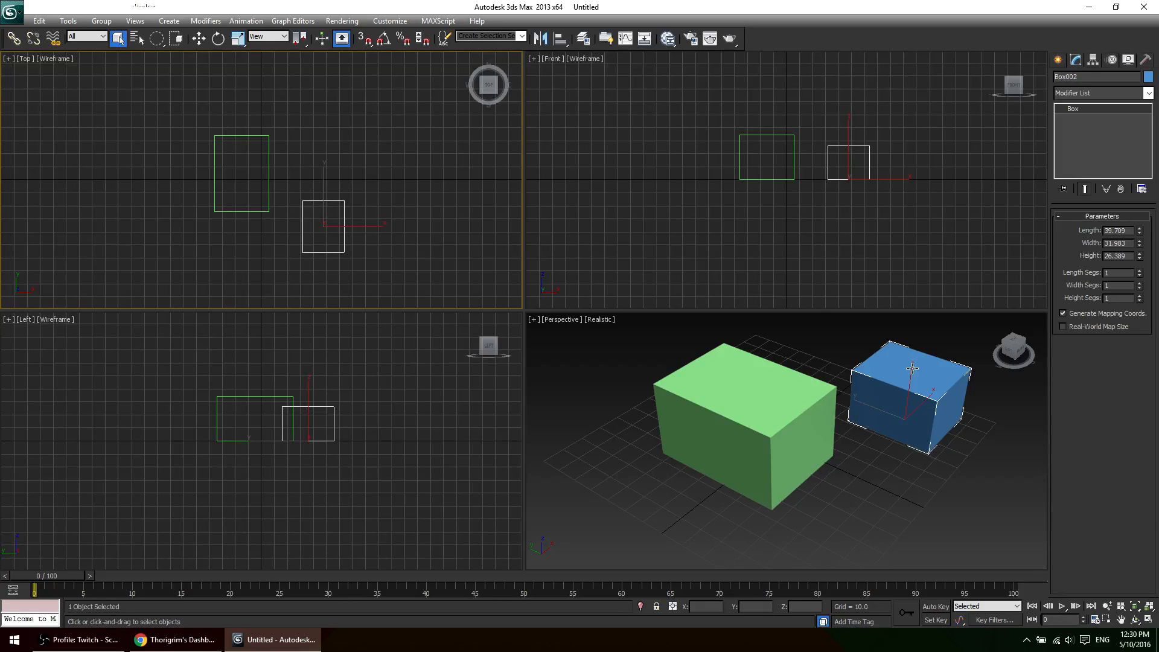
{"action": "key", "text": "Delete"}
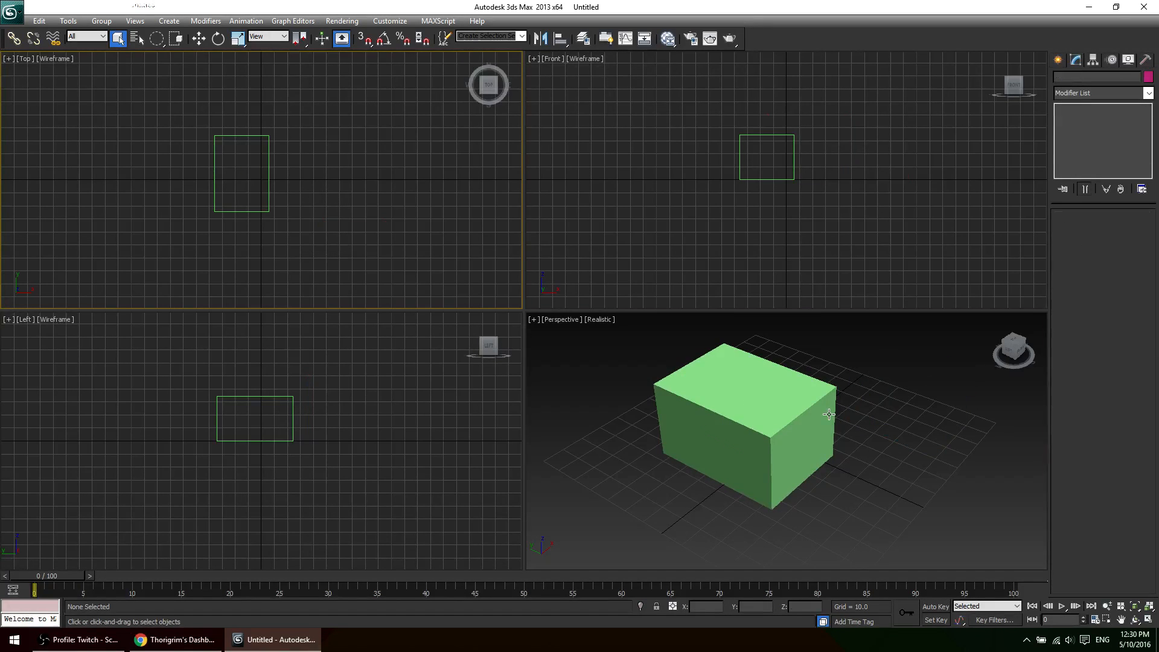
{"action": "left_click", "coordinate": [834, 404]}
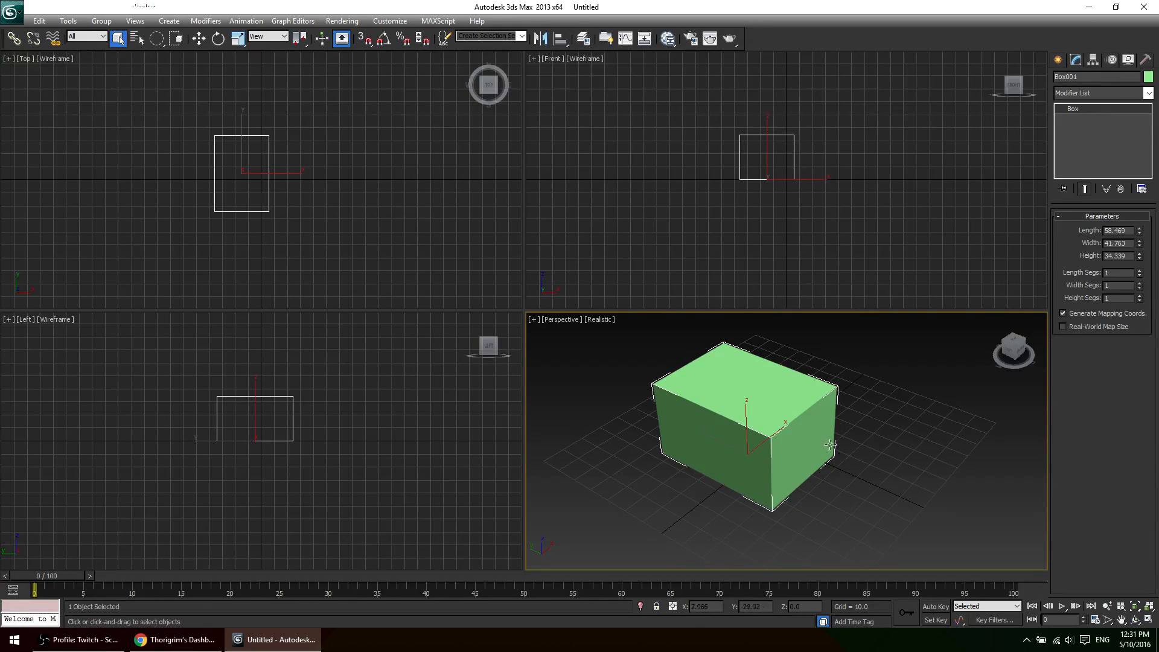
{"action": "key", "text": "Delete"}
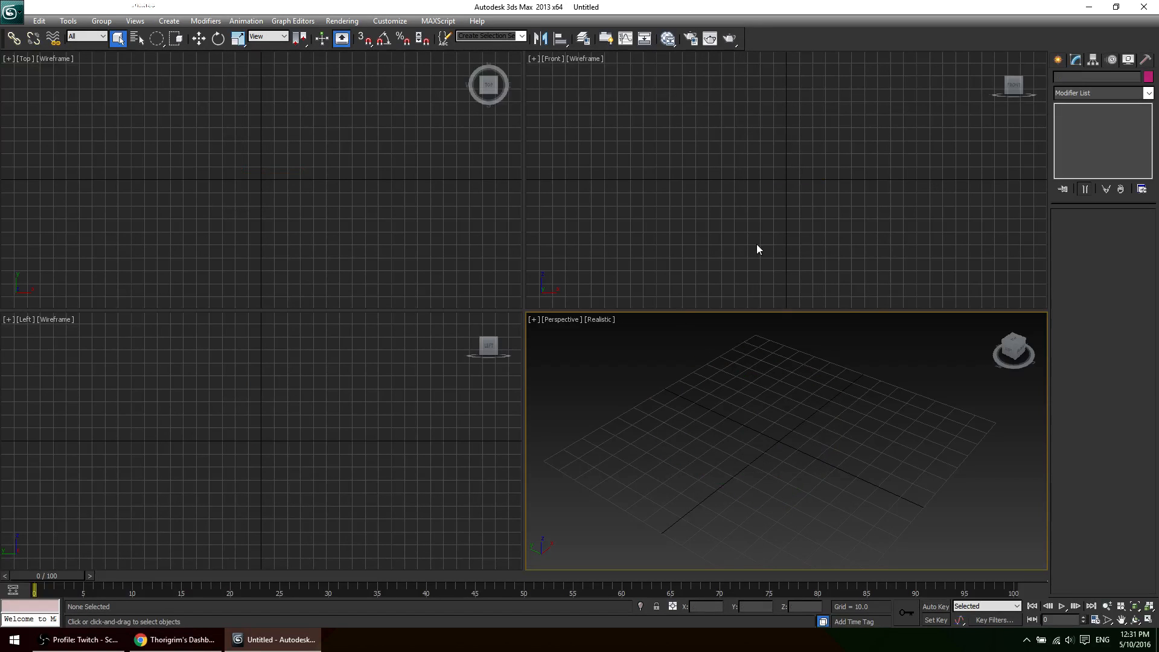
Return to the Standard Primitives and draw a box about 90.5 long, 31.9 wide and 39 high in the Perspective view.
{"action": "key", "text": "w"}
{"action": "left_click", "coordinate": [1058, 59]}
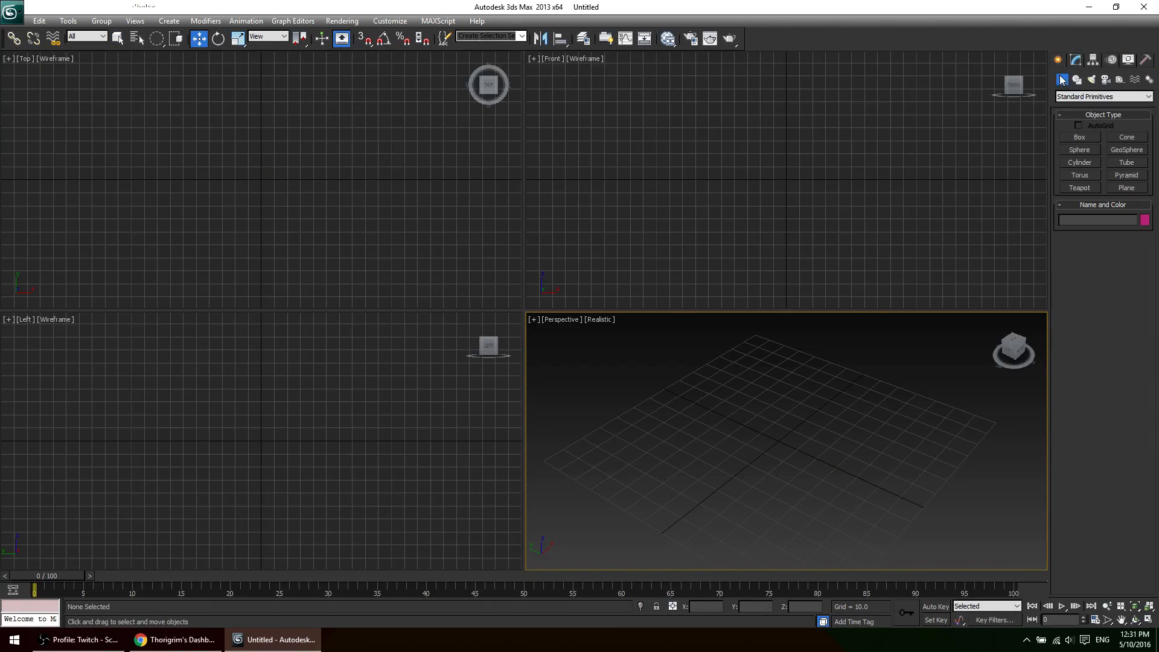
{"action": "left_click", "coordinate": [1080, 137]}
{"action": "mouse_move", "coordinate": [803, 389]}
{"action": "left_mouse_down"}
{"action": "mouse_move", "coordinate": [714, 417]}
{"action": "mouse_move", "coordinate": [911, 475]}
{"action": "mouse_move", "coordinate": [904, 453]}
{"action": "mouse_move", "coordinate": [921, 432]}
{"action": "mouse_move", "coordinate": [1054, 380]}
{"action": "mouse_move", "coordinate": [1099, 305]}
{"action": "mouse_move", "coordinate": [1100, 331]}
{"action": "mouse_move", "coordinate": [896, 511]}
{"action": "mouse_move", "coordinate": [960, 407]}
{"action": "mouse_move", "coordinate": [911, 447]}
{"action": "left_mouse_up"}
{"action": "left_click", "coordinate": [885, 355]}
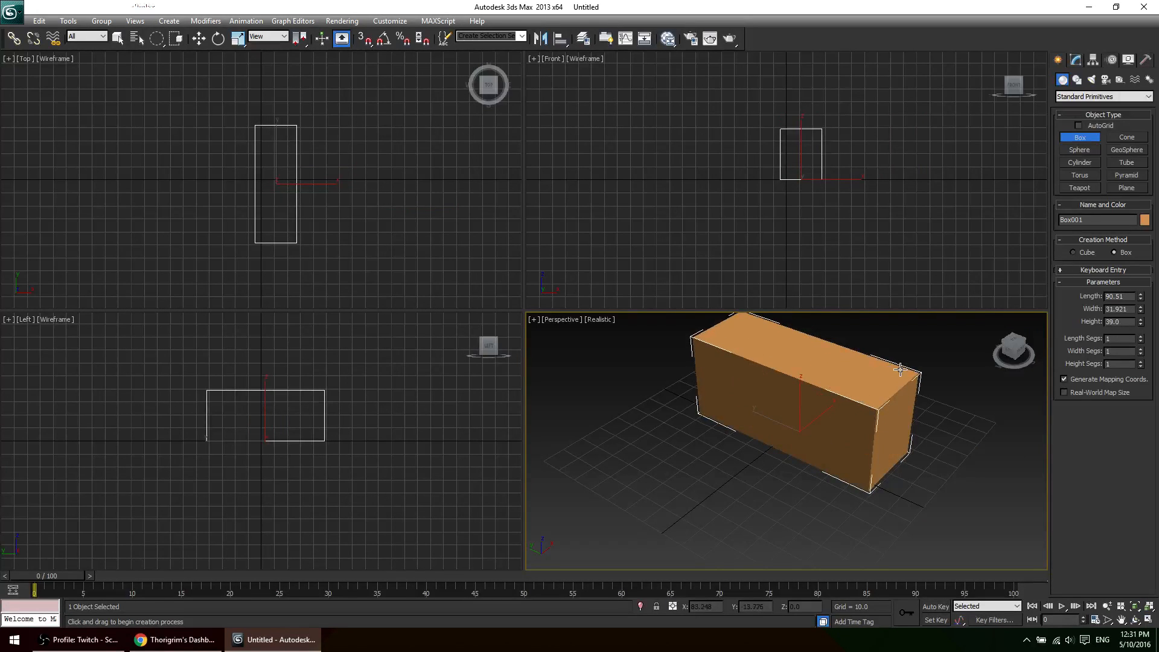
{"action": "key", "text": "w"}
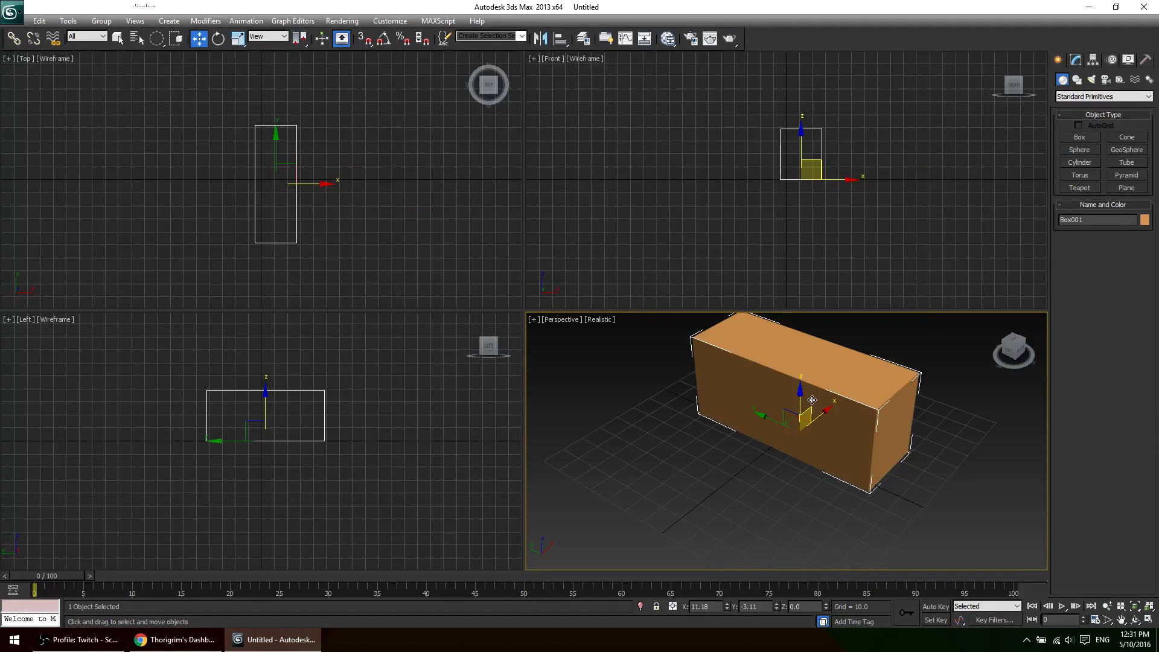
Move the orange box along X to about -3.6, reselect it and show its modify parameters.
{"action": "left_click_drag", "start_coordinate": [814, 414], "coordinate": [826, 441]}
{"action": "left_click", "coordinate": [631, 506]}
{"action": "left_click", "coordinate": [752, 473]}
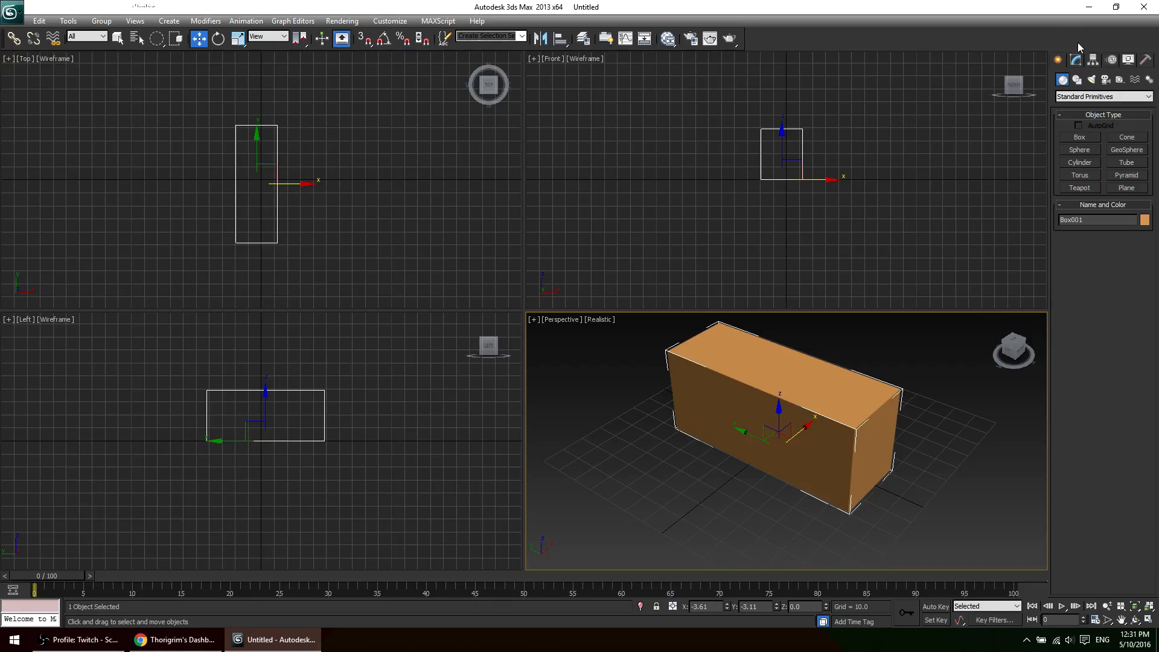
{"action": "left_click", "coordinate": [1076, 61]}
{"action": "left_click", "coordinate": [1079, 61]}
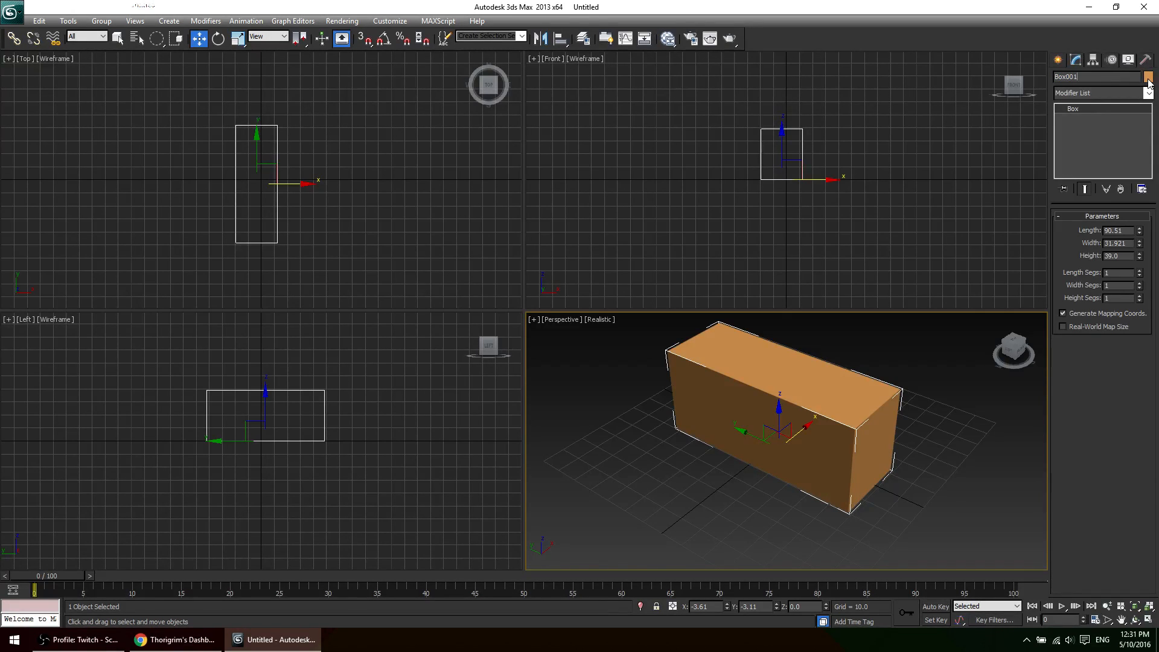
Deselect the box, reselect it with a region in the Top view, and cycle through the selection region shapes.
{"action": "left_click", "coordinate": [958, 367]}
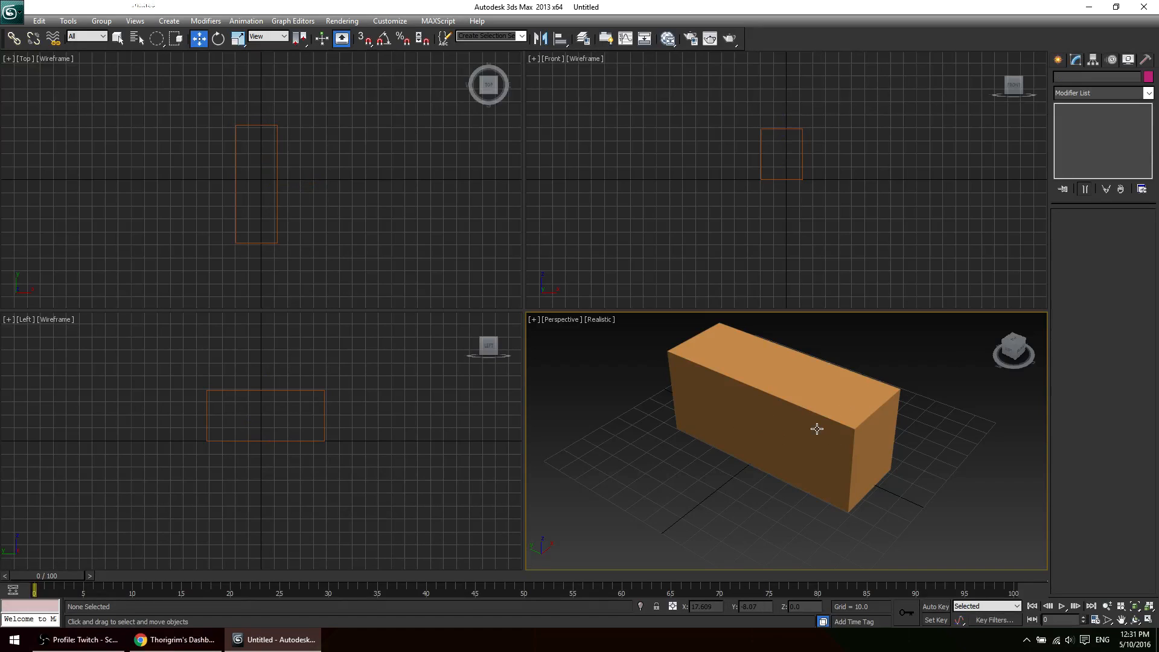
{"action": "left_click_drag", "start_coordinate": [187, 121], "coordinate": [368, 183]}
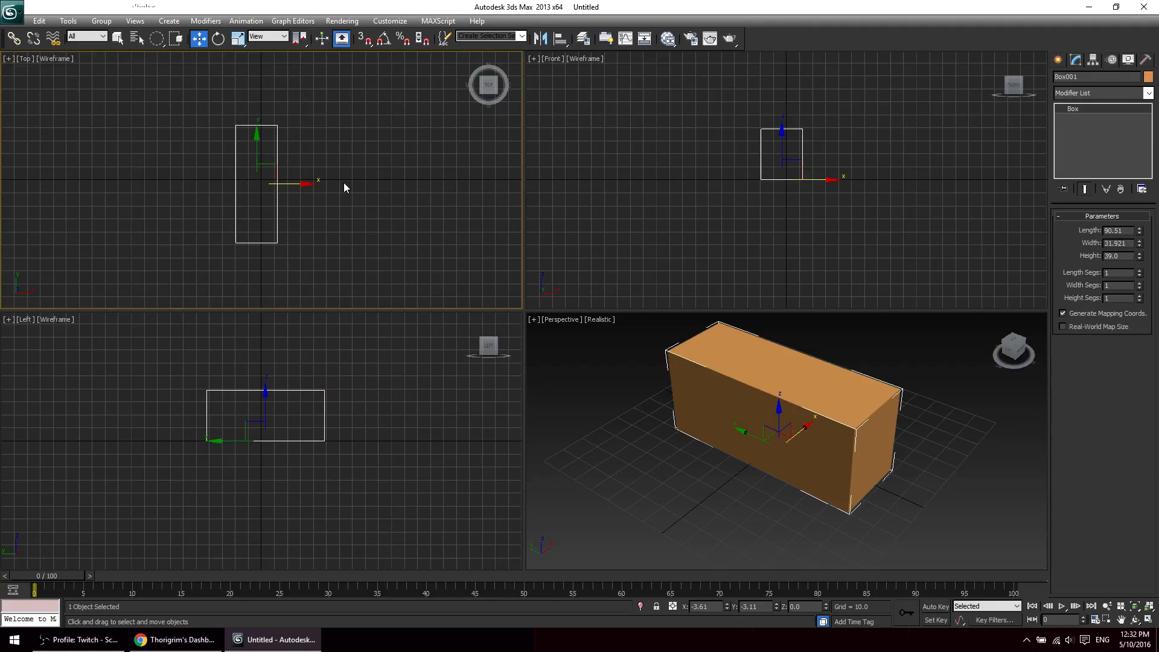
{"action": "key", "text": "q"}
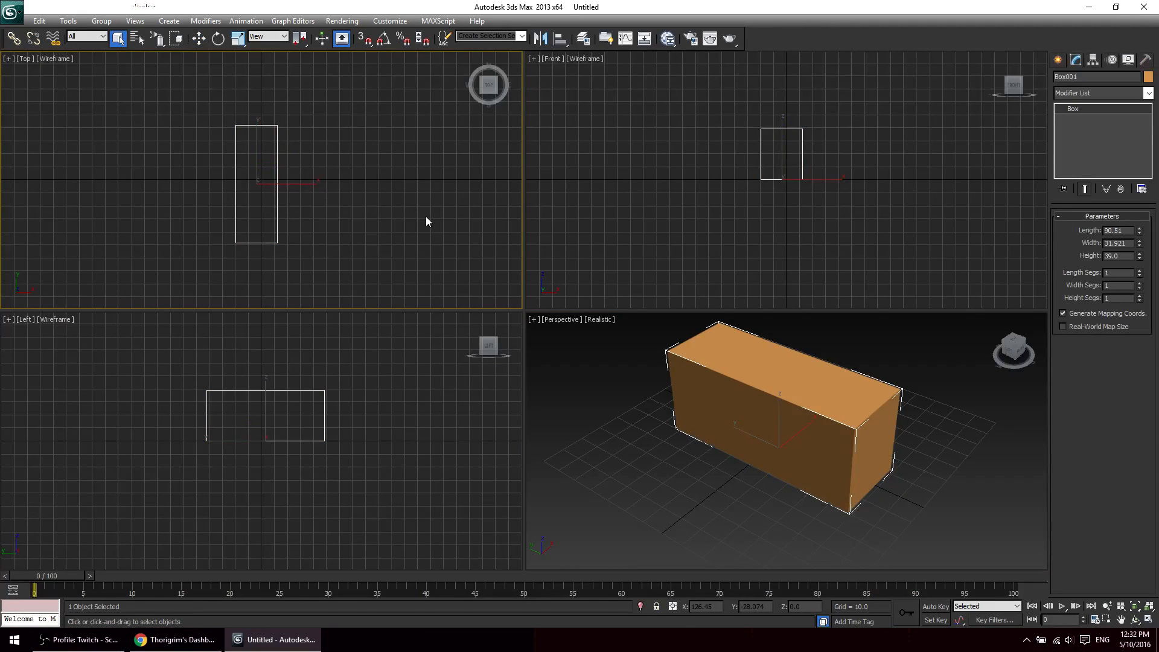
{"action": "key", "text": "q"}
{"action": "key", "text": "q"}
{"action": "key", "text": "q"}
{"action": "key", "text": "q"}
Activate Scale and cycle through its uniform, non-uniform and squash modes.
{"action": "key", "text": "r"}
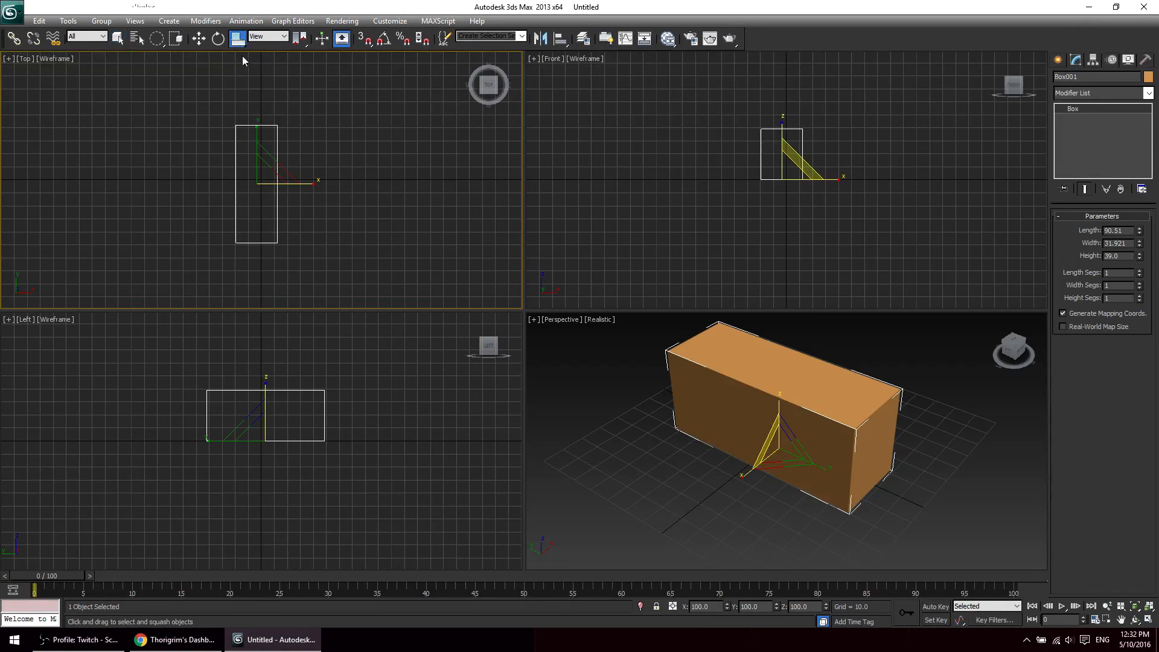
{"action": "key", "text": "r"}
{"action": "key", "text": "r"}
{"action": "key", "text": "r"}
{"action": "key", "text": "r"}
{"action": "key", "text": "r"}
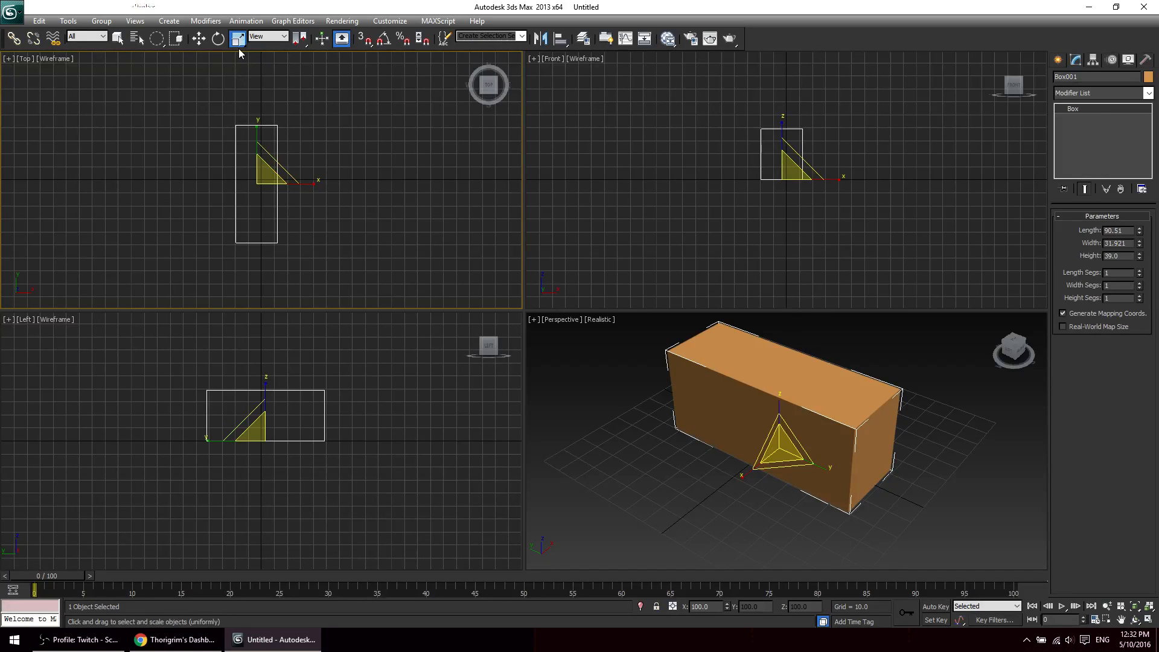
{"action": "key", "text": "r"}
Return to Select Object and try different selection region shapes around the box in the Top view.
{"action": "key", "text": "q"}
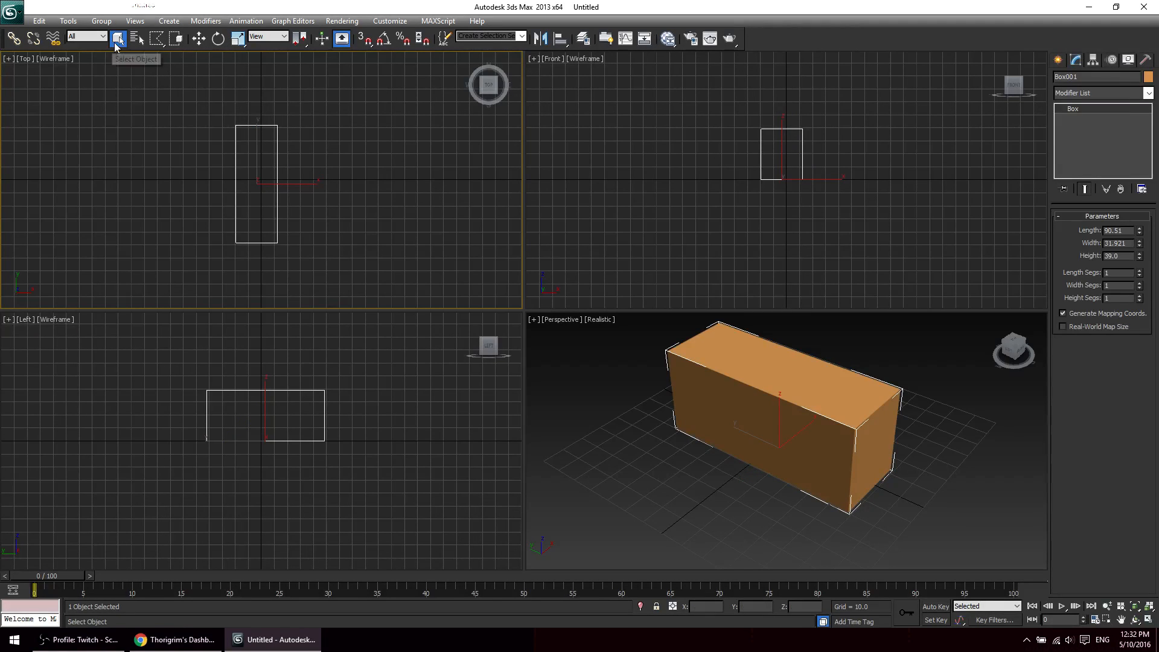
{"action": "key", "text": "q"}
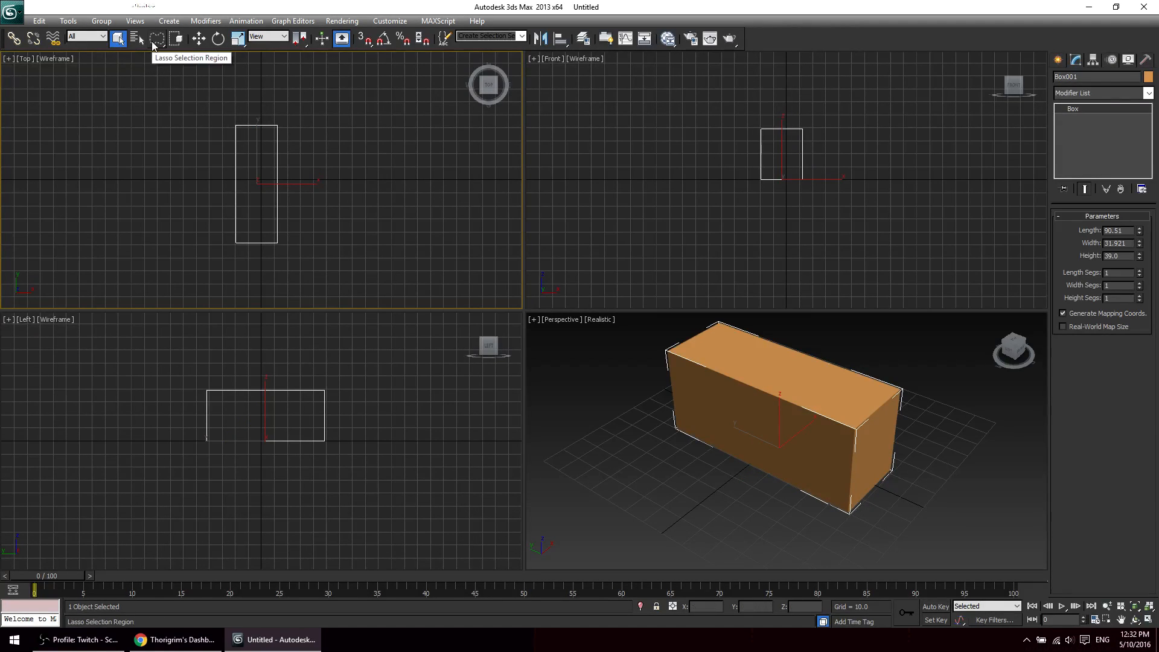
{"action": "key", "text": "q"}
{"action": "left_click_drag", "start_coordinate": [199, 103], "coordinate": [276, 135]}
{"action": "key", "text": "q"}
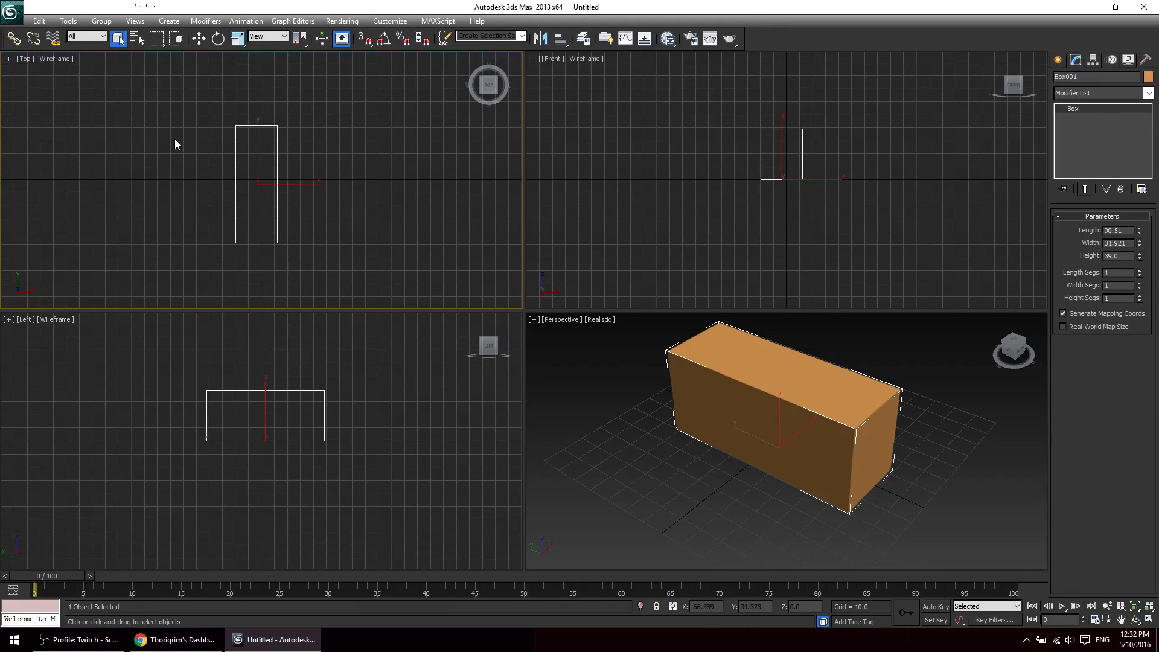
{"action": "left_click_drag", "start_coordinate": [93, 98], "coordinate": [157, 186]}
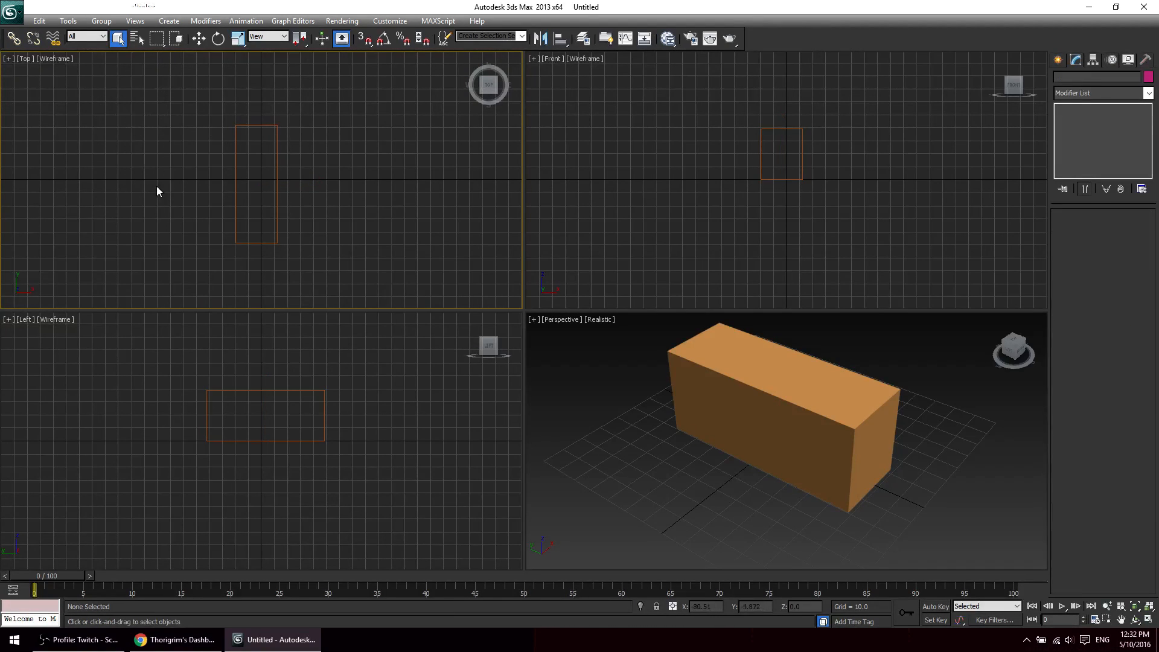
{"action": "key", "text": "q"}
{"action": "left_click_drag", "start_coordinate": [314, 186], "coordinate": [411, 238]}
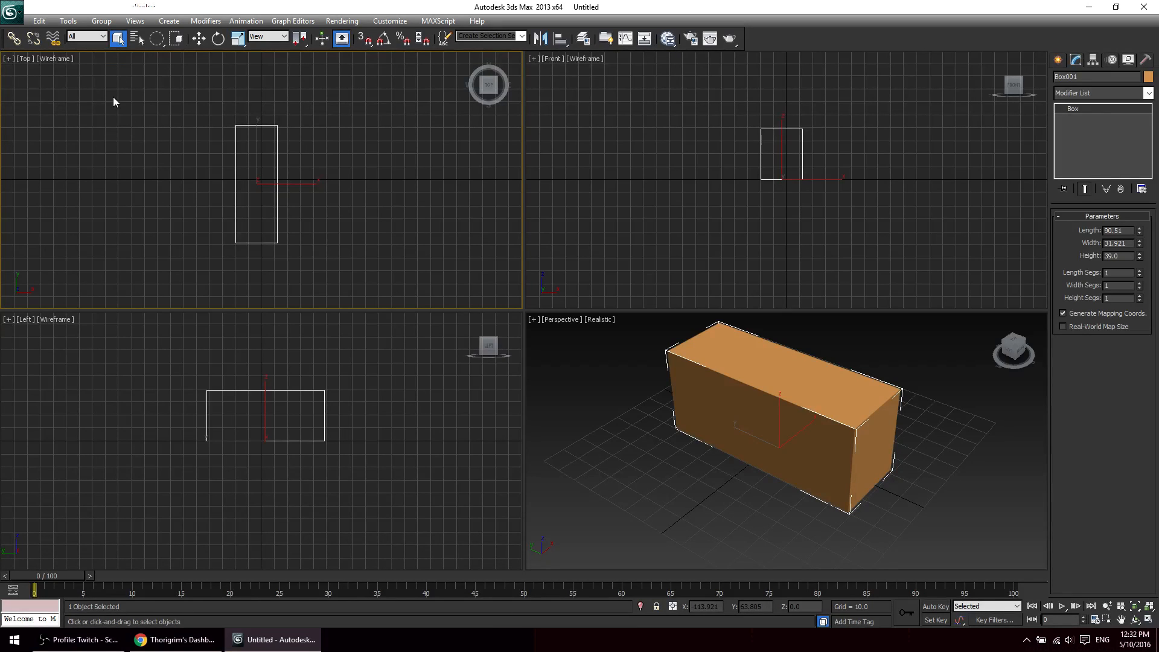
Set the selection region to rectangular, clear the selection, and reselect the box with a rectangle in the Top view.
{"action": "key", "text": "ctrl+f"}
{"action": "key", "text": "ctrl+f"}
{"action": "key", "text": "ctrl+f"}
{"action": "key", "text": "ctrl+f"}
{"action": "key", "text": "ctrl+f"}
{"action": "key", "text": "ctrl+f"}
{"action": "key", "text": "ctrl+f"}
{"action": "key", "text": "ctrl+f"}
{"action": "key", "text": "ctrl+f"}
{"action": "key", "text": "ctrl+f"}
{"action": "key", "text": "ctrl+f"}
{"action": "key", "text": "ctrl+f"}
{"action": "left_click_drag", "start_coordinate": [156, 38], "coordinate": [155, 181]}
{"action": "left_click", "coordinate": [151, 210]}
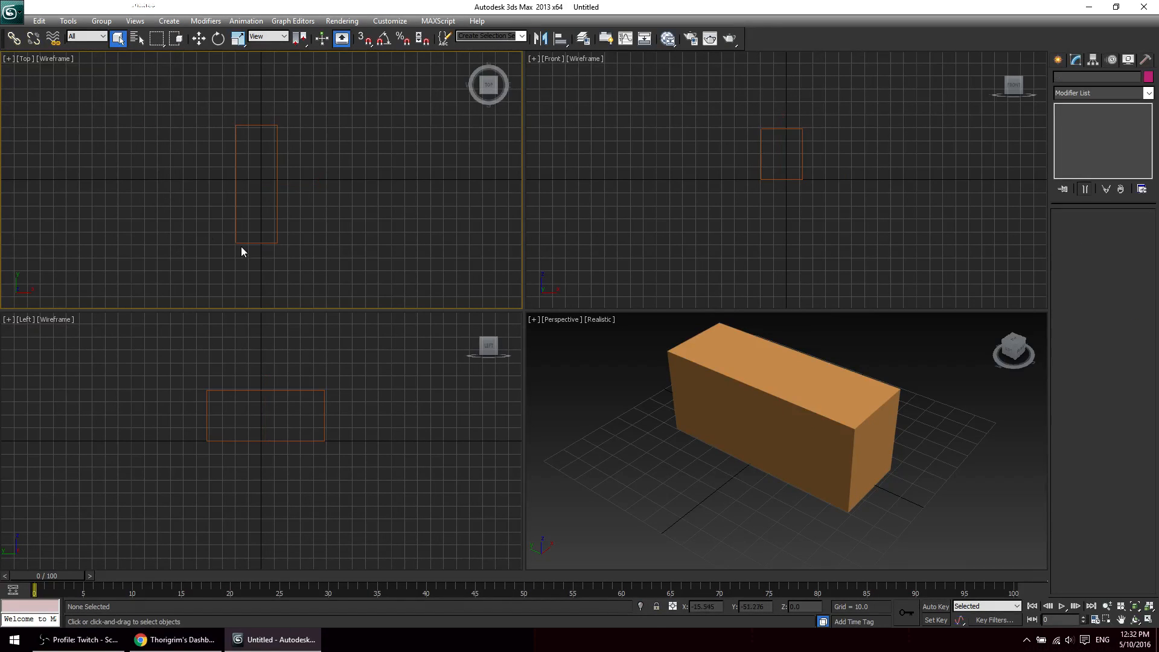
{"action": "left_click_drag", "start_coordinate": [176, 114], "coordinate": [368, 305]}
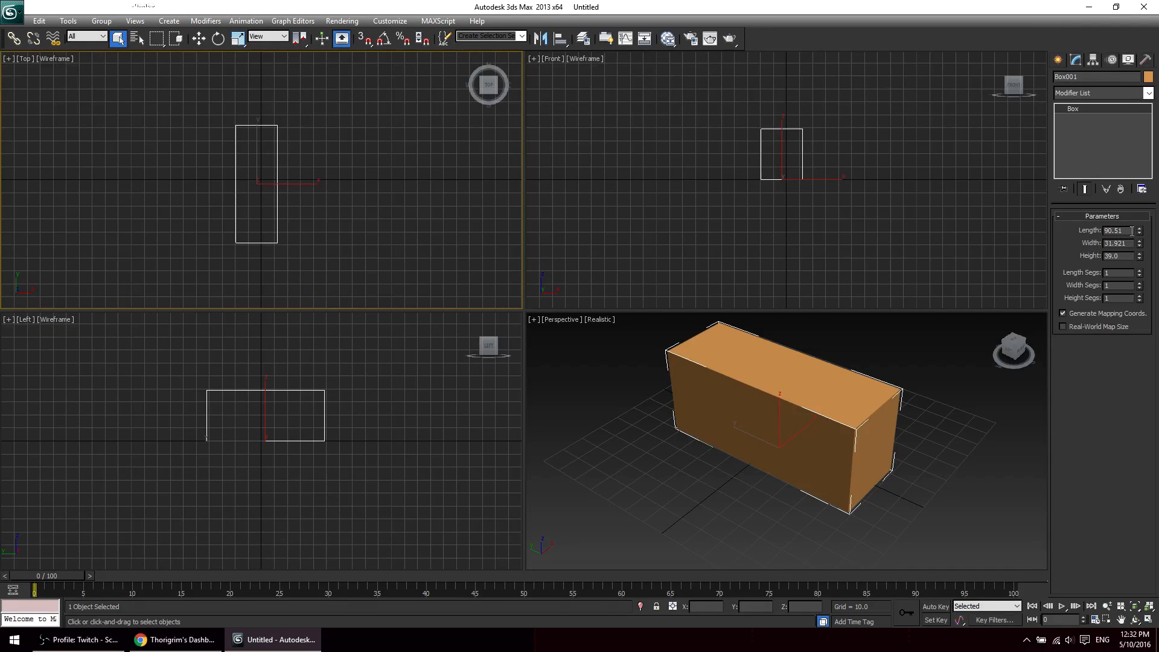
Set the box's length, width and height to 10 each to make a cube.
{"action": "left_click_drag", "start_coordinate": [1128, 230], "coordinate": [1099, 233]}
{"action": "type", "text": "10"}
{"action": "key", "text": "Tab"}
{"action": "type", "text": "1"}
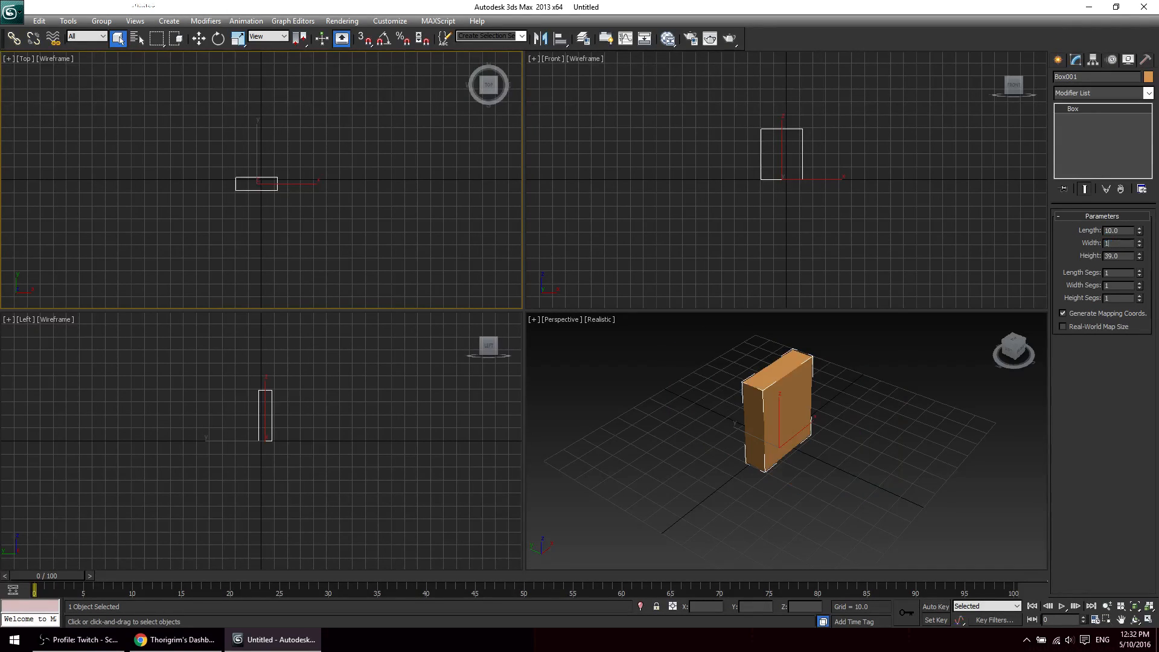
{"action": "key", "text": "Tab"}
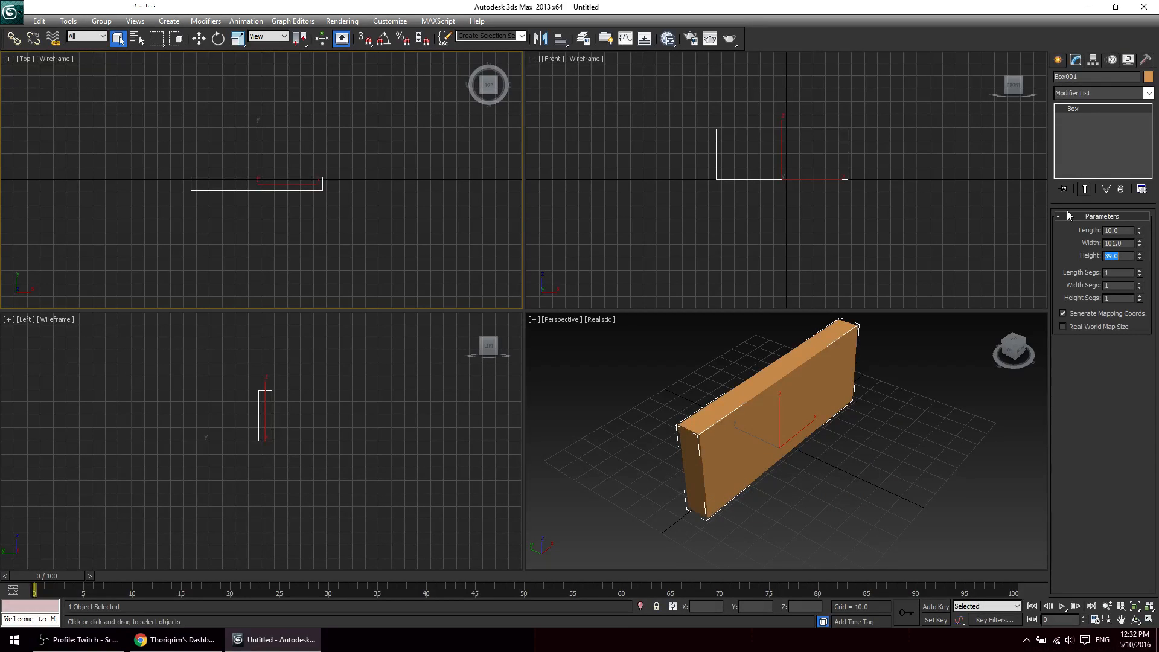
{"action": "key", "text": "shift+Tab"}
{"action": "type", "text": "10"}
{"action": "key", "text": "Tab"}
{"action": "type", "text": "10"}
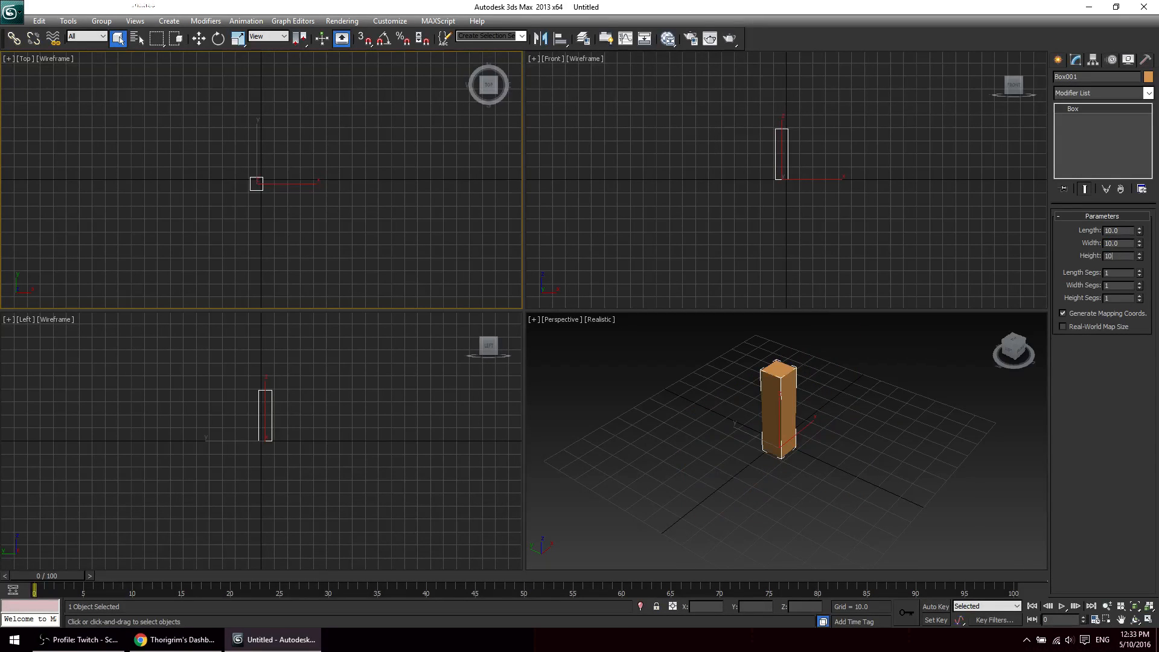
{"action": "key", "text": "Return"}
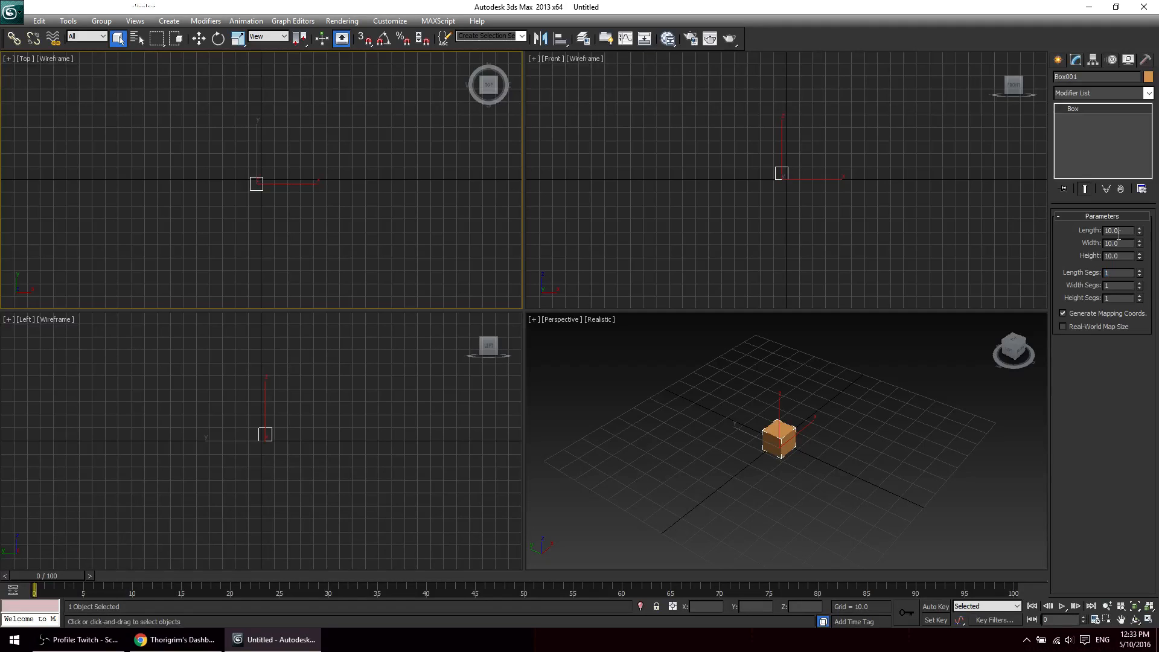
Zoom in on the selected cube in the Perspective view, deselect it, and maximize that viewport.
{"action": "left_click", "coordinate": [796, 454]}
{"action": "left_click", "coordinate": [786, 442]}
{"action": "key", "text": "z"}
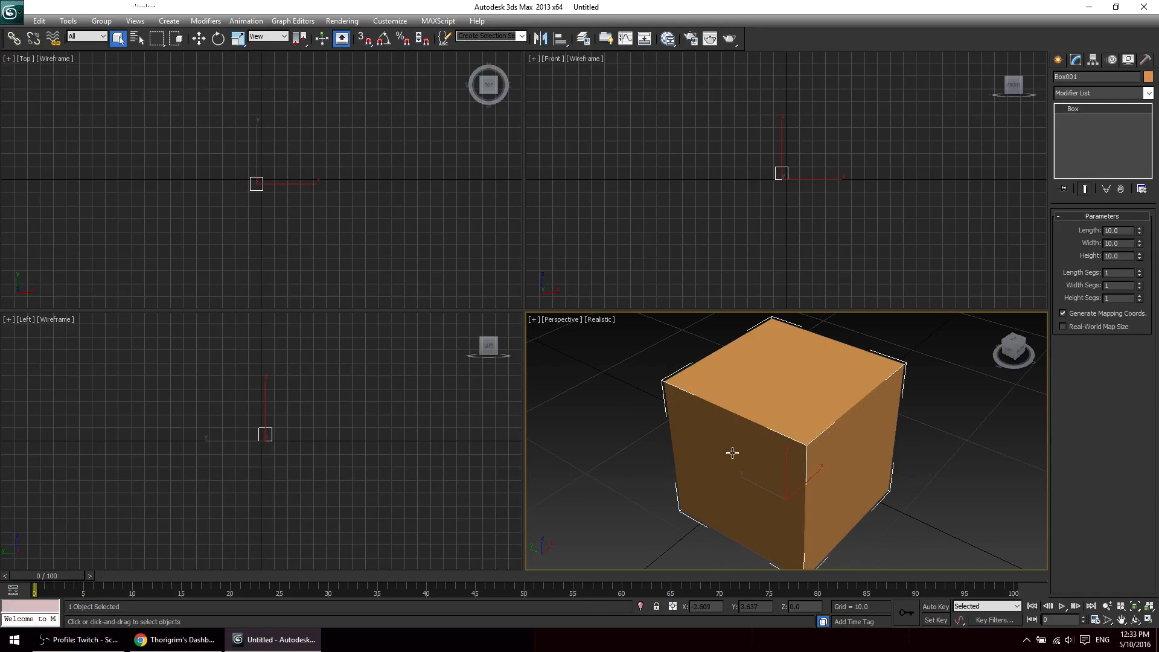
{"action": "key", "text": "super"}
{"action": "key", "text": "super"}
{"action": "key", "text": "super"}
{"action": "key", "text": "super"}
{"action": "key", "text": "super"}
{"action": "left_click", "coordinate": [607, 468]}
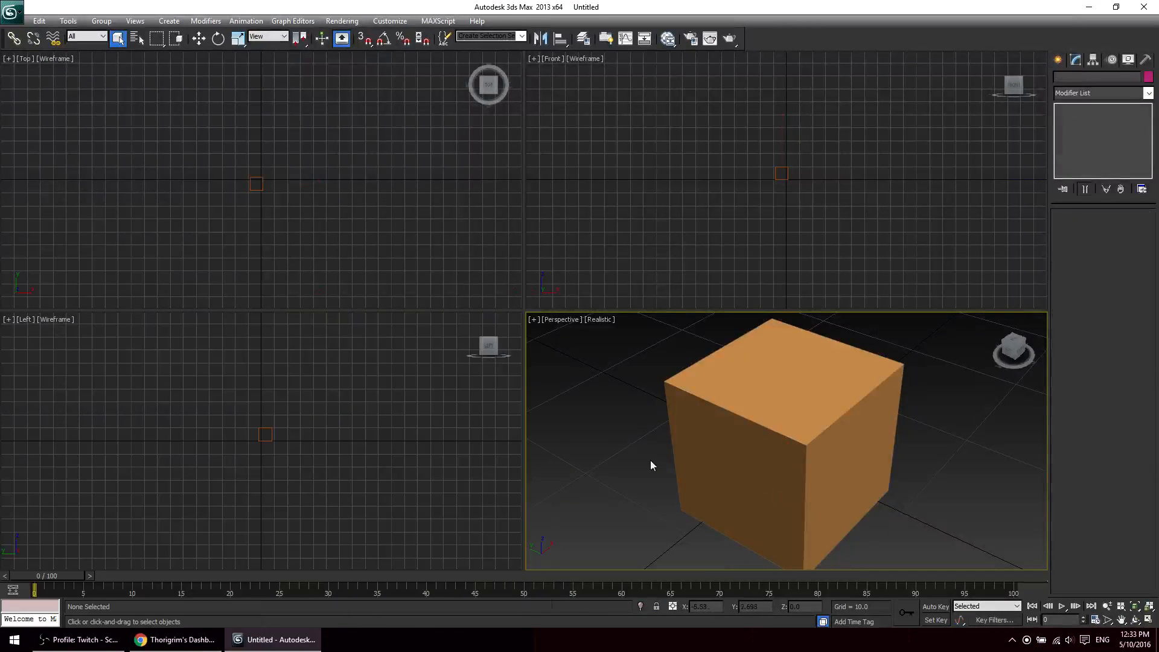
{"action": "key", "text": "alt+w"}
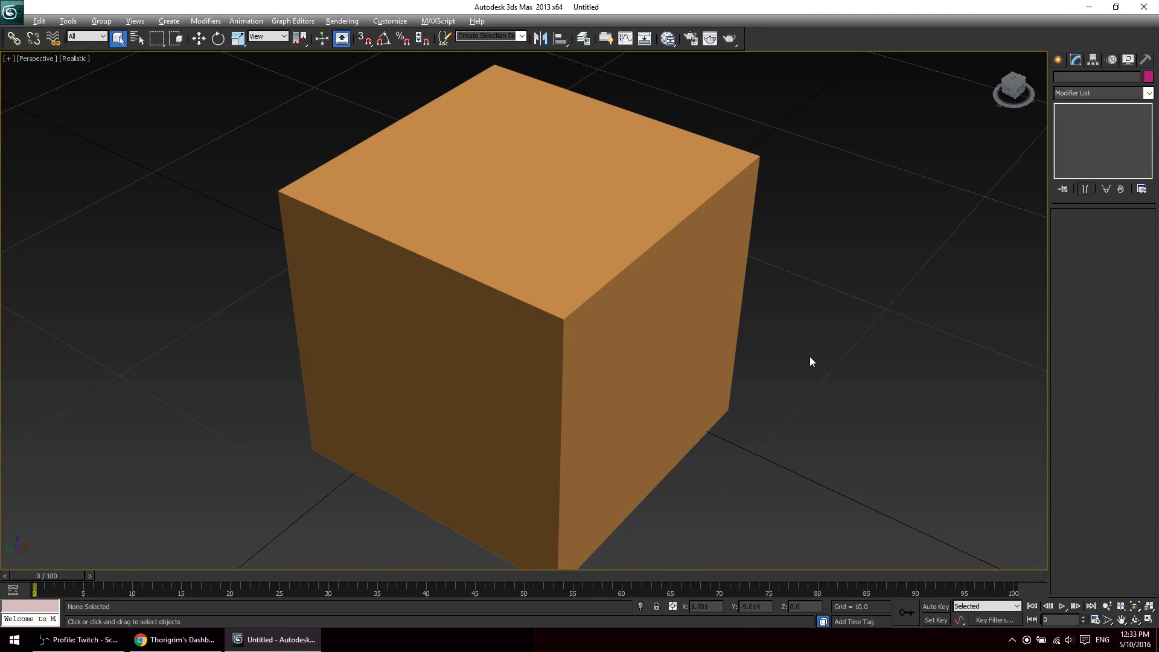
{"action": "scroll", "coordinate": [694, 365], "scroll_direction": "down", "scroll_amount": 6}
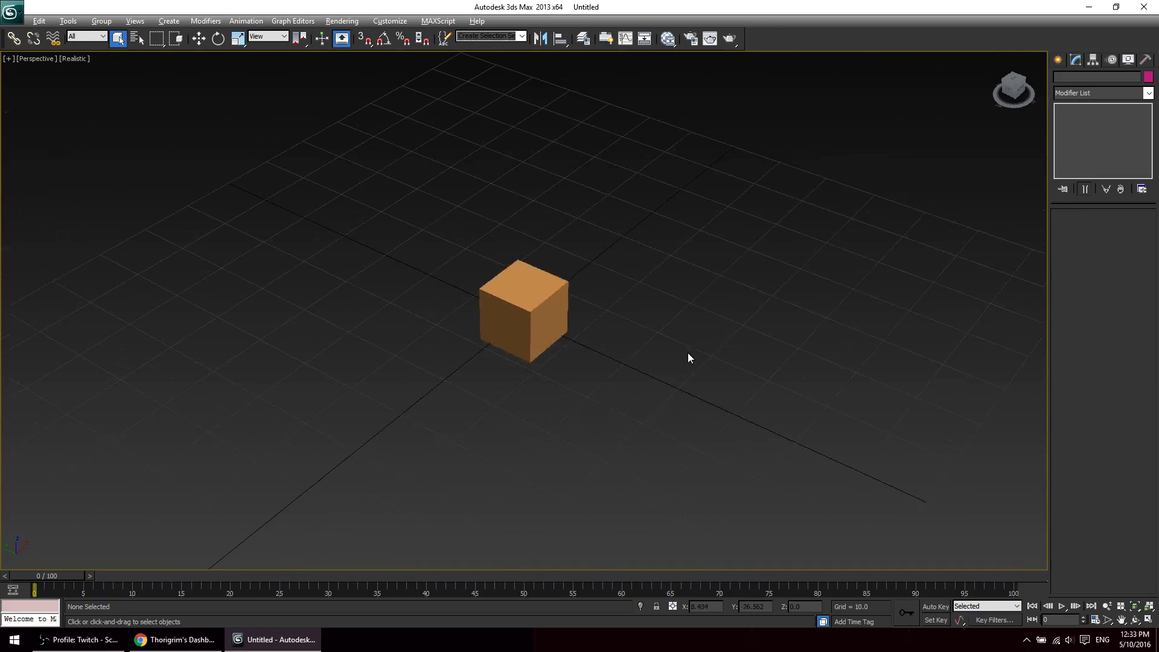
{"action": "middle_click_drag", "start_coordinate": [688, 358], "coordinate": [572, 357], "text": "alt"}
Select the cube and vary its dimensions freely, ending at length 11.955, width 3.4 and height 28.8.
{"action": "left_click", "coordinate": [566, 345]}
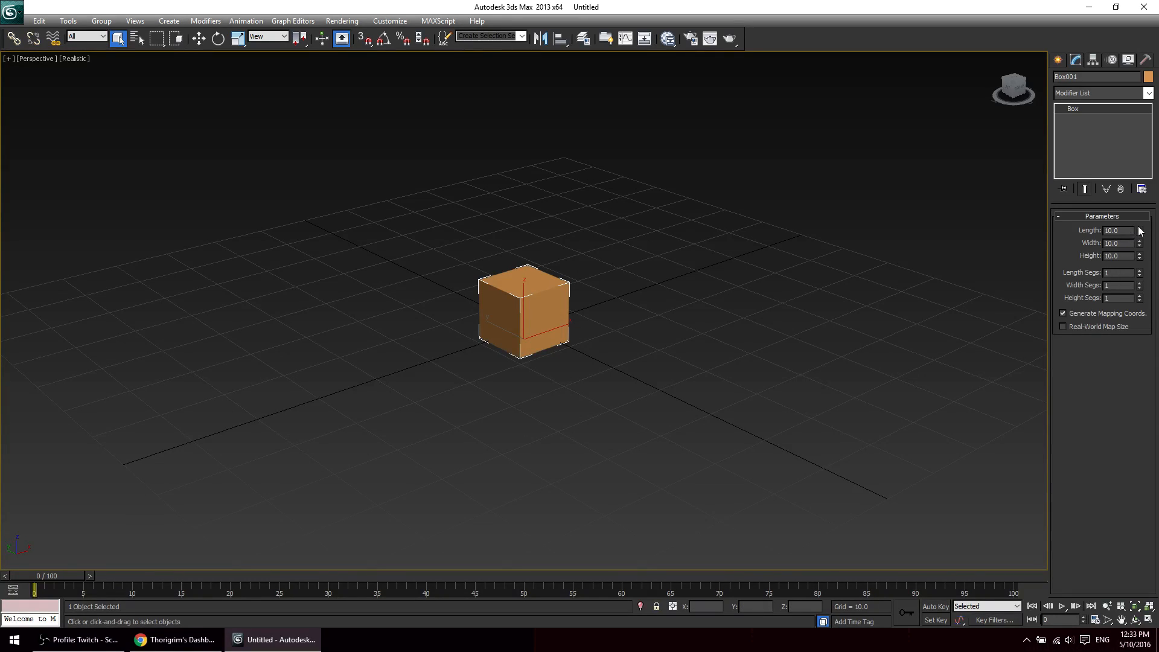
{"action": "left_click_drag", "start_coordinate": [1140, 230], "coordinate": [1126, 585]}
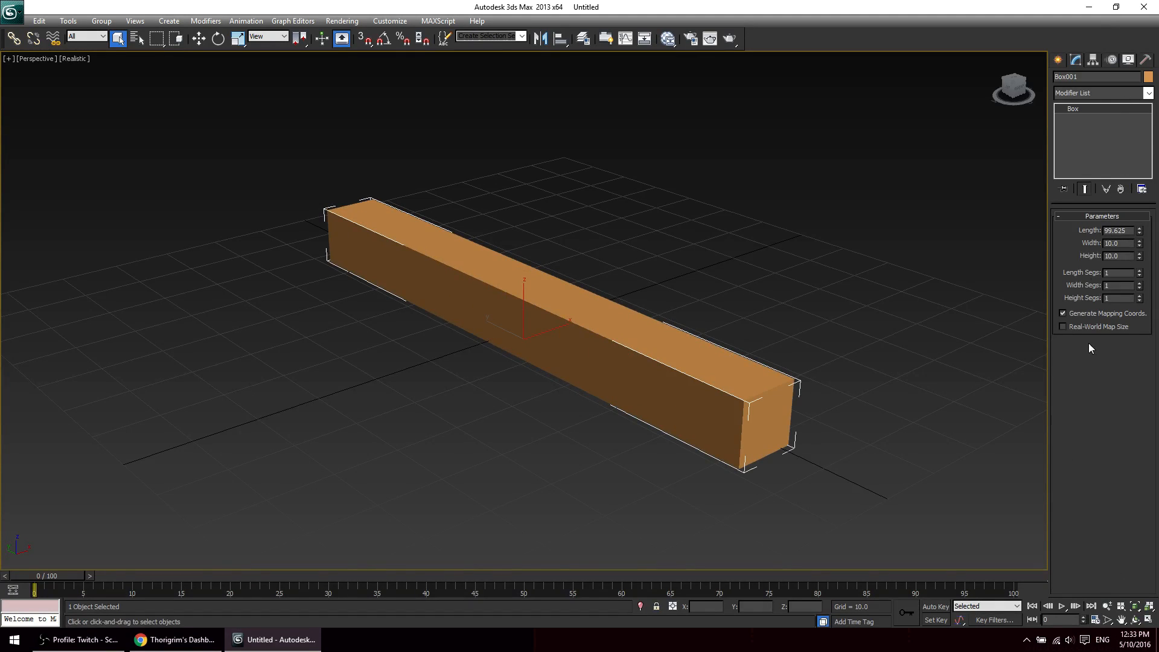
{"action": "right_click", "coordinate": [1140, 243]}
{"action": "mouse_move", "coordinate": [1142, 312]}
{"action": "left_mouse_down"}
{"action": "mouse_move", "coordinate": [1130, 262]}
{"action": "mouse_move", "coordinate": [1158, 299]}
{"action": "left_mouse_up"}
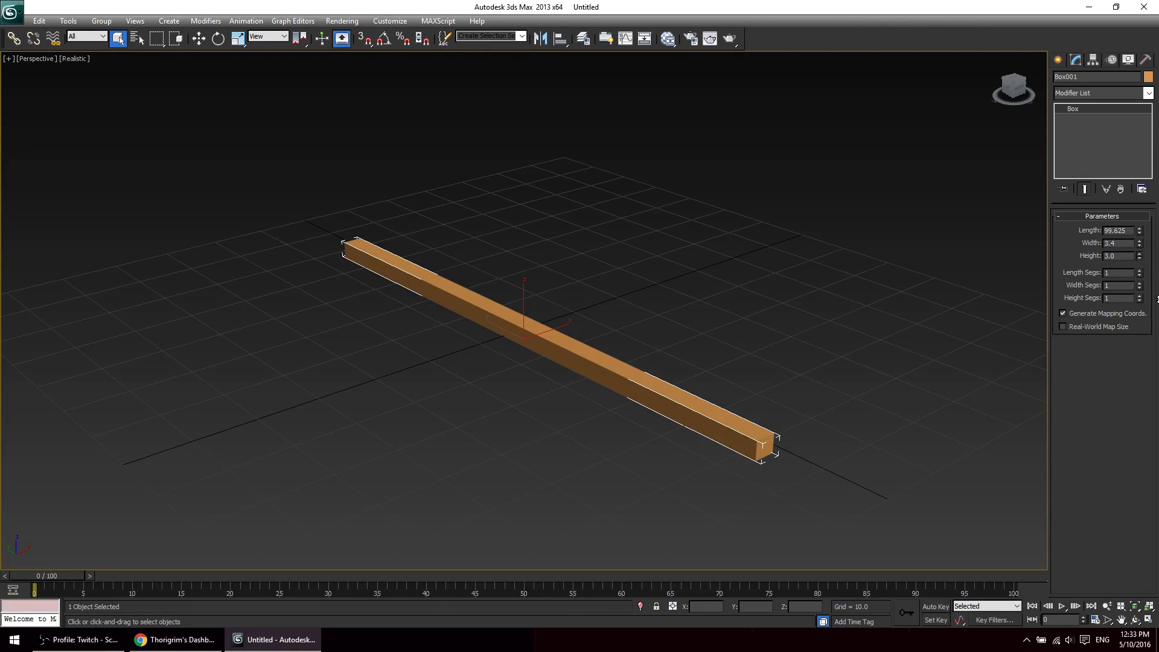
{"action": "mouse_move", "coordinate": [1158, 299]}
{"action": "left_mouse_down"}
{"action": "mouse_move", "coordinate": [1154, 243]}
{"action": "mouse_move", "coordinate": [1141, 255]}
{"action": "mouse_move", "coordinate": [1140, 234]}
{"action": "mouse_move", "coordinate": [1149, 287]}
{"action": "mouse_move", "coordinate": [1151, 275]}
{"action": "mouse_move", "coordinate": [1158, 282]}
{"action": "left_mouse_up"}
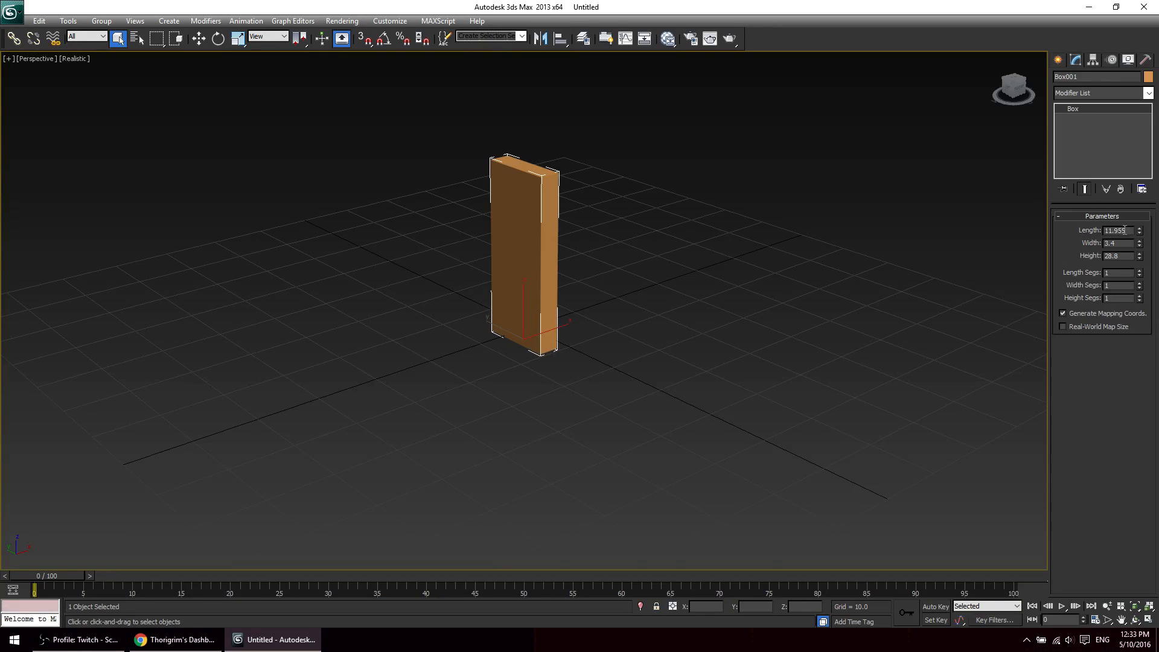
Restore the box to a cube with length, width and height of 10, and reselect it.
{"action": "left_click_drag", "start_coordinate": [1131, 230], "coordinate": [1059, 209]}
{"action": "type", "text": "10"}
{"action": "key", "text": "Tab"}
{"action": "type", "text": "10"}
{"action": "key", "text": "Tab"}
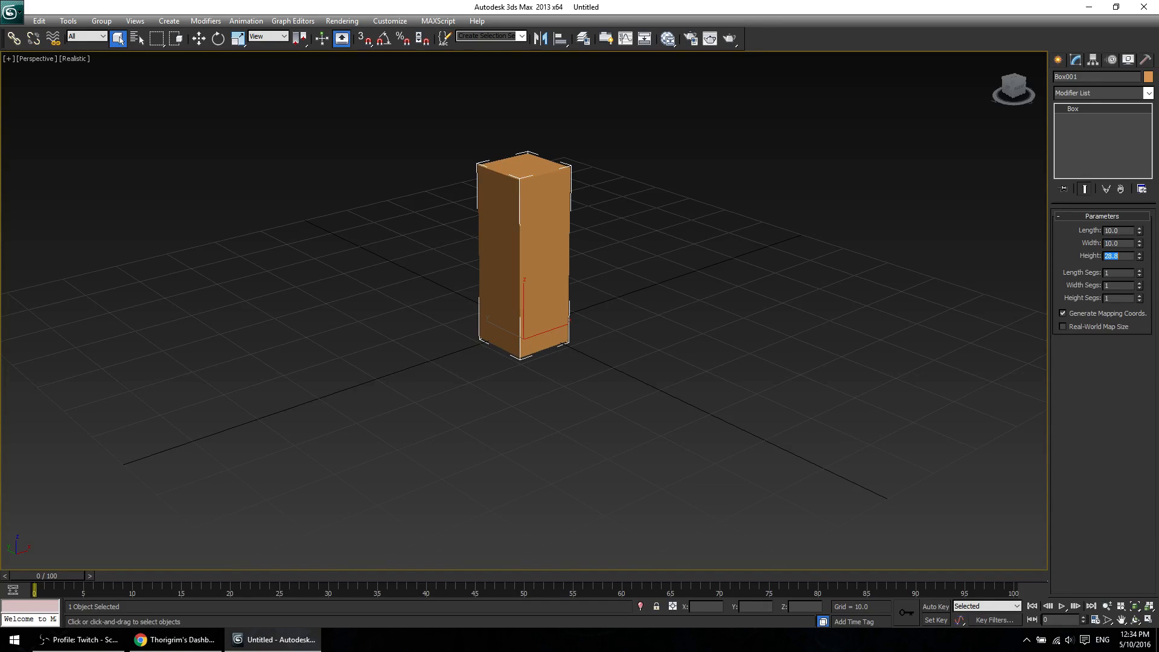
{"action": "type", "text": "10"}
{"action": "key", "text": "Return"}
{"action": "left_click", "coordinate": [578, 416]}
{"action": "left_click", "coordinate": [543, 313]}
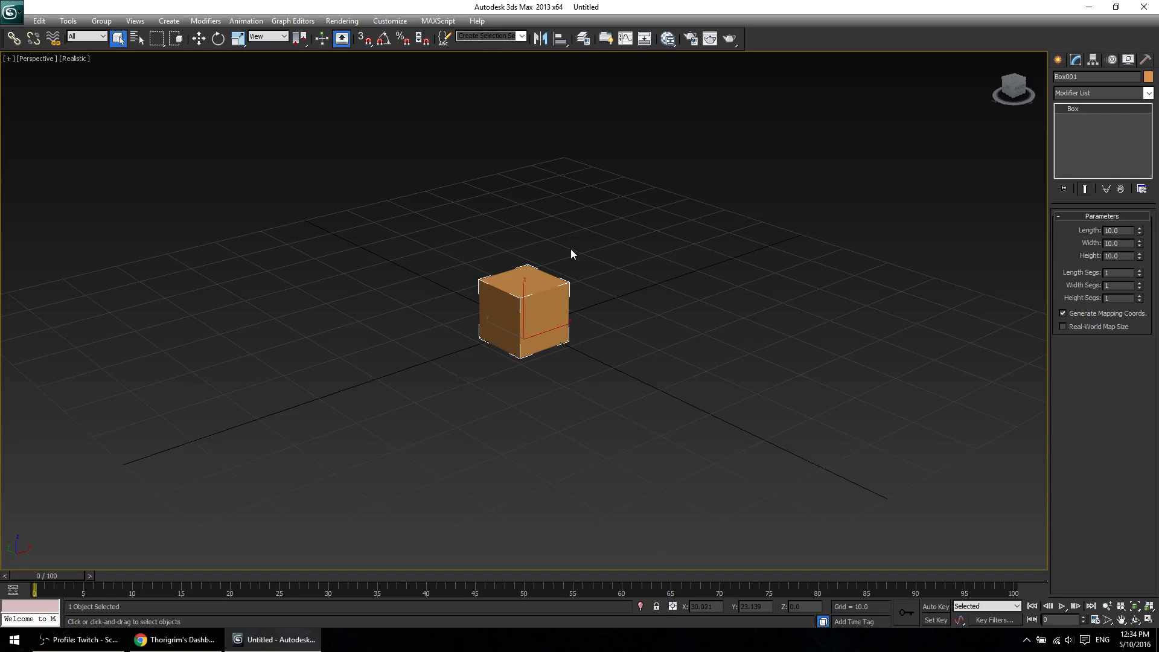
Show the Standard Primitives, view the cube from the front with the ViewCube, deselect it, and orbit back to an angled view.
{"action": "left_click", "coordinate": [1058, 59]}
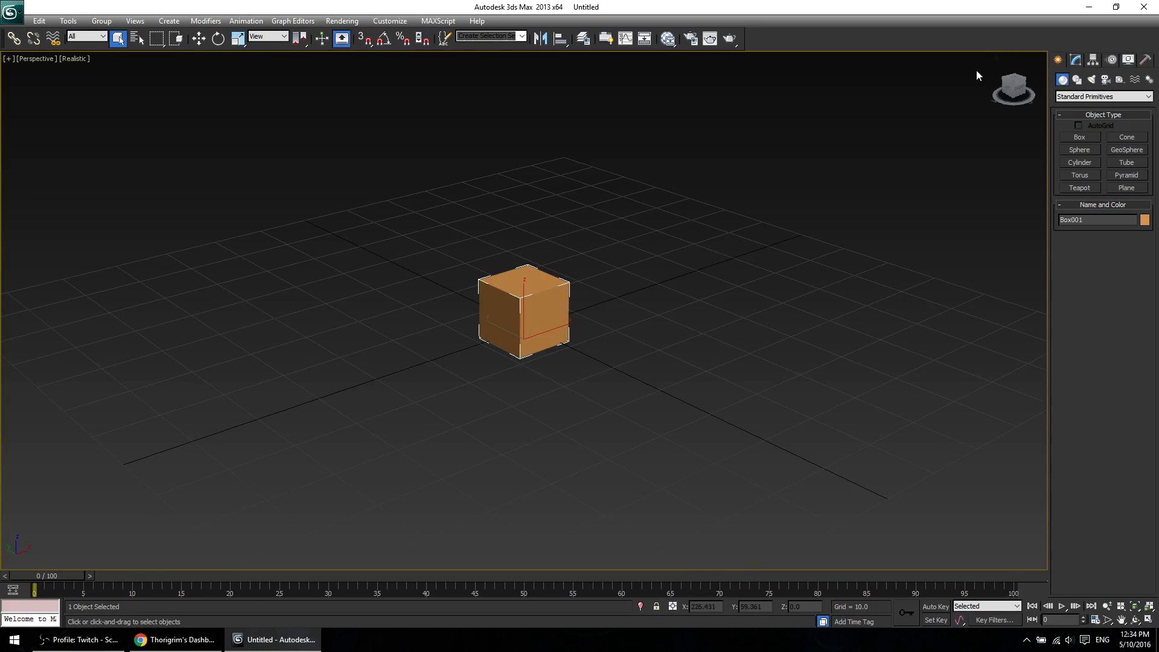
{"action": "left_click", "coordinate": [1017, 95]}
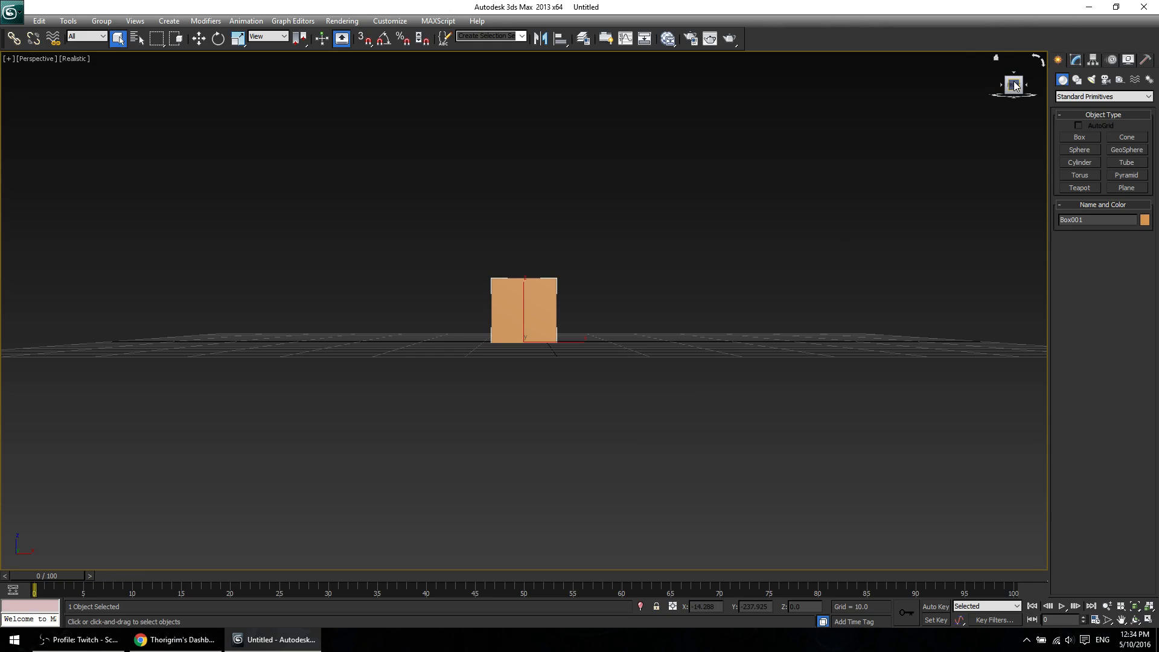
{"action": "left_click", "coordinate": [798, 220]}
{"action": "middle_click_drag", "start_coordinate": [644, 430], "coordinate": [658, 445], "text": "alt"}
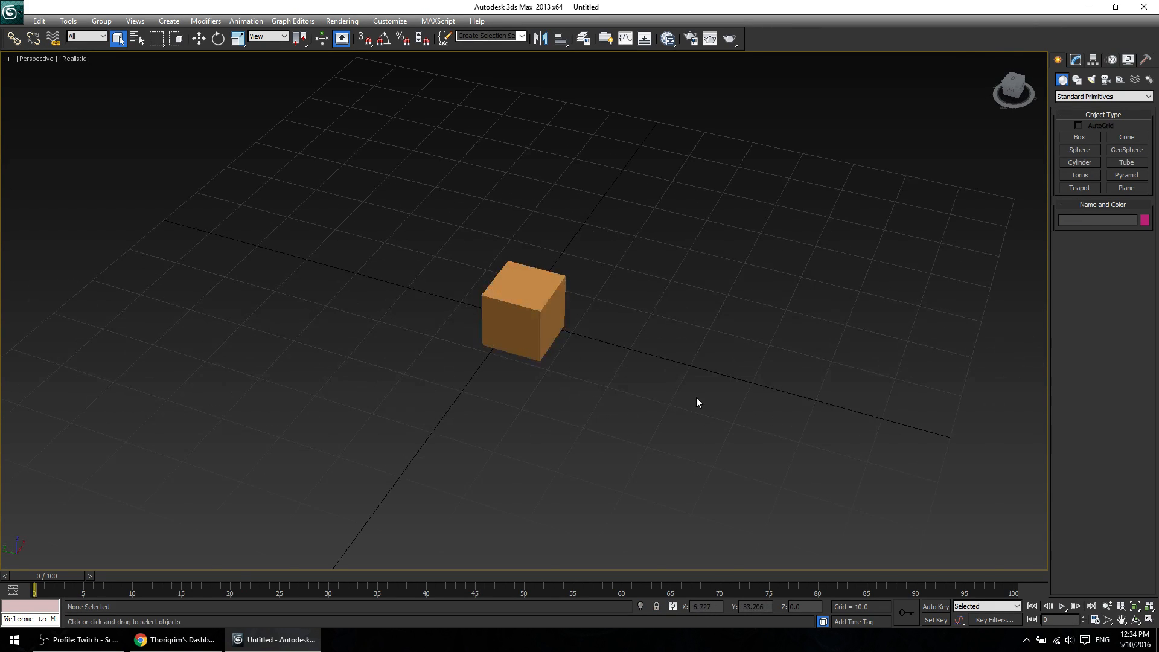
Switch the viewport to Front, Top and back to an angled Perspective view, and select the cube.
{"action": "key", "text": "f"}
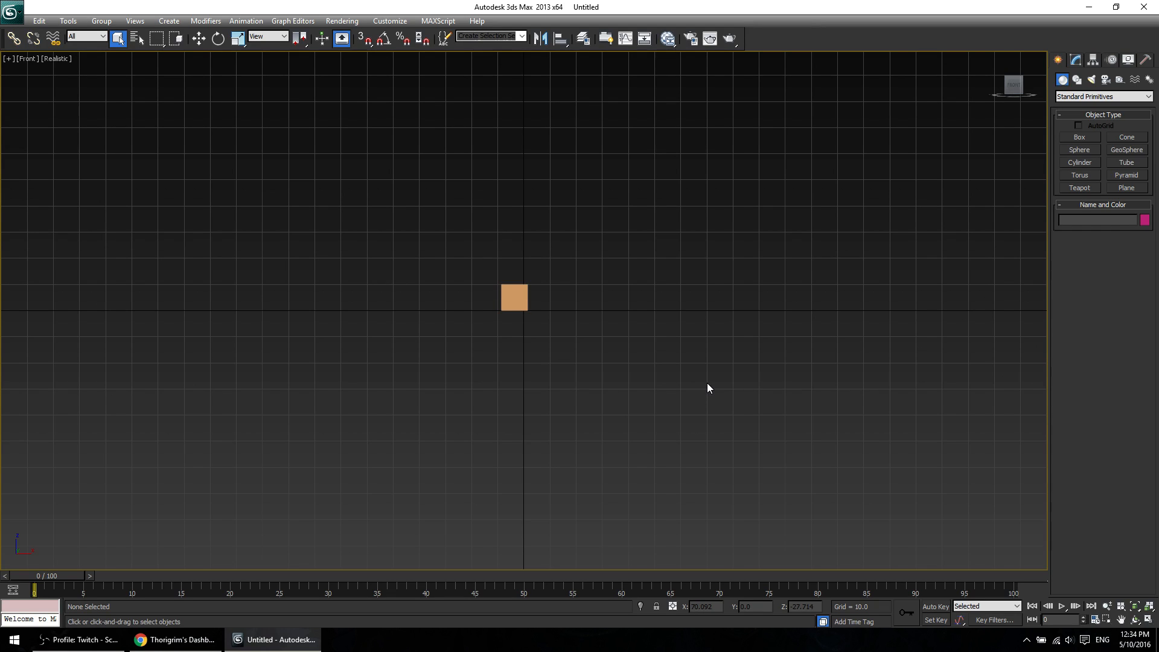
{"action": "key", "text": "t"}
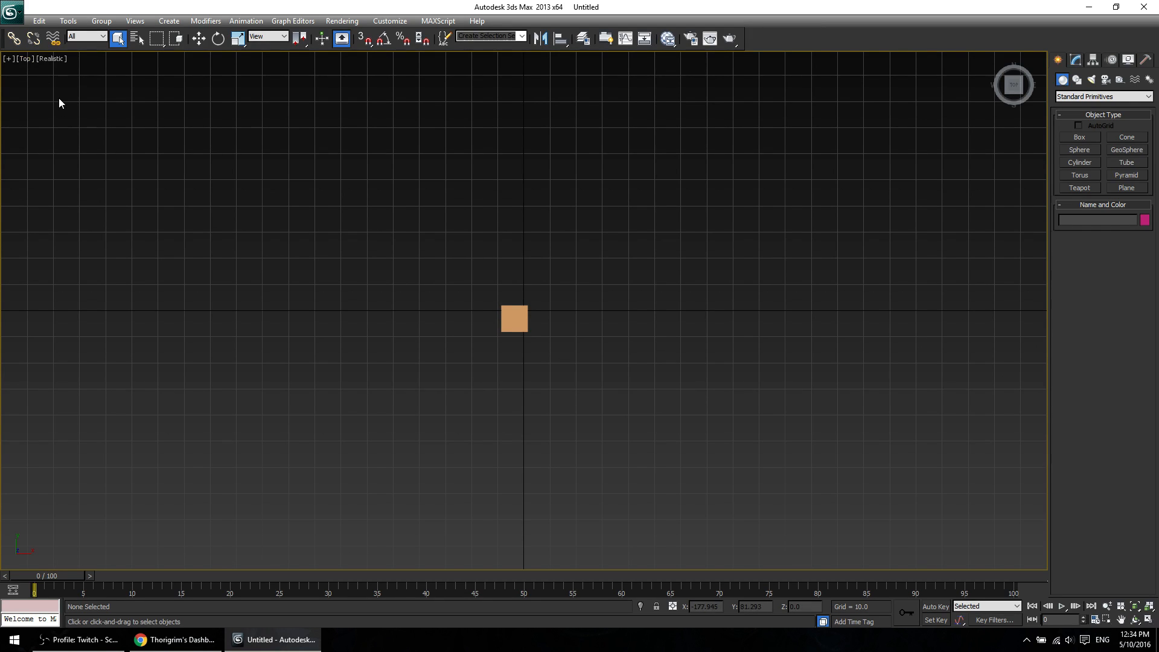
{"action": "key", "text": "p"}
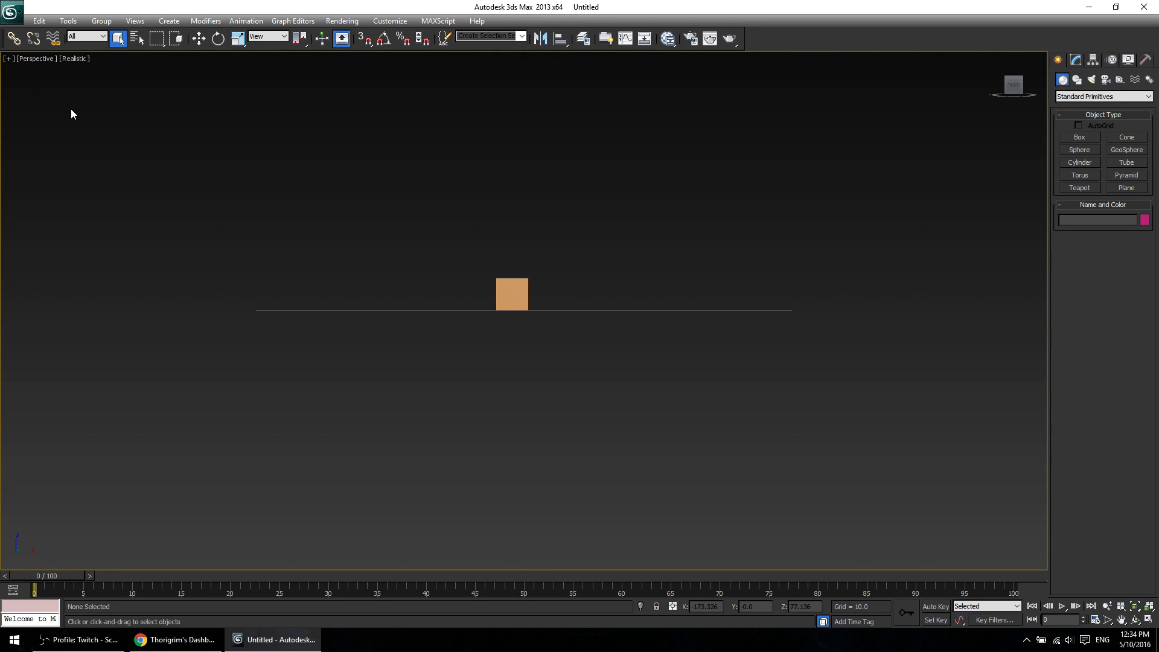
{"action": "middle_click_drag", "start_coordinate": [459, 419], "coordinate": [544, 344], "text": "alt"}
{"action": "scroll", "coordinate": [547, 362], "scroll_direction": "up", "scroll_amount": 2}
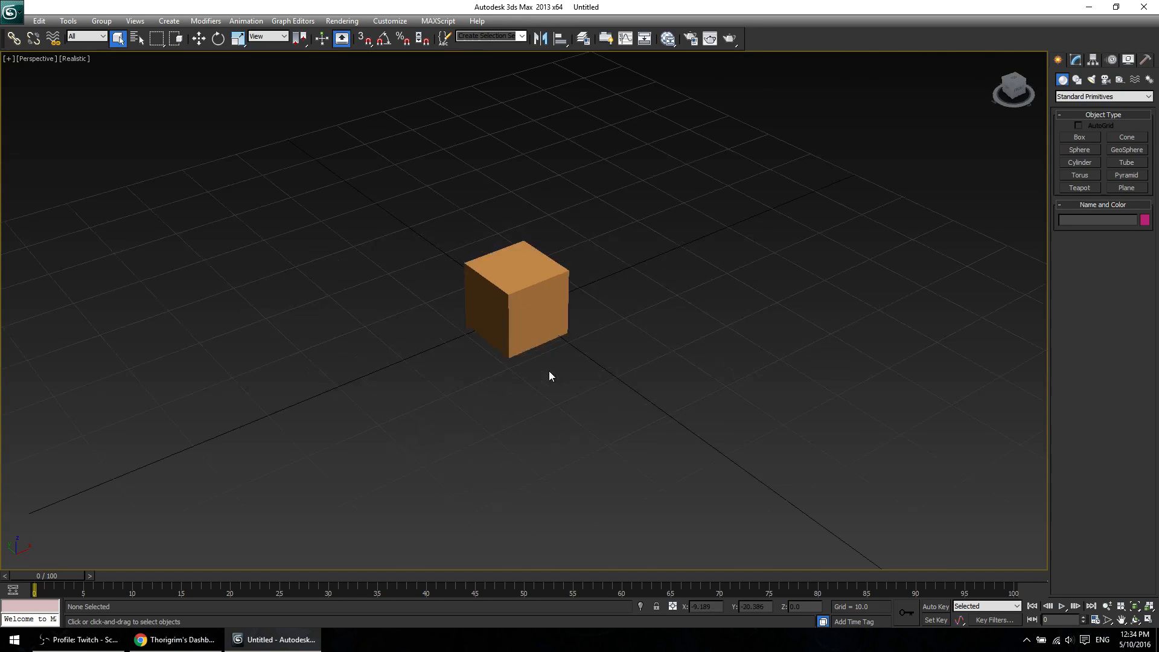
{"action": "left_click", "coordinate": [513, 294]}
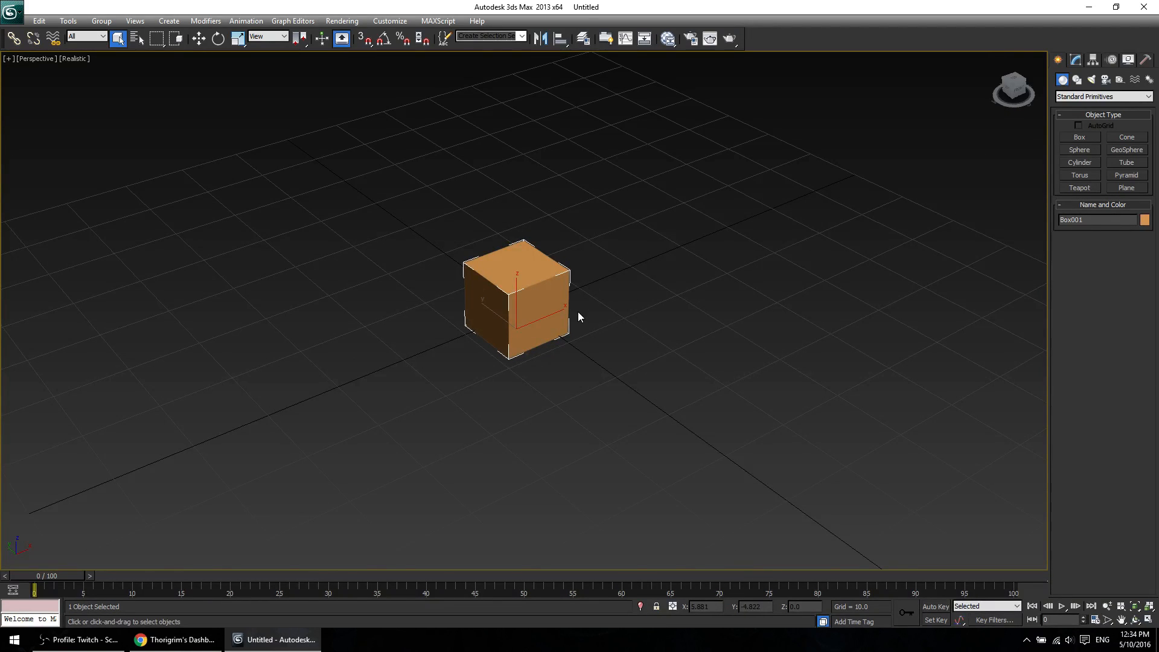
{"action": "scroll", "coordinate": [604, 365], "scroll_direction": "down", "scroll_amount": 3}
{"action": "scroll", "coordinate": [603, 361], "scroll_direction": "up", "scroll_amount": 6}
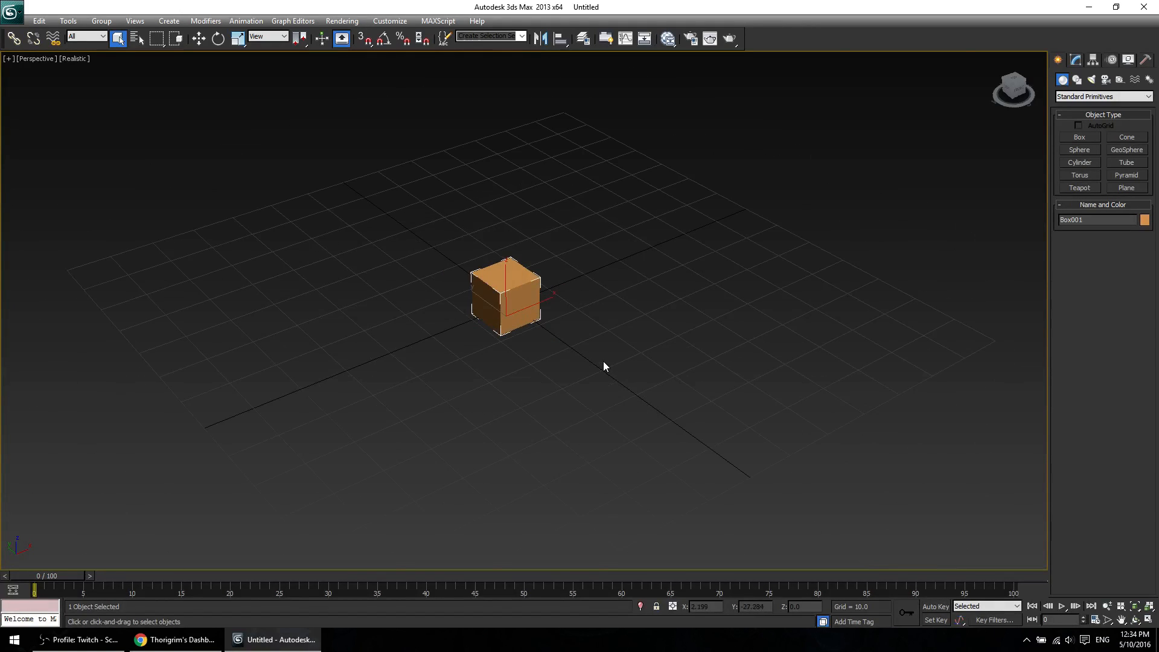
Deselect and reselect the cube in the Perspective view.
{"action": "middle_click_drag", "start_coordinate": [531, 331], "coordinate": [458, 296]}
{"action": "scroll", "coordinate": [606, 350], "scroll_direction": "down", "scroll_amount": 4}
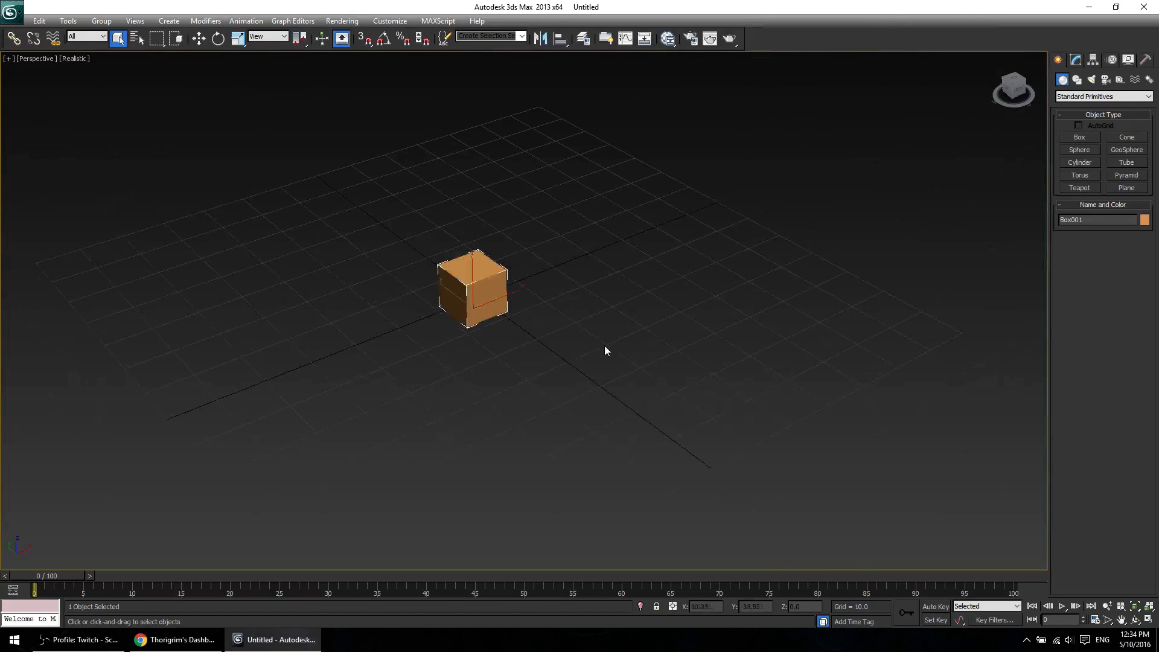
{"action": "left_click", "coordinate": [427, 364]}
{"action": "left_click", "coordinate": [473, 289]}
{"action": "left_click", "coordinate": [548, 341]}
{"action": "left_click", "coordinate": [484, 285]}
{"action": "right_click", "coordinate": [484, 285]}
{"action": "left_click", "coordinate": [406, 439]}
Zoom in and out on the cube and pan the Perspective view around it.
{"action": "scroll", "coordinate": [541, 262], "scroll_direction": "up", "scroll_amount": 5}
{"action": "scroll", "coordinate": [538, 264], "scroll_direction": "down", "scroll_amount": 15}
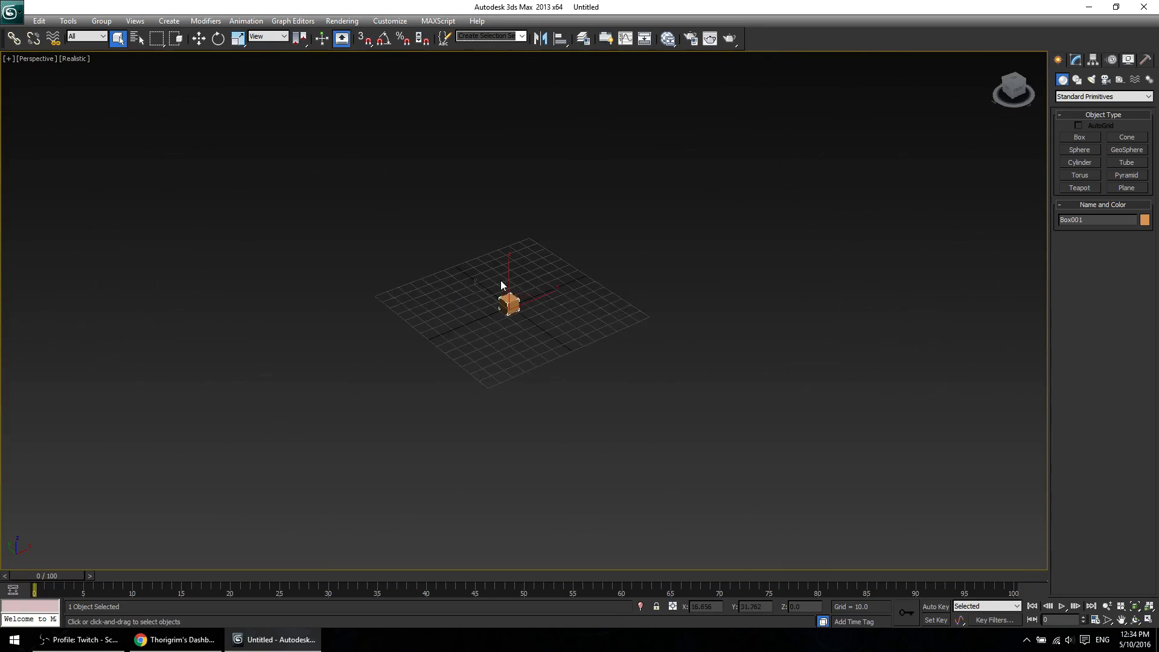
{"action": "scroll", "coordinate": [534, 265], "scroll_direction": "up", "scroll_amount": 8}
{"action": "scroll", "coordinate": [520, 293], "scroll_direction": "down", "scroll_amount": 3}
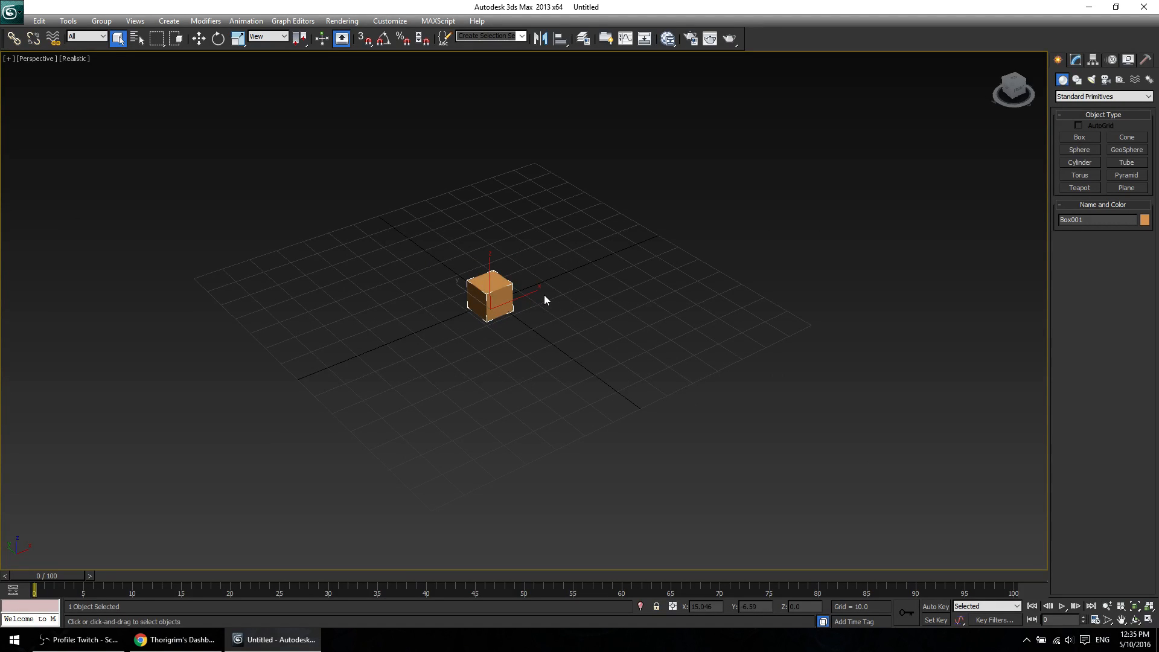
{"action": "middle_click_drag", "start_coordinate": [545, 298], "coordinate": [610, 317]}
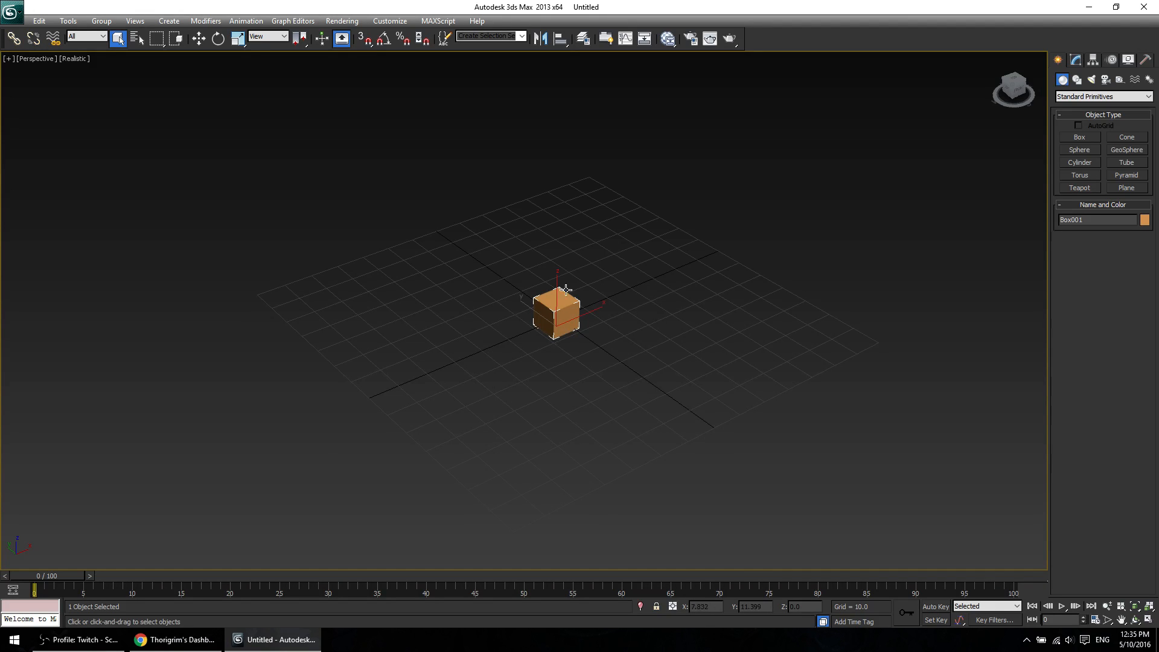
{"action": "middle_click_drag", "start_coordinate": [566, 290], "coordinate": [561, 354]}
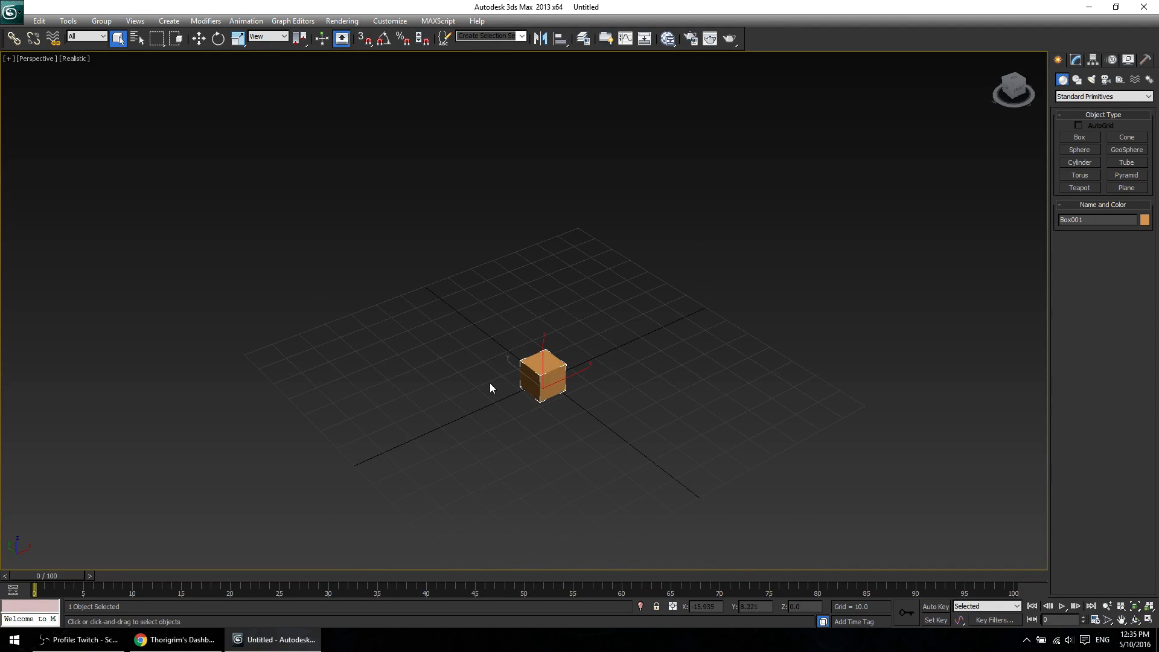
{"action": "middle_click_drag", "start_coordinate": [581, 416], "coordinate": [558, 354]}
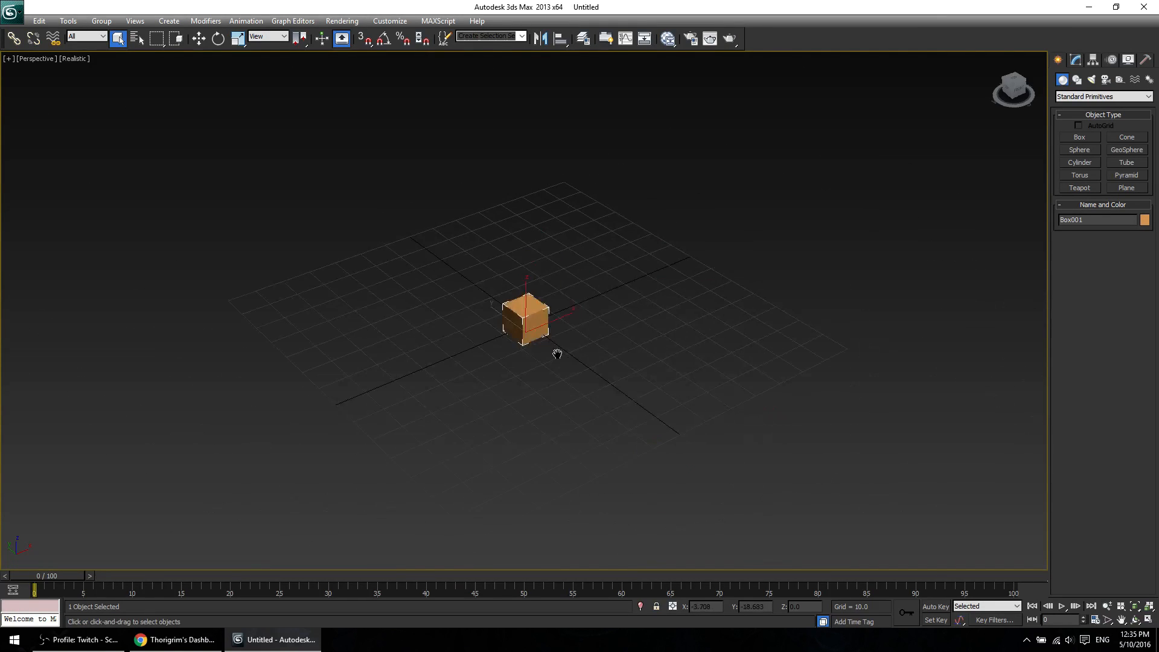
Switch to the four-viewport layout and pan the Left, Top and Front views to reposition the cube in each.
{"action": "key", "text": "alt+w"}
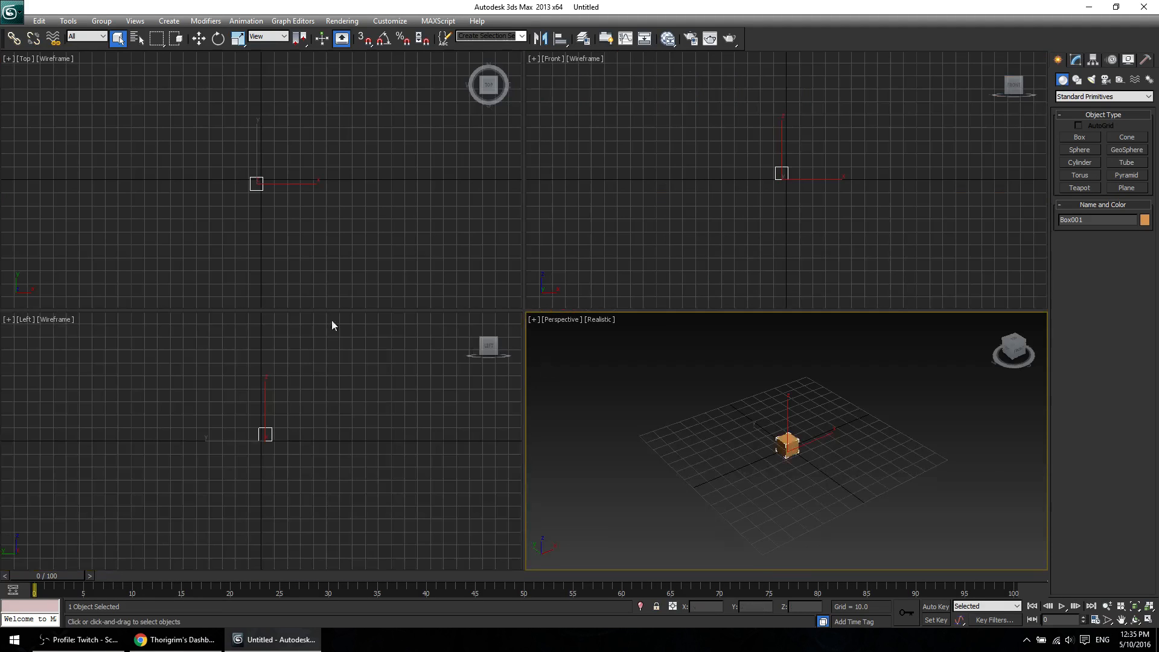
{"action": "middle_click_drag", "start_coordinate": [324, 520], "coordinate": [318, 461]}
{"action": "middle_click_drag", "start_coordinate": [434, 203], "coordinate": [410, 239]}
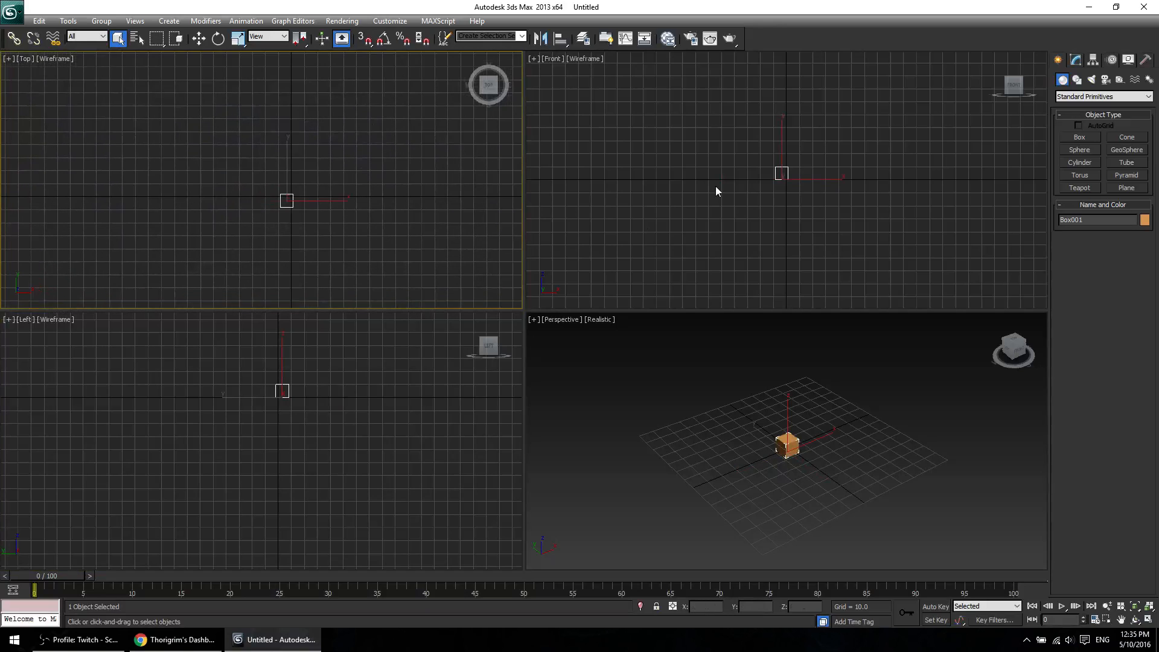
{"action": "mouse_move", "coordinate": [716, 189]}
{"action": "middle_mouse_down"}
{"action": "mouse_move", "coordinate": [715, 311]}
{"action": "mouse_move", "coordinate": [705, 206]}
{"action": "mouse_move", "coordinate": [720, 211]}
{"action": "middle_mouse_up"}
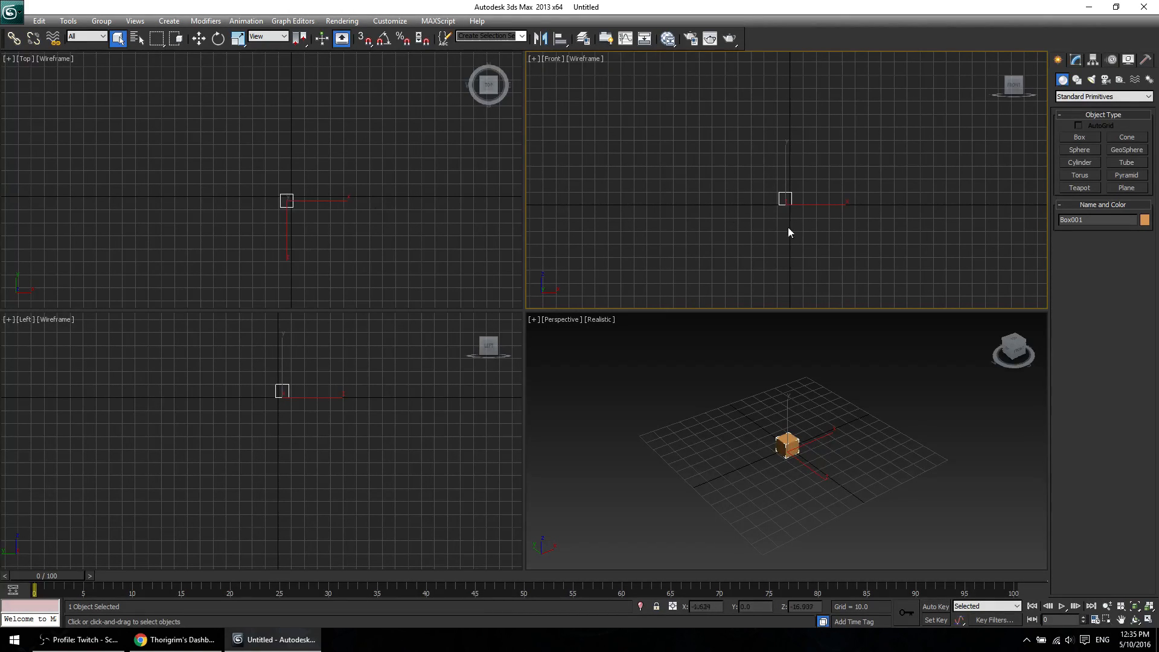
{"action": "mouse_move", "coordinate": [372, 250]}
{"action": "middle_mouse_down"}
{"action": "mouse_move", "coordinate": [310, 243]}
{"action": "mouse_move", "coordinate": [425, 211]}
{"action": "mouse_move", "coordinate": [363, 245]}
{"action": "middle_mouse_up"}
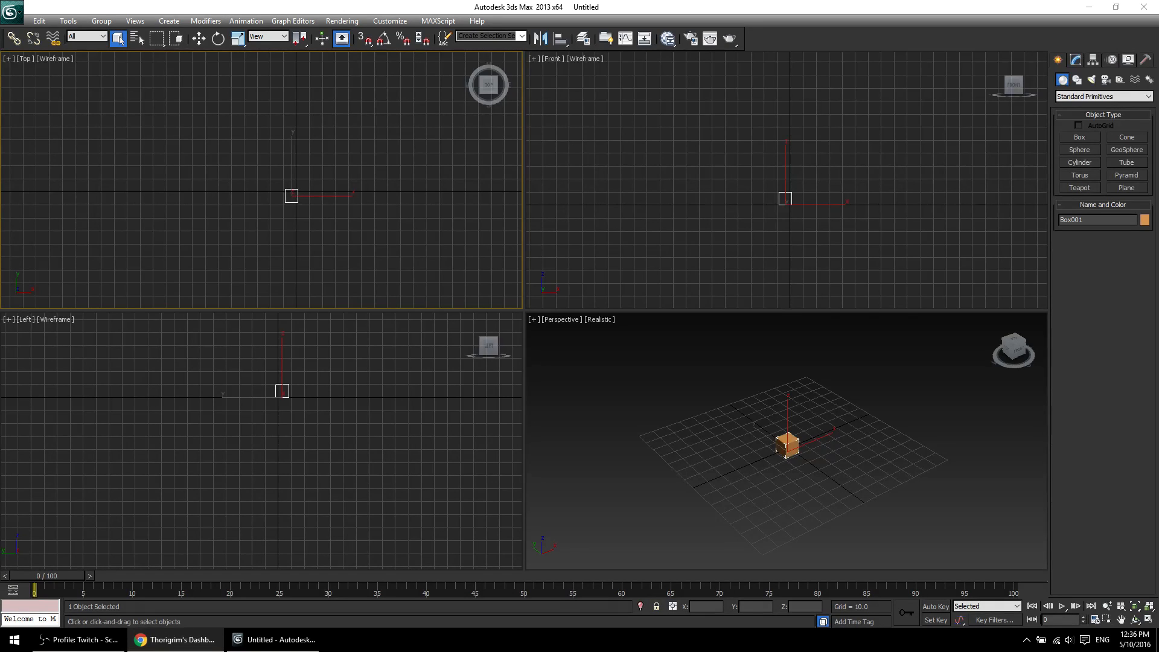
Activate the Perspective viewport and pan and orbit around the cube, ending at an angled view from above.
{"action": "left_click", "coordinate": [756, 439]}
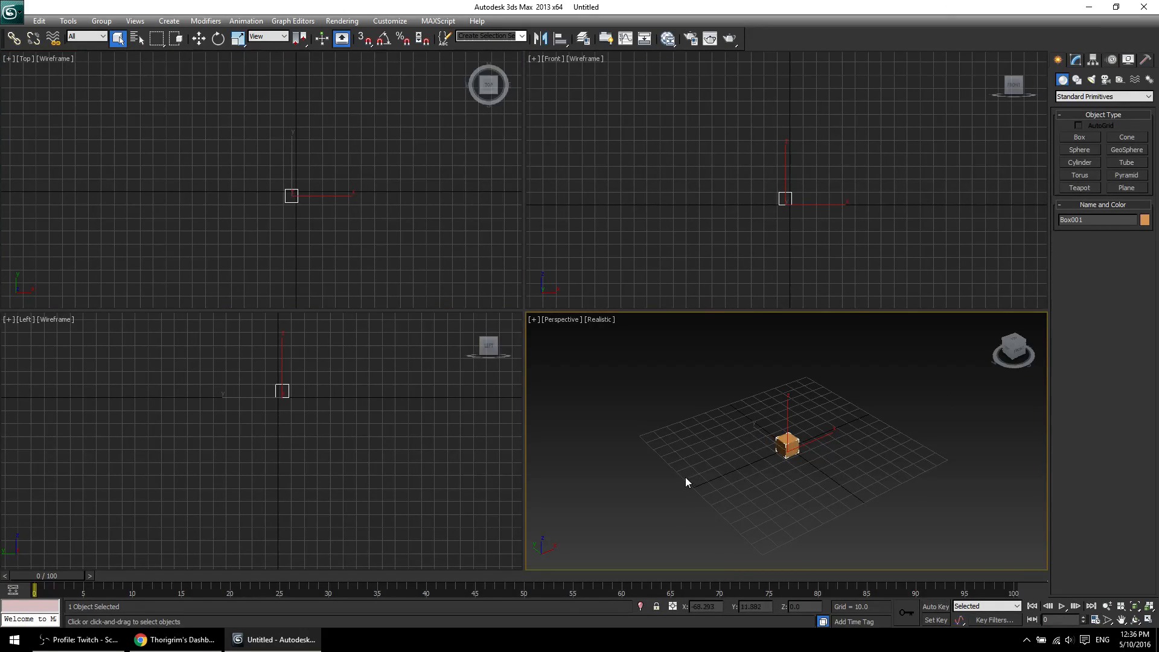
{"action": "middle_click_drag", "start_coordinate": [686, 477], "coordinate": [641, 475]}
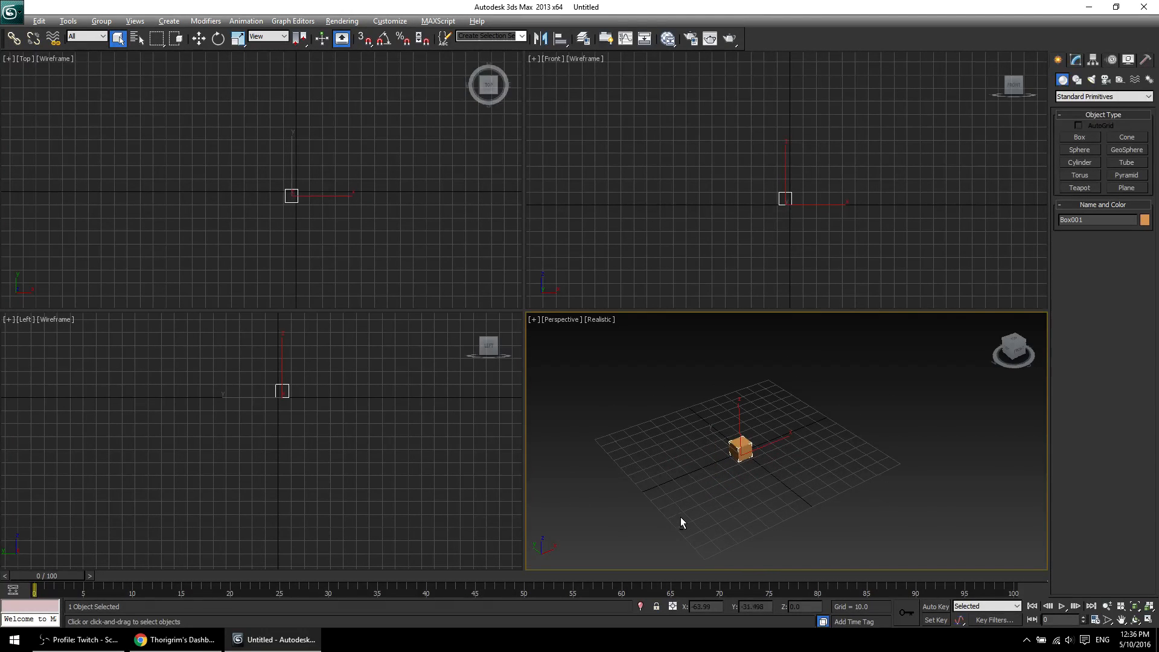
{"action": "middle_click_drag", "start_coordinate": [712, 423], "coordinate": [756, 432], "text": "alt"}
{"action": "middle_click_drag", "start_coordinate": [501, 229], "coordinate": [878, 168], "text": "alt"}
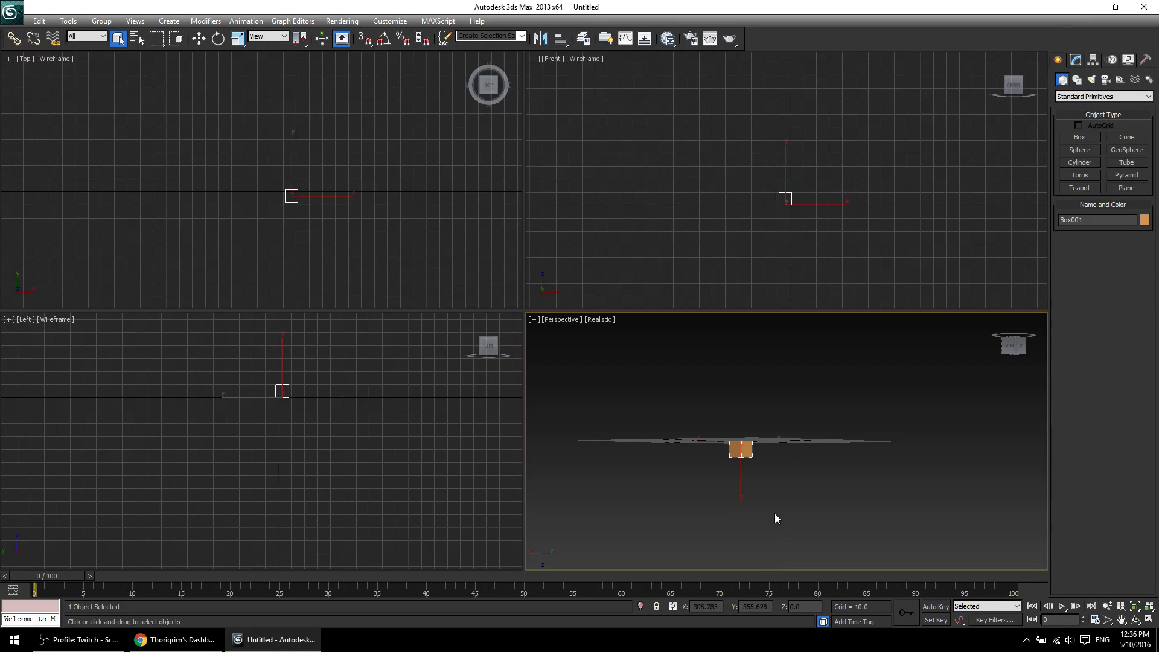
{"action": "middle_click_drag", "start_coordinate": [810, 495], "coordinate": [873, 452], "text": "alt"}
{"action": "middle_click_drag", "start_coordinate": [904, 407], "coordinate": [843, 434]}
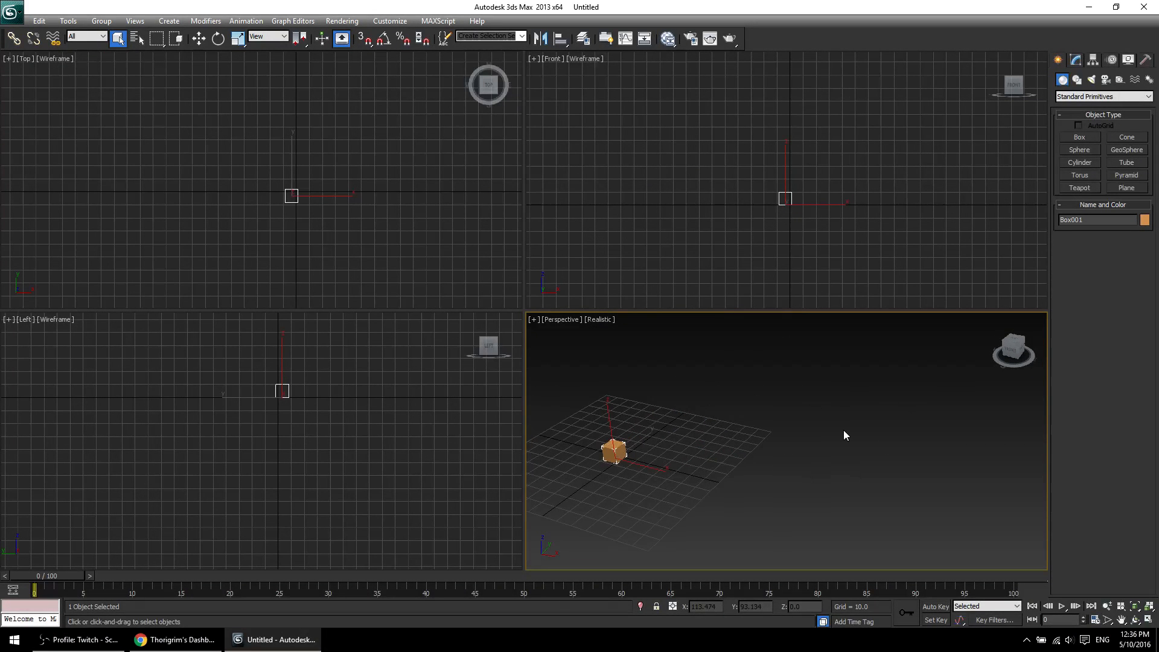
Clone the cube along the Y axis as five independent copies spaced about 36 units apart.
{"action": "key", "text": "q"}
{"action": "left_click", "coordinate": [651, 479]}
{"action": "left_click", "coordinate": [614, 452]}
{"action": "key", "text": "w"}
{"action": "mouse_move", "coordinate": [645, 442]}
{"action": "left_mouse_down", "text": "shift"}
{"action": "mouse_move", "coordinate": [689, 411]}
{"action": "mouse_move", "coordinate": [716, 440]}
{"action": "left_mouse_up", "text": "shift"}
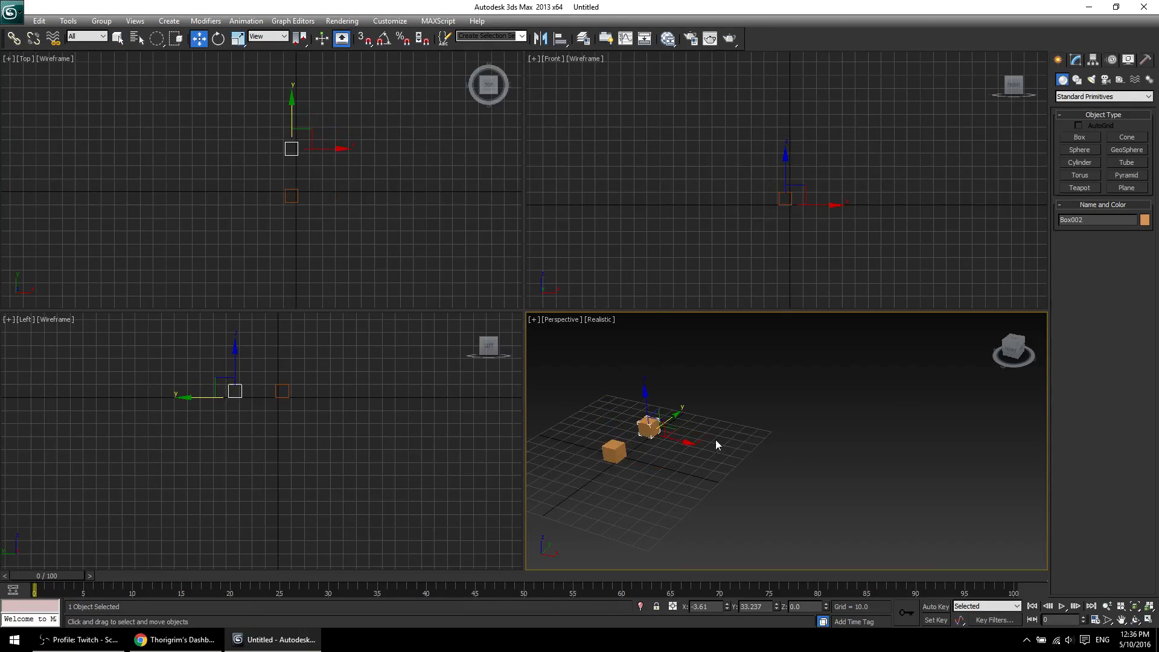
{"action": "left_click", "coordinate": [610, 325]}
{"action": "left_click", "coordinate": [609, 324]}
{"action": "left_click", "coordinate": [610, 325]}
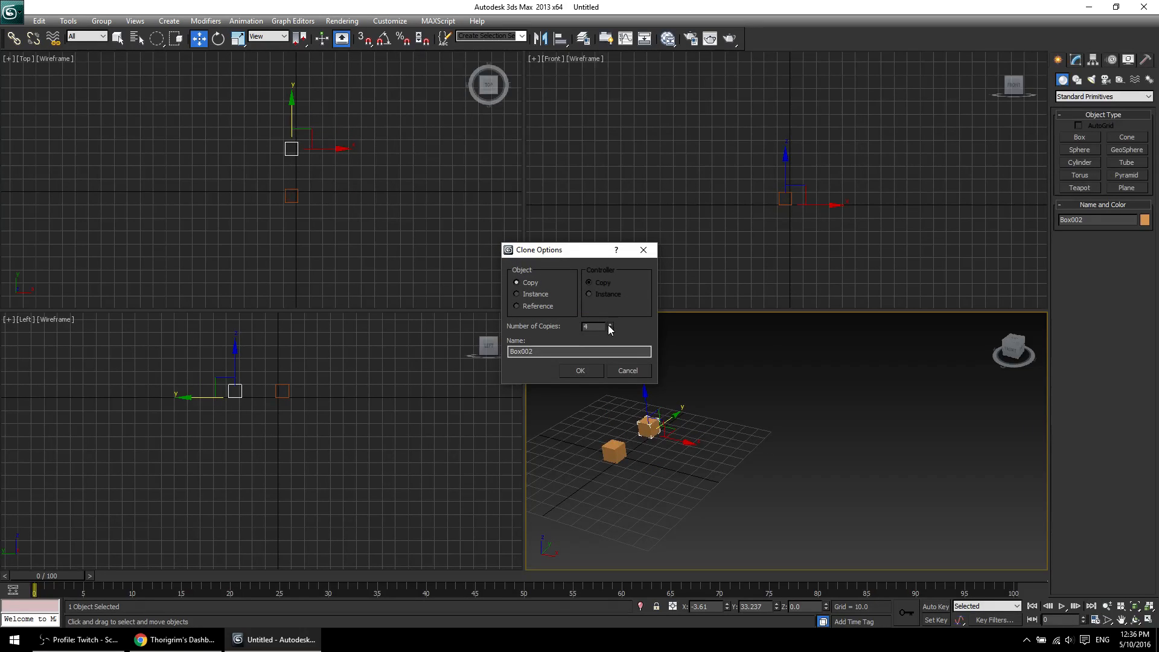
{"action": "left_click", "coordinate": [610, 325]}
{"action": "left_click", "coordinate": [589, 375]}
Orbit and pan the Perspective view to examine the row of cubes from the far end and from the side.
{"action": "left_click", "coordinate": [826, 468]}
{"action": "middle_click_drag", "start_coordinate": [578, 485], "coordinate": [791, 540]}
{"action": "left_click", "coordinate": [963, 343]}
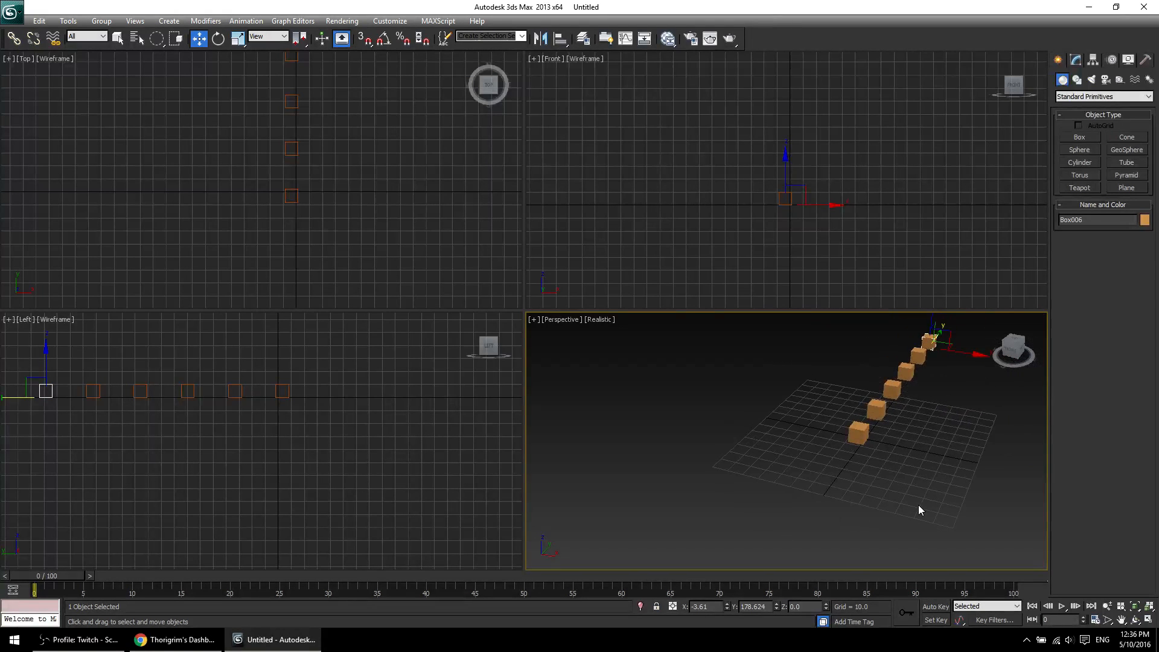
{"action": "middle_click_drag", "start_coordinate": [919, 507], "coordinate": [828, 492], "text": "alt"}
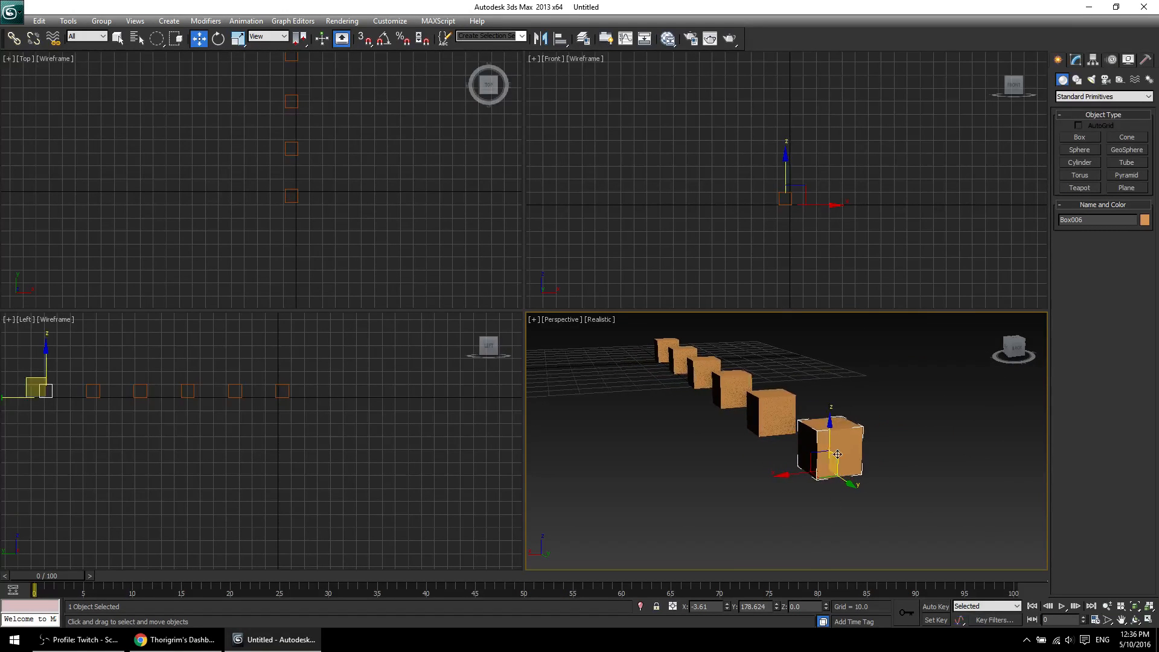
{"action": "scroll", "coordinate": [827, 419], "scroll_direction": "down", "scroll_amount": 2}
{"action": "scroll", "coordinate": [744, 486], "scroll_direction": "down", "scroll_amount": 3}
{"action": "middle_click_drag", "start_coordinate": [744, 486], "coordinate": [683, 479], "text": "alt"}
{"action": "middle_click_drag", "start_coordinate": [684, 480], "coordinate": [864, 477]}
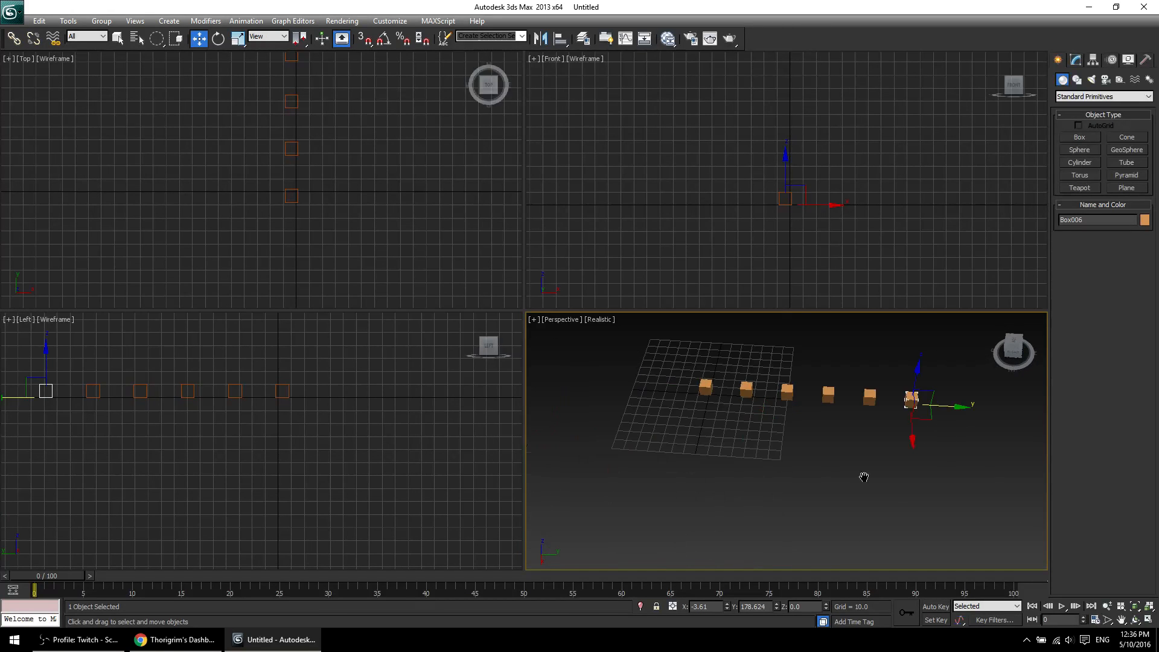
Zoom in and out along the row of cubes and orbit back to an angled overview of the whole row.
{"action": "scroll", "coordinate": [766, 456], "scroll_direction": "up", "scroll_amount": 4}
{"action": "middle_click_drag", "start_coordinate": [719, 441], "coordinate": [785, 474]}
{"action": "middle_click_drag", "start_coordinate": [731, 379], "coordinate": [909, 410]}
{"action": "scroll", "coordinate": [937, 424], "scroll_direction": "down", "scroll_amount": 5}
{"action": "scroll", "coordinate": [936, 426], "scroll_direction": "down", "scroll_amount": 4}
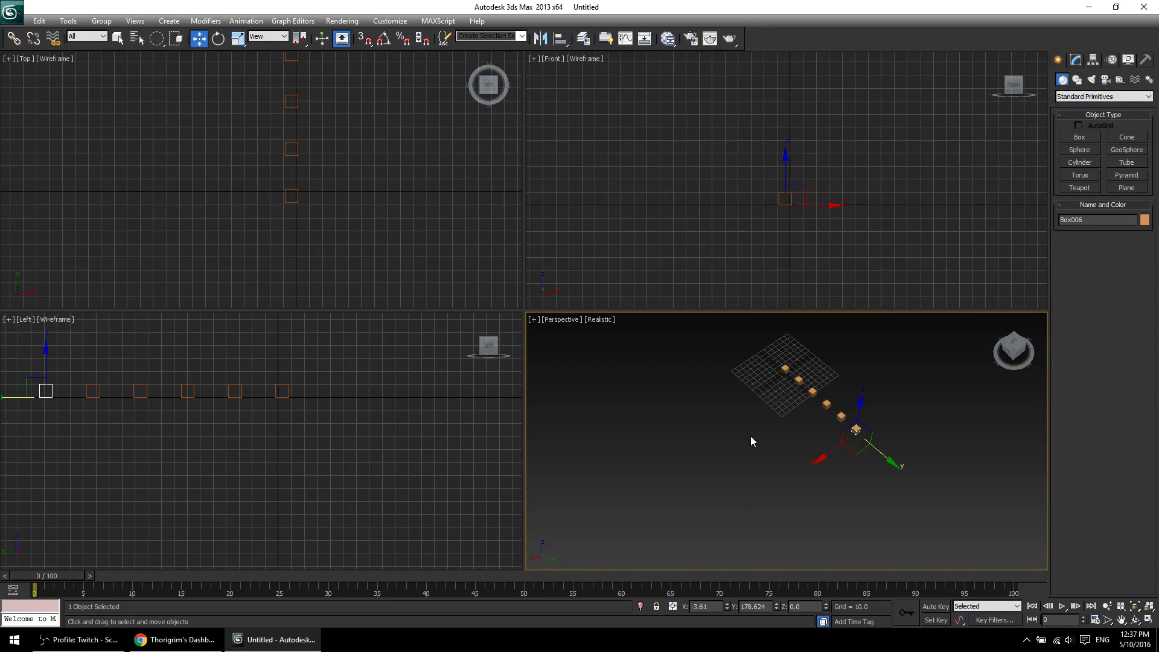
{"action": "middle_click_drag", "start_coordinate": [759, 493], "coordinate": [894, 446], "text": "alt"}
{"action": "scroll", "coordinate": [778, 487], "scroll_direction": "up", "scroll_amount": 6}
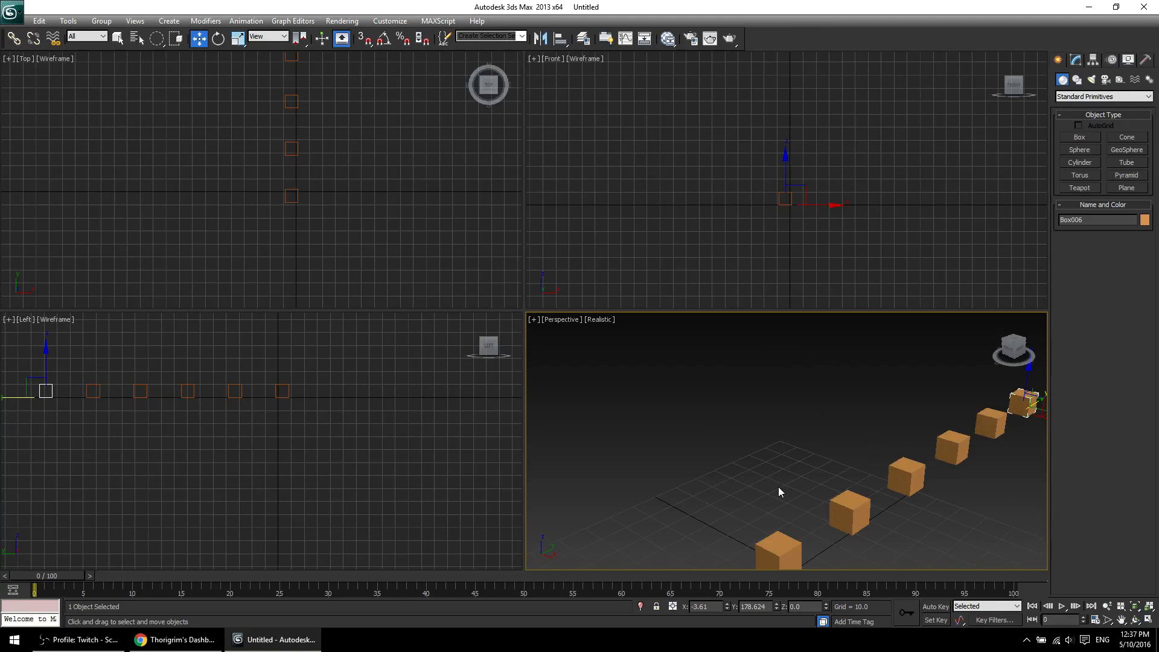
{"action": "scroll", "coordinate": [817, 463], "scroll_direction": "down", "scroll_amount": 11}
{"action": "scroll", "coordinate": [800, 459], "scroll_direction": "up", "scroll_amount": 6}
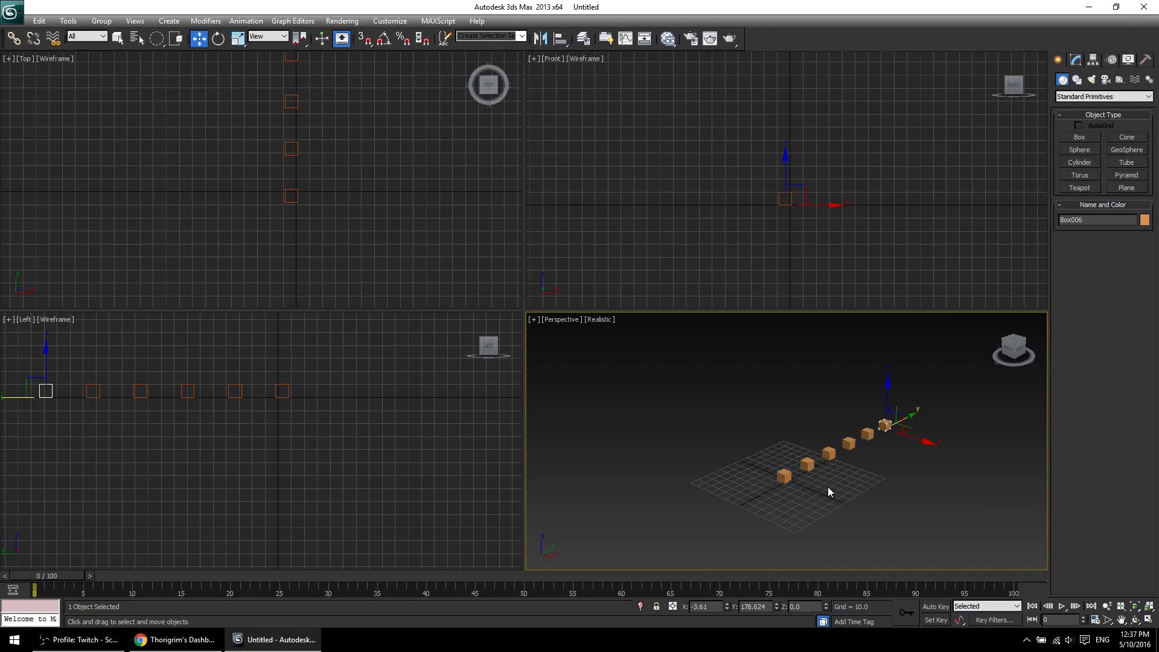
{"action": "middle_click_drag", "start_coordinate": [880, 483], "coordinate": [827, 484]}
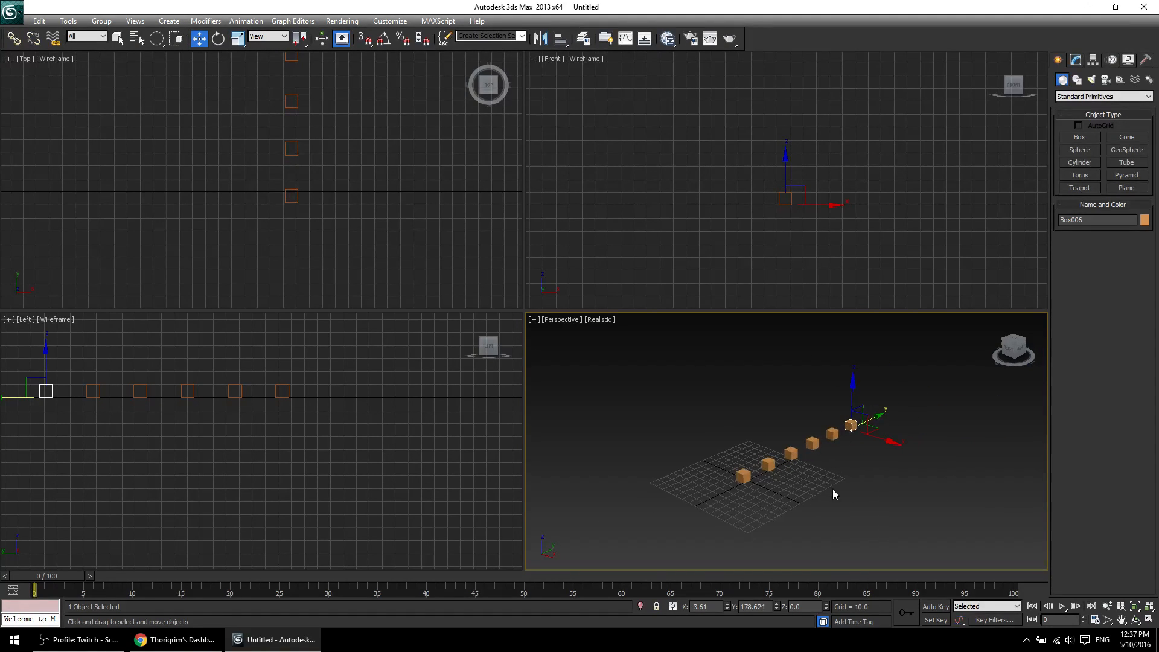
Select the farthest cube in the row and zoom the Perspective view to its extents.
{"action": "left_click", "coordinate": [835, 511]}
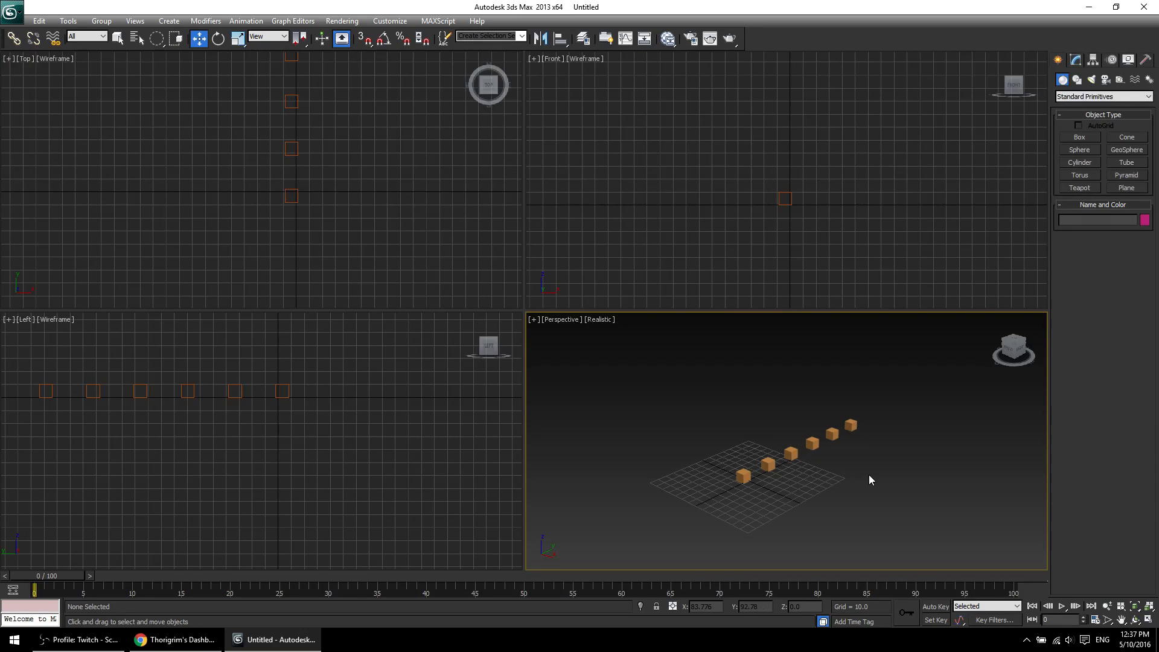
{"action": "left_click", "coordinate": [851, 426]}
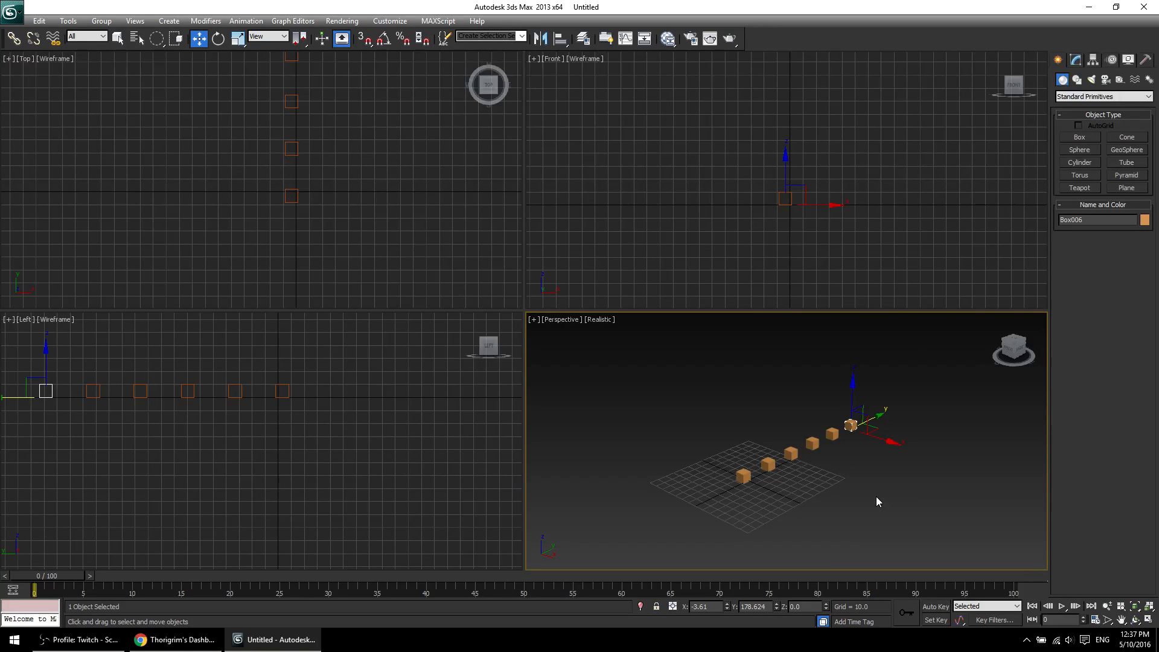
{"action": "key", "text": "z"}
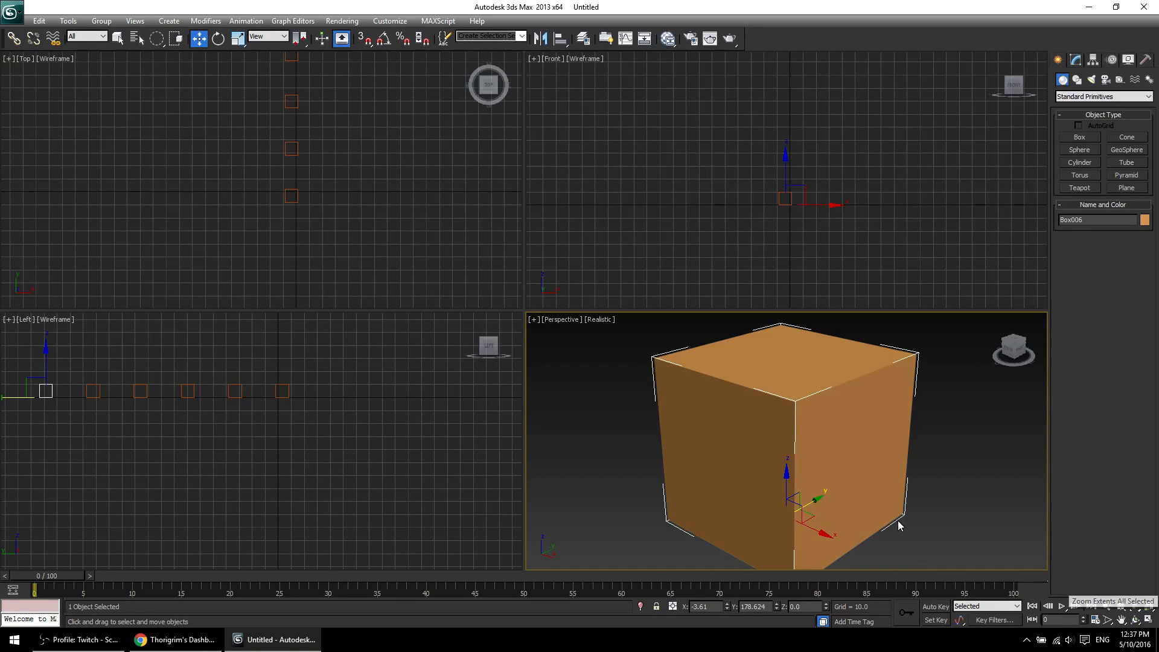
Select only the original cube at the near end of the row and zoom all viewports to its extents.
{"action": "scroll", "coordinate": [919, 484], "scroll_direction": "down", "scroll_amount": 10}
{"action": "left_click", "coordinate": [835, 540]}
{"action": "left_click", "coordinate": [688, 483]}
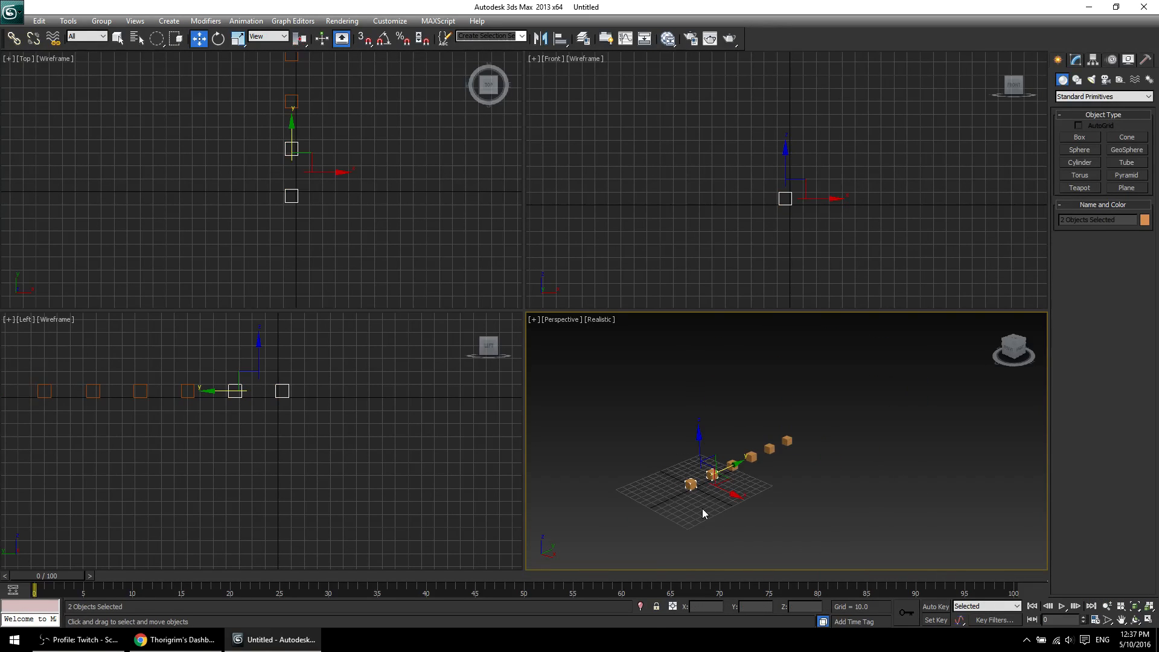
{"action": "left_click", "coordinate": [691, 498]}
{"action": "left_click", "coordinate": [691, 484]}
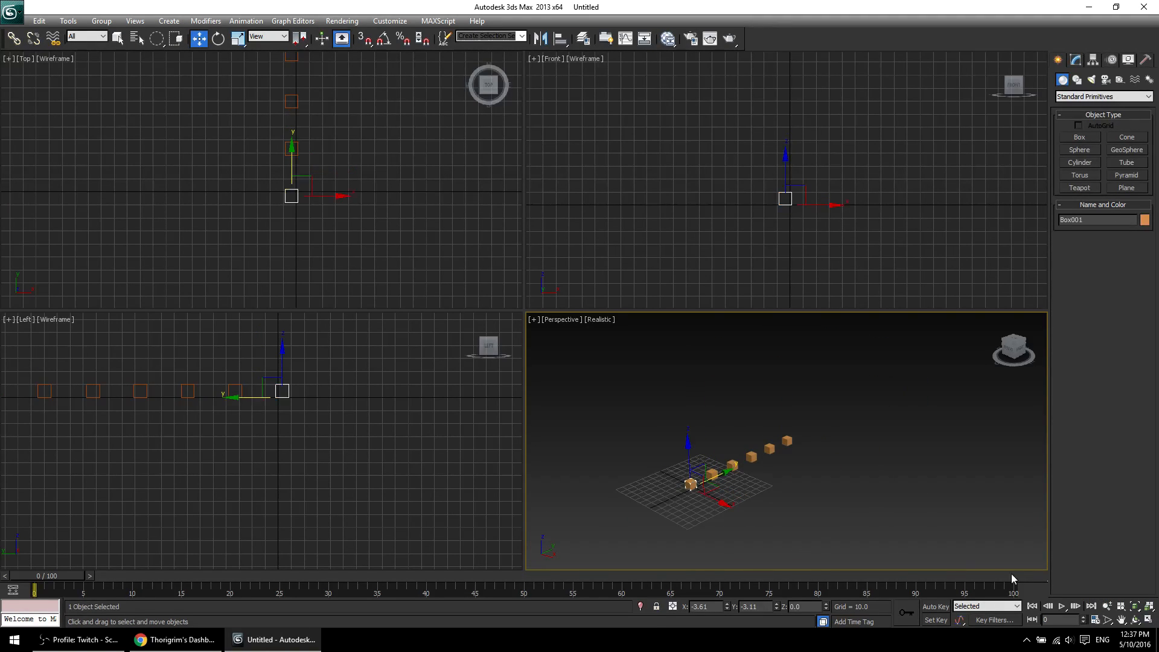
{"action": "left_click", "coordinate": [1149, 607]}
{"action": "left_click", "coordinate": [1150, 608]}
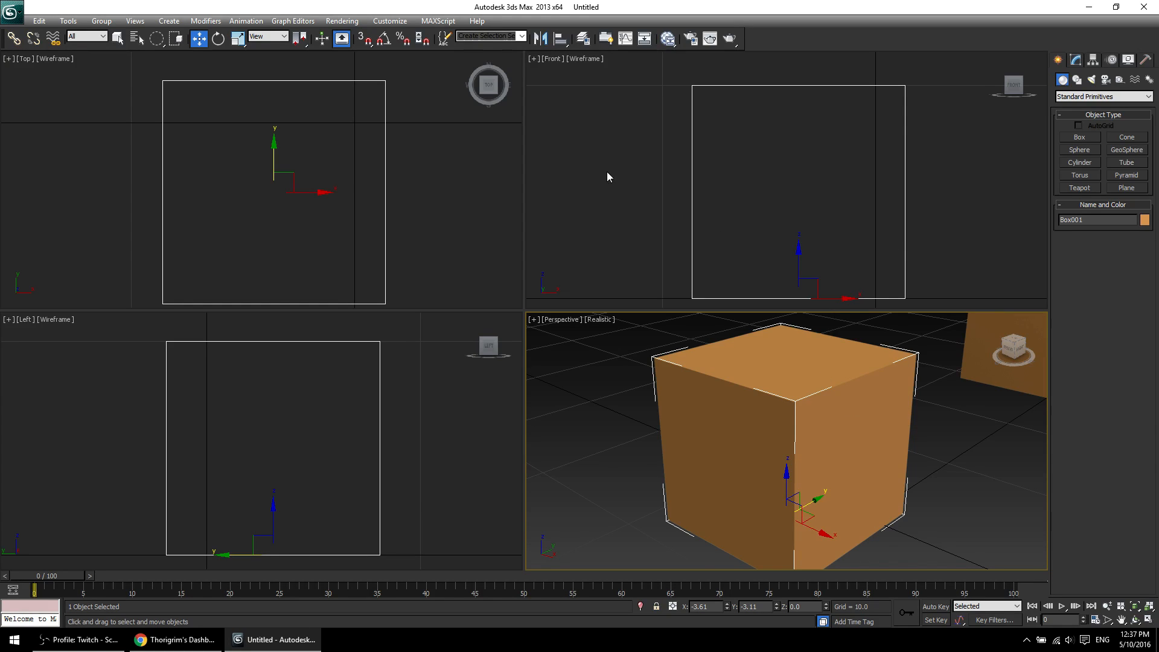
Deselect the cube in the Front viewport and zoom that view to the extents of all objects.
{"action": "left_click", "coordinate": [624, 195]}
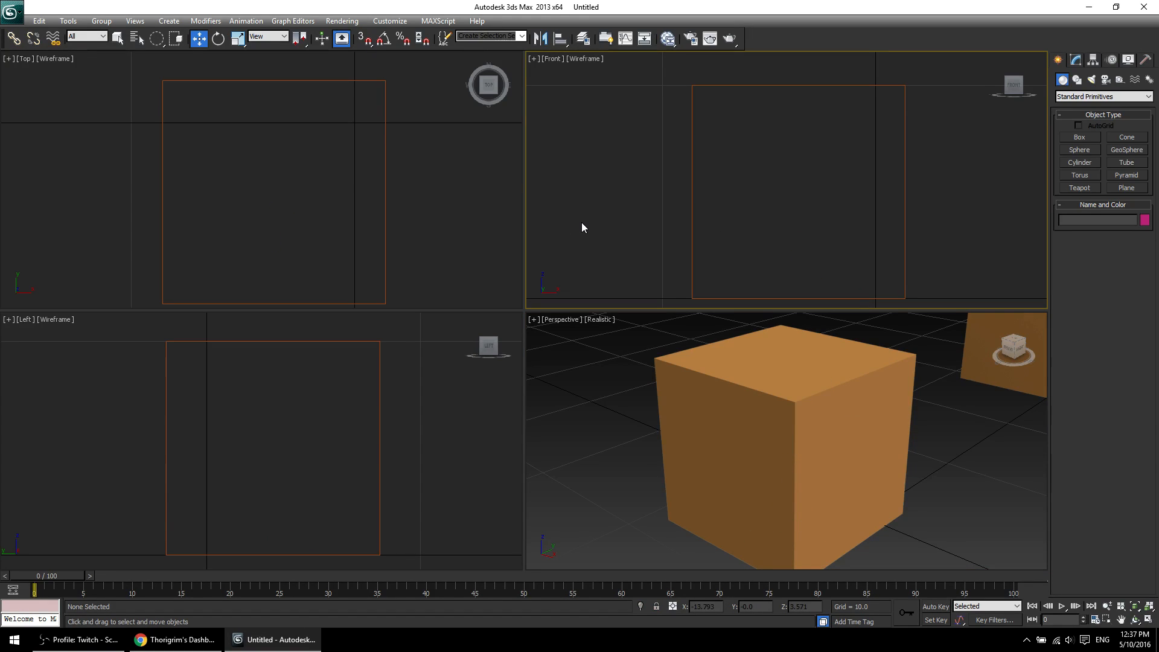
{"action": "key", "text": "z"}
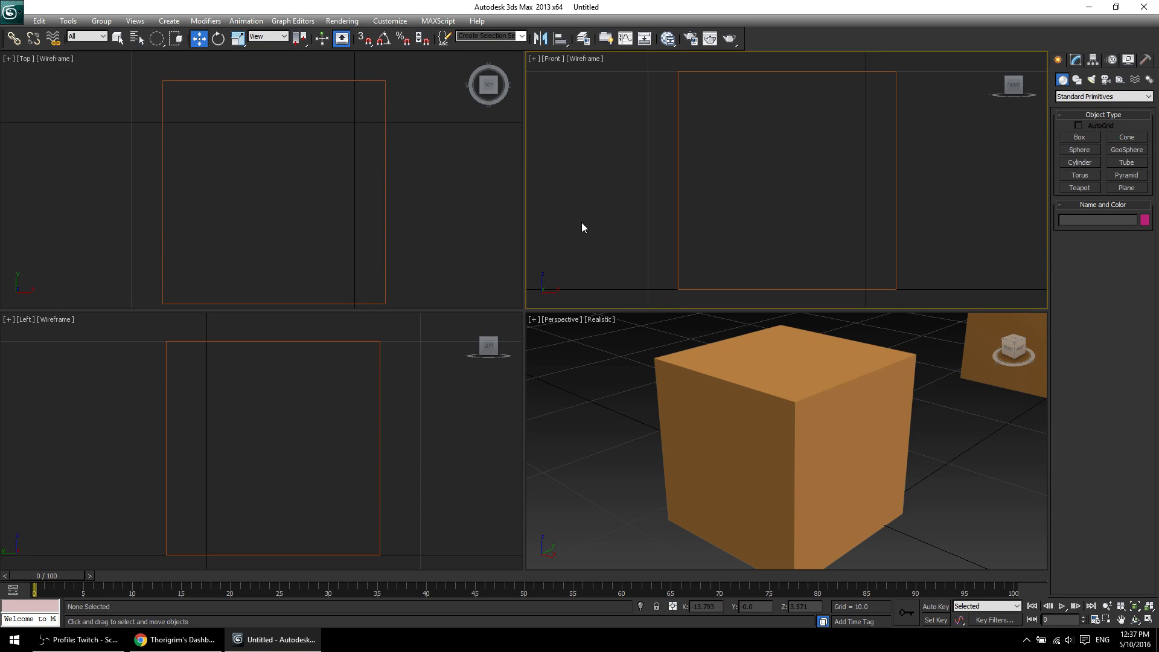
Zoom out the Top and Left views to show the whole row of cubes, and zoom out the Front view.
{"action": "left_click", "coordinate": [409, 207]}
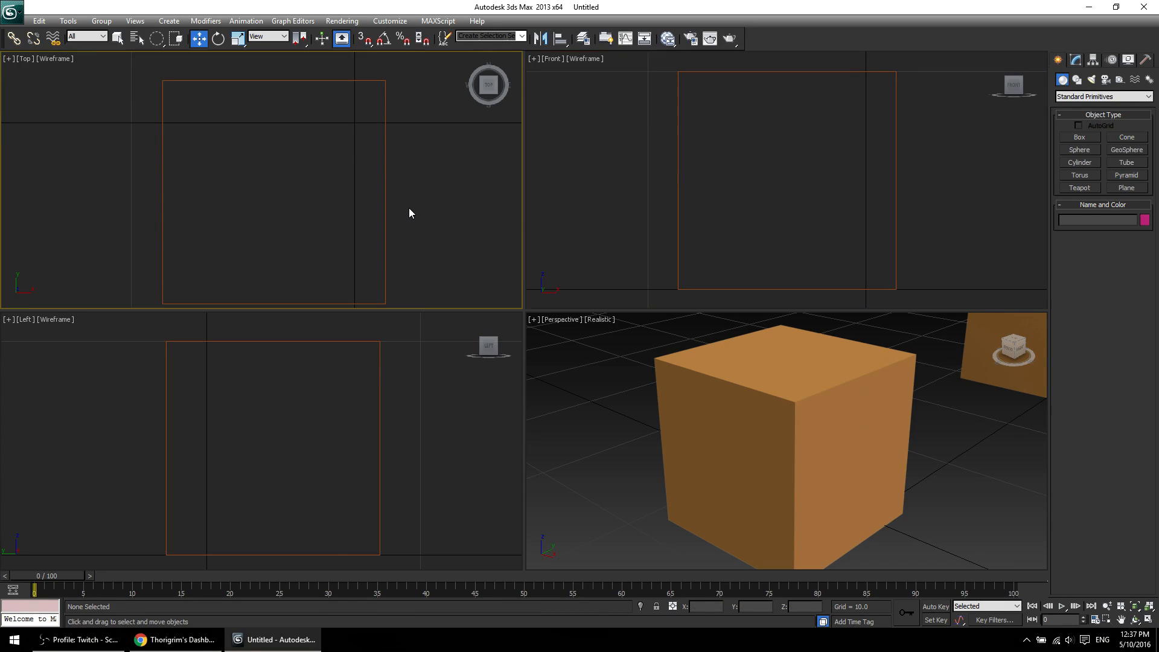
{"action": "scroll", "coordinate": [408, 208], "scroll_direction": "down", "scroll_amount": 10}
{"action": "left_click", "coordinate": [408, 359]}
{"action": "scroll", "coordinate": [400, 383], "scroll_direction": "down", "scroll_amount": 10}
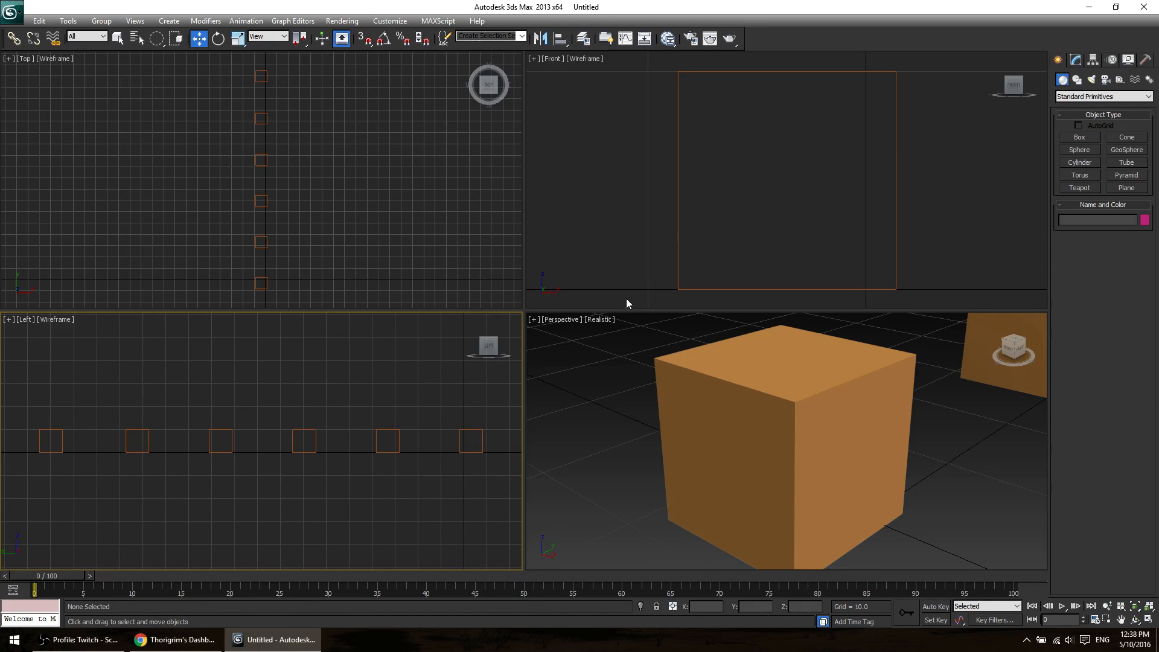
{"action": "left_click", "coordinate": [629, 210]}
{"action": "scroll", "coordinate": [632, 210], "scroll_direction": "down", "scroll_amount": 4}
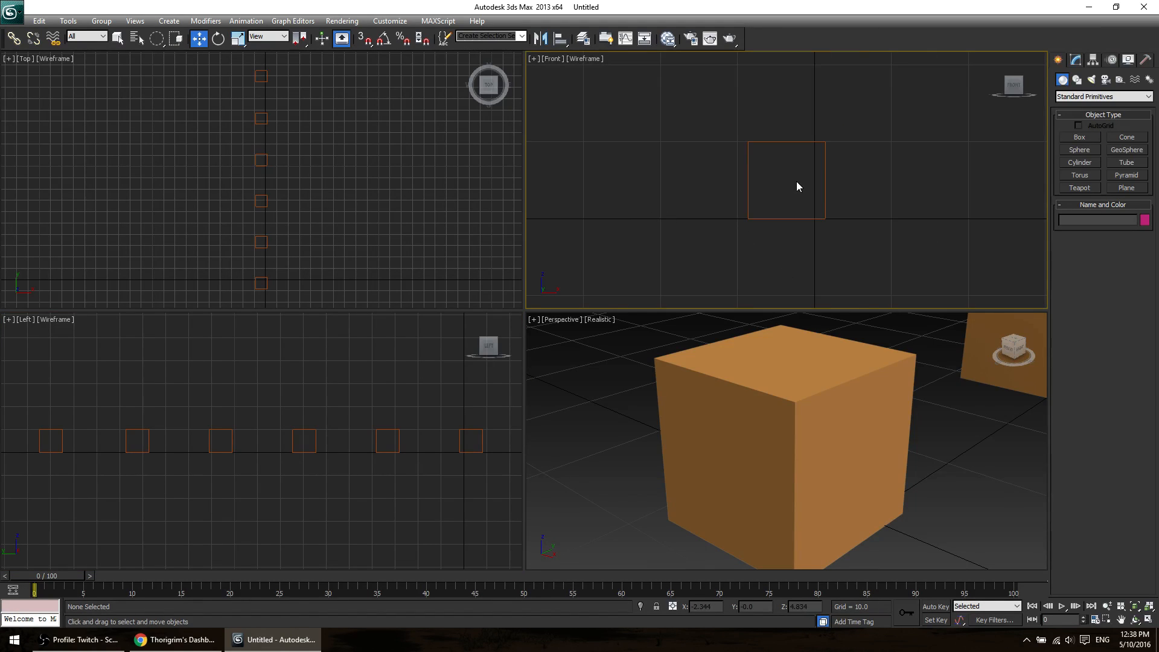
Zoom out the Perspective view and orbit it to look along the row of cubes from the front.
{"action": "right_click", "coordinate": [789, 422]}
{"action": "scroll", "coordinate": [838, 491], "scroll_direction": "down", "scroll_amount": 5}
{"action": "middle_click_drag", "start_coordinate": [838, 492], "coordinate": [882, 489], "text": "alt"}
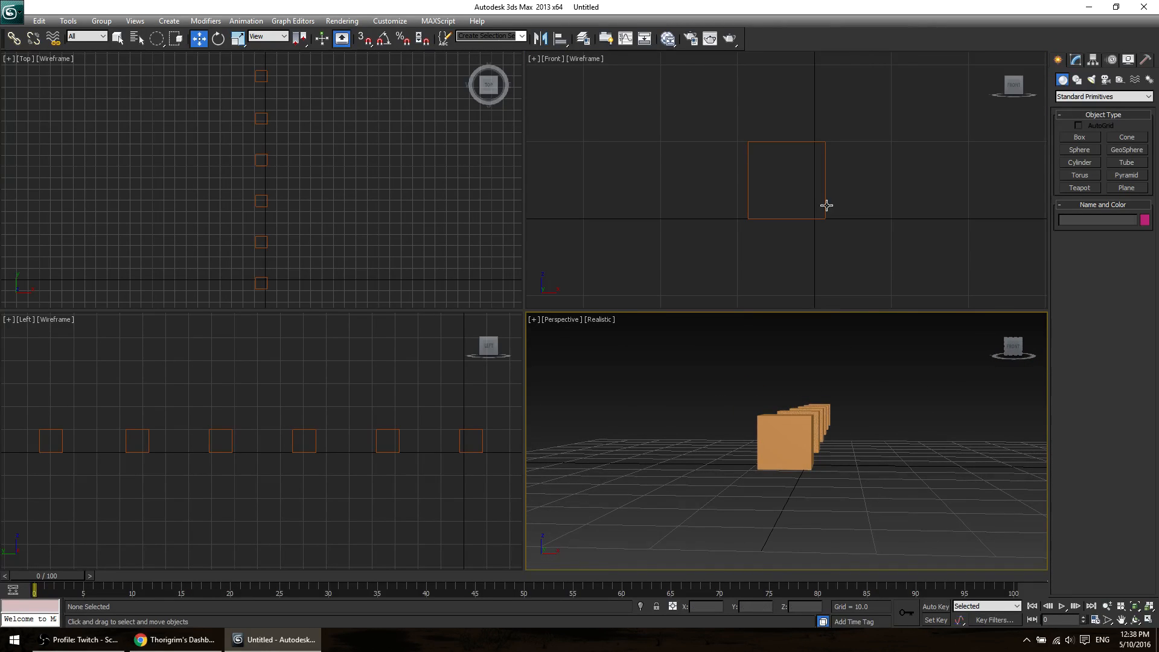
Zoom in on the near cubes in the Perspective view and on the cube outline in the Front view.
{"action": "scroll", "coordinate": [893, 189], "scroll_direction": "up", "scroll_amount": 4}
{"action": "left_click", "coordinate": [893, 188]}
{"action": "scroll", "coordinate": [894, 188], "scroll_direction": "up", "scroll_amount": 4}
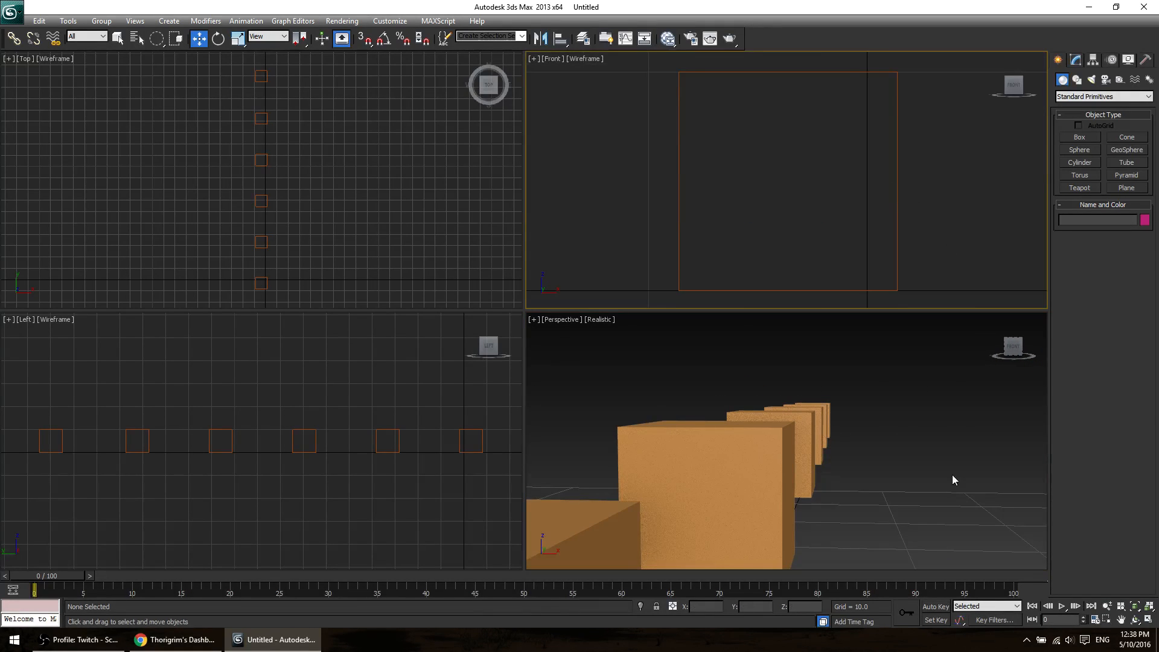
Orbit and zoom the Perspective view to examine the row of cubes from several angles, ending with the whole row seen from the side.
{"action": "scroll", "coordinate": [918, 473], "scroll_direction": "down", "scroll_amount": 8}
{"action": "middle_click_drag", "start_coordinate": [896, 461], "coordinate": [834, 513], "text": "alt"}
{"action": "middle_click_drag", "start_coordinate": [896, 543], "coordinate": [837, 482], "text": "alt"}
{"action": "scroll", "coordinate": [837, 481], "scroll_direction": "up", "scroll_amount": 10}
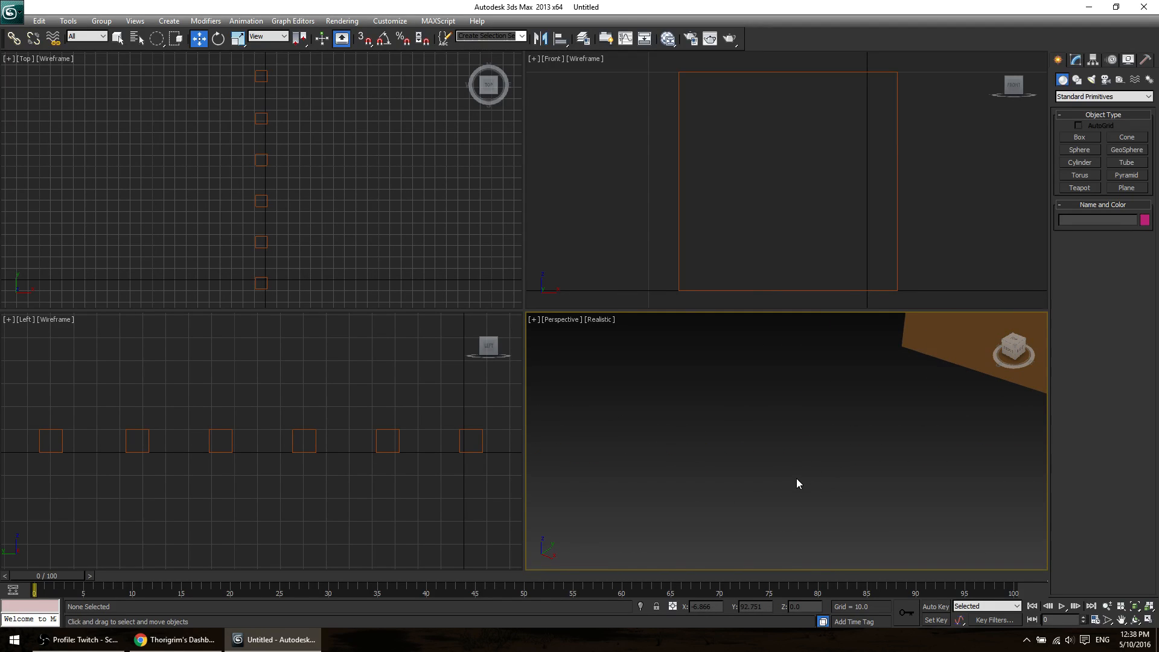
{"action": "scroll", "coordinate": [797, 484], "scroll_direction": "down", "scroll_amount": 8}
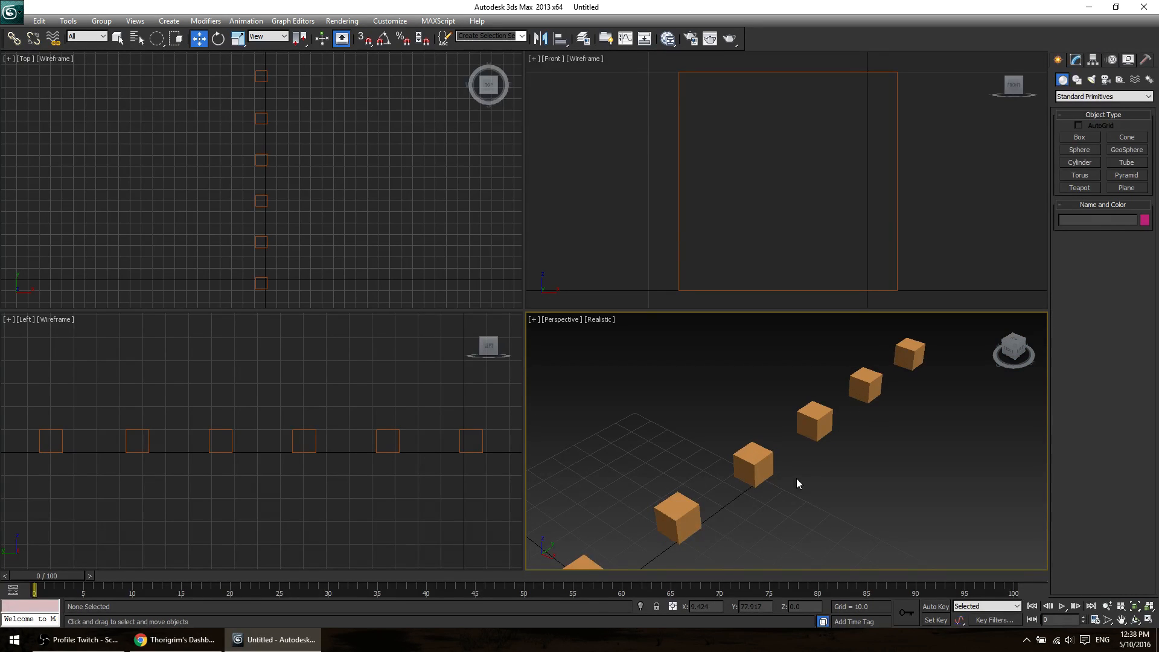
{"action": "middle_click_drag", "start_coordinate": [795, 503], "coordinate": [896, 544], "text": "alt"}
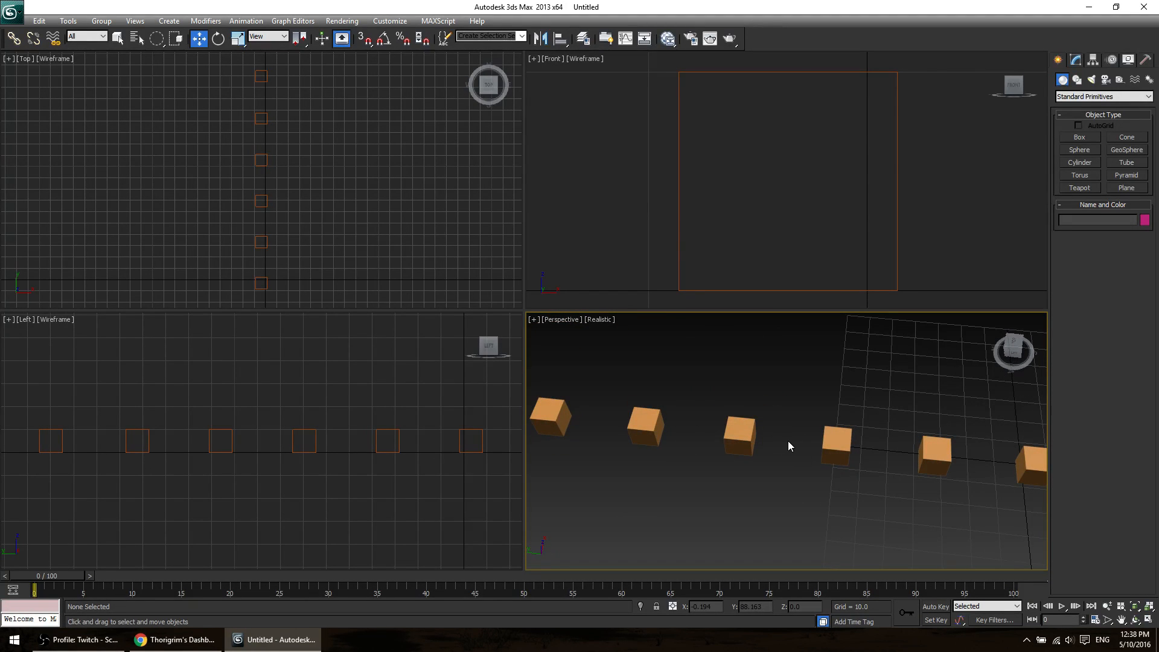
{"action": "middle_click_drag", "start_coordinate": [788, 447], "coordinate": [1002, 401], "text": "alt"}
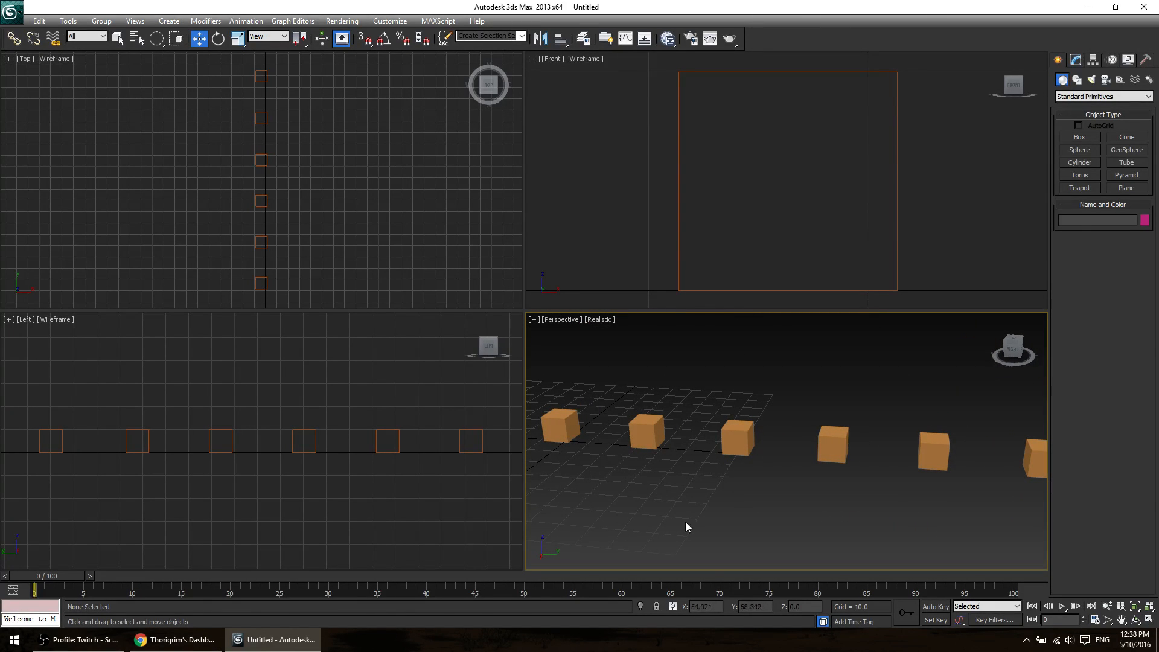
{"action": "scroll", "coordinate": [777, 492], "scroll_direction": "down", "scroll_amount": 3}
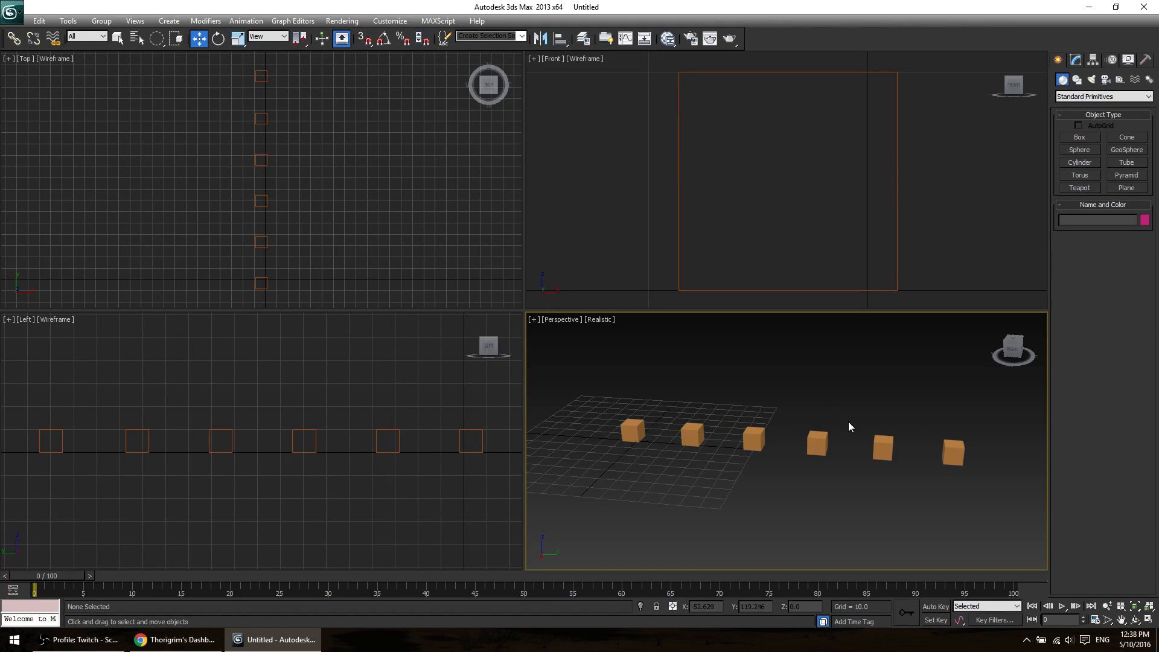
Select the two cubes at the far end of the row with a rectangular region and zoom the Perspective view to them.
{"action": "left_click_drag", "start_coordinate": [862, 399], "coordinate": [941, 478]}
{"action": "left_click", "coordinate": [906, 489]}
{"action": "left_click_drag", "start_coordinate": [154, 39], "coordinate": [158, 42]}
{"action": "left_click_drag", "start_coordinate": [879, 386], "coordinate": [1062, 568]}
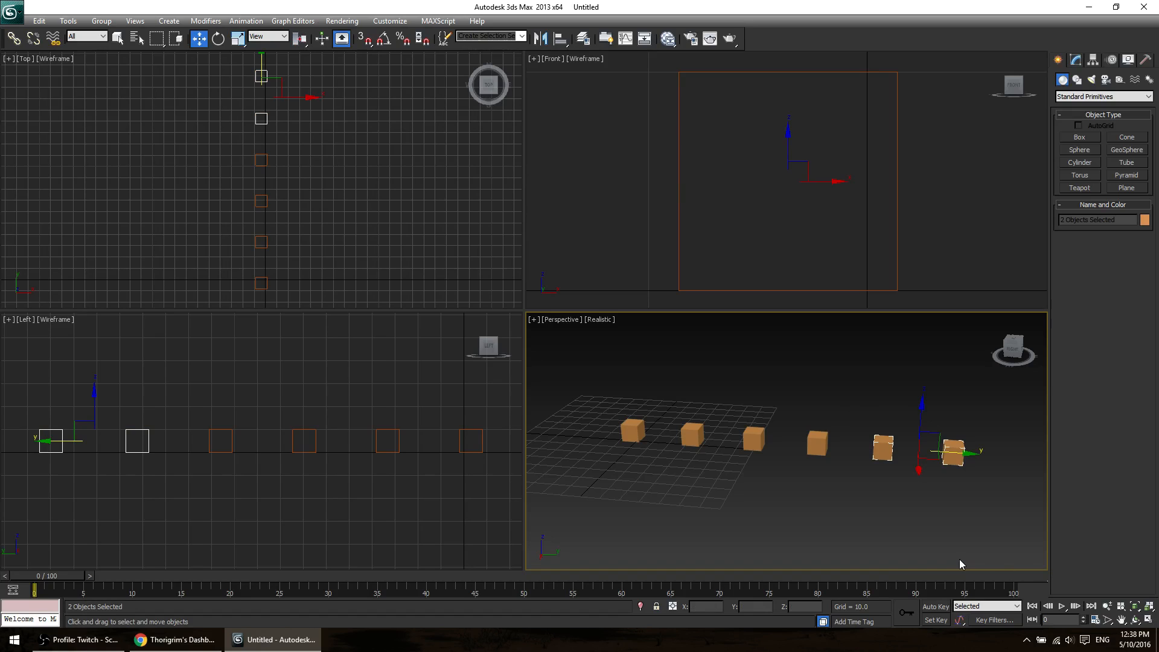
{"action": "key", "text": "z"}
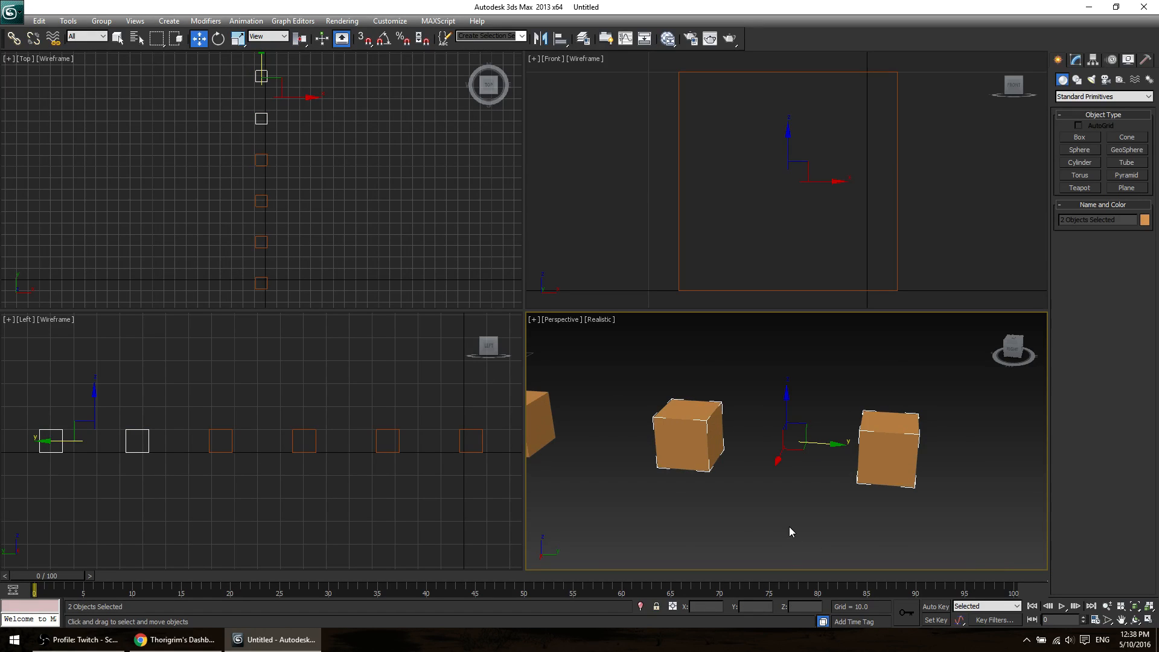
{"action": "middle_click_drag", "start_coordinate": [789, 527], "coordinate": [766, 535], "text": "alt"}
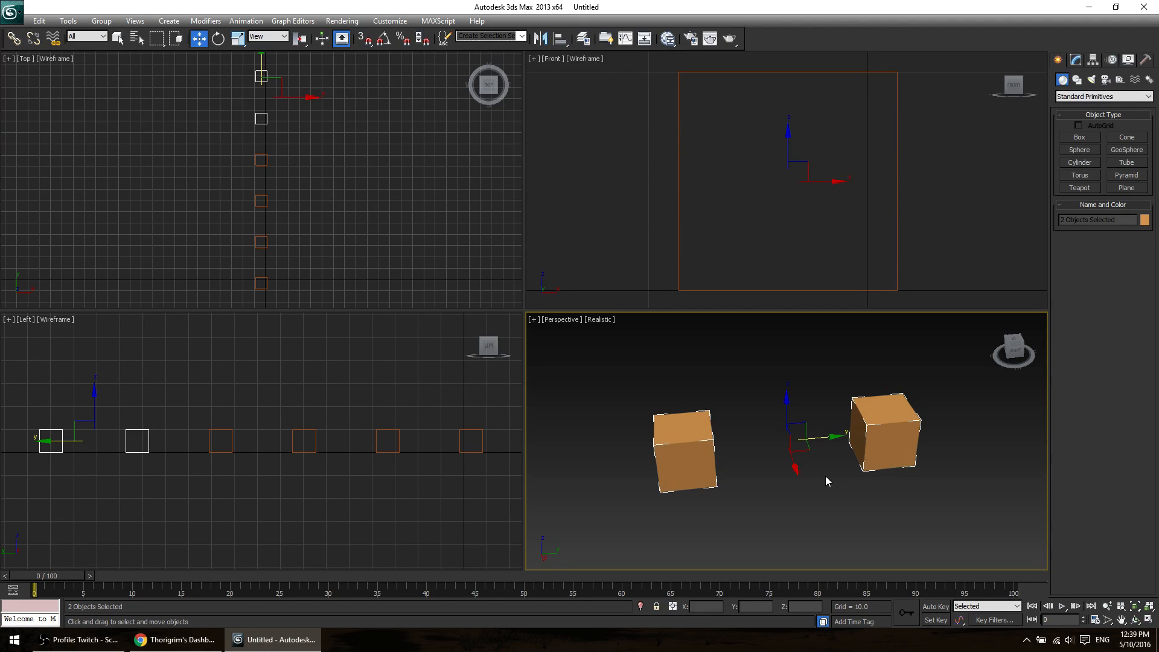
{"action": "middle_click_drag", "start_coordinate": [828, 487], "coordinate": [733, 466], "text": "alt"}
Select only the last cube of the row, zoom to its extents and maximize the Perspective viewport.
{"action": "left_click", "coordinate": [870, 437]}
{"action": "key", "text": "z"}
{"action": "key", "text": "alt+w"}
{"action": "middle_click_drag", "start_coordinate": [539, 325], "coordinate": [600, 256], "text": "alt"}
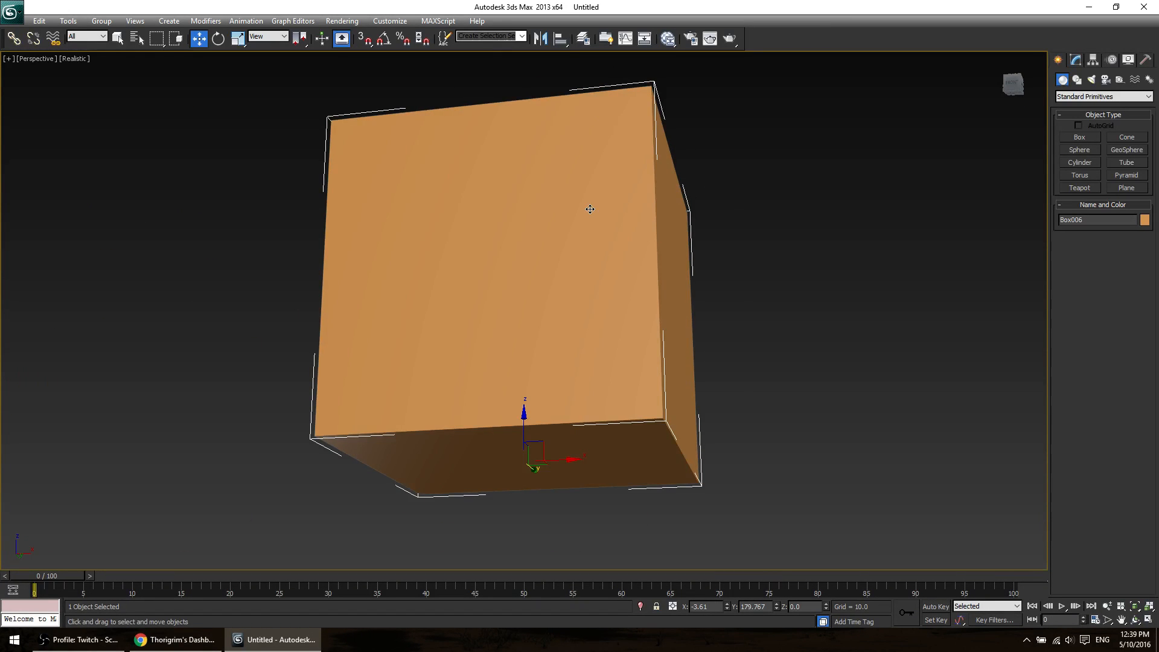
{"action": "middle_click_drag", "start_coordinate": [590, 209], "coordinate": [624, 212], "text": "alt"}
Delete the five cloned cubes, keeping only the original cube near the grid's origin.
{"action": "scroll", "coordinate": [624, 212], "scroll_direction": "down", "scroll_amount": 10}
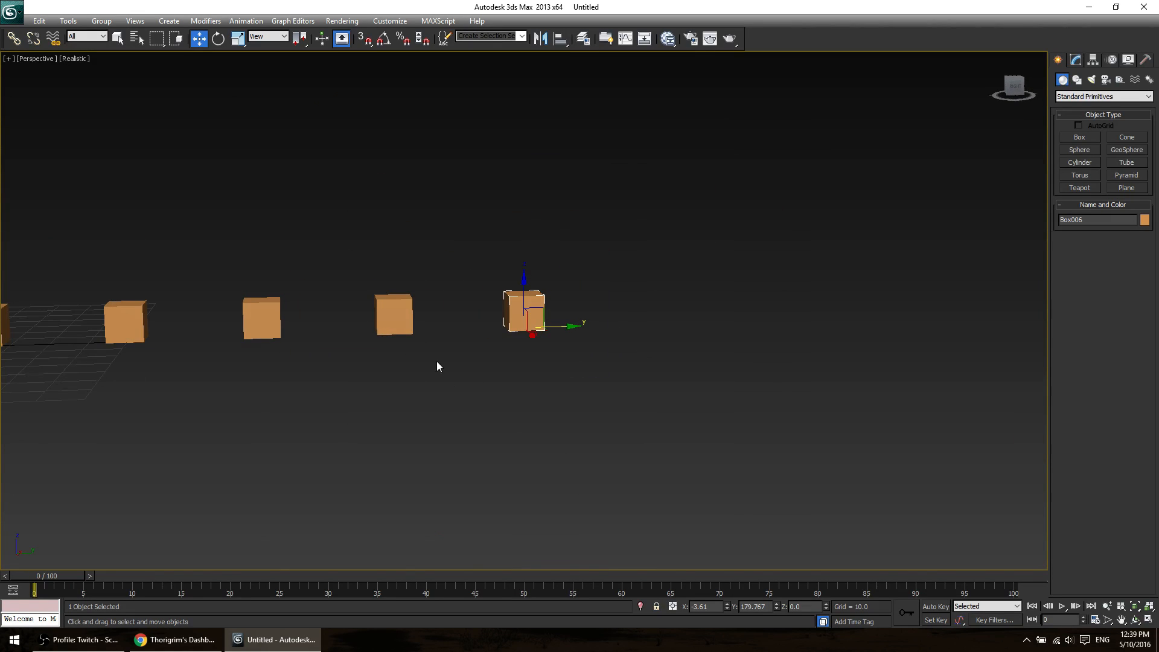
{"action": "middle_click_drag", "start_coordinate": [438, 367], "coordinate": [682, 302], "text": "alt"}
{"action": "left_click", "coordinate": [664, 291]}
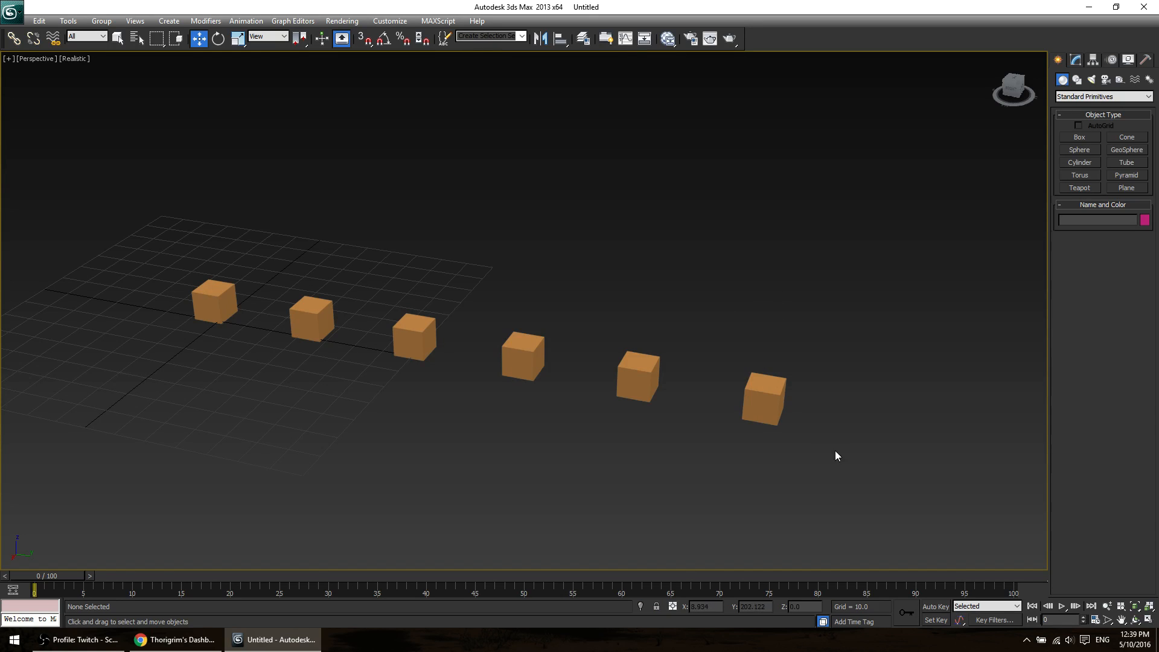
{"action": "left_click_drag", "start_coordinate": [876, 456], "coordinate": [284, 232]}
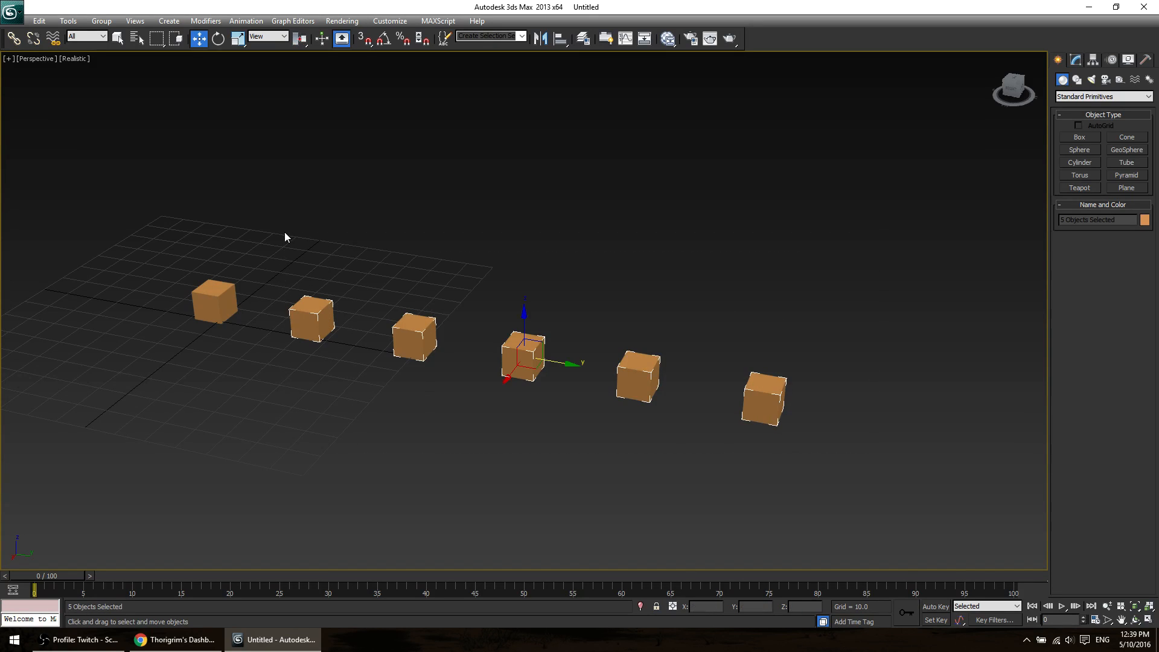
{"action": "key", "text": "Delete"}
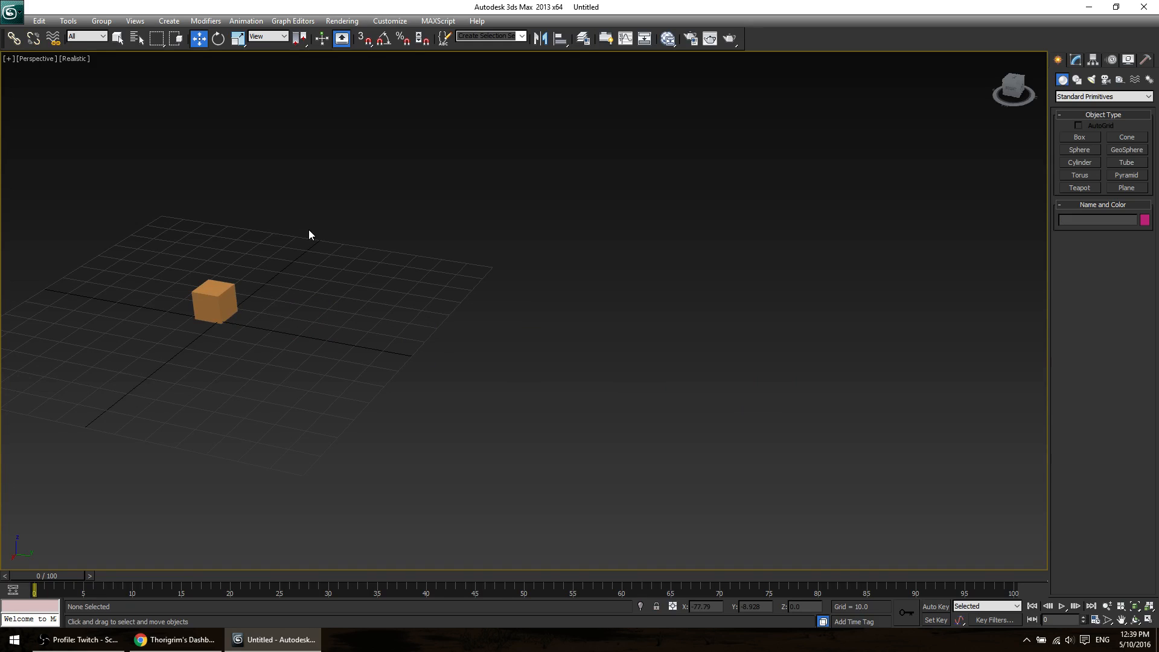
Zoom the Perspective view to the remaining cube, back it off and orbit to look down at the cube's corner.
{"action": "key", "text": "z"}
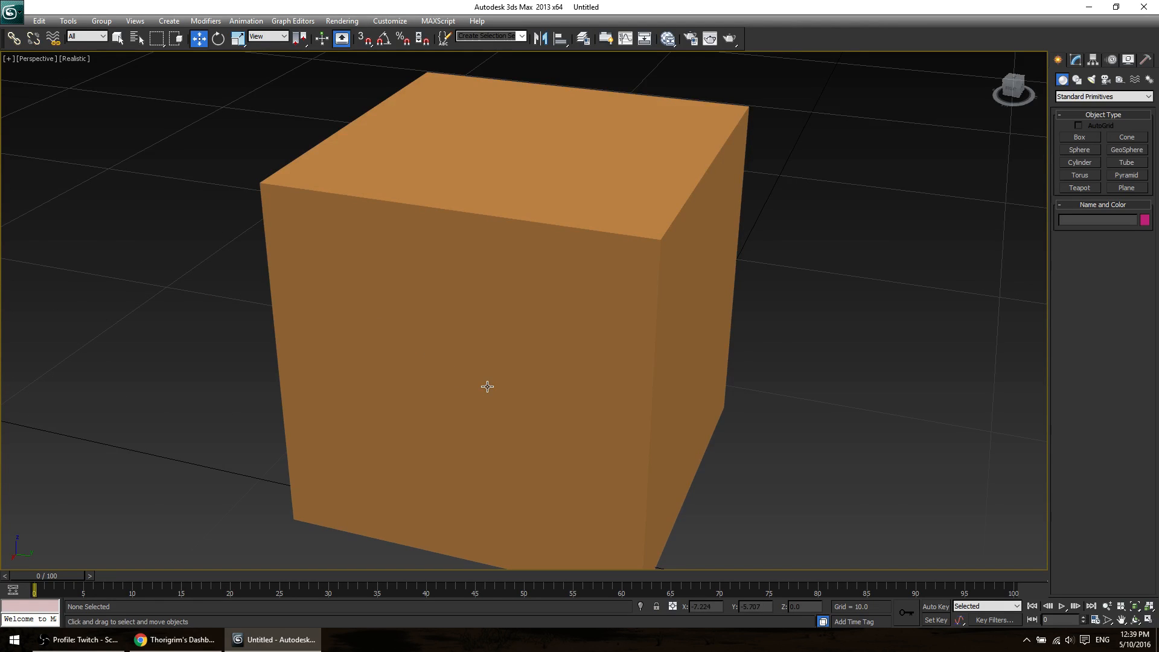
{"action": "scroll", "coordinate": [488, 386], "scroll_direction": "down", "scroll_amount": 5}
{"action": "middle_click_drag", "start_coordinate": [492, 394], "coordinate": [528, 424], "text": "alt"}
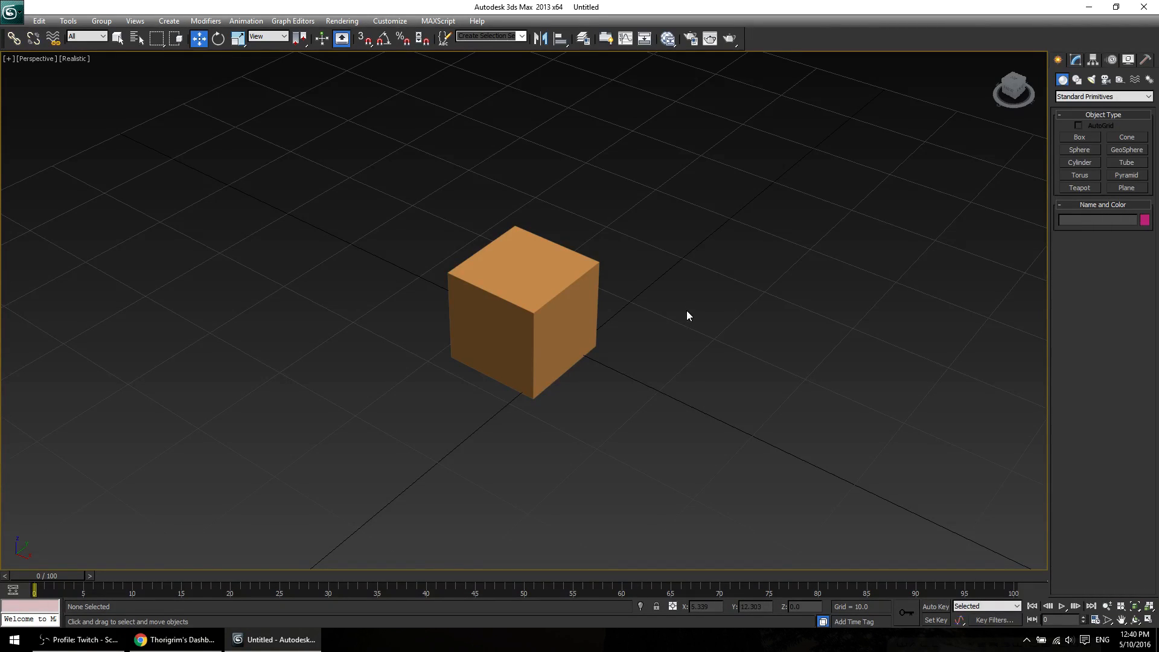
Select the cube and clear the selection again, two times over.
{"action": "left_click", "coordinate": [561, 306]}
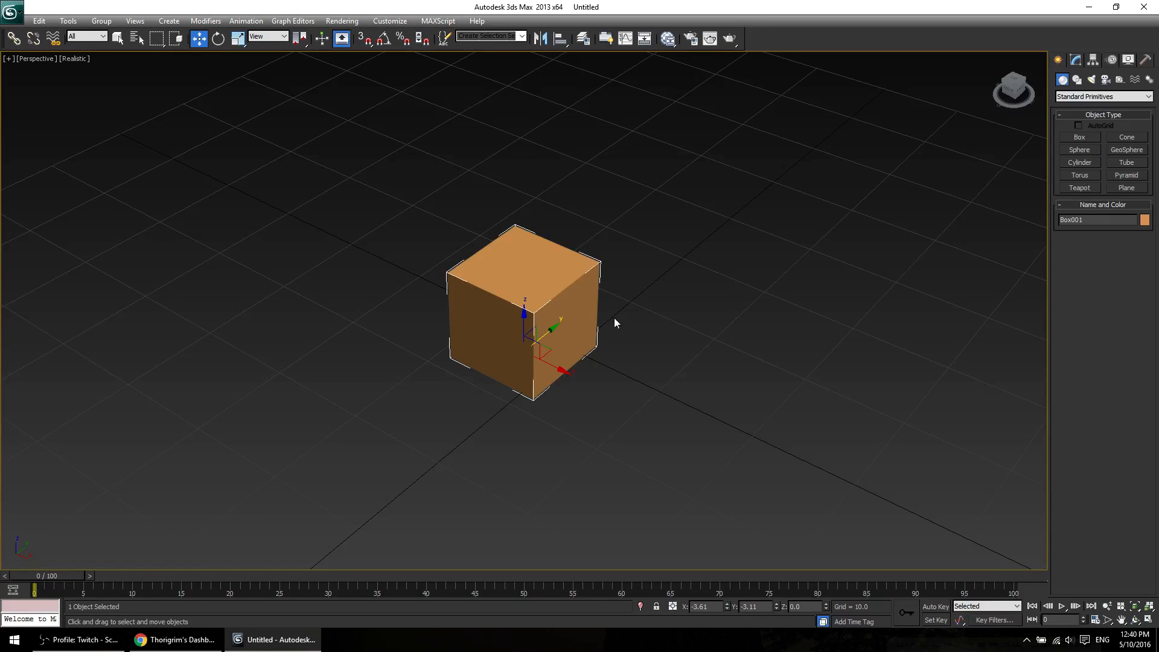
{"action": "left_click", "coordinate": [640, 342]}
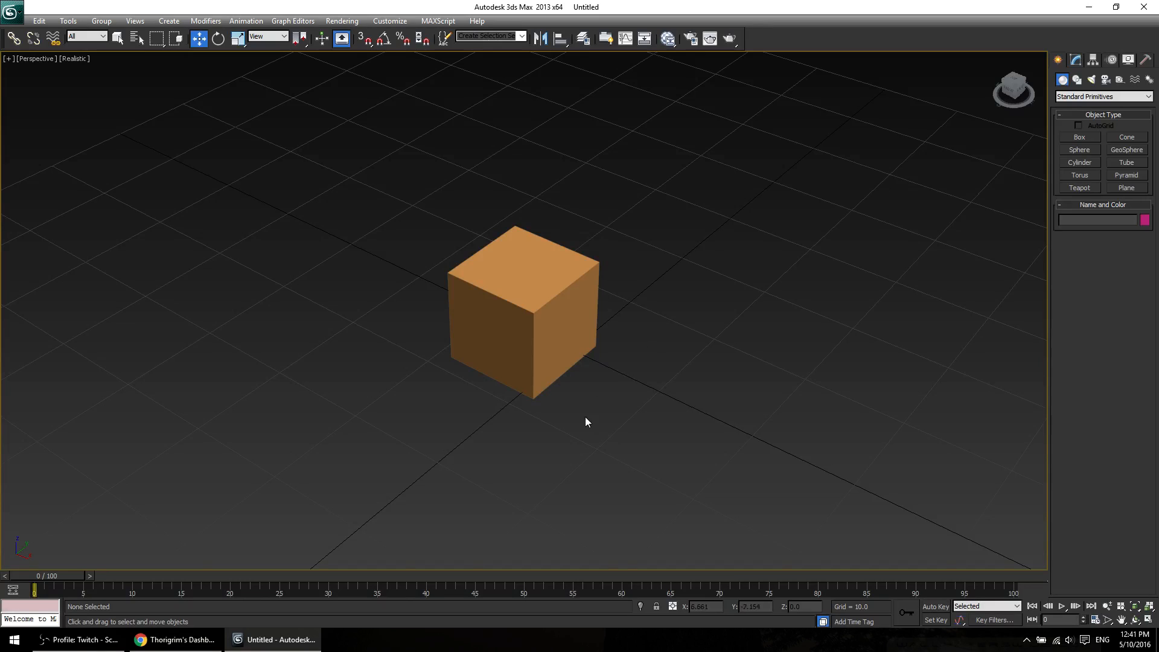
{"action": "left_click", "coordinate": [548, 305]}
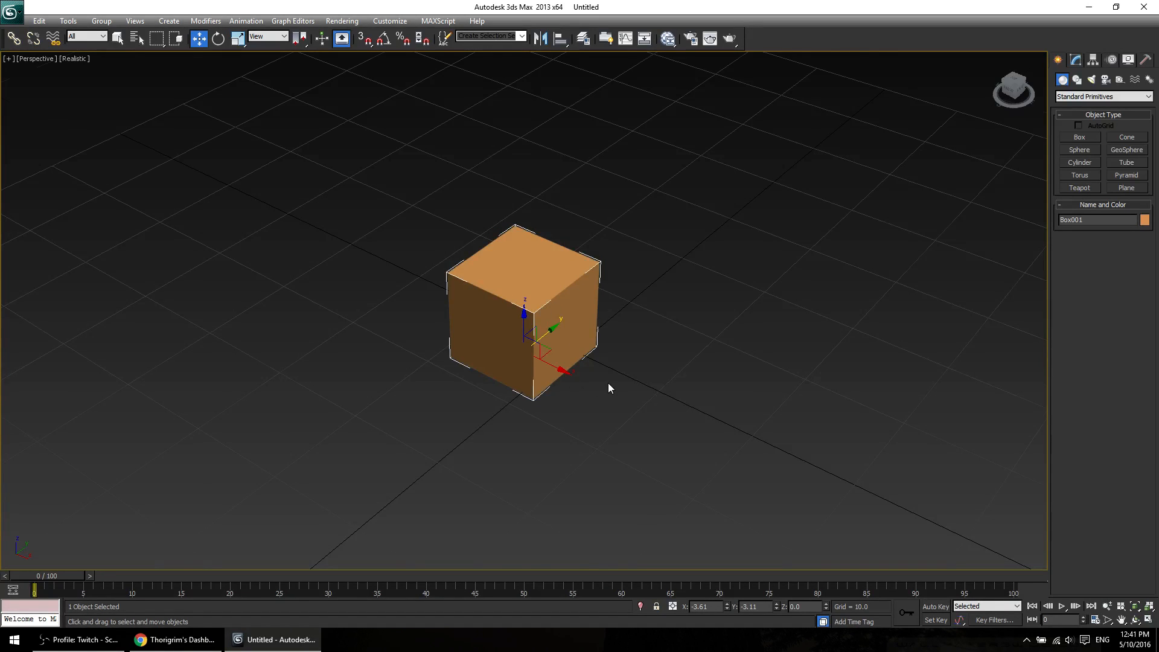
{"action": "scroll", "coordinate": [608, 383], "scroll_direction": "up", "scroll_amount": 5}
{"action": "scroll", "coordinate": [665, 380], "scroll_direction": "down", "scroll_amount": 6}
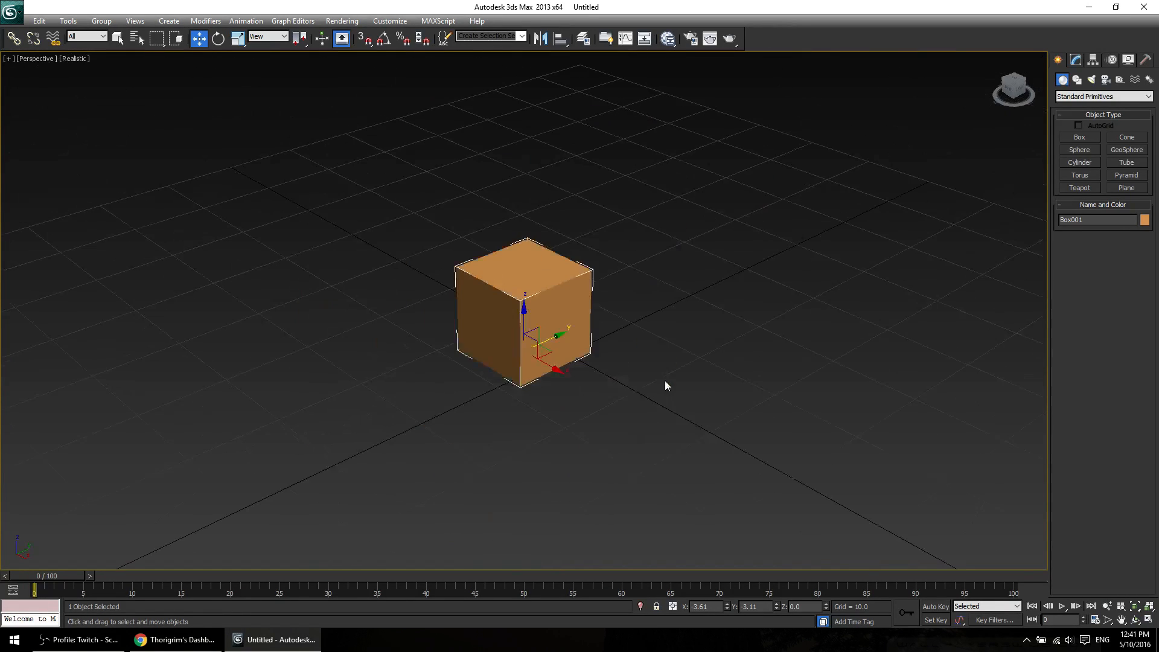
{"action": "left_click", "coordinate": [650, 475]}
{"action": "scroll", "coordinate": [647, 465], "scroll_direction": "down", "scroll_amount": 6}
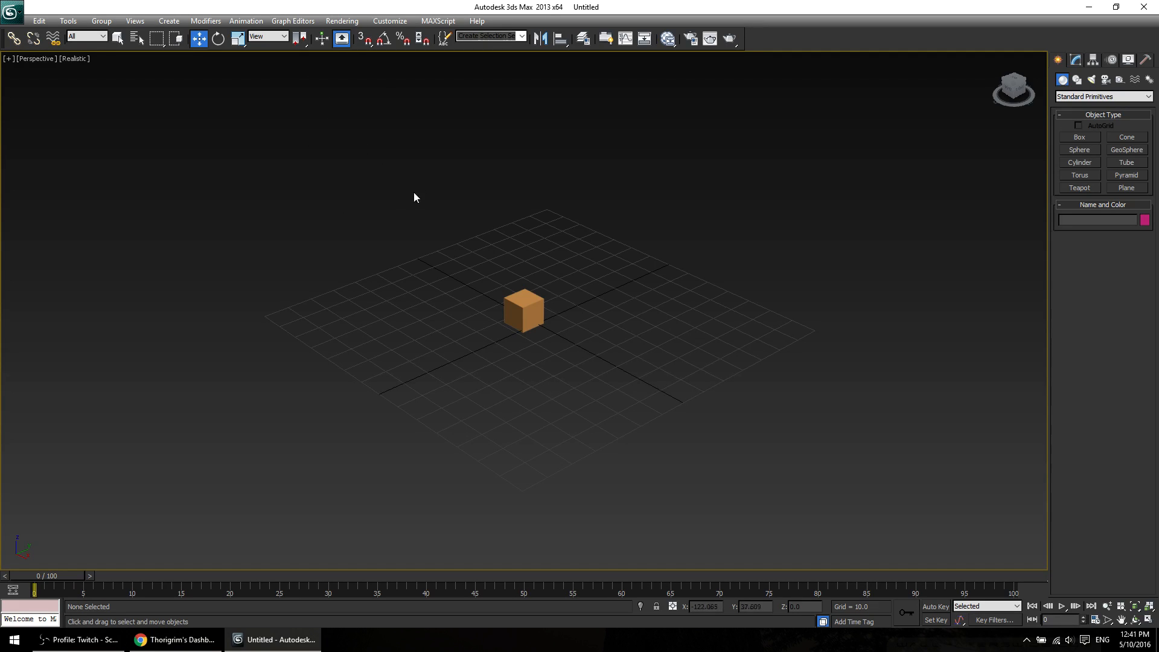
Region-select the cube and cycle repeatedly through the Move, Rotate and Scale tools, ending on Move.
{"action": "left_click_drag", "start_coordinate": [385, 199], "coordinate": [581, 388]}
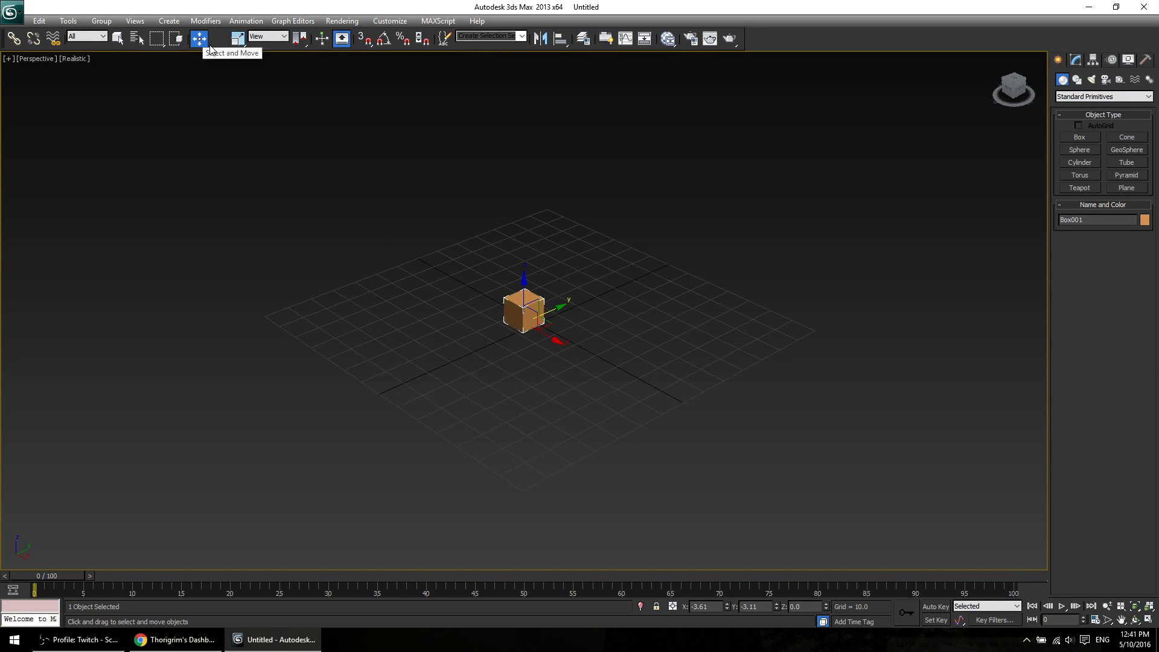
{"action": "key", "text": "e"}
{"action": "key", "text": "r"}
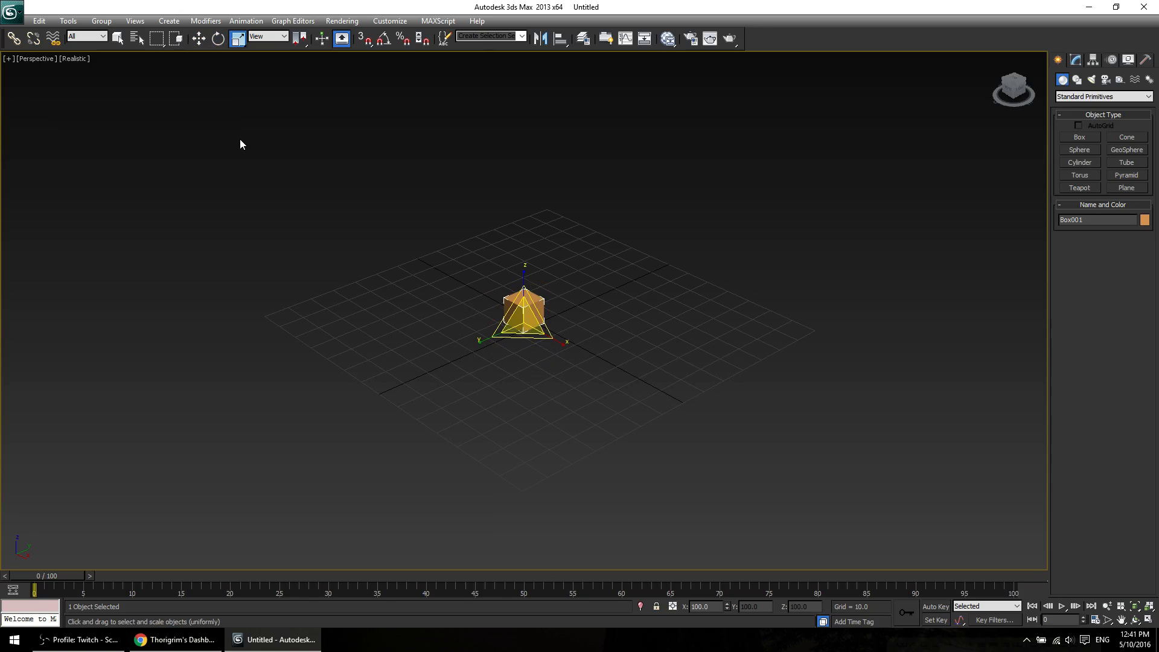
{"action": "key", "text": "w"}
{"action": "key", "text": "e"}
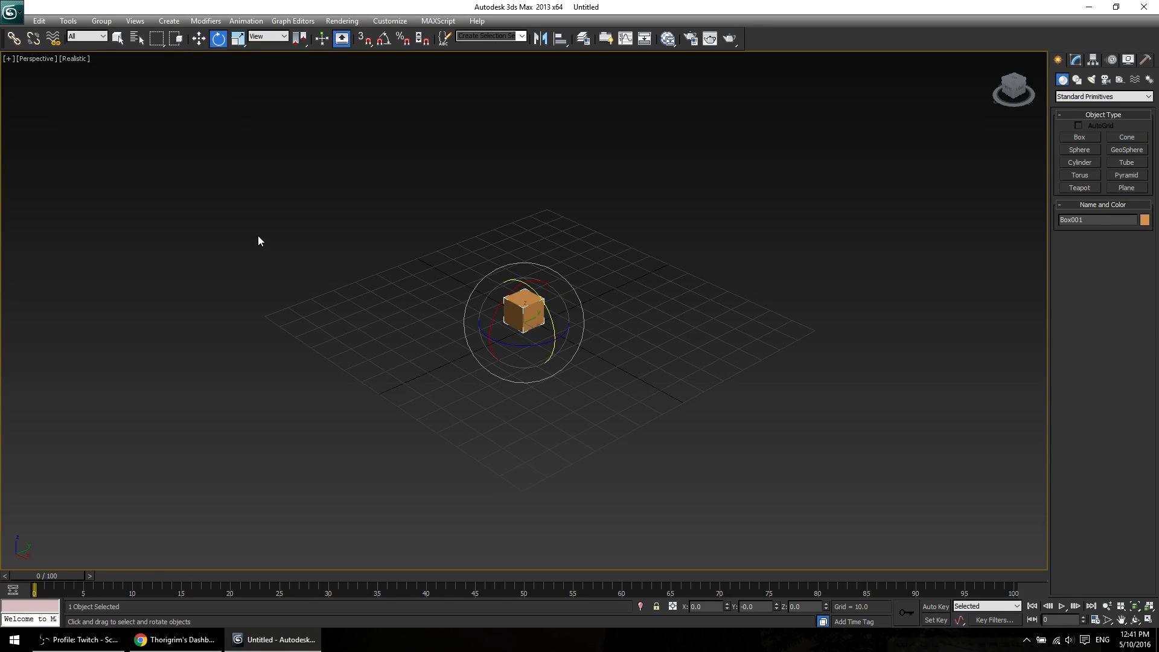
{"action": "key", "text": "r"}
{"action": "key", "text": "w"}
{"action": "key", "text": "r"}
{"action": "key", "text": "w"}
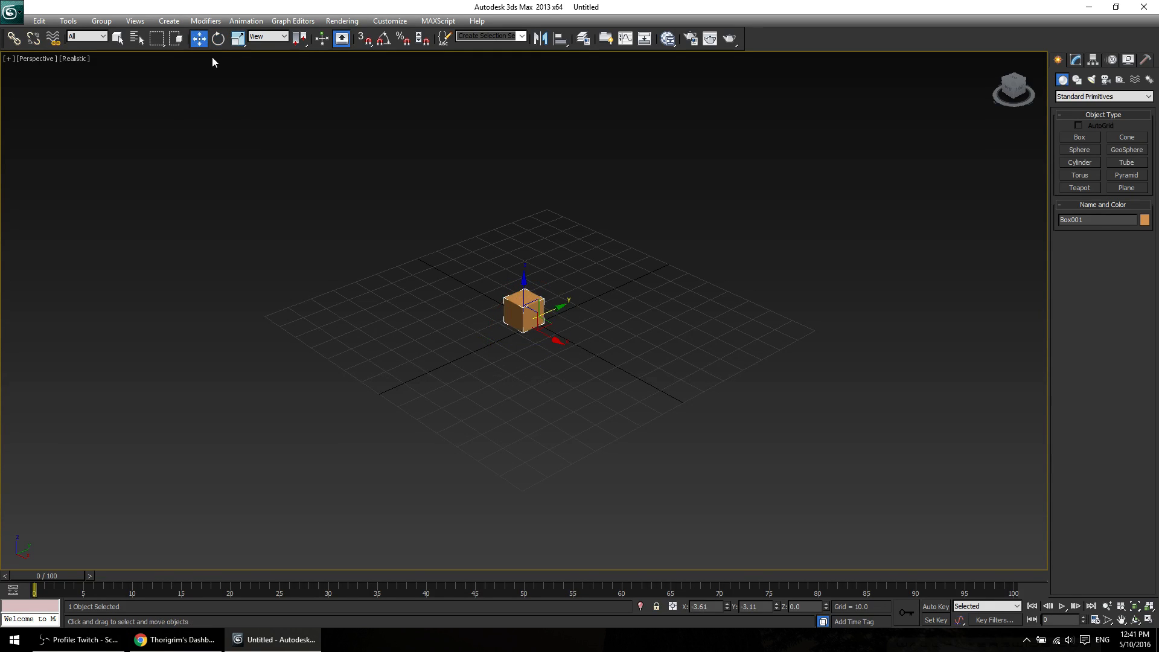
{"action": "key", "text": "r"}
{"action": "key", "text": "w"}
{"action": "key", "text": "e"}
{"action": "key", "text": "r"}
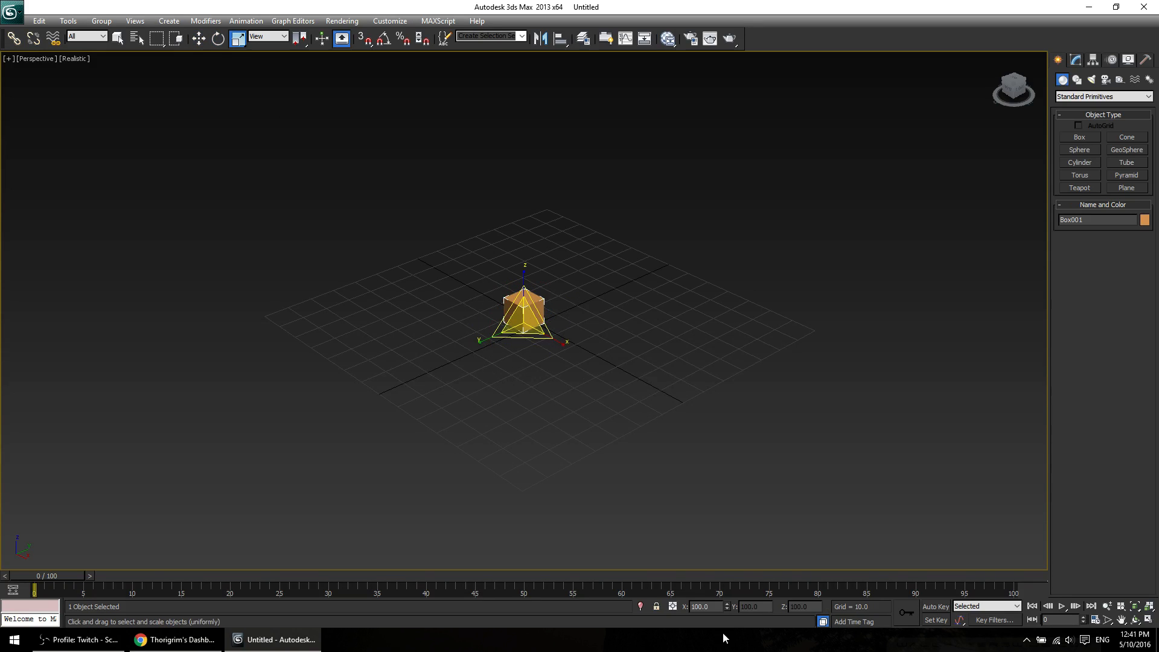
{"action": "key", "text": "w"}
{"action": "key", "text": "e"}
{"action": "key", "text": "r"}
{"action": "key", "text": "w"}
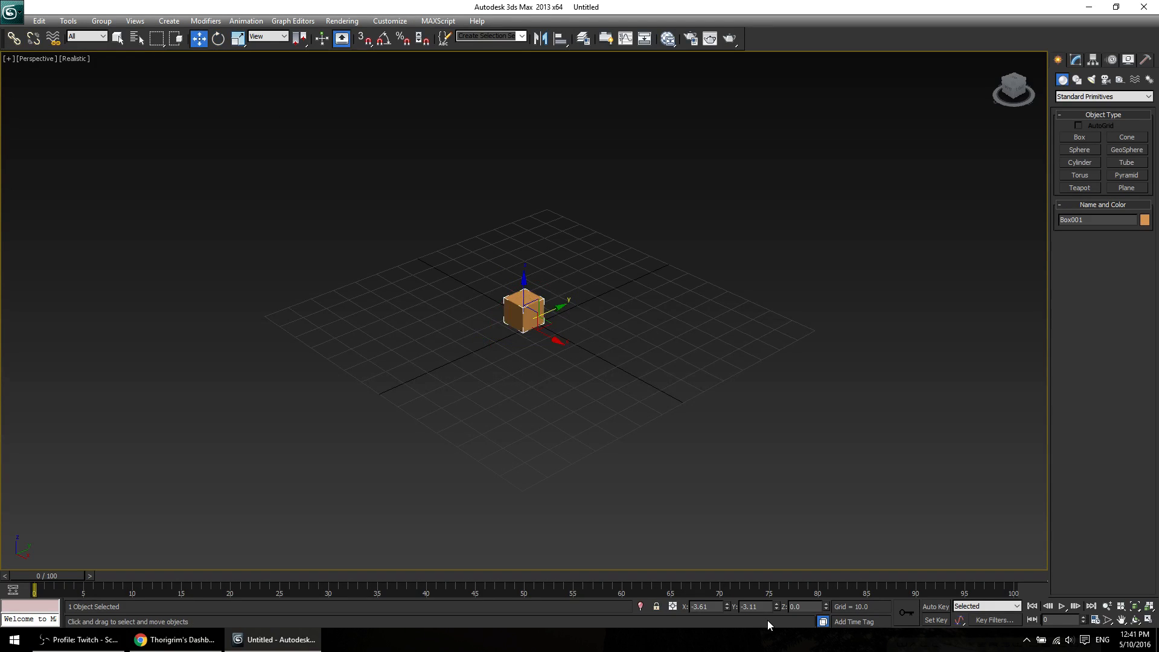
{"action": "key", "text": "e"}
{"action": "key", "text": "r"}
{"action": "key", "text": "w"}
Set the cube's X position to 5 and its Y position to 5.
{"action": "scroll", "coordinate": [577, 384], "scroll_direction": "up", "scroll_amount": 2}
{"action": "scroll", "coordinate": [579, 369], "scroll_direction": "up", "scroll_amount": 6}
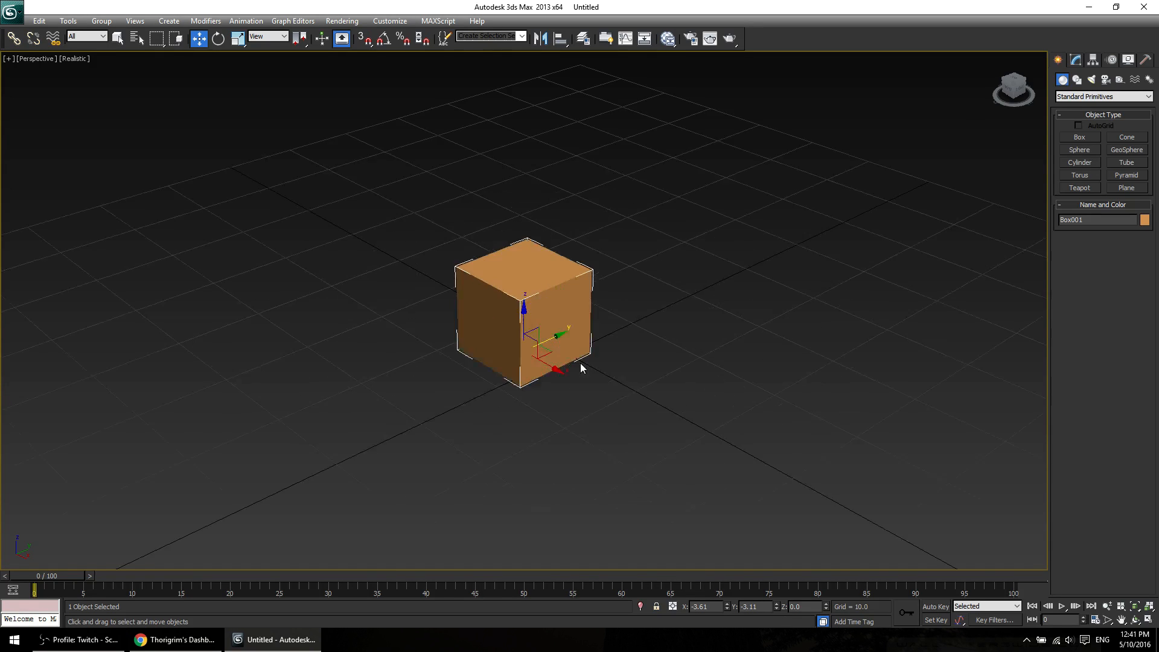
{"action": "middle_click_drag", "start_coordinate": [639, 416], "coordinate": [686, 365], "text": "alt"}
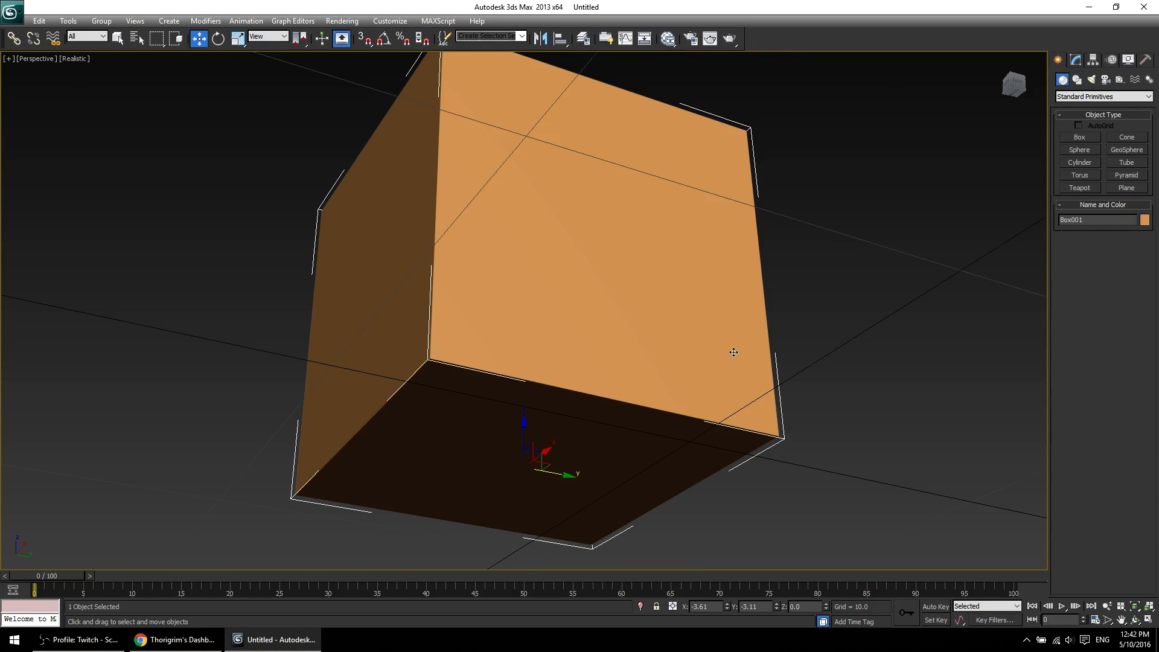
{"action": "scroll", "coordinate": [686, 355], "scroll_direction": "down", "scroll_amount": 10}
{"action": "middle_click_drag", "start_coordinate": [679, 386], "coordinate": [665, 421], "text": "alt"}
{"action": "scroll", "coordinate": [665, 422], "scroll_direction": "up", "scroll_amount": 4}
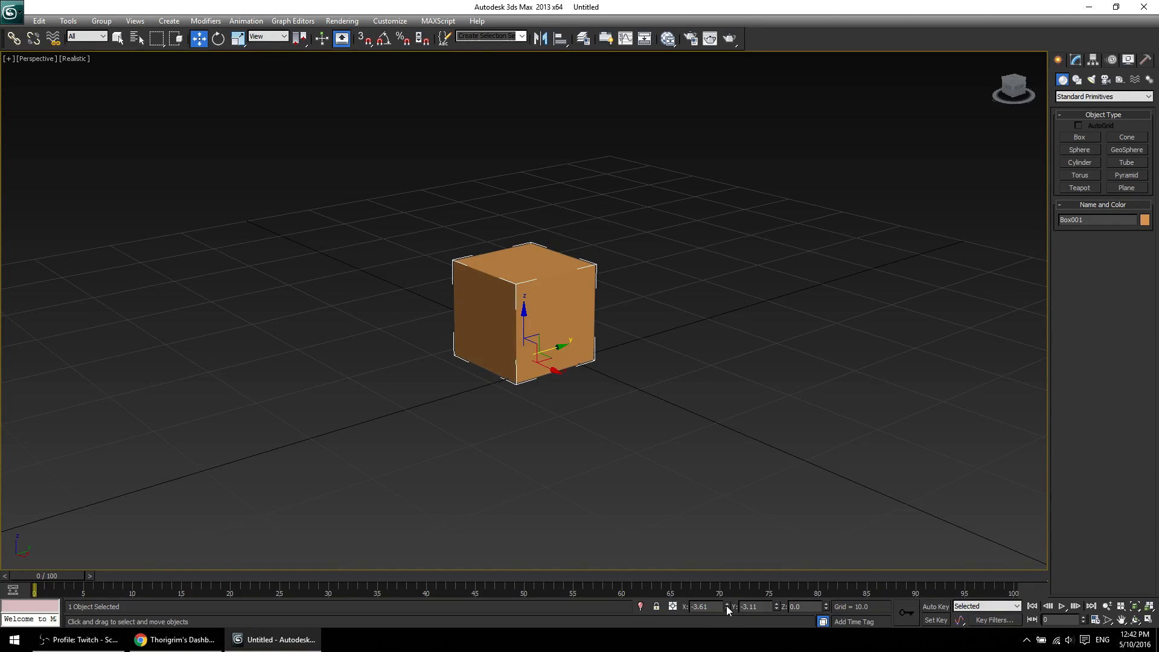
{"action": "double_click", "coordinate": [701, 606]}
{"action": "type", "text": "5"}
{"action": "key", "text": "Return"}
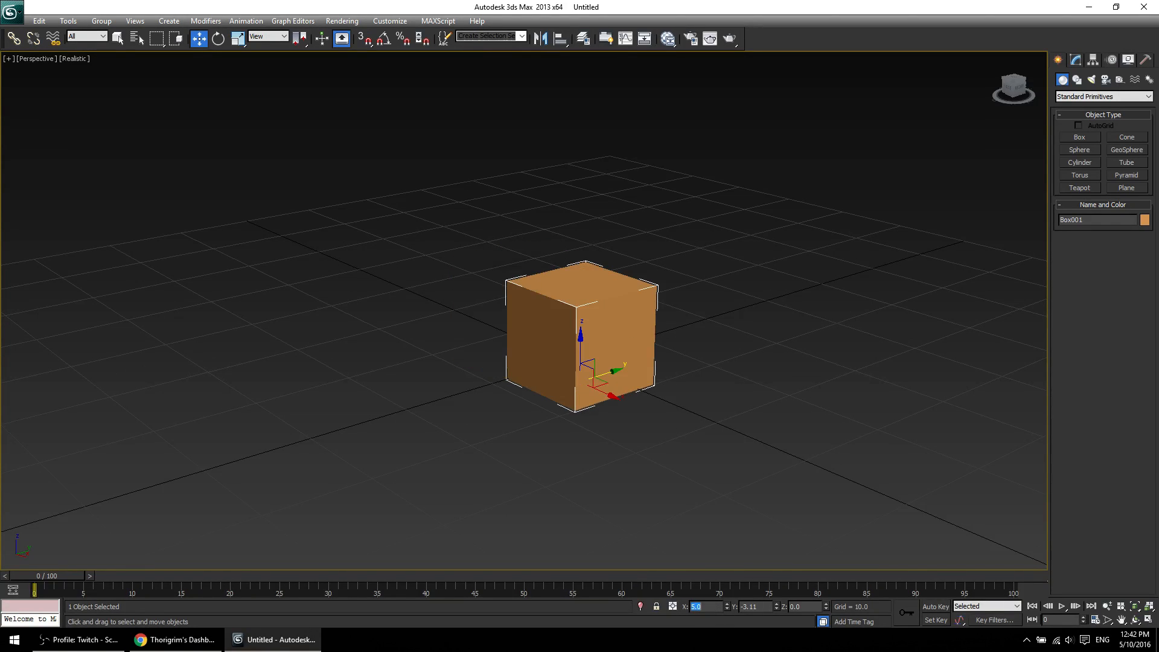
{"action": "double_click", "coordinate": [754, 605]}
{"action": "type", "text": "5"}
{"action": "key", "text": "Return"}
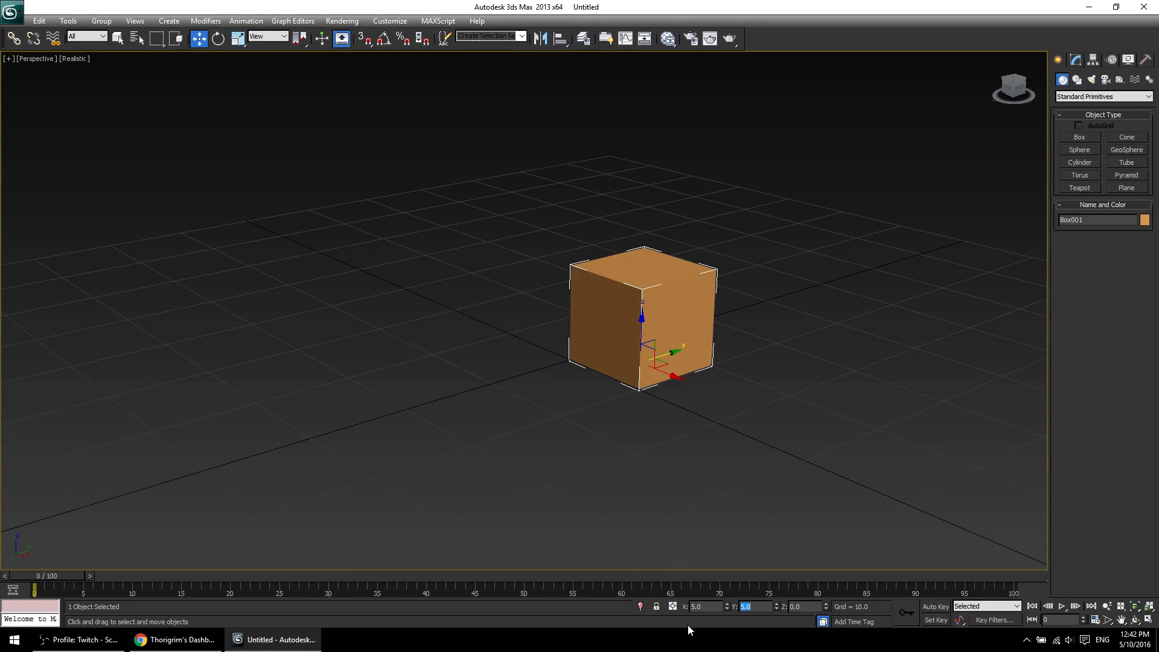
Set the cube's X position to 0, then deselect and reselect the cube.
{"action": "left_click_drag", "start_coordinate": [703, 608], "coordinate": [669, 607]}
{"action": "type", "text": "0"}
{"action": "key", "text": "Return"}
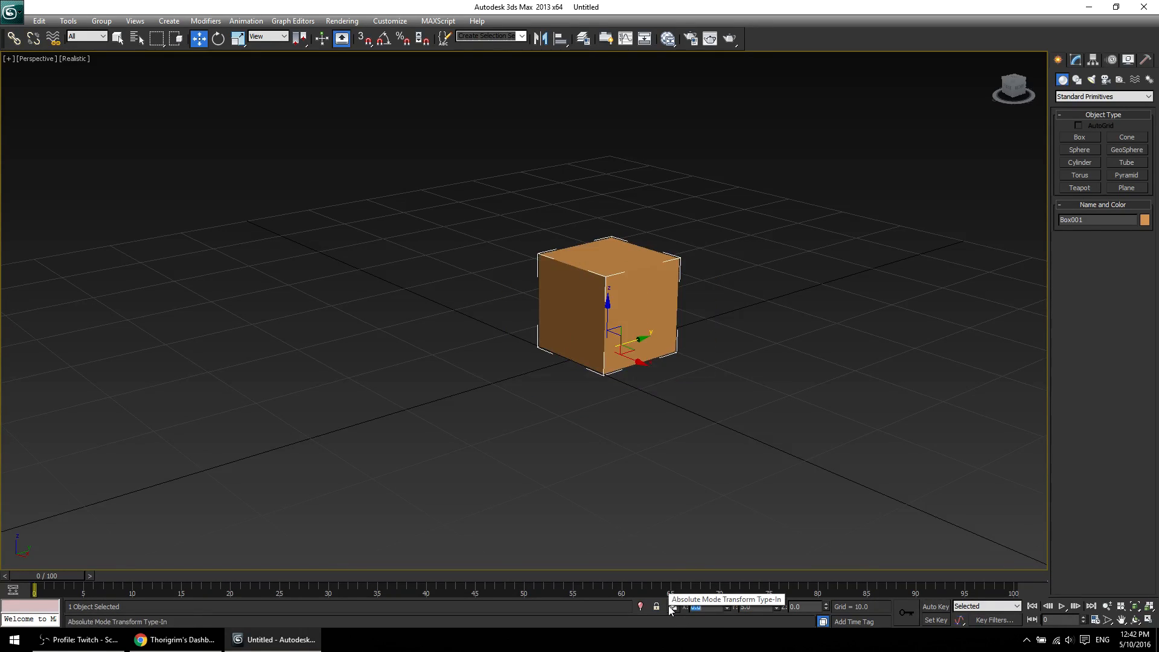
{"action": "left_click", "coordinate": [738, 424]}
{"action": "left_click", "coordinate": [603, 320]}
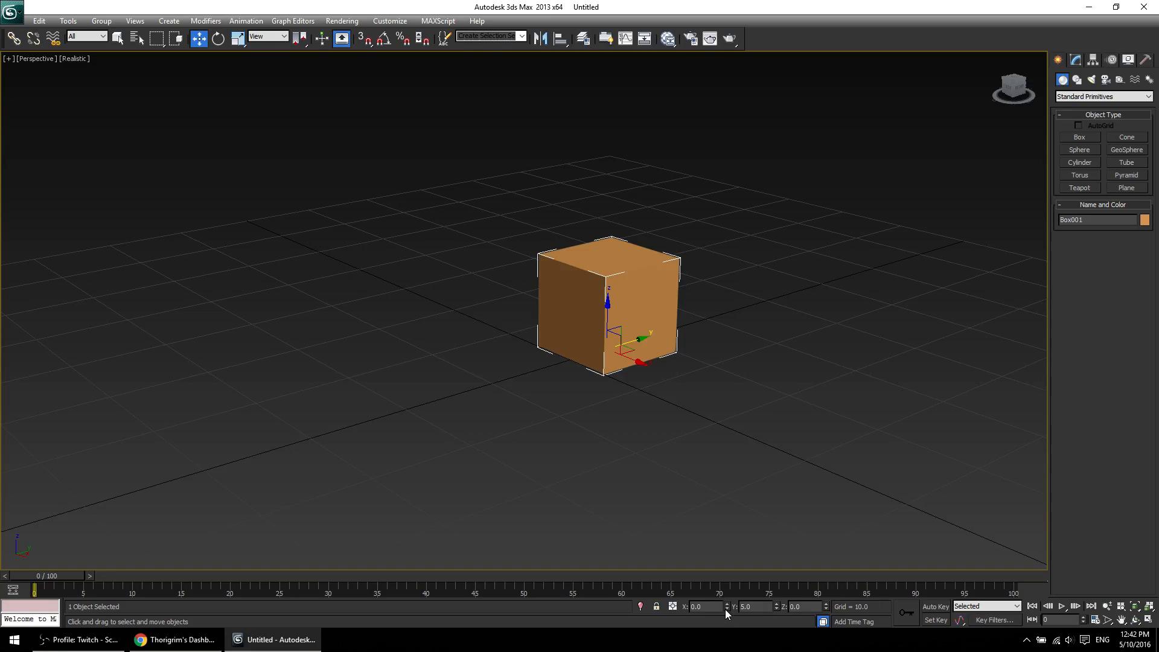
Scrub the cube's X position and cancel the change, then scrub it again to about 504.8.
{"action": "left_click_drag", "start_coordinate": [727, 607], "coordinate": [89, 98]}
{"action": "right_click", "coordinate": [89, 99]}
{"action": "left_click_drag", "start_coordinate": [726, 607], "coordinate": [414, 318]}
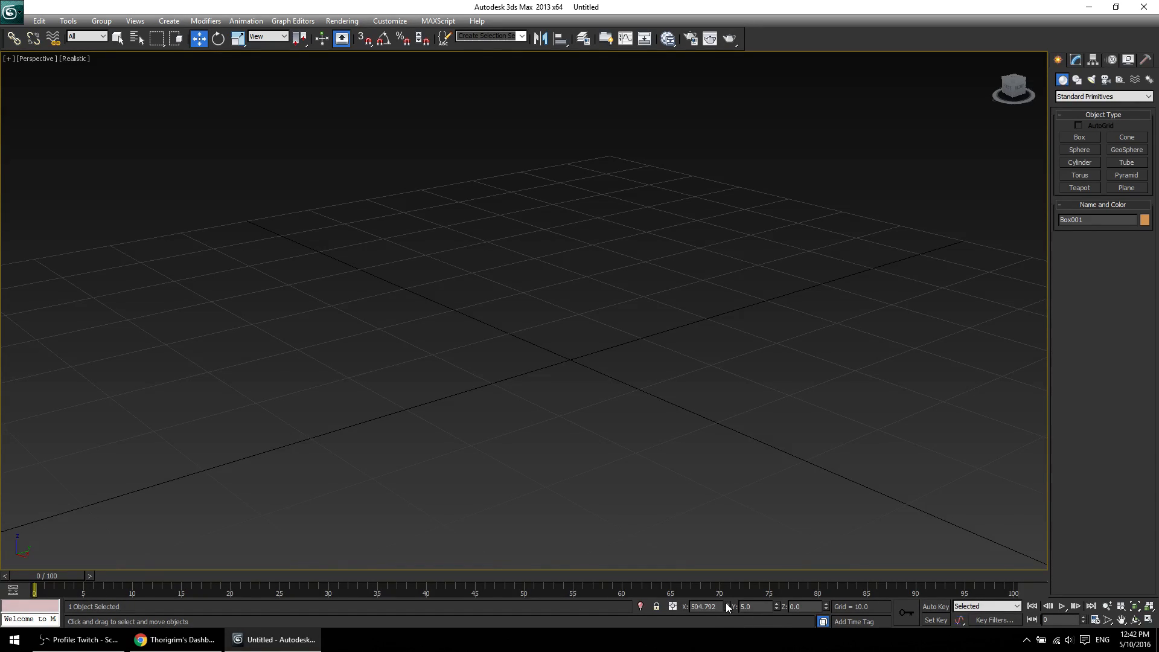
Scrub the cube's X position further, then reset its X and Y positions to 0.
{"action": "left_click_drag", "start_coordinate": [726, 604], "coordinate": [746, 553]}
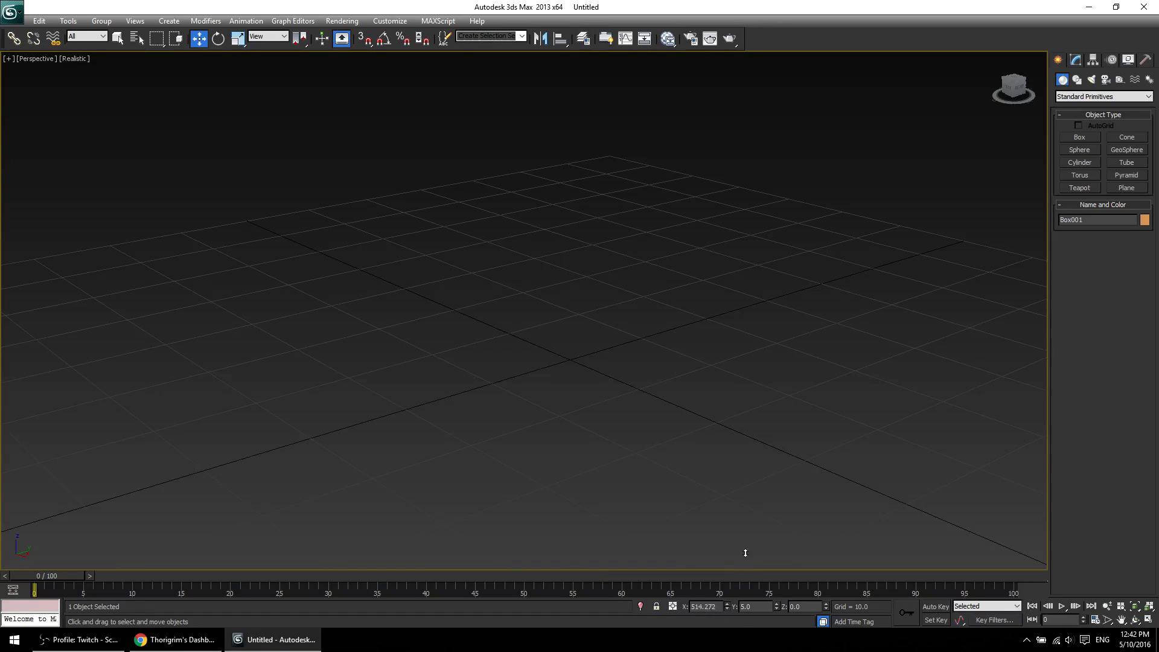
{"action": "right_click", "coordinate": [726, 608]}
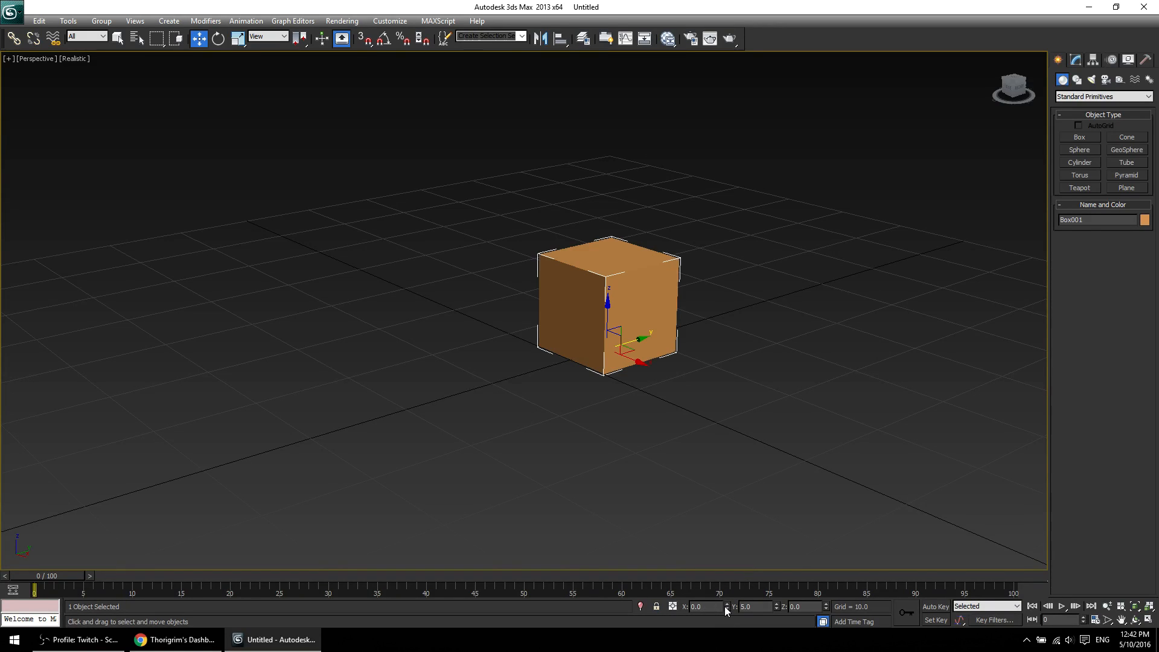
{"action": "right_click", "coordinate": [777, 608]}
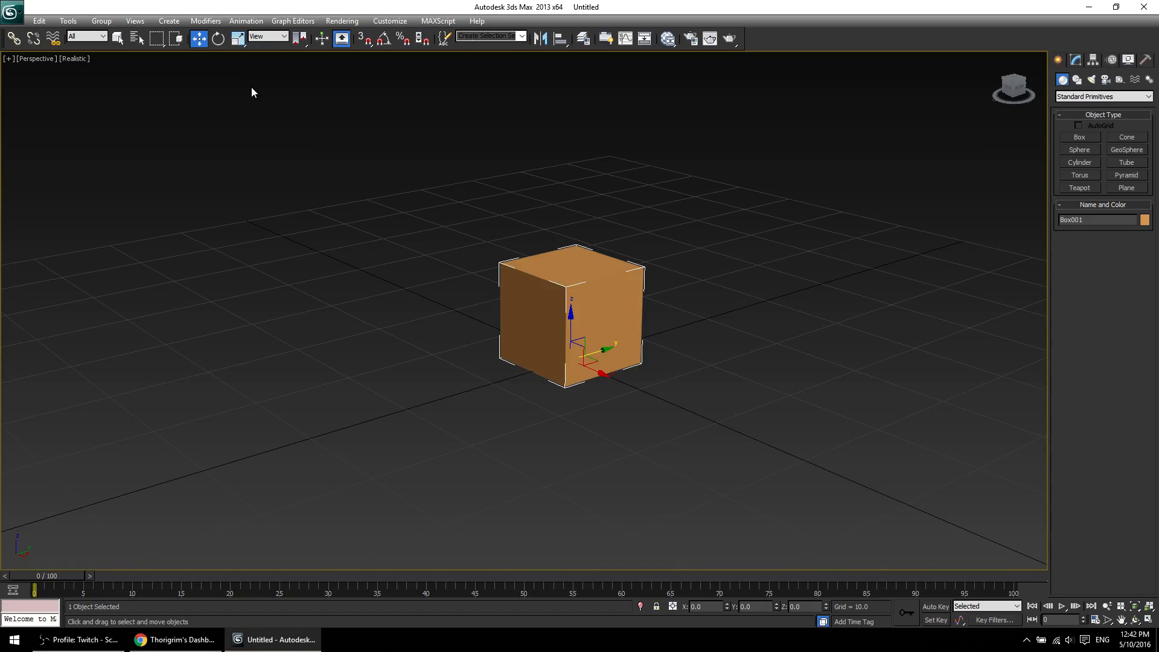
Switch to the Rotate tool and try scrubbing the cube's X and Y rotation values, cancelling each change.
{"action": "left_click", "coordinate": [218, 38]}
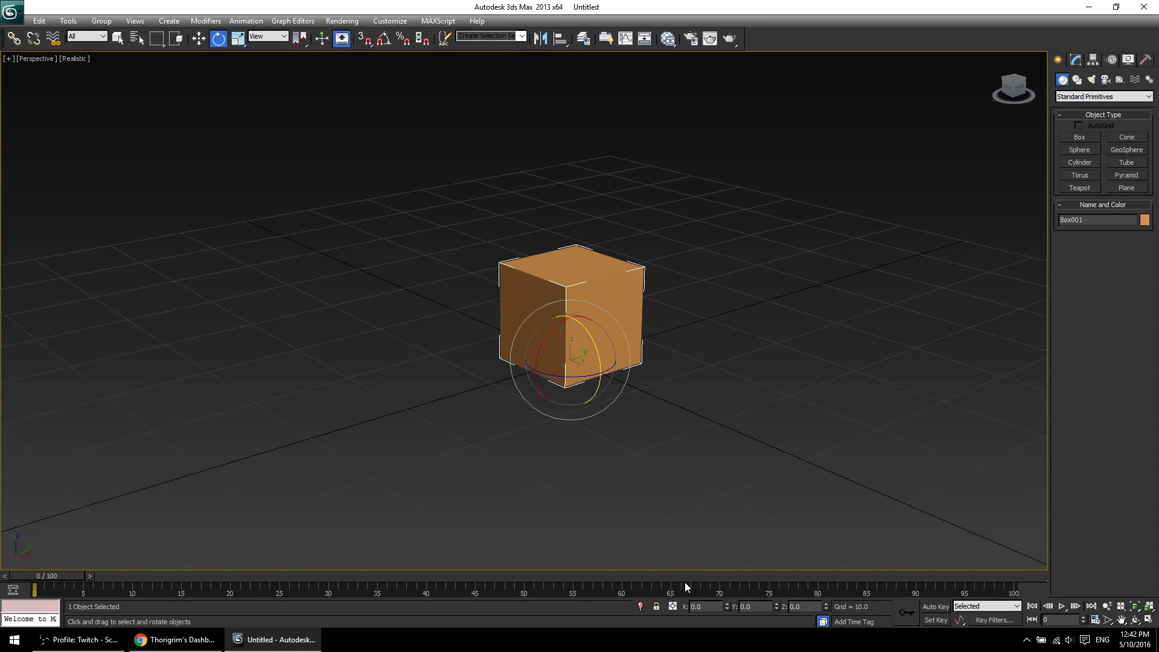
{"action": "left_click_drag", "start_coordinate": [726, 607], "coordinate": [343, 475]}
{"action": "right_click", "coordinate": [343, 475]}
{"action": "left_click_drag", "start_coordinate": [777, 606], "coordinate": [802, 417]}
{"action": "right_click", "coordinate": [802, 416]}
Switch to the Scale tool and try scrubbing the cube's X scale value, cancelling the change.
{"action": "left_click", "coordinate": [238, 40]}
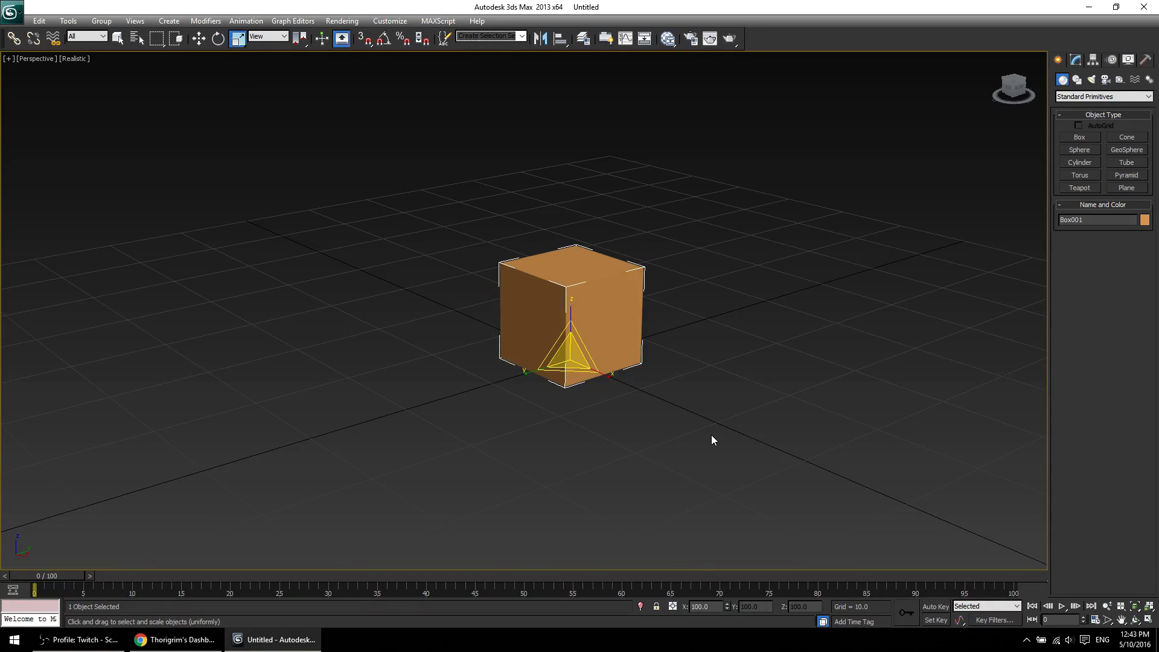
{"action": "left_click_drag", "start_coordinate": [727, 606], "coordinate": [747, 373]}
{"action": "right_click", "coordinate": [747, 372]}
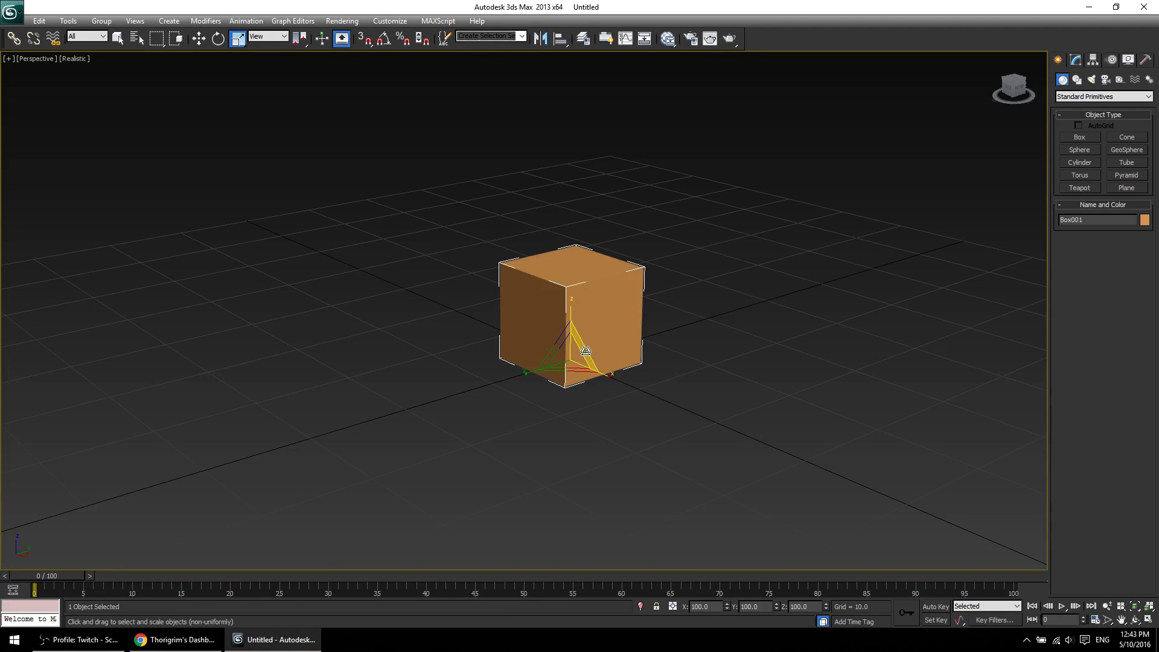
Scale the cube along X and Z to about 49.7 percent, then undo and redo the scaling repeatedly, ending with it undone.
{"action": "left_click_drag", "start_coordinate": [585, 350], "coordinate": [575, 469]}
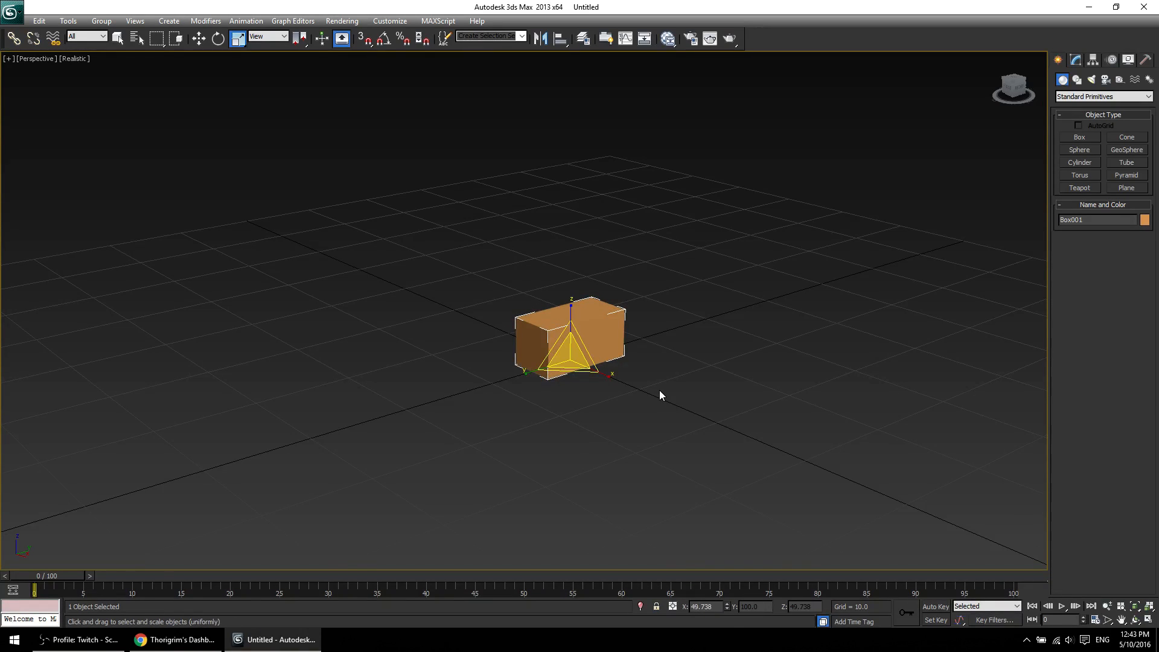
{"action": "key", "text": "ctrl+z"}
{"action": "key", "text": "ctrl+y"}
{"action": "key", "text": "ctrl+z"}
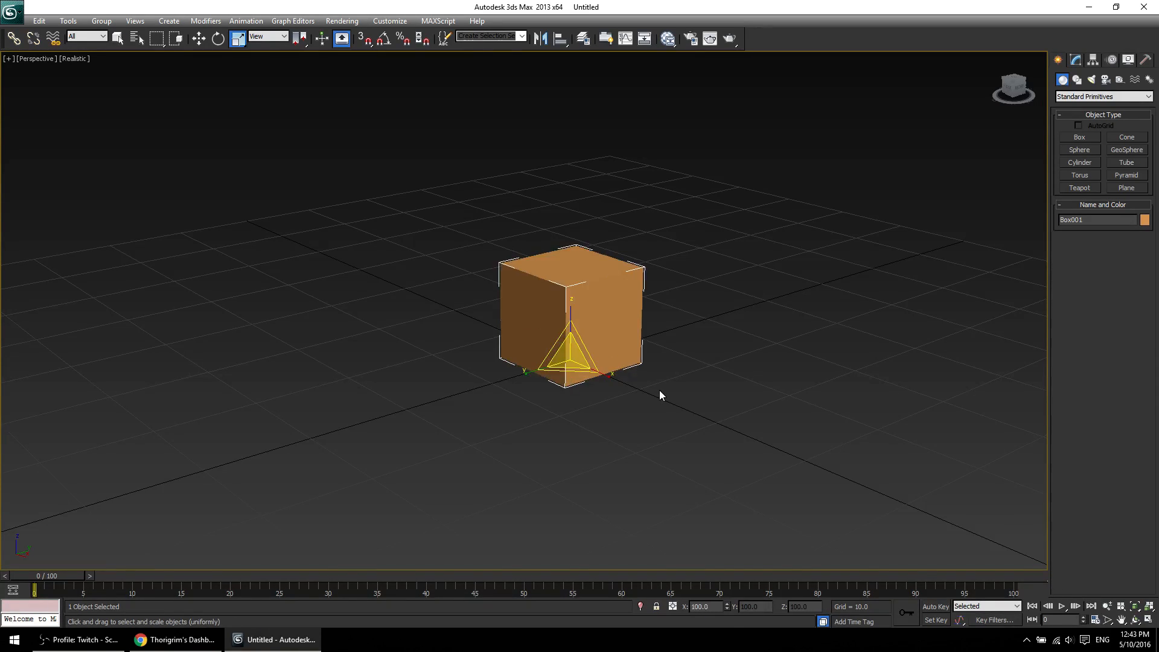
{"action": "key", "text": "ctrl+y"}
{"action": "key", "text": "ctrl+z"}
{"action": "key", "text": "ctrl+y"}
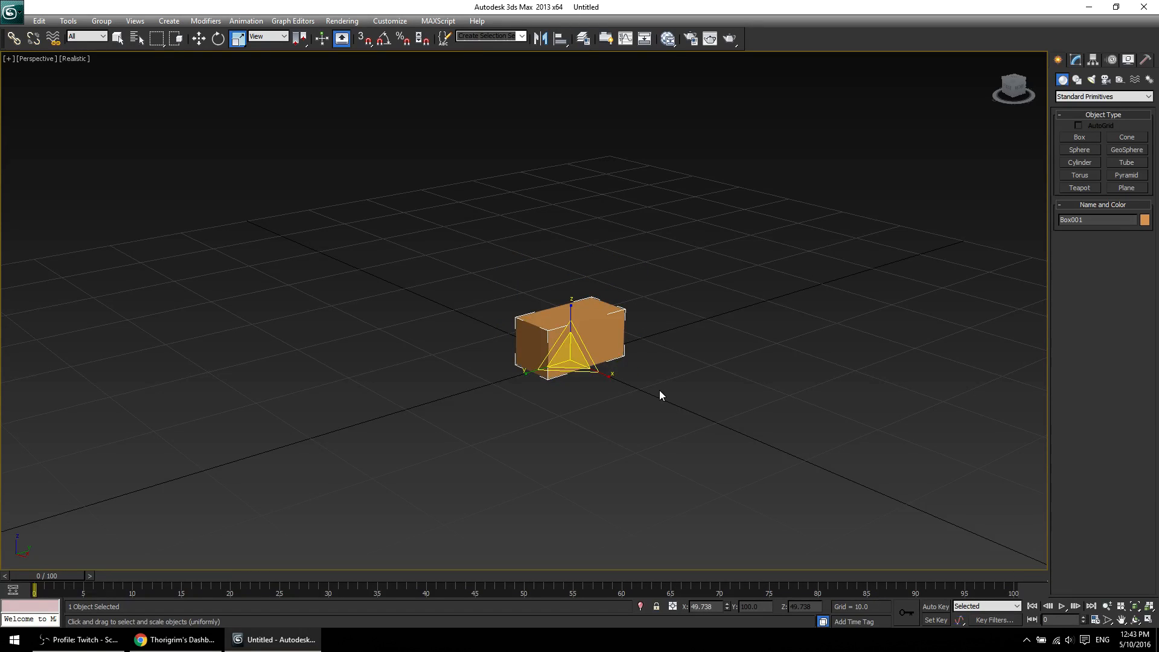
{"action": "key", "text": "ctrl+z"}
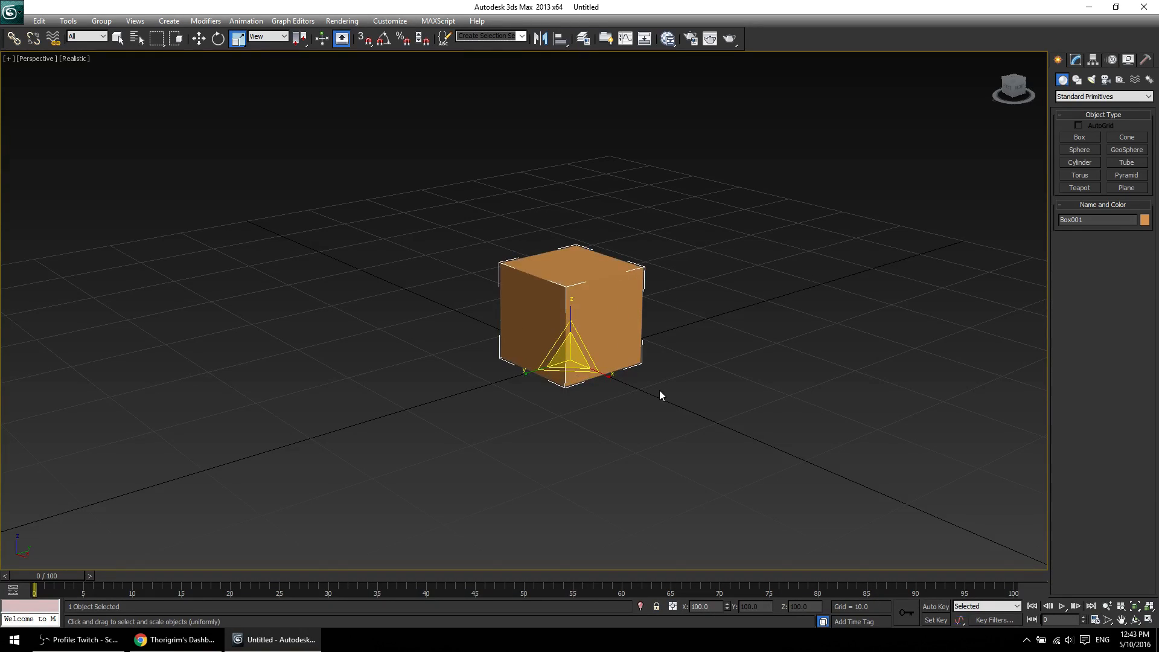
{"action": "key", "text": "ctrl+y"}
{"action": "key", "text": "ctrl+z"}
{"action": "key", "text": "ctrl+y"}
{"action": "key", "text": "ctrl+z"}
{"action": "key", "text": "ctrl+y"}
{"action": "key", "text": "ctrl+z"}
{"action": "key", "text": "ctrl+y"}
{"action": "key", "text": "ctrl+z"}
{"action": "key", "text": "ctrl+y"}
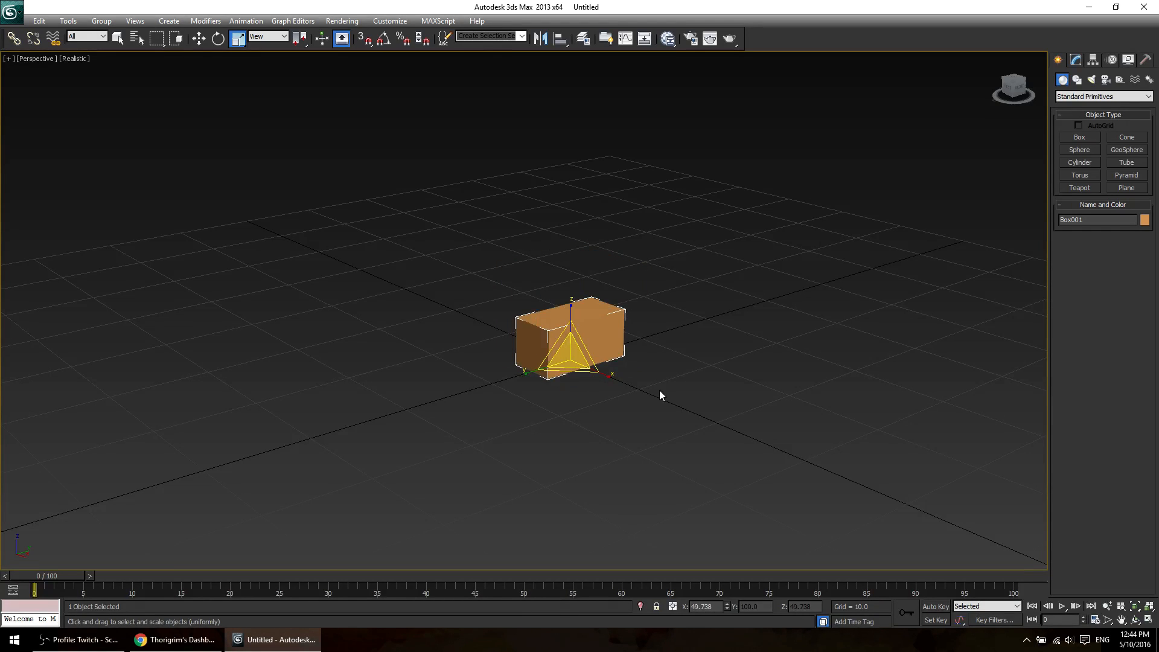
{"action": "key", "text": "ctrl+z"}
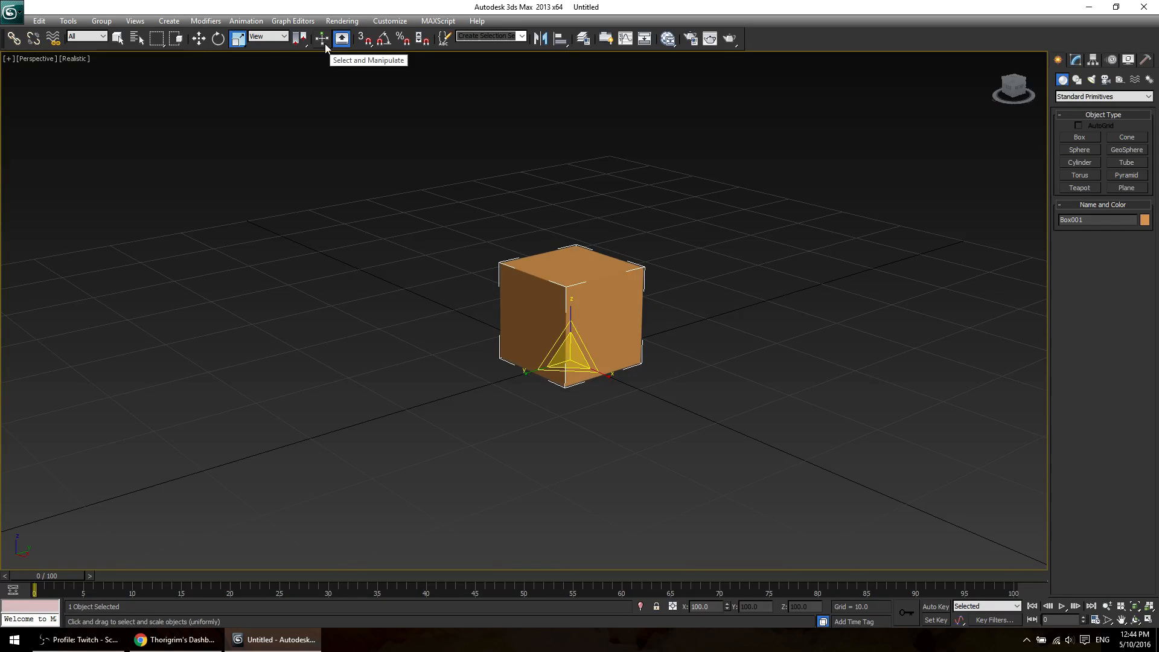
Switch to the Rotate tool and try rotating the cube freehand about its Z axis, cancelling the rotation.
{"action": "left_click", "coordinate": [218, 38]}
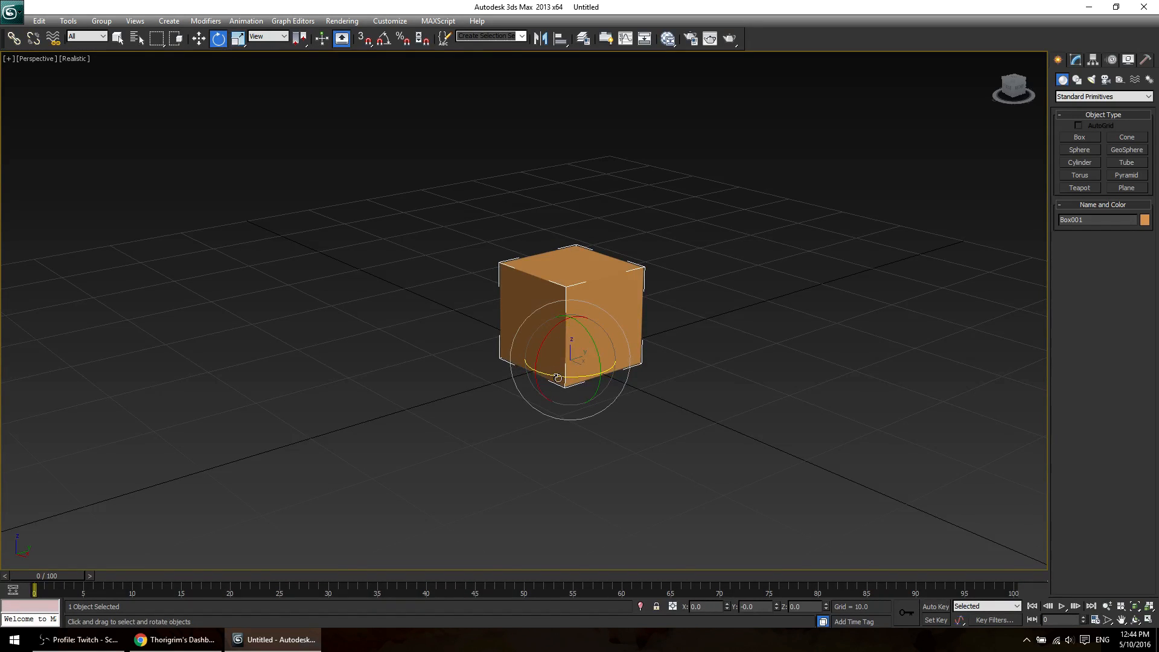
{"action": "left_click_drag", "start_coordinate": [553, 374], "coordinate": [538, 401]}
{"action": "right_click", "coordinate": [539, 403]}
Set the cube's Z rotation to 90 degrees, then change it to 45 degrees.
{"action": "left_click", "coordinate": [812, 605]}
{"action": "type", "text": "90"}
{"action": "key", "text": "Return"}
{"action": "type", "text": "45"}
{"action": "key", "text": "Return"}
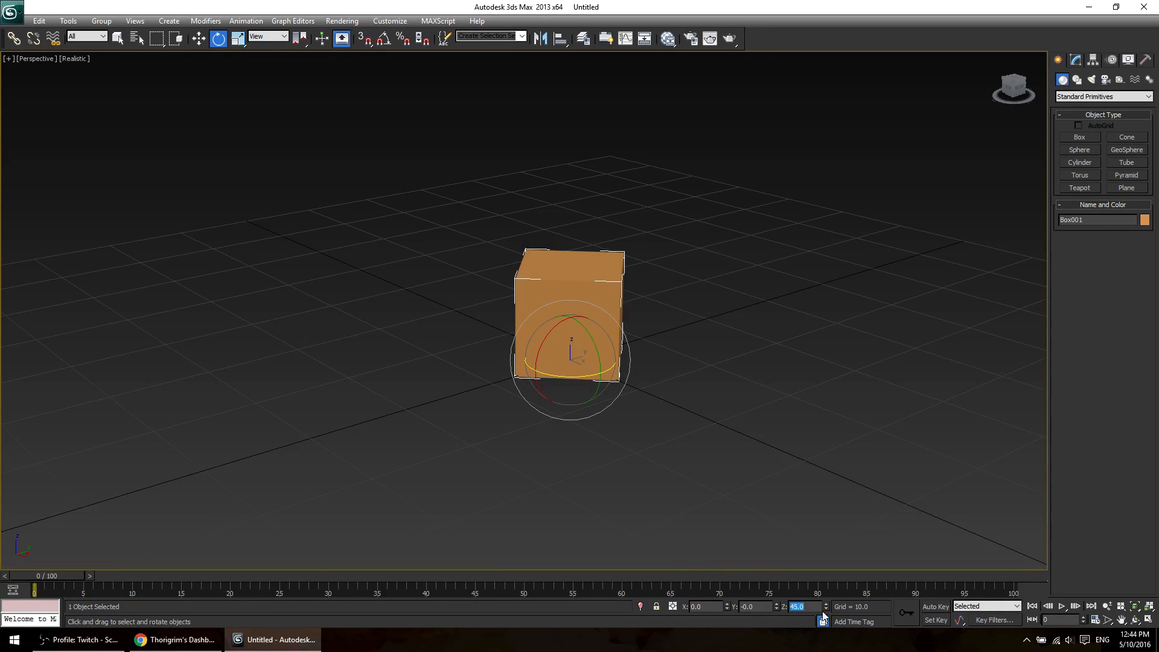
Reset the box's Z rotation to 0 and reselect the box.
{"action": "left_click", "coordinate": [743, 491]}
{"action": "left_click", "coordinate": [591, 335]}
{"action": "right_click", "coordinate": [826, 607]}
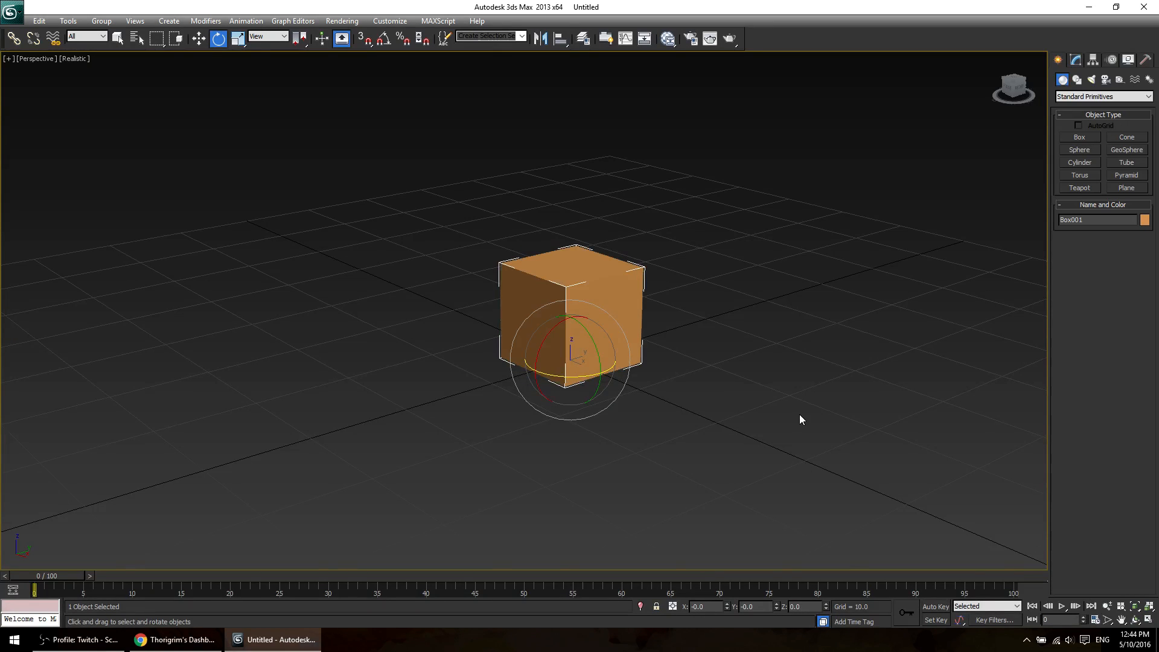
{"action": "left_click", "coordinate": [763, 411]}
{"action": "left_click", "coordinate": [572, 316]}
Hide the transform gizmo and try the Move, Scale and Rotate tools on the box without it.
{"action": "left_click", "coordinate": [198, 39]}
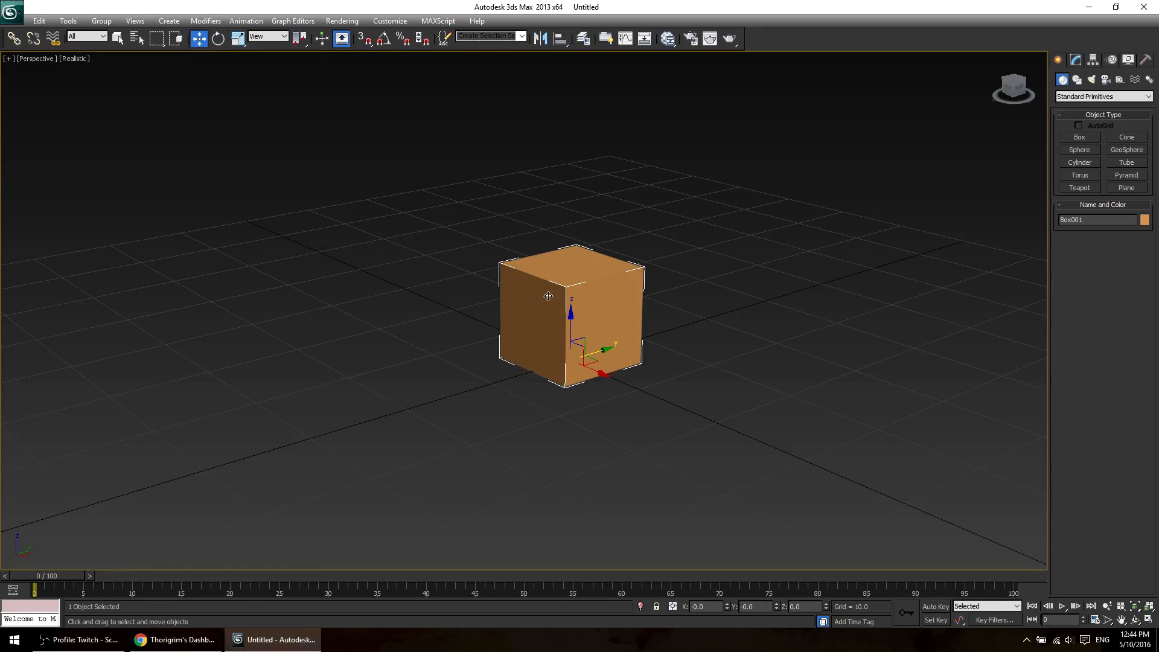
{"action": "key", "text": "x"}
{"action": "left_click", "coordinate": [217, 38]}
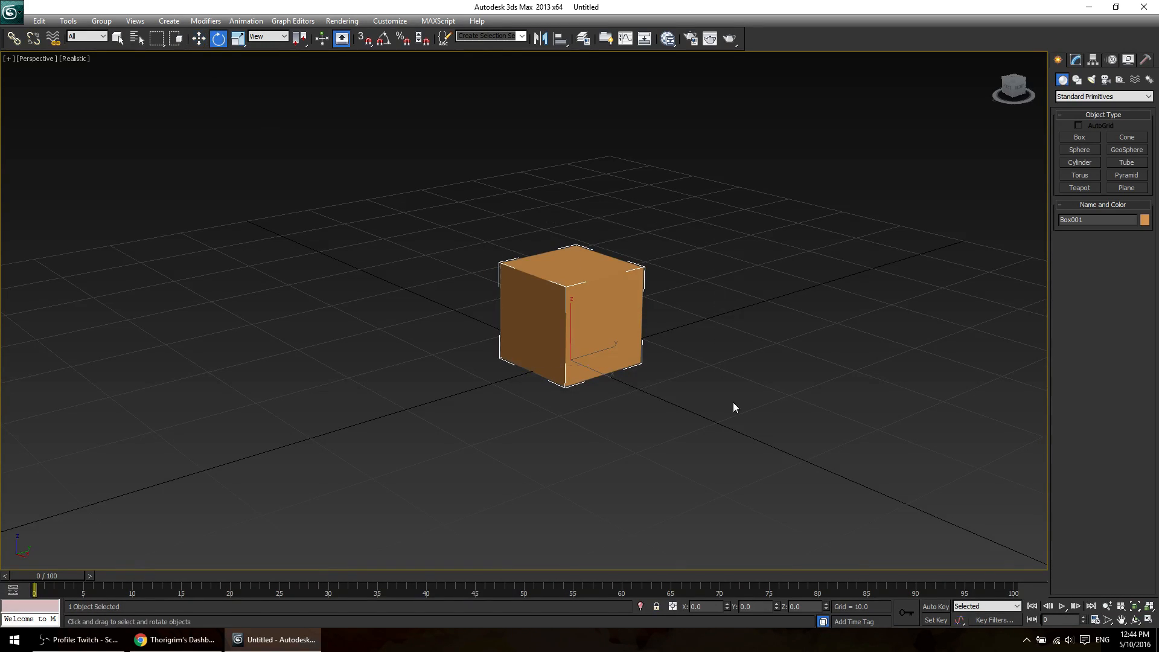
{"action": "left_click", "coordinate": [294, 177]}
{"action": "left_click", "coordinate": [233, 40]}
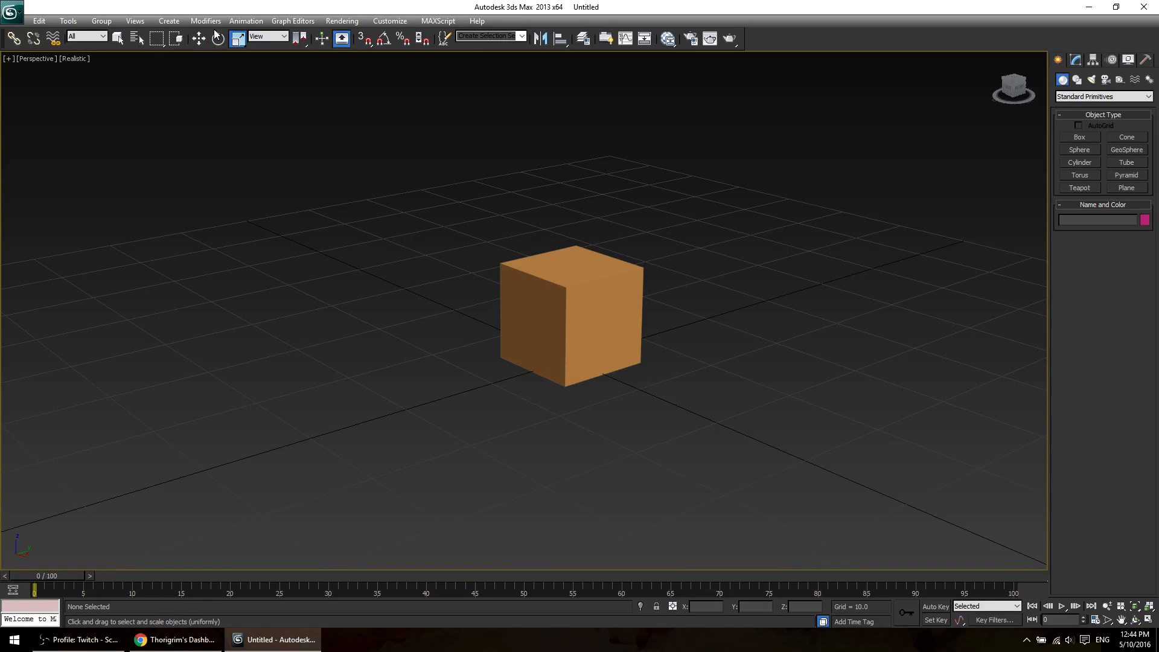
{"action": "left_click", "coordinate": [217, 39]}
{"action": "left_click_drag", "start_coordinate": [336, 150], "coordinate": [705, 448]}
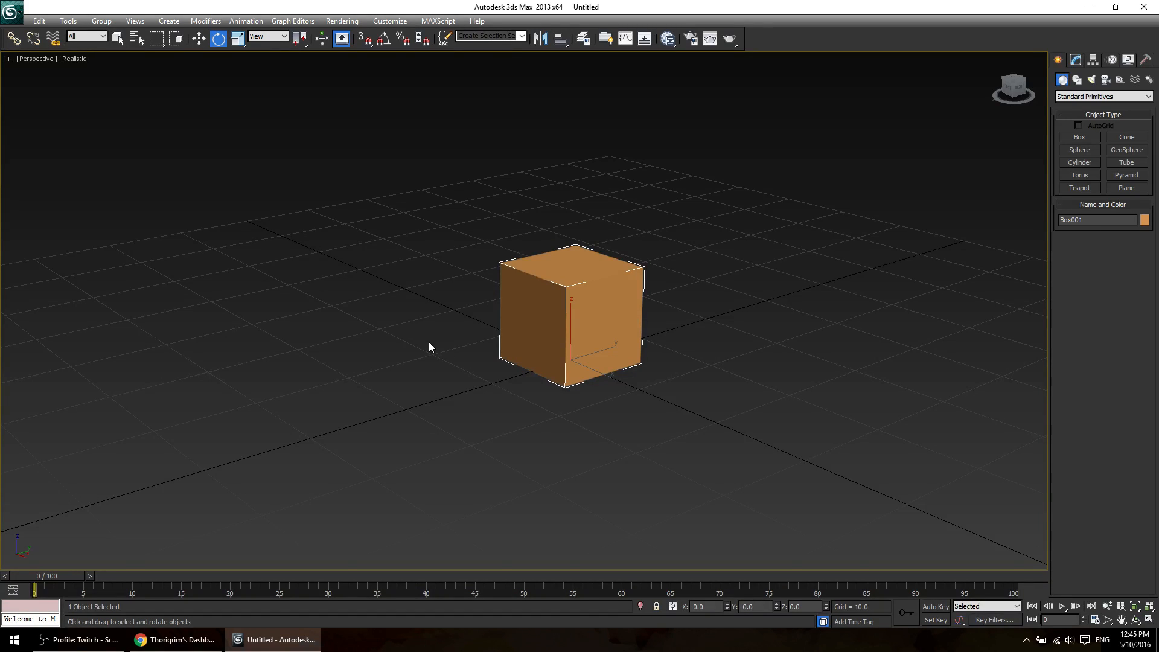
Show the transform gizmo again on the box with the Move tool active.
{"action": "key", "text": "z"}
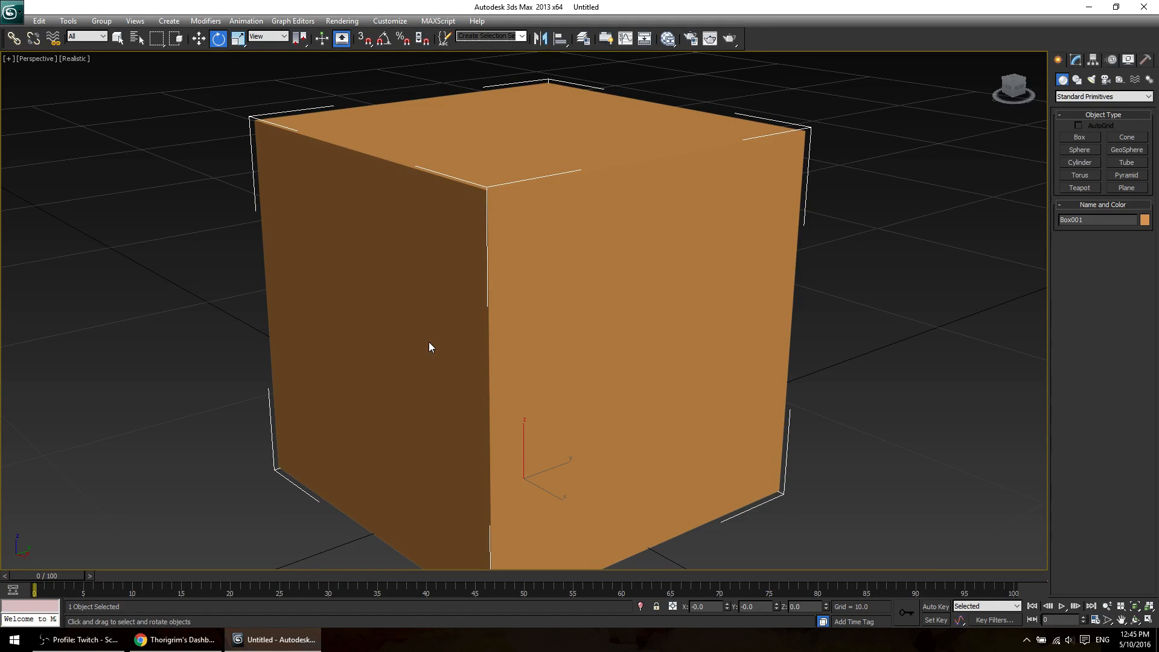
{"action": "scroll", "coordinate": [428, 342], "scroll_direction": "down", "scroll_amount": 5}
{"action": "key", "text": "x"}
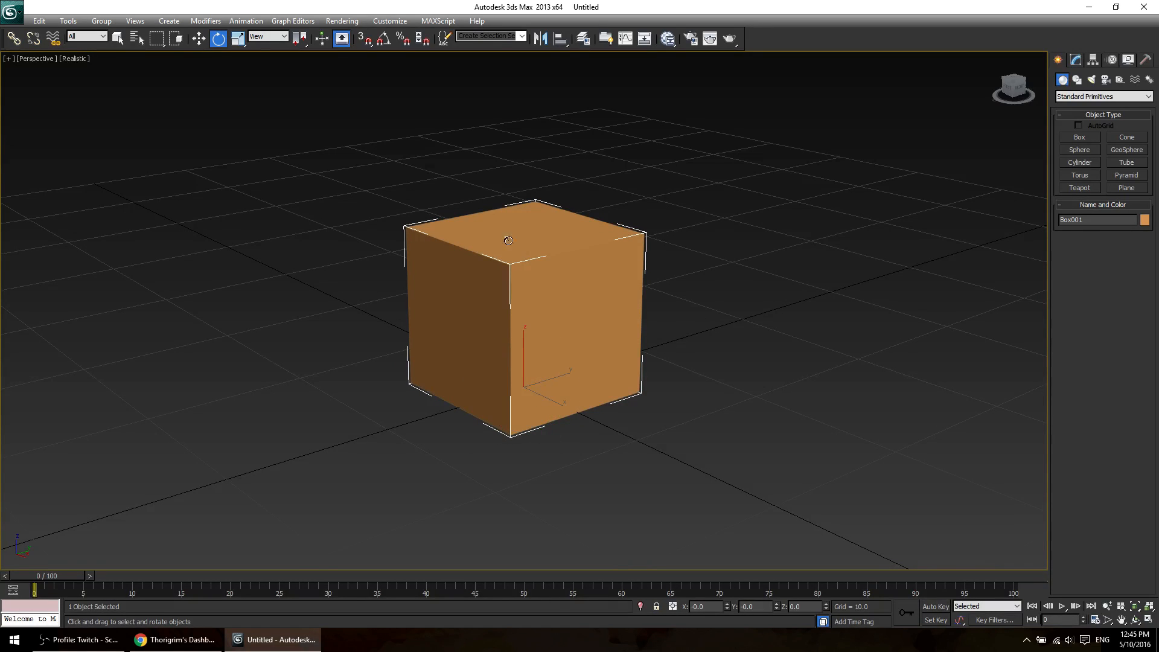
{"action": "left_click", "coordinate": [197, 40]}
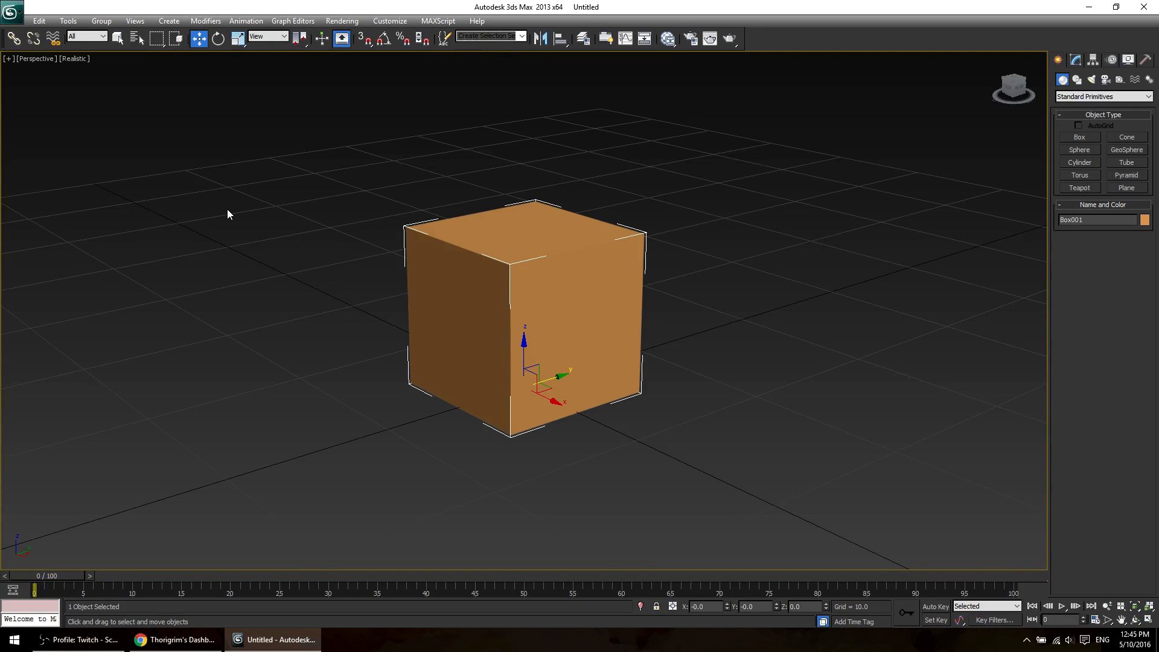
{"action": "key", "text": "x"}
{"action": "key", "text": "x"}
View the box from the Front and Top, and return to an angled Perspective view framed on it.
{"action": "key", "text": "h"}
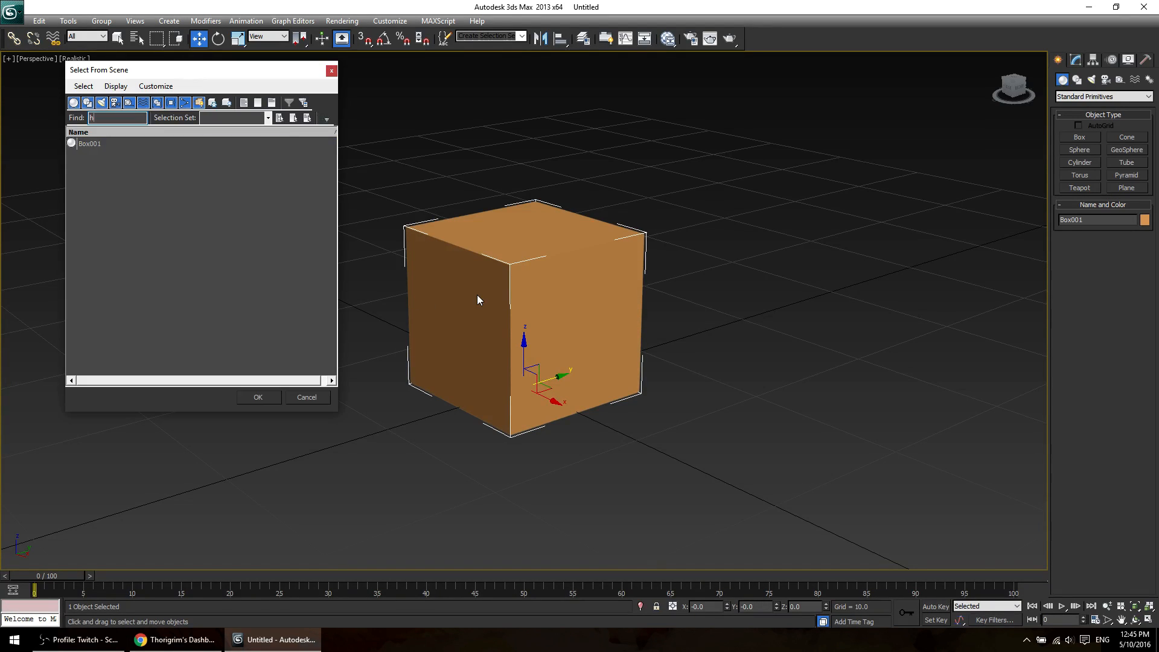
{"action": "left_click", "coordinate": [331, 73]}
{"action": "key", "text": "f"}
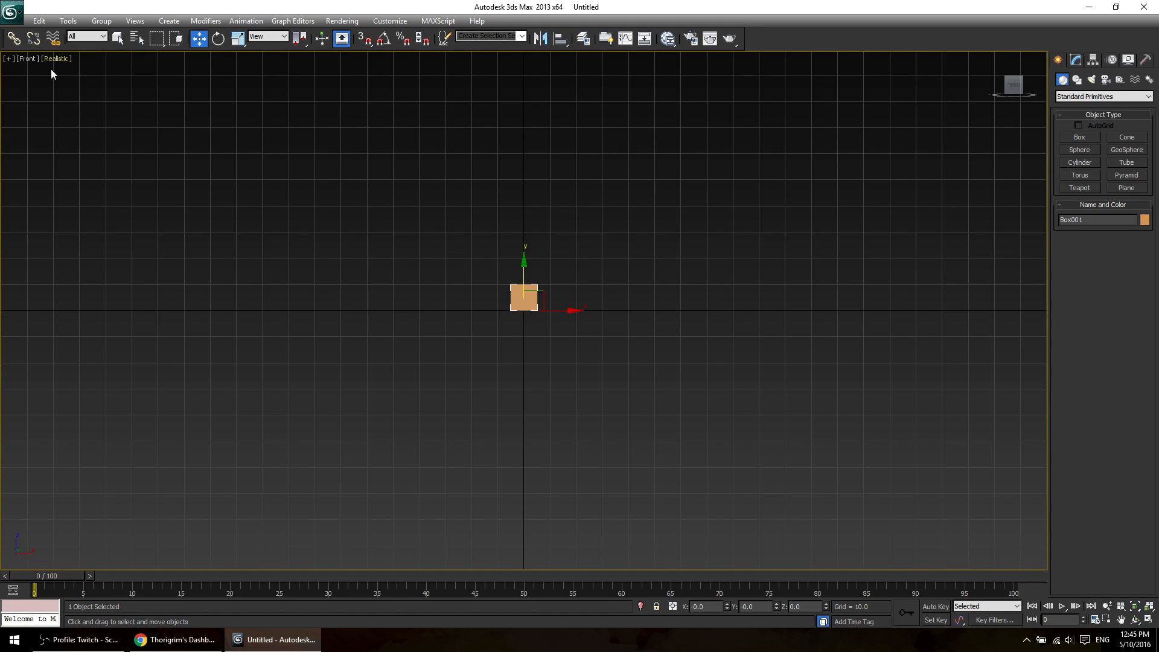
{"action": "left_click", "coordinate": [21, 61]}
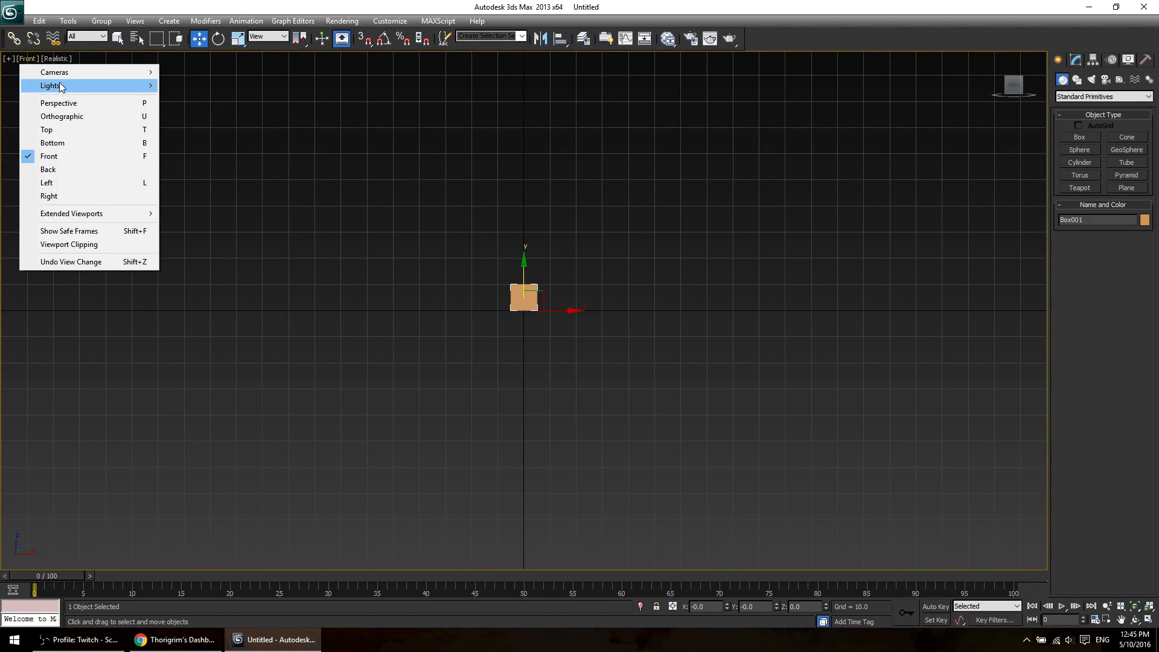
{"action": "left_click", "coordinate": [62, 129]}
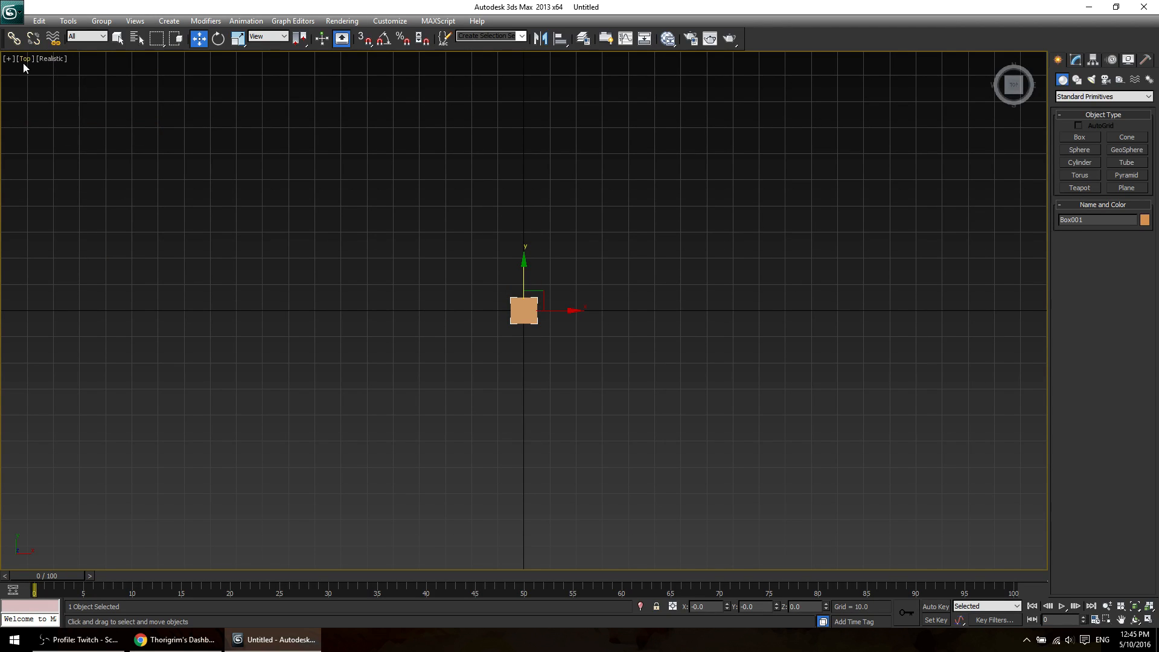
{"action": "left_click", "coordinate": [72, 139]}
{"action": "key", "text": "p"}
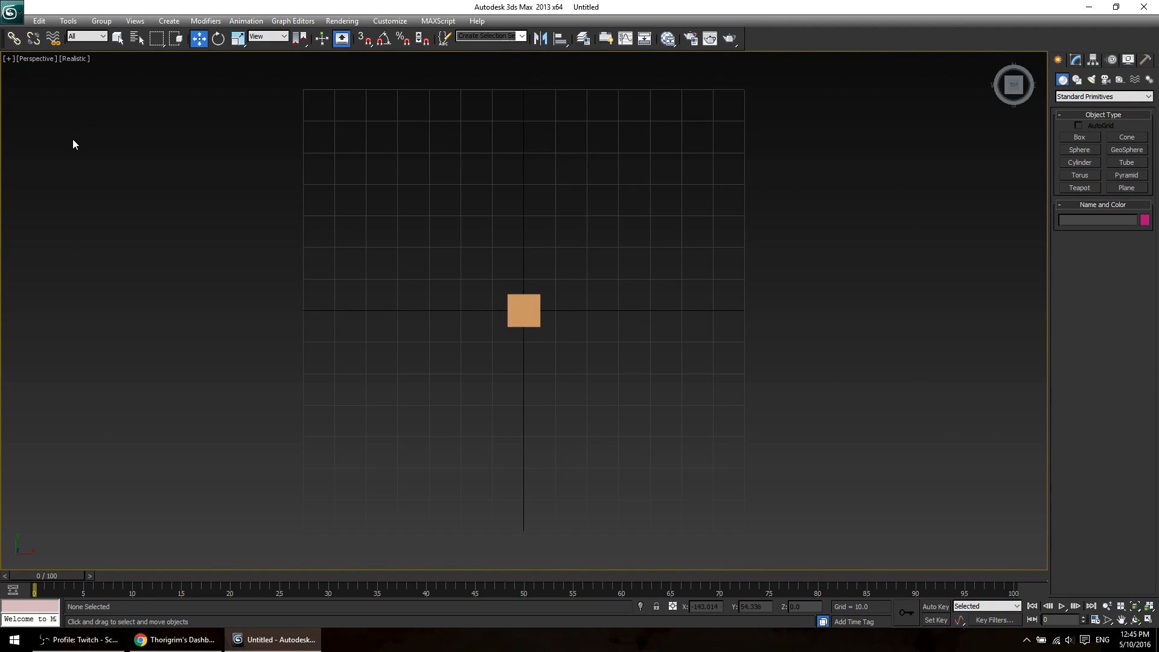
{"action": "key", "text": "z"}
{"action": "mouse_move", "coordinate": [553, 370]}
{"action": "middle_mouse_down", "text": "alt"}
{"action": "mouse_move", "coordinate": [670, 366]}
{"action": "mouse_move", "coordinate": [506, 379]}
{"action": "mouse_move", "coordinate": [531, 362]}
{"action": "middle_mouse_up", "text": "alt"}
{"action": "scroll", "coordinate": [661, 383], "scroll_direction": "down", "scroll_amount": 10}
Select the box and look through its Object Properties and the Select From Scene list, closing both.
{"action": "key", "text": "g"}
{"action": "key", "text": "g"}
{"action": "left_click", "coordinate": [550, 324]}
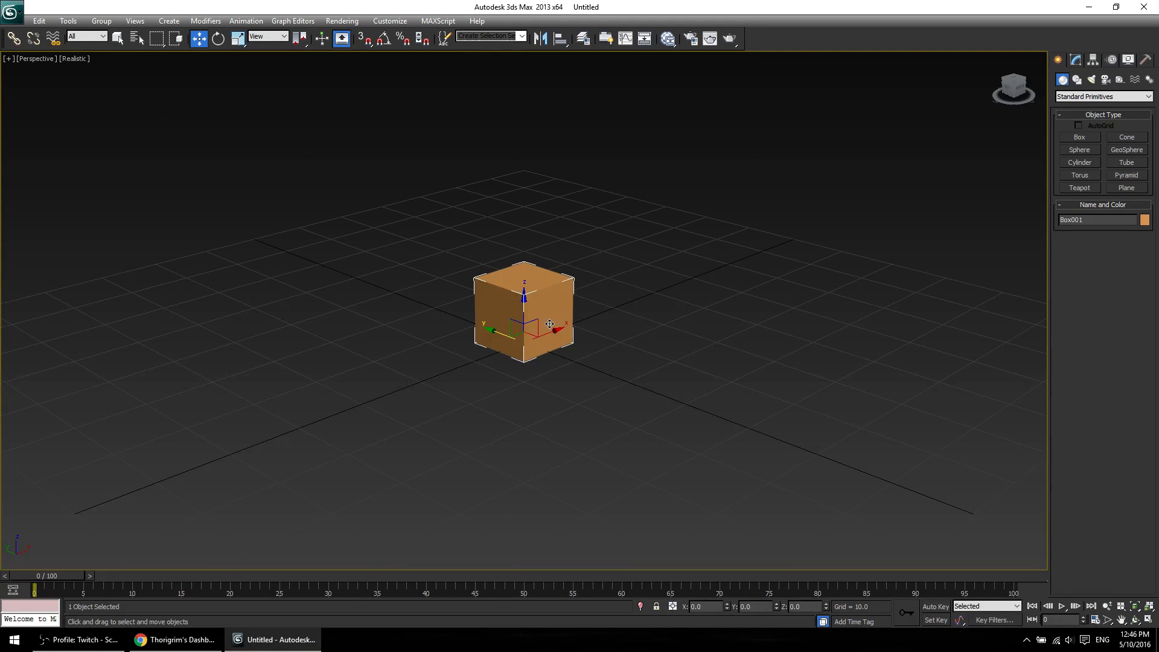
{"action": "right_click", "coordinate": [549, 324]}
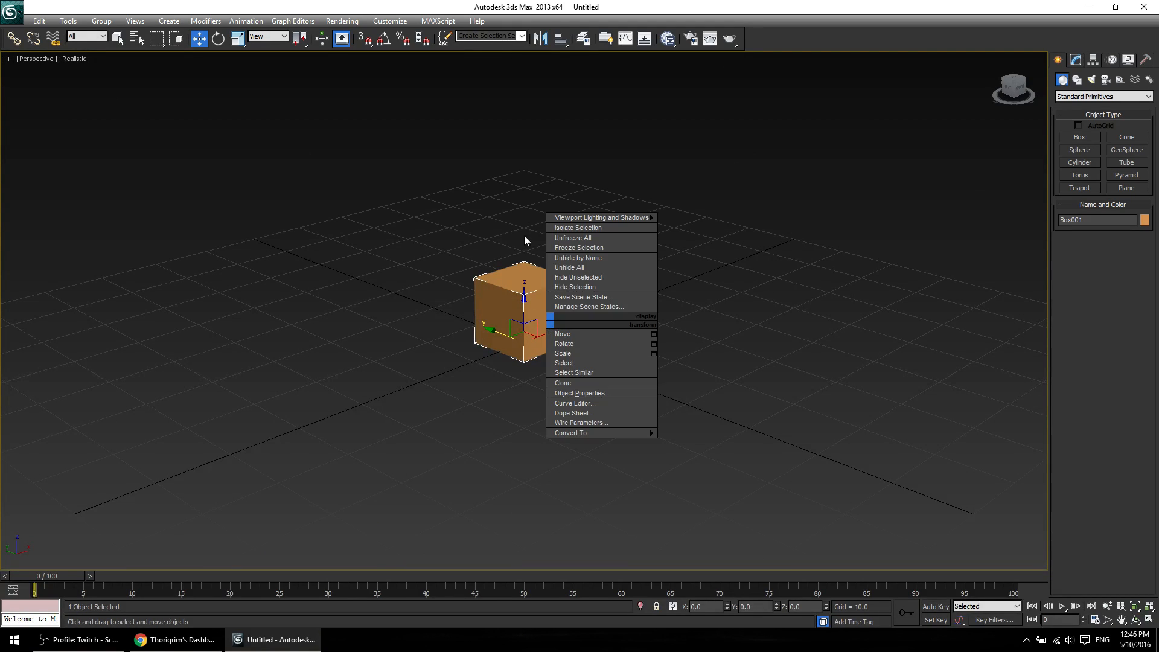
{"action": "left_click", "coordinate": [565, 393]}
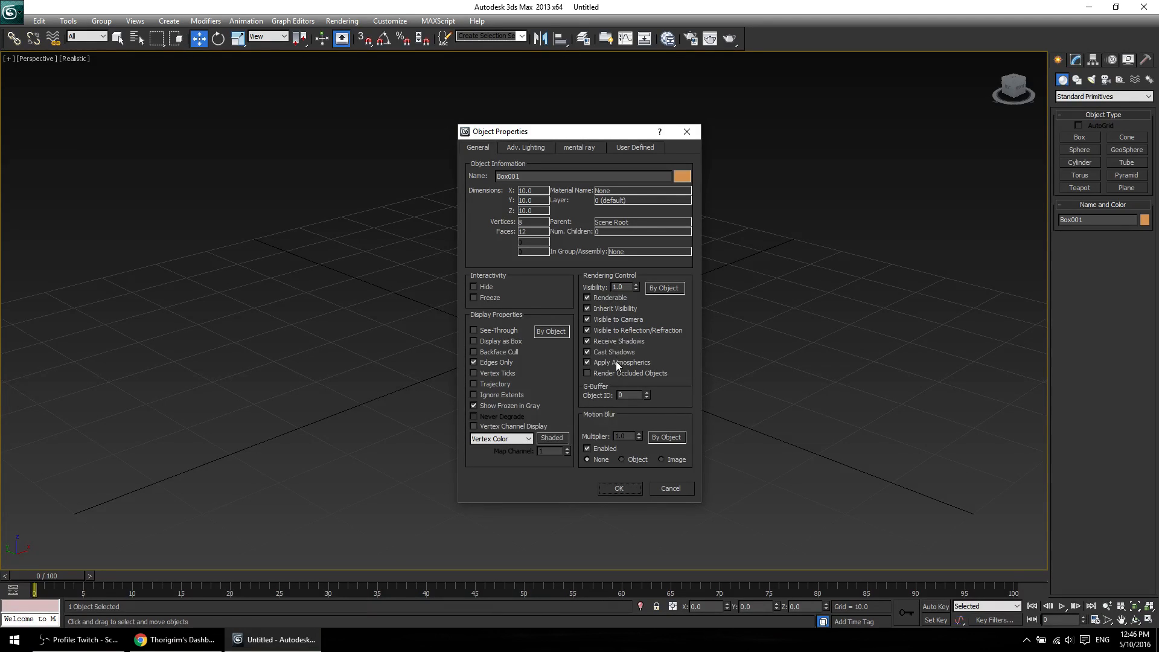
{"action": "key", "text": "Escape"}
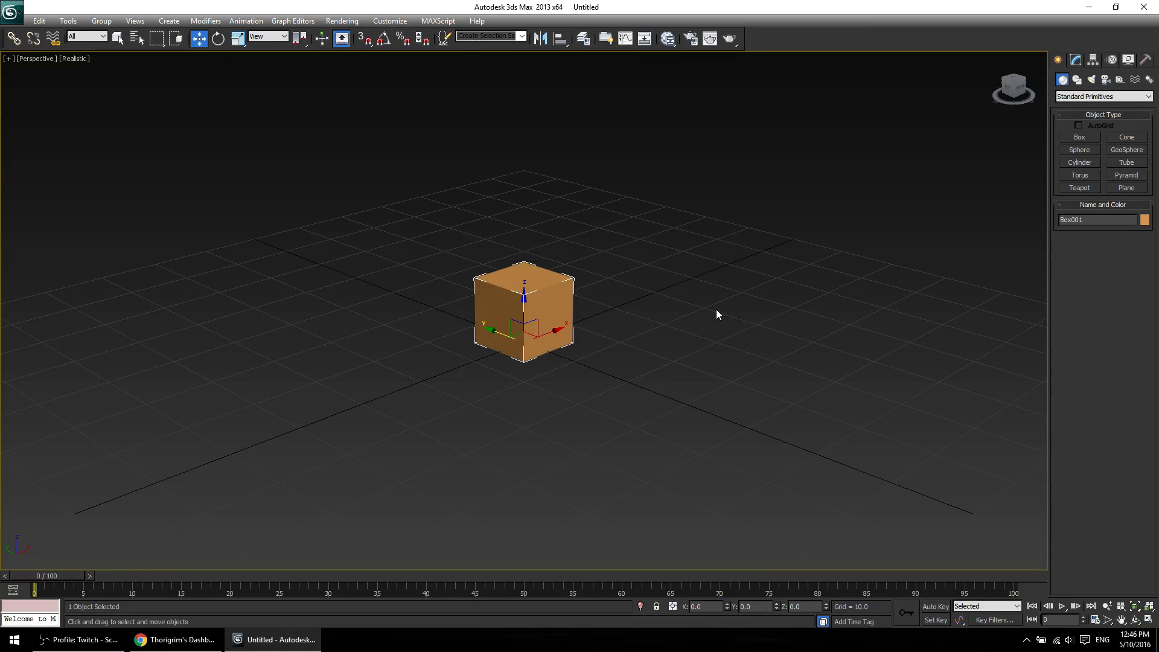
{"action": "key", "text": "h"}
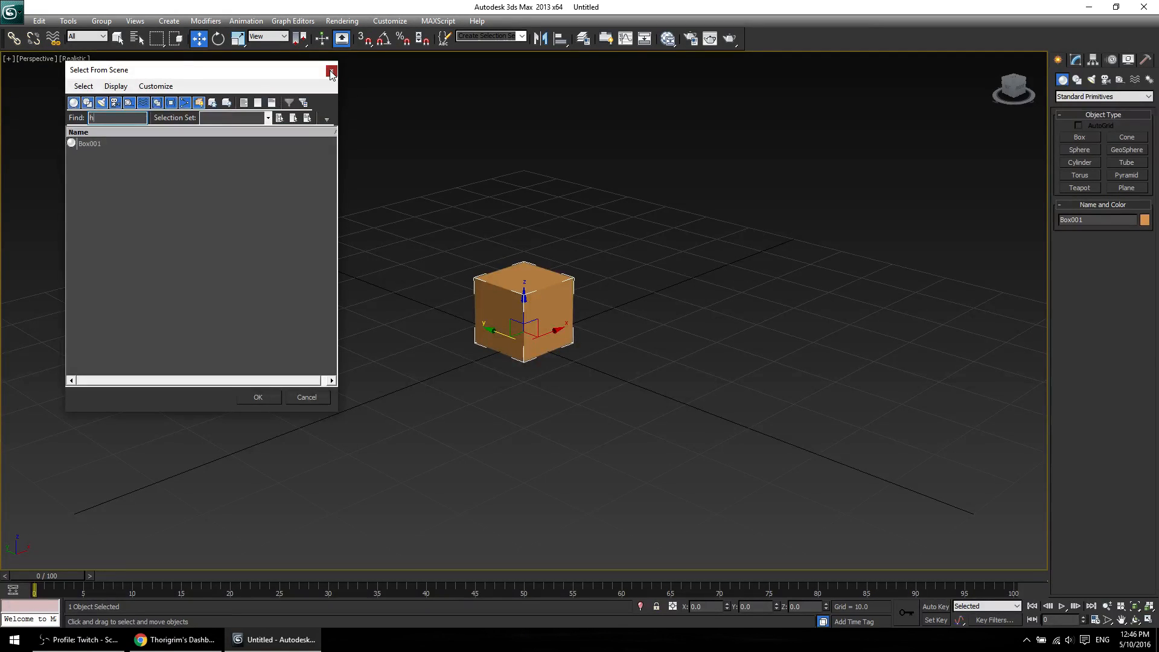
{"action": "left_click", "coordinate": [332, 67]}
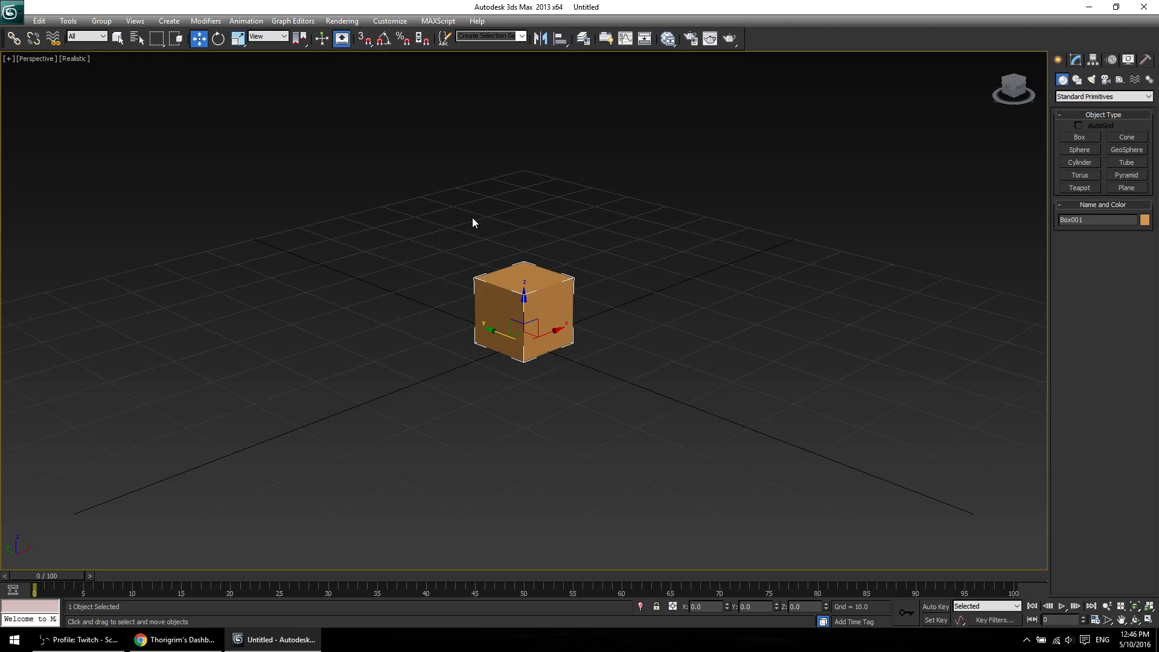
Toggle the box's selection brackets and the home grid off and on several times.
{"action": "key", "text": "j"}
{"action": "key", "text": "j"}
{"action": "key", "text": "j"}
{"action": "key", "text": "j"}
{"action": "key", "text": "g"}
{"action": "key", "text": "g"}
{"action": "key", "text": "g"}
{"action": "key", "text": "g"}
{"action": "key", "text": "g"}
{"action": "key", "text": "g"}
Examine the home grid around the box at different zoom levels, toggling its display.
{"action": "scroll", "coordinate": [616, 313], "scroll_direction": "down", "scroll_amount": 15}
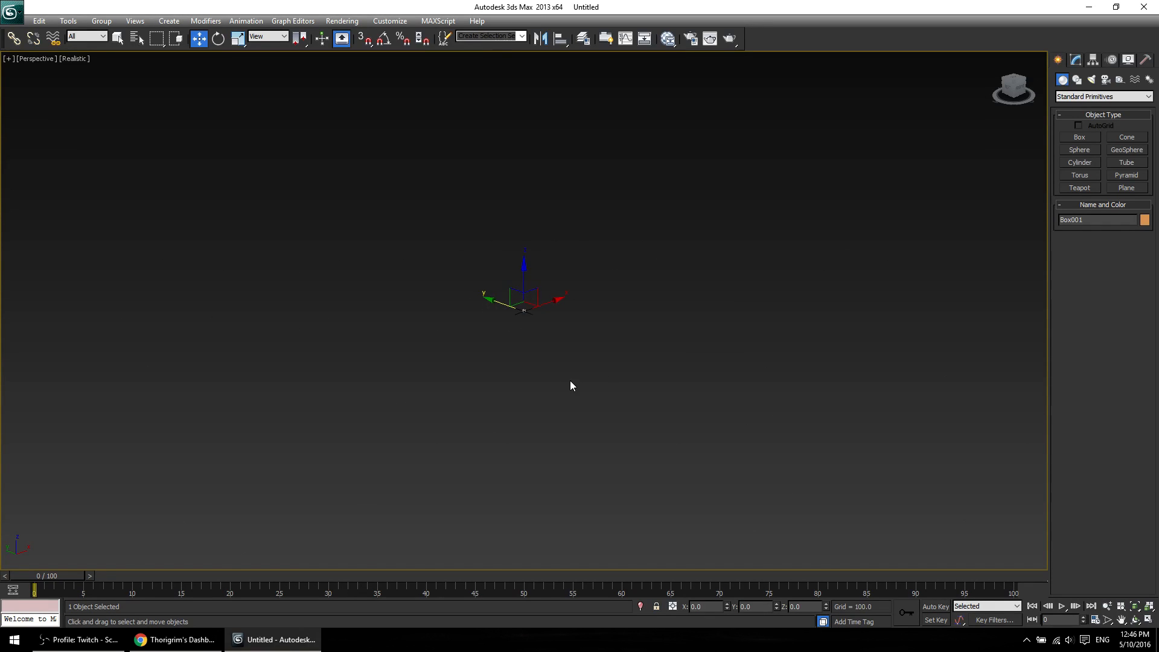
{"action": "scroll", "coordinate": [573, 383], "scroll_direction": "up", "scroll_amount": 10}
{"action": "scroll", "coordinate": [580, 366], "scroll_direction": "down", "scroll_amount": 8}
{"action": "left_click", "coordinate": [491, 198]}
{"action": "left_click_drag", "start_coordinate": [499, 181], "coordinate": [581, 426]}
{"action": "scroll", "coordinate": [575, 338], "scroll_direction": "up", "scroll_amount": 4}
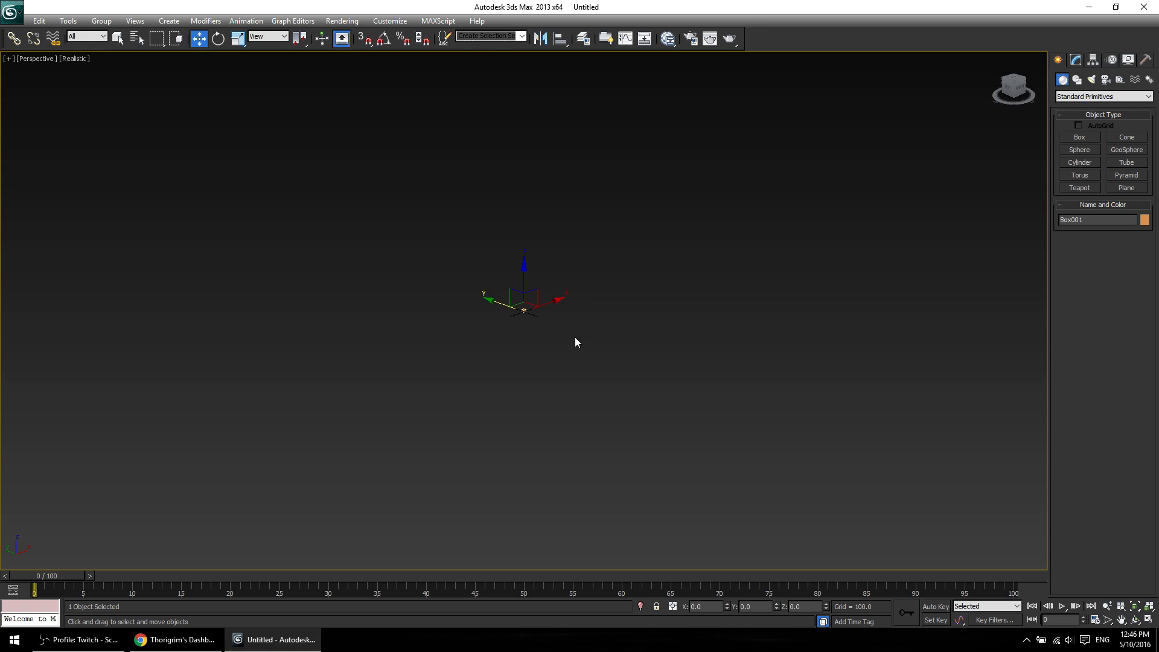
{"action": "left_click", "coordinate": [596, 423]}
{"action": "key", "text": "g"}
{"action": "key", "text": "g"}
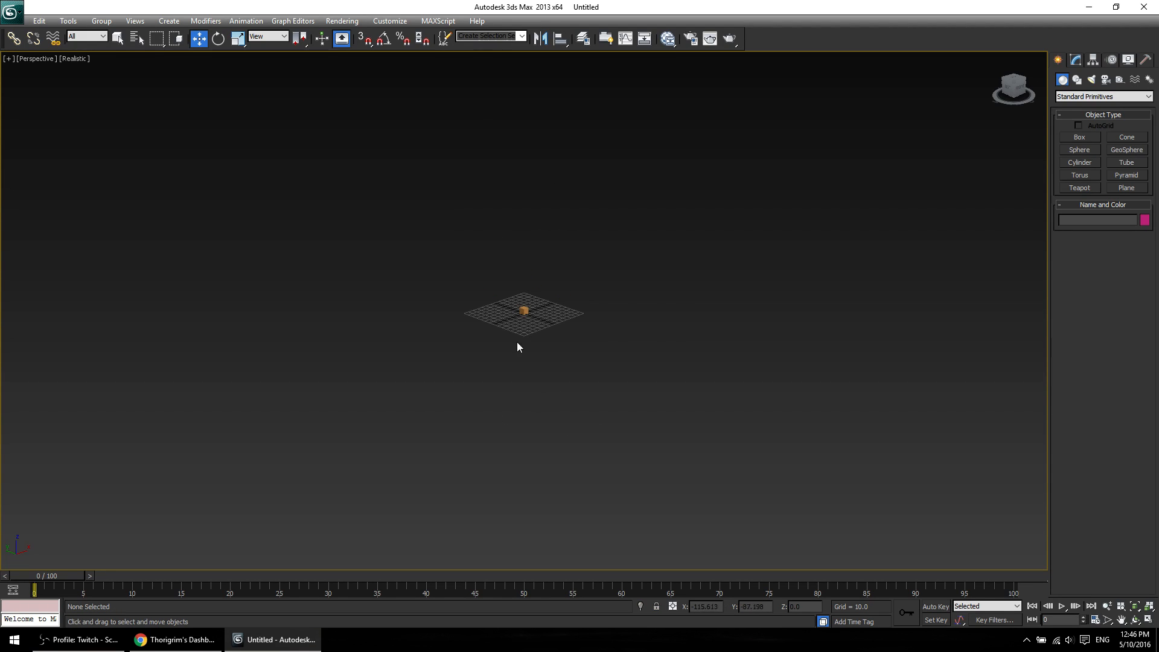
{"action": "scroll", "coordinate": [511, 335], "scroll_direction": "up", "scroll_amount": 3}
{"action": "key", "text": "g"}
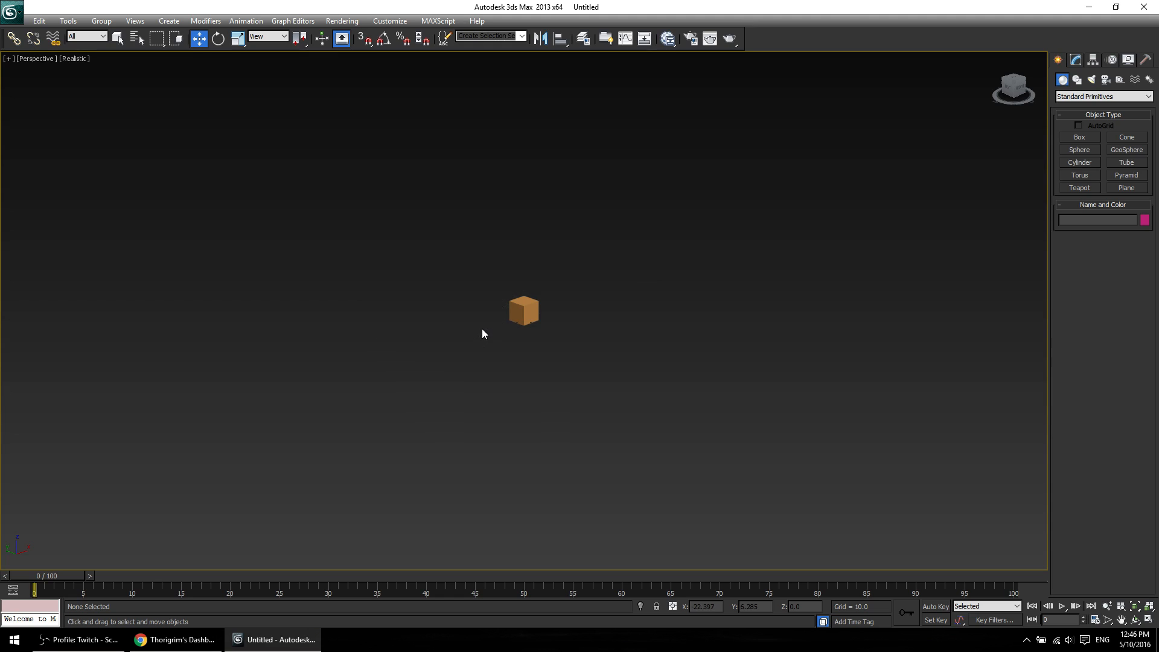
{"action": "key", "text": "g"}
Select the box and convert it to an Editable Mesh.
{"action": "left_click", "coordinate": [520, 313]}
{"action": "type", "text": "hh"}
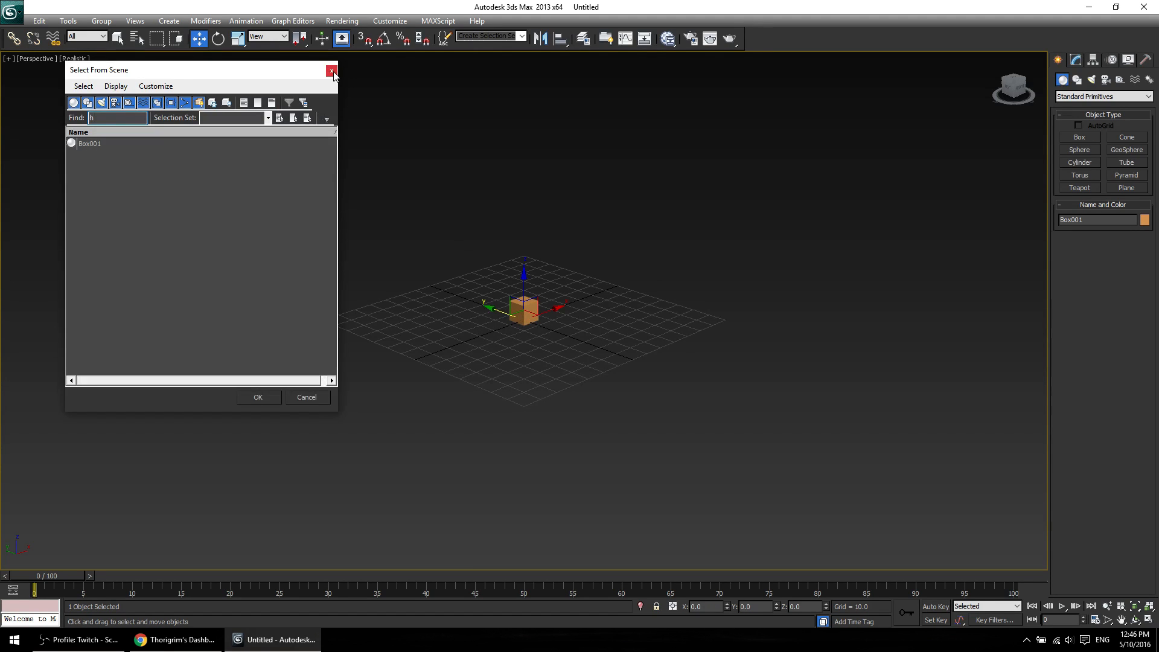
{"action": "left_click", "coordinate": [332, 71]}
{"action": "key", "text": "z"}
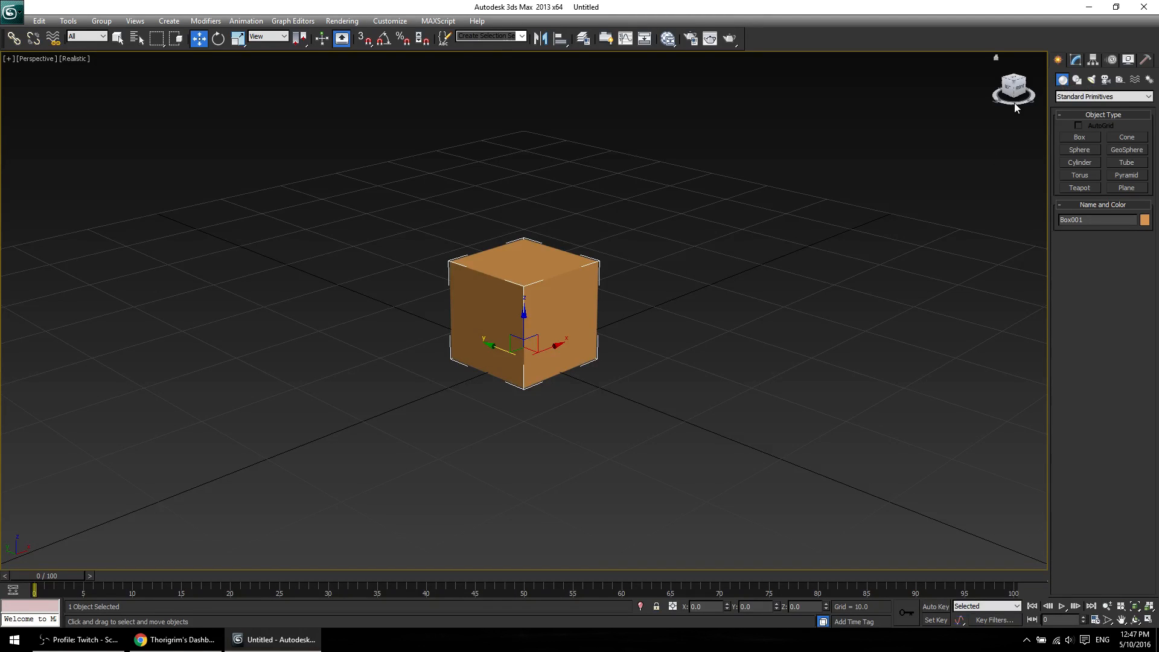
{"action": "left_click", "coordinate": [1077, 62]}
{"action": "right_click", "coordinate": [1078, 118]}
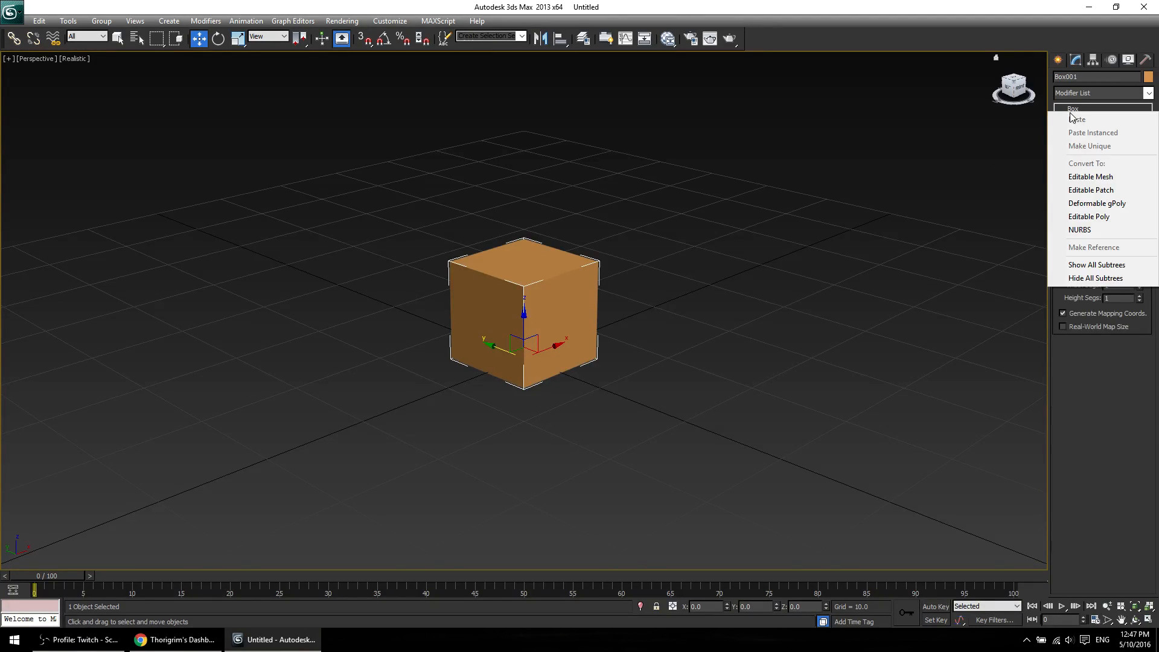
{"action": "left_click", "coordinate": [1079, 177]}
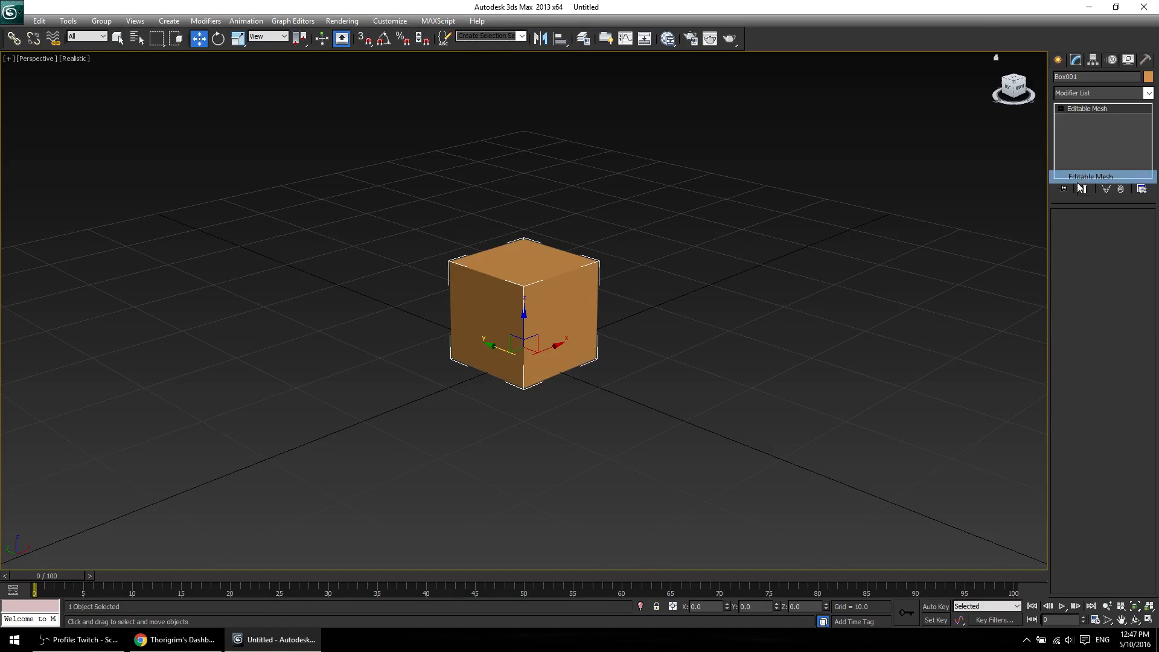
At element level, clone the box twice with Clone To Element and place the copies apart from the original.
{"action": "left_click", "coordinate": [1129, 233]}
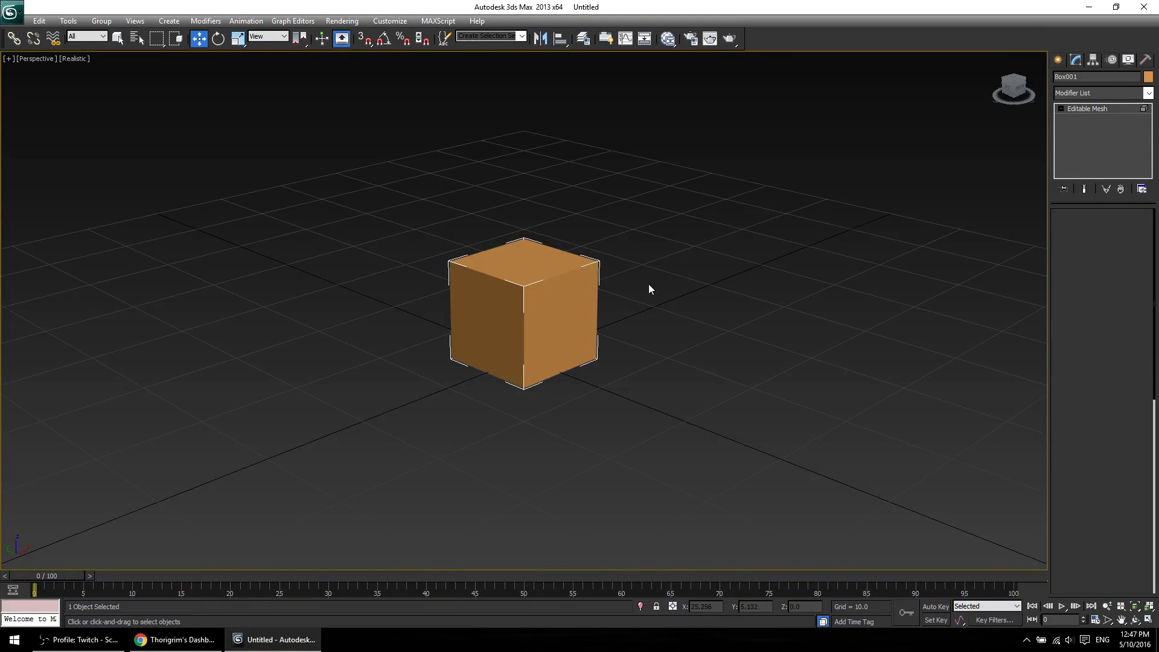
{"action": "left_click", "coordinate": [557, 298]}
{"action": "mouse_move", "coordinate": [557, 298]}
{"action": "left_mouse_down", "text": "shift"}
{"action": "mouse_move", "coordinate": [924, 211]}
{"action": "mouse_move", "coordinate": [873, 216]}
{"action": "mouse_move", "coordinate": [883, 215]}
{"action": "left_mouse_up", "text": "shift"}
{"action": "left_click", "coordinate": [628, 328]}
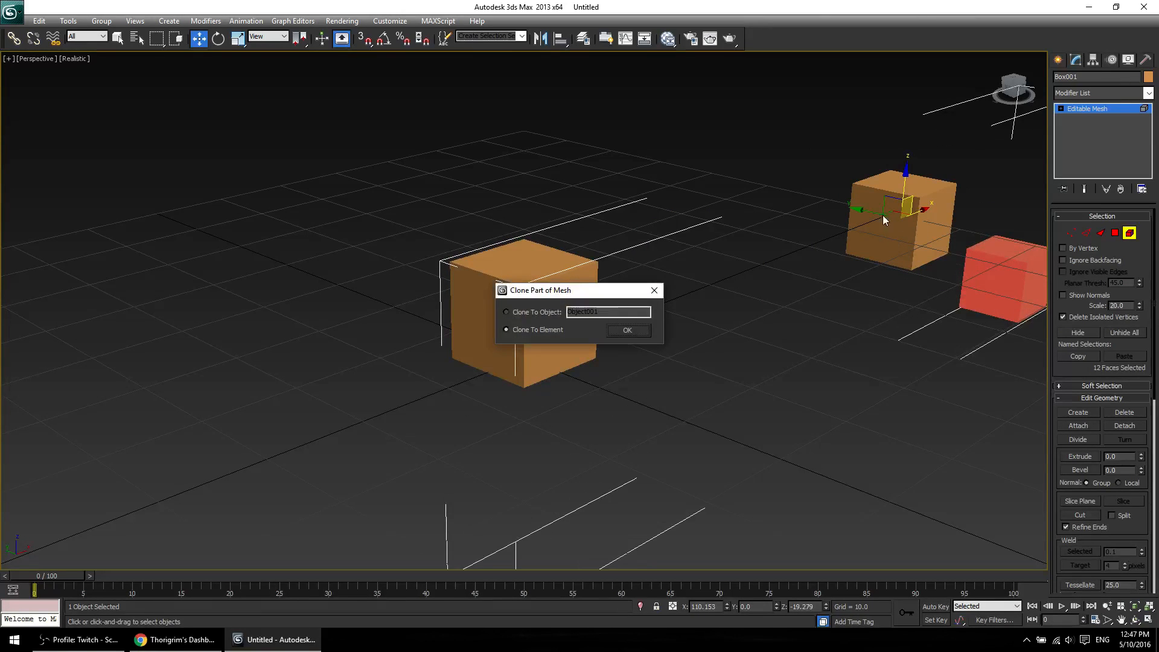
{"action": "left_click", "coordinate": [641, 328]}
{"action": "left_click_drag", "start_coordinate": [1000, 266], "coordinate": [1098, 350]}
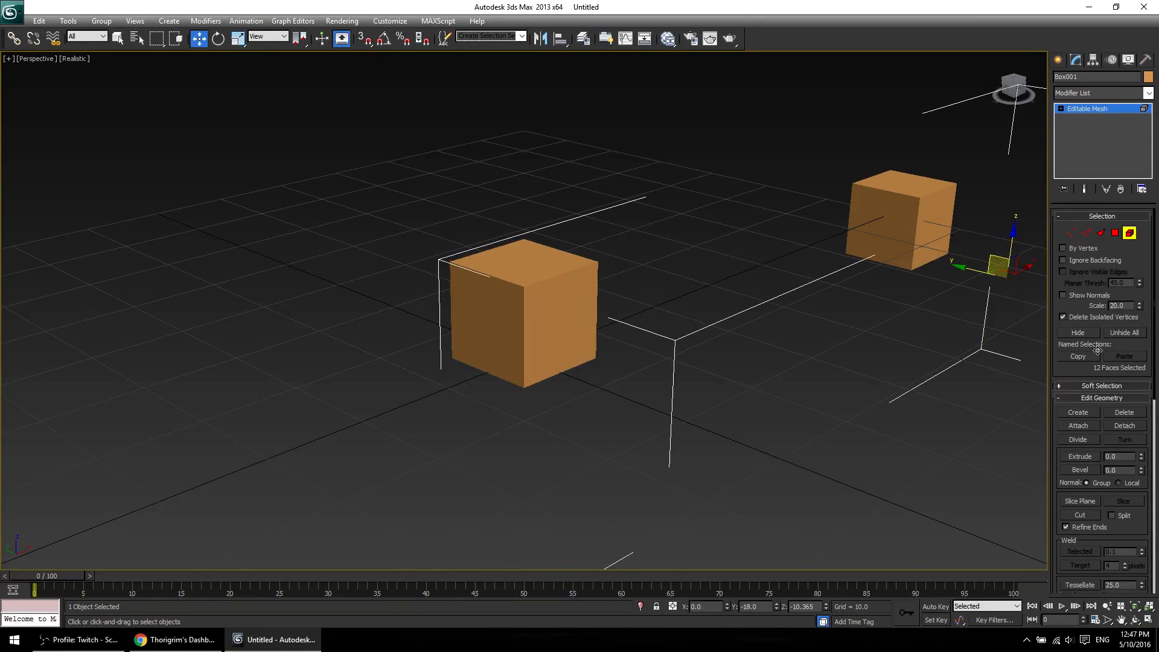
{"action": "scroll", "coordinate": [779, 329], "scroll_direction": "down", "scroll_amount": 5}
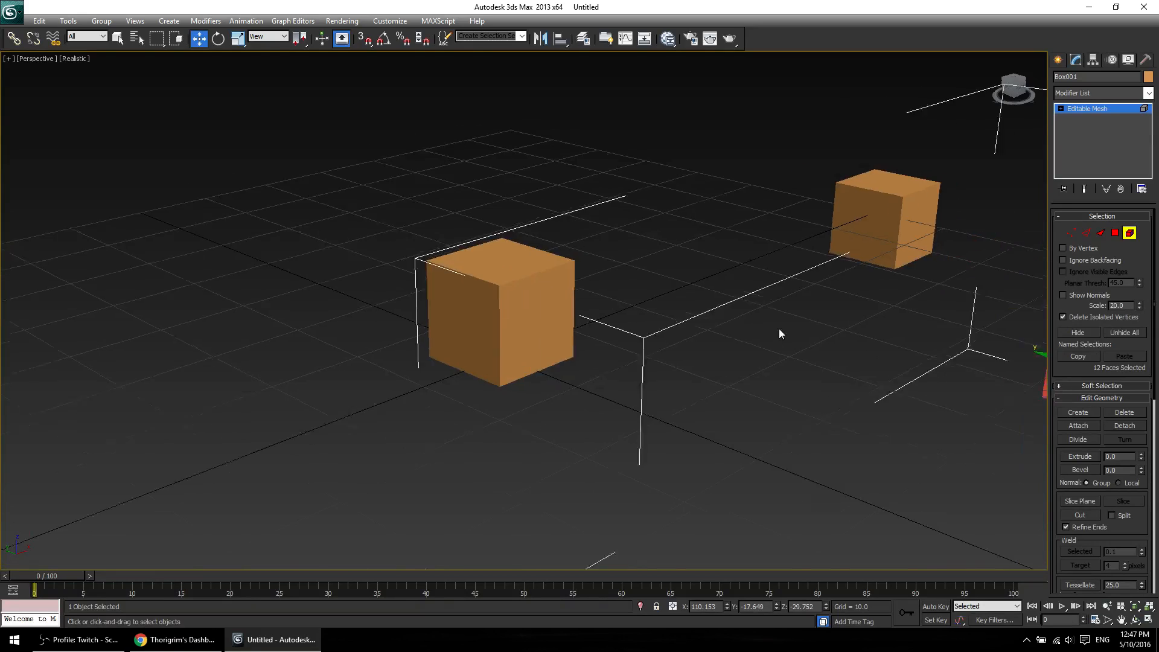
Leave element level and select across all three cubes to check that they form one object, clearing the selection.
{"action": "left_click", "coordinate": [1091, 111]}
{"action": "left_click", "coordinate": [787, 517]}
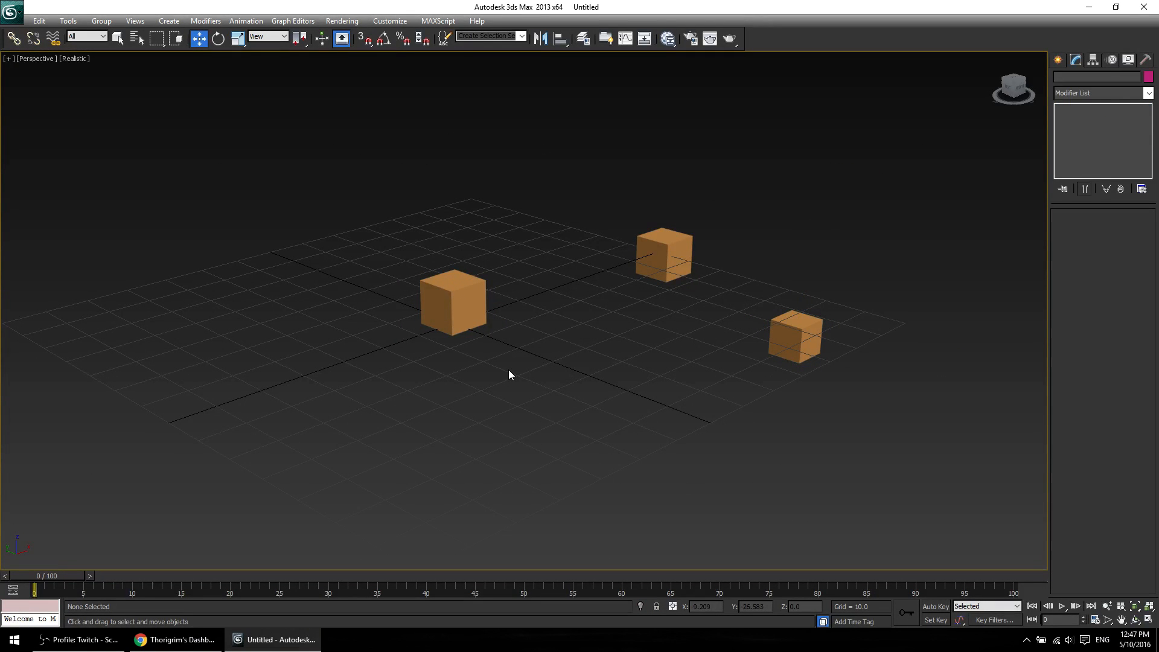
{"action": "left_click_drag", "start_coordinate": [404, 202], "coordinate": [801, 387]}
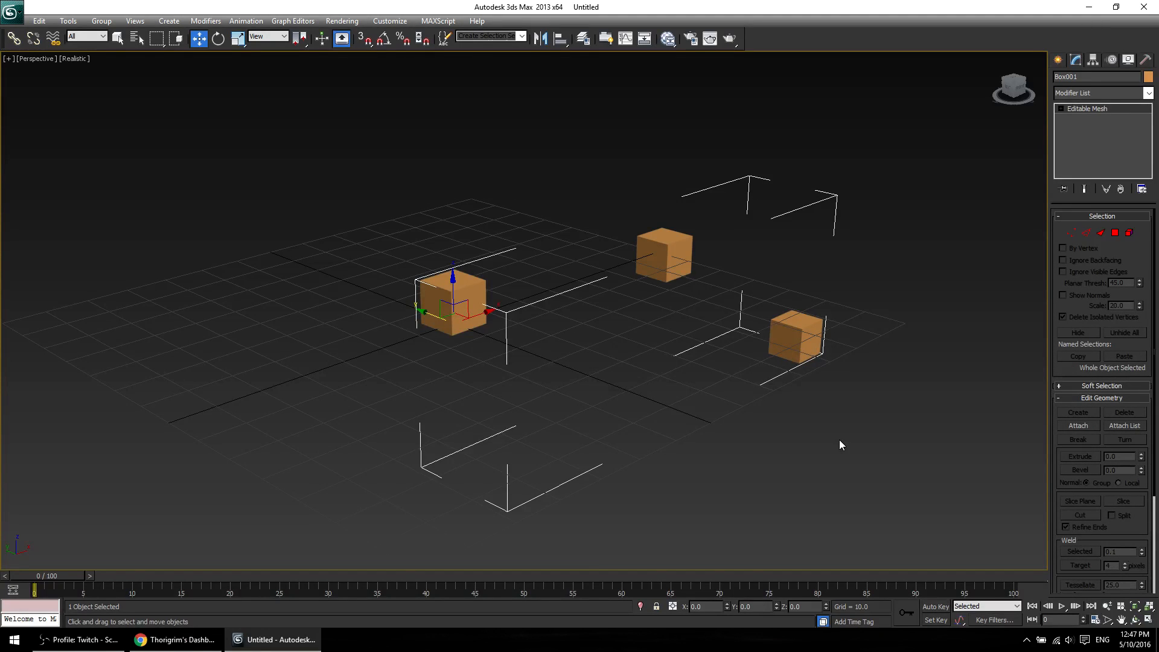
{"action": "left_click", "coordinate": [336, 350]}
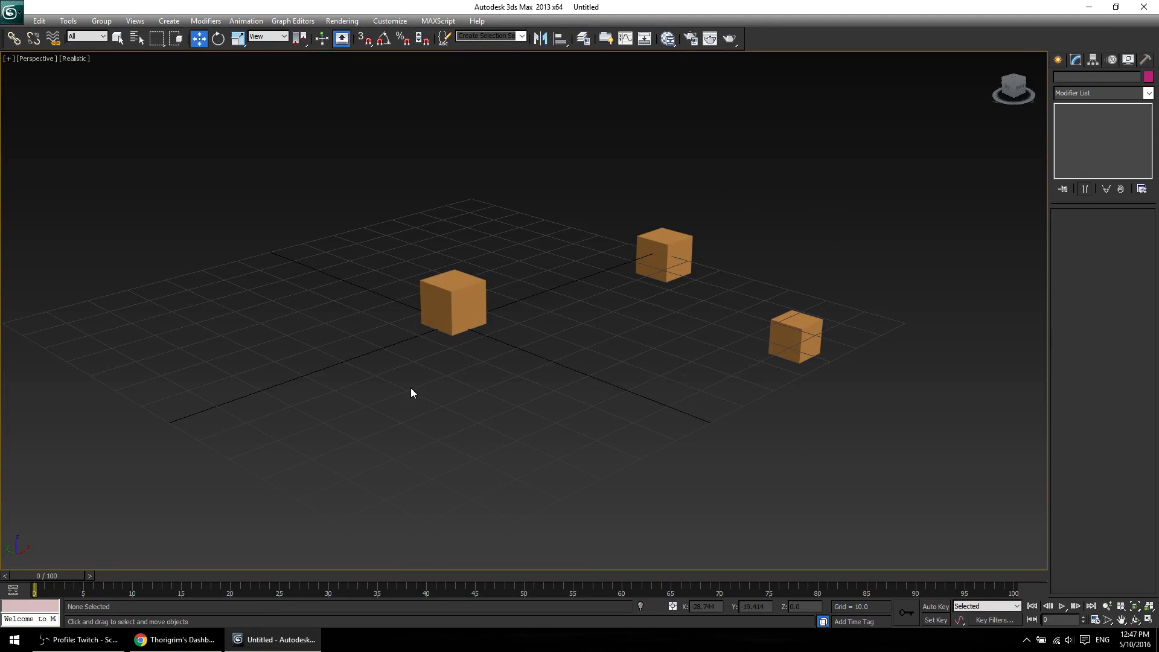
Switch to the four-viewport layout and frame all three cubes in the Top view.
{"action": "key", "text": "alt+w"}
{"action": "left_click", "coordinate": [416, 136]}
{"action": "key", "text": "z"}
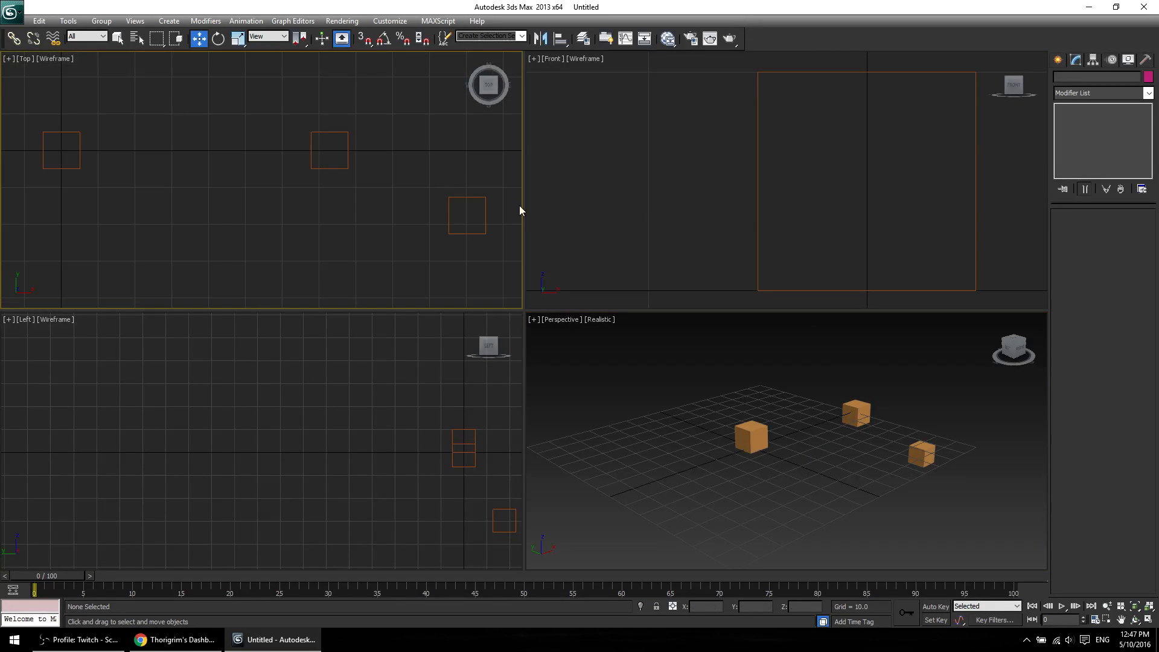
Frame all three cubes in the Front view and in the Left view.
{"action": "left_click", "coordinate": [651, 201]}
{"action": "key", "text": "z"}
{"action": "left_click", "coordinate": [393, 396]}
{"action": "key", "text": "z"}
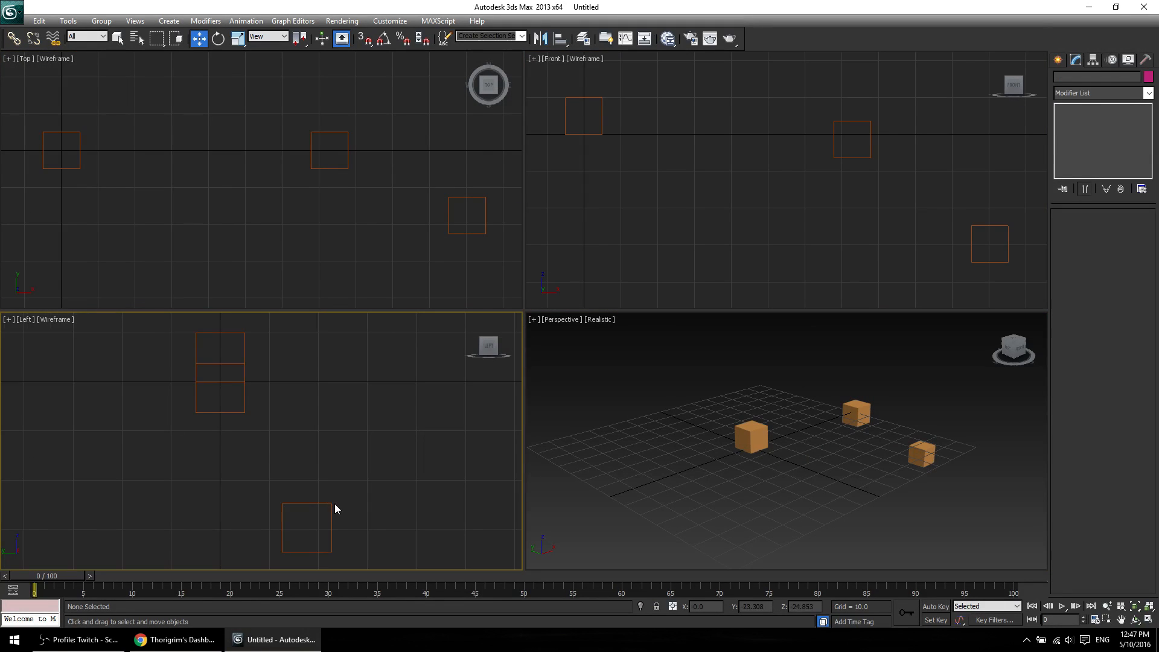
Select the three-cube object in the Left view and set its object color to dark blue.
{"action": "left_click_drag", "start_coordinate": [309, 451], "coordinate": [375, 543]}
{"action": "left_click", "coordinate": [375, 452]}
{"action": "left_click", "coordinate": [243, 406]}
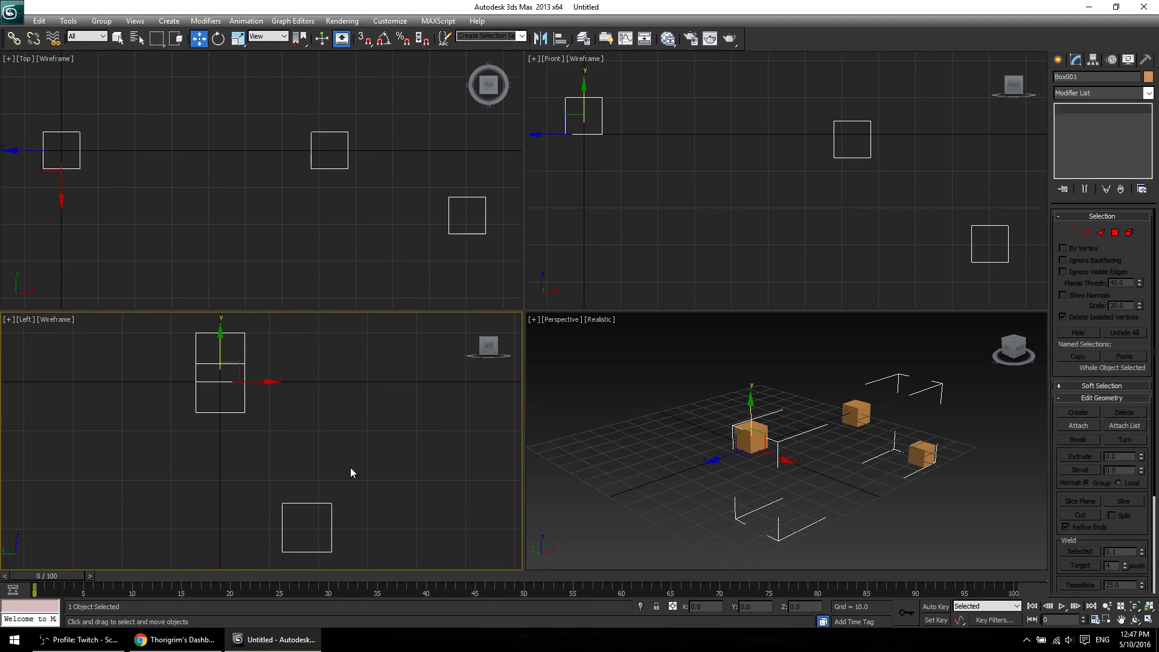
{"action": "left_click", "coordinate": [1149, 78]}
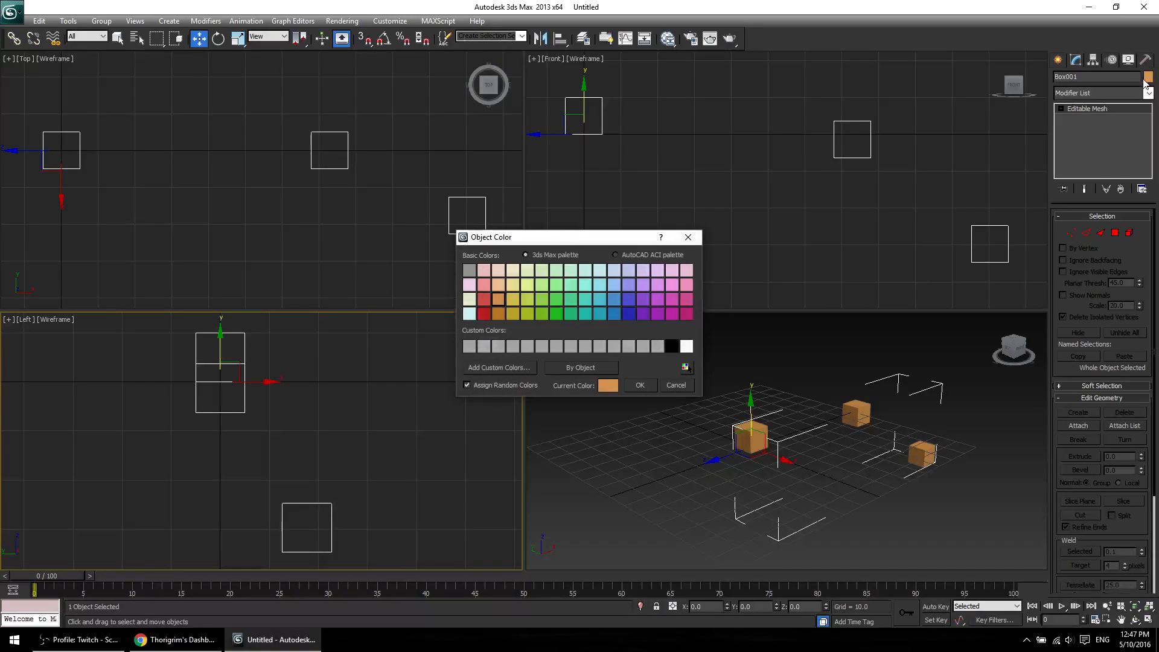
{"action": "left_click", "coordinate": [626, 315]}
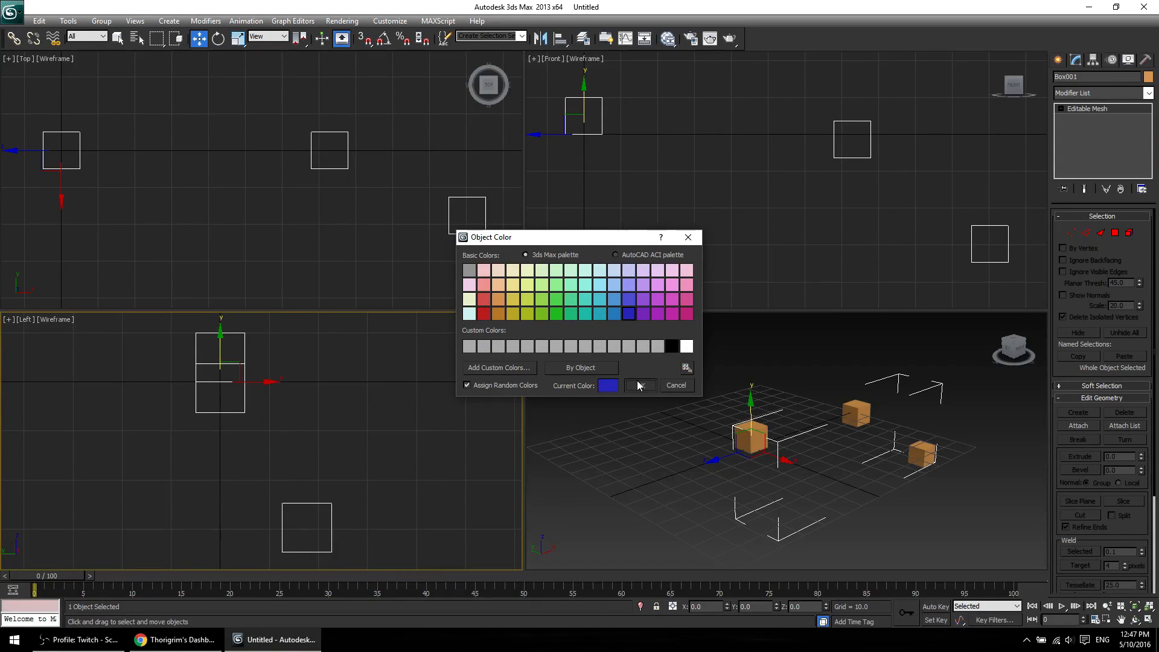
{"action": "left_click", "coordinate": [637, 383]}
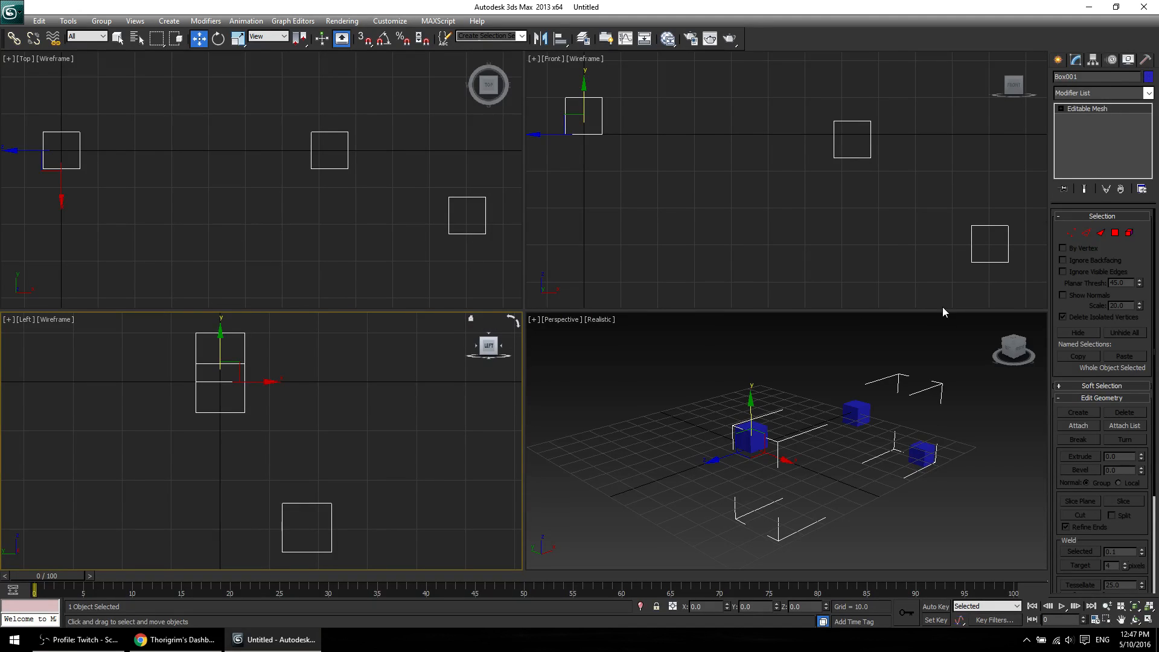
Select across the cubes in the Perspective and Left views to check them as one object, clearing the selection each time.
{"action": "left_click", "coordinate": [800, 484]}
{"action": "left_click_drag", "start_coordinate": [725, 349], "coordinate": [942, 534]}
{"action": "left_click", "coordinate": [922, 529]}
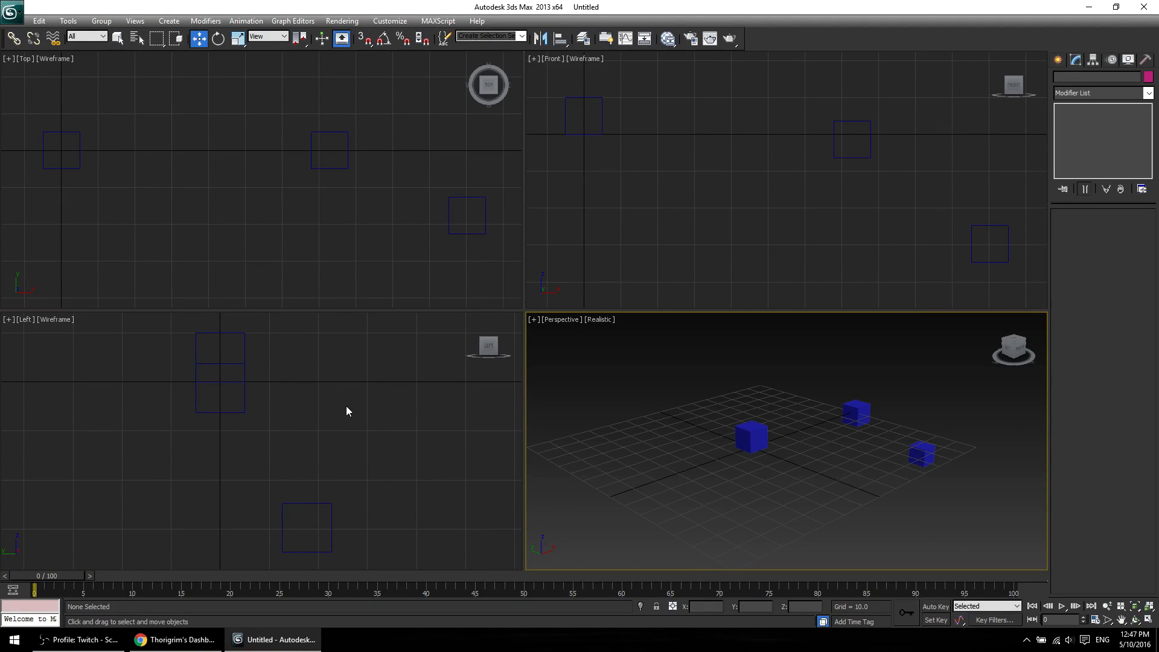
{"action": "left_click_drag", "start_coordinate": [328, 449], "coordinate": [191, 397]}
{"action": "left_click_drag", "start_coordinate": [315, 419], "coordinate": [171, 372]}
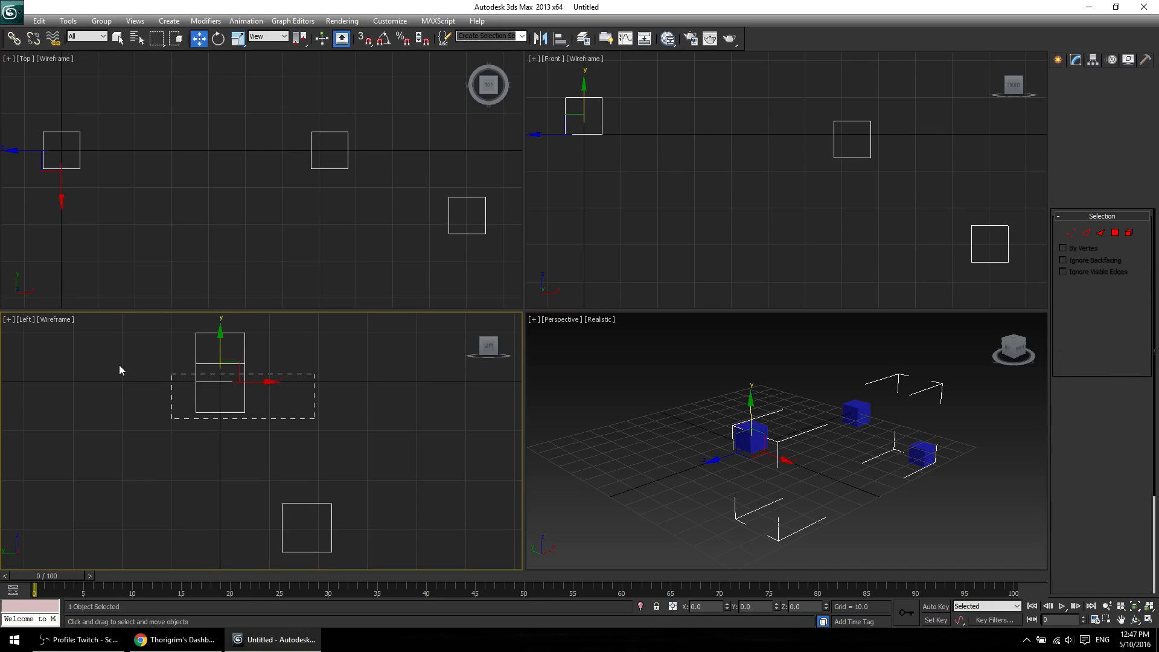
{"action": "left_click", "coordinate": [276, 444]}
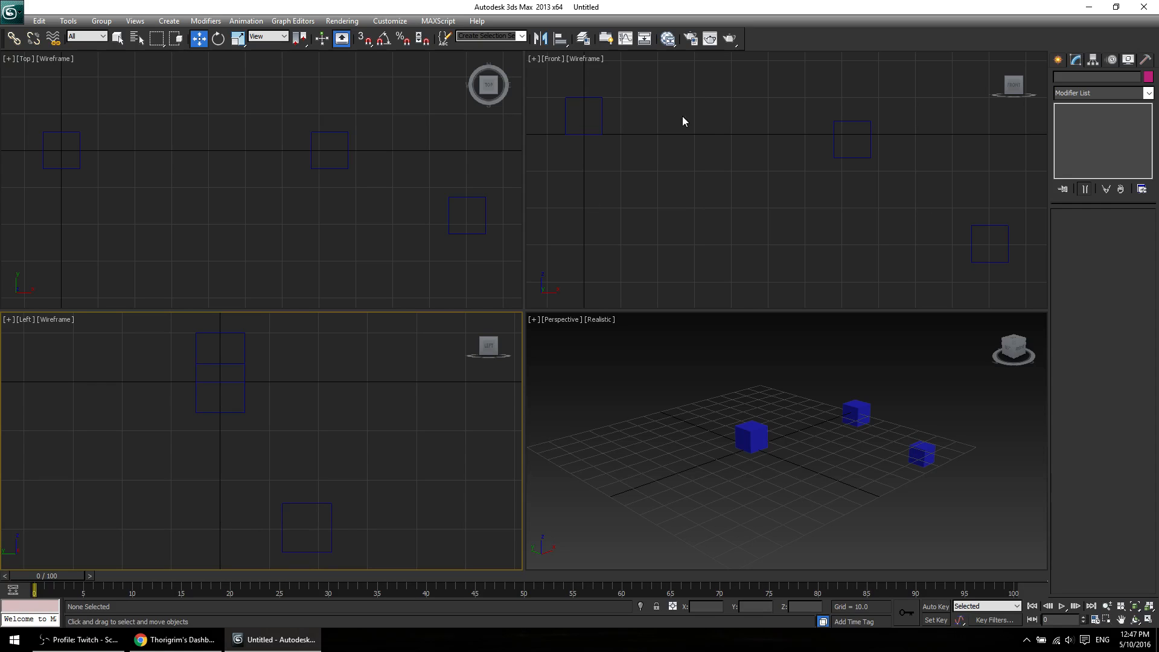
Select the three-cube object in the Perspective view, set its object color to pale yellow and clear the selection.
{"action": "left_click_drag", "start_coordinate": [681, 364], "coordinate": [990, 486]}
{"action": "left_click", "coordinate": [1148, 76]}
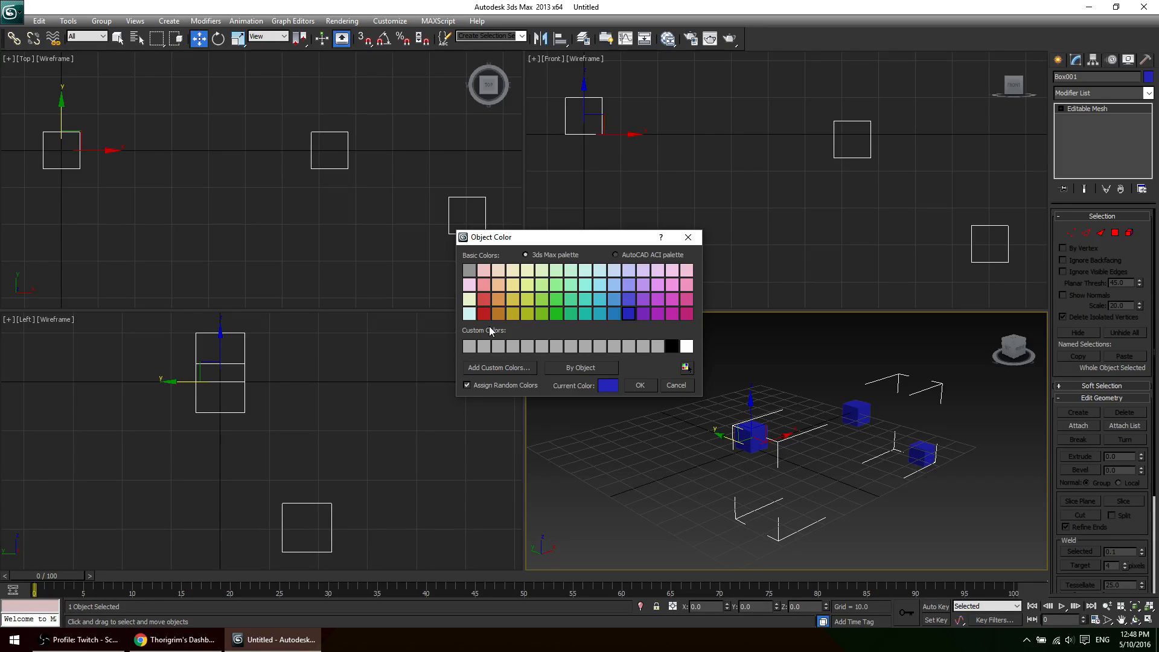
{"action": "left_click", "coordinate": [671, 349]}
{"action": "left_click", "coordinate": [512, 285]}
{"action": "left_click", "coordinate": [651, 387]}
{"action": "left_click", "coordinate": [654, 436]}
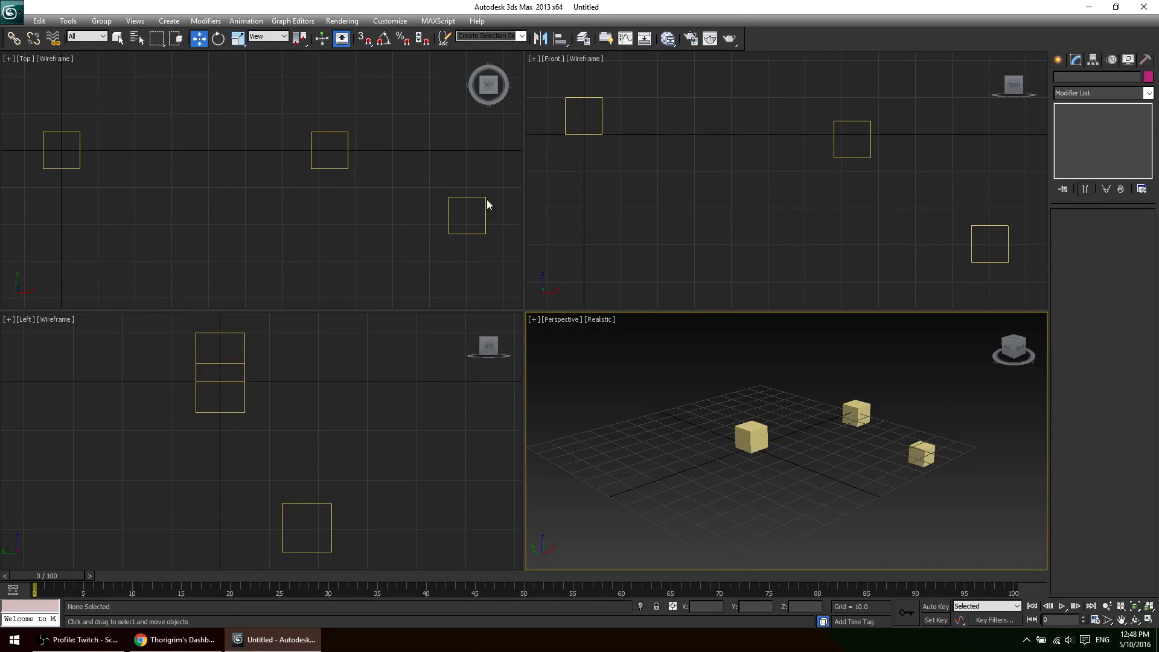
Check the selection of the cubes in a zoomed-out Top view and clear it.
{"action": "left_click_drag", "start_coordinate": [192, 184], "coordinate": [411, 88]}
{"action": "left_click", "coordinate": [334, 222]}
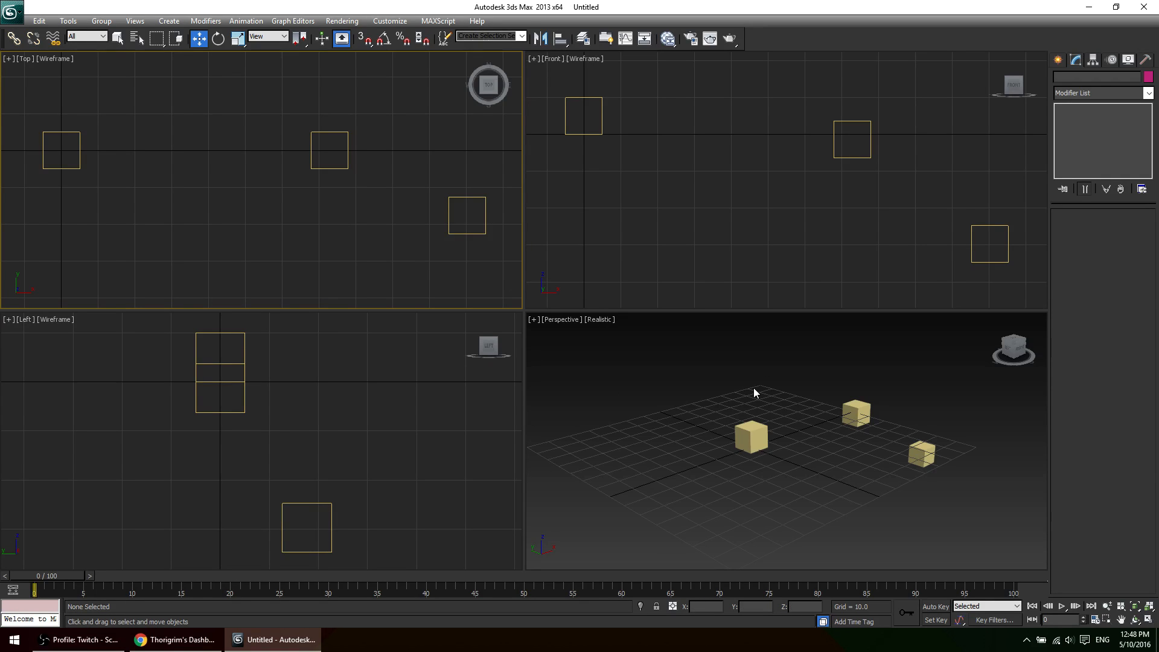
{"action": "left_click", "coordinate": [673, 209]}
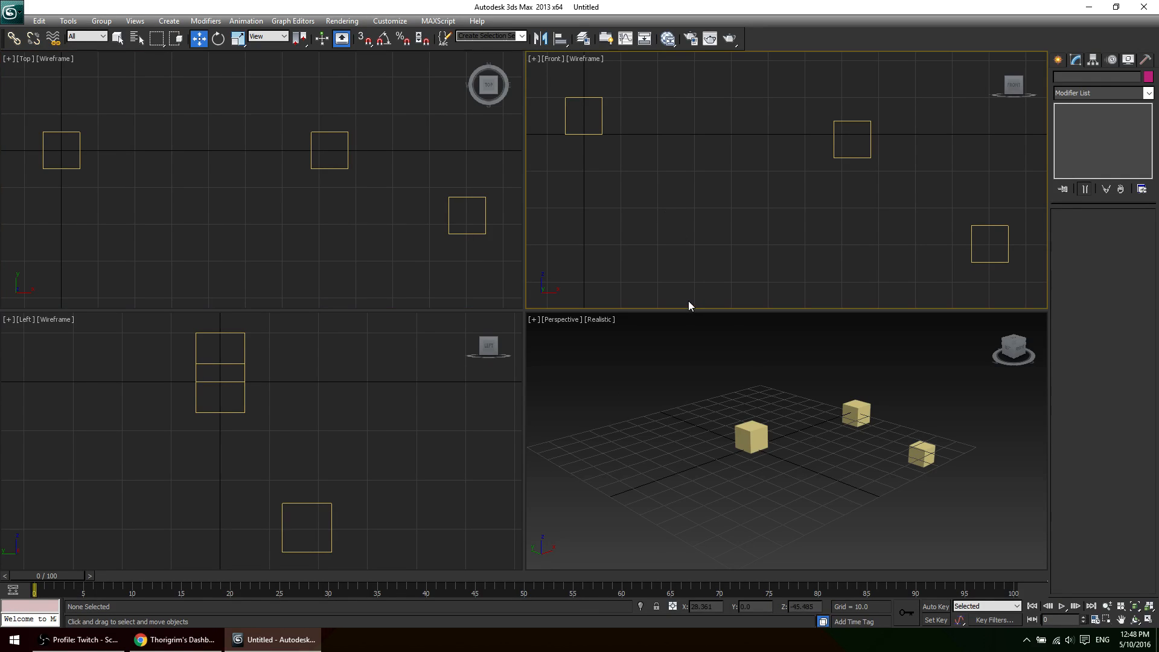
{"action": "scroll", "coordinate": [316, 232], "scroll_direction": "down", "scroll_amount": 4}
{"action": "left_click_drag", "start_coordinate": [319, 153], "coordinate": [428, 263]}
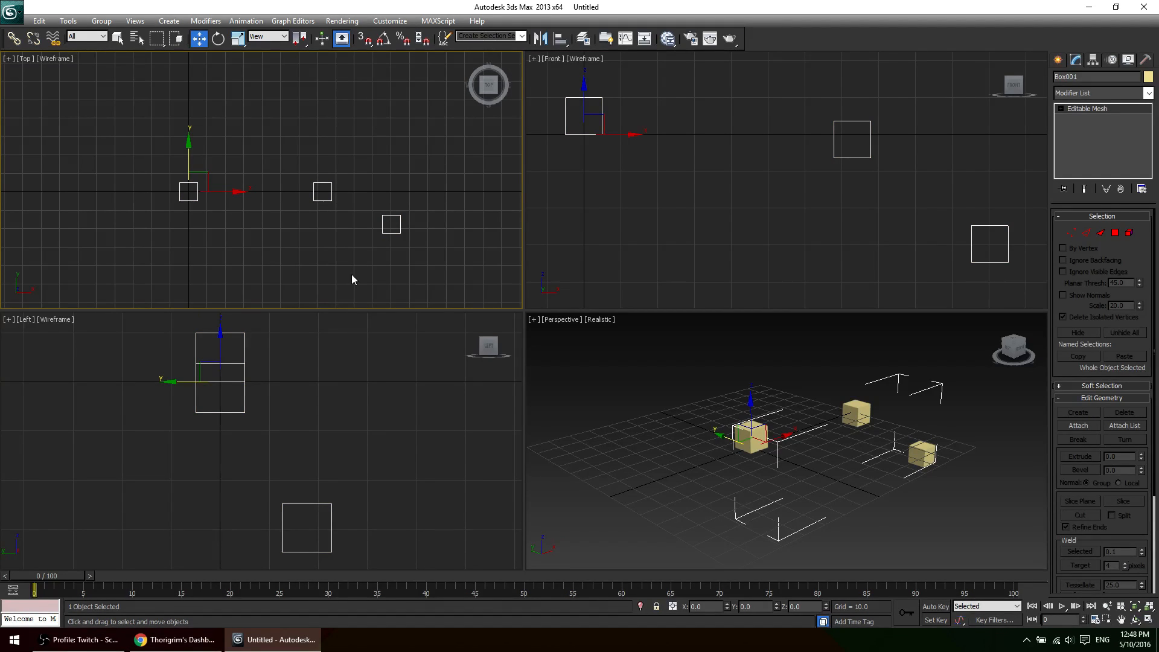
{"action": "left_click", "coordinate": [342, 249]}
Hide the grid in the Top, Left and Front views.
{"action": "key", "text": "g"}
{"action": "key", "text": "g"}
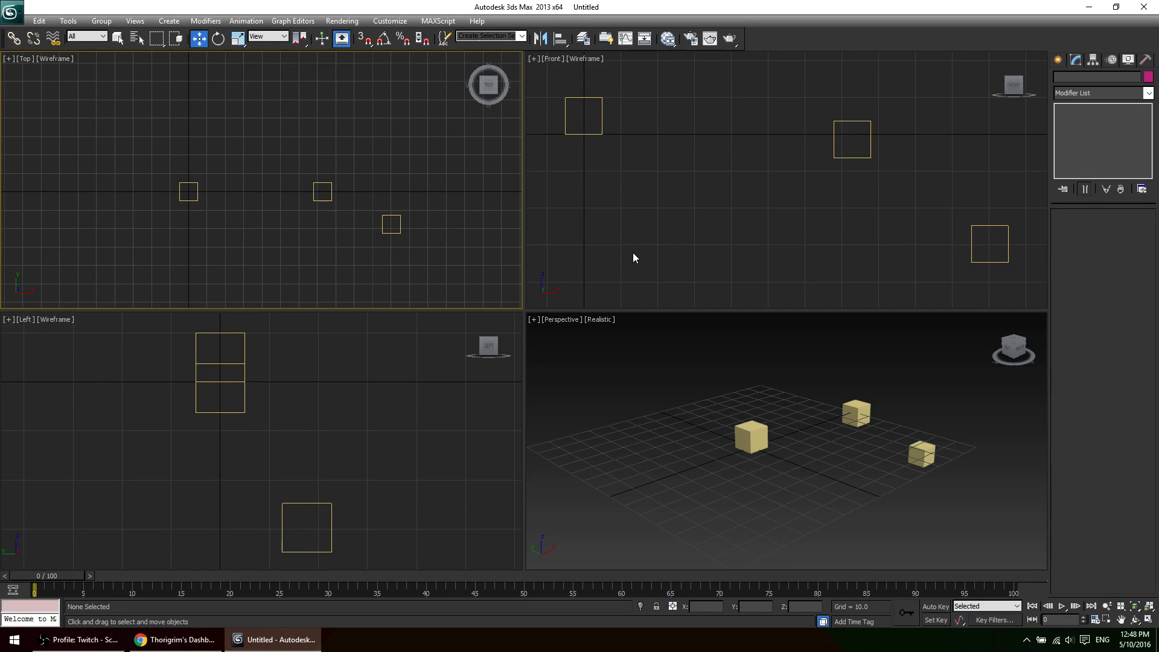
{"action": "key", "text": "g"}
{"action": "left_click", "coordinate": [609, 237]}
{"action": "left_click", "coordinate": [482, 382]}
{"action": "key", "text": "g"}
{"action": "left_click", "coordinate": [578, 264]}
{"action": "key", "text": "g"}
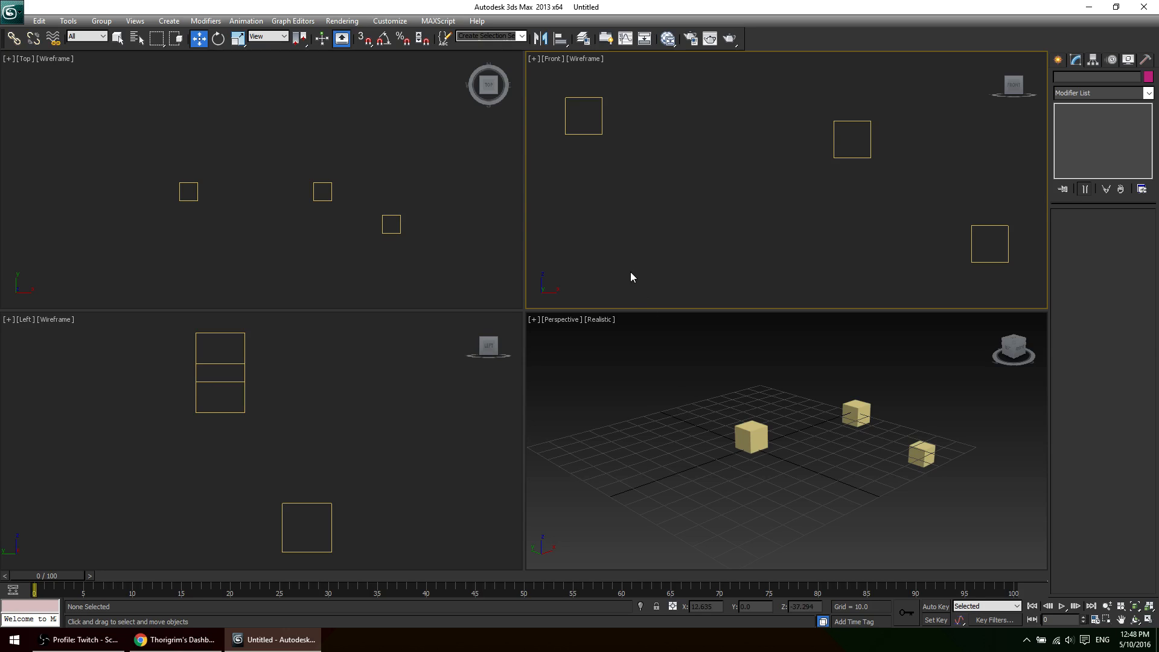
Show the grid again in the Front, Top and Left views.
{"action": "key", "text": "g"}
{"action": "left_click", "coordinate": [398, 284]}
{"action": "key", "text": "g"}
{"action": "left_click", "coordinate": [358, 364]}
{"action": "key", "text": "g"}
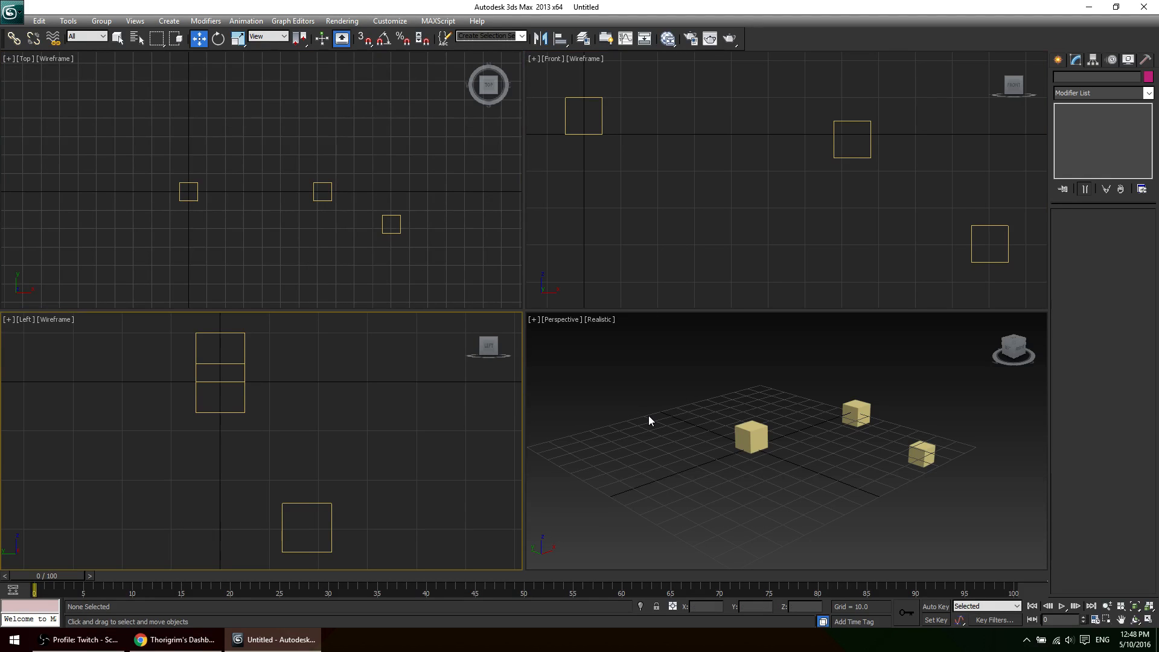
Select the mesh and, at polygon level, delete all but one flat face of each of the two copied cubes.
{"action": "left_click", "coordinate": [649, 415]}
{"action": "middle_click_drag", "start_coordinate": [695, 389], "coordinate": [702, 430], "text": "alt"}
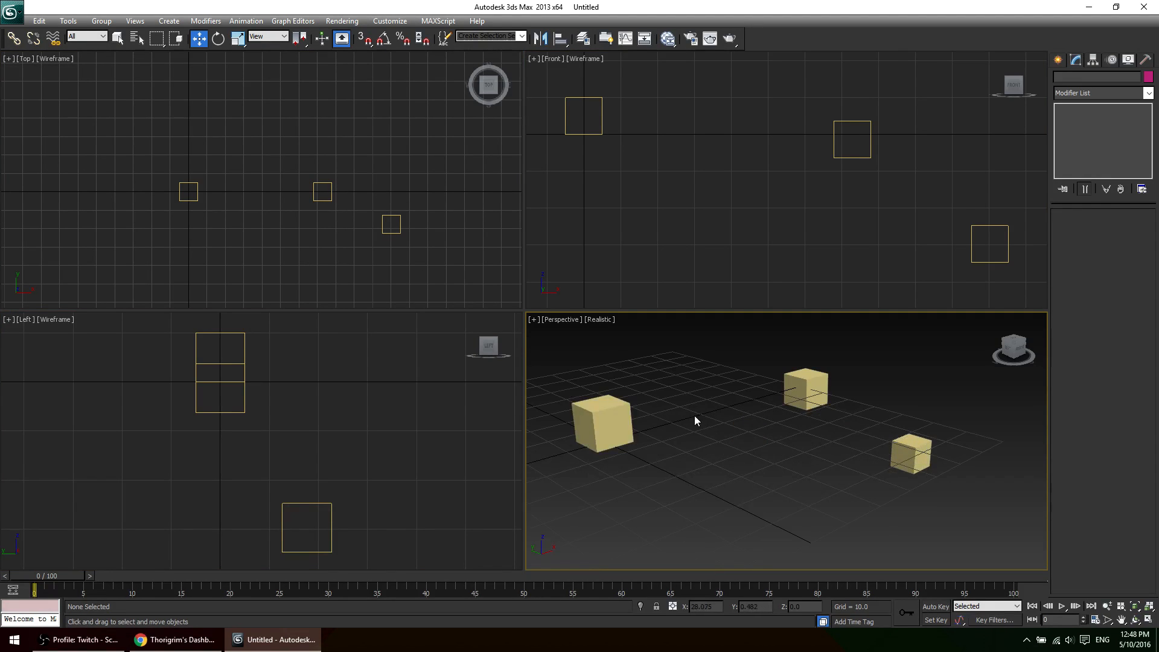
{"action": "left_click", "coordinate": [611, 422]}
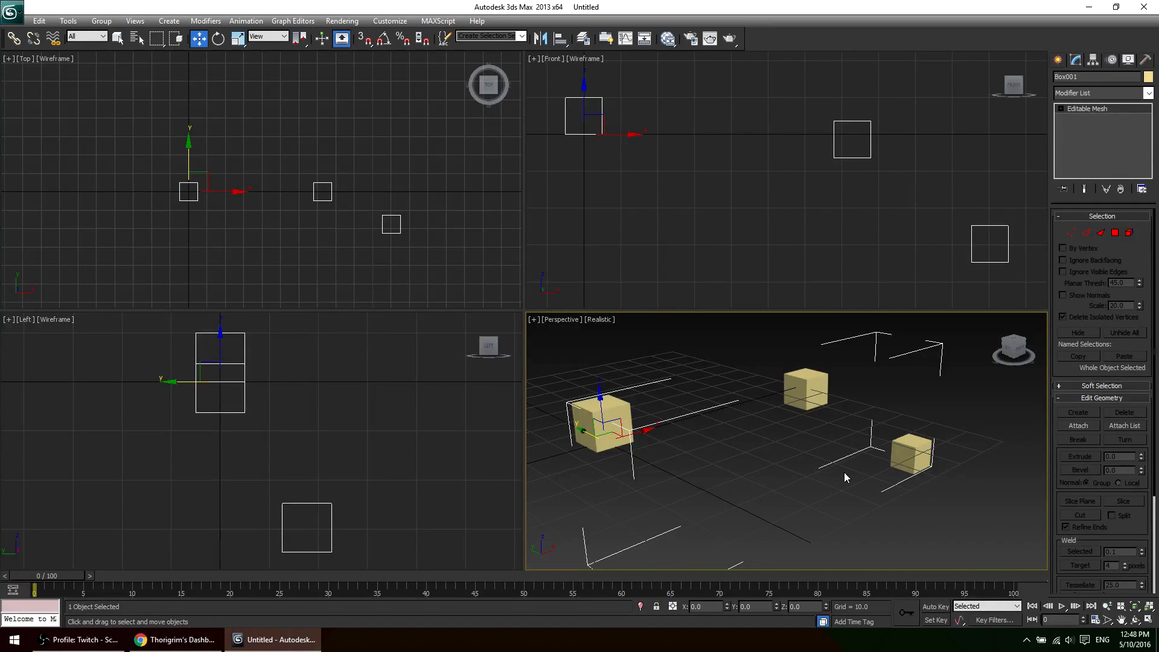
{"action": "mouse_move", "coordinate": [845, 473]}
{"action": "middle_mouse_down", "text": "alt"}
{"action": "mouse_move", "coordinate": [857, 500]}
{"action": "mouse_move", "coordinate": [877, 473]}
{"action": "mouse_move", "coordinate": [854, 435]}
{"action": "mouse_move", "coordinate": [757, 429]}
{"action": "mouse_move", "coordinate": [719, 489]}
{"action": "mouse_move", "coordinate": [737, 507]}
{"action": "mouse_move", "coordinate": [802, 454]}
{"action": "mouse_move", "coordinate": [843, 529]}
{"action": "mouse_move", "coordinate": [882, 534]}
{"action": "mouse_move", "coordinate": [832, 458]}
{"action": "middle_mouse_up", "text": "alt"}
{"action": "scroll", "coordinate": [758, 497], "scroll_direction": "down", "scroll_amount": 4}
{"action": "middle_click_drag", "start_coordinate": [810, 498], "coordinate": [747, 525], "text": "alt"}
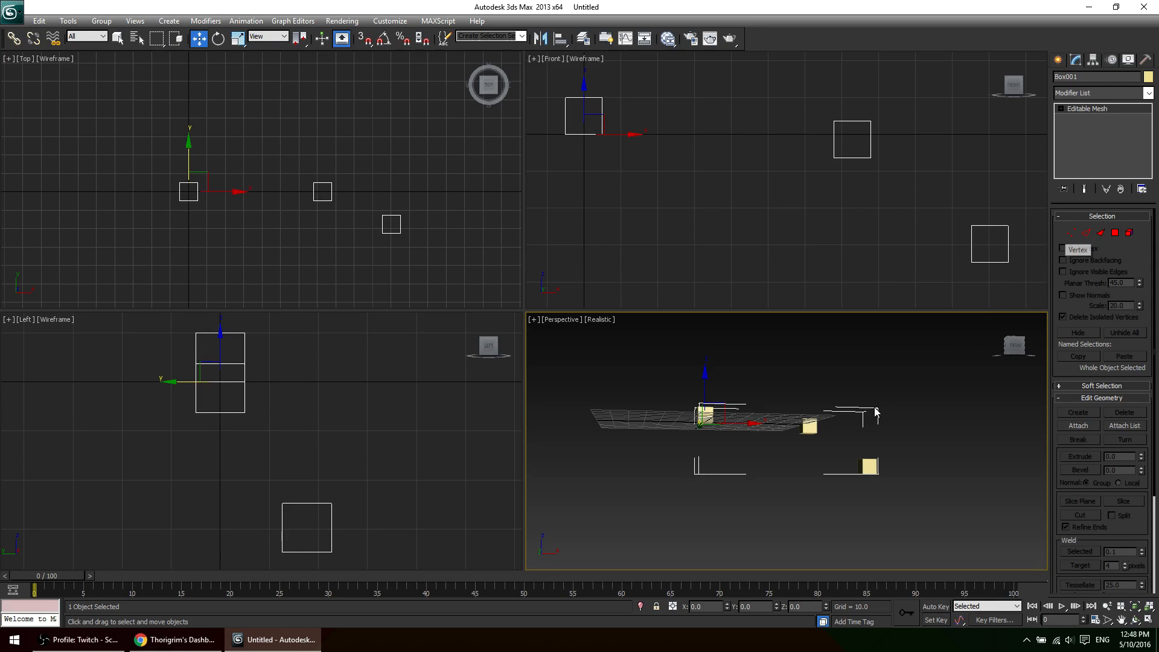
{"action": "left_click", "coordinate": [1115, 233]}
{"action": "left_click_drag", "start_coordinate": [797, 407], "coordinate": [929, 469]}
{"action": "key", "text": "Delete"}
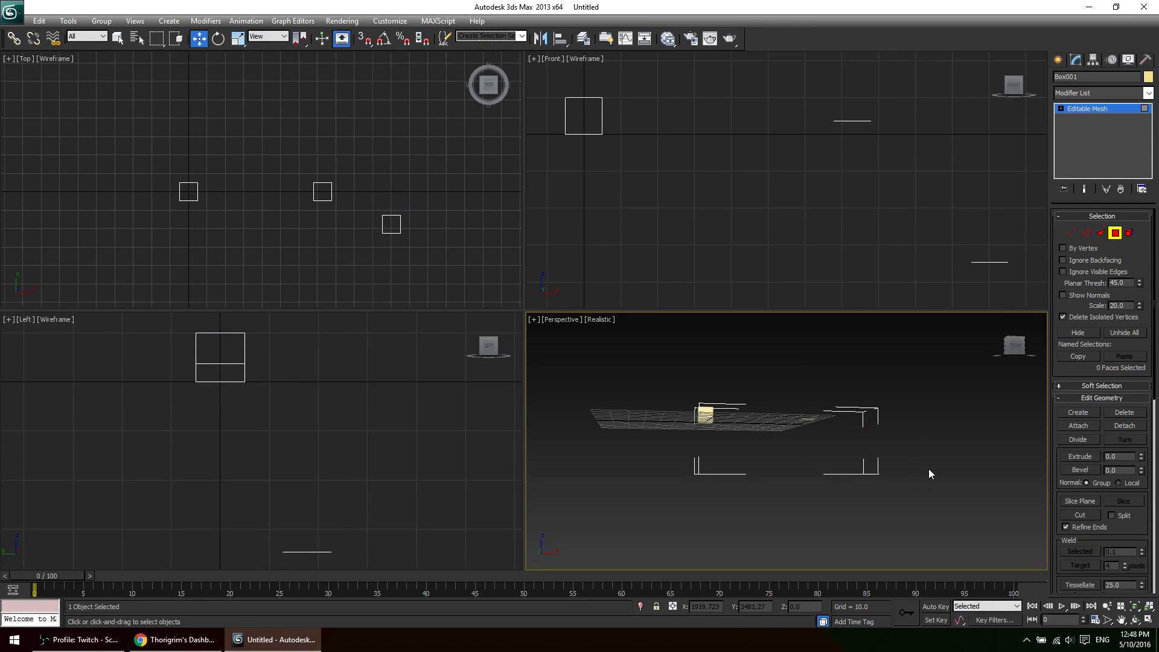
{"action": "left_click", "coordinate": [1085, 109]}
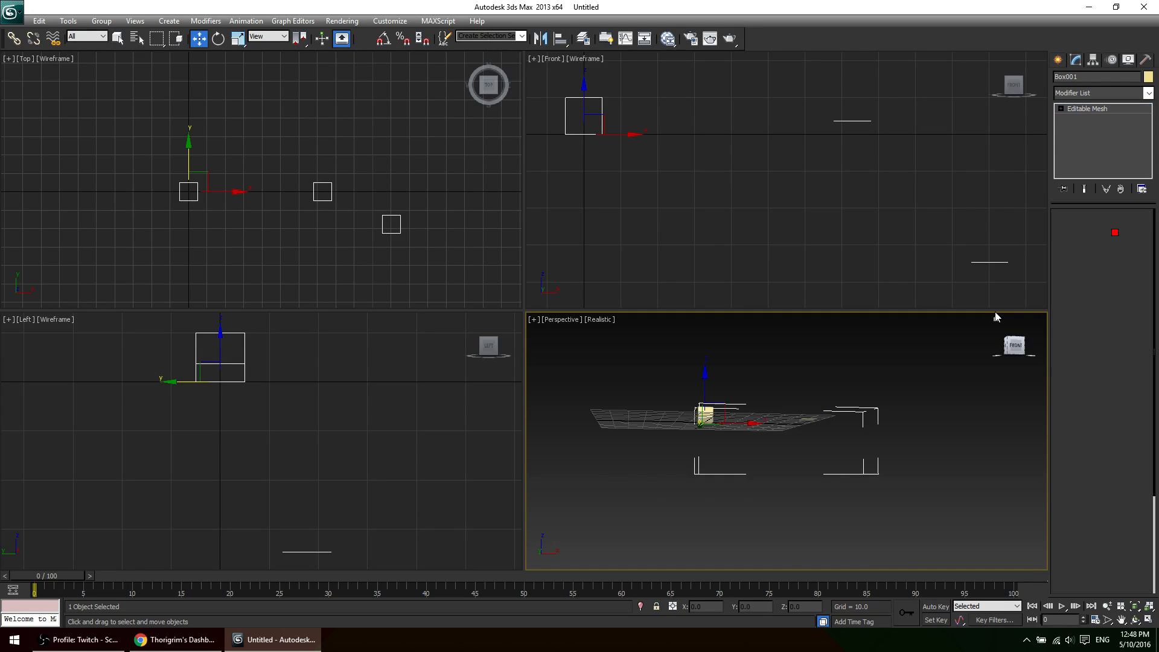
At vertex level, delete three of the four corner vertices of the outermost flat face, then return to object level and deselect the mesh.
{"action": "middle_click_drag", "start_coordinate": [738, 471], "coordinate": [794, 587], "text": "alt"}
{"action": "left_click", "coordinate": [808, 553]}
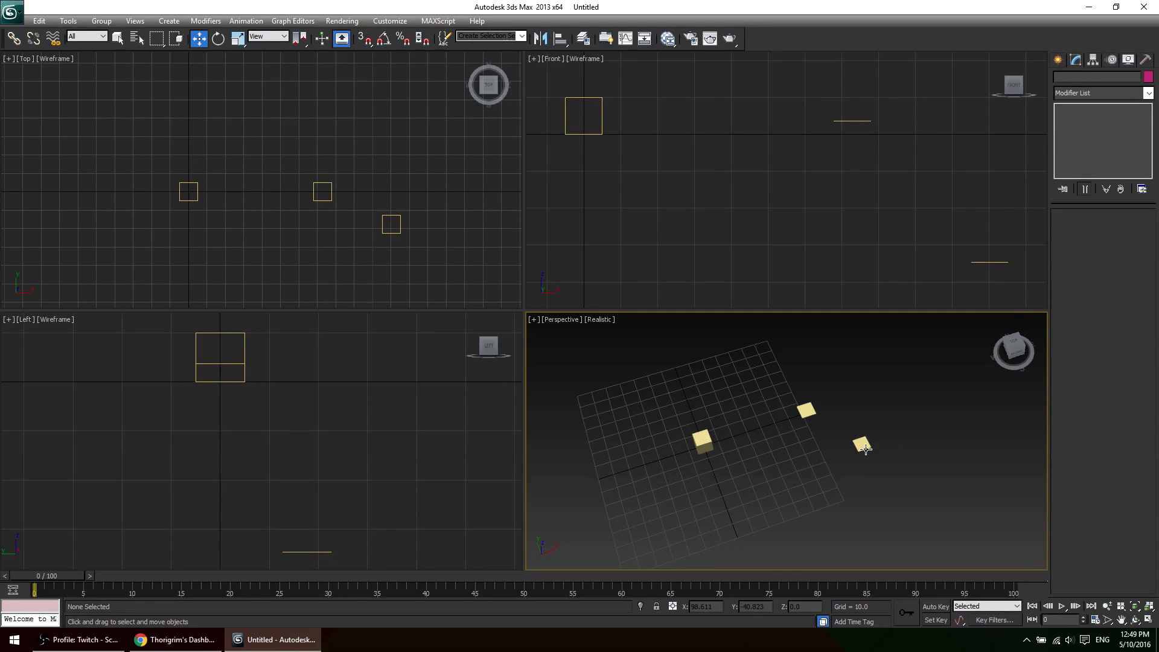
{"action": "left_click", "coordinate": [866, 449]}
{"action": "right_click", "coordinate": [865, 440]}
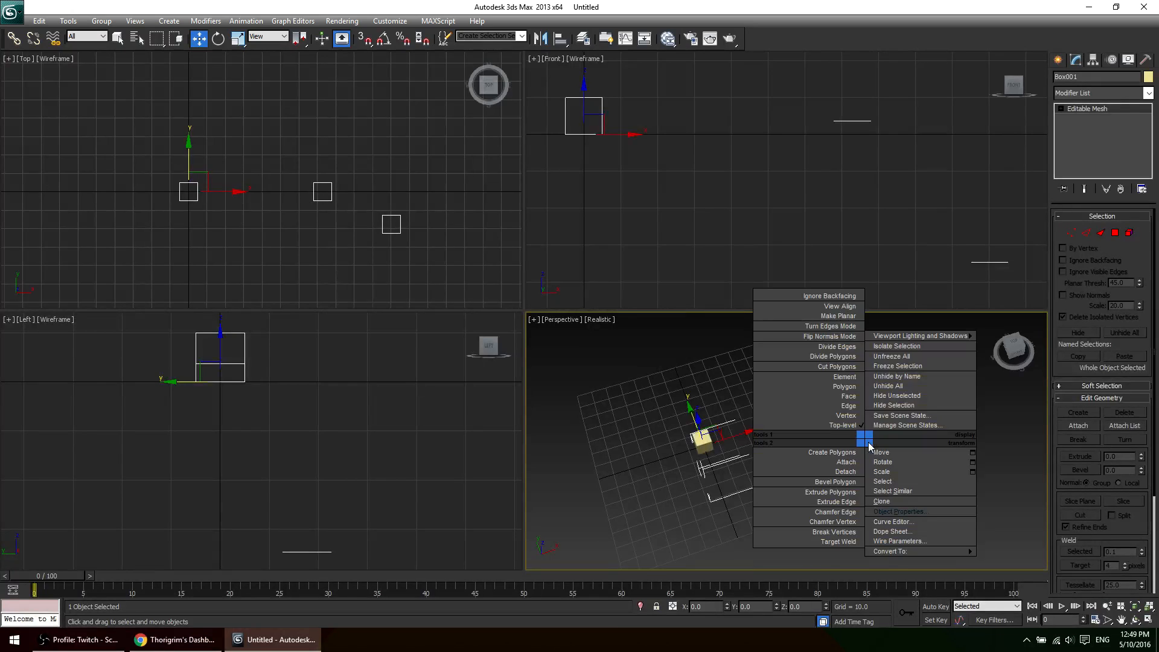
{"action": "left_click", "coordinate": [1030, 422]}
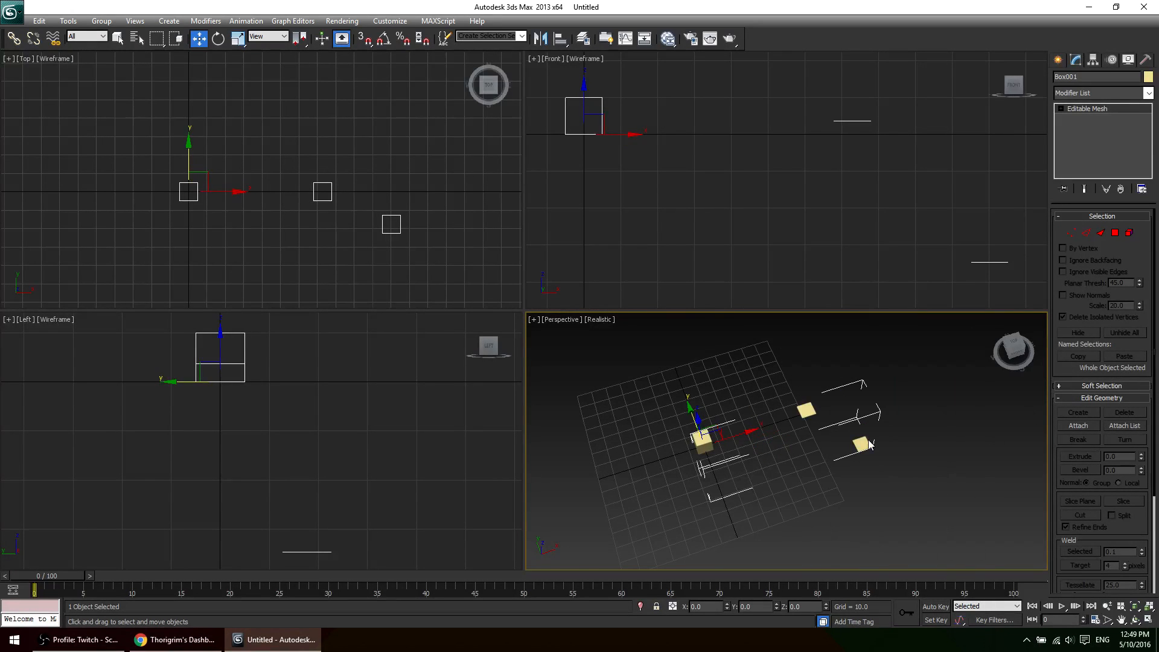
{"action": "key", "text": "1"}
{"action": "left_click_drag", "start_coordinate": [843, 436], "coordinate": [862, 470]}
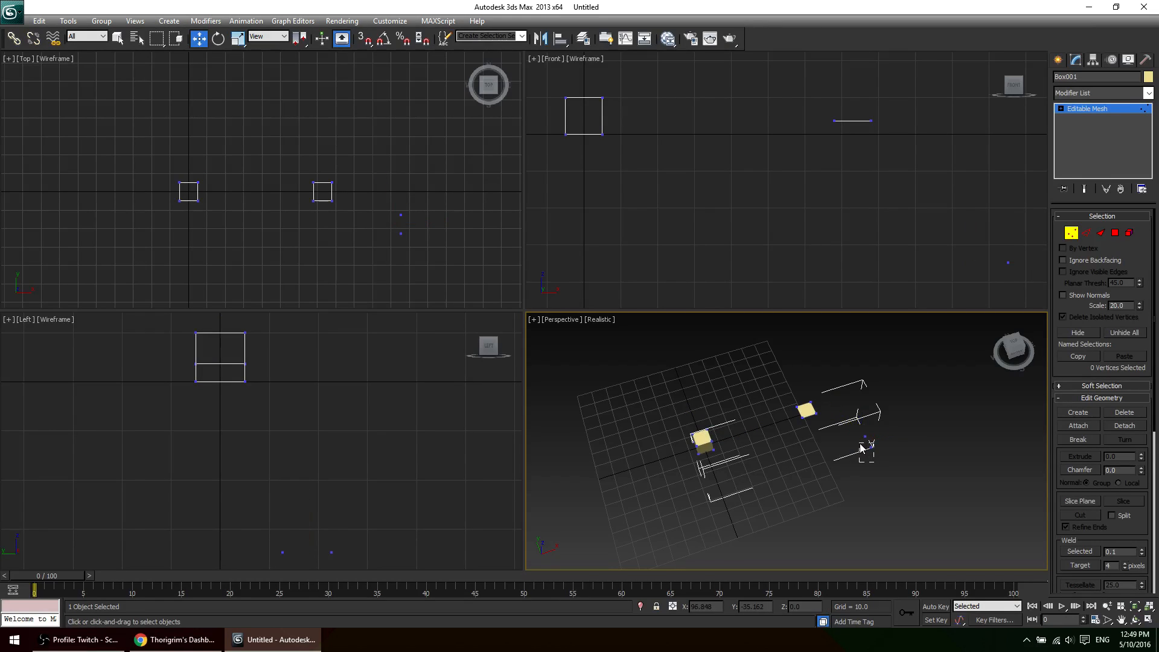
{"action": "key", "text": "Delete"}
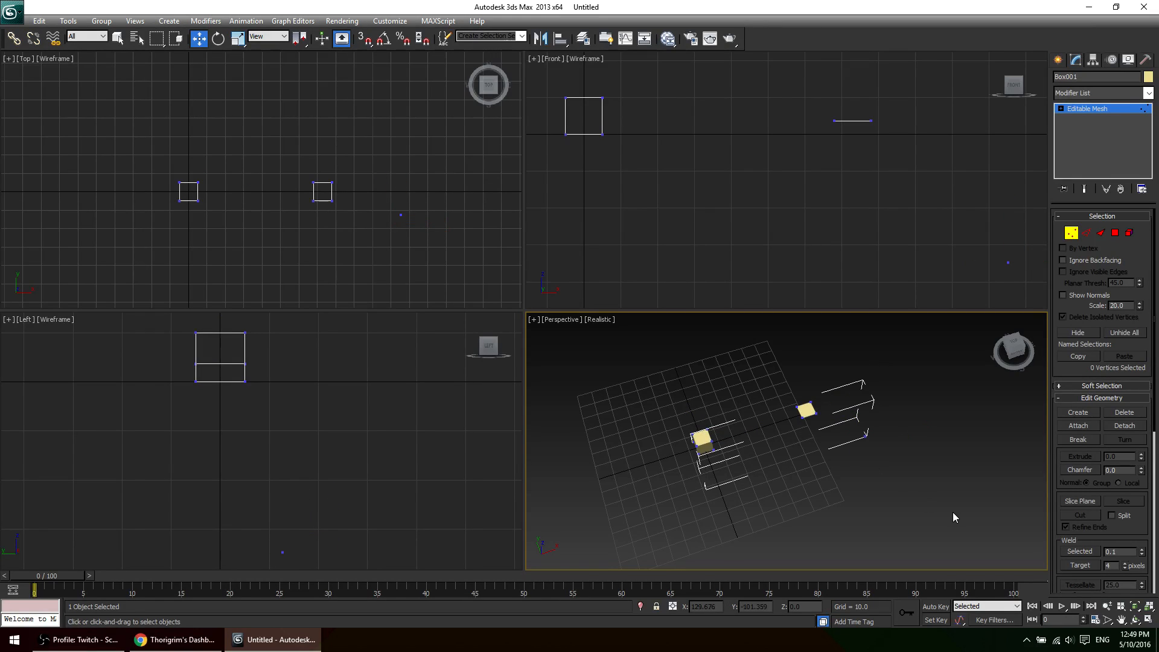
{"action": "left_click", "coordinate": [1087, 109]}
{"action": "left_click", "coordinate": [883, 502]}
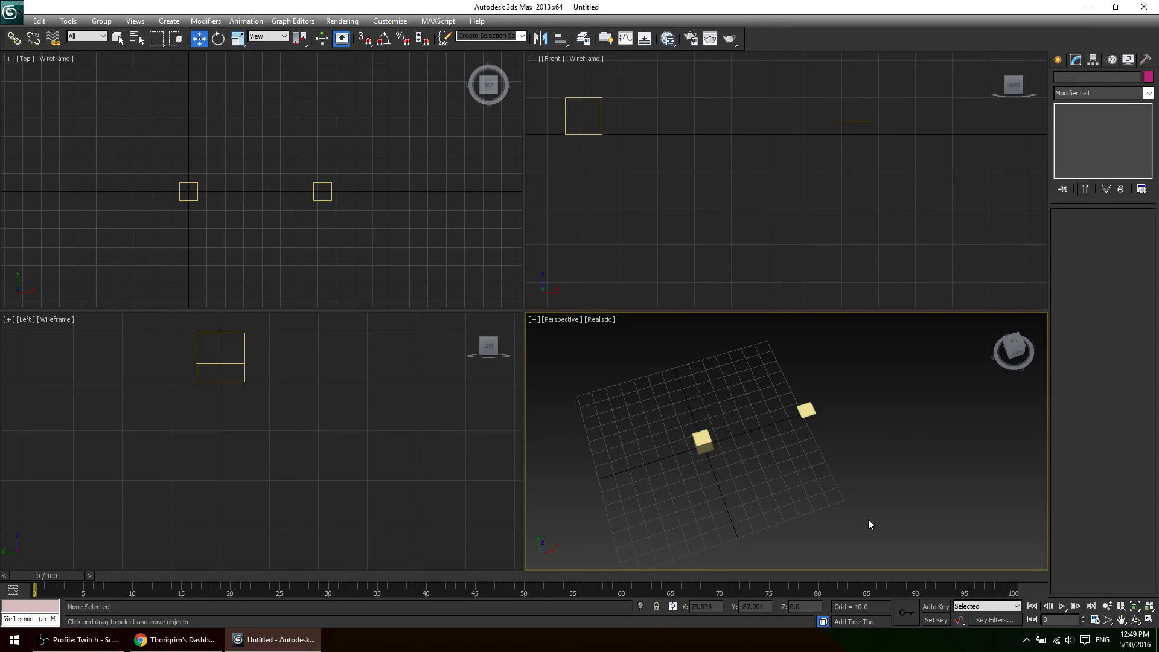
At vertex level, delete the isolated vertex of the outermost face and return to object level.
{"action": "middle_click_drag", "start_coordinate": [865, 517], "coordinate": [831, 513], "text": "alt"}
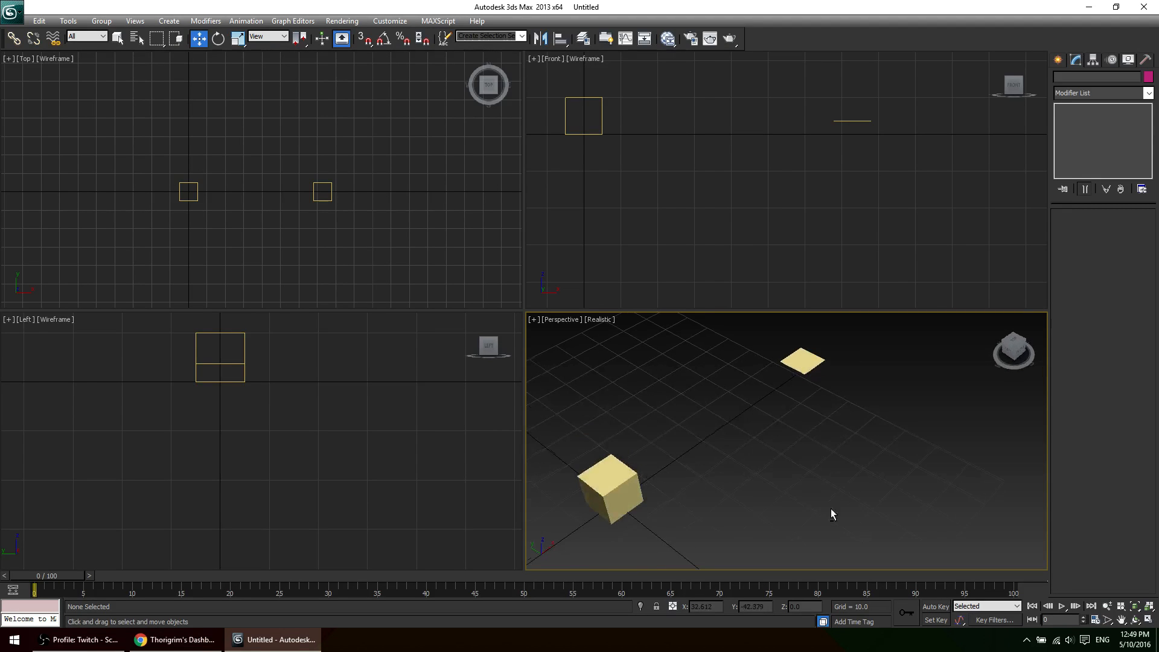
{"action": "scroll", "coordinate": [820, 482], "scroll_direction": "down", "scroll_amount": 2}
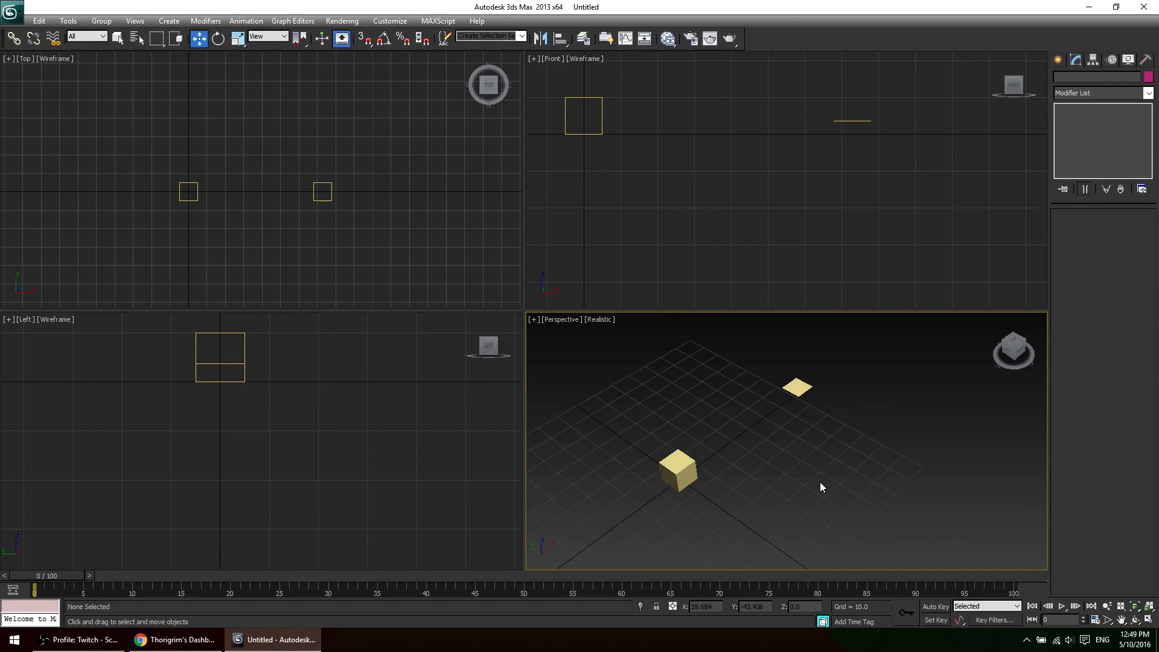
{"action": "left_click", "coordinate": [671, 454]}
{"action": "mouse_move", "coordinate": [890, 468]}
{"action": "middle_mouse_down", "text": "alt"}
{"action": "mouse_move", "coordinate": [786, 395]}
{"action": "mouse_move", "coordinate": [884, 346]}
{"action": "mouse_move", "coordinate": [902, 446]}
{"action": "mouse_move", "coordinate": [889, 464]}
{"action": "middle_mouse_up", "text": "alt"}
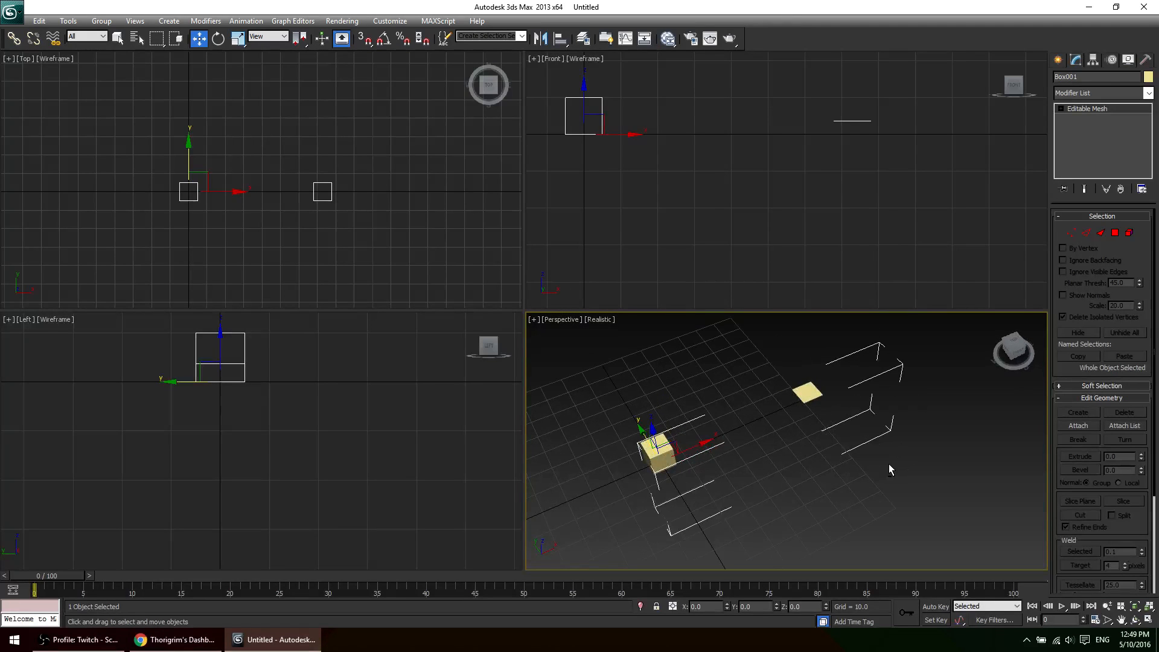
{"action": "left_click", "coordinate": [1071, 232]}
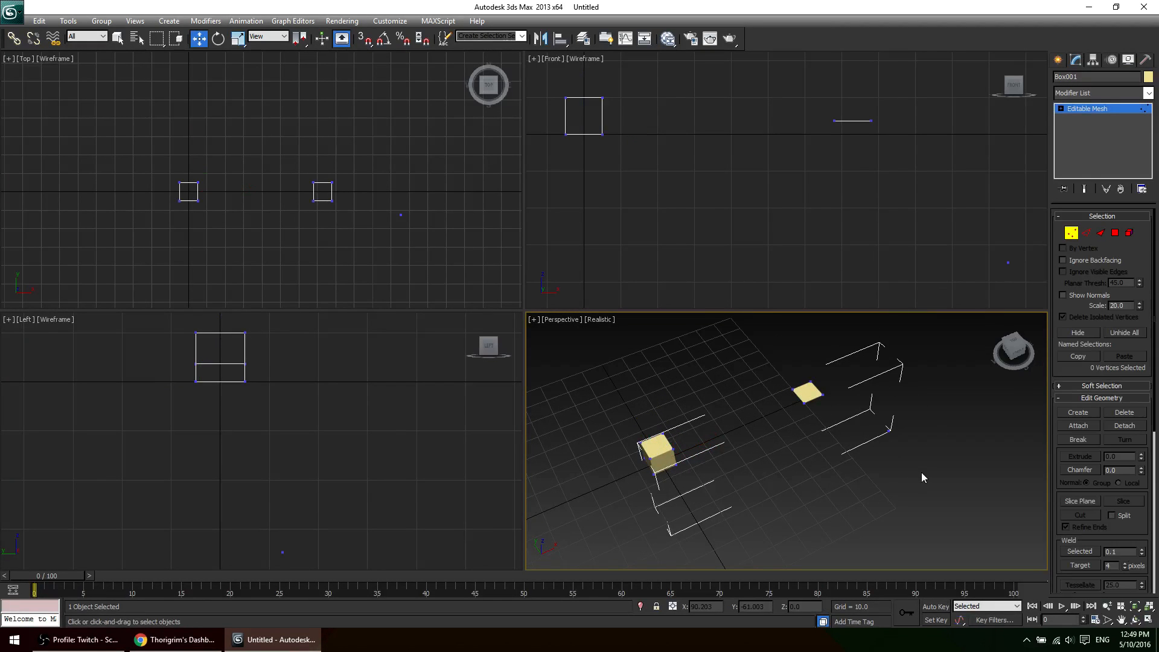
{"action": "left_click_drag", "start_coordinate": [923, 477], "coordinate": [874, 414]}
{"action": "middle_click_drag", "start_coordinate": [910, 458], "coordinate": [852, 469], "text": "alt"}
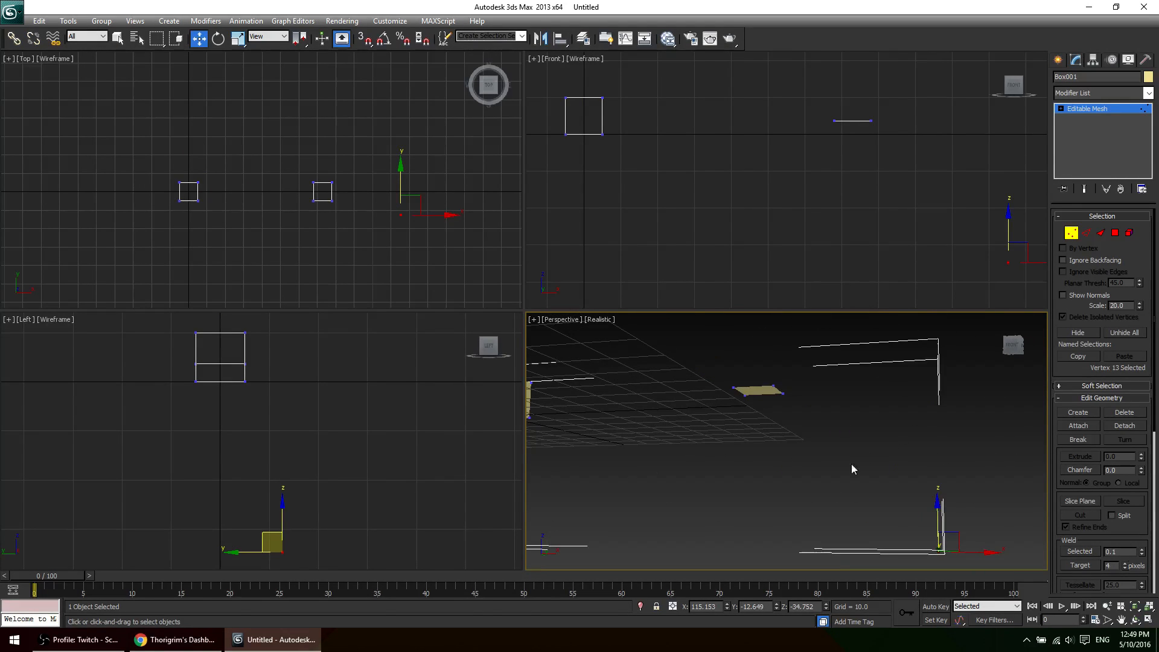
{"action": "left_click", "coordinate": [775, 386]}
{"action": "key", "text": "ctrl+z"}
{"action": "key", "text": "ctrl+z"}
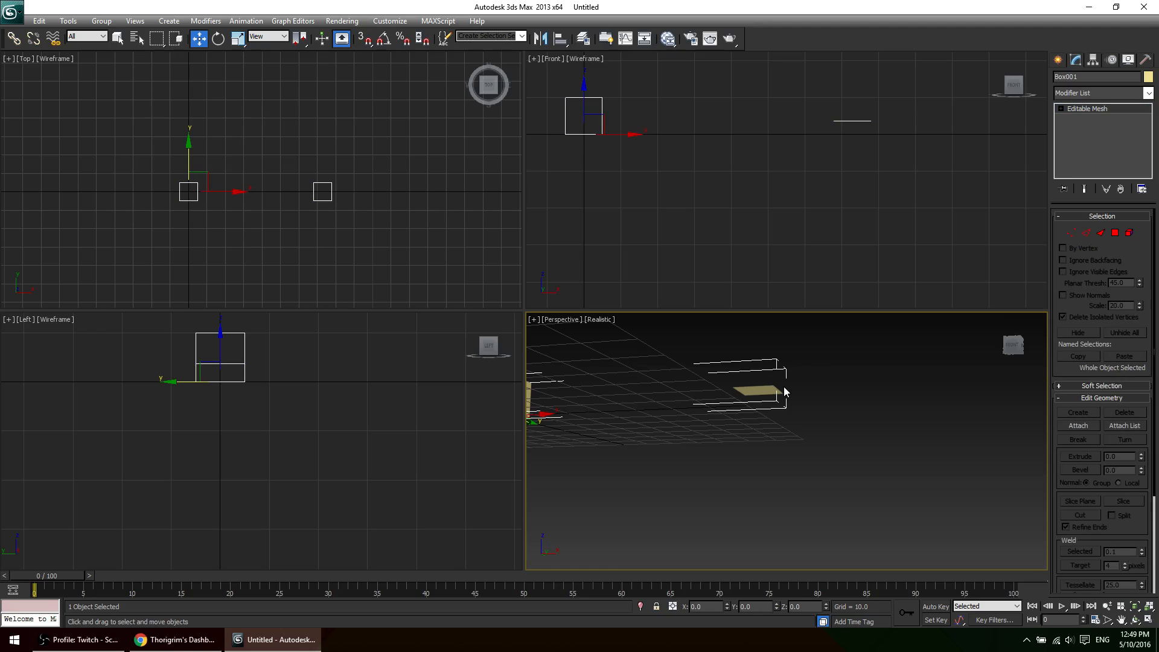
View the cube and the remaining flat face closer in the Perspective view and clear the selection.
{"action": "middle_click_drag", "start_coordinate": [788, 466], "coordinate": [866, 474]}
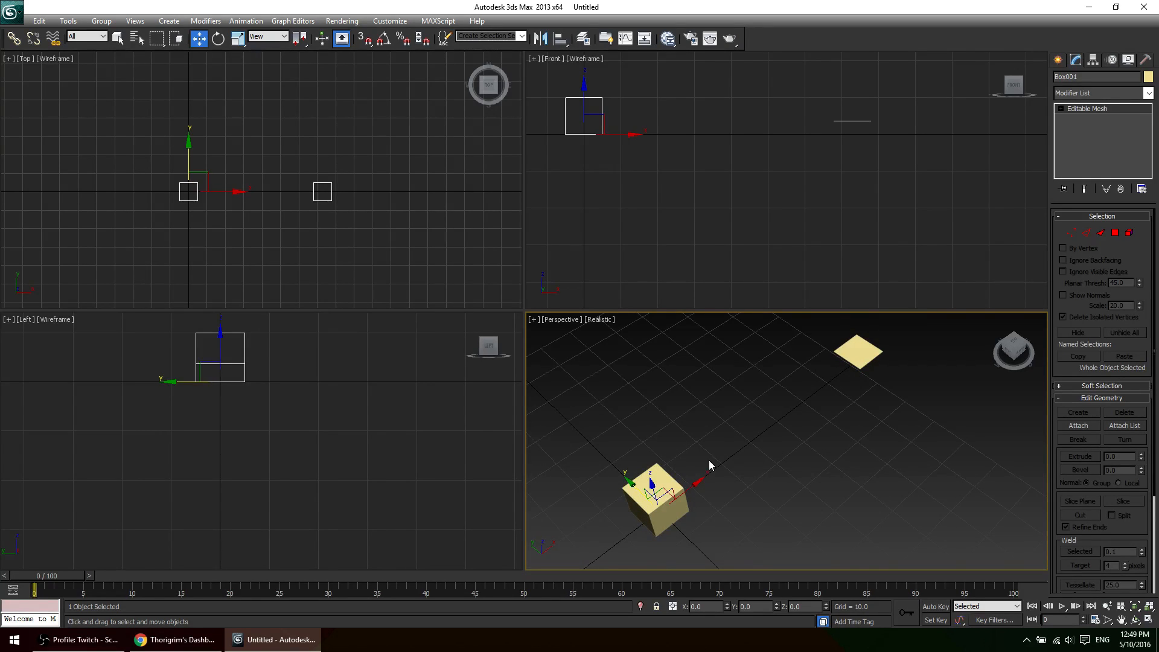
{"action": "scroll", "coordinate": [758, 493], "scroll_direction": "up", "scroll_amount": 2}
{"action": "left_click", "coordinate": [806, 499]}
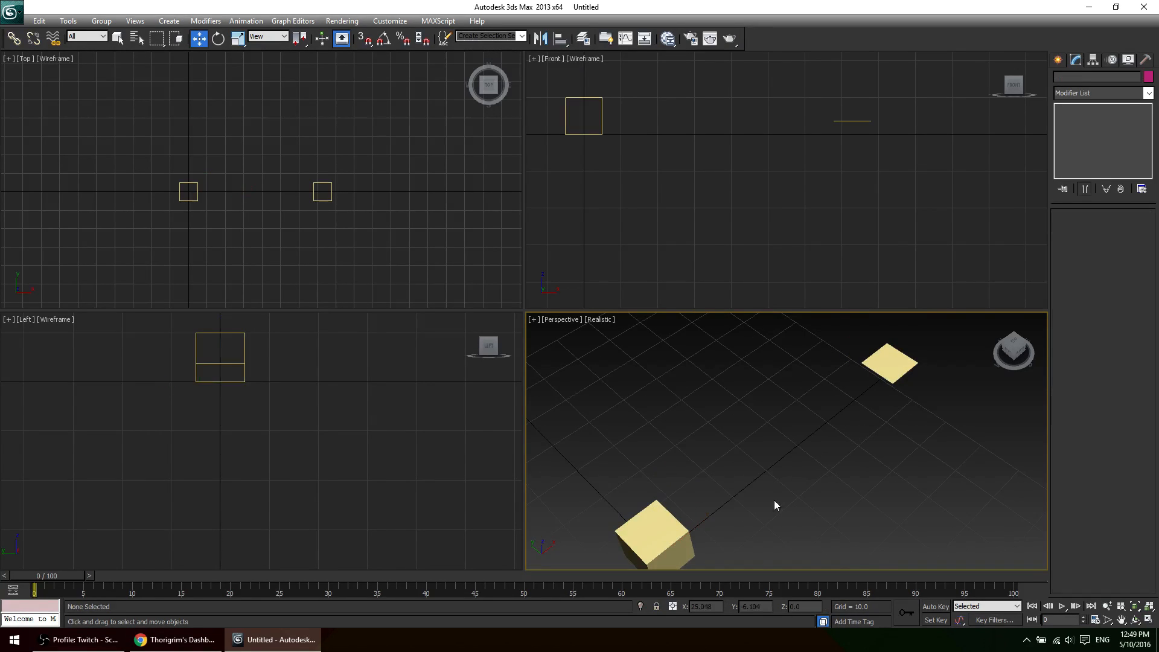
Select the mesh and, at polygon level, delete the remaining flat face away from the cube.
{"action": "left_click", "coordinate": [630, 533]}
{"action": "middle_click_drag", "start_coordinate": [668, 561], "coordinate": [877, 336]}
{"action": "middle_click_drag", "start_coordinate": [848, 427], "coordinate": [831, 483]}
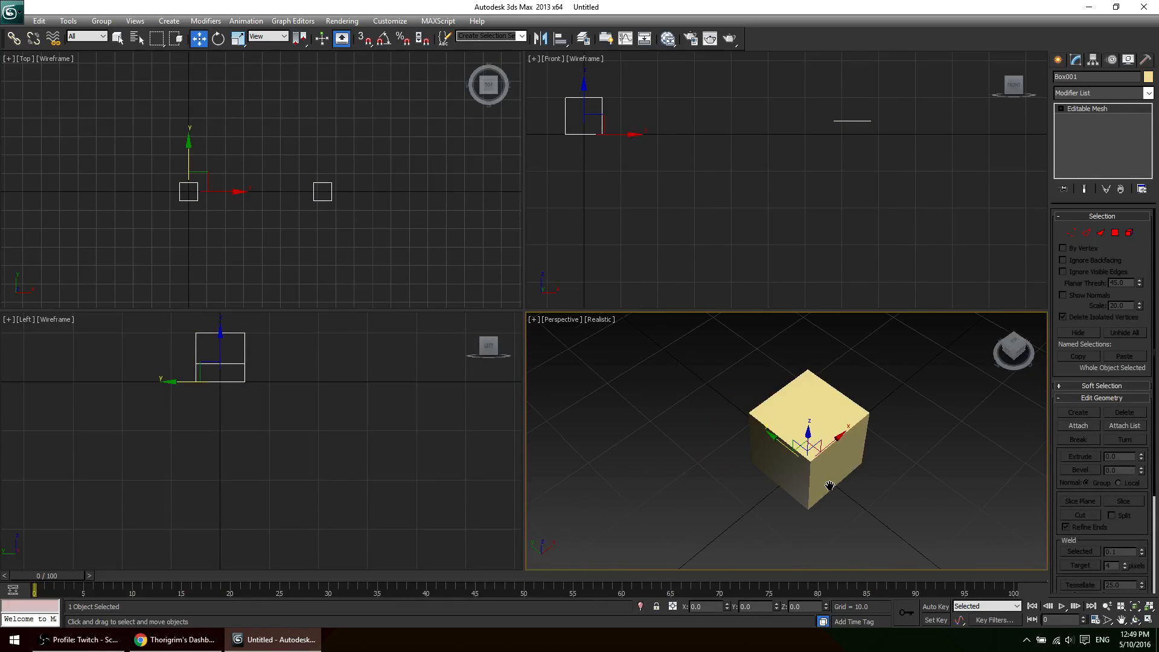
{"action": "key", "text": "shift+z"}
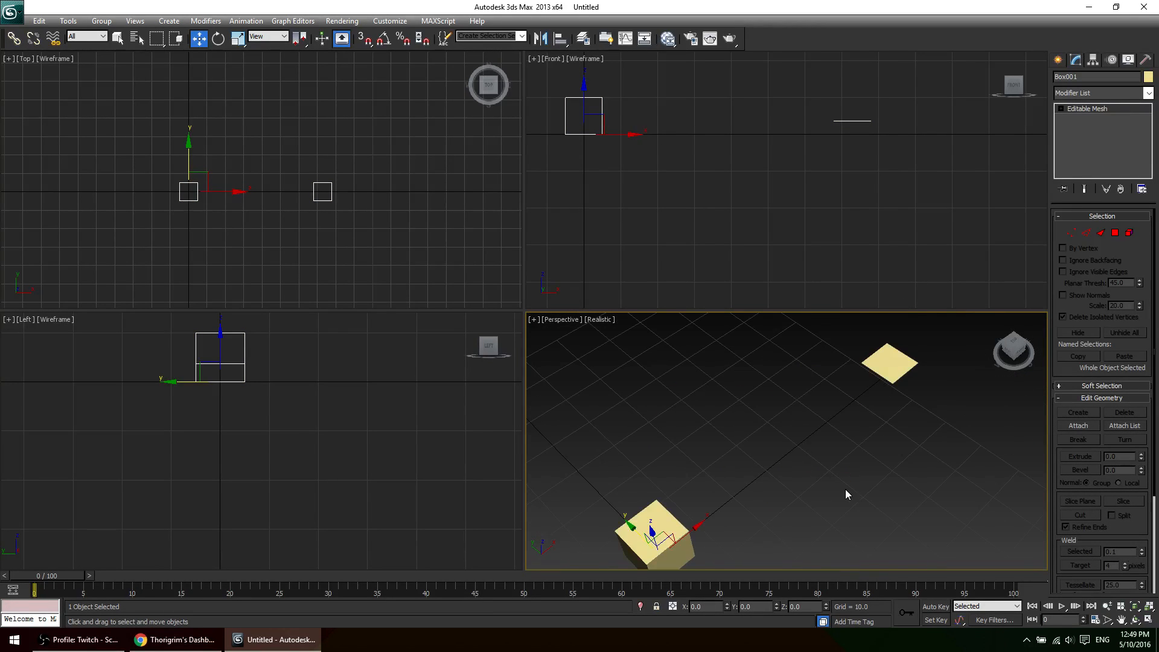
{"action": "middle_click_drag", "start_coordinate": [850, 497], "coordinate": [908, 427], "text": "alt"}
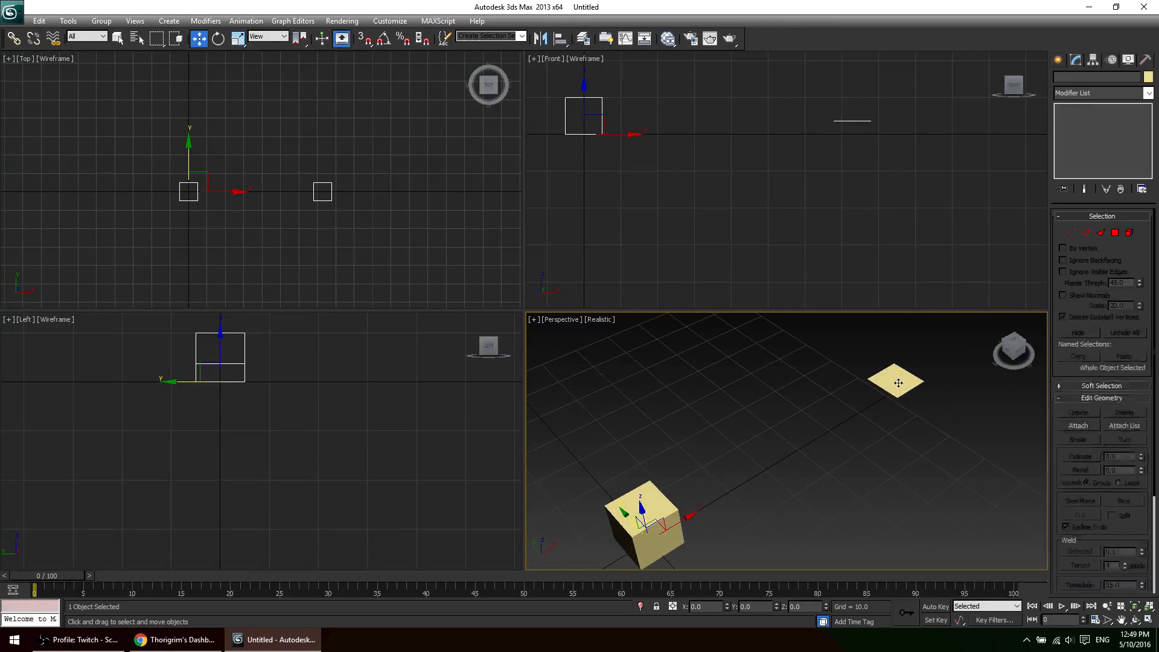
{"action": "left_click", "coordinate": [1115, 233]}
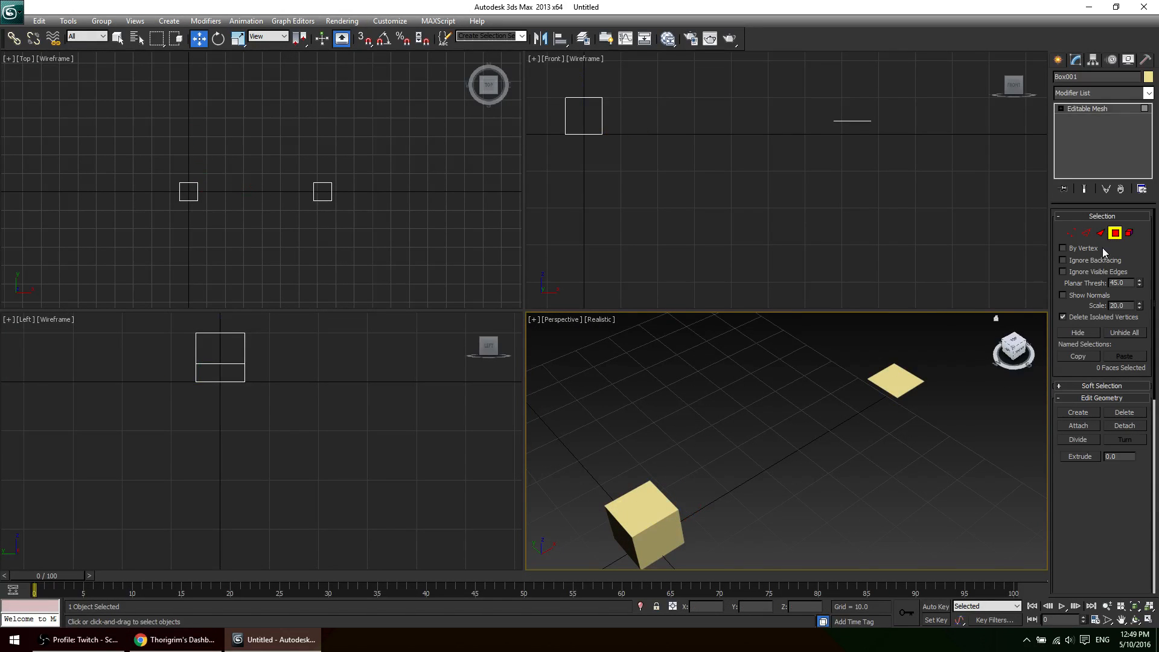
{"action": "left_click", "coordinate": [896, 379]}
{"action": "key", "text": "Delete"}
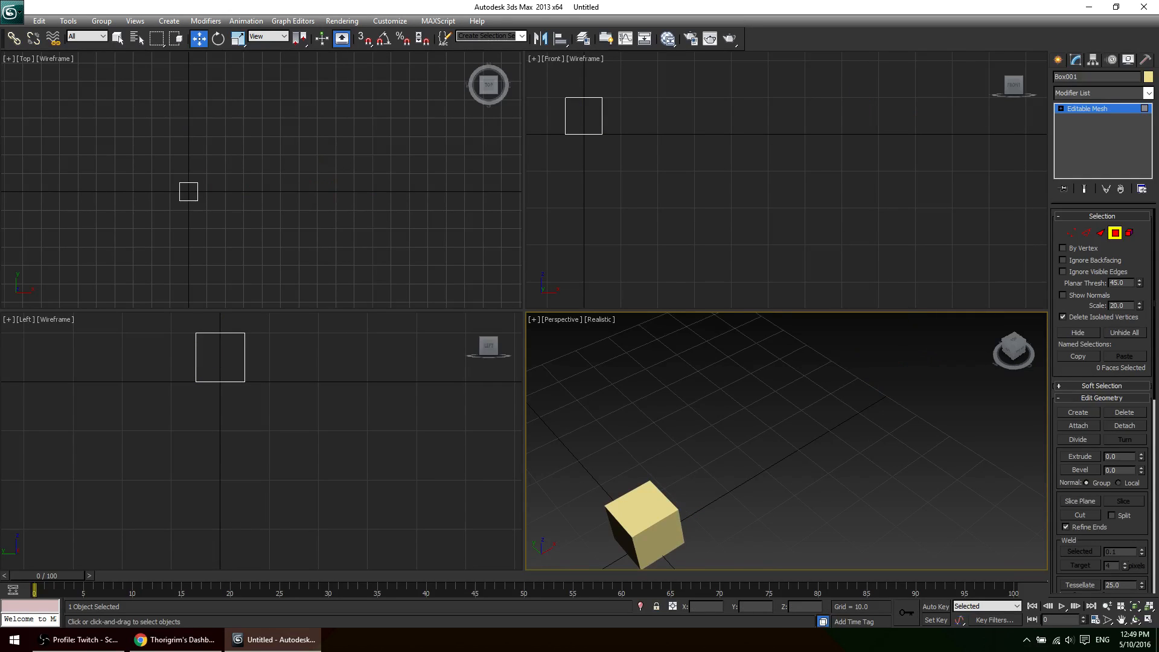
Go through the mesh's element and vertex levels, return to object level and delete the whole mesh.
{"action": "key", "text": "5"}
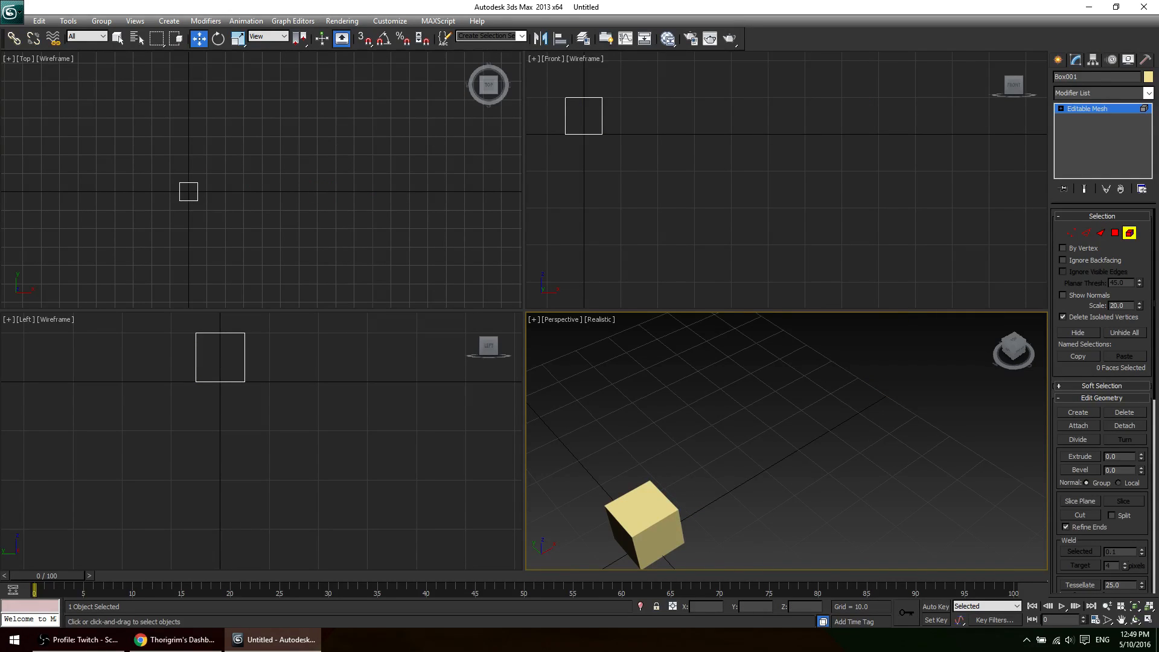
{"action": "key", "text": "1"}
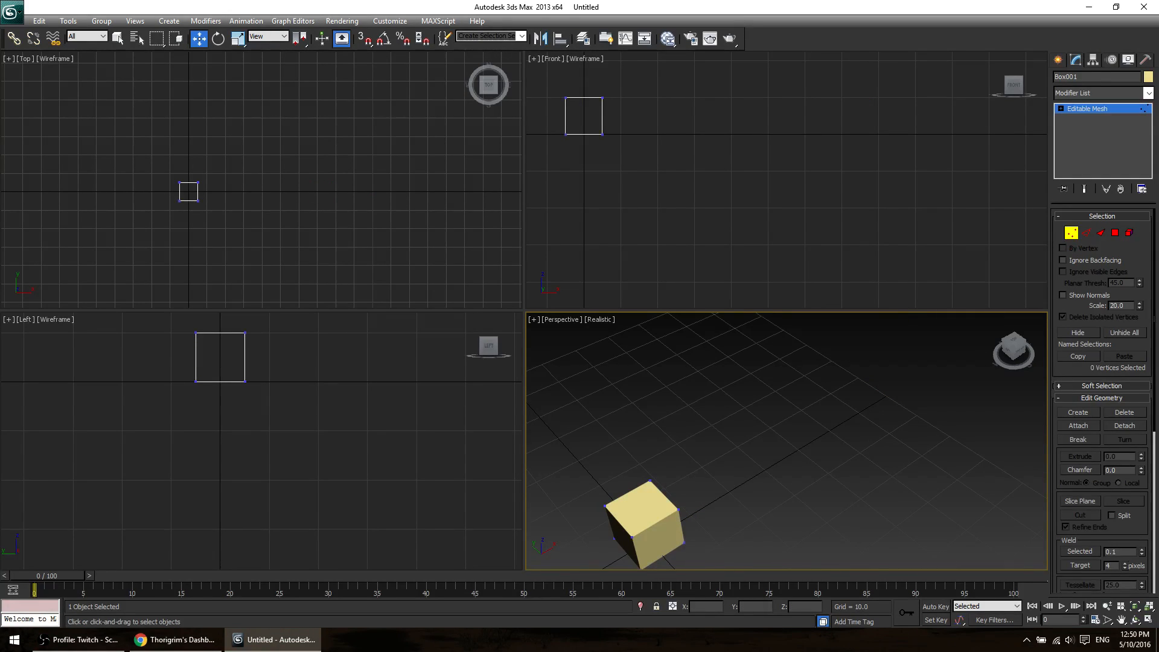
{"action": "left_click", "coordinate": [1099, 109]}
{"action": "key", "text": "Delete"}
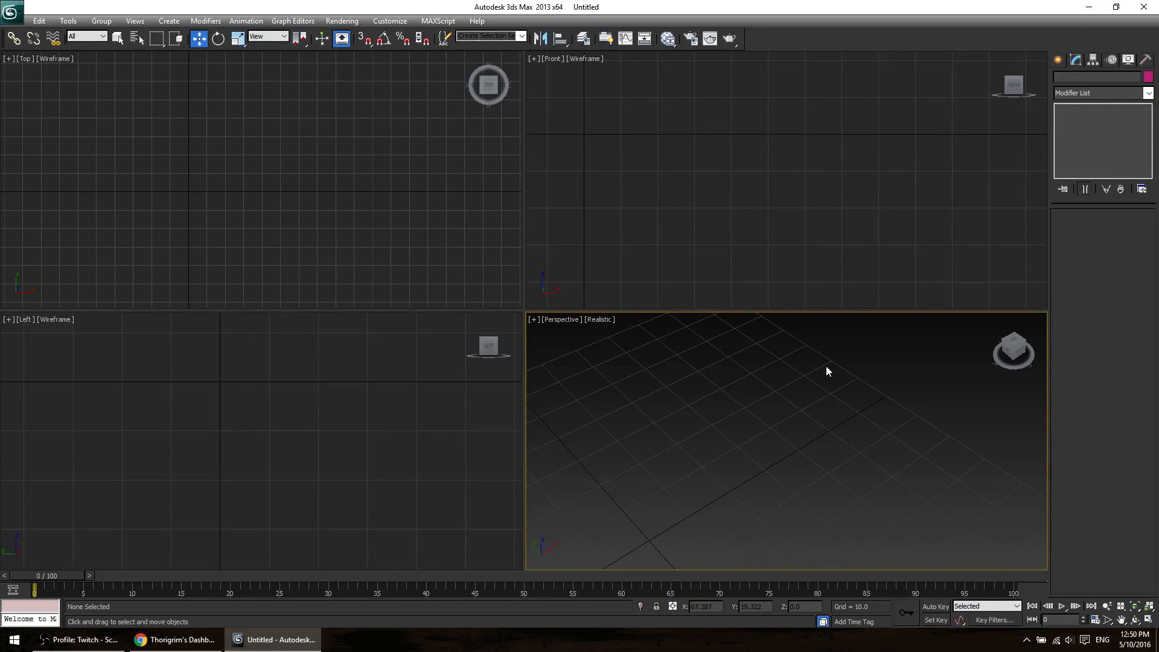
Zoom each of the four viewports to extents around the empty grid and make the Perspective view active.
{"action": "left_click", "coordinate": [678, 230]}
{"action": "left_click", "coordinate": [356, 209]}
{"action": "left_click", "coordinate": [397, 430]}
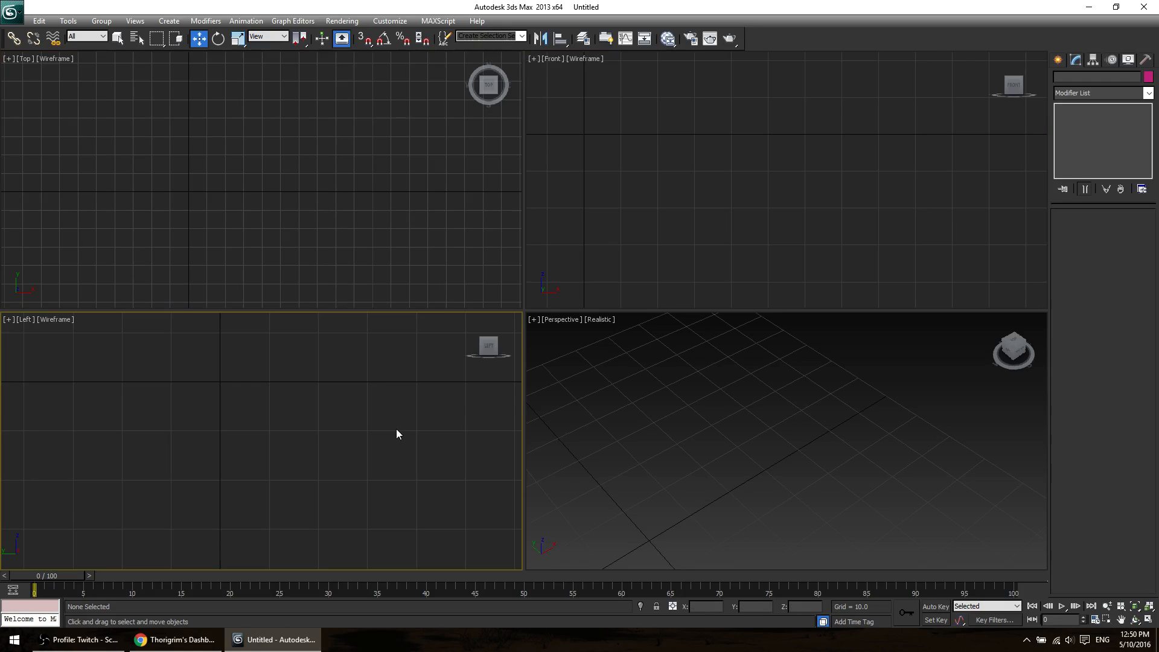
{"action": "middle_click_drag", "start_coordinate": [396, 430], "coordinate": [406, 426]}
{"action": "key", "text": "z"}
{"action": "middle_click", "coordinate": [634, 427]}
{"action": "key", "text": "z"}
{"action": "middle_click", "coordinate": [701, 259]}
{"action": "key", "text": "z"}
{"action": "middle_click", "coordinate": [471, 249]}
{"action": "key", "text": "z"}
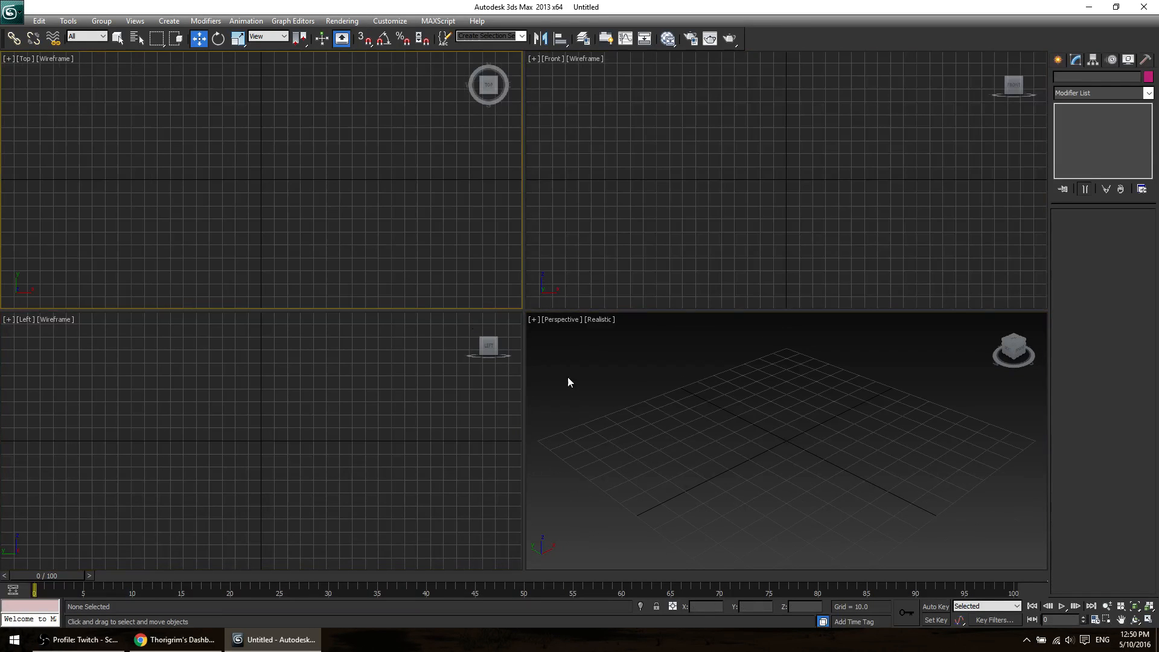
{"action": "middle_click", "coordinate": [735, 396]}
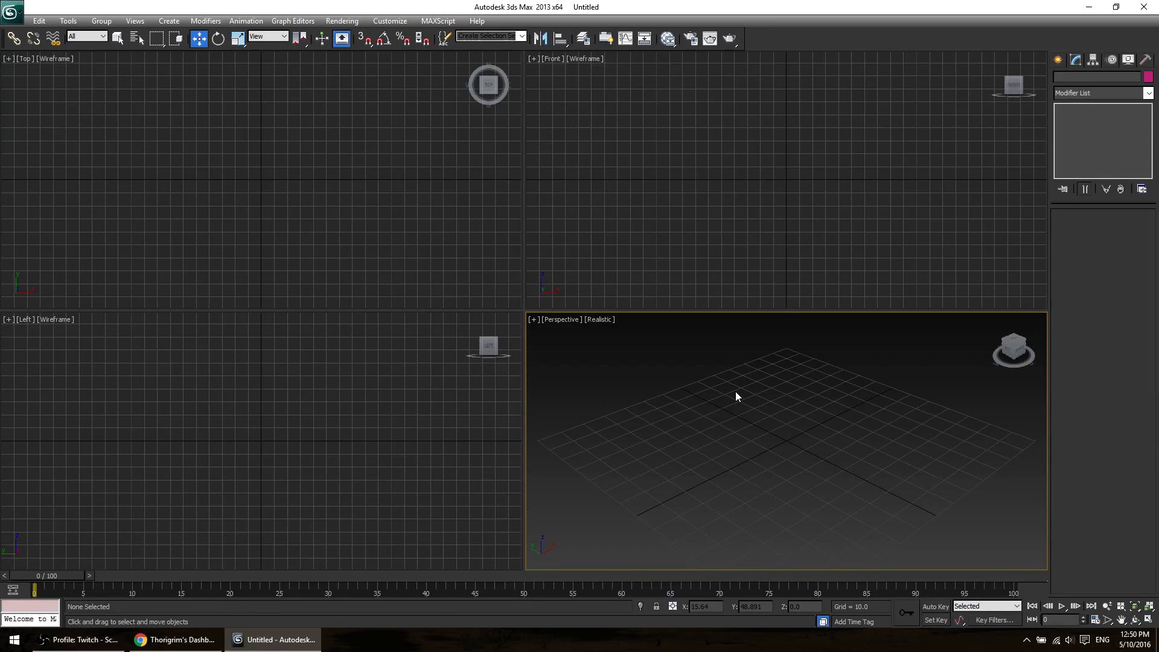
Create a box about 77 long, 81 wide and 32 high in the Top viewport, then switch to Move.
{"action": "left_click", "coordinate": [1059, 60]}
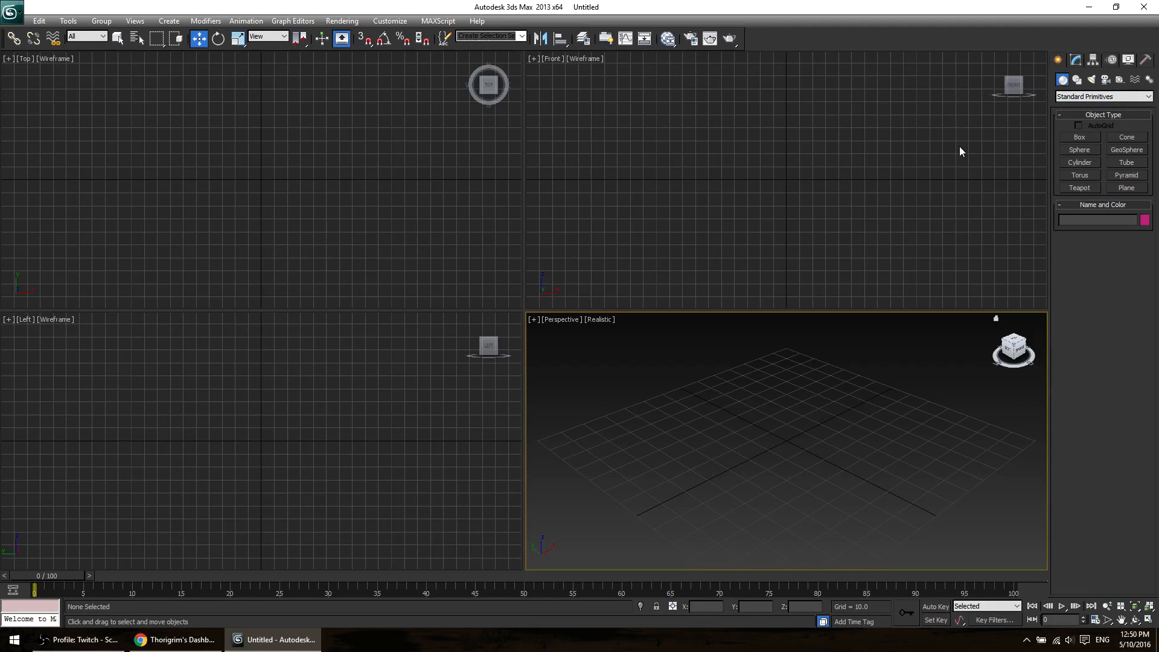
{"action": "left_click", "coordinate": [1079, 139]}
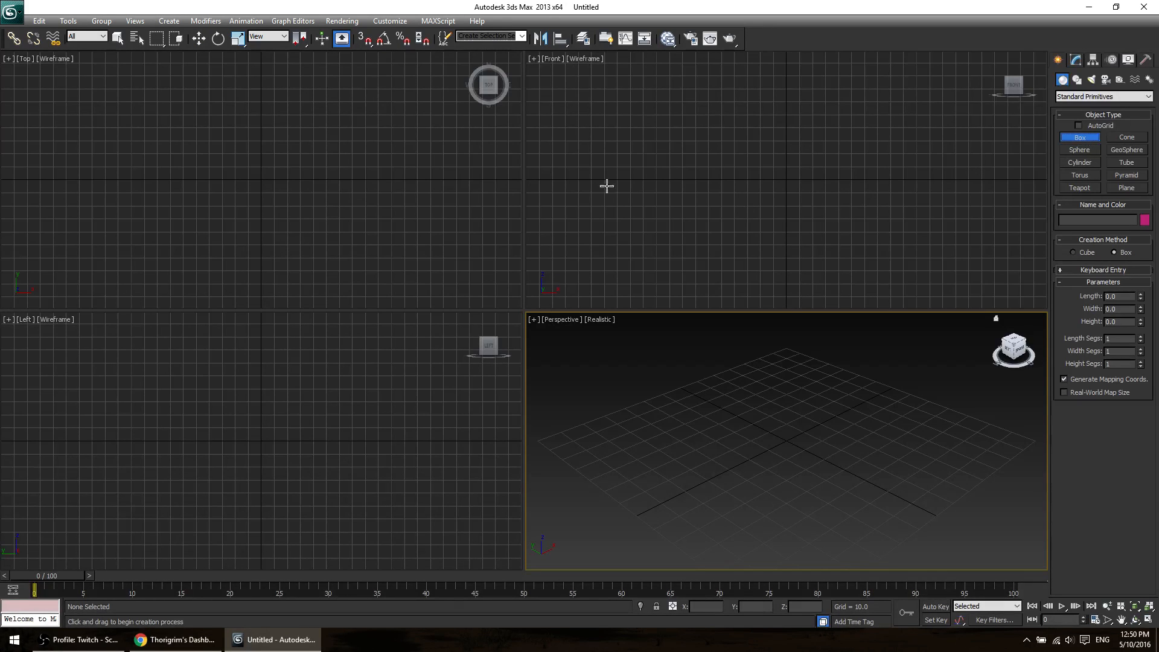
{"action": "left_click_drag", "start_coordinate": [215, 133], "coordinate": [320, 235]}
{"action": "left_click", "coordinate": [311, 192]}
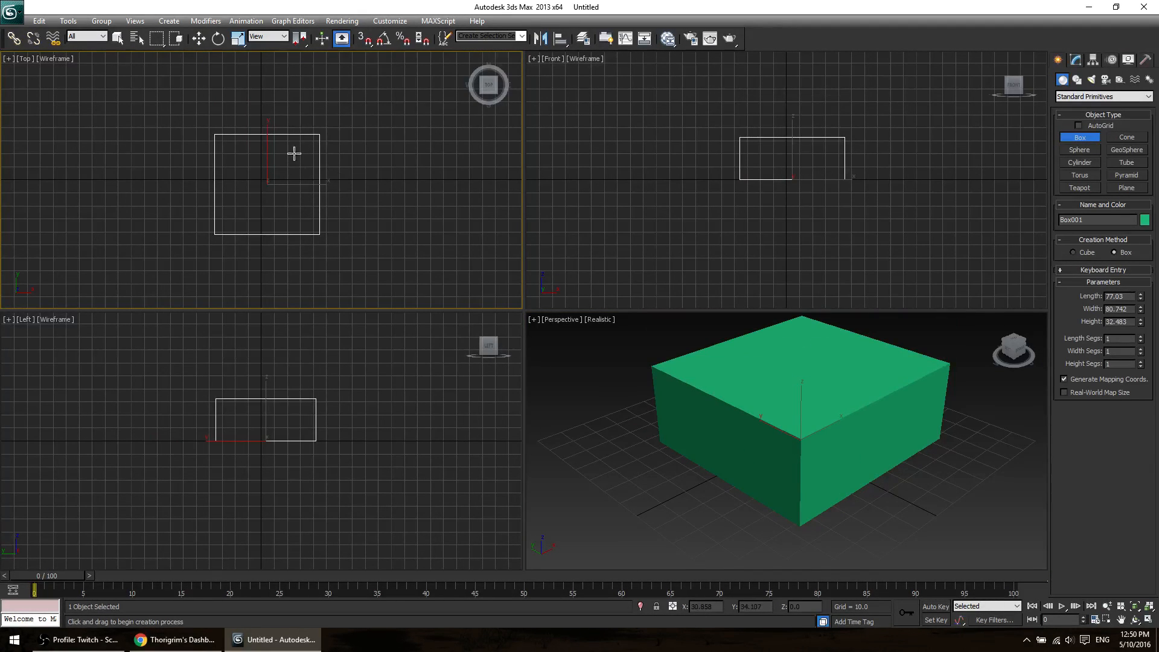
{"action": "left_click", "coordinate": [817, 346]}
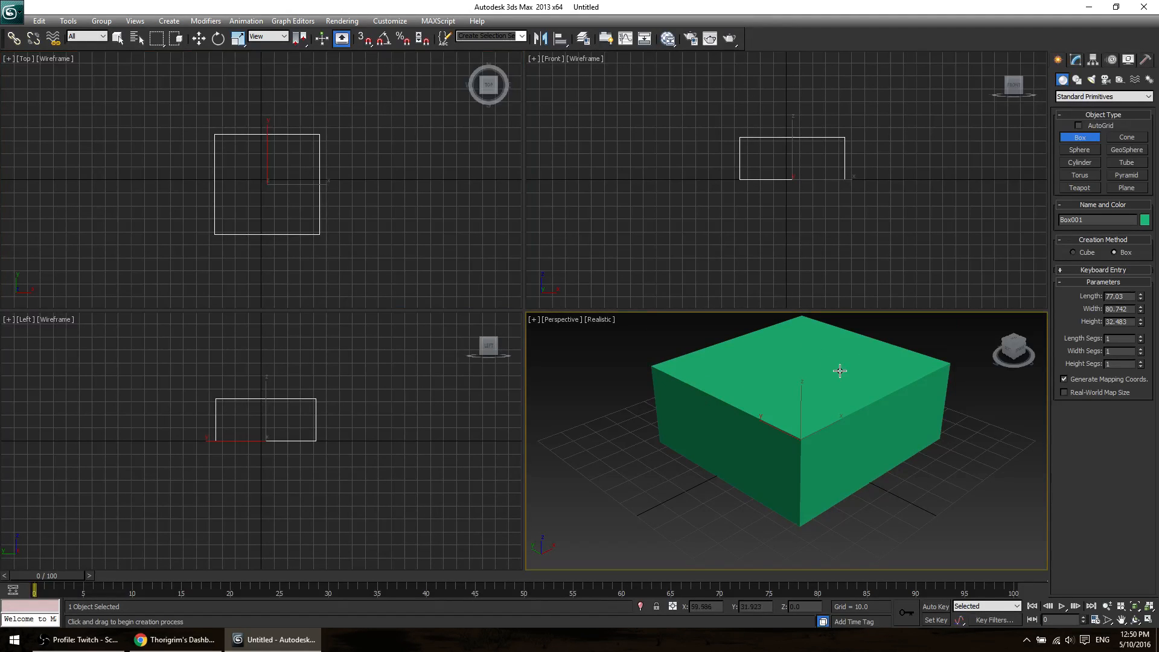
{"action": "key", "text": "w"}
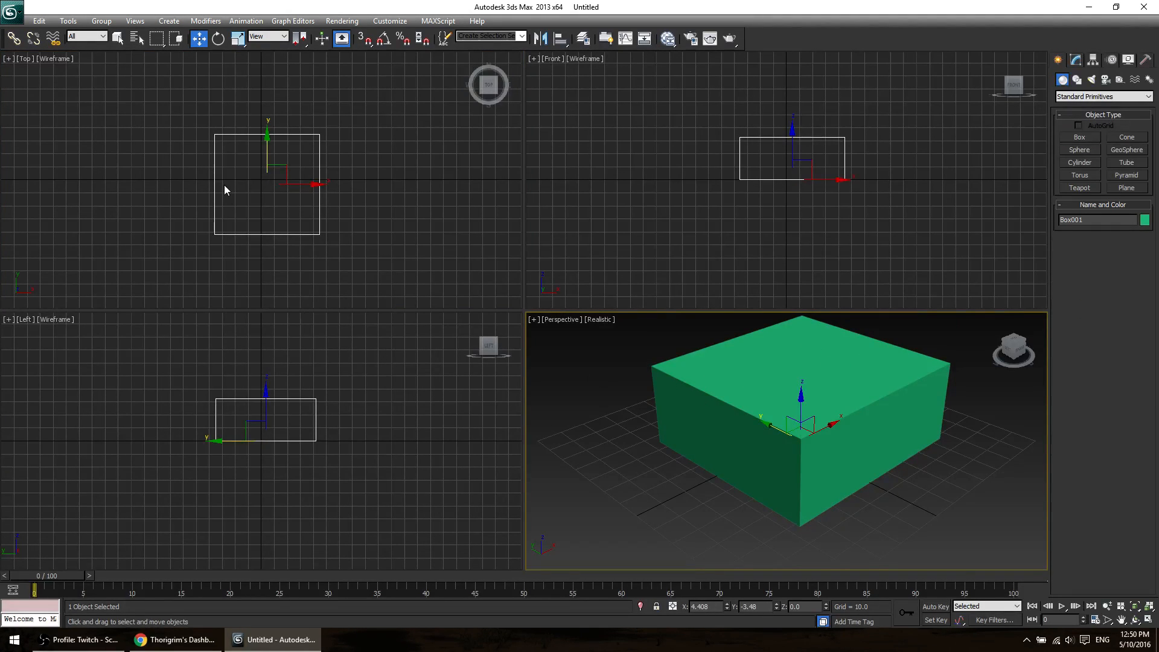
Centre the box on the world origin by resetting its X and Y position to 0.
{"action": "left_click", "coordinate": [350, 242]}
{"action": "left_click", "coordinate": [296, 181]}
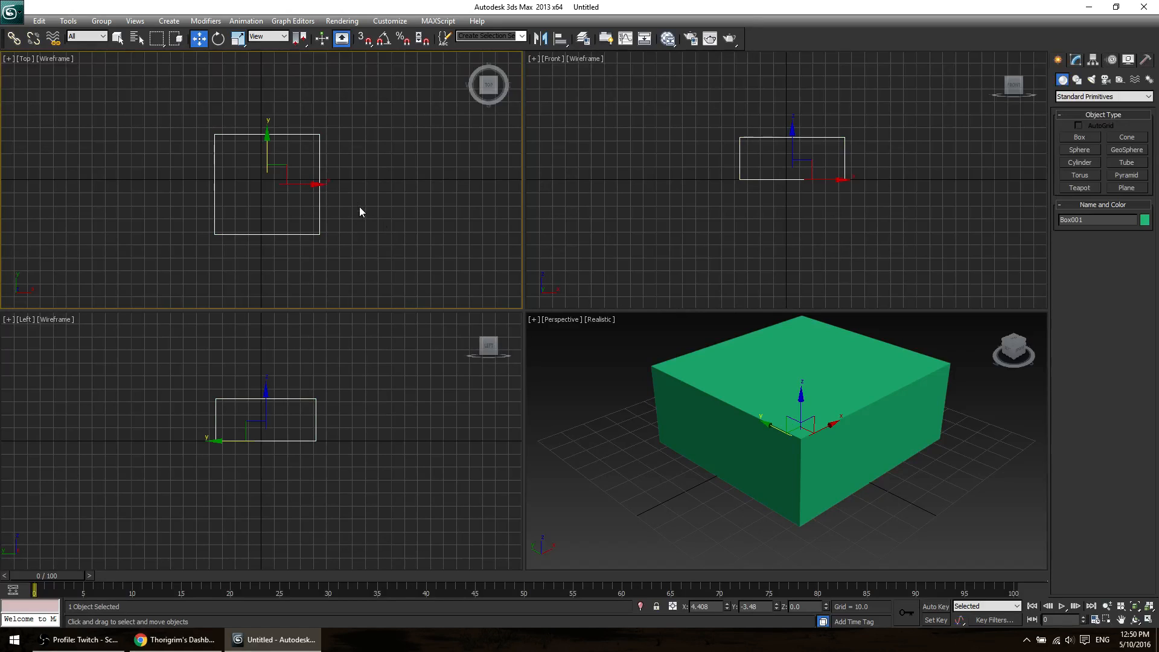
{"action": "left_click", "coordinate": [277, 173]}
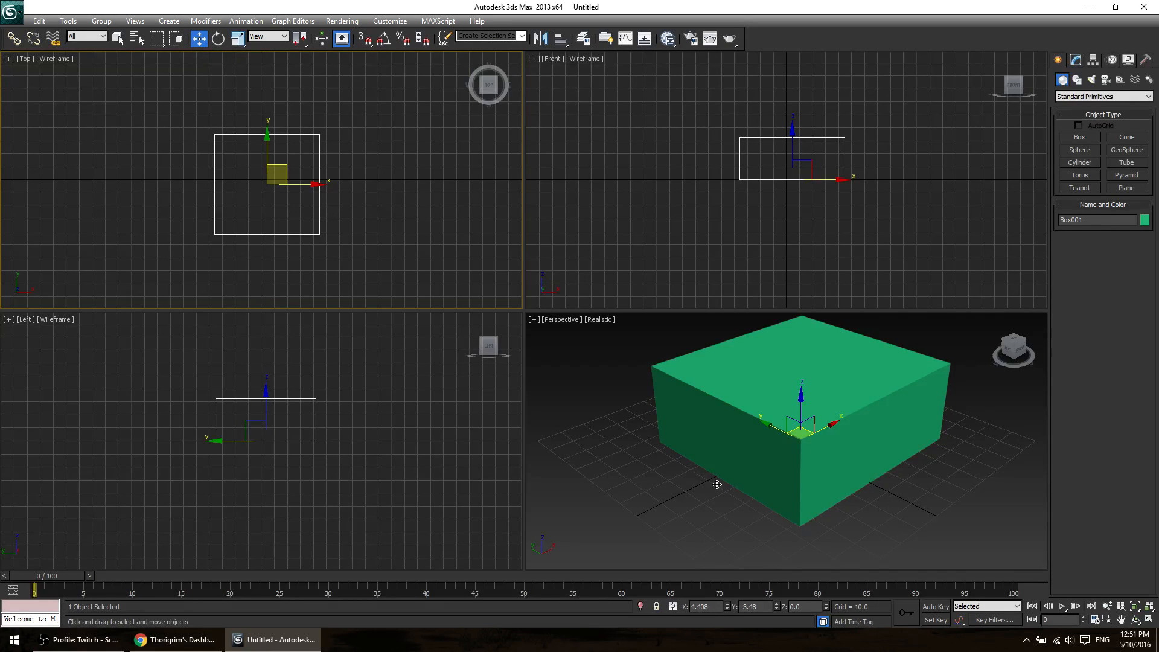
{"action": "right_click", "coordinate": [727, 607]}
{"action": "right_click", "coordinate": [776, 607]}
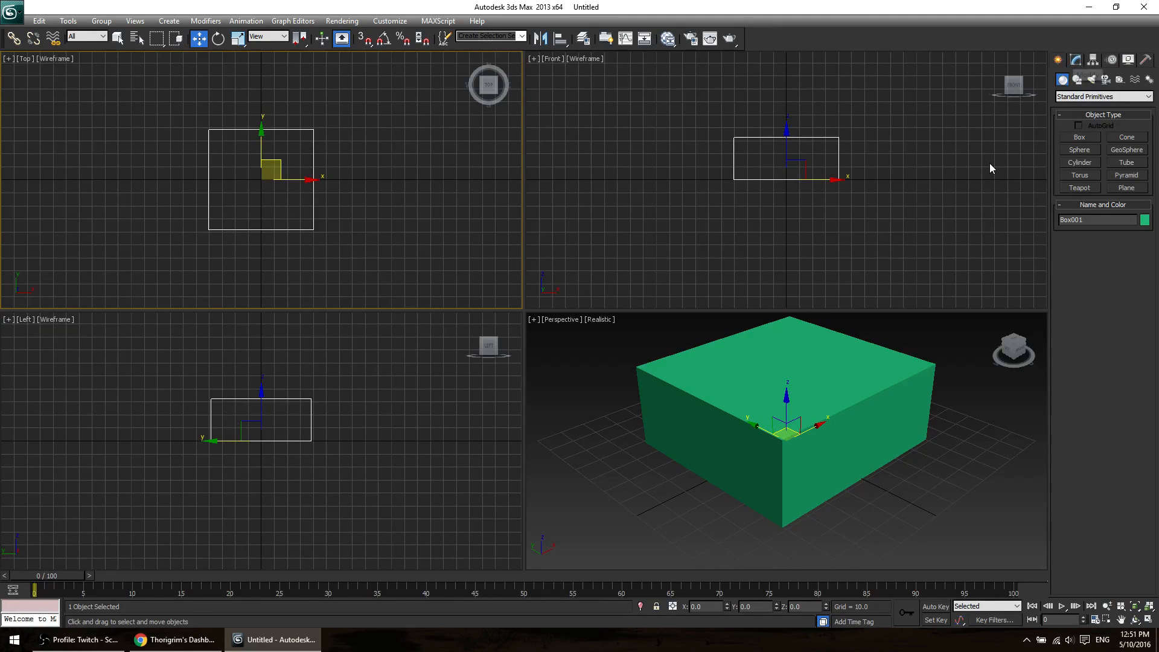
Set the box's length, width and height to 30 each.
{"action": "left_click", "coordinate": [1076, 60]}
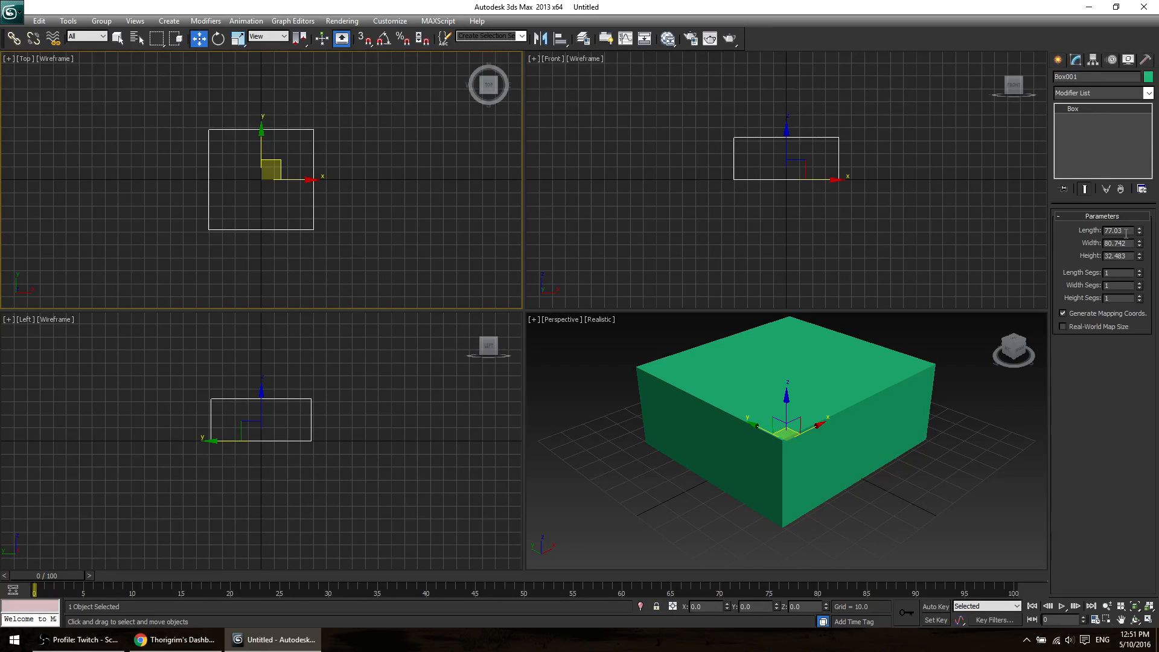
{"action": "left_click_drag", "start_coordinate": [1127, 232], "coordinate": [1062, 231]}
{"action": "type", "text": "30"}
{"action": "key", "text": "Tab"}
{"action": "type", "text": "30"}
{"action": "key", "text": "Tab"}
{"action": "type", "text": "30"}
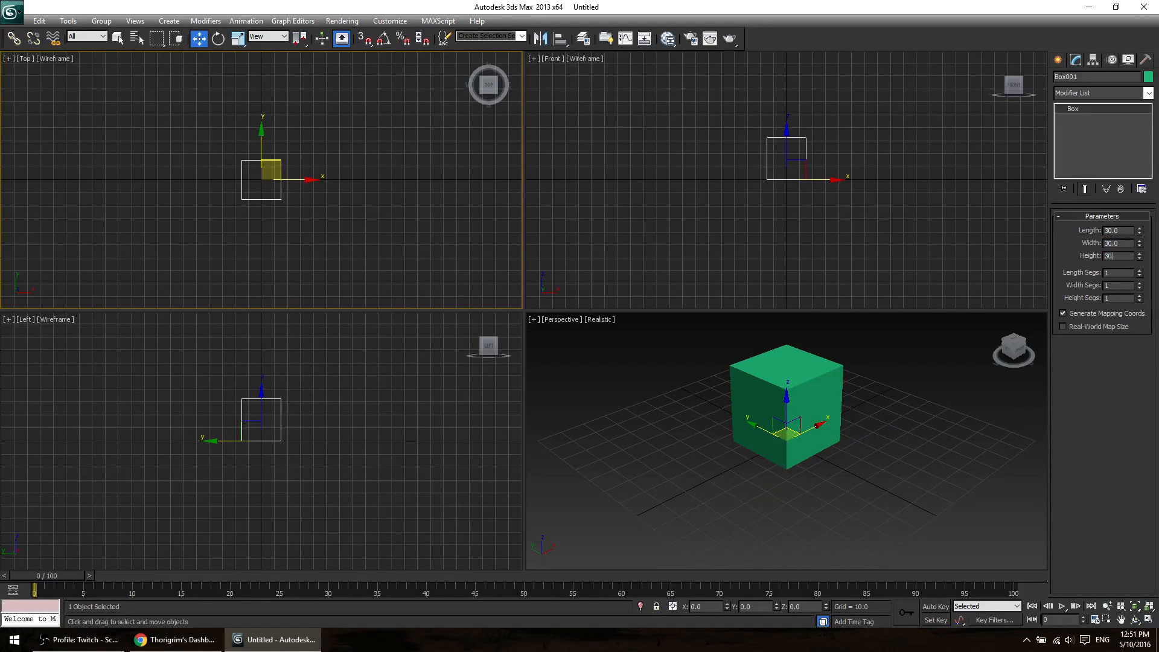
{"action": "type", "text": "3"}
{"action": "key", "text": "Return"}
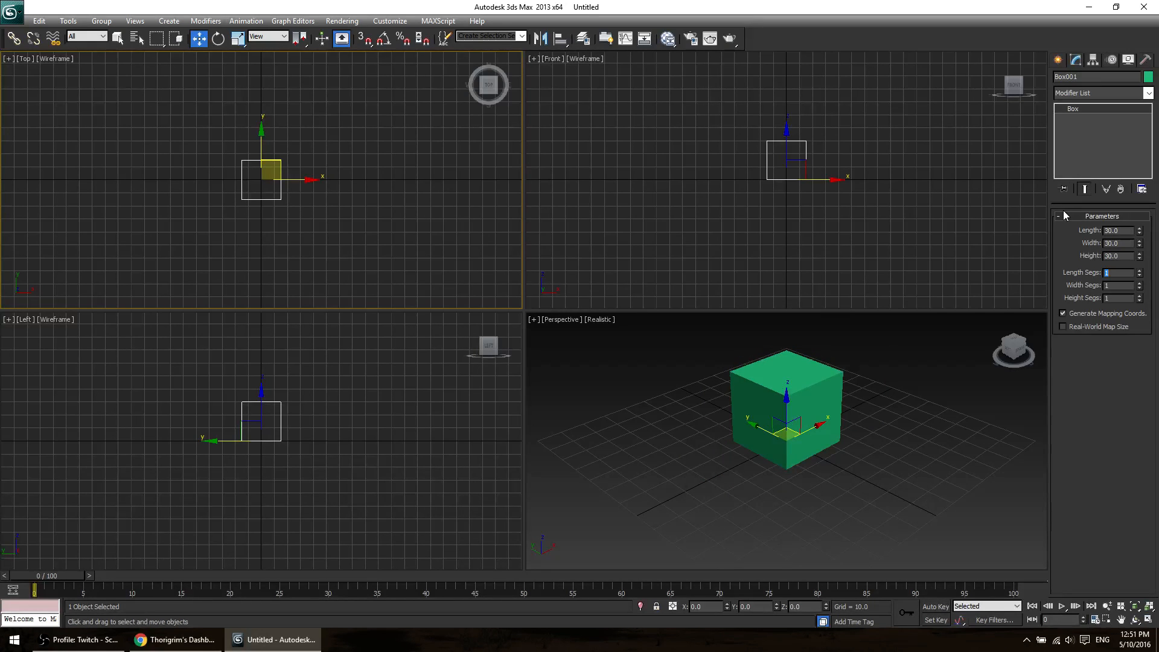
Deselect the cube in the Perspective view and select it again.
{"action": "left_click", "coordinate": [815, 331]}
{"action": "left_click", "coordinate": [778, 403]}
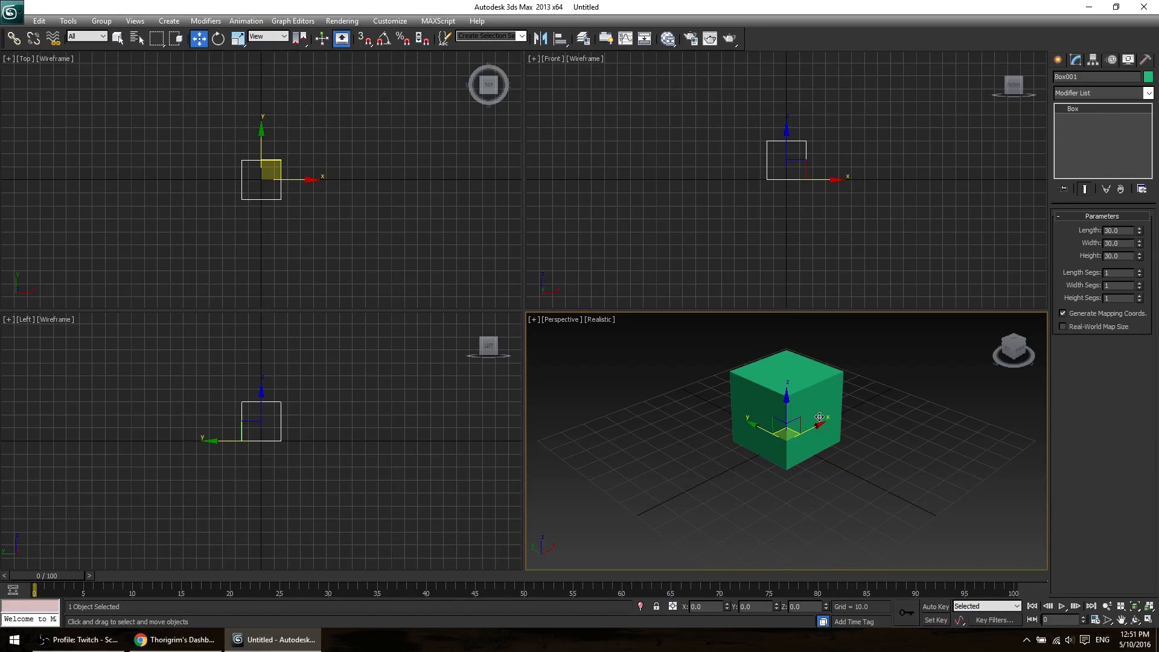
{"action": "left_click", "coordinate": [875, 457]}
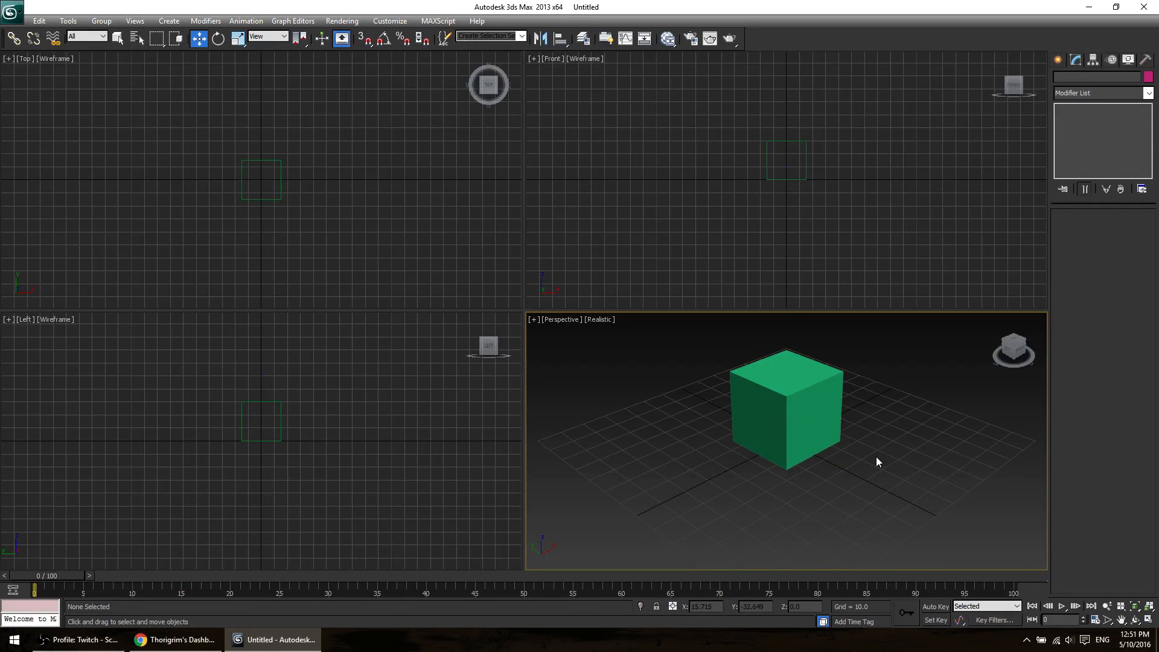
{"action": "left_click", "coordinate": [831, 417]}
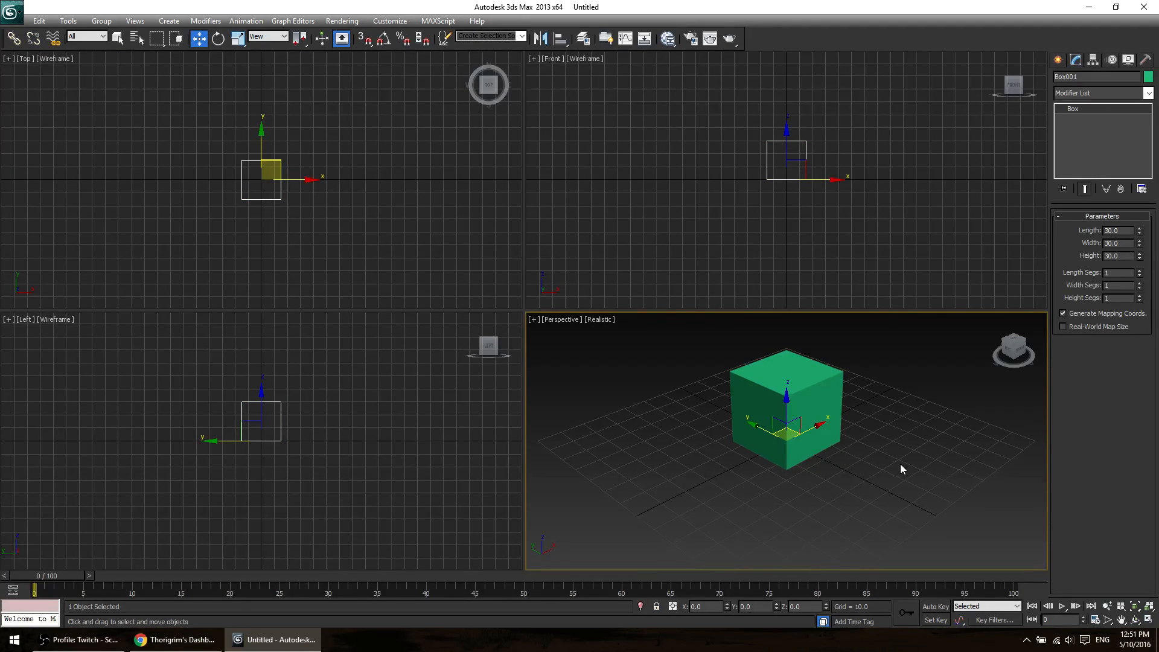
{"action": "key", "text": "F1"}
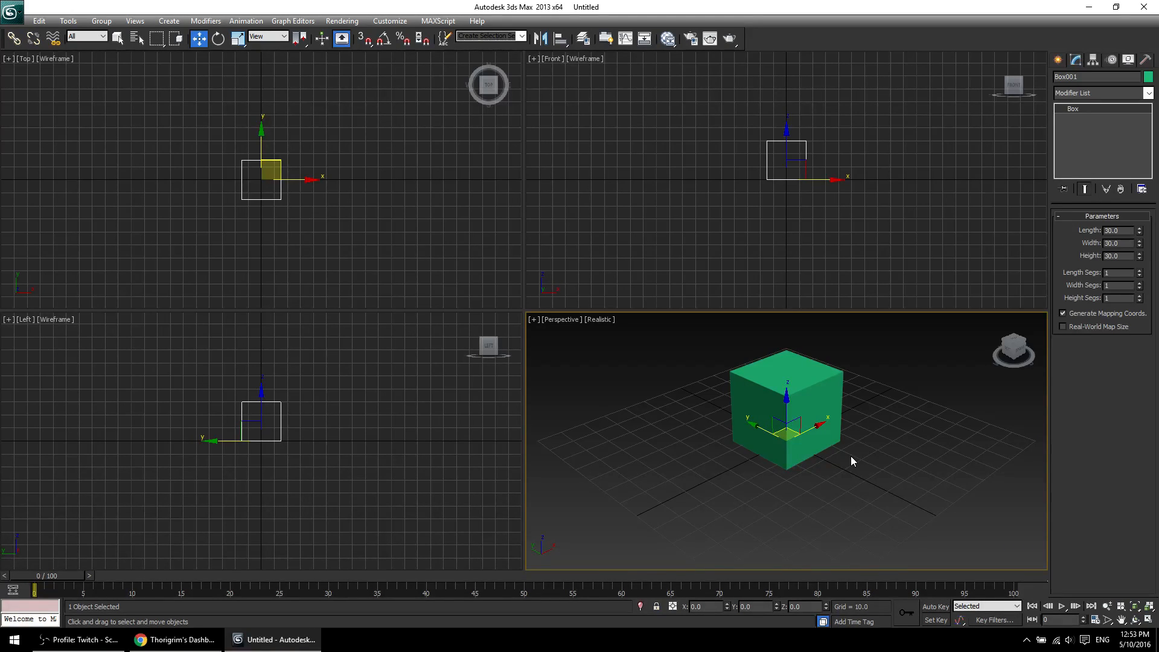
Switch to uniform Scale, maximize the Perspective viewport and bring the cube closer.
{"action": "key", "text": "r"}
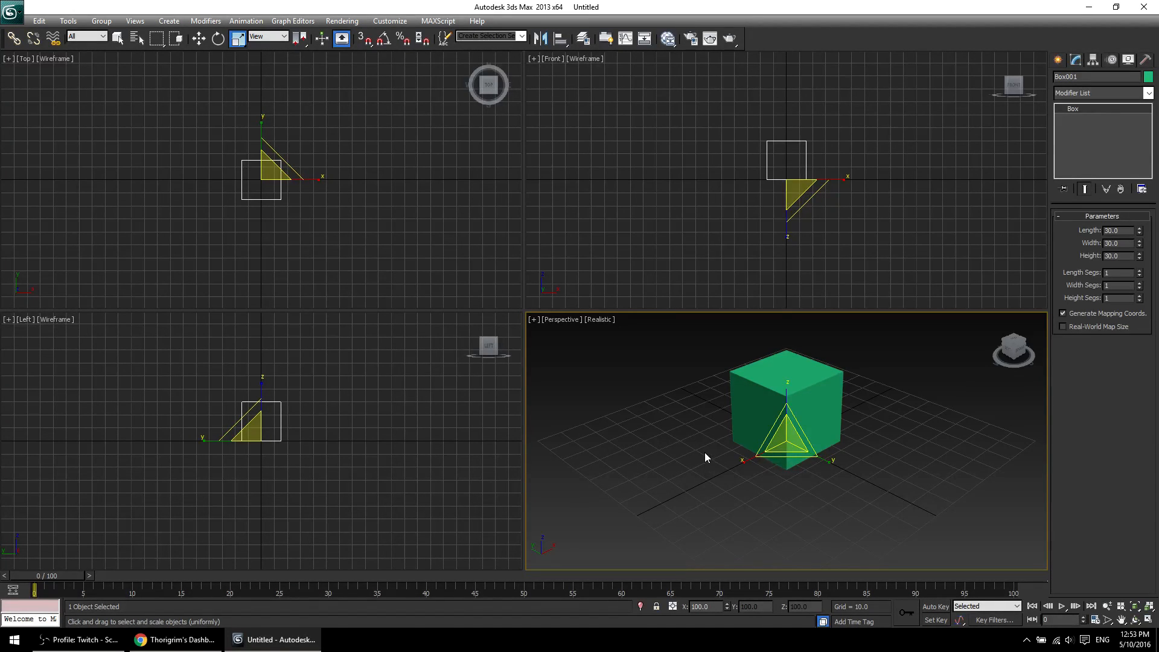
{"action": "key", "text": "alt+w"}
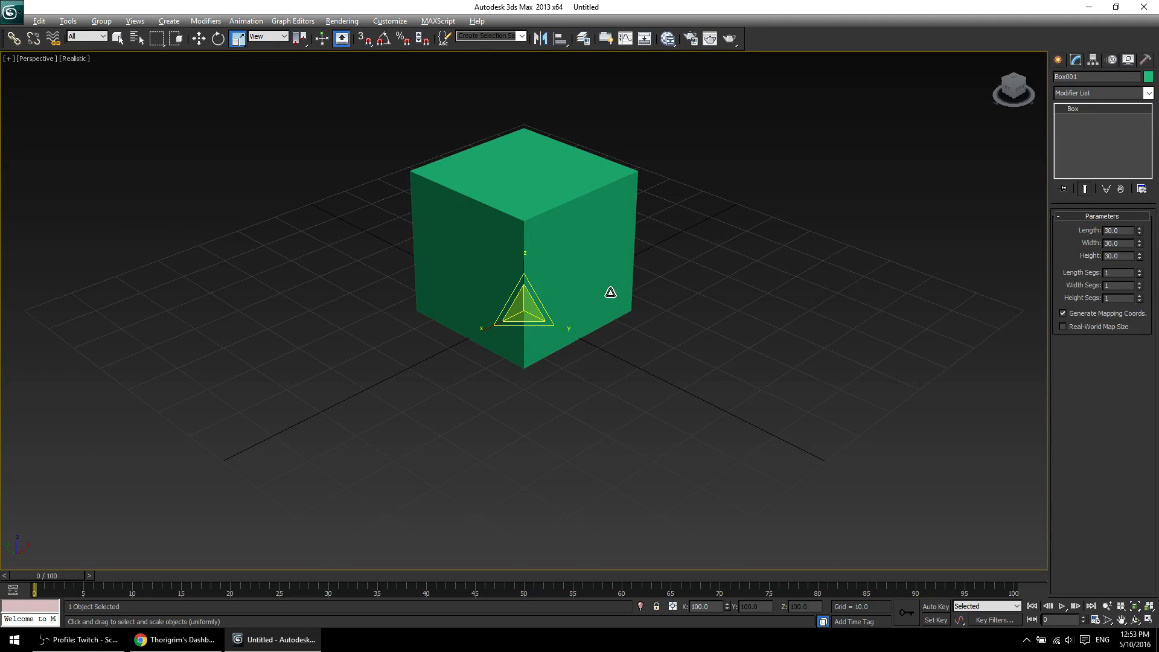
{"action": "scroll", "coordinate": [610, 293], "scroll_direction": "up", "scroll_amount": 5}
{"action": "scroll", "coordinate": [658, 324], "scroll_direction": "down", "scroll_amount": 5}
{"action": "scroll", "coordinate": [705, 374], "scroll_direction": "up", "scroll_amount": 2}
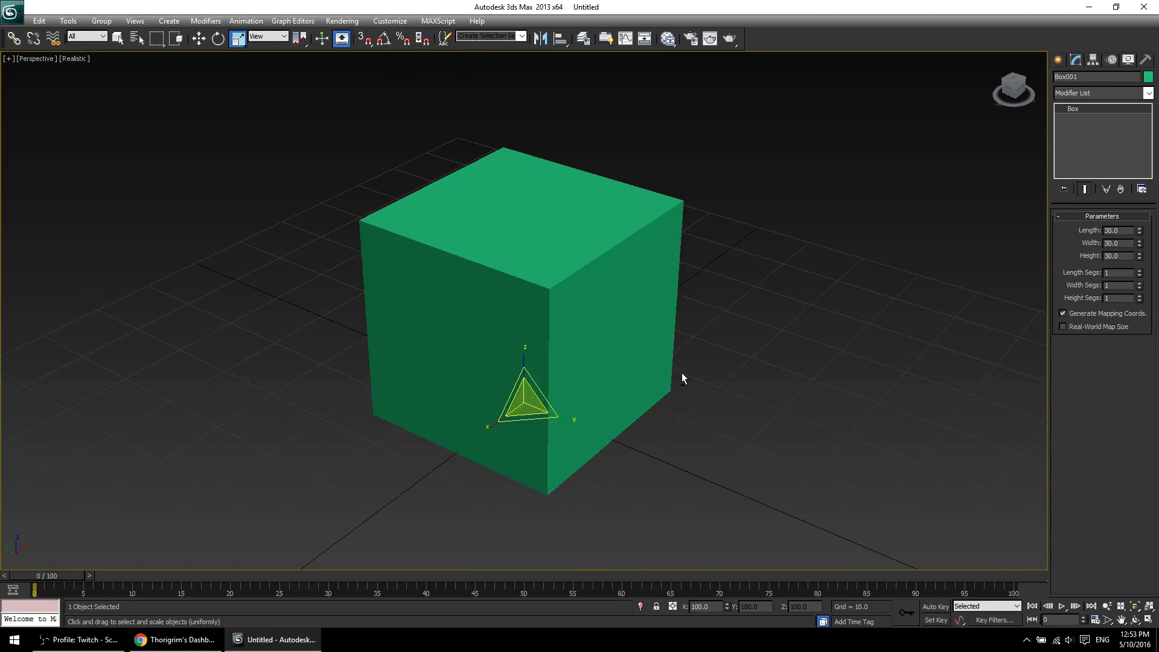
Toggle the Perspective view repeatedly between Realistic and Wireframe shading, leaving it in Wireframe.
{"action": "key", "text": "F3"}
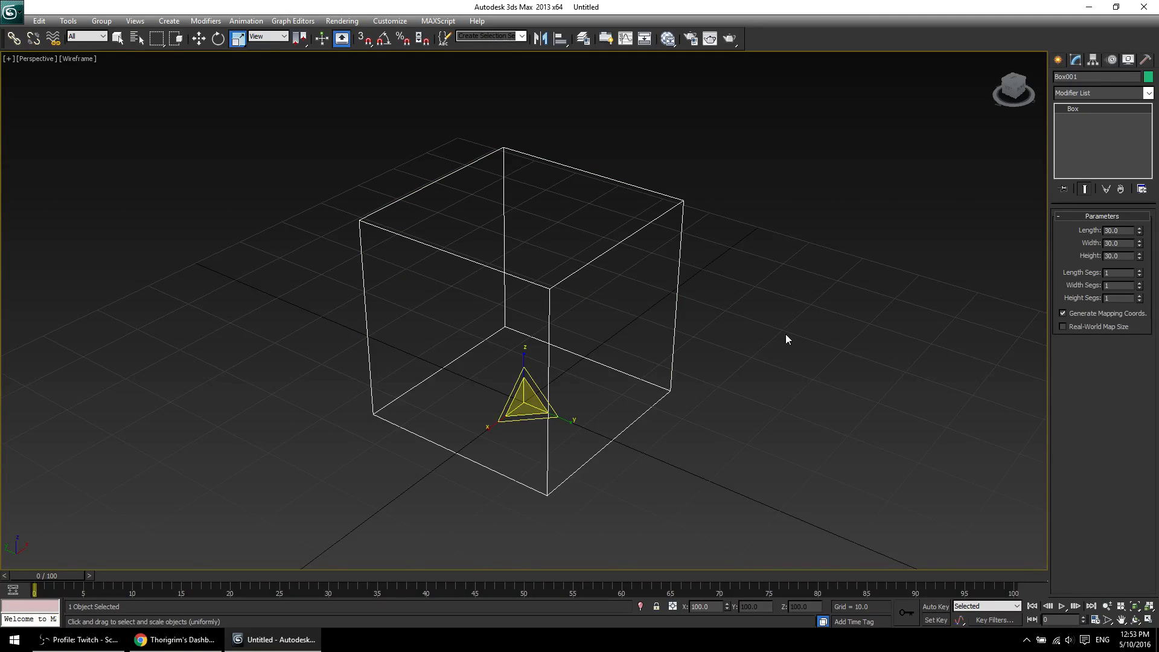
{"action": "key", "text": "F3"}
{"action": "key", "text": "F3"}
{"action": "key", "text": "F3"}
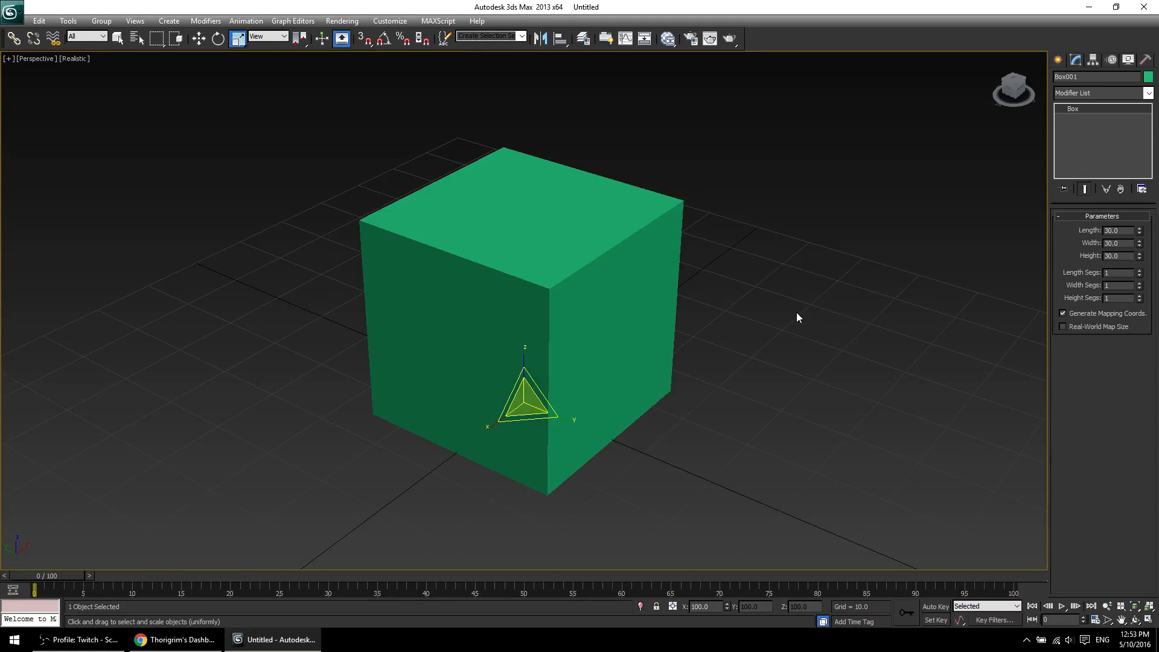
{"action": "key", "text": "F3"}
{"action": "key", "text": "F3"}
{"action": "key", "text": "F3"}
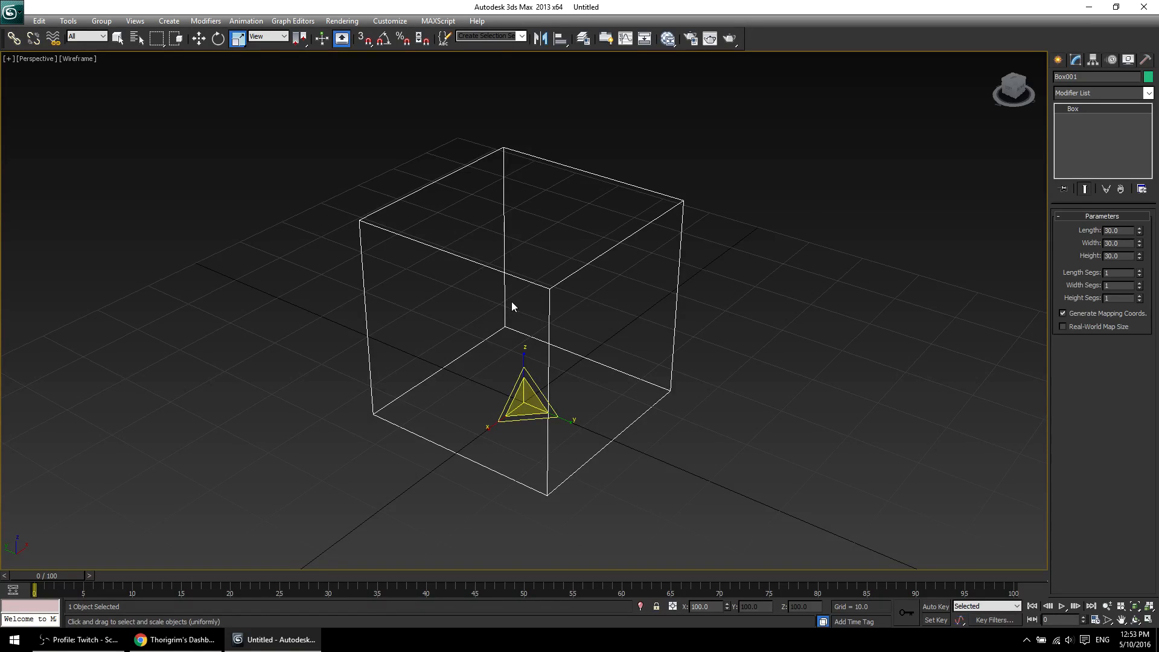
{"action": "key", "text": "F3"}
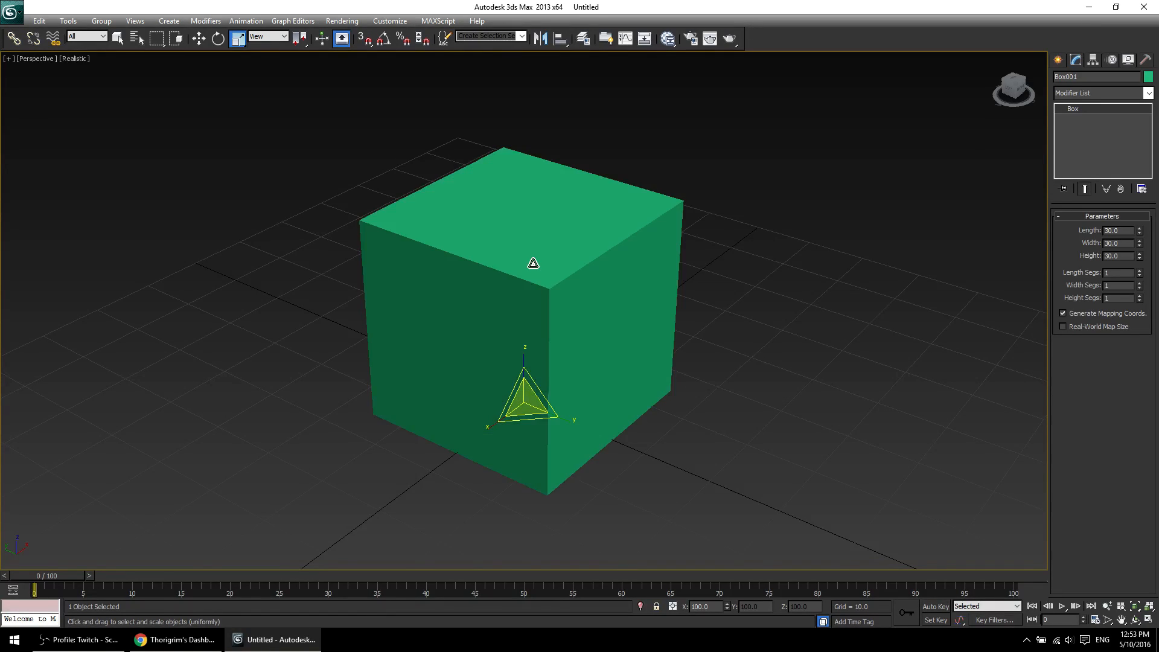
{"action": "key", "text": "F3"}
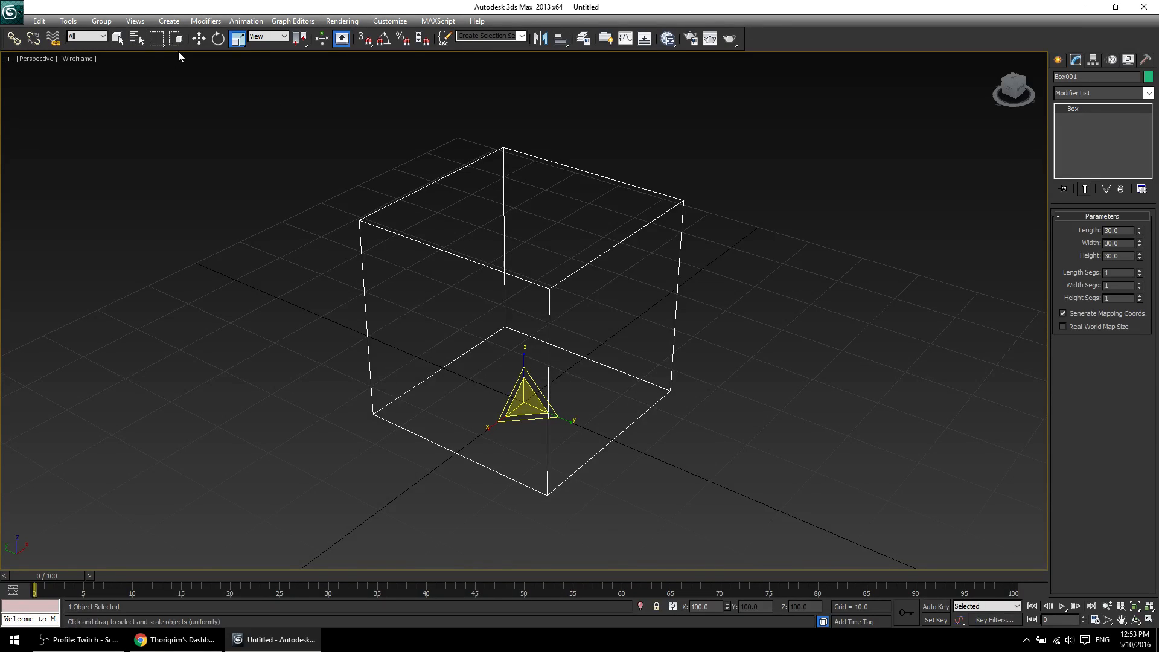
Switch to the Select Object tool and draw a selection region across the middle of the wireframe cube.
{"action": "key", "text": "q"}
{"action": "left_click_drag", "start_coordinate": [460, 254], "coordinate": [601, 385]}
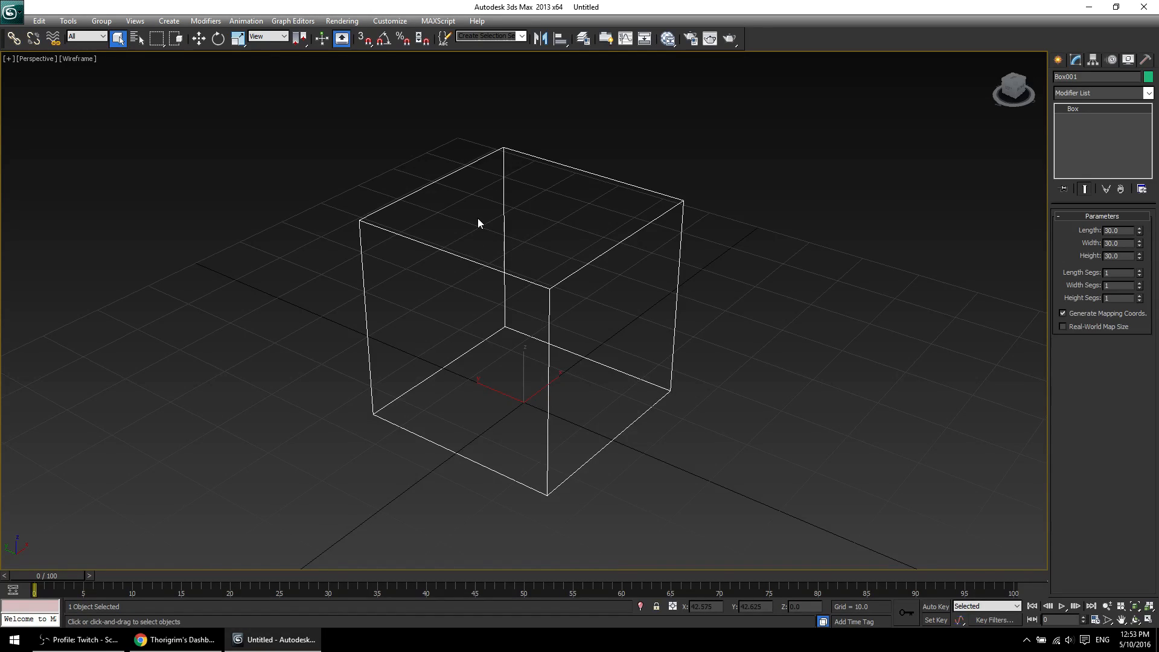
Return the Perspective view to Realistic shading and toggle Edged Faces several times, leaving the edges displayed.
{"action": "key", "text": "F3"}
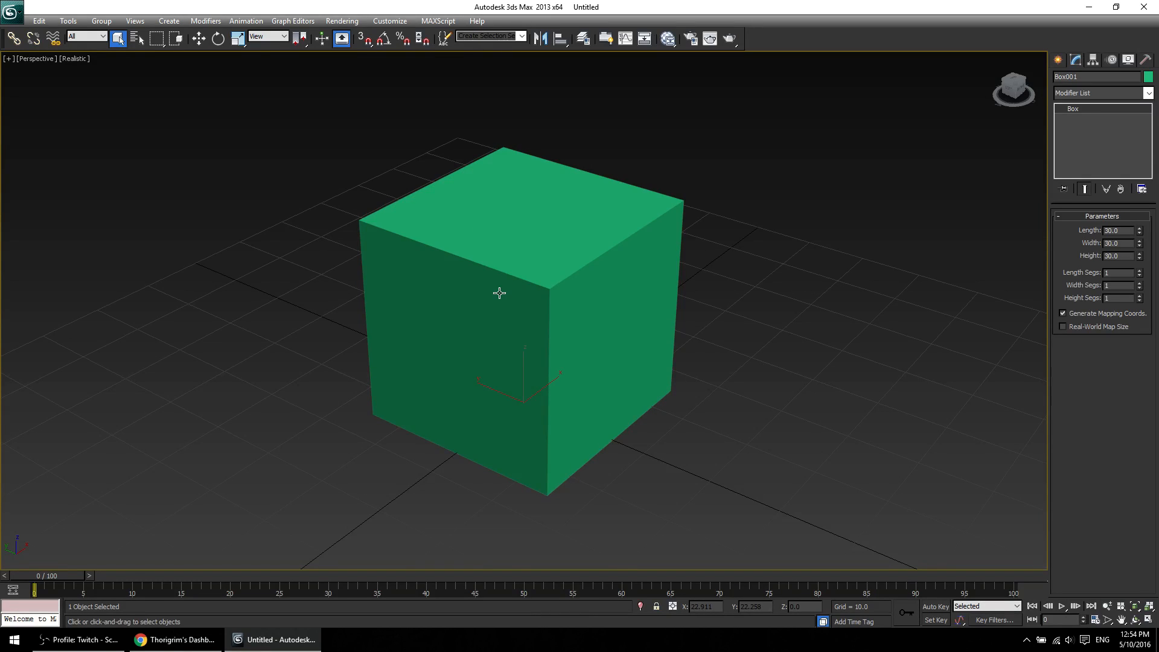
{"action": "key", "text": "F4"}
{"action": "key", "text": "F4"}
{"action": "key", "text": "F4"}
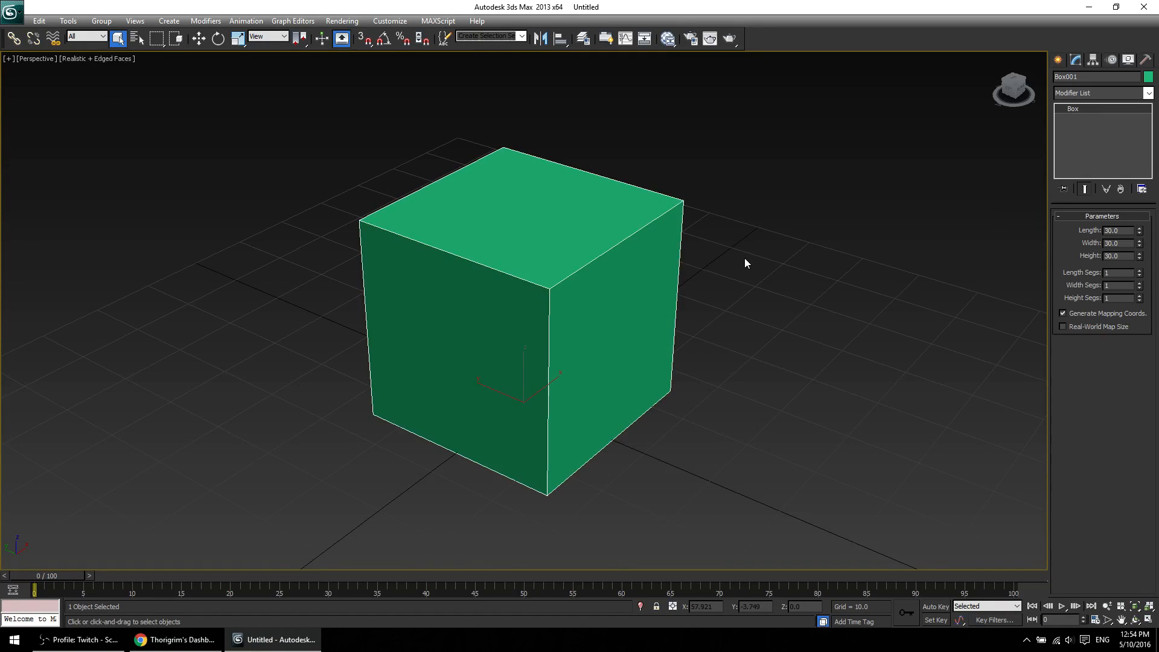
{"action": "key", "text": "F4"}
{"action": "key", "text": "F4"}
{"action": "key", "text": "F4"}
{"action": "key", "text": "F4"}
Switch the Perspective view back and forth between Wireframe and Realistic + Edged Faces, ending in the shaded mode.
{"action": "key", "text": "F3"}
{"action": "key", "text": "F3"}
{"action": "key", "text": "F3"}
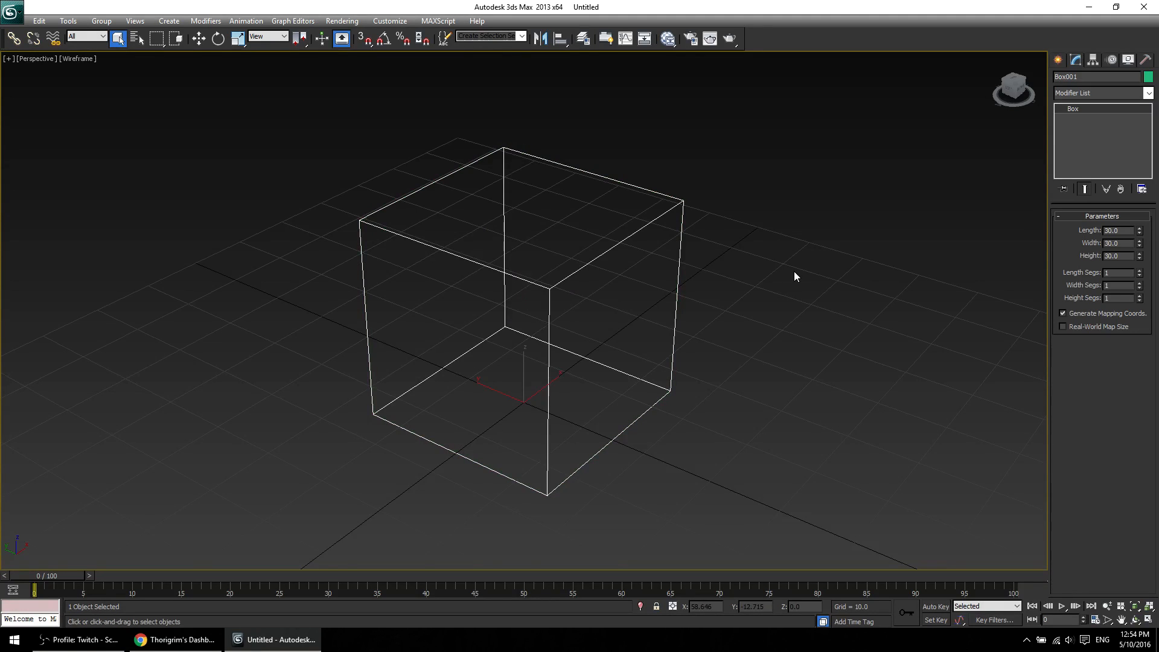
{"action": "key", "text": "F3"}
{"action": "key", "text": "F3"}
{"action": "key", "text": "F3"}
{"action": "key", "text": "F3"}
{"action": "key", "text": "F3"}
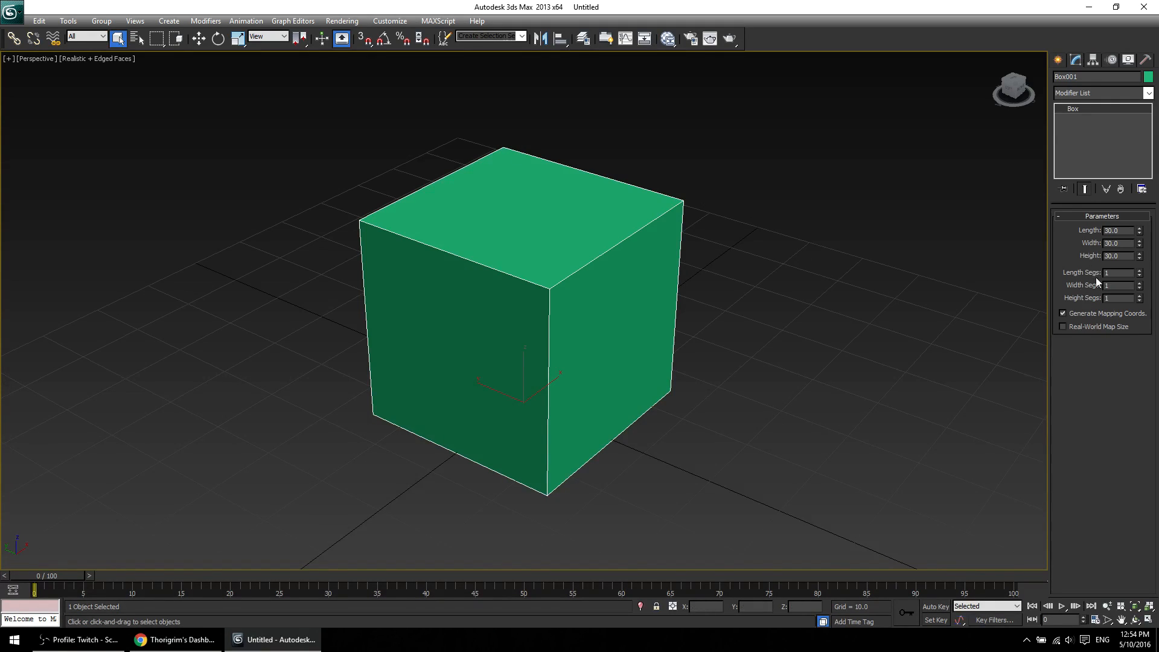
Increase the box's length segments one by one past 7, and bring them back down to 1.
{"action": "left_click", "coordinate": [1139, 270]}
{"action": "left_click", "coordinate": [1140, 272]}
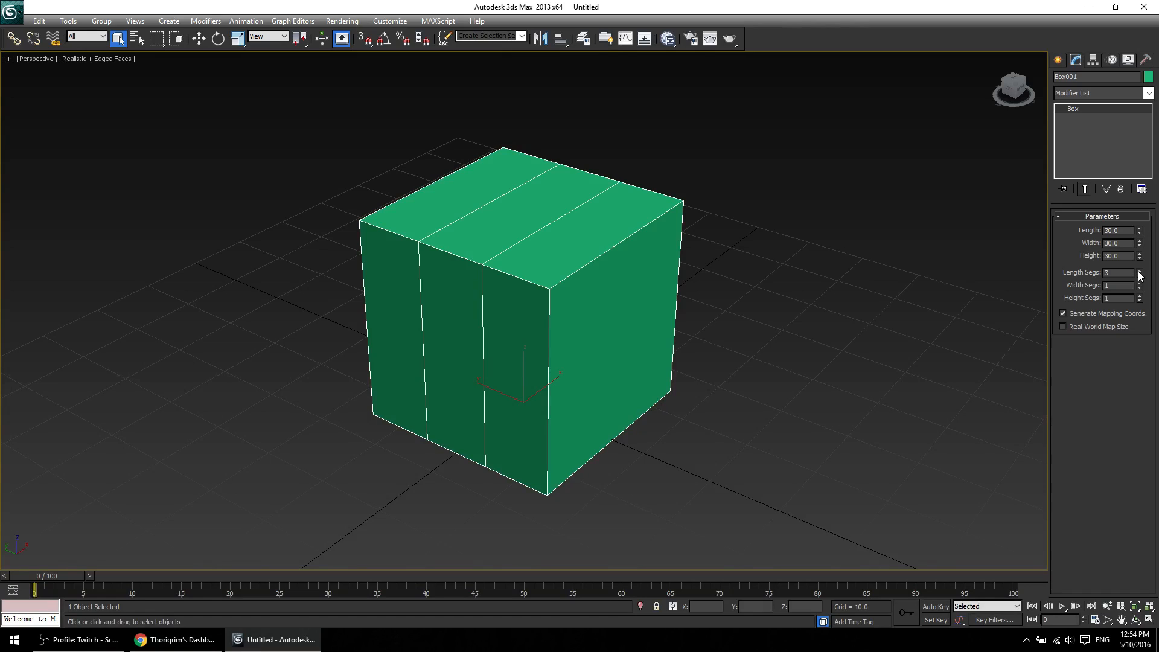
{"action": "left_click", "coordinate": [1140, 273]}
{"action": "left_click", "coordinate": [1140, 273]}
{"action": "left_click", "coordinate": [1140, 273]}
{"action": "left_click", "coordinate": [1140, 273]}
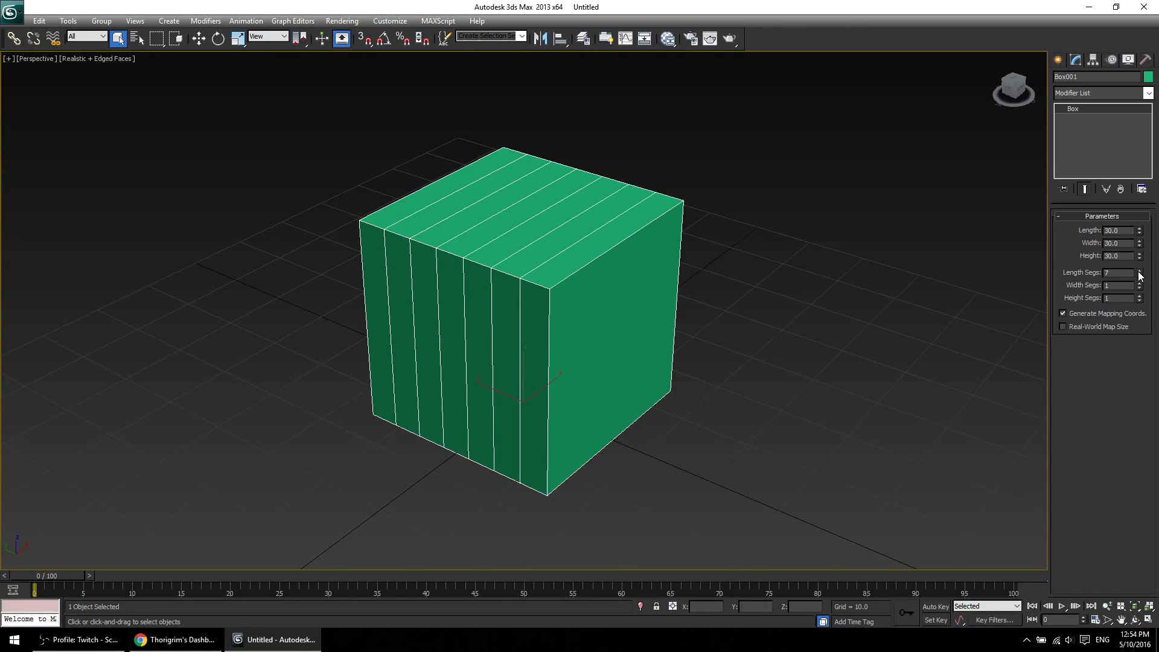
{"action": "left_click", "coordinate": [1140, 273]}
{"action": "left_click", "coordinate": [1139, 273]}
{"action": "left_click_drag", "start_coordinate": [1140, 272], "coordinate": [1121, 543]}
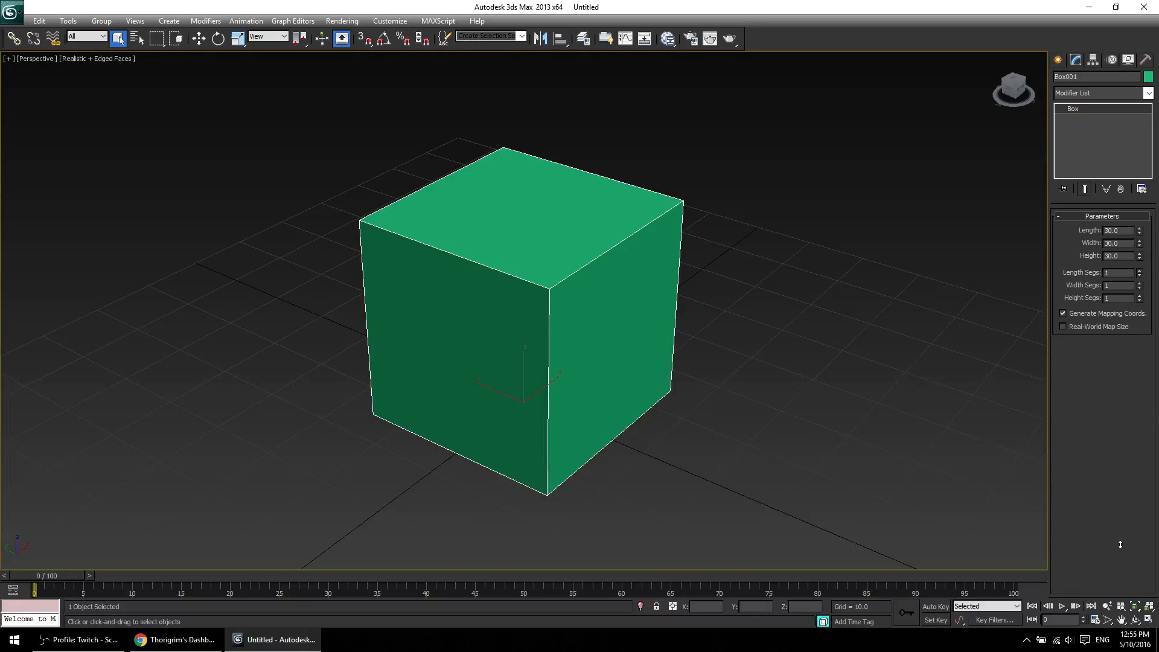
Set the box's length, width and height segments to 2 each, and raise all three to 3.
{"action": "left_click", "coordinate": [1139, 271]}
{"action": "left_click", "coordinate": [1140, 283]}
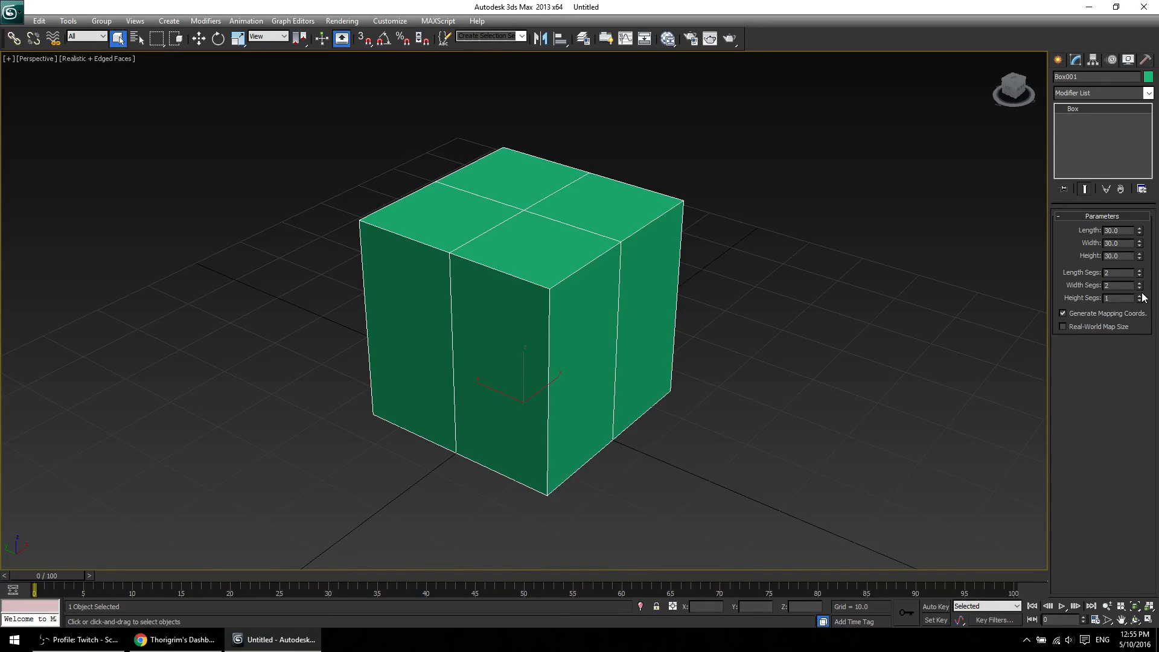
{"action": "left_click", "coordinate": [1140, 296]}
{"action": "left_click", "coordinate": [1139, 270]}
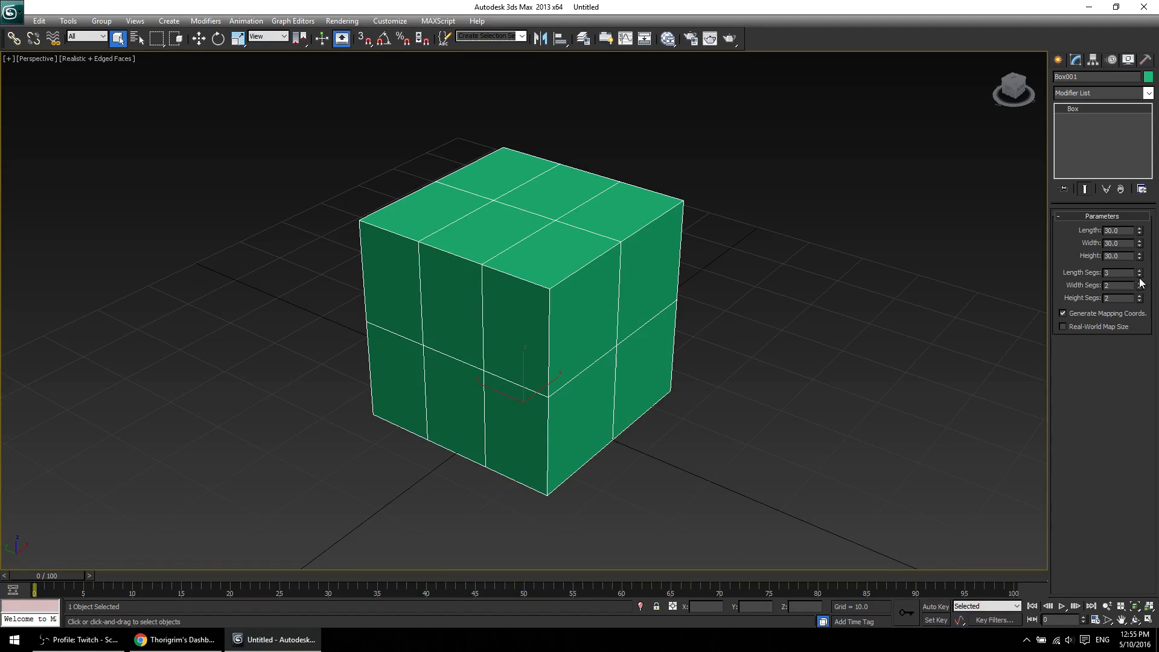
{"action": "left_click", "coordinate": [1139, 282]}
{"action": "left_click", "coordinate": [1140, 295]}
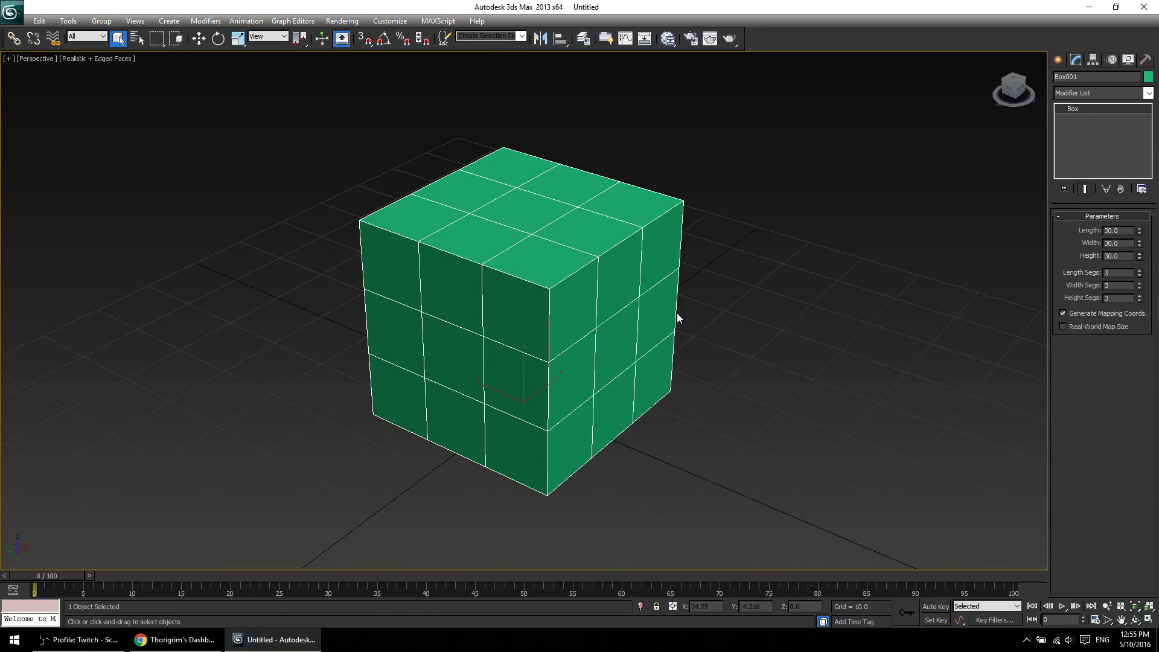
Reset the box's length, width and height segments to 1 each.
{"action": "right_click", "coordinate": [1139, 275]}
{"action": "right_click", "coordinate": [1143, 281]}
{"action": "left_click", "coordinate": [1142, 285]}
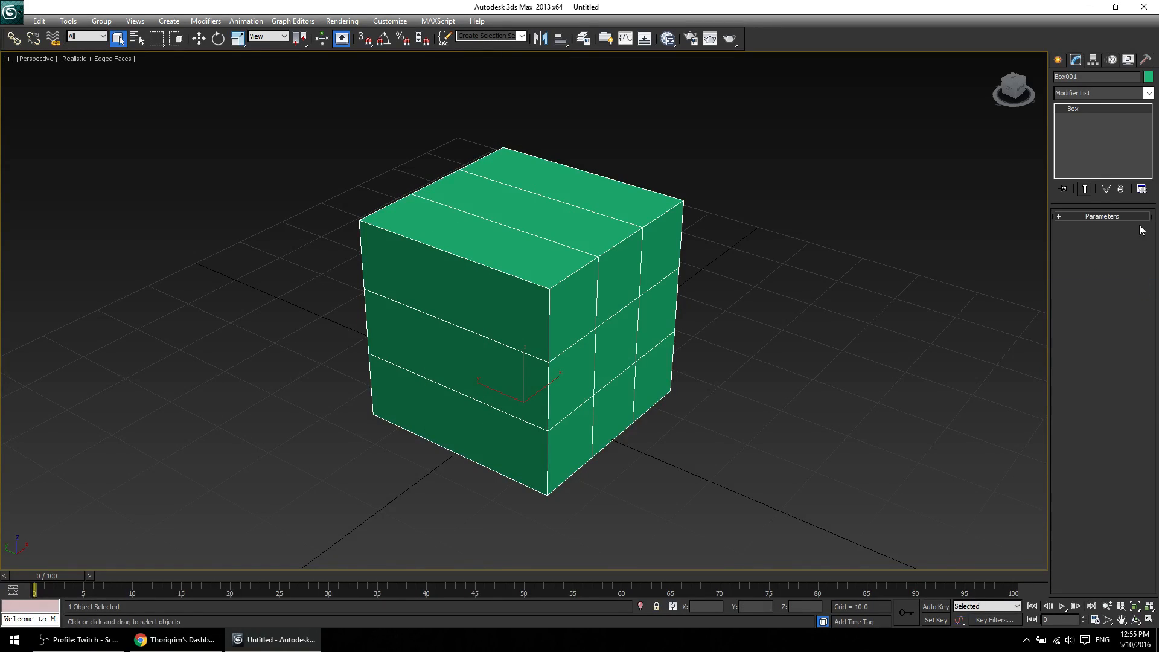
{"action": "left_click", "coordinate": [1139, 217]}
{"action": "right_click", "coordinate": [1140, 286]}
{"action": "right_click", "coordinate": [1140, 298]}
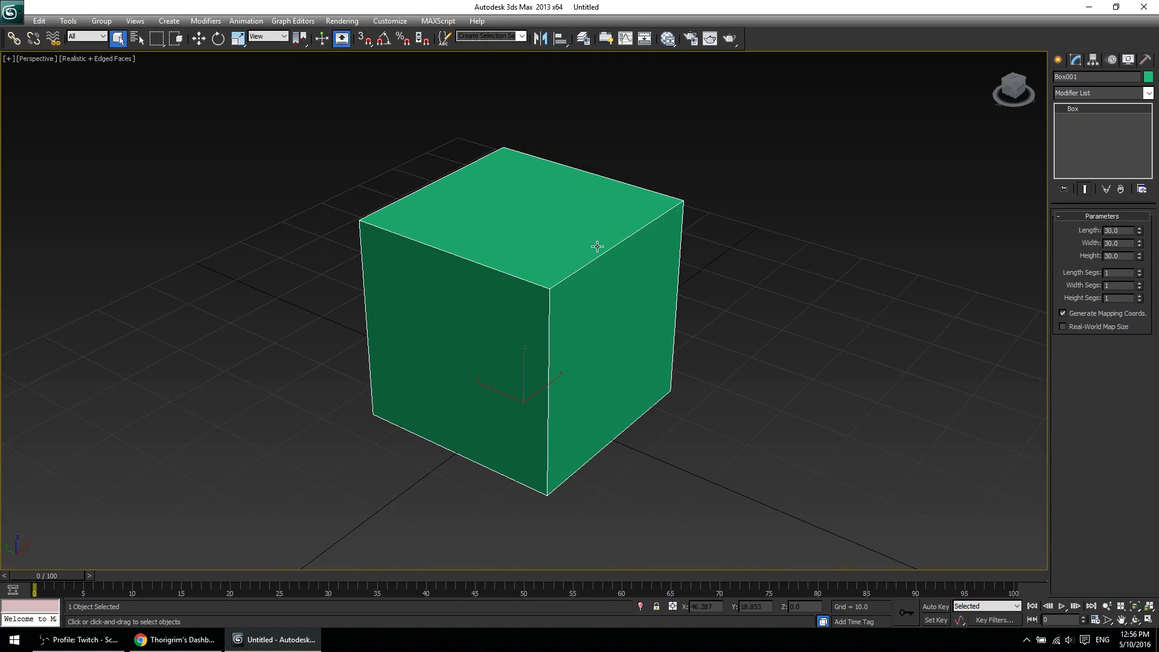
Toggle Wireframe shading and Edged Faces repeatedly in the Perspective view, ending in Realistic + Edged Faces.
{"action": "key", "text": "F3"}
{"action": "key", "text": "F3"}
{"action": "key", "text": "F3"}
{"action": "key", "text": "F3"}
{"action": "key", "text": "F3"}
{"action": "key", "text": "F3"}
{"action": "key", "text": "F4"}
{"action": "key", "text": "F4"}
{"action": "key", "text": "F4"}
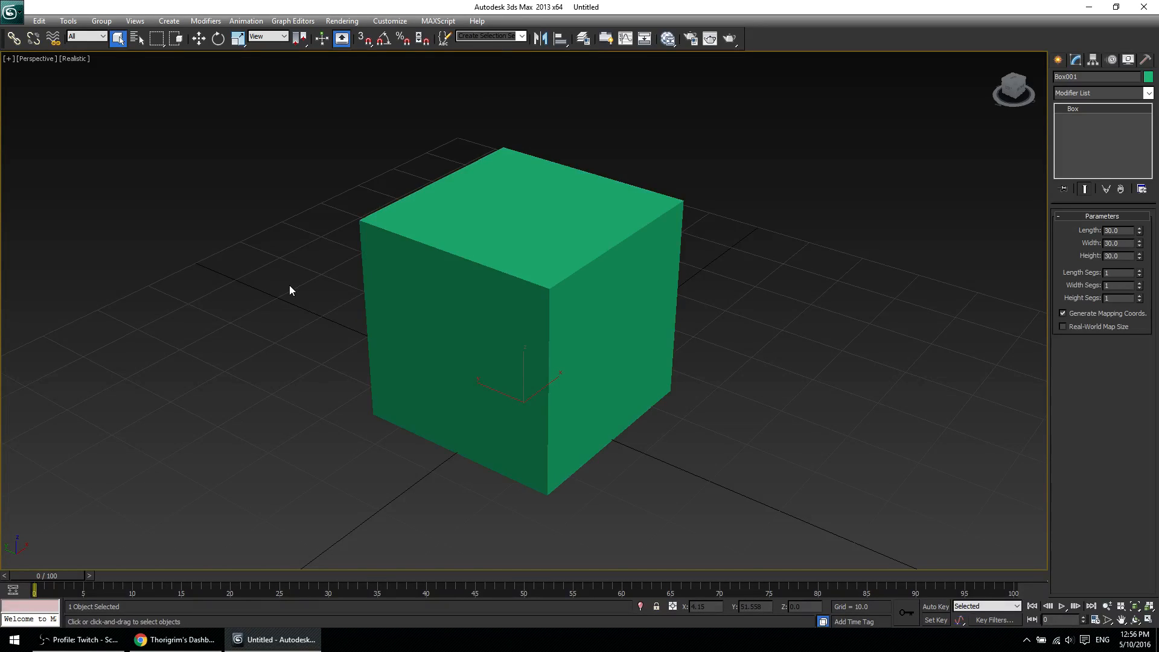
{"action": "key", "text": "F4"}
{"action": "key", "text": "F4"}
{"action": "key", "text": "F4"}
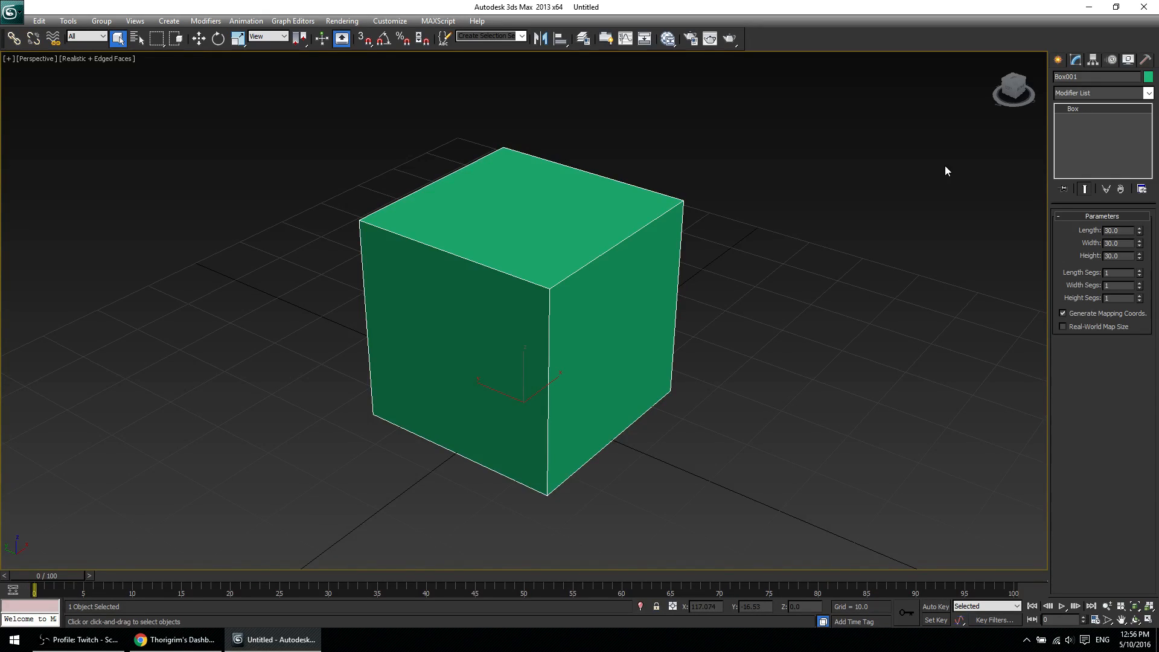
Look through the available modifiers and add Edit Poly to the box.
{"action": "left_click", "coordinate": [1090, 73]}
{"action": "left_click", "coordinate": [1097, 95]}
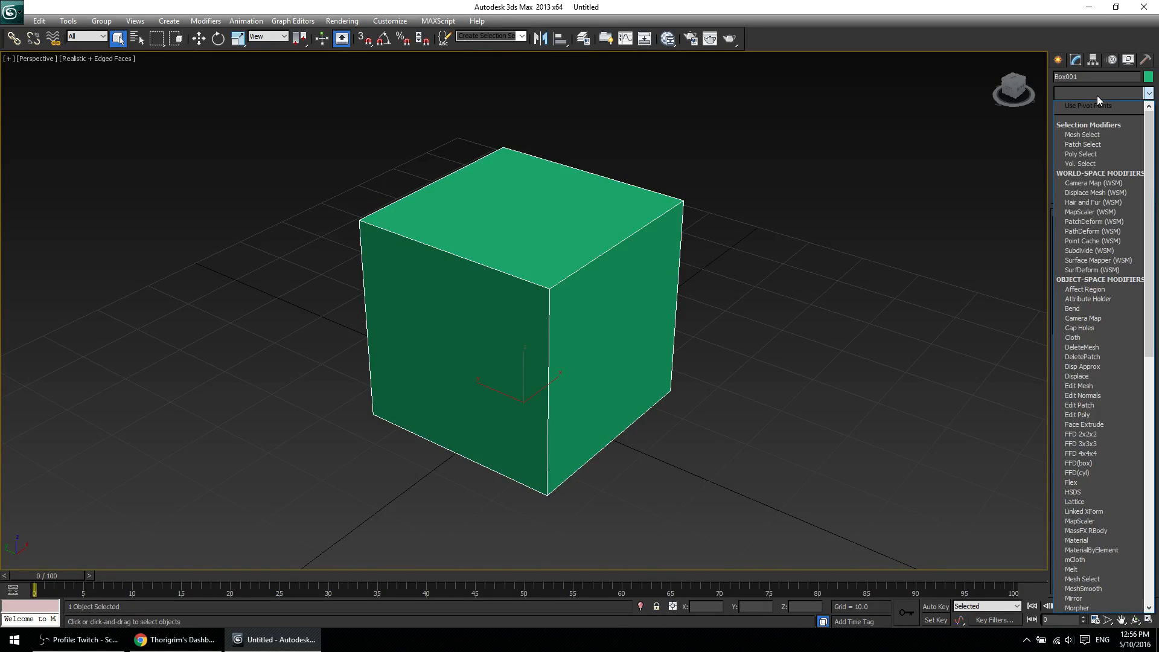
{"action": "scroll", "coordinate": [1099, 314], "scroll_direction": "down", "scroll_amount": 5}
{"action": "scroll", "coordinate": [1099, 349], "scroll_direction": "down", "scroll_amount": 4}
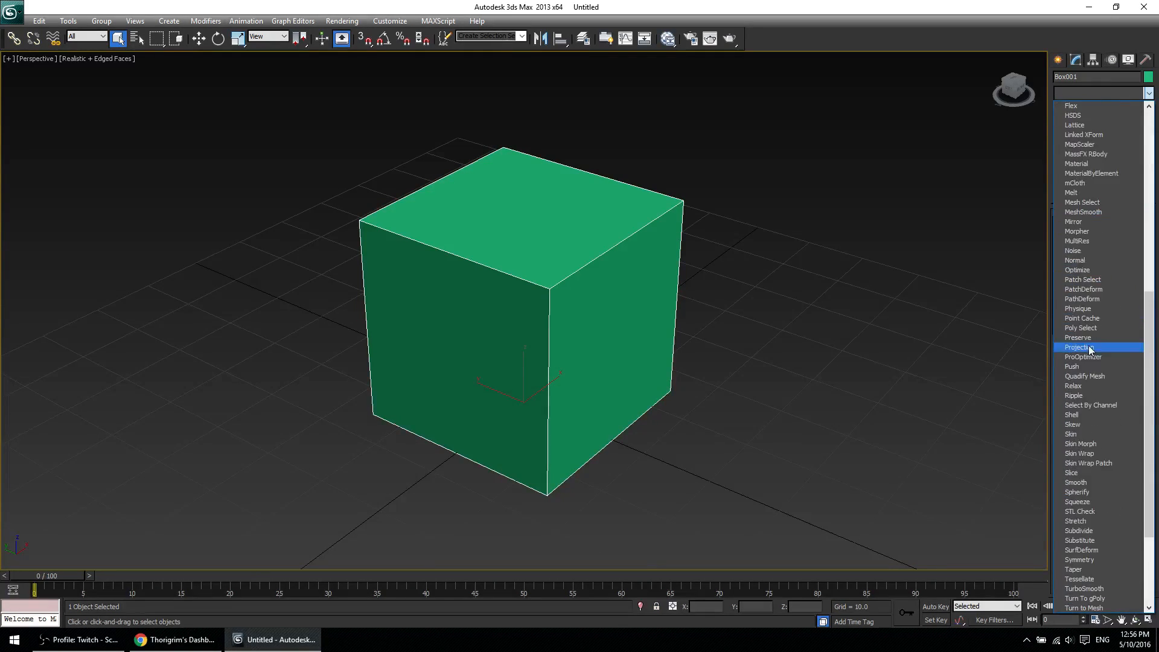
{"action": "scroll", "coordinate": [1103, 290], "scroll_direction": "up", "scroll_amount": 3}
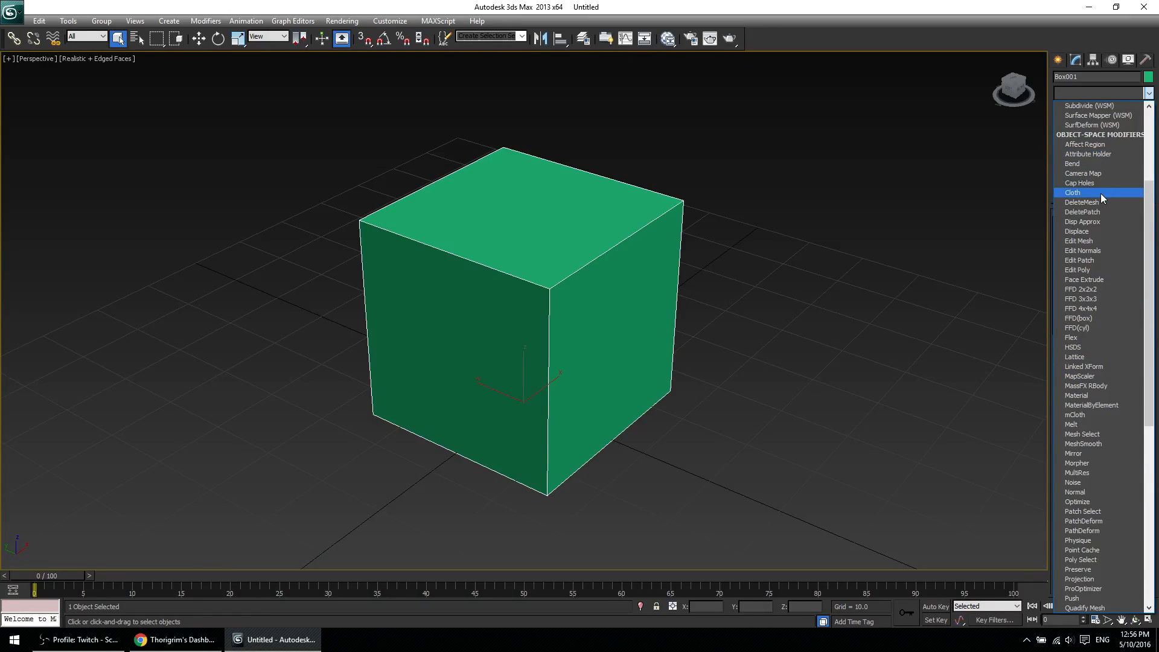
{"action": "scroll", "coordinate": [1103, 372], "scroll_direction": "down", "scroll_amount": 6}
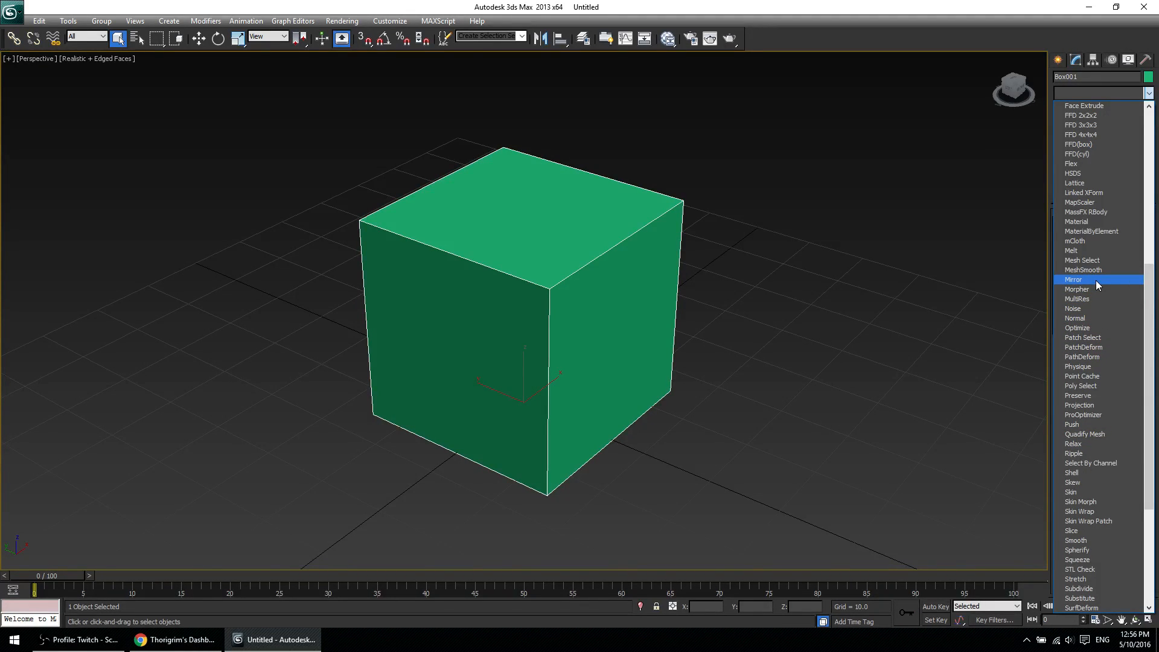
{"action": "scroll", "coordinate": [1121, 426], "scroll_direction": "down", "scroll_amount": 4}
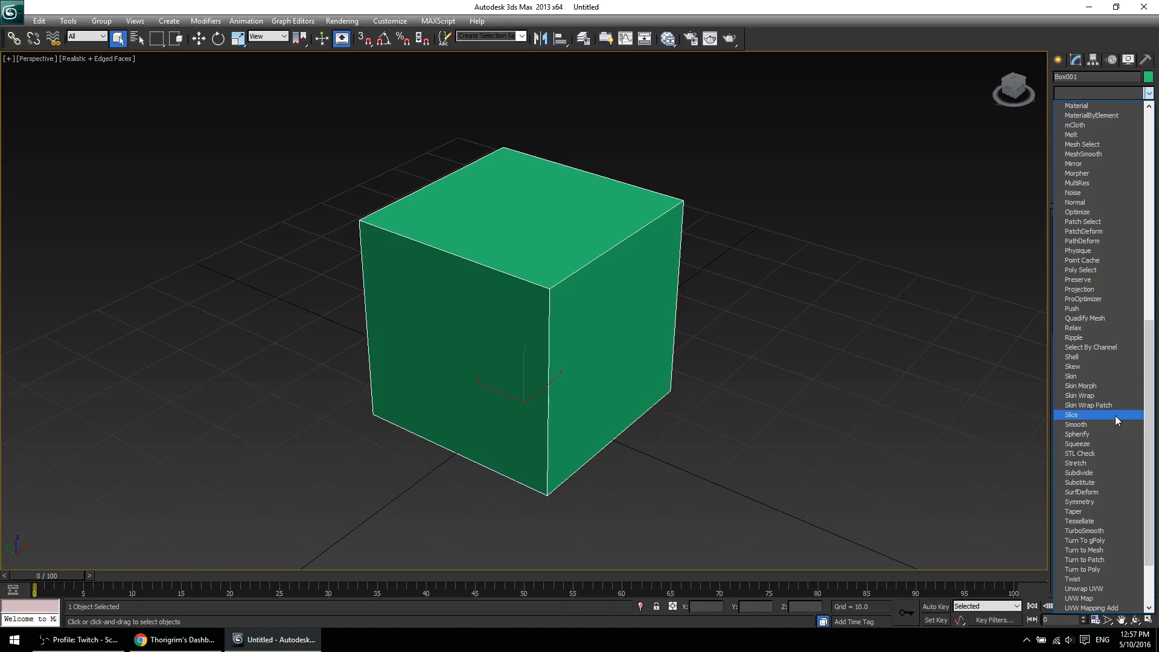
{"action": "scroll", "coordinate": [1100, 462], "scroll_direction": "down", "scroll_amount": 3}
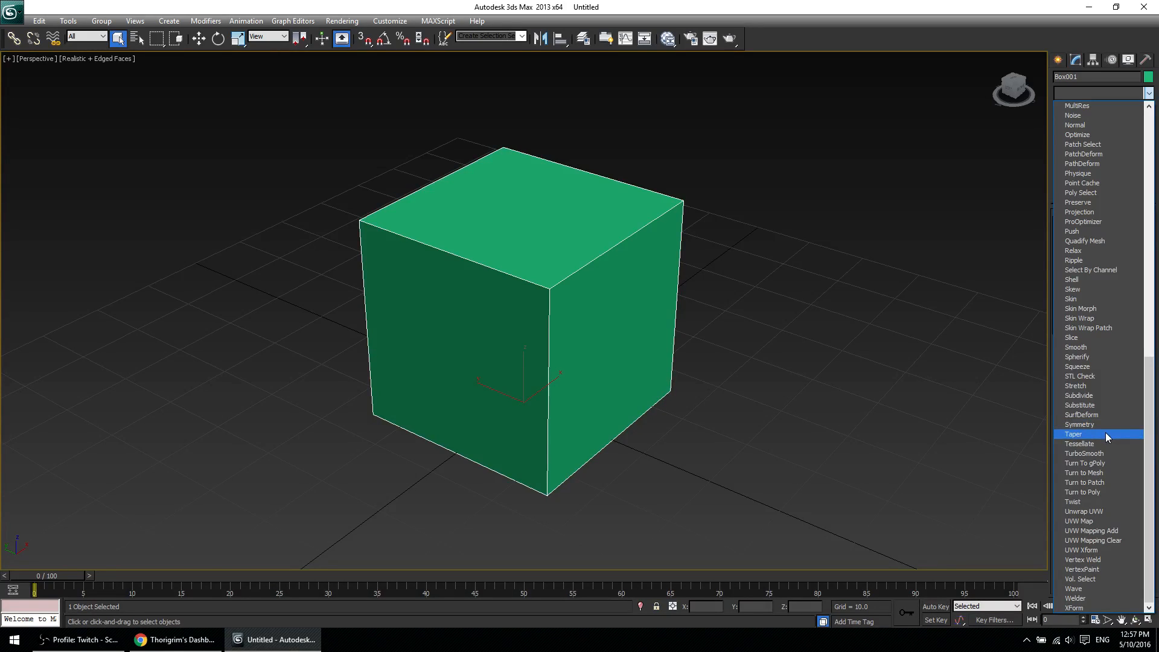
{"action": "scroll", "coordinate": [1107, 432], "scroll_direction": "up", "scroll_amount": 4}
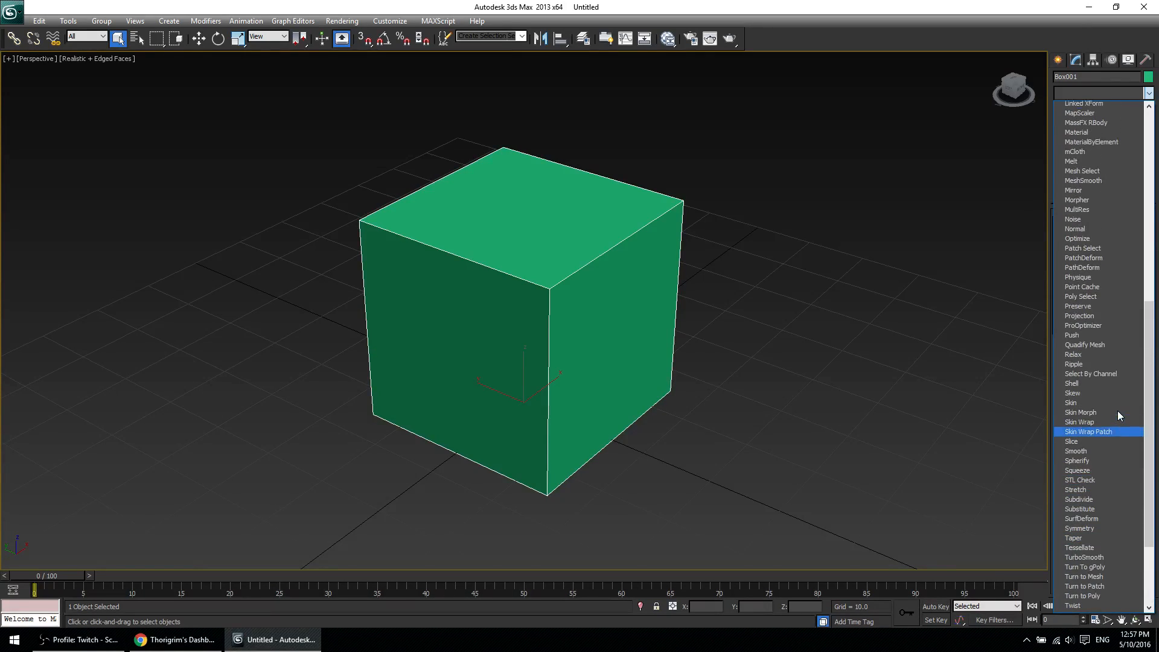
{"action": "scroll", "coordinate": [1118, 413], "scroll_direction": "up", "scroll_amount": 4}
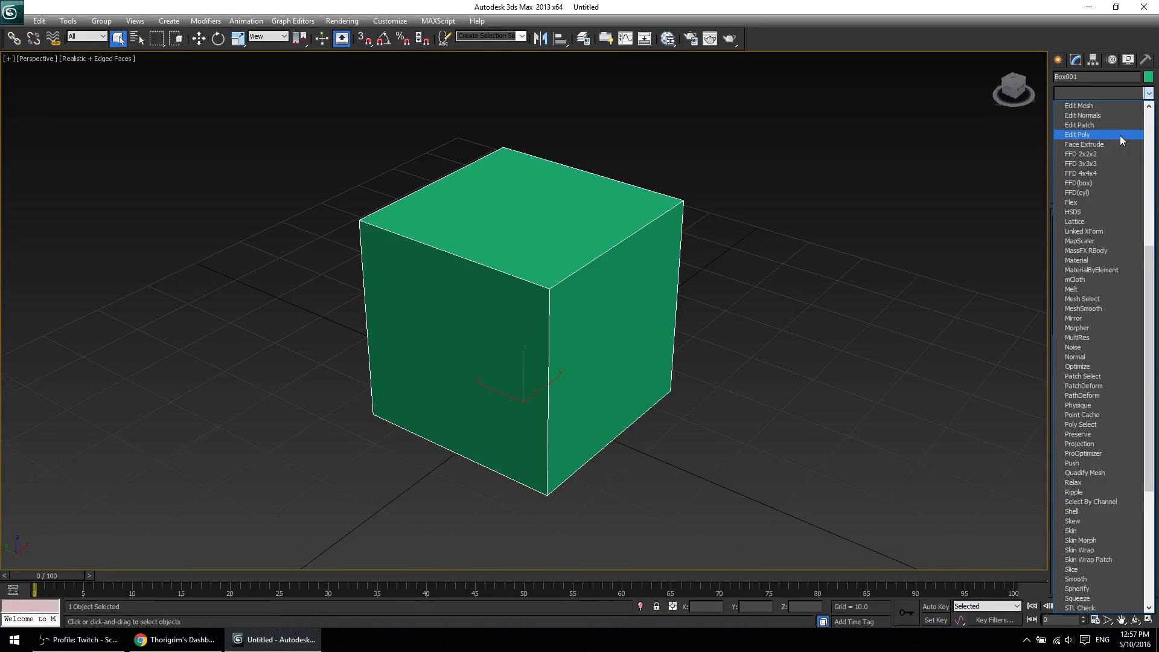
{"action": "scroll", "coordinate": [1118, 134], "scroll_direction": "up", "scroll_amount": 1}
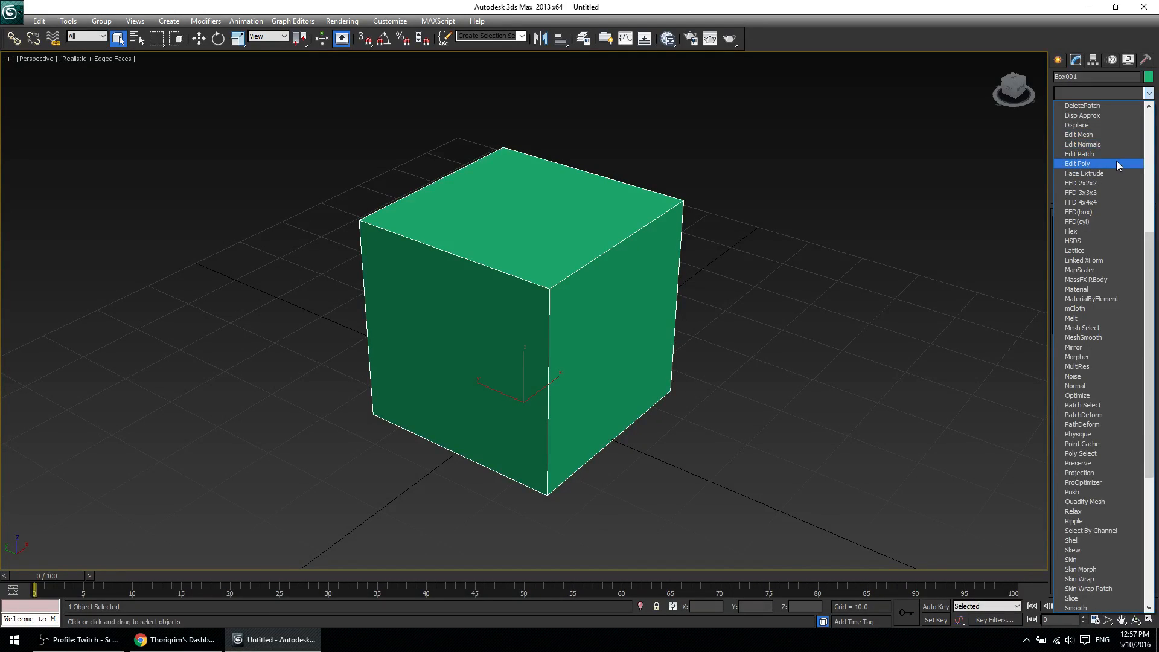
{"action": "left_click", "coordinate": [1117, 164]}
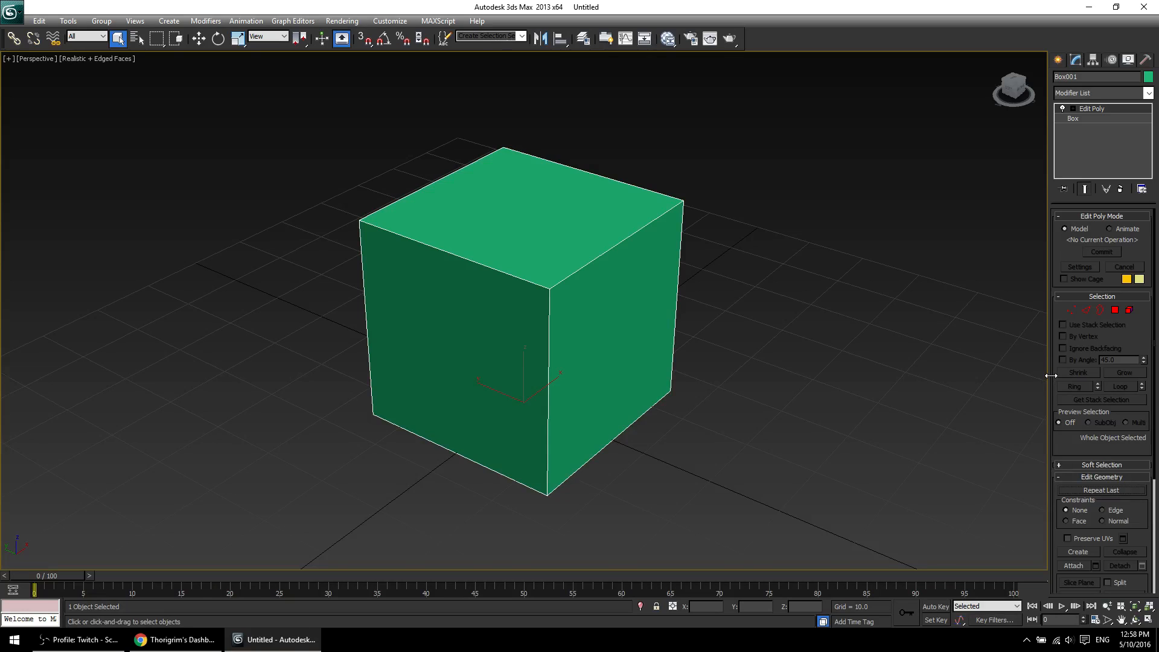
Widen the command panel to two columns and enter the Vertex level of the expanded Edit Poly modifier.
{"action": "left_click_drag", "start_coordinate": [1051, 376], "coordinate": [938, 378]}
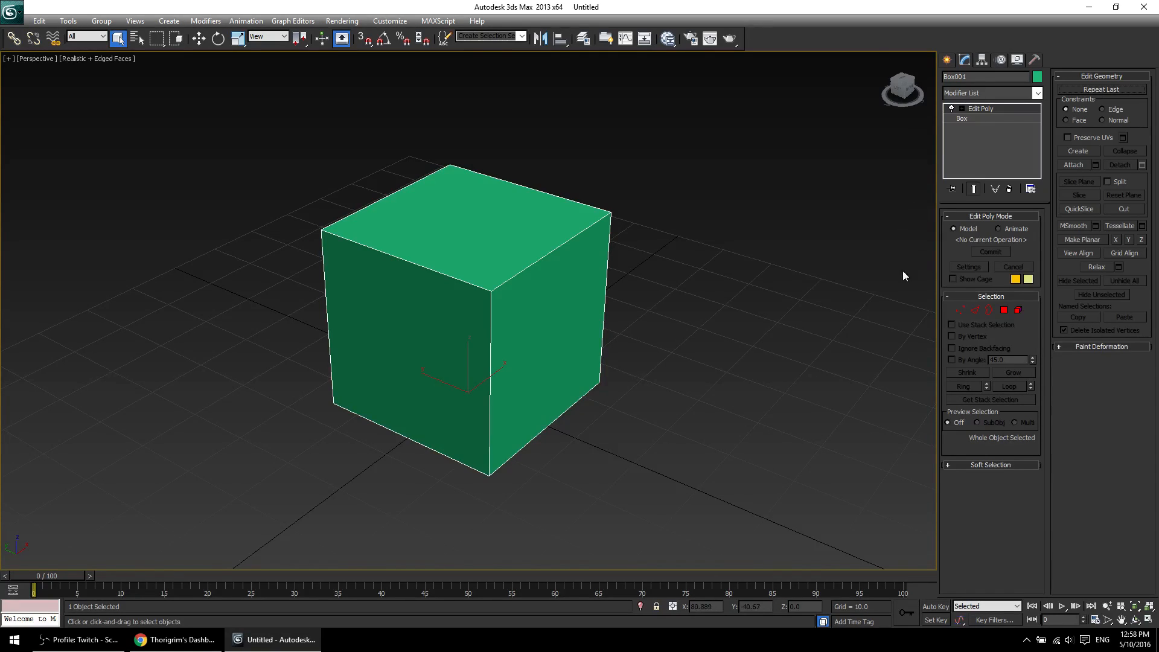
{"action": "left_click", "coordinate": [962, 109]}
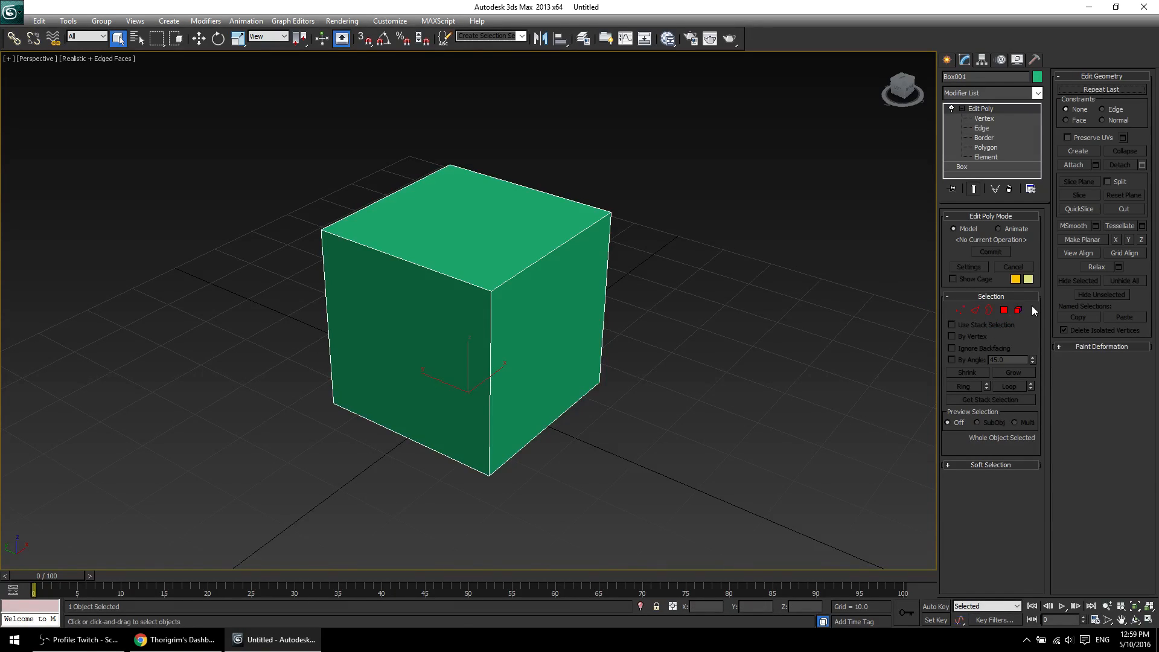
{"action": "left_click", "coordinate": [959, 312]}
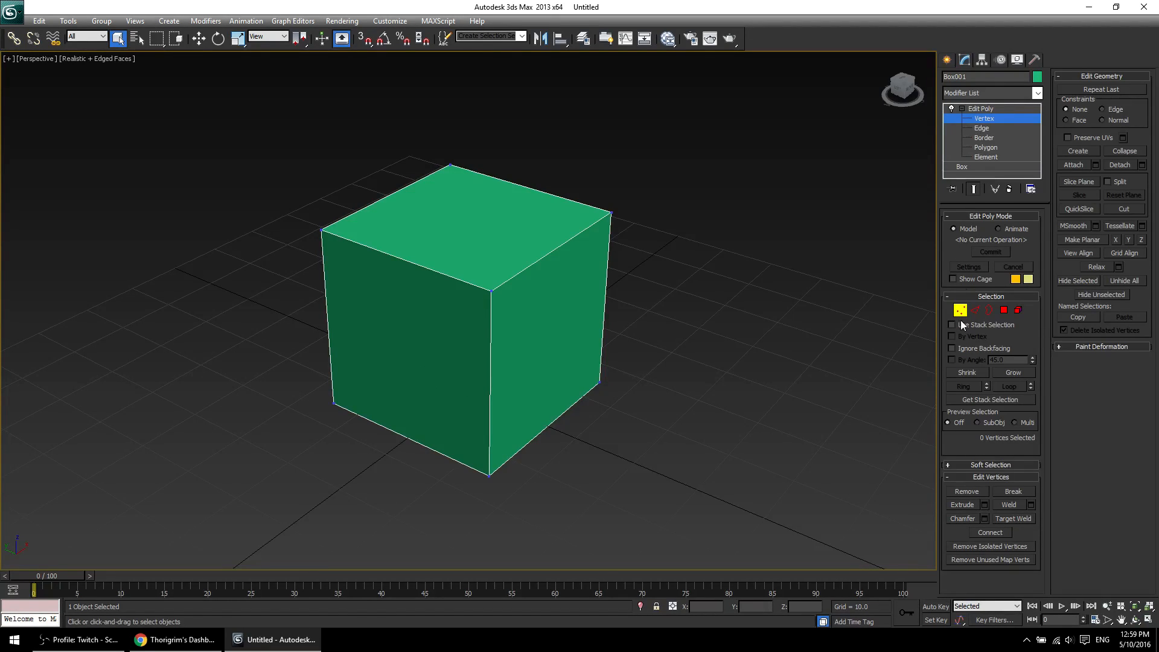
Go through the Edge, Border, Element and Polygon sub-object levels of Edit Poly and return to Vertex.
{"action": "left_click", "coordinate": [980, 128]}
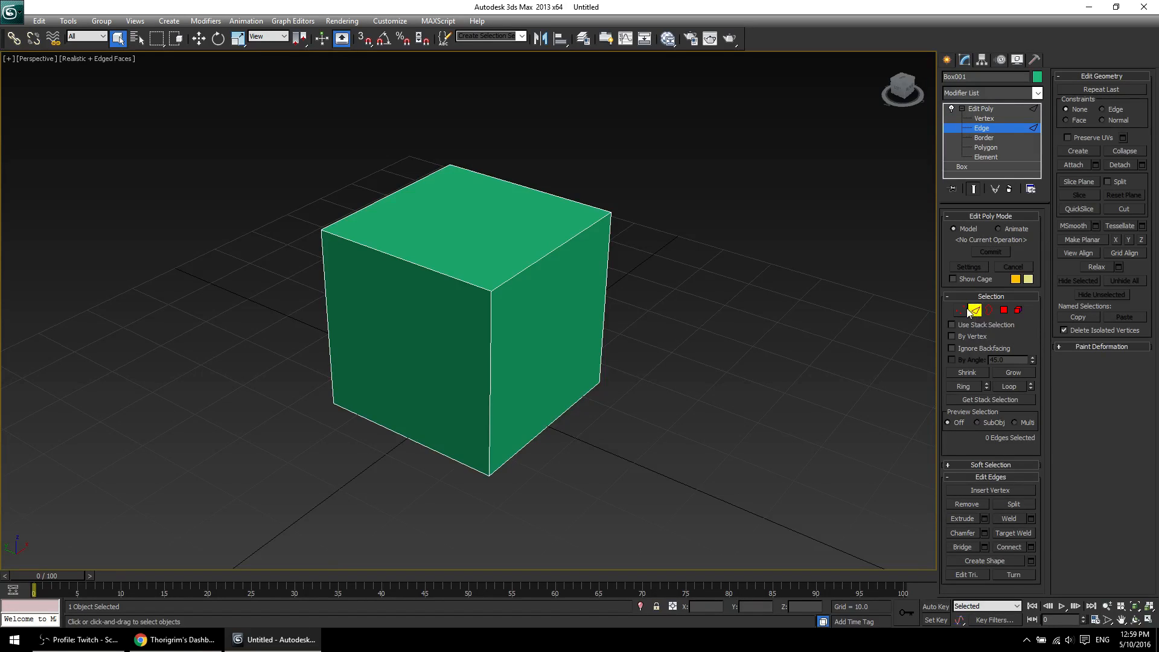
{"action": "left_click", "coordinate": [962, 313]}
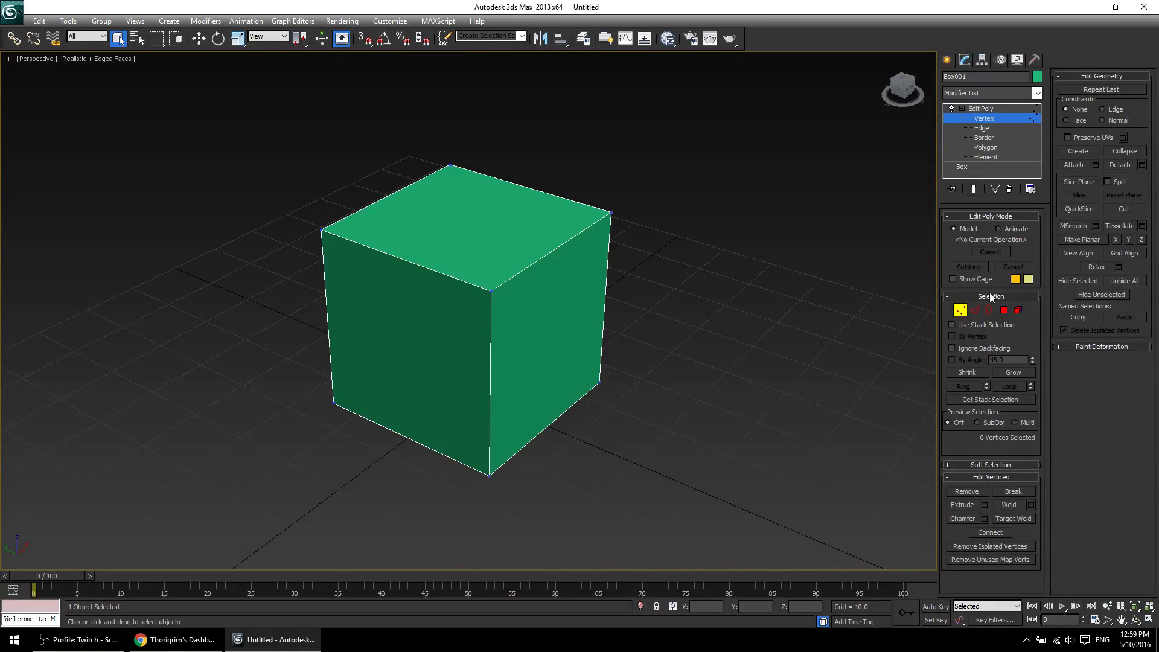
{"action": "left_click", "coordinate": [977, 311]}
{"action": "left_click", "coordinate": [989, 310]}
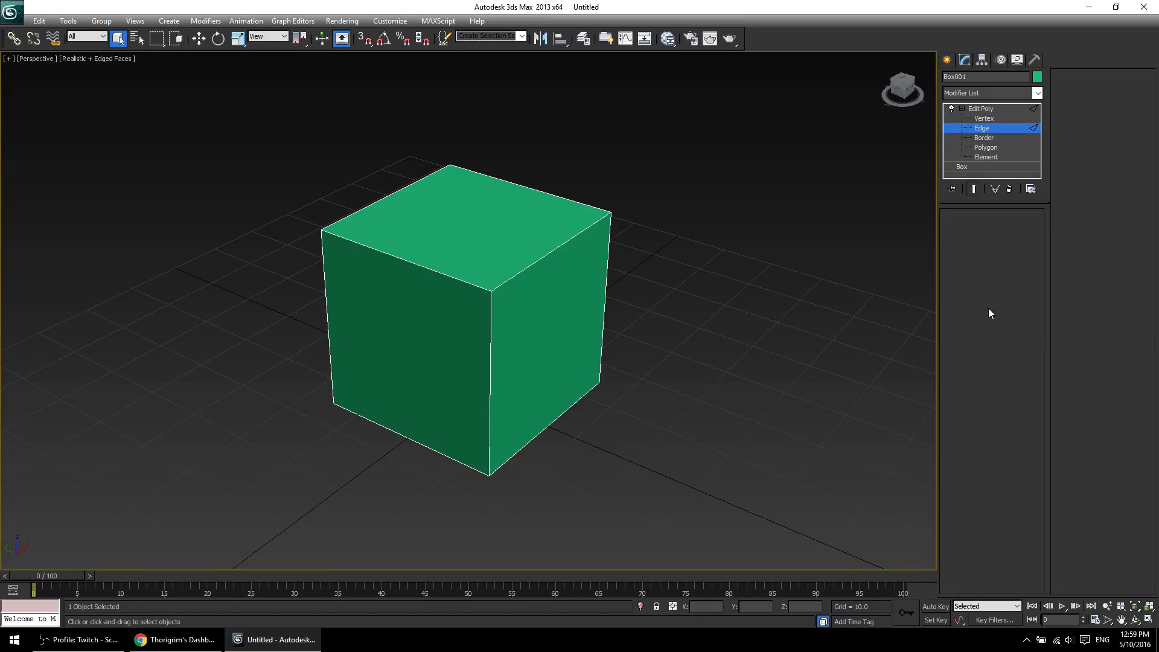
{"action": "left_click", "coordinate": [1018, 310]}
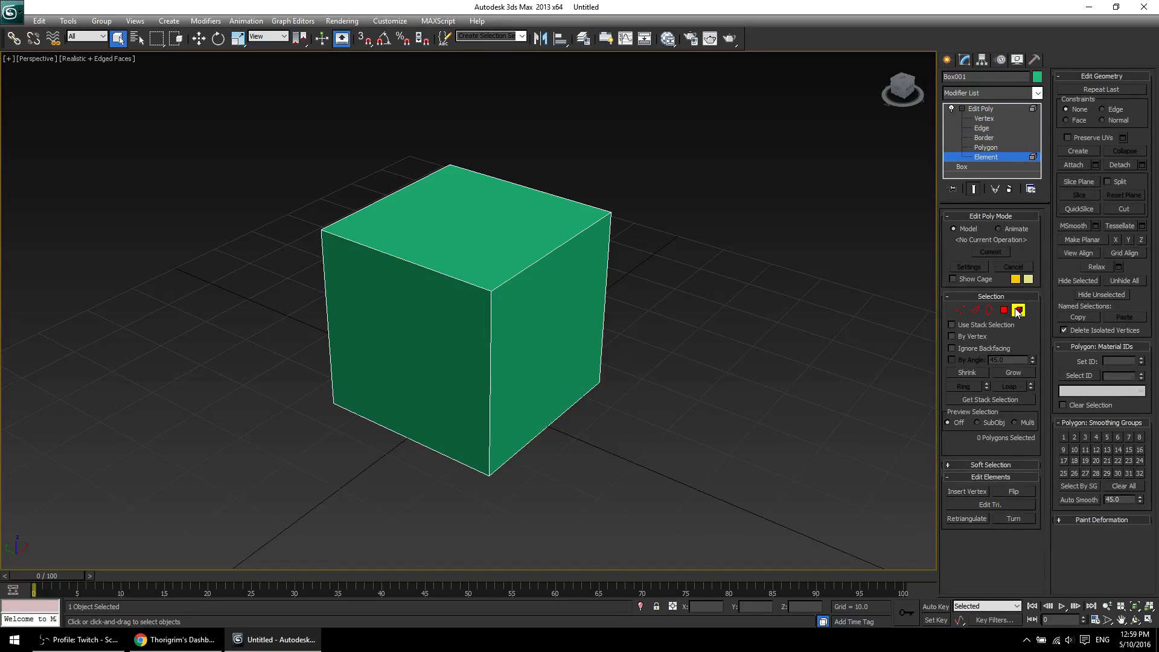
{"action": "left_click", "coordinate": [1004, 310]}
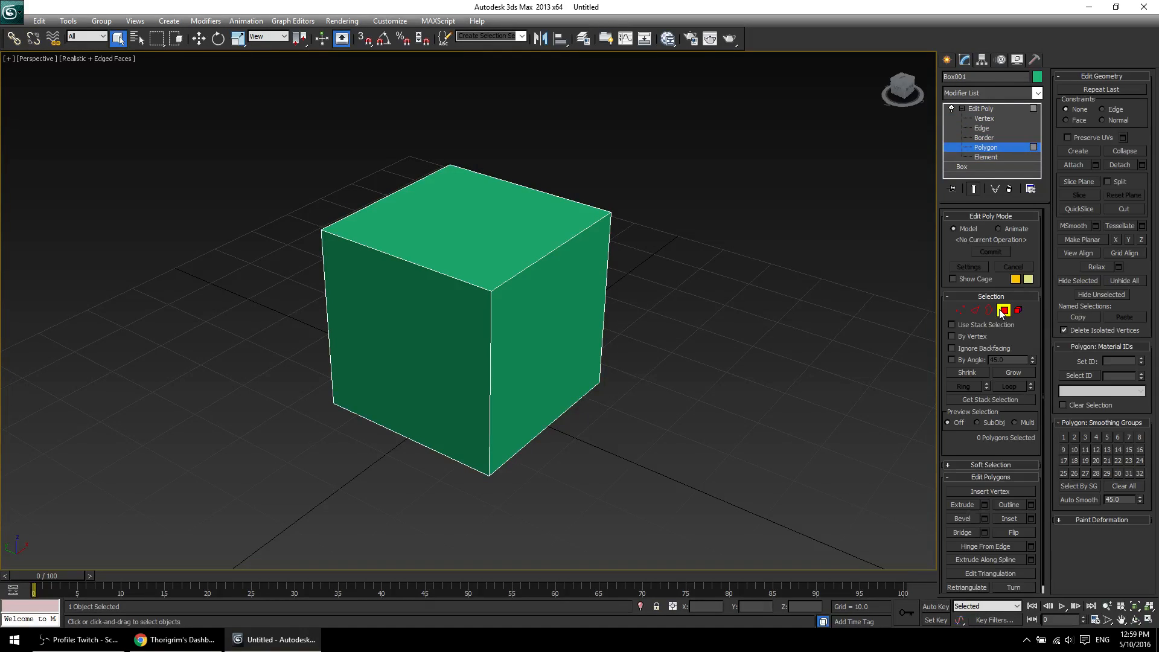
{"action": "left_click", "coordinate": [962, 311]}
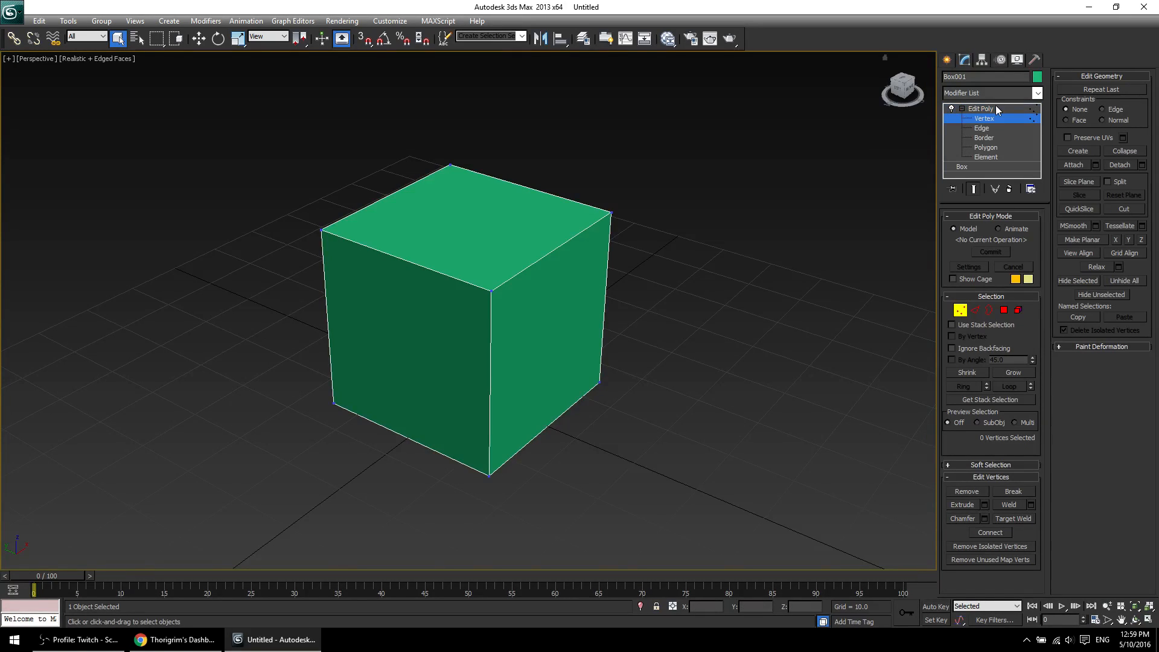
Cycle the Edit Poly sub-object level through Edge, Border, Polygon, Element and Vertex, finishing at Edge.
{"action": "key", "text": "2"}
{"action": "key", "text": "3"}
{"action": "key", "text": "4"}
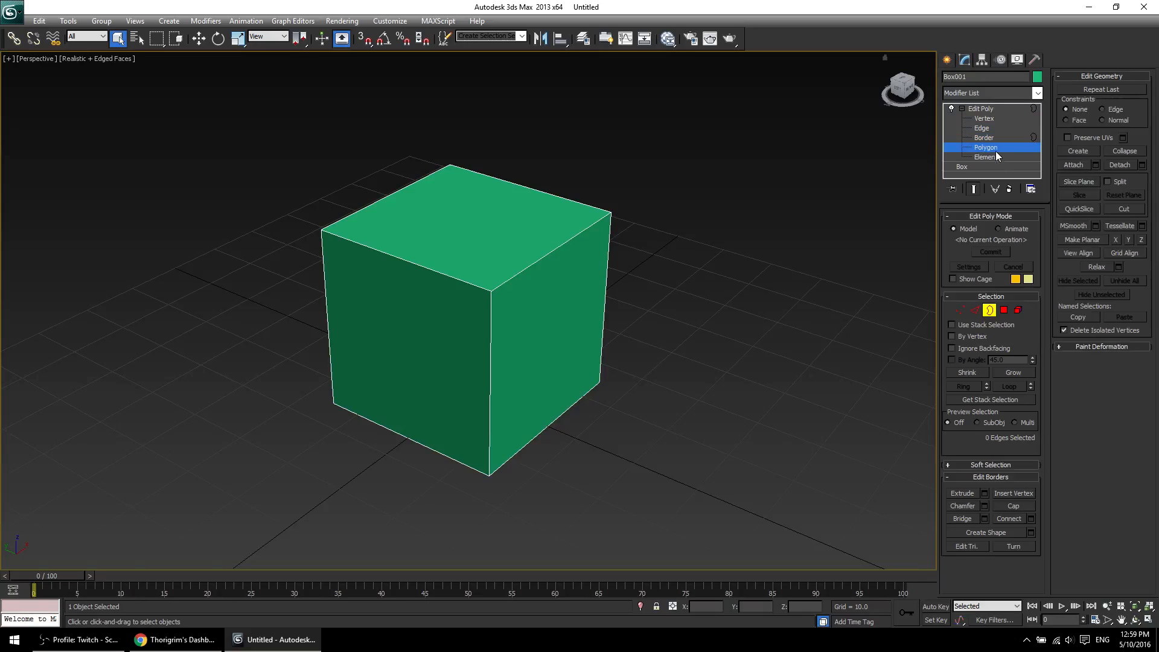
{"action": "key", "text": "5"}
{"action": "left_click", "coordinate": [990, 118]}
{"action": "left_click", "coordinate": [976, 310]}
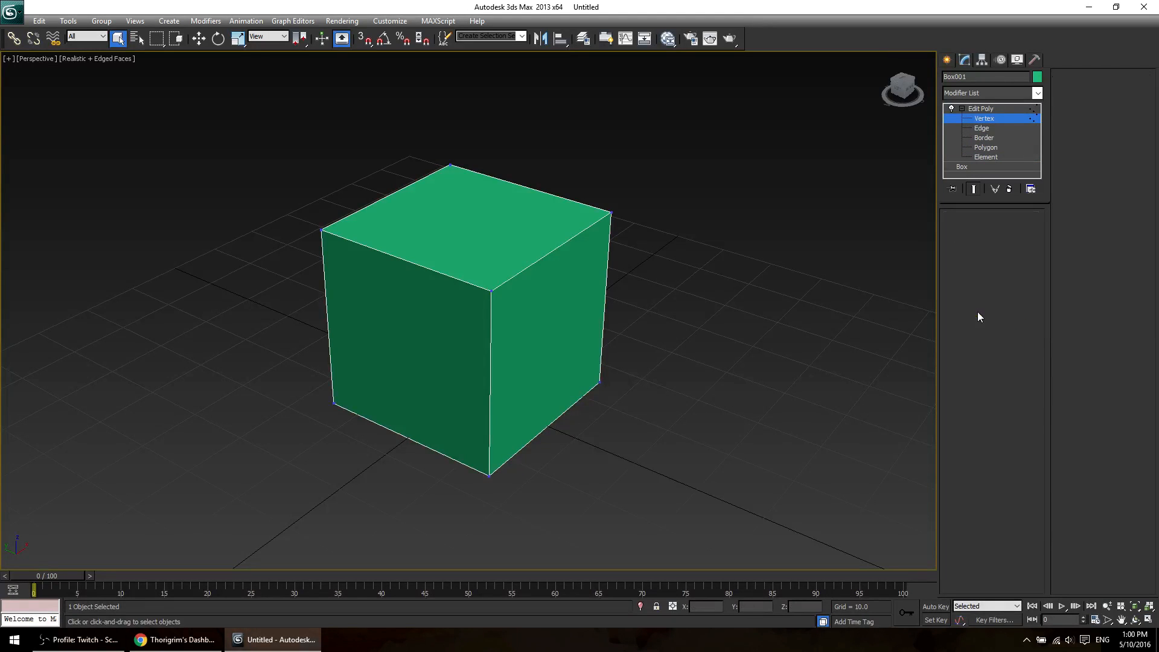
Switch the Edit Poly sub-object level to Polygon and Vertex, and continue through Edge, Border and Polygon to Element.
{"action": "left_click", "coordinate": [1004, 310]}
{"action": "left_click", "coordinate": [961, 311]}
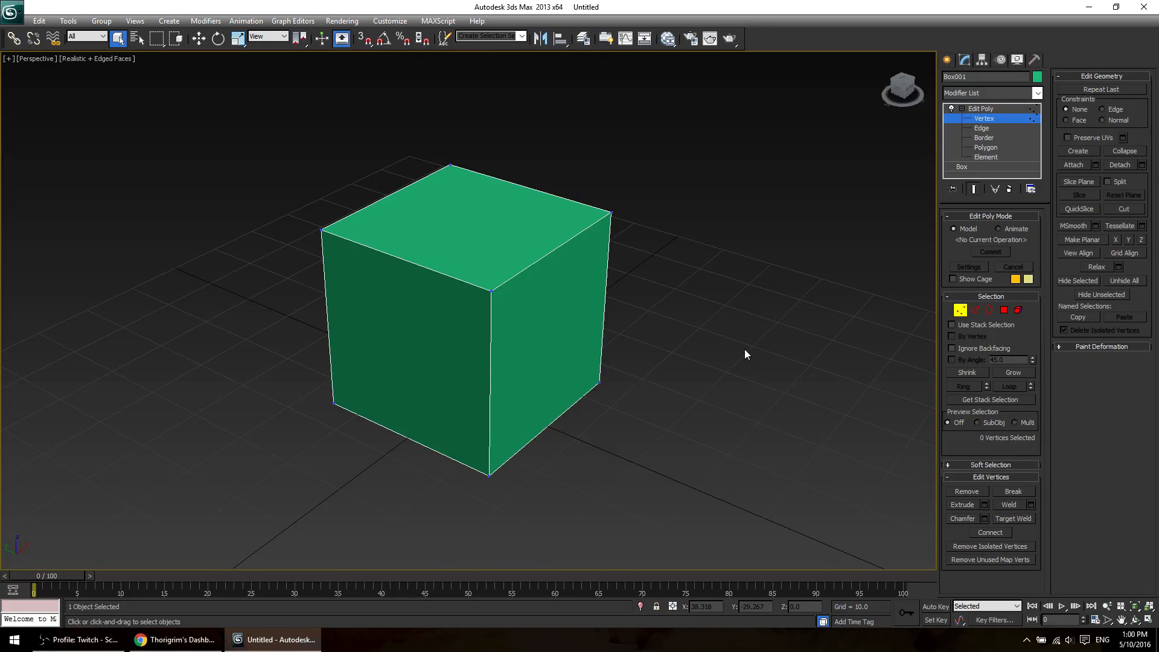
{"action": "key", "text": "2"}
{"action": "key", "text": "3"}
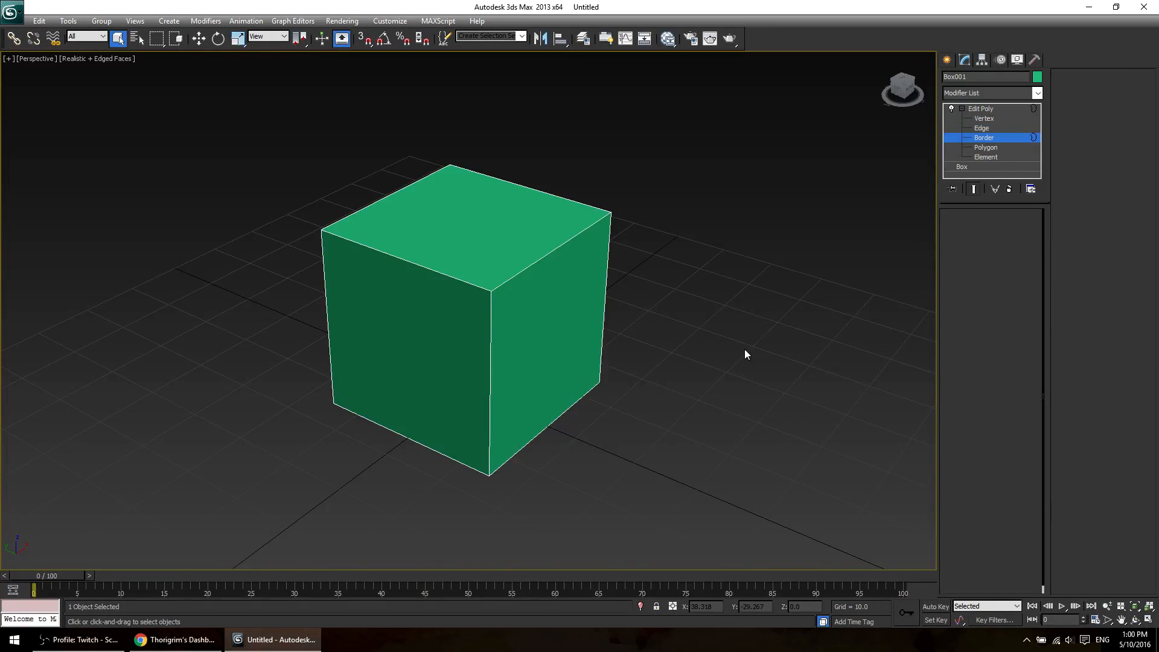
{"action": "key", "text": "4"}
{"action": "key", "text": "5"}
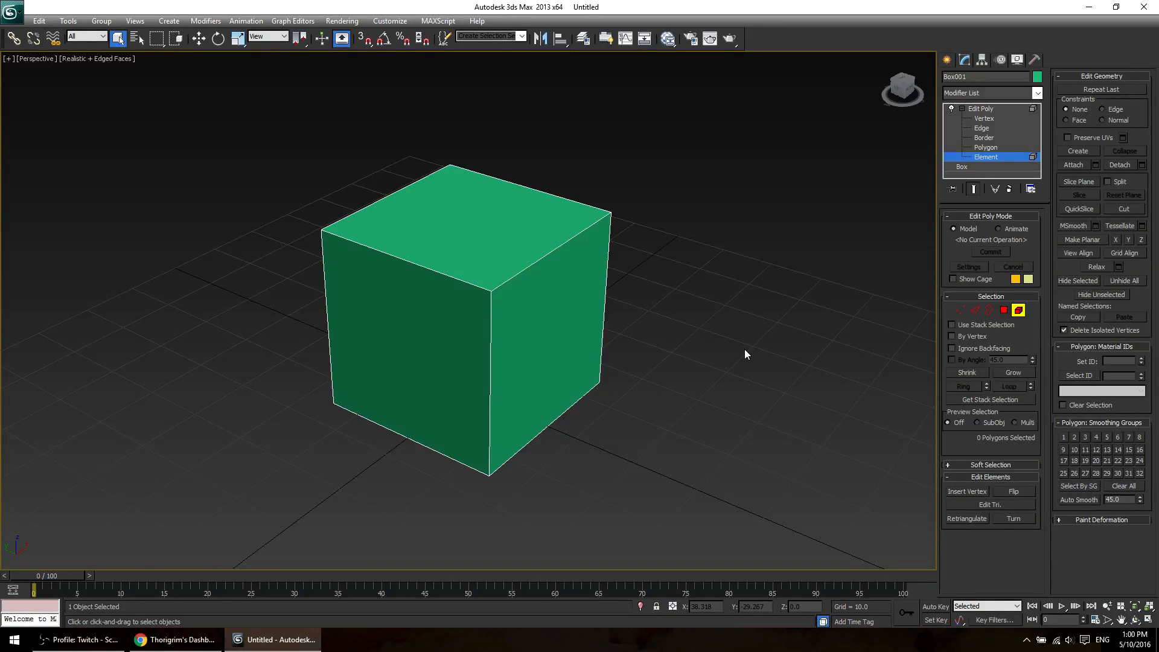
Toggle the Vertex, Polygon and Element levels of Edit Poly on and off, finishing with no sub-object level active.
{"action": "key", "text": "1"}
{"action": "key", "text": "1"}
{"action": "key", "text": "5"}
{"action": "key", "text": "5"}
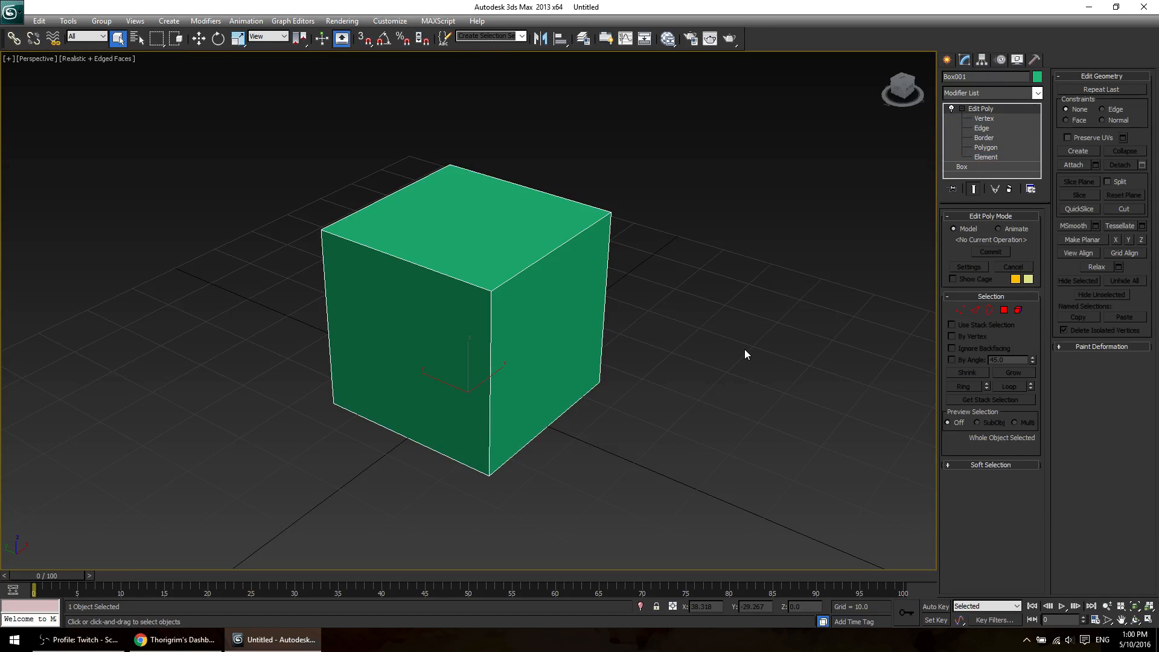
{"action": "key", "text": "1"}
{"action": "key", "text": "1"}
{"action": "key", "text": "4"}
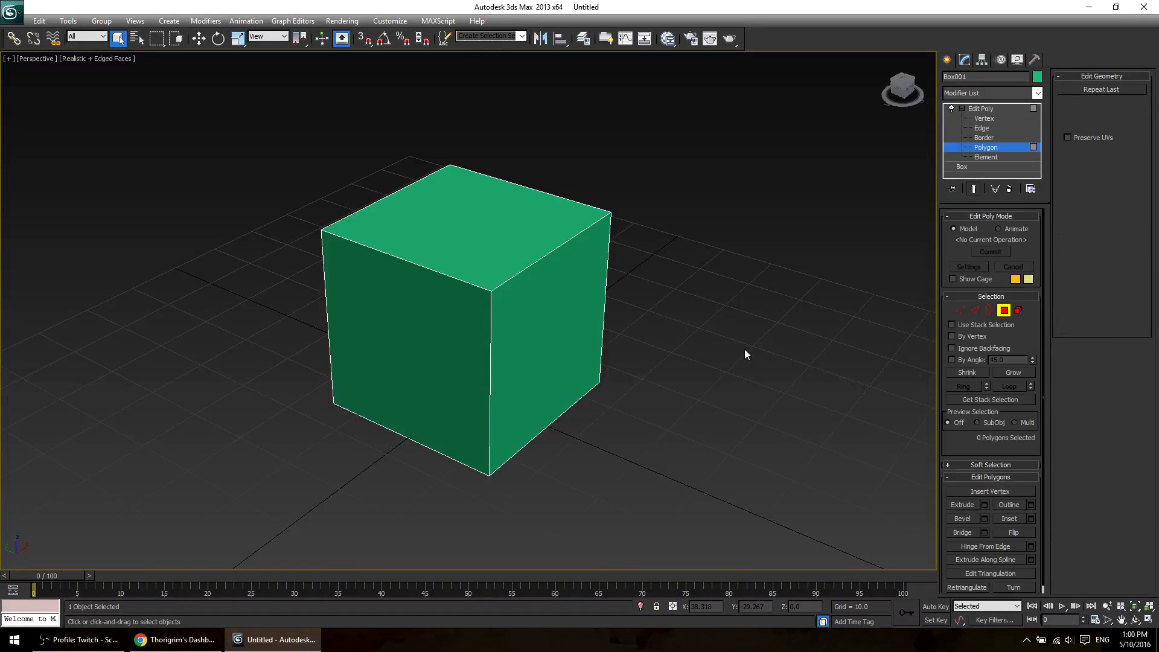
{"action": "key", "text": "5"}
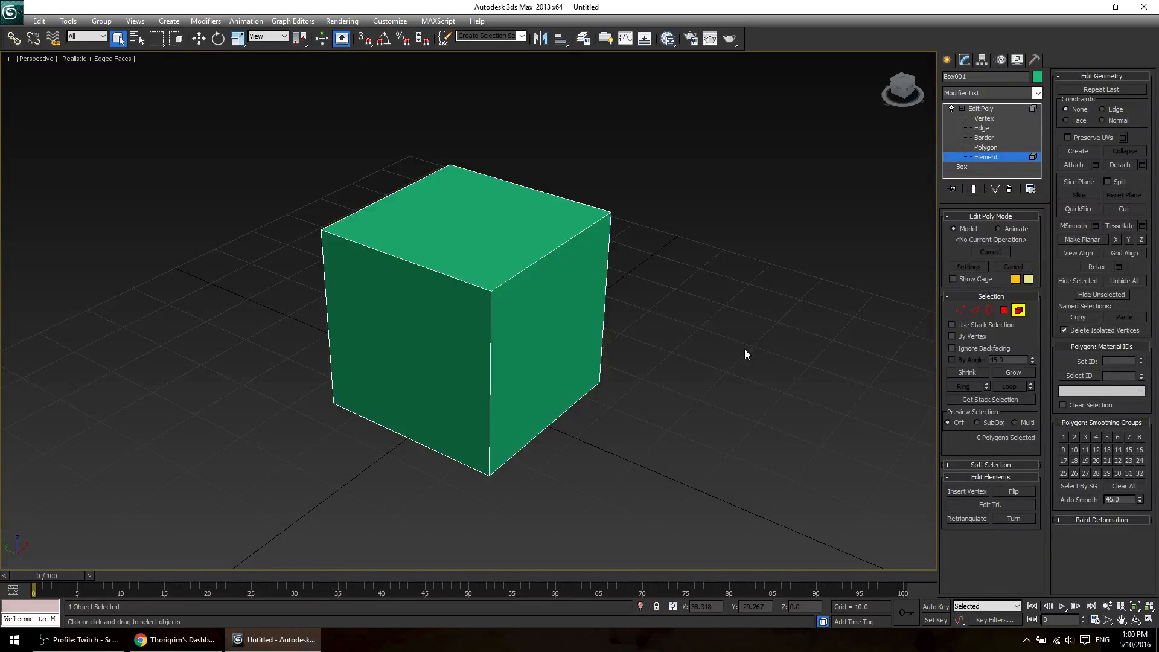
{"action": "key", "text": "5"}
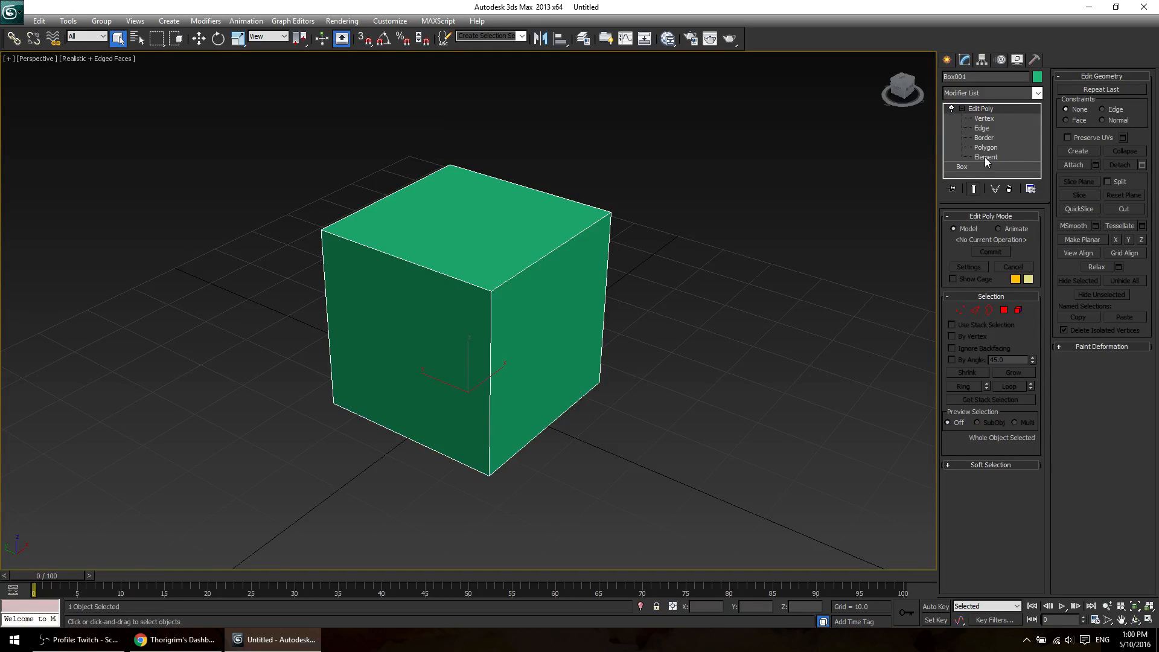
Select the whole box at the Element level and return to the Vertex level of Edit Poly.
{"action": "key", "text": "1"}
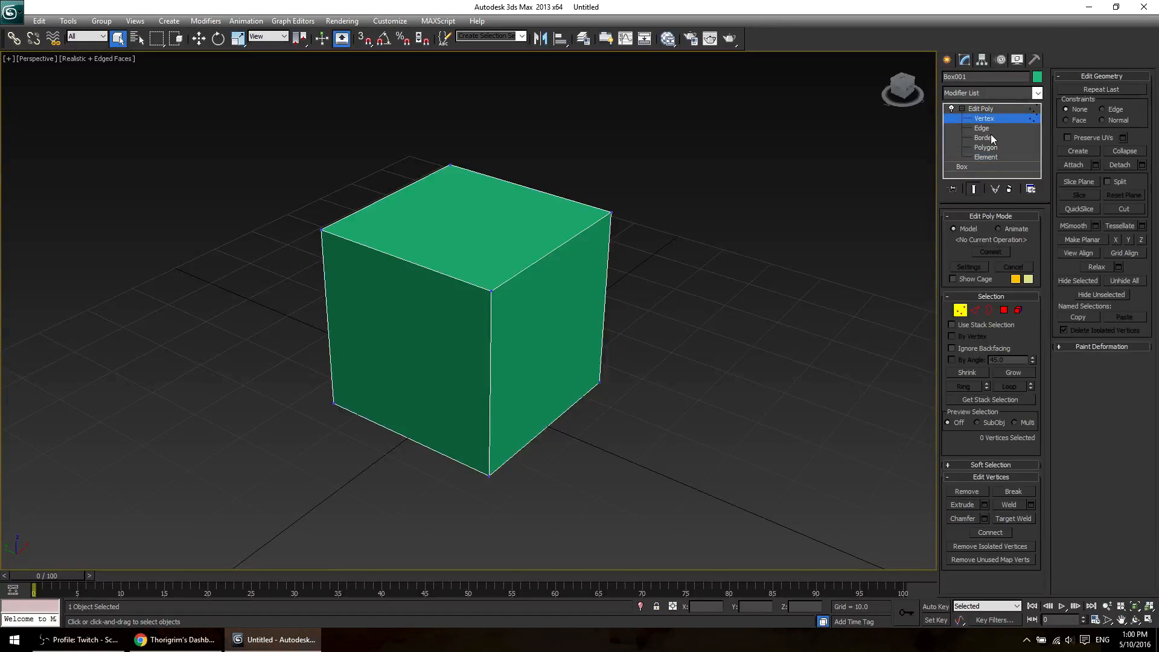
{"action": "left_click", "coordinate": [992, 158]}
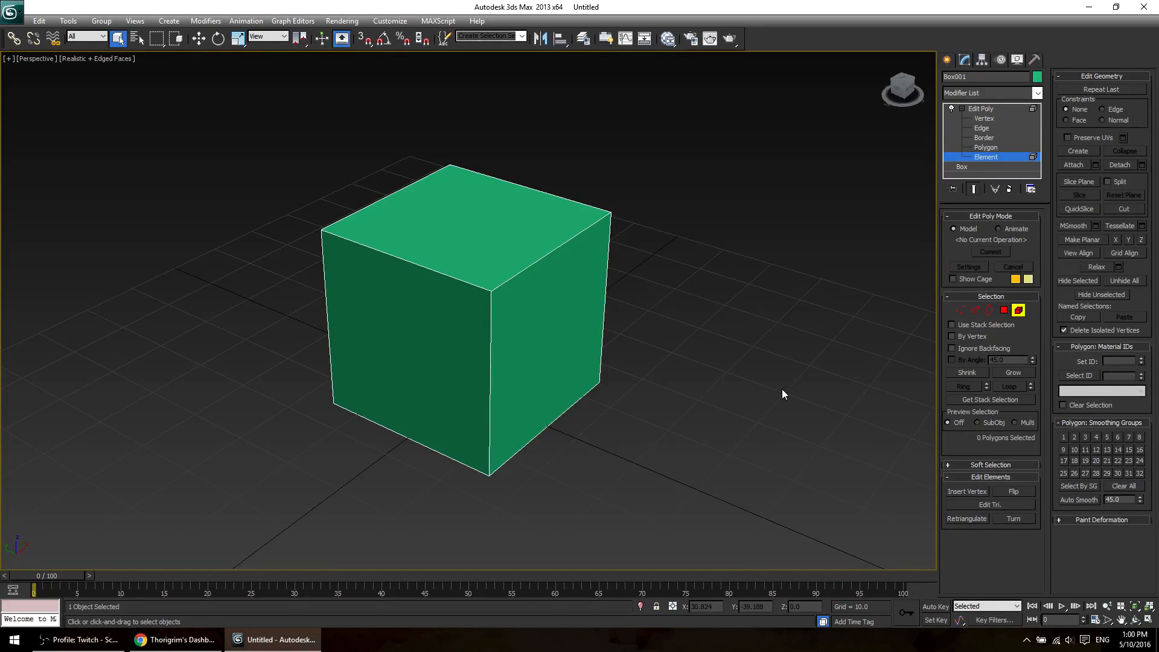
{"action": "left_click", "coordinate": [462, 260]}
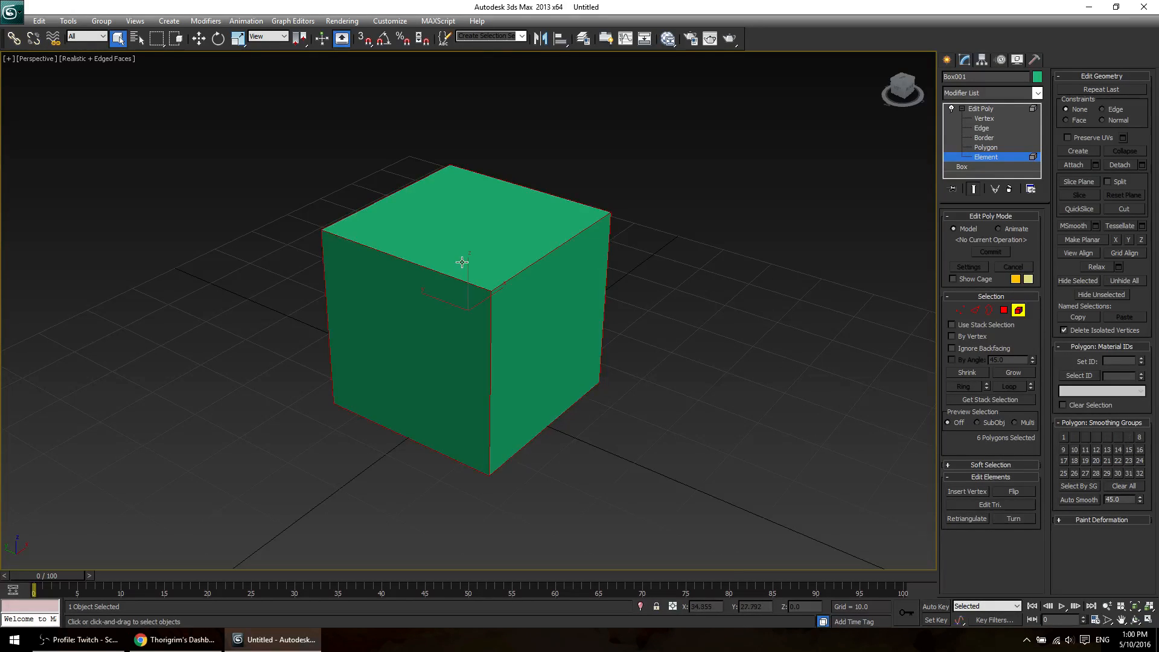
{"action": "left_click", "coordinate": [991, 147]}
{"action": "left_click", "coordinate": [977, 120]}
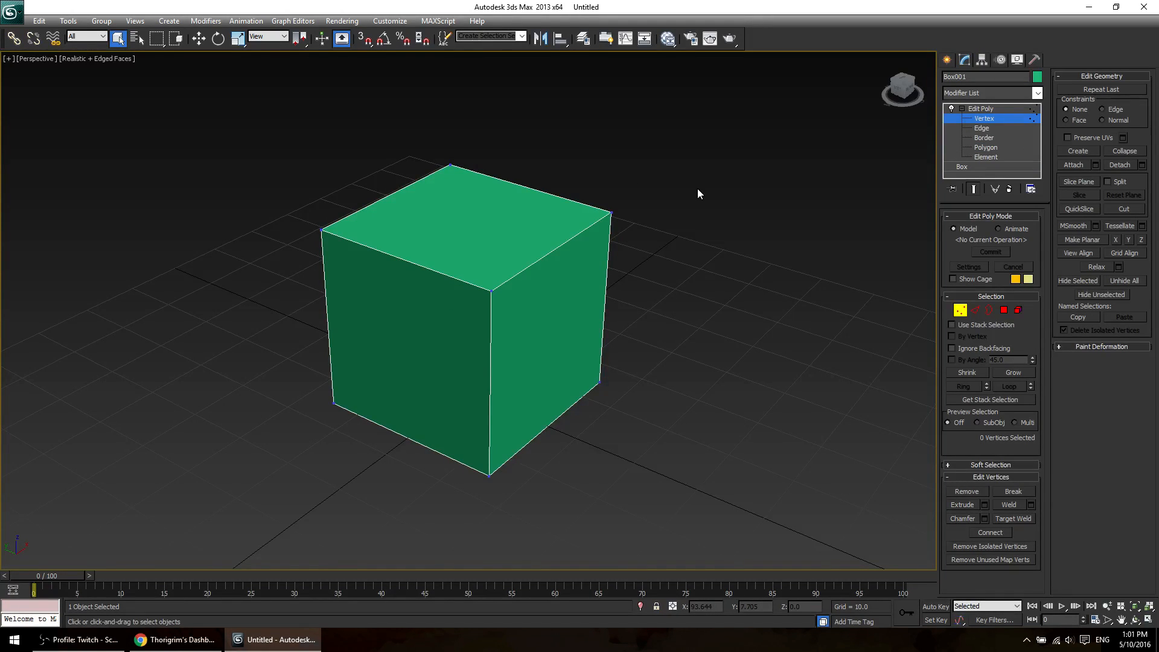
Leave and re-enter the Vertex level of Edit Poly twice, finishing at Vertex.
{"action": "left_click", "coordinate": [984, 109]}
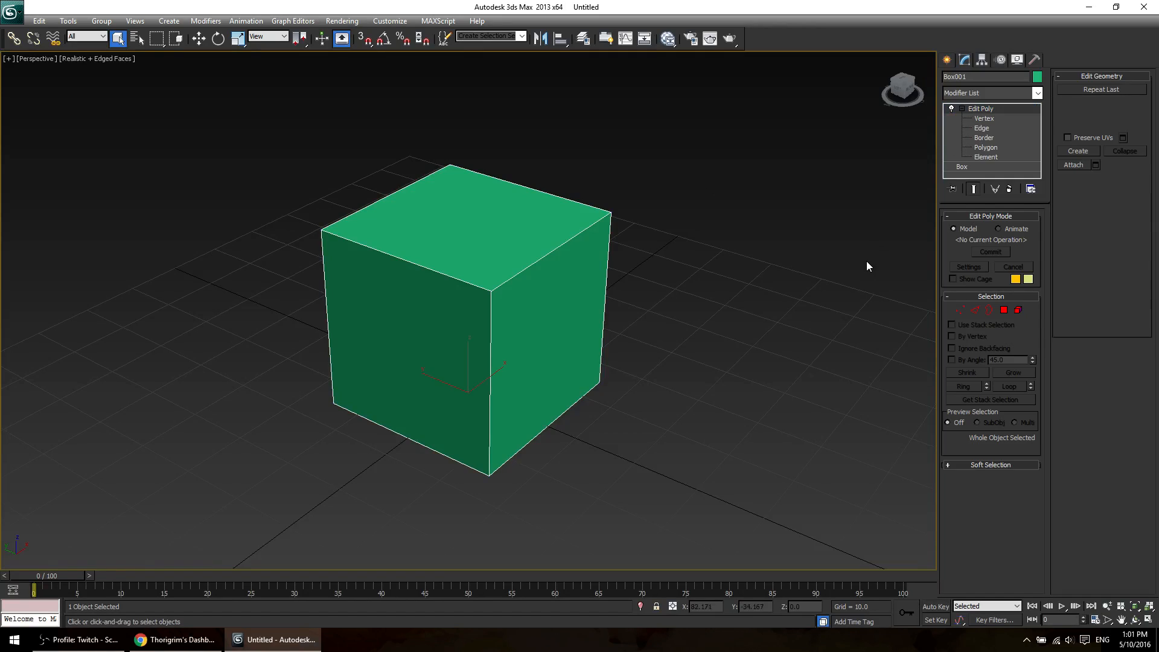
{"action": "left_click", "coordinate": [990, 120]}
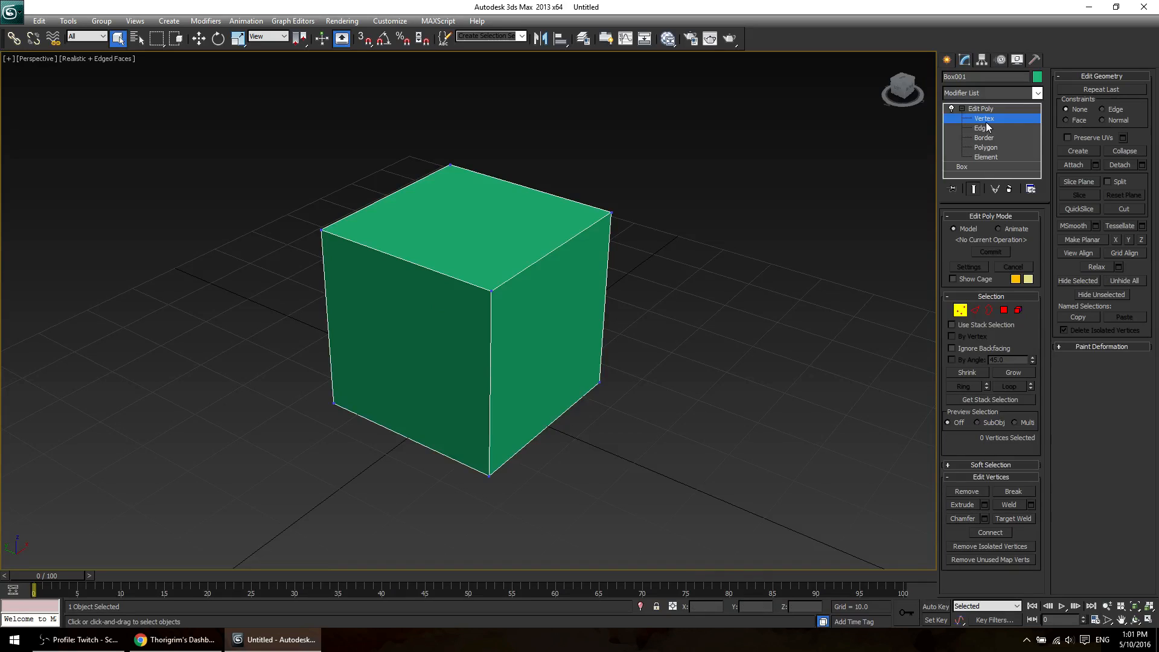
{"action": "left_click", "coordinate": [1001, 106]}
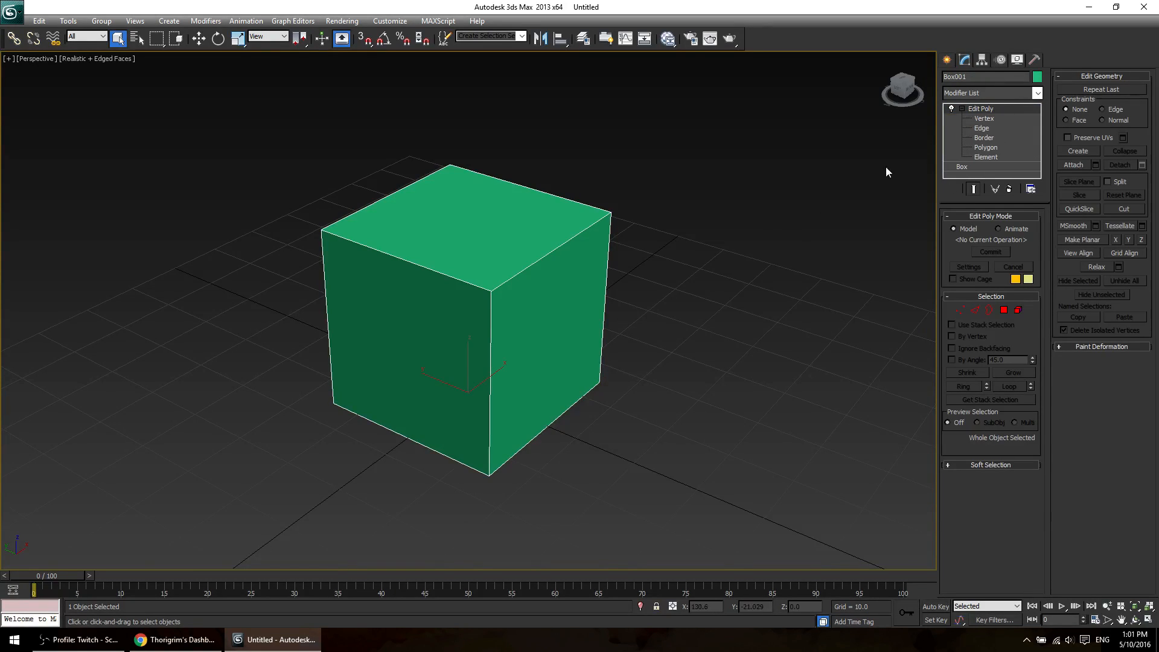
{"action": "left_click", "coordinate": [988, 120]}
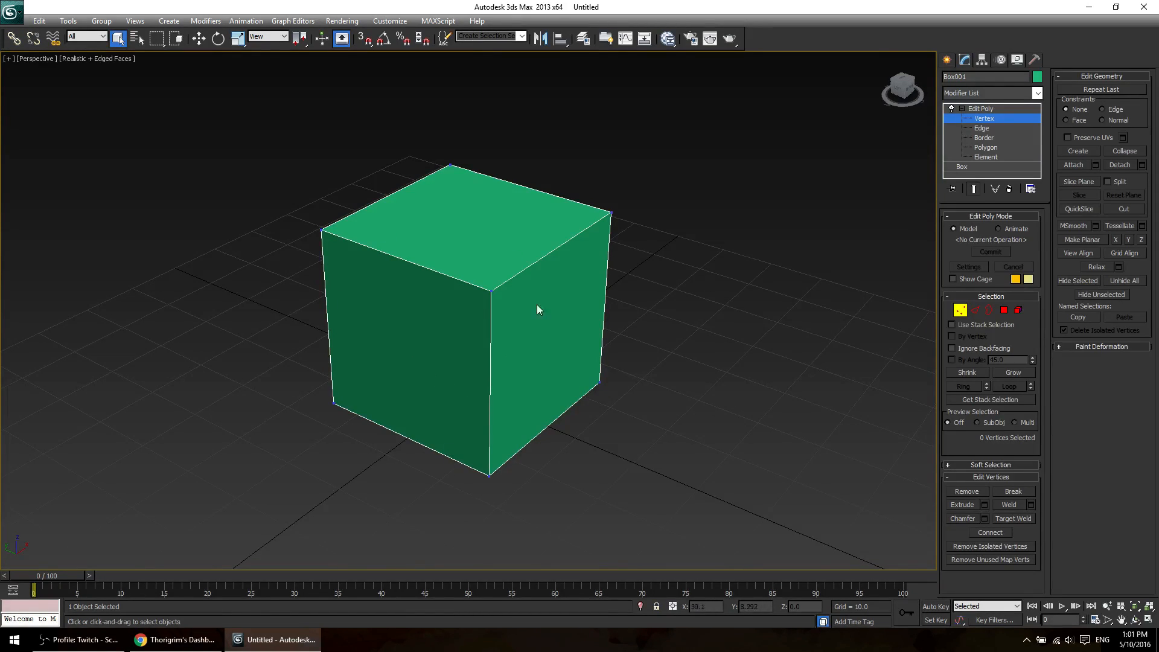
Select the box's corner vertices one after another, ending with the lower-left corner, and activate the Move tool.
{"action": "left_click", "coordinate": [449, 164]}
{"action": "left_click", "coordinate": [378, 160]}
{"action": "left_click", "coordinate": [322, 230]}
{"action": "left_click_drag", "start_coordinate": [676, 143], "coordinate": [594, 230]}
{"action": "left_click_drag", "start_coordinate": [689, 480], "coordinate": [588, 374]}
{"action": "left_click_drag", "start_coordinate": [474, 484], "coordinate": [459, 475]}
{"action": "left_click_drag", "start_coordinate": [208, 476], "coordinate": [339, 401]}
{"action": "key", "text": "w"}
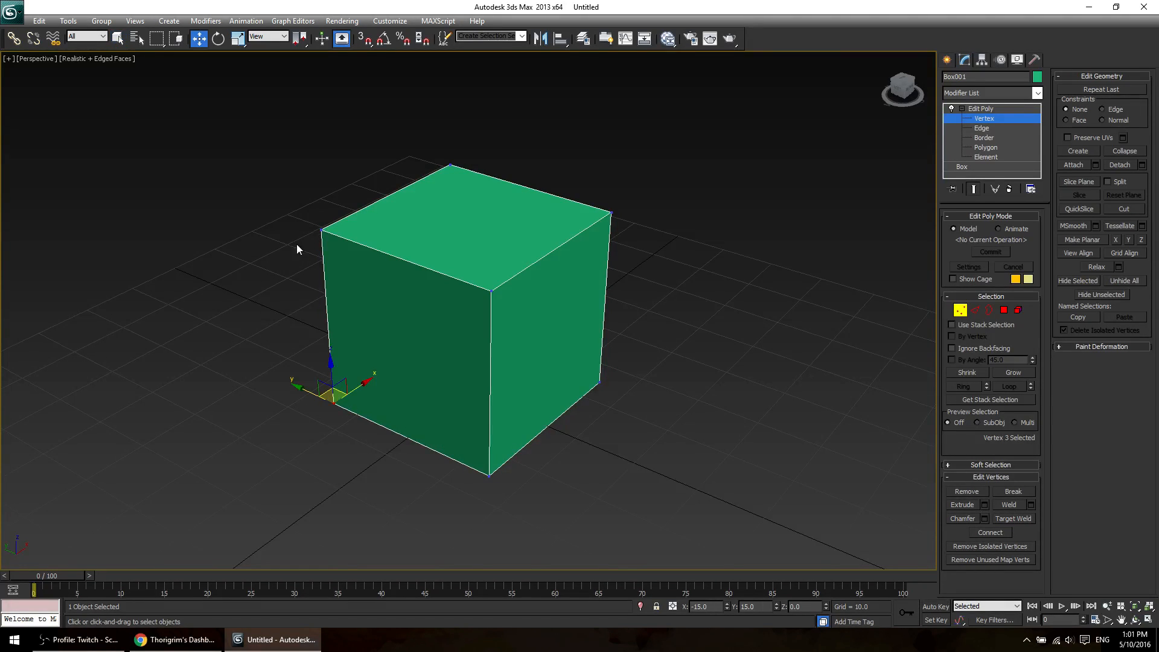
Select both vertices of the box's left vertical edge together, and reduce the selection to its upper vertex only.
{"action": "left_click", "coordinate": [297, 220]}
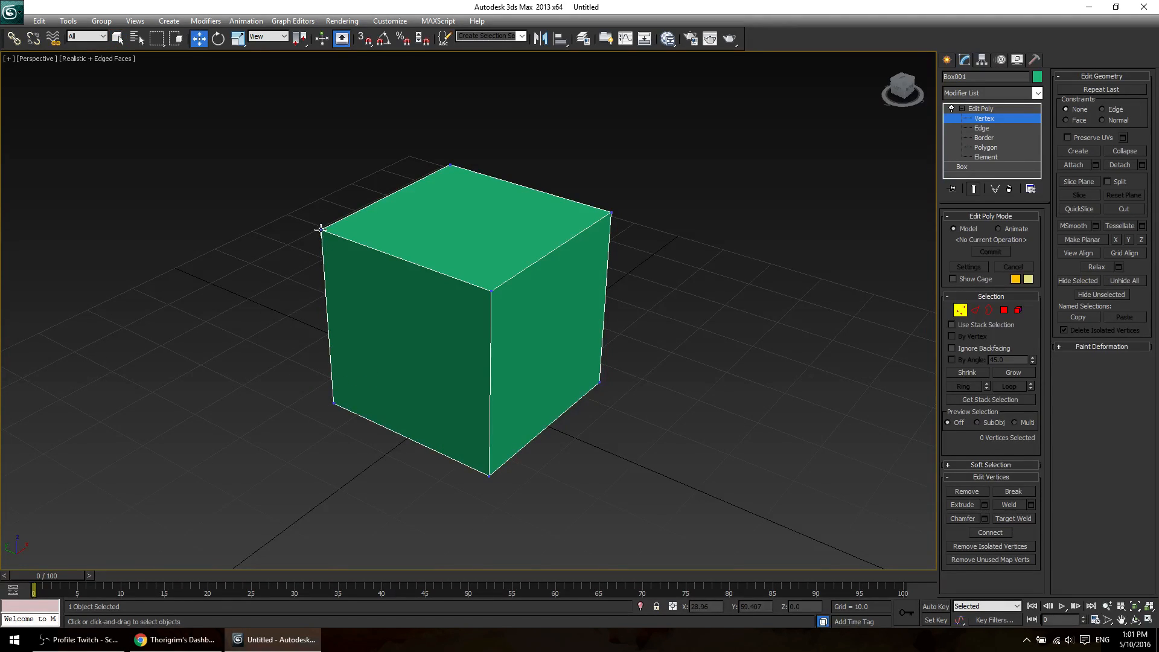
{"action": "left_click", "coordinate": [321, 230]}
{"action": "left_click_drag", "start_coordinate": [357, 439], "coordinate": [379, 476]}
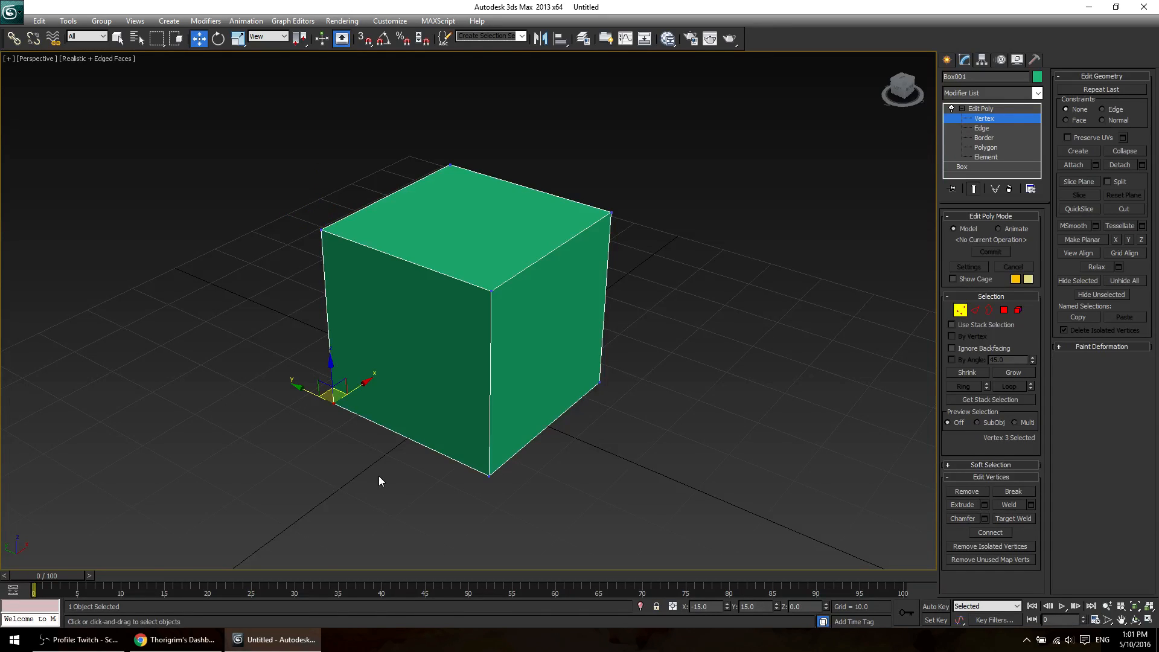
{"action": "left_click_drag", "start_coordinate": [233, 142], "coordinate": [346, 456]}
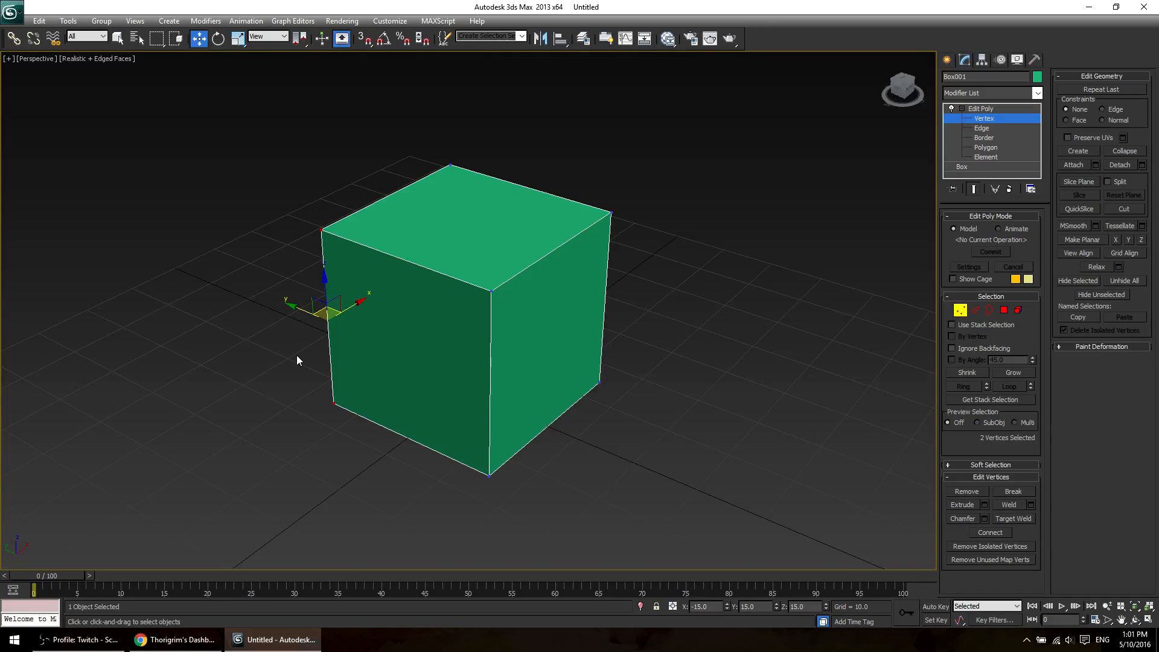
{"action": "left_click_drag", "start_coordinate": [283, 198], "coordinate": [338, 270]}
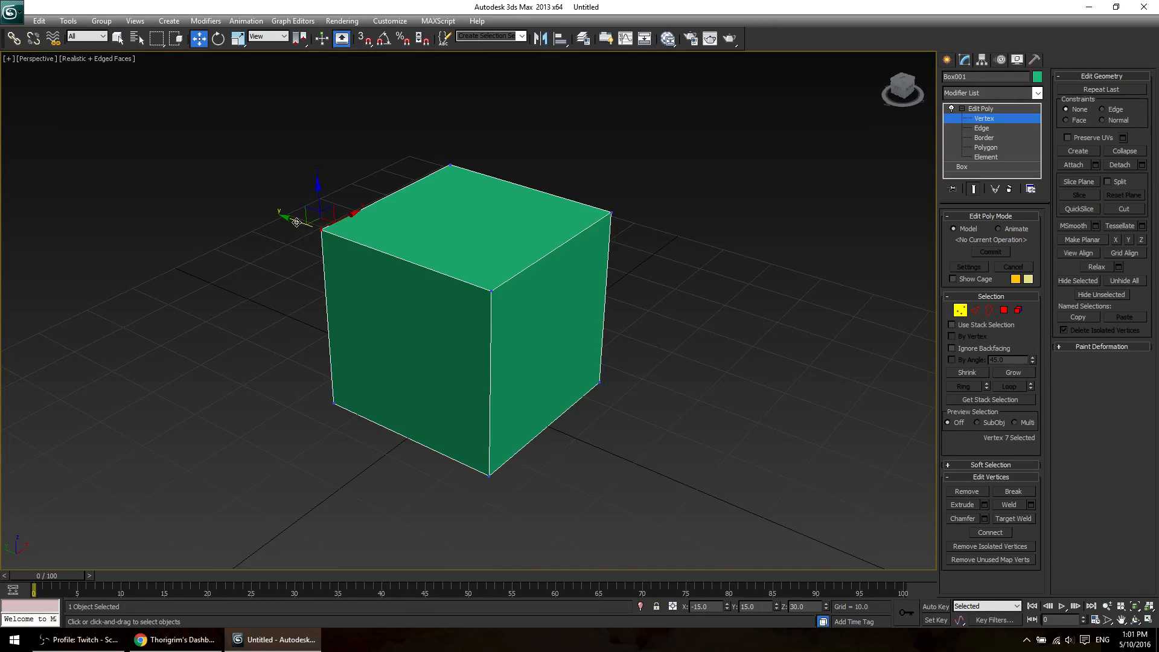
Move the selected upper vertex along Y to about -13.9 and down along Z to about 4.3.
{"action": "left_click_drag", "start_coordinate": [296, 223], "coordinate": [460, 346]}
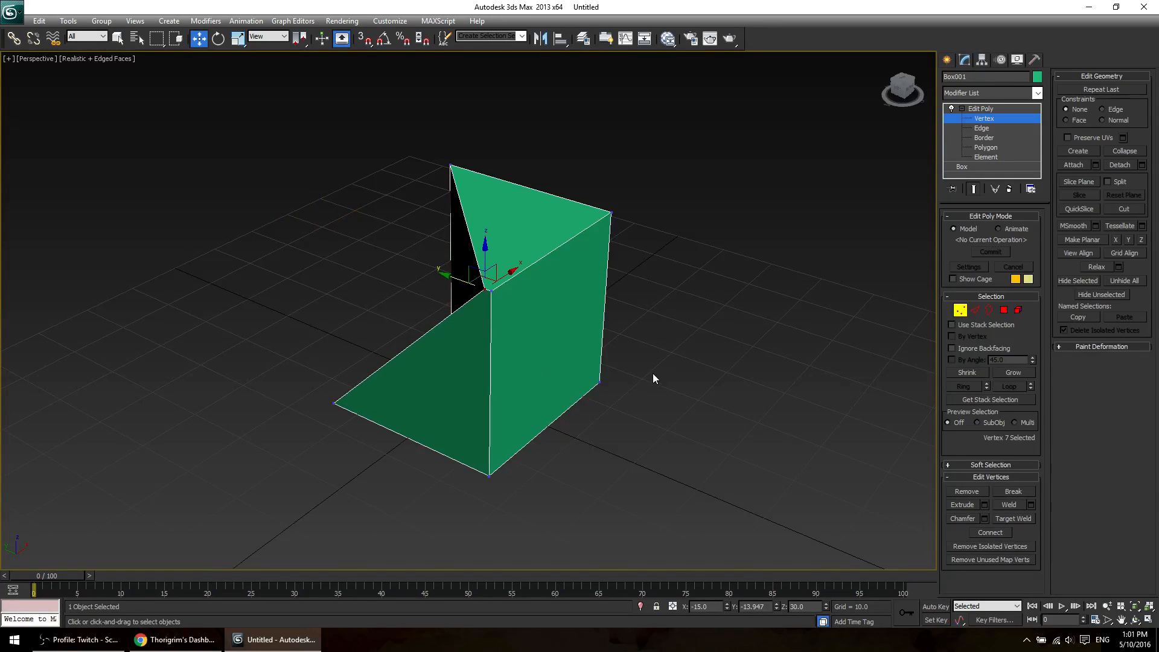
{"action": "middle_click_drag", "start_coordinate": [639, 374], "coordinate": [664, 366], "text": "alt"}
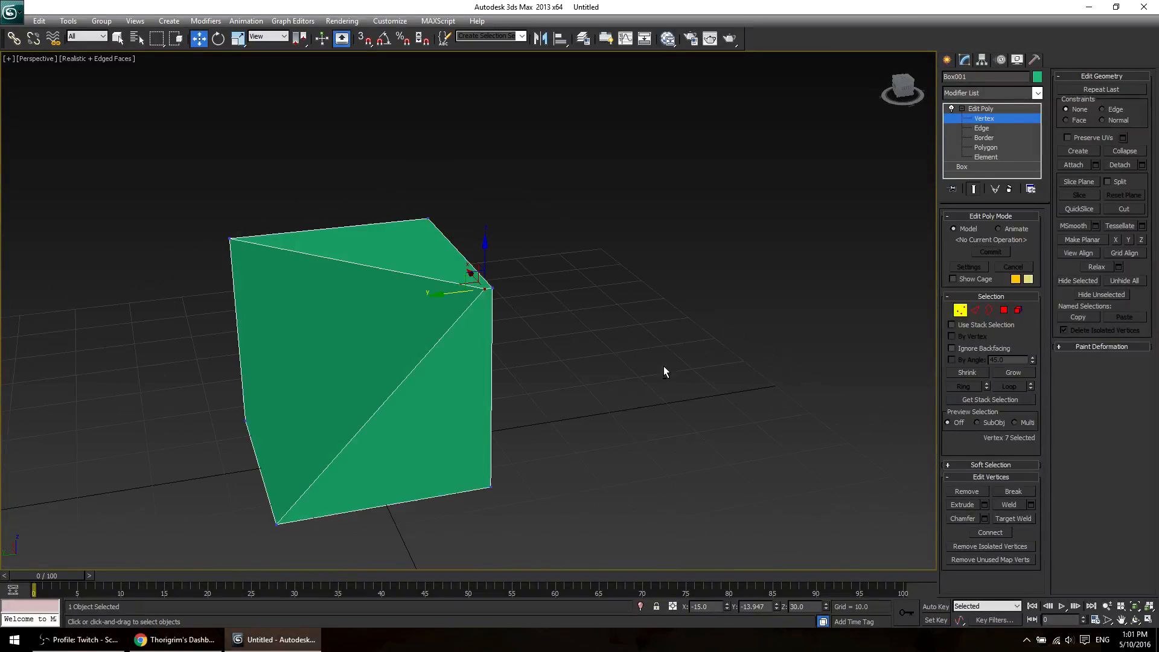
{"action": "left_click_drag", "start_coordinate": [491, 249], "coordinate": [102, 233]}
{"action": "right_click", "coordinate": [102, 233]}
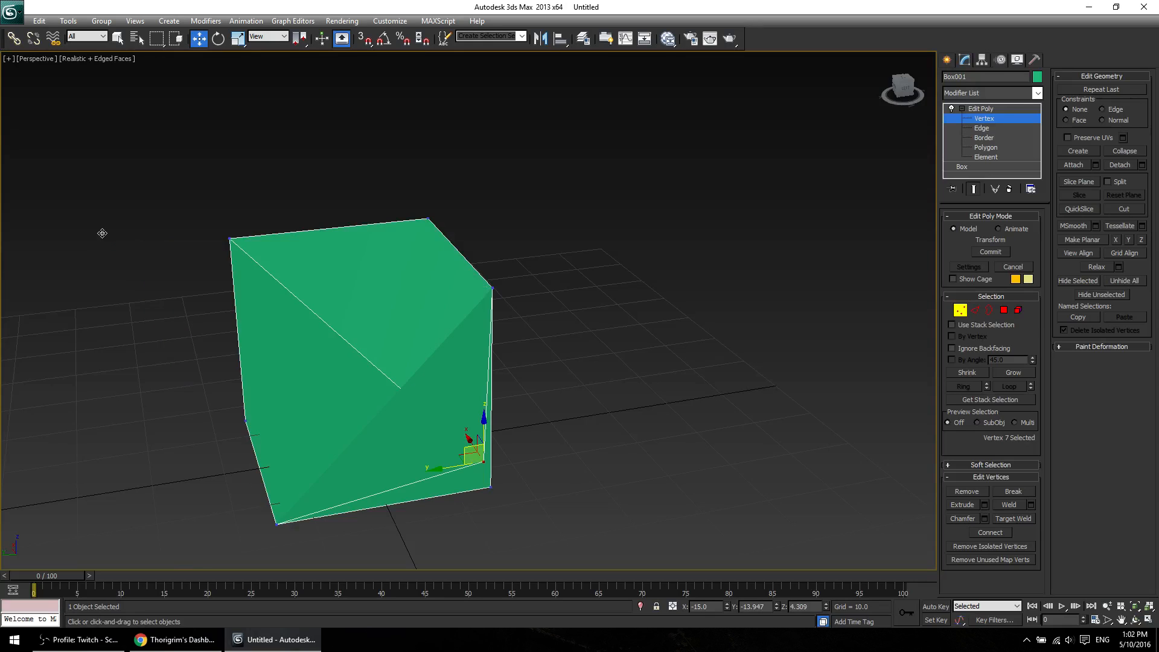
Pull the selected vertex far out of the box in the horizontal plane, ending at about X 49.4, Y -36.6.
{"action": "middle_click_drag", "start_coordinate": [347, 403], "coordinate": [219, 314], "text": "alt"}
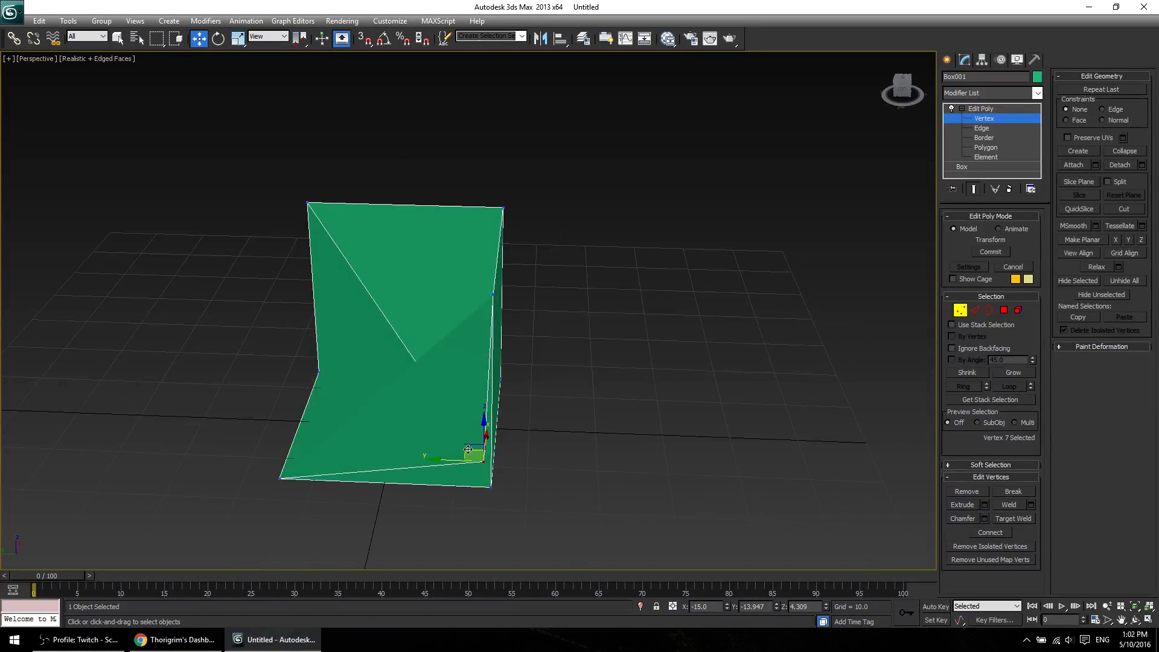
{"action": "left_click_drag", "start_coordinate": [251, 297], "coordinate": [163, 255]}
{"action": "middle_click_drag", "start_coordinate": [164, 254], "coordinate": [561, 346], "text": "alt"}
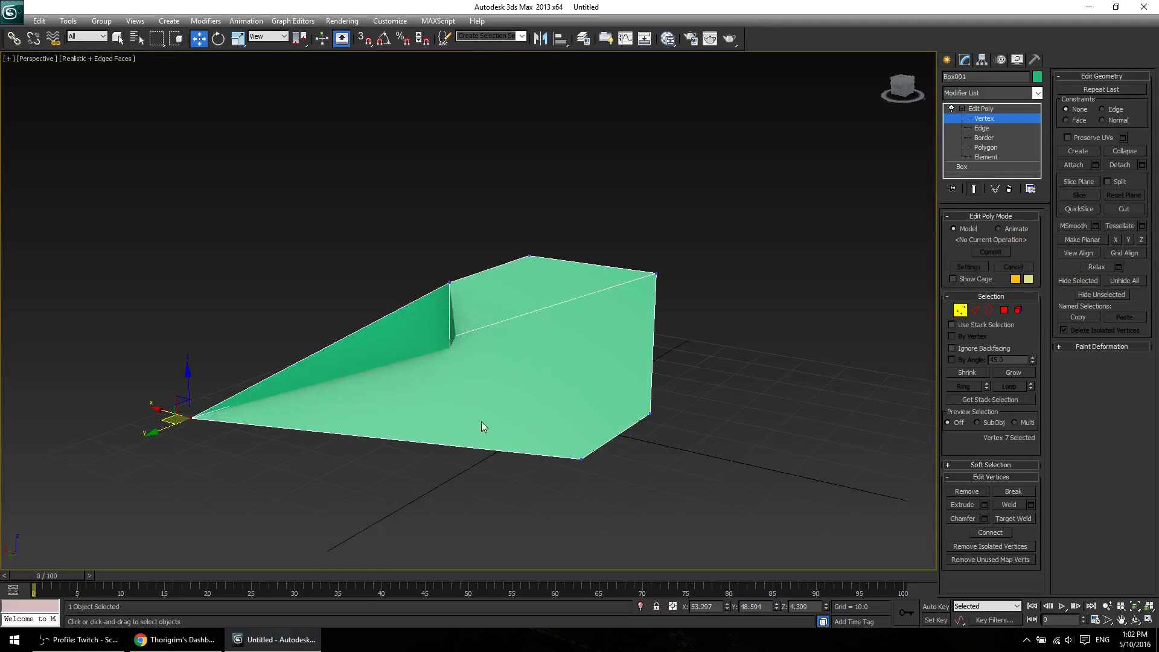
{"action": "middle_click_drag", "start_coordinate": [484, 421], "coordinate": [383, 500], "text": "alt"}
{"action": "left_click_drag", "start_coordinate": [184, 435], "coordinate": [53, 68]}
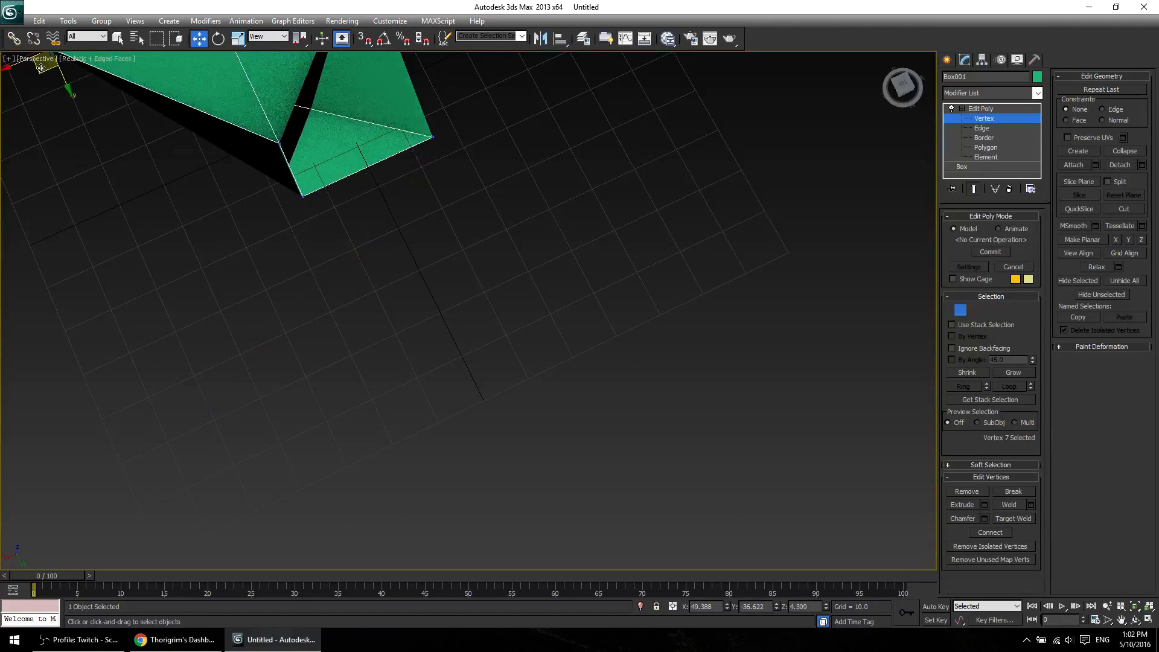
{"action": "mouse_move", "coordinate": [483, 418]}
{"action": "middle_mouse_down", "text": "alt"}
{"action": "mouse_move", "coordinate": [469, 374]}
{"action": "mouse_move", "coordinate": [342, 275]}
{"action": "mouse_move", "coordinate": [581, 459]}
{"action": "mouse_move", "coordinate": [633, 477]}
{"action": "mouse_move", "coordinate": [583, 456]}
{"action": "mouse_move", "coordinate": [592, 492]}
{"action": "mouse_move", "coordinate": [510, 461]}
{"action": "mouse_move", "coordinate": [507, 365]}
{"action": "mouse_move", "coordinate": [588, 395]}
{"action": "mouse_move", "coordinate": [477, 402]}
{"action": "middle_mouse_up", "text": "alt"}
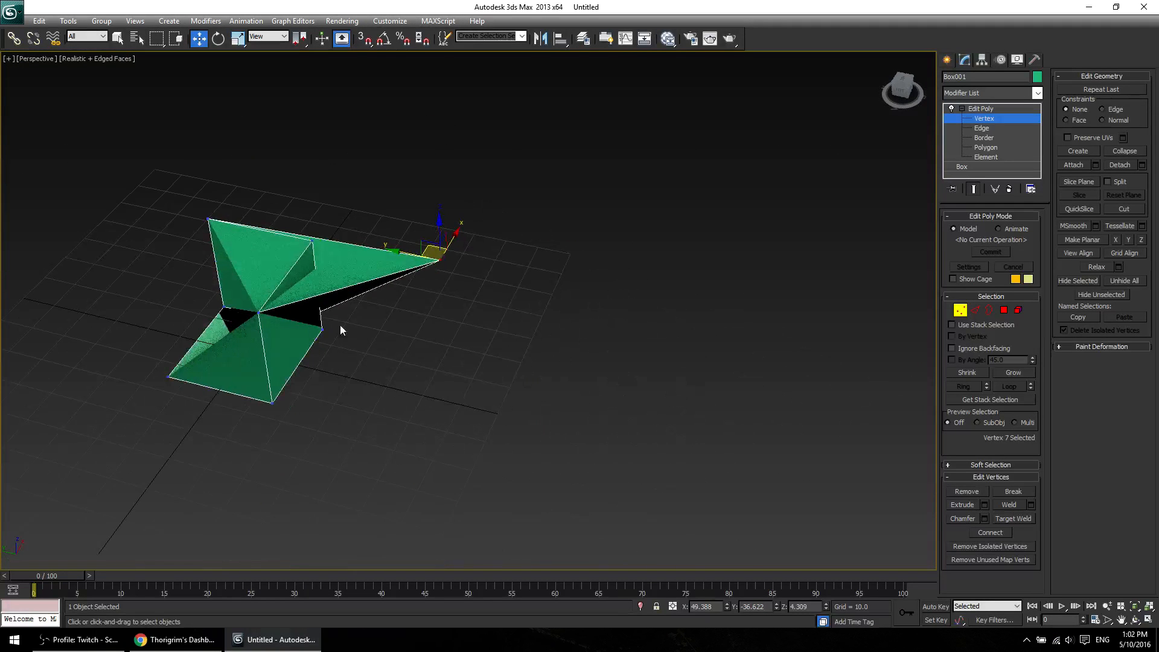
Undo all the moves of the selected vertex.
{"action": "key", "text": "ctrl+z"}
{"action": "key", "text": "ctrl+z"}
{"action": "key", "text": "ctrl+z"}
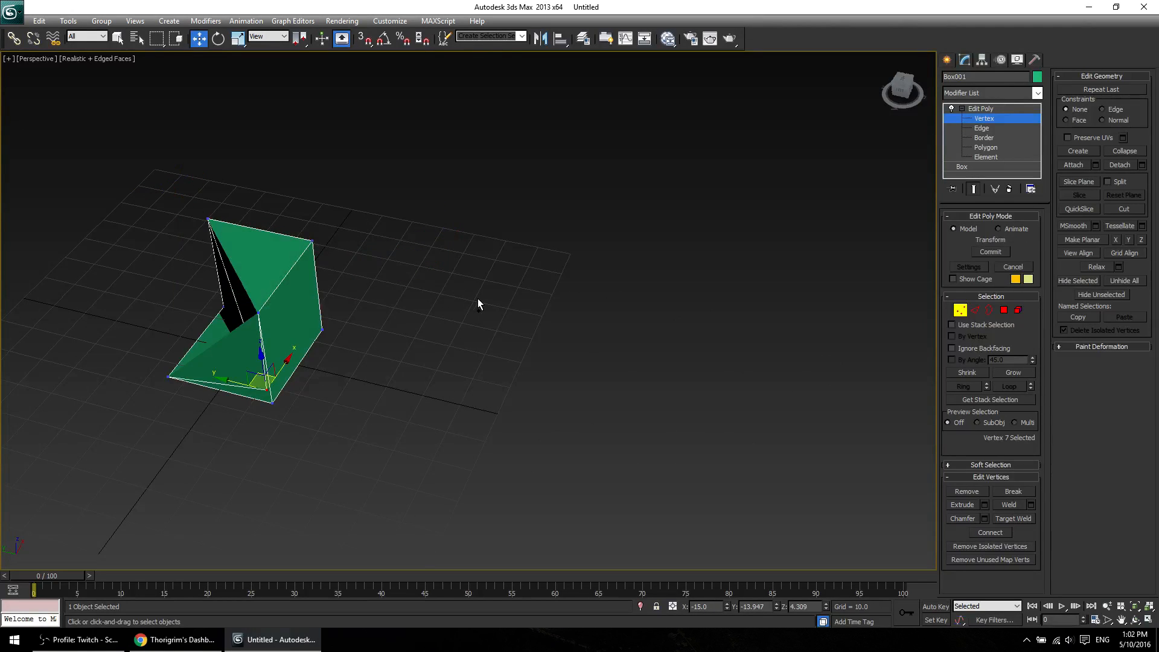
{"action": "key", "text": "ctrl+z"}
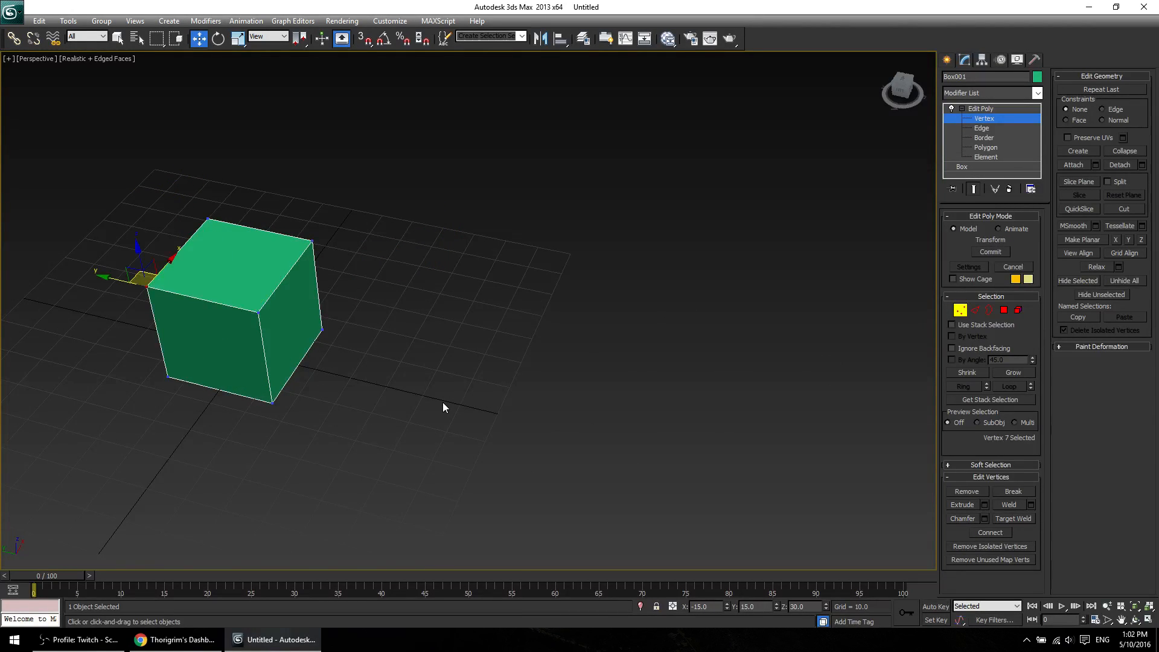
Show all four viewports and select the two overlapping vertices at the box's upper-left corner in the Top view.
{"action": "middle_click_drag", "start_coordinate": [443, 403], "coordinate": [516, 371], "text": "alt"}
{"action": "scroll", "coordinate": [552, 384], "scroll_direction": "up", "scroll_amount": 3}
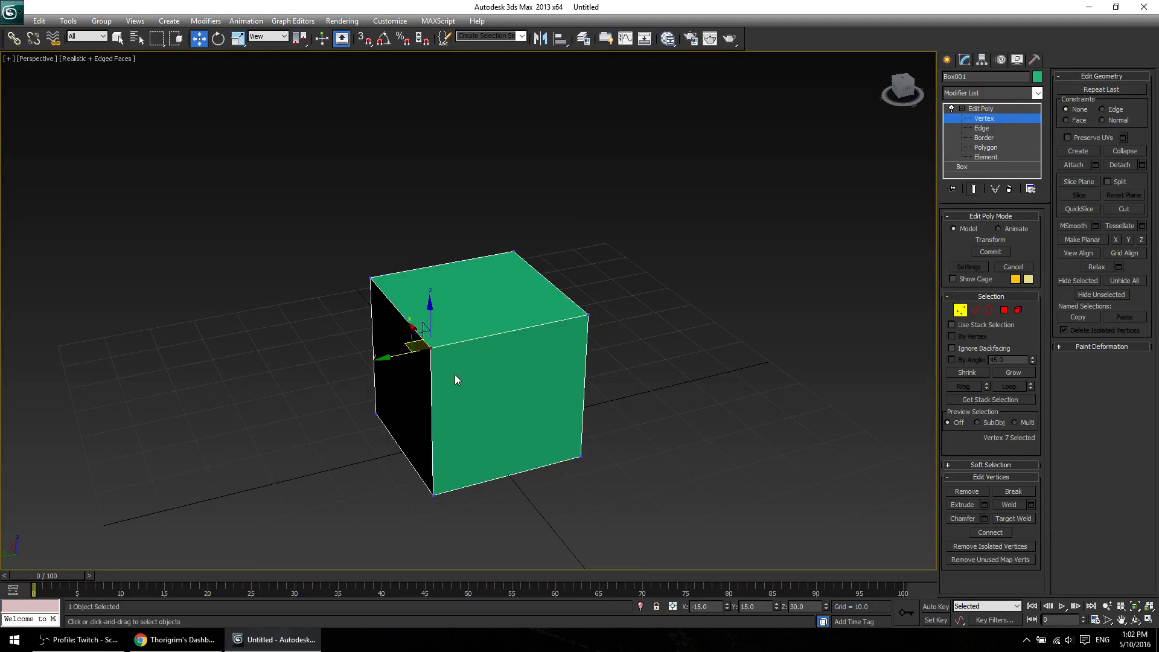
{"action": "key", "text": "alt+w"}
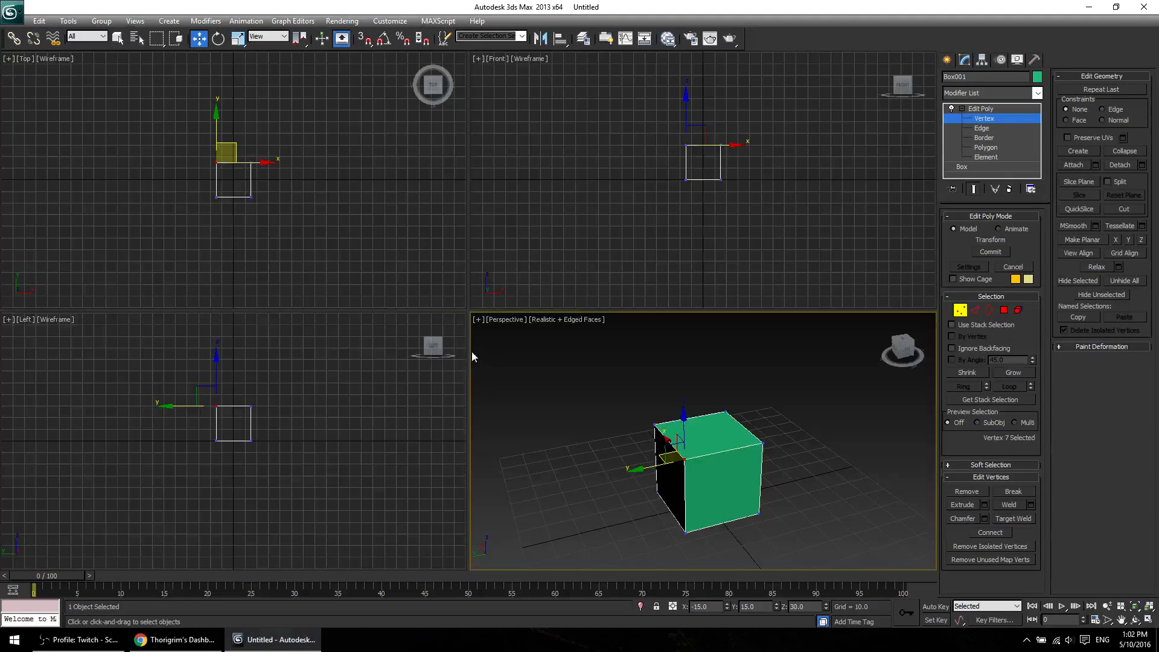
{"action": "left_click", "coordinate": [552, 228]}
{"action": "left_click_drag", "start_coordinate": [181, 148], "coordinate": [231, 180]}
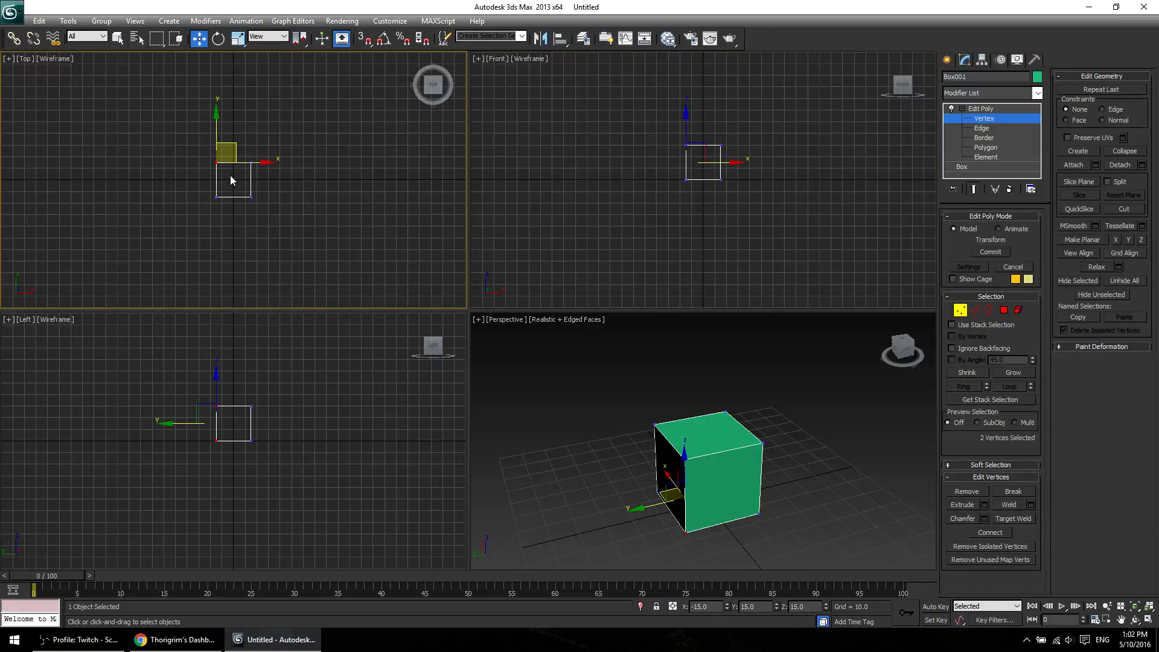
Move the two selected vertices diagonally outward in the Top view to about X -51.3, Y 41.0.
{"action": "scroll", "coordinate": [233, 179], "scroll_direction": "up", "scroll_amount": 3}
{"action": "left_click_drag", "start_coordinate": [209, 130], "coordinate": [131, 64]}
{"action": "middle_click", "coordinate": [741, 426]}
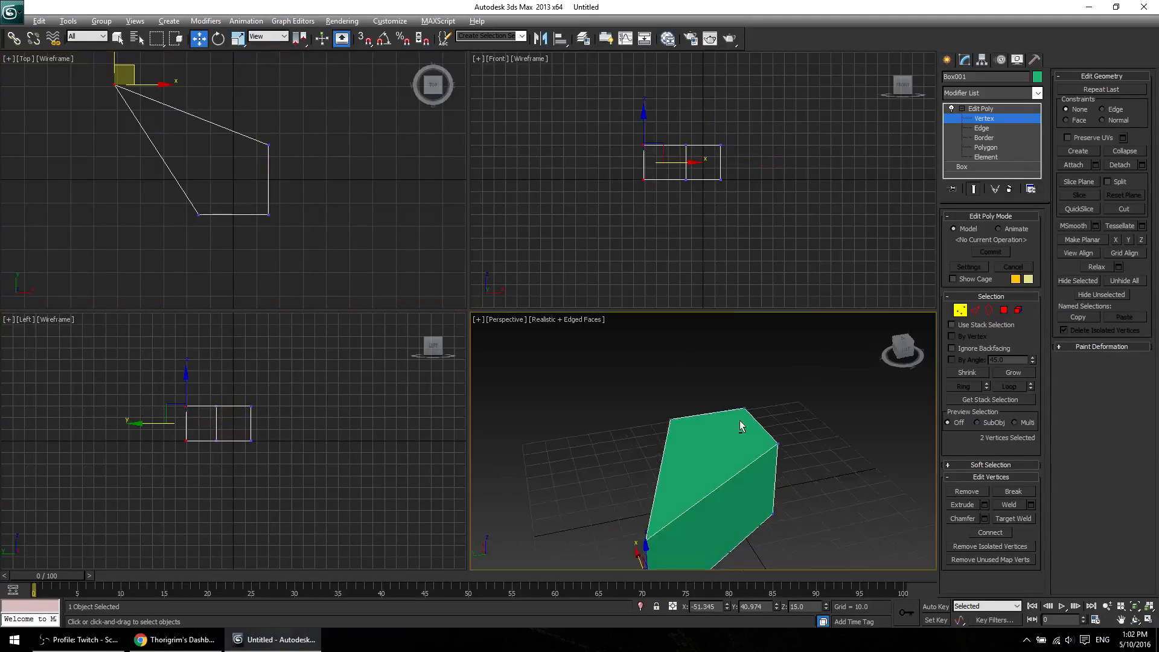
{"action": "middle_click_drag", "start_coordinate": [742, 426], "coordinate": [776, 525], "text": "alt"}
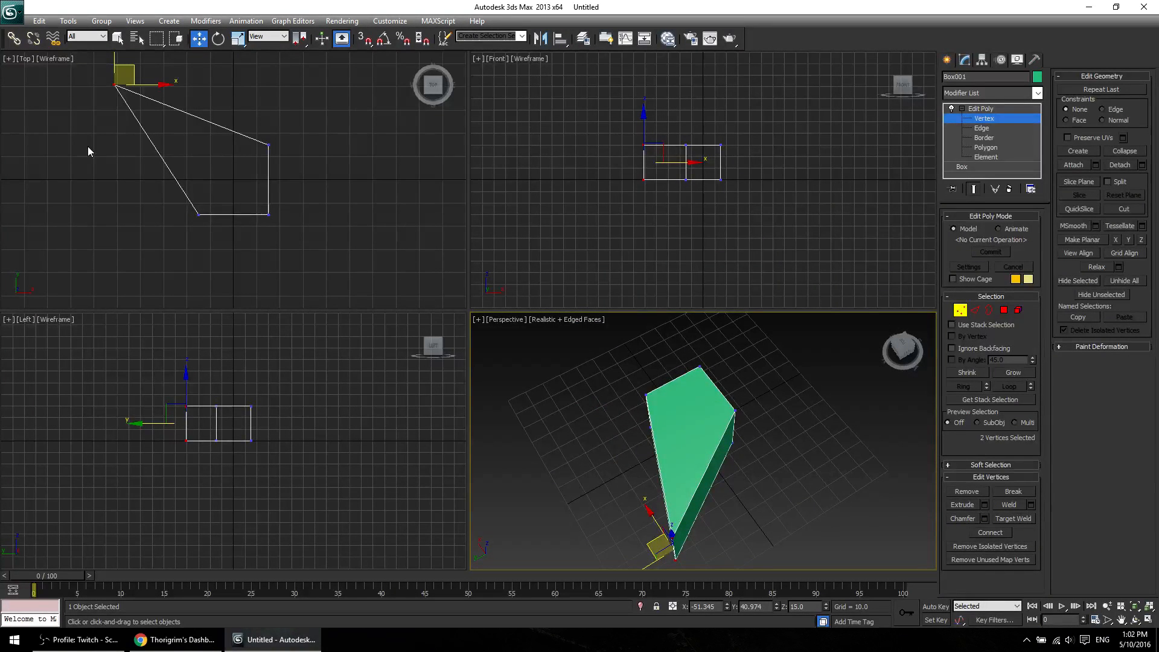
Move the two selected corner vertices farther outward in the Top view to about X -88.2, Y 64.3.
{"action": "middle_click_drag", "start_coordinate": [276, 144], "coordinate": [336, 190]}
{"action": "left_click_drag", "start_coordinate": [220, 116], "coordinate": [135, 61]}
{"action": "middle_click_drag", "start_coordinate": [652, 382], "coordinate": [703, 355]}
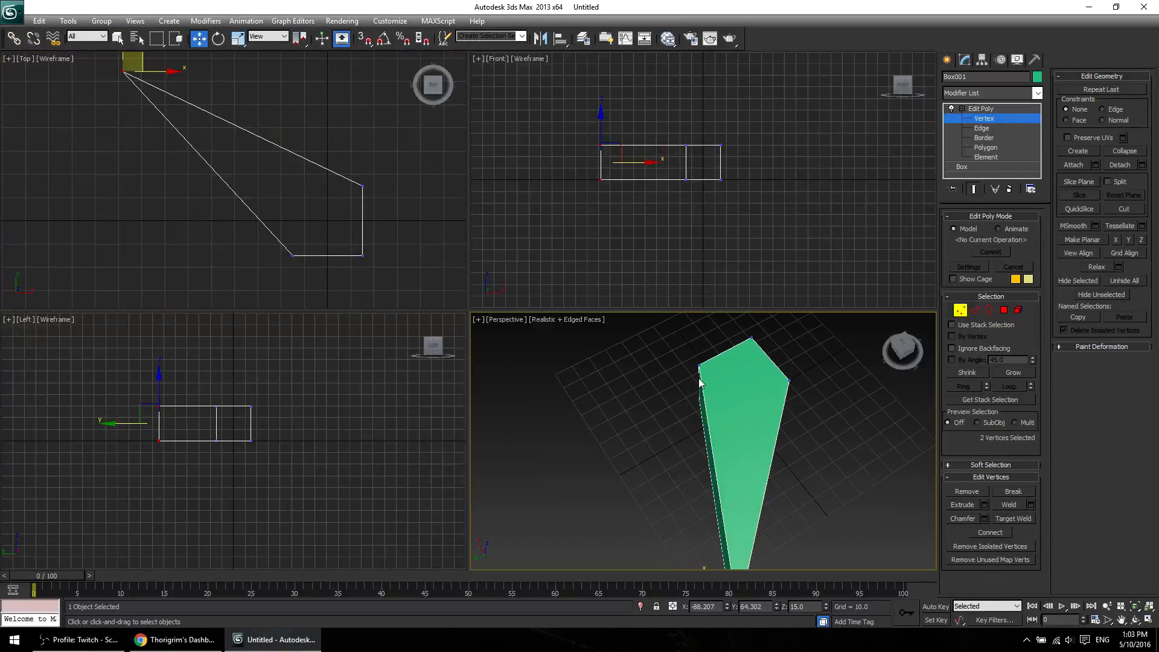
Undo all moves of the two corner vertices and clear the vertex selection.
{"action": "key", "text": "ctrl+z"}
{"action": "key", "text": "ctrl+z"}
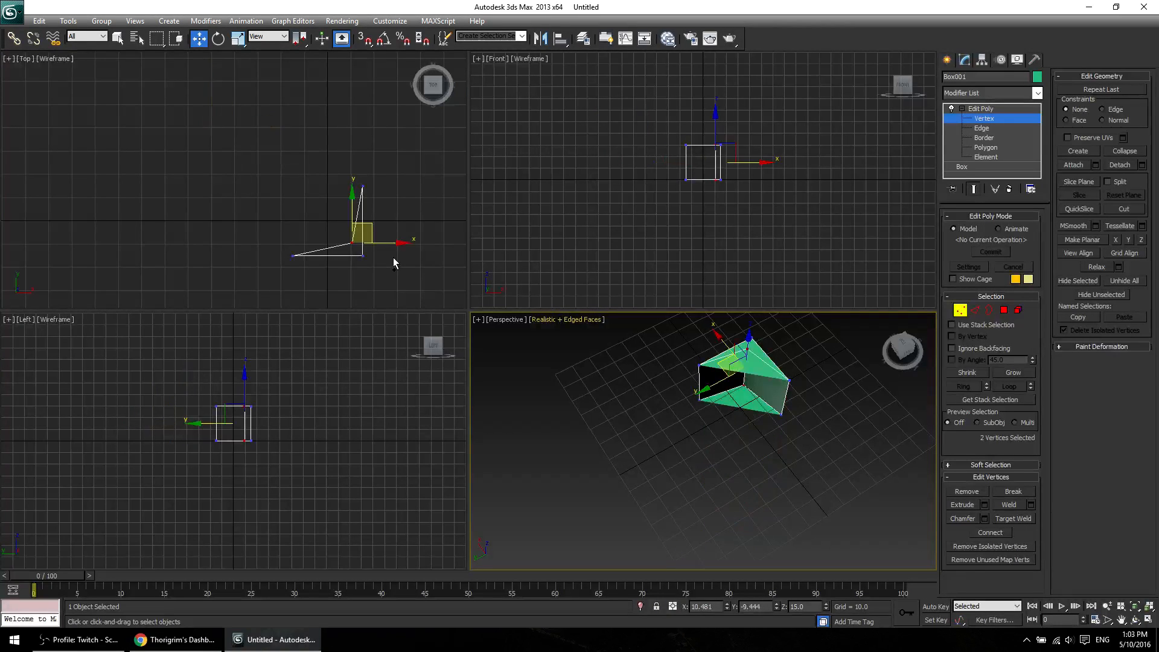
{"action": "key", "text": "ctrl+z"}
{"action": "left_click", "coordinate": [644, 457]}
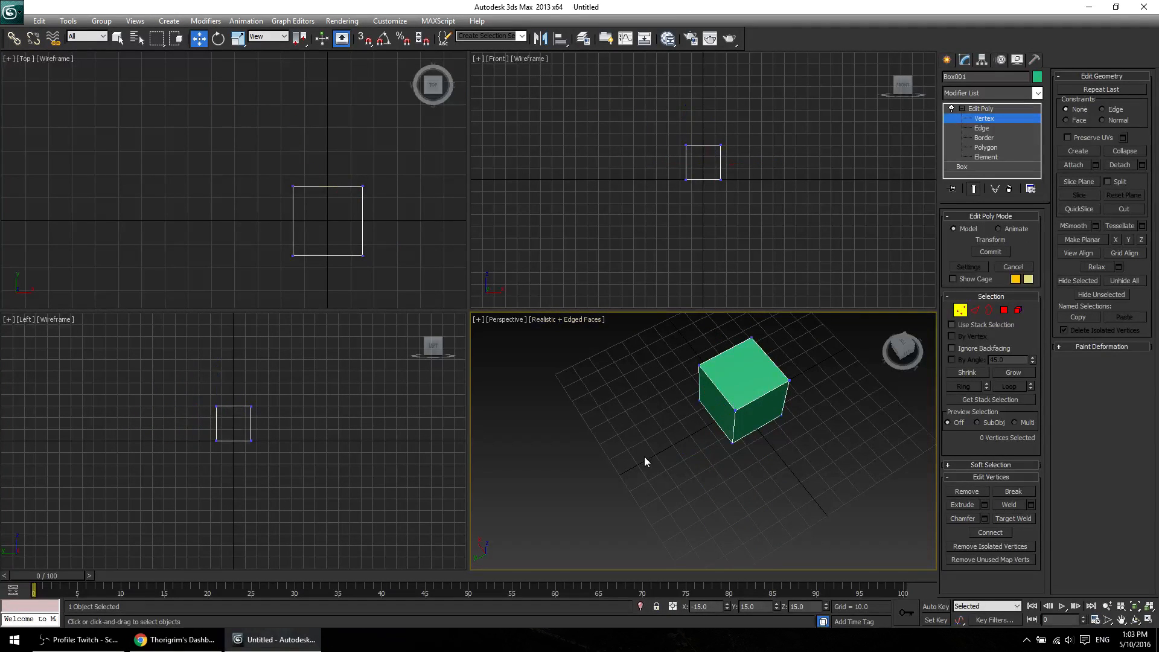
Select the two vertices on the box's nearest vertical edge in the Perspective view.
{"action": "middle_click_drag", "start_coordinate": [745, 454], "coordinate": [732, 448]}
{"action": "left_click_drag", "start_coordinate": [694, 474], "coordinate": [737, 400]}
{"action": "middle_click_drag", "start_coordinate": [732, 425], "coordinate": [672, 460]}
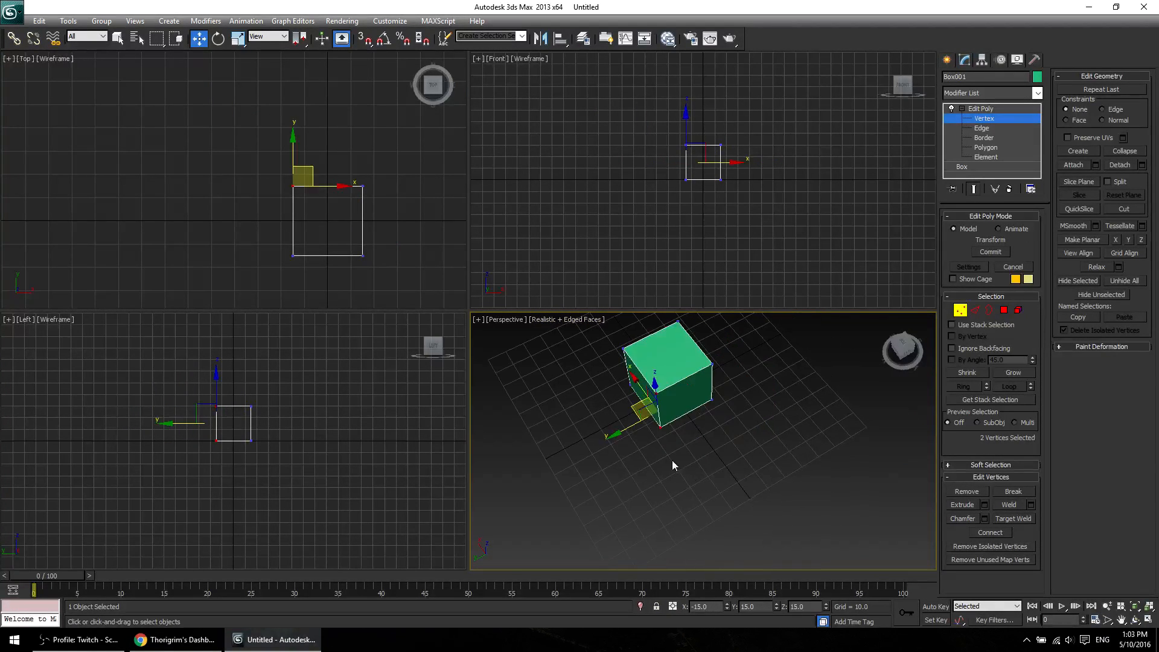
Try the vertex Extrude, Select and Rotate tools on the two selected vertices, and return to the Move tool.
{"action": "key", "text": "shift+e"}
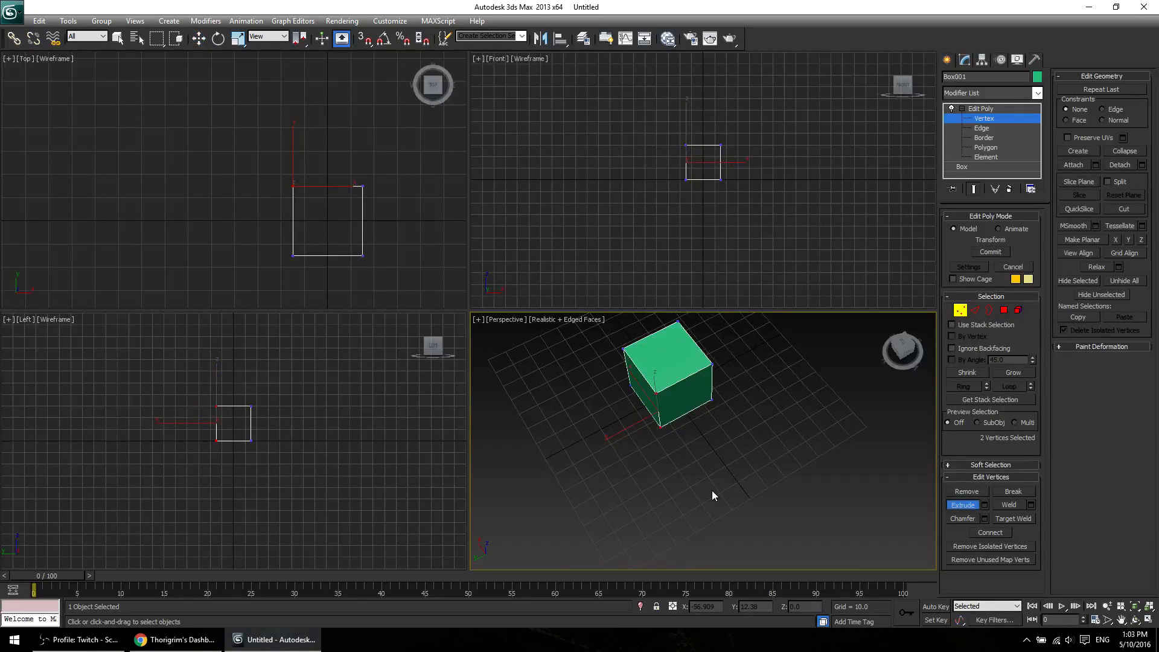
{"action": "key", "text": "w"}
{"action": "key", "text": "q"}
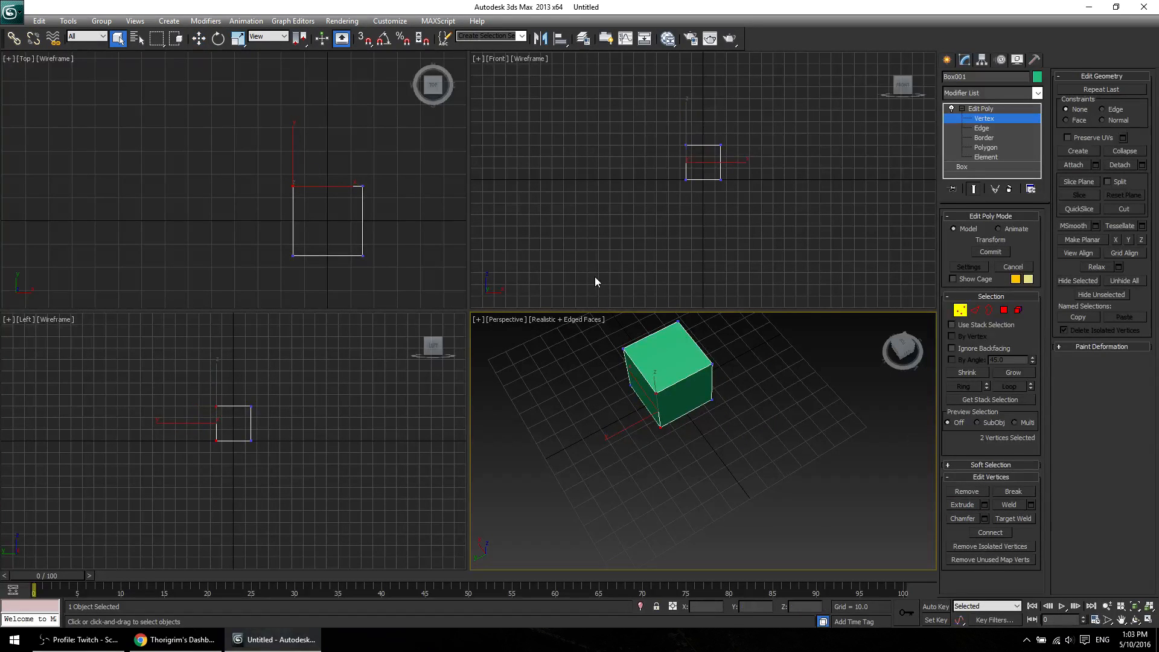
{"action": "key", "text": "w"}
{"action": "key", "text": "shift+e"}
{"action": "key", "text": "w"}
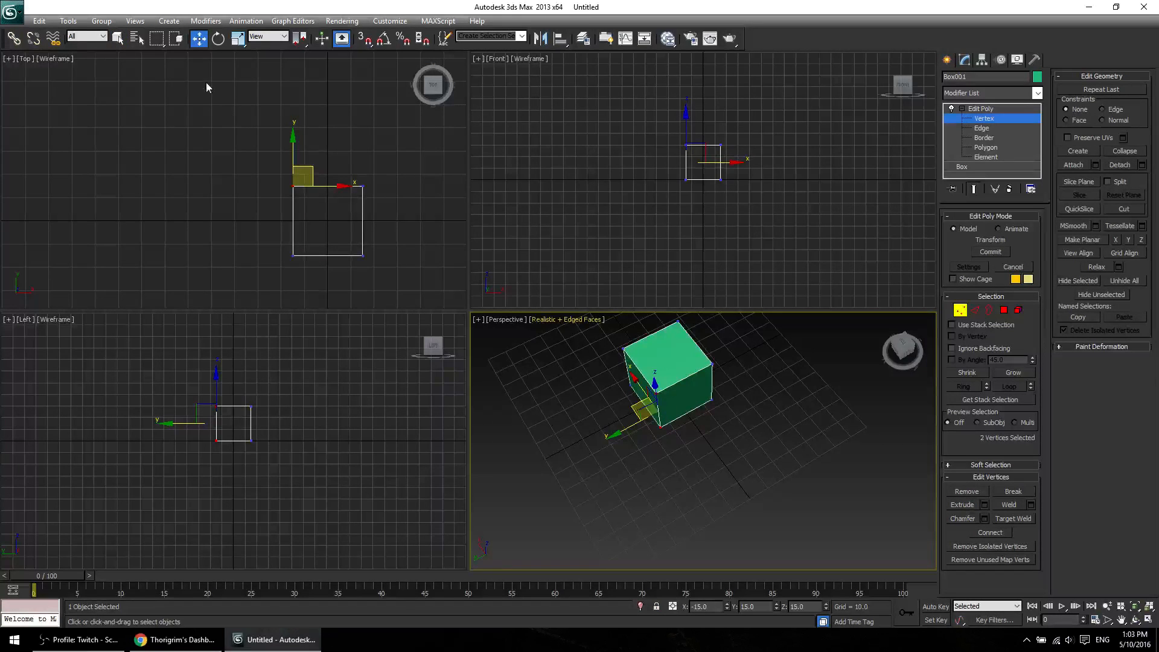
{"action": "left_click", "coordinate": [218, 38]}
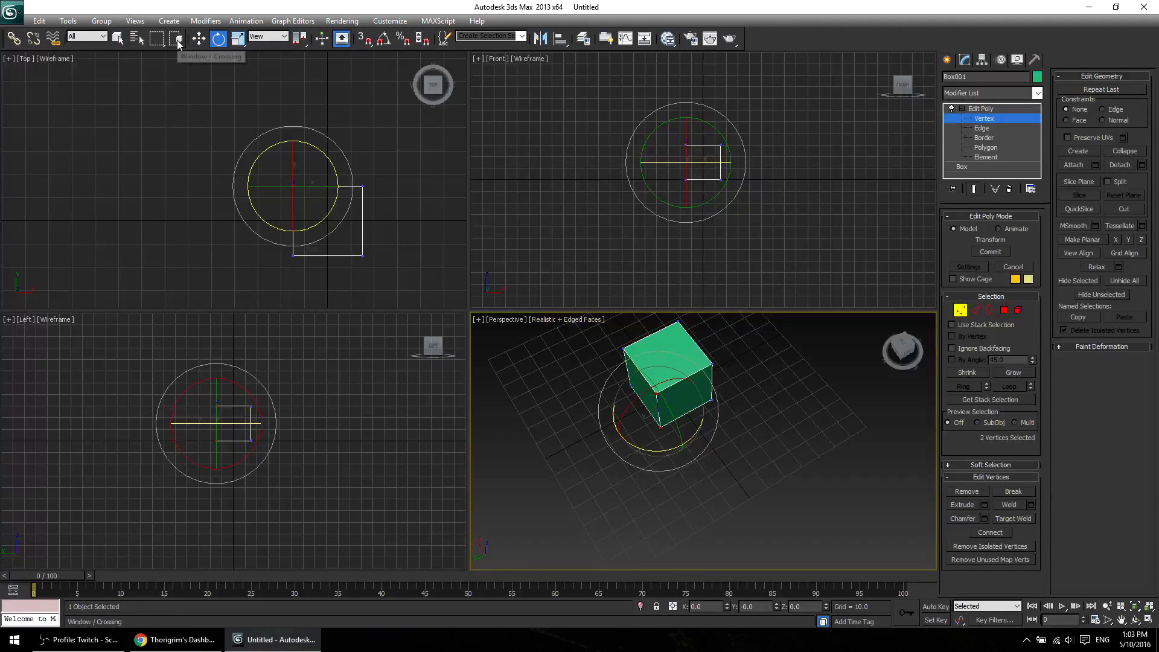
{"action": "left_click", "coordinate": [199, 40]}
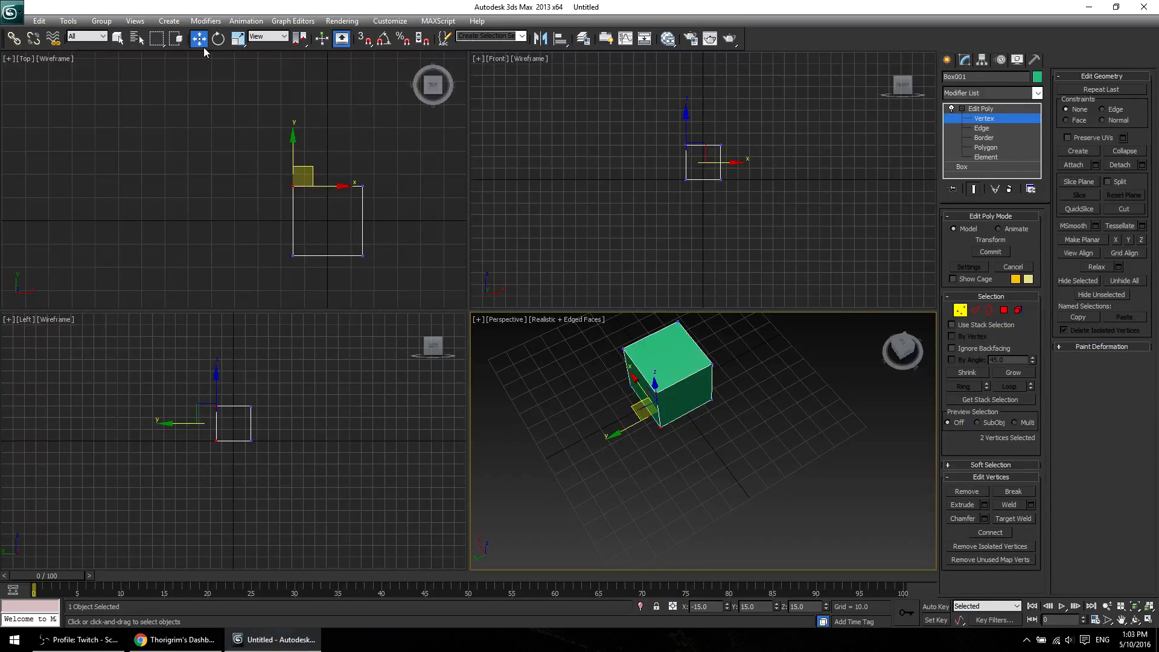
Clear the vertex selection and zoom the Top, Perspective, Front and Left viewports to fit the box.
{"action": "left_click", "coordinate": [207, 174]}
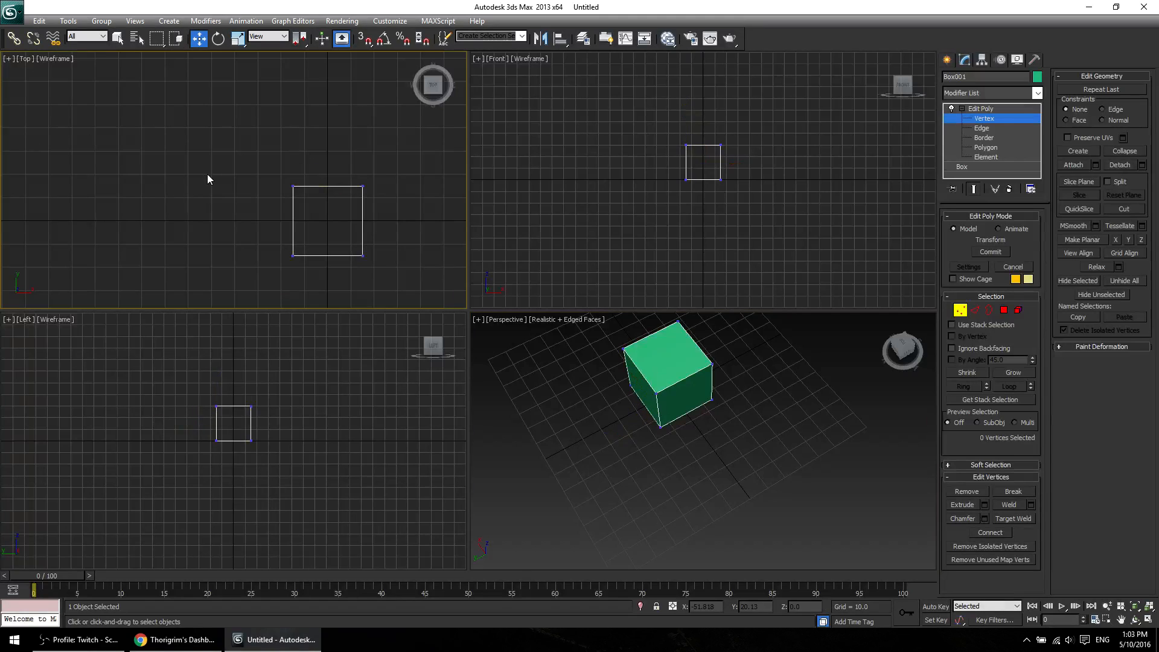
{"action": "key", "text": "z"}
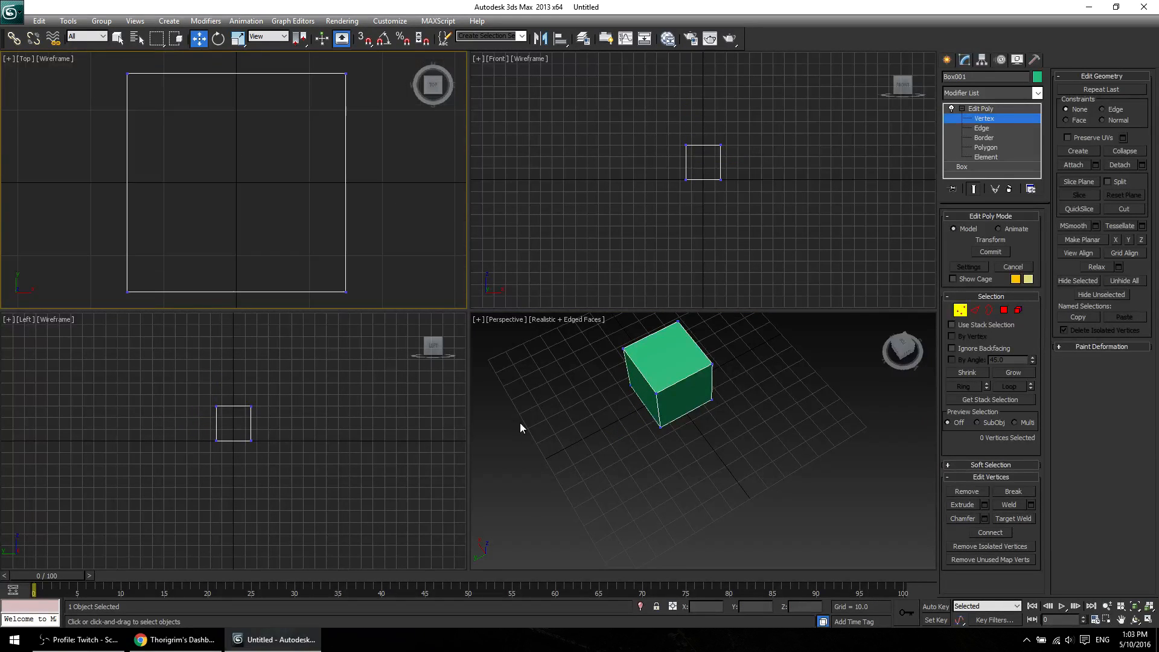
{"action": "left_click", "coordinate": [521, 423]}
{"action": "key", "text": "z"}
{"action": "left_click", "coordinate": [567, 257]}
{"action": "key", "text": "z"}
{"action": "left_click", "coordinate": [423, 387]}
{"action": "key", "text": "z"}
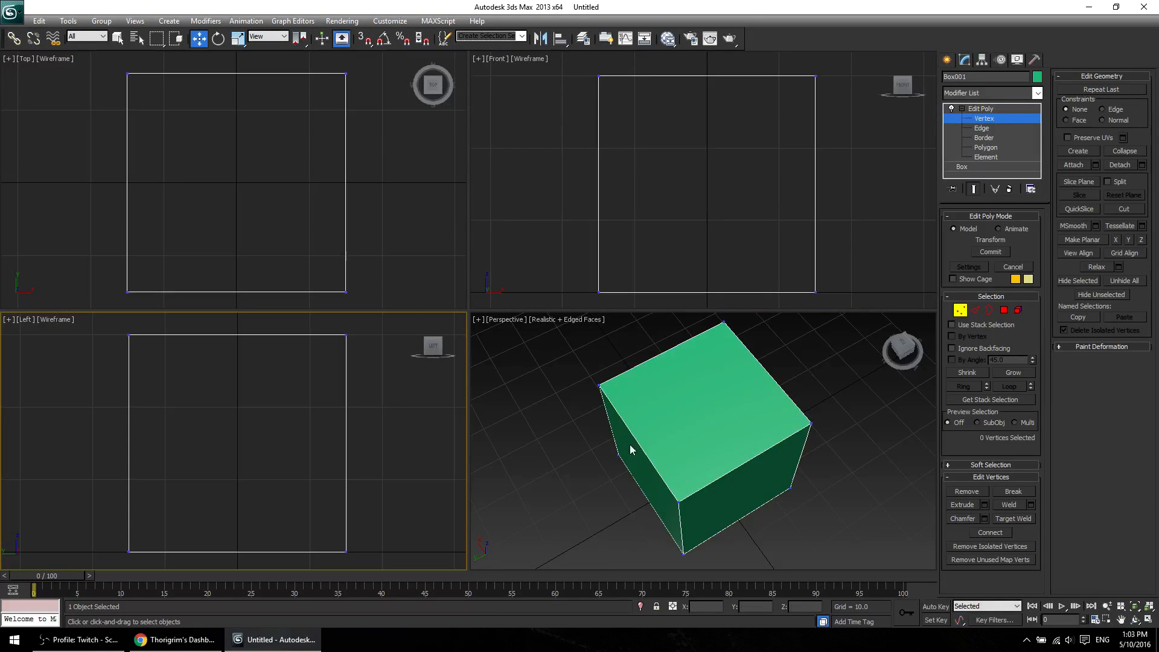
Switch the Perspective viewport to the Orthographic view.
{"action": "left_click", "coordinate": [502, 319]}
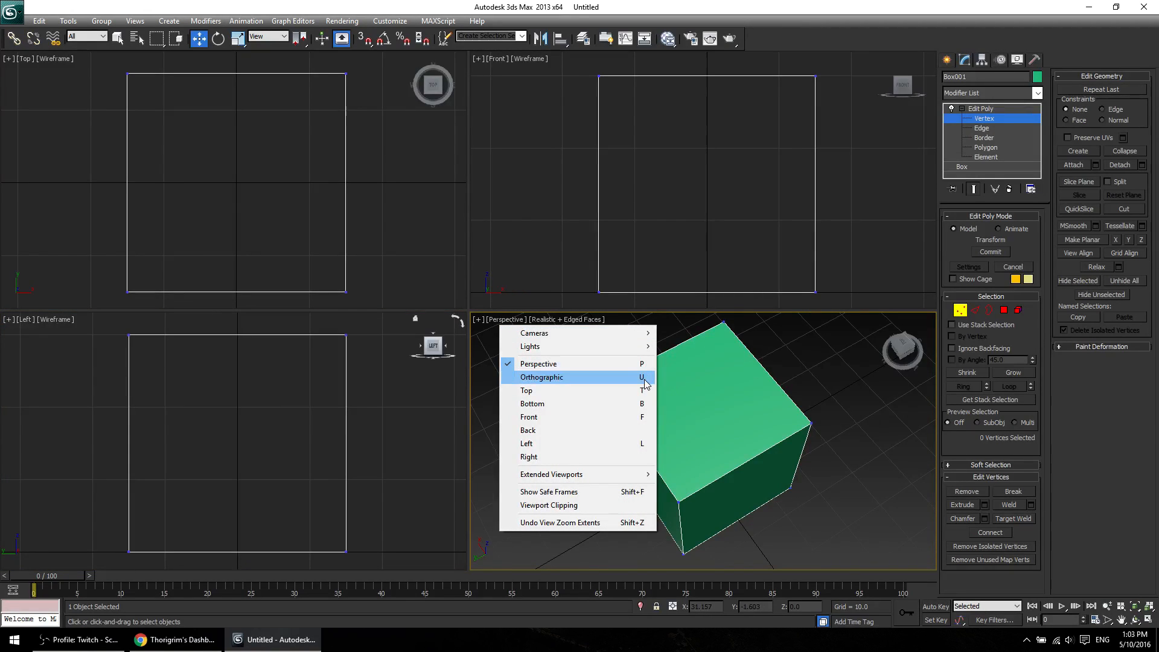
{"action": "left_click", "coordinate": [871, 338]}
{"action": "key", "text": "u"}
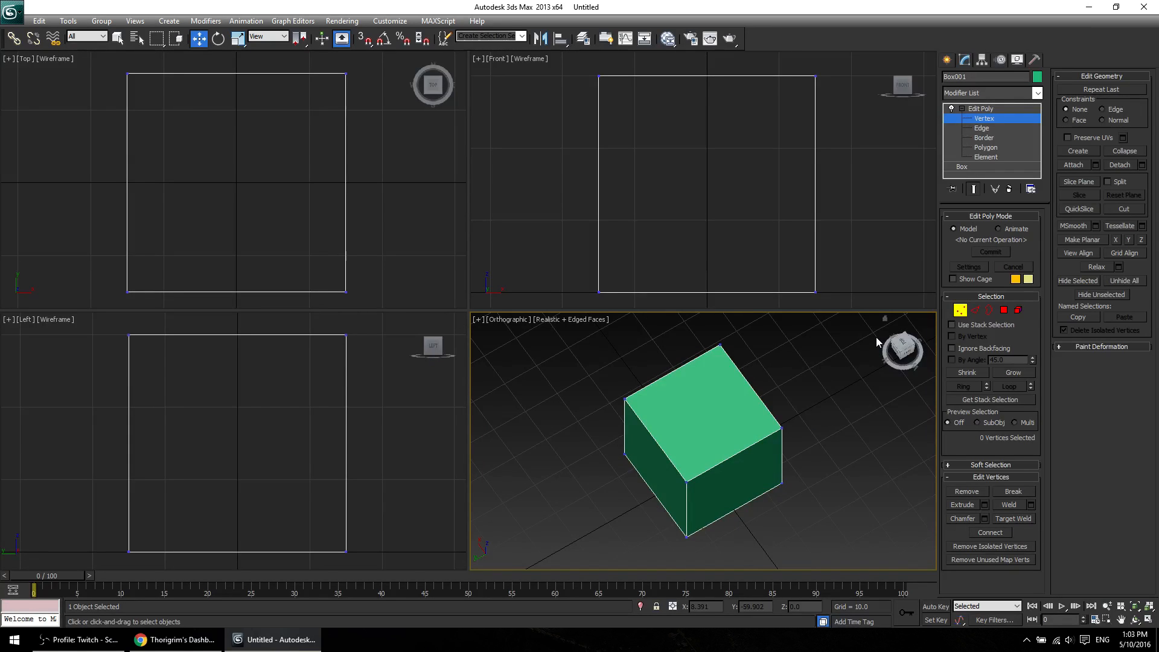
Leave the vertex level, deselect the box and compare the Orthographic and Perspective views repeatedly, ending in Perspective.
{"action": "left_click", "coordinate": [985, 109]}
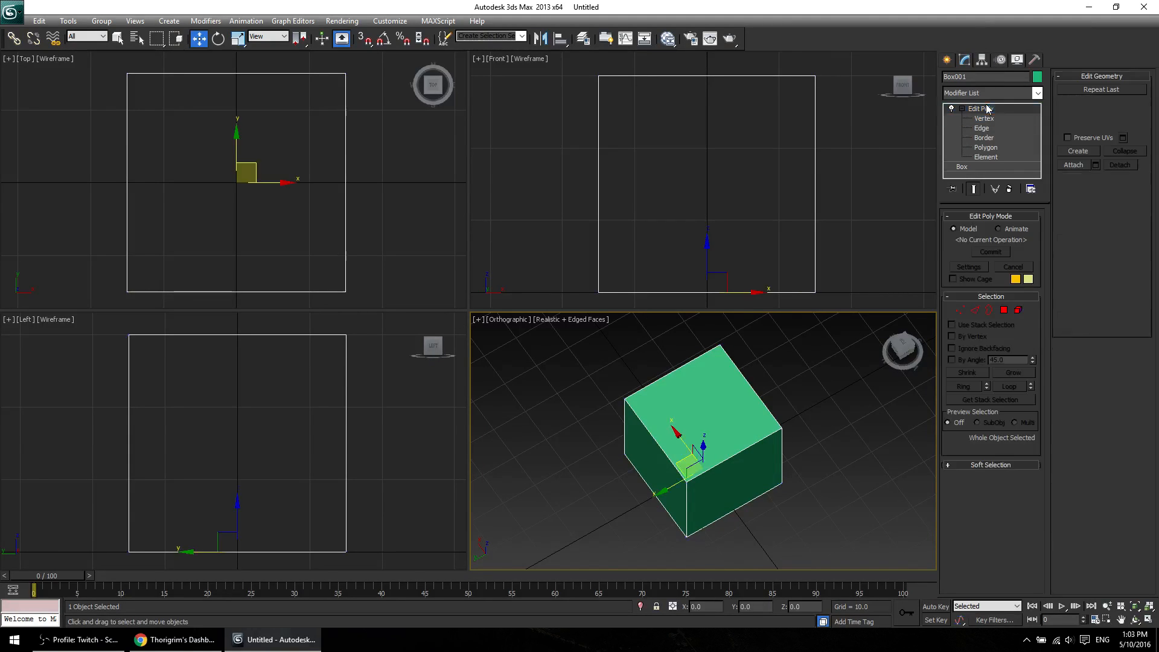
{"action": "left_click", "coordinate": [820, 361]}
{"action": "key", "text": "p"}
{"action": "key", "text": "u"}
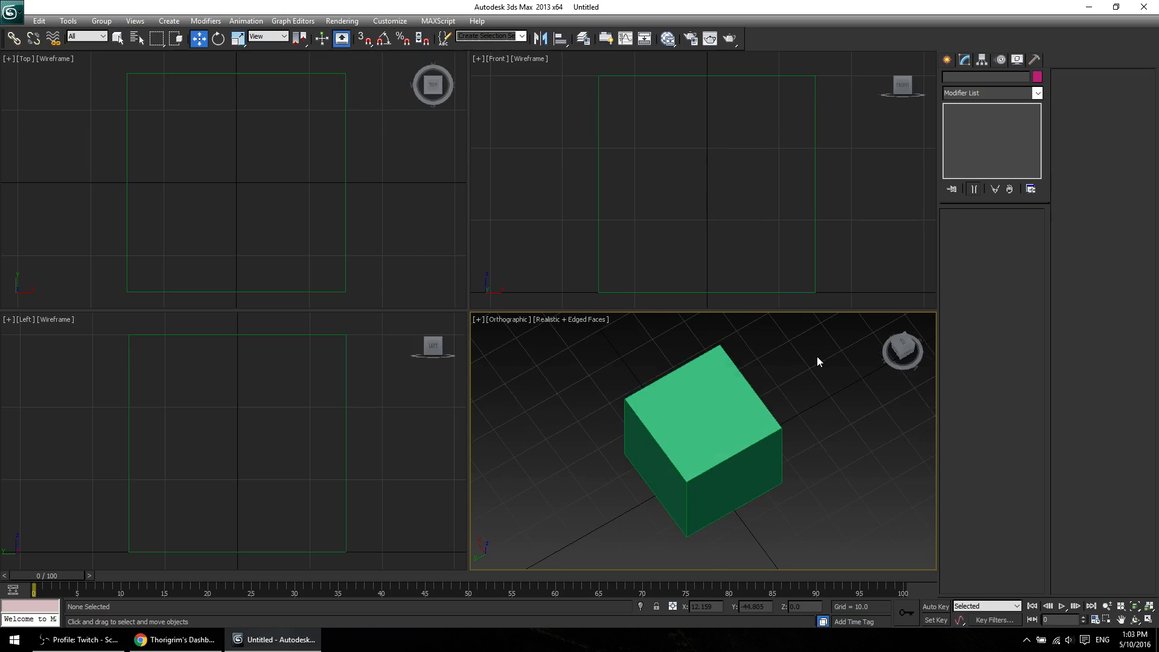
{"action": "key", "text": "p"}
{"action": "key", "text": "u"}
{"action": "key", "text": "p"}
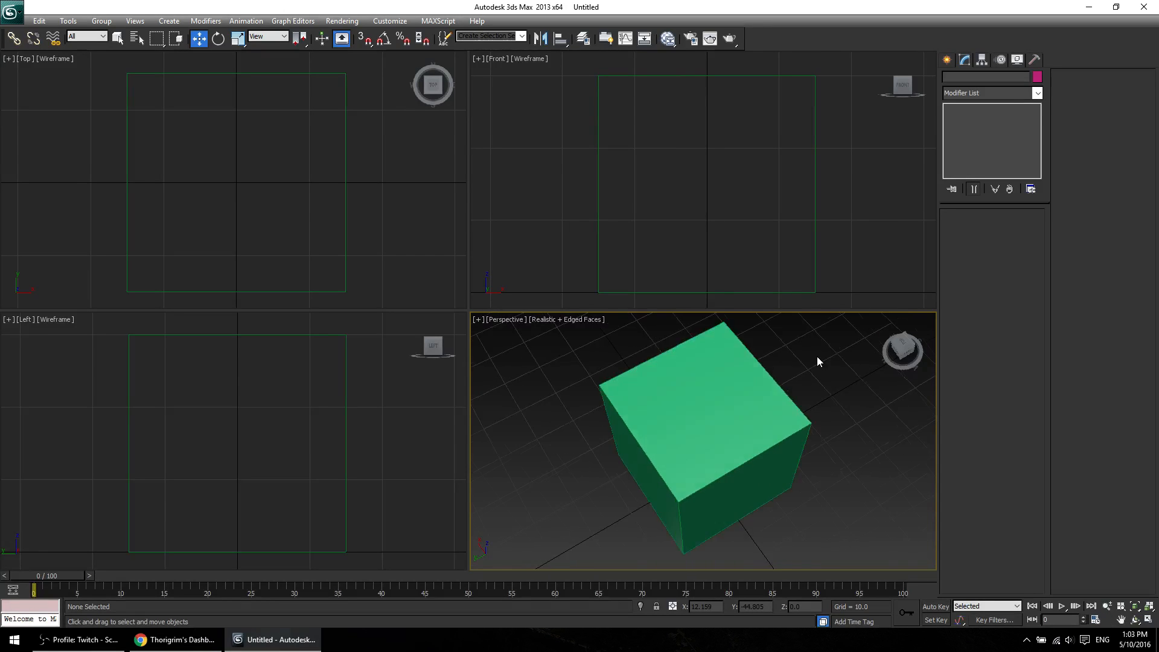
{"action": "key", "text": "u"}
{"action": "key", "text": "p"}
{"action": "key", "text": "u"}
{"action": "key", "text": "p"}
{"action": "key", "text": "u"}
{"action": "key", "text": "p"}
{"action": "key", "text": "u"}
{"action": "key", "text": "p"}
{"action": "middle_click_drag", "start_coordinate": [543, 439], "coordinate": [497, 397], "text": "alt"}
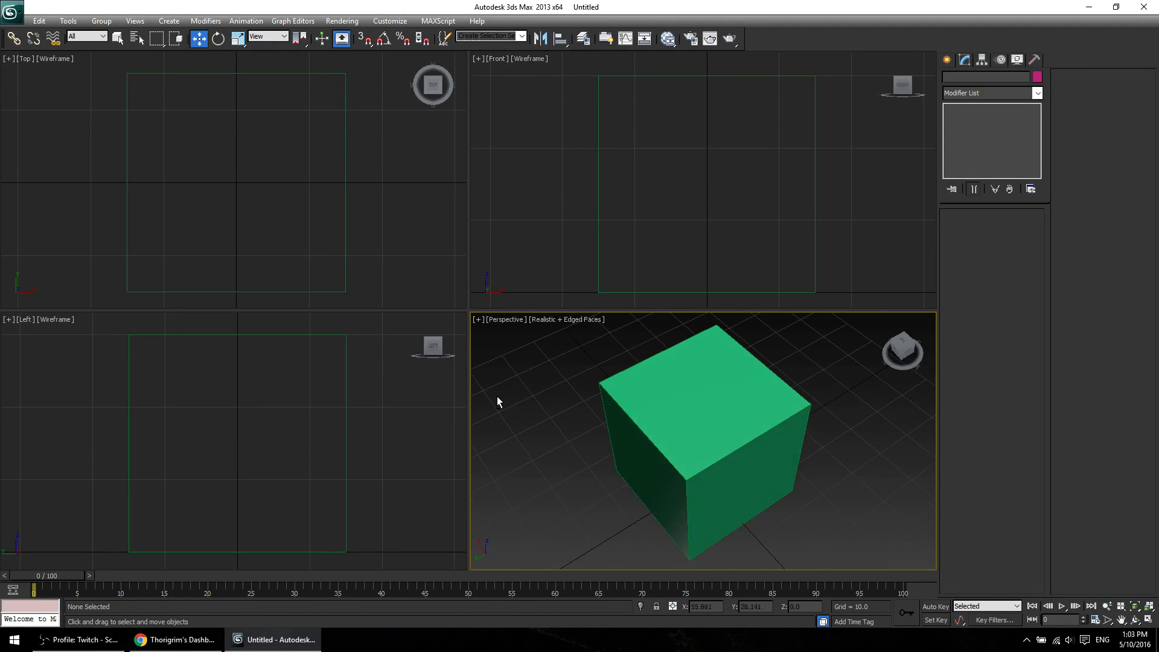
Activate the Left, Front and Perspective viewports in turn.
{"action": "left_click", "coordinate": [513, 320]}
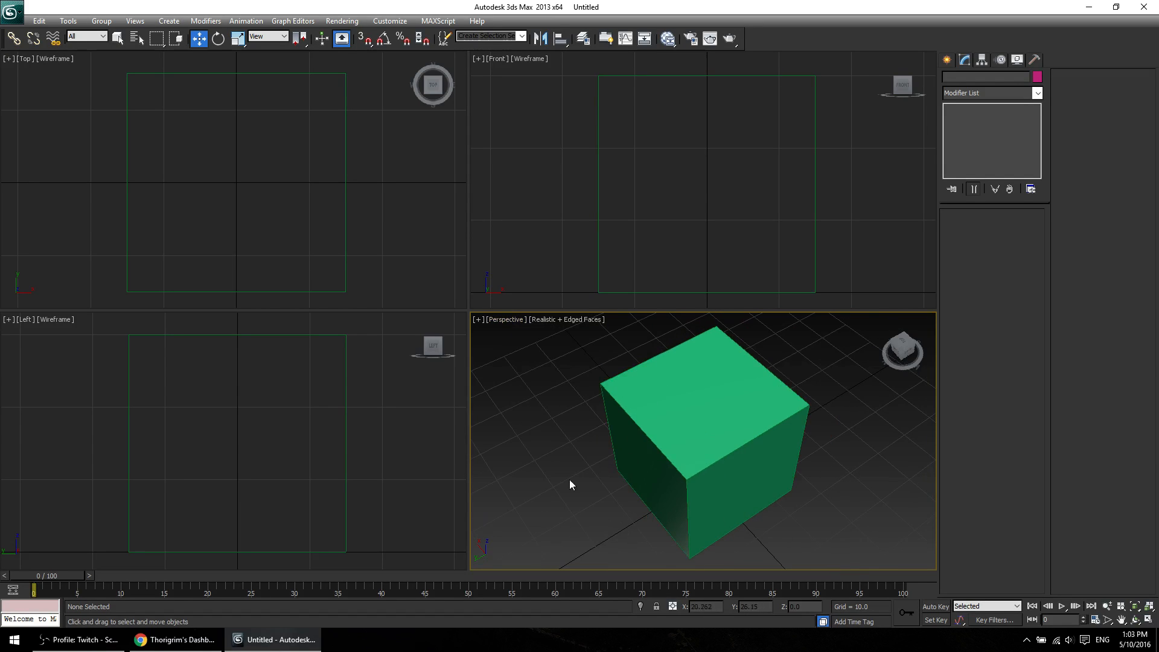
{"action": "middle_click_drag", "start_coordinate": [368, 224], "coordinate": [366, 223]}
{"action": "left_click", "coordinate": [404, 429]}
{"action": "left_click", "coordinate": [542, 279]}
{"action": "left_click", "coordinate": [565, 500]}
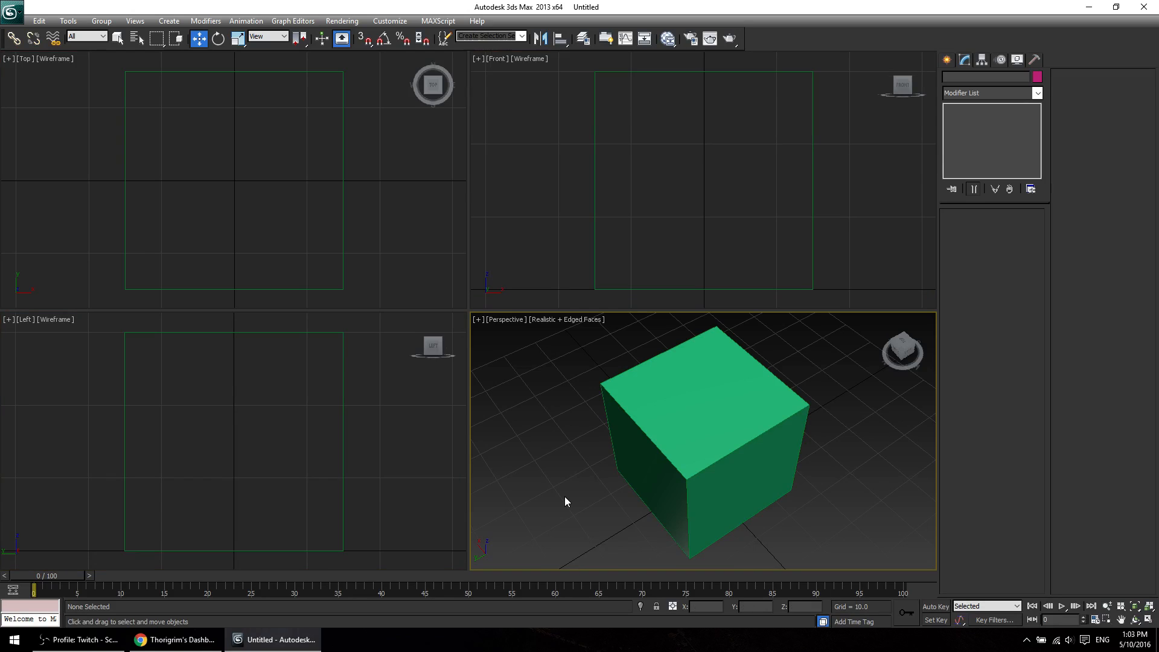
Select the box, enter its Vertex level and select the two vertices at the X 15, Y 15 corner.
{"action": "left_click", "coordinate": [633, 428]}
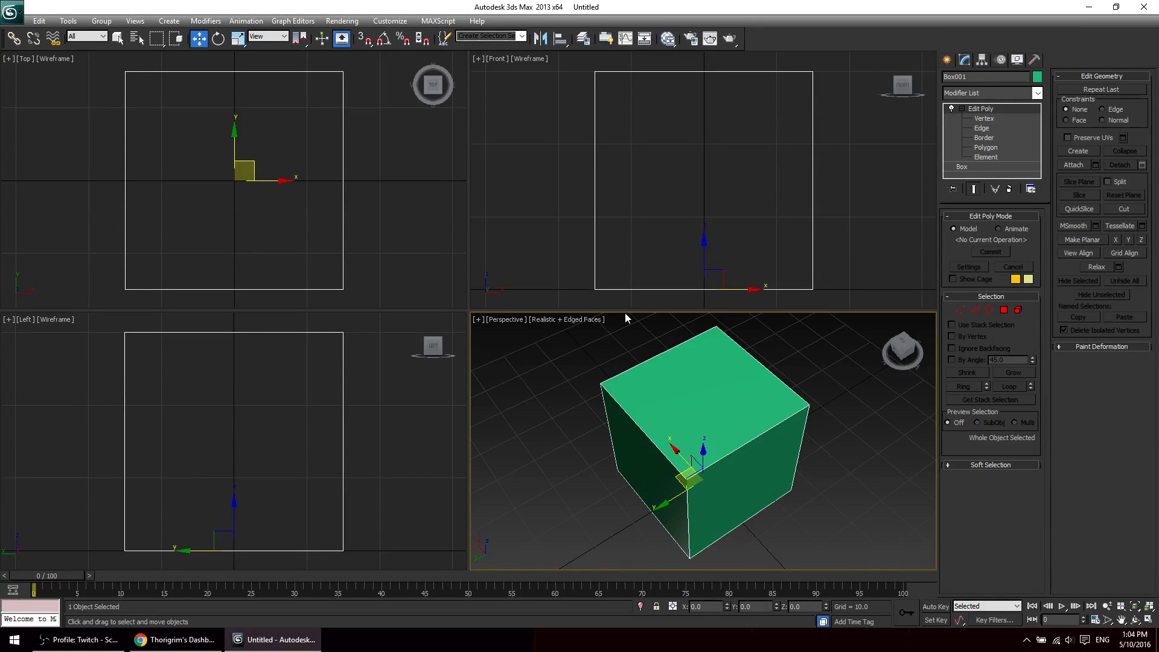
{"action": "key", "text": "1"}
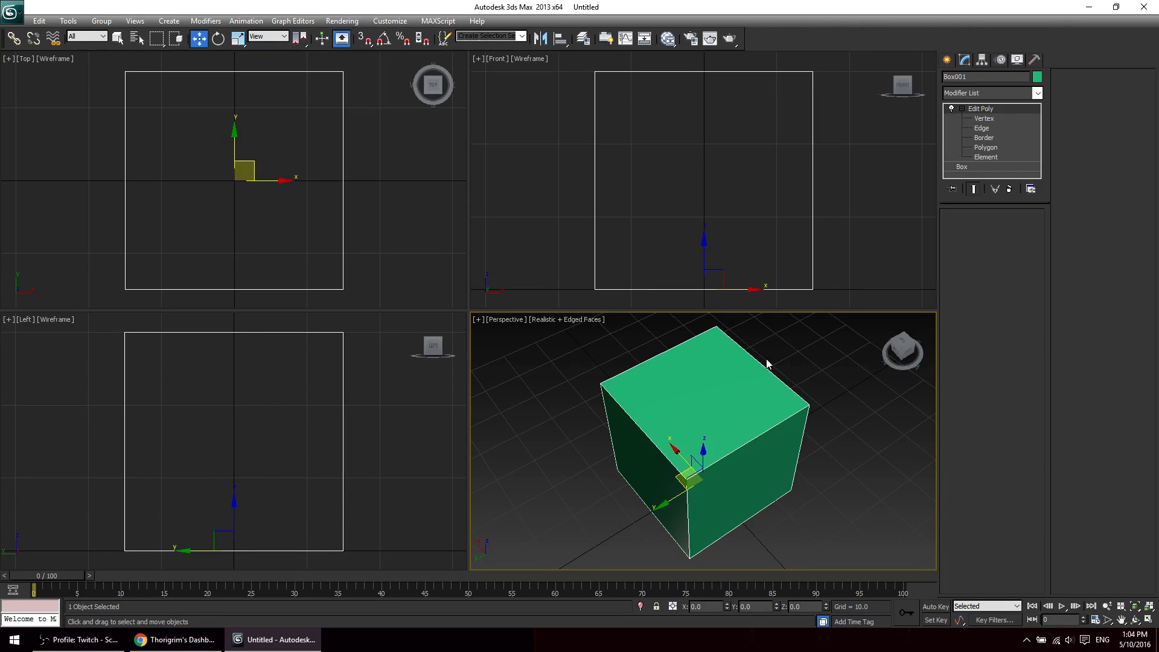
{"action": "left_click_drag", "start_coordinate": [561, 345], "coordinate": [628, 536]}
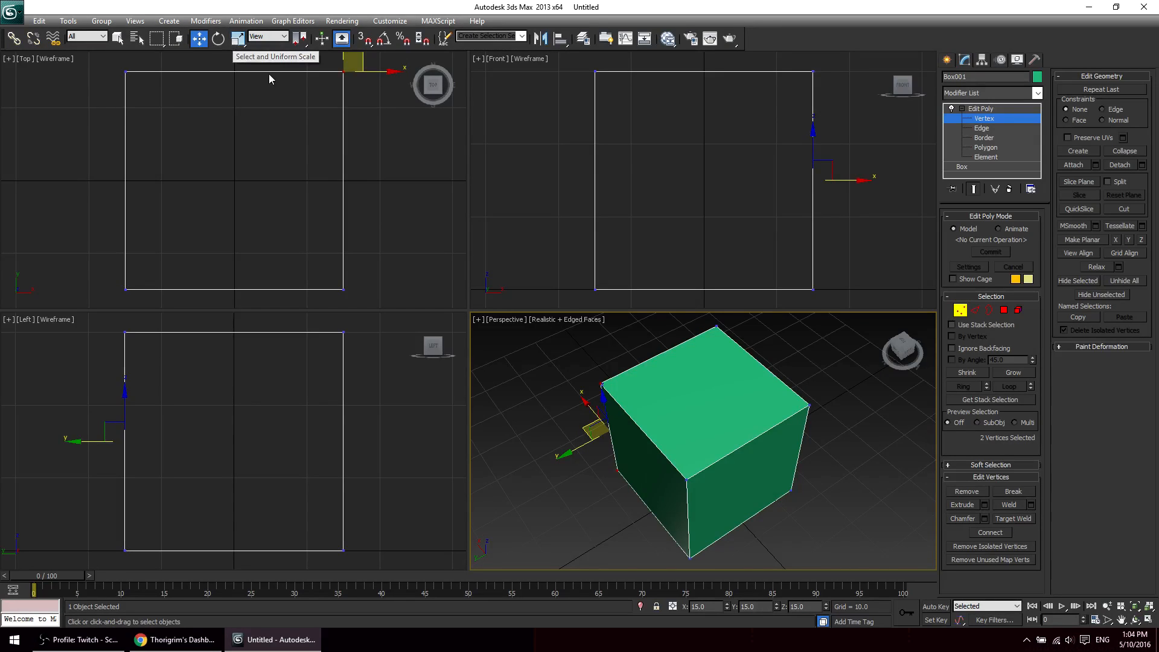
Activate the Scale tool and toggle vertex Extrude on and off repeatedly for the two selected vertices.
{"action": "key", "text": "r"}
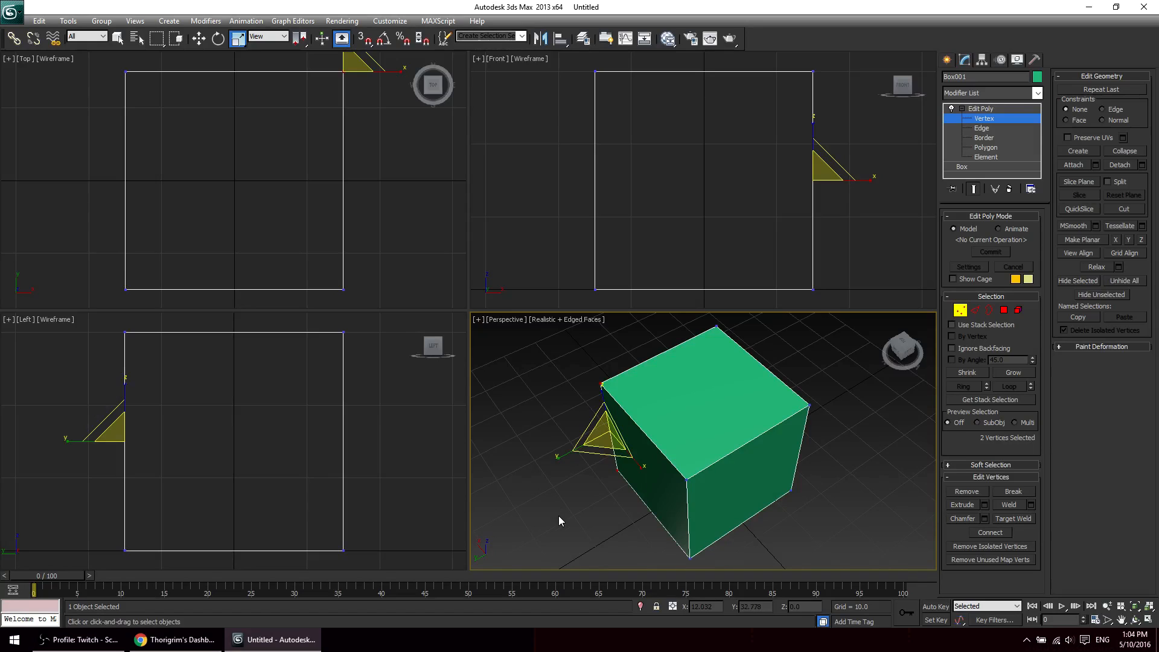
{"action": "key", "text": "shift+e"}
{"action": "key", "text": "shift+e"}
{"action": "key", "text": "shift+e"}
{"action": "key", "text": "shift+e"}
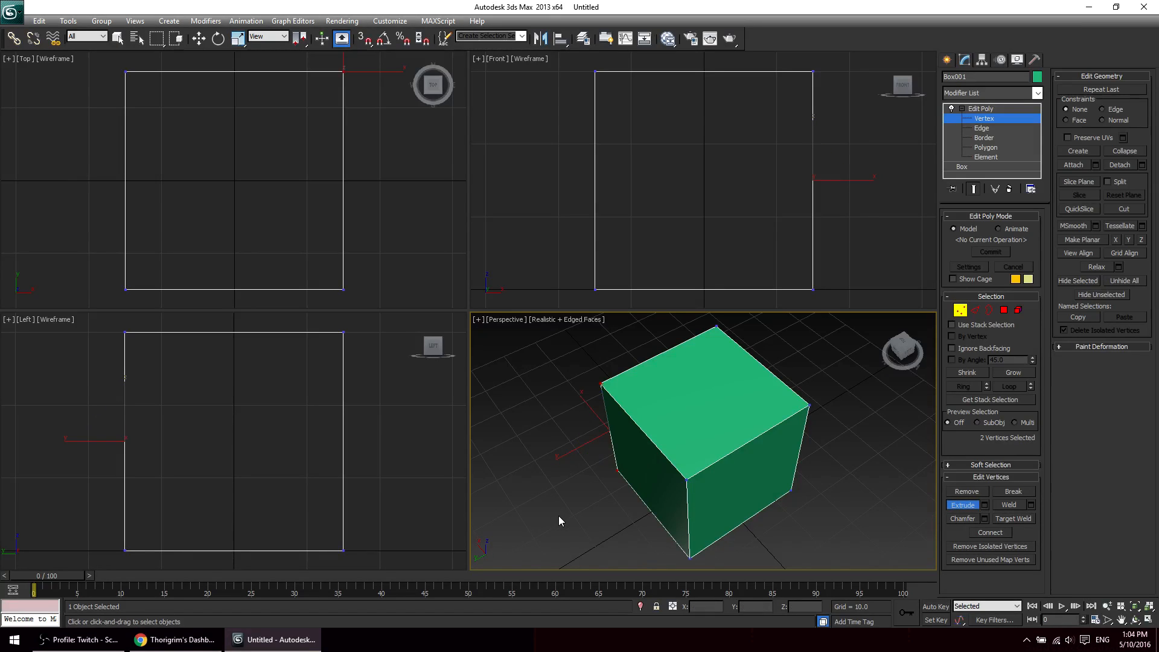
{"action": "key", "text": "shift+e"}
{"action": "key", "text": "shift+e"}
{"action": "key", "text": "shift+e"}
{"action": "key", "text": "shift+e"}
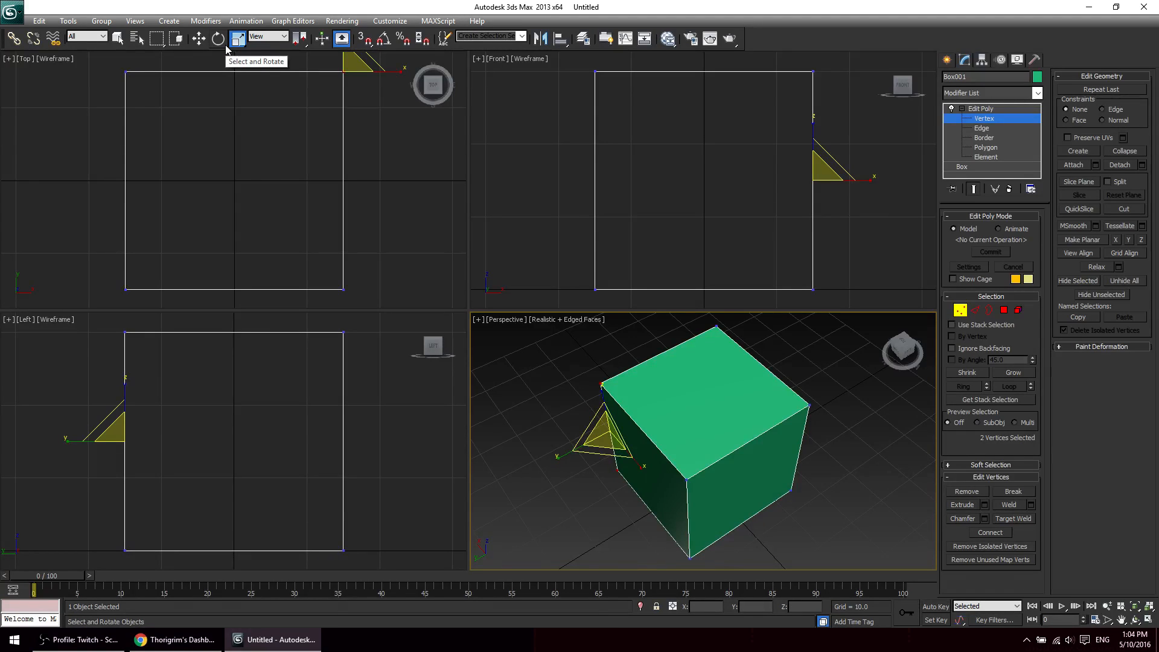
{"action": "key", "text": "shift+e"}
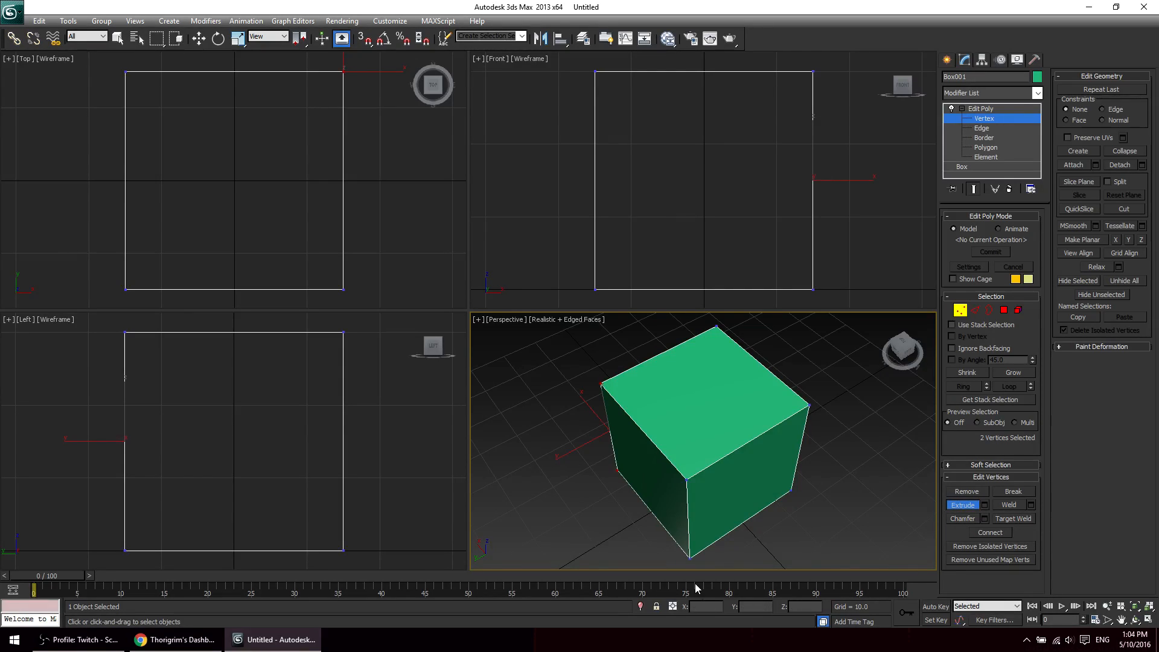
{"action": "right_click", "coordinate": [624, 489]}
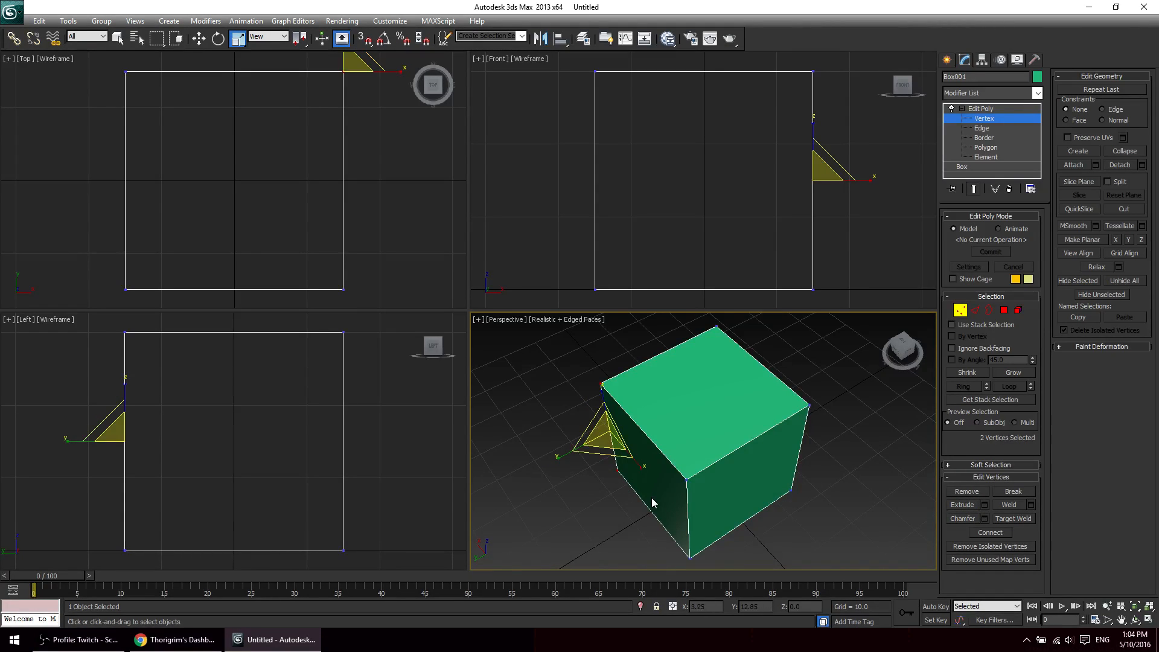
{"action": "key", "text": "shift+e"}
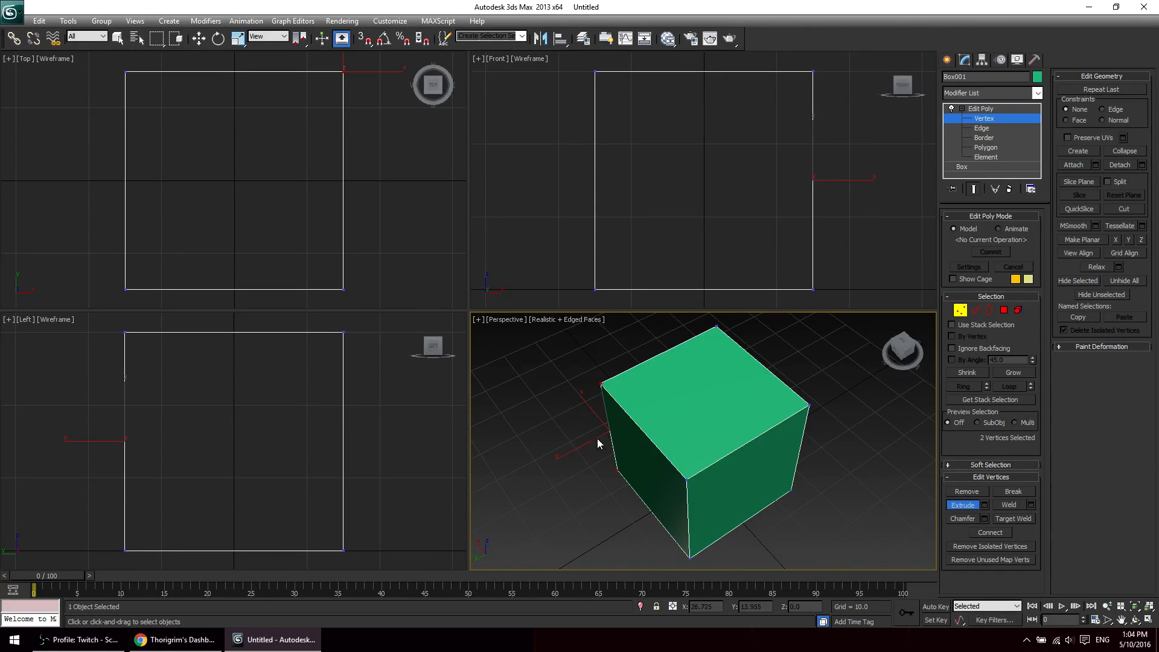
{"action": "right_click", "coordinate": [633, 424]}
{"action": "key", "text": "shift+e"}
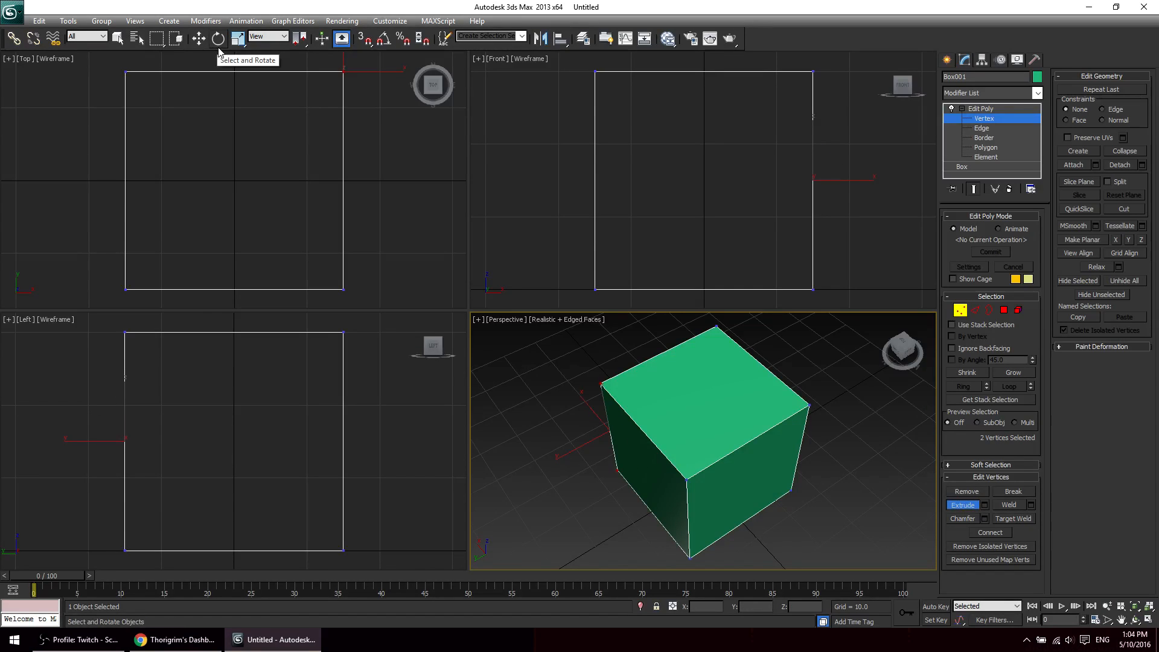
{"action": "key", "text": "shift+e"}
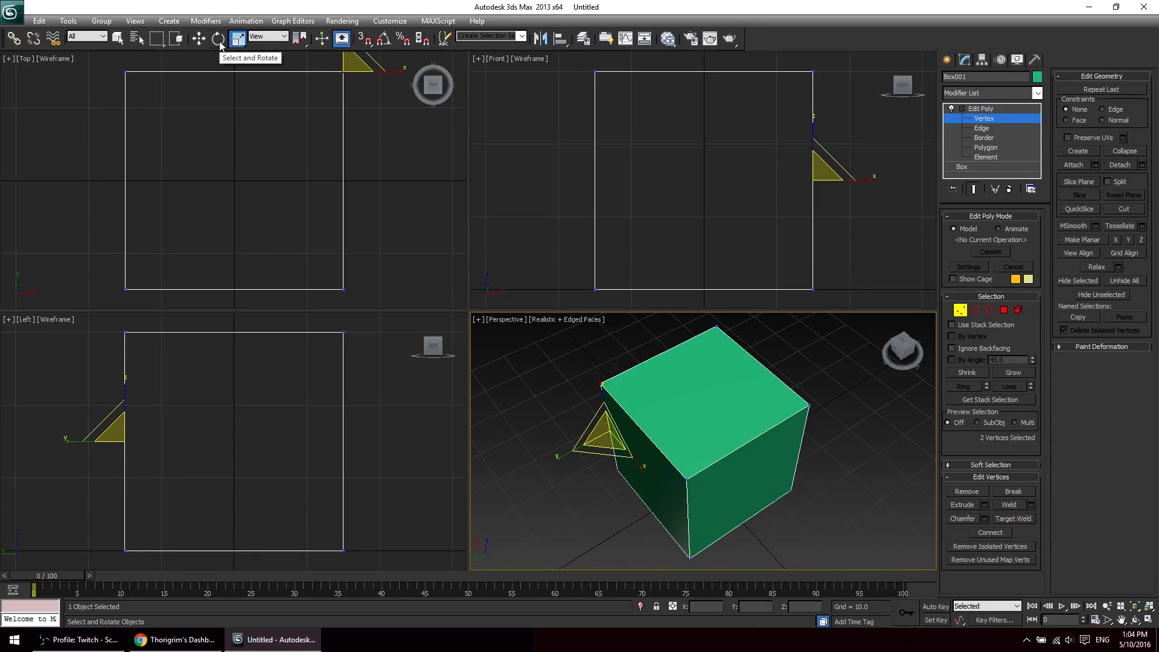
Try rotating the two selected vertices, first by about -36 degrees around the Y axis, and undo each rotation.
{"action": "left_click", "coordinate": [218, 38]}
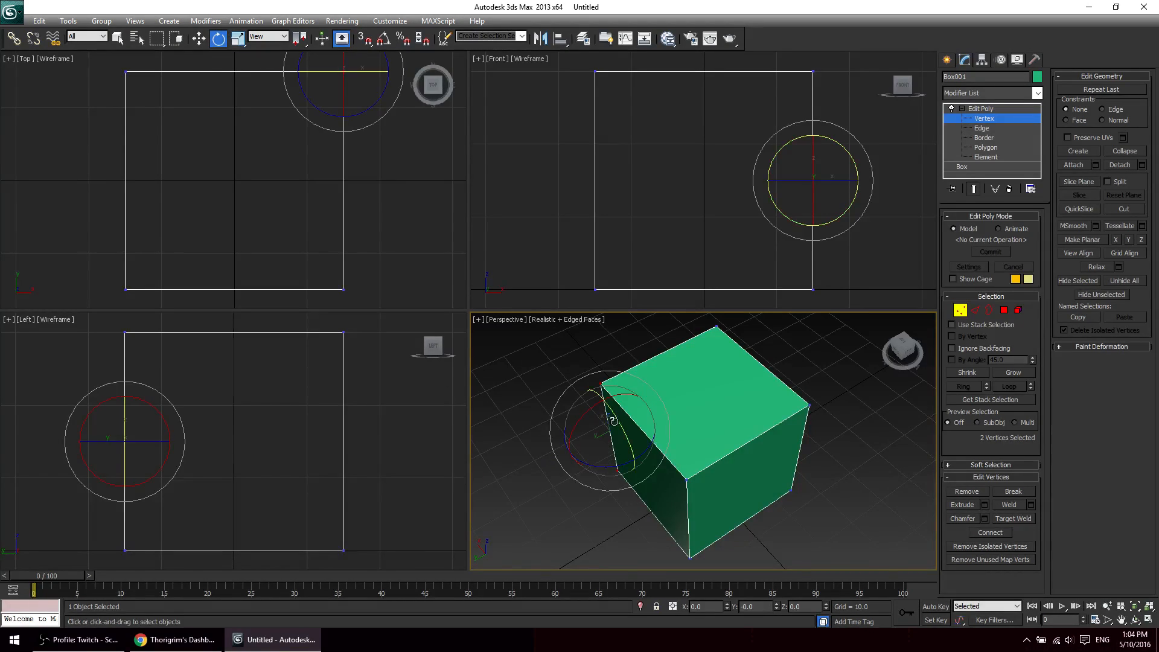
{"action": "left_click_drag", "start_coordinate": [622, 423], "coordinate": [698, 432]}
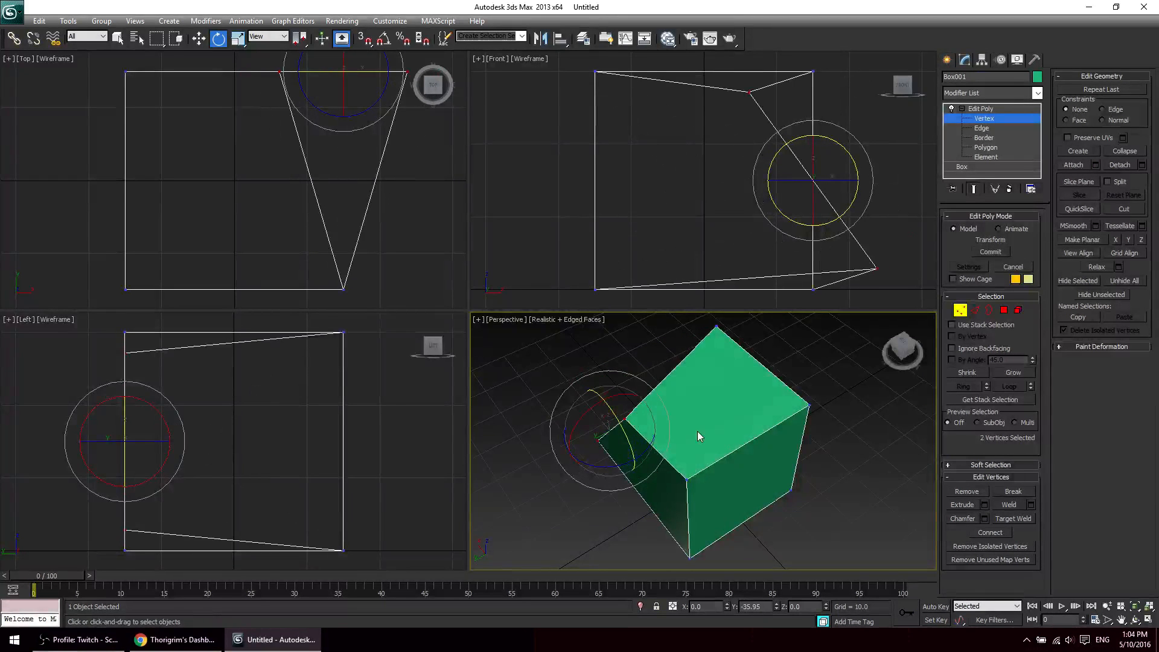
{"action": "key", "text": "ctrl+z"}
{"action": "middle_click_drag", "start_coordinate": [642, 504], "coordinate": [802, 474]}
{"action": "key", "text": "super"}
{"action": "left_click_drag", "start_coordinate": [743, 382], "coordinate": [805, 386]}
{"action": "key", "text": "ctrl+z"}
Scale the two selected vertices along the Z axis so they sit close together at the middle of their edge.
{"action": "left_click", "coordinate": [238, 39]}
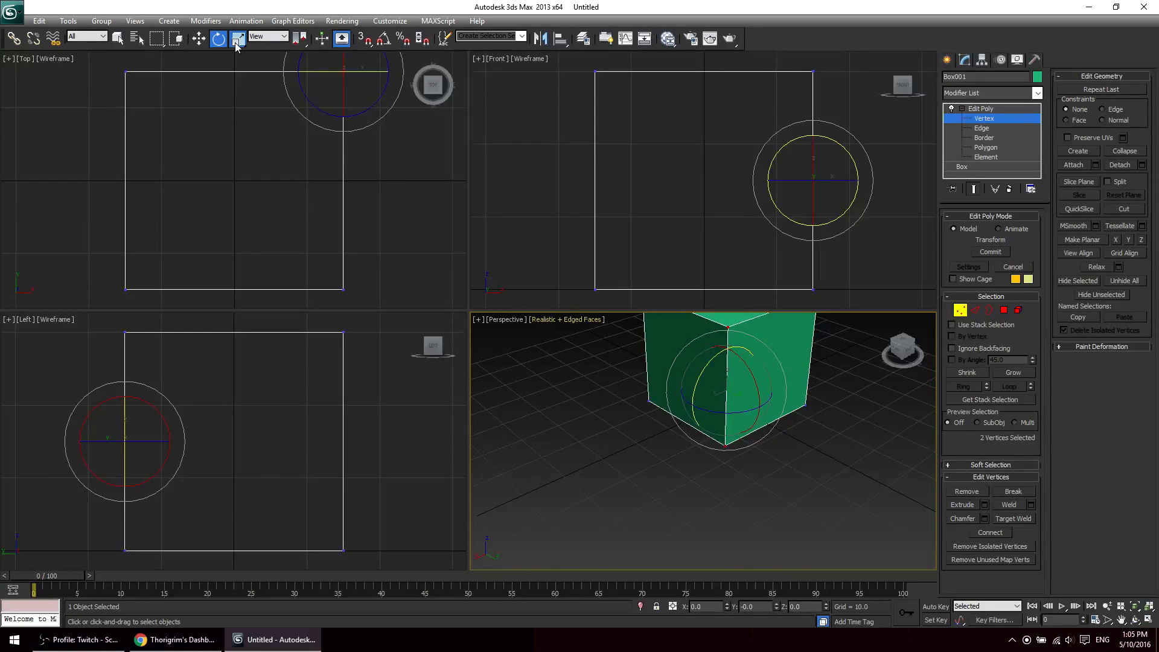
{"action": "middle_click_drag", "start_coordinate": [677, 360], "coordinate": [723, 379], "text": "alt"}
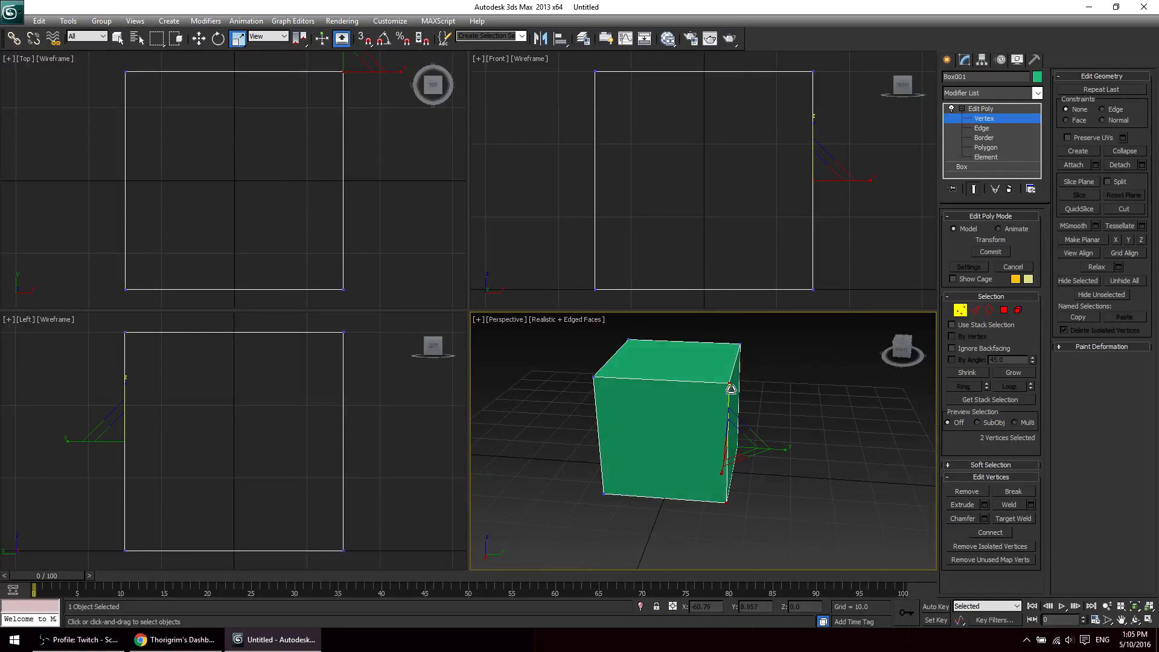
{"action": "left_click_drag", "start_coordinate": [729, 391], "coordinate": [782, 492]}
{"action": "middle_click_drag", "start_coordinate": [782, 491], "coordinate": [694, 484], "text": "alt"}
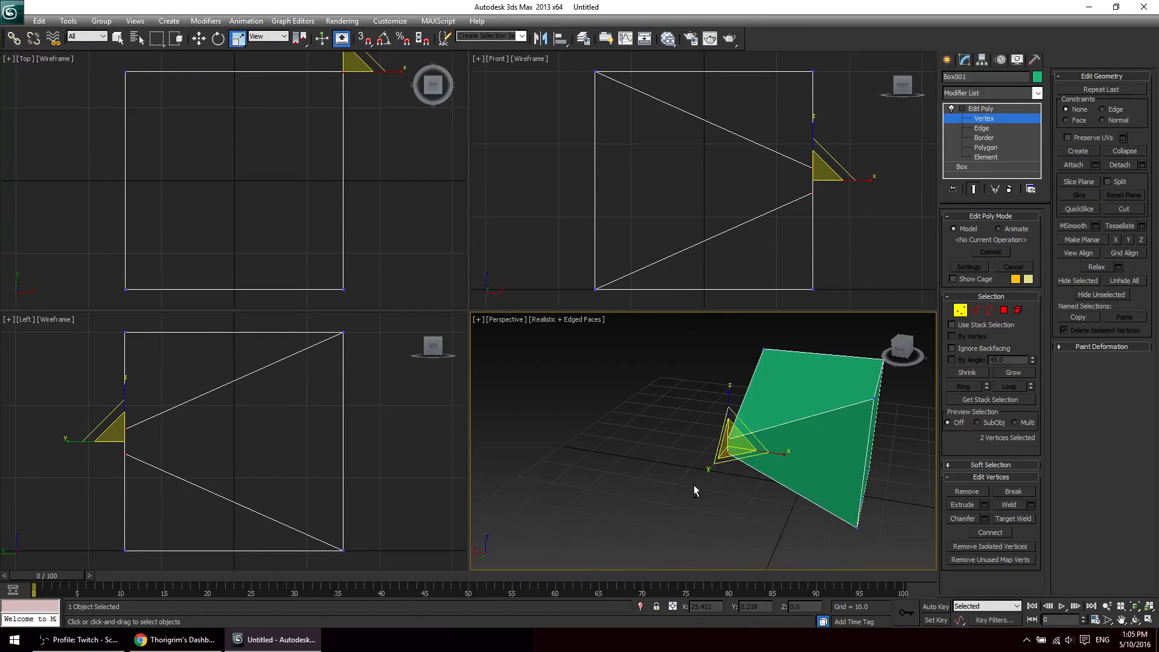
Try scaling the two selected vertices along Z until they meet at the middle of their edge, and undo the scaling.
{"action": "middle_click_drag", "start_coordinate": [784, 499], "coordinate": [726, 484], "text": "alt"}
{"action": "left_click_drag", "start_coordinate": [734, 391], "coordinate": [799, 435]}
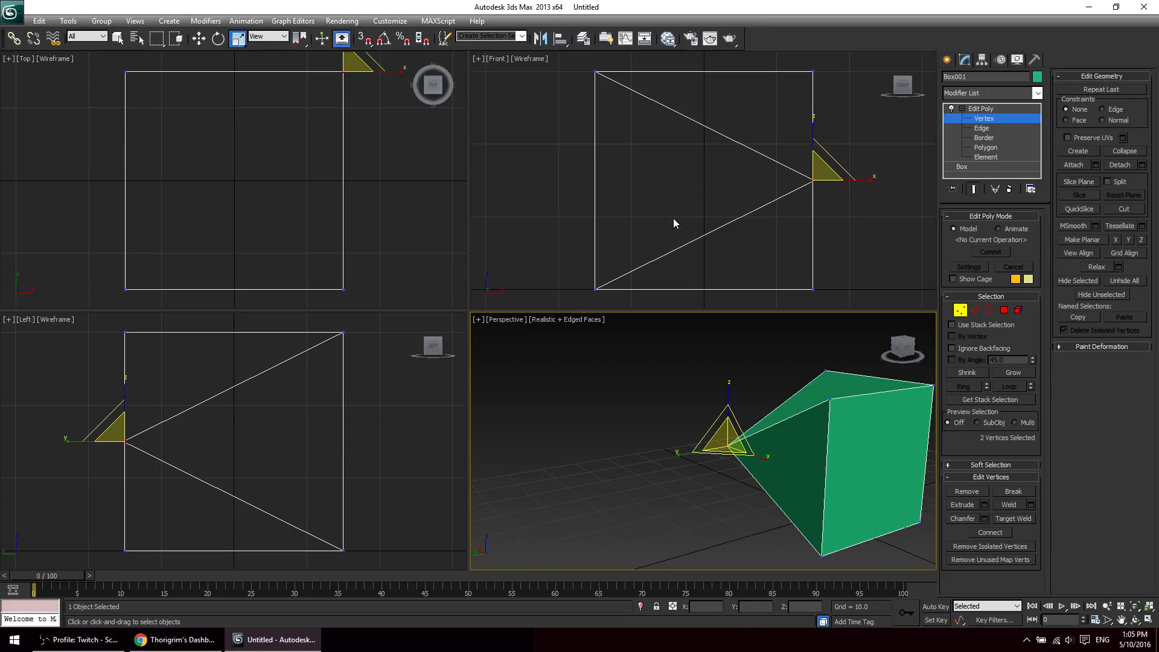
{"action": "key", "text": "ctrl+z"}
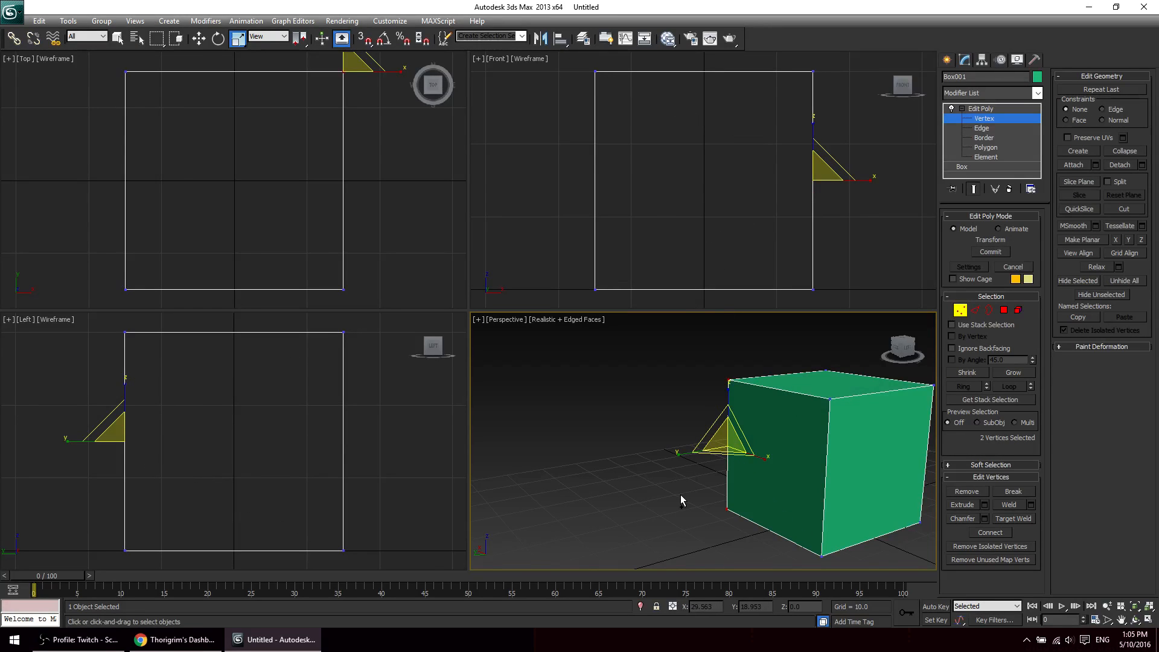
{"action": "middle_click_drag", "start_coordinate": [658, 514], "coordinate": [692, 530], "text": "alt"}
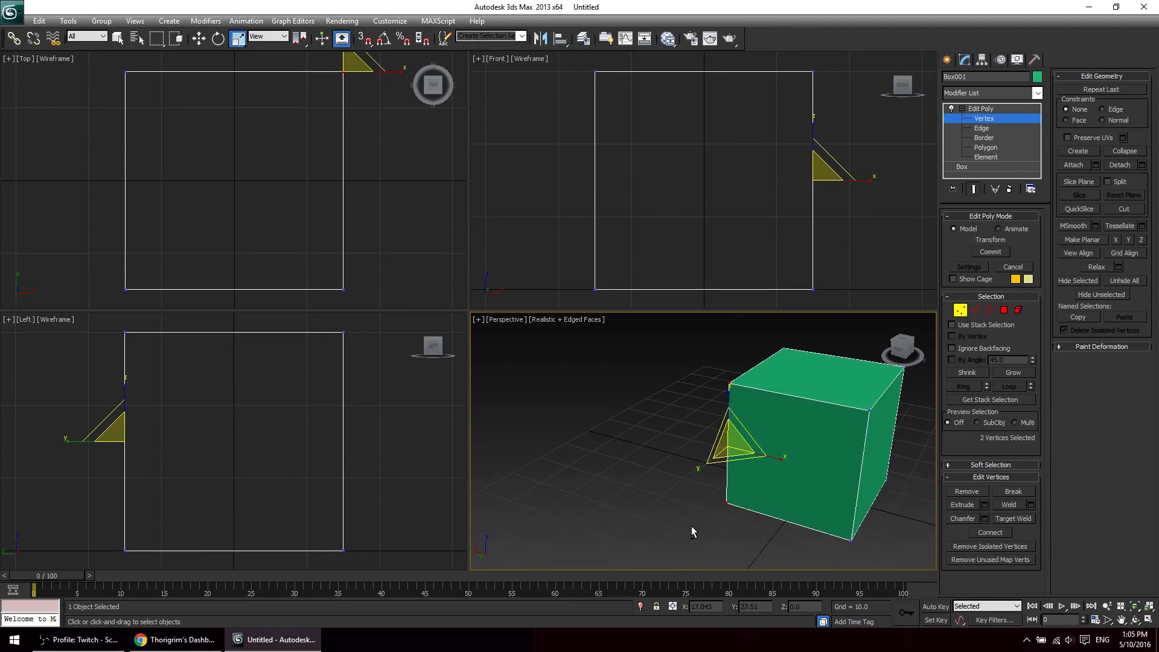
Cycle through the Move, Rotate and Scale tools, finishing with Move active.
{"action": "key", "text": "w"}
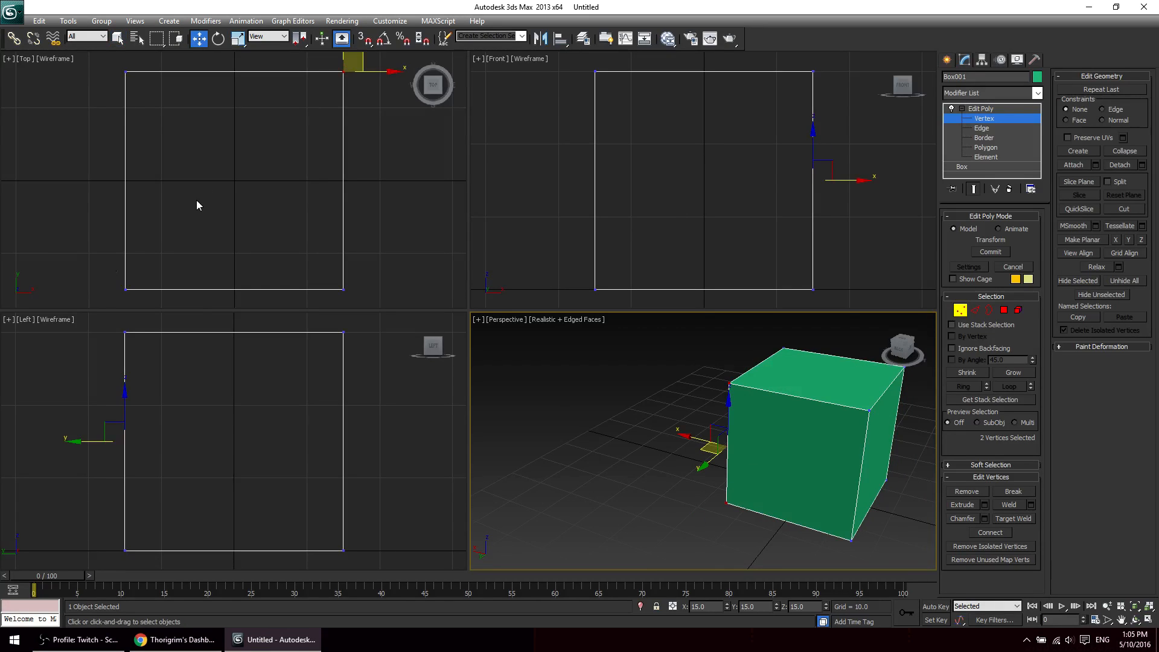
{"action": "left_click", "coordinate": [220, 43]}
{"action": "left_click", "coordinate": [237, 43]}
{"action": "left_click", "coordinate": [200, 42]}
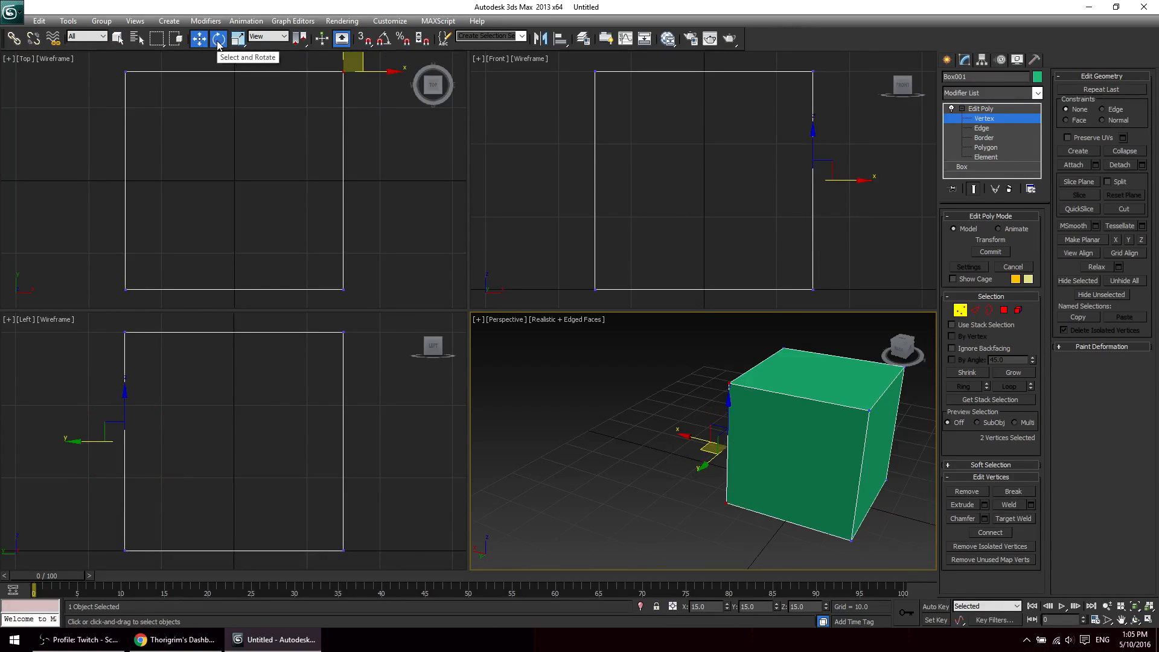
{"action": "left_click", "coordinate": [219, 42]}
{"action": "left_click", "coordinate": [237, 43]}
{"action": "left_click", "coordinate": [200, 39]}
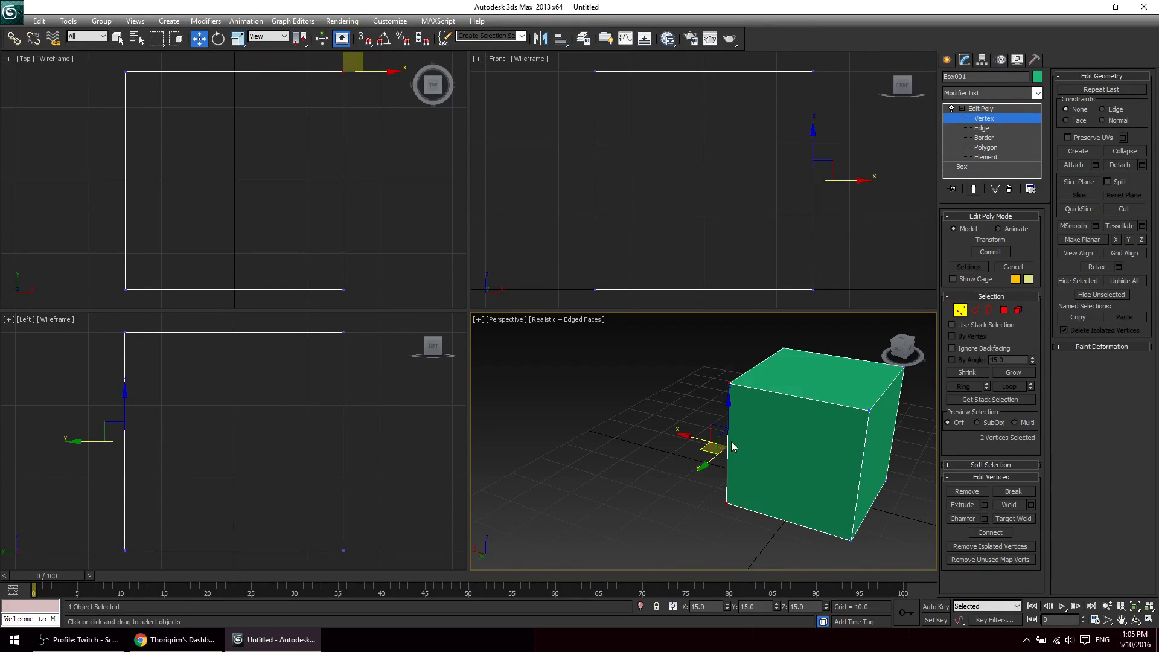
Maximize the Perspective viewport, frame the box, and select its vertical edge at X -15, Y -15 at Edge level.
{"action": "key", "text": "alt+w"}
{"action": "key", "text": "z"}
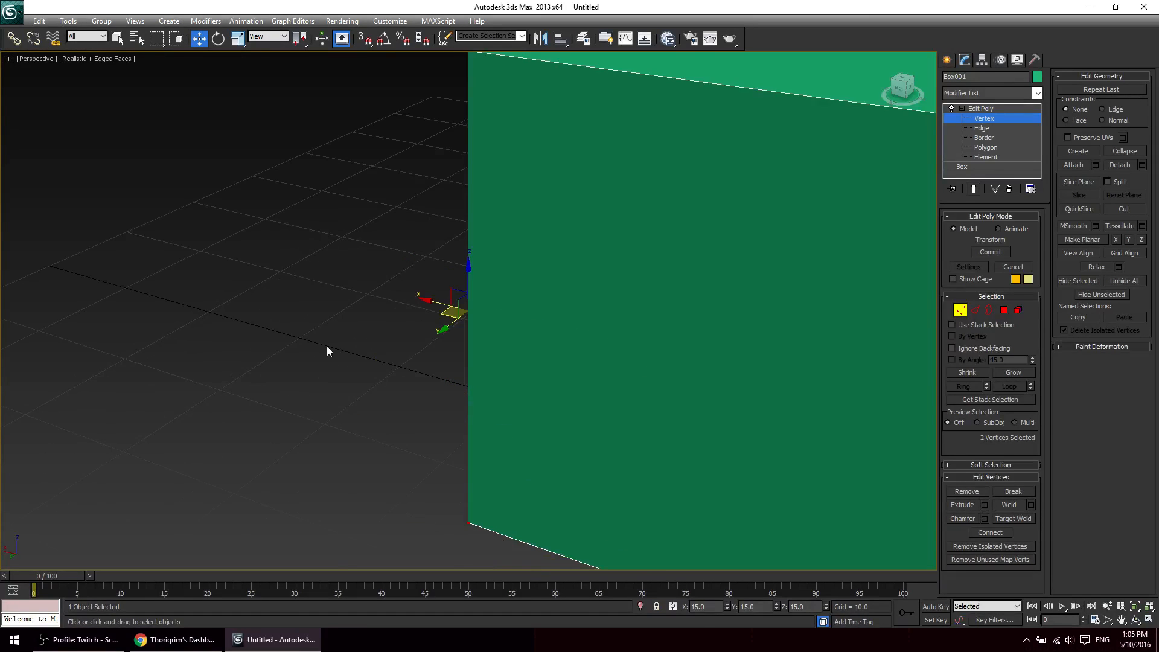
{"action": "left_click", "coordinate": [331, 347]}
{"action": "key", "text": "z"}
{"action": "key", "text": "2"}
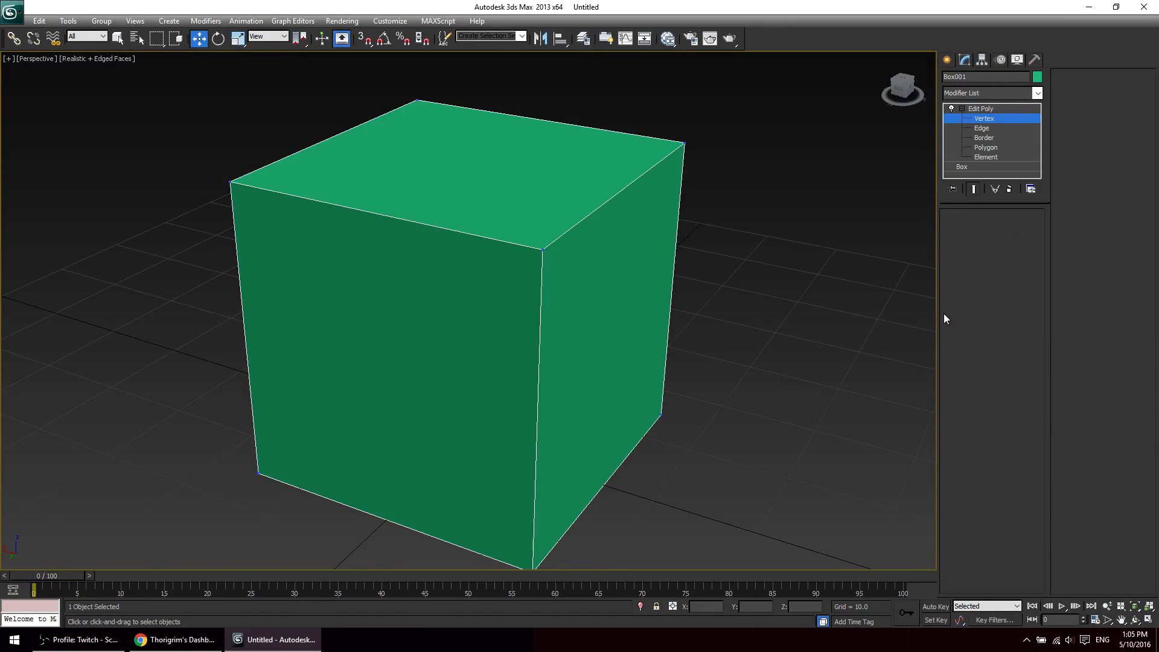
{"action": "left_click", "coordinate": [675, 292]}
{"action": "middle_click_drag", "start_coordinate": [745, 259], "coordinate": [711, 375], "text": "alt"}
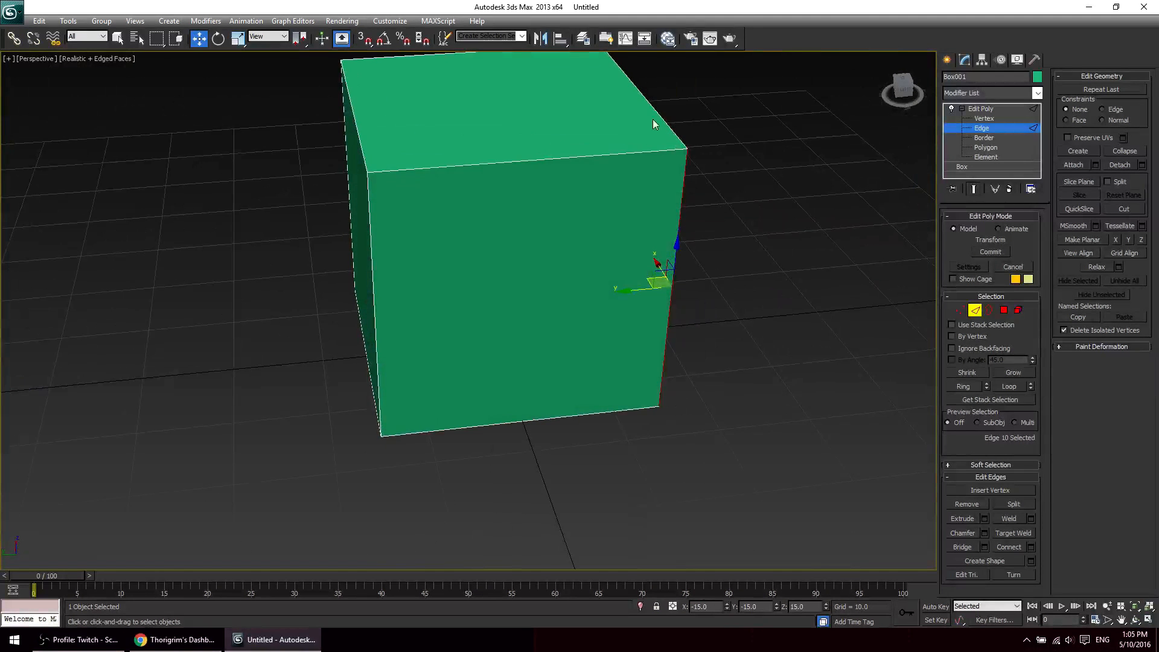
Try moving the selected vertical edge in several directions, cancelling each move.
{"action": "left_click_drag", "start_coordinate": [639, 288], "coordinate": [540, 381]}
{"action": "right_click", "coordinate": [539, 381]}
{"action": "middle_click_drag", "start_coordinate": [583, 393], "coordinate": [693, 449], "text": "alt"}
{"action": "left_click_drag", "start_coordinate": [651, 180], "coordinate": [633, 187]}
{"action": "left_click_drag", "start_coordinate": [625, 292], "coordinate": [683, 323]}
{"action": "middle_click_drag", "start_coordinate": [722, 361], "coordinate": [744, 290], "text": "alt"}
{"action": "left_click_drag", "start_coordinate": [639, 289], "coordinate": [603, 401]}
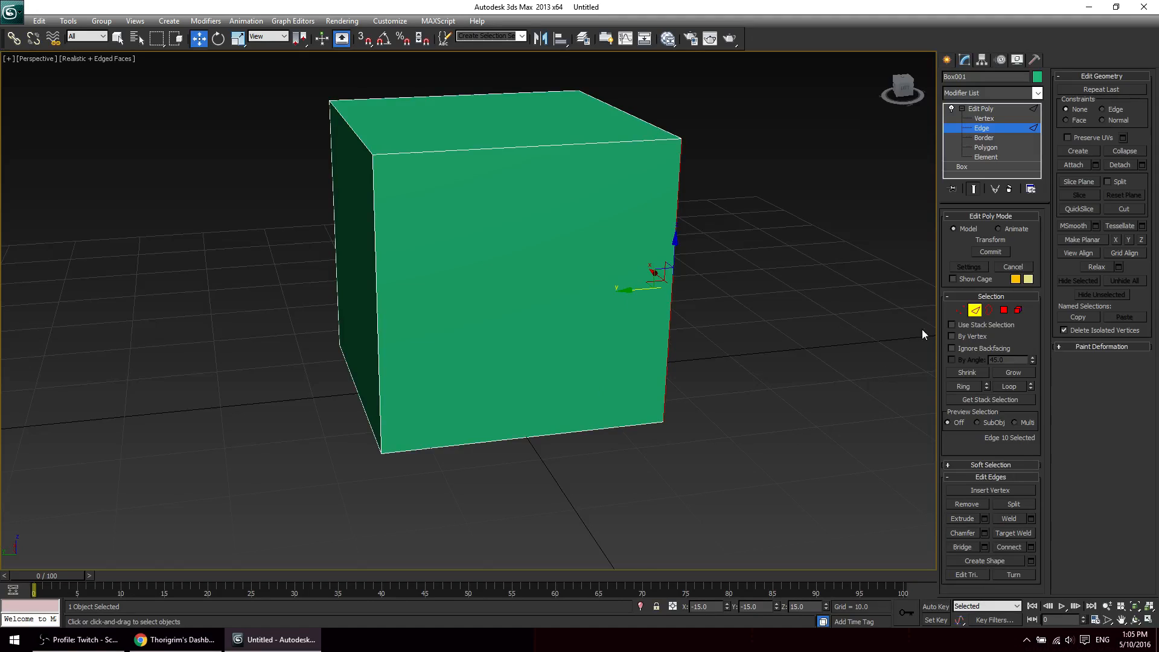
Switch to the Border sub-object level and clear the edge selection.
{"action": "left_click", "coordinate": [989, 309]}
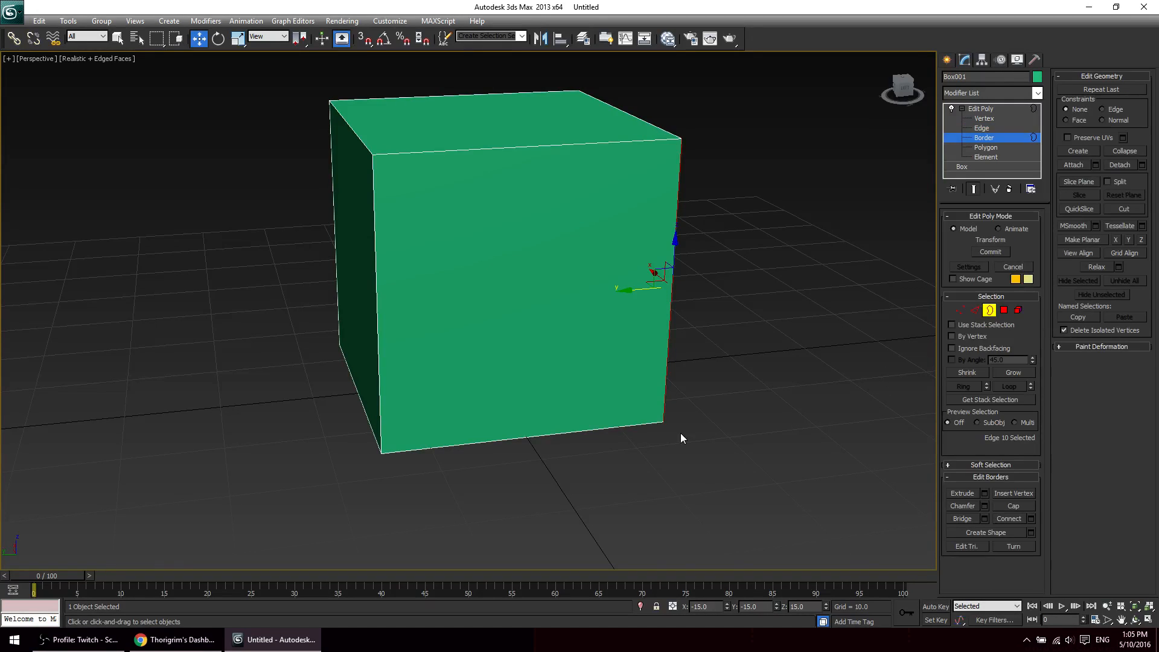
{"action": "left_click", "coordinate": [795, 521]}
{"action": "scroll", "coordinate": [251, 233], "scroll_direction": "down", "scroll_amount": 3}
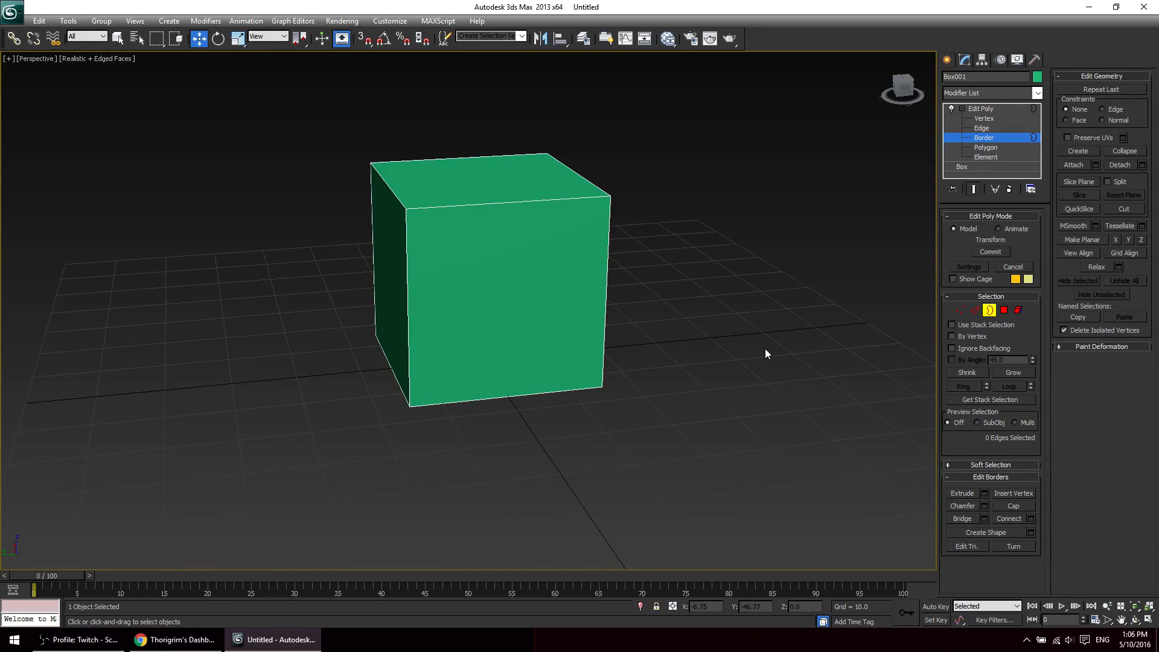
Enter the Polygon sub-object level and select different faces of the box in turn, finishing with the side face at X 15.
{"action": "left_click", "coordinate": [1003, 311]}
{"action": "left_click", "coordinate": [699, 334]}
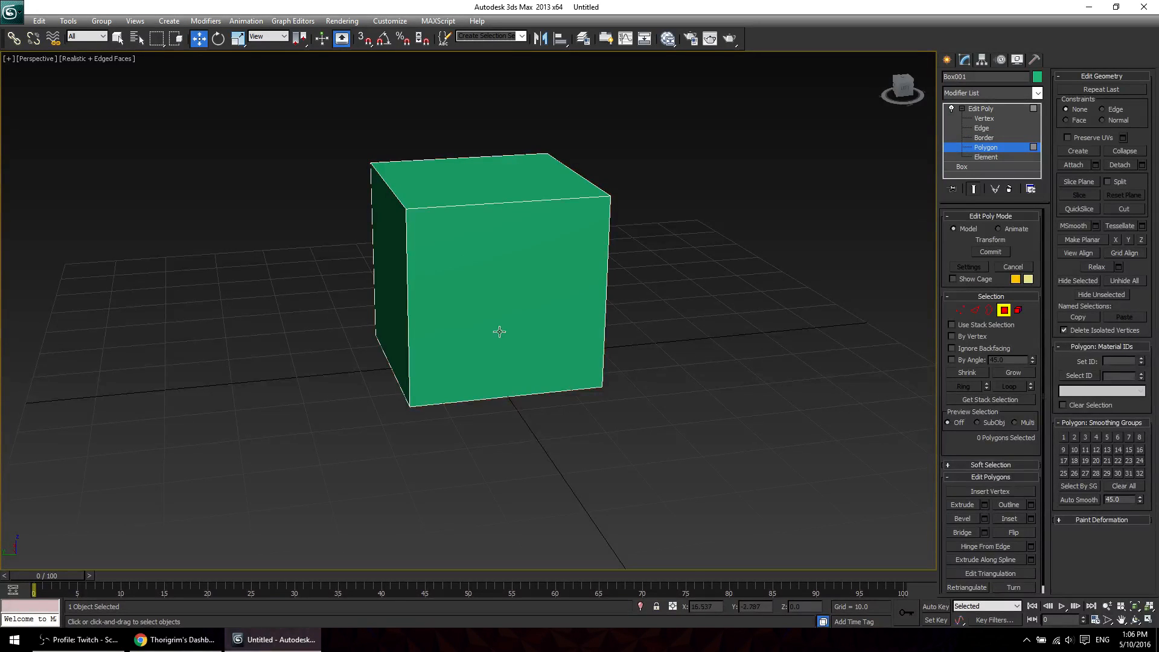
{"action": "left_click", "coordinate": [458, 305]}
{"action": "middle_click_drag", "start_coordinate": [350, 293], "coordinate": [435, 317], "text": "alt"}
{"action": "left_click", "coordinate": [467, 257]}
{"action": "left_click", "coordinate": [458, 372]}
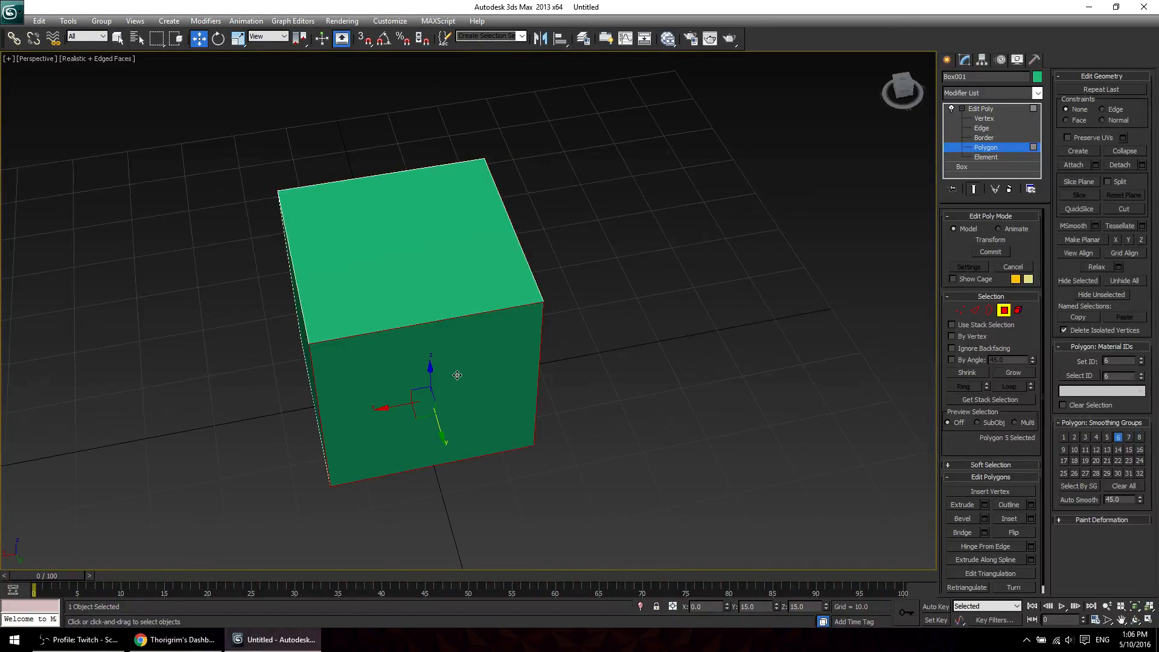
{"action": "middle_click_drag", "start_coordinate": [458, 372], "coordinate": [505, 396], "text": "alt"}
{"action": "middle_click_drag", "start_coordinate": [398, 420], "coordinate": [608, 284], "text": "alt"}
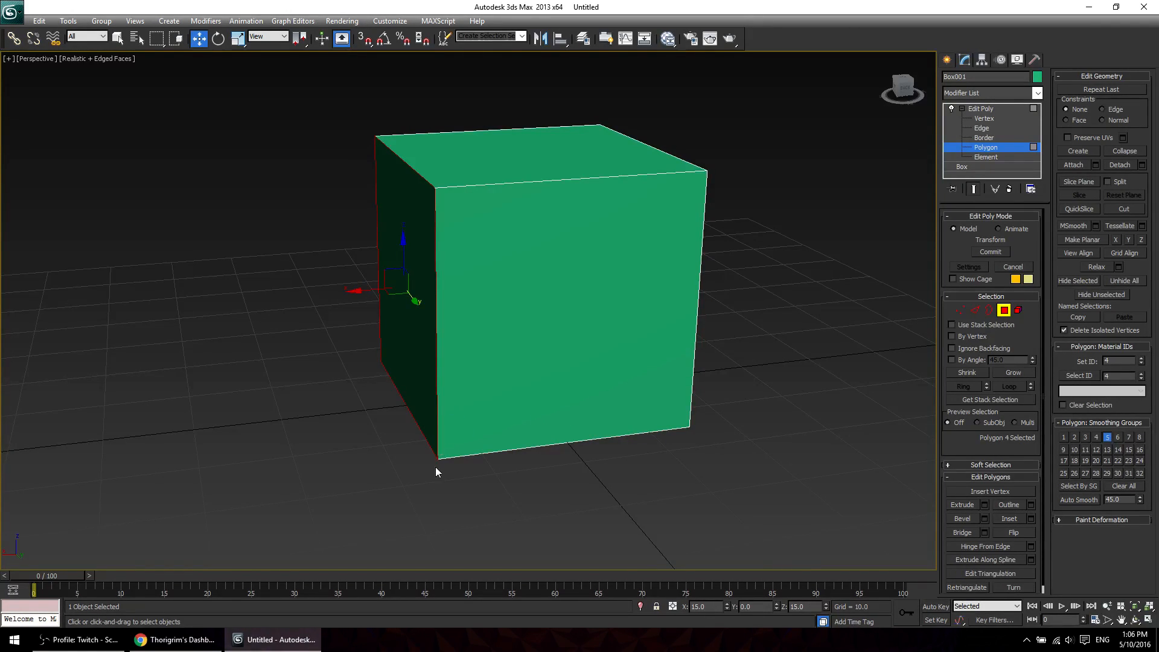
{"action": "middle_click_drag", "start_coordinate": [318, 423], "coordinate": [501, 434], "text": "alt"}
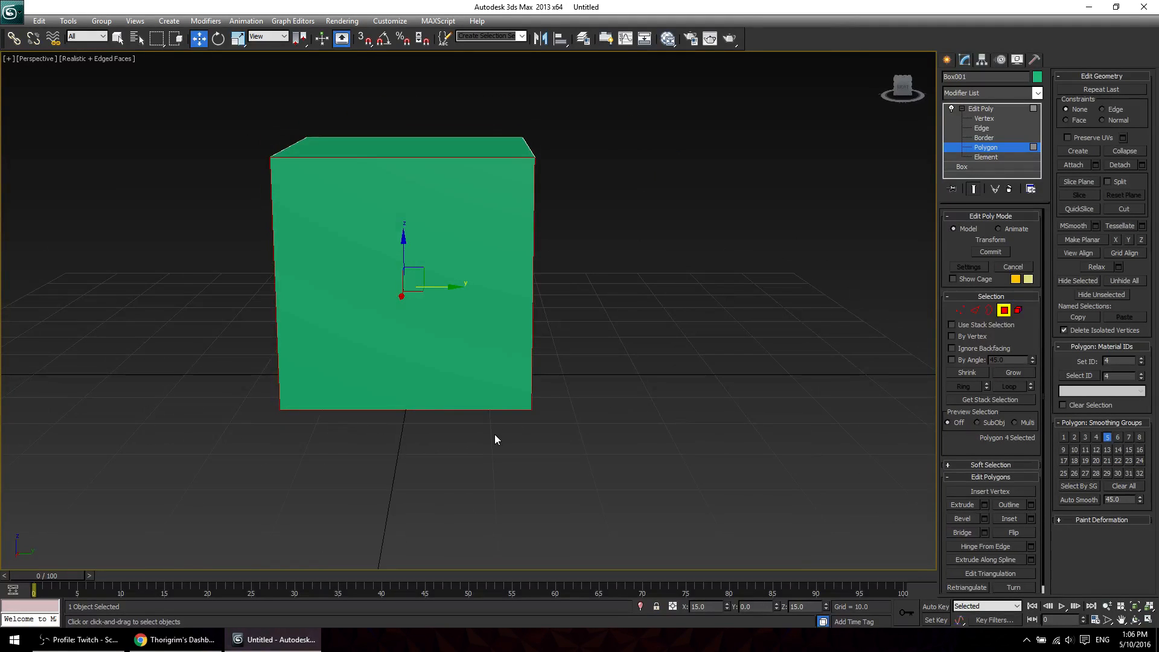
{"action": "middle_click_drag", "start_coordinate": [378, 254], "coordinate": [567, 407], "text": "alt"}
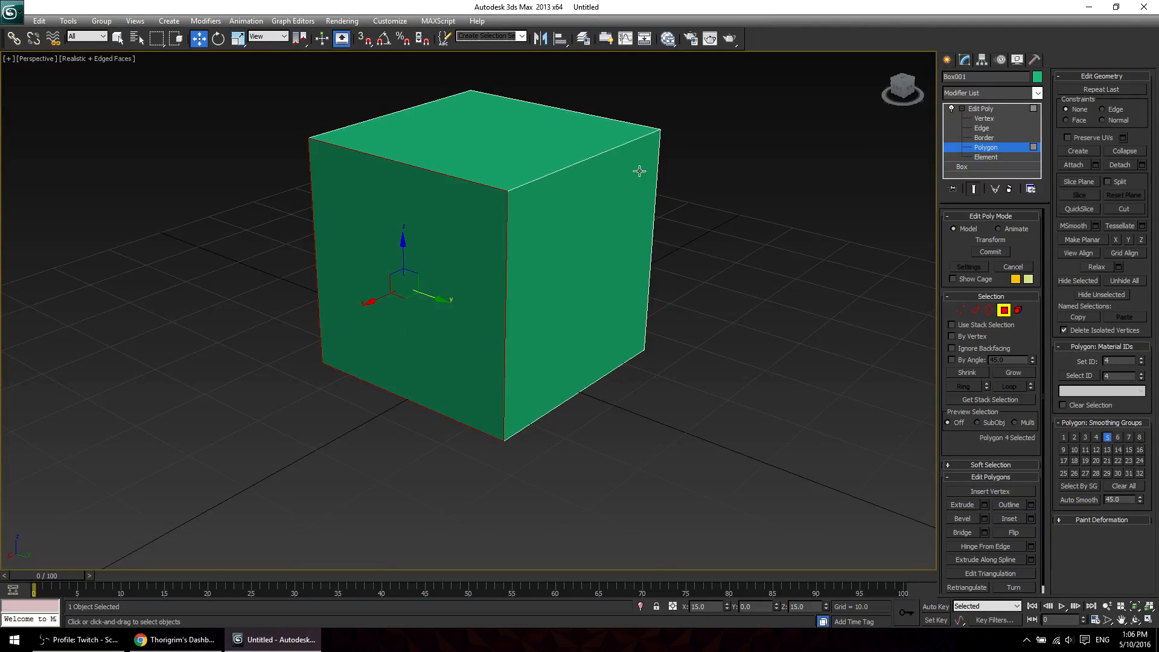
Toggle Edged Faces and Wireframe display repeatedly, finishing in Realistic + Edged Faces.
{"action": "key", "text": "F4"}
{"action": "key", "text": "F4"}
{"action": "key", "text": "F3"}
{"action": "key", "text": "F3"}
{"action": "key", "text": "F3"}
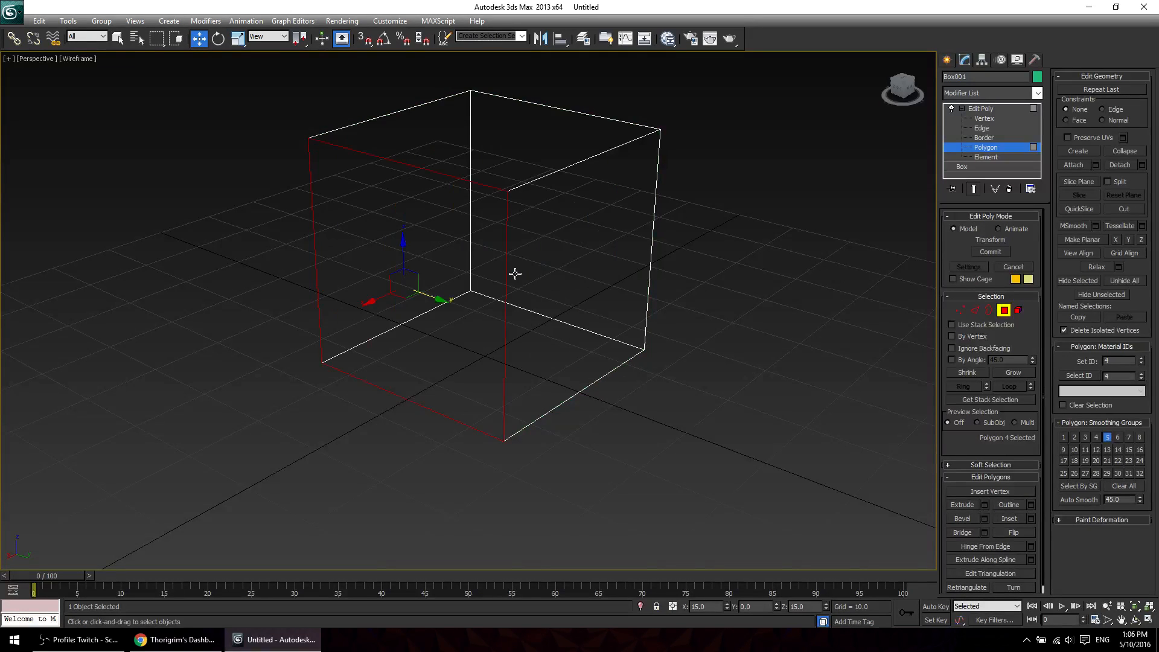
{"action": "key", "text": "F3"}
{"action": "key", "text": "F3"}
{"action": "key", "text": "F3"}
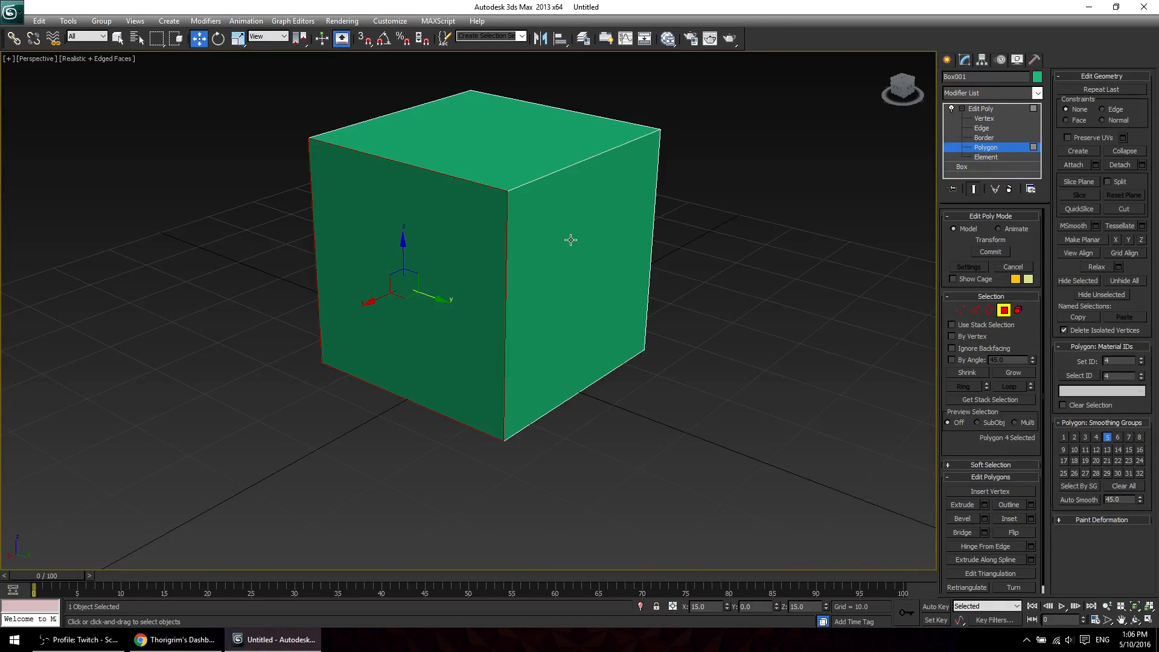
Select the two visible side faces and the top face one at a time, toggle Edged Faces, and clear the selection.
{"action": "left_click", "coordinate": [567, 291]}
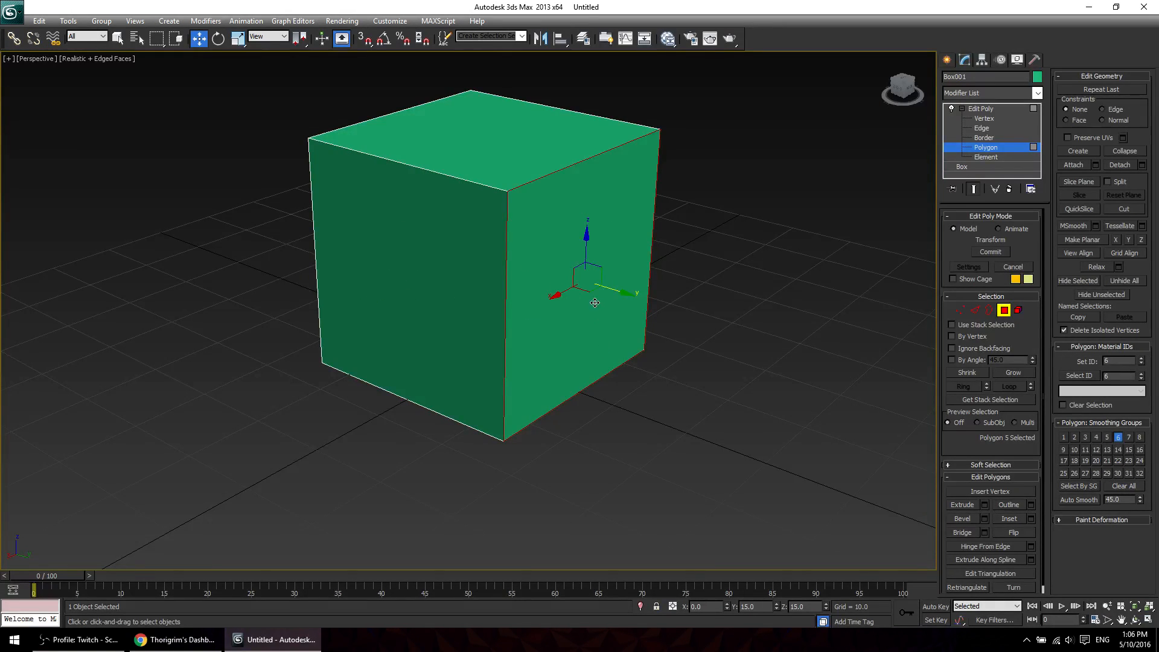
{"action": "key", "text": "F4"}
{"action": "key", "text": "F4"}
{"action": "left_click", "coordinate": [518, 139]}
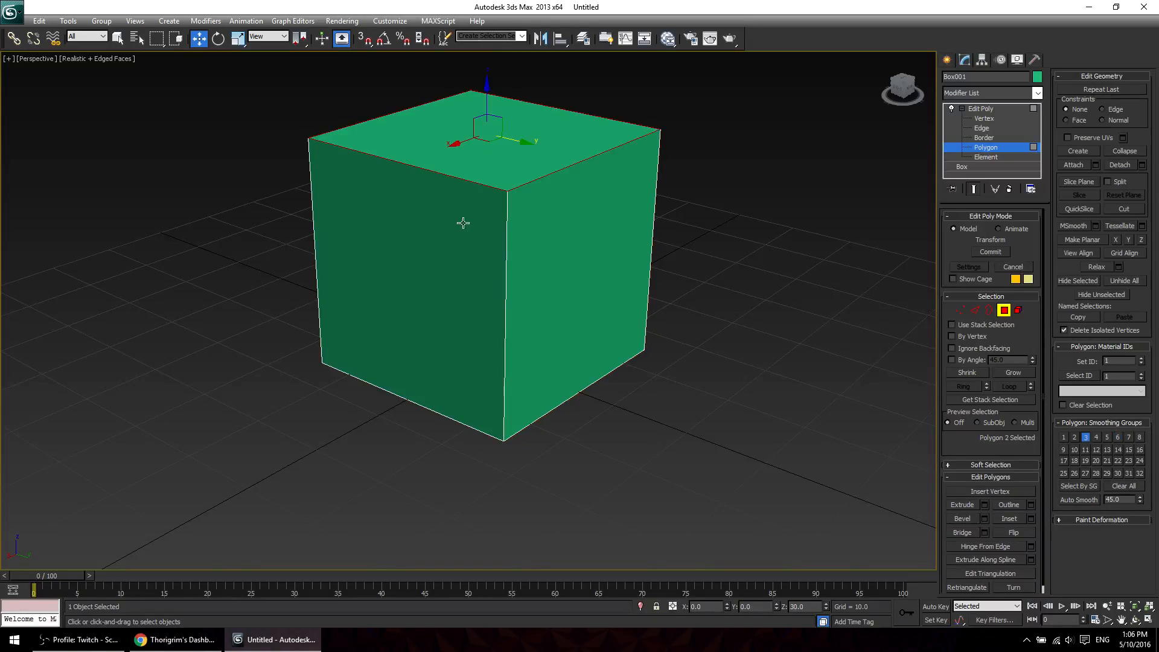
{"action": "left_click", "coordinate": [460, 239]}
{"action": "left_click", "coordinate": [587, 256]}
{"action": "left_click", "coordinate": [334, 131]}
{"action": "left_click", "coordinate": [459, 215]}
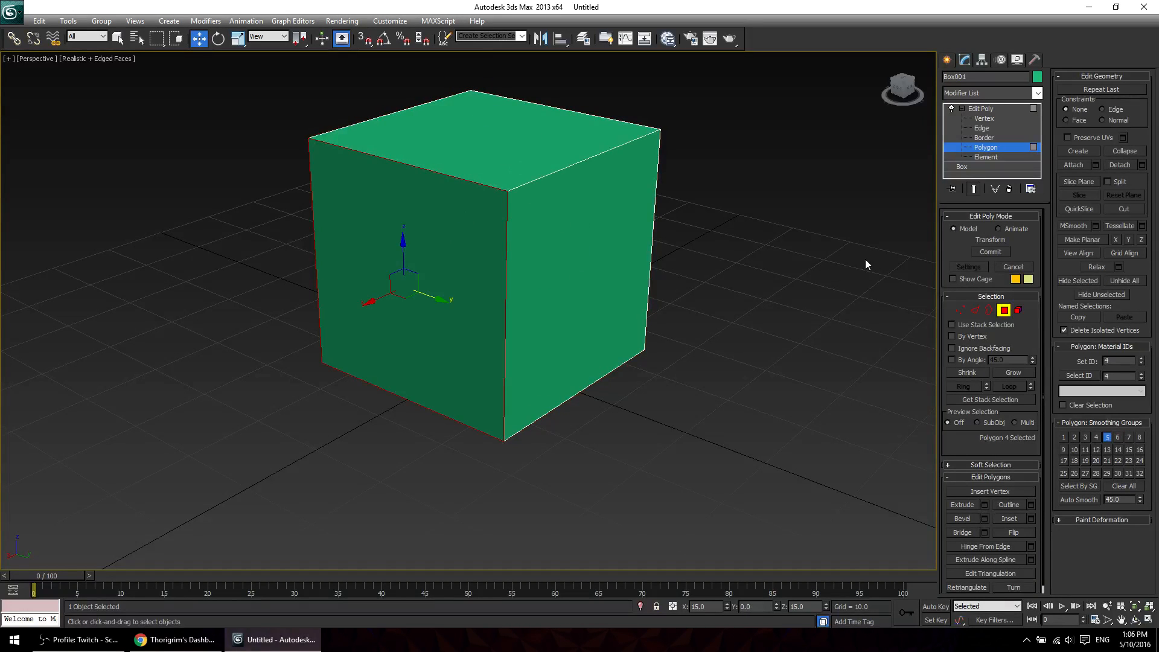
{"action": "left_click", "coordinate": [590, 271]}
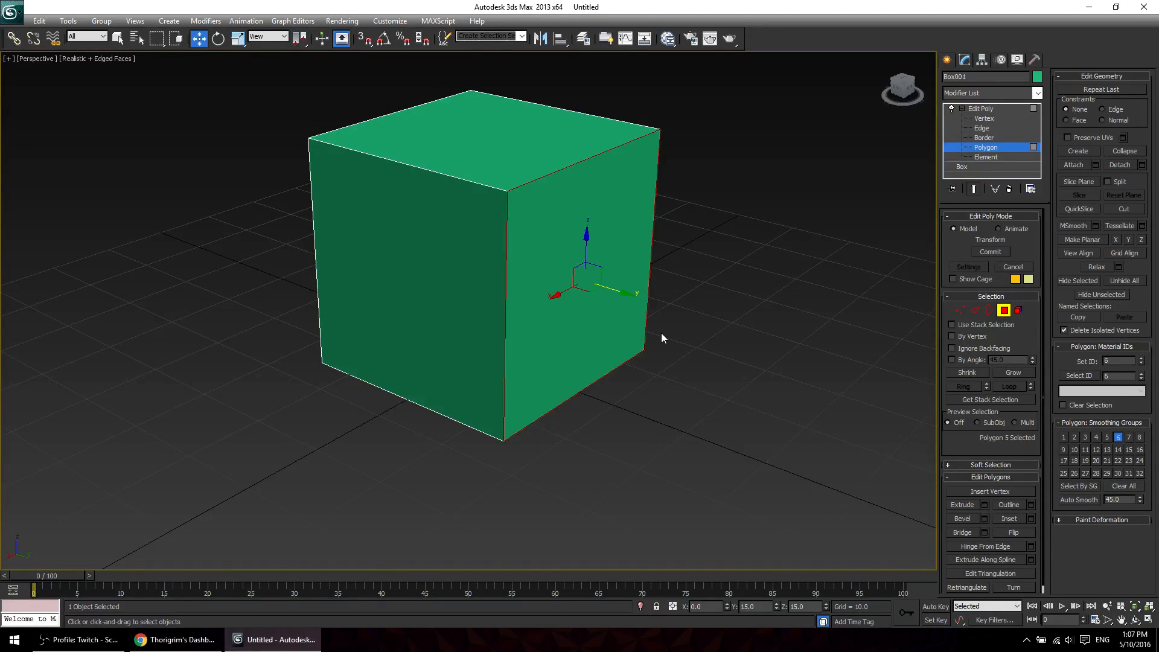
{"action": "left_click", "coordinate": [481, 278]}
{"action": "left_click", "coordinate": [486, 160]}
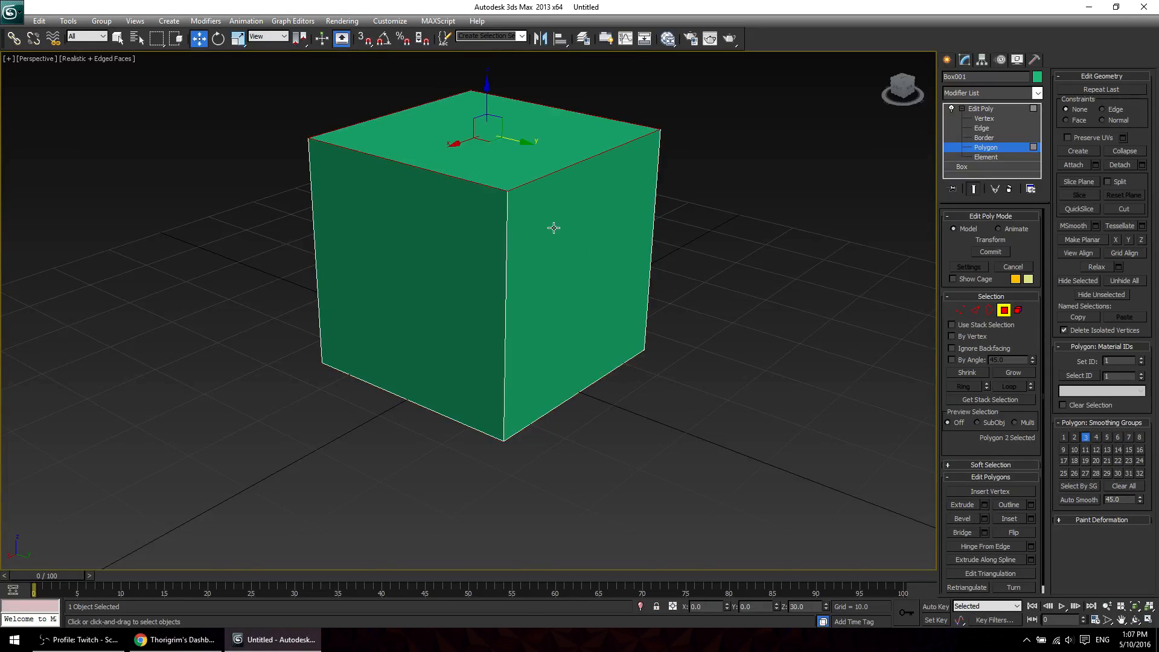
{"action": "left_click", "coordinate": [554, 228]}
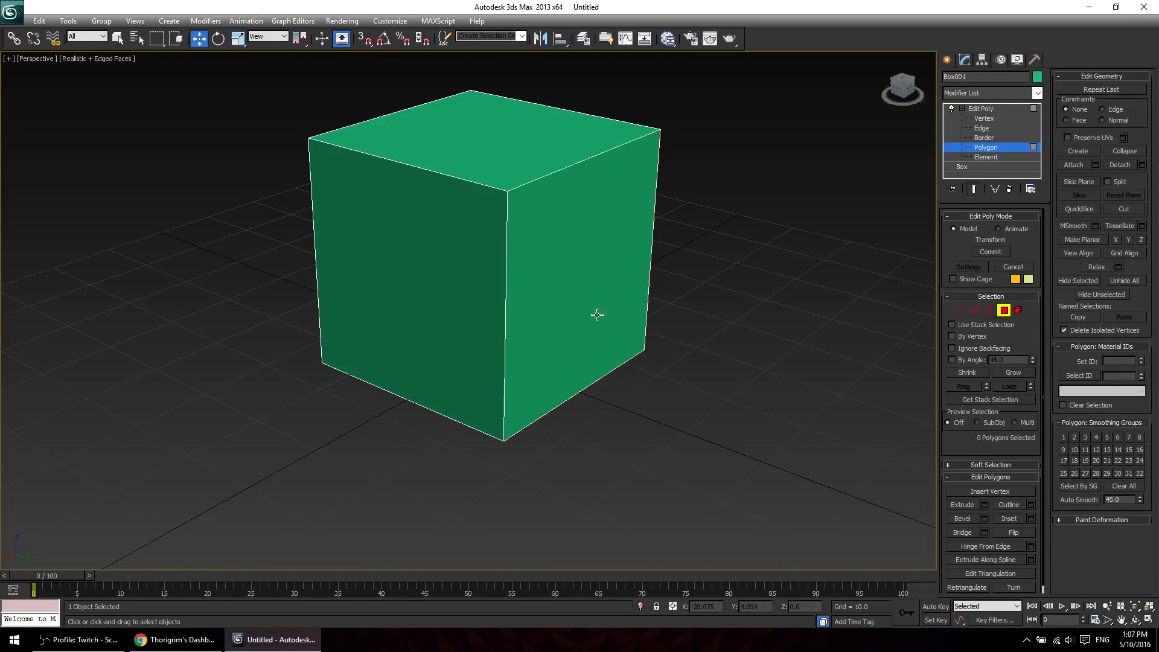
Turn on shading of selected faces and compare it on and off while selecting the visible side and top faces.
{"action": "key", "text": "F2"}
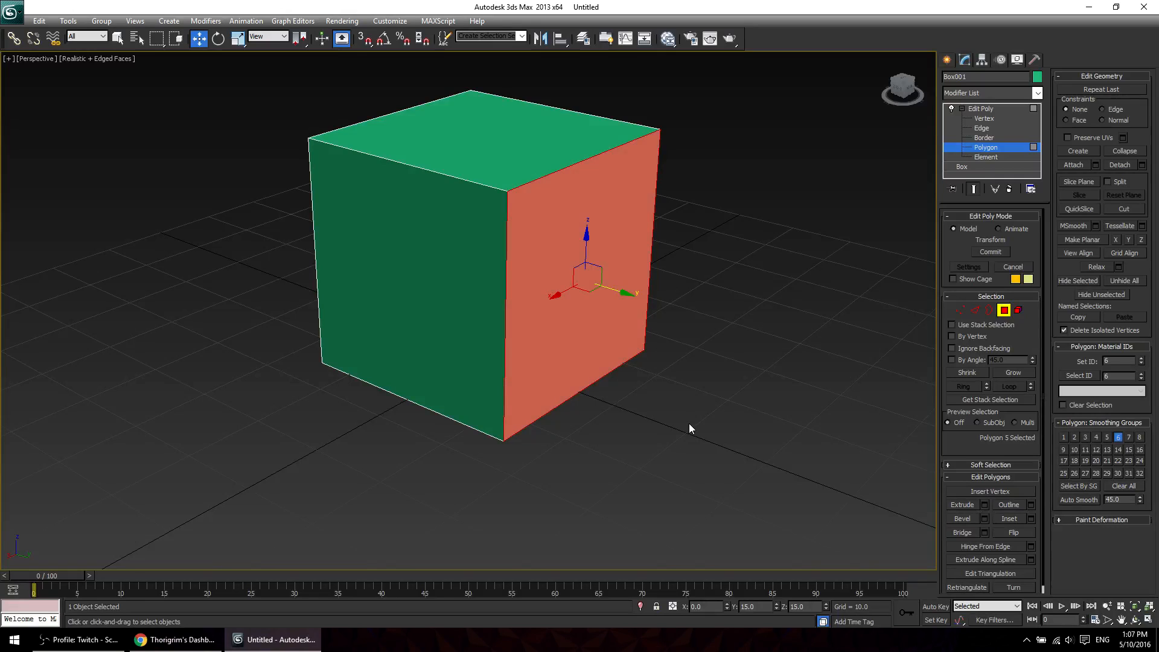
{"action": "left_click", "coordinate": [445, 278]}
{"action": "left_click", "coordinate": [492, 159]}
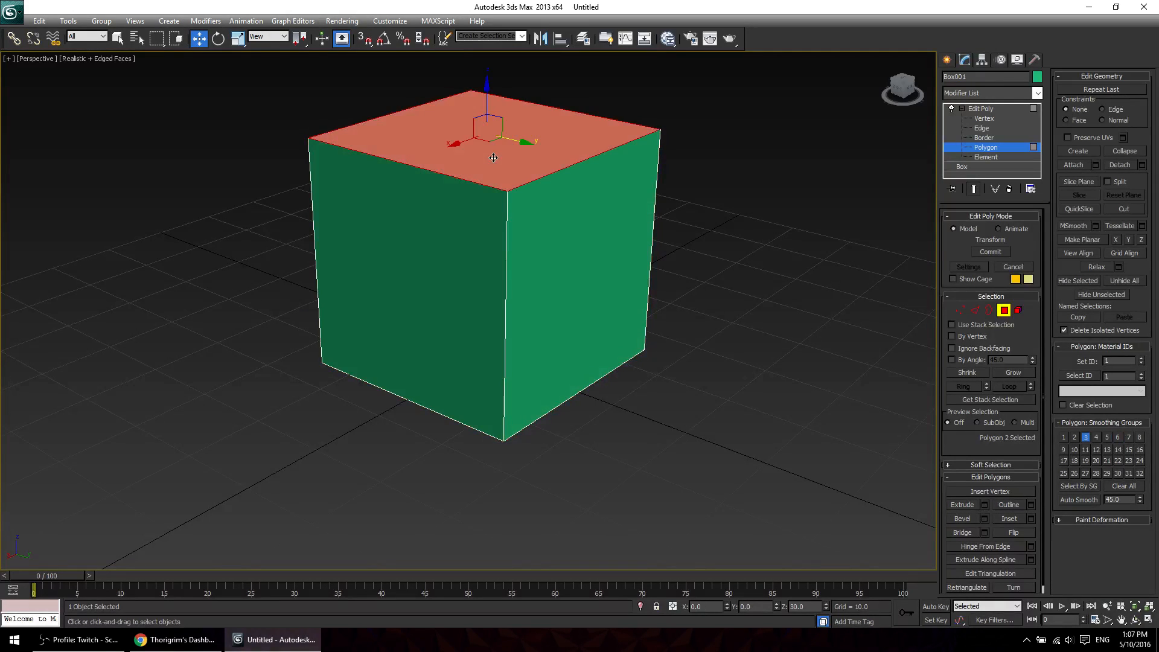
{"action": "left_click", "coordinate": [576, 247]}
{"action": "key", "text": "F2"}
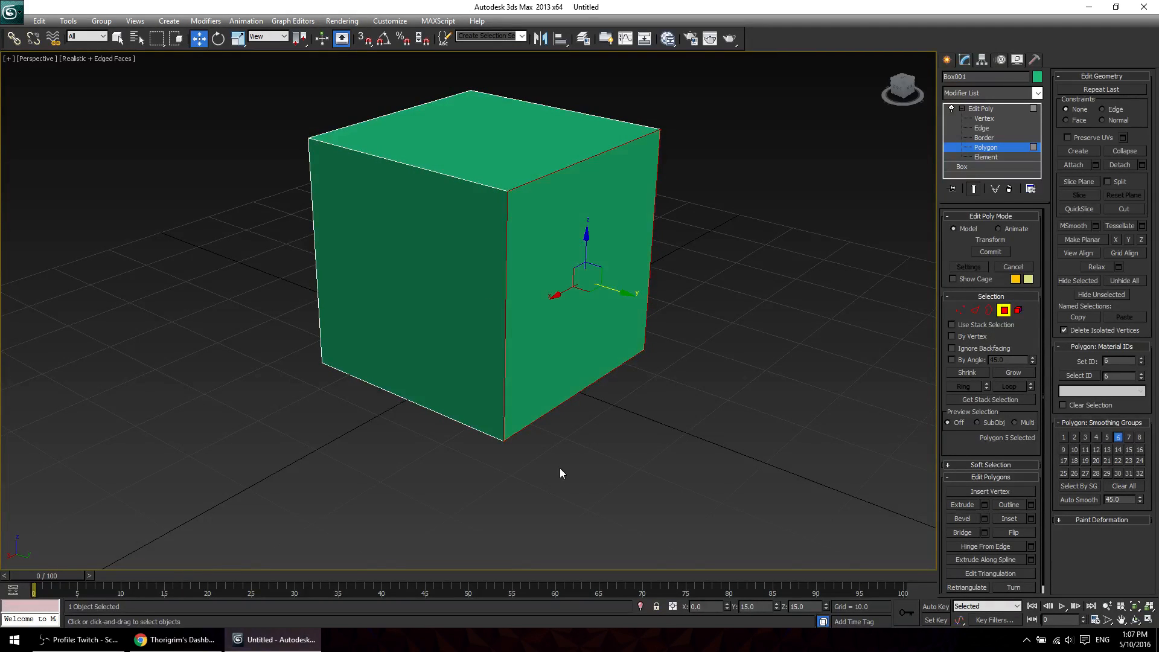
{"action": "key", "text": "F2"}
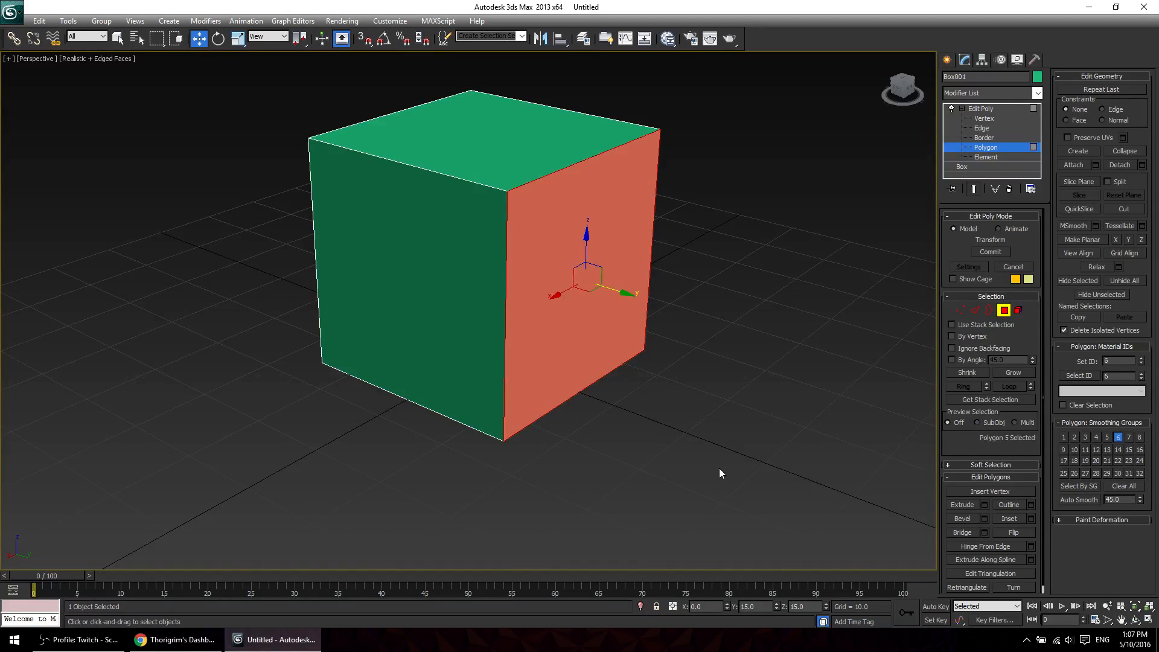
Select the box's side and top faces in turn with selected-face shading, finishing on the Y 15 side, and turn the shading off.
{"action": "left_click", "coordinate": [447, 375]}
{"action": "left_click", "coordinate": [483, 145]}
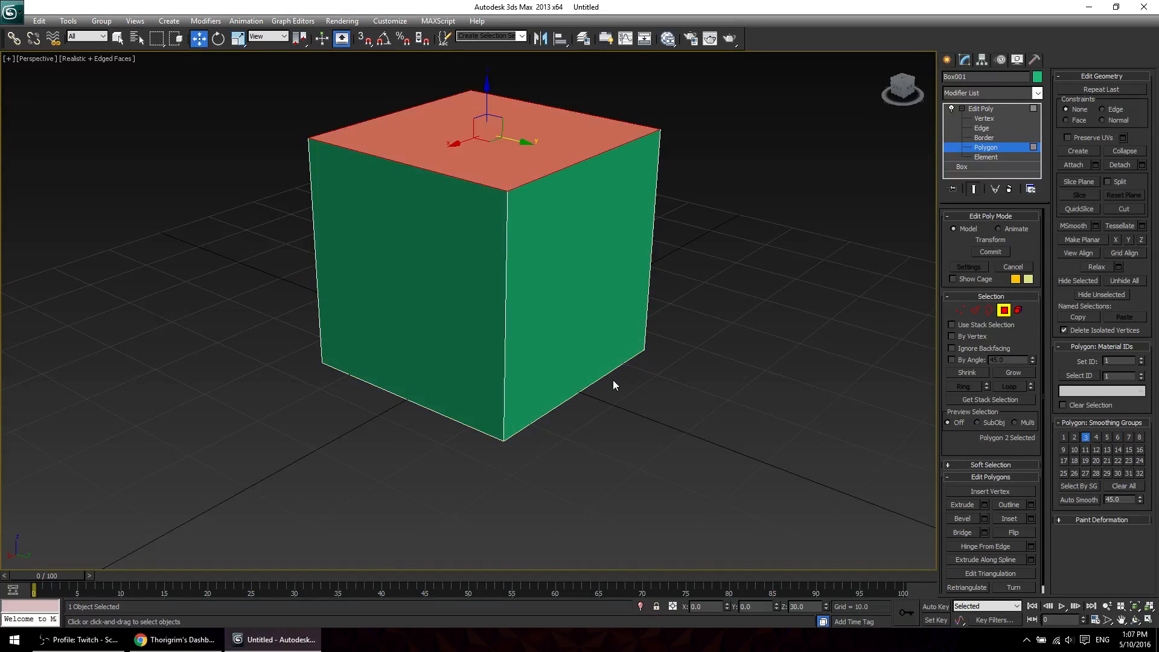
{"action": "left_click", "coordinate": [605, 327]}
{"action": "left_click", "coordinate": [463, 304]}
{"action": "key", "text": "F2"}
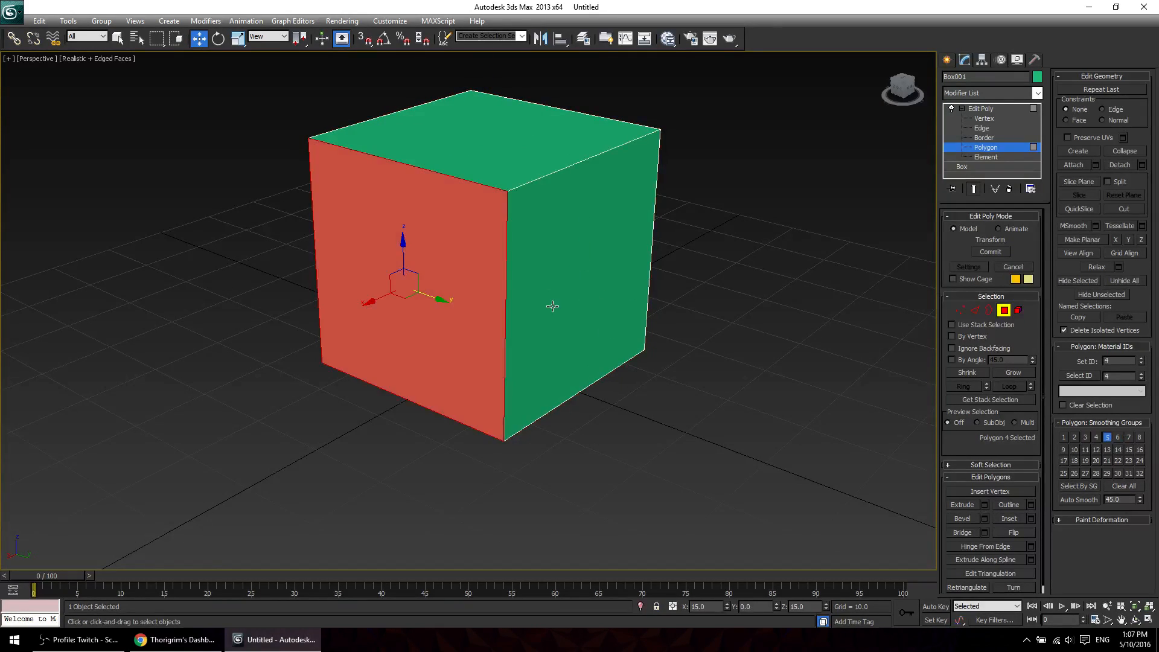
{"action": "left_click", "coordinate": [552, 306]}
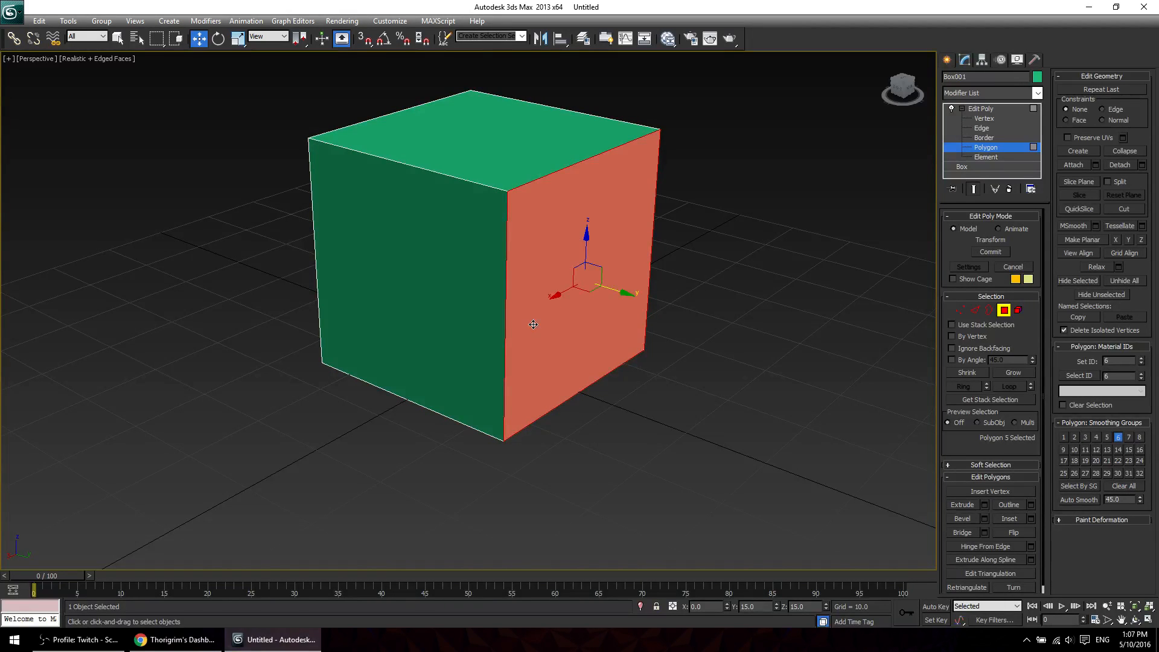
{"action": "key", "text": "F2"}
Switch the viewport to Wireframe, turn on shading of selected faces, and select the side face at X 15.
{"action": "key", "text": "F3"}
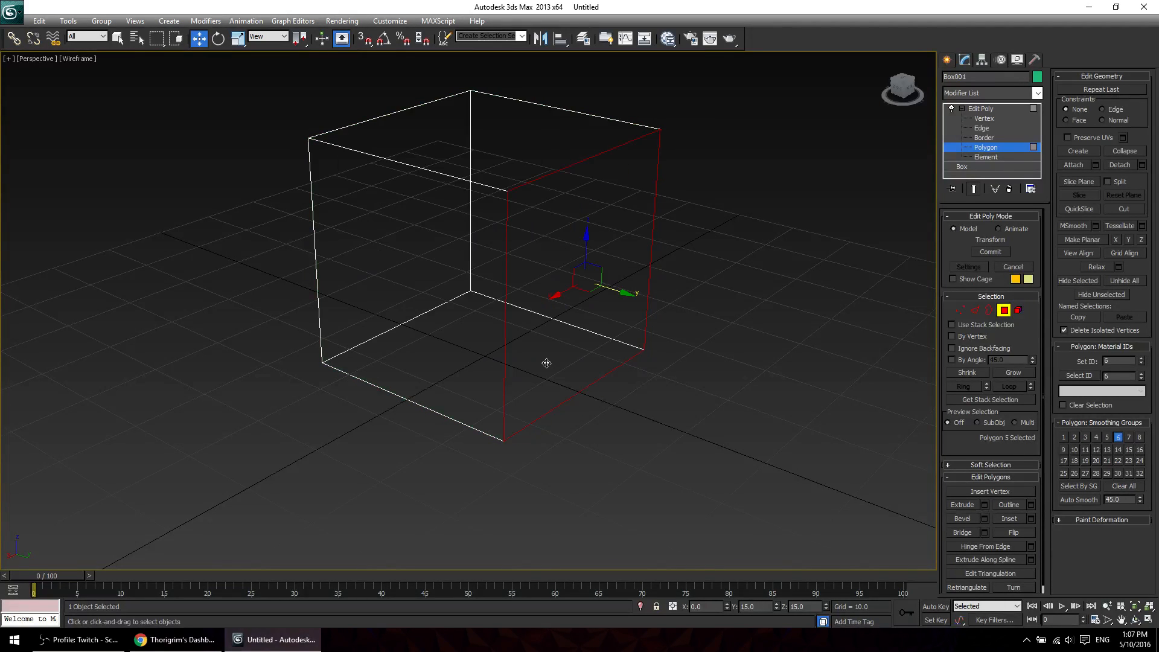
{"action": "left_click", "coordinate": [469, 147]}
{"action": "left_click", "coordinate": [471, 259]}
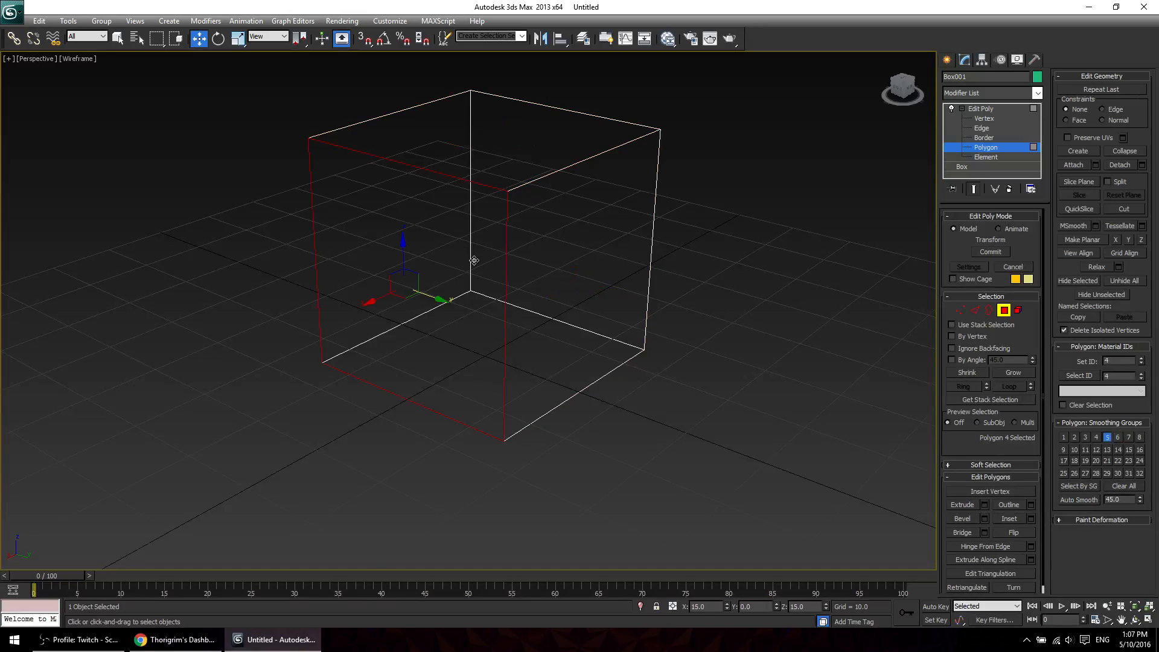
{"action": "left_click", "coordinate": [606, 302]}
{"action": "key", "text": "F2"}
{"action": "left_click", "coordinate": [443, 313]}
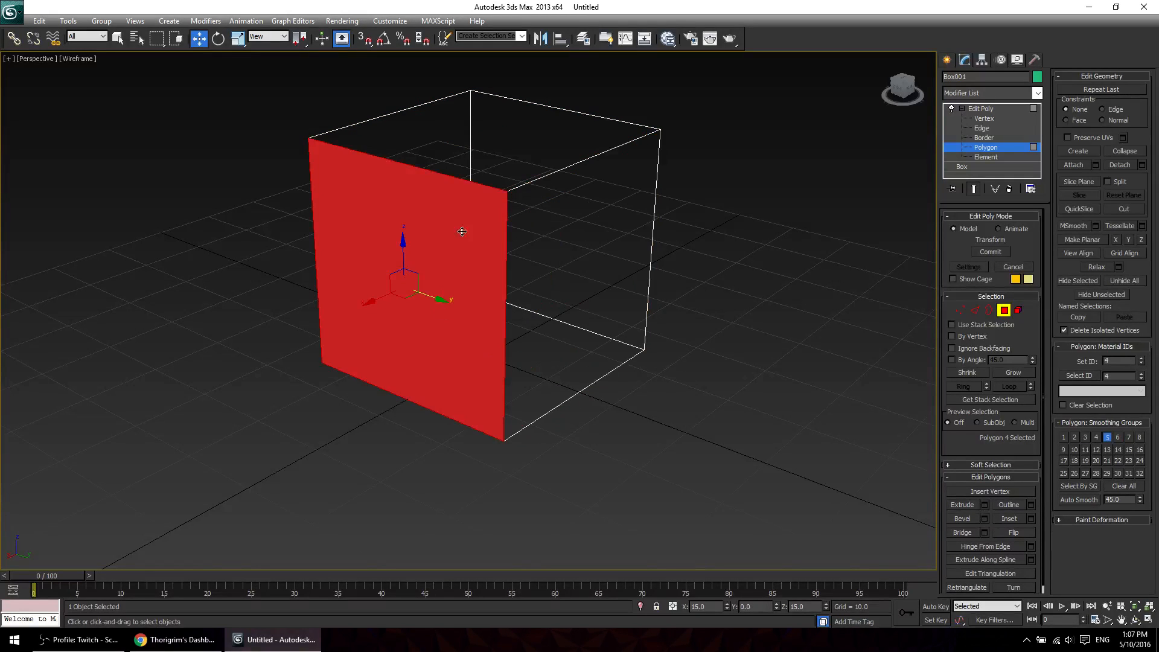
Select the box's side face at Y 15, then its bottom face from underneath, and inspect the shaded selection from above.
{"action": "left_click", "coordinate": [476, 166]}
{"action": "left_click", "coordinate": [589, 296]}
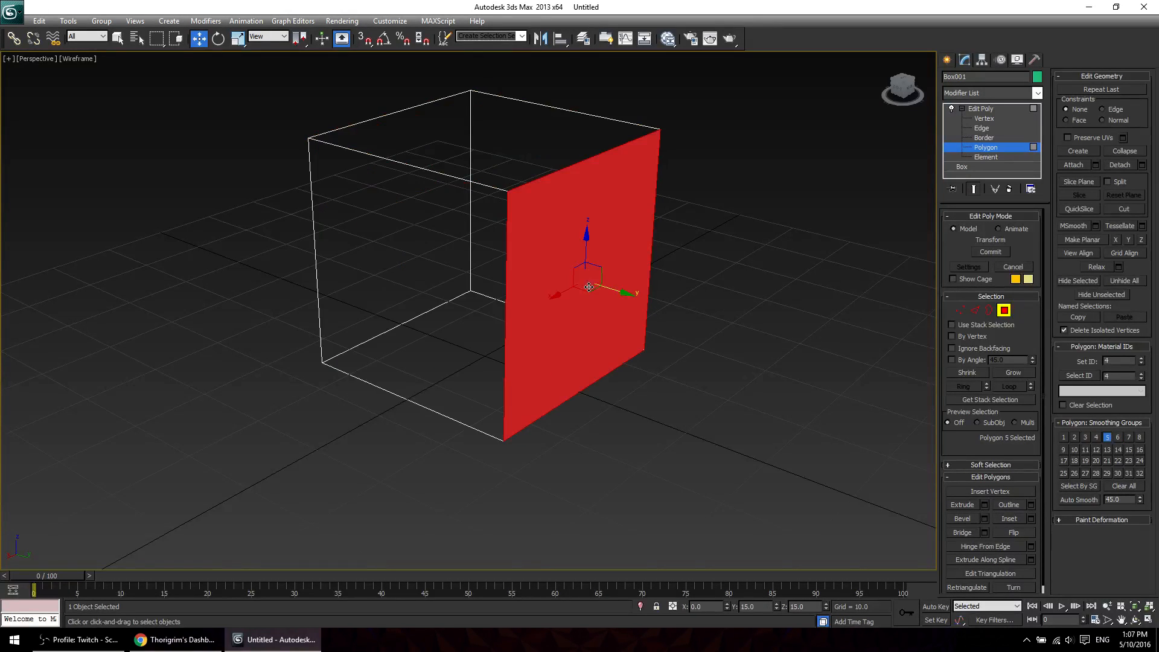
{"action": "middle_click_drag", "start_coordinate": [463, 415], "coordinate": [463, 241]}
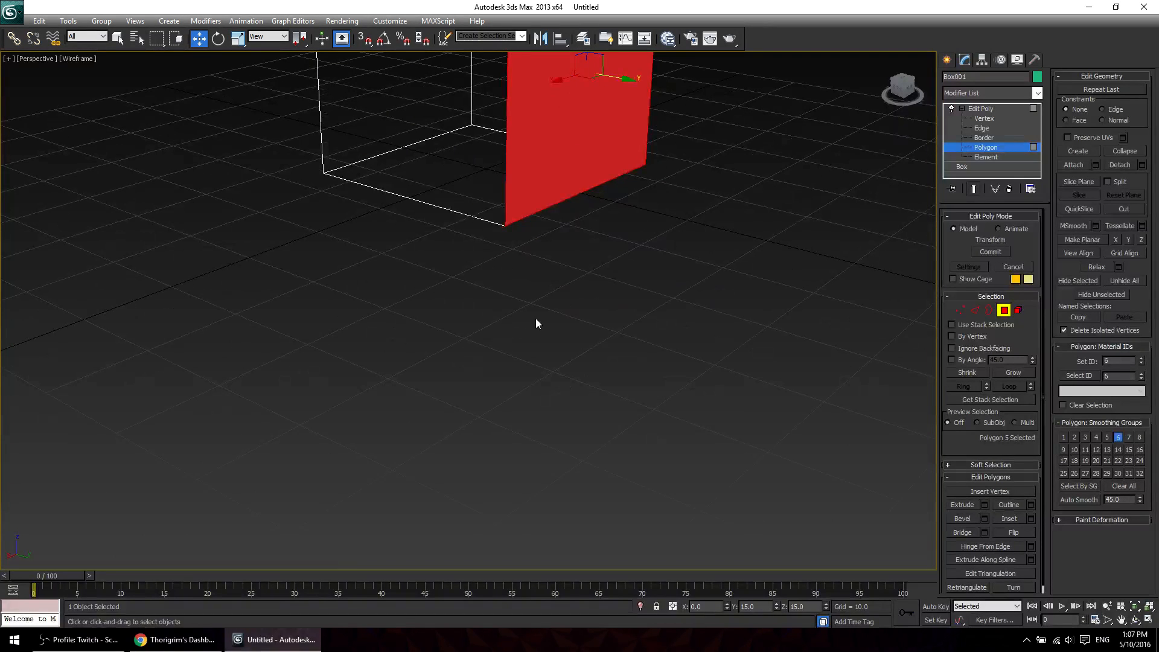
{"action": "middle_click_drag", "start_coordinate": [552, 406], "coordinate": [618, 296], "text": "alt"}
{"action": "left_click", "coordinate": [536, 277]}
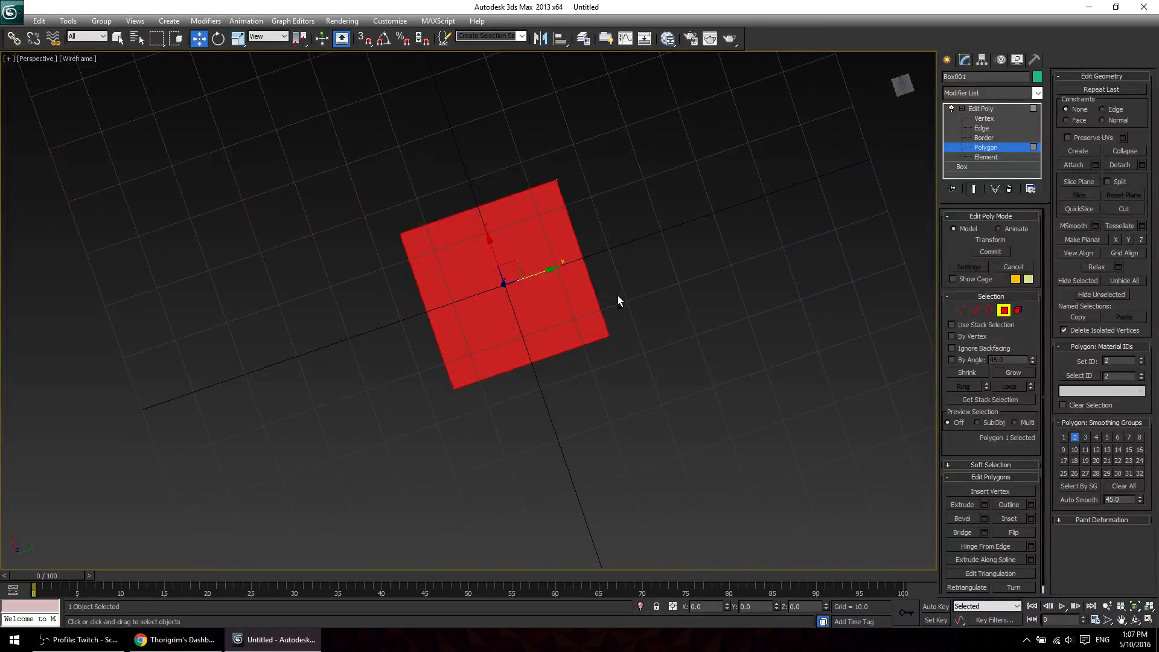
{"action": "middle_click_drag", "start_coordinate": [618, 296], "coordinate": [605, 483], "text": "alt"}
{"action": "middle_click_drag", "start_coordinate": [505, 321], "coordinate": [603, 422], "text": "alt"}
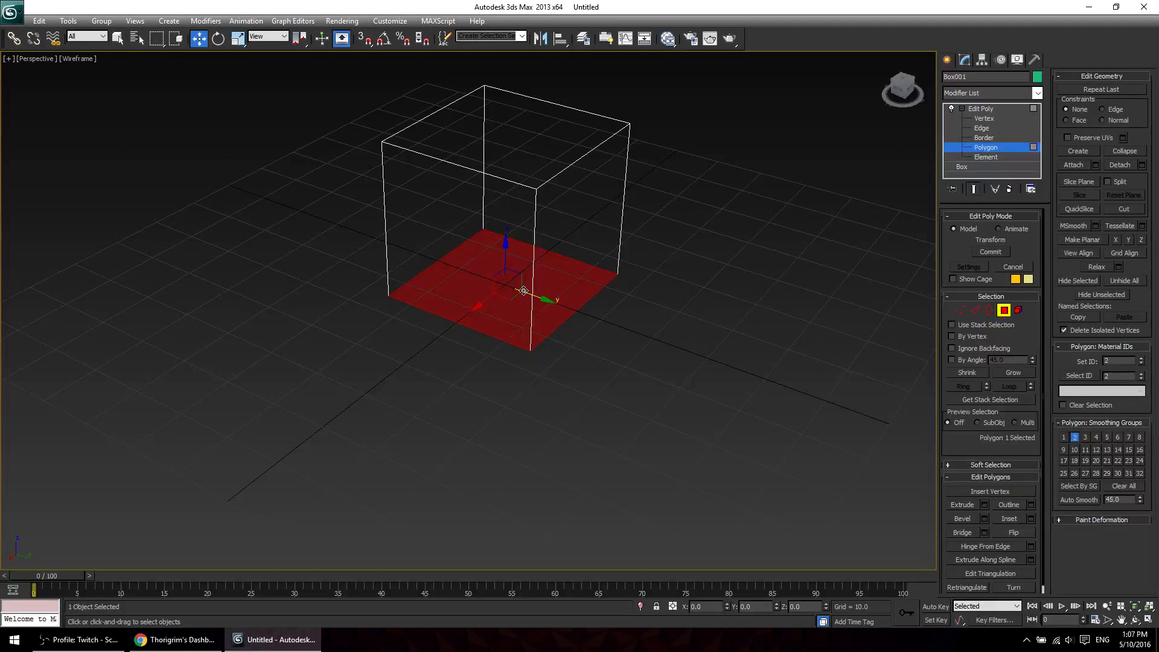
Select the box's top and visible side faces in turn, finishing on the X 15 side, and turn off shading of selected faces.
{"action": "key", "text": "F2"}
{"action": "left_click", "coordinate": [568, 221]}
{"action": "left_click", "coordinate": [502, 217]}
{"action": "left_click", "coordinate": [529, 158]}
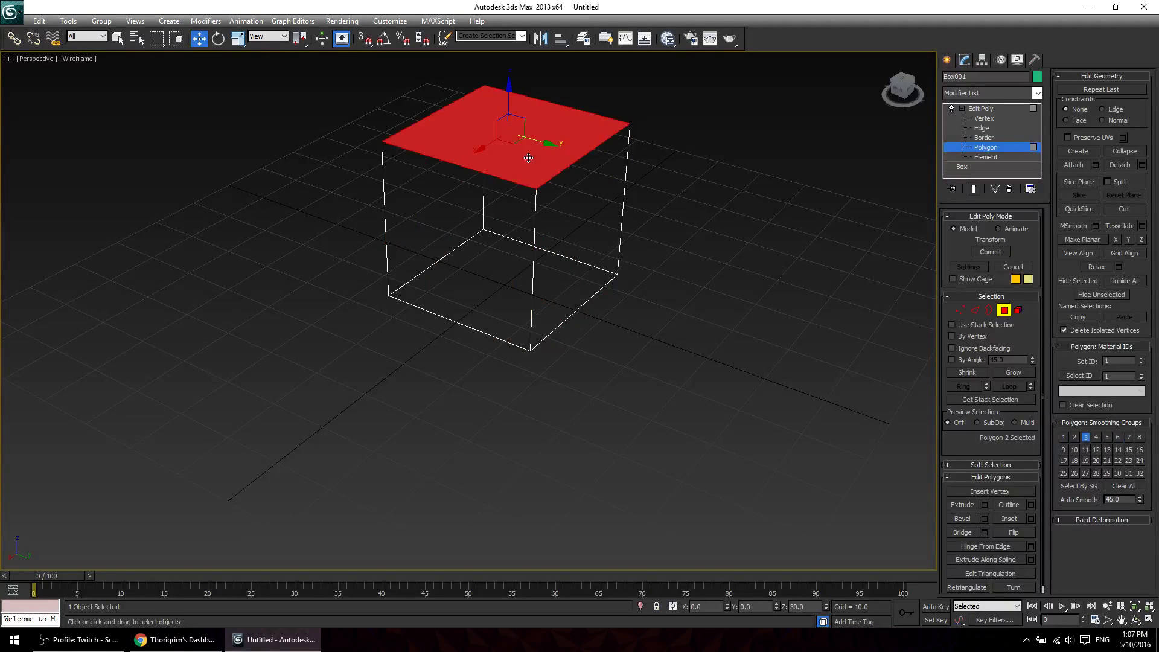
{"action": "left_click", "coordinate": [561, 197]}
{"action": "left_click", "coordinate": [518, 216]}
{"action": "left_click", "coordinate": [535, 159]}
{"action": "left_click", "coordinate": [563, 197]}
{"action": "left_click", "coordinate": [527, 228]}
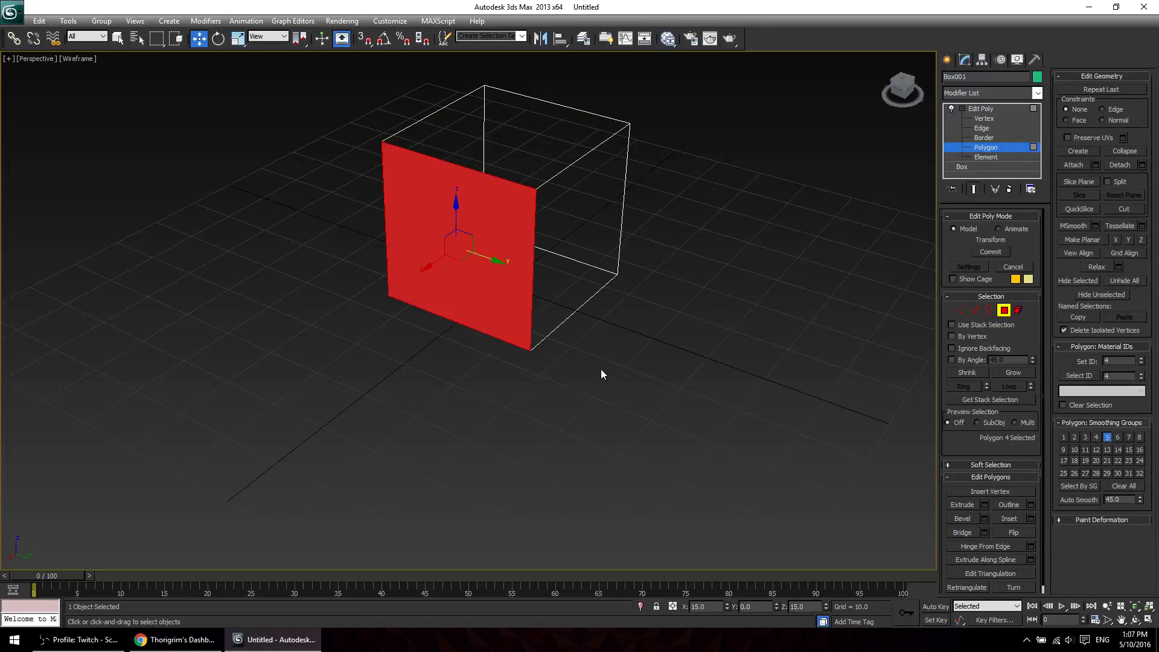
{"action": "key", "text": "F2"}
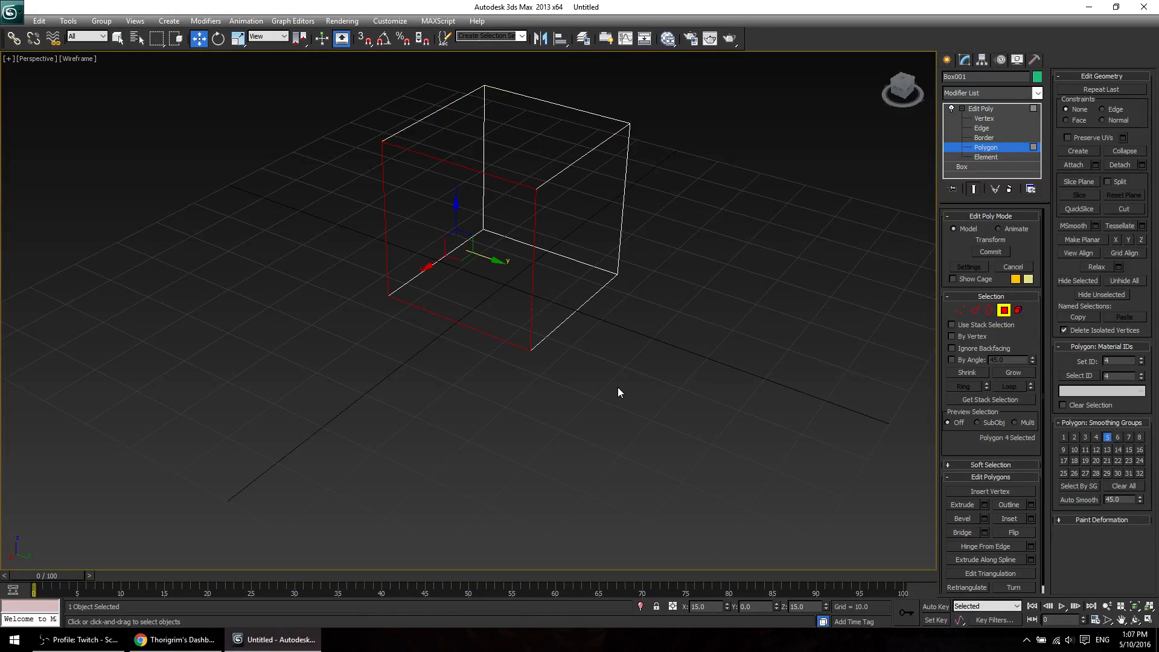
Switch to the Element level, return the viewport to Realistic with Edged Faces, and select the whole box element.
{"action": "left_click", "coordinate": [1019, 310]}
{"action": "left_click", "coordinate": [723, 270]}
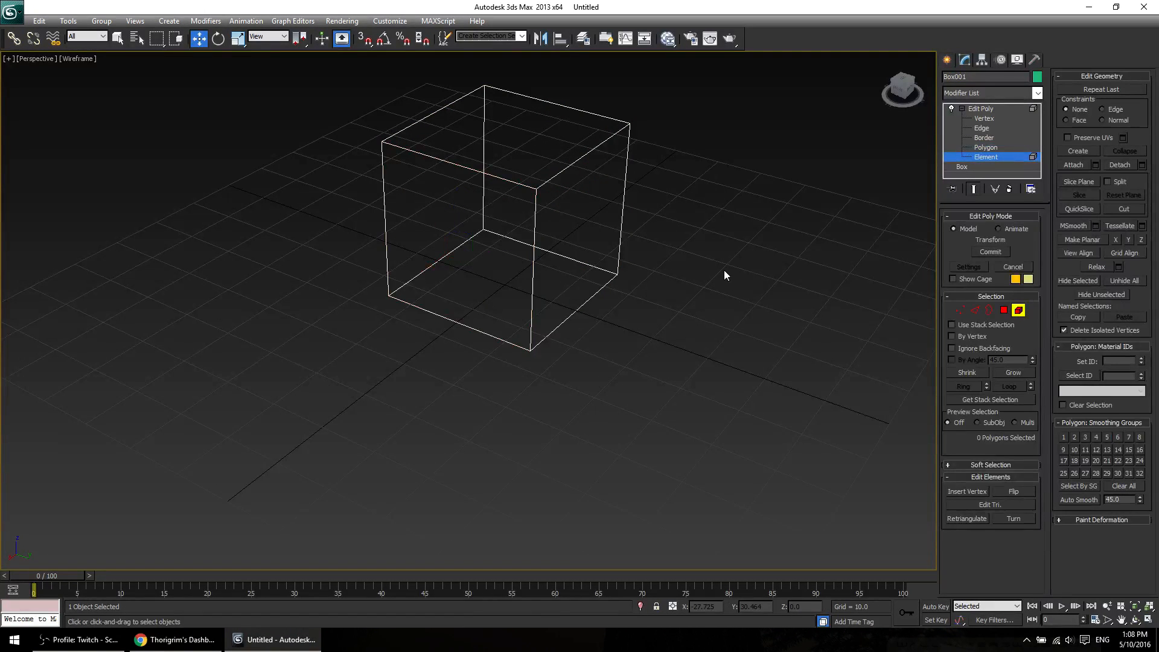
{"action": "key", "text": "F3"}
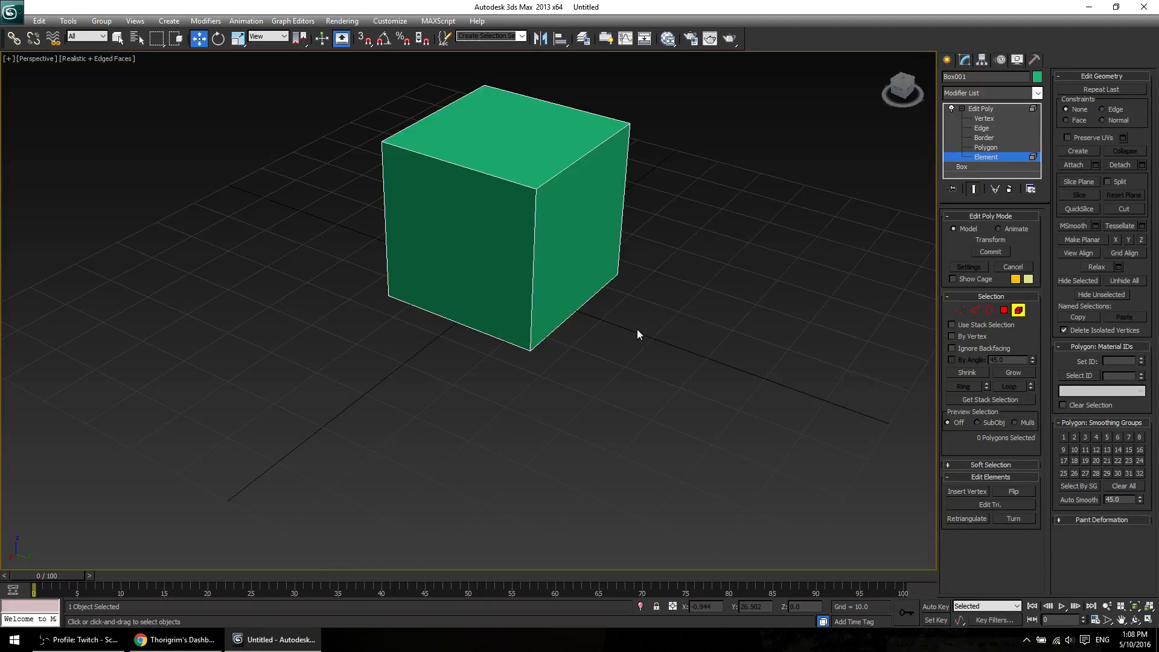
{"action": "left_click", "coordinate": [567, 215]}
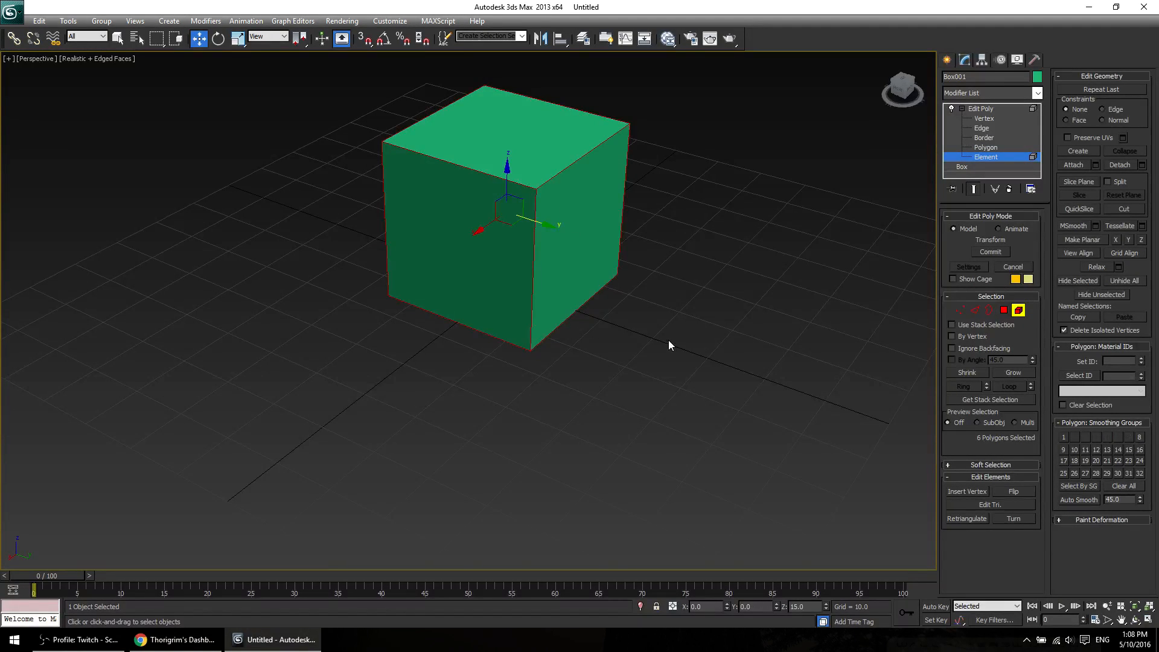
Toggle shading of selected faces on and off repeatedly to compare how the selected box element displays.
{"action": "key", "text": "F2"}
{"action": "key", "text": "F2"}
{"action": "key", "text": "F2"}
{"action": "key", "text": "F2"}
{"action": "key", "text": "F2"}
{"action": "key", "text": "F2"}
{"action": "key", "text": "F2"}
{"action": "key", "text": "F2"}
{"action": "key", "text": "F2"}
{"action": "key", "text": "F2"}
Clone the box element along Y within the same object, scale the copy down to a smaller box, and clear the selection.
{"action": "mouse_move", "coordinate": [544, 222]}
{"action": "left_mouse_down", "text": "shift"}
{"action": "mouse_move", "coordinate": [585, 237]}
{"action": "mouse_move", "coordinate": [602, 283]}
{"action": "left_mouse_up", "text": "shift"}
{"action": "left_click", "coordinate": [626, 329]}
{"action": "key", "text": "r"}
{"action": "left_click", "coordinate": [670, 373]}
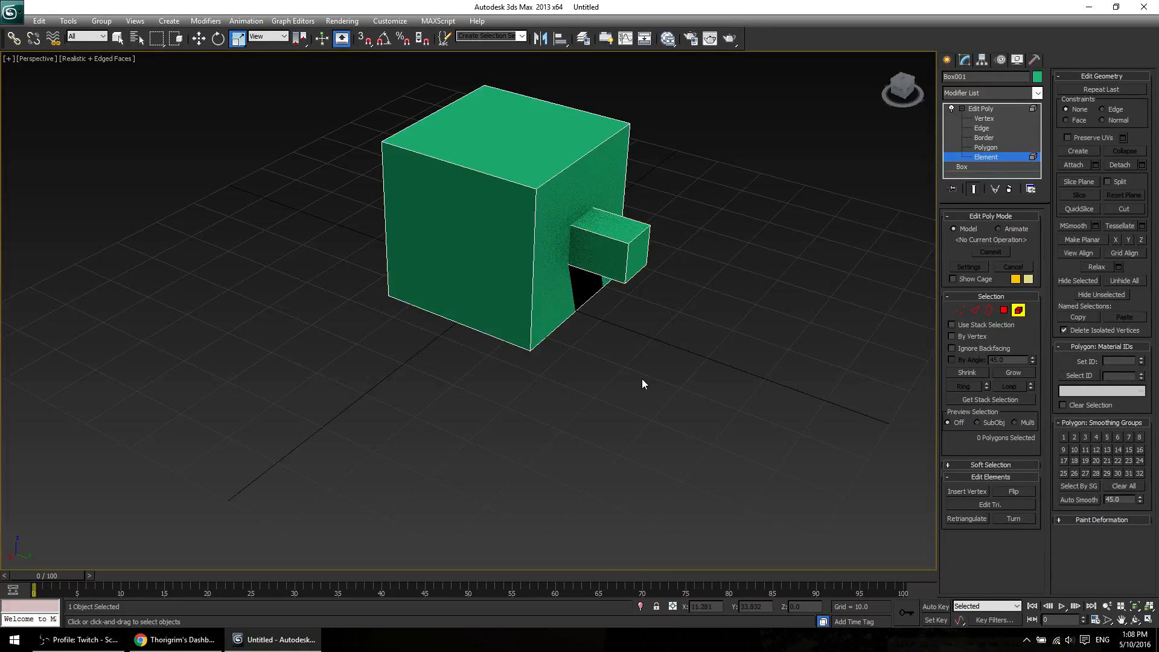
Turn off Edged Faces, switch to Wireframe at the Vertex level, and select all eight vertices of the small box.
{"action": "key", "text": "F4"}
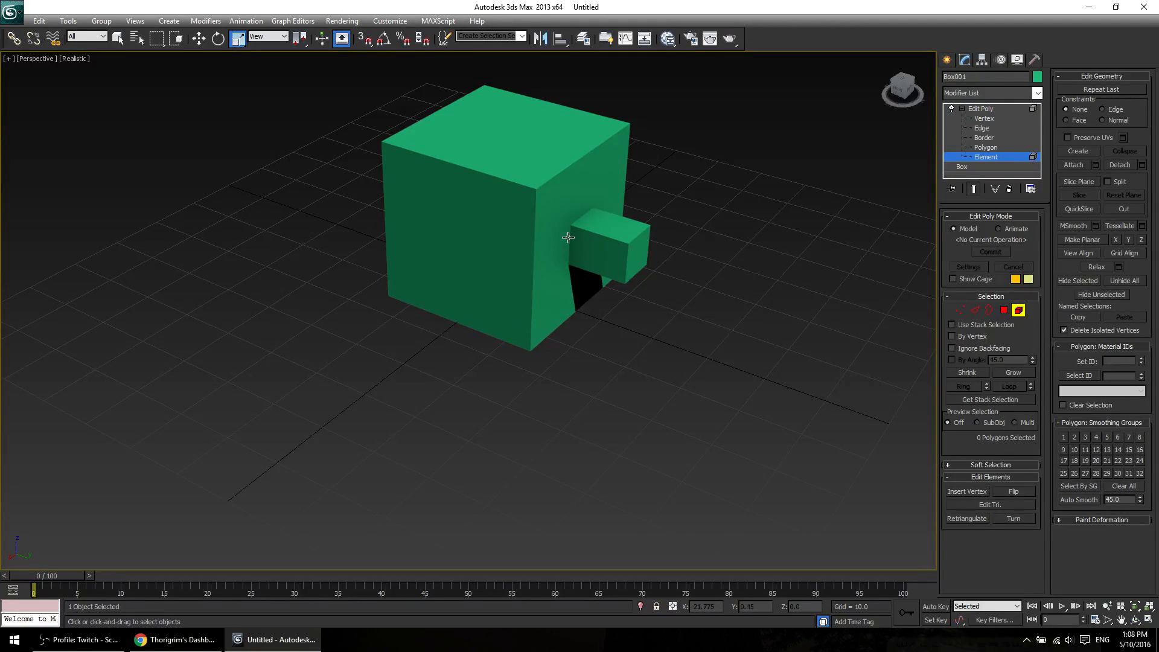
{"action": "key", "text": "1"}
{"action": "scroll", "coordinate": [680, 331], "scroll_direction": "up", "scroll_amount": 4}
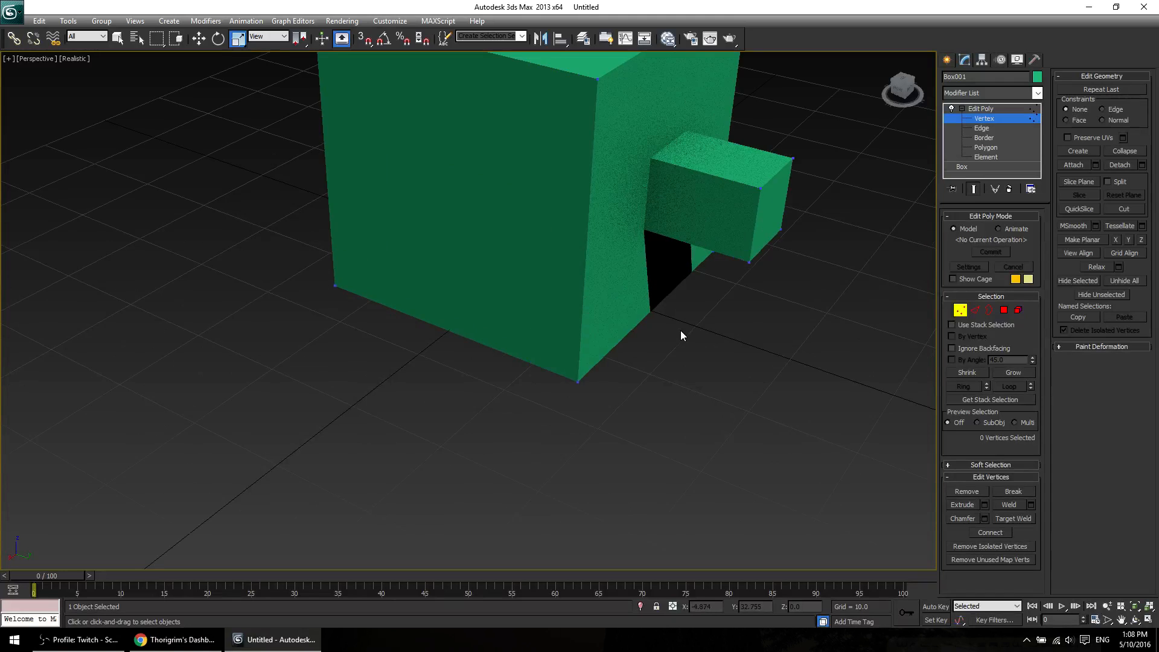
{"action": "middle_click_drag", "start_coordinate": [680, 331], "coordinate": [599, 403]}
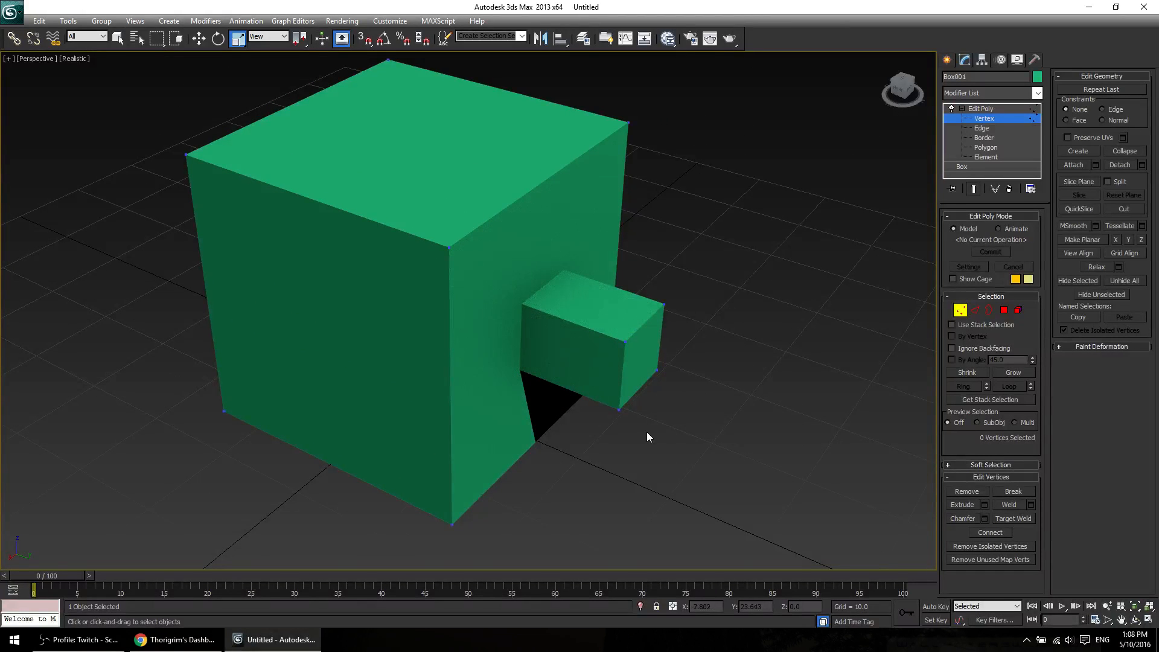
{"action": "middle_click_drag", "start_coordinate": [630, 449], "coordinate": [679, 422], "text": "alt"}
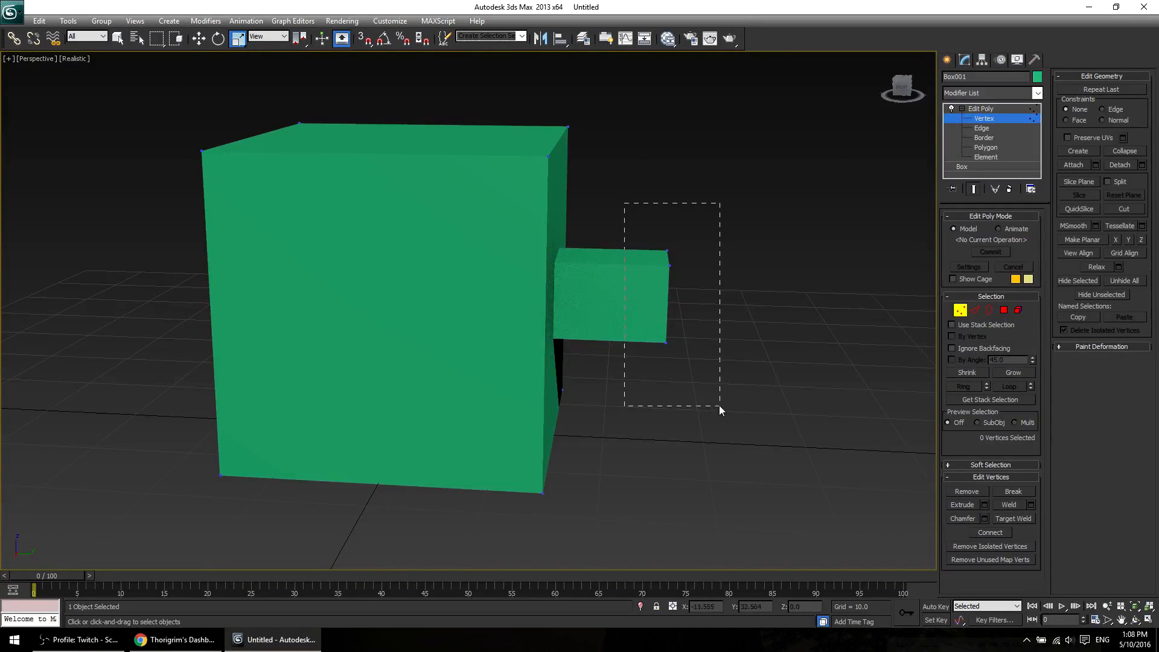
{"action": "left_click_drag", "start_coordinate": [719, 407], "coordinate": [719, 406]}
{"action": "key", "text": "F3"}
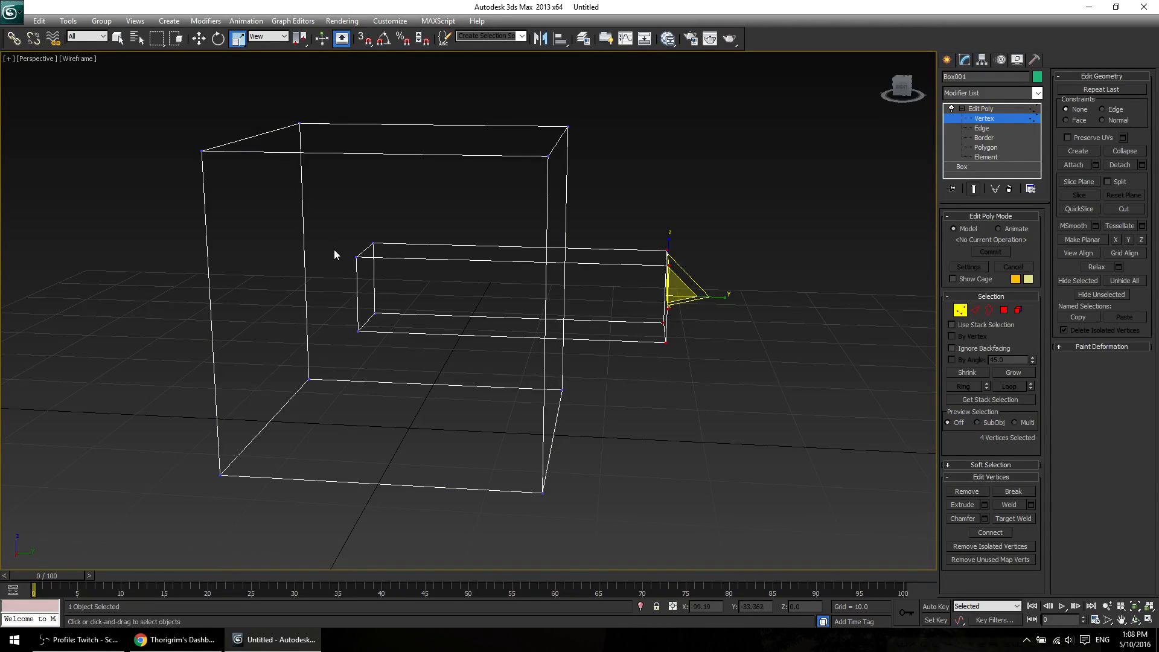
{"action": "left_click_drag", "start_coordinate": [324, 203], "coordinate": [448, 356]}
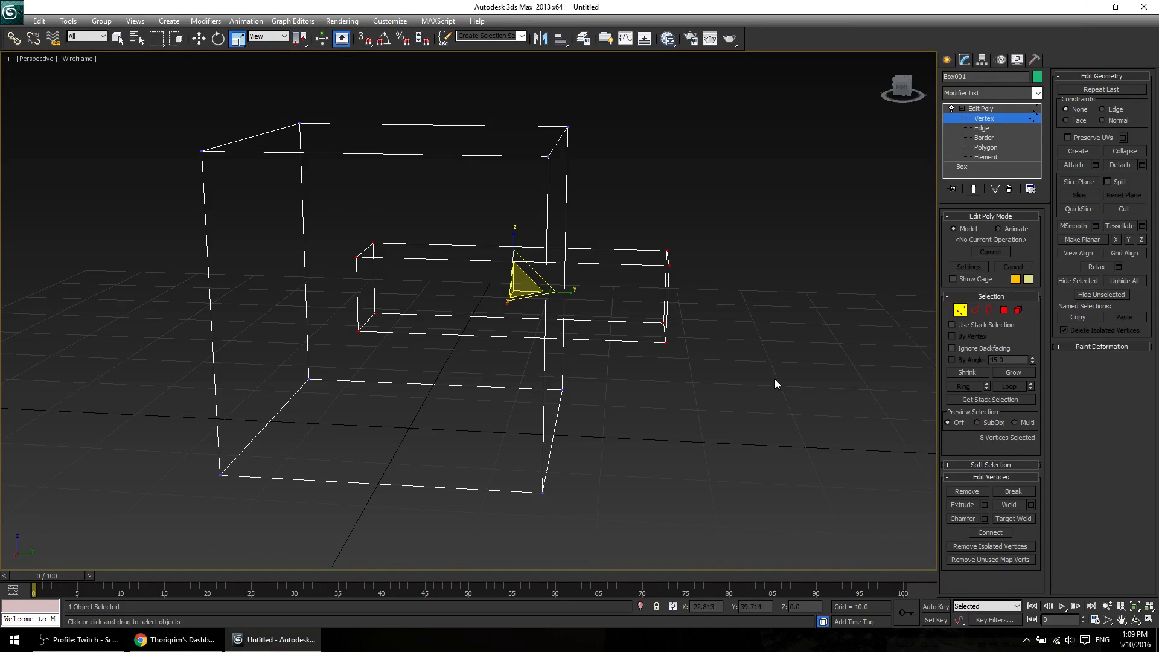
Try to move the small box's eight selected vertices along Y, and return the viewport to Realistic shading.
{"action": "key", "text": "w"}
{"action": "left_click_drag", "start_coordinate": [567, 293], "coordinate": [747, 350]}
{"action": "right_click", "coordinate": [747, 349]}
{"action": "key", "text": "F3"}
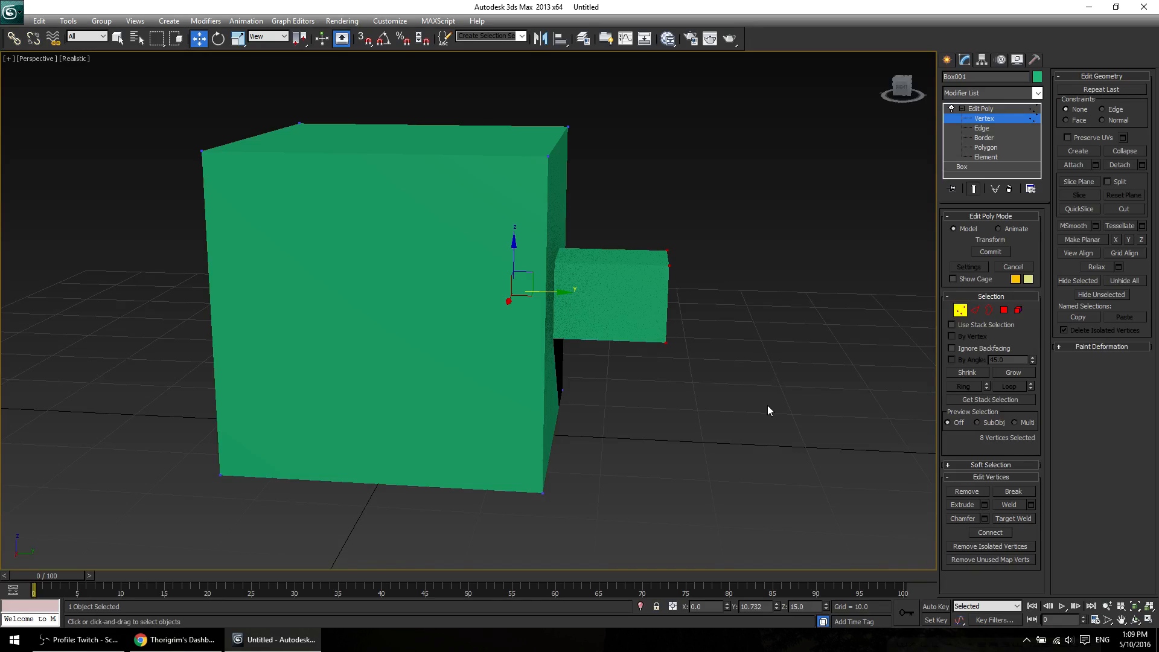
Select the small box at the Element level and display it in Wireframe with shading of selected faces on.
{"action": "left_click", "coordinate": [1019, 311]}
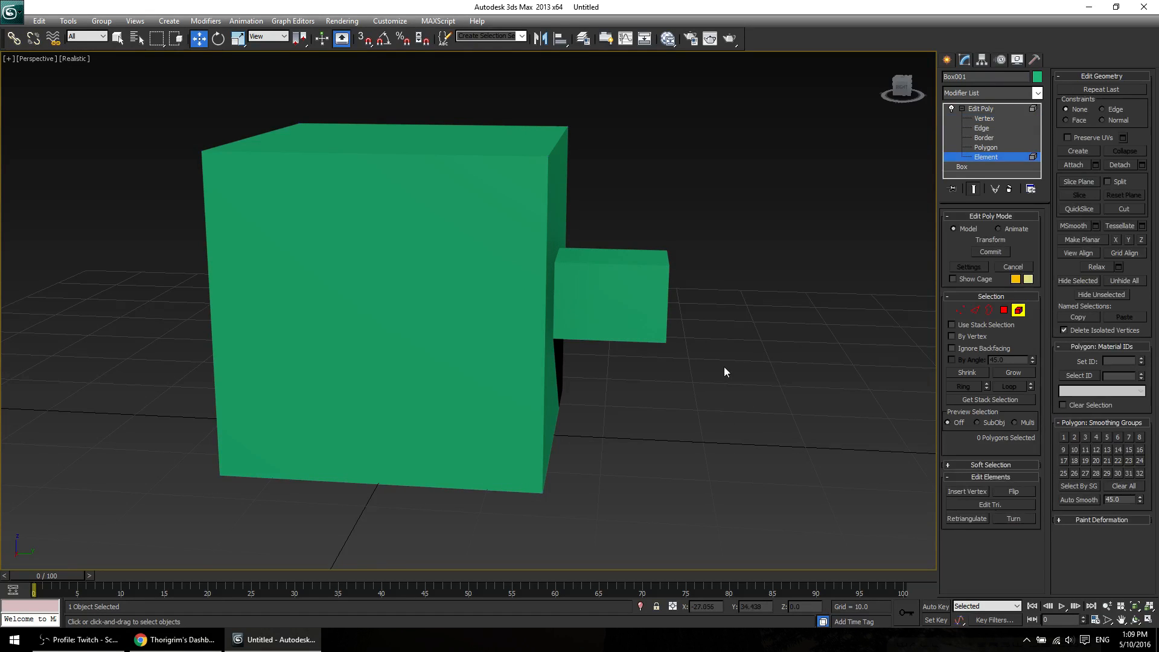
{"action": "middle_click_drag", "start_coordinate": [751, 370], "coordinate": [741, 418]}
{"action": "key", "text": "ctrl+a"}
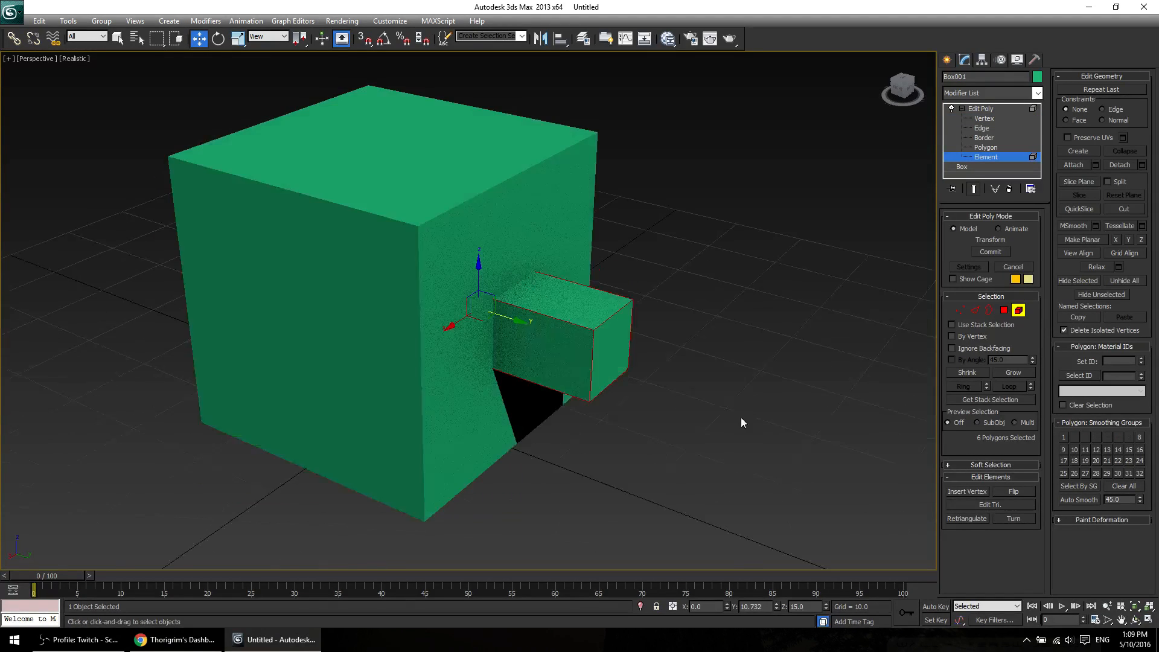
{"action": "key", "text": "F3"}
{"action": "key", "text": "F2"}
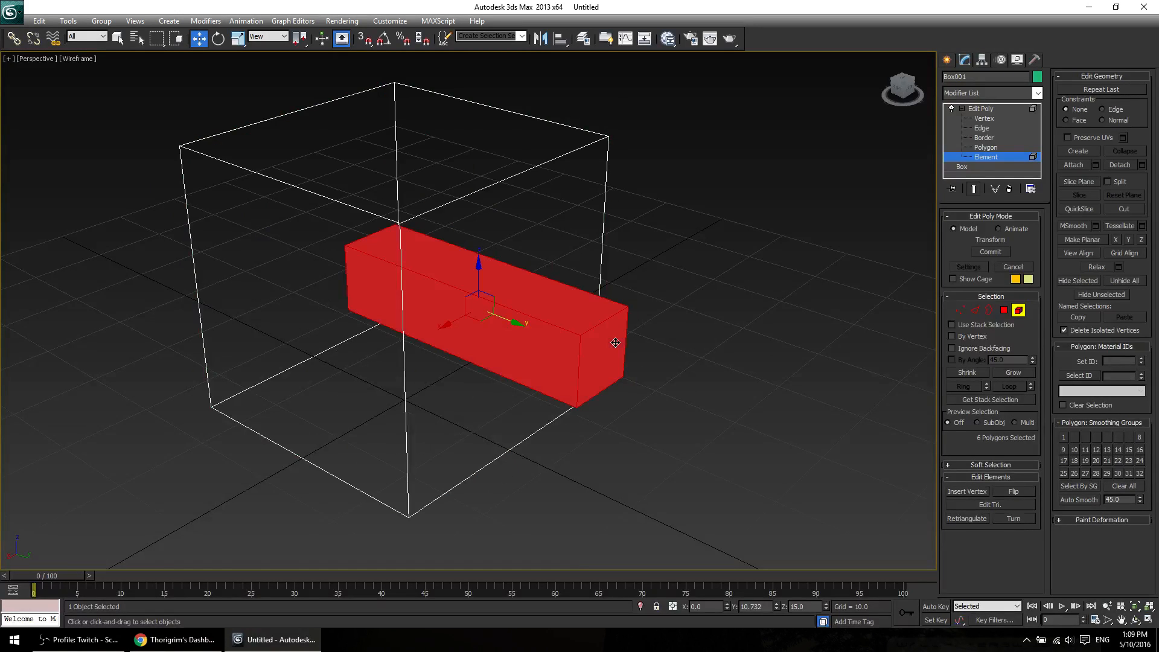
Alternate the element selection between the large box and the small box, finishing on the small box.
{"action": "left_click", "coordinate": [473, 425]}
{"action": "left_click", "coordinate": [572, 353]}
{"action": "left_click", "coordinate": [422, 374]}
{"action": "left_click", "coordinate": [581, 359]}
{"action": "left_click", "coordinate": [440, 429]}
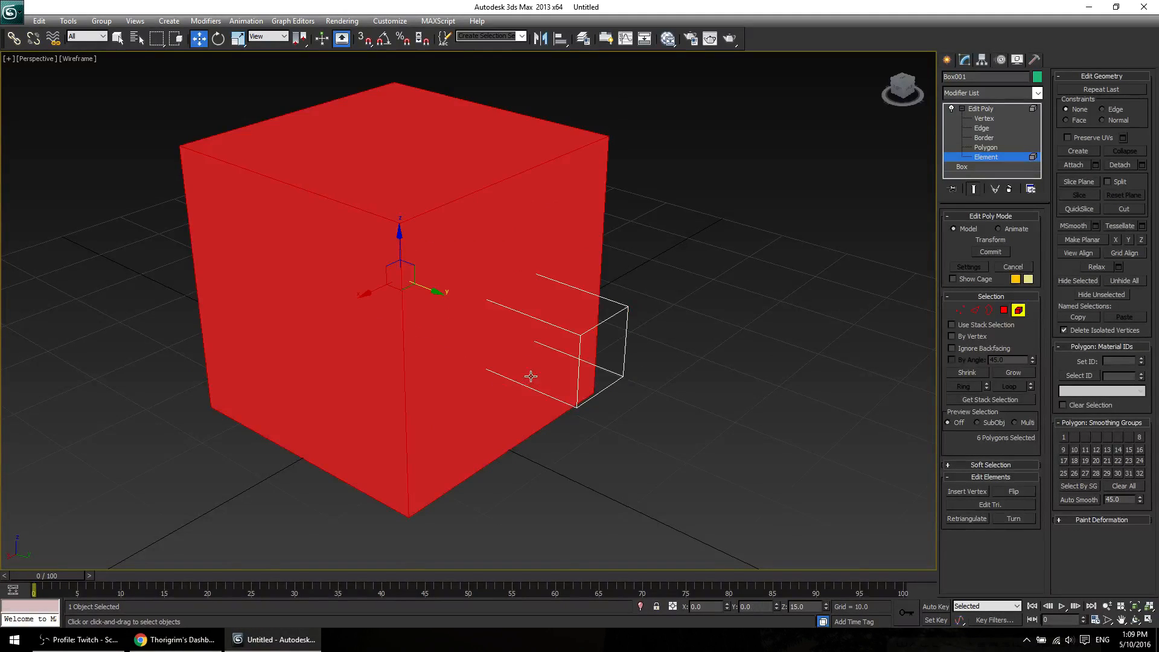
{"action": "left_click", "coordinate": [531, 375]}
{"action": "scroll", "coordinate": [643, 375], "scroll_direction": "up", "scroll_amount": 2}
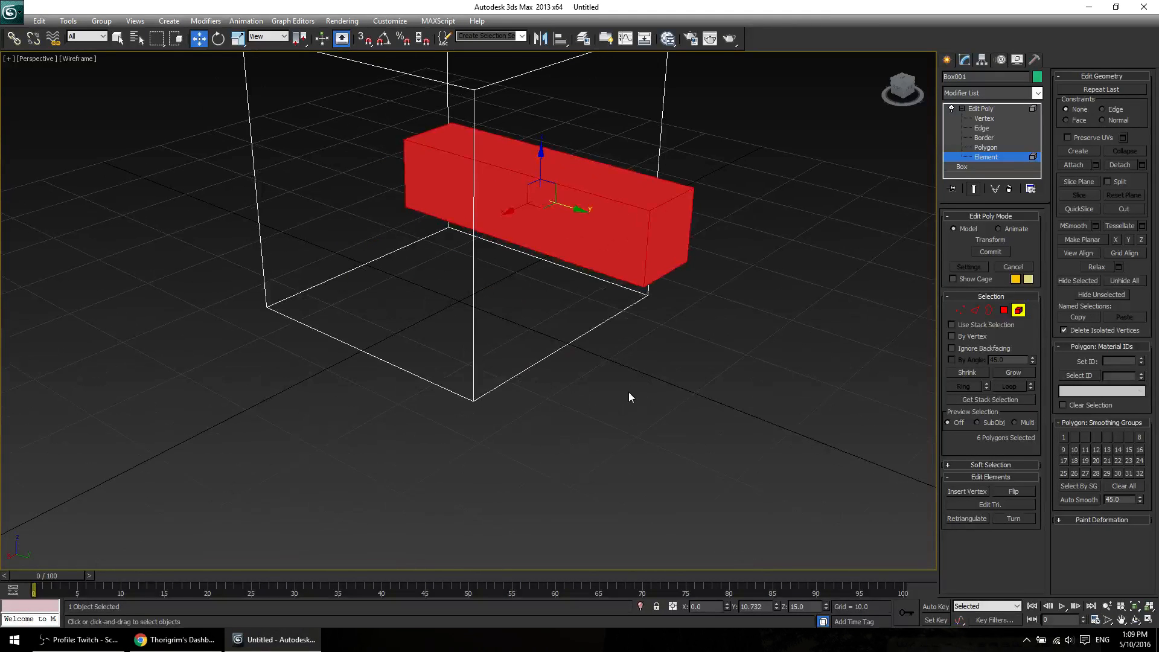
{"action": "scroll", "coordinate": [629, 409], "scroll_direction": "down", "scroll_amount": 5}
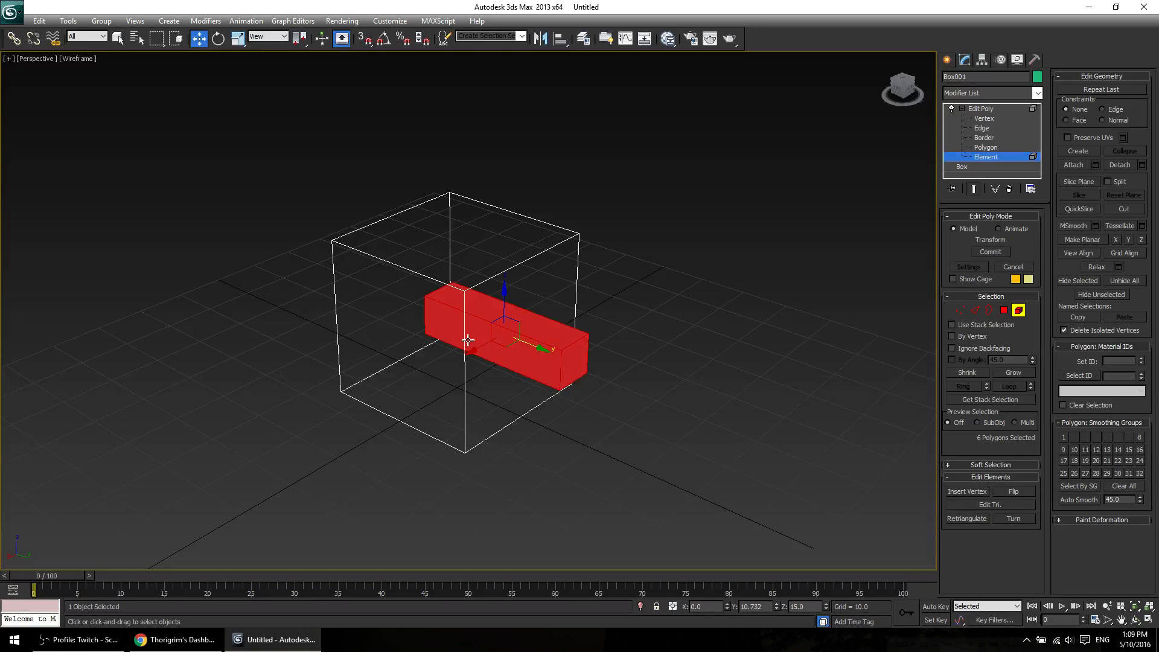
Return the viewport to Realistic shading and reselect the small box element.
{"action": "key", "text": "F3"}
{"action": "left_click", "coordinate": [712, 343]}
{"action": "left_click", "coordinate": [541, 349]}
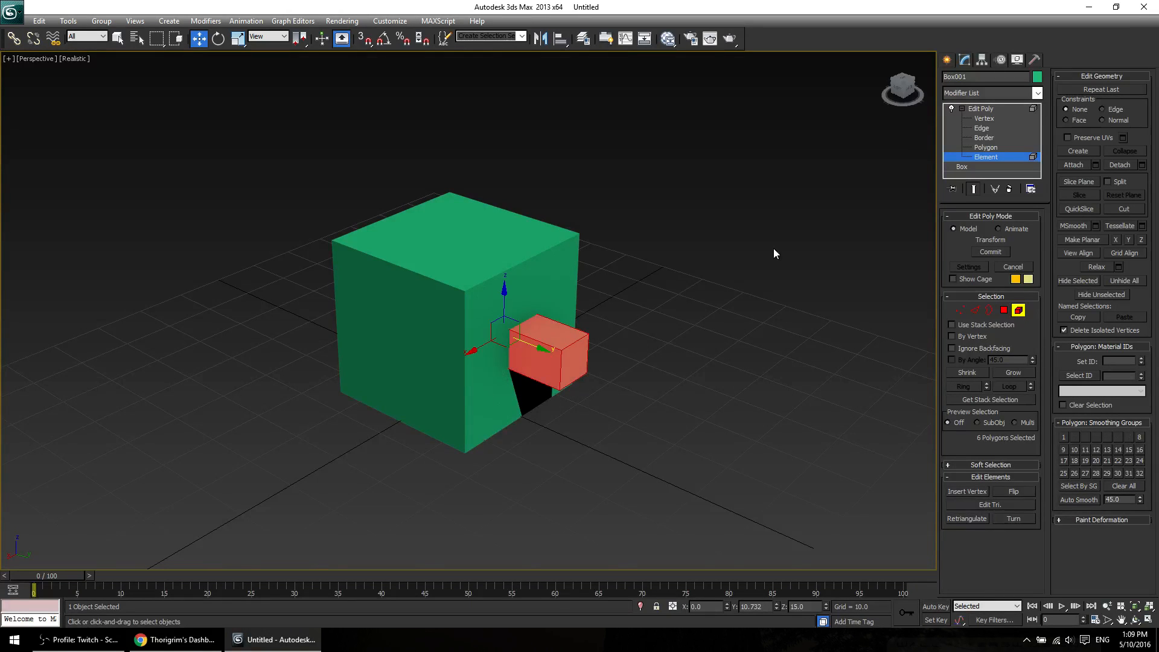
Leave the Element level and clone the whole object along X to about -58.8 as a single Copy.
{"action": "left_click", "coordinate": [976, 109]}
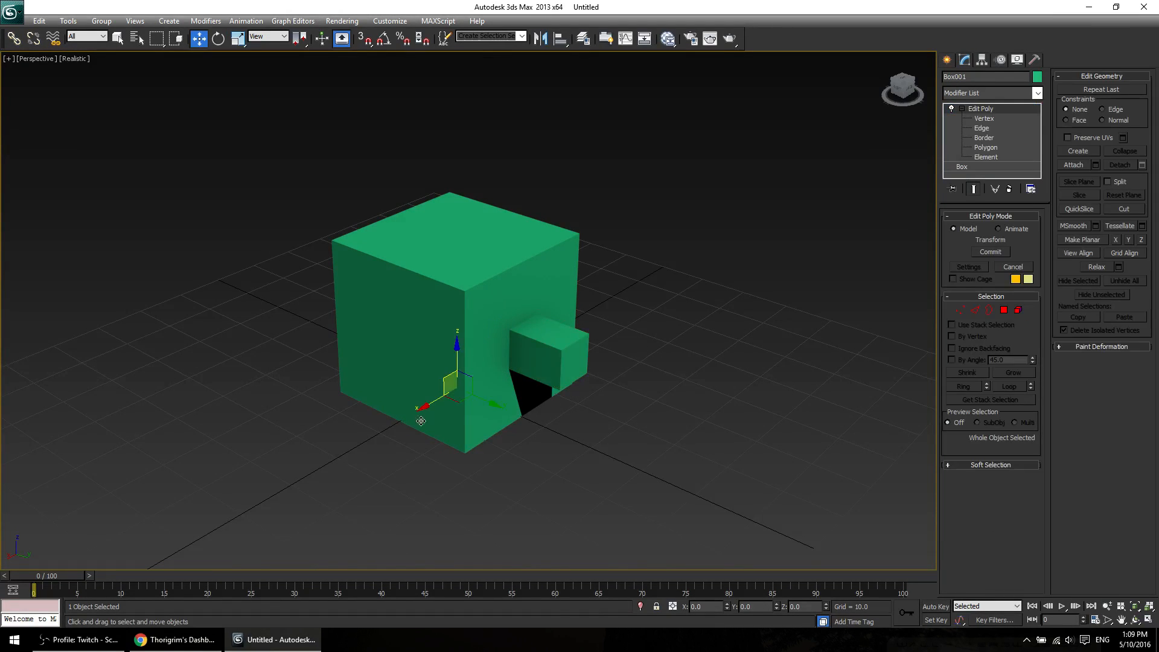
{"action": "left_click", "coordinate": [433, 402]}
{"action": "mouse_move", "coordinate": [433, 402]}
{"action": "left_mouse_down", "text": "shift"}
{"action": "mouse_move", "coordinate": [641, 314]}
{"action": "mouse_move", "coordinate": [607, 343]}
{"action": "left_mouse_up", "text": "shift"}
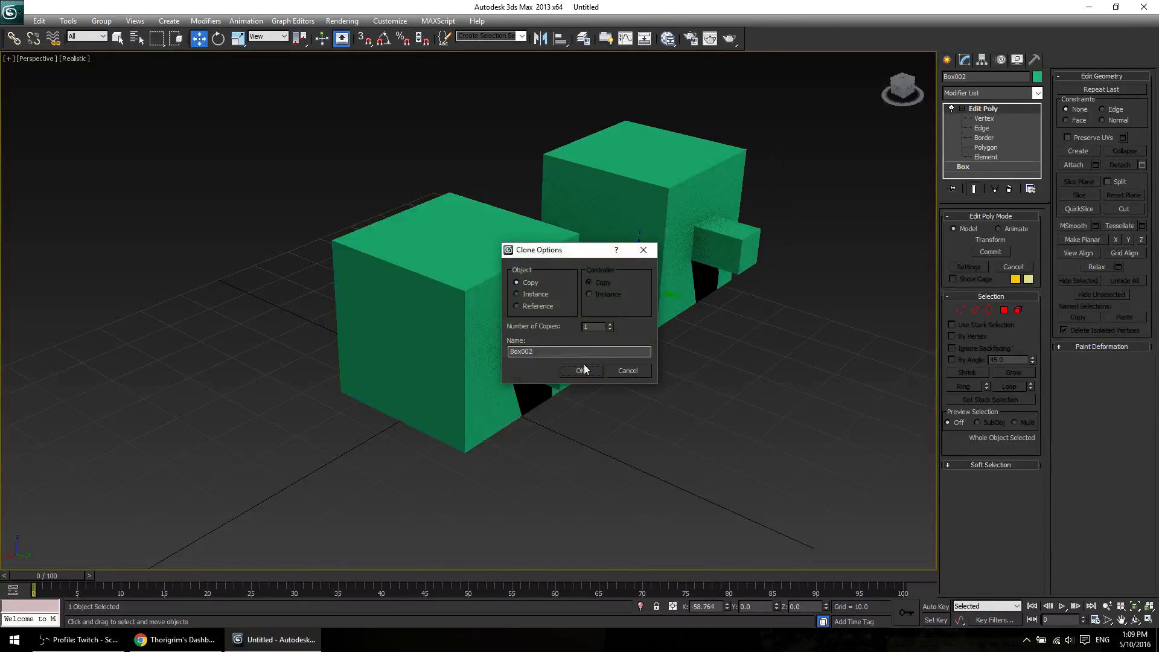
{"action": "left_click", "coordinate": [596, 372]}
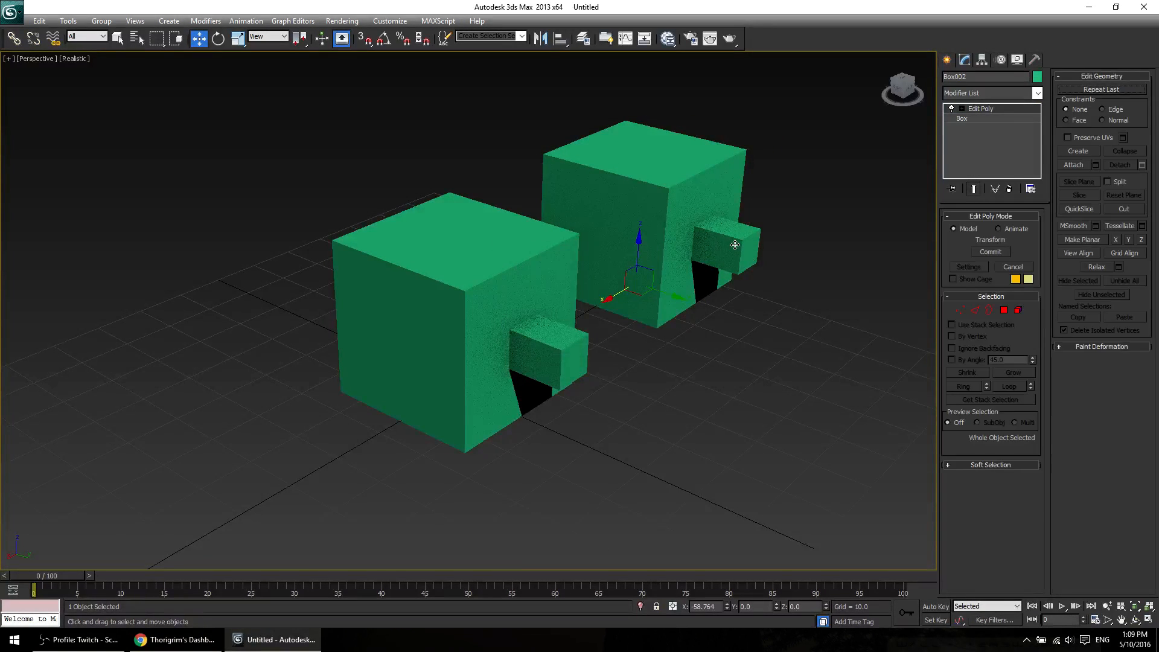
Detach the small box element of the cloned object as a separate object, leave the Element level, and clear the selection.
{"action": "key", "text": "5"}
{"action": "left_click", "coordinate": [733, 362]}
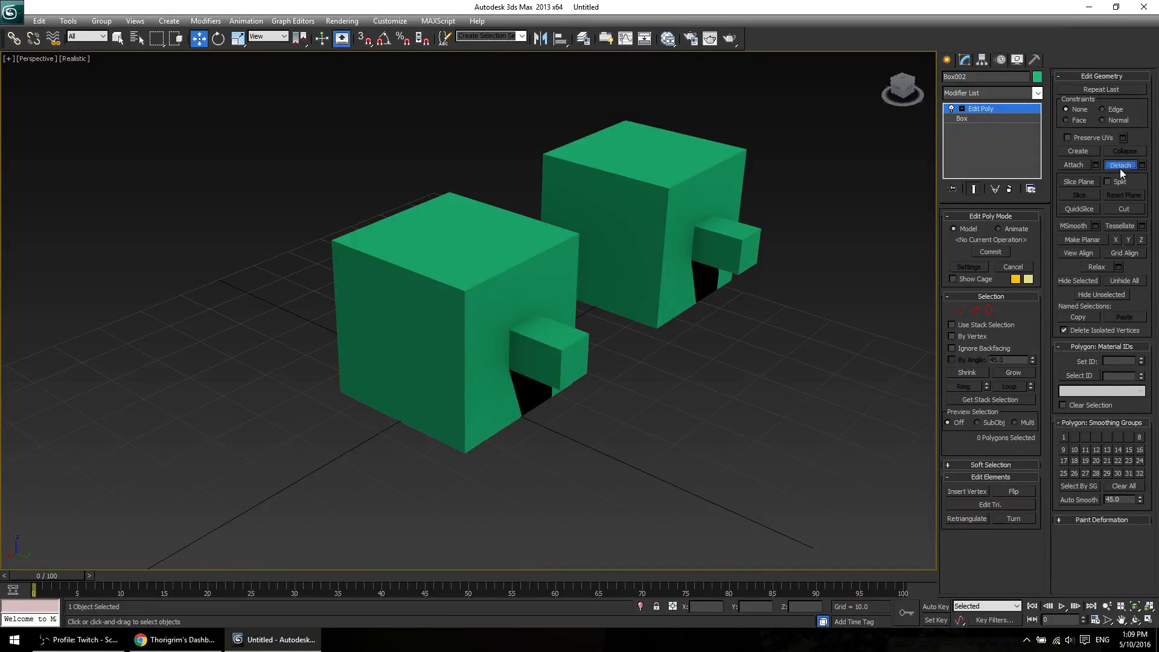
{"action": "left_click", "coordinate": [983, 108]}
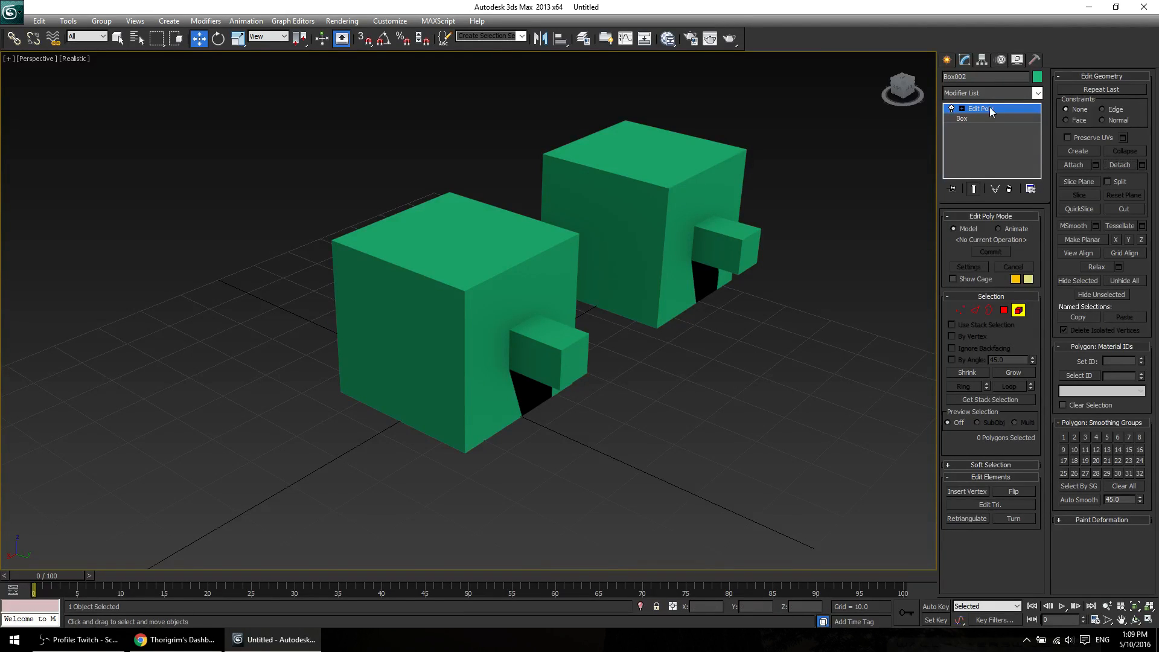
{"action": "left_click", "coordinate": [725, 371]}
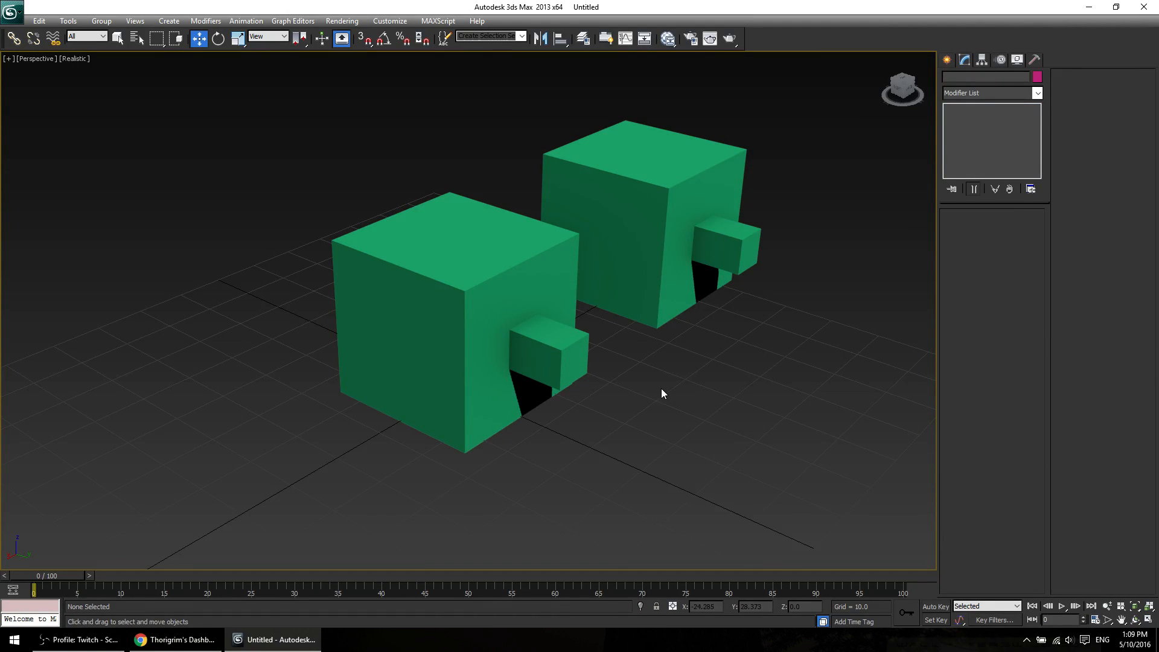
Turn on Edged Faces and select the original object, the cloned large box, and the detached small box in turn.
{"action": "middle_click_drag", "start_coordinate": [661, 389], "coordinate": [589, 432]}
{"action": "key", "text": "F4"}
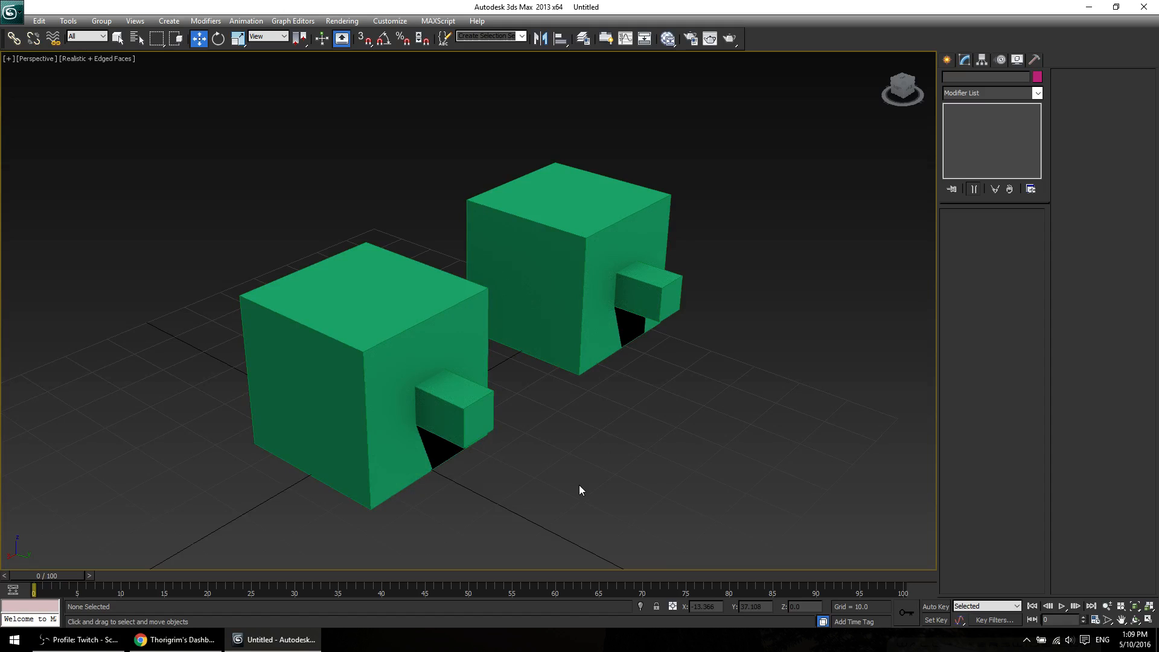
{"action": "left_click", "coordinate": [326, 354]}
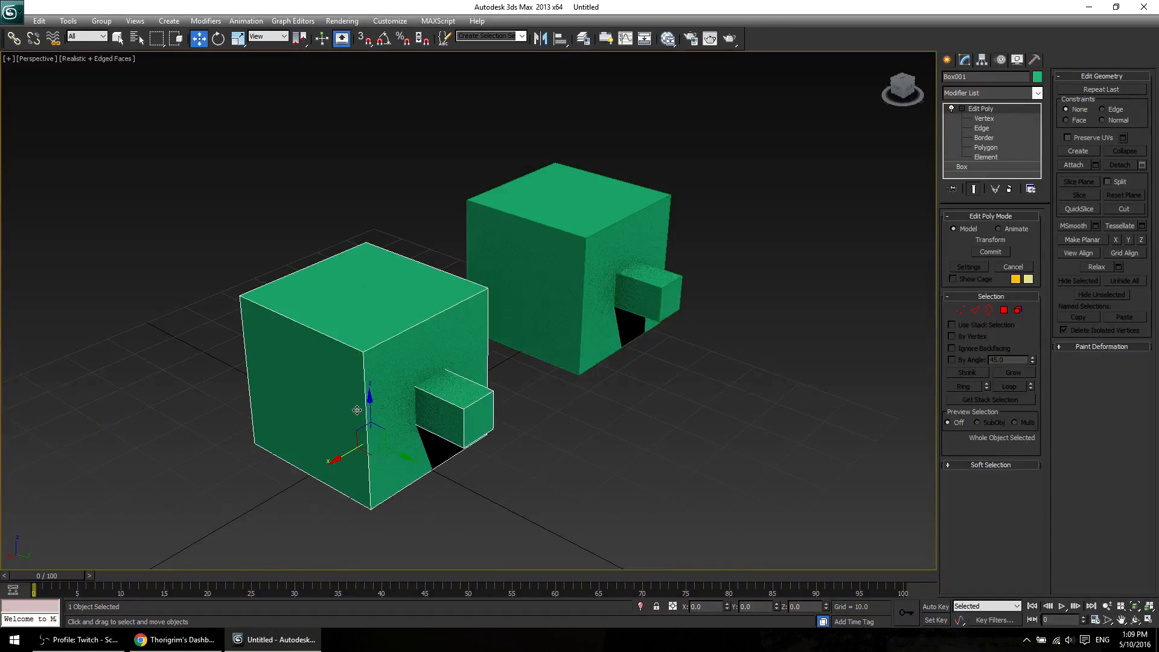
{"action": "left_click_drag", "start_coordinate": [572, 257], "coordinate": [707, 197]}
{"action": "right_click", "coordinate": [697, 257]}
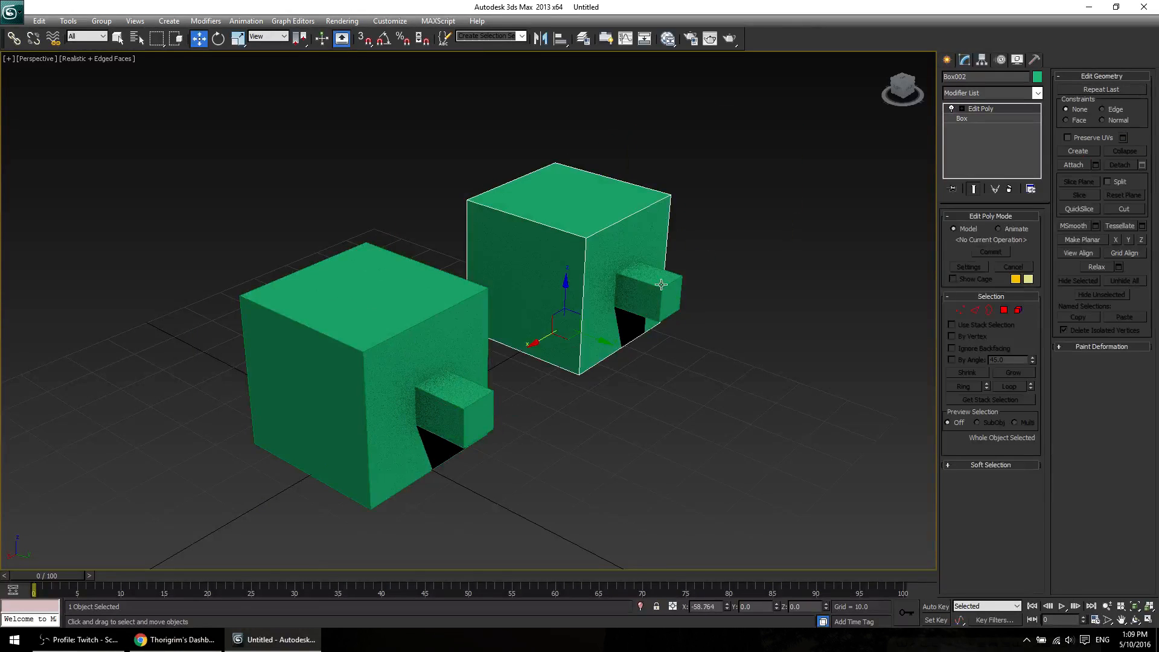
{"action": "left_click_drag", "start_coordinate": [661, 285], "coordinate": [680, 352]}
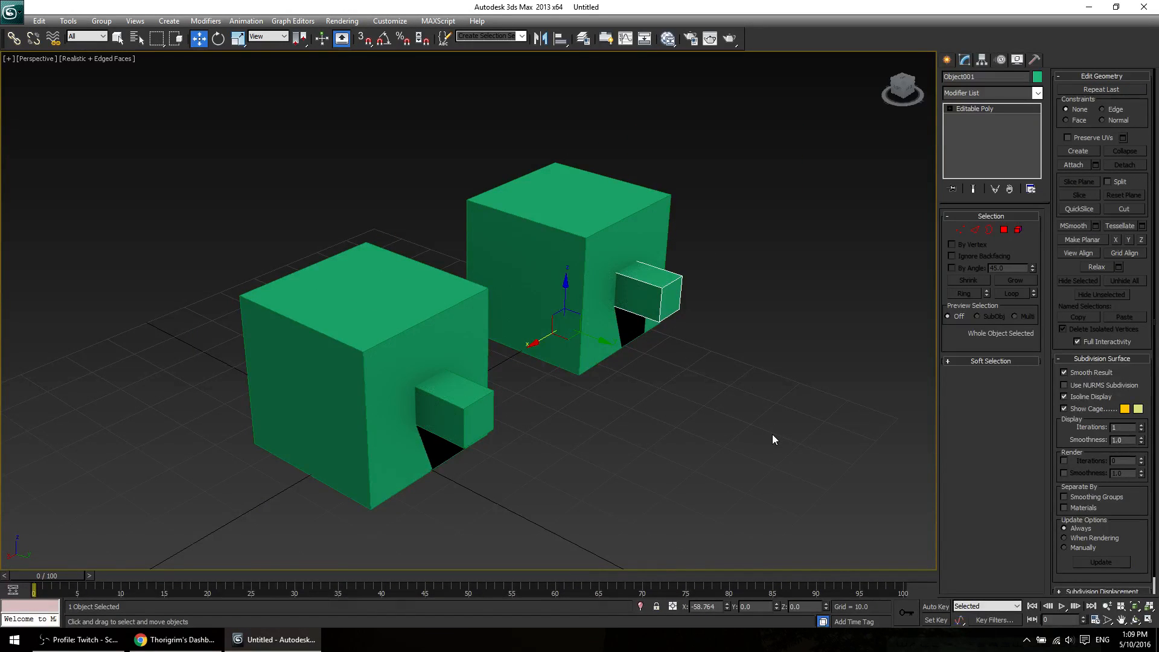
Enter the Element level on the cloned large box and select all of its elements.
{"action": "left_click", "coordinate": [554, 289]}
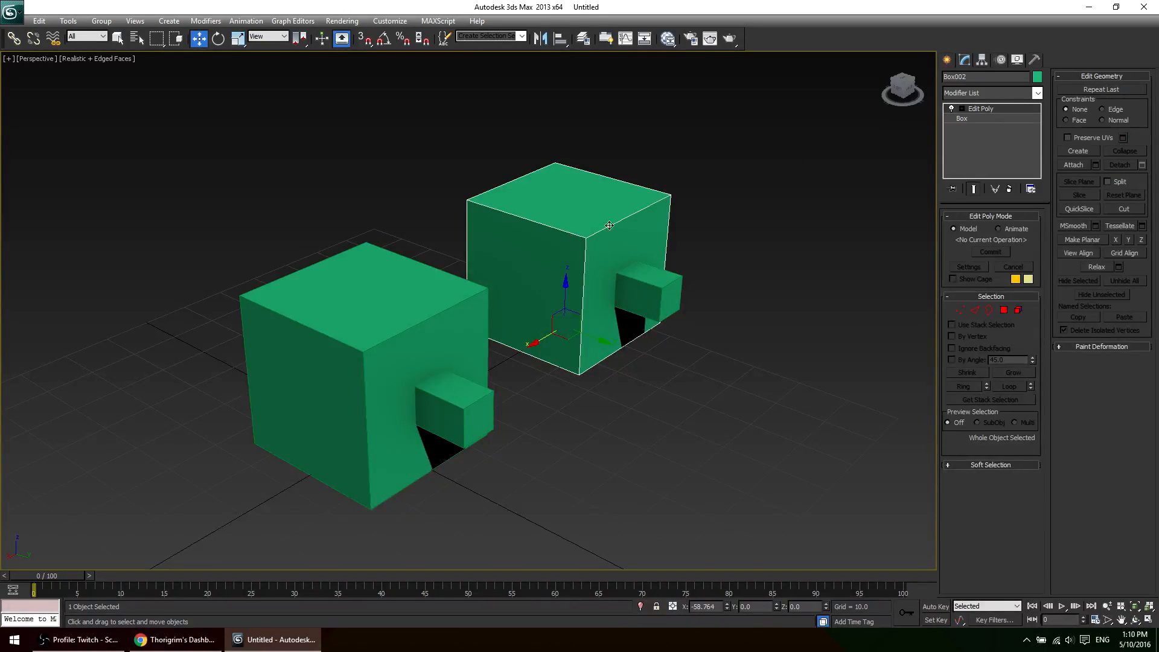
{"action": "left_click", "coordinate": [1018, 309]}
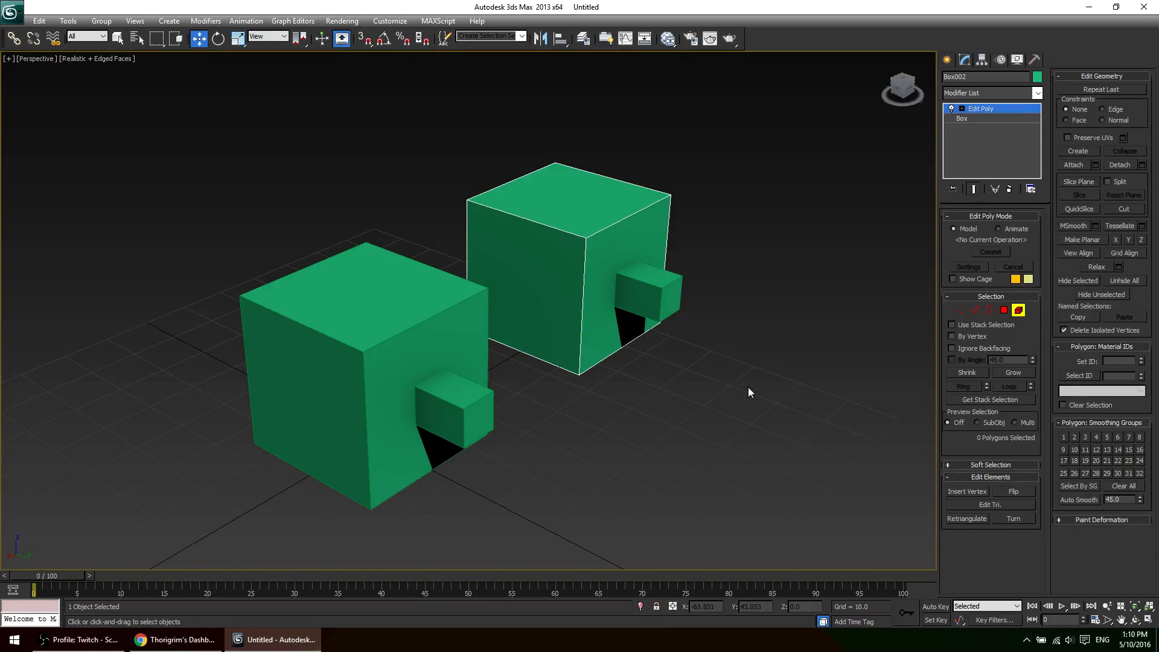
{"action": "key", "text": "ctrl+a"}
{"action": "scroll", "coordinate": [755, 362], "scroll_direction": "up", "scroll_amount": 8}
{"action": "middle_click_drag", "start_coordinate": [766, 350], "coordinate": [306, 417]}
{"action": "left_click_drag", "start_coordinate": [623, 353], "coordinate": [678, 414]}
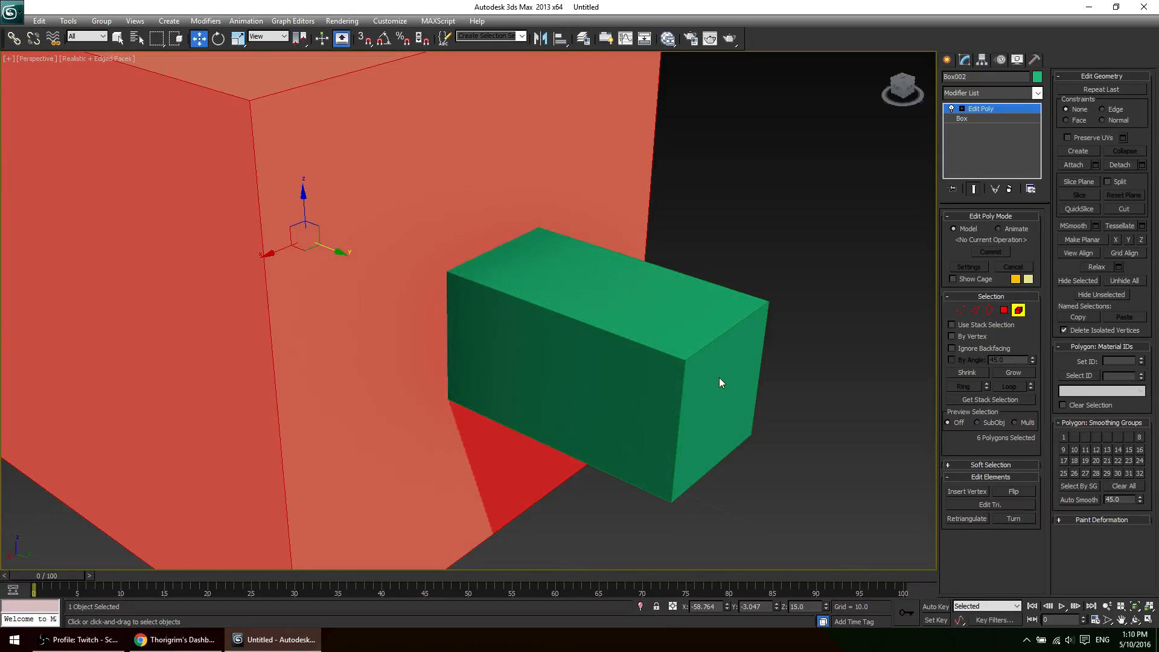
Clear the element selection, reselect the cloned large box's element, and leave the Element level with the detached small box selected.
{"action": "key", "text": "ctrl+z"}
{"action": "left_click", "coordinate": [814, 259]}
{"action": "scroll", "coordinate": [768, 381], "scroll_direction": "down", "scroll_amount": 8}
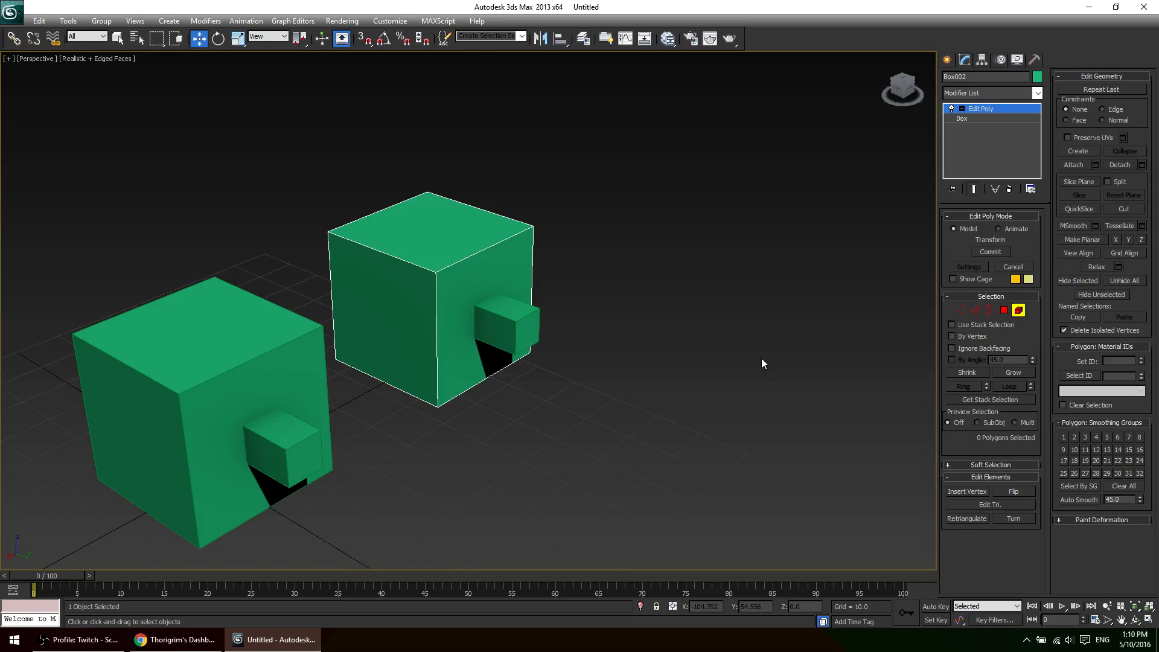
{"action": "key", "text": "ctrl+a"}
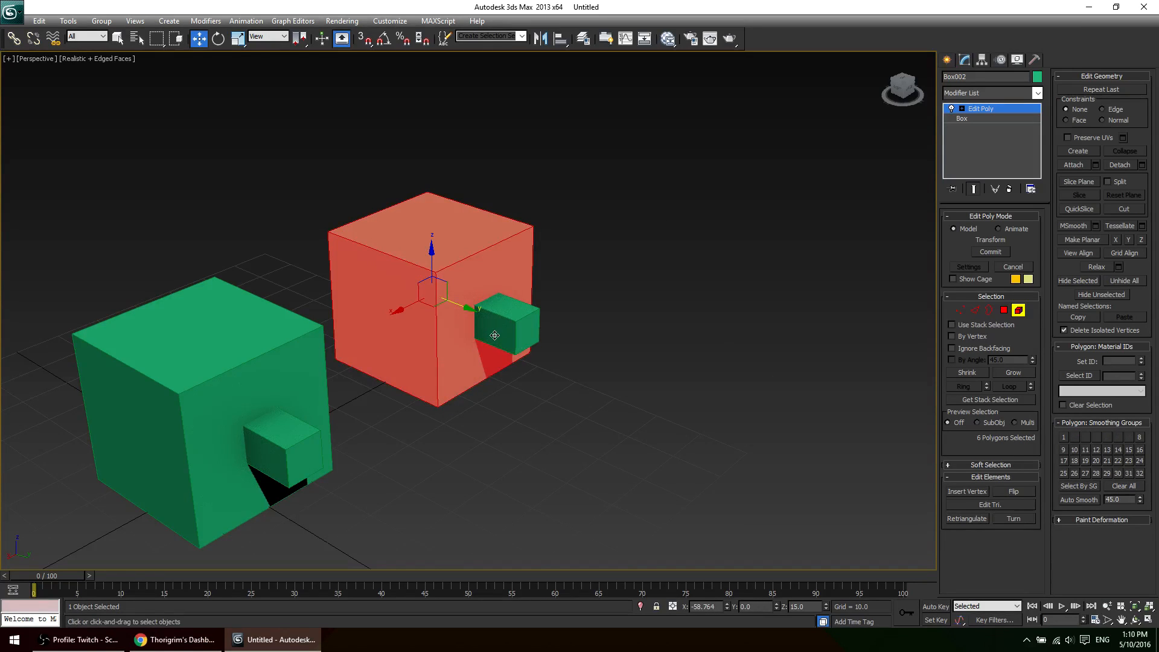
{"action": "left_click", "coordinate": [587, 331]}
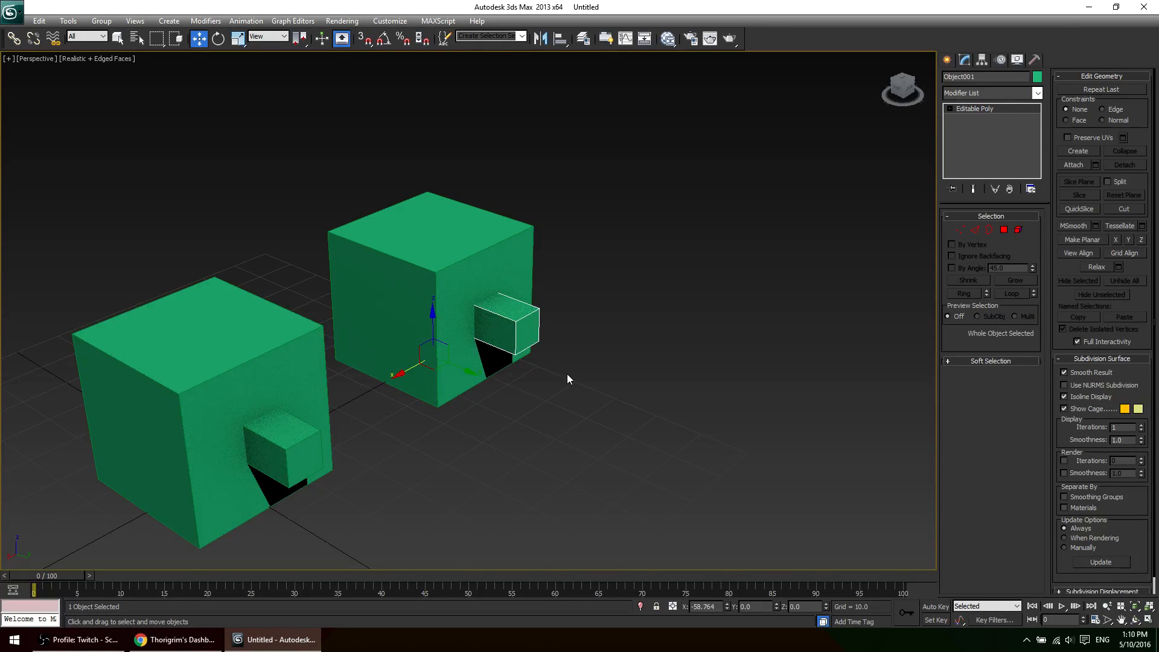
Add the cloned large box to the selection, turn on Angle Snap, and rotate both objects together about X until the small box stands upright.
{"action": "left_click", "coordinate": [459, 299], "text": "ctrl"}
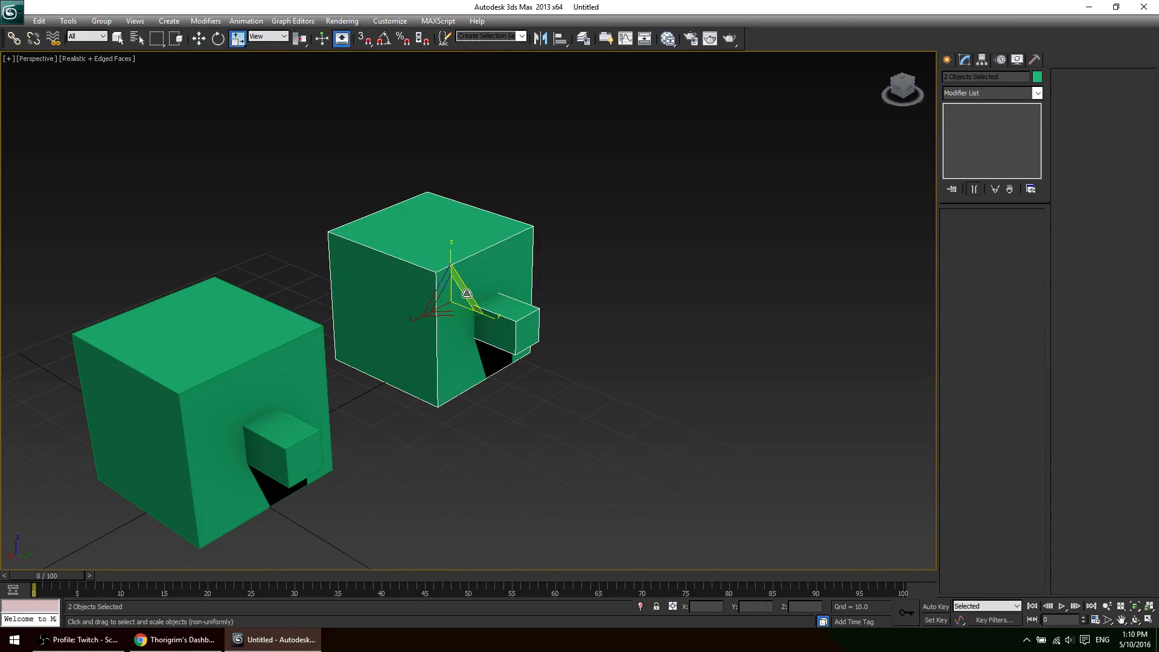
{"action": "key", "text": "e"}
{"action": "left_click_drag", "start_coordinate": [471, 279], "coordinate": [555, 398]}
{"action": "right_click", "coordinate": [555, 398]}
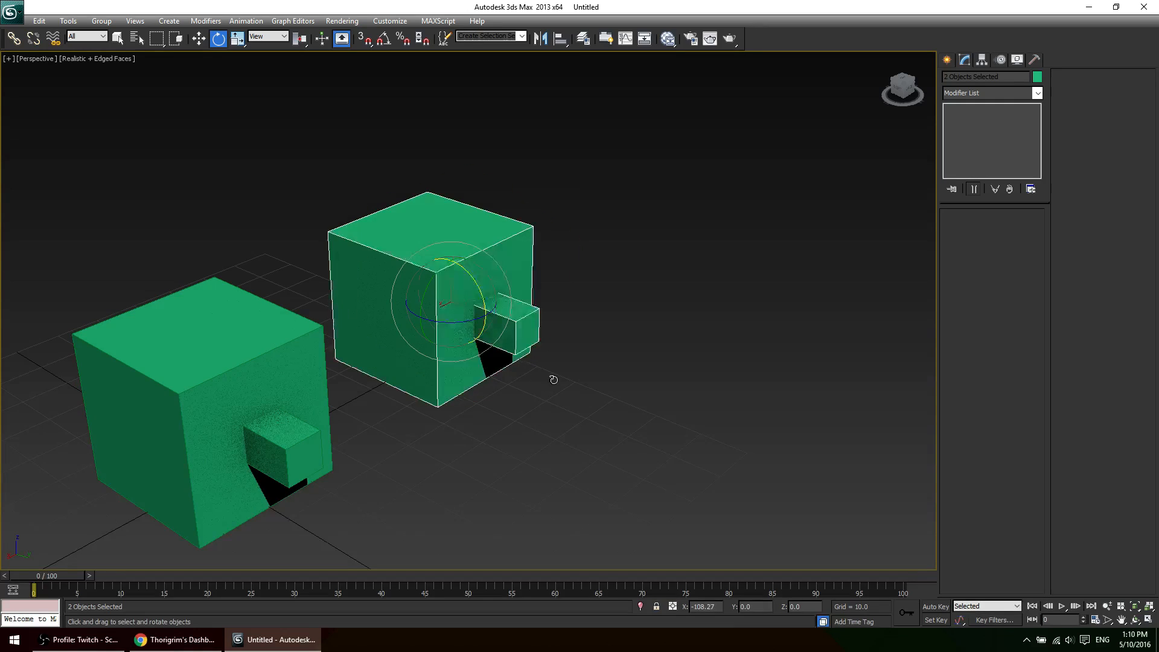
{"action": "key", "text": "a"}
{"action": "left_click_drag", "start_coordinate": [472, 281], "coordinate": [513, 318]}
Select the cloned large box alone and move it straight up along Z to about 191.4.
{"action": "key", "text": "w"}
{"action": "left_click", "coordinate": [474, 275]}
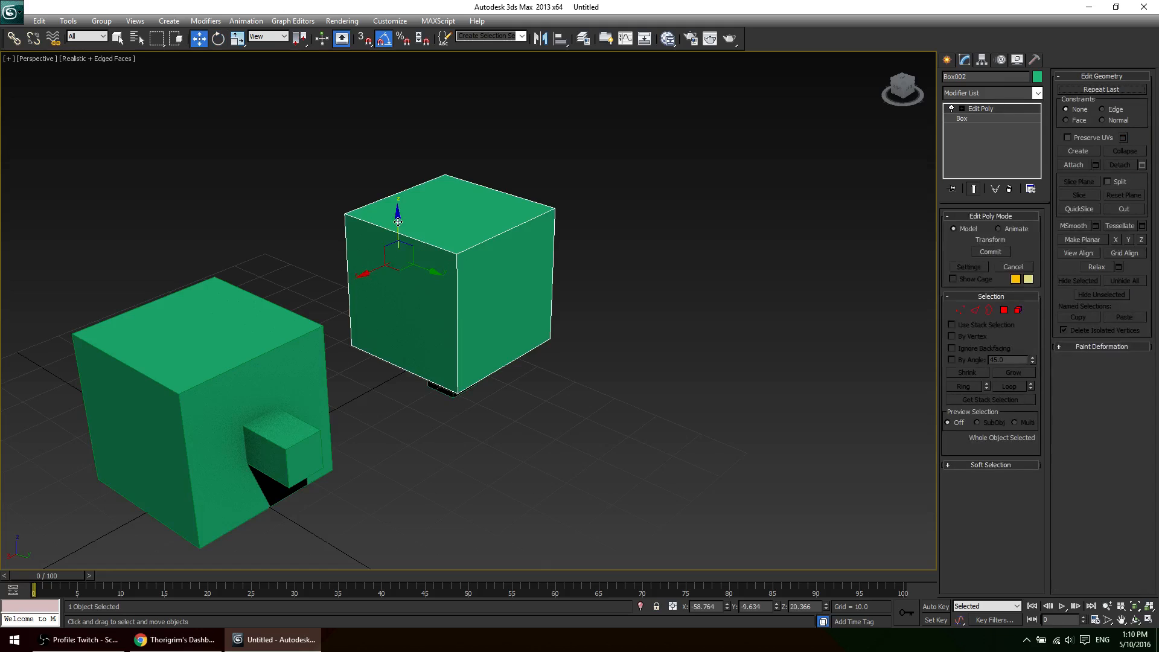
{"action": "key", "text": "Delete"}
{"action": "scroll", "coordinate": [556, 316], "scroll_direction": "down", "scroll_amount": 8}
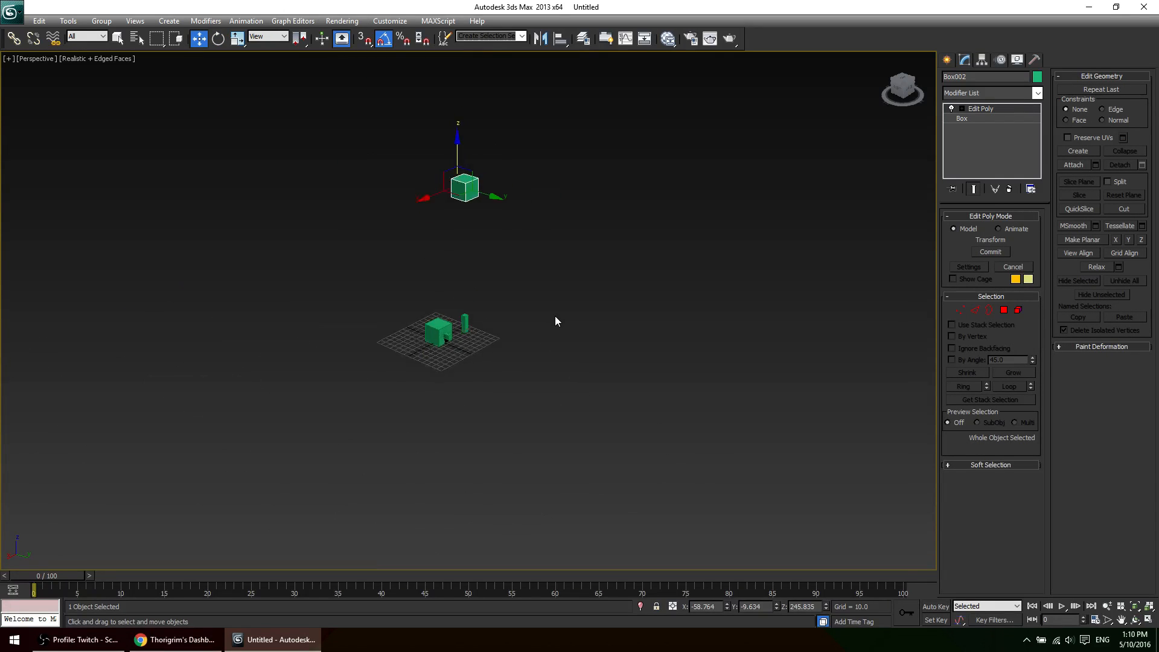
{"action": "scroll", "coordinate": [462, 209], "scroll_direction": "up", "scroll_amount": 3}
{"action": "left_click_drag", "start_coordinate": [455, 128], "coordinate": [453, 178]}
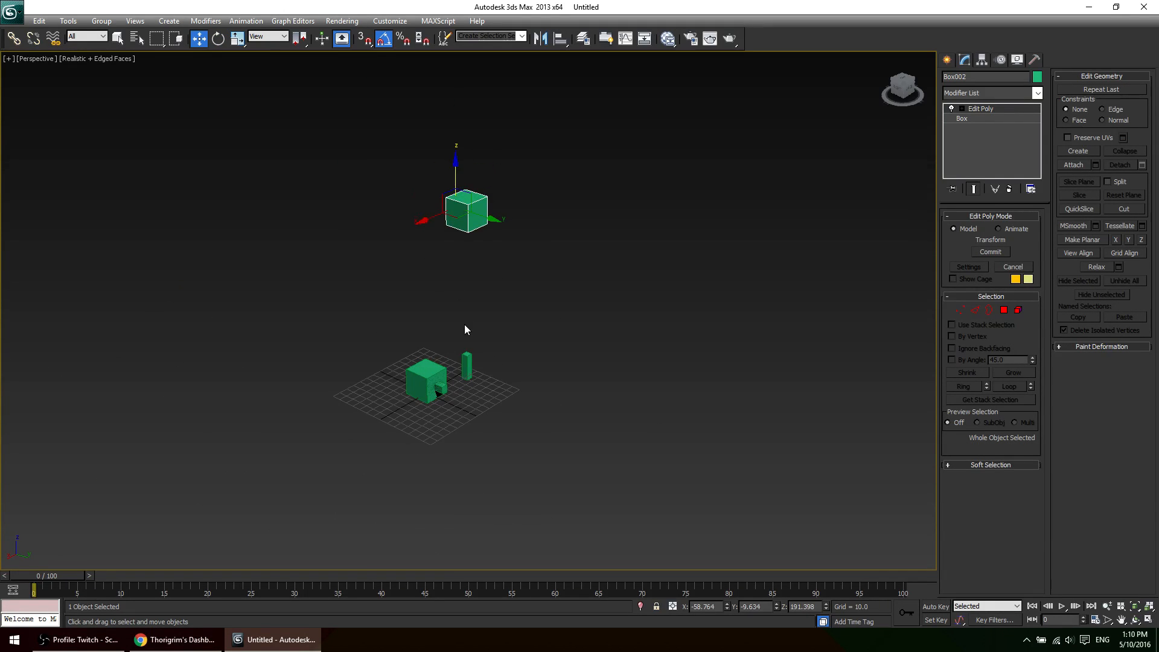
Stretch the detached small box into a tall pillar by moving its four upper vertices up along Z to the raised box, and deselect them.
{"action": "mouse_move", "coordinate": [457, 329]}
{"action": "left_mouse_down"}
{"action": "mouse_move", "coordinate": [498, 367]}
{"action": "mouse_move", "coordinate": [491, 360]}
{"action": "left_mouse_up"}
{"action": "key", "text": "1"}
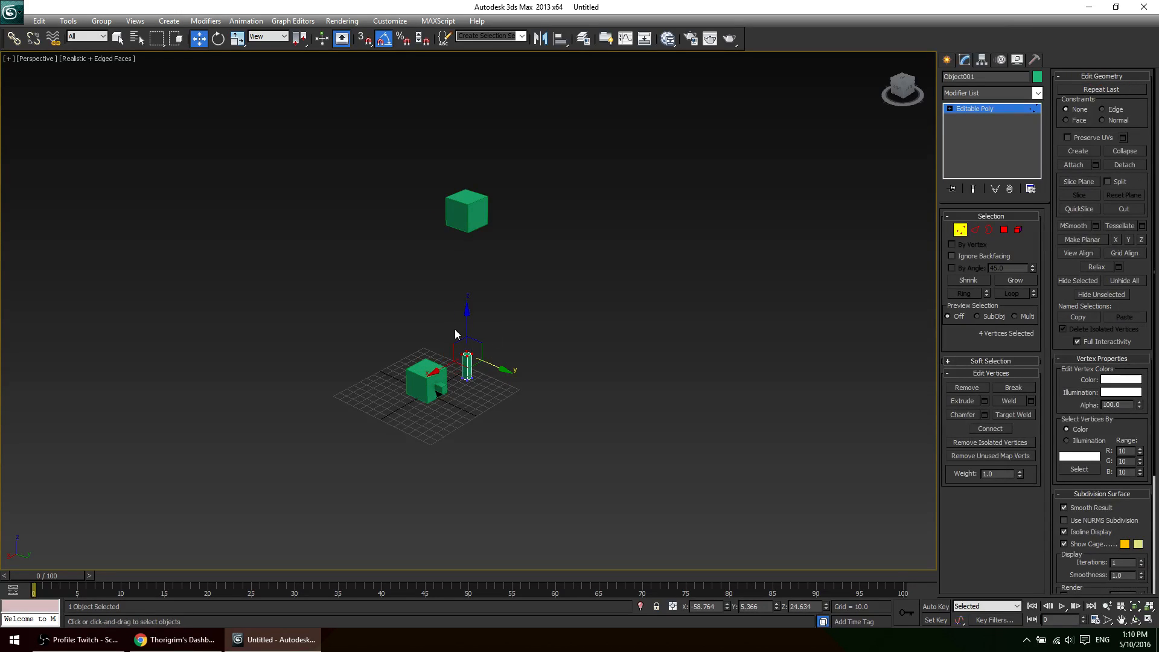
{"action": "mouse_move", "coordinate": [465, 315]}
{"action": "left_mouse_down"}
{"action": "mouse_move", "coordinate": [465, 188]}
{"action": "mouse_move", "coordinate": [430, 209]}
{"action": "mouse_move", "coordinate": [498, 262]}
{"action": "left_mouse_up"}
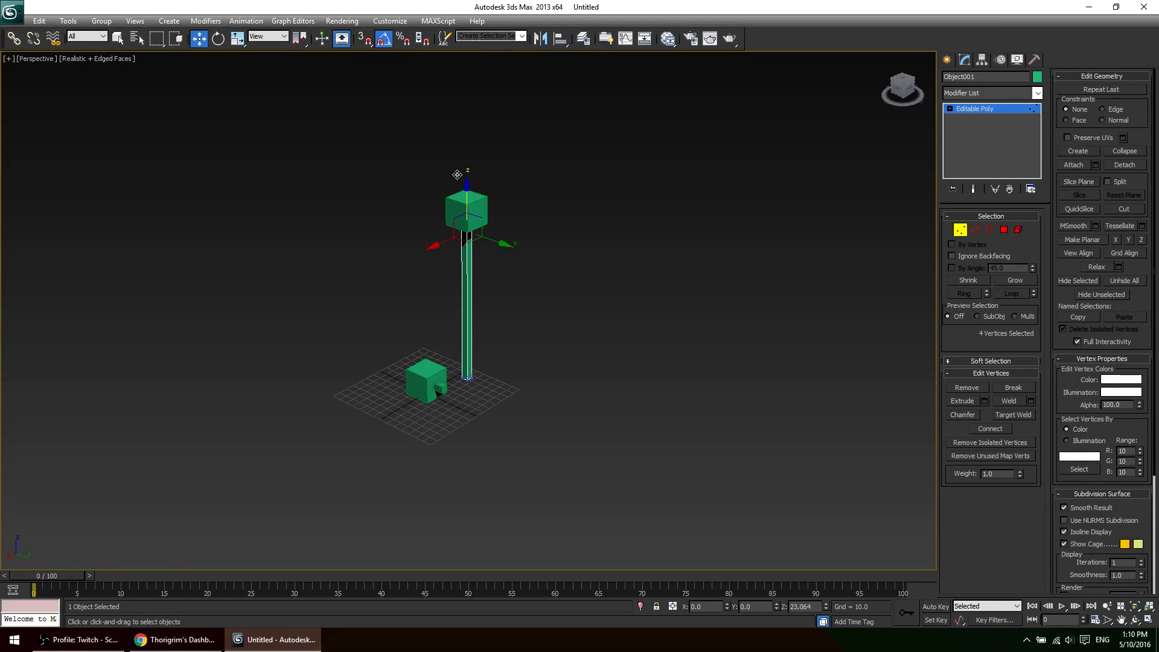
{"action": "left_click", "coordinate": [607, 247]}
{"action": "scroll", "coordinate": [598, 278], "scroll_direction": "up", "scroll_amount": 2}
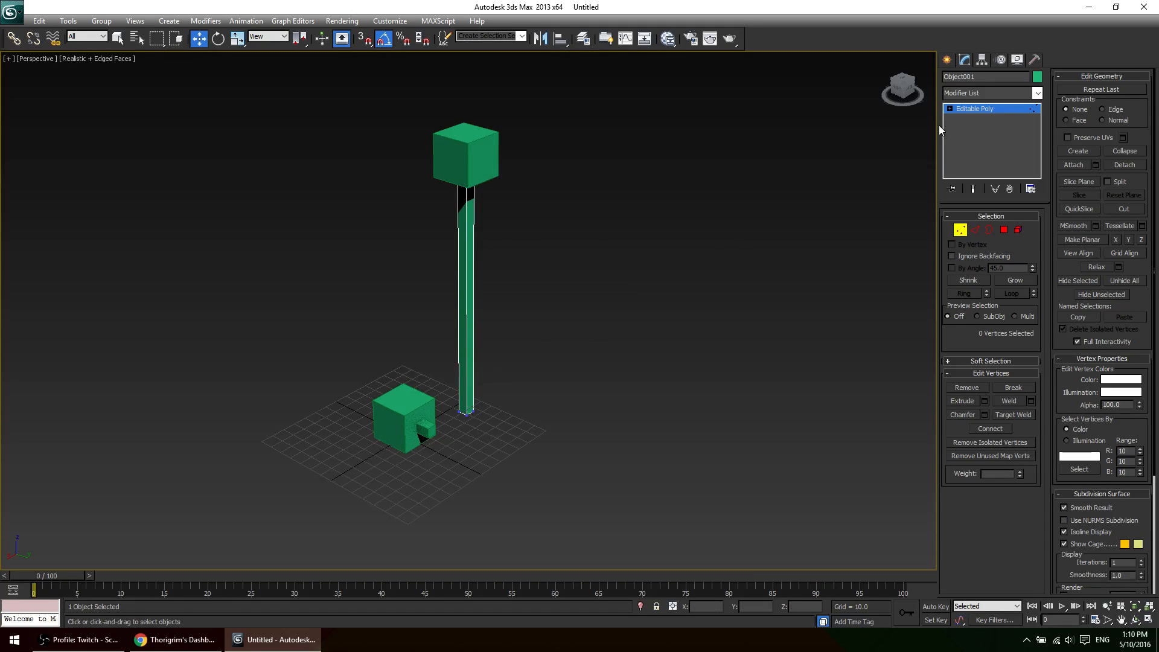
Leave the Vertex level, turn off Edged Faces, and select the stretched pillar object.
{"action": "left_click", "coordinate": [610, 310]}
{"action": "key", "text": "F4"}
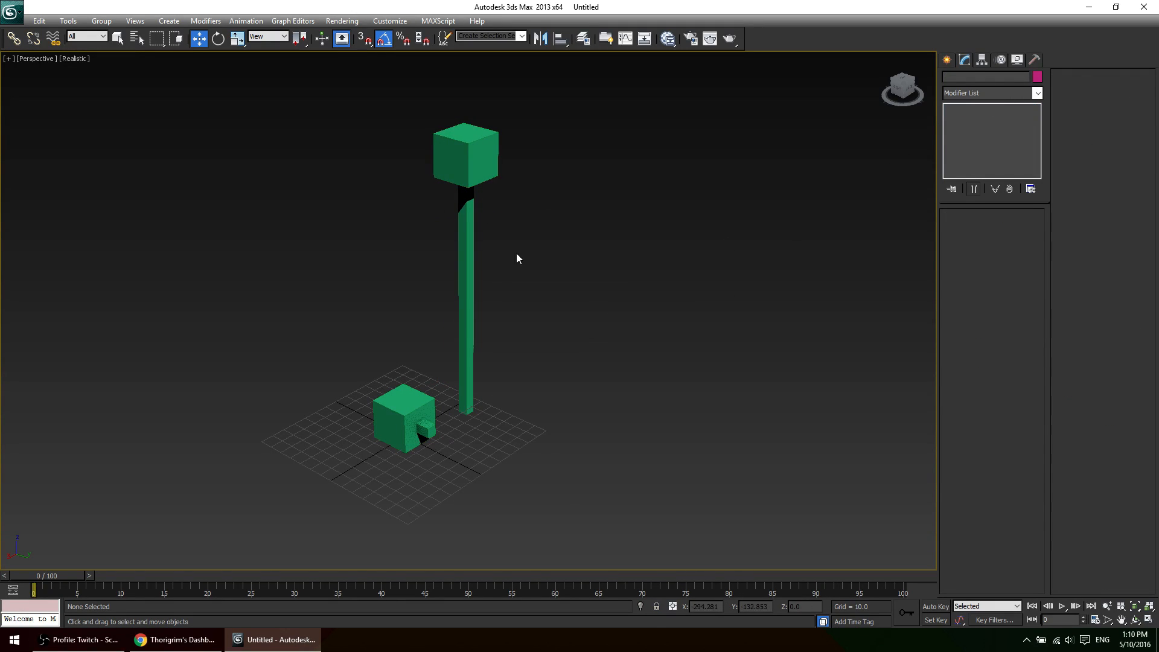
{"action": "middle_click_drag", "start_coordinate": [571, 381], "coordinate": [537, 346], "text": "alt"}
{"action": "left_click_drag", "start_coordinate": [434, 230], "coordinate": [636, 296]}
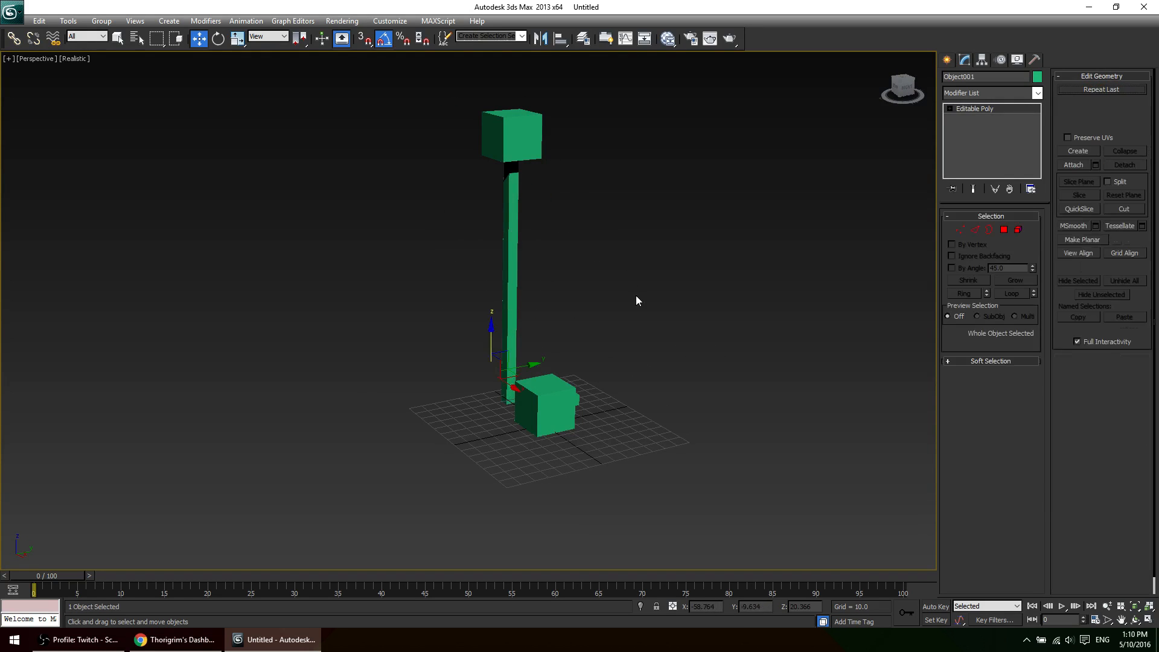
Select the pillar's element at the Element level, clear that selection, and leave the level.
{"action": "left_click", "coordinate": [1020, 230]}
{"action": "left_click_drag", "start_coordinate": [455, 253], "coordinate": [593, 264]}
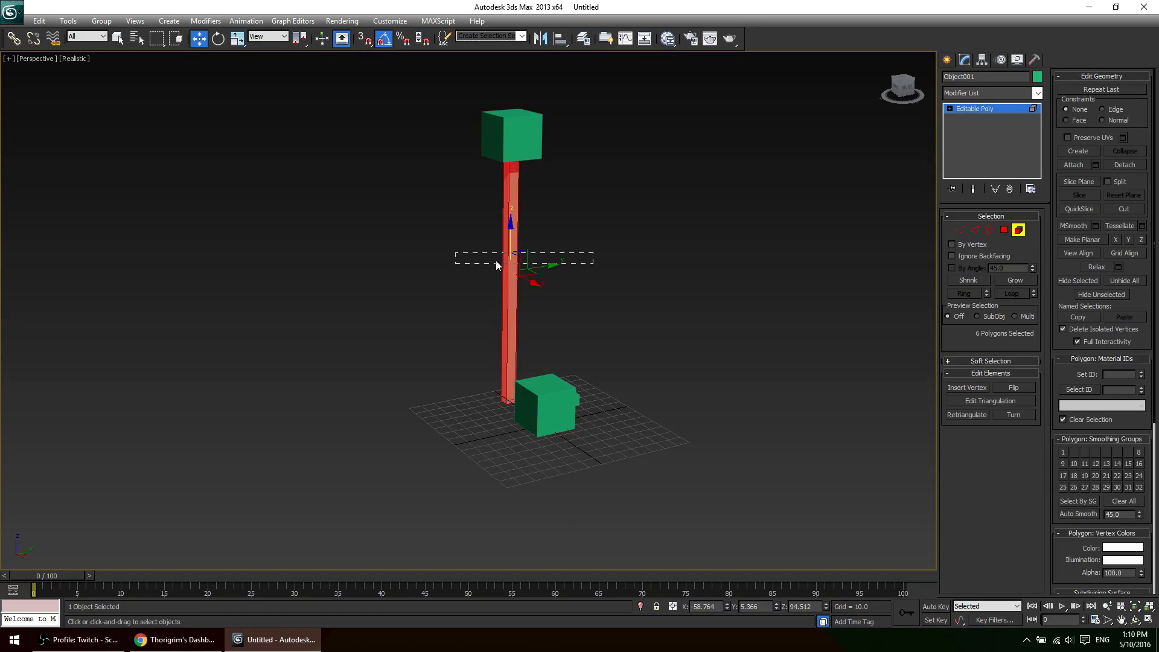
{"action": "left_click", "coordinate": [444, 272]}
{"action": "left_click", "coordinate": [1002, 110]}
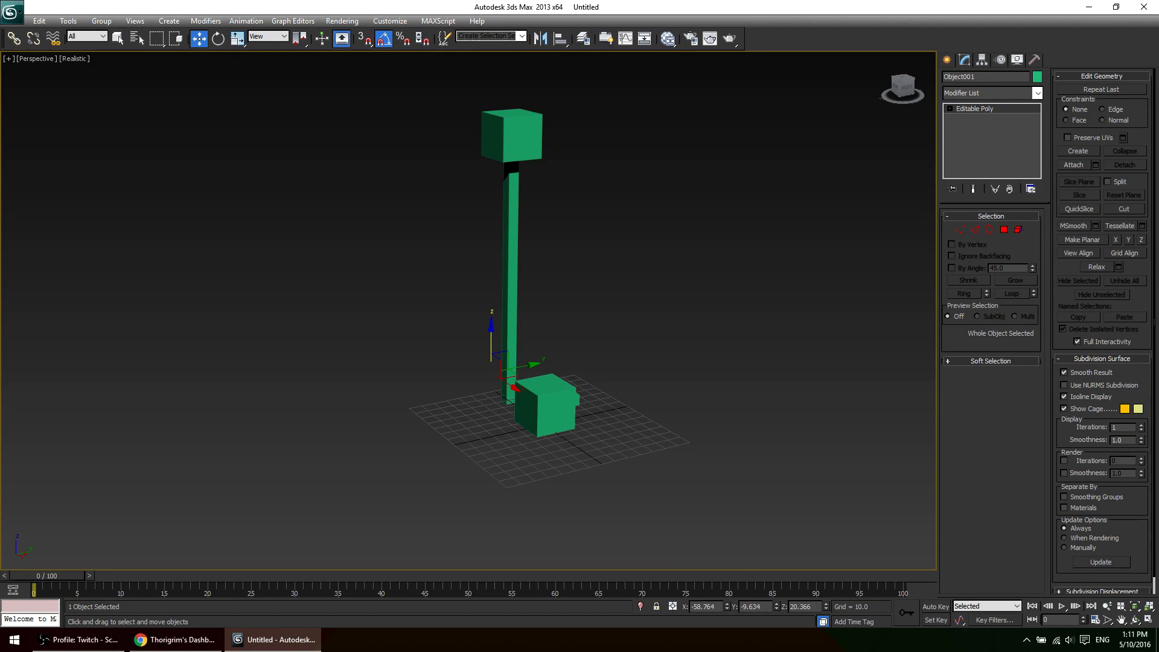
Select the pillar and the raised large box together, and pick each of them individually to compare the separate objects.
{"action": "left_click_drag", "start_coordinate": [440, 126], "coordinate": [660, 250]}
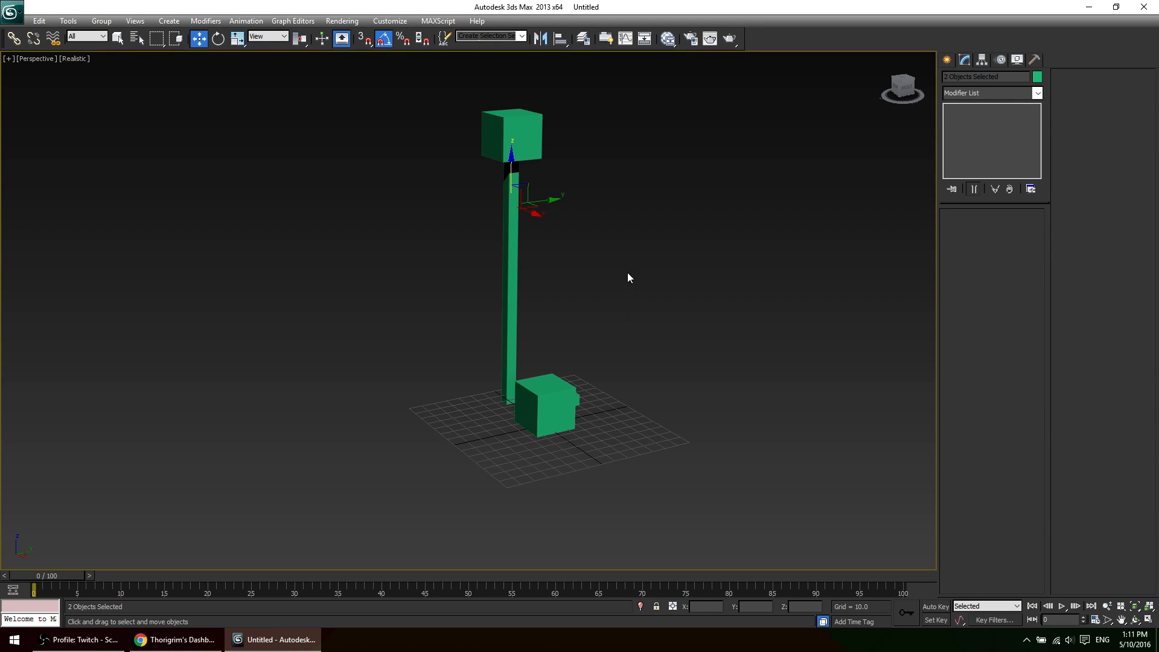
{"action": "middle_click_drag", "start_coordinate": [628, 278], "coordinate": [542, 233], "text": "alt"}
{"action": "left_click", "coordinate": [514, 205]}
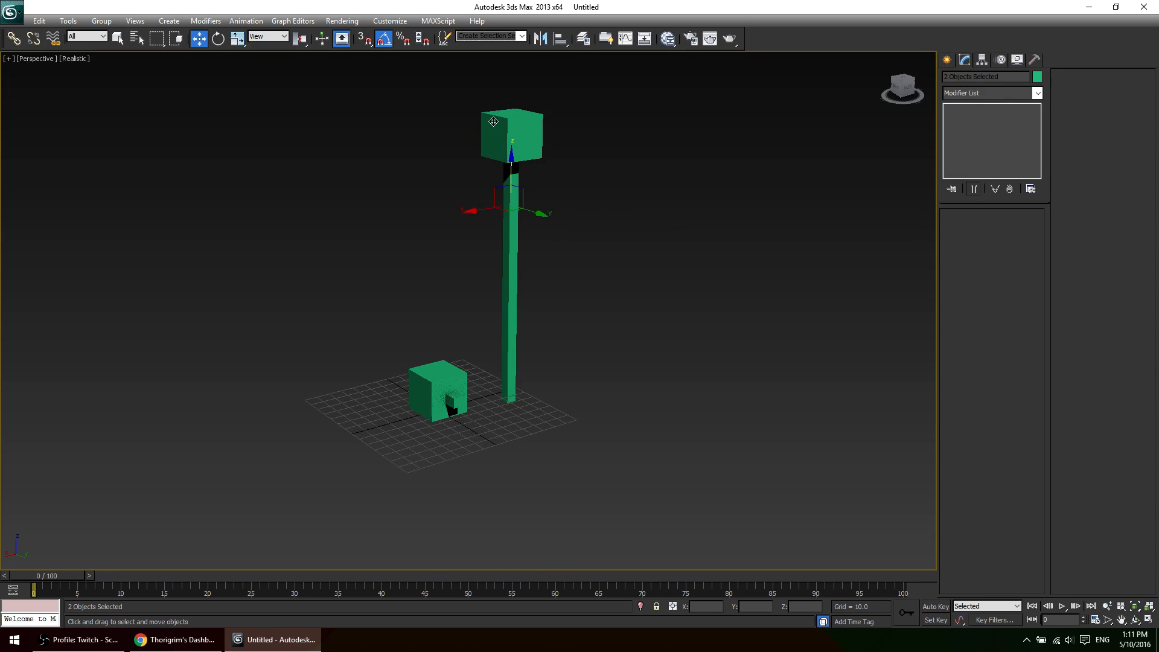
{"action": "left_click", "coordinate": [513, 205]}
{"action": "left_click", "coordinate": [517, 139]}
{"action": "left_click", "coordinate": [515, 183]}
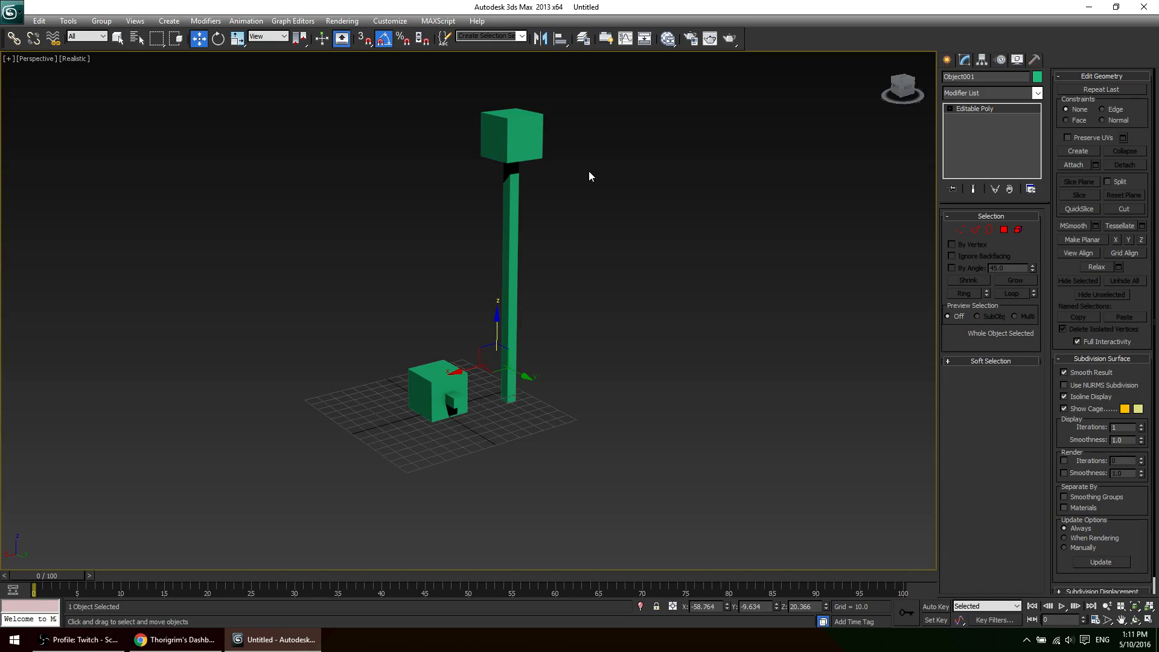
Delete the pillar and the raised large box together, and select the remaining original object.
{"action": "left_click_drag", "start_coordinate": [598, 329], "coordinate": [459, 135]}
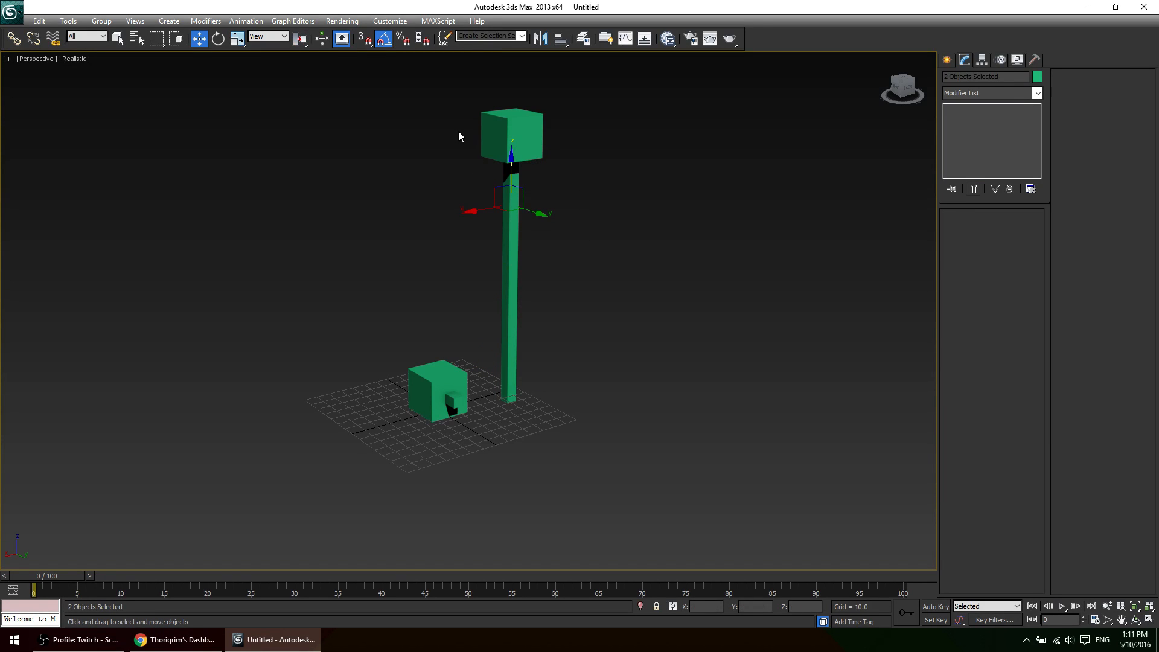
{"action": "key", "text": "Delete"}
{"action": "left_click", "coordinate": [439, 382]}
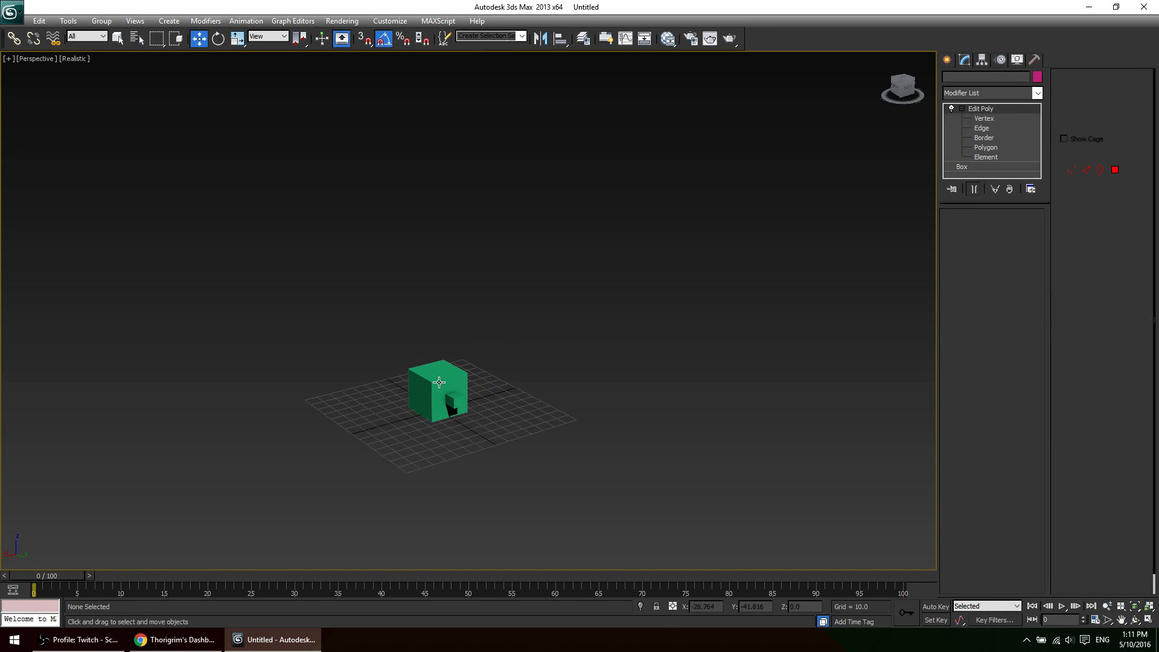
{"action": "key", "text": "z"}
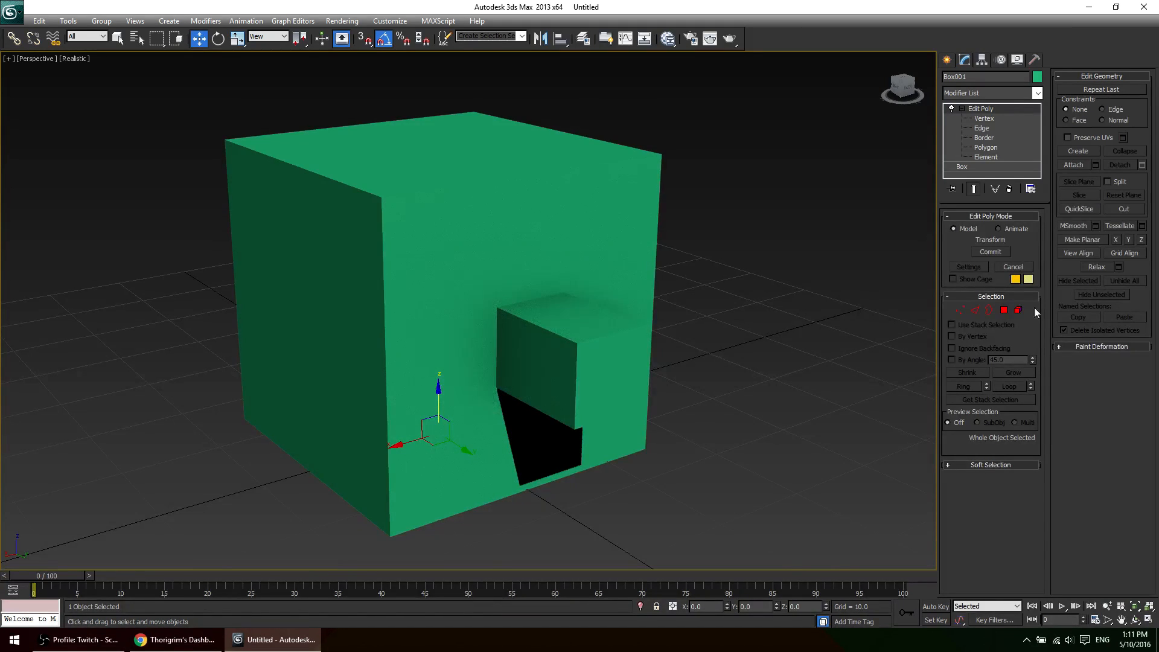
Enter the Element level on the original object and select its large box and small box elements alternately.
{"action": "left_click", "coordinate": [1019, 311]}
{"action": "left_click", "coordinate": [510, 260]}
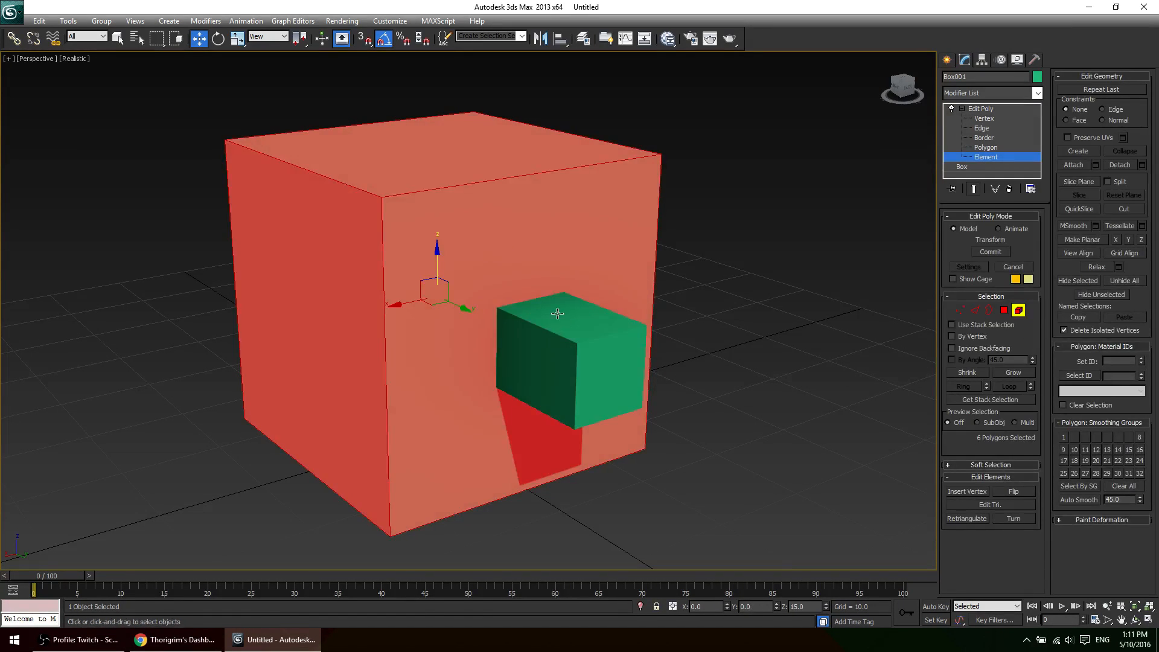
{"action": "left_click", "coordinate": [586, 341]}
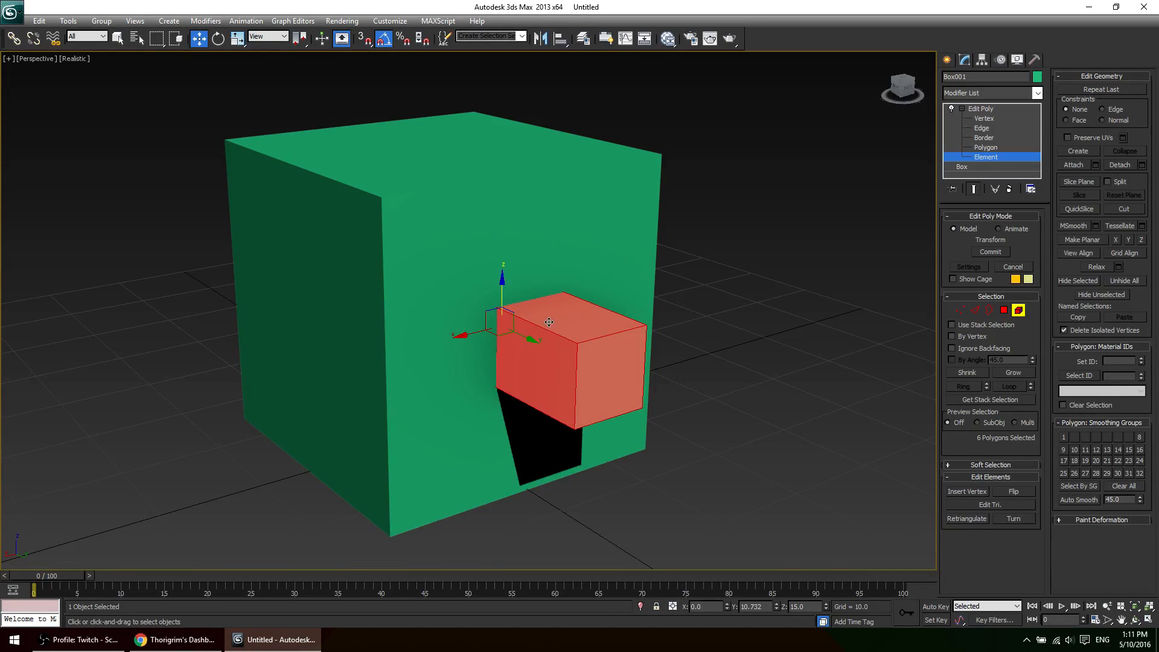
{"action": "left_click", "coordinate": [413, 260]}
{"action": "left_click", "coordinate": [562, 340]}
{"action": "left_click", "coordinate": [526, 242]}
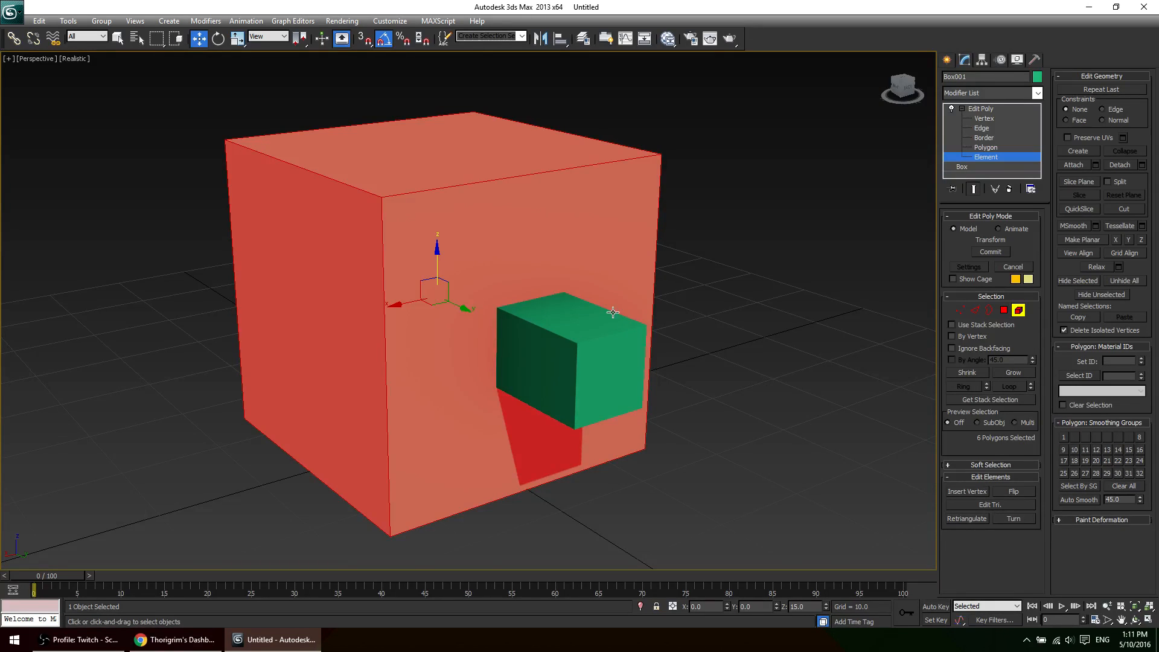
Delete the small box element, and at the Polygon level delete the large box's side face where it protruded.
{"action": "left_click", "coordinate": [598, 339]}
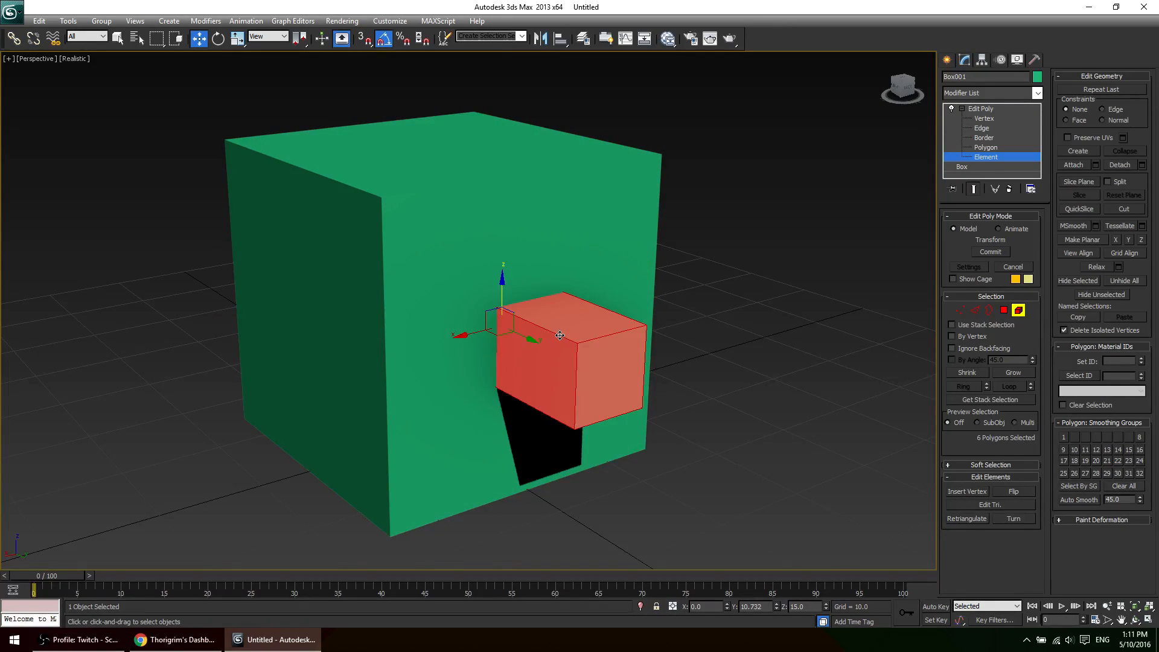
{"action": "key", "text": "Delete"}
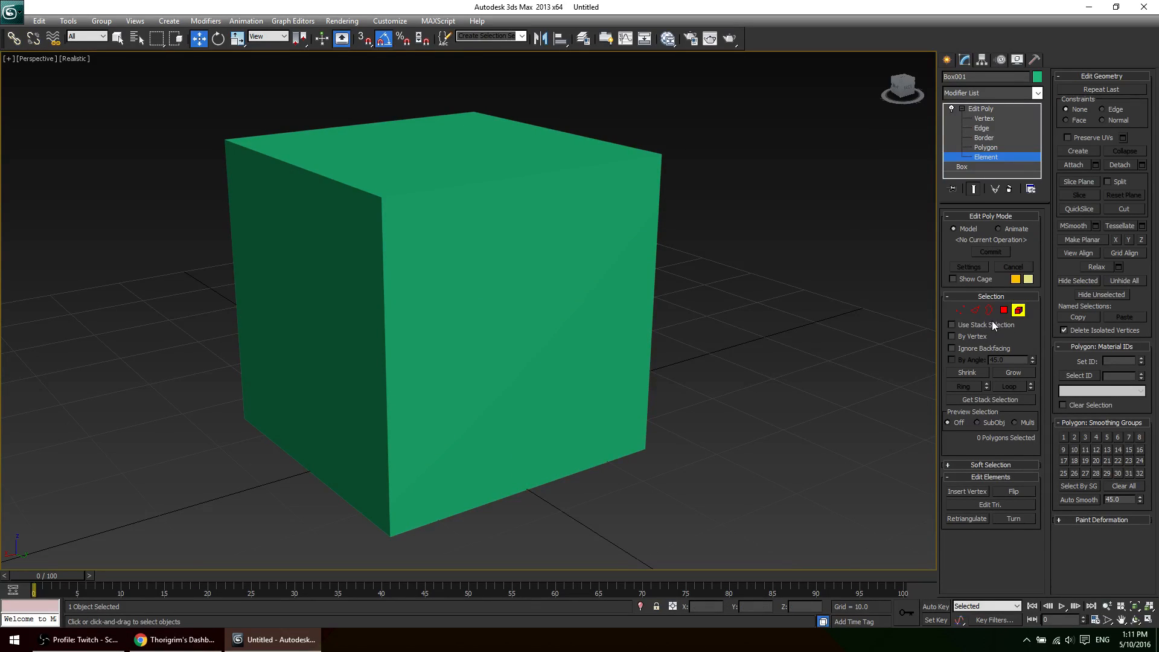
{"action": "left_click", "coordinate": [1004, 311]}
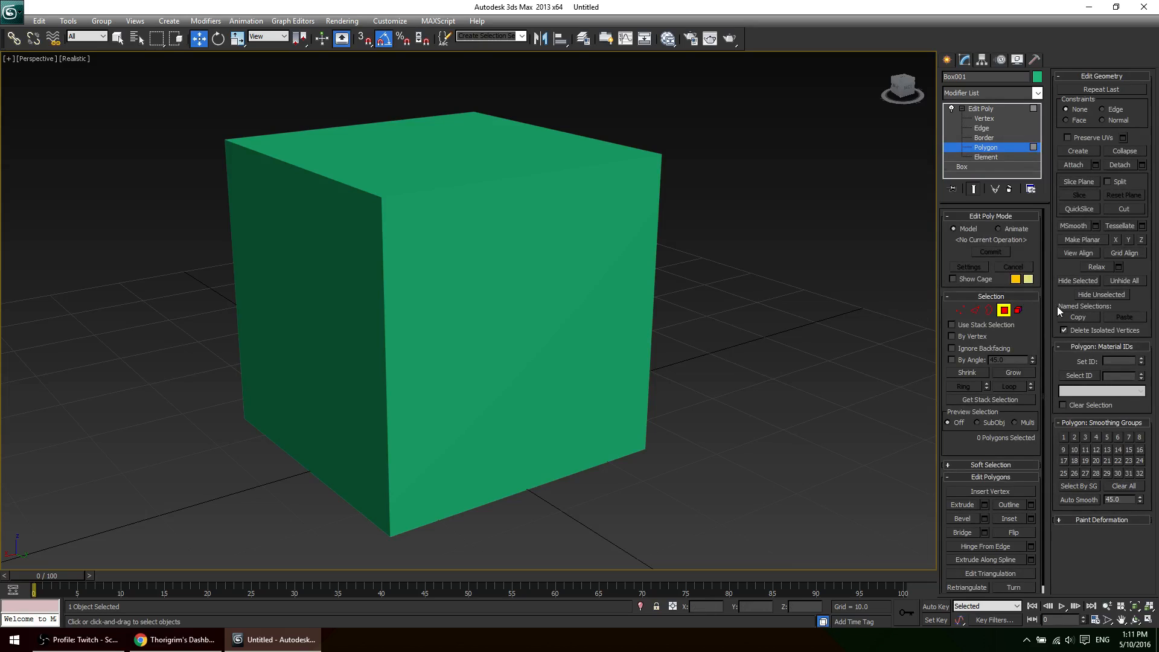
{"action": "left_click", "coordinate": [517, 332]}
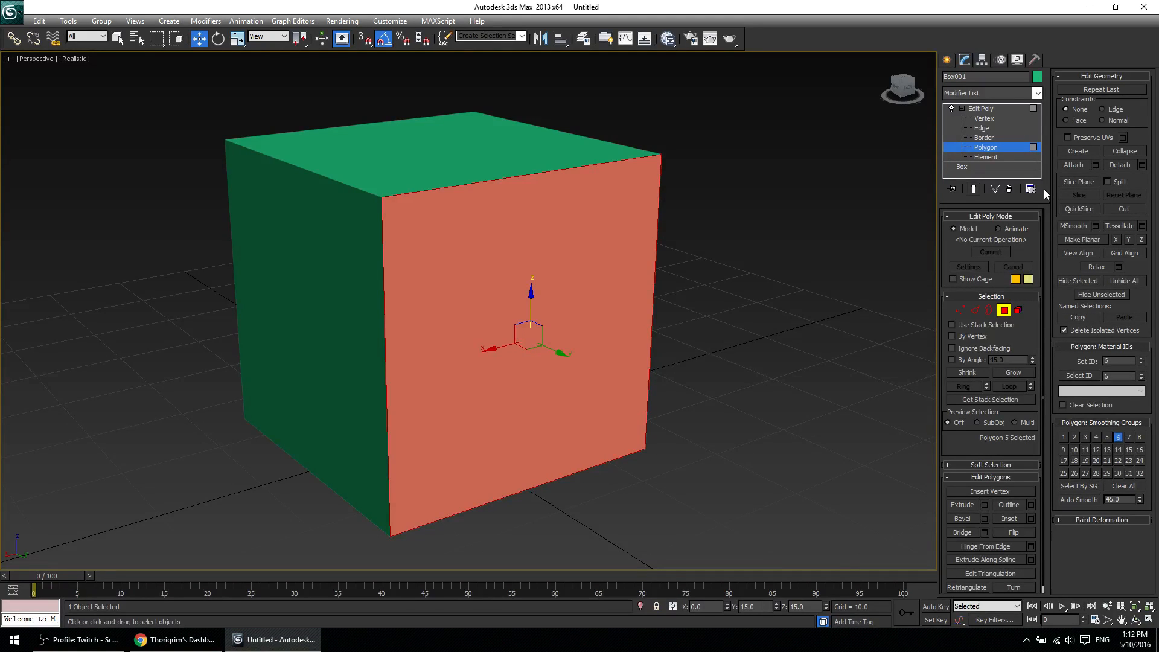
{"action": "key", "text": "Delete"}
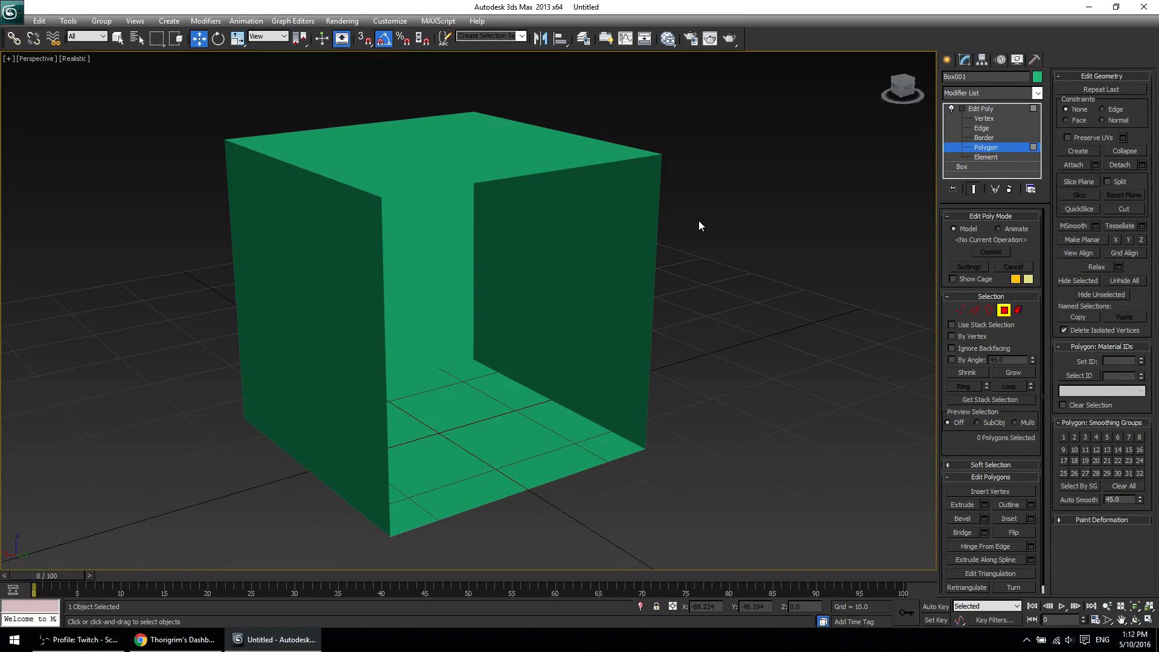
Check the open box in Wireframe, return to Realistic shading, and select the opening's border at the Border level.
{"action": "key", "text": "F3"}
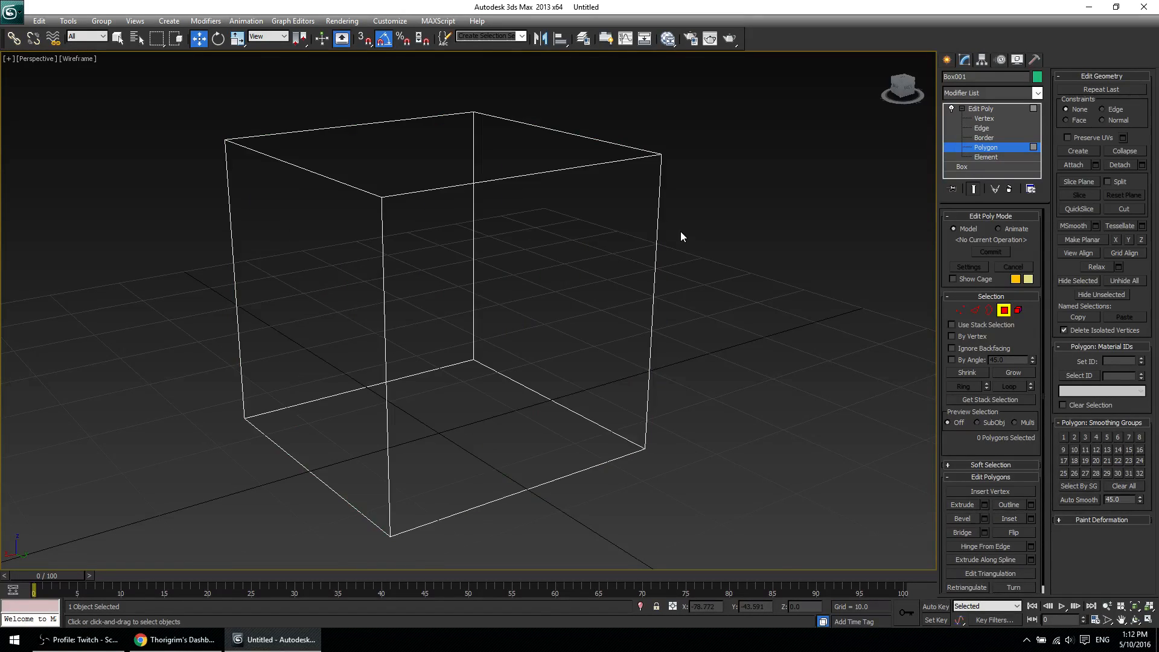
{"action": "key", "text": "F3"}
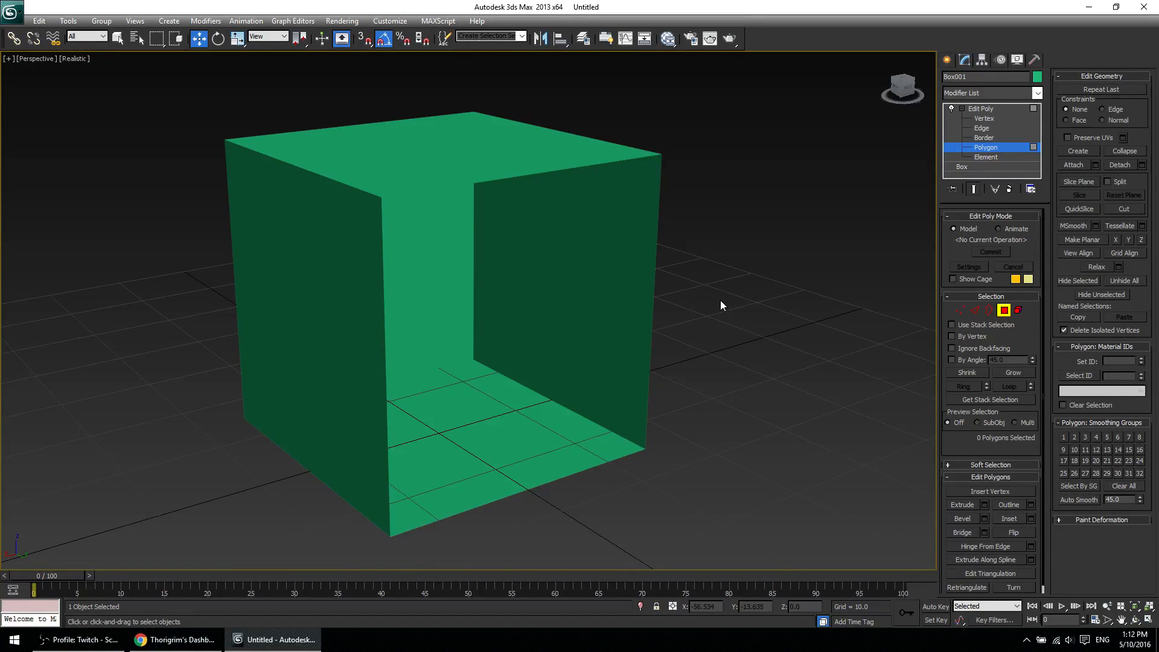
{"action": "left_click", "coordinate": [990, 311]}
{"action": "left_click", "coordinate": [658, 205]}
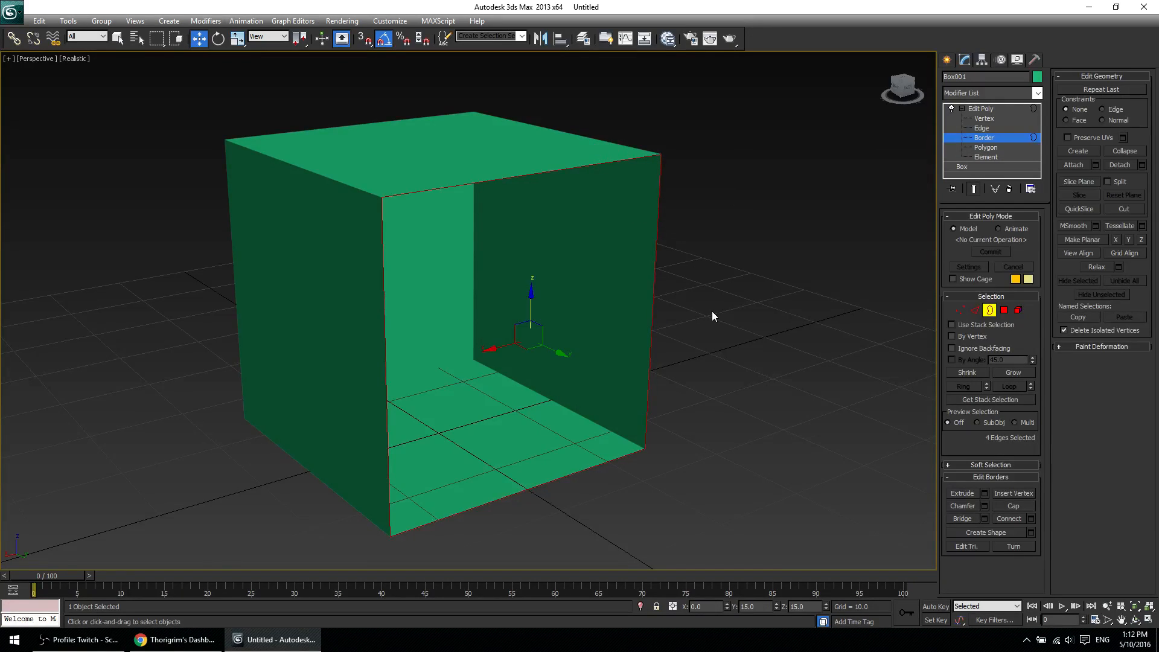
Reselect the opening's border with a selection window around the whole box at the Border level.
{"action": "scroll", "coordinate": [712, 312], "scroll_direction": "down", "scroll_amount": 8}
{"action": "left_click_drag", "start_coordinate": [317, 192], "coordinate": [781, 566]}
{"action": "scroll", "coordinate": [503, 314], "scroll_direction": "up", "scroll_amount": 5}
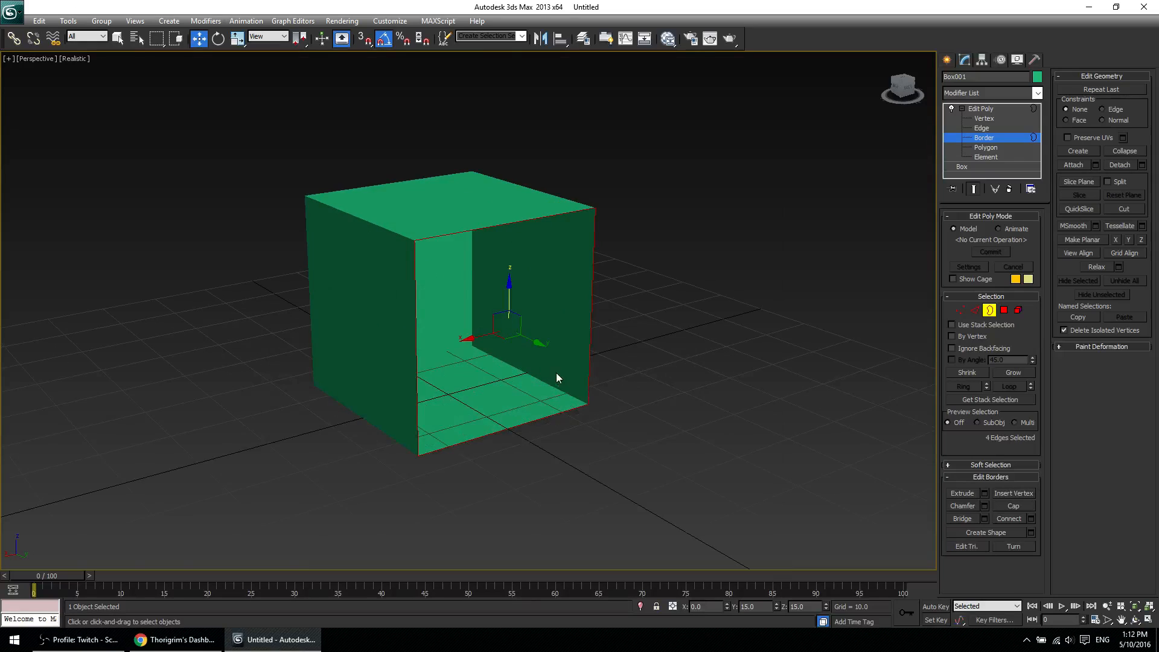
{"action": "mouse_move", "coordinate": [608, 407]}
{"action": "middle_mouse_down", "text": "alt"}
{"action": "mouse_move", "coordinate": [573, 341]}
{"action": "mouse_move", "coordinate": [512, 344]}
{"action": "mouse_move", "coordinate": [610, 414]}
{"action": "mouse_move", "coordinate": [617, 390]}
{"action": "middle_mouse_up", "text": "alt"}
{"action": "scroll", "coordinate": [617, 389], "scroll_direction": "up", "scroll_amount": 3}
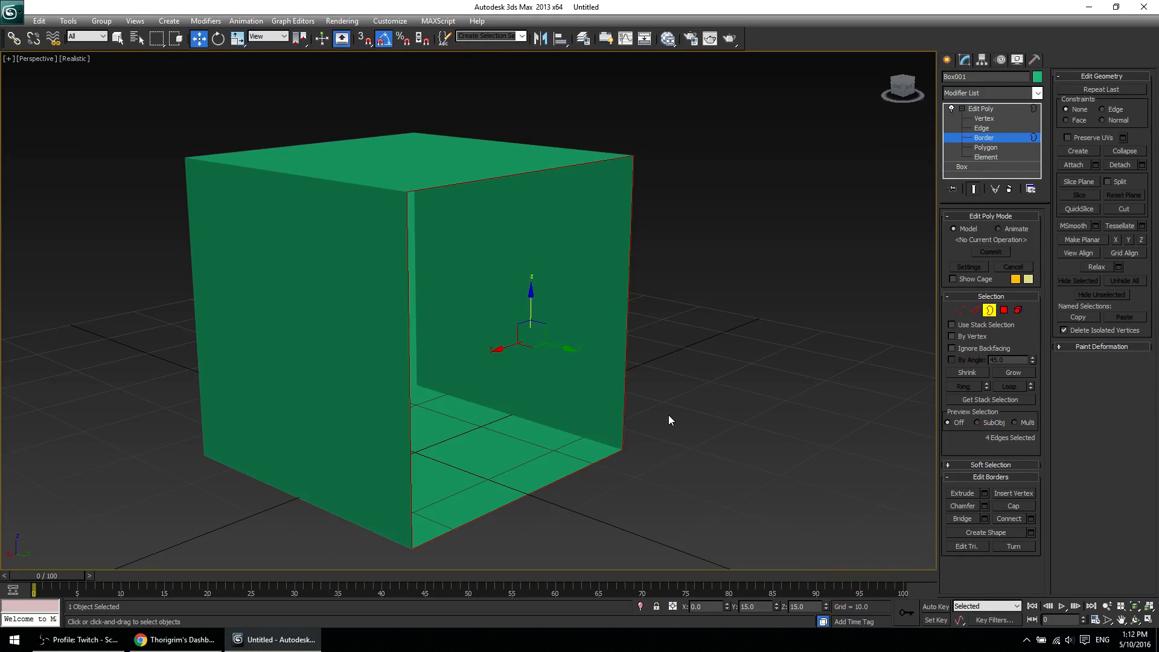
Clear the border selection and try to select a border on the closed box using selection windows around it.
{"action": "left_click", "coordinate": [752, 363]}
{"action": "scroll", "coordinate": [755, 351], "scroll_direction": "down", "scroll_amount": 10}
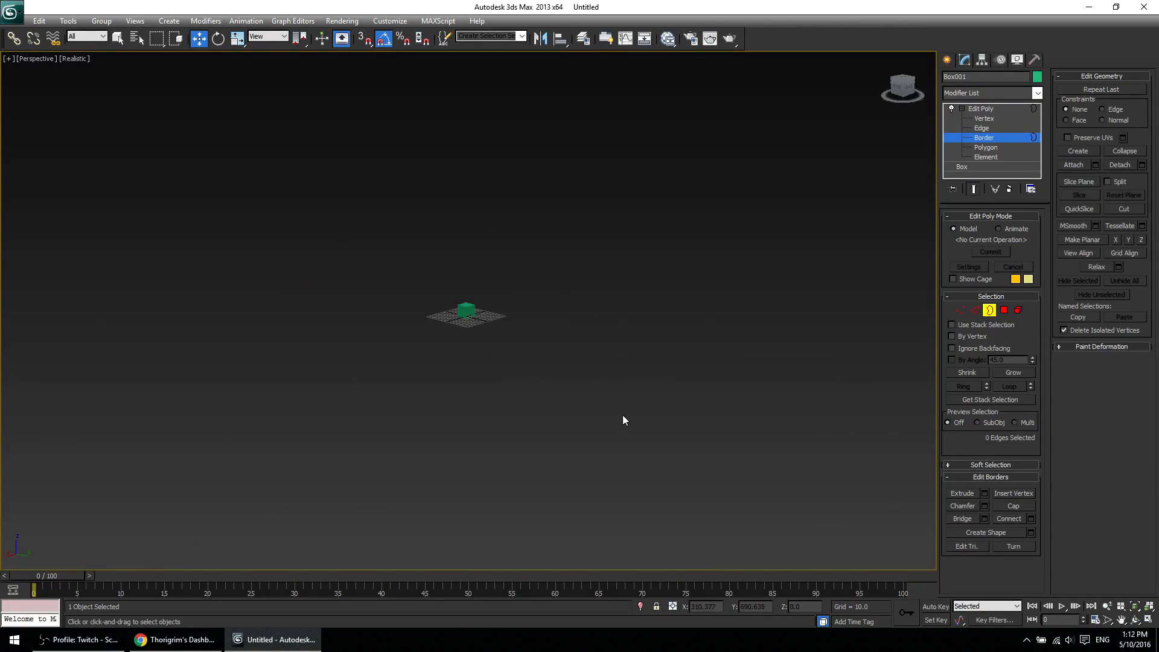
{"action": "key", "text": "alt"}
{"action": "left_click_drag", "start_coordinate": [877, 519], "coordinate": [57, 162]}
{"action": "left_click", "coordinate": [498, 377]}
{"action": "left_click", "coordinate": [526, 399]}
{"action": "left_click_drag", "start_coordinate": [841, 502], "coordinate": [647, 481]}
{"action": "left_click_drag", "start_coordinate": [556, 380], "coordinate": [235, 219]}
{"action": "scroll", "coordinate": [538, 354], "scroll_direction": "up", "scroll_amount": 10}
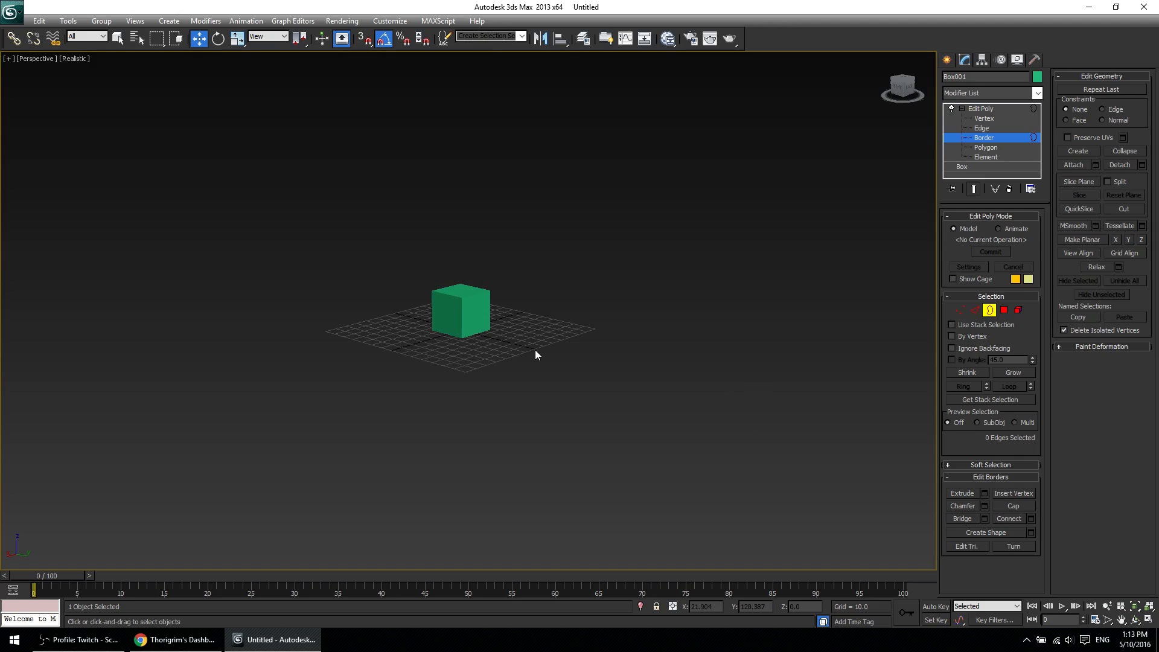
Delete one side face of the box at the Polygon level to open it.
{"action": "left_click", "coordinate": [1005, 310]}
{"action": "left_click", "coordinate": [485, 315]}
{"action": "key", "text": "Delete"}
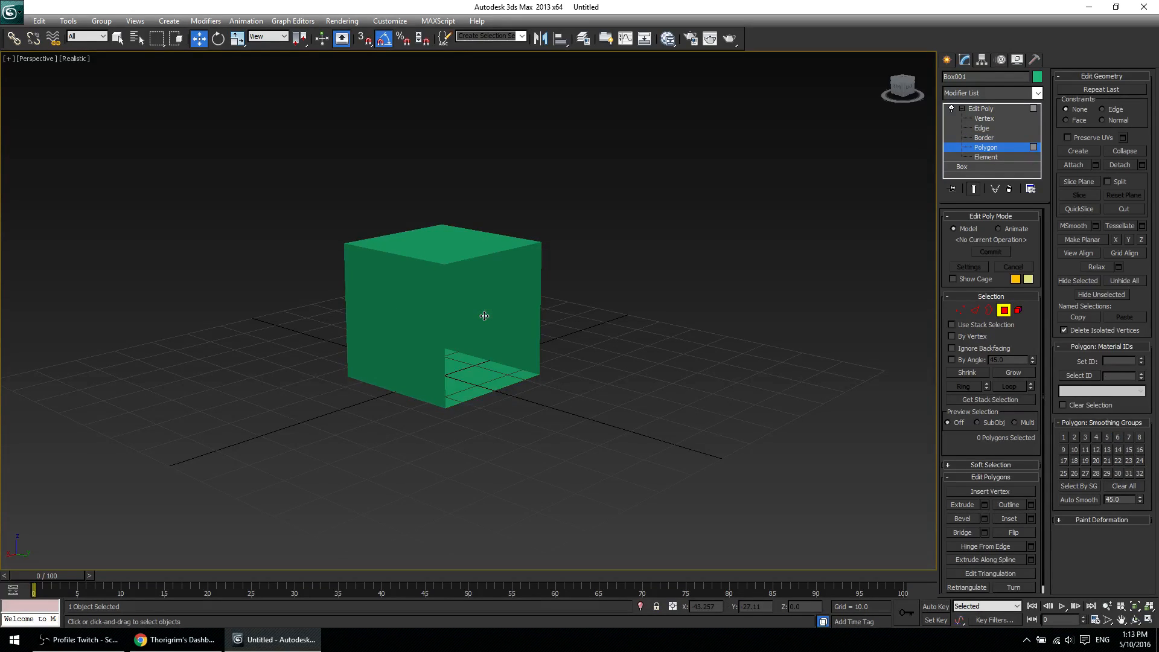
Select the new opening's border at the Border level with a selection window around the box.
{"action": "key", "text": "3"}
{"action": "left_click_drag", "start_coordinate": [302, 156], "coordinate": [602, 372]}
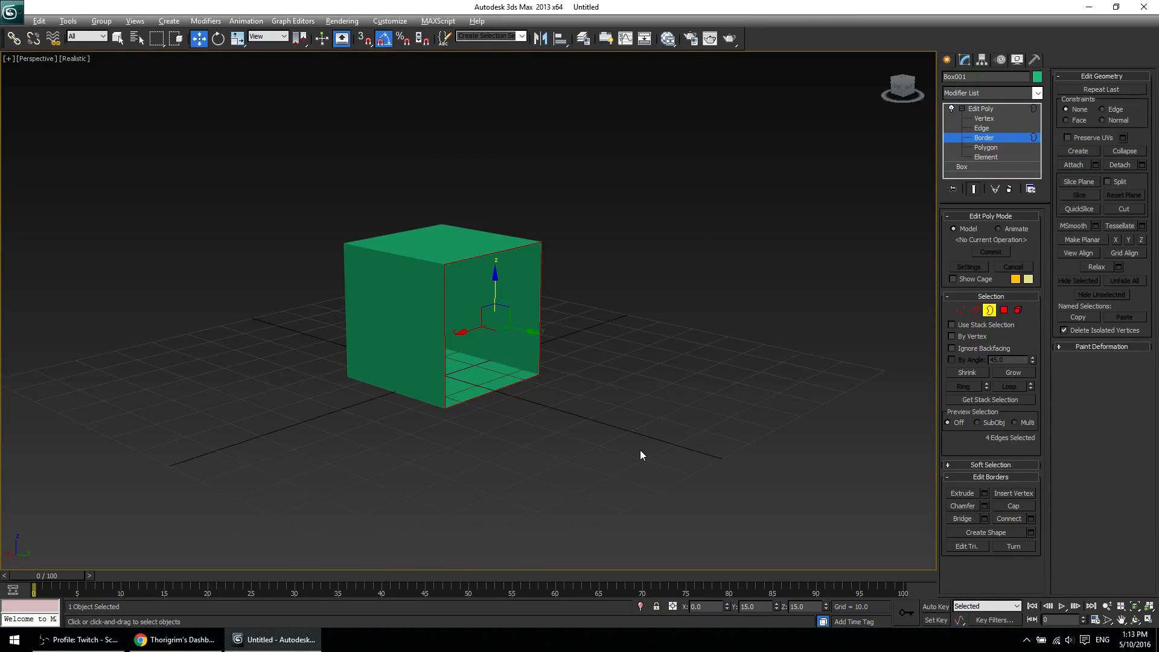
{"action": "middle_click_drag", "start_coordinate": [640, 450], "coordinate": [537, 451], "text": "alt"}
{"action": "scroll", "coordinate": [517, 429], "scroll_direction": "up", "scroll_amount": 5}
Activate Extrude on the opening's edges at the Edge level and again at the Border level, returning to the Move tool each time.
{"action": "key", "text": "4"}
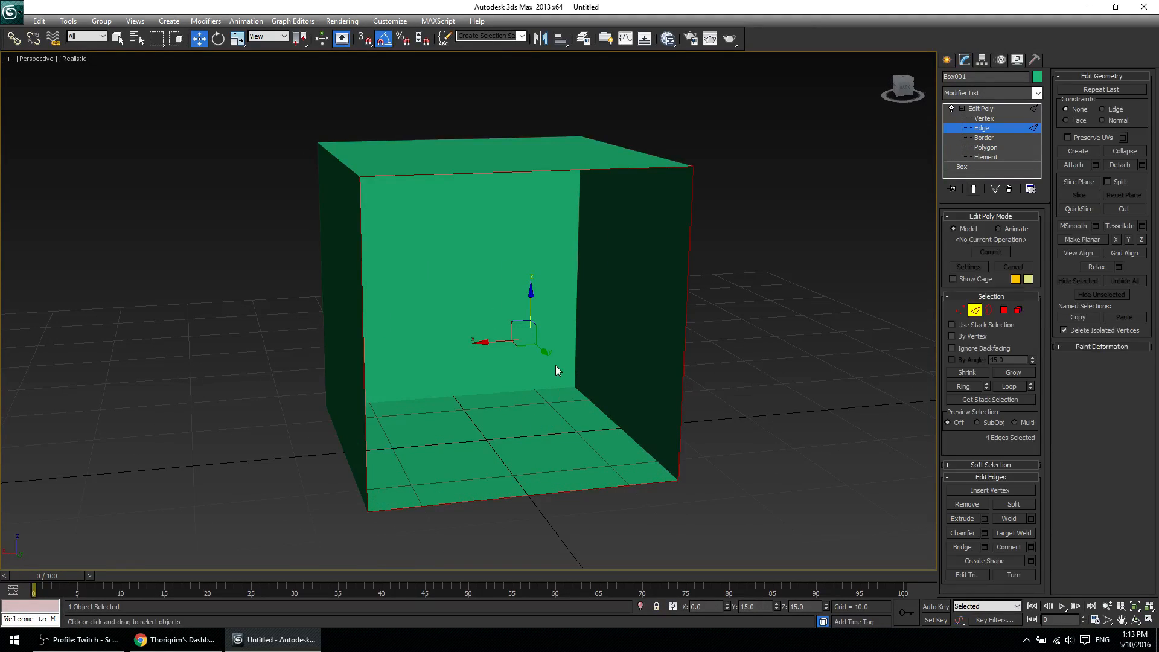
{"action": "key", "text": "shift+e"}
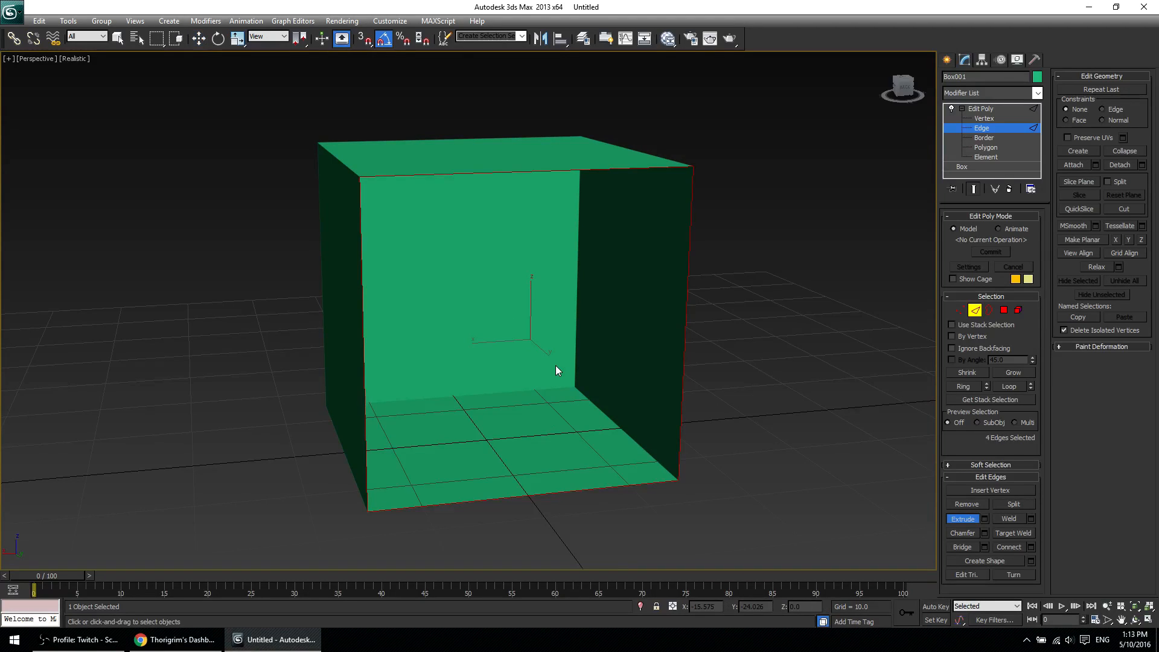
{"action": "key", "text": "w"}
{"action": "key", "text": "3"}
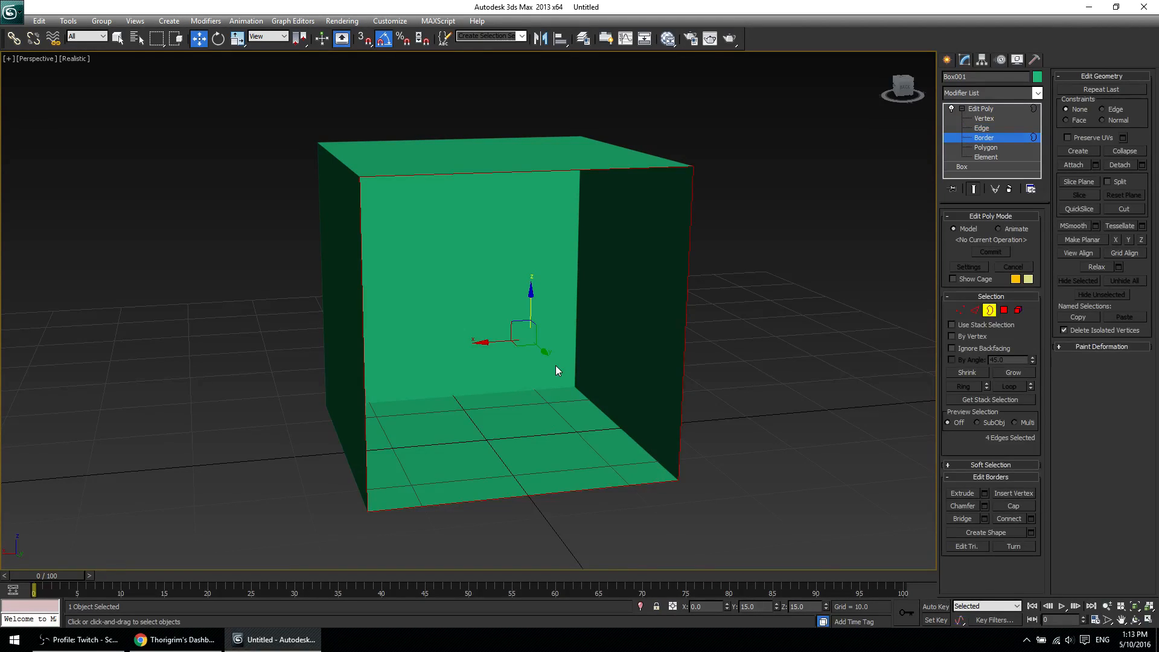
{"action": "key", "text": "shift+e"}
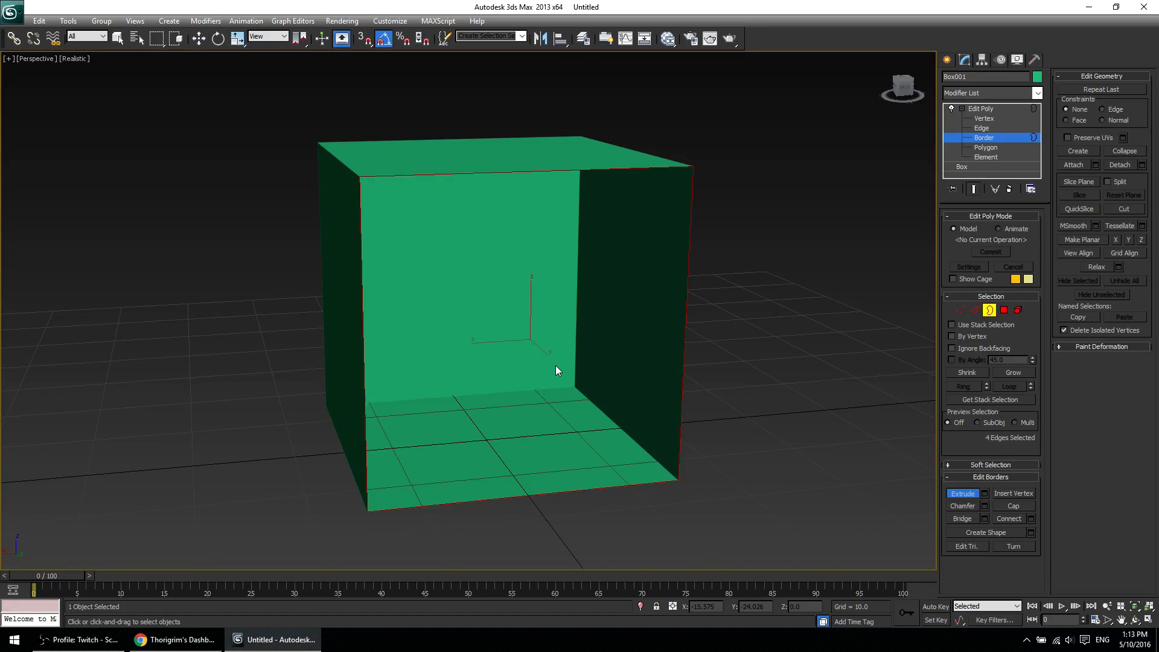
{"action": "key", "text": "w"}
Activate the Scale tool for the opening's selected border.
{"action": "left_click", "coordinate": [237, 38]}
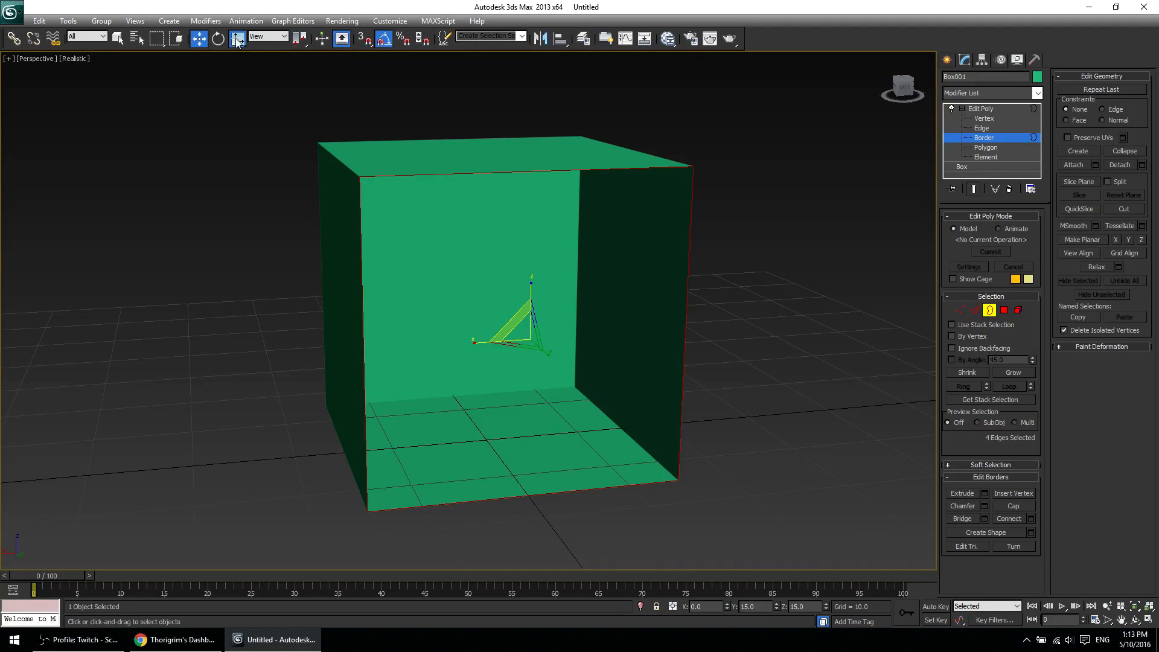
Extend the open border inward by scaling it to 76% on X and Z, and push the inner border into the box.
{"action": "mouse_move", "coordinate": [511, 326]}
{"action": "left_mouse_down"}
{"action": "mouse_move", "coordinate": [537, 346]}
{"action": "mouse_move", "coordinate": [526, 337]}
{"action": "left_mouse_up"}
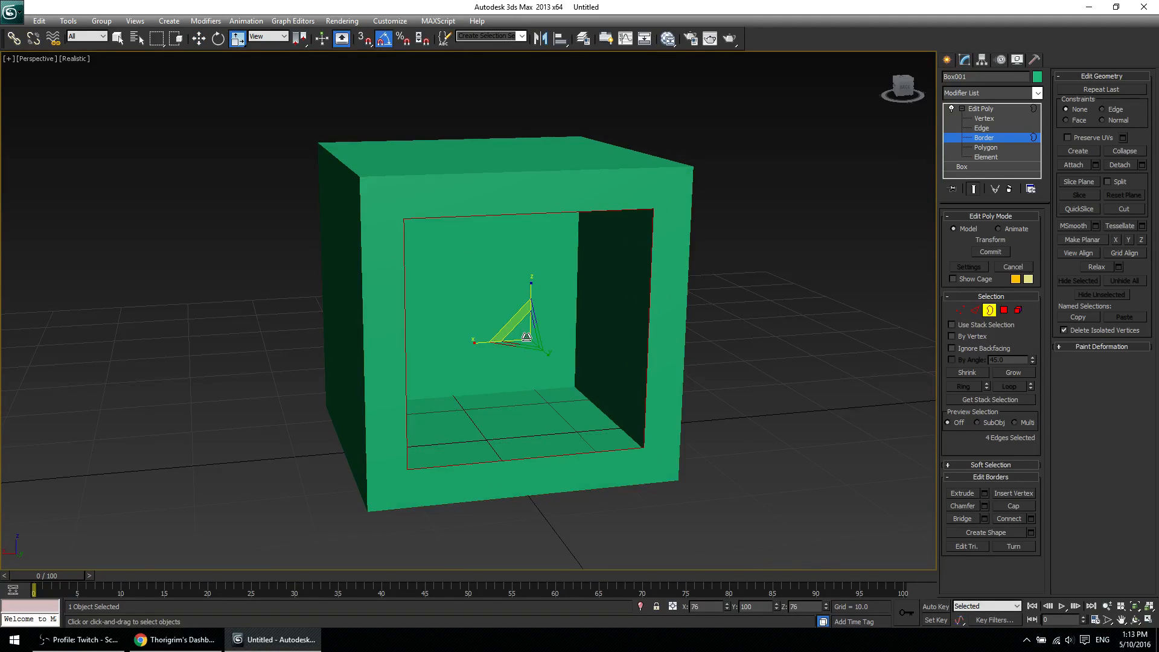
{"action": "middle_click_drag", "start_coordinate": [547, 483], "coordinate": [615, 517]}
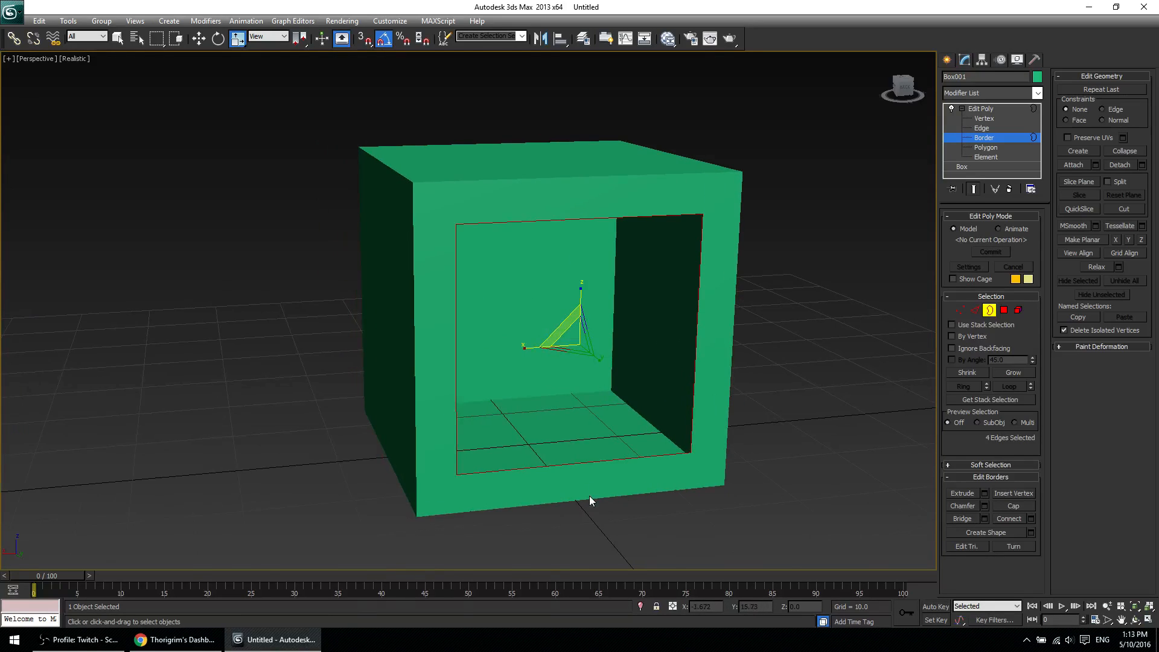
{"action": "key", "text": "super"}
{"action": "mouse_move", "coordinate": [595, 428]}
{"action": "middle_mouse_down"}
{"action": "mouse_move", "coordinate": [558, 426]}
{"action": "mouse_move", "coordinate": [595, 440]}
{"action": "middle_mouse_up"}
{"action": "key", "text": "w"}
{"action": "left_click_drag", "start_coordinate": [575, 354], "coordinate": [479, 310]}
Select all open borders of the hollowed box and switch to edge-level editing.
{"action": "middle_click_drag", "start_coordinate": [556, 407], "coordinate": [454, 379], "text": "alt"}
{"action": "key", "text": "ctrl+a"}
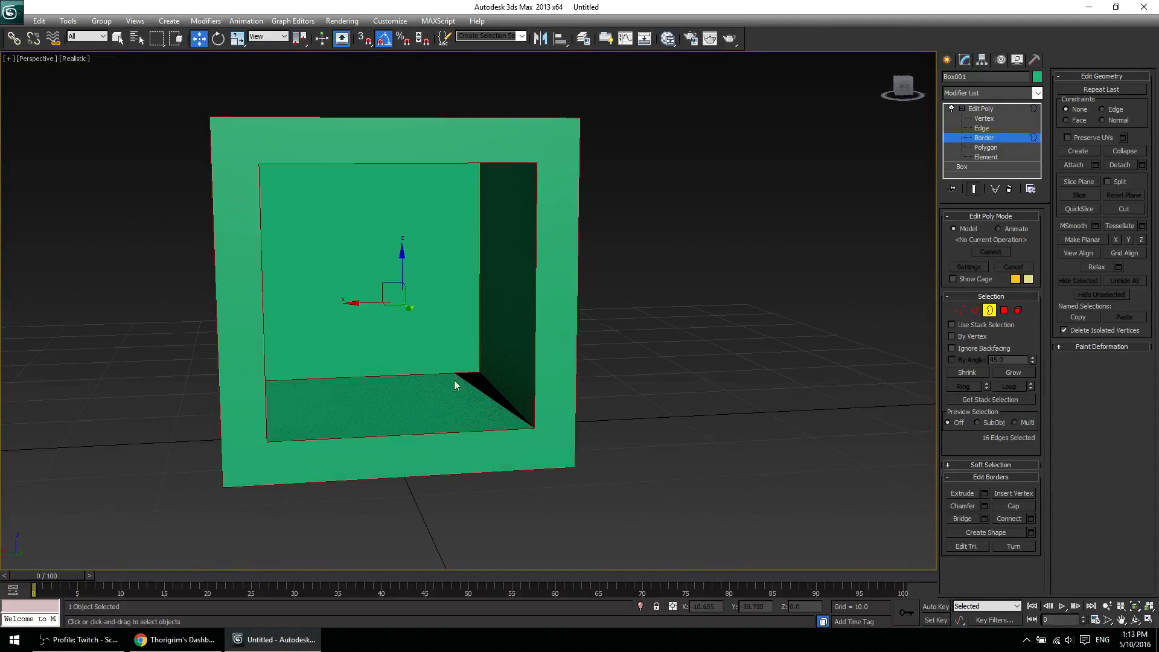
{"action": "key", "text": "shift+e"}
{"action": "key", "text": "2"}
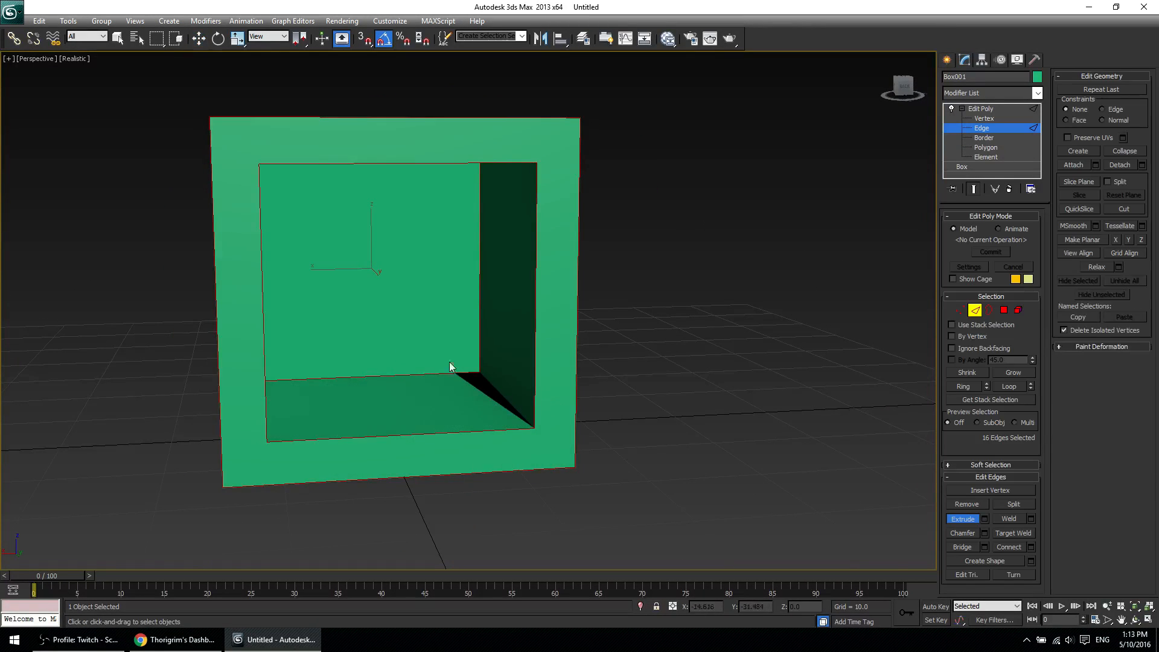
{"action": "scroll", "coordinate": [502, 414], "scroll_direction": "down", "scroll_amount": 5}
{"action": "middle_click_drag", "start_coordinate": [502, 415], "coordinate": [579, 465], "text": "alt"}
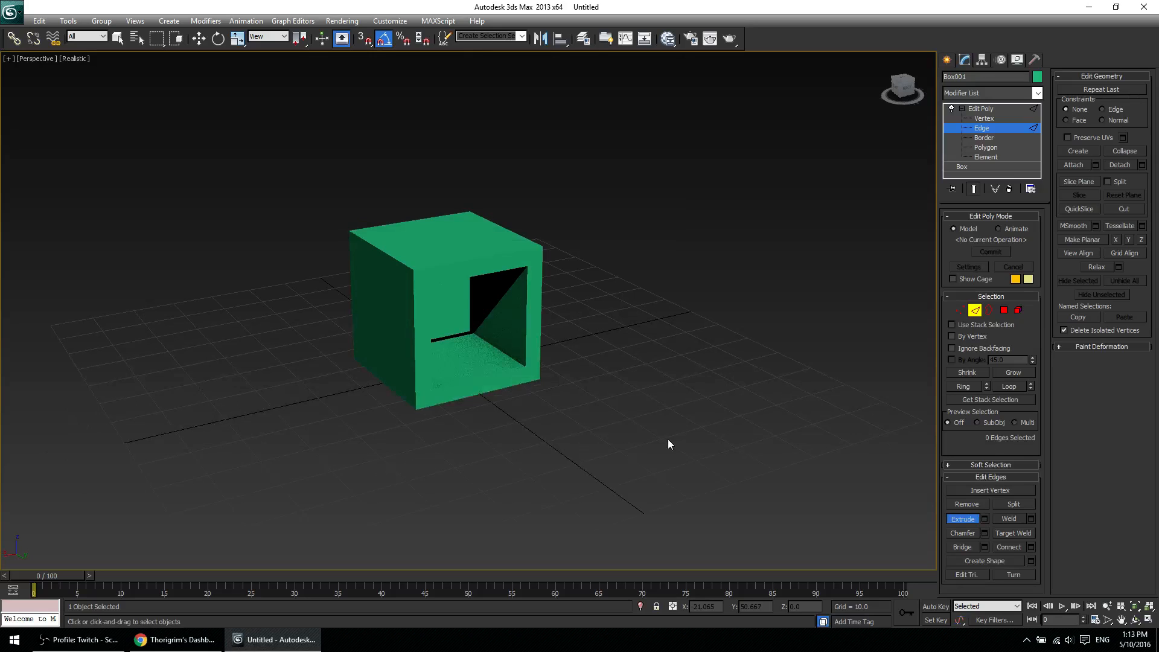
Undo the border extensions and the deletion of the box's front face.
{"action": "key", "text": "ctrl+z"}
{"action": "key", "text": "ctrl+z"}
{"action": "key", "text": "ctrl+z"}
{"action": "key", "text": "ctrl+z"}
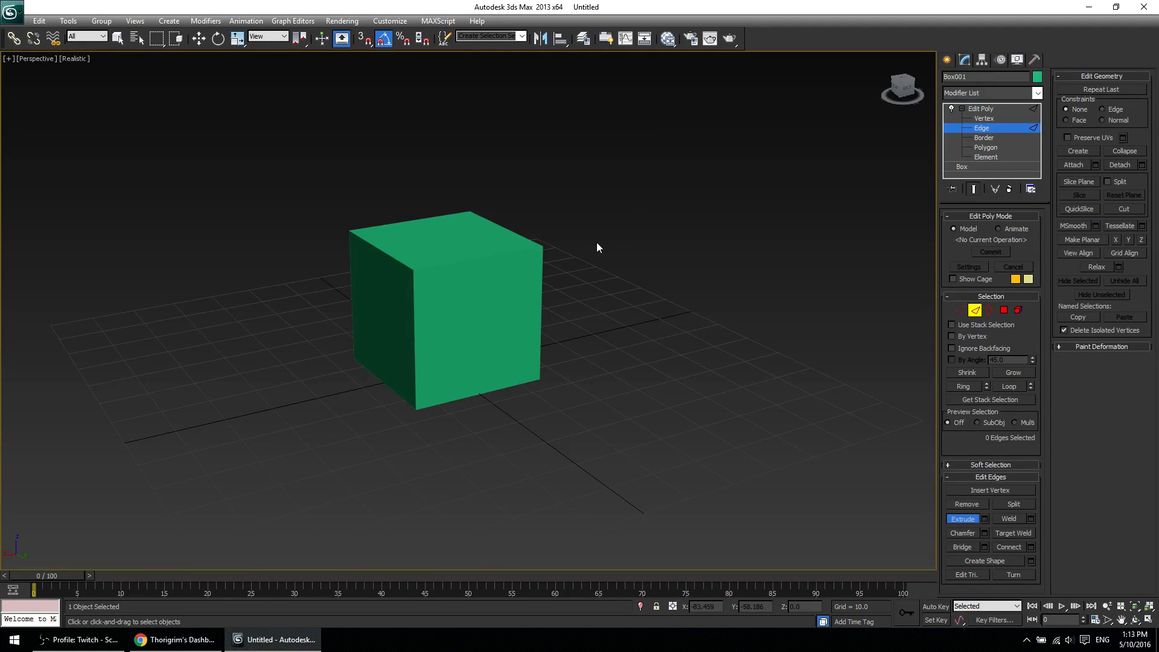
Delete the box's front polygon and select the open border around the hole.
{"action": "left_click", "coordinate": [989, 310]}
{"action": "key", "text": "w"}
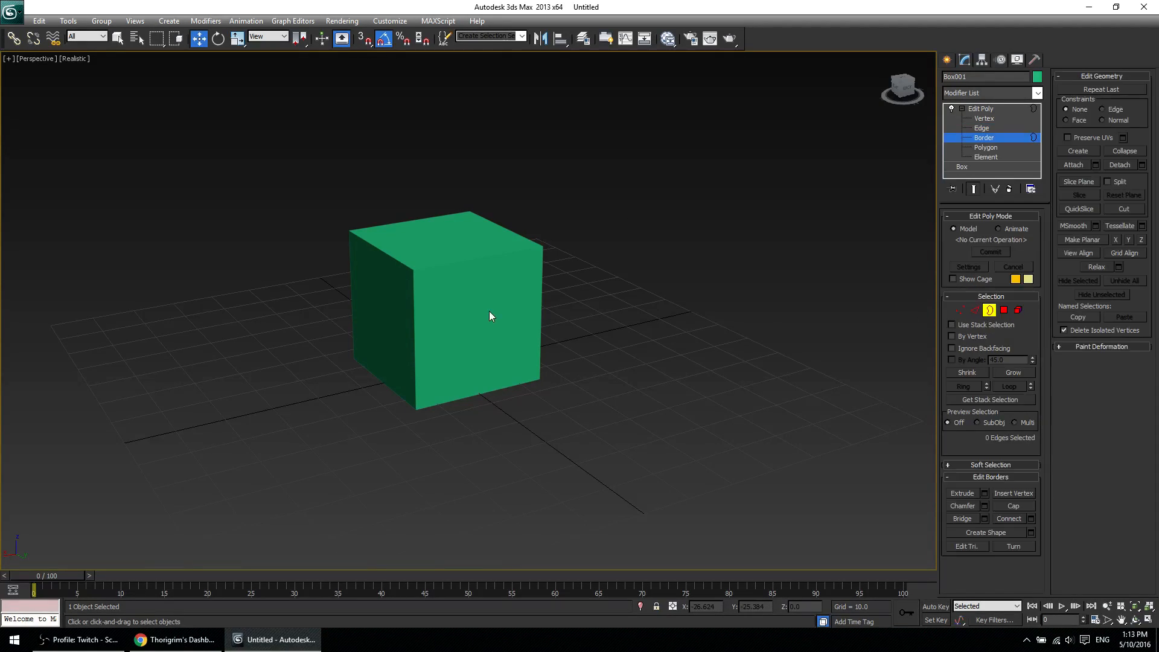
{"action": "key", "text": "4"}
{"action": "left_click", "coordinate": [489, 310]}
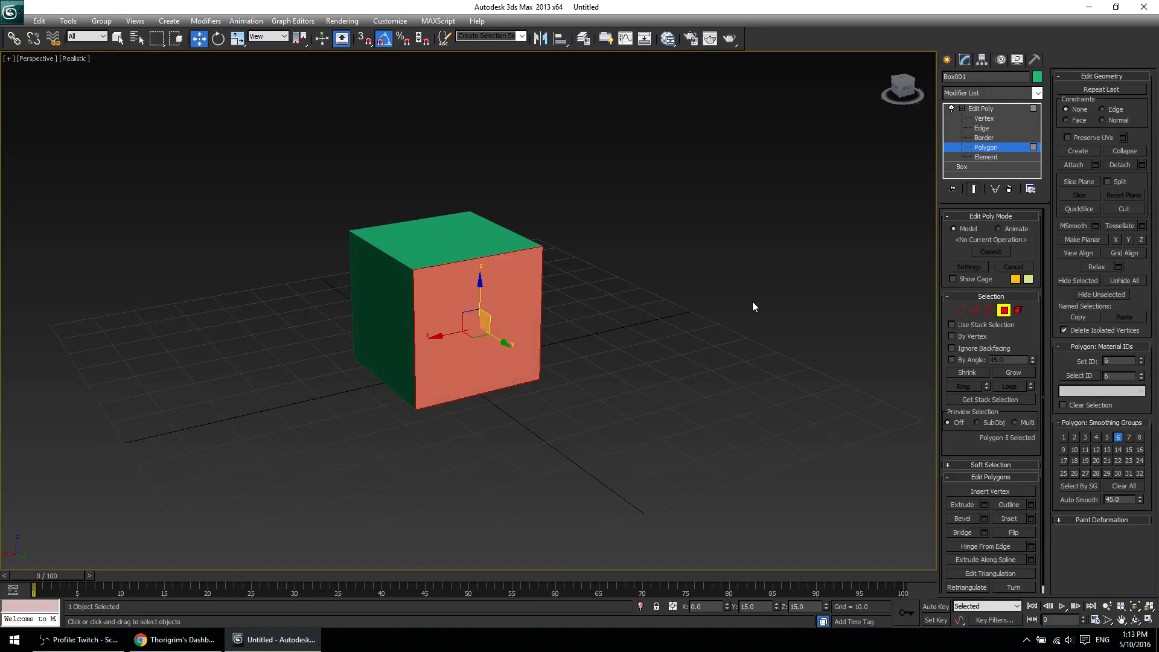
{"action": "key", "text": "Delete"}
{"action": "left_click", "coordinate": [989, 312]}
{"action": "left_click_drag", "start_coordinate": [594, 521], "coordinate": [342, 208]}
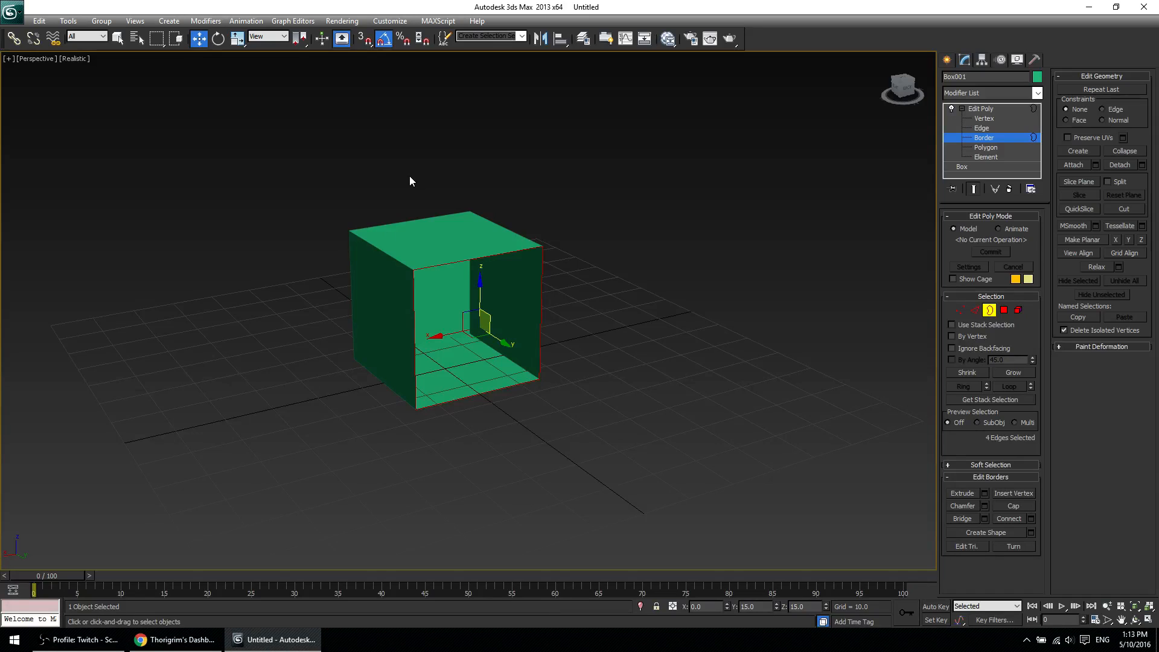
Select the box's side polygon next to the open front at polygon level.
{"action": "left_click", "coordinate": [369, 305]}
{"action": "key", "text": "4"}
{"action": "left_click", "coordinate": [371, 310]}
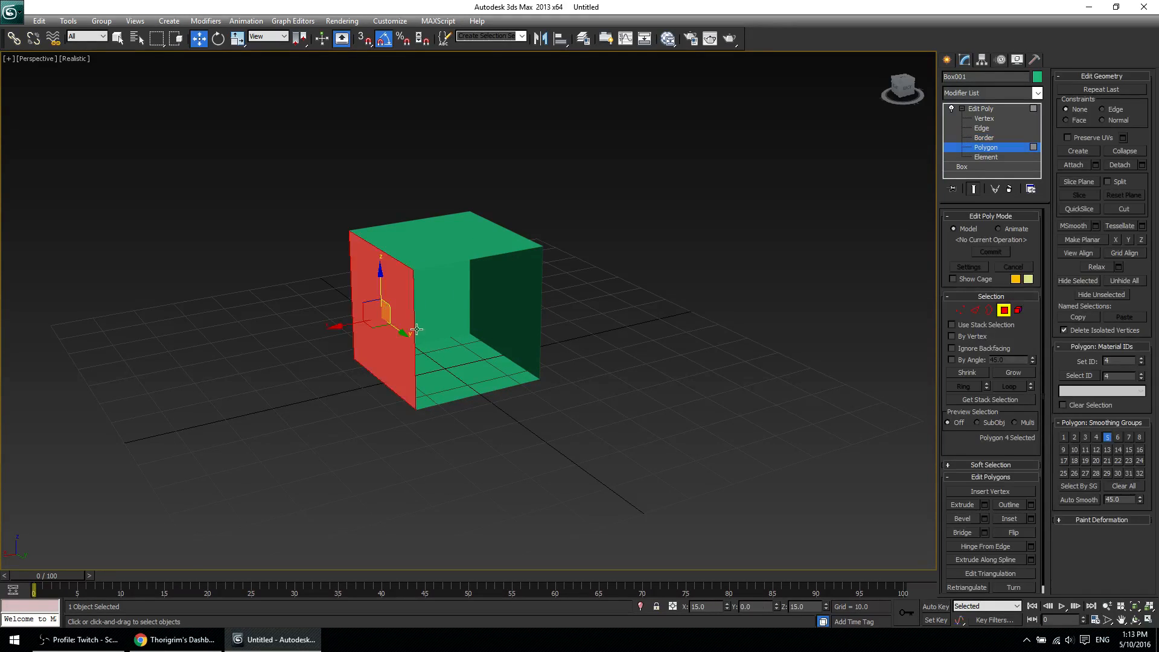
{"action": "left_click", "coordinate": [448, 324]}
{"action": "left_click", "coordinate": [388, 328]}
Undo the recent selections and the deletion of the front polygon.
{"action": "key", "text": "ctrl+z"}
{"action": "key", "text": "ctrl+z"}
{"action": "key", "text": "ctrl+z"}
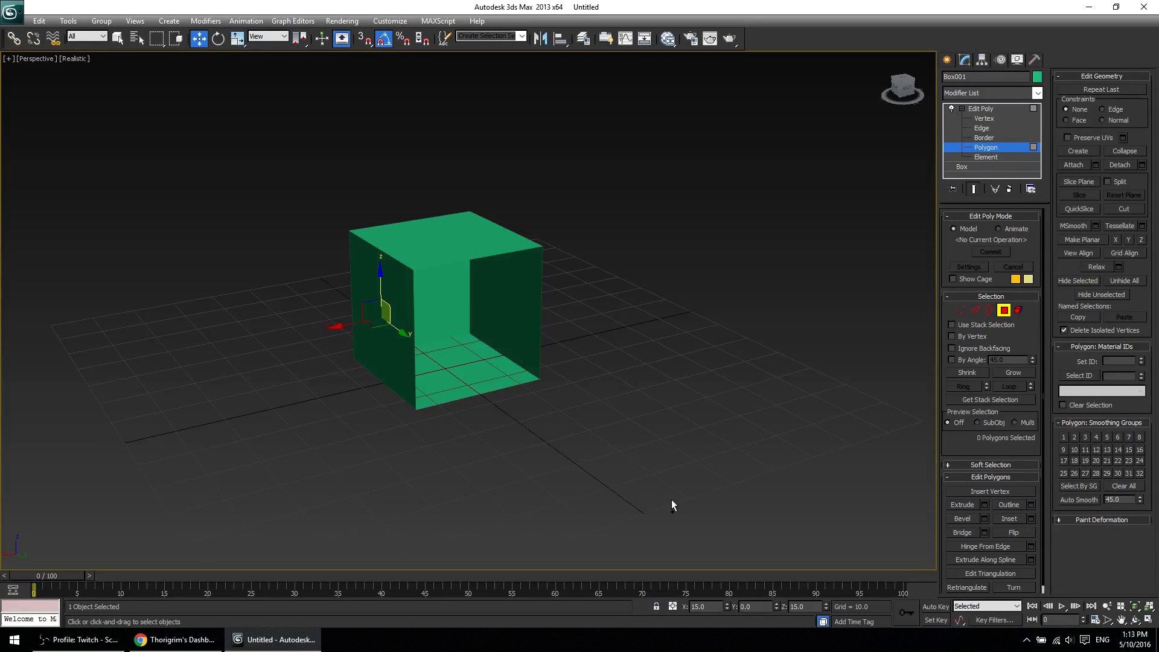
{"action": "key", "text": "ctrl+z"}
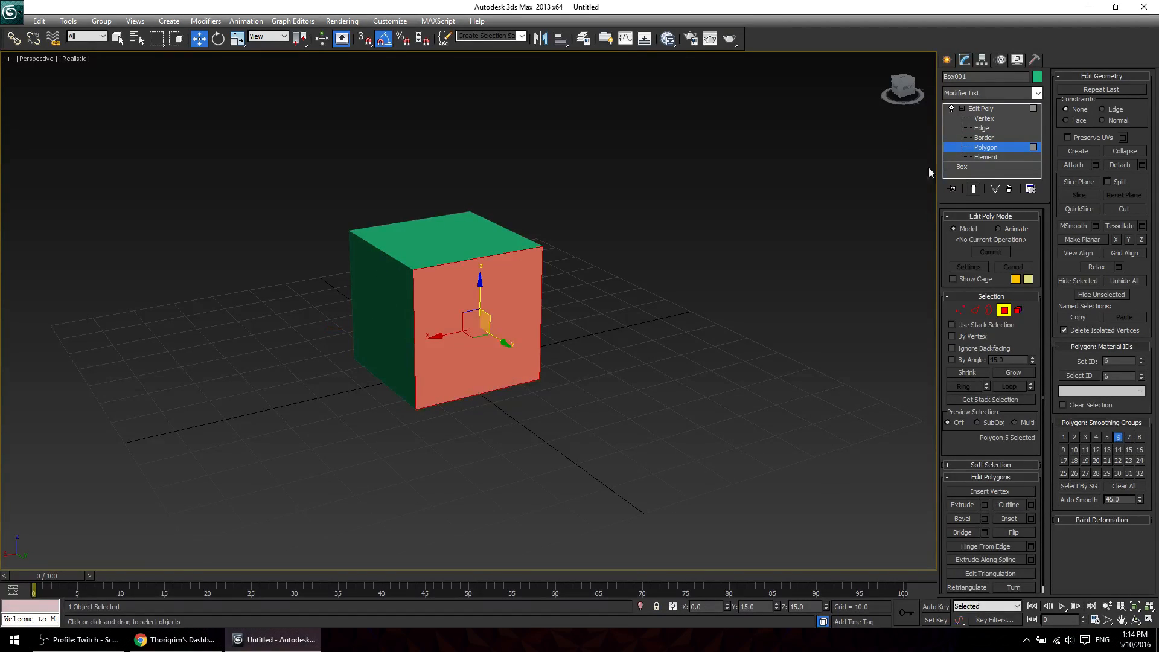
Leave polygon-level editing and select the whole box.
{"action": "left_click", "coordinate": [980, 109]}
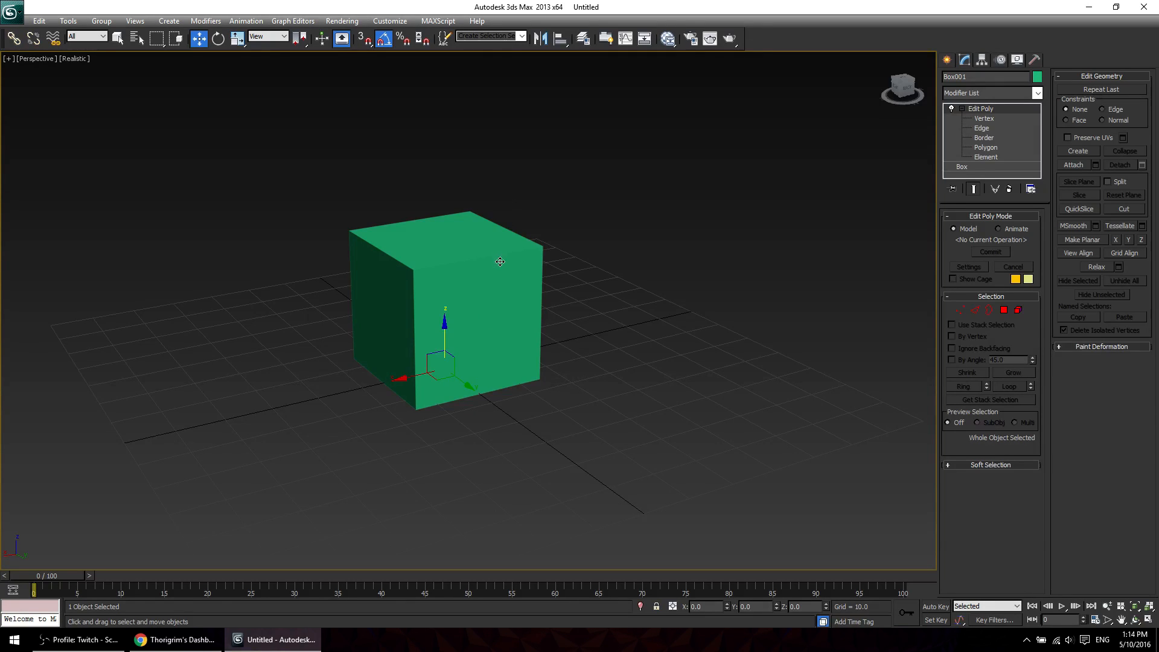
{"action": "left_click", "coordinate": [600, 313]}
{"action": "middle_click_drag", "start_coordinate": [605, 372], "coordinate": [549, 380], "text": "alt"}
{"action": "left_click", "coordinate": [626, 332]}
{"action": "left_click", "coordinate": [412, 336]}
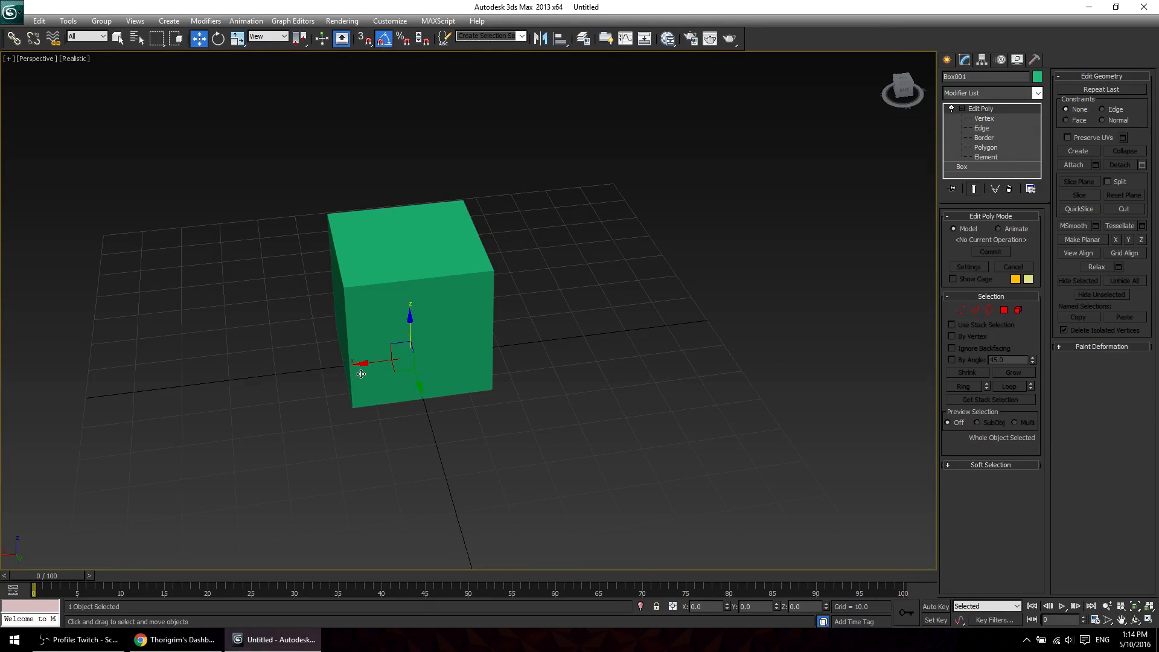
Clone the box as a Copy and move the clone along X to about -34.5, beside the original.
{"action": "key", "text": "alt+Return"}
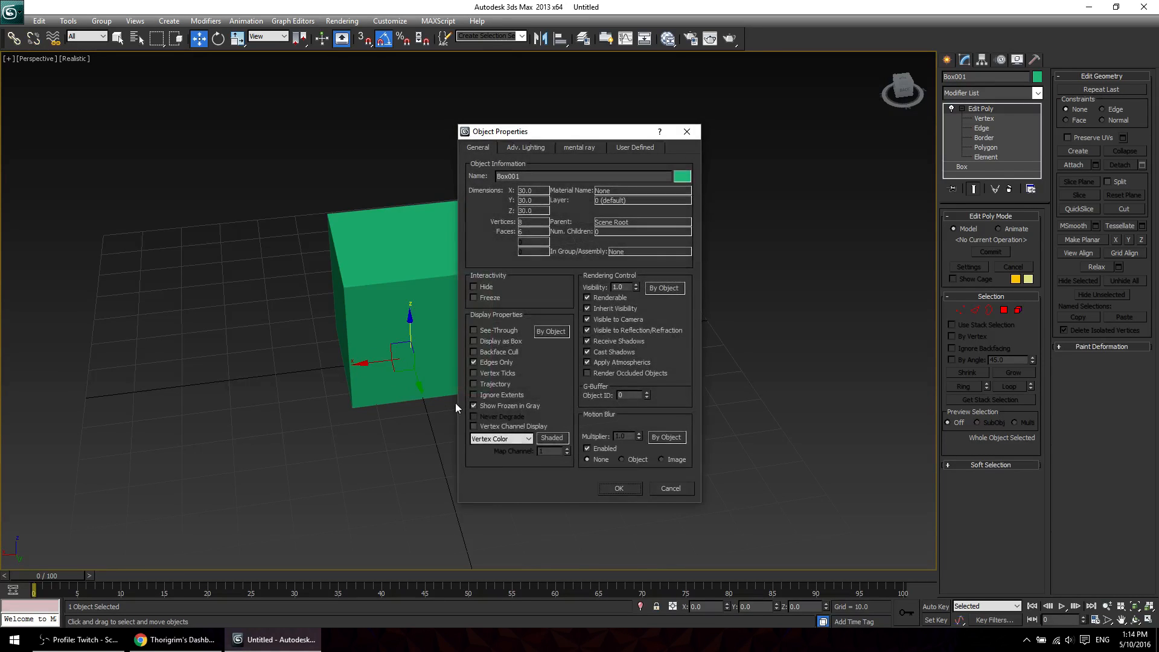
{"action": "left_click", "coordinate": [681, 487]}
{"action": "right_click", "coordinate": [461, 317]}
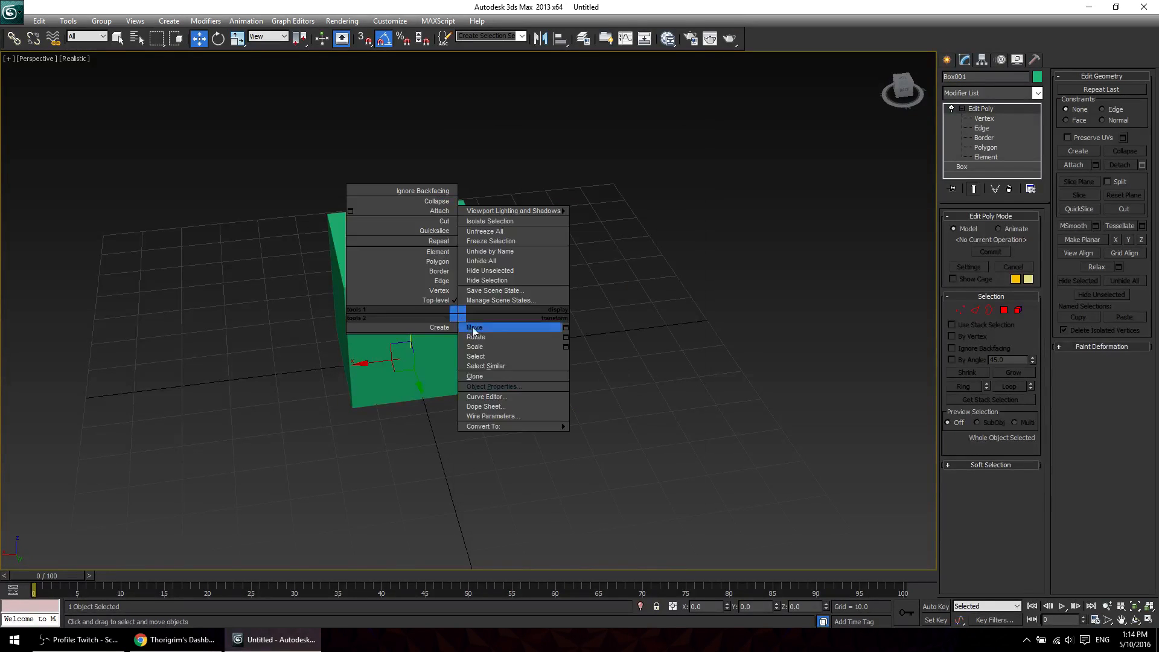
{"action": "left_click", "coordinate": [502, 377]}
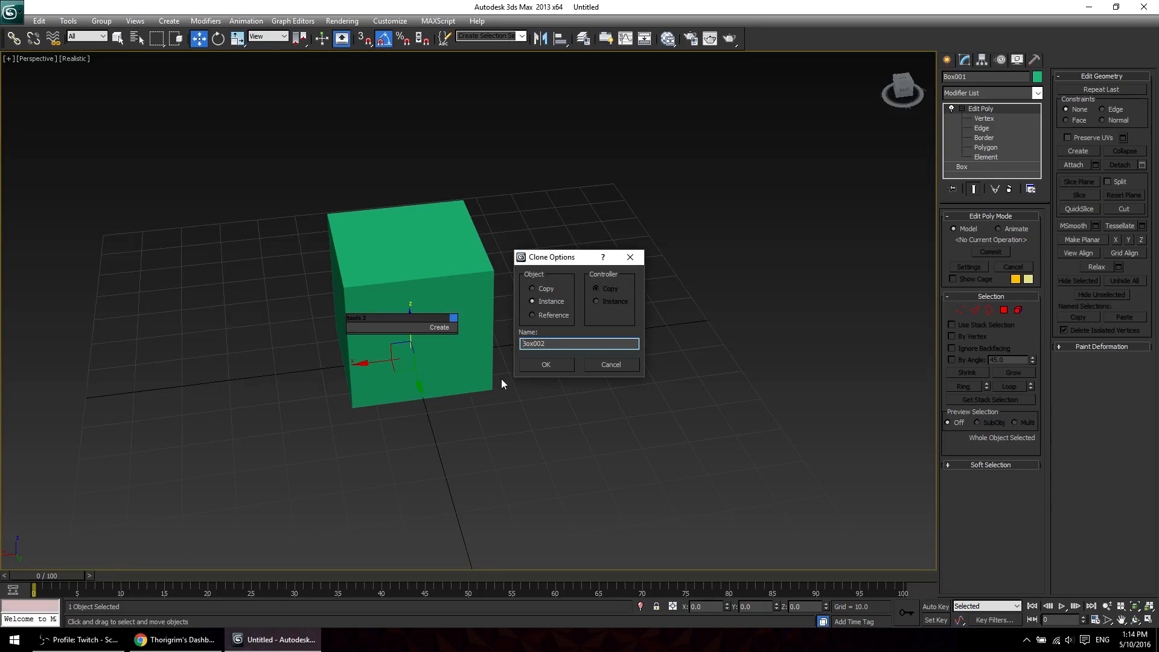
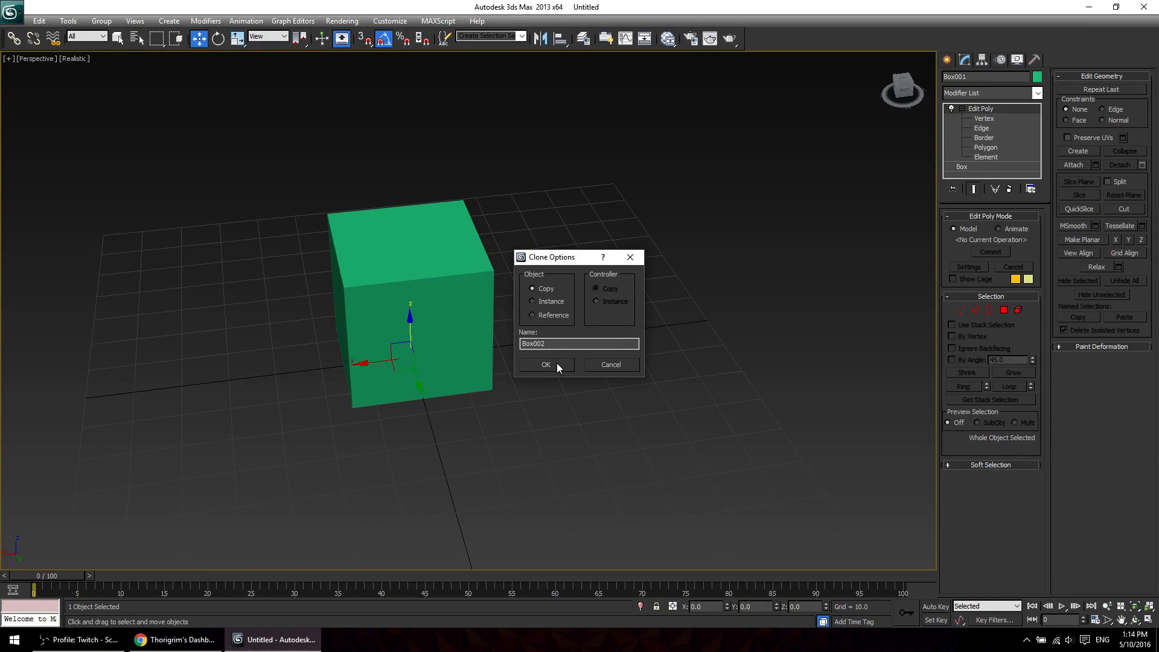
{"action": "left_click", "coordinate": [551, 344]}
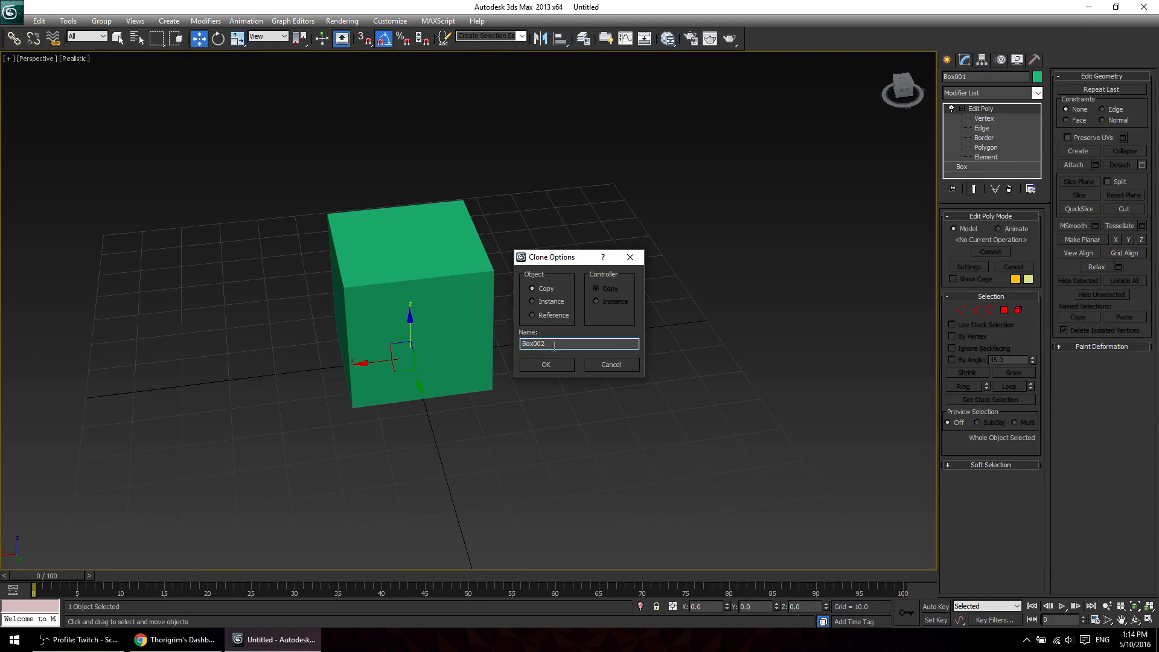
{"action": "left_click", "coordinate": [546, 365]}
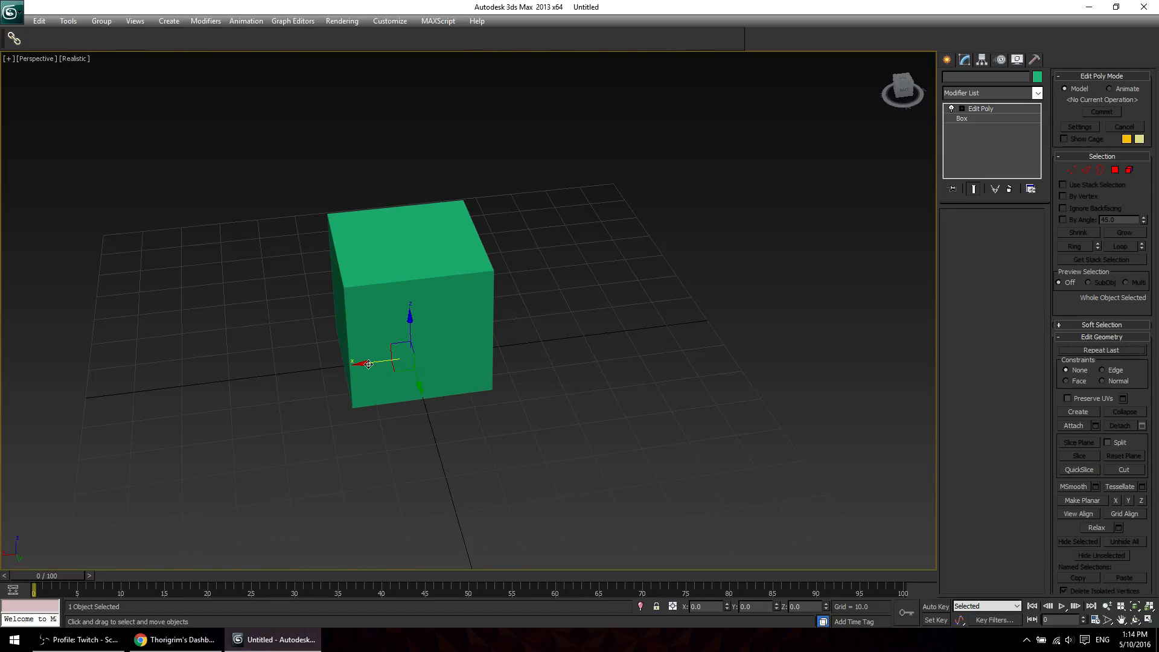
{"action": "left_click_drag", "start_coordinate": [369, 363], "coordinate": [519, 359]}
Clone the moved box as another Copy and move it farther along X.
{"action": "right_click", "coordinate": [519, 360]}
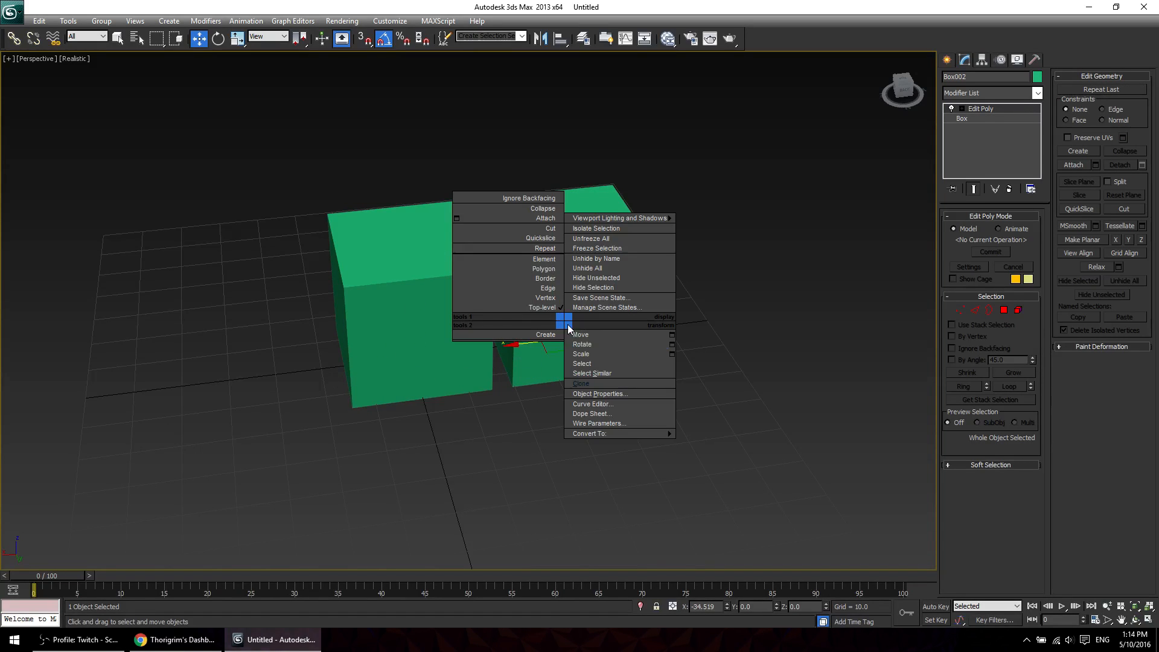
{"action": "left_click", "coordinate": [596, 385]}
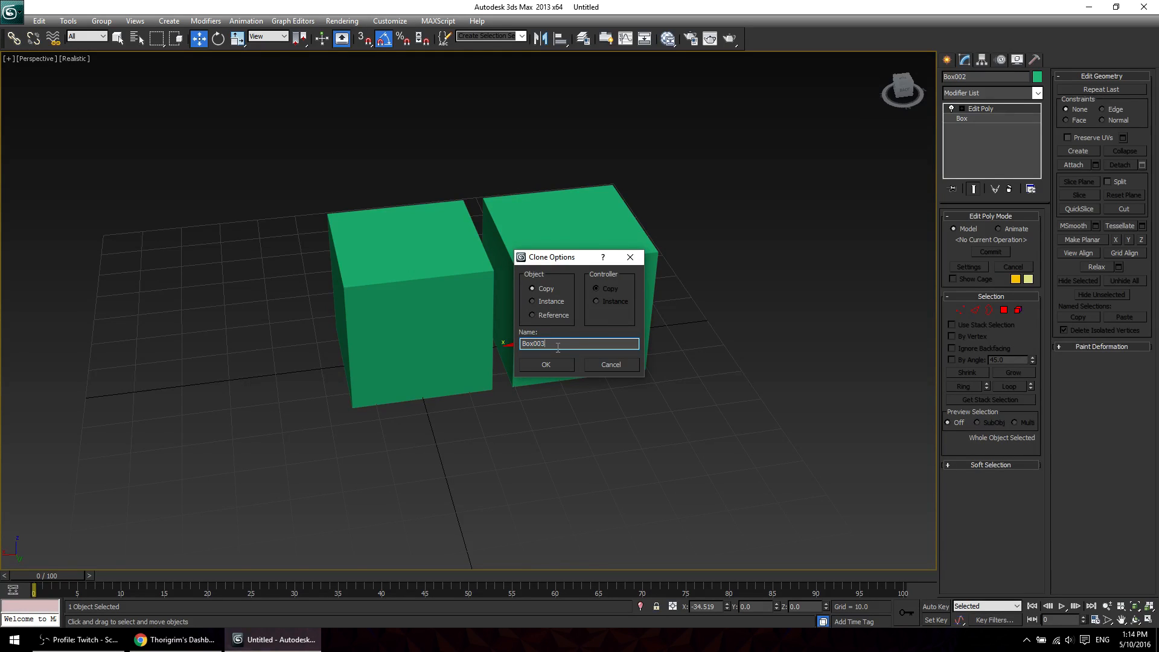
{"action": "left_click", "coordinate": [551, 364]}
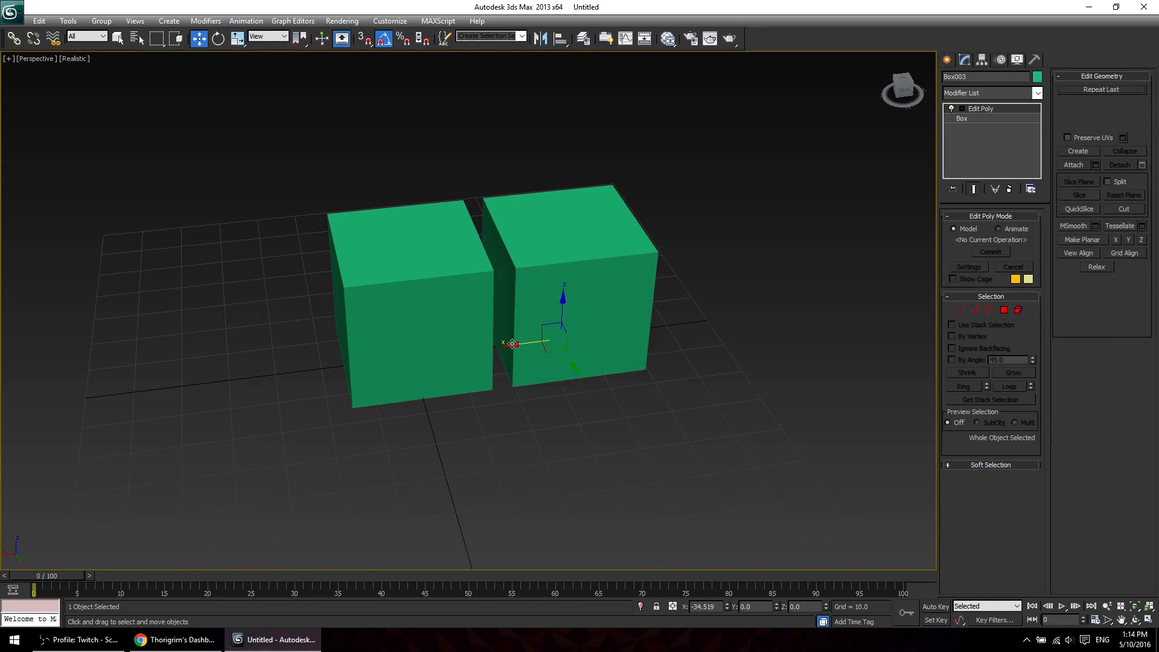
{"action": "left_click_drag", "start_coordinate": [513, 343], "coordinate": [668, 349]}
Undo the second clone and the first clone's move along X.
{"action": "key", "text": "ctrl+z"}
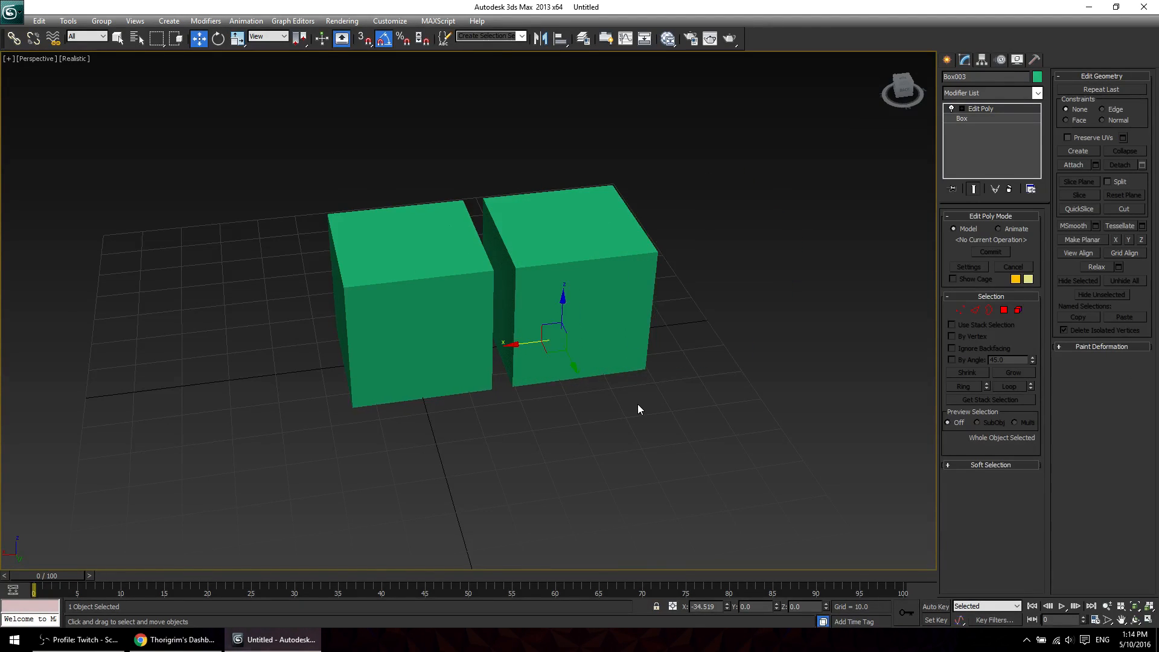
{"action": "key", "text": "ctrl+z"}
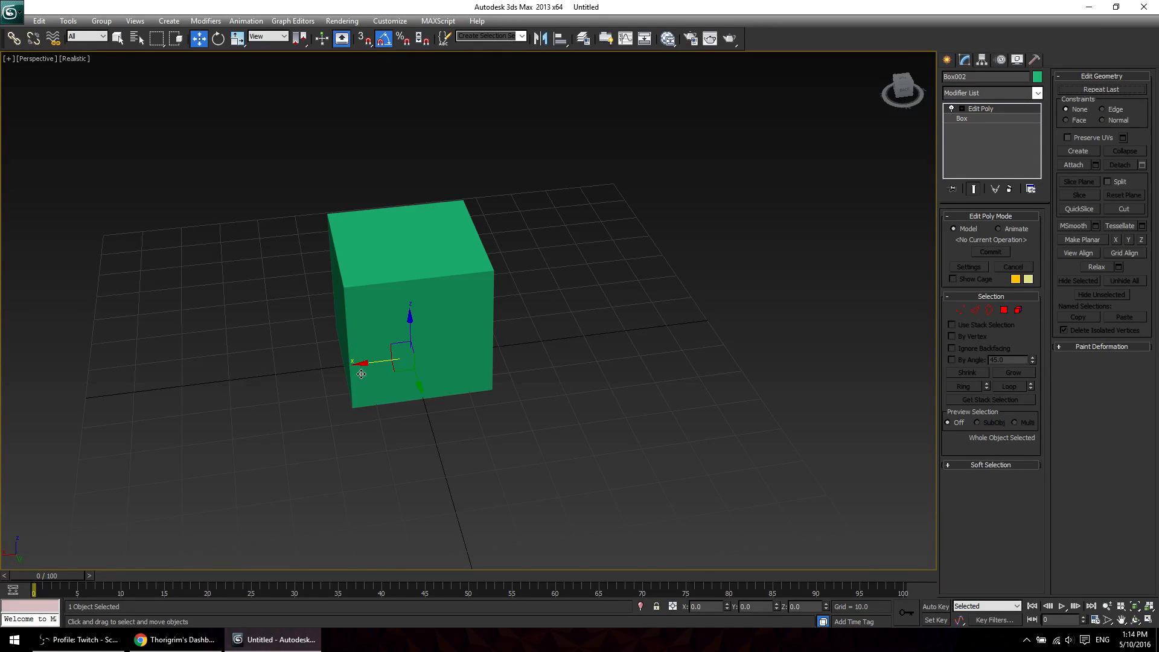
Clone the box by moving a single Copy along X to about -35.9, beside the original.
{"action": "left_click_drag", "start_coordinate": [368, 362], "coordinate": [523, 356], "text": "shift"}
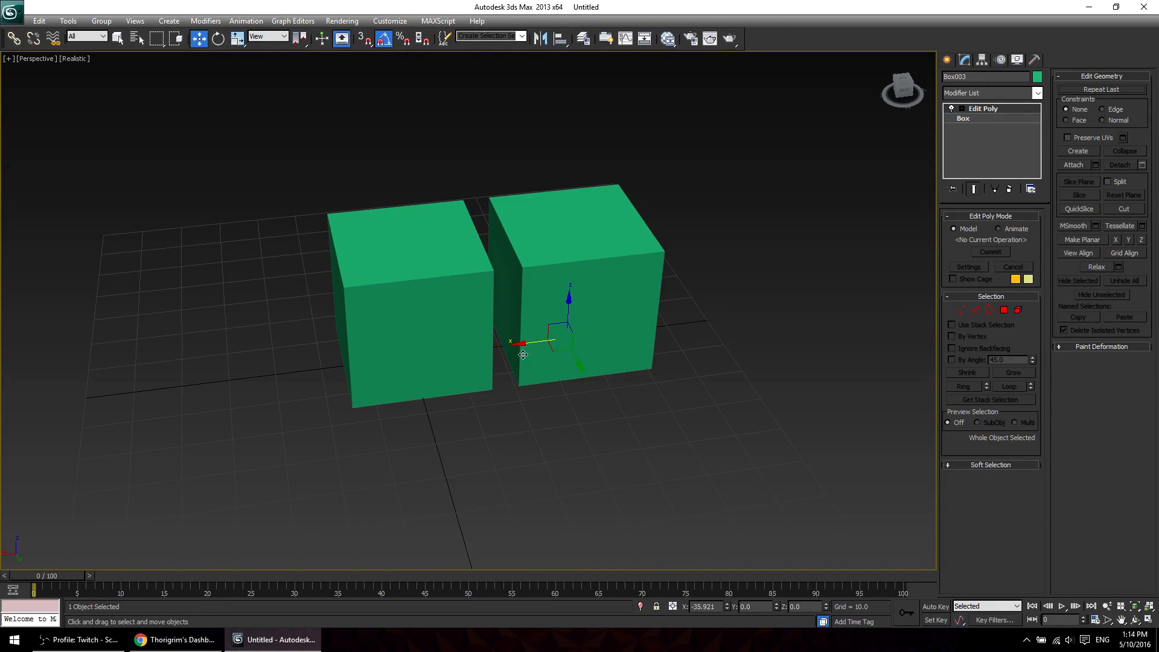
{"action": "left_click_drag", "start_coordinate": [523, 355], "coordinate": [523, 355], "text": "shift"}
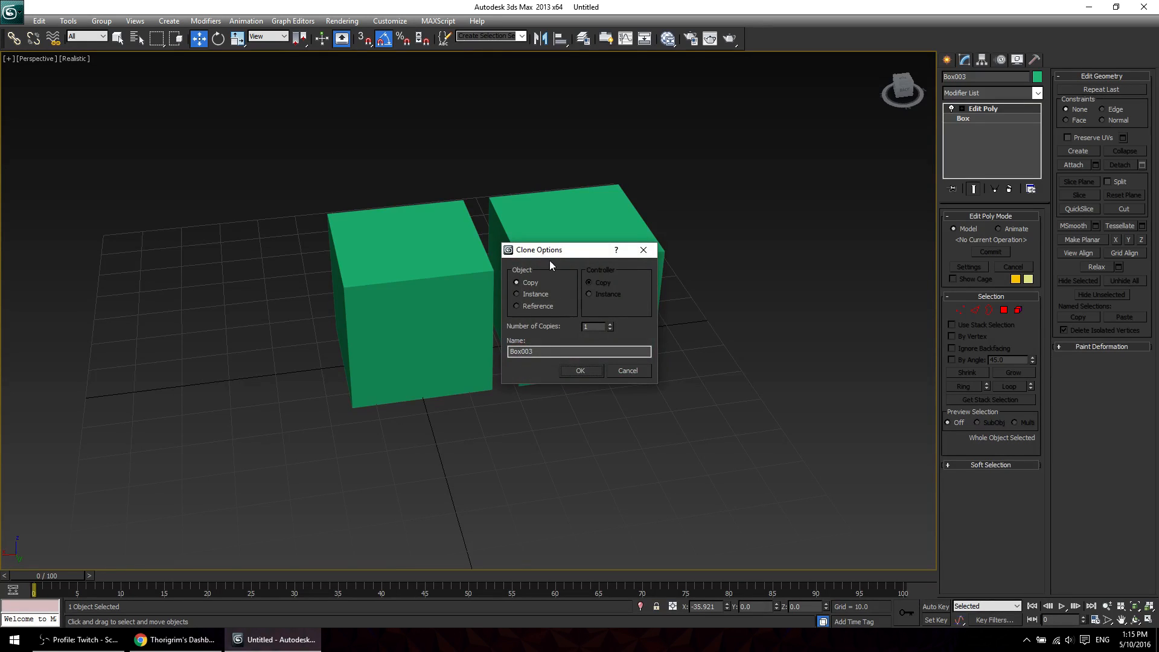
{"action": "left_click_drag", "start_coordinate": [568, 255], "coordinate": [739, 360]}
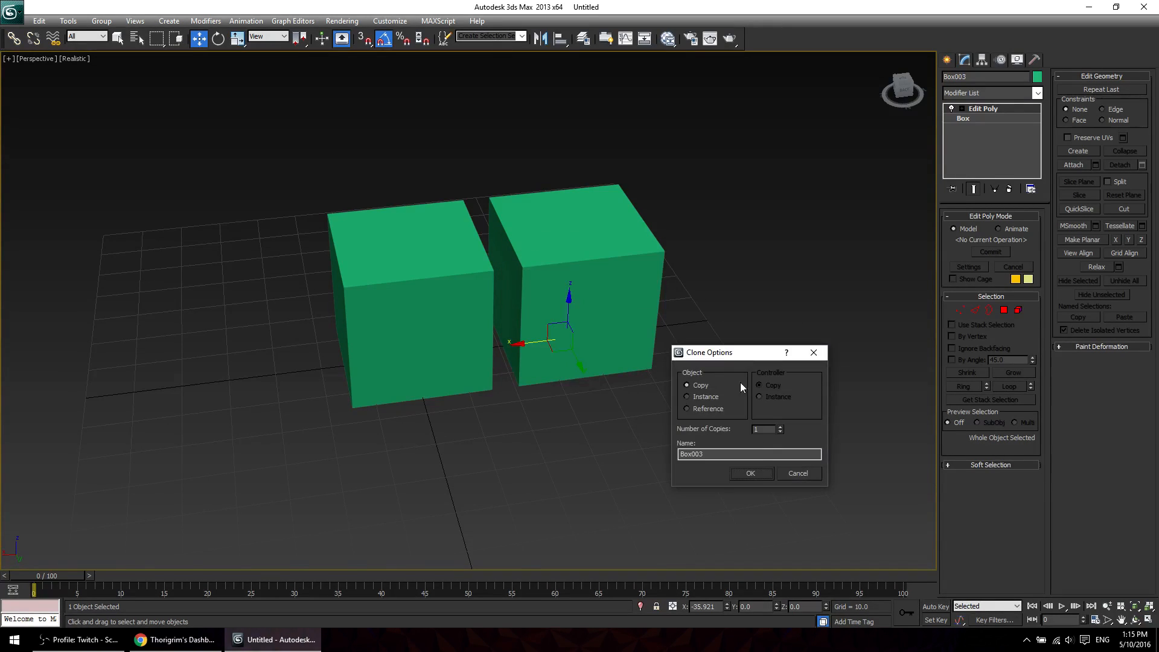
{"action": "left_click", "coordinate": [759, 473]}
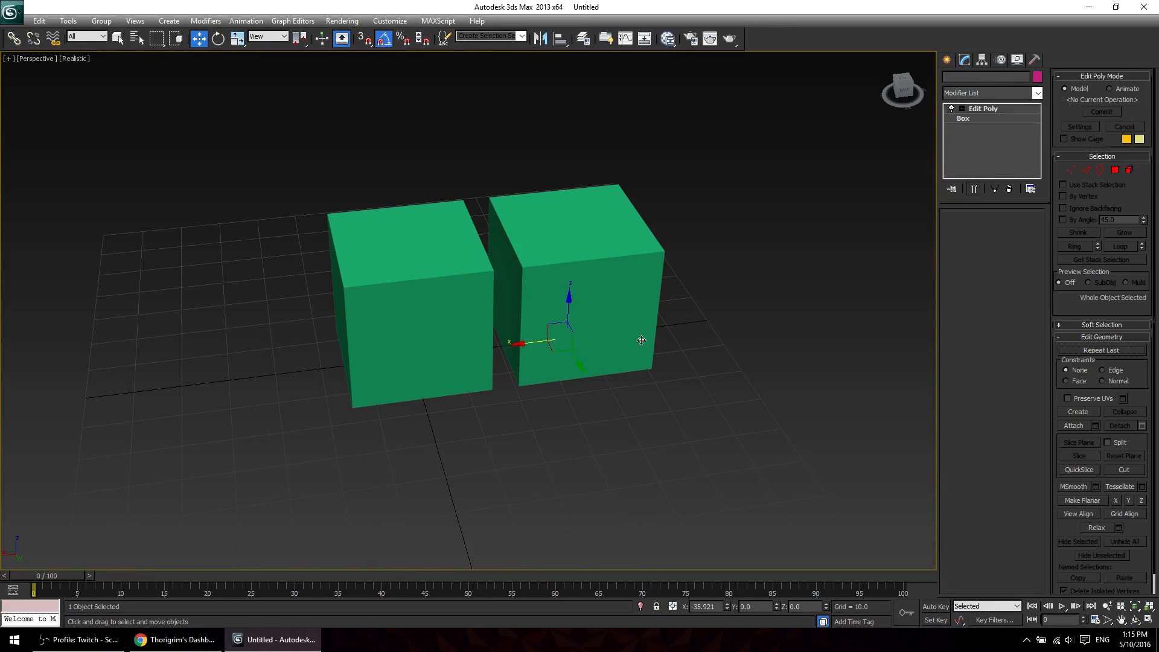
Clone the box farther along X to form a row of four boxes, with the last at about X -108.5.
{"action": "mouse_move", "coordinate": [697, 335]}
{"action": "left_mouse_down"}
{"action": "mouse_move", "coordinate": [671, 351]}
{"action": "mouse_move", "coordinate": [810, 321]}
{"action": "left_mouse_up"}
{"action": "left_click", "coordinate": [598, 369]}
{"action": "left_click", "coordinate": [593, 372]}
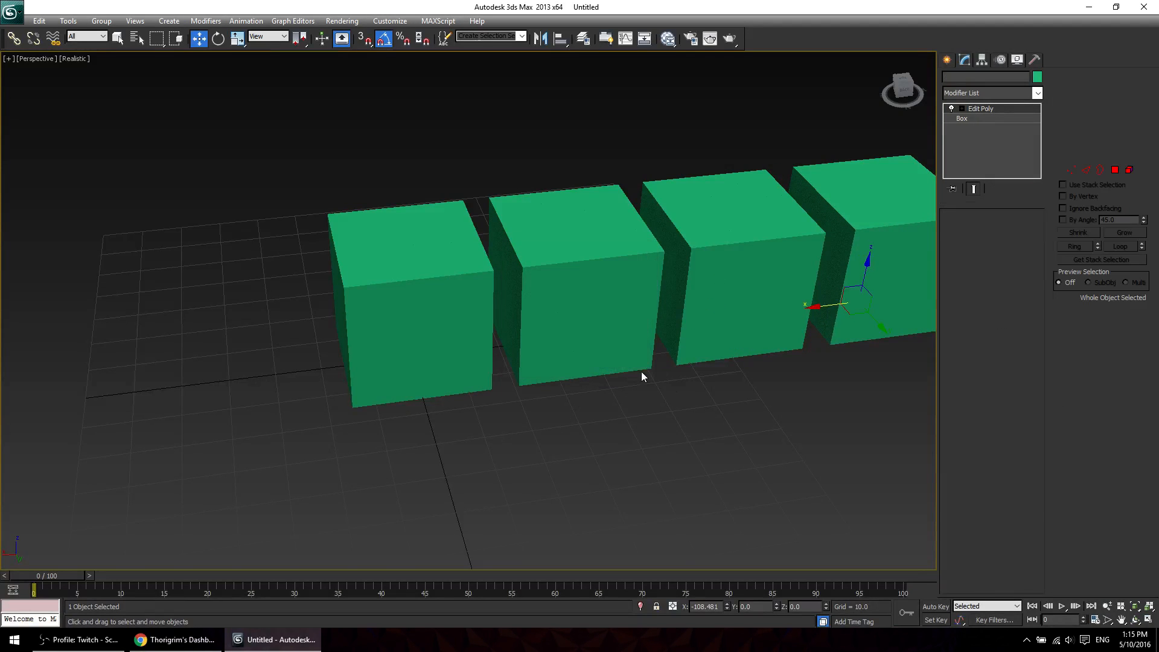
Undo the cloned row until only the original box remains.
{"action": "key", "text": "ctrl+z"}
{"action": "key", "text": "ctrl+z"}
{"action": "key", "text": "ctrl+z"}
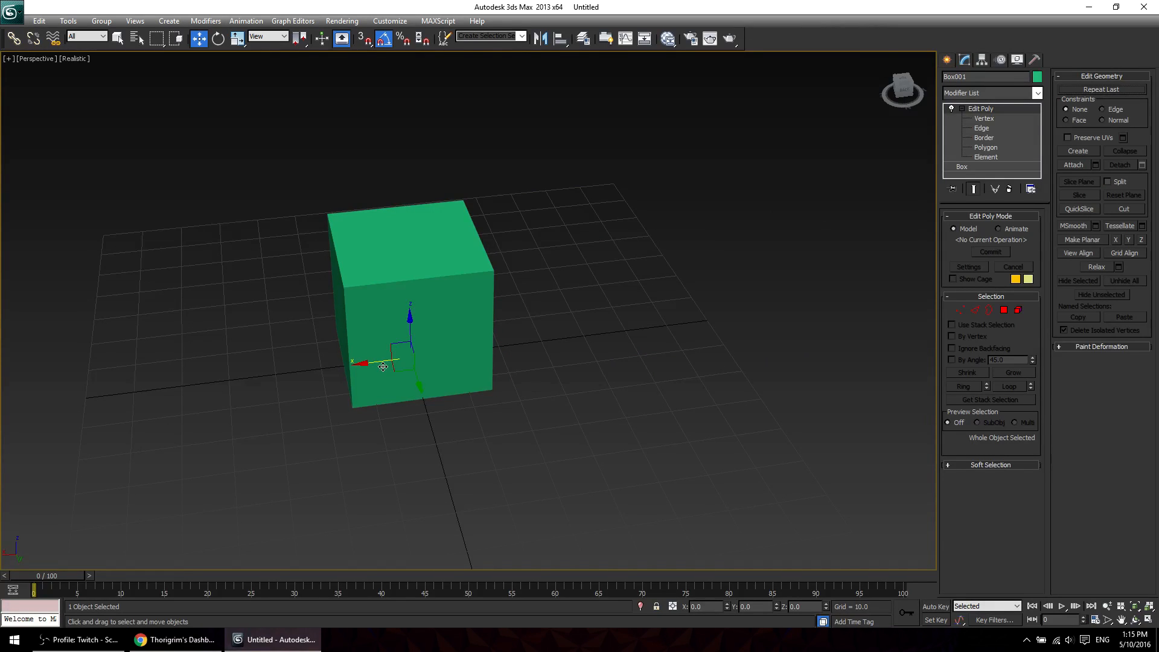
Try to clone the original box along the X axis once more.
{"action": "left_click_drag", "start_coordinate": [371, 362], "coordinate": [516, 352], "text": "shift"}
{"action": "key", "text": "ctrl+z"}
{"action": "middle_click_drag", "start_coordinate": [507, 443], "coordinate": [552, 442]}
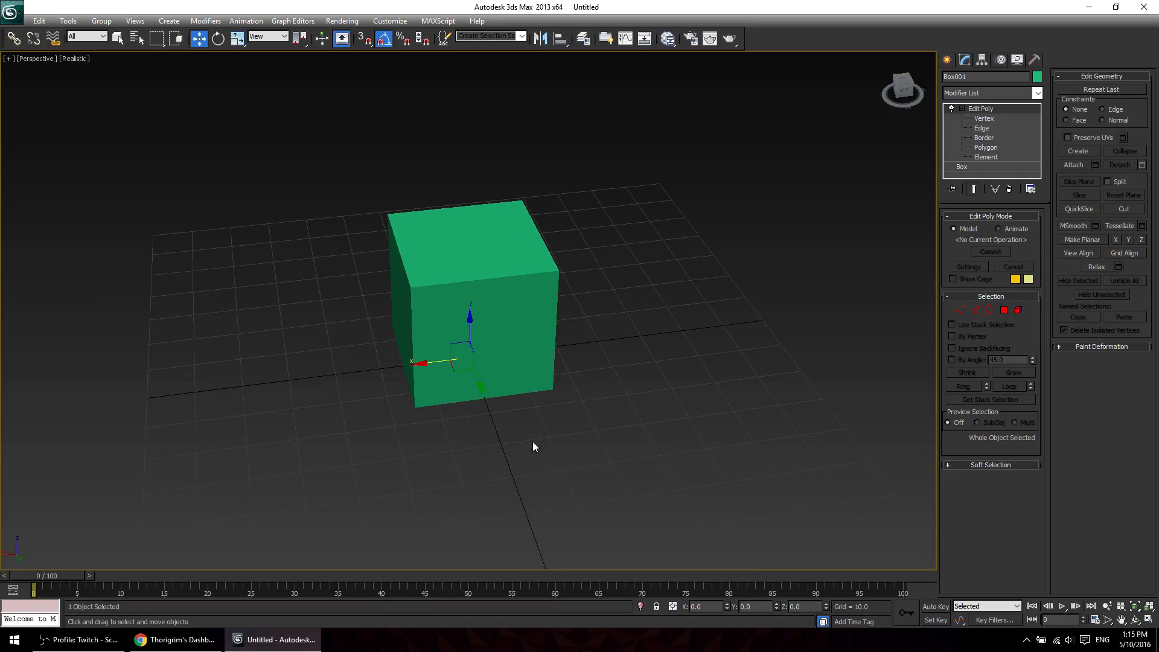
{"action": "key", "text": "super"}
{"action": "left_click", "coordinate": [417, 410]}
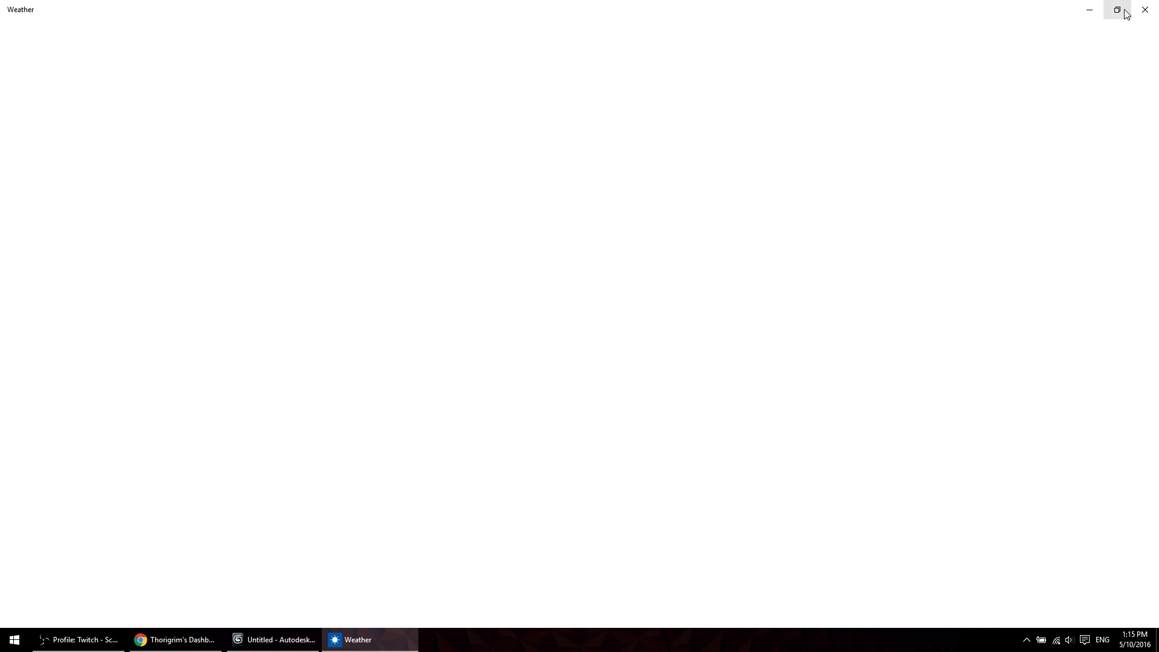
{"action": "left_click", "coordinate": [1146, 9]}
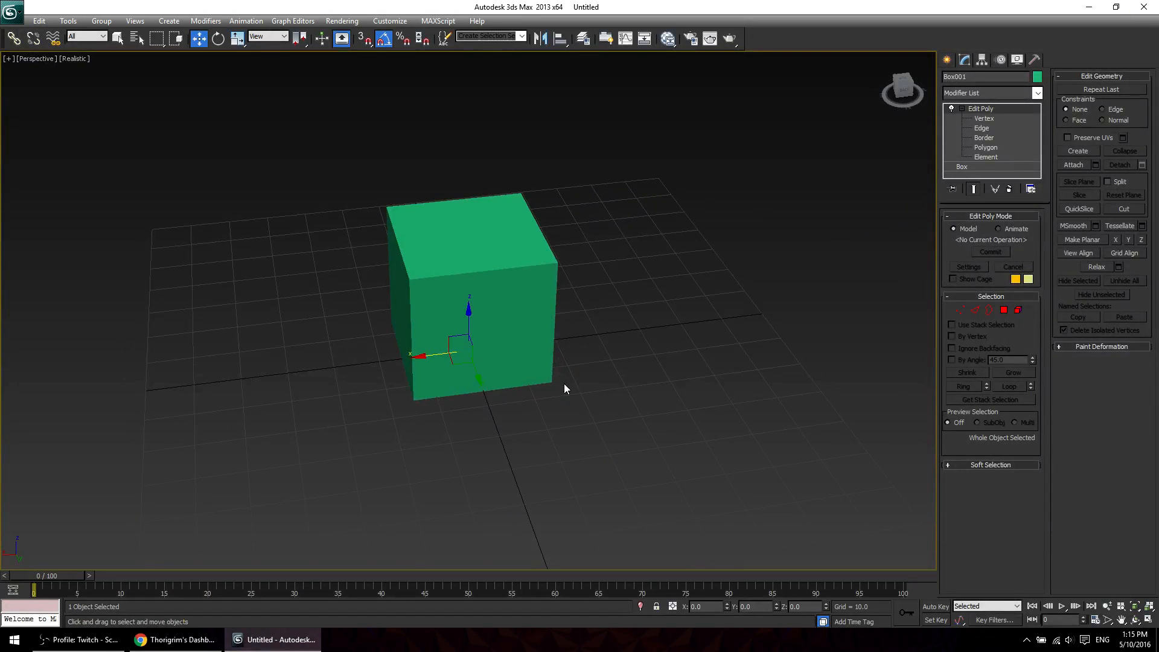
{"action": "mouse_move", "coordinate": [565, 387]}
{"action": "middle_mouse_down", "text": "alt"}
{"action": "mouse_move", "coordinate": [528, 382]}
{"action": "mouse_move", "coordinate": [552, 381]}
{"action": "middle_mouse_up", "text": "alt"}
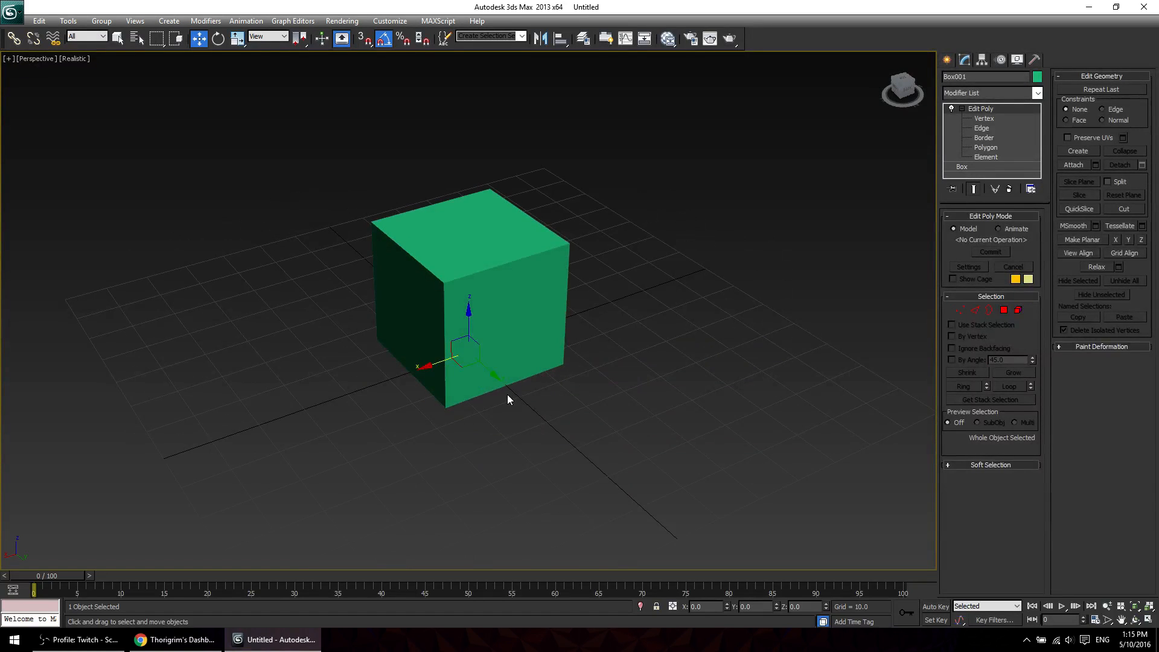
Scale the box along the Y axis to about 6 percent to make a thin slab.
{"action": "key", "text": "r"}
{"action": "left_click_drag", "start_coordinate": [508, 377], "coordinate": [129, 169]}
{"action": "right_click", "coordinate": [469, 360]}
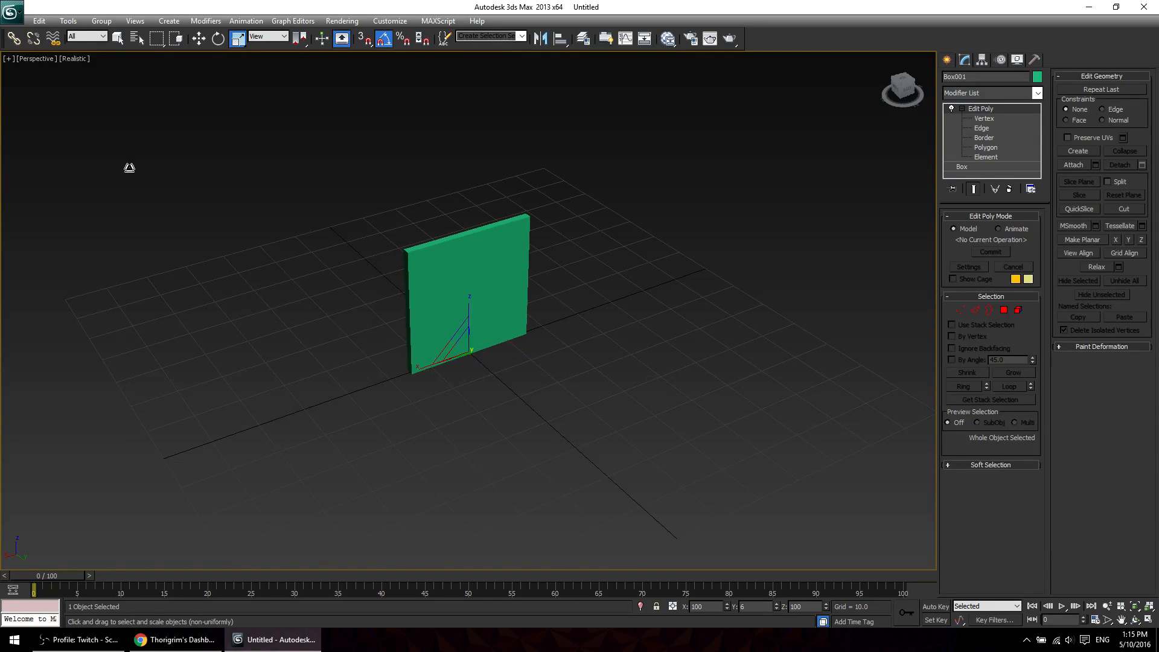
Scale the slab along X into a narrow post and flatten it along Y into a thin plank.
{"action": "left_click_drag", "start_coordinate": [422, 363], "coordinate": [765, 334]}
{"action": "middle_click_drag", "start_coordinate": [680, 405], "coordinate": [529, 393]}
{"action": "scroll", "coordinate": [535, 376], "scroll_direction": "up", "scroll_amount": 4}
{"action": "key", "text": "w"}
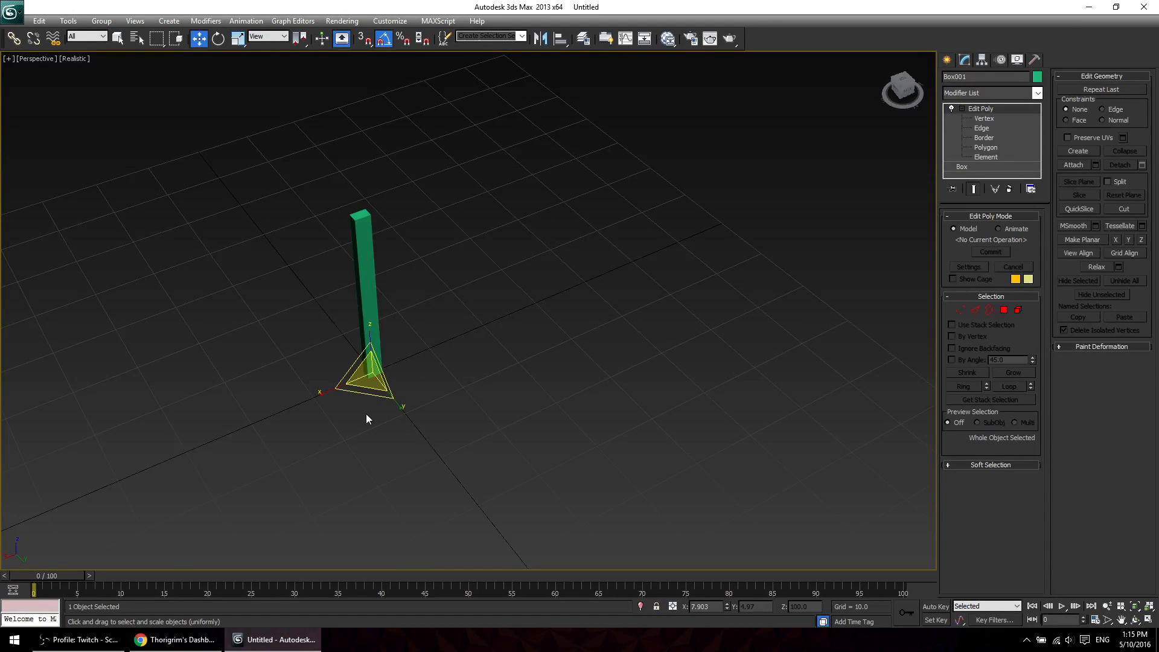
{"action": "key", "text": "r"}
{"action": "left_click_drag", "start_coordinate": [401, 406], "coordinate": [339, 381]}
{"action": "key", "text": "w"}
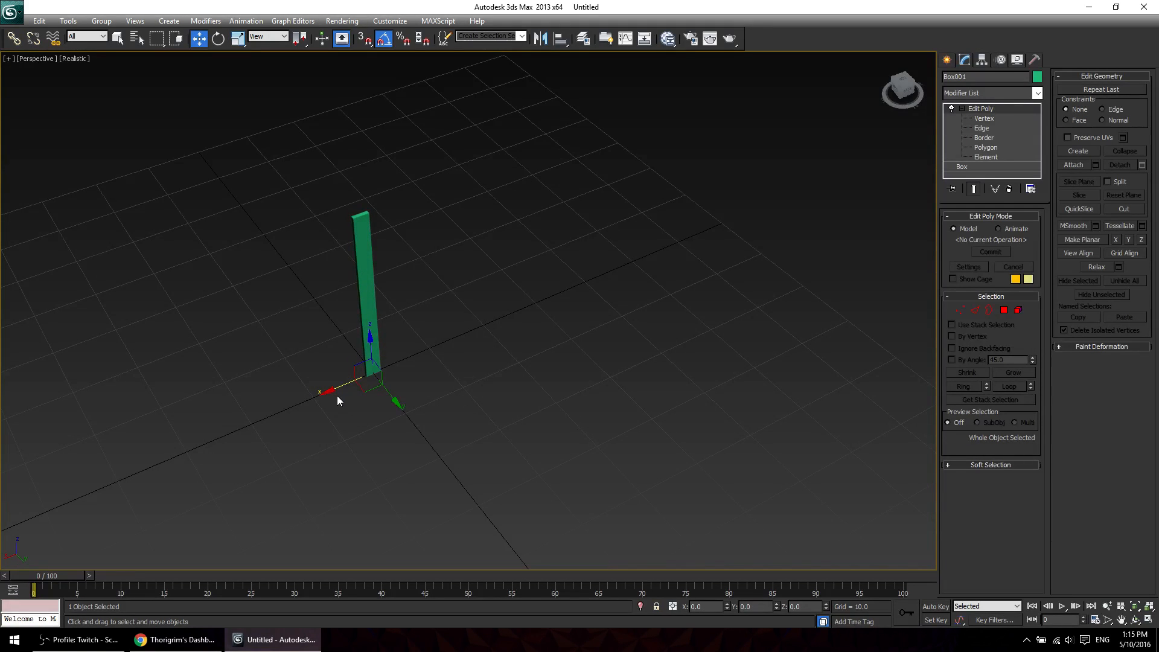
Clone the plank as 20 Copy objects along X, spaced about -3.5 apart, to form a fence.
{"action": "mouse_move", "coordinate": [329, 393]}
{"action": "left_mouse_down", "text": "shift"}
{"action": "mouse_move", "coordinate": [374, 394]}
{"action": "mouse_move", "coordinate": [363, 397]}
{"action": "left_mouse_up", "text": "shift"}
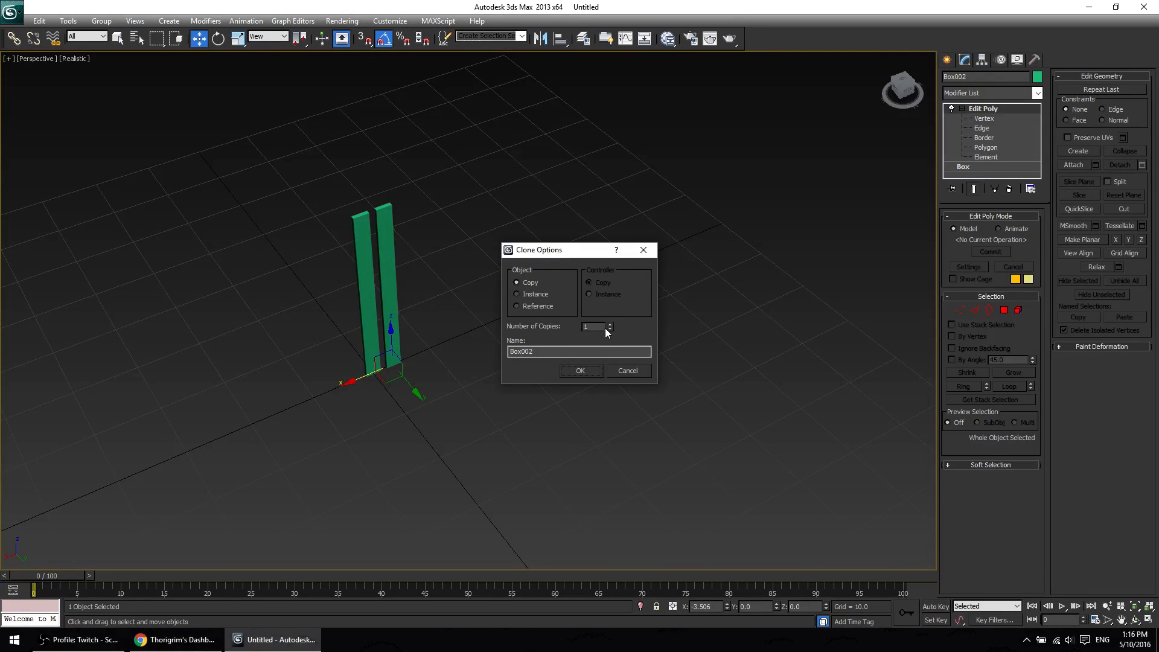
{"action": "left_click_drag", "start_coordinate": [603, 328], "coordinate": [549, 324]}
{"action": "type", "text": "20"}
{"action": "left_click", "coordinate": [580, 370]}
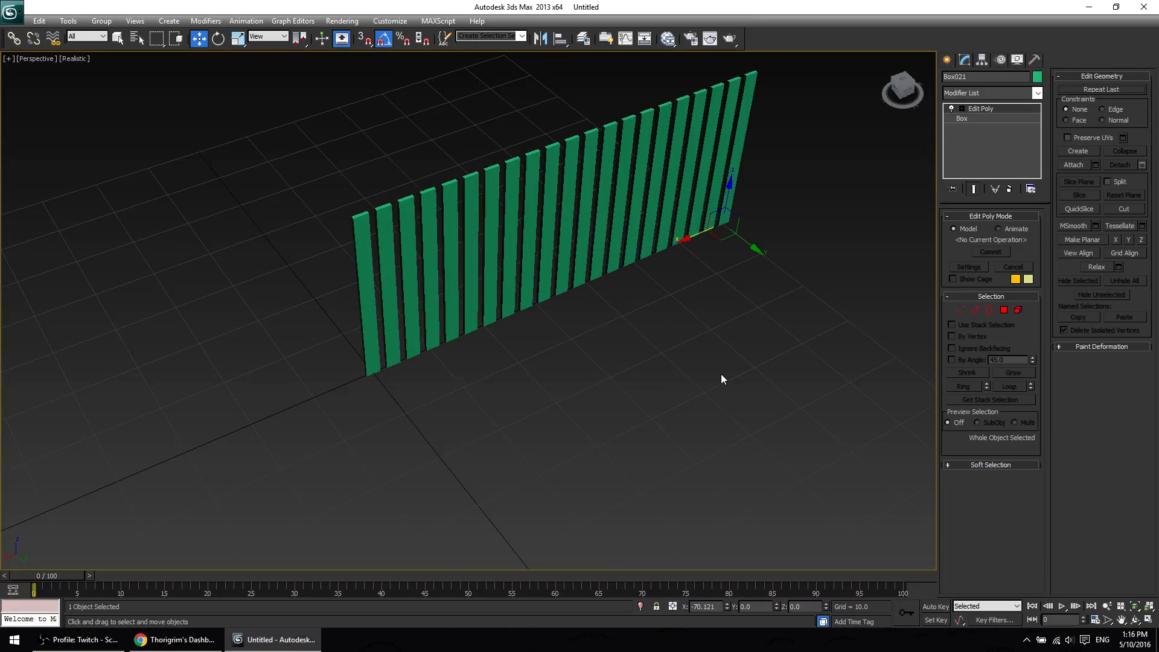
Undo the fence clones and the last Y scaling, and clear the selection.
{"action": "middle_click_drag", "start_coordinate": [628, 433], "coordinate": [499, 398], "text": "alt"}
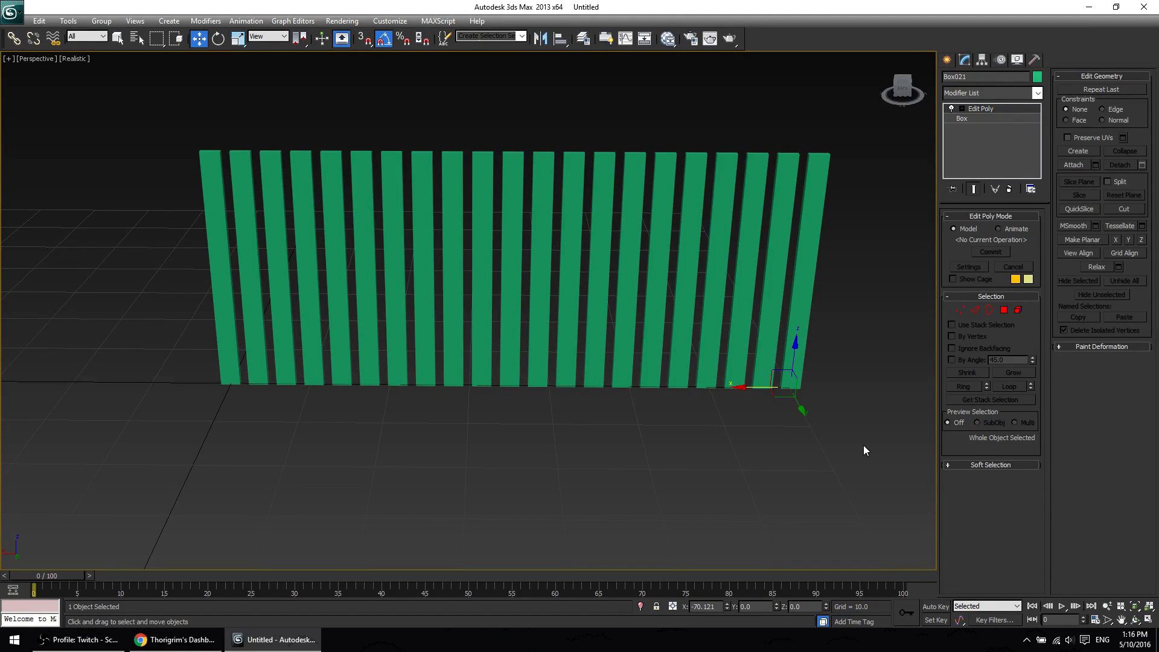
{"action": "key", "text": "ctrl+z"}
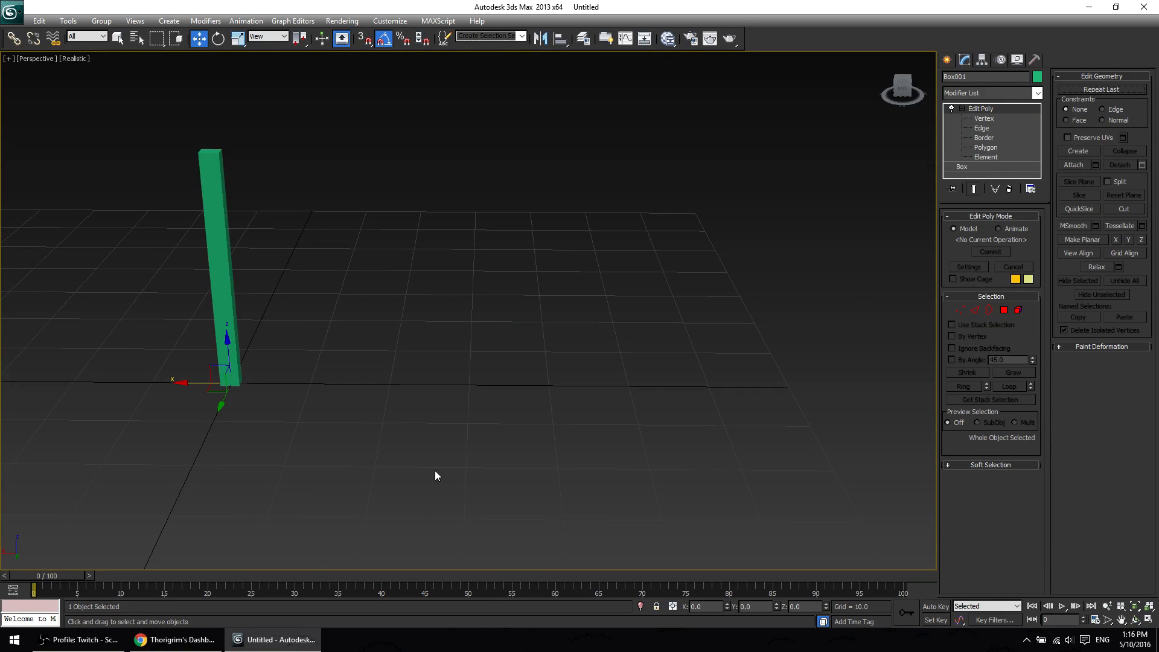
{"action": "middle_click_drag", "start_coordinate": [437, 475], "coordinate": [469, 409], "text": "alt"}
{"action": "key", "text": "super"}
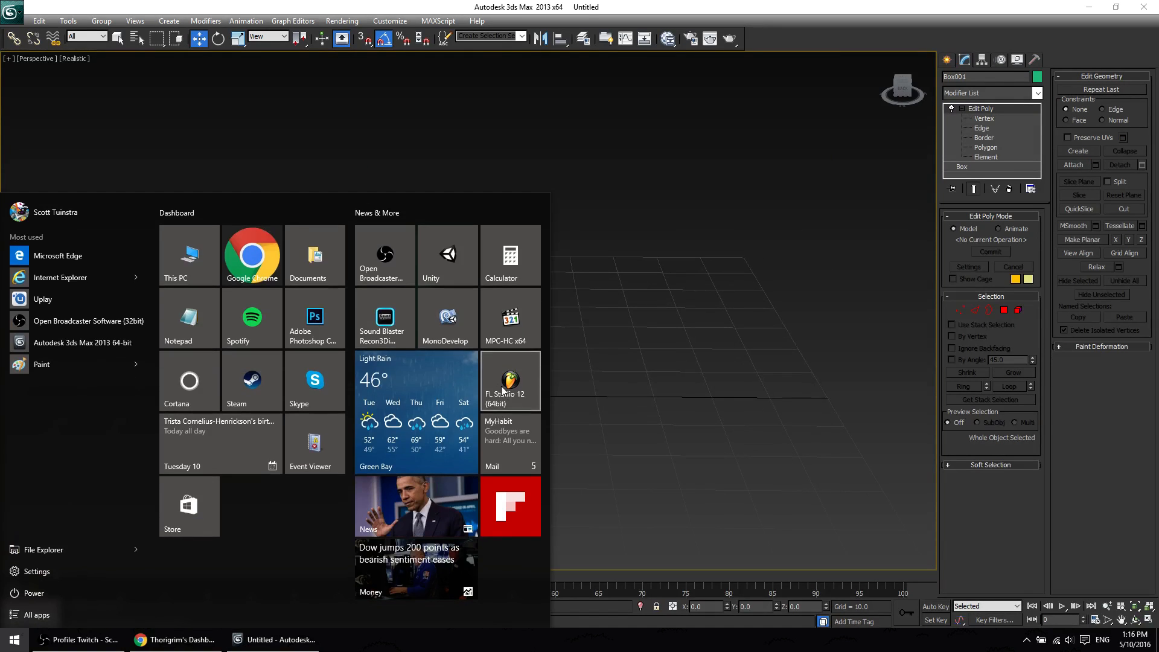
{"action": "left_click", "coordinate": [685, 332]}
Try to clone the remaining post by rotating it about the Z axis.
{"action": "middle_click_drag", "start_coordinate": [685, 332], "coordinate": [483, 423], "text": "alt"}
{"action": "middle_click_drag", "start_coordinate": [331, 359], "coordinate": [367, 355]}
{"action": "scroll", "coordinate": [367, 355], "scroll_direction": "up", "scroll_amount": 2}
{"action": "middle_click_drag", "start_coordinate": [450, 366], "coordinate": [547, 398]}
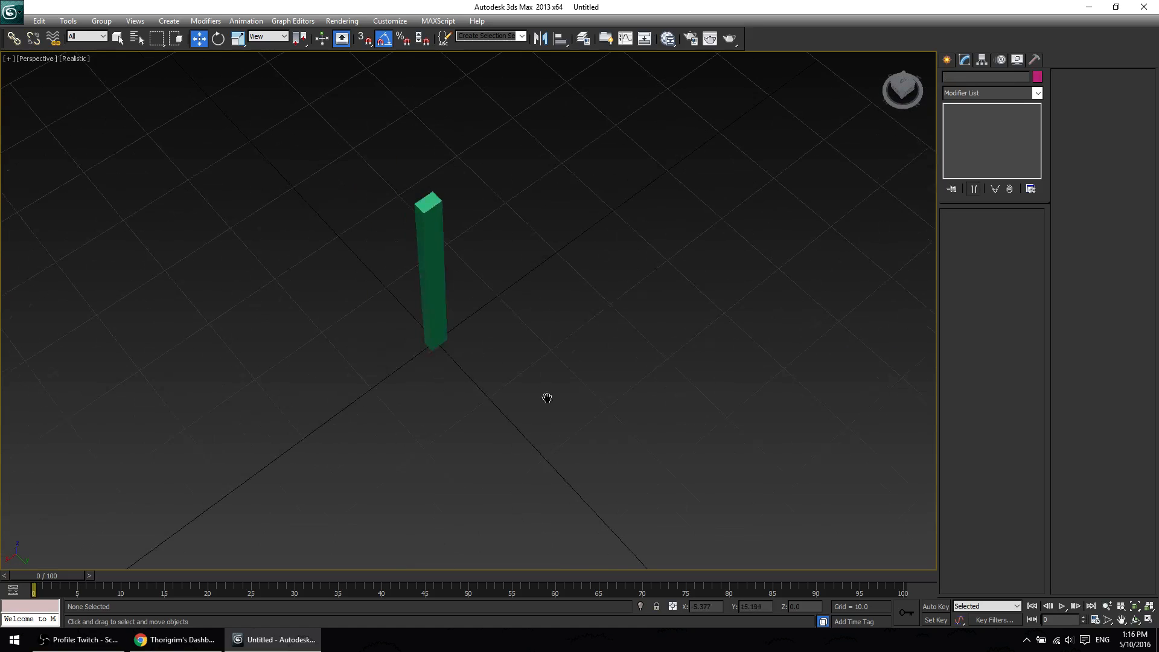
{"action": "scroll", "coordinate": [543, 380], "scroll_direction": "up", "scroll_amount": 2}
{"action": "middle_click_drag", "start_coordinate": [441, 328], "coordinate": [474, 353]}
{"action": "key", "text": "q"}
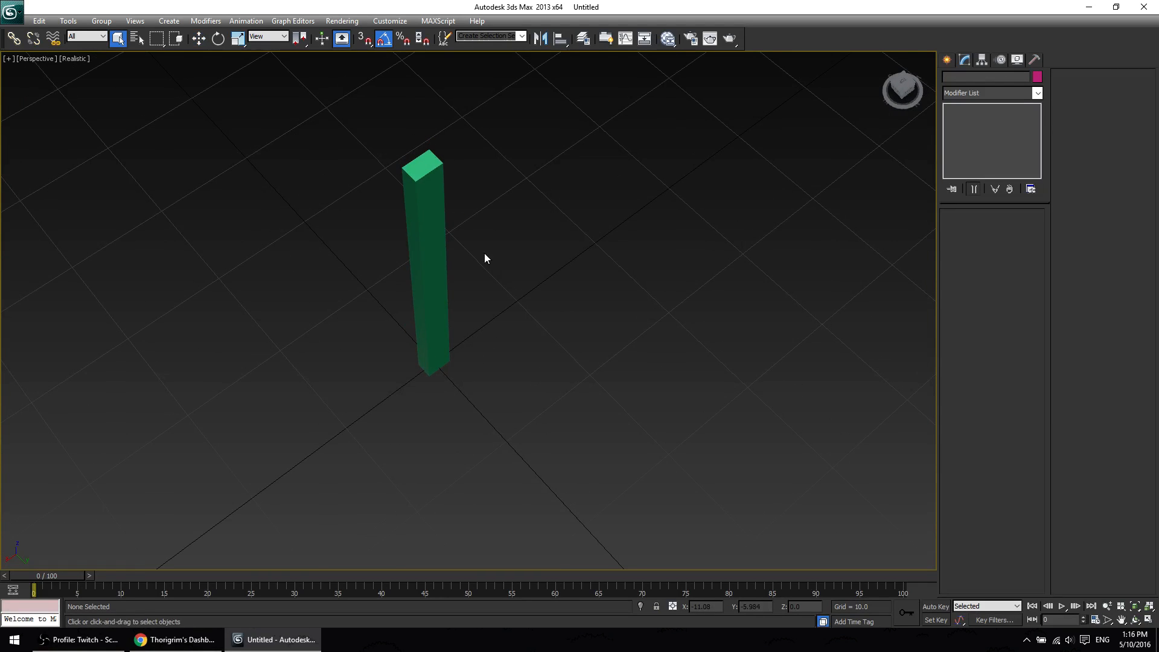
{"action": "key", "text": "w"}
{"action": "key", "text": "e"}
{"action": "left_click", "coordinate": [424, 274]}
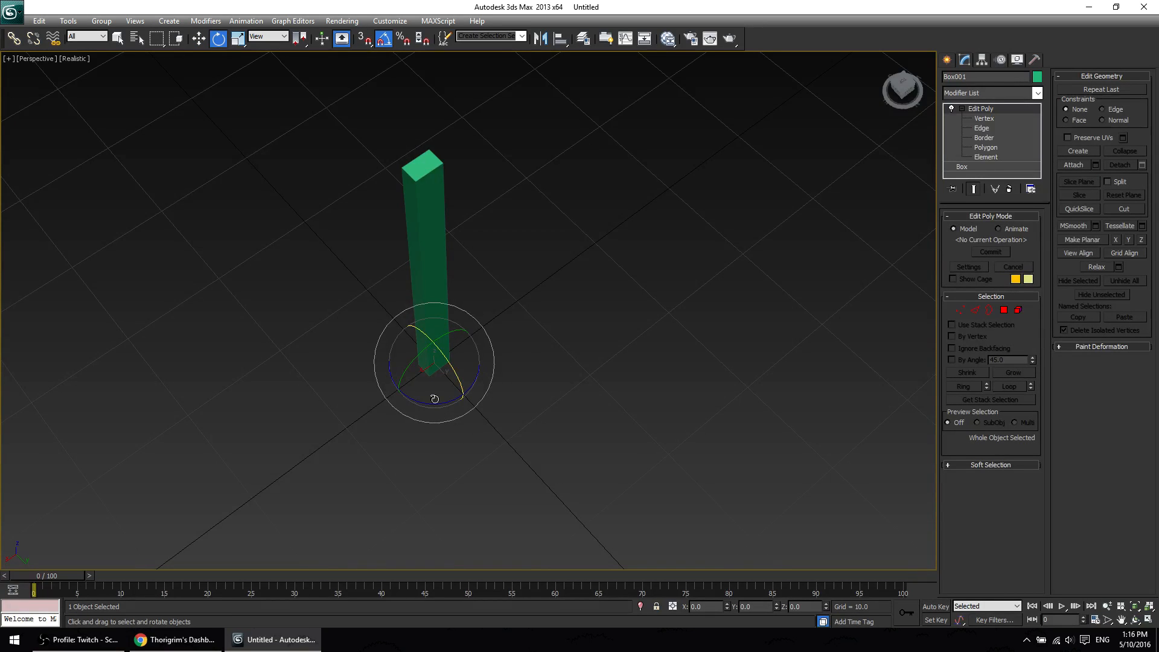
{"action": "mouse_move", "coordinate": [439, 402]}
{"action": "left_mouse_down", "text": "shift"}
{"action": "mouse_move", "coordinate": [391, 398]}
{"action": "mouse_move", "coordinate": [408, 409]}
{"action": "left_mouse_up", "text": "shift"}
{"action": "right_click", "coordinate": [410, 408]}
Step back through the scaling history to restore the wide, thin slab.
{"action": "key", "text": "ctrl+z"}
{"action": "key", "text": "ctrl+z"}
{"action": "key", "text": "ctrl+z"}
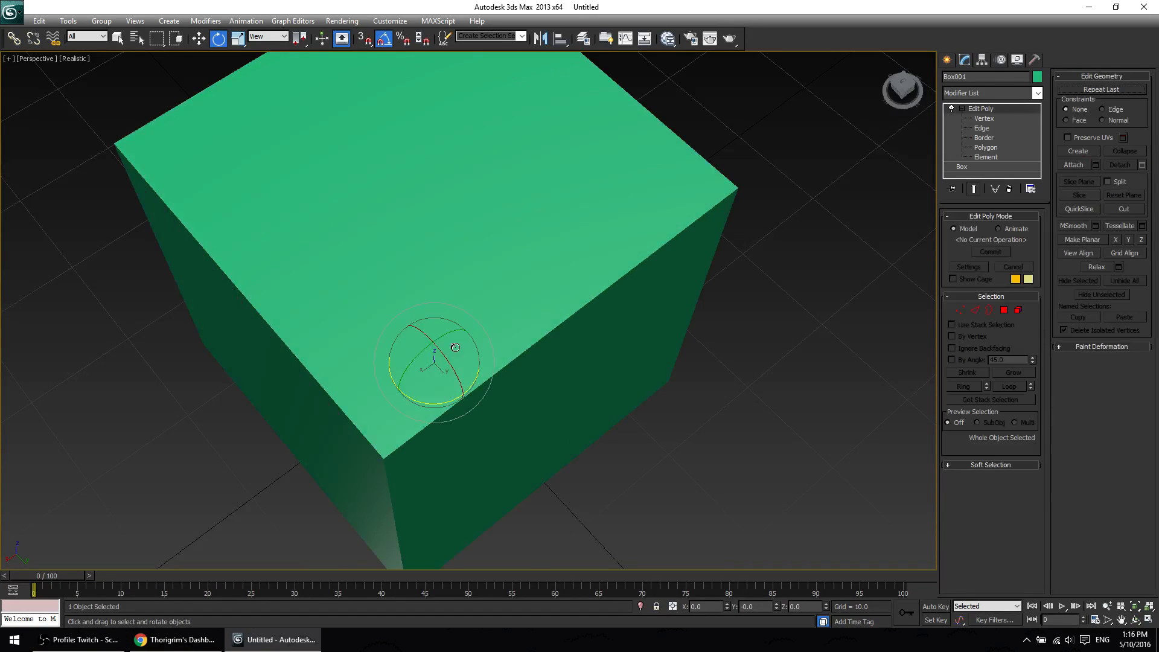
{"action": "key", "text": "ctrl+z"}
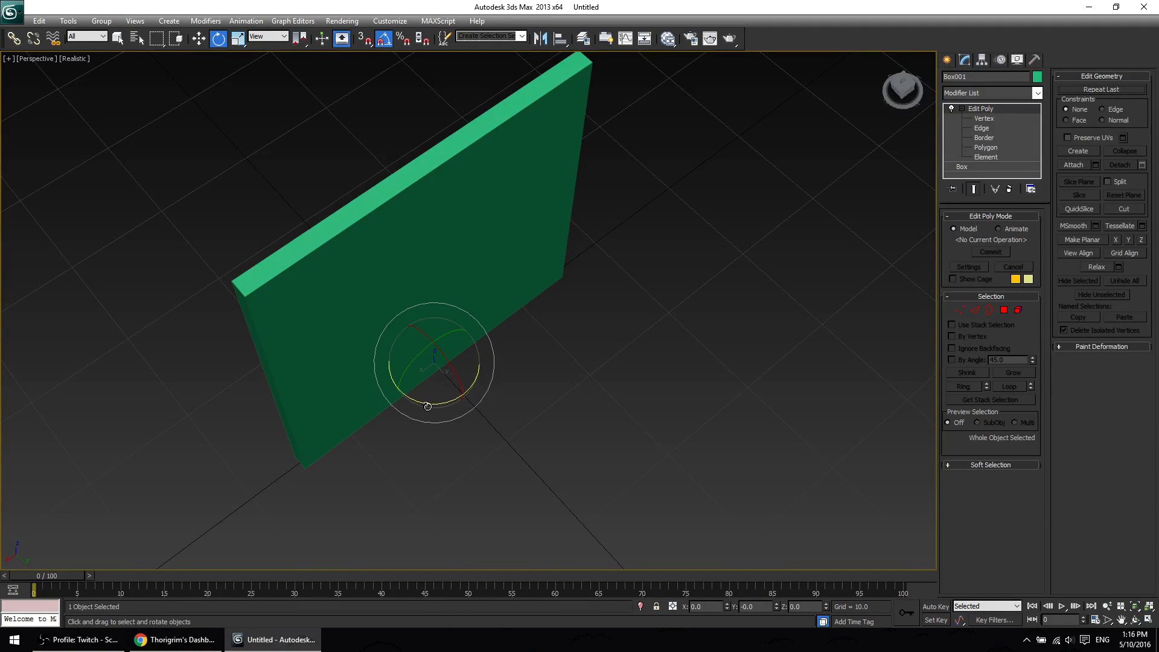
Clone the slab by rotating it -20 degrees about Z with 5 copies to form a radial array.
{"action": "left_click_drag", "start_coordinate": [428, 407], "coordinate": [414, 404], "text": "shift"}
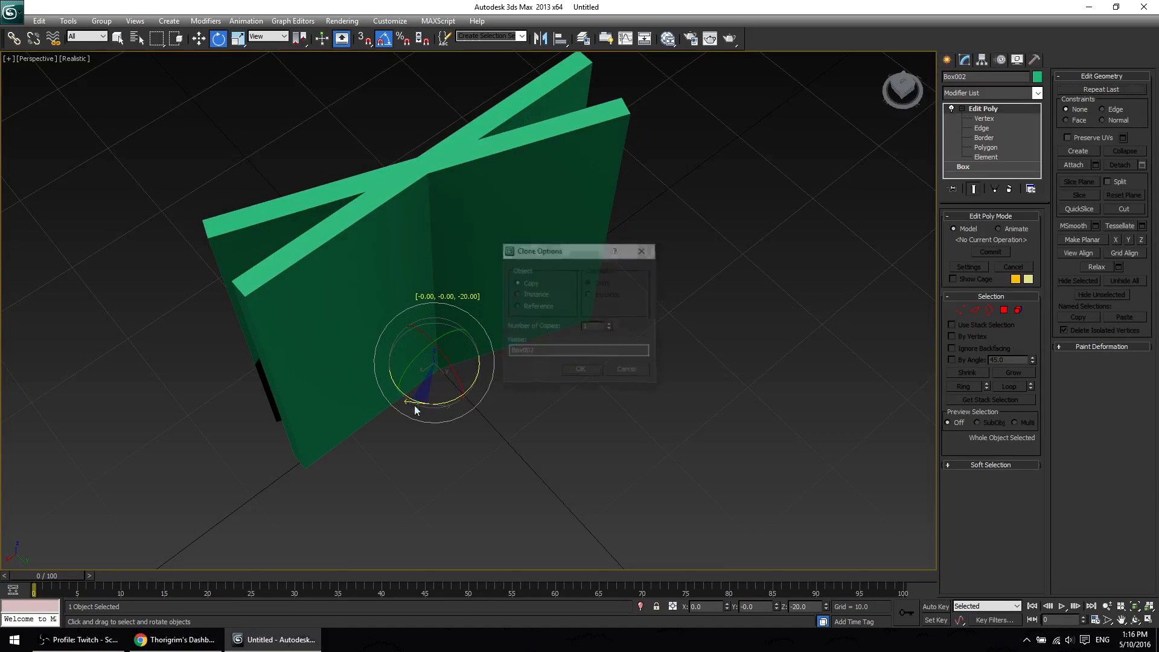
{"action": "left_click", "coordinate": [610, 325]}
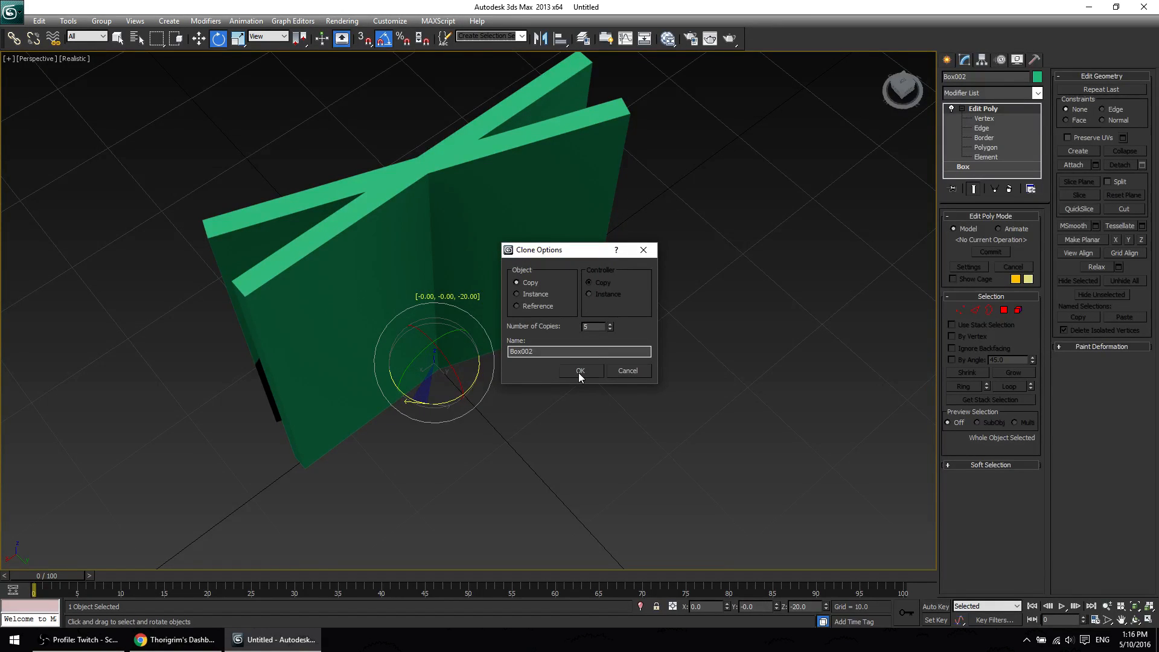
{"action": "left_click", "coordinate": [579, 371]}
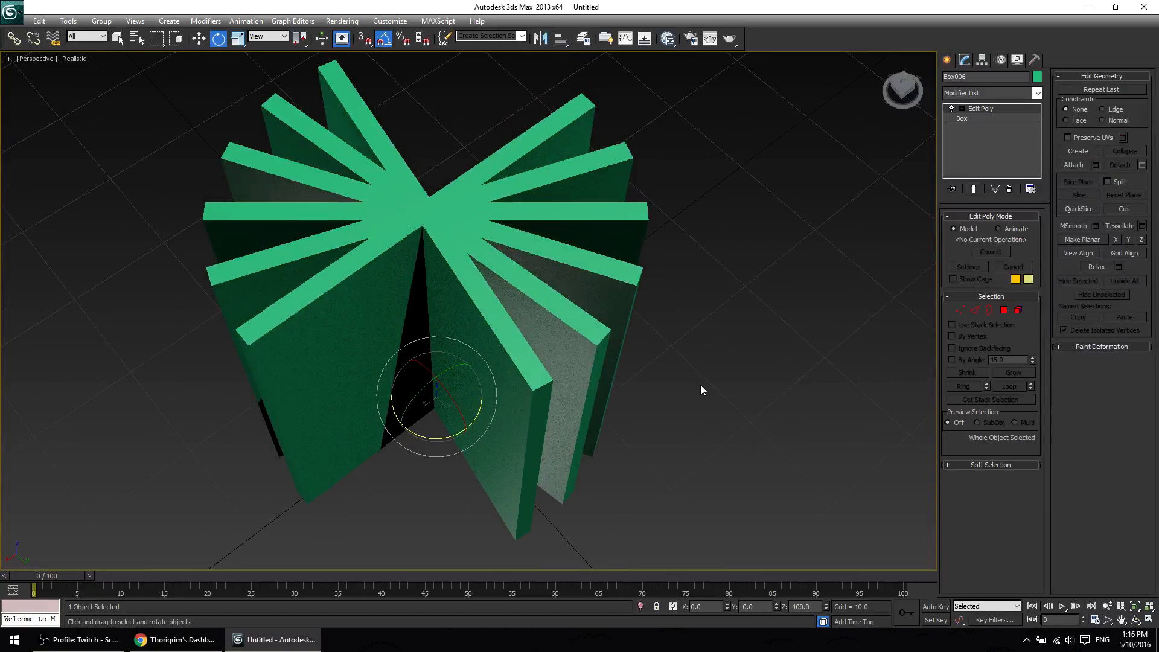
Inspect the radial array from above and undo the rotated clones.
{"action": "middle_click_drag", "start_coordinate": [639, 316], "coordinate": [731, 365], "text": "alt"}
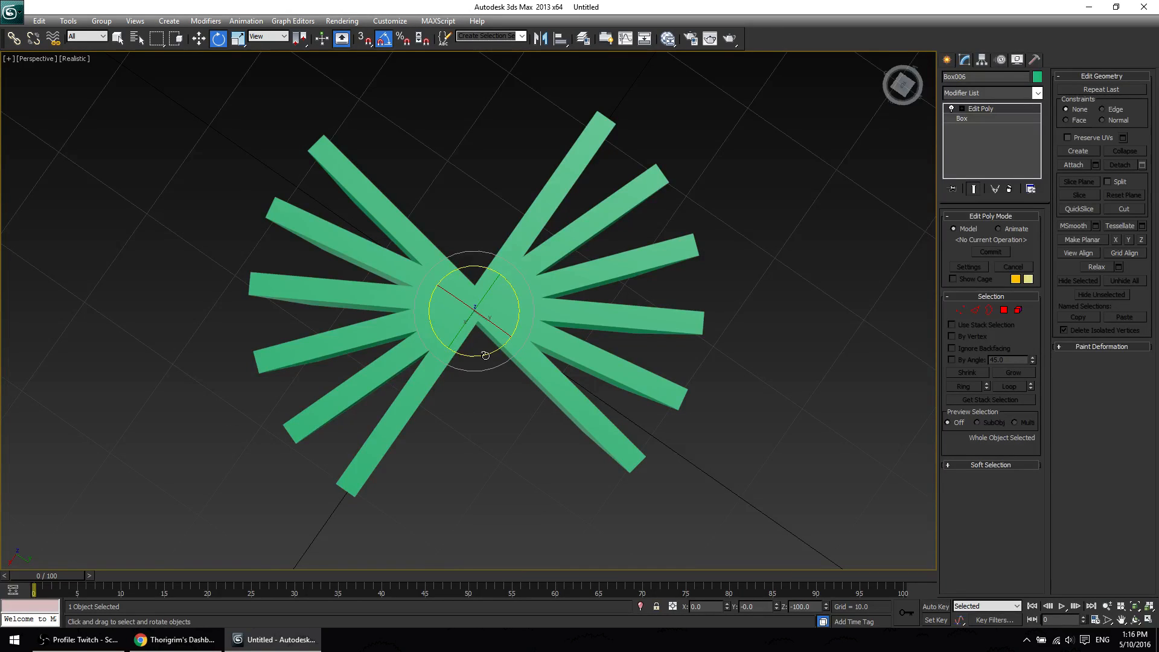
{"action": "middle_click_drag", "start_coordinate": [566, 421], "coordinate": [445, 393]}
{"action": "key", "text": "ctrl+z"}
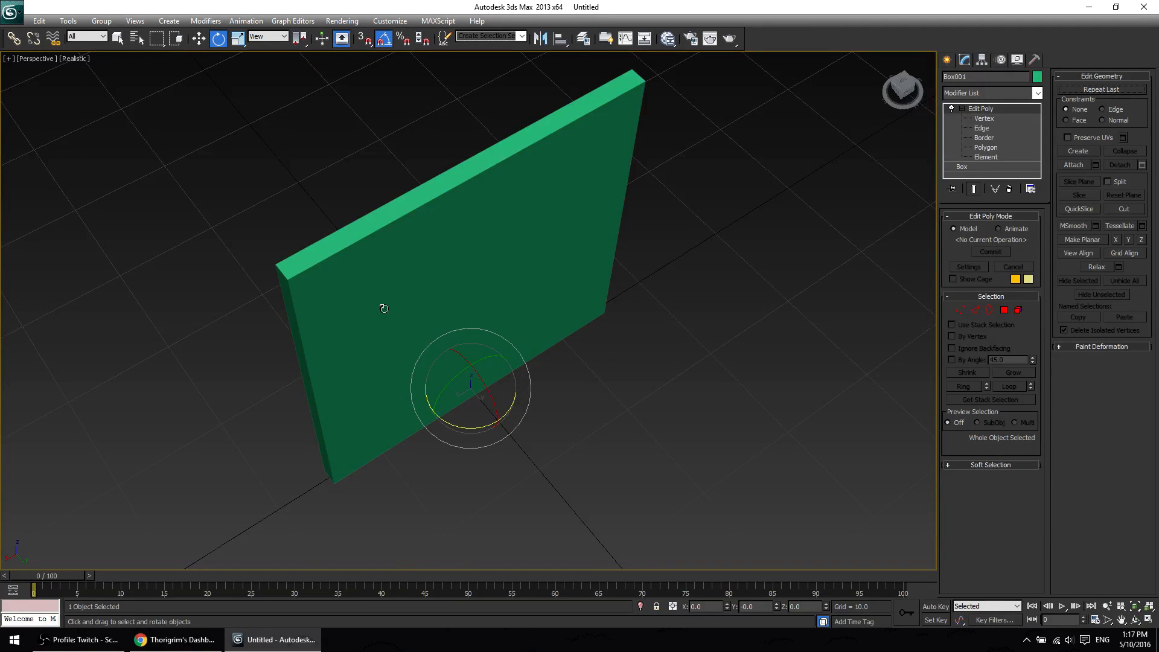
Clone the slab along X as three copies, spaced about -32.2 apart, to form a row of four.
{"action": "key", "text": "w"}
{"action": "mouse_move", "coordinate": [437, 413]}
{"action": "left_mouse_down", "text": "shift"}
{"action": "mouse_move", "coordinate": [585, 404]}
{"action": "mouse_move", "coordinate": [649, 414]}
{"action": "mouse_move", "coordinate": [759, 313]}
{"action": "mouse_move", "coordinate": [774, 316]}
{"action": "left_mouse_up", "text": "shift"}
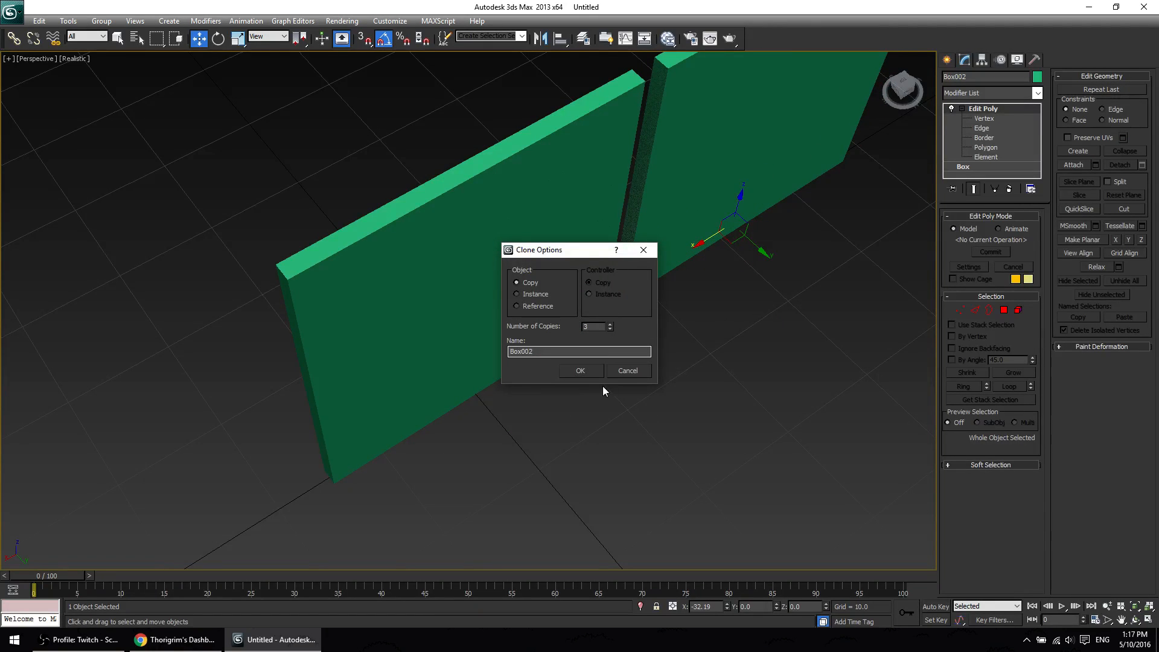
{"action": "left_click", "coordinate": [580, 370]}
{"action": "scroll", "coordinate": [657, 328], "scroll_direction": "down", "scroll_amount": 4}
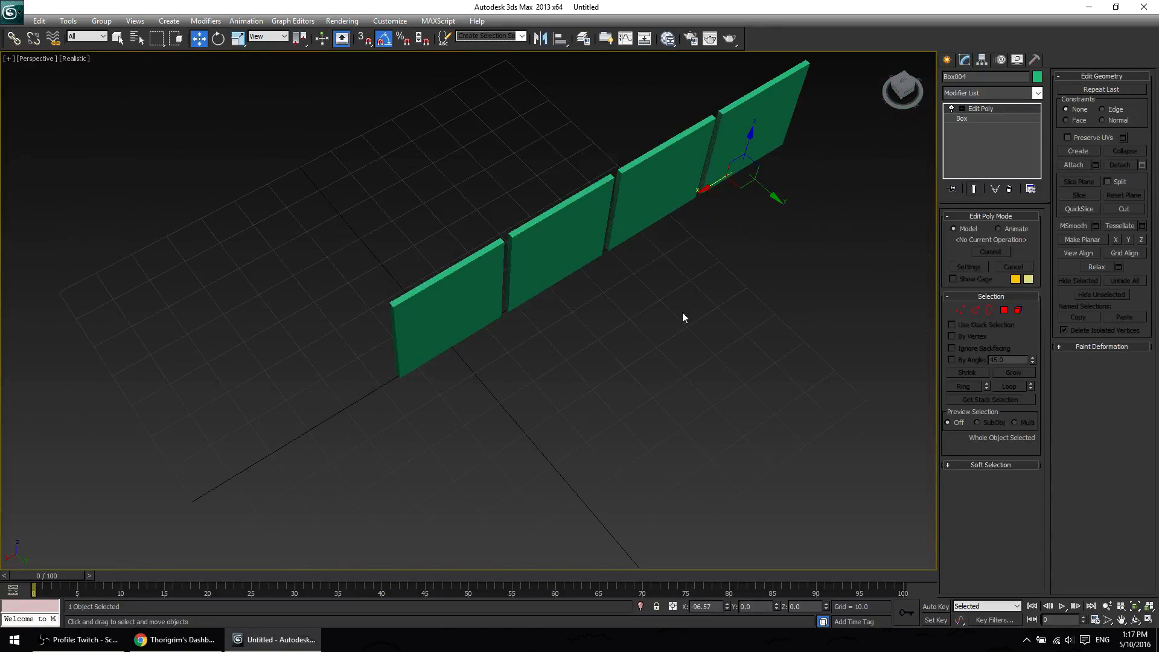
Undo the row of slabs back to the full box and redo it.
{"action": "key", "text": "ctrl+z"}
{"action": "key", "text": "ctrl+z"}
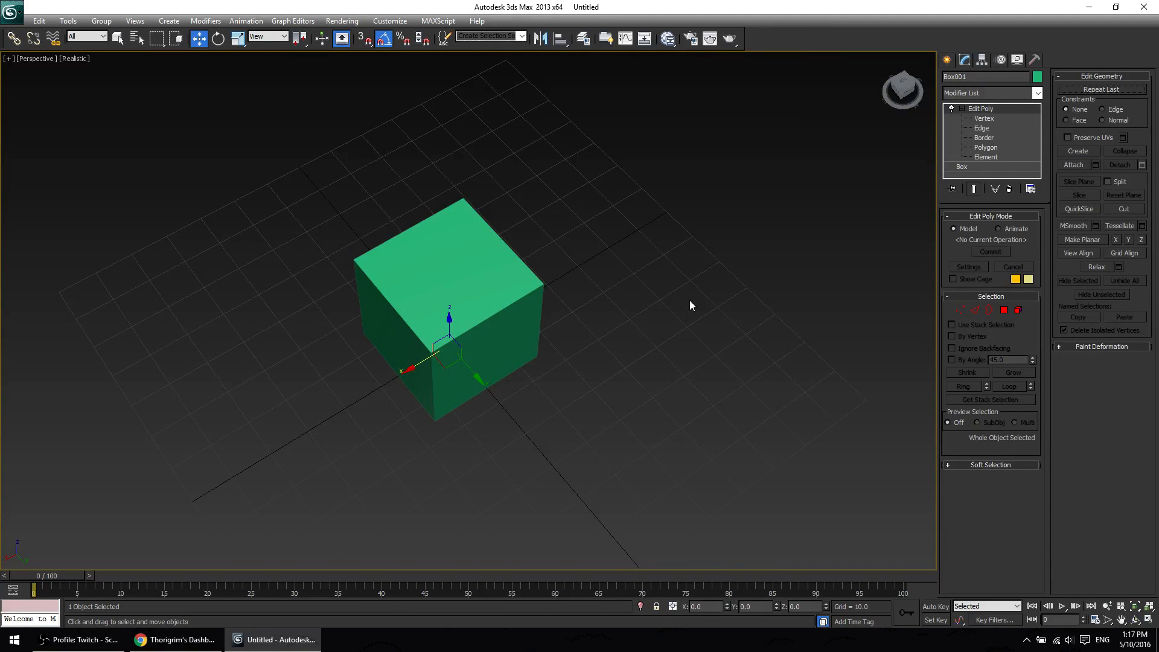
{"action": "key", "text": "ctrl+y"}
{"action": "key", "text": "ctrl+y"}
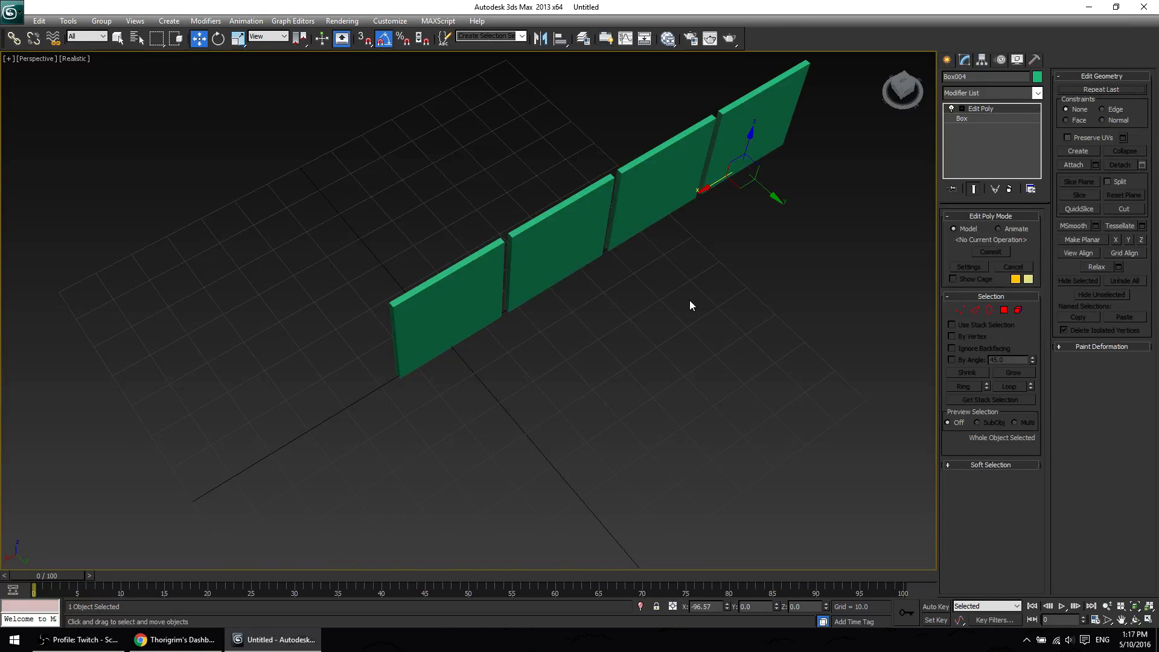
Select the original slab's four vertices at its free end, and leave Vertex level.
{"action": "left_click", "coordinate": [435, 342]}
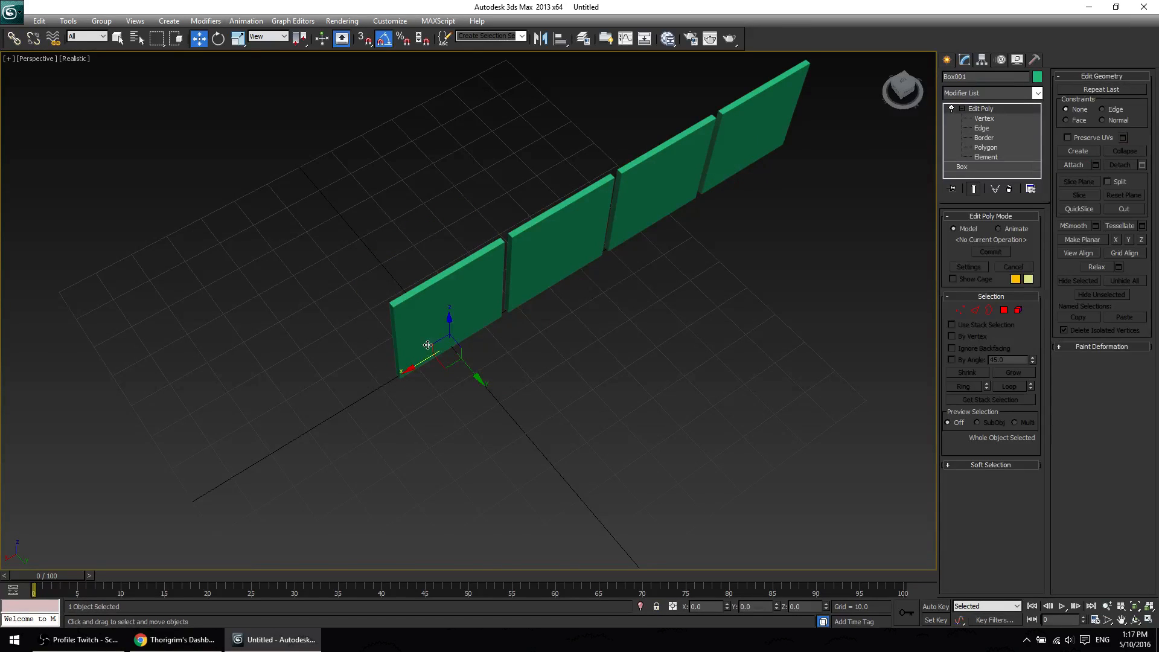
{"action": "scroll", "coordinate": [434, 346], "scroll_direction": "up", "scroll_amount": 3}
{"action": "key", "text": "q"}
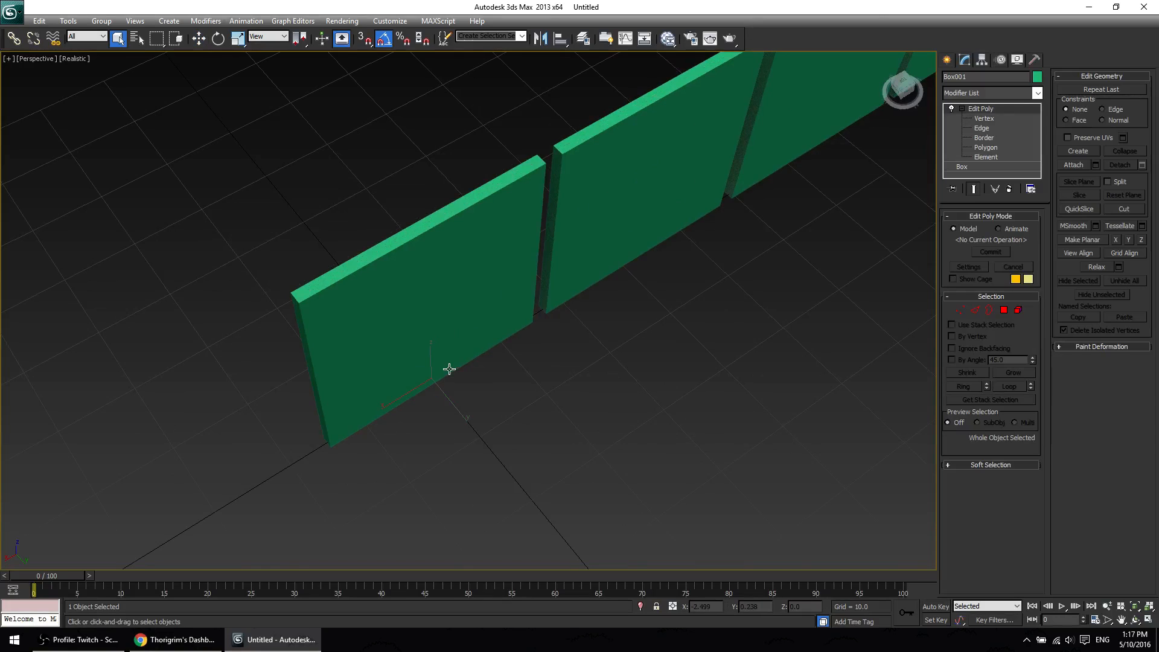
{"action": "key", "text": "1"}
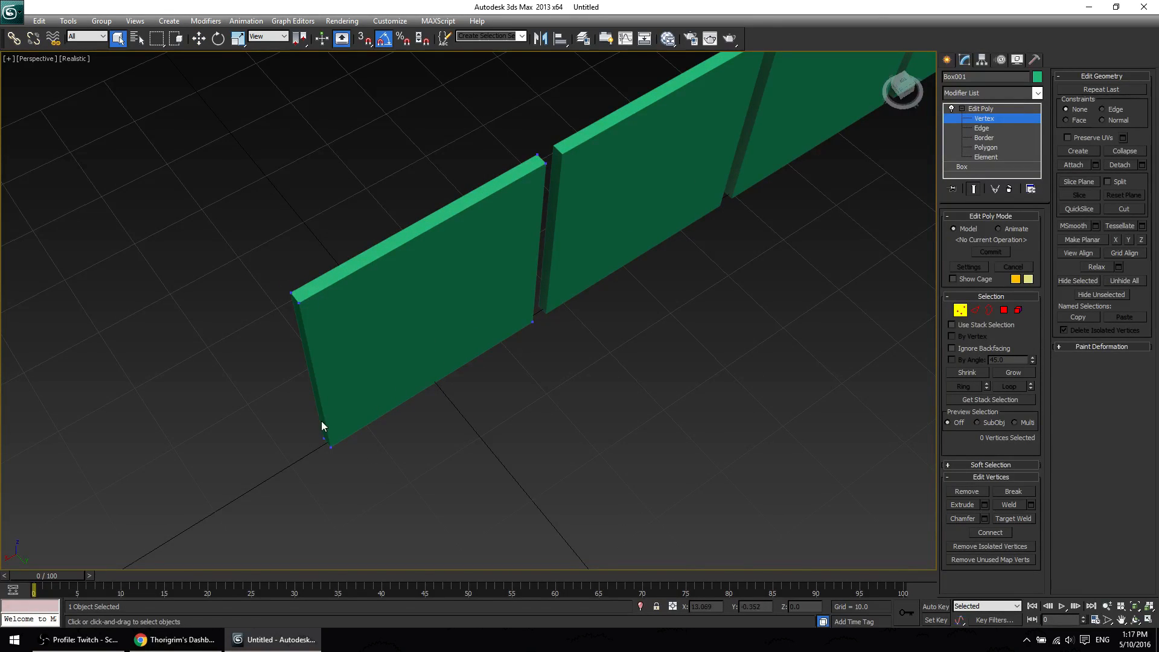
{"action": "middle_click_drag", "start_coordinate": [423, 386], "coordinate": [456, 383]}
{"action": "left_click_drag", "start_coordinate": [233, 221], "coordinate": [402, 477]}
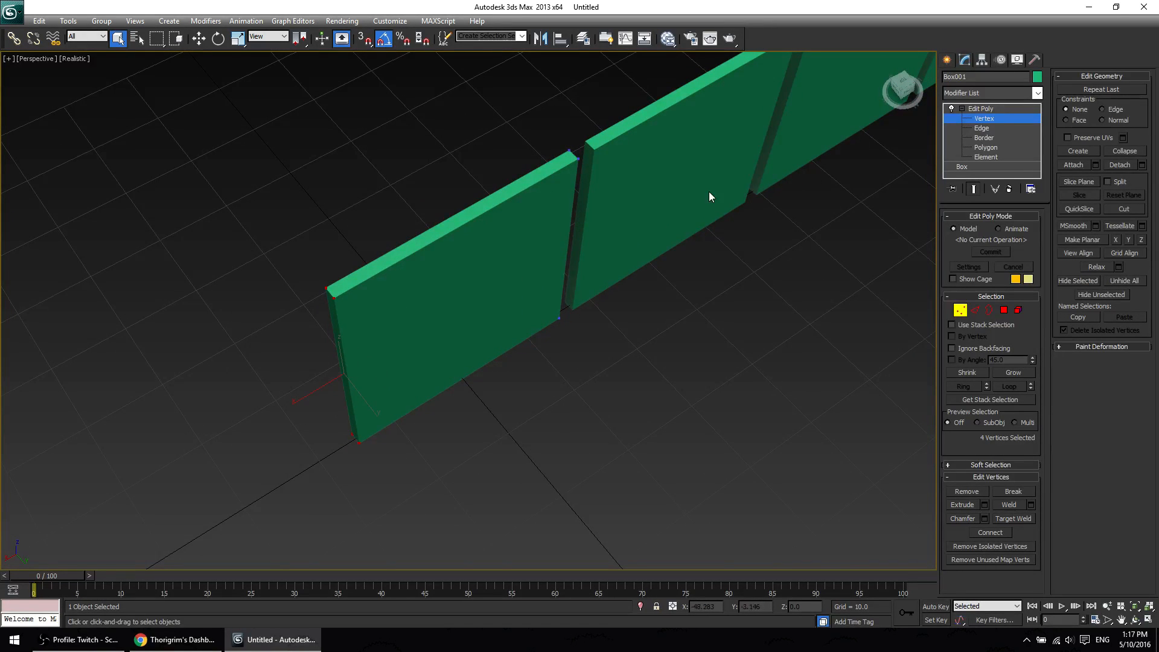
{"action": "left_click", "coordinate": [995, 116]}
Return the original slab to Vertex level and select its four free-end vertices again.
{"action": "middle_click_drag", "start_coordinate": [620, 295], "coordinate": [579, 334]}
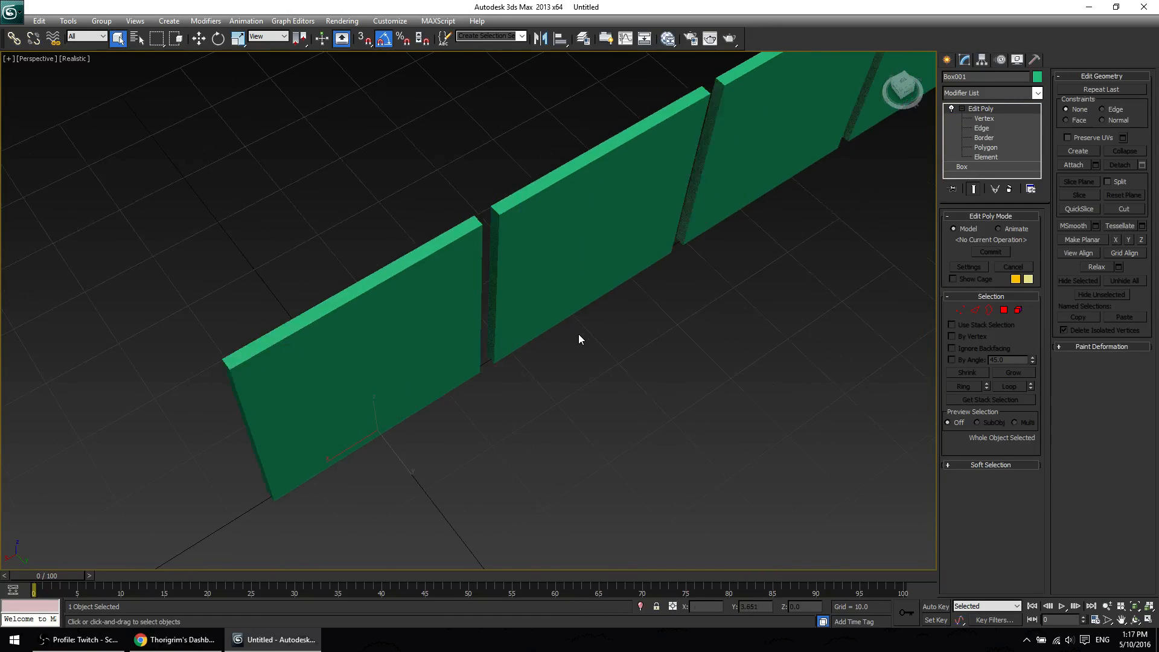
{"action": "scroll", "coordinate": [578, 335], "scroll_direction": "down", "scroll_amount": 1}
{"action": "scroll", "coordinate": [537, 328], "scroll_direction": "up", "scroll_amount": 1}
{"action": "left_click_drag", "start_coordinate": [260, 412], "coordinate": [261, 412]}
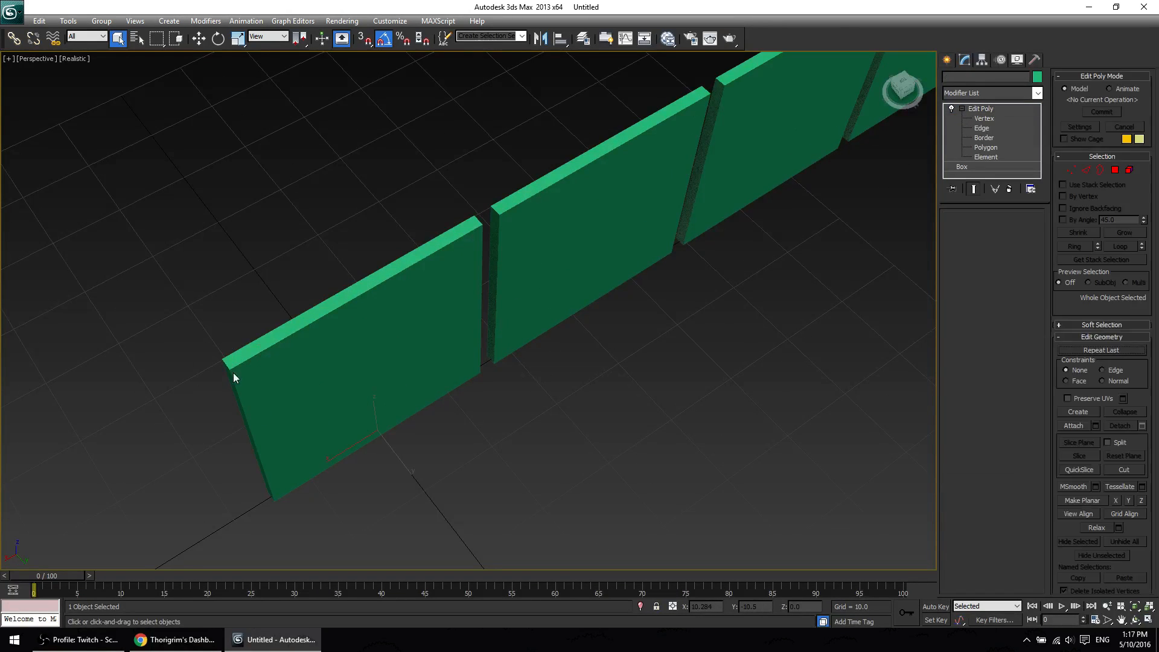
{"action": "key", "text": "1"}
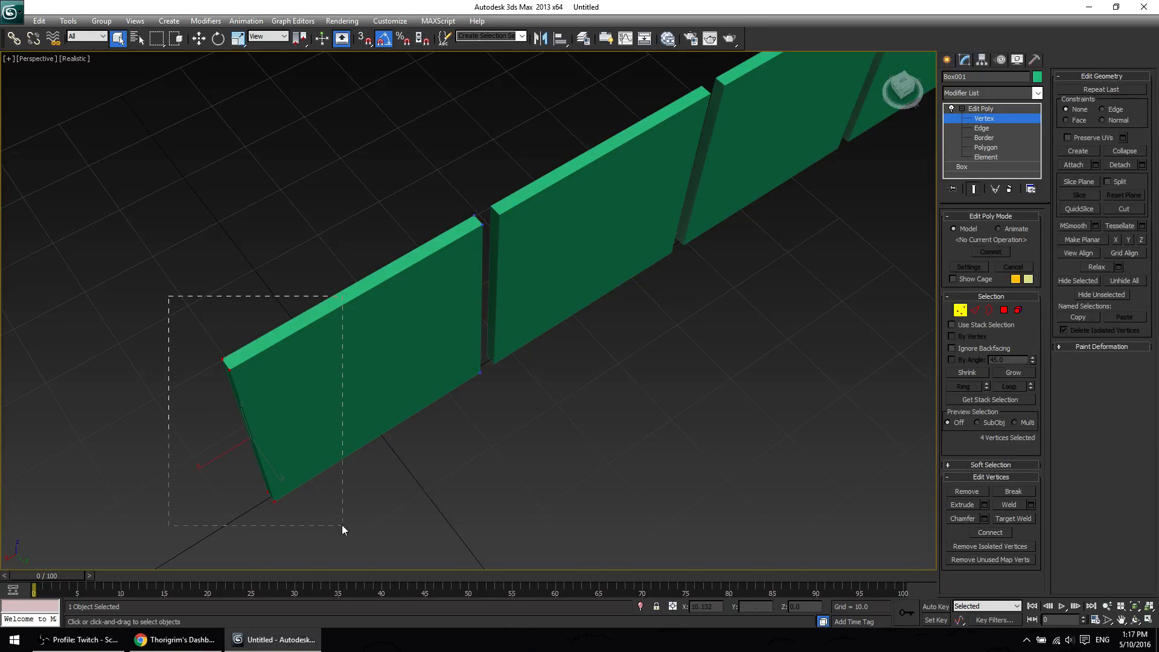
{"action": "left_click_drag", "start_coordinate": [342, 529], "coordinate": [339, 542]}
{"action": "scroll", "coordinate": [326, 363], "scroll_direction": "up", "scroll_amount": 2}
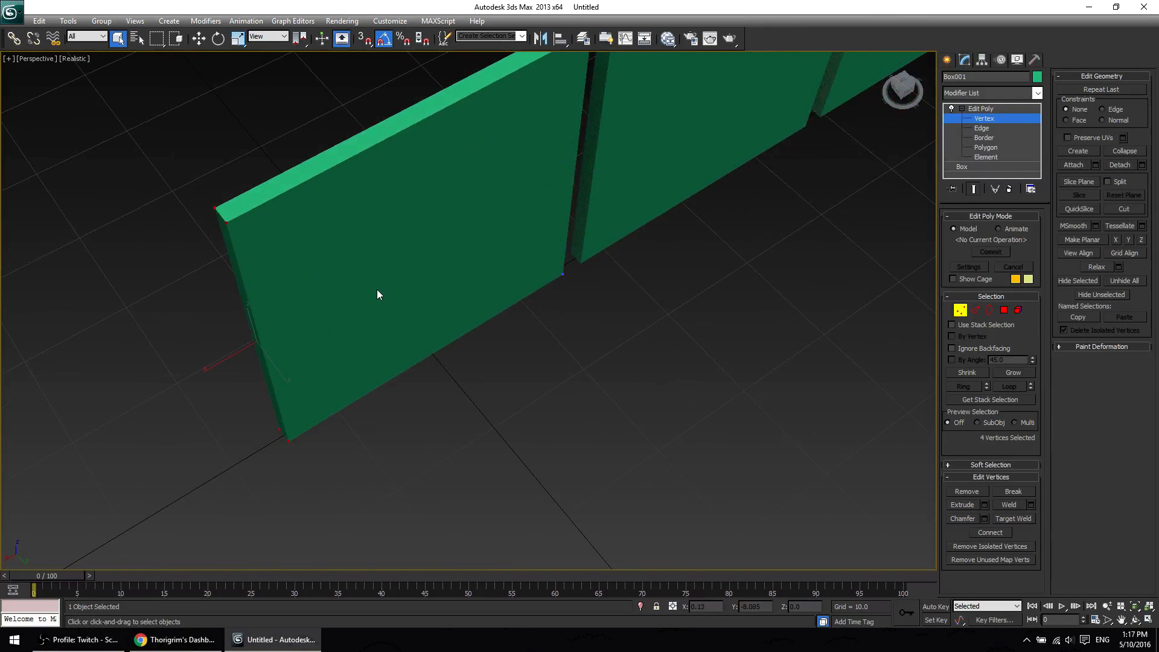
Select one upper and two lower corner vertices of the original slab and try moving them together in the XY plane.
{"action": "left_click", "coordinate": [647, 266]}
{"action": "middle_click_drag", "start_coordinate": [433, 216], "coordinate": [450, 367]}
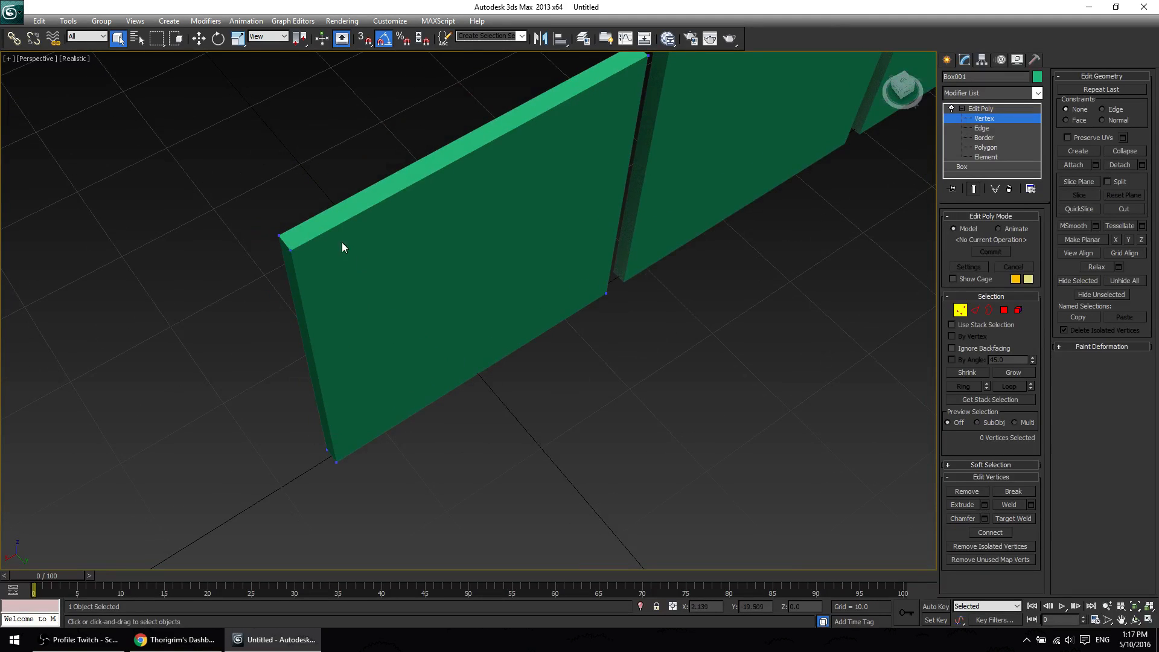
{"action": "left_click", "coordinate": [289, 249]}
{"action": "middle_click_drag", "start_coordinate": [267, 513], "coordinate": [384, 369]}
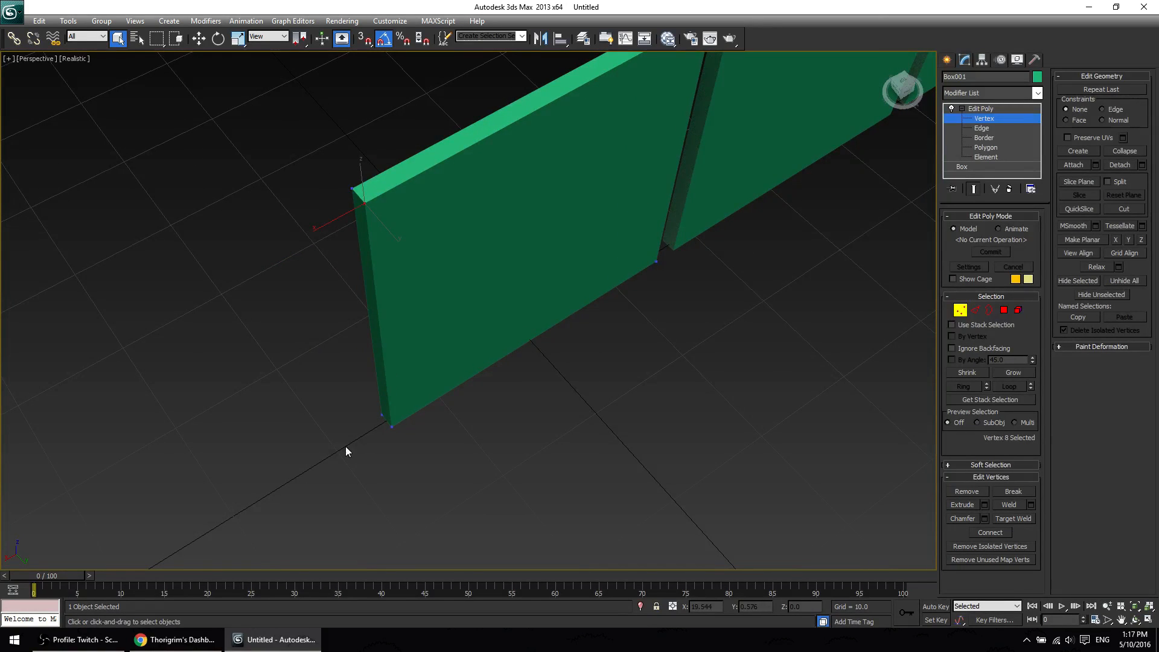
{"action": "left_click", "coordinate": [381, 416], "text": "ctrl"}
{"action": "middle_click_drag", "start_coordinate": [712, 350], "coordinate": [588, 341]}
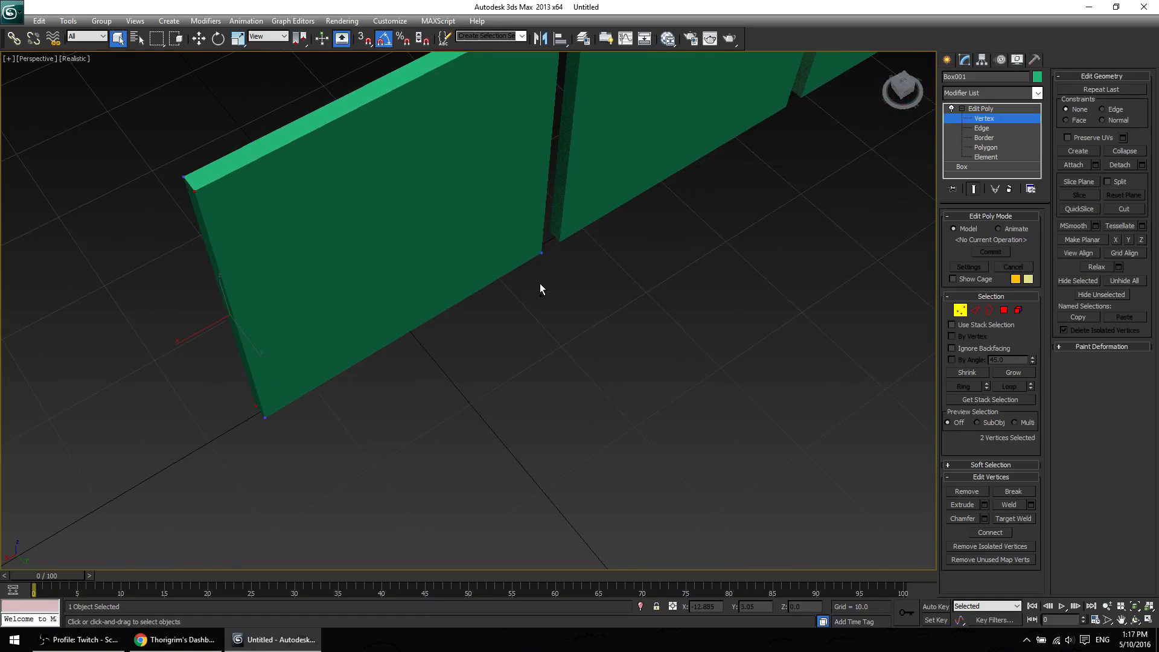
{"action": "left_click", "coordinate": [538, 254], "text": "ctrl"}
{"action": "middle_click_drag", "start_coordinate": [458, 375], "coordinate": [516, 403]}
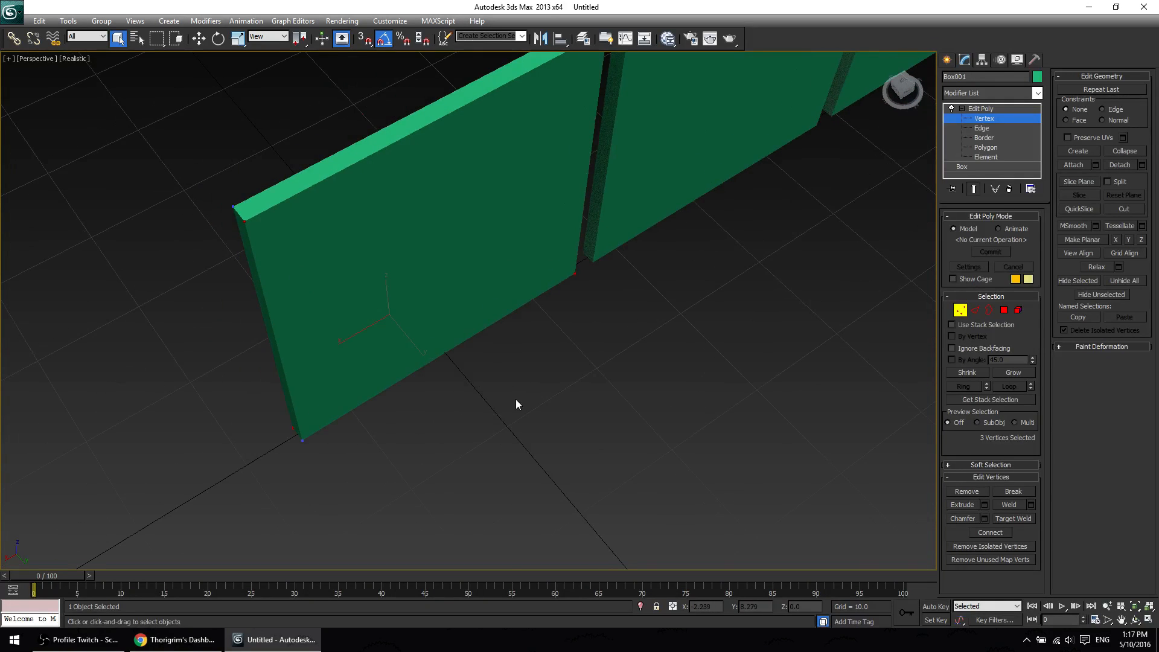
{"action": "key", "text": "w"}
{"action": "left_click_drag", "start_coordinate": [387, 330], "coordinate": [178, 302]}
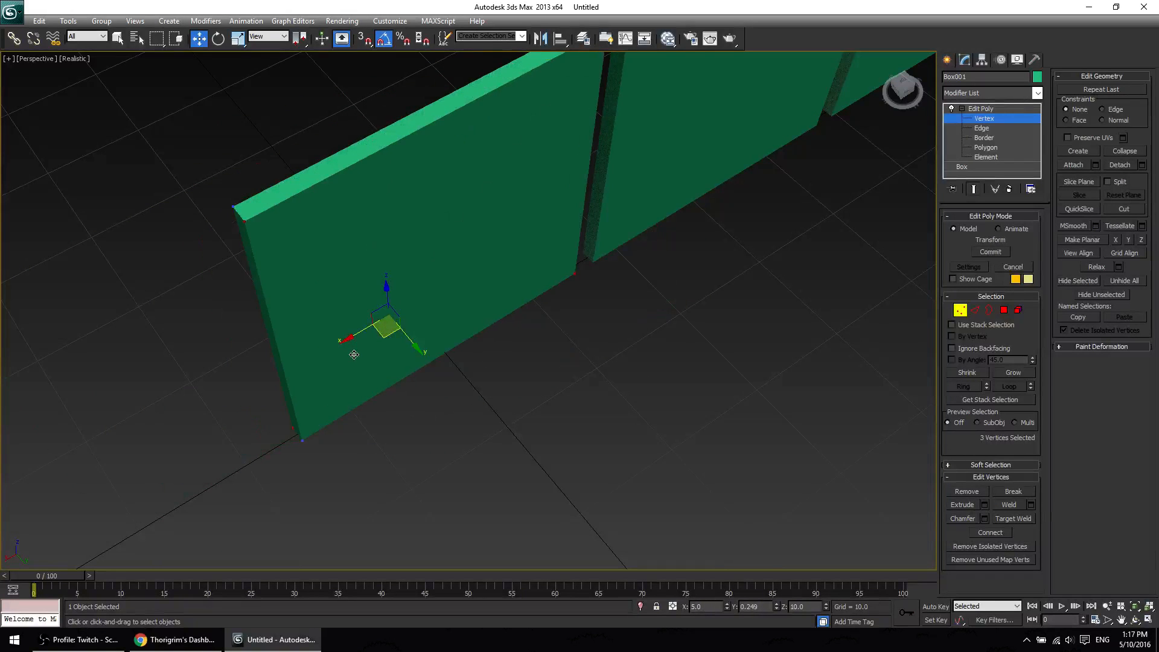
Clear the vertex selection and select the original slab's rear upper and rear lower free-end vertices plus the front lower far-end vertex.
{"action": "left_click", "coordinate": [180, 304]}
{"action": "middle_click_drag", "start_coordinate": [211, 340], "coordinate": [269, 343]}
{"action": "left_click_drag", "start_coordinate": [279, 187], "coordinate": [370, 277]}
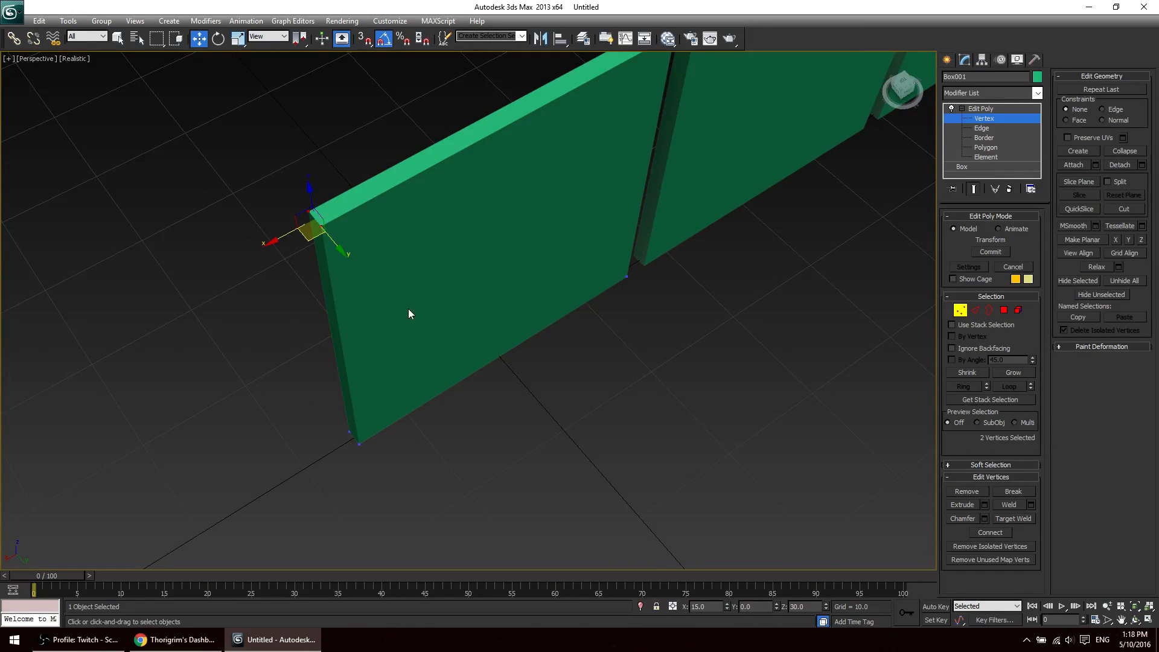
{"action": "left_click", "coordinate": [313, 254]}
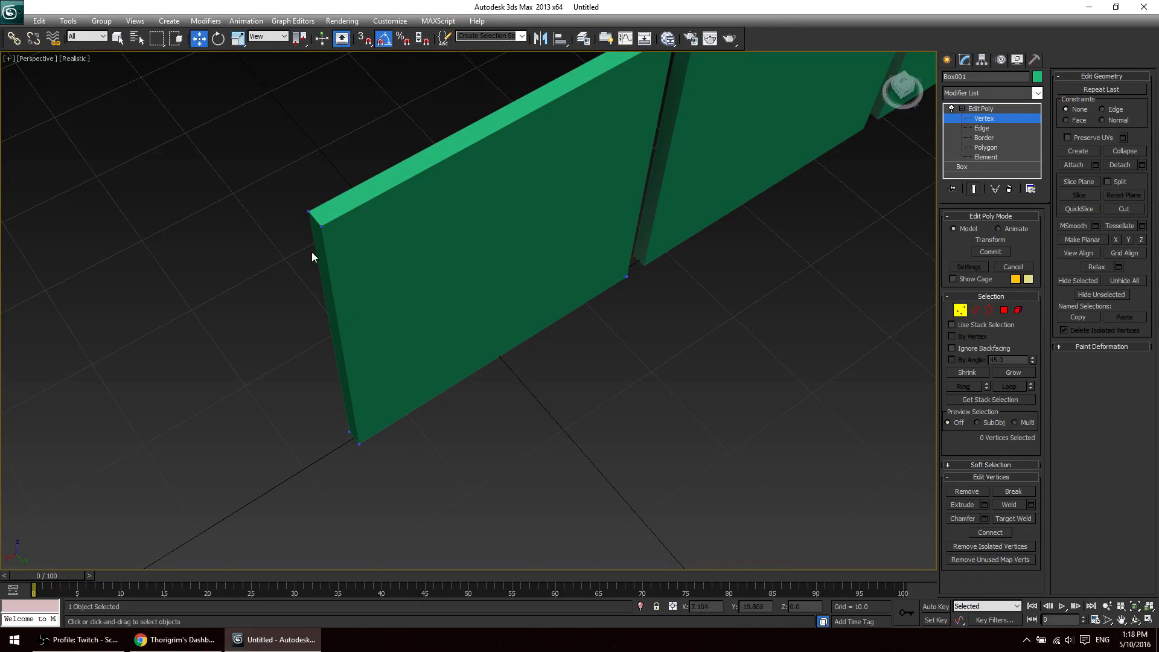
{"action": "left_click_drag", "start_coordinate": [284, 200], "coordinate": [317, 220]}
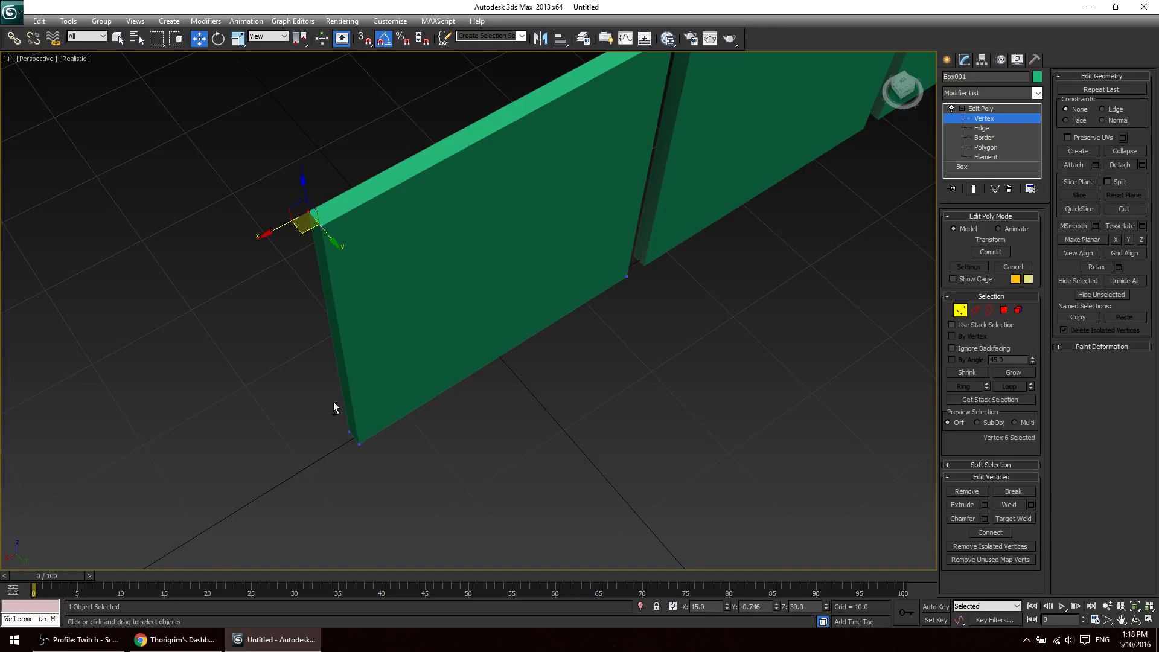
{"action": "left_click_drag", "start_coordinate": [355, 444], "coordinate": [355, 444], "text": "ctrl"}
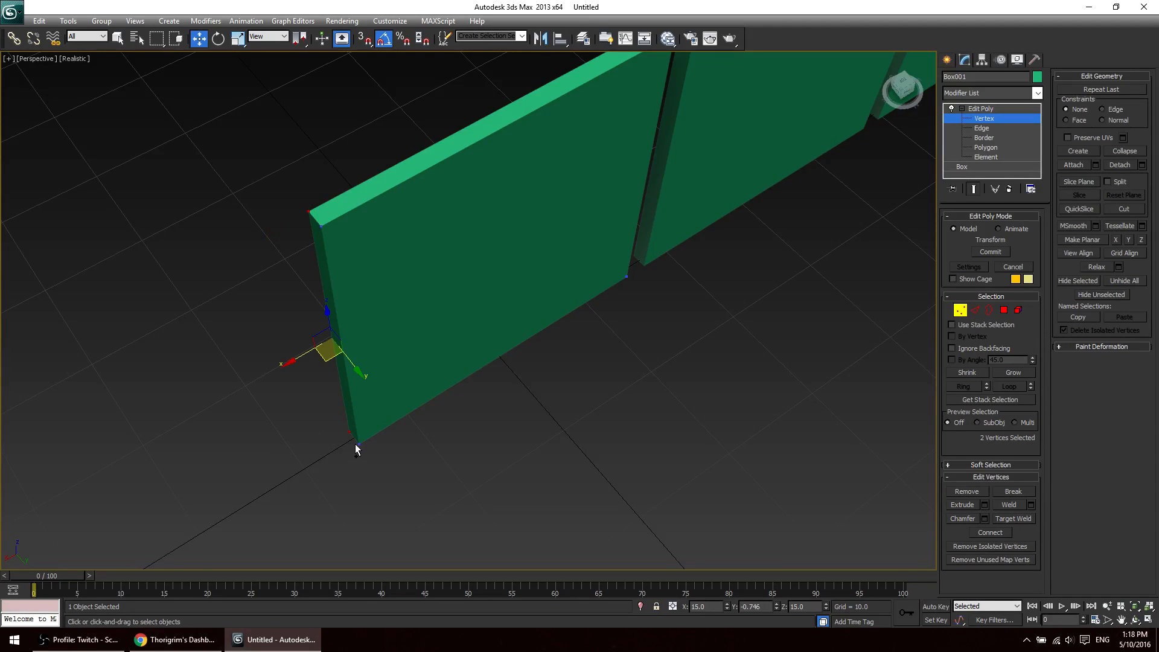
{"action": "left_click_drag", "start_coordinate": [642, 295], "coordinate": [623, 274], "text": "ctrl"}
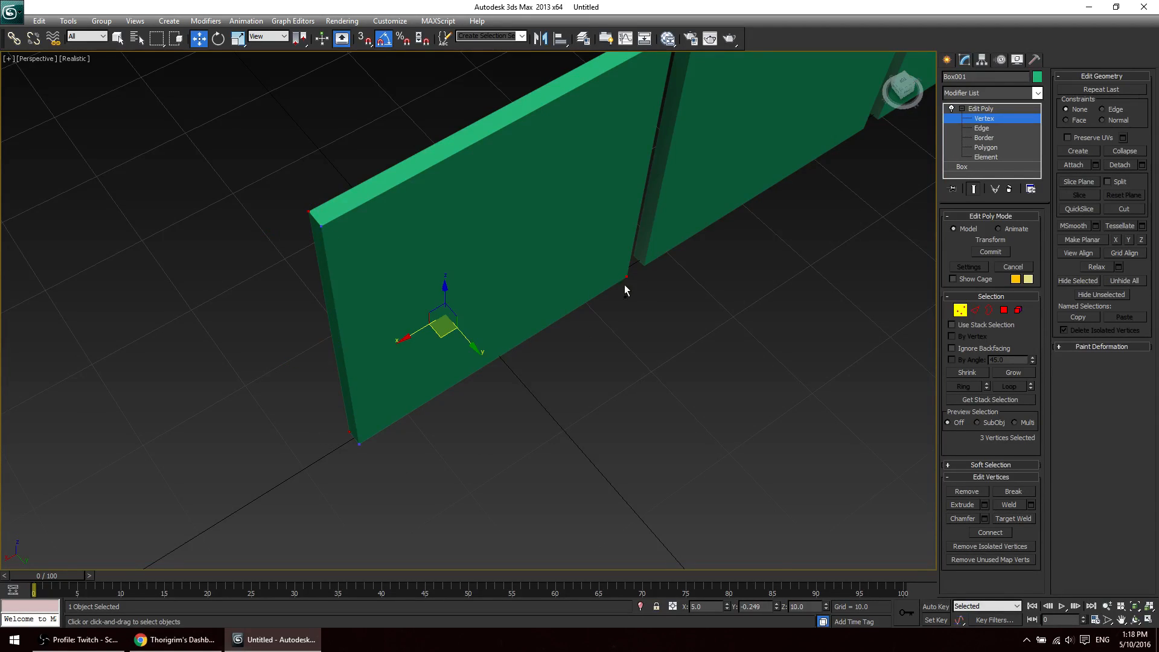
In wireframe, select the slab's four rear vertices, pull them out along Y to about -24.9 to form a box, and deselect them.
{"action": "key", "text": "F3"}
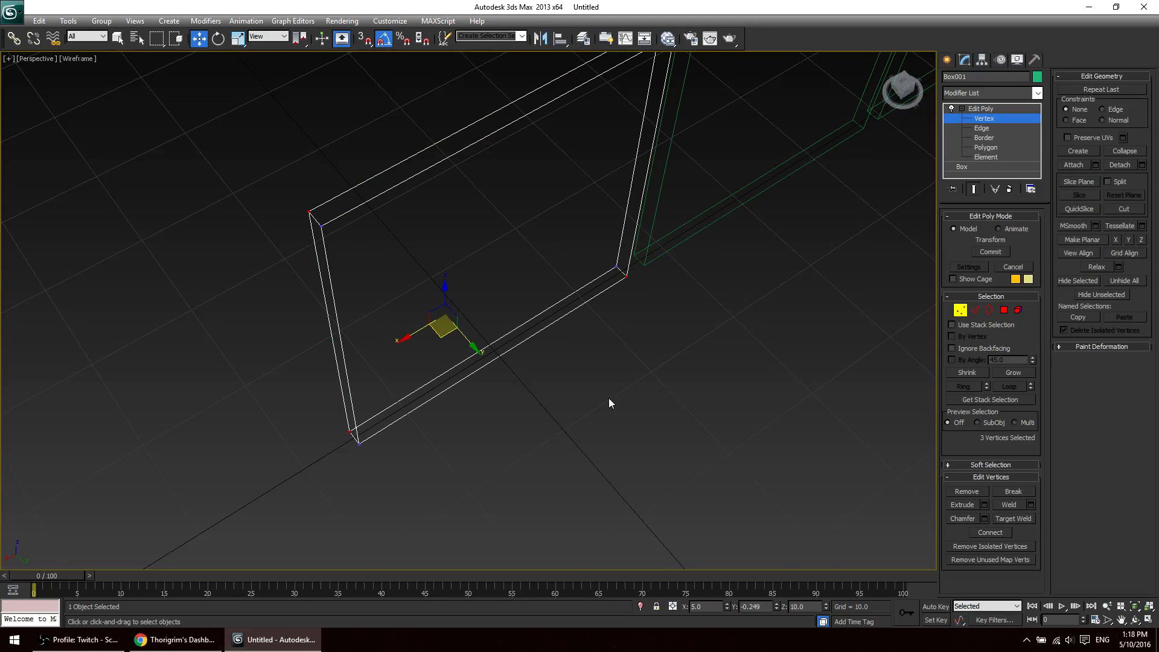
{"action": "left_click", "coordinate": [605, 444]}
{"action": "middle_click_drag", "start_coordinate": [564, 365], "coordinate": [568, 439]}
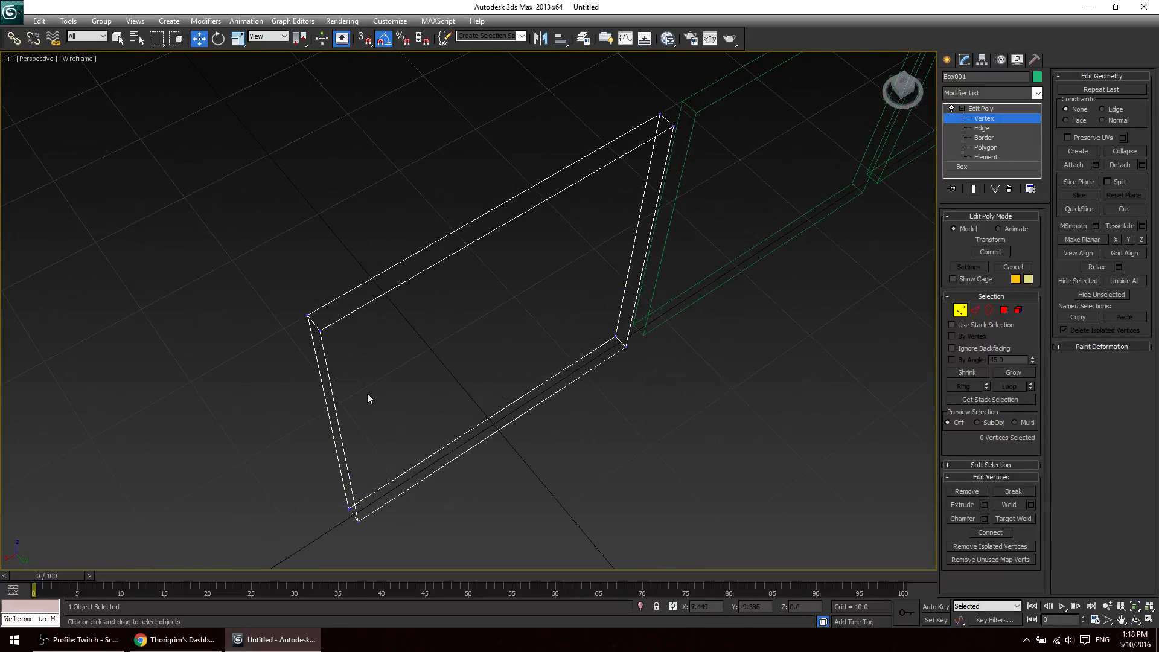
{"action": "left_click_drag", "start_coordinate": [285, 285], "coordinate": [330, 327]}
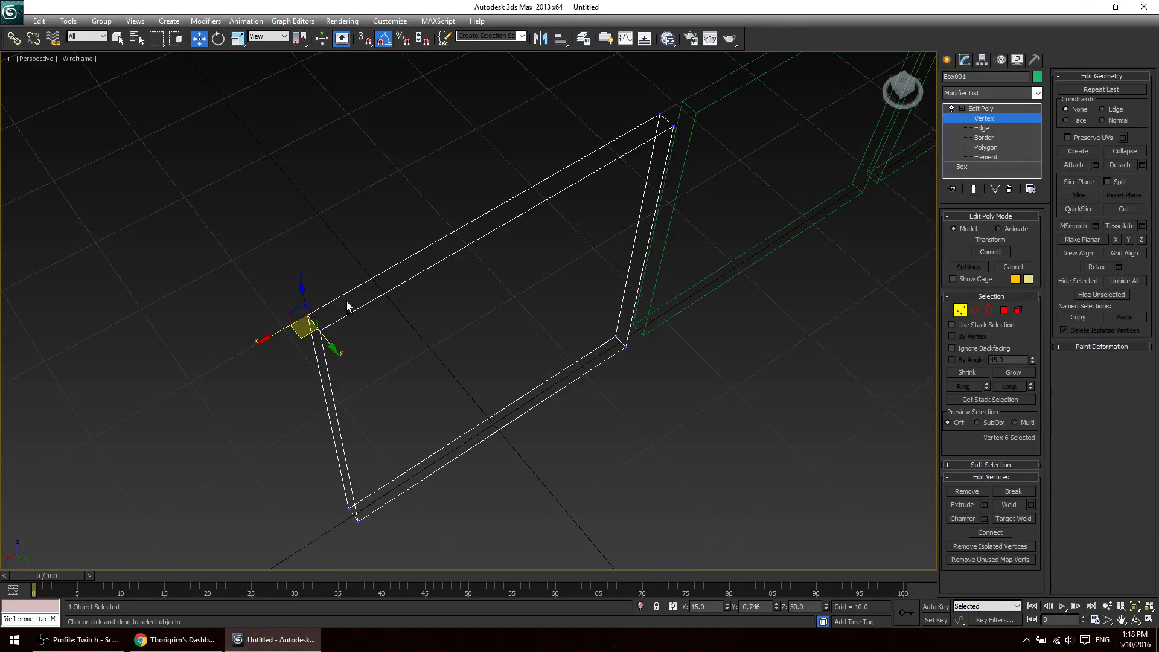
{"action": "left_click_drag", "start_coordinate": [573, 310], "coordinate": [623, 355], "text": "ctrl"}
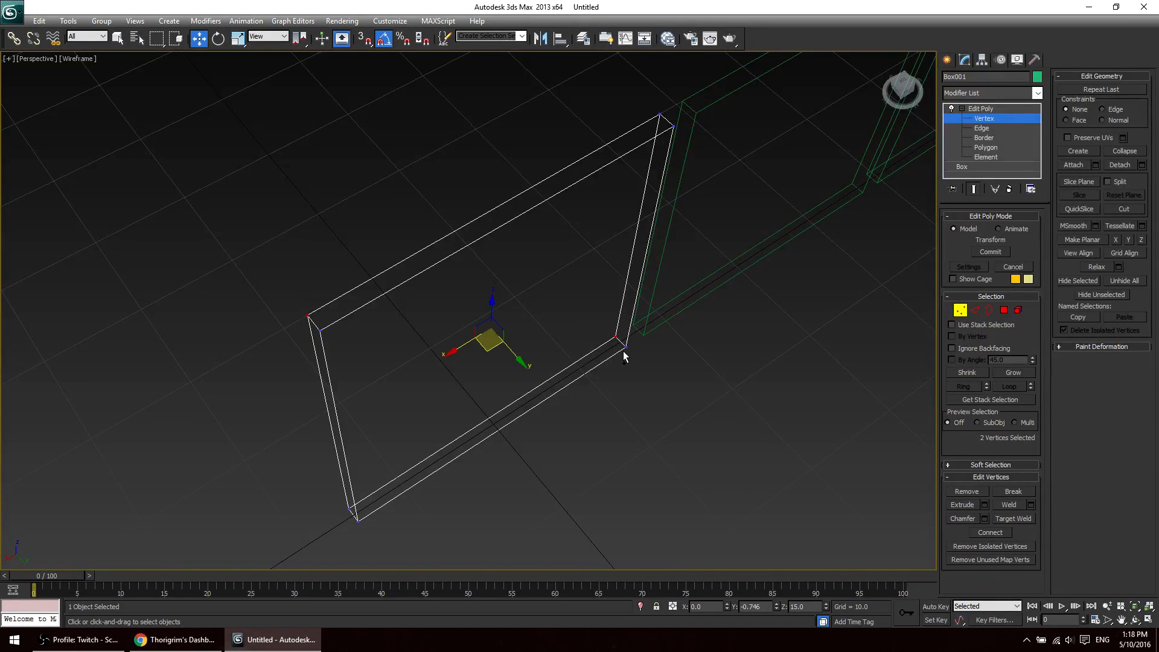
{"action": "left_click_drag", "start_coordinate": [648, 98], "coordinate": [670, 127], "text": "ctrl"}
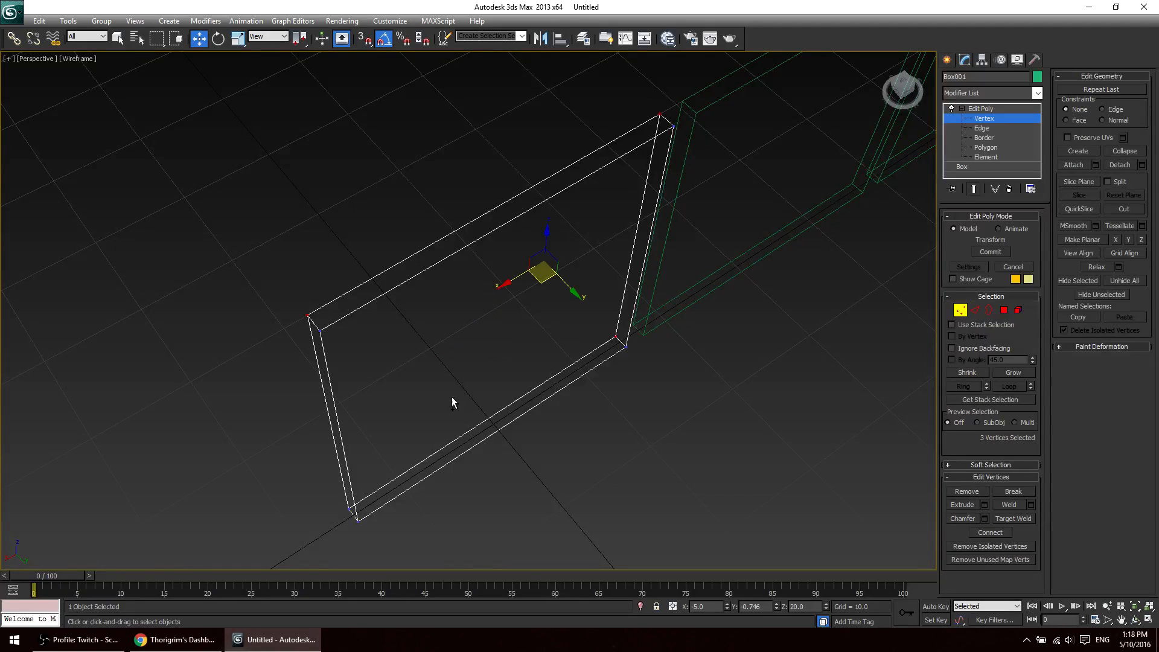
{"action": "left_click_drag", "start_coordinate": [310, 477], "coordinate": [370, 516], "text": "ctrl"}
{"action": "left_click_drag", "start_coordinate": [523, 364], "coordinate": [276, 213]}
{"action": "left_click", "coordinate": [465, 340]}
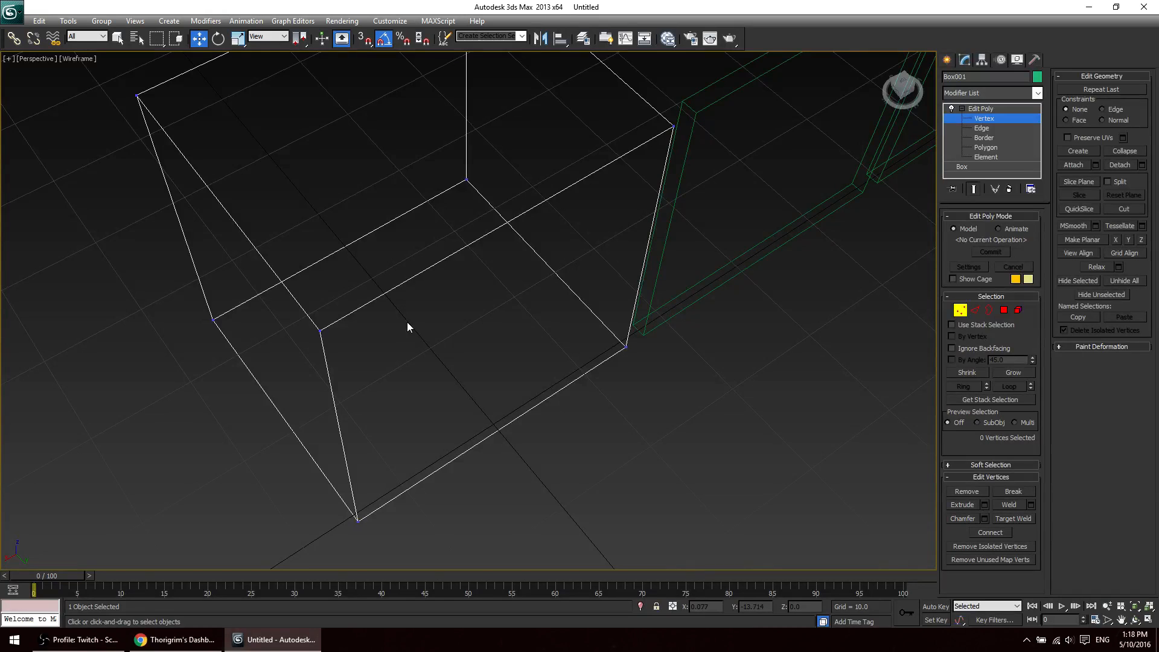
Switch to Polygon level, pick individual faces of the box ending with the top one, and return to shaded display.
{"action": "left_click", "coordinate": [1004, 310]}
{"action": "left_click", "coordinate": [469, 219]}
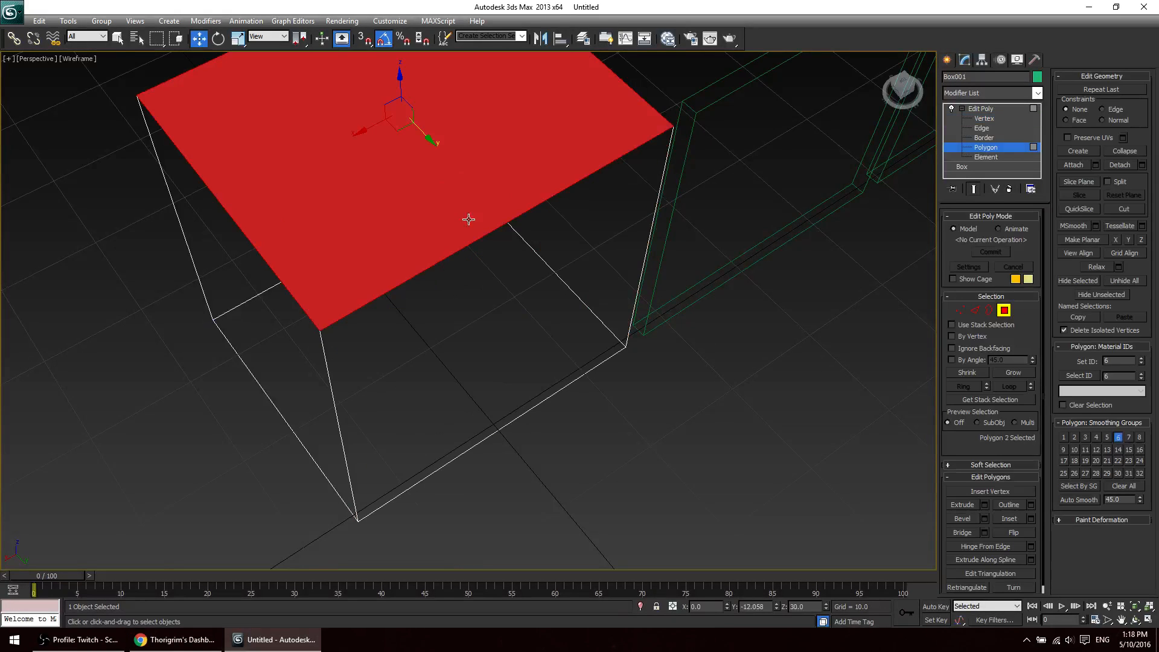
{"action": "left_click", "coordinate": [274, 327]}
{"action": "left_click", "coordinate": [417, 385]}
{"action": "left_click", "coordinate": [380, 247]}
{"action": "left_click", "coordinate": [256, 340]}
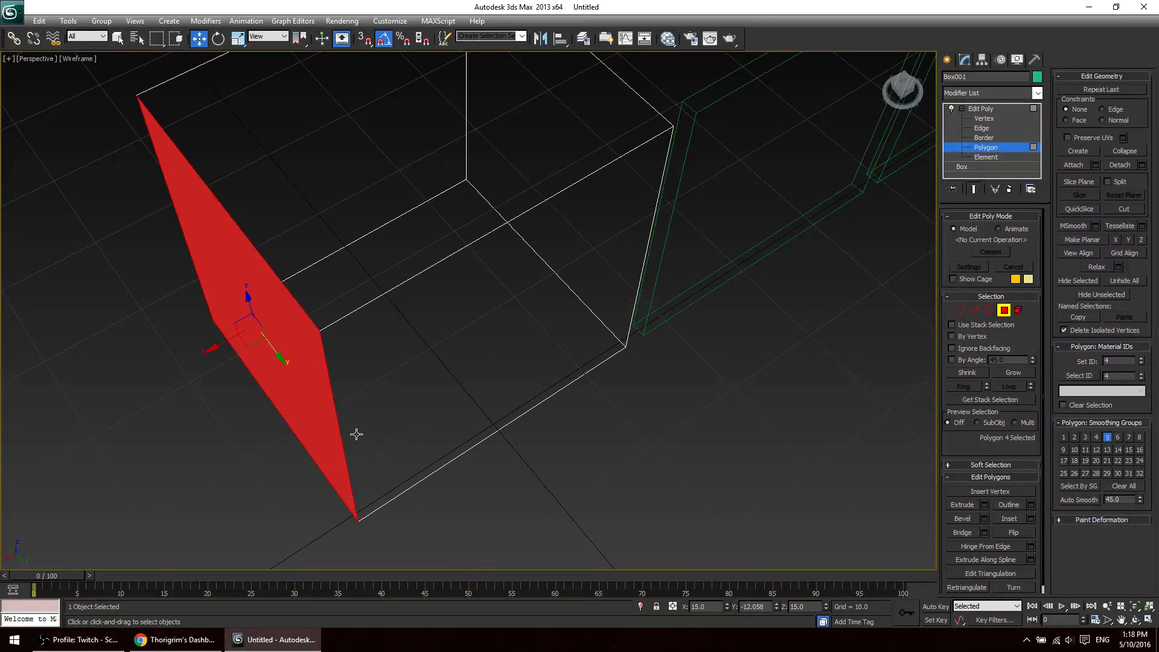
{"action": "left_click", "coordinate": [383, 254]}
{"action": "key", "text": "F3"}
{"action": "scroll", "coordinate": [462, 289], "scroll_direction": "down", "scroll_amount": 2}
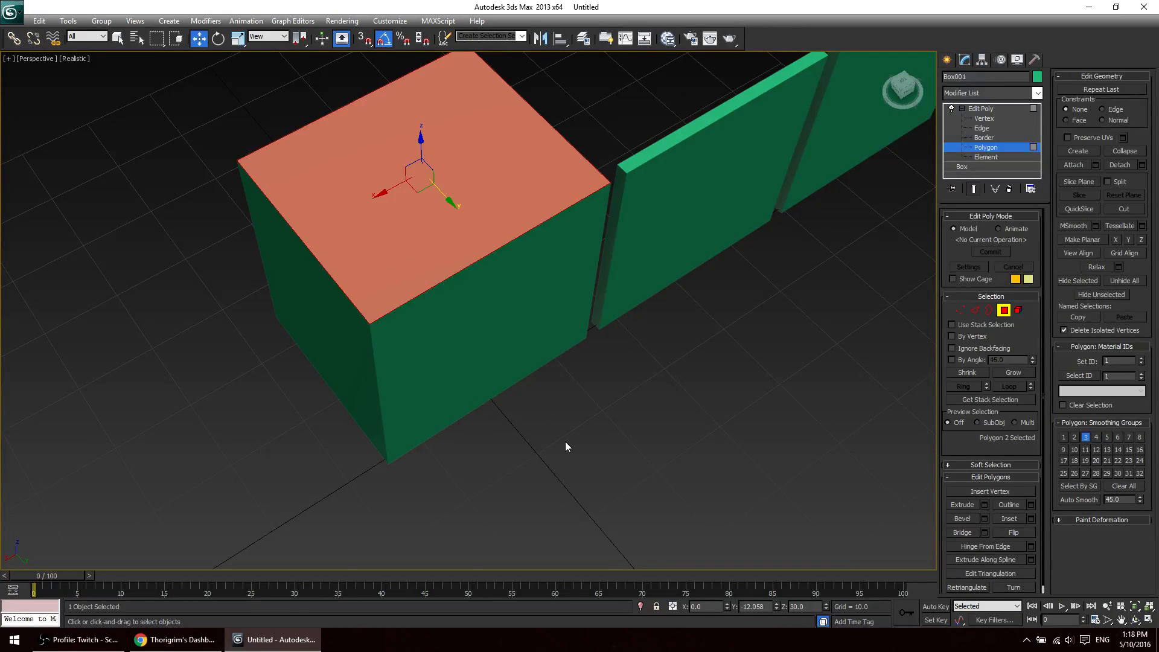
Add the box's bottom polygon to the top polygon selection and try moving both along Z.
{"action": "key", "text": "F4"}
{"action": "middle_click_drag", "start_coordinate": [566, 447], "coordinate": [582, 386], "text": "alt"}
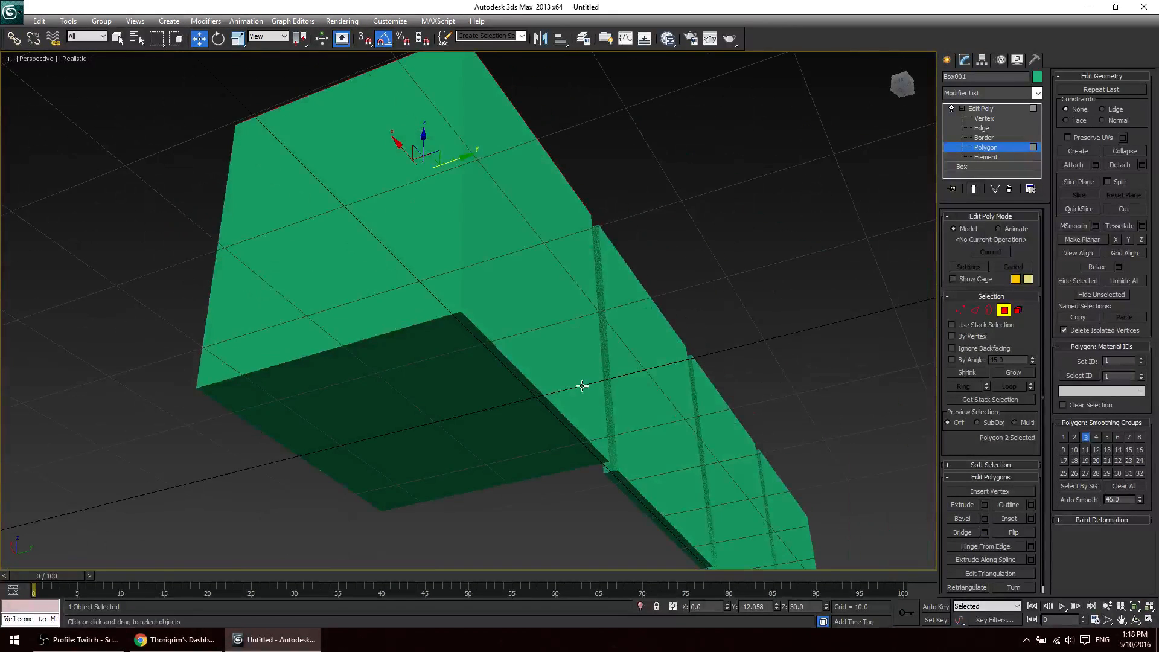
{"action": "left_click", "coordinate": [401, 397], "text": "ctrl"}
{"action": "scroll", "coordinate": [544, 373], "scroll_direction": "down", "scroll_amount": 5}
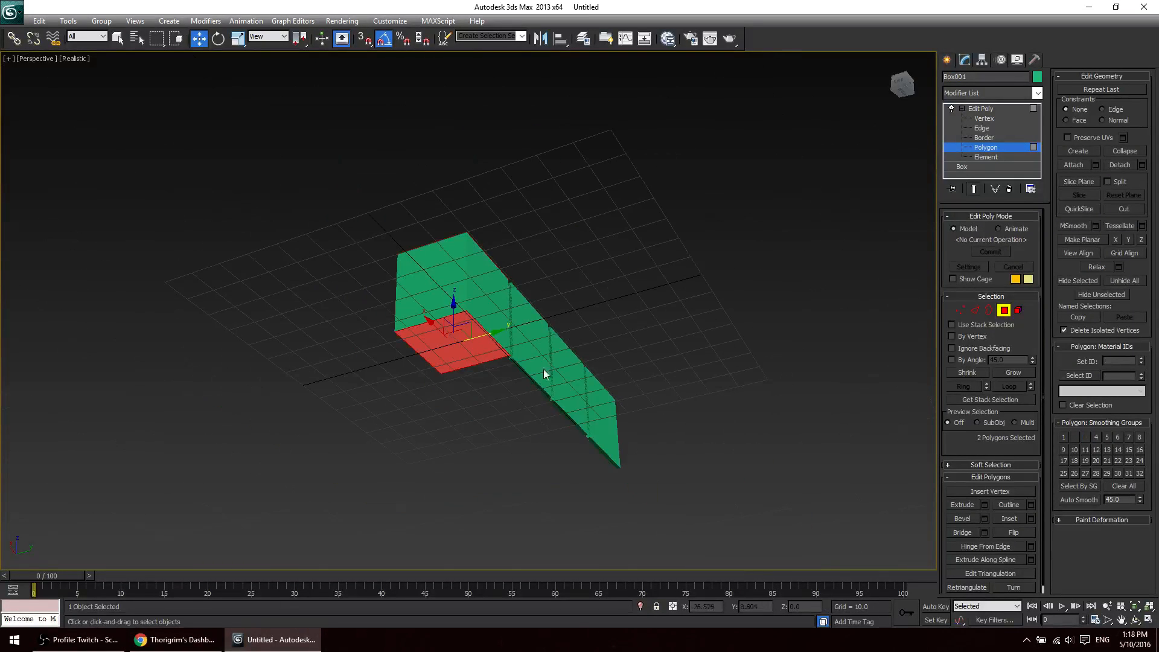
{"action": "middle_click_drag", "start_coordinate": [550, 364], "coordinate": [552, 416], "text": "alt"}
{"action": "left_click_drag", "start_coordinate": [454, 316], "coordinate": [478, 336]}
{"action": "right_click", "coordinate": [480, 336]}
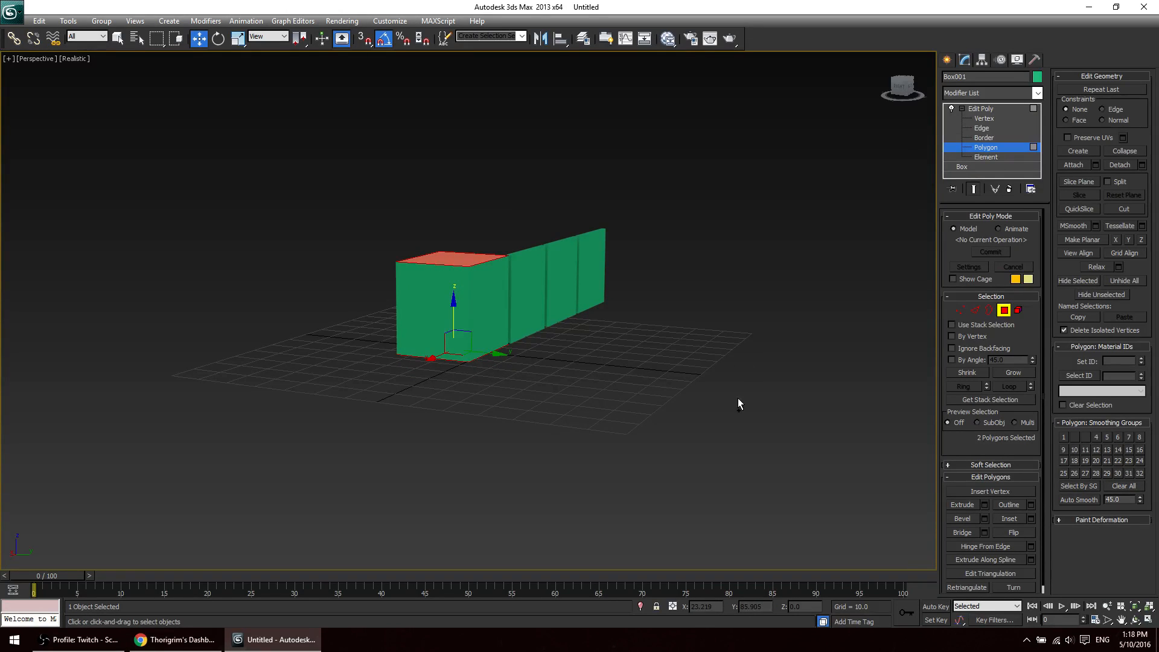
Undo the last polygon selections and leave Polygon level.
{"action": "key", "text": "ctrl+z"}
{"action": "key", "text": "ctrl+z"}
{"action": "key", "text": "ctrl+y"}
{"action": "left_click", "coordinate": [983, 110]}
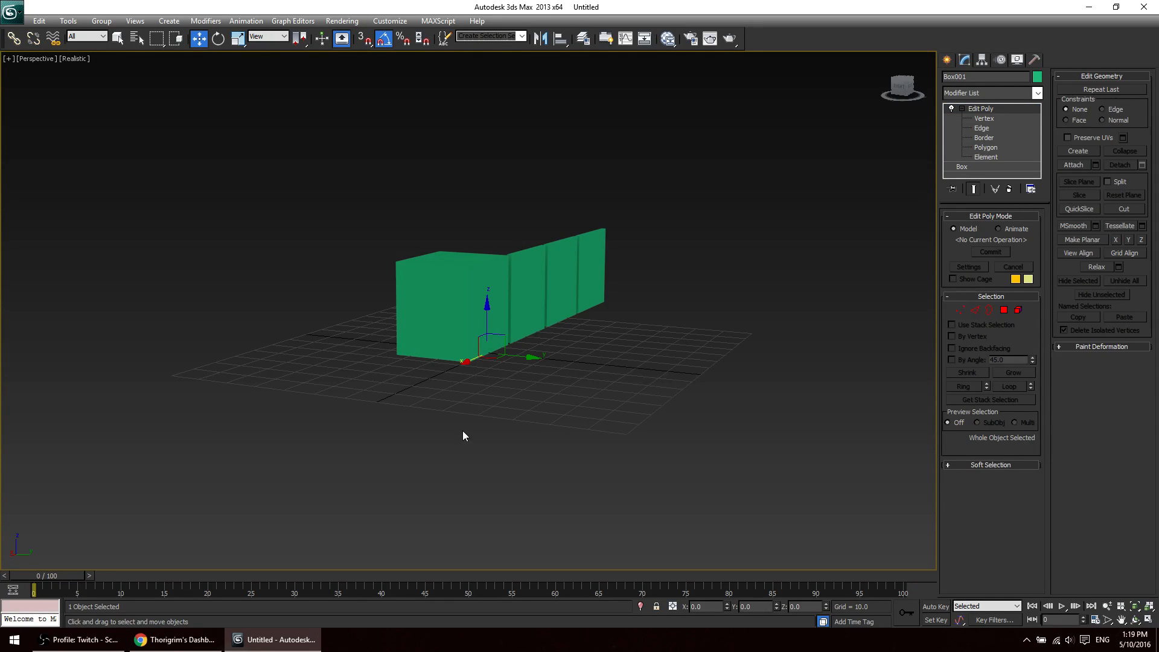
Undo the pull that widened the original slab into a box and redo it.
{"action": "middle_click_drag", "start_coordinate": [566, 376], "coordinate": [485, 439], "text": "alt"}
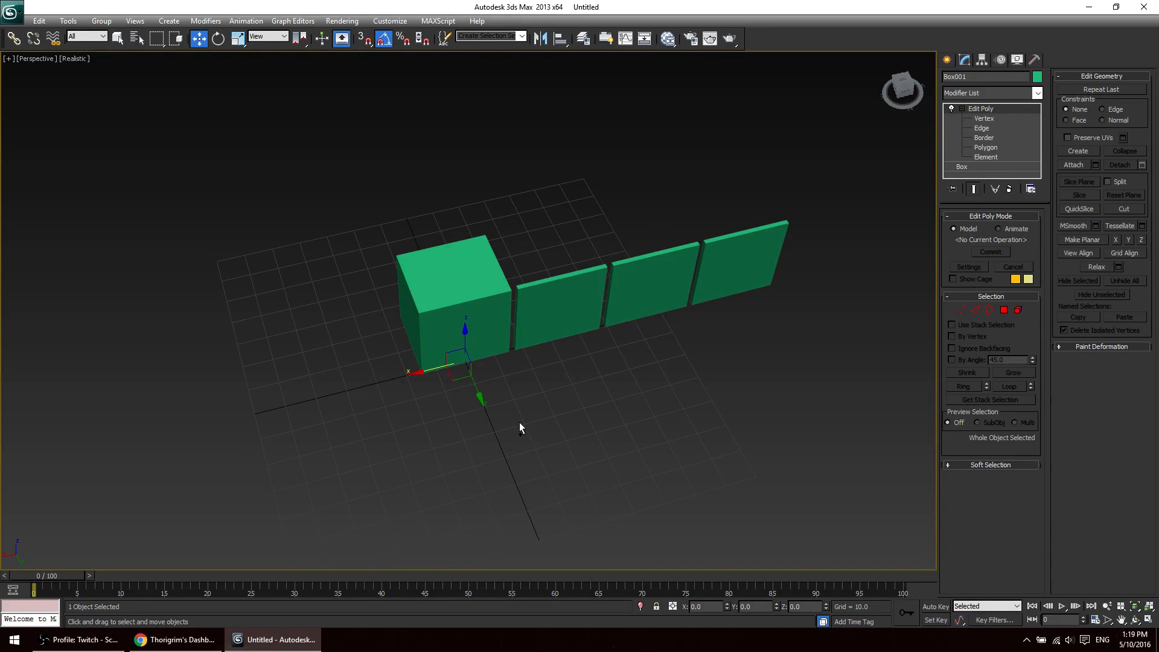
{"action": "key", "text": "ctrl+z"}
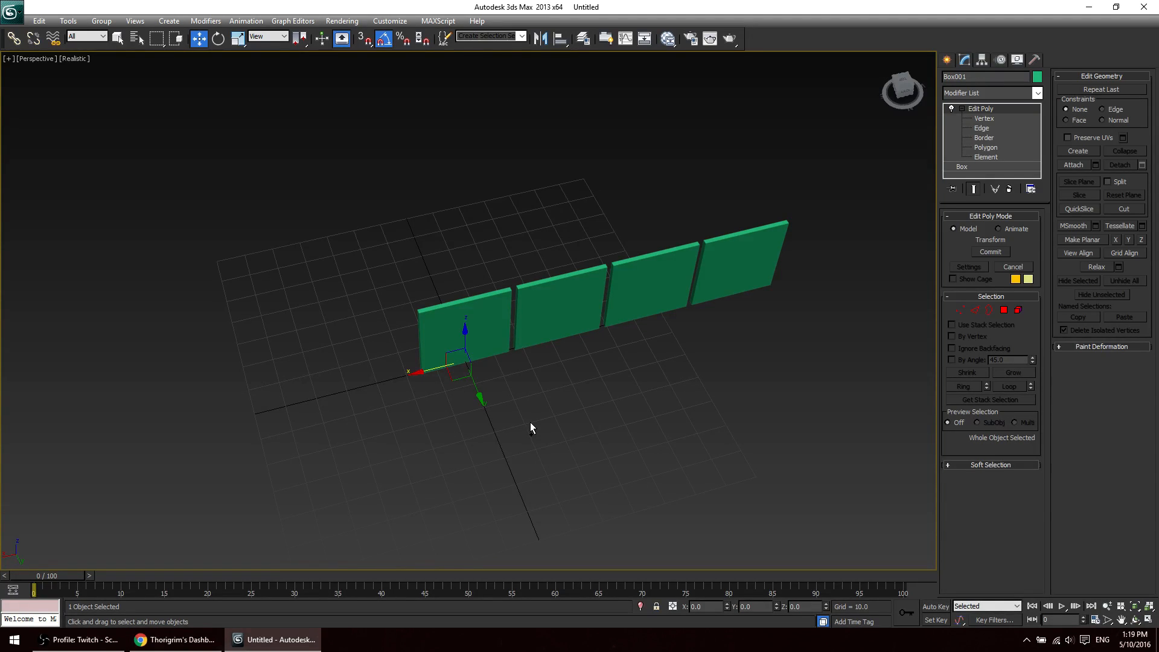
{"action": "scroll", "coordinate": [349, 405], "scroll_direction": "up", "scroll_amount": 4}
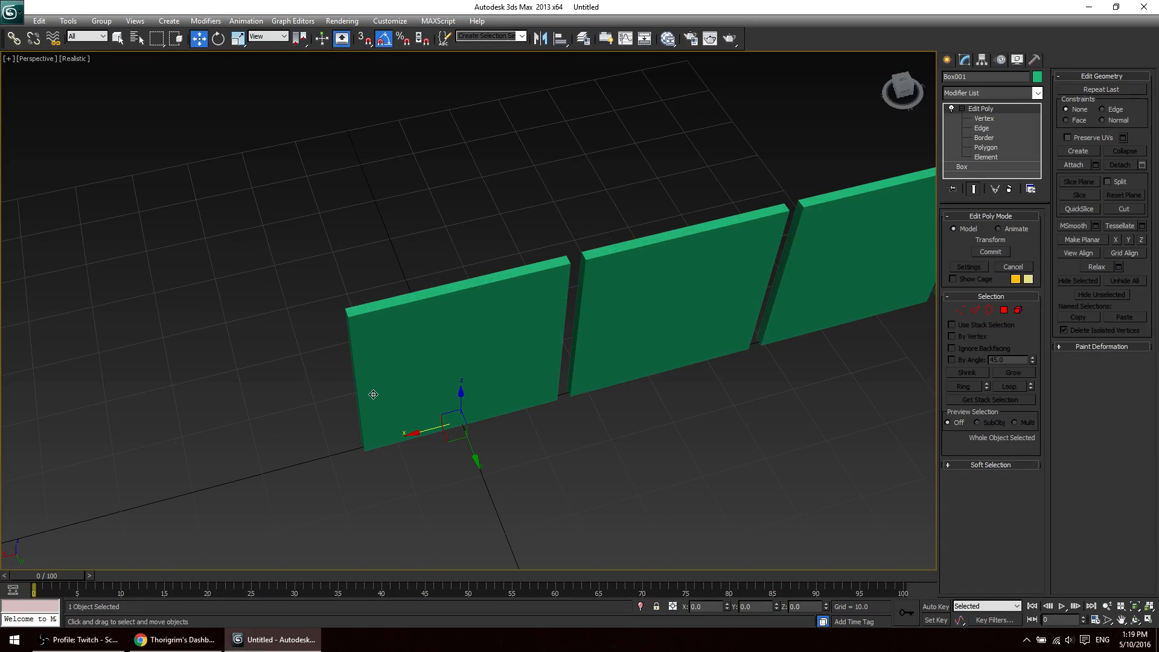
{"action": "key", "text": "ctrl+y"}
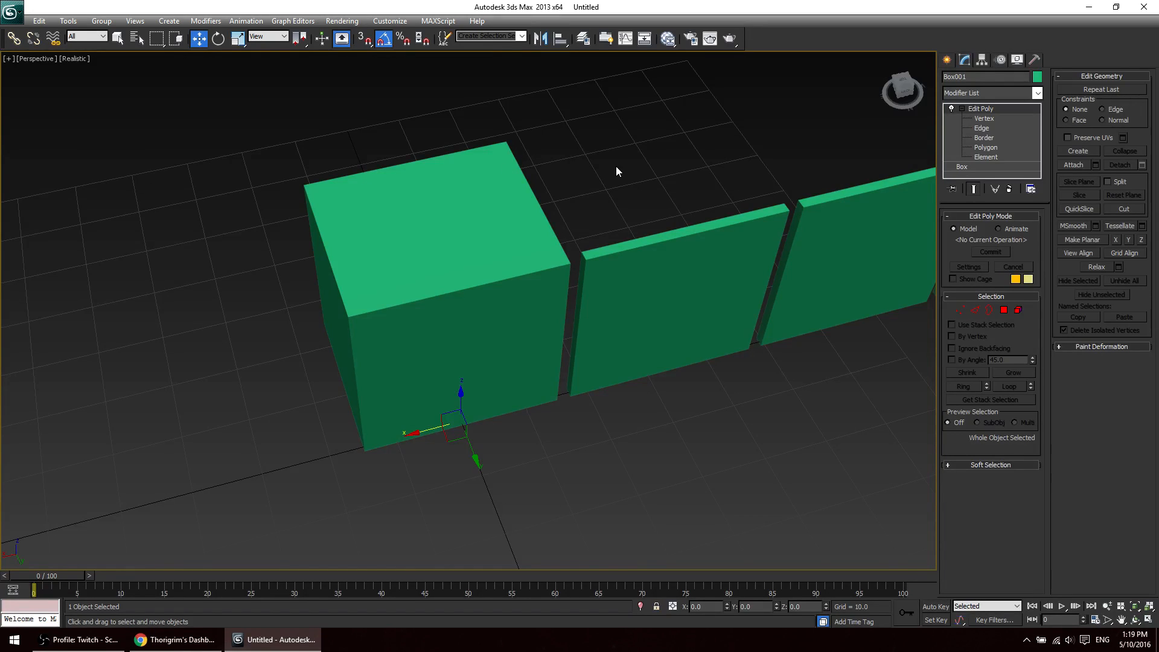
Return to Vertex level and undo back to the four-vertex selection on the box's pulled-out face.
{"action": "left_click", "coordinate": [964, 313]}
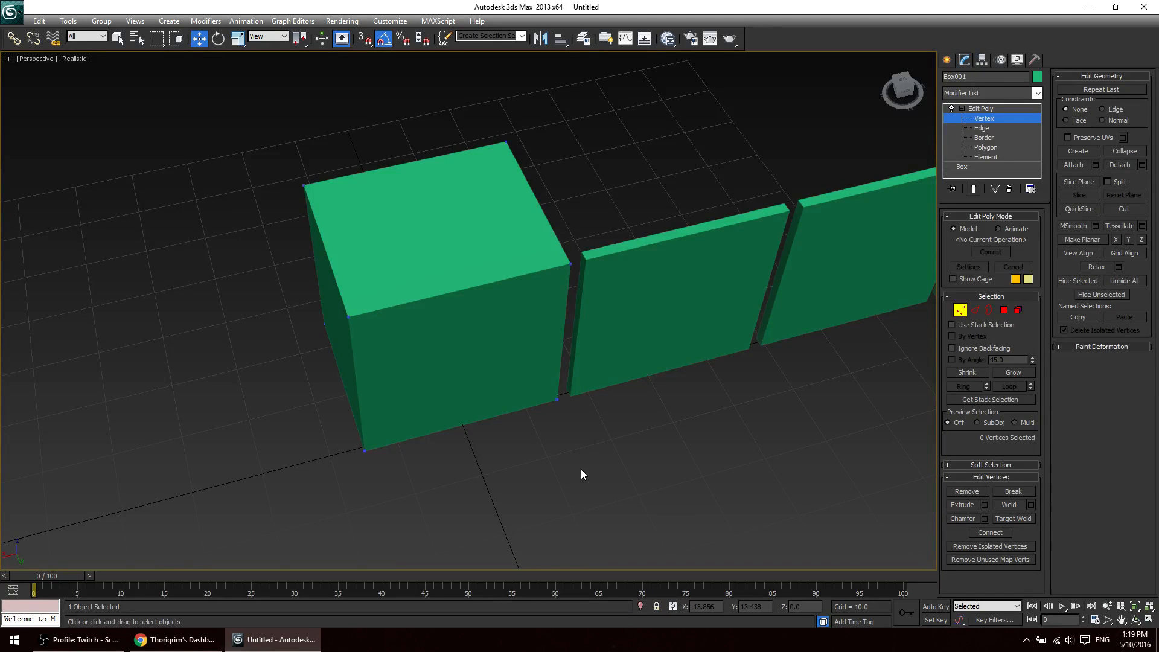
{"action": "key", "text": "ctrl+z"}
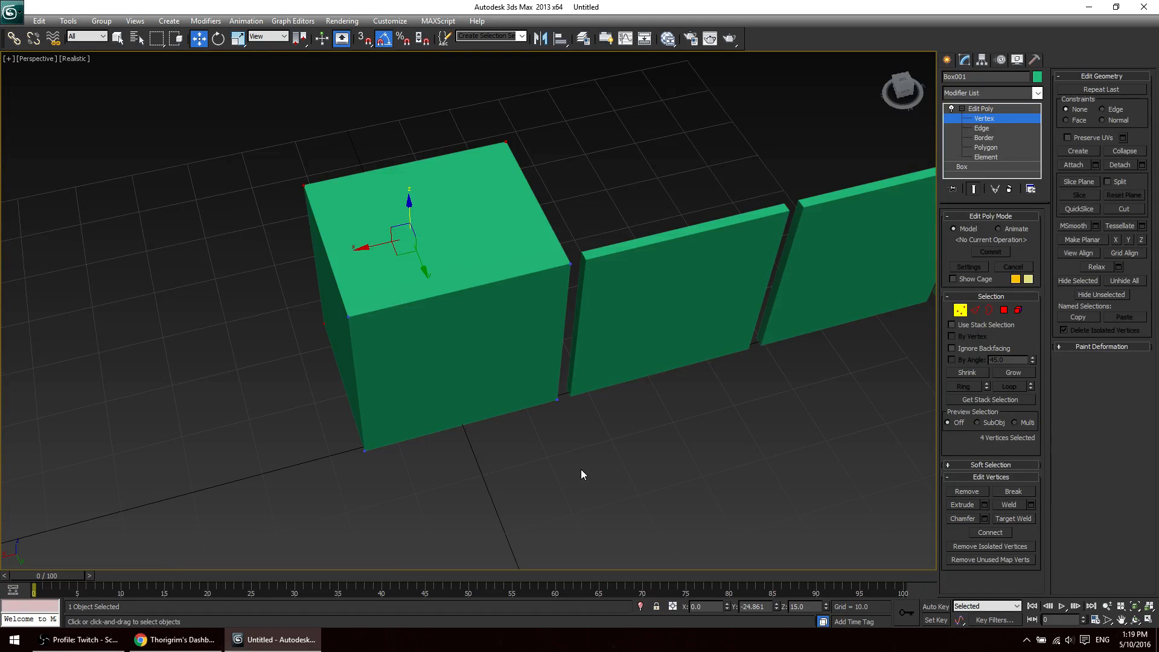
{"action": "middle_click_drag", "start_coordinate": [244, 363], "coordinate": [473, 360], "text": "alt"}
{"action": "middle_click_drag", "start_coordinate": [697, 382], "coordinate": [725, 404]}
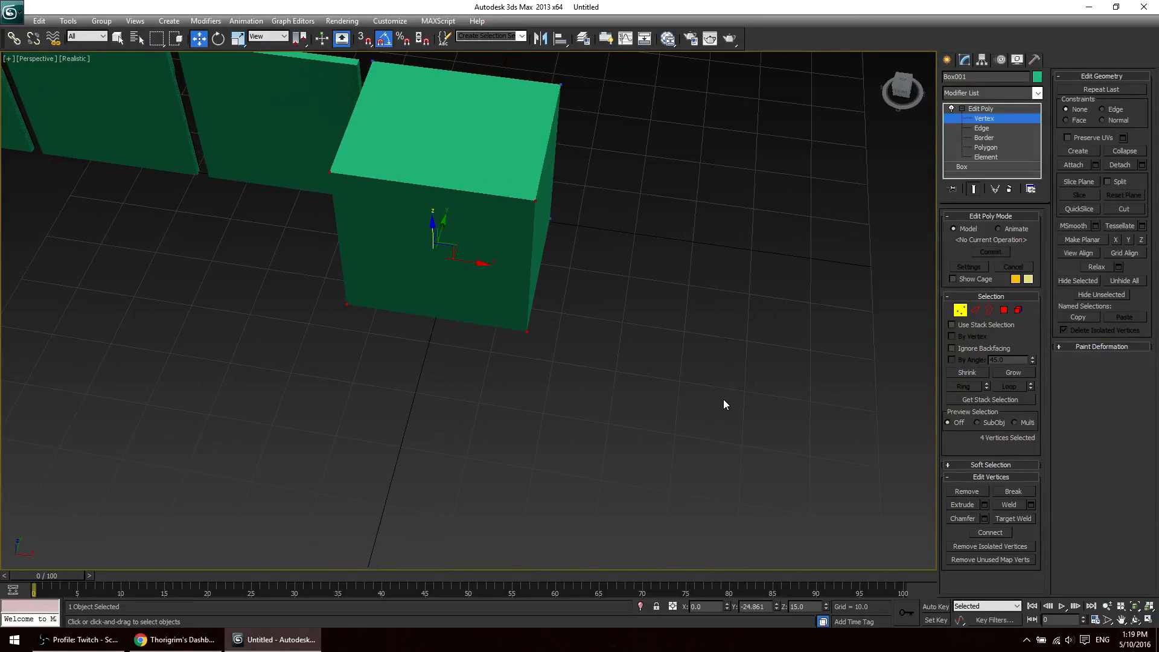
Undo the pull on the rear vertices and the vertex selections made before it.
{"action": "key", "text": "ctrl+z"}
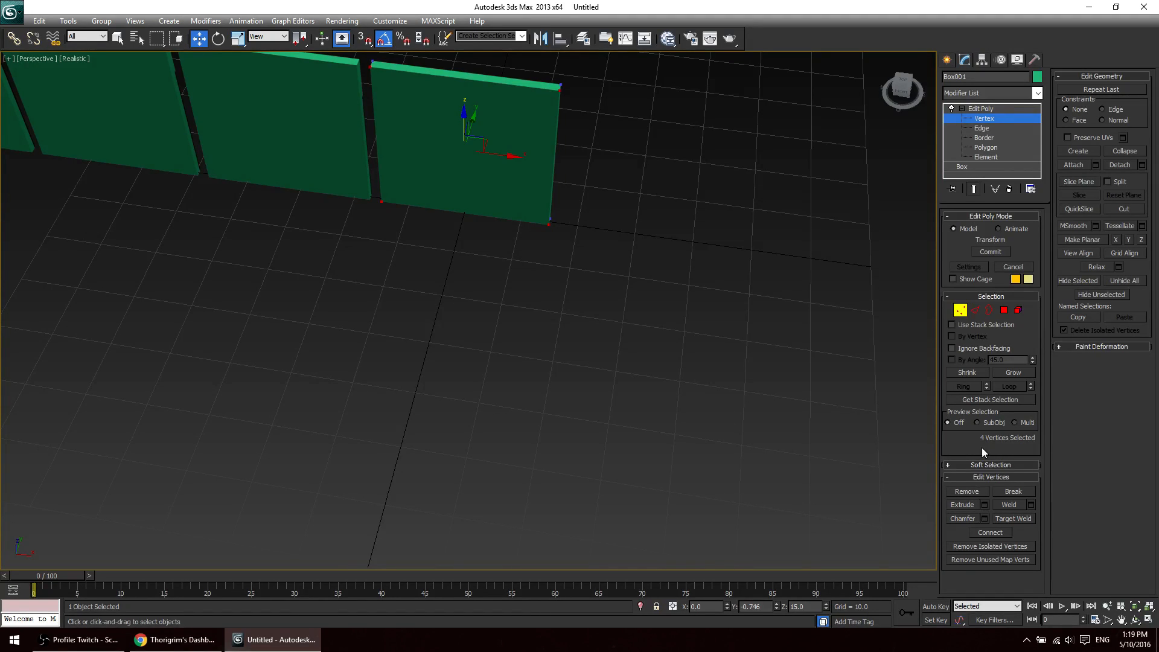
{"action": "middle_click_drag", "start_coordinate": [542, 369], "coordinate": [570, 399]}
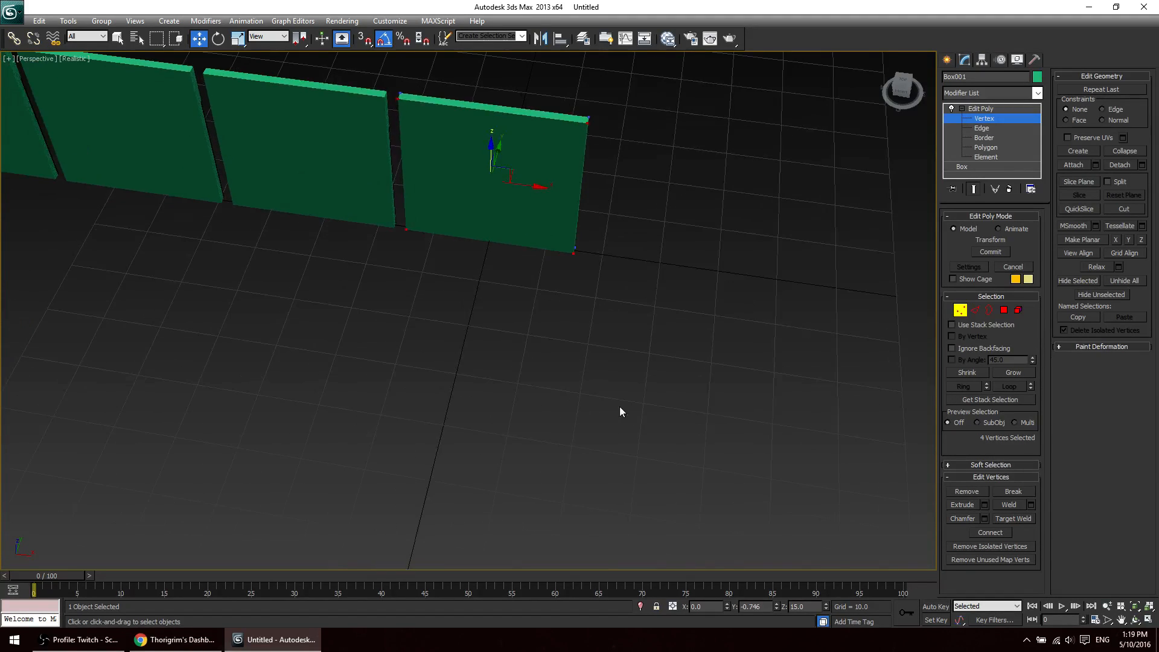
{"action": "key", "text": "ctrl+z"}
{"action": "key", "text": "ctrl+z"}
{"action": "key", "text": "ctrl+z"}
{"action": "key", "text": "ctrl+z"}
{"action": "middle_click_drag", "start_coordinate": [668, 245], "coordinate": [512, 298], "text": "alt"}
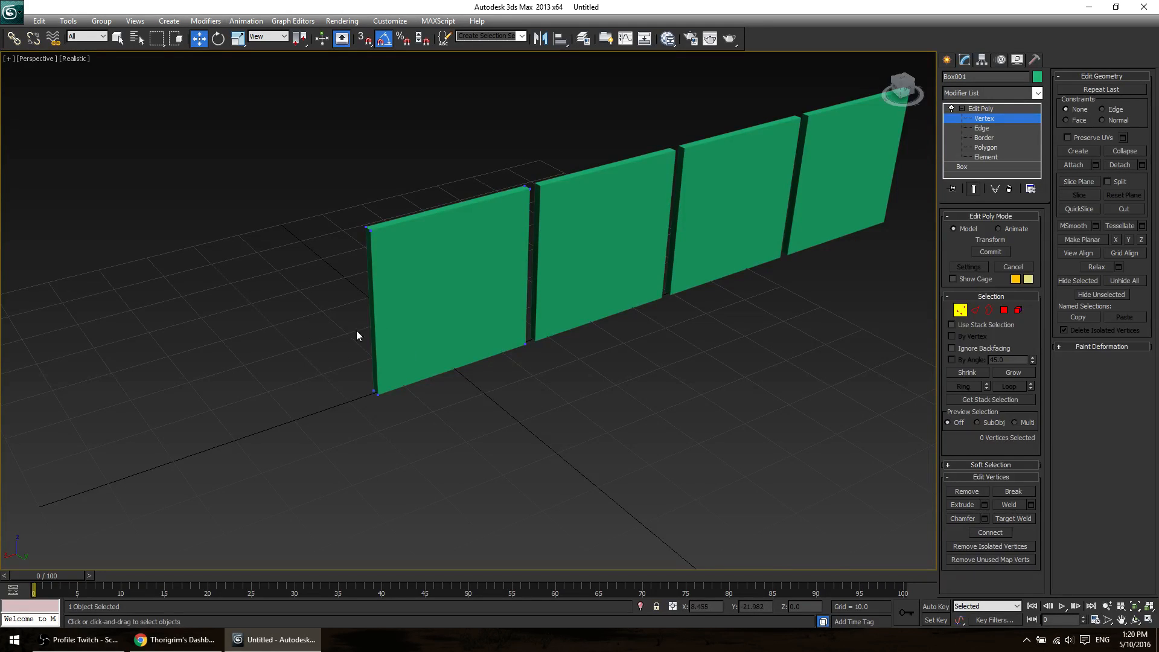
Select the original slab's two lower free-end vertices and add the front upper corner vertex at the same end.
{"action": "left_click_drag", "start_coordinate": [356, 331], "coordinate": [383, 414]}
{"action": "scroll", "coordinate": [375, 314], "scroll_direction": "up", "scroll_amount": 3}
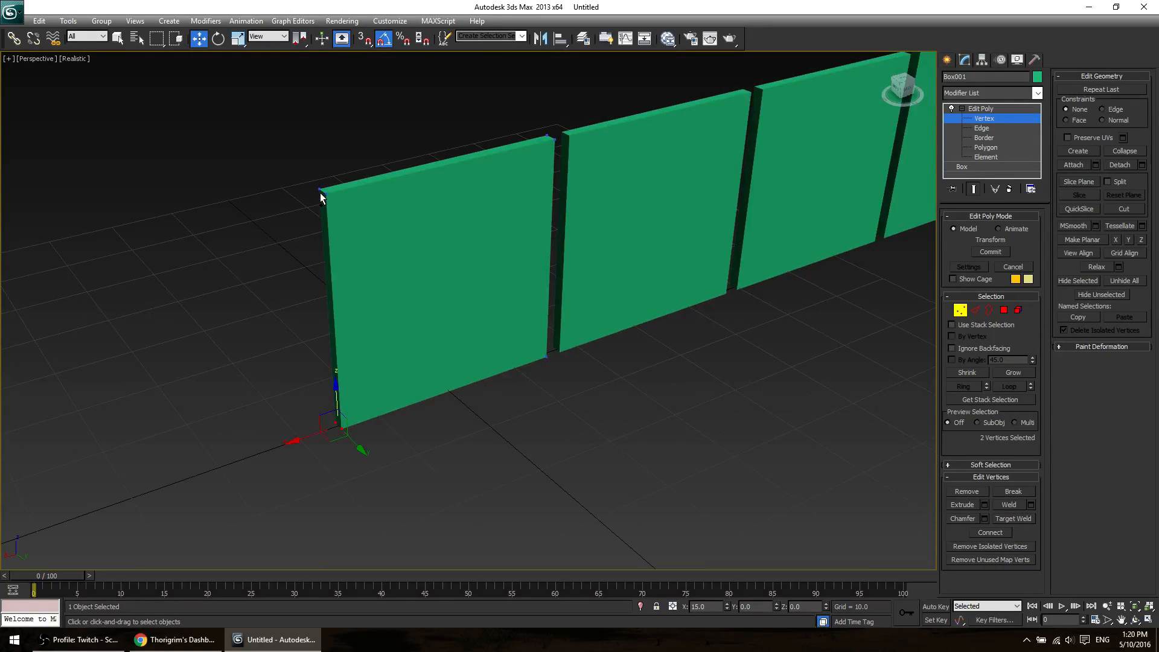
{"action": "middle_click_drag", "start_coordinate": [358, 249], "coordinate": [354, 234], "text": "alt"}
{"action": "scroll", "coordinate": [342, 216], "scroll_direction": "up", "scroll_amount": 2}
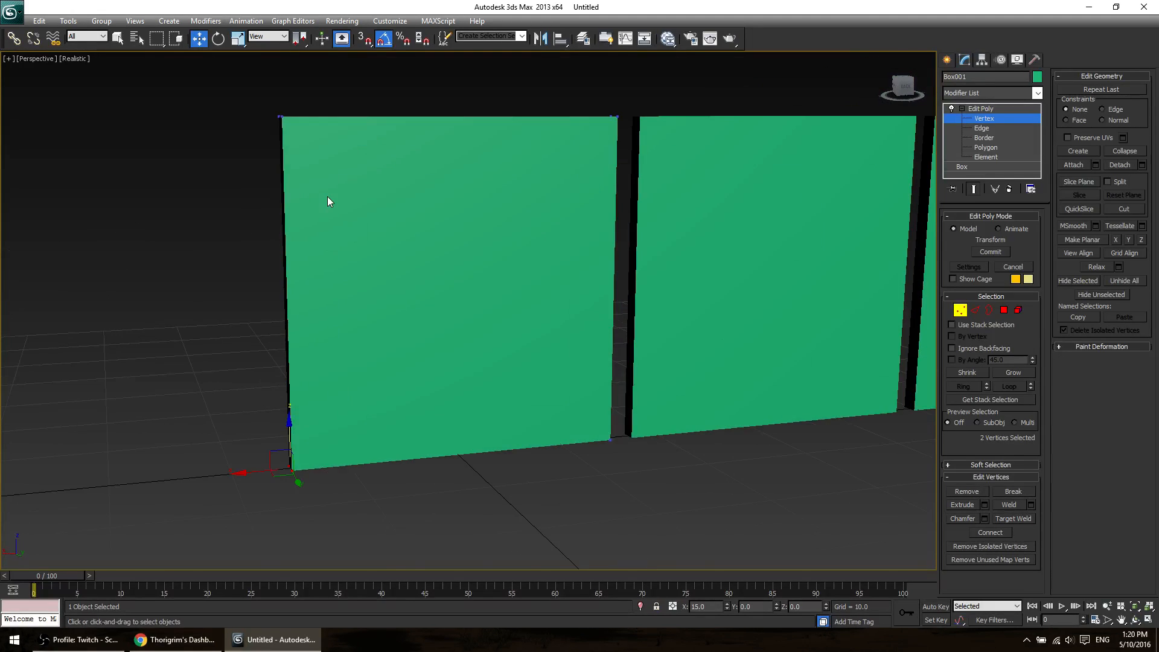
{"action": "middle_click_drag", "start_coordinate": [327, 197], "coordinate": [412, 266]}
{"action": "scroll", "coordinate": [387, 246], "scroll_direction": "up", "scroll_amount": 3}
{"action": "middle_click_drag", "start_coordinate": [293, 190], "coordinate": [526, 277]}
{"action": "scroll", "coordinate": [460, 204], "scroll_direction": "up", "scroll_amount": 1}
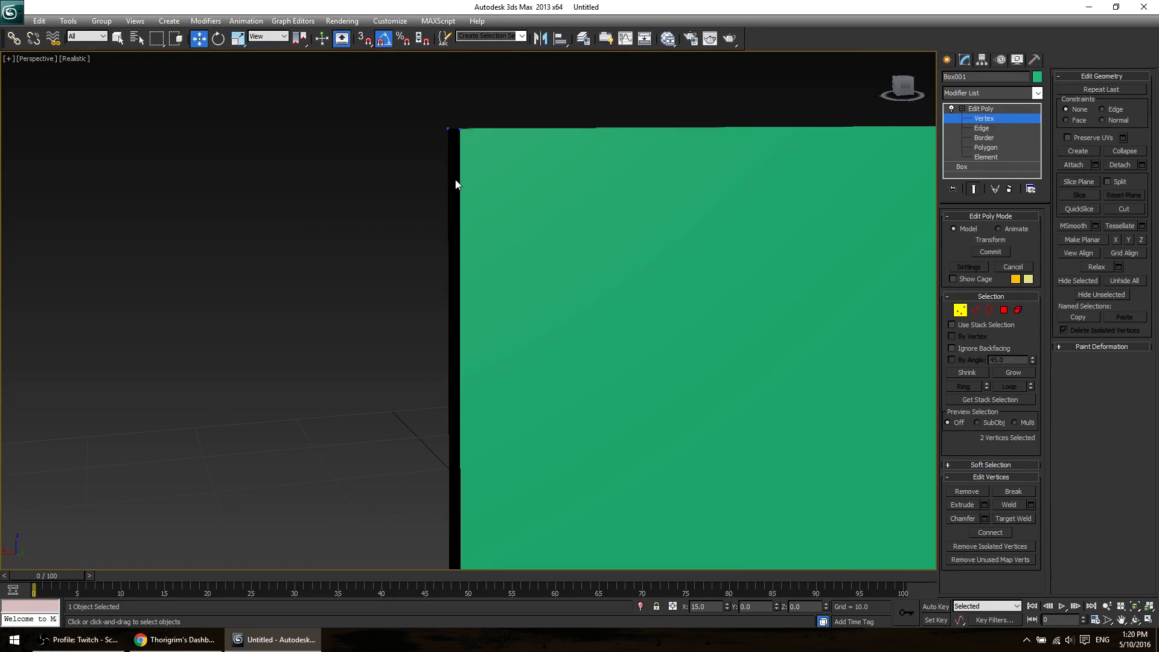
{"action": "left_click", "coordinate": [446, 129], "text": "ctrl"}
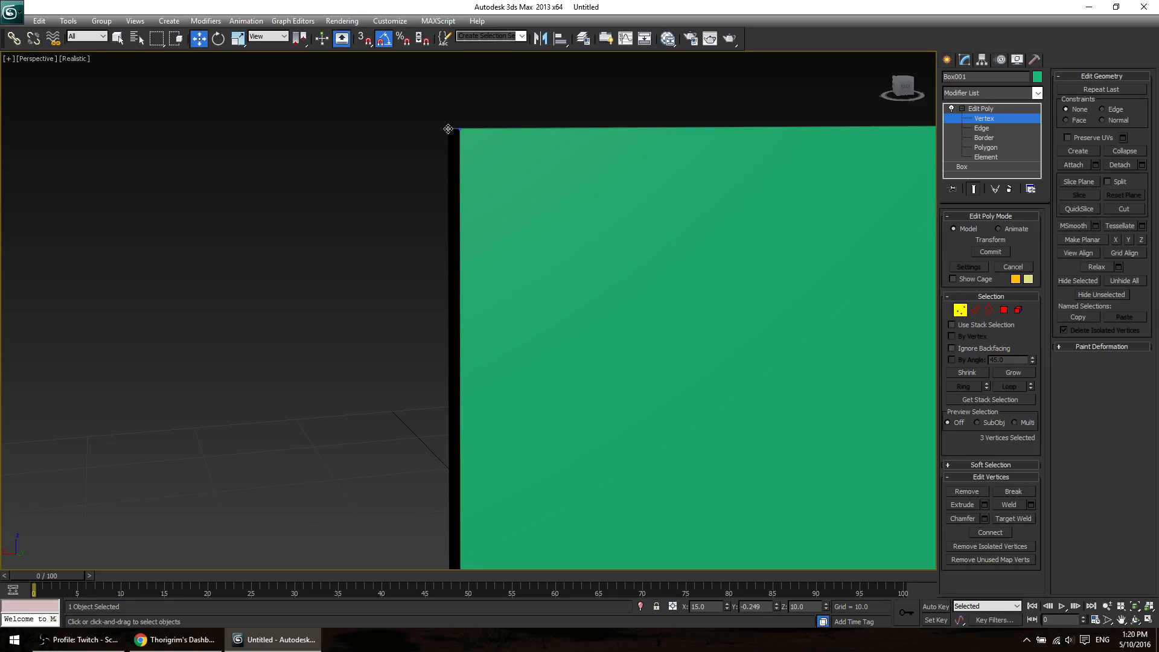
{"action": "key", "text": "ctrl+z"}
{"action": "left_click", "coordinate": [448, 129], "text": "ctrl"}
Undo the last vertex selection changes on the original slab.
{"action": "scroll", "coordinate": [566, 339], "scroll_direction": "down", "scroll_amount": 10}
{"action": "middle_click_drag", "start_coordinate": [556, 358], "coordinate": [588, 430]}
{"action": "scroll", "coordinate": [568, 392], "scroll_direction": "up", "scroll_amount": 5}
{"action": "scroll", "coordinate": [556, 386], "scroll_direction": "down", "scroll_amount": 8}
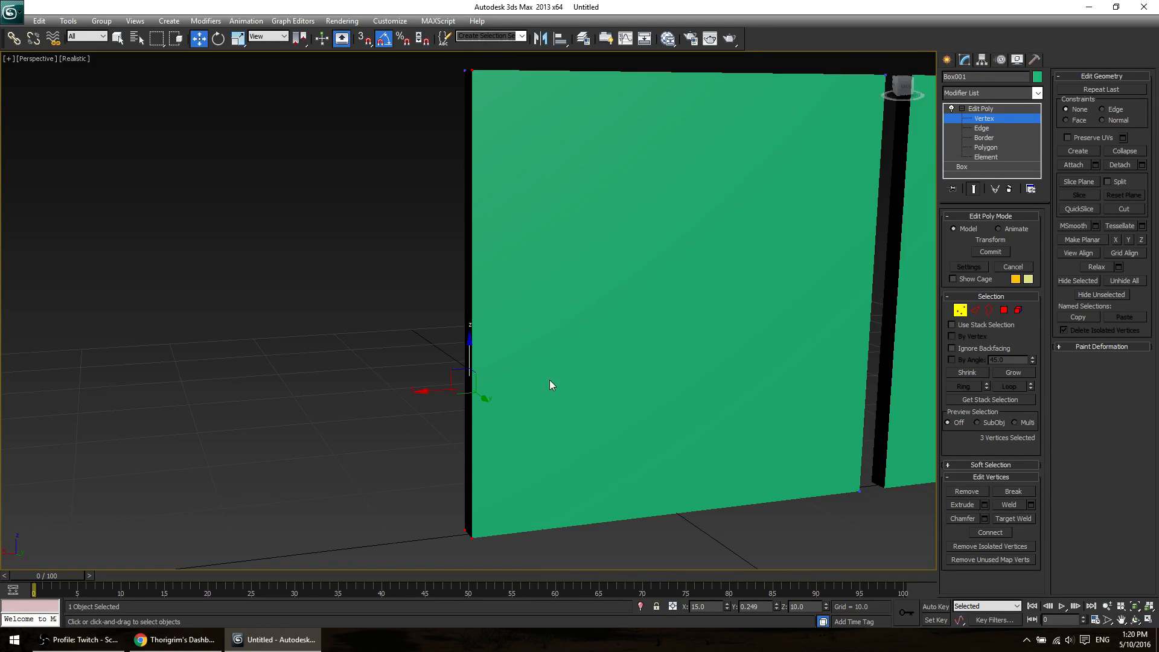
{"action": "scroll", "coordinate": [565, 357], "scroll_direction": "up", "scroll_amount": 2}
{"action": "key", "text": "ctrl+z"}
{"action": "key", "text": "ctrl+z"}
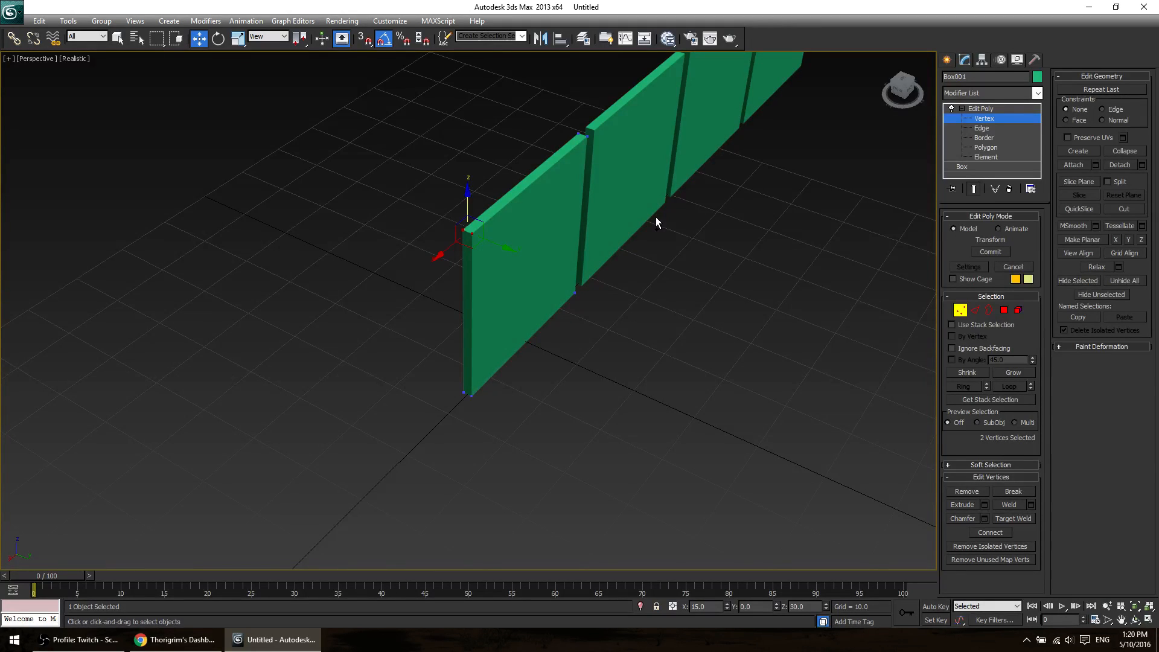
Leave Vertex level and deselect the original slab.
{"action": "left_click", "coordinate": [999, 108]}
{"action": "left_click", "coordinate": [796, 260]}
{"action": "scroll", "coordinate": [796, 260], "scroll_direction": "down", "scroll_amount": 3}
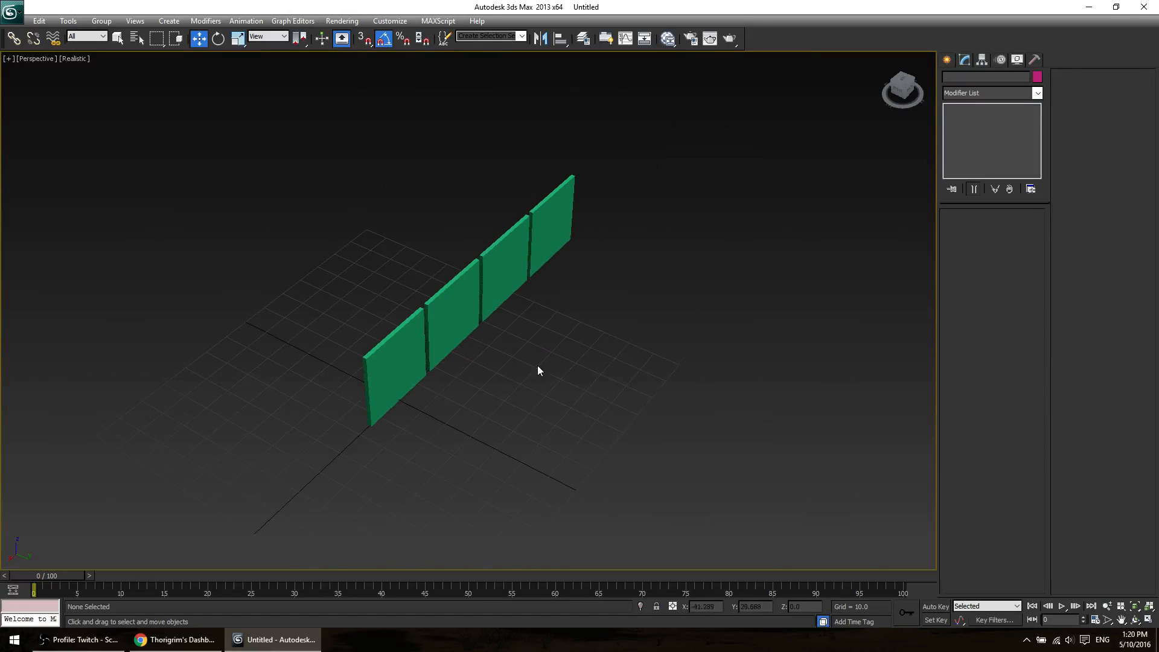
Delete all four slabs and create a new box about 72 long, 44 wide and 28 high on the grid.
{"action": "left_click_drag", "start_coordinate": [284, 435], "coordinate": [512, 335]}
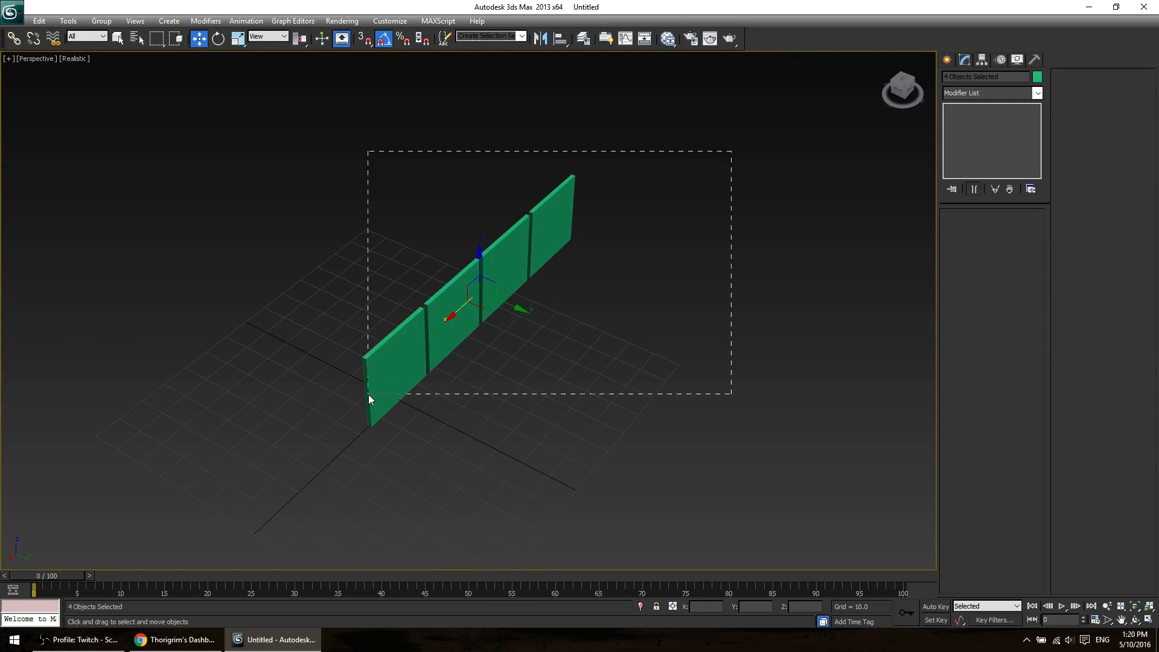
{"action": "key", "text": "Delete"}
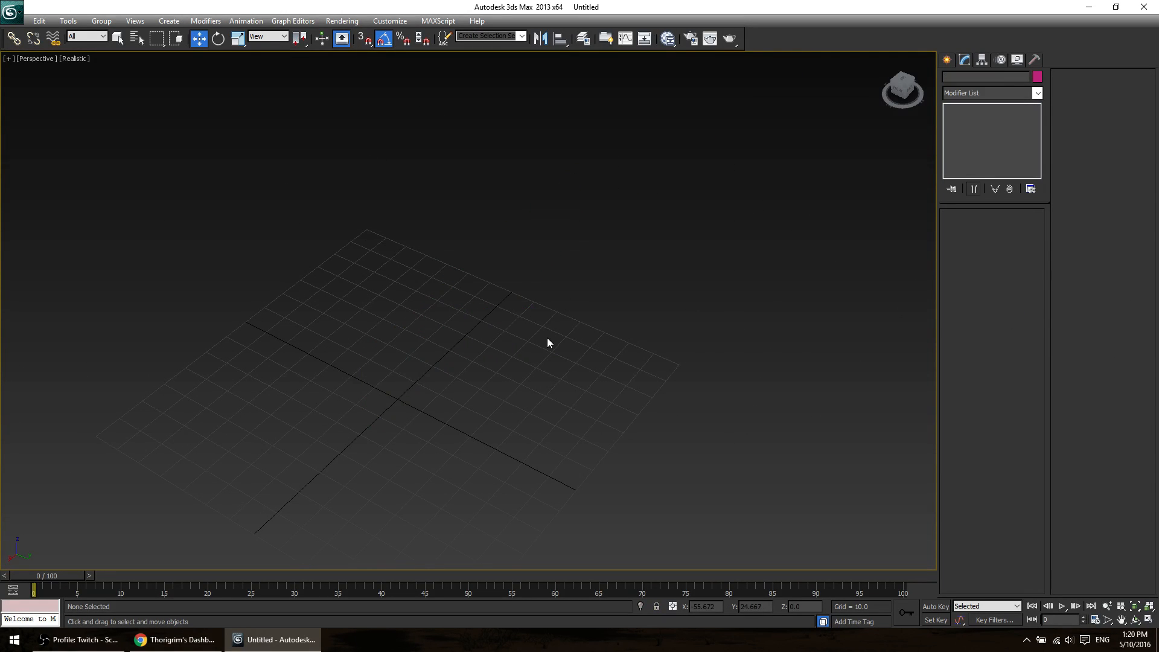
{"action": "left_click", "coordinate": [947, 59]}
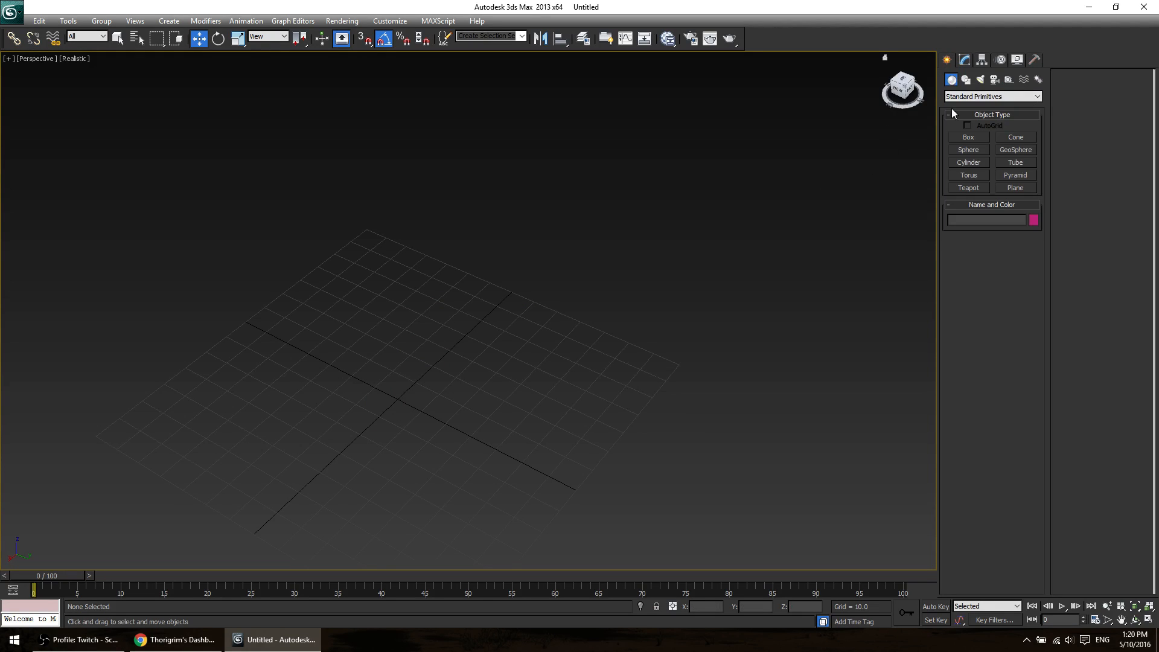
{"action": "left_click", "coordinate": [965, 137]}
{"action": "left_click_drag", "start_coordinate": [331, 342], "coordinate": [414, 504]}
{"action": "left_click", "coordinate": [454, 421]}
{"action": "key", "text": "w"}
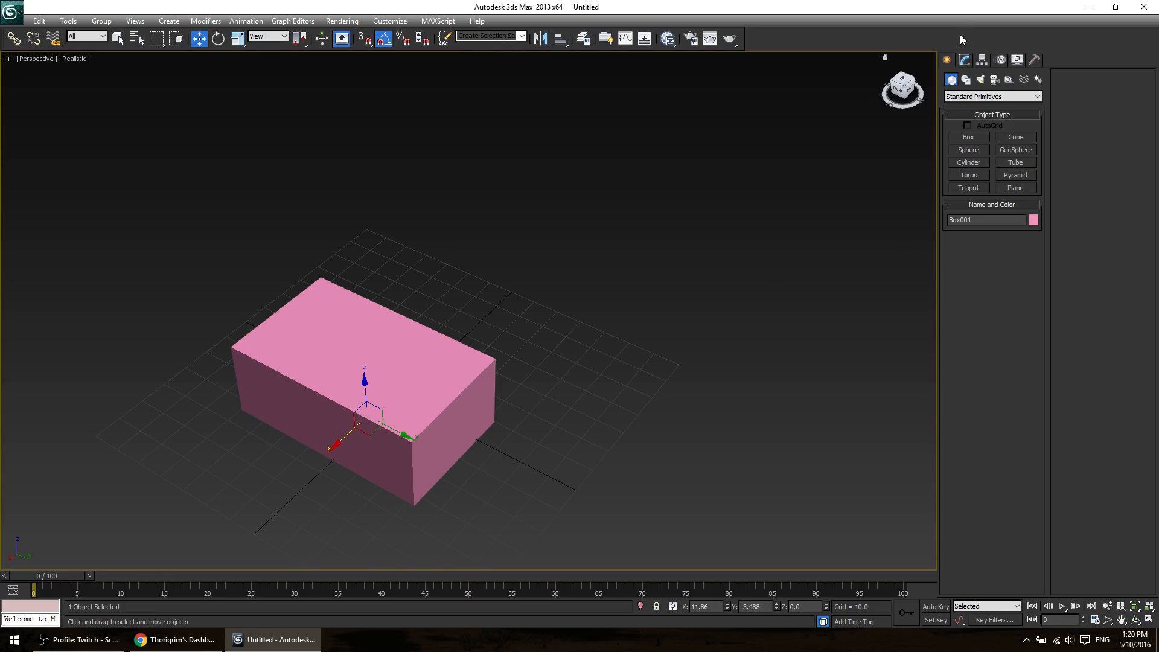
Set the new box's length, width and height to 30 each.
{"action": "left_click", "coordinate": [965, 59]}
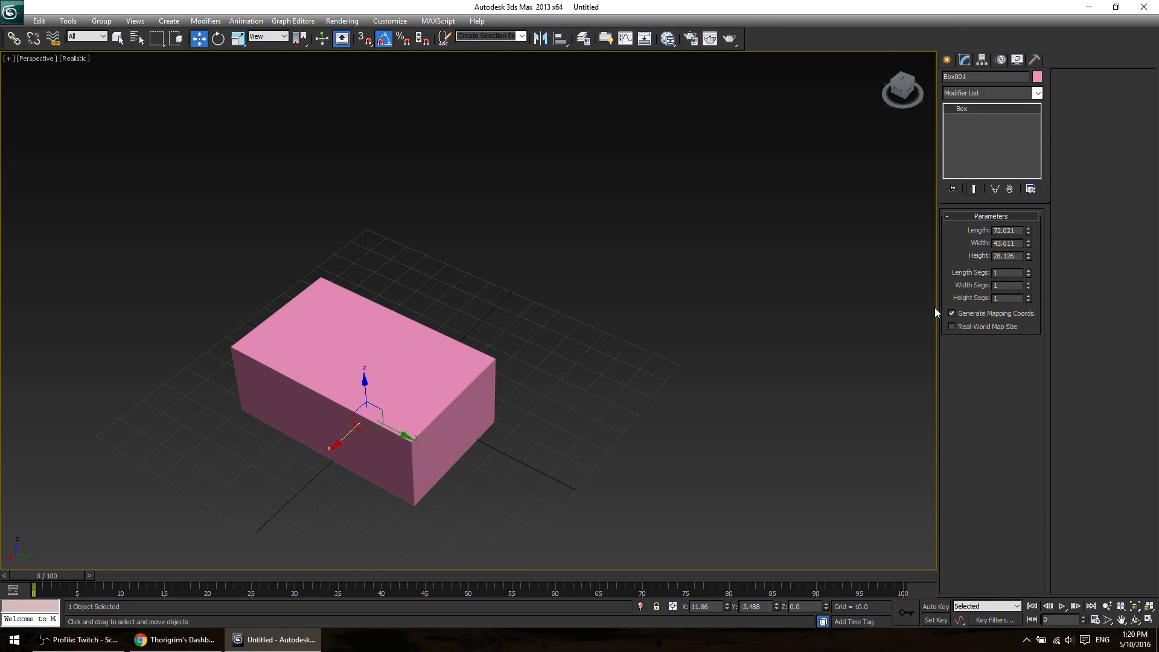
{"action": "double_click", "coordinate": [1007, 231]}
{"action": "type", "text": "309"}
{"action": "key", "text": "Tab"}
{"action": "type", "text": "30"}
{"action": "key", "text": "Tab"}
{"action": "type", "text": "30"}
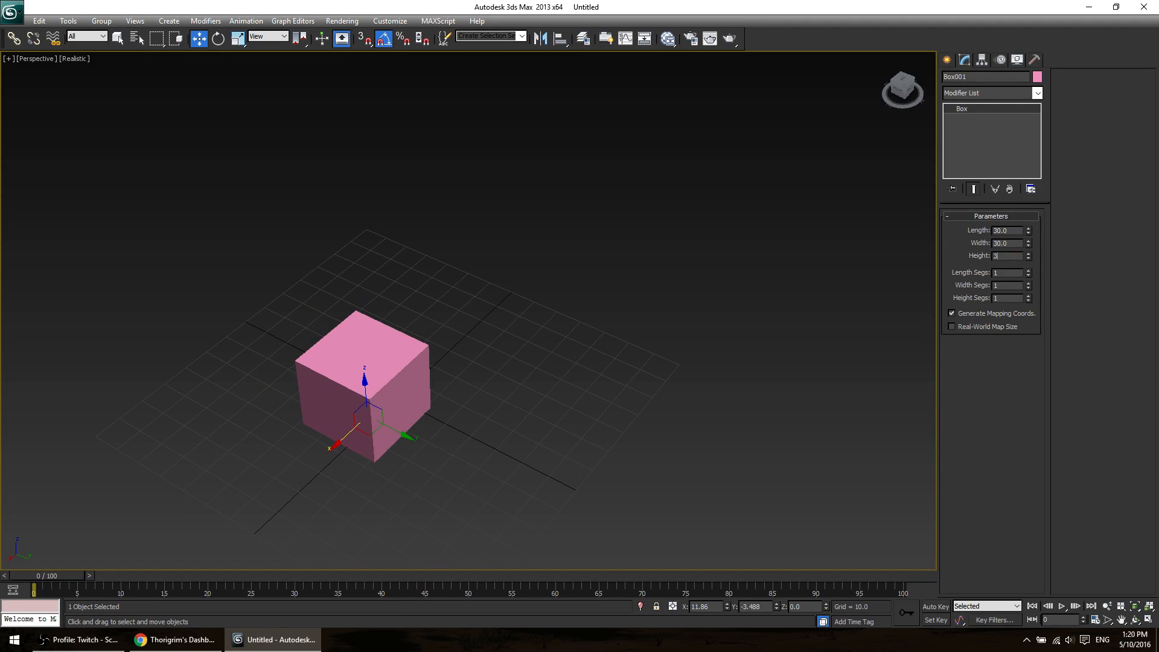
{"action": "key", "text": "Tab"}
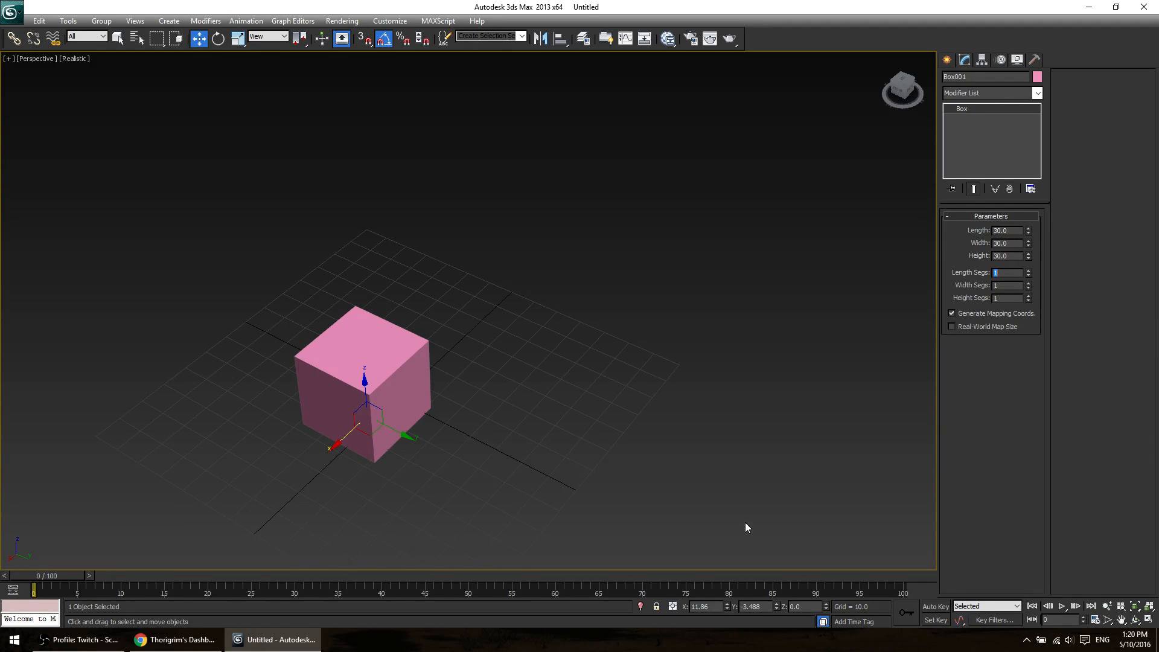
Reset the cube's X and Y position to 0 to centre it on the grid origin.
{"action": "right_click", "coordinate": [723, 610]}
{"action": "right_click", "coordinate": [727, 609]}
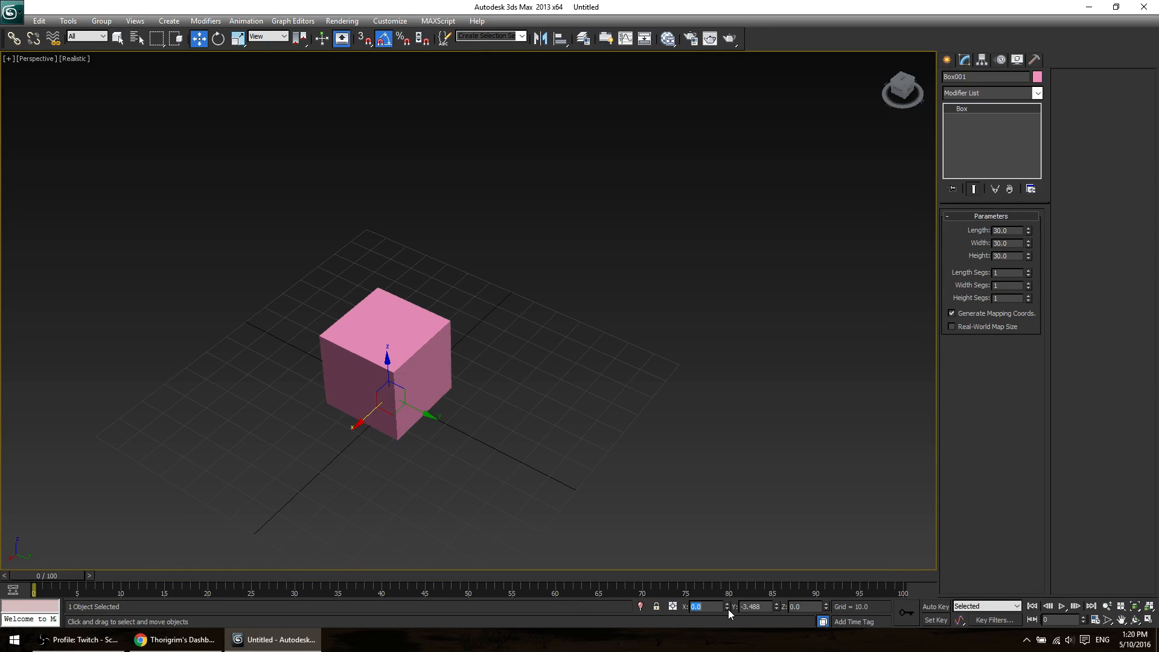
{"action": "right_click", "coordinate": [777, 604]}
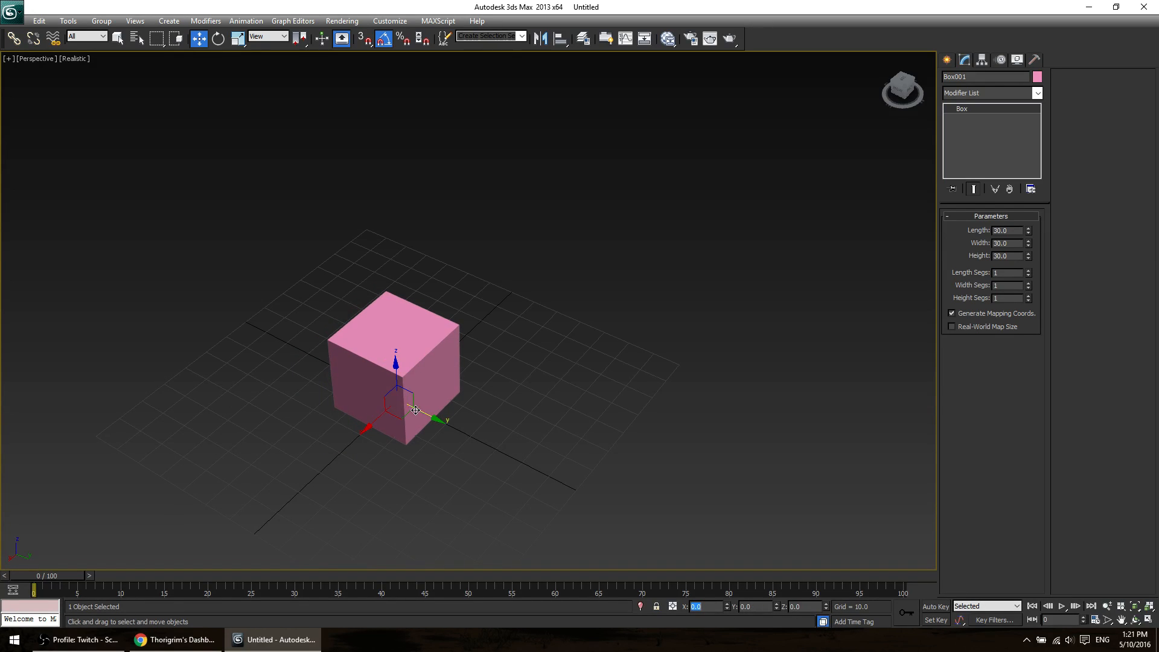
Frame the cube in the perspective viewport from a corner angle and reselect it.
{"action": "type", "text": "2"}
{"action": "left_click", "coordinate": [524, 416]}
{"action": "key", "text": "ctrl+z"}
{"action": "middle_click_drag", "start_coordinate": [597, 432], "coordinate": [603, 398]}
{"action": "key", "text": "super"}
{"action": "left_click", "coordinate": [709, 367]}
{"action": "key", "text": "z"}
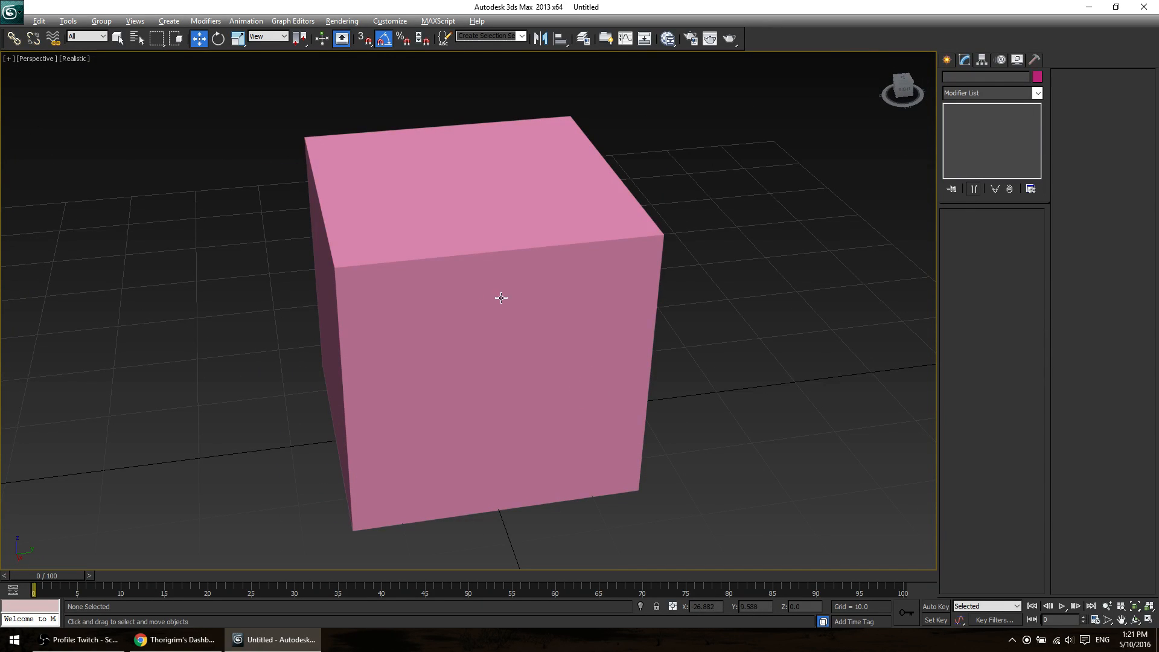
{"action": "middle_click_drag", "start_coordinate": [505, 298], "coordinate": [400, 300], "text": "alt"}
{"action": "left_click", "coordinate": [400, 300]}
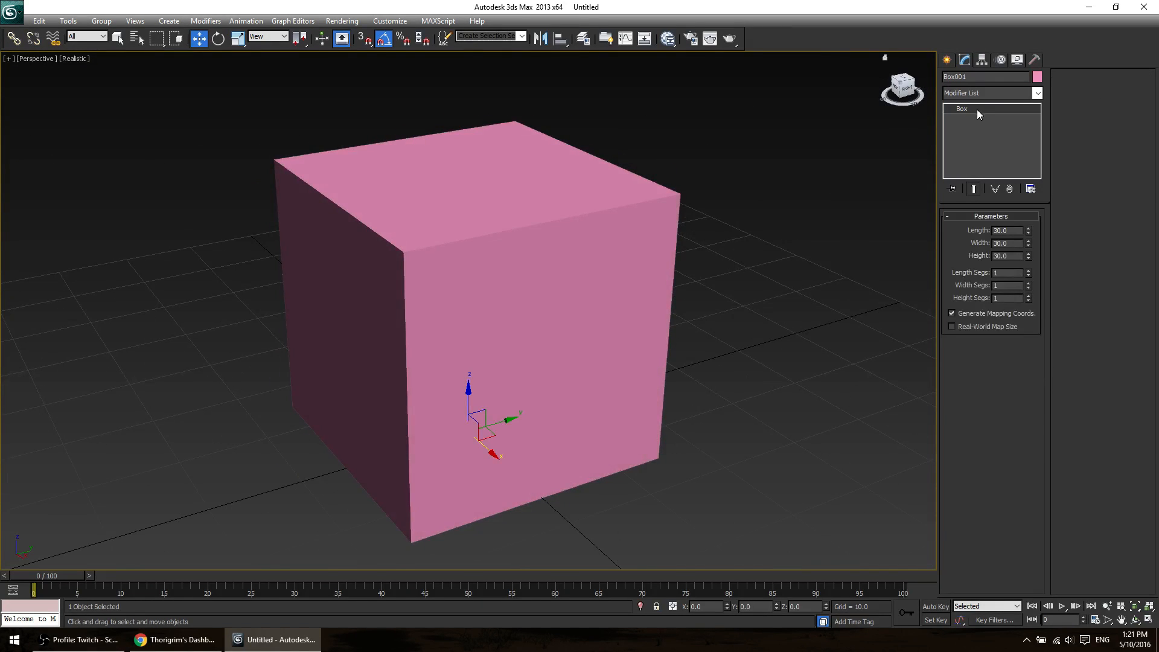
Add an Edit Poly modifier on top of the Box in the cube's modifier stack.
{"action": "left_click", "coordinate": [988, 95]}
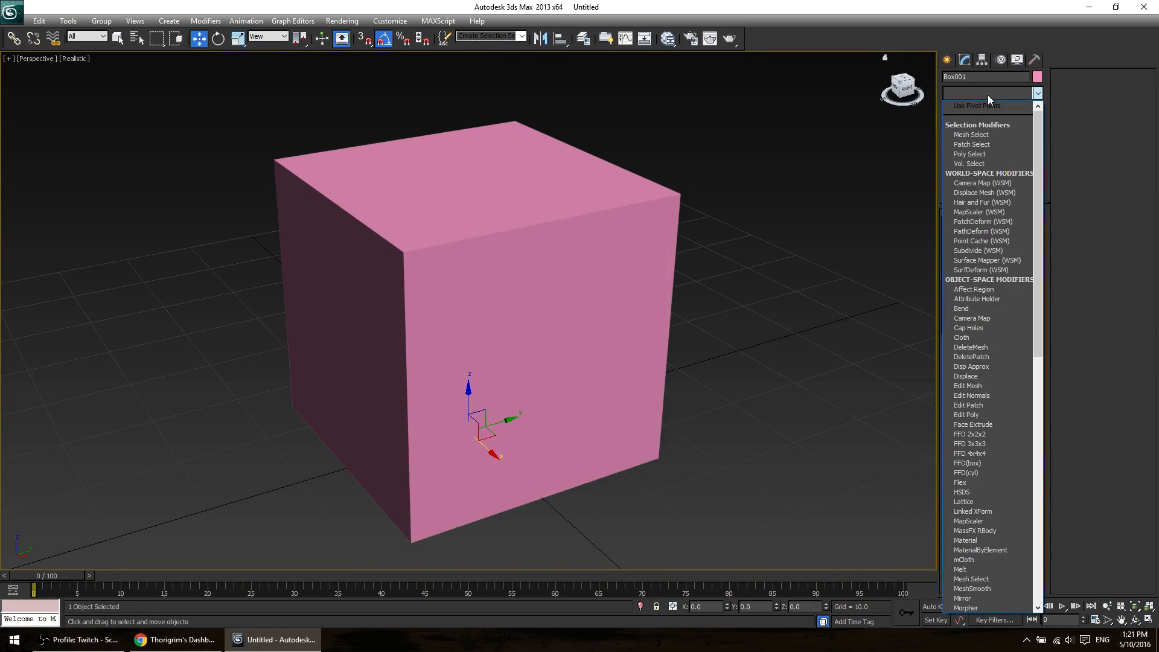
{"action": "scroll", "coordinate": [996, 363], "scroll_direction": "down", "scroll_amount": 5}
{"action": "scroll", "coordinate": [1006, 350], "scroll_direction": "up", "scroll_amount": 5}
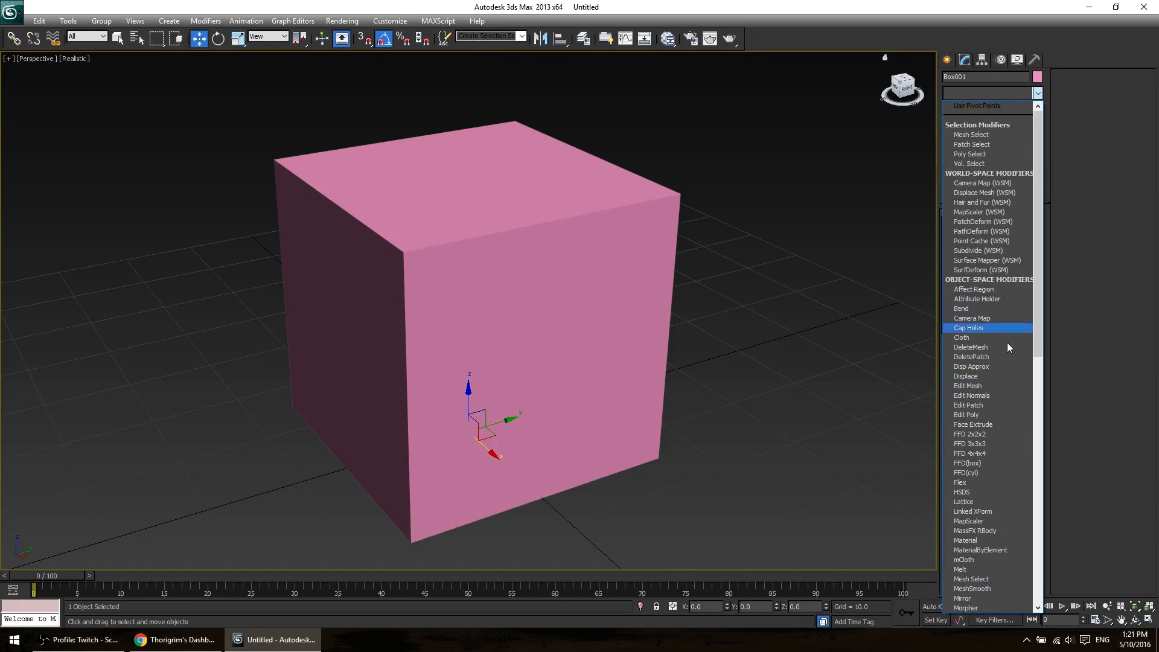
{"action": "left_click", "coordinate": [1041, 92]}
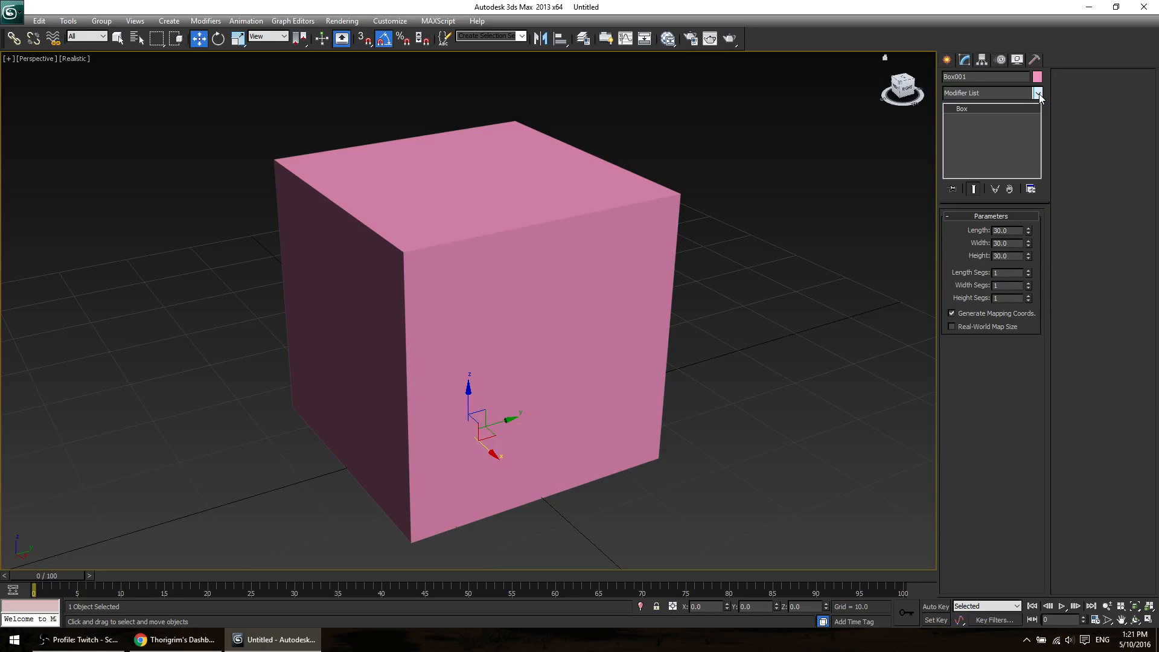
{"action": "left_click", "coordinate": [1039, 95]}
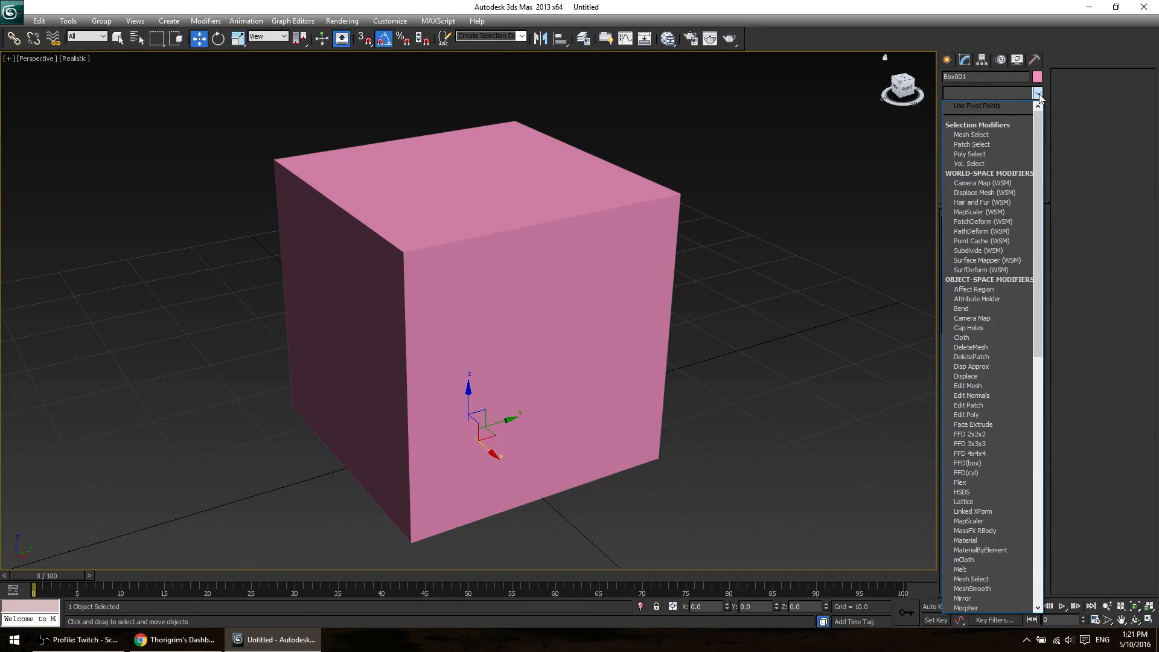
{"action": "key", "text": "e"}
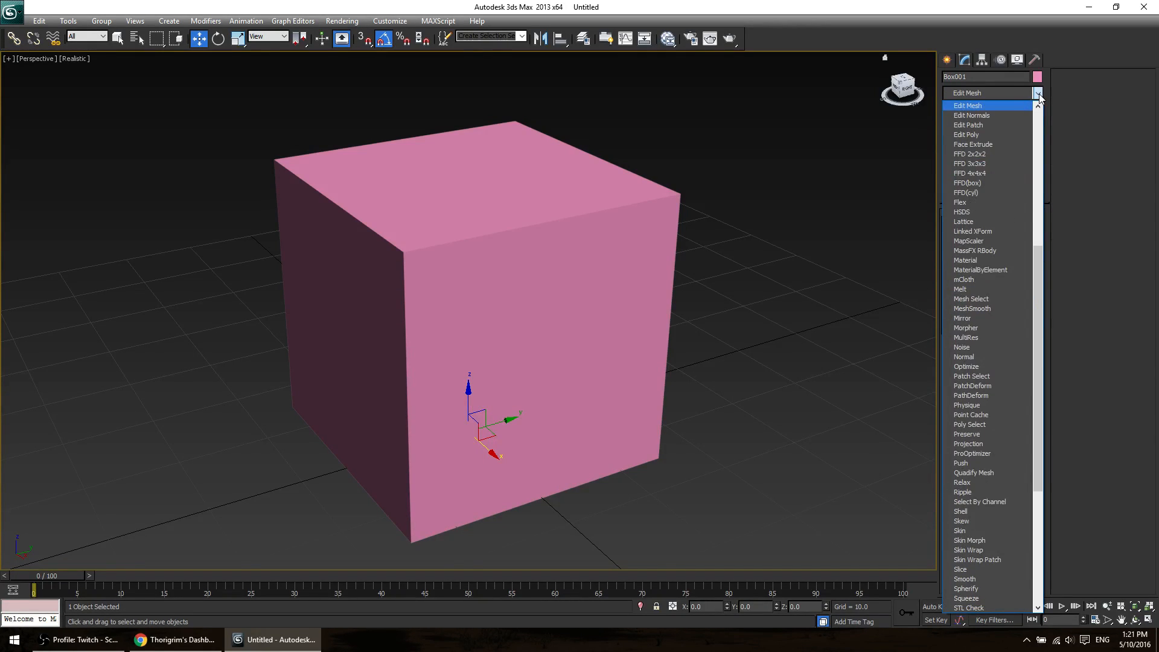
{"action": "key", "text": "e"}
{"action": "key", "text": "e"}
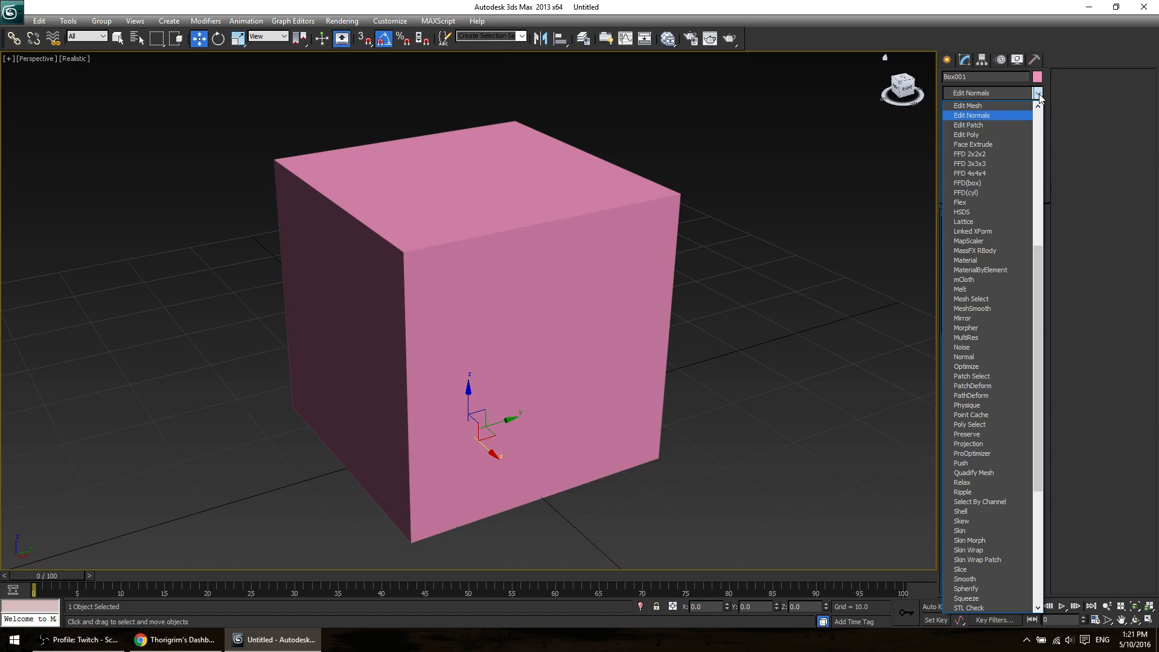
{"action": "key", "text": "p"}
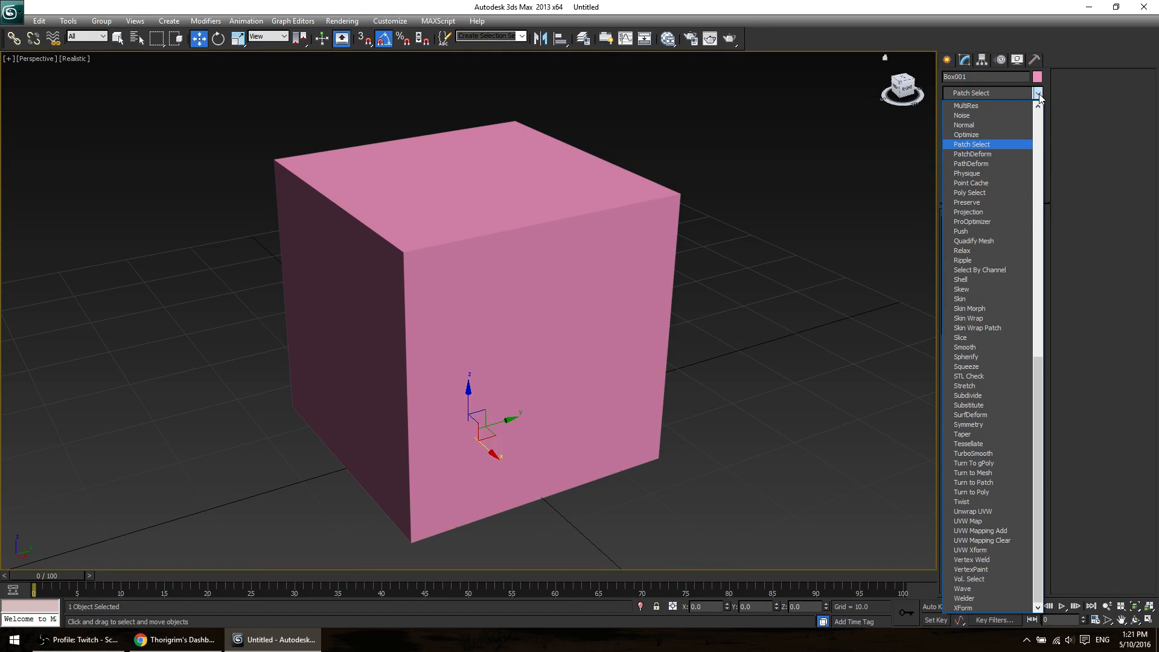
{"action": "key", "text": "s"}
{"action": "key", "text": "s"}
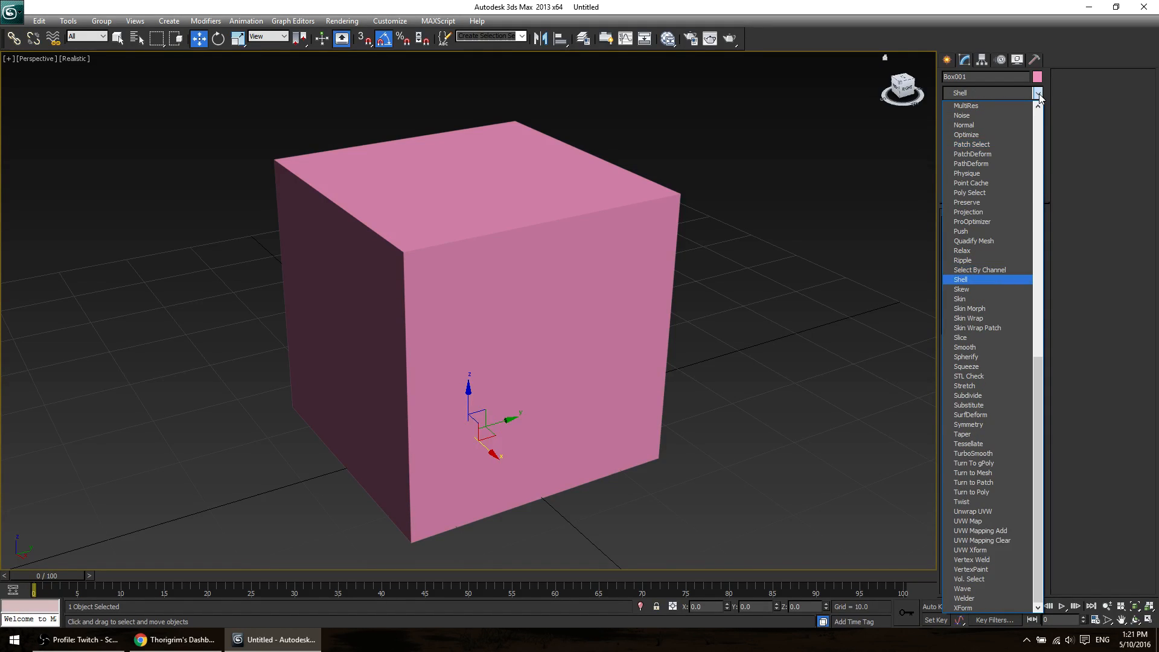
{"action": "key", "text": "e"}
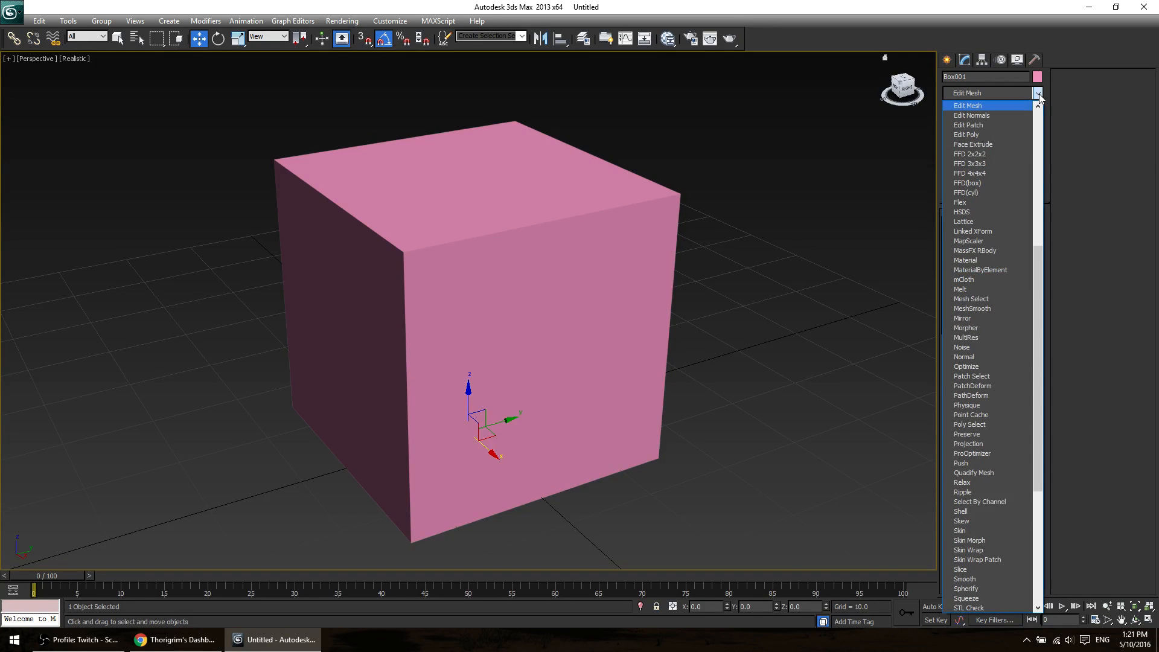
{"action": "key", "text": "e"}
{"action": "key", "text": "e"}
{"action": "key", "text": "e"}
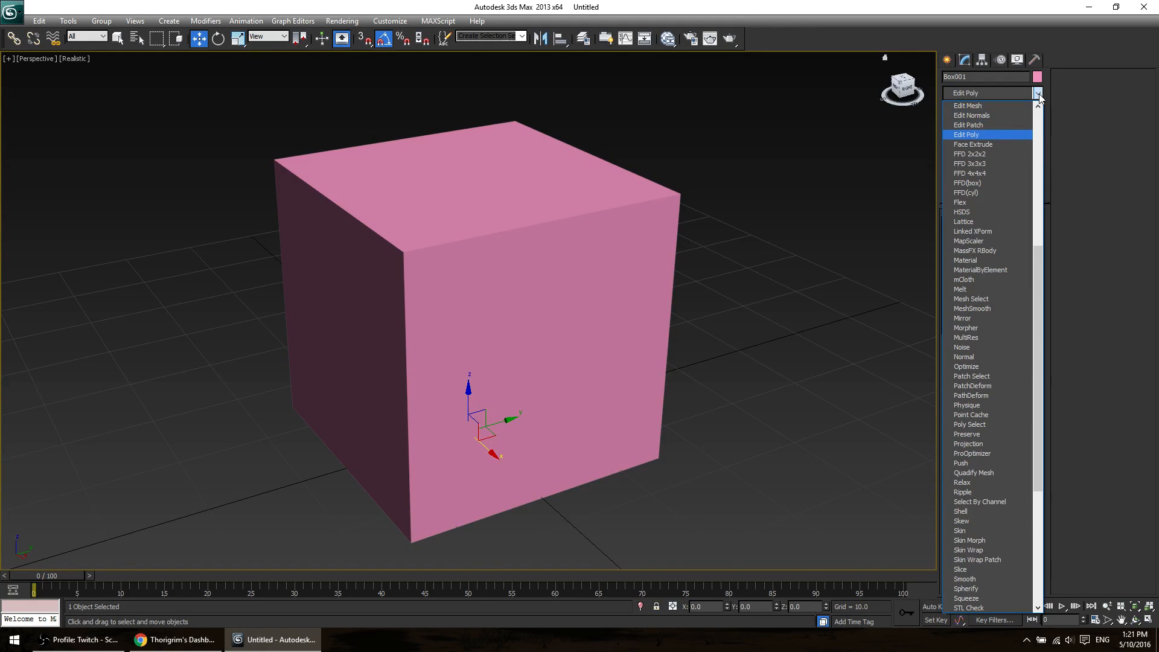
{"action": "key", "text": "Return"}
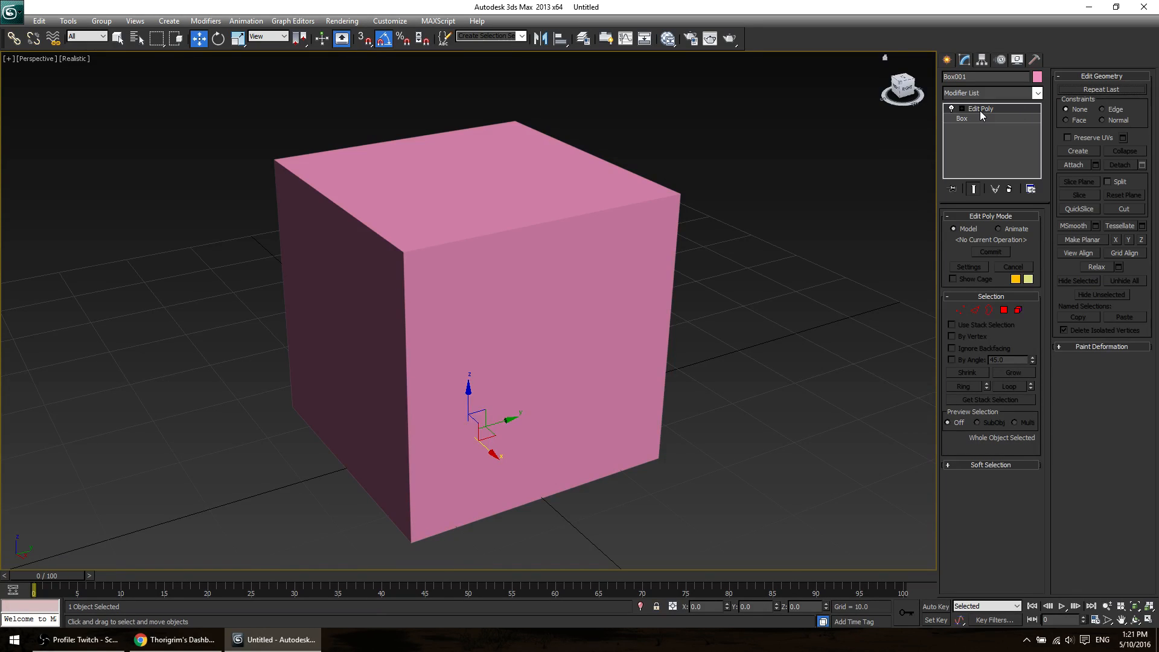
Try reducing the base Box's length to 0 beneath Edit Poly, undo it and return to the Edit Poly modifier.
{"action": "left_click", "coordinate": [1038, 93]}
{"action": "left_click", "coordinate": [1037, 98]}
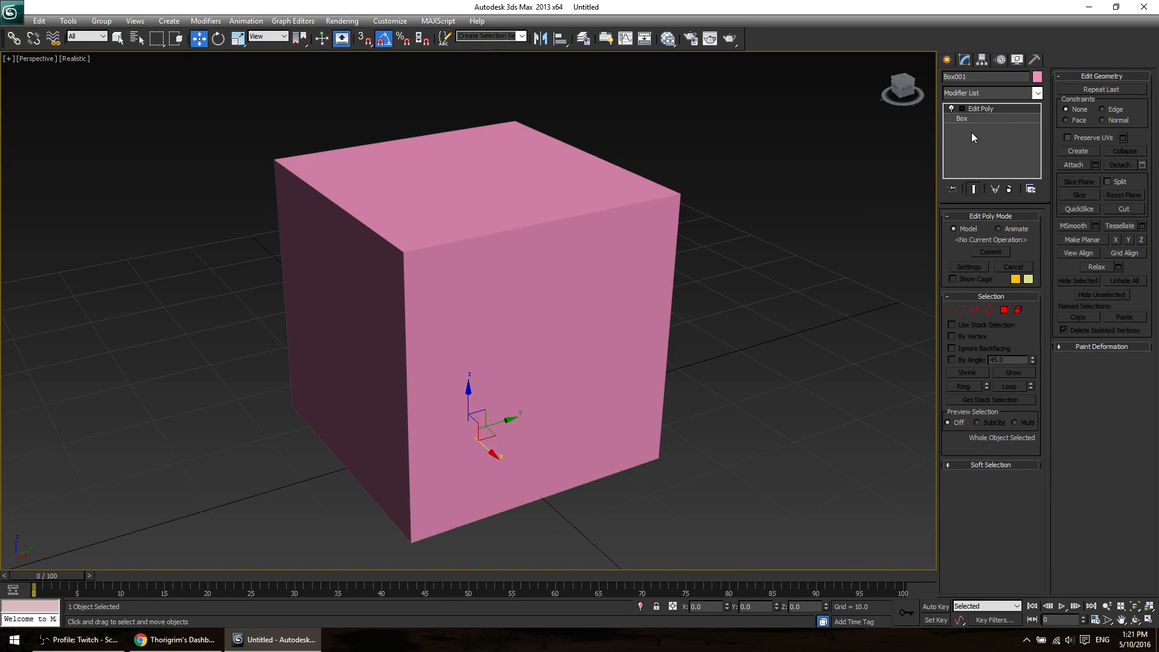
{"action": "left_click", "coordinate": [961, 120]}
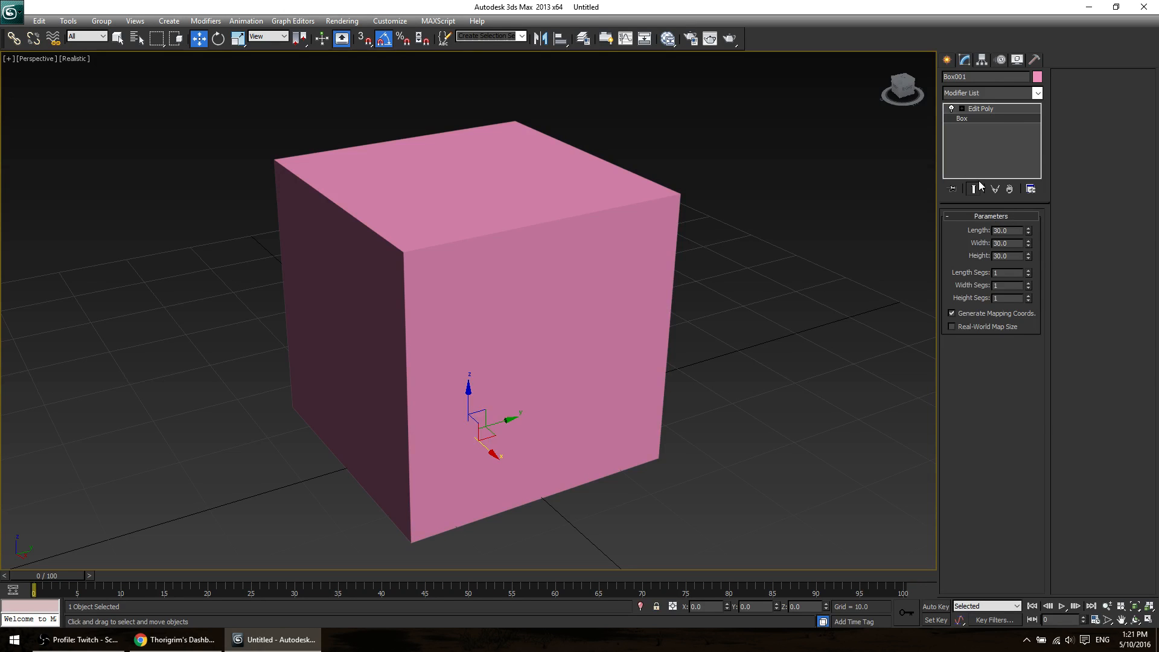
{"action": "left_click_drag", "start_coordinate": [1029, 230], "coordinate": [1028, 281]}
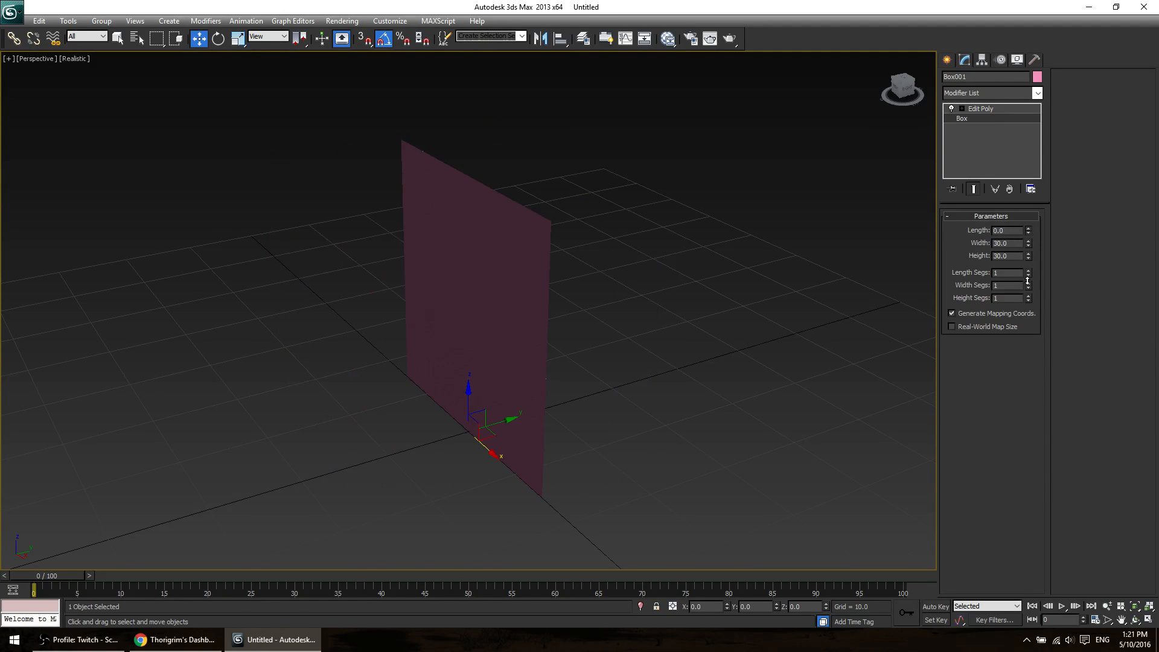
{"action": "key", "text": "ctrl+z"}
{"action": "left_click", "coordinate": [978, 108]}
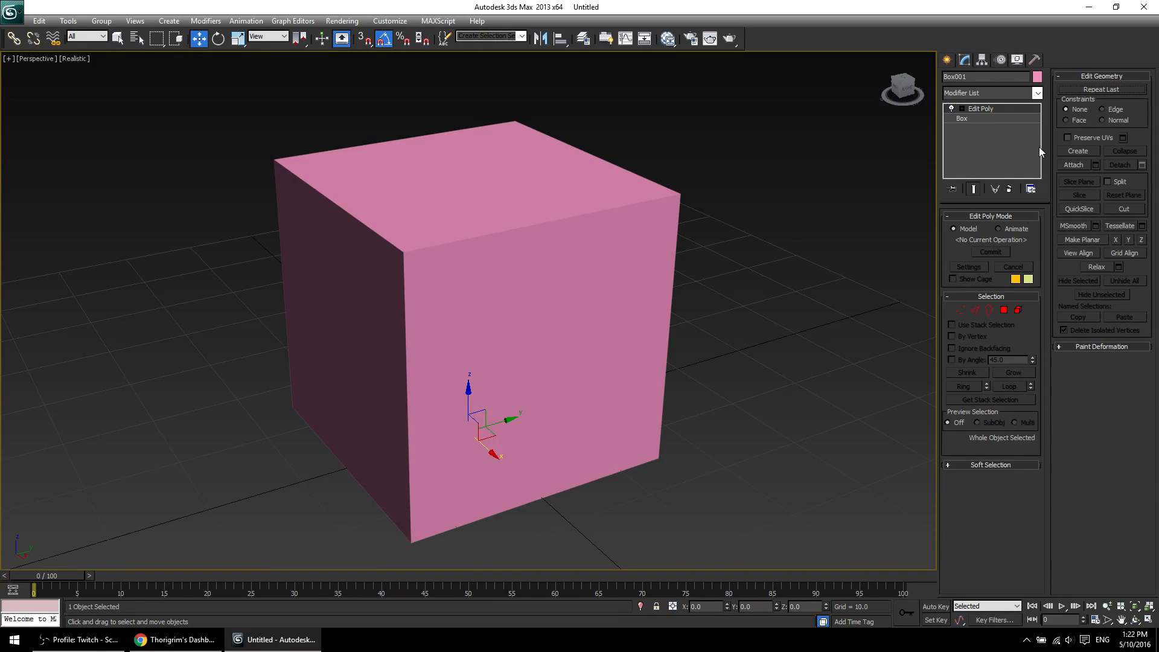
Enter Edit Poly's Vertex level and pull the cube's upper corner vertex outward along Y to about -33.7.
{"action": "left_click", "coordinate": [960, 310]}
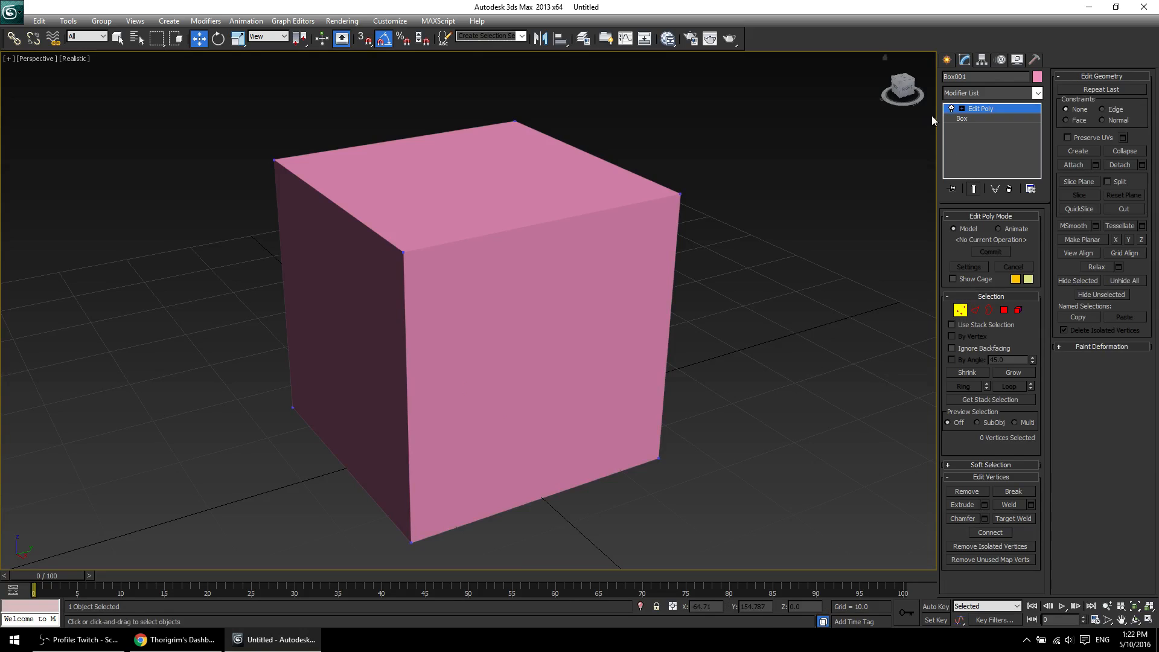
{"action": "left_click", "coordinate": [963, 110]}
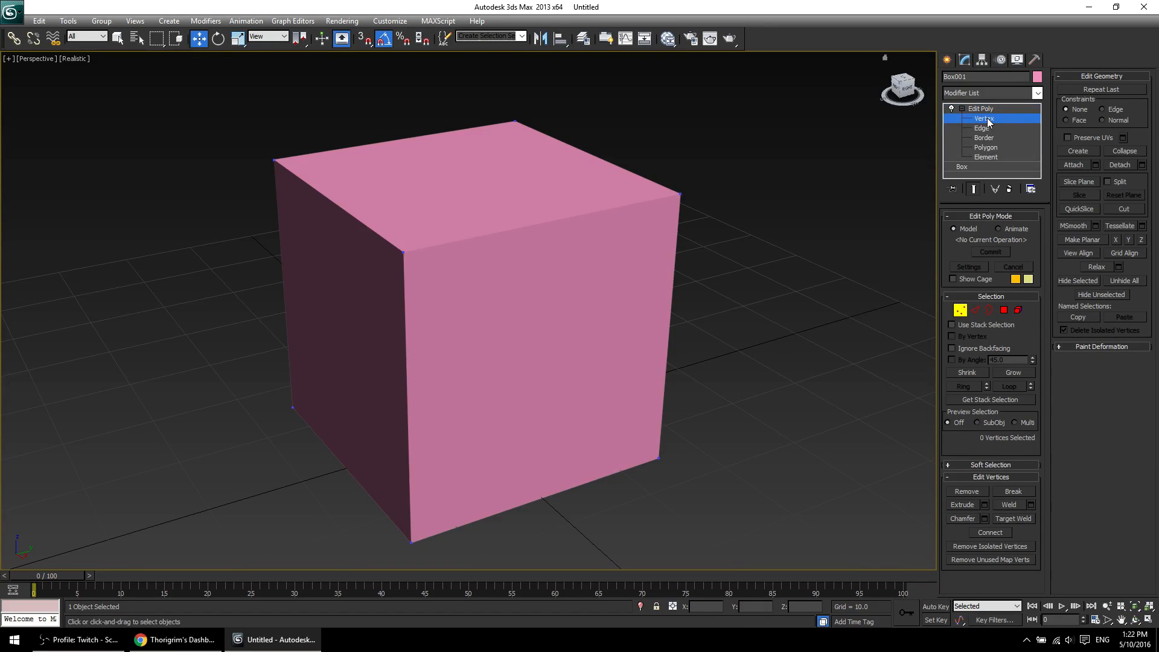
{"action": "left_click", "coordinate": [988, 119]}
{"action": "left_click", "coordinate": [985, 121]}
{"action": "left_click", "coordinate": [276, 160]}
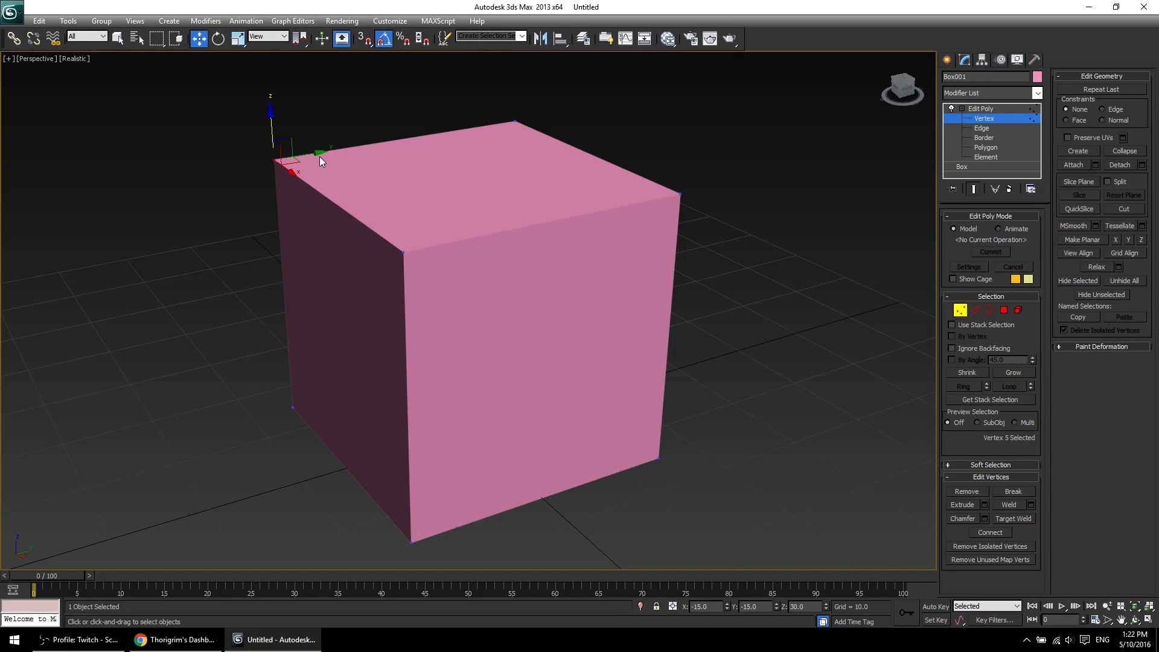
{"action": "left_click_drag", "start_coordinate": [320, 157], "coordinate": [336, 121]}
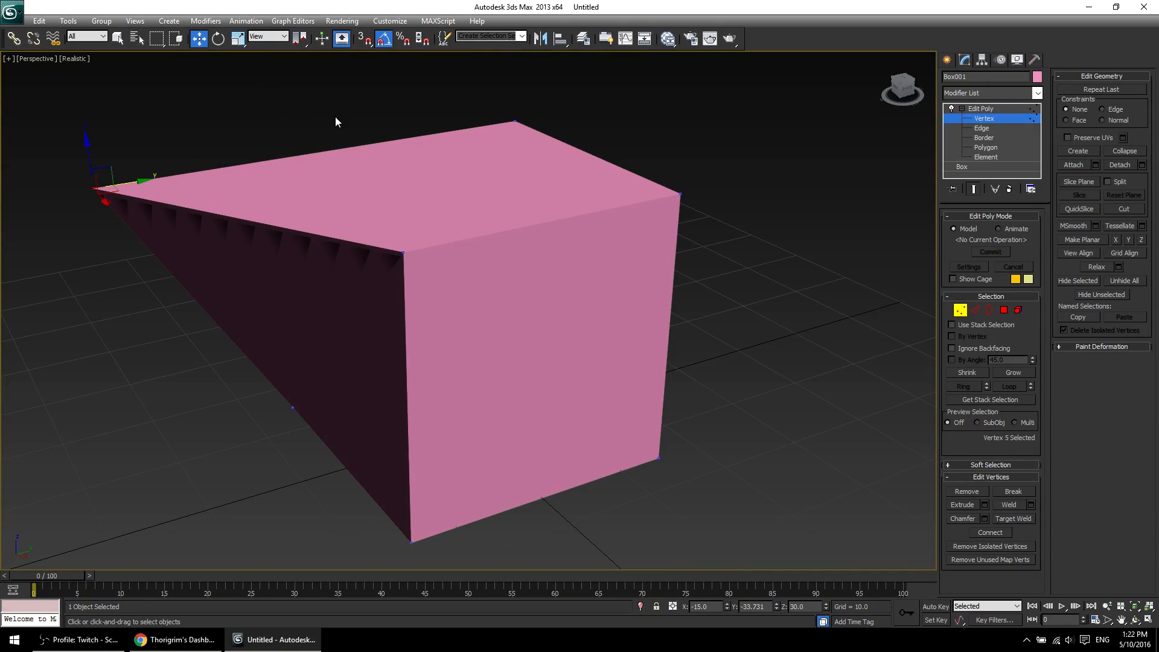
Leave Vertex level, return to the base Box with a scene hold, and raise its height to 55.8.
{"action": "left_click", "coordinate": [986, 118]}
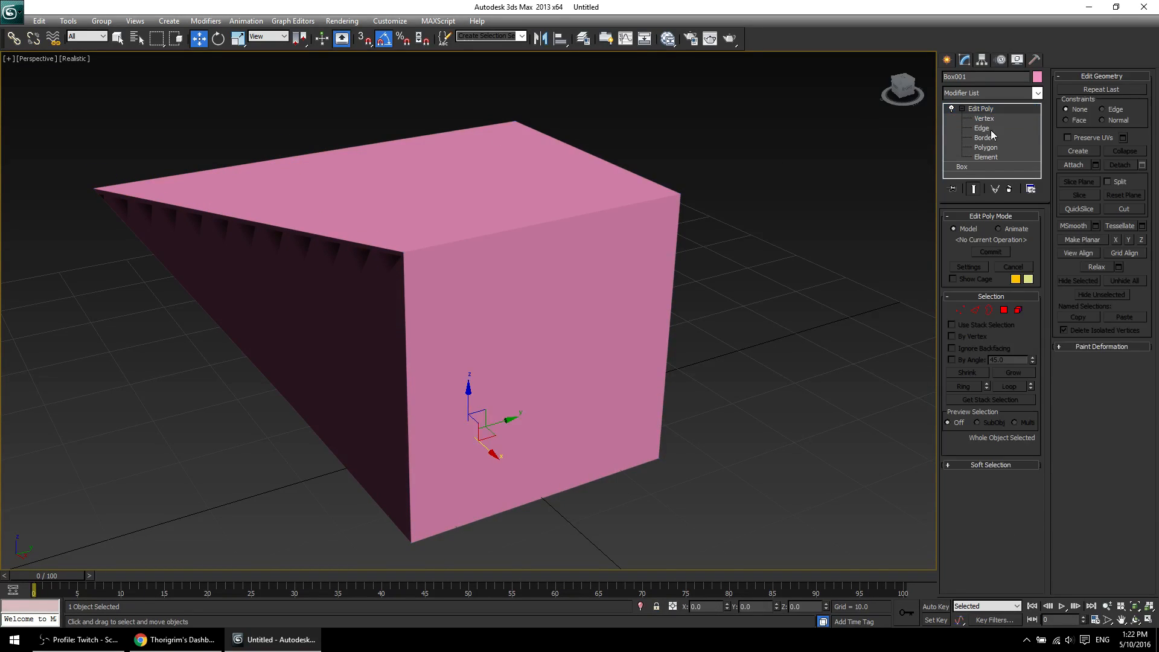
{"action": "left_click", "coordinate": [987, 164]}
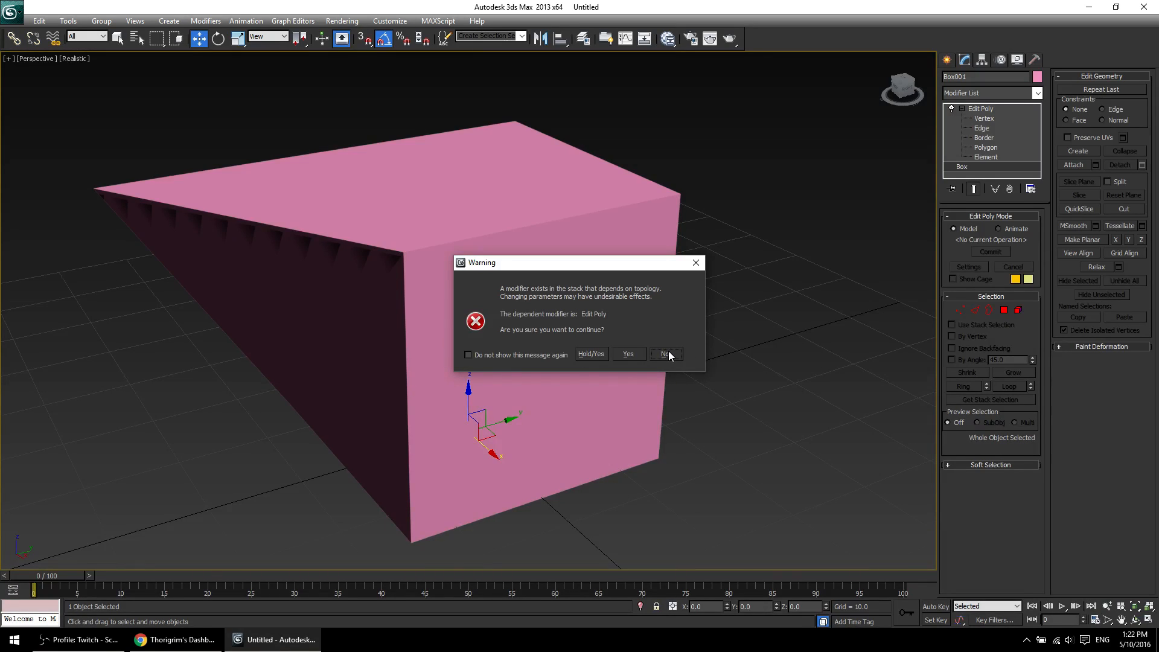
{"action": "left_click", "coordinate": [585, 354]}
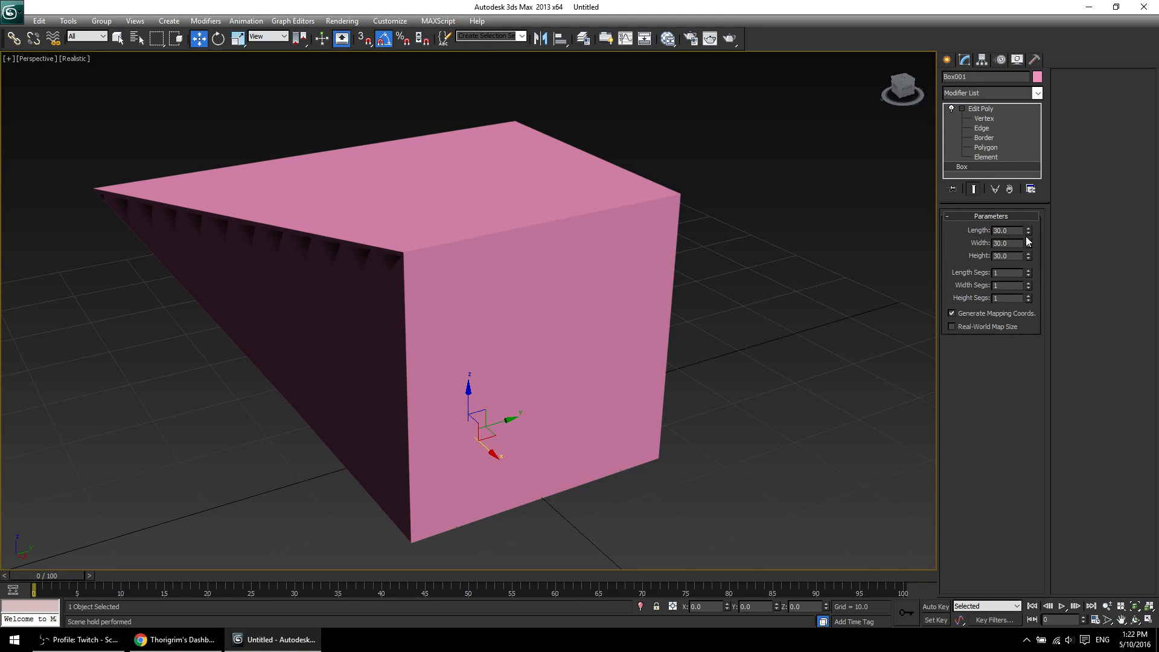
{"action": "left_click_drag", "start_coordinate": [1030, 257], "coordinate": [1028, 121]}
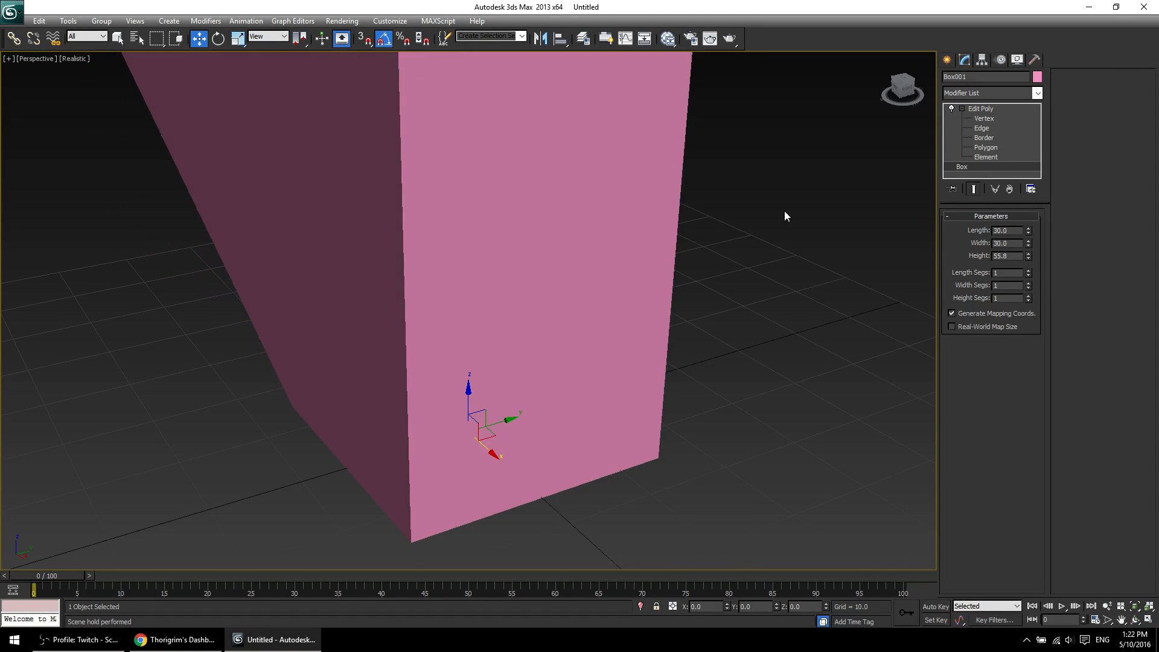
{"action": "scroll", "coordinate": [644, 322], "scroll_direction": "down", "scroll_amount": 4}
{"action": "middle_click_drag", "start_coordinate": [552, 283], "coordinate": [549, 319]}
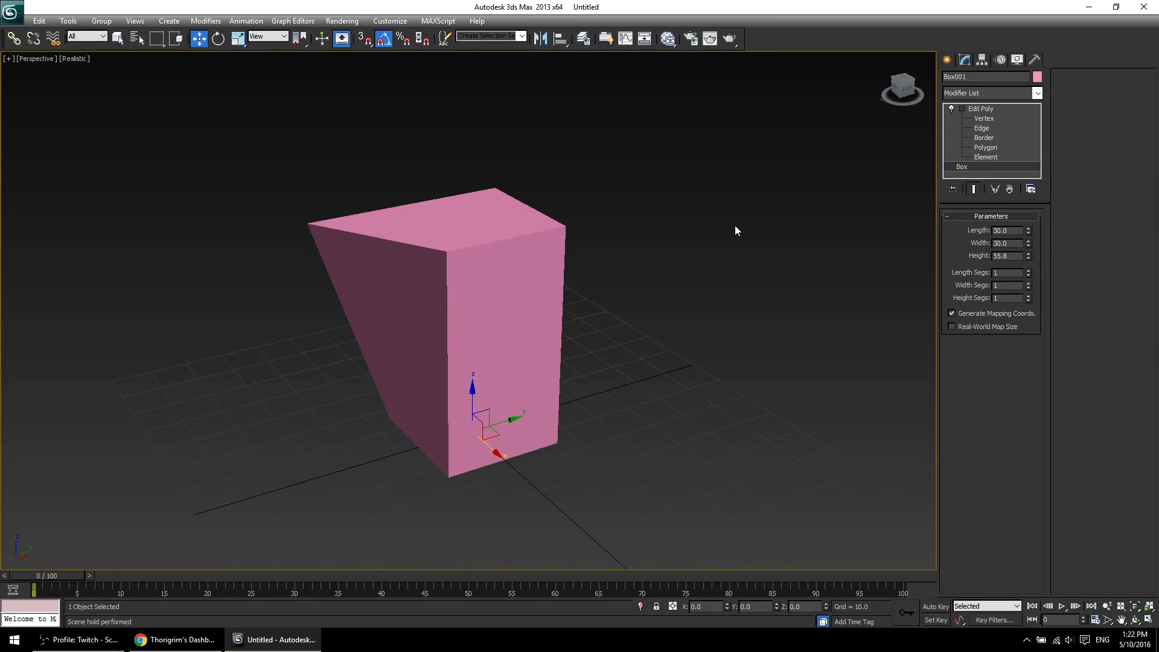
Try pulling the upper corner vertex along Y at Edit Poly's Vertex level, and return to the modifier's top level.
{"action": "left_click", "coordinate": [1001, 109]}
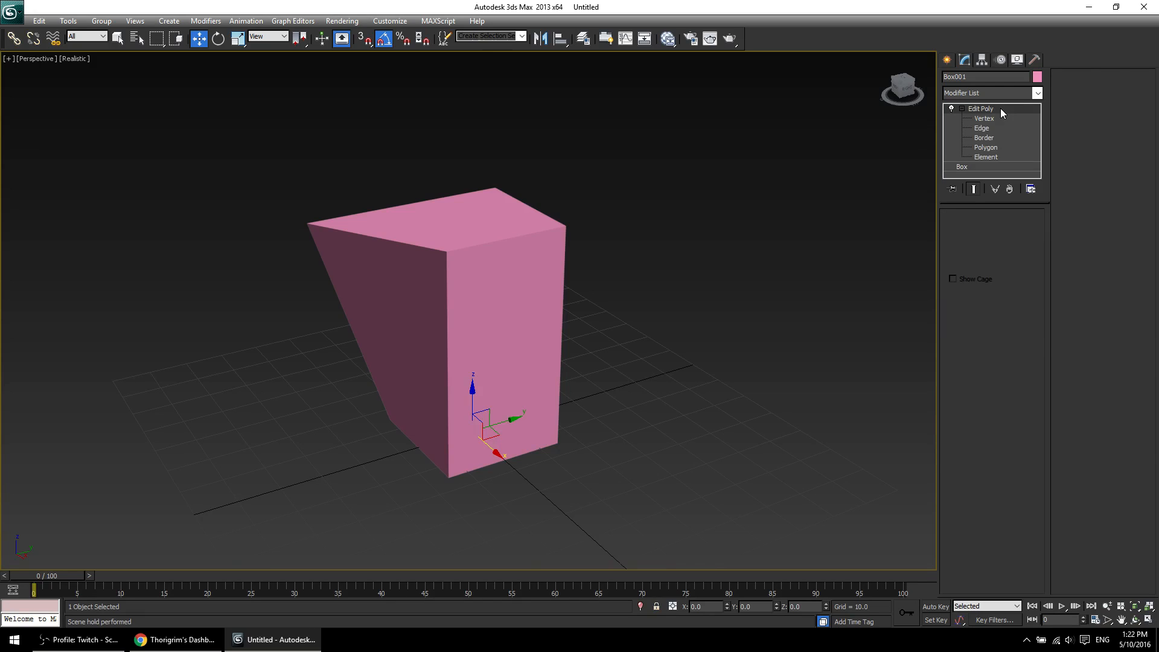
{"action": "left_click", "coordinate": [984, 118]}
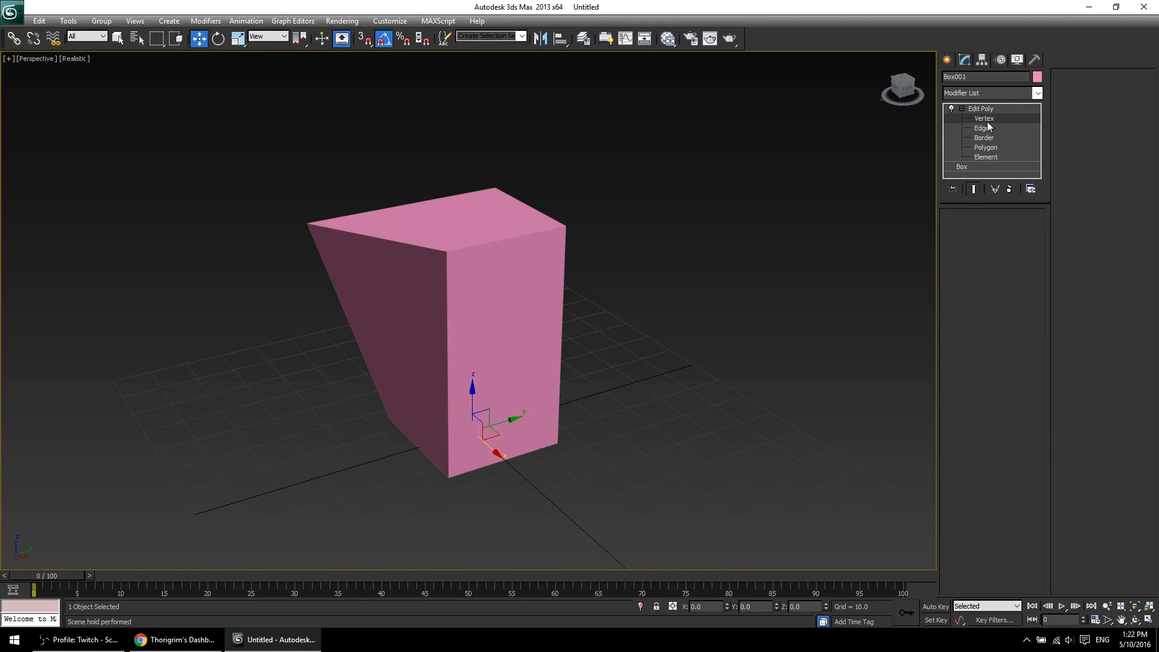
{"action": "left_click", "coordinate": [307, 223]}
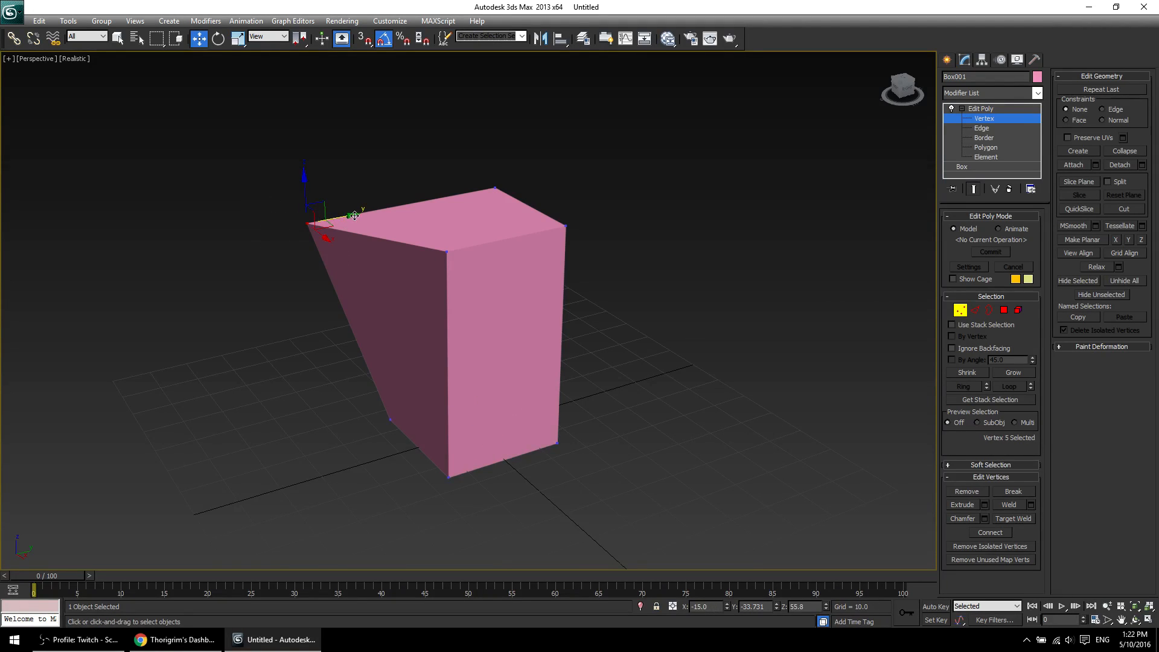
{"action": "left_click_drag", "start_coordinate": [353, 215], "coordinate": [279, 218]}
{"action": "left_click", "coordinate": [979, 109]}
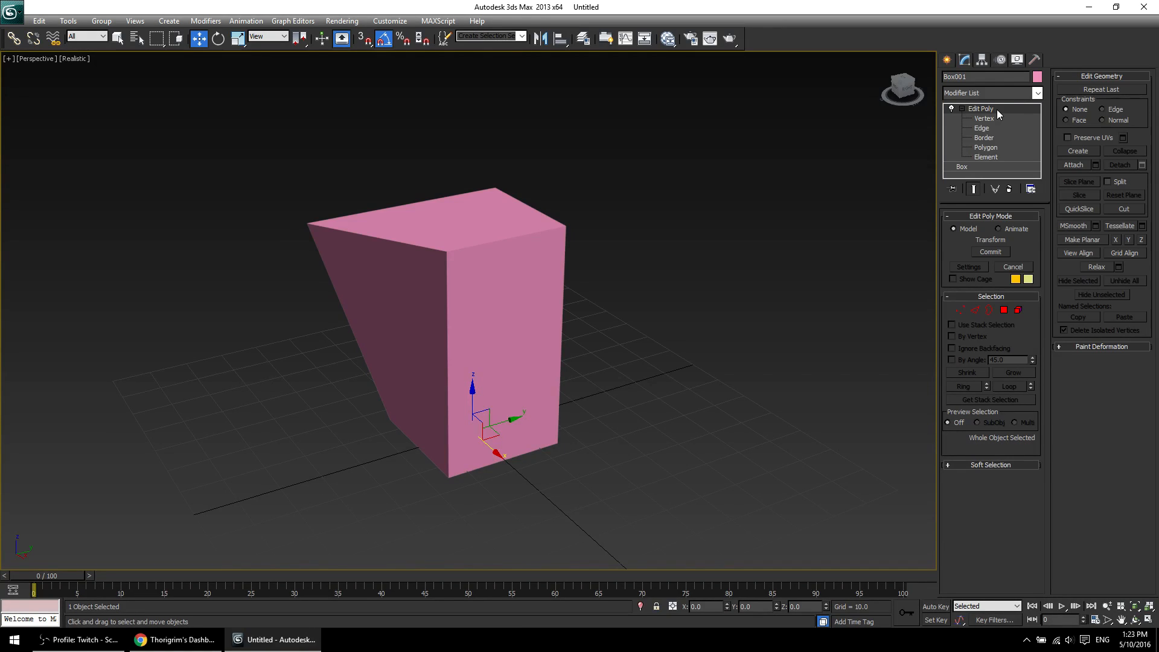
Try deleting the Edit Poly modifier, and undo the deletion together with the earlier height and corner vertex changes.
{"action": "right_click", "coordinate": [997, 110]}
{"action": "left_click", "coordinate": [1023, 130]}
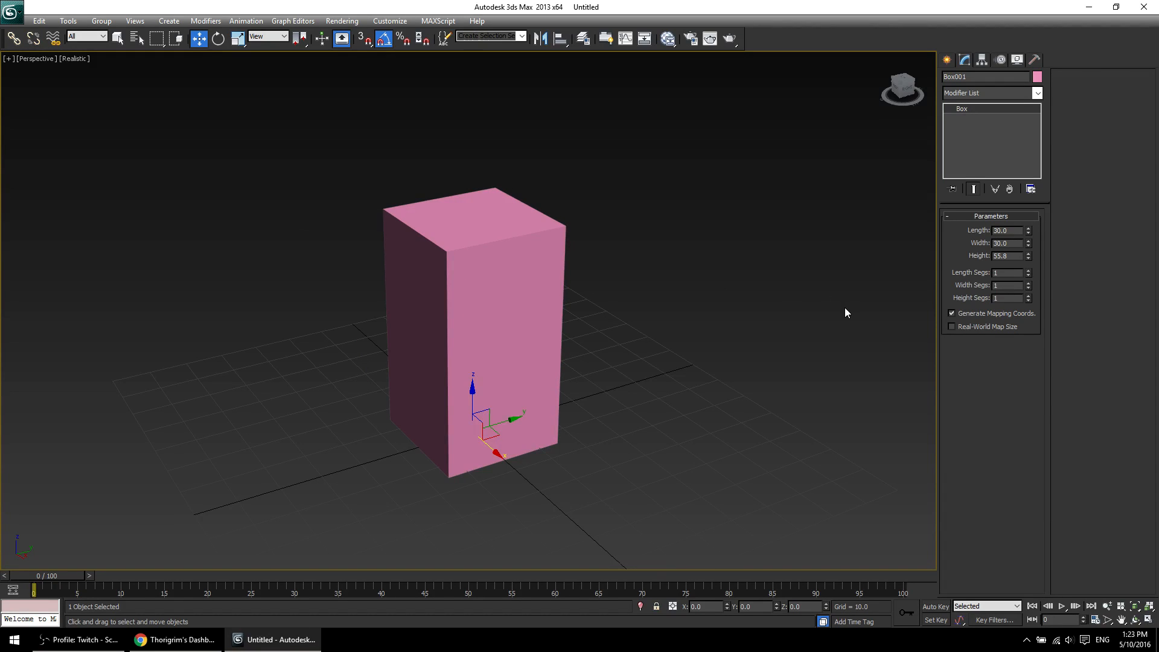
{"action": "key", "text": "ctrl+z"}
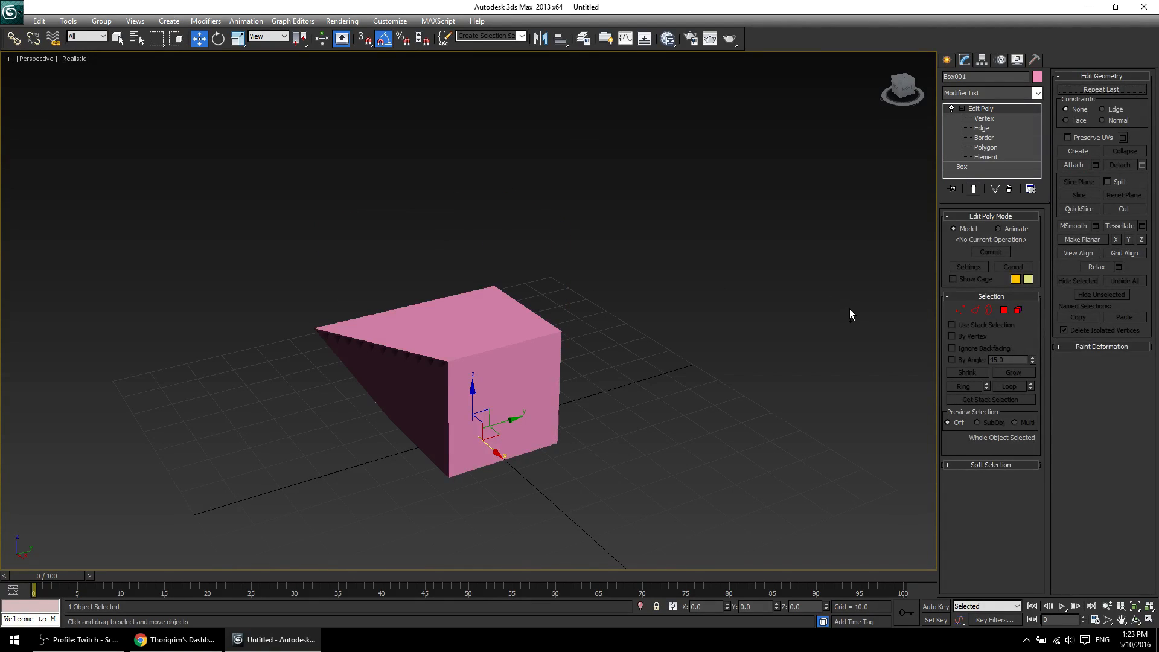
{"action": "key", "text": "ctrl+z"}
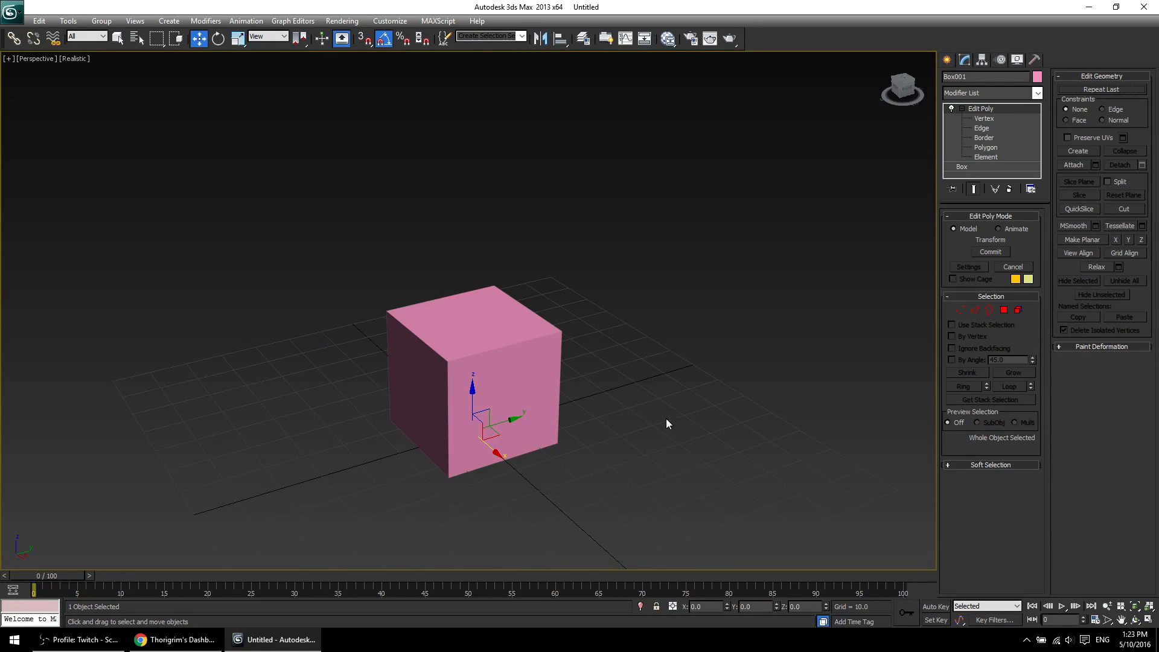
Leave Edit Poly's Vertex level and delete the Edit Poly modifier from the cube's stack.
{"action": "left_click", "coordinate": [979, 119]}
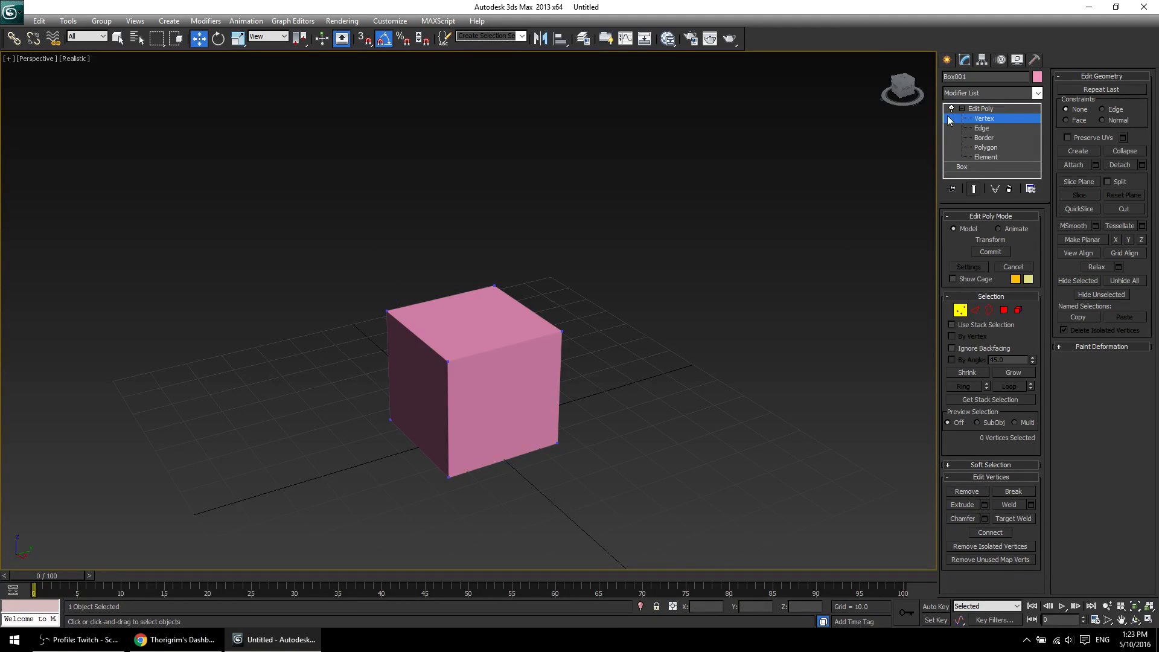
{"action": "left_click", "coordinate": [985, 108]}
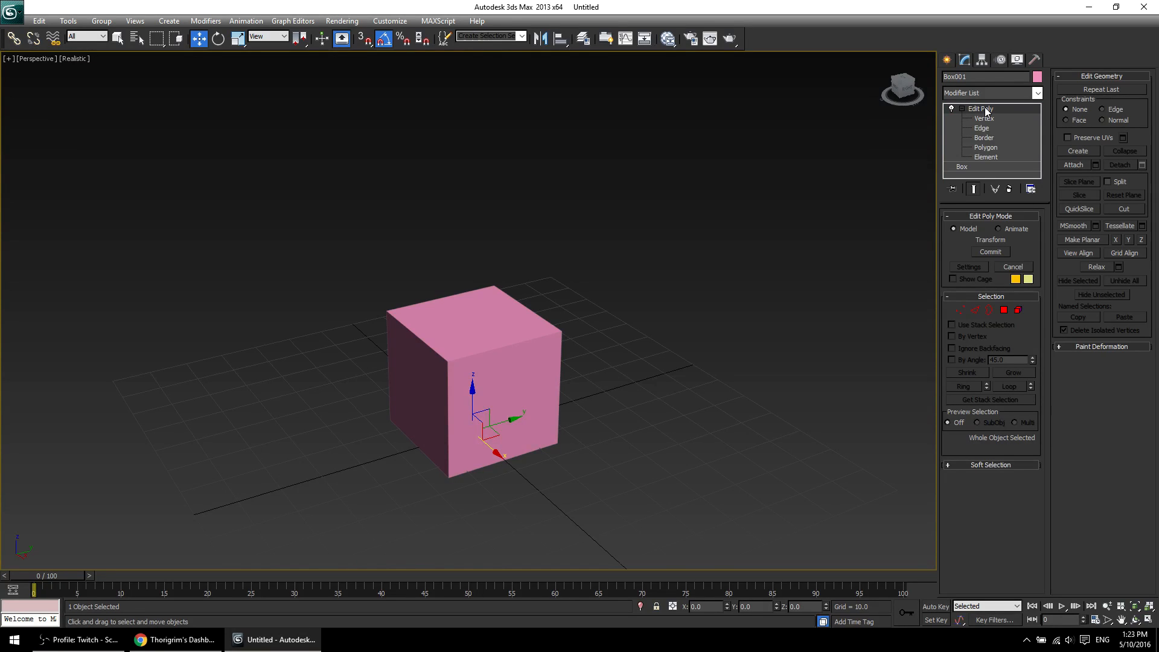
{"action": "right_click", "coordinate": [983, 112]}
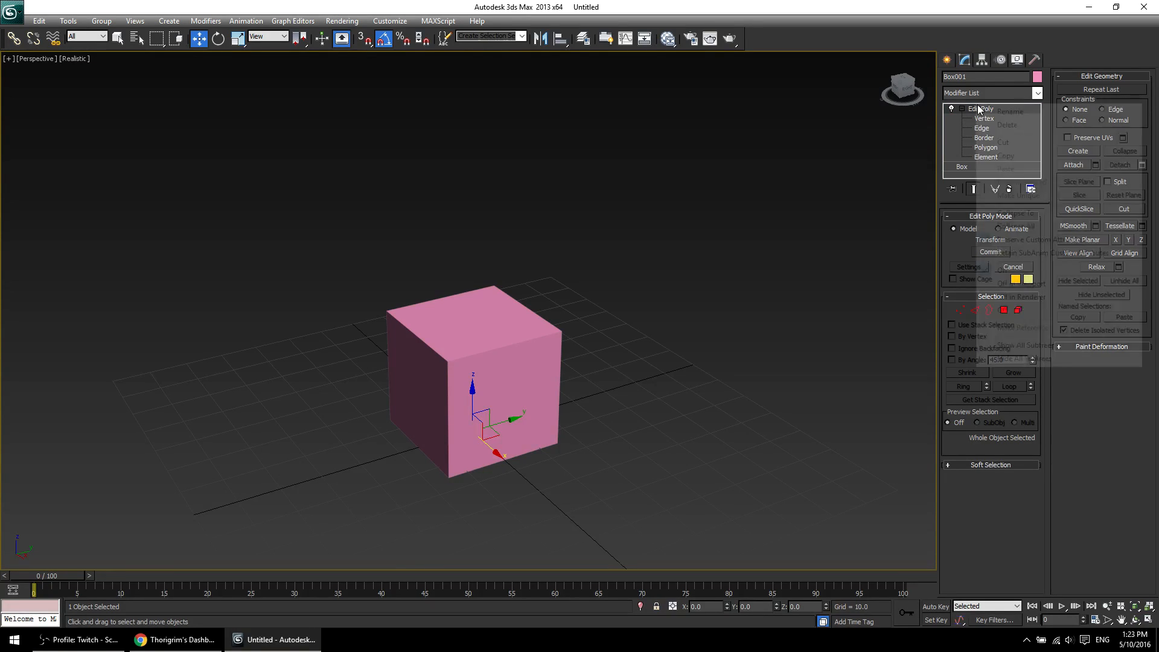
{"action": "left_click", "coordinate": [1000, 125]}
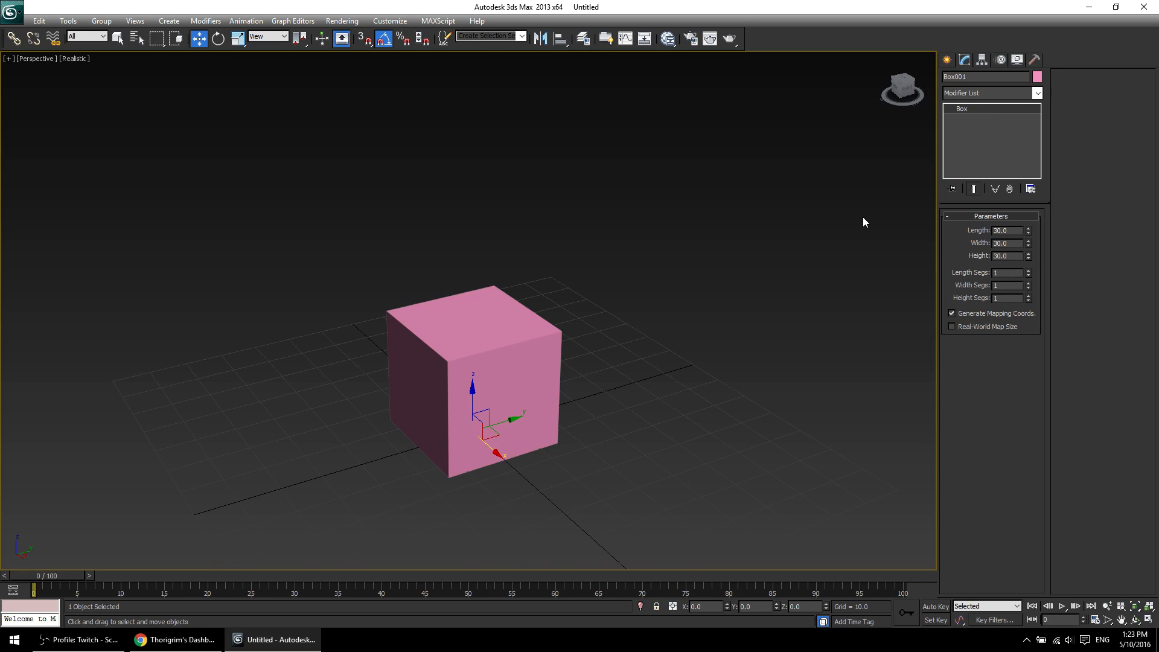
Convert the Box to an Editable Poly and dismiss the antivirus notification.
{"action": "right_click", "coordinate": [964, 110]}
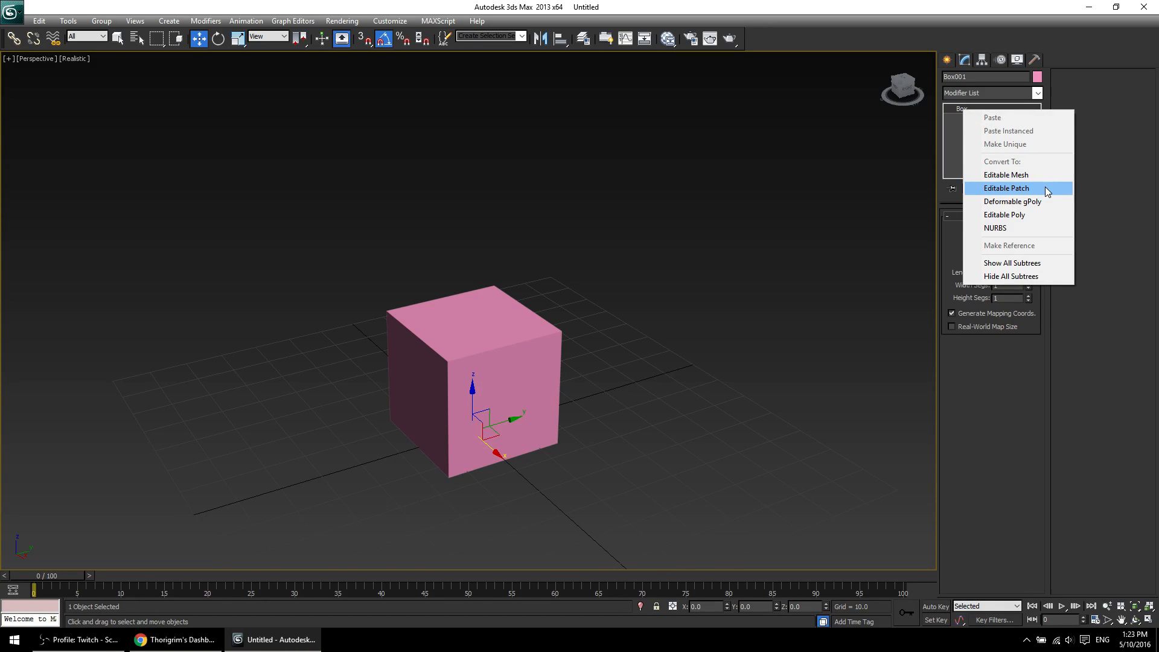
{"action": "left_click", "coordinate": [1059, 220]}
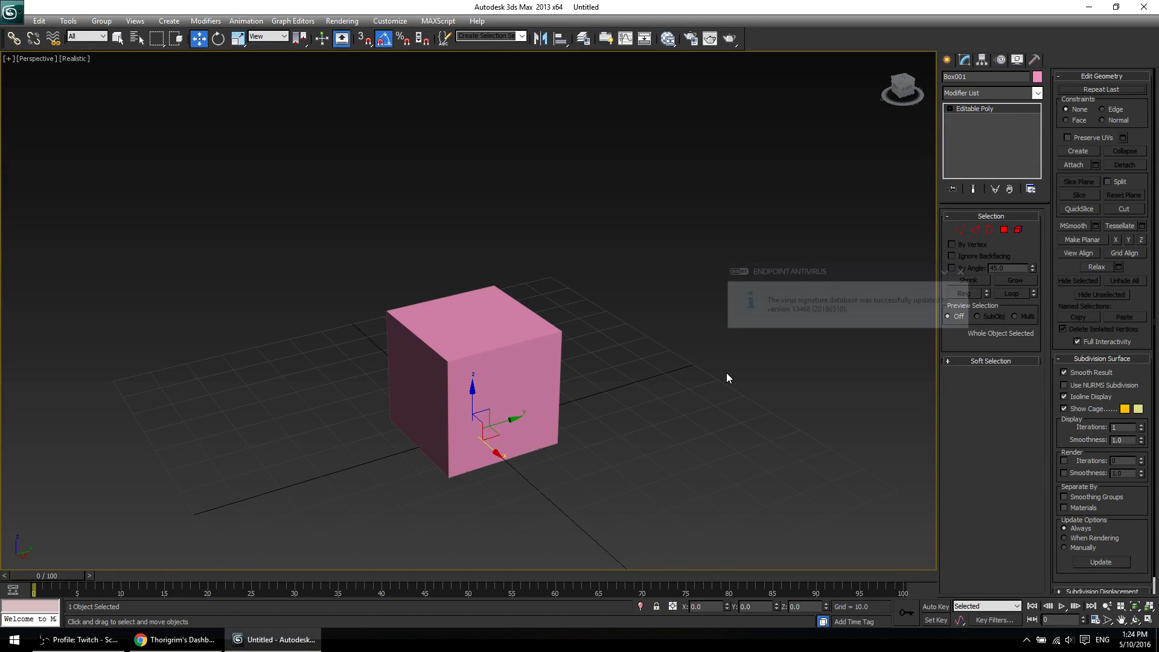
{"action": "left_click", "coordinate": [961, 273]}
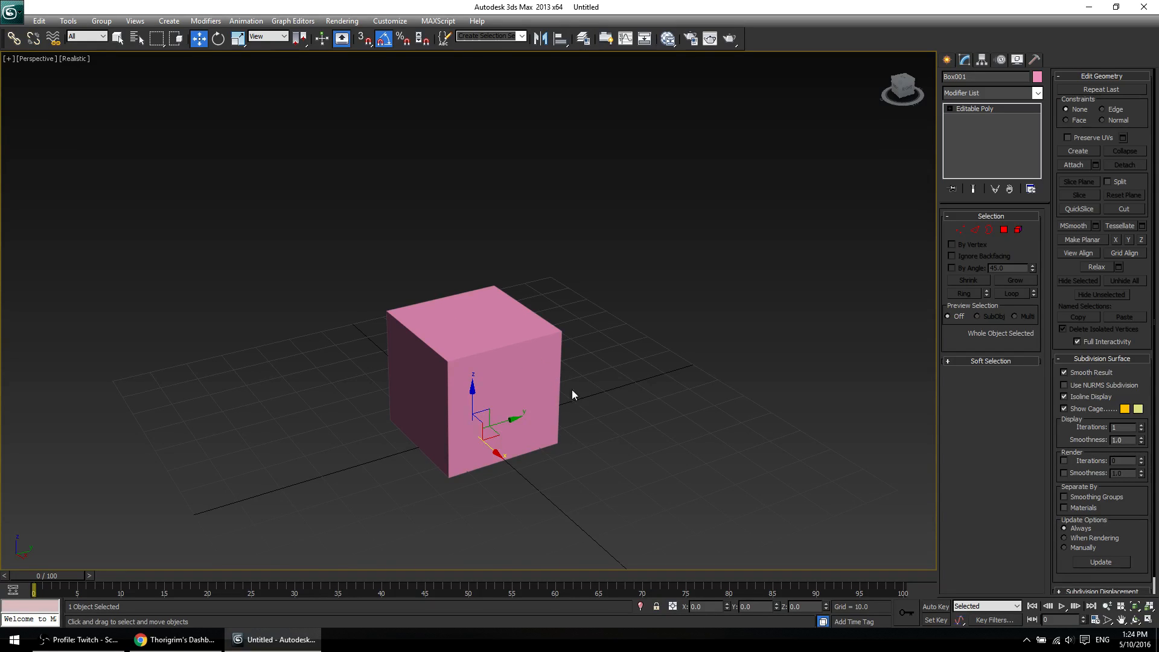
Select the Editable Poly's four upper vertices and lower them along Z.
{"action": "key", "text": "1"}
{"action": "middle_click_drag", "start_coordinate": [418, 414], "coordinate": [409, 356], "text": "alt"}
{"action": "left_click_drag", "start_coordinate": [331, 243], "coordinate": [592, 346]}
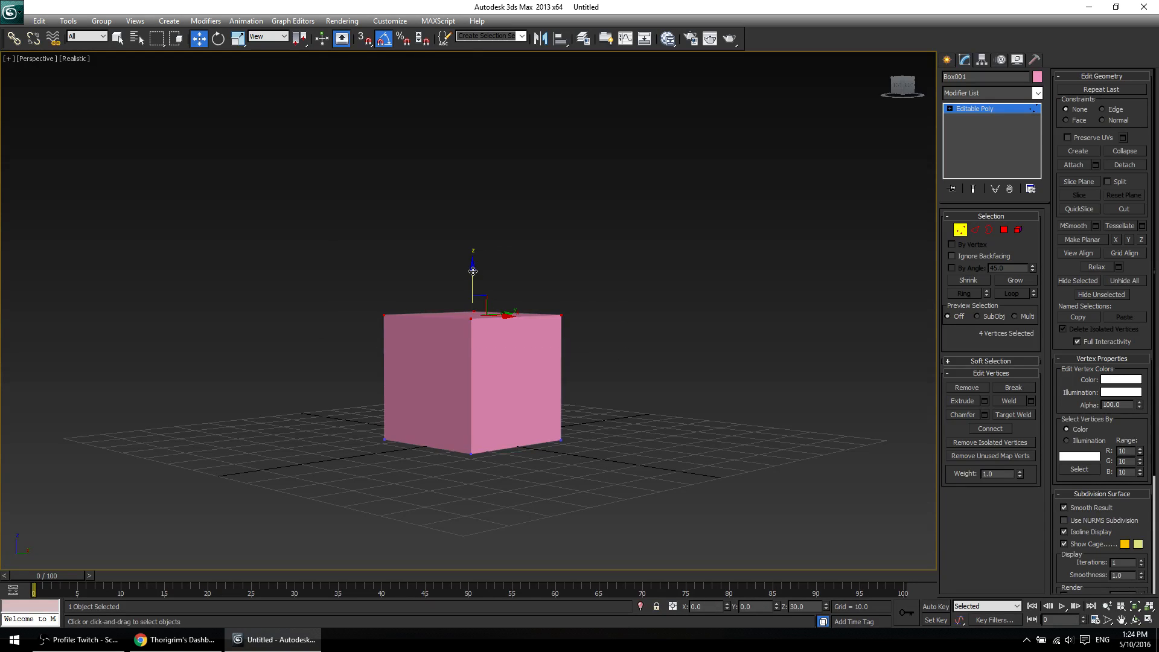
{"action": "left_click_drag", "start_coordinate": [473, 271], "coordinate": [473, 311]}
Pull the front vertical edge down along Z, raise the opposite vertical edge to Z about 32.1, and leave Edge level.
{"action": "key", "text": "2"}
{"action": "left_click", "coordinate": [473, 412]}
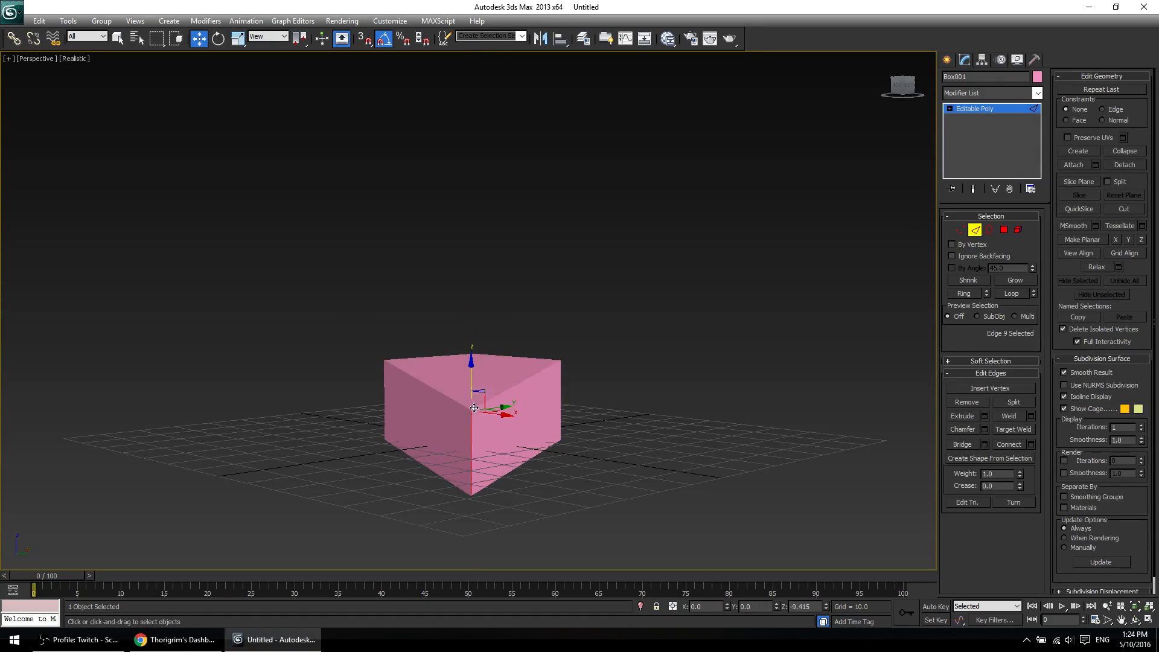
{"action": "left_click_drag", "start_coordinate": [474, 408], "coordinate": [474, 482]}
{"action": "middle_click_drag", "start_coordinate": [474, 482], "coordinate": [411, 510], "text": "alt"}
{"action": "left_click_drag", "start_coordinate": [670, 353], "coordinate": [660, 287]}
{"action": "left_click", "coordinate": [665, 422]}
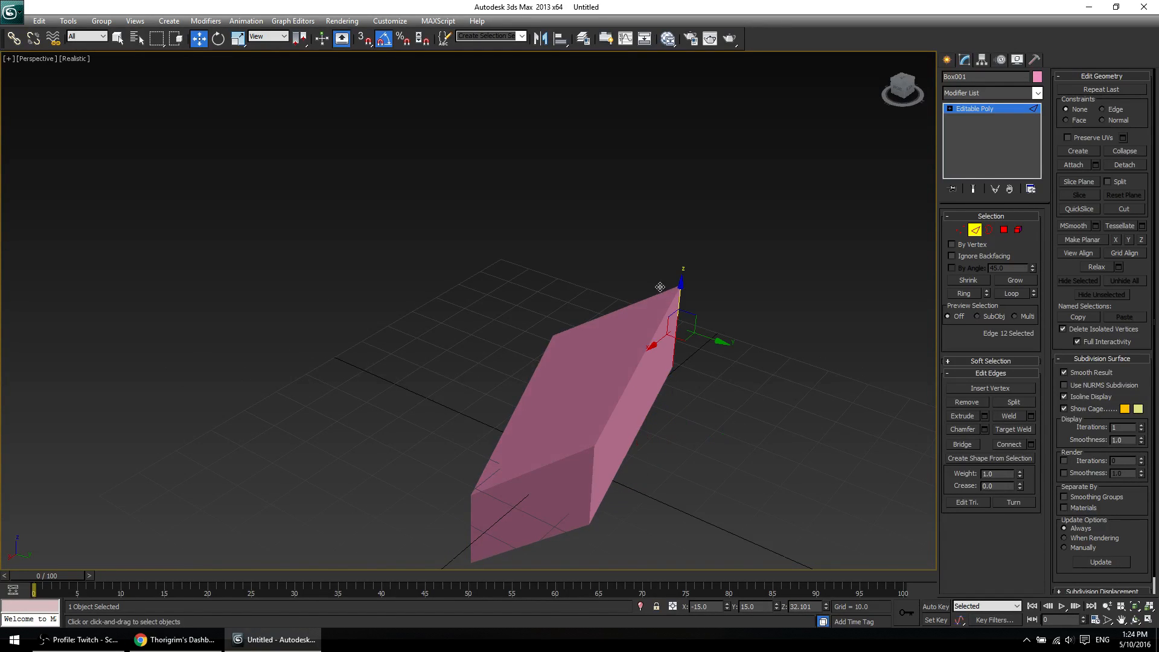
{"action": "middle_click_drag", "start_coordinate": [660, 288], "coordinate": [804, 368], "text": "alt"}
{"action": "left_click", "coordinate": [804, 367]}
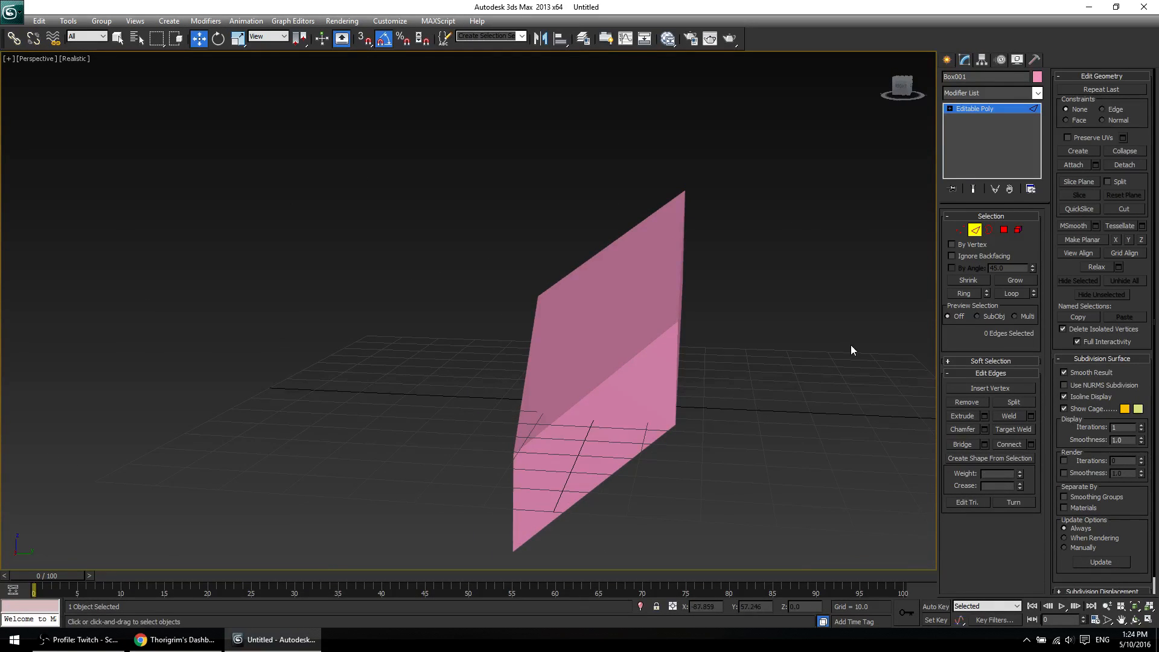
{"action": "left_click", "coordinate": [977, 109]}
Add an Edit Poly modifier above the Editable Poly and lower the raised edge's two vertices to Z about -23.9.
{"action": "left_click", "coordinate": [973, 93]}
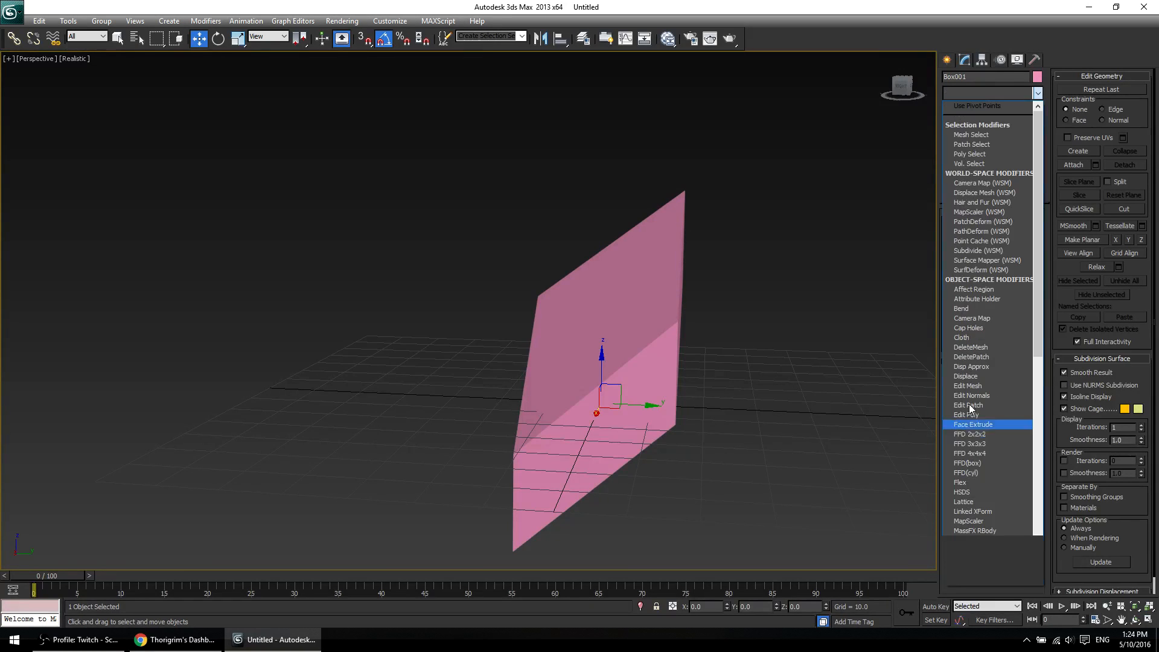
{"action": "left_click", "coordinate": [978, 414]}
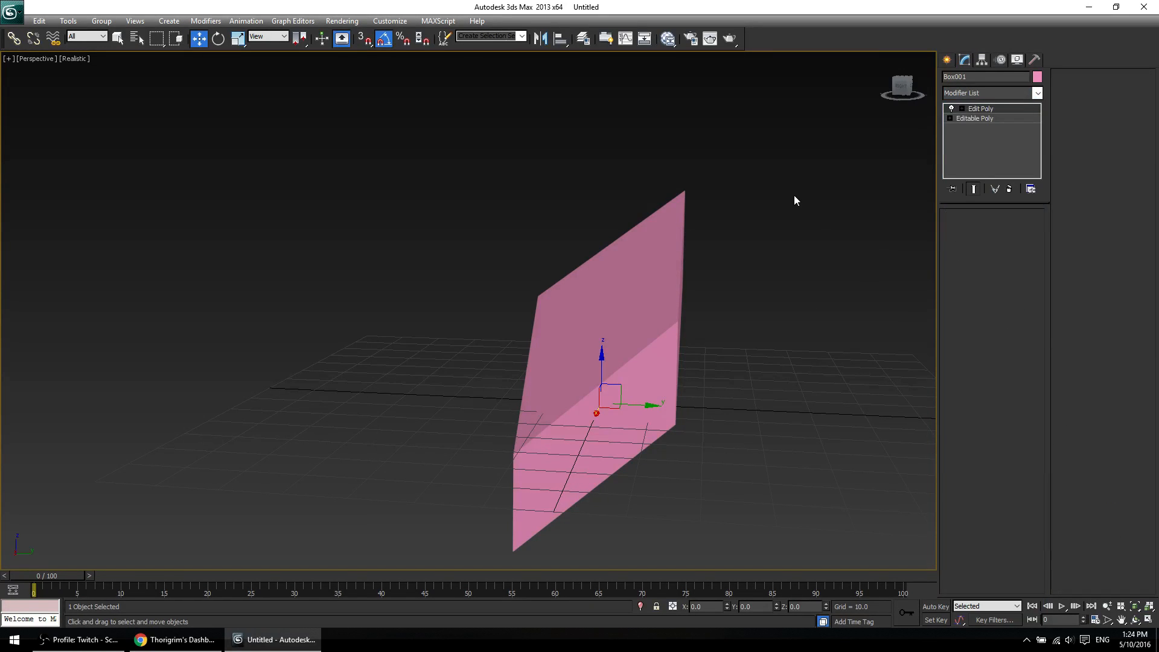
{"action": "key", "text": "1"}
{"action": "left_click_drag", "start_coordinate": [629, 160], "coordinate": [754, 317]}
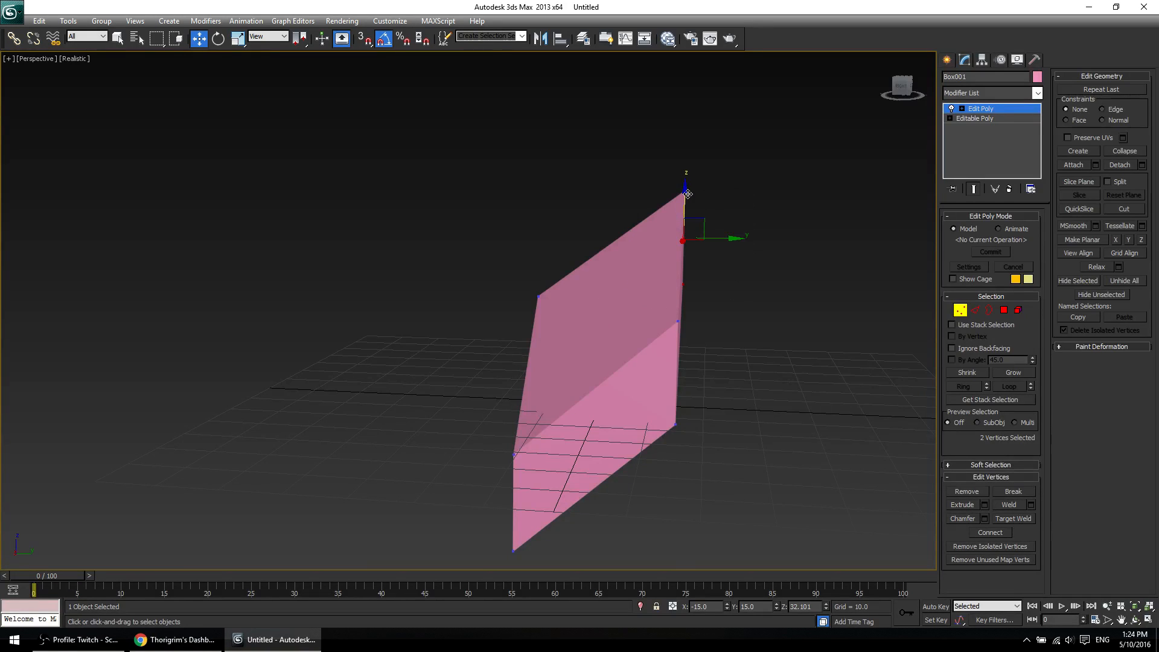
{"action": "left_click_drag", "start_coordinate": [688, 194], "coordinate": [727, 461]}
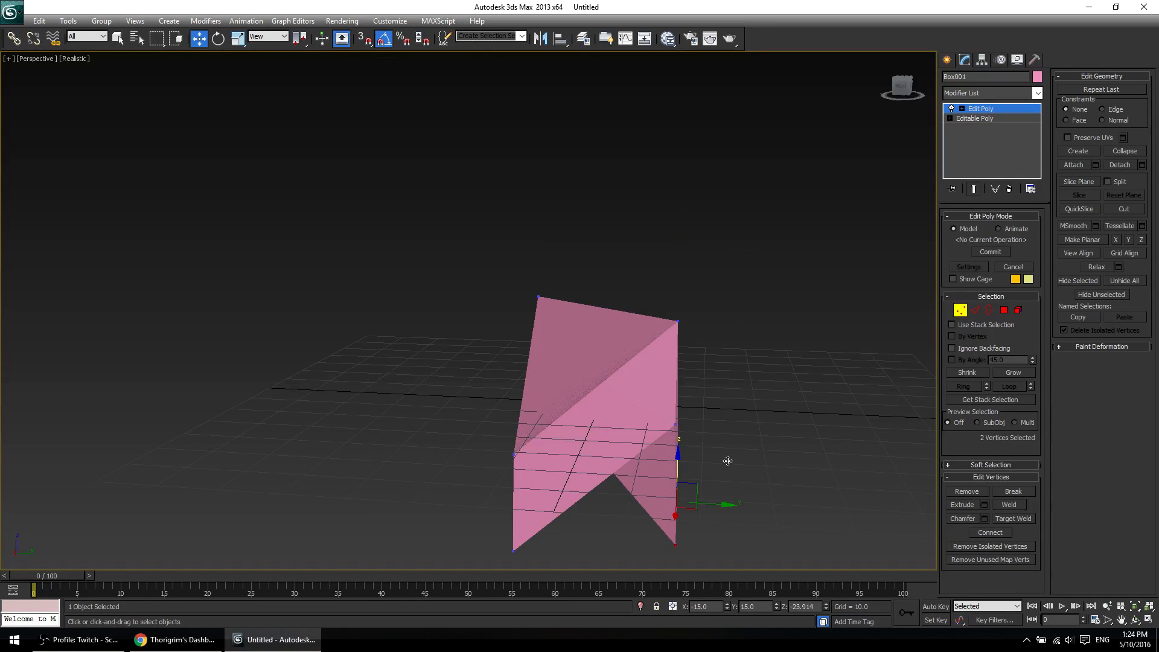
{"action": "left_click", "coordinate": [973, 111]}
Add a second Edit Poly modifier, lower the four vertices at the shape's peak along Z, and leave Vertex level.
{"action": "left_click", "coordinate": [966, 94]}
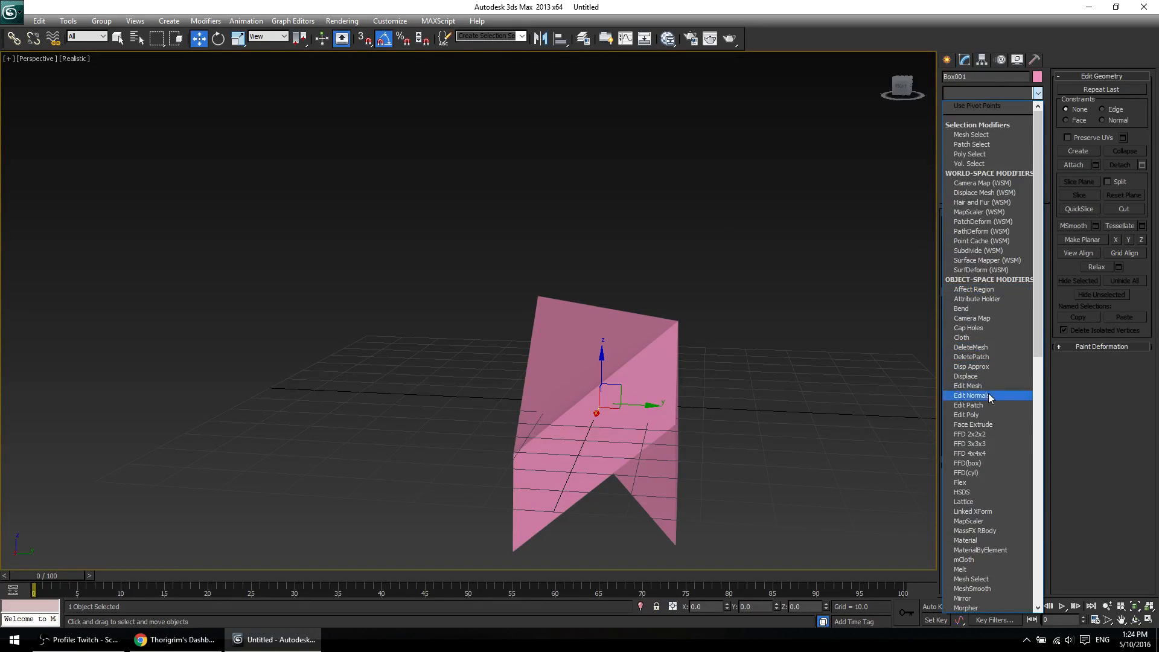
{"action": "left_click", "coordinate": [991, 415]}
{"action": "middle_click_drag", "start_coordinate": [844, 422], "coordinate": [649, 455], "text": "alt"}
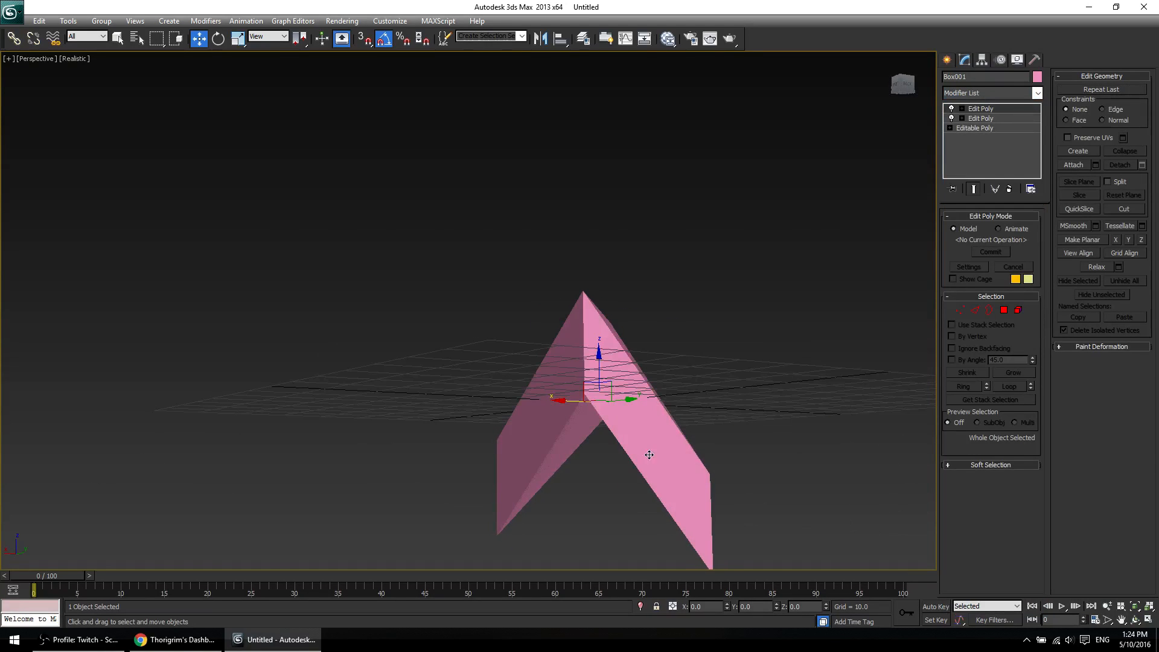
{"action": "left_click_drag", "start_coordinate": [559, 252], "coordinate": [642, 471]}
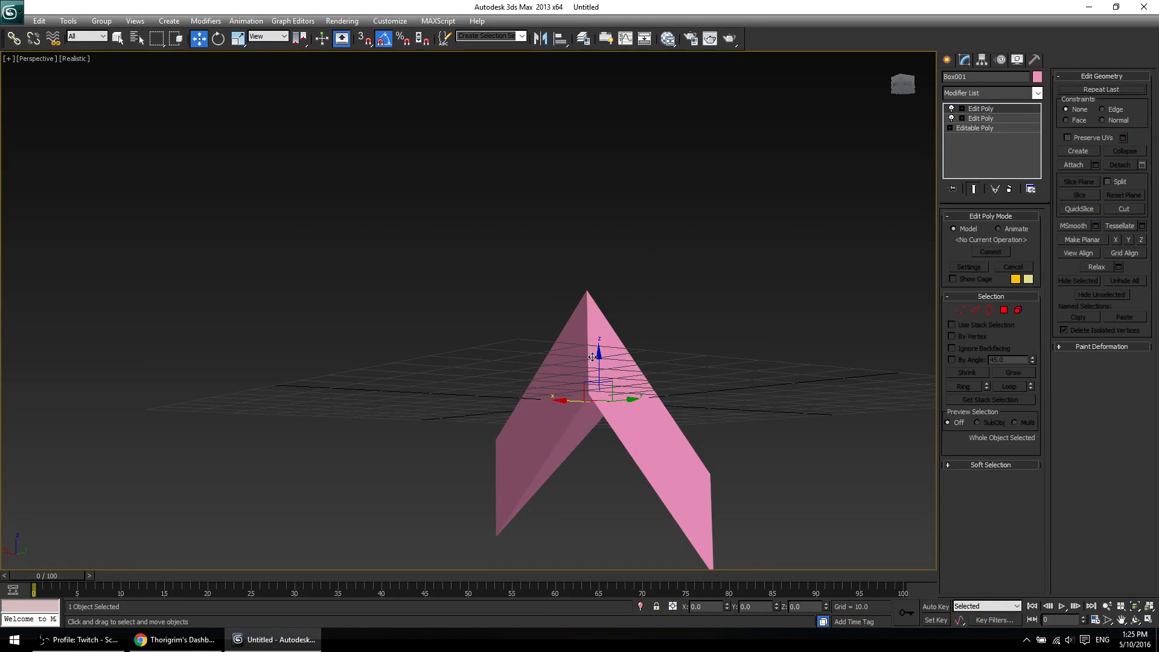
{"action": "mouse_move", "coordinate": [573, 235]}
{"action": "left_mouse_down"}
{"action": "mouse_move", "coordinate": [604, 361]}
{"action": "mouse_move", "coordinate": [624, 372]}
{"action": "left_mouse_up"}
{"action": "key", "text": "1"}
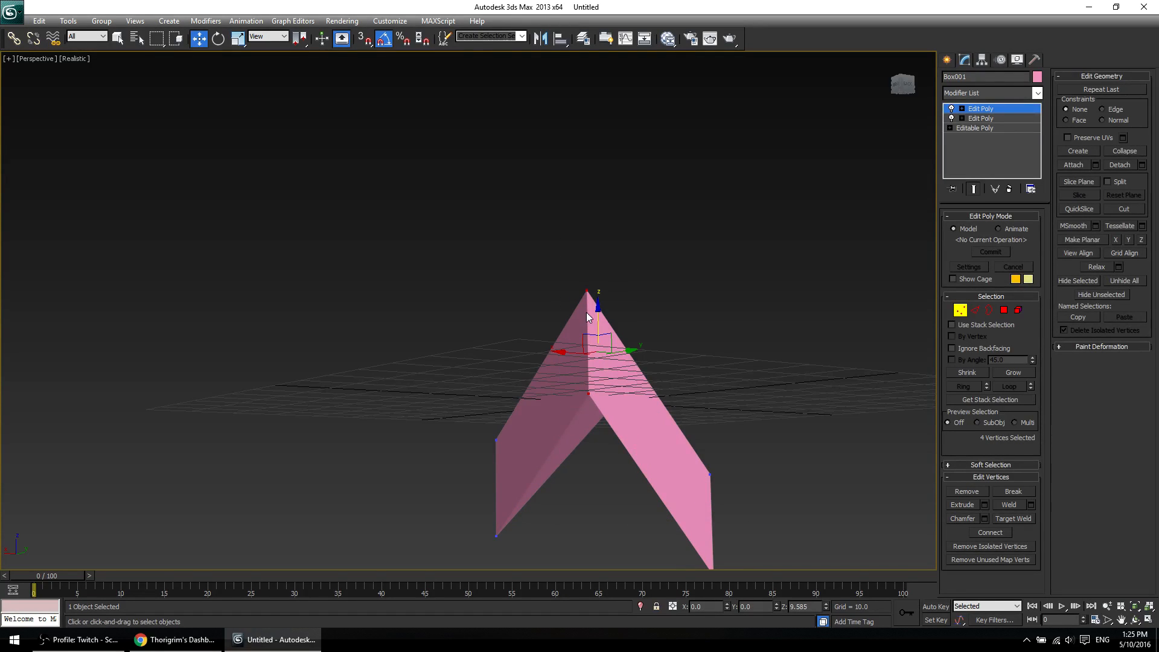
{"action": "left_click_drag", "start_coordinate": [599, 312], "coordinate": [598, 425]}
{"action": "left_click", "coordinate": [716, 306]}
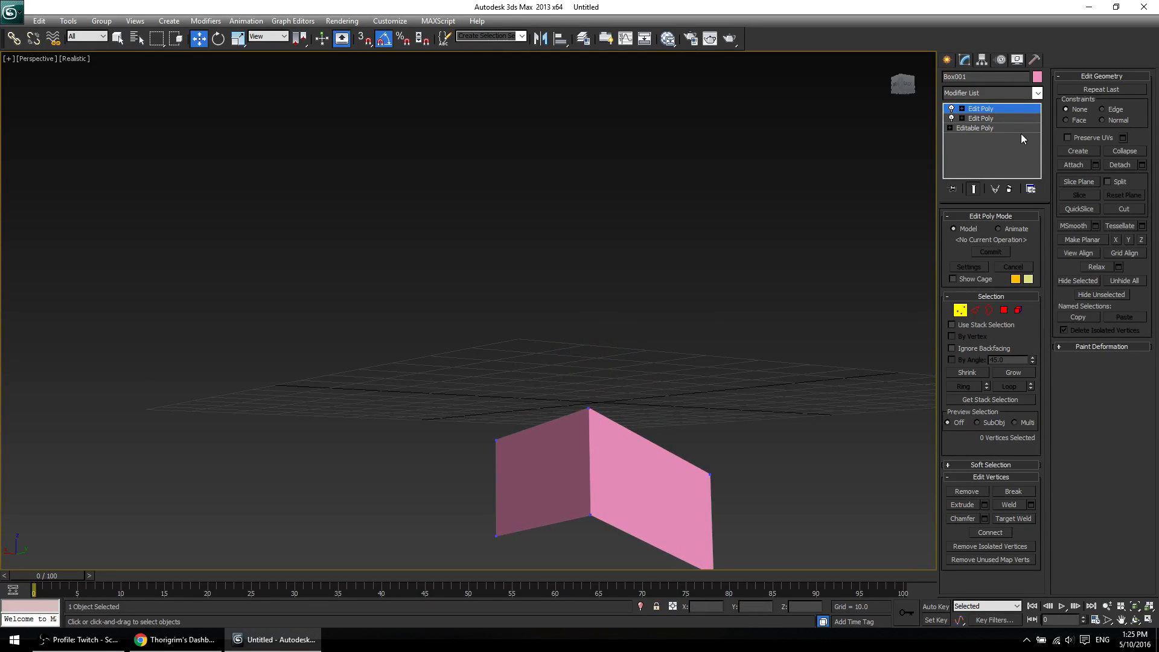
{"action": "left_click", "coordinate": [985, 111]}
Compare the shape by switching the two Edit Poly modifiers off and back on.
{"action": "middle_click_drag", "start_coordinate": [661, 332], "coordinate": [693, 341], "text": "alt"}
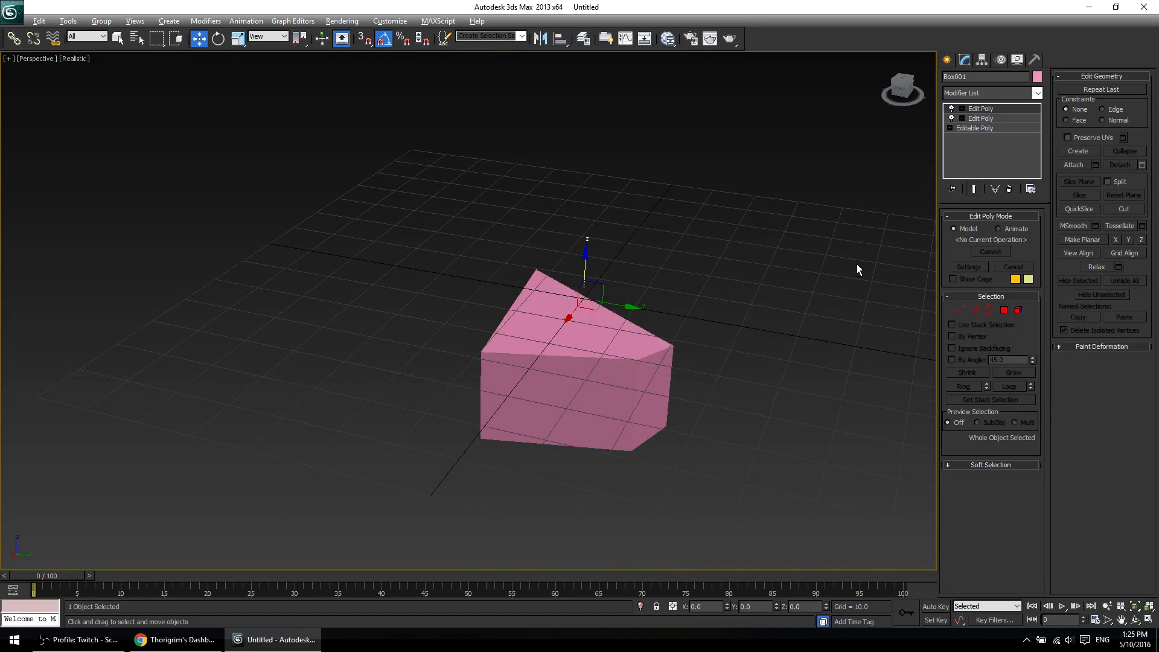
{"action": "middle_click_drag", "start_coordinate": [715, 398], "coordinate": [698, 387], "text": "alt"}
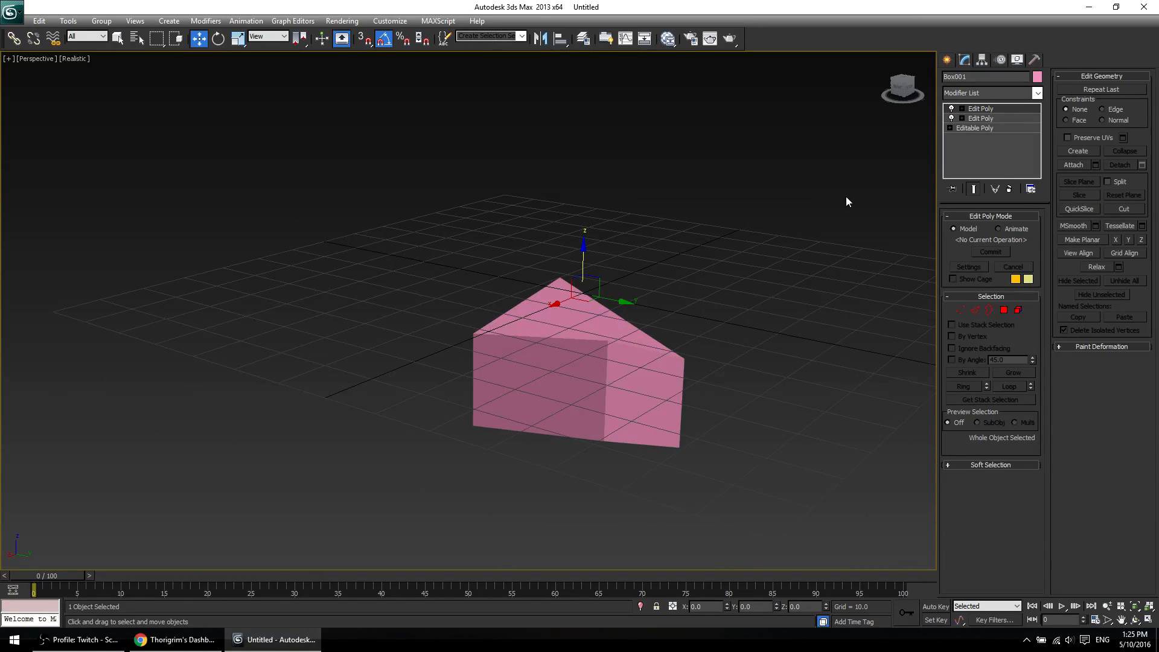
{"action": "left_click", "coordinate": [952, 108]}
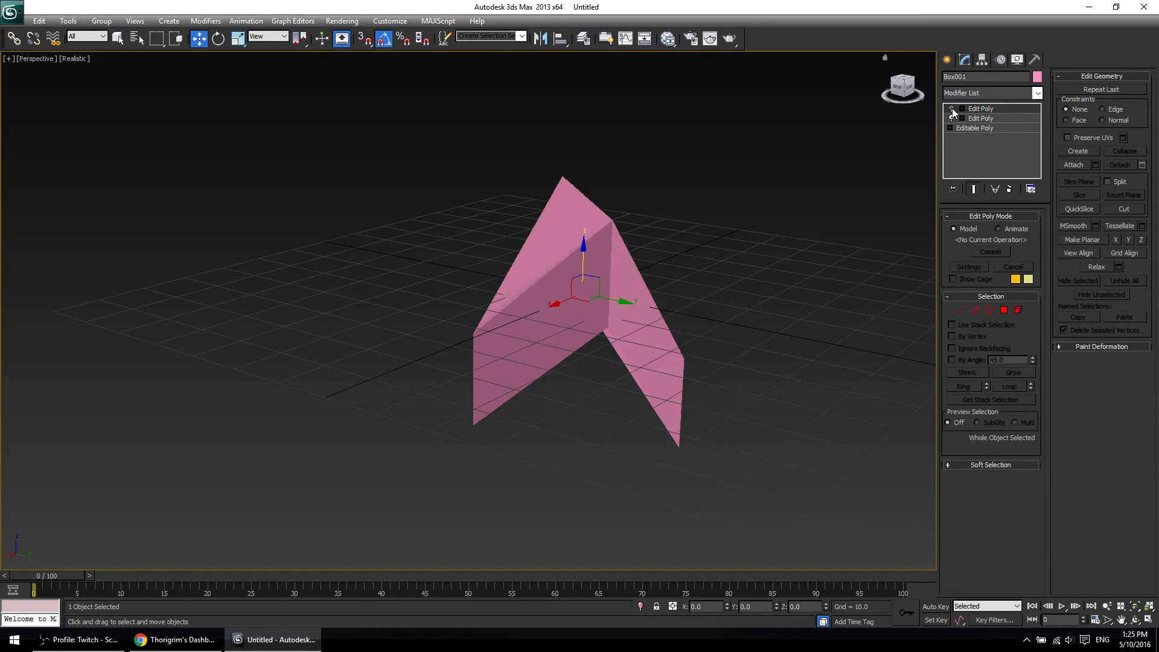
{"action": "left_click", "coordinate": [952, 109]}
{"action": "left_click", "coordinate": [951, 110]}
{"action": "left_click", "coordinate": [952, 119]}
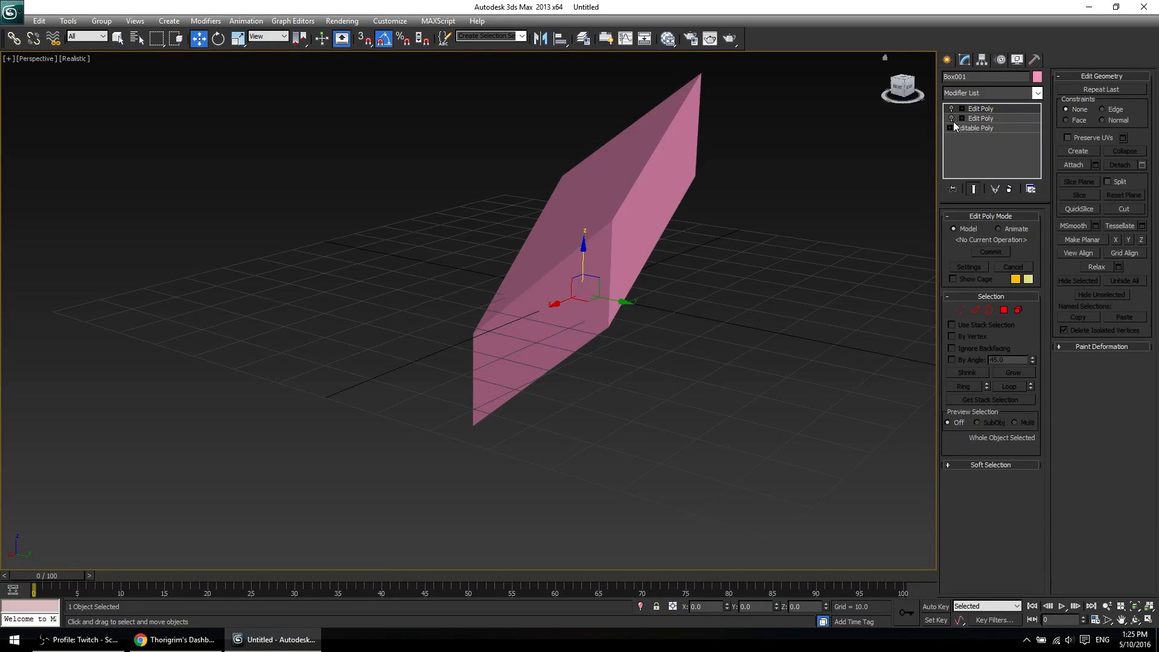
{"action": "left_click", "coordinate": [952, 119]}
{"action": "left_click", "coordinate": [952, 109]}
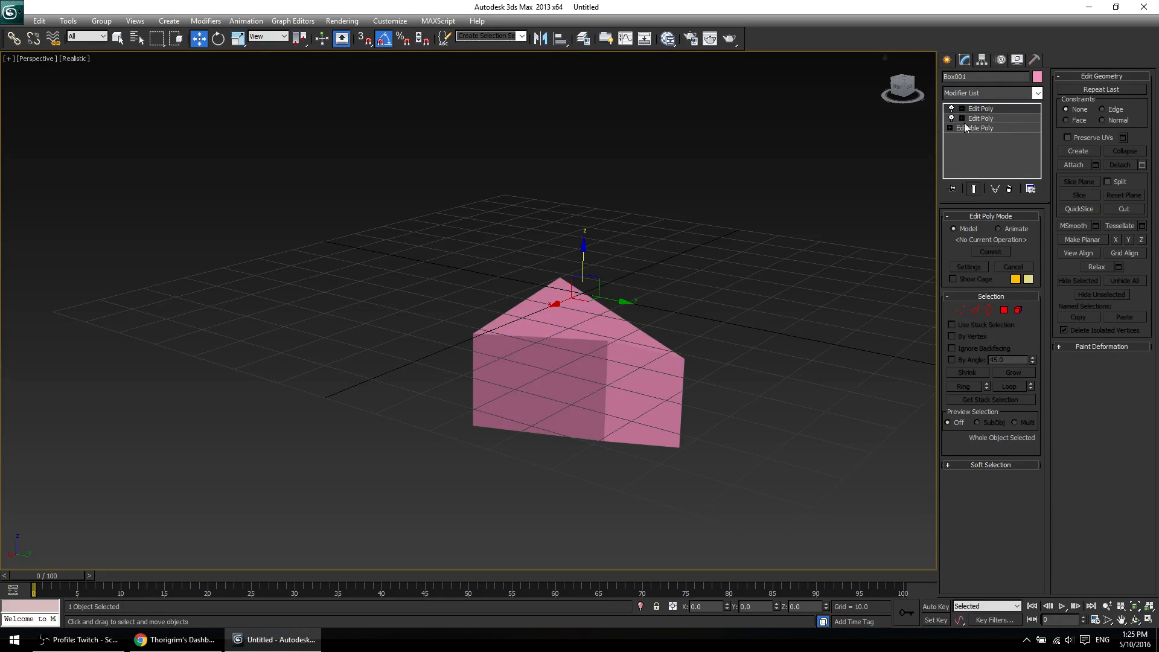
Dismiss the top Edit Poly modifier's options and switch that modifier off.
{"action": "right_click", "coordinate": [979, 108]}
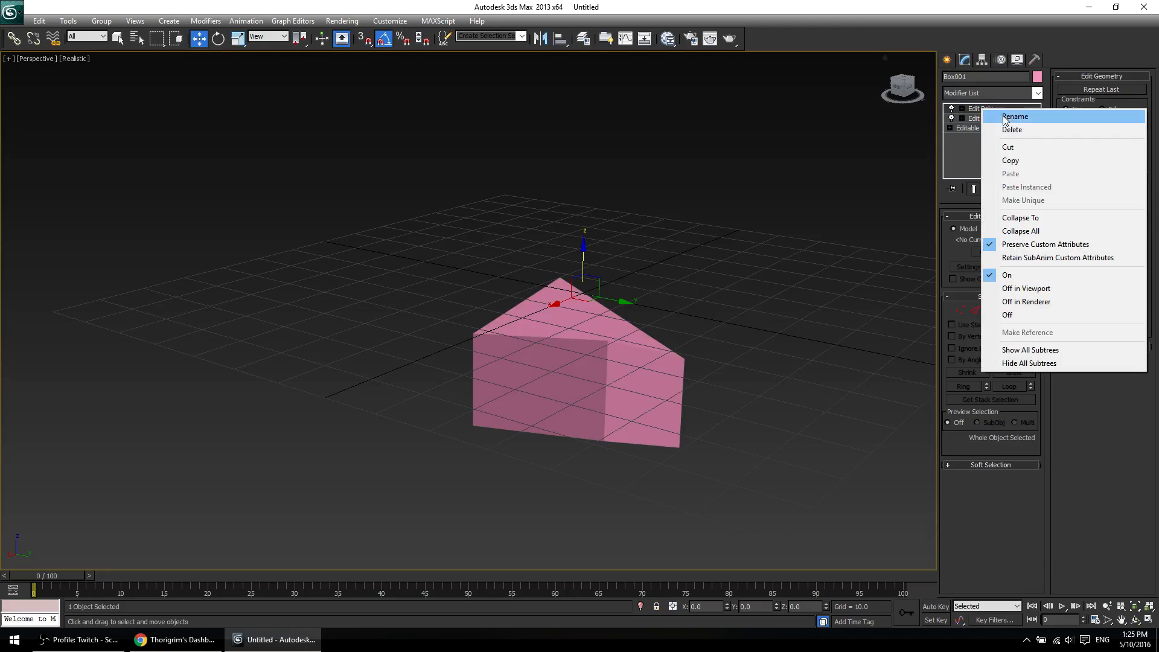
{"action": "left_click", "coordinate": [951, 109]}
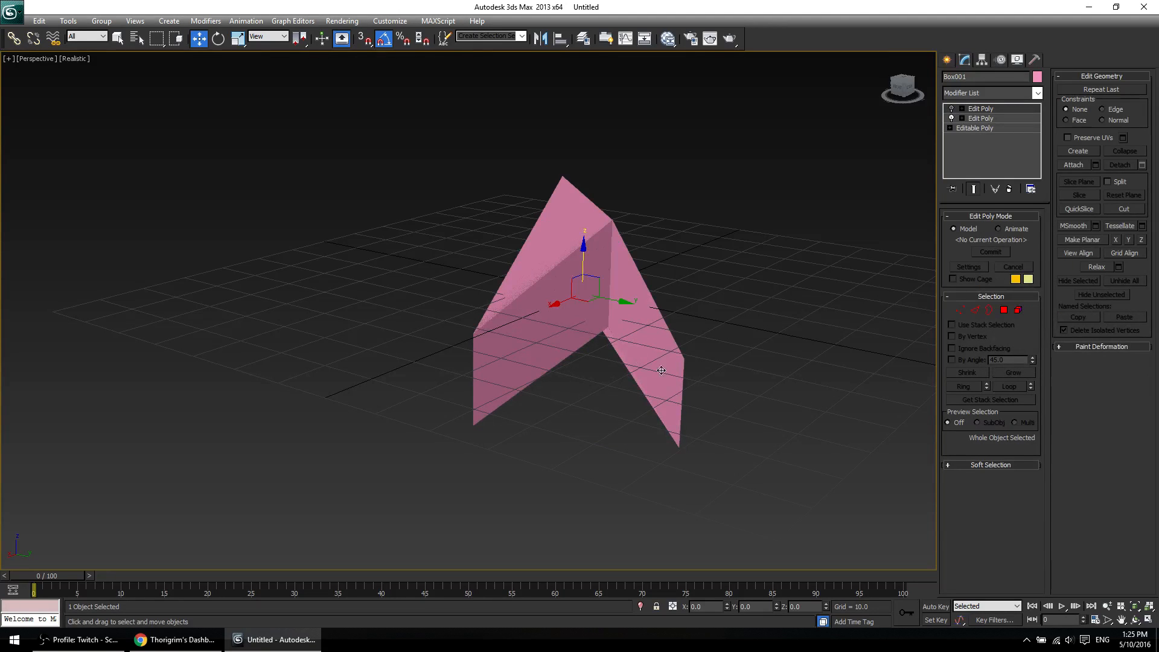
{"action": "mouse_move", "coordinate": [698, 372]}
{"action": "middle_mouse_down", "text": "alt"}
{"action": "mouse_move", "coordinate": [662, 317]}
{"action": "mouse_move", "coordinate": [705, 372]}
{"action": "mouse_move", "coordinate": [701, 356]}
{"action": "mouse_move", "coordinate": [676, 368]}
{"action": "middle_mouse_up", "text": "alt"}
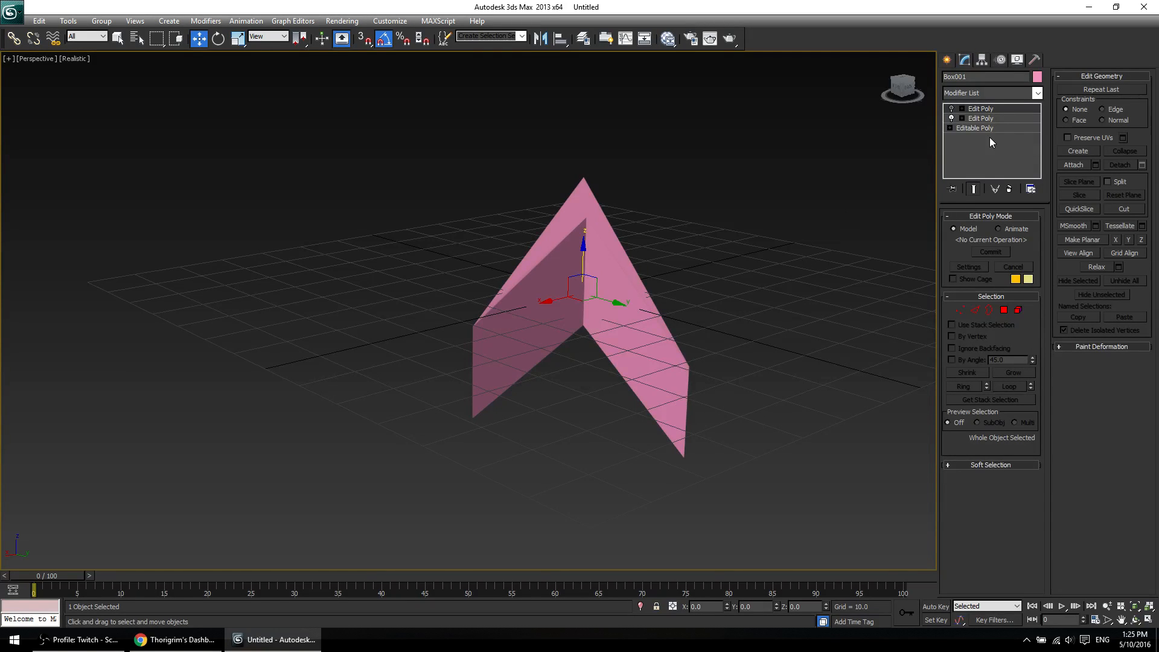
Switch the top Edit Poly modifier back on and delete it from the stack.
{"action": "left_click", "coordinate": [952, 109]}
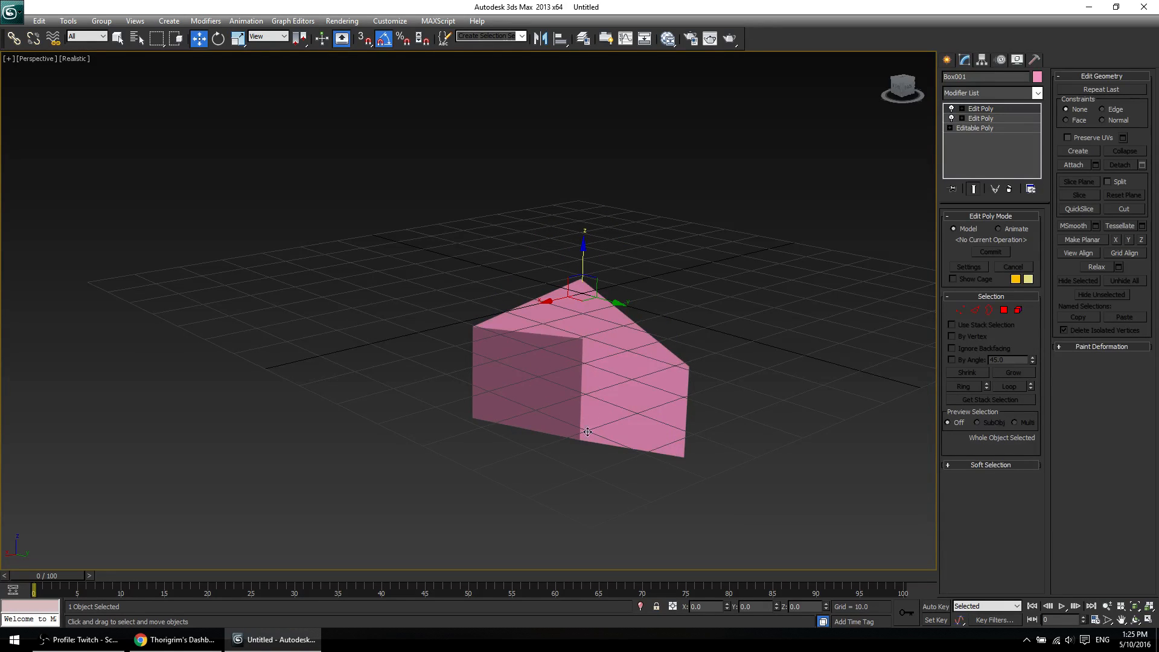
{"action": "middle_click_drag", "start_coordinate": [589, 407], "coordinate": [688, 370], "text": "alt"}
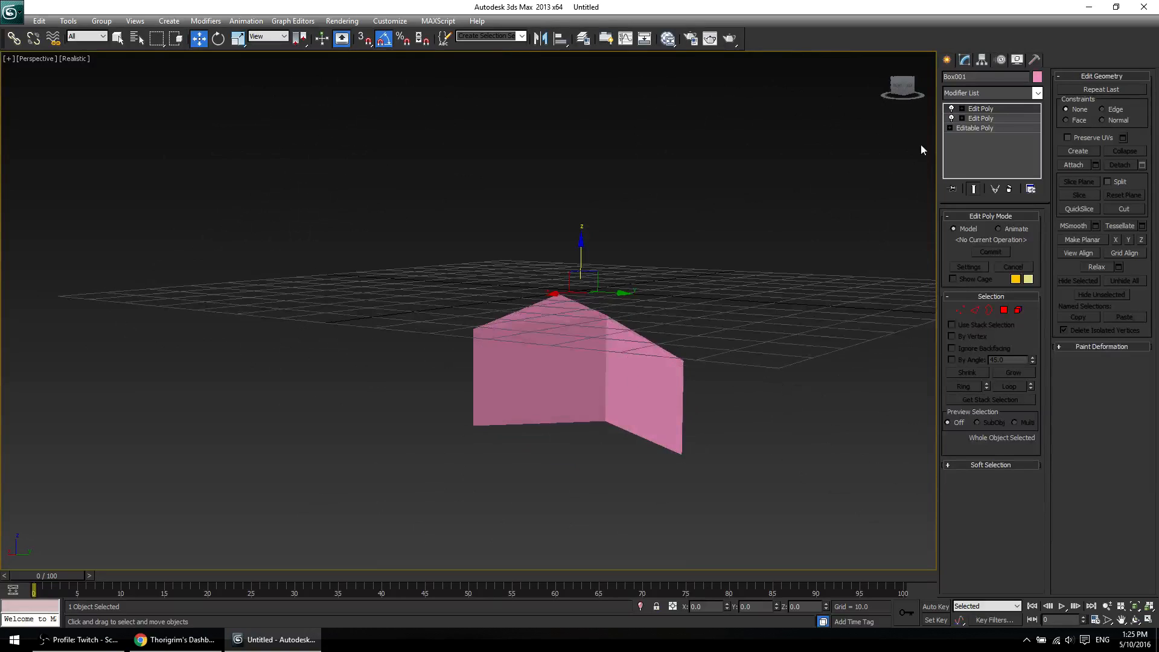
{"action": "right_click", "coordinate": [976, 107]}
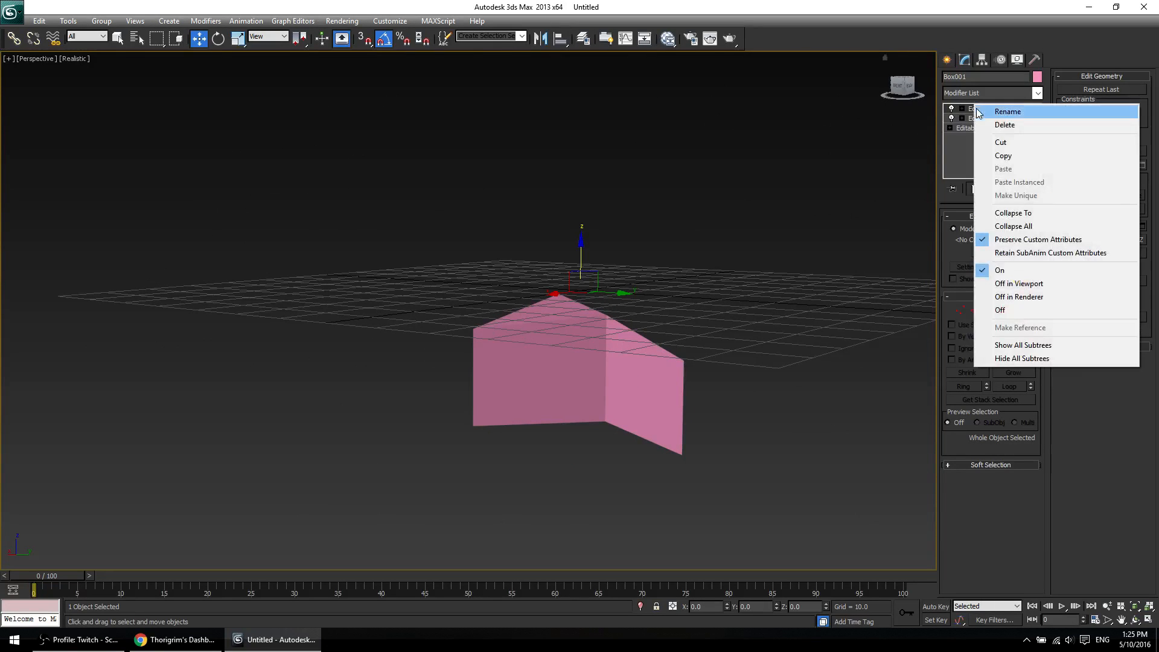
{"action": "left_click", "coordinate": [1004, 124]}
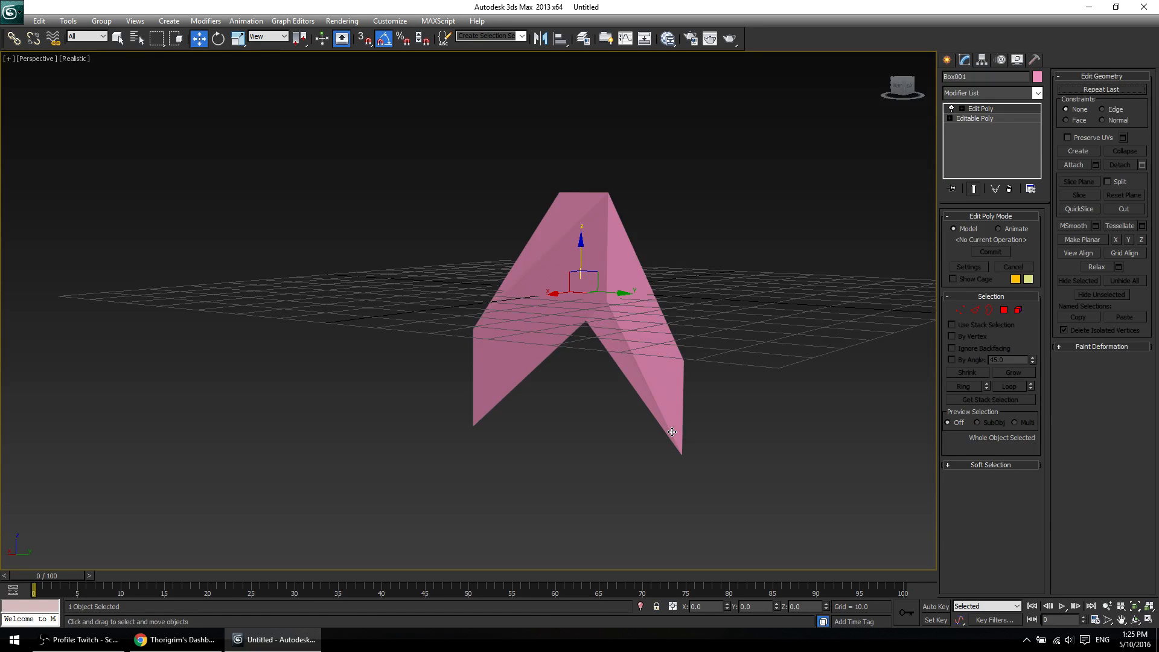
{"action": "mouse_move", "coordinate": [565, 458]}
{"action": "middle_mouse_down", "text": "alt"}
{"action": "mouse_move", "coordinate": [586, 440]}
{"action": "mouse_move", "coordinate": [697, 455]}
{"action": "mouse_move", "coordinate": [577, 450]}
{"action": "middle_mouse_up", "text": "alt"}
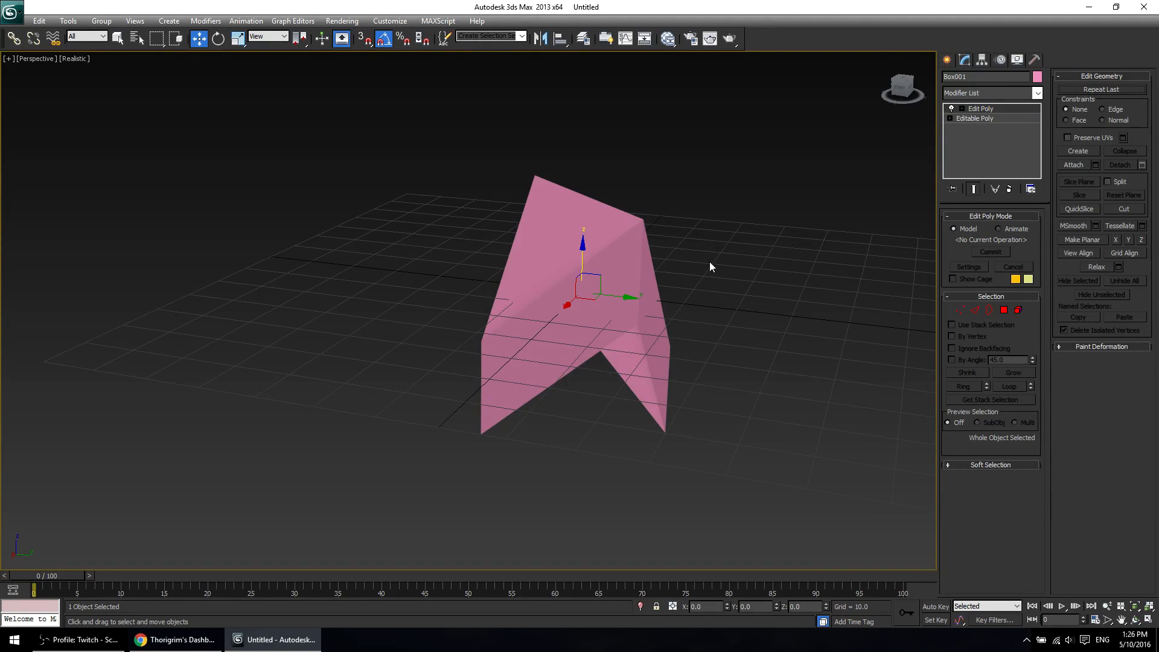
{"action": "left_click", "coordinate": [10, 13]}
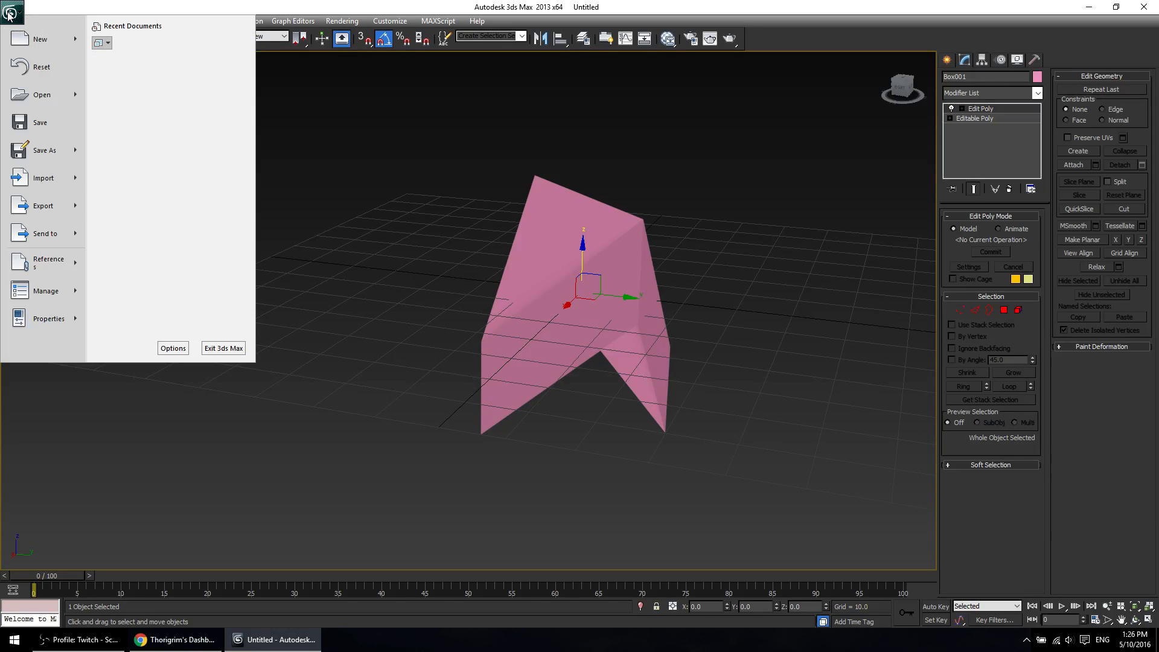
{"action": "left_click", "coordinate": [8, 12]}
{"action": "left_click", "coordinate": [8, 12]}
{"action": "left_click", "coordinate": [8, 12]}
{"action": "left_click", "coordinate": [8, 13]}
{"action": "left_click", "coordinate": [8, 12]}
{"action": "left_click", "coordinate": [8, 12]}
{"action": "mouse_move", "coordinate": [41, 156]}
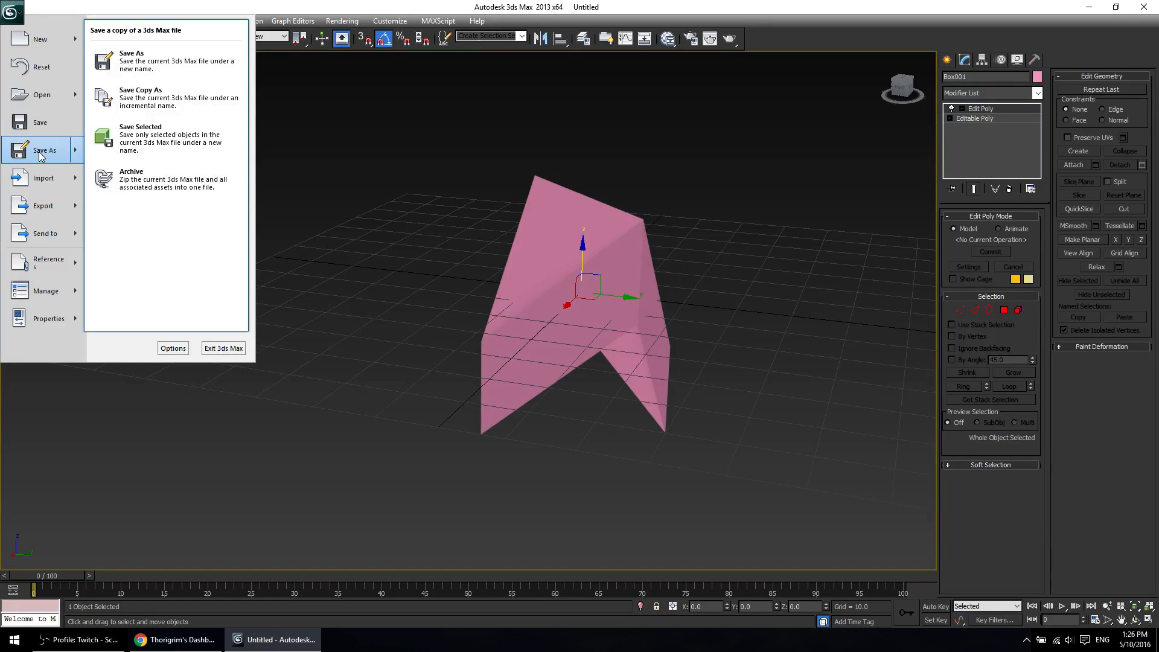
{"action": "left_click", "coordinate": [394, 191]}
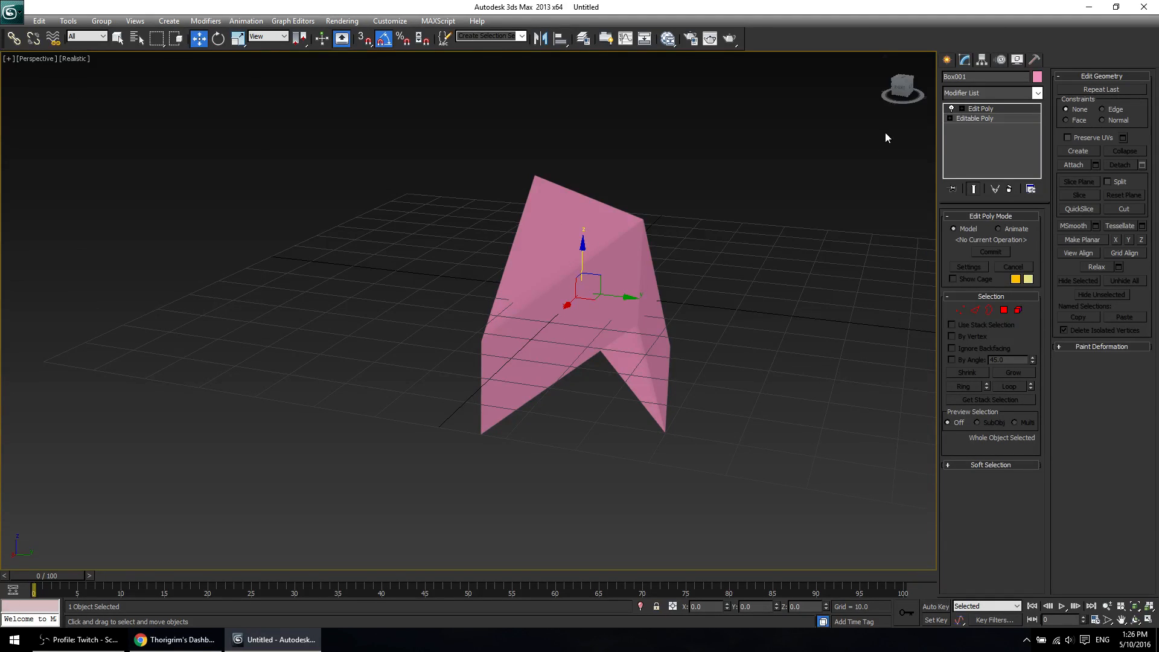
Toggle the remaining Edit Poly modifier off and on, and delete it so only the Editable Poly base is left.
{"action": "left_click", "coordinate": [952, 108]}
{"action": "left_click", "coordinate": [951, 108]}
{"action": "right_click", "coordinate": [1002, 106]}
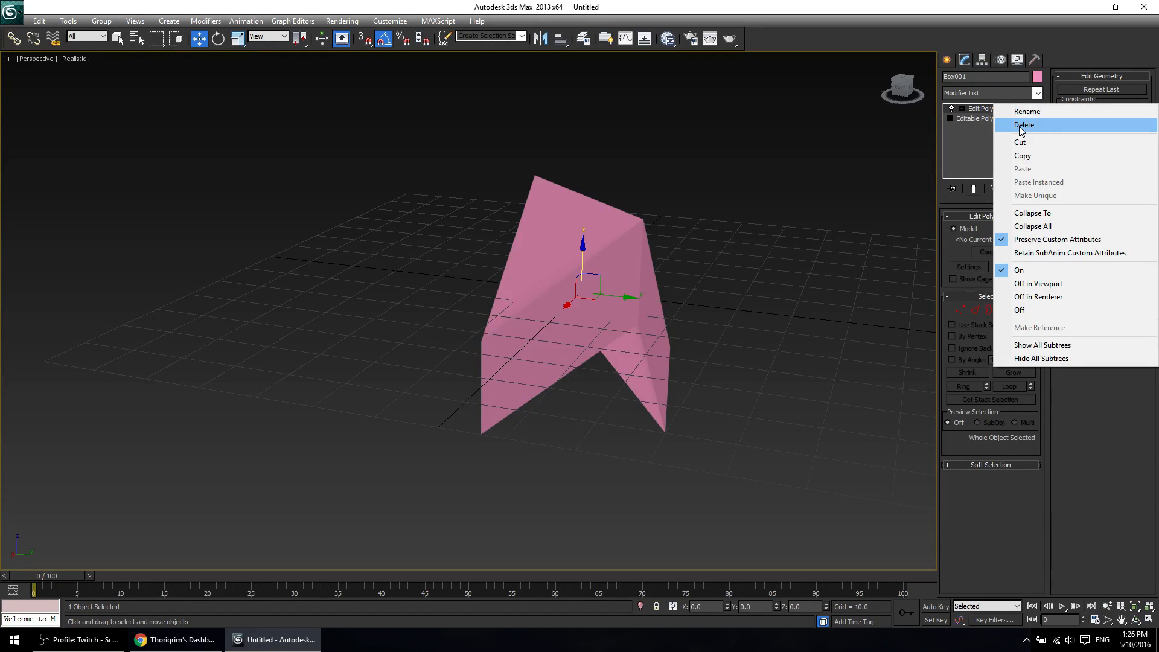
{"action": "left_click", "coordinate": [1022, 126]}
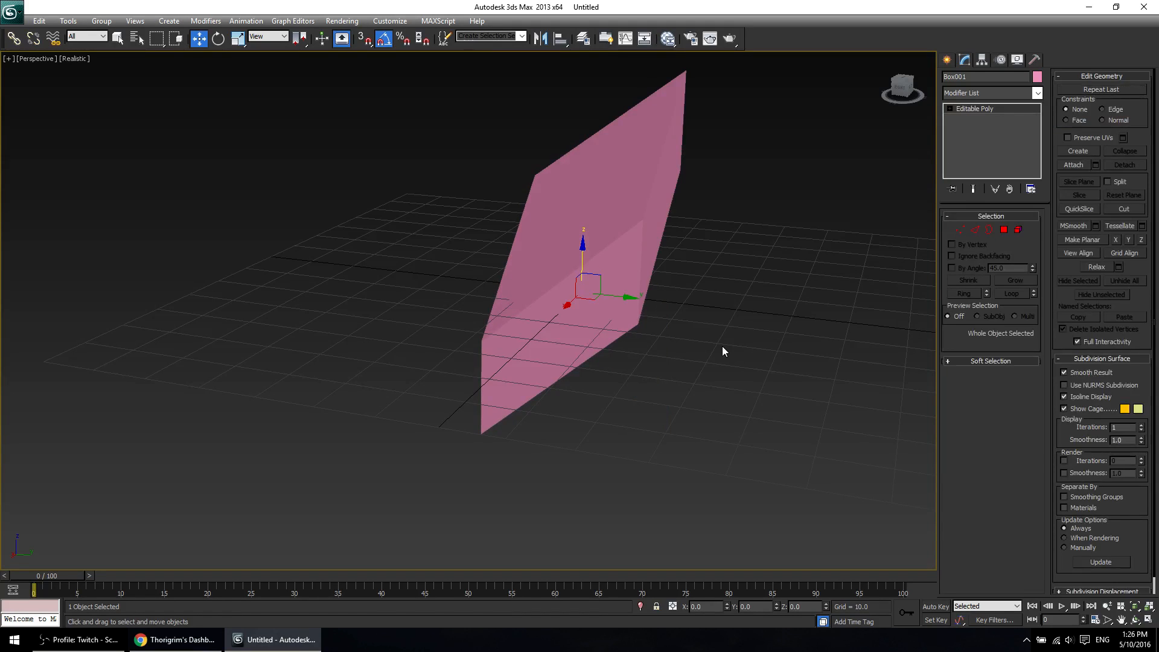
{"action": "scroll", "coordinate": [625, 299], "scroll_direction": "up", "scroll_amount": 2}
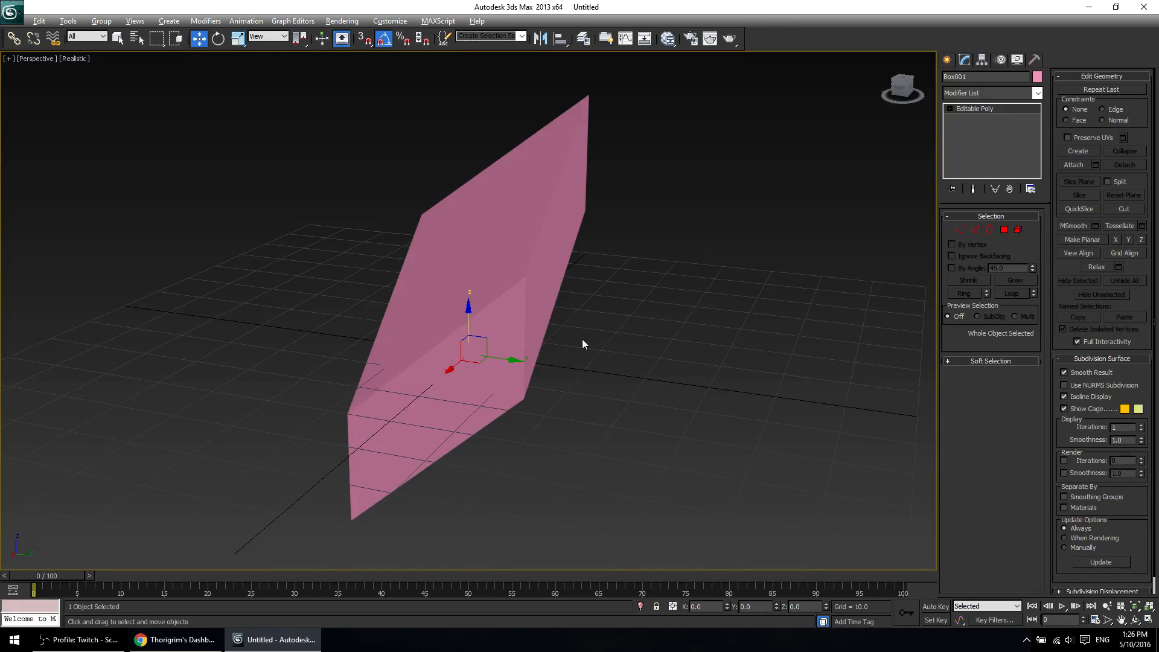
{"action": "middle_click_drag", "start_coordinate": [583, 339], "coordinate": [617, 430], "text": "alt"}
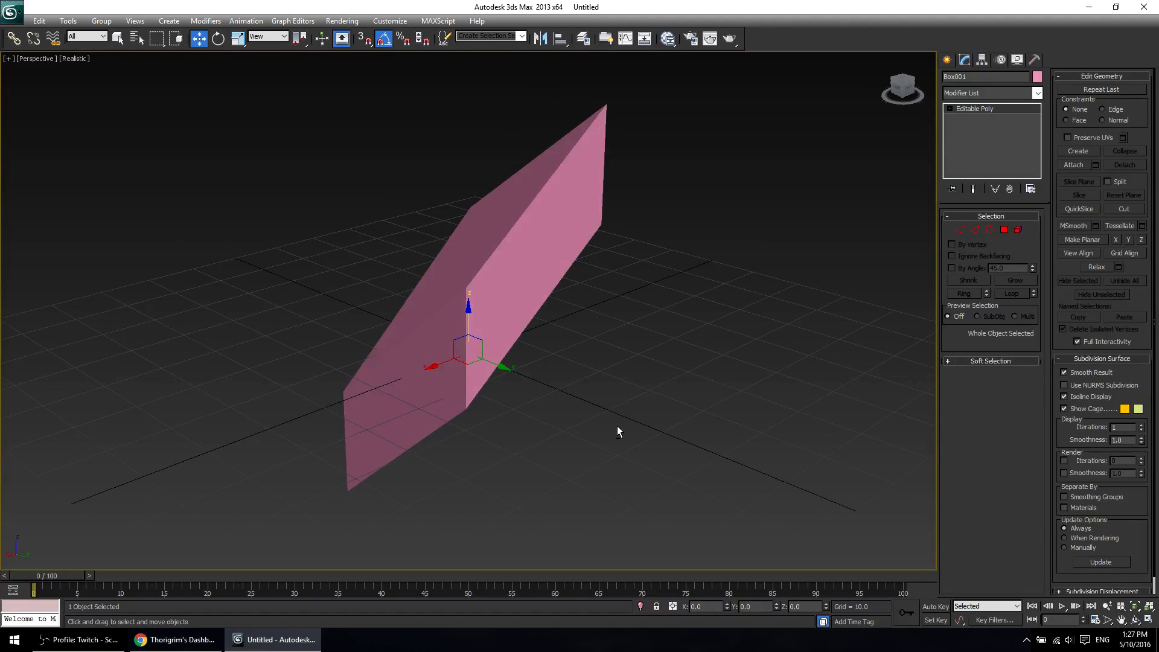
Undo the modifier deletions and earlier vertex edits back to the unmodified Editable Poly box.
{"action": "key", "text": "ctrl+z"}
{"action": "key", "text": "ctrl+z"}
{"action": "key", "text": "ctrl+z"}
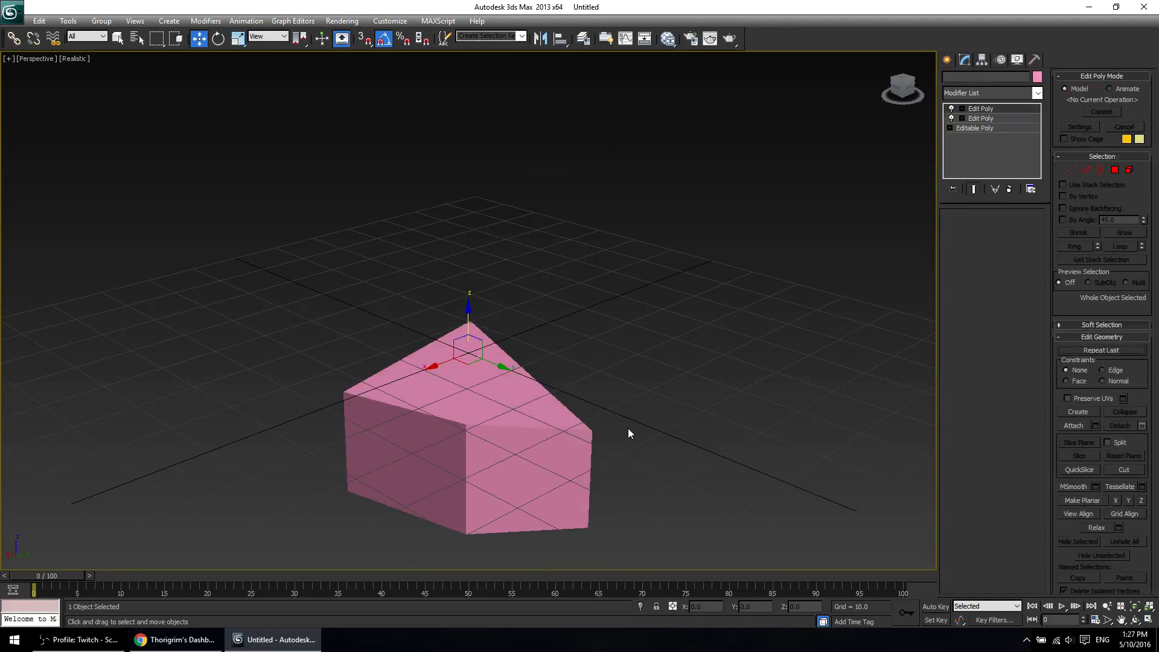
{"action": "key", "text": "ctrl+z"}
{"action": "key", "text": "ctrl+z"}
{"action": "key", "text": "ctrl+z"}
{"action": "key", "text": "ctrl+z"}
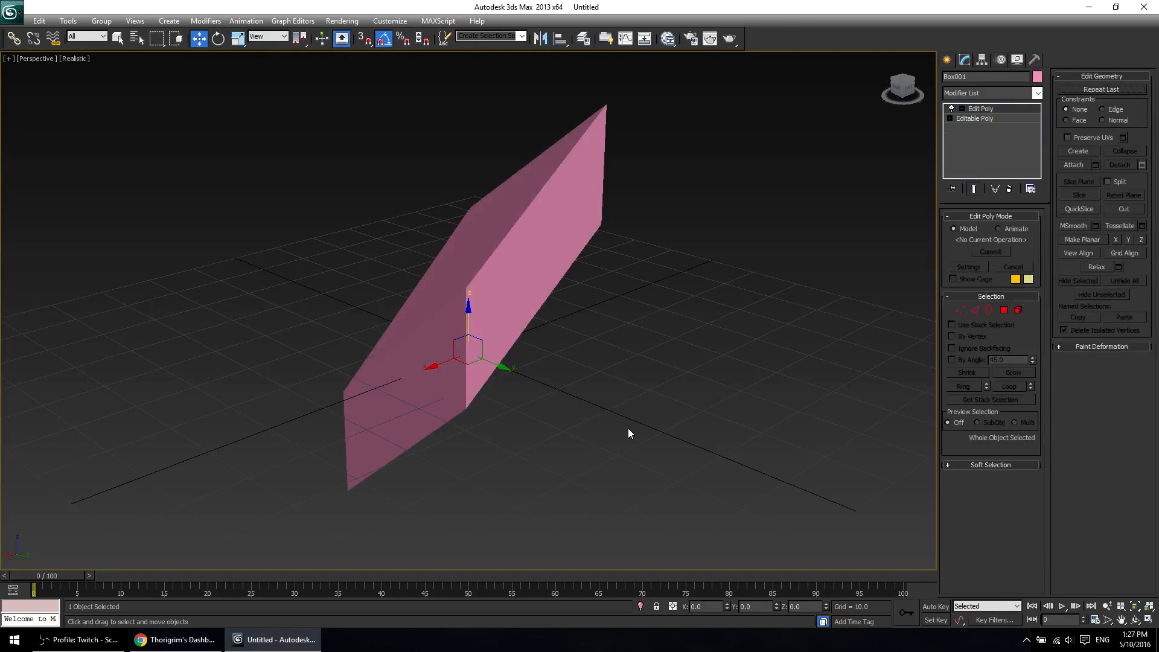
{"action": "key", "text": "ctrl+z"}
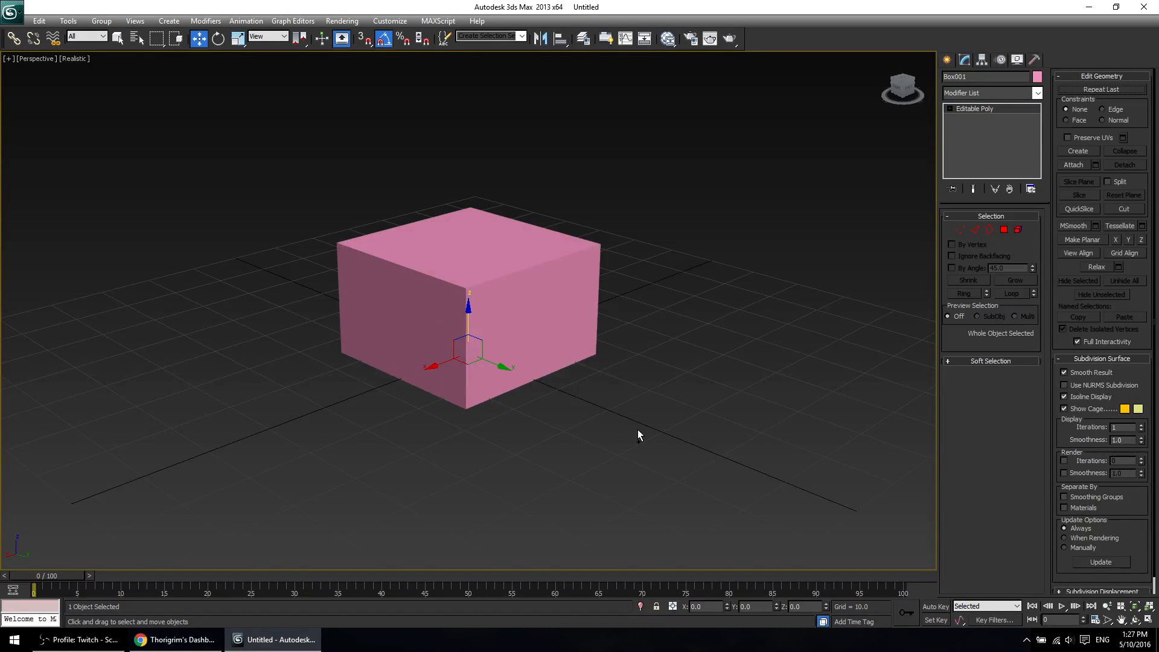
{"action": "middle_click_drag", "start_coordinate": [506, 382], "coordinate": [611, 366], "text": "alt"}
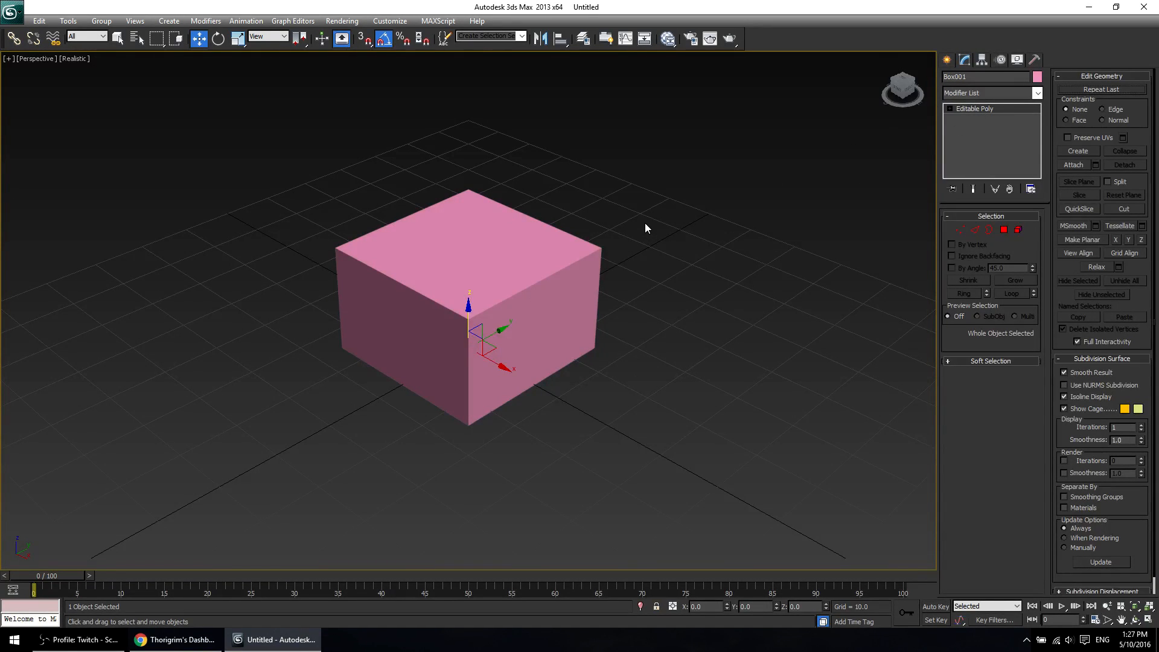
Delete the pink box and create a new box about 29 long, 37 wide and 25 high.
{"action": "key", "text": "Delete"}
{"action": "left_click", "coordinate": [947, 60]}
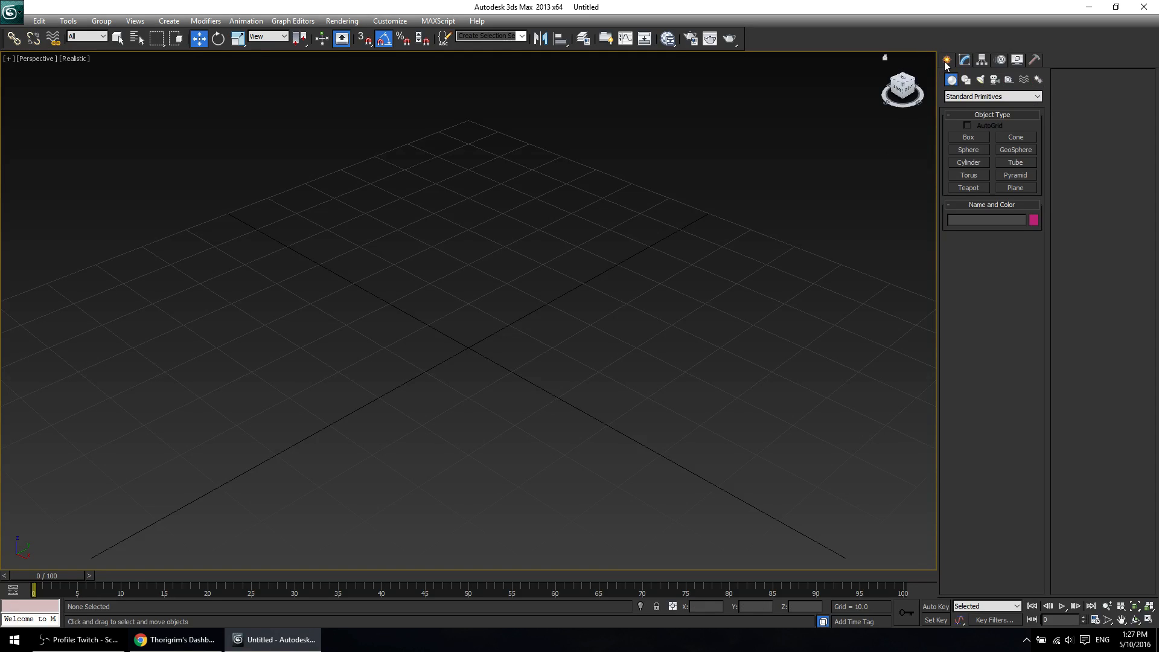
{"action": "left_click", "coordinate": [969, 137]}
{"action": "left_click_drag", "start_coordinate": [370, 319], "coordinate": [642, 337]}
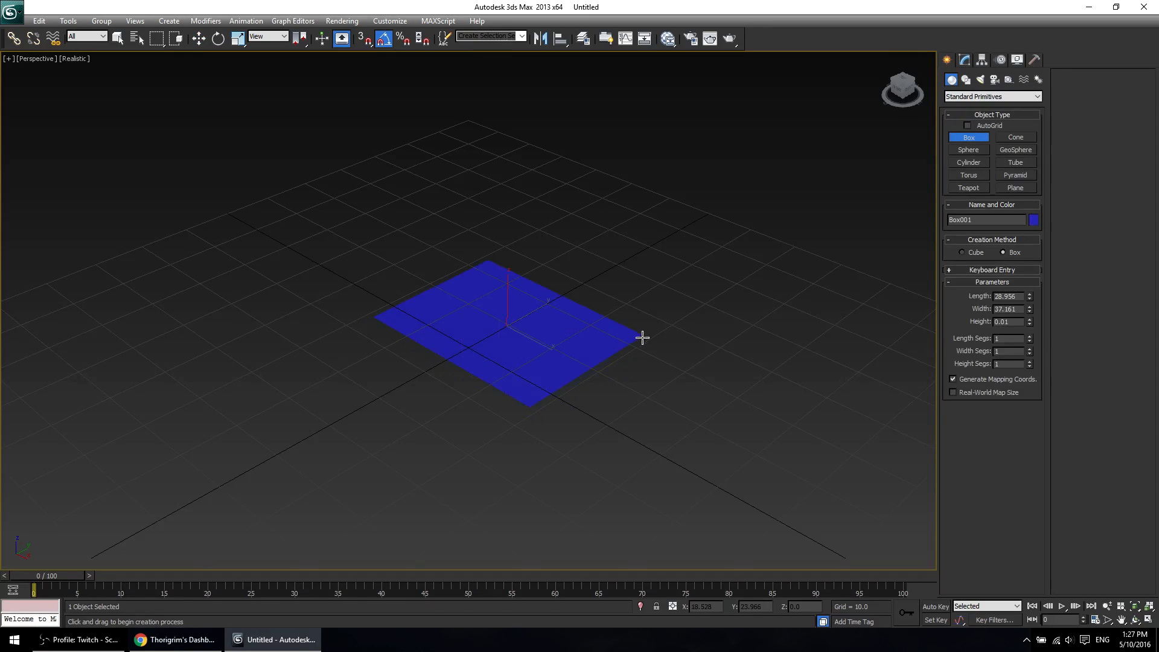
{"action": "left_click", "coordinate": [585, 197]}
{"action": "right_click", "coordinate": [586, 196]}
{"action": "left_click", "coordinate": [619, 213]}
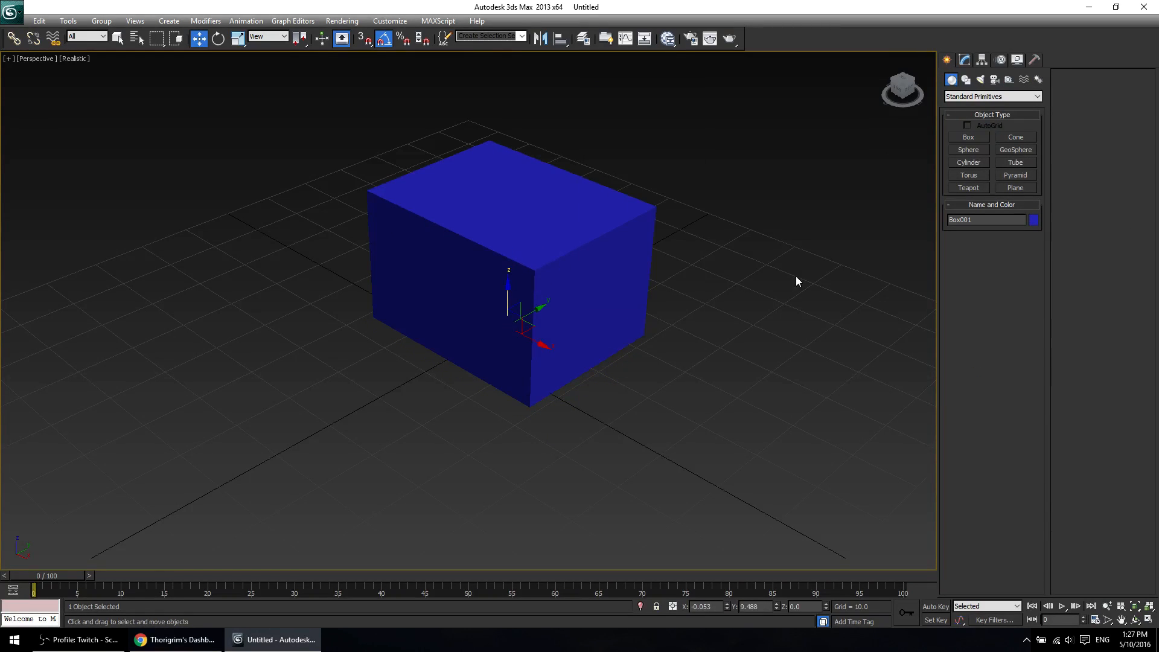
Set the new box's length, width and height to 30 and place it at X 0, Y 0.
{"action": "left_click", "coordinate": [965, 60]}
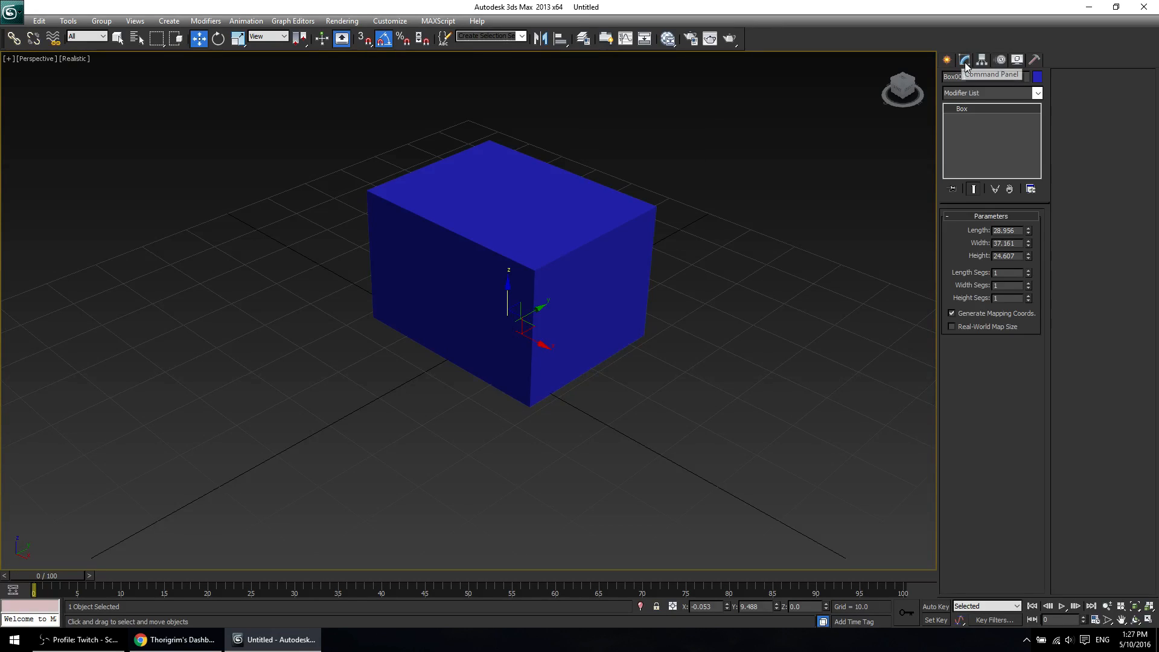
{"action": "double_click", "coordinate": [1020, 230]}
{"action": "type", "text": "3"}
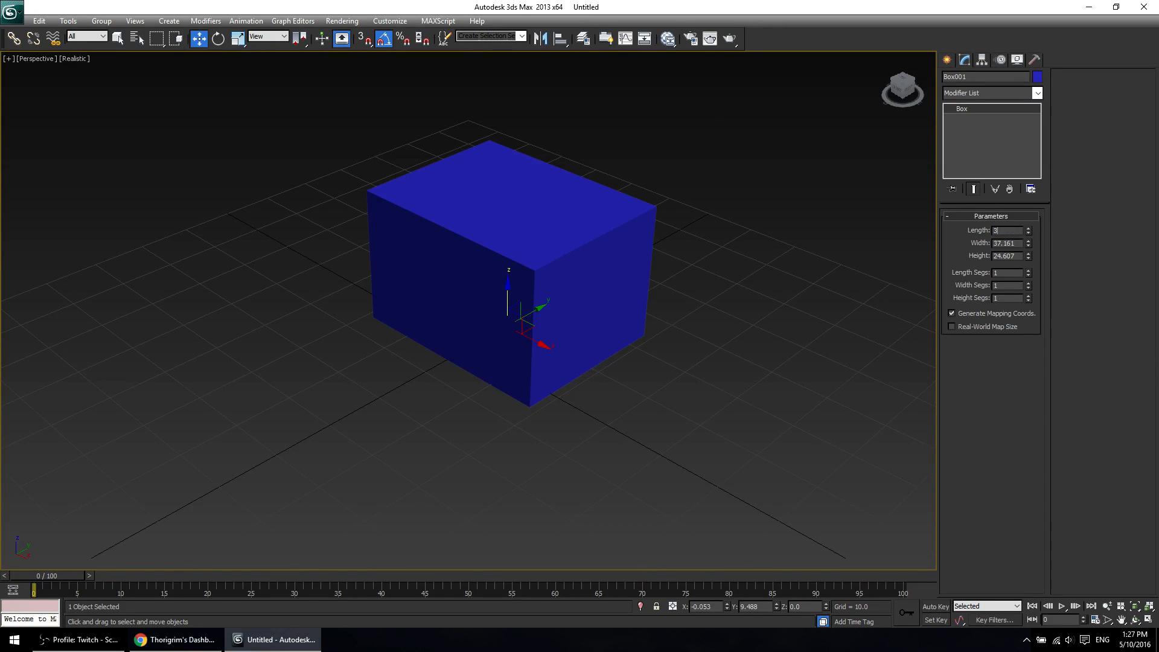
{"action": "type", "text": "0"}
{"action": "key", "text": "Tab"}
{"action": "type", "text": "30"}
{"action": "key", "text": "Tab"}
{"action": "type", "text": "30"}
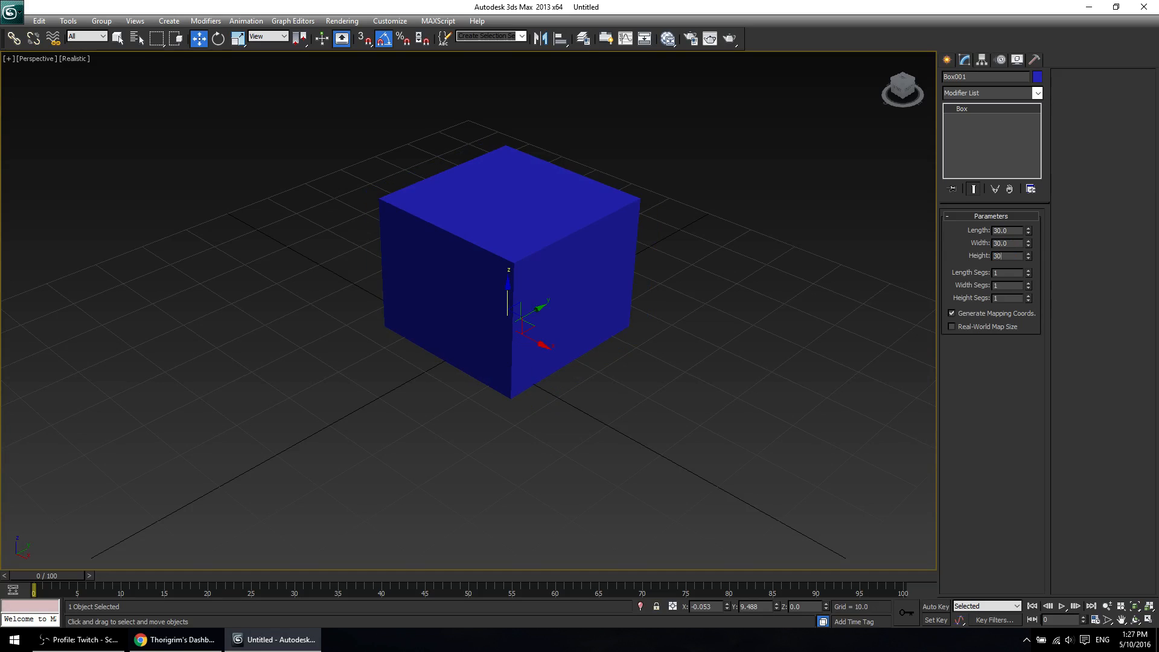
{"action": "key", "text": "Tab"}
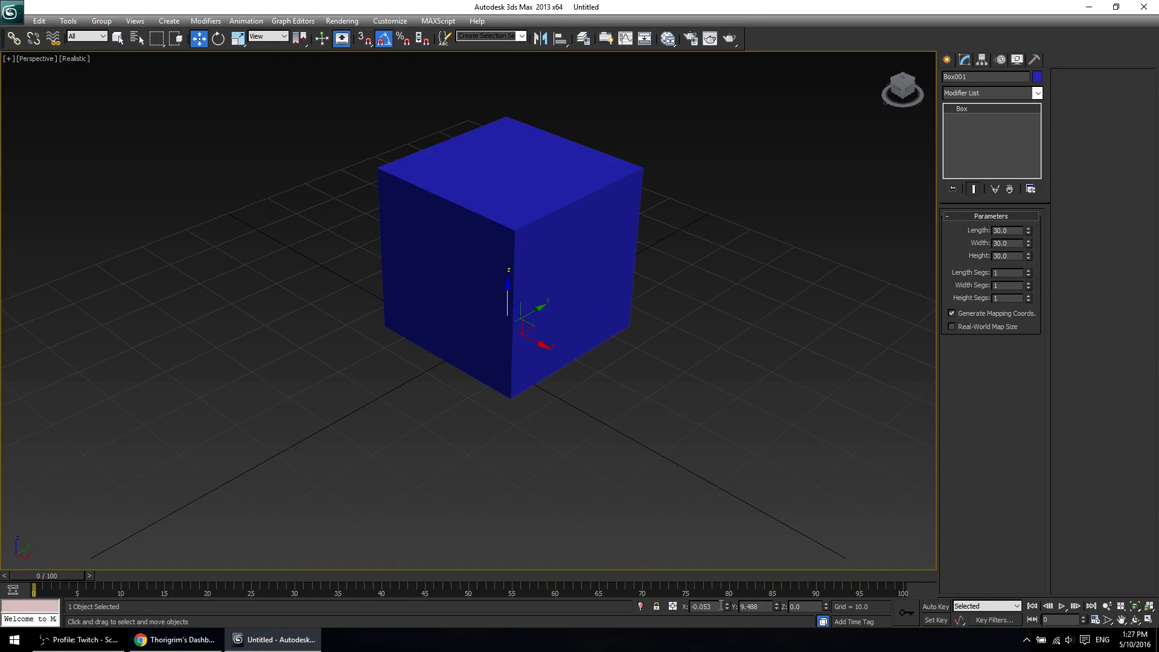
{"action": "right_click", "coordinate": [778, 607]}
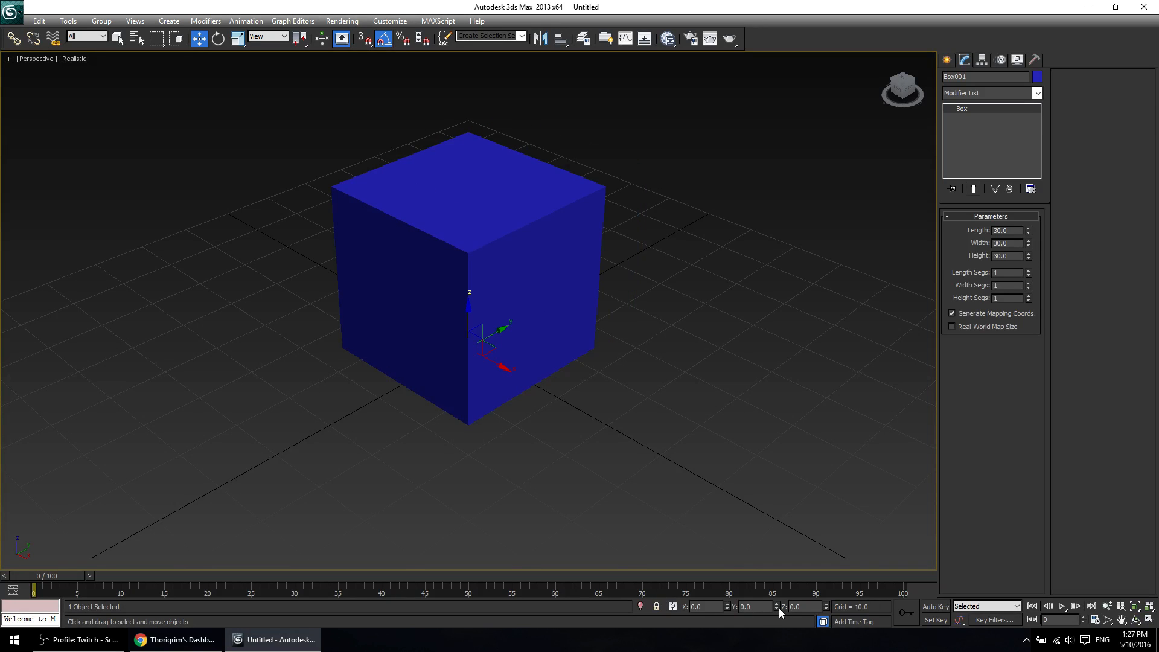
Change the box's object color to orange from the basic colors of the 3ds Max palette.
{"action": "scroll", "coordinate": [692, 328], "scroll_direction": "up", "scroll_amount": 3}
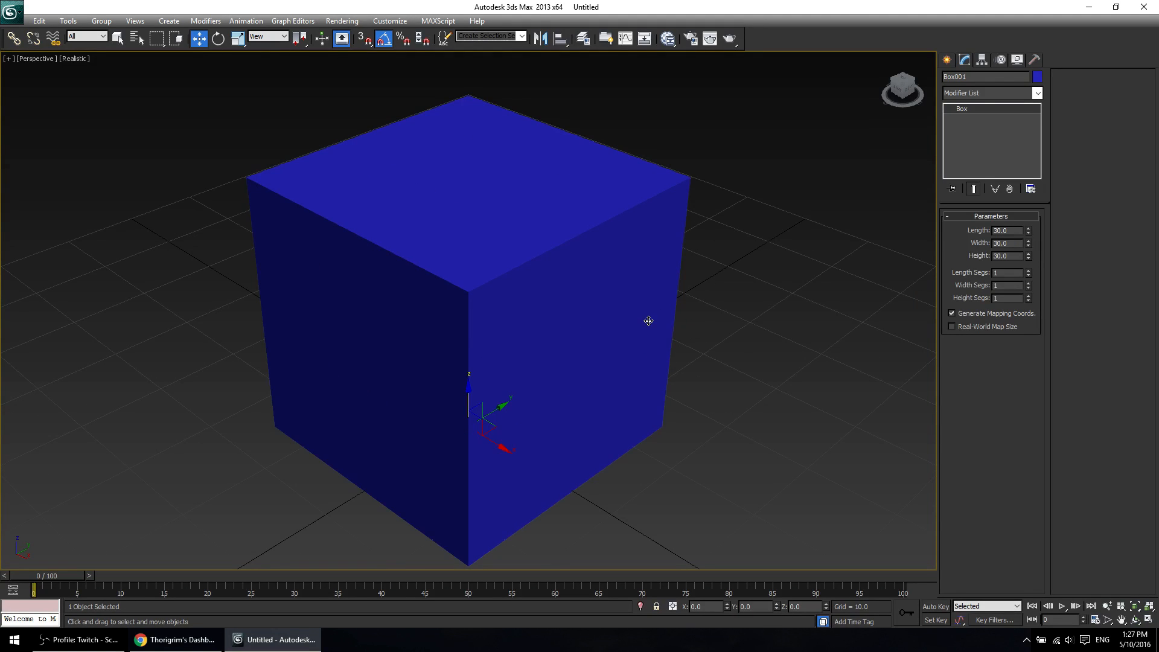
{"action": "mouse_move", "coordinate": [734, 409]}
{"action": "middle_mouse_down", "text": "alt"}
{"action": "mouse_move", "coordinate": [591, 331]}
{"action": "mouse_move", "coordinate": [596, 427]}
{"action": "mouse_move", "coordinate": [715, 375]}
{"action": "mouse_move", "coordinate": [738, 409]}
{"action": "middle_mouse_up", "text": "alt"}
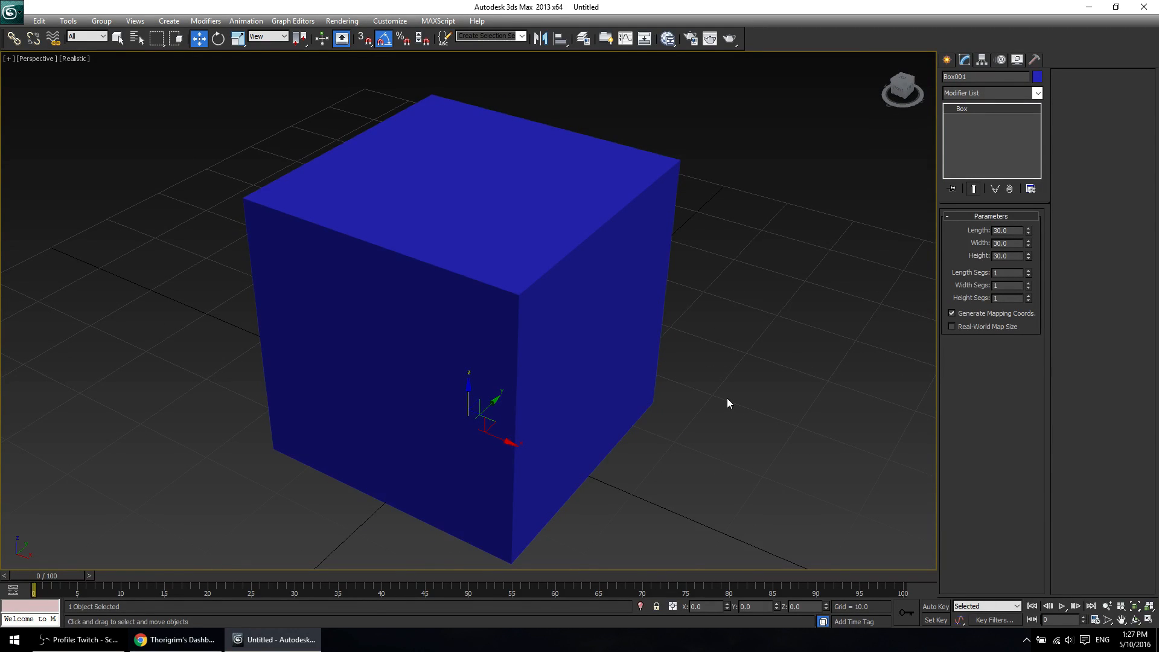
{"action": "left_click", "coordinate": [1038, 77]}
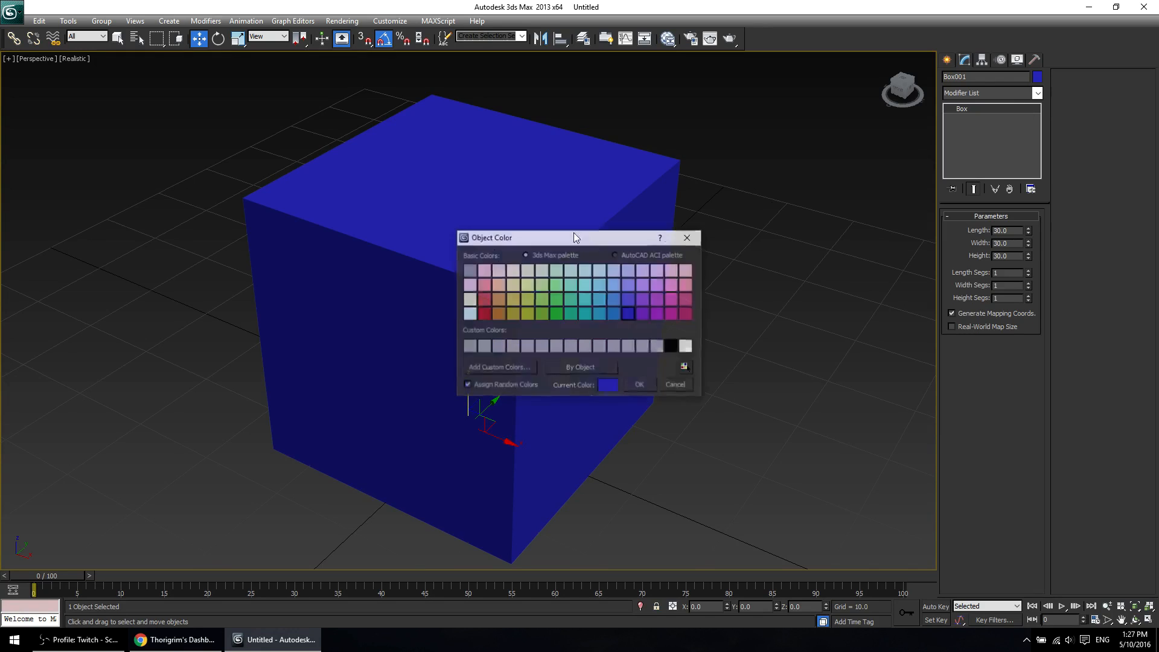
{"action": "left_click", "coordinate": [500, 302]}
{"action": "left_click", "coordinate": [650, 386]}
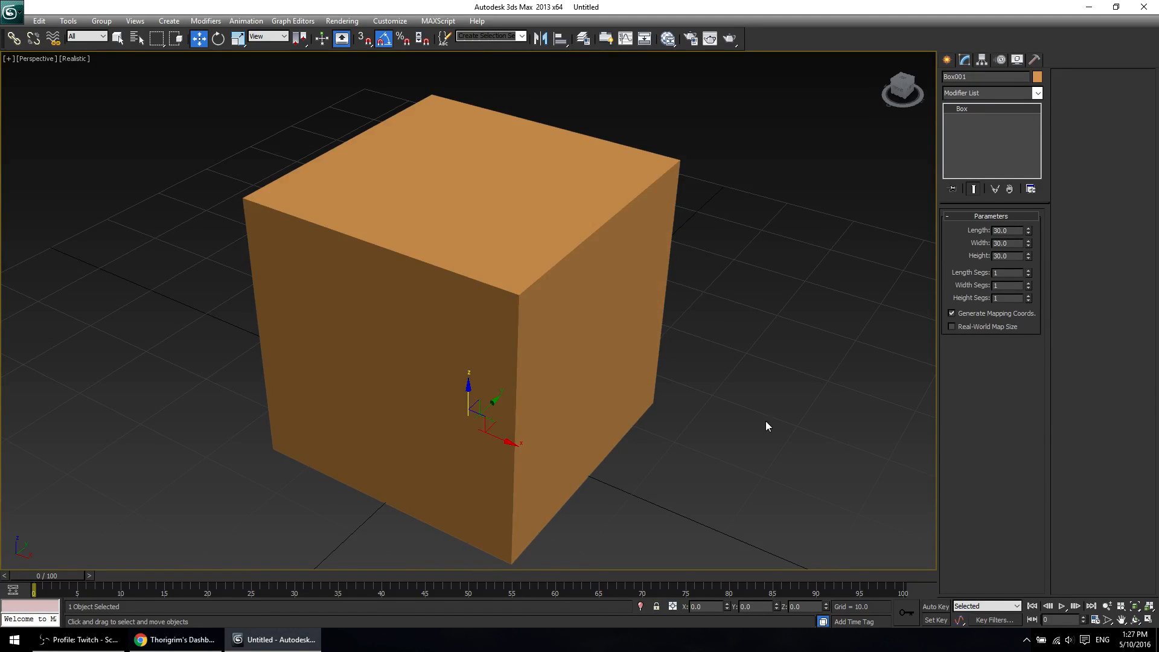
Convert the orange box to an Editable Poly.
{"action": "scroll", "coordinate": [585, 414], "scroll_direction": "down", "scroll_amount": 3}
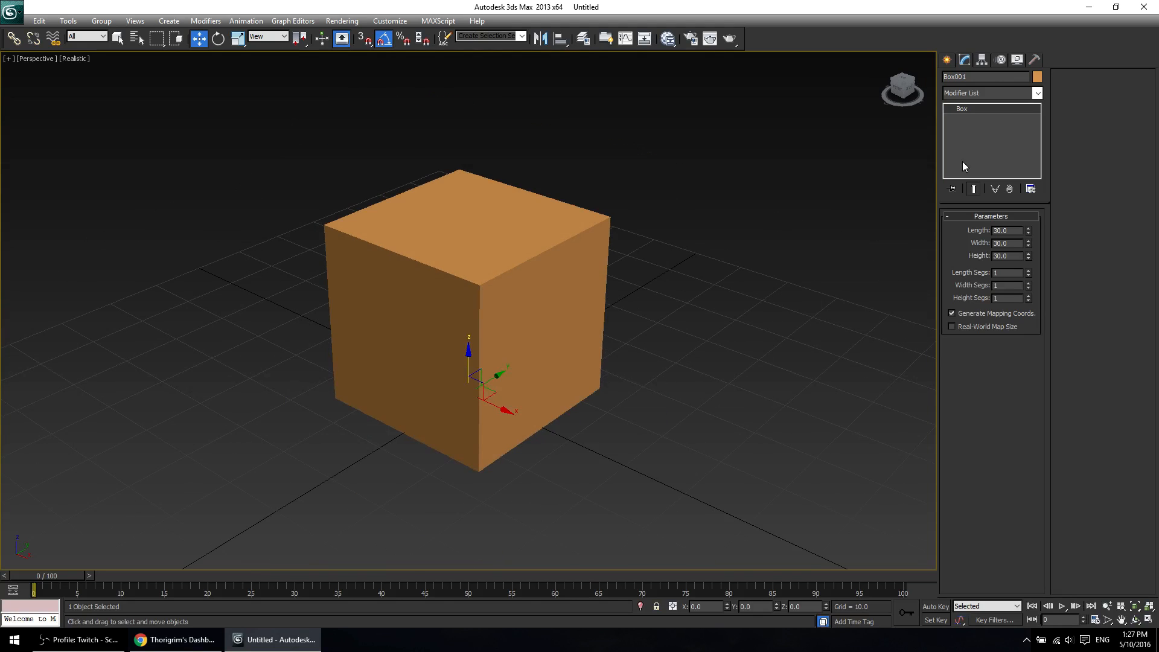
{"action": "right_click", "coordinate": [968, 110]}
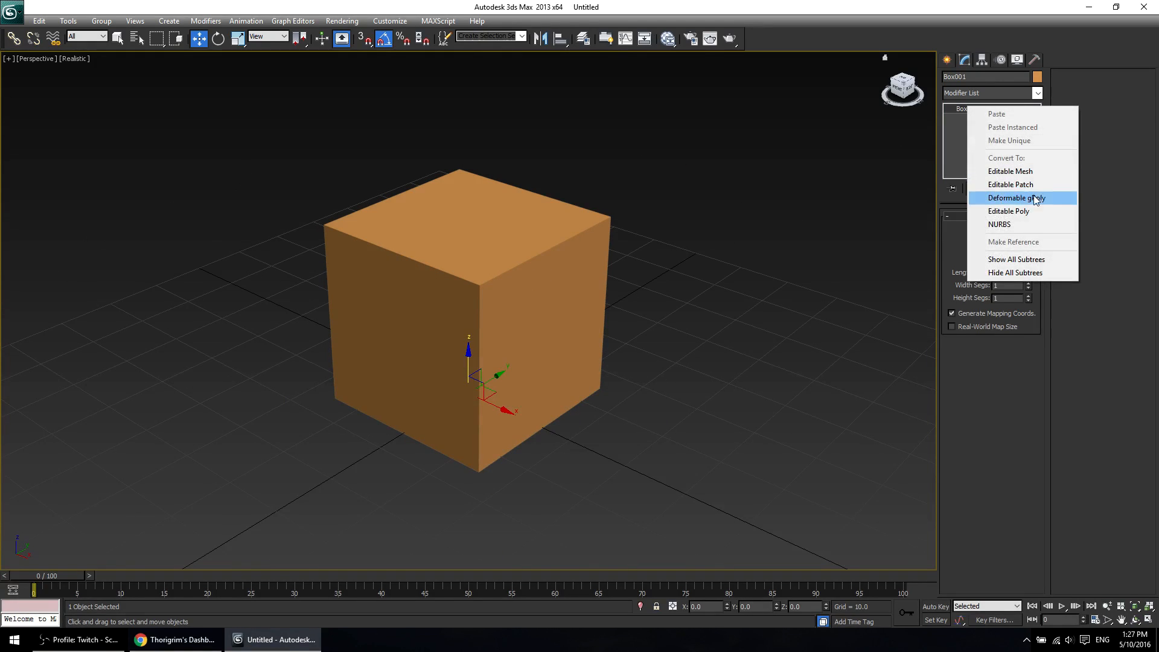
{"action": "left_click", "coordinate": [1025, 216]}
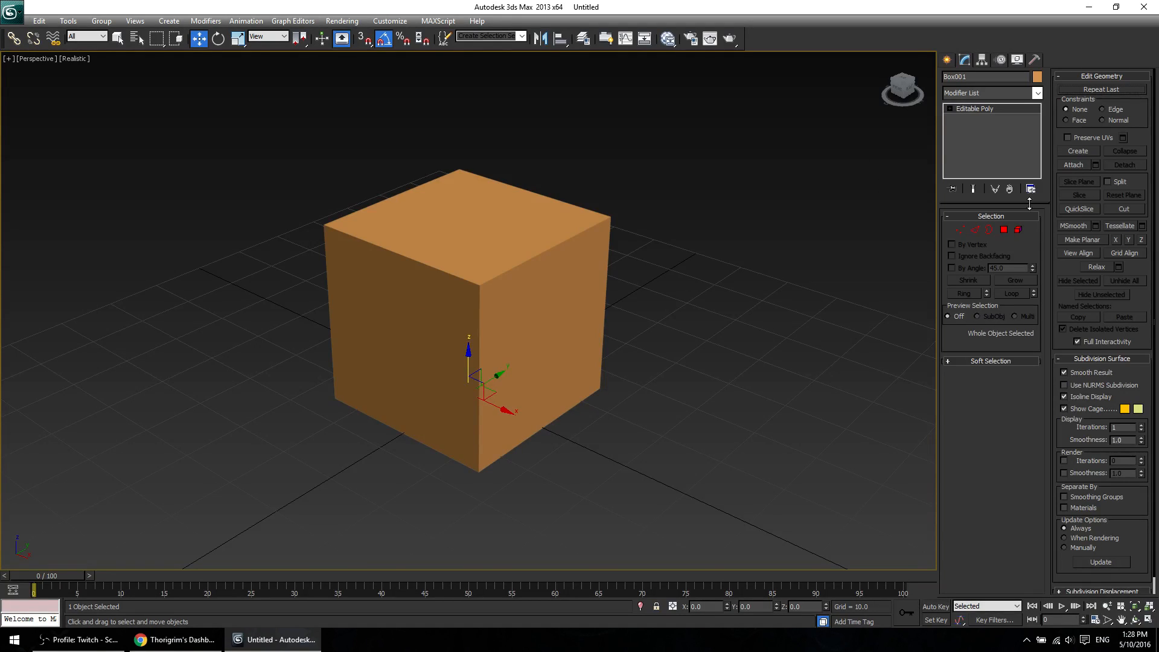
At Edge level, remove the cube's front vertical edge, with the edged faces display turned on.
{"action": "left_click", "coordinate": [982, 229]}
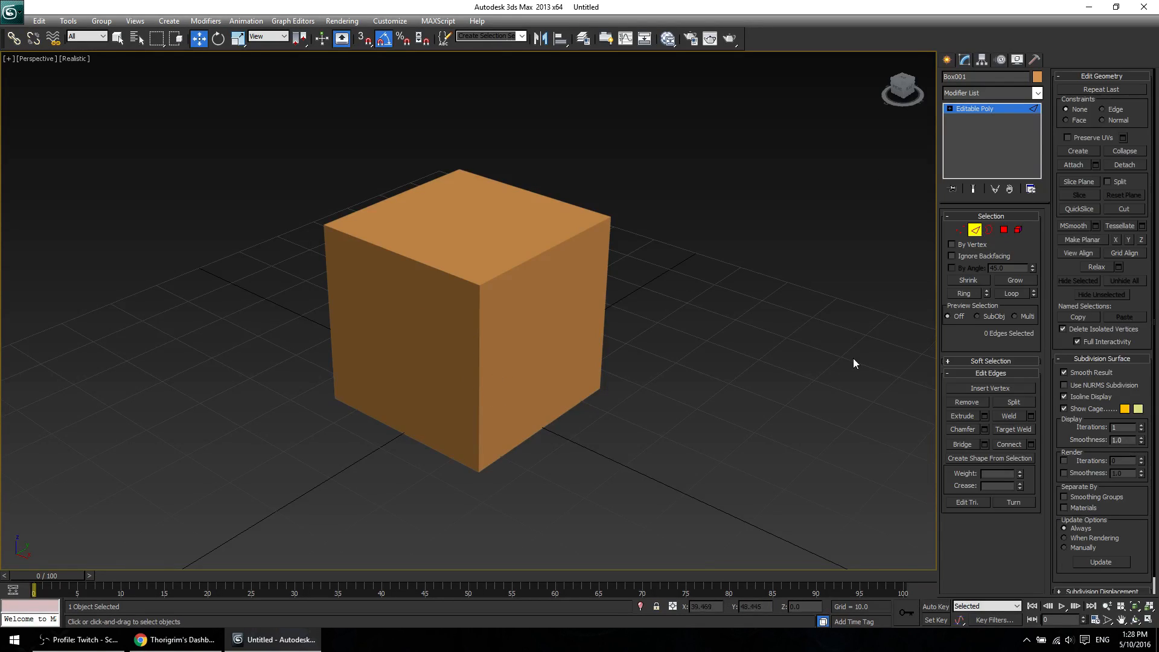
{"action": "left_click", "coordinate": [480, 371]}
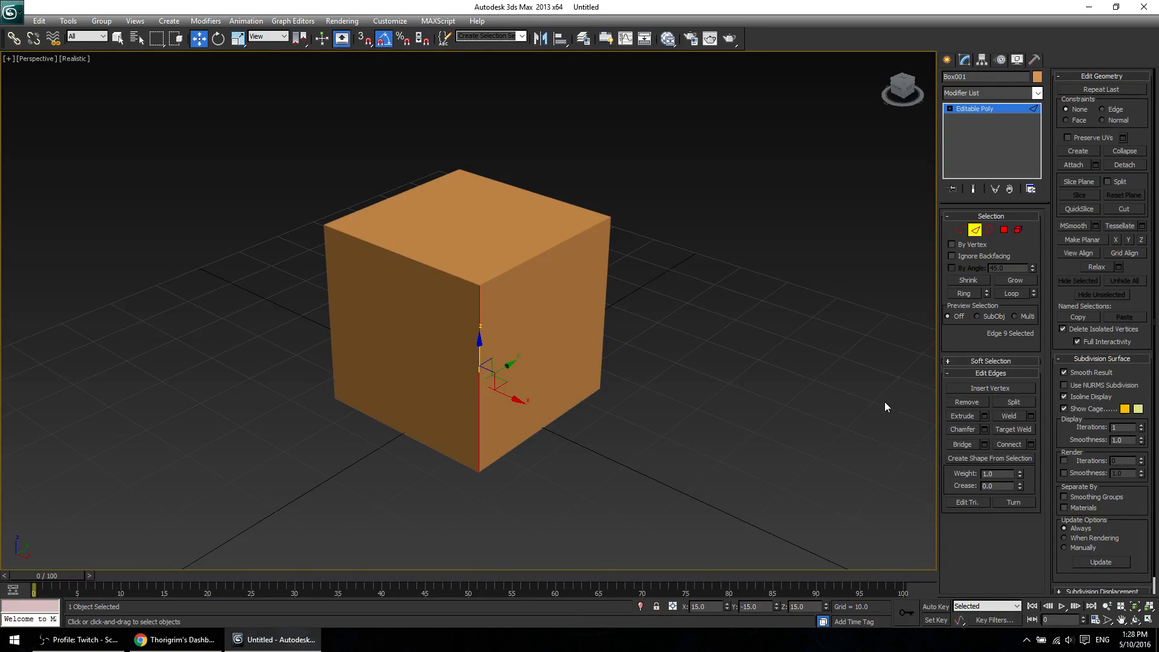
{"action": "left_click", "coordinate": [958, 399]}
{"action": "key", "text": "ctrl+z"}
{"action": "key", "text": "F4"}
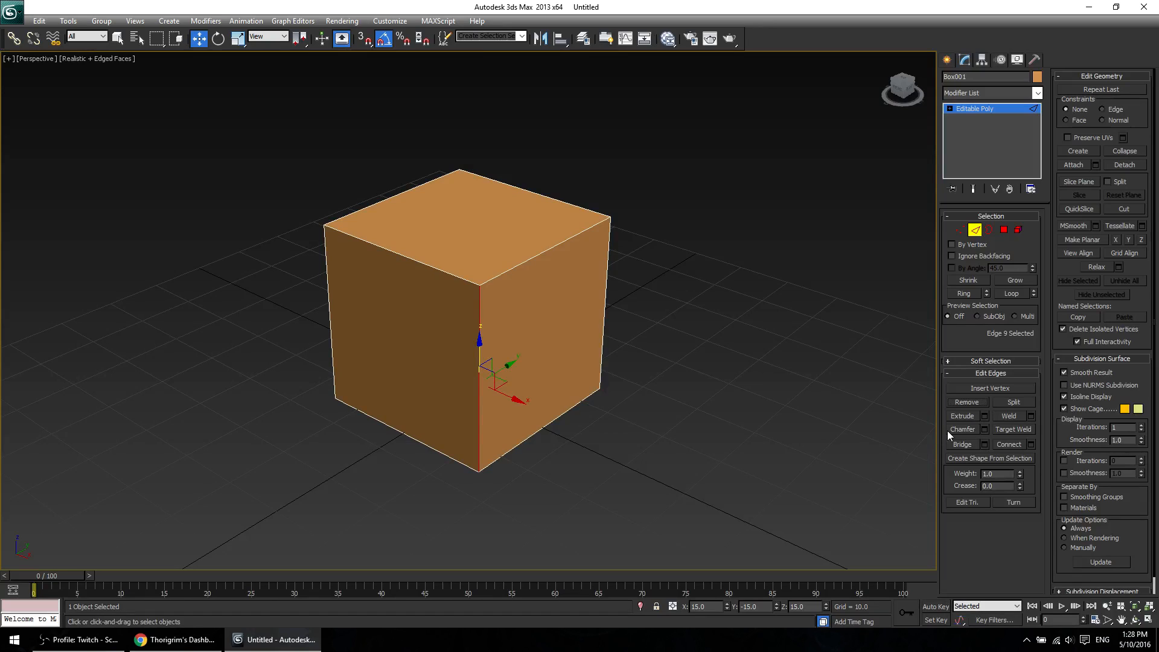
{"action": "left_click", "coordinate": [958, 401]}
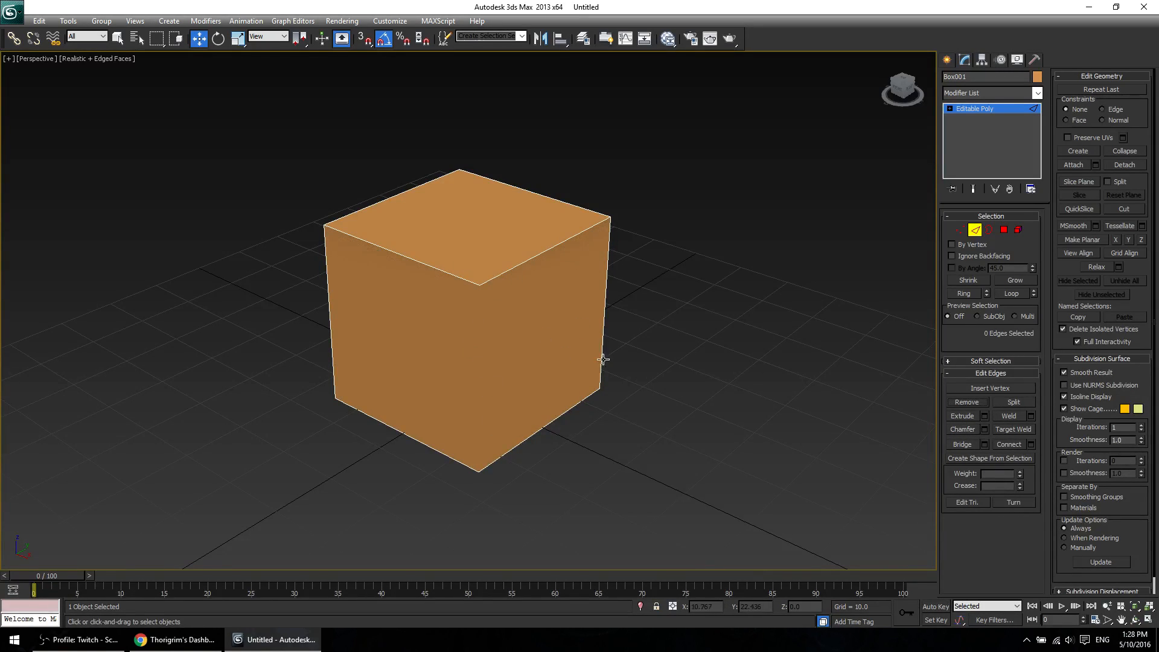
Undo the removal of the cube's front vertical edge.
{"action": "key", "text": "ctrl+z"}
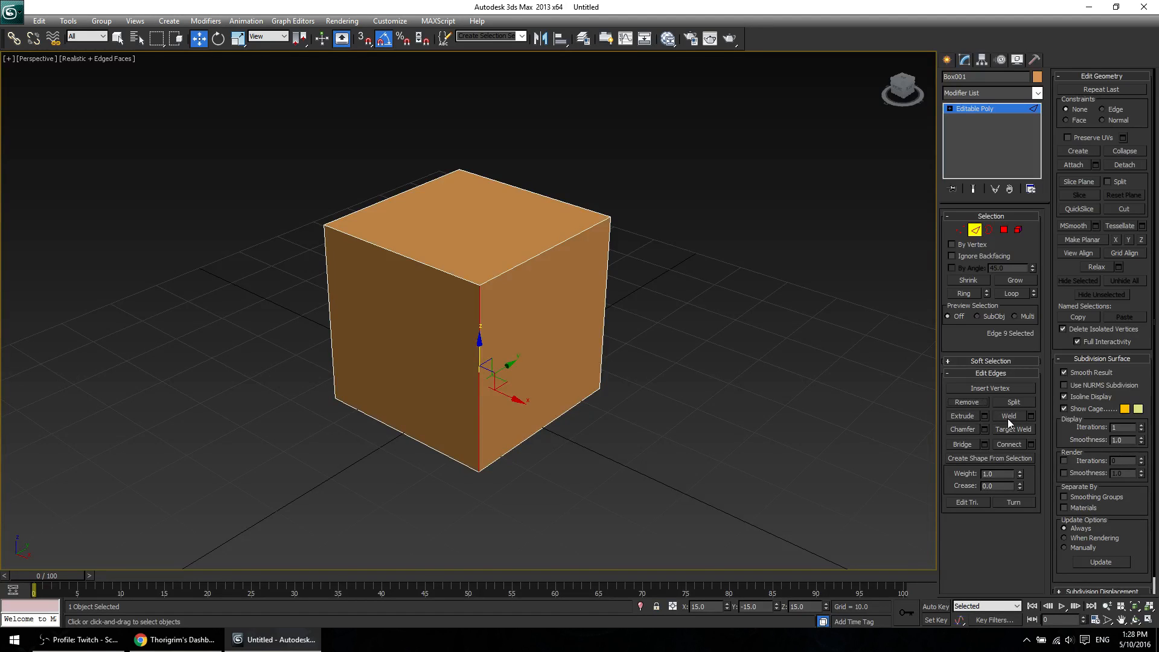
Try a freehand Extrude on the cube's front vertical edge and undo it.
{"action": "left_click", "coordinate": [962, 416]}
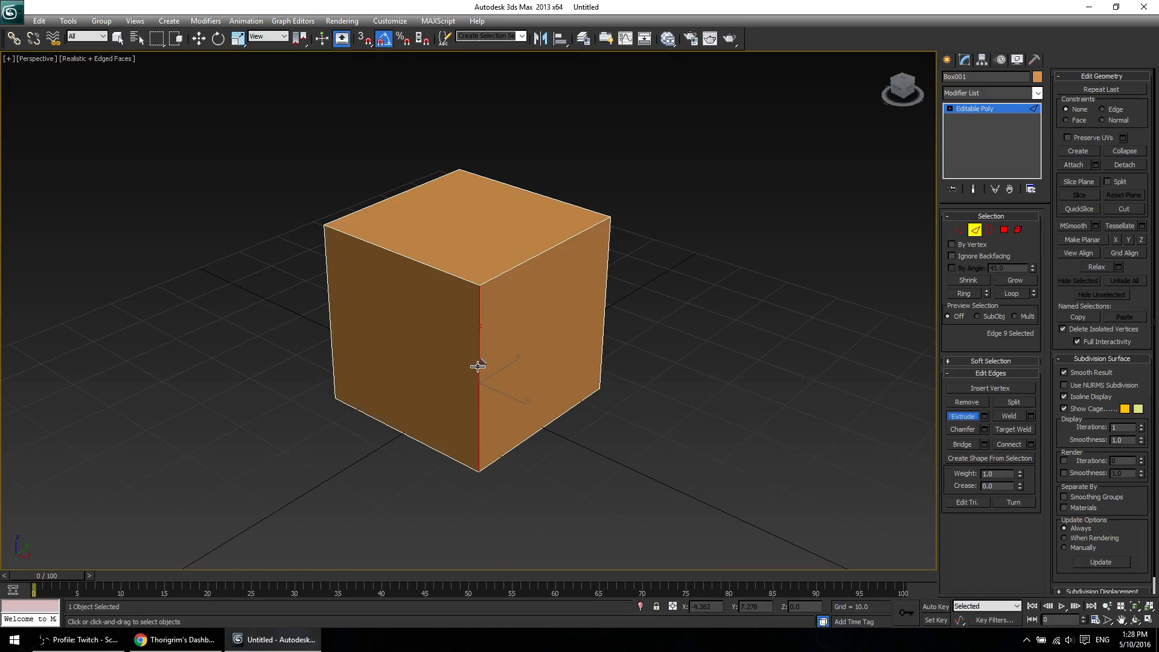
{"action": "left_click_drag", "start_coordinate": [480, 365], "coordinate": [608, 397]}
{"action": "key", "text": "ctrl+z"}
{"action": "left_click", "coordinate": [962, 416]}
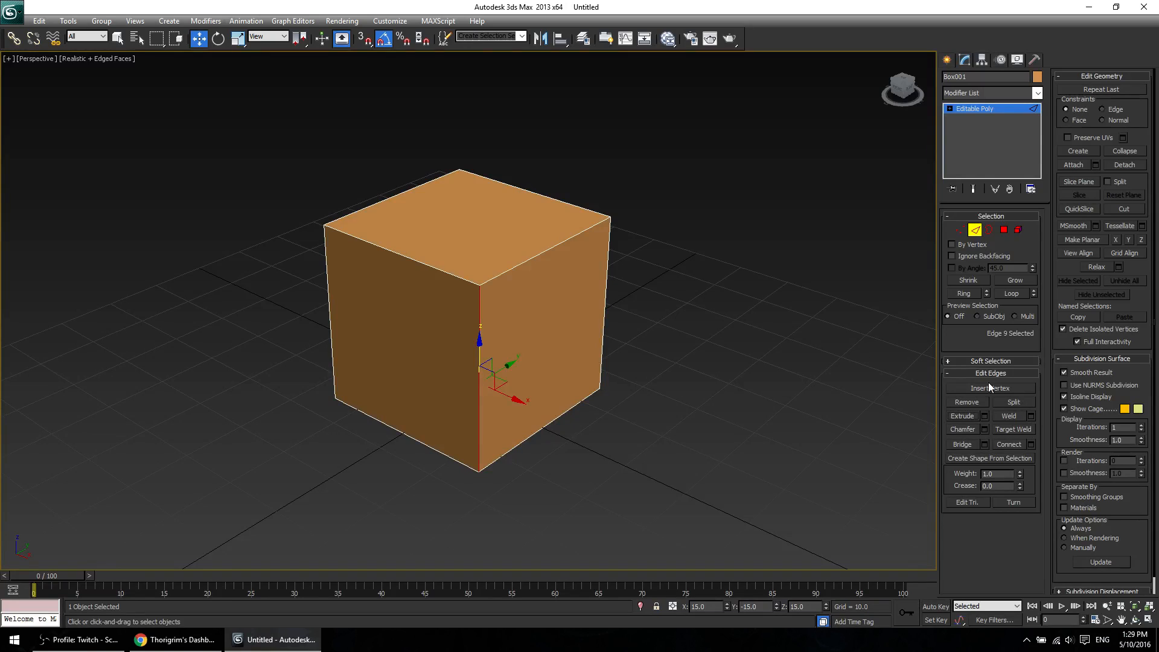
Compare the editing tools available at Vertex, Edge and Polygon level, finishing at Polygon level.
{"action": "left_click", "coordinate": [962, 232]}
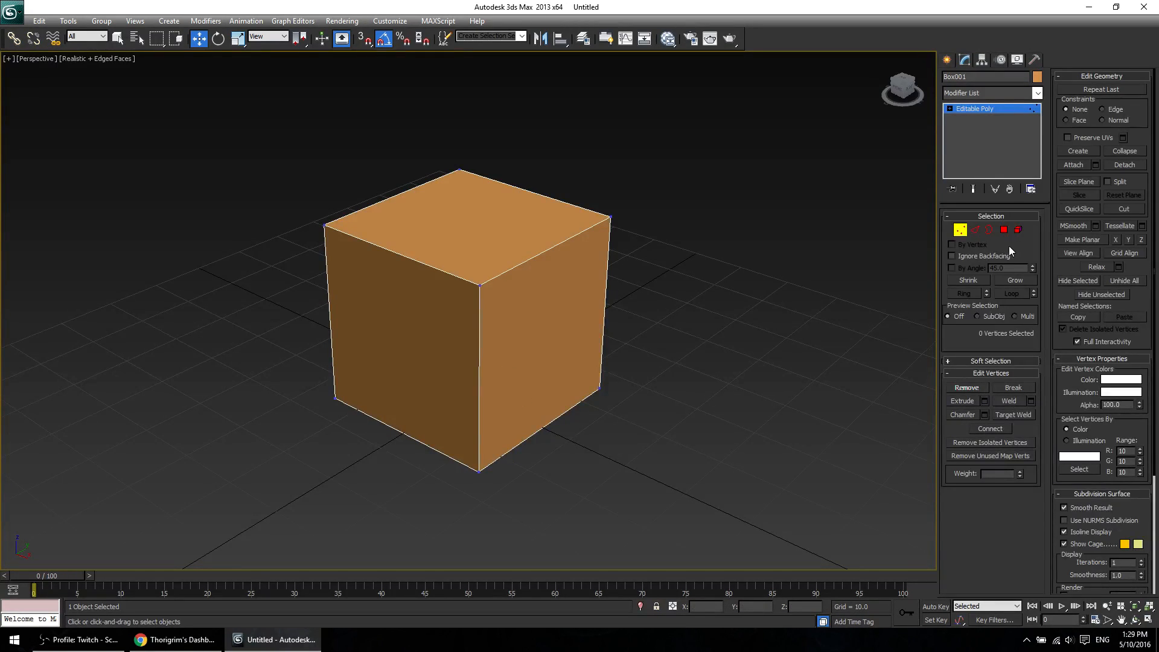
{"action": "left_click", "coordinate": [978, 230]}
{"action": "left_click", "coordinate": [1004, 230]}
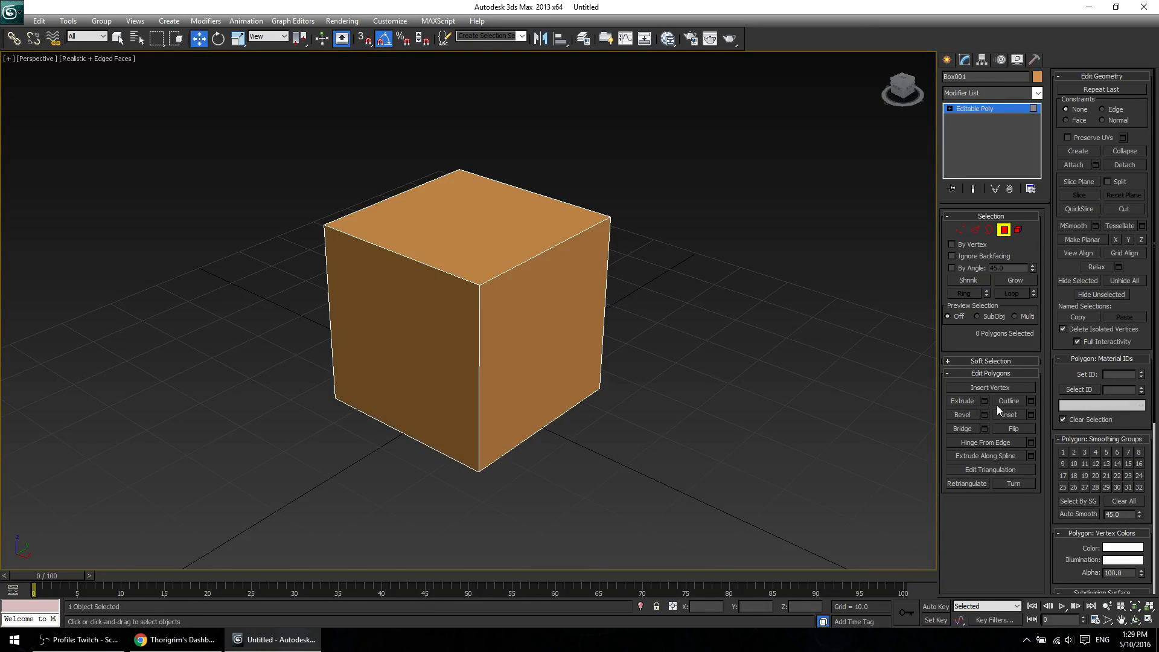
{"action": "left_click", "coordinate": [964, 402]}
{"action": "left_click", "coordinate": [964, 402]}
{"action": "left_click", "coordinate": [1008, 399]}
Bevel the cube's front-right face with a height of about 34.8 and an outline of about -7.4, applying it and continuing.
{"action": "left_click", "coordinate": [530, 362]}
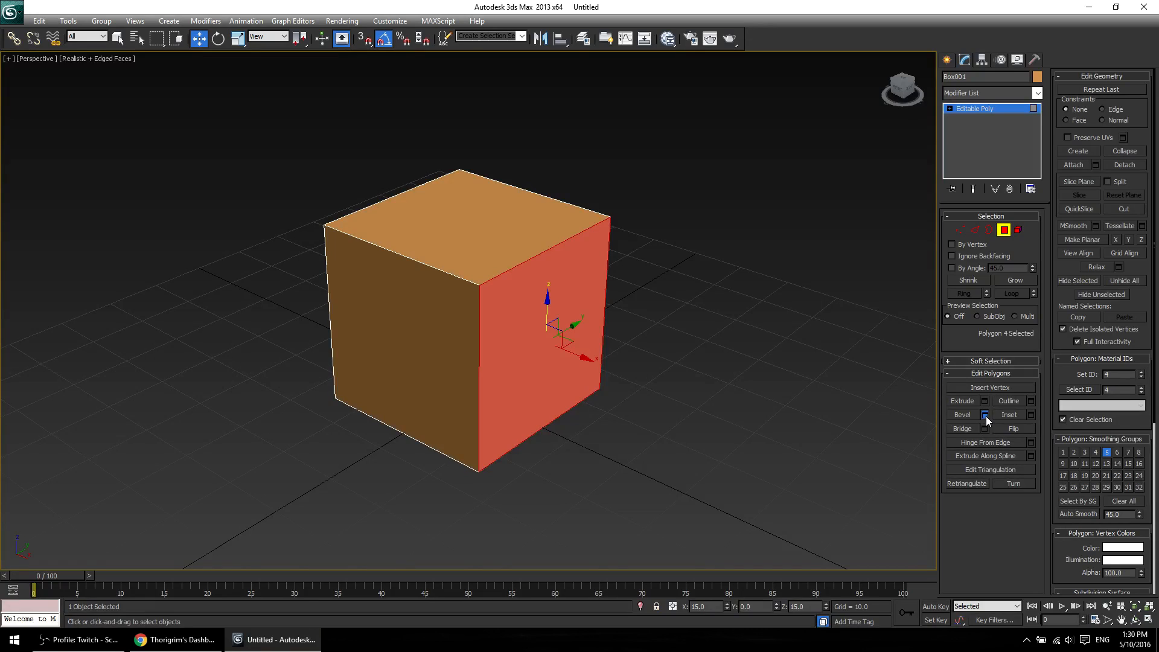
{"action": "left_click", "coordinate": [985, 416]}
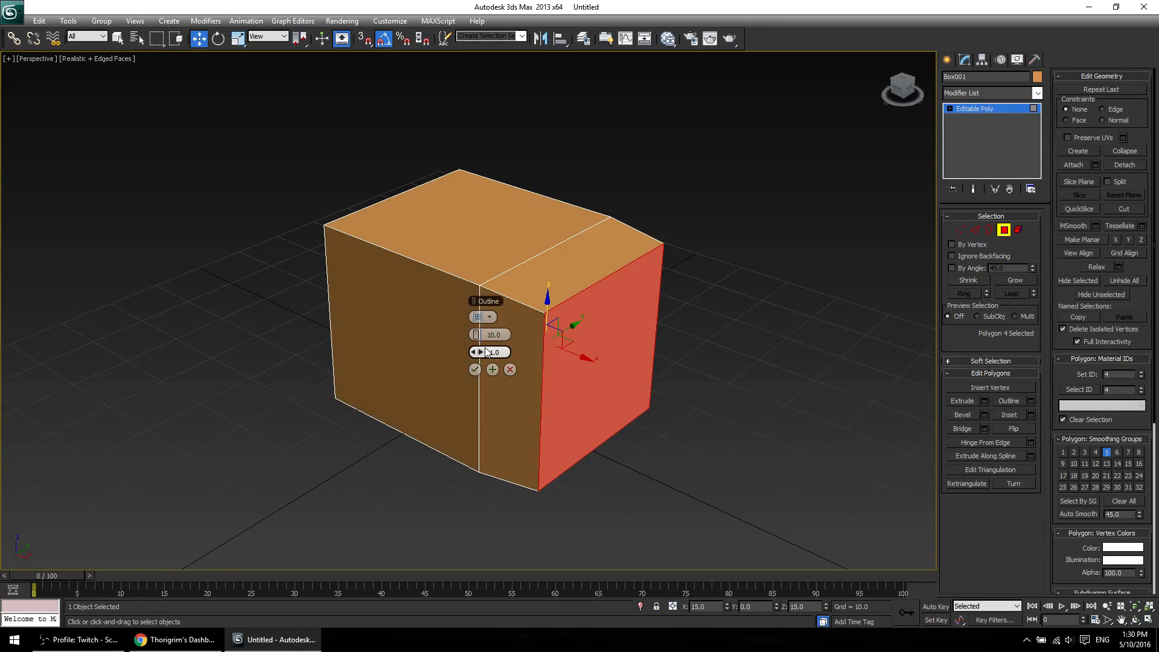
{"action": "left_click_drag", "start_coordinate": [482, 338], "coordinate": [622, 360]}
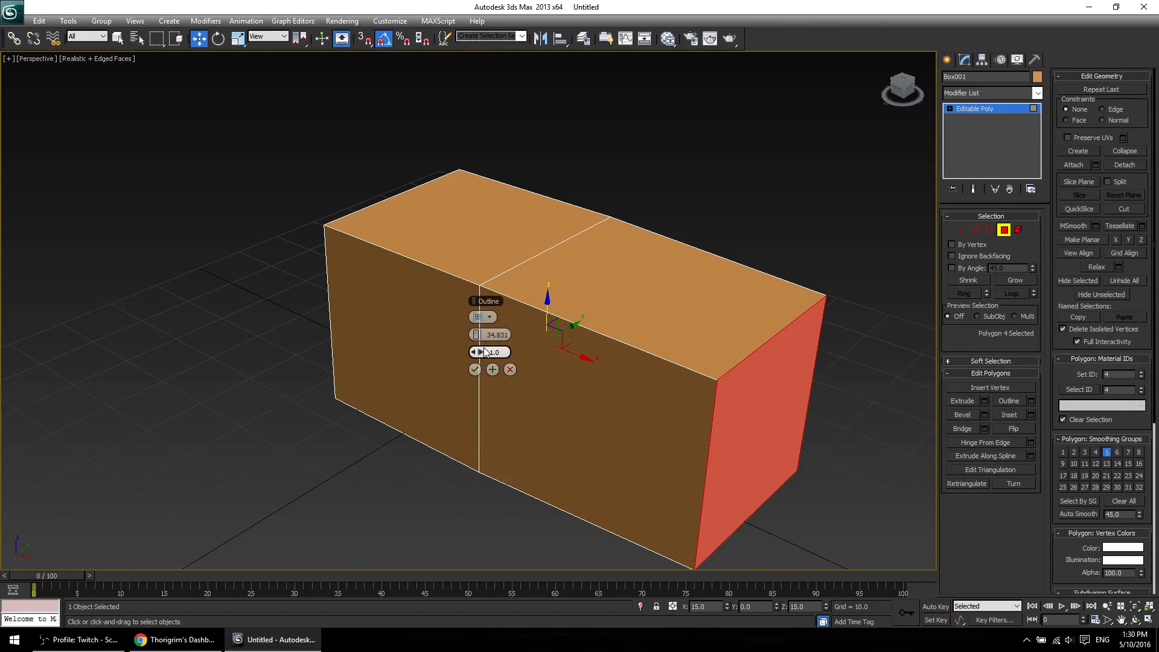
{"action": "left_click_drag", "start_coordinate": [484, 346], "coordinate": [444, 381]}
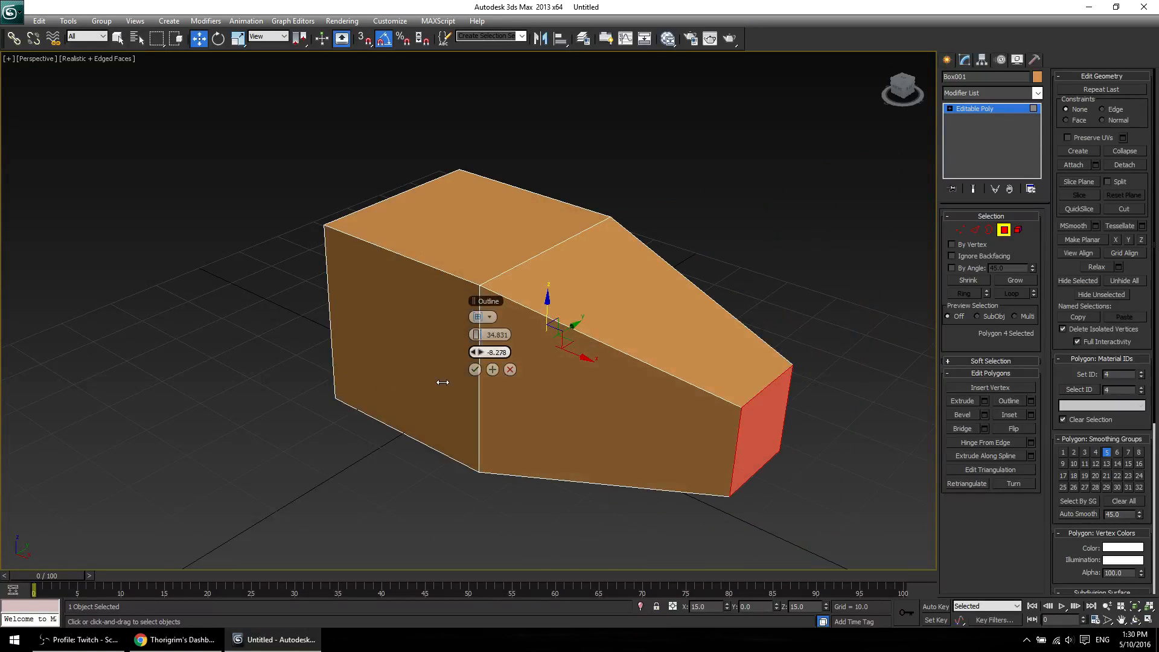
{"action": "left_click", "coordinate": [488, 317]}
{"action": "mouse_move", "coordinate": [477, 352]}
{"action": "left_mouse_down"}
{"action": "mouse_move", "coordinate": [524, 353]}
{"action": "mouse_move", "coordinate": [474, 353]}
{"action": "mouse_move", "coordinate": [513, 352]}
{"action": "mouse_move", "coordinate": [490, 352]}
{"action": "left_mouse_up"}
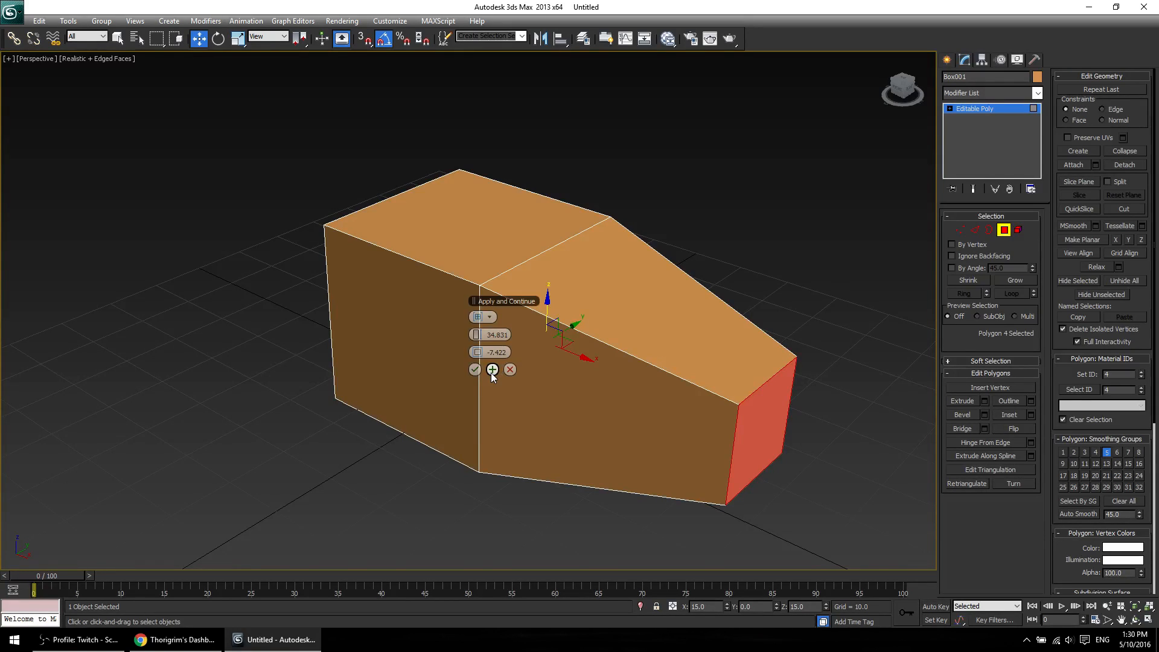
{"action": "left_click", "coordinate": [493, 371]}
Try a second bevel with height about 5.7 and outline about 7.3, cancel it, and undo the first bevel.
{"action": "middle_click_drag", "start_coordinate": [759, 467], "coordinate": [600, 440]}
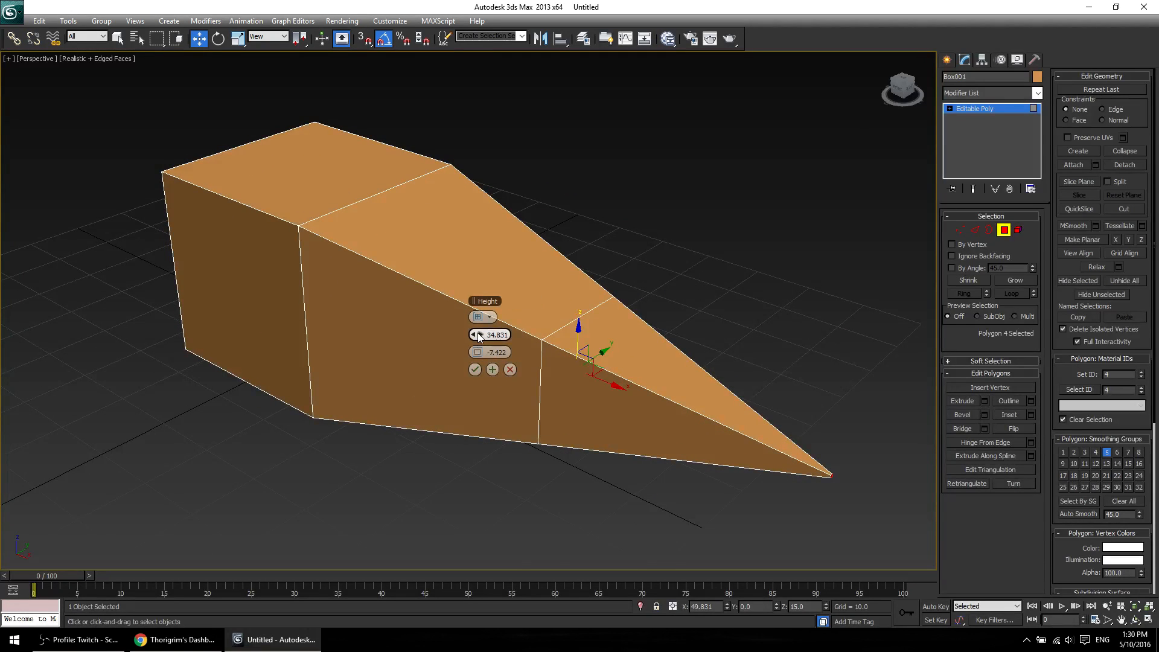
{"action": "left_click_drag", "start_coordinate": [480, 336], "coordinate": [571, 347]}
{"action": "middle_click_drag", "start_coordinate": [448, 460], "coordinate": [660, 491], "text": "alt"}
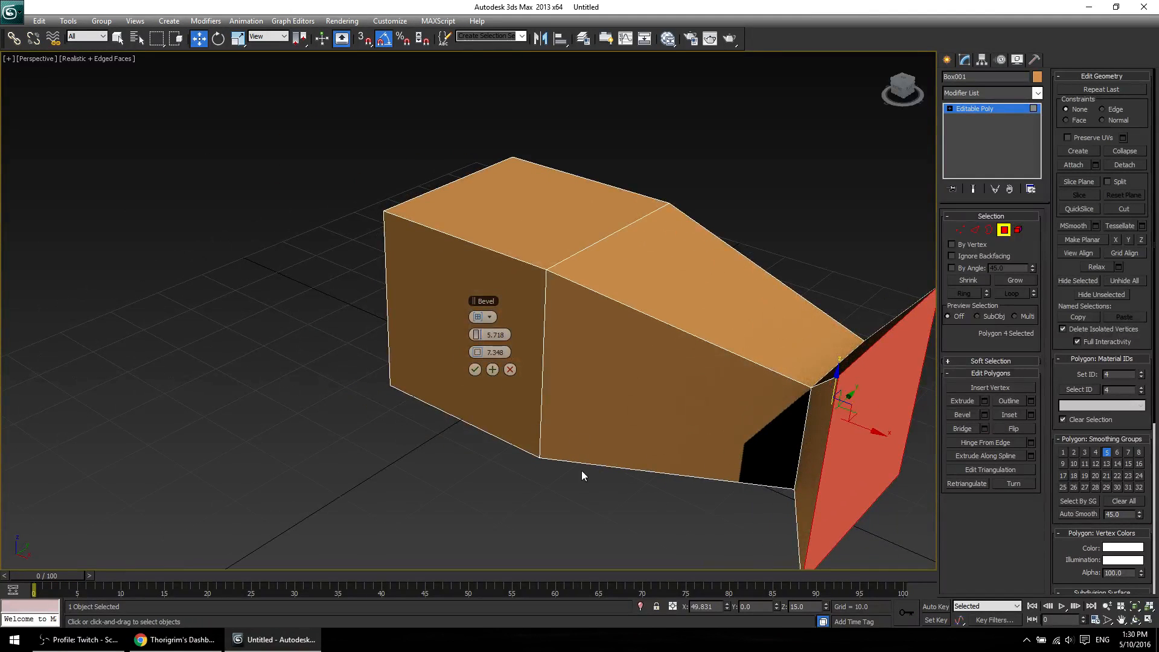
{"action": "left_click", "coordinate": [511, 370]}
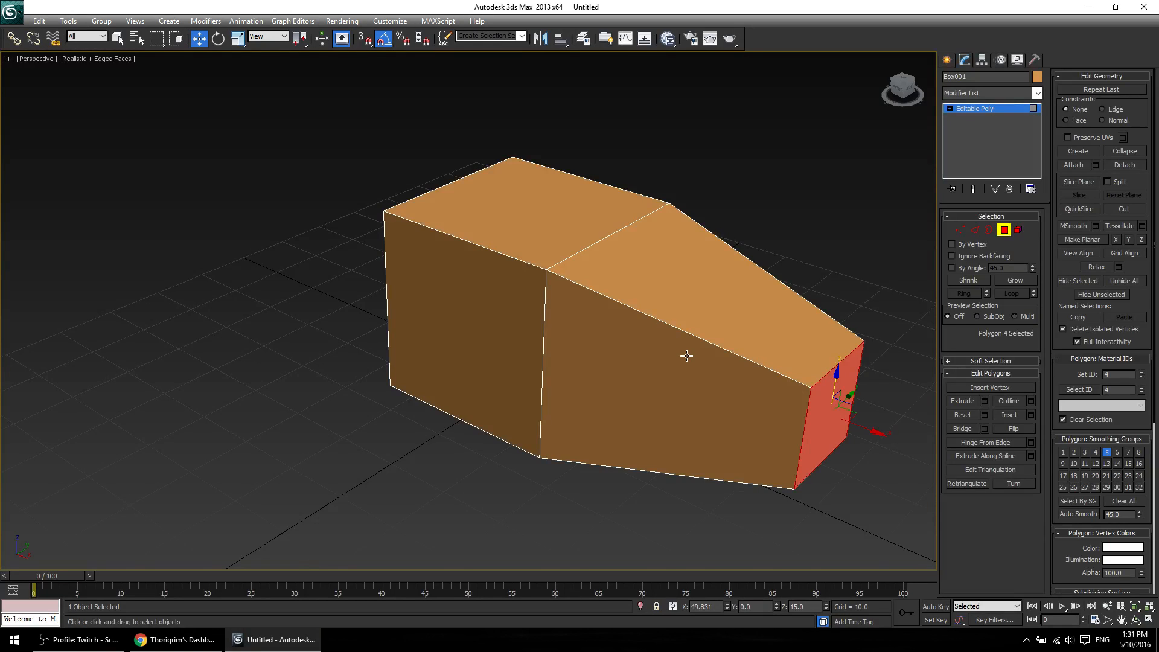
{"action": "key", "text": "ctrl+z"}
{"action": "left_click", "coordinate": [612, 443]}
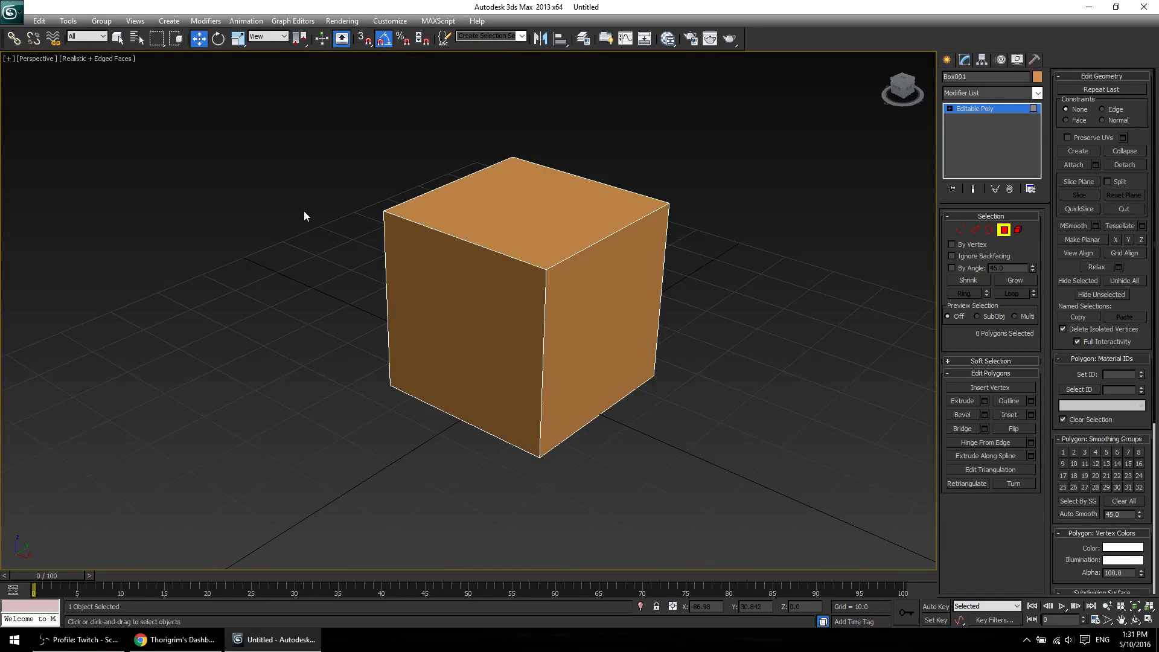
Select all of the cube's polygons, once with a selection region and once with Select All, clearing the selection in between.
{"action": "left_click_drag", "start_coordinate": [271, 95], "coordinate": [572, 299]}
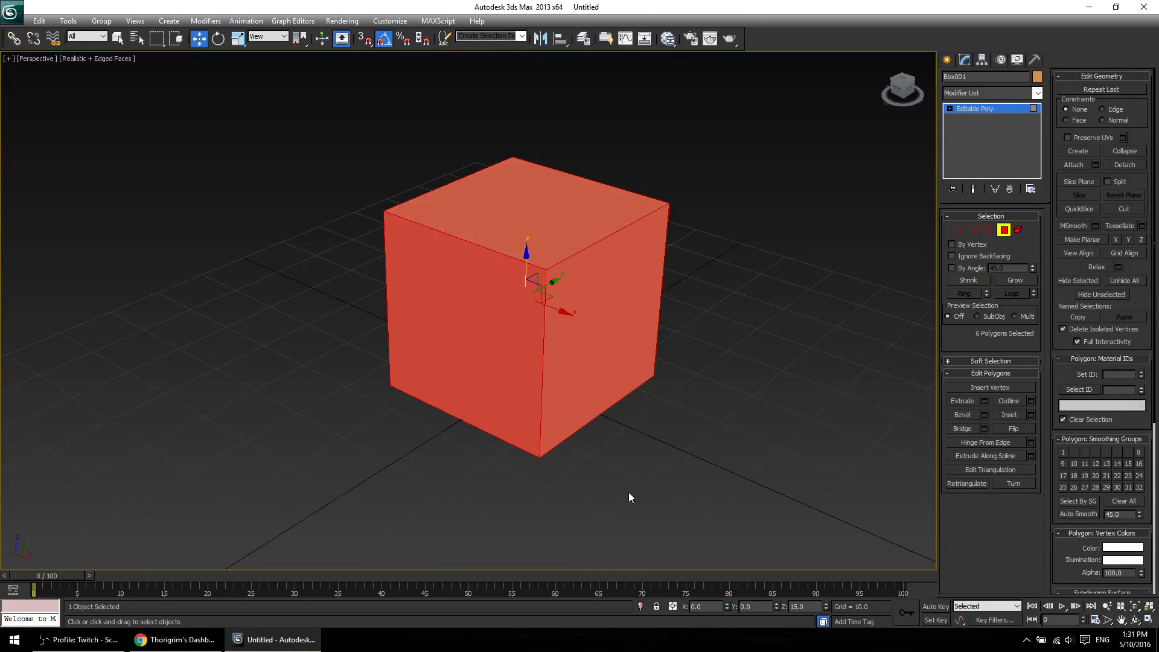
{"action": "middle_click_drag", "start_coordinate": [401, 461], "coordinate": [525, 473], "text": "alt"}
{"action": "left_click", "coordinate": [392, 528]}
{"action": "key", "text": "ctrl+a"}
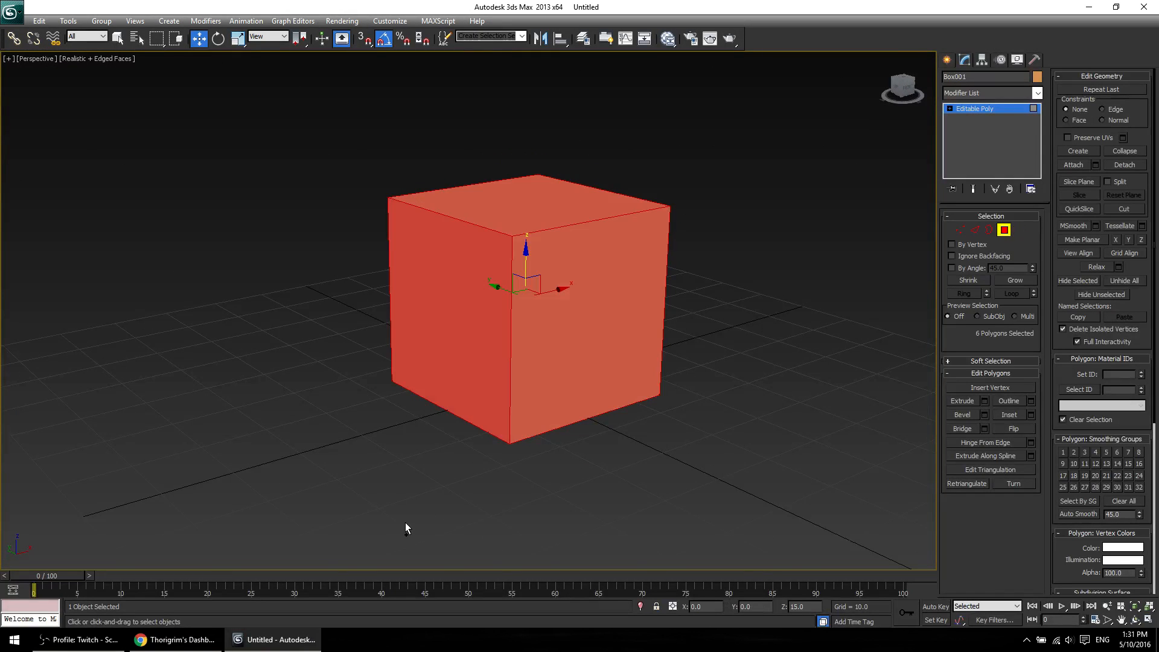
{"action": "left_click", "coordinate": [406, 524]}
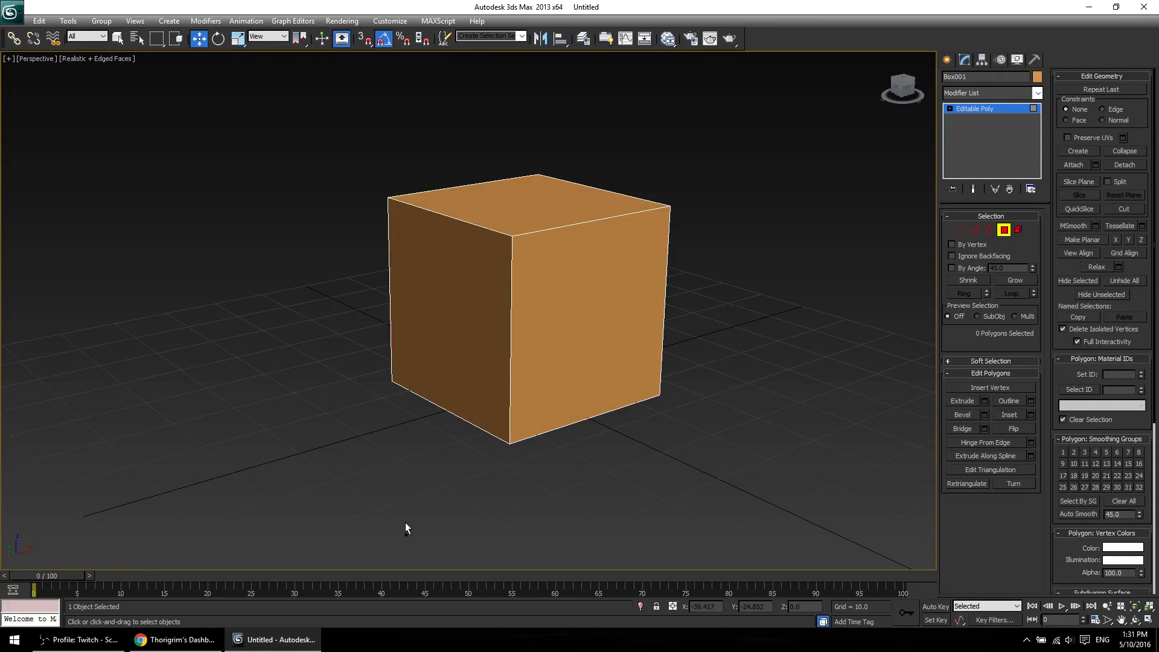
{"action": "key", "text": "ctrl+a"}
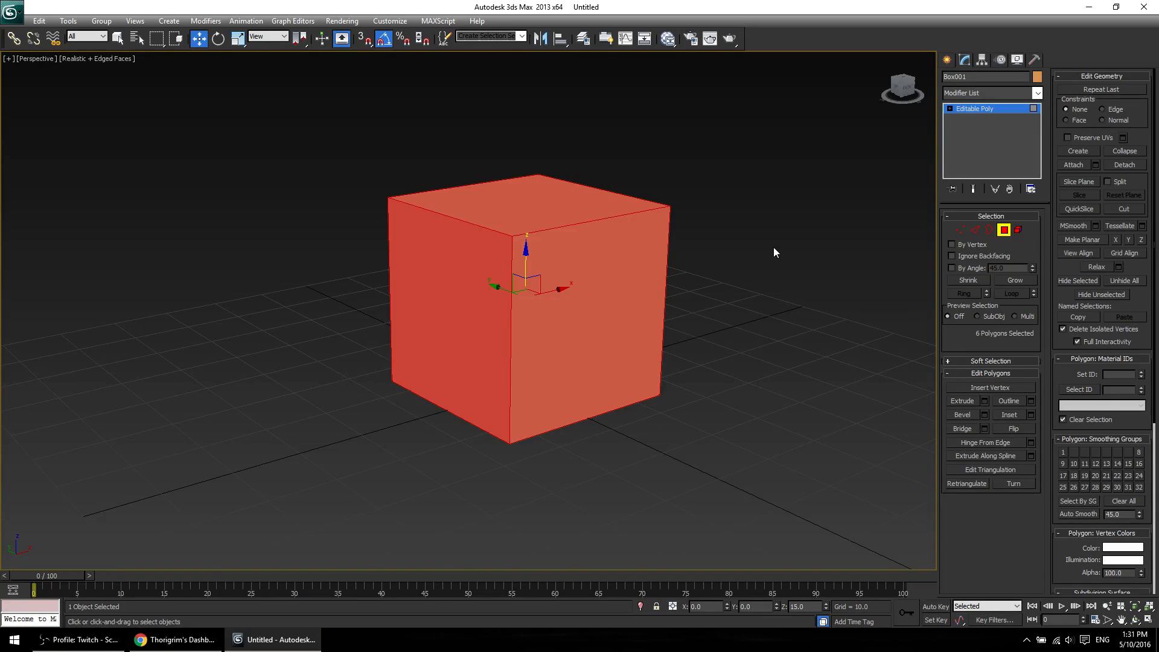
Clone the cube twice as independent copies, placed at about X 71, Y 23 and X -18, Y 78.
{"action": "left_click", "coordinate": [977, 110]}
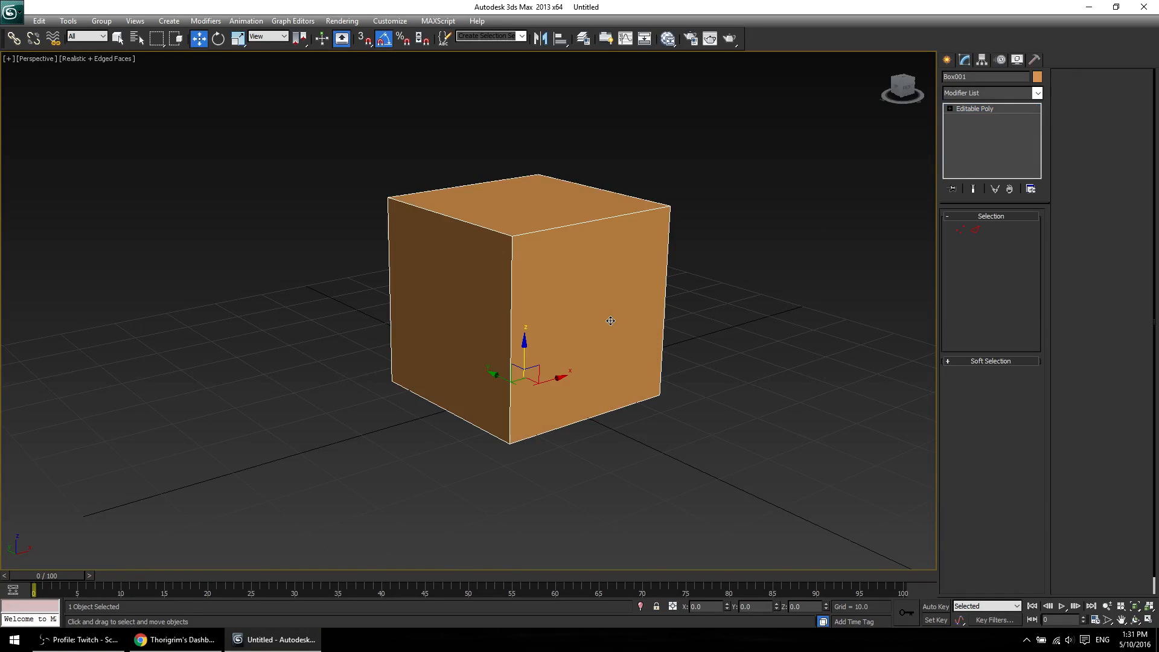
{"action": "middle_click_drag", "start_coordinate": [708, 240], "coordinate": [631, 344], "text": "alt"}
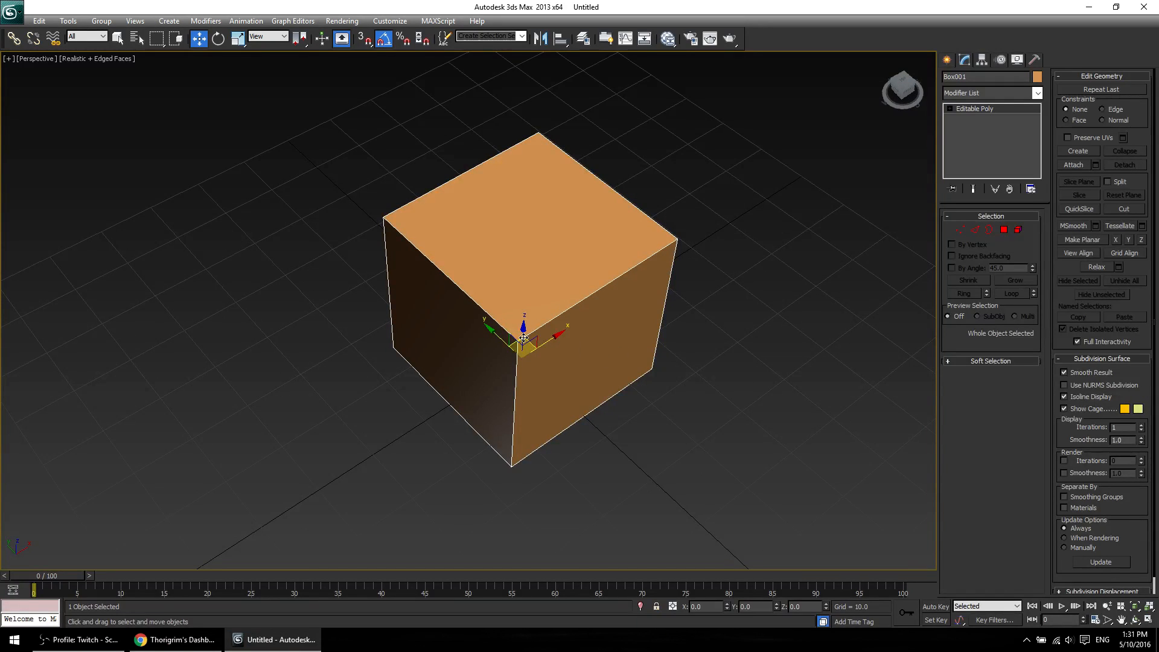
{"action": "left_click_drag", "start_coordinate": [524, 338], "coordinate": [714, 104], "text": "shift"}
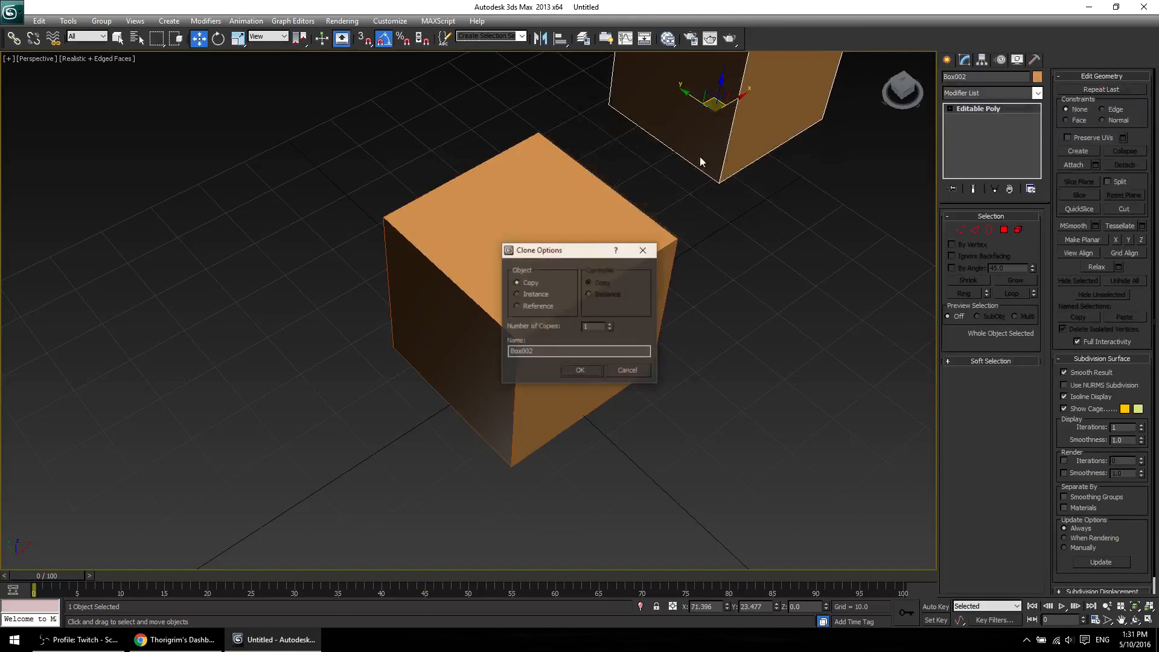
{"action": "left_click", "coordinate": [581, 369]}
{"action": "mouse_move", "coordinate": [717, 131]}
{"action": "left_mouse_down", "text": "shift"}
{"action": "mouse_move", "coordinate": [266, 169]}
{"action": "mouse_move", "coordinate": [184, 196]}
{"action": "left_mouse_up", "text": "shift"}
{"action": "left_click", "coordinate": [579, 369]}
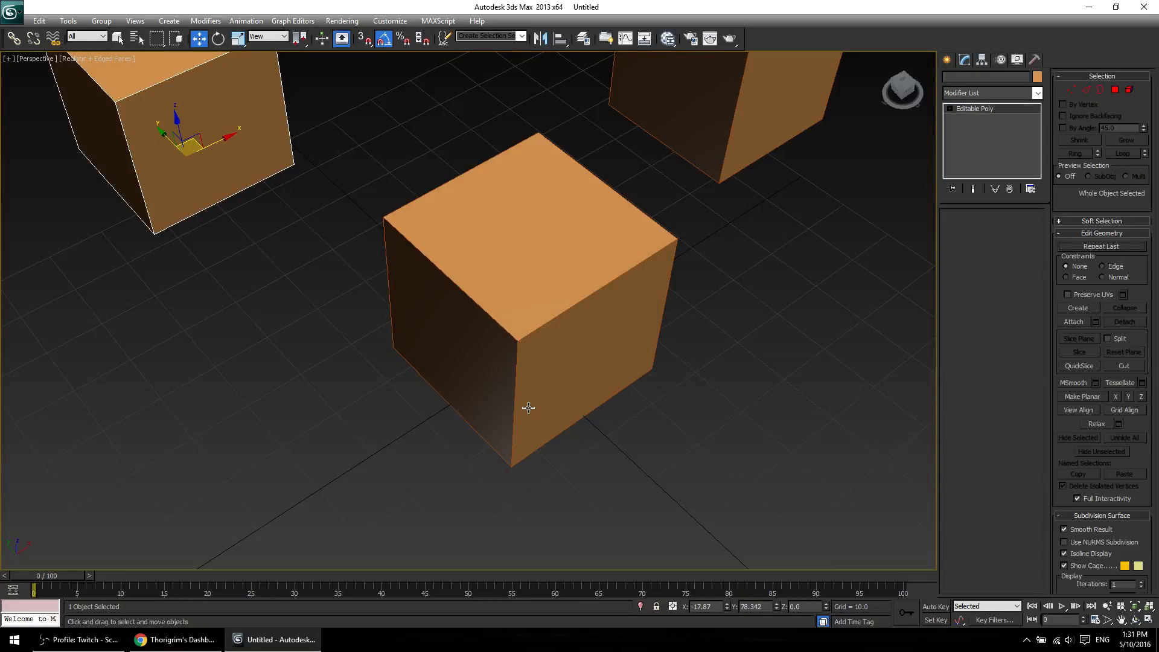
Select all polygons of the original cube and inset them By Polygon with an amount of about 3.
{"action": "left_click", "coordinate": [538, 376]}
{"action": "key", "text": "4"}
{"action": "key", "text": "ctrl+a"}
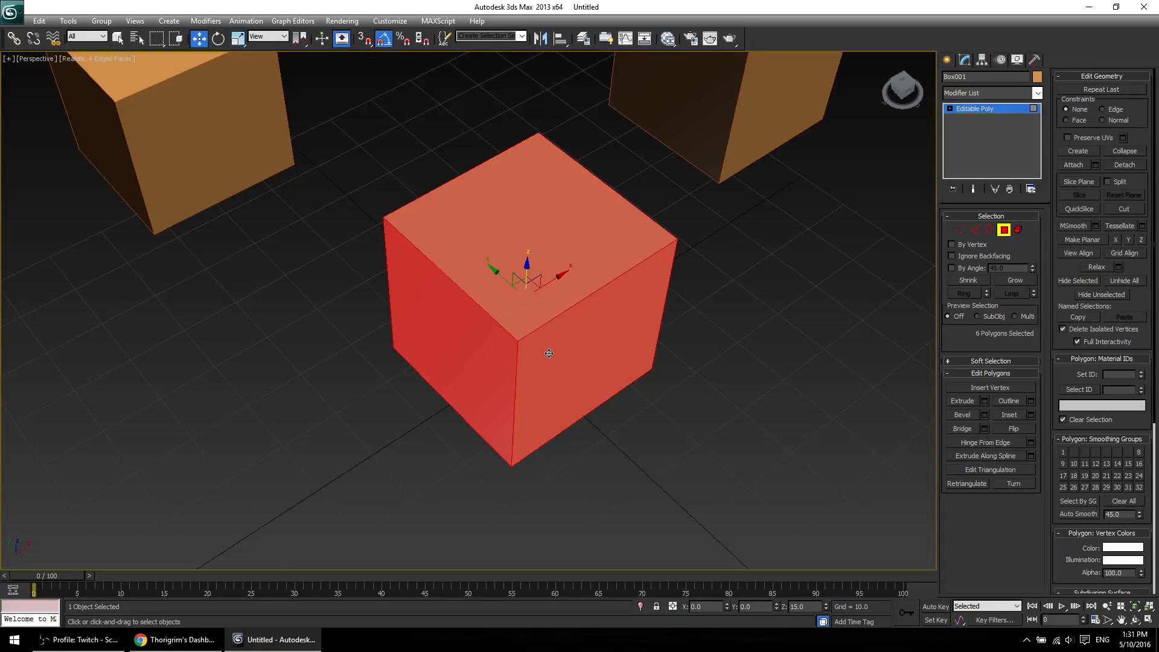
{"action": "middle_click_drag", "start_coordinate": [719, 477], "coordinate": [694, 401], "text": "alt"}
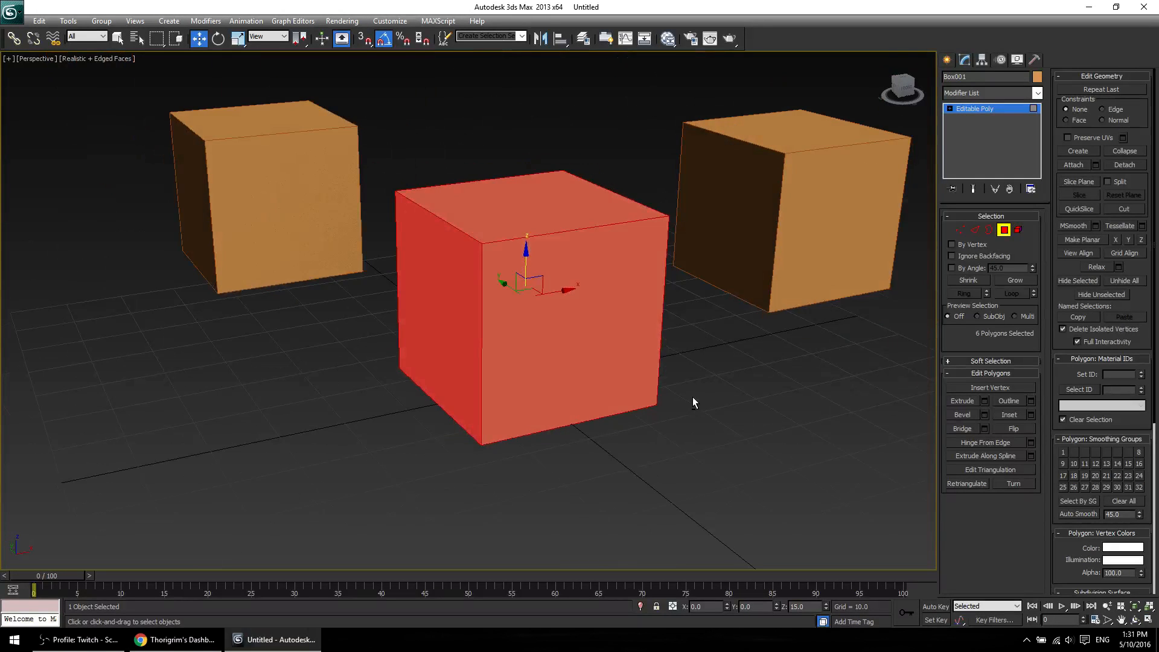
{"action": "left_click", "coordinate": [1032, 416]}
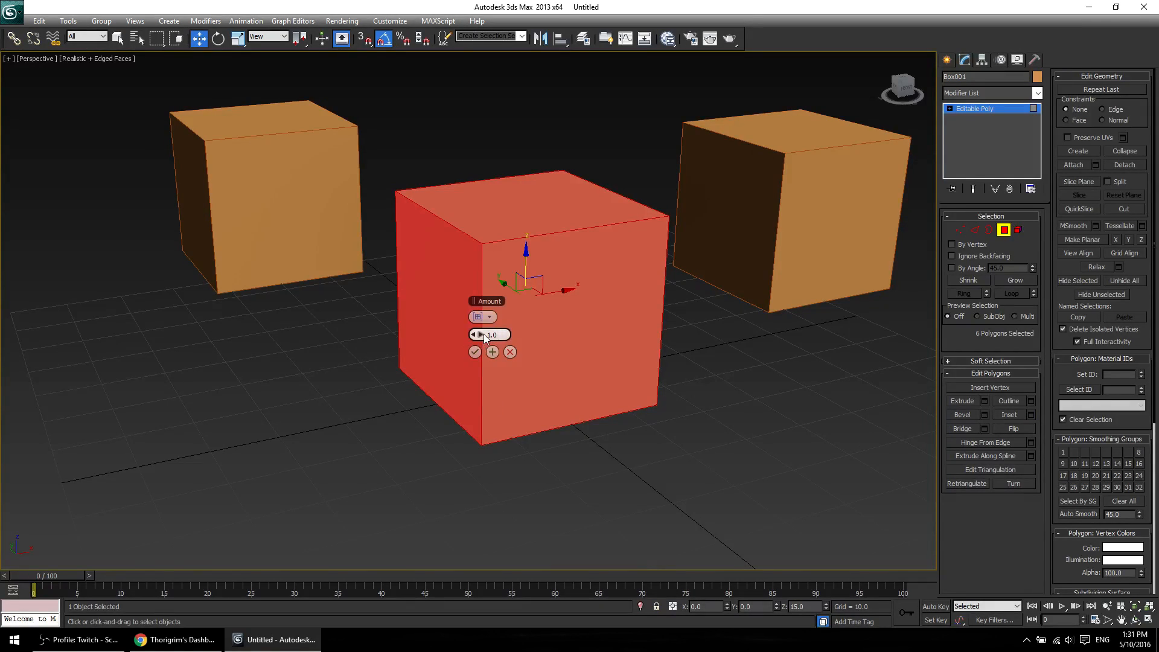
{"action": "left_click_drag", "start_coordinate": [483, 335], "coordinate": [636, 393]}
{"action": "left_click", "coordinate": [490, 317]}
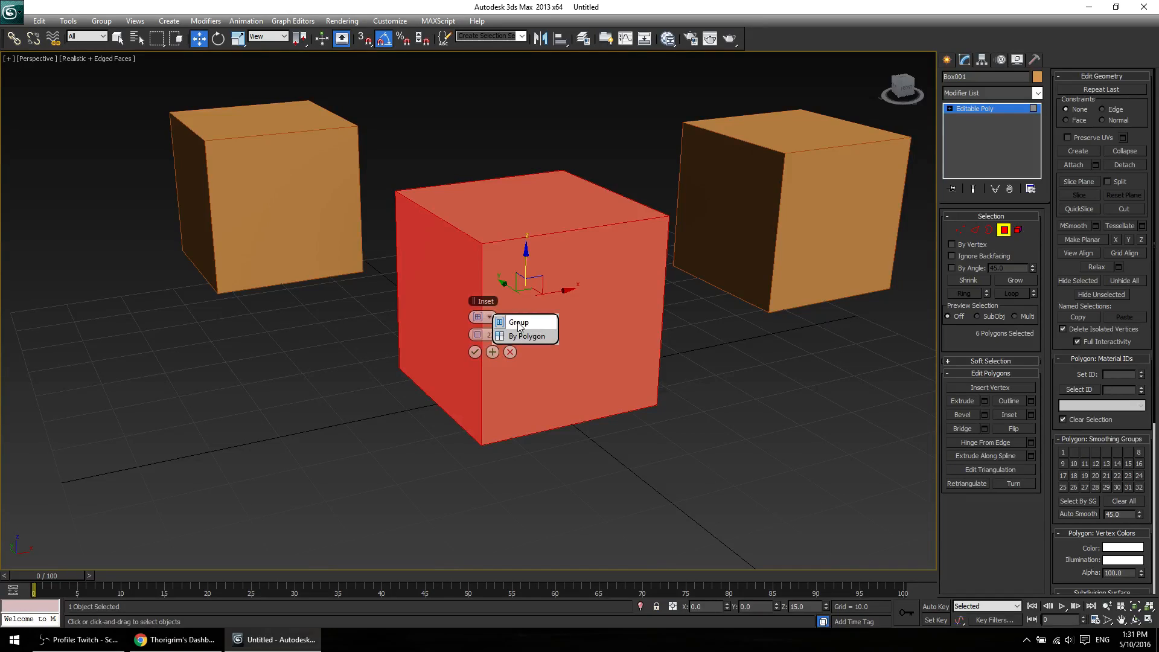
{"action": "left_click", "coordinate": [551, 340]}
{"action": "left_click_drag", "start_coordinate": [483, 342], "coordinate": [496, 334]}
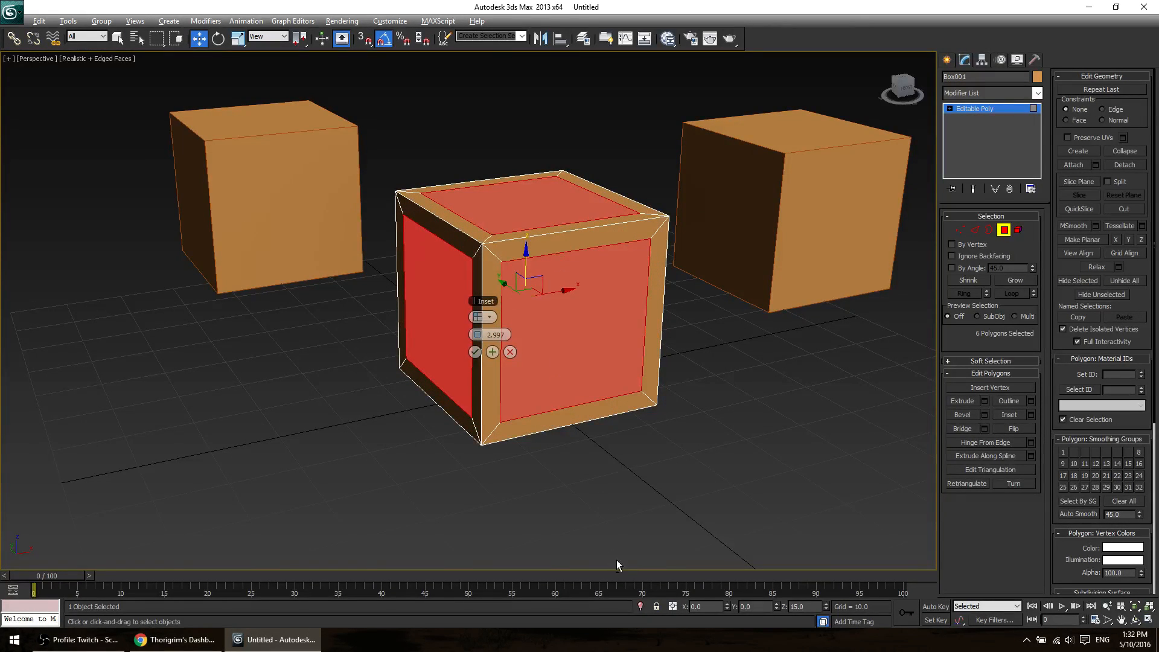
Increase the inset amount to about 3.4 and apply the inset to all of the cube's faces.
{"action": "middle_click_drag", "start_coordinate": [617, 560], "coordinate": [591, 459], "text": "alt"}
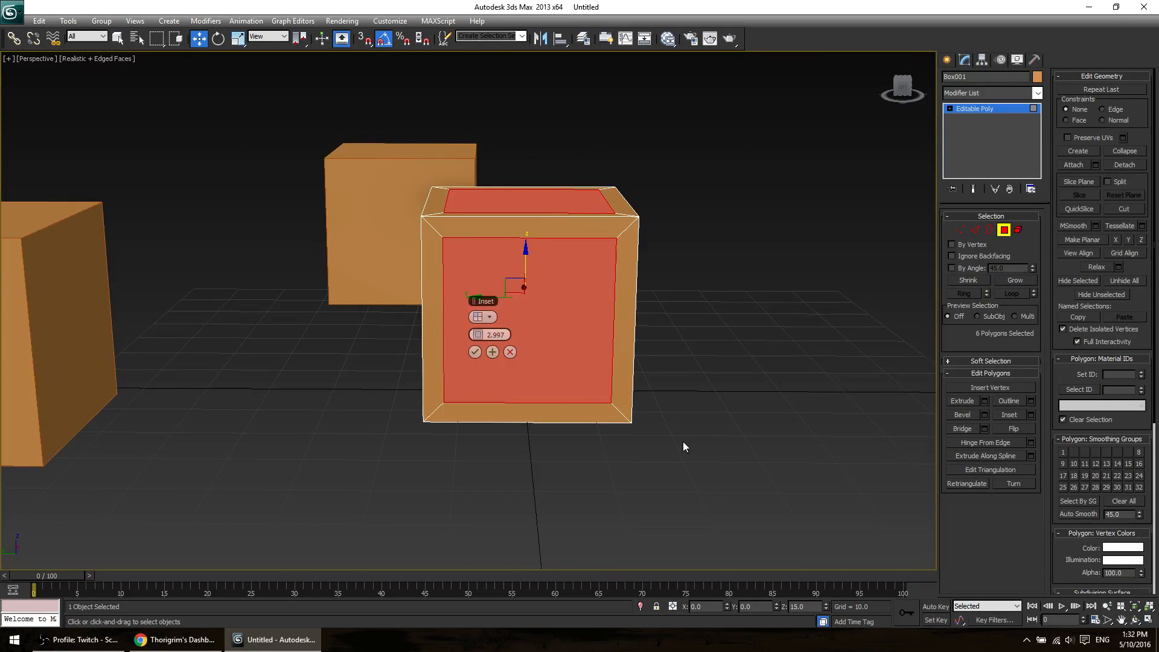
{"action": "middle_click_drag", "start_coordinate": [683, 447], "coordinate": [671, 511], "text": "alt"}
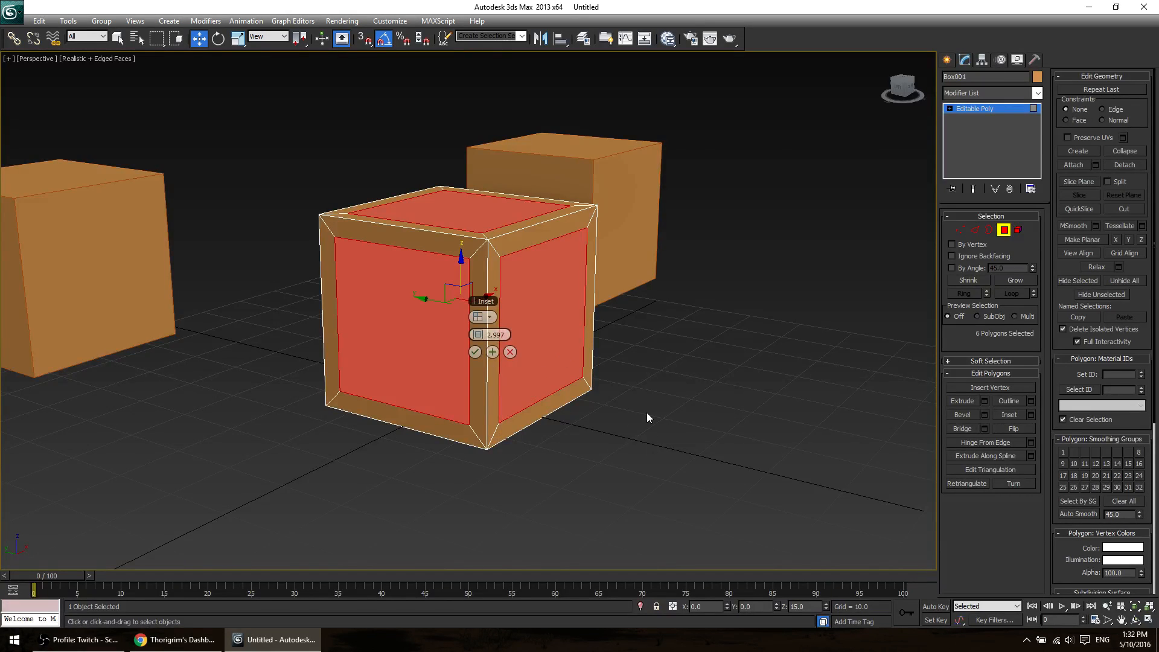
{"action": "middle_click_drag", "start_coordinate": [647, 411], "coordinate": [434, 475], "text": "alt"}
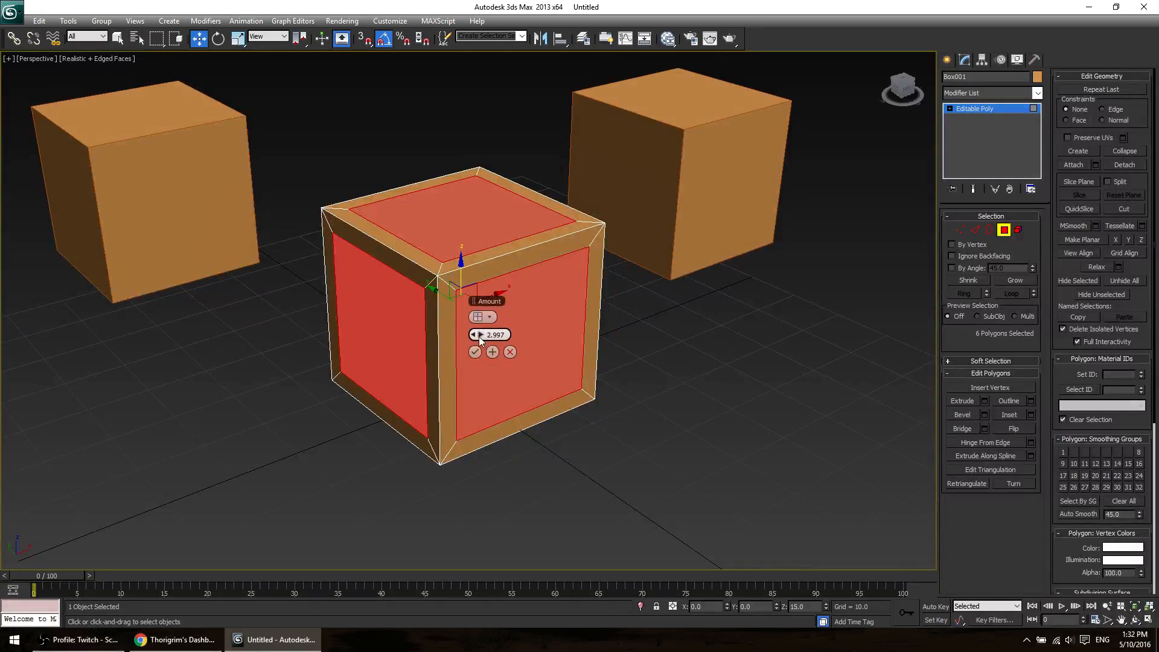
{"action": "right_click", "coordinate": [472, 330]}
{"action": "left_click", "coordinate": [464, 330]}
{"action": "left_click", "coordinate": [474, 333]}
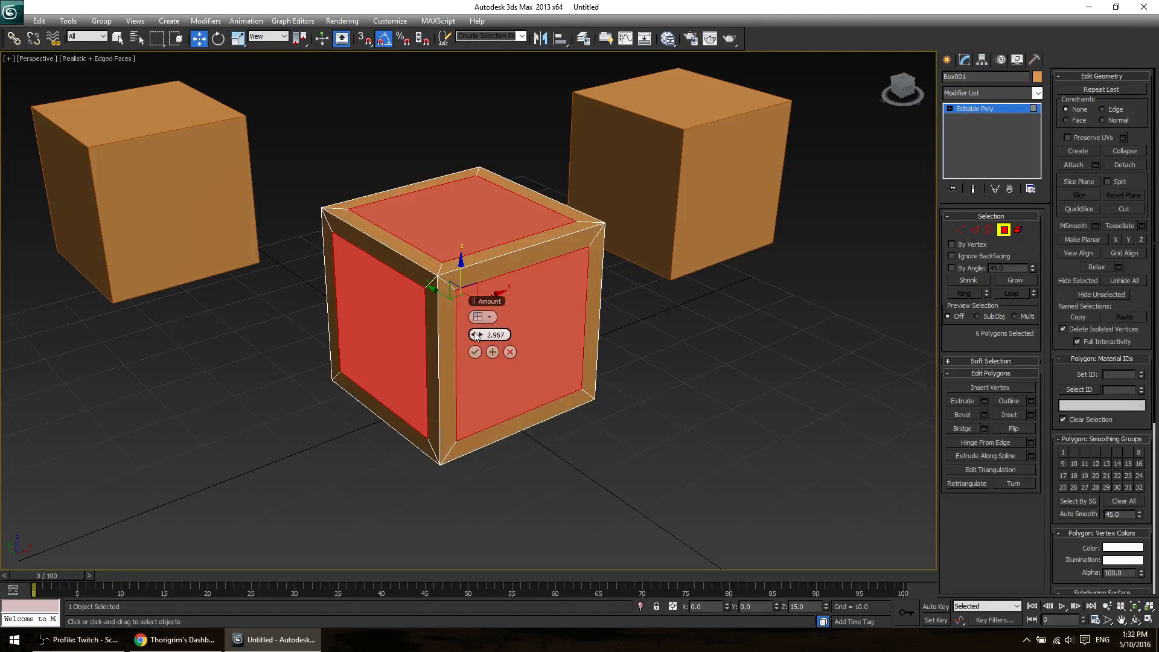
{"action": "left_click_drag", "start_coordinate": [475, 336], "coordinate": [478, 333]}
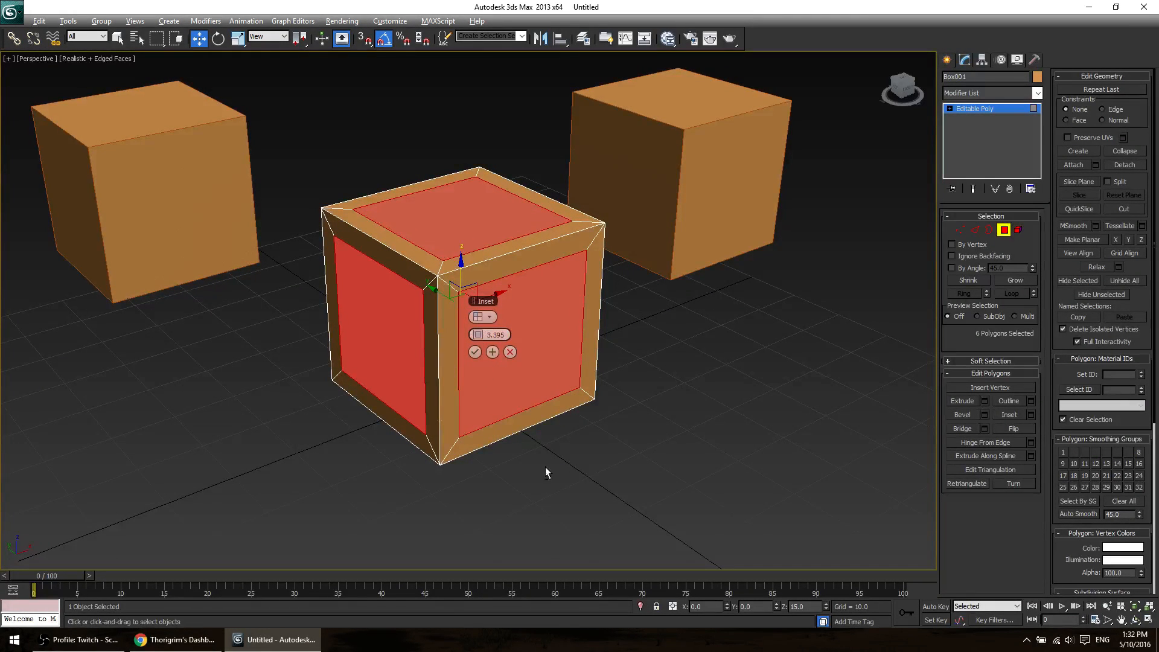
{"action": "middle_click_drag", "start_coordinate": [545, 466], "coordinate": [520, 411], "text": "alt"}
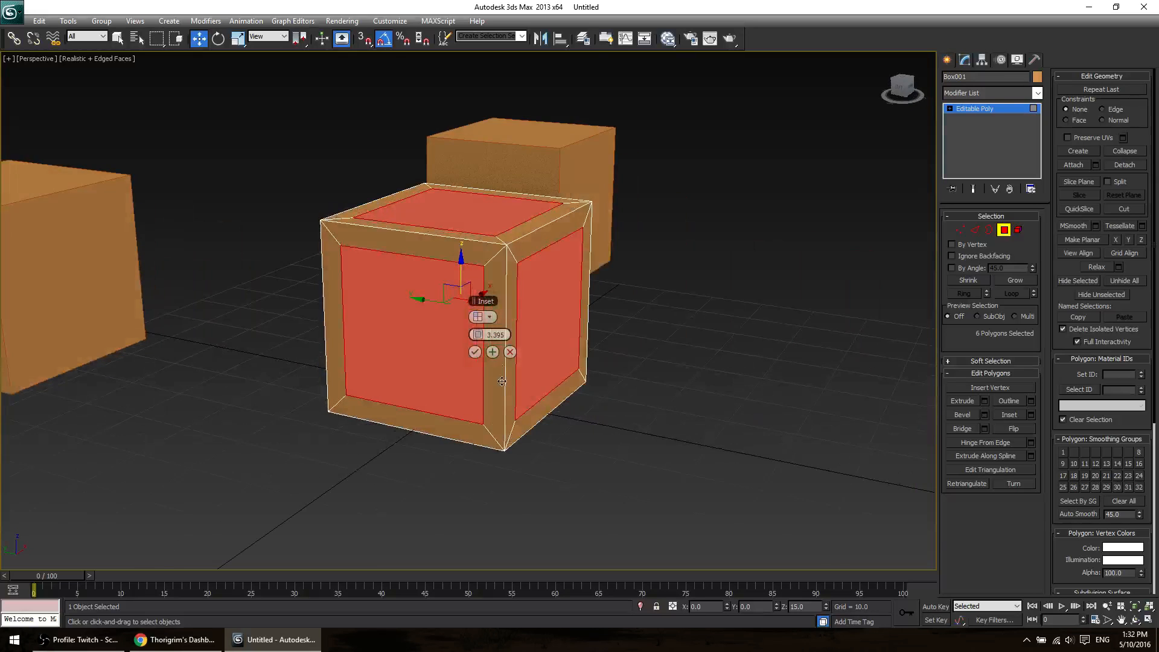
{"action": "left_click", "coordinate": [475, 352]}
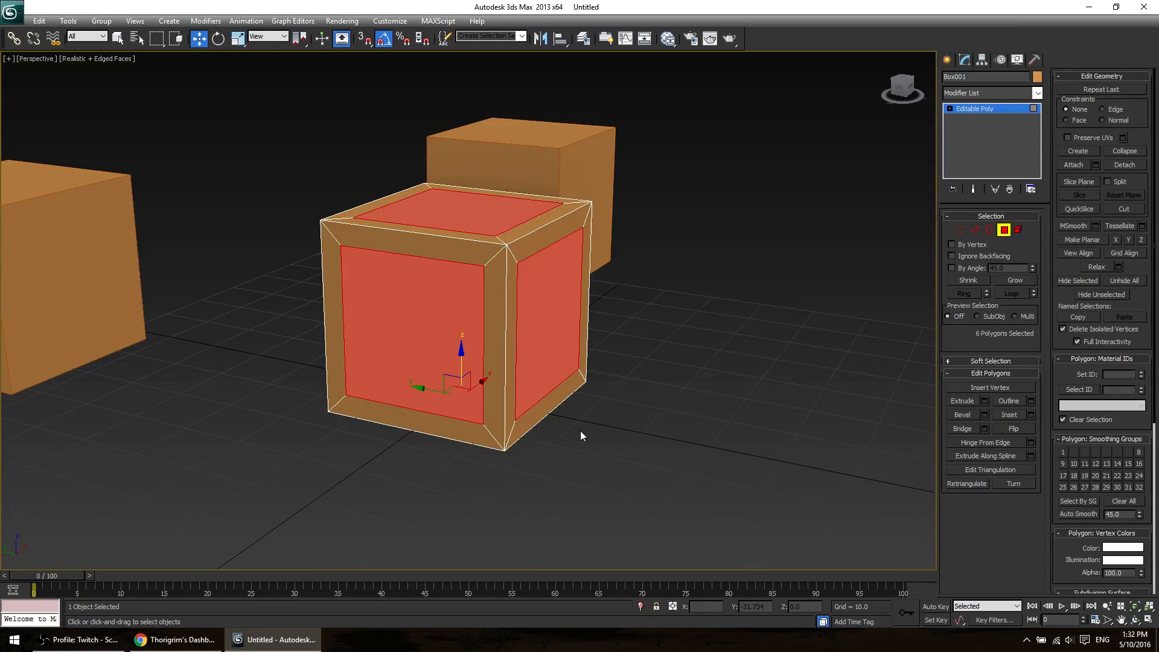
{"action": "mouse_move", "coordinate": [702, 441]}
{"action": "middle_mouse_down", "text": "alt"}
{"action": "mouse_move", "coordinate": [572, 509]}
{"action": "mouse_move", "coordinate": [639, 283]}
{"action": "mouse_move", "coordinate": [756, 441]}
{"action": "mouse_move", "coordinate": [701, 450]}
{"action": "middle_mouse_up", "text": "alt"}
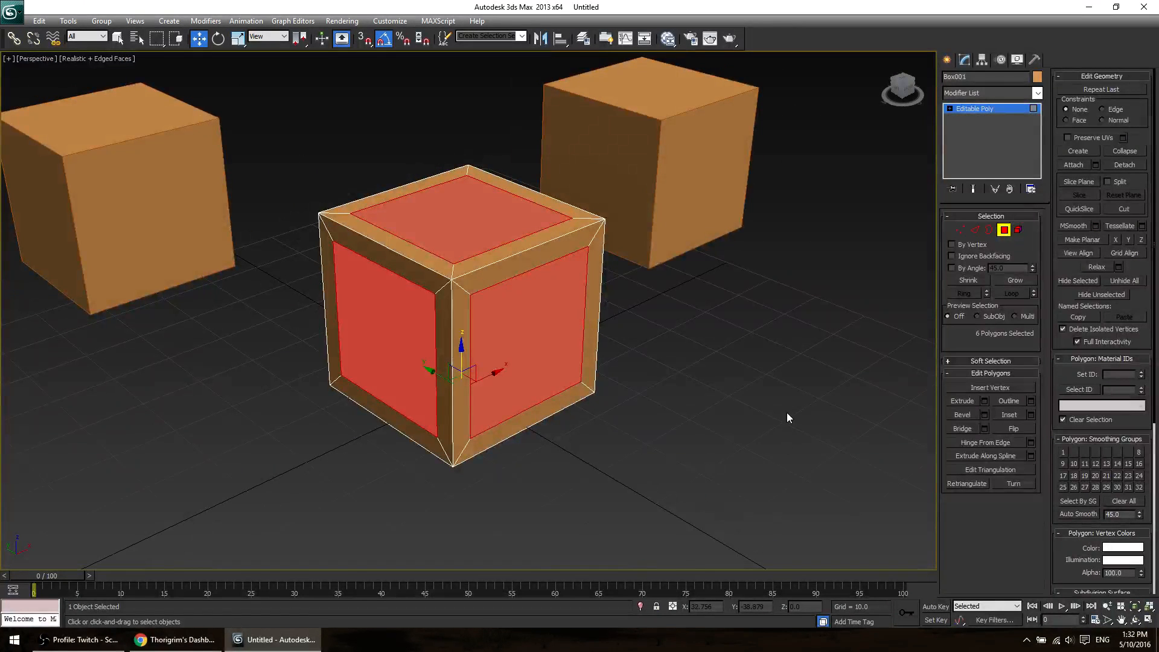
Extrude the cube's six inset polygons outward as a Group, trying heights of about 68 and 158.
{"action": "left_click", "coordinate": [984, 401]}
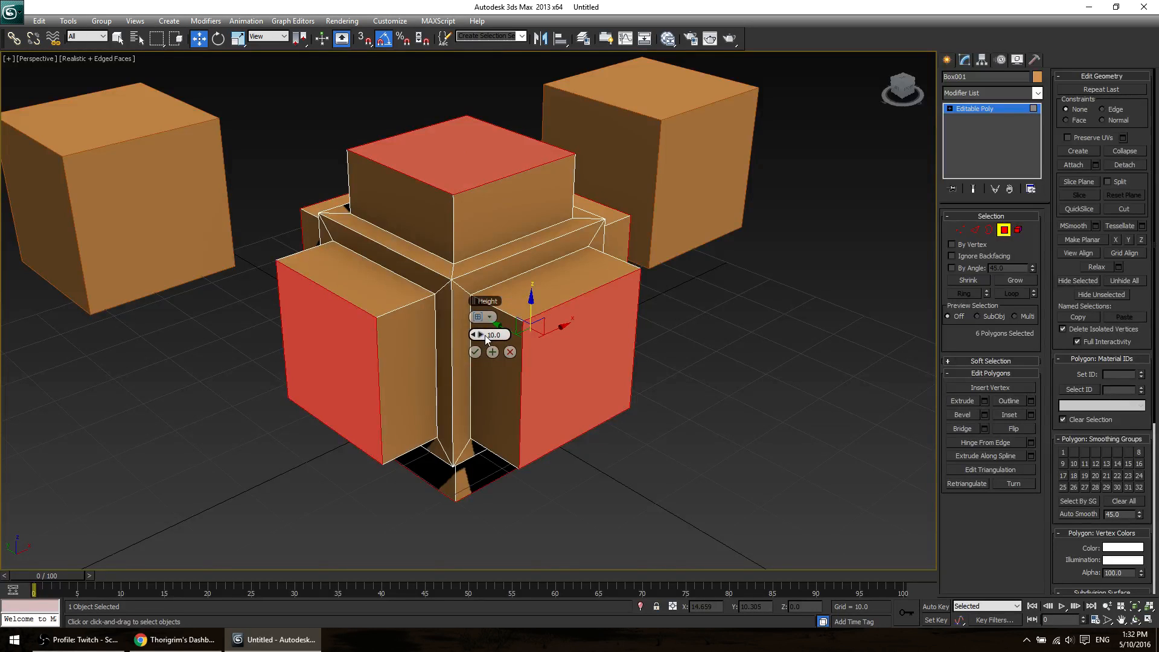
{"action": "left_click_drag", "start_coordinate": [467, 335], "coordinate": [812, 352]}
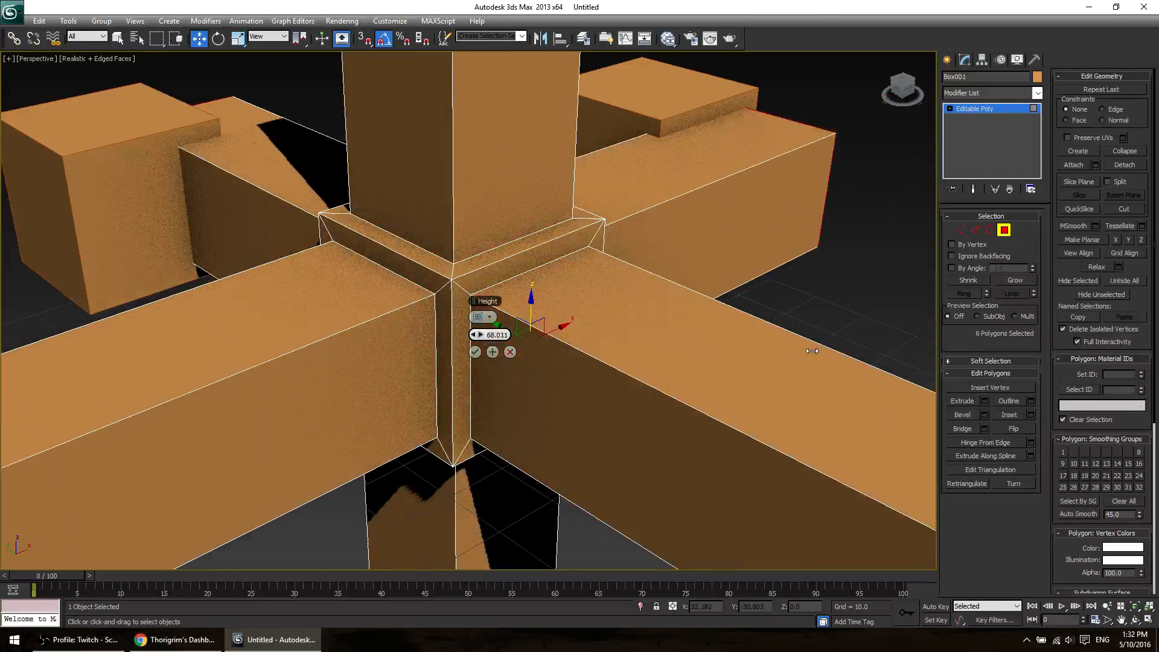
{"action": "scroll", "coordinate": [520, 333], "scroll_direction": "down", "scroll_amount": 8}
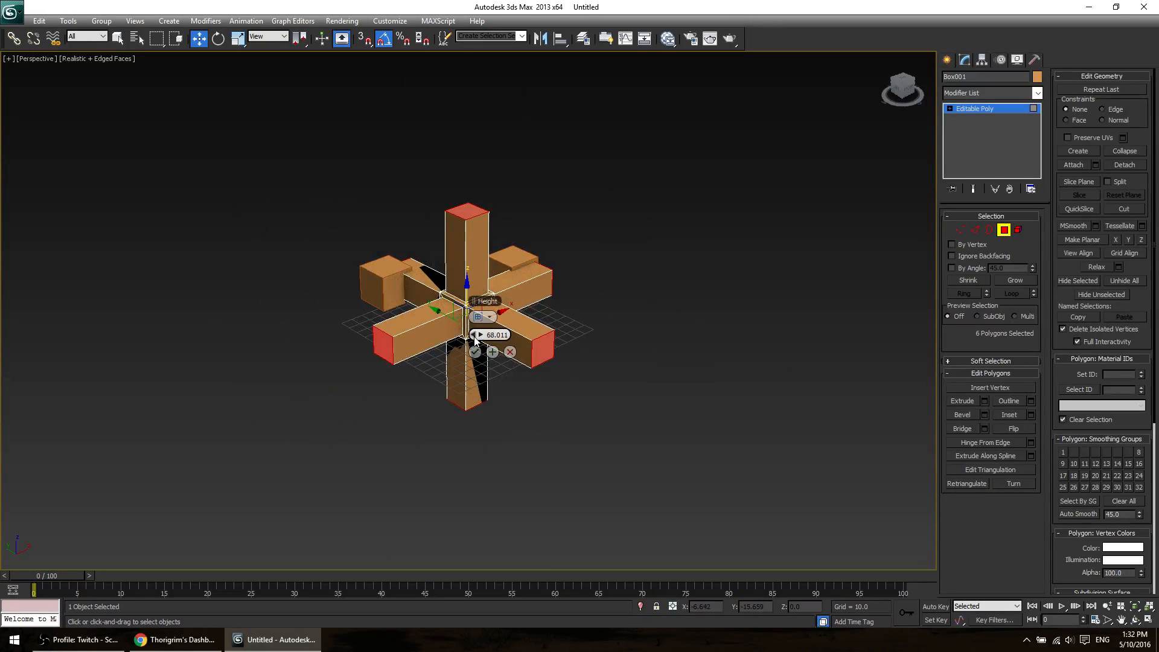
{"action": "left_click_drag", "start_coordinate": [474, 334], "coordinate": [988, 353]}
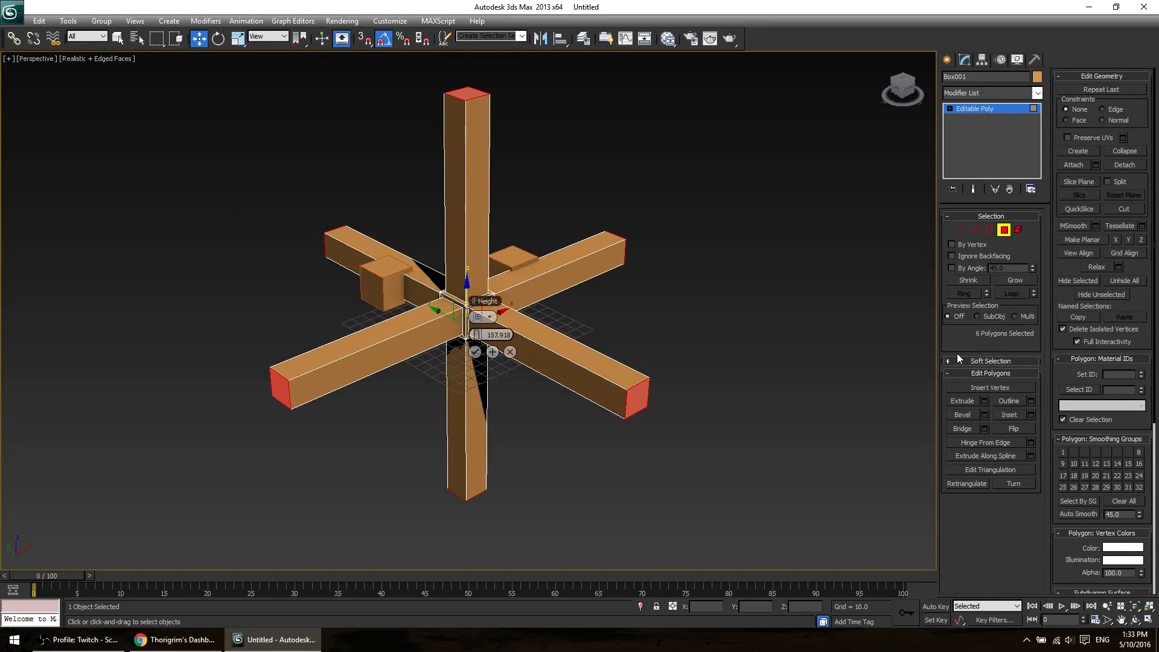
{"action": "key", "text": "ctrl+z"}
{"action": "scroll", "coordinate": [514, 399], "scroll_direction": "up", "scroll_amount": 6}
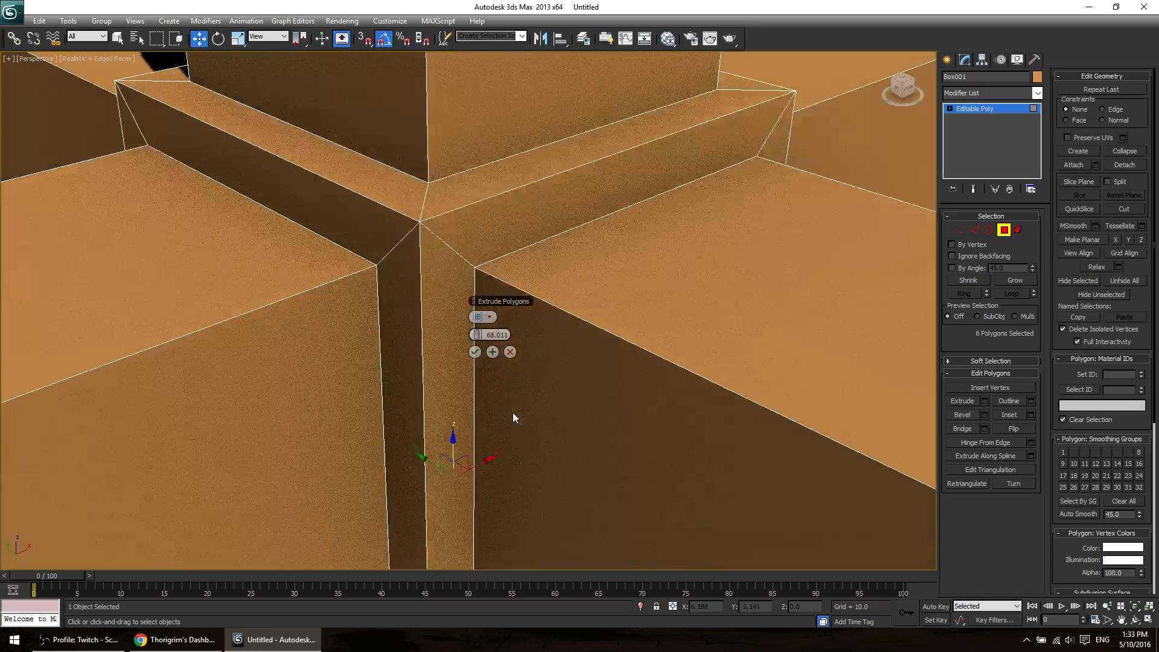
{"action": "scroll", "coordinate": [513, 412], "scroll_direction": "down", "scroll_amount": 5}
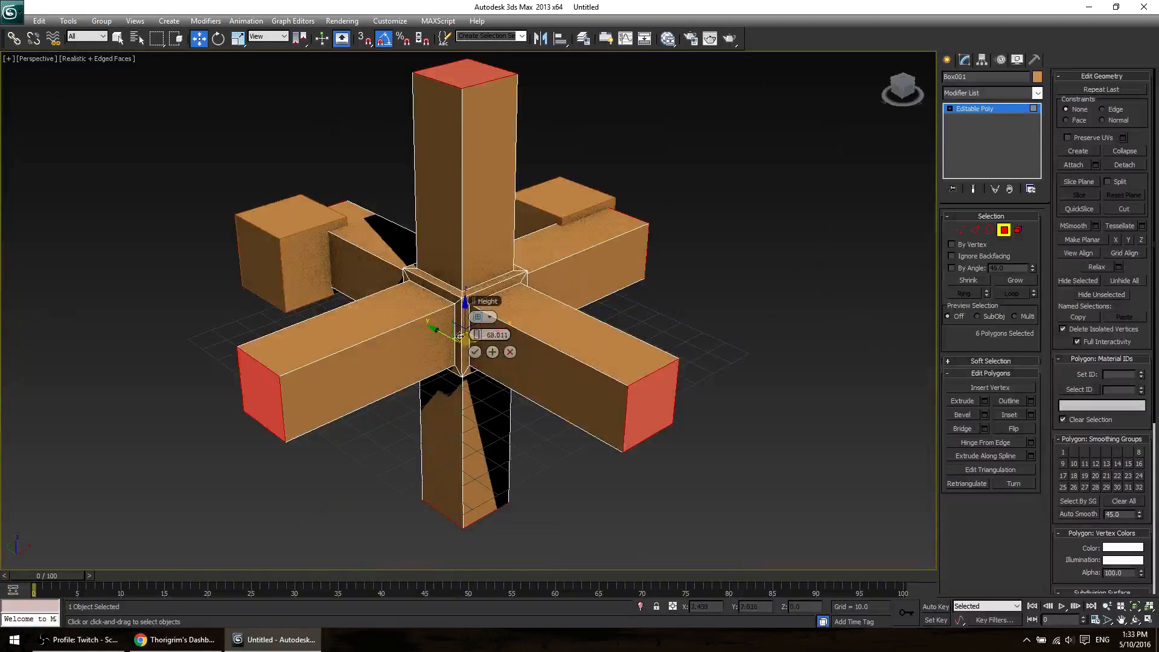
Try the Local Normal and By Polygon extrusion types and set the type back to Group.
{"action": "left_click", "coordinate": [487, 317]}
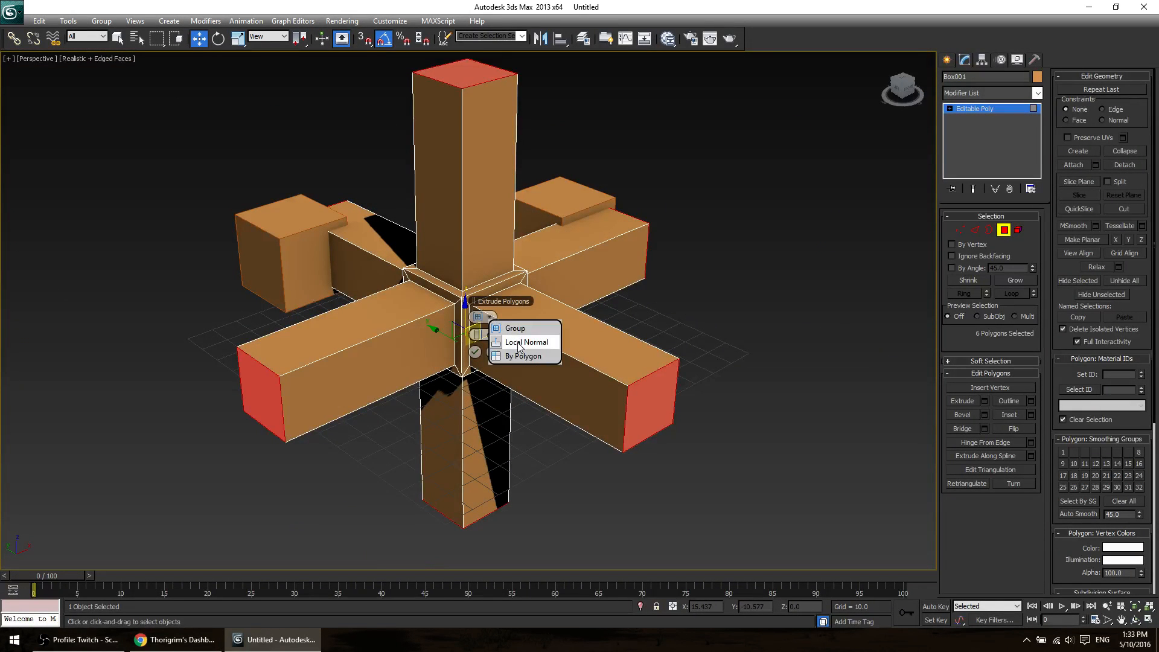
{"action": "left_click", "coordinate": [518, 344]}
{"action": "left_click", "coordinate": [491, 318]}
{"action": "left_click", "coordinate": [511, 355]}
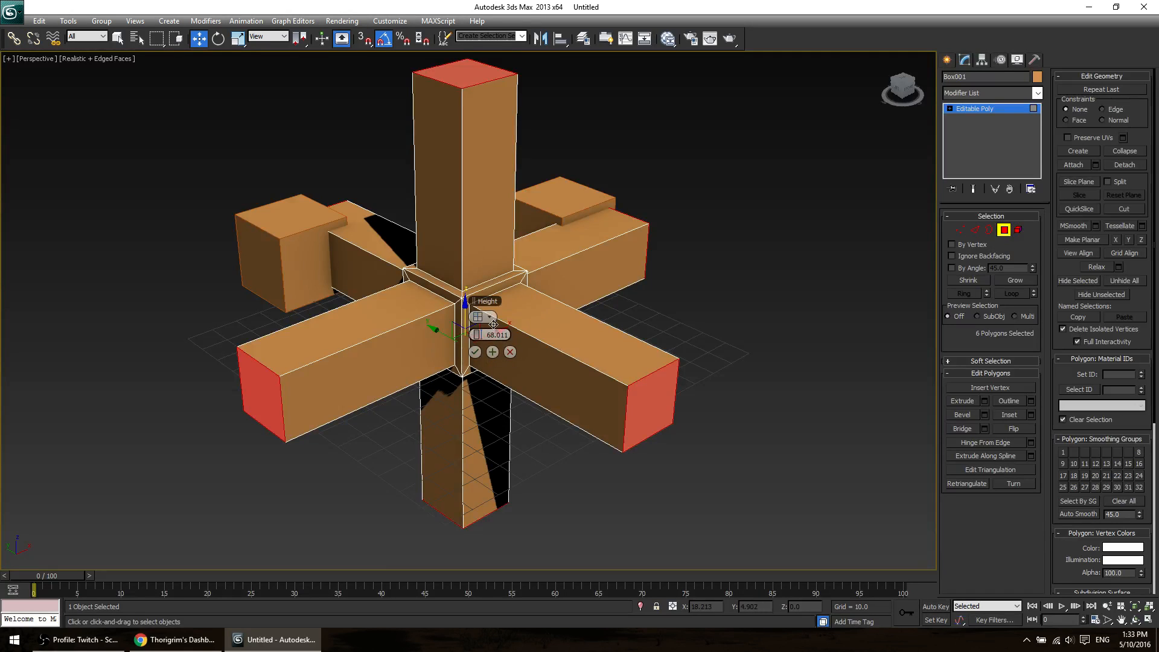
{"action": "left_click", "coordinate": [490, 317]}
{"action": "left_click", "coordinate": [506, 328]}
Set the extrusion height to about -0.7 to recess the crate's panels, apply it, and clear the polygon selection.
{"action": "left_click_drag", "start_coordinate": [477, 335], "coordinate": [184, 368]}
{"action": "scroll", "coordinate": [427, 370], "scroll_direction": "up", "scroll_amount": 8}
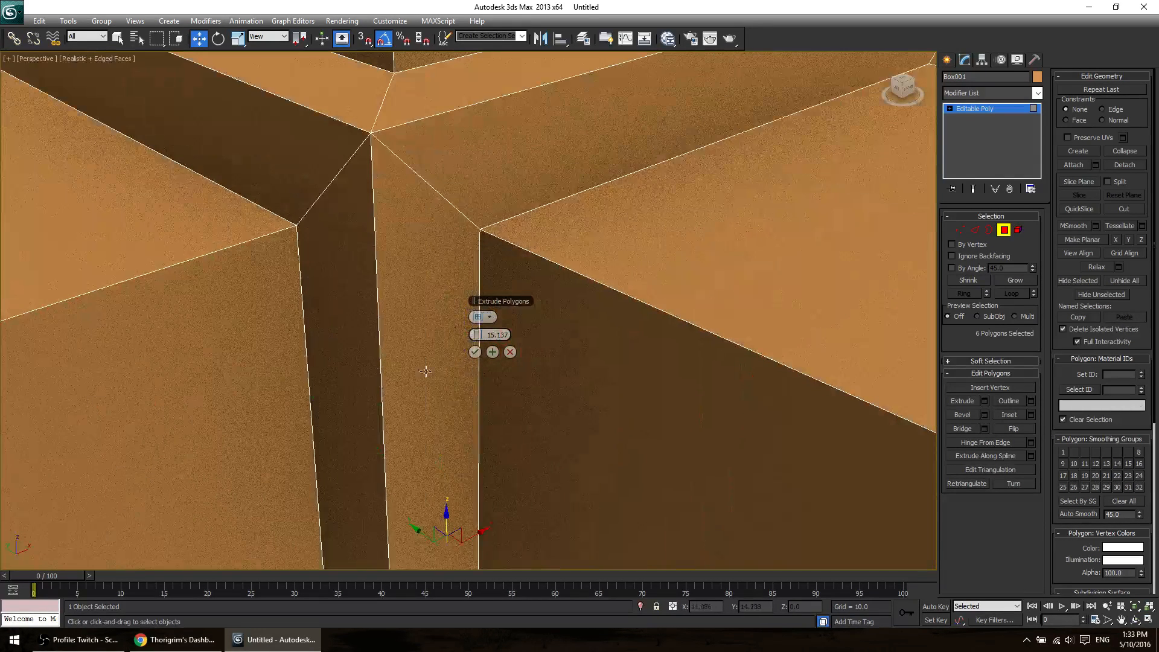
{"action": "left_click_drag", "start_coordinate": [474, 336], "coordinate": [390, 338]}
{"action": "scroll", "coordinate": [390, 339], "scroll_direction": "down", "scroll_amount": 8}
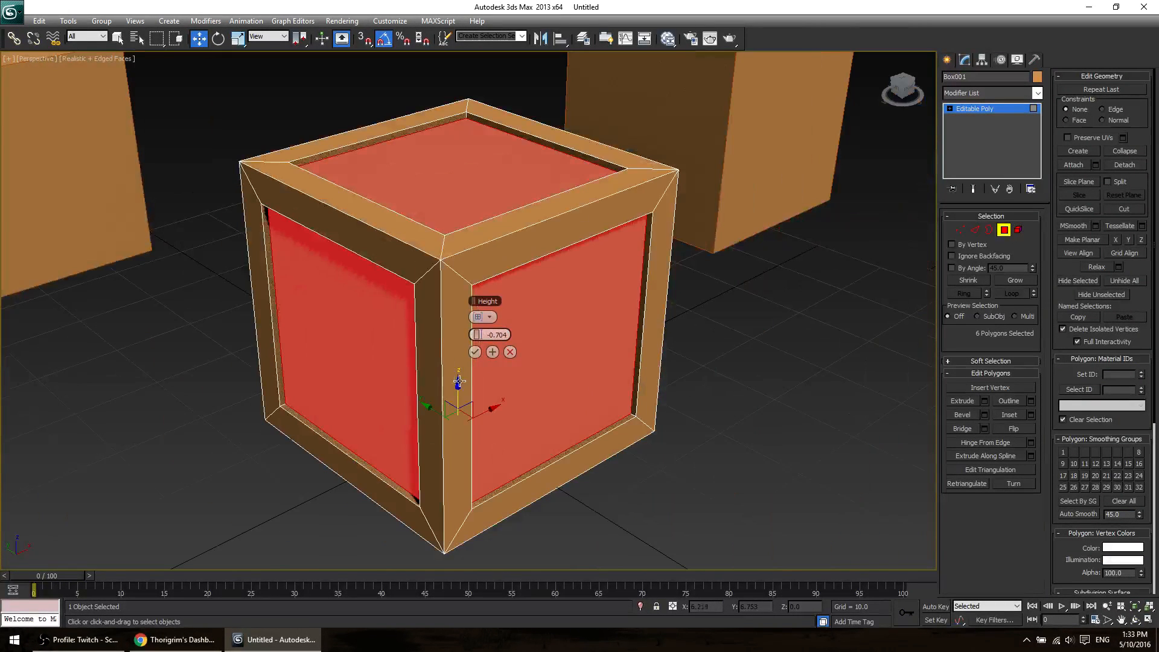
{"action": "left_click", "coordinate": [475, 352]}
{"action": "left_click", "coordinate": [759, 483]}
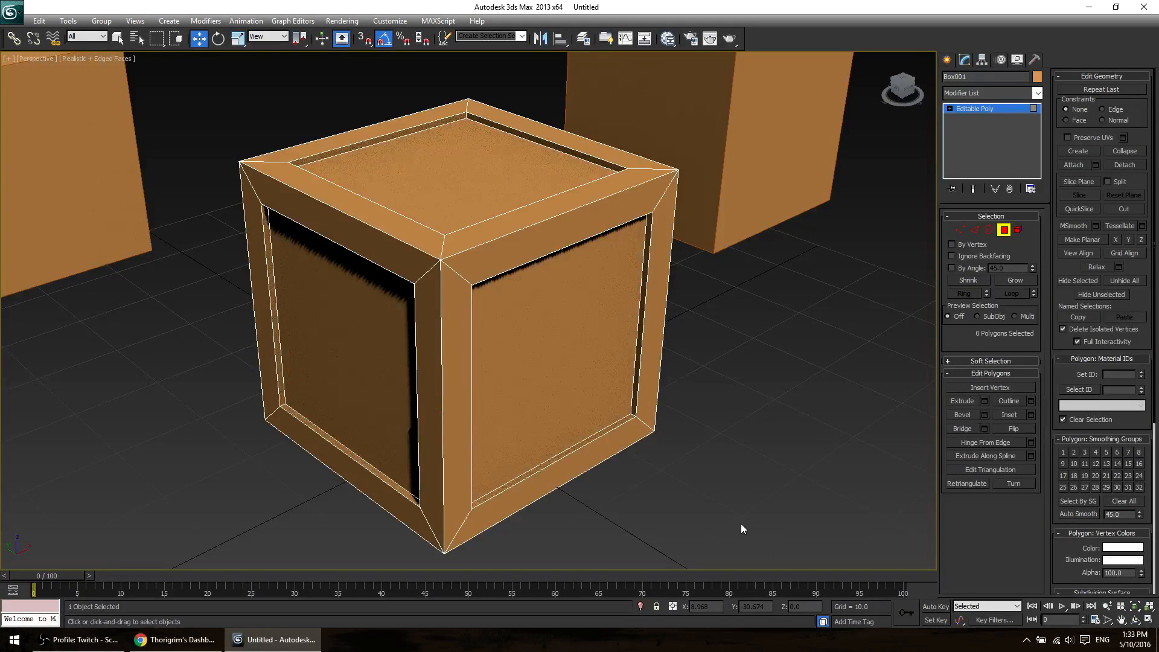
Turn off the edged-faces display, inspect the recessed crate beside the plain cubes, and leave polygon editing.
{"action": "key", "text": "F4"}
{"action": "scroll", "coordinate": [632, 520], "scroll_direction": "down", "scroll_amount": 5}
{"action": "scroll", "coordinate": [499, 462], "scroll_direction": "up", "scroll_amount": 5}
{"action": "middle_click_drag", "start_coordinate": [498, 462], "coordinate": [531, 382], "text": "alt"}
{"action": "scroll", "coordinate": [615, 430], "scroll_direction": "down", "scroll_amount": 3}
{"action": "scroll", "coordinate": [589, 445], "scroll_direction": "down", "scroll_amount": 5}
{"action": "scroll", "coordinate": [485, 444], "scroll_direction": "up", "scroll_amount": 4}
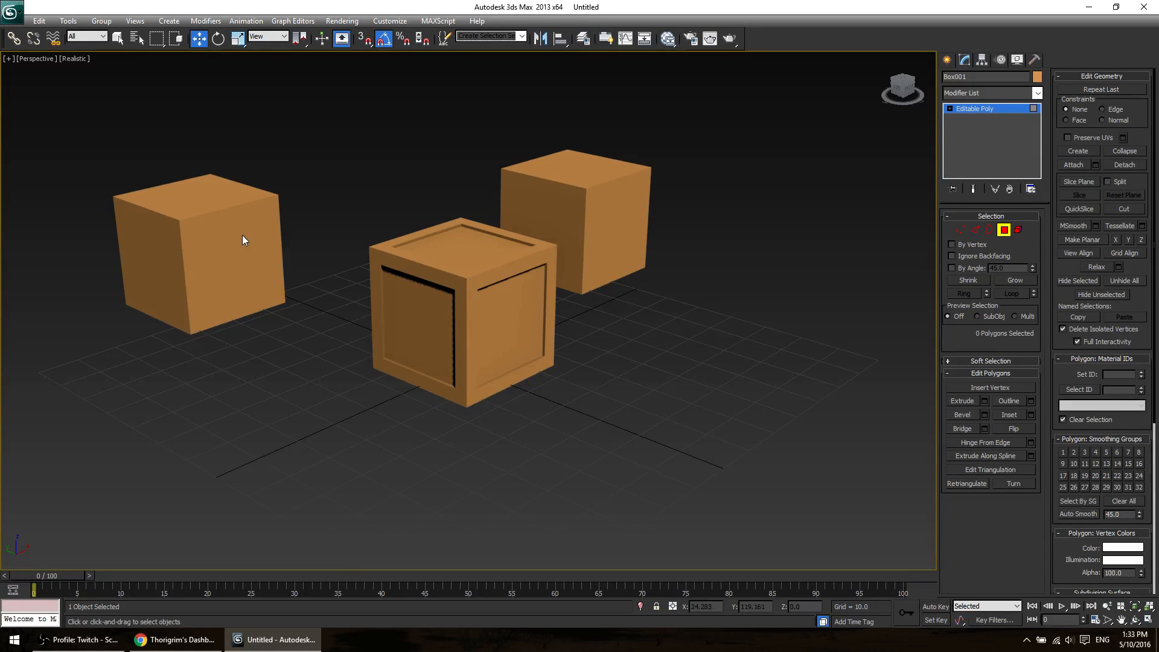
{"action": "left_click", "coordinate": [987, 107]}
Create an upright cylinder about 51 units high in front of the crate and make its radius thinner.
{"action": "left_click", "coordinate": [946, 61]}
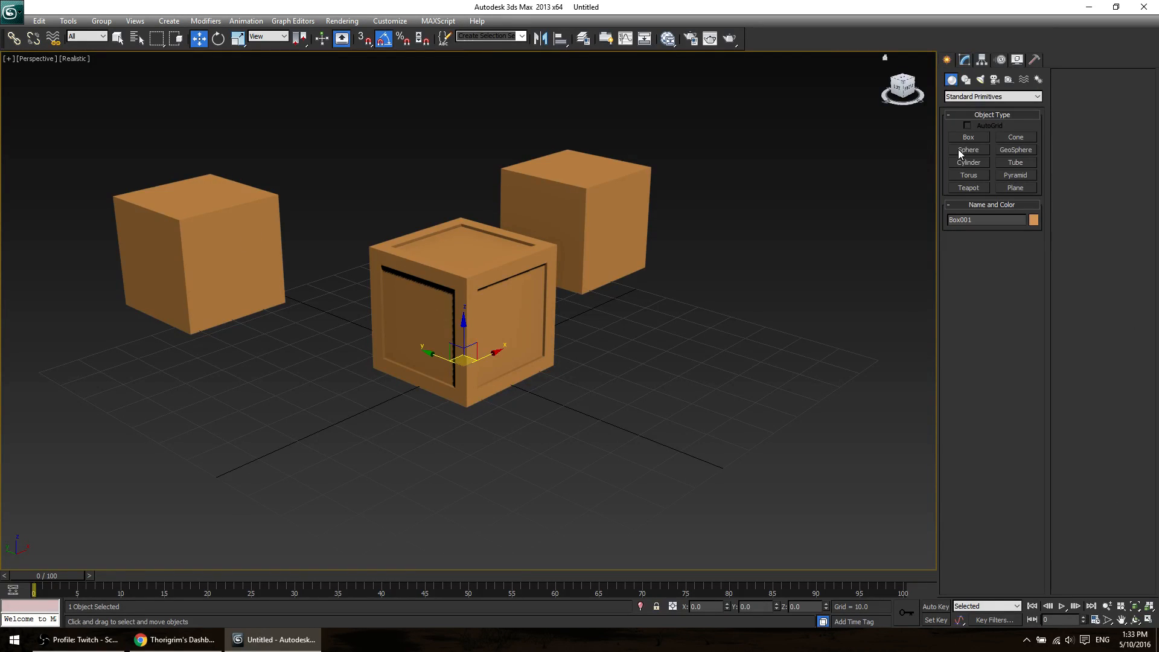
{"action": "left_click", "coordinate": [980, 162]}
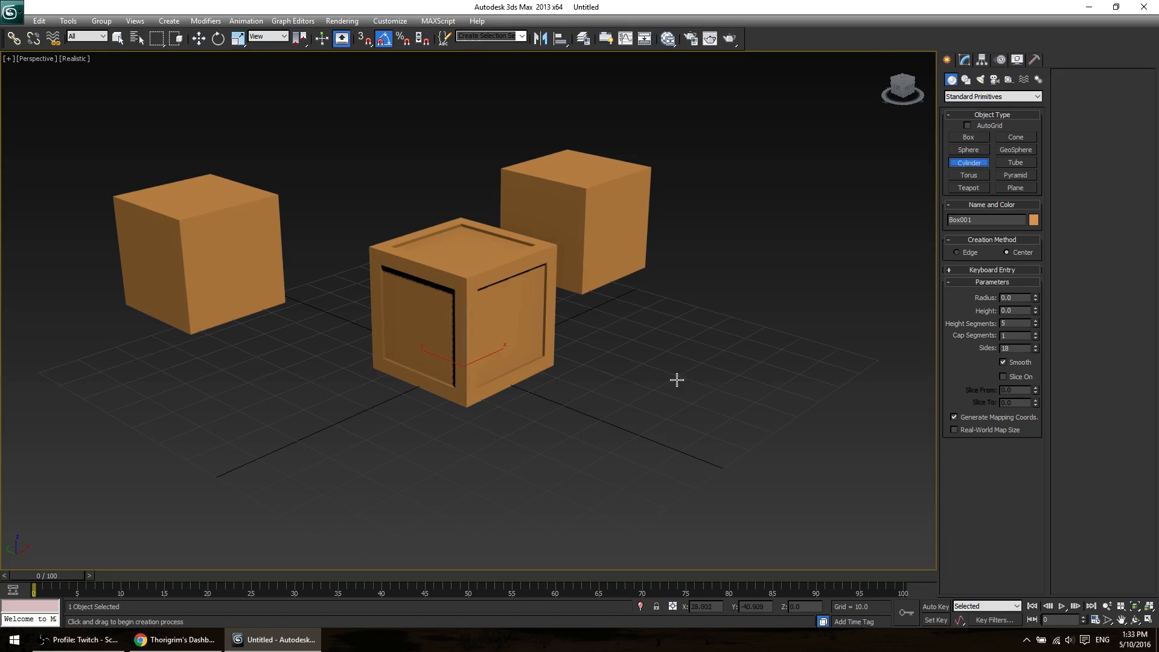
{"action": "left_click_drag", "start_coordinate": [662, 433], "coordinate": [686, 439]}
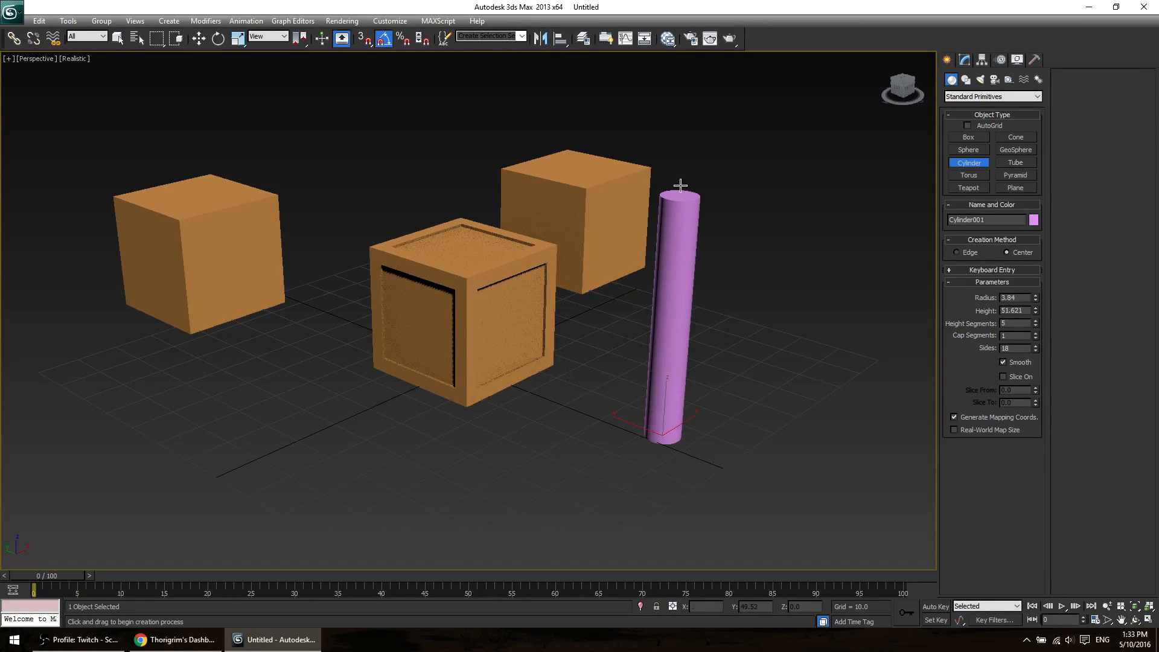
{"action": "left_click", "coordinate": [680, 192]}
{"action": "left_click_drag", "start_coordinate": [1036, 299], "coordinate": [1036, 320]}
Rotate the cylinder about its Y axis so it lies flat like a log.
{"action": "key", "text": "e"}
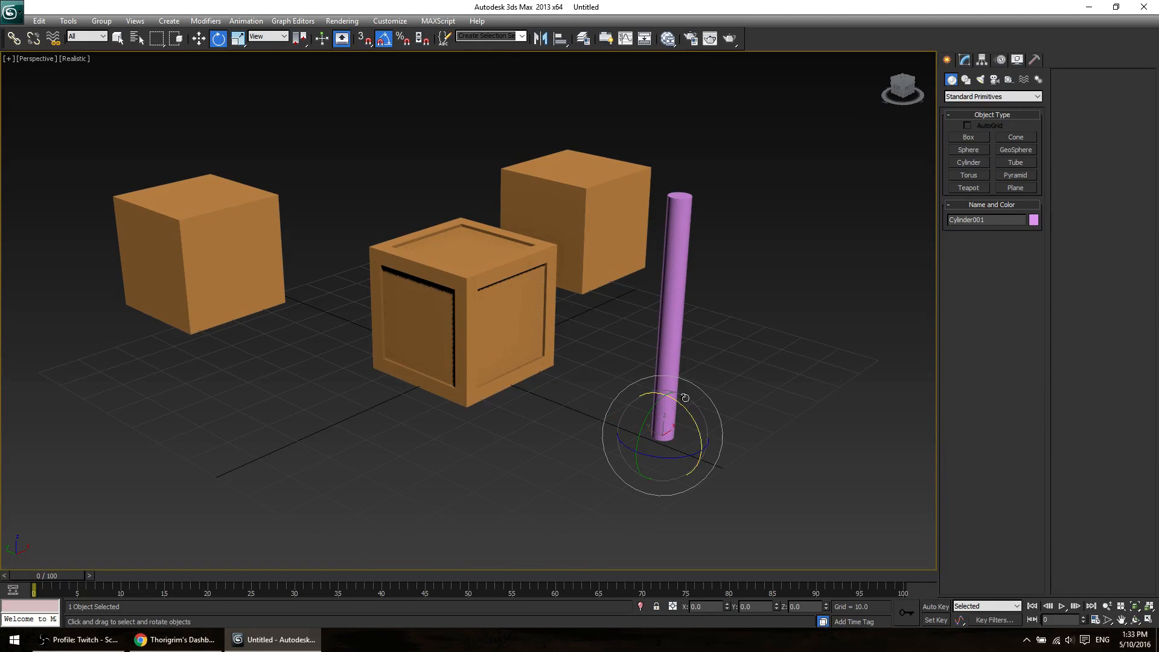
{"action": "left_click_drag", "start_coordinate": [655, 422], "coordinate": [702, 389]}
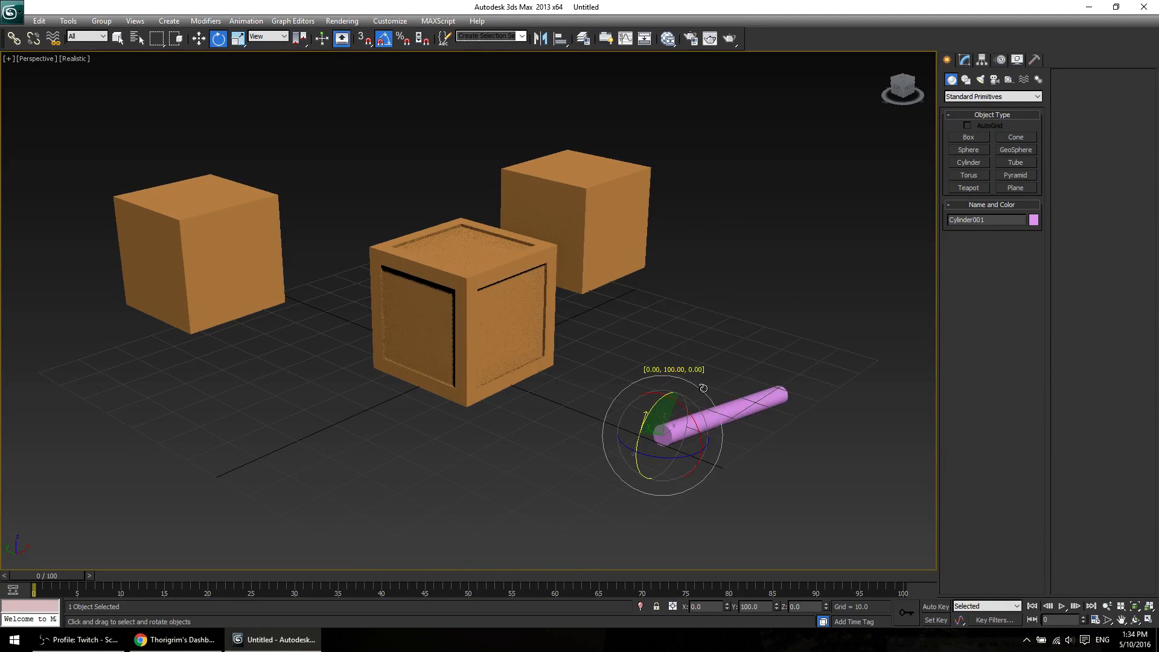
{"action": "right_click", "coordinate": [702, 388]}
{"action": "left_click_drag", "start_coordinate": [645, 424], "coordinate": [690, 390]}
{"action": "middle_click_drag", "start_coordinate": [788, 469], "coordinate": [665, 444]}
Clone the log upward as 7 copies spaced about 3.8 units apart to build a wall.
{"action": "key", "text": "w"}
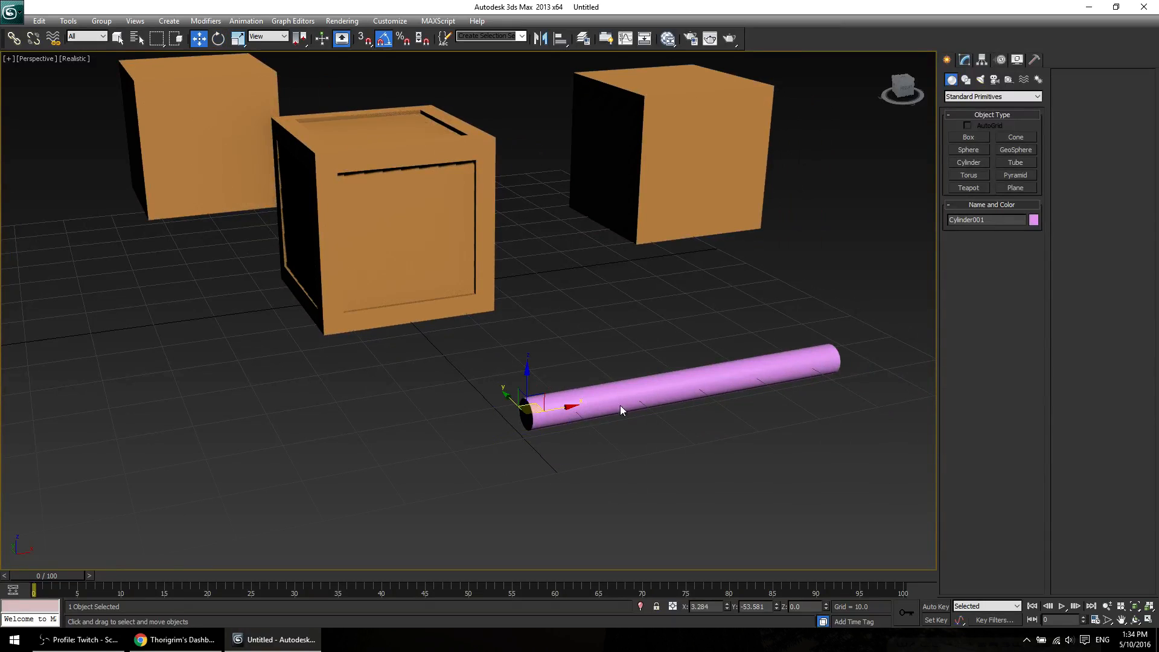
{"action": "left_click_drag", "start_coordinate": [522, 385], "coordinate": [523, 363], "text": "shift"}
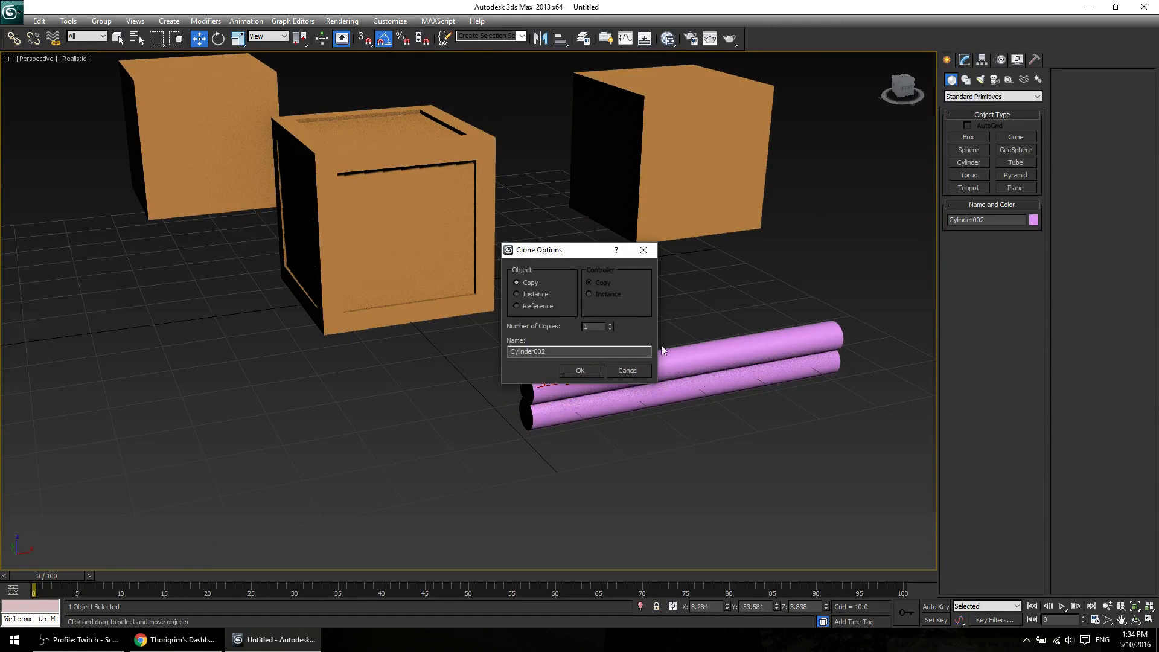
{"action": "left_click", "coordinate": [610, 324]}
{"action": "left_click", "coordinate": [610, 324]}
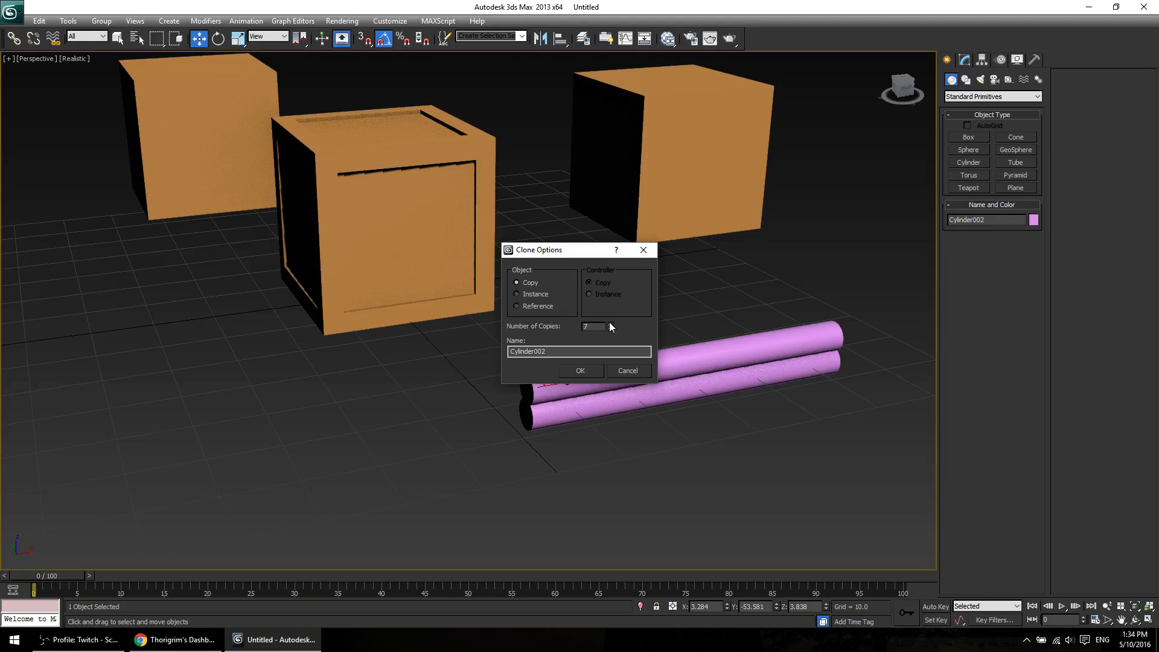
{"action": "left_click", "coordinate": [580, 371]}
Select the whole log wall and clone it as a copy rotated 90 degrees about Z.
{"action": "mouse_move", "coordinate": [695, 452]}
{"action": "middle_mouse_down"}
{"action": "mouse_move", "coordinate": [509, 445]}
{"action": "mouse_move", "coordinate": [559, 441]}
{"action": "mouse_move", "coordinate": [614, 469]}
{"action": "middle_mouse_up"}
{"action": "scroll", "coordinate": [622, 471], "scroll_direction": "down", "scroll_amount": 5}
{"action": "left_click", "coordinate": [600, 437]}
{"action": "scroll", "coordinate": [606, 429], "scroll_direction": "up", "scroll_amount": 3}
{"action": "left_click_drag", "start_coordinate": [614, 469], "coordinate": [420, 252]}
{"action": "middle_click_drag", "start_coordinate": [419, 253], "coordinate": [524, 421], "text": "alt"}
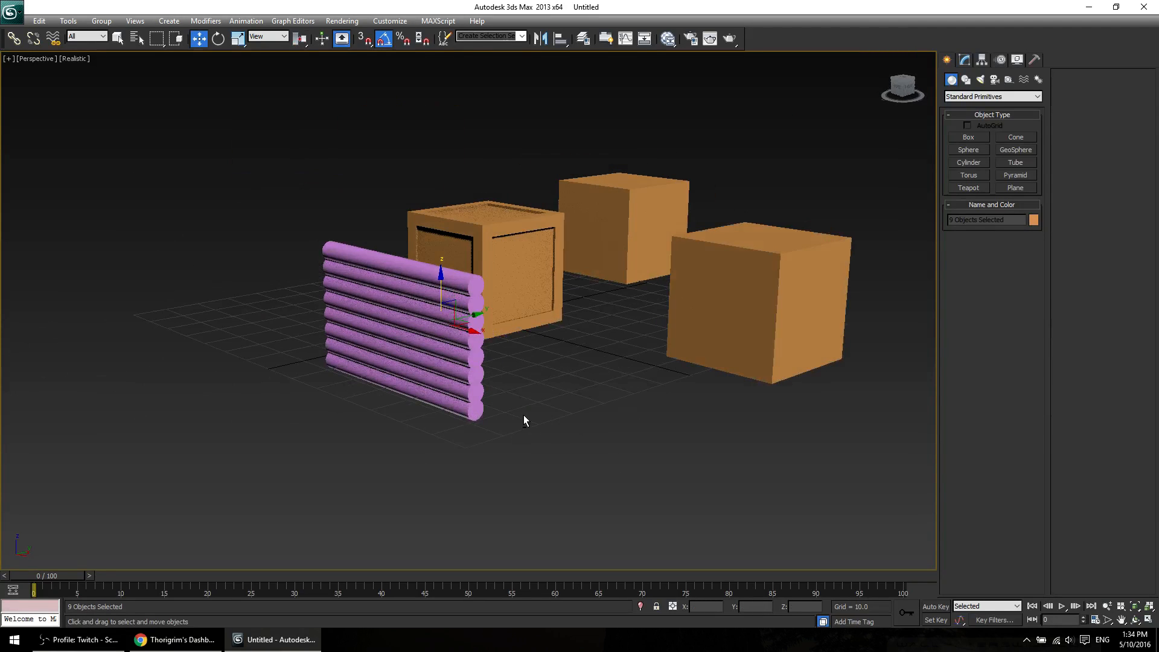
{"action": "key", "text": "e"}
{"action": "left_click_drag", "start_coordinate": [444, 334], "coordinate": [494, 337], "text": "shift"}
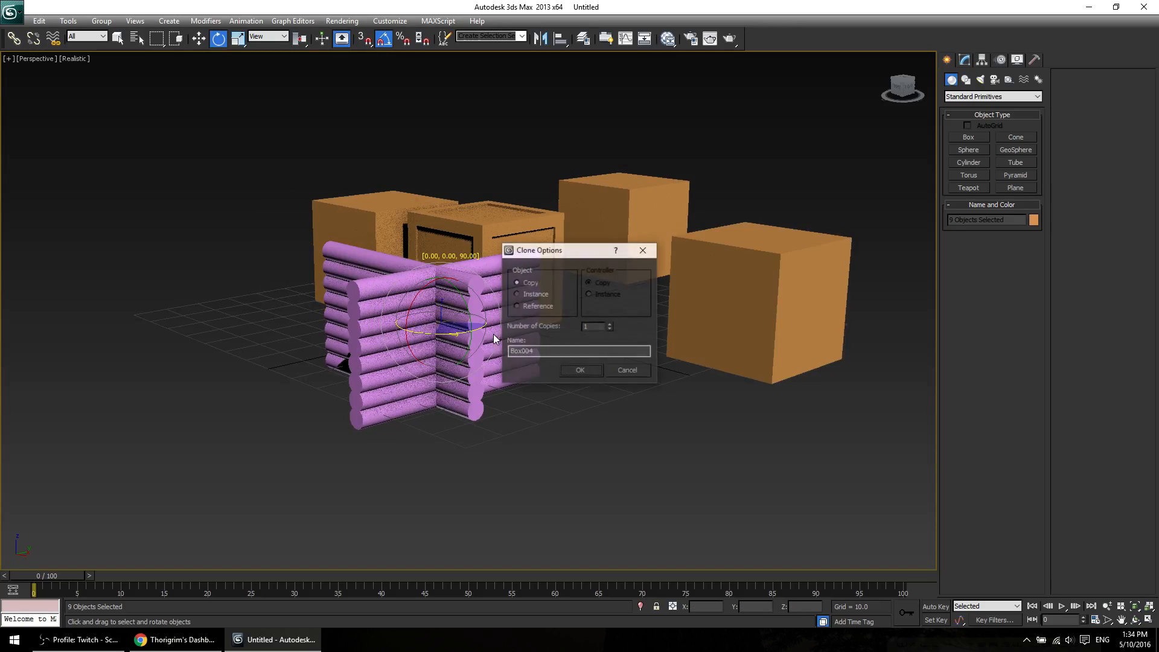
{"action": "left_click", "coordinate": [590, 367]}
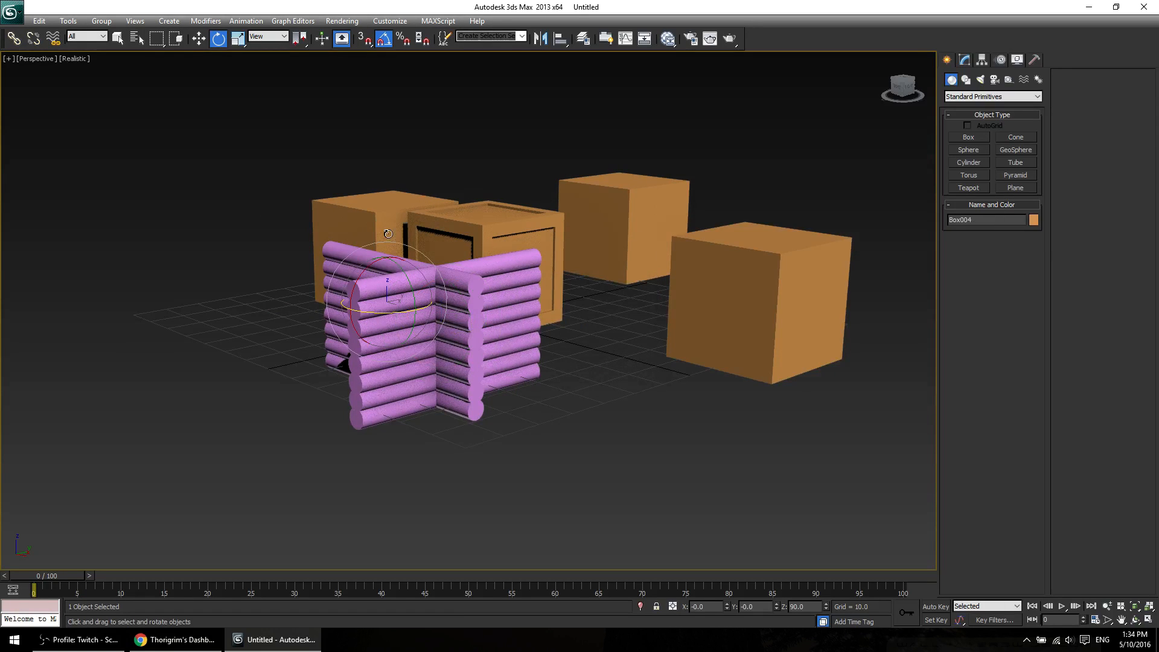
Delete the stray cube copy, lower one log wall by about 1.6 units, and remove that wall's bottom log.
{"action": "key", "text": "Delete"}
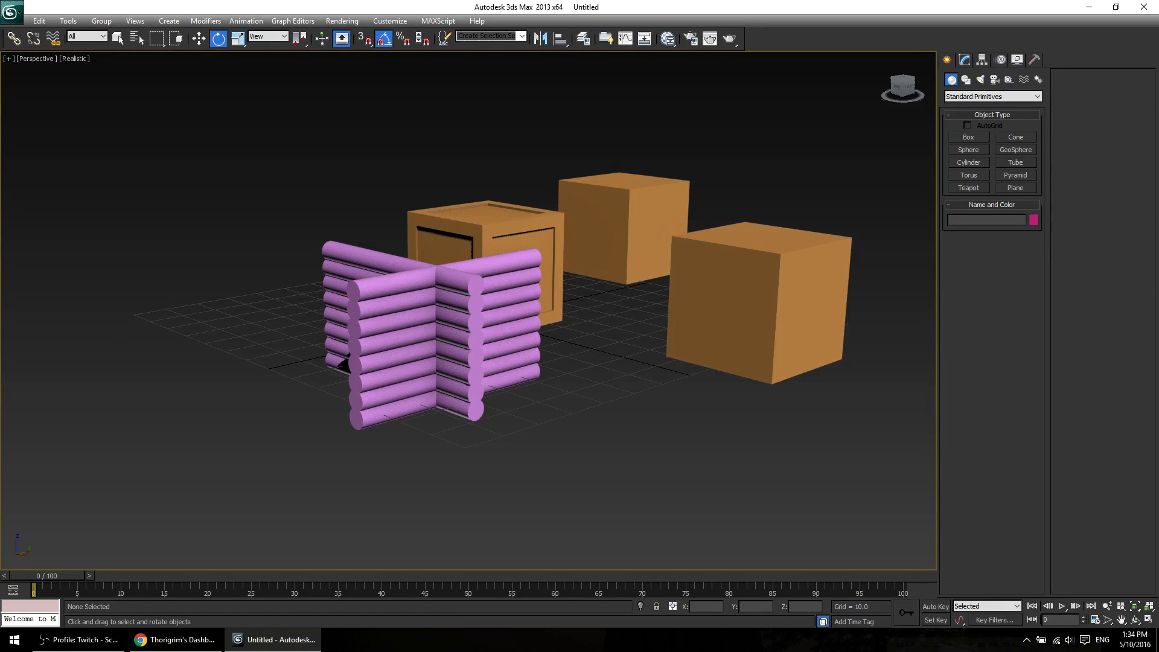
{"action": "middle_click_drag", "start_coordinate": [574, 344], "coordinate": [511, 397], "text": "alt"}
{"action": "left_click_drag", "start_coordinate": [451, 253], "coordinate": [468, 242]}
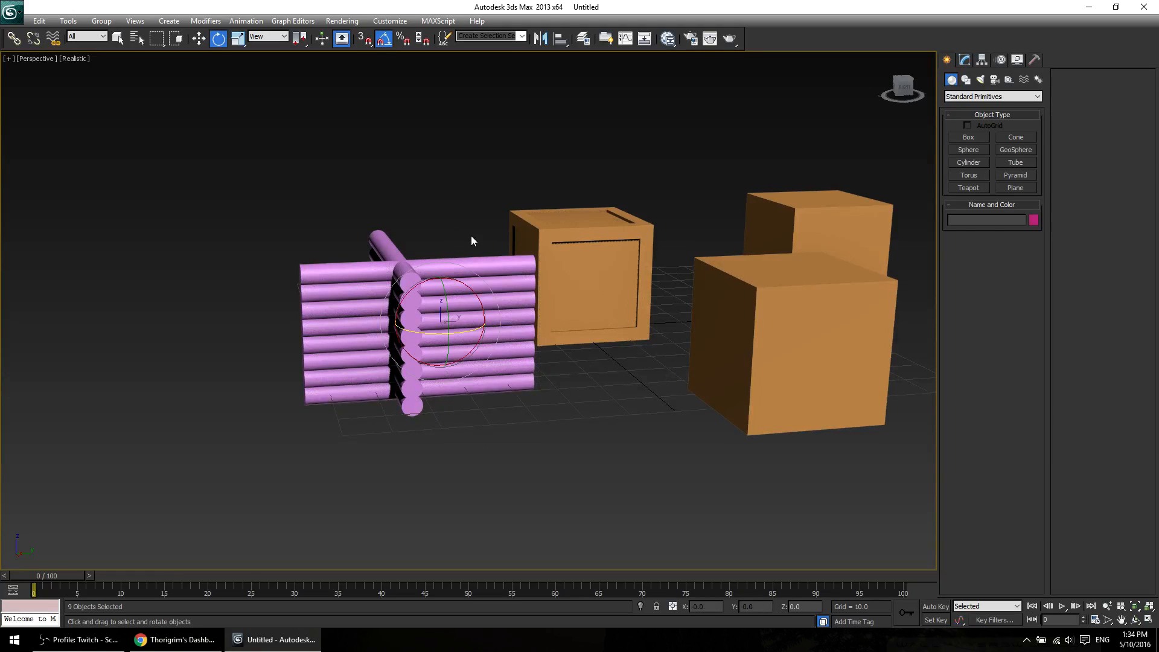
{"action": "key", "text": "w"}
{"action": "middle_click_drag", "start_coordinate": [471, 242], "coordinate": [550, 279], "text": "alt"}
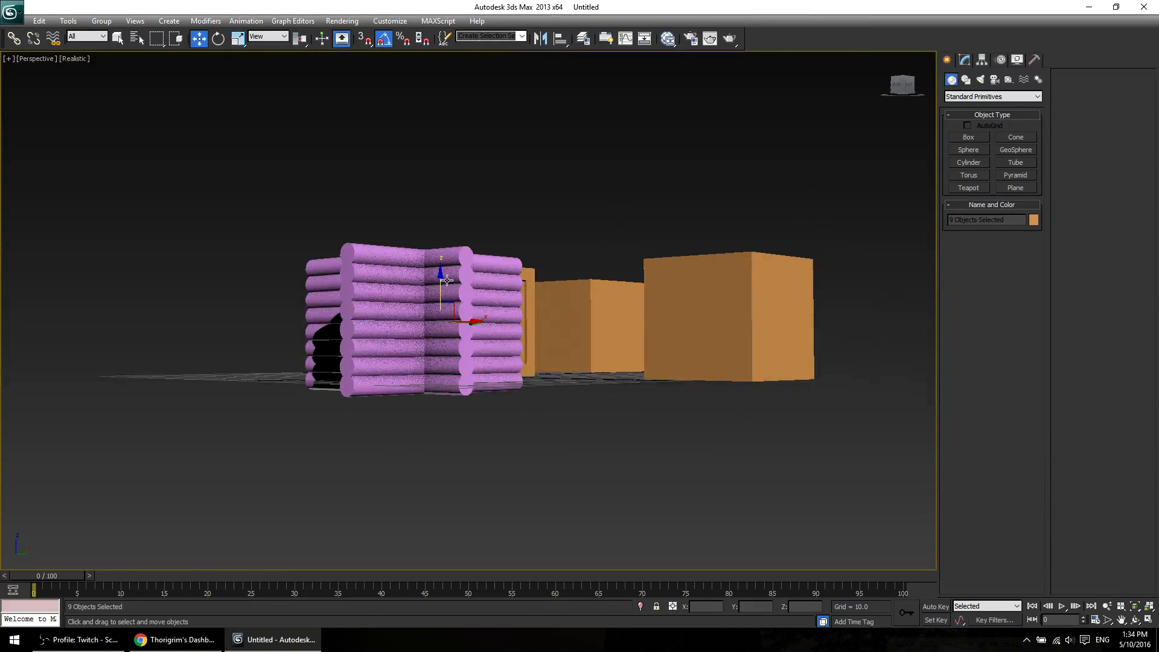
{"action": "left_click_drag", "start_coordinate": [440, 281], "coordinate": [448, 296]}
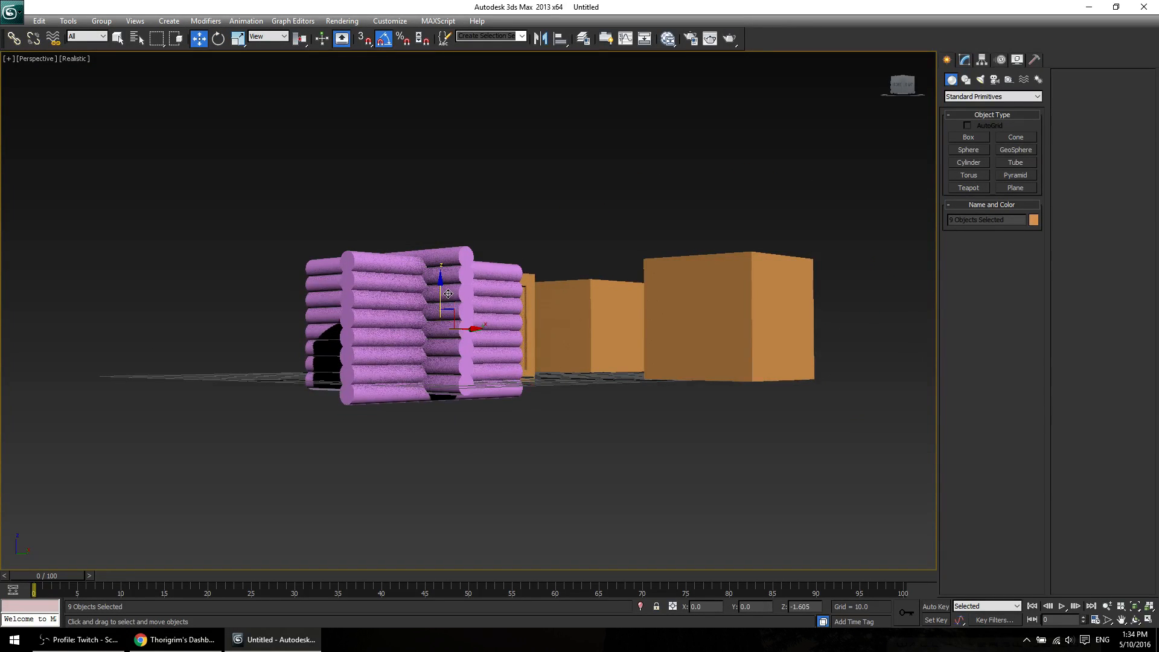
{"action": "left_click", "coordinate": [389, 402]}
{"action": "left_click", "coordinate": [391, 428]}
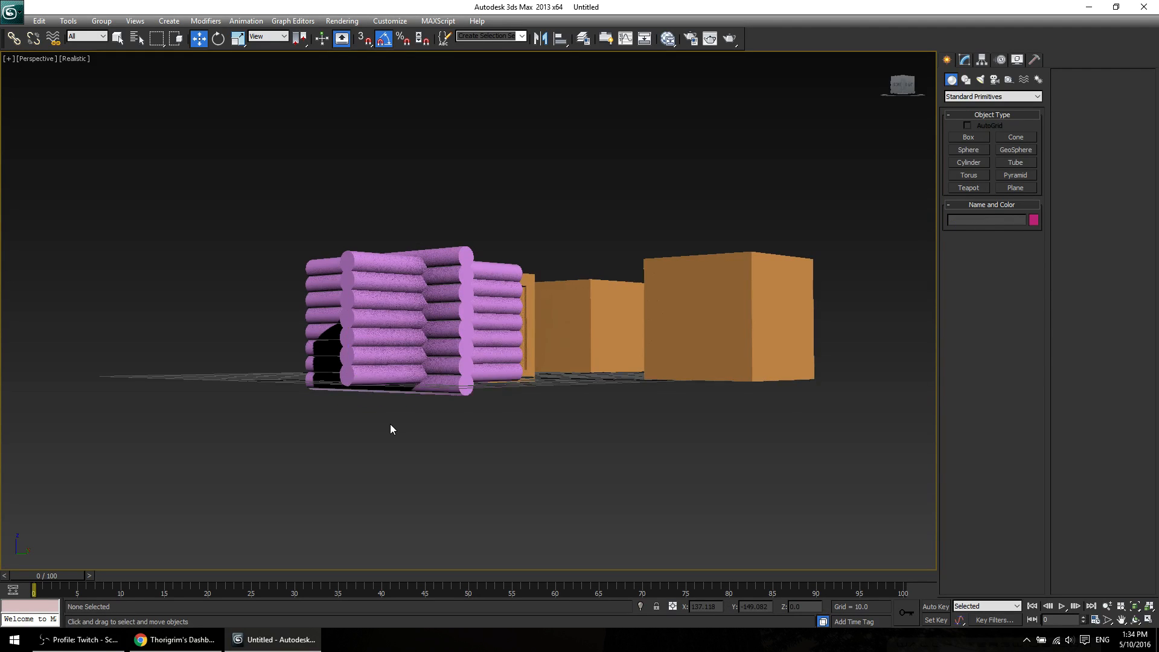
Select the seven-log wall and move it in X and Y to the other wall's end, forming an interlocking corner.
{"action": "middle_click_drag", "start_coordinate": [527, 448], "coordinate": [549, 479], "text": "alt"}
{"action": "left_click_drag", "start_coordinate": [549, 479], "coordinate": [474, 225]}
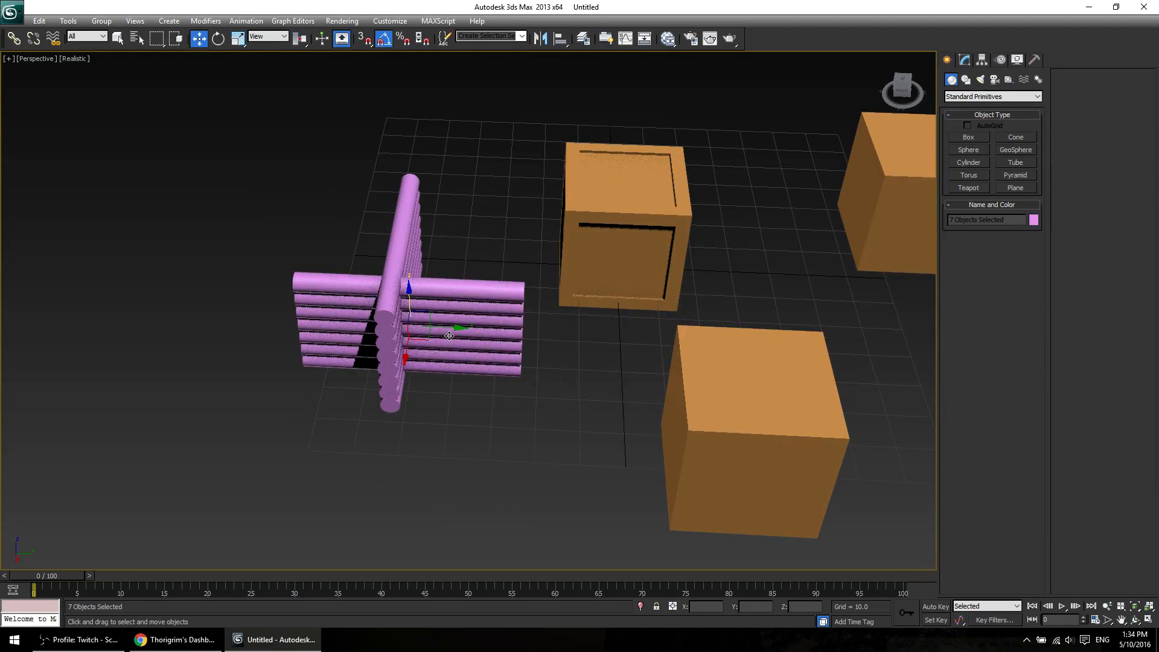
{"action": "left_click_drag", "start_coordinate": [449, 331], "coordinate": [524, 331]}
{"action": "mouse_move", "coordinate": [524, 331]}
{"action": "middle_mouse_down", "text": "alt"}
{"action": "mouse_move", "coordinate": [504, 384]}
{"action": "mouse_move", "coordinate": [524, 338]}
{"action": "middle_mouse_up", "text": "alt"}
{"action": "left_click_drag", "start_coordinate": [527, 329], "coordinate": [560, 329]}
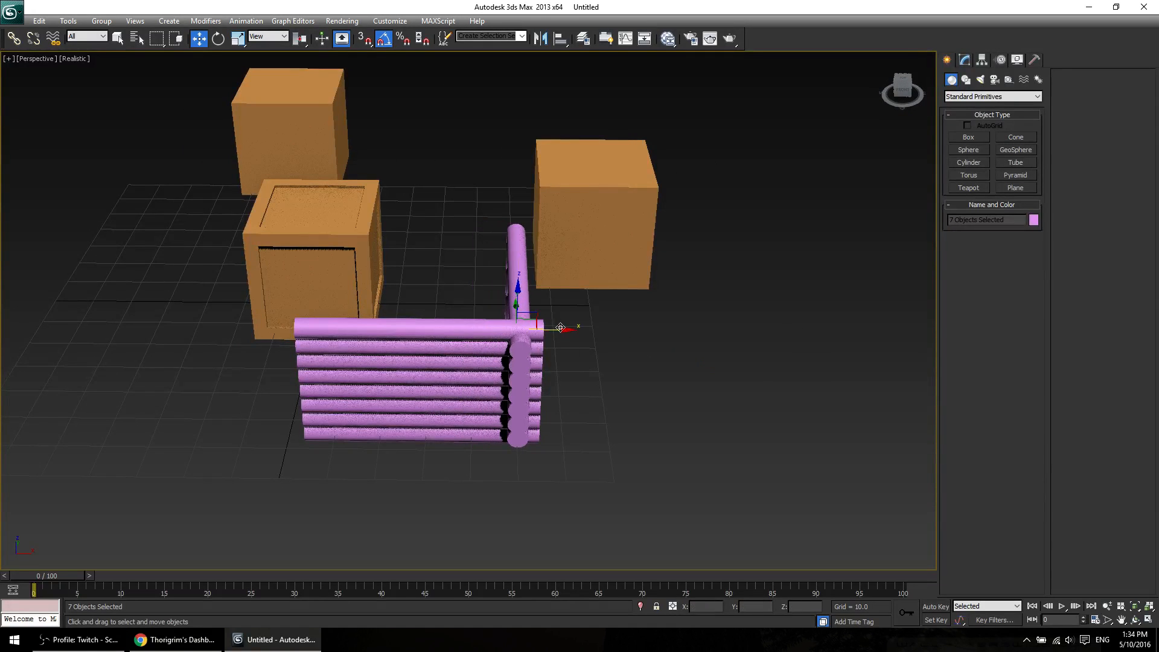
{"action": "left_click", "coordinate": [689, 477]}
{"action": "middle_click_drag", "start_coordinate": [688, 477], "coordinate": [636, 439], "text": "alt"}
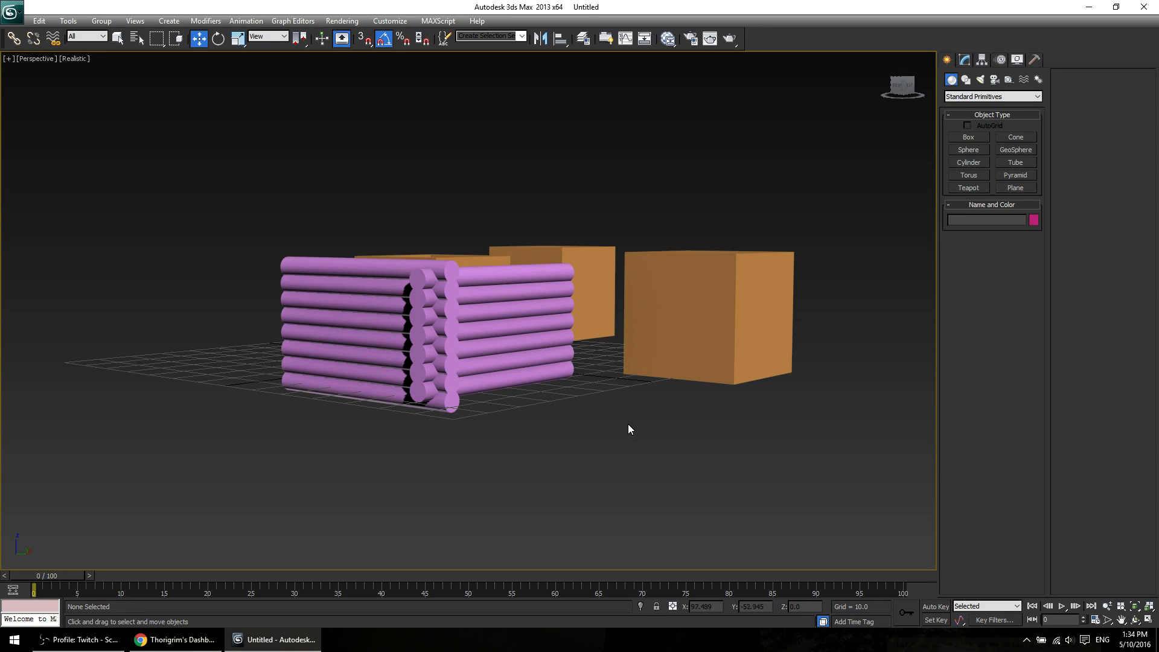
Inspect the log-wall corner up close, select all of its cylinders, and delete them.
{"action": "middle_click_drag", "start_coordinate": [469, 384], "coordinate": [503, 313], "text": "alt"}
{"action": "scroll", "coordinate": [680, 364], "scroll_direction": "up", "scroll_amount": 5}
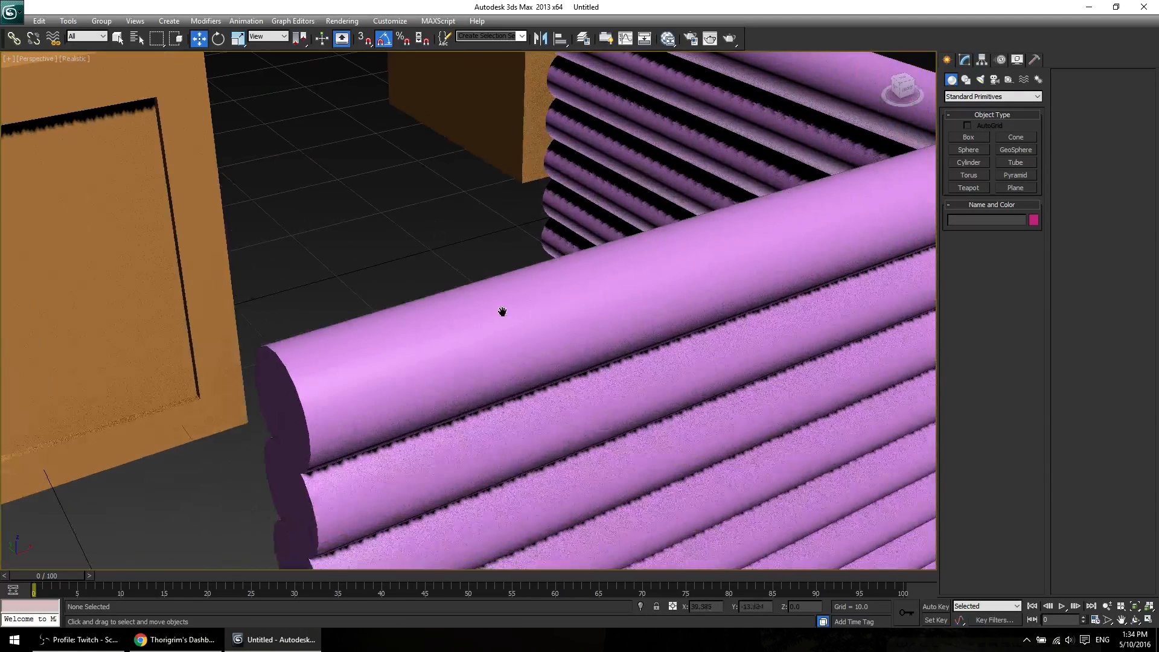
{"action": "scroll", "coordinate": [503, 312], "scroll_direction": "down", "scroll_amount": 8}
{"action": "middle_click_drag", "start_coordinate": [584, 368], "coordinate": [634, 405], "text": "alt"}
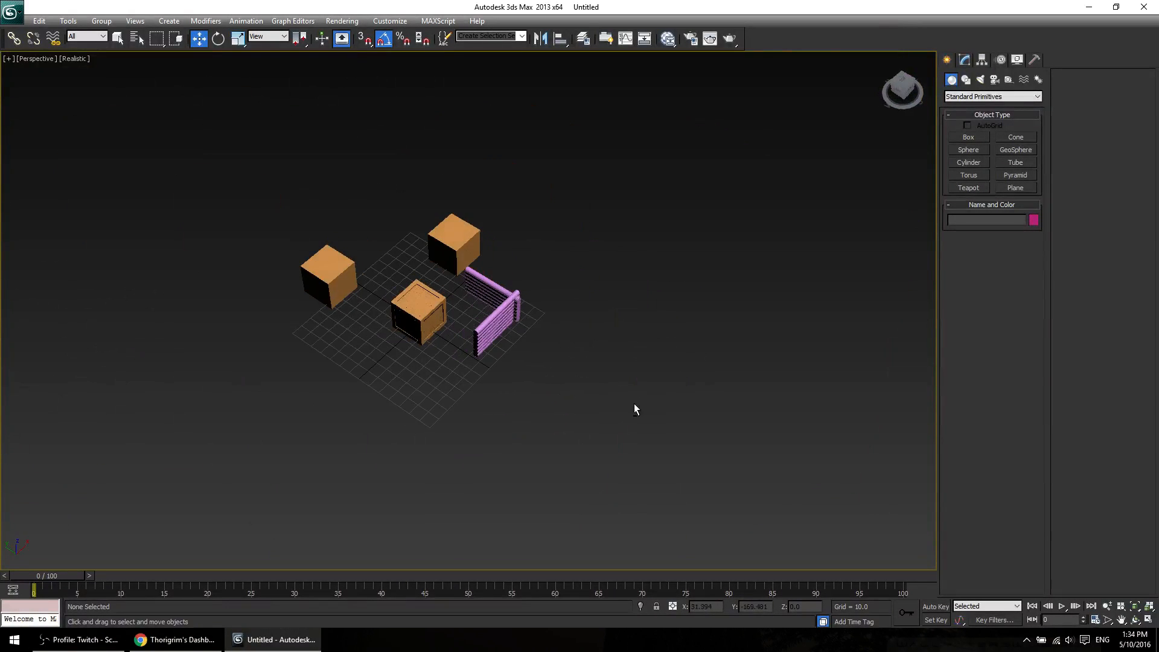
{"action": "left_click_drag", "start_coordinate": [607, 405], "coordinate": [503, 275]}
{"action": "key", "text": "Delete"}
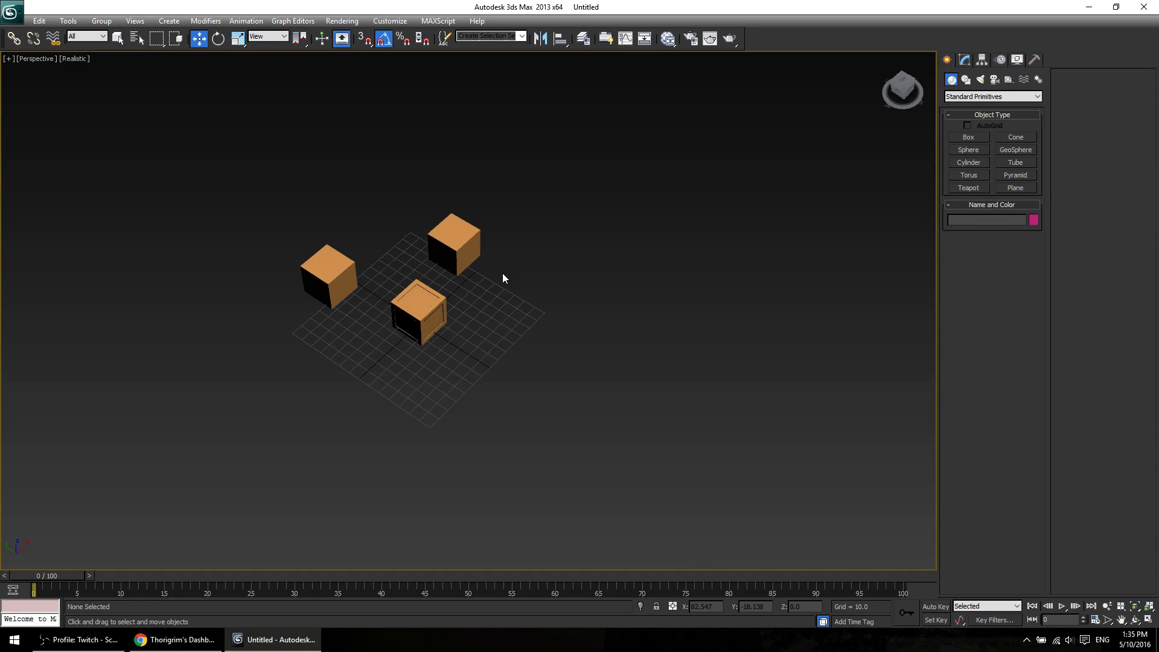
Create a cylinder about 16.2 in radius and 97.2 in height beside the crates.
{"action": "left_click", "coordinate": [978, 165]}
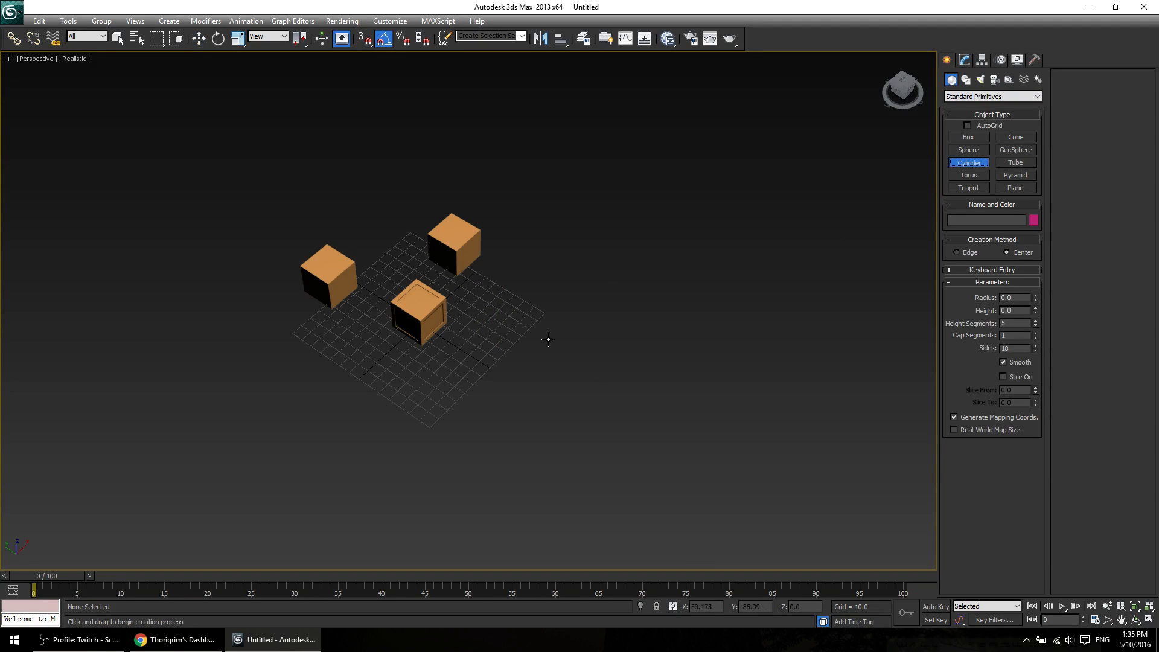
{"action": "left_click_drag", "start_coordinate": [502, 334], "coordinate": [524, 342]}
{"action": "left_click", "coordinate": [559, 238]}
{"action": "left_click", "coordinate": [549, 215]}
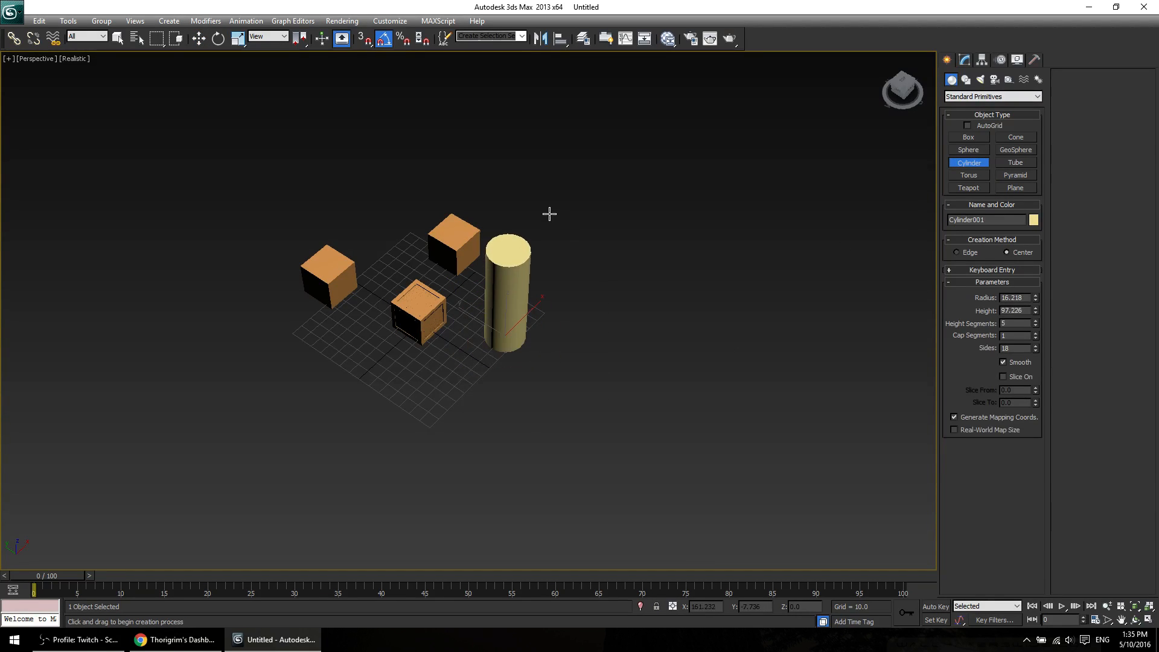
Select the three orange cubes and delete them.
{"action": "left_click_drag", "start_coordinate": [269, 165], "coordinate": [443, 330]}
{"action": "right_click", "coordinate": [445, 336]}
{"action": "key", "text": "w"}
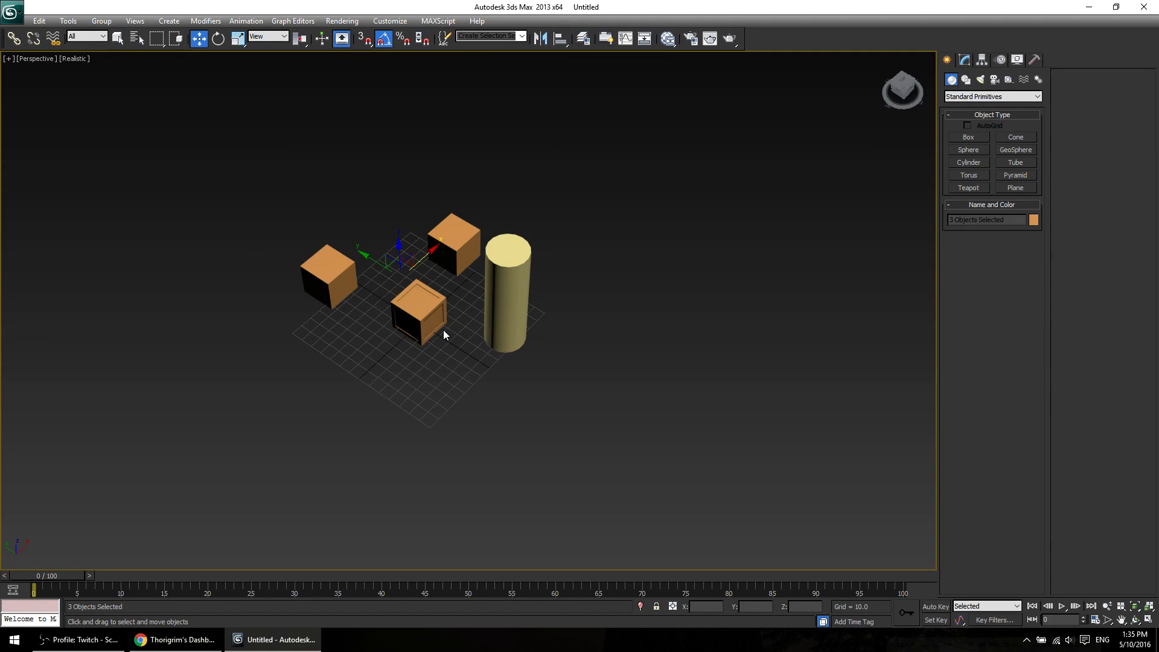
{"action": "key", "text": "Delete"}
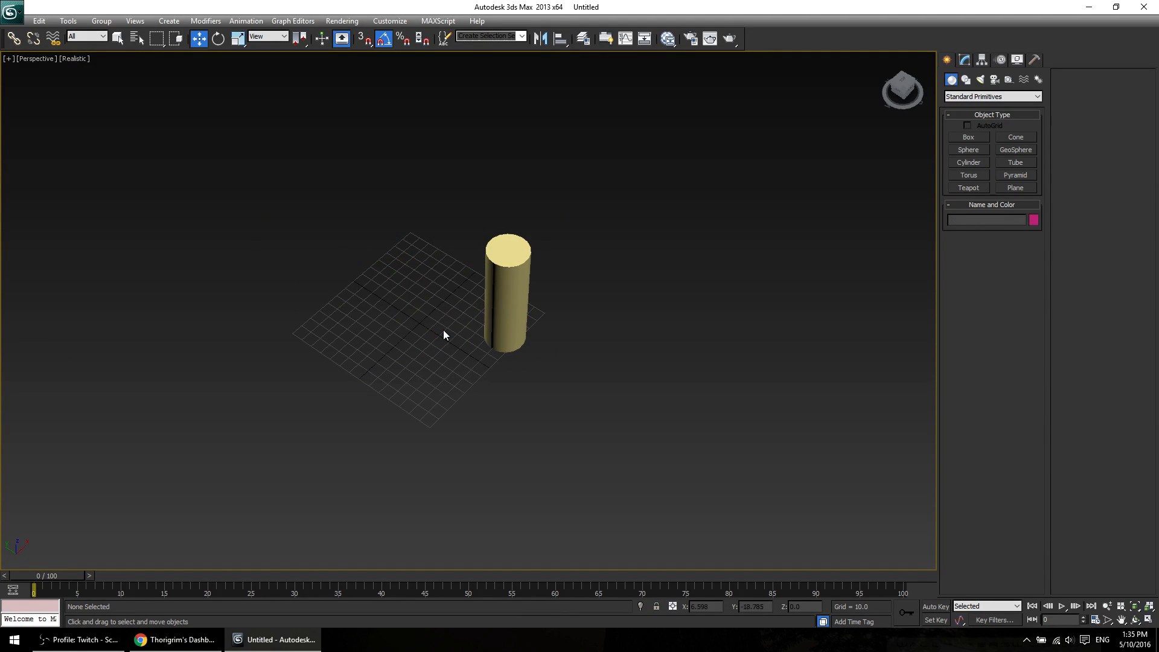
Focus on the cylinder and make a test render to check how round its outline looks.
{"action": "left_click", "coordinate": [500, 287]}
{"action": "key", "text": "z"}
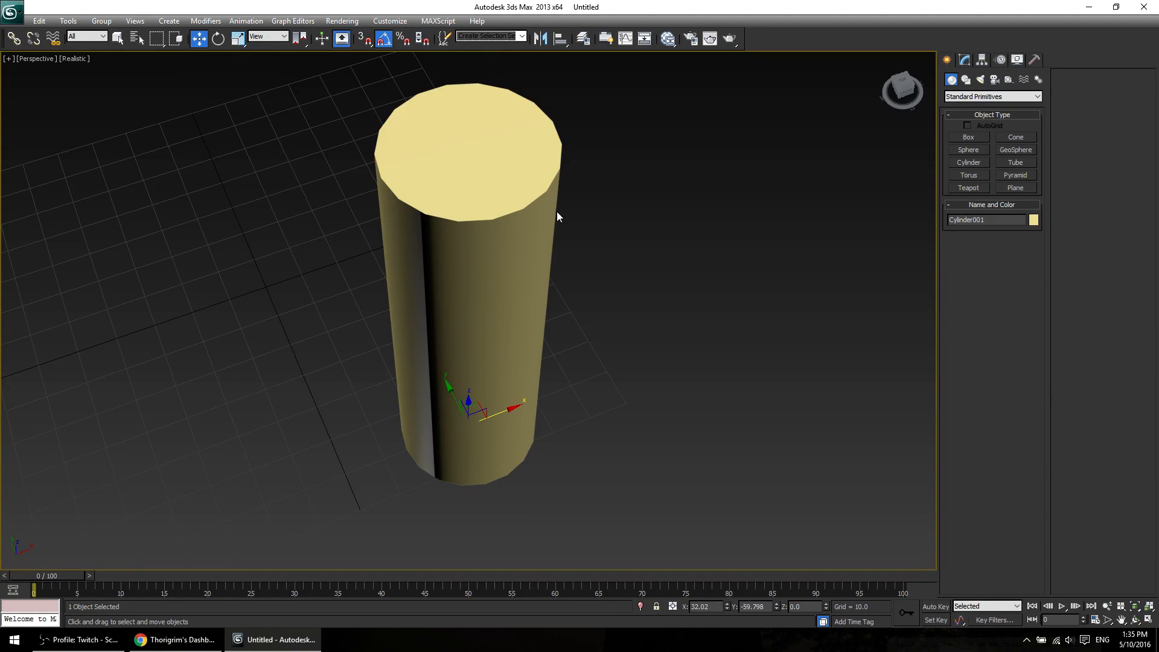
{"action": "scroll", "coordinate": [561, 224], "scroll_direction": "up", "scroll_amount": 2}
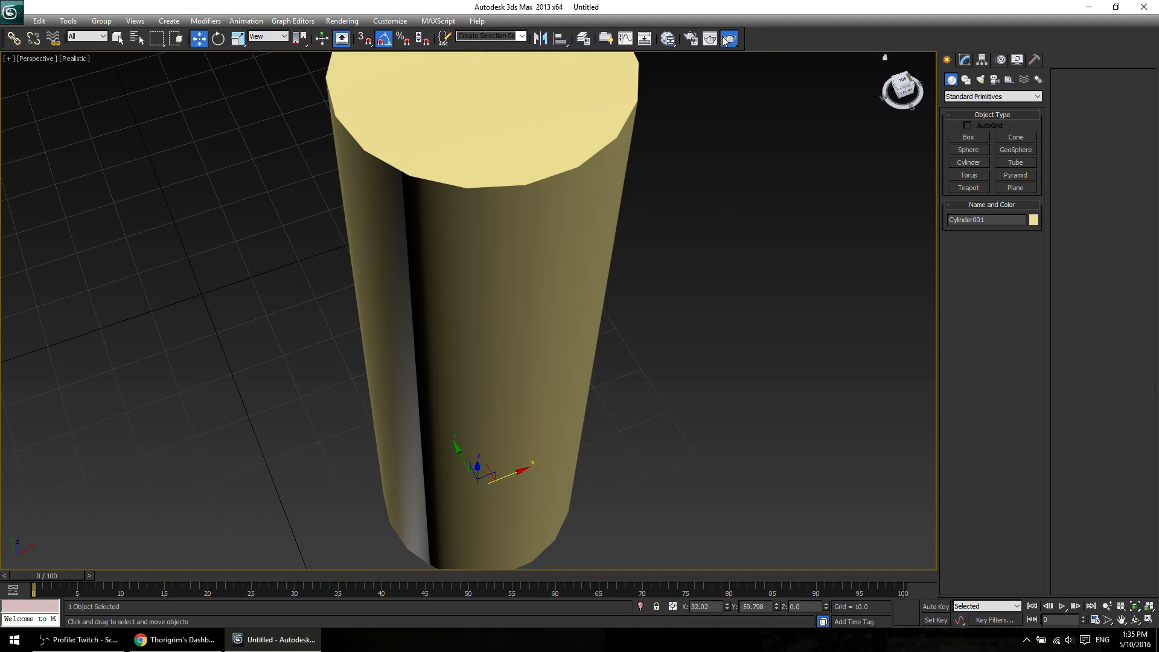
{"action": "left_click", "coordinate": [728, 39]}
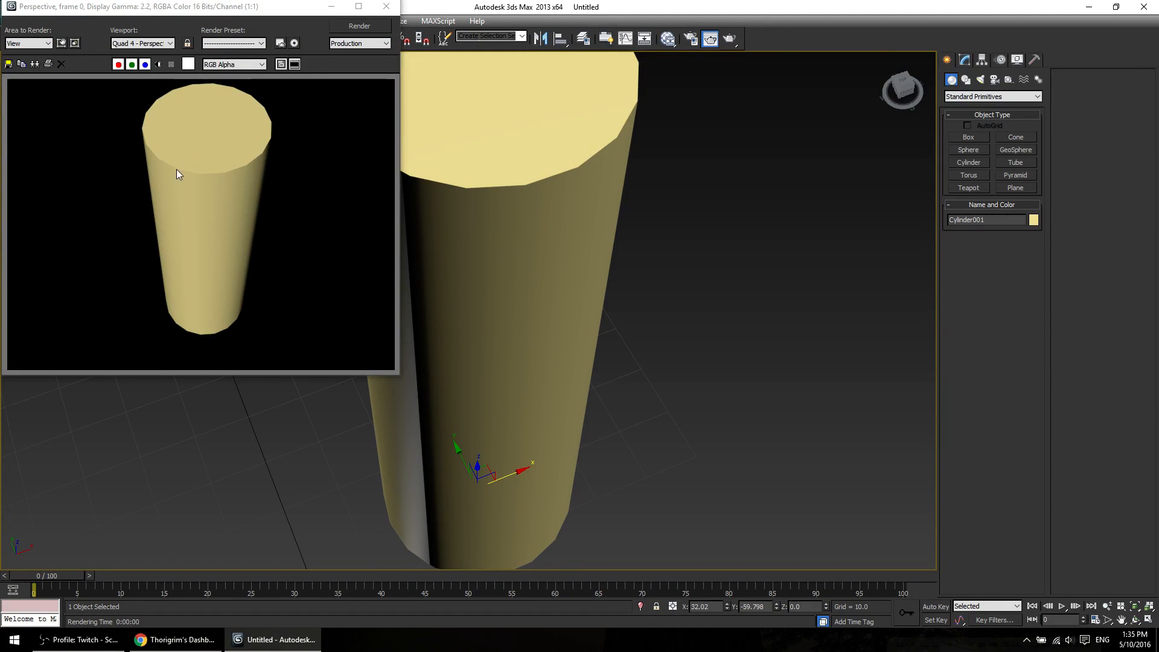
{"action": "left_click", "coordinate": [386, 6]}
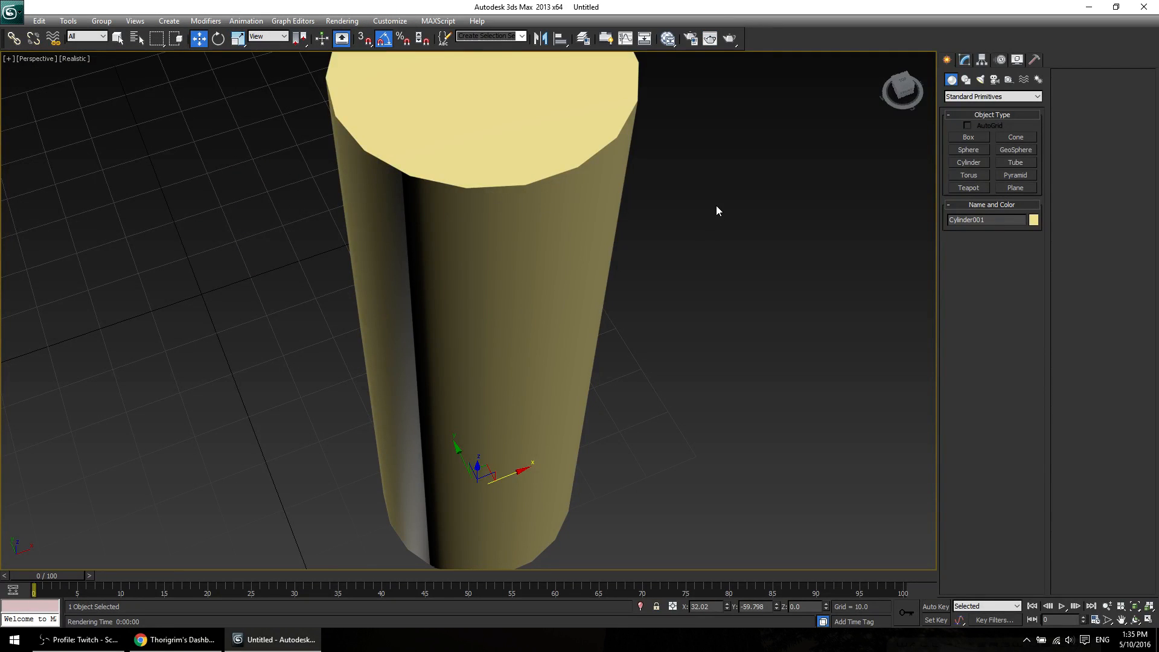
Display edged faces on the cylinder and reduce its height segments to 1.
{"action": "key", "text": "F4"}
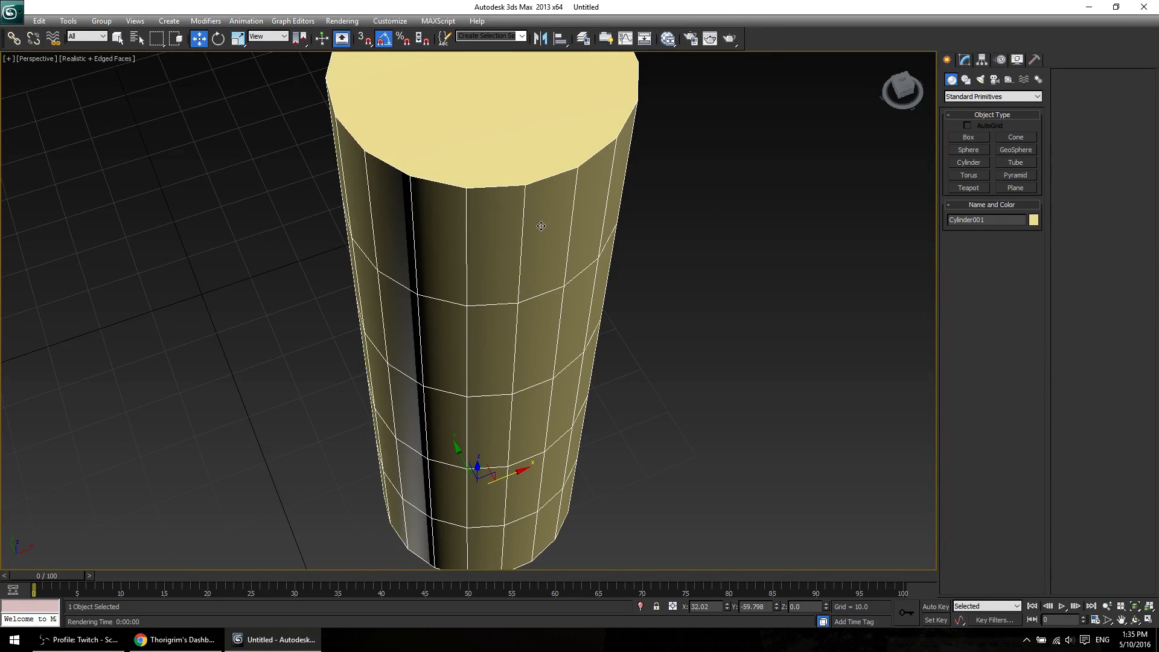
{"action": "middle_click_drag", "start_coordinate": [764, 394], "coordinate": [823, 440], "text": "alt"}
{"action": "scroll", "coordinate": [690, 360], "scroll_direction": "down", "scroll_amount": 5}
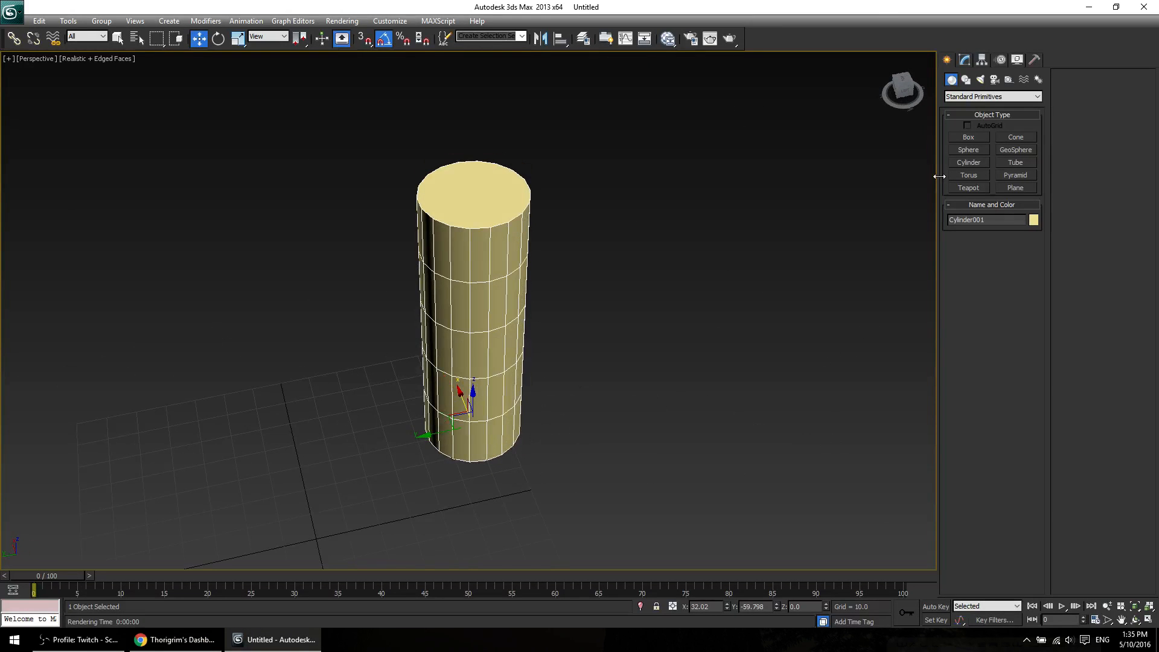
{"action": "left_click", "coordinate": [964, 60]}
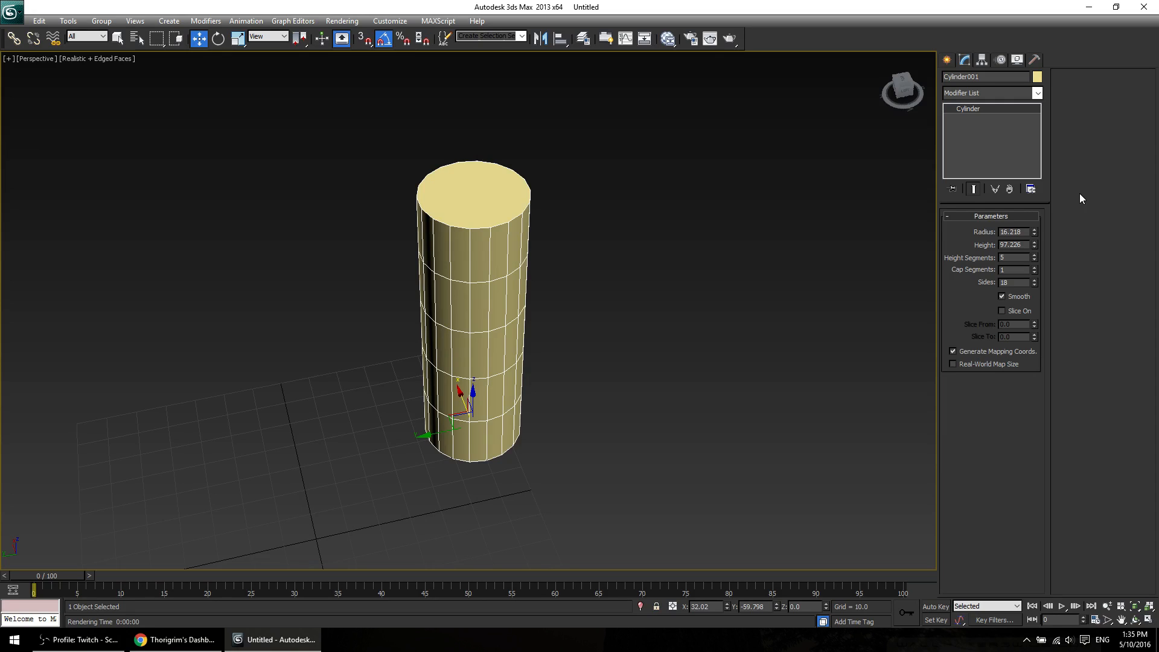
{"action": "left_click", "coordinate": [1034, 260]}
{"action": "left_click", "coordinate": [1034, 261]}
{"action": "left_click", "coordinate": [1034, 261]}
{"action": "left_click", "coordinate": [1035, 261]}
{"action": "left_click", "coordinate": [1035, 255]}
{"action": "left_click", "coordinate": [1033, 256]}
{"action": "left_click", "coordinate": [1032, 256]}
{"action": "left_click", "coordinate": [1033, 256]}
{"action": "left_click", "coordinate": [1033, 257]}
{"action": "left_click", "coordinate": [1033, 257]}
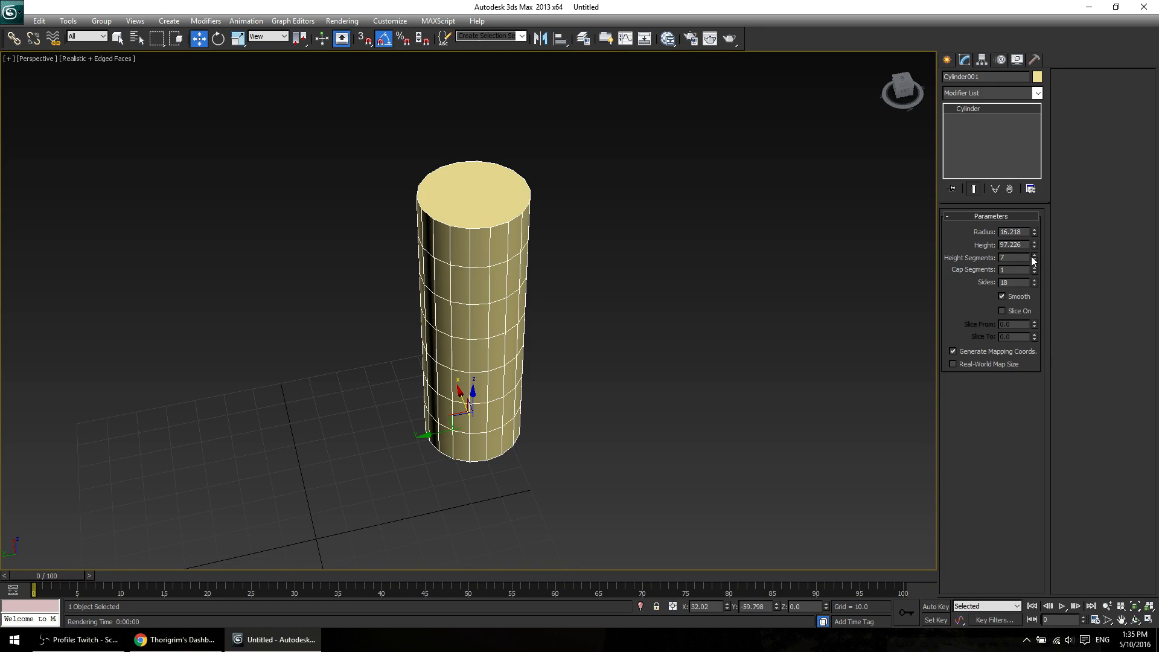
{"action": "left_click", "coordinate": [1032, 257]}
{"action": "right_click", "coordinate": [1033, 256]}
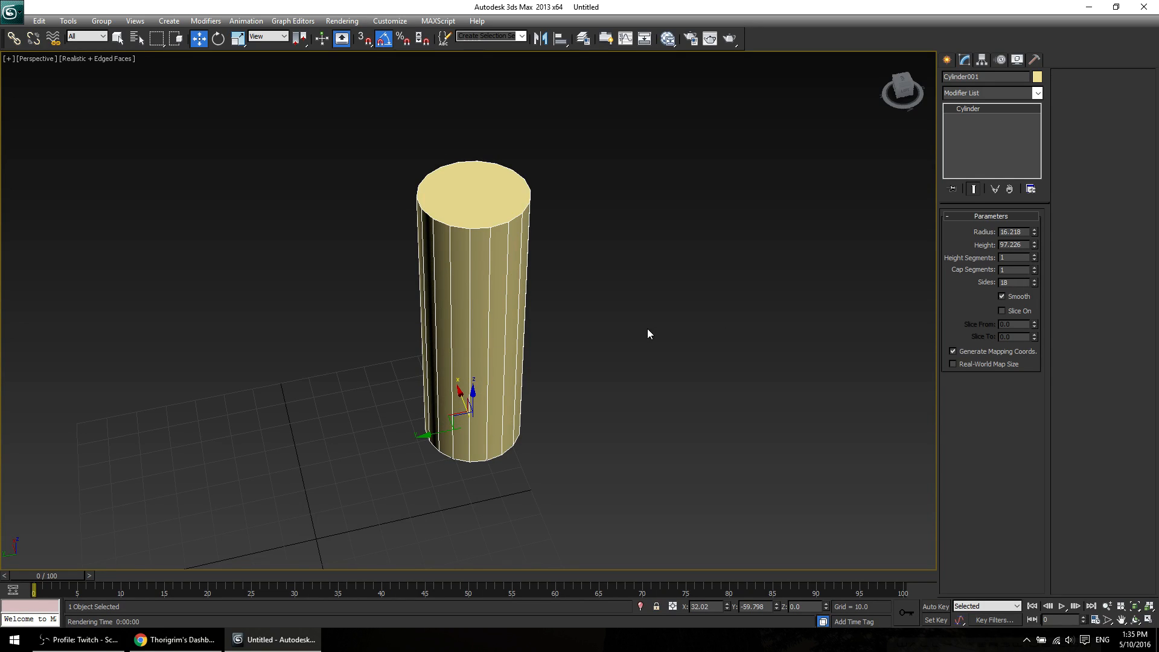
Shorten the cylinder to a height of about 64.2 and reduce its radius to about 15.9.
{"action": "middle_click_drag", "start_coordinate": [648, 329], "coordinate": [650, 342]}
{"action": "mouse_move", "coordinate": [1034, 244]}
{"action": "left_mouse_down"}
{"action": "mouse_move", "coordinate": [1036, 254]}
{"action": "mouse_move", "coordinate": [1044, 233]}
{"action": "left_mouse_up"}
{"action": "middle_click_drag", "start_coordinate": [559, 337], "coordinate": [628, 328]}
{"action": "scroll", "coordinate": [676, 291], "scroll_direction": "up", "scroll_amount": 5}
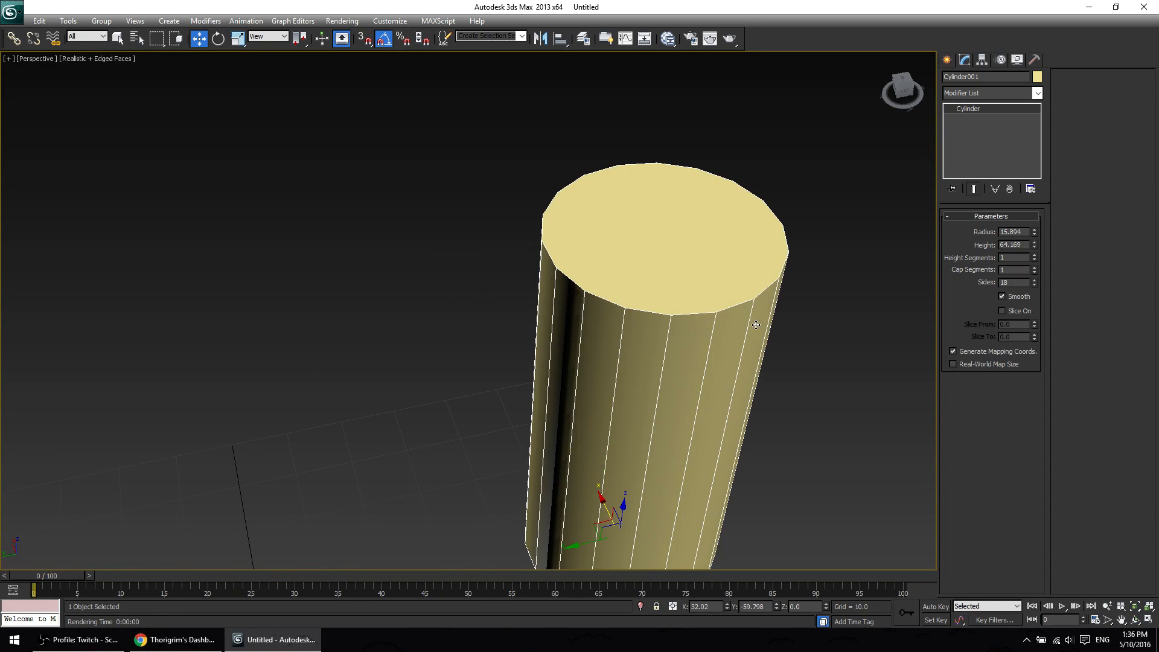
{"action": "middle_click_drag", "start_coordinate": [719, 328], "coordinate": [496, 266]}
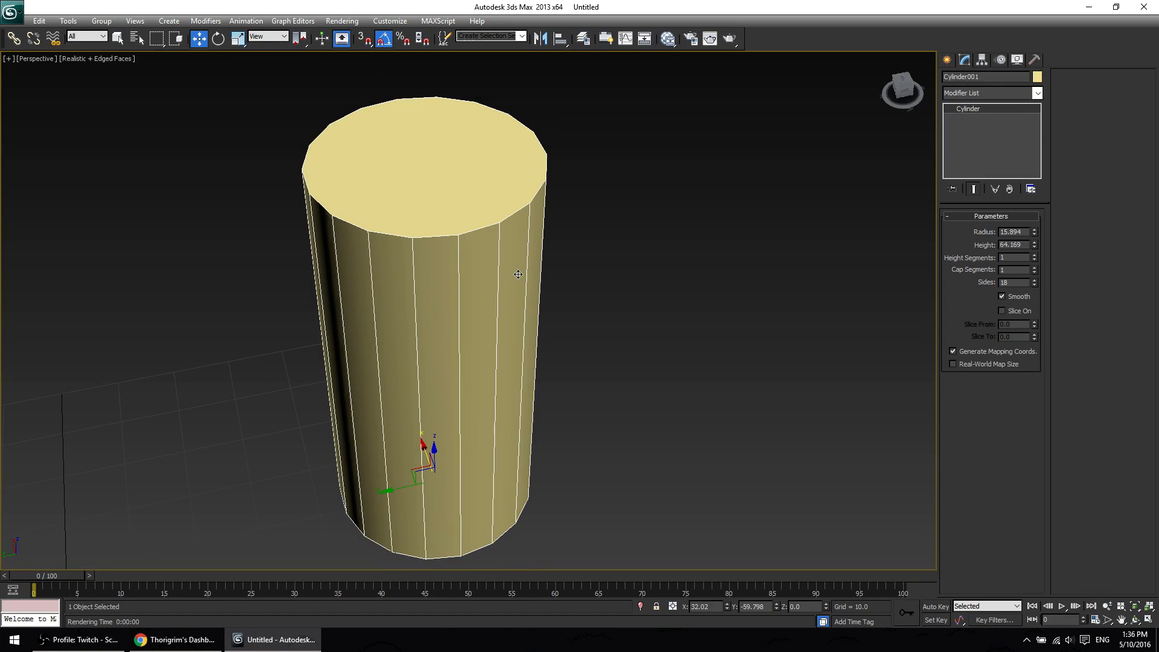
Turn off the edged-faces display and set the cylinder's sides to 32.
{"action": "key", "text": "F4"}
{"action": "key", "text": "F4"}
{"action": "key", "text": "F4"}
{"action": "key", "text": "F4"}
{"action": "key", "text": "F4"}
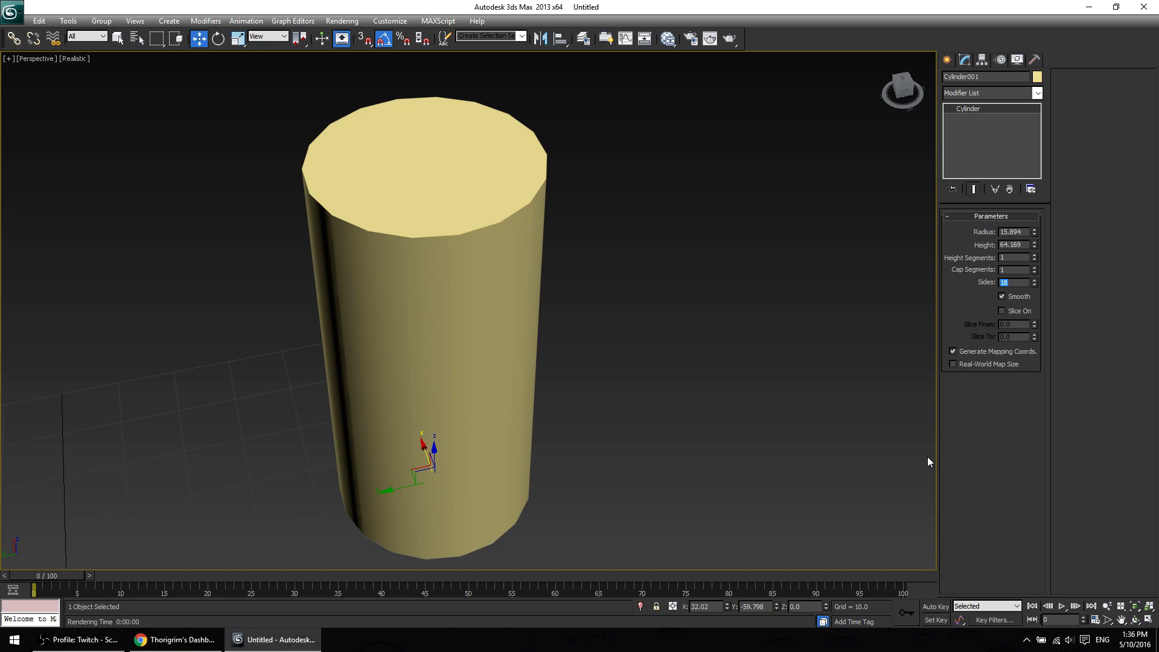
{"action": "type", "text": "32"}
{"action": "key", "text": "Return"}
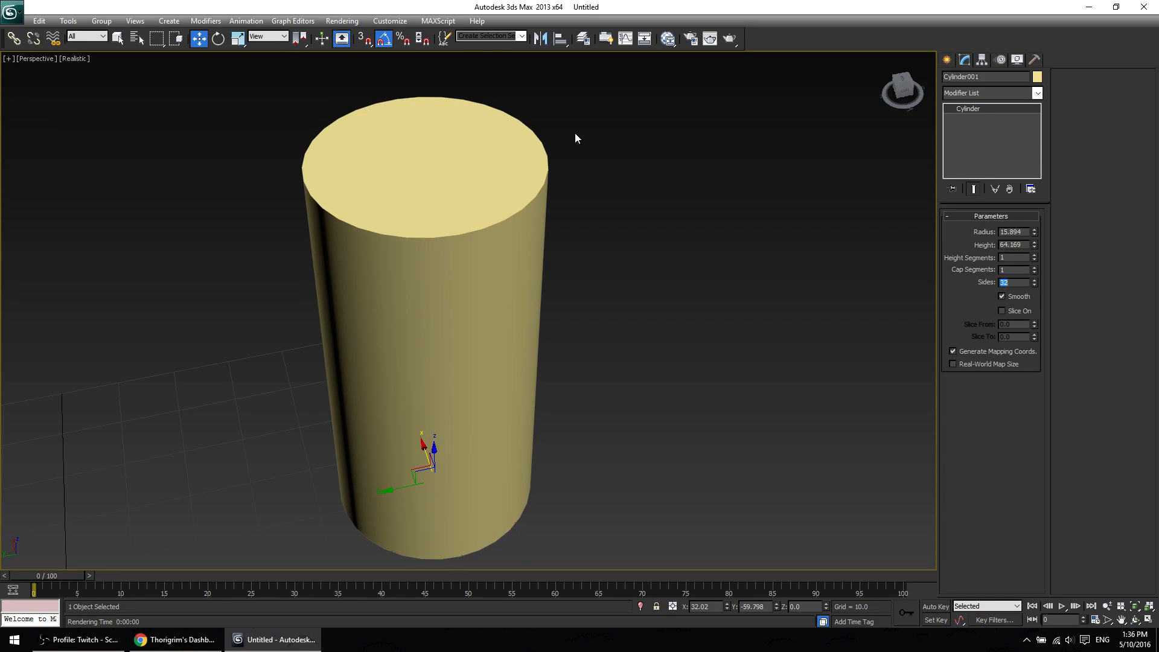
Undo and redo the sides change repeatedly to compare the cylinder's outline with 18 and 32 sides.
{"action": "left_click", "coordinate": [503, 193]}
{"action": "left_click", "coordinate": [682, 334]}
{"action": "left_click", "coordinate": [485, 295]}
{"action": "key", "text": "ctrl+z"}
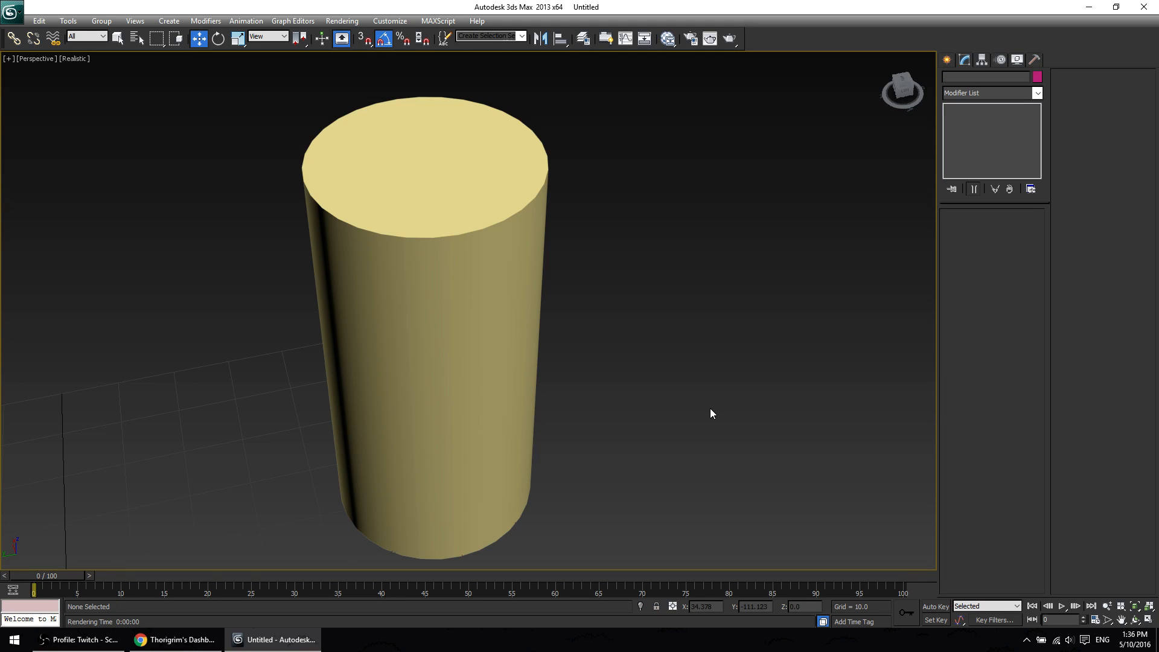
{"action": "key", "text": "ctrl+z"}
{"action": "key", "text": "ctrl+z"}
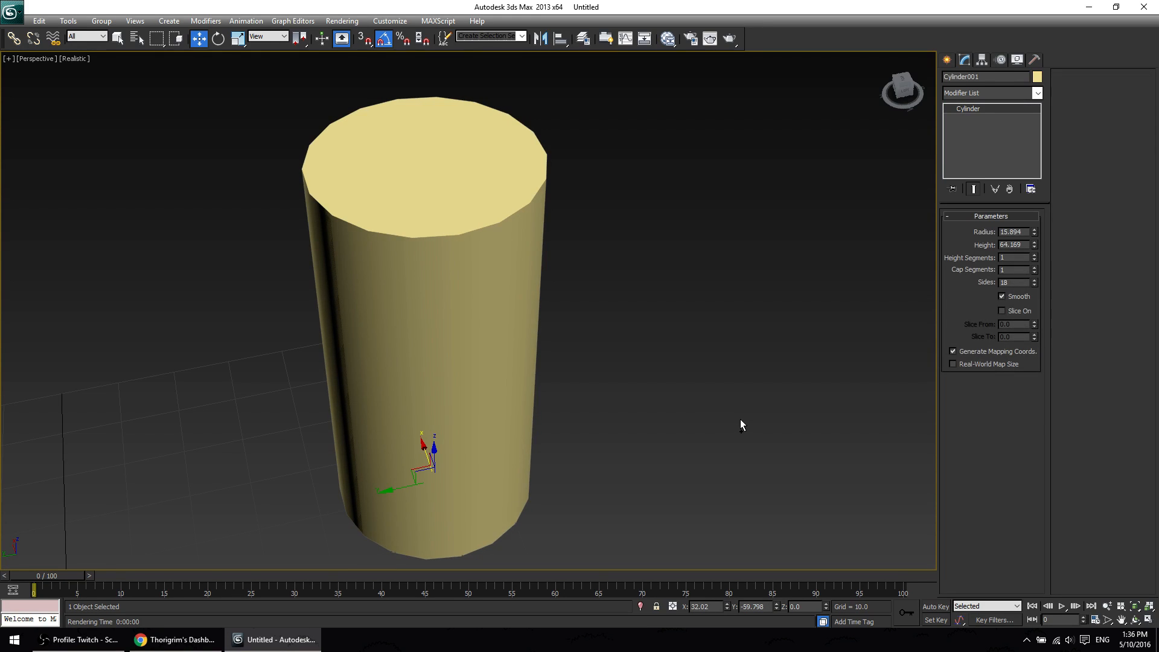
{"action": "key", "text": "ctrl+y"}
{"action": "key", "text": "ctrl+z"}
{"action": "key", "text": "ctrl+y"}
{"action": "key", "text": "ctrl+z"}
{"action": "key", "text": "ctrl+y"}
{"action": "key", "text": "ctrl+s"}
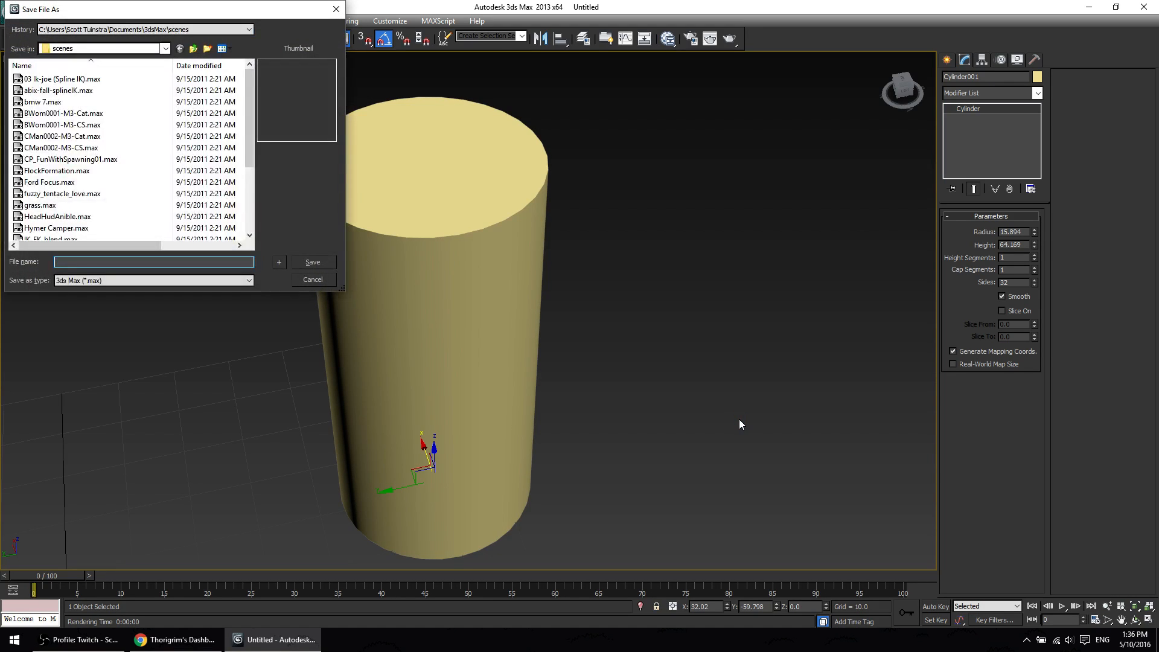
{"action": "key", "text": "Escape"}
{"action": "key", "text": "ctrl+z"}
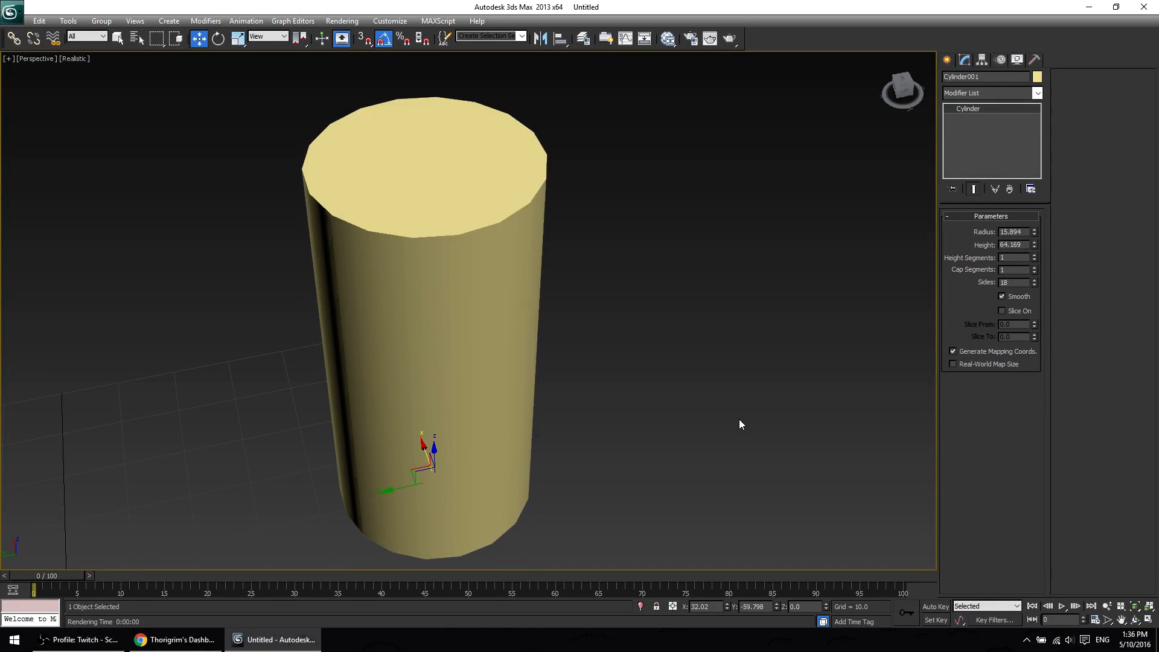
Display edged faces, compare both side counts in wireframe detail, and restore the cylinder to 32 sides.
{"action": "key", "text": "F4"}
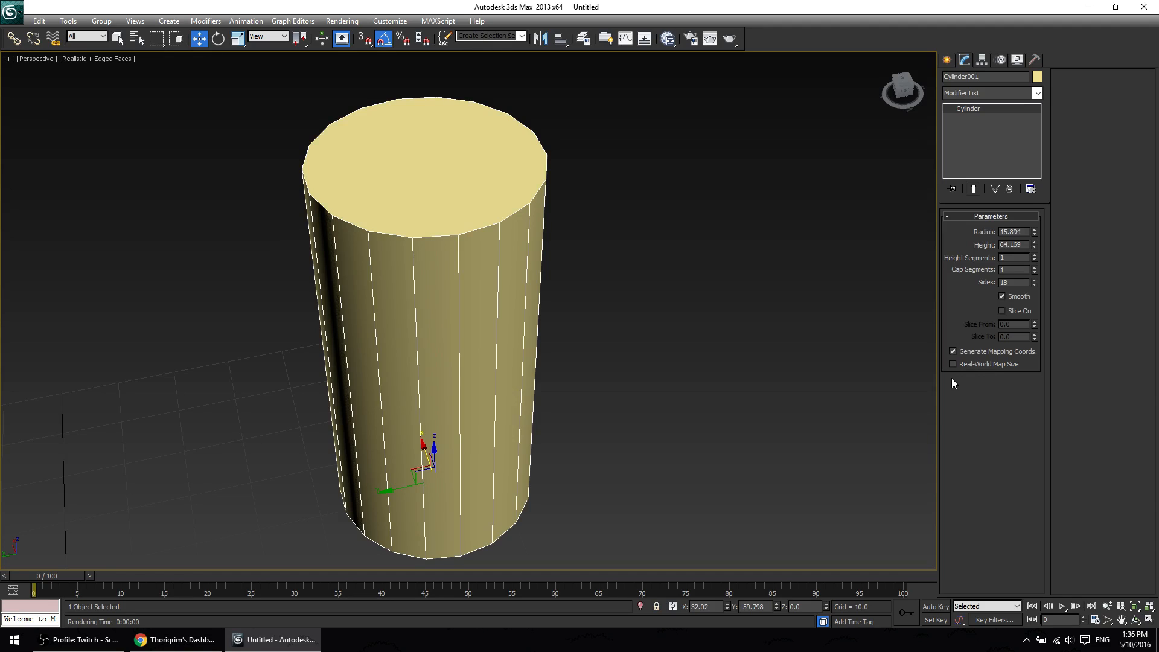
{"action": "key", "text": "ctrl+y"}
{"action": "key", "text": "ctrl+z"}
{"action": "key", "text": "ctrl+y"}
{"action": "key", "text": "ctrl+z"}
{"action": "key", "text": "ctrl+y"}
{"action": "key", "text": "ctrl+z"}
{"action": "key", "text": "ctrl+y"}
{"action": "key", "text": "ctrl+z"}
{"action": "key", "text": "ctrl+y"}
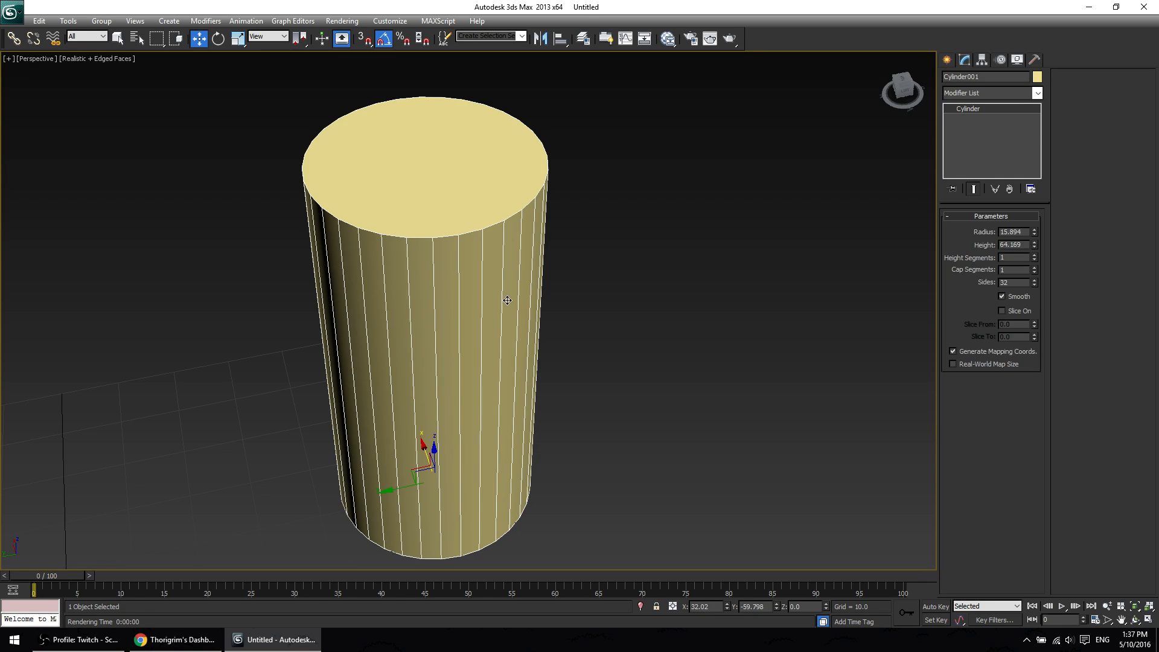
Delete the cylinder and create a box about 35.8 long, 15.4 wide and 42.5 high.
{"action": "key", "text": "Delete"}
{"action": "left_click", "coordinate": [947, 59]}
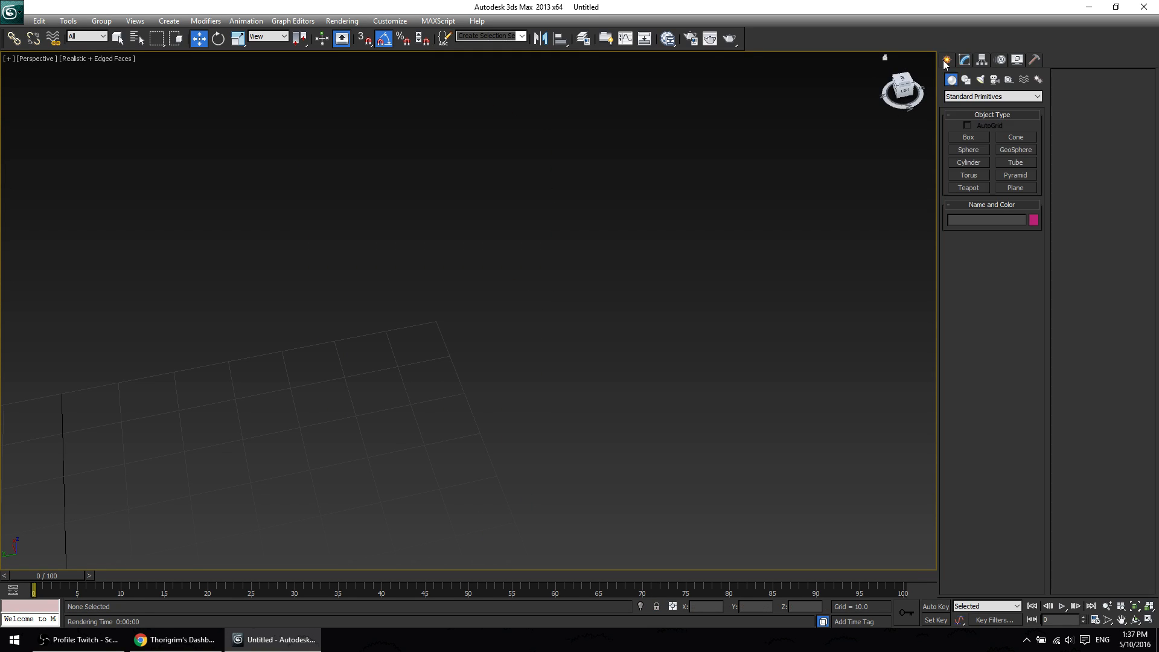
{"action": "left_click", "coordinate": [969, 137]}
{"action": "left_click_drag", "start_coordinate": [335, 364], "coordinate": [542, 386]}
{"action": "left_click", "coordinate": [453, 189]}
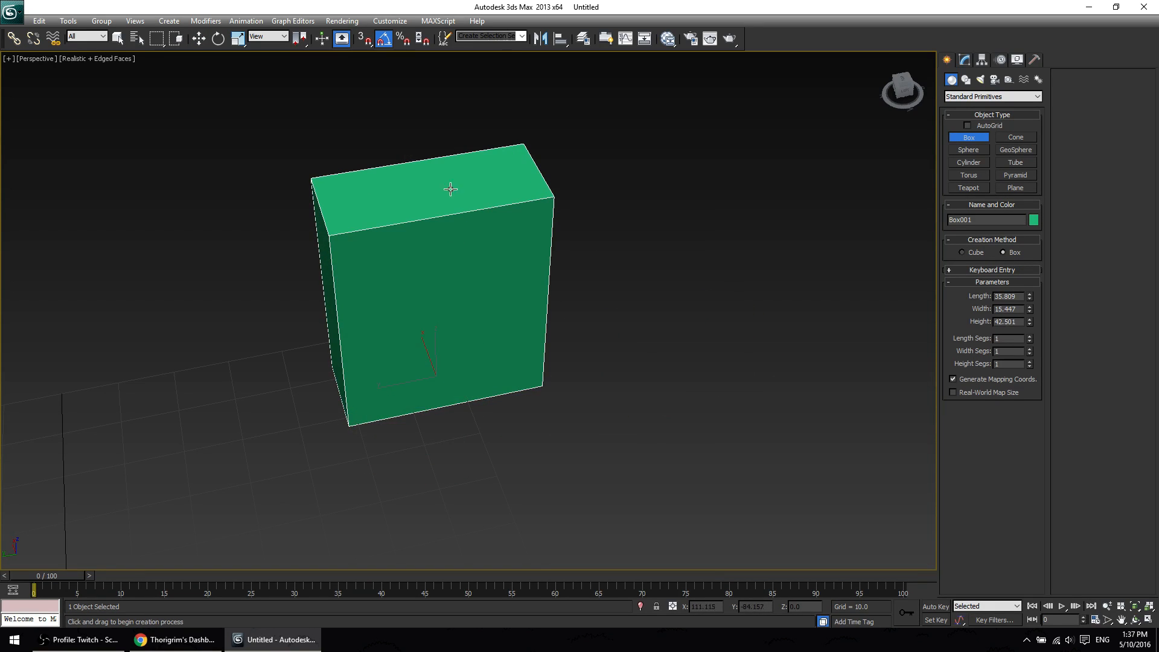
{"action": "middle_click_drag", "start_coordinate": [381, 408], "coordinate": [466, 396], "text": "alt"}
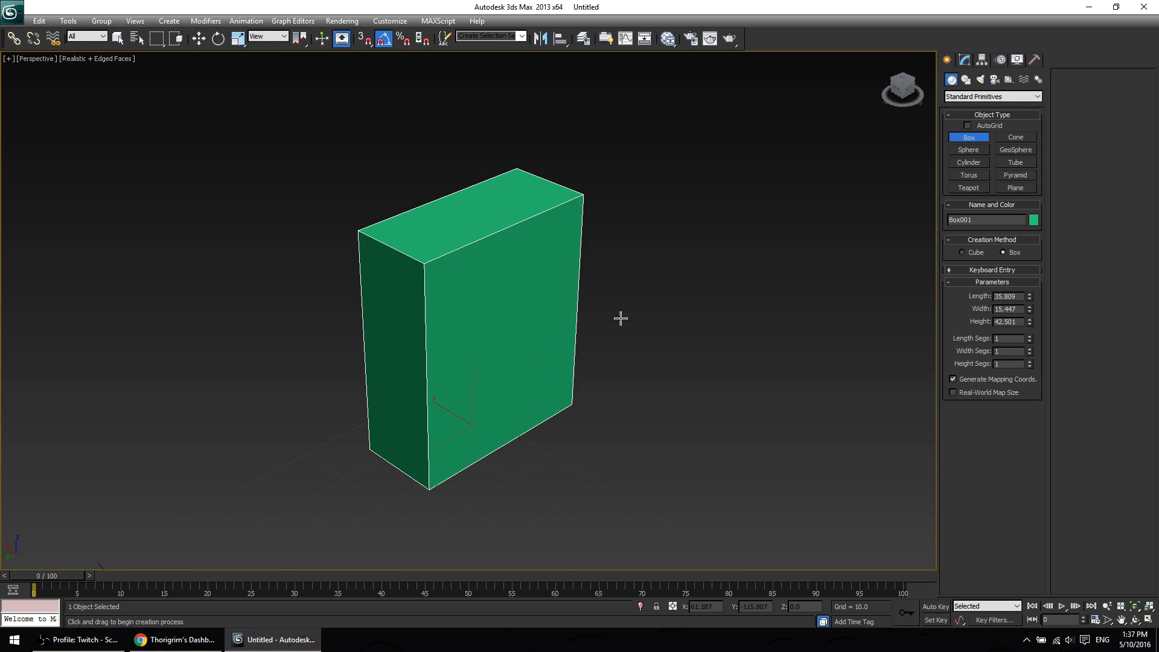
Convert the new box to an Editable Poly.
{"action": "left_click", "coordinate": [964, 61]}
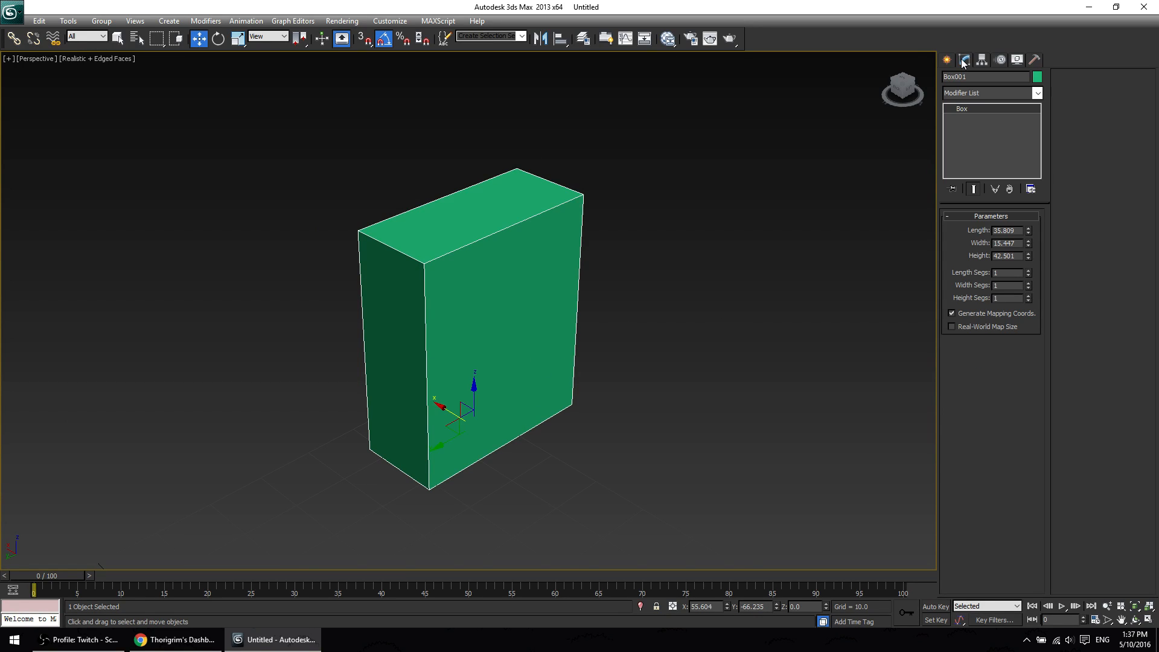
{"action": "right_click", "coordinate": [974, 110]}
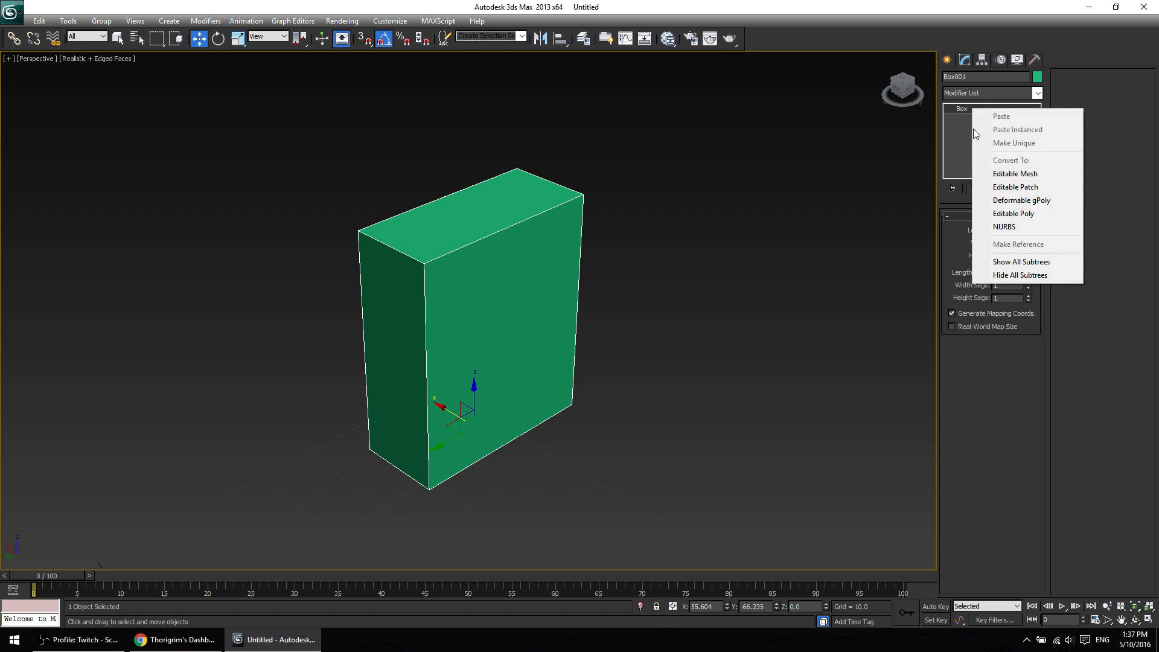
{"action": "left_click", "coordinate": [1021, 213]}
{"action": "scroll", "coordinate": [626, 364], "scroll_direction": "down", "scroll_amount": 3}
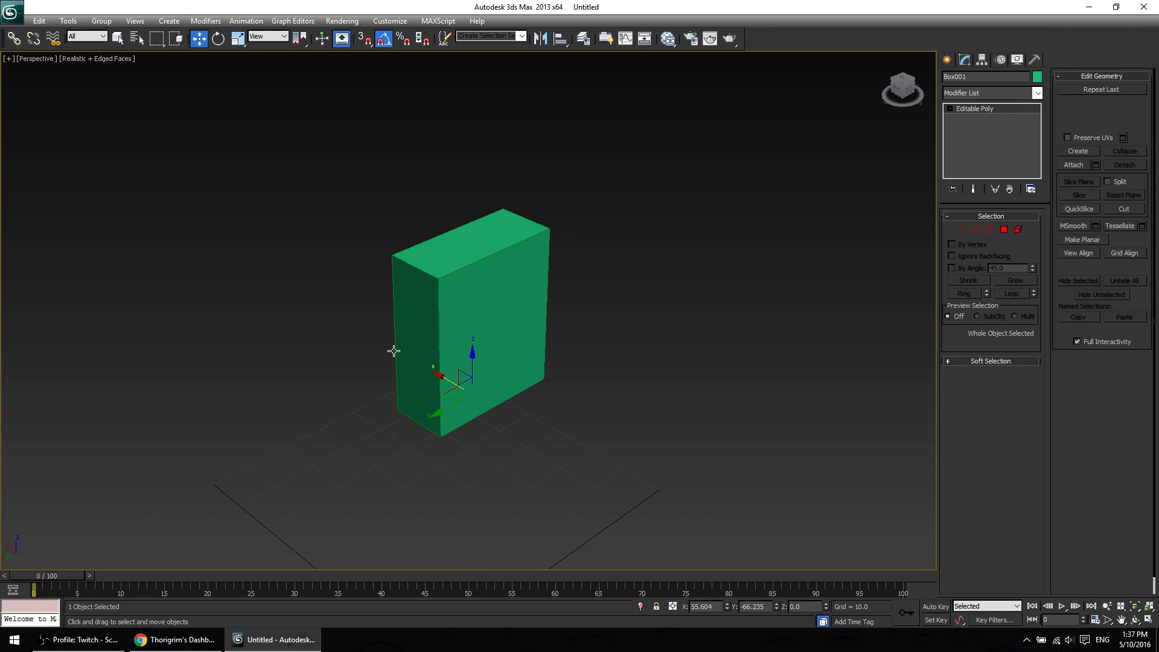
{"action": "left_click", "coordinate": [440, 344]}
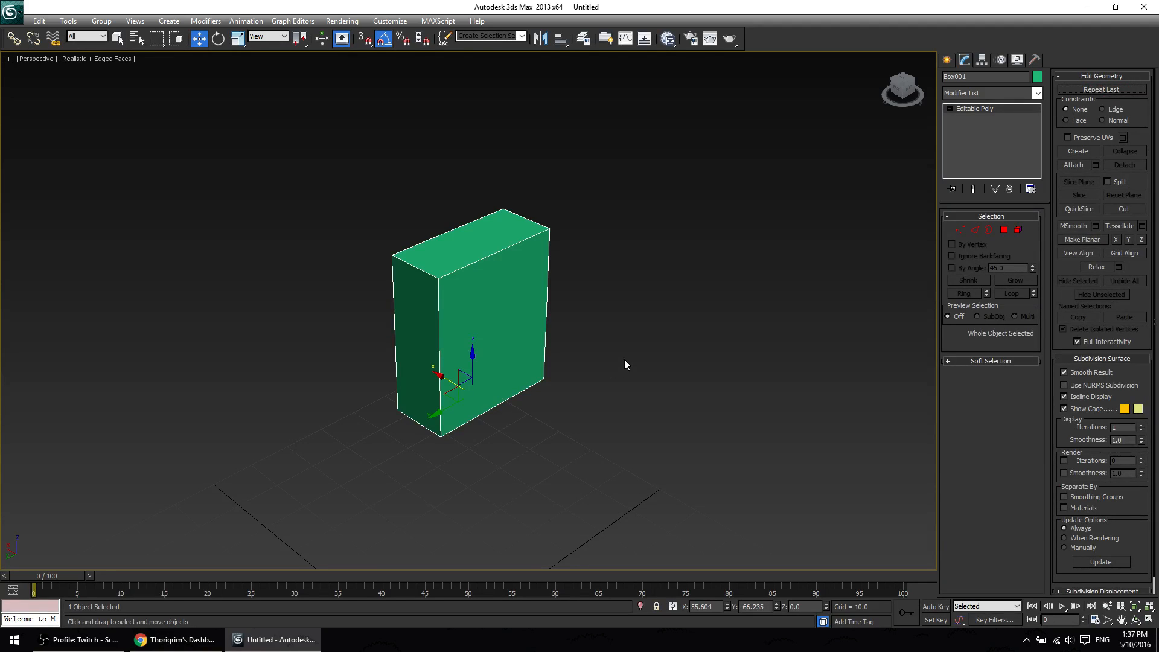
Inset the polygon on the box's narrow side and extrude the inner polygon outward into a long block.
{"action": "key", "text": "4"}
{"action": "left_click", "coordinate": [425, 338]}
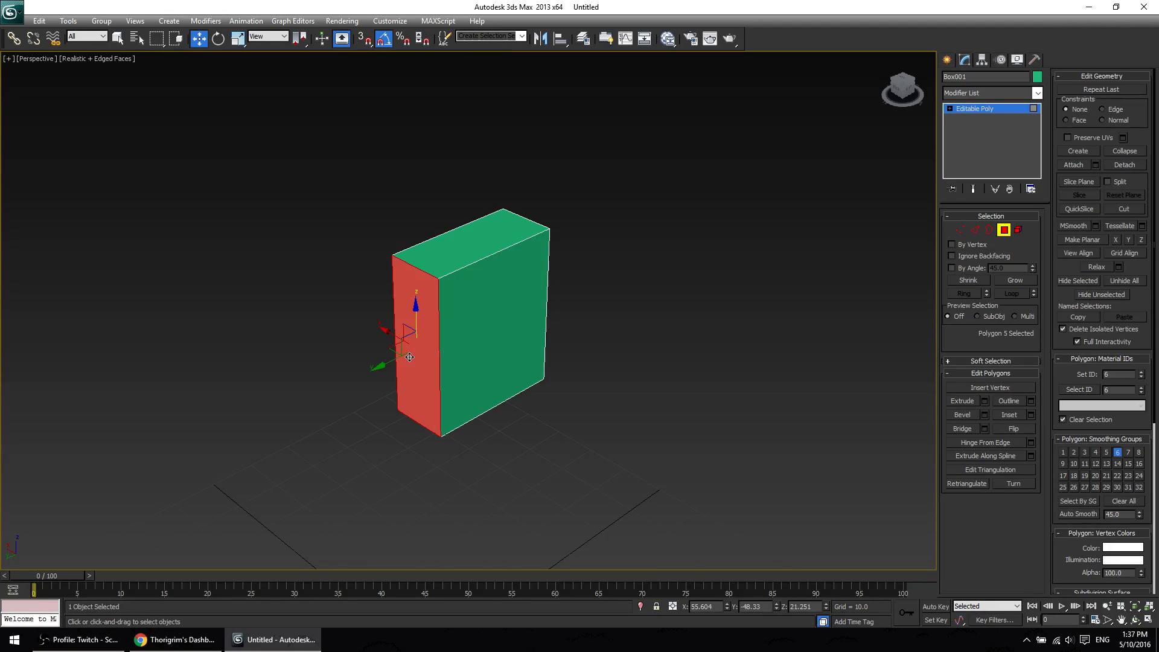
{"action": "left_click", "coordinate": [1031, 415]}
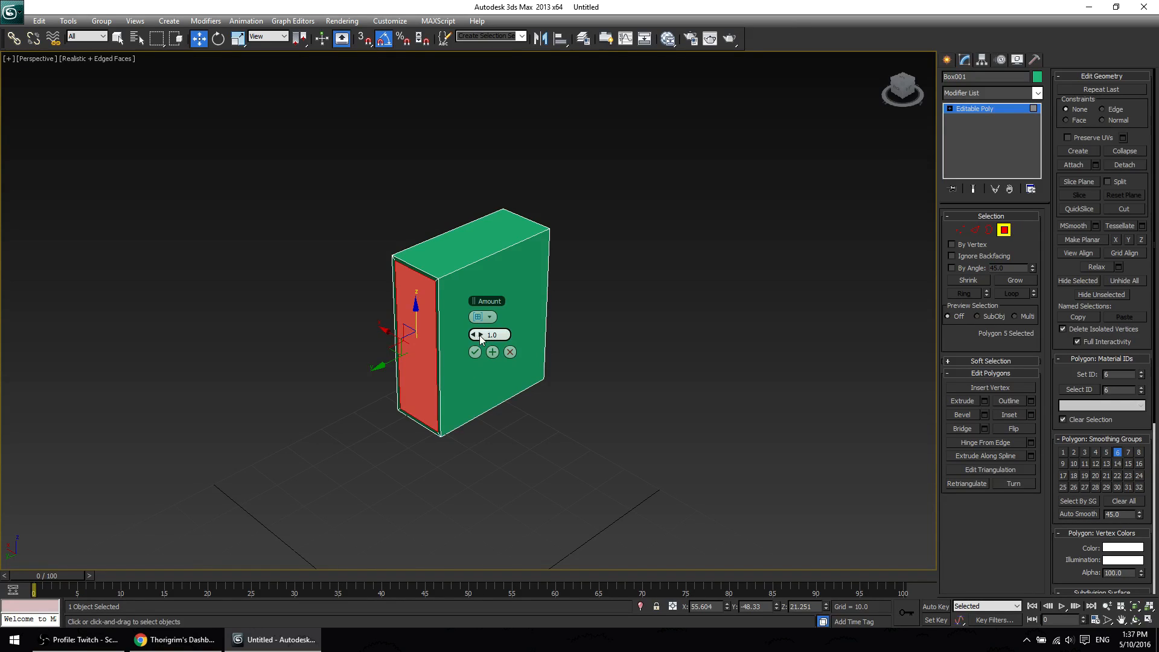
{"action": "left_click_drag", "start_coordinate": [479, 336], "coordinate": [481, 359]}
{"action": "left_click", "coordinate": [480, 354]}
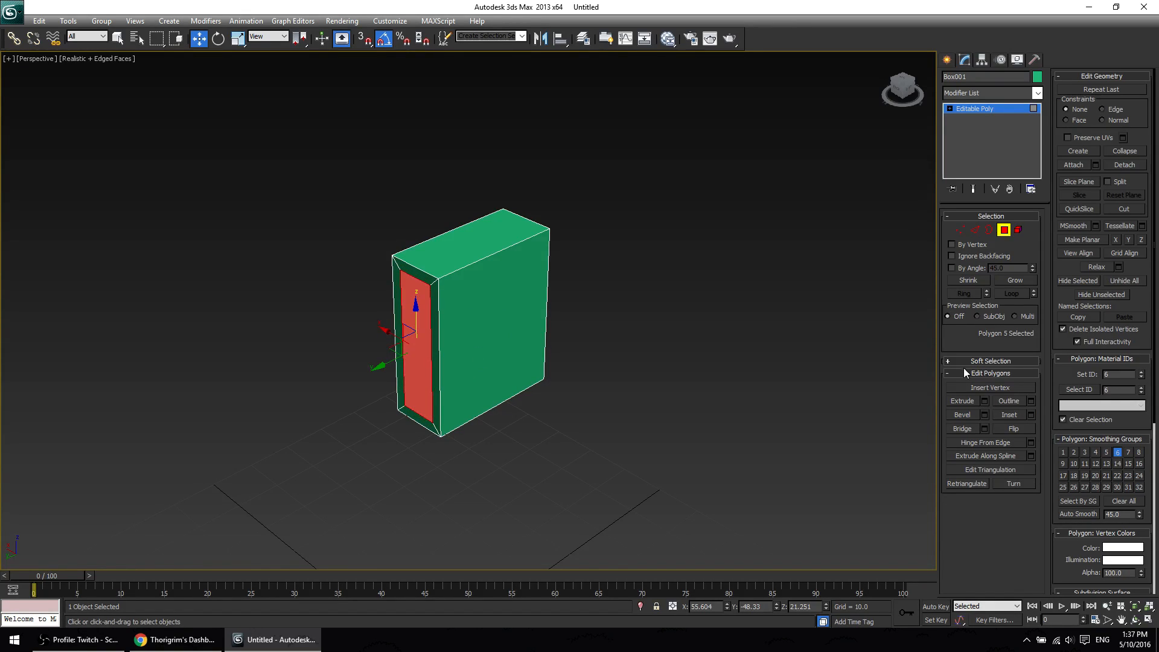
{"action": "left_click", "coordinate": [976, 401]}
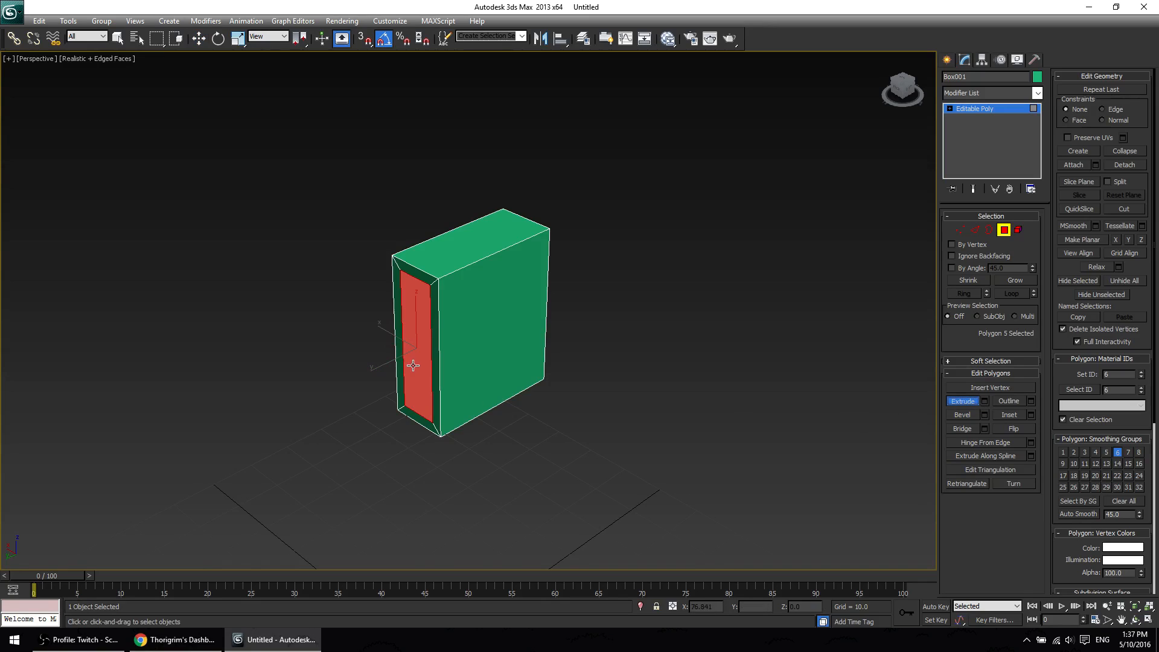
{"action": "left_click_drag", "start_coordinate": [429, 357], "coordinate": [439, 252]}
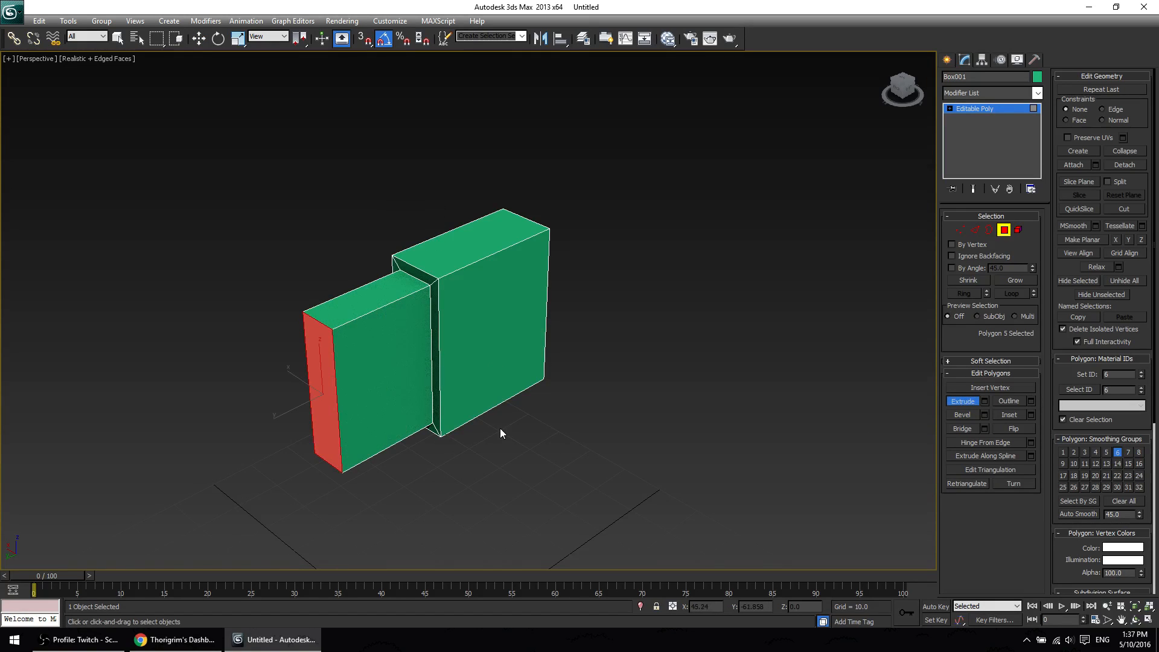
Select the edge loop where the extruded block meets the box and scale it narrower across the box's width.
{"action": "key", "text": "w"}
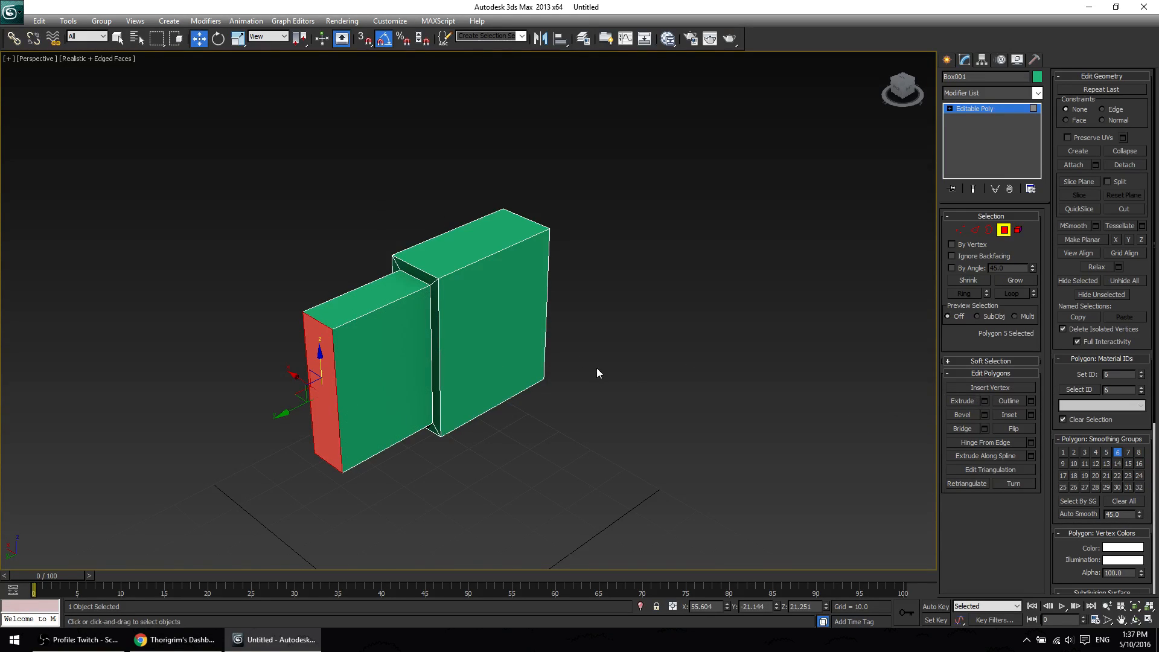
{"action": "key", "text": "4"}
{"action": "double_click", "coordinate": [429, 345]}
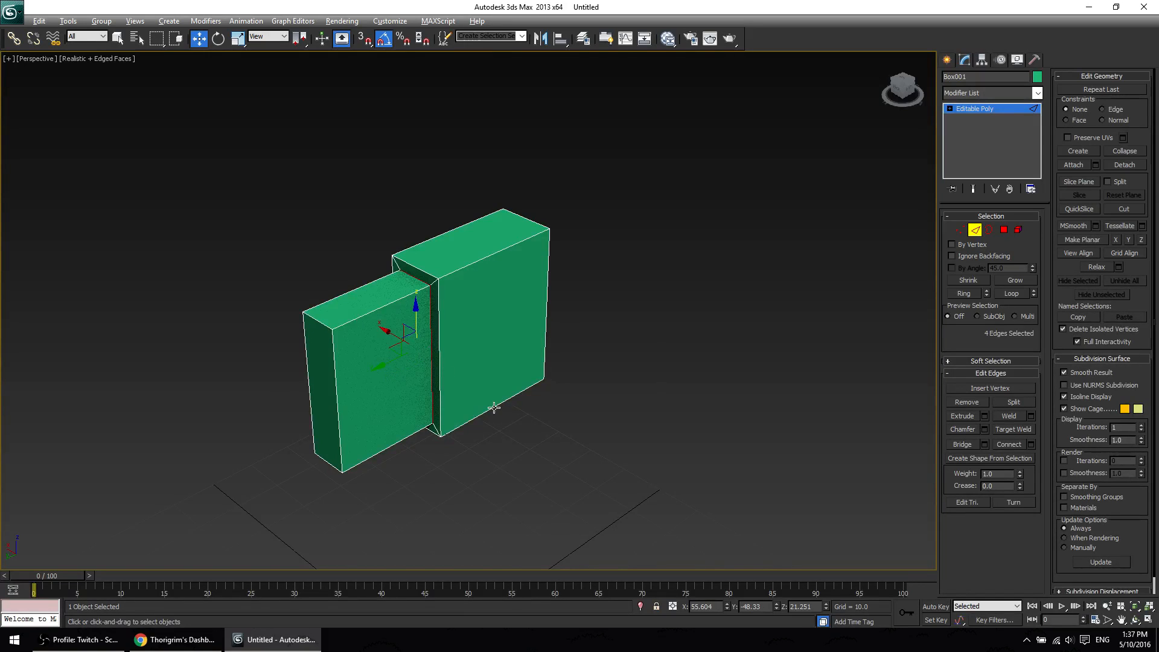
{"action": "middle_click_drag", "start_coordinate": [494, 408], "coordinate": [548, 382], "text": "alt"}
{"action": "key", "text": "1"}
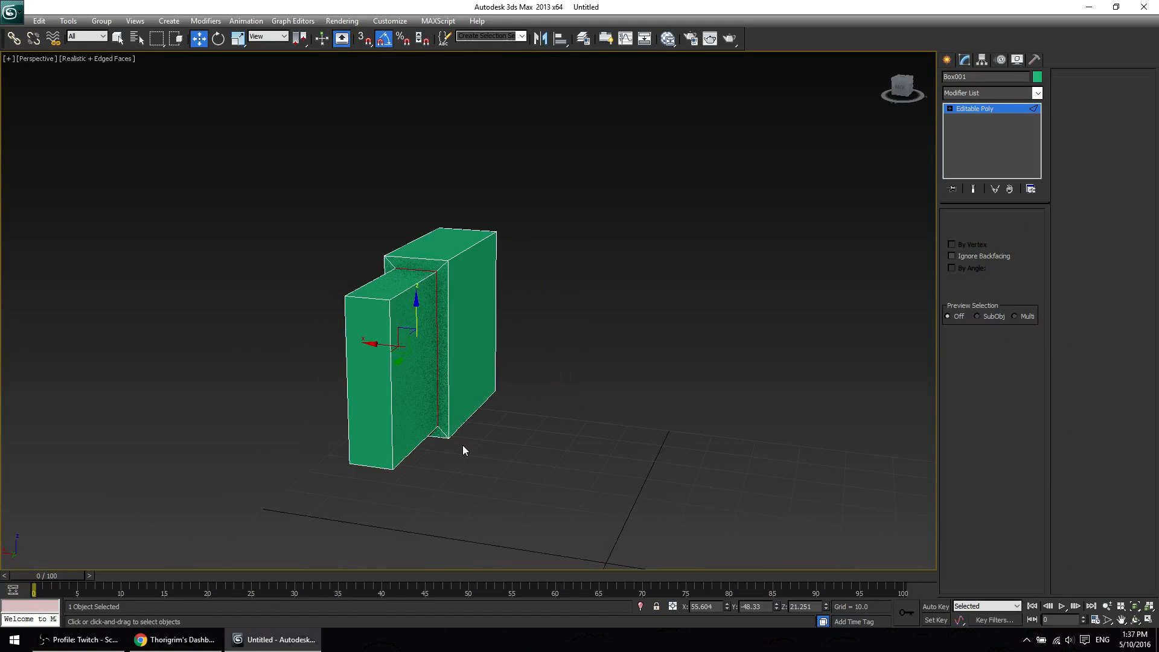
{"action": "left_click_drag", "start_coordinate": [409, 395], "coordinate": [411, 399]}
{"action": "middle_click_drag", "start_coordinate": [634, 537], "coordinate": [422, 452], "text": "alt"}
{"action": "key", "text": "1"}
{"action": "key", "text": "4"}
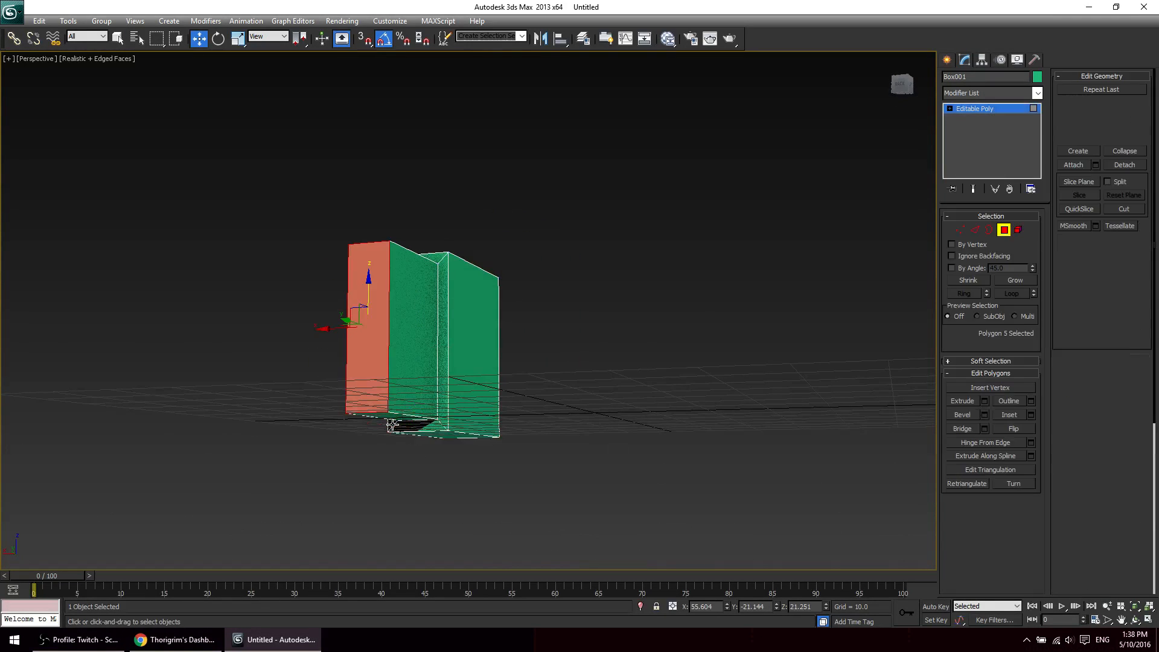
{"action": "key", "text": "1"}
{"action": "key", "text": "r"}
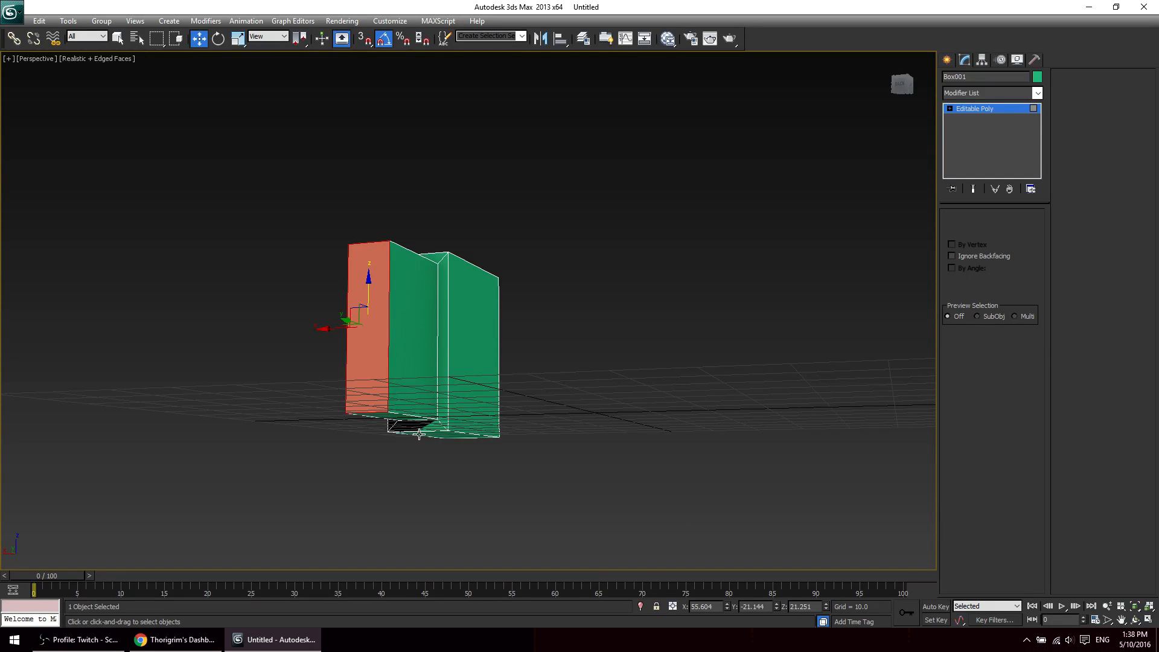
{"action": "left_click_drag", "start_coordinate": [427, 443], "coordinate": [402, 429]}
{"action": "middle_click_drag", "start_coordinate": [401, 428], "coordinate": [415, 362], "text": "alt"}
{"action": "key", "text": "2"}
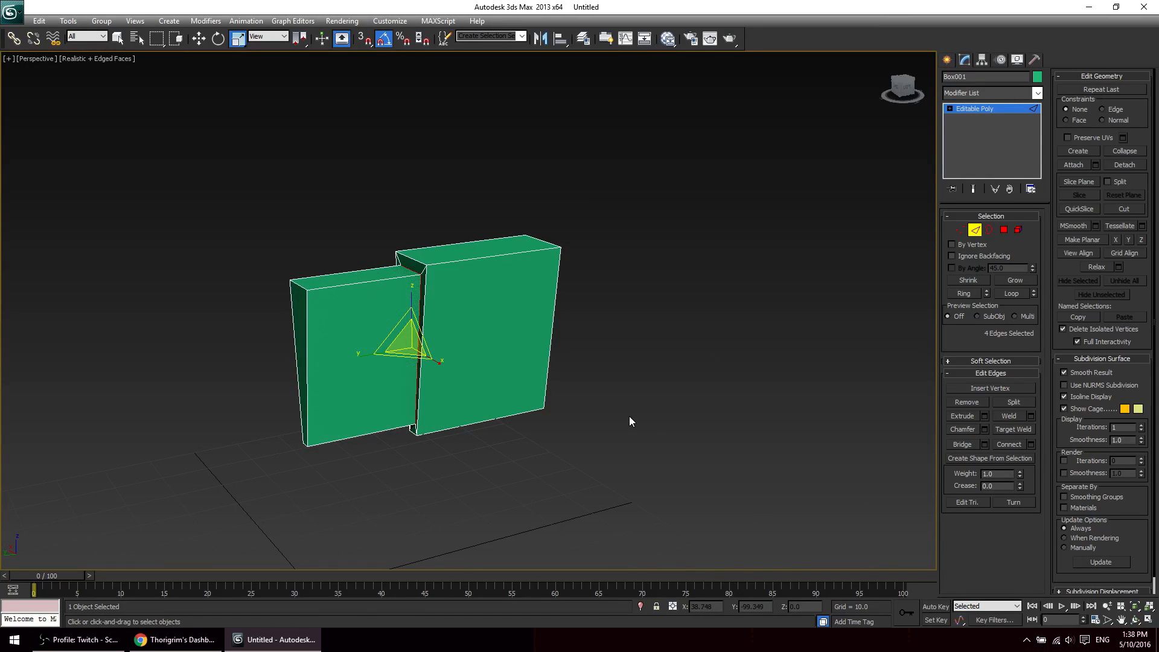
{"action": "key", "text": "w"}
{"action": "left_click", "coordinate": [581, 488]}
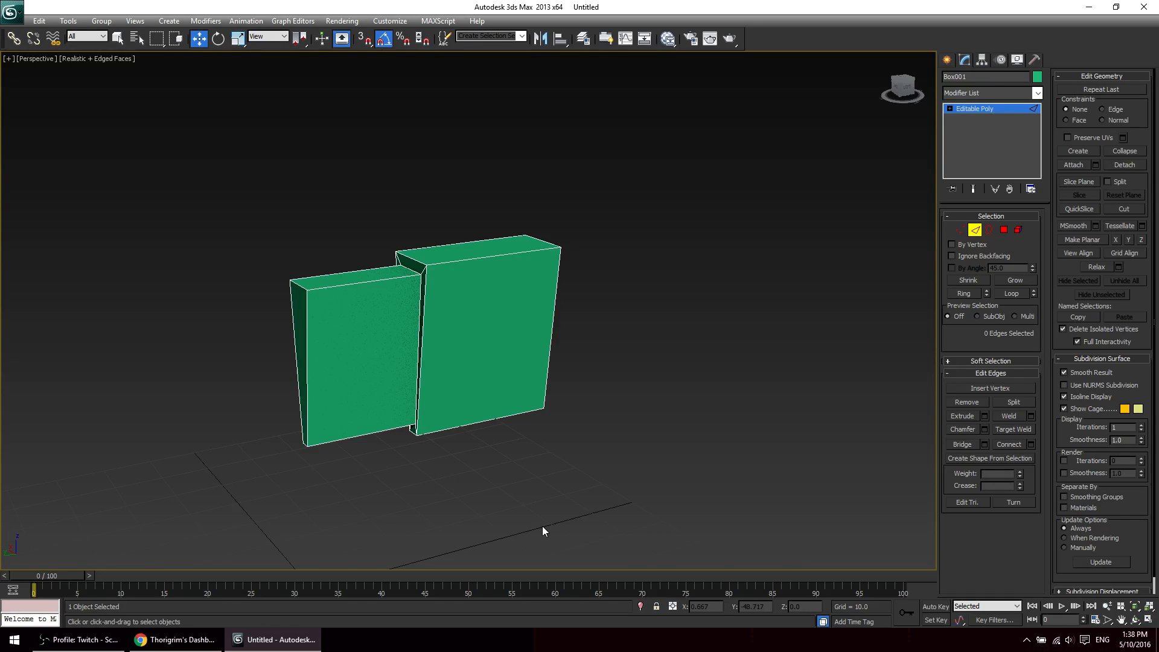
Taper the extruded block into a long wedge by moving its lower end vertices outward and up and its upper end vertices outward.
{"action": "middle_click_drag", "start_coordinate": [410, 414], "coordinate": [426, 349], "text": "alt"}
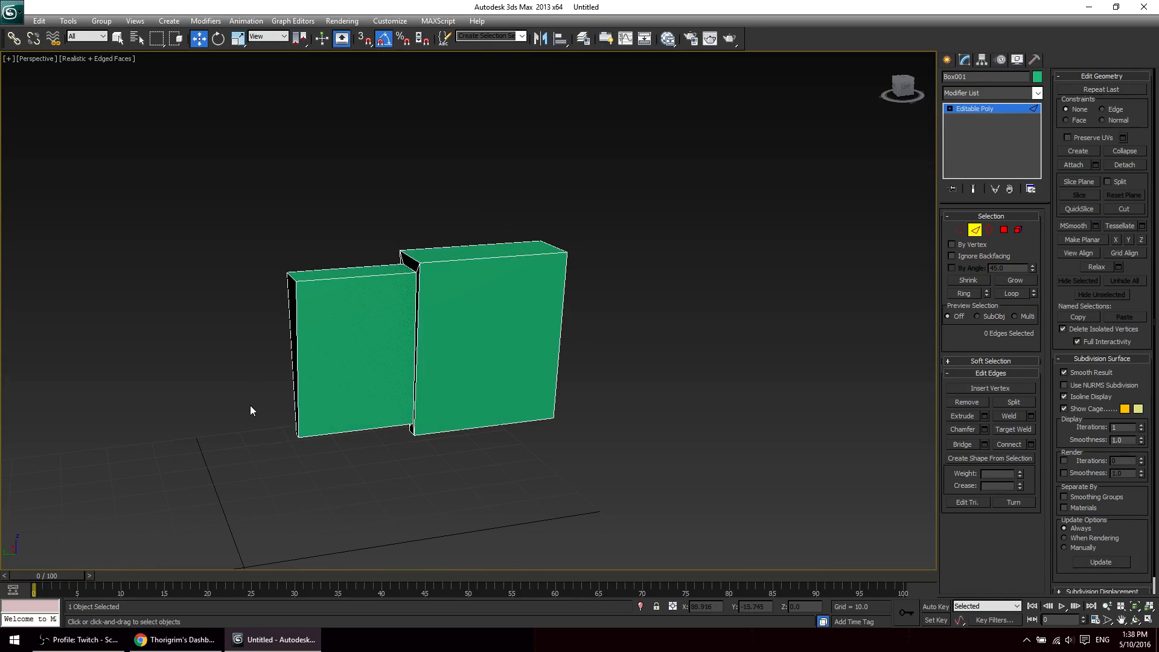
{"action": "left_click_drag", "start_coordinate": [251, 404], "coordinate": [350, 473]}
{"action": "key", "text": "1"}
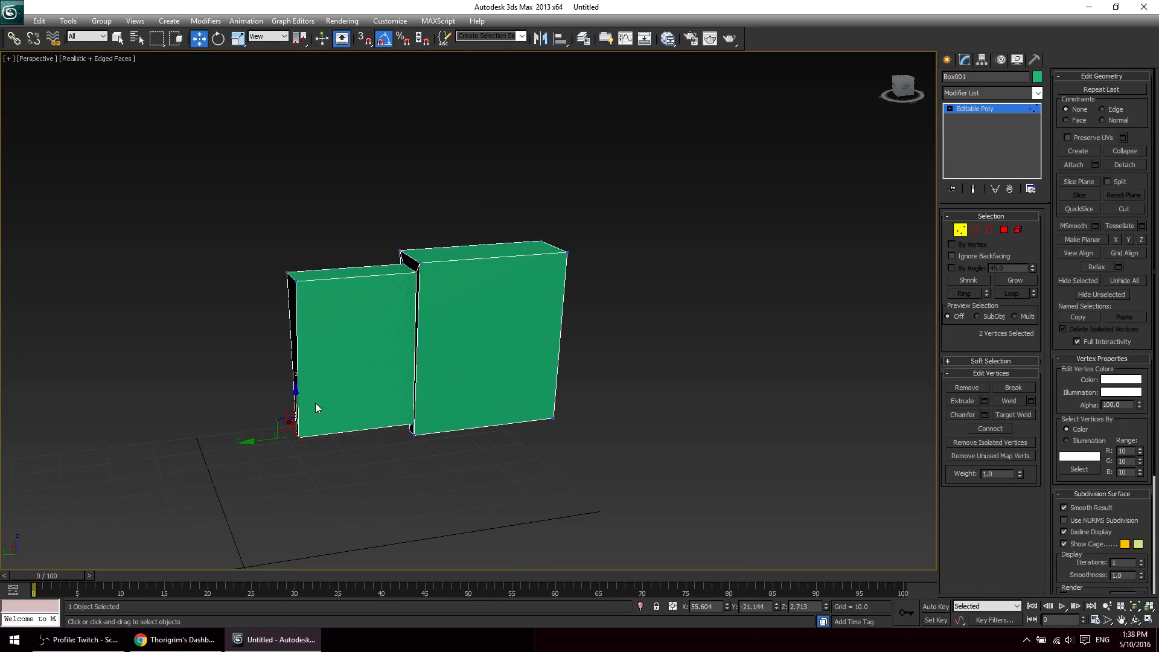
{"action": "left_click_drag", "start_coordinate": [286, 426], "coordinate": [62, 274]}
{"action": "left_click_drag", "start_coordinate": [225, 205], "coordinate": [329, 310]}
{"action": "left_click_drag", "start_coordinate": [255, 282], "coordinate": [184, 282]}
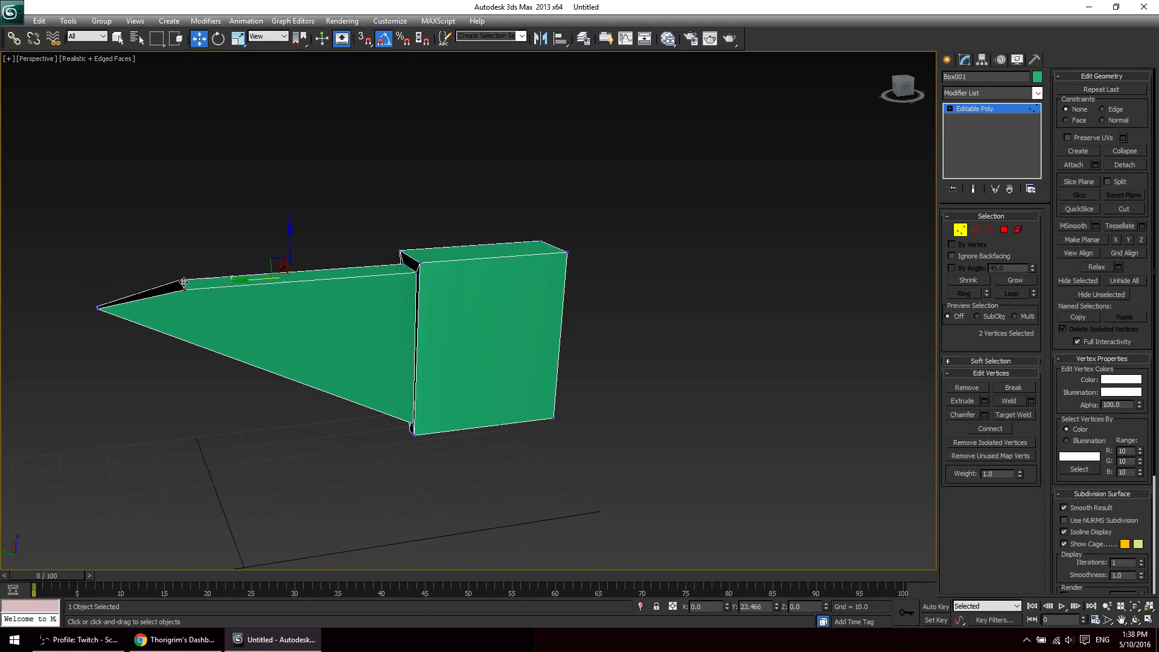
{"action": "left_click_drag", "start_coordinate": [78, 285], "coordinate": [277, 326]}
Lengthen the main box by moving the four vertices of its far end outward to about Y -121.3.
{"action": "middle_click_drag", "start_coordinate": [277, 326], "coordinate": [505, 236], "text": "alt"}
{"action": "left_click_drag", "start_coordinate": [504, 236], "coordinate": [580, 427]}
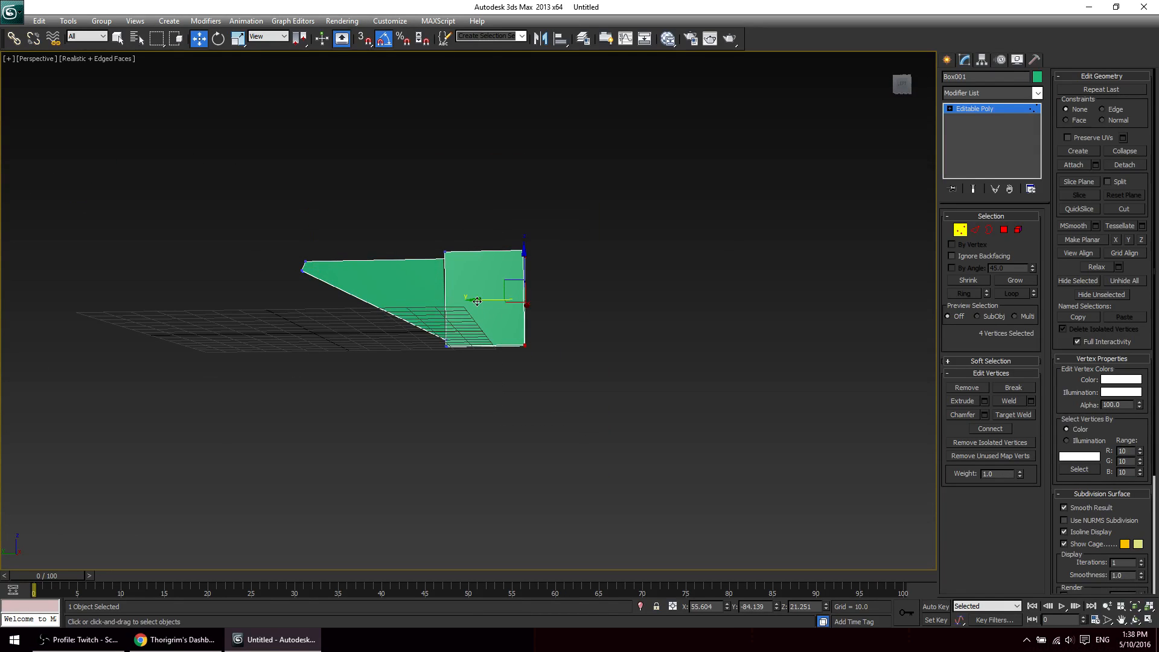
{"action": "middle_click_drag", "start_coordinate": [477, 301], "coordinate": [514, 360], "text": "alt"}
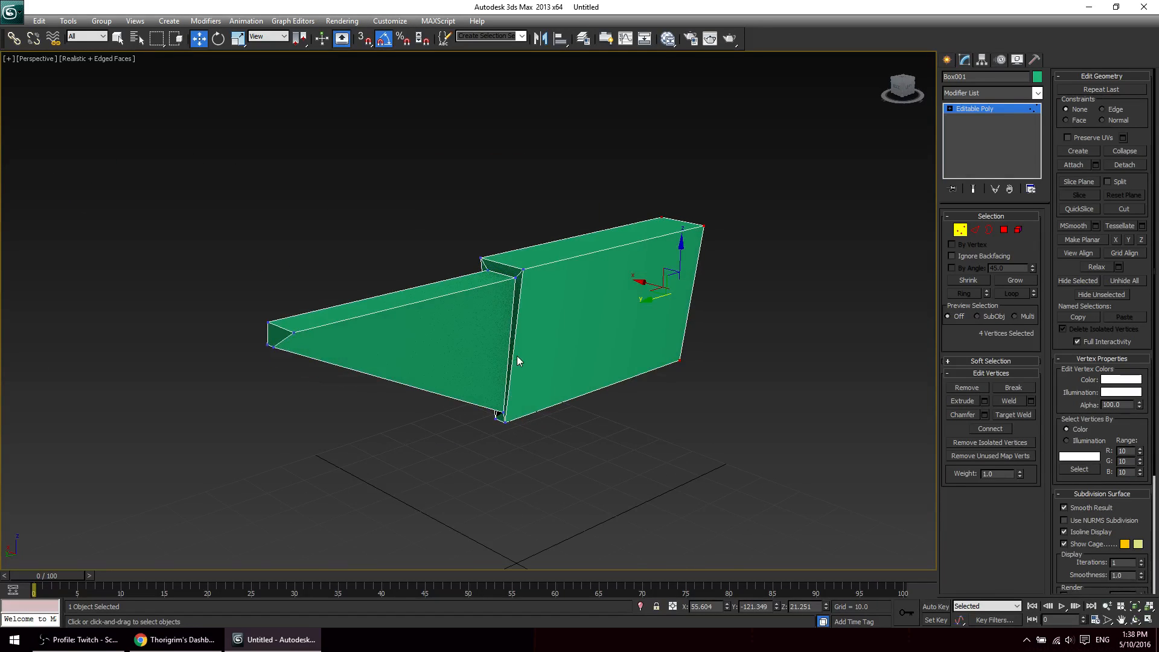
Select the vertical edge where the wedge's side meets the inset face of the box.
{"action": "key", "text": "2"}
{"action": "left_click", "coordinate": [512, 286]}
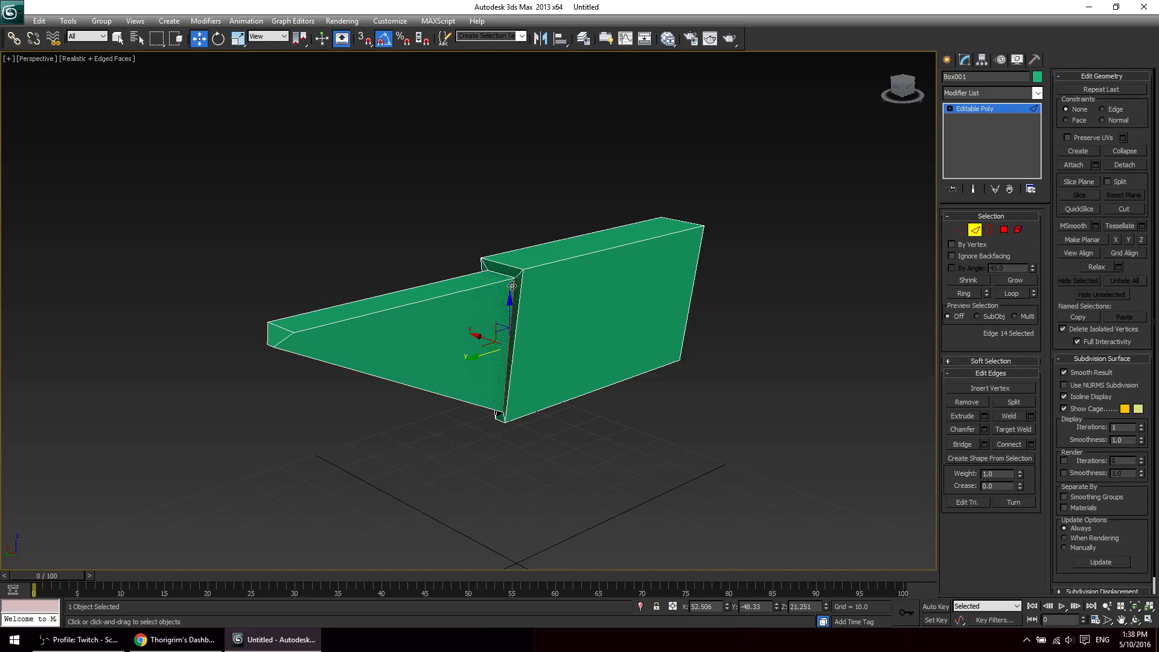
Select the edge loop at the recessed joint and move it along Y toward the narrow end to form a tapered transition.
{"action": "double_click", "coordinate": [512, 284]}
{"action": "scroll", "coordinate": [510, 342], "scroll_direction": "up", "scroll_amount": 2}
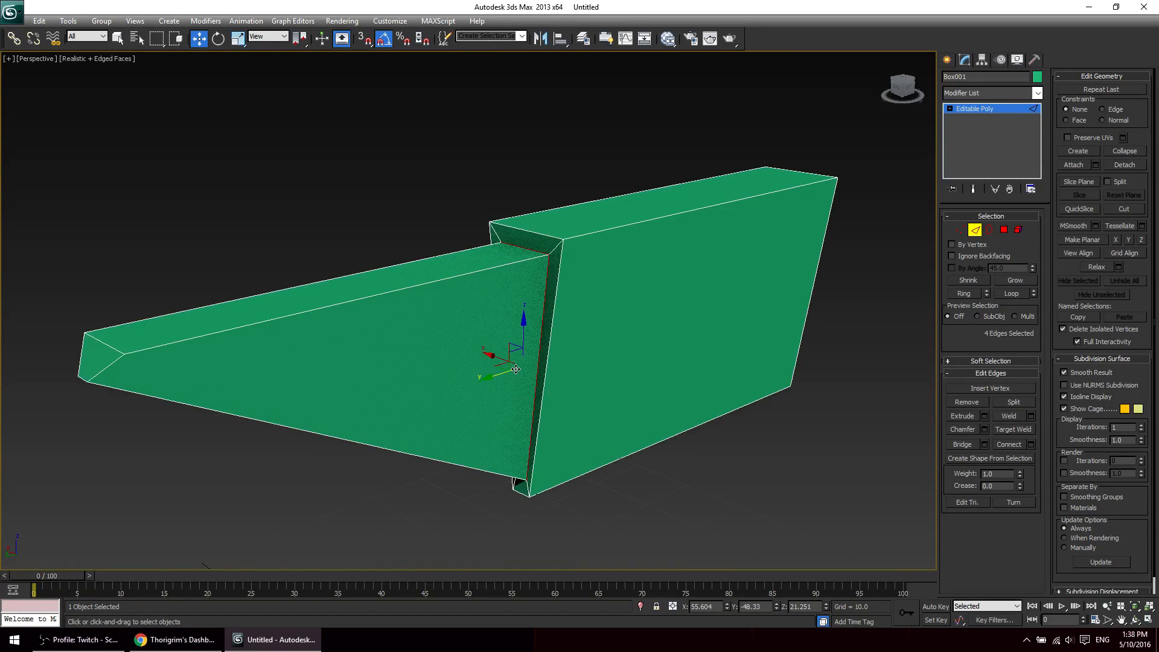
{"action": "middle_click_drag", "start_coordinate": [516, 369], "coordinate": [605, 347], "text": "alt"}
{"action": "middle_click_drag", "start_coordinate": [510, 364], "coordinate": [473, 357], "text": "alt"}
{"action": "left_click", "coordinate": [566, 343]}
{"action": "double_click", "coordinate": [544, 332]}
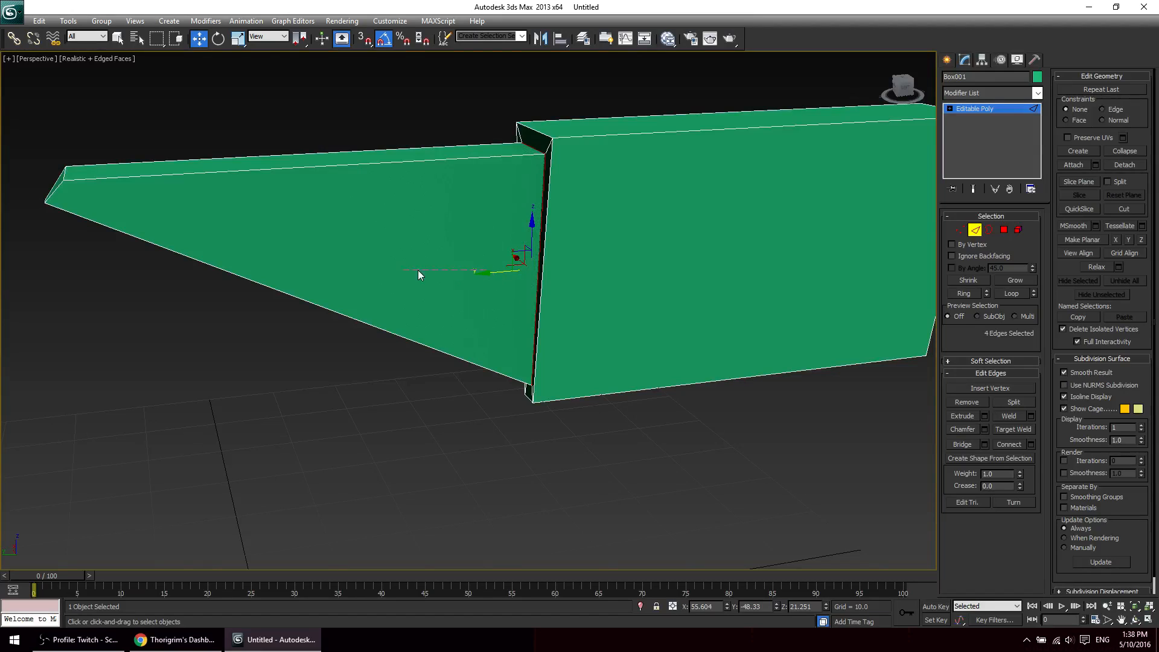
{"action": "left_click_drag", "start_coordinate": [499, 271], "coordinate": [311, 275]}
{"action": "scroll", "coordinate": [366, 324], "scroll_direction": "down", "scroll_amount": 3}
{"action": "middle_click_drag", "start_coordinate": [349, 313], "coordinate": [388, 296], "text": "alt"}
{"action": "left_click", "coordinate": [385, 426]}
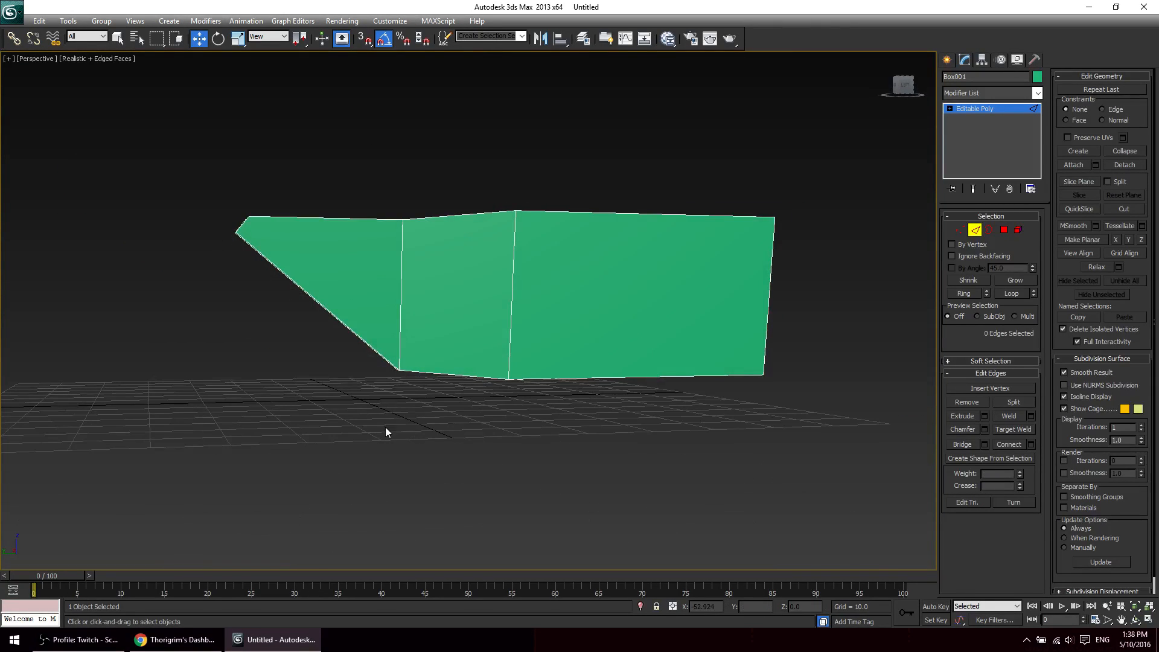
Switch to vertex editing and move the bottom vertices of the transition loop along Y toward the tip.
{"action": "key", "text": "1"}
{"action": "left_click_drag", "start_coordinate": [385, 426], "coordinate": [282, 328]}
{"action": "left_click", "coordinate": [511, 267]}
{"action": "middle_click_drag", "start_coordinate": [511, 266], "coordinate": [495, 328], "text": "alt"}
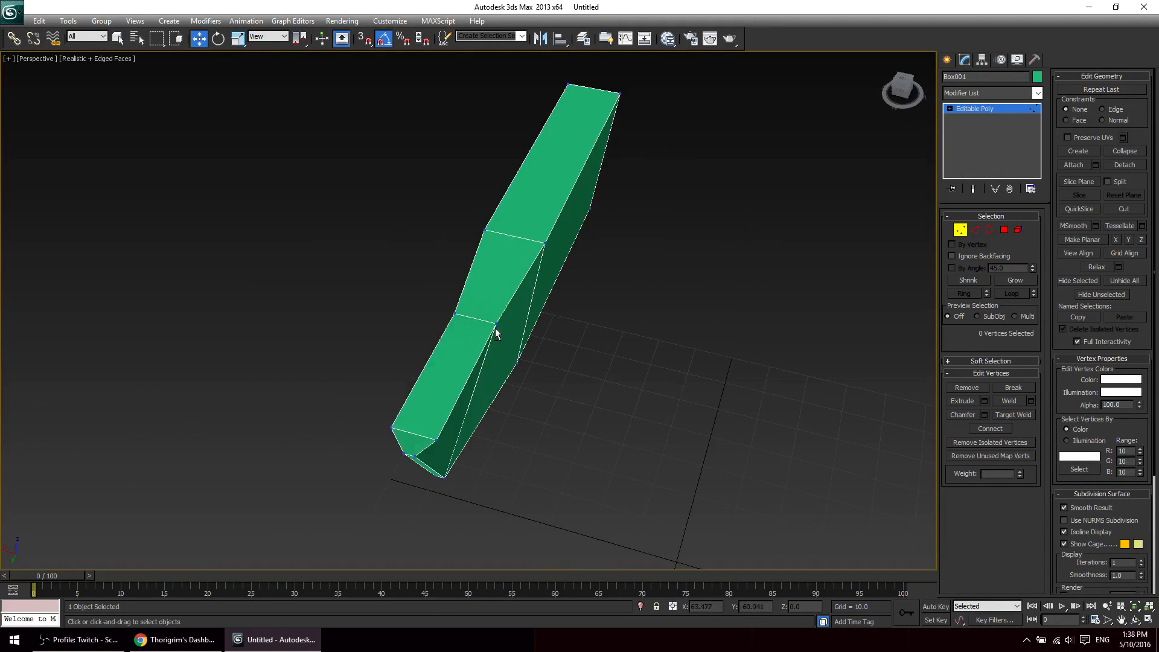
Select the two top vertices between the transition and the tip section and scale them wider along X.
{"action": "left_click_drag", "start_coordinate": [509, 349], "coordinate": [442, 308]}
{"action": "key", "text": "r"}
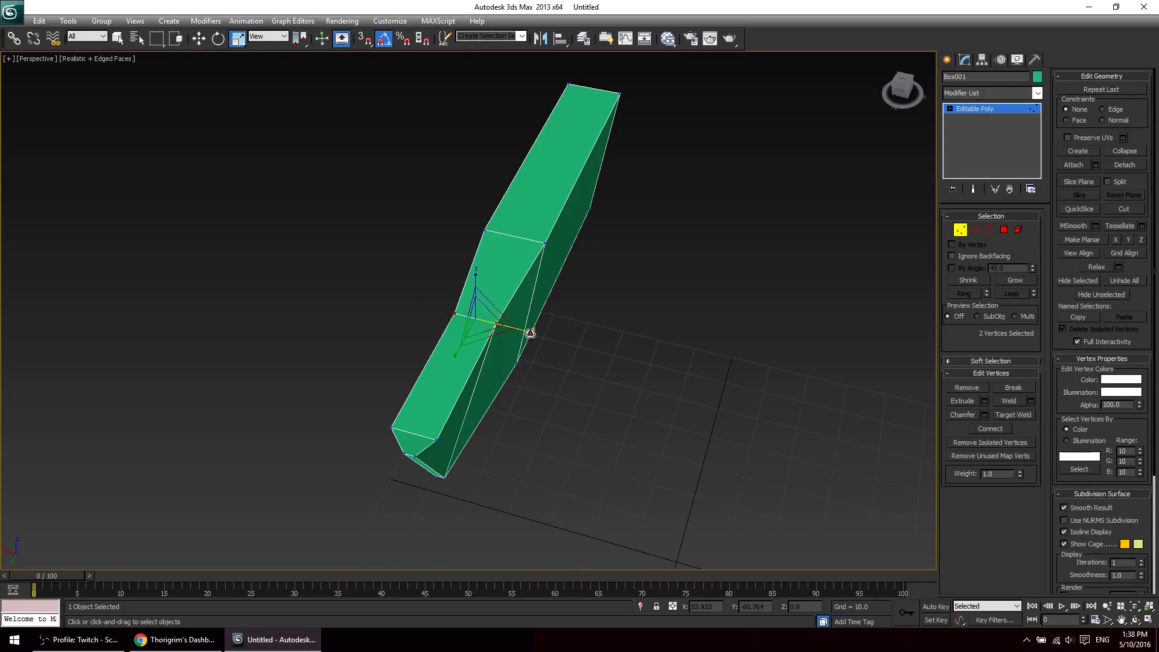
{"action": "left_click_drag", "start_coordinate": [530, 332], "coordinate": [544, 335]}
{"action": "left_click", "coordinate": [347, 375]}
{"action": "scroll", "coordinate": [347, 374], "scroll_direction": "down", "scroll_amount": 4}
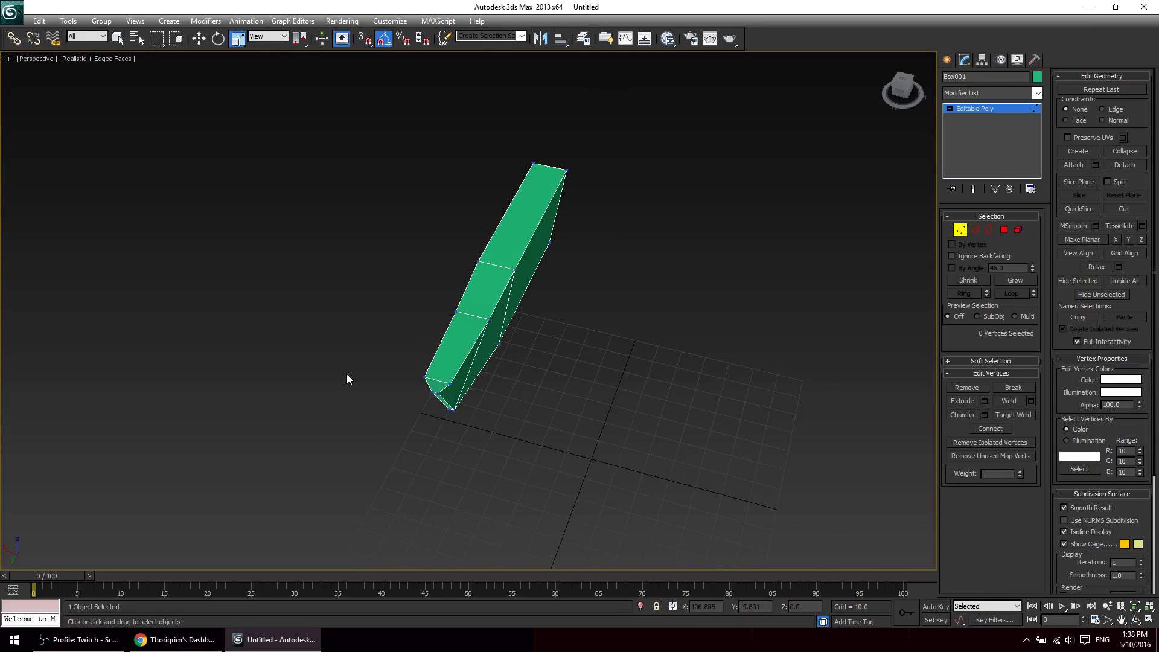
Select all 16 vertices of the box and scale them to about 42% along X to thin the whole shape.
{"action": "middle_click_drag", "start_coordinate": [347, 374], "coordinate": [407, 366], "text": "alt"}
{"action": "left_click_drag", "start_coordinate": [354, 228], "coordinate": [691, 423]}
{"action": "key", "text": "r"}
{"action": "middle_click_drag", "start_coordinate": [510, 338], "coordinate": [461, 302], "text": "alt"}
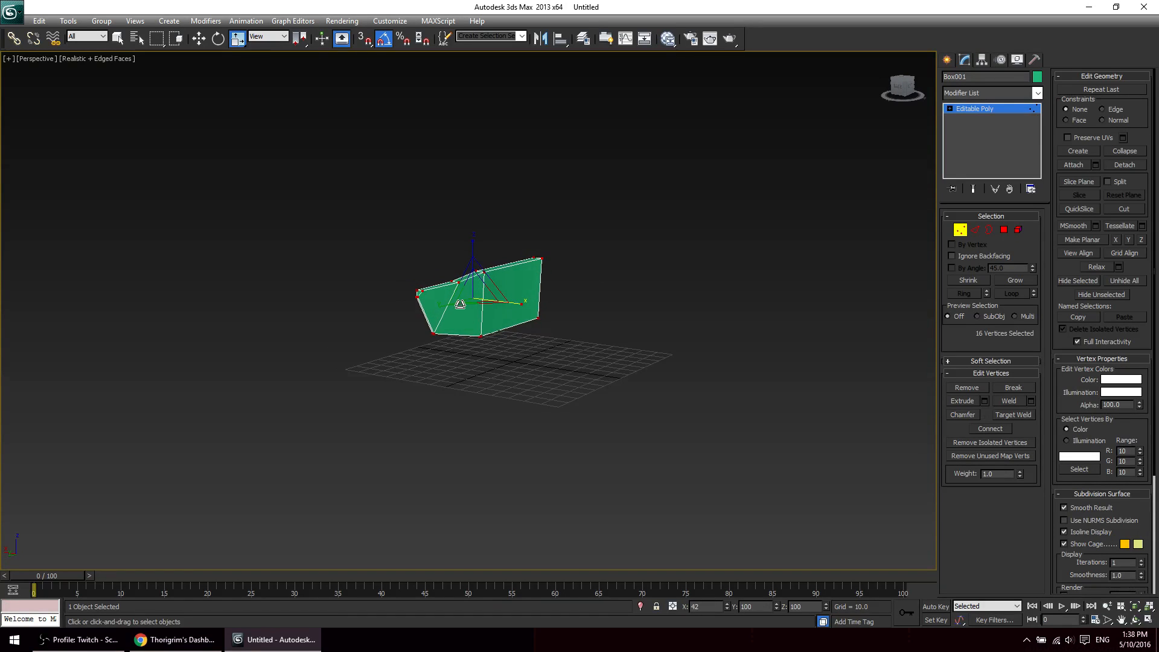
{"action": "scroll", "coordinate": [583, 393], "scroll_direction": "up", "scroll_amount": 3}
{"action": "middle_click_drag", "start_coordinate": [583, 393], "coordinate": [582, 365], "text": "alt"}
{"action": "scroll", "coordinate": [582, 365], "scroll_direction": "up", "scroll_amount": 3}
{"action": "scroll", "coordinate": [582, 364], "scroll_direction": "down", "scroll_amount": 6}
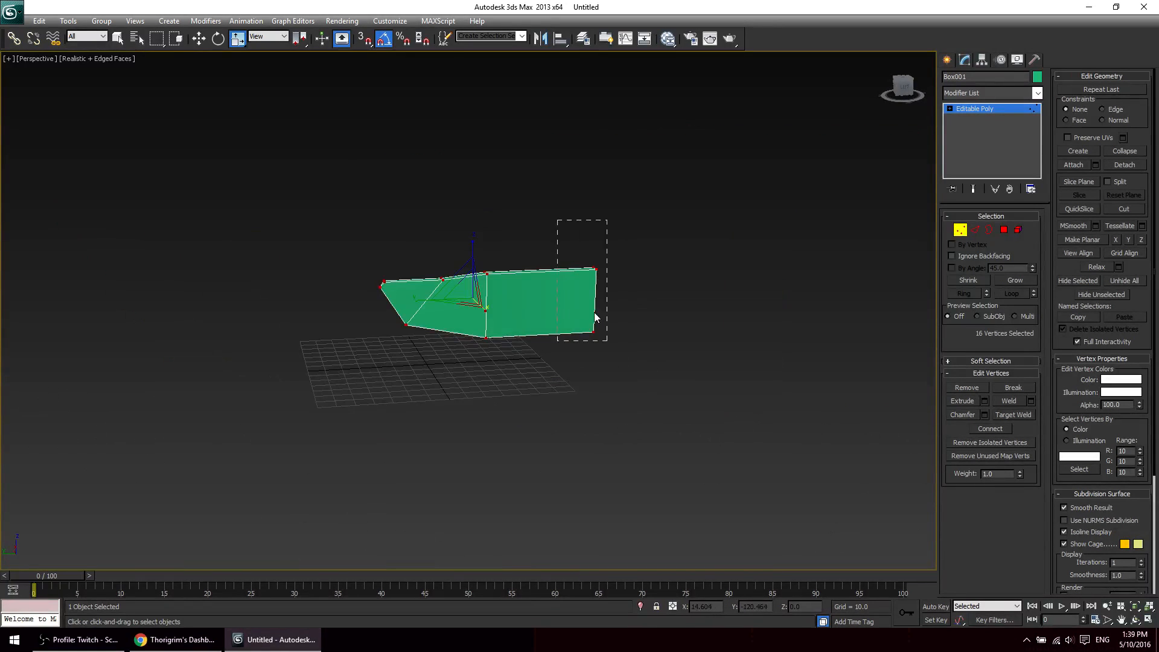
Select the four vertices at the wide end and move them outward along Y to lengthen the body.
{"action": "left_click_drag", "start_coordinate": [594, 316], "coordinate": [619, 309]}
{"action": "key", "text": "w"}
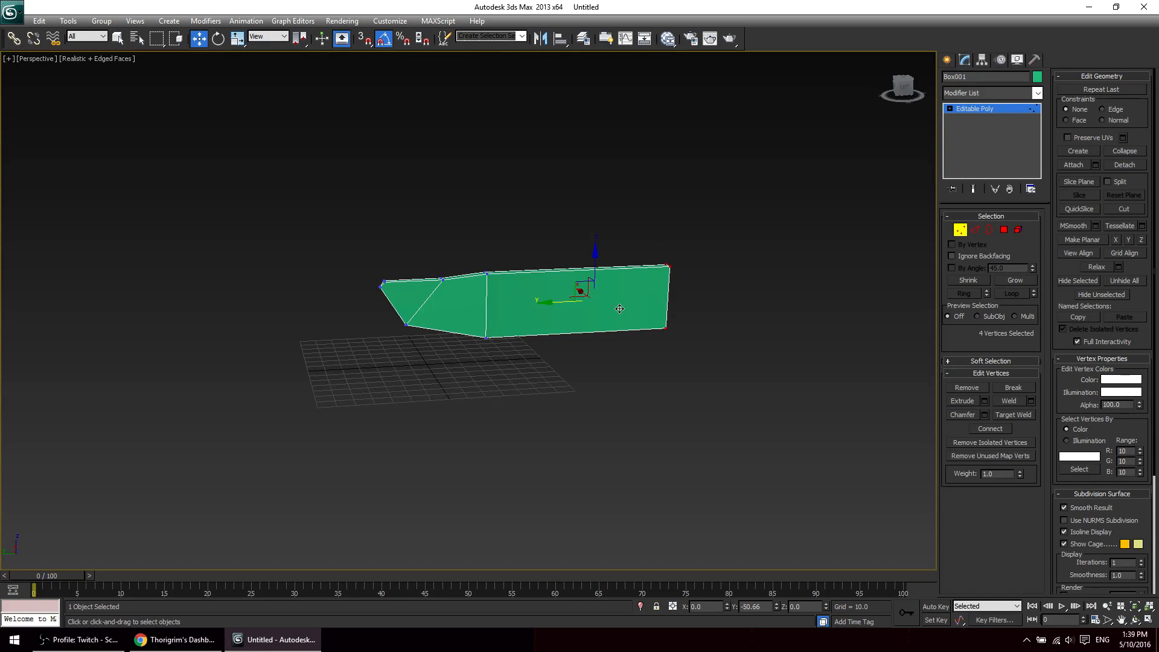
{"action": "left_click", "coordinate": [556, 407]}
Turn off the edged-faces display, check the shaded shape and leave vertex editing.
{"action": "key", "text": "F4"}
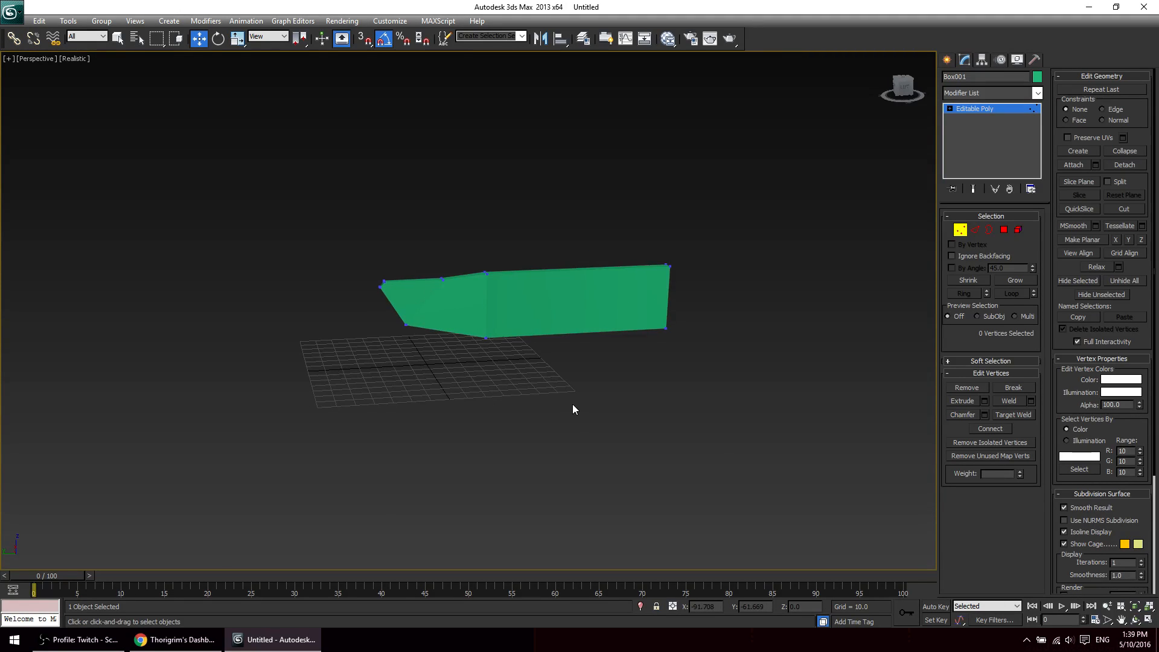
{"action": "scroll", "coordinate": [549, 385], "scroll_direction": "up", "scroll_amount": 6}
{"action": "middle_click_drag", "start_coordinate": [609, 390], "coordinate": [632, 312], "text": "alt"}
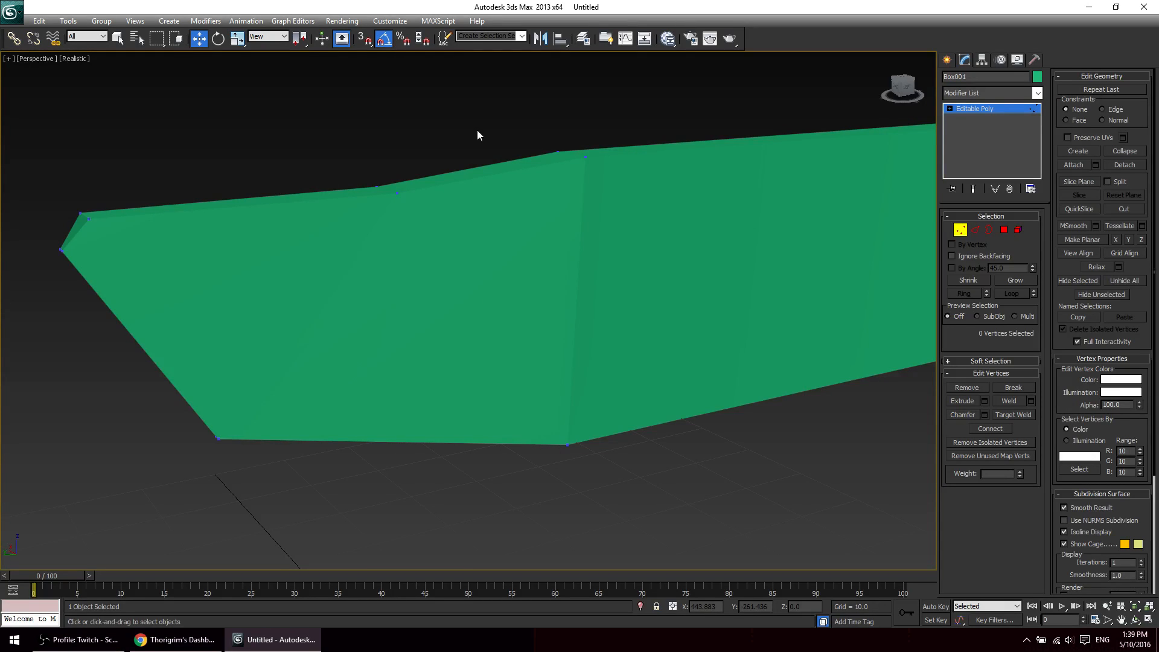
{"action": "middle_click_drag", "start_coordinate": [535, 267], "coordinate": [534, 306], "text": "alt"}
{"action": "scroll", "coordinate": [534, 306], "scroll_direction": "down", "scroll_amount": 4}
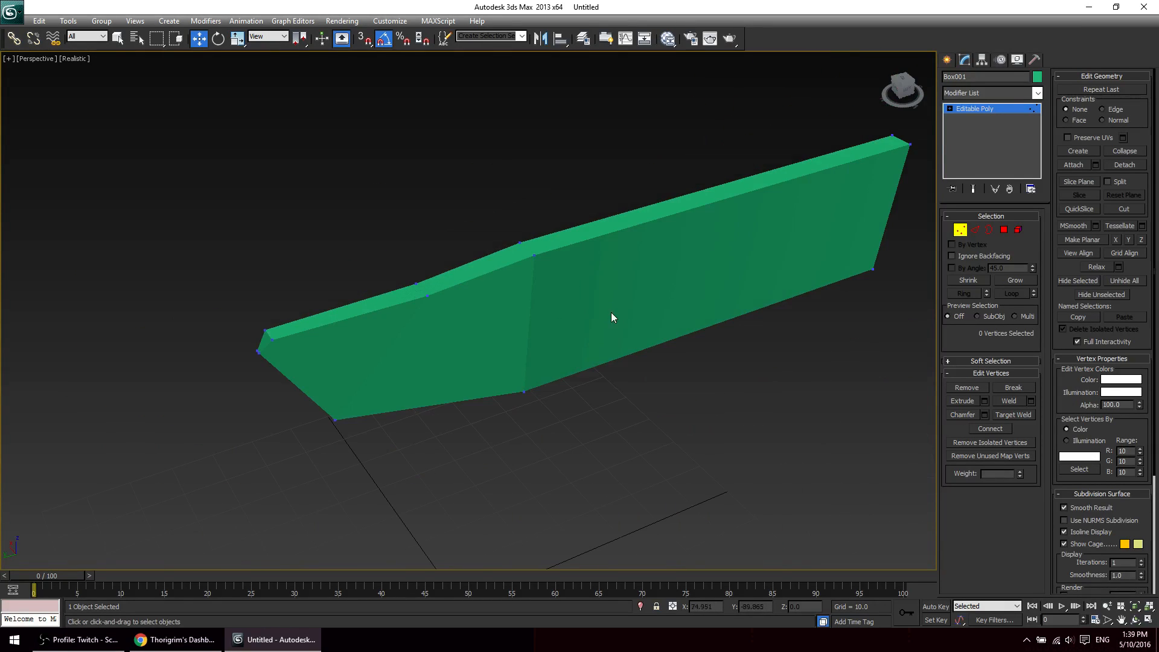
{"action": "left_click", "coordinate": [972, 110]}
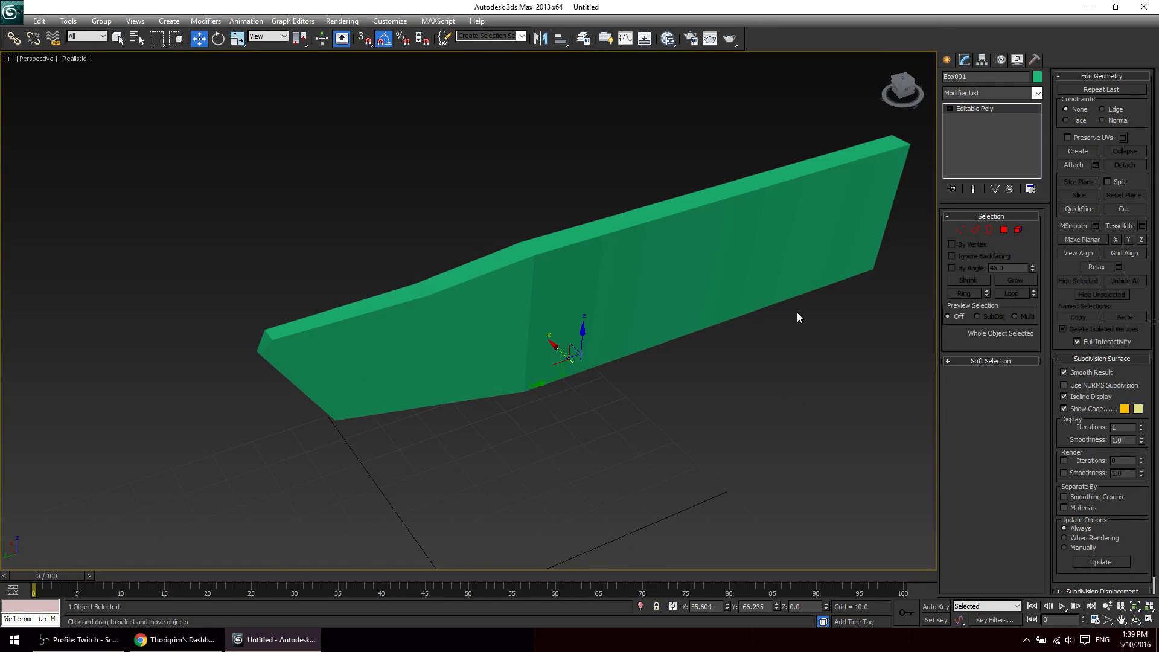
Create a standing cylinder with a radius of about 4.7 and a height of about 57.3 beside the tip of the green shape.
{"action": "left_click", "coordinate": [947, 59]}
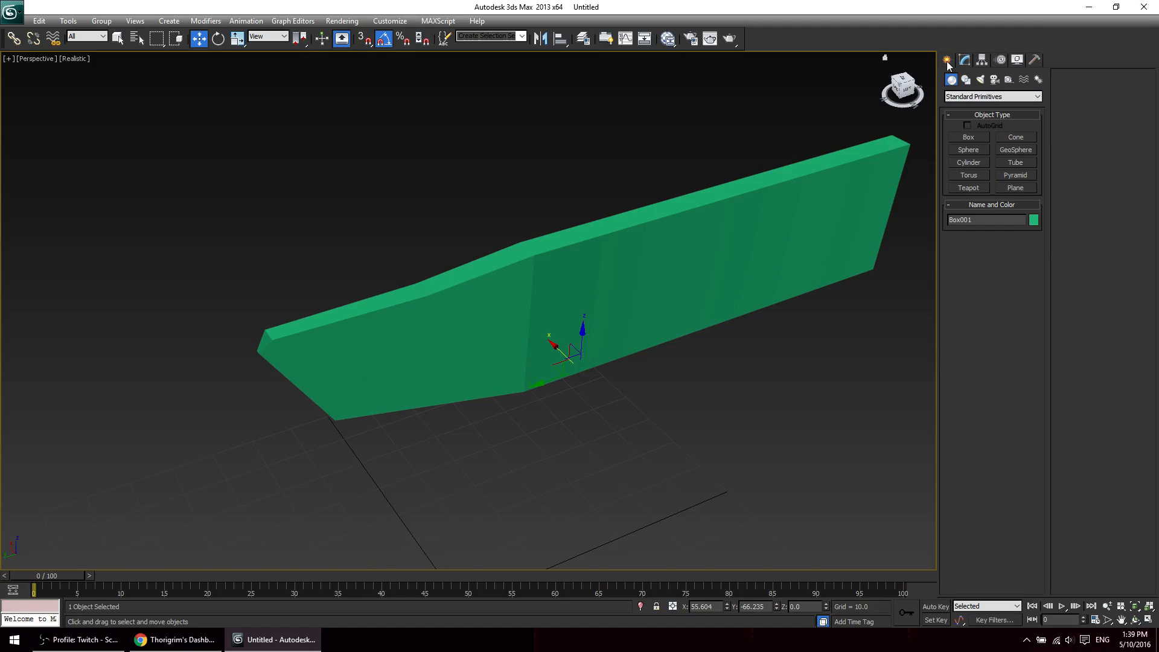
{"action": "left_click", "coordinate": [968, 162]}
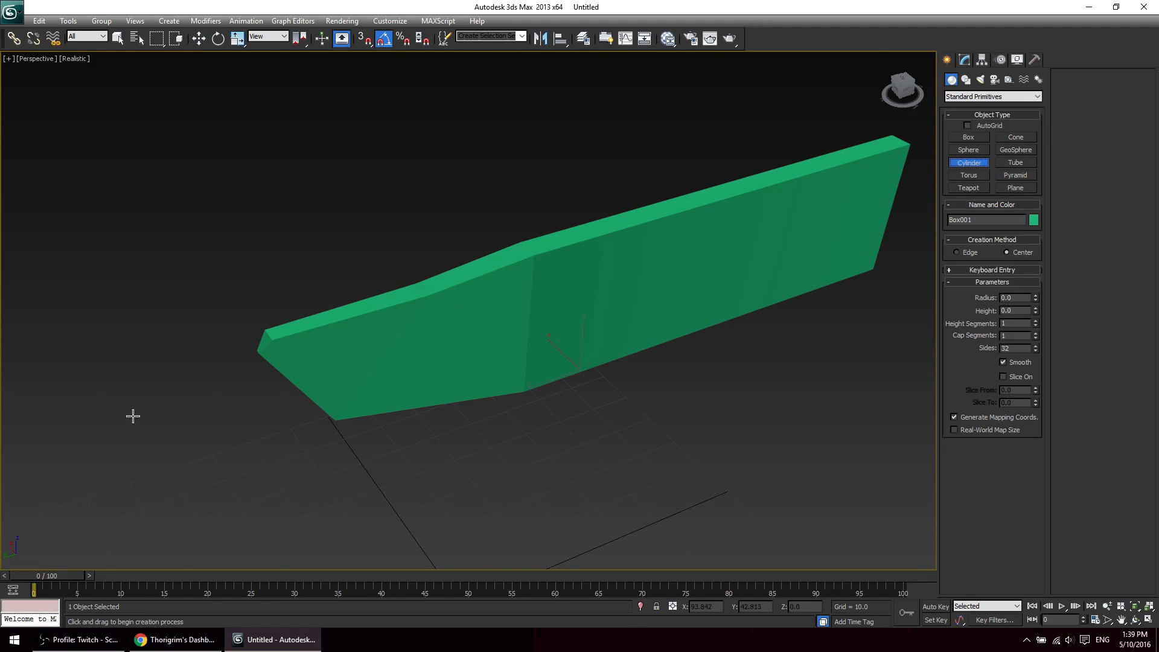
{"action": "mouse_move", "coordinate": [133, 416]}
{"action": "left_mouse_down"}
{"action": "mouse_move", "coordinate": [155, 452]}
{"action": "mouse_move", "coordinate": [118, 433]}
{"action": "left_mouse_up"}
{"action": "left_click", "coordinate": [99, 199]}
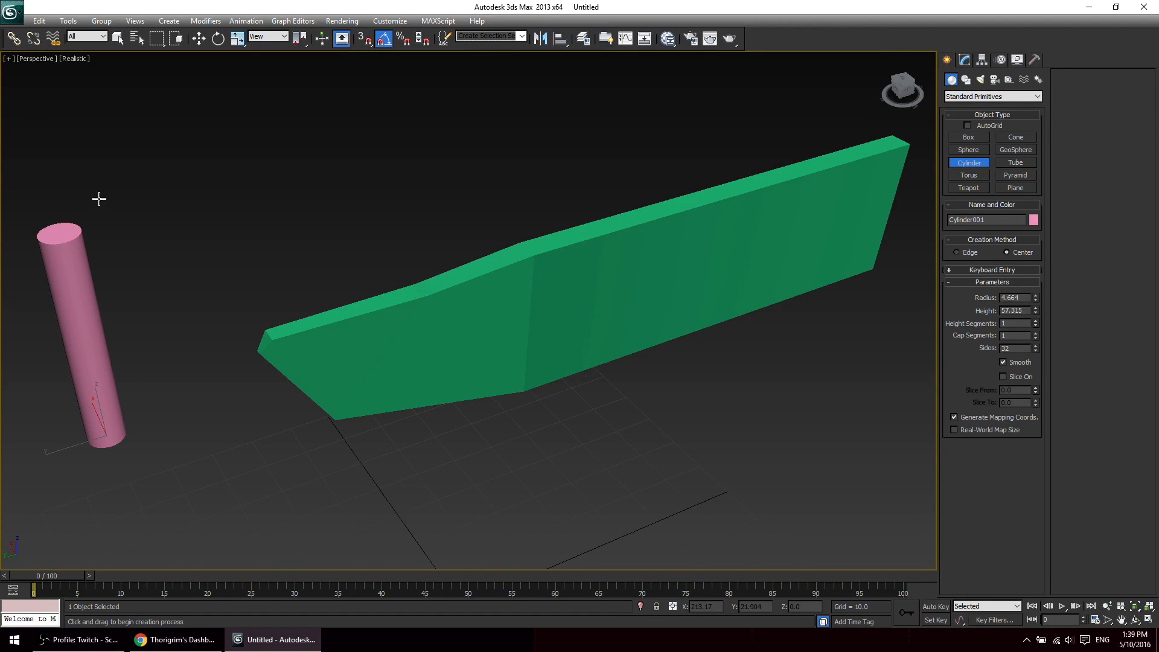
{"action": "key", "text": "w"}
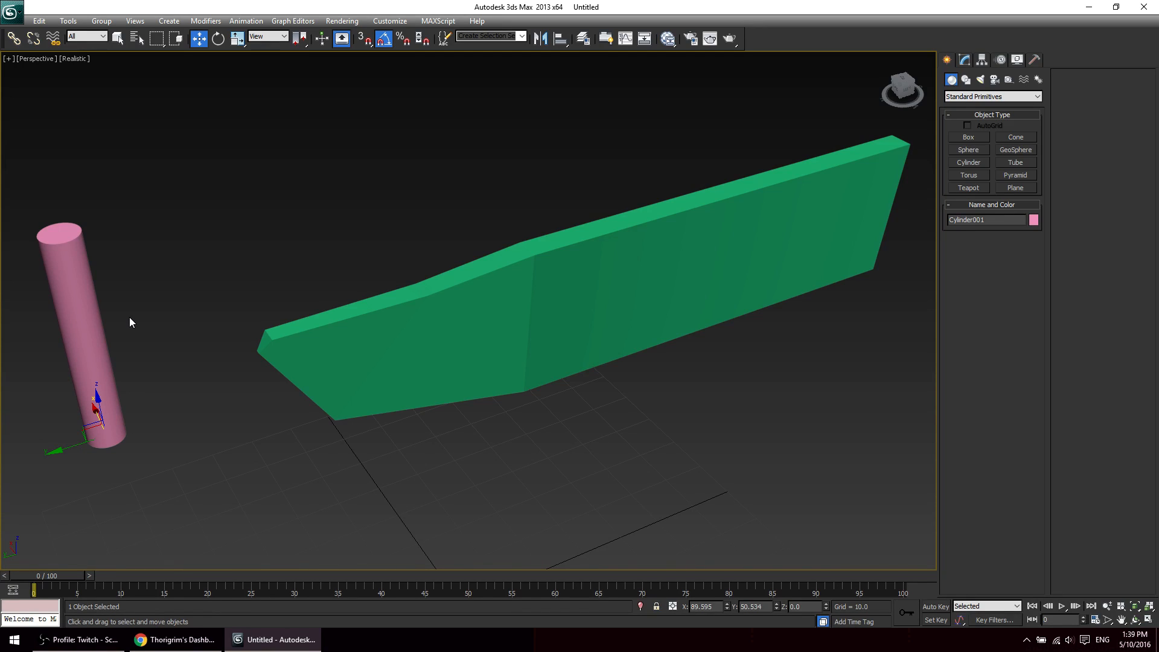
Select the green box again and switch it to polygon editing.
{"action": "left_click", "coordinate": [462, 281]}
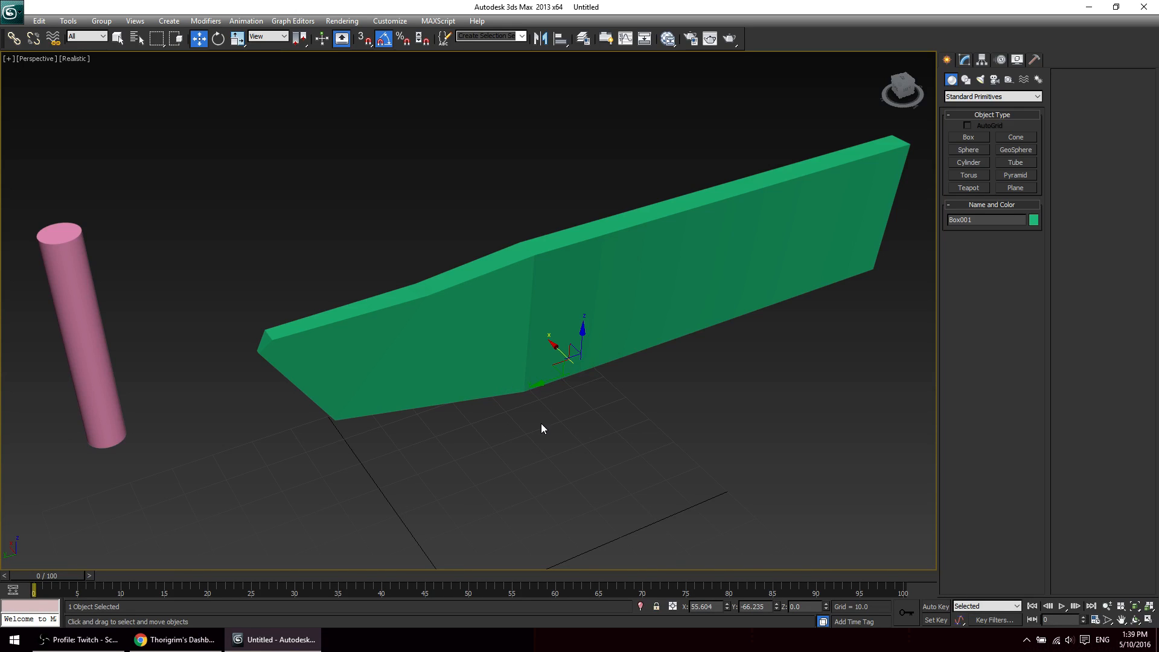
{"action": "middle_click_drag", "start_coordinate": [541, 423], "coordinate": [525, 401], "text": "alt"}
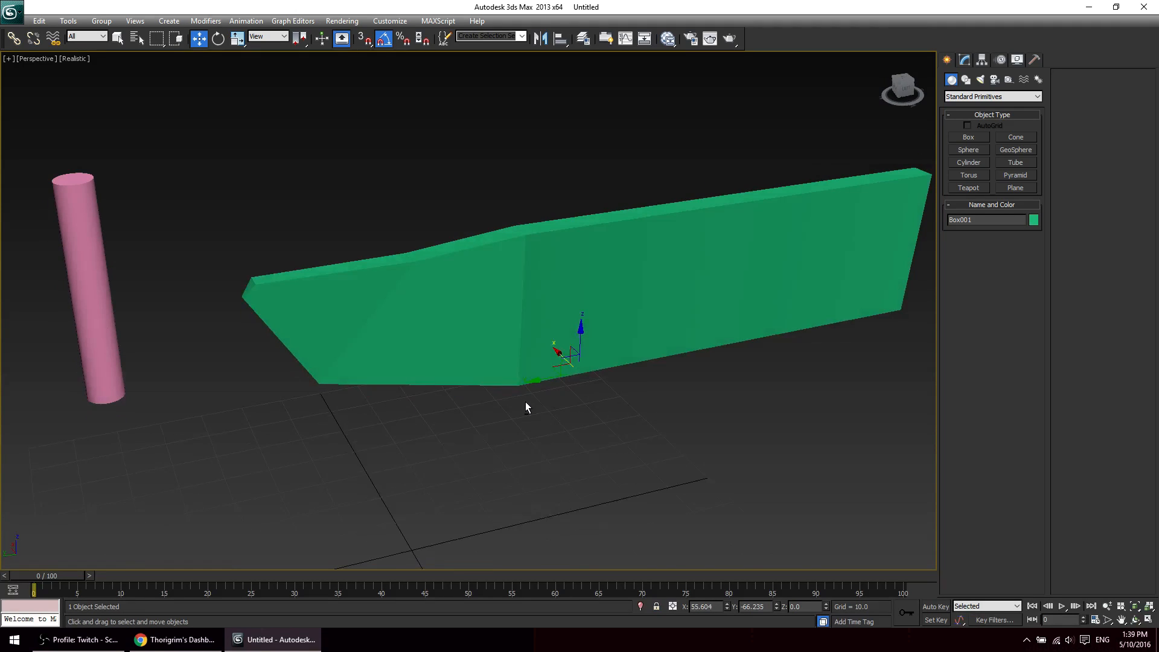
{"action": "left_click", "coordinate": [971, 59]}
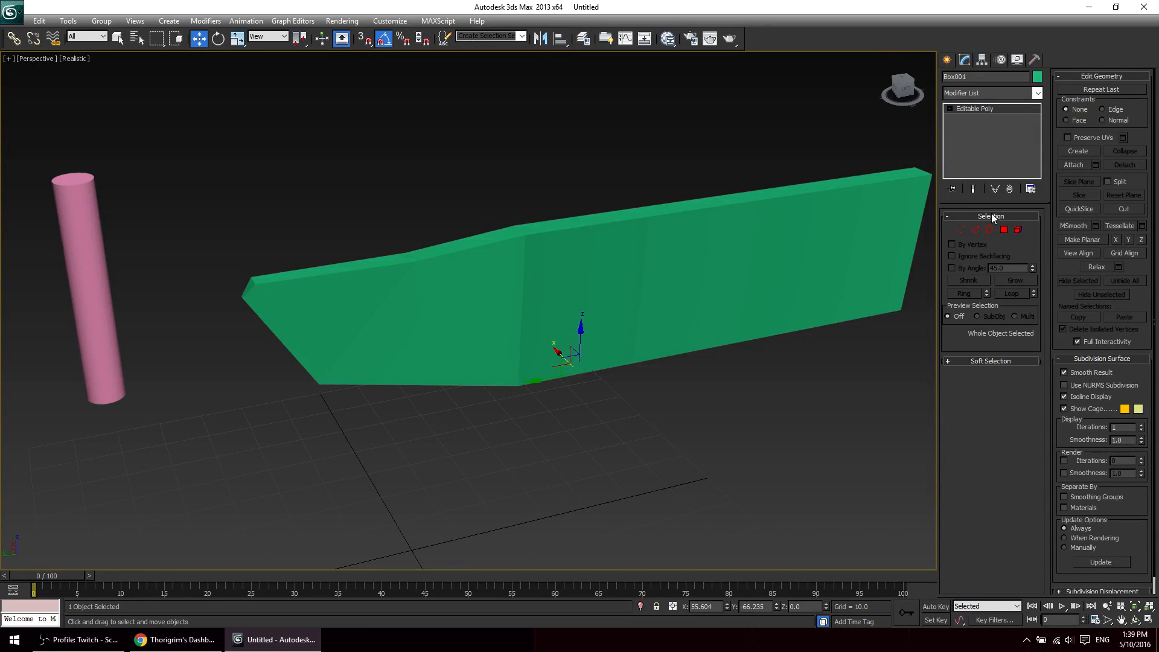
{"action": "left_click", "coordinate": [1004, 229]}
{"action": "left_click", "coordinate": [720, 490]}
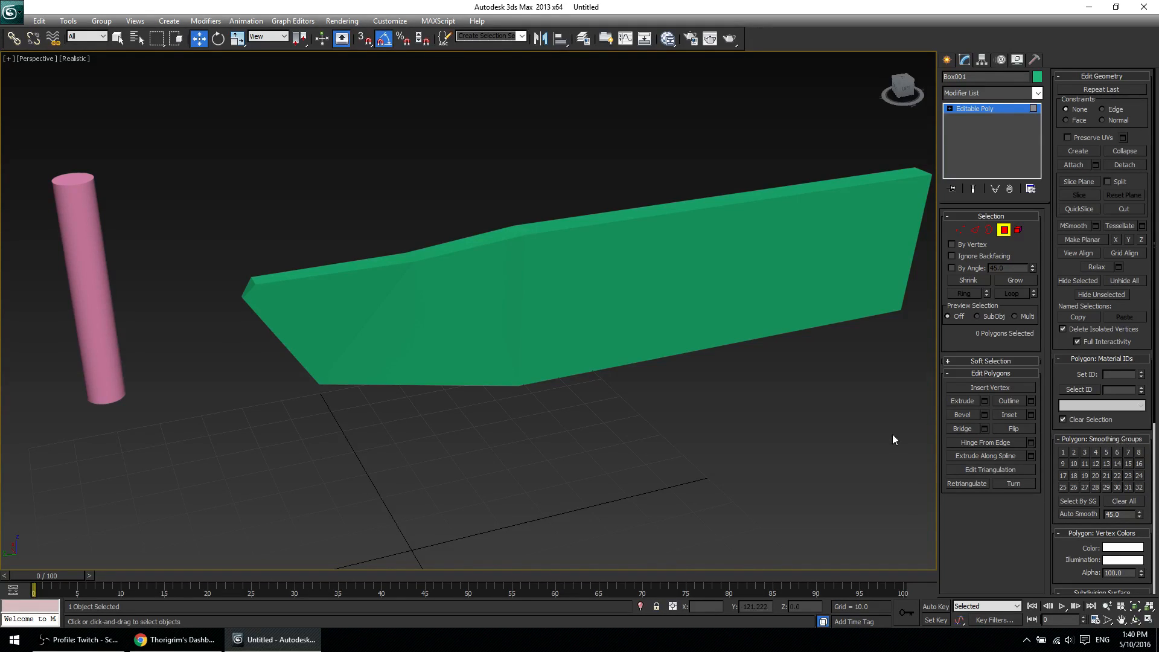
Examine the side polygons of the box by selecting the large body face, the middle face and the tip face in turn.
{"action": "left_click", "coordinate": [600, 281]}
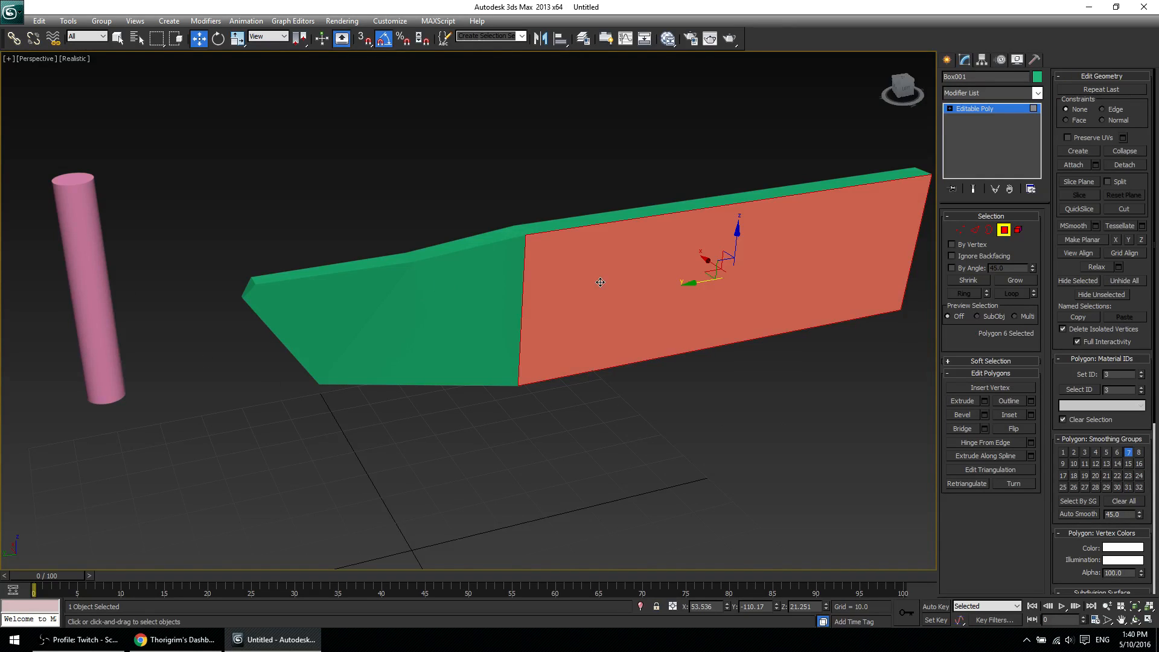
{"action": "left_click", "coordinate": [572, 415]}
{"action": "middle_click_drag", "start_coordinate": [610, 459], "coordinate": [528, 410], "text": "alt"}
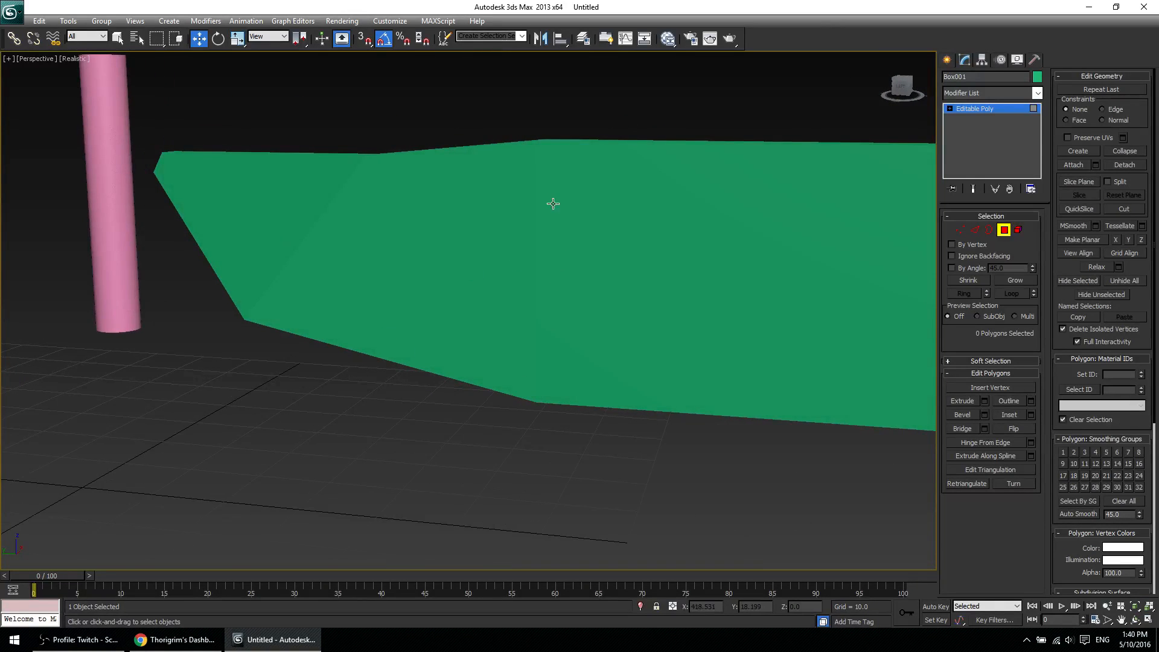
{"action": "middle_click_drag", "start_coordinate": [528, 226], "coordinate": [508, 347], "text": "alt"}
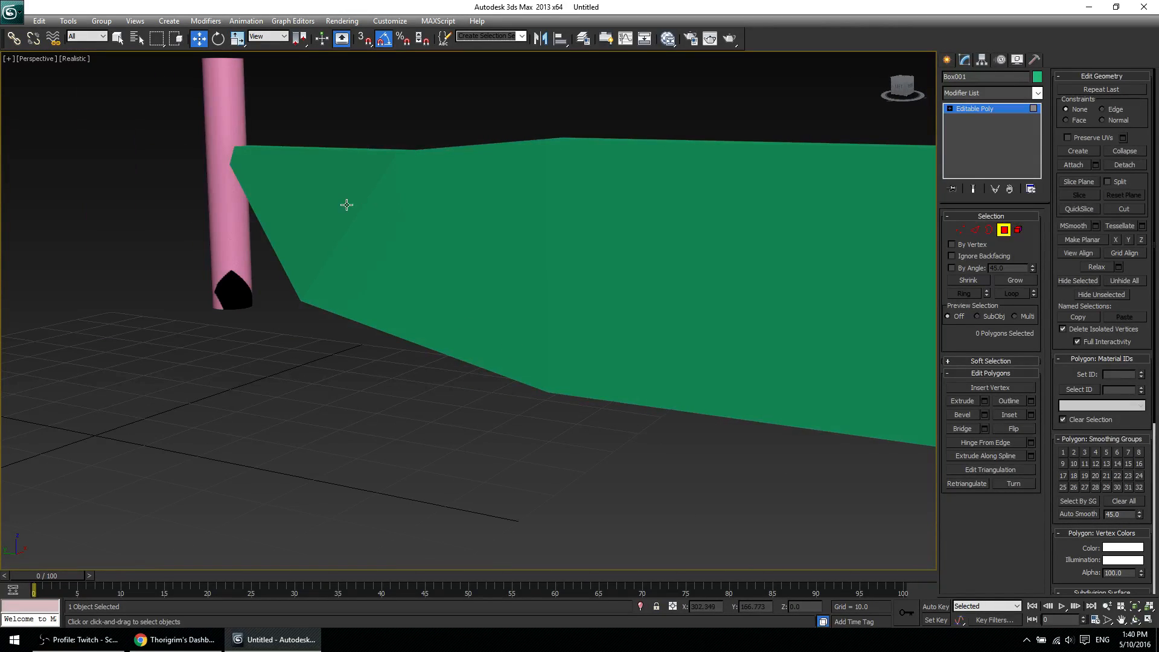
{"action": "left_click", "coordinate": [764, 314]}
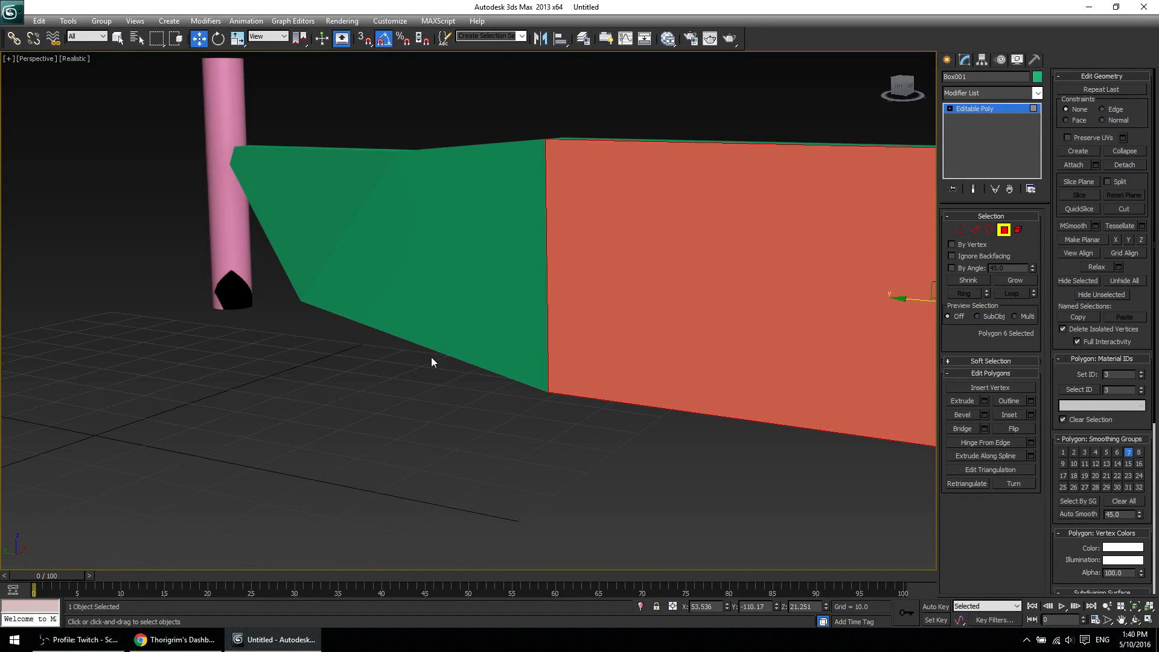
{"action": "left_click", "coordinate": [447, 269]}
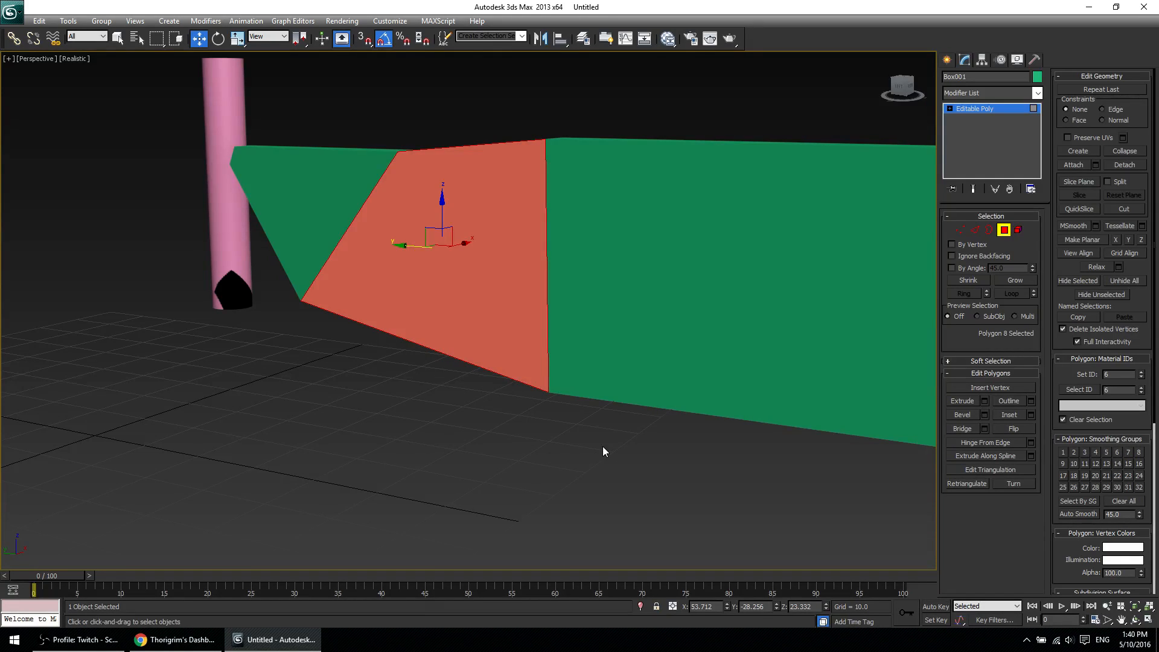
{"action": "left_click", "coordinate": [311, 226]}
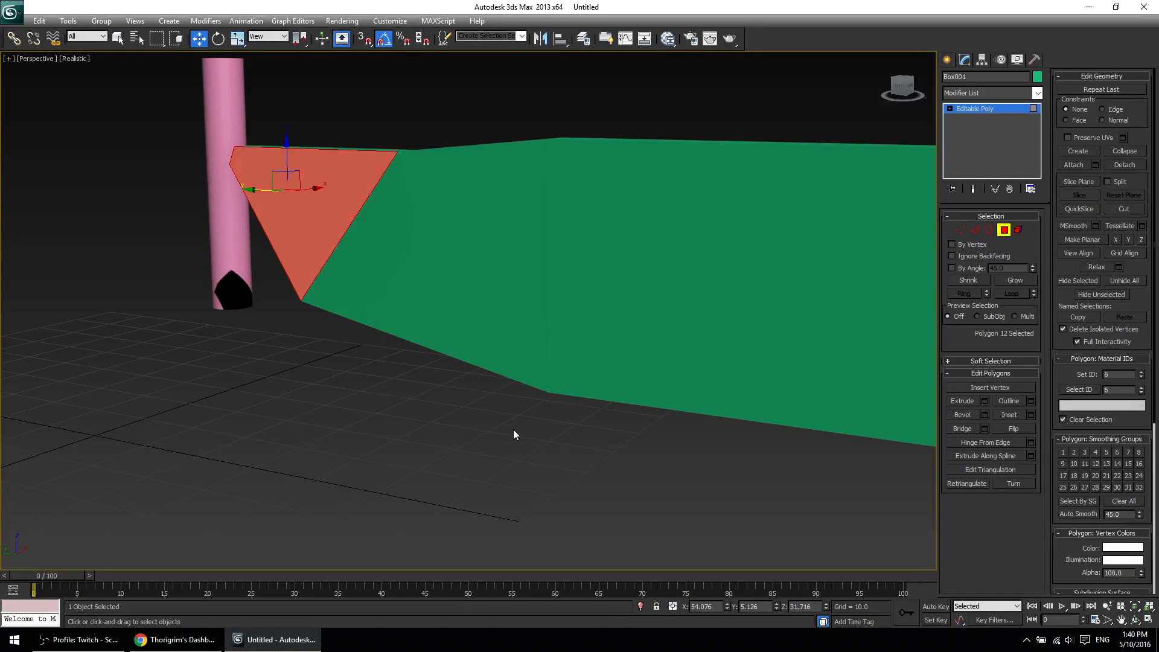
{"action": "middle_click_drag", "start_coordinate": [525, 380], "coordinate": [610, 345], "text": "alt"}
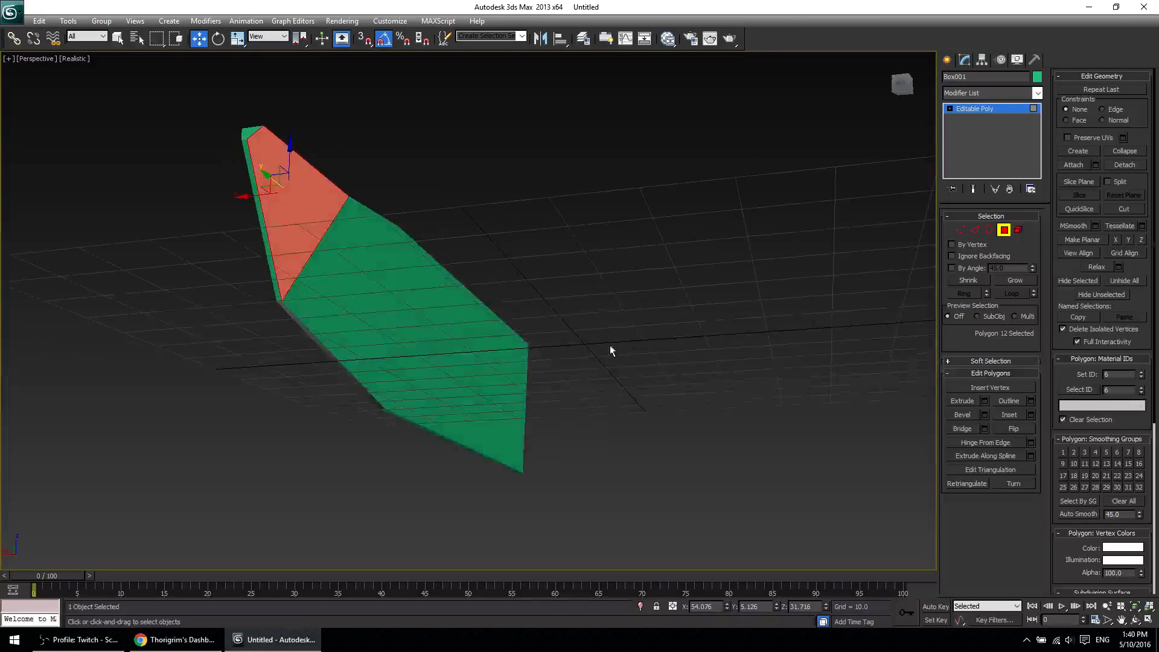
Examine the narrow underside, large side and top polygons from several angles, and leave polygon editing.
{"action": "left_click", "coordinate": [277, 284]}
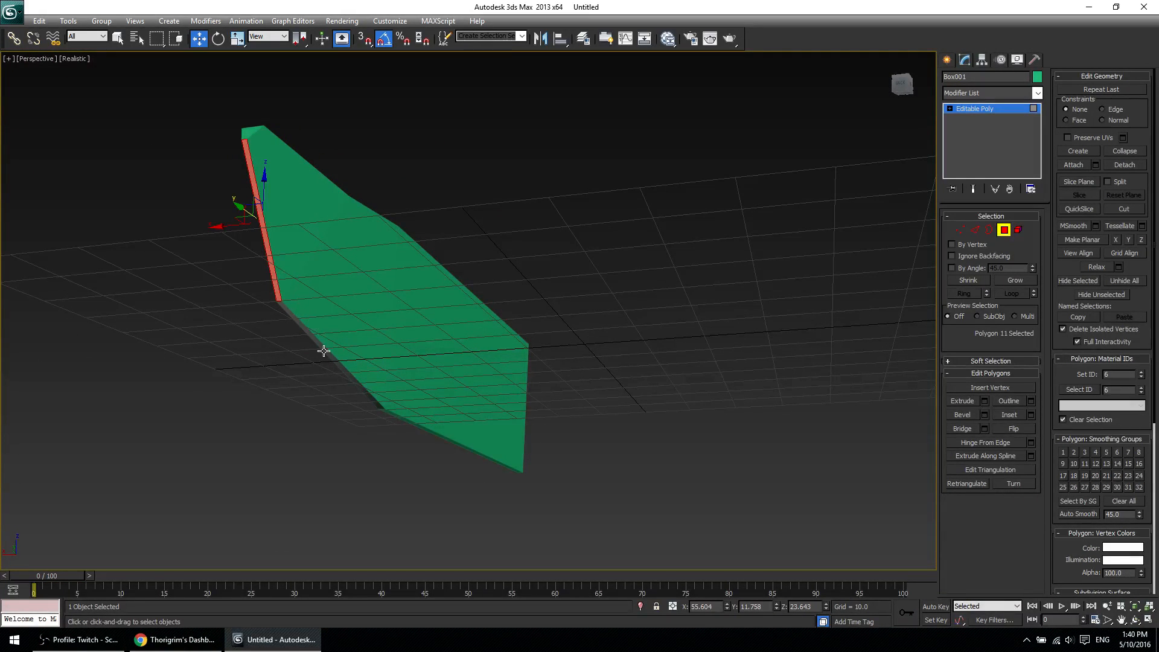
{"action": "left_click", "coordinate": [411, 419]}
{"action": "middle_click_drag", "start_coordinate": [658, 417], "coordinate": [521, 417], "text": "alt"}
{"action": "middle_click_drag", "start_coordinate": [521, 417], "coordinate": [511, 371]}
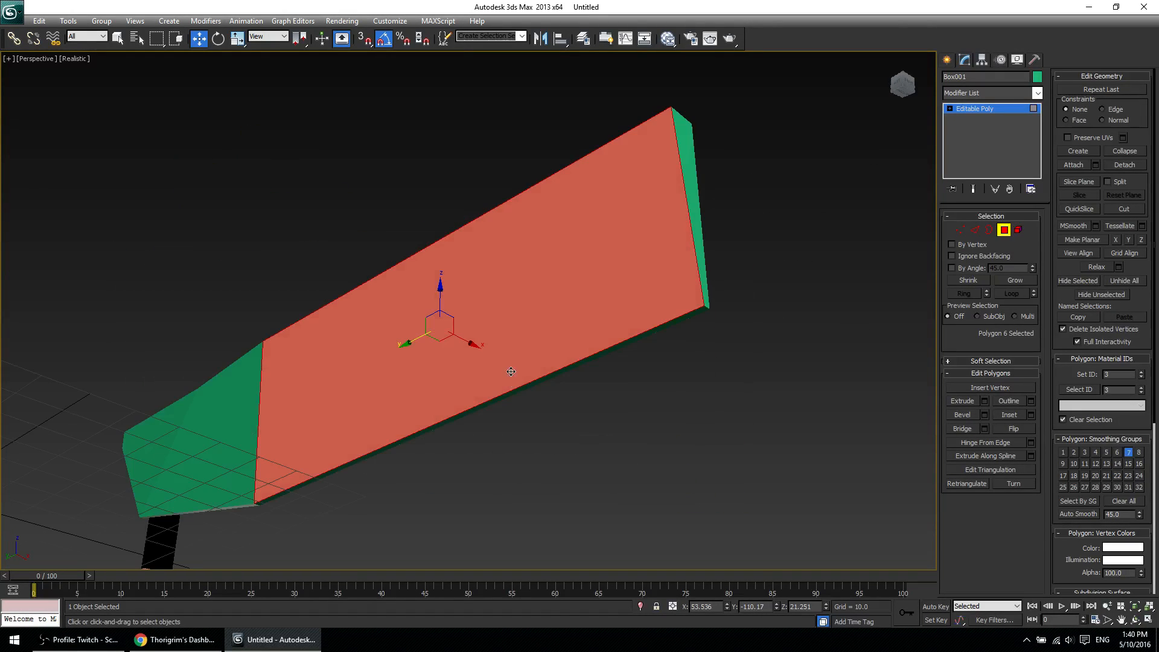
{"action": "left_click", "coordinate": [583, 361]}
{"action": "middle_click_drag", "start_coordinate": [583, 361], "coordinate": [507, 415], "text": "alt"}
{"action": "left_click", "coordinate": [626, 254]}
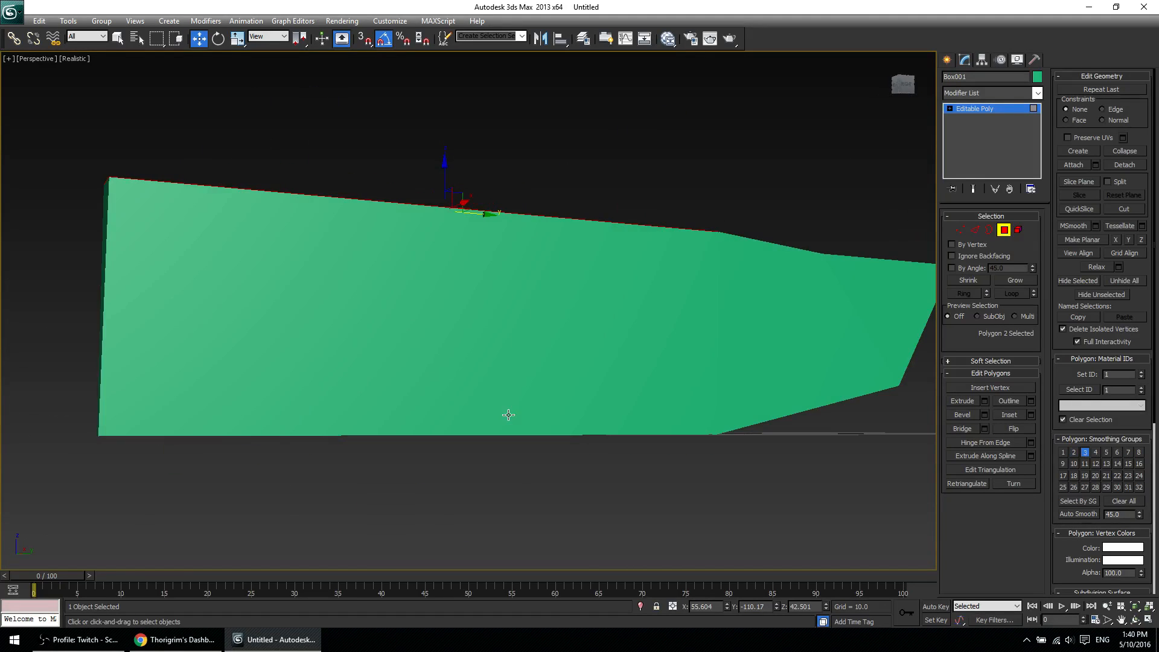
{"action": "middle_click_drag", "start_coordinate": [221, 400], "coordinate": [728, 445], "text": "alt"}
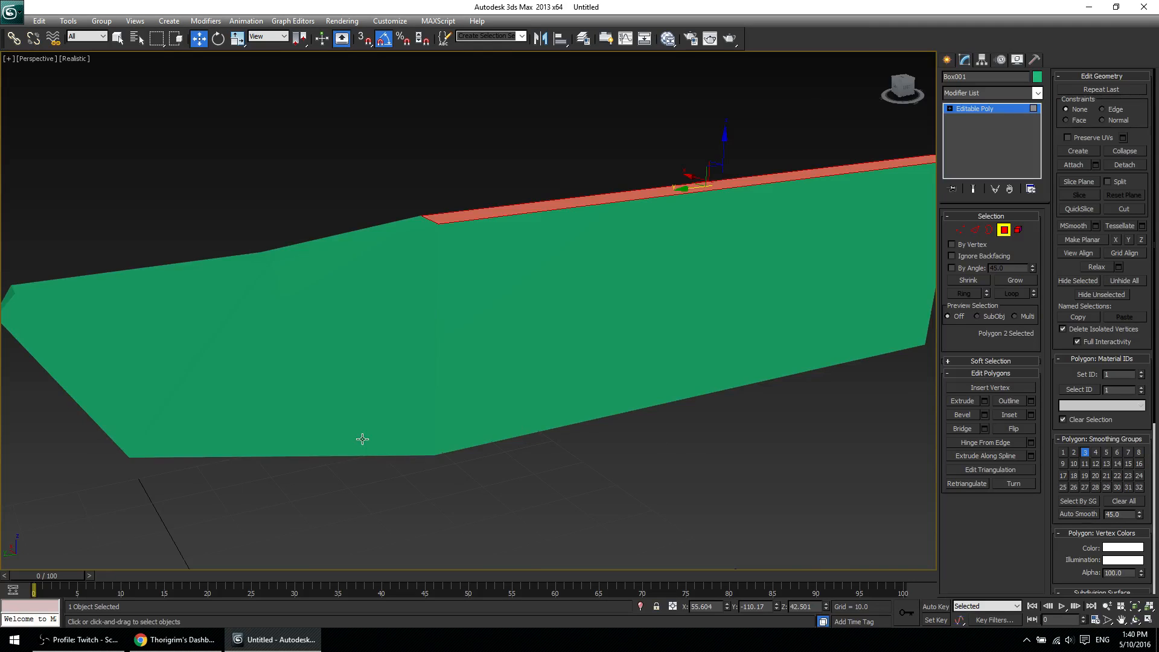
{"action": "middle_click_drag", "start_coordinate": [363, 437], "coordinate": [694, 349]}
{"action": "left_click", "coordinate": [1009, 110]}
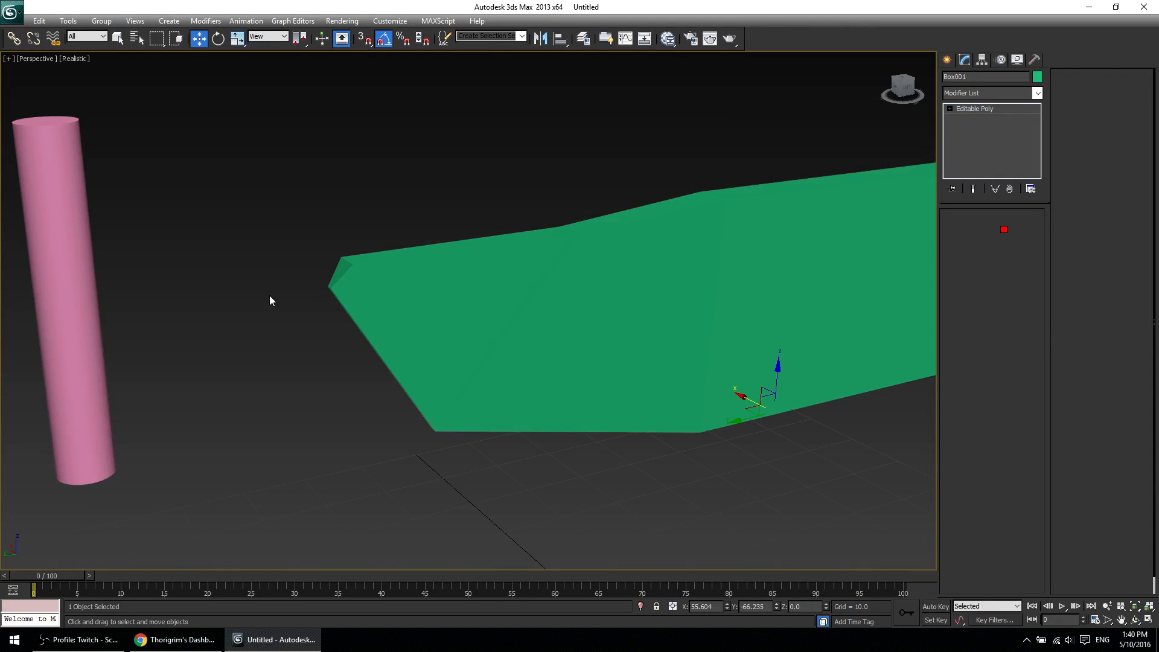
Select the pink cylinder, convert it to an Editable Poly and switch to polygon editing.
{"action": "left_click", "coordinate": [60, 308]}
{"action": "middle_click_drag", "start_coordinate": [214, 381], "coordinate": [464, 389]}
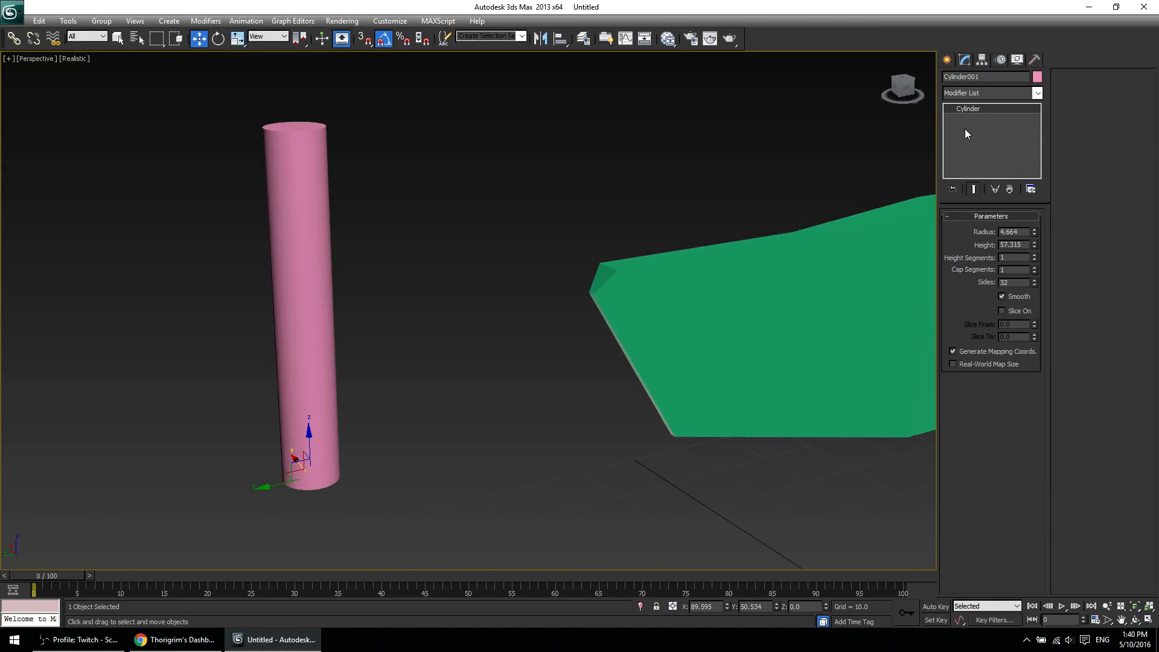
{"action": "right_click", "coordinate": [971, 108]}
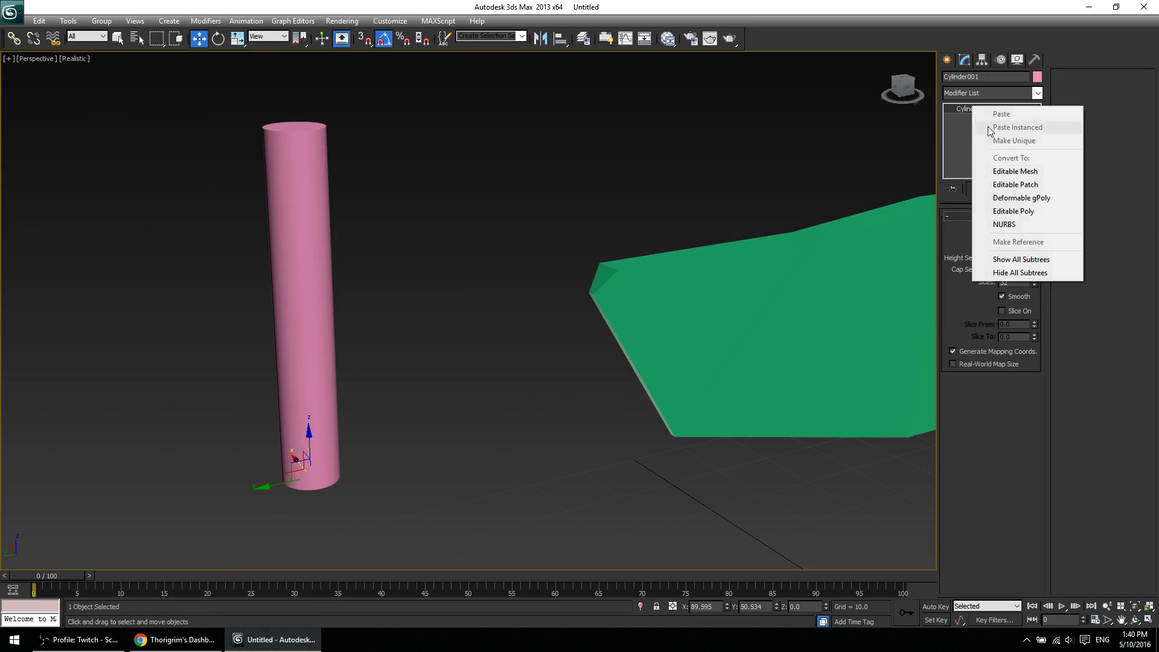
{"action": "left_click", "coordinate": [1014, 211]}
{"action": "left_click", "coordinate": [1004, 230]}
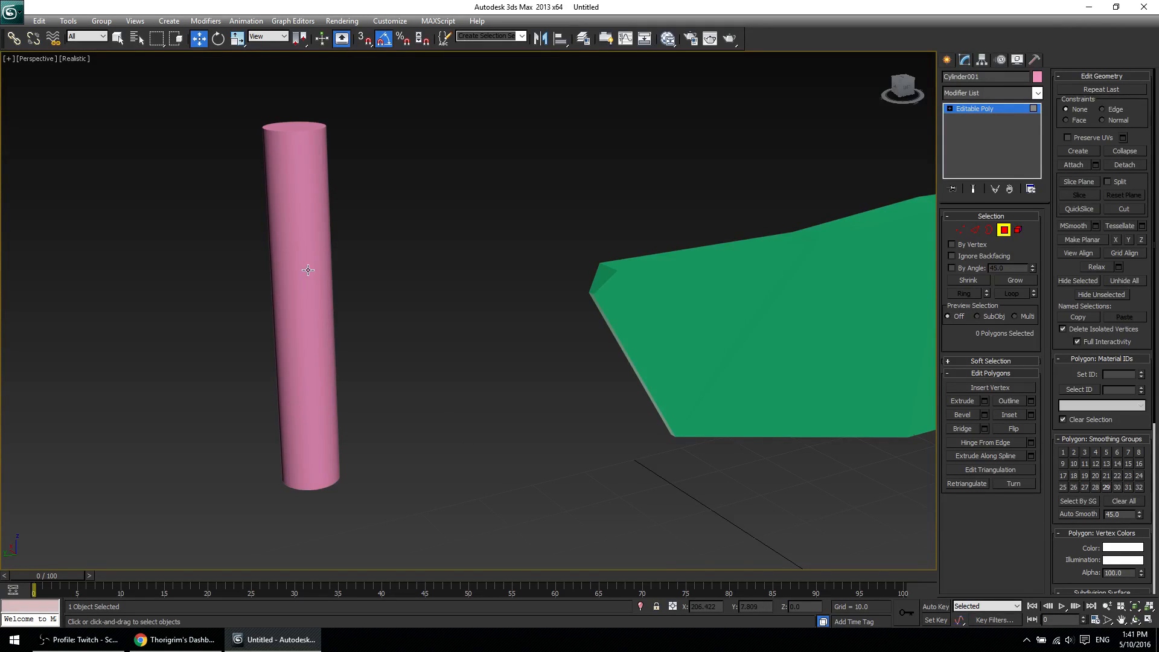
Examine the cylinder's polygons by selecting the top cap and several neighbouring side strips one at a time.
{"action": "left_click", "coordinate": [305, 124]}
{"action": "scroll", "coordinate": [581, 407], "scroll_direction": "up", "scroll_amount": 3}
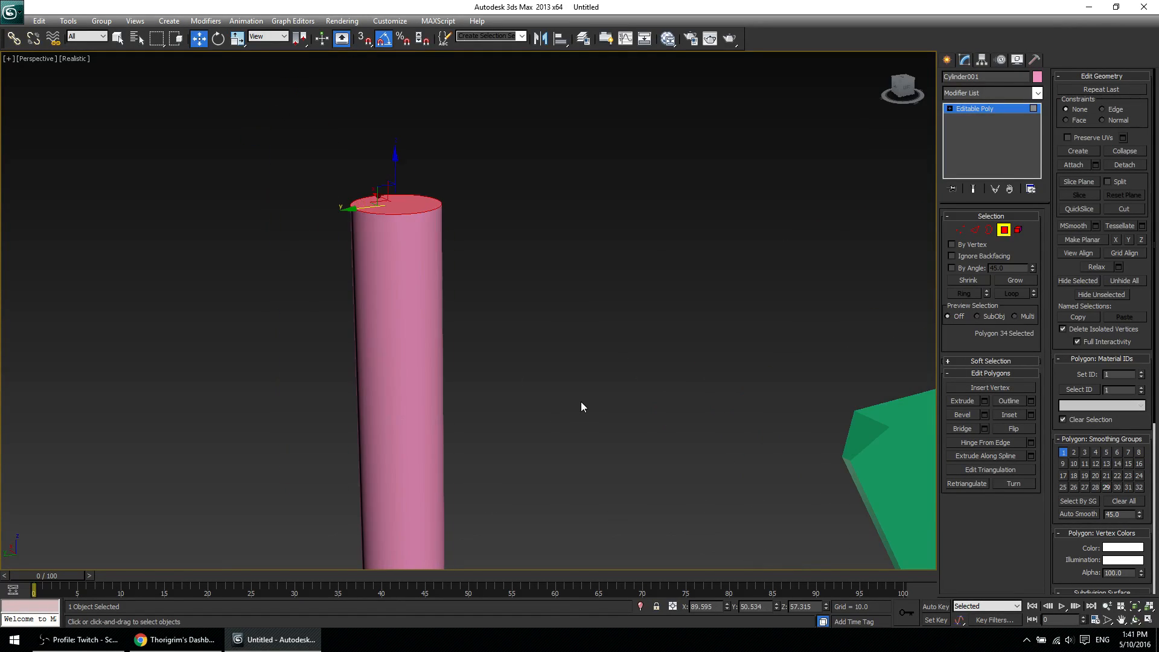
{"action": "left_click", "coordinate": [413, 269]}
{"action": "middle_click_drag", "start_coordinate": [537, 413], "coordinate": [541, 318], "text": "alt"}
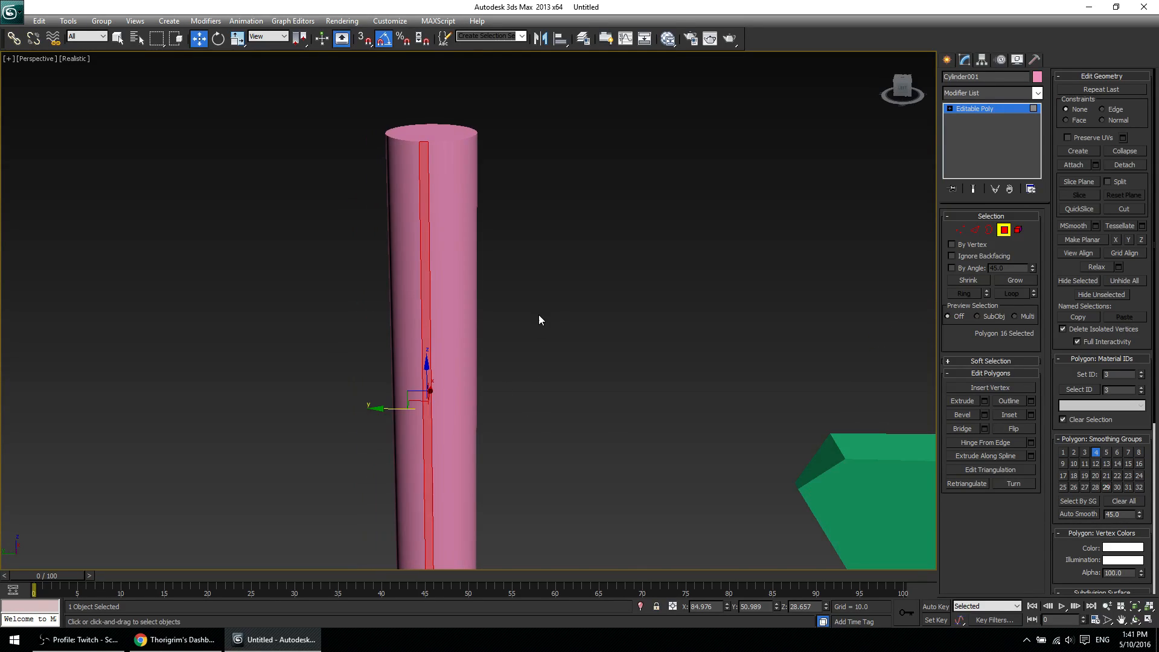
{"action": "scroll", "coordinate": [539, 314], "scroll_direction": "up", "scroll_amount": 2}
{"action": "middle_click_drag", "start_coordinate": [738, 284], "coordinate": [611, 325]}
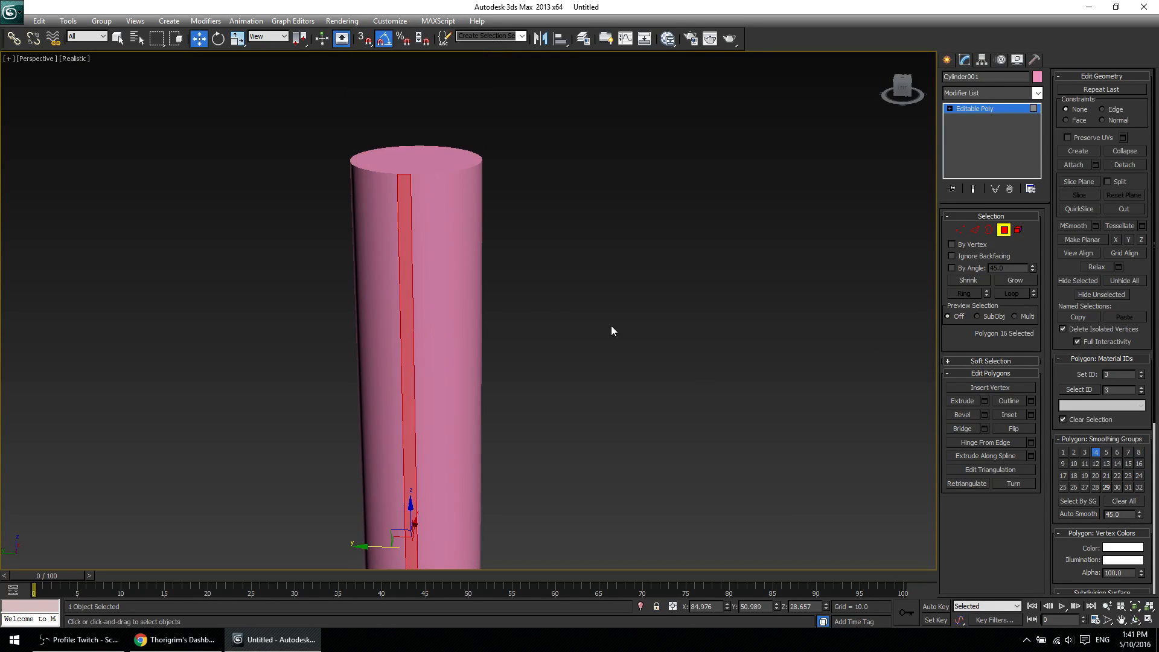
{"action": "left_click", "coordinate": [415, 183]}
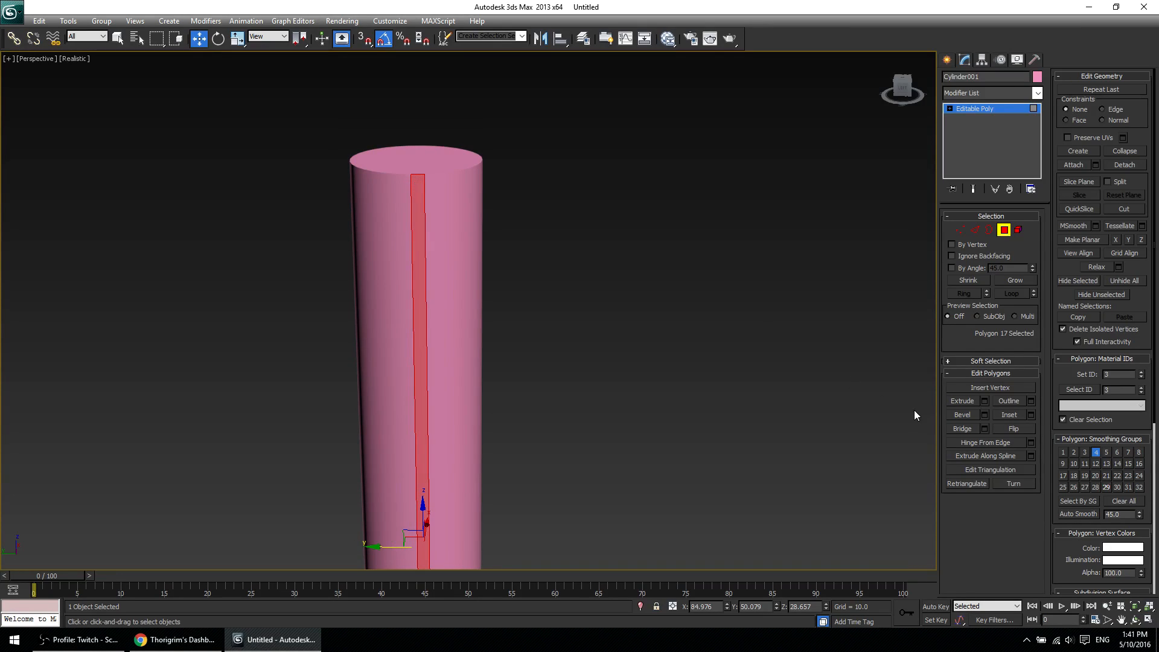
{"action": "left_click", "coordinate": [430, 190]}
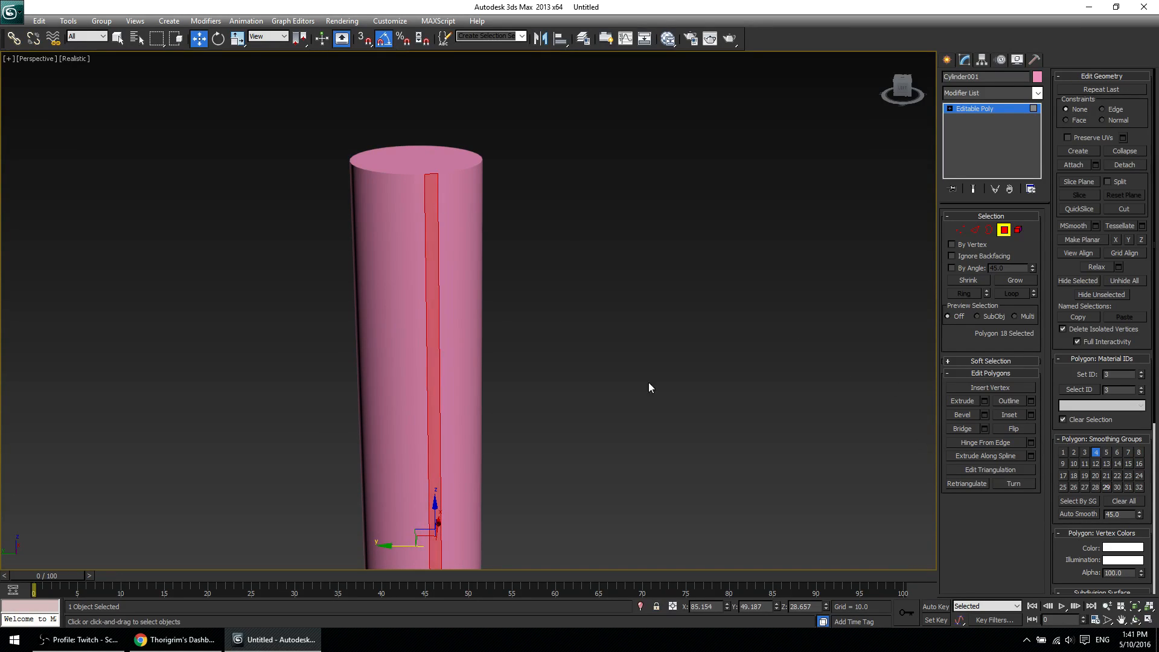
Examine the cylinder's side by selecting all side polygons together and then single strips again.
{"action": "left_click", "coordinate": [594, 401]}
{"action": "middle_click_drag", "start_coordinate": [594, 400], "coordinate": [604, 321]}
{"action": "left_click_drag", "start_coordinate": [665, 256], "coordinate": [49, 288]}
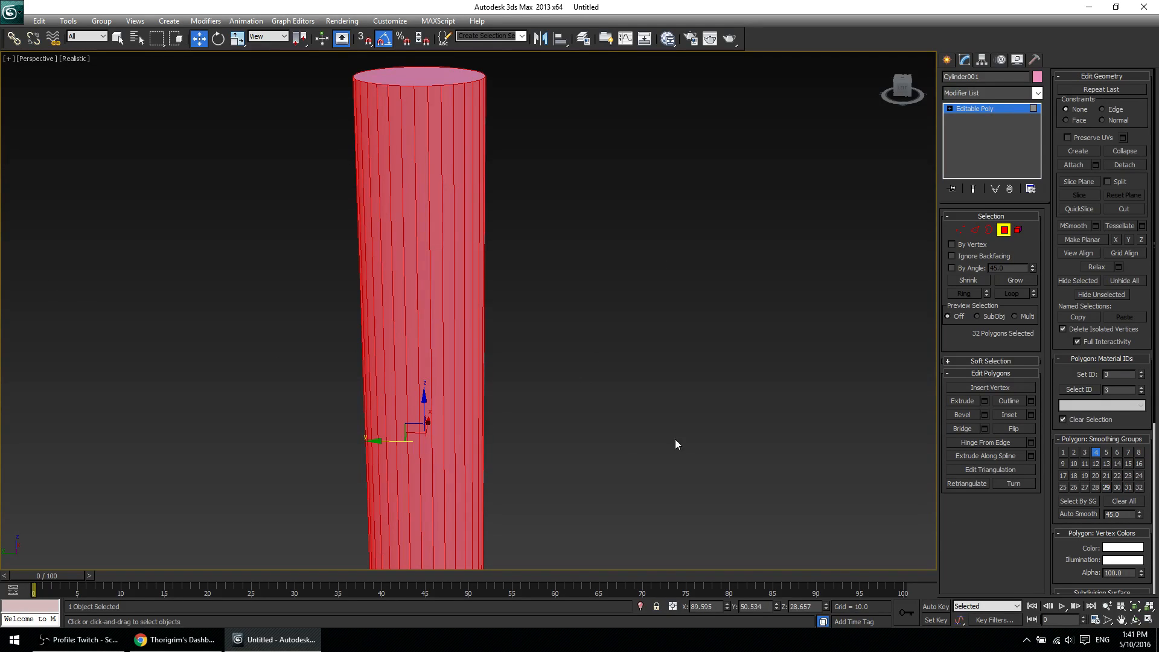
{"action": "left_click", "coordinate": [619, 437]}
{"action": "left_click", "coordinate": [439, 206]}
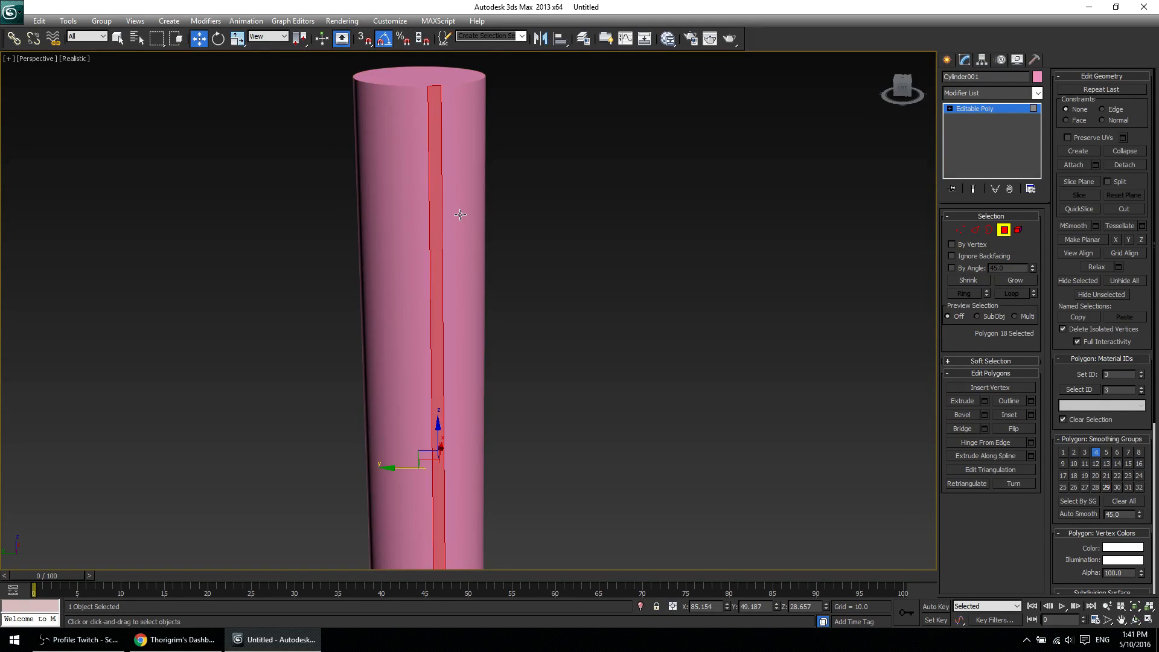
{"action": "key", "text": "alt+l"}
{"action": "left_click", "coordinate": [549, 328]}
{"action": "middle_click_drag", "start_coordinate": [549, 328], "coordinate": [493, 331], "text": "alt"}
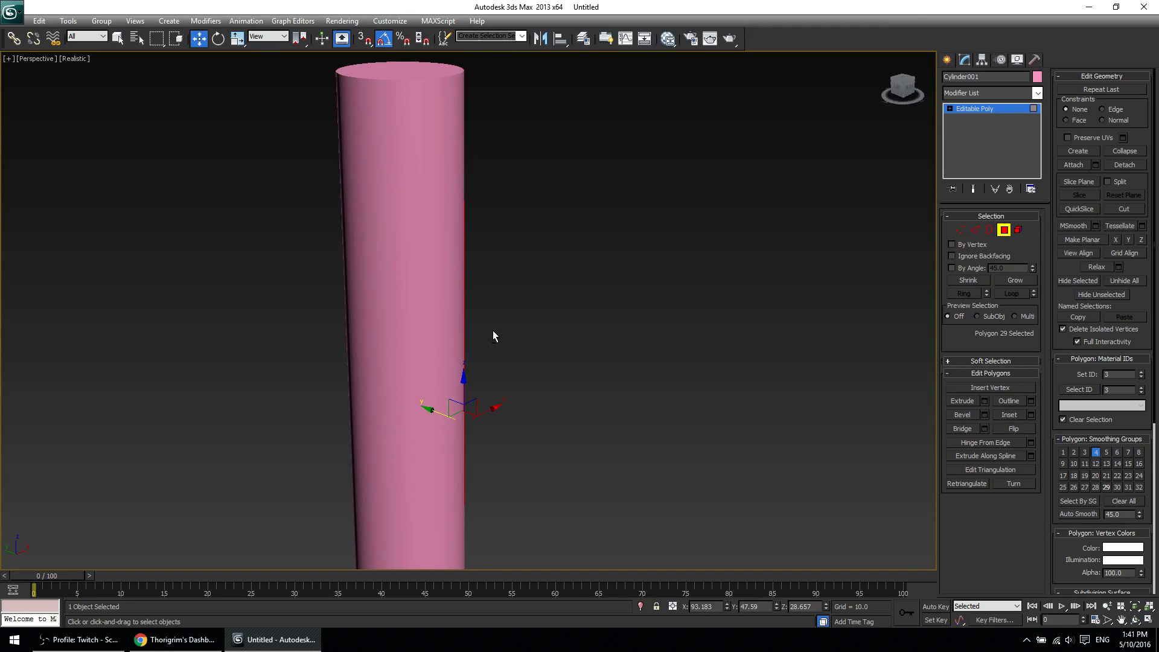
Select alternate vertical side polygons across the visible half of the cylinder.
{"action": "left_click", "coordinate": [418, 223]}
{"action": "left_click", "coordinate": [398, 204], "text": "ctrl"}
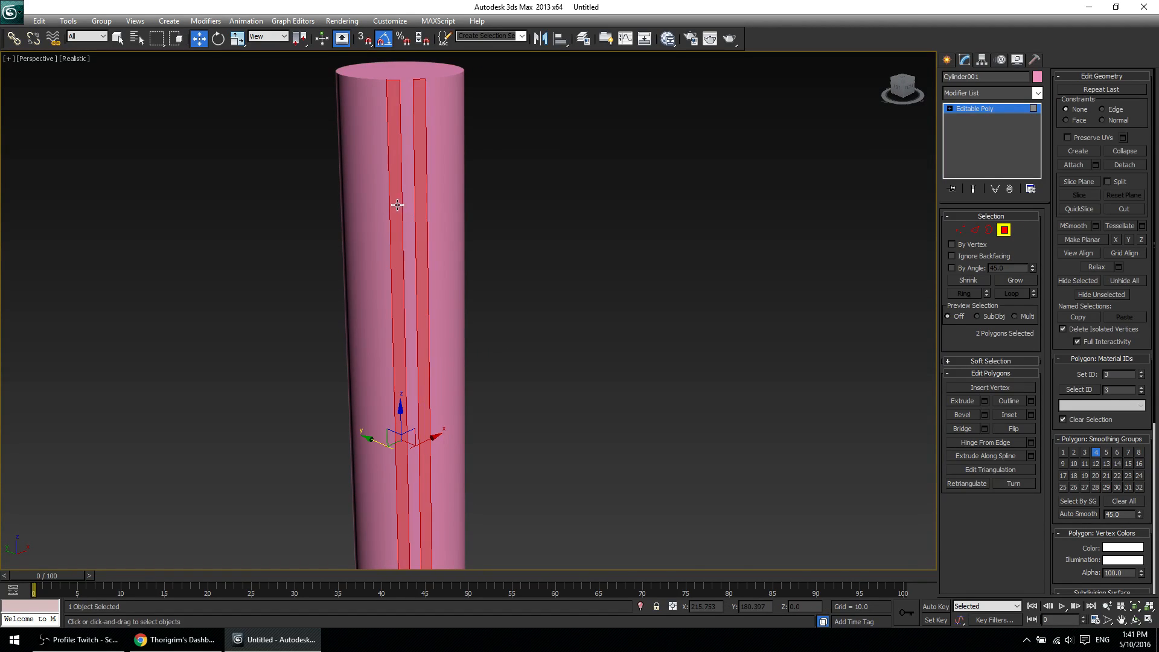
{"action": "left_click", "coordinate": [371, 212], "text": "ctrl"}
{"action": "left_click", "coordinate": [346, 209], "text": "ctrl"}
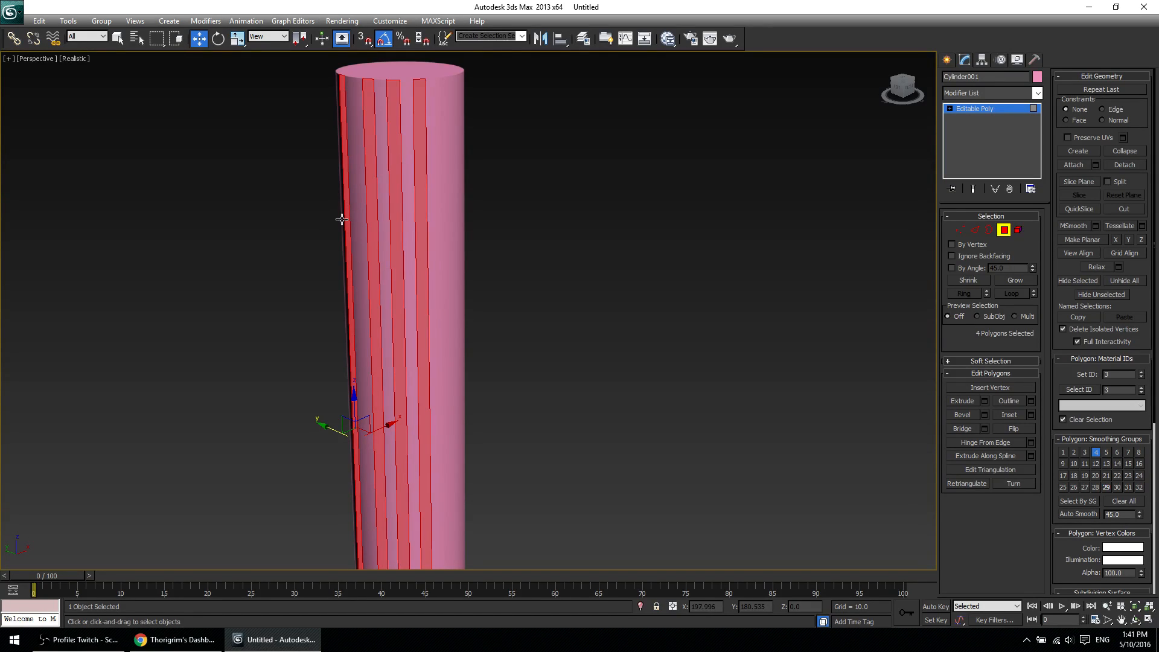
{"action": "left_click", "coordinate": [346, 221], "text": "alt"}
{"action": "left_click", "coordinate": [351, 224], "text": "ctrl"}
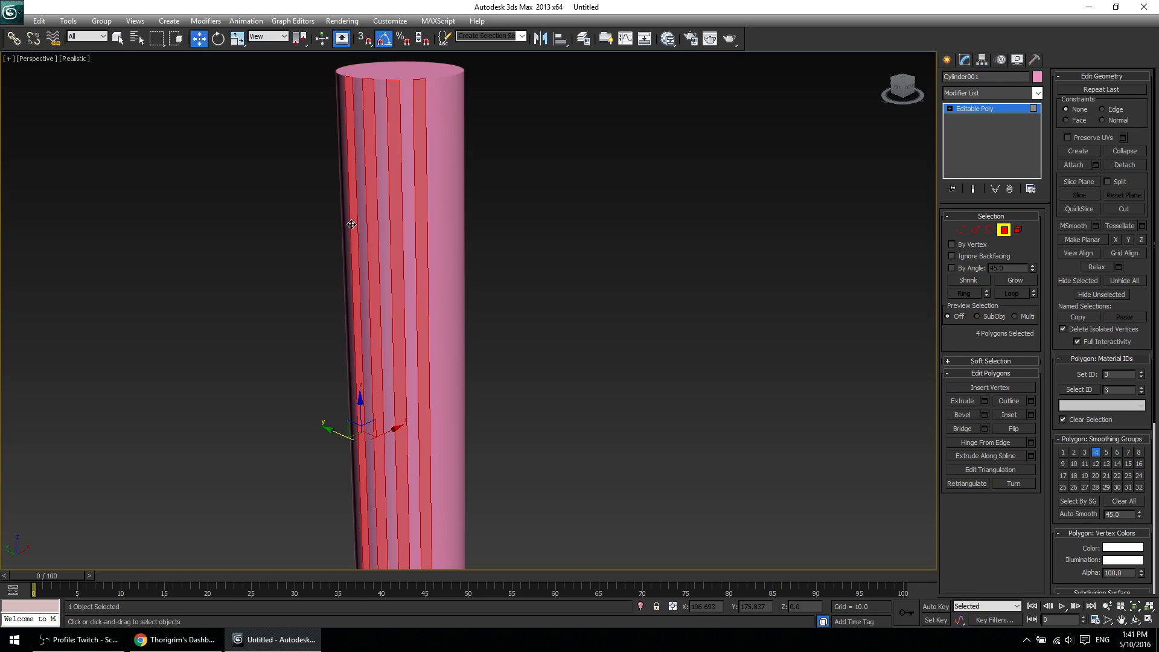
{"action": "left_click", "coordinate": [448, 229], "text": "ctrl"}
{"action": "left_click", "coordinate": [446, 230], "text": "ctrl"}
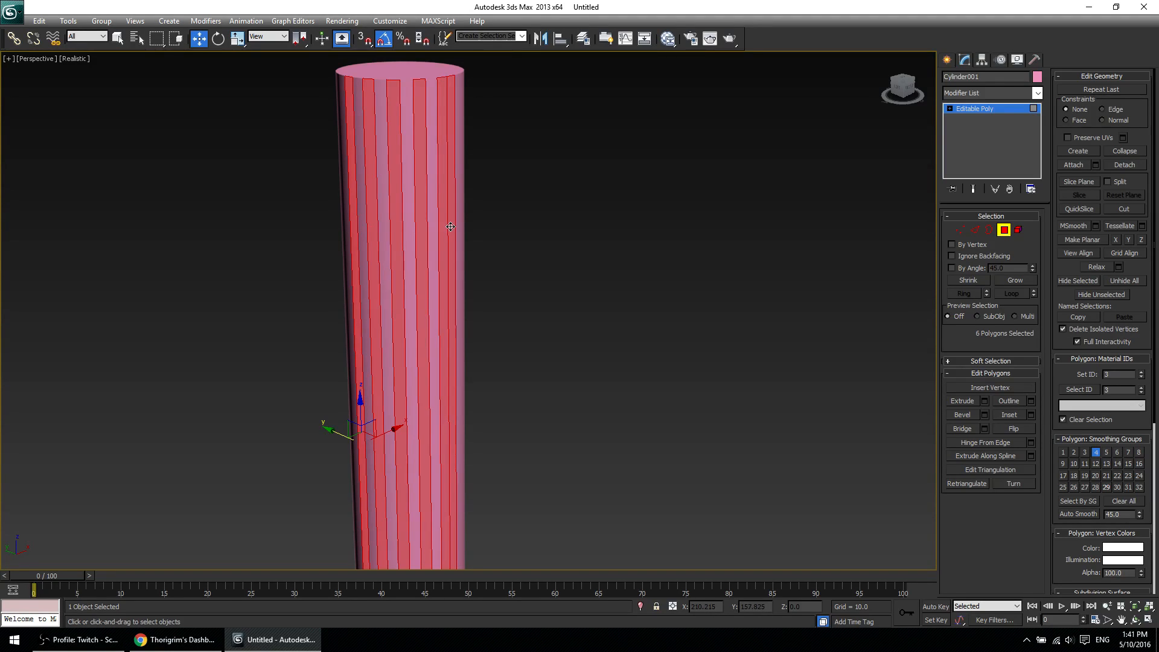
Correct the strip selection by removing the adjacent side polygon and adding the next one, keeping an alternating pattern.
{"action": "middle_click_drag", "start_coordinate": [451, 227], "coordinate": [479, 329], "text": "alt"}
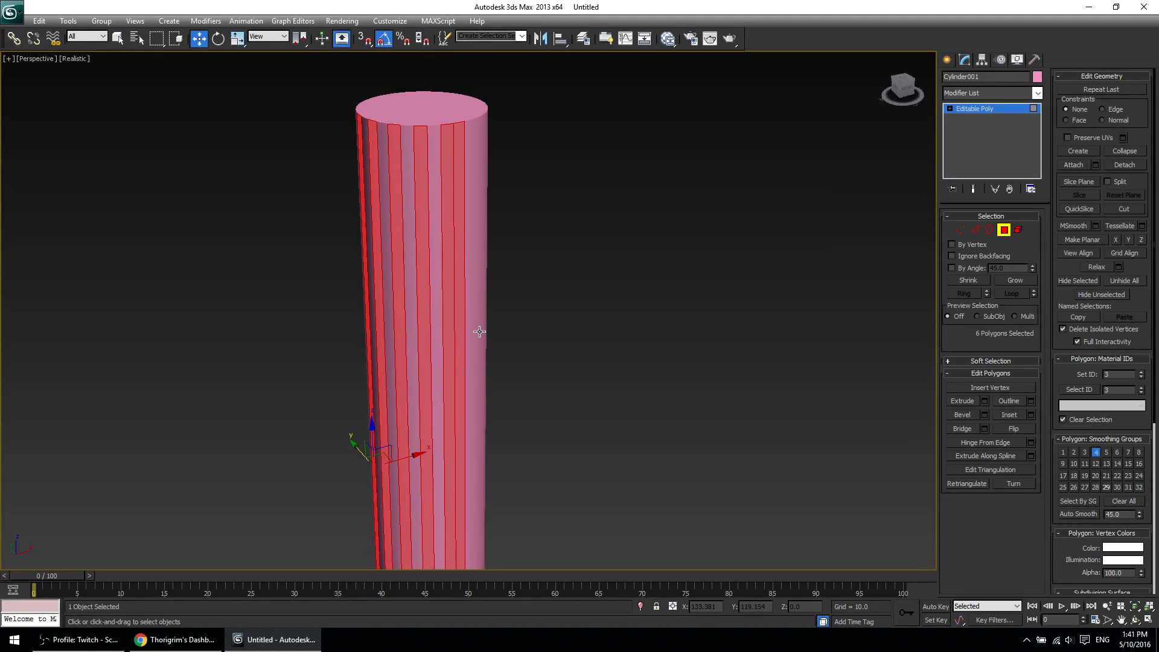
{"action": "scroll", "coordinate": [483, 312], "scroll_direction": "up", "scroll_amount": 3}
{"action": "middle_click_drag", "start_coordinate": [483, 241], "coordinate": [510, 358]}
{"action": "scroll", "coordinate": [510, 357], "scroll_direction": "up", "scroll_amount": 4}
{"action": "middle_click_drag", "start_coordinate": [526, 272], "coordinate": [560, 358]}
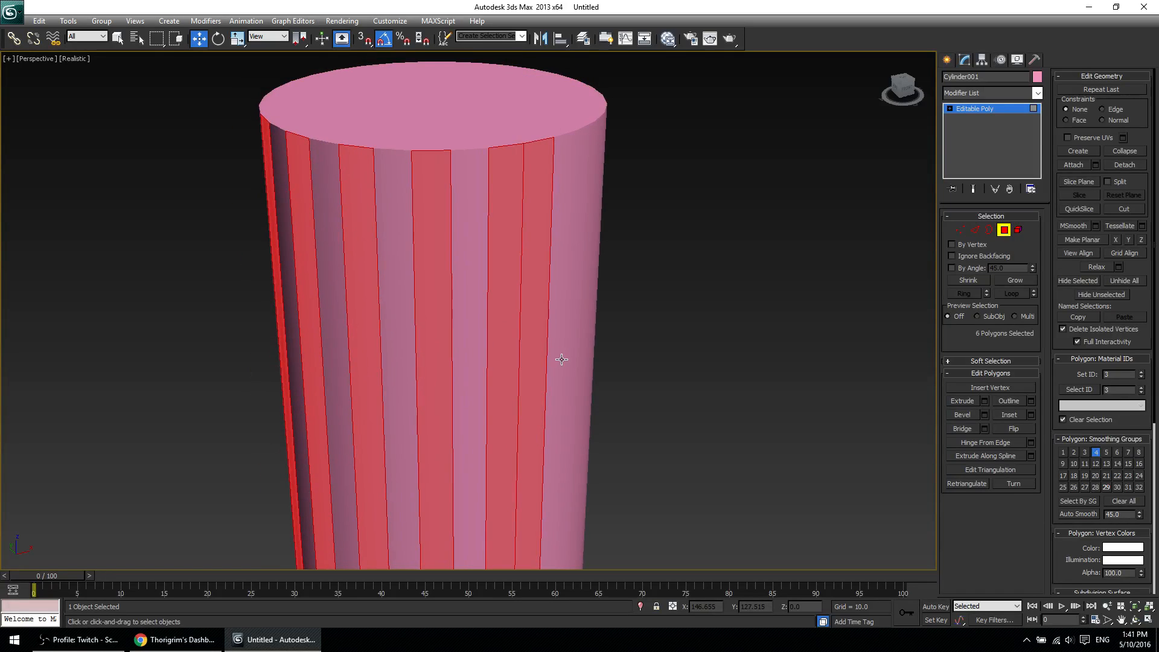
{"action": "left_click", "coordinate": [532, 213], "text": "alt"}
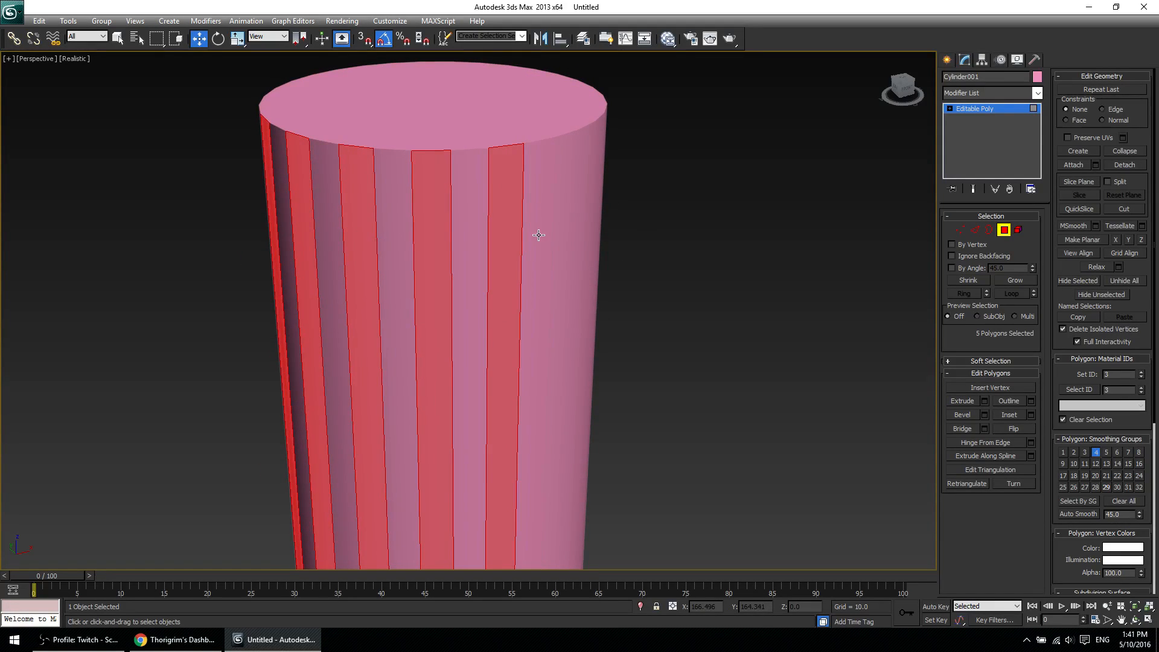
{"action": "left_click", "coordinate": [564, 206], "text": "ctrl"}
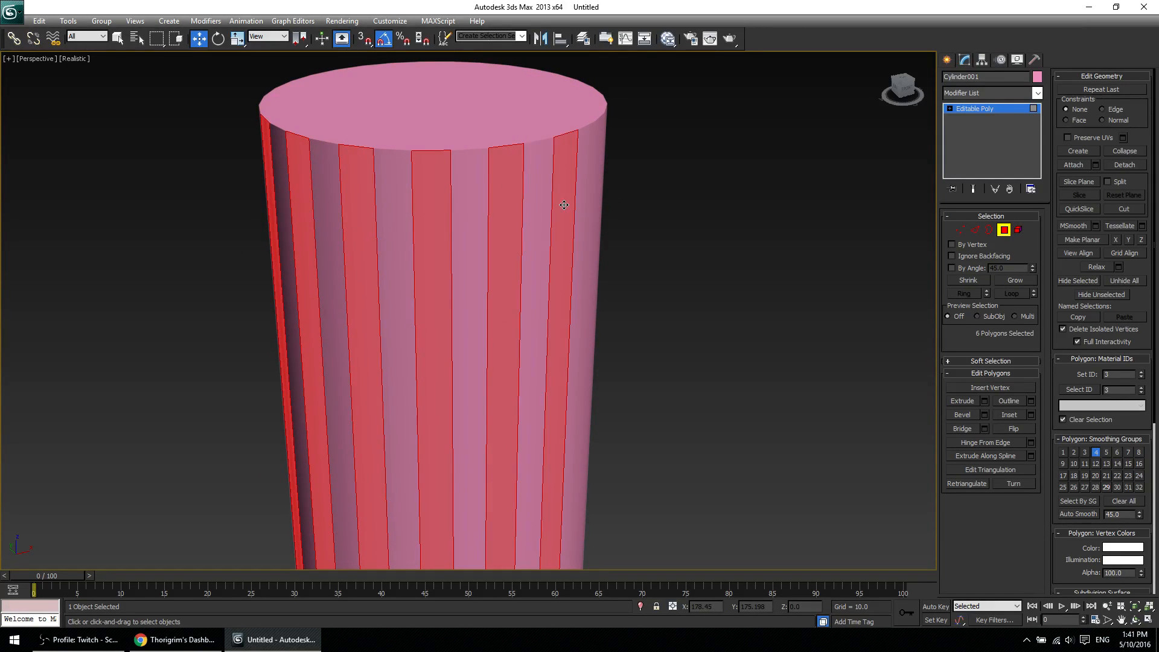
{"action": "left_click", "coordinate": [561, 198], "text": "alt"}
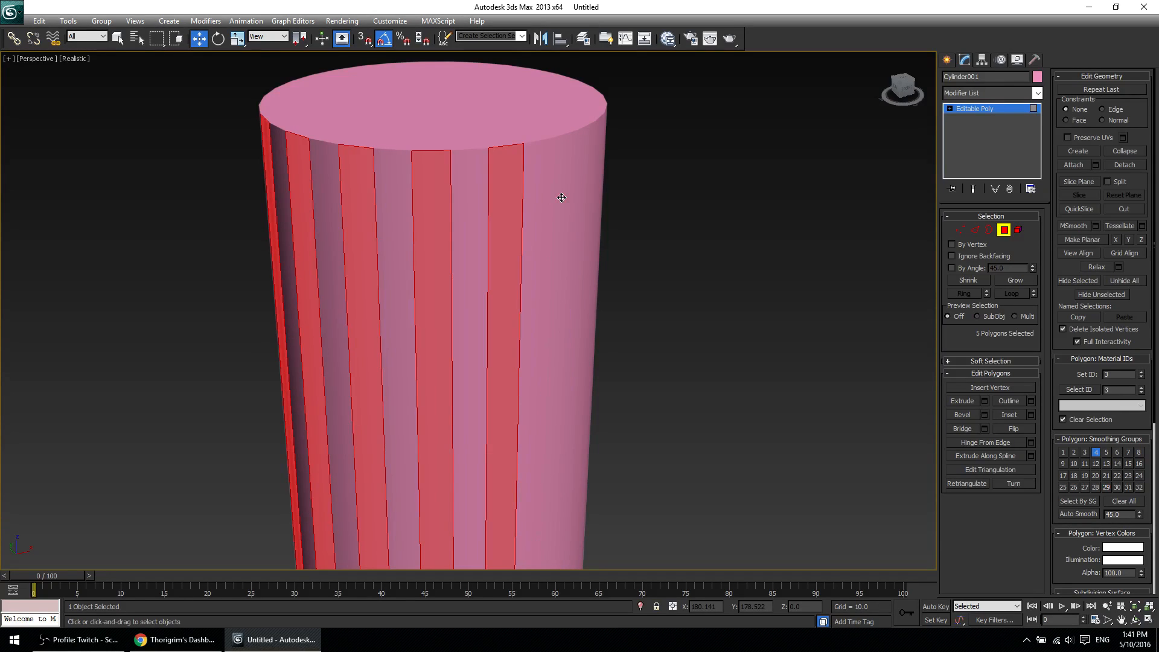
{"action": "left_click", "coordinate": [562, 198], "text": "ctrl"}
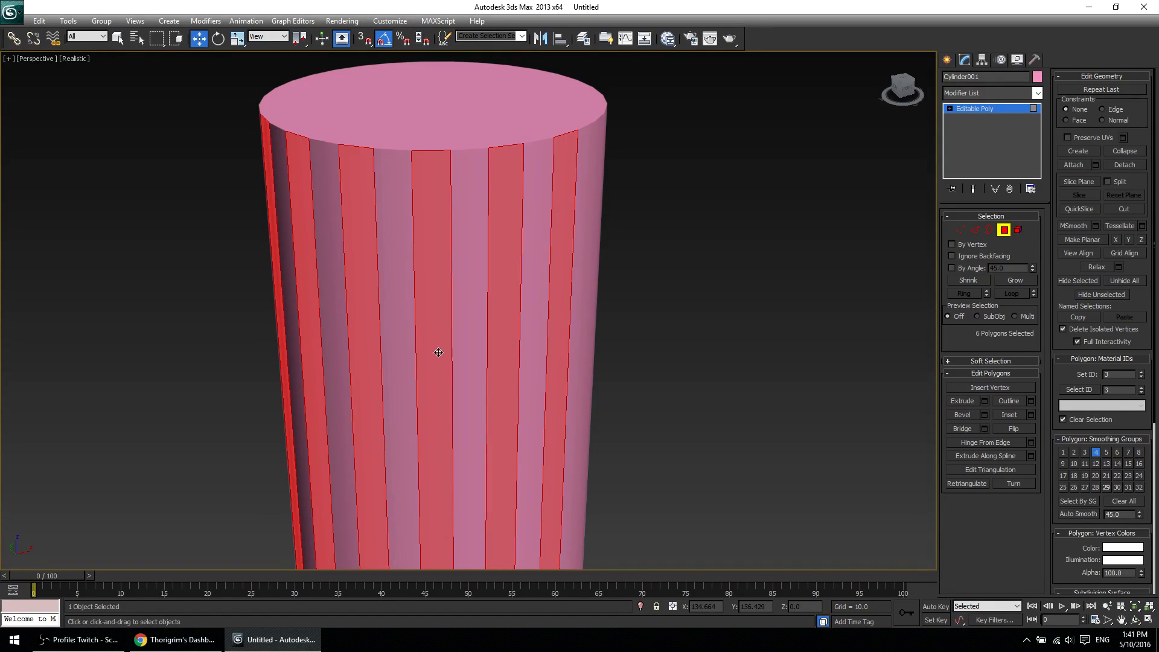
Change the selected alternate strips from smoothing group 4 to smoothing group 12 and clear the selection.
{"action": "middle_click_drag", "start_coordinate": [437, 381], "coordinate": [830, 328], "text": "alt"}
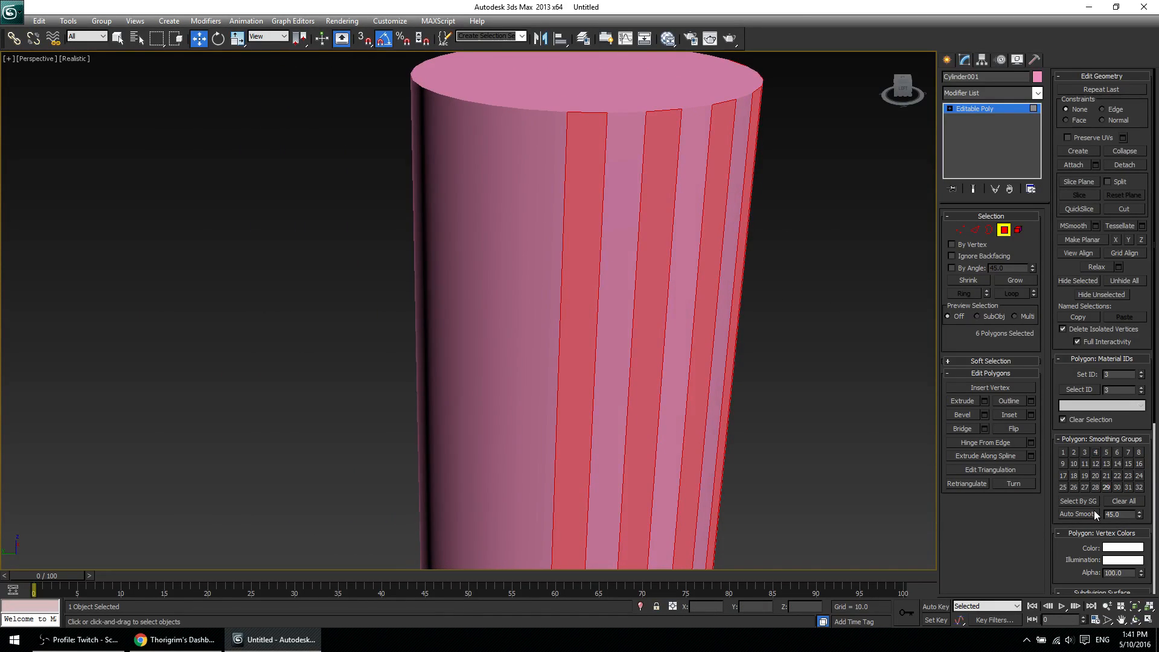
{"action": "left_click", "coordinate": [1097, 463]}
{"action": "left_click", "coordinate": [857, 364]}
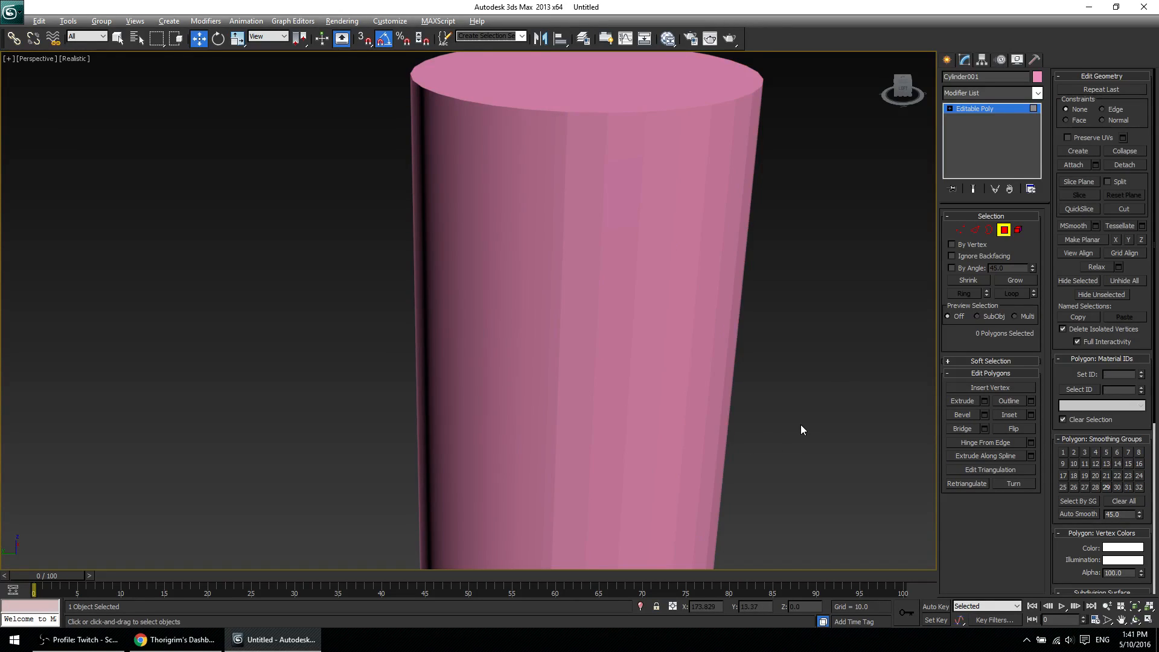
Examine the shading between the strips and compare the smoothing groups of neighbouring side polygons from several angles.
{"action": "middle_click_drag", "start_coordinate": [801, 425], "coordinate": [707, 450], "text": "alt"}
{"action": "middle_click_drag", "start_coordinate": [584, 383], "coordinate": [568, 354]}
{"action": "left_click", "coordinate": [564, 180]}
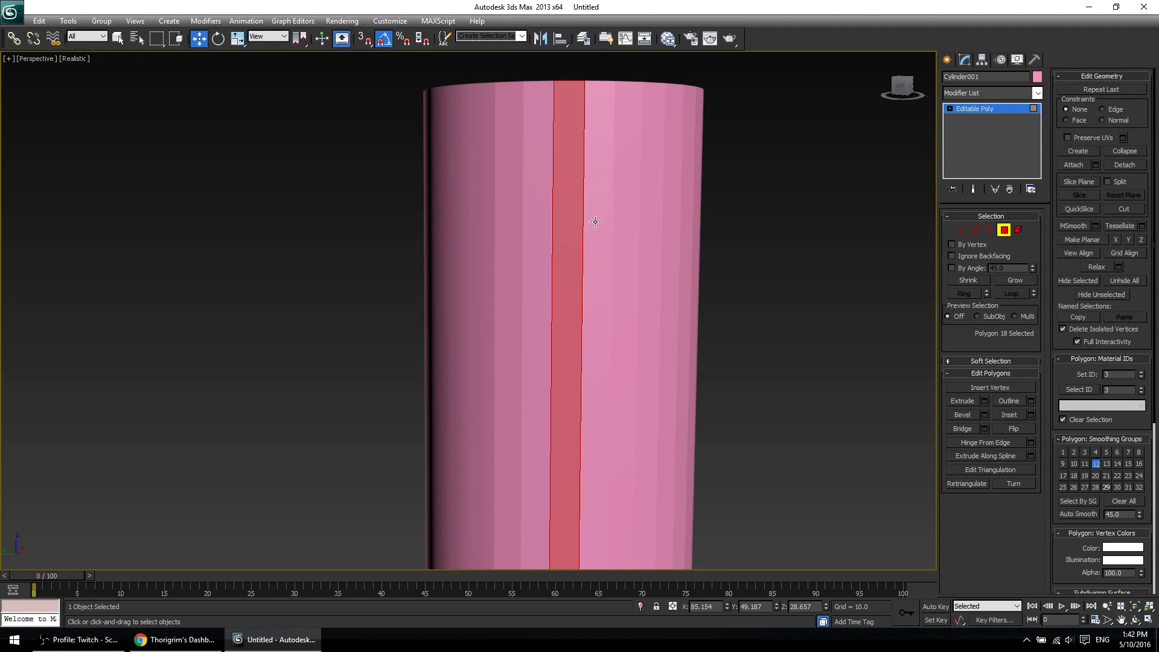
{"action": "middle_click_drag", "start_coordinate": [596, 221], "coordinate": [614, 257], "text": "alt"}
{"action": "middle_click_drag", "start_coordinate": [663, 331], "coordinate": [616, 328], "text": "alt"}
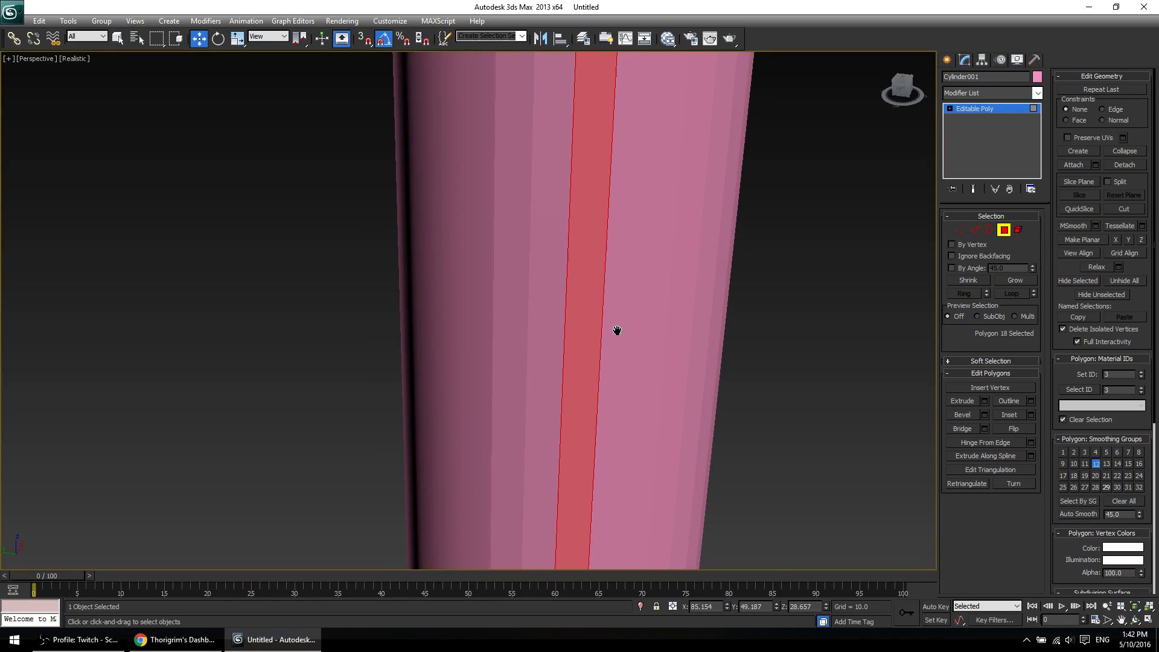
{"action": "middle_click_drag", "start_coordinate": [614, 380], "coordinate": [607, 326], "text": "alt"}
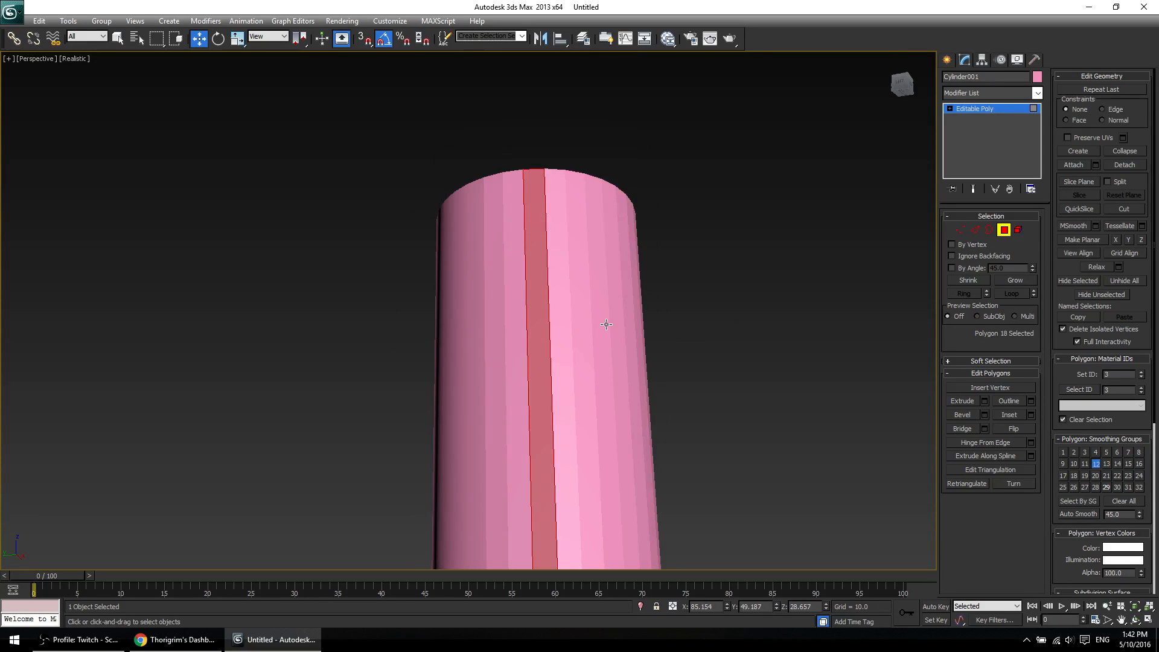
{"action": "left_click", "coordinate": [560, 319]}
{"action": "left_click", "coordinate": [526, 317]}
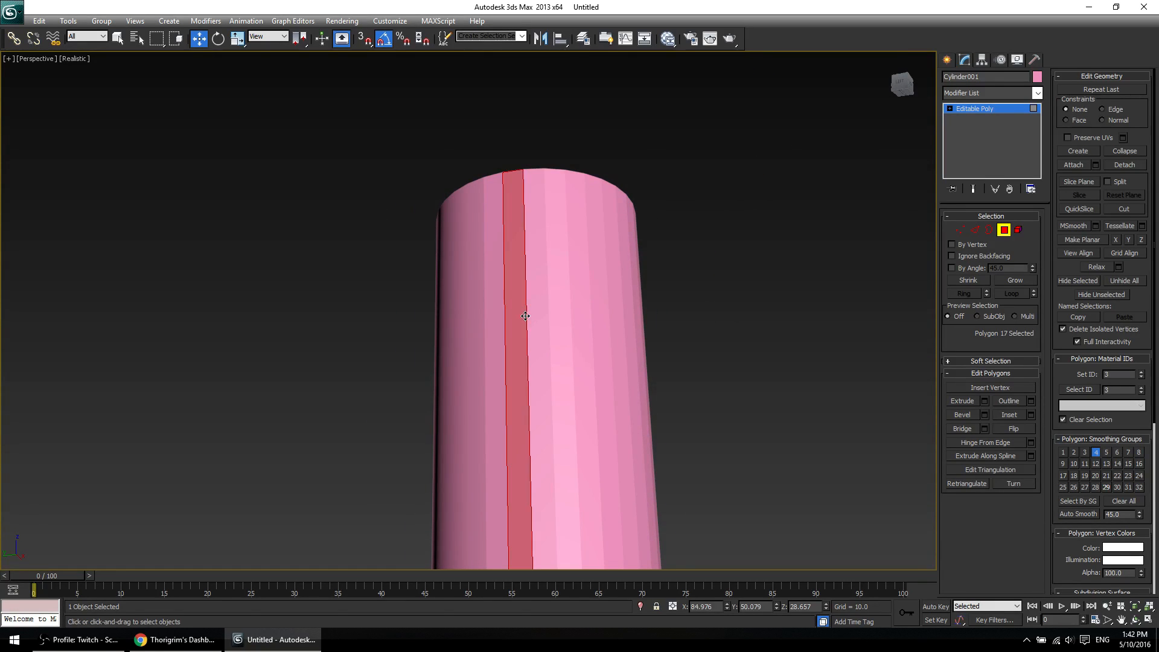
Check the smoothing groups of the cylinder's top and bottom caps by selecting each cap.
{"action": "scroll", "coordinate": [573, 351], "scroll_direction": "up", "scroll_amount": 3}
{"action": "scroll", "coordinate": [570, 249], "scroll_direction": "down", "scroll_amount": 3}
{"action": "left_click", "coordinate": [532, 109]}
{"action": "scroll", "coordinate": [612, 314], "scroll_direction": "down", "scroll_amount": 2}
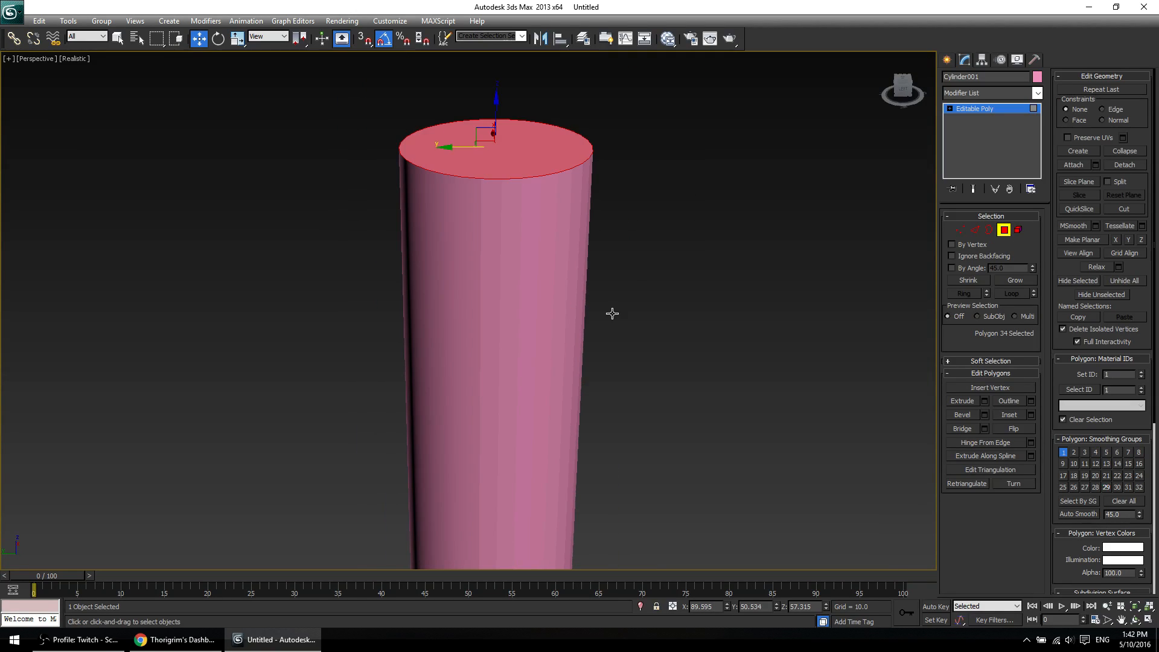
{"action": "middle_click_drag", "start_coordinate": [581, 415], "coordinate": [543, 381], "text": "alt"}
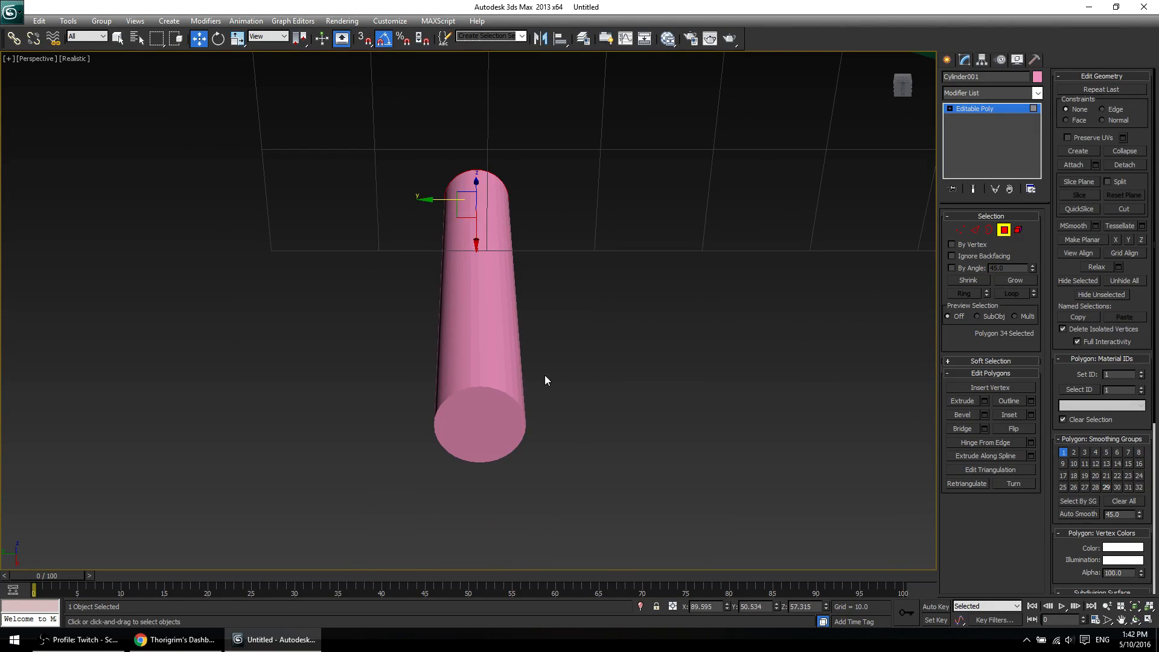
{"action": "left_click", "coordinate": [490, 423]}
{"action": "middle_click_drag", "start_coordinate": [549, 262], "coordinate": [569, 332], "text": "alt"}
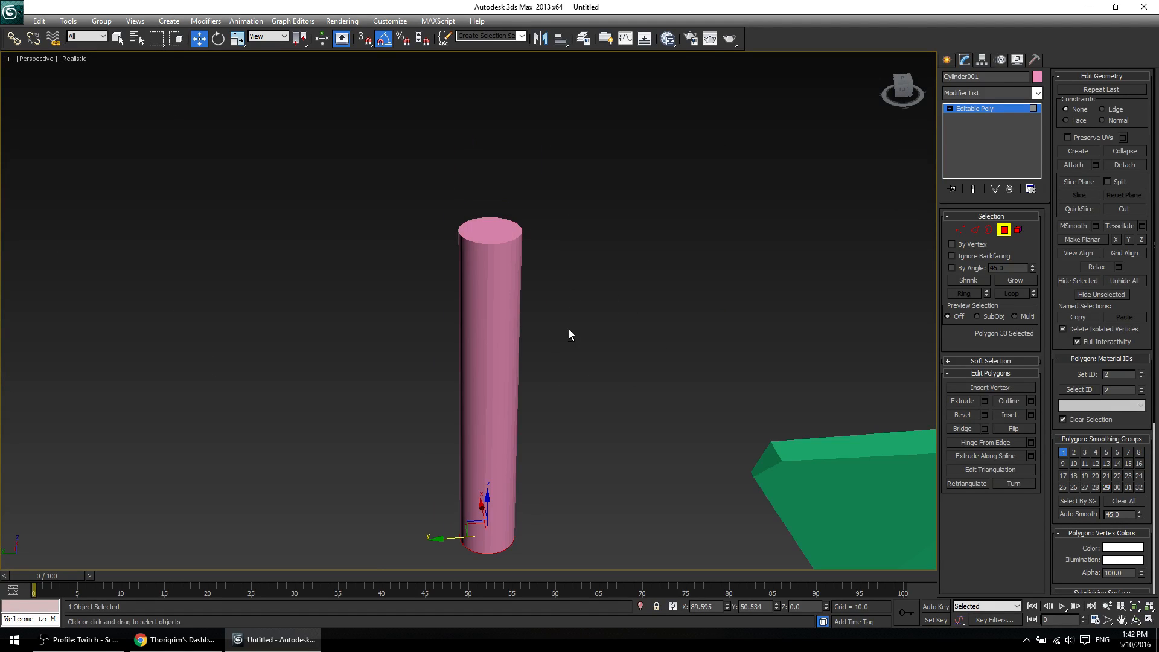
Examine the side strips and top rim up close, selecting single side polygons to check their smoothing groups.
{"action": "scroll", "coordinate": [557, 285], "scroll_direction": "up", "scroll_amount": 5}
{"action": "left_click", "coordinate": [688, 250]}
{"action": "left_click", "coordinate": [752, 264]}
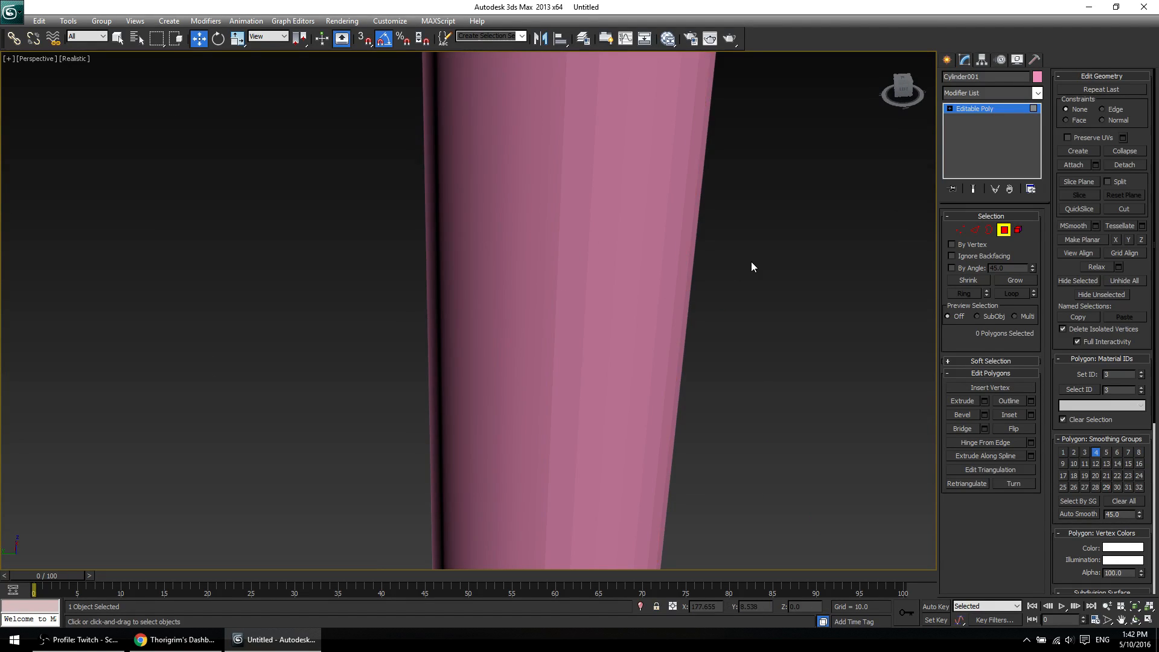
{"action": "scroll", "coordinate": [574, 260], "scroll_direction": "down", "scroll_amount": 6}
{"action": "scroll", "coordinate": [568, 378], "scroll_direction": "up", "scroll_amount": 3}
{"action": "scroll", "coordinate": [567, 377], "scroll_direction": "up", "scroll_amount": 2}
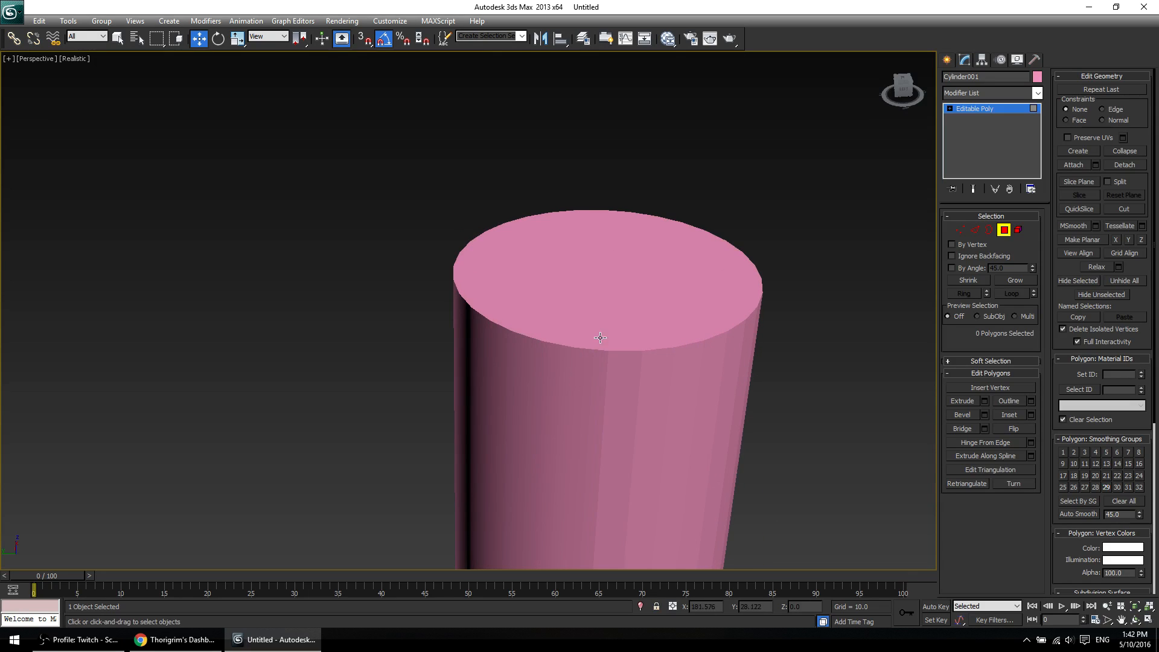
{"action": "left_click", "coordinate": [622, 365]}
{"action": "scroll", "coordinate": [585, 393], "scroll_direction": "up", "scroll_amount": 4}
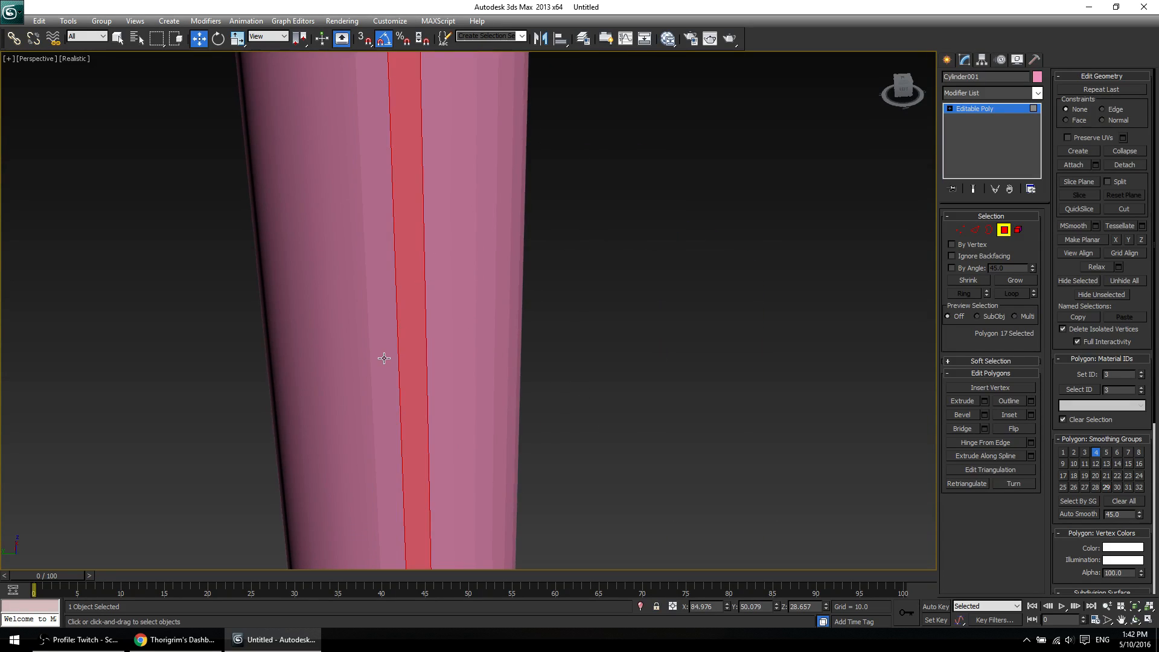
{"action": "left_click", "coordinate": [433, 341]}
{"action": "scroll", "coordinate": [531, 334], "scroll_direction": "down", "scroll_amount": 4}
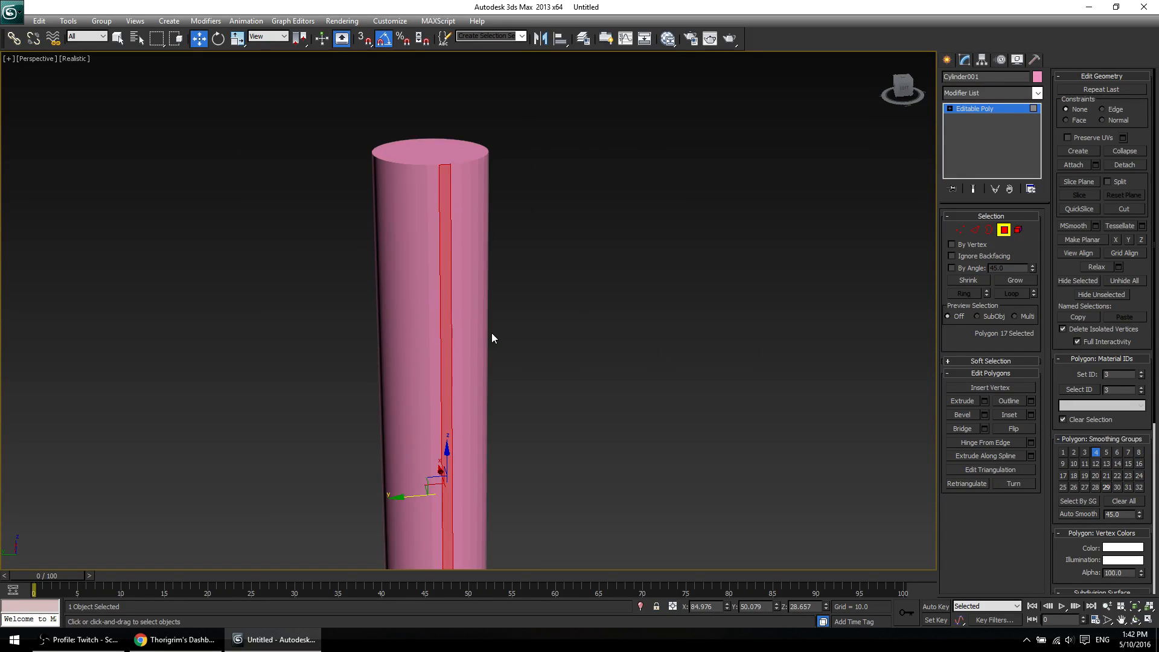
{"action": "middle_click_drag", "start_coordinate": [492, 332], "coordinate": [473, 320], "text": "alt"}
{"action": "scroll", "coordinate": [476, 203], "scroll_direction": "up", "scroll_amount": 4}
{"action": "middle_click_drag", "start_coordinate": [439, 198], "coordinate": [455, 291]}
{"action": "scroll", "coordinate": [473, 273], "scroll_direction": "up", "scroll_amount": 3}
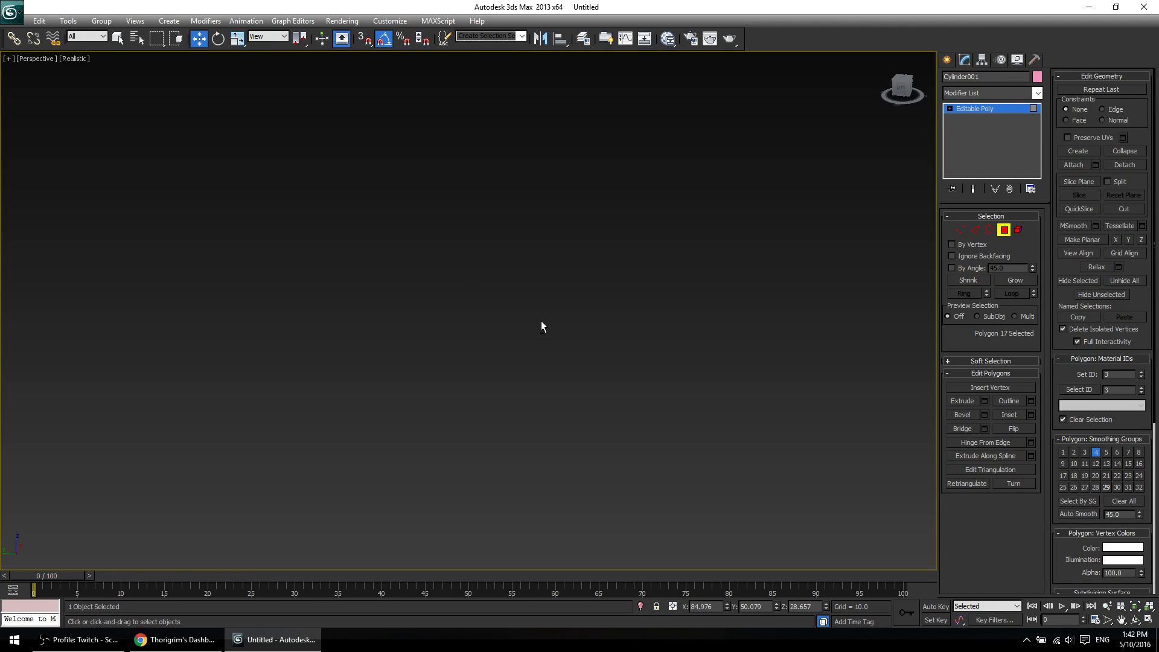
Check the smoothing groups of neighbouring side strips on the cylinder by selecting single polygons, and examine the shading up close.
{"action": "scroll", "coordinate": [539, 320], "scroll_direction": "down", "scroll_amount": 3}
{"action": "middle_click_drag", "start_coordinate": [565, 354], "coordinate": [511, 332], "text": "alt"}
{"action": "left_click", "coordinate": [522, 289]}
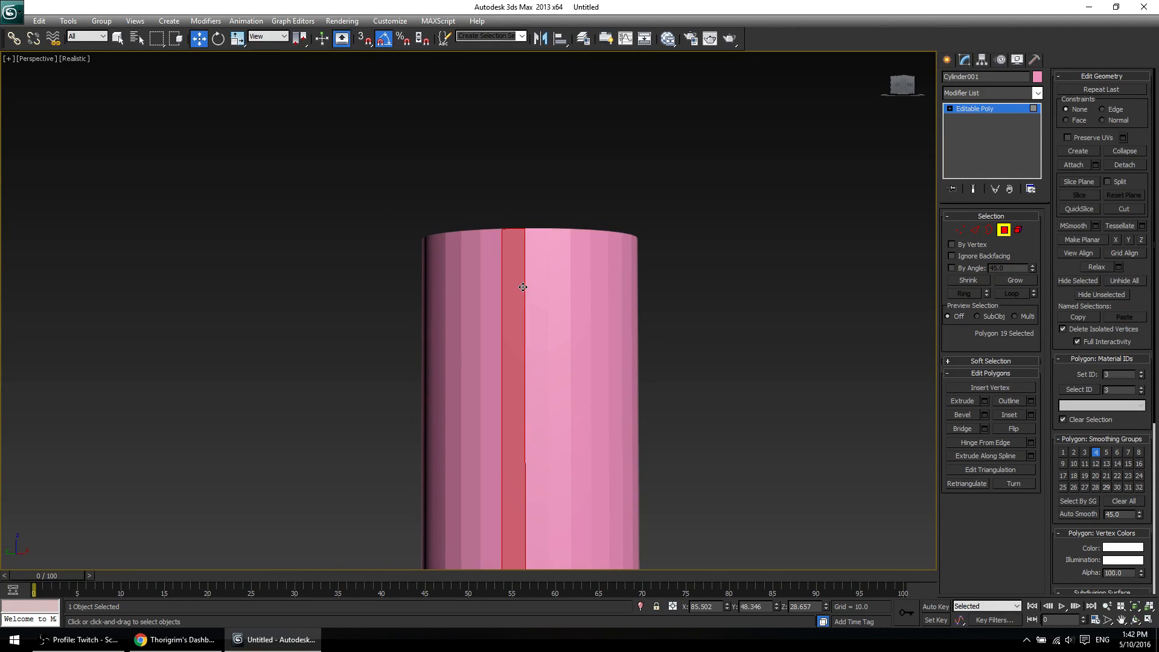
{"action": "left_click", "coordinate": [563, 291]}
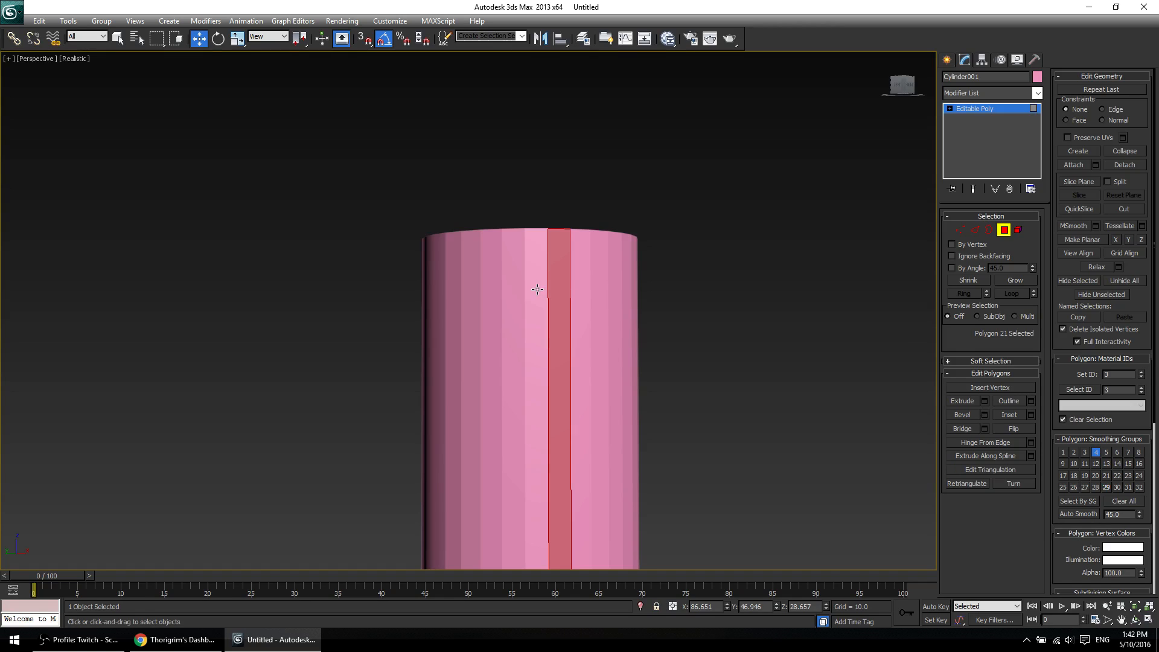
{"action": "left_click", "coordinate": [538, 290]}
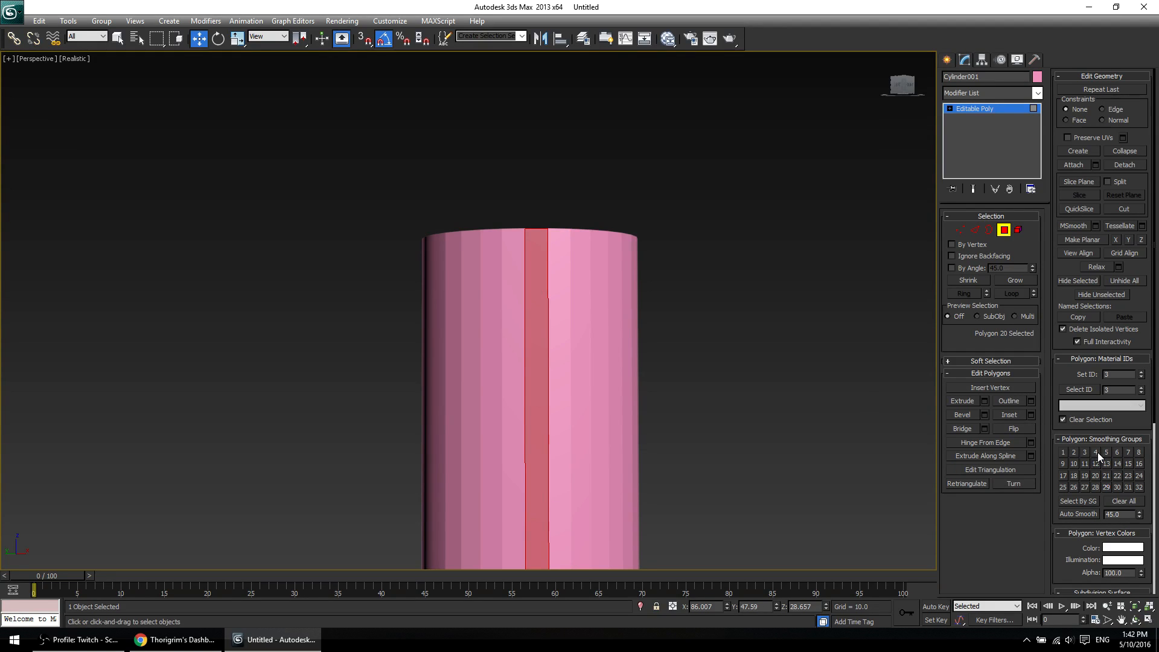
{"action": "left_click", "coordinate": [682, 363]}
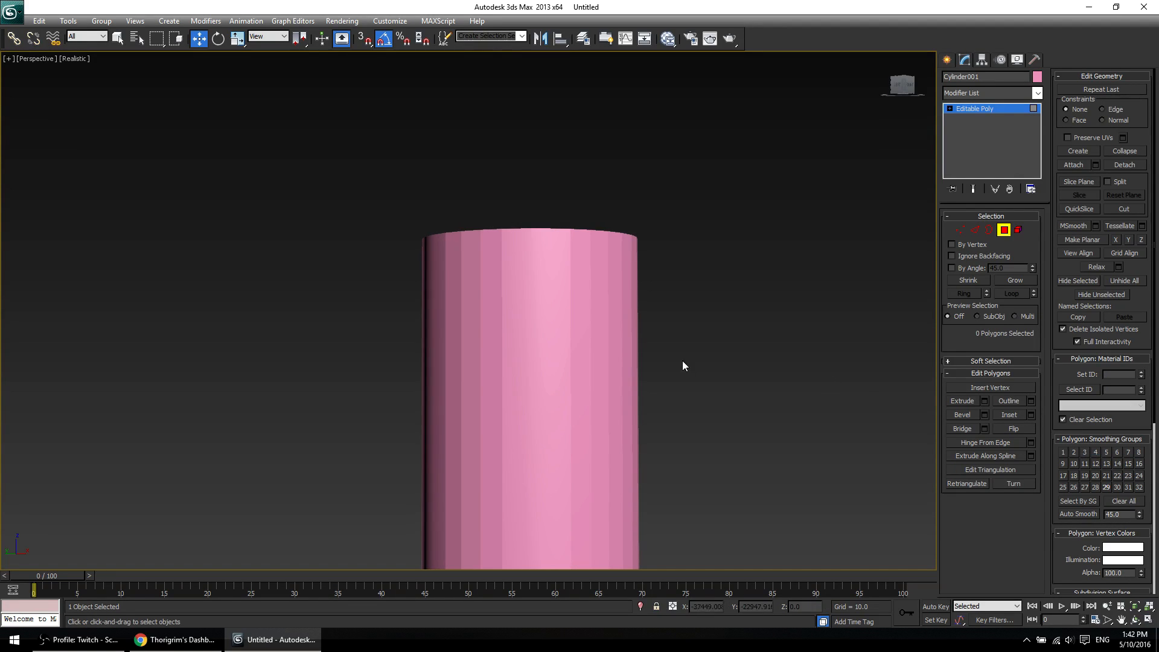
{"action": "middle_click_drag", "start_coordinate": [549, 389], "coordinate": [581, 397], "text": "alt"}
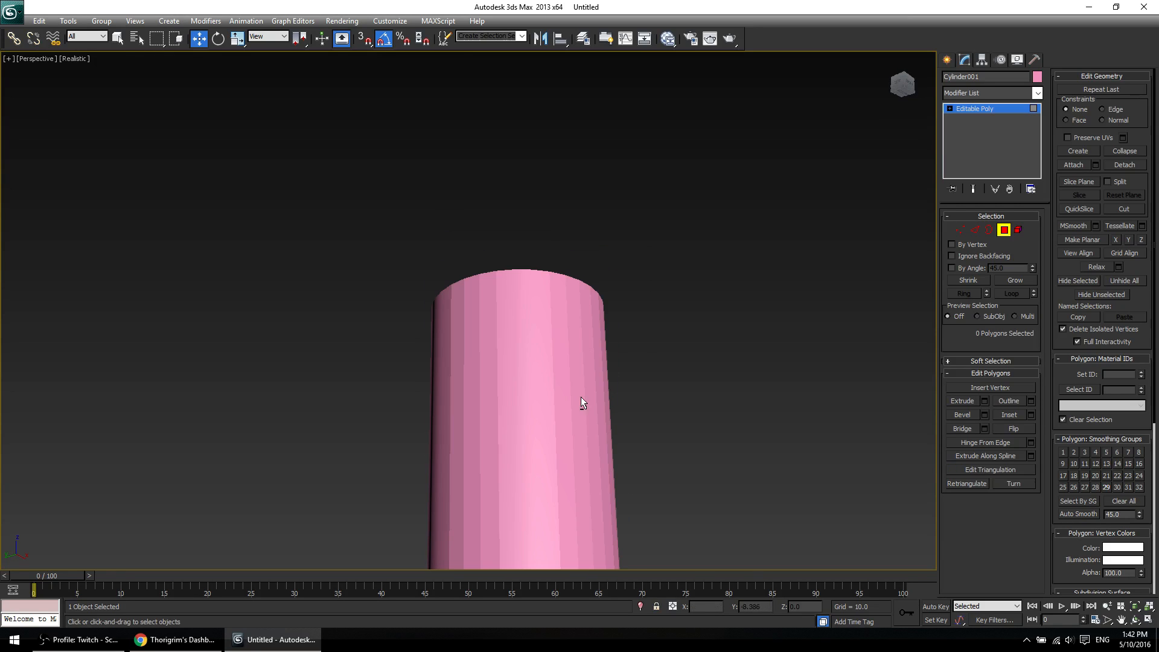
{"action": "scroll", "coordinate": [538, 292], "scroll_direction": "up", "scroll_amount": 2}
{"action": "scroll", "coordinate": [600, 288], "scroll_direction": "up", "scroll_amount": 2}
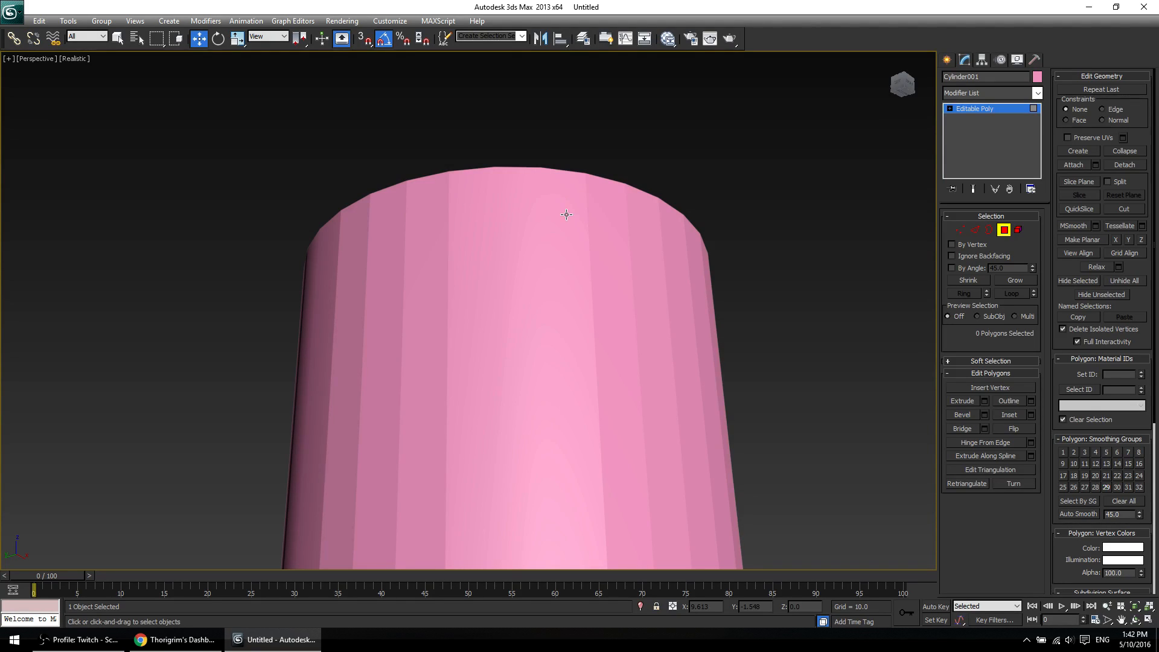
{"action": "scroll", "coordinate": [582, 292], "scroll_direction": "down", "scroll_amount": 5}
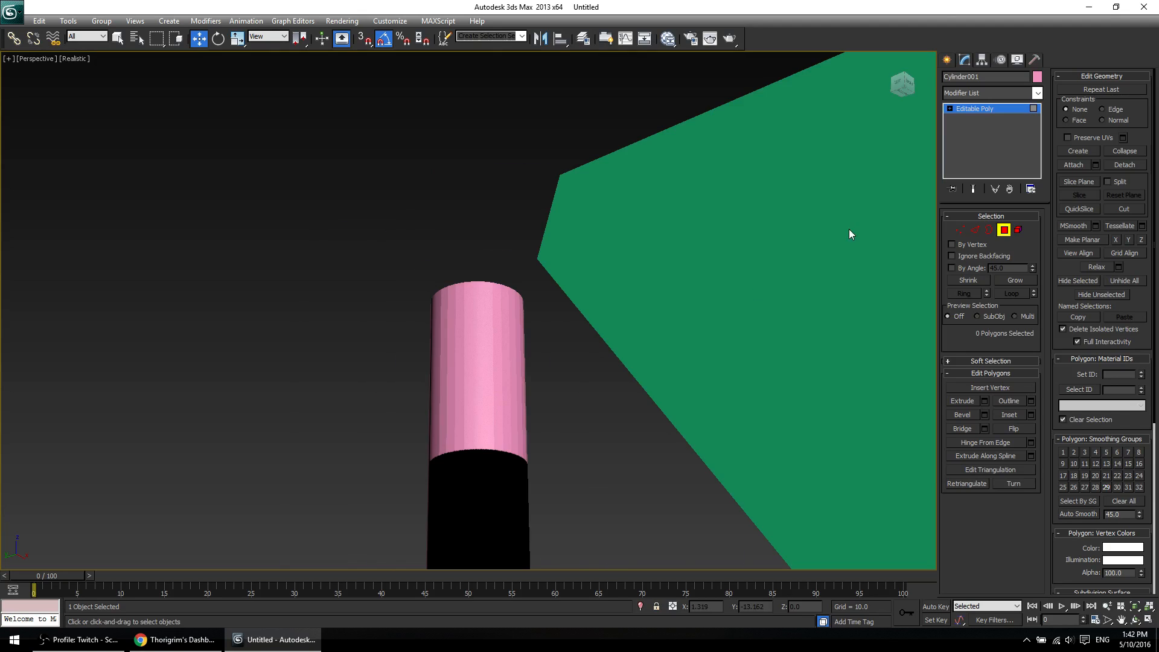
Switch to the green blade-like box and check the smoothing groups of its side polygons by selecting them individually.
{"action": "left_click", "coordinate": [990, 112]}
{"action": "left_click", "coordinate": [831, 273]}
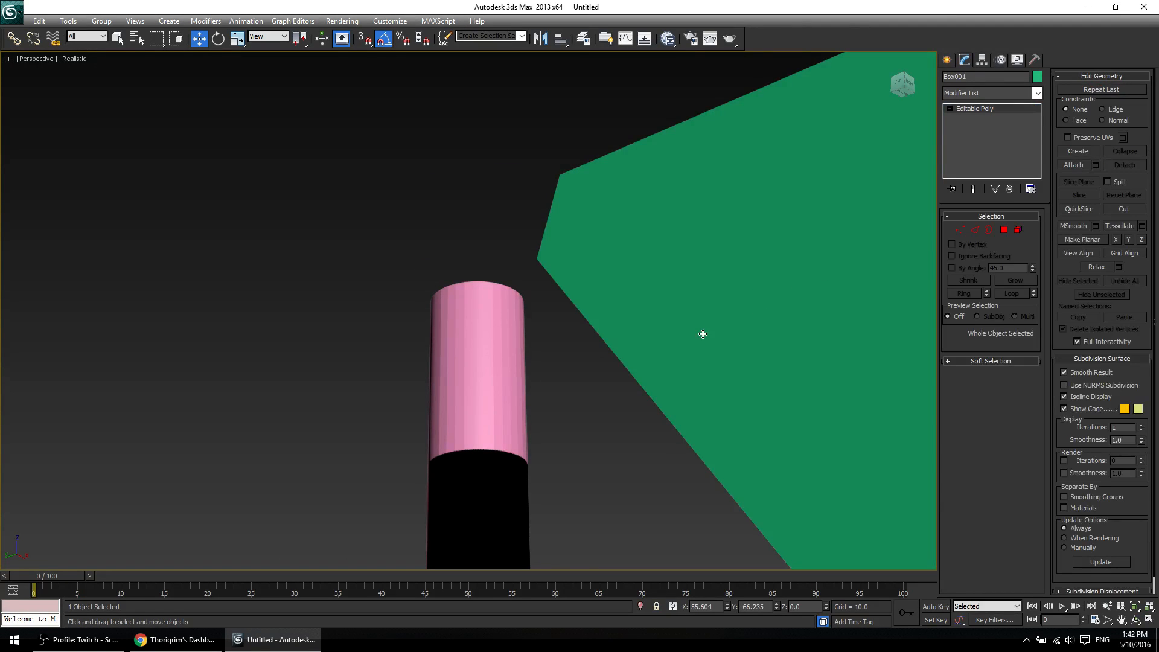
{"action": "middle_click_drag", "start_coordinate": [701, 331], "coordinate": [667, 398], "text": "alt"}
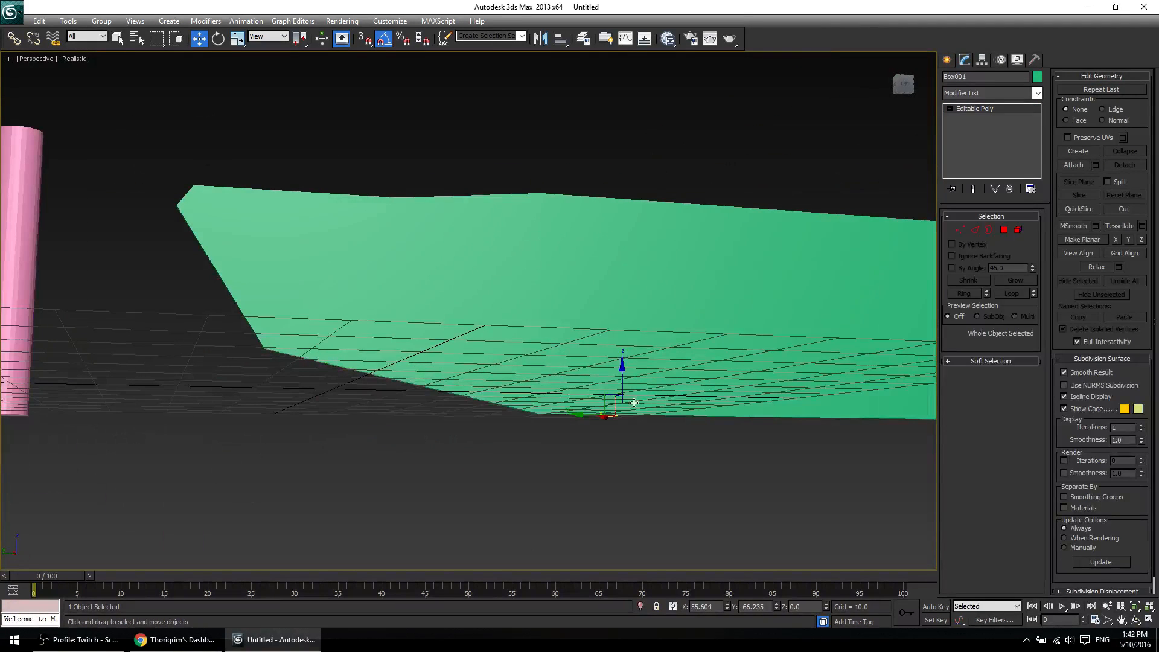
{"action": "key", "text": "4"}
{"action": "left_click", "coordinate": [628, 273]}
{"action": "left_click", "coordinate": [443, 298]}
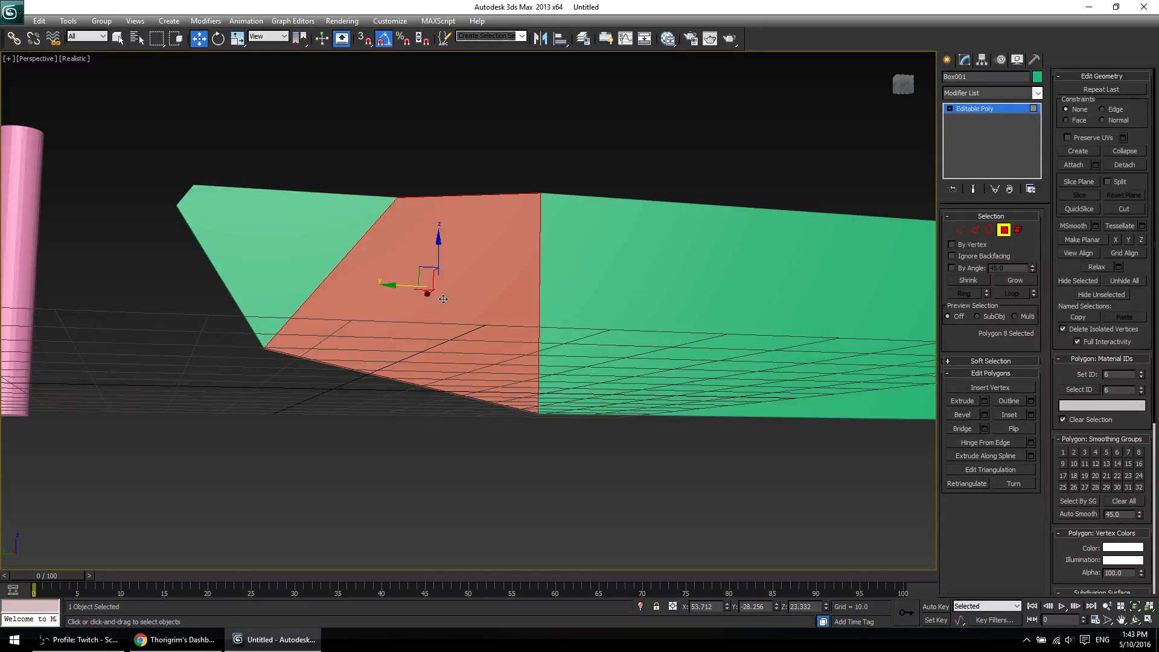
{"action": "left_click", "coordinate": [279, 244]}
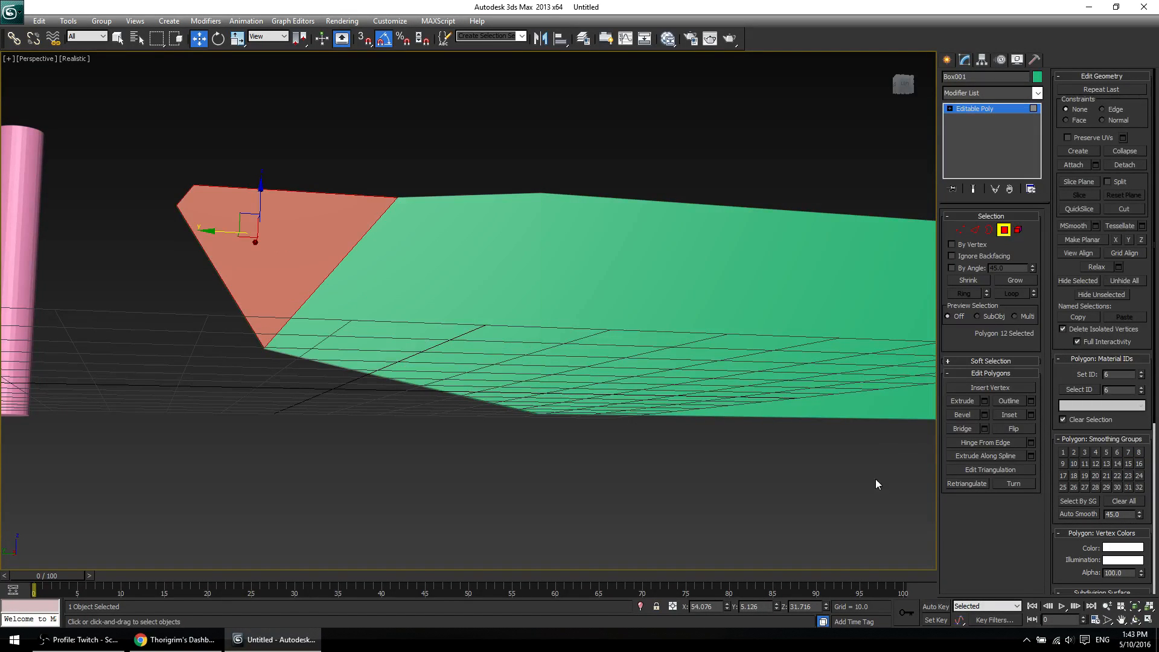
{"action": "left_click", "coordinate": [380, 513]}
{"action": "middle_click_drag", "start_coordinate": [380, 512], "coordinate": [515, 518], "text": "alt"}
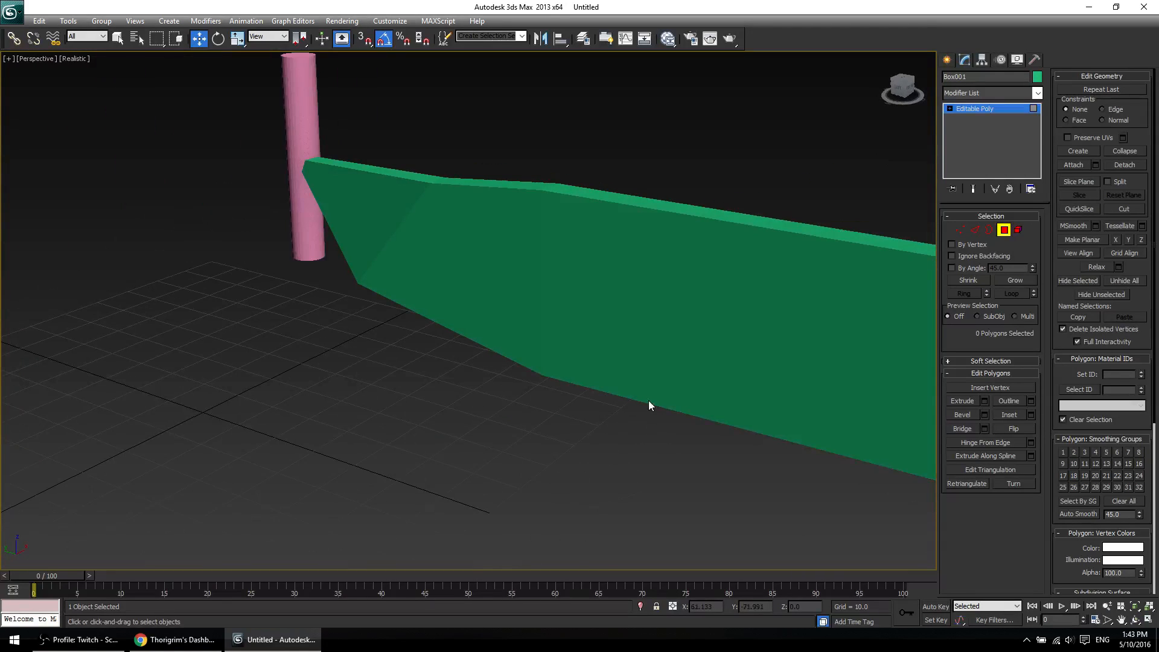
Select the three large polygons on the blade's other side, assign them only smoothing group 32, and clear the selection.
{"action": "left_click", "coordinate": [563, 303]}
{"action": "left_click", "coordinate": [476, 297], "text": "ctrl"}
{"action": "left_click", "coordinate": [372, 227], "text": "ctrl"}
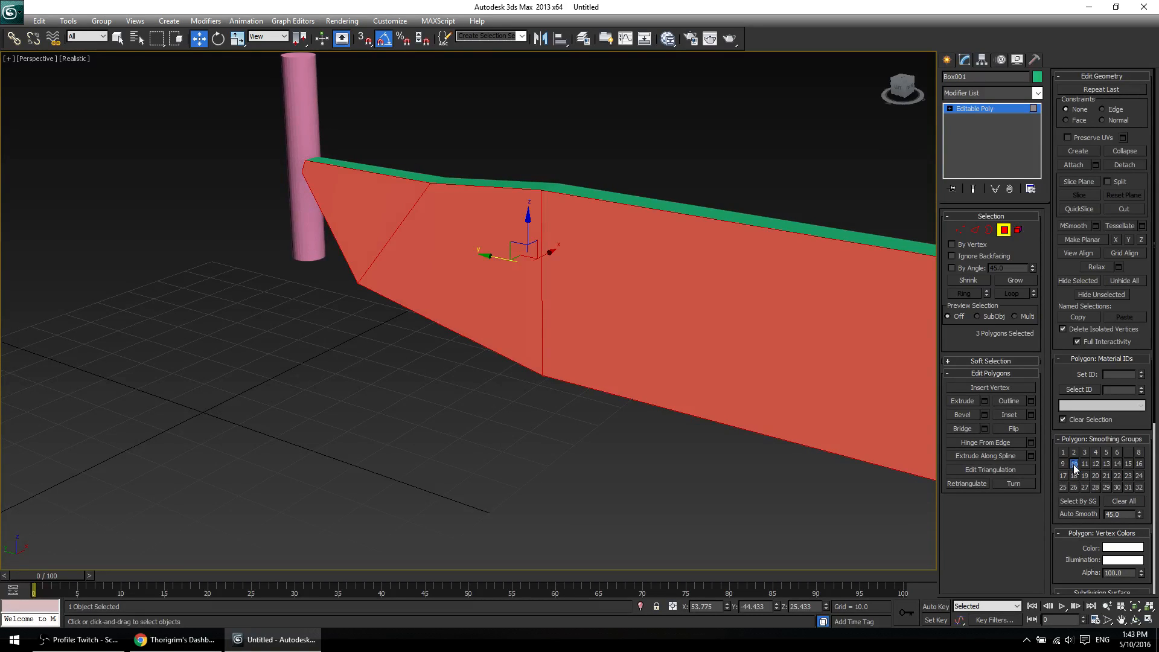
{"action": "left_click", "coordinate": [1128, 453]}
{"action": "left_click", "coordinate": [1139, 488]}
{"action": "left_click", "coordinate": [588, 413]}
Check the smoothing group of each of the blade's three side polygons and examine the shading across them from several angles.
{"action": "left_click", "coordinate": [531, 300]}
{"action": "left_click", "coordinate": [354, 240]}
{"action": "left_click", "coordinate": [654, 282]}
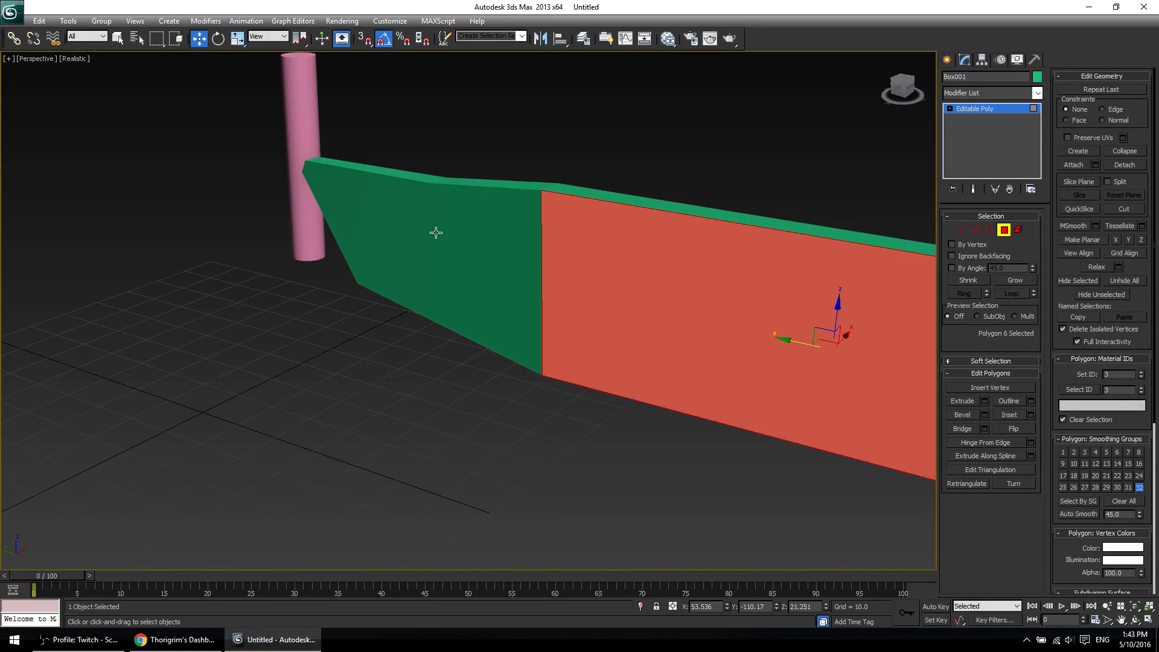
{"action": "left_click", "coordinate": [467, 252]}
{"action": "left_click", "coordinate": [599, 269]}
{"action": "middle_click_drag", "start_coordinate": [505, 448], "coordinate": [647, 454], "text": "alt"}
{"action": "left_click", "coordinate": [602, 386]}
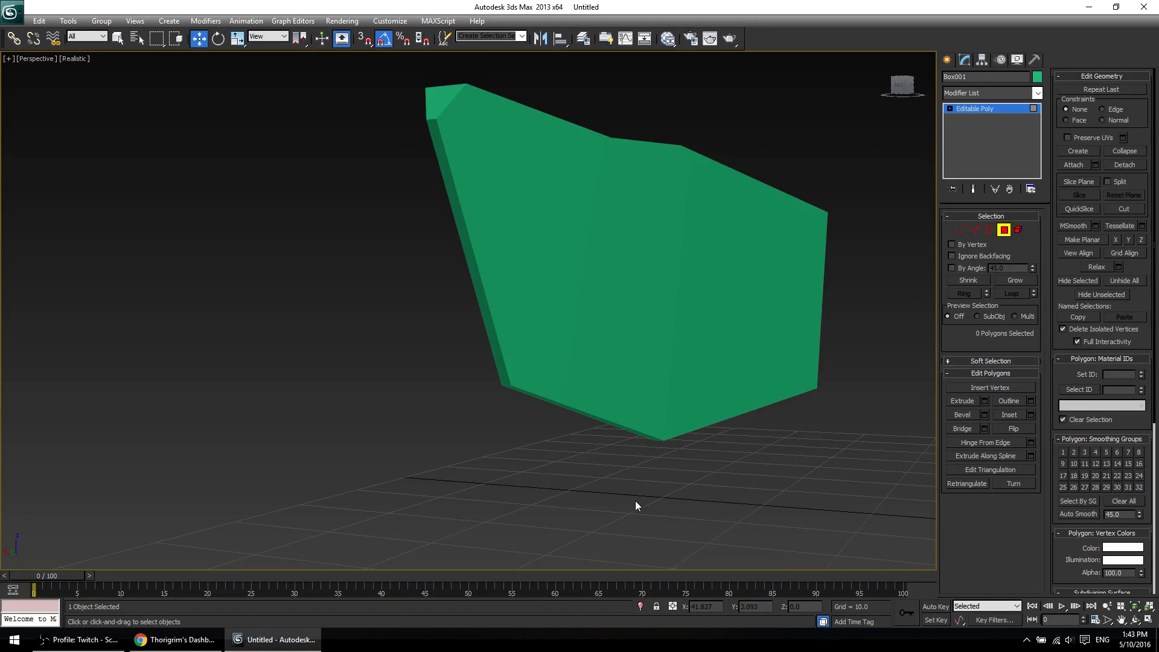
{"action": "middle_click_drag", "start_coordinate": [610, 452], "coordinate": [609, 444], "text": "alt"}
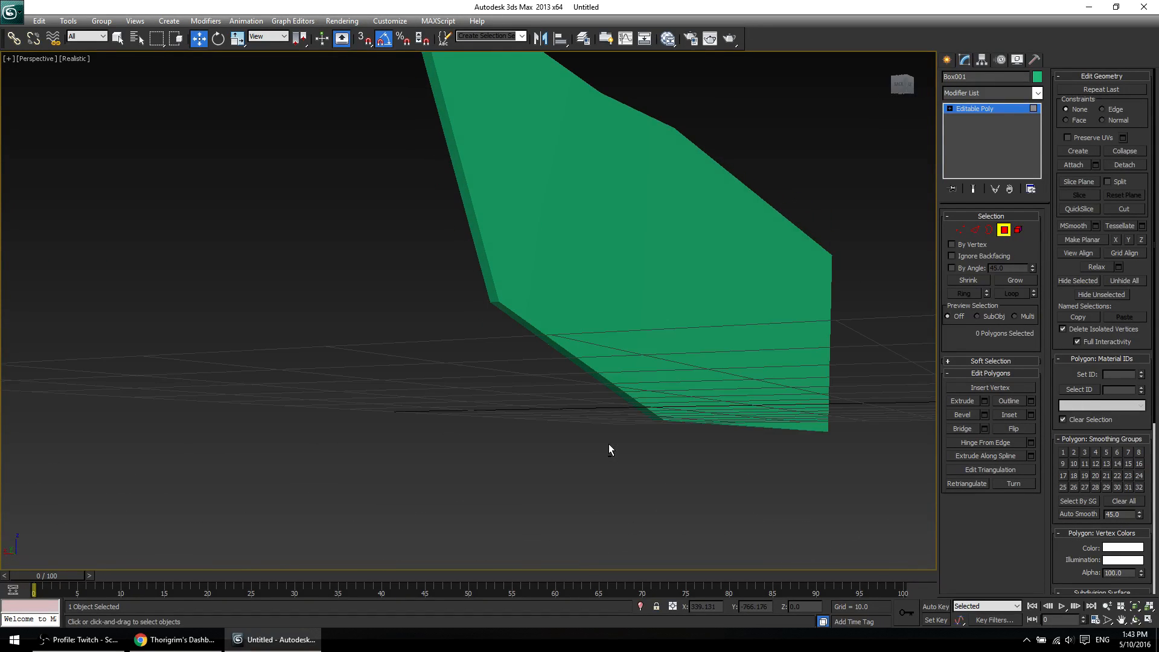
Select the ring of edges across the blade's thickness and connect them to add an edge loop around the rim.
{"action": "key", "text": "2"}
{"action": "left_click", "coordinate": [500, 309]}
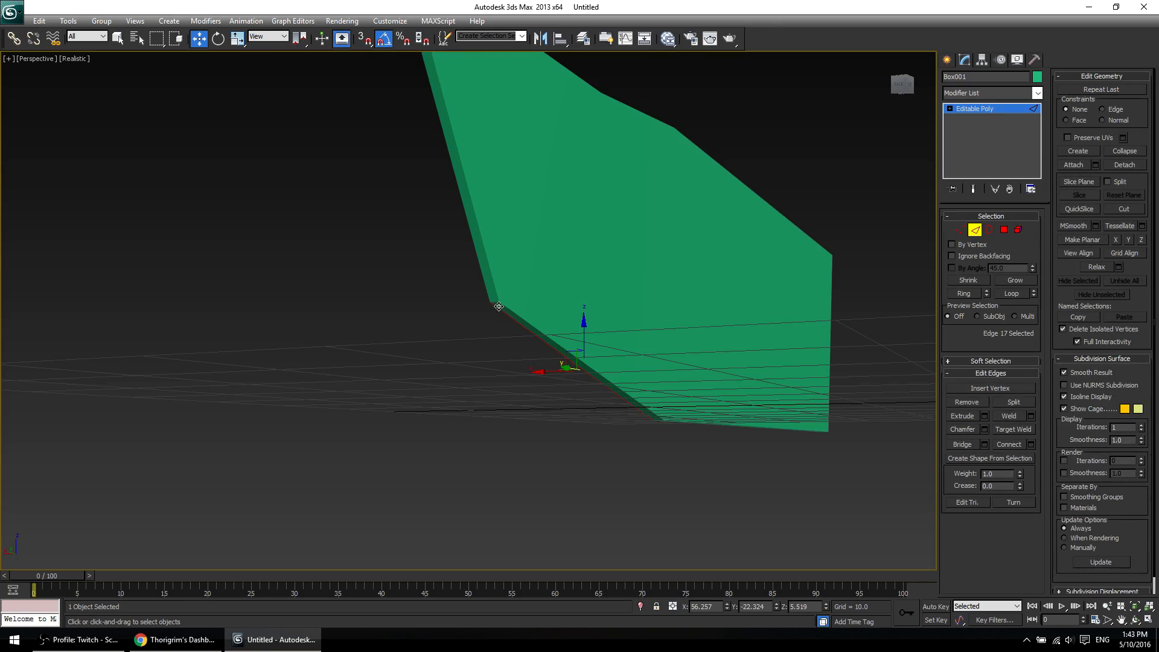
{"action": "left_click", "coordinate": [489, 283]}
{"action": "middle_click_drag", "start_coordinate": [484, 176], "coordinate": [513, 264], "text": "alt"}
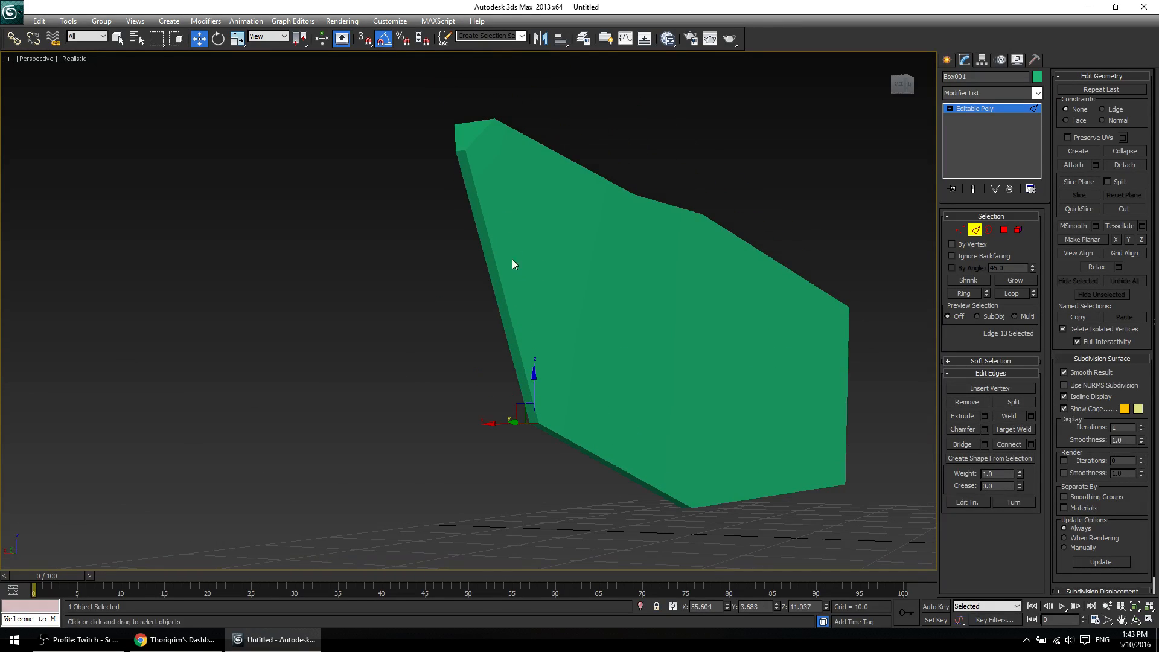
{"action": "double_click", "coordinate": [459, 147]}
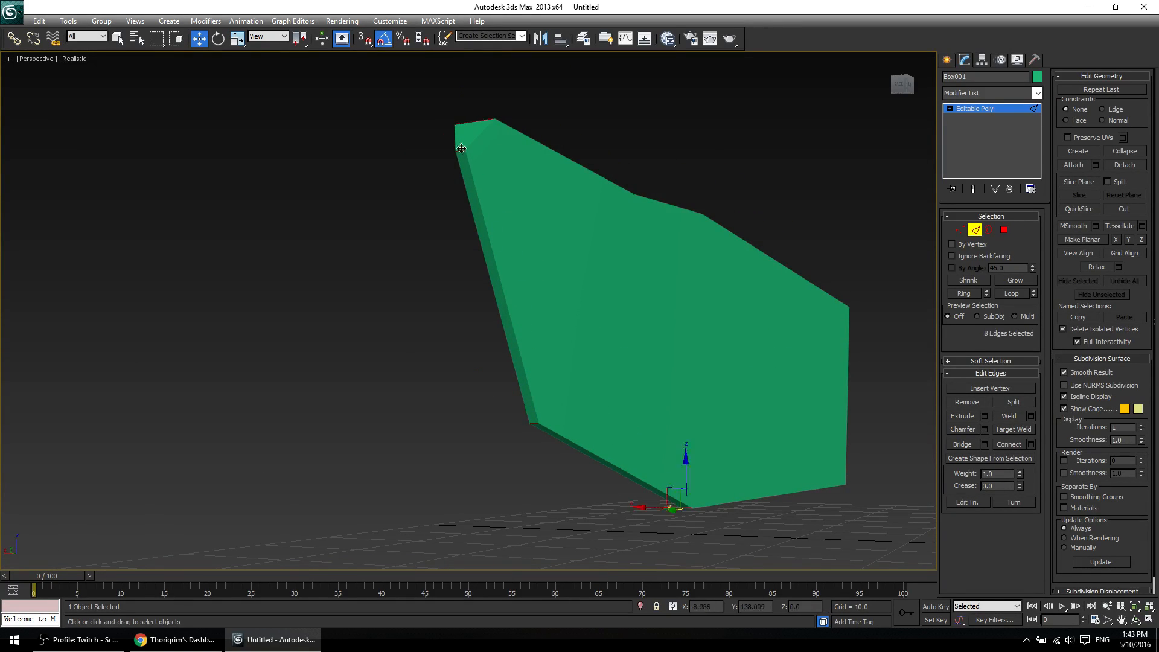
{"action": "left_click", "coordinate": [1009, 443]}
Move the new rim edge loop down along Z by about 1 unit and hide the viewport grid.
{"action": "middle_click_drag", "start_coordinate": [667, 465], "coordinate": [543, 404], "text": "alt"}
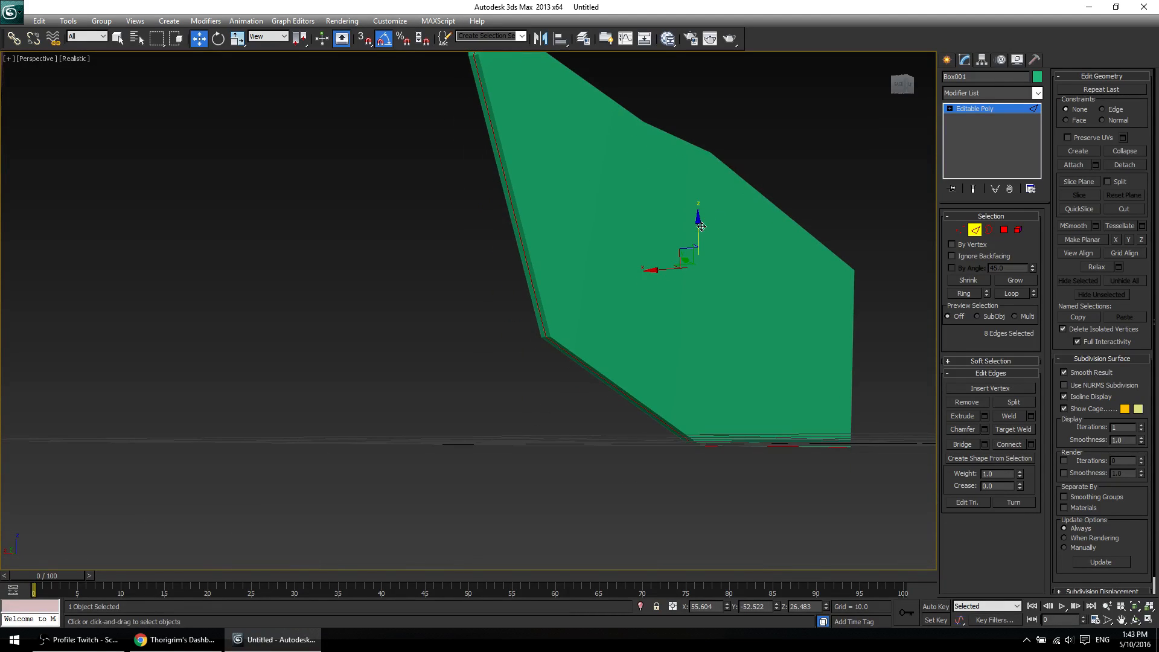
{"action": "left_click_drag", "start_coordinate": [703, 228], "coordinate": [705, 233]}
{"action": "middle_click_drag", "start_coordinate": [709, 339], "coordinate": [702, 382], "text": "alt"}
{"action": "key", "text": "g"}
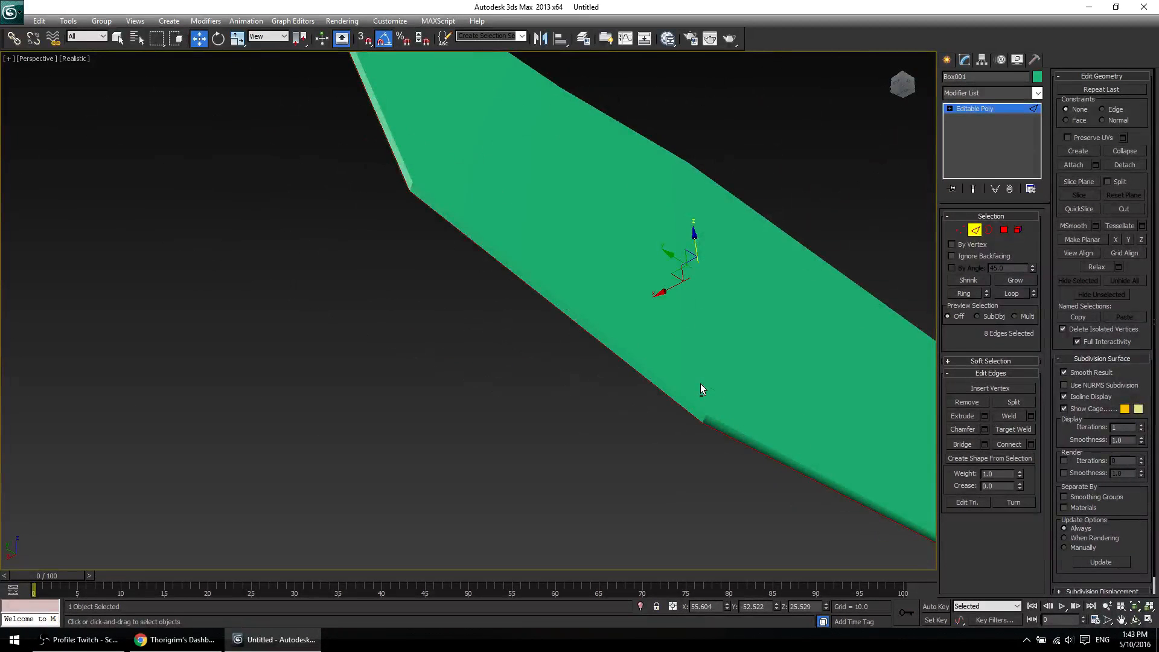
Examine the blade's lower corner and rim shading at vertex level, with edged faces shown and hidden.
{"action": "middle_click_drag", "start_coordinate": [591, 425], "coordinate": [568, 444], "text": "alt"}
{"action": "key", "text": "1"}
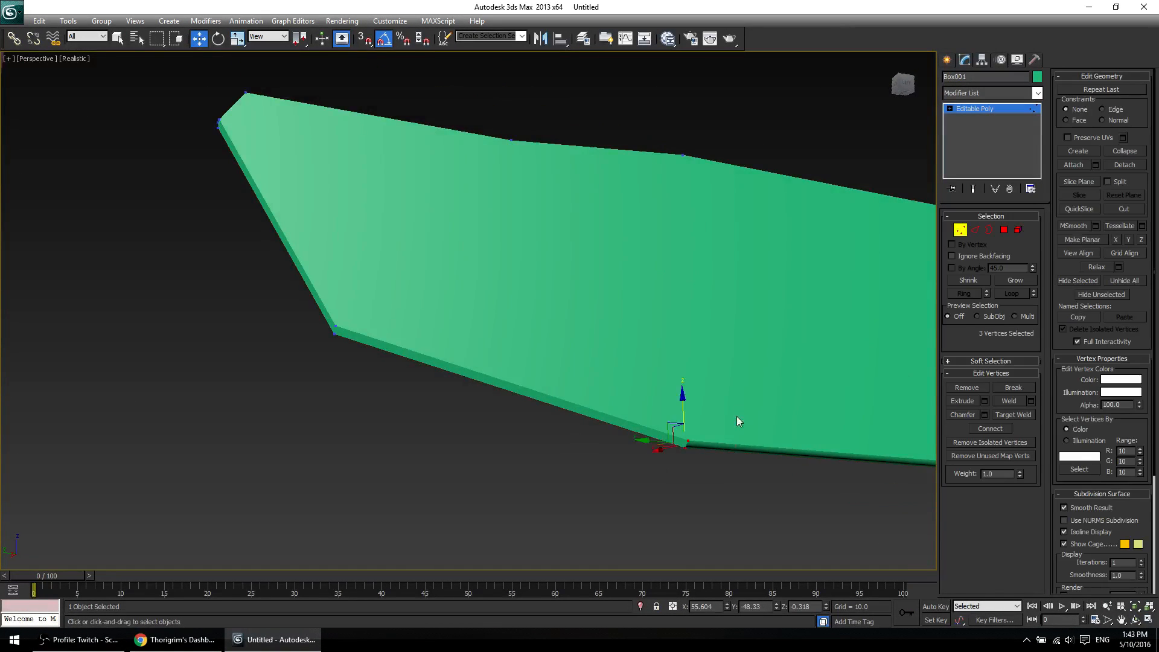
{"action": "middle_click_drag", "start_coordinate": [738, 419], "coordinate": [536, 334], "text": "alt"}
{"action": "mouse_move", "coordinate": [531, 396]}
{"action": "middle_mouse_down", "text": "alt"}
{"action": "mouse_move", "coordinate": [556, 385]}
{"action": "mouse_move", "coordinate": [530, 445]}
{"action": "mouse_move", "coordinate": [511, 444]}
{"action": "mouse_move", "coordinate": [585, 483]}
{"action": "mouse_move", "coordinate": [538, 496]}
{"action": "middle_mouse_up", "text": "alt"}
{"action": "key", "text": "F4"}
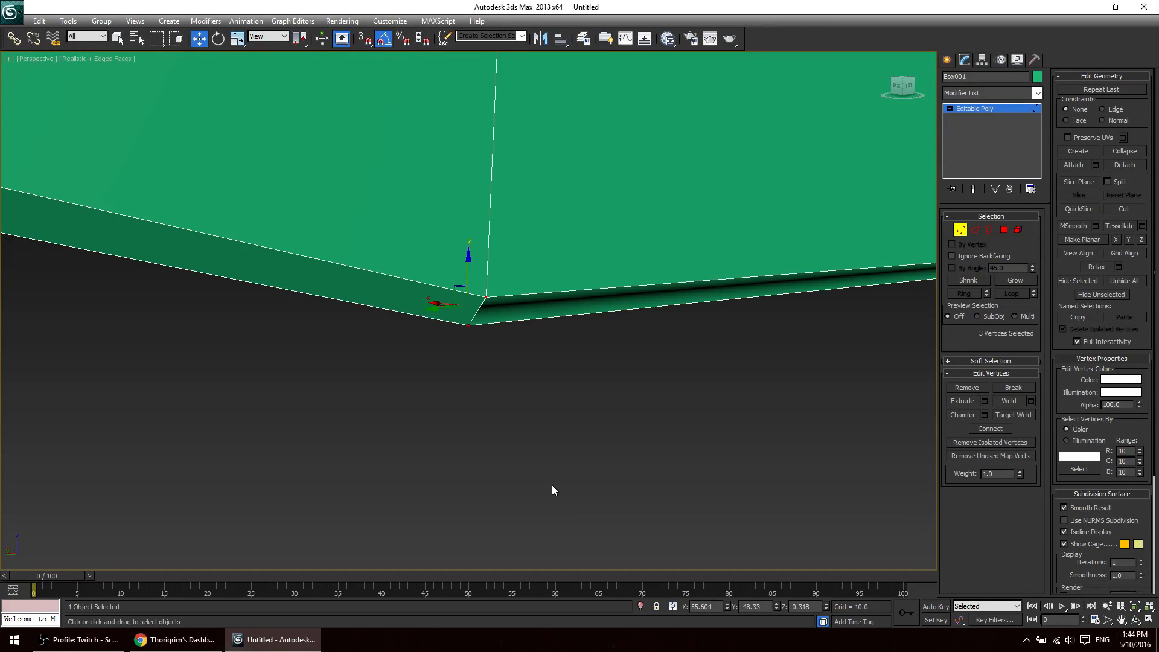
{"action": "middle_click_drag", "start_coordinate": [552, 484], "coordinate": [641, 476], "text": "alt"}
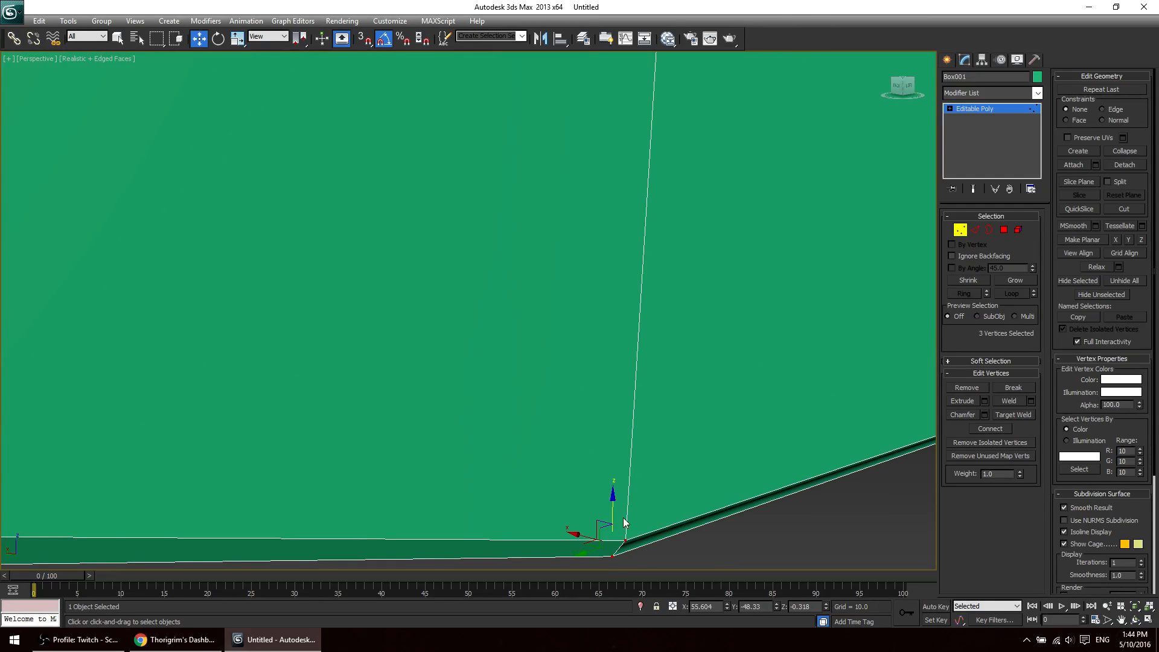
{"action": "middle_click_drag", "start_coordinate": [624, 518], "coordinate": [629, 468], "text": "alt"}
{"action": "key", "text": "F4"}
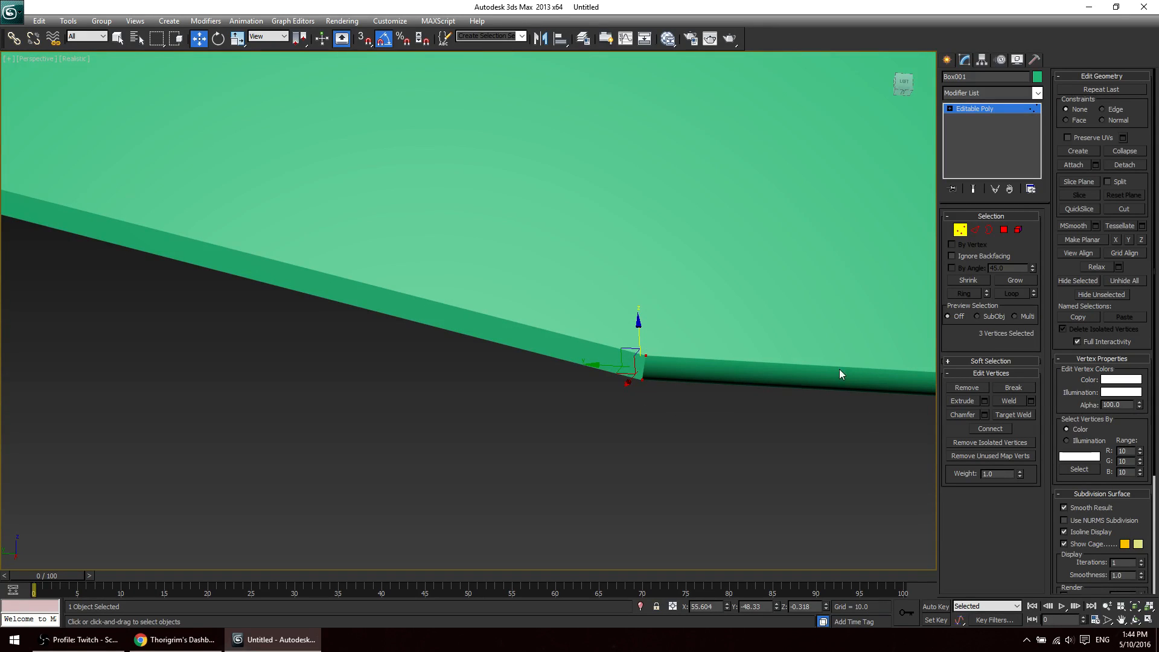
Check the smoothing groups of the large side polygons beside the blade's lower corner at polygon level.
{"action": "key", "text": "4"}
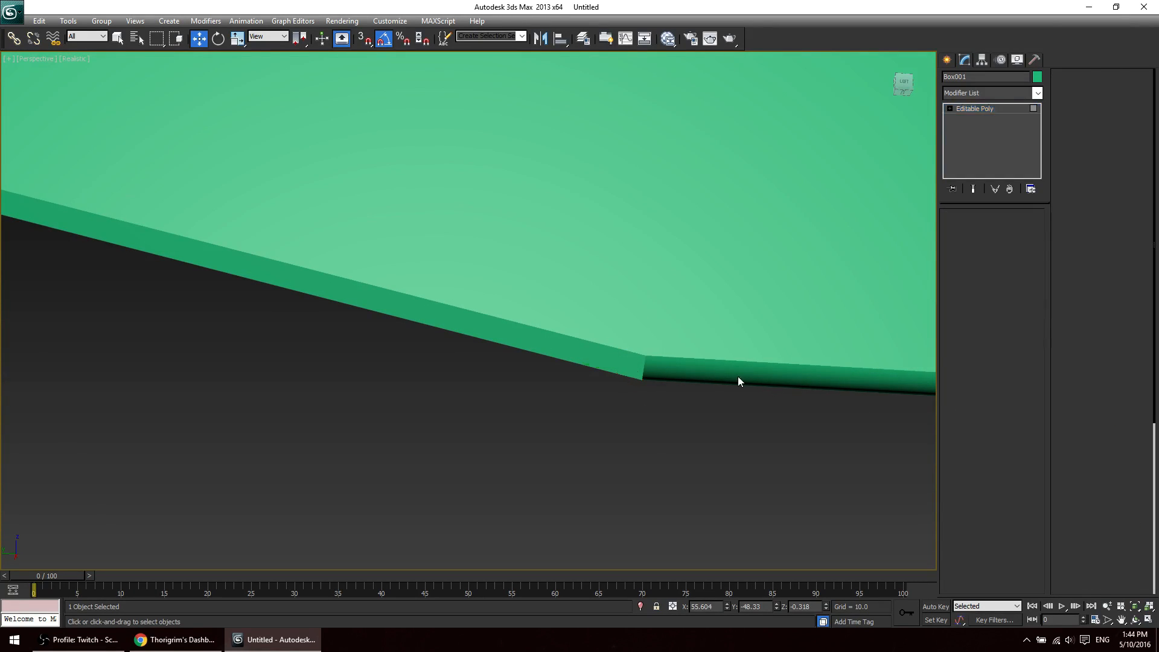
{"action": "left_click", "coordinate": [615, 306]}
{"action": "left_click", "coordinate": [786, 311]}
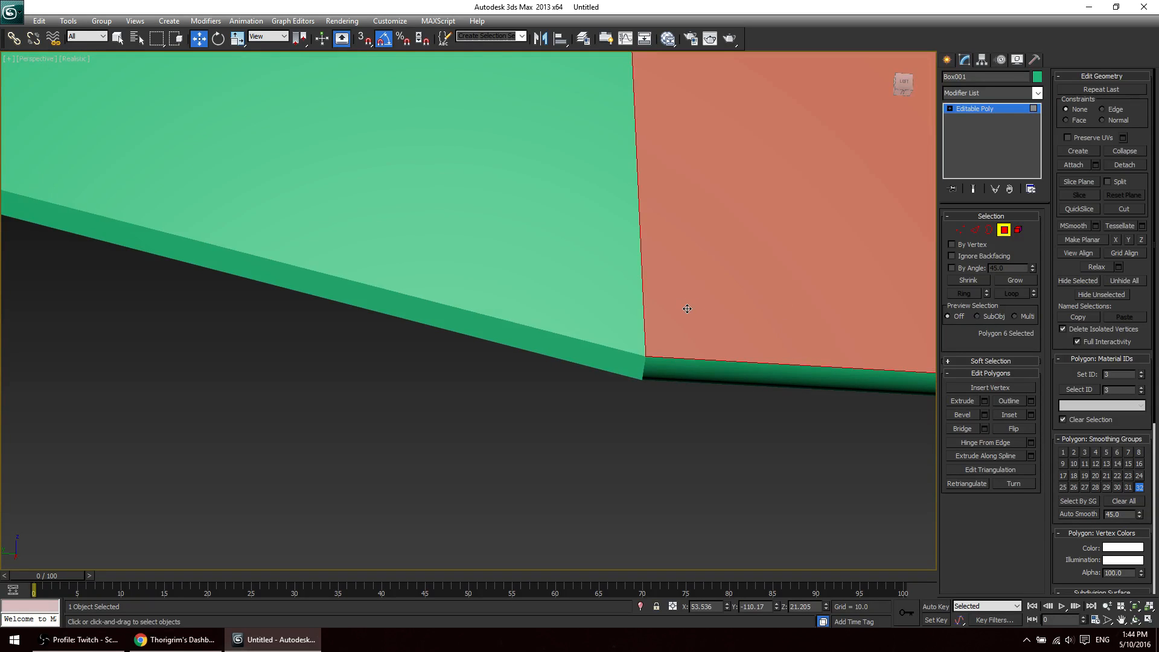
{"action": "left_click", "coordinate": [603, 280]}
Select 12 polygons along the blade's rim and middle section, clone them slightly downward as an element, and clear the selection.
{"action": "left_click", "coordinate": [637, 372]}
{"action": "left_click", "coordinate": [663, 366], "text": "shift"}
{"action": "middle_click_drag", "start_coordinate": [645, 444], "coordinate": [742, 276], "text": "alt"}
{"action": "left_click", "coordinate": [777, 229], "text": "shift"}
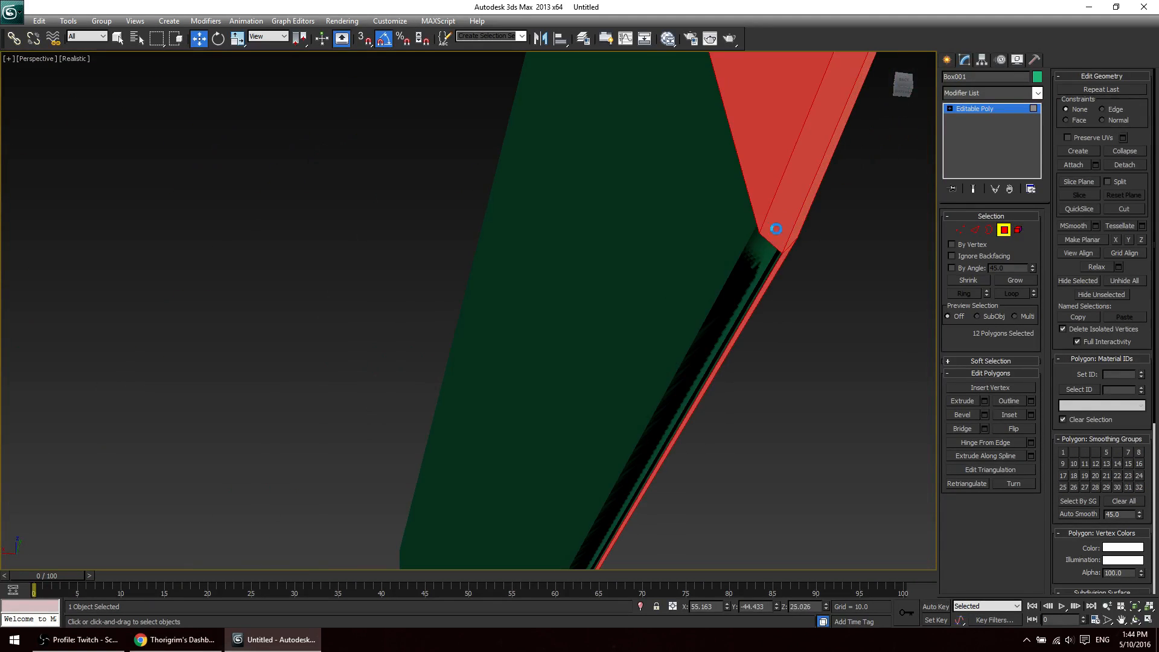
{"action": "left_click_drag", "start_coordinate": [777, 228], "coordinate": [756, 254], "text": "shift"}
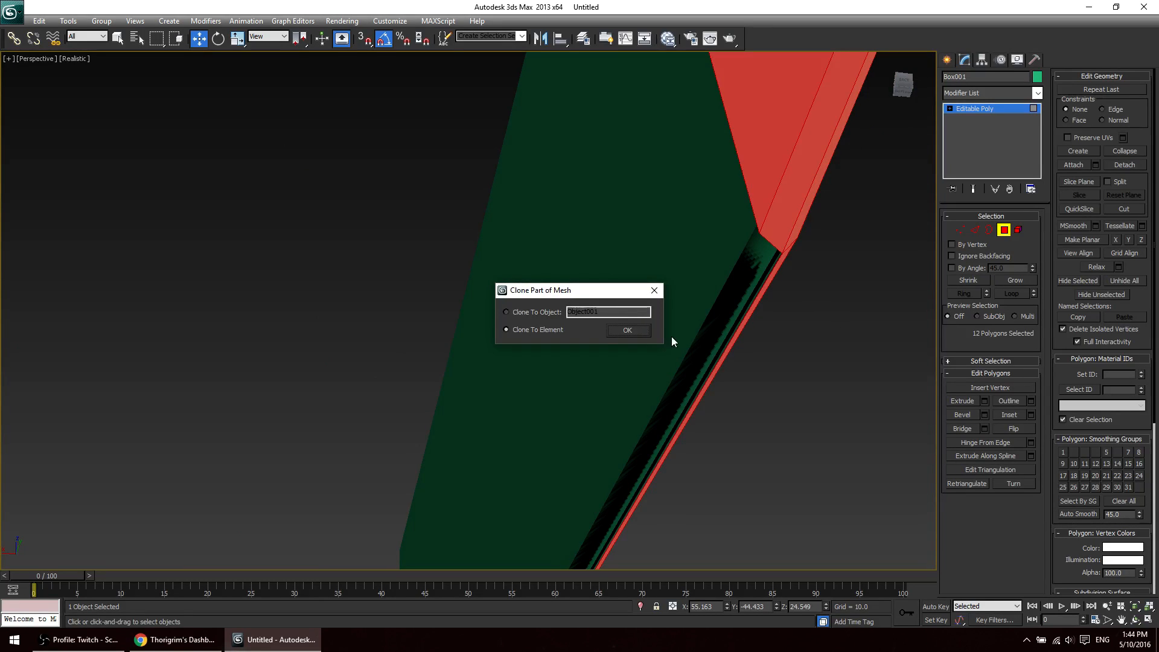
{"action": "left_click", "coordinate": [626, 329]}
{"action": "left_click", "coordinate": [828, 325]}
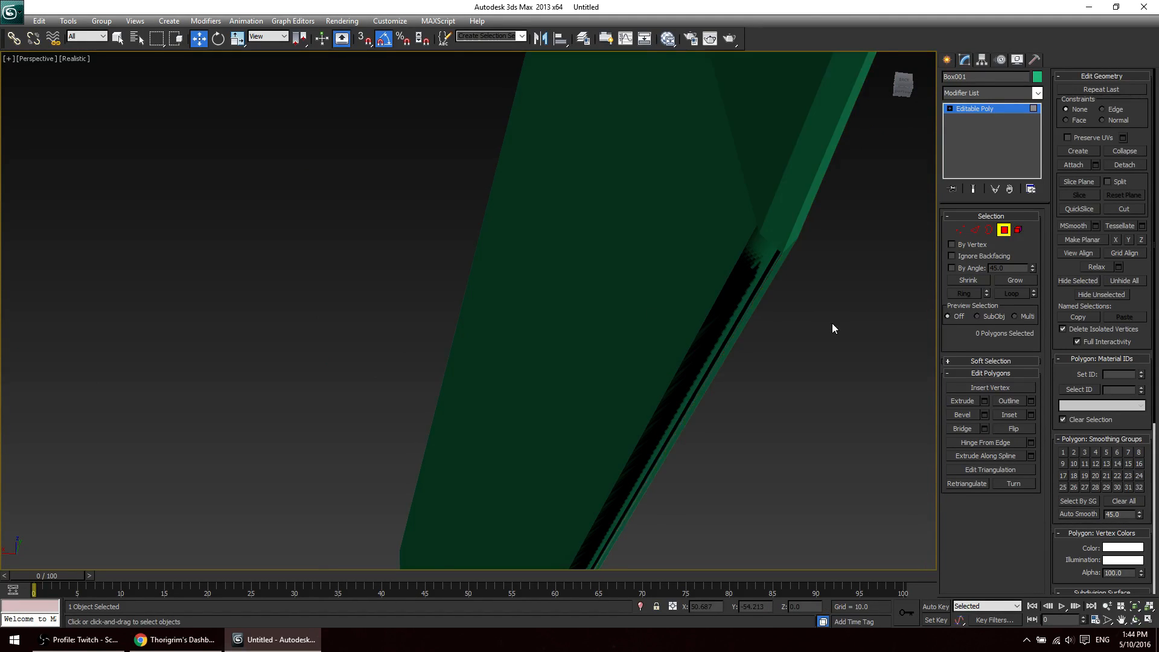
Undo the last deselection, leave polygon editing, and examine the whole blade's shading from the side and up close.
{"action": "scroll", "coordinate": [742, 397], "scroll_direction": "down", "scroll_amount": 5}
{"action": "middle_click_drag", "start_coordinate": [744, 397], "coordinate": [620, 360], "text": "alt"}
{"action": "key", "text": "ctrl+z"}
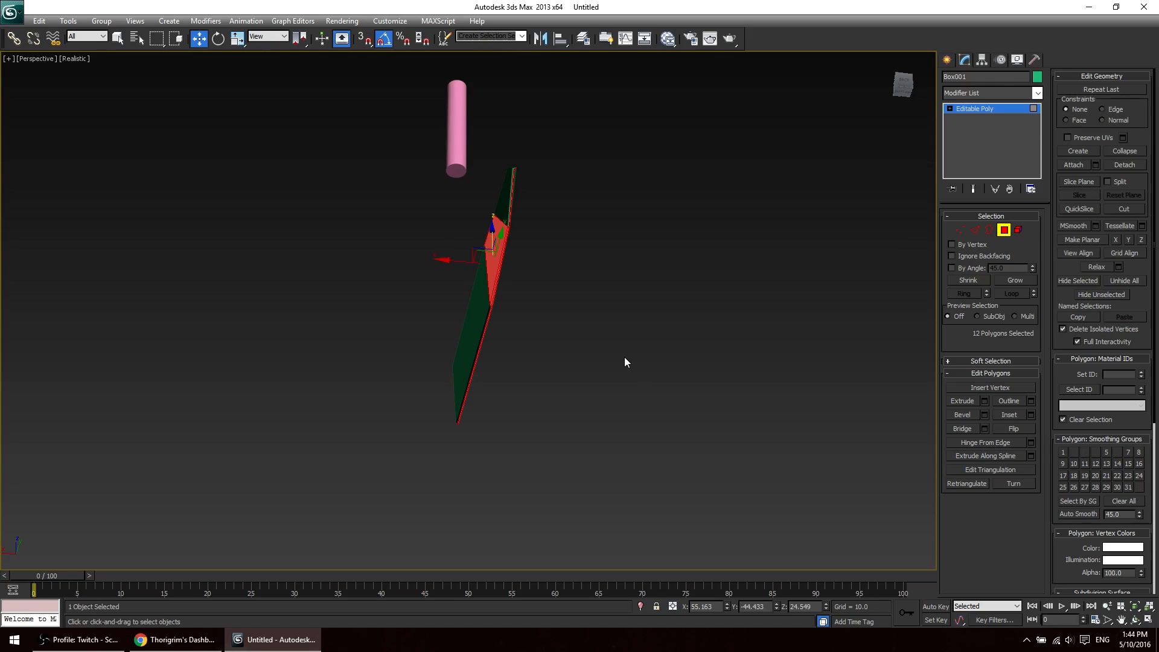
{"action": "middle_click_drag", "start_coordinate": [551, 373], "coordinate": [591, 380], "text": "alt"}
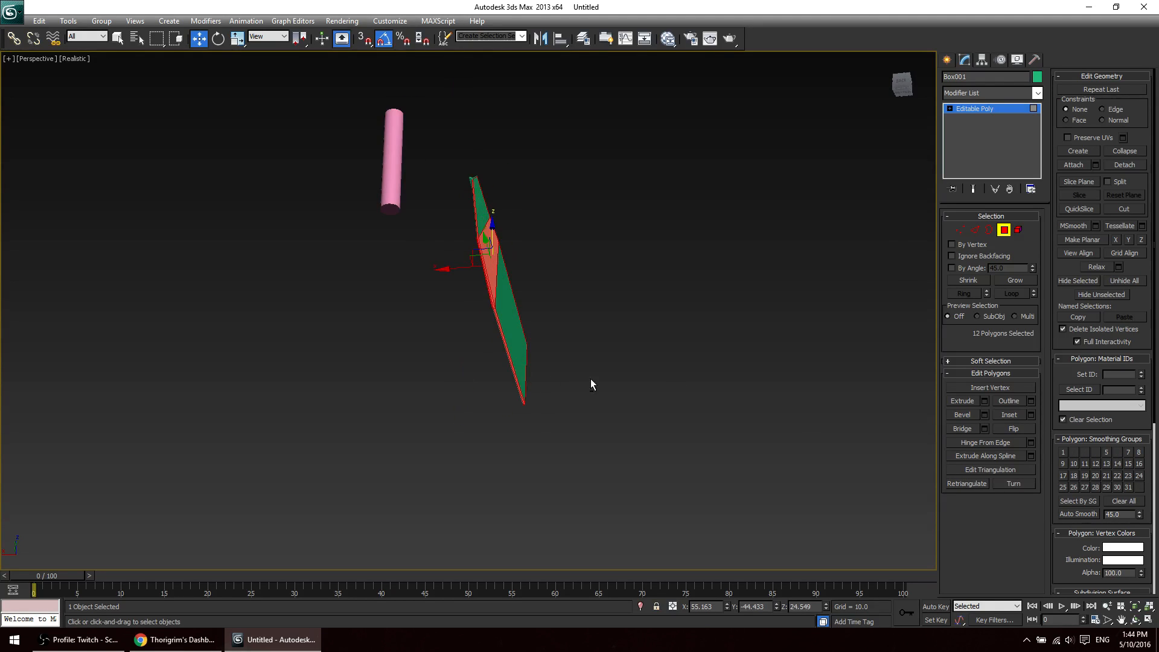
{"action": "left_click", "coordinate": [990, 114]}
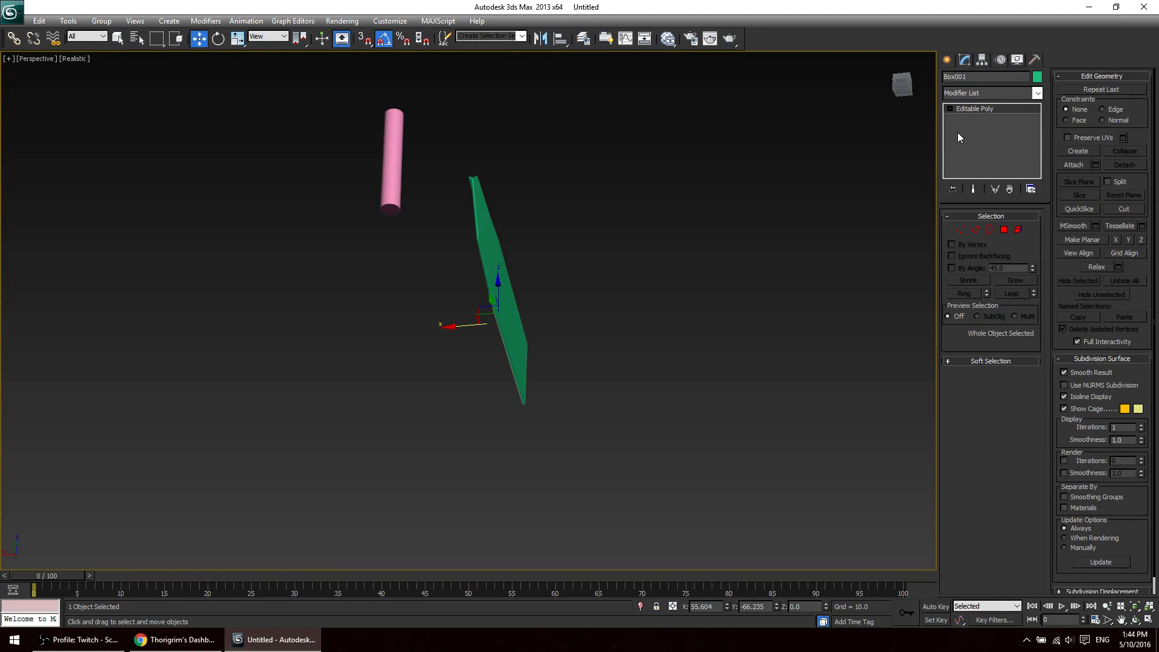
{"action": "middle_click_drag", "start_coordinate": [724, 260], "coordinate": [536, 399], "text": "alt"}
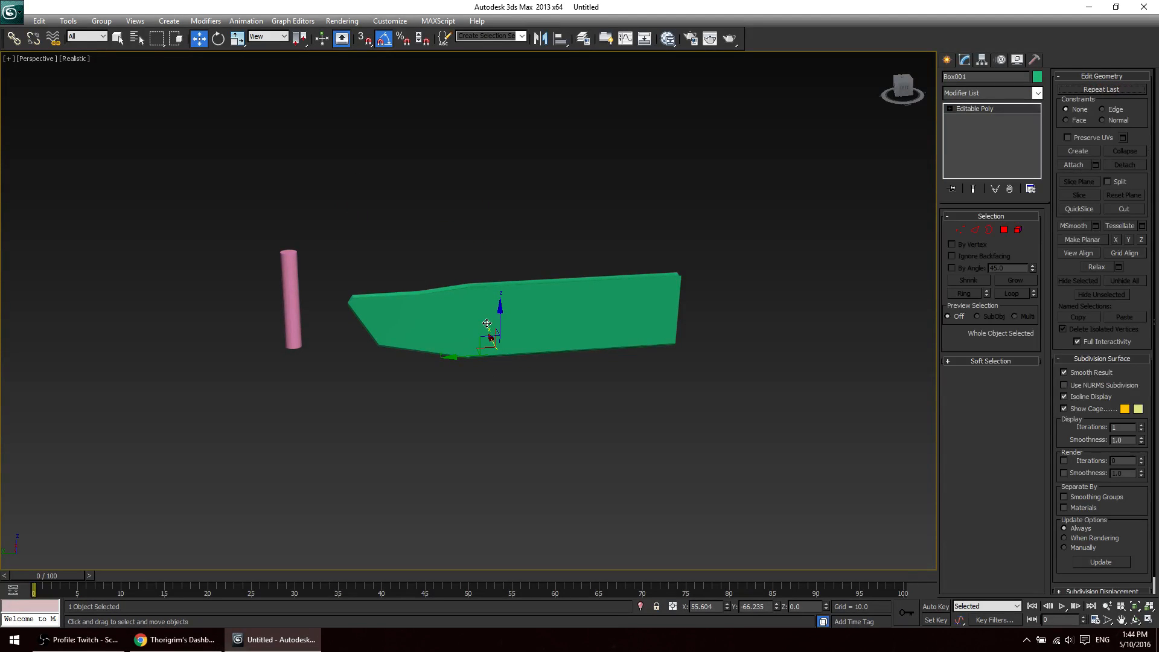
{"action": "scroll", "coordinate": [481, 397], "scroll_direction": "up", "scroll_amount": 5}
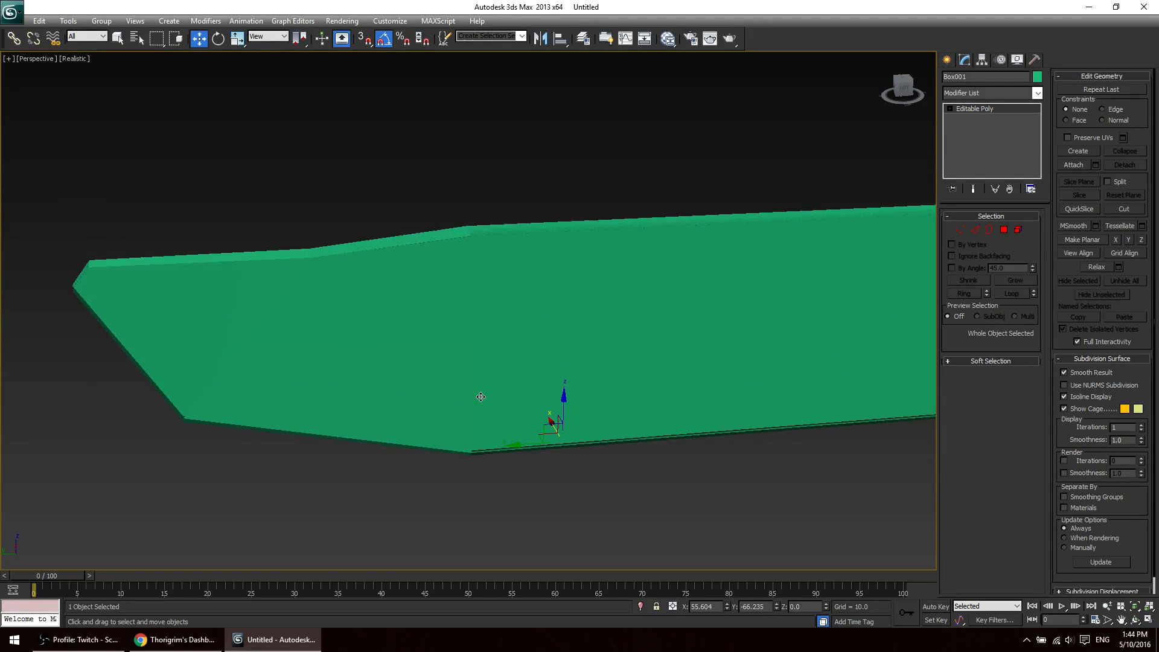
Delete the cloned element covering the blade's middle section, keeping the original 22 polygons.
{"action": "key", "text": "4"}
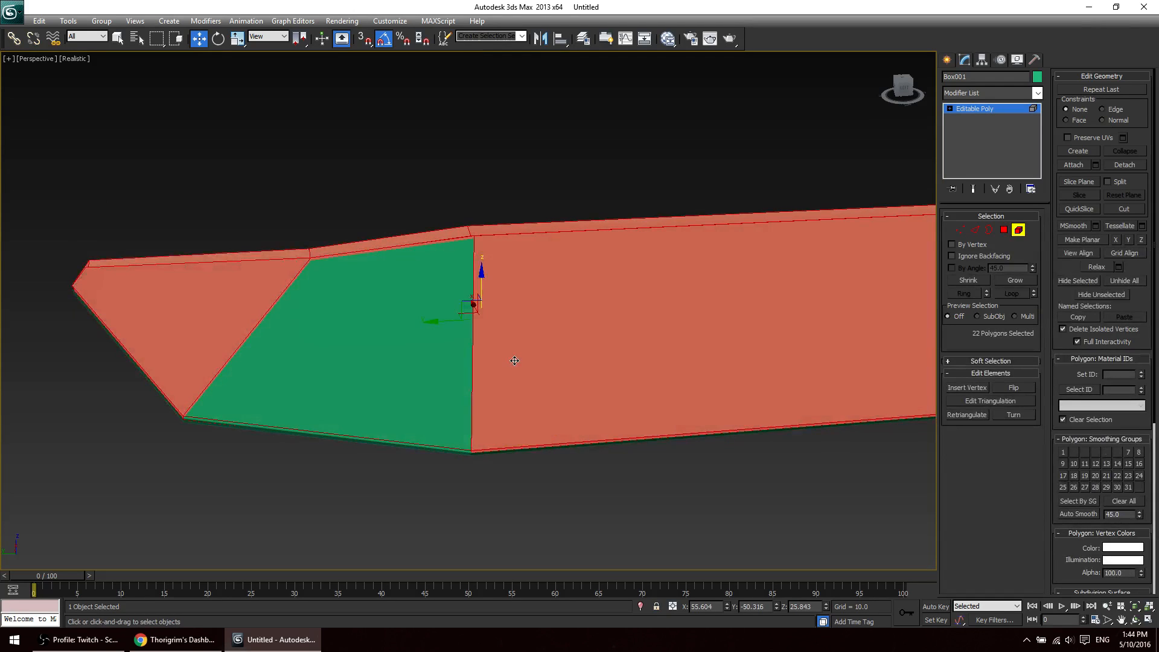
{"action": "key", "text": "Delete"}
{"action": "key", "text": "ctrl+z"}
{"action": "left_click", "coordinate": [380, 375]}
{"action": "key", "text": "Delete"}
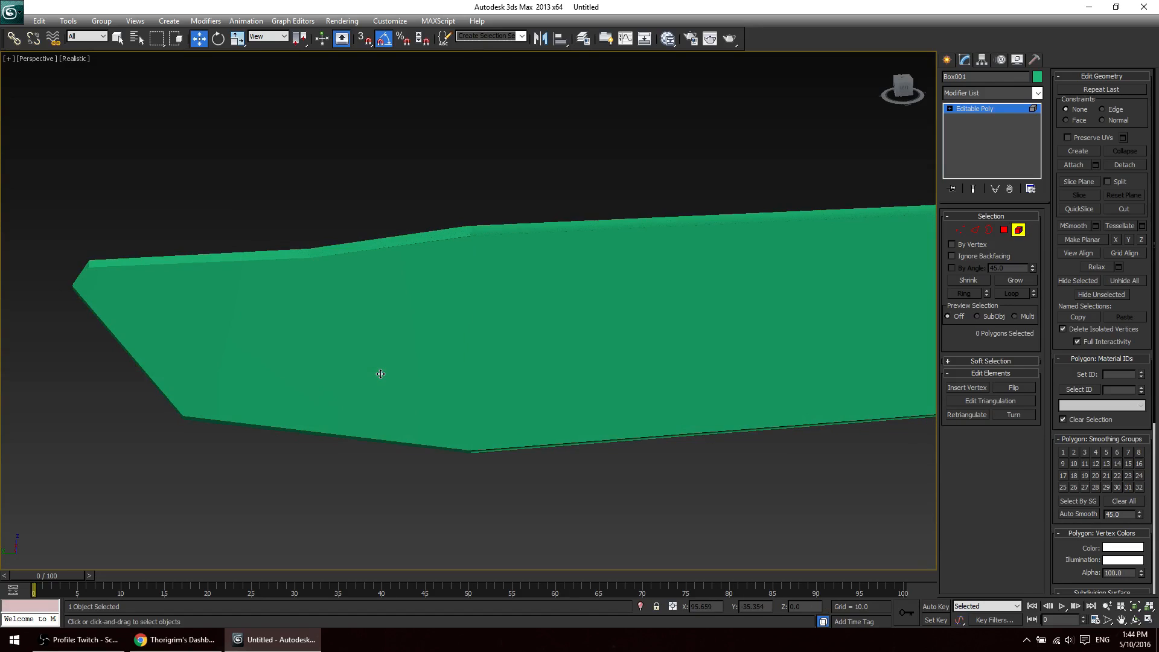
Select all of the blade's polygons, clear their smoothing groups, assign them all to group 32, and deselect them.
{"action": "key", "text": "1"}
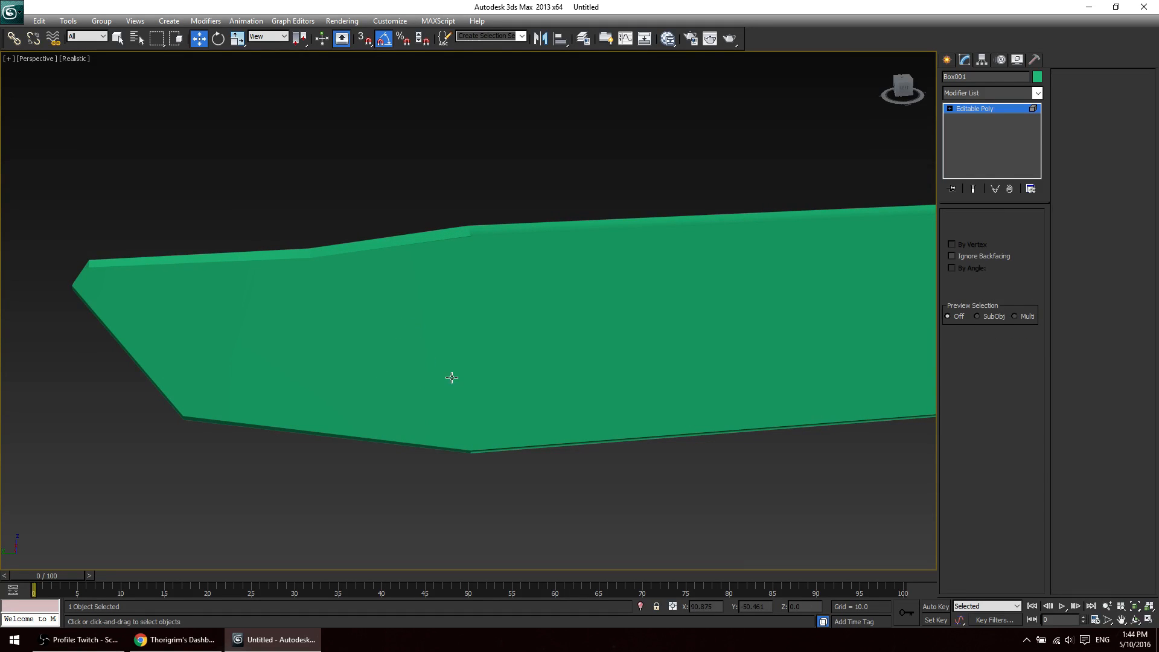
{"action": "middle_click_drag", "start_coordinate": [393, 507], "coordinate": [512, 362], "text": "alt"}
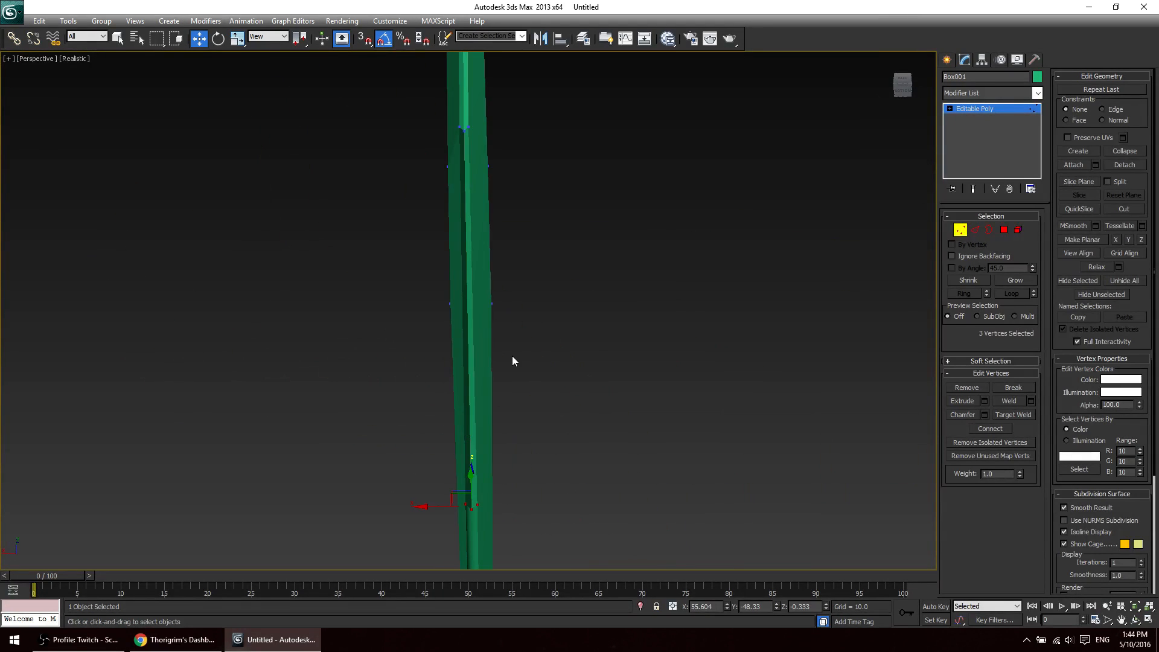
{"action": "middle_click_drag", "start_coordinate": [433, 361], "coordinate": [611, 395], "text": "alt"}
{"action": "key", "text": "4"}
{"action": "middle_click_drag", "start_coordinate": [634, 433], "coordinate": [668, 386], "text": "alt"}
{"action": "key", "text": "ctrl+a"}
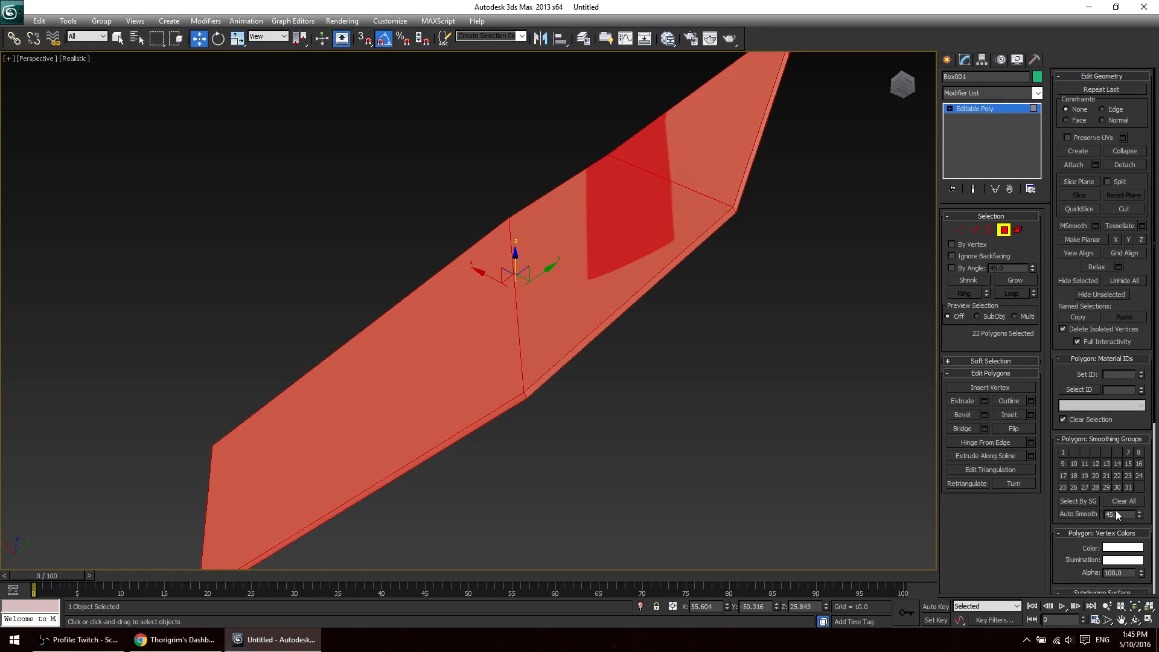
{"action": "left_click", "coordinate": [1134, 502]}
{"action": "left_click", "coordinate": [1141, 486]}
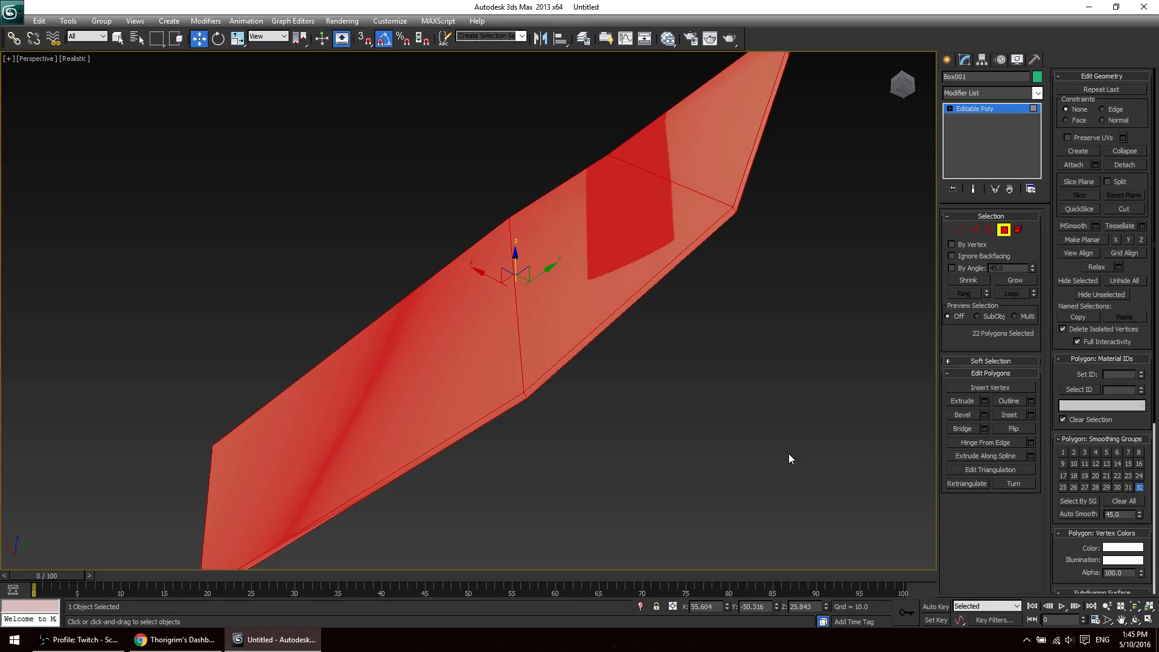
{"action": "left_click", "coordinate": [779, 453]}
Select the six polygons along the blade's upper rim, remove them from smoothing group 32, and clear the selection.
{"action": "scroll", "coordinate": [603, 430], "scroll_direction": "down", "scroll_amount": 2}
{"action": "middle_click_drag", "start_coordinate": [603, 429], "coordinate": [688, 489]}
{"action": "key", "text": "super"}
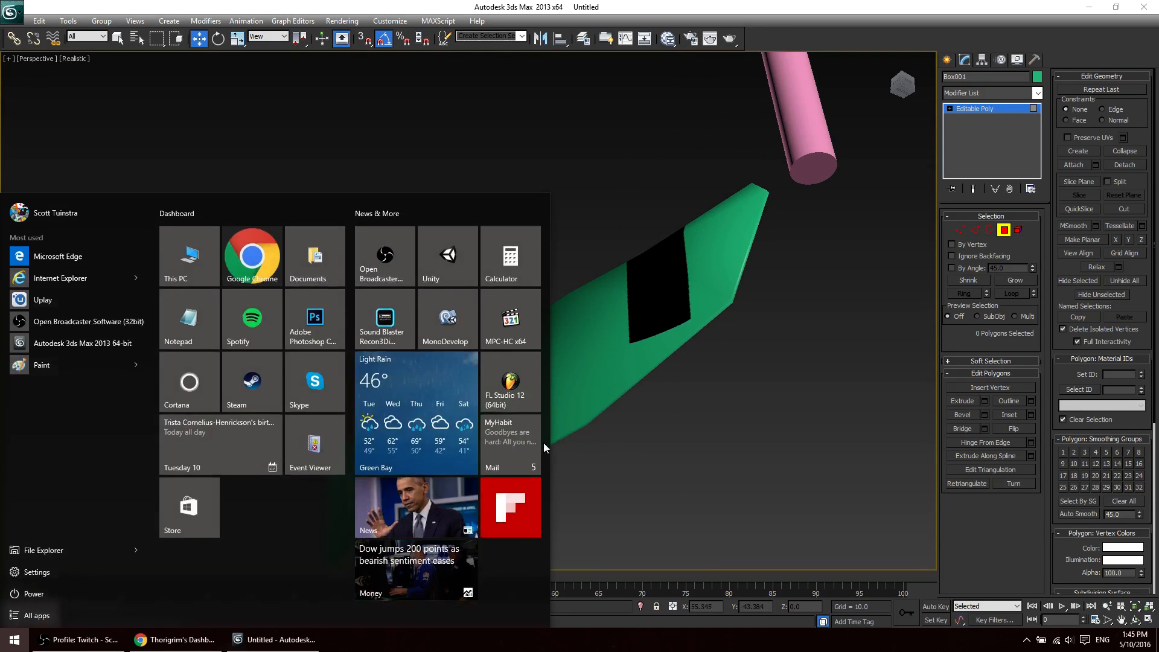
{"action": "key", "text": "super"}
{"action": "middle_click_drag", "start_coordinate": [704, 433], "coordinate": [885, 522], "text": "alt"}
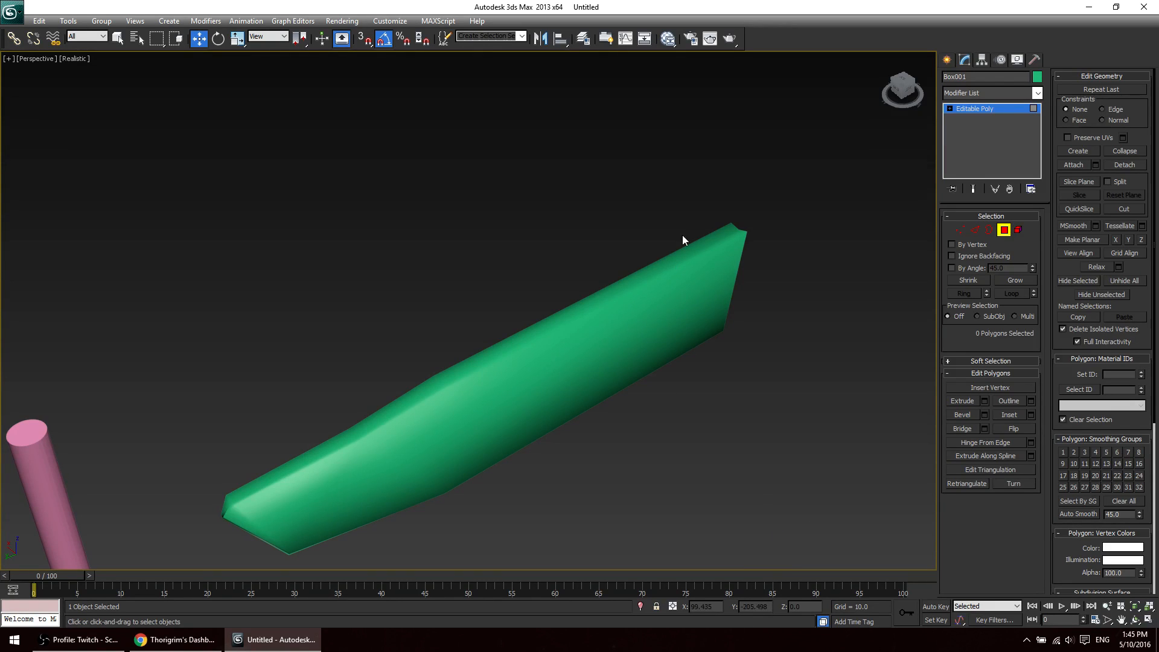
{"action": "left_click", "coordinate": [694, 254]}
{"action": "left_click", "coordinate": [688, 254], "text": "ctrl"}
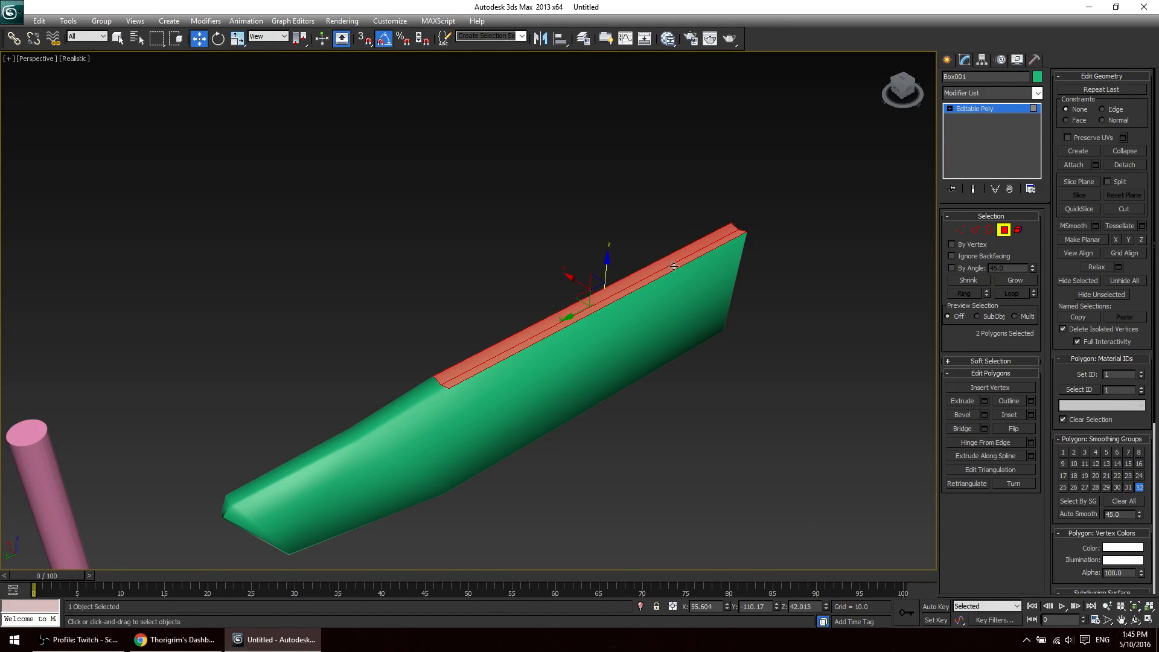
{"action": "left_click", "coordinate": [430, 393], "text": "ctrl"}
{"action": "left_click", "coordinate": [380, 411], "text": "ctrl"}
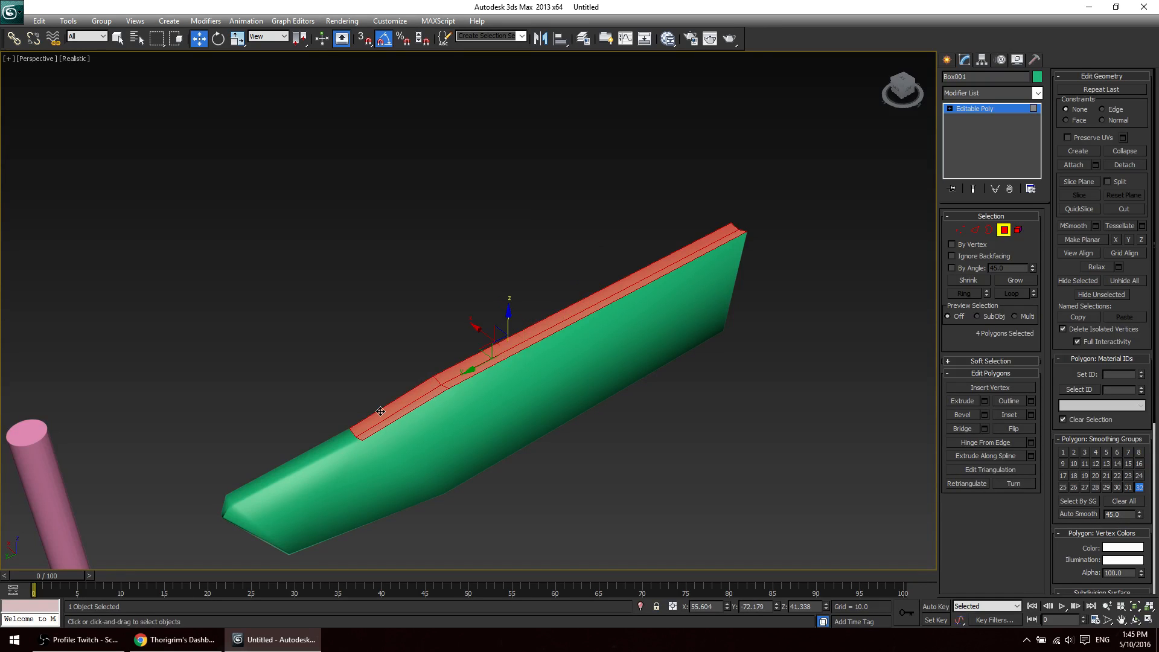
{"action": "left_click", "coordinate": [342, 449], "text": "ctrl"}
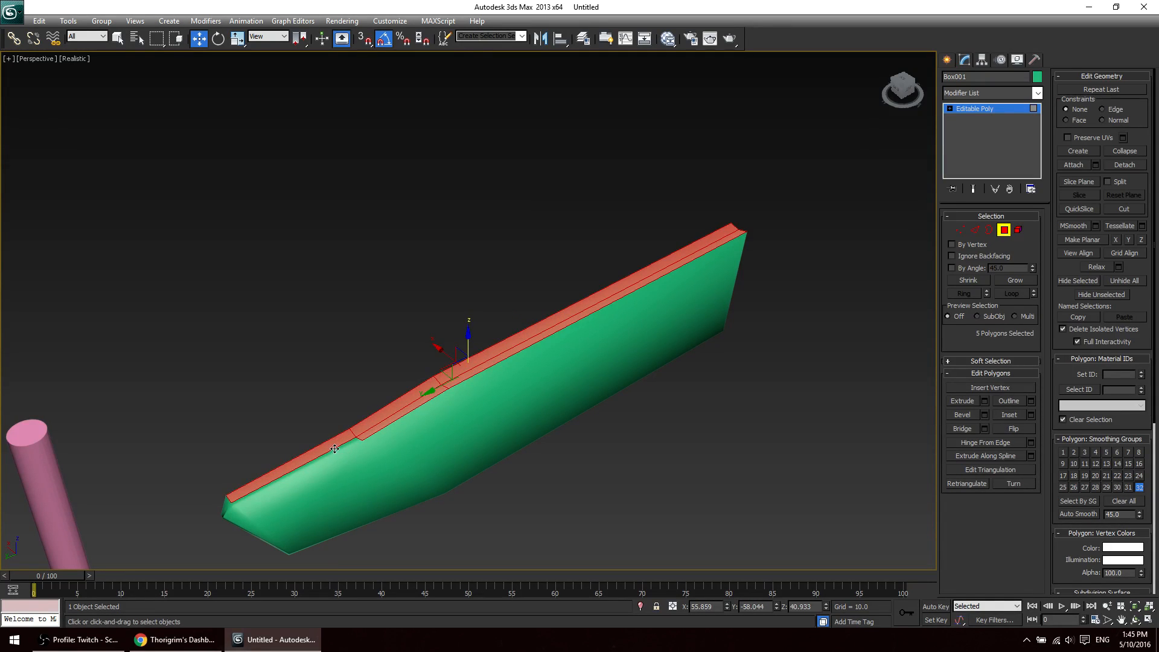
{"action": "left_click", "coordinate": [334, 458], "text": "ctrl"}
{"action": "left_click", "coordinate": [345, 458], "text": "alt"}
{"action": "left_click", "coordinate": [337, 450], "text": "ctrl"}
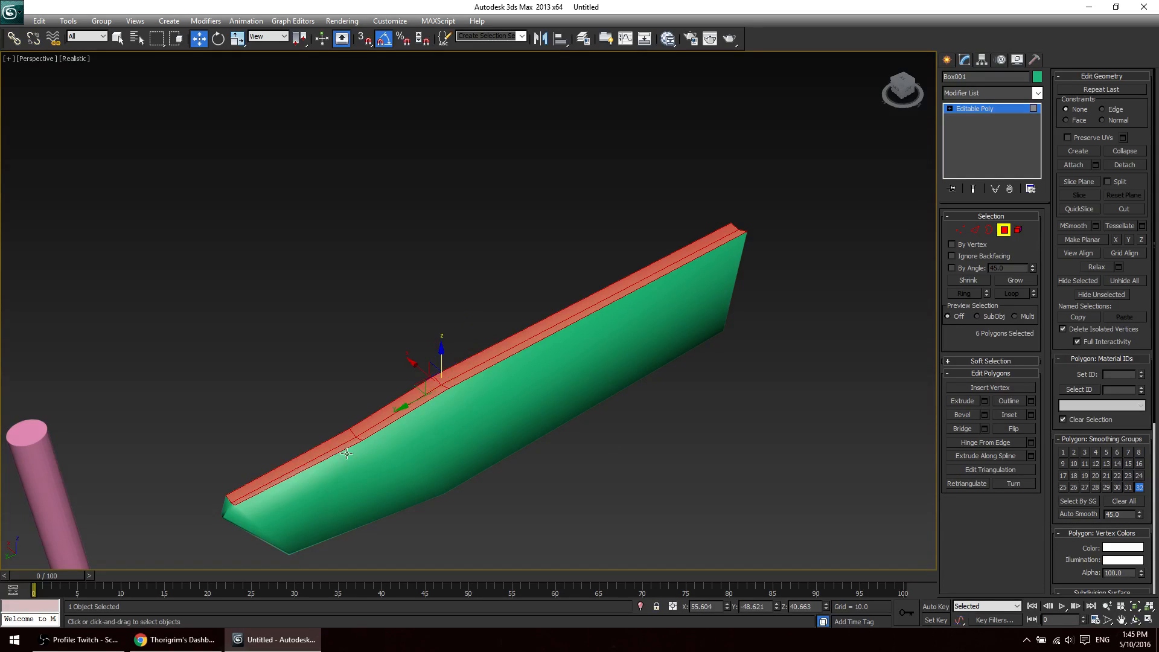
{"action": "left_click", "coordinate": [1140, 488]}
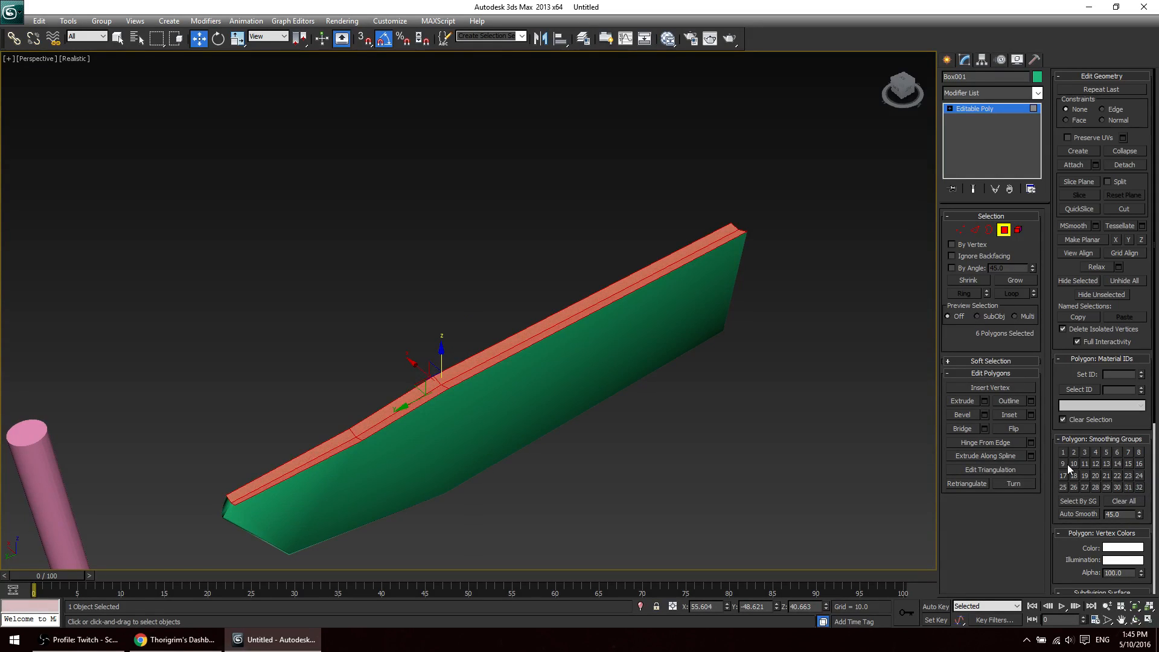
{"action": "left_click", "coordinate": [579, 458]}
Compare the shading and smoothing groups of the blade's lower rim strip and the large side polygon beside it.
{"action": "middle_click_drag", "start_coordinate": [579, 458], "coordinate": [595, 345], "text": "alt"}
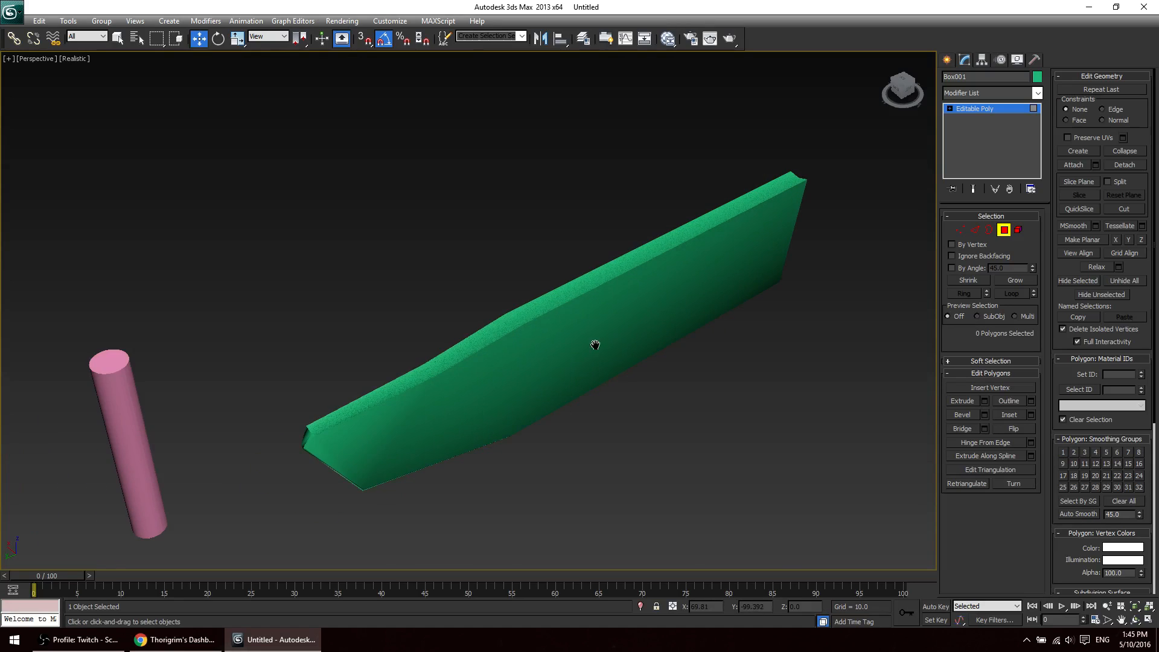
{"action": "mouse_move", "coordinate": [691, 362]}
{"action": "middle_mouse_down", "text": "alt"}
{"action": "mouse_move", "coordinate": [723, 331]}
{"action": "mouse_move", "coordinate": [709, 359]}
{"action": "middle_mouse_up", "text": "alt"}
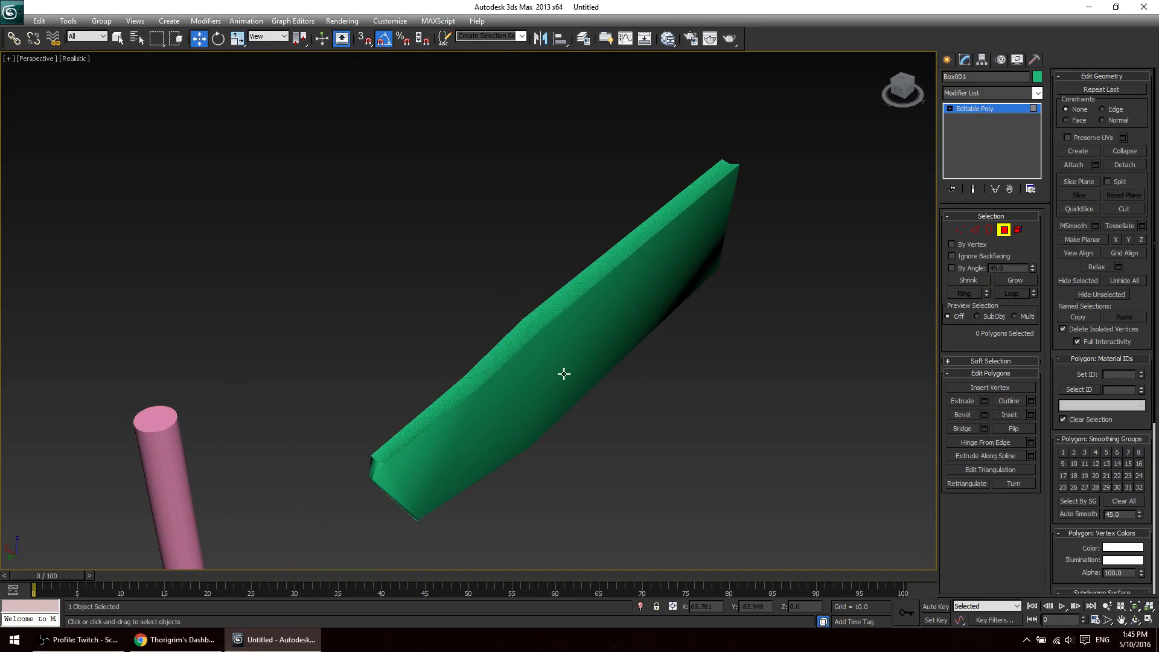
{"action": "middle_click_drag", "start_coordinate": [564, 374], "coordinate": [590, 396], "text": "alt"}
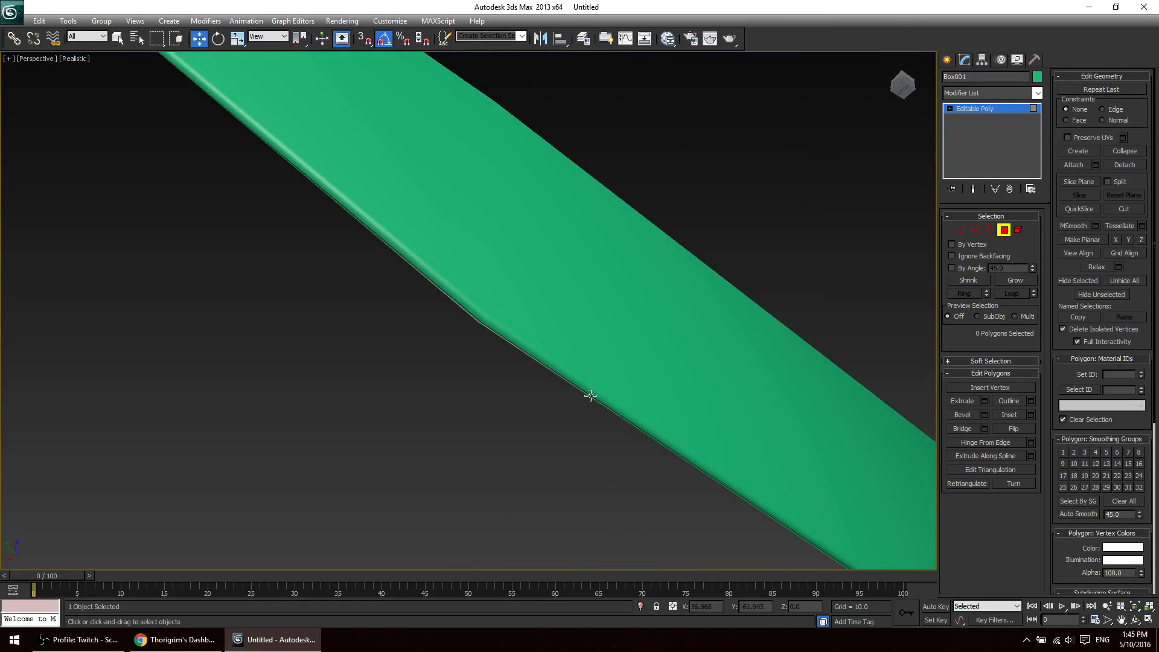
{"action": "left_click", "coordinate": [583, 367]}
{"action": "left_click", "coordinate": [583, 378]}
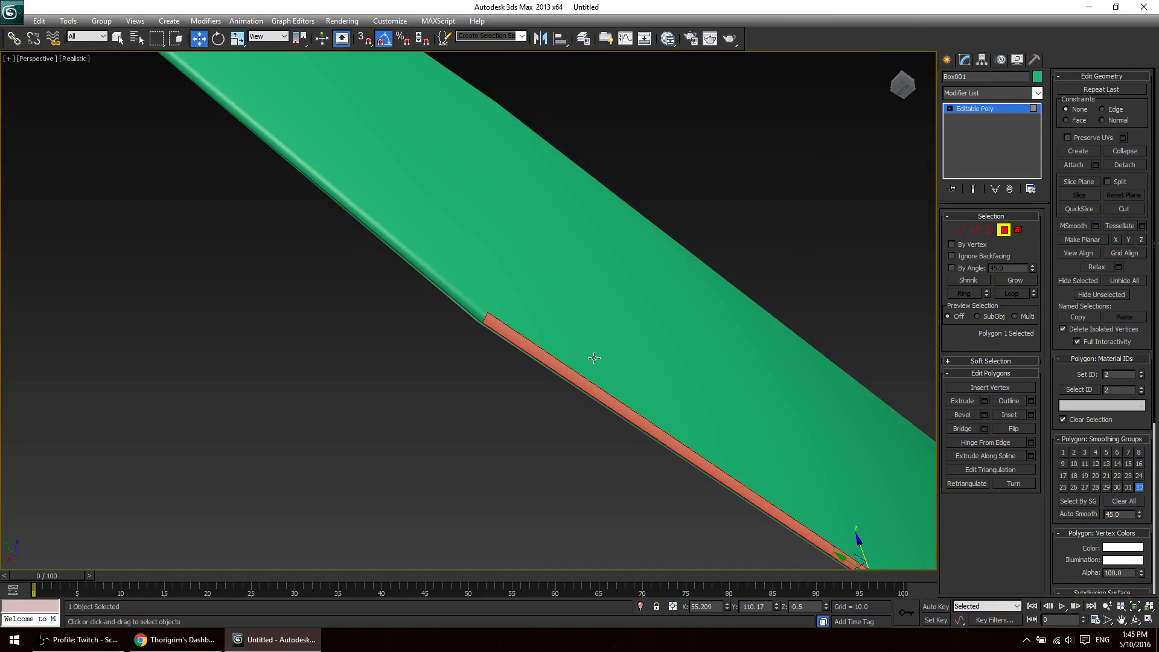
{"action": "left_click", "coordinate": [595, 358]}
{"action": "left_click", "coordinate": [583, 378]}
{"action": "left_click", "coordinate": [587, 370]}
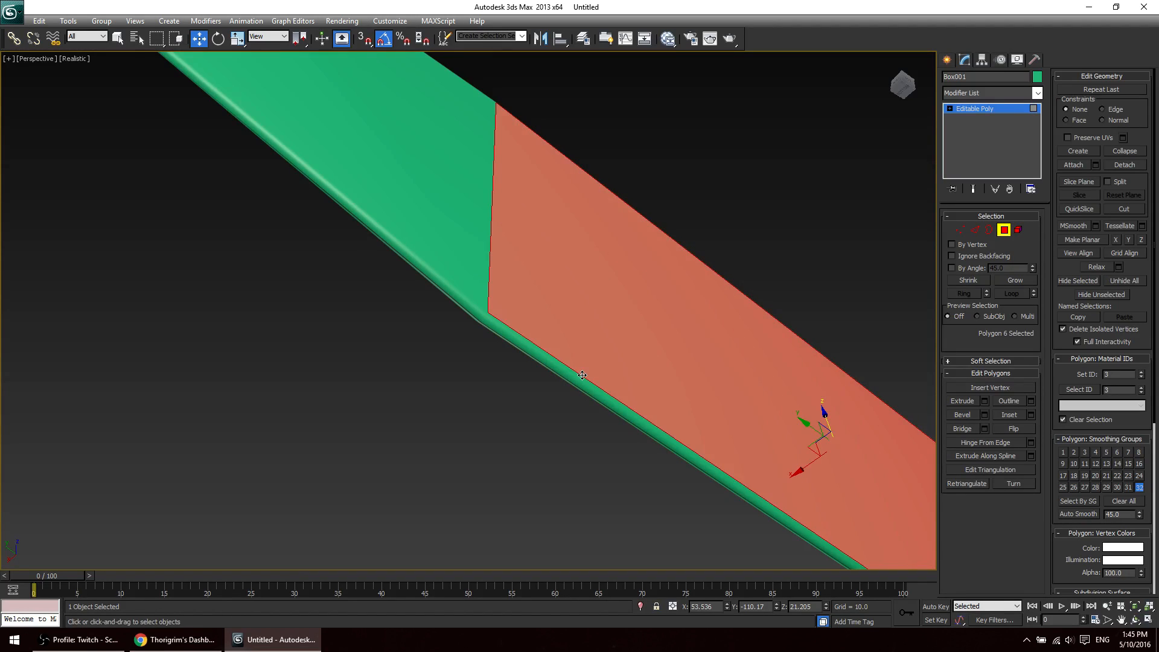
{"action": "left_click", "coordinate": [583, 378]}
{"action": "left_click", "coordinate": [596, 362]}
{"action": "left_click", "coordinate": [585, 382]}
{"action": "middle_click_drag", "start_coordinate": [585, 383], "coordinate": [511, 408], "text": "alt"}
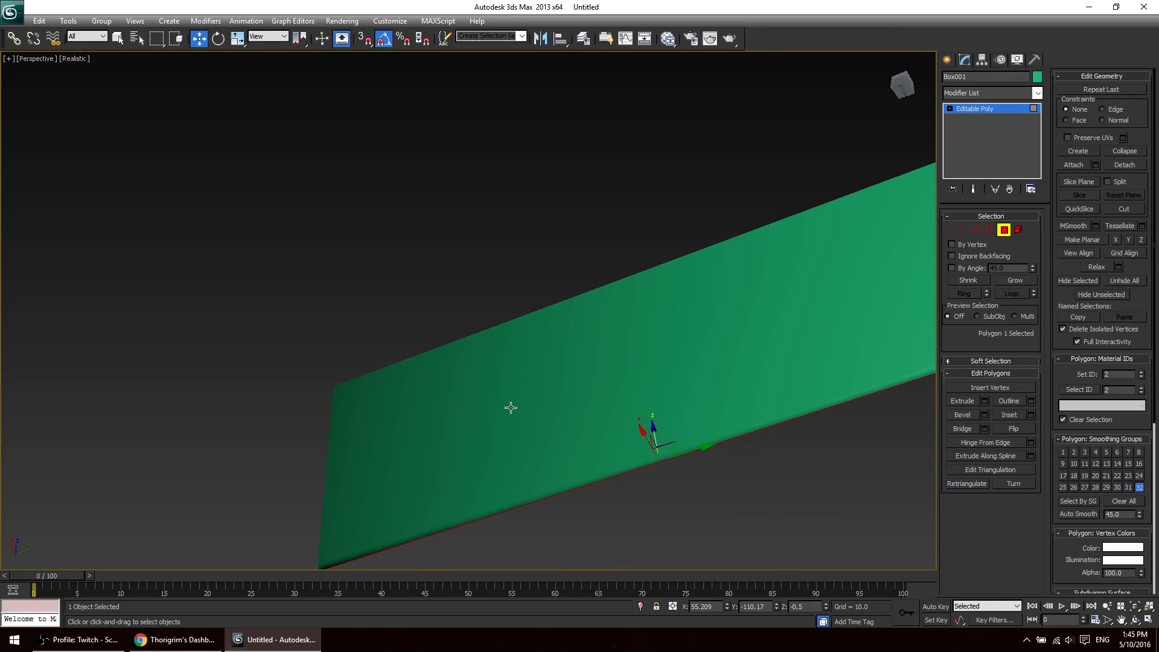
Move the three side polygons and three adjoining rim polygons from smoothing group 32 to group 31, and deselect them.
{"action": "left_click", "coordinate": [501, 410]}
{"action": "key", "text": "1"}
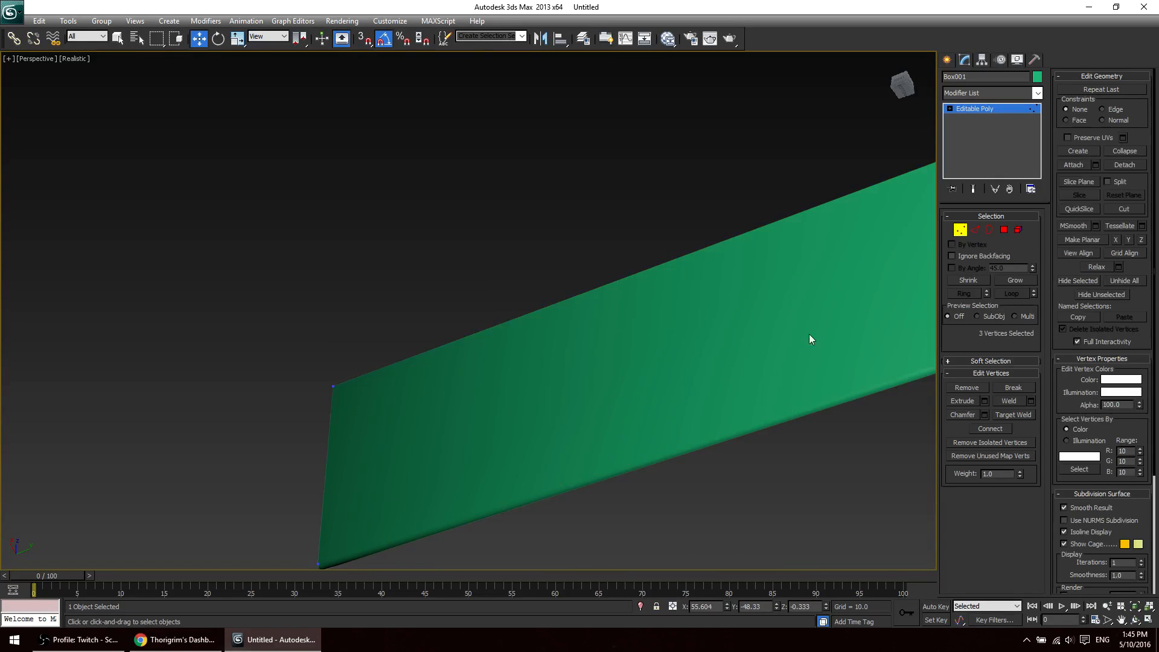
{"action": "middle_click_drag", "start_coordinate": [809, 335], "coordinate": [647, 421], "text": "alt"}
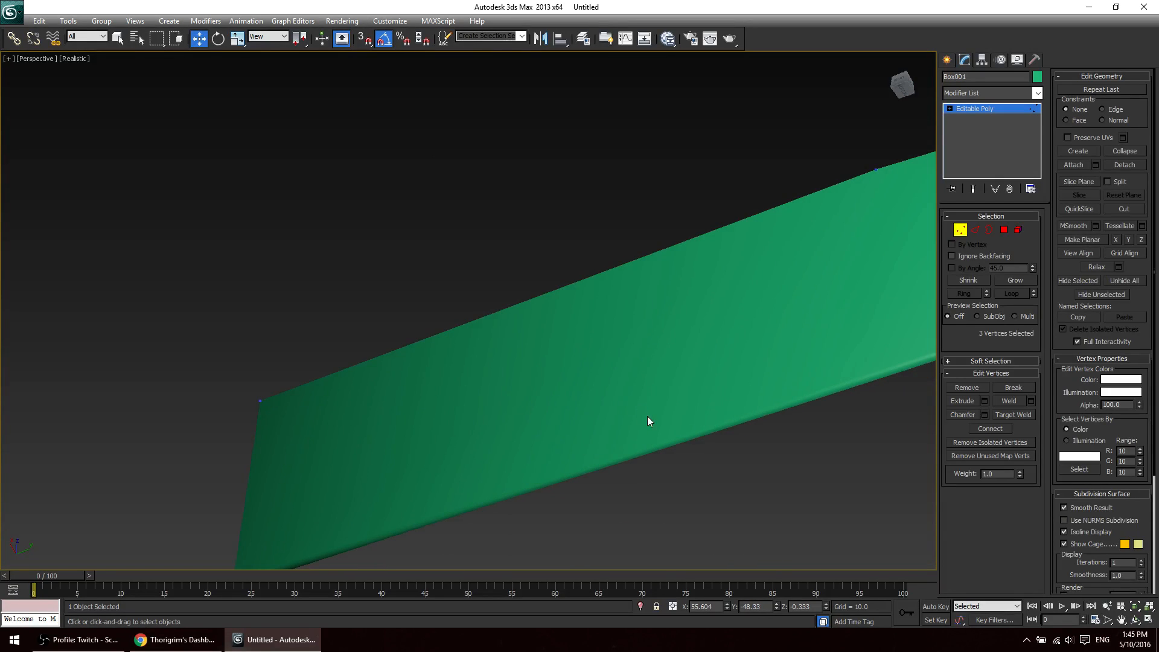
{"action": "left_click", "coordinate": [1005, 230]}
{"action": "key", "text": "q"}
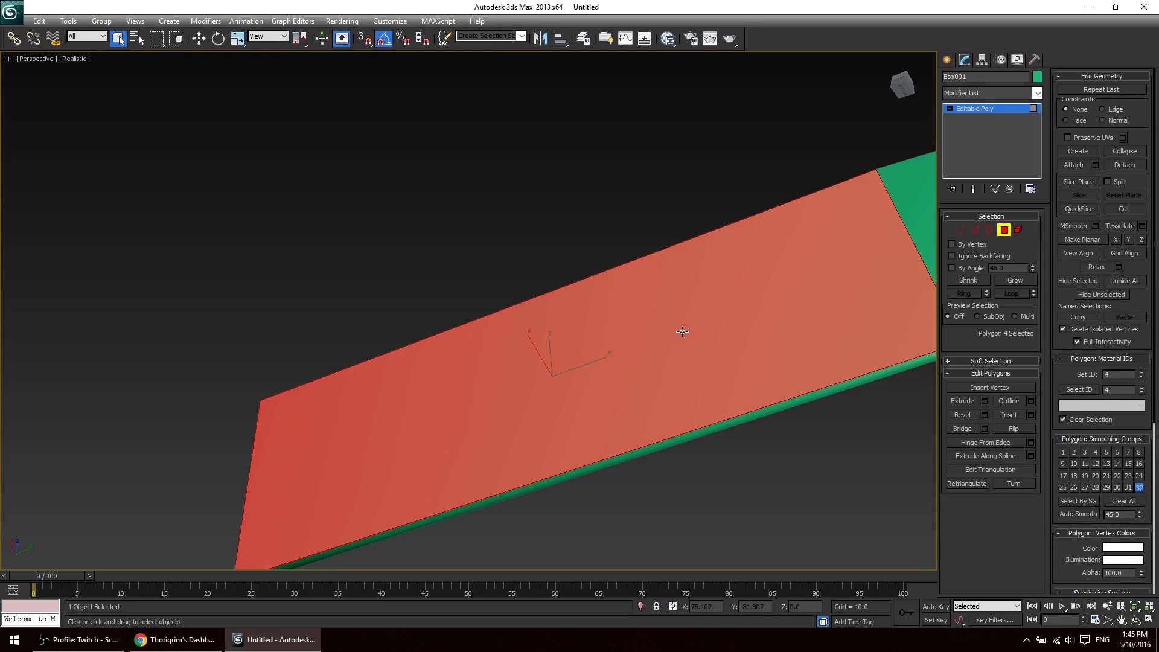
{"action": "middle_click_drag", "start_coordinate": [679, 332], "coordinate": [679, 421], "text": "alt"}
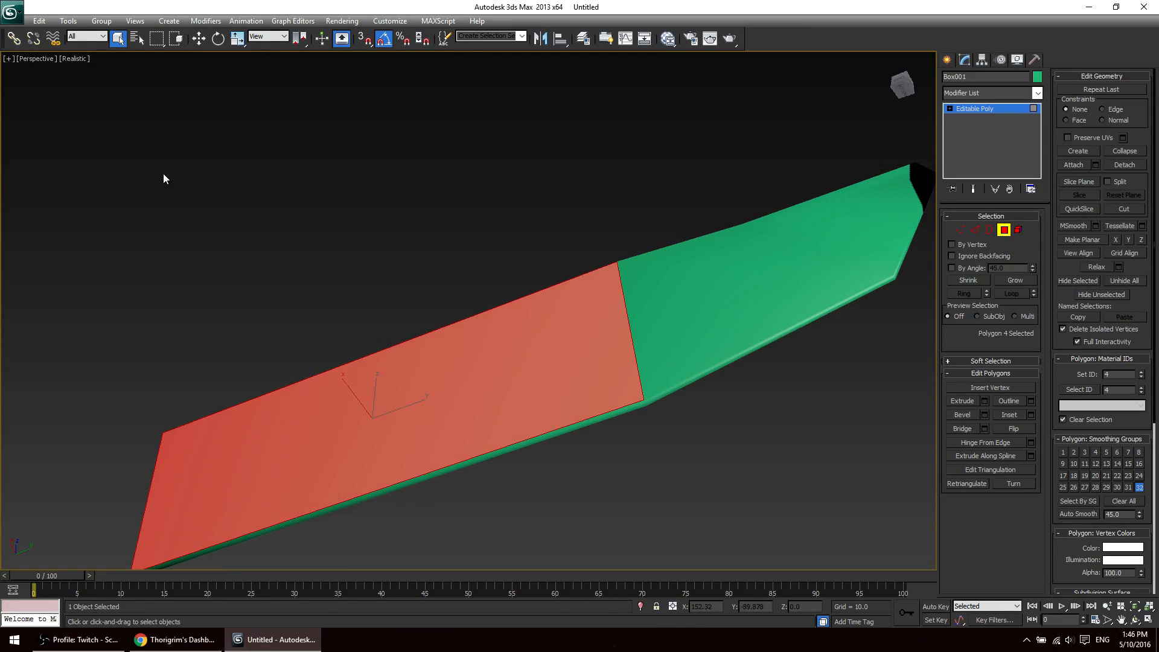
{"action": "left_click", "coordinate": [692, 308], "text": "ctrl"}
{"action": "left_click", "coordinate": [851, 218], "text": "ctrl"}
{"action": "left_click", "coordinate": [903, 261], "text": "ctrl"}
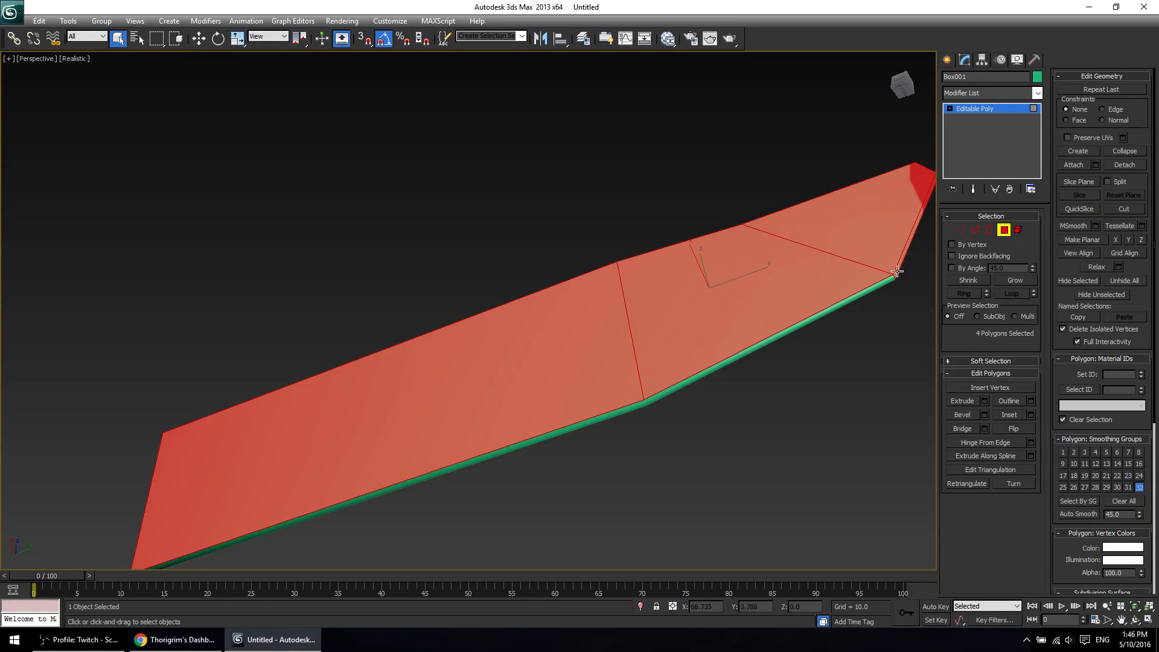
{"action": "left_click", "coordinate": [867, 294], "text": "ctrl"}
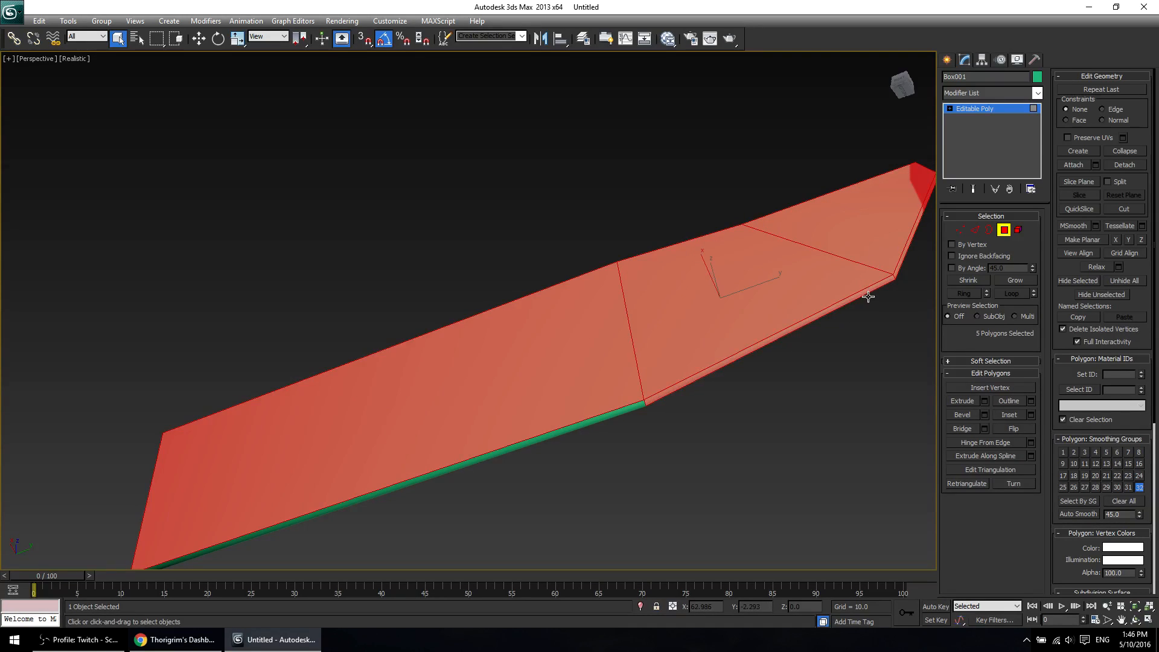
{"action": "left_click", "coordinate": [622, 409], "text": "ctrl"}
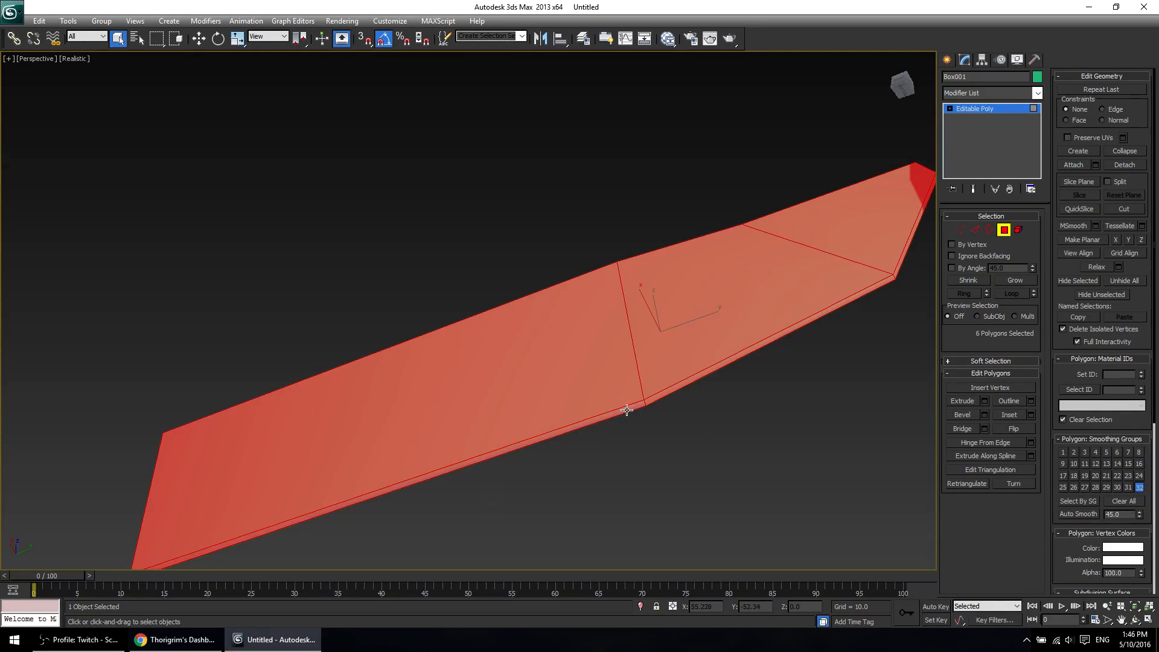
{"action": "left_click", "coordinate": [1139, 489]}
{"action": "left_click", "coordinate": [1132, 489]}
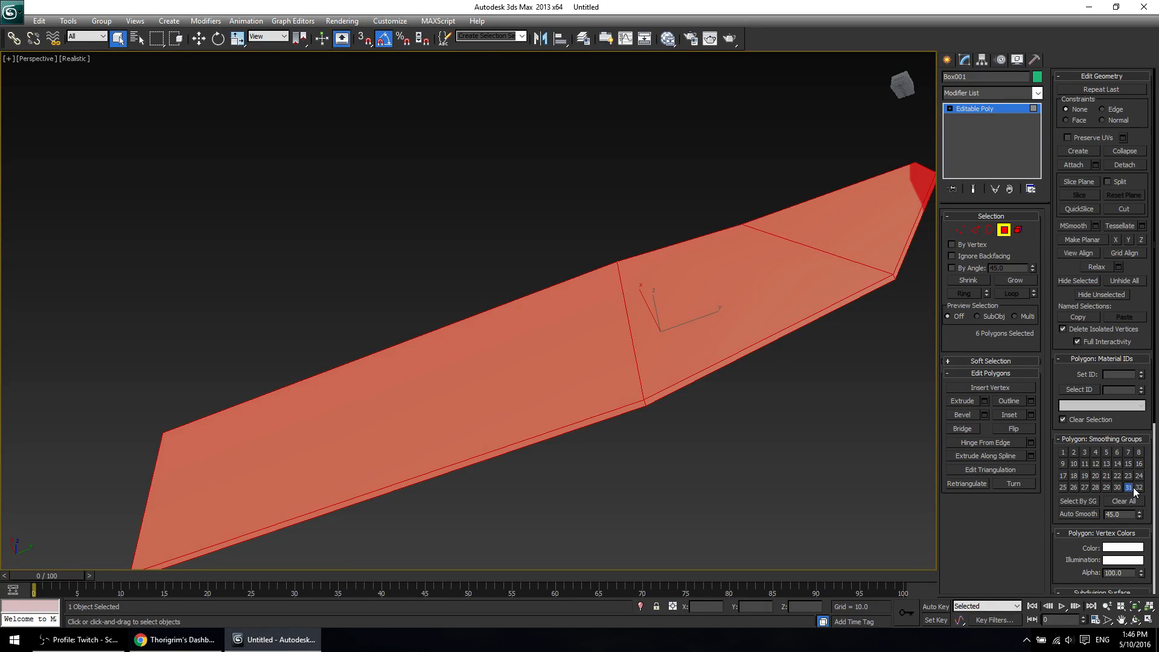
{"action": "left_click", "coordinate": [714, 492]}
Scale all 24 vertices along the X axis to make the blade much thicker, and clear the vertex selection.
{"action": "middle_click_drag", "start_coordinate": [832, 484], "coordinate": [750, 365], "text": "alt"}
{"action": "scroll", "coordinate": [607, 447], "scroll_direction": "up", "scroll_amount": 3}
{"action": "scroll", "coordinate": [679, 302], "scroll_direction": "up", "scroll_amount": 1}
{"action": "middle_click_drag", "start_coordinate": [747, 392], "coordinate": [727, 298], "text": "alt"}
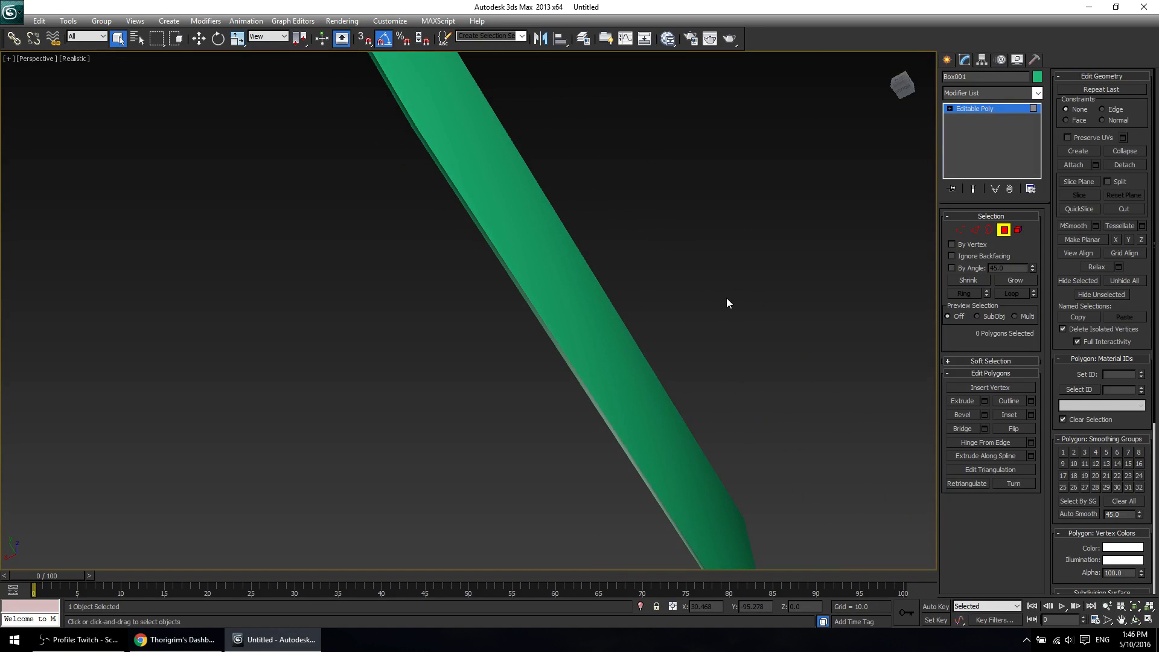
{"action": "key", "text": "1"}
{"action": "key", "text": "r"}
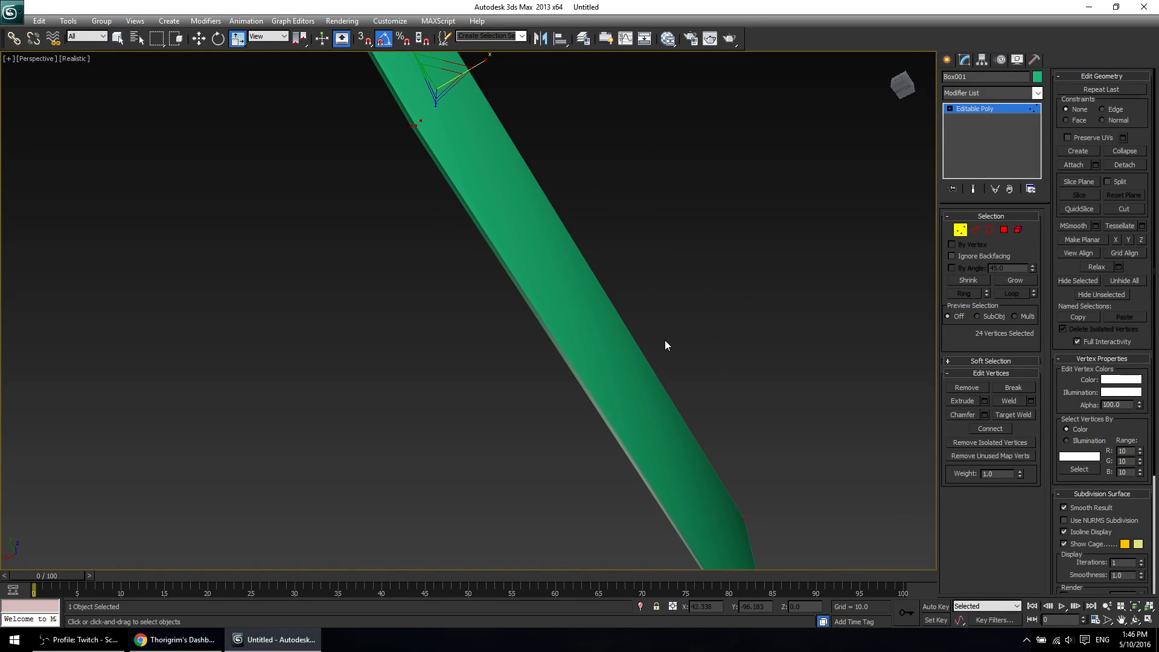
{"action": "left_click_drag", "start_coordinate": [481, 57], "coordinate": [595, 241]}
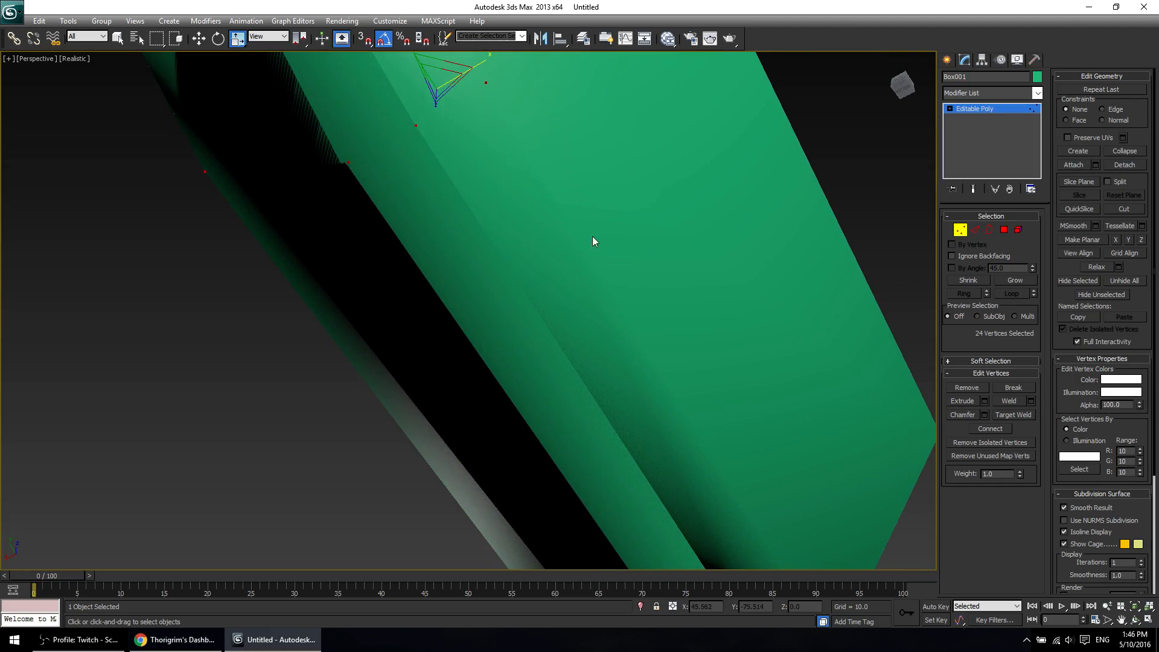
{"action": "left_click", "coordinate": [826, 132]}
Inspect the thickened blade's underside and check the smoothing group of its long rim strip at polygon level.
{"action": "scroll", "coordinate": [538, 301], "scroll_direction": "down", "scroll_amount": 3}
{"action": "middle_click_drag", "start_coordinate": [538, 302], "coordinate": [633, 357], "text": "alt"}
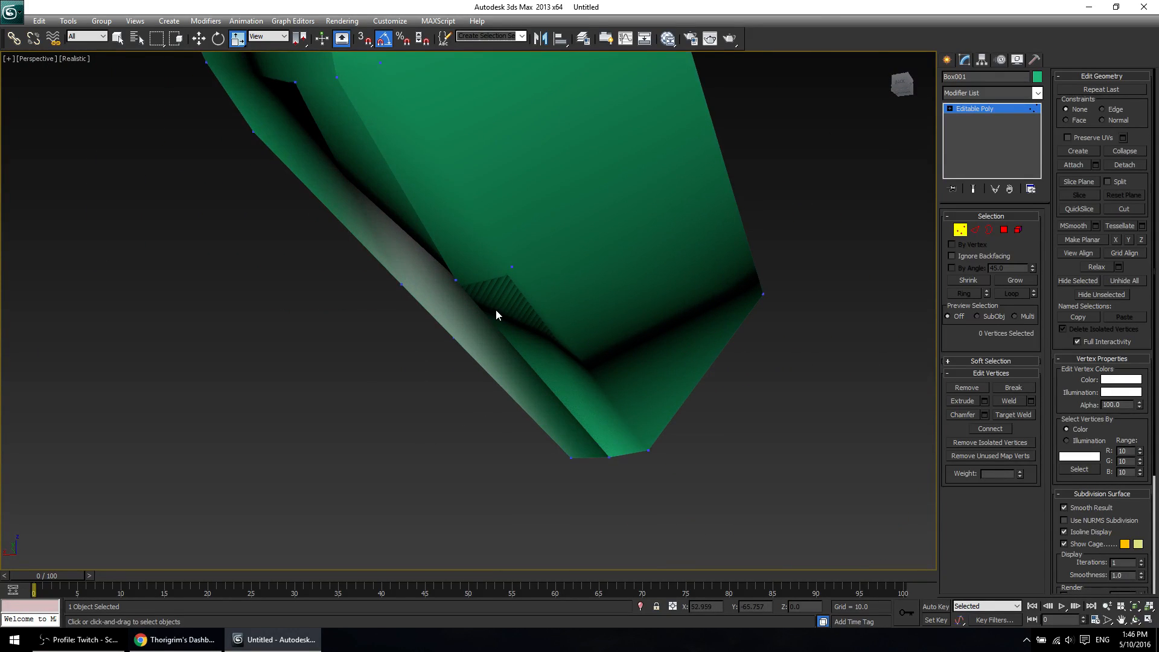
{"action": "key", "text": "4"}
{"action": "scroll", "coordinate": [543, 391], "scroll_direction": "up", "scroll_amount": 5}
{"action": "left_click", "coordinate": [552, 329]}
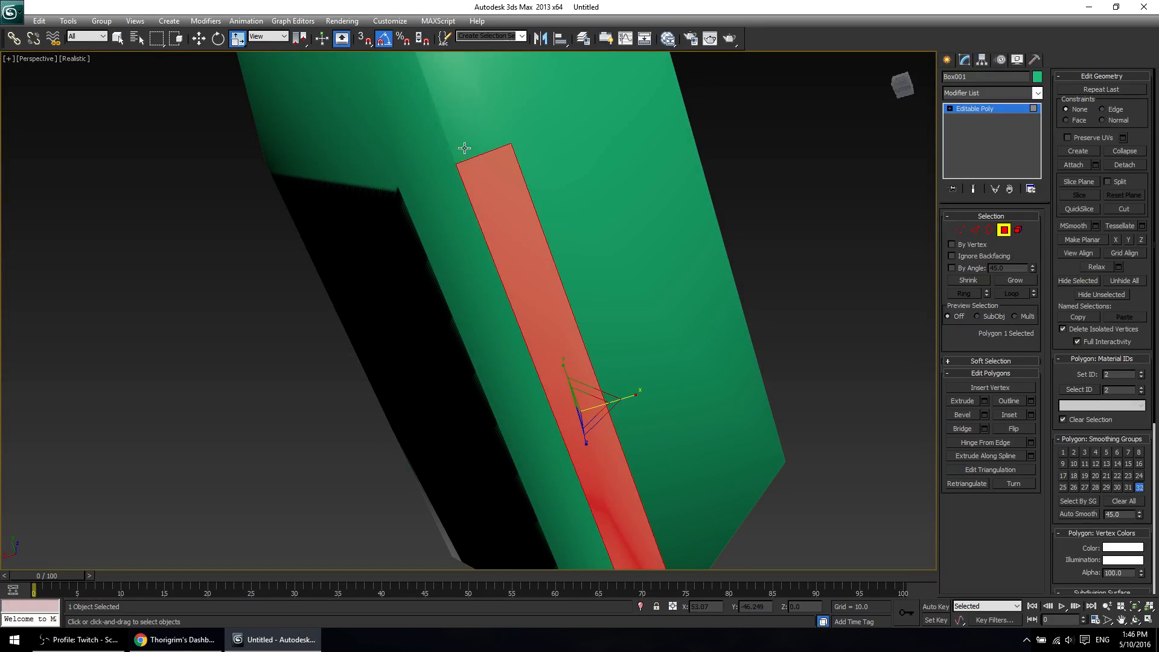
{"action": "scroll", "coordinate": [768, 424], "scroll_direction": "down", "scroll_amount": 5}
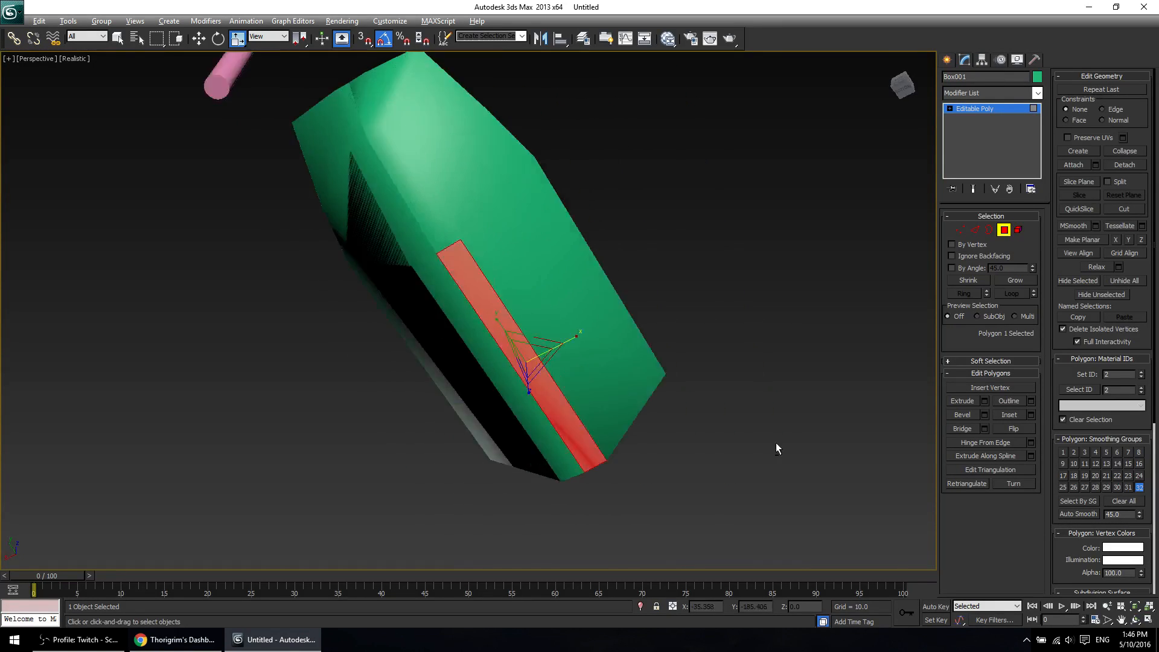
Delete the two polygons that close the blade's flat end.
{"action": "middle_click_drag", "start_coordinate": [777, 445], "coordinate": [569, 309], "text": "alt"}
{"action": "left_click", "coordinate": [570, 234]}
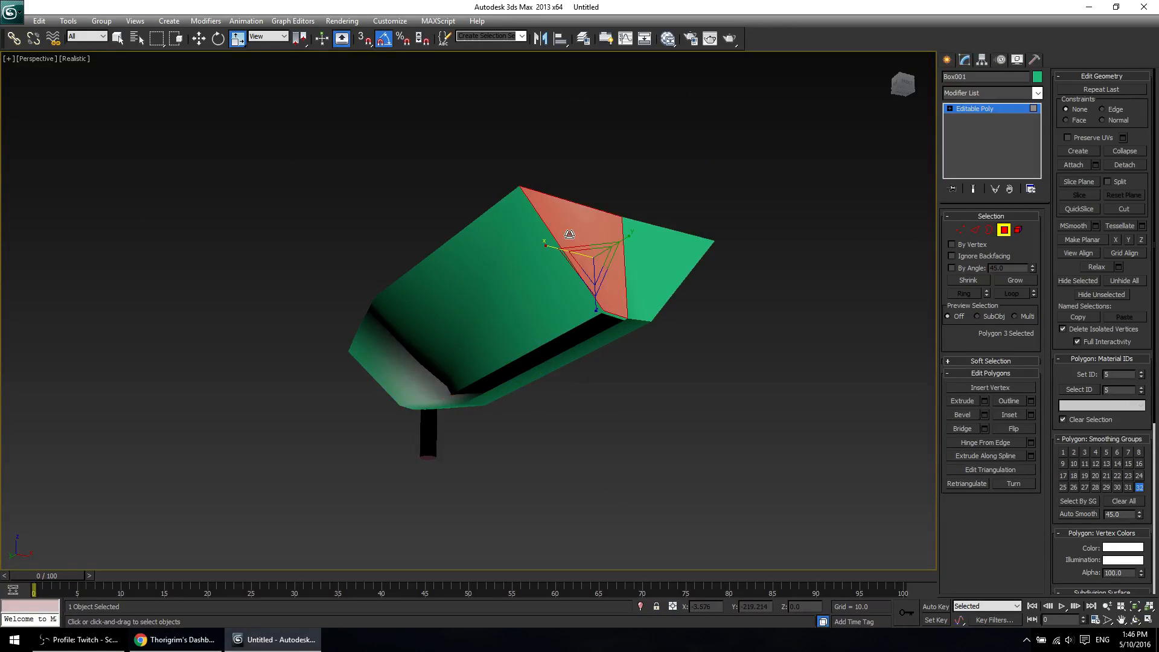
{"action": "left_click", "coordinate": [642, 258], "text": "ctrl"}
{"action": "key", "text": "Delete"}
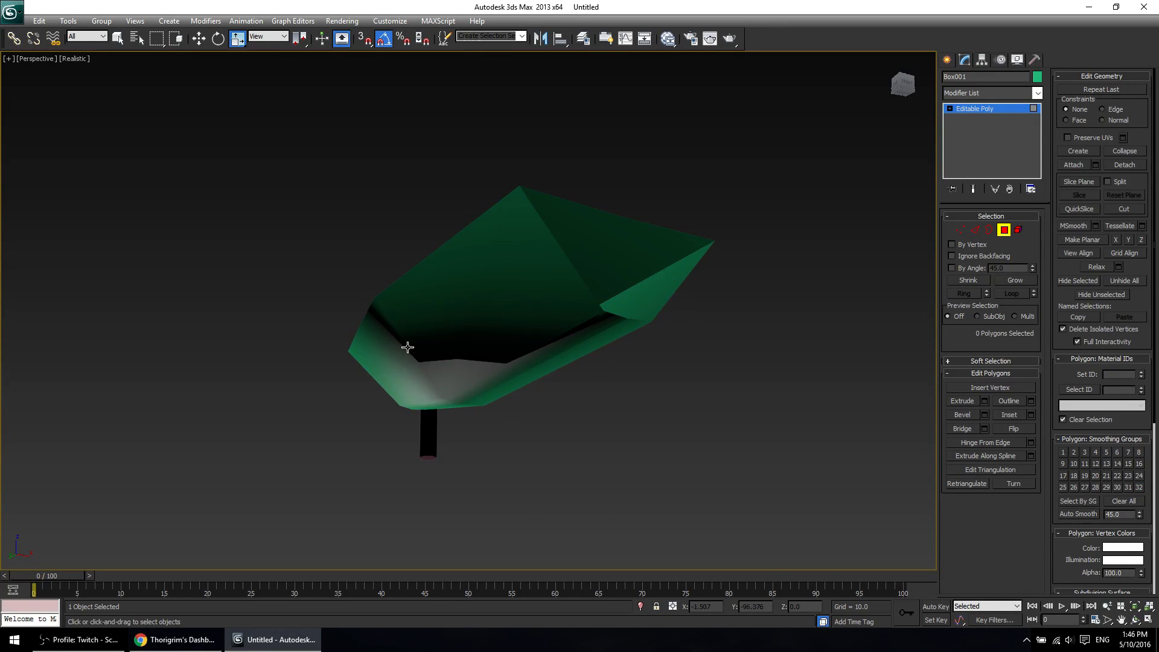
Undo the deletion of the blade's flat-end polygons and the thickening along the X axis.
{"action": "middle_click_drag", "start_coordinate": [406, 344], "coordinate": [640, 378], "text": "alt"}
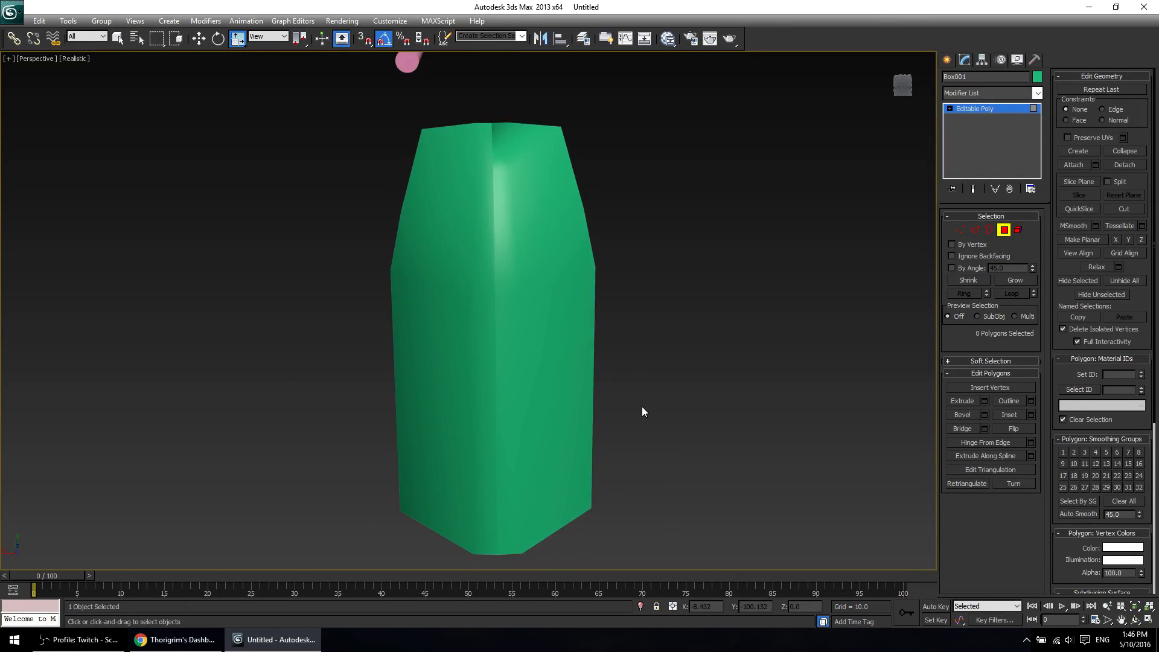
{"action": "key", "text": "ctrl+z"}
{"action": "key", "text": "ctrl+z"}
{"action": "key", "text": "ctrl+z"}
{"action": "key", "text": "ctrl+z"}
{"action": "key", "text": "ctrl+z"}
{"action": "key", "text": "ctrl+z"}
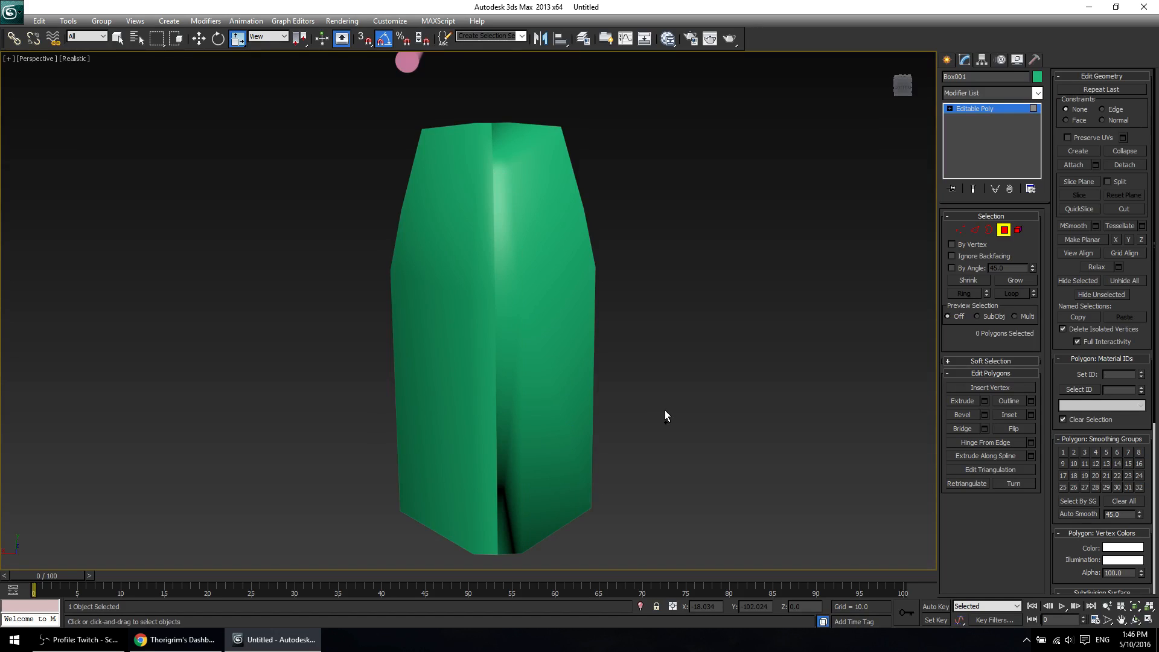
{"action": "key", "text": "ctrl+z"}
{"action": "middle_click_drag", "start_coordinate": [665, 411], "coordinate": [480, 557], "text": "alt"}
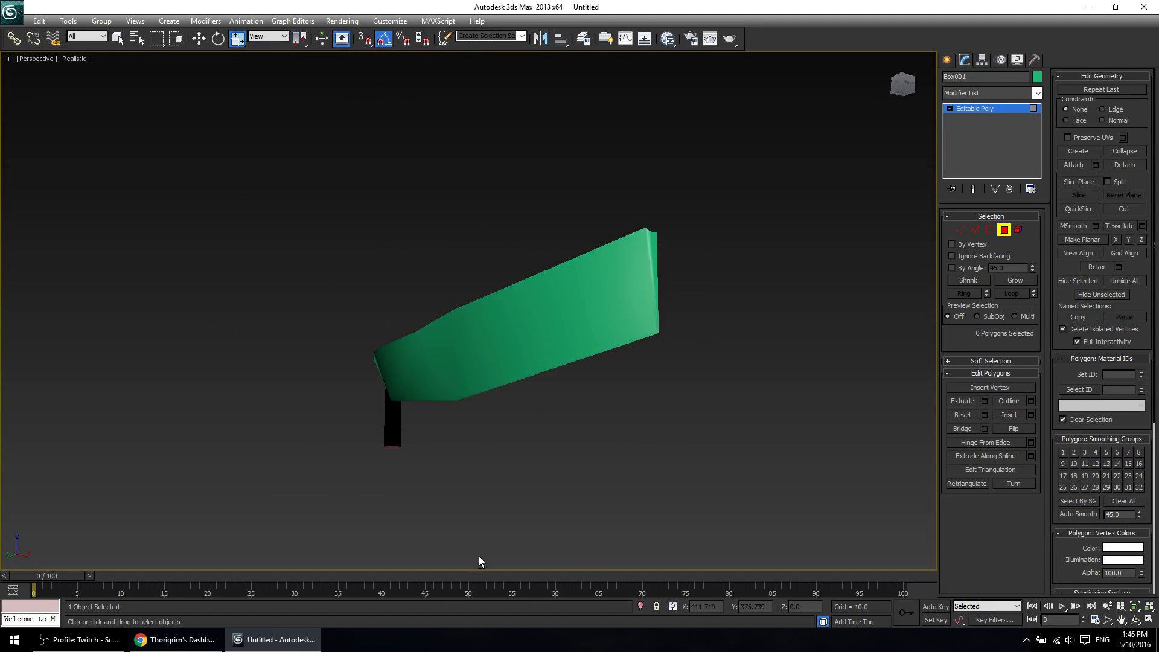
Select the blade's outer section, remove its long faces from the selection, then deselect and inspect the shading from several angles.
{"action": "left_click_drag", "start_coordinate": [602, 208], "coordinate": [705, 366]}
{"action": "middle_click_drag", "start_coordinate": [615, 400], "coordinate": [611, 439], "text": "alt"}
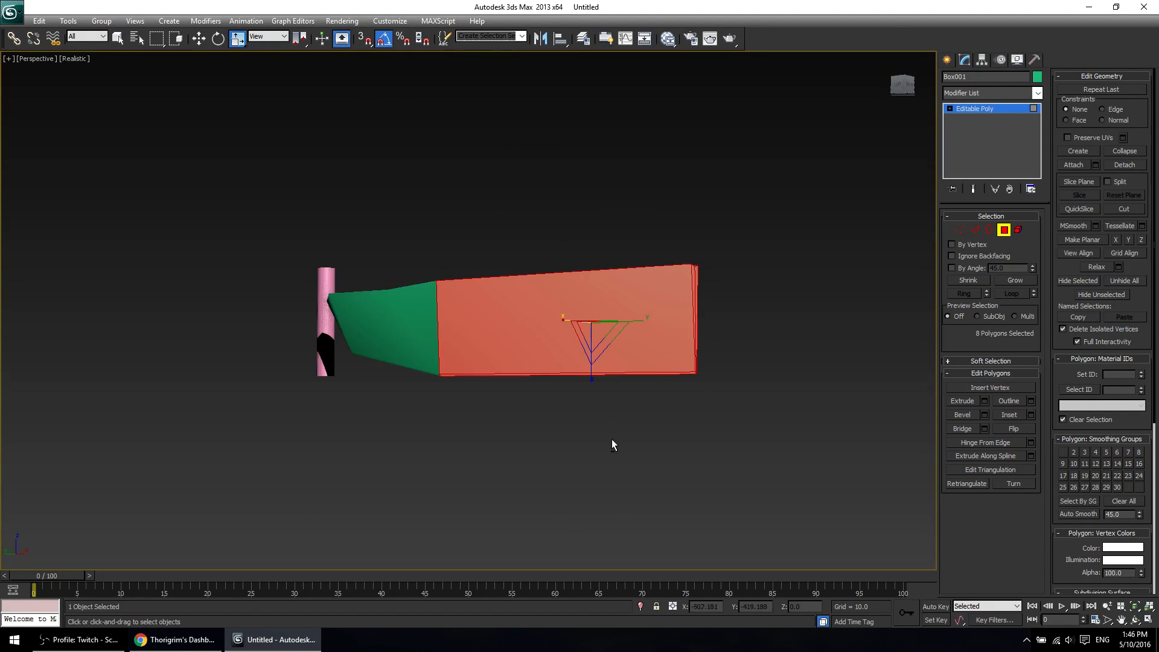
{"action": "left_click_drag", "start_coordinate": [512, 201], "coordinate": [574, 387], "text": "alt"}
{"action": "left_click", "coordinate": [860, 324]}
{"action": "middle_click_drag", "start_coordinate": [859, 324], "coordinate": [694, 415], "text": "alt"}
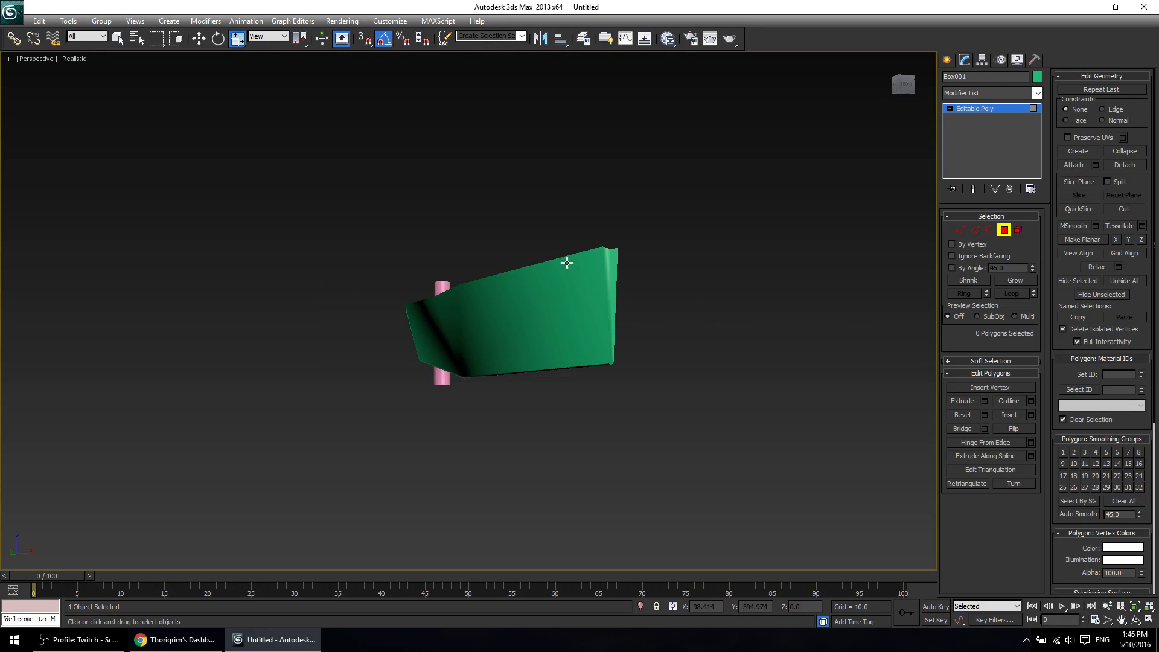
{"action": "middle_click_drag", "start_coordinate": [614, 438], "coordinate": [708, 472], "text": "alt"}
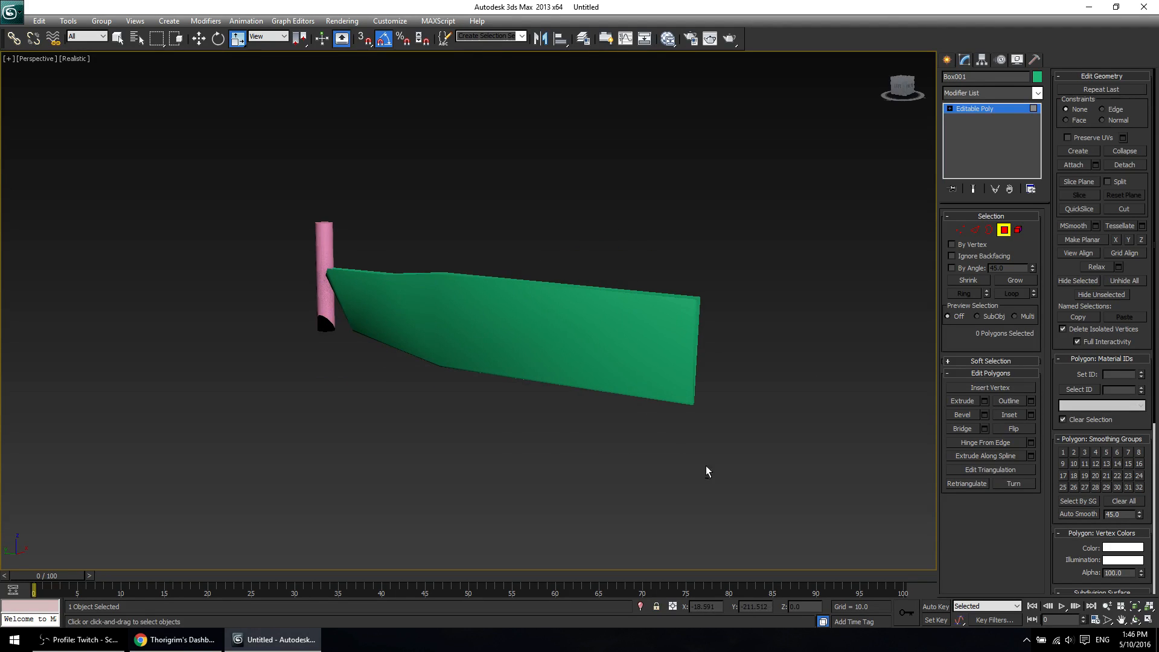
Isolate the two flat-end polygons in wireframe display to check their smoothing group, and clear the selection.
{"action": "left_click_drag", "start_coordinate": [690, 244], "coordinate": [640, 212]}
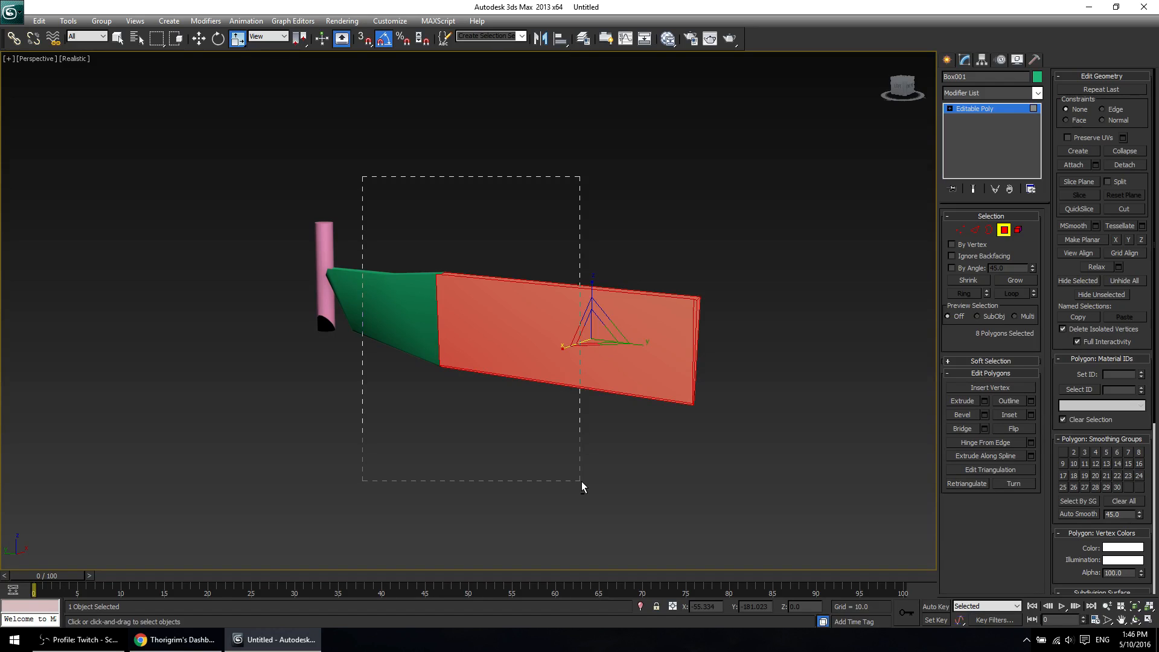
{"action": "left_click_drag", "start_coordinate": [582, 480], "coordinate": [582, 481], "text": "alt"}
{"action": "key", "text": "F3"}
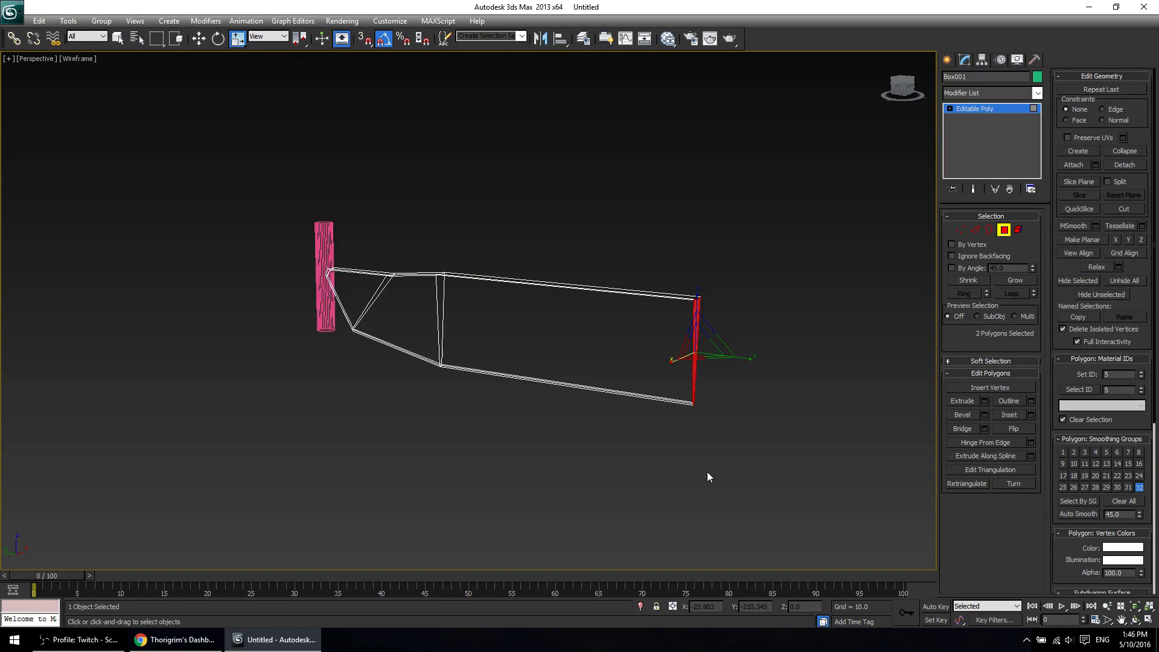
{"action": "middle_click_drag", "start_coordinate": [787, 505], "coordinate": [736, 463]}
{"action": "key", "text": "super"}
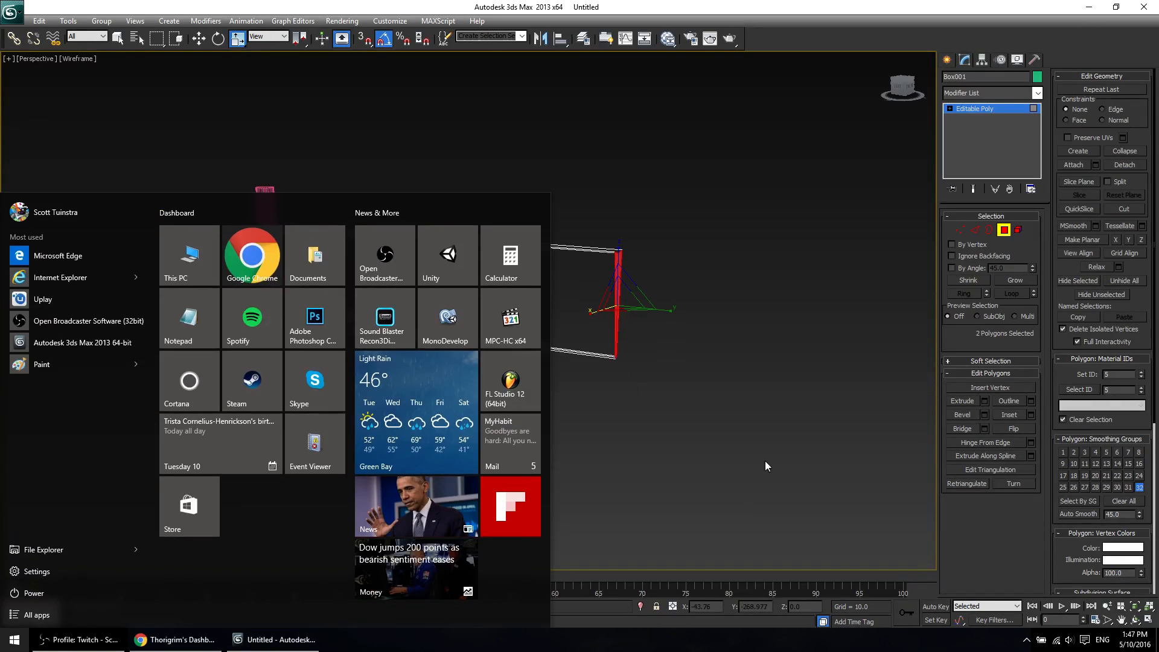
{"action": "left_click", "coordinate": [767, 461]}
{"action": "left_click_drag", "start_coordinate": [759, 446], "coordinate": [621, 311]}
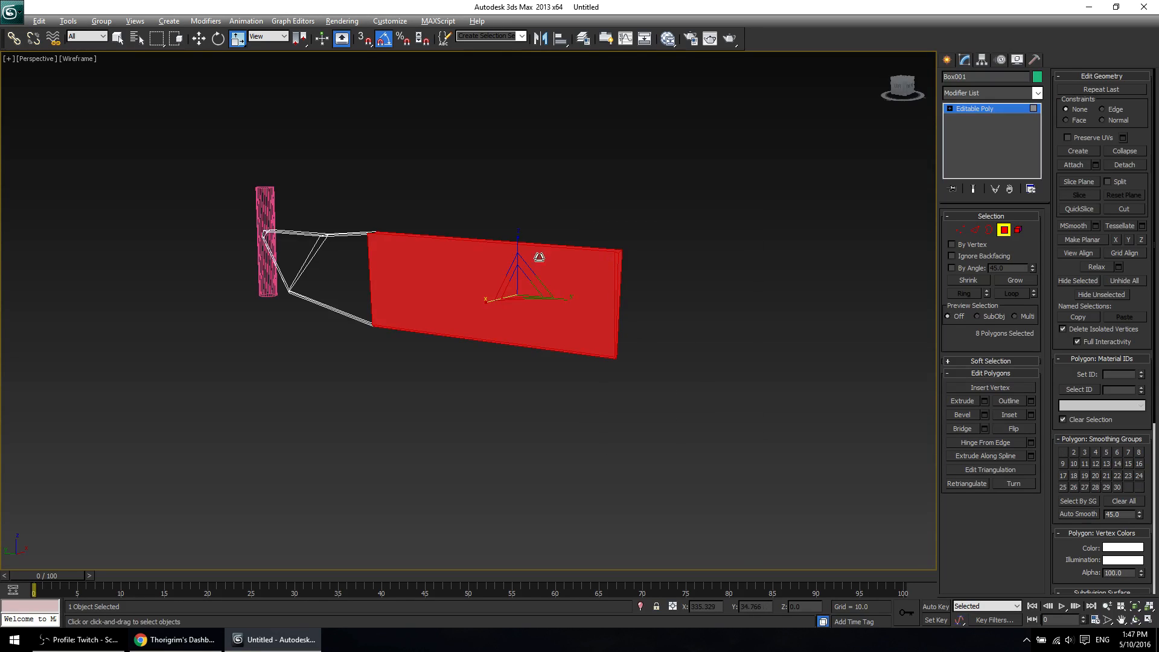
{"action": "left_click_drag", "start_coordinate": [538, 254], "coordinate": [541, 458], "text": "alt"}
{"action": "left_click", "coordinate": [541, 453]}
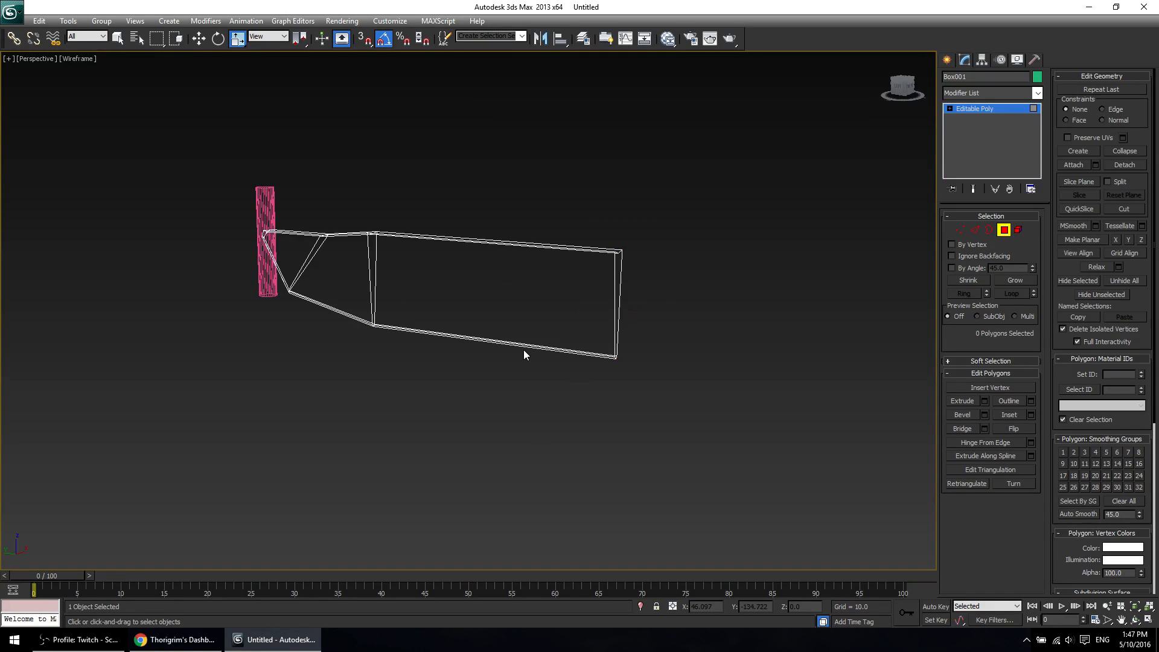
Return the view to realistic display and inspect the shading along the blade's side and rim.
{"action": "key", "text": "F3"}
{"action": "mouse_move", "coordinate": [524, 350]}
{"action": "middle_mouse_down", "text": "alt"}
{"action": "mouse_move", "coordinate": [480, 400]}
{"action": "mouse_move", "coordinate": [634, 314]}
{"action": "mouse_move", "coordinate": [498, 402]}
{"action": "middle_mouse_up", "text": "alt"}
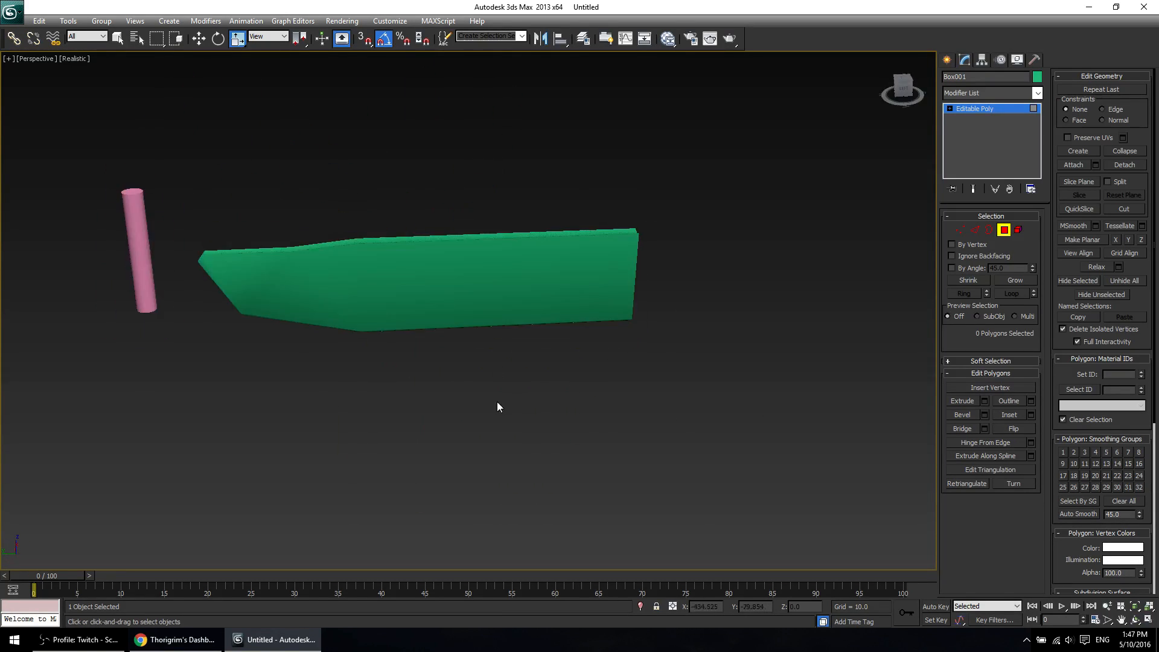
{"action": "middle_click_drag", "start_coordinate": [247, 416], "coordinate": [408, 424]}
{"action": "scroll", "coordinate": [516, 368], "scroll_direction": "up", "scroll_amount": 3}
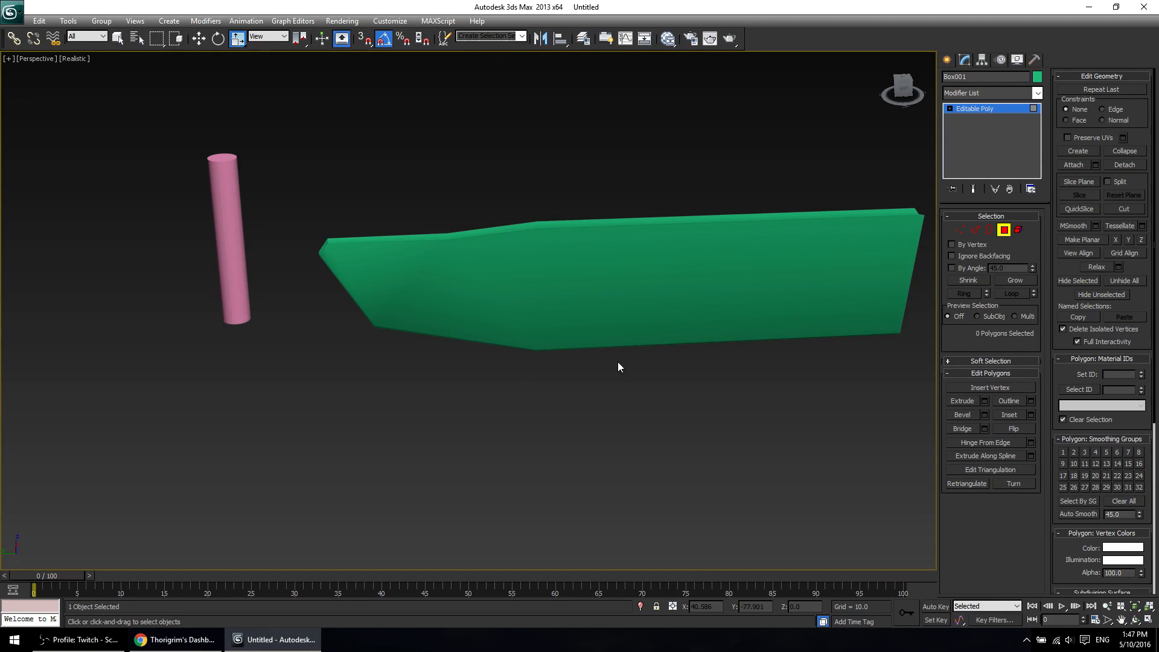
{"action": "middle_click_drag", "start_coordinate": [626, 417], "coordinate": [539, 413], "text": "alt"}
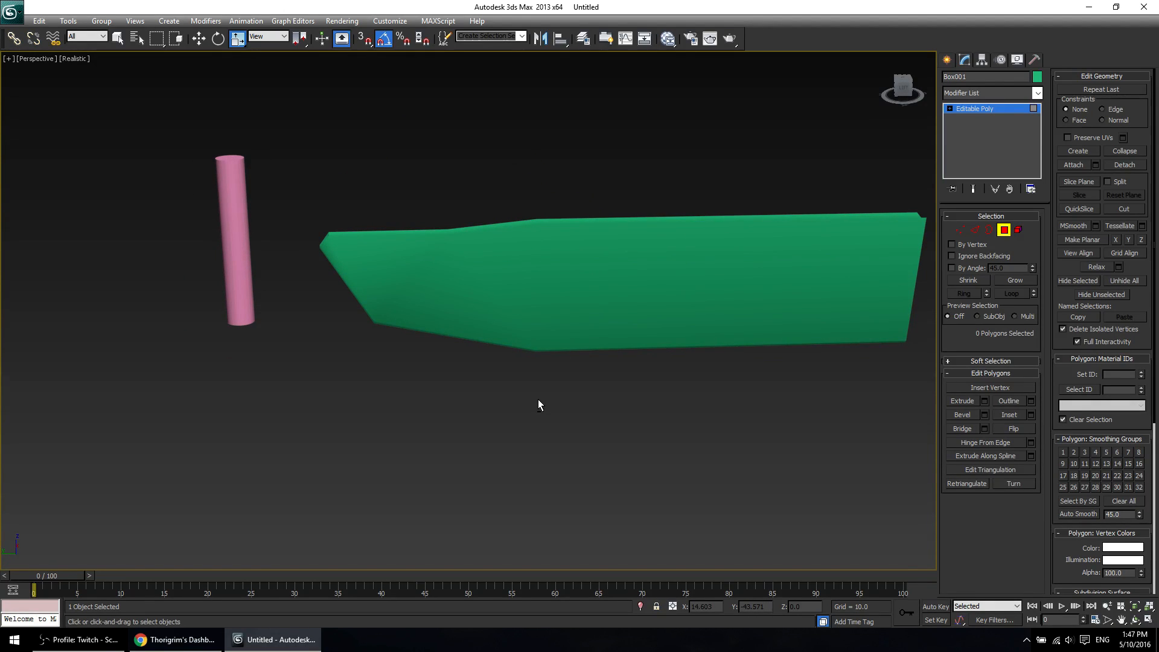
Create a box below the blade, about 59.2 long, 28.3 wide and 17.0 high.
{"action": "left_click", "coordinate": [947, 59]}
{"action": "left_click", "coordinate": [968, 137]}
{"action": "mouse_move", "coordinate": [253, 417]}
{"action": "left_mouse_down"}
{"action": "mouse_move", "coordinate": [422, 477]}
{"action": "mouse_move", "coordinate": [476, 466]}
{"action": "left_mouse_up"}
{"action": "left_click", "coordinate": [463, 406]}
{"action": "key", "text": "r"}
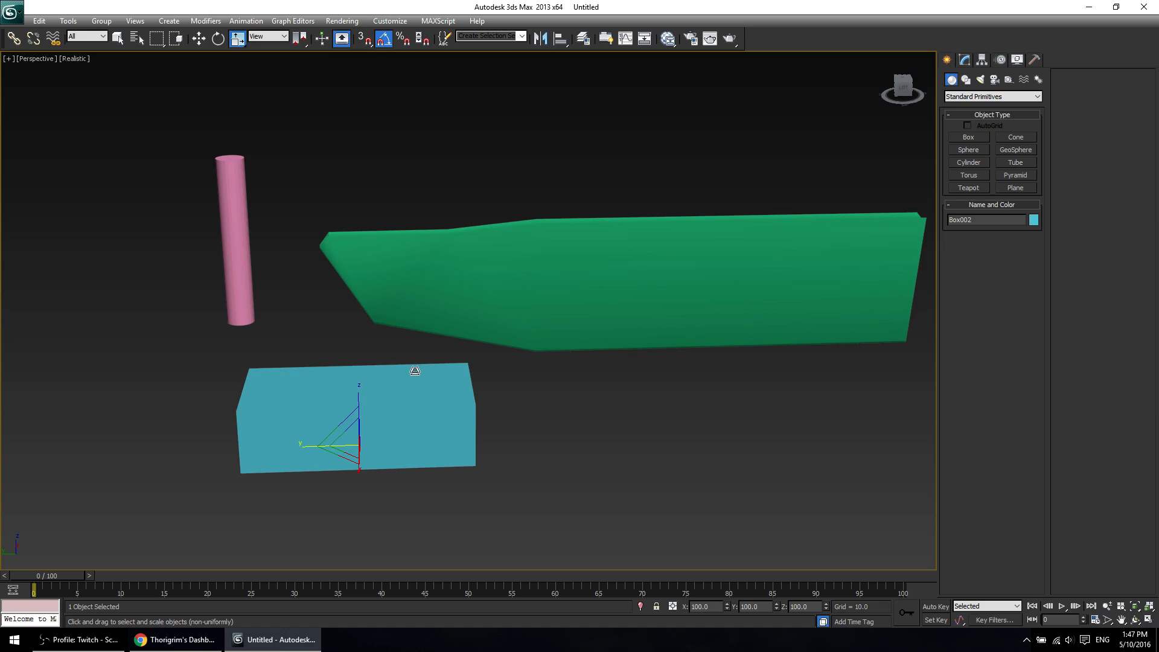
Switch the perspective viewport to Shaded display, deselect the blue box and bring it into close view.
{"action": "left_click", "coordinate": [64, 59]}
{"action": "left_click", "coordinate": [112, 90]}
{"action": "scroll", "coordinate": [602, 318], "scroll_direction": "down", "scroll_amount": 6}
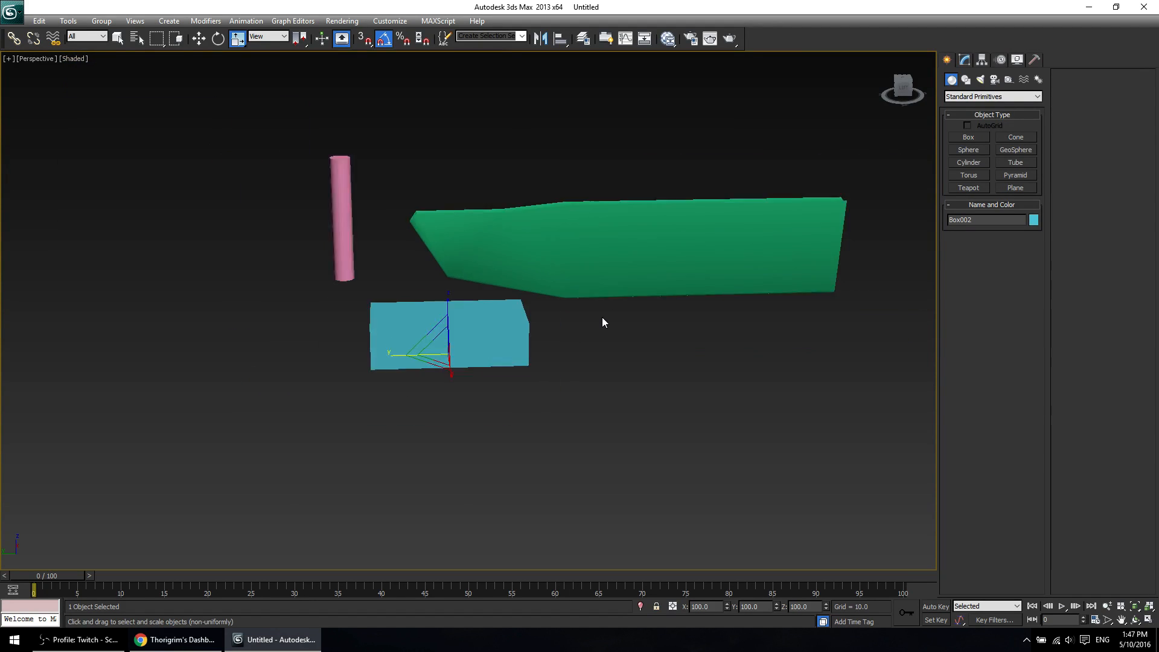
{"action": "middle_click_drag", "start_coordinate": [571, 349], "coordinate": [485, 364]}
{"action": "key", "text": "super"}
{"action": "left_click", "coordinate": [642, 422]}
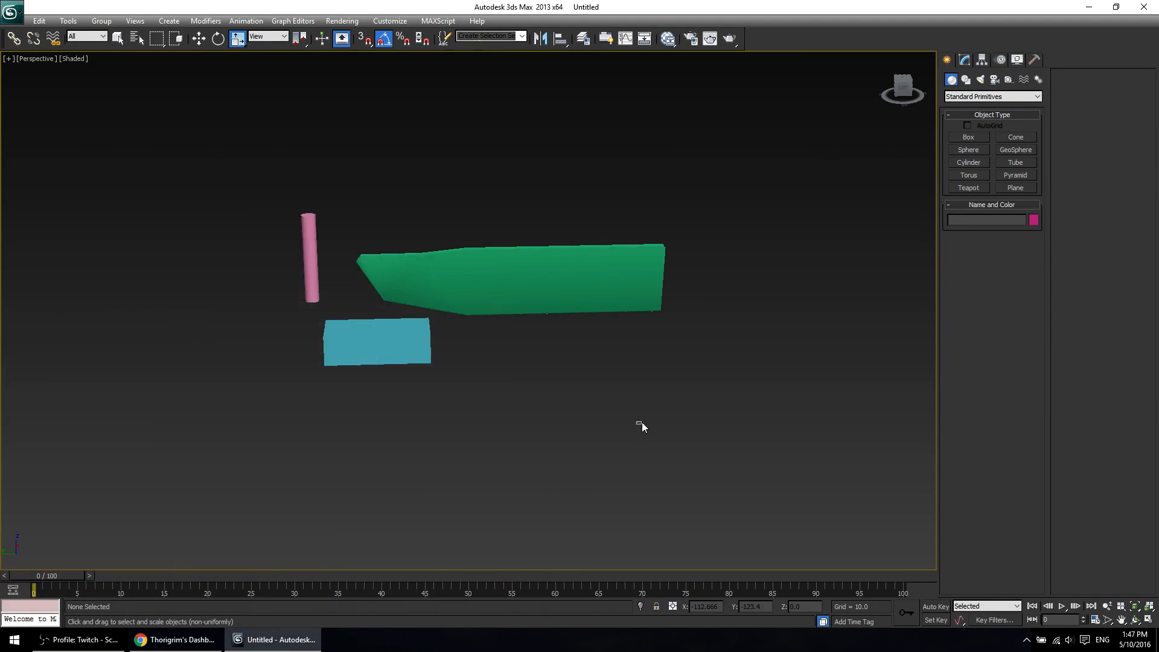
{"action": "middle_click_drag", "start_coordinate": [643, 422], "coordinate": [476, 381], "text": "alt"}
{"action": "scroll", "coordinate": [485, 371], "scroll_direction": "up", "scroll_amount": 5}
{"action": "scroll", "coordinate": [484, 371], "scroll_direction": "up", "scroll_amount": 2}
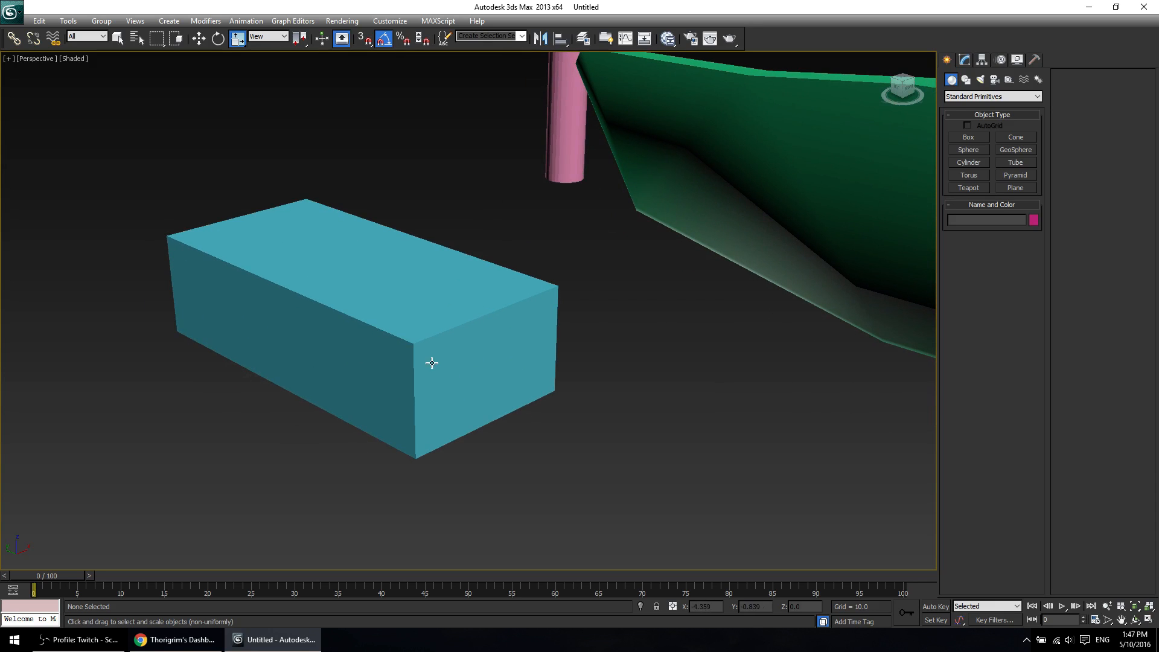
Convert the blue box to an Editable Poly.
{"action": "key", "text": "1"}
{"action": "left_click", "coordinate": [337, 310]}
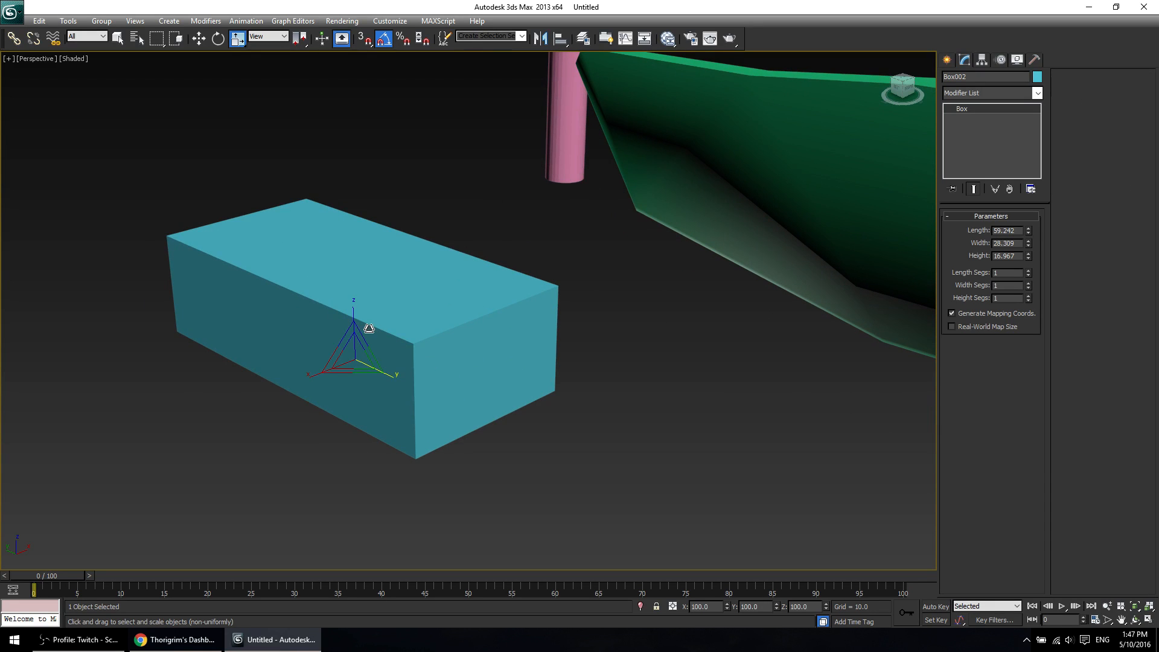
{"action": "right_click", "coordinate": [987, 112]}
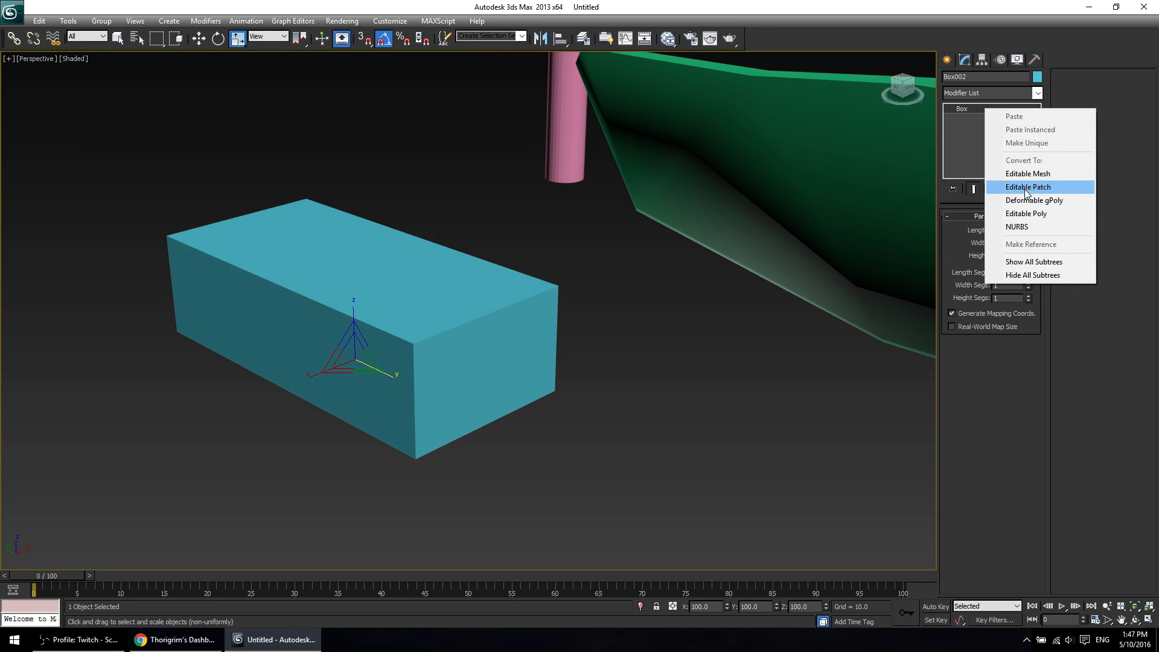
{"action": "left_click", "coordinate": [1027, 214]}
Chamfer all 12 edges of the blue box by 3.569 with 6 segments.
{"action": "key", "text": "2"}
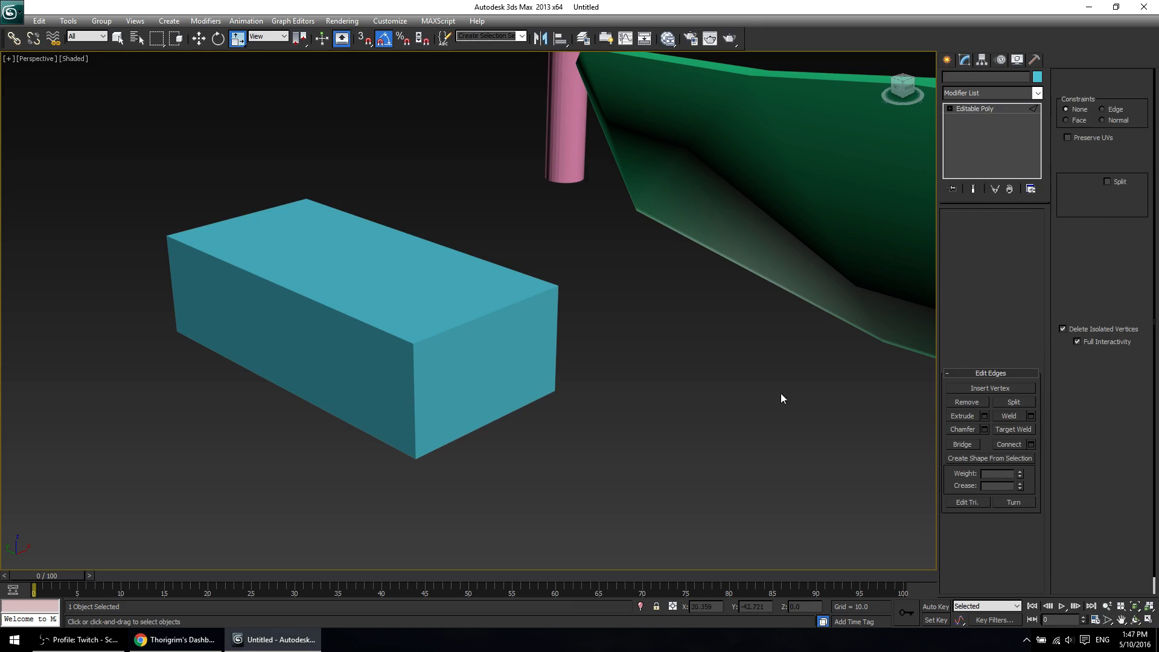
{"action": "key", "text": "ctrl+a"}
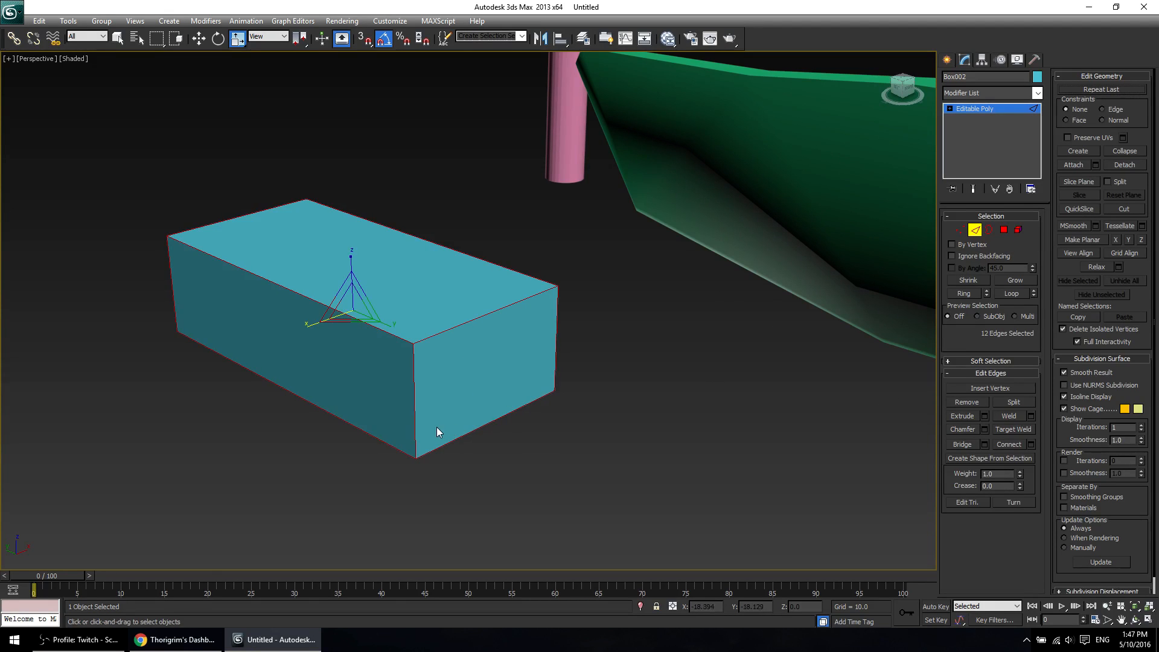
{"action": "left_click", "coordinate": [984, 430]}
{"action": "left_click_drag", "start_coordinate": [483, 320], "coordinate": [477, 335]}
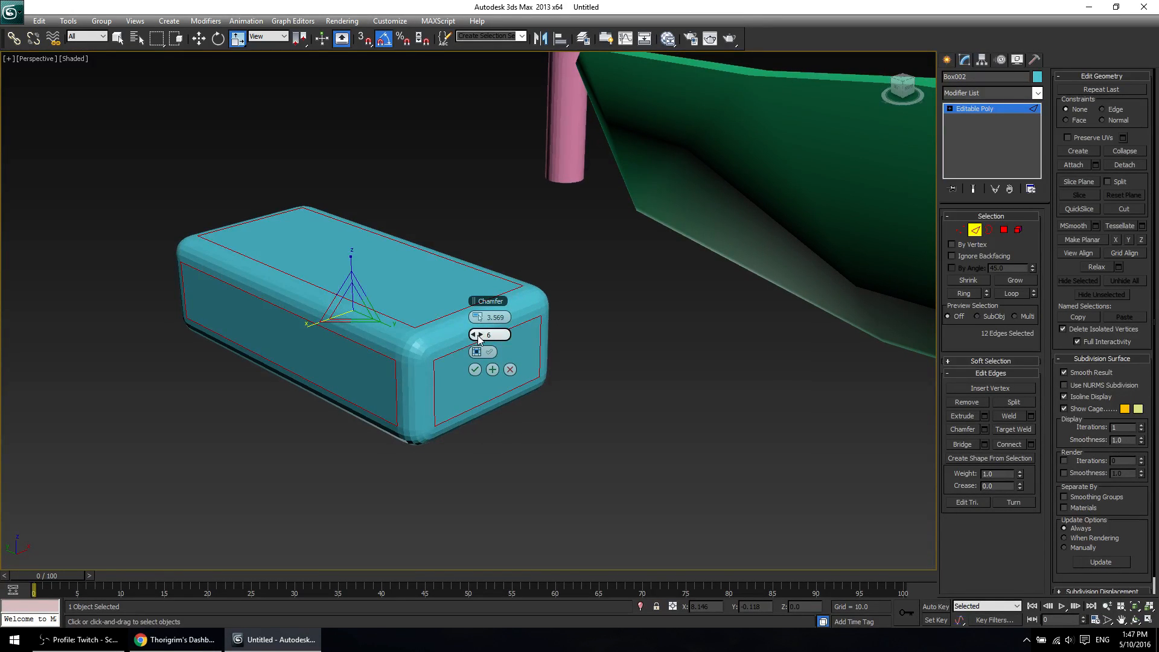
{"action": "middle_click_drag", "start_coordinate": [477, 336], "coordinate": [600, 433]}
{"action": "scroll", "coordinate": [601, 433], "scroll_direction": "up", "scroll_amount": 4}
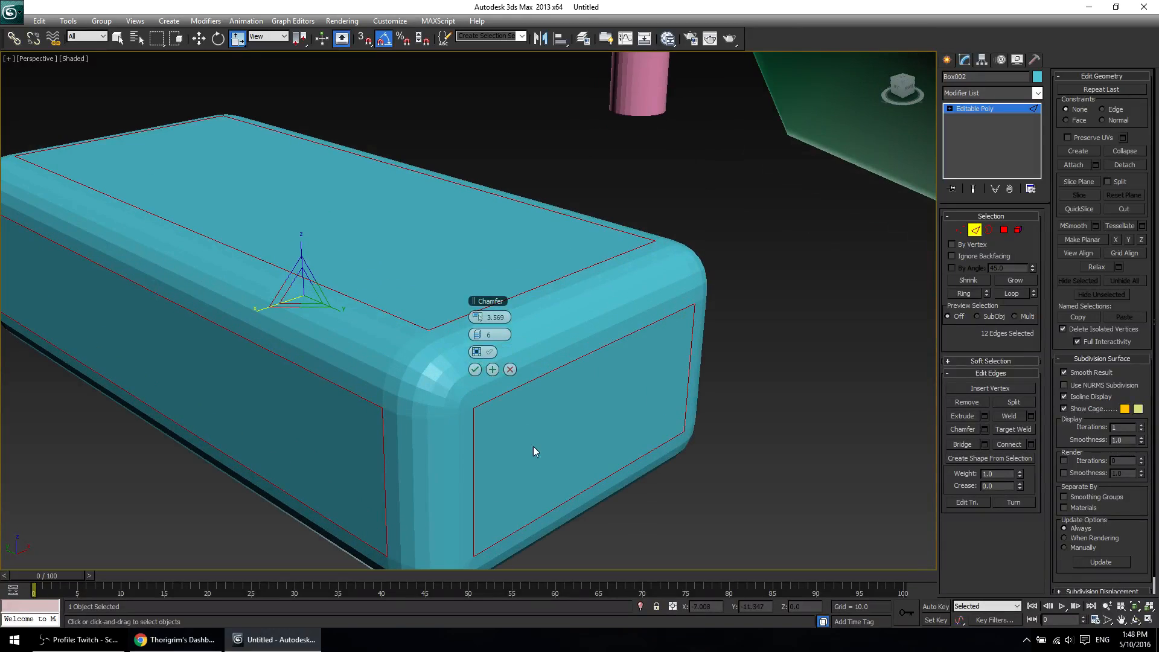
{"action": "scroll", "coordinate": [419, 445], "scroll_direction": "up", "scroll_amount": 5}
{"action": "middle_click_drag", "start_coordinate": [408, 462], "coordinate": [595, 187]}
{"action": "left_click", "coordinate": [475, 368]}
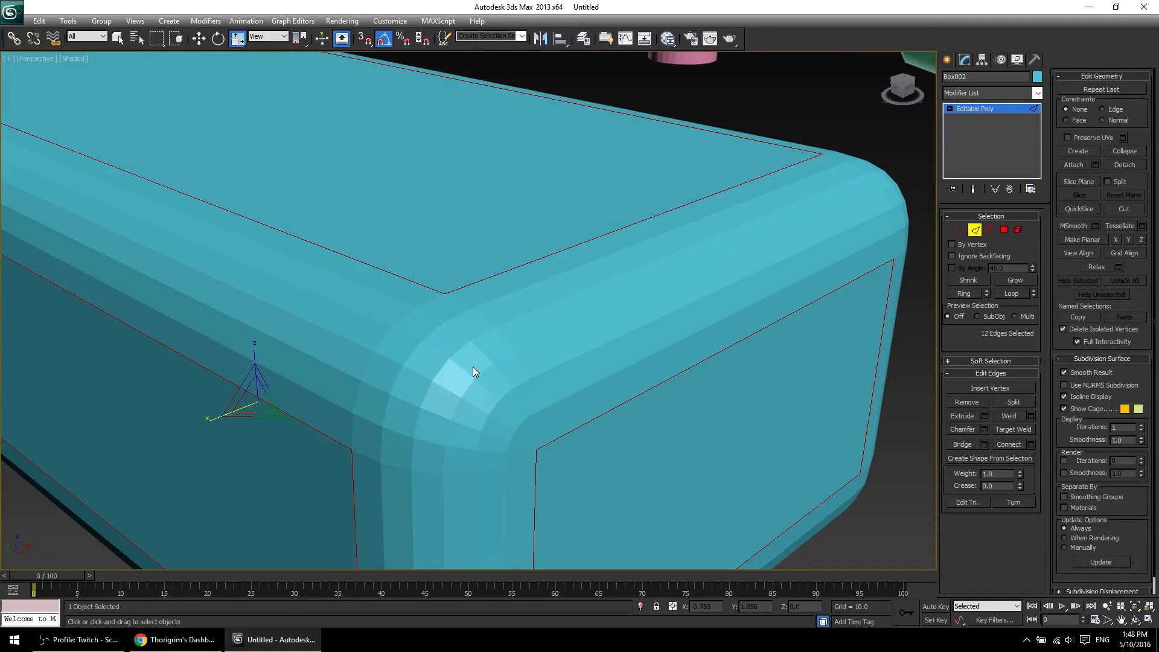
Select all polygons of the chamfered box to check their smoothing groups, and clear the selection.
{"action": "scroll", "coordinate": [393, 390], "scroll_direction": "down", "scroll_amount": 5}
{"action": "key", "text": "4"}
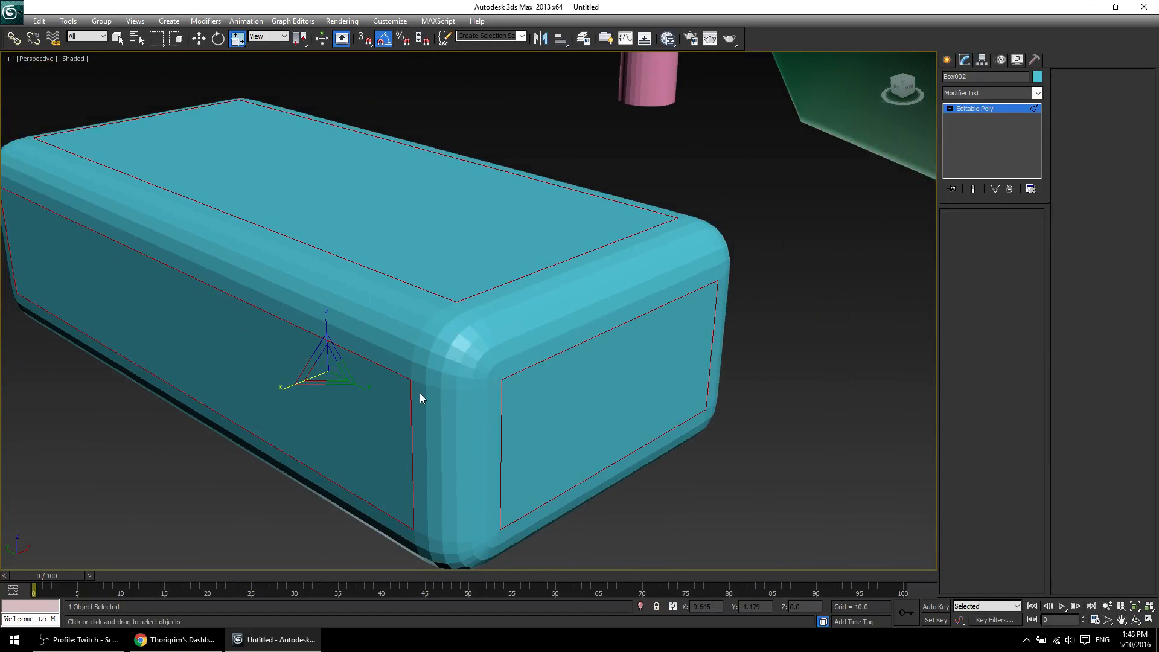
{"action": "key", "text": "ctrl+a"}
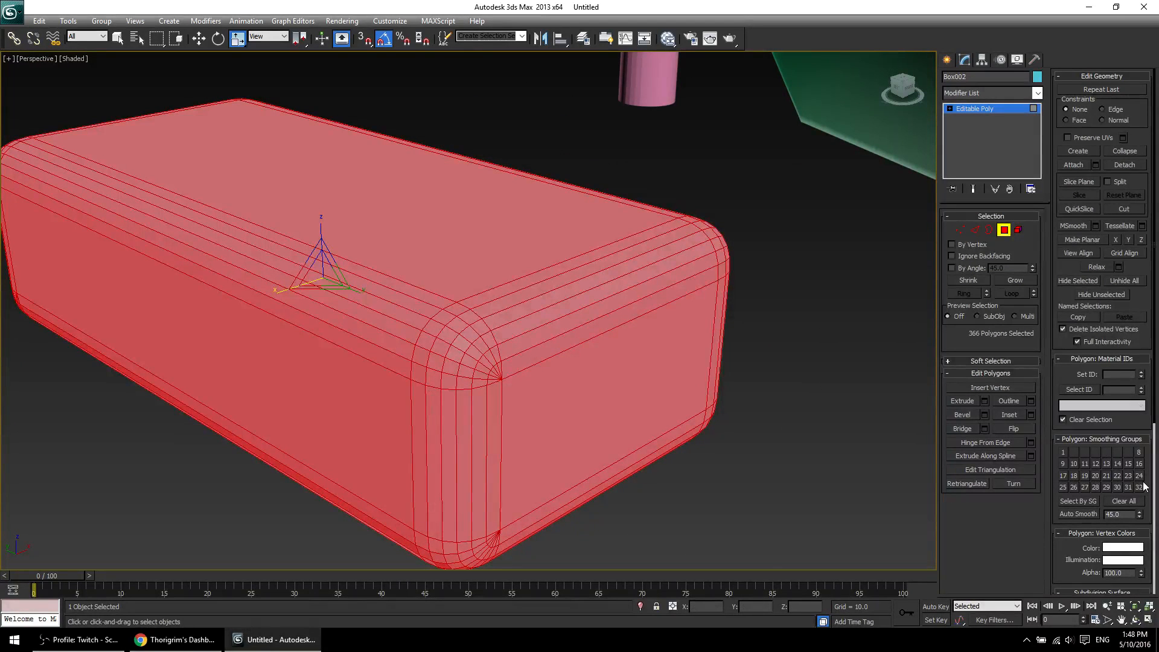
{"action": "left_click", "coordinate": [683, 466]}
{"action": "scroll", "coordinate": [684, 467], "scroll_direction": "down", "scroll_amount": 2}
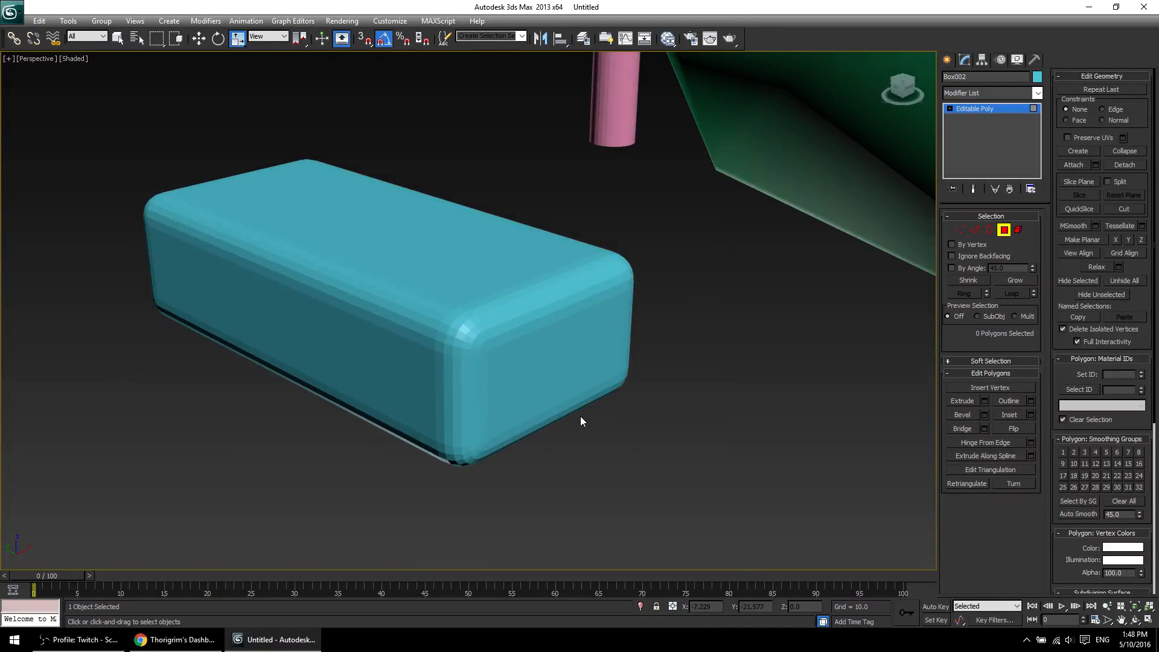
Auto Smooth all polygons of the chamfered box with a threshold of 45.0, and deselect them.
{"action": "key", "text": "ctrl+a"}
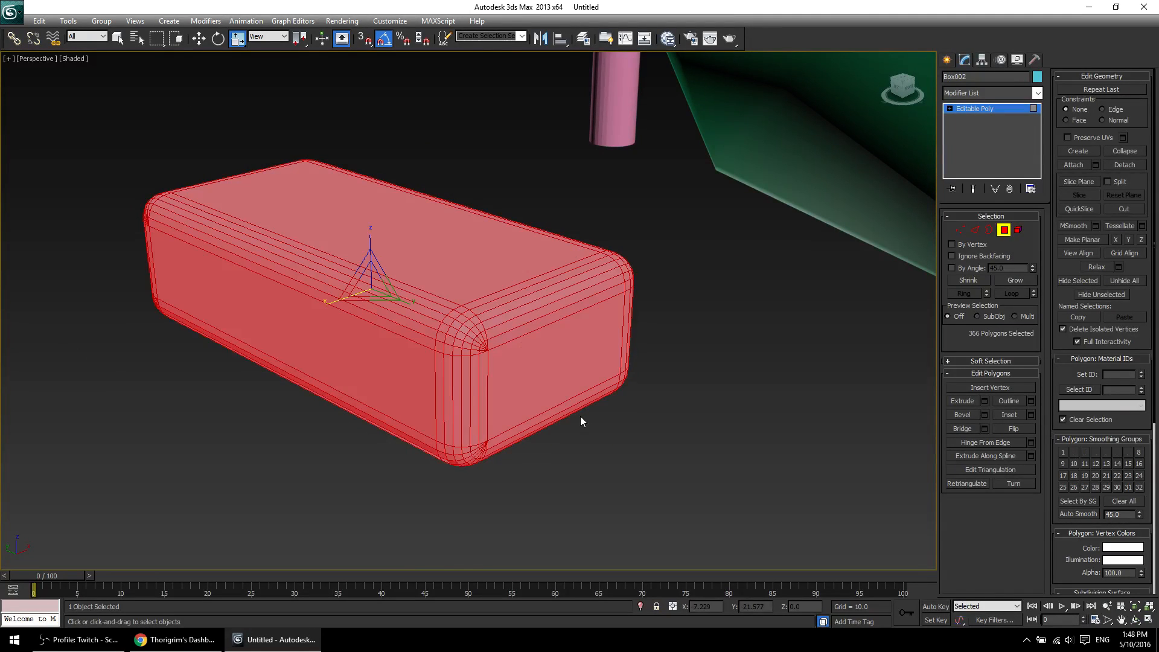
{"action": "left_click", "coordinate": [1092, 513]}
{"action": "left_click", "coordinate": [702, 452]}
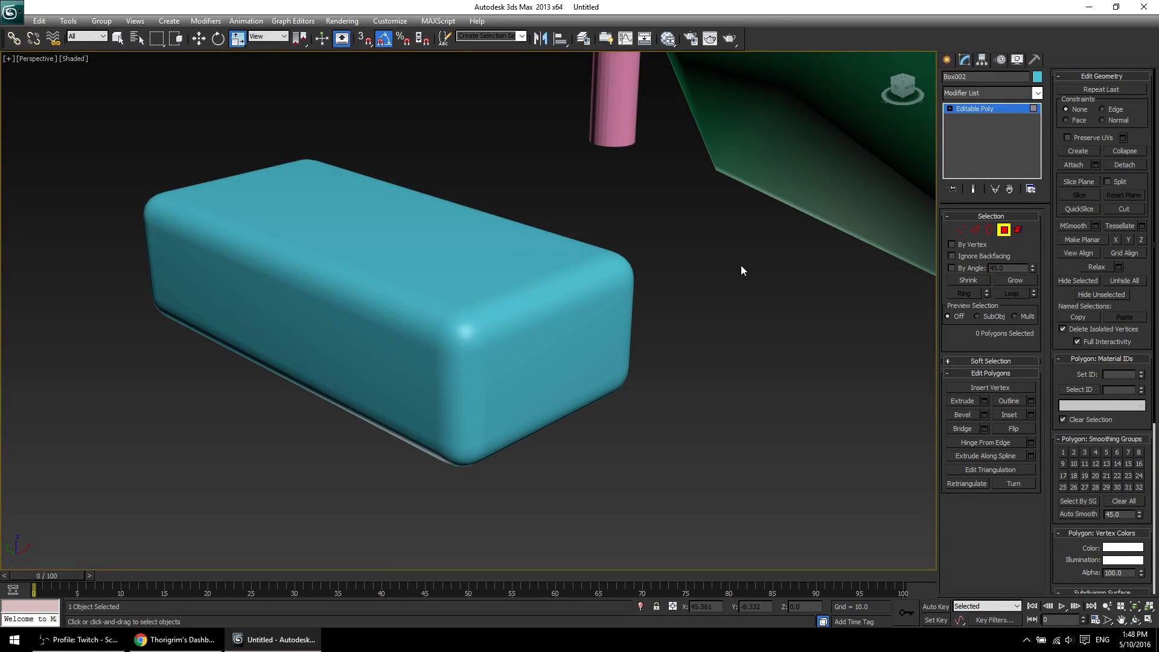
{"action": "double_click", "coordinate": [1120, 514]}
Create a second box beside the rounded box in the Top view, about 23.9 long, 22.6 wide and 34.2 high.
{"action": "left_click", "coordinate": [947, 59]}
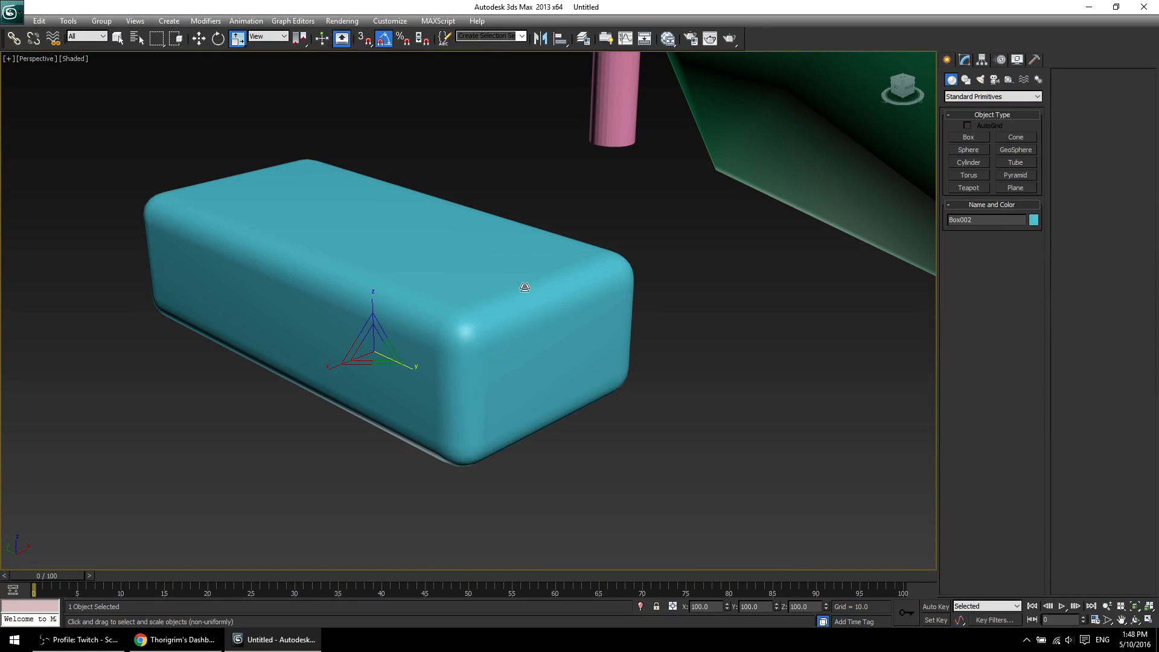
{"action": "key", "text": "alt+w"}
{"action": "scroll", "coordinate": [303, 201], "scroll_direction": "down", "scroll_amount": 4}
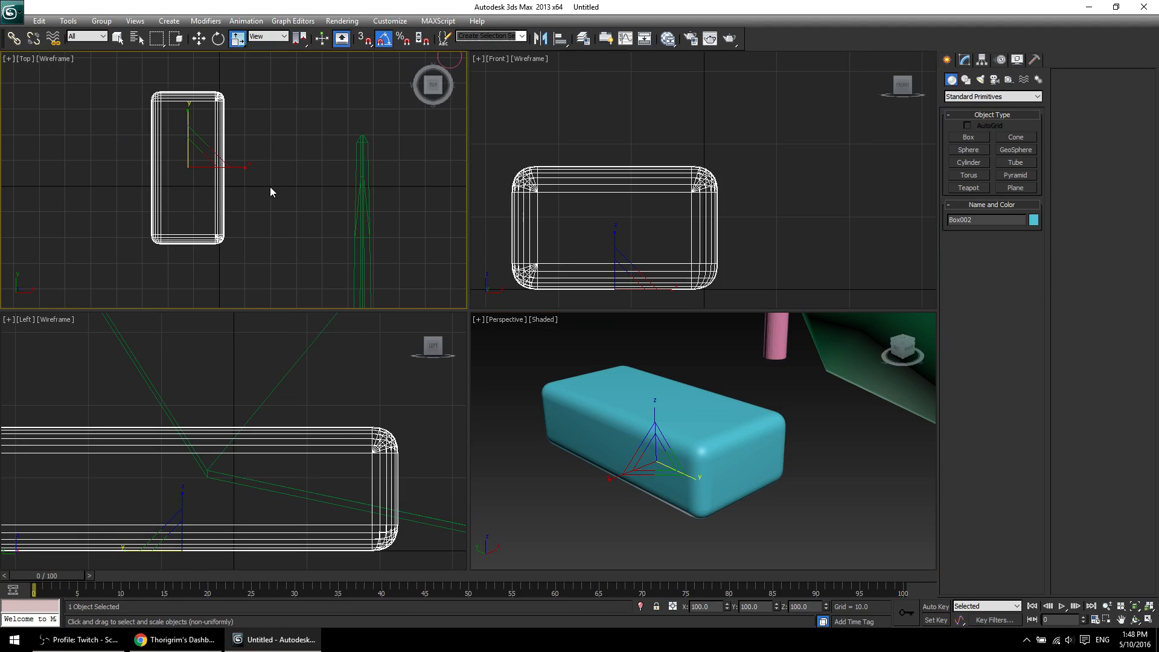
{"action": "left_click", "coordinate": [969, 137]}
{"action": "left_click_drag", "start_coordinate": [263, 154], "coordinate": [341, 236]}
{"action": "left_click", "coordinate": [336, 117]}
{"action": "key", "text": "r"}
{"action": "scroll", "coordinate": [303, 194], "scroll_direction": "up", "scroll_amount": 2}
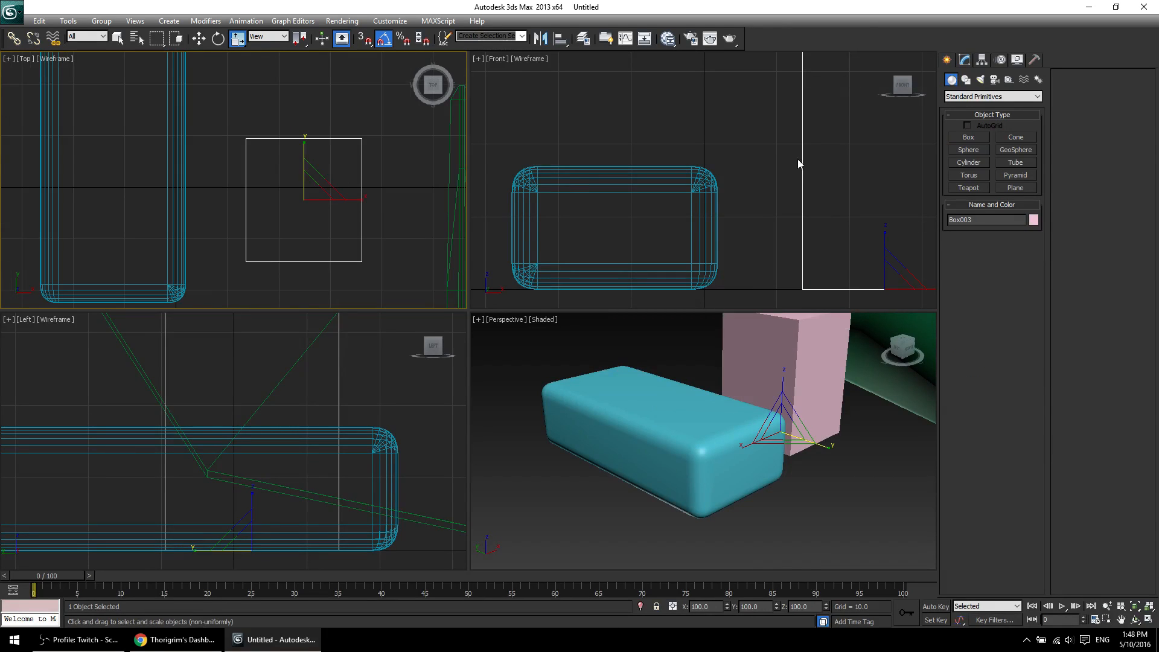
Convert the pink box to an Editable Poly and delete its top, bottom and right-side polygons, leaving three walls.
{"action": "left_click", "coordinate": [965, 60]}
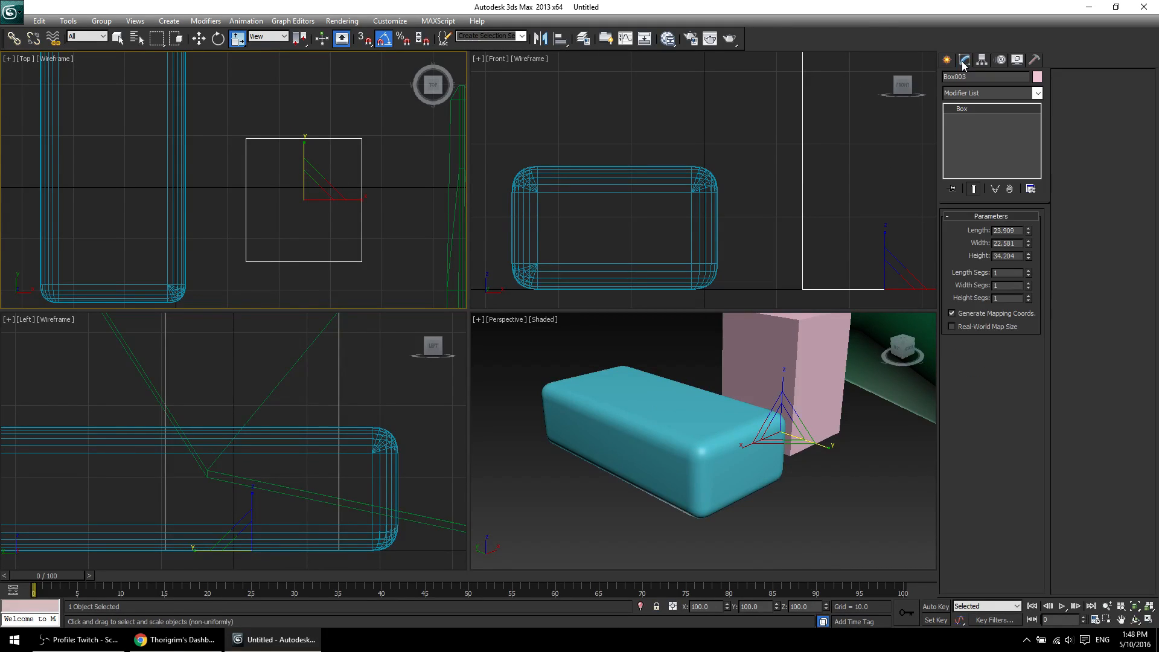
{"action": "right_click", "coordinate": [965, 112]}
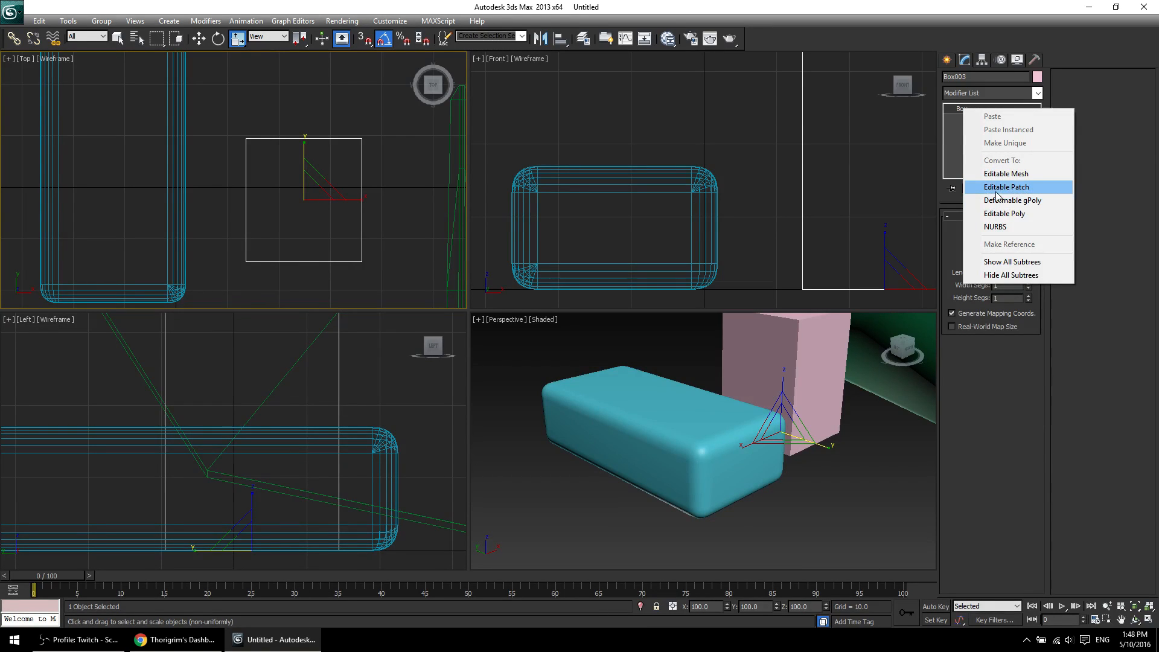
{"action": "left_click", "coordinate": [1012, 217]}
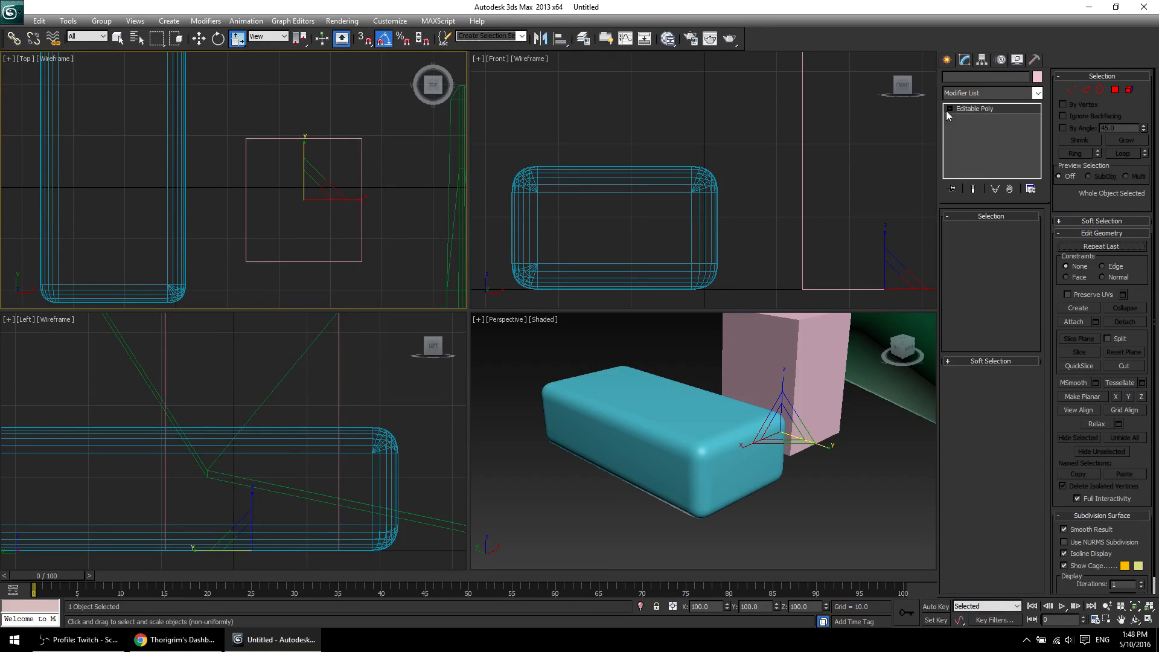
{"action": "key", "text": "4"}
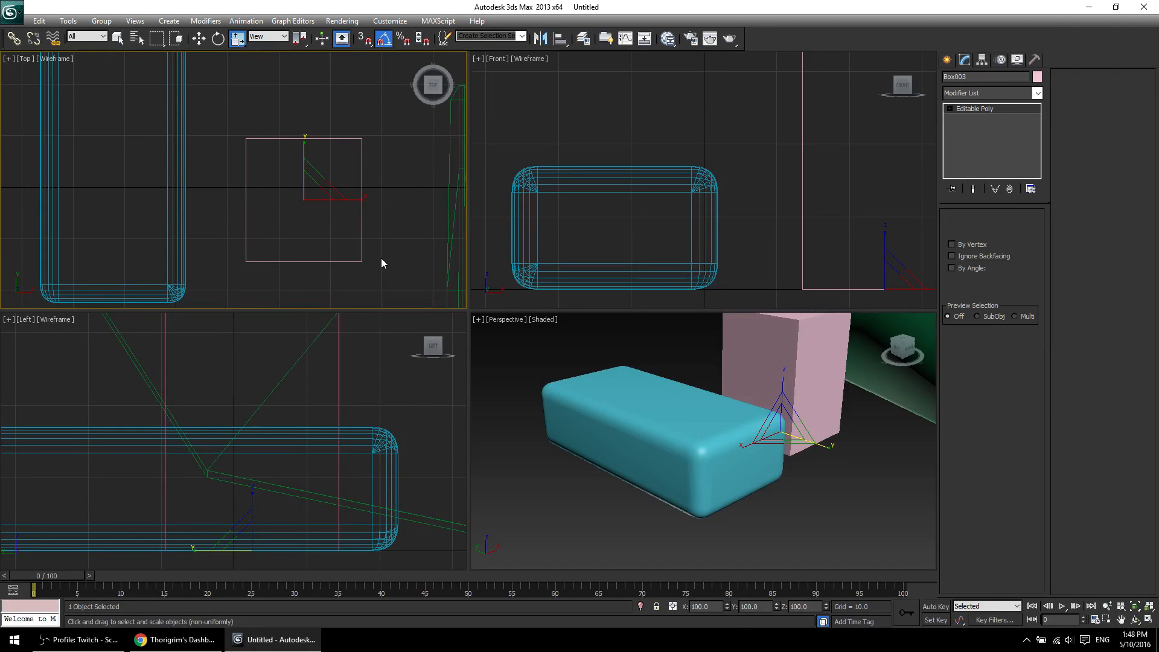
{"action": "left_click", "coordinate": [328, 201]}
{"action": "key", "text": "Delete"}
Move the two end vertices of the open box's back wall outward in the Top view so that wall runs diagonally.
{"action": "key", "text": "1"}
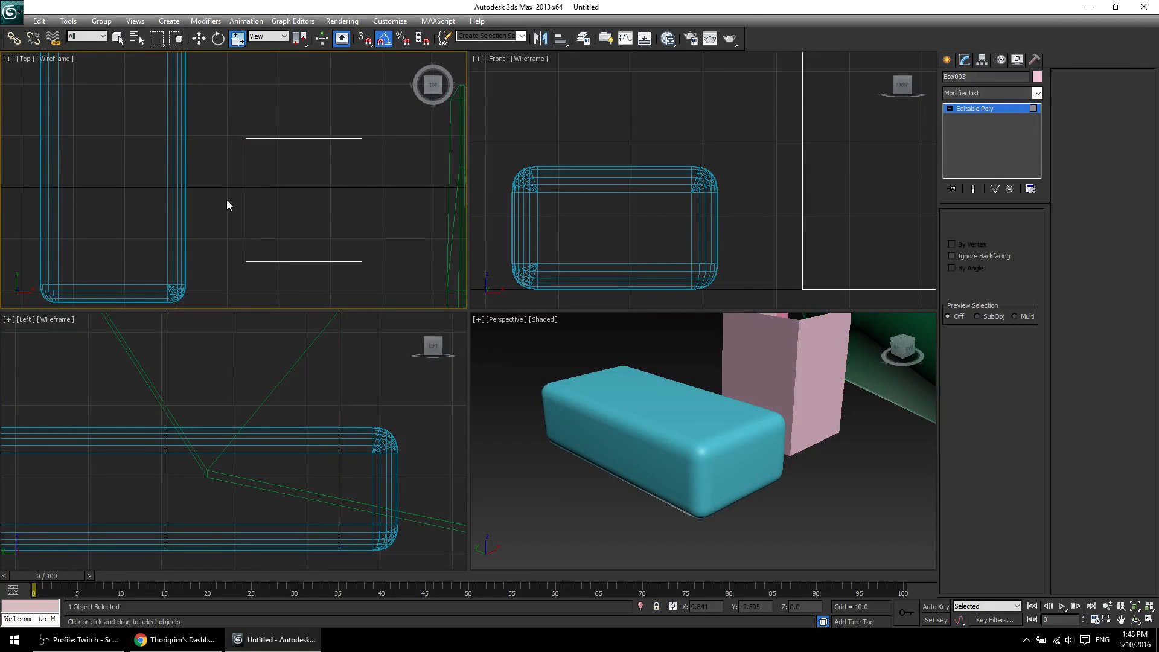
{"action": "left_click_drag", "start_coordinate": [362, 278], "coordinate": [256, 245]}
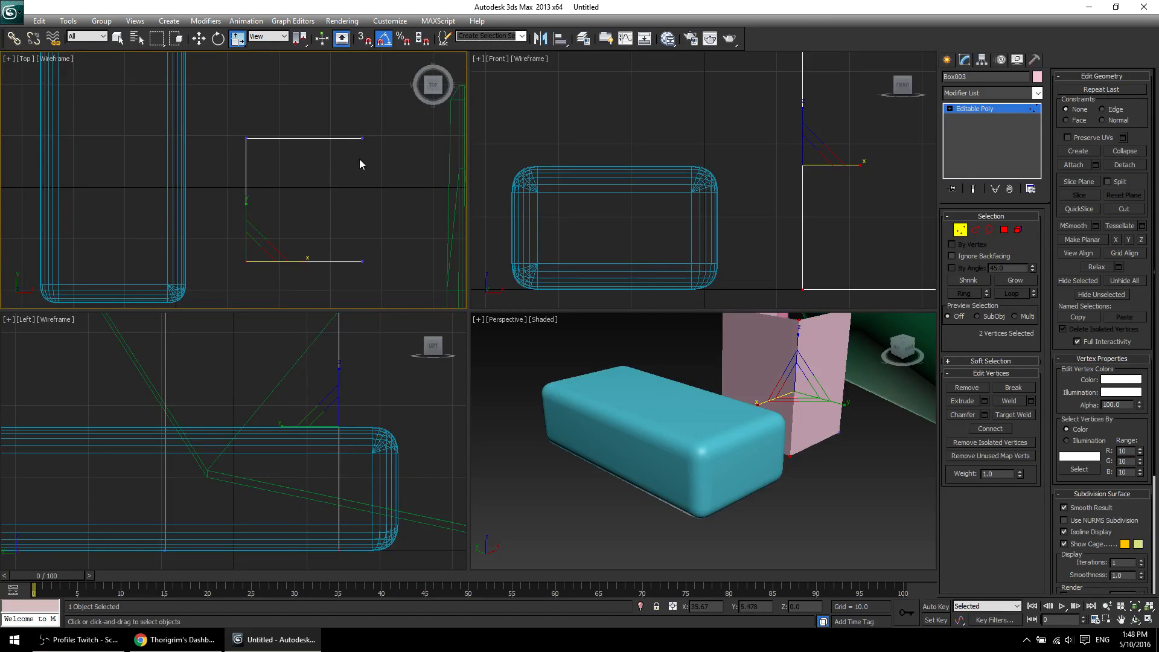
{"action": "left_click_drag", "start_coordinate": [337, 90], "coordinate": [343, 17]}
{"action": "key", "text": "w"}
{"action": "middle_click_drag", "start_coordinate": [293, 179], "coordinate": [237, 264]}
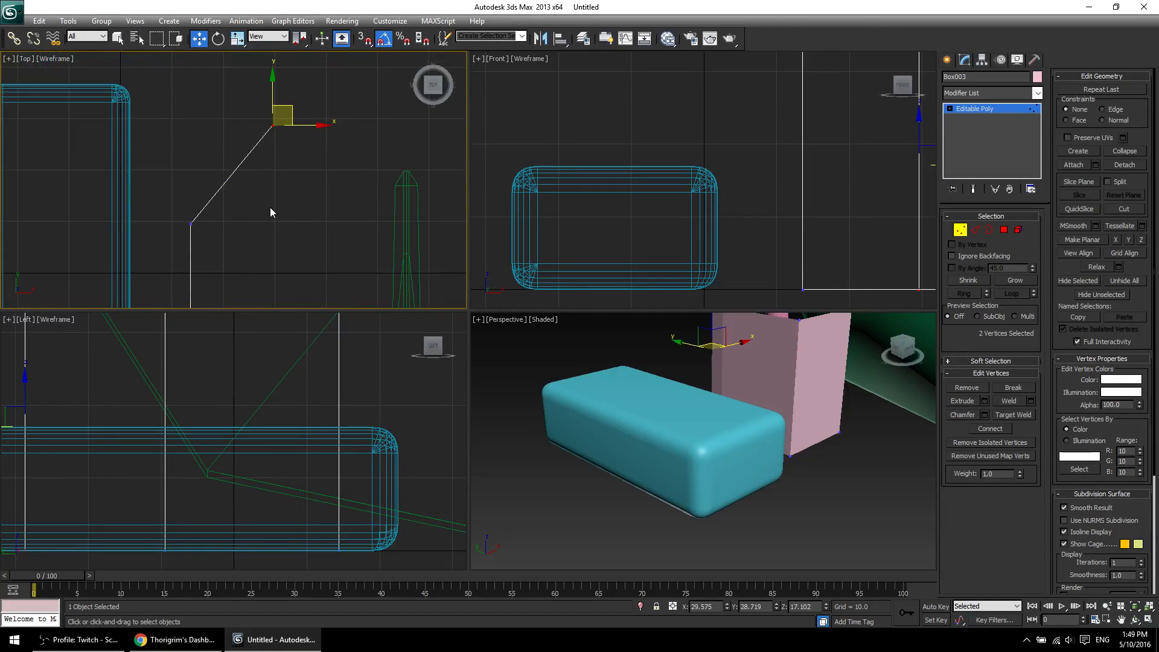
Extend the free vertical edge of the diagonal wall about 17.6 units along X to add another wall polygon.
{"action": "middle_click_drag", "start_coordinate": [270, 212], "coordinate": [297, 160]}
{"action": "key", "text": "2"}
{"action": "left_click_drag", "start_coordinate": [325, 103], "coordinate": [274, 62]}
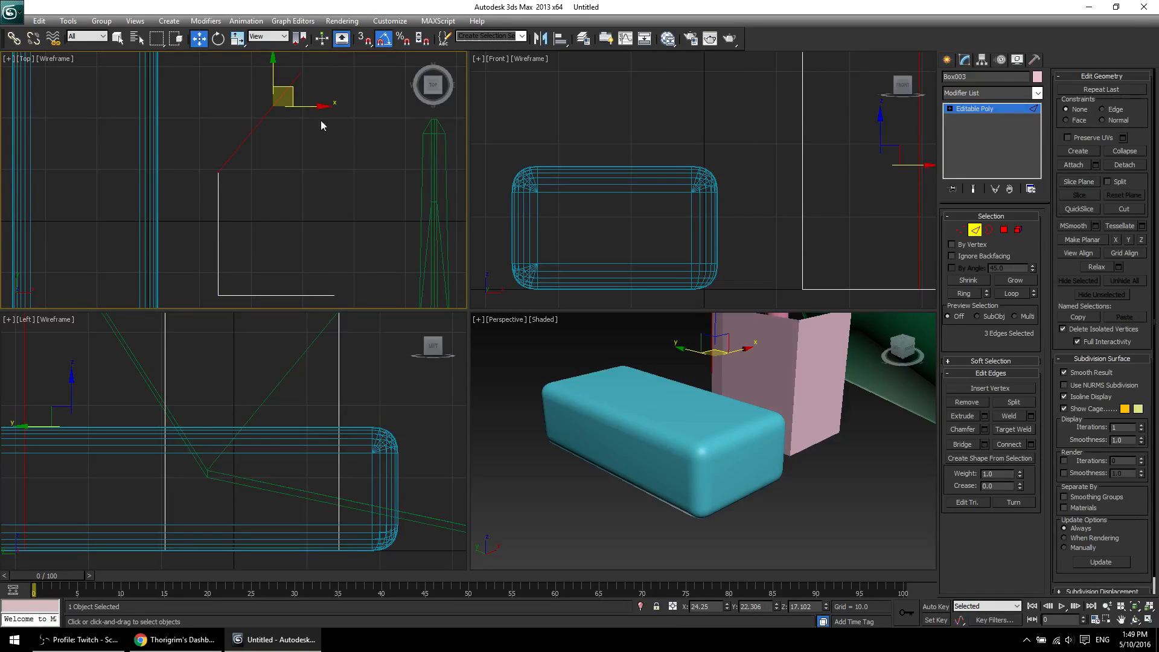
{"action": "left_click_drag", "start_coordinate": [281, 164], "coordinate": [199, 79], "text": "alt"}
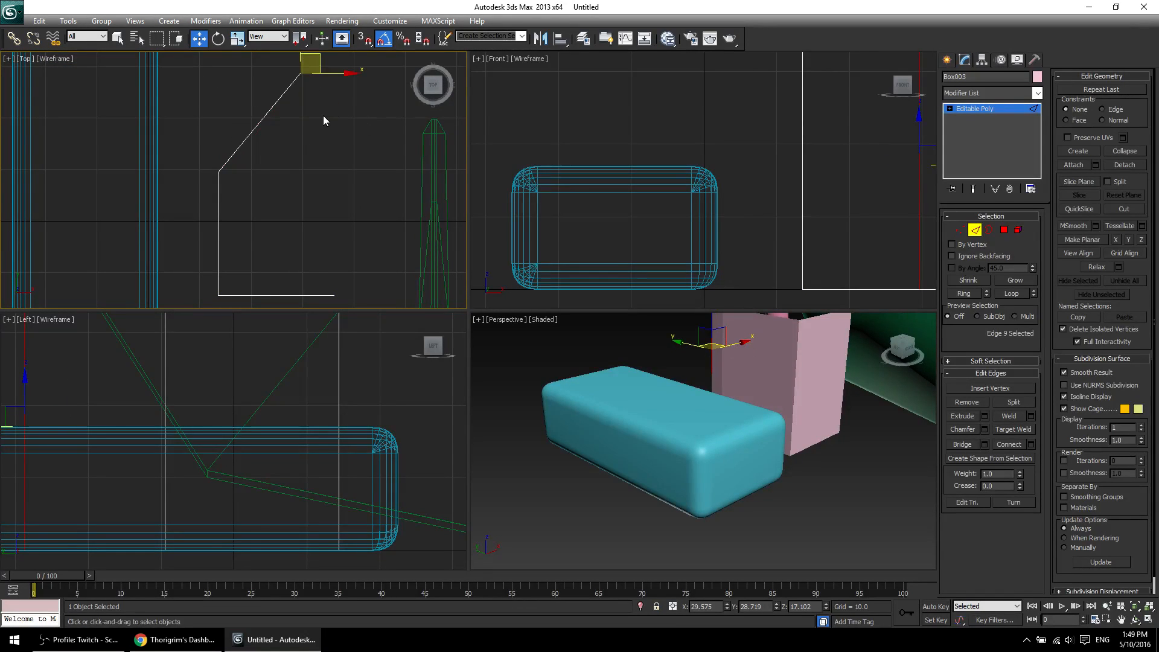
{"action": "left_click_drag", "start_coordinate": [342, 74], "coordinate": [432, 89], "text": "shift"}
{"action": "middle_click_drag", "start_coordinate": [330, 172], "coordinate": [299, 212]}
{"action": "middle_click_drag", "start_coordinate": [654, 400], "coordinate": [780, 454], "text": "alt"}
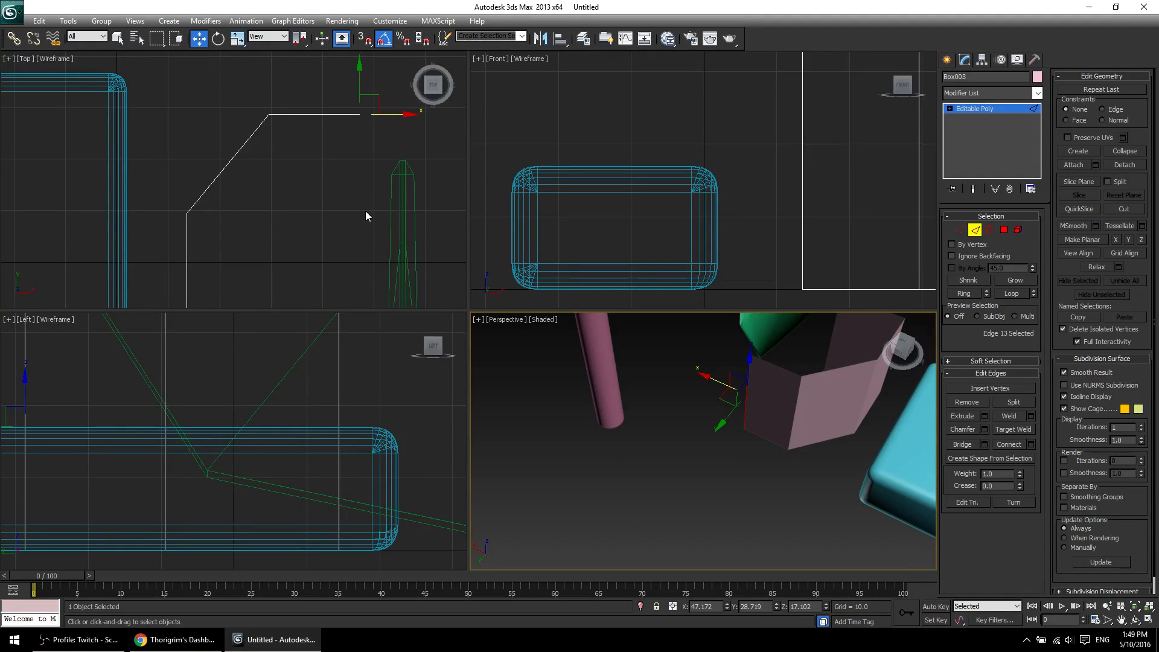
{"action": "middle_click_drag", "start_coordinate": [364, 211], "coordinate": [306, 212]}
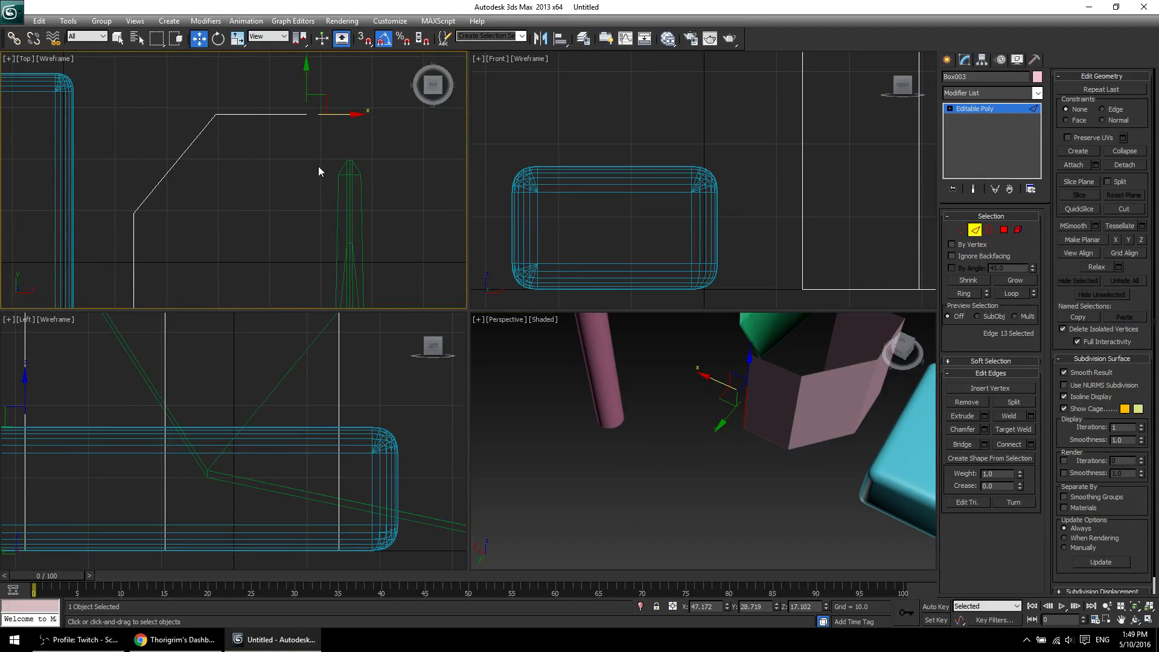
Move the new wall's two end vertices to about X 55.2, Y 39.7 to angle and lengthen it, and deselect them.
{"action": "key", "text": "1"}
{"action": "left_click_drag", "start_coordinate": [281, 98], "coordinate": [280, 95]}
{"action": "middle_click_drag", "start_coordinate": [244, 198], "coordinate": [292, 165]}
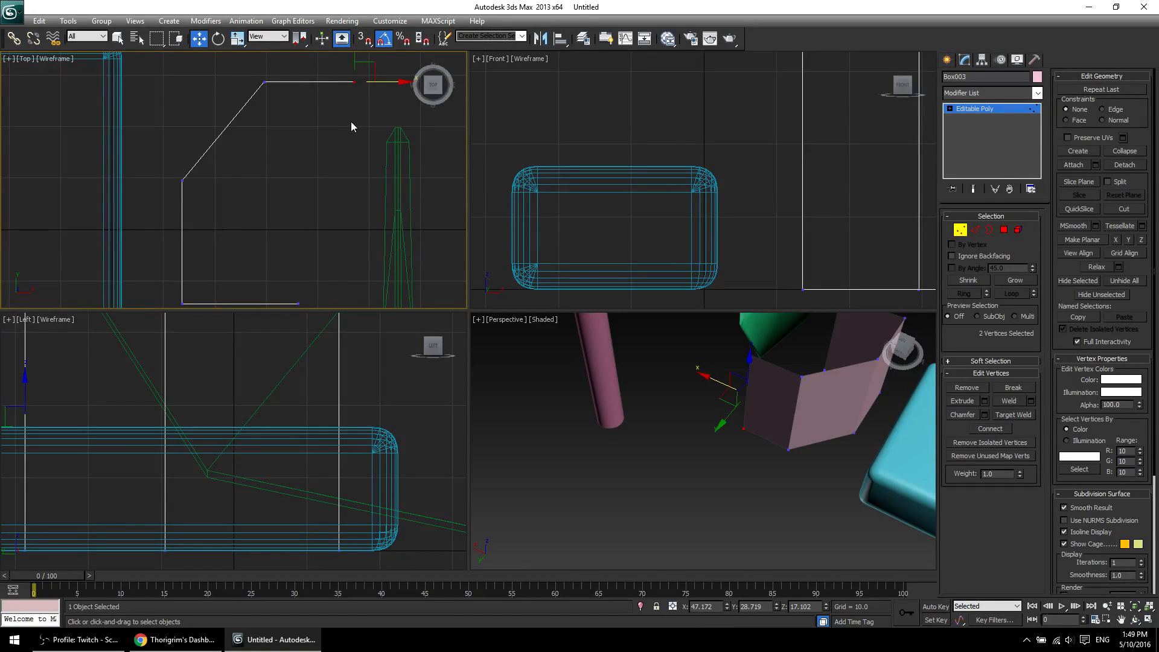
{"action": "middle_click_drag", "start_coordinate": [302, 300], "coordinate": [305, 284]}
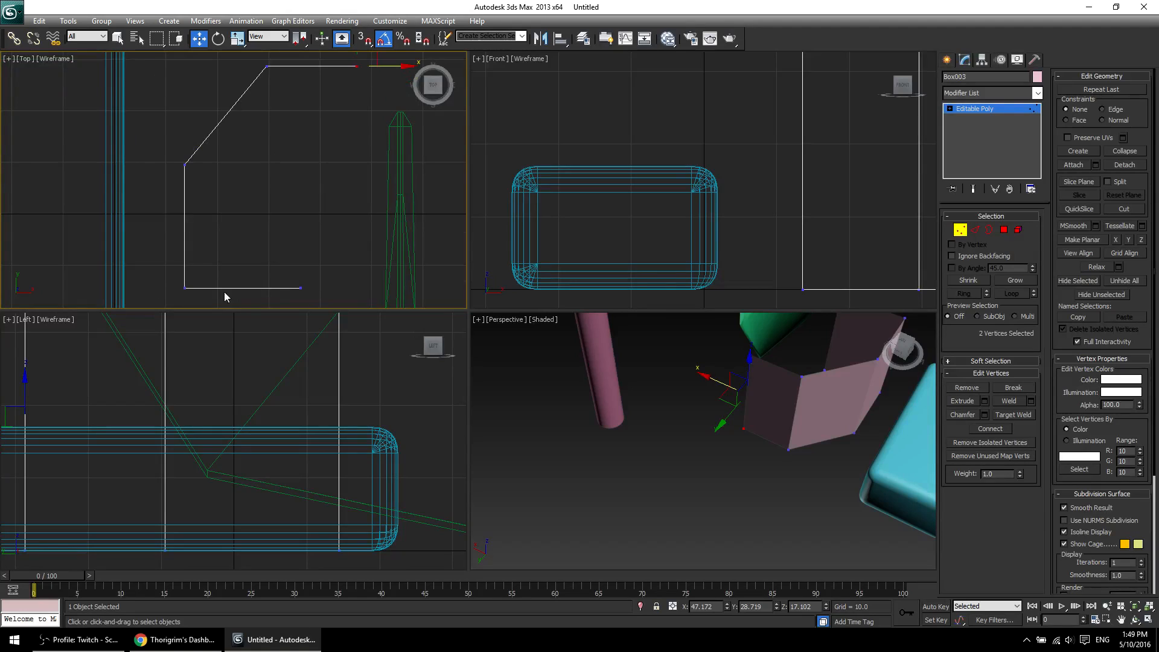
{"action": "middle_click_drag", "start_coordinate": [333, 109], "coordinate": [321, 173]}
{"action": "left_click_drag", "start_coordinate": [363, 112], "coordinate": [309, 95]}
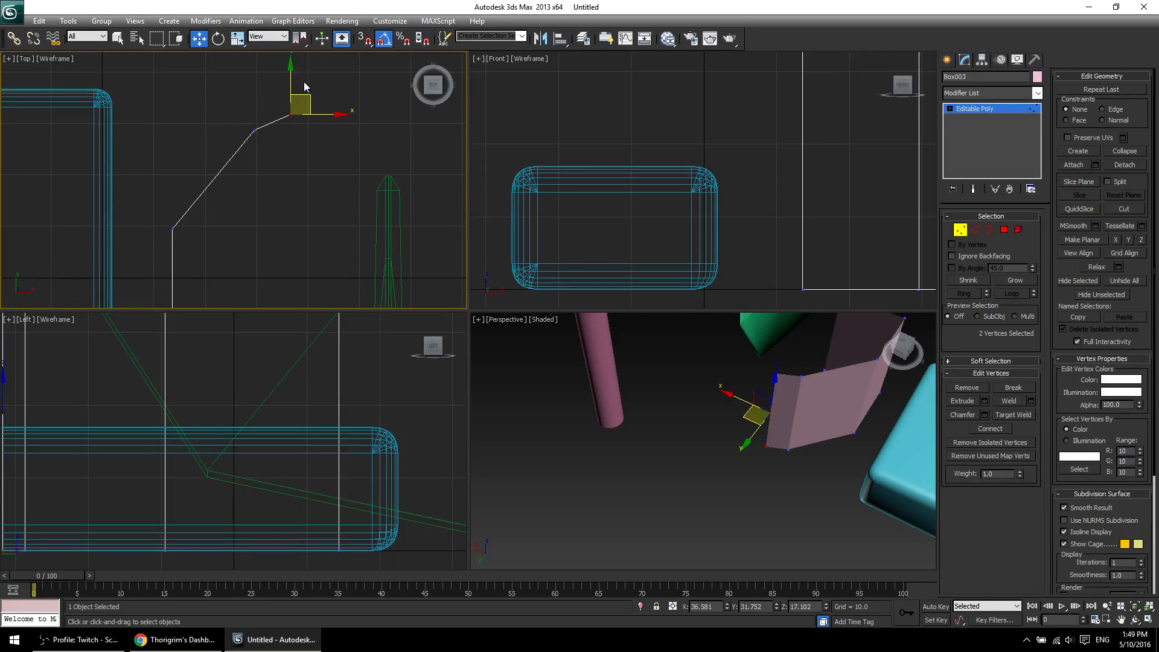
{"action": "left_click", "coordinate": [273, 151]}
{"action": "scroll", "coordinate": [291, 173], "scroll_direction": "down", "scroll_amount": 2}
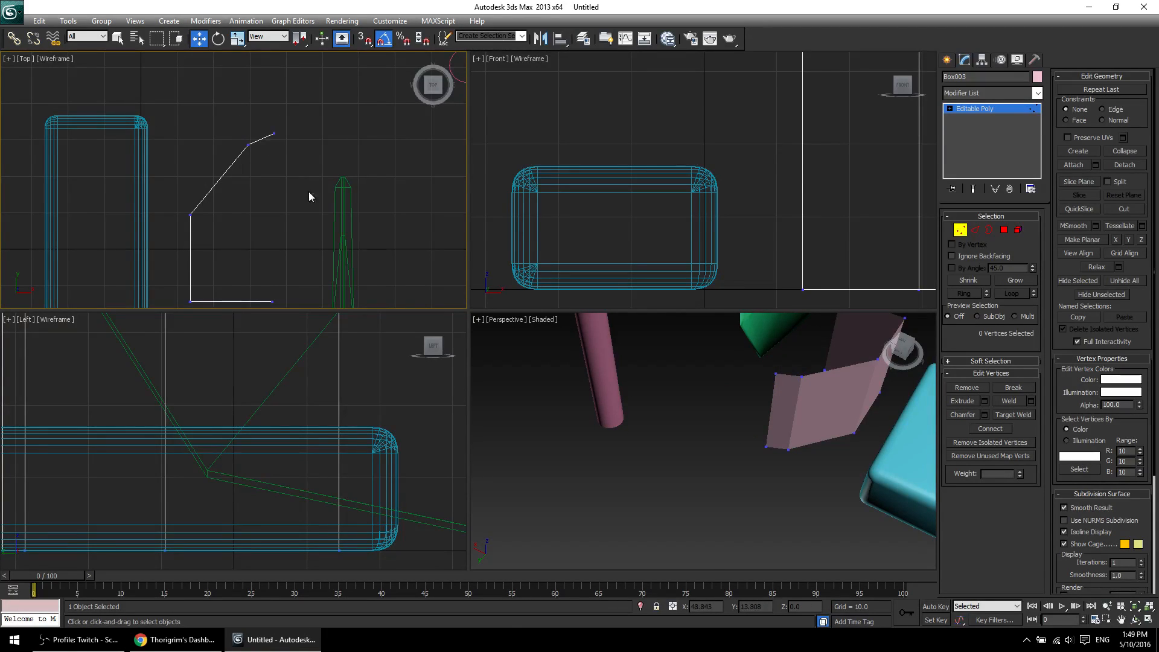
{"action": "left_click_drag", "start_coordinate": [302, 145], "coordinate": [362, 87]}
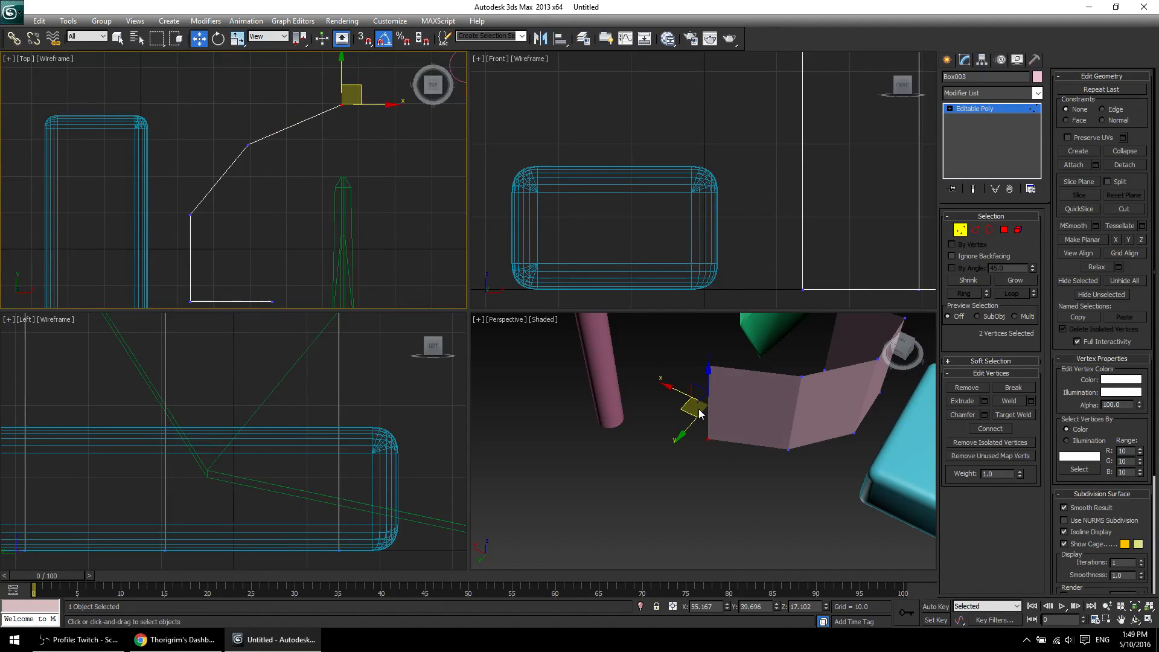
{"action": "middle_click", "coordinate": [779, 441]}
{"action": "right_click", "coordinate": [778, 441]}
{"action": "left_click", "coordinate": [531, 511]}
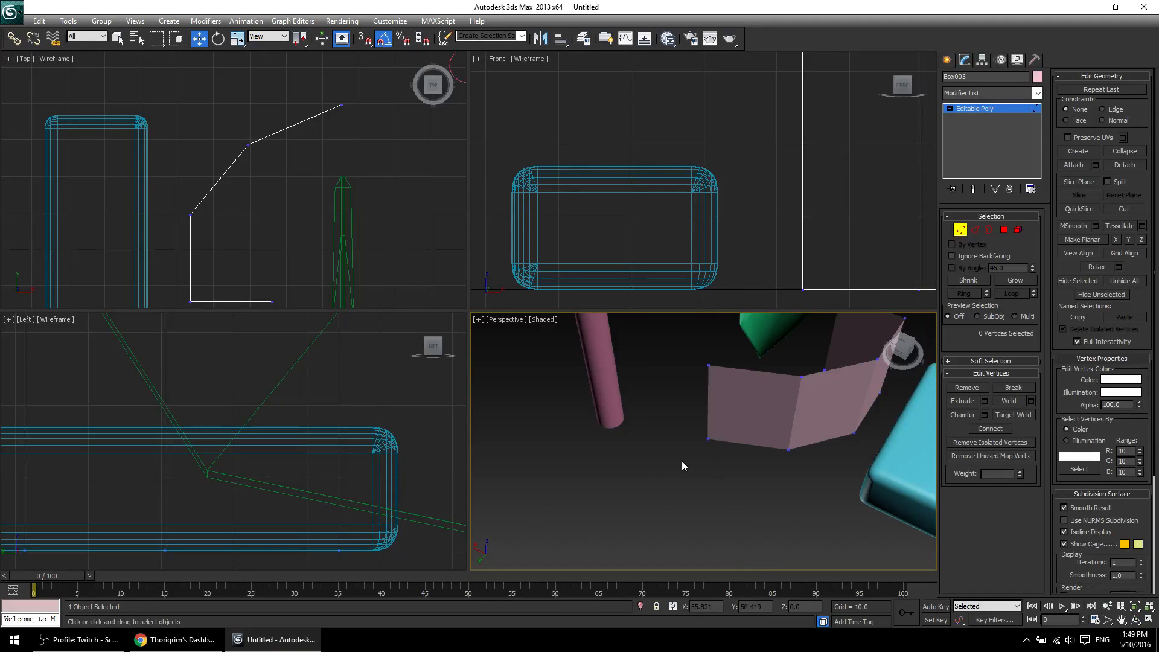
Leave vertex editing on the bent pink wall and maximize the Perspective view around it.
{"action": "left_click", "coordinate": [983, 110]}
{"action": "middle_click_drag", "start_coordinate": [663, 367], "coordinate": [615, 373]}
{"action": "key", "text": "alt+w"}
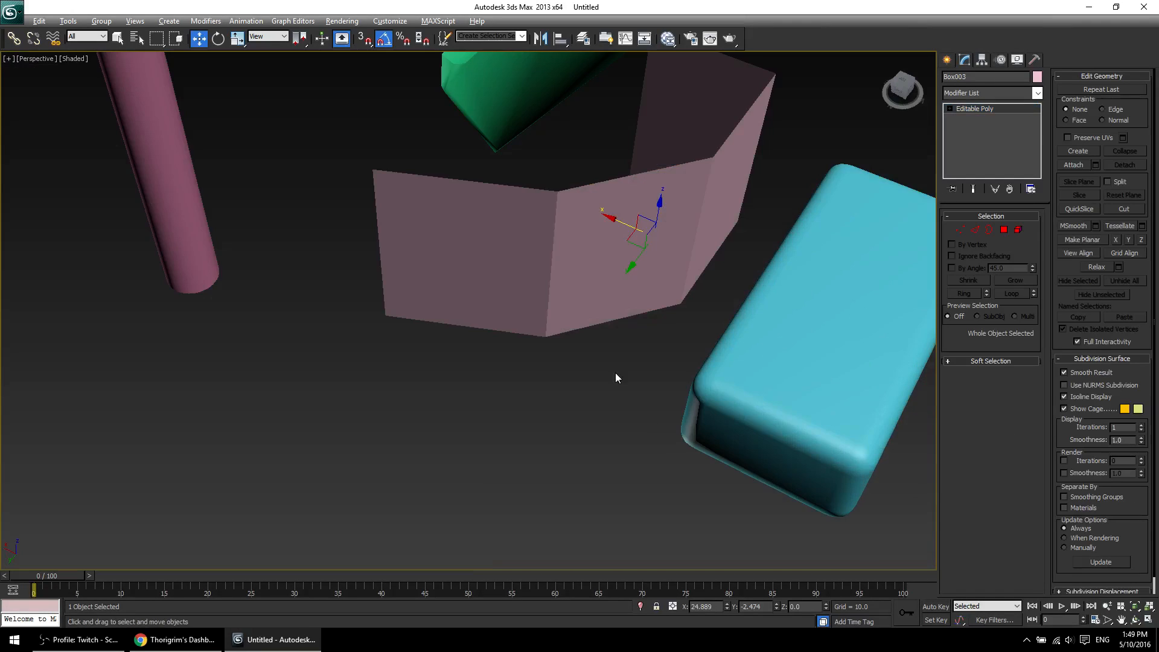
{"action": "middle_click_drag", "start_coordinate": [466, 349], "coordinate": [445, 383]}
{"action": "scroll", "coordinate": [459, 368], "scroll_direction": "down", "scroll_amount": 5}
{"action": "scroll", "coordinate": [480, 343], "scroll_direction": "up", "scroll_amount": 3}
{"action": "mouse_move", "coordinate": [525, 371]}
{"action": "middle_mouse_down", "text": "alt"}
{"action": "mouse_move", "coordinate": [484, 354]}
{"action": "mouse_move", "coordinate": [536, 371]}
{"action": "mouse_move", "coordinate": [522, 383]}
{"action": "middle_mouse_up", "text": "alt"}
Isolate the bent pink wall, examine the shading of its faces from several angles, and end the isolation.
{"action": "right_click", "coordinate": [393, 365]}
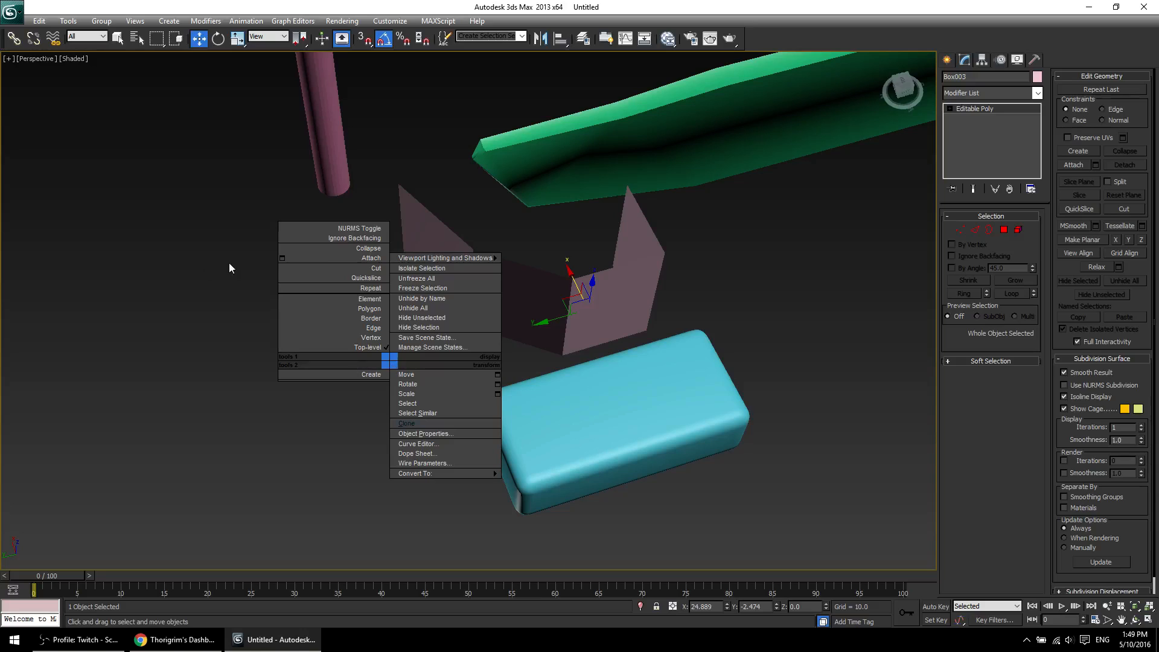
{"action": "left_click", "coordinate": [451, 270]}
{"action": "middle_click_drag", "start_coordinate": [433, 421], "coordinate": [515, 395], "text": "alt"}
{"action": "scroll", "coordinate": [531, 396], "scroll_direction": "down", "scroll_amount": 8}
{"action": "key", "text": "z"}
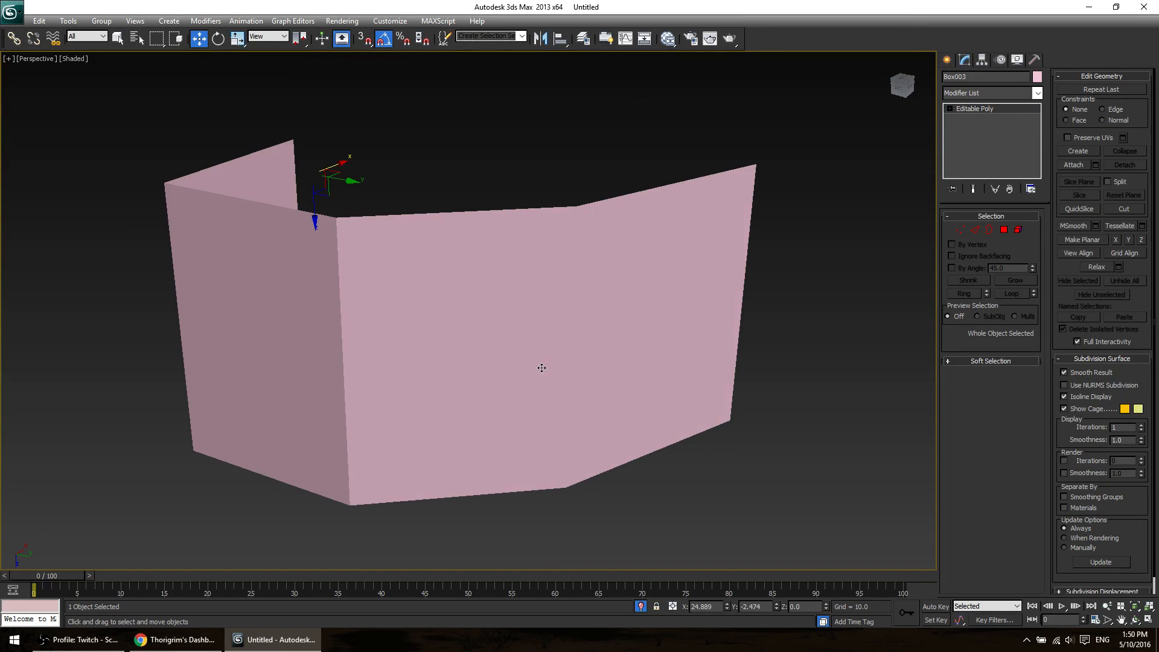
{"action": "scroll", "coordinate": [568, 323], "scroll_direction": "down", "scroll_amount": 6}
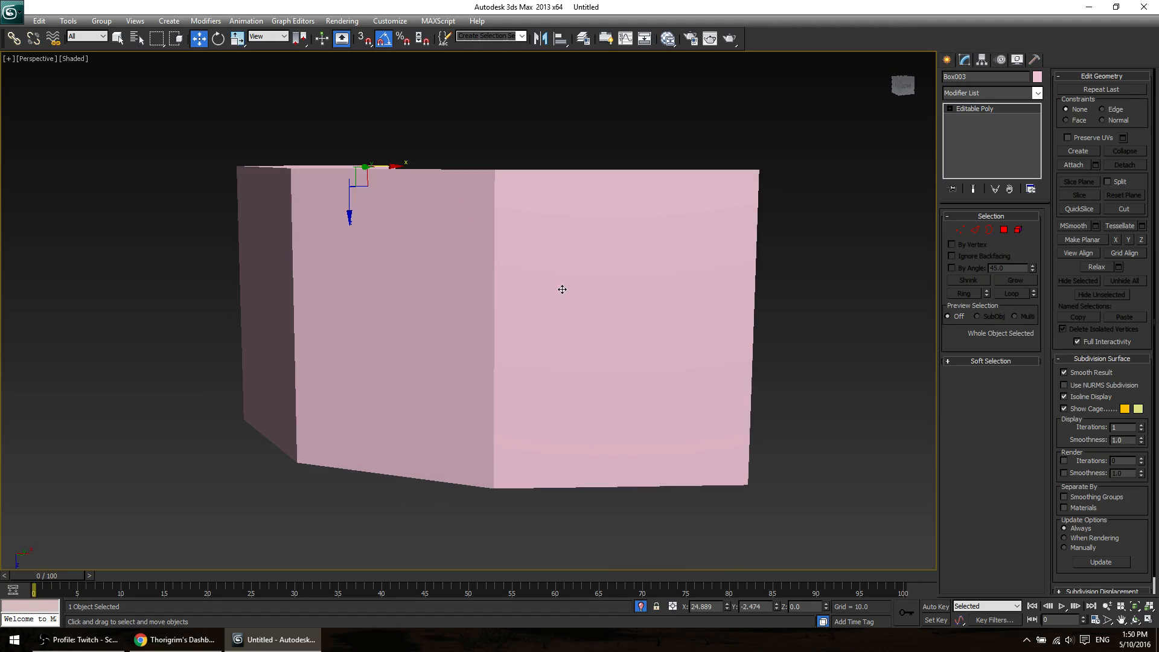
{"action": "key", "text": "z"}
{"action": "middle_click_drag", "start_coordinate": [613, 401], "coordinate": [472, 543], "text": "alt"}
{"action": "scroll", "coordinate": [473, 450], "scroll_direction": "down", "scroll_amount": 6}
{"action": "middle_click_drag", "start_coordinate": [606, 349], "coordinate": [614, 278], "text": "alt"}
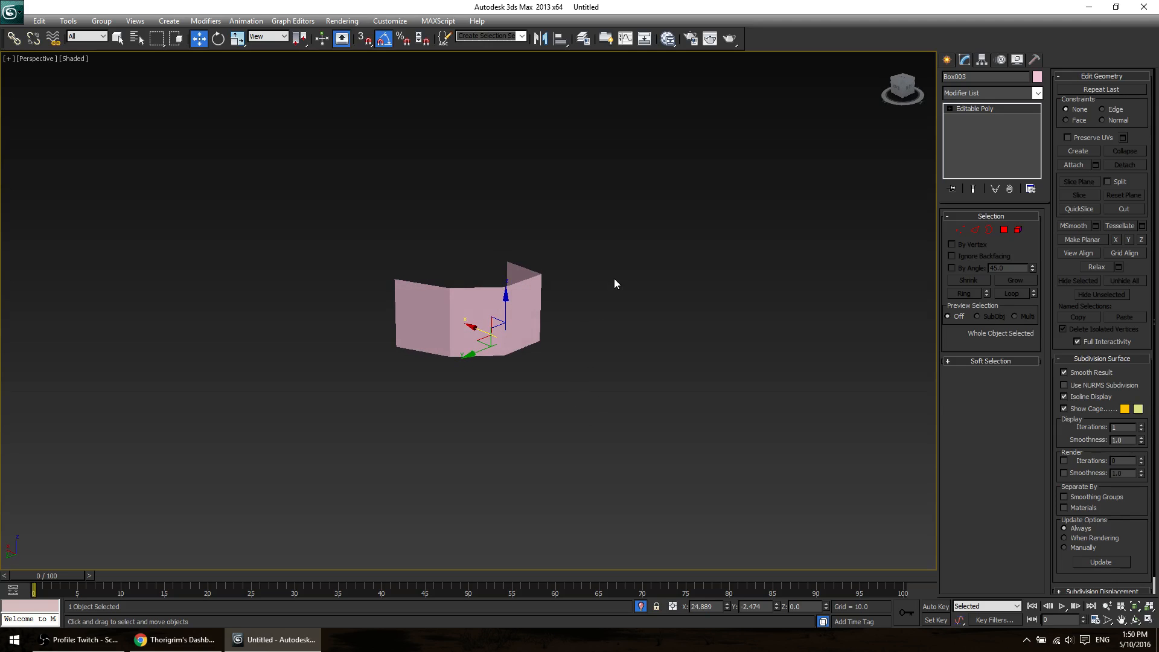
{"action": "right_click", "coordinate": [674, 208]}
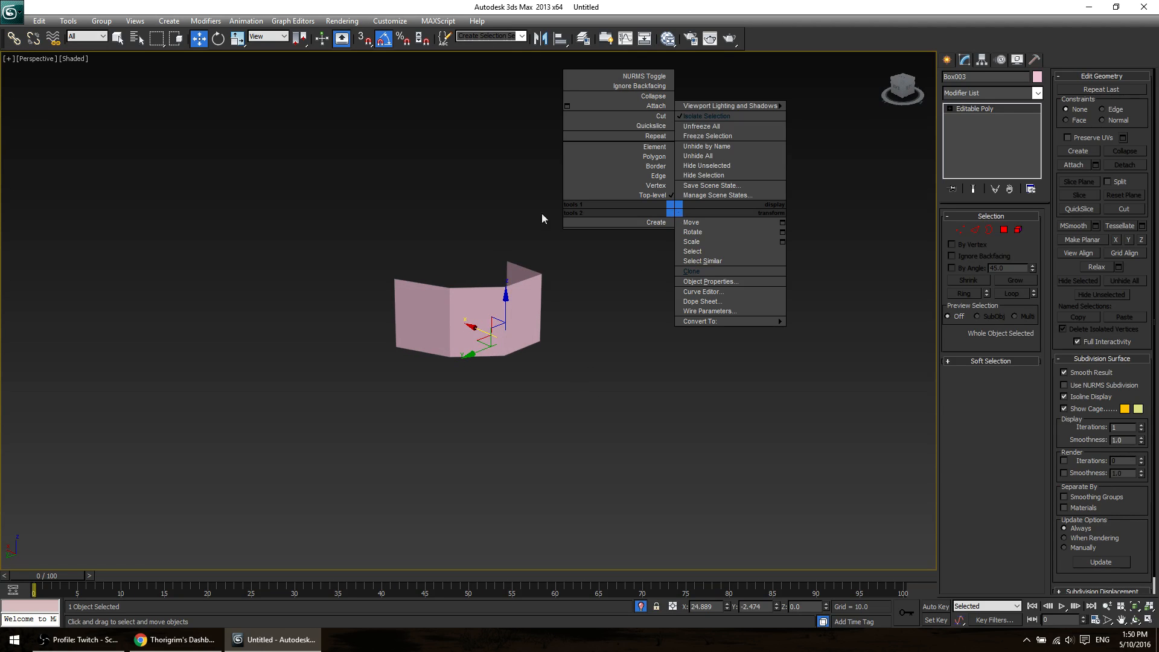
{"action": "left_click", "coordinate": [704, 117]}
{"action": "middle_click_drag", "start_coordinate": [726, 270], "coordinate": [678, 345], "text": "alt"}
{"action": "key", "text": "alt+z"}
{"action": "key", "text": "w"}
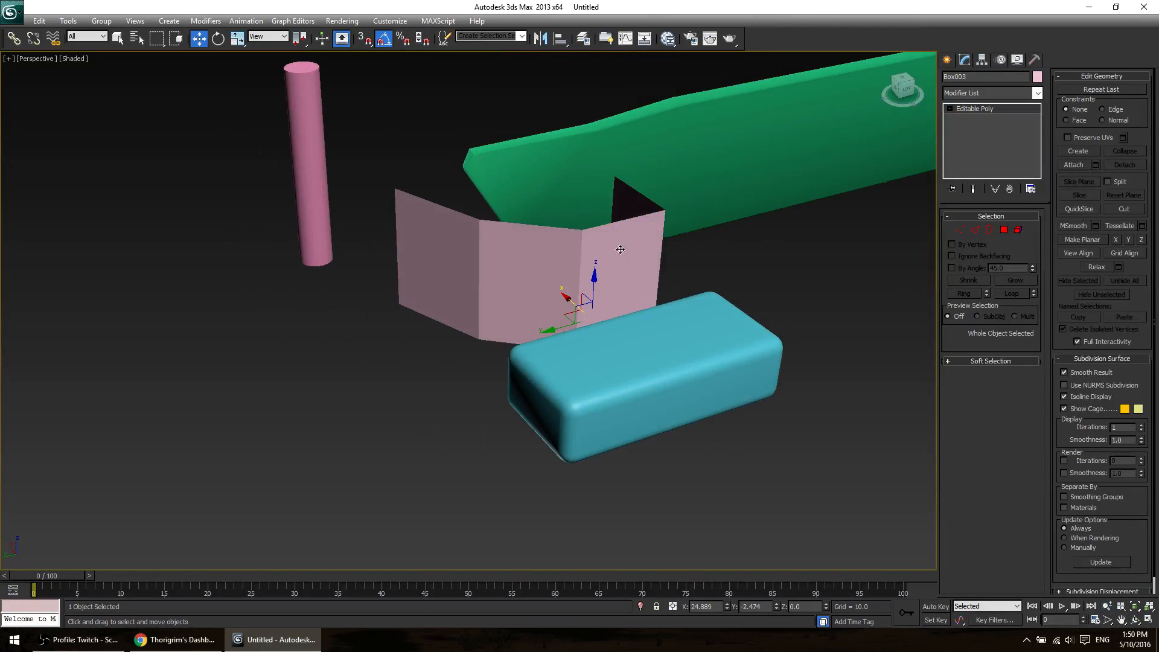
Isolate the bent pink wall again, viewed from its outer side.
{"action": "right_click", "coordinate": [621, 249]}
{"action": "left_click", "coordinate": [656, 162]}
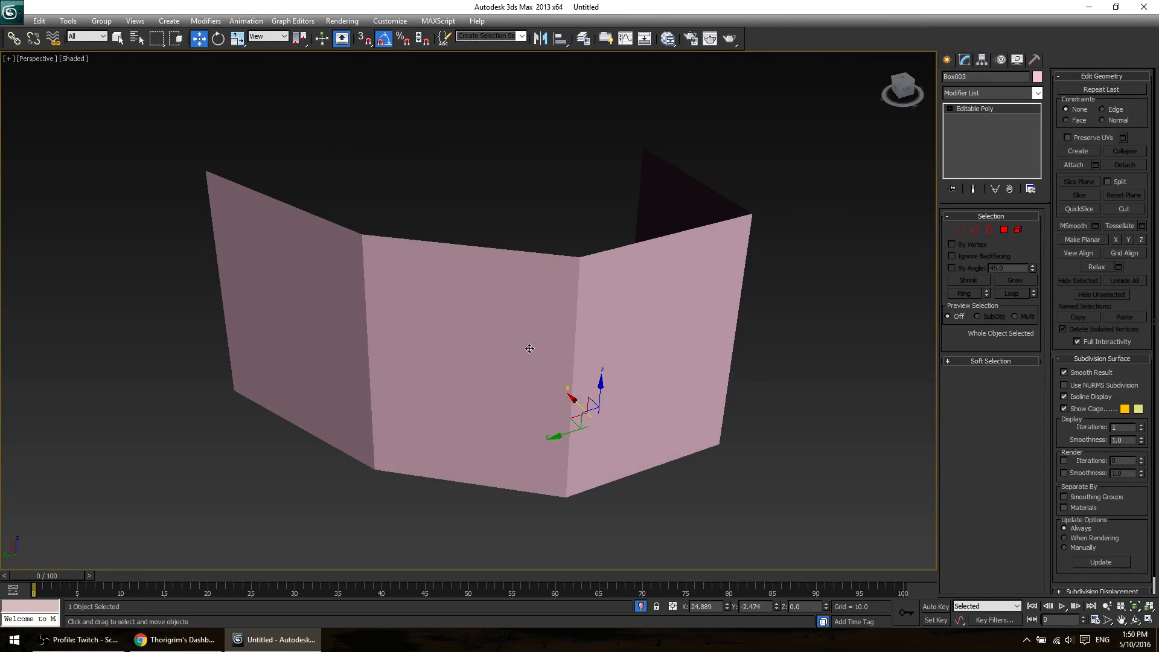
{"action": "middle_click_drag", "start_coordinate": [512, 449], "coordinate": [485, 442], "text": "alt"}
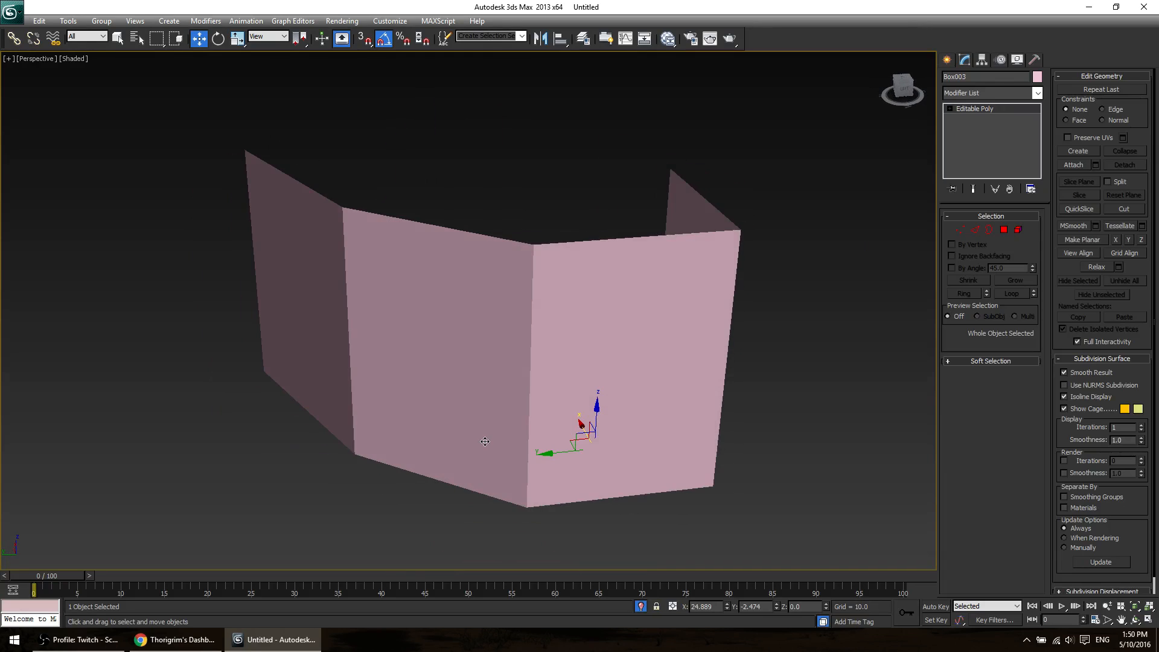
Auto Smooth all four wall polygons with a threshold of 30.0, and deselect them.
{"action": "key", "text": "4"}
{"action": "key", "text": "ctrl+a"}
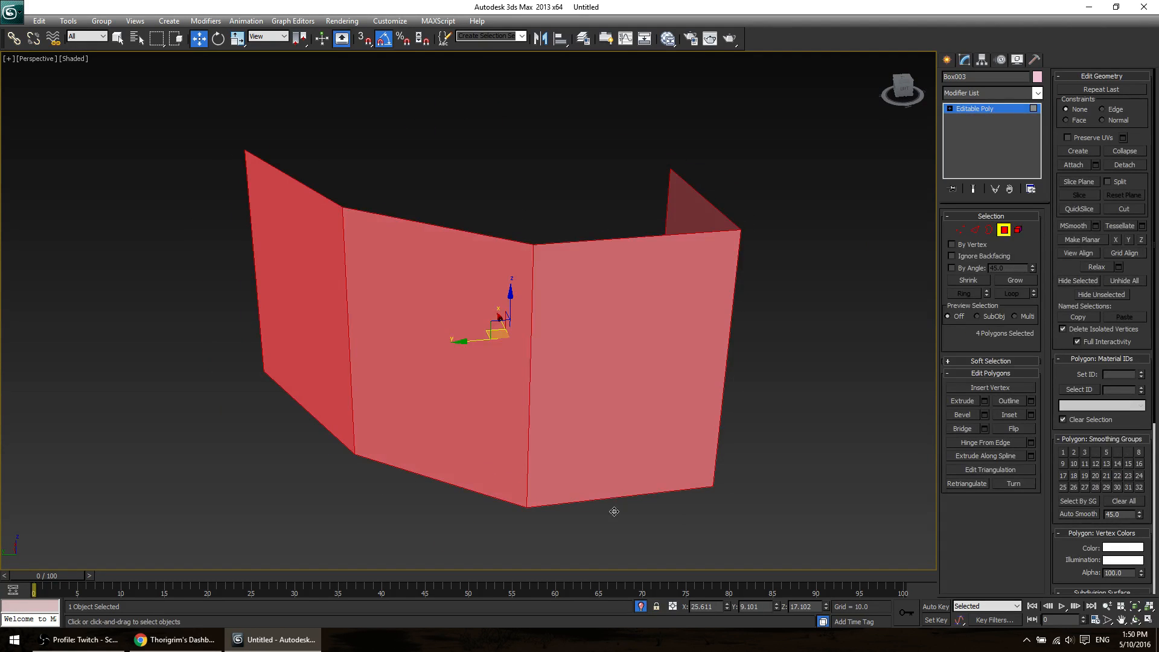
{"action": "left_click", "coordinate": [1114, 514]}
{"action": "type", "text": "30"}
{"action": "left_click", "coordinate": [1075, 513]}
{"action": "left_click", "coordinate": [622, 538]}
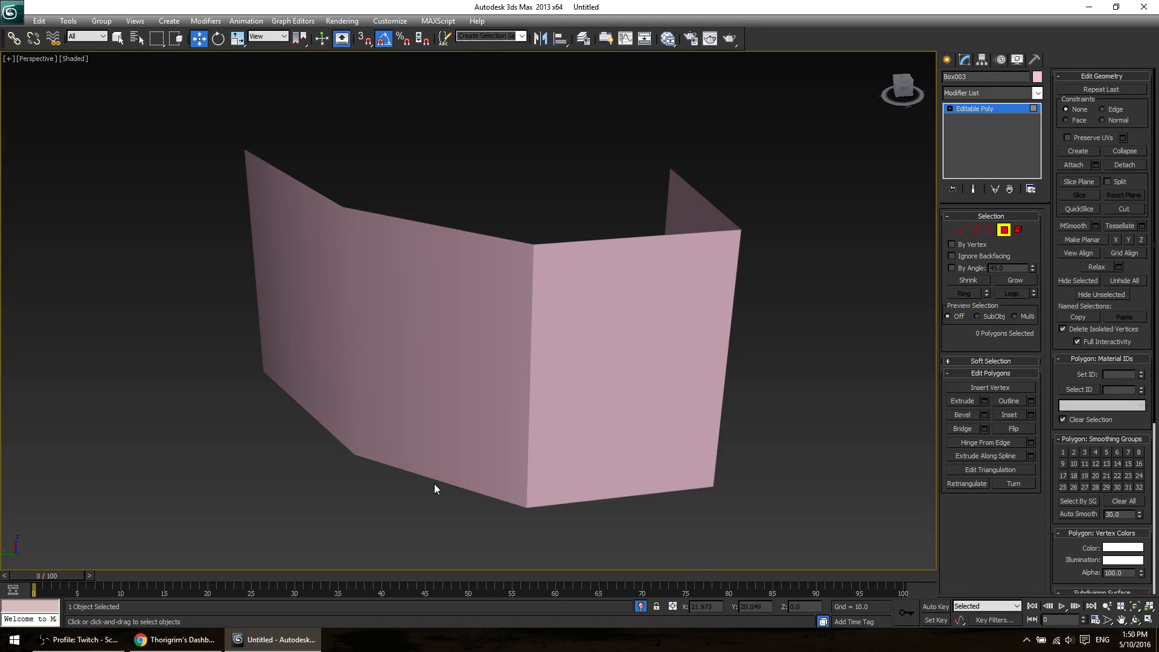
Examine the smoothed wall's shading and select its two adjoining end polygons to check their smoothing group.
{"action": "middle_click_drag", "start_coordinate": [461, 396], "coordinate": [557, 436], "text": "alt"}
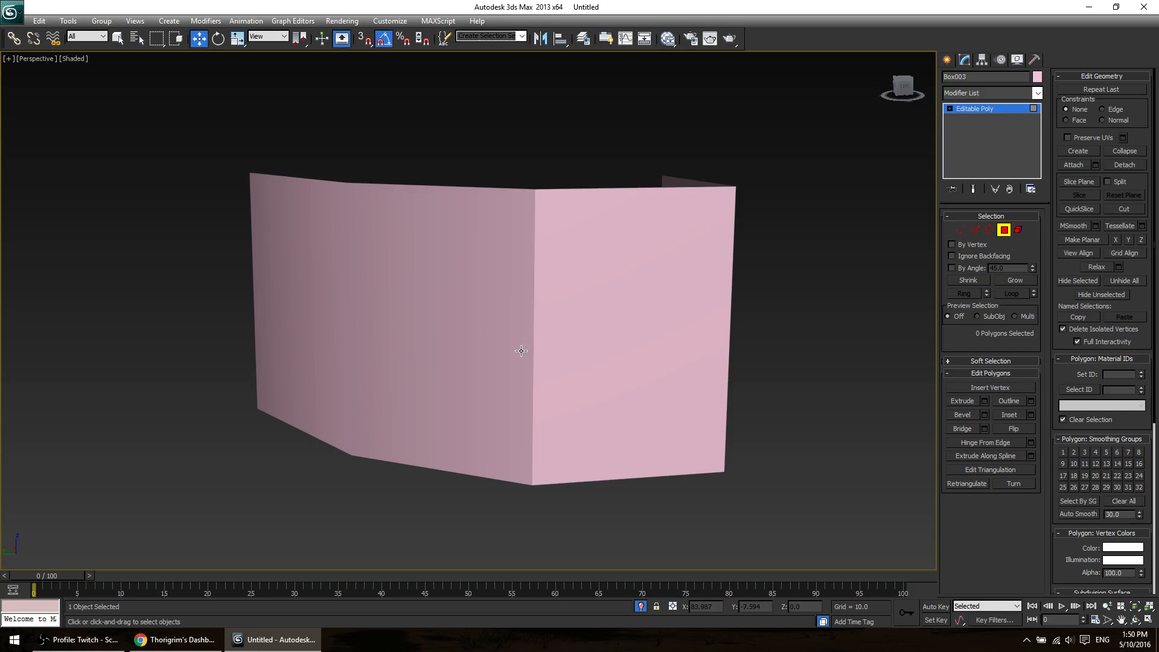
{"action": "middle_click_drag", "start_coordinate": [525, 360], "coordinate": [554, 424], "text": "alt"}
{"action": "left_click_drag", "start_coordinate": [336, 273], "coordinate": [454, 523]}
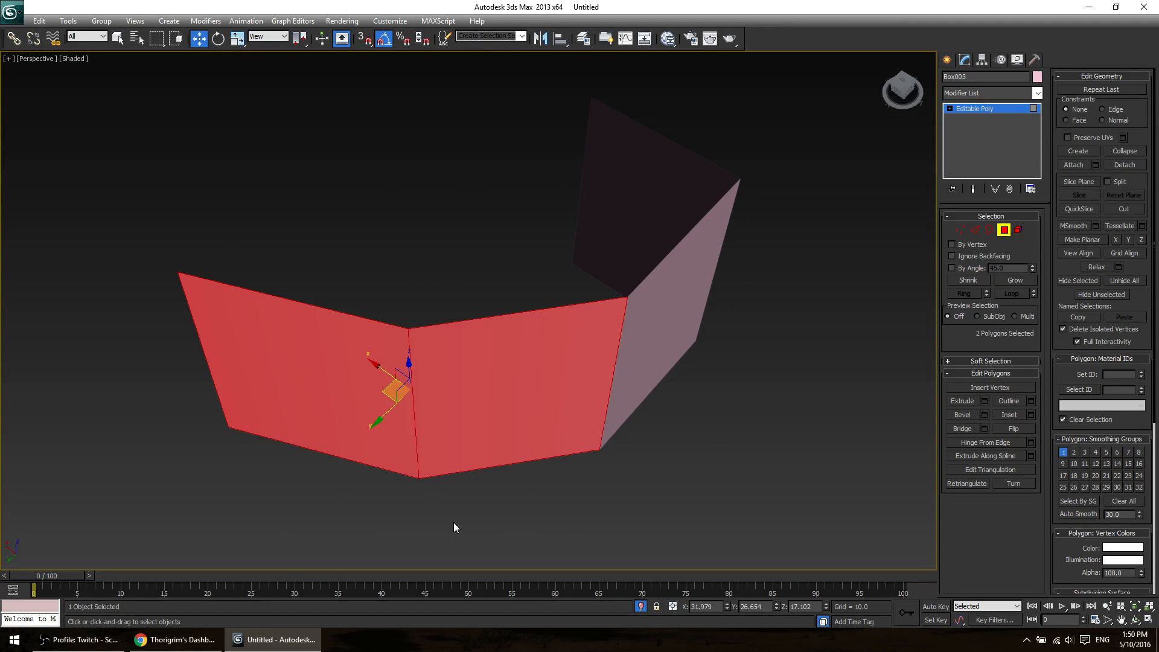
{"action": "left_click", "coordinate": [454, 523]}
{"action": "middle_click_drag", "start_coordinate": [476, 505], "coordinate": [455, 422], "text": "alt"}
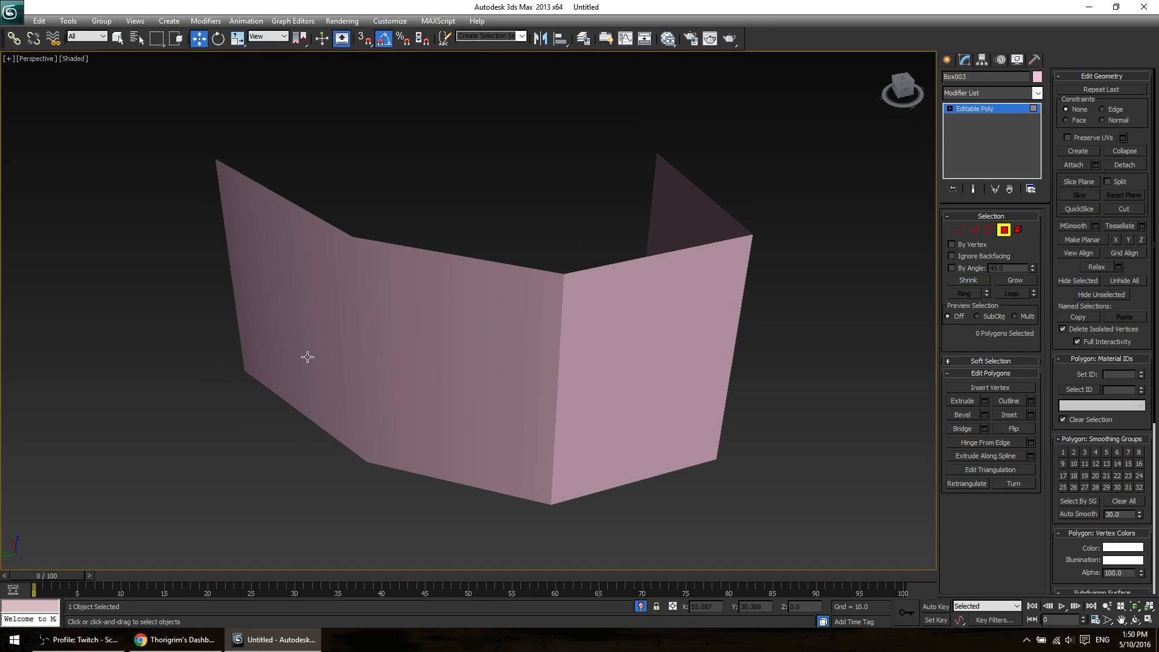
{"action": "left_click", "coordinate": [305, 332]}
{"action": "left_click", "coordinate": [463, 359], "text": "ctrl"}
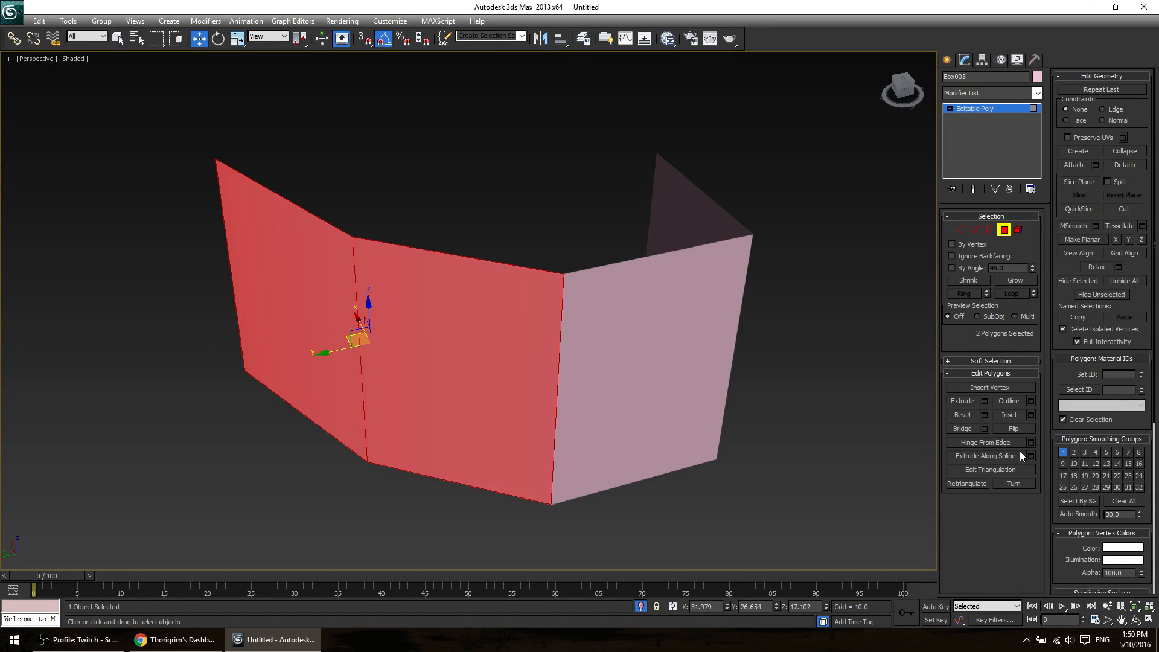
Select the single polygon past the hard corner to check its smoothing group, and examine the shading along the other walls.
{"action": "left_click", "coordinate": [636, 383]}
{"action": "middle_click_drag", "start_coordinate": [635, 383], "coordinate": [595, 290], "text": "alt"}
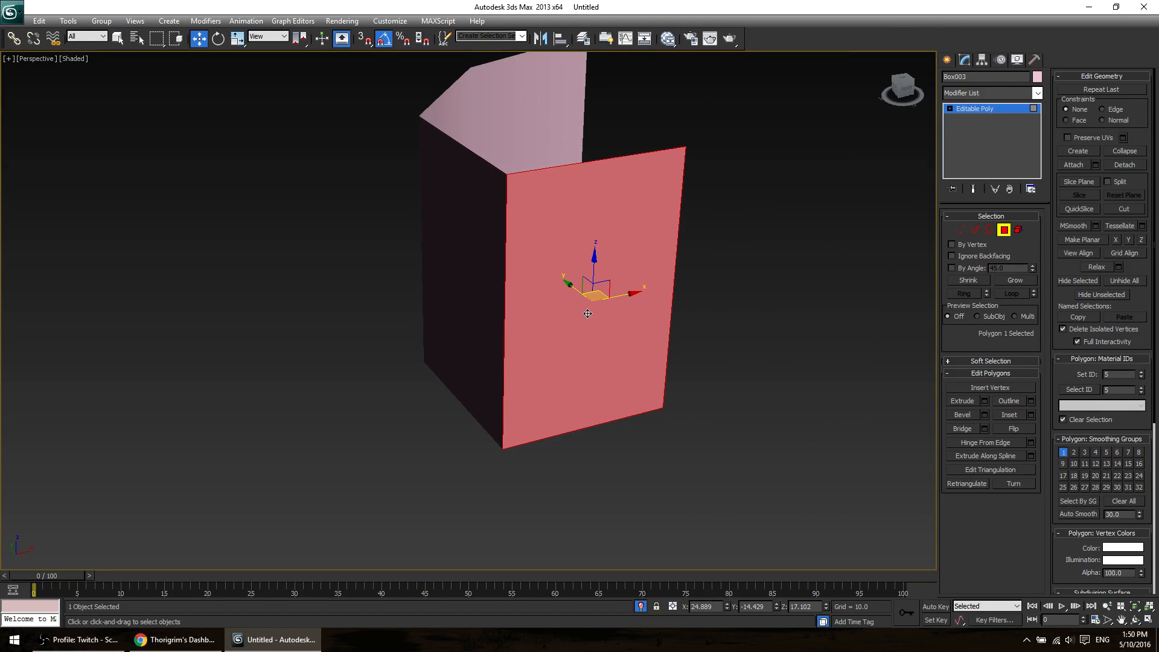
{"action": "middle_click_drag", "start_coordinate": [489, 395], "coordinate": [737, 362], "text": "alt"}
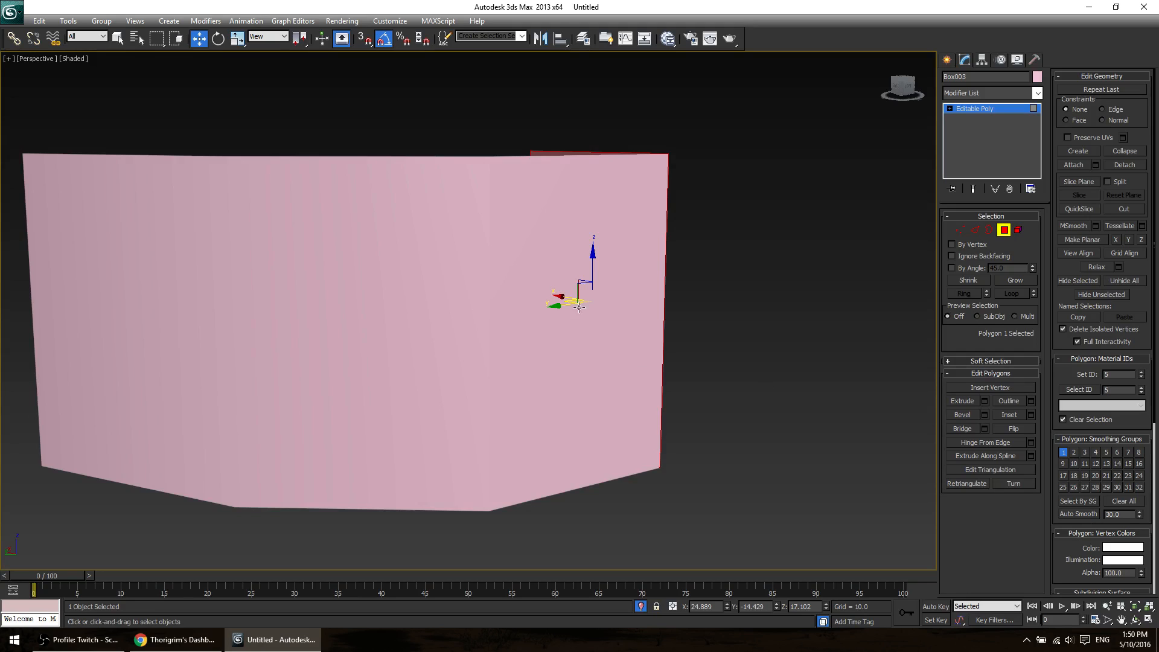
{"action": "middle_click_drag", "start_coordinate": [621, 385], "coordinate": [501, 422], "text": "alt"}
{"action": "middle_click_drag", "start_coordinate": [439, 327], "coordinate": [531, 341], "text": "alt"}
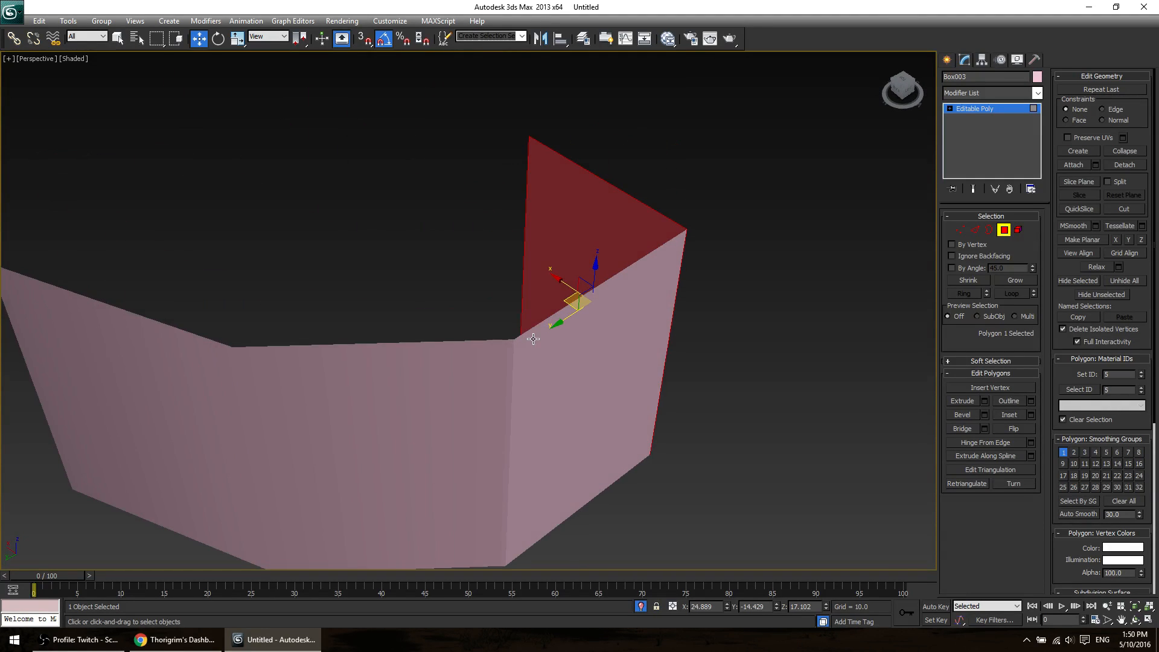
Auto Smooth all four wall polygons with a threshold of 45.0, and deselect them.
{"action": "middle_click_drag", "start_coordinate": [524, 461], "coordinate": [494, 421], "text": "alt"}
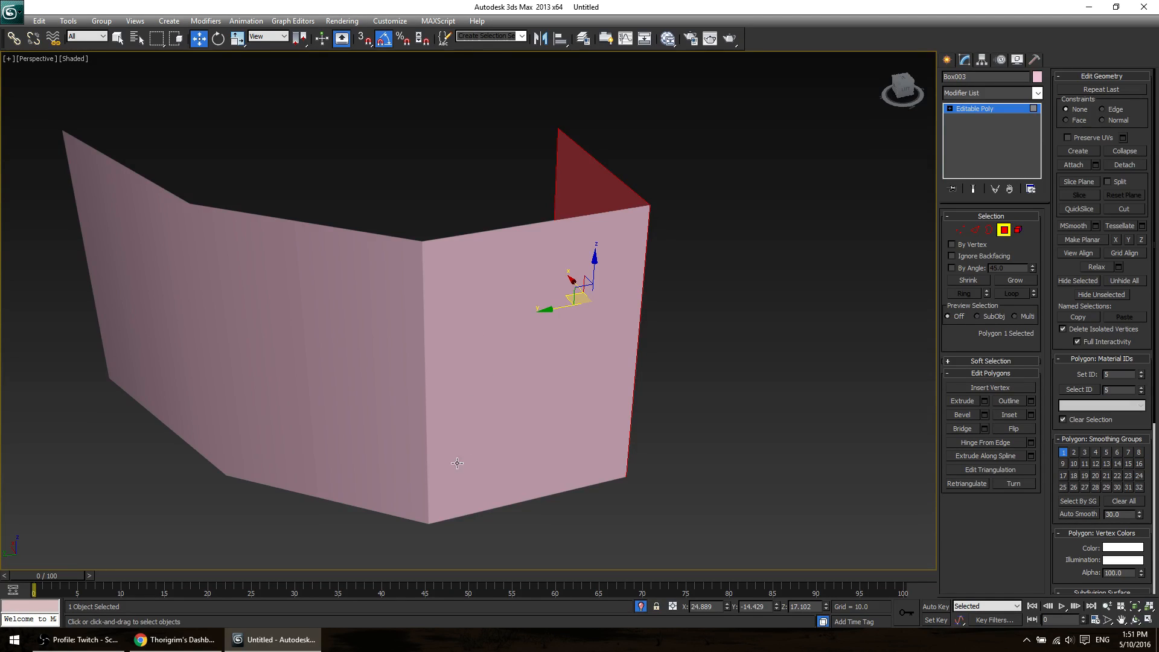
{"action": "key", "text": "ctrl+a"}
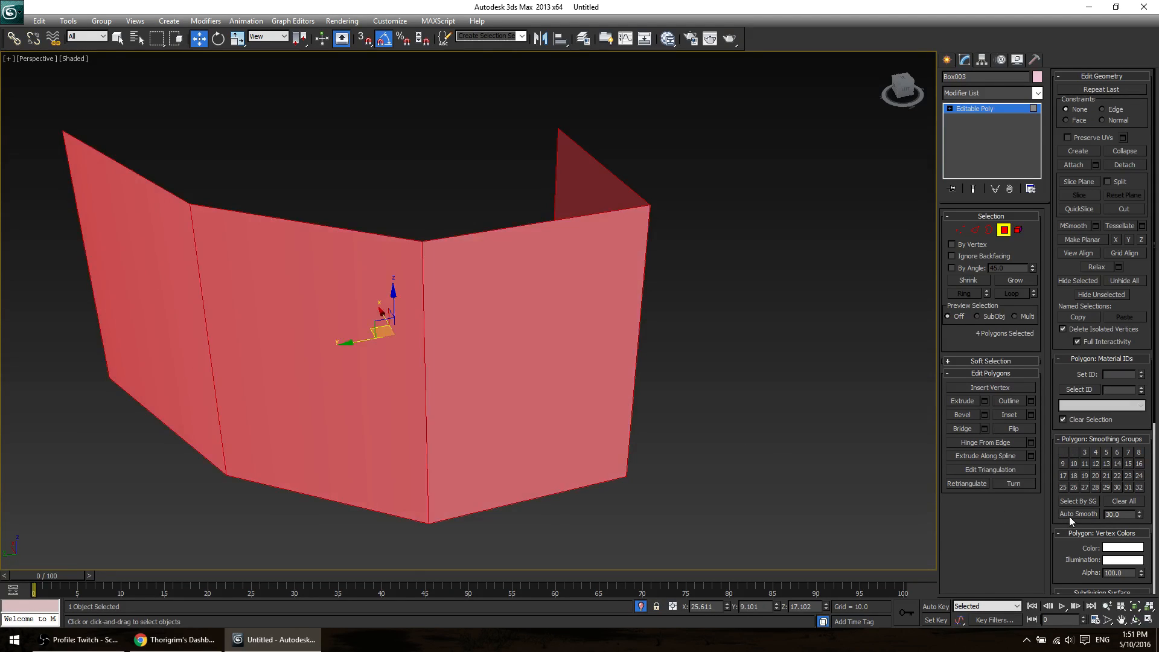
{"action": "double_click", "coordinate": [1128, 517]}
{"action": "type", "text": "45"}
{"action": "key", "text": "Return"}
{"action": "left_click", "coordinate": [636, 525]}
{"action": "scroll", "coordinate": [408, 512], "scroll_direction": "down", "scroll_amount": 3}
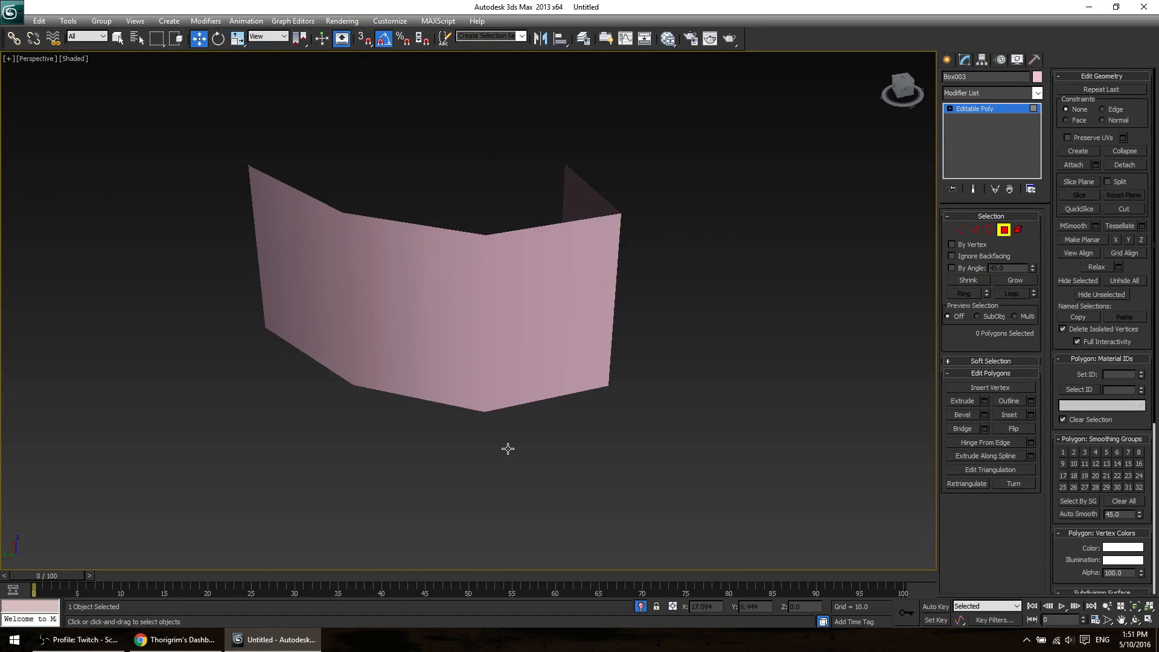
Select the wall's outer polygons one at a time to check which smoothing group each belongs to.
{"action": "left_click", "coordinate": [547, 326]}
{"action": "left_click", "coordinate": [467, 361]}
{"action": "left_click", "coordinate": [497, 387]}
{"action": "left_click", "coordinate": [404, 426]}
{"action": "left_click", "coordinate": [308, 317]}
{"action": "left_click", "coordinate": [430, 330]}
{"action": "left_click", "coordinate": [309, 294]}
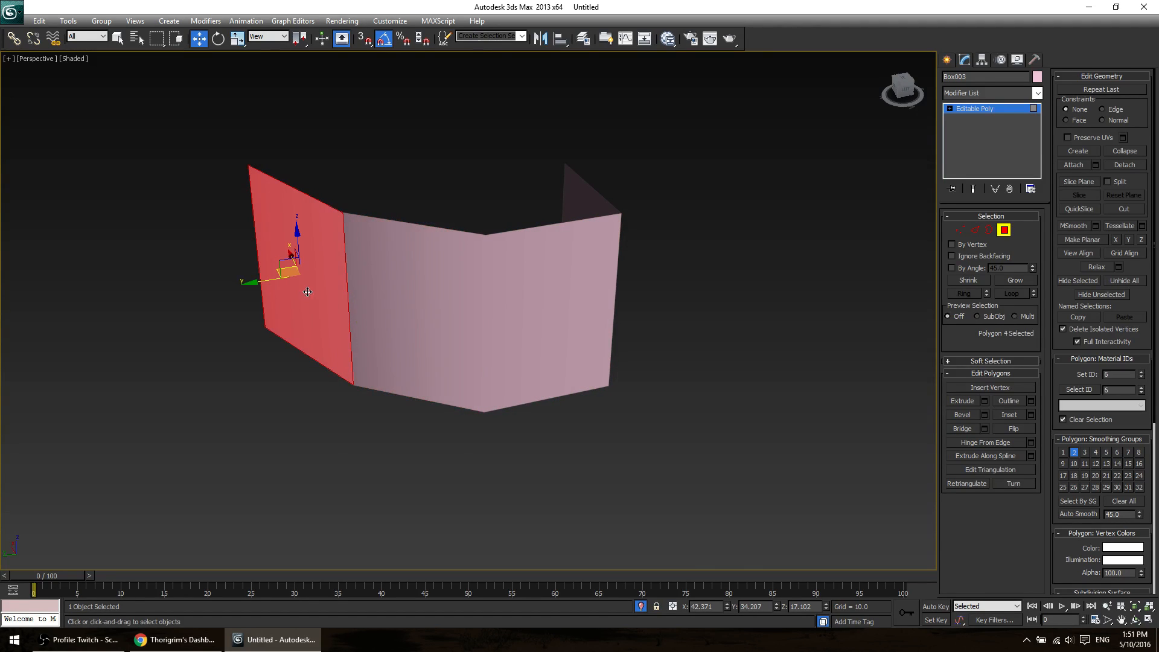
{"action": "left_click", "coordinate": [429, 332]}
{"action": "left_click", "coordinate": [600, 317]}
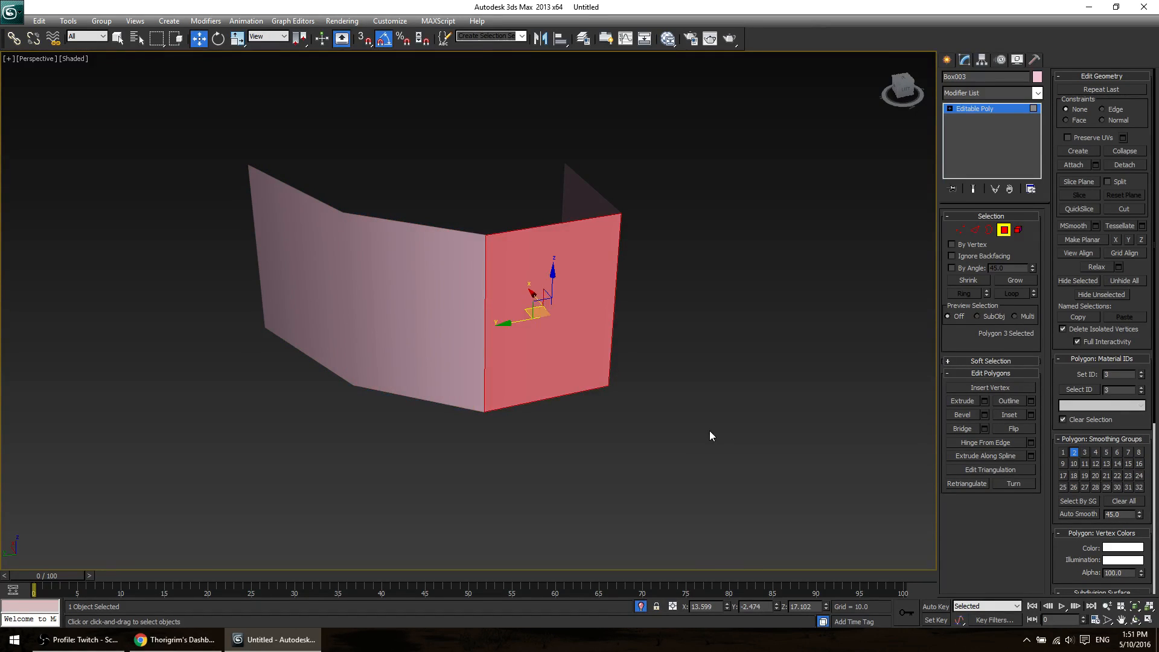
Select the two adjoining middle polygons of the wall and examine their shared smoothing group and the angles between the walls.
{"action": "middle_click_drag", "start_coordinate": [709, 430], "coordinate": [598, 423], "text": "alt"}
{"action": "left_click", "coordinate": [616, 348]}
{"action": "left_click", "coordinate": [512, 469]}
{"action": "middle_click_drag", "start_coordinate": [512, 469], "coordinate": [704, 353], "text": "alt"}
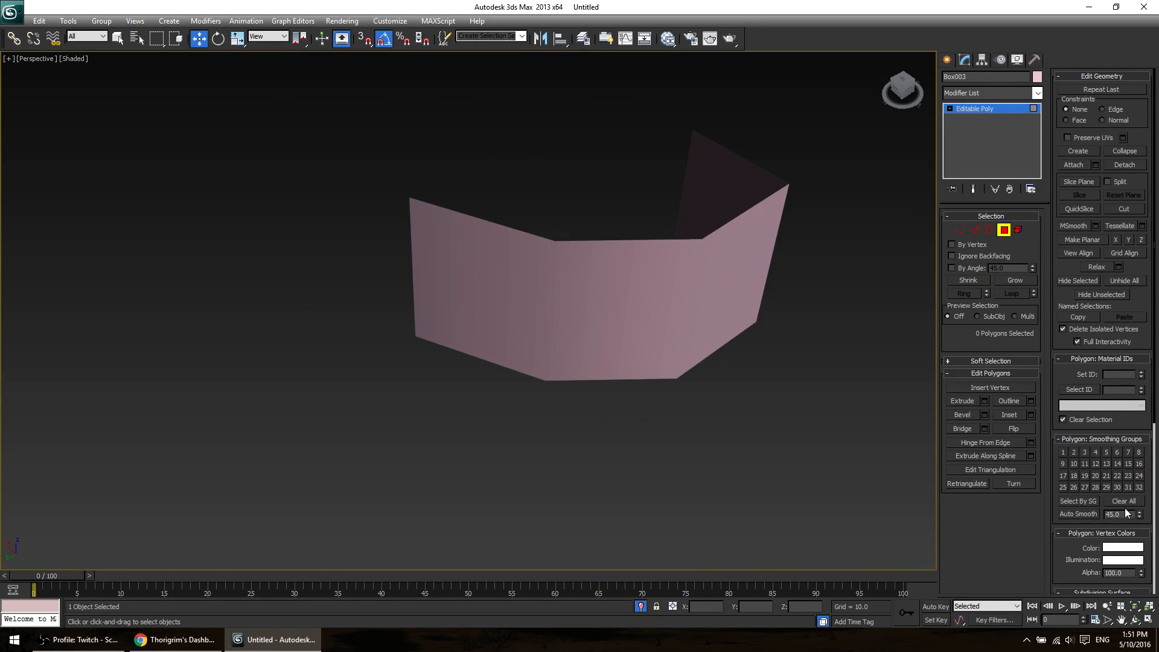
{"action": "left_click", "coordinate": [712, 302]}
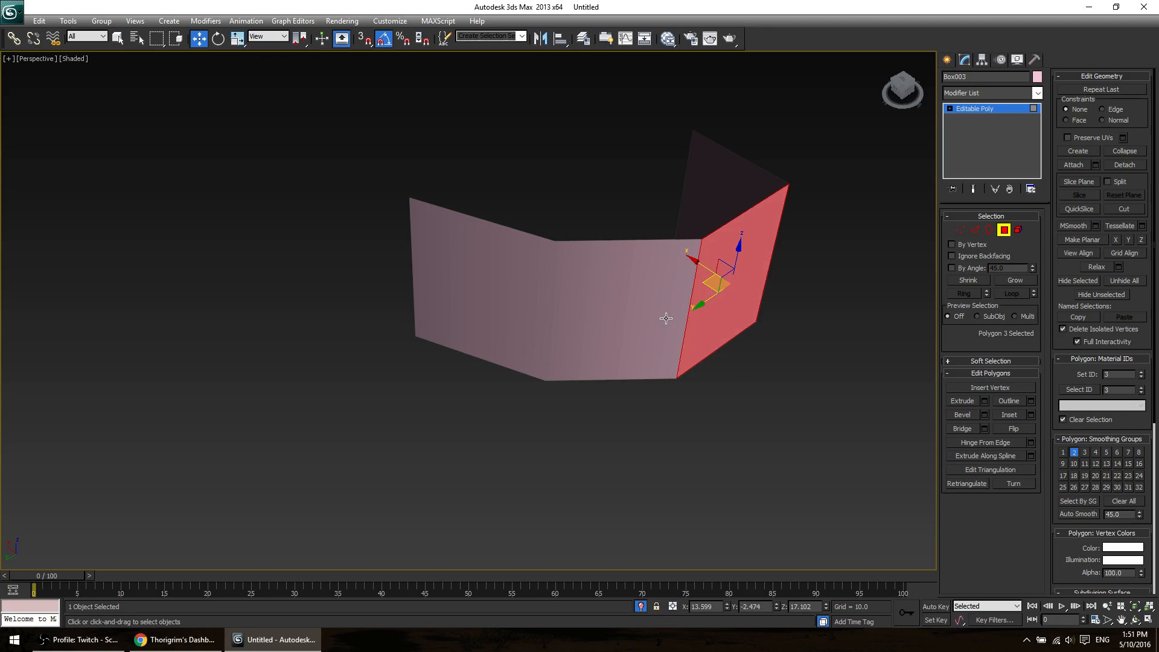
{"action": "left_click", "coordinate": [664, 317], "text": "ctrl"}
{"action": "middle_click_drag", "start_coordinate": [789, 426], "coordinate": [474, 418], "text": "alt"}
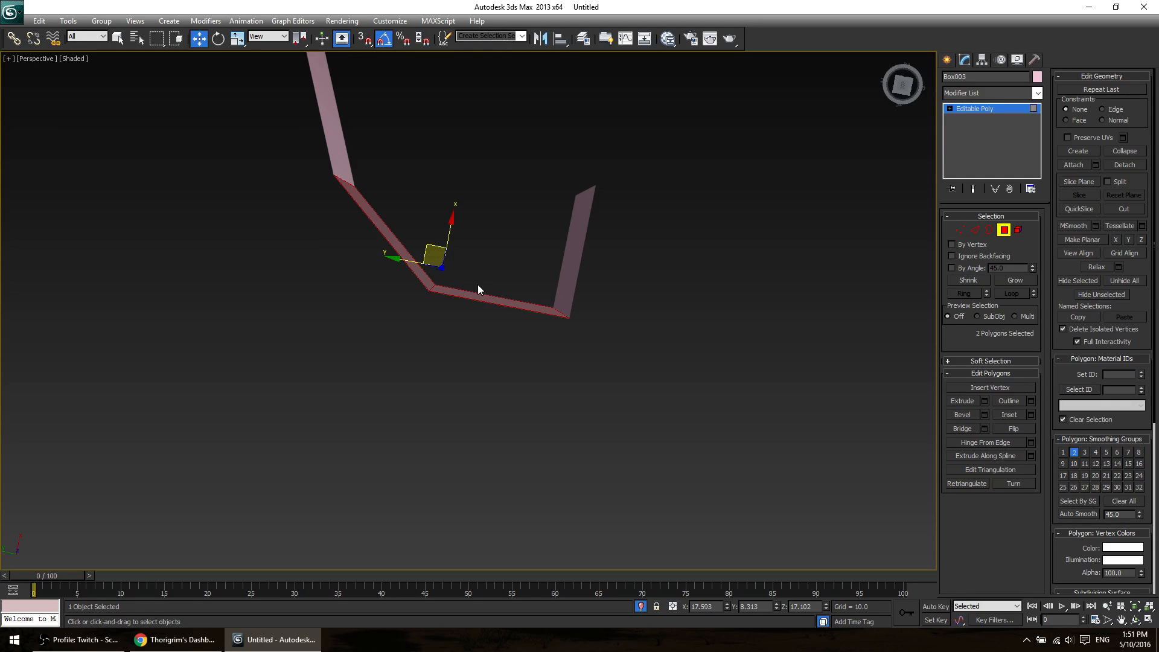
{"action": "middle_click_drag", "start_coordinate": [630, 473], "coordinate": [626, 399], "text": "alt"}
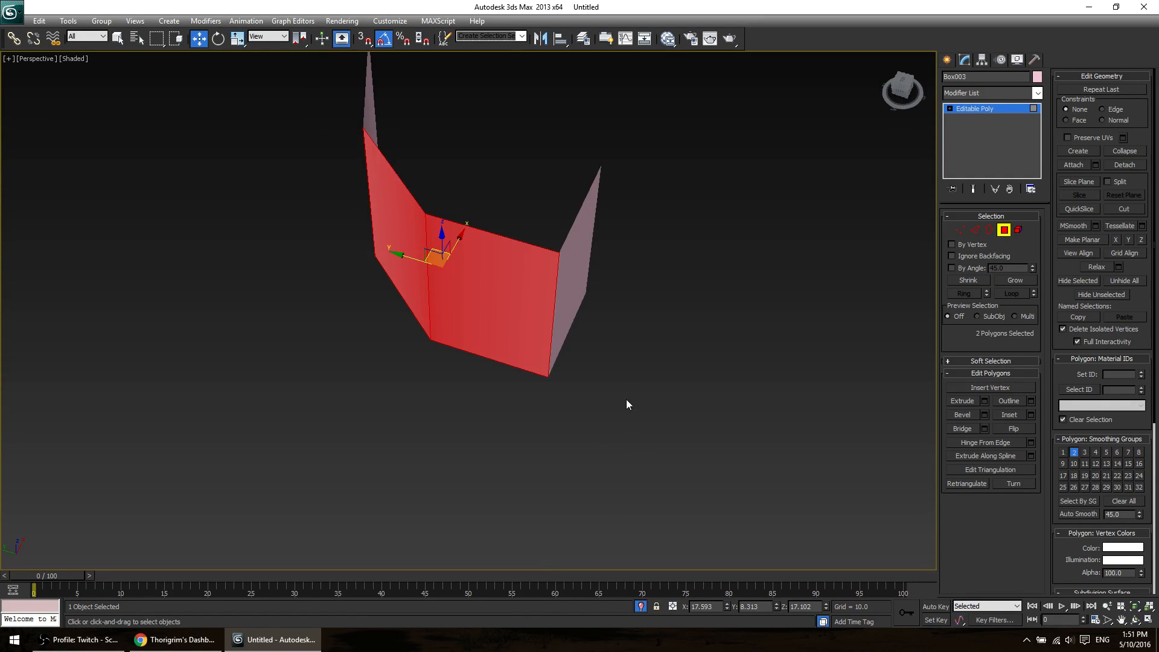
Auto Smooth all four wall polygons with a threshold of 101.7, and deselect them.
{"action": "key", "text": "ctrl+a"}
{"action": "middle_click_drag", "start_coordinate": [664, 484], "coordinate": [513, 383], "text": "alt"}
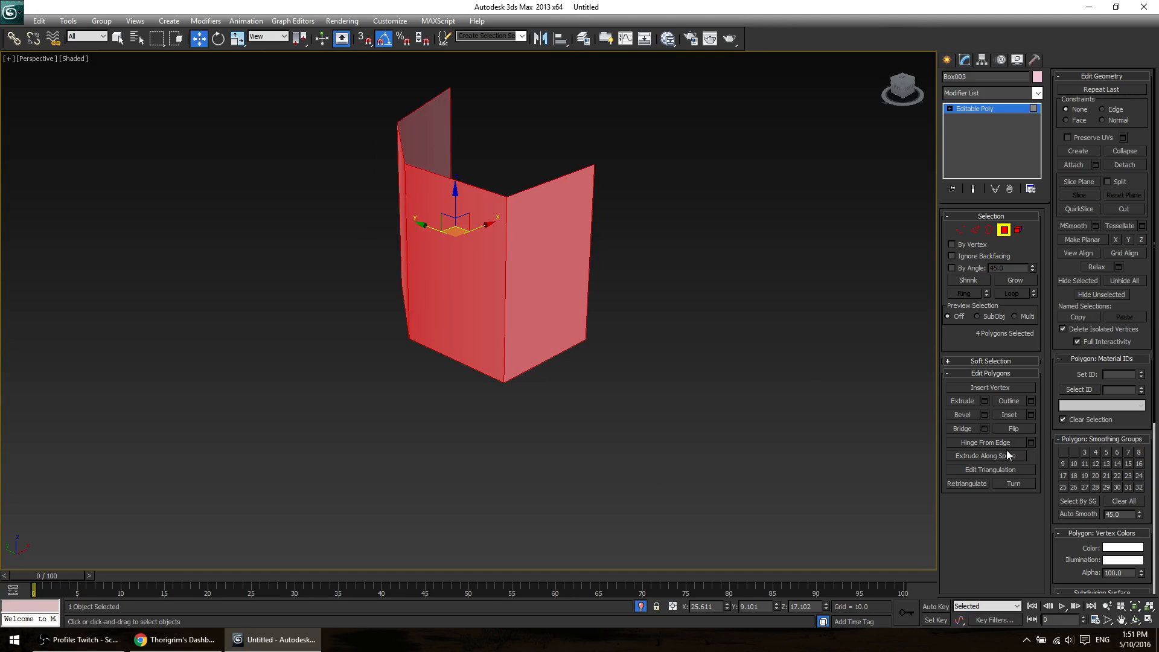
{"action": "left_click_drag", "start_coordinate": [1140, 513], "coordinate": [1138, 437]}
{"action": "left_click", "coordinate": [1077, 514]}
{"action": "left_click", "coordinate": [465, 473]}
{"action": "middle_click_drag", "start_coordinate": [465, 473], "coordinate": [527, 421], "text": "alt"}
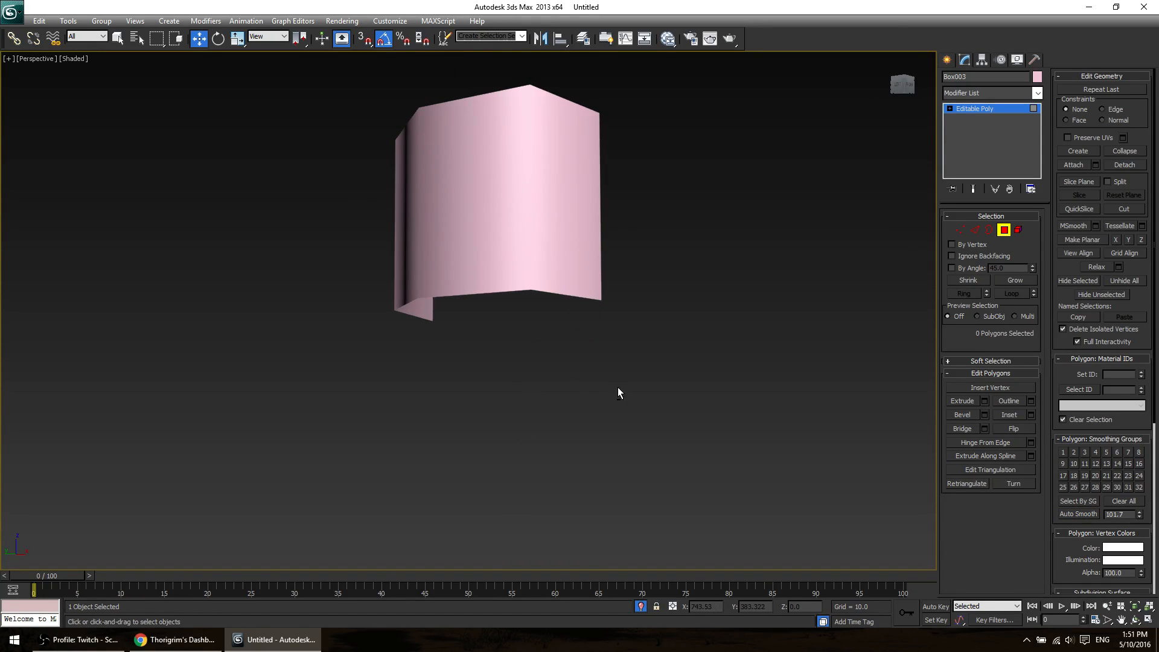
Examine the wall's shading from inside and outside, and select the vertical edge at the sharp corner to compare it with the shading.
{"action": "mouse_move", "coordinate": [618, 388]}
{"action": "middle_mouse_down", "text": "alt"}
{"action": "mouse_move", "coordinate": [650, 308]}
{"action": "mouse_move", "coordinate": [628, 321]}
{"action": "mouse_move", "coordinate": [621, 379]}
{"action": "middle_mouse_up", "text": "alt"}
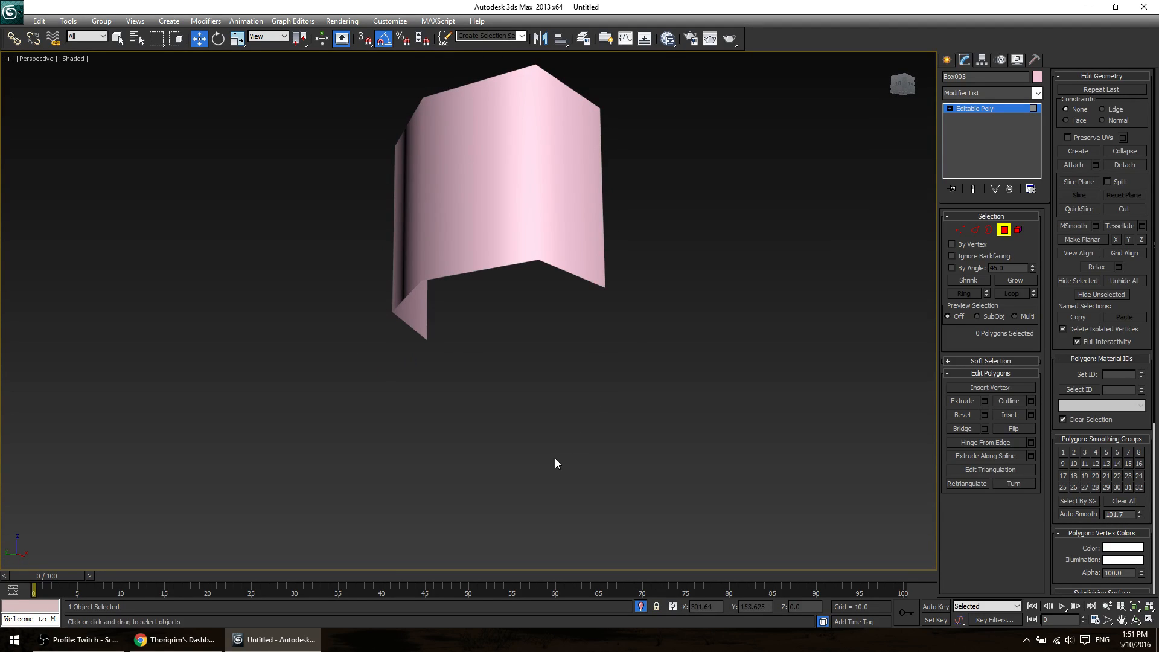
{"action": "middle_click_drag", "start_coordinate": [526, 388], "coordinate": [553, 348], "text": "alt"}
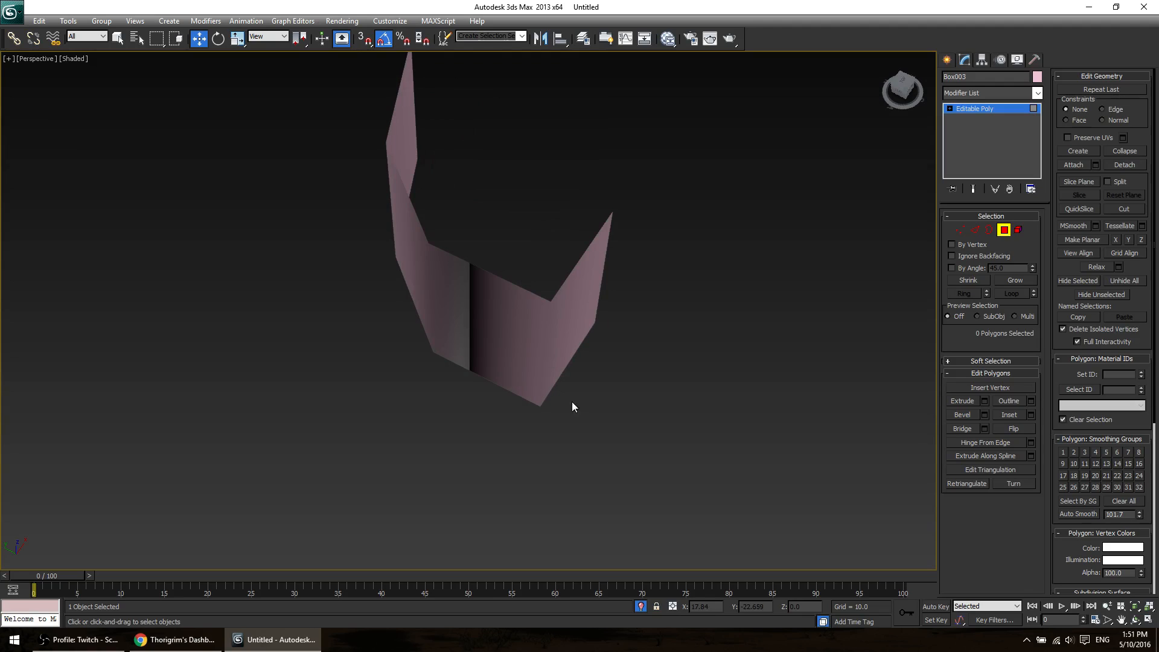
{"action": "key", "text": "2"}
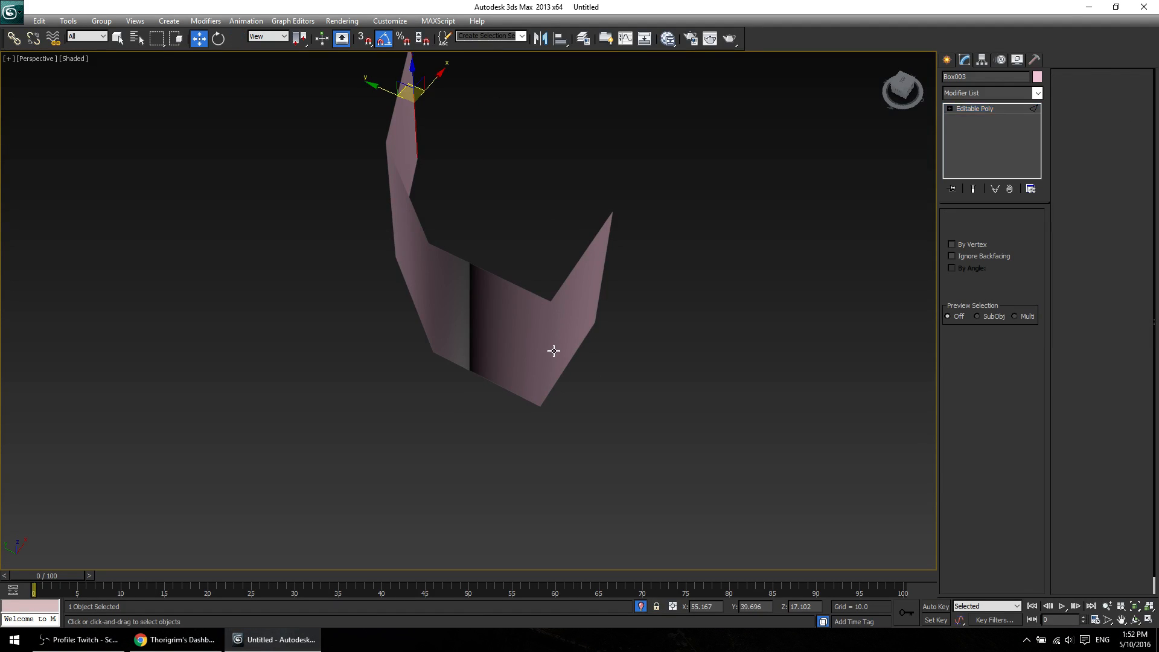
{"action": "middle_click_drag", "start_coordinate": [628, 430], "coordinate": [661, 324], "text": "alt"}
{"action": "left_click", "coordinate": [661, 324]}
{"action": "middle_click_drag", "start_coordinate": [578, 386], "coordinate": [613, 364], "text": "alt"}
{"action": "middle_click_drag", "start_coordinate": [659, 411], "coordinate": [578, 396], "text": "alt"}
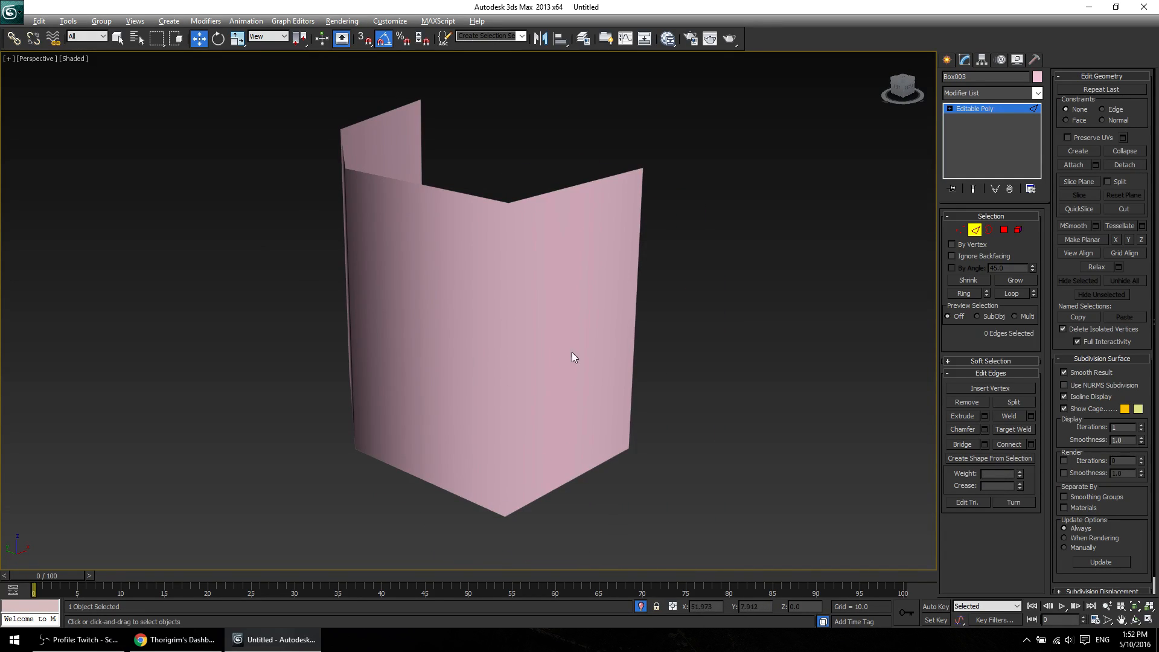
{"action": "middle_click_drag", "start_coordinate": [571, 352], "coordinate": [593, 390], "text": "alt"}
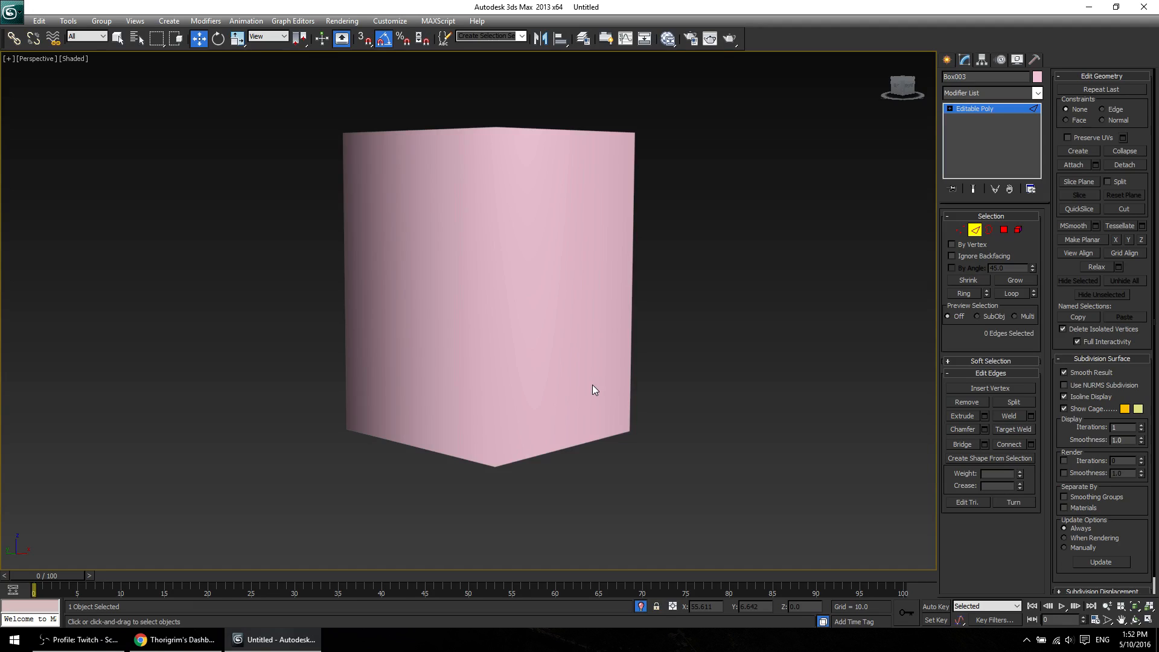
{"action": "left_click", "coordinate": [496, 420]}
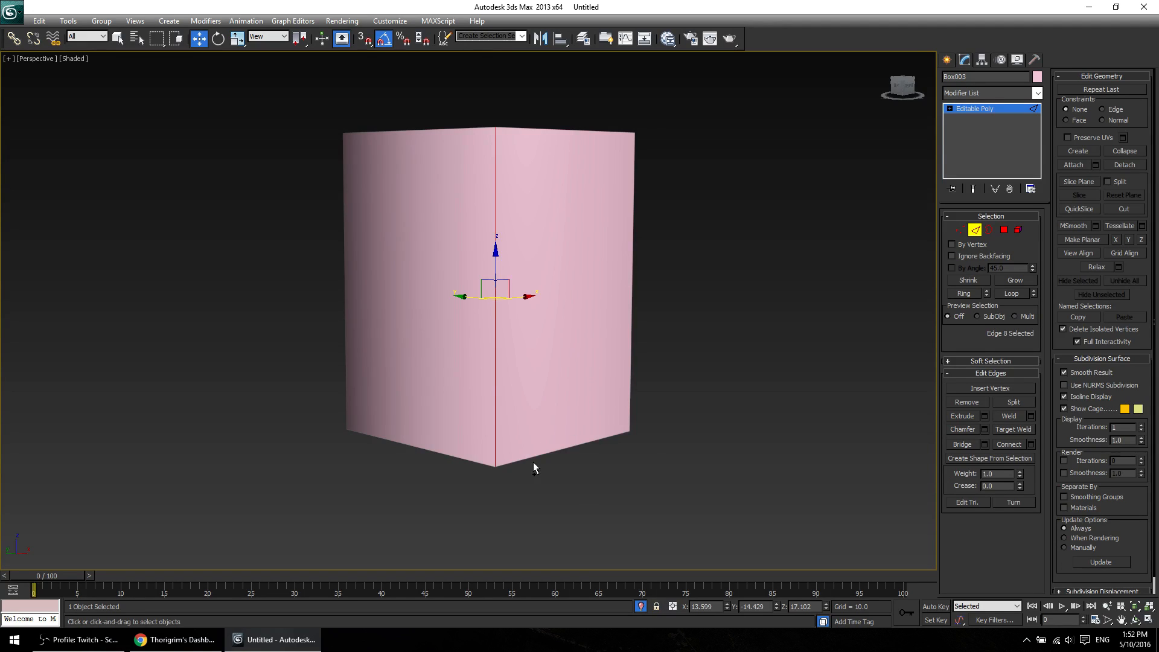
{"action": "scroll", "coordinate": [533, 462], "scroll_direction": "up", "scroll_amount": 2}
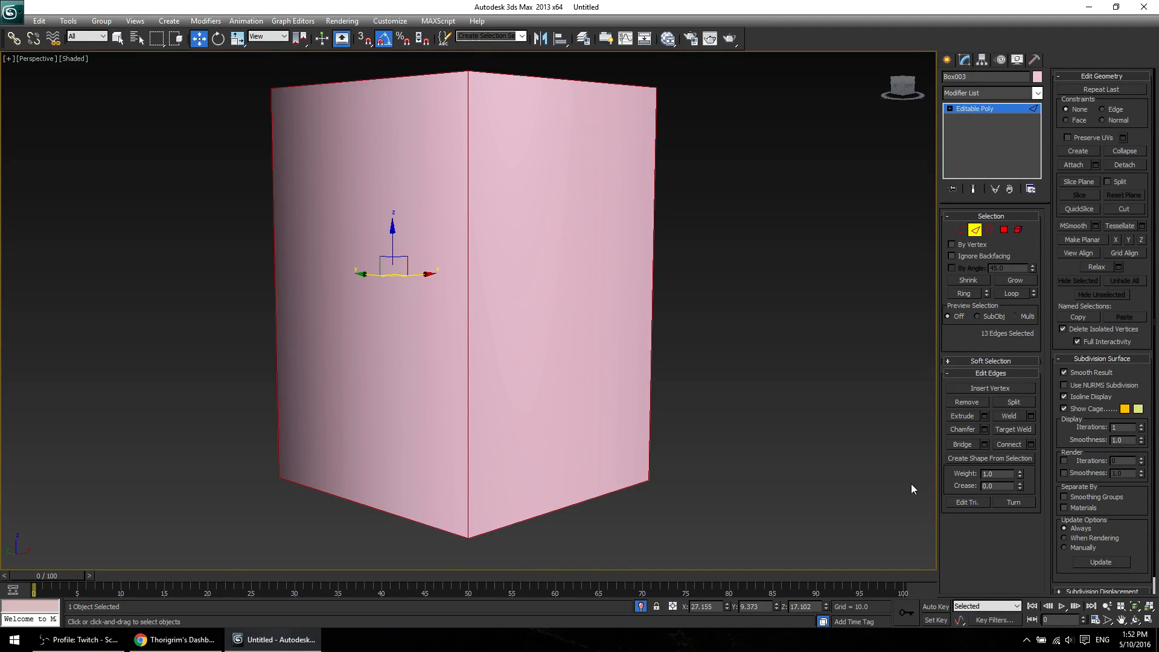
Auto Smooth all four wall polygons again with a threshold of 45.0, deselect them and leave polygon editing.
{"action": "key", "text": "4"}
{"action": "key", "text": "ctrl+a"}
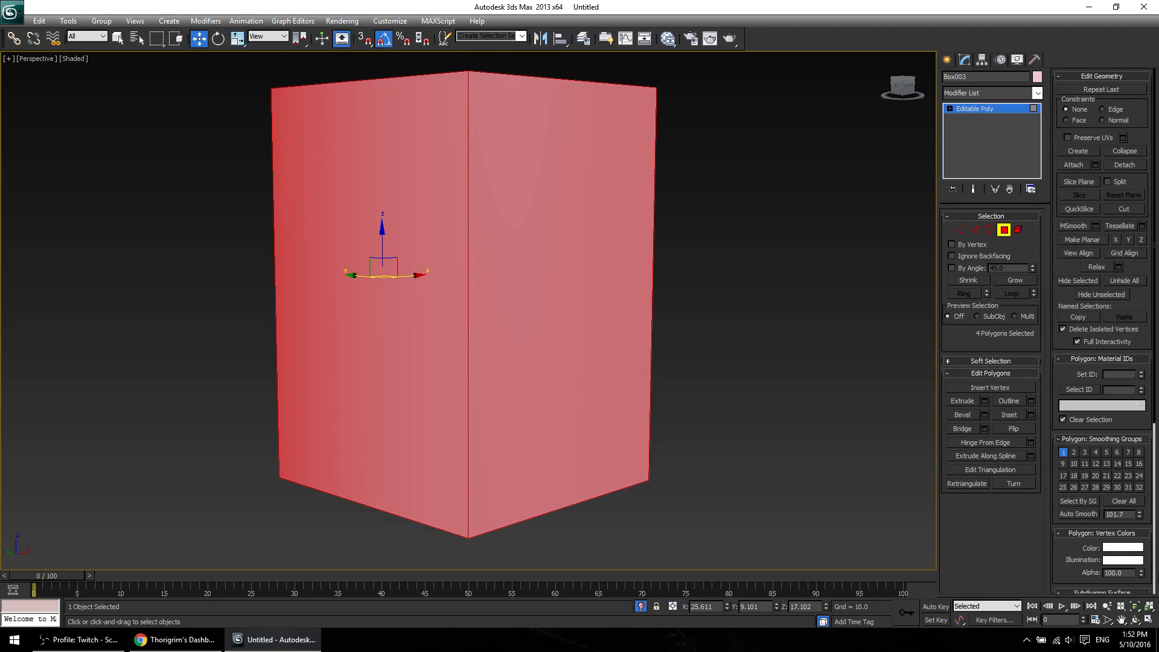
{"action": "left_click_drag", "start_coordinate": [1132, 515], "coordinate": [1074, 512]}
{"action": "type", "text": "45"}
{"action": "key", "text": "Return"}
{"action": "left_click", "coordinate": [1085, 513]}
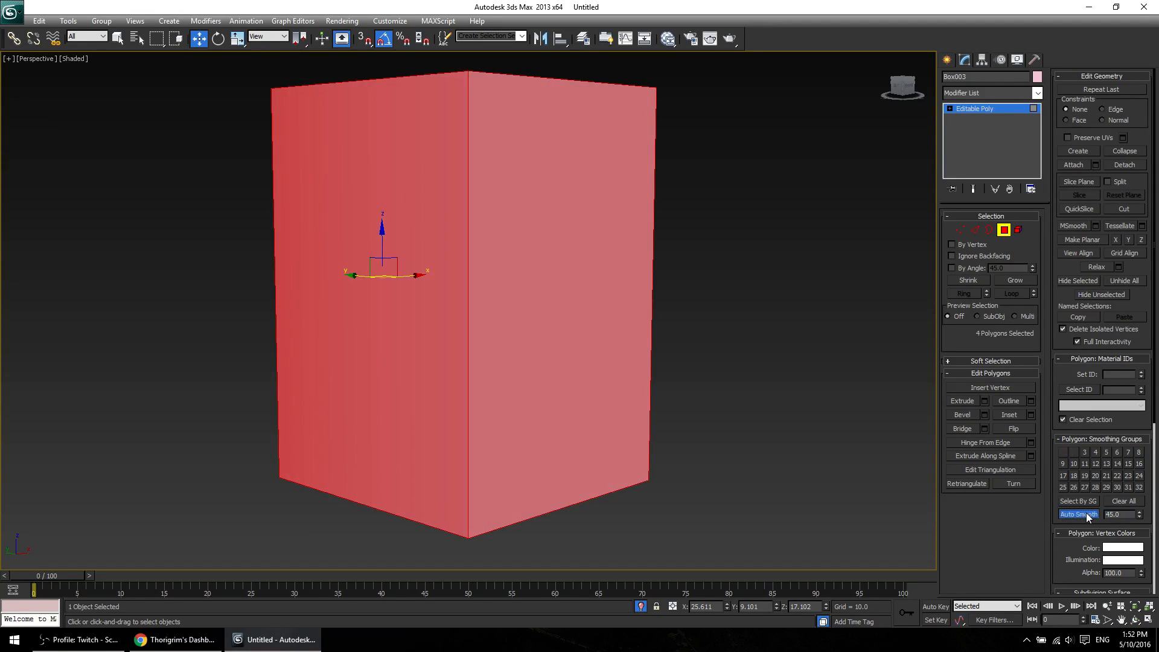
{"action": "scroll", "coordinate": [616, 486], "scroll_direction": "down", "scroll_amount": 5}
{"action": "left_click", "coordinate": [657, 509]}
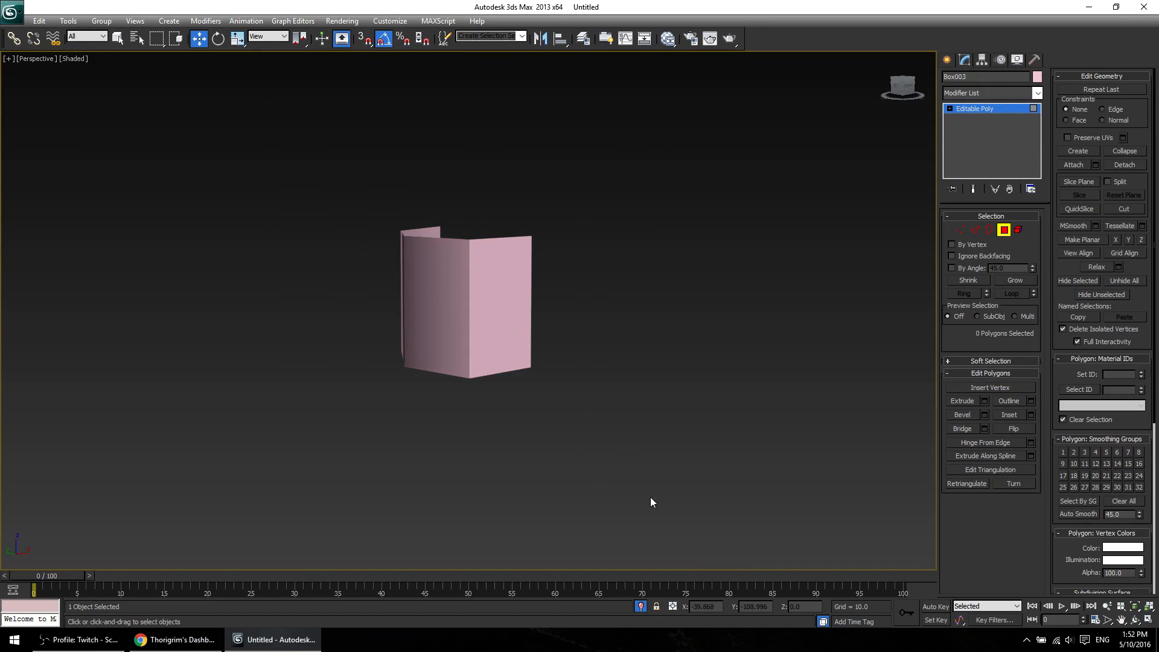
{"action": "middle_click_drag", "start_coordinate": [650, 500], "coordinate": [618, 497], "text": "alt"}
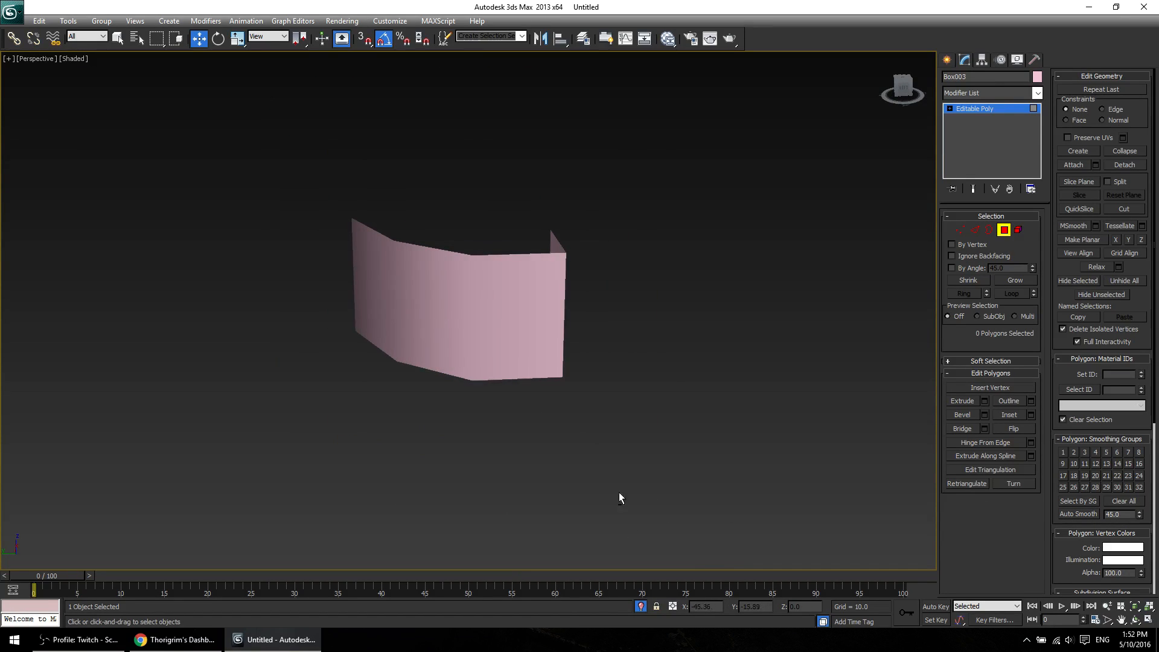
{"action": "left_click", "coordinate": [965, 109]}
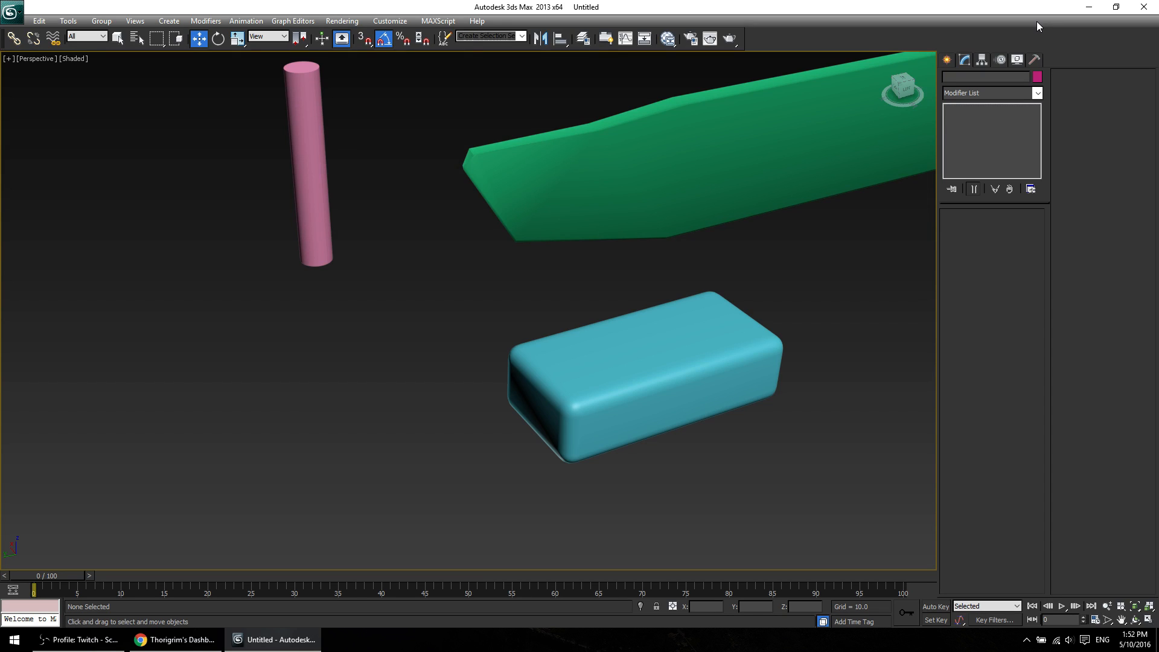
Select the green blade and the blue chamfered box in turn, and examine their shading up close.
{"action": "left_click", "coordinate": [758, 161]}
{"action": "middle_click_drag", "start_coordinate": [815, 335], "coordinate": [533, 354]}
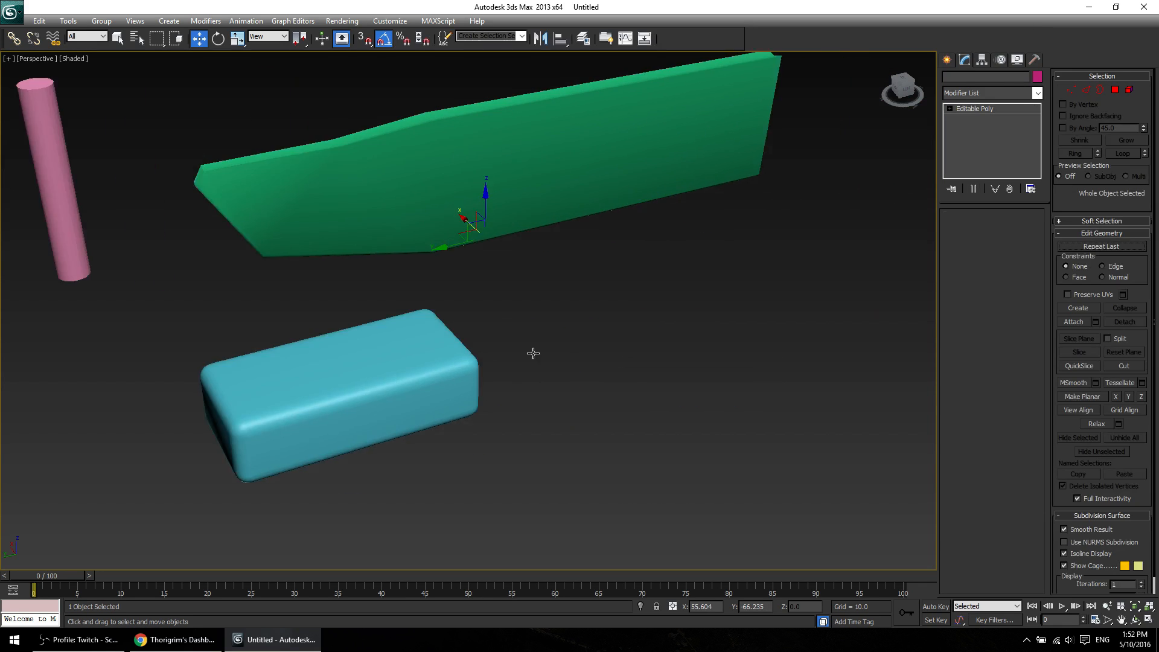
{"action": "scroll", "coordinate": [426, 355], "scroll_direction": "down", "scroll_amount": 4}
{"action": "scroll", "coordinate": [366, 394], "scroll_direction": "up", "scroll_amount": 9}
{"action": "scroll", "coordinate": [366, 394], "scroll_direction": "down", "scroll_amount": 5}
{"action": "middle_click_drag", "start_coordinate": [366, 394], "coordinate": [438, 350]}
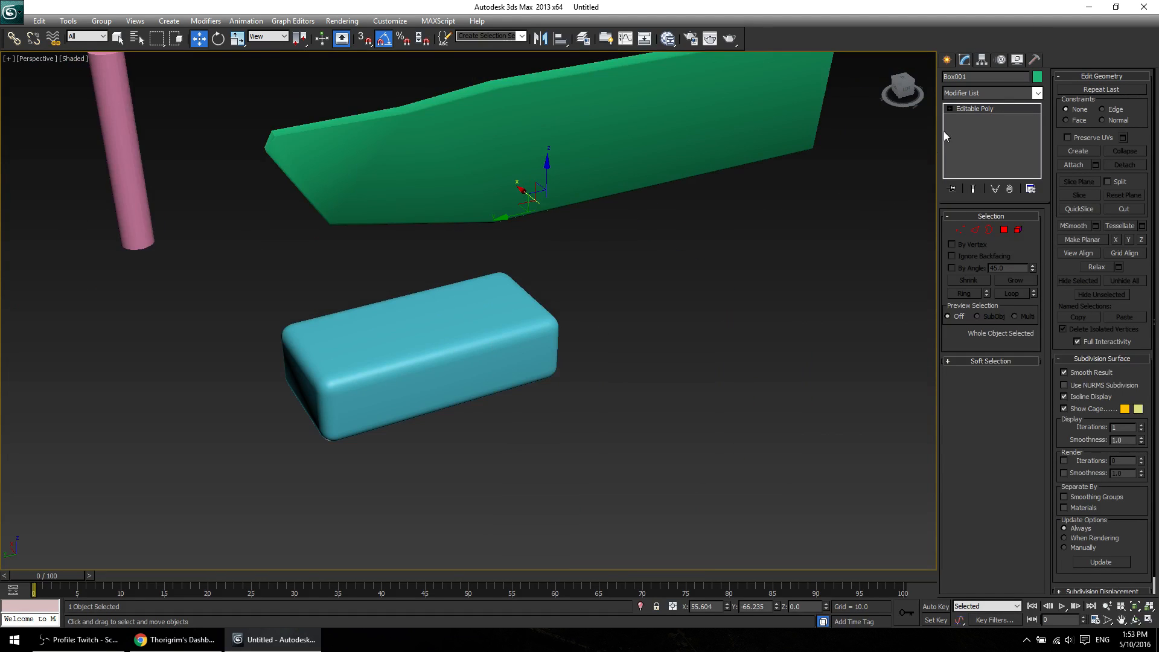
{"action": "left_click", "coordinate": [443, 347]}
{"action": "left_click", "coordinate": [947, 59]}
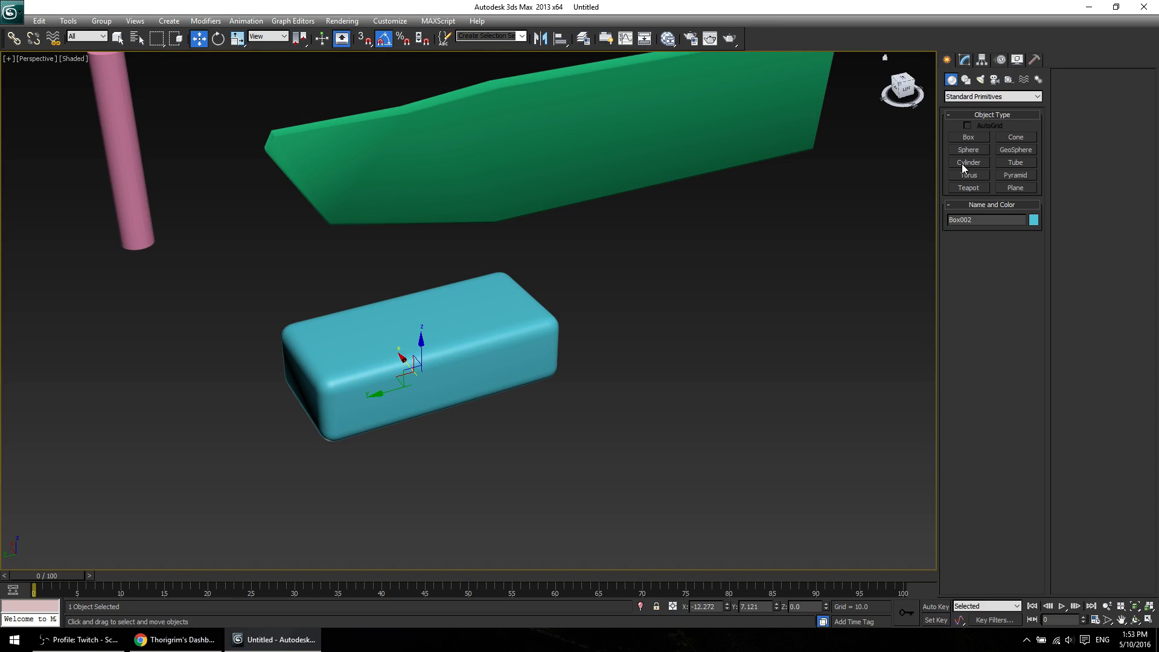
{"action": "scroll", "coordinate": [487, 377], "scroll_direction": "up", "scroll_amount": 5}
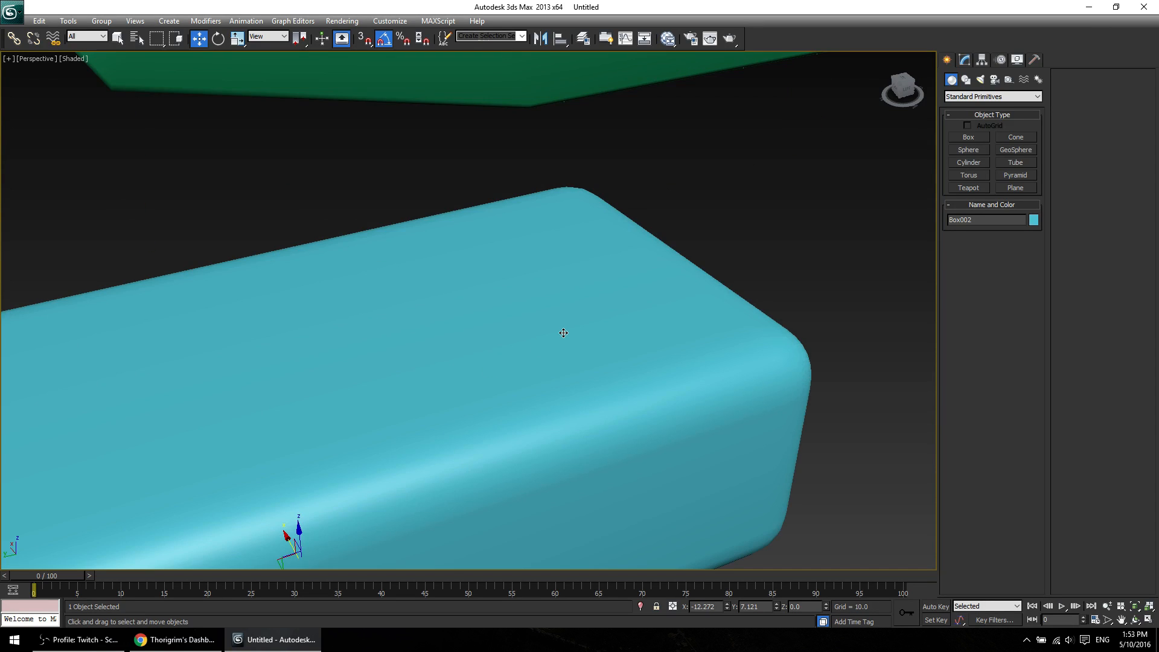
{"action": "scroll", "coordinate": [501, 353], "scroll_direction": "down", "scroll_amount": 5}
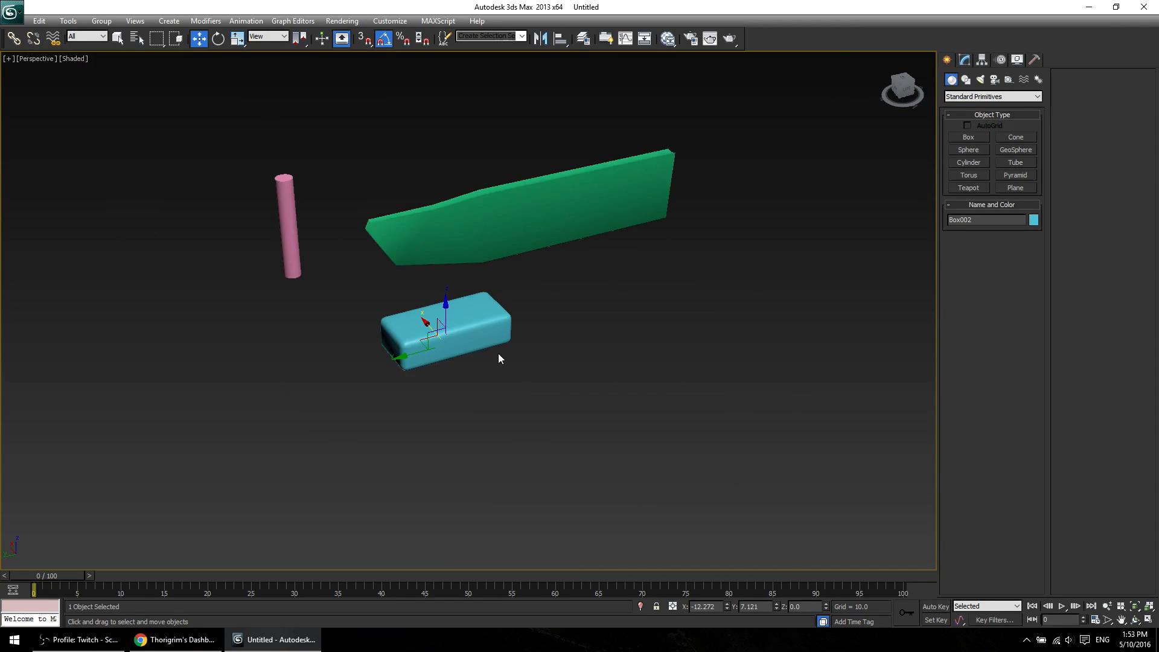
Clear the smoothing groups of all polygons on the blue chamfered box, and deselect them to inspect the faceted edges.
{"action": "scroll", "coordinate": [483, 337], "scroll_direction": "up", "scroll_amount": 3}
{"action": "key", "text": "2"}
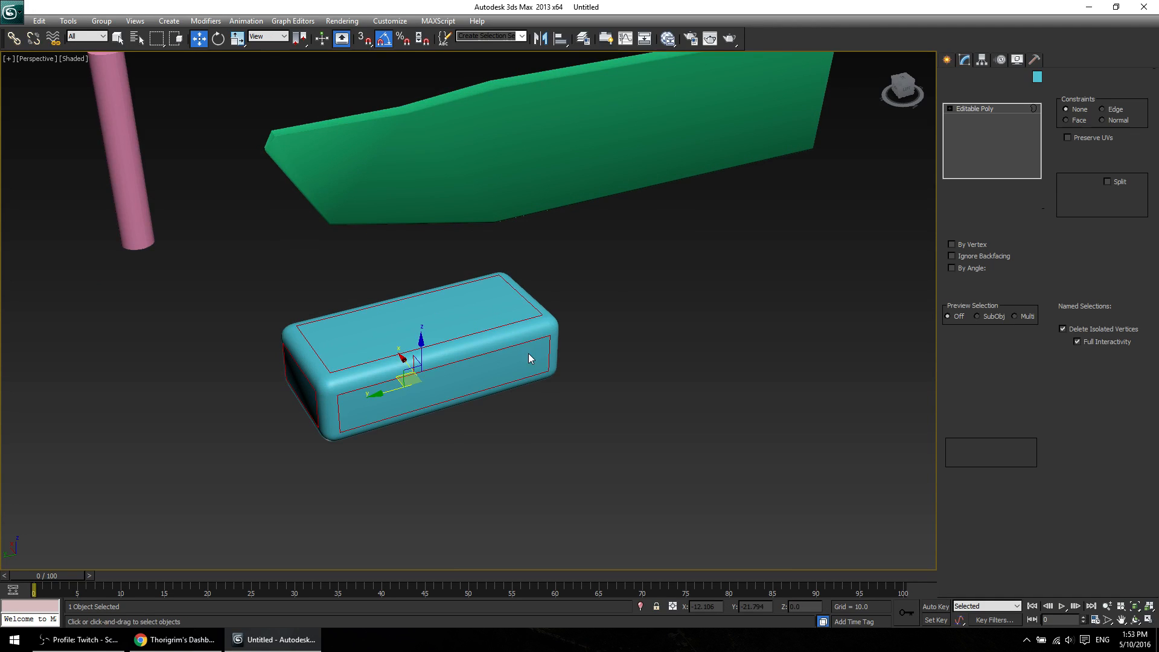
{"action": "key", "text": "4"}
{"action": "key", "text": "ctrl+a"}
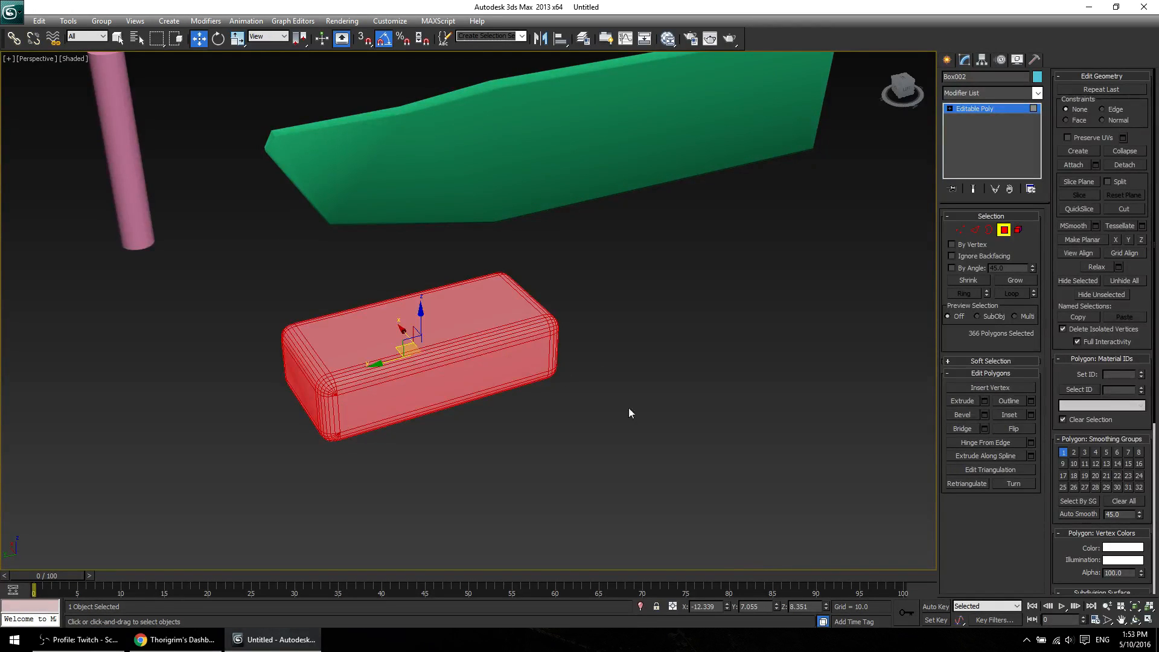
{"action": "scroll", "coordinate": [629, 411], "scroll_direction": "up", "scroll_amount": 5}
{"action": "middle_click_drag", "start_coordinate": [592, 425], "coordinate": [628, 416], "text": "alt"}
{"action": "left_click", "coordinate": [1122, 502]}
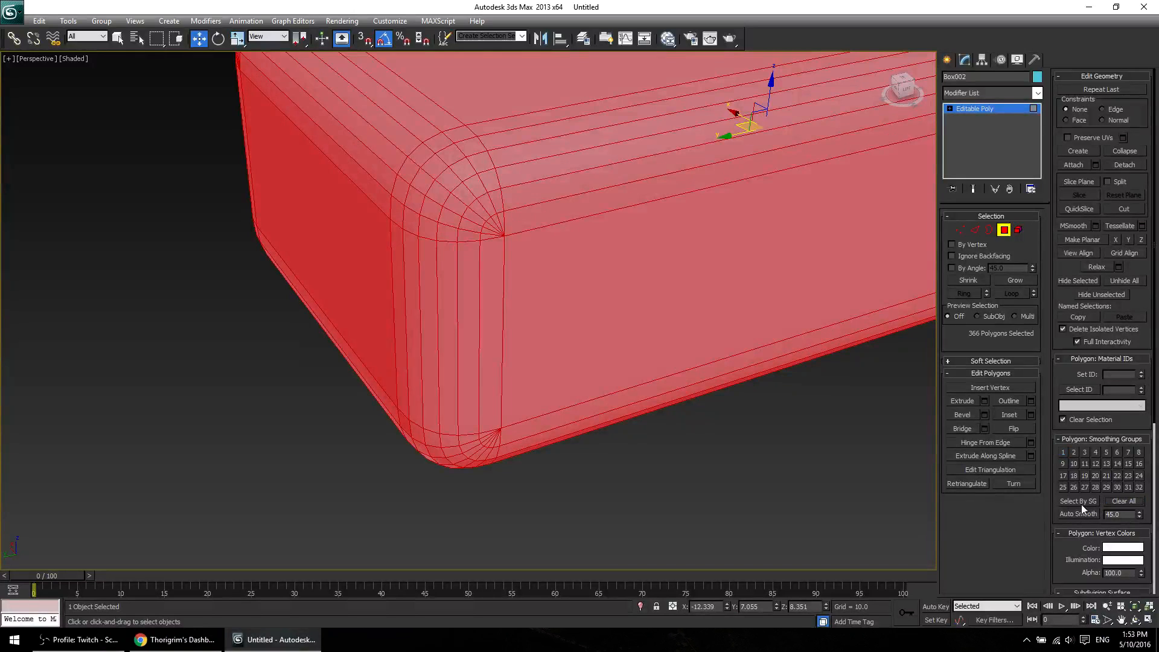
{"action": "left_click", "coordinate": [792, 494]}
{"action": "middle_click_drag", "start_coordinate": [793, 495], "coordinate": [743, 499], "text": "alt"}
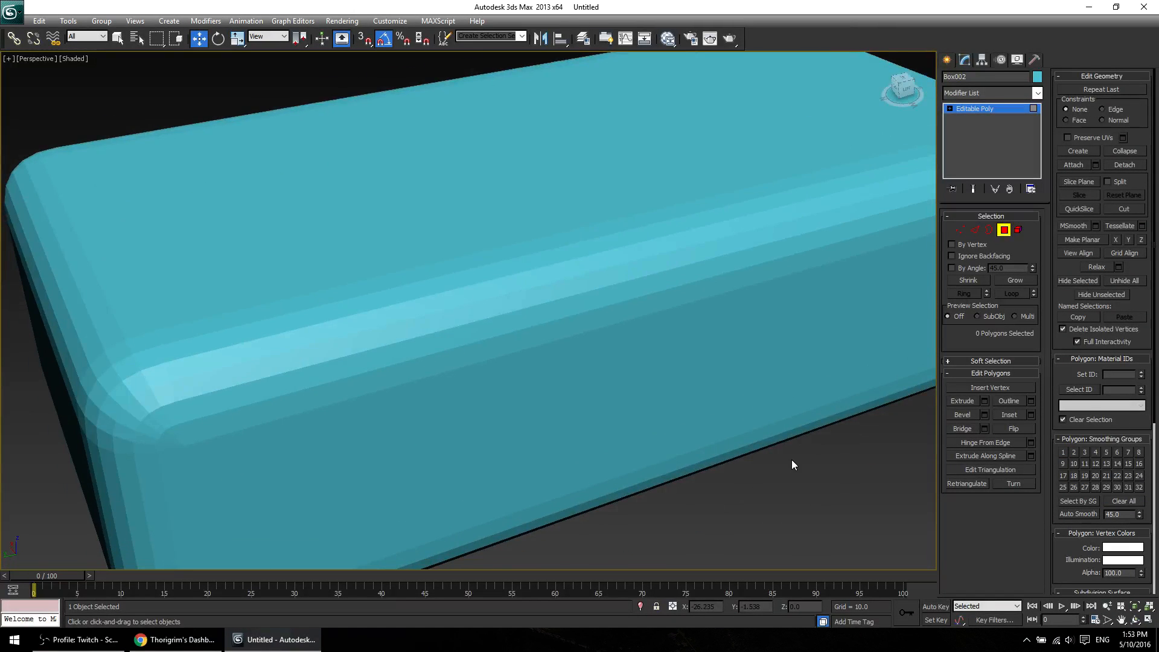
{"action": "middle_click_drag", "start_coordinate": [792, 466], "coordinate": [811, 445]}
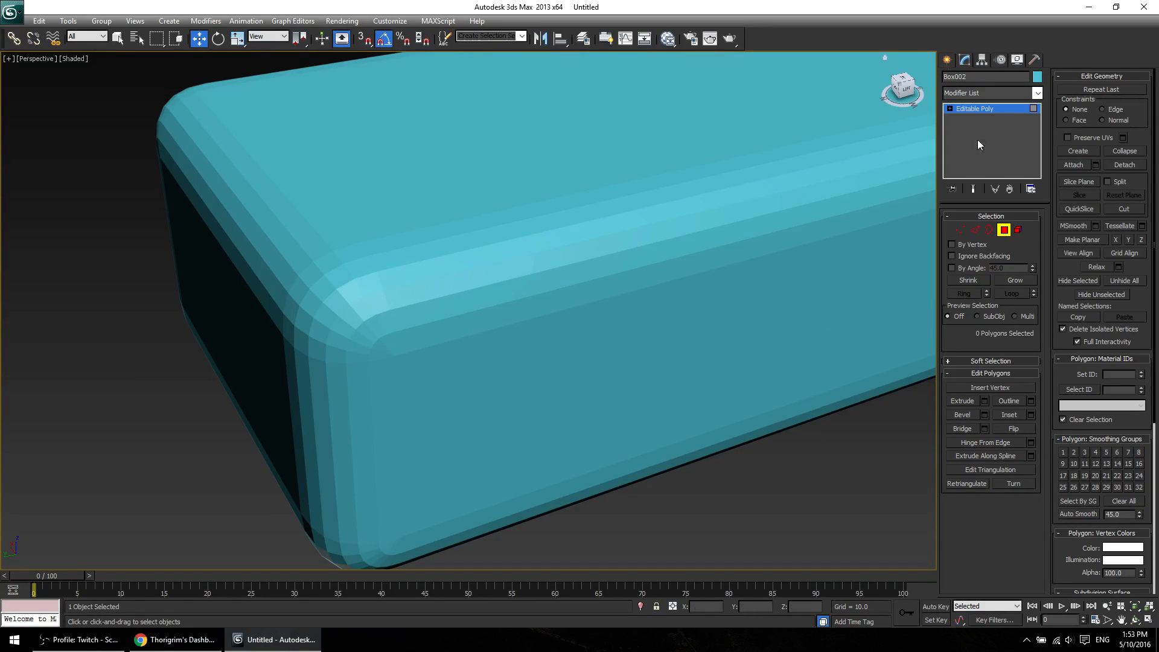
Leave polygon editing on the blue chamfered box and create a box about 22.7 long, 12.6 wide and 51 high beside it.
{"action": "left_click", "coordinate": [977, 110]}
{"action": "scroll", "coordinate": [607, 287], "scroll_direction": "down", "scroll_amount": 10}
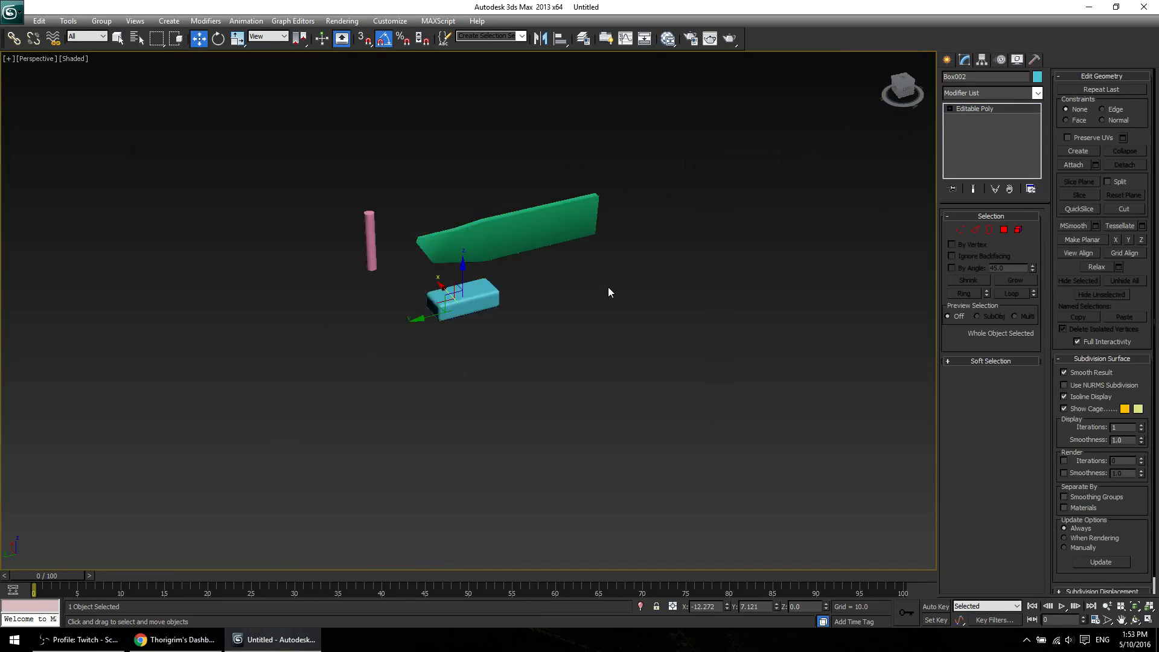
{"action": "scroll", "coordinate": [608, 287], "scroll_direction": "up", "scroll_amount": 2}
{"action": "left_click", "coordinate": [947, 59]}
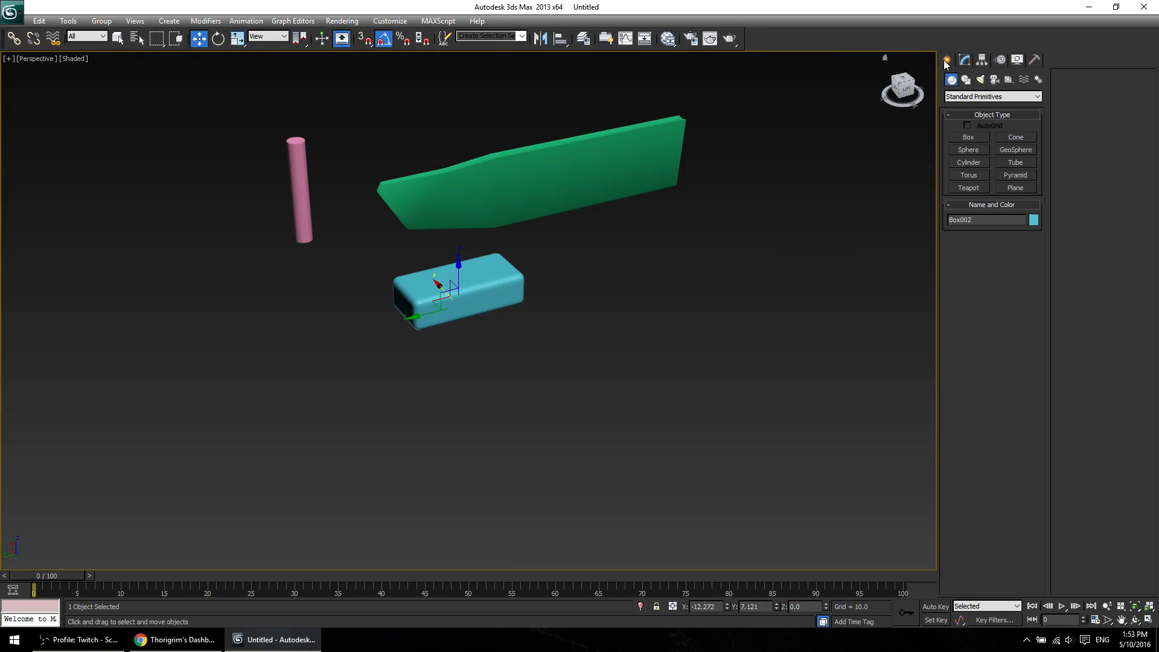
{"action": "left_click", "coordinate": [966, 139]}
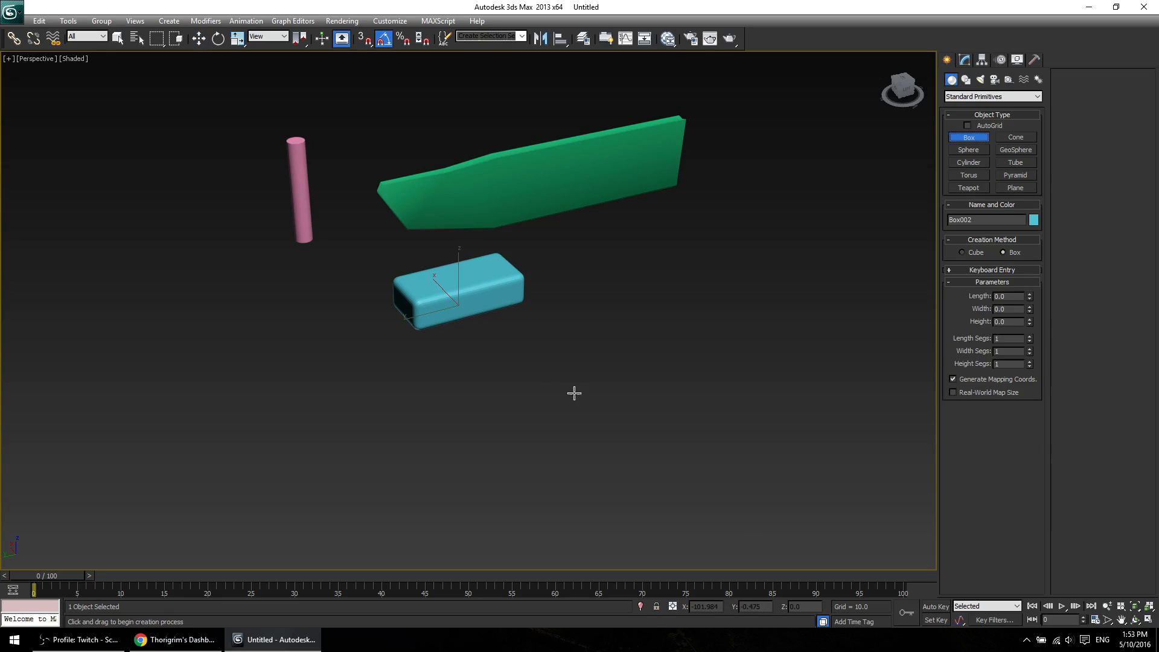
{"action": "left_click_drag", "start_coordinate": [574, 394], "coordinate": [616, 383]}
{"action": "left_click", "coordinate": [626, 283]}
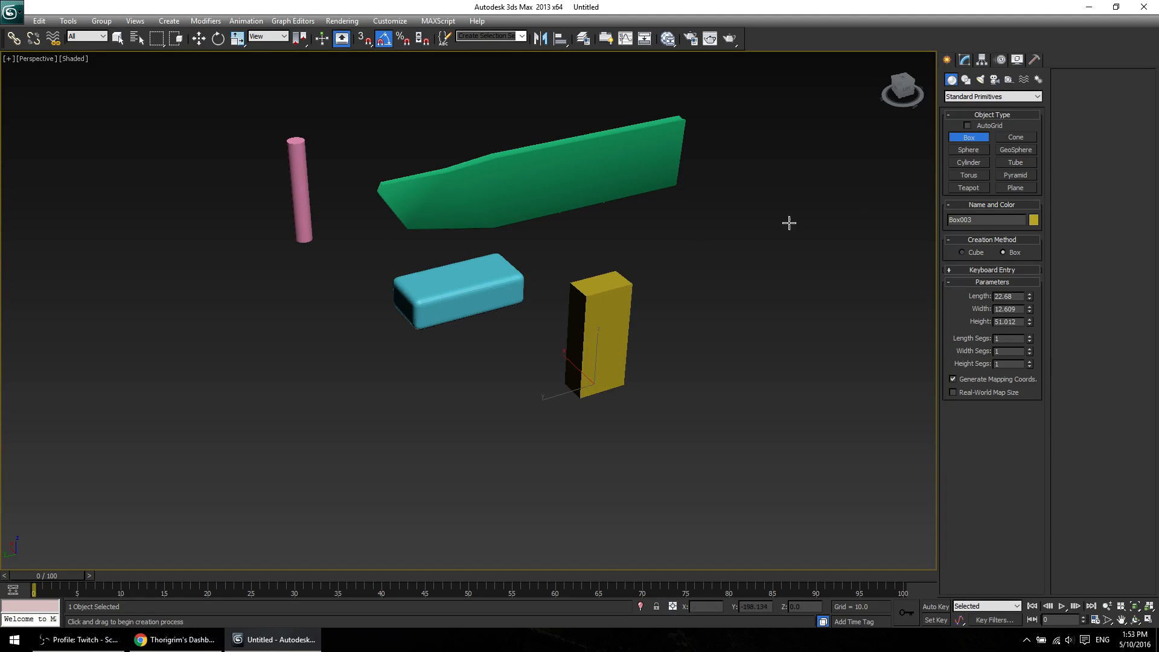
Create a tapered cone with a base radius of about 18 and height of about 44, plus a cylinder in front of it.
{"action": "left_click", "coordinate": [1016, 137]}
{"action": "left_click_drag", "start_coordinate": [782, 357], "coordinate": [824, 369]}
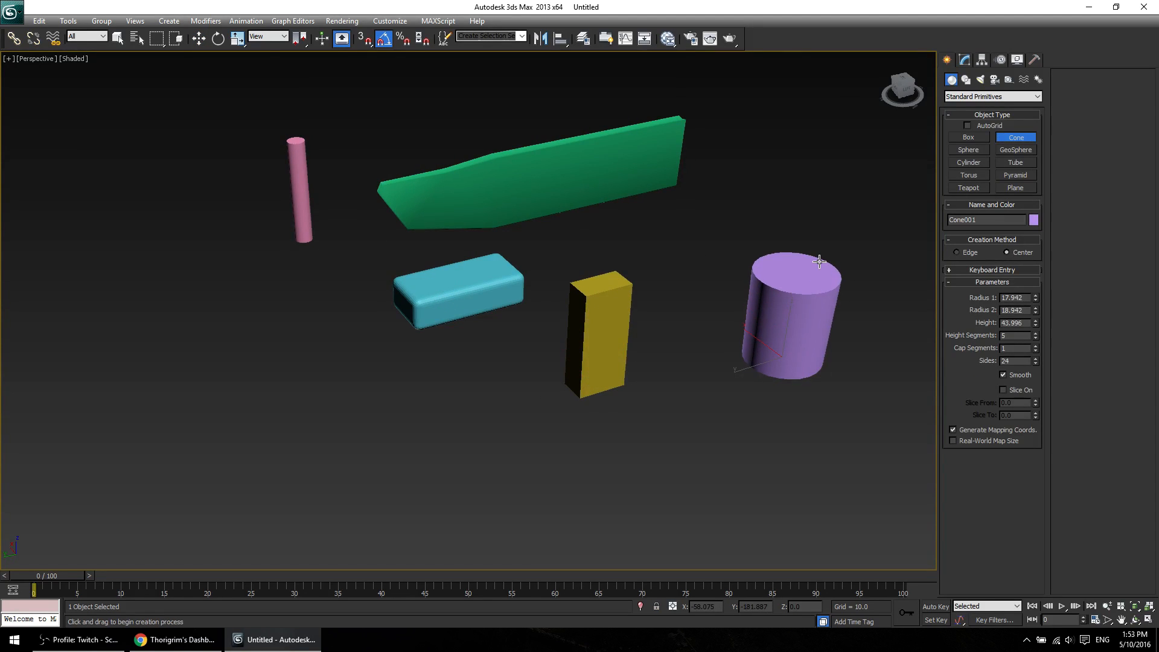
{"action": "left_click", "coordinate": [824, 314]}
{"action": "left_click", "coordinate": [823, 288]}
{"action": "left_click", "coordinate": [984, 161]}
{"action": "left_click_drag", "start_coordinate": [721, 436], "coordinate": [770, 440]}
Create a flat torus in front of the yellow box with radii of about 19.3 and 3.7.
{"action": "left_click", "coordinate": [969, 176]}
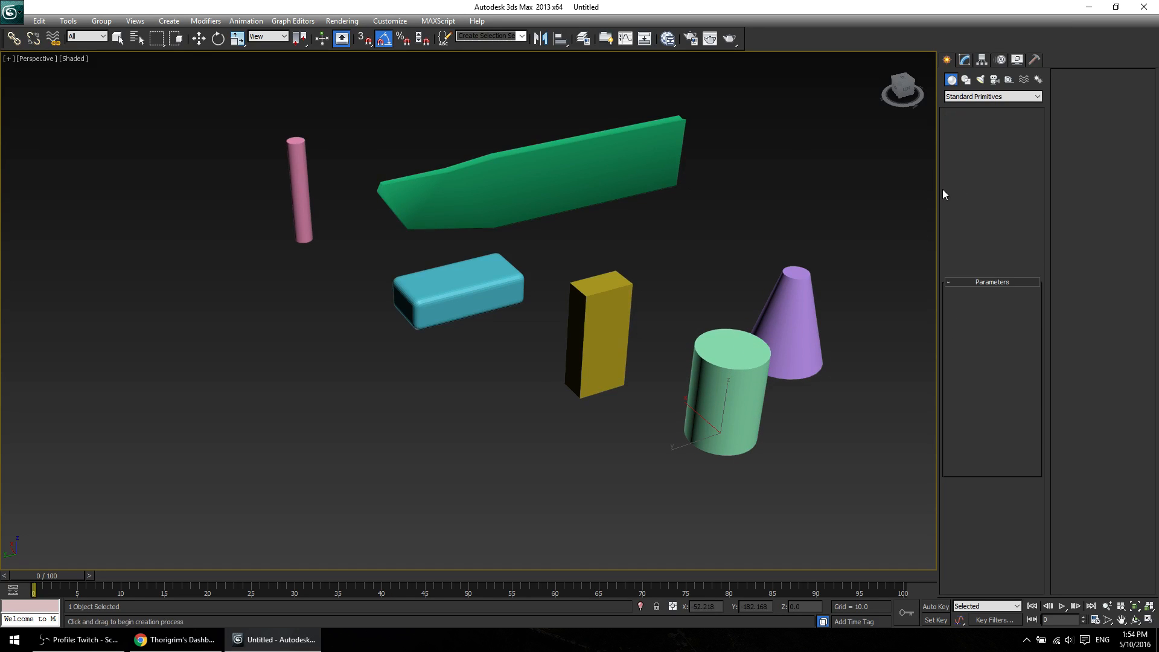
{"action": "left_click_drag", "start_coordinate": [538, 432], "coordinate": [559, 453]}
{"action": "left_click", "coordinate": [573, 428]}
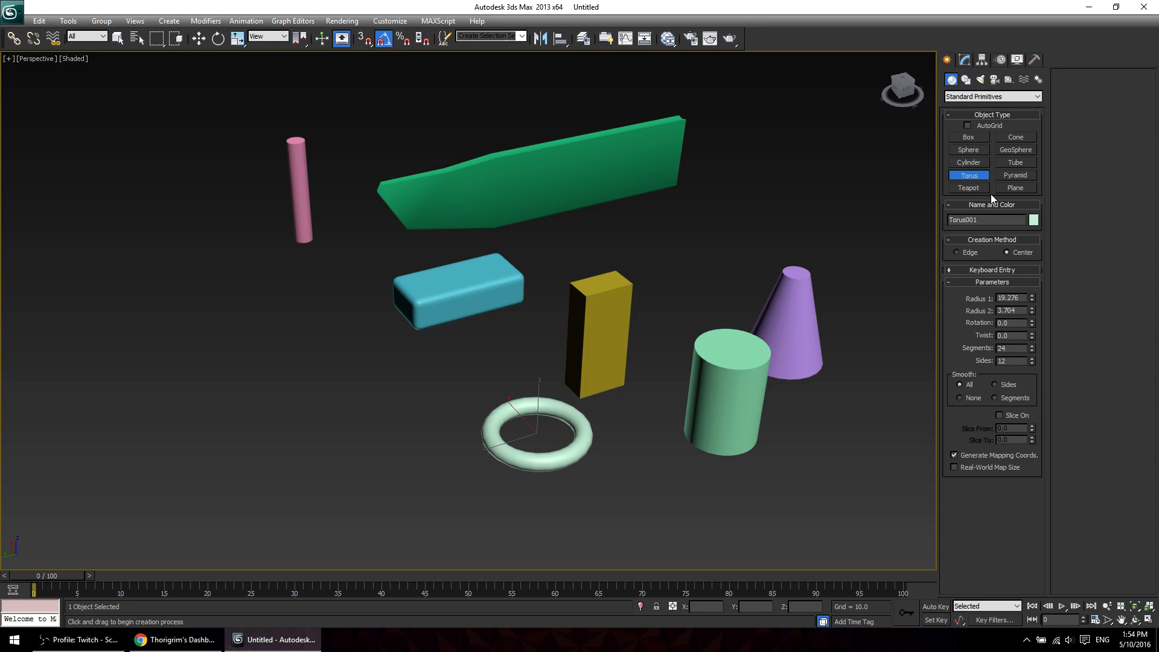
Create a teapot with a radius of about 22.7 in front of the blue box and finish creating primitives.
{"action": "left_click", "coordinate": [974, 188]}
{"action": "left_click_drag", "start_coordinate": [320, 425], "coordinate": [365, 453]}
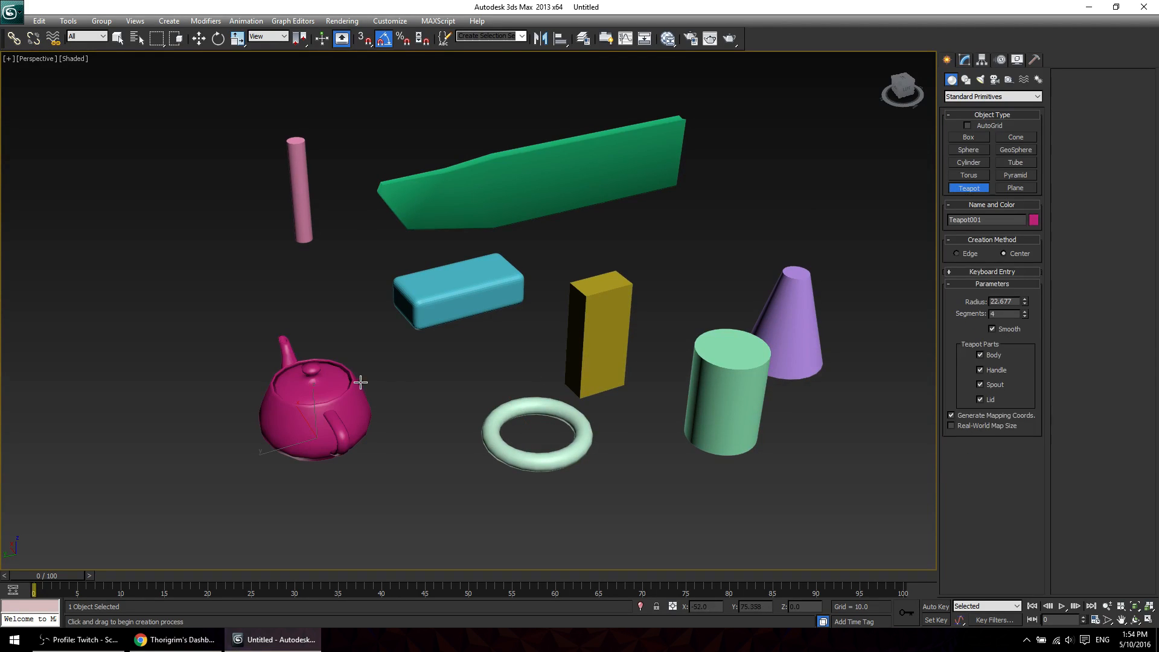
{"action": "key", "text": "w"}
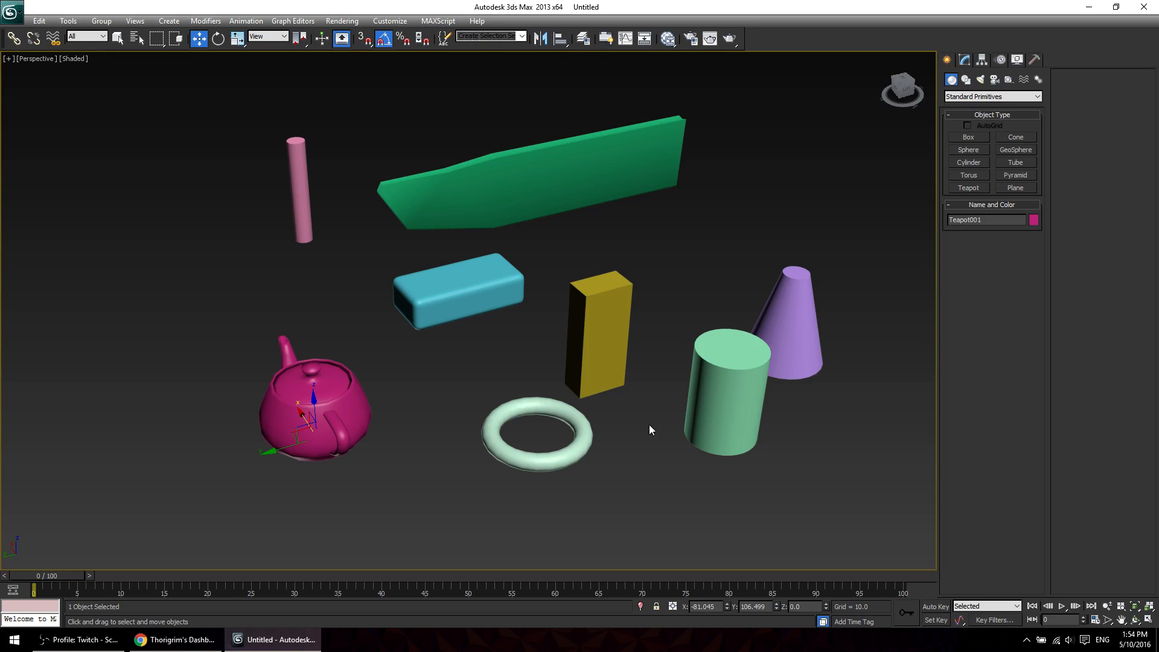
Select the teapot, examine it from the side together with the other primitives, and delete it.
{"action": "left_click", "coordinate": [735, 316]}
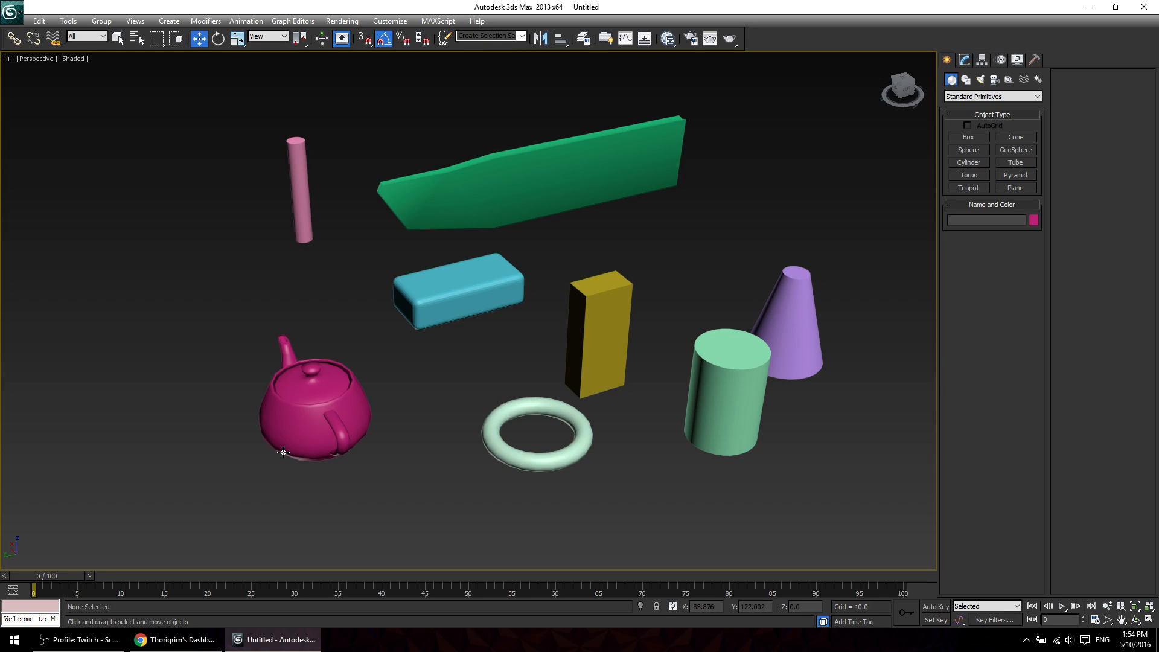
{"action": "left_click", "coordinate": [315, 442]}
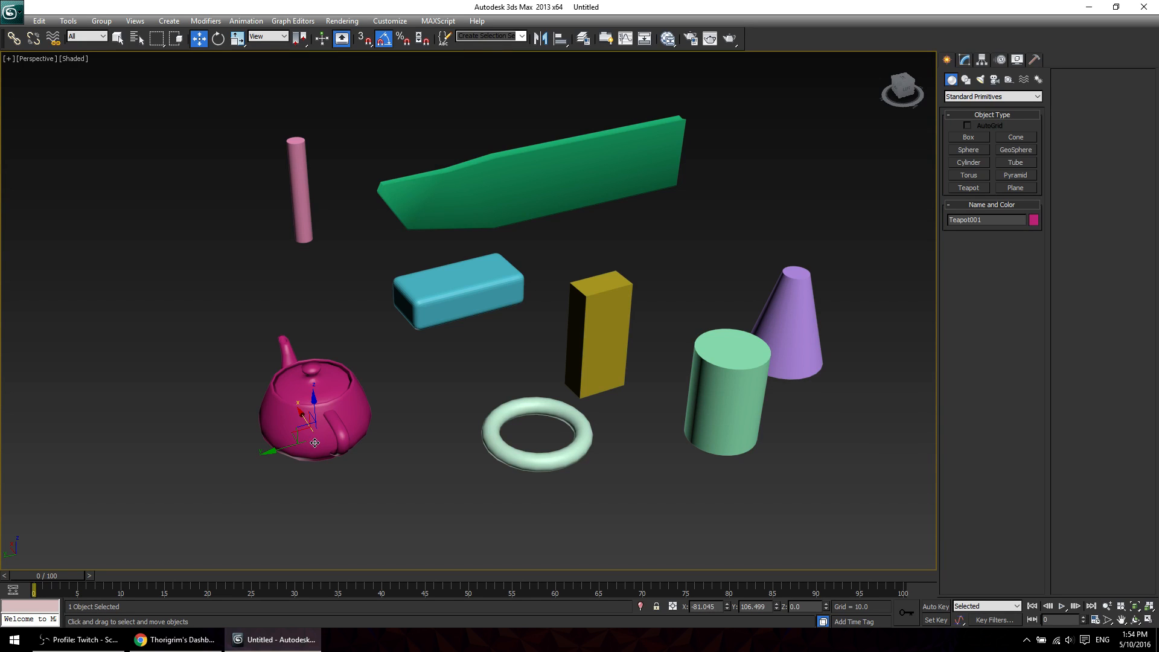
{"action": "middle_click_drag", "start_coordinate": [333, 412], "coordinate": [406, 388], "text": "alt"}
{"action": "scroll", "coordinate": [381, 469], "scroll_direction": "up", "scroll_amount": 5}
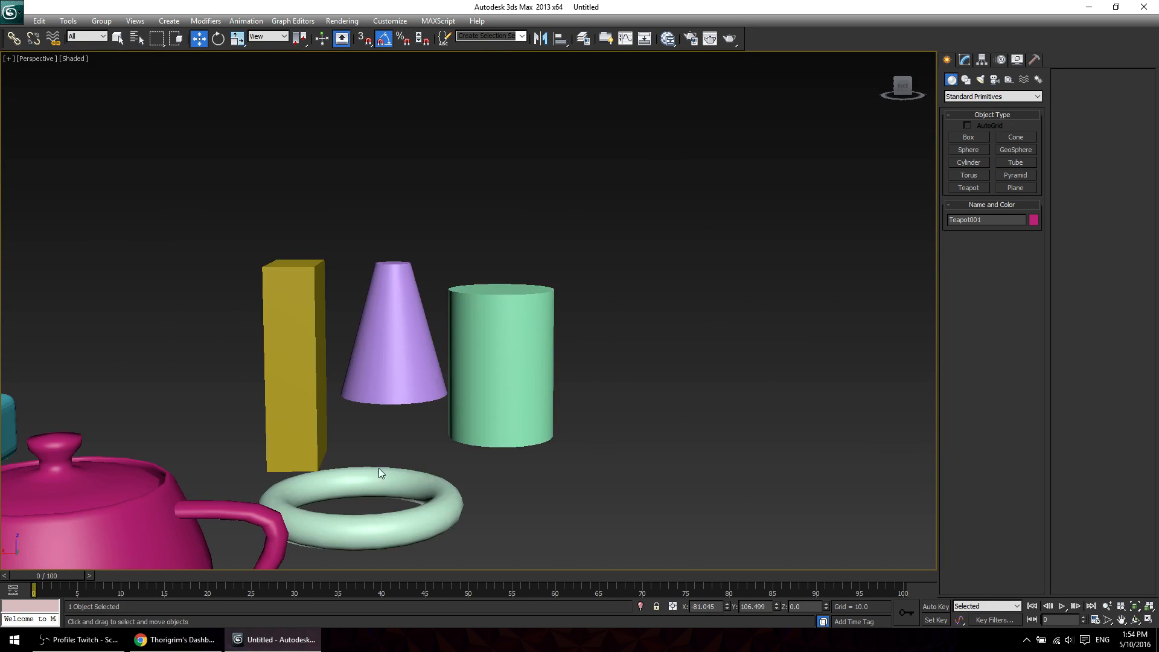
{"action": "middle_click_drag", "start_coordinate": [380, 471], "coordinate": [501, 408]}
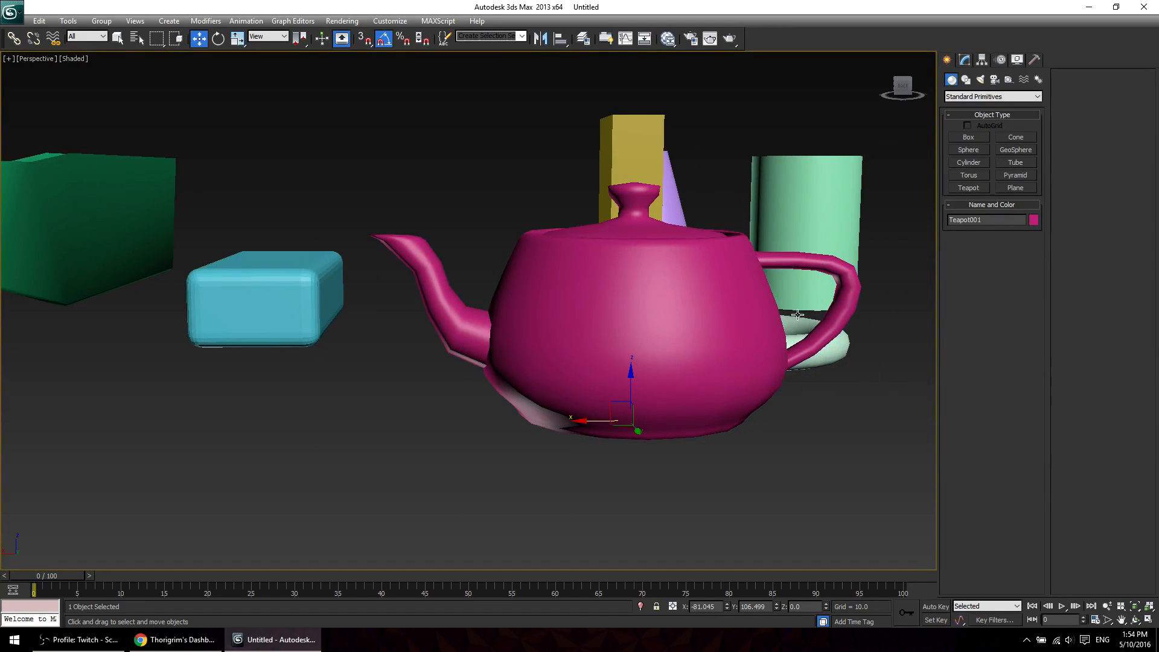
{"action": "middle_click_drag", "start_coordinate": [783, 389], "coordinate": [647, 389]}
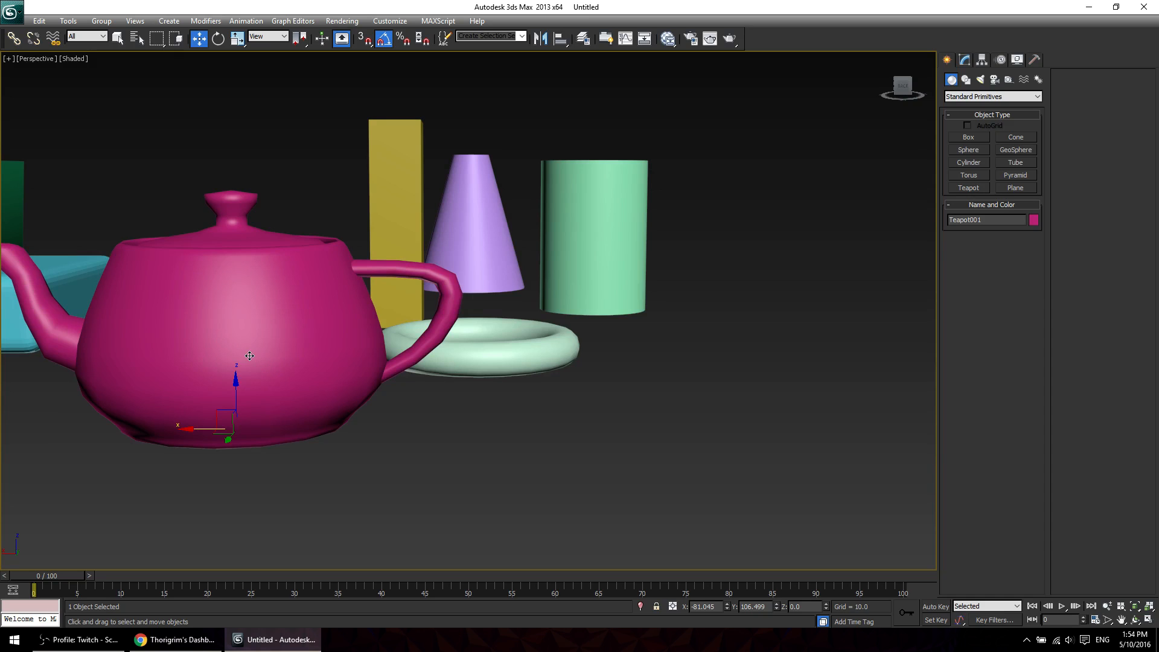
{"action": "scroll", "coordinate": [326, 426], "scroll_direction": "down", "scroll_amount": 6}
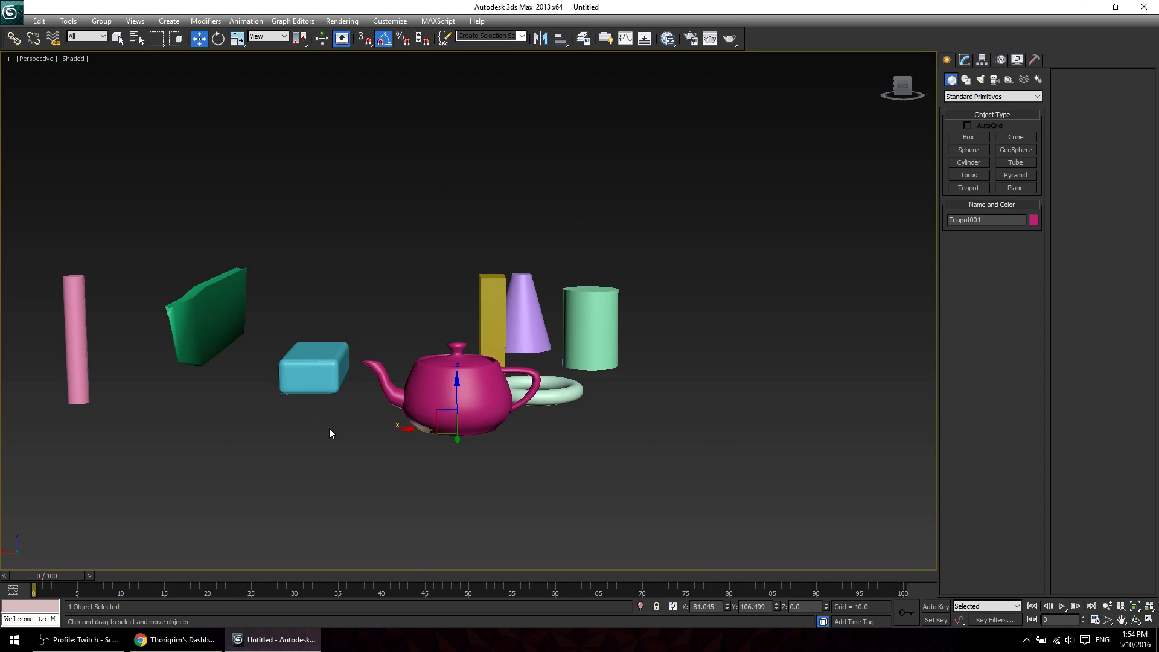
{"action": "key", "text": "Delete"}
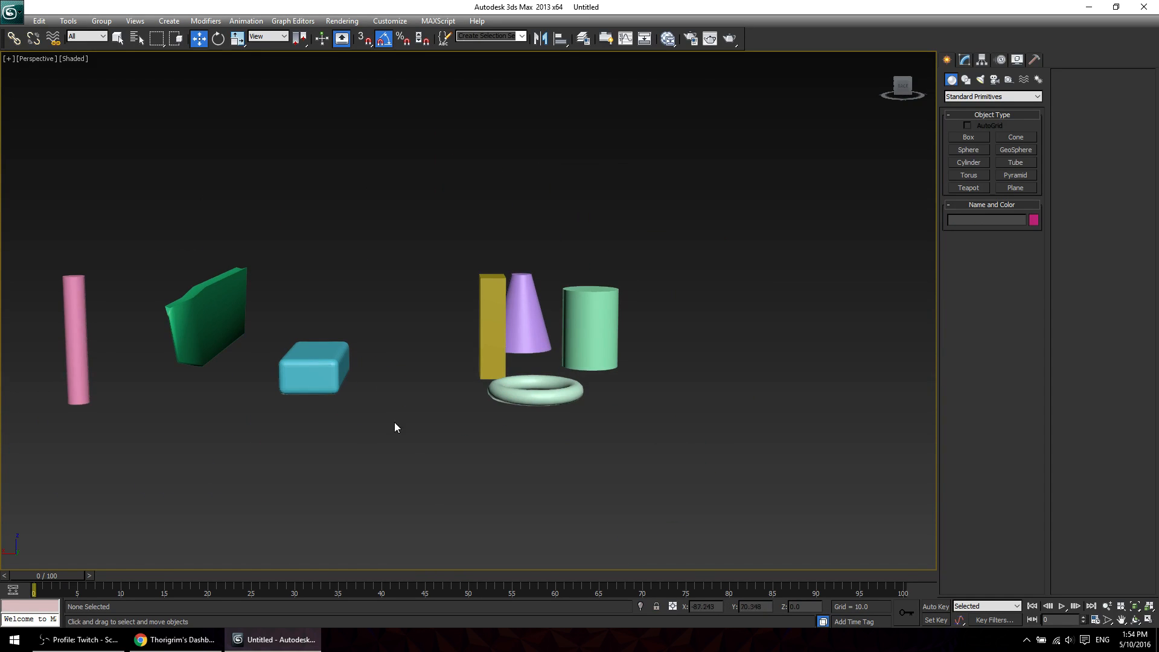
Bring the remaining primitives into view and convert the yellow box to an Editable Poly.
{"action": "middle_click_drag", "start_coordinate": [447, 356], "coordinate": [520, 437], "text": "alt"}
{"action": "middle_click_drag", "start_coordinate": [372, 458], "coordinate": [481, 415]}
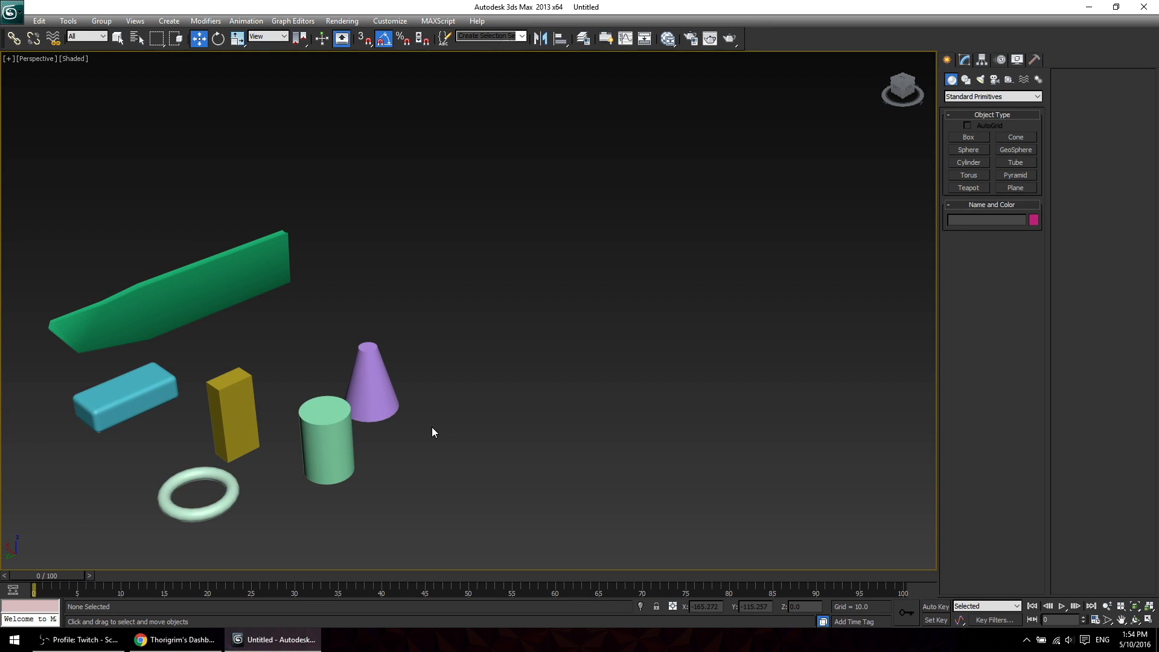
{"action": "middle_click_drag", "start_coordinate": [455, 422], "coordinate": [510, 392]}
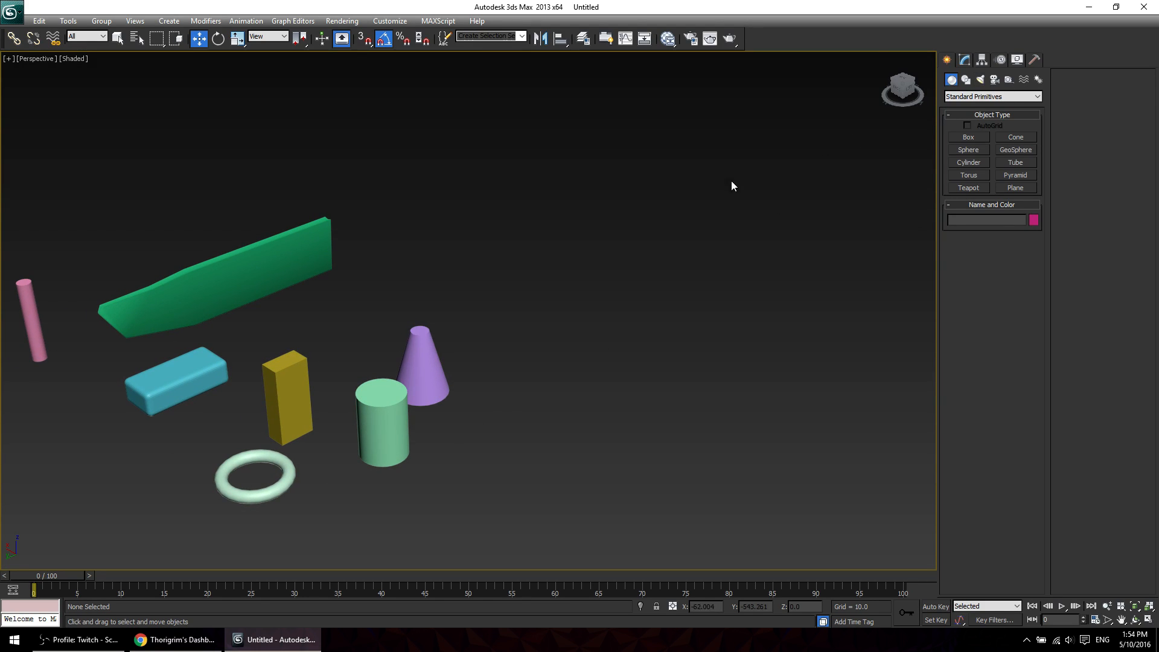
{"action": "middle_click_drag", "start_coordinate": [504, 360], "coordinate": [565, 348]}
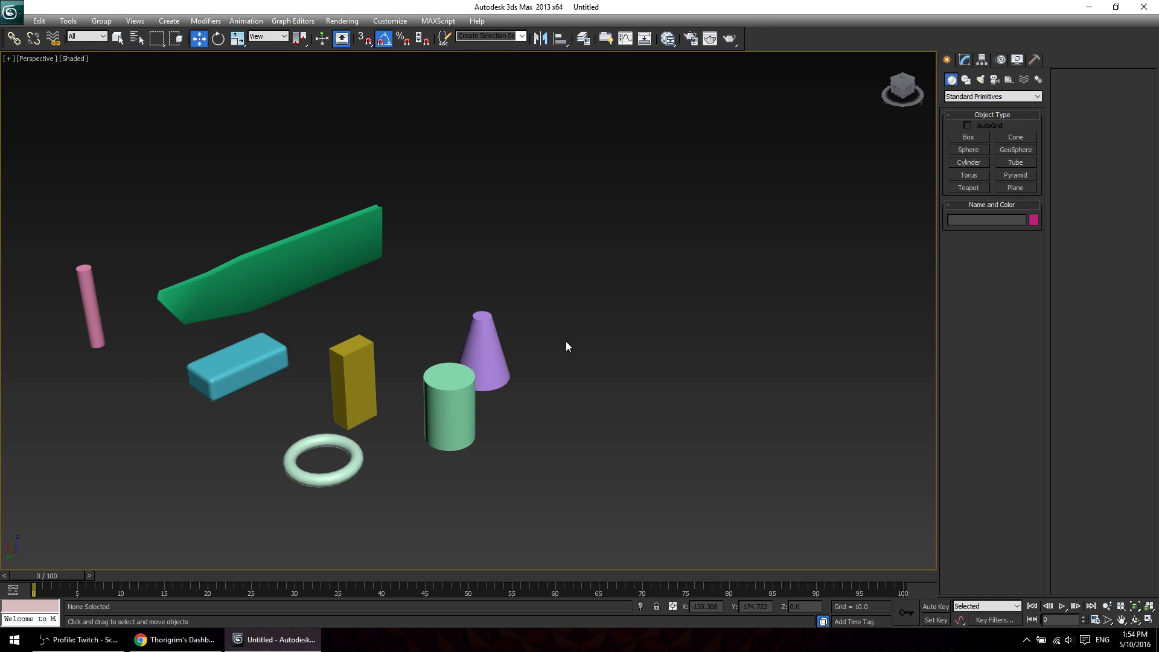
{"action": "left_click", "coordinate": [965, 63]}
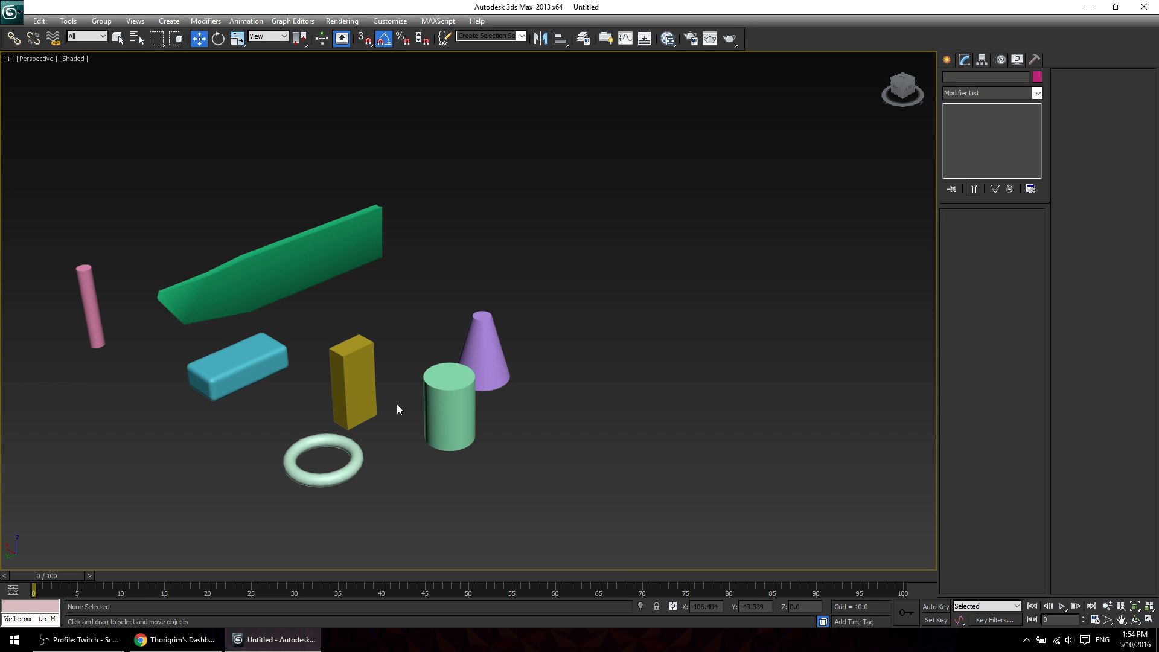
{"action": "left_click", "coordinate": [360, 394]}
{"action": "right_click", "coordinate": [965, 107]}
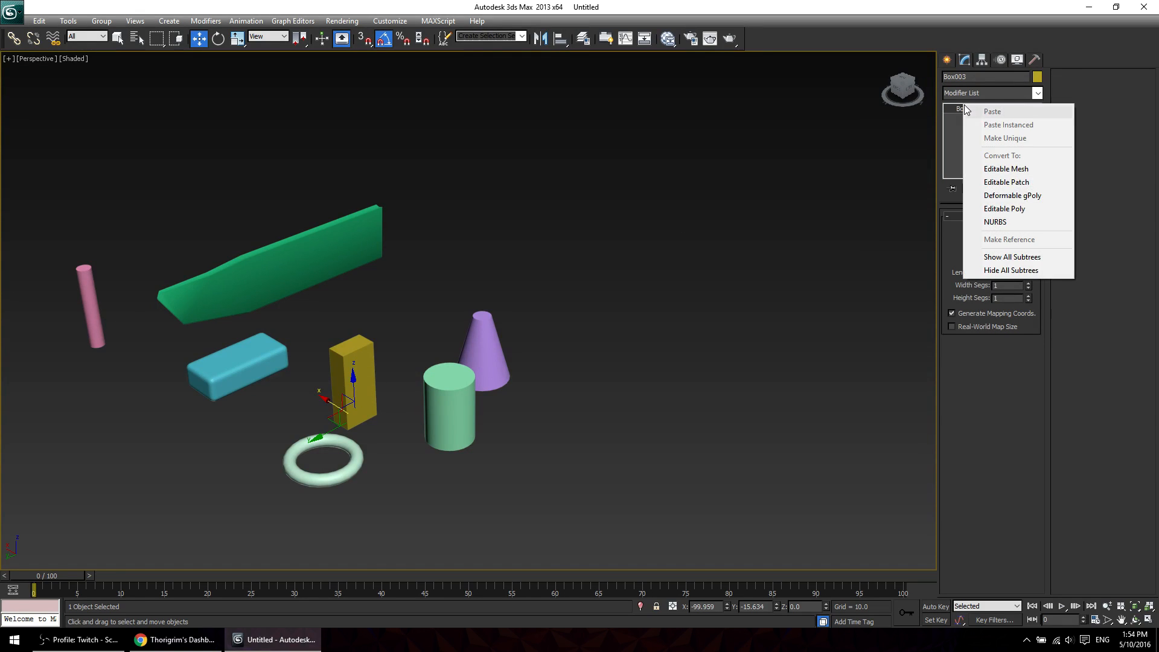
{"action": "left_click", "coordinate": [1052, 211]}
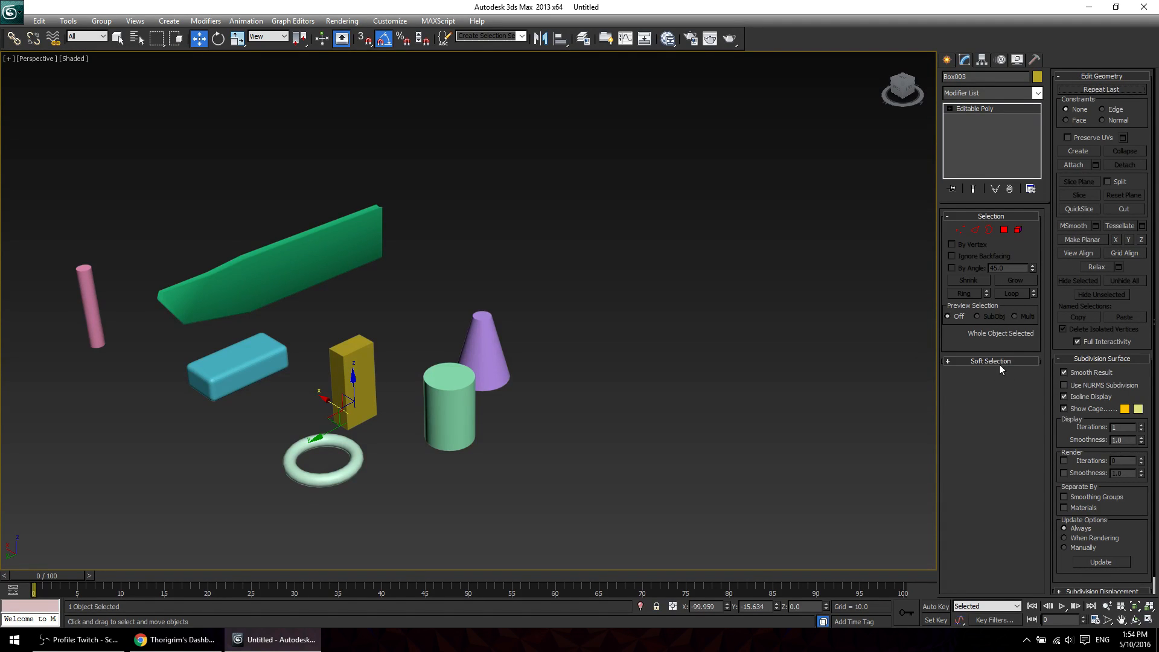
Go through the yellow box's polygon, vertex and edge levels, return to polygon level, and select and deselect all its polygons.
{"action": "left_click", "coordinate": [1004, 229]}
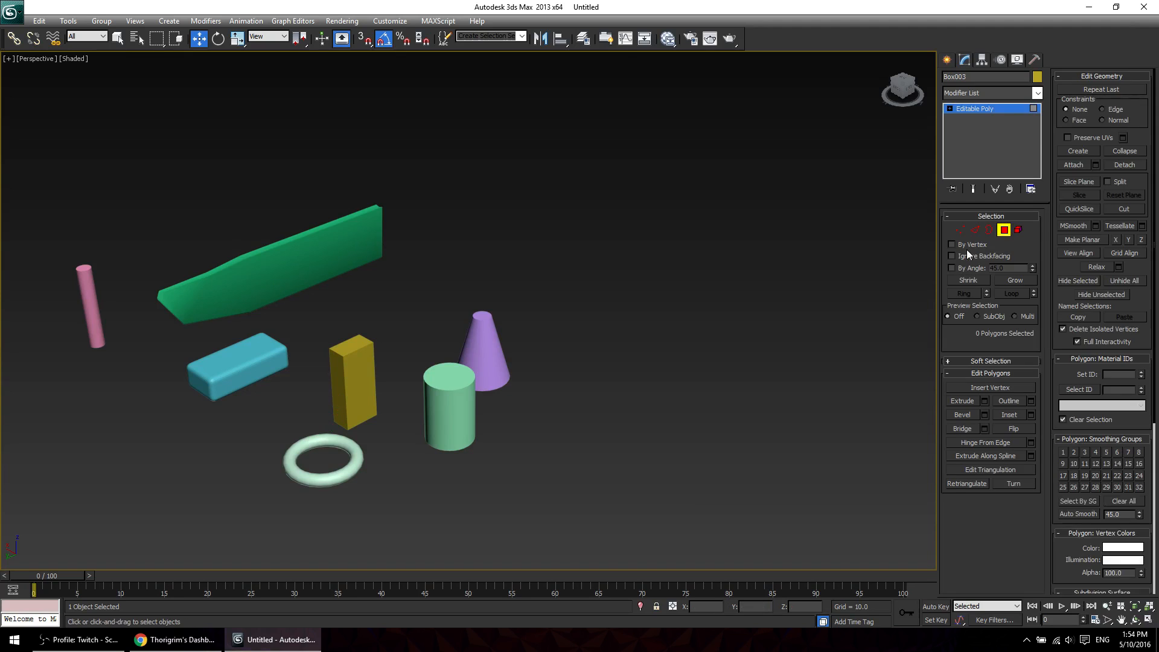
{"action": "left_click", "coordinate": [962, 230]}
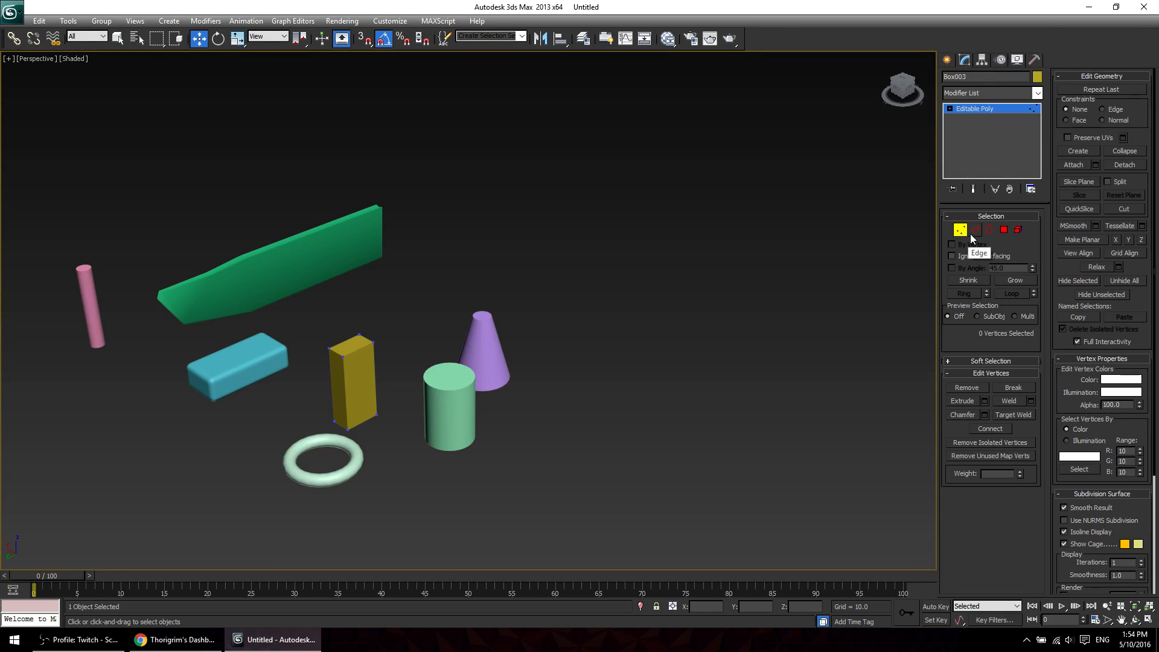
{"action": "left_click", "coordinate": [975, 229]}
{"action": "left_click", "coordinate": [1004, 230]}
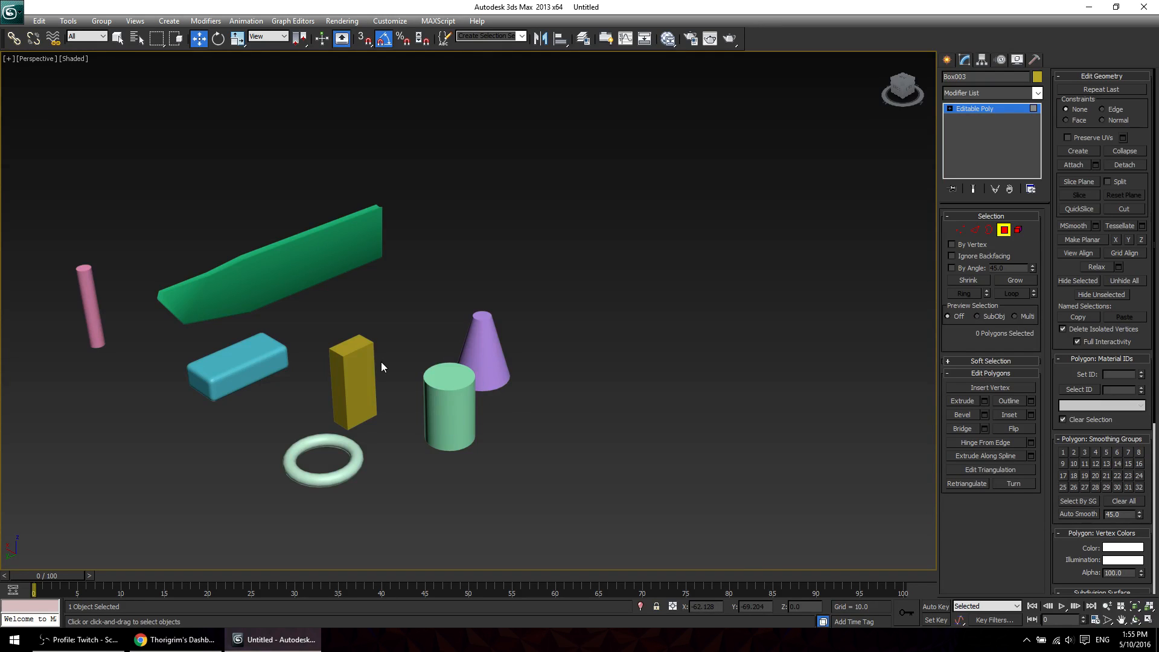
{"action": "key", "text": "ctrl+a"}
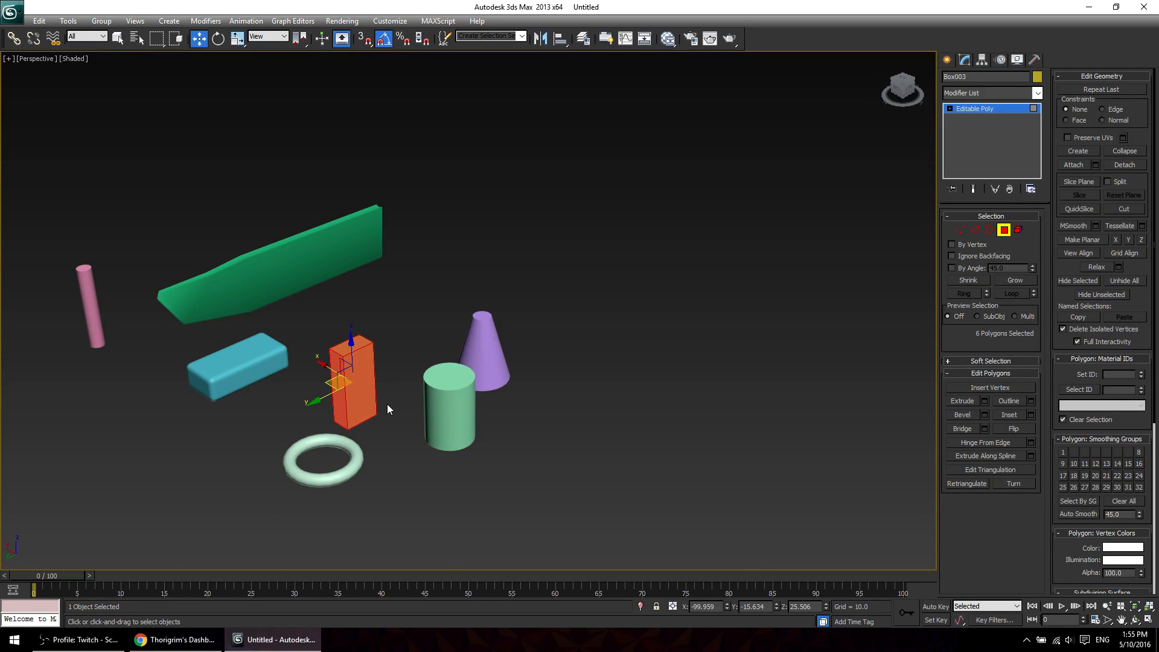
{"action": "left_click", "coordinate": [386, 404]}
Select the broad front polygon of the yellow box.
{"action": "scroll", "coordinate": [350, 407], "scroll_direction": "up", "scroll_amount": 4}
{"action": "middle_click_drag", "start_coordinate": [326, 408], "coordinate": [463, 280]}
{"action": "scroll", "coordinate": [461, 289], "scroll_direction": "up", "scroll_amount": 4}
{"action": "scroll", "coordinate": [399, 284], "scroll_direction": "down", "scroll_amount": 3}
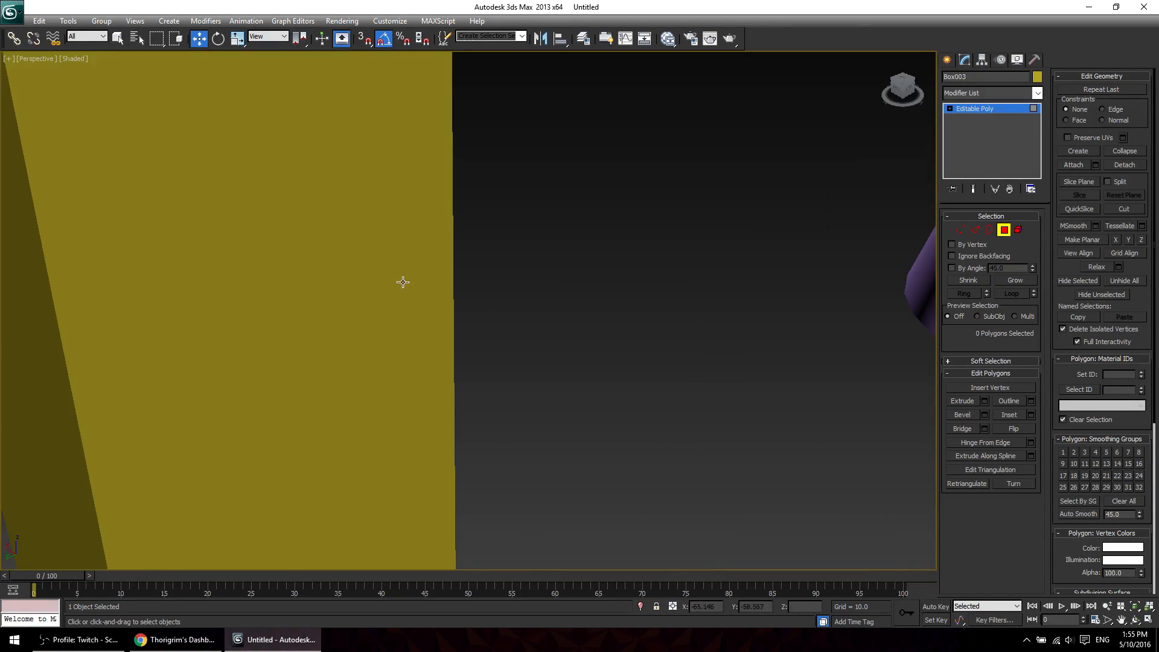
{"action": "left_click", "coordinate": [427, 270]}
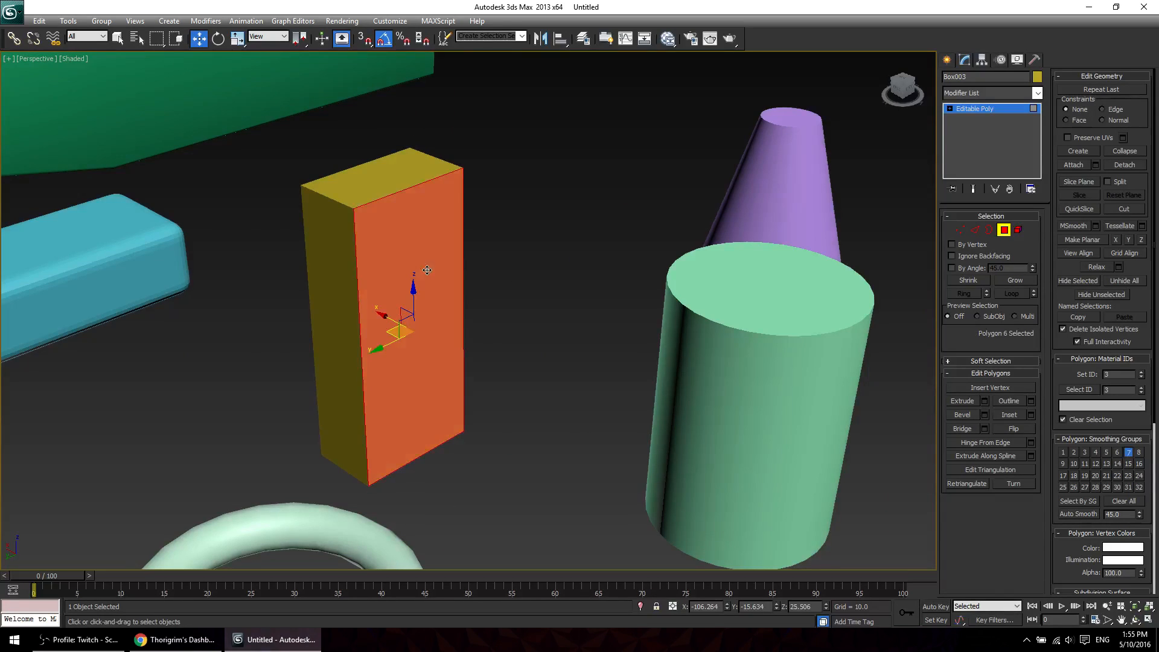
Try extruding the selected polygon from a height of 10.0 upward with edged faces displayed, and discard the extrusion.
{"action": "left_click", "coordinate": [986, 401]}
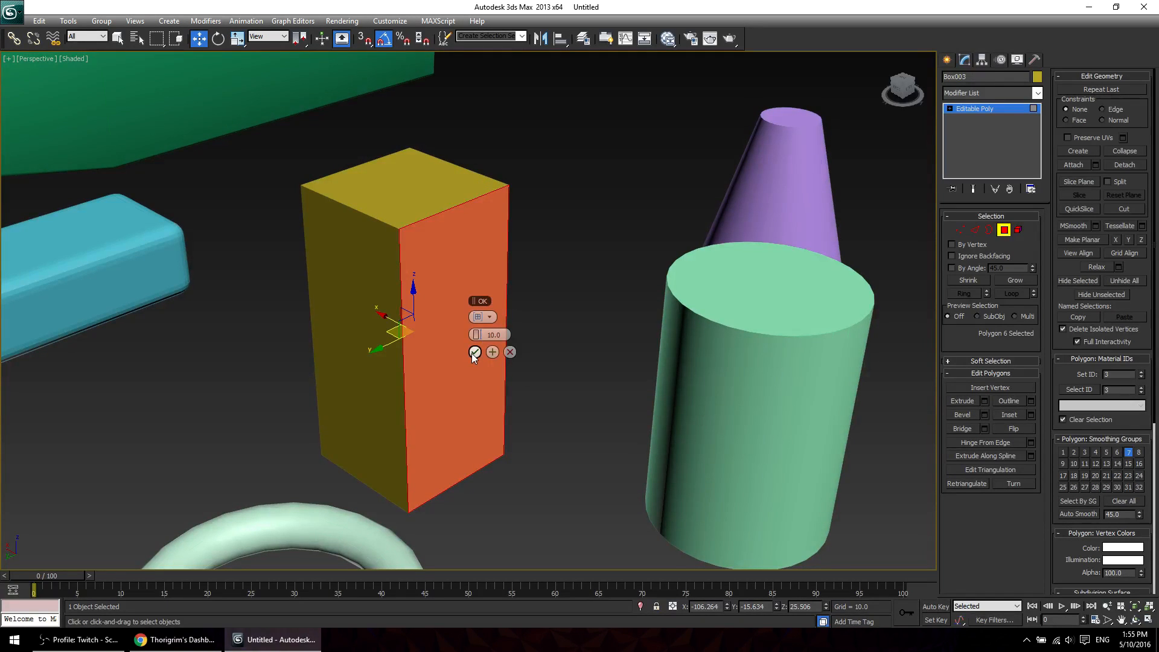
{"action": "key", "text": "F4"}
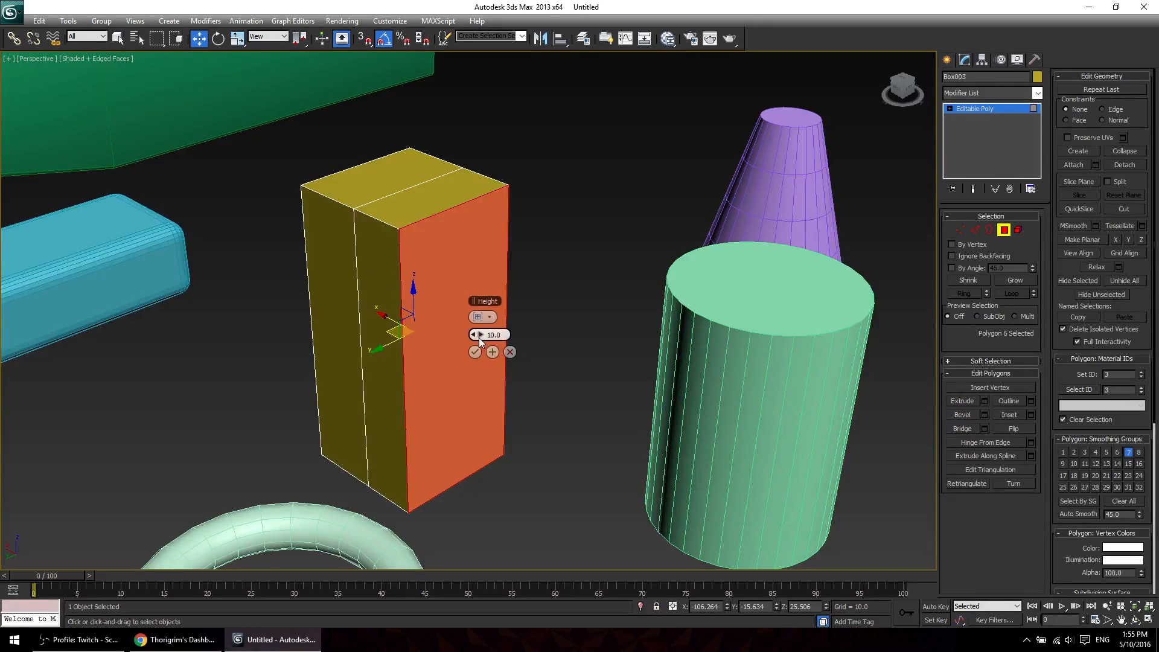
{"action": "left_click_drag", "start_coordinate": [480, 338], "coordinate": [593, 353]}
{"action": "left_click", "coordinate": [512, 351]}
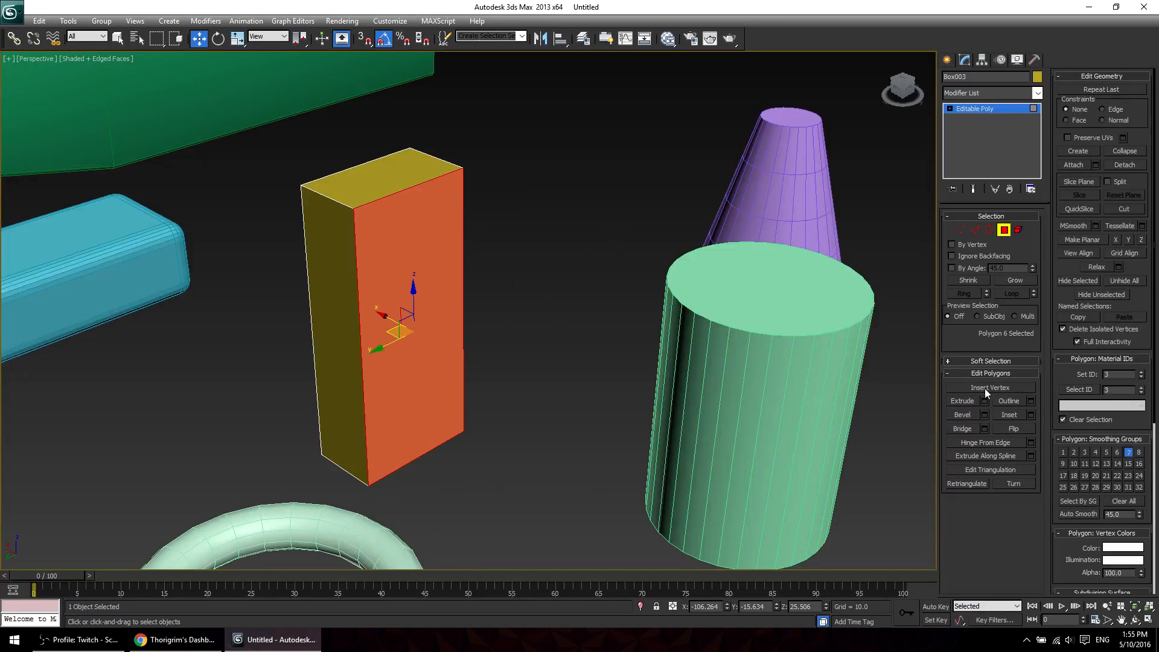
Try beveling the selected polygon with a height of about 20.5 and a negative outline, and discard the bevel.
{"action": "left_click", "coordinate": [984, 415]}
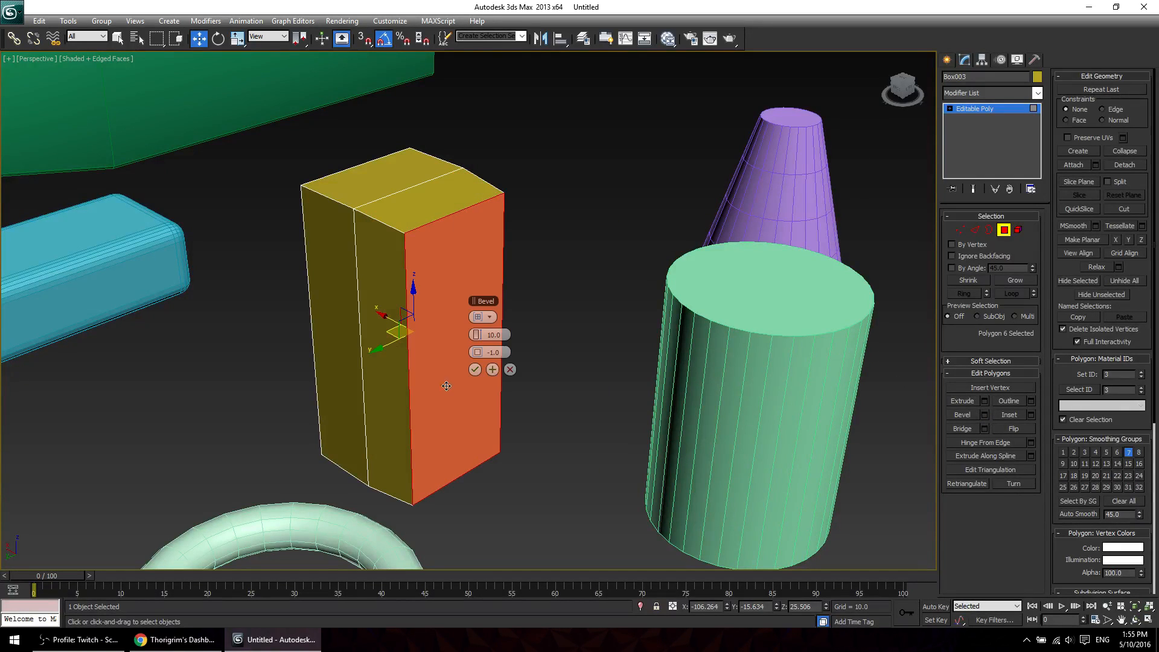
{"action": "mouse_move", "coordinate": [480, 335]}
{"action": "left_mouse_down"}
{"action": "mouse_move", "coordinate": [562, 351]}
{"action": "mouse_move", "coordinate": [474, 354]}
{"action": "left_mouse_up"}
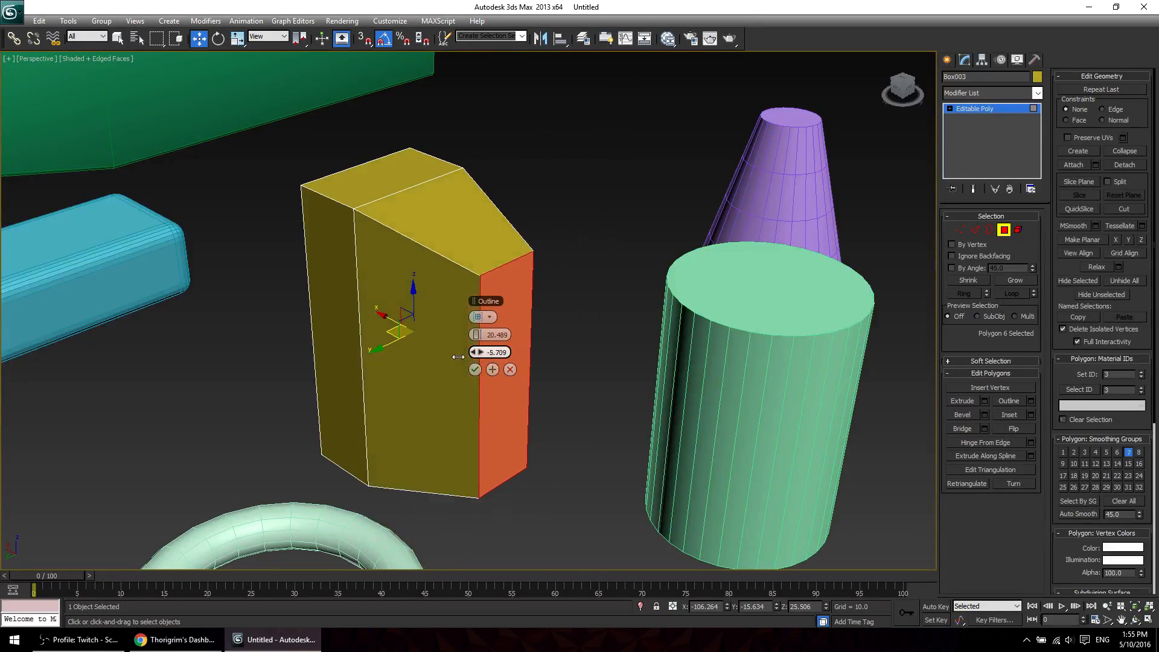
{"action": "left_click", "coordinate": [512, 369]}
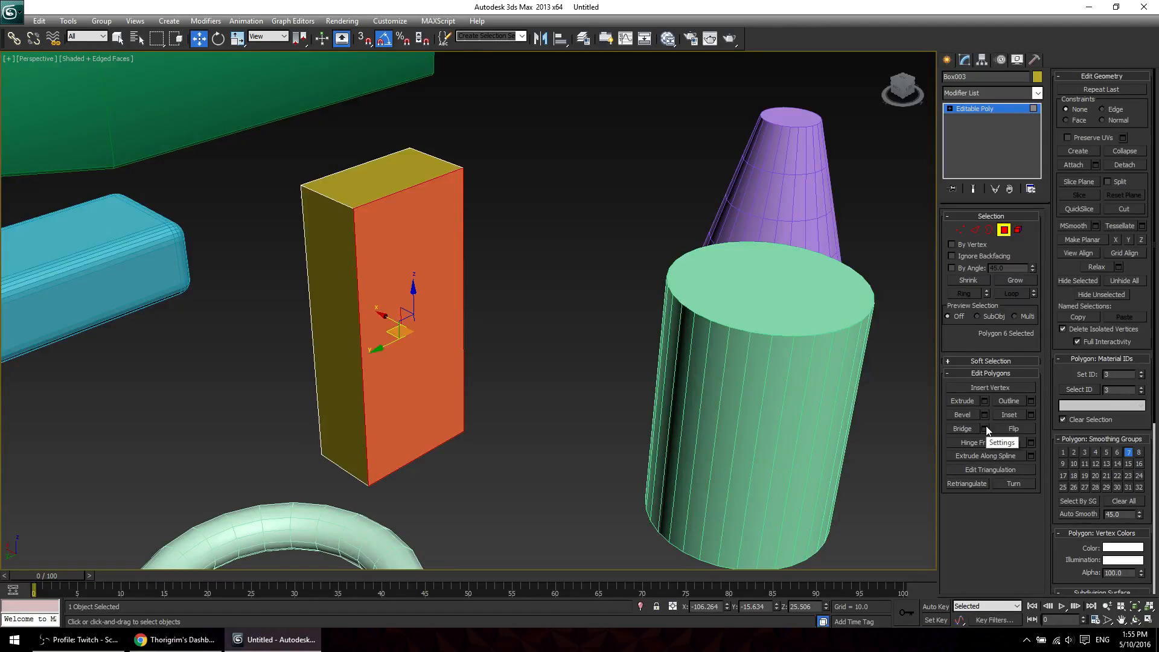
Try insetting the selected polygon by different amounts, discard the inset, and switch the viewport to wireframe.
{"action": "left_click", "coordinate": [1031, 415]}
{"action": "left_click_drag", "start_coordinate": [479, 334], "coordinate": [522, 371]}
{"action": "left_click", "coordinate": [510, 352]}
{"action": "key", "text": "F3"}
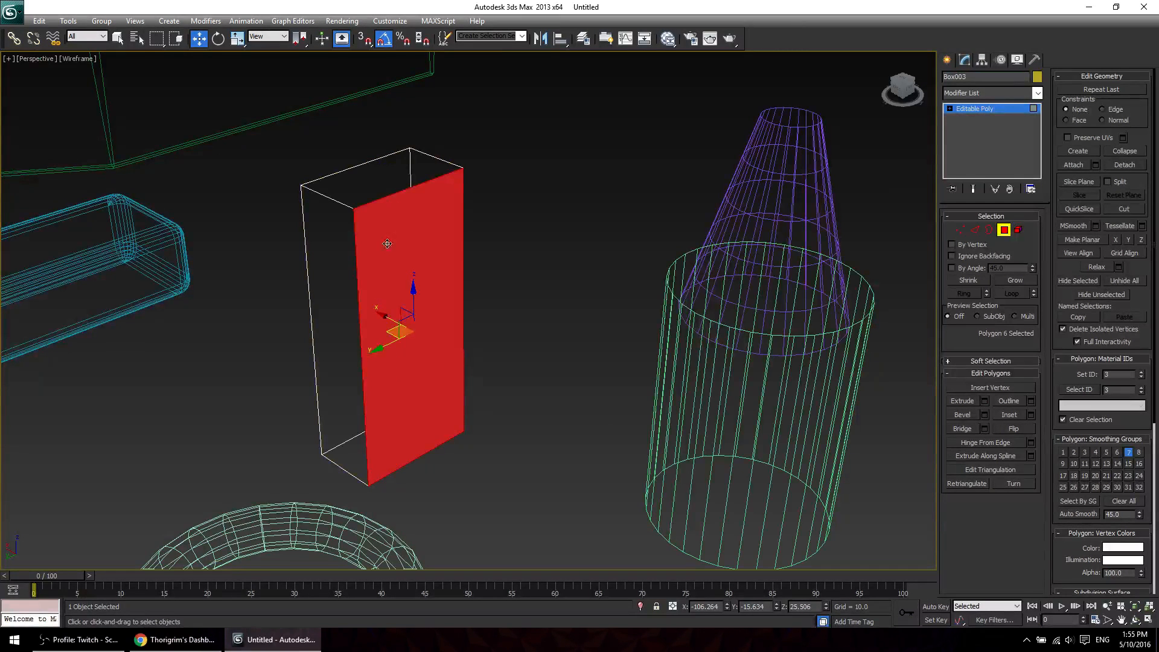
Flip the yellow box's broad front polygon and render the perspective view to check that face.
{"action": "left_click", "coordinate": [365, 456]}
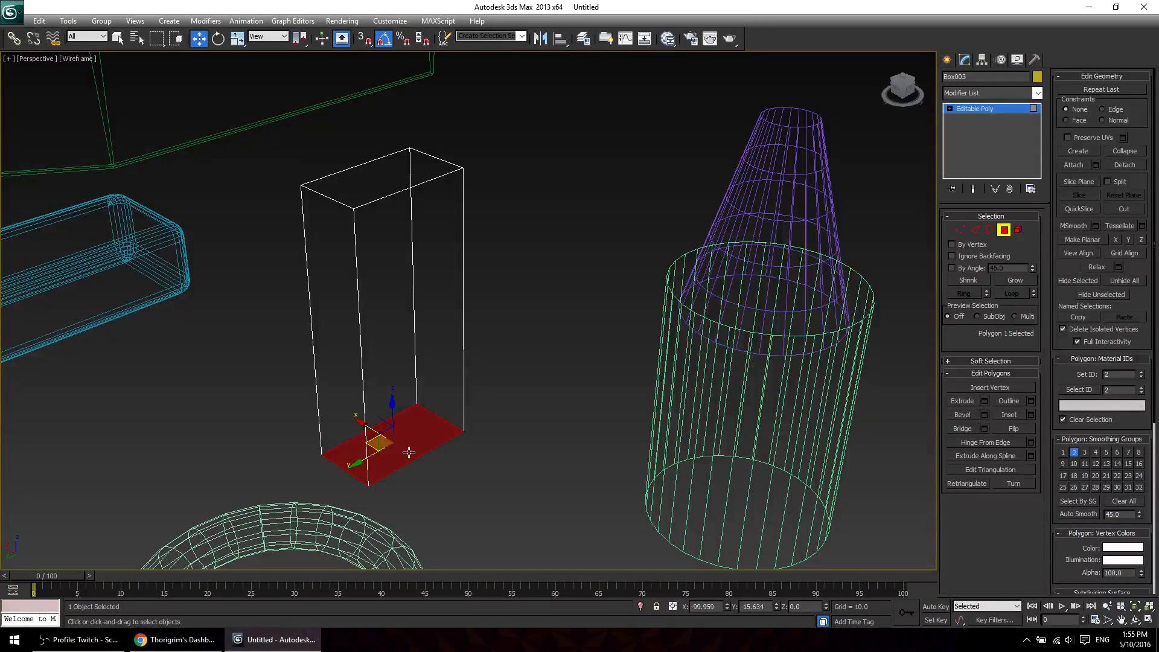
{"action": "left_click", "coordinate": [445, 371]}
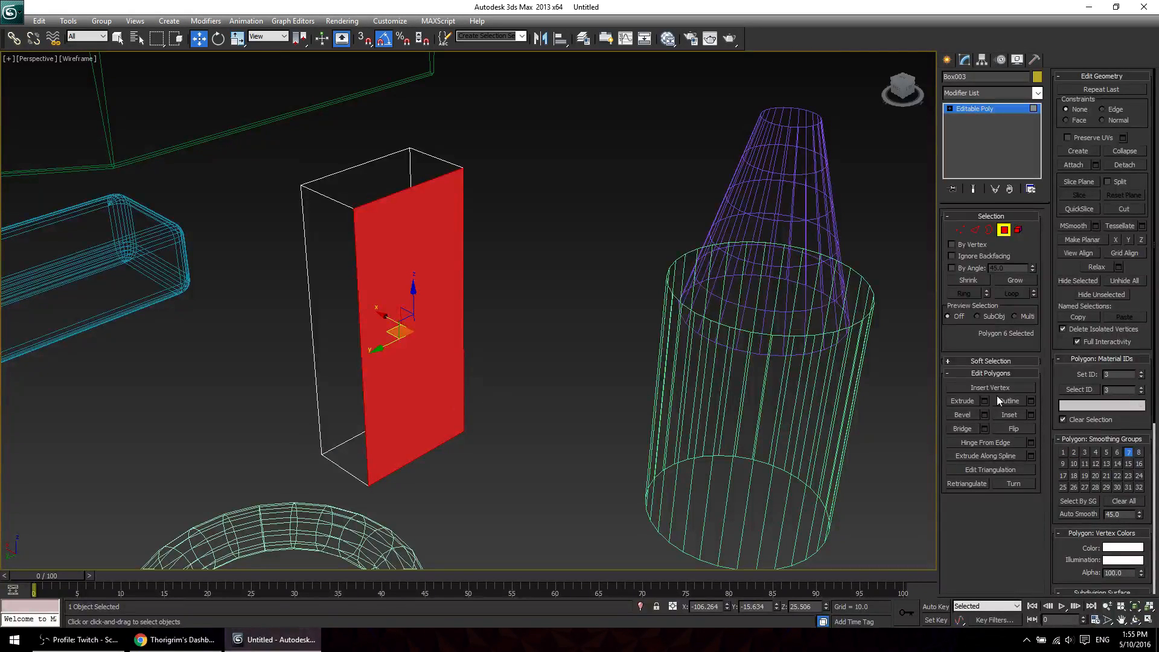
{"action": "left_click", "coordinate": [1014, 430]}
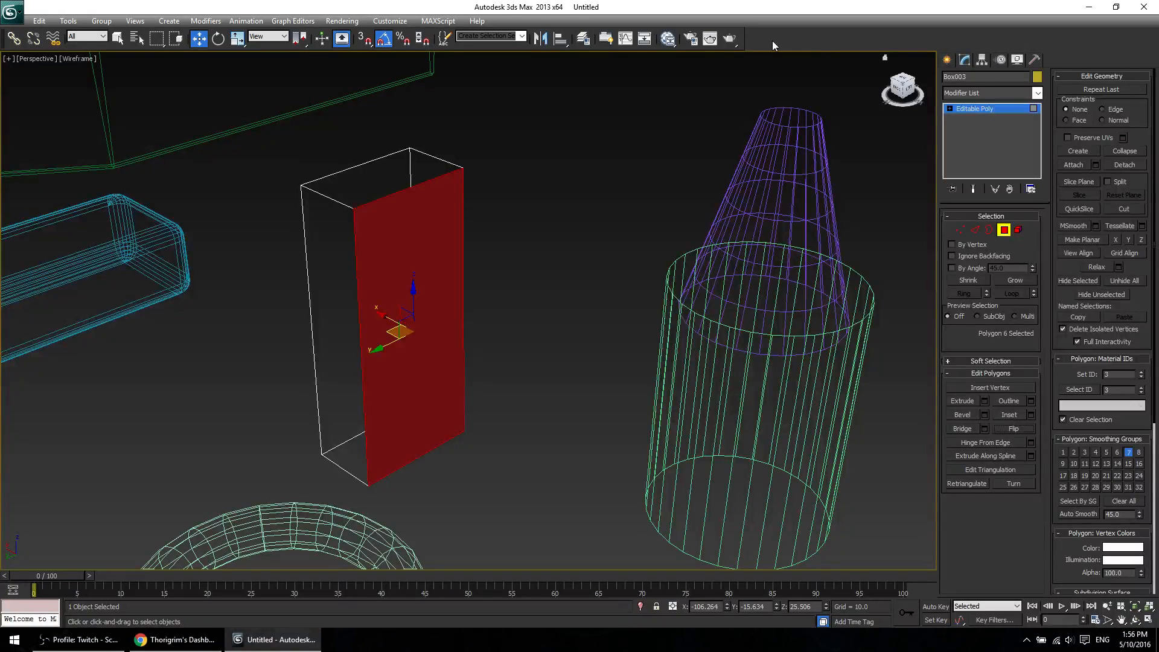
{"action": "left_click", "coordinate": [729, 38]}
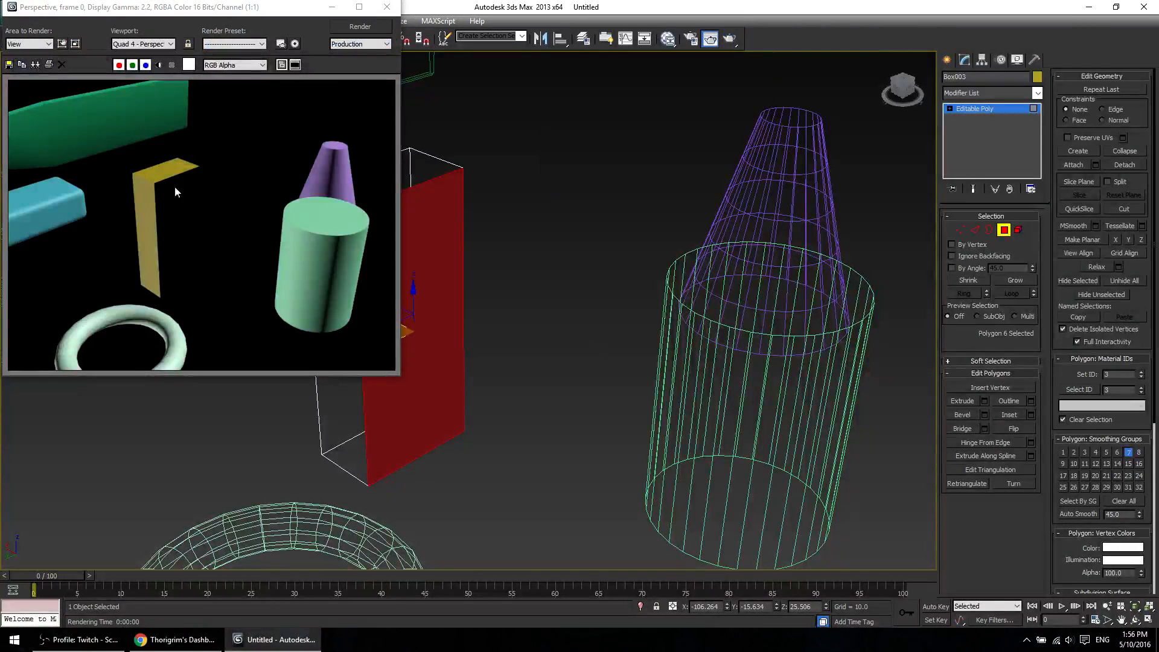
{"action": "left_click", "coordinate": [388, 7]}
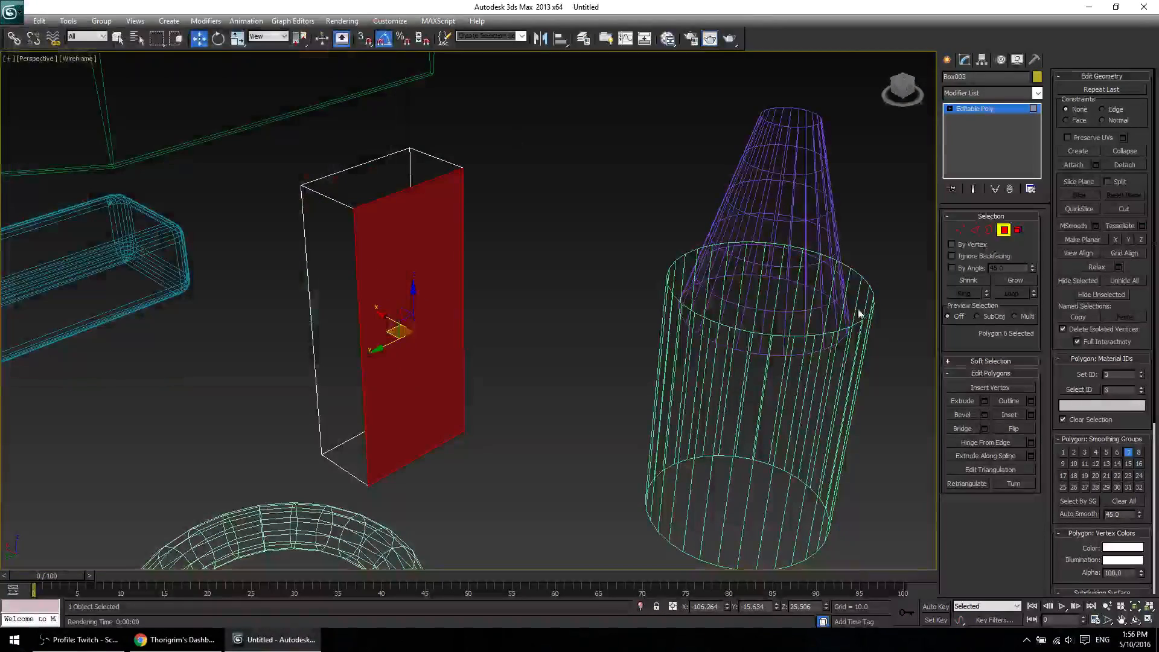
Flip the front polygon back to its original direction and render the perspective view again.
{"action": "left_click", "coordinate": [1016, 429]}
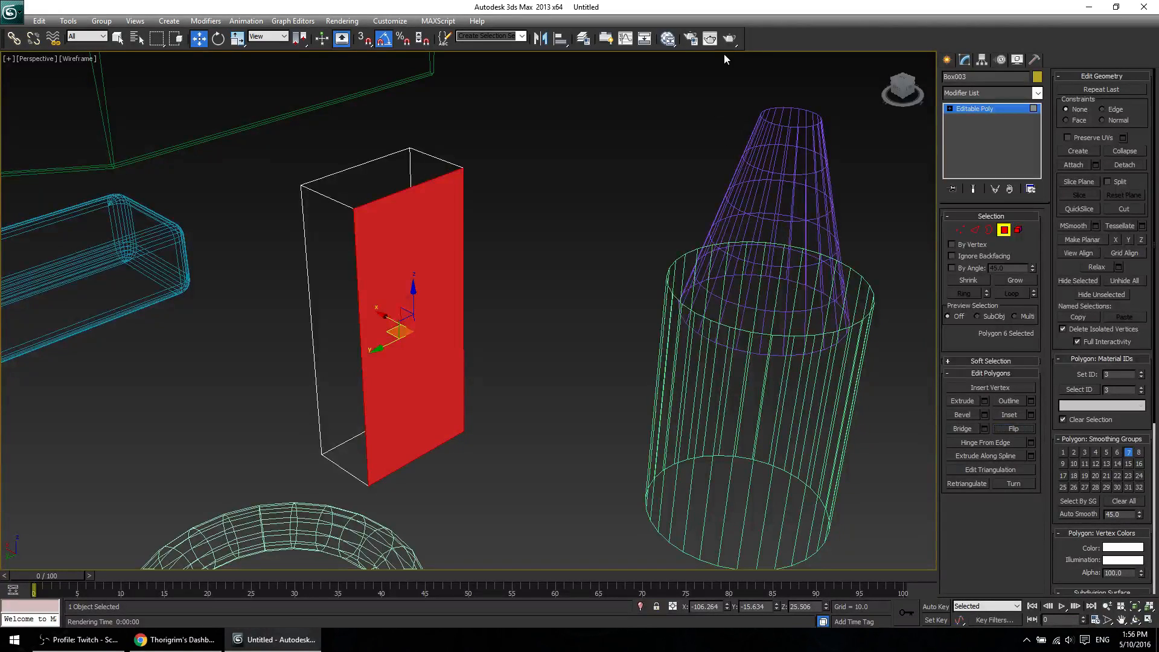
{"action": "left_click", "coordinate": [710, 39]}
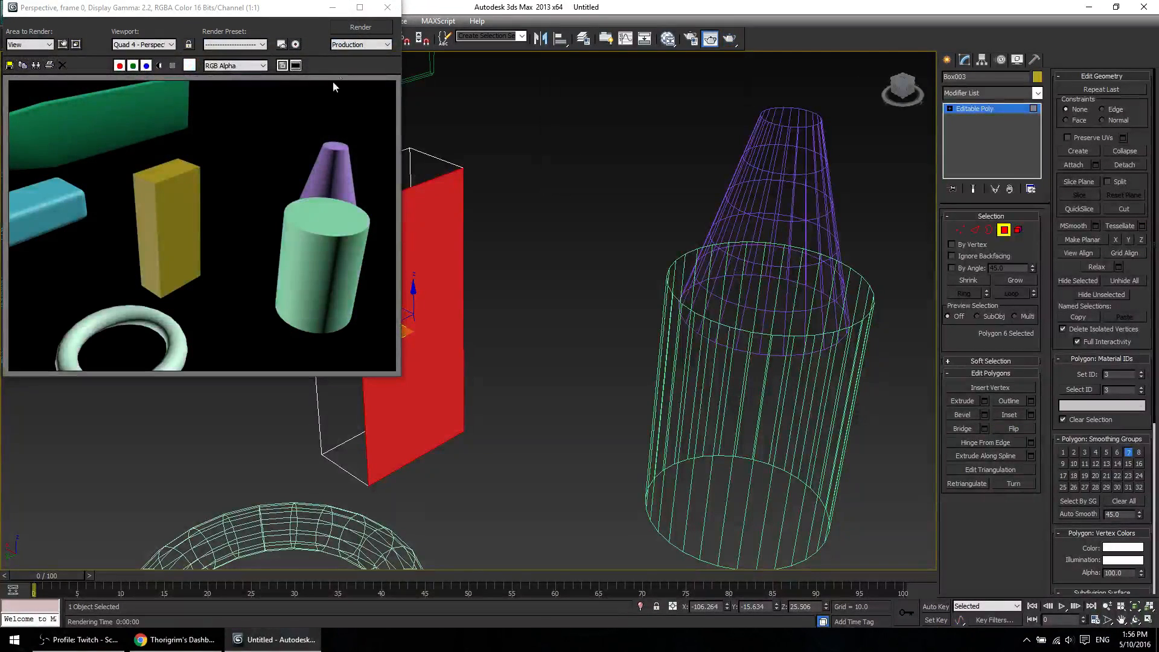
{"action": "left_click", "coordinate": [387, 7]}
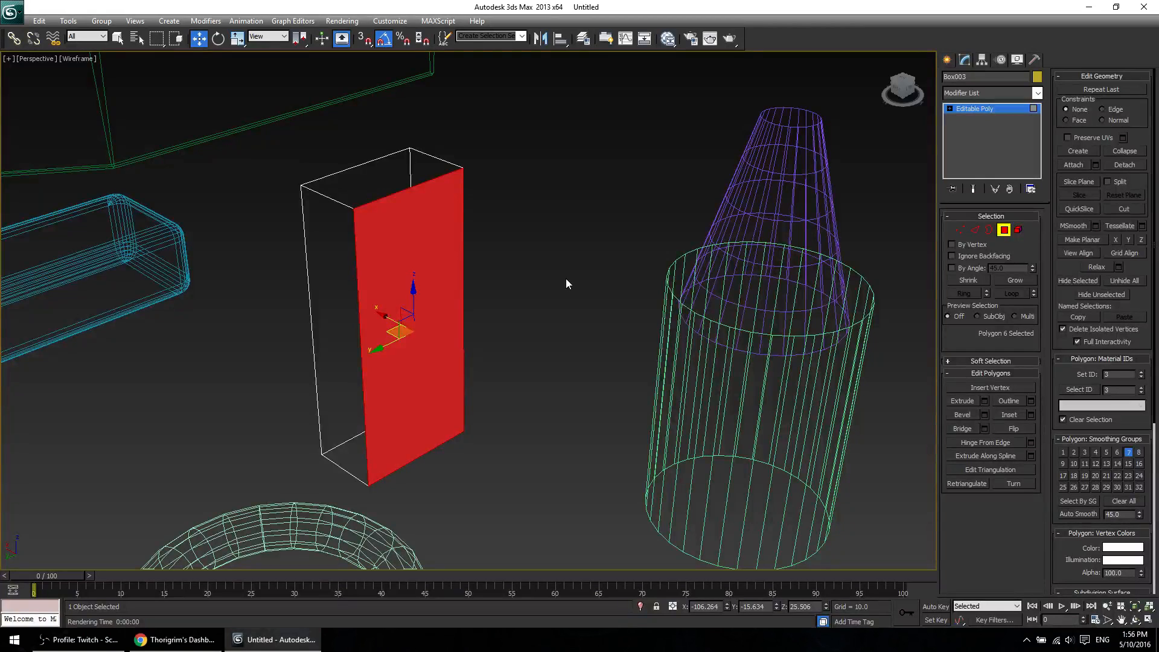
Practise selecting the yellow box's four vertical edges together, clear the selection, and return the viewport to shaded display with edged faces.
{"action": "left_click", "coordinate": [514, 403]}
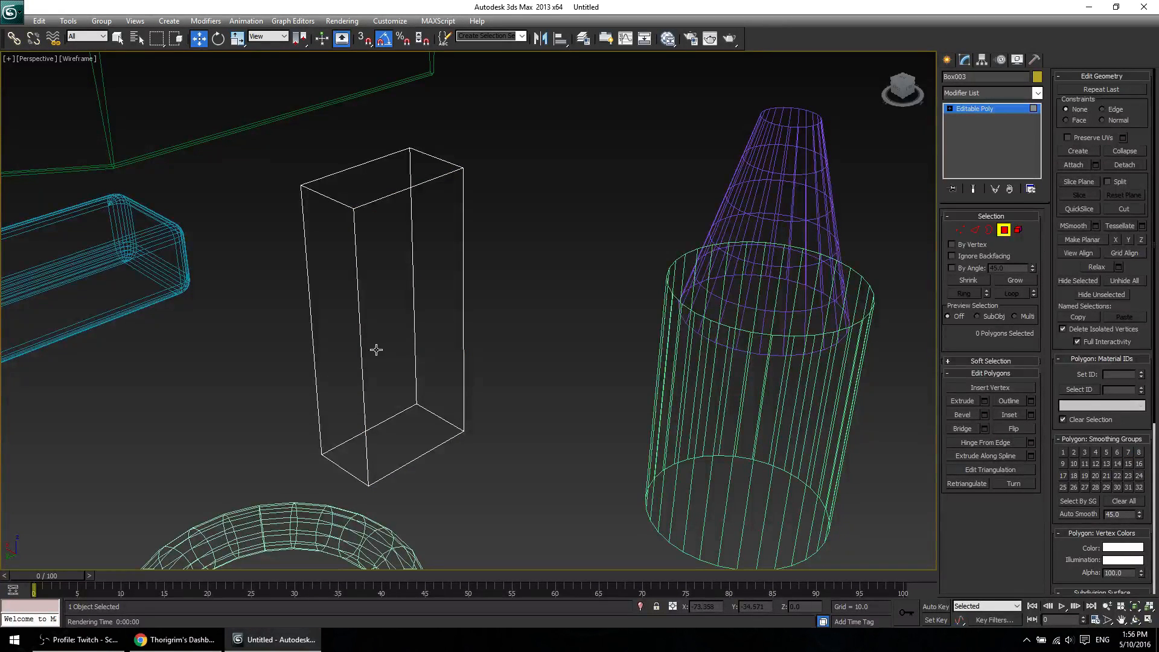
{"action": "key", "text": "2"}
{"action": "left_click_drag", "start_coordinate": [269, 286], "coordinate": [488, 314]}
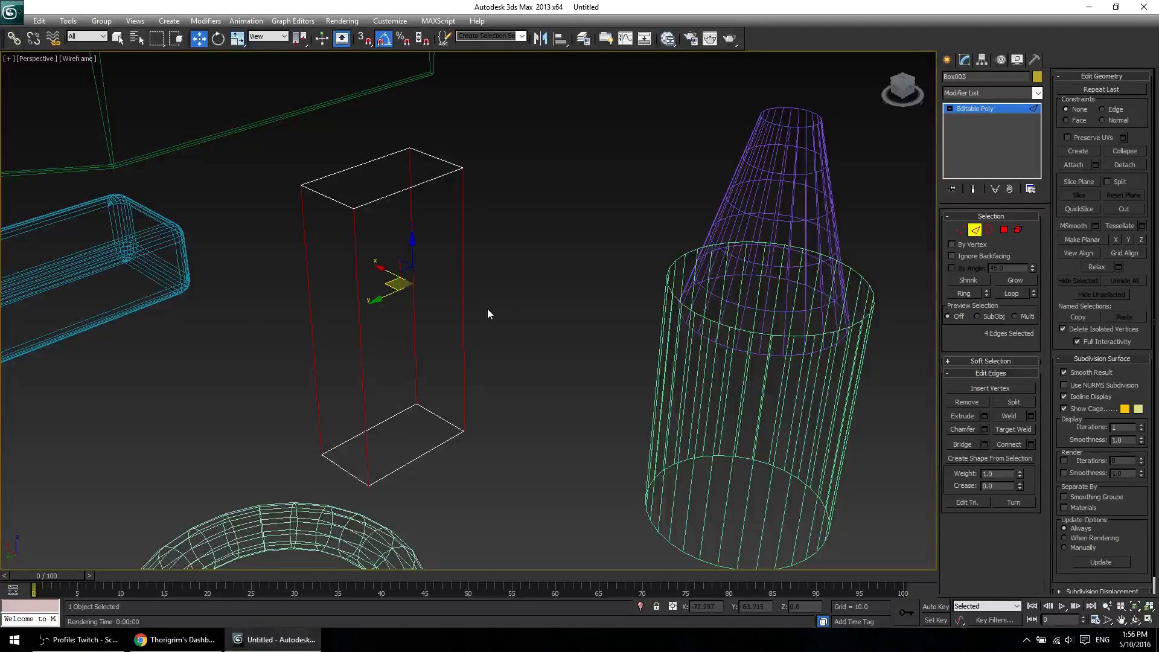
{"action": "left_click", "coordinate": [536, 310]}
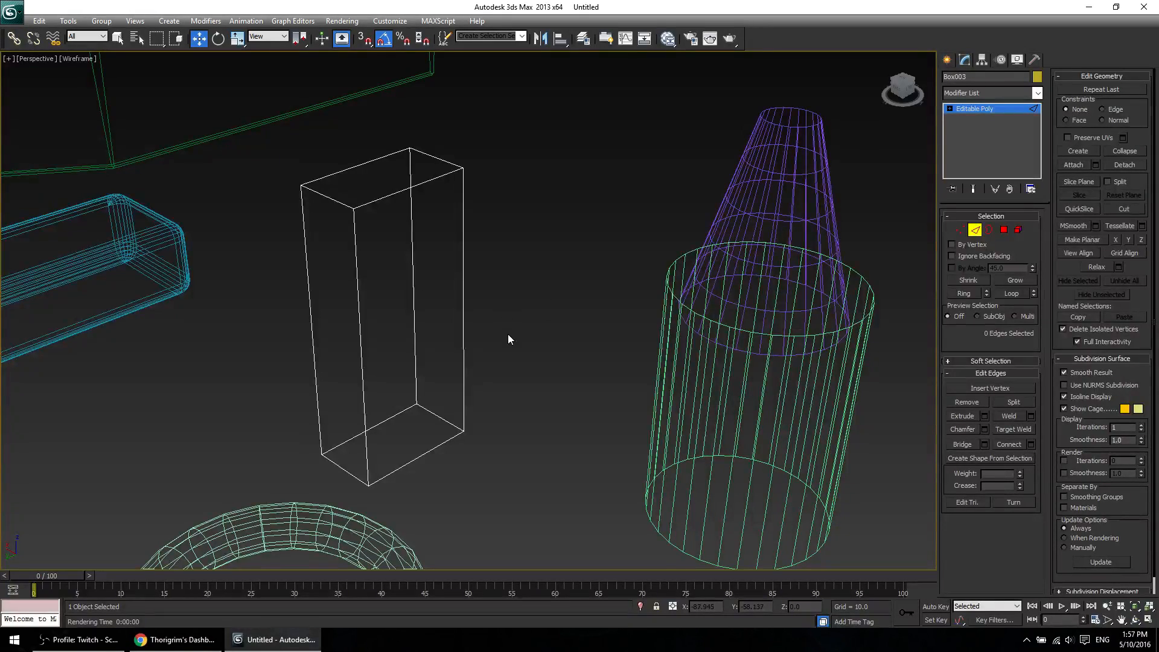
{"action": "mouse_move", "coordinate": [509, 335]}
{"action": "middle_mouse_down", "text": "alt"}
{"action": "mouse_move", "coordinate": [488, 318]}
{"action": "mouse_move", "coordinate": [502, 317]}
{"action": "middle_mouse_up", "text": "alt"}
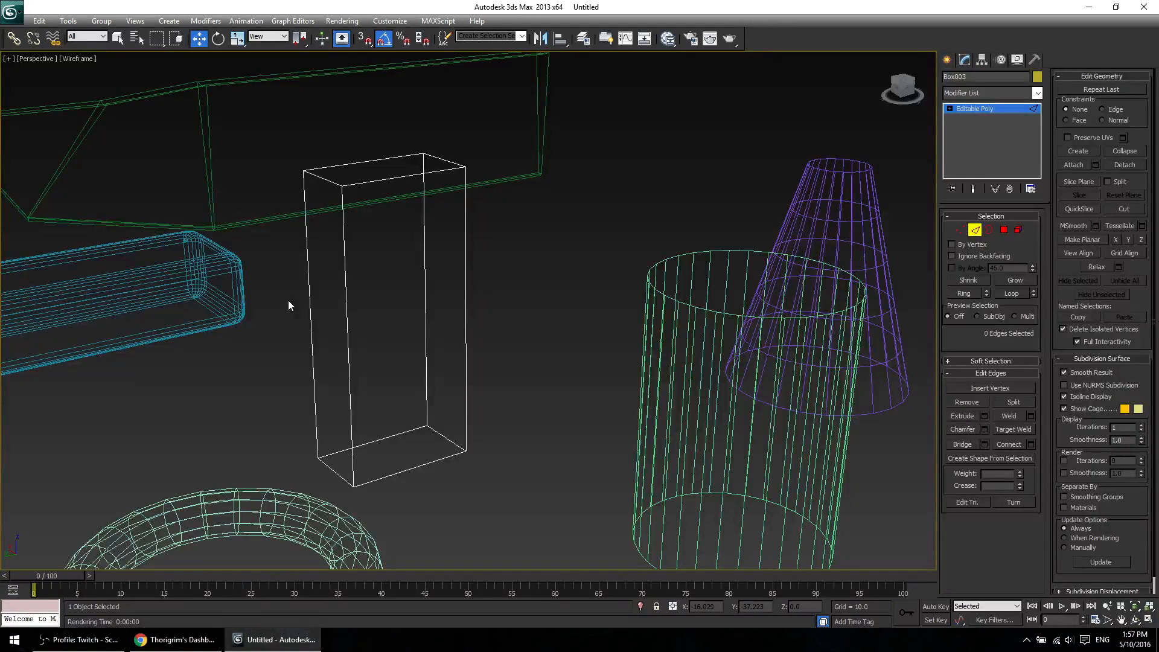
{"action": "left_click_drag", "start_coordinate": [285, 278], "coordinate": [492, 299]}
{"action": "key", "text": "F3"}
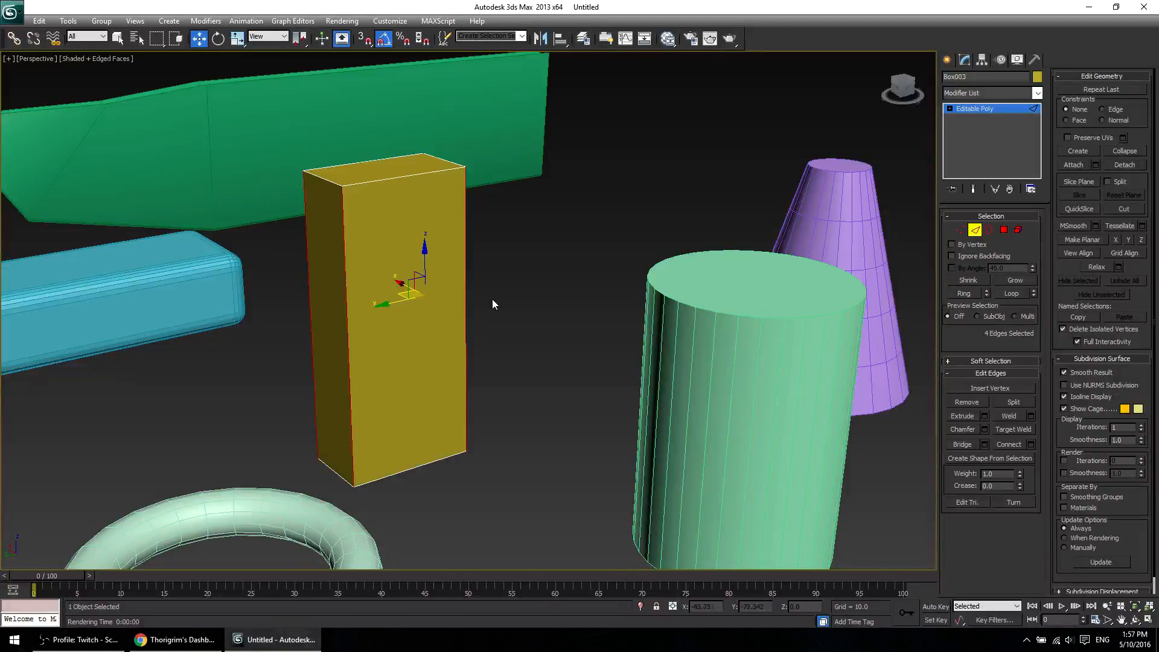
{"action": "left_click", "coordinate": [530, 354]}
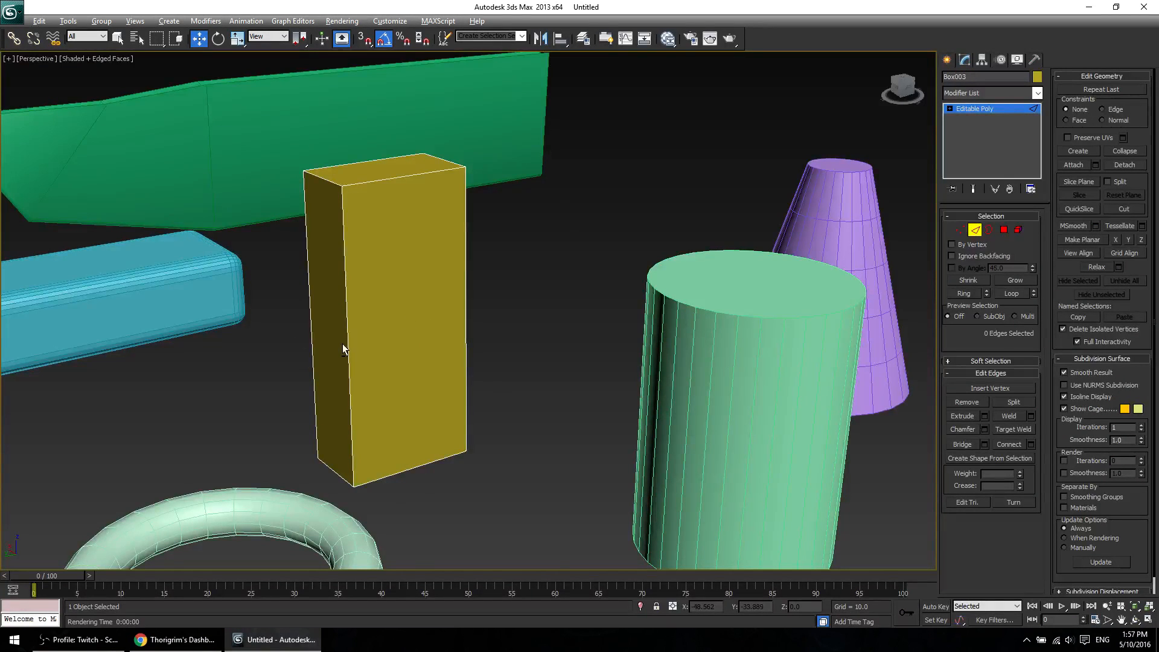
{"action": "mouse_move", "coordinate": [342, 343]}
{"action": "middle_mouse_down", "text": "alt"}
{"action": "mouse_move", "coordinate": [433, 345]}
{"action": "mouse_move", "coordinate": [306, 328]}
{"action": "mouse_move", "coordinate": [331, 340]}
{"action": "mouse_move", "coordinate": [321, 343]}
{"action": "middle_mouse_up", "text": "alt"}
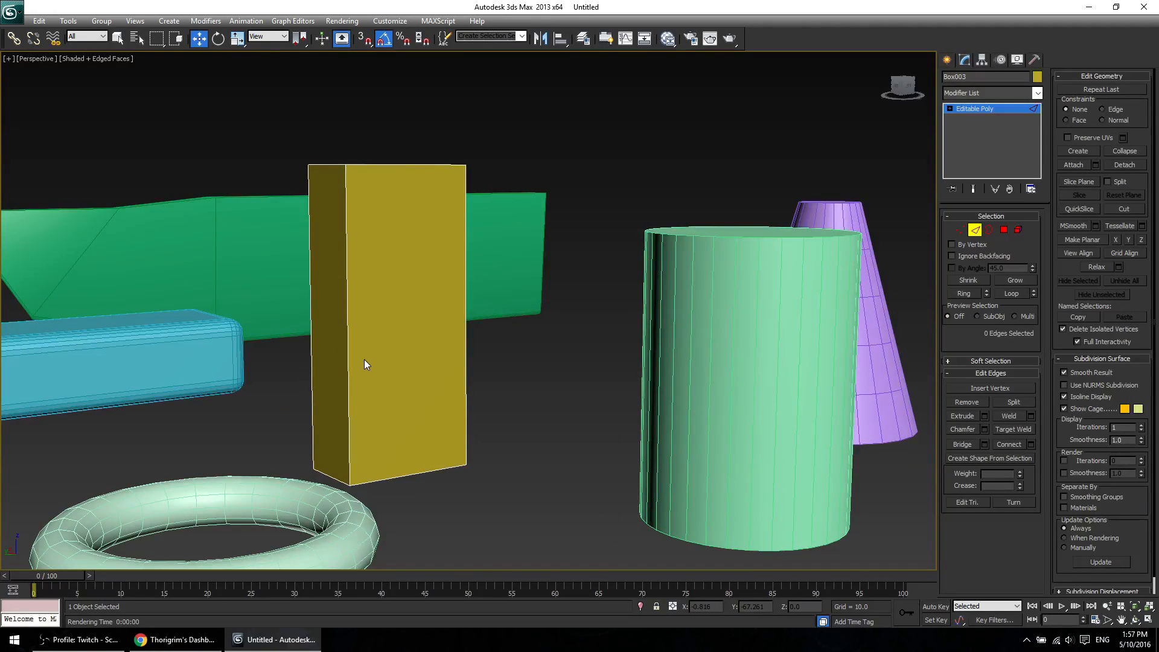
{"action": "middle_click_drag", "start_coordinate": [364, 360], "coordinate": [361, 403], "text": "alt"}
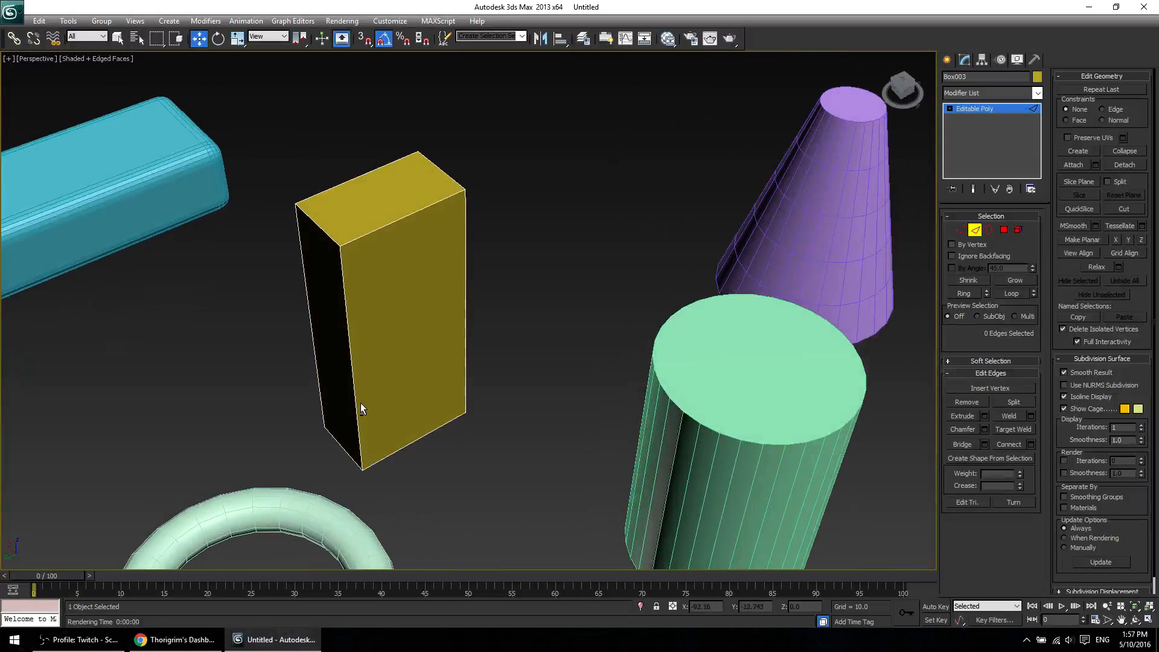
Select all eight vertices of the yellow box and scale them to thicken the box.
{"action": "key", "text": "1"}
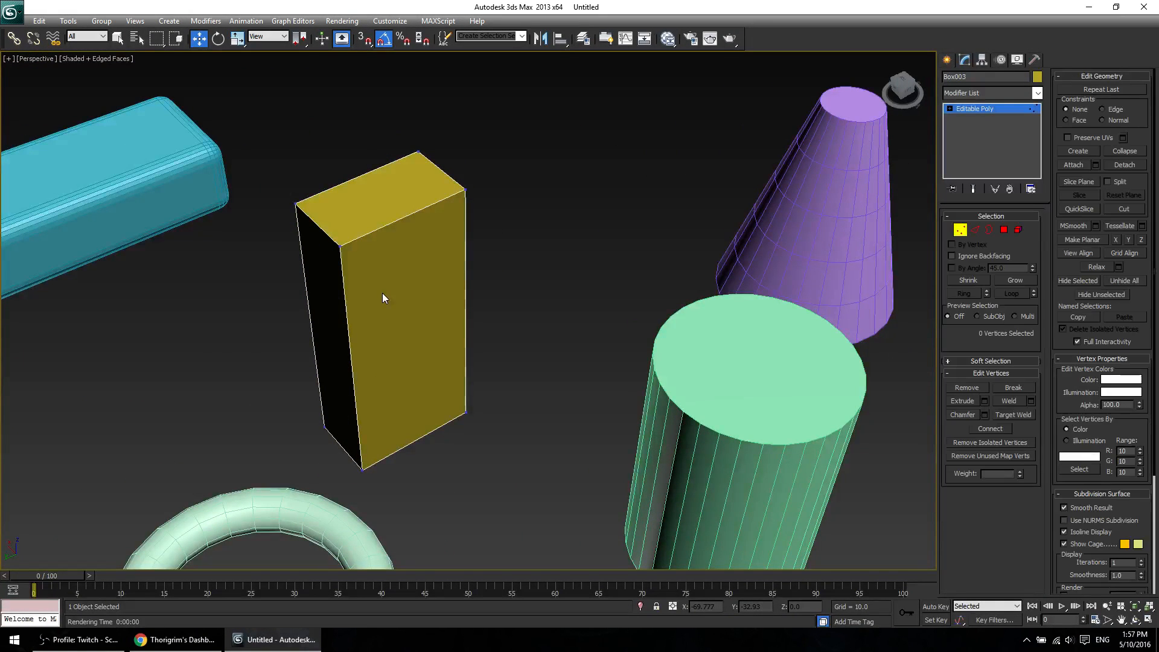
{"action": "key", "text": "ctrl+a"}
{"action": "key", "text": "4"}
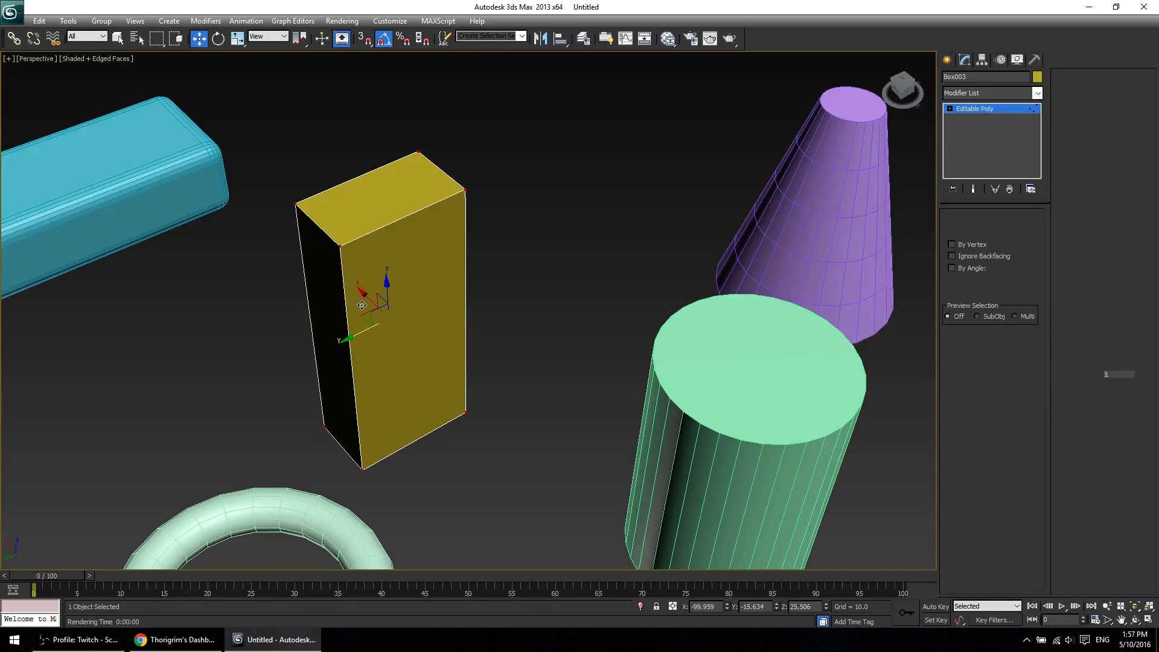
{"action": "key", "text": "1"}
{"action": "key", "text": "ctrl+a"}
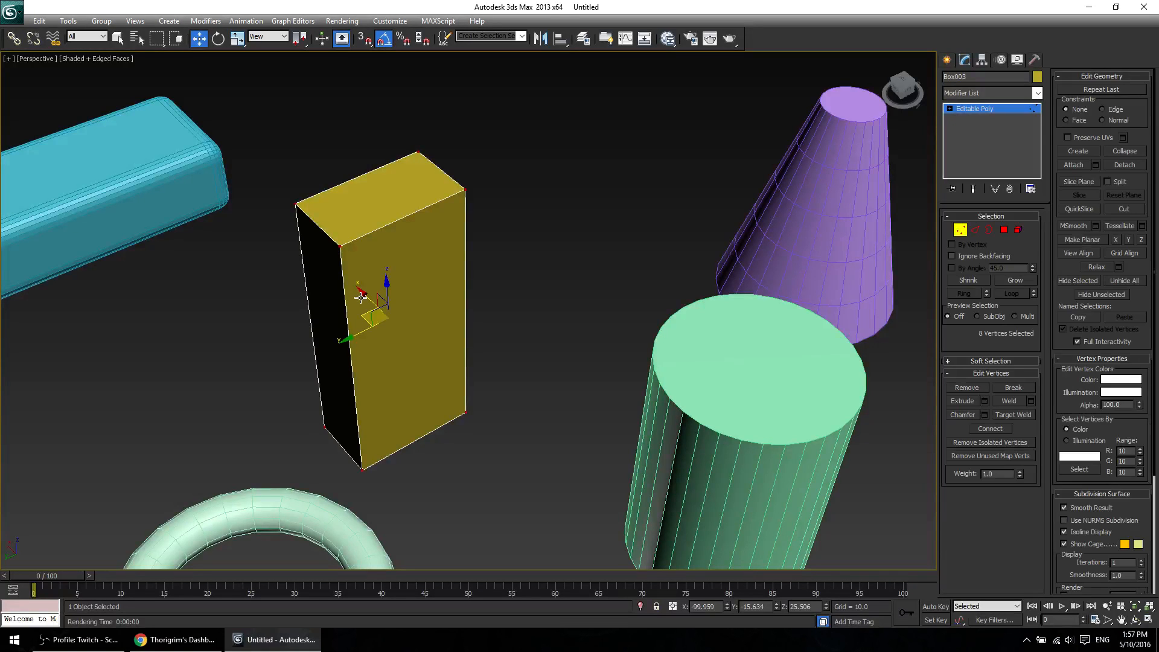
{"action": "key", "text": "r"}
{"action": "left_click_drag", "start_coordinate": [416, 351], "coordinate": [451, 368]}
{"action": "middle_click_drag", "start_coordinate": [472, 497], "coordinate": [389, 372], "text": "alt"}
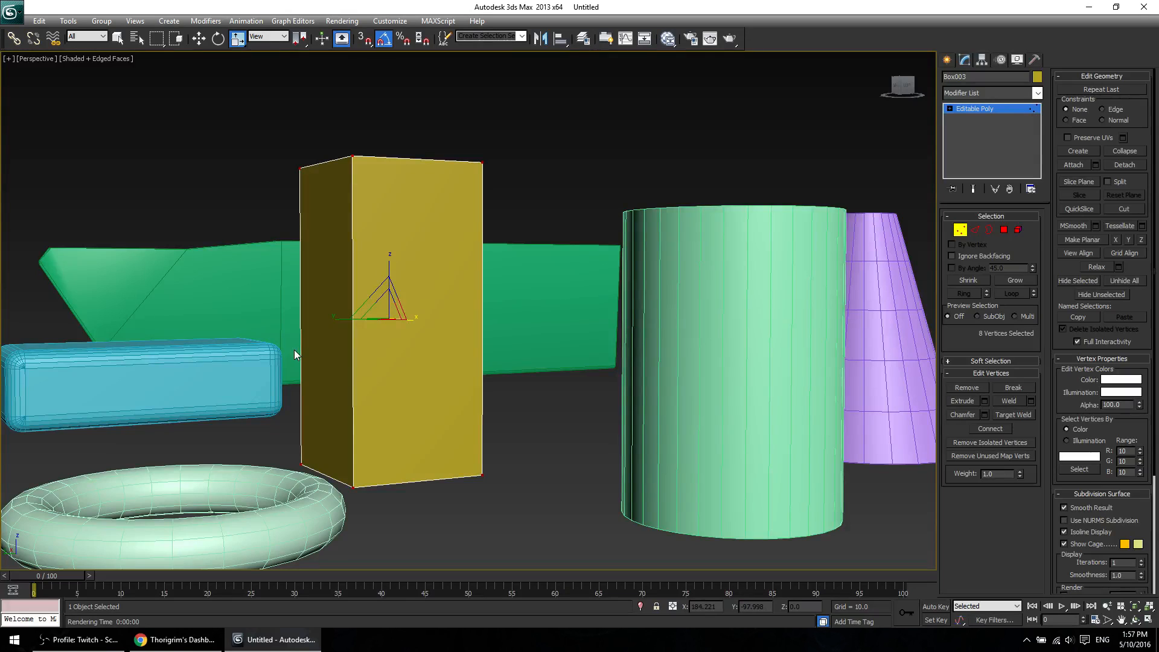
Delete the yellow box, the torus, the blue and green boxes, and the purple cone, keeping only the cylinder.
{"action": "key", "text": "2"}
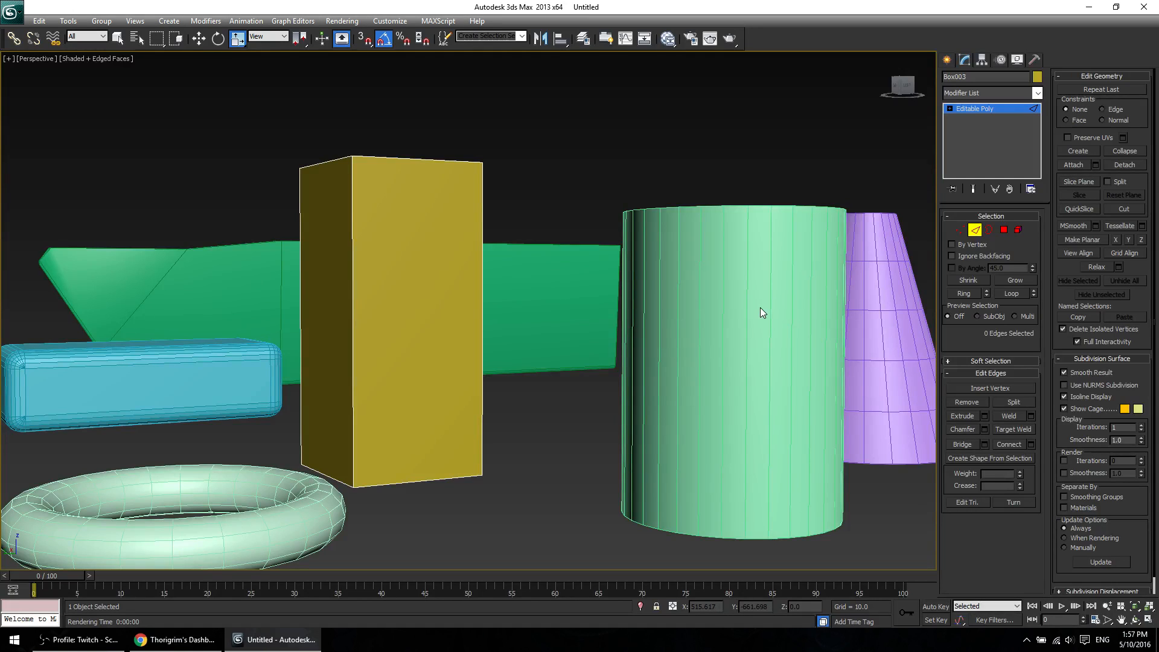
{"action": "left_click", "coordinate": [977, 109]}
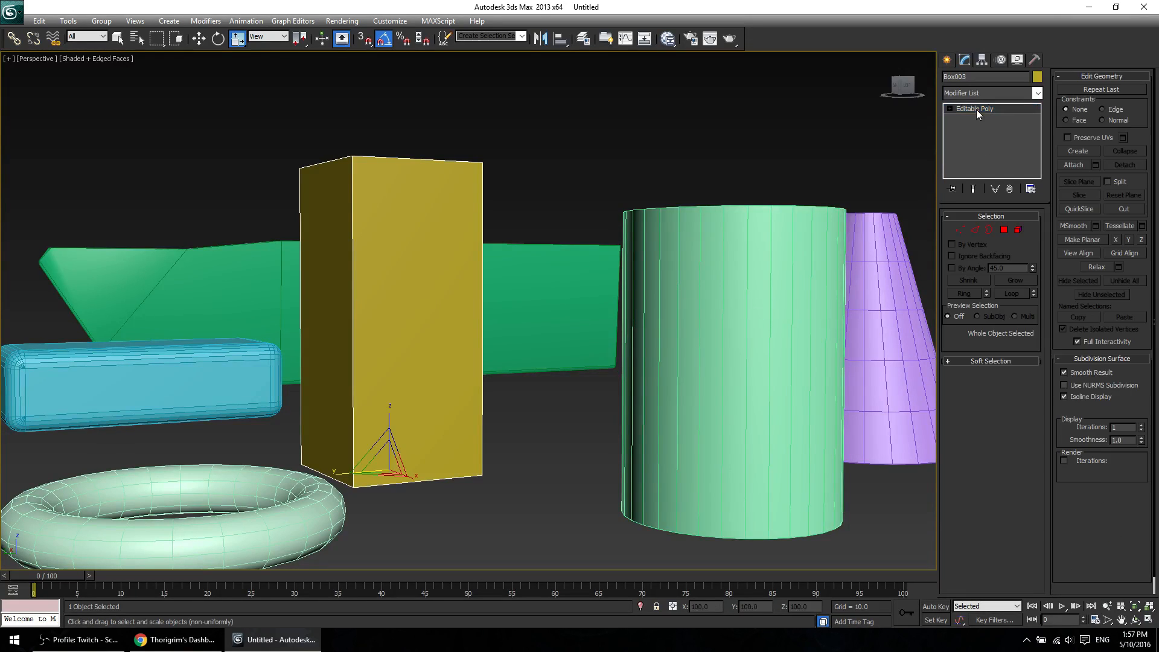
{"action": "key", "text": "Delete"}
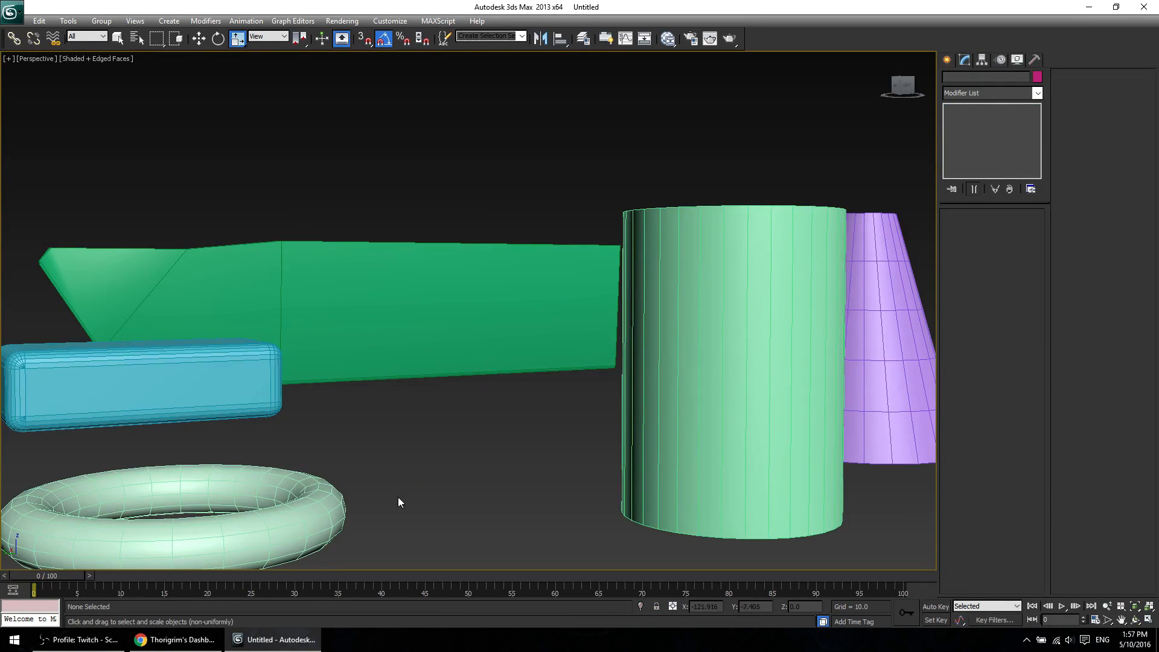
{"action": "left_click_drag", "start_coordinate": [399, 498], "coordinate": [181, 206]}
{"action": "key", "text": "Delete"}
{"action": "left_click", "coordinate": [911, 383]}
{"action": "key", "text": "Delete"}
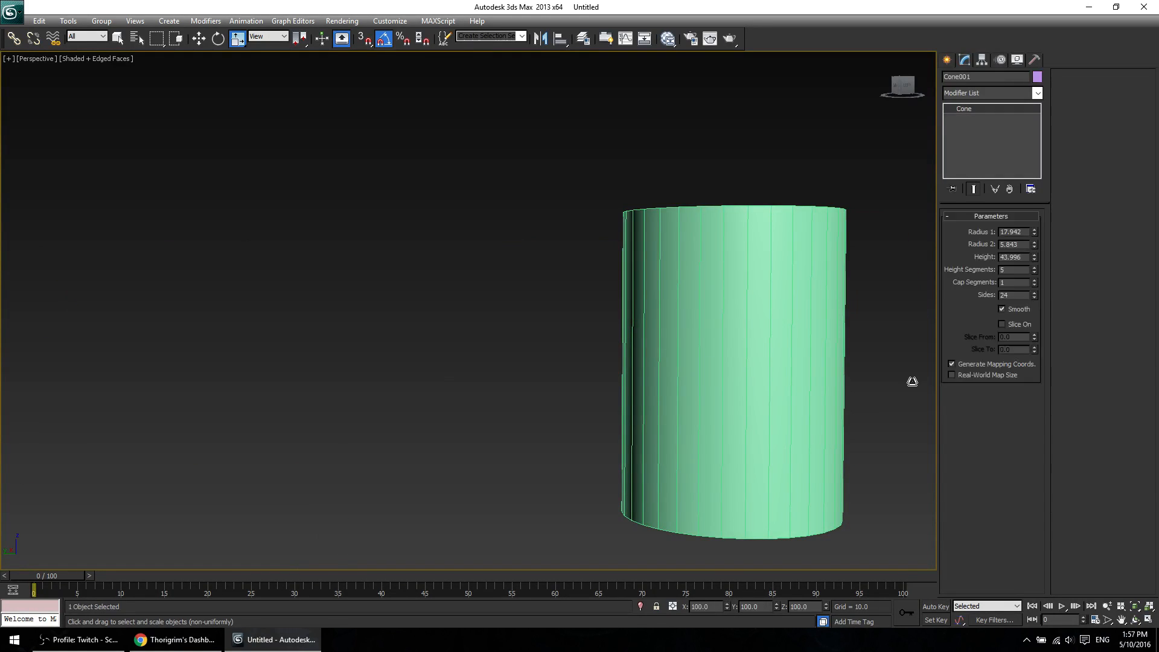
Frame the remaining cylinder in the viewport and convert it to an Editable Poly.
{"action": "left_click", "coordinate": [753, 393]}
{"action": "key", "text": "z"}
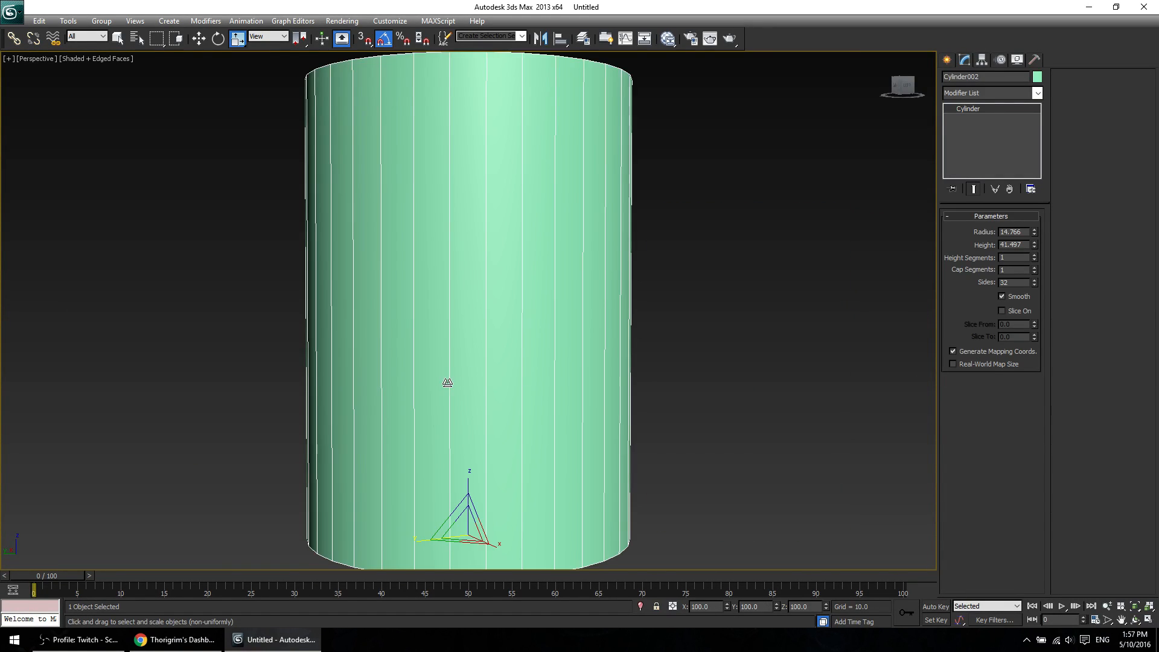
{"action": "scroll", "coordinate": [448, 383], "scroll_direction": "down", "scroll_amount": 5}
{"action": "scroll", "coordinate": [482, 381], "scroll_direction": "up", "scroll_amount": 2}
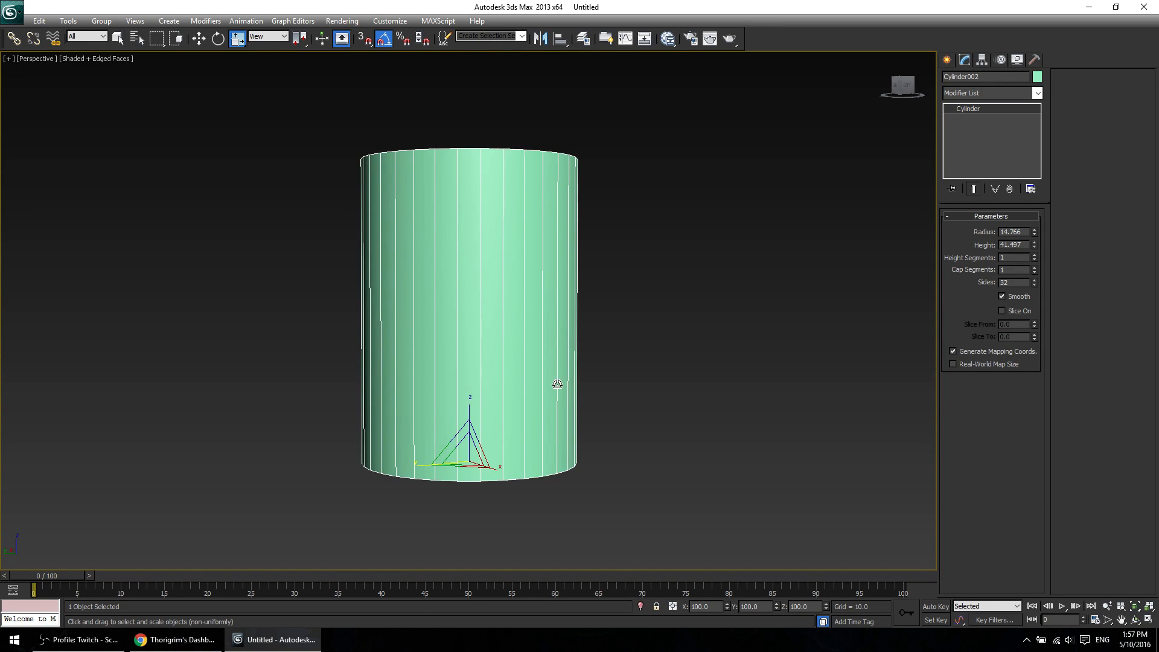
{"action": "right_click", "coordinate": [978, 113]}
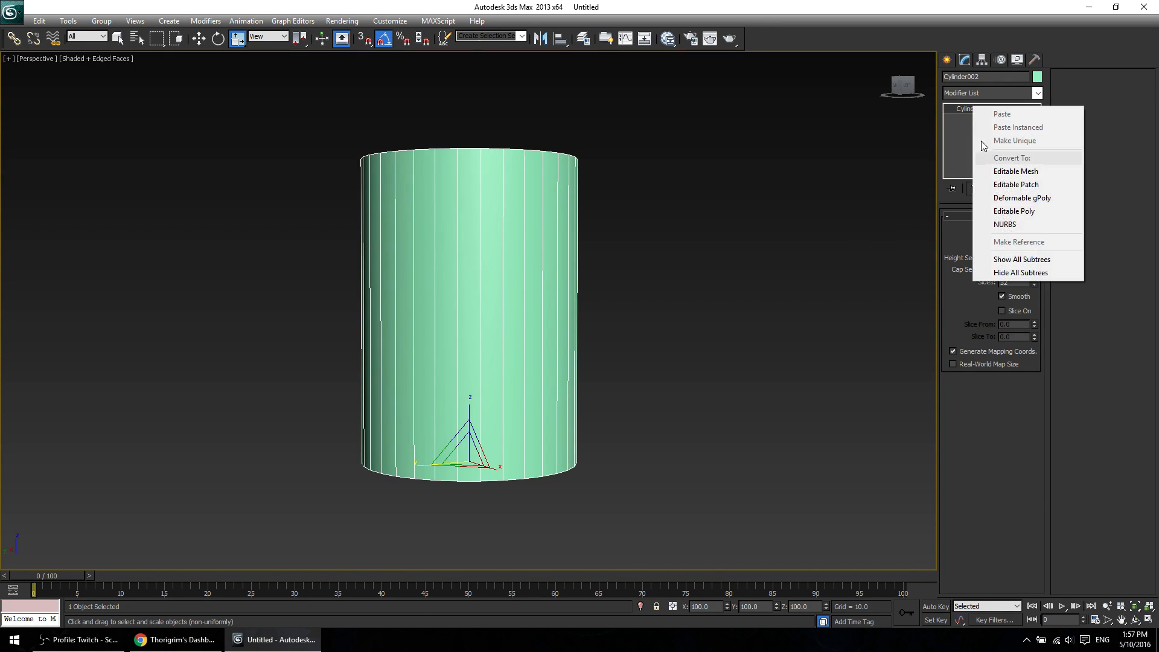
{"action": "left_click", "coordinate": [1006, 208]}
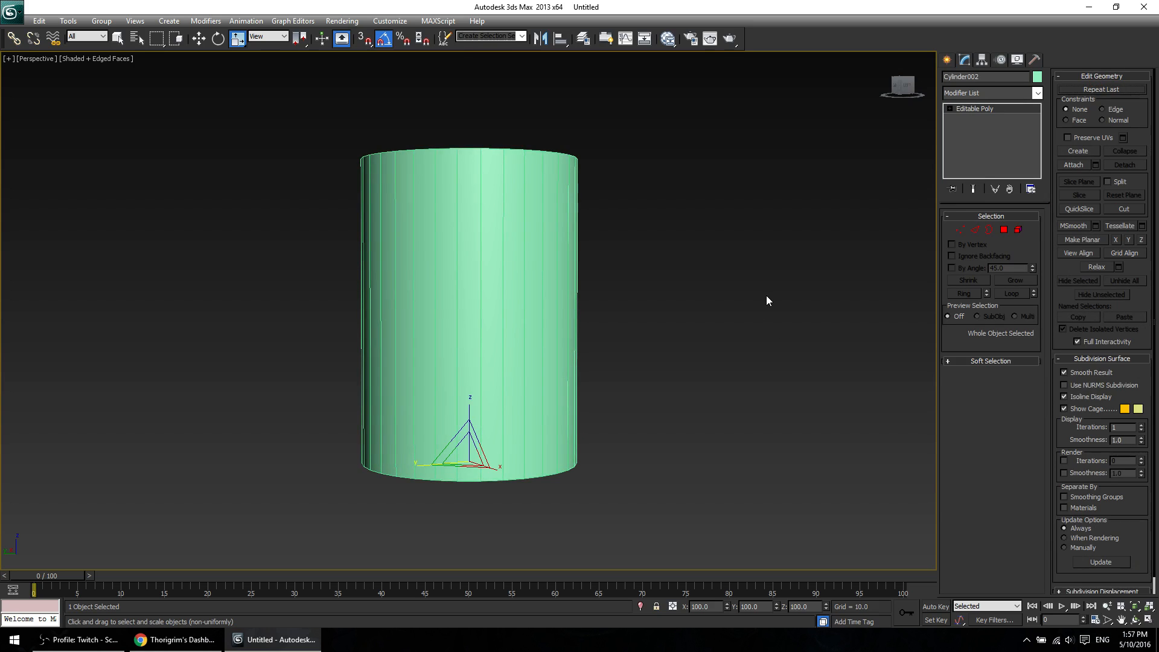
Select all 32 vertical edges around the side of the cylinder.
{"action": "key", "text": "2"}
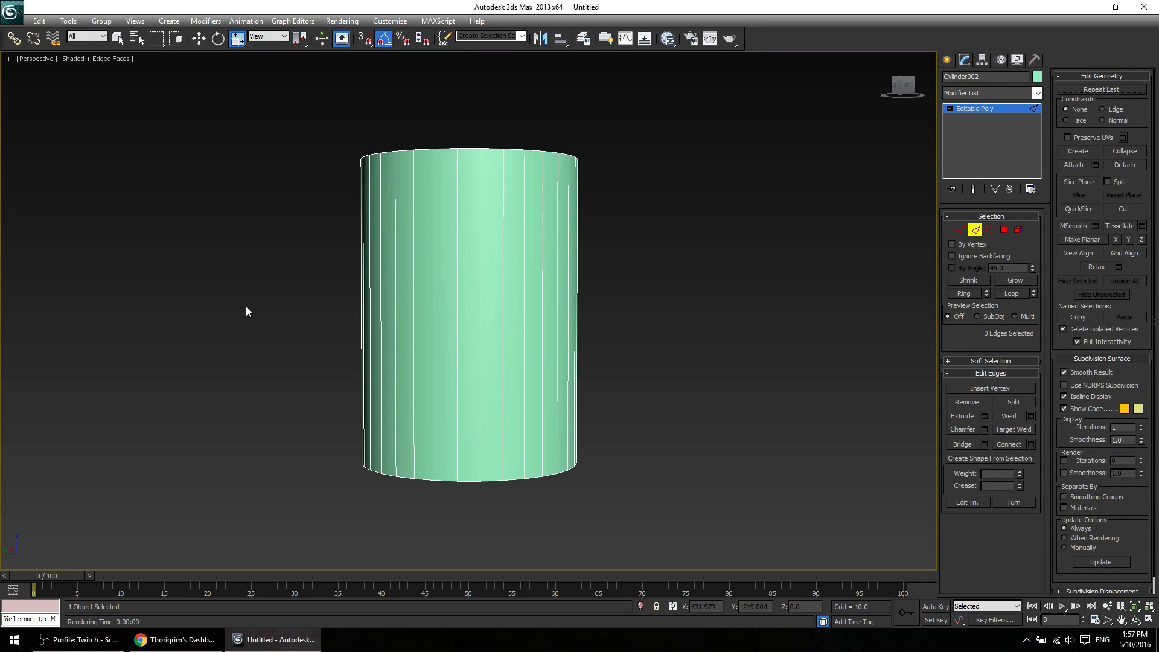
{"action": "left_click_drag", "start_coordinate": [143, 262], "coordinate": [809, 347]}
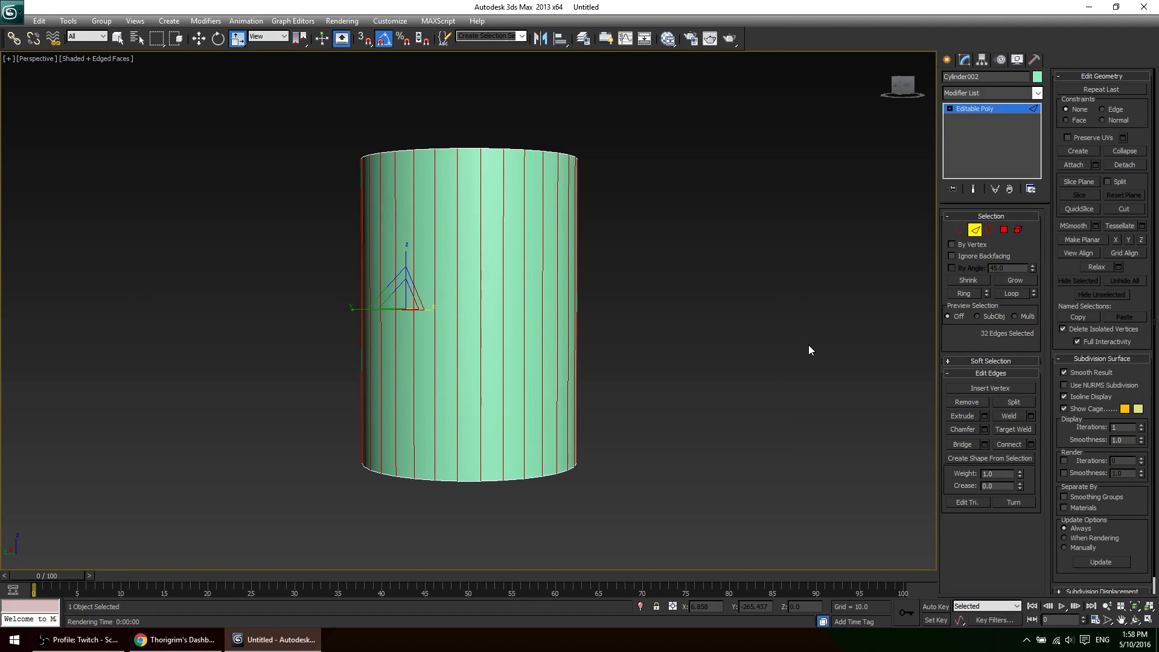
{"action": "left_click_drag", "start_coordinate": [221, 288], "coordinate": [610, 357]}
{"action": "left_click_drag", "start_coordinate": [243, 250], "coordinate": [726, 359]}
{"action": "mouse_move", "coordinate": [509, 367]}
{"action": "middle_mouse_down", "text": "alt"}
{"action": "mouse_move", "coordinate": [481, 352]}
{"action": "mouse_move", "coordinate": [708, 368]}
{"action": "mouse_move", "coordinate": [509, 364]}
{"action": "middle_mouse_up", "text": "alt"}
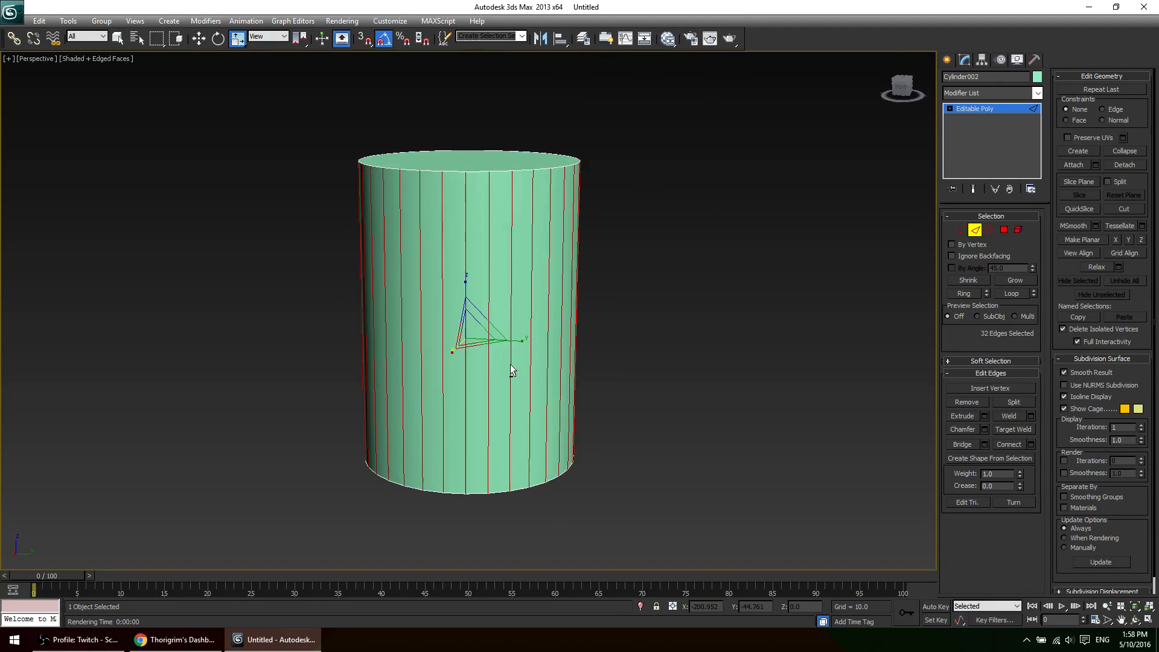
Try connecting the selected vertical edges with a single horizontal loop, and undo it to restore the edge selection.
{"action": "left_click", "coordinate": [1020, 443]}
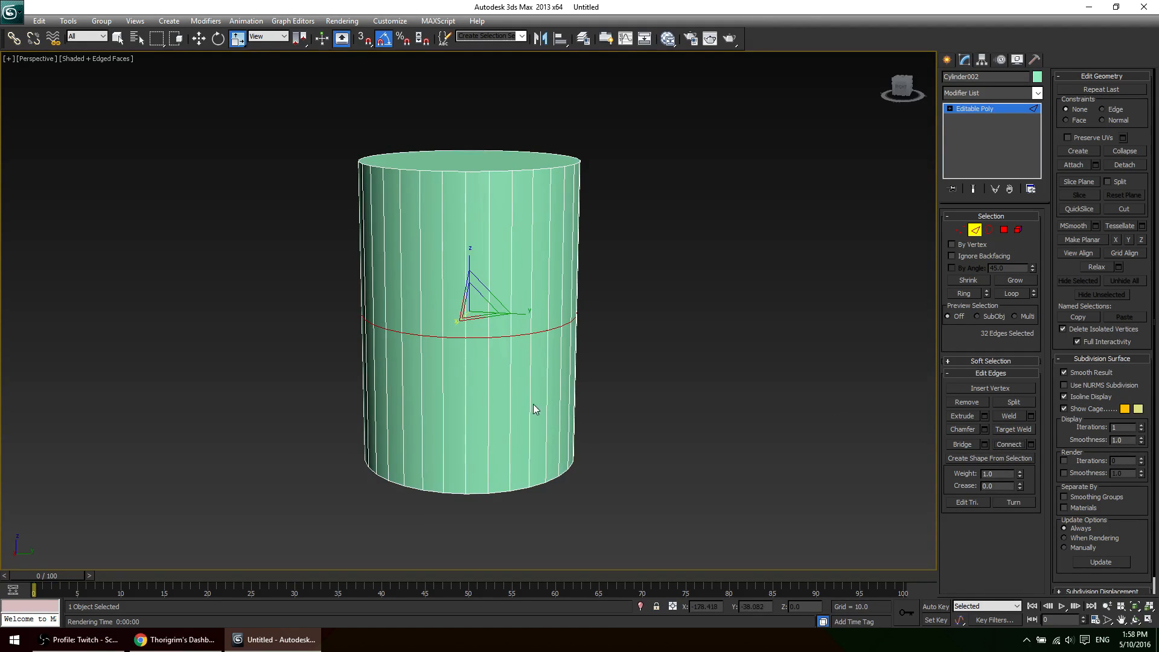
{"action": "mouse_move", "coordinate": [534, 404]}
{"action": "middle_mouse_down"}
{"action": "mouse_move", "coordinate": [410, 398]}
{"action": "mouse_move", "coordinate": [509, 424]}
{"action": "mouse_move", "coordinate": [572, 420]}
{"action": "mouse_move", "coordinate": [571, 430]}
{"action": "mouse_move", "coordinate": [531, 425]}
{"action": "middle_mouse_up"}
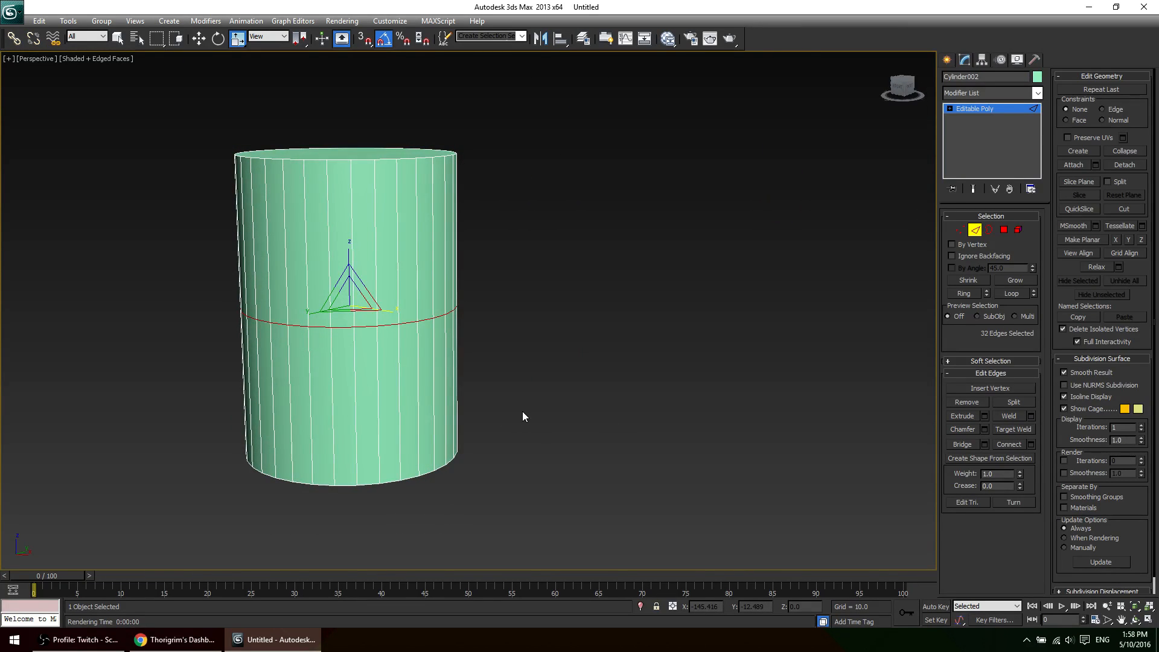
{"action": "key", "text": "alt+r"}
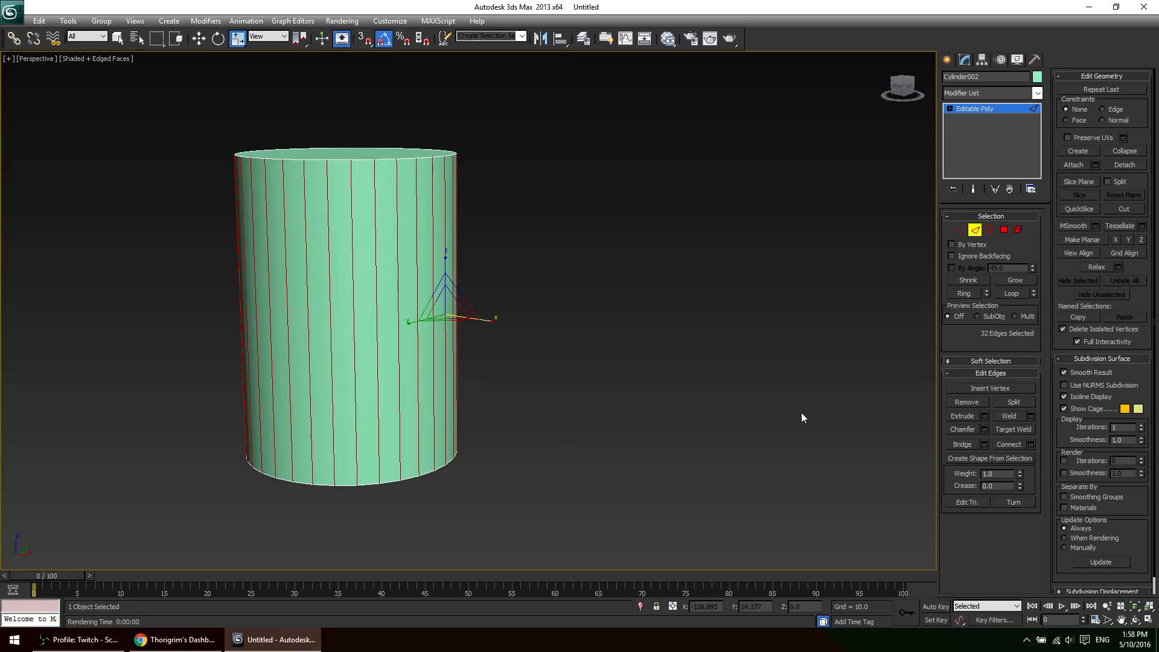
Preview connecting the selected vertical edges with 5 segments and a pinch of -68, and try a slide of 56.
{"action": "left_click", "coordinate": [1031, 444]}
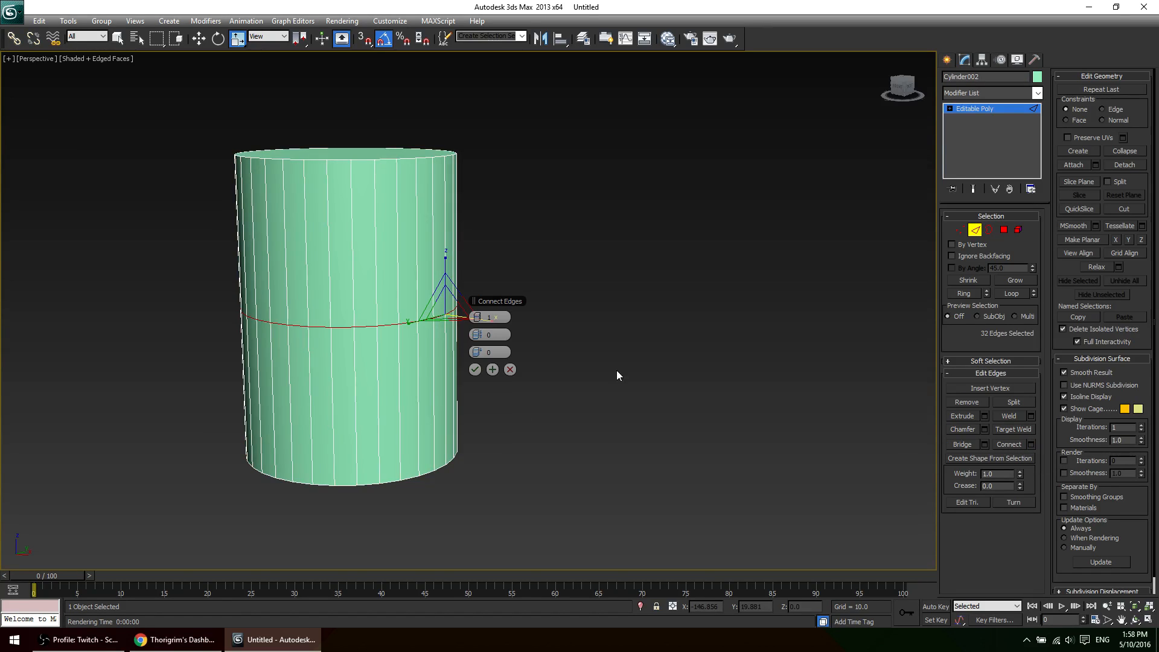
{"action": "left_click", "coordinate": [481, 320]}
{"action": "left_click", "coordinate": [481, 320]}
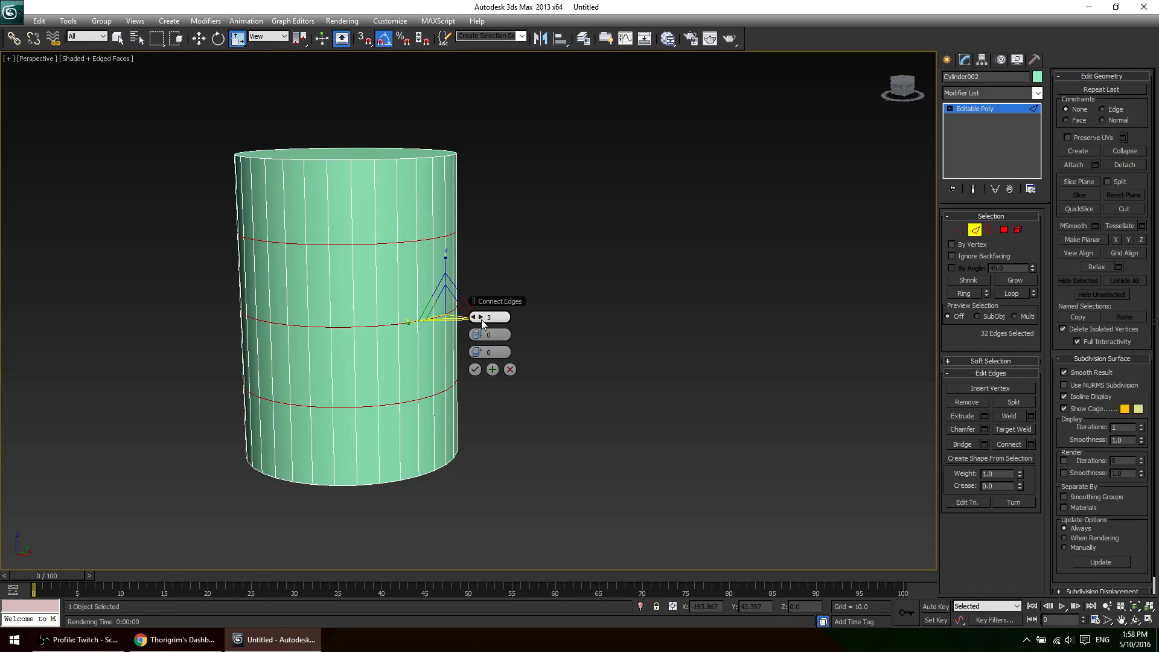
{"action": "left_click", "coordinate": [481, 320]}
{"action": "left_click", "coordinate": [481, 320]}
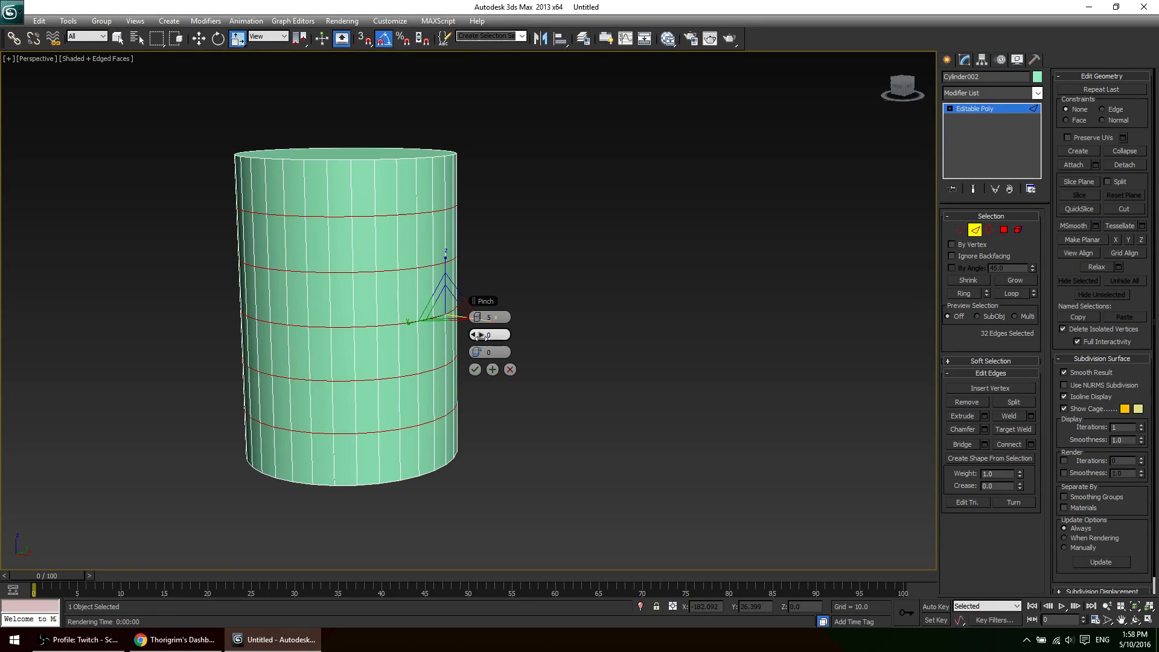
{"action": "left_click_drag", "start_coordinate": [481, 339], "coordinate": [316, 366]}
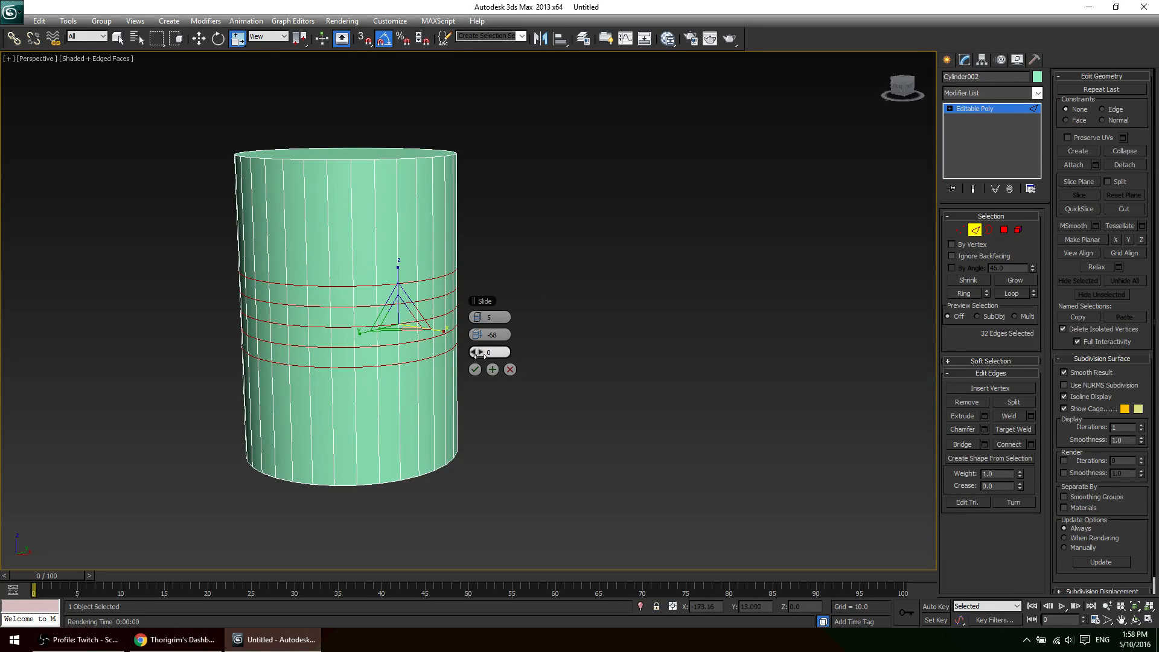
{"action": "left_click_drag", "start_coordinate": [477, 354], "coordinate": [613, 395]}
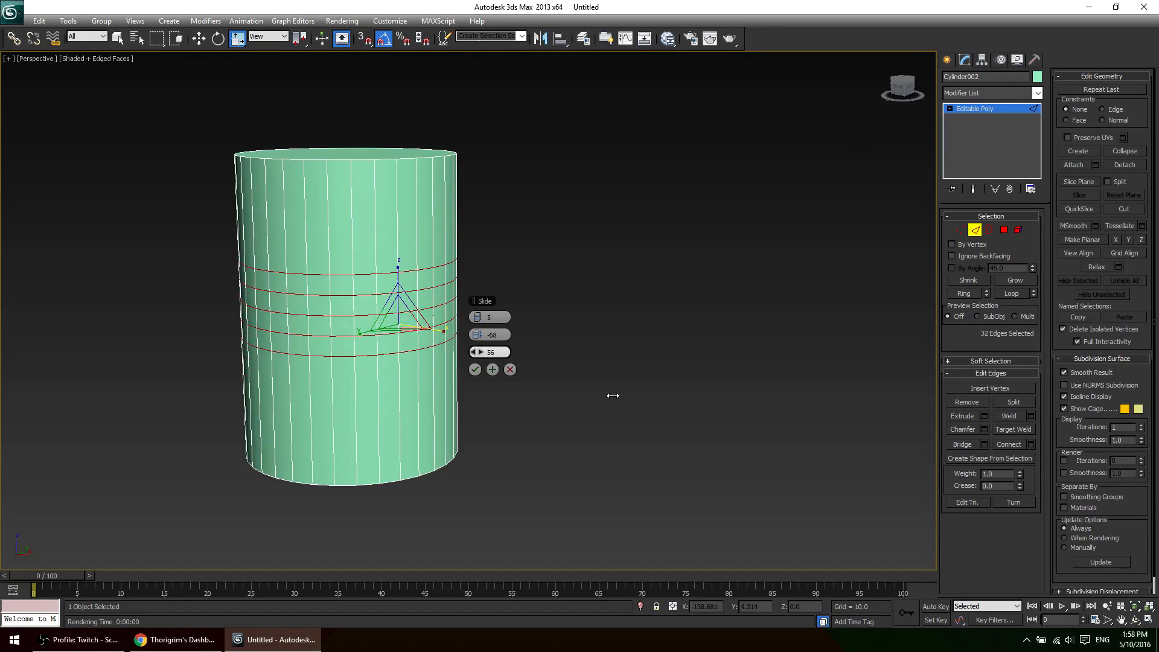
{"action": "right_click", "coordinate": [613, 396]}
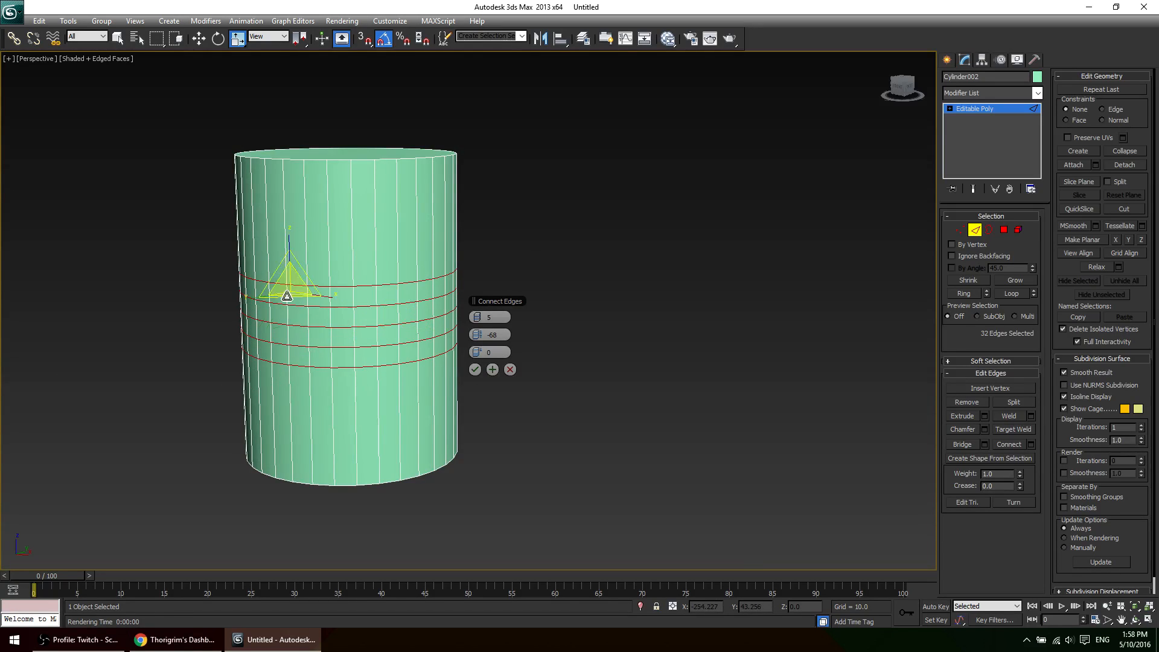
Connect the selected vertical edges with 3 segments and a pinch of -47, and undo the connection.
{"action": "left_click", "coordinate": [474, 319]}
{"action": "left_click", "coordinate": [474, 319]}
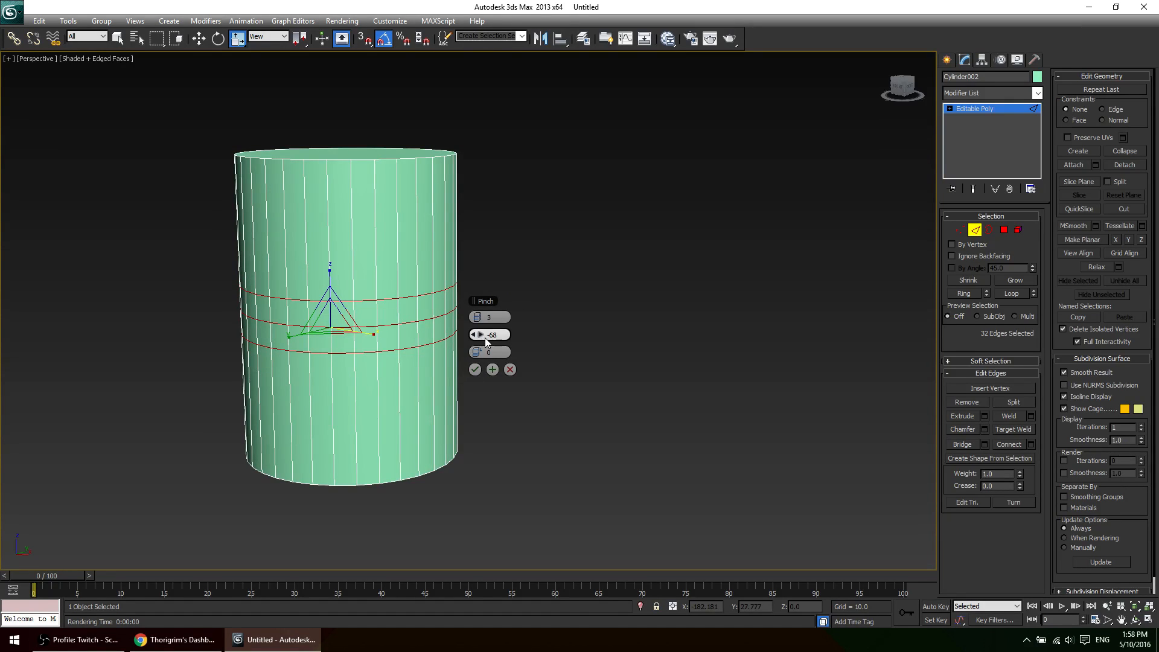
{"action": "left_click_drag", "start_coordinate": [485, 339], "coordinate": [534, 356]}
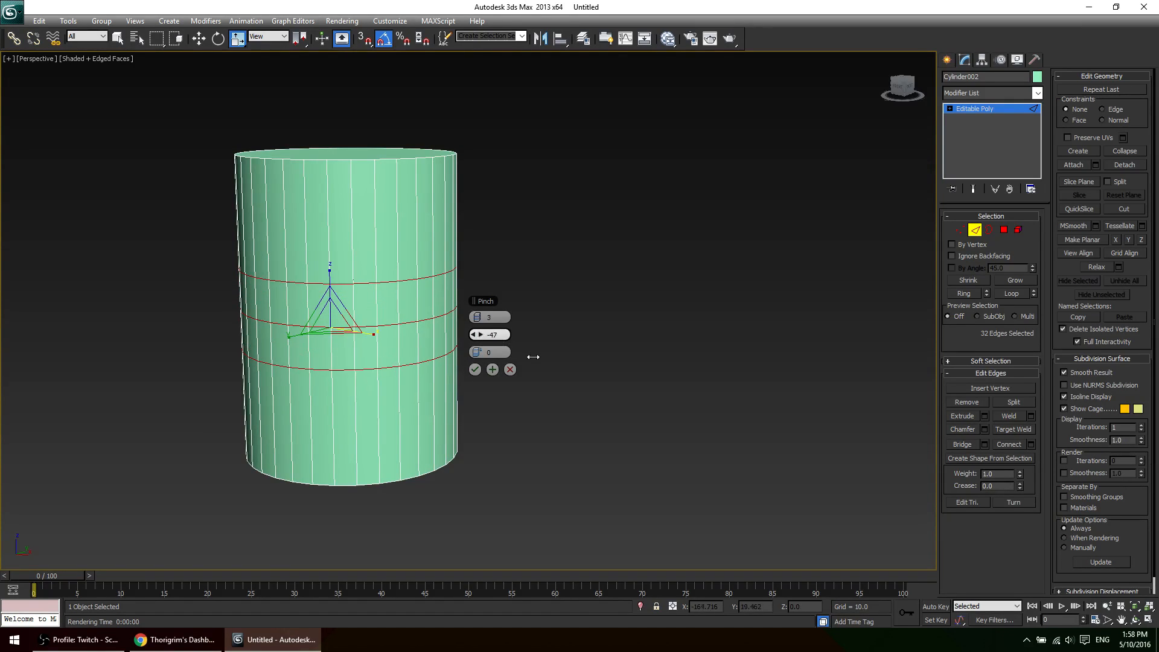
{"action": "left_click", "coordinate": [475, 370]}
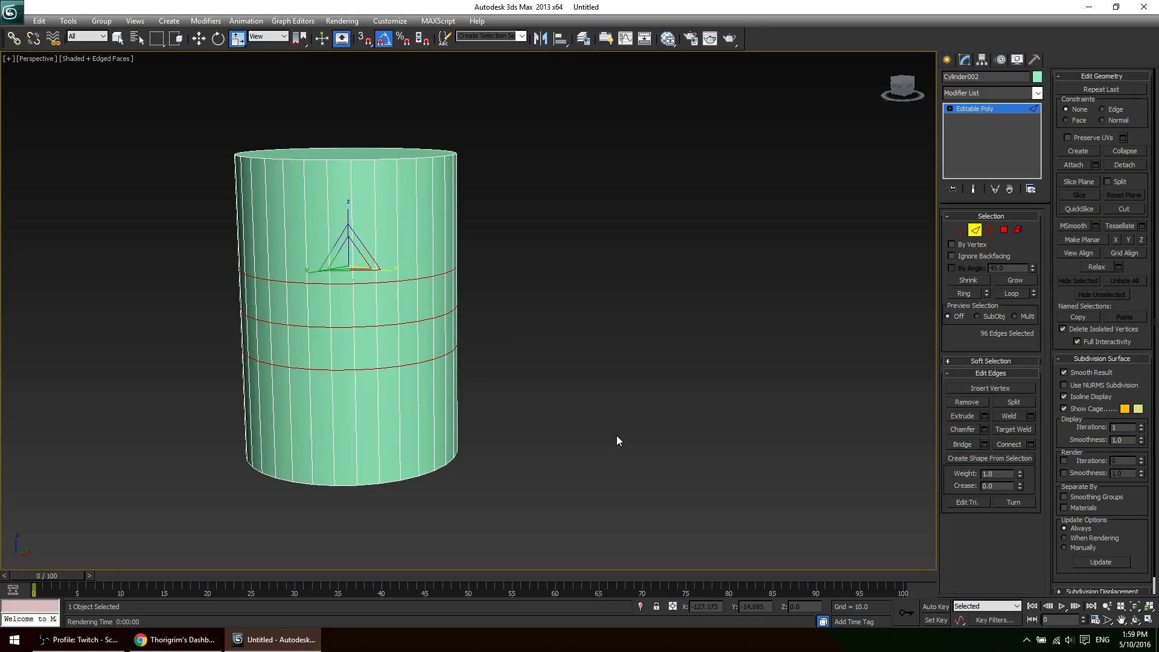
{"action": "key", "text": "ctrl+z"}
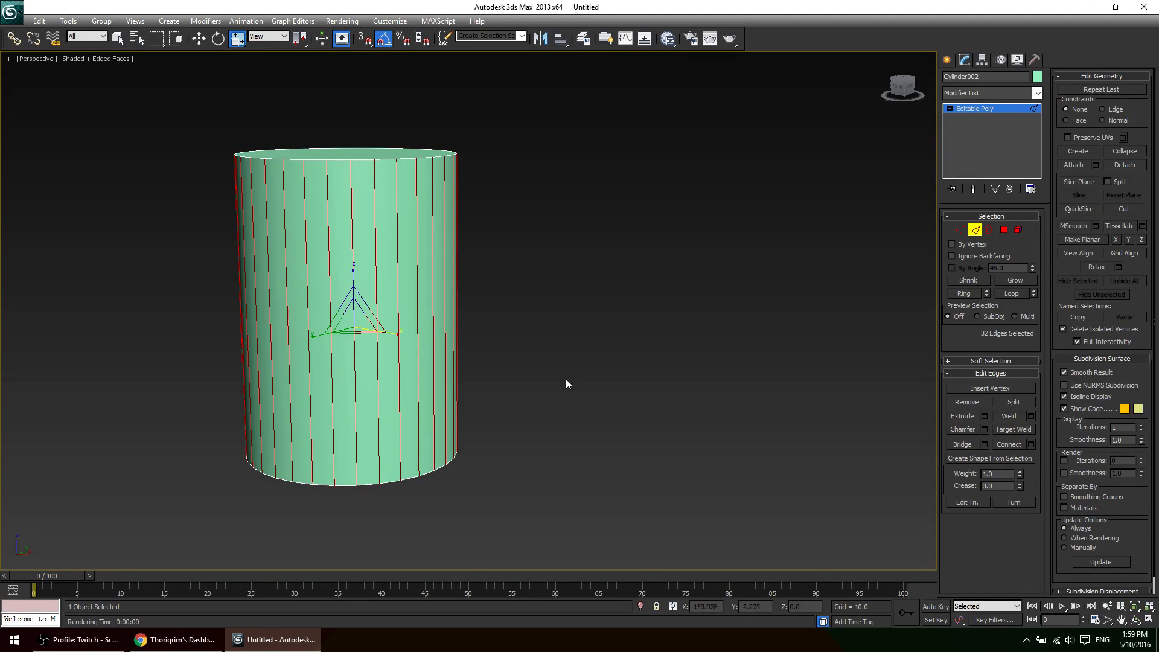
Activate the Cut tool on the cylinder, exit it without cutting, and clear the edge selection.
{"action": "right_click", "coordinate": [545, 291]}
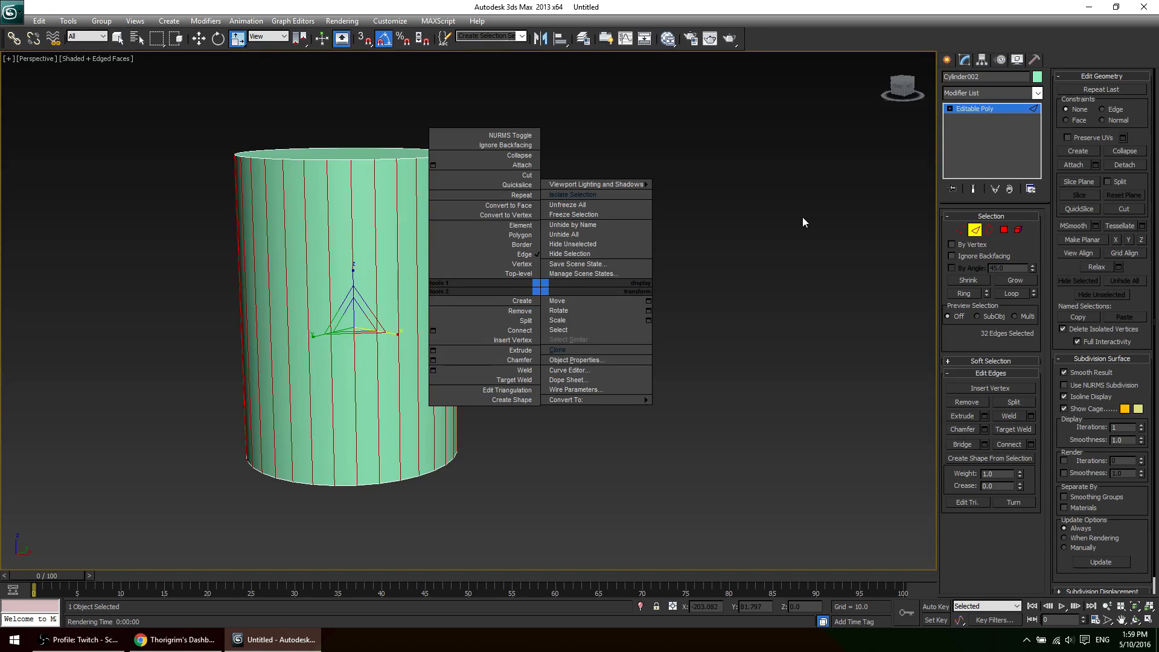
{"action": "left_click", "coordinate": [512, 180]}
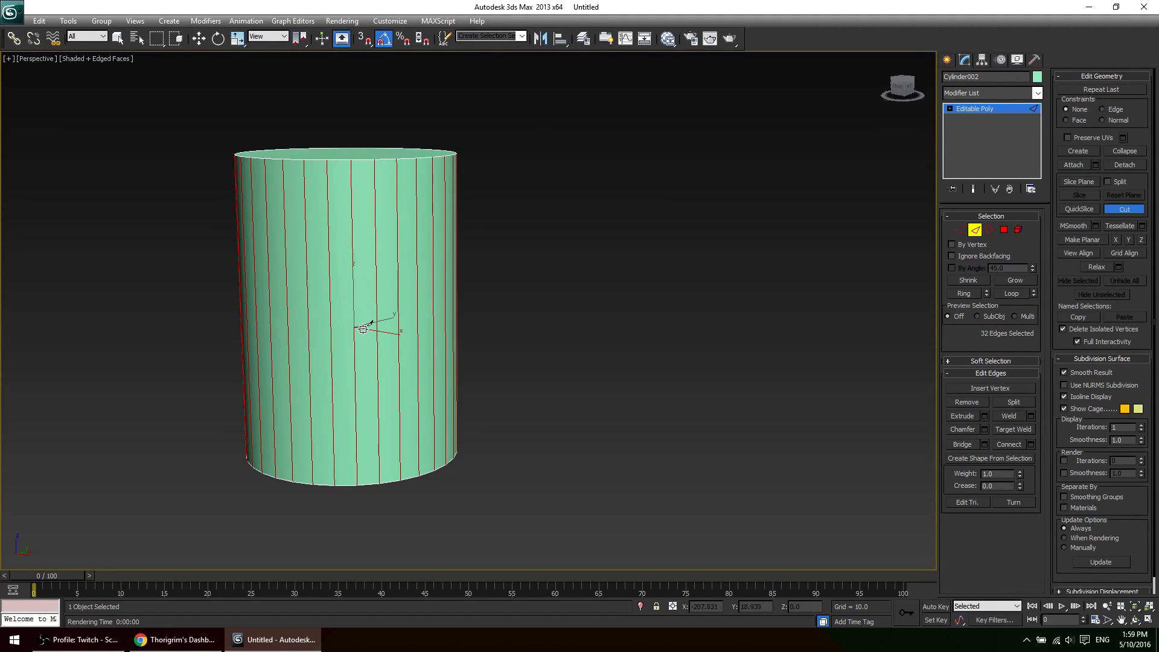
{"action": "right_click", "coordinate": [538, 285]}
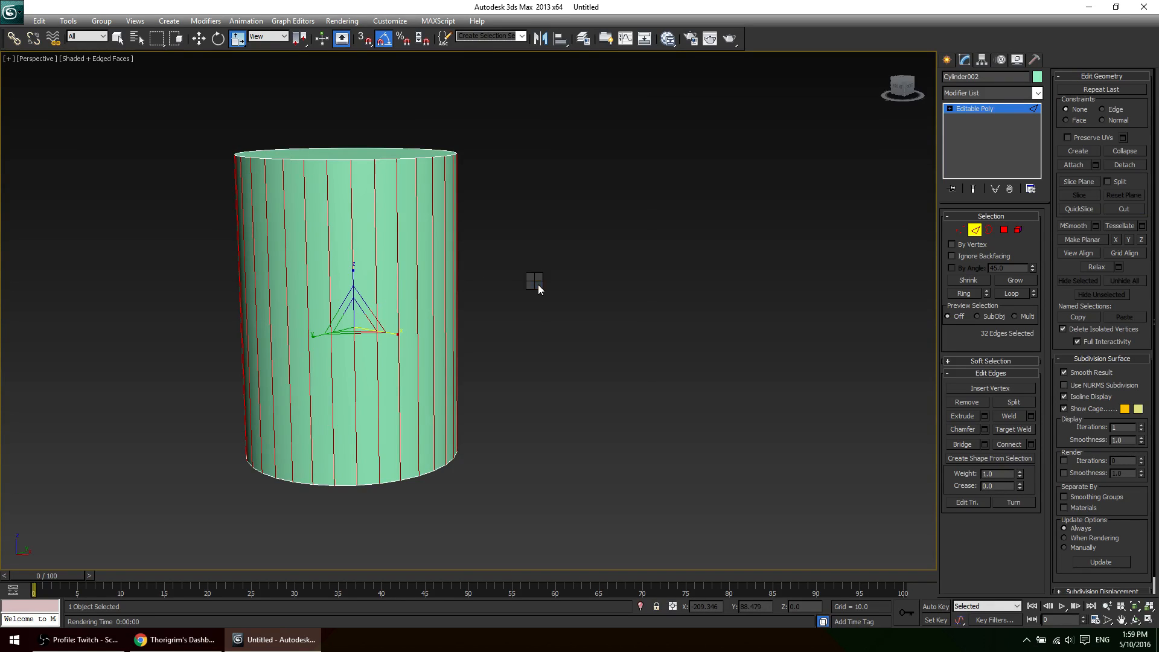
{"action": "left_click", "coordinate": [734, 450]}
{"action": "left_click", "coordinate": [632, 343]}
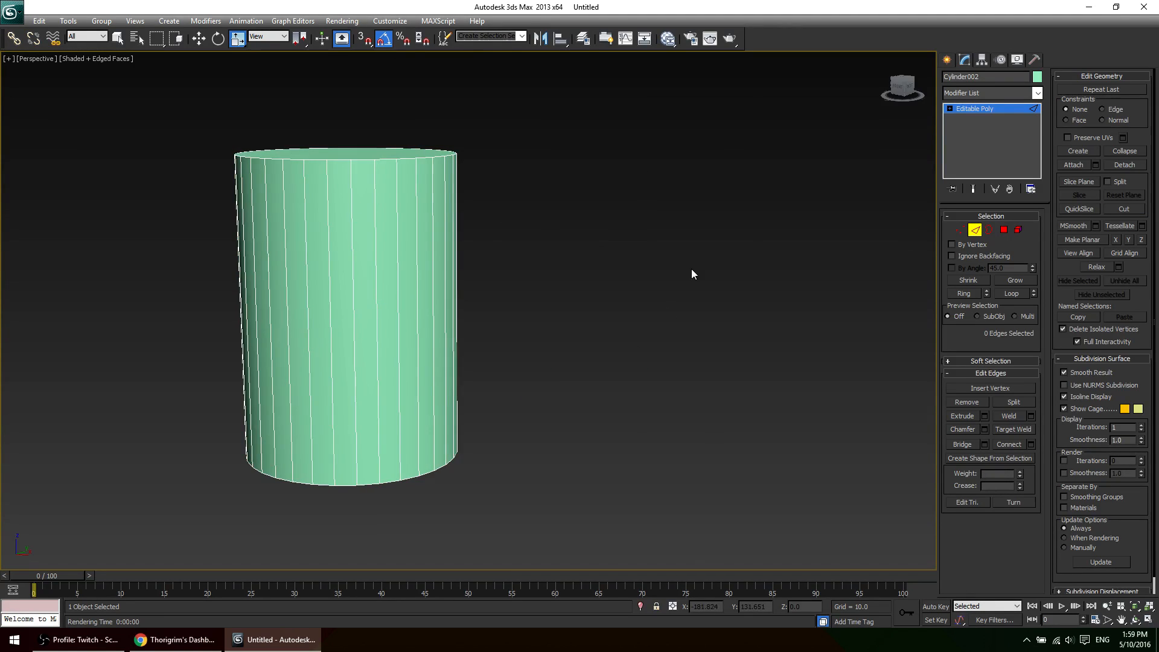
Activate the Cut tool again without cutting, and return the cylinder from edge level to the Editable Poly object level.
{"action": "key", "text": "ctrl+v"}
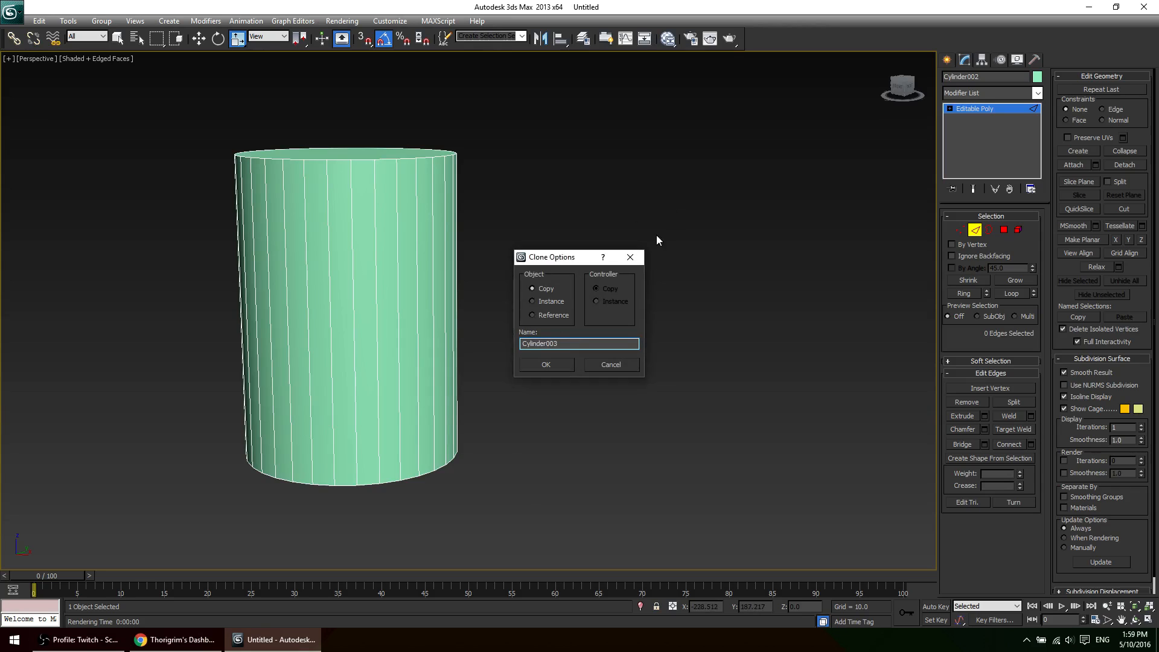
{"action": "left_click", "coordinate": [611, 362]}
{"action": "right_click", "coordinate": [620, 319]}
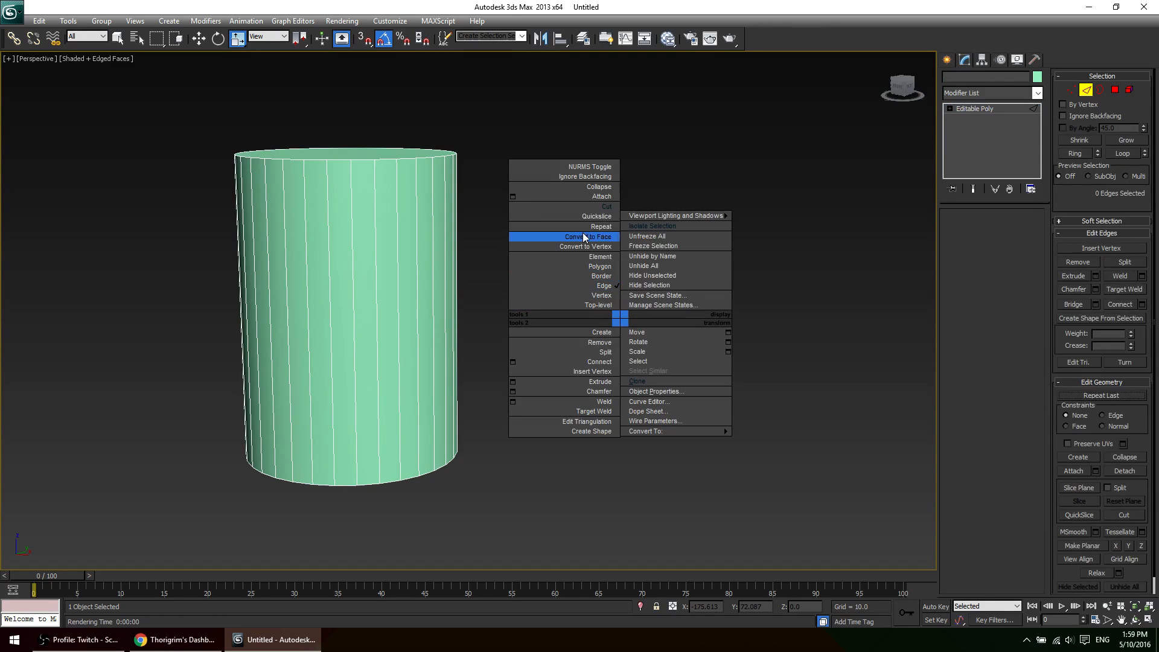
{"action": "left_click", "coordinate": [608, 207]}
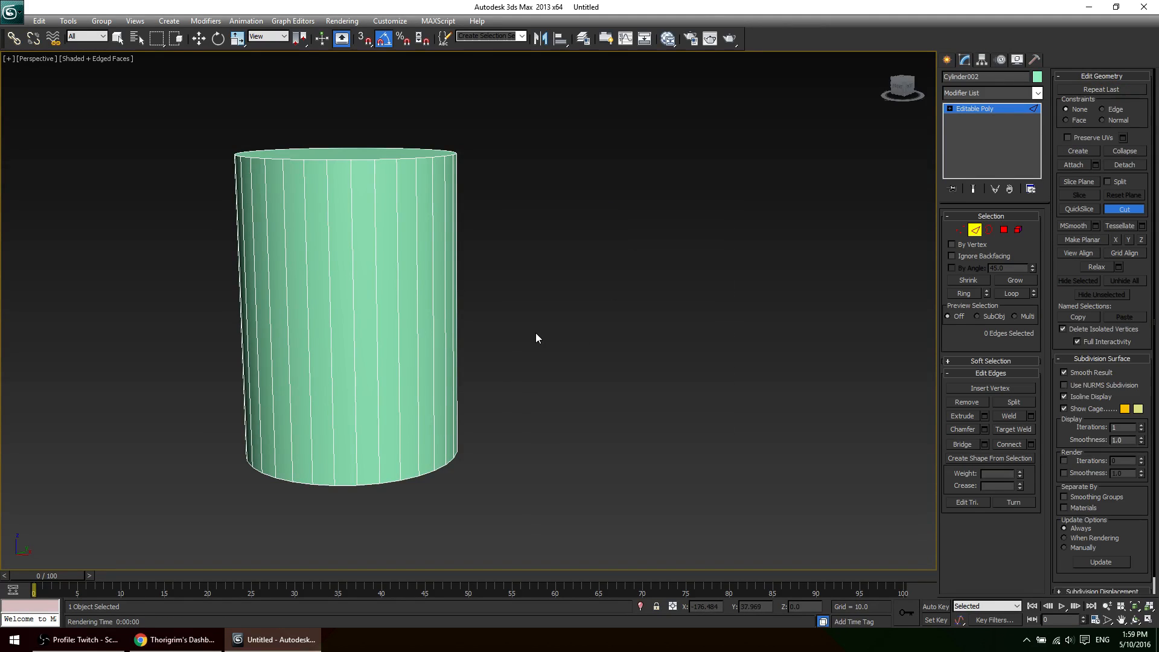
{"action": "key", "text": "r"}
{"action": "left_click", "coordinate": [961, 110]}
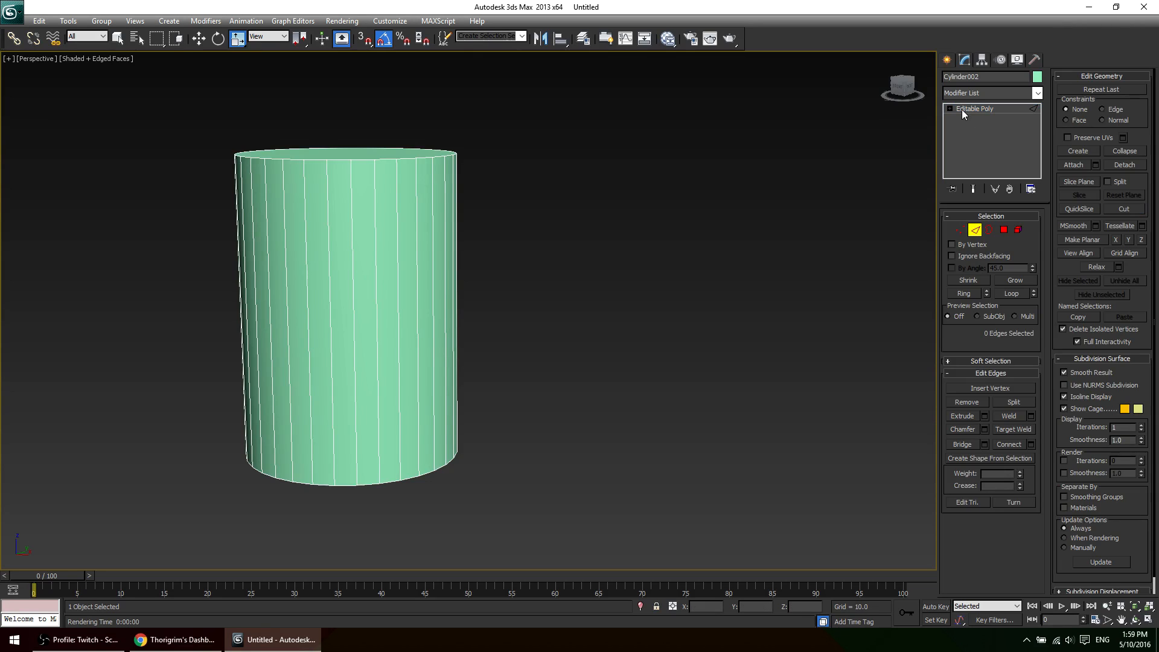
{"action": "key", "text": "Delete"}
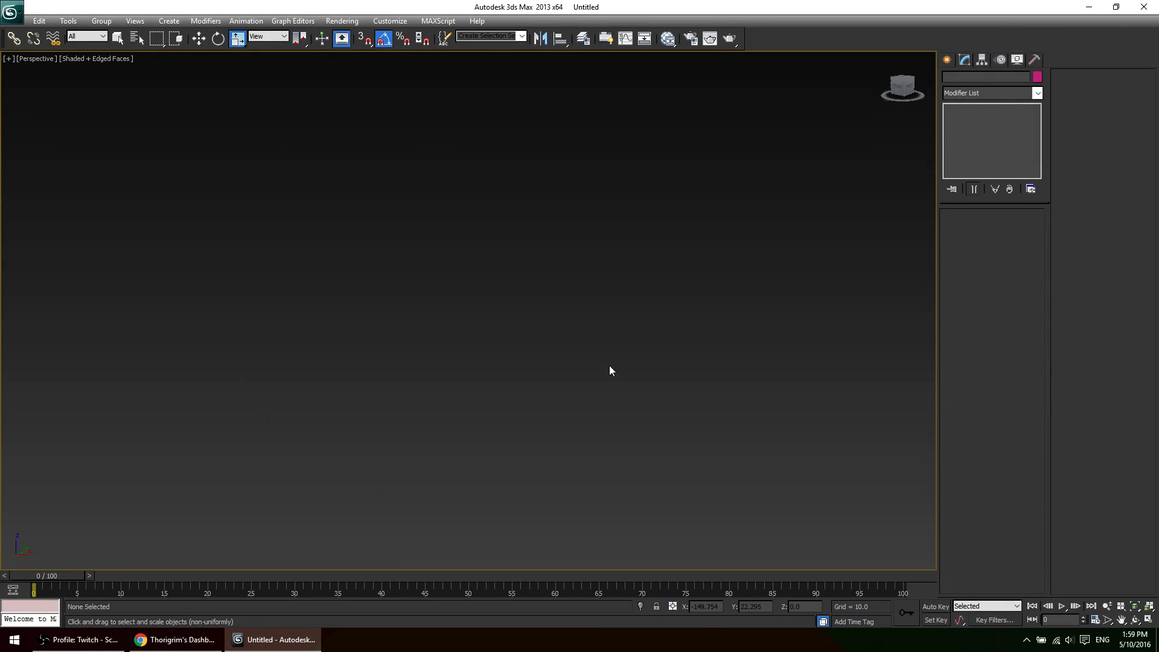
{"action": "key", "text": "ctrl+z"}
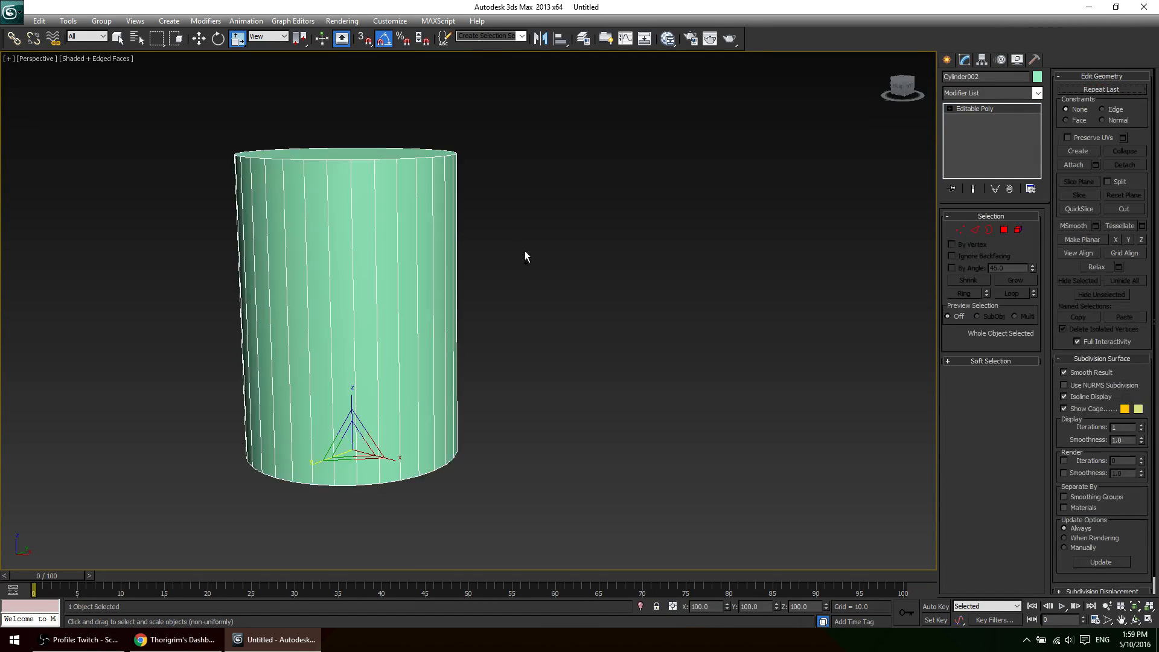
{"action": "key", "text": "5"}
{"action": "left_click", "coordinate": [360, 281]}
{"action": "key", "text": "w"}
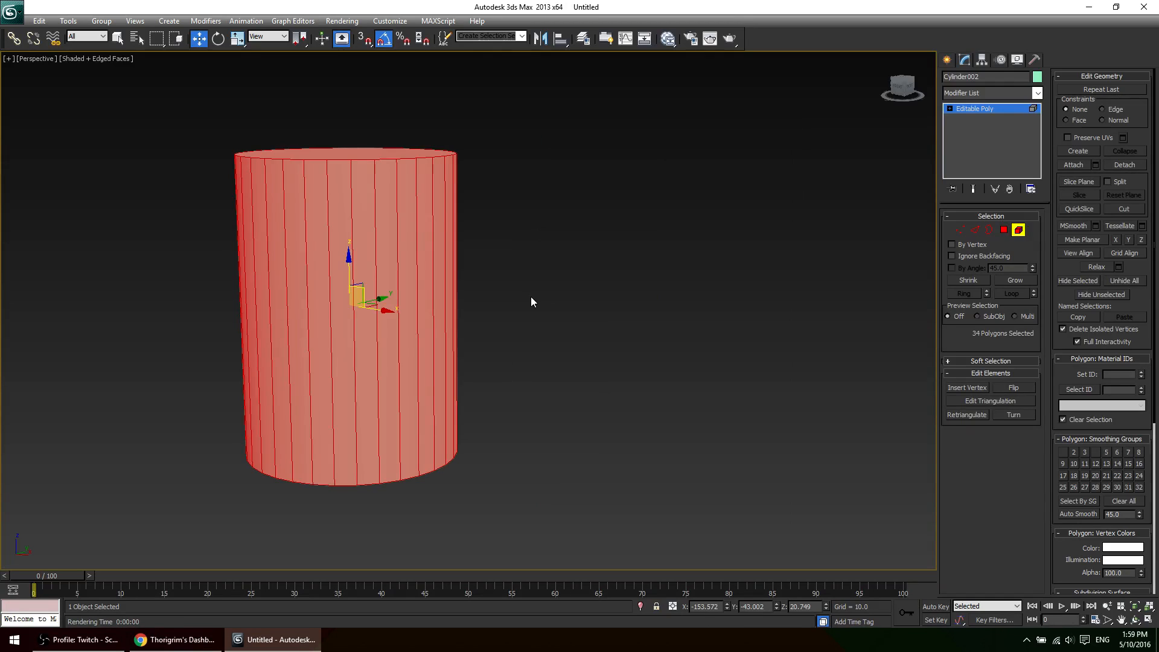
{"action": "left_click", "coordinate": [534, 382]}
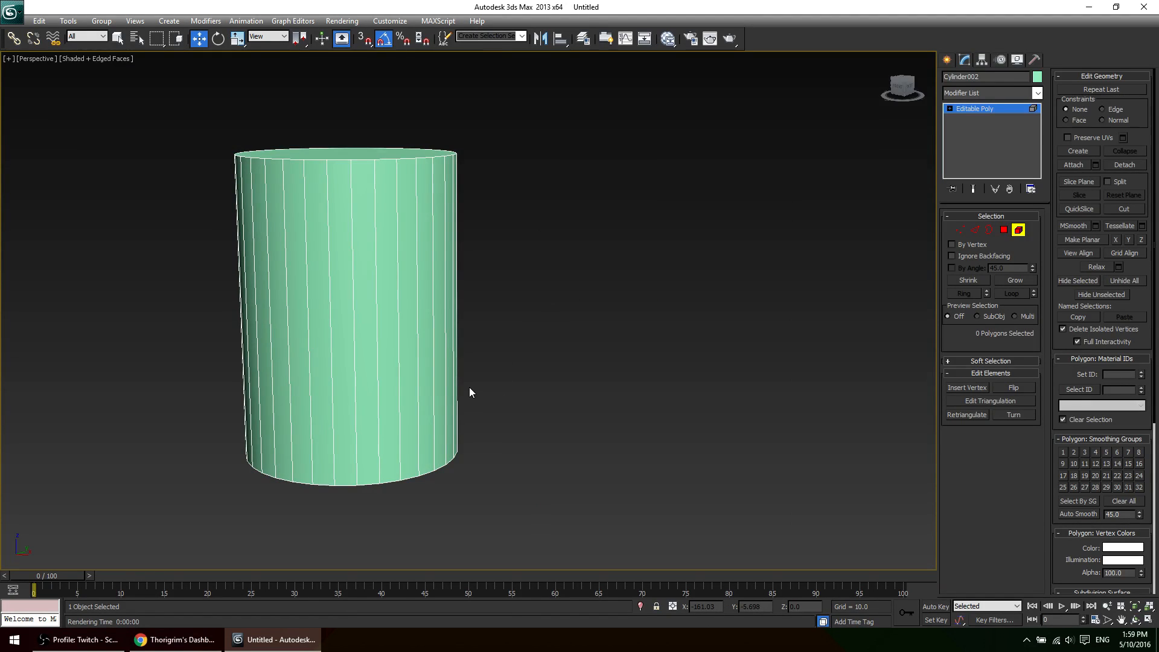
At edge level, use the Cut tool to cut new edges across neighbouring faces on the cylinder's side at about mid-height.
{"action": "key", "text": "4"}
{"action": "key", "text": "2"}
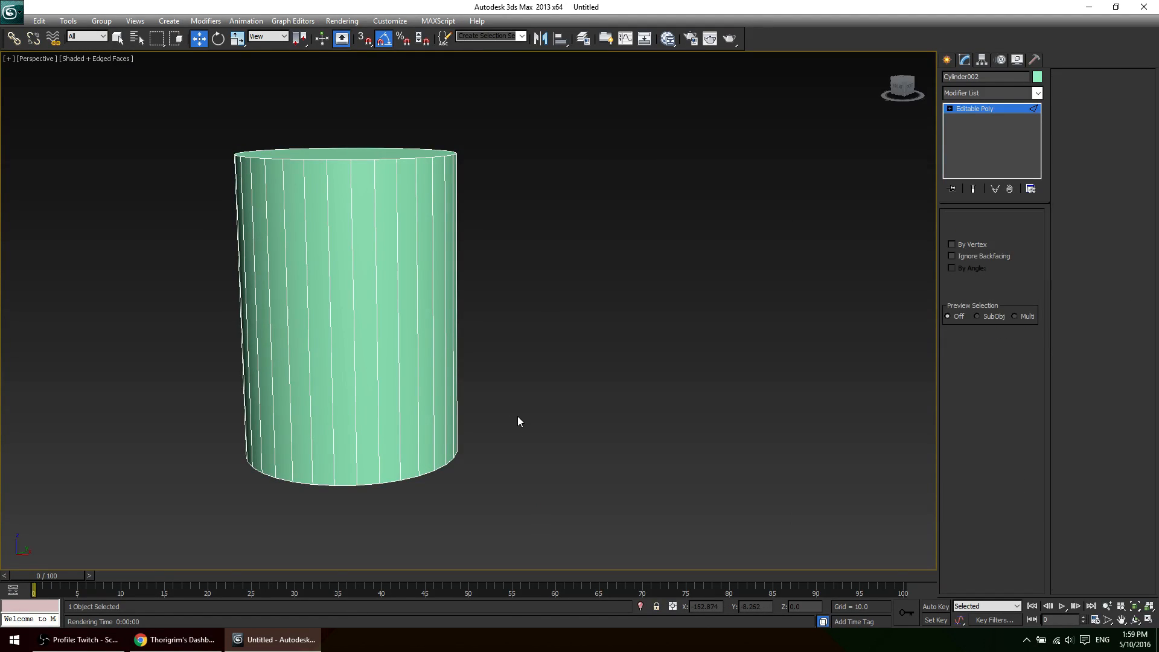
{"action": "right_click", "coordinate": [540, 331]}
{"action": "left_click", "coordinate": [505, 221]}
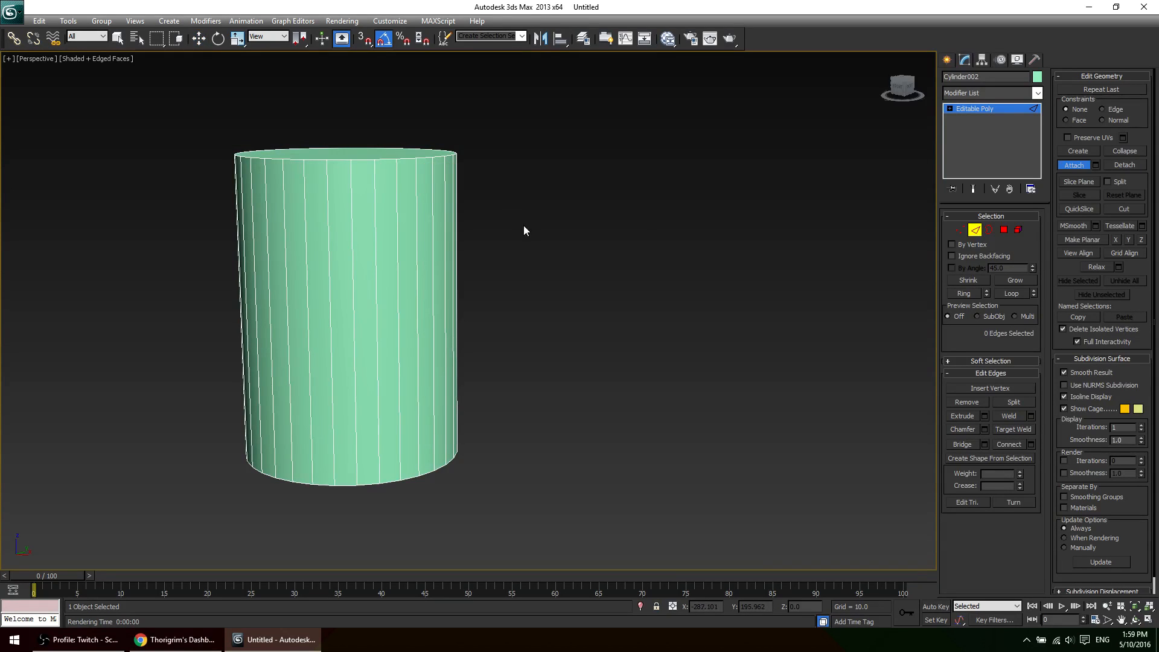
{"action": "right_click", "coordinate": [530, 227]}
{"action": "right_click", "coordinate": [531, 248]}
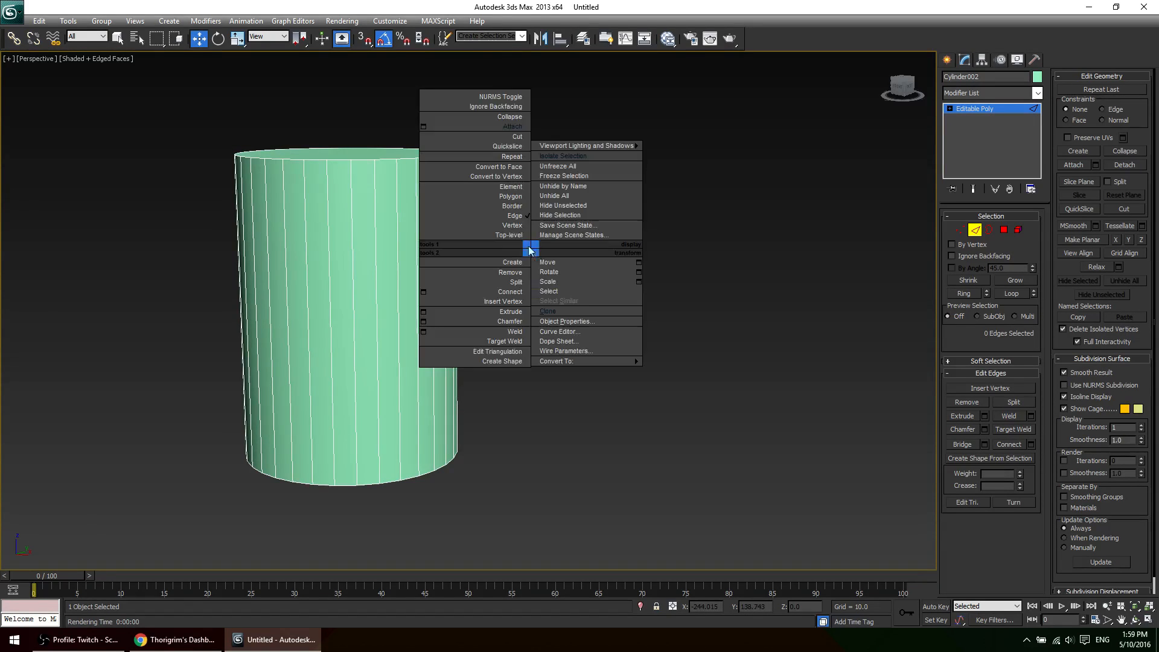
{"action": "left_click", "coordinate": [515, 138]}
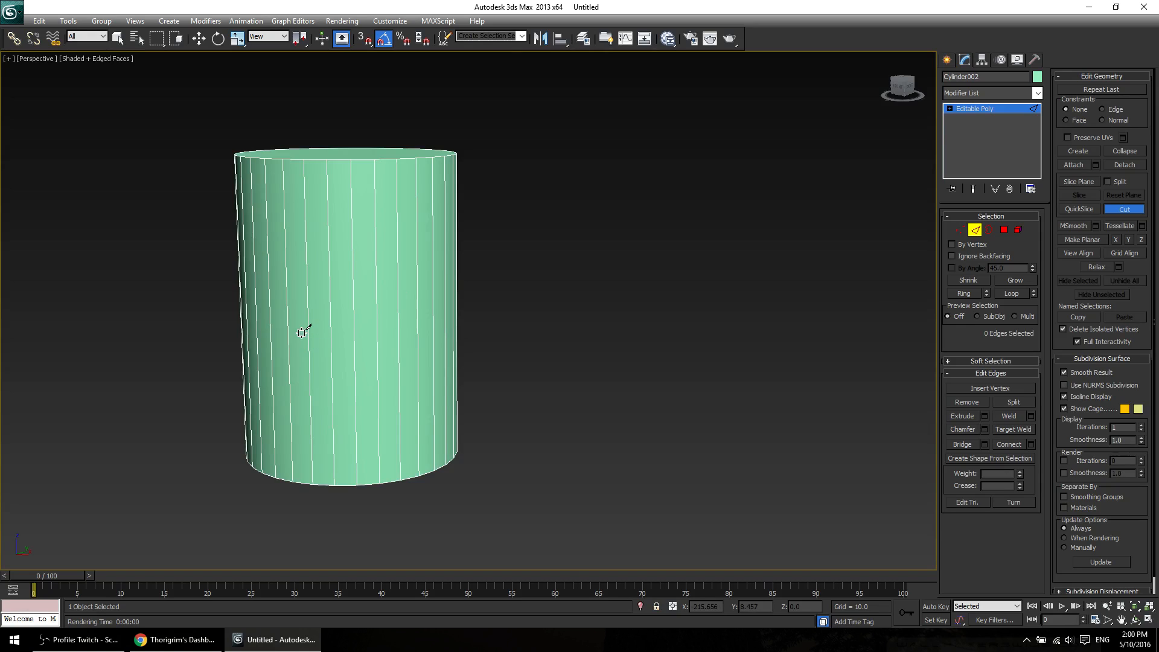
{"action": "left_click", "coordinate": [330, 301]}
{"action": "left_click", "coordinate": [352, 299]}
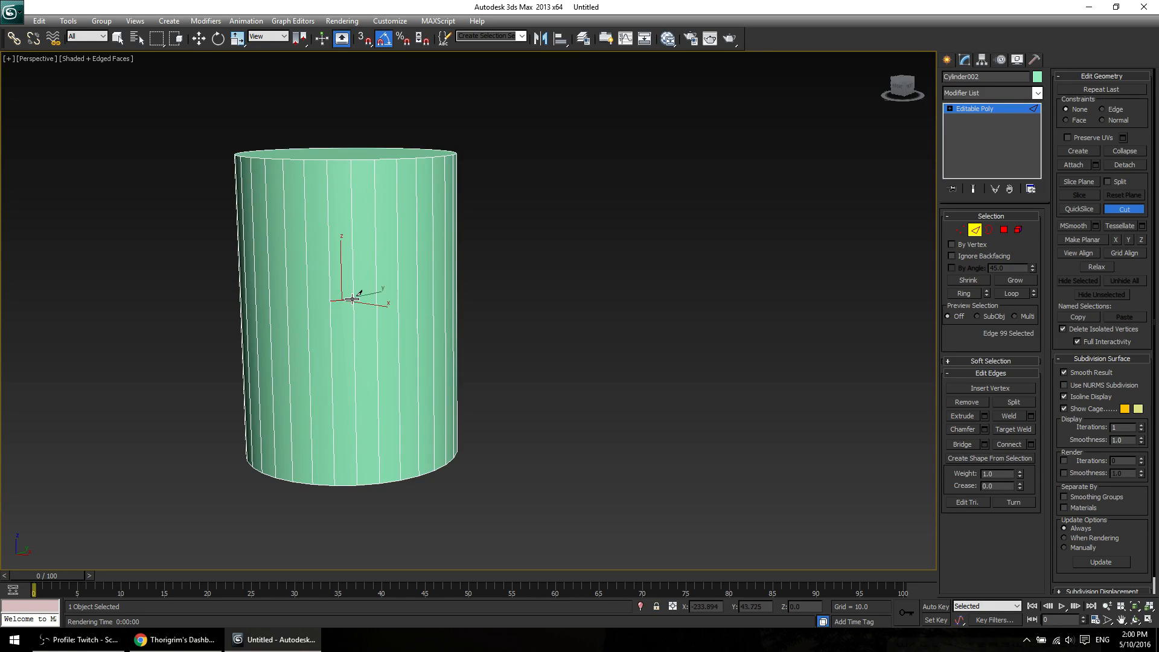
{"action": "left_click", "coordinate": [390, 305]}
{"action": "left_click", "coordinate": [457, 314]}
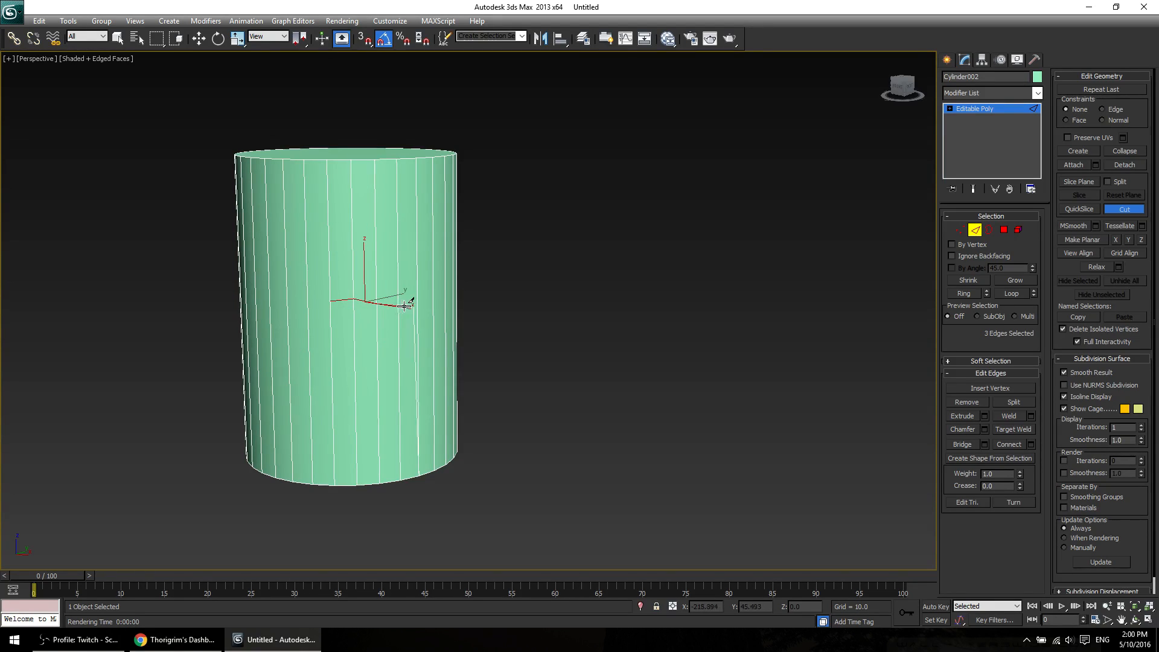
Continue the cut around the cylinder's wall, angling it down towards the base on the far side.
{"action": "middle_click_drag", "start_coordinate": [550, 383], "coordinate": [448, 383], "text": "alt"}
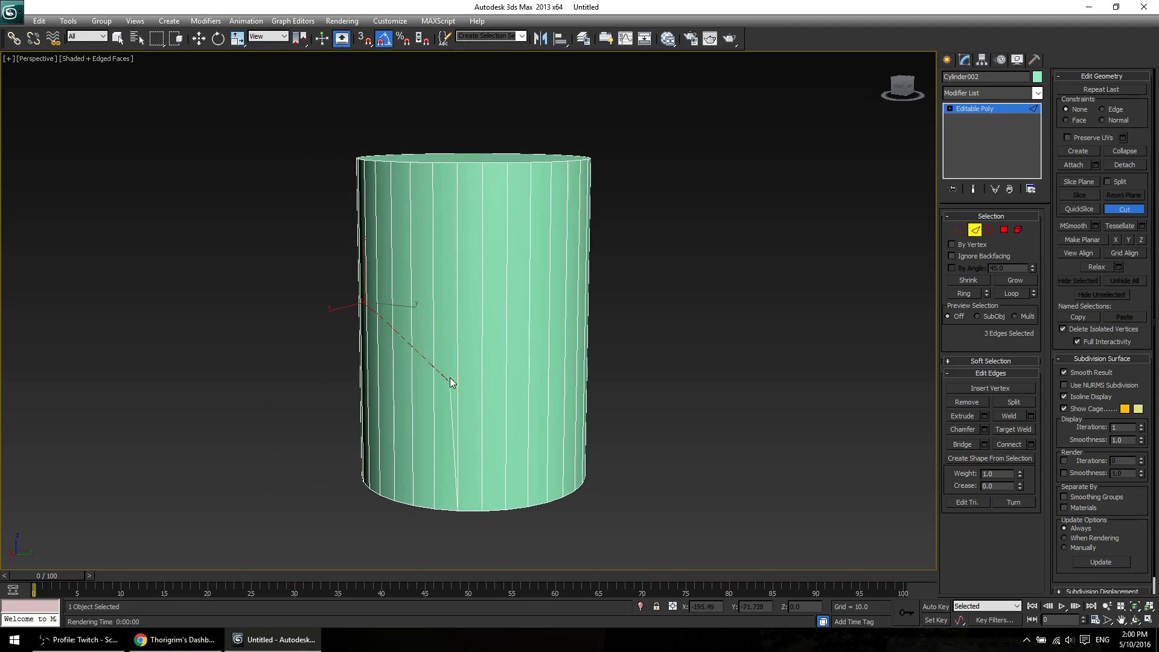
{"action": "left_click", "coordinate": [566, 311]}
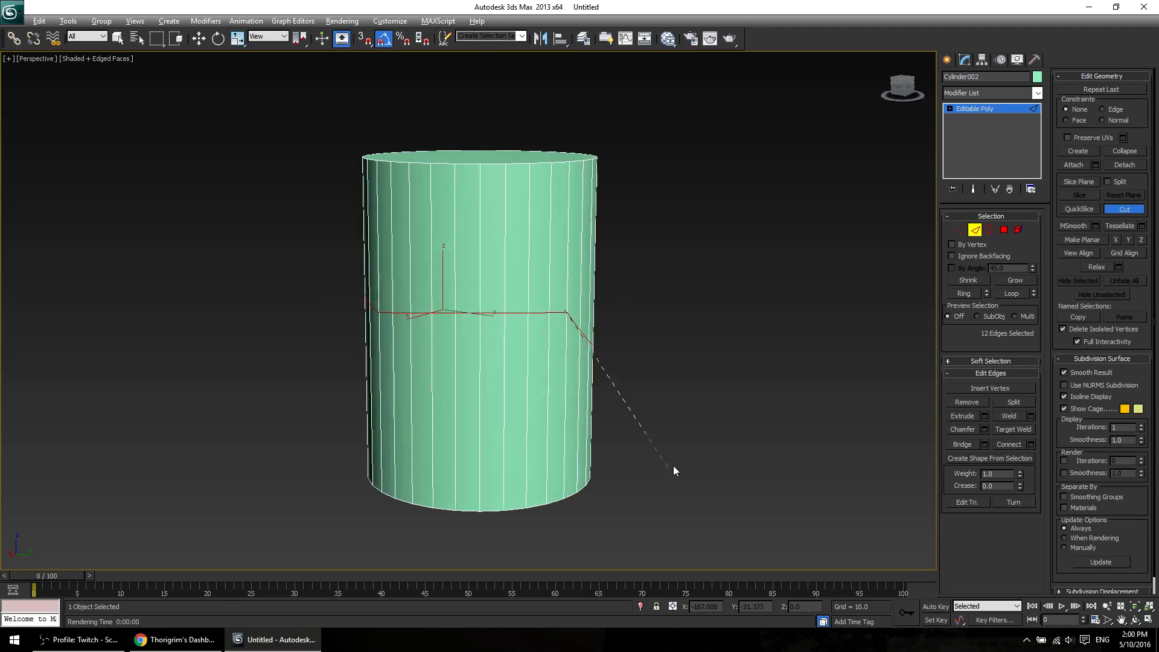
{"action": "middle_click_drag", "start_coordinate": [673, 468], "coordinate": [541, 466], "text": "alt"}
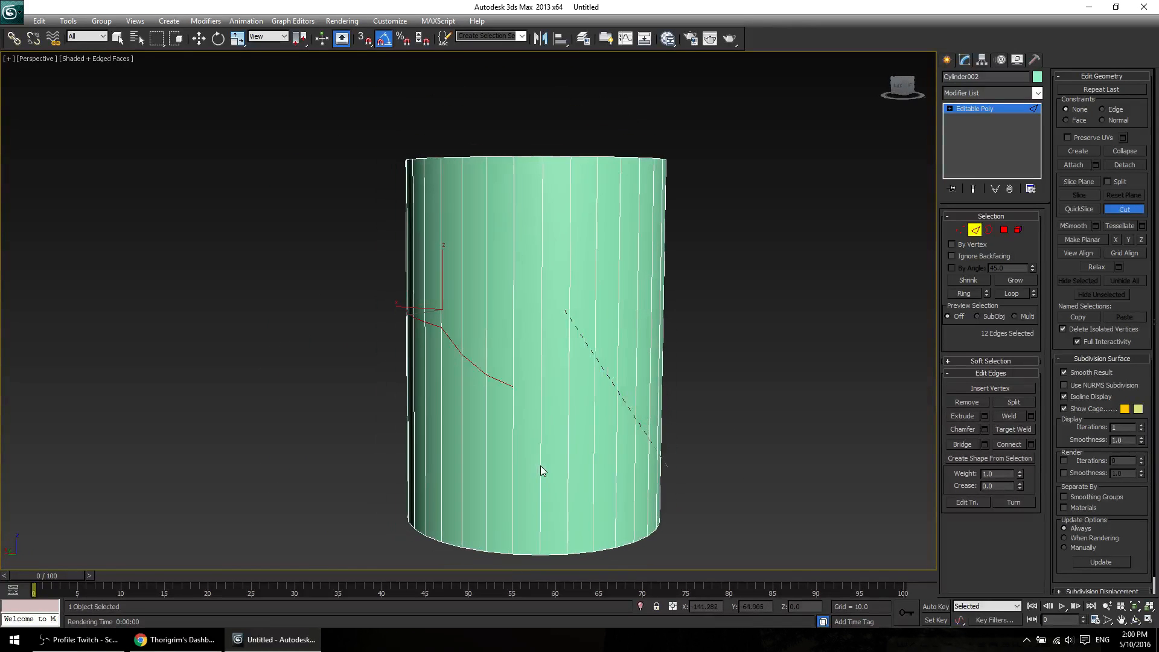
{"action": "left_click", "coordinate": [637, 487]}
{"action": "middle_click_drag", "start_coordinate": [734, 385], "coordinate": [505, 429], "text": "alt"}
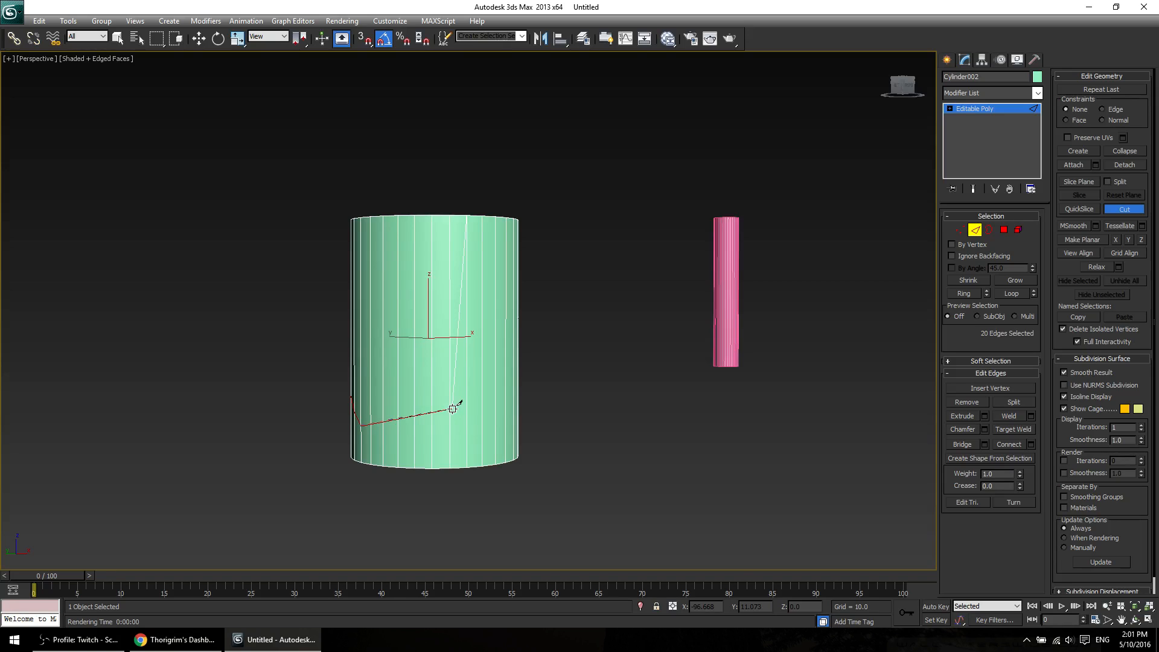
{"action": "left_click", "coordinate": [451, 431]}
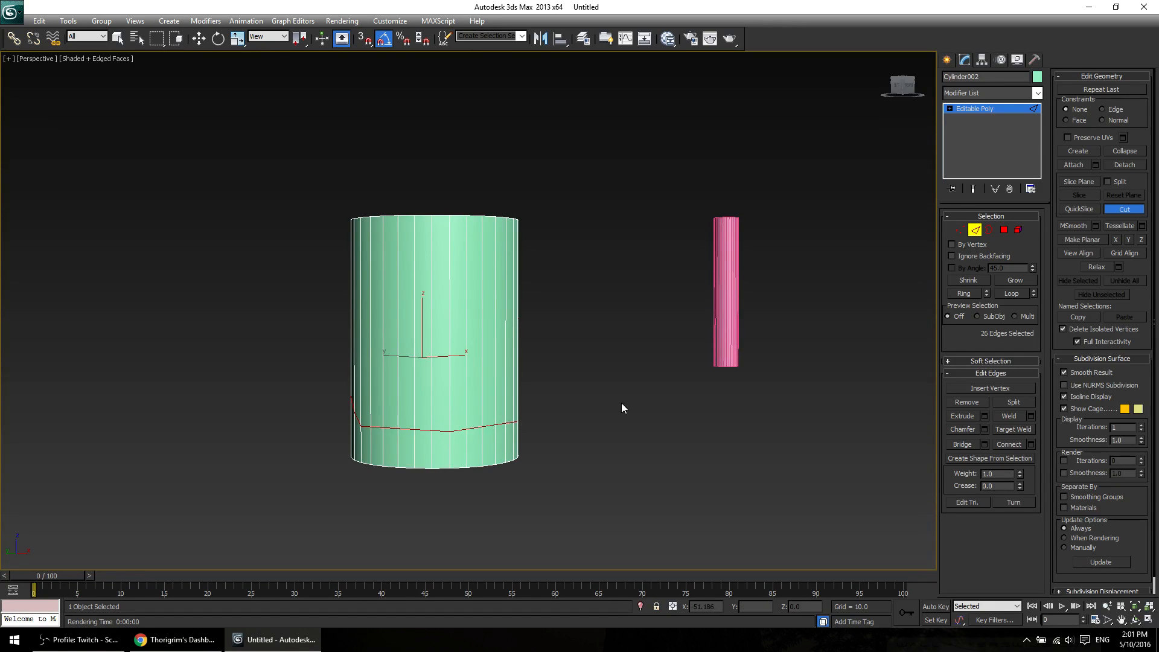
Try to join the cut back to its starting point near mid-height, and undo that last cut segment.
{"action": "middle_click_drag", "start_coordinate": [621, 403], "coordinate": [538, 419], "text": "alt"}
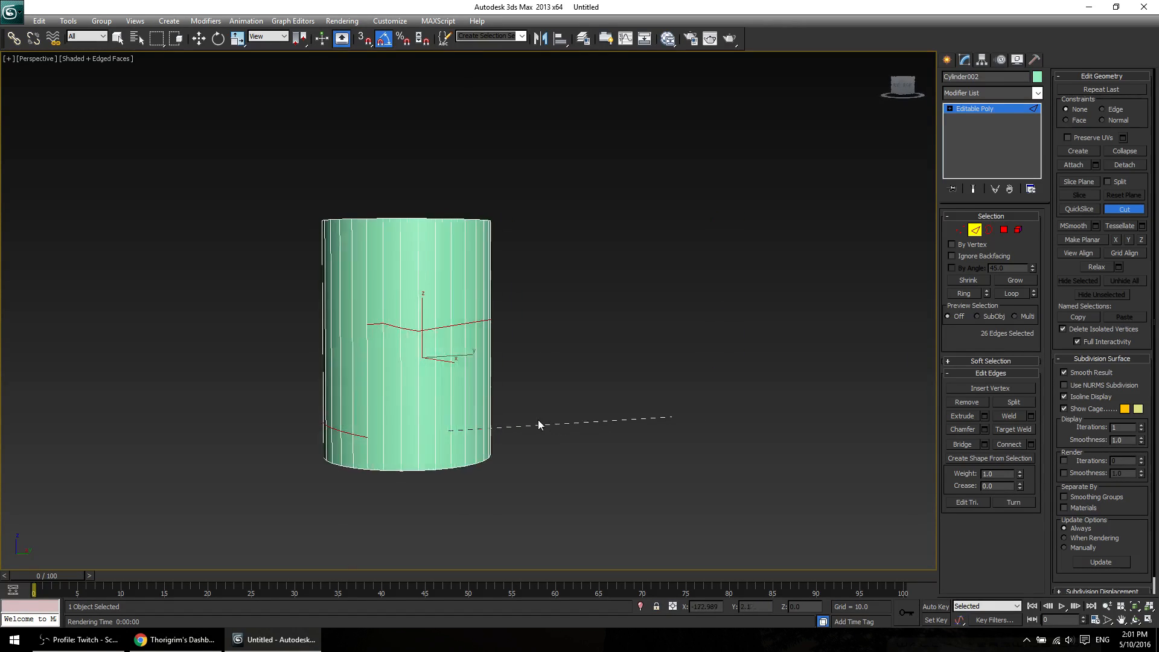
{"action": "left_click", "coordinate": [365, 322]}
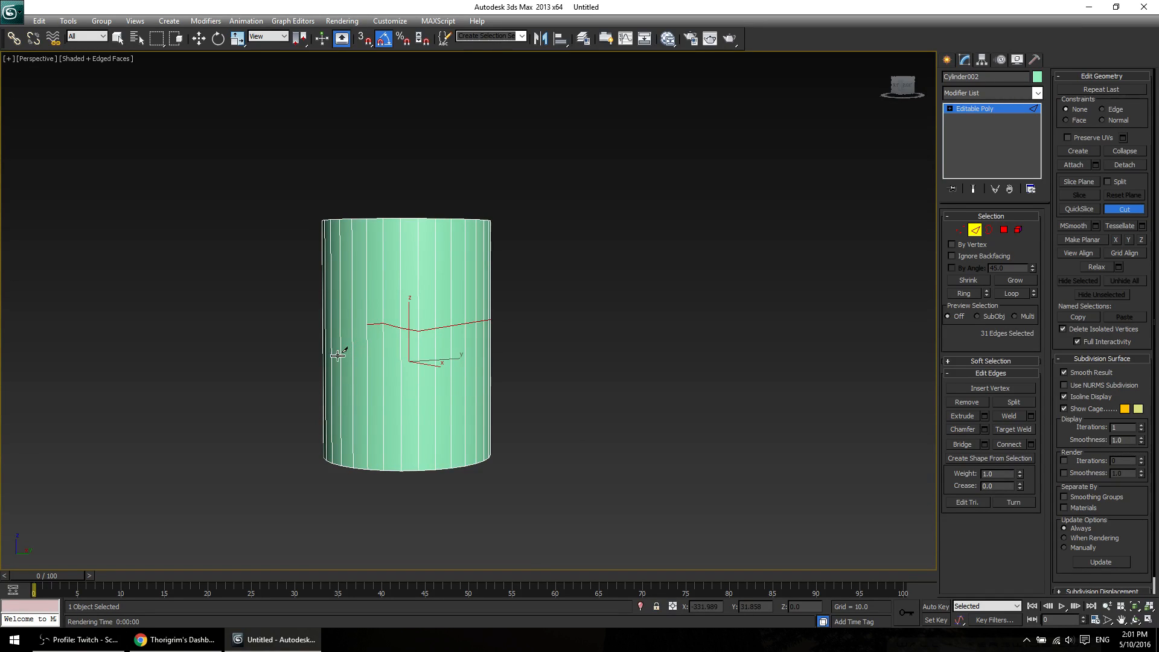
{"action": "middle_click_drag", "start_coordinate": [339, 354], "coordinate": [442, 272], "text": "alt"}
{"action": "middle_click_drag", "start_coordinate": [366, 367], "coordinate": [457, 373], "text": "alt"}
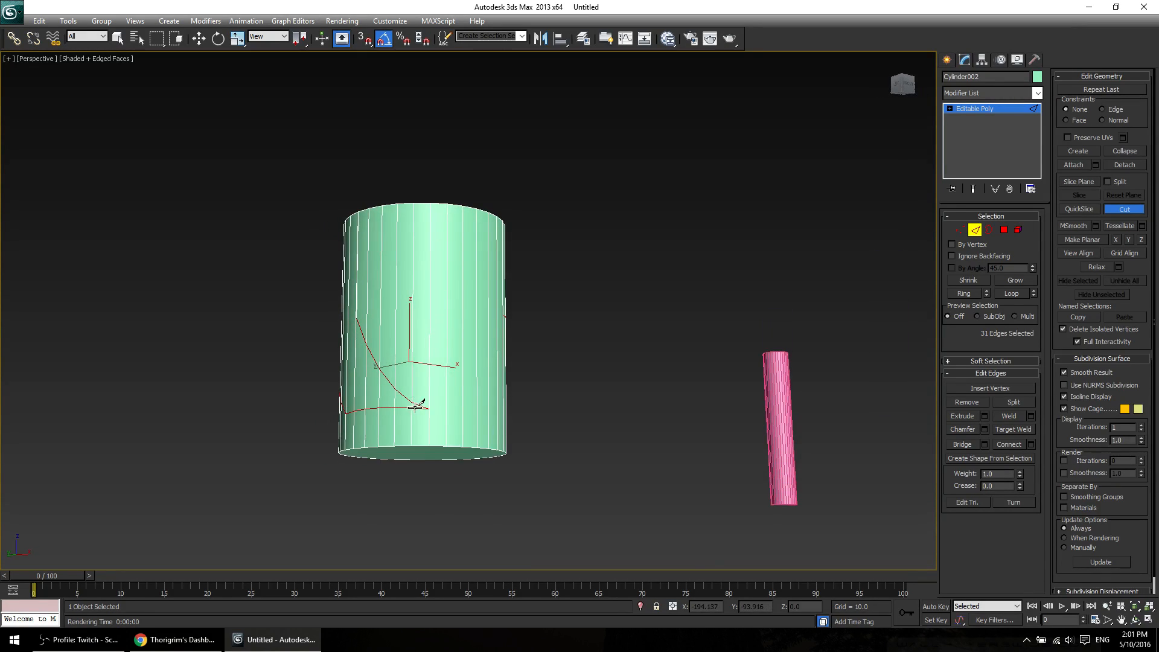
{"action": "key", "text": "ctrl+z"}
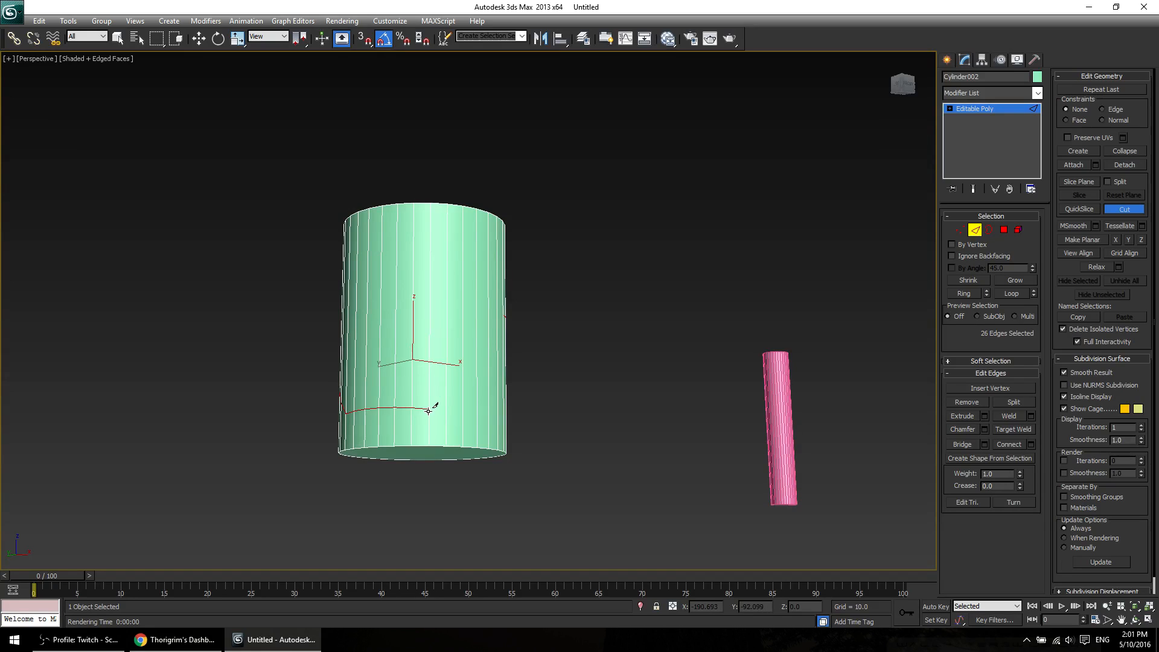
Cut from the open lower end up to the starting point to close the loop around the cylinder.
{"action": "left_click", "coordinate": [429, 409]}
{"action": "middle_click_drag", "start_coordinate": [601, 407], "coordinate": [494, 425], "text": "alt"}
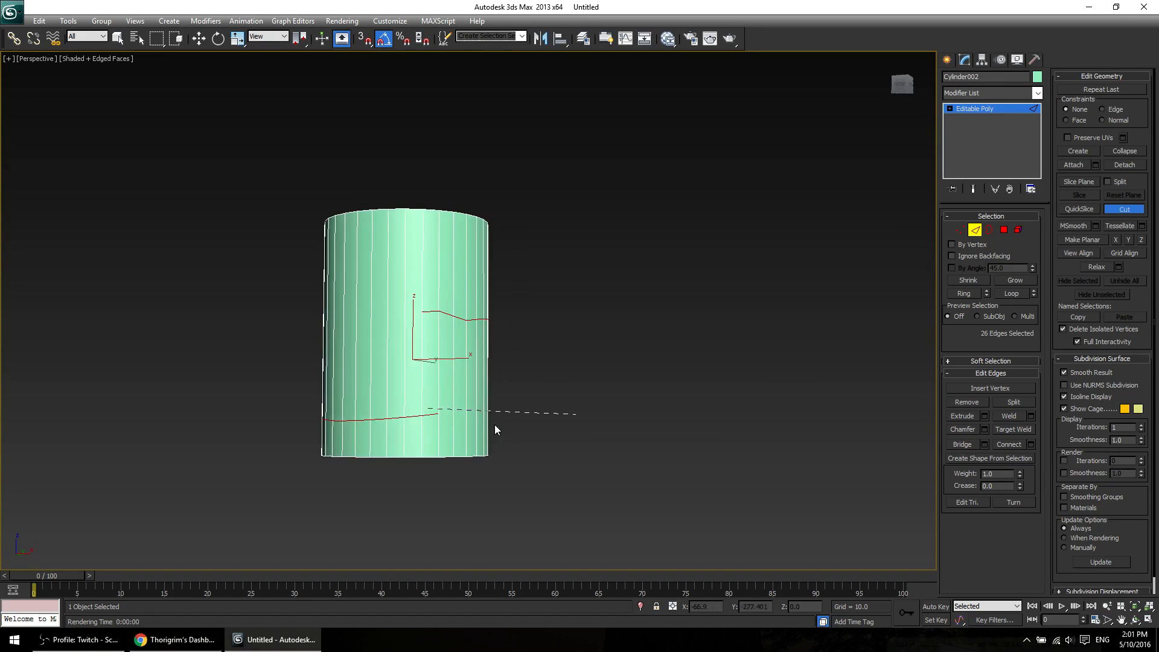
{"action": "left_click", "coordinate": [406, 357]}
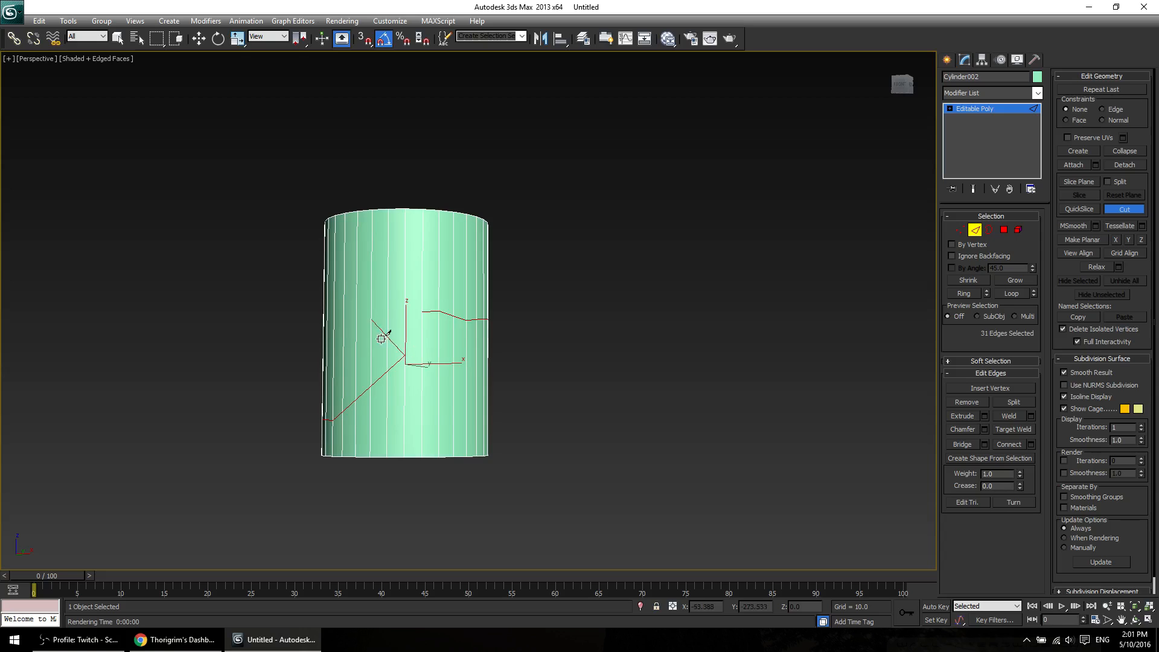
{"action": "left_click", "coordinate": [423, 312]}
{"action": "mouse_move", "coordinate": [527, 466]}
{"action": "middle_mouse_down", "text": "alt"}
{"action": "mouse_move", "coordinate": [372, 465]}
{"action": "mouse_move", "coordinate": [451, 477]}
{"action": "mouse_move", "coordinate": [678, 441]}
{"action": "mouse_move", "coordinate": [289, 437]}
{"action": "mouse_move", "coordinate": [520, 480]}
{"action": "middle_mouse_up", "text": "alt"}
{"action": "middle_click_drag", "start_coordinate": [444, 487], "coordinate": [326, 487], "text": "alt"}
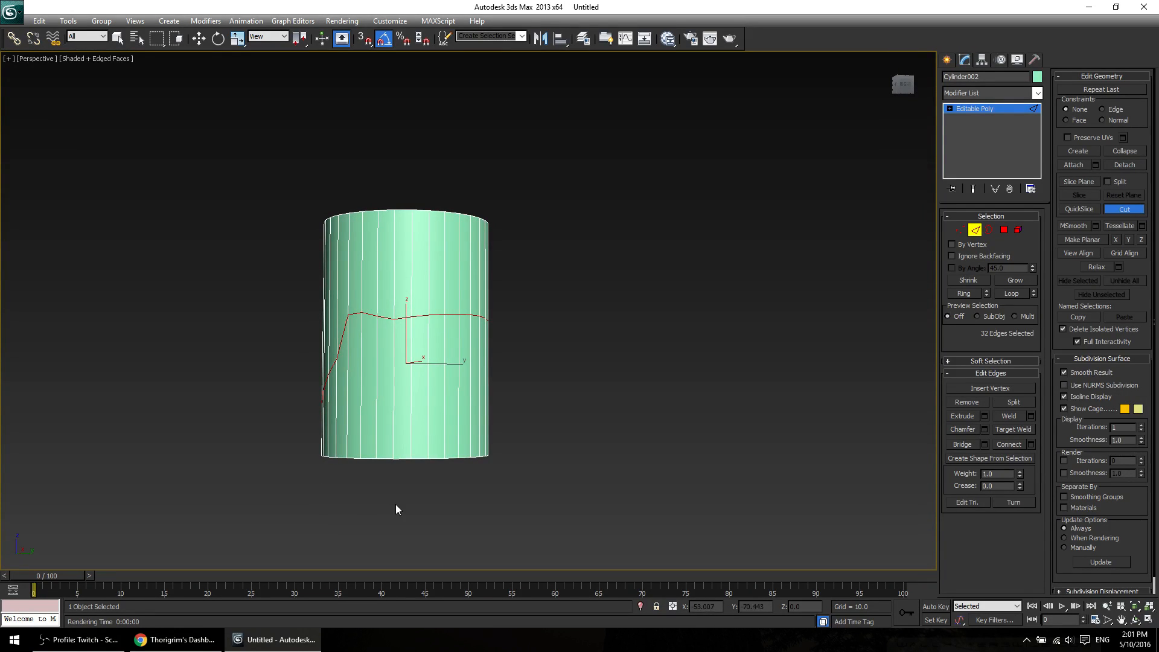
Undo all the cuts made around the cylinder, leave the Cut tool and clear the edge selection.
{"action": "key", "text": "ctrl+z"}
{"action": "key", "text": "ctrl+z"}
{"action": "key", "text": "ctrl+z"}
{"action": "key", "text": "ctrl+z"}
{"action": "key", "text": "ctrl+z"}
{"action": "key", "text": "ctrl+z"}
{"action": "key", "text": "ctrl+z"}
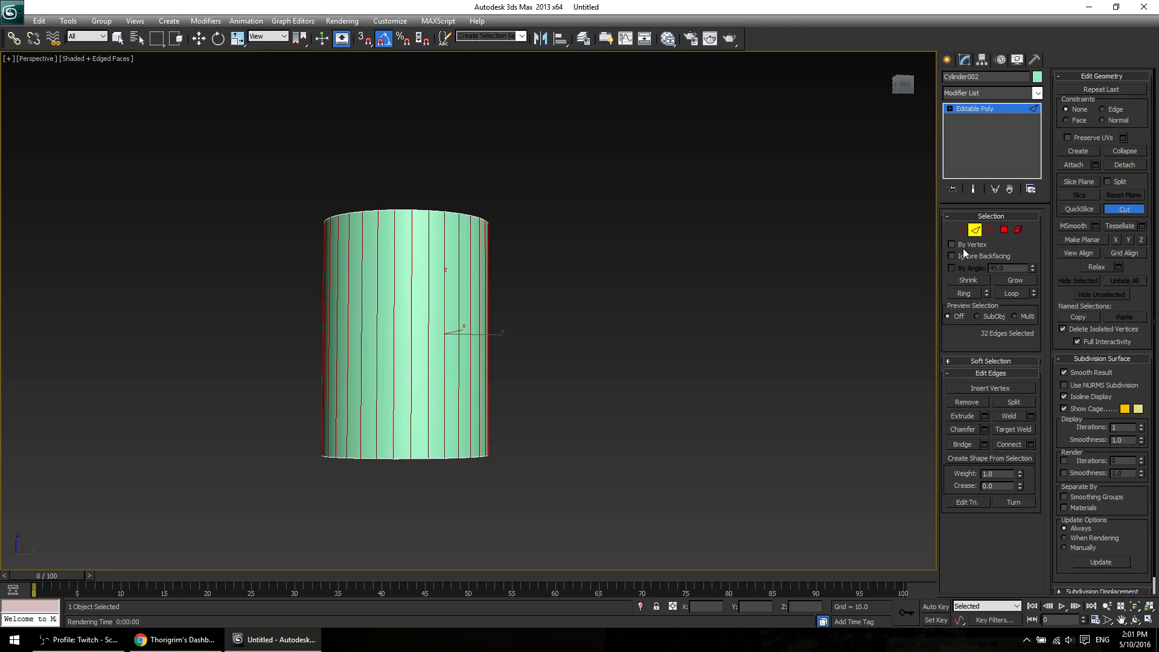
{"action": "key", "text": "w"}
{"action": "left_click", "coordinate": [740, 314]}
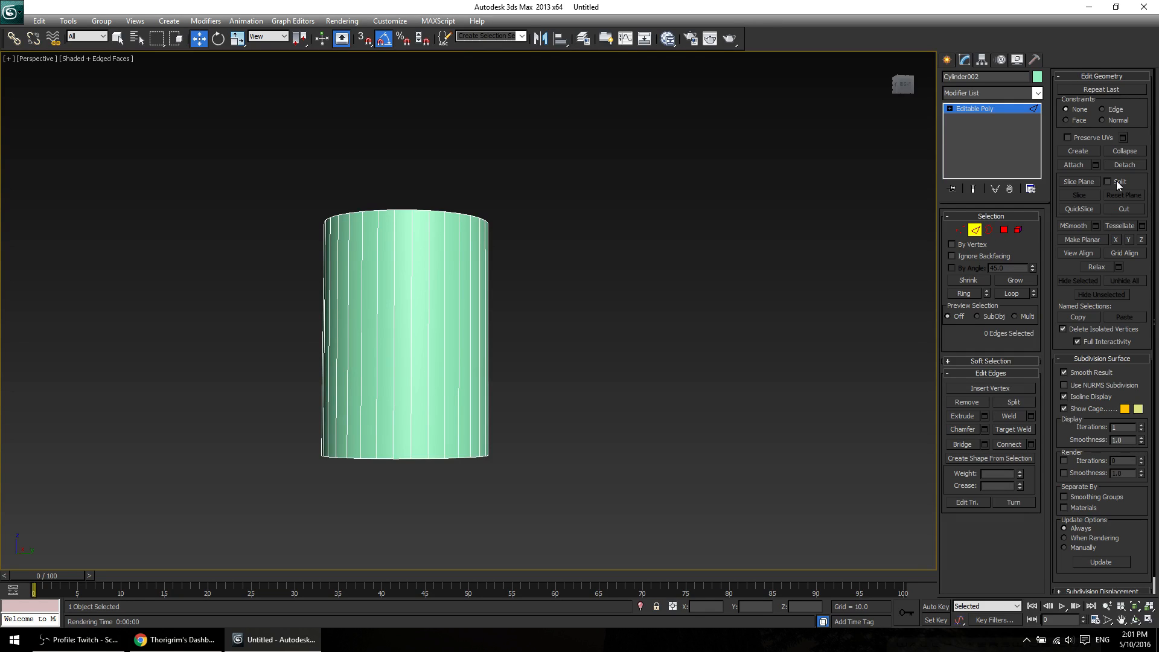
Position a Slice Plane at about Z 20.4 and slice a horizontal edge ring around the cylinder.
{"action": "left_click", "coordinate": [1079, 181]}
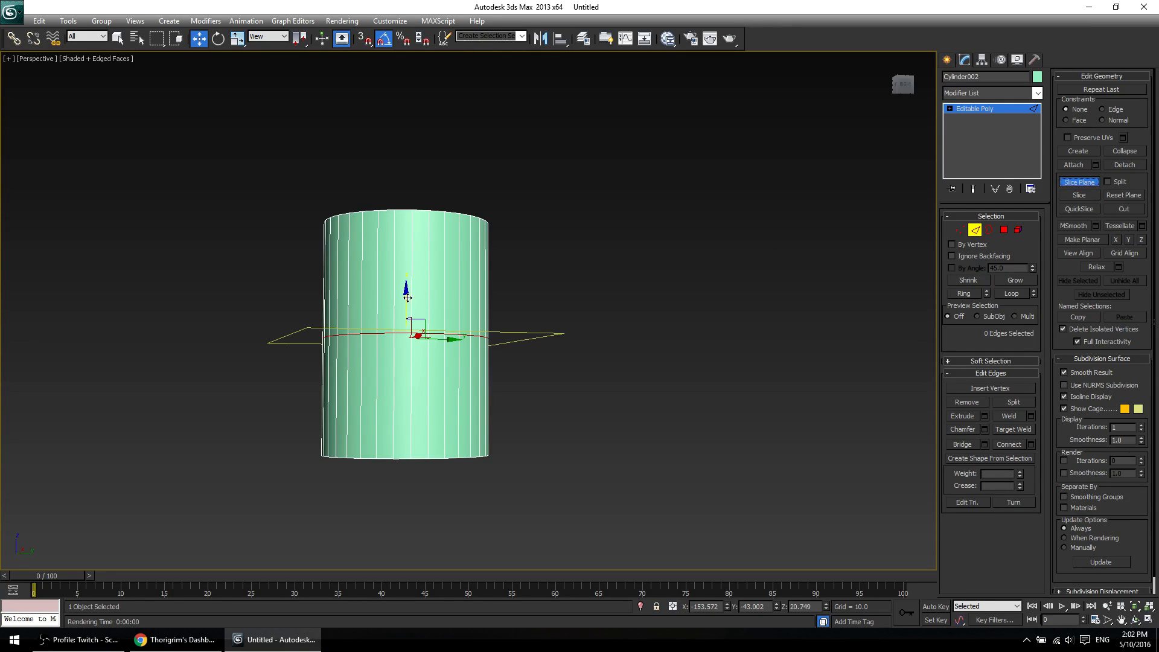
{"action": "left_click_drag", "start_coordinate": [407, 296], "coordinate": [520, 293]}
{"action": "scroll", "coordinate": [393, 364], "scroll_direction": "up", "scroll_amount": 3}
{"action": "scroll", "coordinate": [393, 365], "scroll_direction": "up", "scroll_amount": 3}
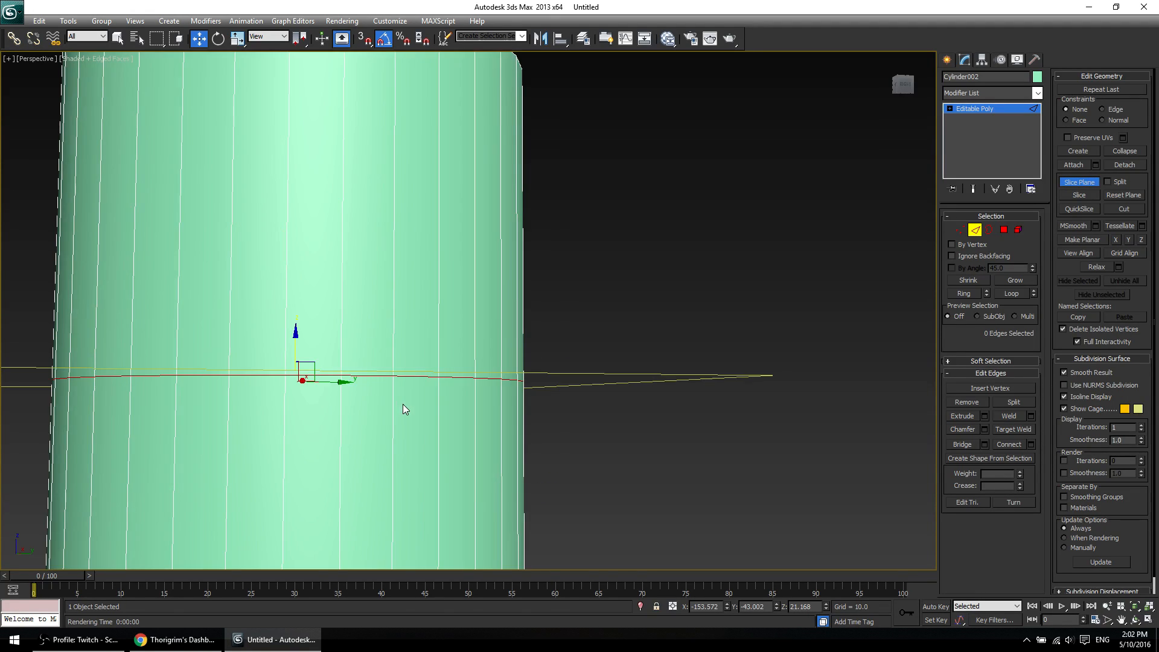
{"action": "key", "text": "super"}
{"action": "left_click", "coordinate": [678, 346]}
{"action": "middle_click_drag", "start_coordinate": [373, 351], "coordinate": [564, 366], "text": "alt"}
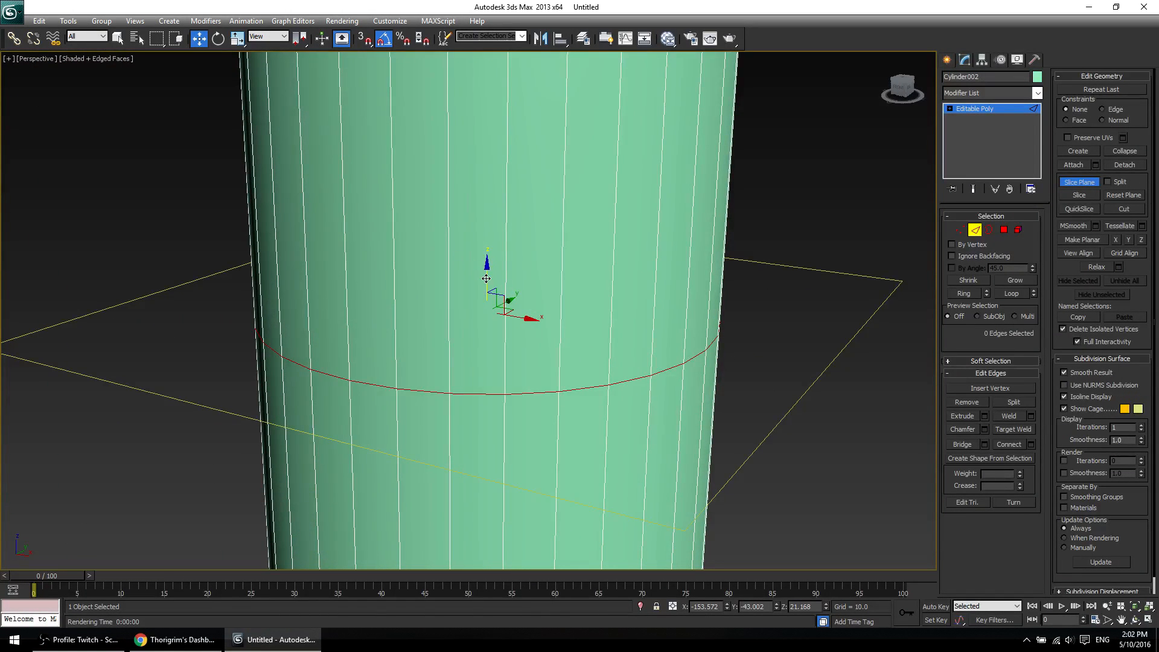
{"action": "left_click_drag", "start_coordinate": [486, 278], "coordinate": [560, 302]}
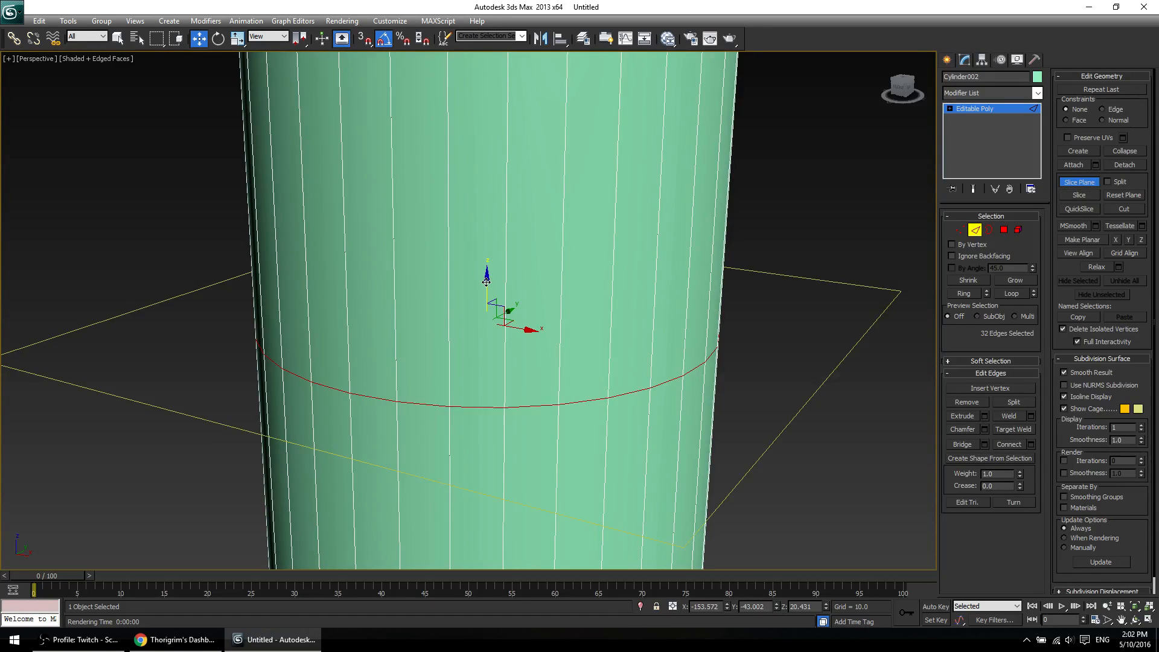
Preview a higher slice at about Z 29.2, leave Slice Plane mode and undo the edge ring.
{"action": "left_click_drag", "start_coordinate": [493, 291], "coordinate": [494, 175]}
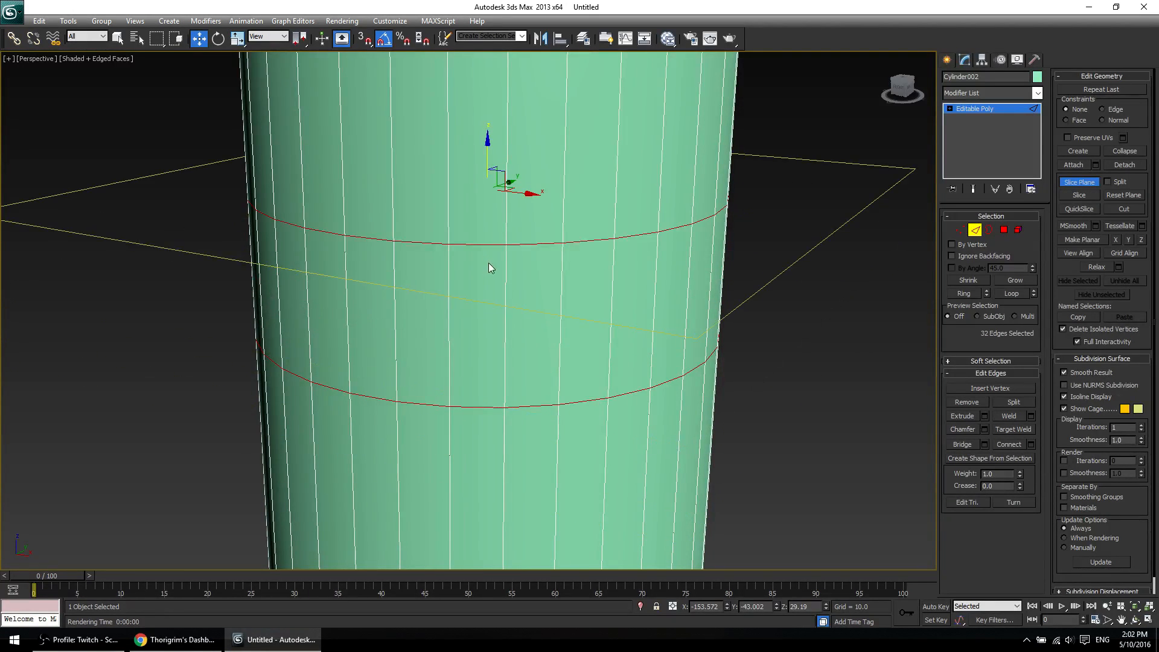
{"action": "left_click", "coordinate": [1081, 180]}
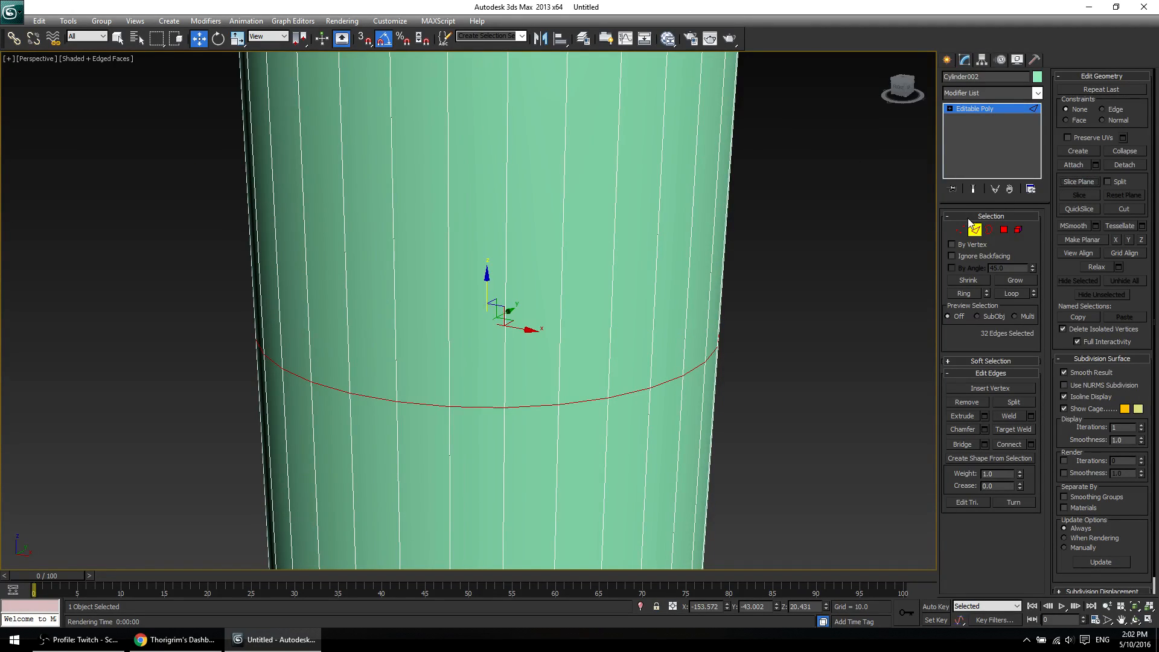
{"action": "left_click", "coordinate": [611, 283]}
{"action": "scroll", "coordinate": [476, 306], "scroll_direction": "down", "scroll_amount": 5}
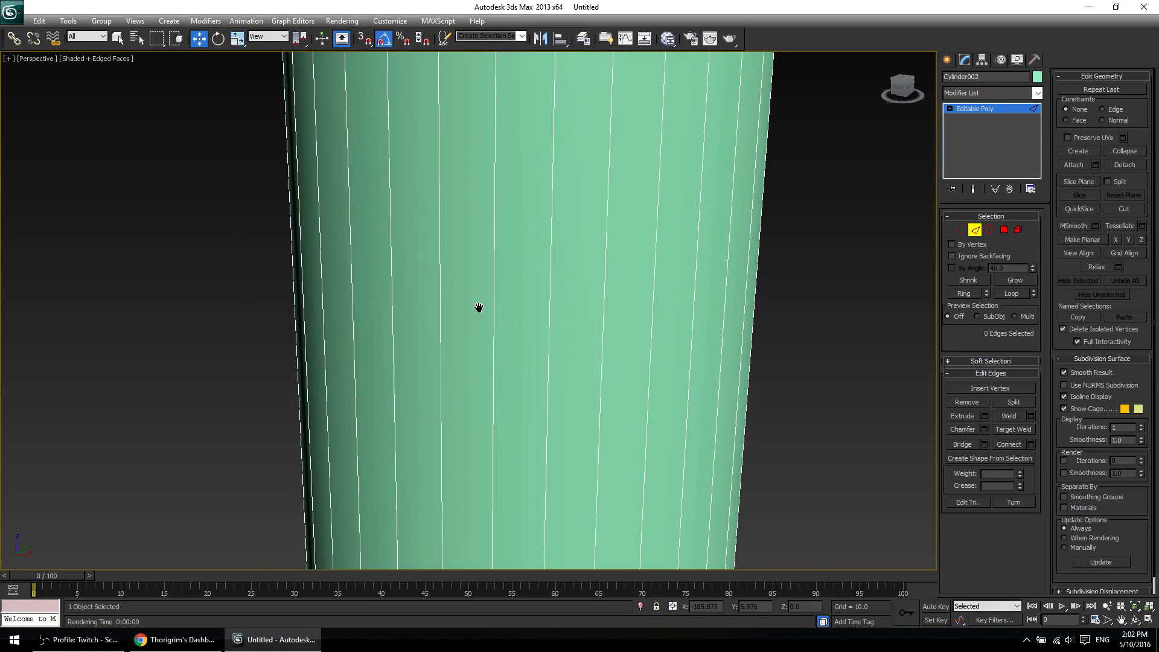
Select the whole cylinder at element level and clone it slightly upward as an element of the same object.
{"action": "left_click", "coordinate": [1018, 229]}
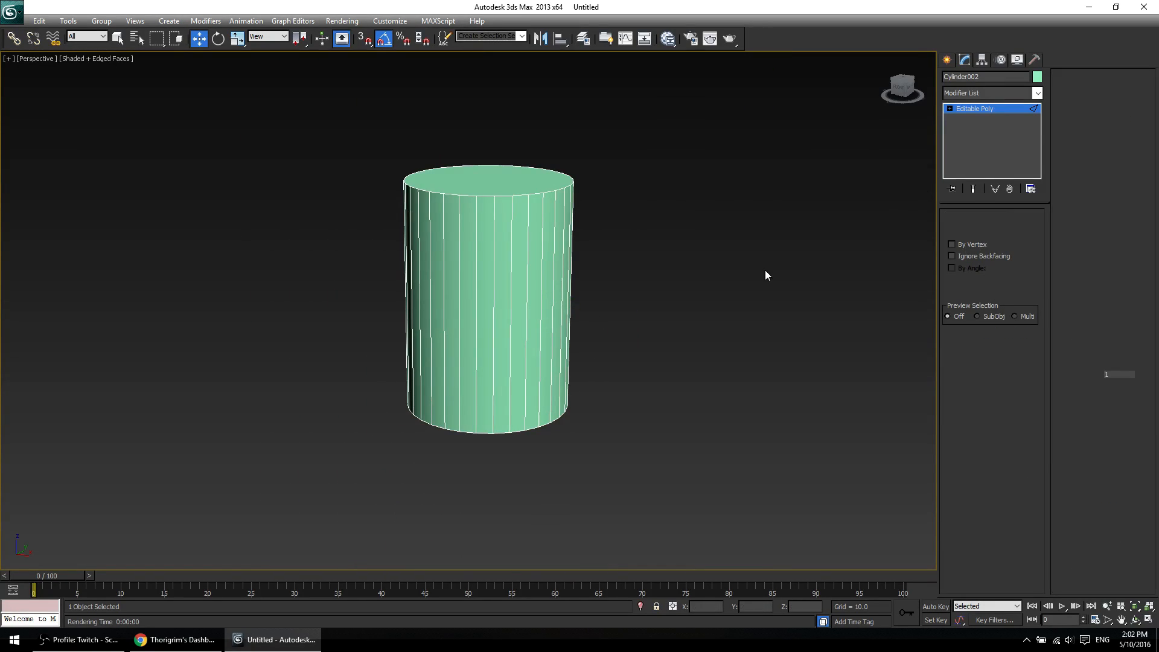
{"action": "left_click", "coordinate": [503, 315]}
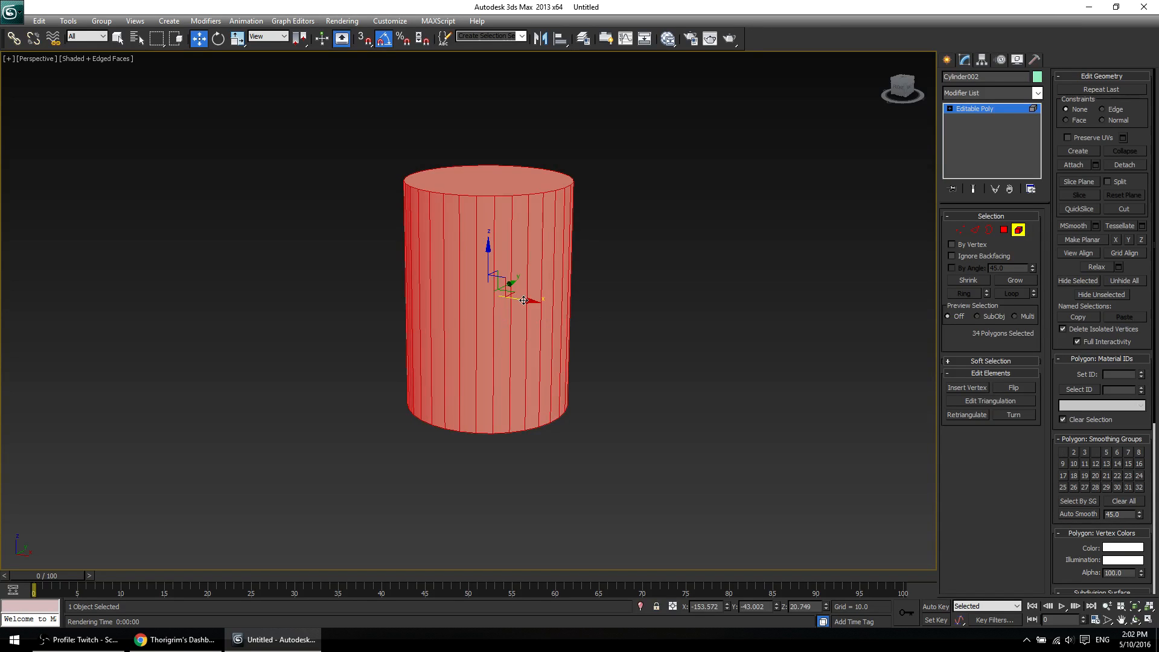
{"action": "left_click_drag", "start_coordinate": [513, 293], "coordinate": [502, 284], "text": "shift"}
{"action": "left_click", "coordinate": [629, 331]}
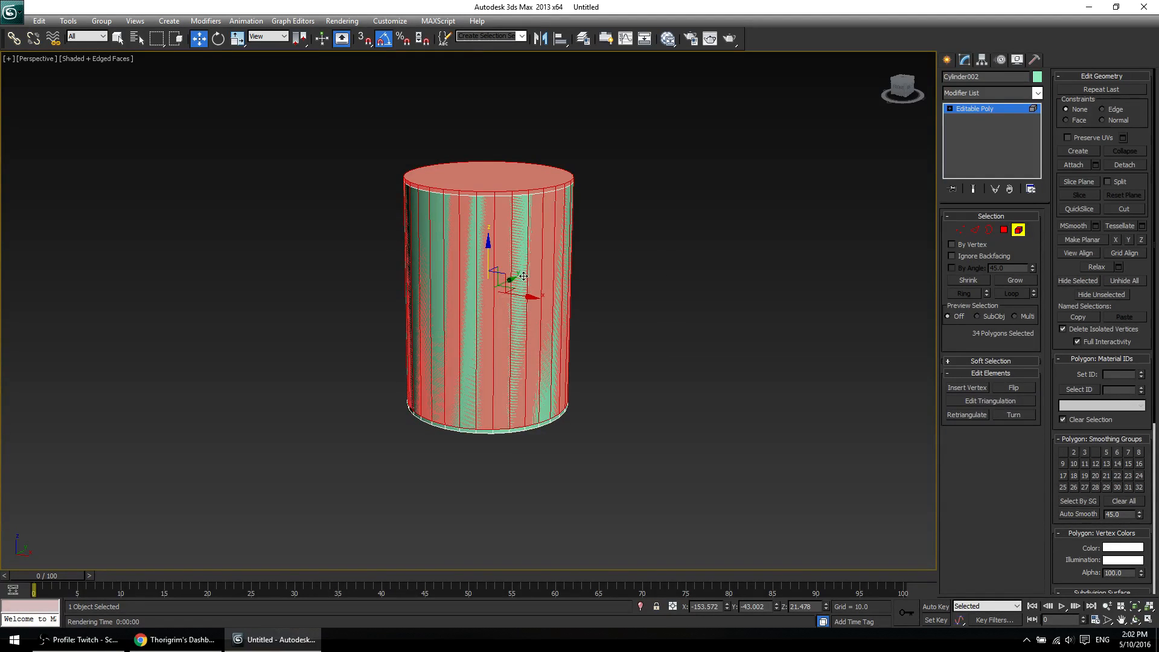
Scale the cloned element down to about two-thirds size and move it beside the original cylinder at about X -131.1.
{"action": "key", "text": "r"}
{"action": "mouse_move", "coordinate": [488, 283]}
{"action": "left_mouse_down"}
{"action": "mouse_move", "coordinate": [483, 302]}
{"action": "mouse_move", "coordinate": [643, 321]}
{"action": "left_mouse_up"}
{"action": "key", "text": "w"}
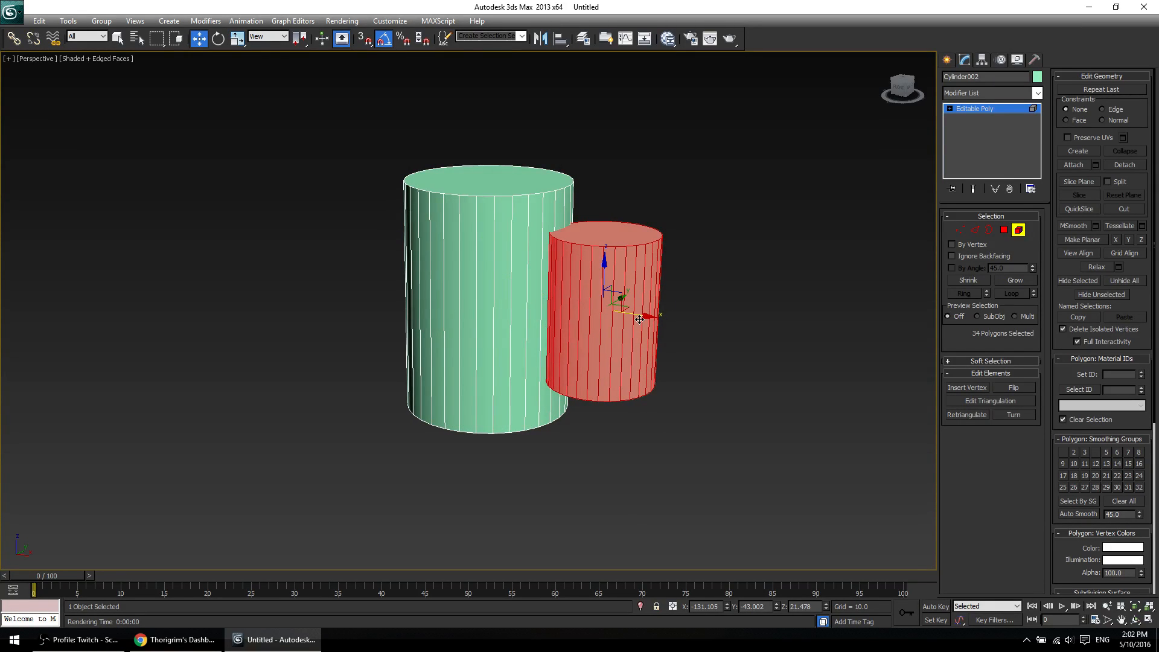
Clone the small cylinder as an element on the opposite side of the large cylinder, at about X -174.4, and clear the selection.
{"action": "left_click_drag", "start_coordinate": [641, 315], "coordinate": [446, 300], "text": "shift"}
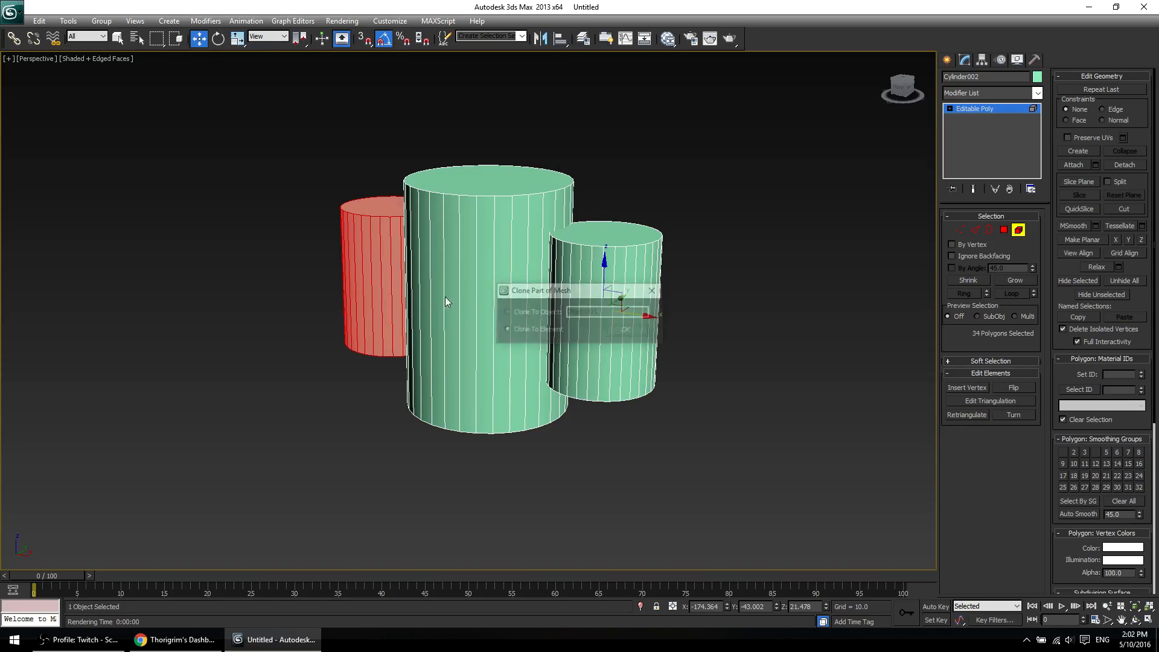
{"action": "left_click", "coordinate": [626, 329]}
{"action": "left_click", "coordinate": [795, 531]}
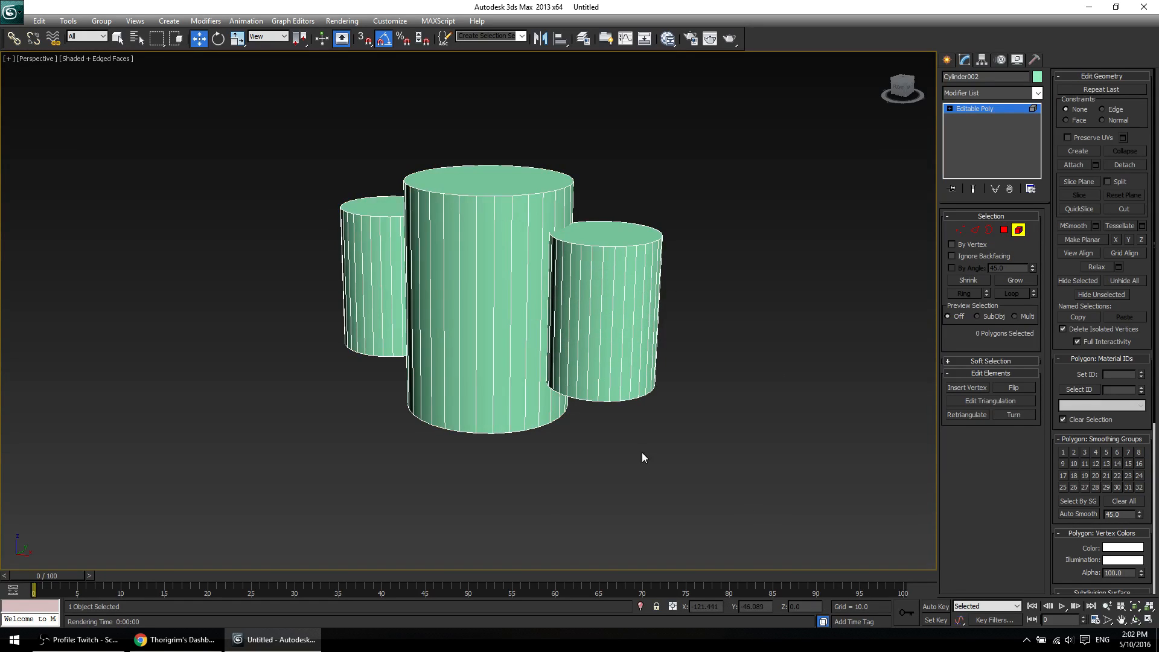
Try Slice Plane at element level with nothing selected, leave the mode and switch to polygon level.
{"action": "left_click", "coordinate": [1078, 181]}
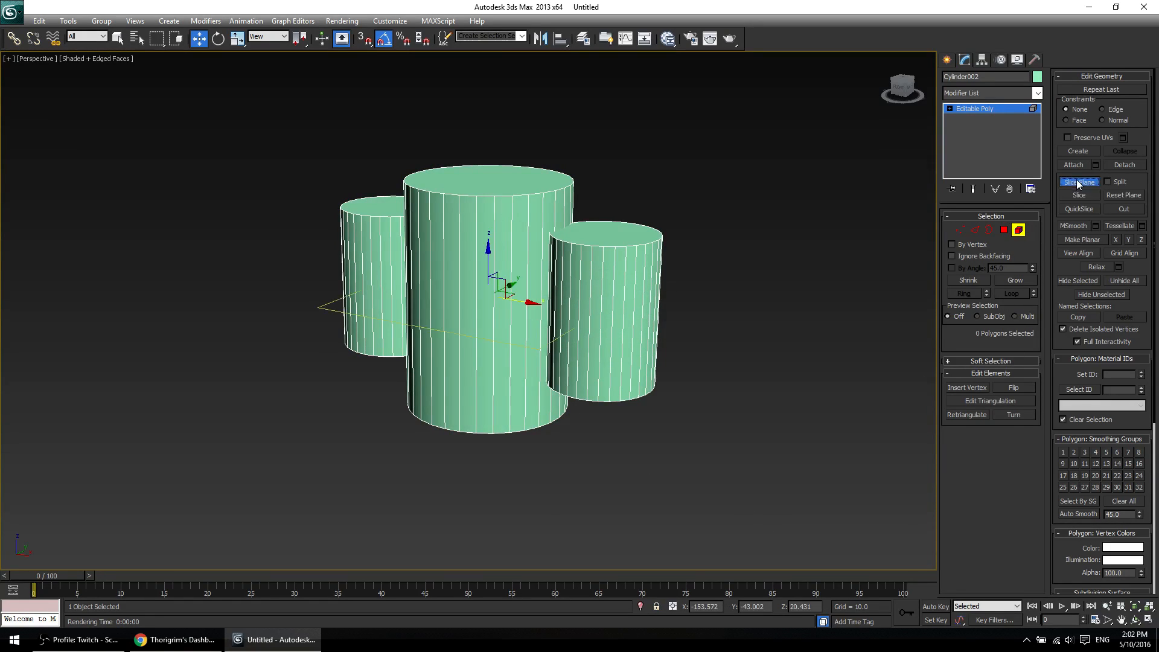
{"action": "scroll", "coordinate": [495, 314], "scroll_direction": "up", "scroll_amount": 4}
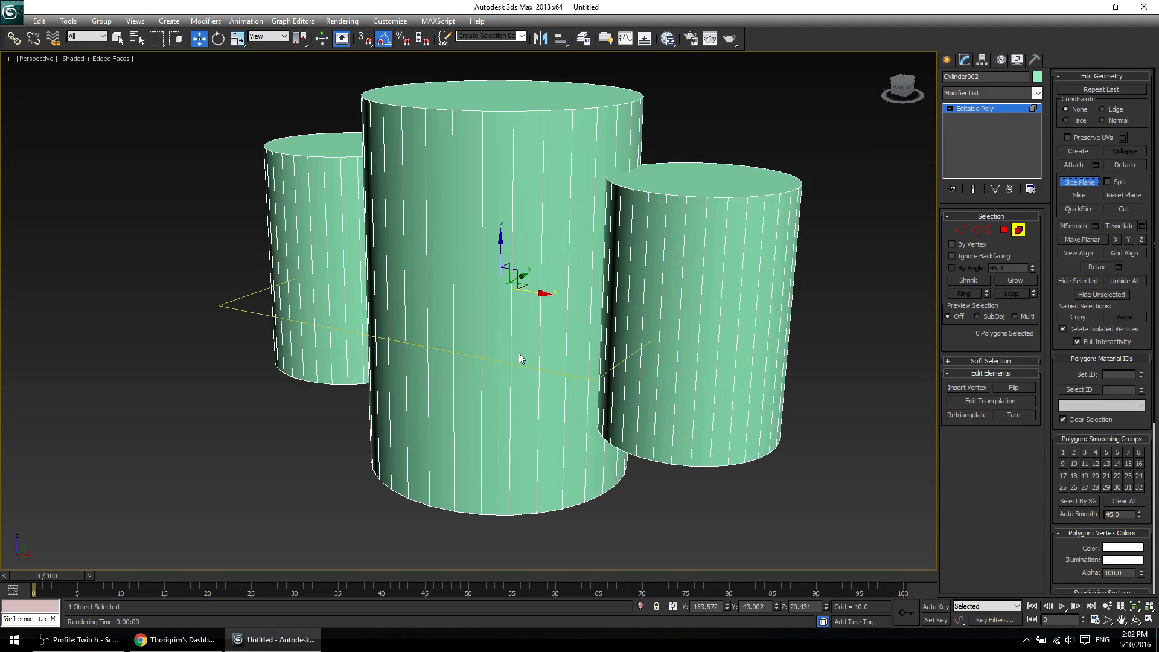
{"action": "middle_click_drag", "start_coordinate": [519, 353], "coordinate": [592, 323], "text": "alt"}
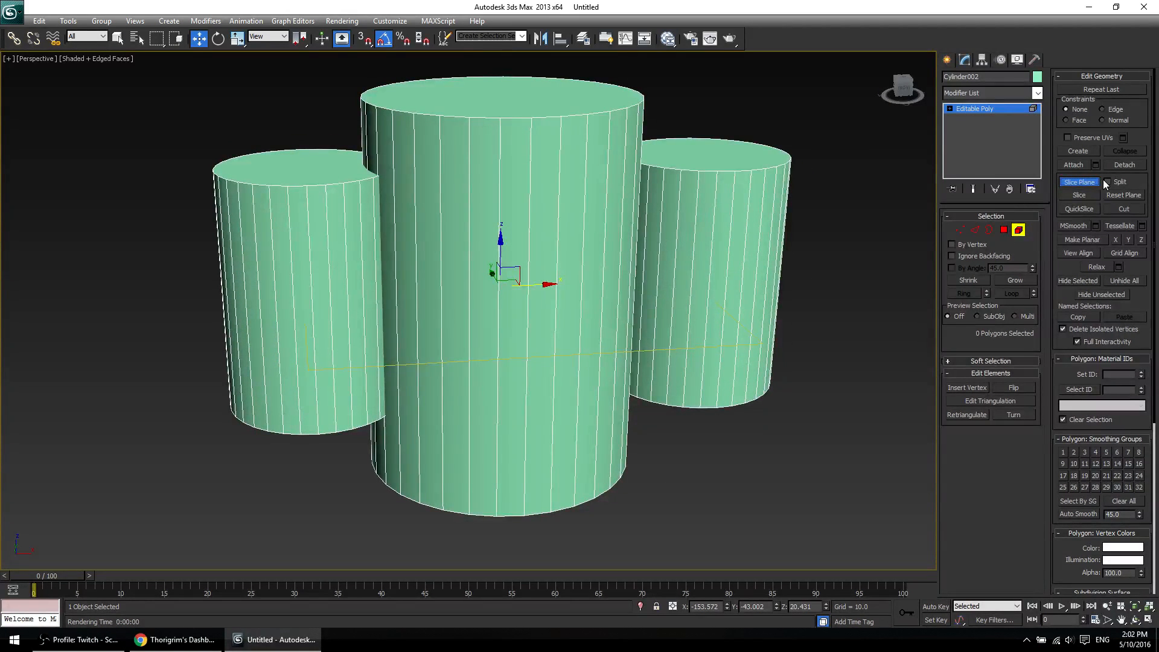
{"action": "right_click", "coordinate": [821, 244]}
{"action": "left_click", "coordinate": [1004, 230]}
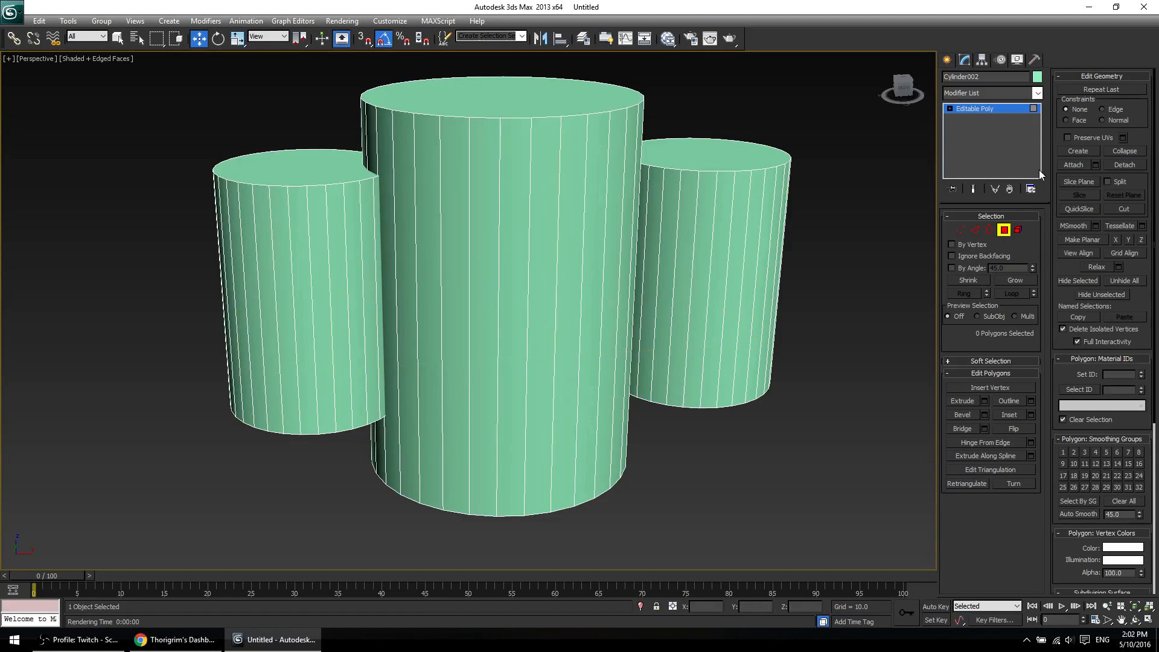
Switch to edge level and activate Slice Plane to preview a horizontal cut across all three cylinders.
{"action": "left_click", "coordinate": [974, 229]}
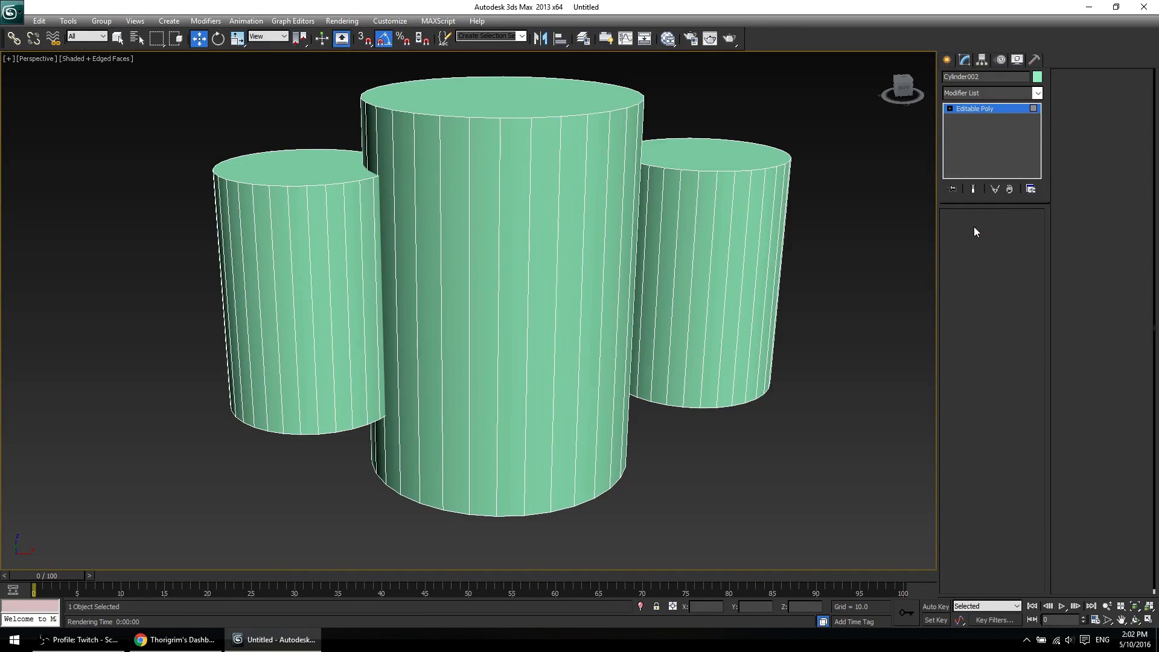
{"action": "left_click", "coordinate": [1086, 179]}
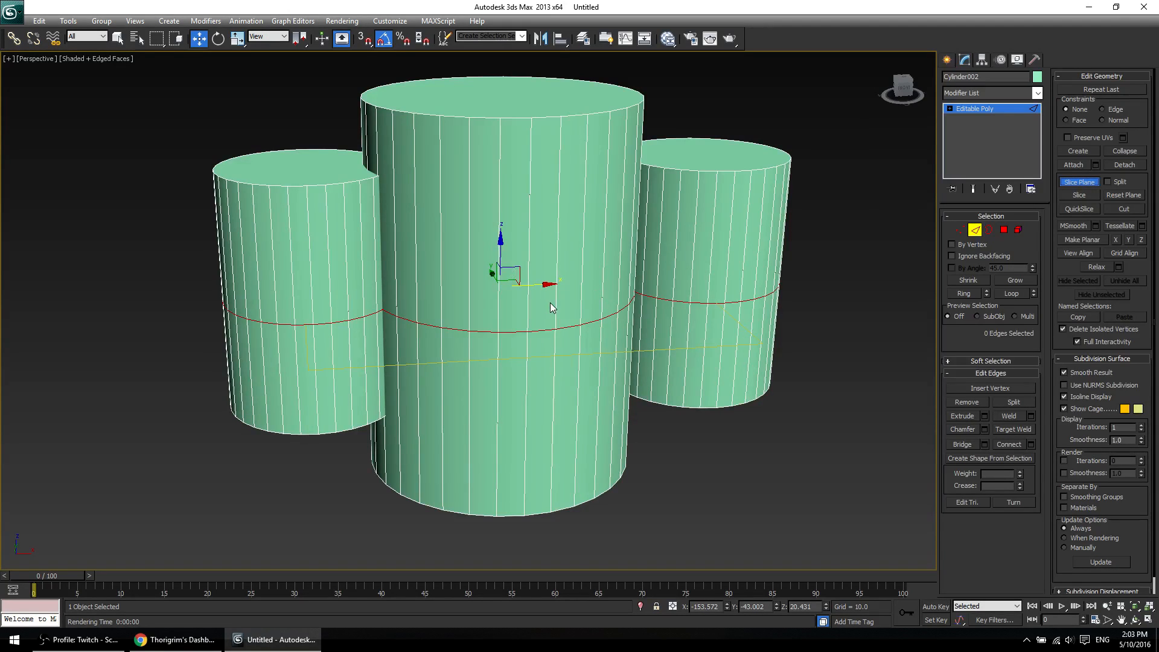
{"action": "key", "text": "r"}
{"action": "key", "text": "3"}
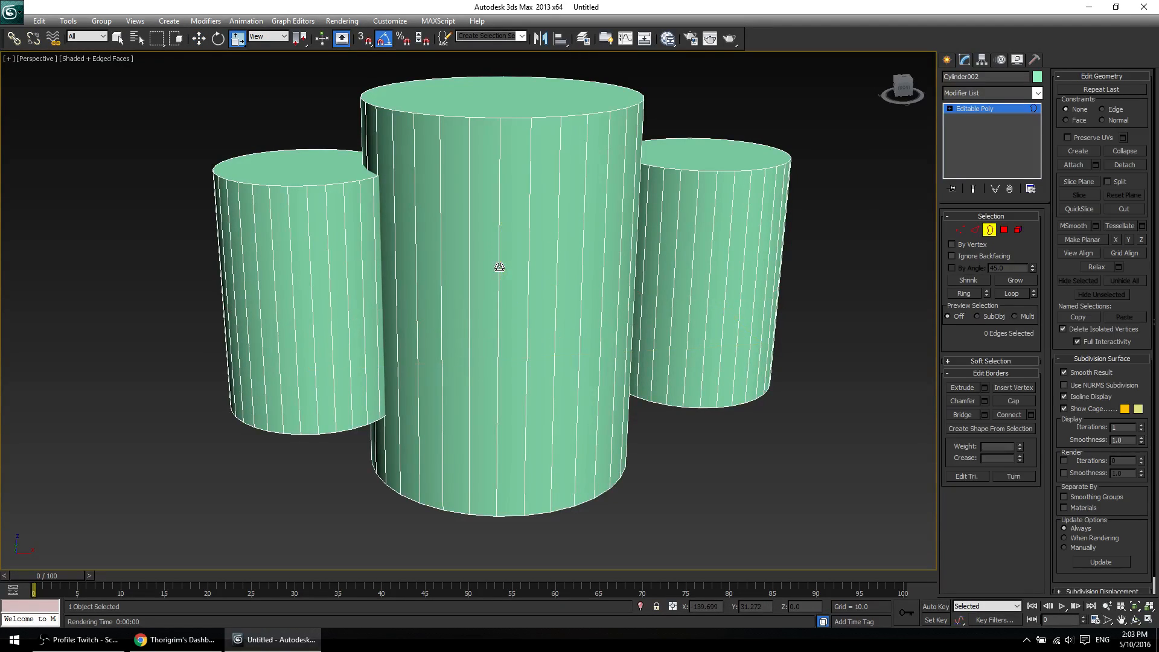
{"action": "key", "text": "2"}
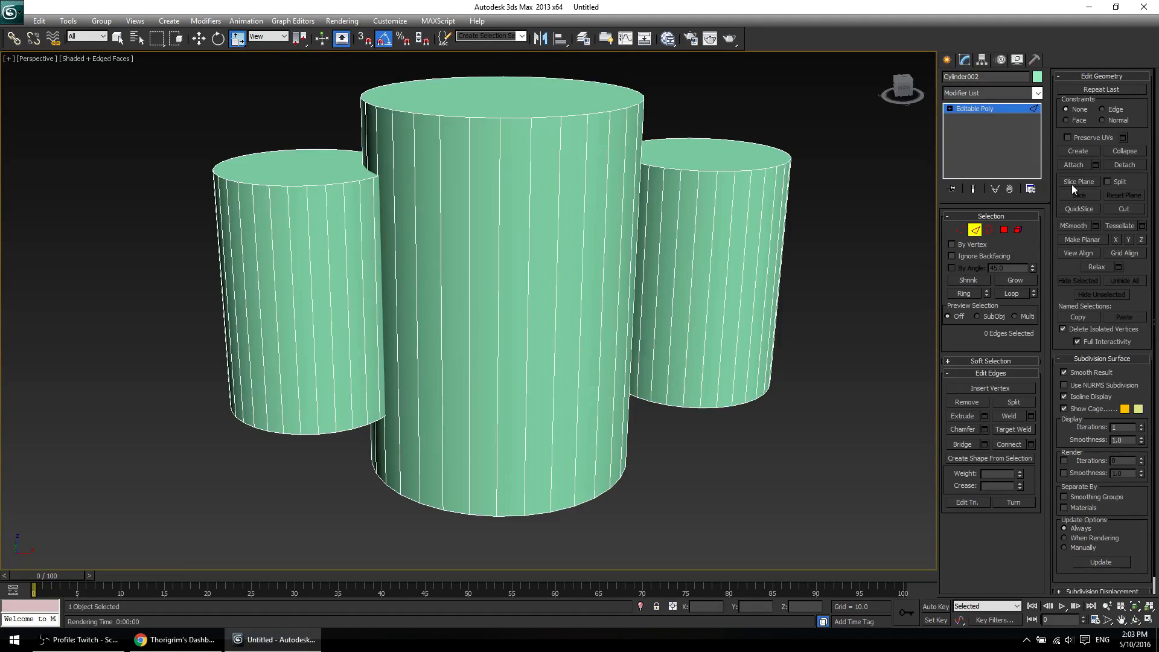
{"action": "left_click", "coordinate": [1078, 182]}
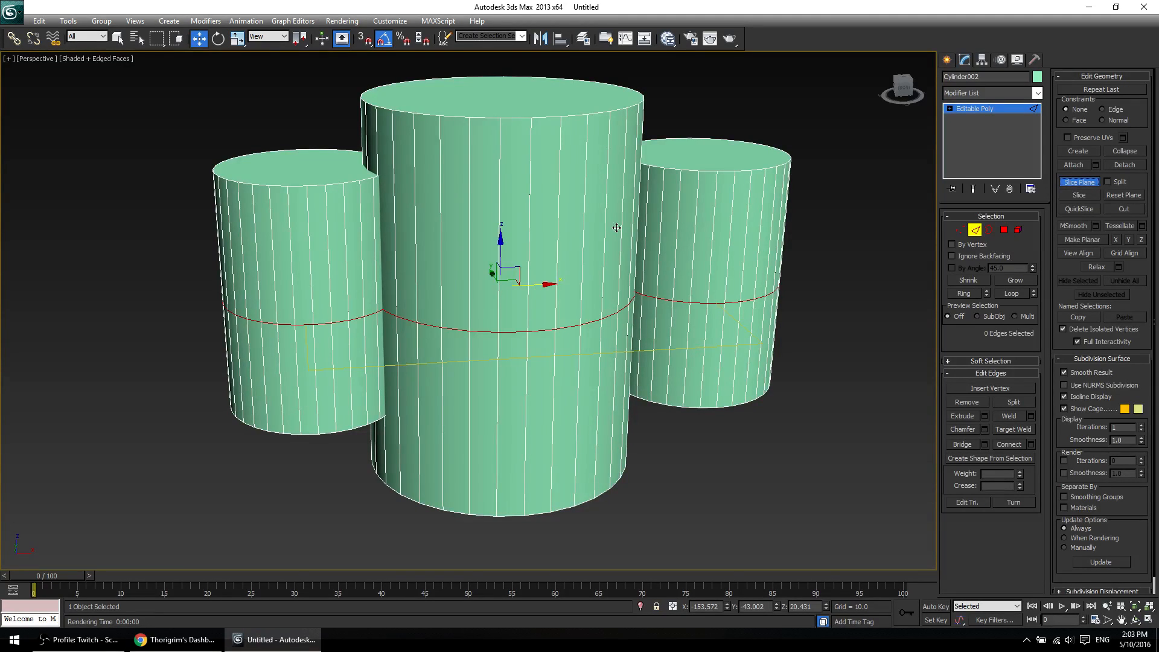
Rotate the slice plane to a steep diagonal across the cylinders and lower it to about Z 14.4.
{"action": "key", "text": "e"}
{"action": "left_click_drag", "start_coordinate": [465, 258], "coordinate": [432, 254]}
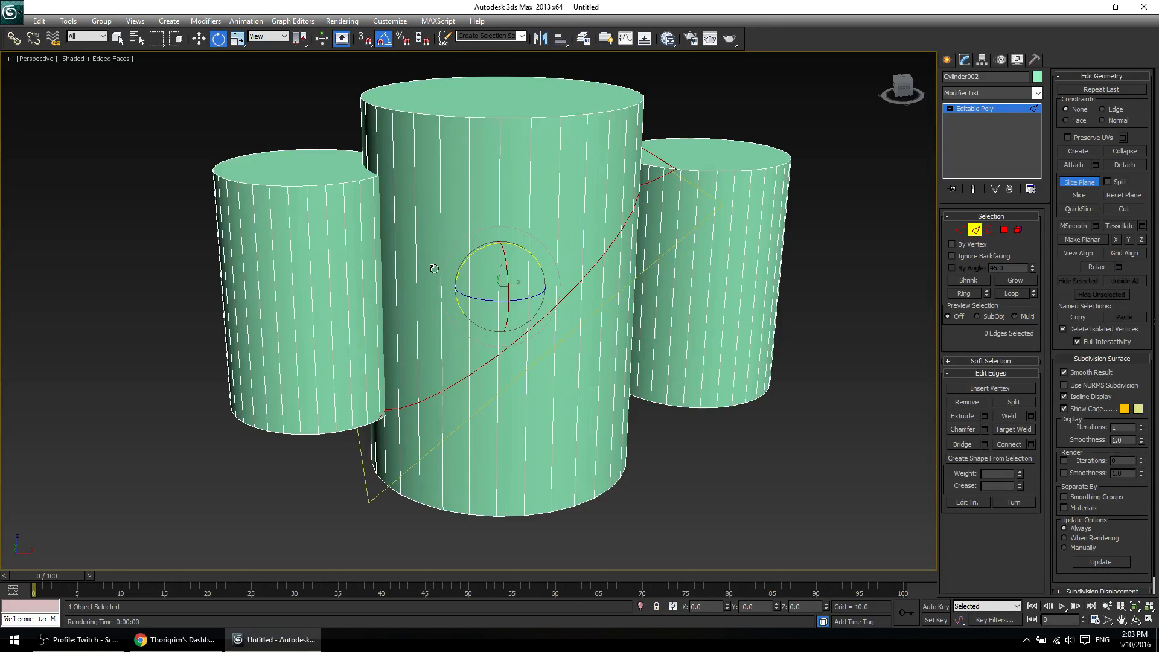
{"action": "middle_click_drag", "start_coordinate": [461, 344], "coordinate": [466, 296]}
{"action": "key", "text": "3"}
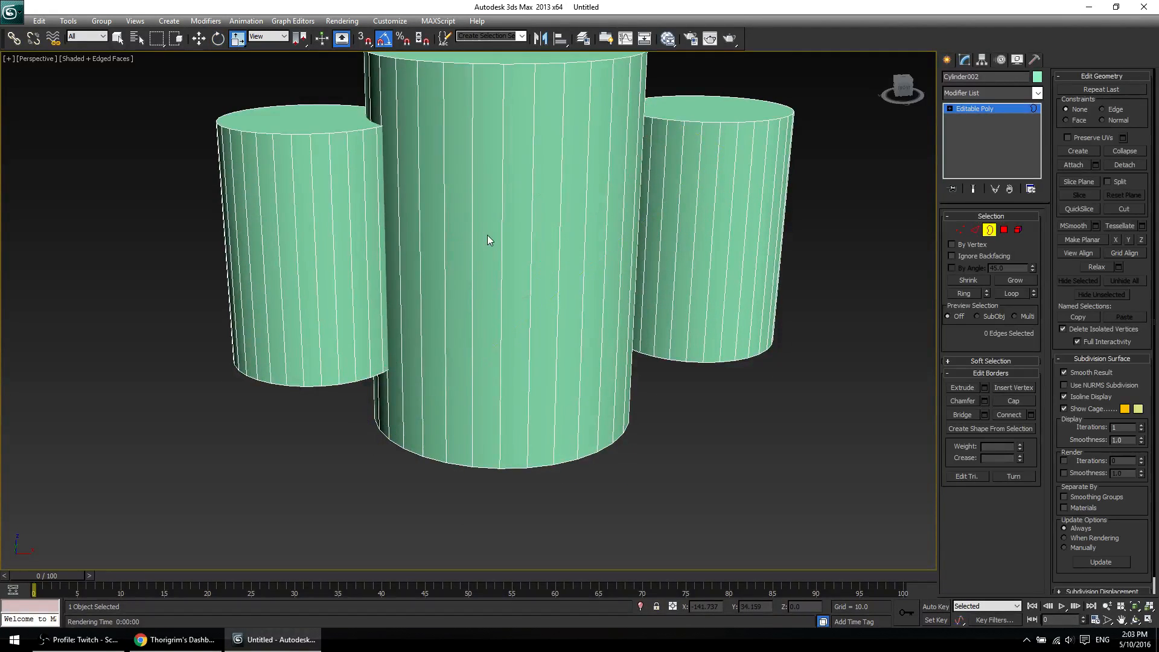
{"action": "key", "text": "w"}
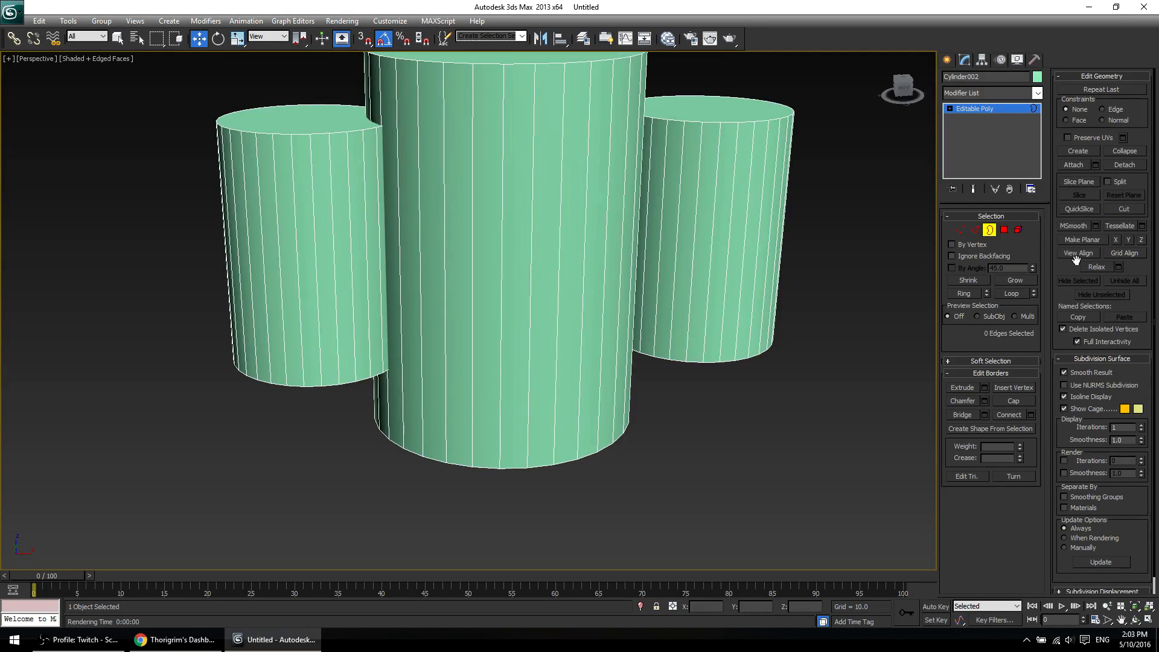
{"action": "key", "text": "2"}
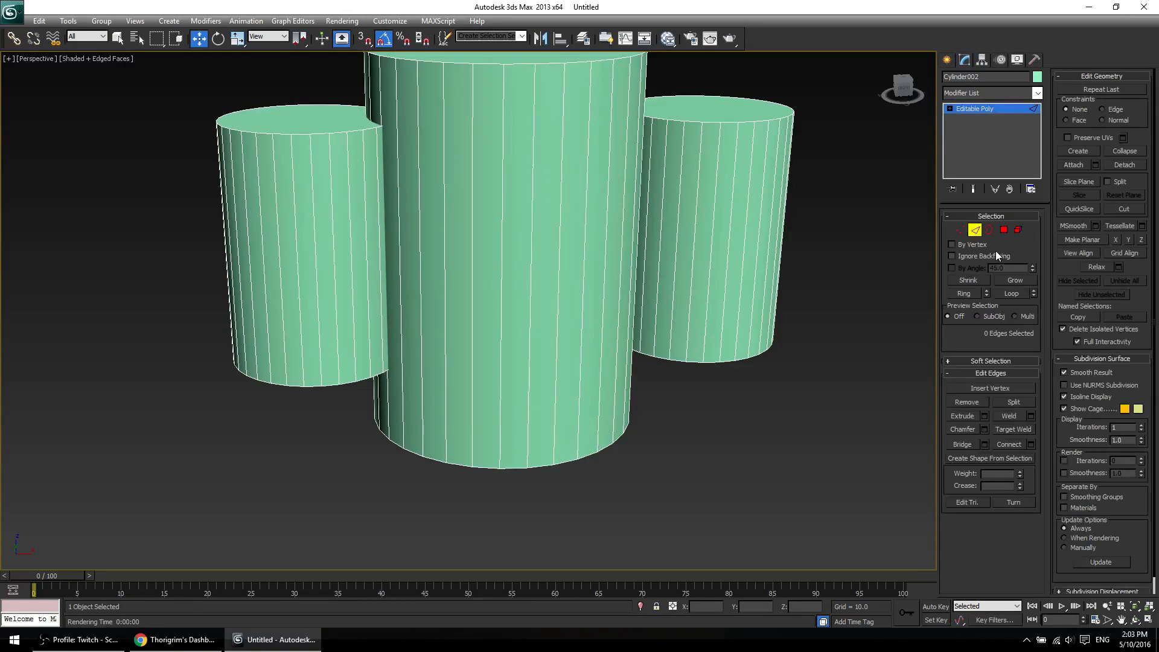
{"action": "left_click", "coordinate": [1071, 182]}
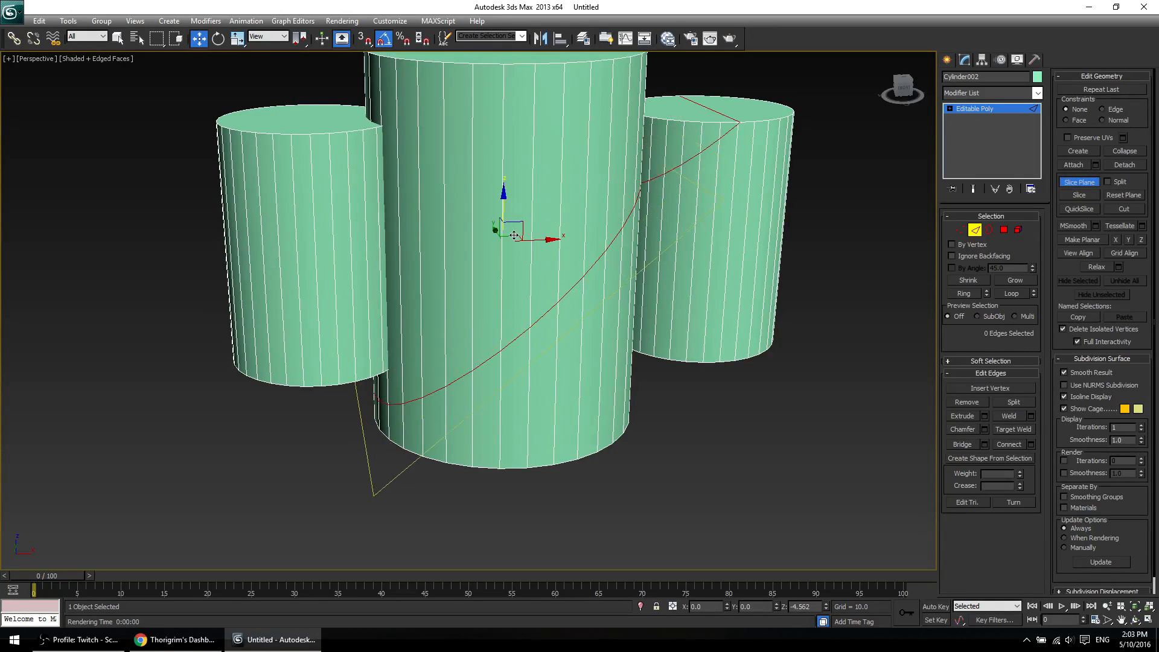
{"action": "left_click_drag", "start_coordinate": [514, 236], "coordinate": [519, 247]}
Examine where the diagonal slice preview crosses the large cylinder and its neighbouring elements from several angles.
{"action": "middle_click_drag", "start_coordinate": [644, 365], "coordinate": [741, 234]}
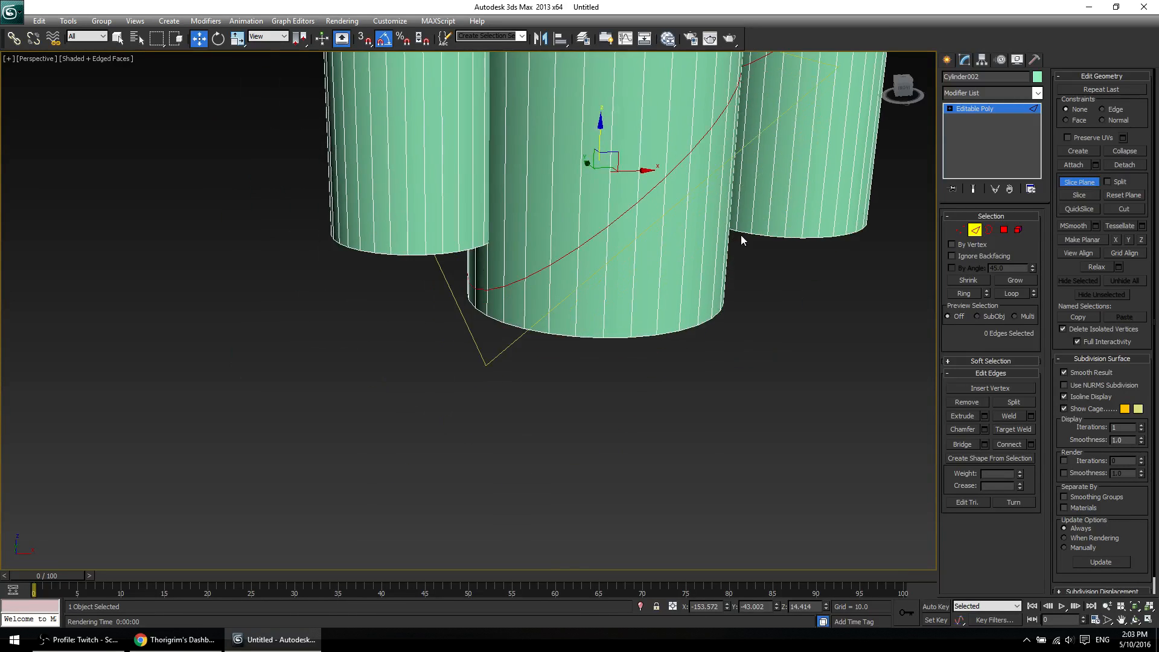
{"action": "scroll", "coordinate": [741, 234], "scroll_direction": "up", "scroll_amount": 5}
{"action": "middle_click_drag", "start_coordinate": [711, 299], "coordinate": [736, 276], "text": "alt"}
{"action": "middle_click_drag", "start_coordinate": [779, 223], "coordinate": [606, 355]}
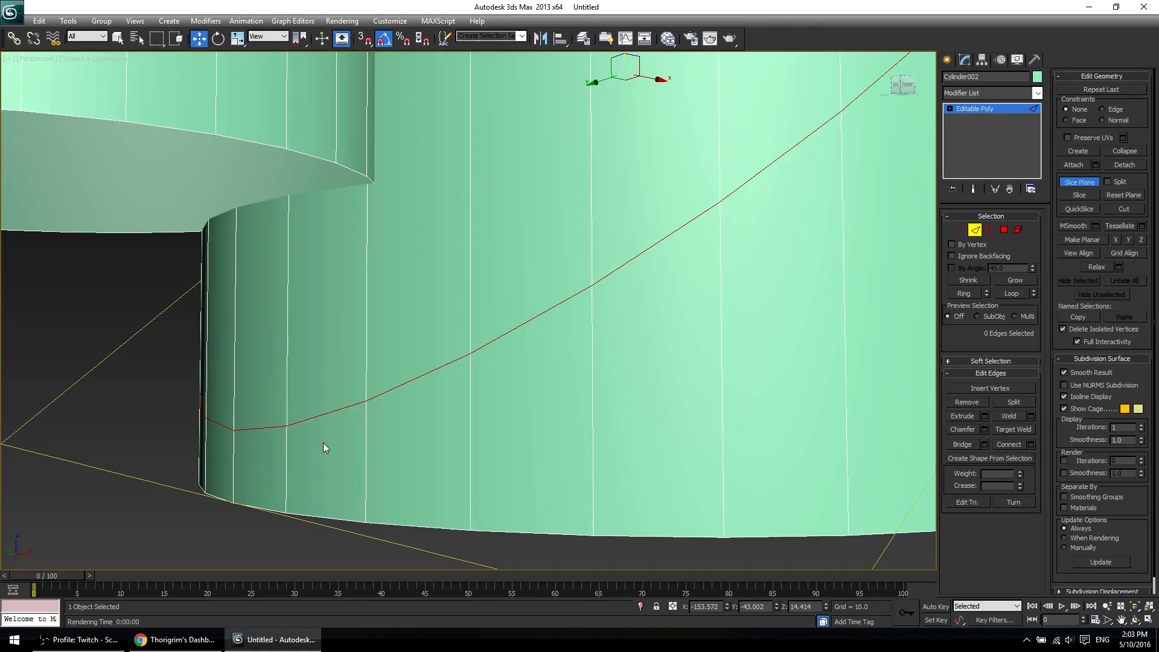
{"action": "scroll", "coordinate": [310, 434], "scroll_direction": "down", "scroll_amount": 6}
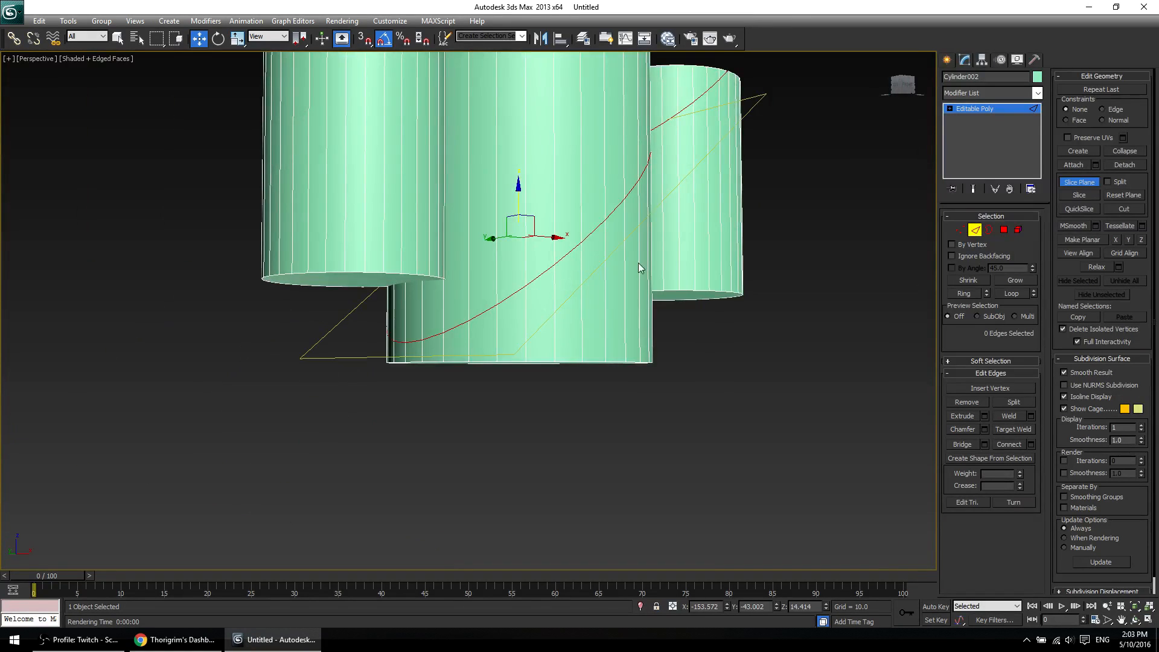
{"action": "middle_click_drag", "start_coordinate": [639, 262], "coordinate": [579, 349], "text": "alt"}
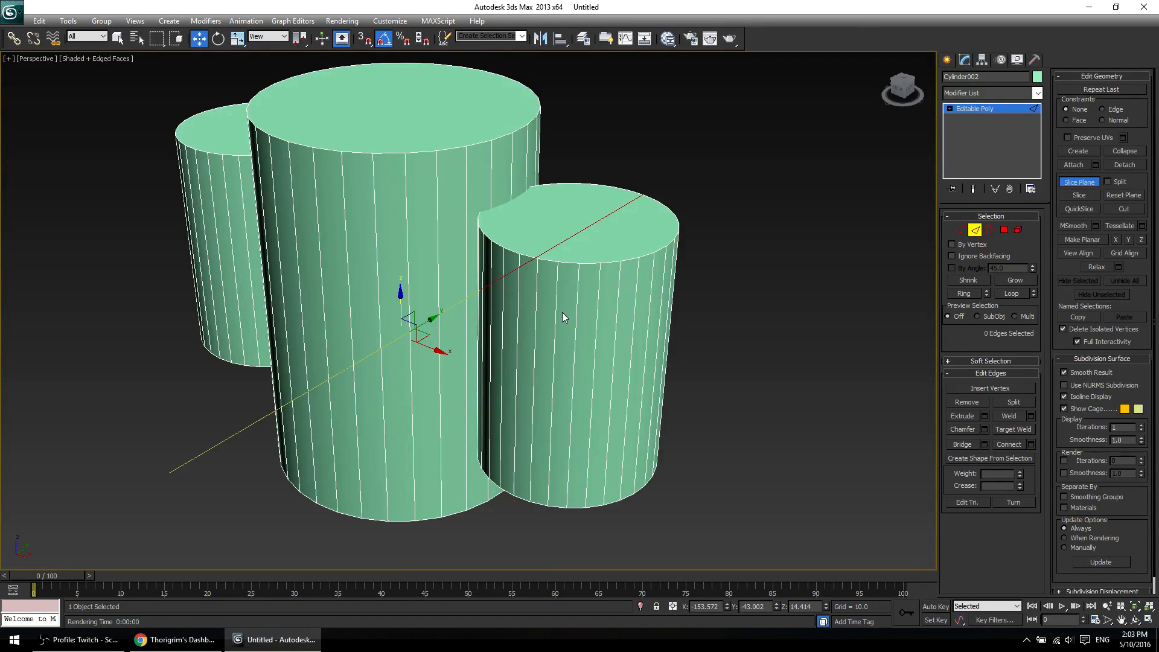
{"action": "middle_click_drag", "start_coordinate": [334, 392], "coordinate": [381, 382], "text": "alt"}
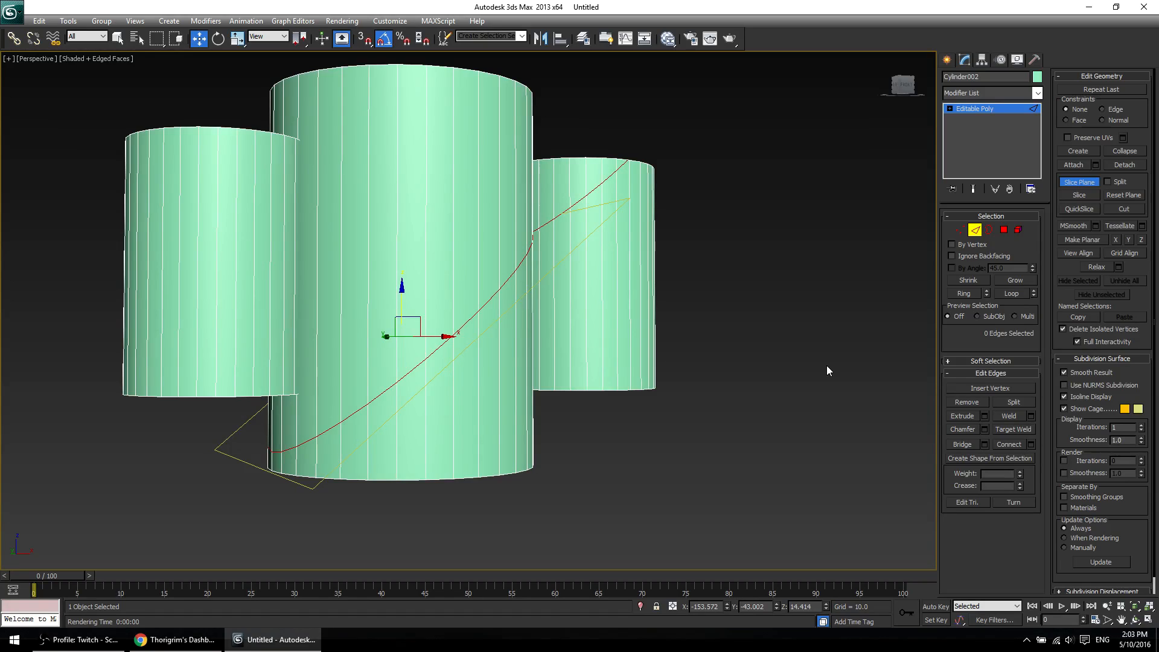
Undo the slice plane's last move and rotation and leave Slice Plane mode.
{"action": "left_click", "coordinate": [1074, 184]}
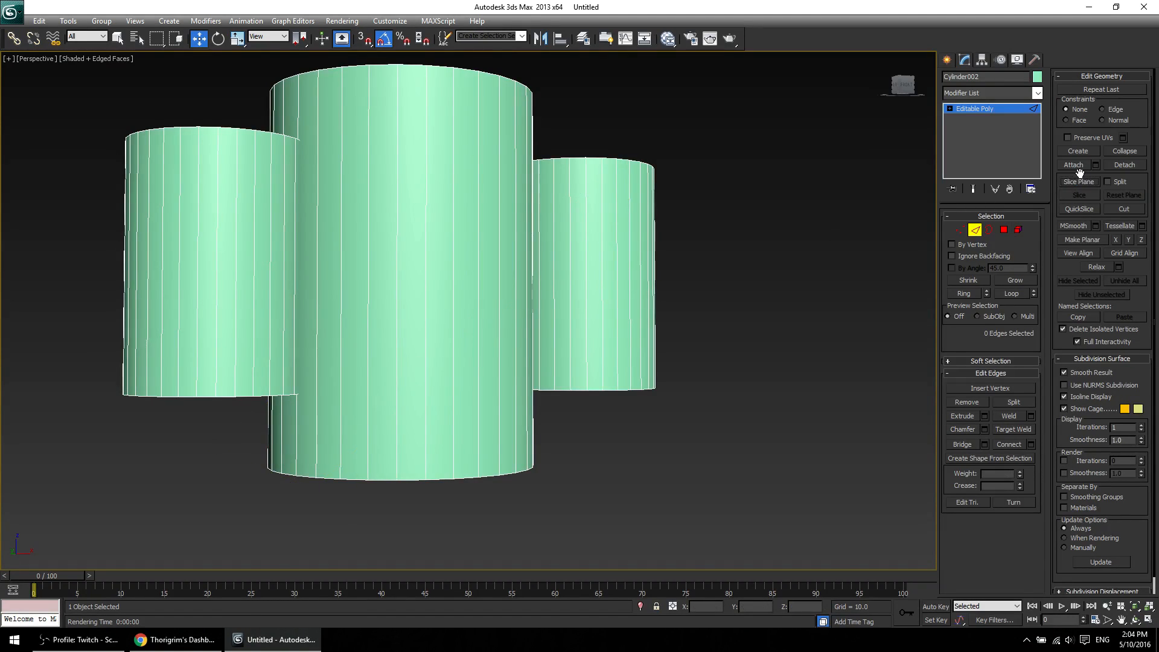
{"action": "left_click", "coordinate": [1086, 182]}
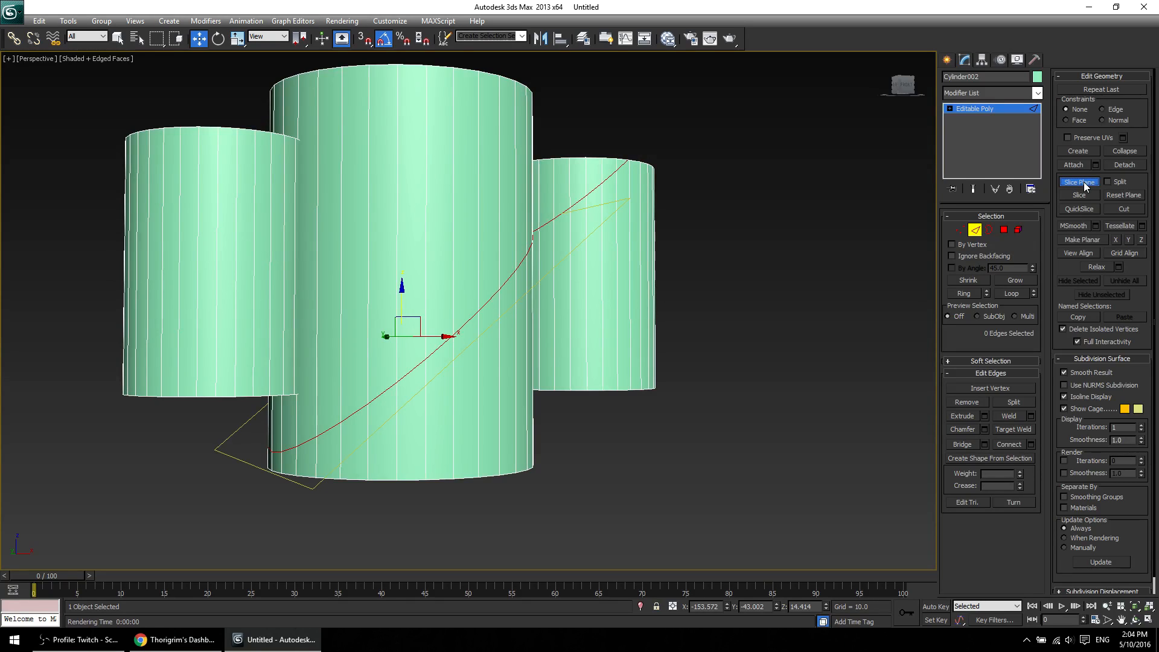
{"action": "key", "text": "ctrl+z"}
{"action": "key", "text": "ctrl+z"}
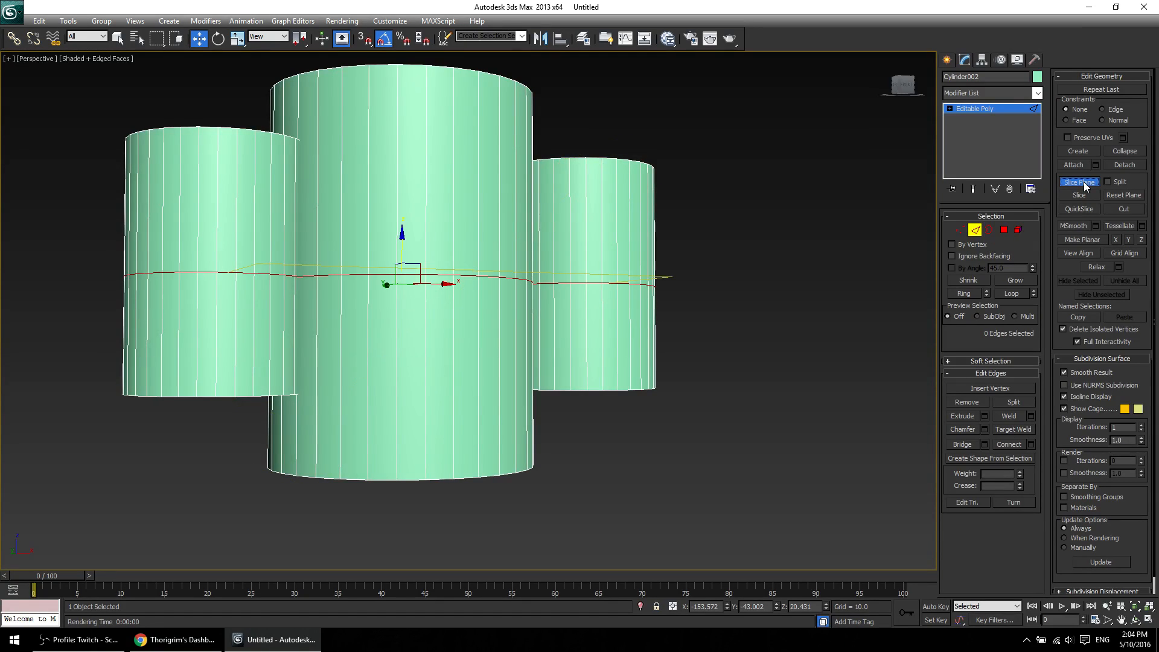
{"action": "left_click", "coordinate": [1074, 184]}
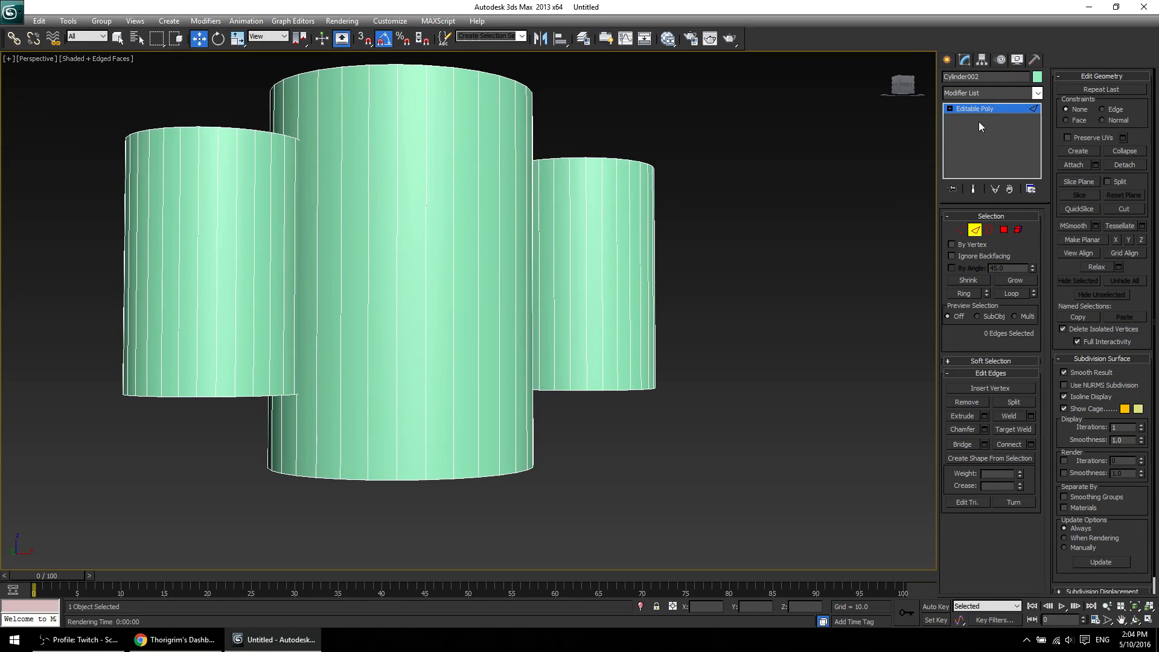
Switch to element level and select only the large central cylinder.
{"action": "left_click", "coordinate": [1004, 230]}
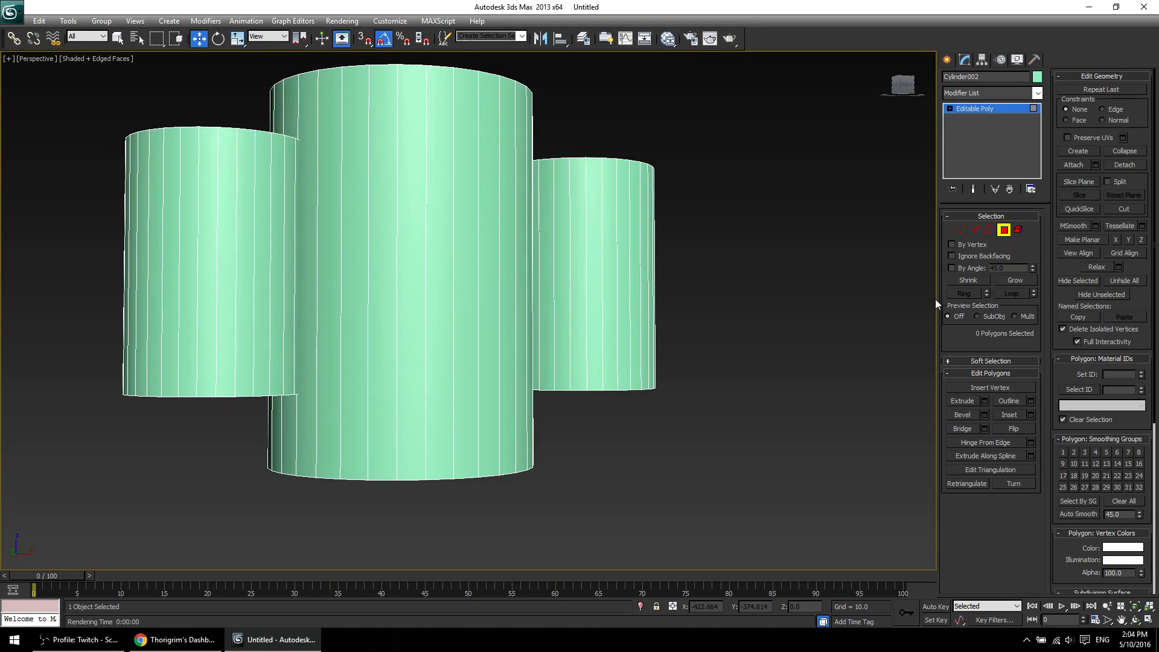
{"action": "left_click", "coordinate": [1018, 232]}
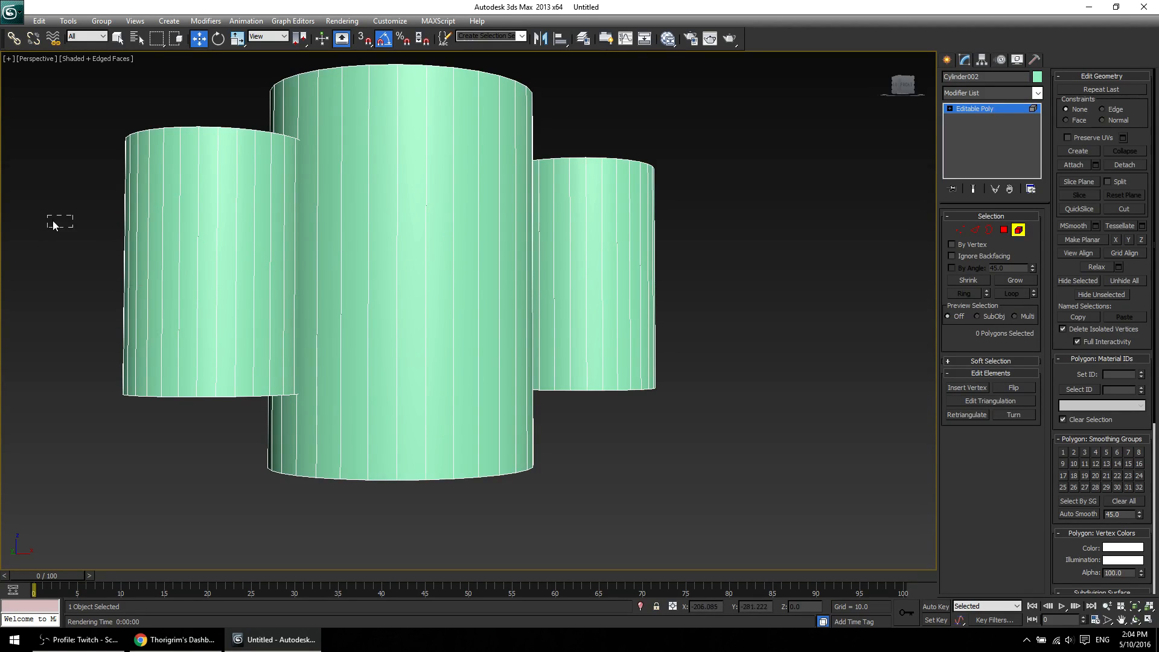
{"action": "left_click_drag", "start_coordinate": [53, 226], "coordinate": [788, 528]}
{"action": "left_click", "coordinate": [553, 458]}
{"action": "left_click", "coordinate": [427, 230]}
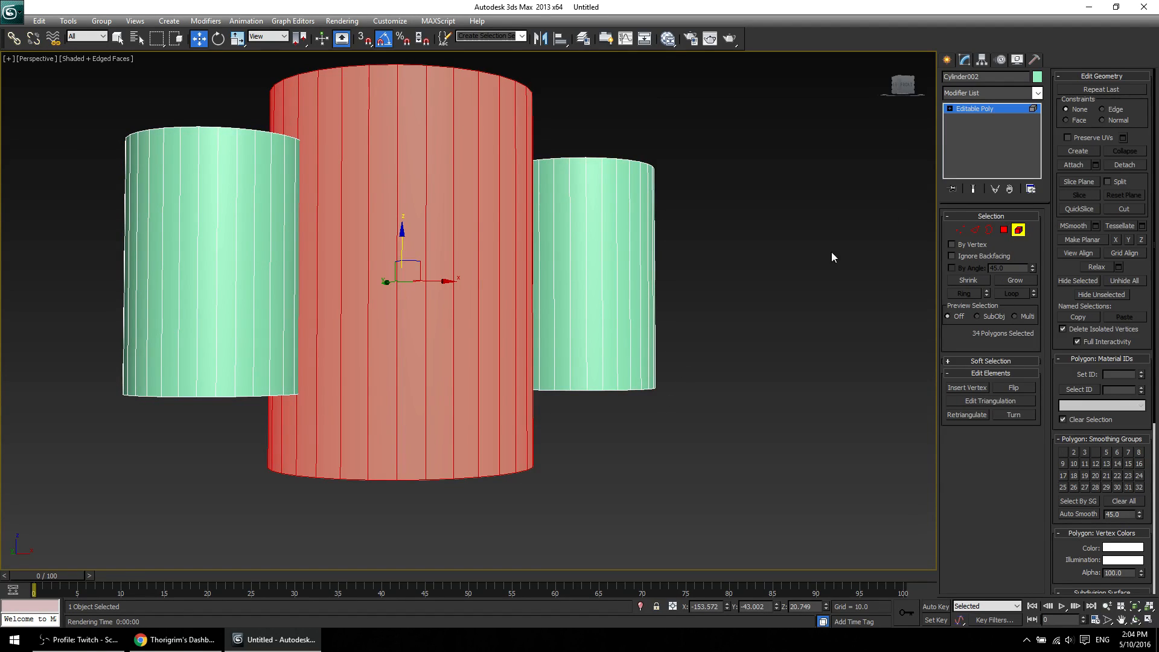
Preview a horizontal slice at about Z 27.5 on the selected central cylinder, leave Slice Plane mode and switch to polygon level.
{"action": "left_click", "coordinate": [1079, 181]}
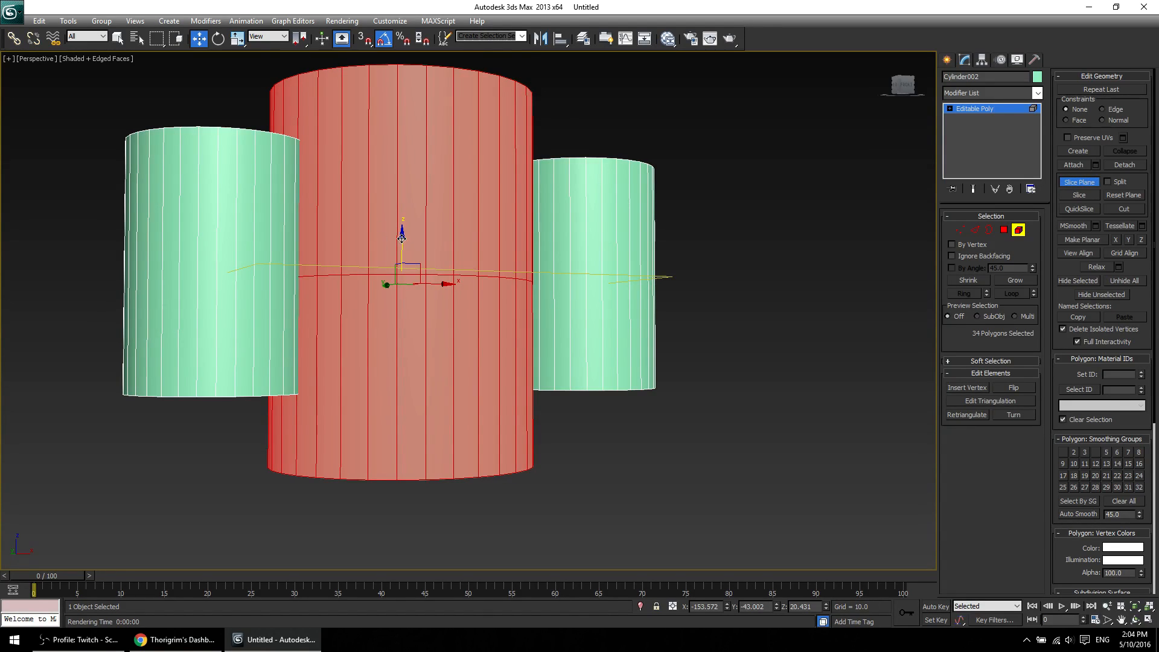
{"action": "left_click_drag", "start_coordinate": [388, 246], "coordinate": [390, 106]}
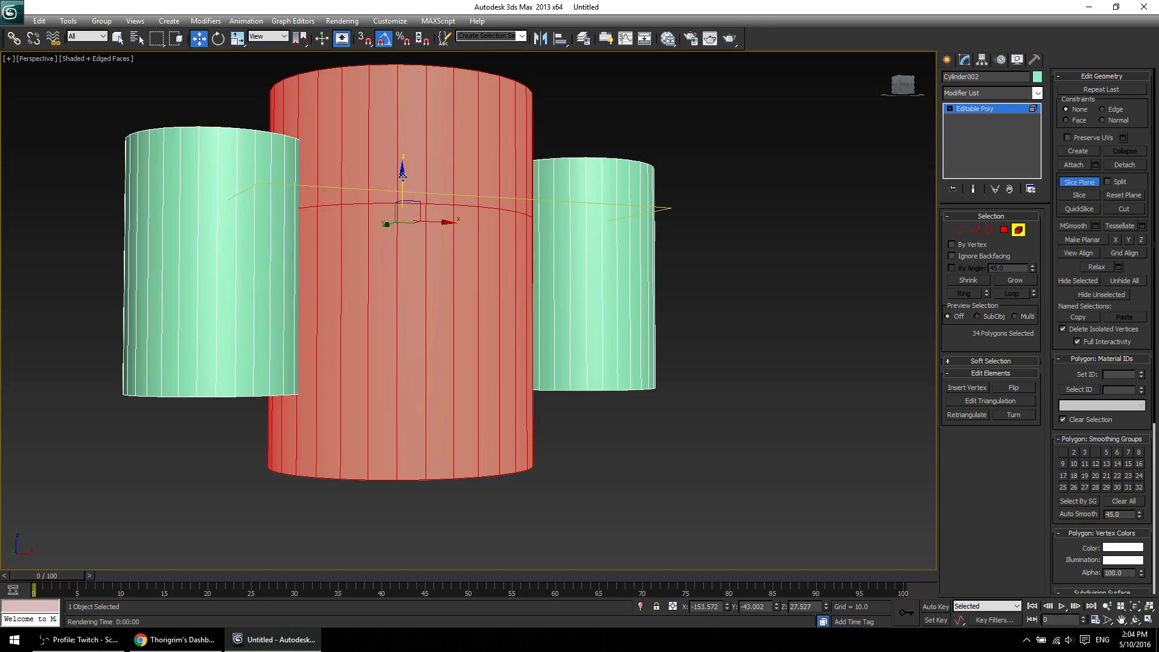
{"action": "middle_click_drag", "start_coordinate": [657, 288], "coordinate": [637, 331], "text": "alt"}
{"action": "scroll", "coordinate": [622, 326], "scroll_direction": "up", "scroll_amount": 4}
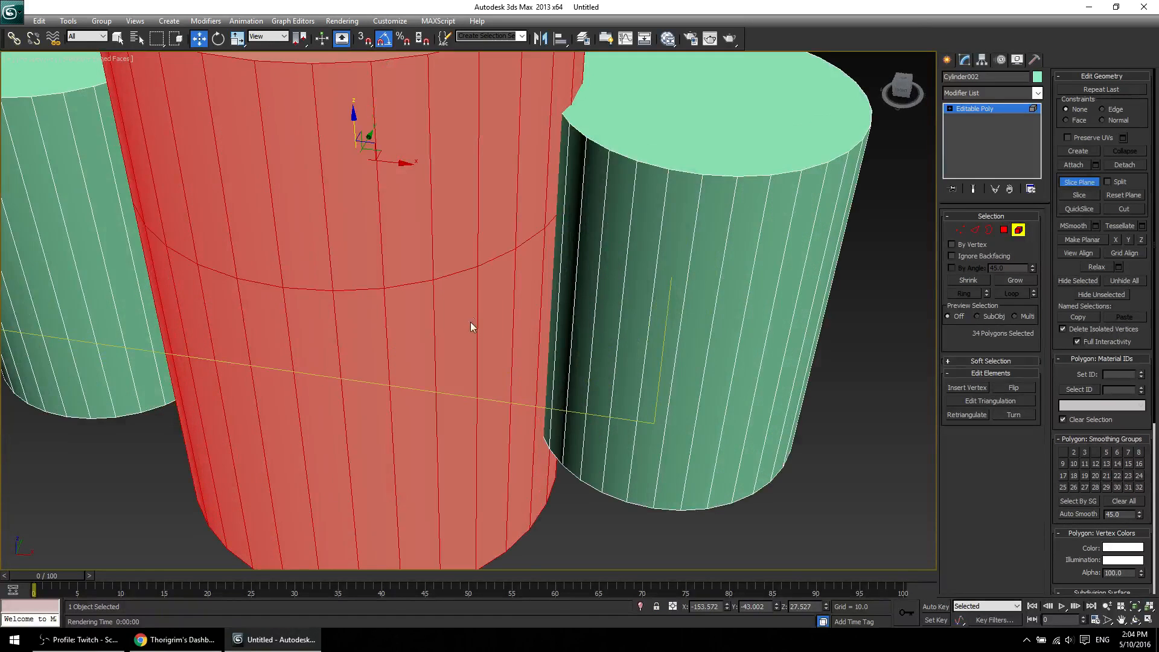
{"action": "middle_click_drag", "start_coordinate": [470, 321], "coordinate": [527, 277], "text": "alt"}
{"action": "middle_click_drag", "start_coordinate": [407, 278], "coordinate": [462, 302]}
{"action": "scroll", "coordinate": [468, 311], "scroll_direction": "down", "scroll_amount": 5}
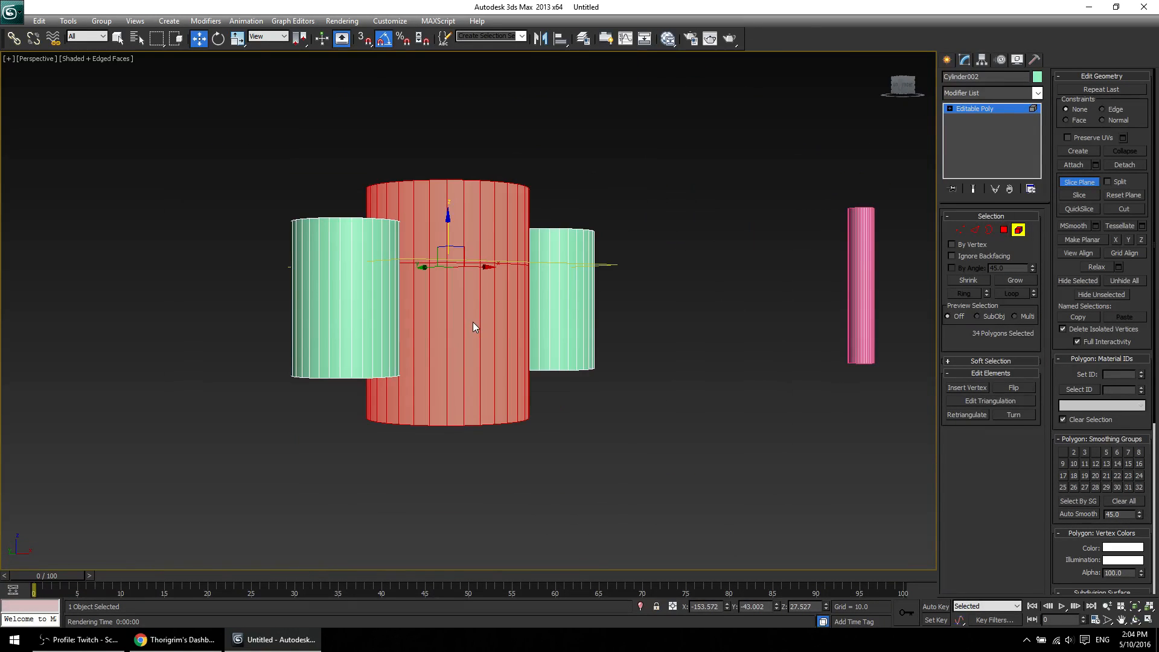
{"action": "scroll", "coordinate": [473, 321], "scroll_direction": "up", "scroll_amount": 3}
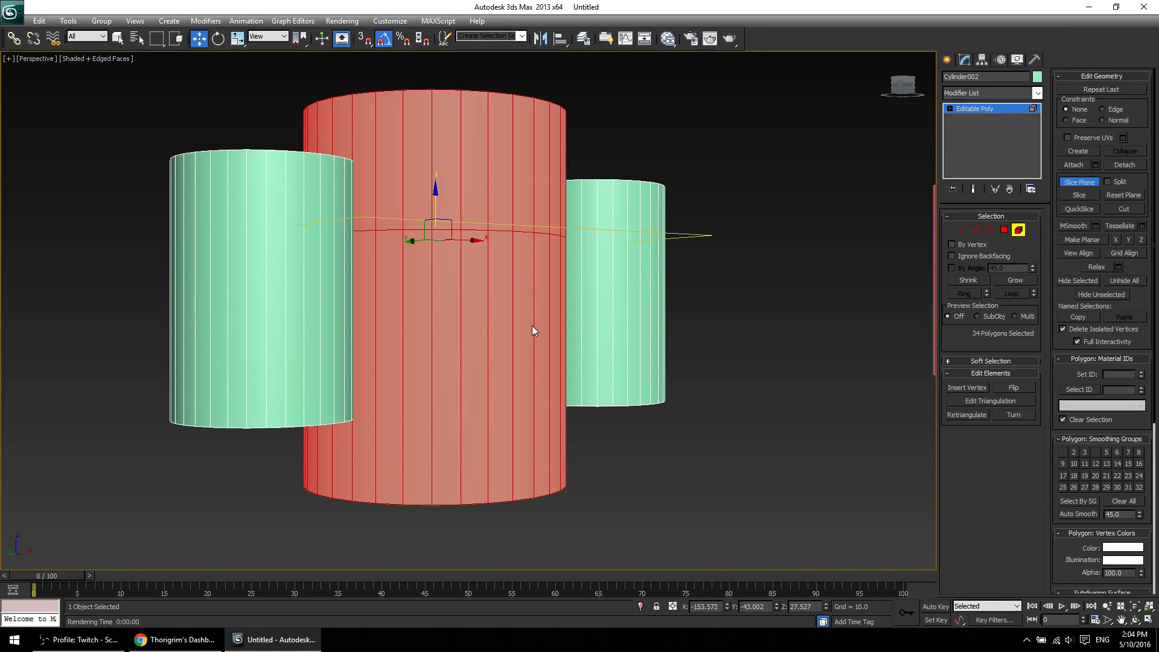
{"action": "left_click", "coordinate": [1080, 182]}
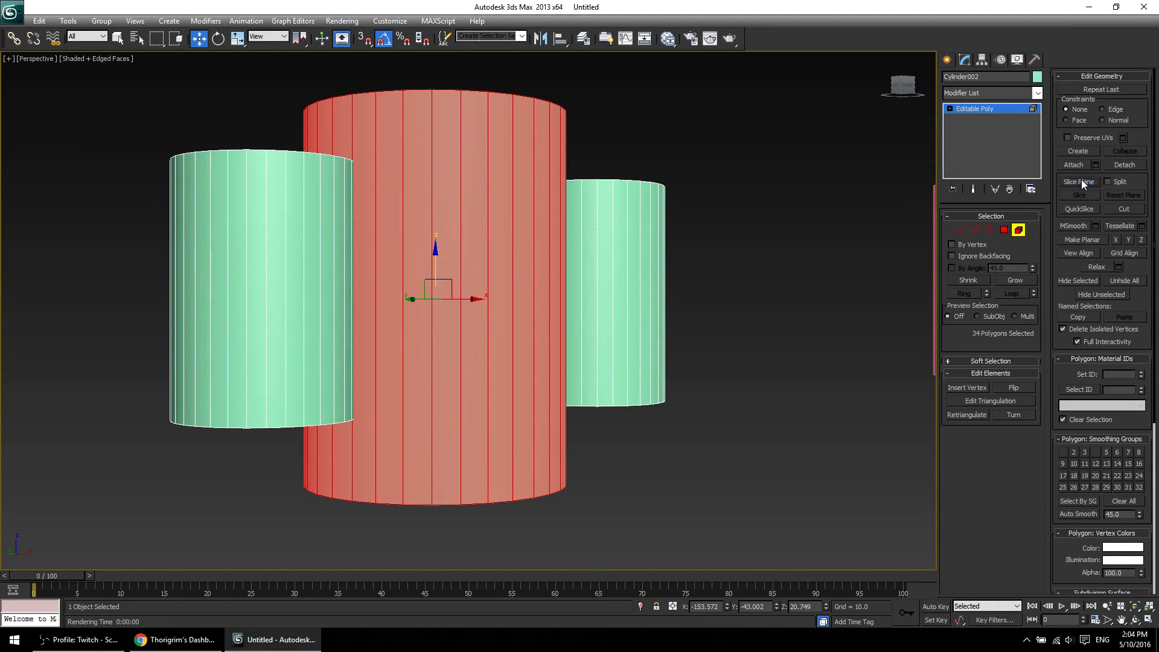
{"action": "left_click", "coordinate": [1003, 230]}
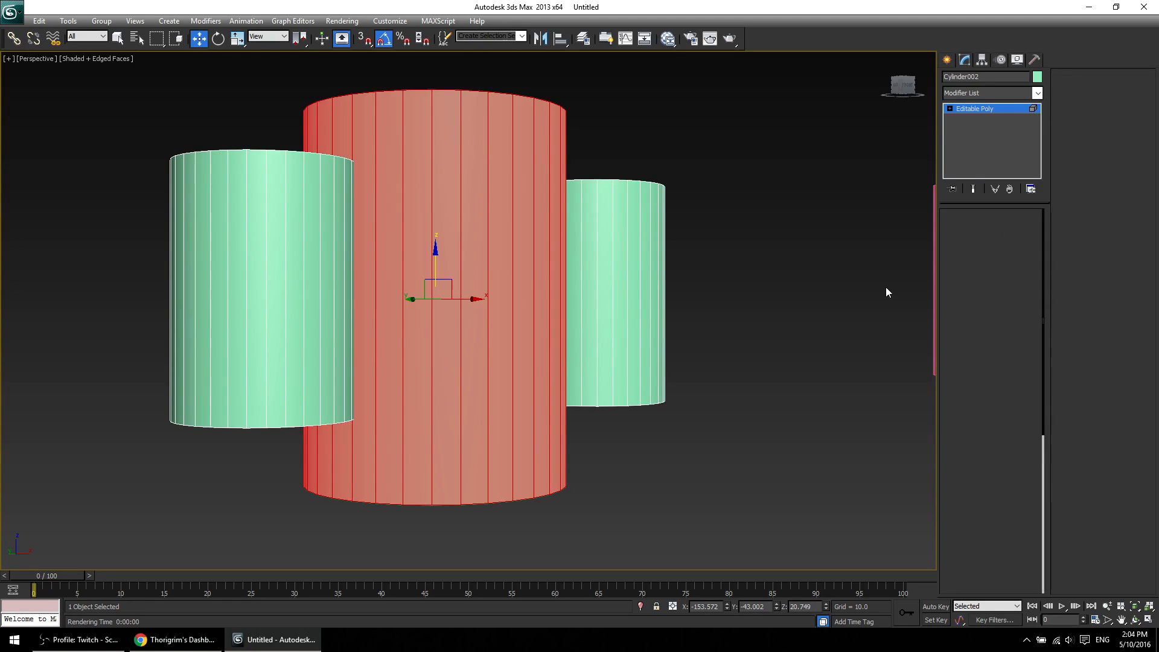
Select four adjacent side polygons on the large central cylinder.
{"action": "left_click", "coordinate": [684, 429]}
{"action": "left_click", "coordinate": [452, 310]}
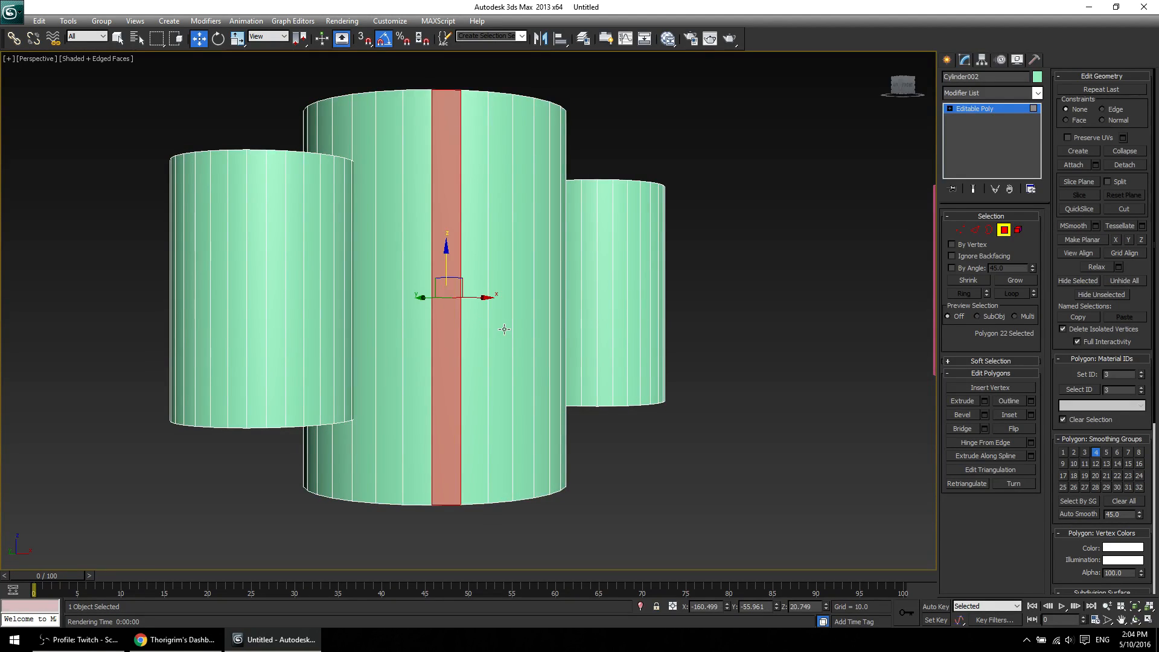
{"action": "left_click", "coordinate": [481, 311], "text": "ctrl"}
{"action": "left_click", "coordinate": [502, 322], "text": "ctrl"}
{"action": "left_click", "coordinate": [520, 325], "text": "ctrl"}
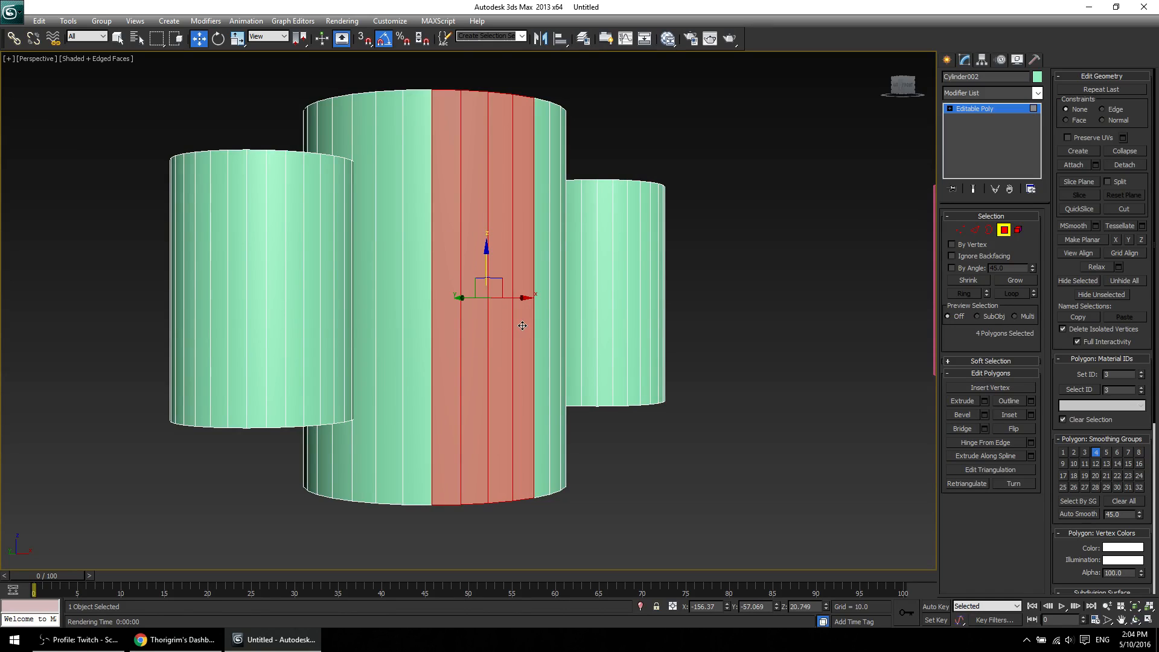
Preview a horizontal slice at about Z 27.5 on the four selected polygons, leave Slice Plane mode and clear the selection.
{"action": "left_click", "coordinate": [1071, 180]}
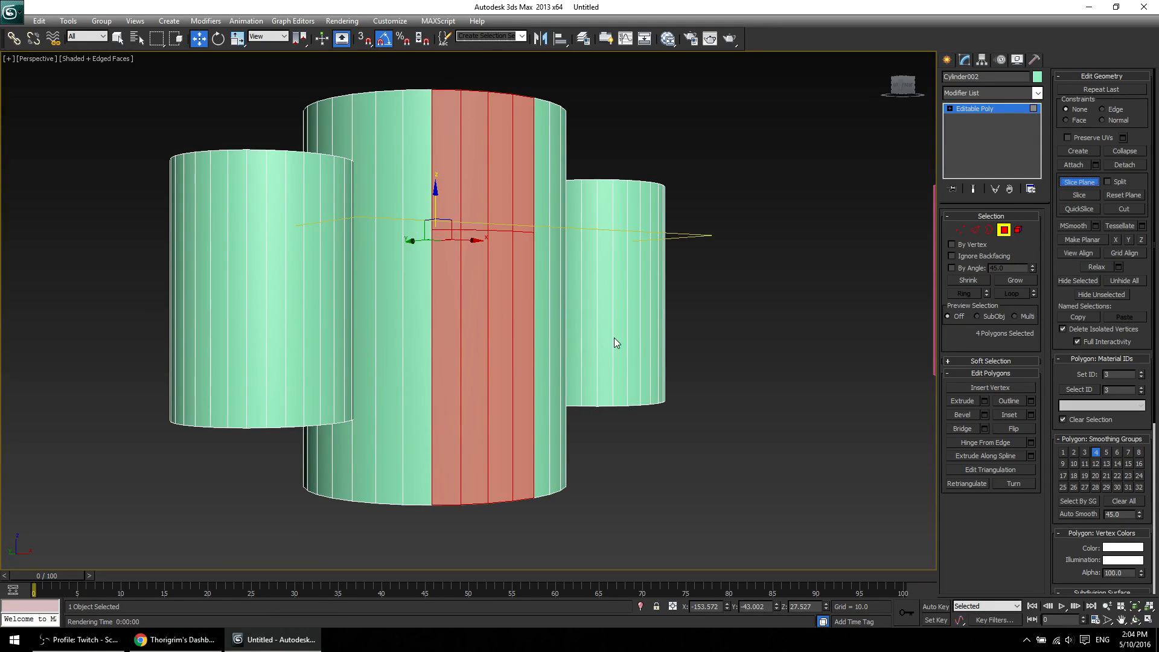
{"action": "middle_click_drag", "start_coordinate": [614, 338], "coordinate": [592, 274], "text": "alt"}
{"action": "scroll", "coordinate": [604, 406], "scroll_direction": "up", "scroll_amount": 5}
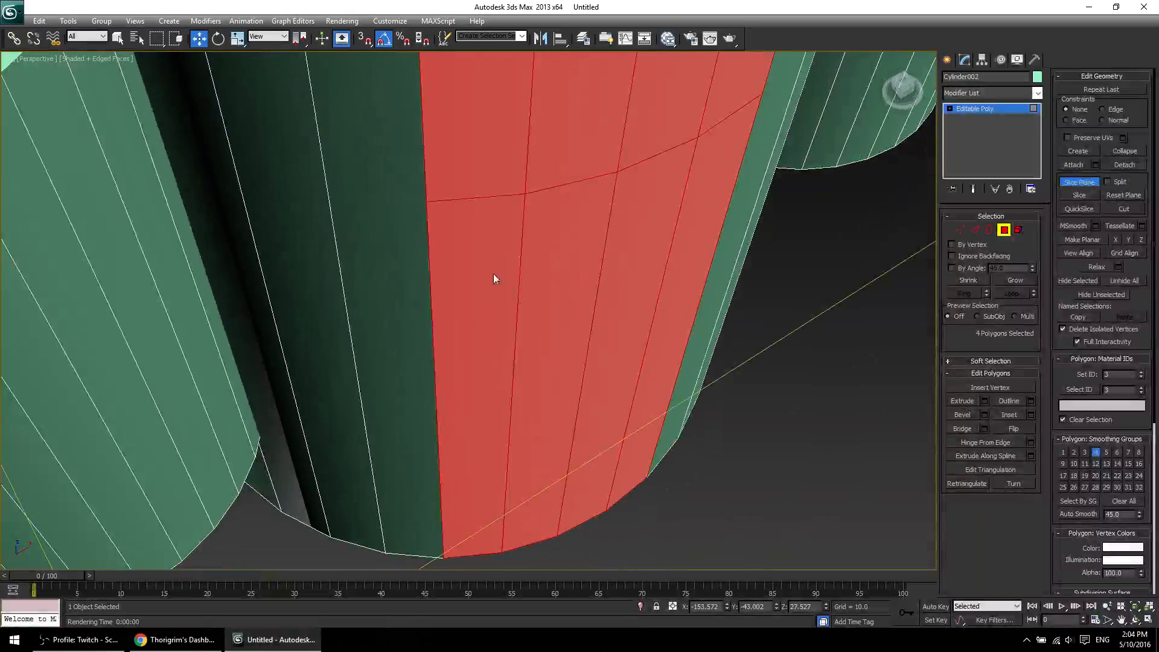
{"action": "left_click", "coordinate": [1079, 182]}
{"action": "scroll", "coordinate": [622, 375], "scroll_direction": "down", "scroll_amount": 6}
{"action": "middle_click_drag", "start_coordinate": [650, 376], "coordinate": [606, 390], "text": "alt"}
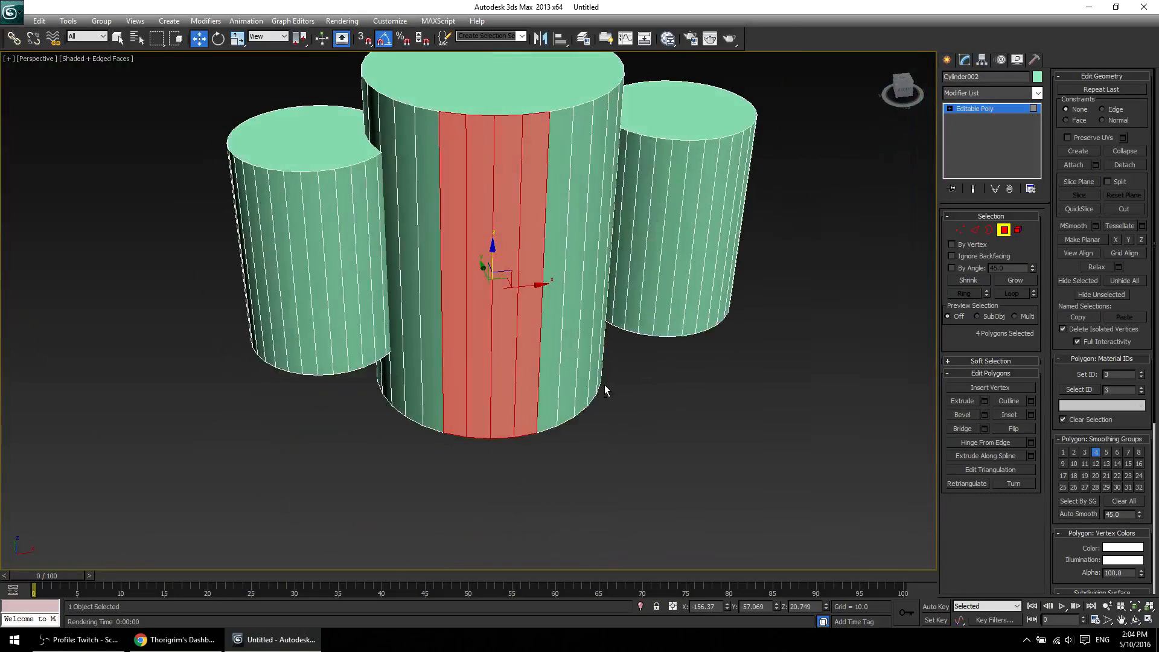
{"action": "left_click", "coordinate": [651, 437]}
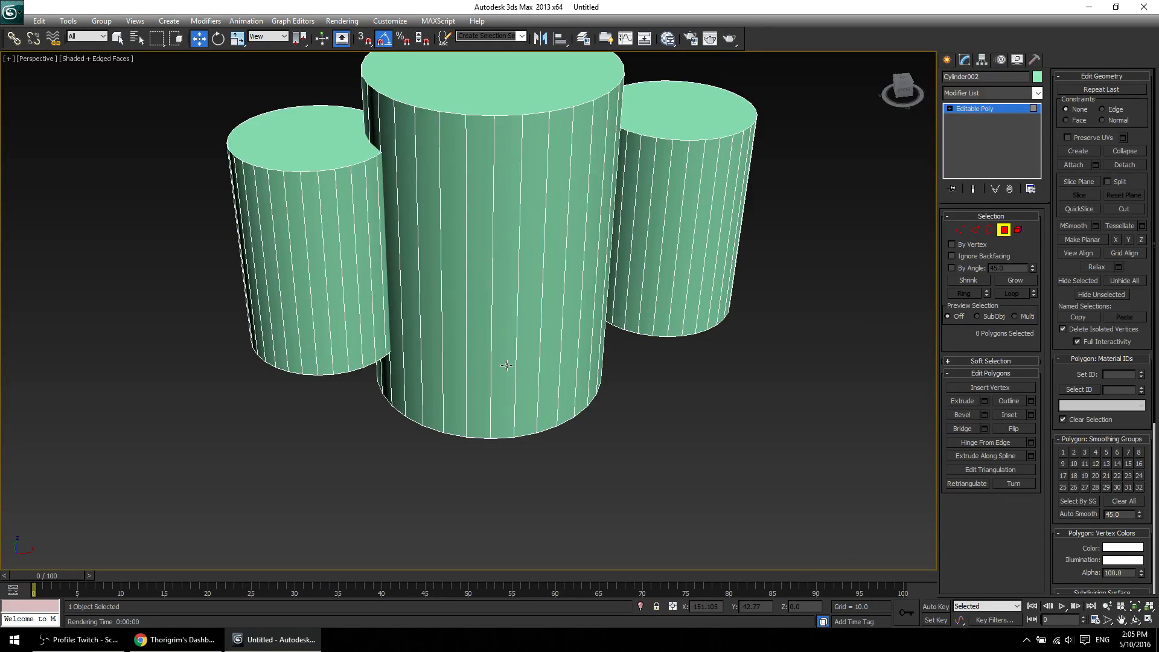
Switch to edge level and select the vertical side edges of all three cylinders.
{"action": "left_click", "coordinate": [973, 233]}
{"action": "middle_click_drag", "start_coordinate": [552, 423], "coordinate": [564, 361], "text": "alt"}
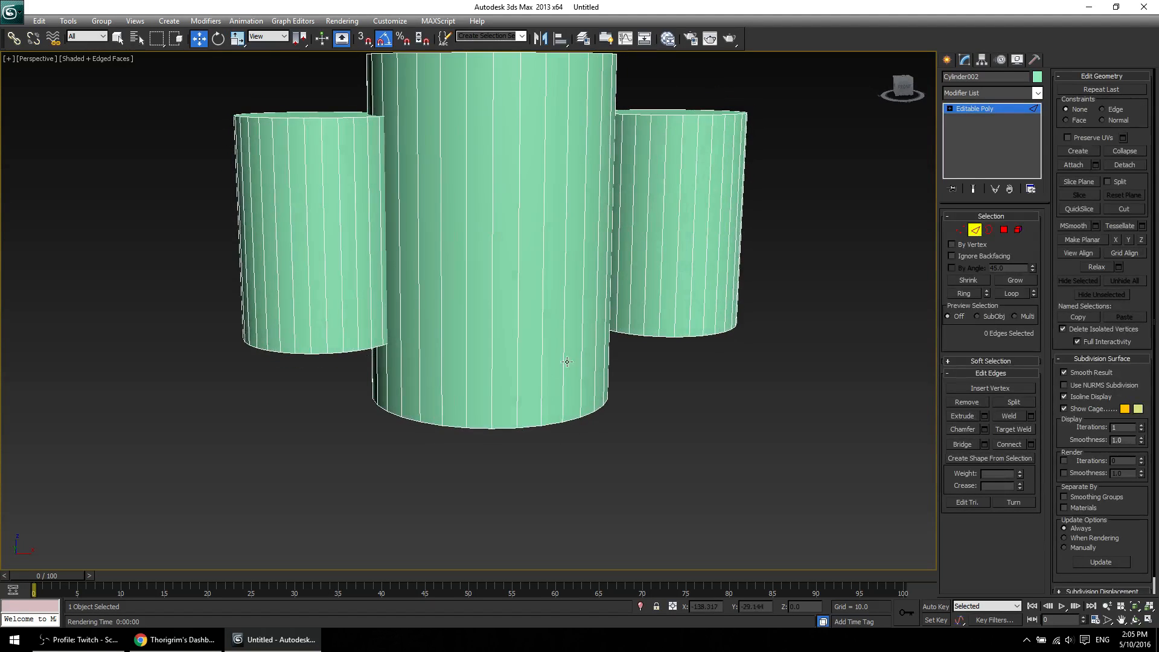
{"action": "left_click_drag", "start_coordinate": [853, 224], "coordinate": [785, 263]}
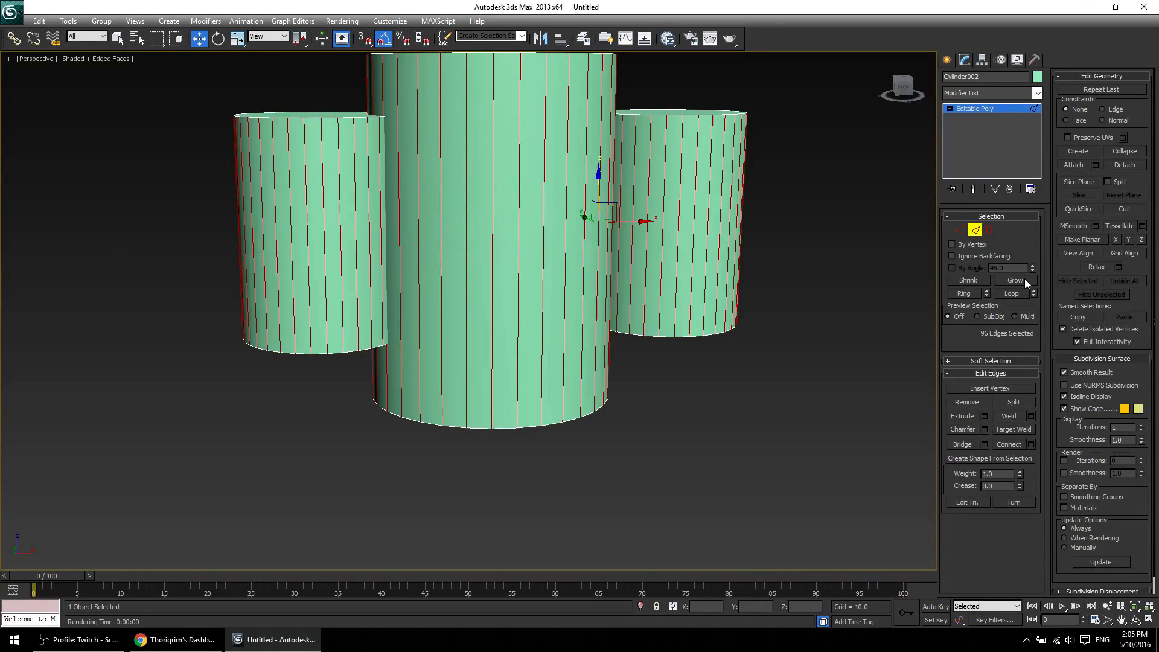
Try connecting the selected vertical edges with the stored Connect settings twice, undoing each attempt.
{"action": "left_click", "coordinate": [1011, 445]}
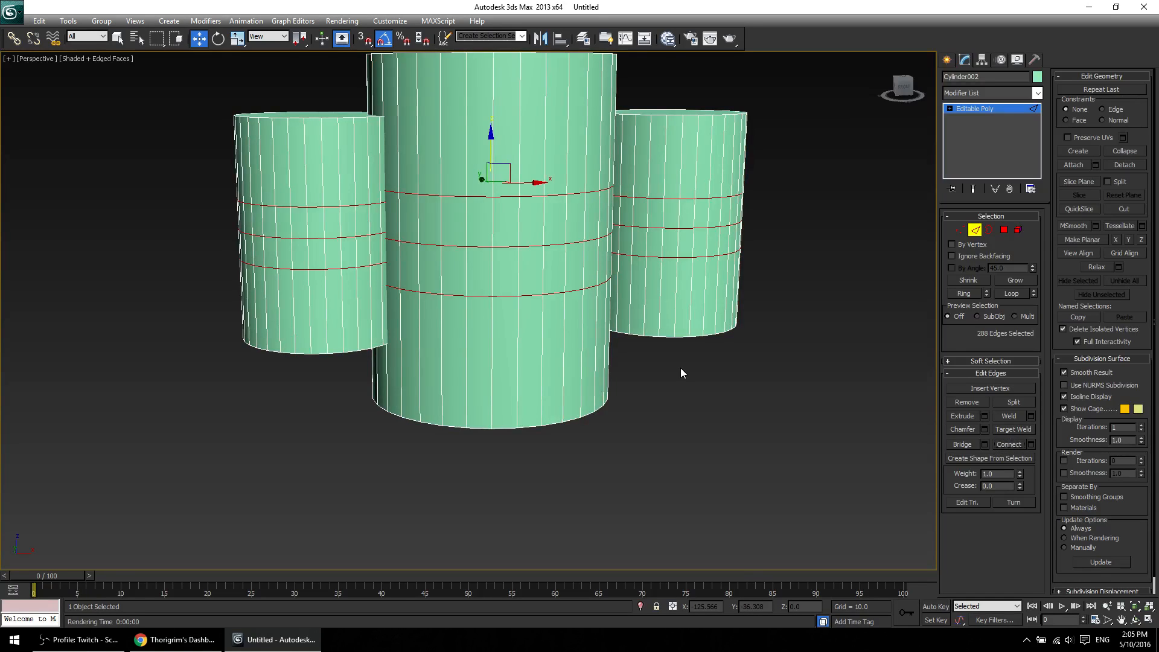
{"action": "key", "text": "ctrl+z"}
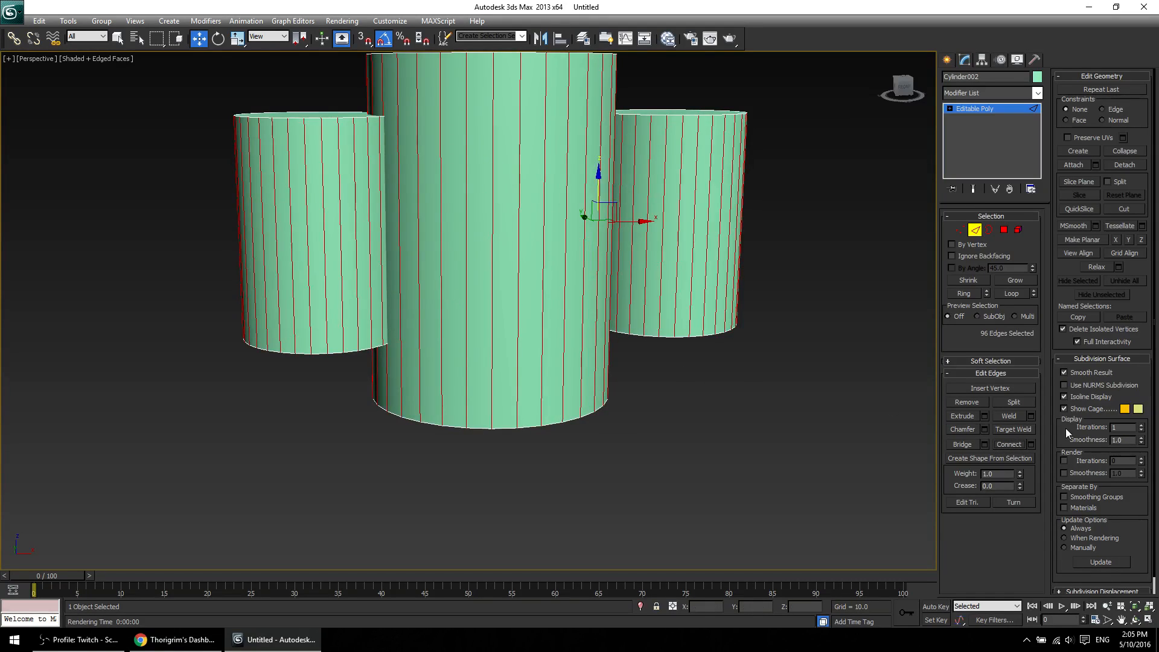
{"action": "left_click", "coordinate": [1016, 444]}
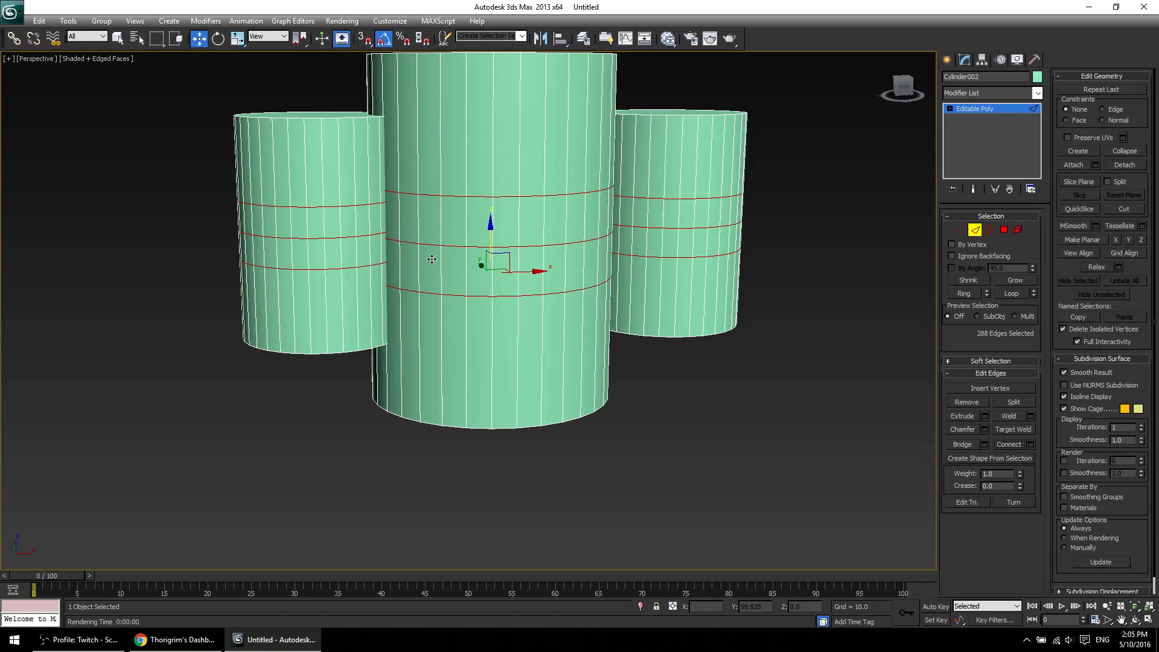
{"action": "key", "text": "ctrl+z"}
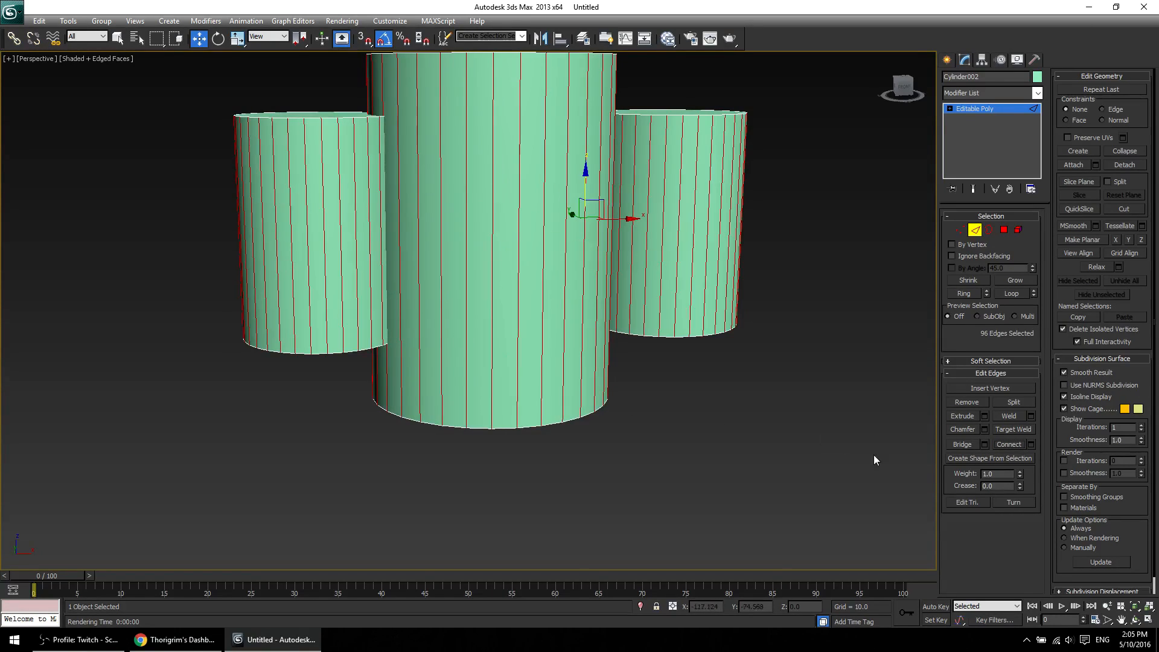
Connect the selected vertical edges with 1 segment and a pinch of 0.
{"action": "left_click", "coordinate": [1031, 445]}
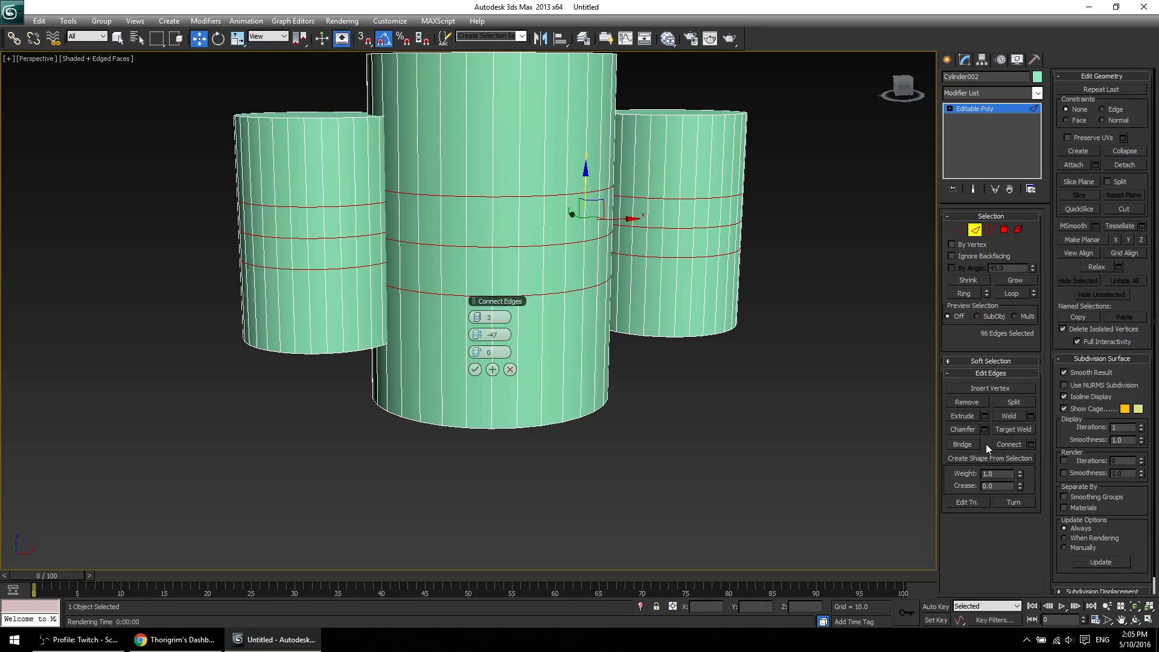
{"action": "right_click", "coordinate": [476, 342]}
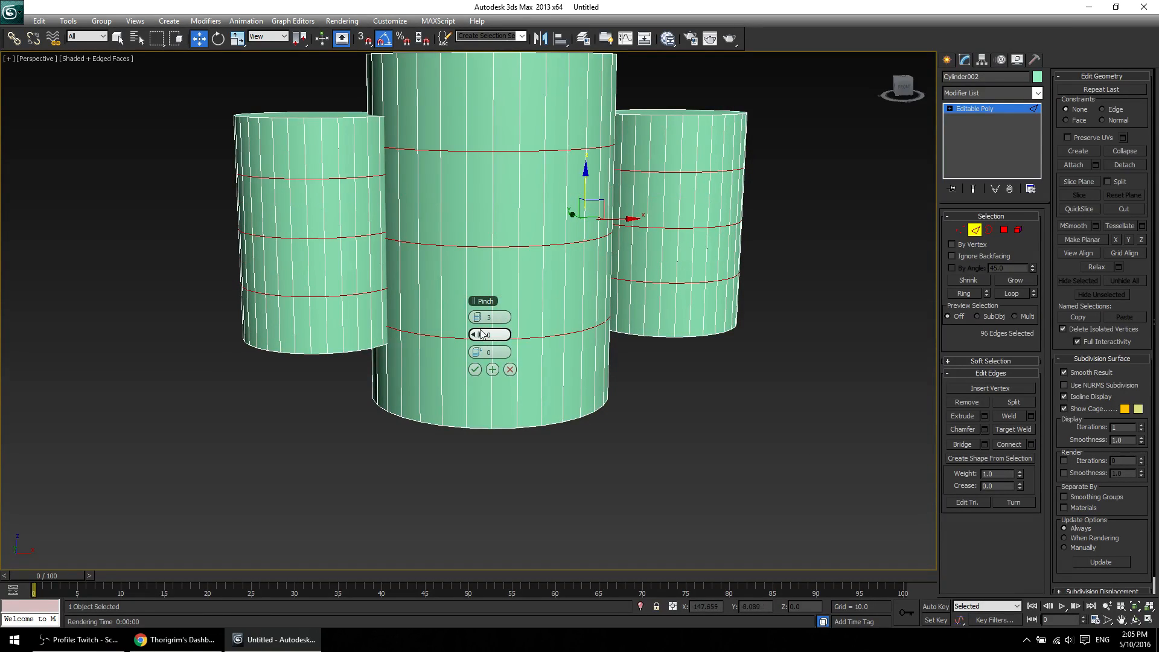
{"action": "right_click", "coordinate": [483, 323]}
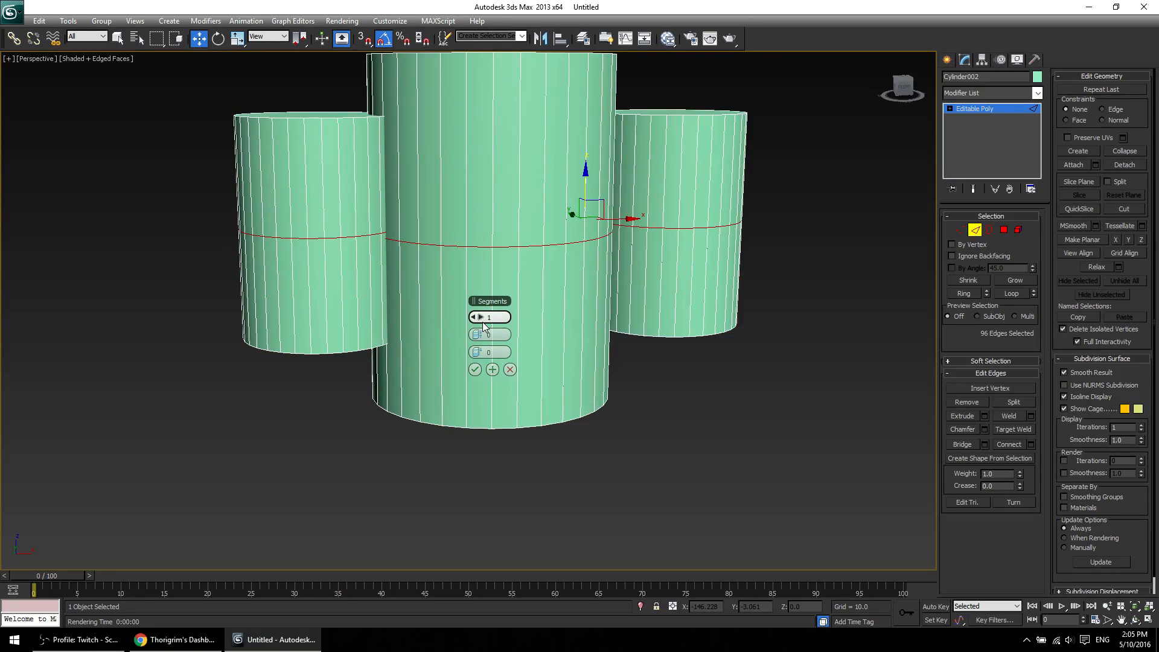
{"action": "left_click", "coordinate": [476, 371]}
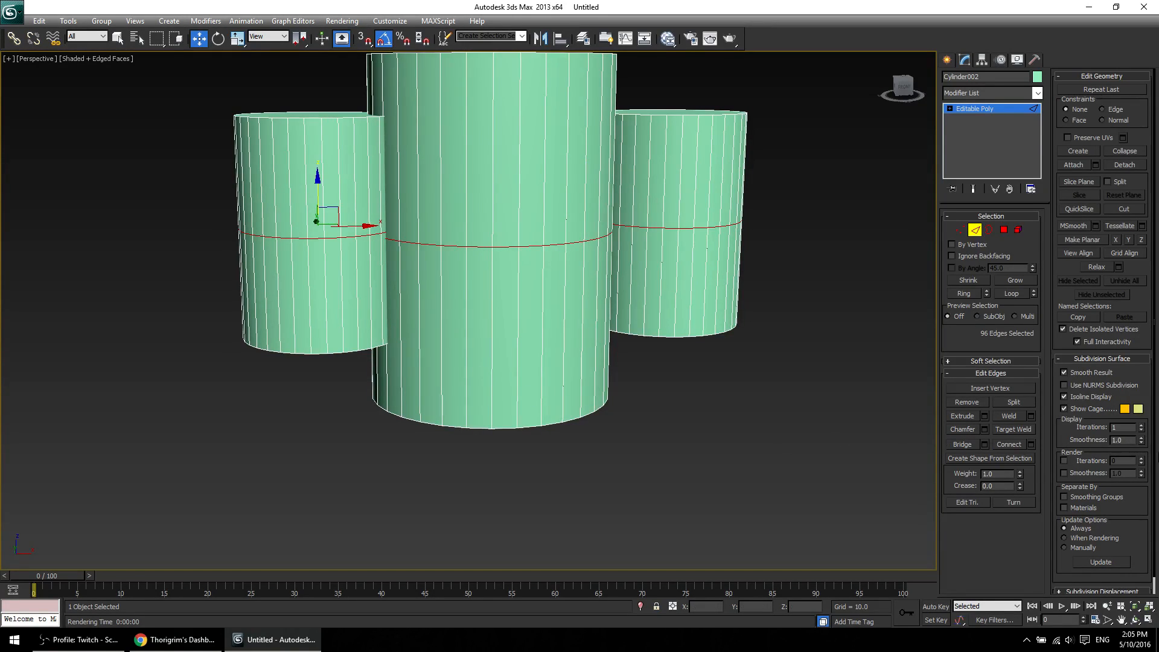
Undo the single-segment connection, repeat Connect on the vertical edges and undo it again.
{"action": "key", "text": "alt+r"}
{"action": "left_click", "coordinate": [1015, 444]}
{"action": "key", "text": "ctrl+z"}
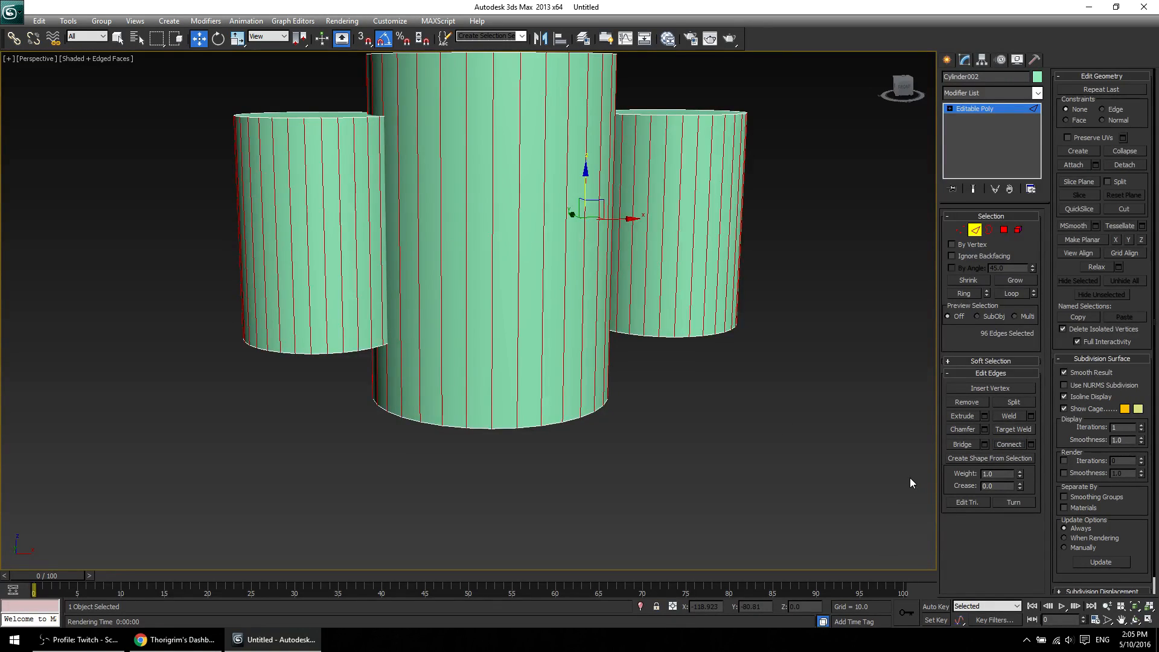
{"action": "left_click", "coordinate": [1007, 444]}
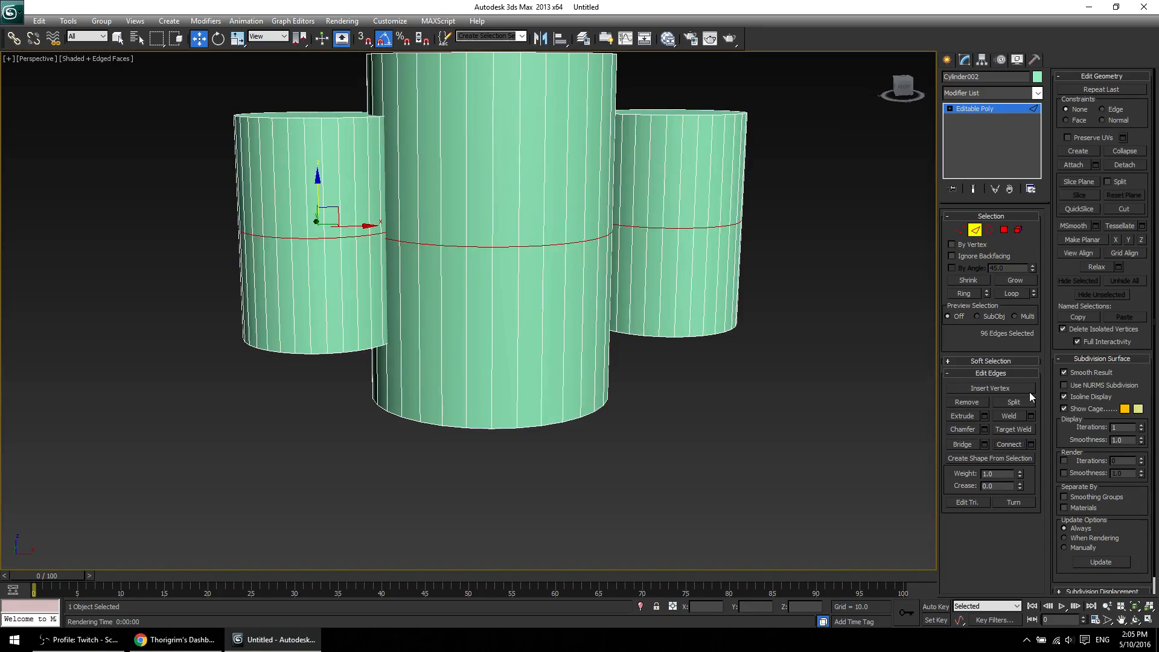
{"action": "key", "text": "ctrl+z"}
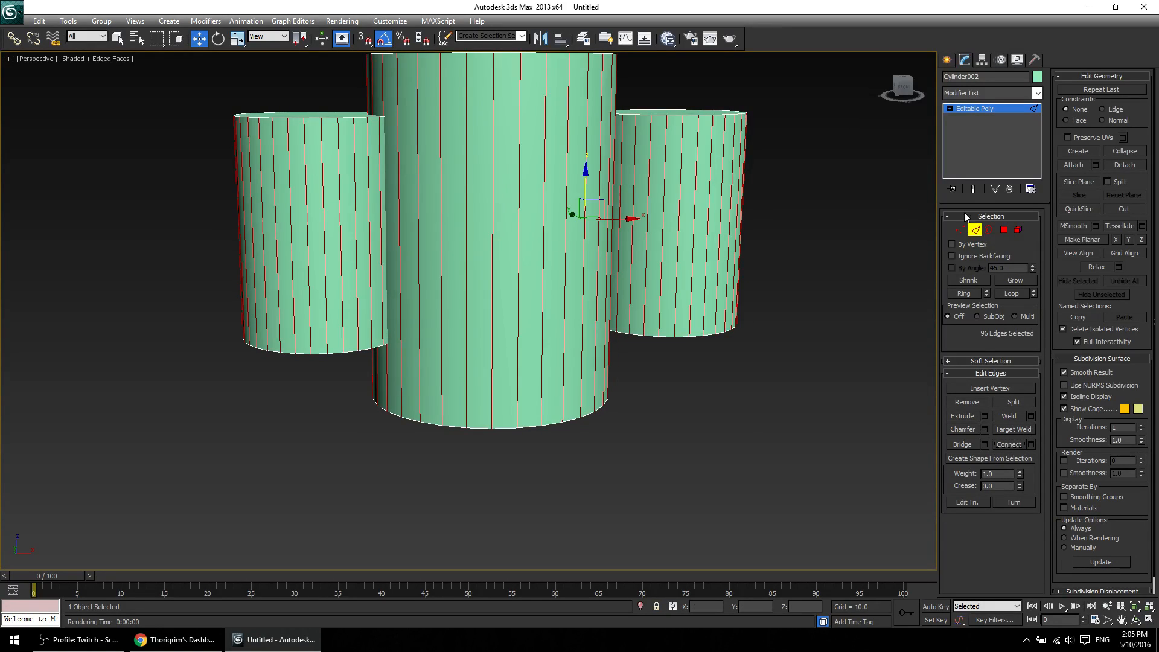
Try freehand cuts across the side of the large central cylinder with the Cut tool, undo them and leave the tool.
{"action": "right_click", "coordinate": [717, 230]}
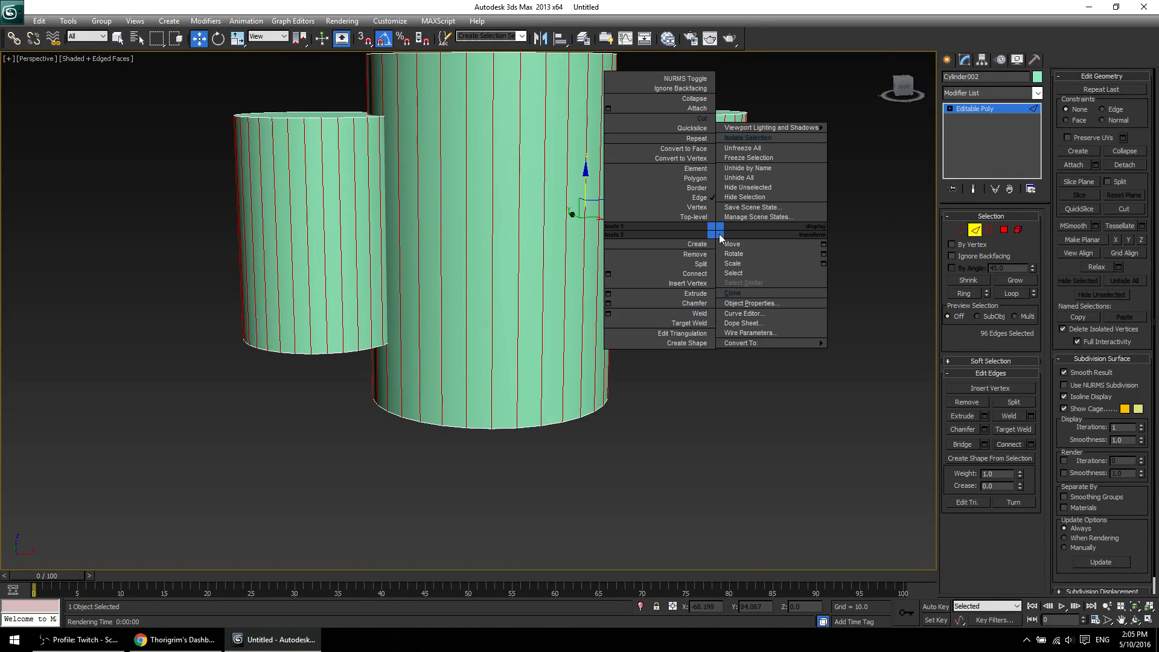
{"action": "left_click", "coordinate": [698, 118]}
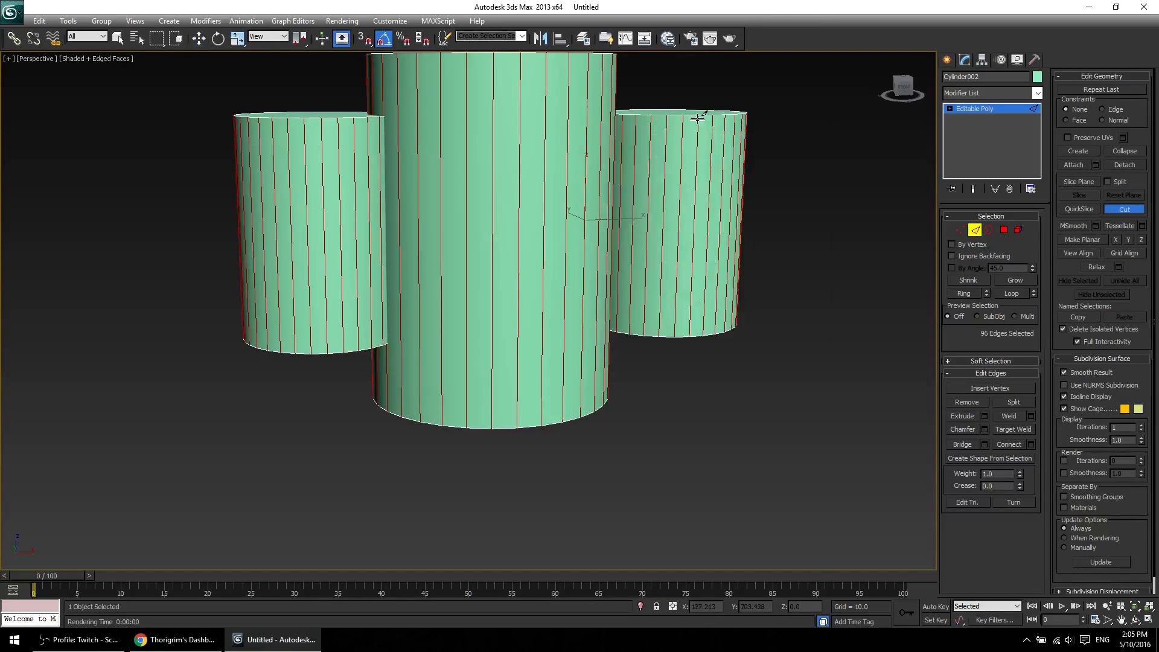
{"action": "left_click", "coordinate": [544, 202]}
{"action": "left_click", "coordinate": [441, 202]}
{"action": "left_click", "coordinate": [420, 276]}
{"action": "key", "text": "ctrl+z"}
{"action": "key", "text": "ctrl+z"}
{"action": "right_click", "coordinate": [347, 365]}
QuickSlice all three cylinders along a rising diagonal line, inspect the cut from other angles and undo it.
{"action": "right_click", "coordinate": [112, 266]}
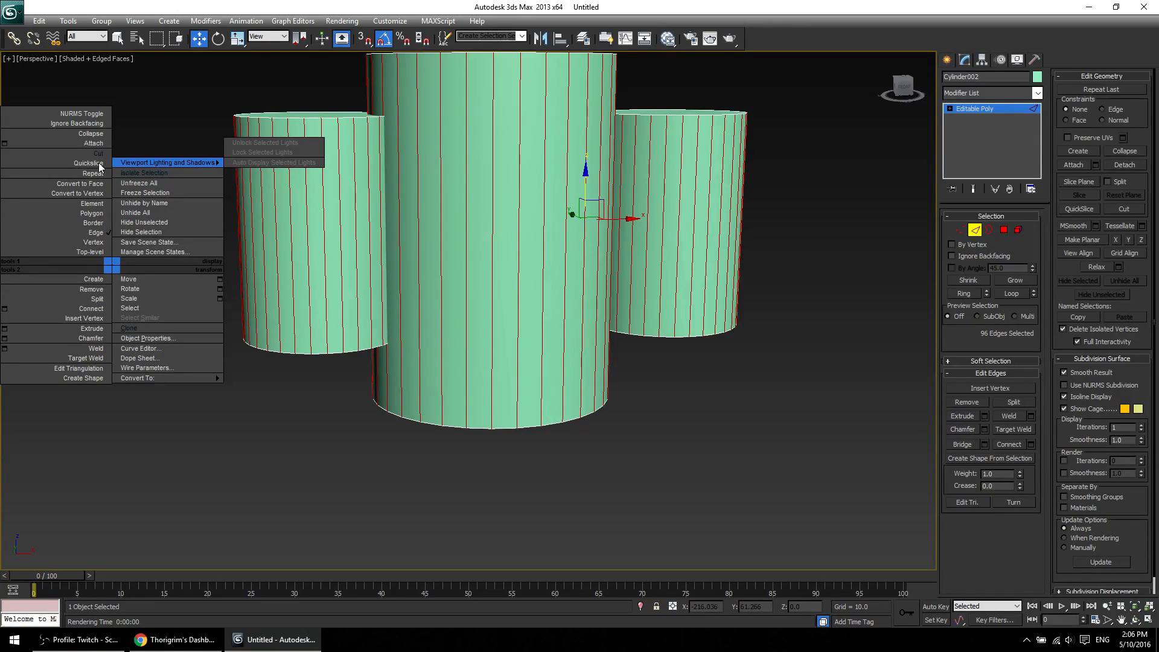
{"action": "left_click", "coordinate": [819, 297]}
{"action": "left_click", "coordinate": [1081, 209]}
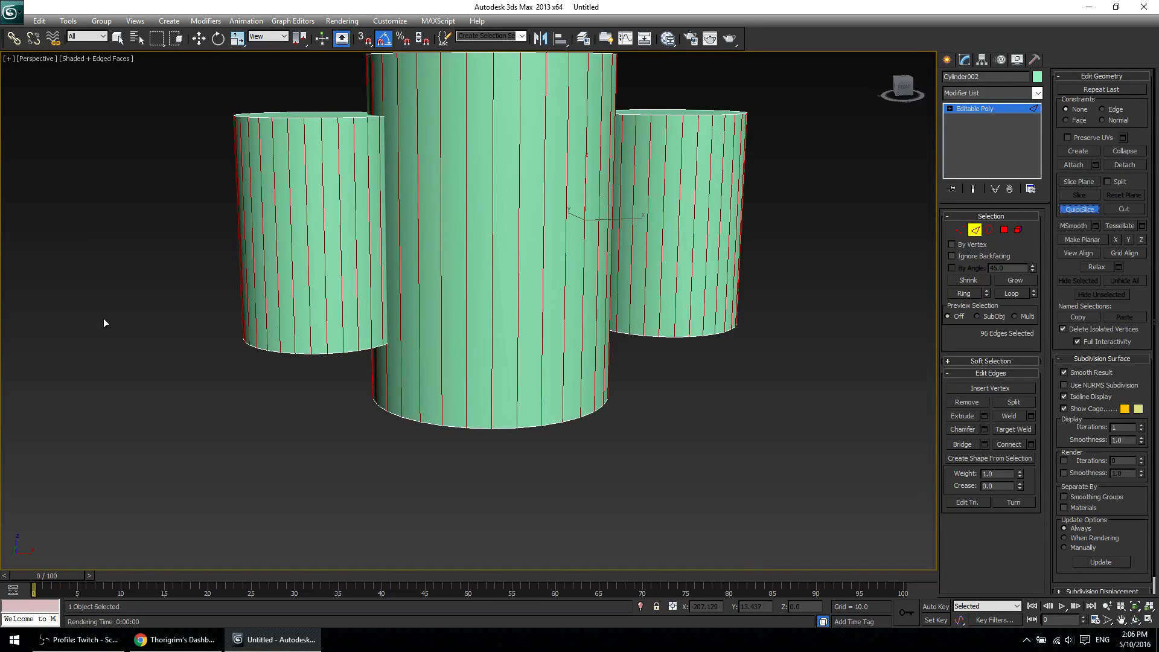
{"action": "left_click", "coordinate": [98, 285]}
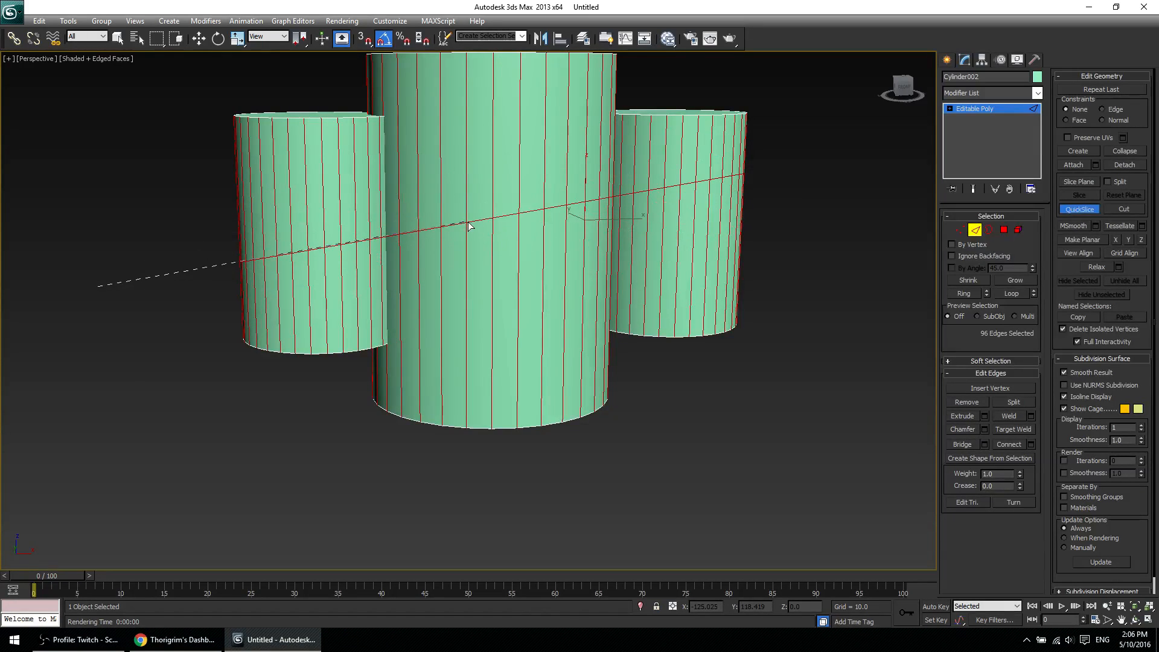
{"action": "left_click", "coordinate": [543, 193]}
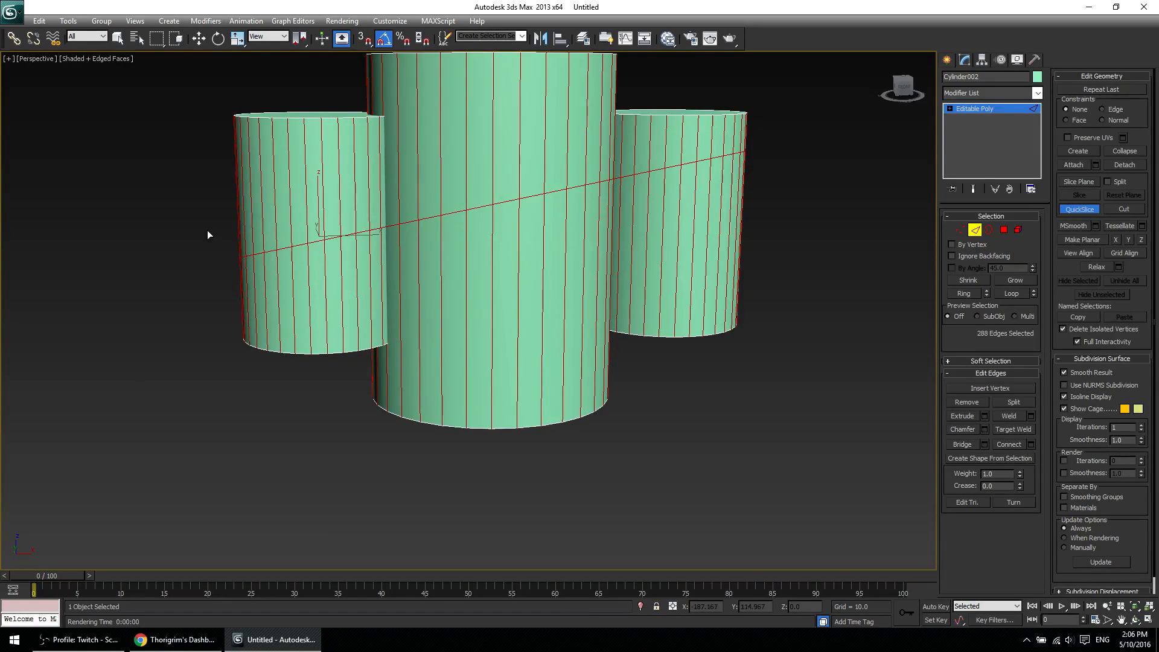
{"action": "middle_click_drag", "start_coordinate": [686, 441], "coordinate": [488, 407], "text": "alt"}
{"action": "middle_click_drag", "start_coordinate": [405, 406], "coordinate": [758, 422], "text": "alt"}
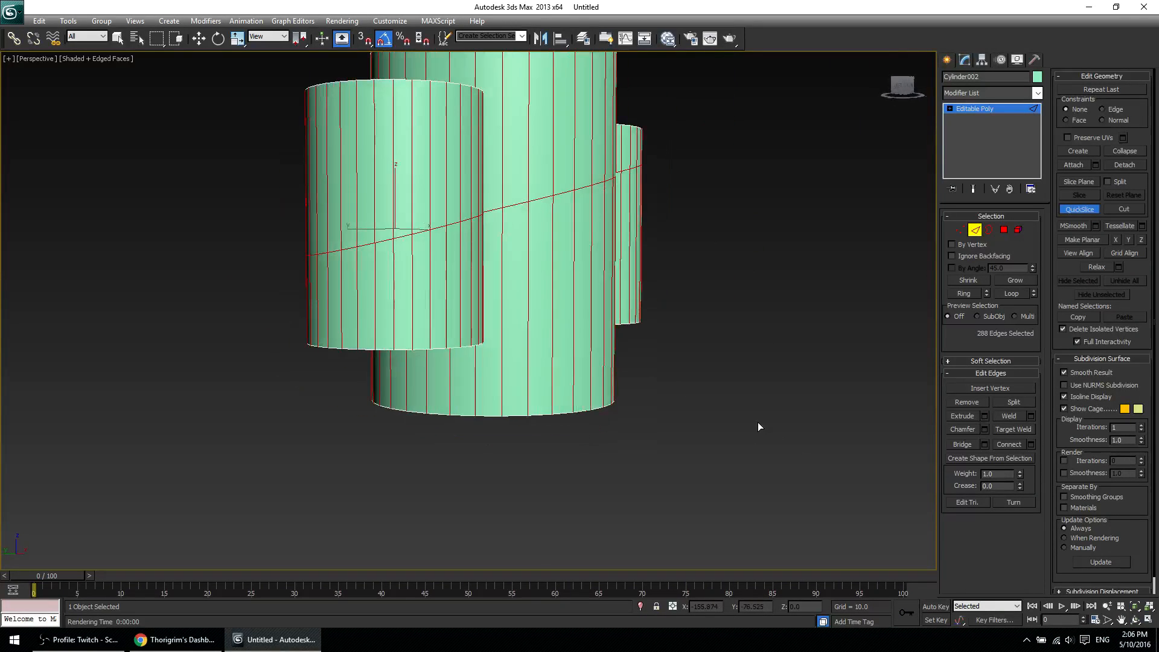
{"action": "key", "text": "ctrl+z"}
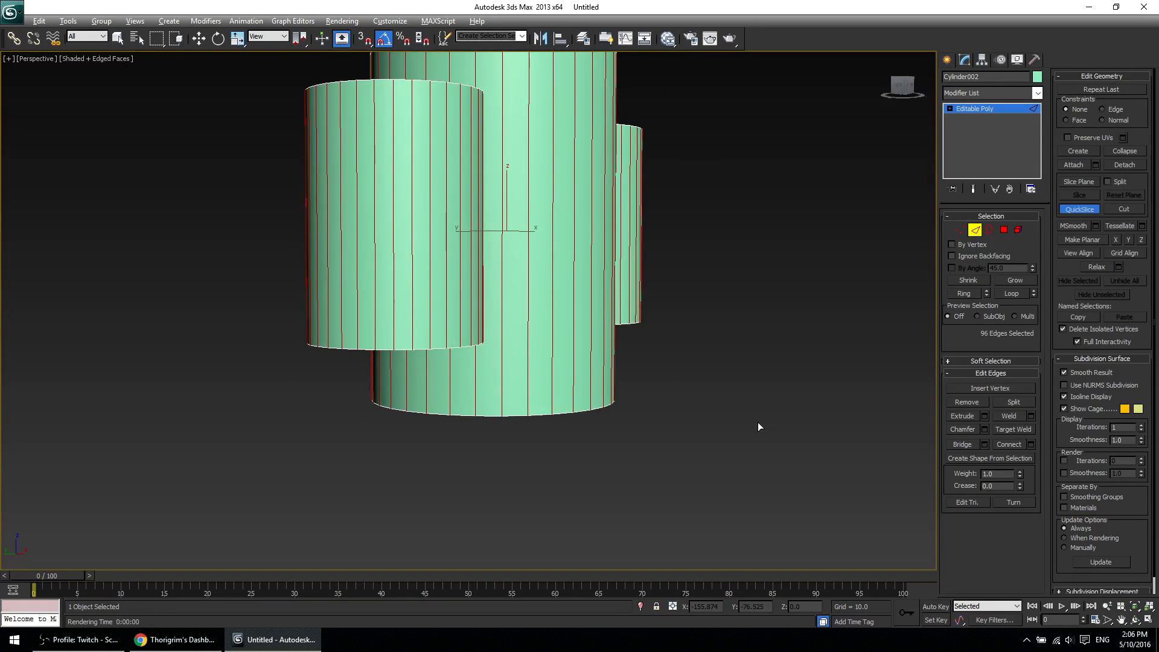
In the Front view, QuickSlice all three cylinders along a nearly horizontal line around mid-height.
{"action": "key", "text": "alt+w"}
{"action": "right_click", "coordinate": [306, 198]}
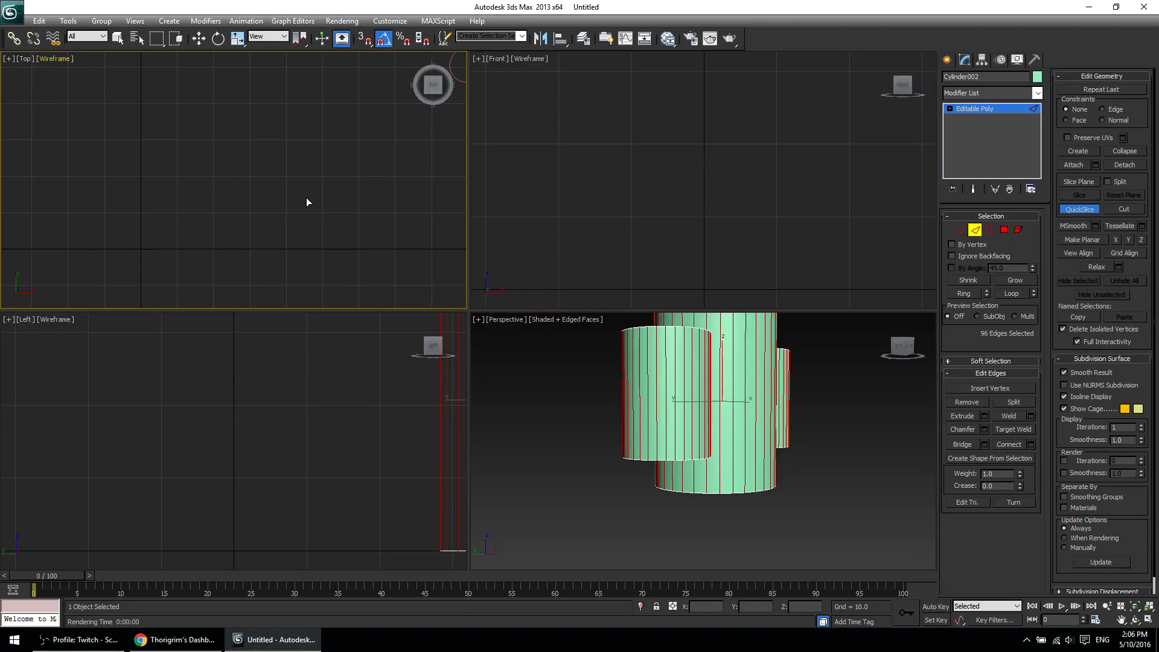
{"action": "right_click", "coordinate": [539, 193]}
{"action": "key", "text": "z"}
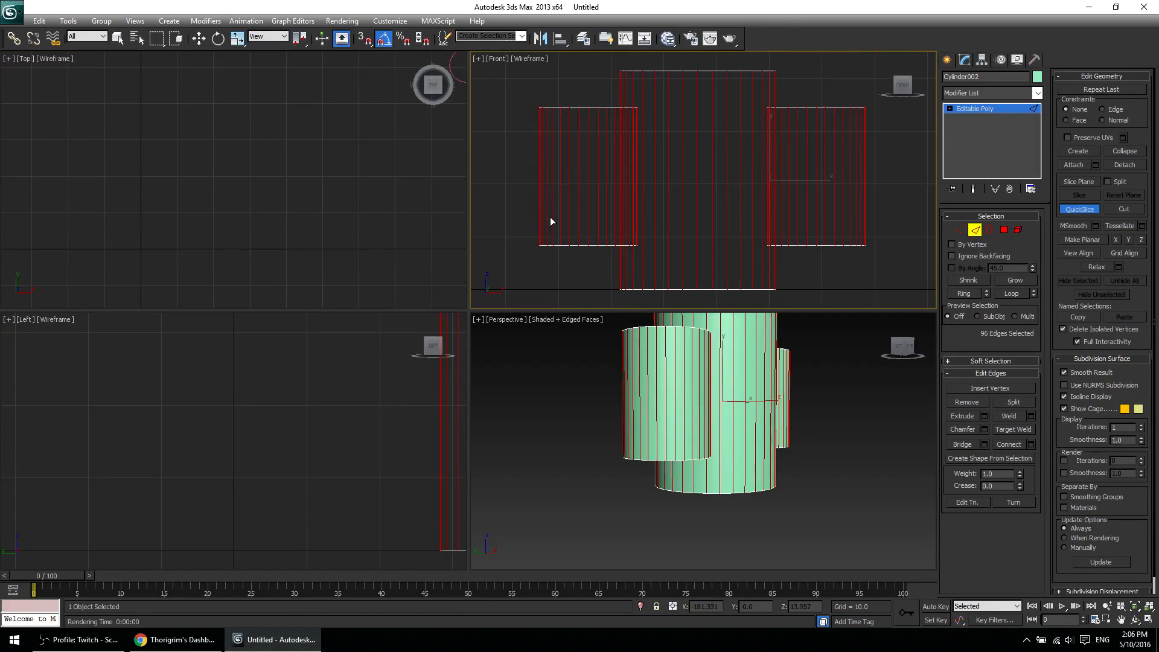
{"action": "key", "text": "w"}
{"action": "right_click", "coordinate": [513, 170]}
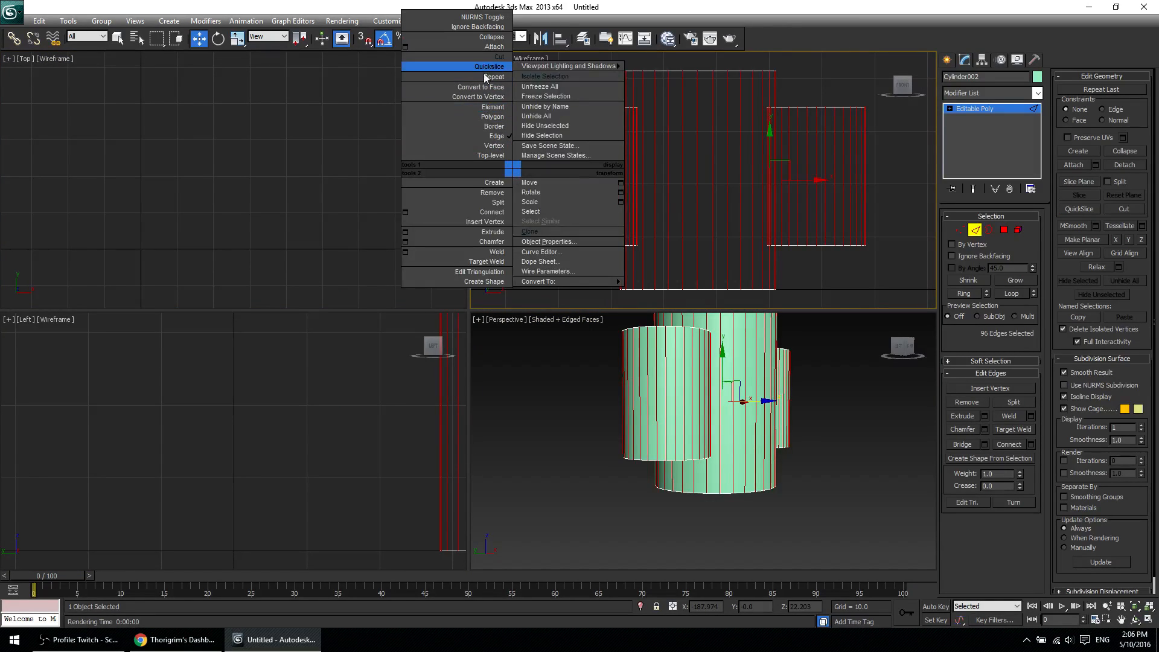
{"action": "left_click", "coordinate": [487, 66]}
{"action": "left_click", "coordinate": [502, 170]}
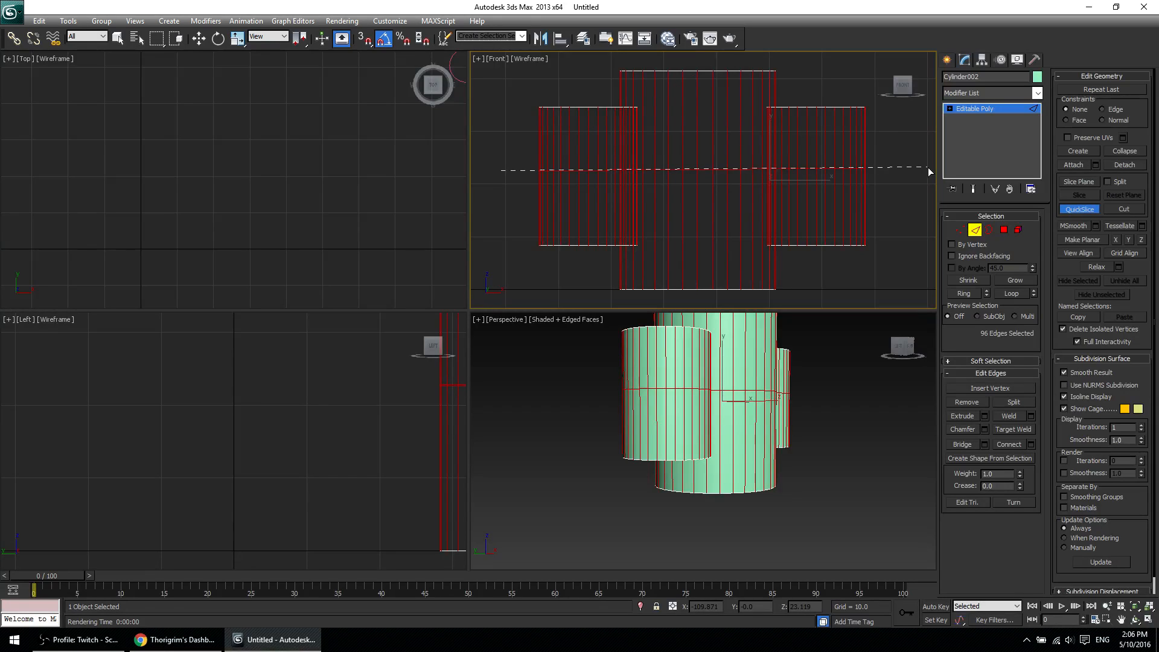
{"action": "left_click", "coordinate": [923, 175]}
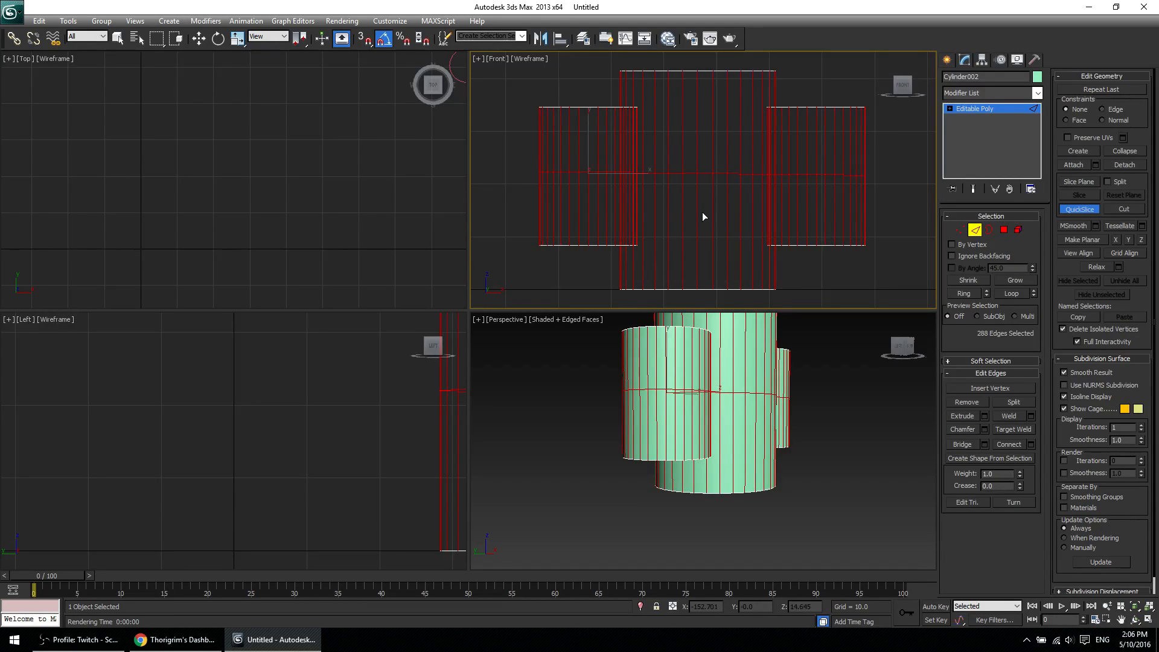
Maximize the Front view to examine the nearly horizontal slice across the cylinders.
{"action": "scroll", "coordinate": [703, 216], "scroll_direction": "up", "scroll_amount": 3}
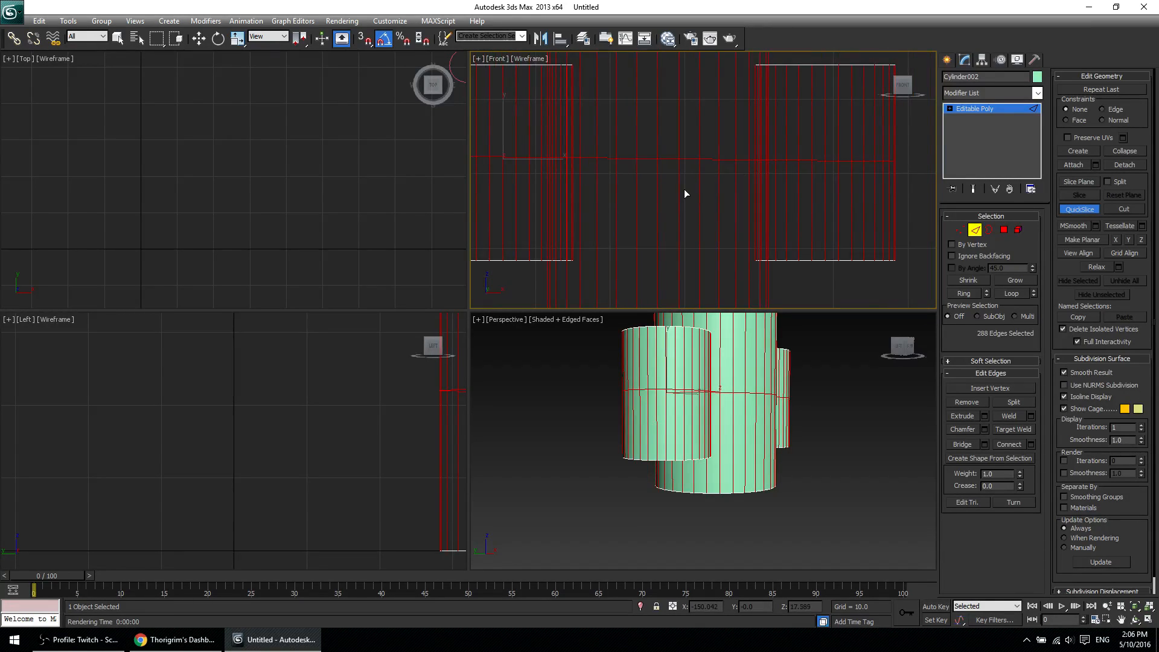
{"action": "key", "text": "alt+w"}
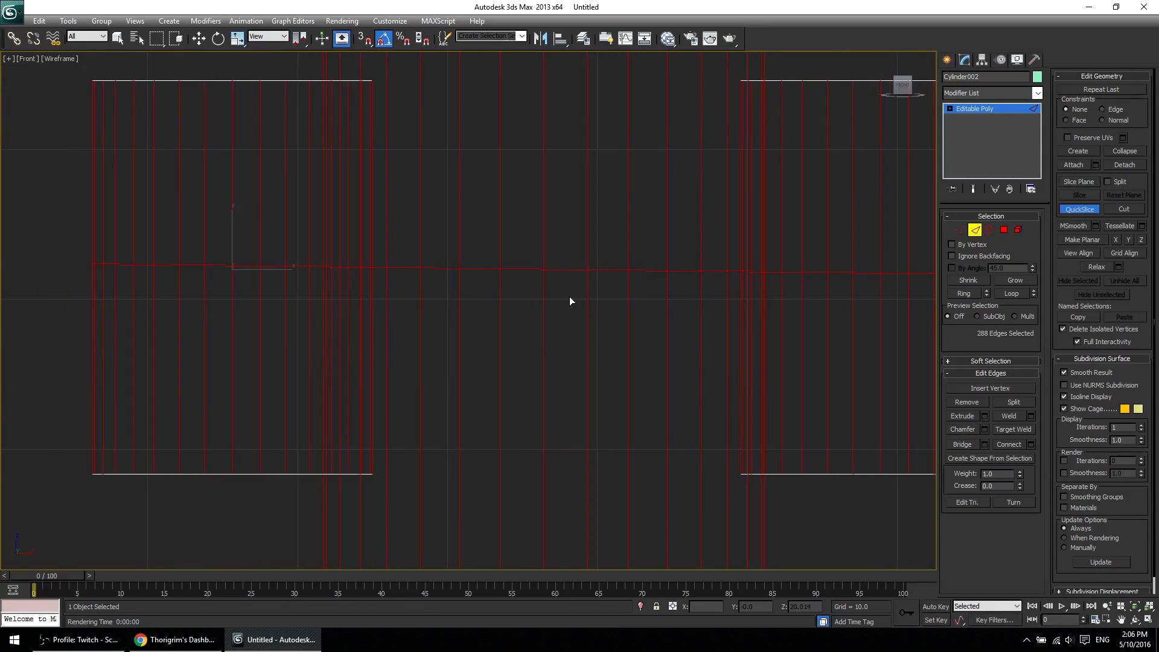
{"action": "scroll", "coordinate": [468, 307], "scroll_direction": "down", "scroll_amount": 2}
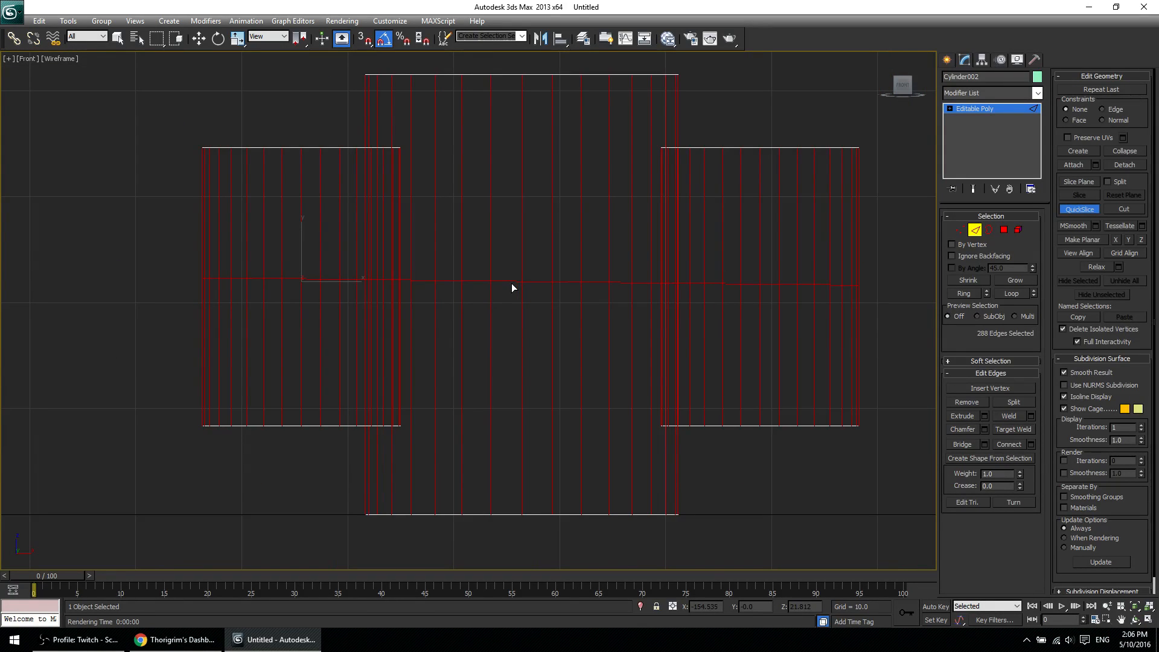
Undo the nearly horizontal slice, QuickSlice the cylinders along a gently falling line in the Front view, and undo that cut too.
{"action": "key", "text": "ctrl+z"}
{"action": "left_click", "coordinate": [172, 247]}
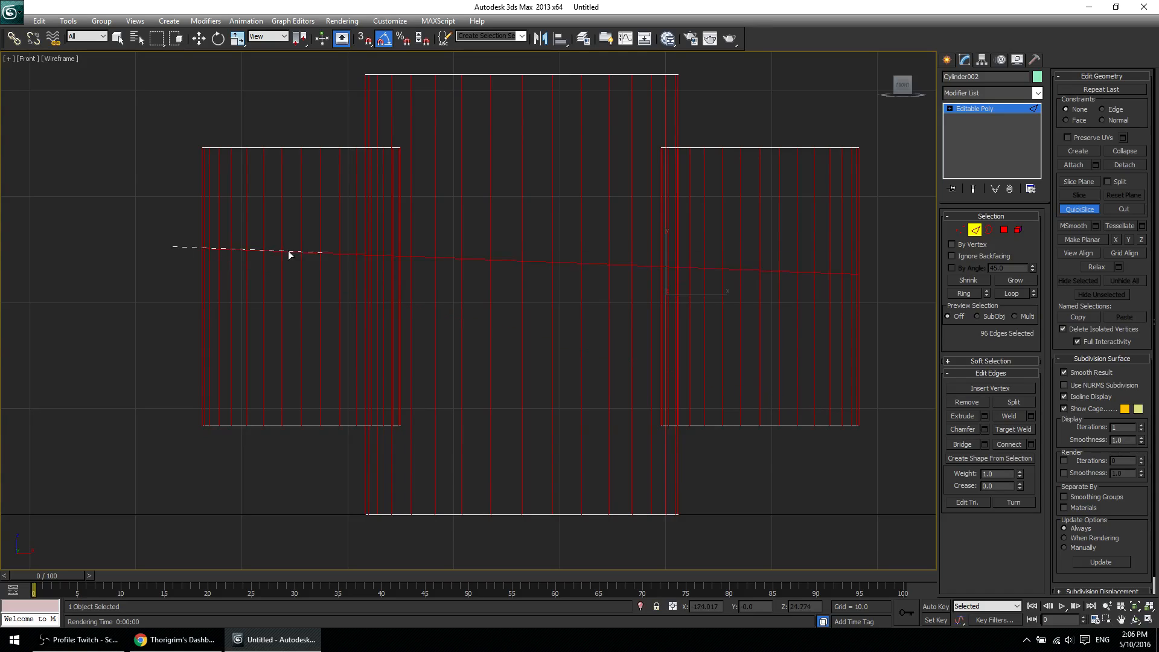
{"action": "left_click", "coordinate": [839, 313]}
{"action": "key", "text": "ctrl+z"}
Try out the Slice Plane across the cylinders, rotate it to nearly horizontal, test moving it, and leave the tool without slicing.
{"action": "left_click", "coordinate": [1080, 182]}
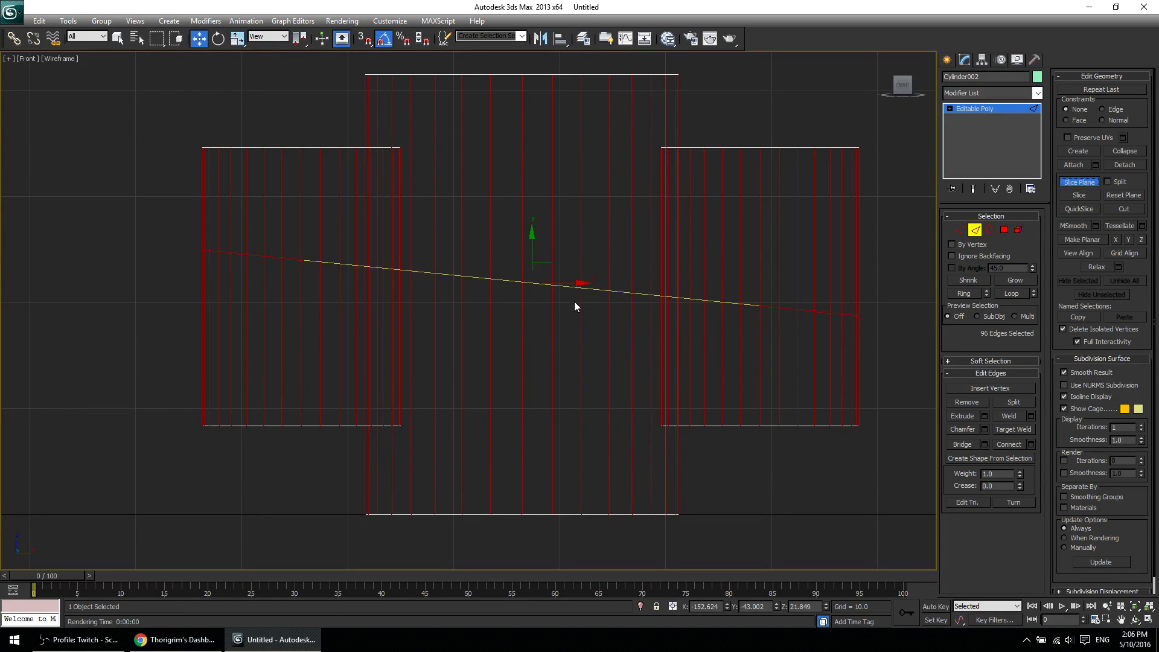
{"action": "key", "text": "e"}
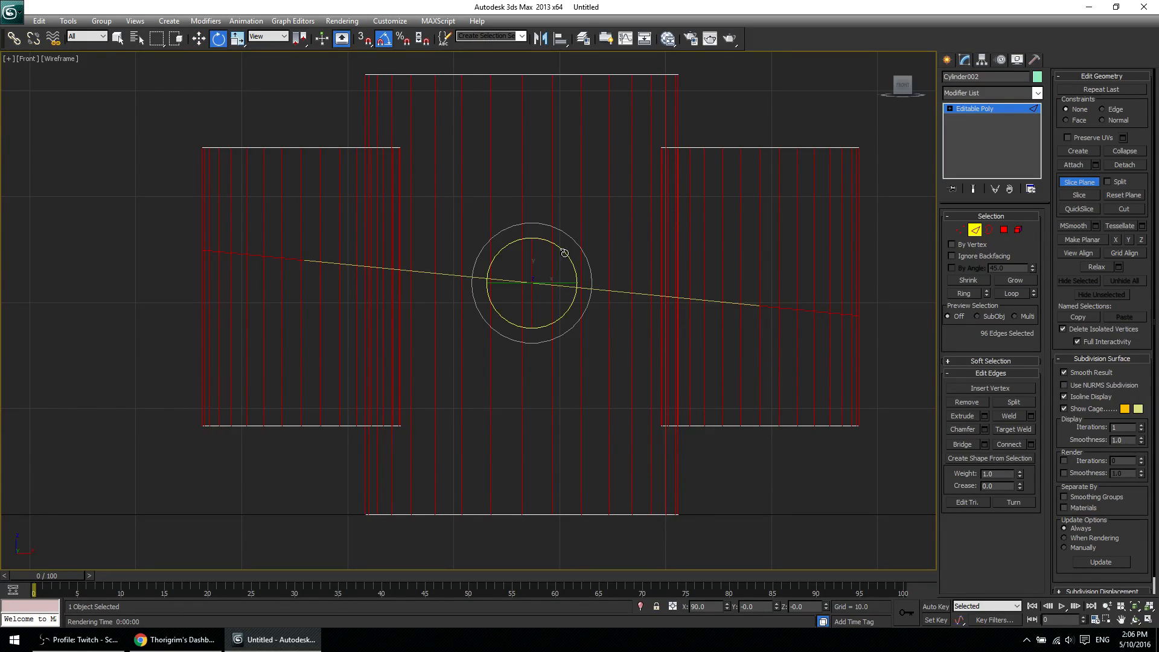
{"action": "left_click_drag", "start_coordinate": [564, 252], "coordinate": [557, 251]}
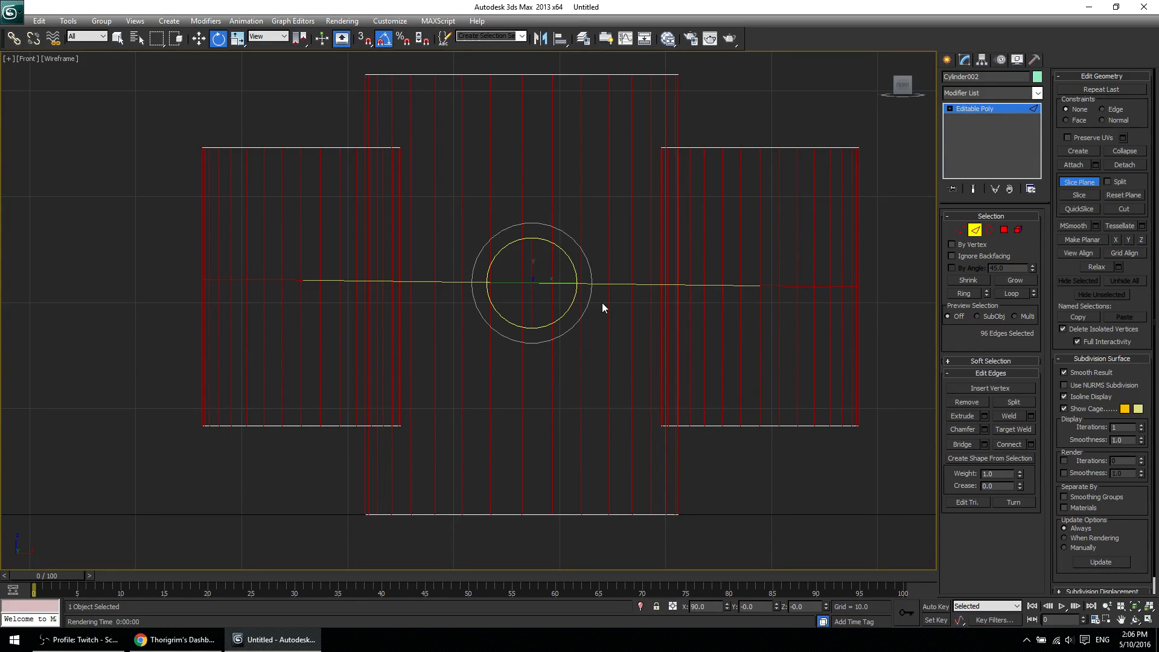
{"action": "key", "text": "w"}
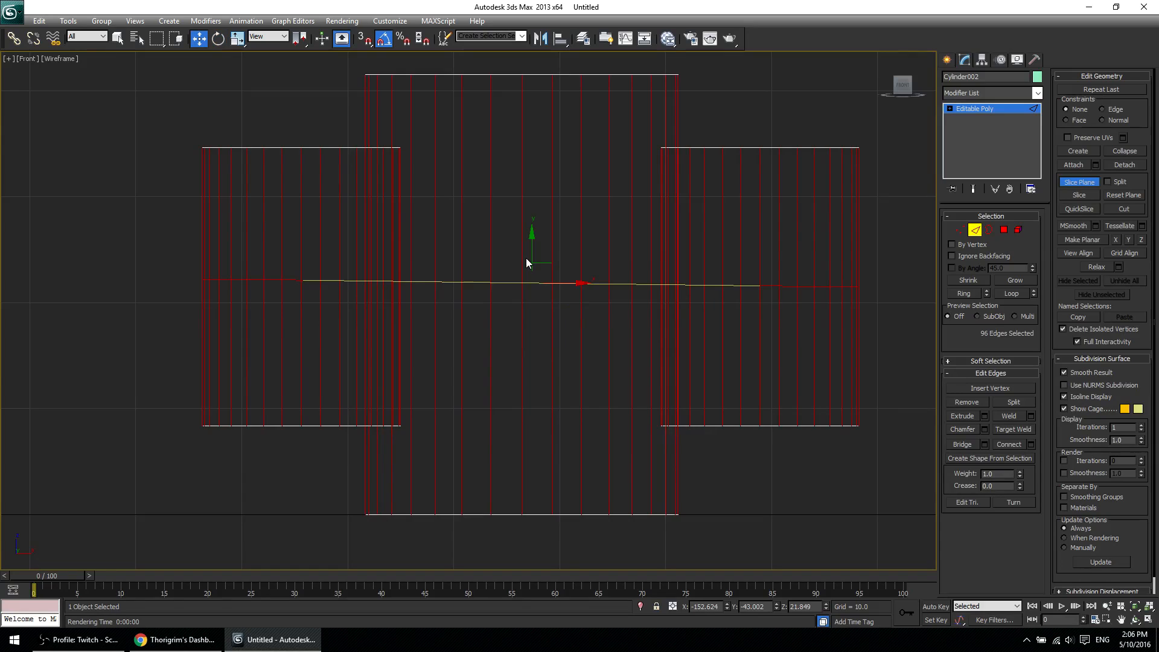
{"action": "left_click_drag", "start_coordinate": [531, 258], "coordinate": [563, 305]}
{"action": "right_click", "coordinate": [564, 305]}
{"action": "key", "text": "alt+w"}
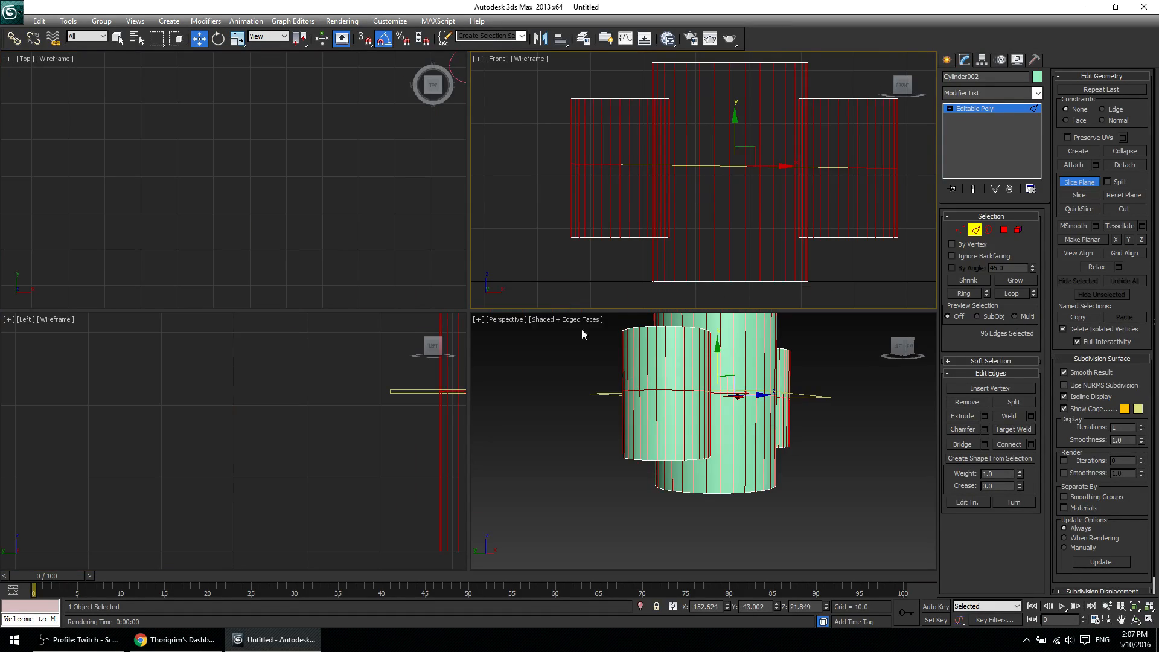
{"action": "left_click", "coordinate": [1086, 181]}
Maximize the Perspective view on the three cylinders with QuickSlice off and clear the edge selection.
{"action": "left_click", "coordinate": [1080, 209]}
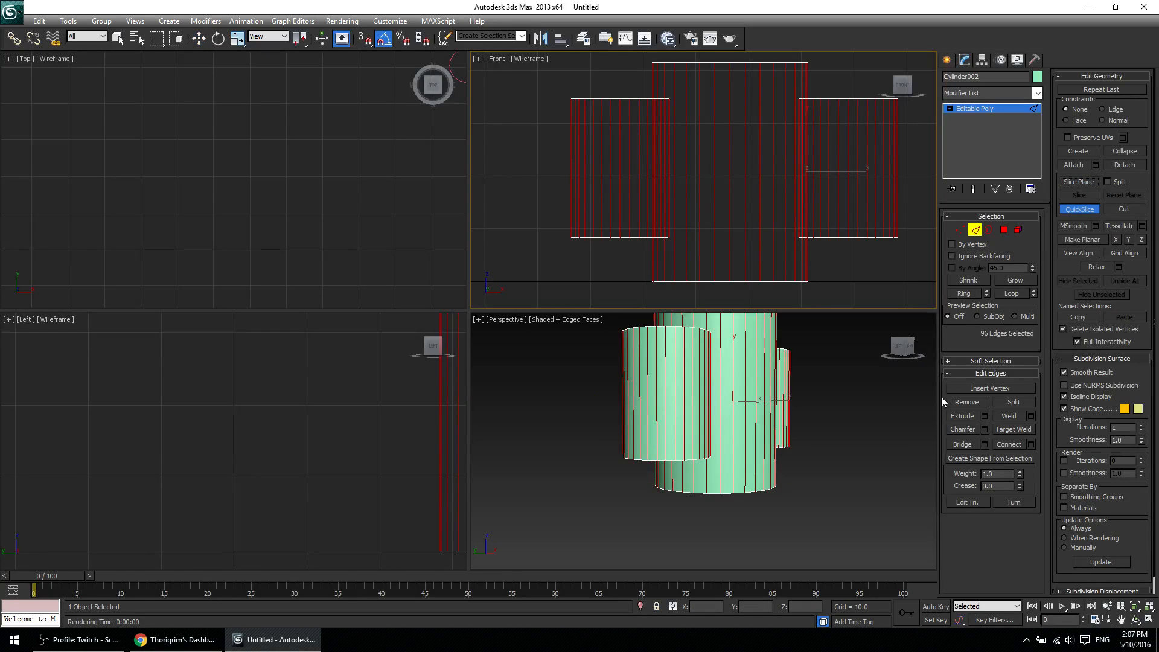
{"action": "left_click", "coordinate": [823, 495]}
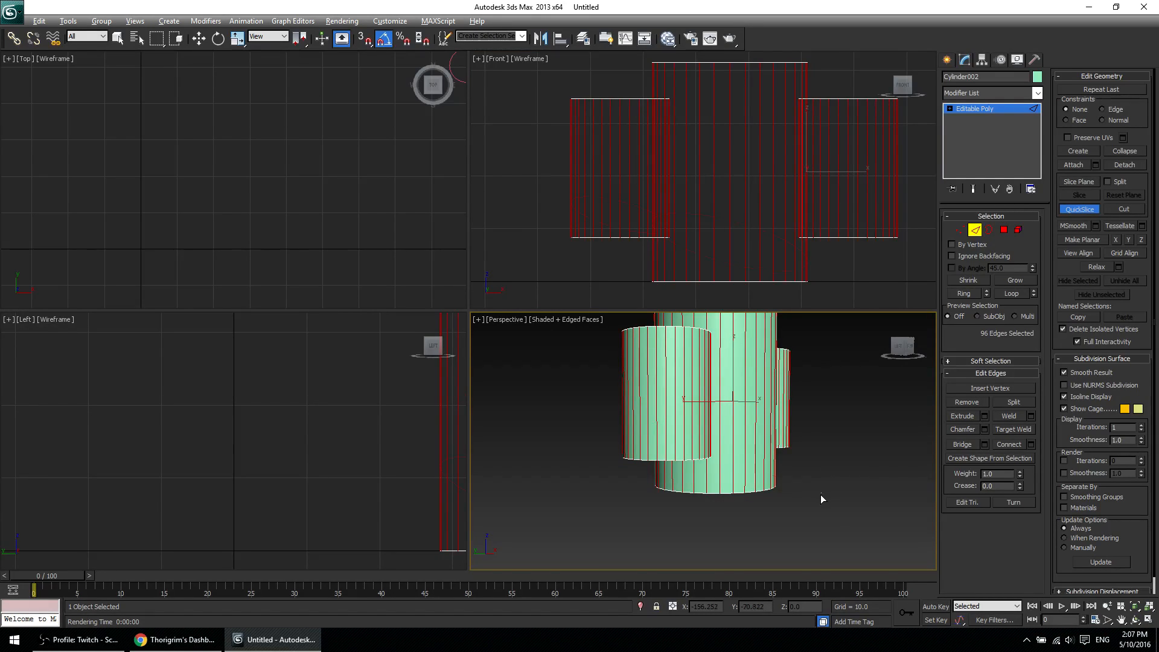
{"action": "key", "text": "w"}
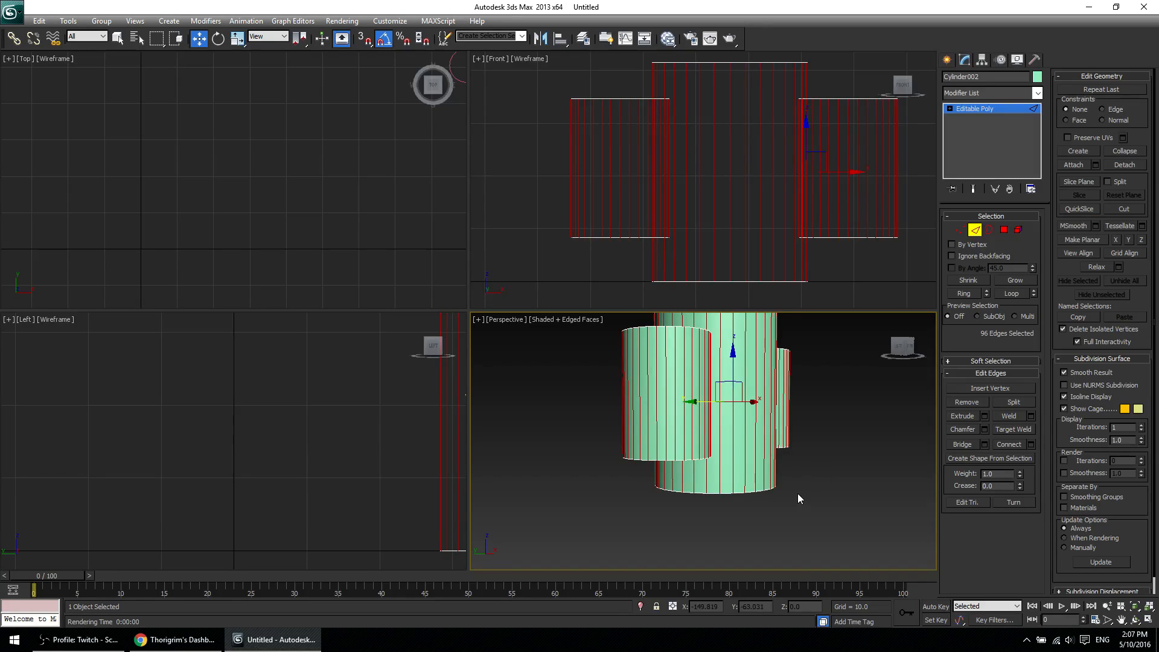
{"action": "middle_click_drag", "start_coordinate": [804, 469], "coordinate": [755, 456]}
{"action": "key", "text": "alt+w"}
{"action": "middle_click_drag", "start_coordinate": [621, 378], "coordinate": [665, 438]}
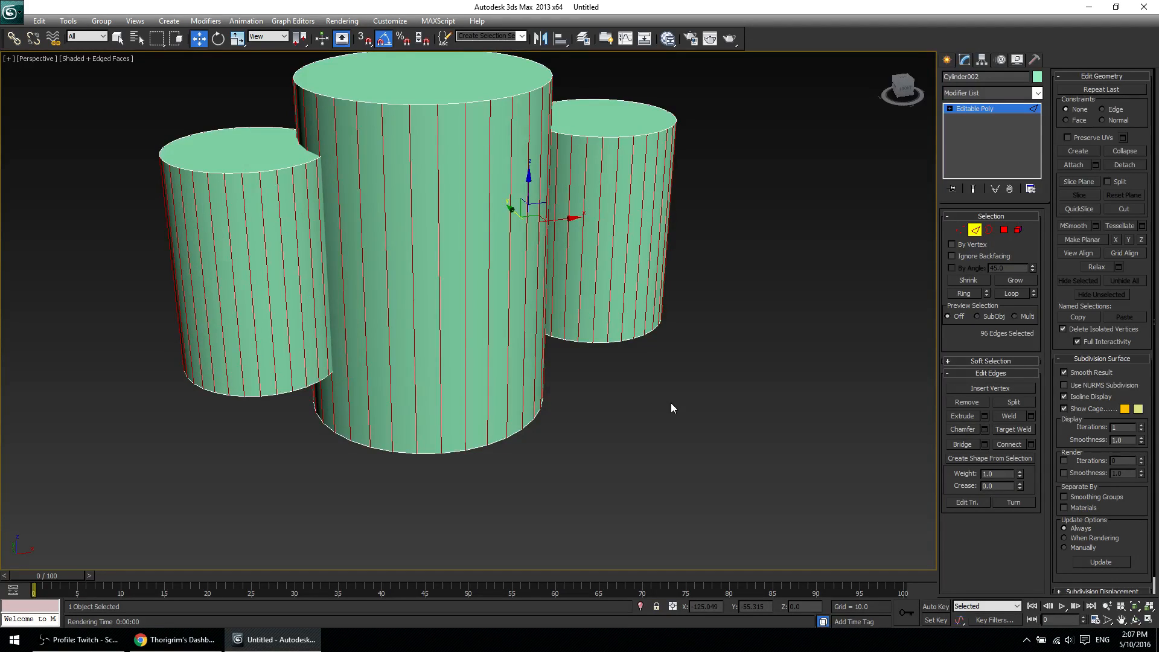
{"action": "key", "text": "alt+Tab"}
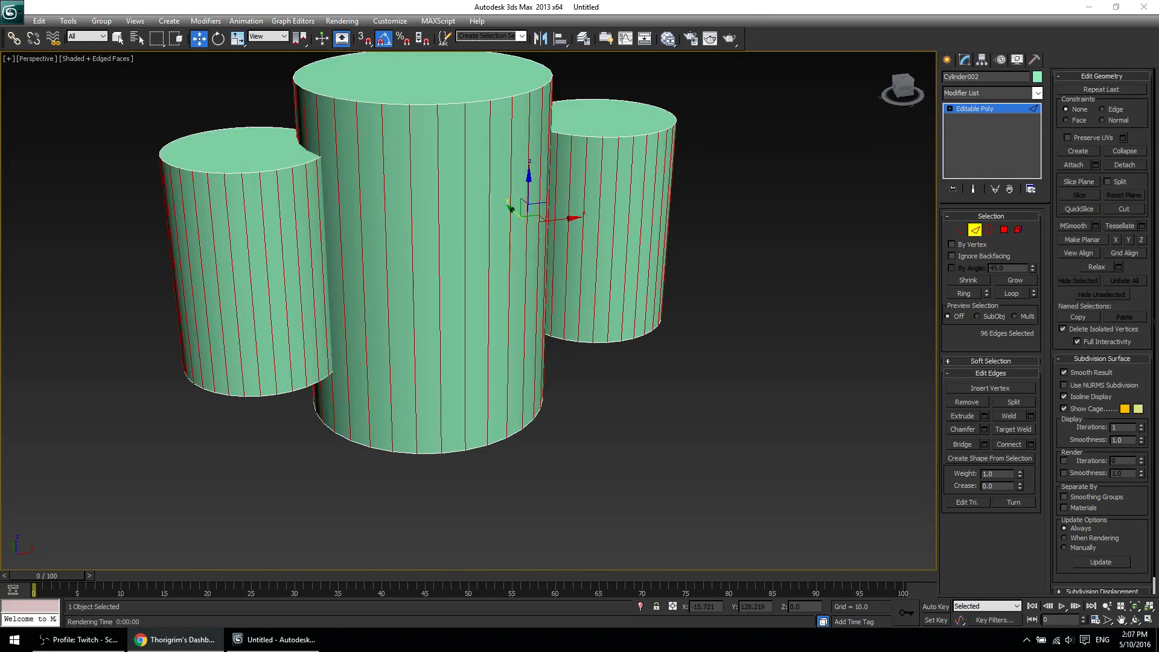
{"action": "left_click", "coordinate": [679, 397]}
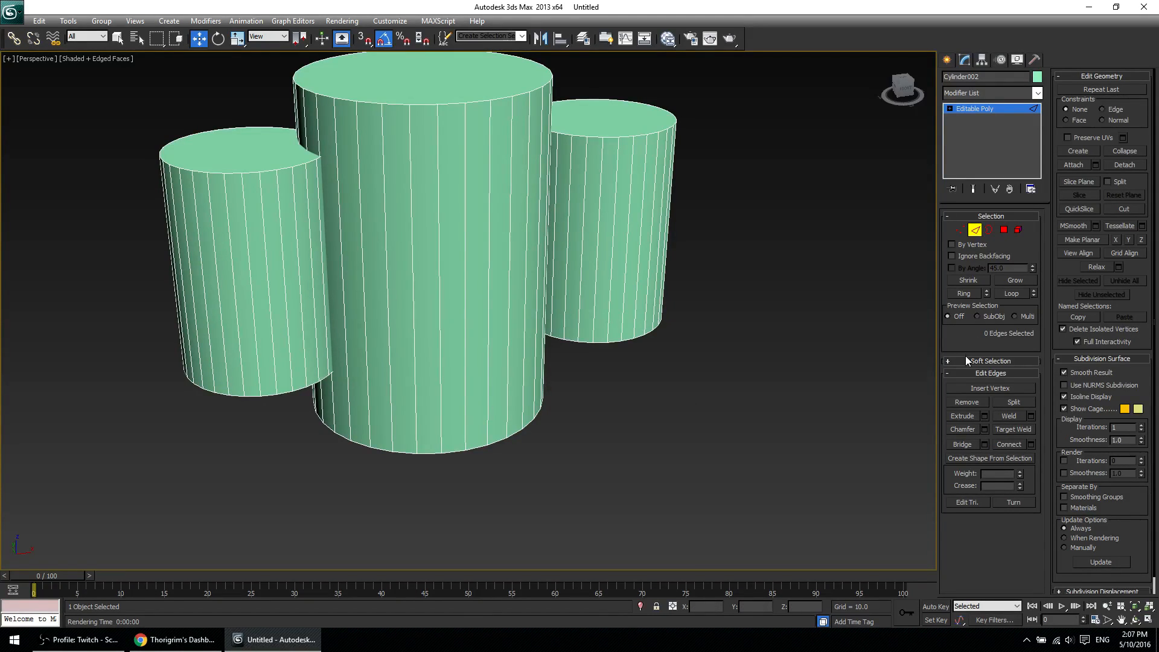
Delete the two smaller side cylinders at Element level, keeping only the large central one.
{"action": "key", "text": "1"}
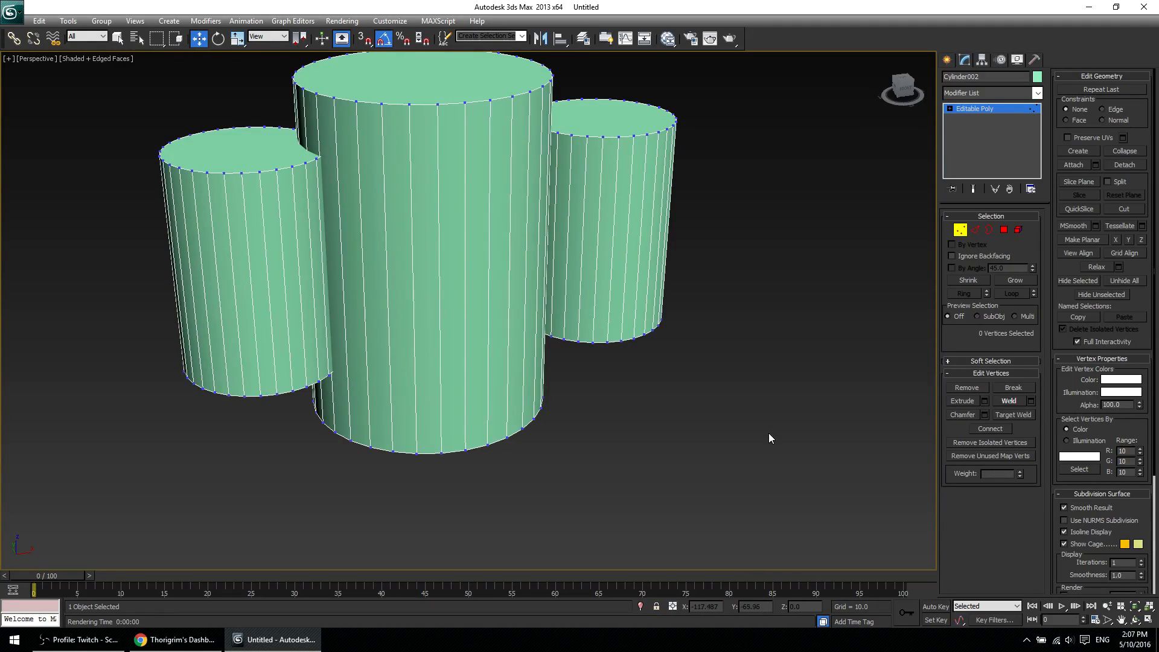
{"action": "key", "text": "5"}
{"action": "left_click", "coordinate": [254, 254]}
{"action": "key", "text": "Delete"}
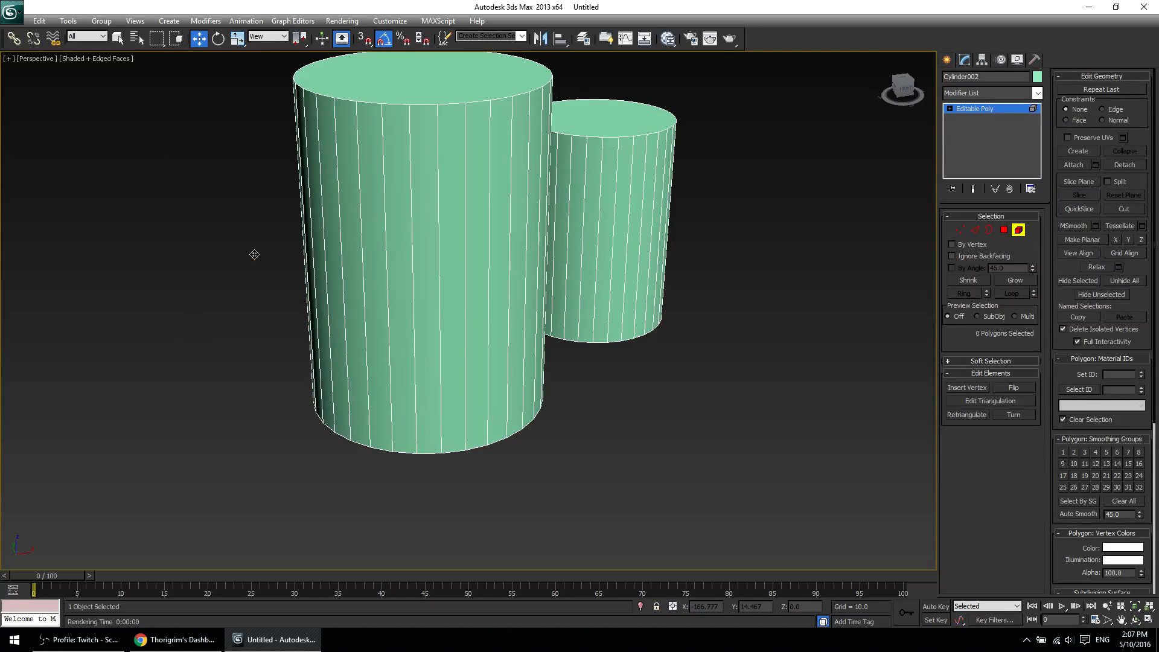
{"action": "left_click", "coordinate": [609, 279]}
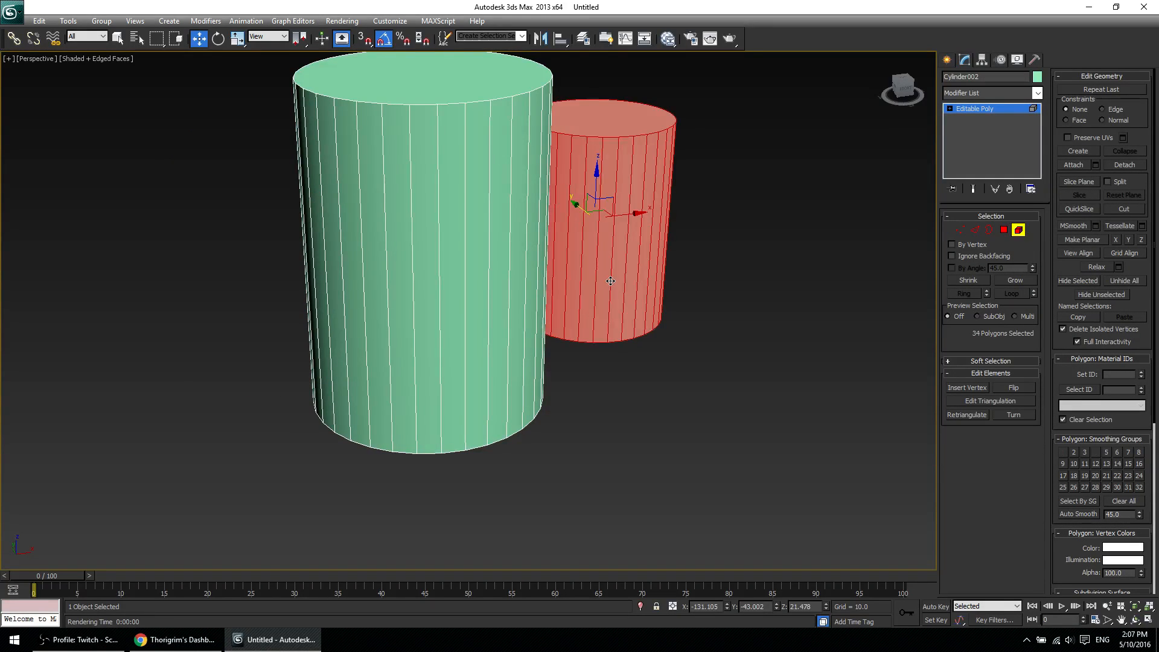
{"action": "key", "text": "Delete"}
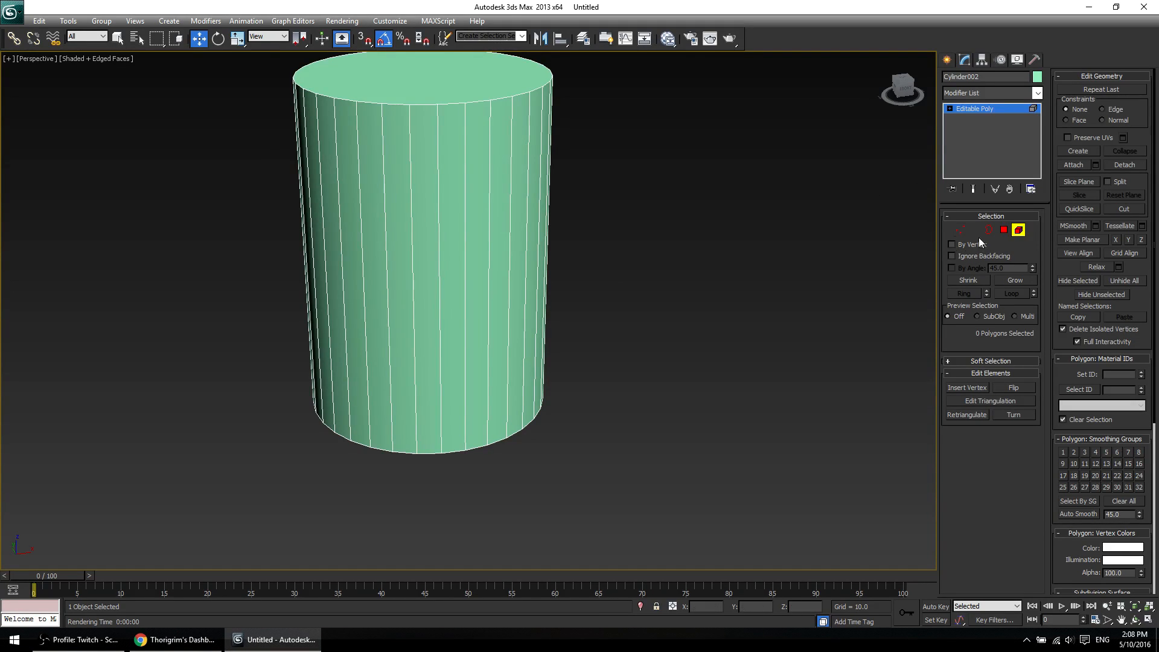
At Vertex level, rotate all vertices of the remaining cylinder so it leans over, and clear the selection.
{"action": "left_click", "coordinate": [960, 230]}
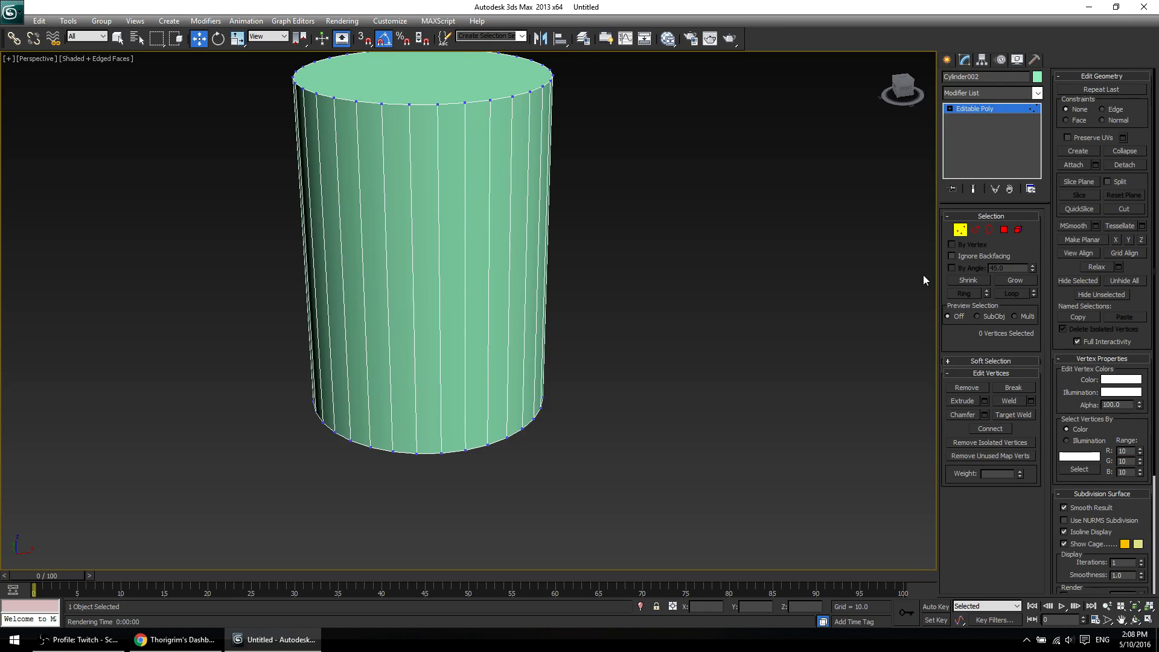
{"action": "left_click", "coordinate": [489, 100]}
{"action": "scroll", "coordinate": [571, 380], "scroll_direction": "up", "scroll_amount": 3}
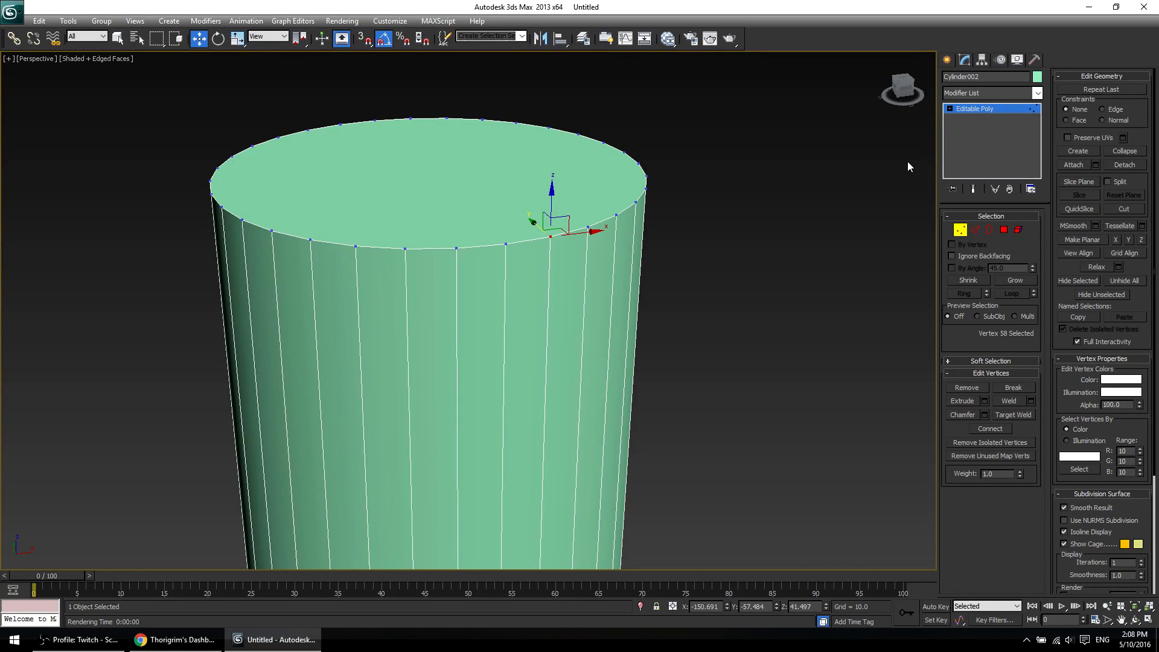
{"action": "key", "text": "ctrl+a"}
{"action": "key", "text": "e"}
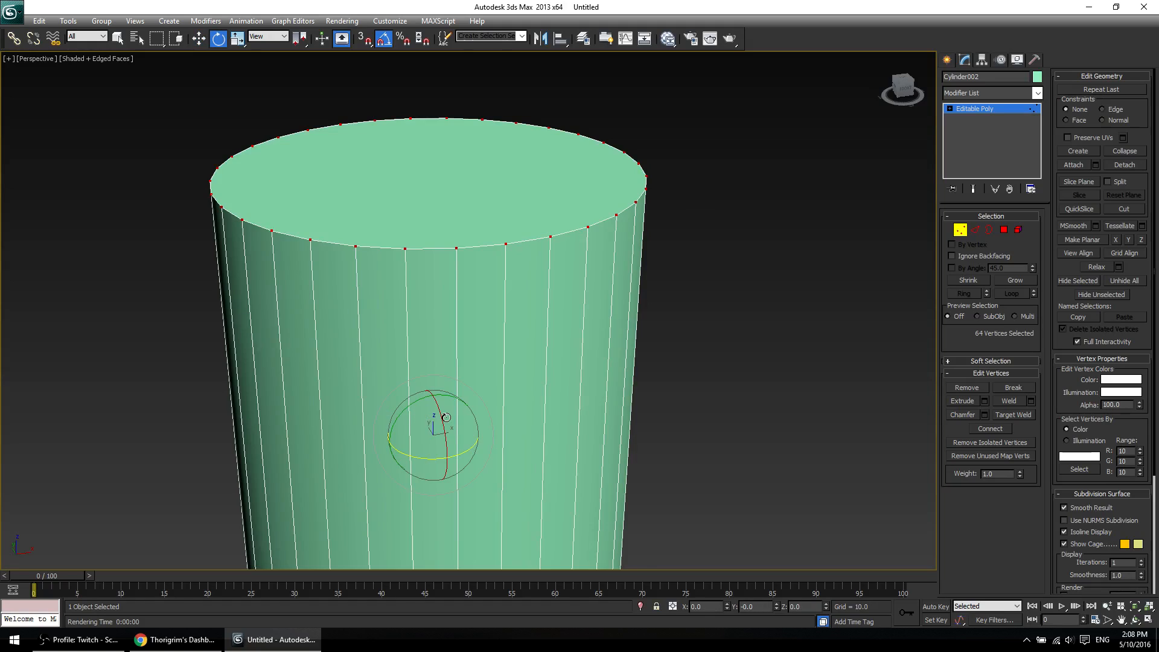
{"action": "left_click_drag", "start_coordinate": [440, 417], "coordinate": [422, 392]}
{"action": "middle_click_drag", "start_coordinate": [595, 407], "coordinate": [616, 301]}
{"action": "scroll", "coordinate": [664, 332], "scroll_direction": "down", "scroll_amount": 3}
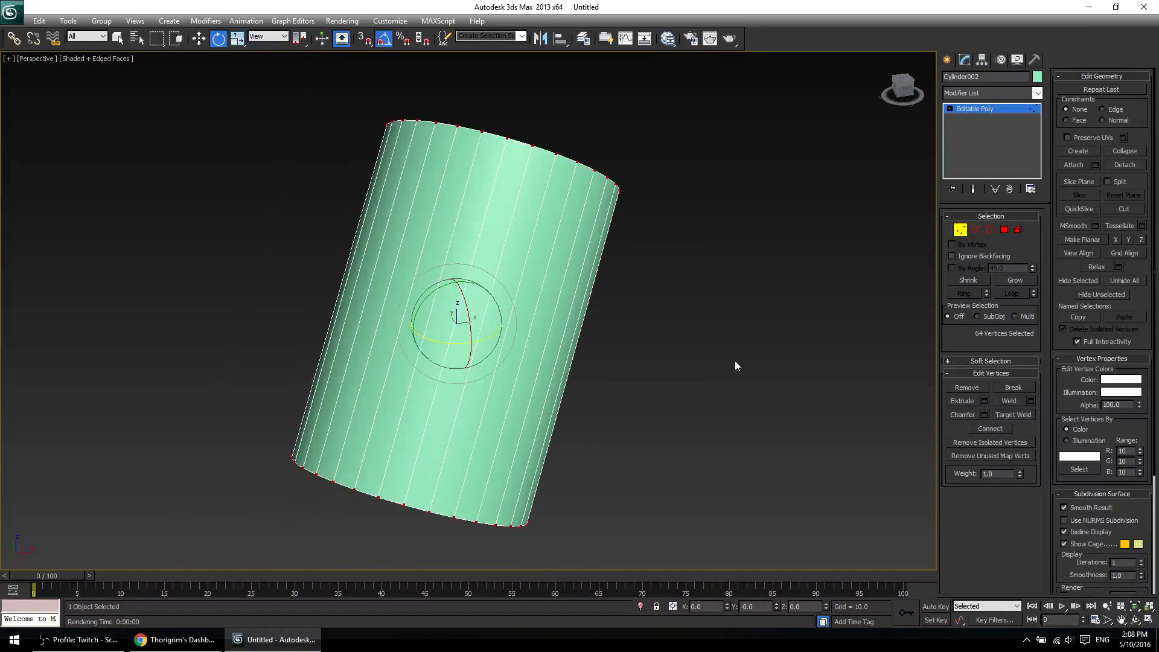
{"action": "middle_click_drag", "start_coordinate": [734, 361], "coordinate": [622, 404], "text": "alt"}
{"action": "left_click", "coordinate": [625, 335]}
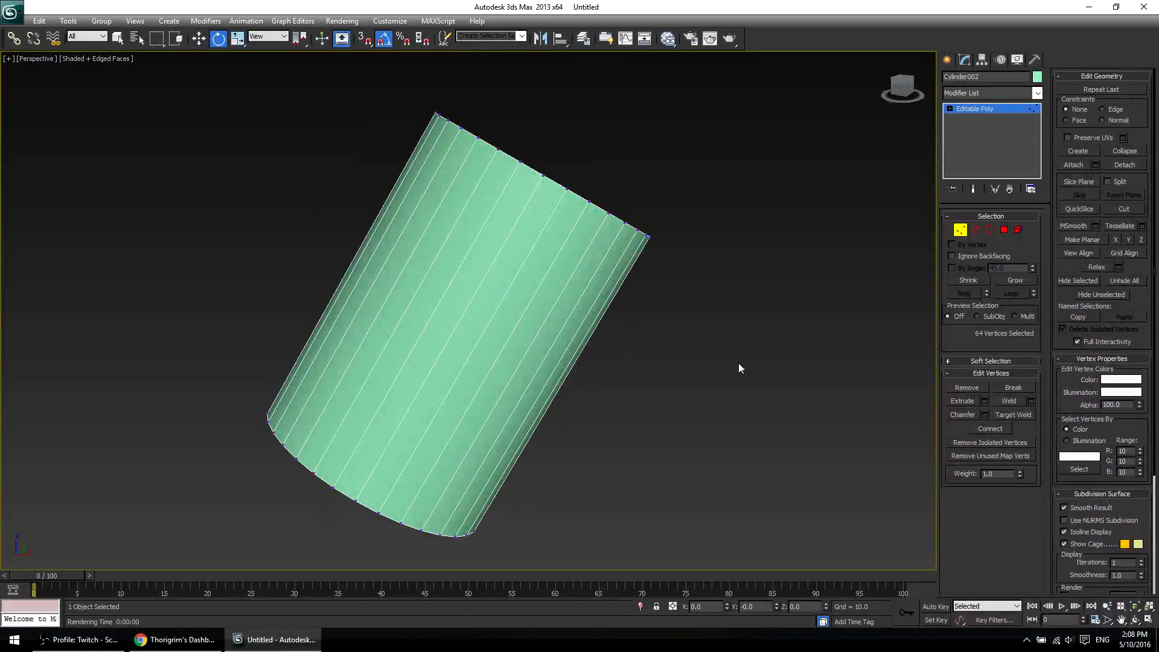
Select a single vertex on the rim of the tilted cylinder's upper cap and inspect it from several angles.
{"action": "middle_click_drag", "start_coordinate": [604, 289], "coordinate": [513, 405], "text": "alt"}
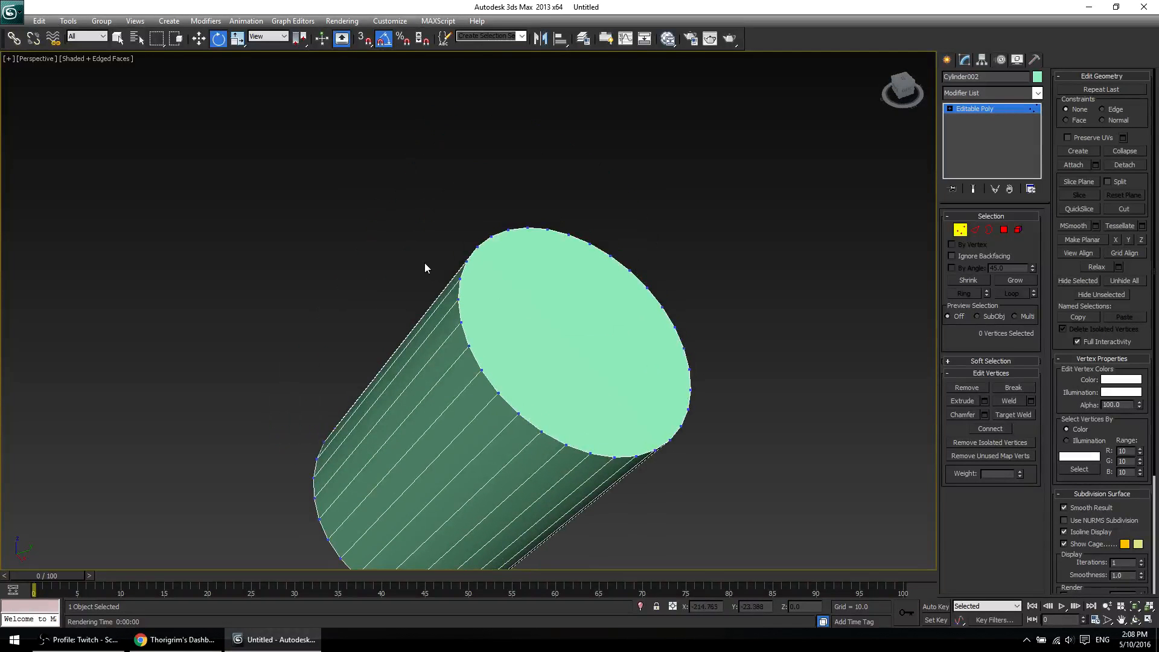
{"action": "left_click", "coordinate": [460, 279]}
{"action": "middle_click_drag", "start_coordinate": [433, 406], "coordinate": [524, 357]}
{"action": "scroll", "coordinate": [617, 259], "scroll_direction": "up", "scroll_amount": 4}
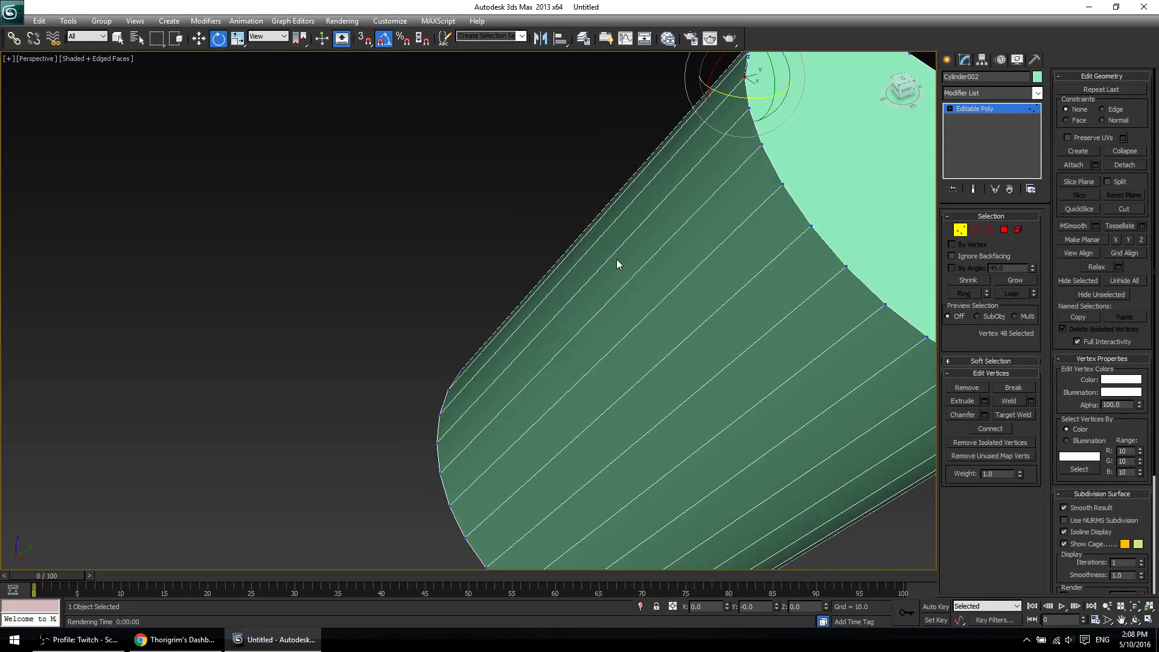
{"action": "middle_click_drag", "start_coordinate": [616, 306], "coordinate": [720, 282], "text": "alt"}
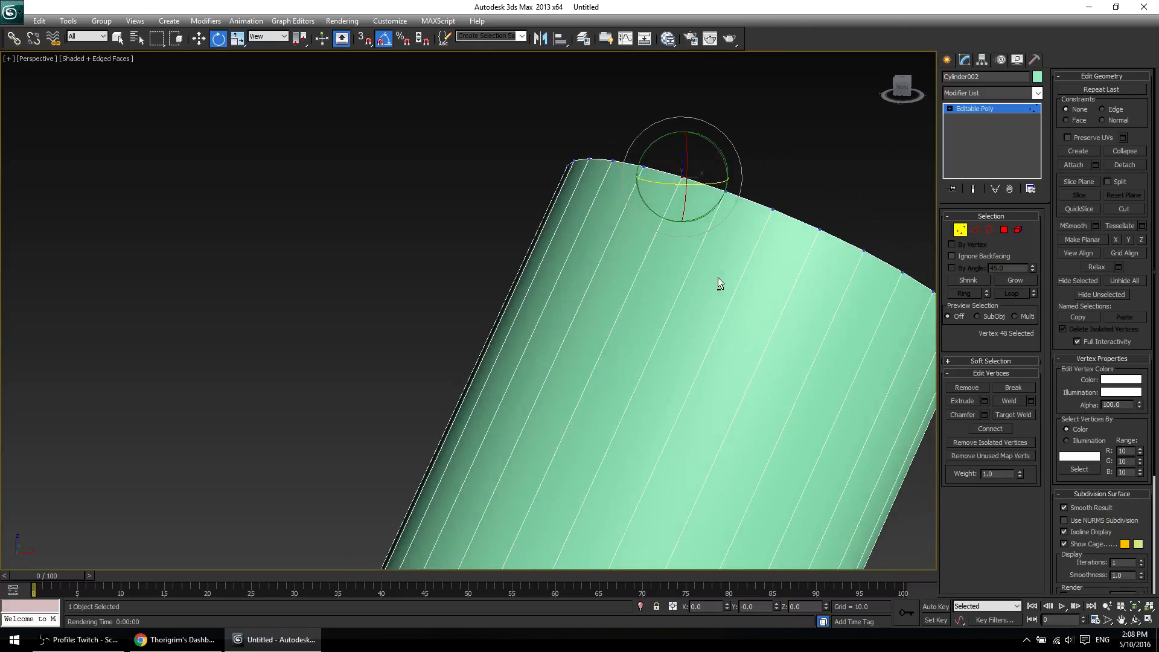
{"action": "middle_click_drag", "start_coordinate": [610, 288], "coordinate": [641, 358], "text": "alt"}
{"action": "scroll", "coordinate": [634, 341], "scroll_direction": "down", "scroll_amount": 5}
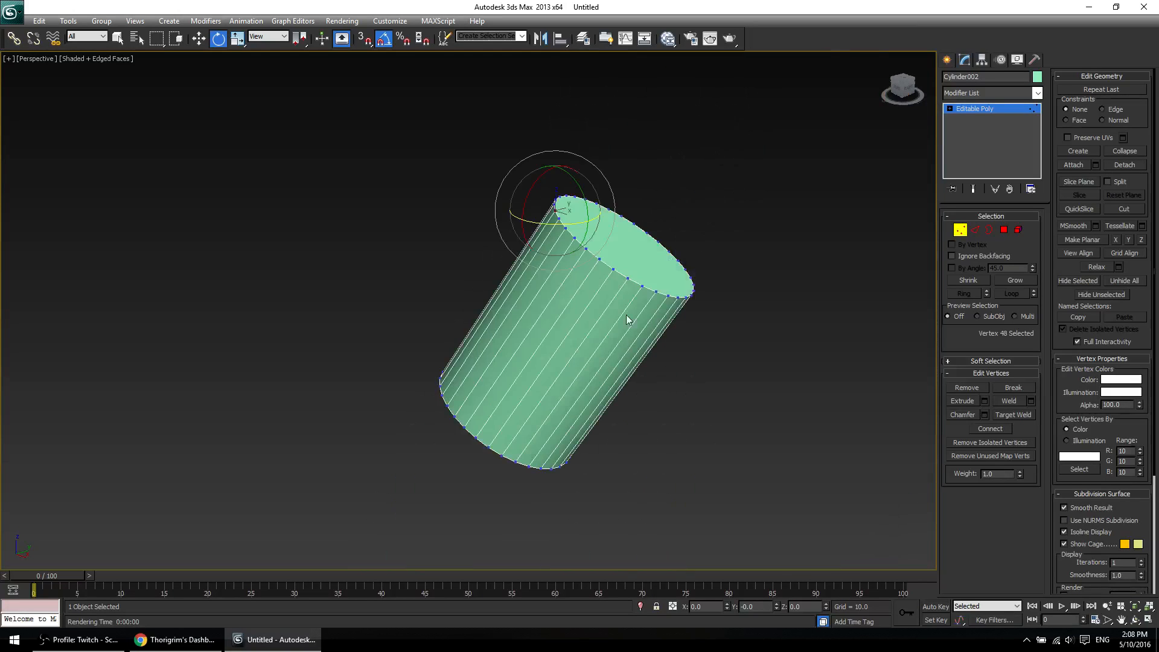
Try moving the selected rim vertex freely inward and down the cylinder's side without constraints, and undo the moves.
{"action": "key", "text": "w"}
{"action": "left_click_drag", "start_coordinate": [562, 202], "coordinate": [523, 285]}
{"action": "middle_click_drag", "start_coordinate": [523, 290], "coordinate": [676, 361], "text": "alt"}
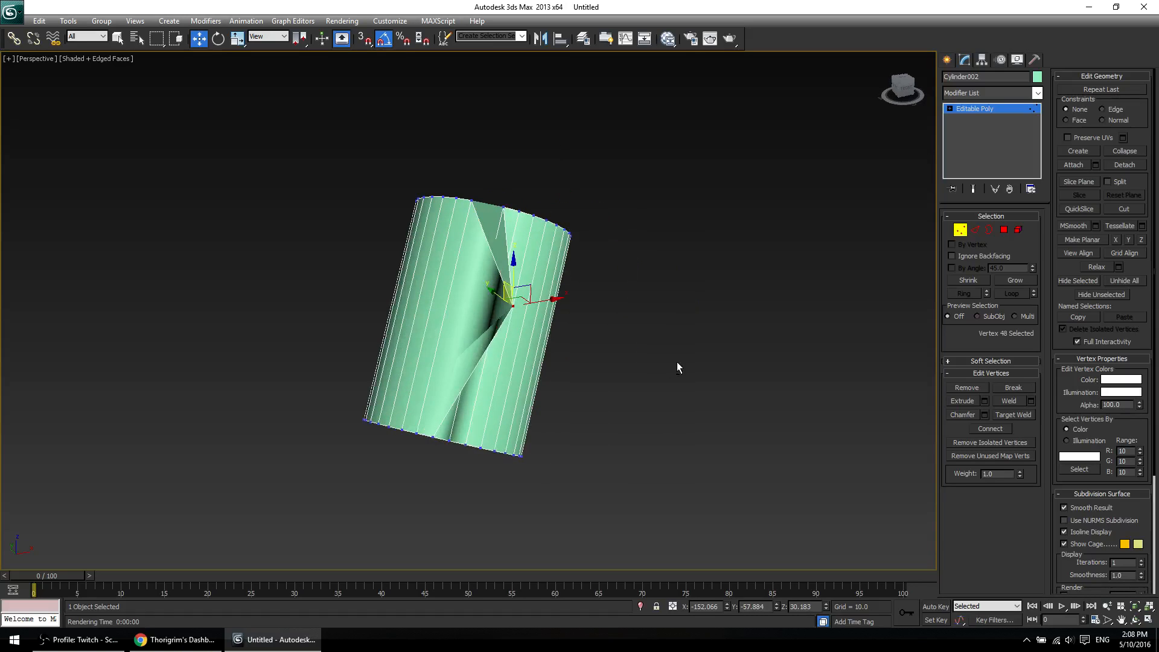
{"action": "scroll", "coordinate": [531, 338], "scroll_direction": "up", "scroll_amount": 4}
{"action": "middle_click_drag", "start_coordinate": [530, 338], "coordinate": [601, 371]}
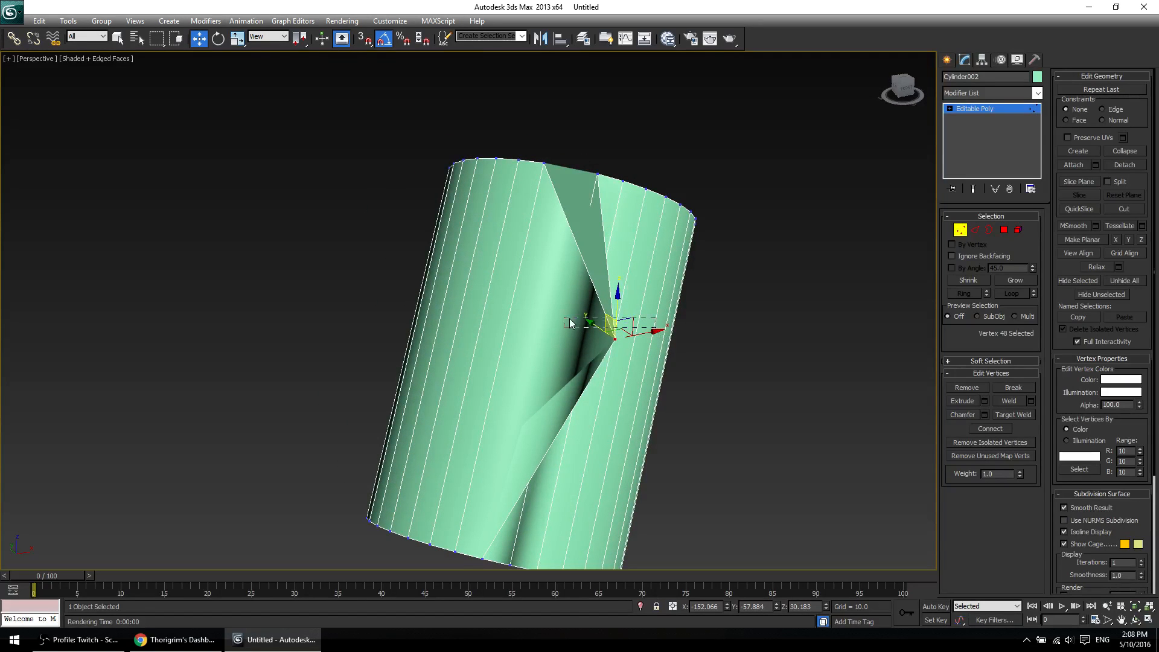
{"action": "left_click_drag", "start_coordinate": [649, 331], "coordinate": [565, 304]}
{"action": "middle_click_drag", "start_coordinate": [565, 304], "coordinate": [562, 347], "text": "alt"}
{"action": "left_click_drag", "start_coordinate": [526, 328], "coordinate": [526, 391]}
{"action": "middle_click_drag", "start_coordinate": [525, 390], "coordinate": [572, 564], "text": "alt"}
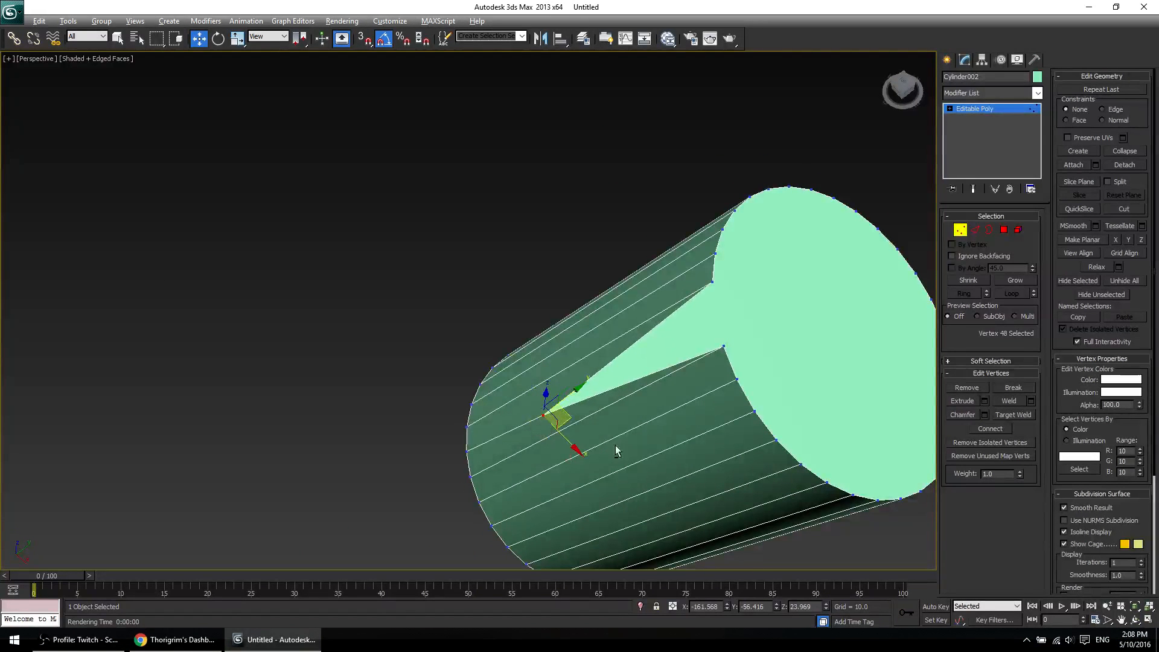
{"action": "middle_click_drag", "start_coordinate": [615, 445], "coordinate": [725, 388], "text": "alt"}
{"action": "key", "text": "ctrl+z"}
{"action": "key", "text": "ctrl+z"}
{"action": "key", "text": "ctrl+z"}
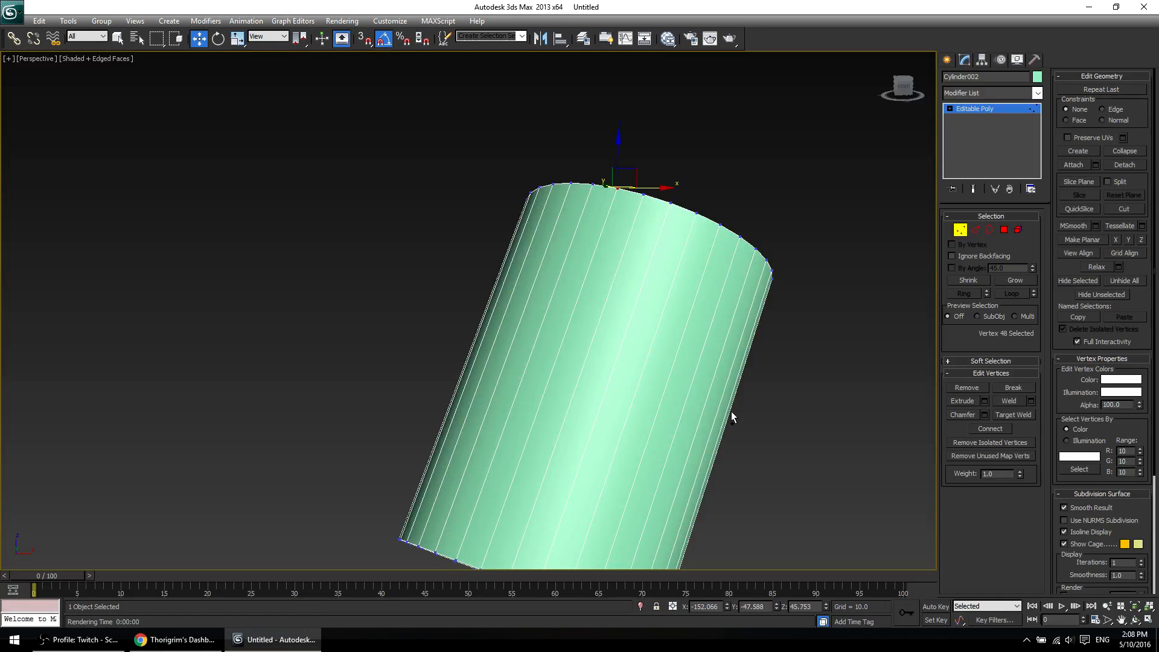
Set the movement constraint to Edge and try sliding the rim vertex along its adjoining edges, cancelling the move.
{"action": "middle_click_drag", "start_coordinate": [777, 440], "coordinate": [718, 369], "text": "alt"}
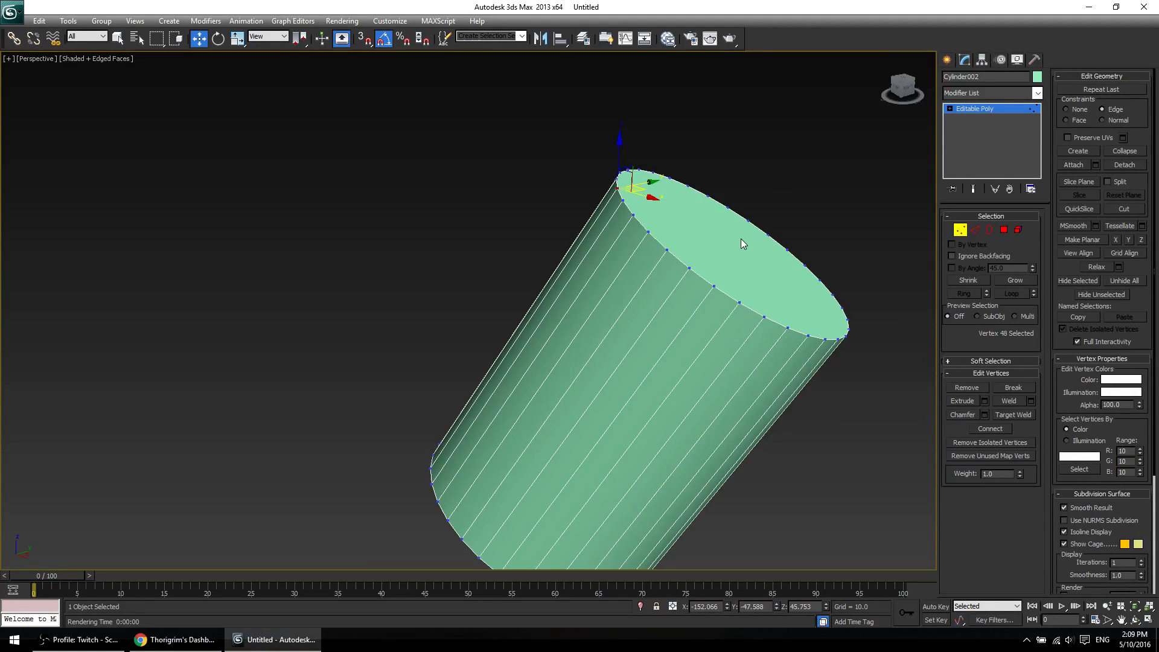
{"action": "middle_click_drag", "start_coordinate": [658, 235], "coordinate": [634, 318], "text": "alt"}
{"action": "scroll", "coordinate": [672, 190], "scroll_direction": "up", "scroll_amount": 3}
{"action": "mouse_move", "coordinate": [674, 258]}
{"action": "left_mouse_down"}
{"action": "mouse_move", "coordinate": [705, 272]}
{"action": "mouse_move", "coordinate": [691, 266]}
{"action": "mouse_move", "coordinate": [699, 283]}
{"action": "mouse_move", "coordinate": [657, 270]}
{"action": "left_mouse_up"}
{"action": "middle_click_drag", "start_coordinate": [658, 270], "coordinate": [831, 278], "text": "alt"}
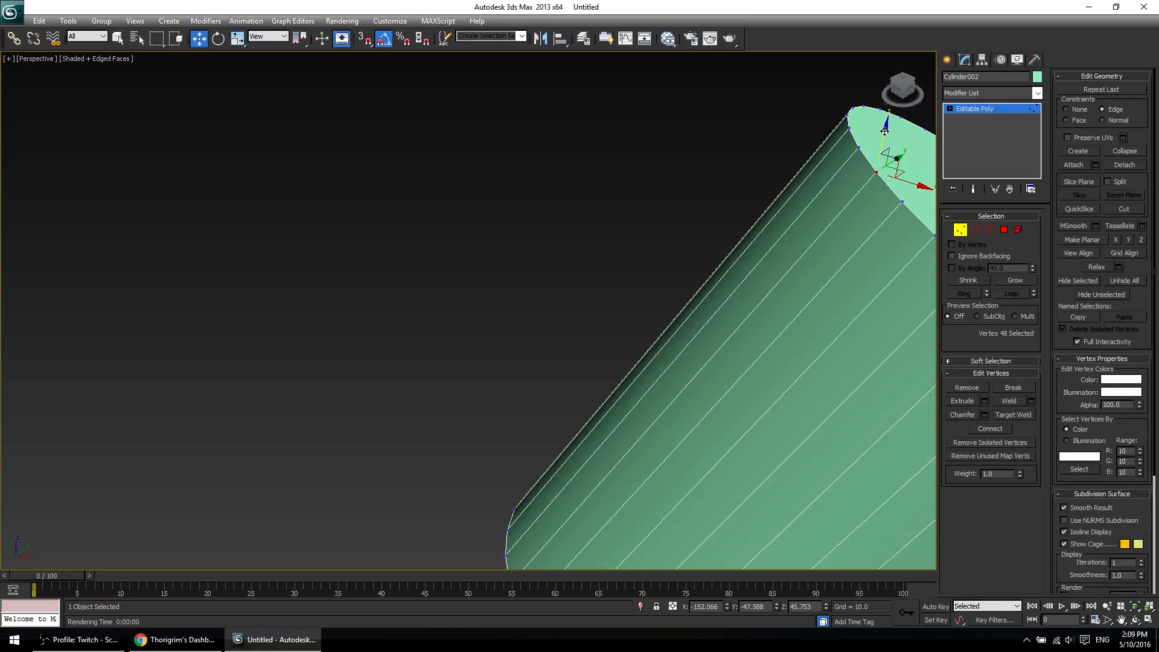
{"action": "left_click_drag", "start_coordinate": [886, 140], "coordinate": [811, 406]}
{"action": "right_click", "coordinate": [811, 406]}
Set the movement constraint to Face, try moving the rim vertex across the upper cap, inspect the deformation and revert the move.
{"action": "left_click", "coordinate": [1067, 120]}
{"action": "middle_click_drag", "start_coordinate": [888, 163], "coordinate": [651, 245]}
{"action": "scroll", "coordinate": [650, 246], "scroll_direction": "down", "scroll_amount": 5}
{"action": "middle_click_drag", "start_coordinate": [769, 249], "coordinate": [552, 340], "text": "alt"}
{"action": "scroll", "coordinate": [553, 340], "scroll_direction": "up", "scroll_amount": 2}
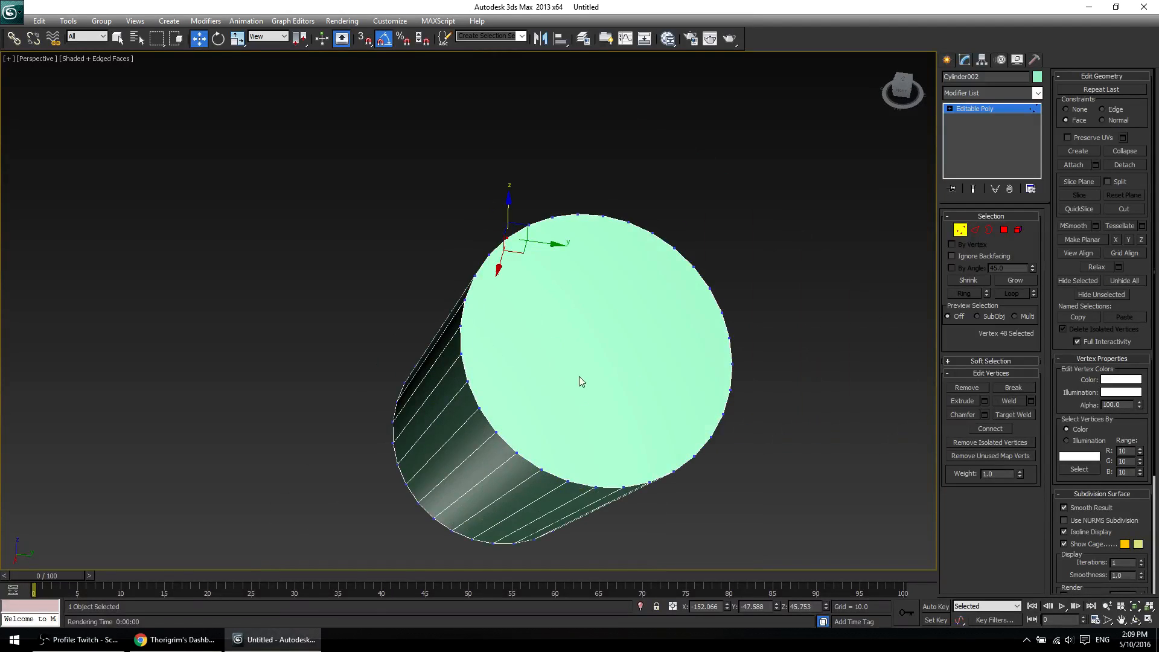
{"action": "middle_click_drag", "start_coordinate": [560, 251], "coordinate": [593, 309], "text": "alt"}
{"action": "left_click_drag", "start_coordinate": [523, 244], "coordinate": [693, 319]}
{"action": "middle_click_drag", "start_coordinate": [813, 349], "coordinate": [798, 275], "text": "alt"}
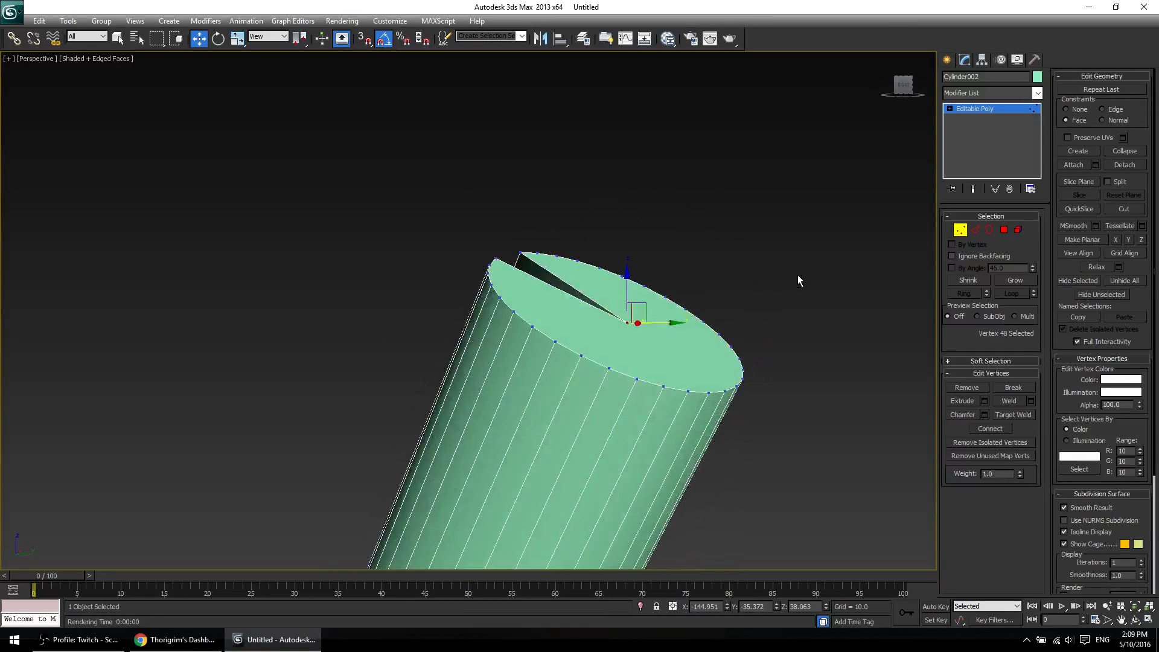
{"action": "scroll", "coordinate": [719, 394], "scroll_direction": "up", "scroll_amount": 5}
{"action": "middle_click_drag", "start_coordinate": [719, 394], "coordinate": [376, 369]}
{"action": "mouse_move", "coordinate": [737, 367]}
{"action": "middle_mouse_down", "text": "alt"}
{"action": "mouse_move", "coordinate": [741, 386]}
{"action": "mouse_move", "coordinate": [756, 373]}
{"action": "mouse_move", "coordinate": [740, 393]}
{"action": "mouse_move", "coordinate": [719, 360]}
{"action": "middle_mouse_up", "text": "alt"}
{"action": "middle_click_drag", "start_coordinate": [541, 333], "coordinate": [662, 350], "text": "alt"}
Set the movement constraint to Normal and try moving the rim vertex of the tilted cylinder, cancelling the move.
{"action": "left_click", "coordinate": [1112, 120]}
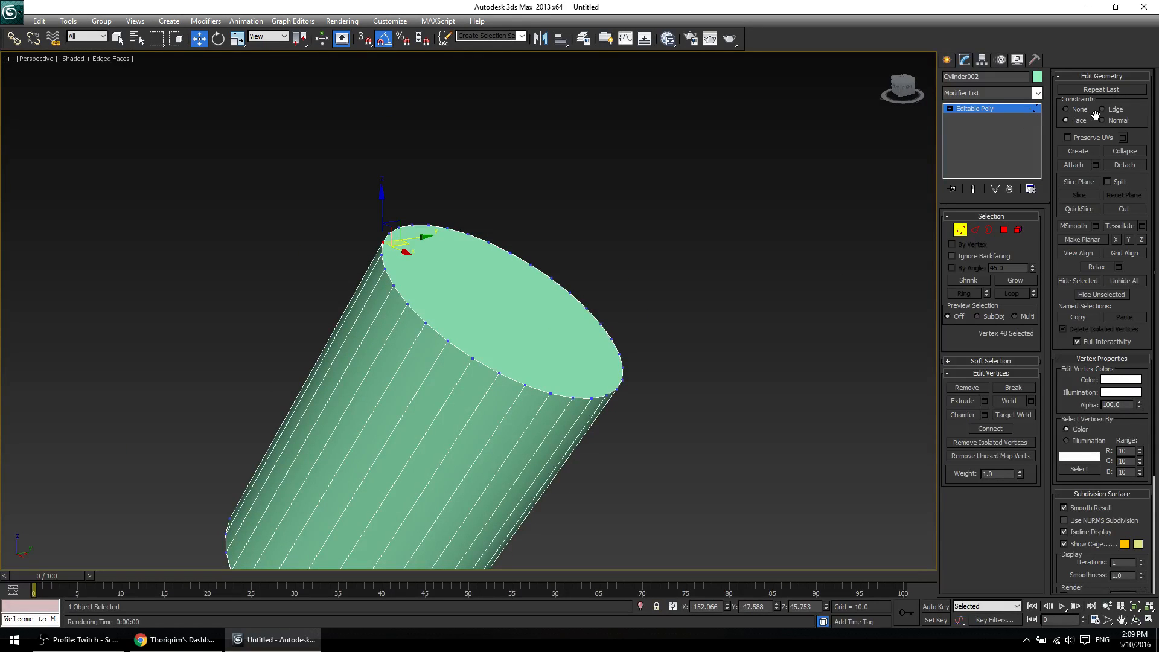
{"action": "middle_click_drag", "start_coordinate": [610, 289], "coordinate": [531, 290], "text": "alt"}
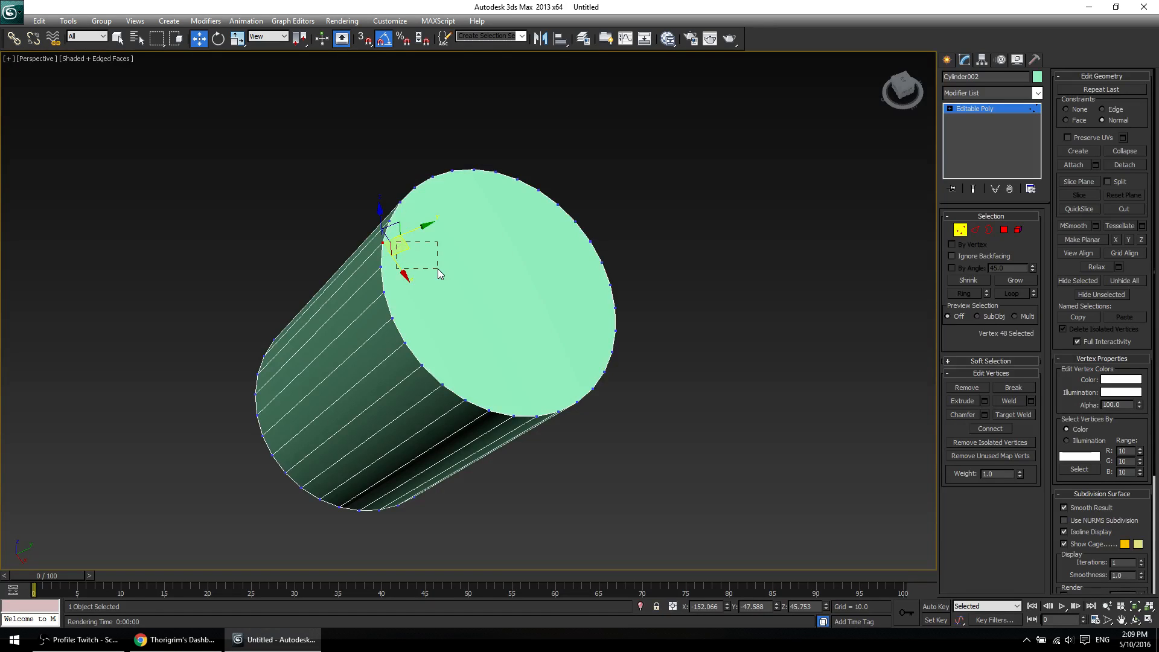
{"action": "left_click_drag", "start_coordinate": [401, 249], "coordinate": [785, 308]}
{"action": "right_click", "coordinate": [785, 308]}
Set the movement constraint to Edge, then leave vertex editing and deselect the tilted cylinder.
{"action": "left_click", "coordinate": [1103, 110]}
{"action": "left_click", "coordinate": [826, 261]}
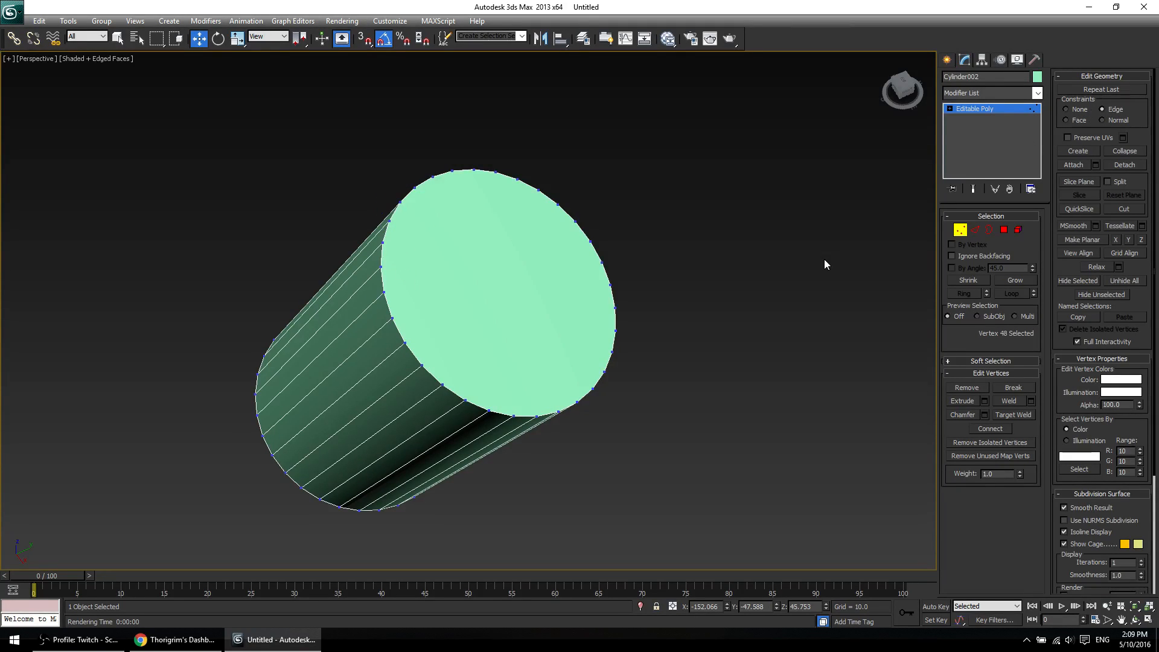
{"action": "left_click", "coordinate": [962, 110]}
{"action": "scroll", "coordinate": [747, 313], "scroll_direction": "down", "scroll_amount": 5}
{"action": "left_click", "coordinate": [747, 314]}
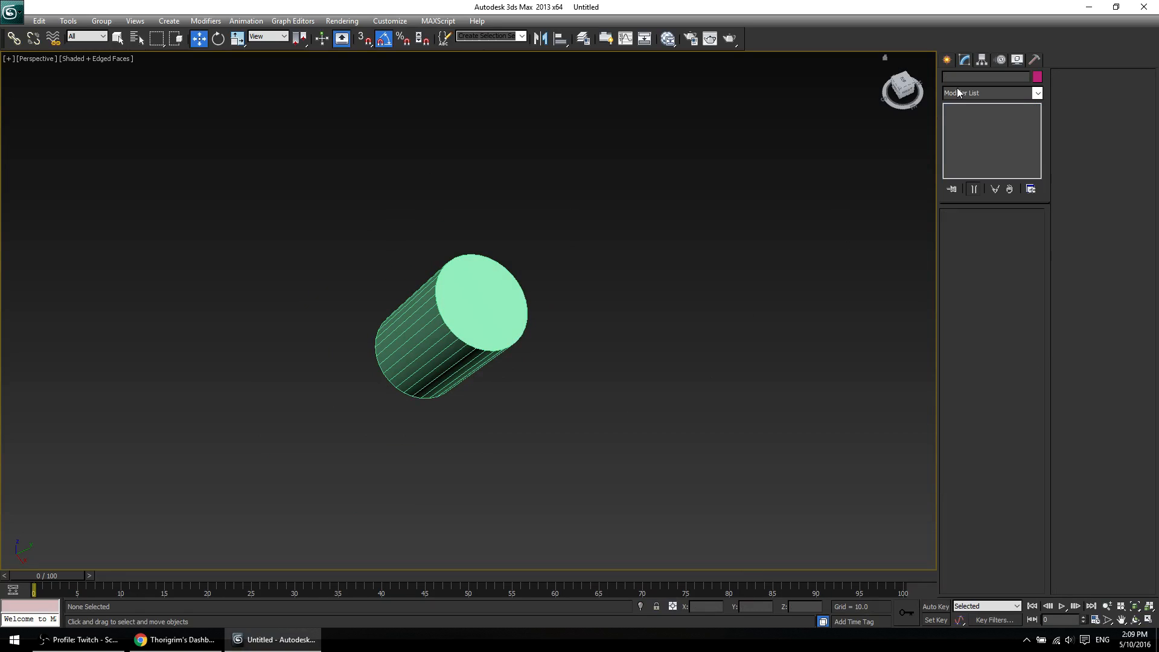
Create a thin upright box beside the cylinder, about 1.8 by 29.6 by 32.2, and convert it to Editable Poly.
{"action": "left_click", "coordinate": [954, 63]}
{"action": "left_click", "coordinate": [969, 138]}
{"action": "left_click_drag", "start_coordinate": [770, 302], "coordinate": [828, 364]}
{"action": "left_click", "coordinate": [837, 264]}
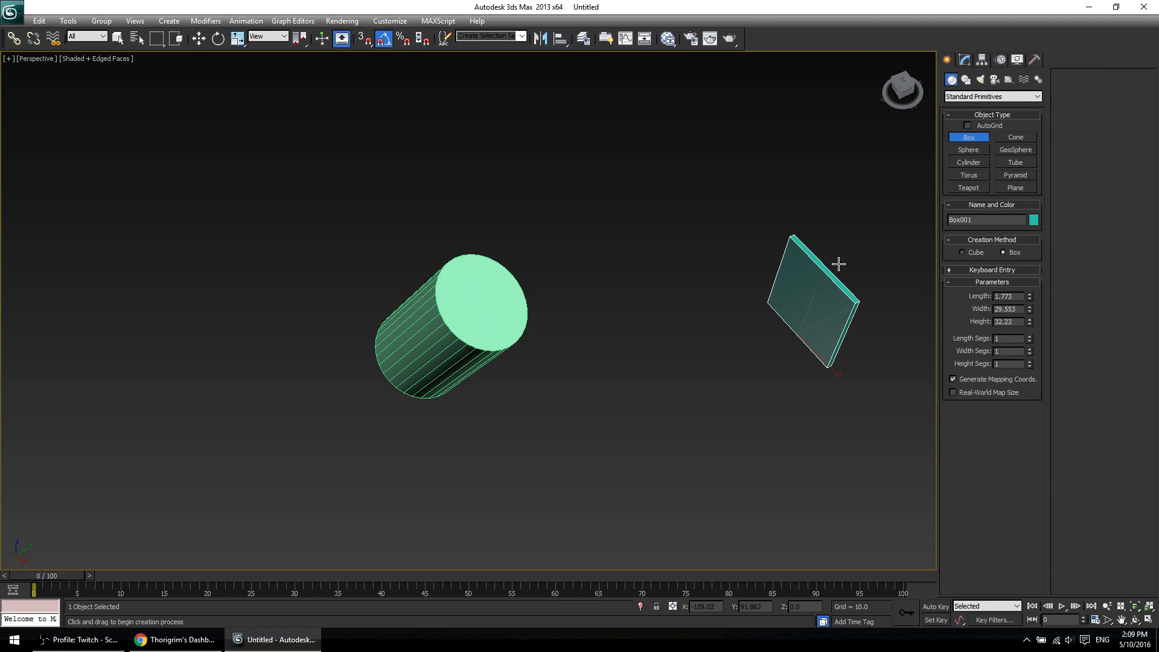
{"action": "right_click", "coordinate": [839, 262]}
{"action": "left_click", "coordinate": [965, 60]}
{"action": "right_click", "coordinate": [984, 106]}
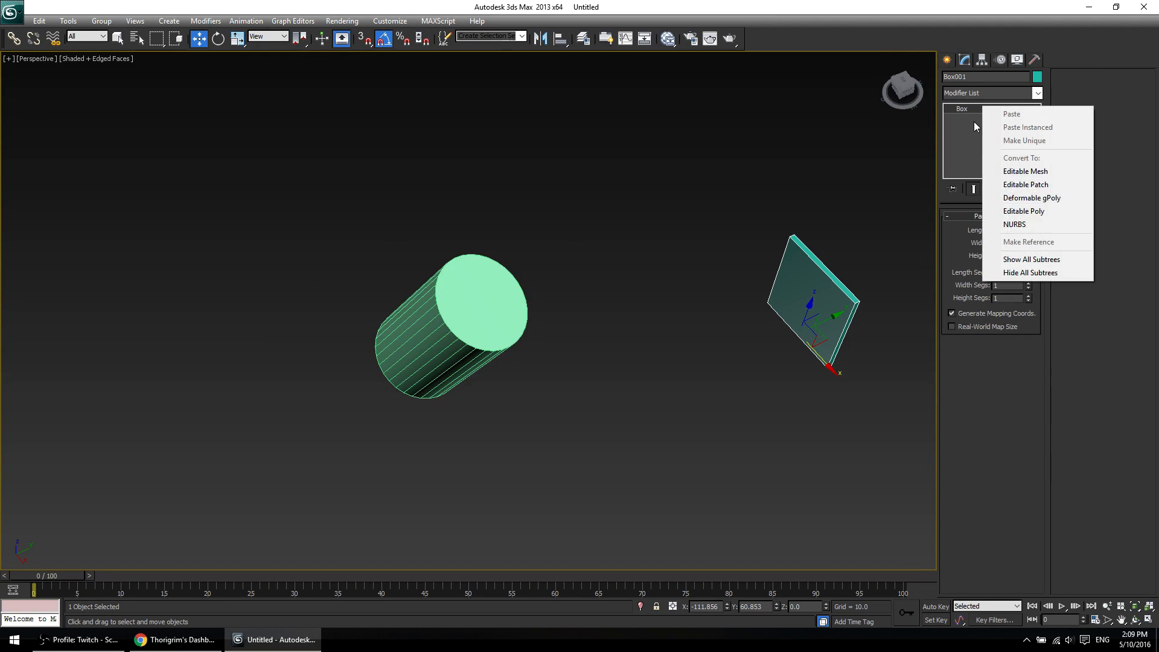
{"action": "left_click", "coordinate": [1025, 211]}
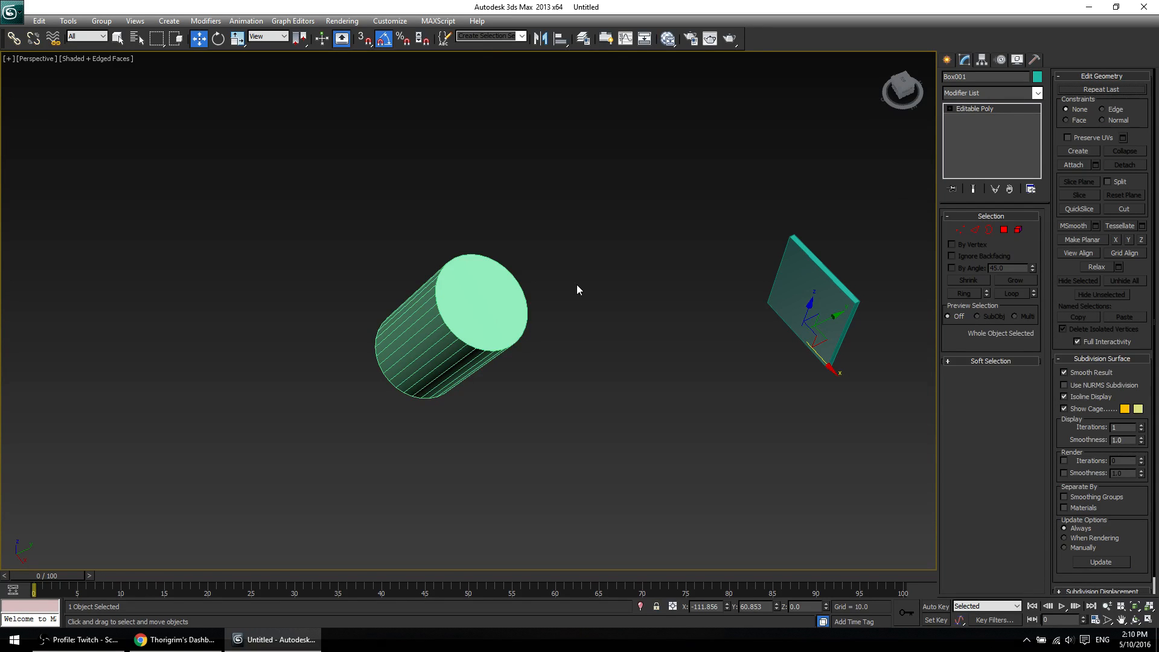
Select all vertices of the tilted cylinder's lower cap and try sliding them under the Edge constraint.
{"action": "left_click", "coordinate": [494, 311]}
{"action": "mouse_move", "coordinate": [487, 438]}
{"action": "middle_mouse_down"}
{"action": "mouse_move", "coordinate": [564, 337]}
{"action": "mouse_move", "coordinate": [622, 304]}
{"action": "mouse_move", "coordinate": [597, 317]}
{"action": "mouse_move", "coordinate": [600, 356]}
{"action": "middle_mouse_up"}
{"action": "key", "text": "1"}
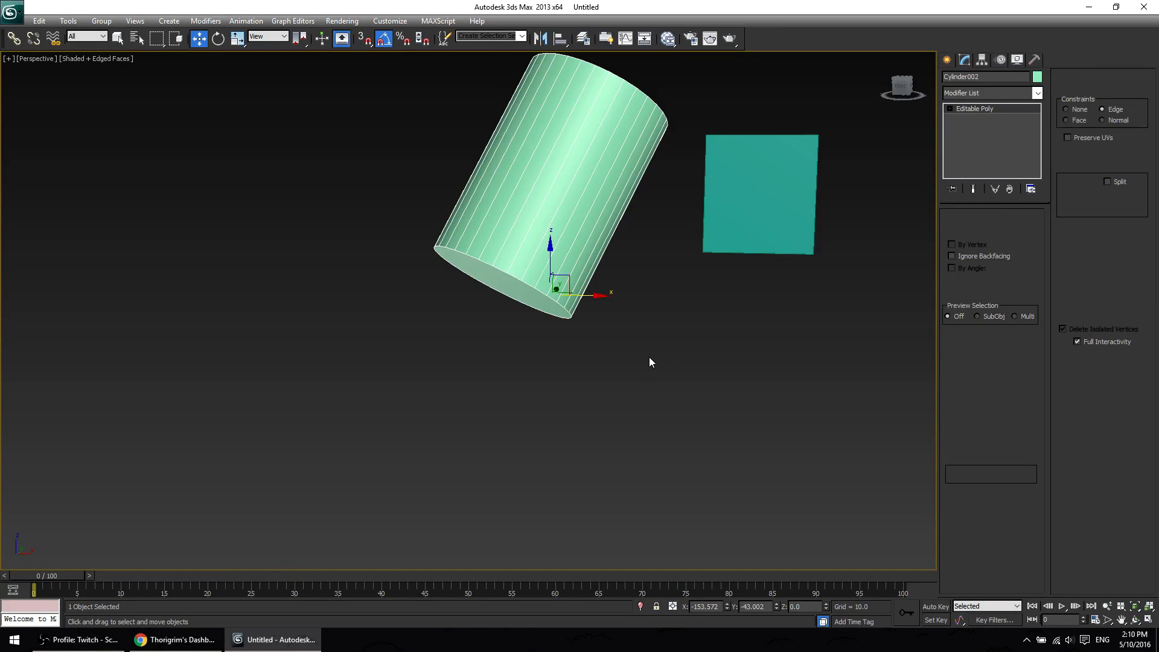
{"action": "left_click_drag", "start_coordinate": [693, 372], "coordinate": [357, 244]}
{"action": "middle_click_drag", "start_coordinate": [357, 244], "coordinate": [397, 302], "text": "alt"}
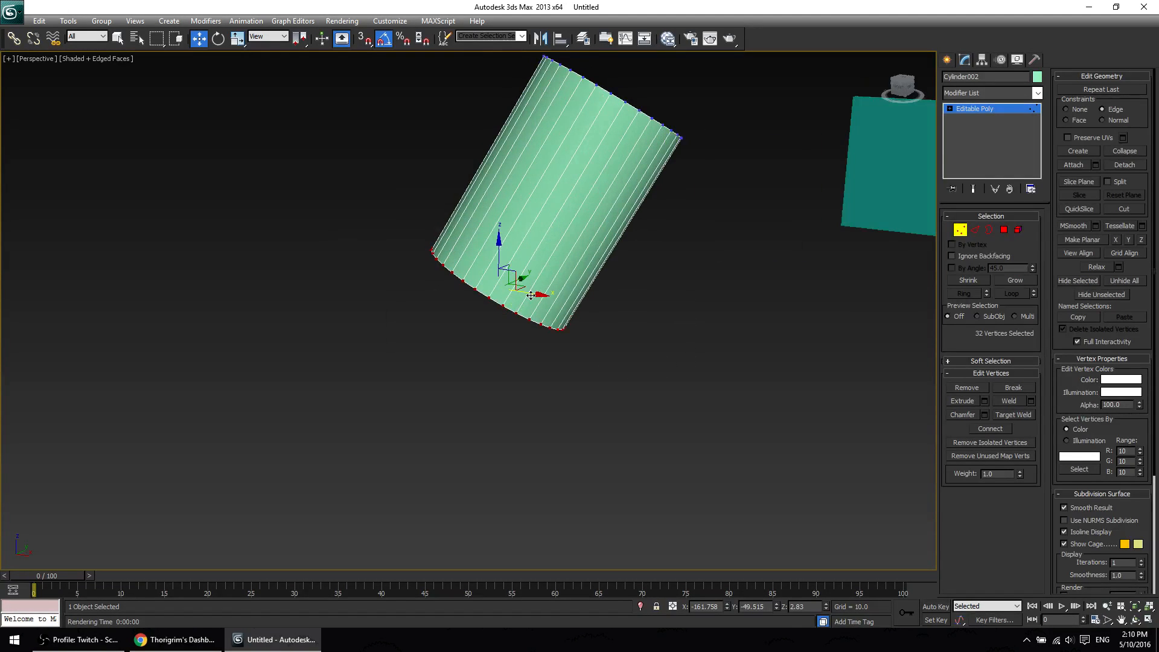
{"action": "left_click_drag", "start_coordinate": [530, 294], "coordinate": [585, 321]}
{"action": "middle_click_drag", "start_coordinate": [586, 322], "coordinate": [827, 314], "text": "alt"}
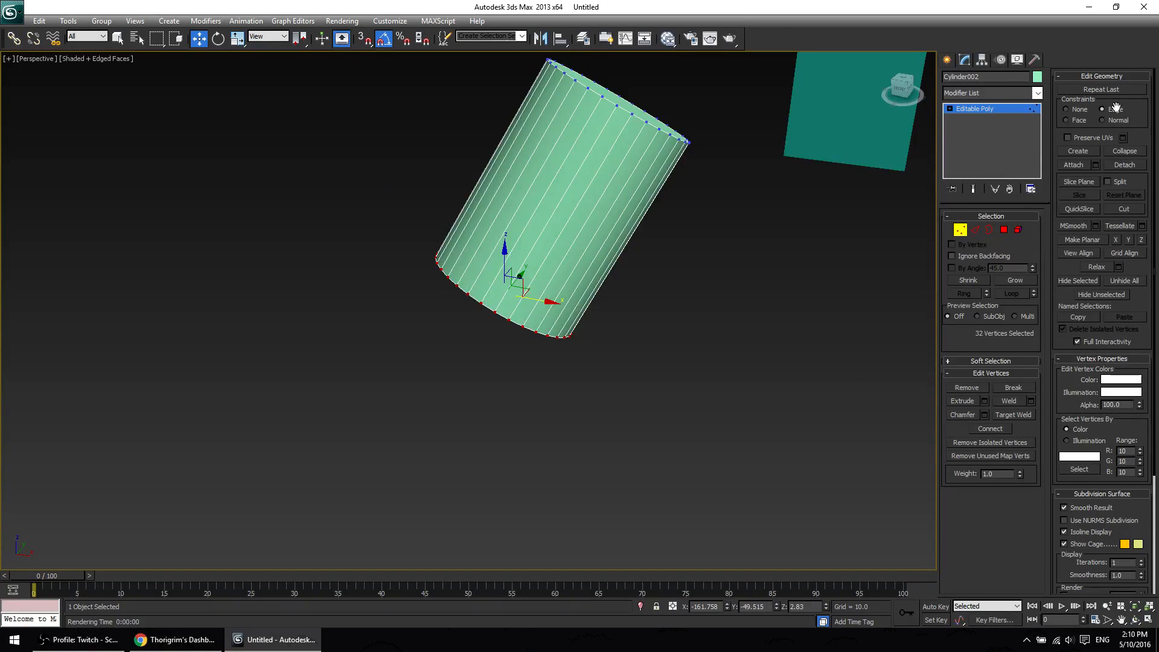
Set the movement constraint to None and look through the remaining Editable Poly settings.
{"action": "left_click", "coordinate": [1075, 110]}
{"action": "scroll", "coordinate": [1091, 480], "scroll_direction": "down", "scroll_amount": 3}
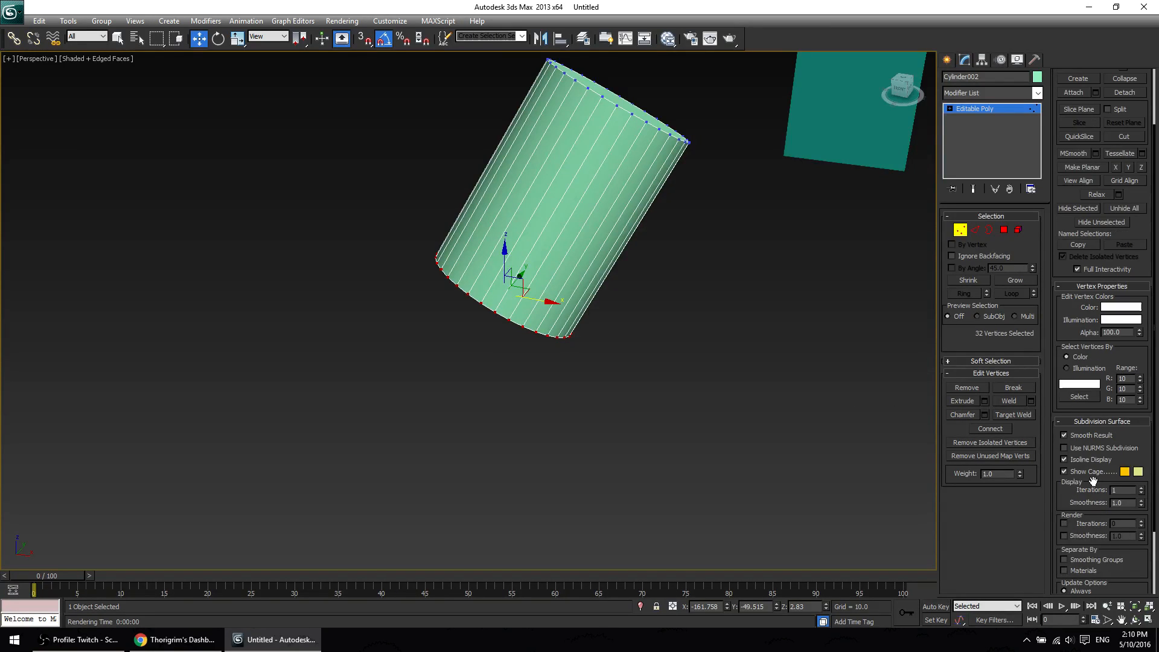
{"action": "scroll", "coordinate": [1093, 481], "scroll_direction": "down", "scroll_amount": 3}
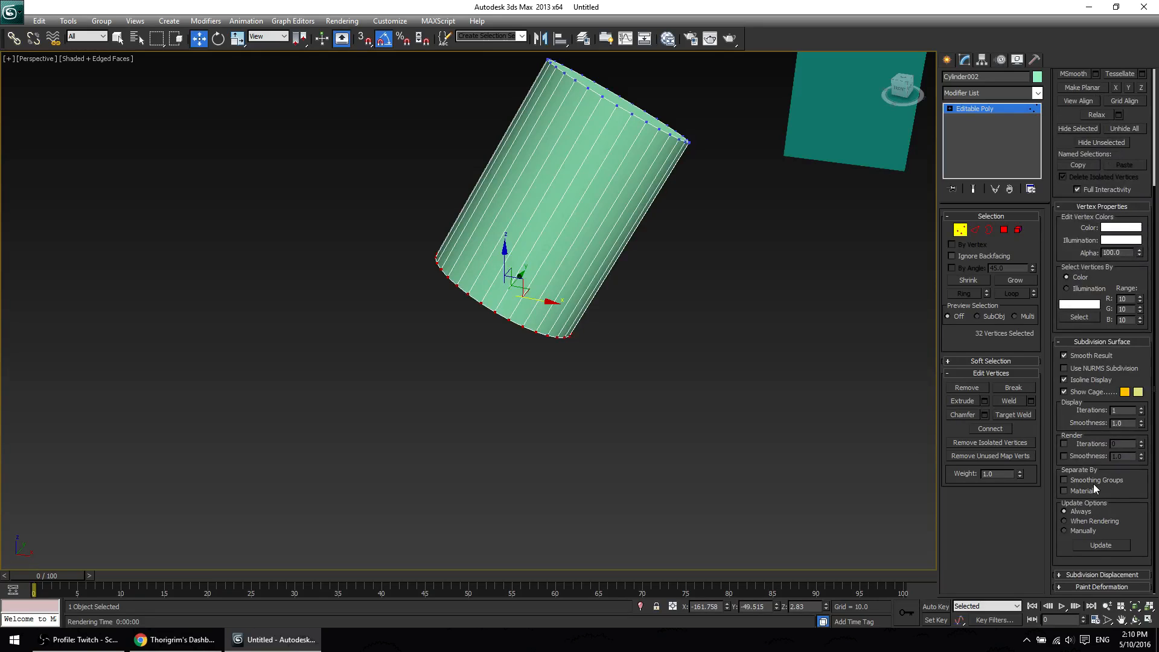
{"action": "scroll", "coordinate": [1093, 484], "scroll_direction": "up", "scroll_amount": 6}
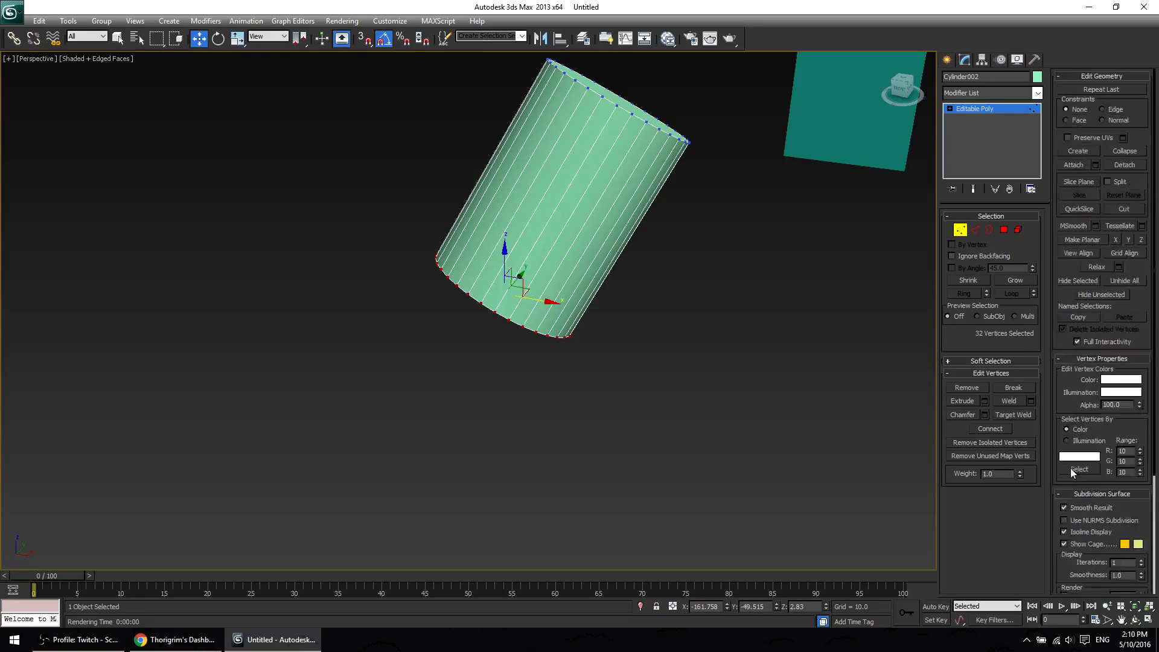
Compare the editing options available at the Edge, Polygon and Vertex levels of the tilted cylinder.
{"action": "left_click", "coordinate": [974, 230]}
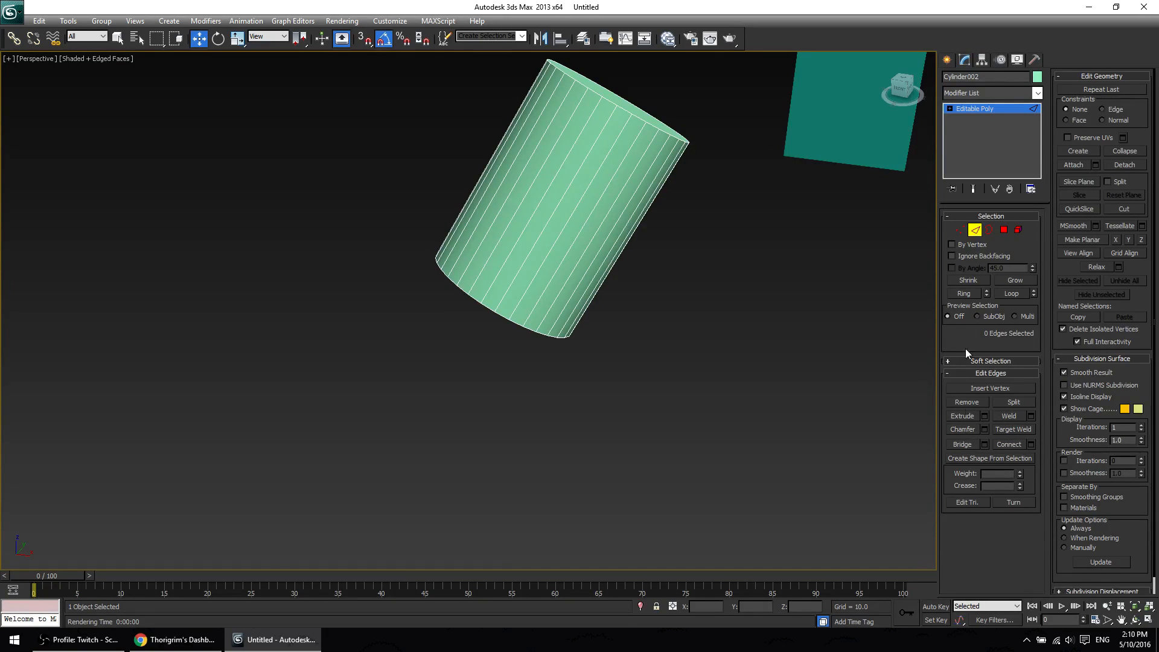
{"action": "left_click", "coordinate": [597, 211]}
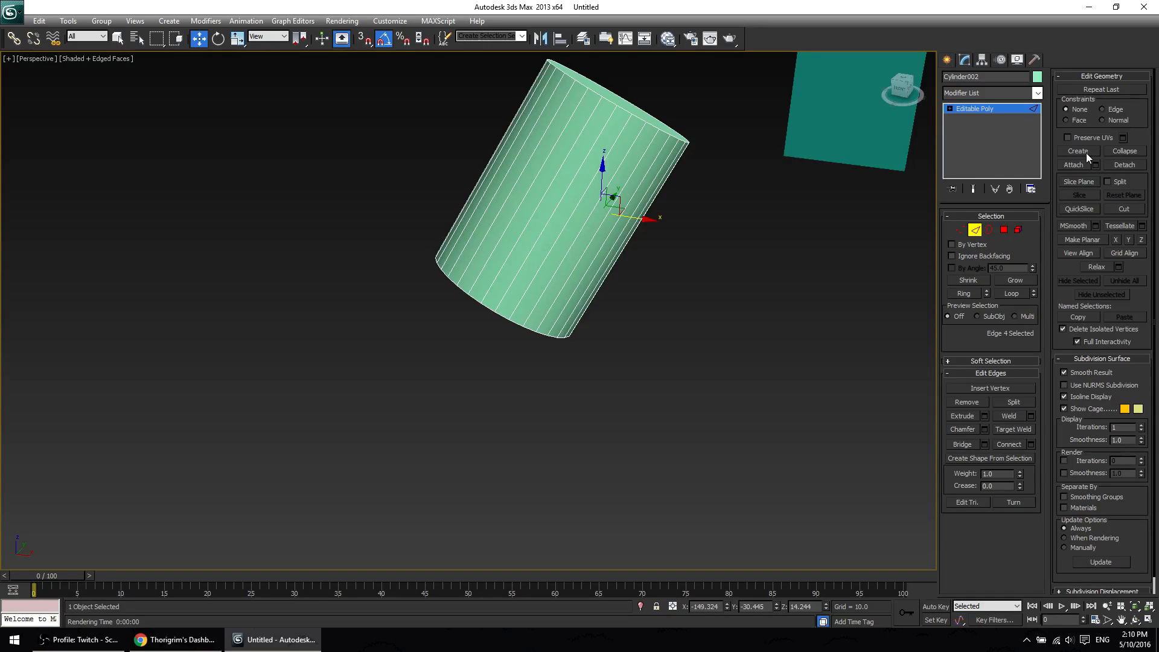
{"action": "left_click", "coordinate": [1004, 230]}
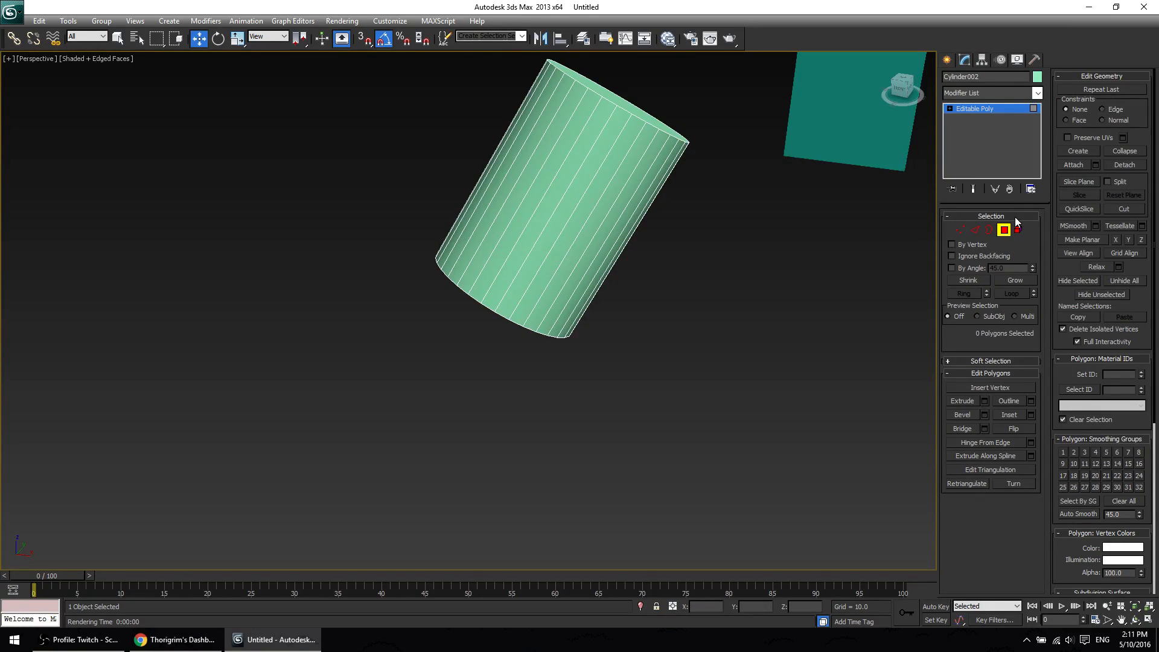
{"action": "left_click", "coordinate": [962, 229]}
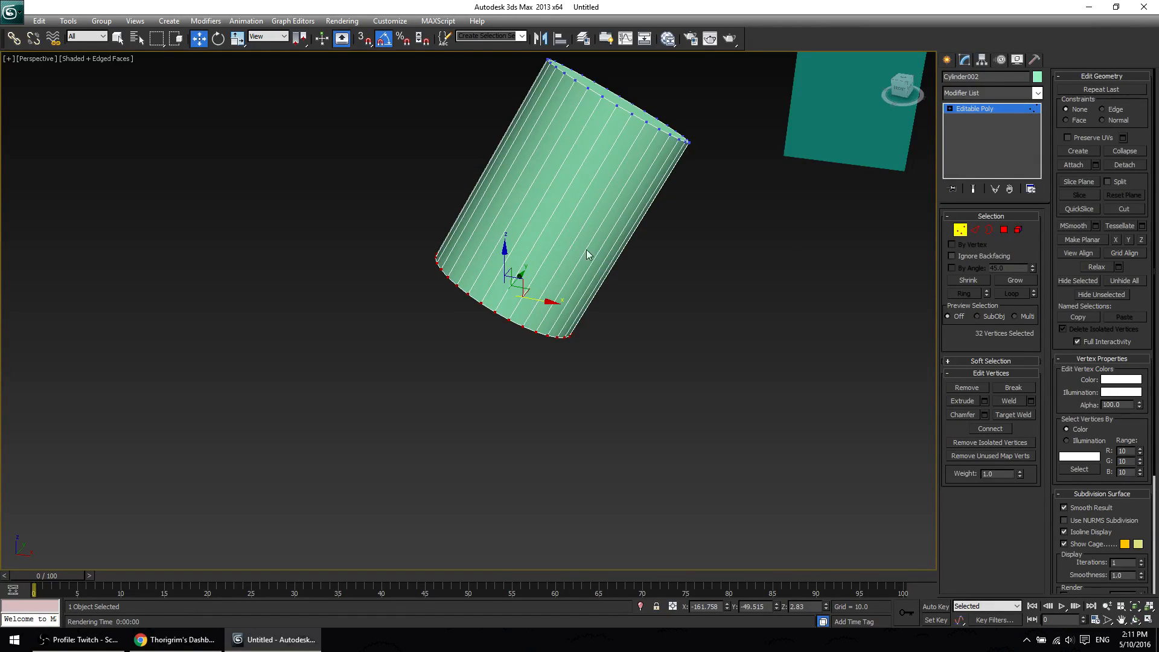
Undo the recent vertex selections and constraint changes along with the creation of the thin box.
{"action": "left_click", "coordinate": [477, 218]}
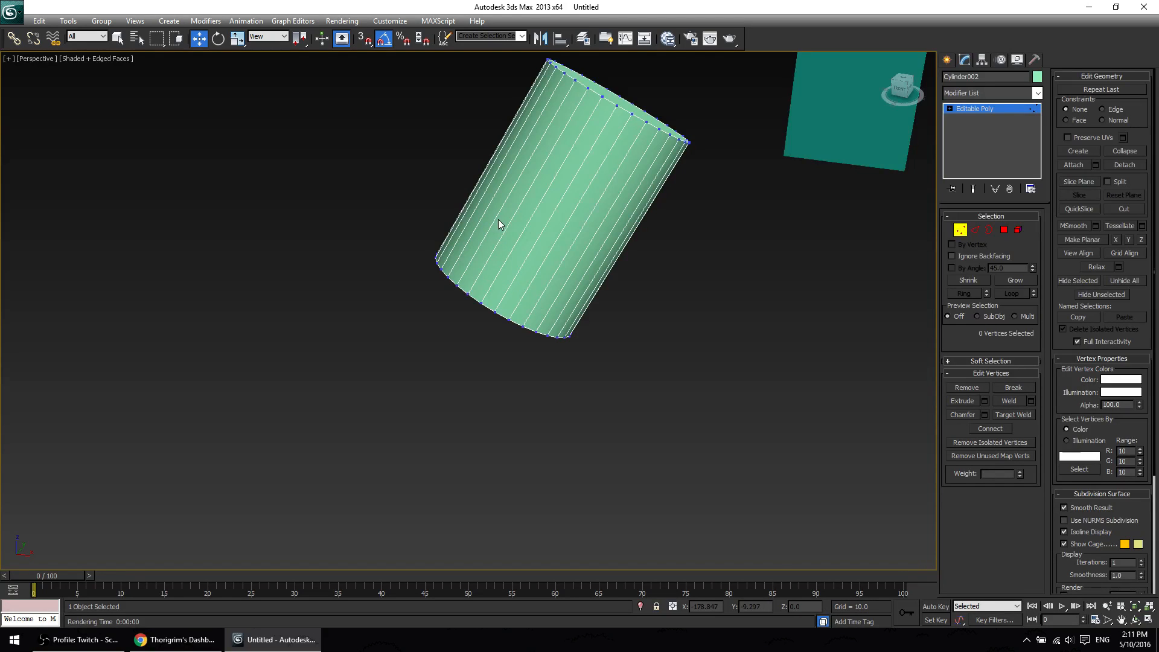
{"action": "key", "text": "ctrl+z"}
{"action": "key", "text": "ctrl+z"}
{"action": "key", "text": "ctrl+z"}
{"action": "key", "text": "ctrl+z"}
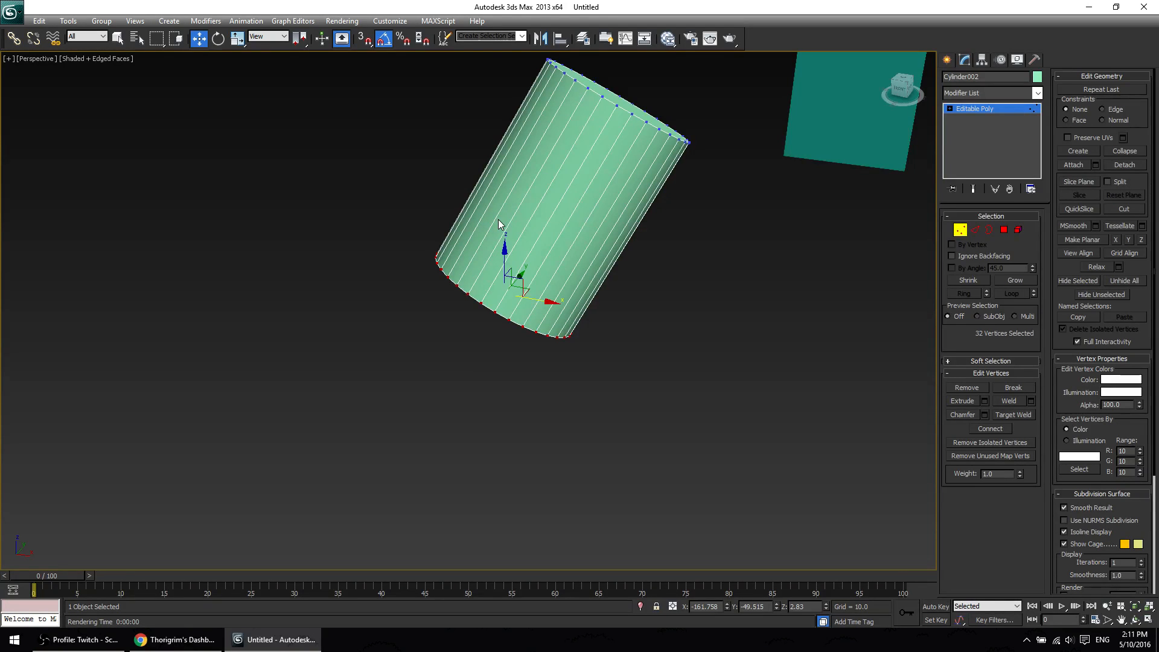
{"action": "key", "text": "ctrl+z"}
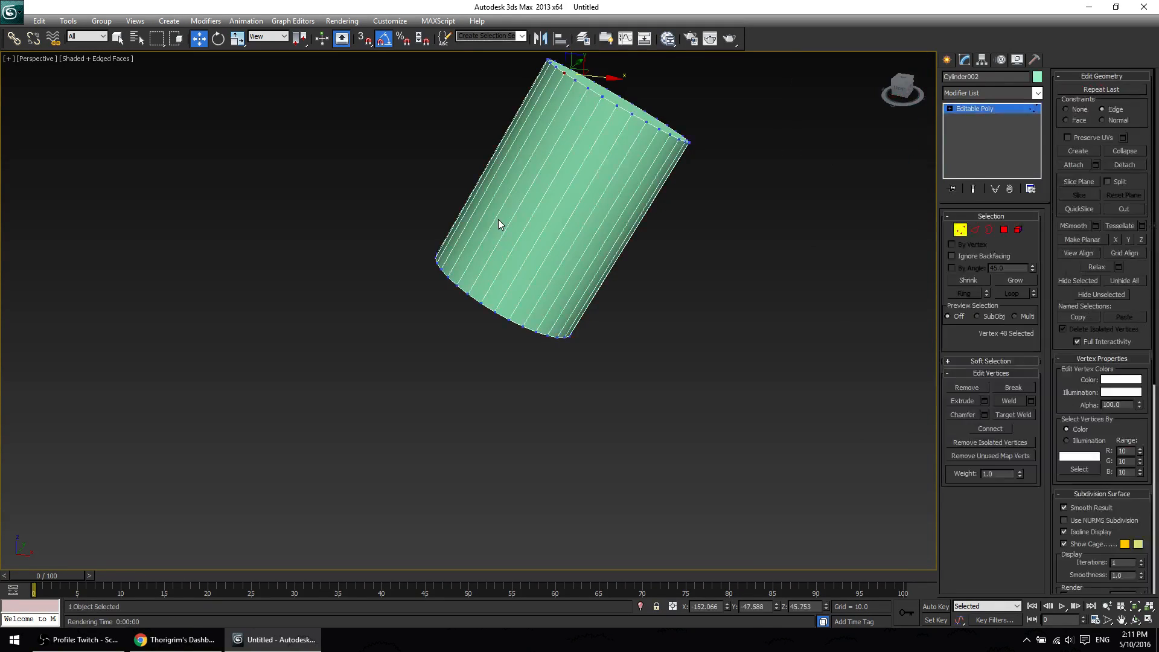
{"action": "key", "text": "ctrl+z"}
{"action": "key", "text": "ctrl+z"}
{"action": "key", "text": "ctrl+z"}
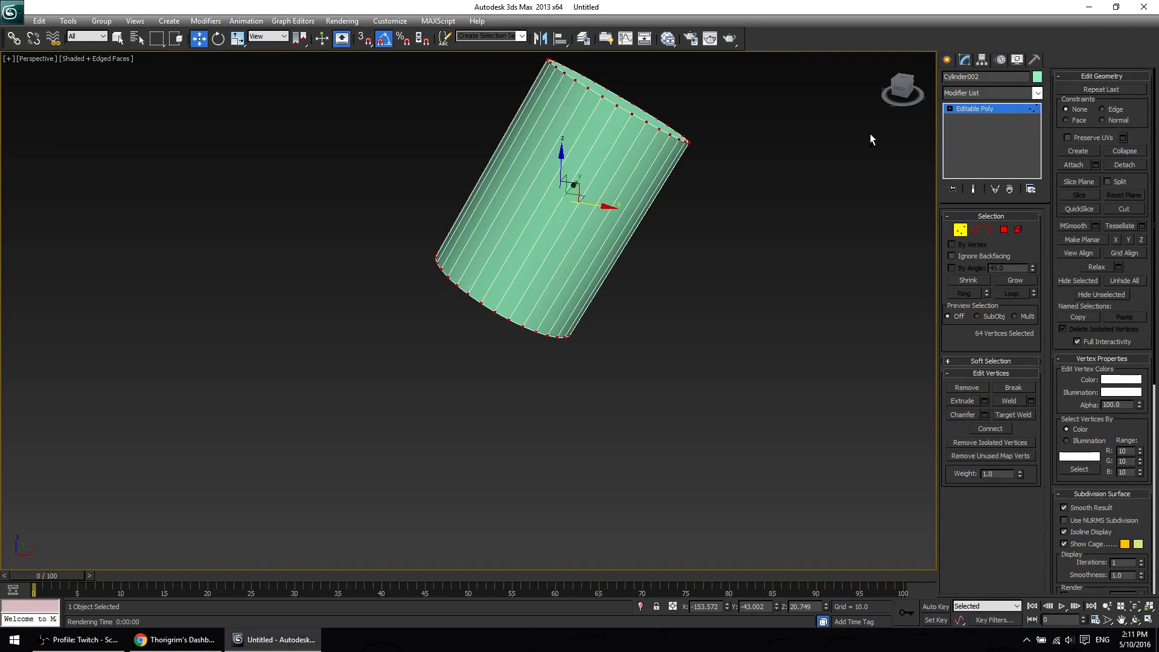
Clear the vertex selection, leave vertex editing and delete the whole tilted cylinder.
{"action": "right_click", "coordinate": [959, 110]}
{"action": "left_click", "coordinate": [520, 220]}
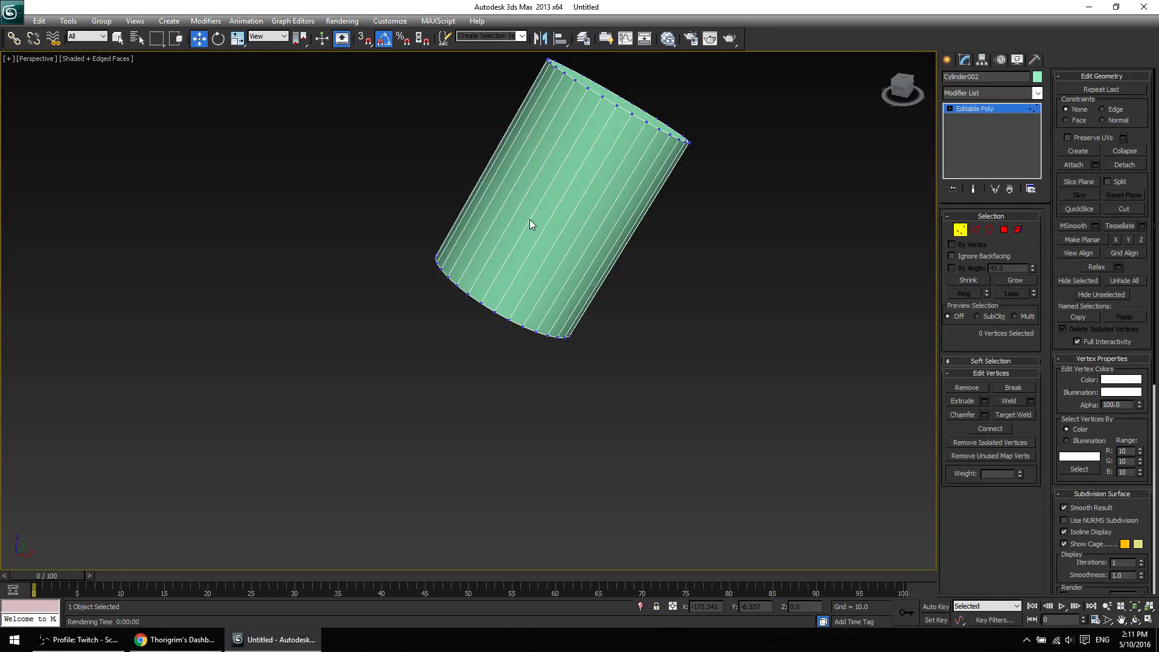
{"action": "left_click", "coordinate": [988, 112]}
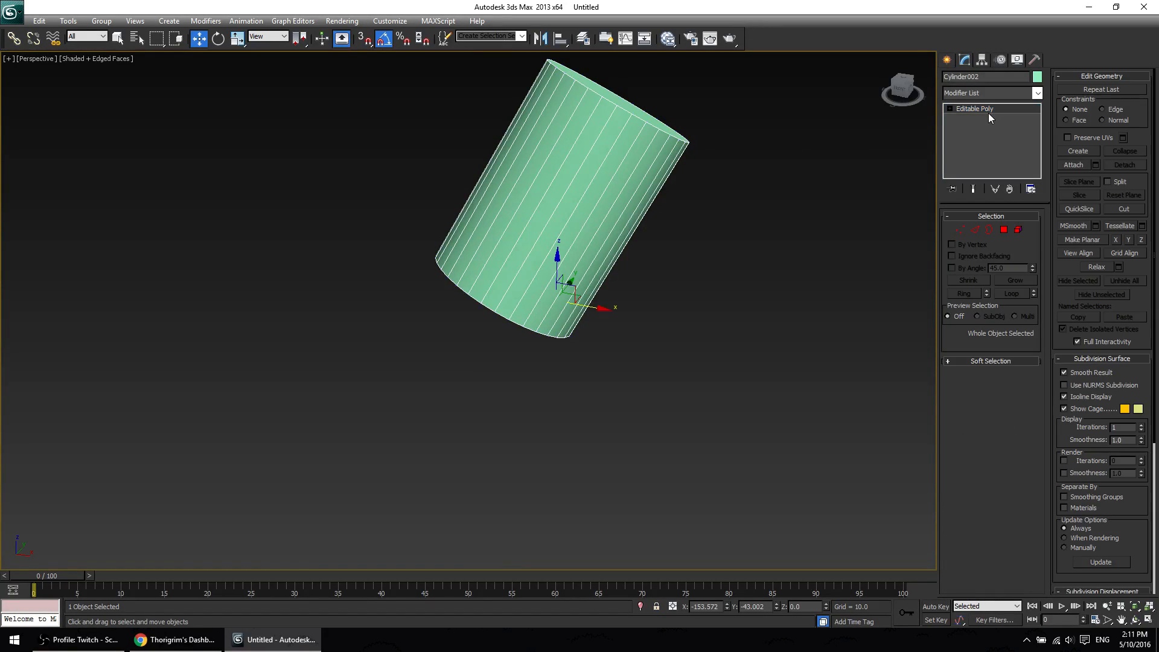
{"action": "key", "text": "Delete"}
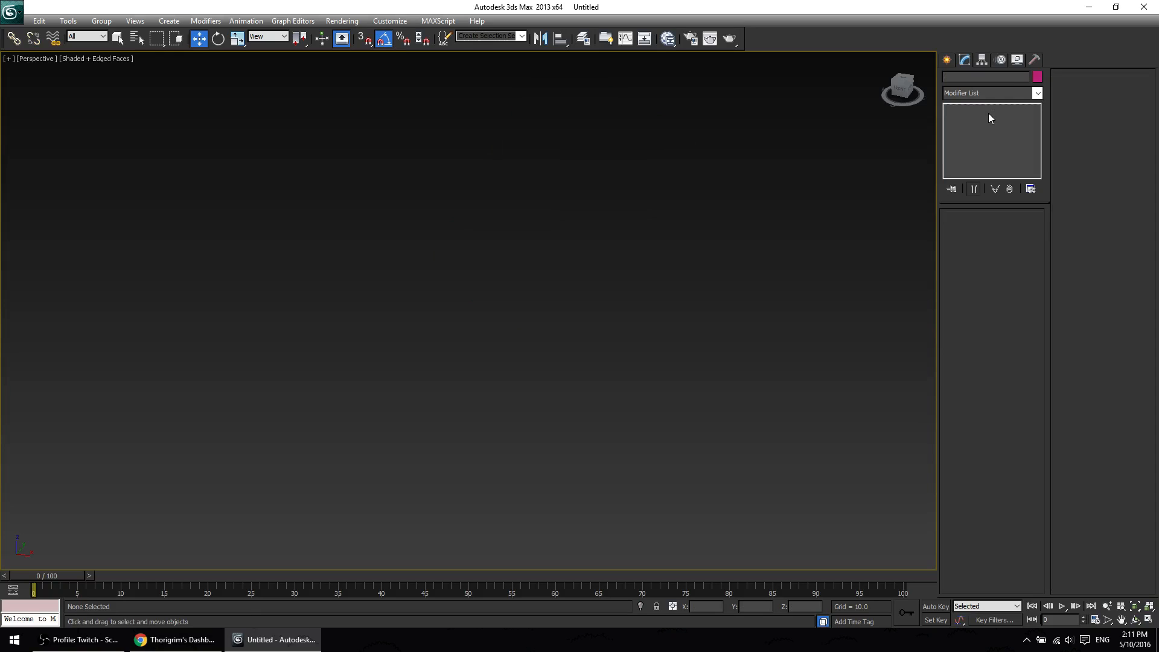
Create a tall upright cylinder with a radius of about 10.8 and a height of about 50.7.
{"action": "left_click", "coordinate": [947, 60]}
{"action": "right_click", "coordinate": [642, 176]}
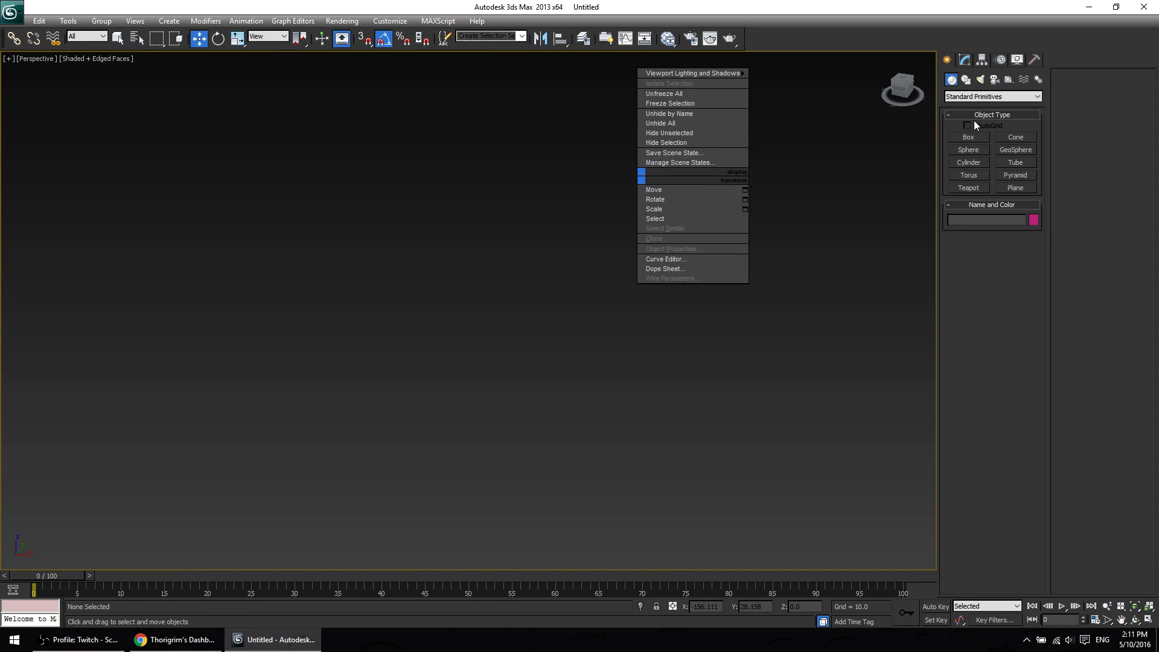
{"action": "left_click", "coordinate": [976, 158]}
{"action": "left_click_drag", "start_coordinate": [581, 415], "coordinate": [652, 415]}
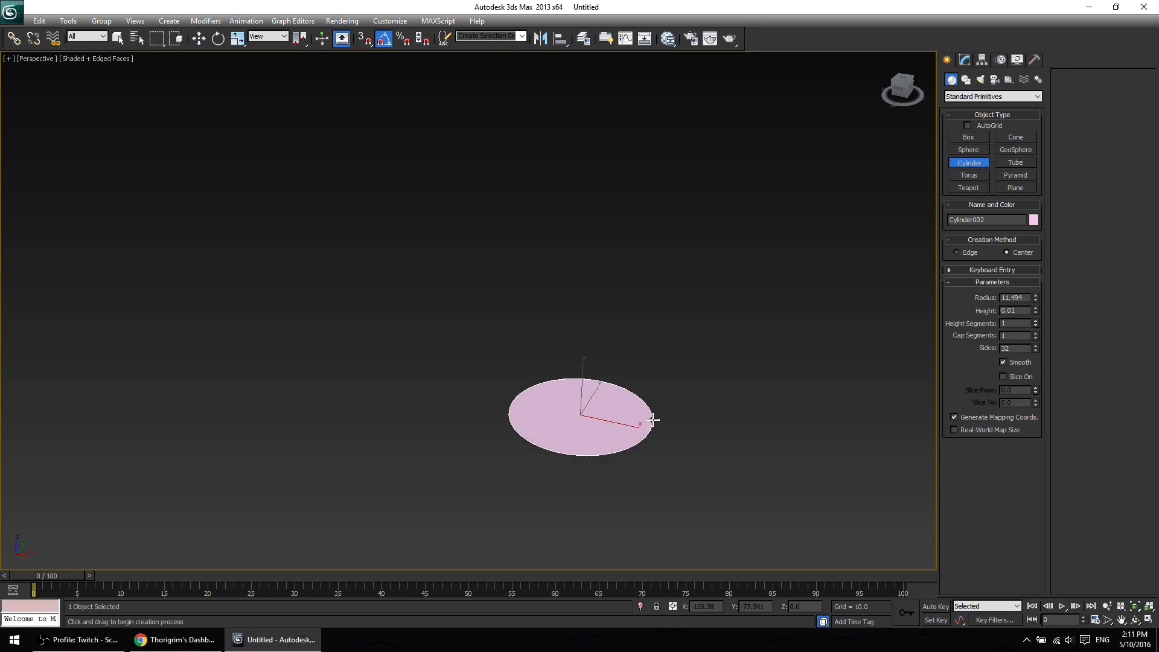
{"action": "left_click", "coordinate": [630, 99]}
{"action": "key", "text": "w"}
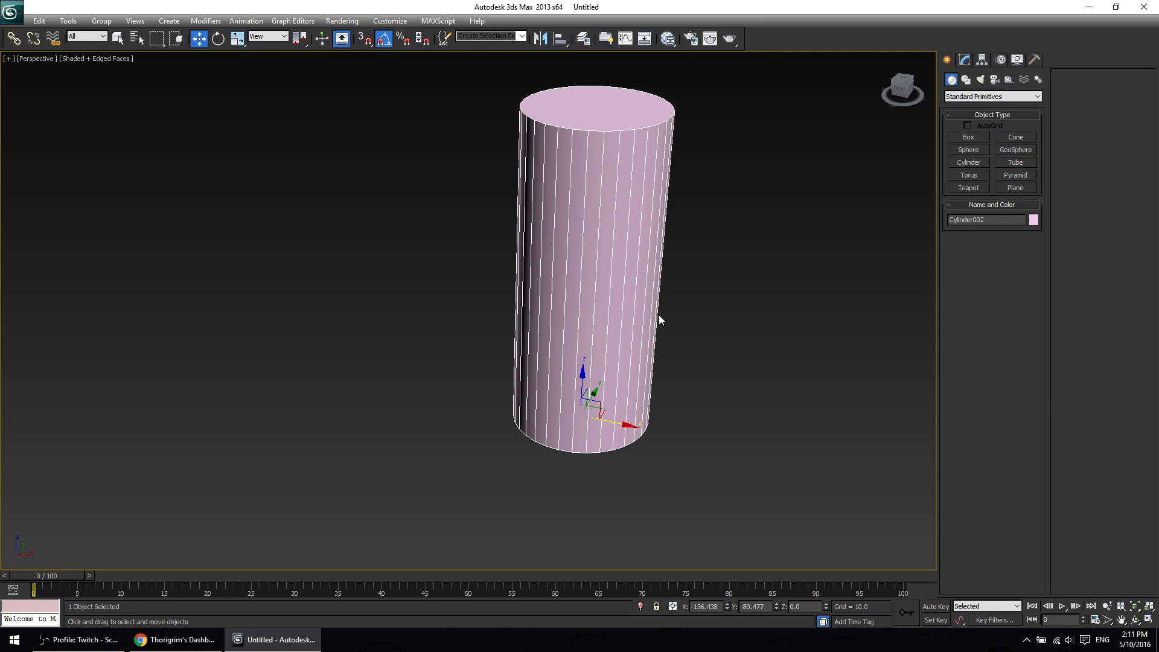
Change the new cylinder's object color to light green from the 3ds Max palette.
{"action": "middle_click_drag", "start_coordinate": [639, 372], "coordinate": [675, 347], "text": "alt"}
{"action": "scroll", "coordinate": [675, 352], "scroll_direction": "up", "scroll_amount": 4}
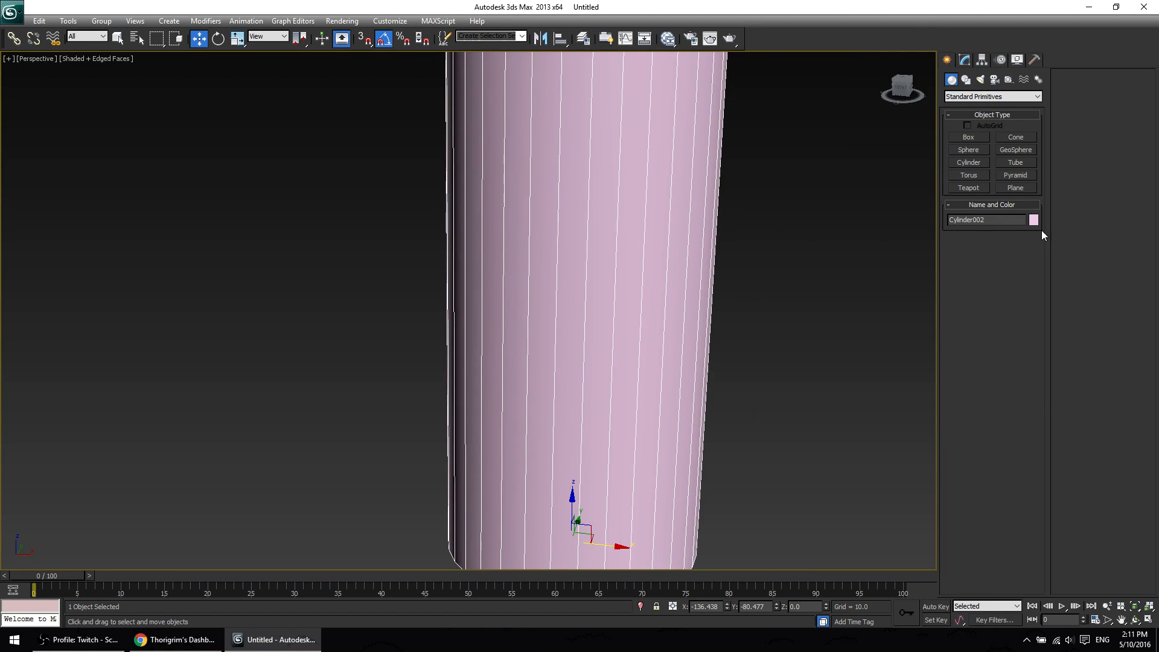
{"action": "left_click", "coordinate": [1034, 220]}
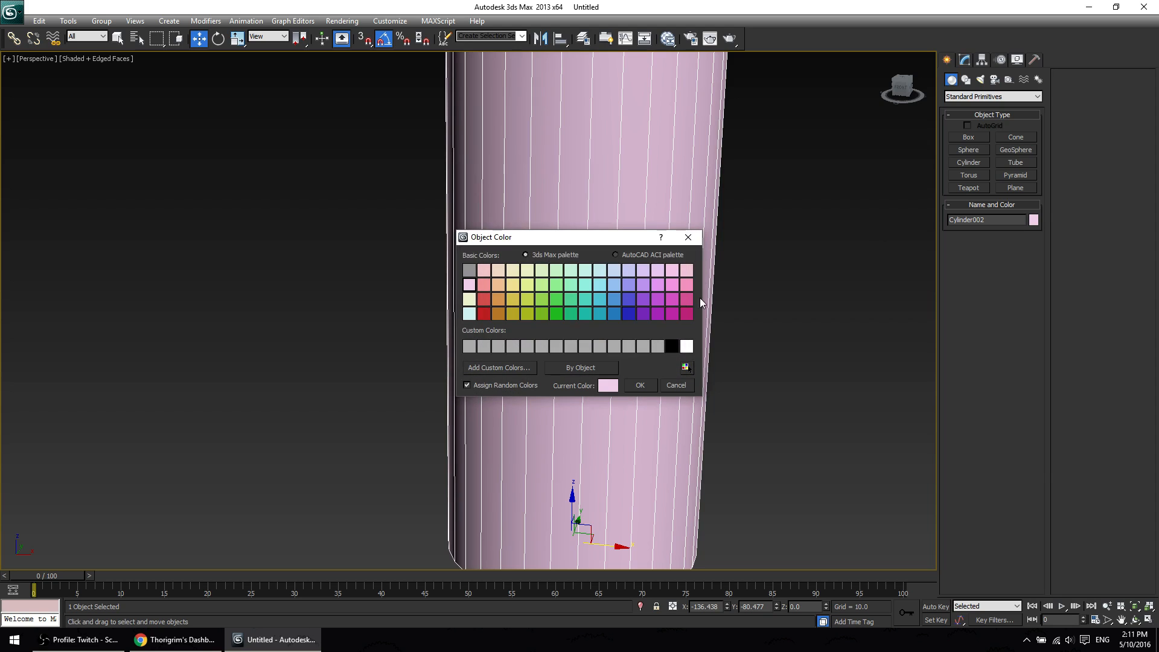
{"action": "left_click", "coordinate": [552, 285]}
{"action": "left_click", "coordinate": [641, 385]}
Convert the green cylinder to Editable Poly.
{"action": "scroll", "coordinate": [439, 310], "scroll_direction": "down", "scroll_amount": 4}
{"action": "middle_click_drag", "start_coordinate": [439, 309], "coordinate": [434, 305], "text": "alt"}
{"action": "scroll", "coordinate": [474, 280], "scroll_direction": "up", "scroll_amount": 4}
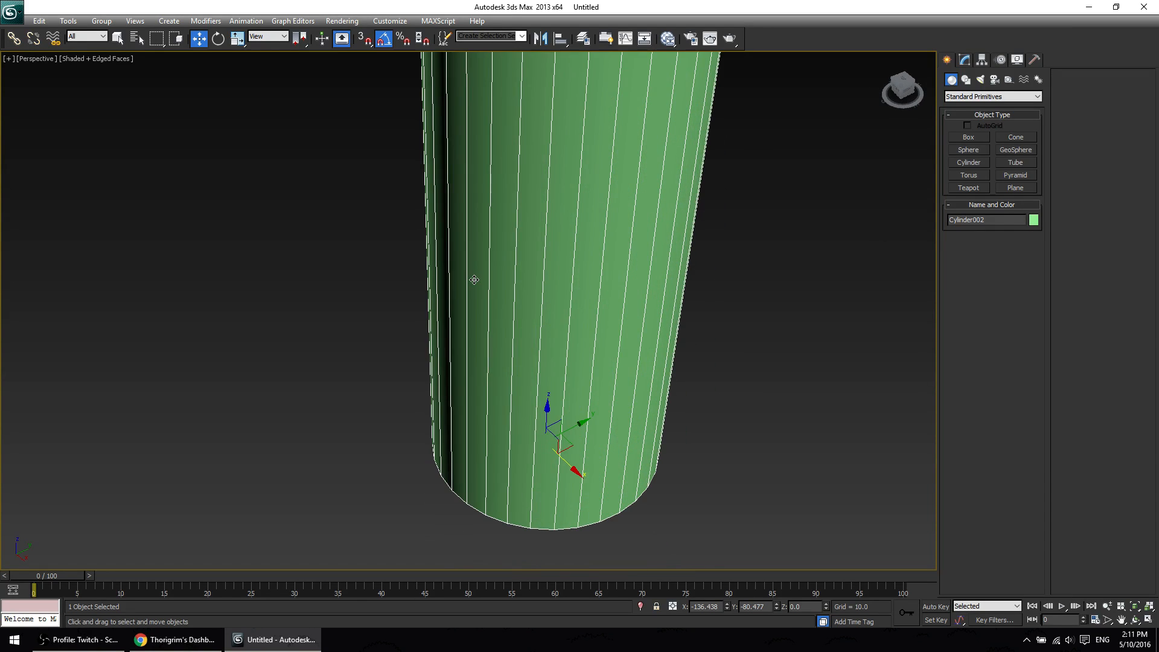
{"action": "right_click", "coordinate": [712, 258]}
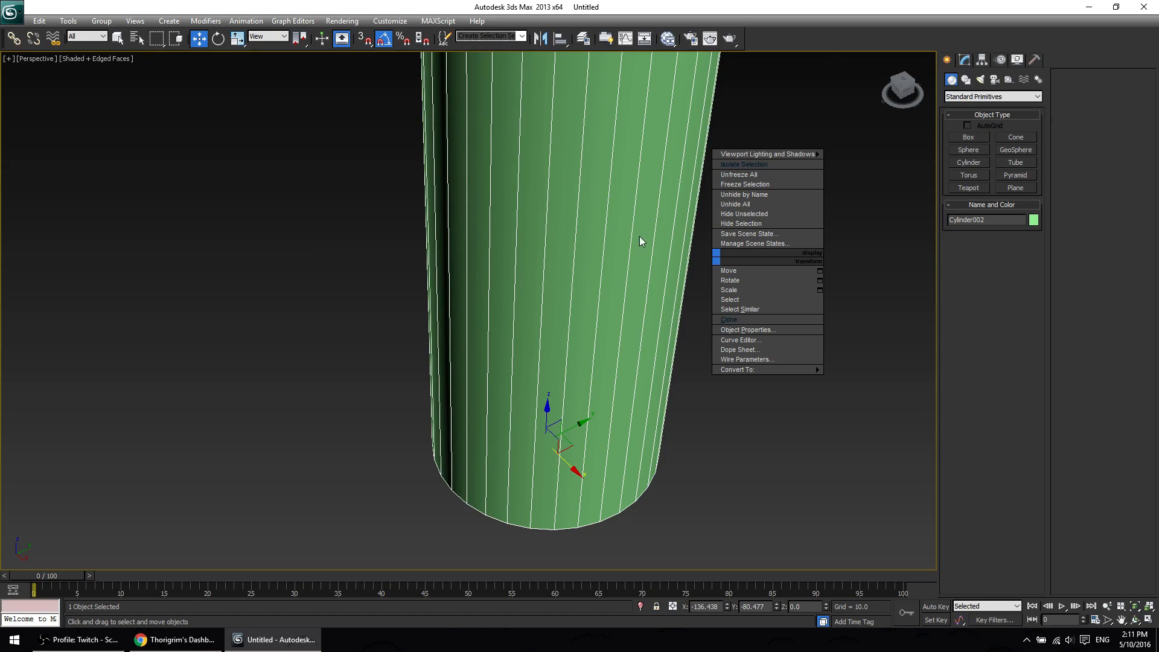
{"action": "left_click", "coordinate": [623, 230]}
{"action": "left_click", "coordinate": [966, 60]}
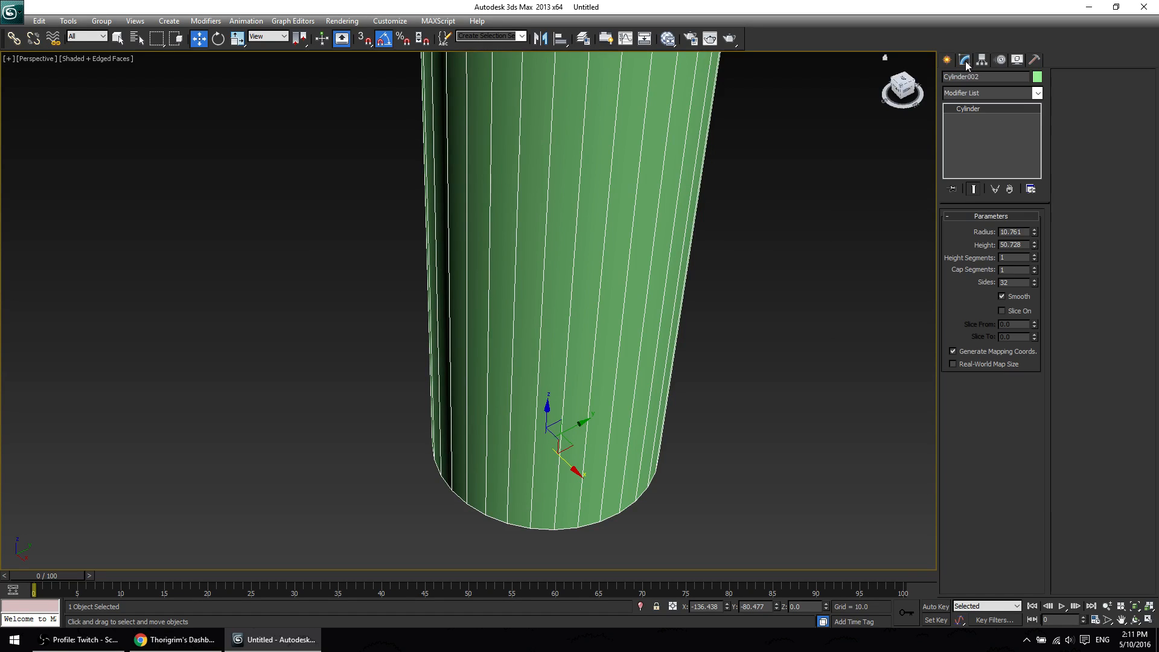
{"action": "right_click", "coordinate": [969, 109]}
{"action": "left_click", "coordinate": [1010, 213]}
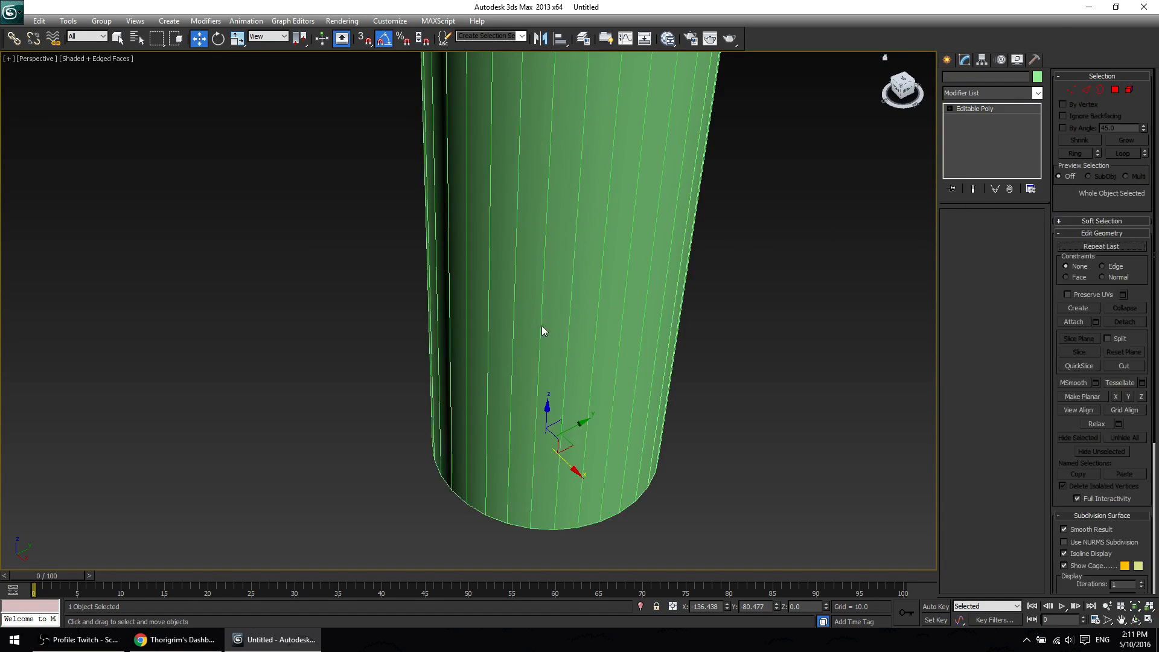
Try connecting all vertical side edges of the green cylinder with one horizontal edge loop, and undo it.
{"action": "scroll", "coordinate": [544, 323], "scroll_direction": "down", "scroll_amount": 3}
{"action": "middle_click_drag", "start_coordinate": [609, 285], "coordinate": [567, 329]}
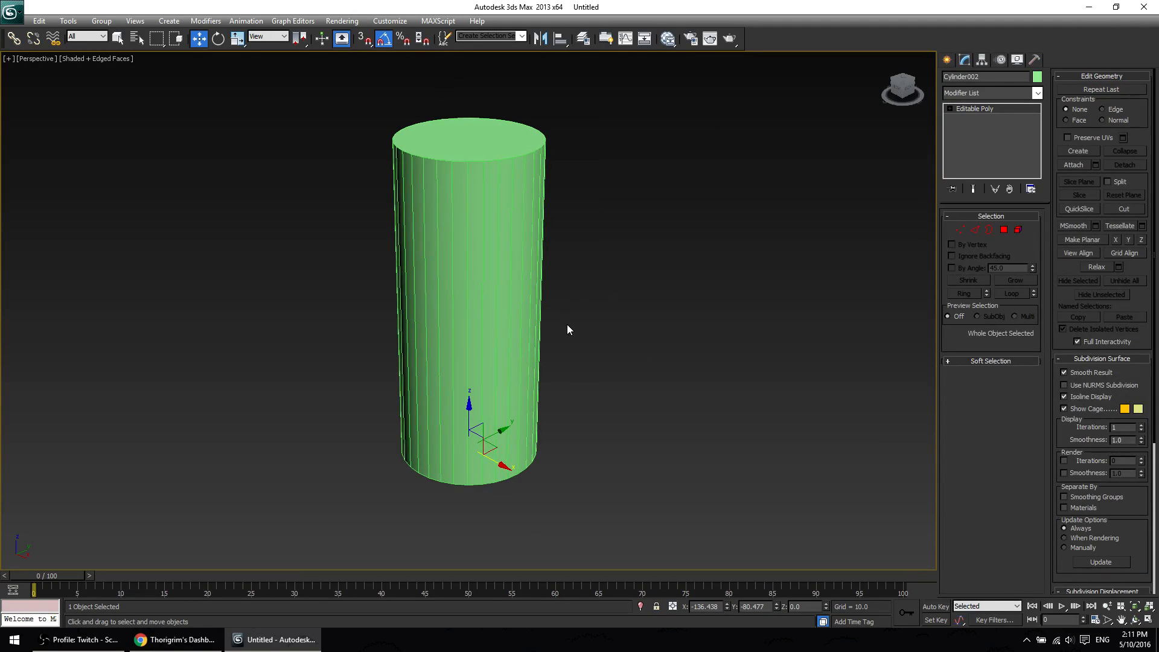
{"action": "key", "text": "2"}
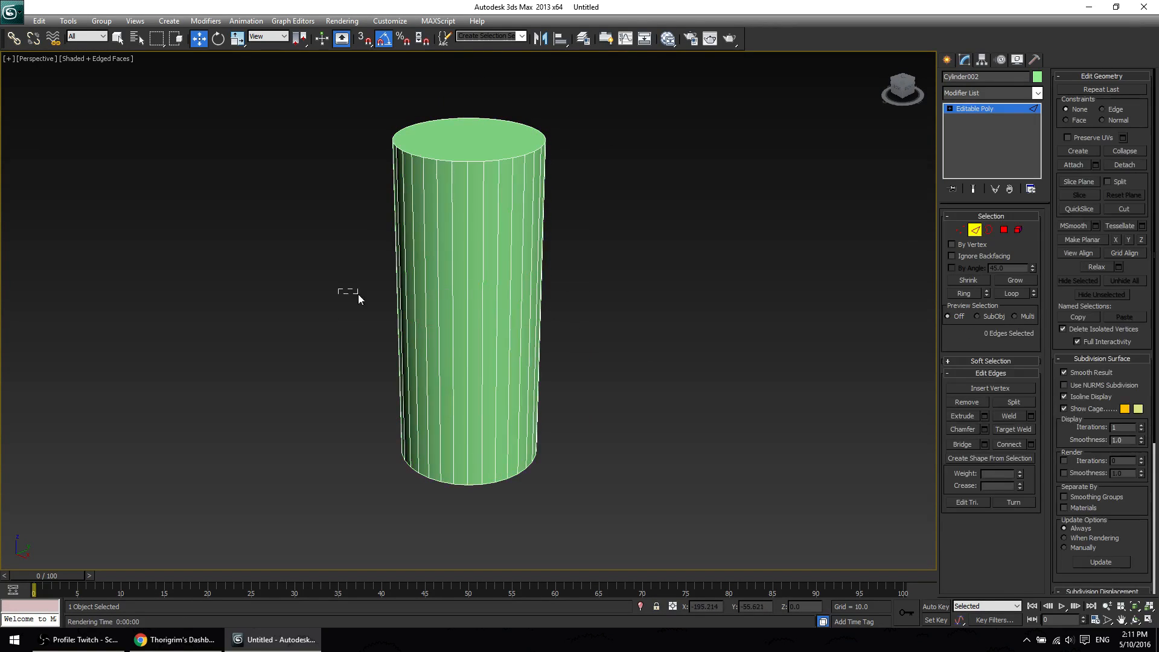
{"action": "left_click_drag", "start_coordinate": [354, 292], "coordinate": [564, 323]}
{"action": "middle_click_drag", "start_coordinate": [564, 324], "coordinate": [463, 291], "text": "alt"}
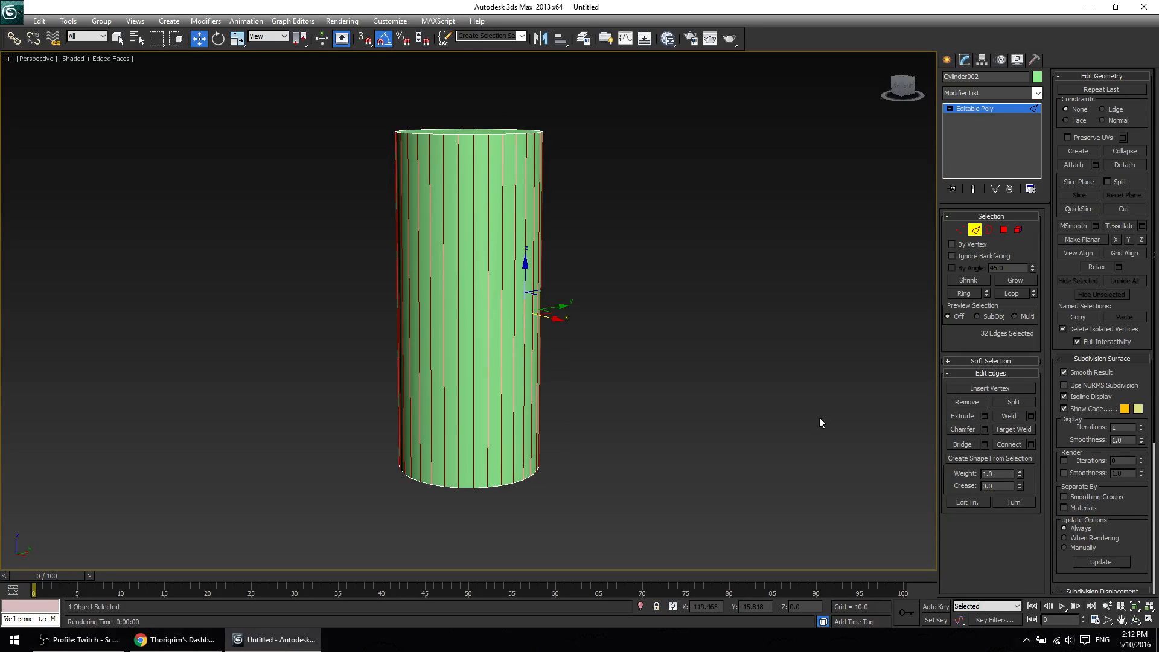
{"action": "left_click", "coordinate": [1011, 445]}
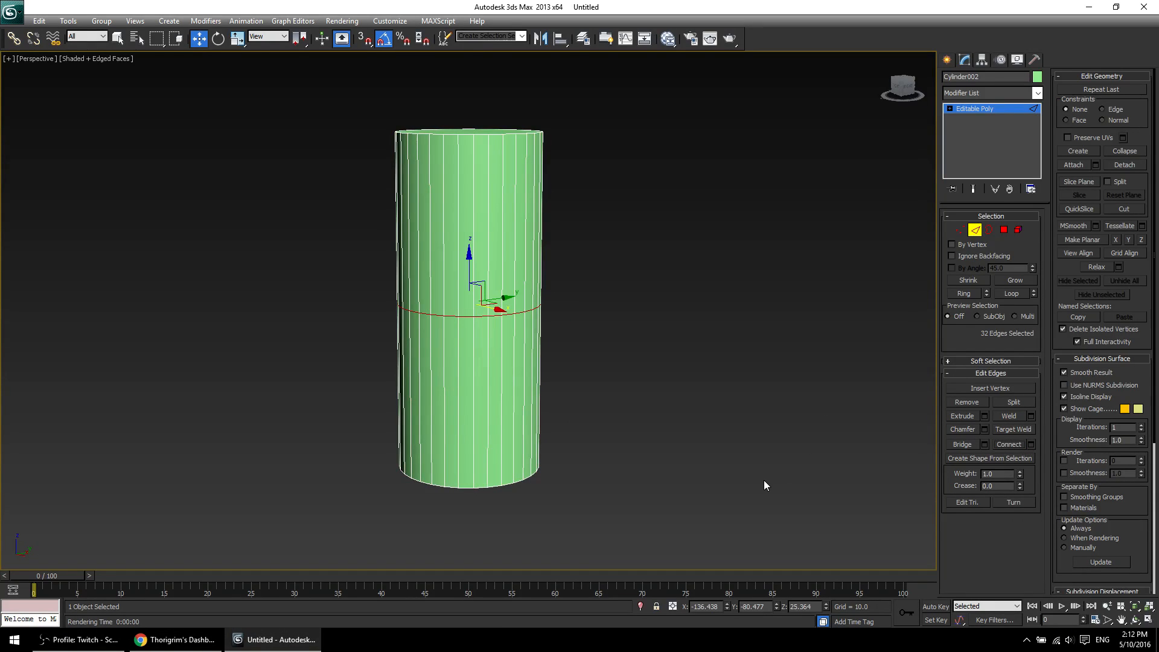
{"action": "key", "text": "ctrl+z"}
Clear the edge selection and start a Cut sloping diagonally down across the cylinder's side.
{"action": "scroll", "coordinate": [614, 306], "scroll_direction": "up", "scroll_amount": 3}
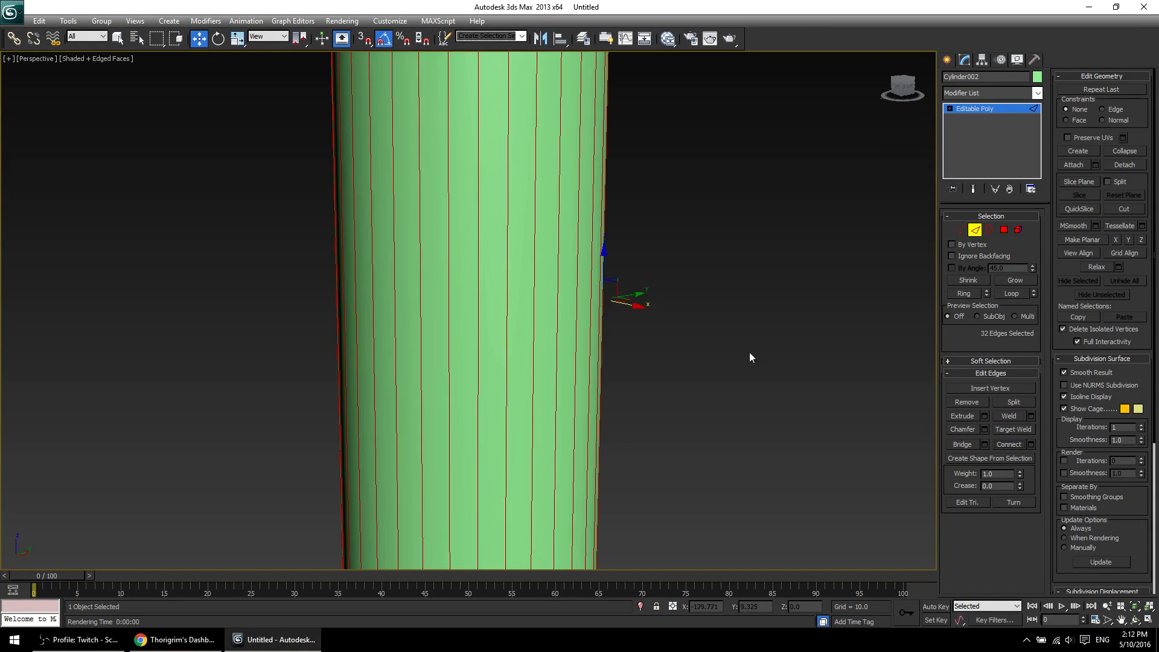
{"action": "left_click", "coordinate": [751, 356]}
{"action": "right_click", "coordinate": [480, 237]}
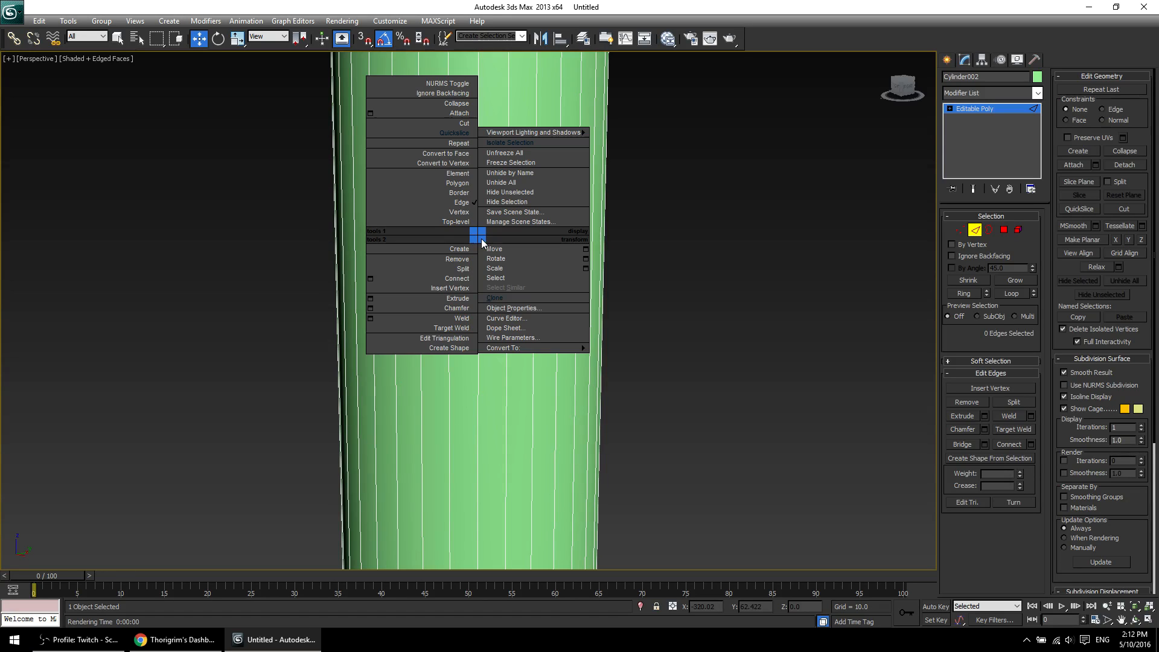
{"action": "left_click", "coordinate": [469, 124]}
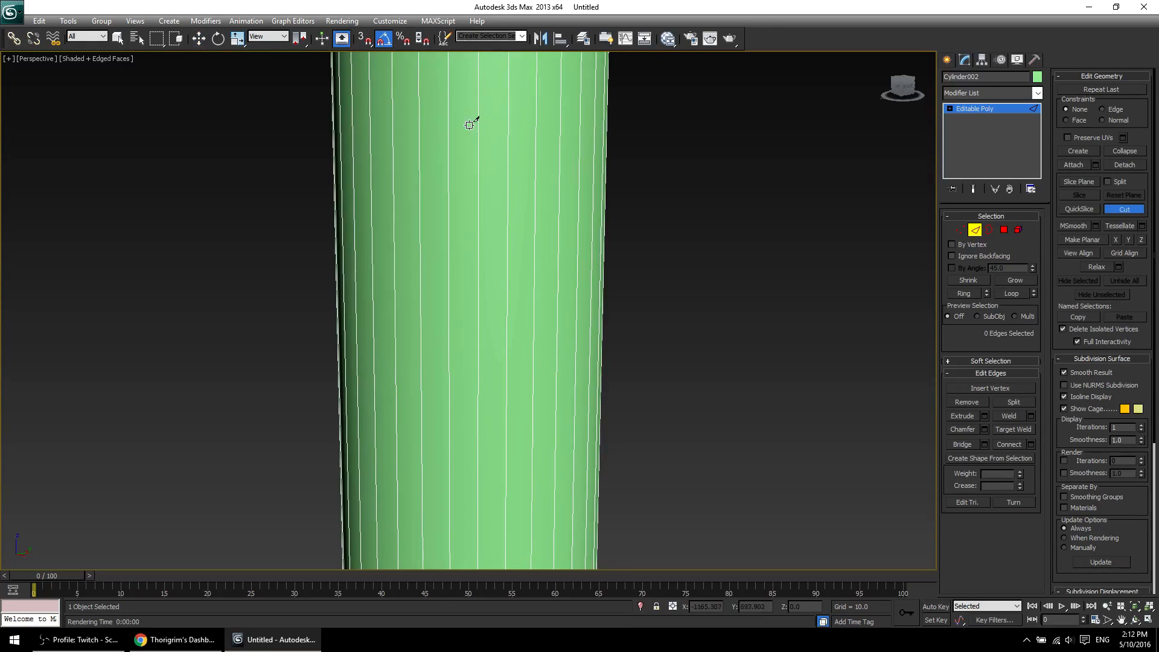
{"action": "left_click", "coordinate": [478, 224]}
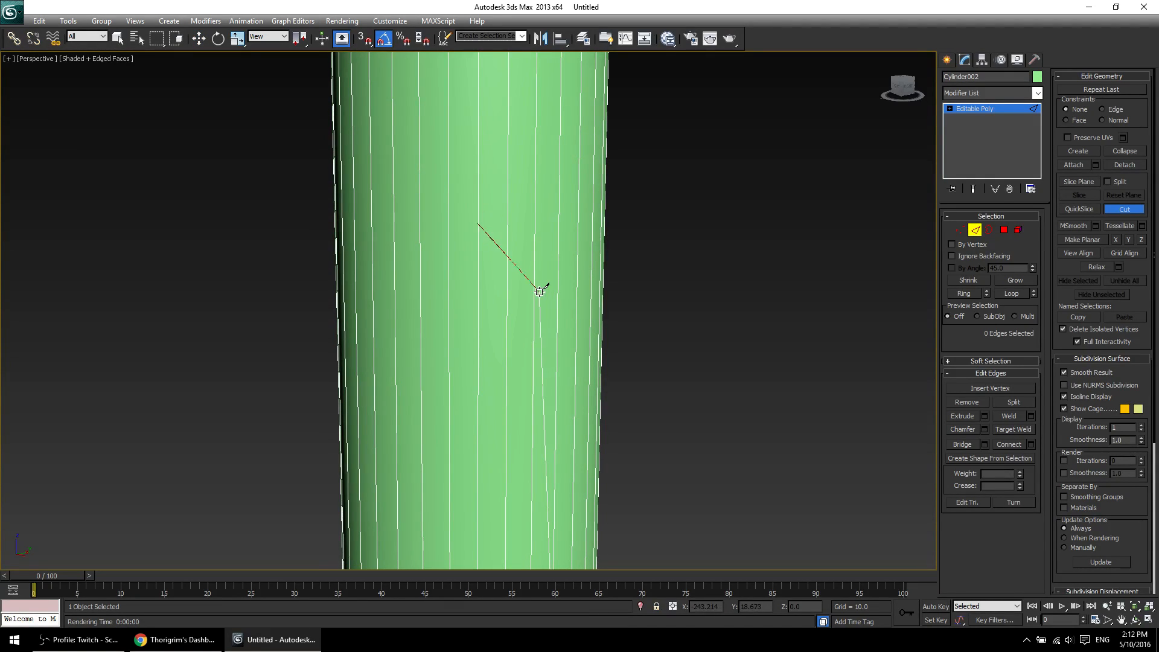
{"action": "left_click", "coordinate": [537, 289]}
Continue the cut around the cylinder in uneven segments that slope down and back up.
{"action": "middle_click_drag", "start_coordinate": [693, 428], "coordinate": [503, 389]}
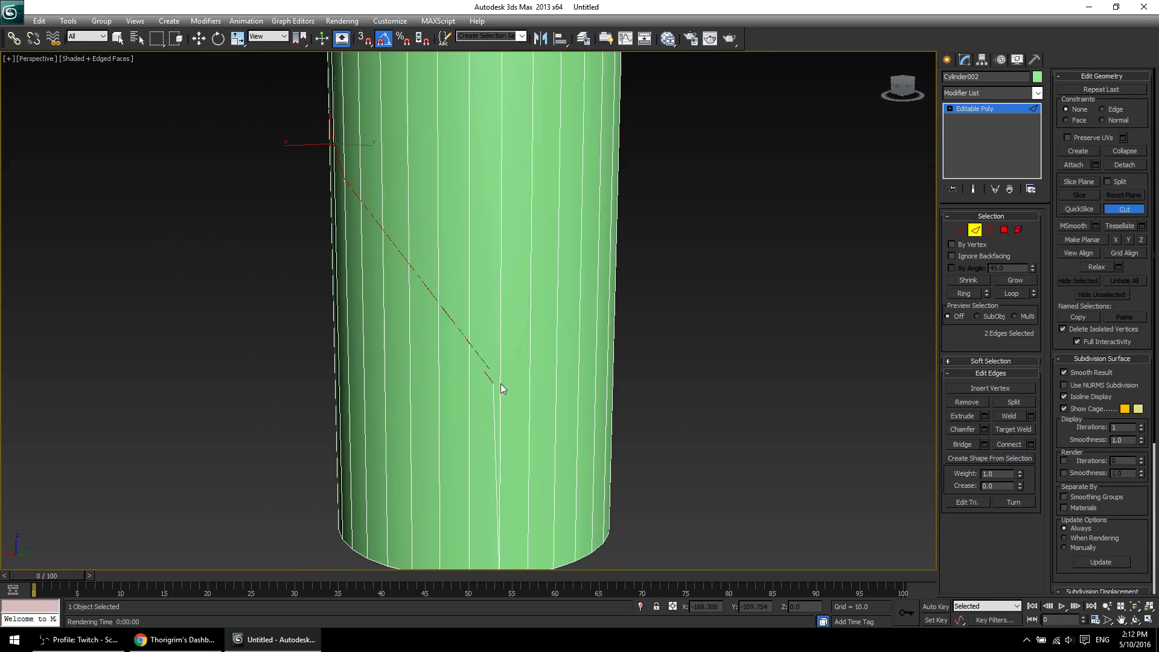
{"action": "left_click", "coordinate": [472, 294]}
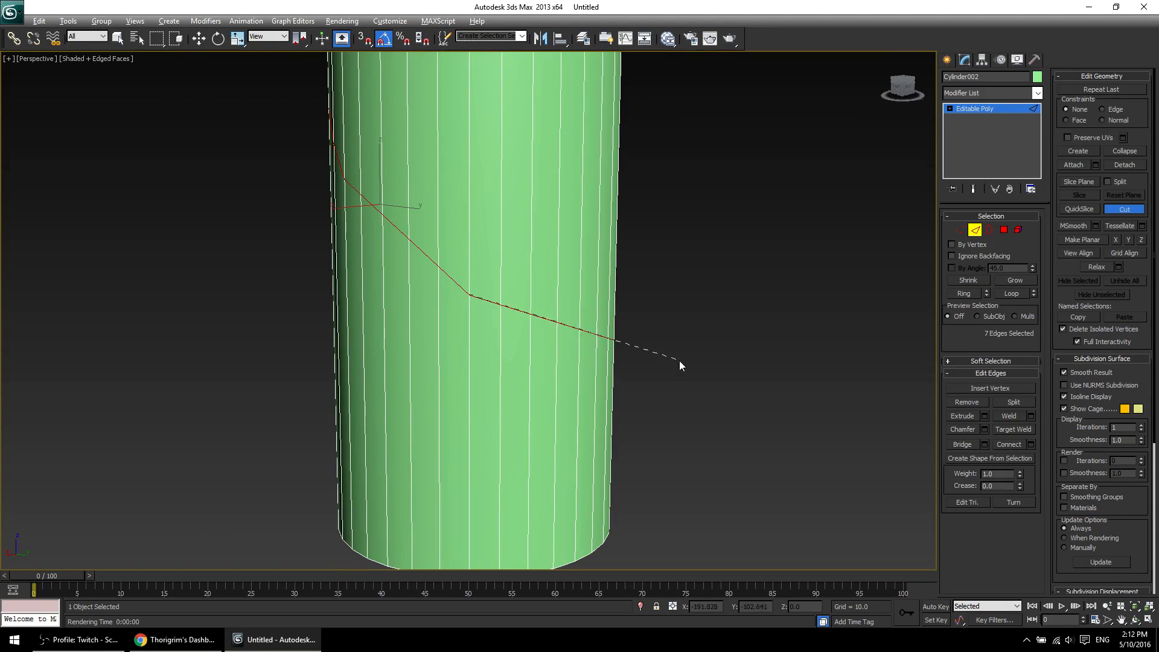
{"action": "middle_click_drag", "start_coordinate": [681, 363], "coordinate": [531, 337], "text": "alt"}
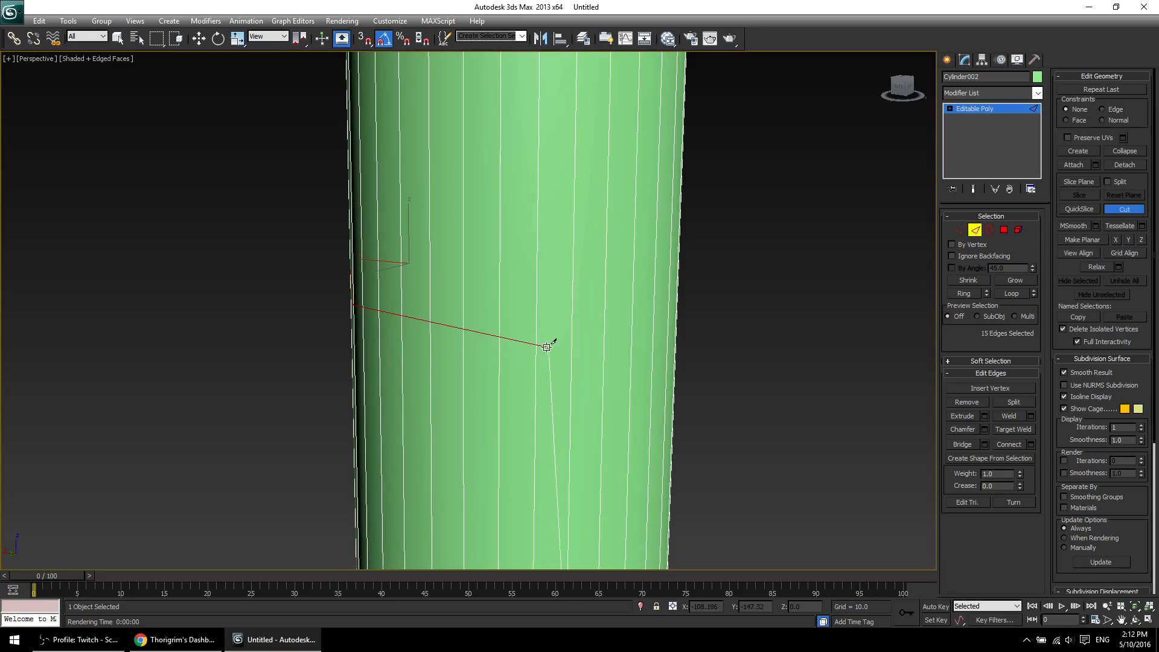
{"action": "left_click", "coordinate": [546, 346]}
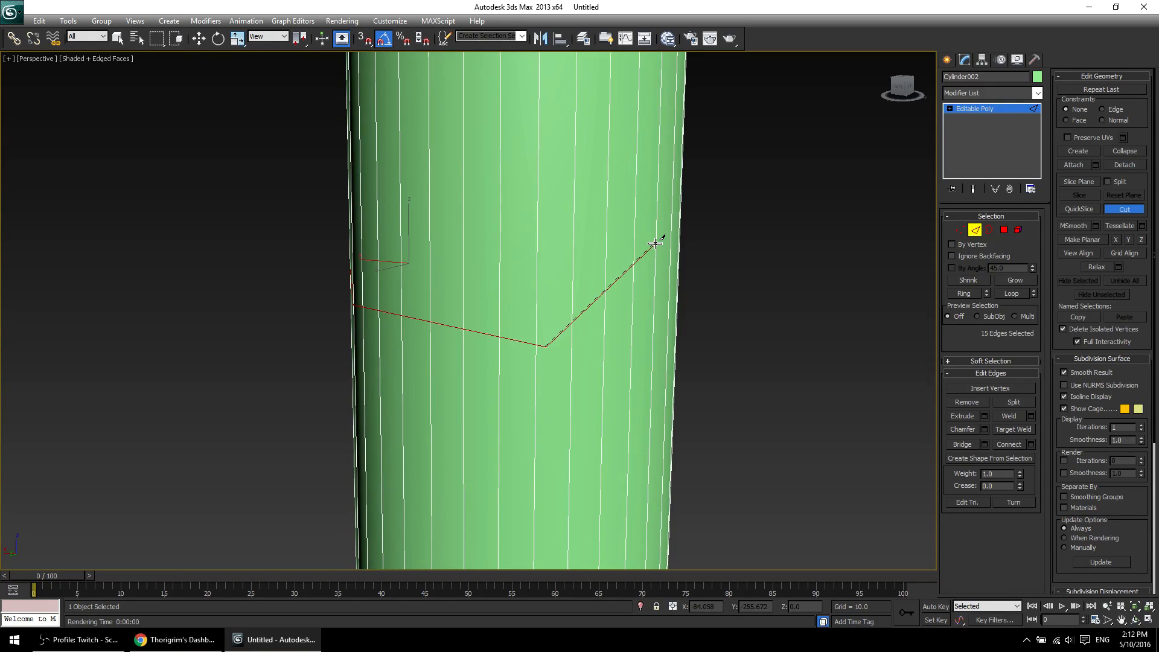
{"action": "left_click", "coordinate": [664, 260]}
Carry the cut around the remaining side and close it at its starting point.
{"action": "scroll", "coordinate": [674, 339], "scroll_direction": "down", "scroll_amount": 5}
{"action": "middle_click_drag", "start_coordinate": [676, 360], "coordinate": [545, 370], "text": "alt"}
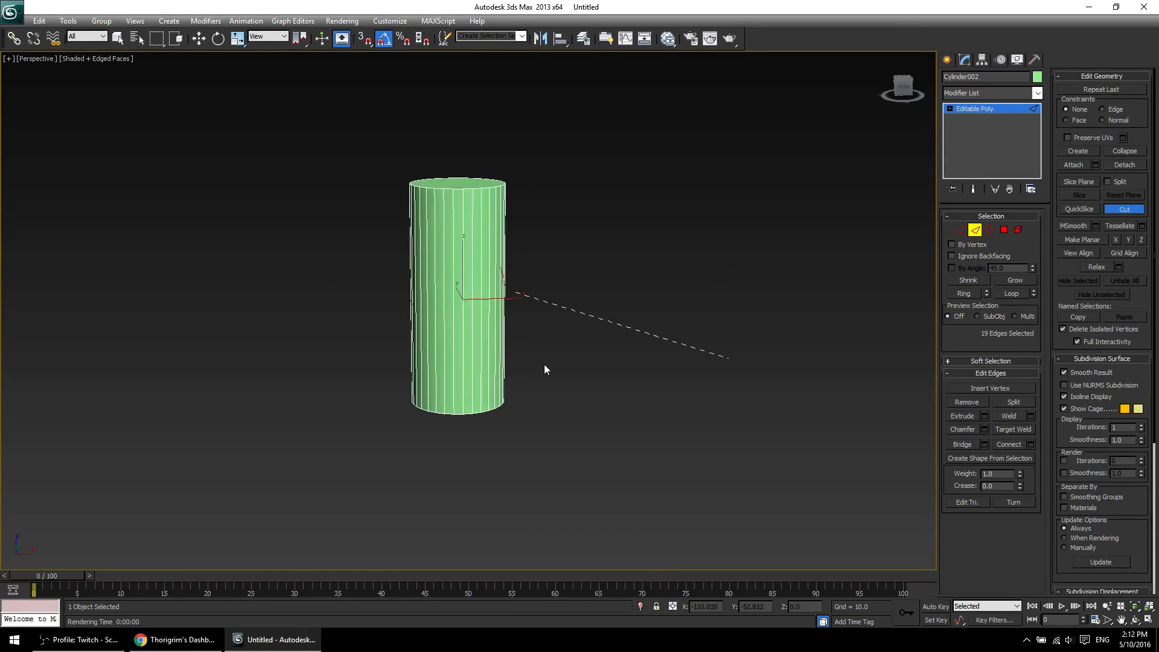
{"action": "left_click", "coordinate": [460, 257]}
{"action": "middle_click_drag", "start_coordinate": [556, 341], "coordinate": [480, 334], "text": "alt"}
{"action": "scroll", "coordinate": [481, 334], "scroll_direction": "up", "scroll_amount": 6}
{"action": "middle_click_drag", "start_coordinate": [490, 247], "coordinate": [497, 408], "text": "alt"}
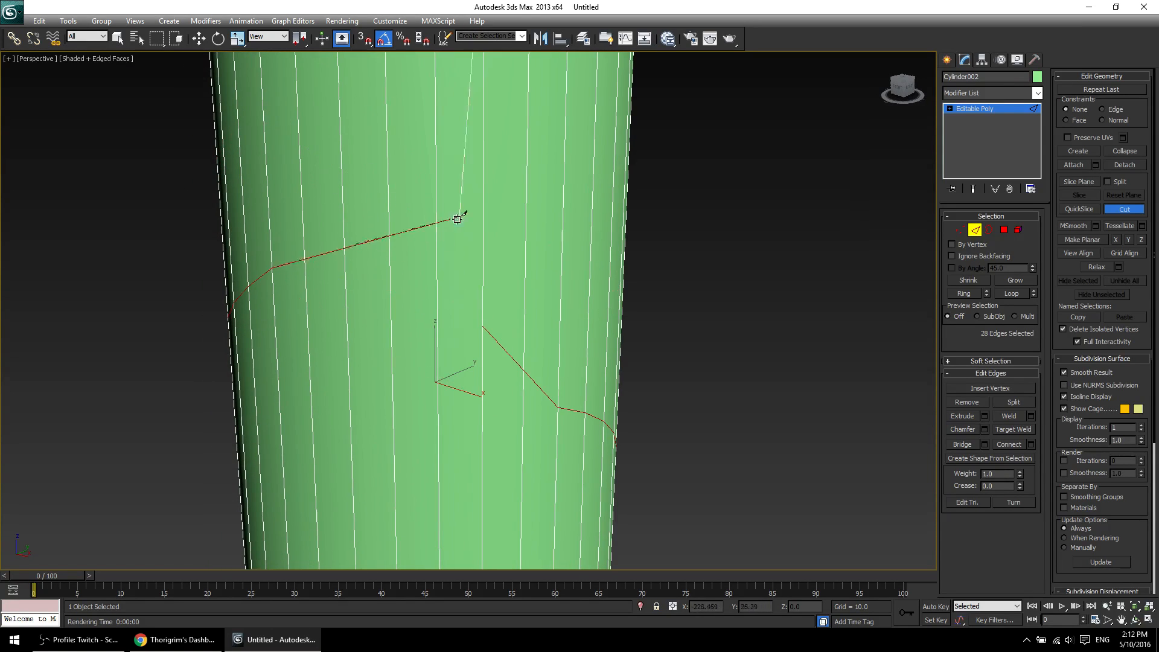
{"action": "left_click", "coordinate": [483, 326]}
{"action": "right_click", "coordinate": [483, 326]}
Leave the Cut tool and select all vertices along the uneven cut, using wireframe display to check them.
{"action": "scroll", "coordinate": [462, 376], "scroll_direction": "down", "scroll_amount": 4}
{"action": "scroll", "coordinate": [462, 377], "scroll_direction": "down", "scroll_amount": 3}
{"action": "middle_click_drag", "start_coordinate": [462, 376], "coordinate": [546, 365], "text": "alt"}
{"action": "scroll", "coordinate": [545, 364], "scroll_direction": "up", "scroll_amount": 3}
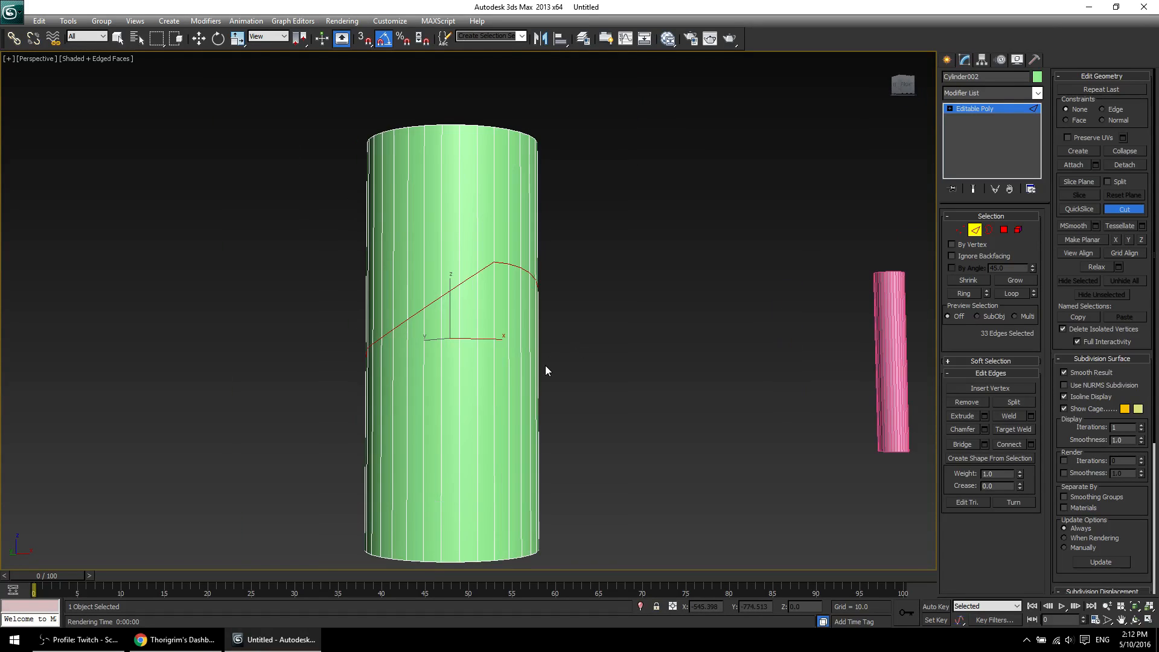
{"action": "key", "text": "1"}
{"action": "middle_click_drag", "start_coordinate": [339, 396], "coordinate": [590, 401], "text": "alt"}
{"action": "middle_click_drag", "start_coordinate": [349, 401], "coordinate": [387, 432], "text": "alt"}
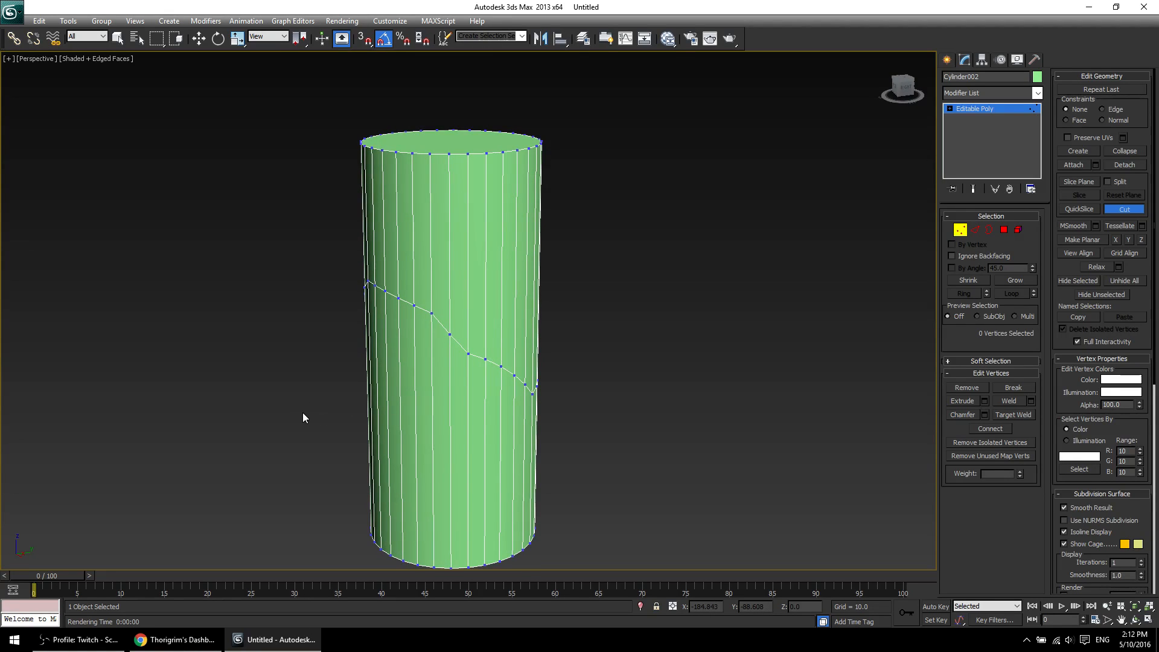
{"action": "key", "text": "F3"}
{"action": "mouse_move", "coordinate": [307, 412]}
{"action": "middle_mouse_down", "text": "alt"}
{"action": "mouse_move", "coordinate": [335, 382]}
{"action": "mouse_move", "coordinate": [339, 240]}
{"action": "mouse_move", "coordinate": [370, 320]}
{"action": "middle_mouse_up", "text": "alt"}
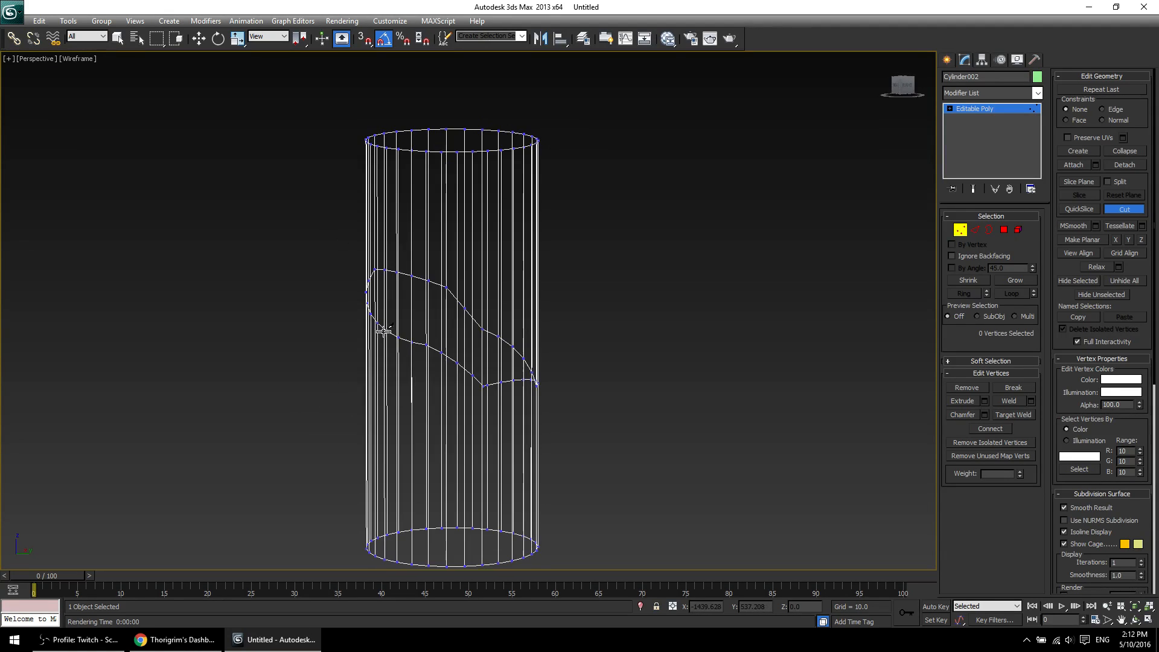
{"action": "right_click", "coordinate": [575, 402]}
{"action": "right_click", "coordinate": [574, 399]}
{"action": "left_click_drag", "start_coordinate": [309, 231], "coordinate": [635, 436]}
{"action": "mouse_move", "coordinate": [636, 436]}
{"action": "middle_mouse_down", "text": "alt"}
{"action": "mouse_move", "coordinate": [513, 430]}
{"action": "mouse_move", "coordinate": [461, 454]}
{"action": "mouse_move", "coordinate": [522, 460]}
{"action": "middle_mouse_up", "text": "alt"}
{"action": "key", "text": "F3"}
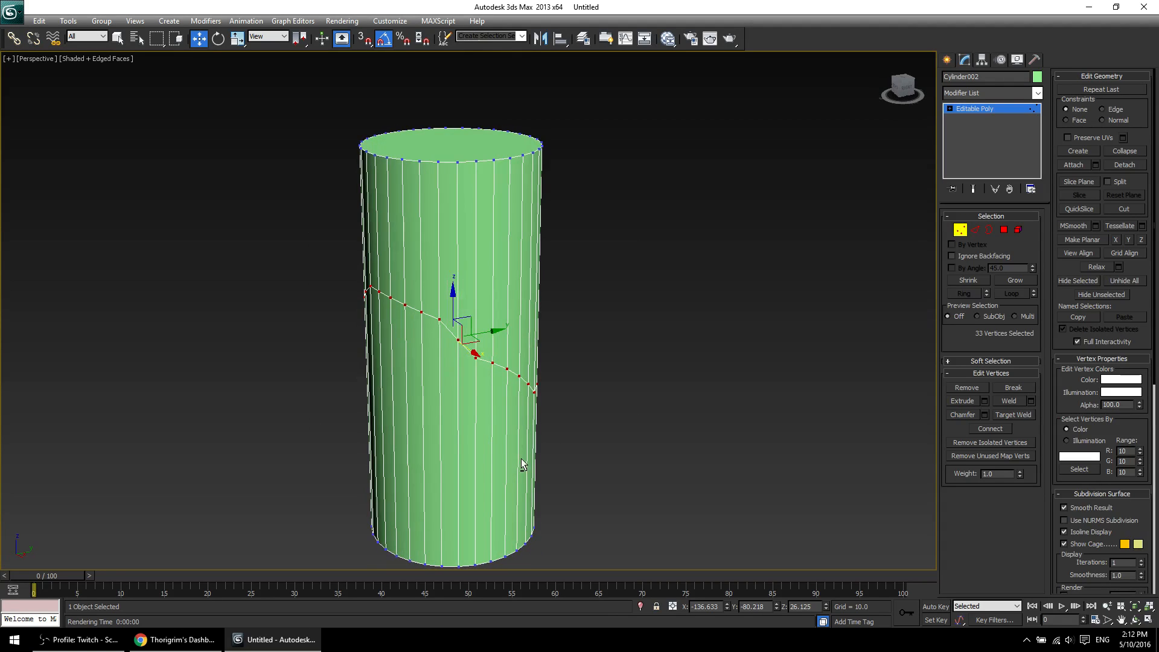
Examine the cut's uneven edge loop from several sides in edge editing.
{"action": "key", "text": "2"}
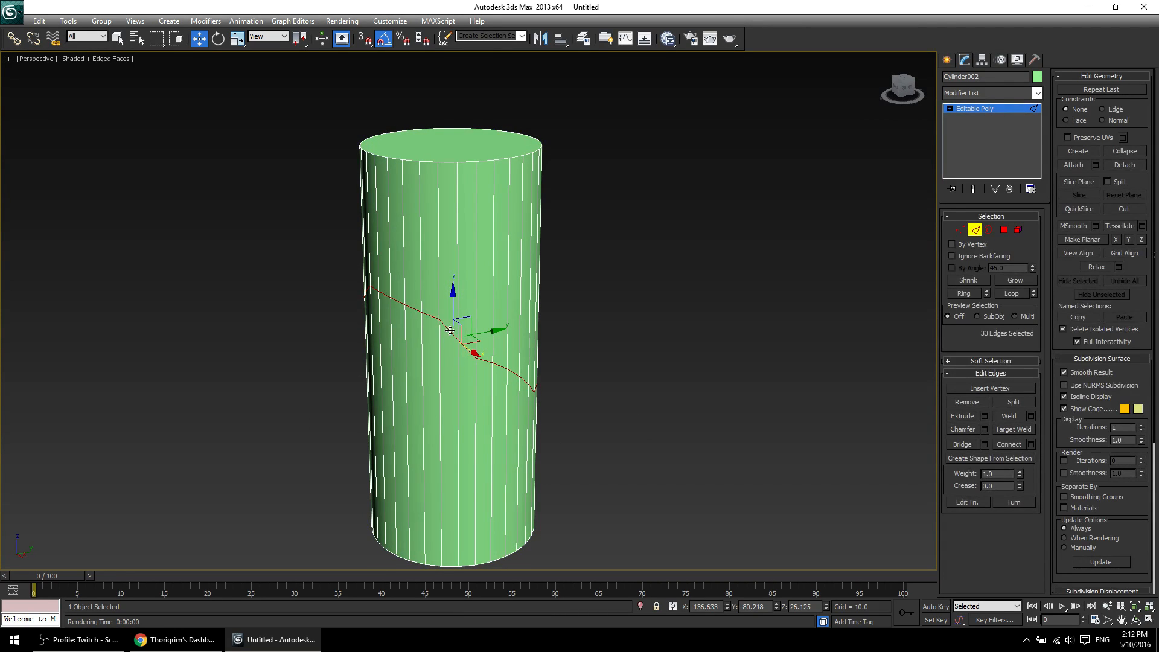
{"action": "left_click", "coordinate": [450, 330]}
{"action": "middle_click_drag", "start_coordinate": [450, 330], "coordinate": [331, 338], "text": "alt"}
{"action": "double_click", "coordinate": [331, 338]}
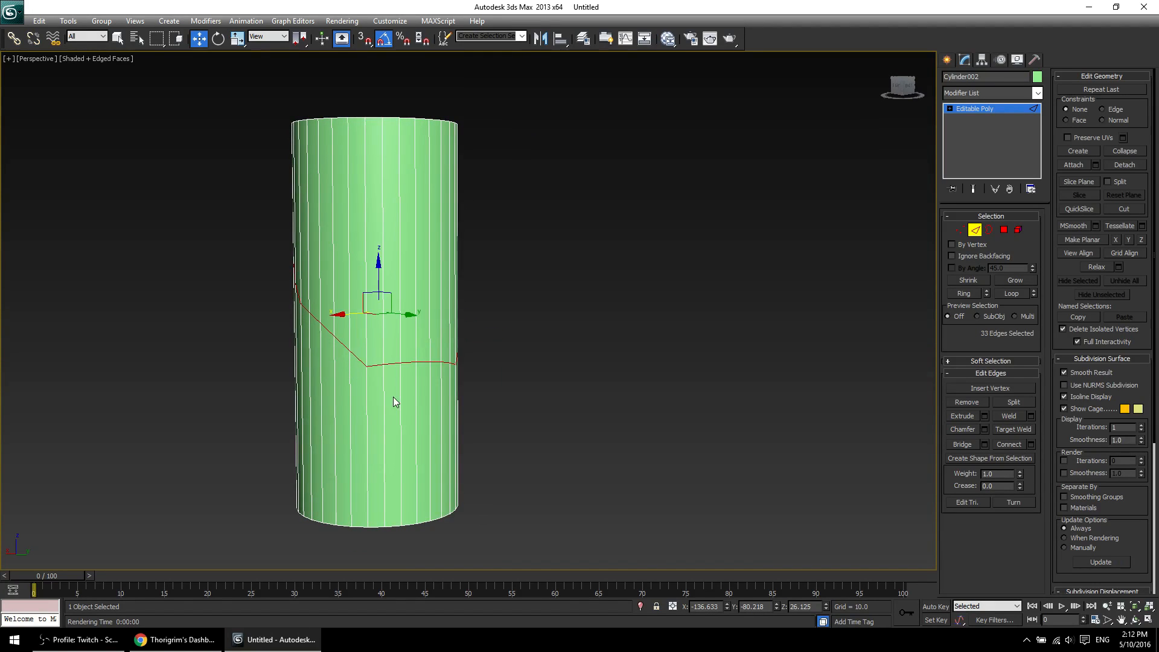
{"action": "middle_click_drag", "start_coordinate": [393, 396], "coordinate": [695, 419], "text": "alt"}
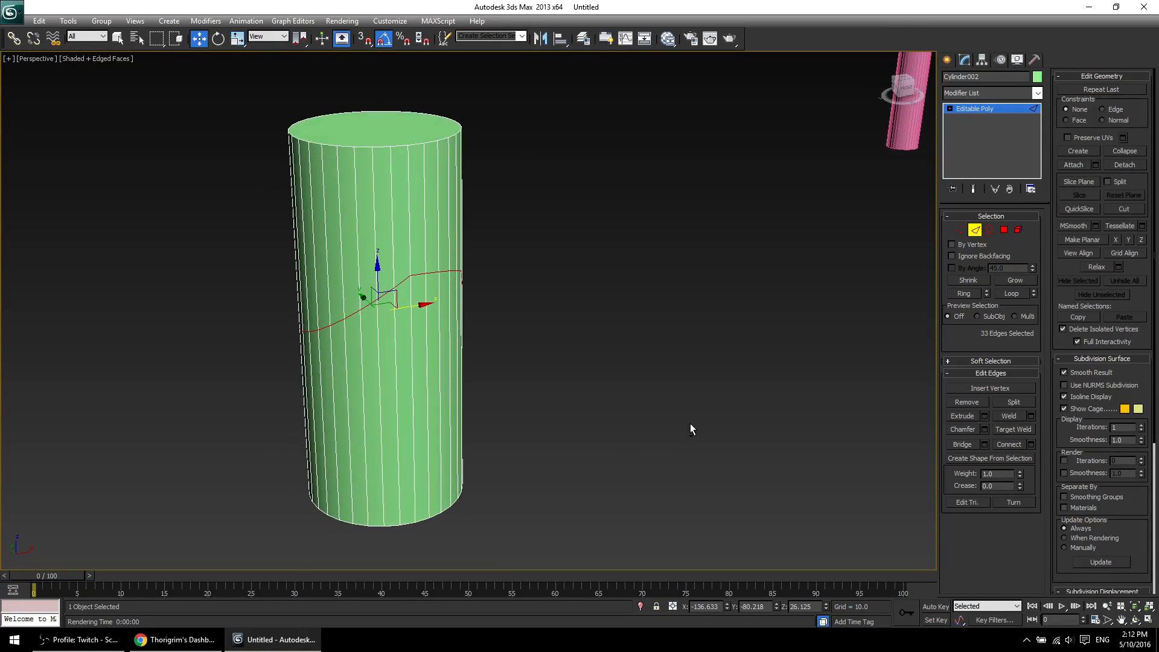
Try Make Planar along X on the selected cut vertices, and undo it.
{"action": "key", "text": "1"}
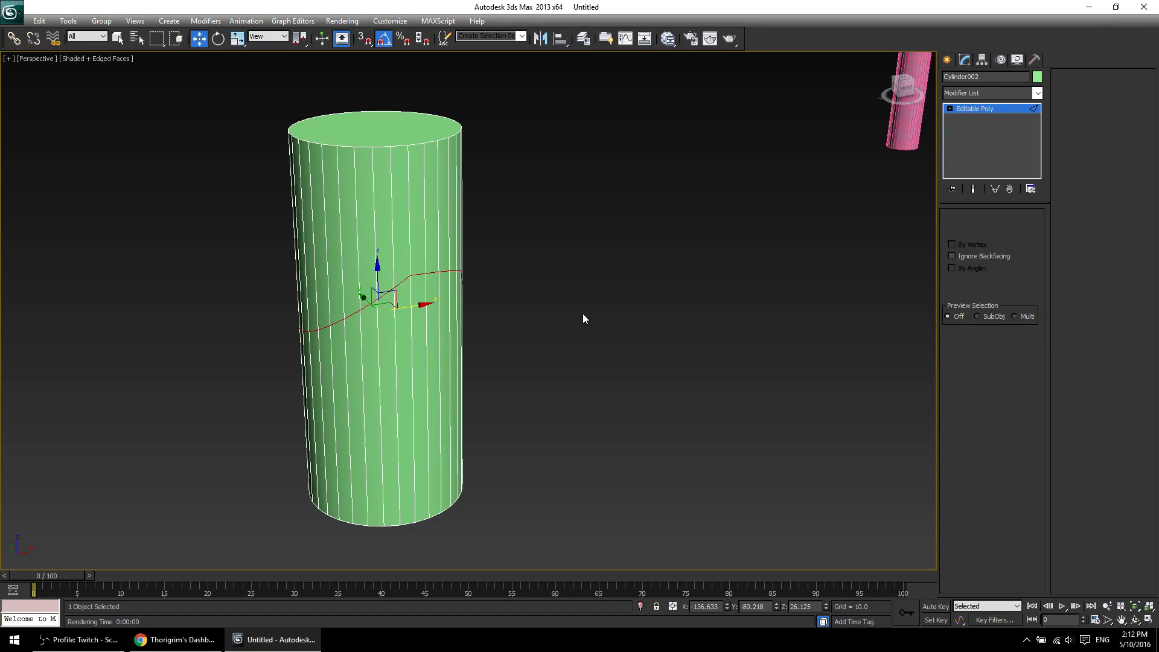
{"action": "middle_click_drag", "start_coordinate": [517, 399], "coordinate": [508, 371], "text": "alt"}
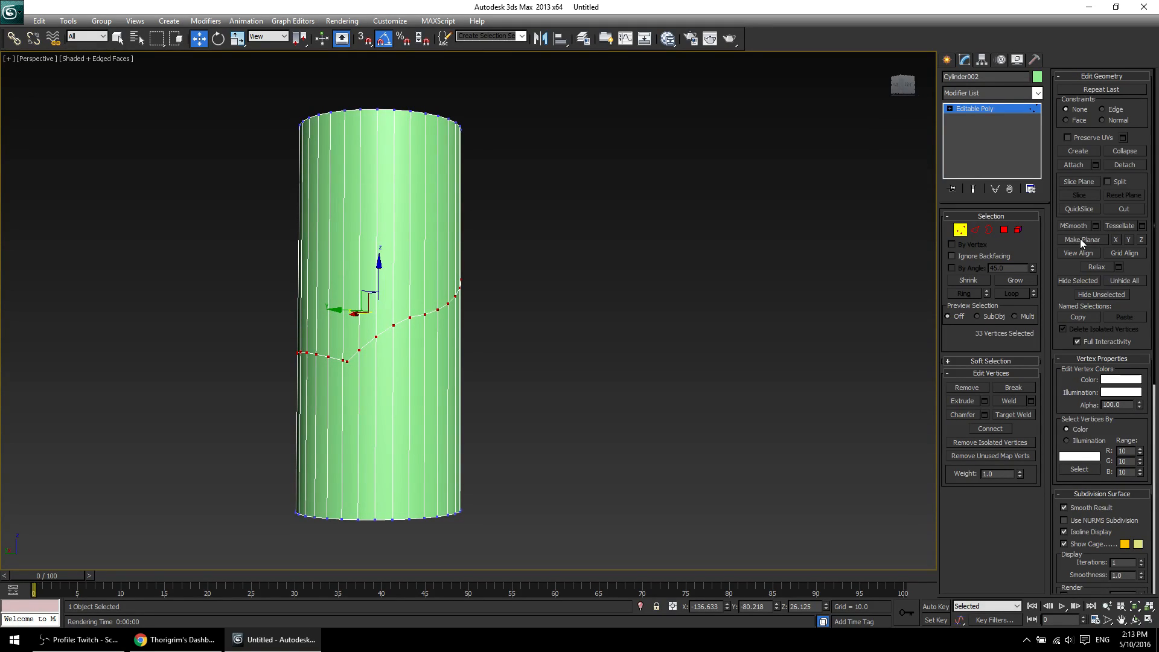
{"action": "left_click", "coordinate": [1116, 240]}
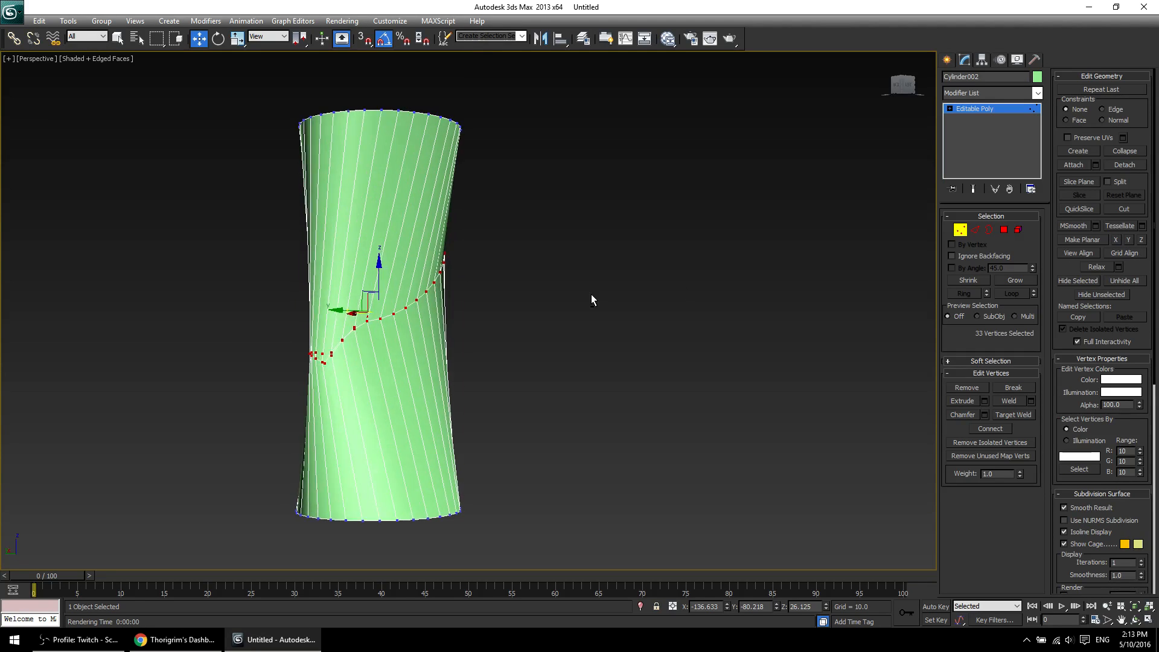
{"action": "middle_click_drag", "start_coordinate": [591, 295], "coordinate": [689, 291], "text": "alt"}
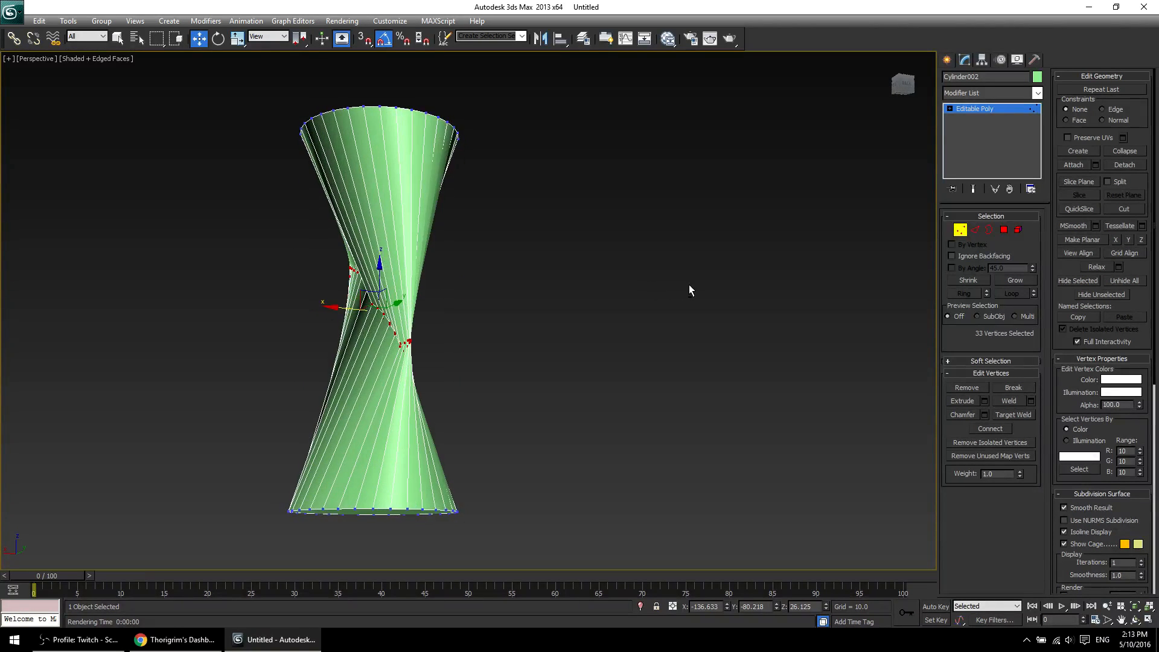
{"action": "key", "text": "ctrl+z"}
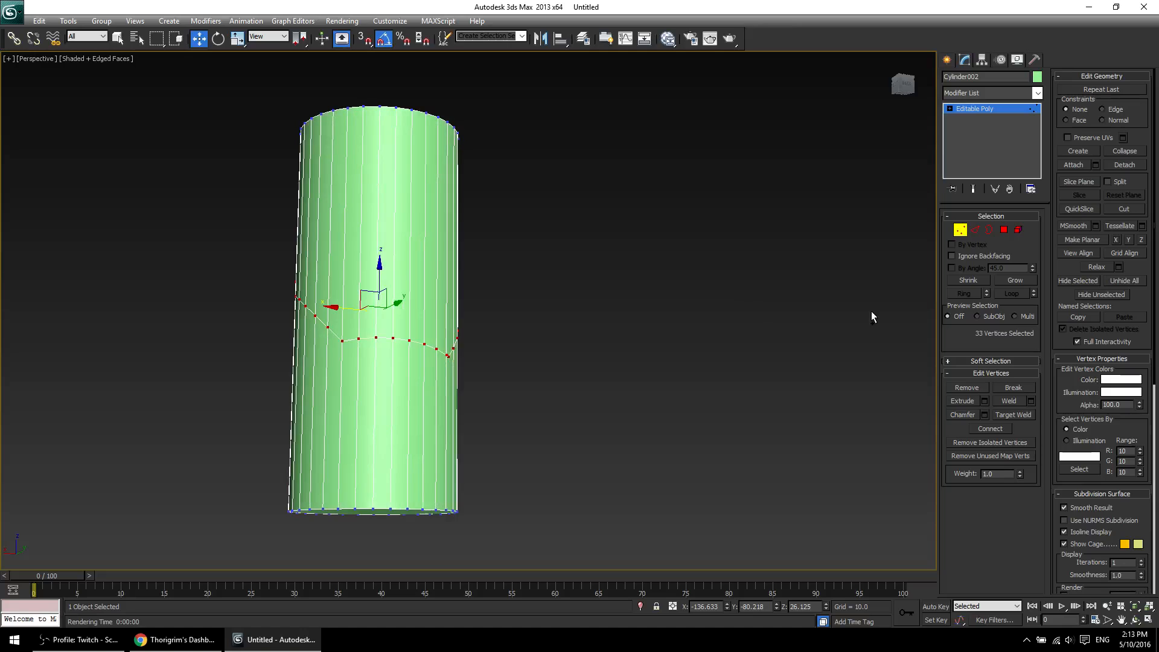
Try Make Planar along Y on the cut vertices, check it in wireframe, and undo it.
{"action": "left_click", "coordinate": [1128, 240]}
{"action": "mouse_move", "coordinate": [601, 336]}
{"action": "middle_mouse_down", "text": "alt"}
{"action": "mouse_move", "coordinate": [654, 339]}
{"action": "mouse_move", "coordinate": [585, 391]}
{"action": "mouse_move", "coordinate": [525, 392]}
{"action": "mouse_move", "coordinate": [587, 421]}
{"action": "middle_mouse_up", "text": "alt"}
{"action": "key", "text": "F3"}
{"action": "key", "text": "ctrl+z"}
{"action": "key", "text": "F3"}
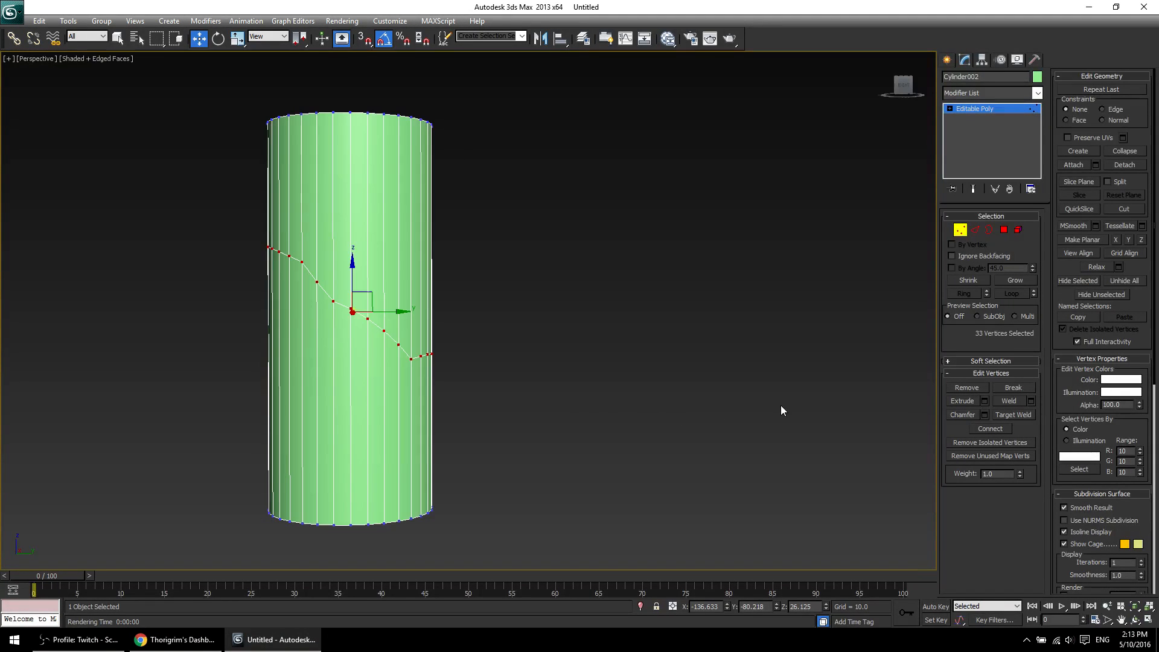
Flatten the selected cut vertices into a level ring with Make Planar along Z.
{"action": "left_click", "coordinate": [1141, 240]}
{"action": "middle_click_drag", "start_coordinate": [531, 338], "coordinate": [650, 391], "text": "alt"}
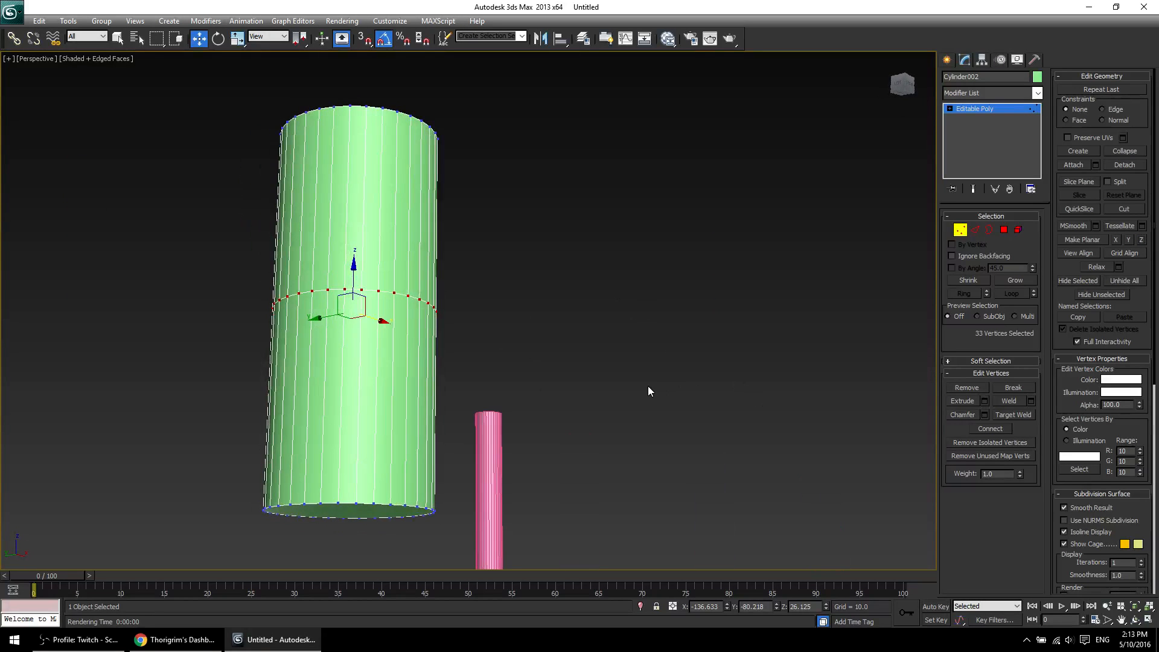
{"action": "middle_click_drag", "start_coordinate": [476, 360], "coordinate": [683, 411], "text": "alt"}
Connect the vertical edges of the cylinder's upper section with a new horizontal edge loop.
{"action": "key", "text": "2"}
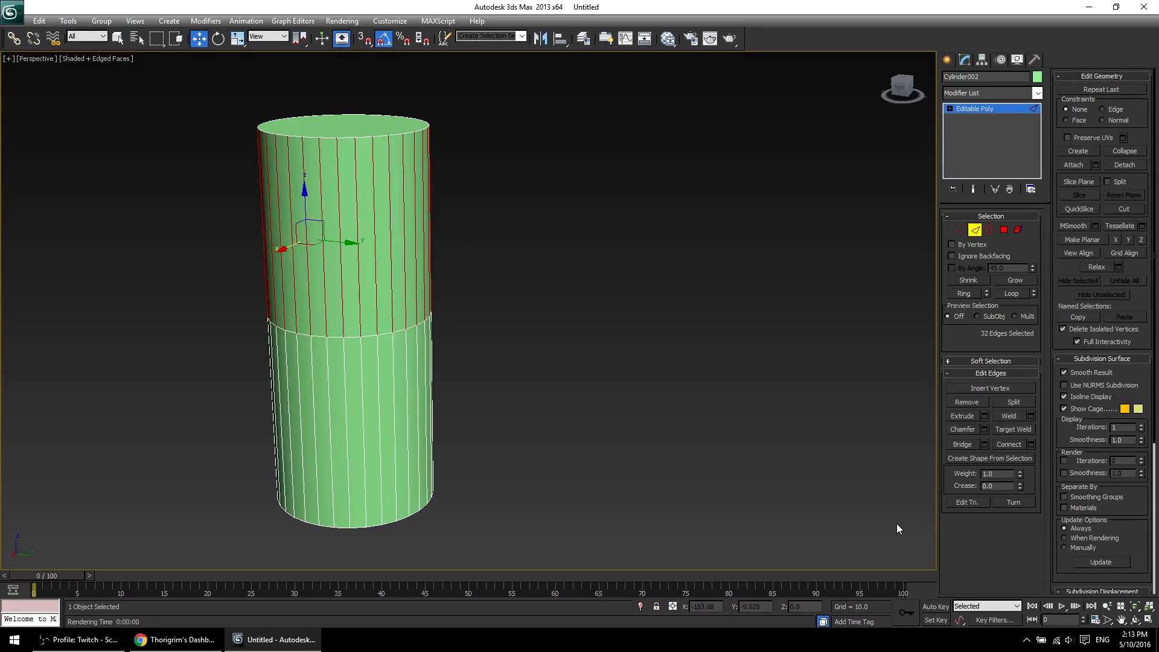
{"action": "left_click", "coordinate": [1023, 447]}
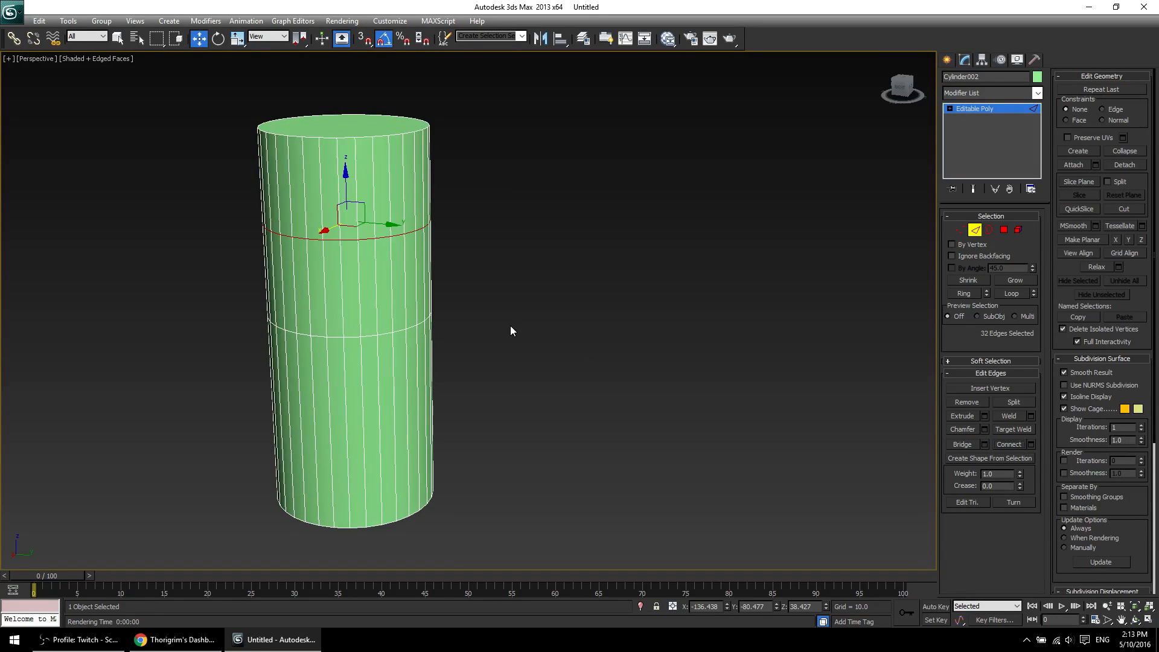
{"action": "middle_click_drag", "start_coordinate": [511, 330], "coordinate": [501, 389], "text": "alt"}
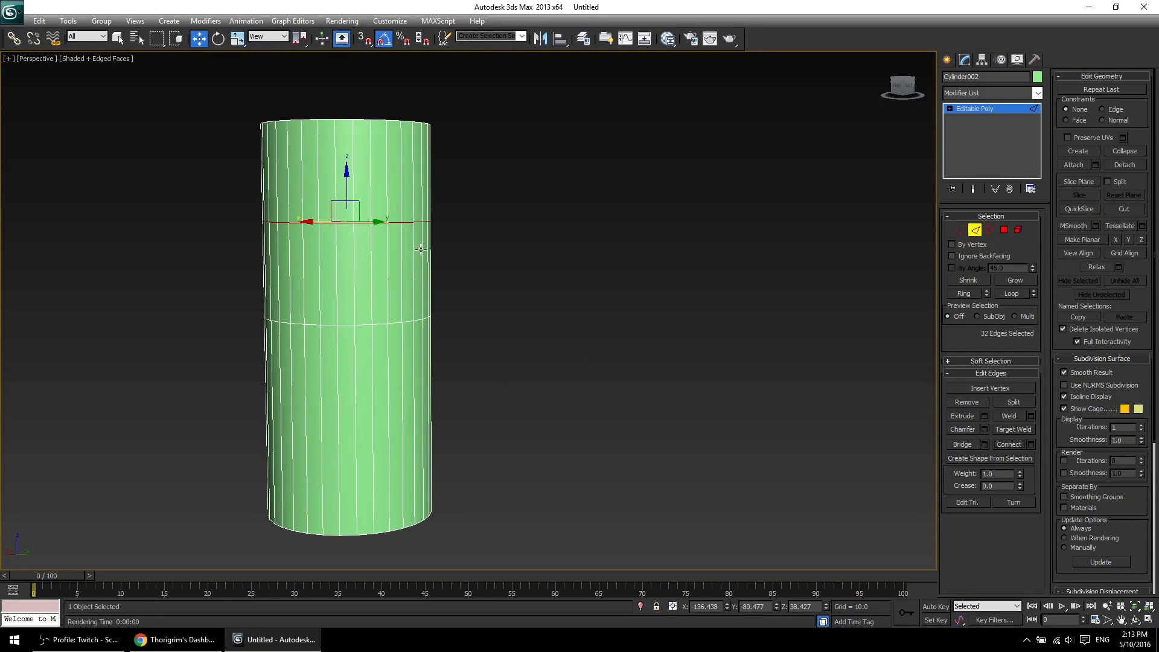
Constrain movement to Edge and rotate the upper loop's vertices -35 degrees about X.
{"action": "key", "text": "4"}
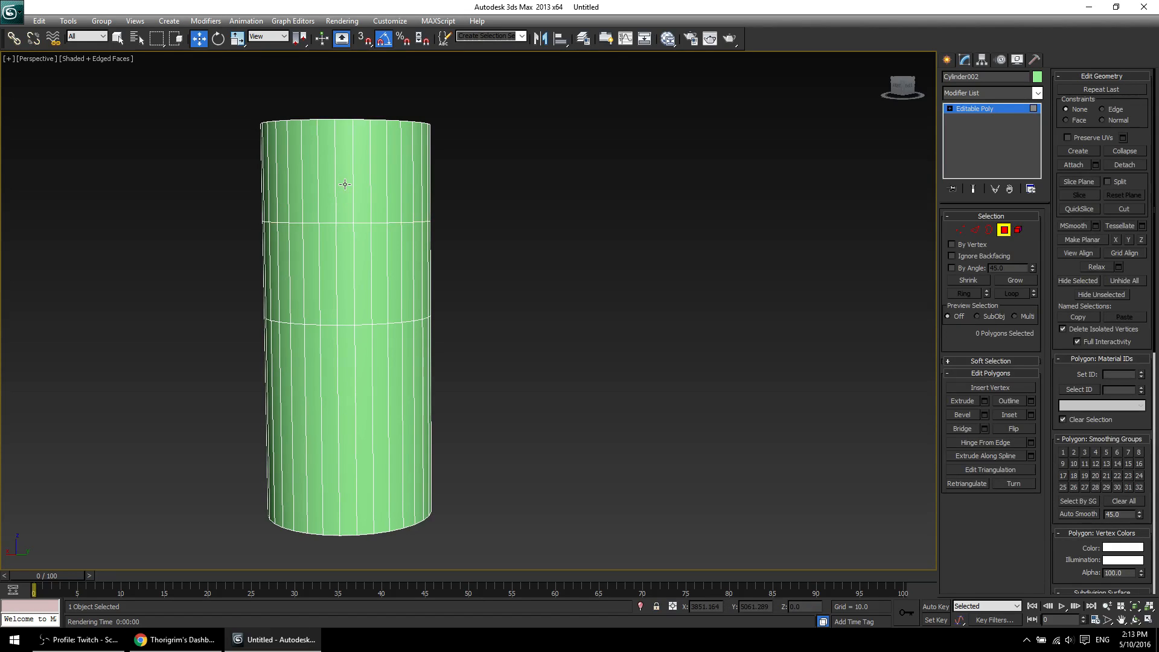
{"action": "key", "text": "2"}
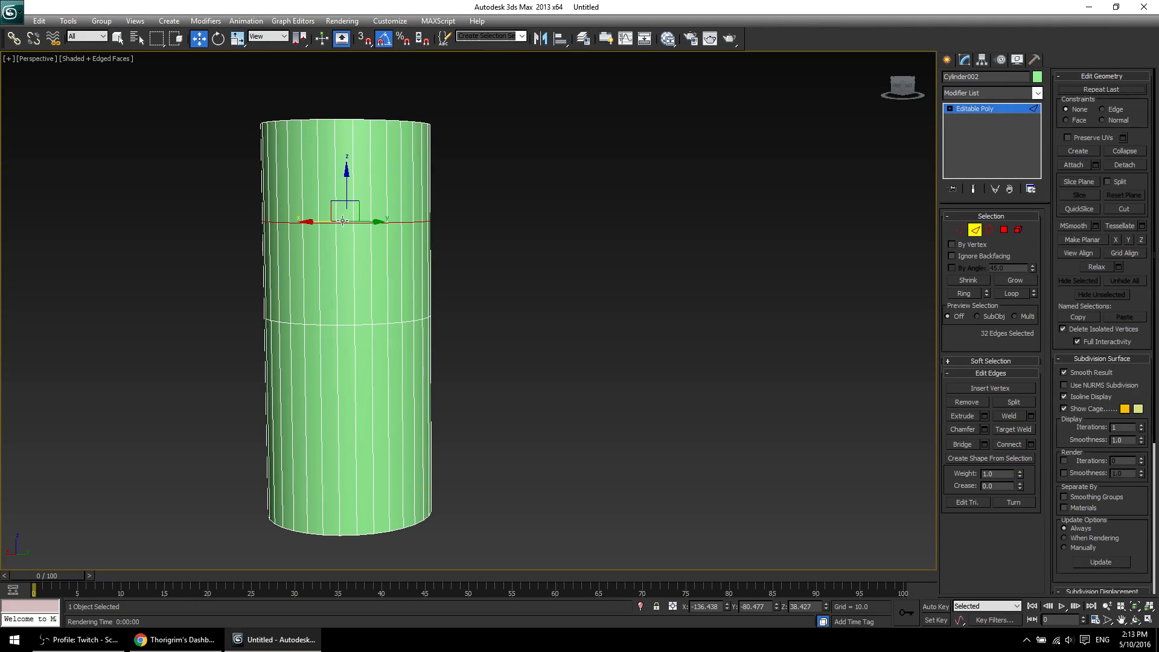
{"action": "left_click", "coordinate": [1102, 109]}
{"action": "left_click", "coordinate": [958, 230]}
{"action": "key", "text": "e"}
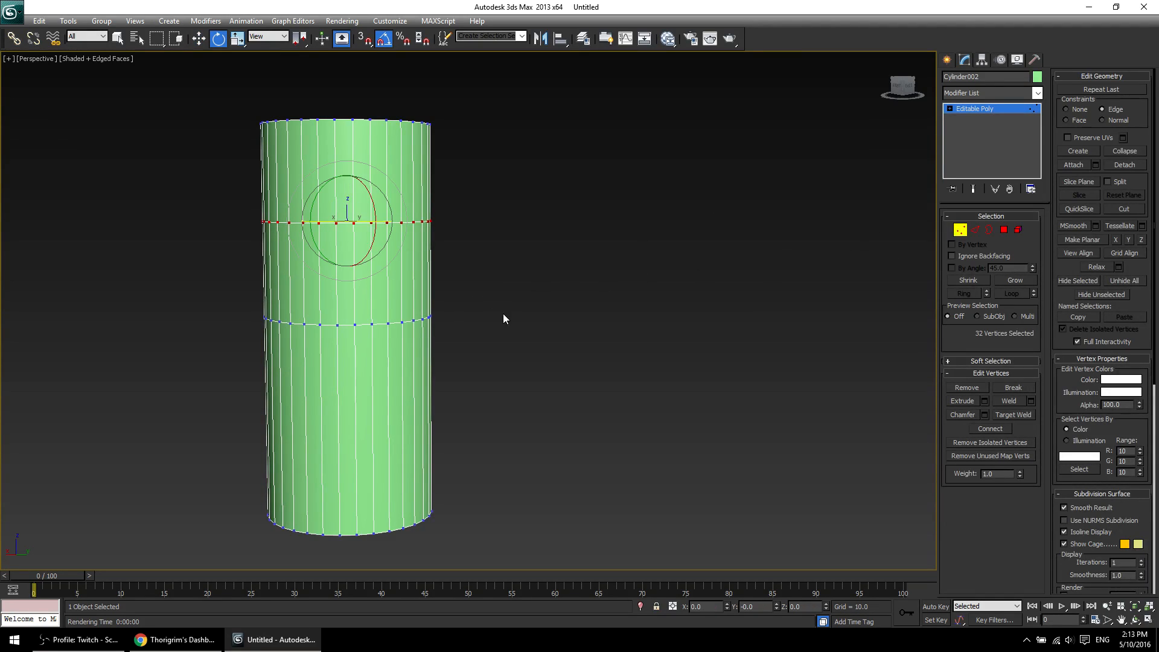
{"action": "left_click_drag", "start_coordinate": [371, 194], "coordinate": [381, 214]}
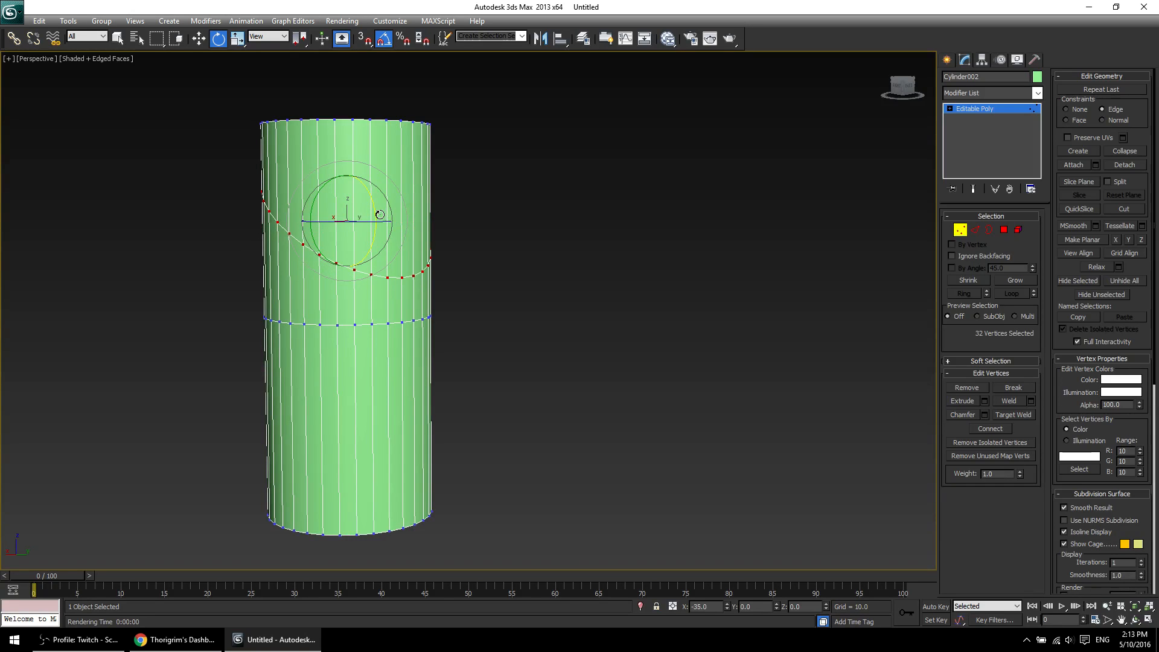
Undo the upper loop's rotation and Edge constraint, keeping the connected horizontal loop on the cylinder.
{"action": "middle_click_drag", "start_coordinate": [462, 304], "coordinate": [436, 315], "text": "alt"}
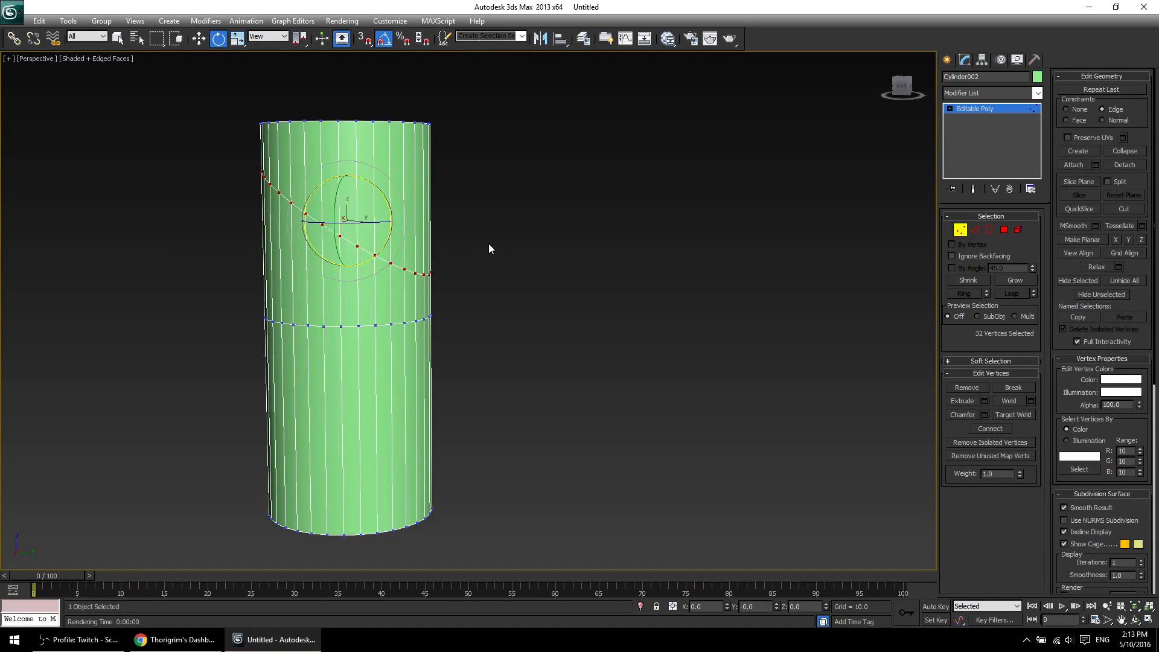
{"action": "key", "text": "ctrl+z"}
{"action": "key", "text": "ctrl+z"}
{"action": "key", "text": "ctrl+z"}
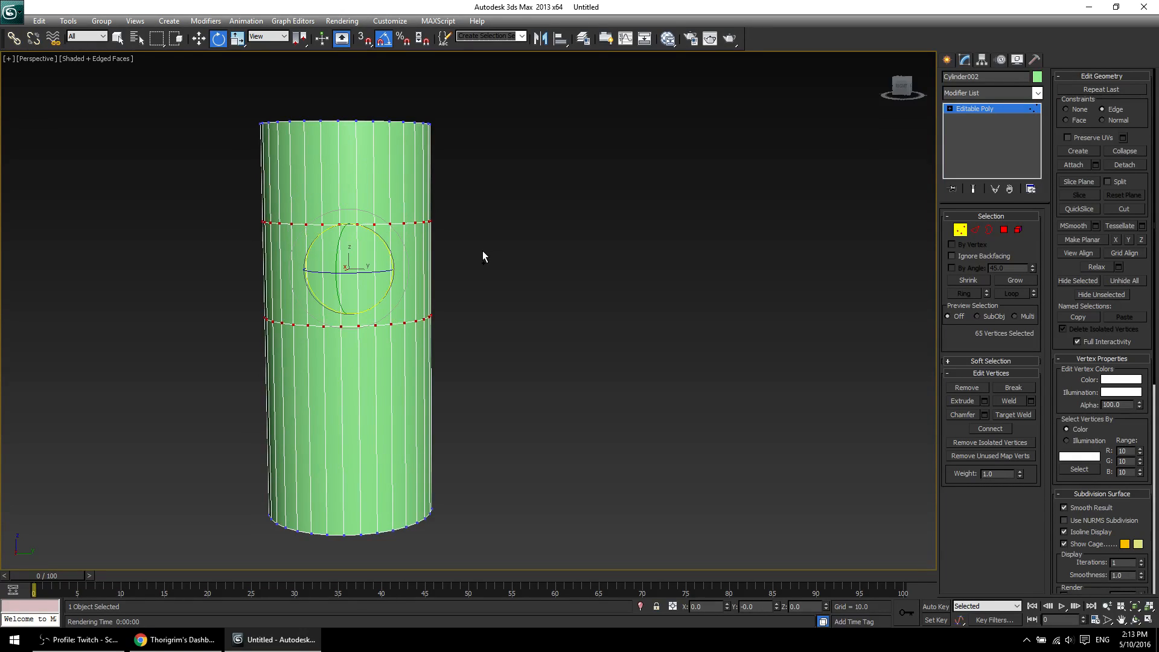
{"action": "key", "text": "ctrl+z"}
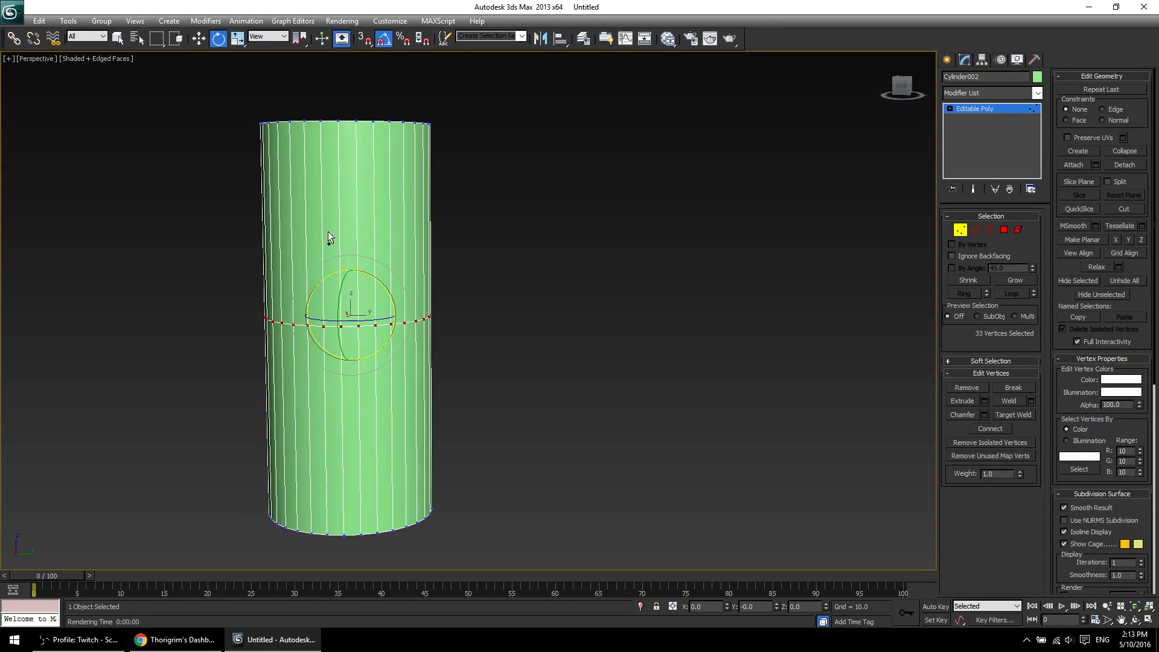
{"action": "key", "text": "ctrl+y"}
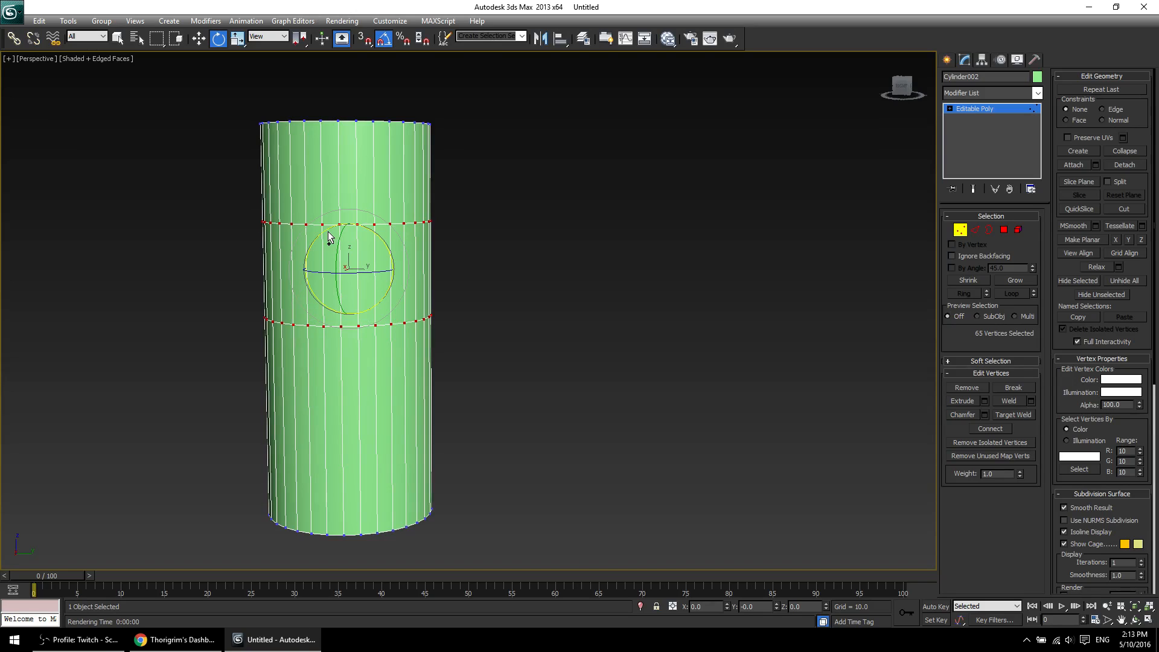
Check the upper loop at edge and border level, and select all of its vertices.
{"action": "key", "text": "2"}
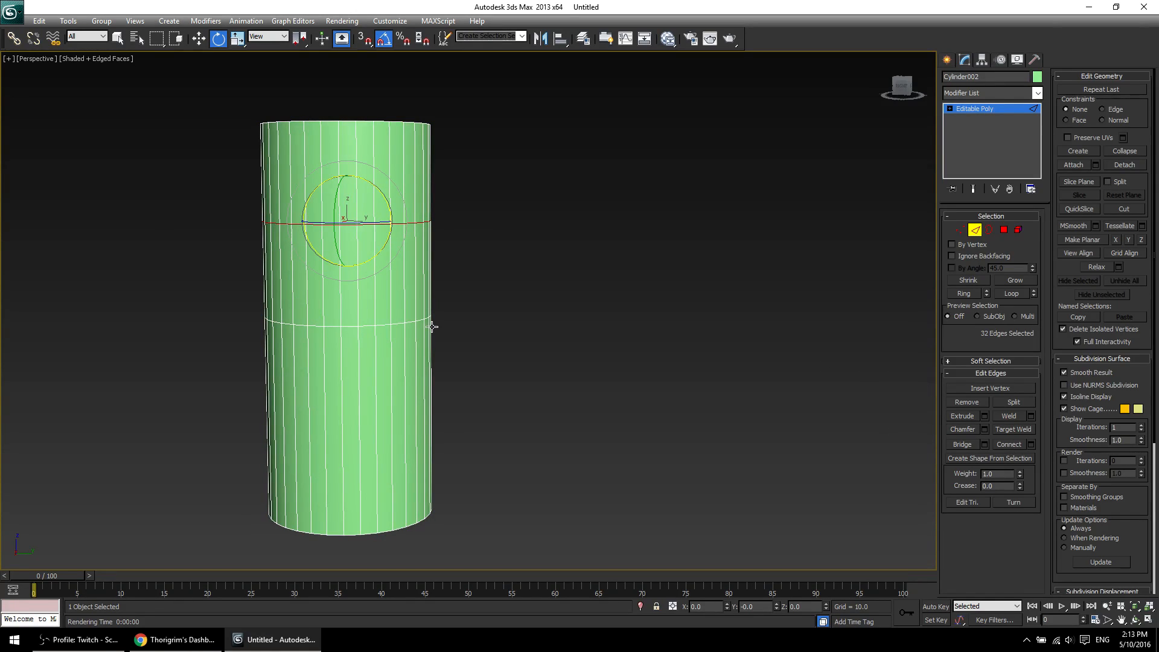
{"action": "key", "text": "1"}
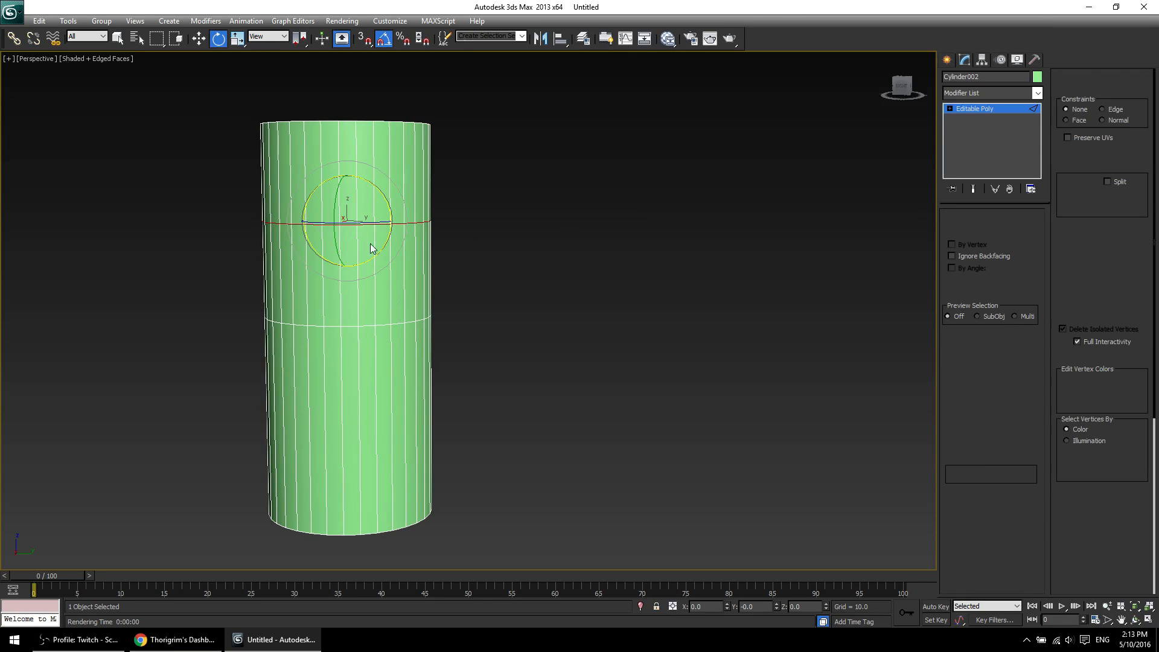
{"action": "left_click_drag", "start_coordinate": [149, 188], "coordinate": [483, 234]}
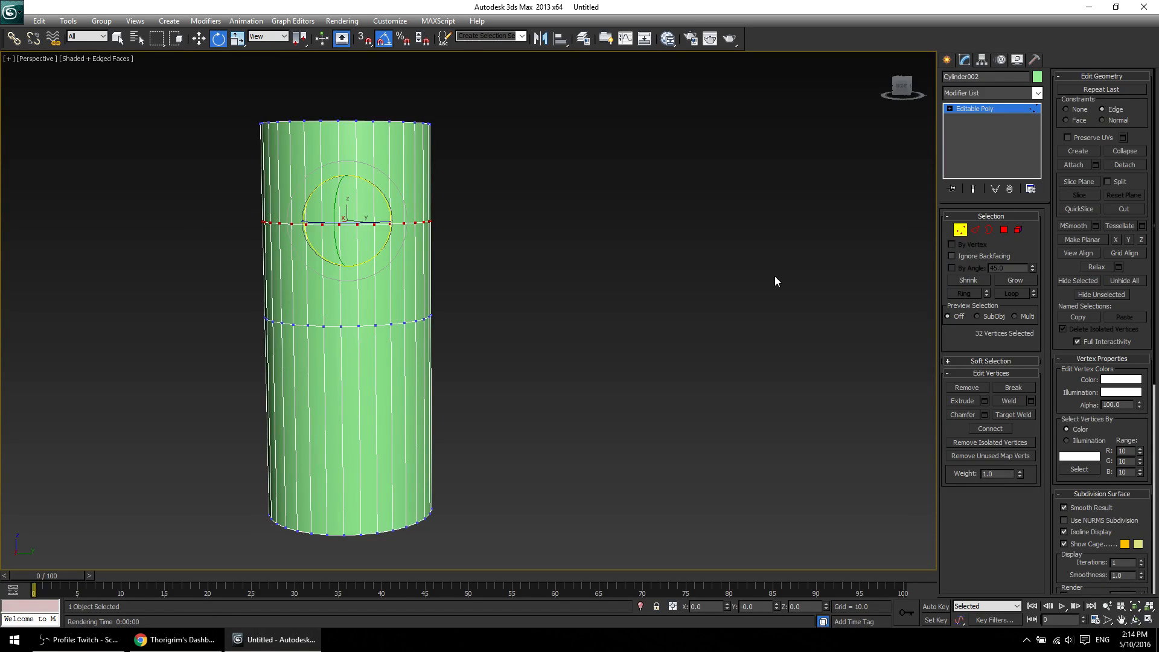
{"action": "key", "text": "3"}
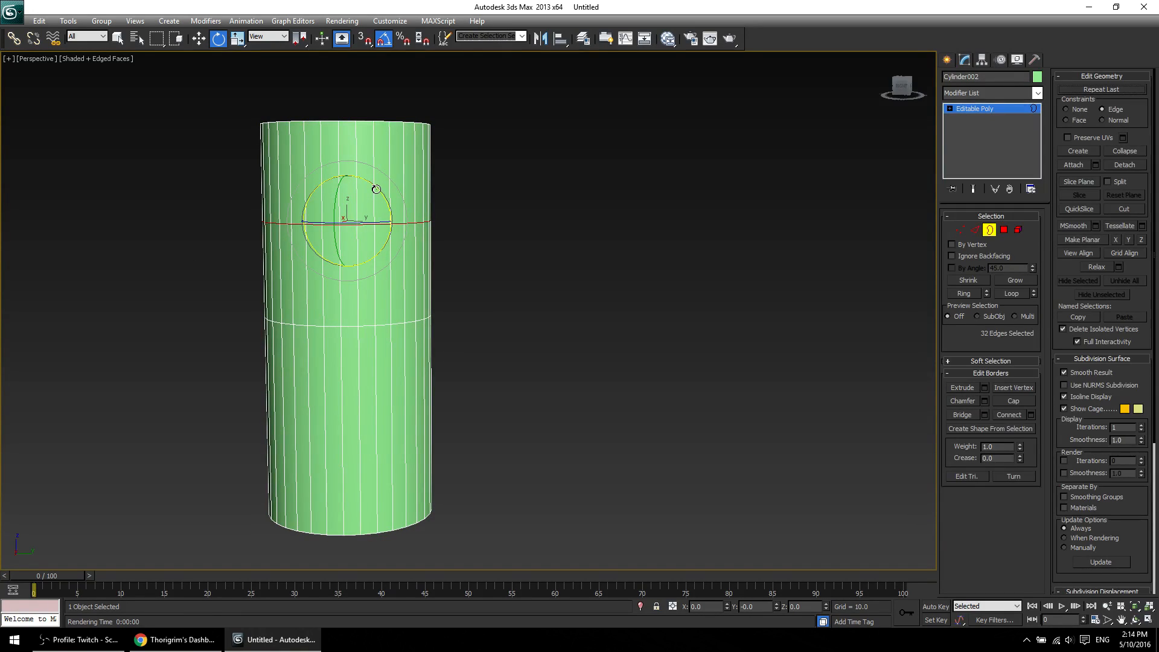
{"action": "key", "text": "1"}
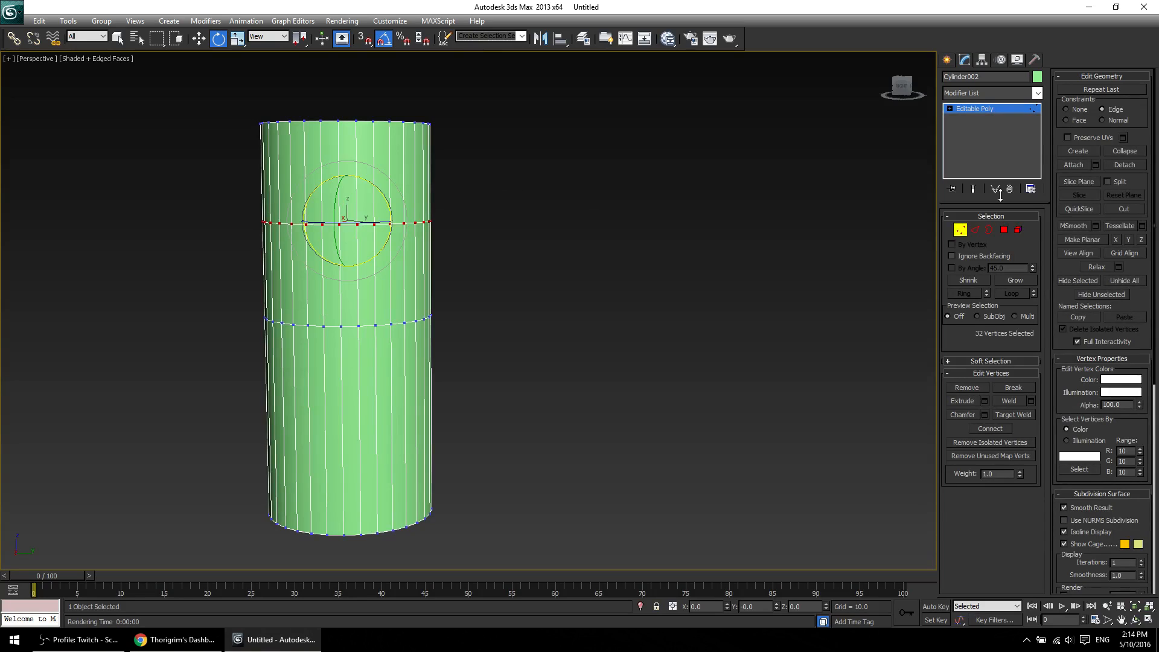
Try rotating the upper loop's vertices about X without the Edge constraint, and undo the rotation.
{"action": "mouse_move", "coordinate": [379, 190]}
{"action": "left_mouse_down"}
{"action": "mouse_move", "coordinate": [391, 201]}
{"action": "mouse_move", "coordinate": [371, 170]}
{"action": "mouse_move", "coordinate": [402, 186]}
{"action": "mouse_move", "coordinate": [390, 196]}
{"action": "left_mouse_up"}
{"action": "right_click", "coordinate": [389, 197]}
{"action": "mouse_move", "coordinate": [459, 243]}
{"action": "middle_mouse_down", "text": "alt"}
{"action": "mouse_move", "coordinate": [602, 249]}
{"action": "mouse_move", "coordinate": [491, 253]}
{"action": "mouse_move", "coordinate": [531, 253]}
{"action": "middle_mouse_up", "text": "alt"}
{"action": "key", "text": "ctrl+z"}
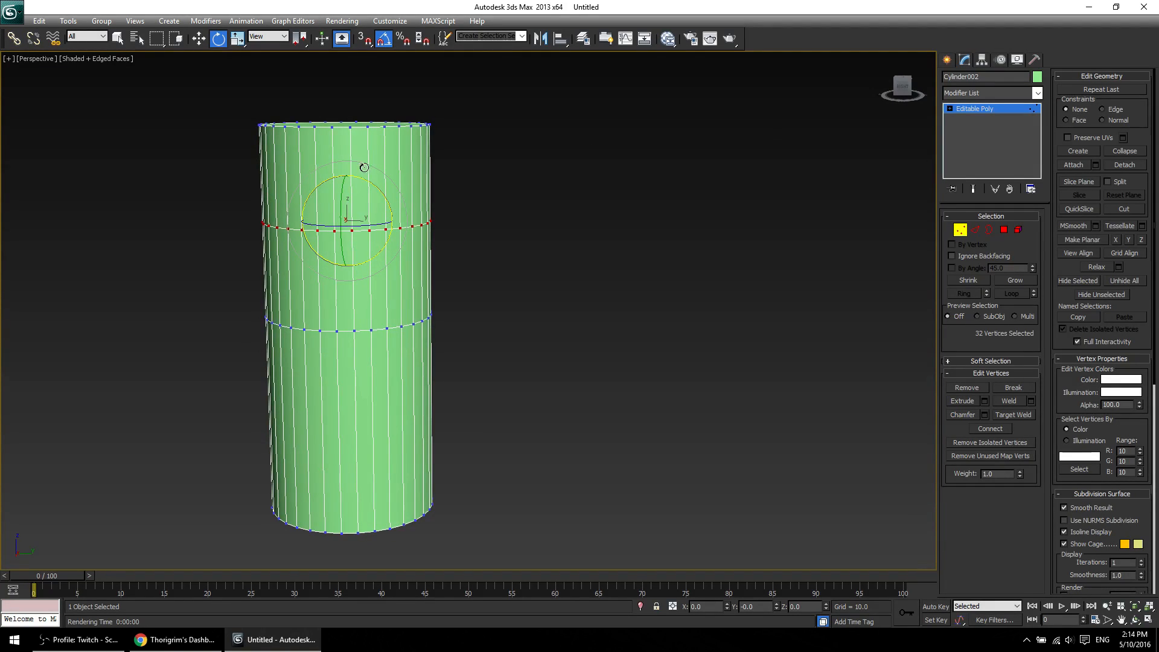
{"action": "left_click_drag", "start_coordinate": [376, 187], "coordinate": [422, 183]}
{"action": "key", "text": "ctrl+z"}
Tilt the upper loop's vertices about X with the Edge constraint, and reset the constraint to None.
{"action": "left_click", "coordinate": [1111, 108]}
{"action": "left_click_drag", "start_coordinate": [366, 180], "coordinate": [387, 190]}
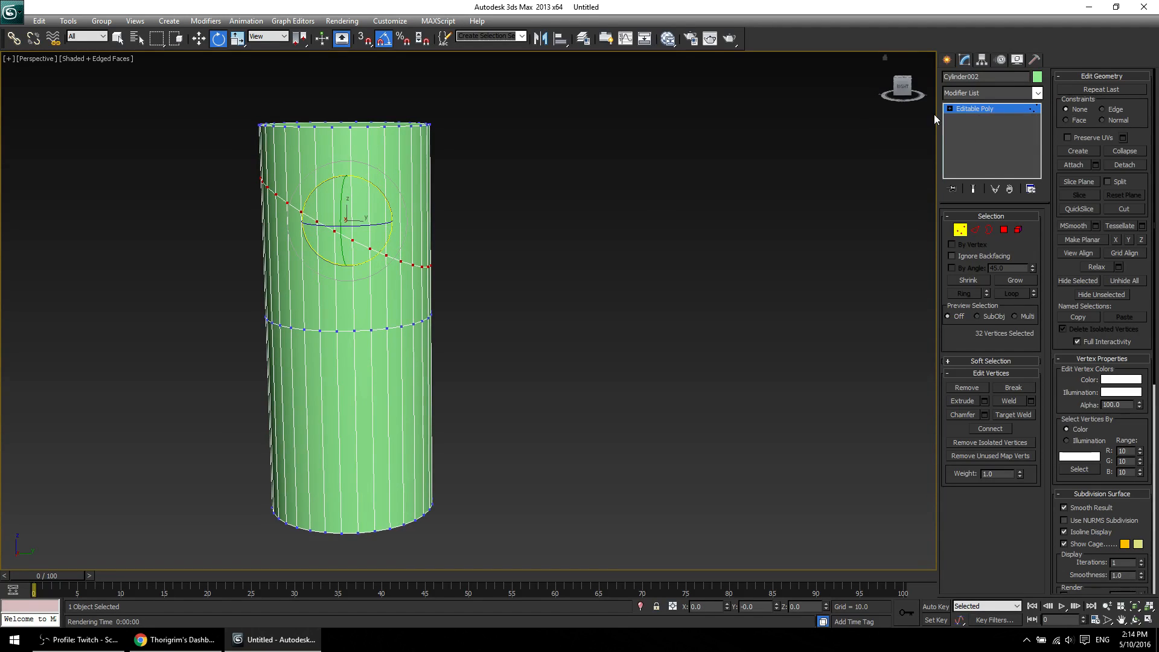
{"action": "left_click", "coordinate": [975, 109]}
{"action": "middle_click_drag", "start_coordinate": [515, 231], "coordinate": [498, 263], "text": "alt"}
{"action": "key", "text": "1"}
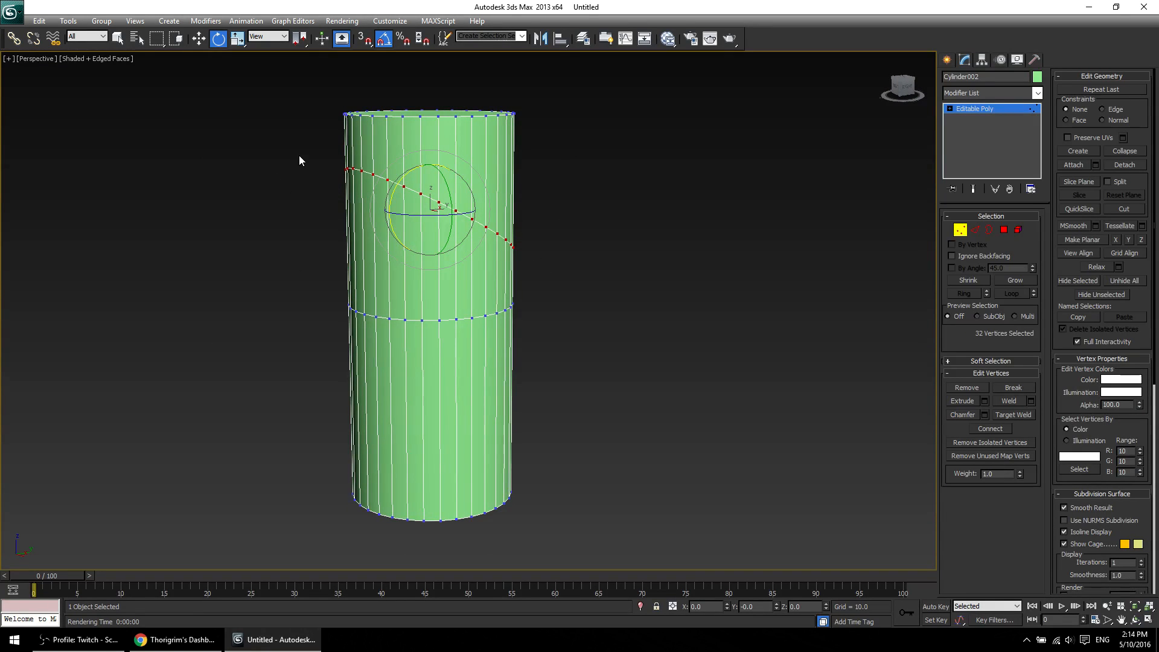
Select the tilted loop's 13 highest vertices in the Left view and flatten them with Make Planar along Z.
{"action": "left_click_drag", "start_coordinate": [299, 155], "coordinate": [419, 237]}
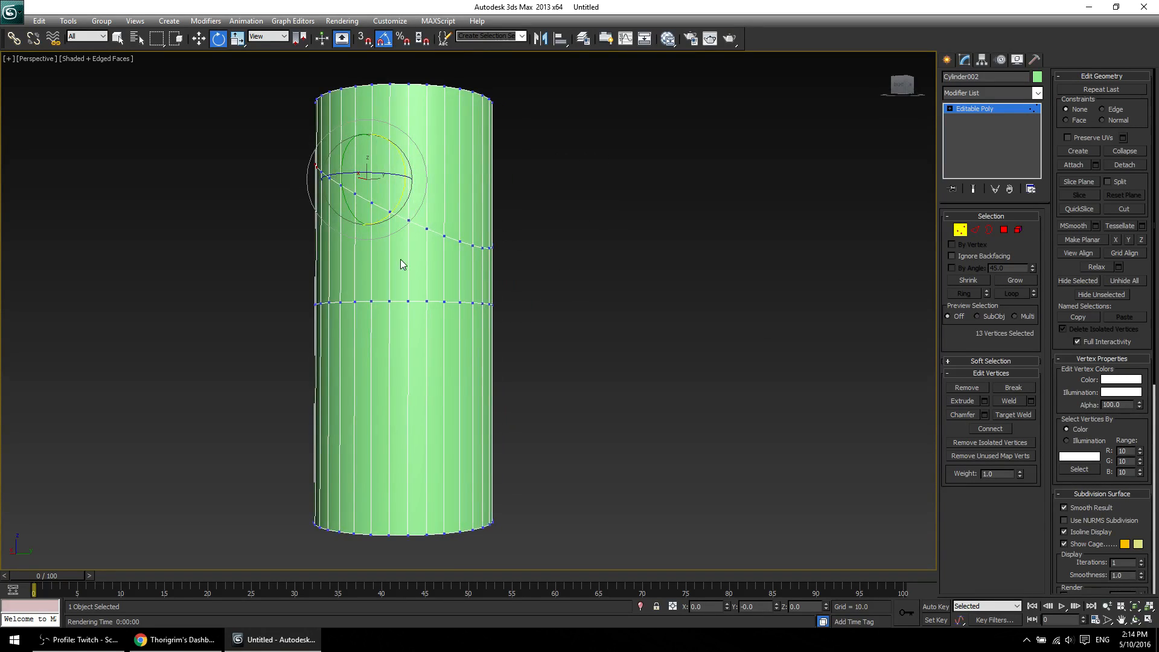
{"action": "middle_click_drag", "start_coordinate": [401, 260], "coordinate": [505, 287], "text": "alt"}
{"action": "key", "text": "alt+w"}
{"action": "right_click", "coordinate": [652, 194]}
{"action": "key", "text": "z"}
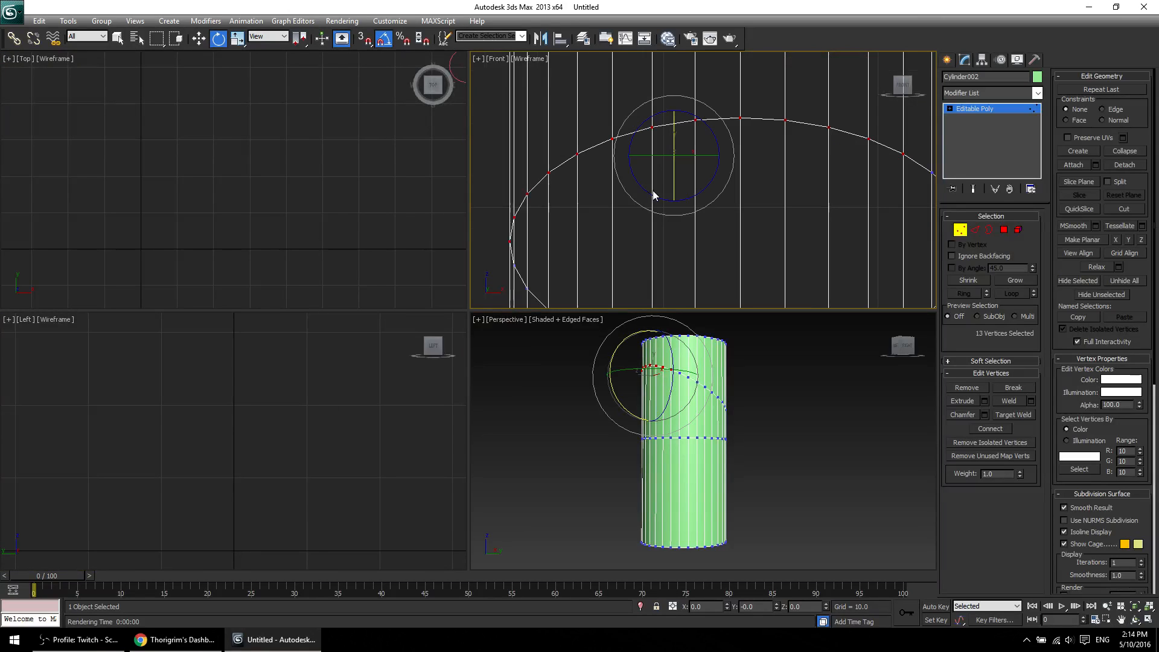
{"action": "right_click", "coordinate": [251, 217]}
{"action": "key", "text": "z"}
{"action": "right_click", "coordinate": [249, 375]}
{"action": "key", "text": "z"}
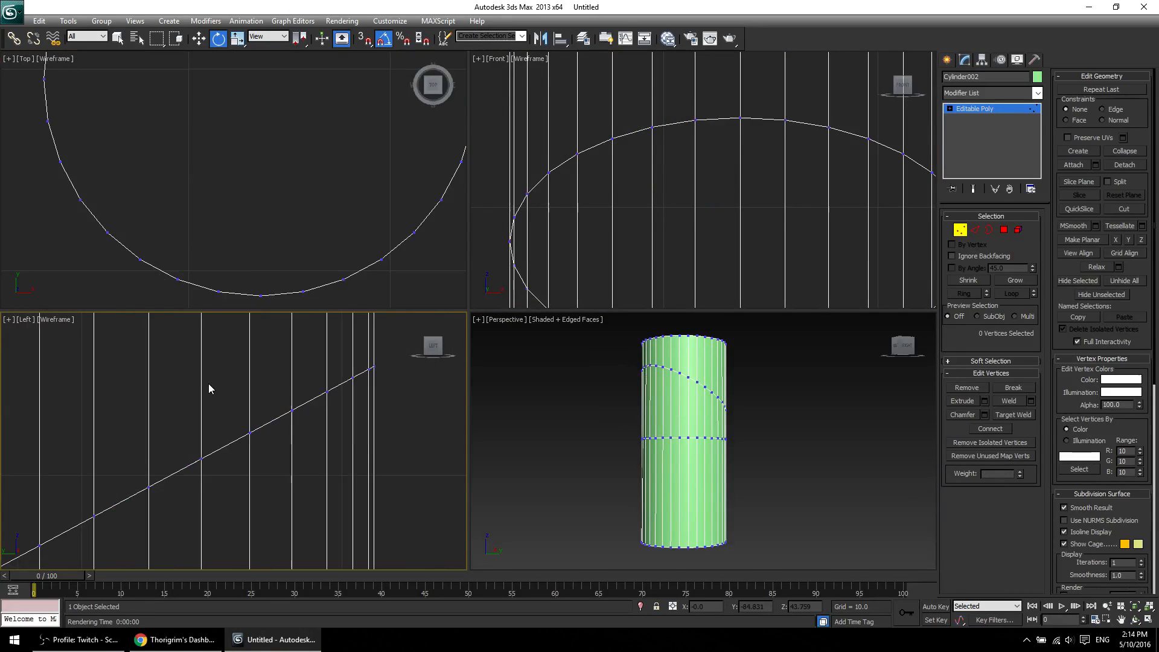
{"action": "left_click_drag", "start_coordinate": [297, 442], "coordinate": [223, 409]}
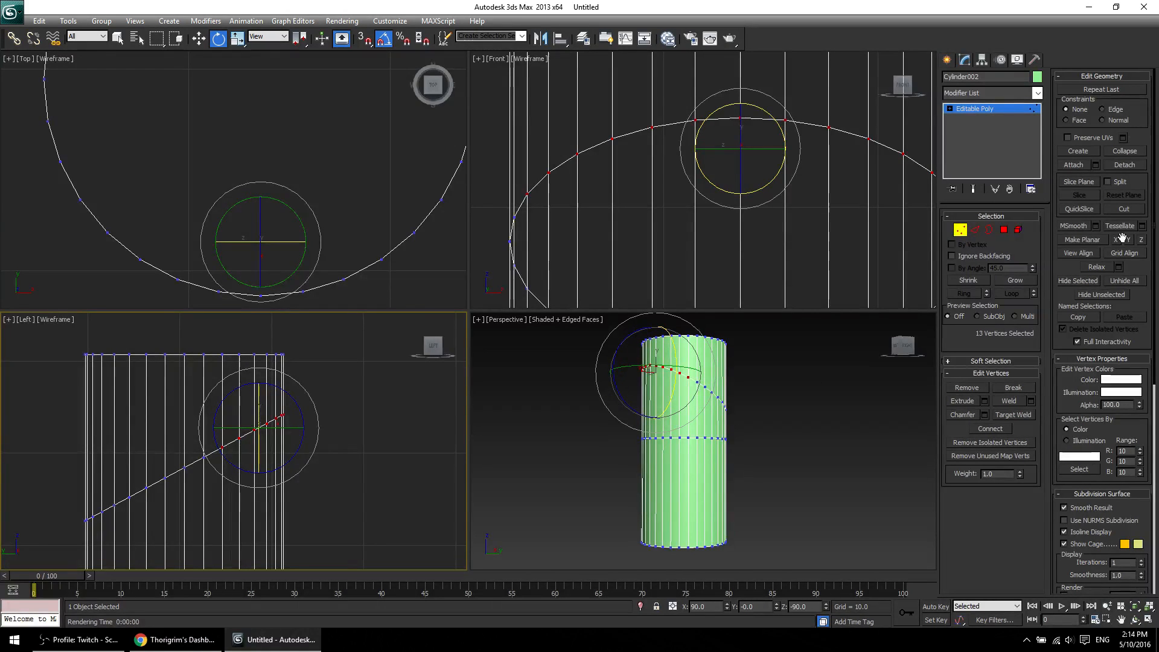
{"action": "left_click", "coordinate": [1142, 242]}
Move the flattened vertices down about 2 units so they meet the end of the sloped section.
{"action": "middle_click_drag", "start_coordinate": [409, 425], "coordinate": [417, 375]}
{"action": "middle_click_drag", "start_coordinate": [299, 372], "coordinate": [314, 395]}
{"action": "scroll", "coordinate": [331, 414], "scroll_direction": "up", "scroll_amount": 2}
{"action": "key", "text": "w"}
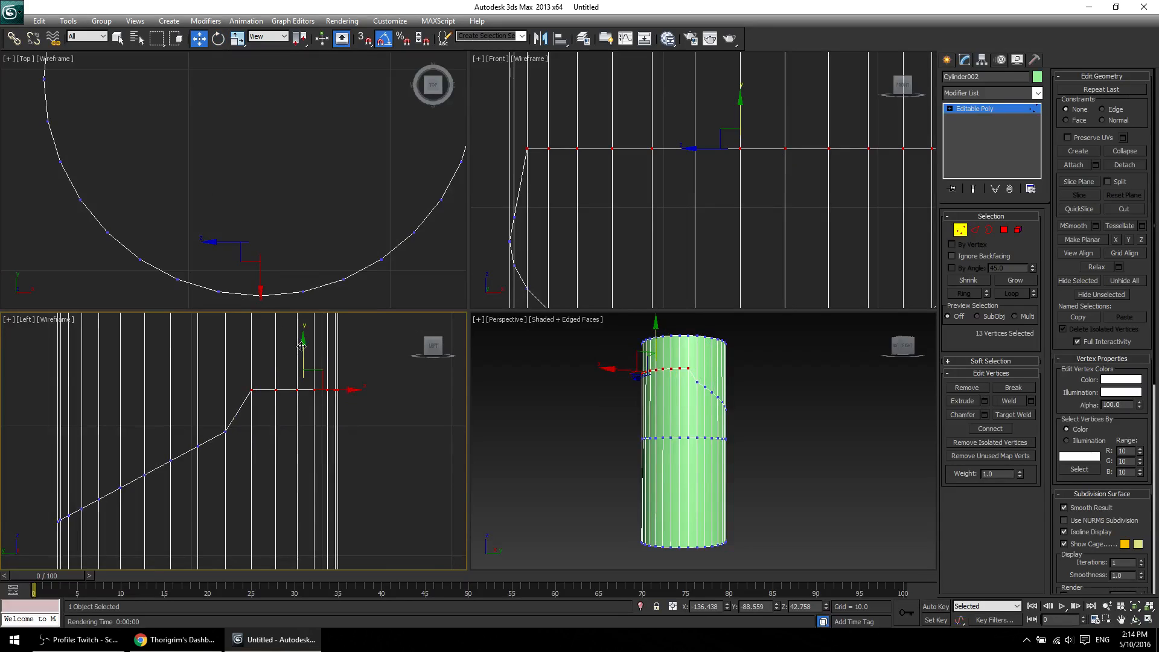
{"action": "left_click_drag", "start_coordinate": [304, 346], "coordinate": [335, 373]}
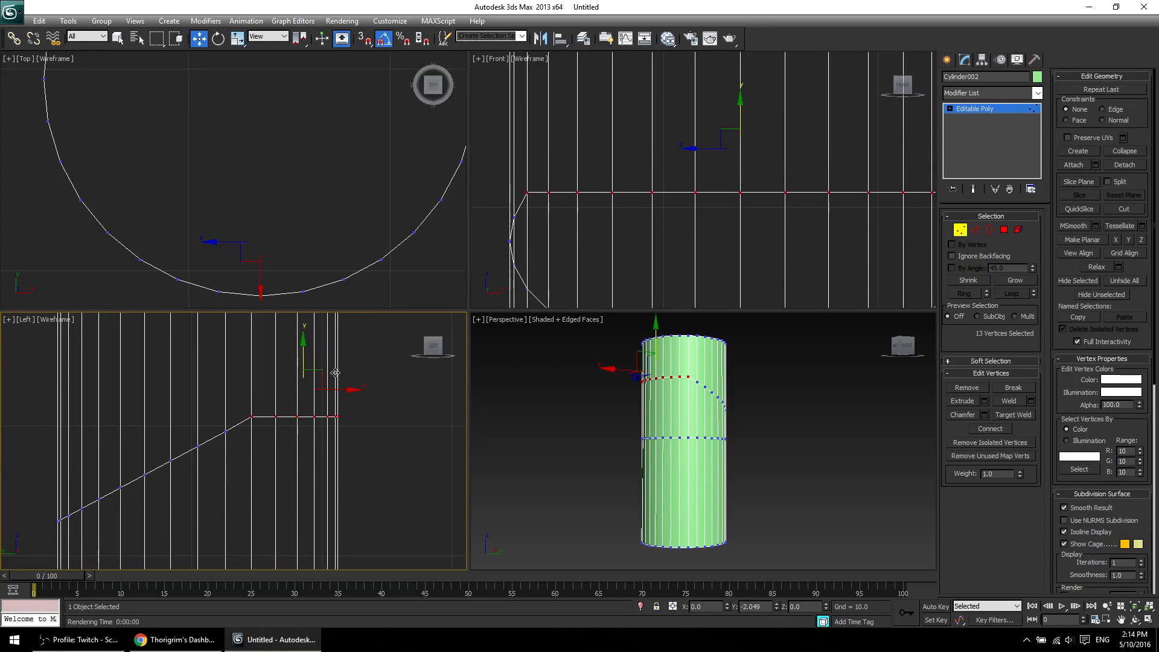
Select all polygons above the sloped loop, including the top cap, and show them in the maximized Perspective view.
{"action": "scroll", "coordinate": [234, 442], "scroll_direction": "down", "scroll_amount": 3}
{"action": "key", "text": "4"}
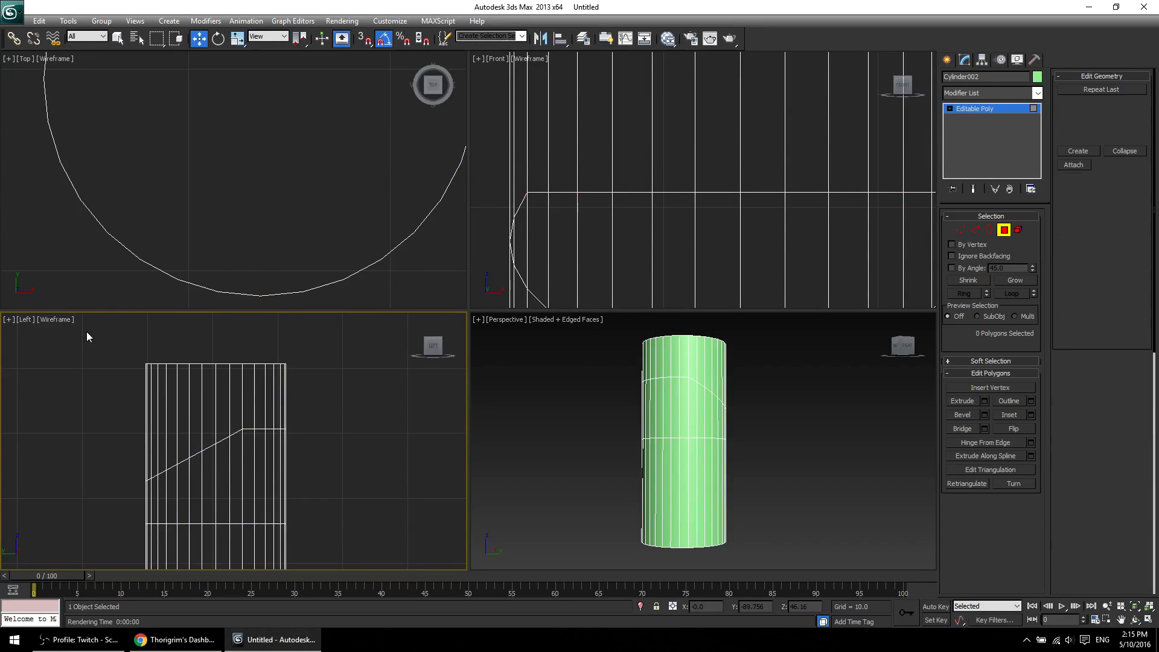
{"action": "left_click_drag", "start_coordinate": [65, 327], "coordinate": [321, 390]}
{"action": "middle_click", "coordinate": [701, 450]}
{"action": "key", "text": "alt+w"}
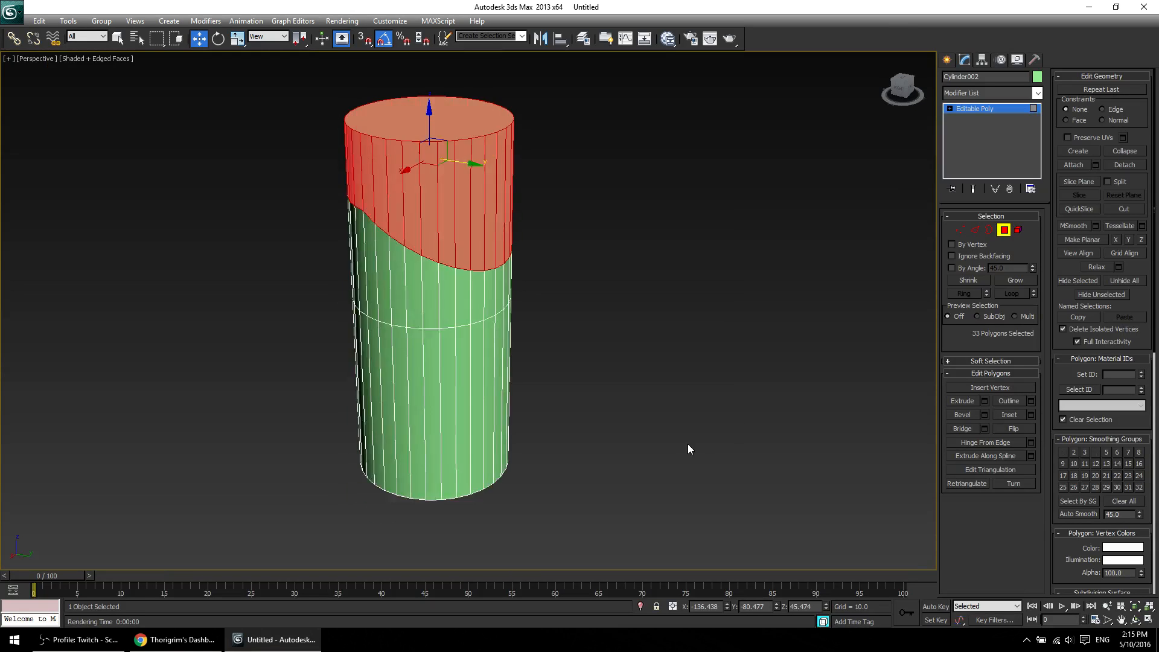
{"action": "middle_click_drag", "start_coordinate": [687, 444], "coordinate": [578, 443]}
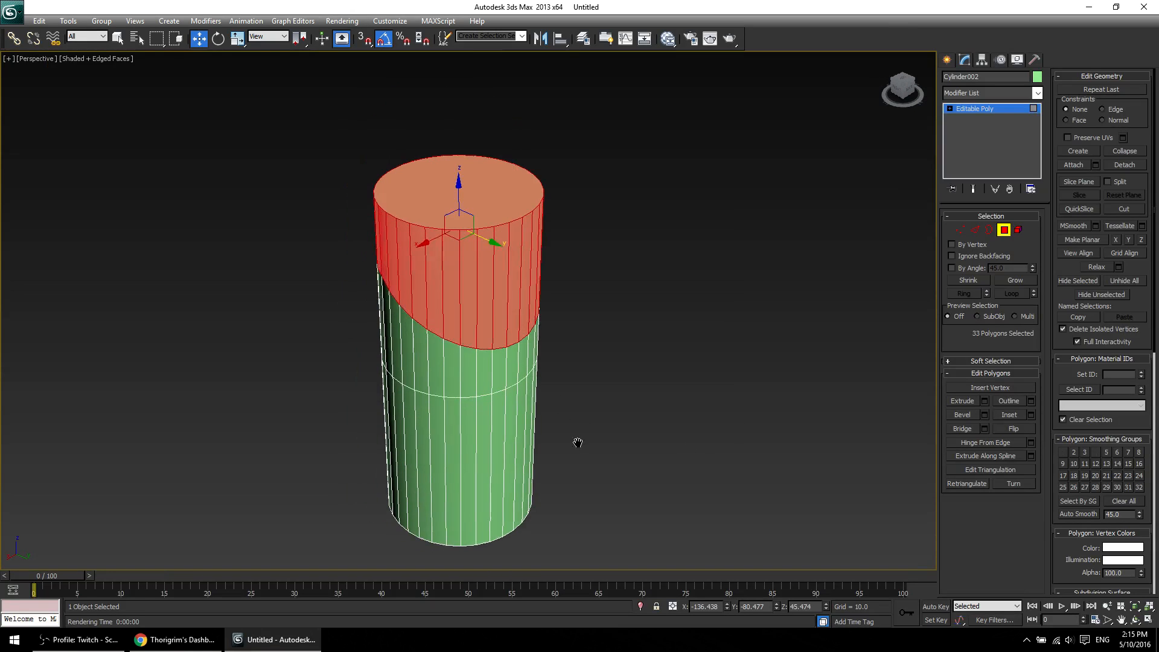
Try a 2.284 inset on the selected polygons as Group and By Polygon, cancel it, and undo deselecting the top cap.
{"action": "left_click", "coordinate": [1031, 415]}
{"action": "left_click_drag", "start_coordinate": [477, 332], "coordinate": [483, 334]}
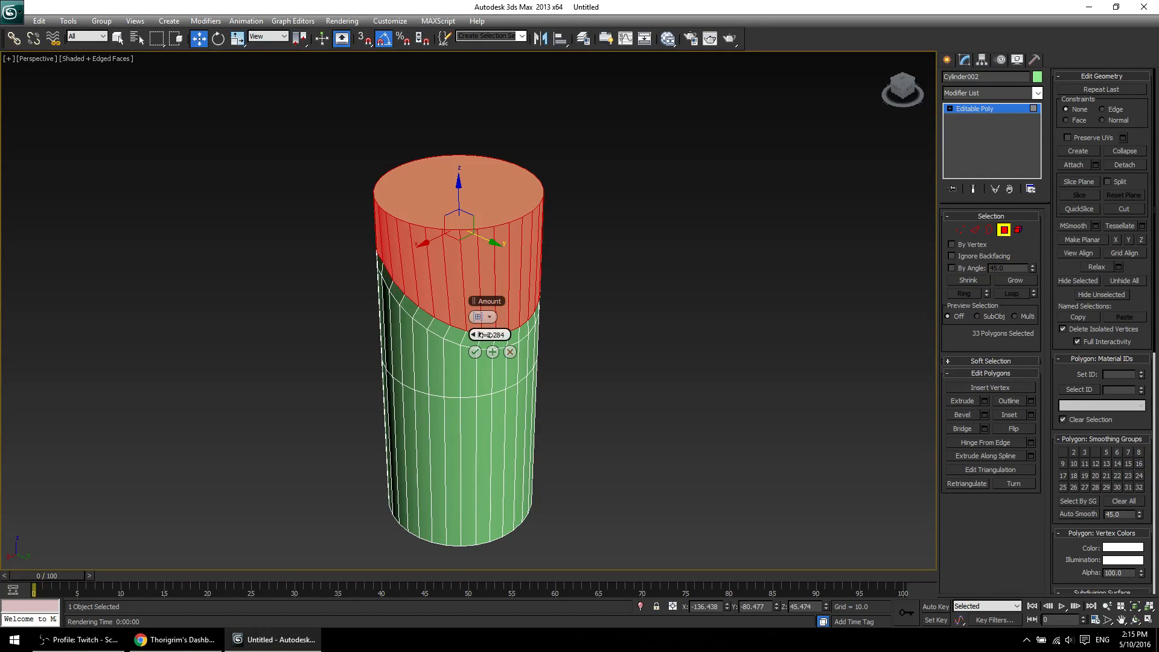
{"action": "left_click", "coordinate": [477, 318]}
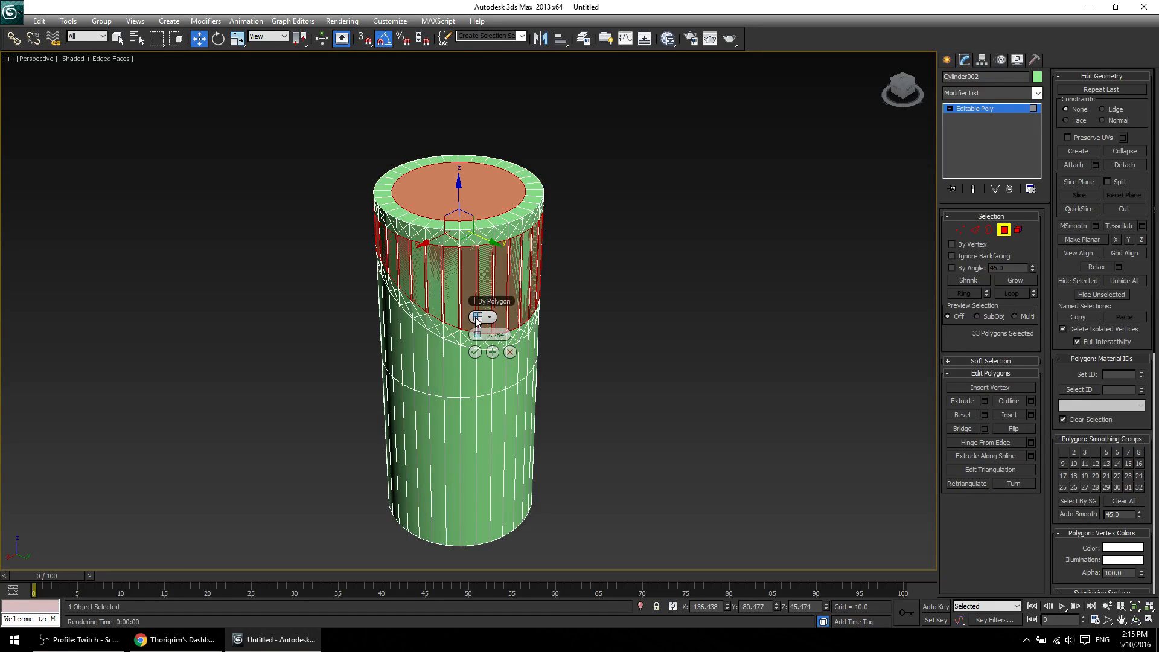
{"action": "left_click", "coordinate": [490, 318]}
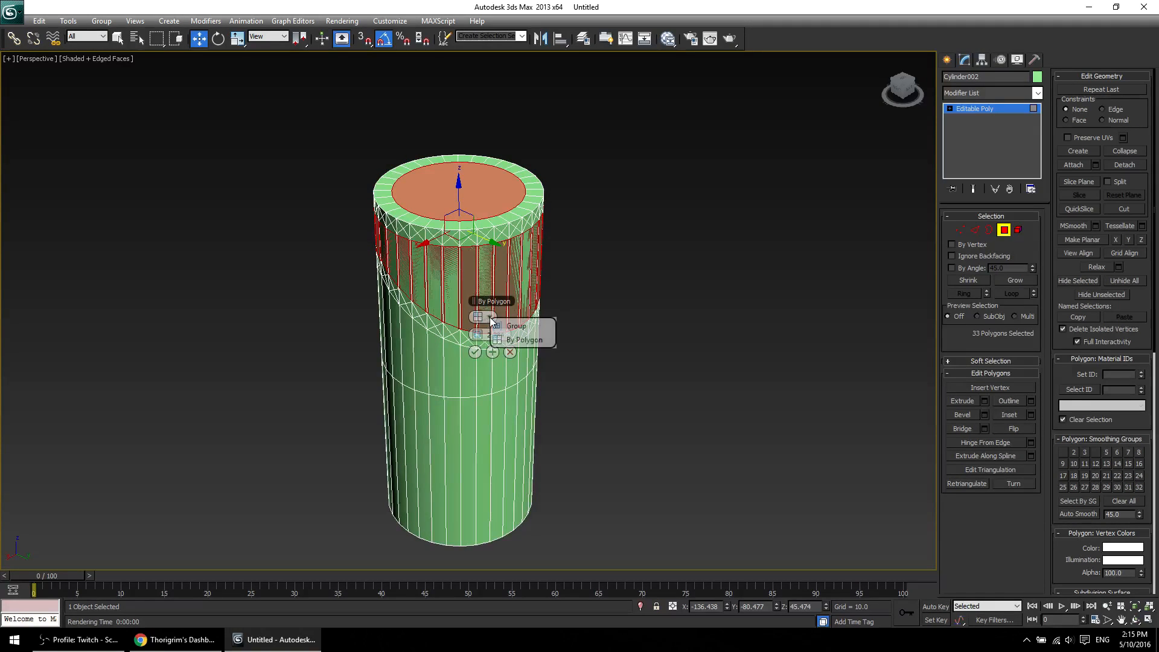
{"action": "left_click", "coordinate": [515, 340]}
{"action": "middle_click_drag", "start_coordinate": [606, 426], "coordinate": [582, 357], "text": "alt"}
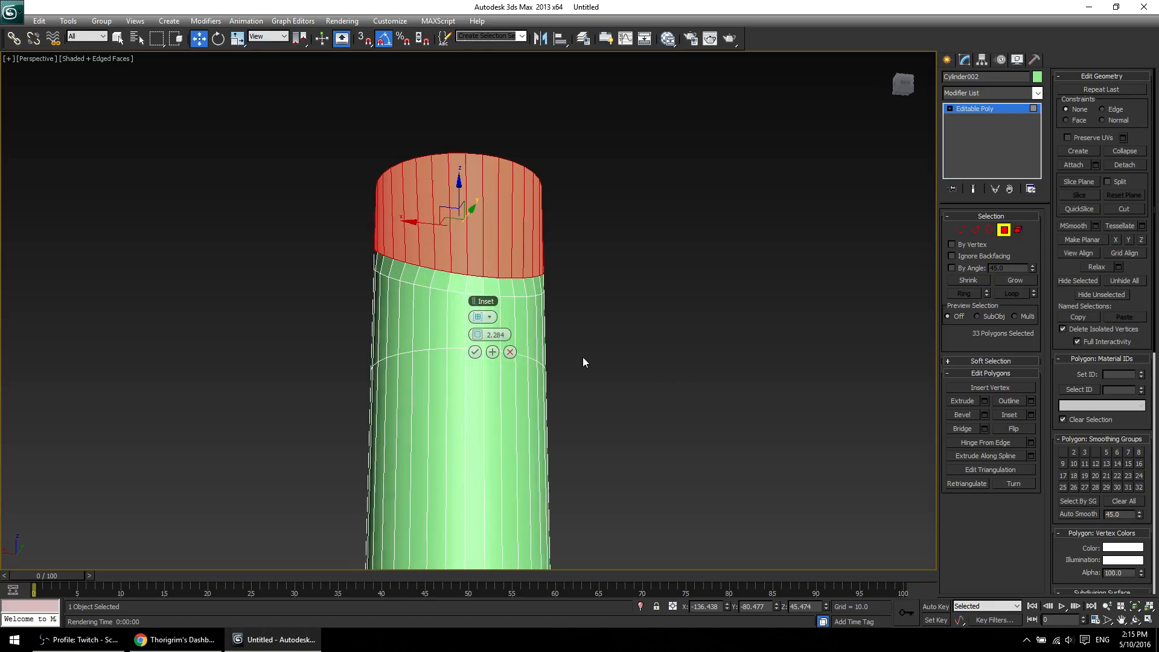
{"action": "left_click", "coordinate": [510, 353]}
{"action": "middle_click_drag", "start_coordinate": [511, 353], "coordinate": [785, 440], "text": "alt"}
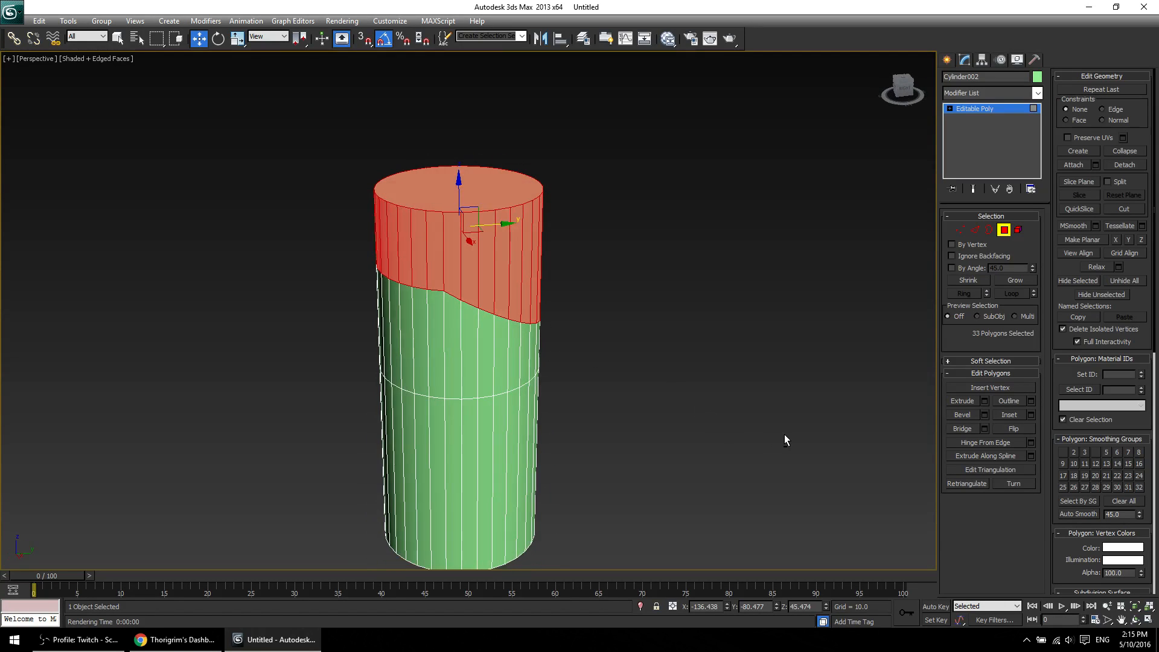
{"action": "left_click", "coordinate": [471, 199], "text": "alt"}
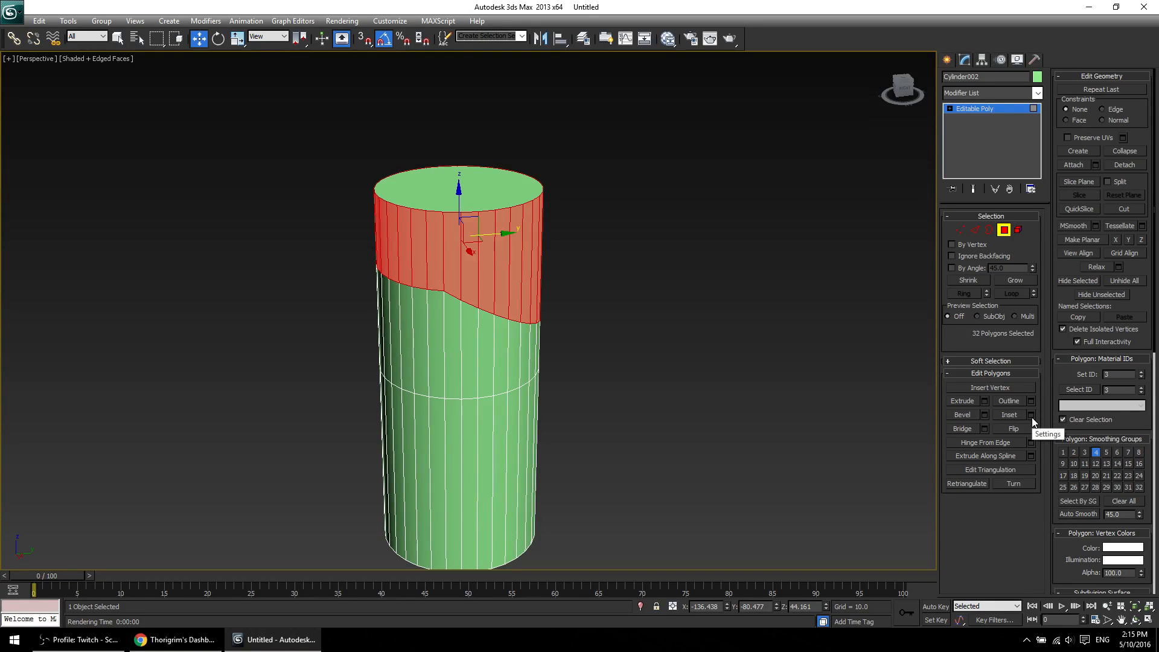
{"action": "key", "text": "ctrl+z"}
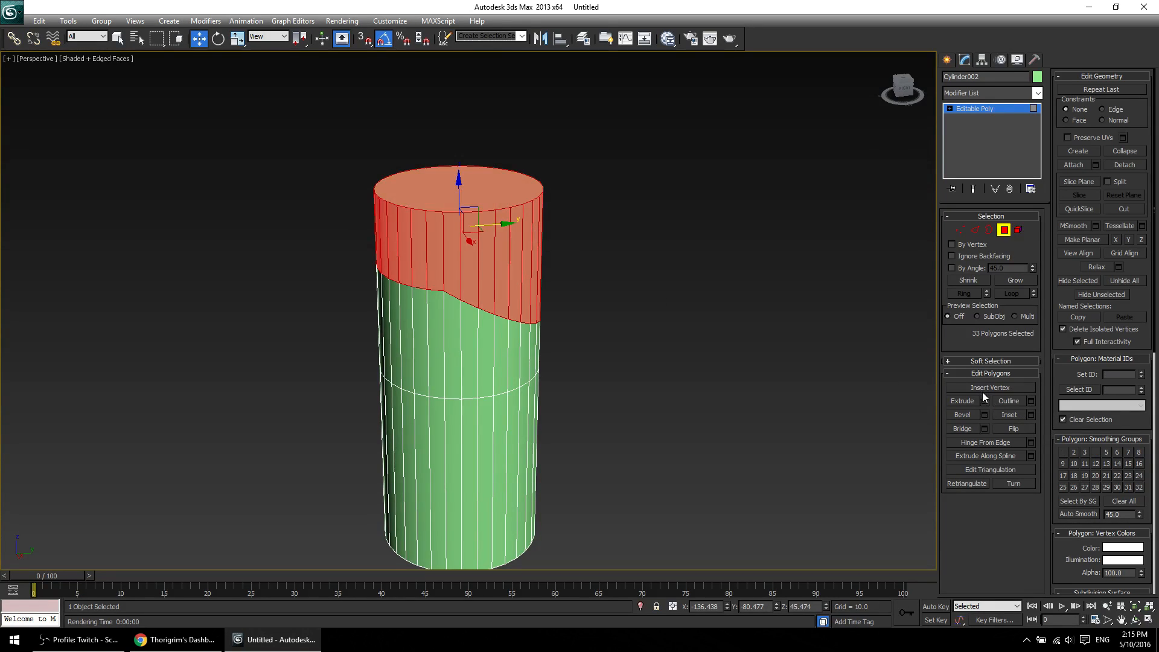
Preview a 10.0 extrusion of the selected polygons as Local Normal and By Polygon, and return it to Group.
{"action": "left_click", "coordinate": [986, 401]}
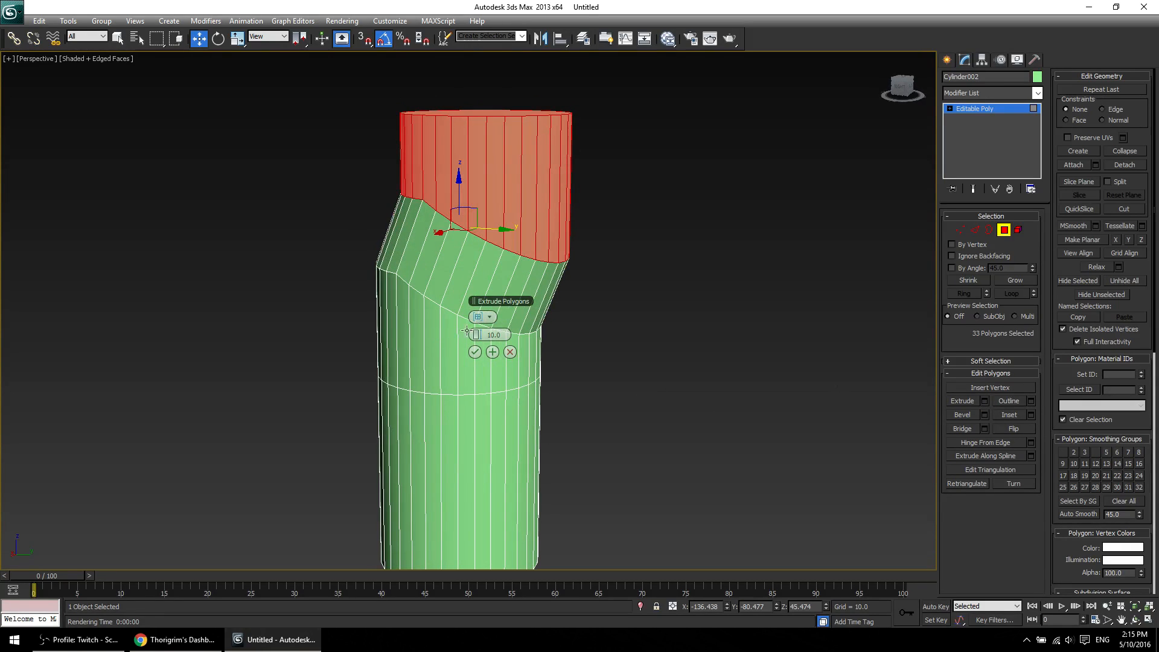
{"action": "left_click", "coordinate": [480, 319]}
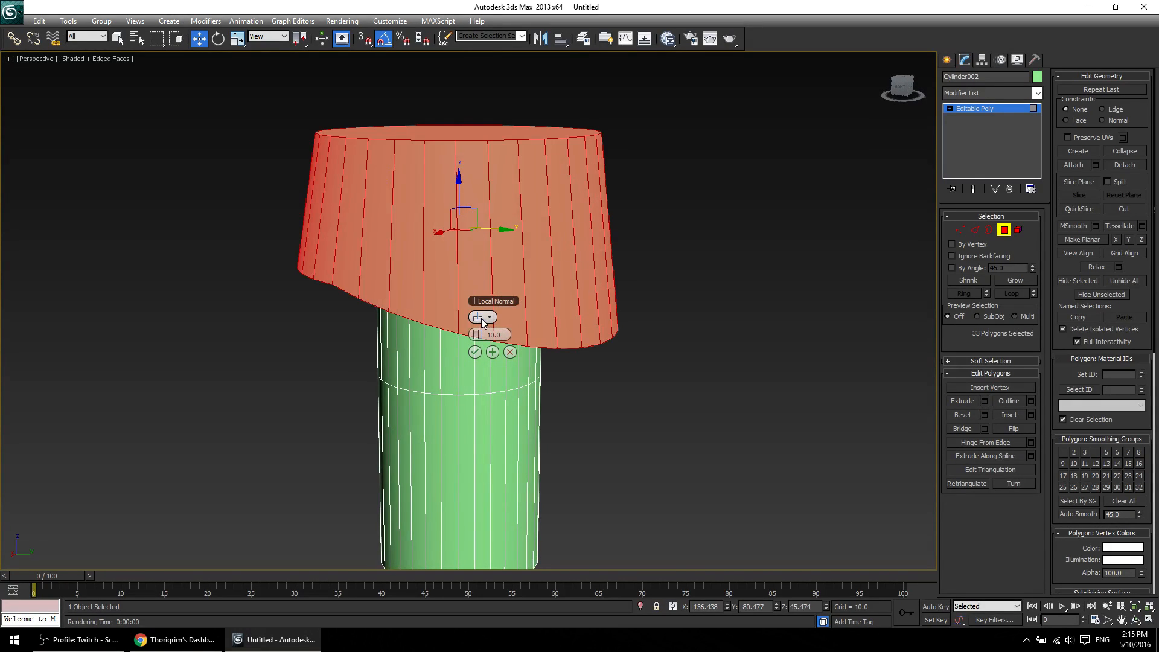
{"action": "left_click", "coordinate": [481, 318]}
{"action": "middle_click_drag", "start_coordinate": [643, 332], "coordinate": [658, 408], "text": "alt"}
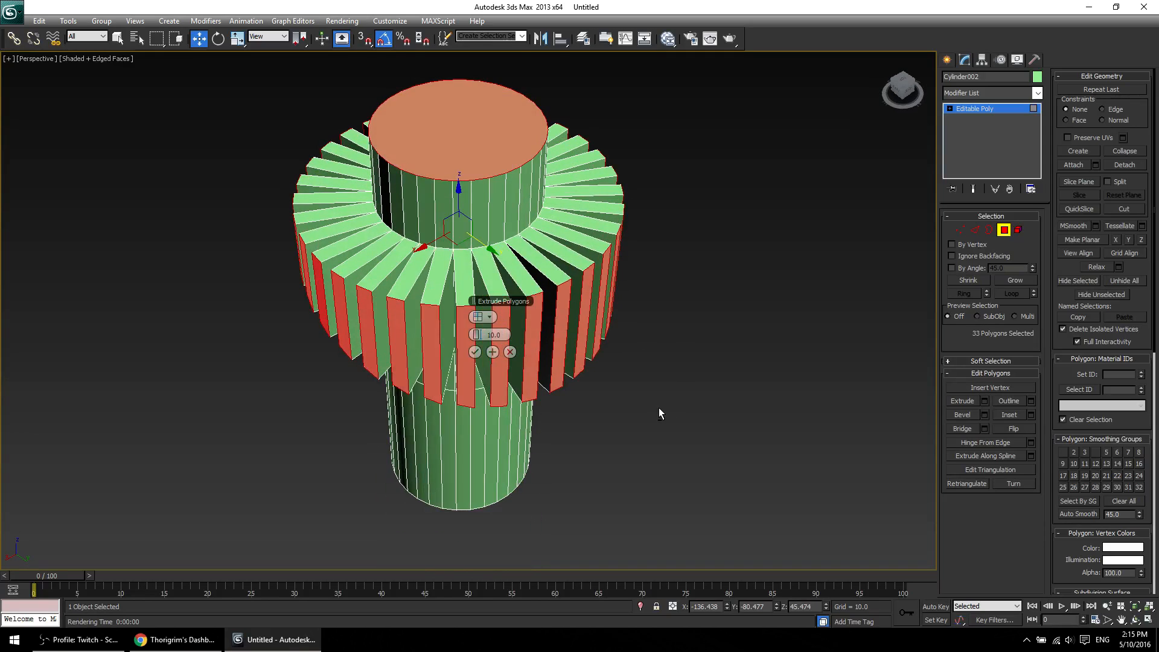
{"action": "left_click", "coordinate": [483, 317]}
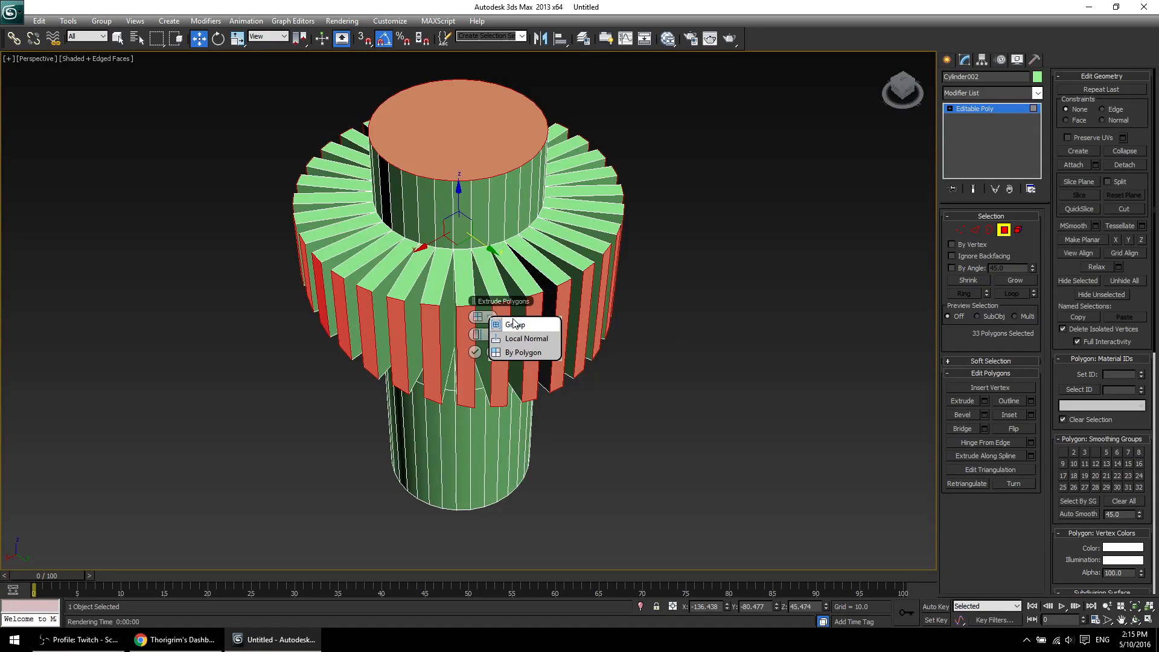
{"action": "left_click", "coordinate": [548, 321]}
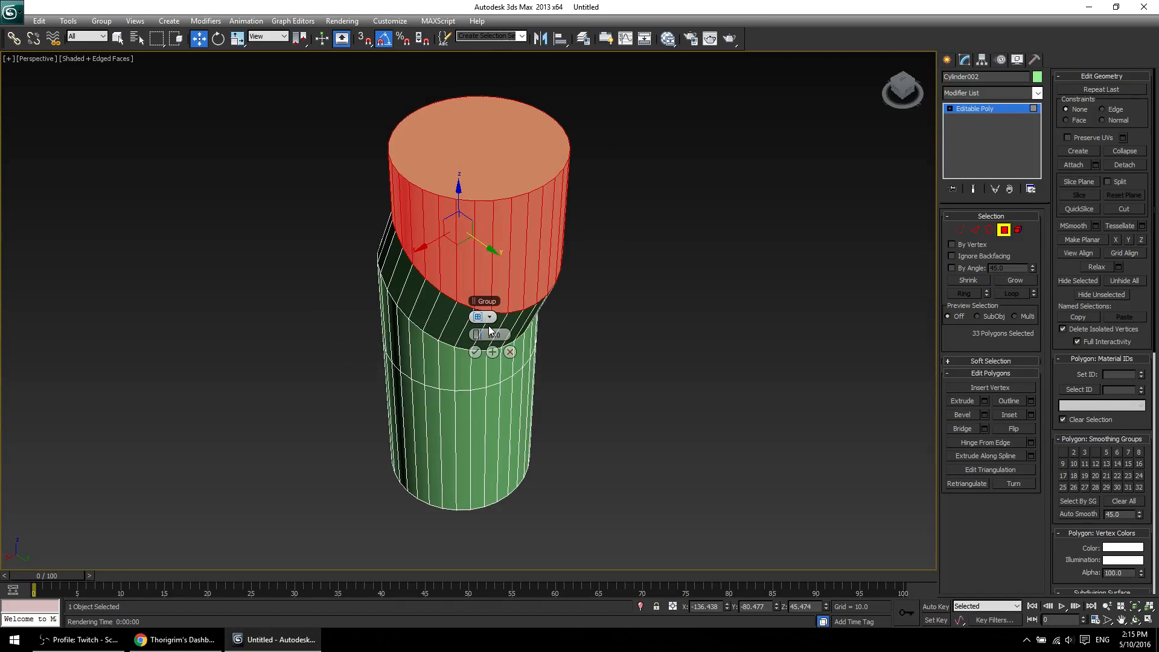
Try different extrusion heights on the selected upper polygons as Group, as Local Normal at 17.492, and as By Polygon.
{"action": "middle_click_drag", "start_coordinate": [642, 409], "coordinate": [659, 363], "text": "alt"}
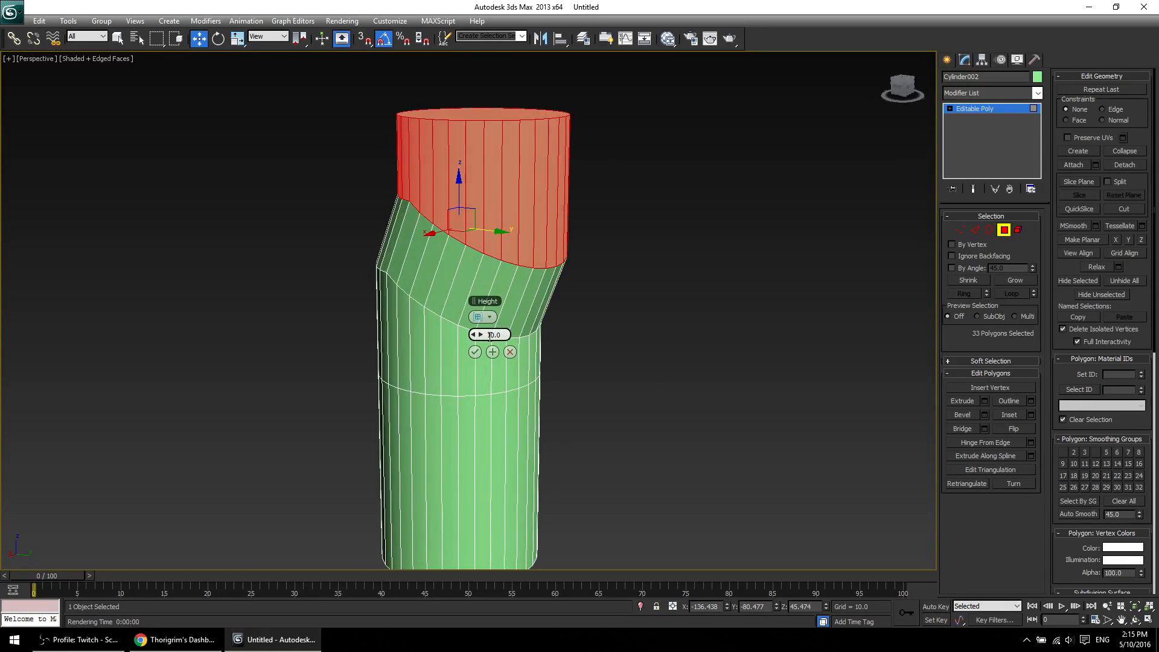
{"action": "left_click_drag", "start_coordinate": [490, 335], "coordinate": [389, 397]}
{"action": "right_click", "coordinate": [389, 397]}
{"action": "left_click", "coordinate": [477, 318]}
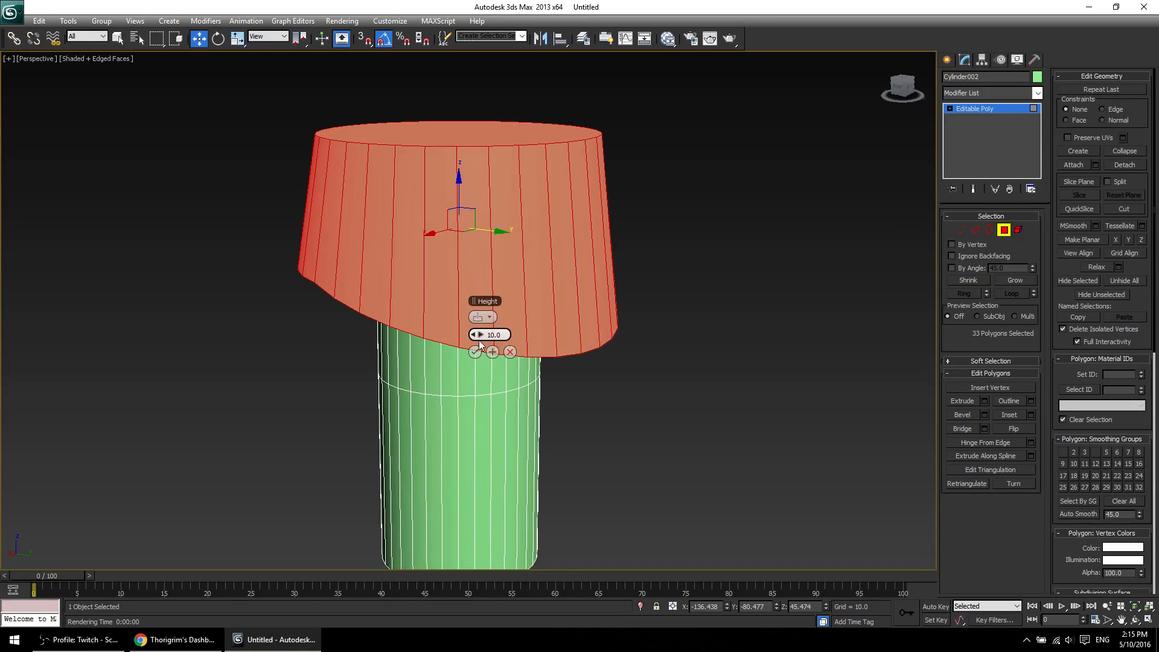
{"action": "mouse_move", "coordinate": [476, 338]}
{"action": "left_mouse_down"}
{"action": "mouse_move", "coordinate": [483, 326]}
{"action": "mouse_move", "coordinate": [516, 339]}
{"action": "mouse_move", "coordinate": [480, 329]}
{"action": "left_mouse_up"}
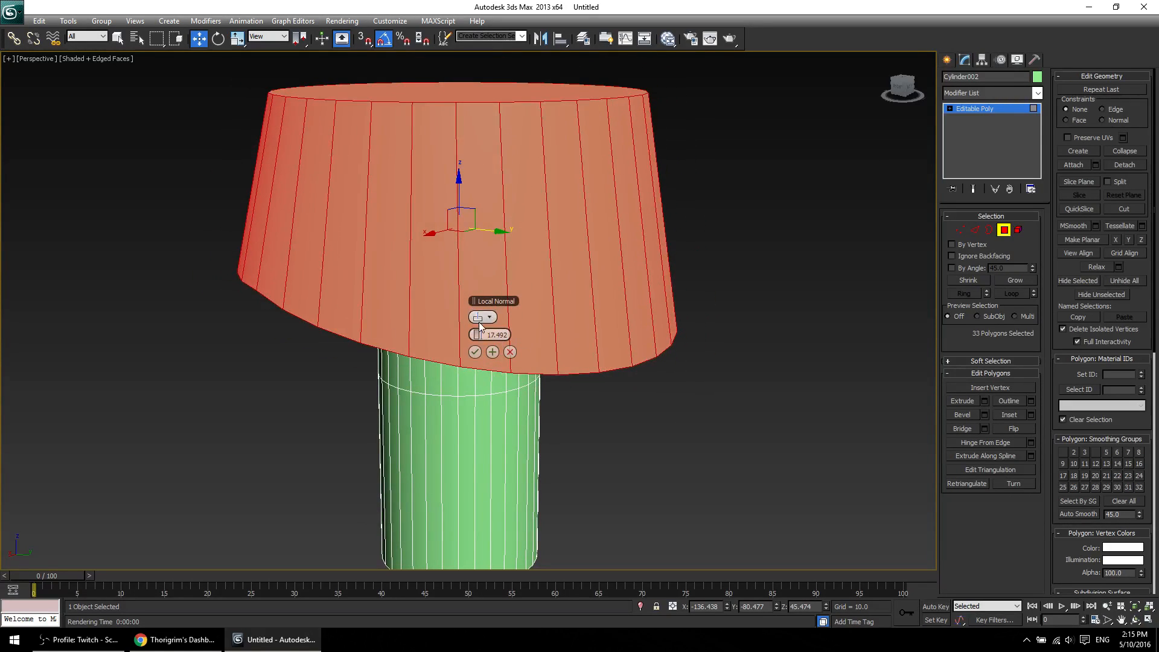
{"action": "left_click", "coordinate": [478, 319]}
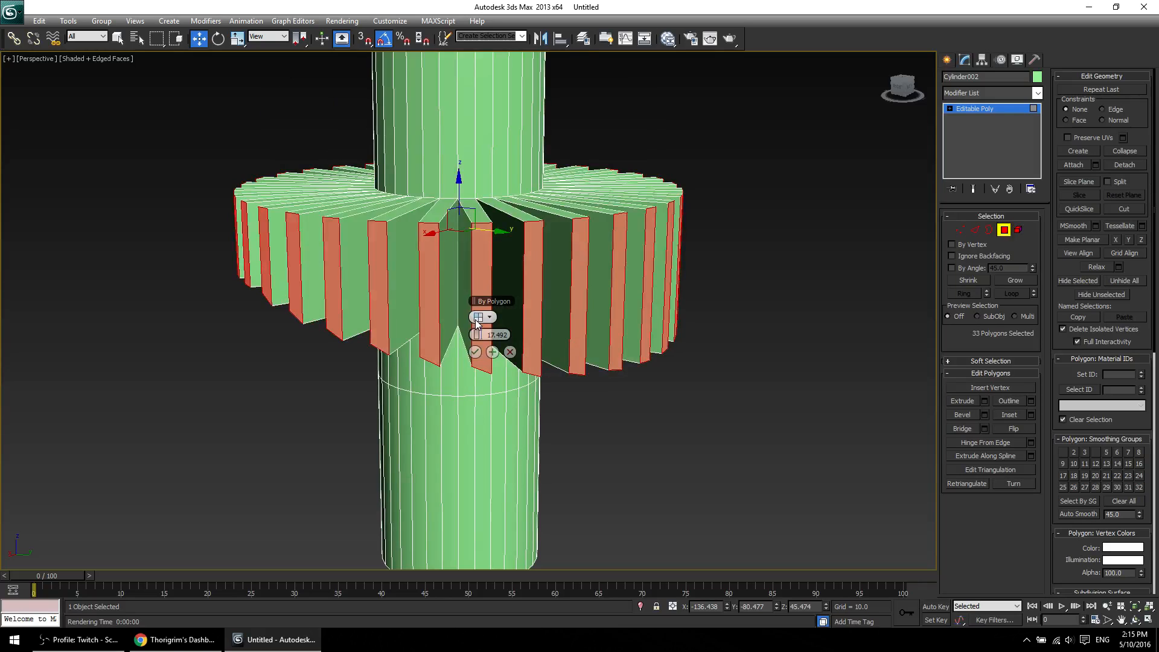
Extrude the selected upper polygons inward with Local Normal and a height of -1.56.
{"action": "left_click", "coordinate": [478, 318]}
{"action": "left_click_drag", "start_coordinate": [477, 336], "coordinate": [370, 363]}
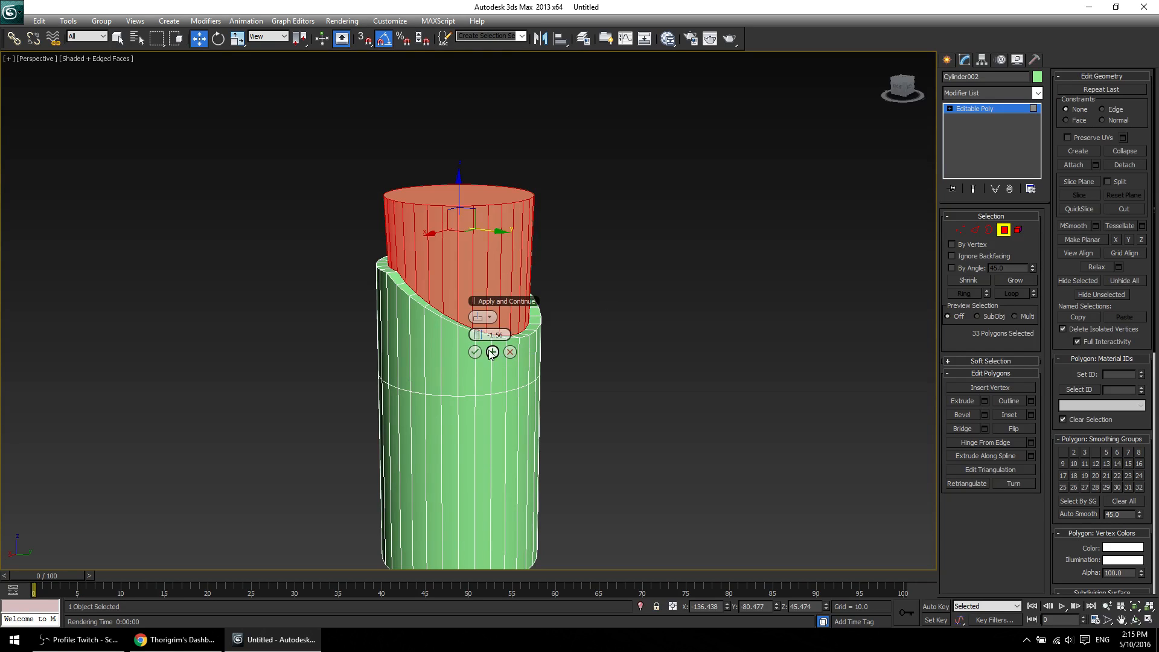
{"action": "left_click", "coordinate": [492, 353]}
Select the top cap polygon and scale it uniformly in X and Y to about 94% in the Top view.
{"action": "left_click", "coordinate": [450, 202]}
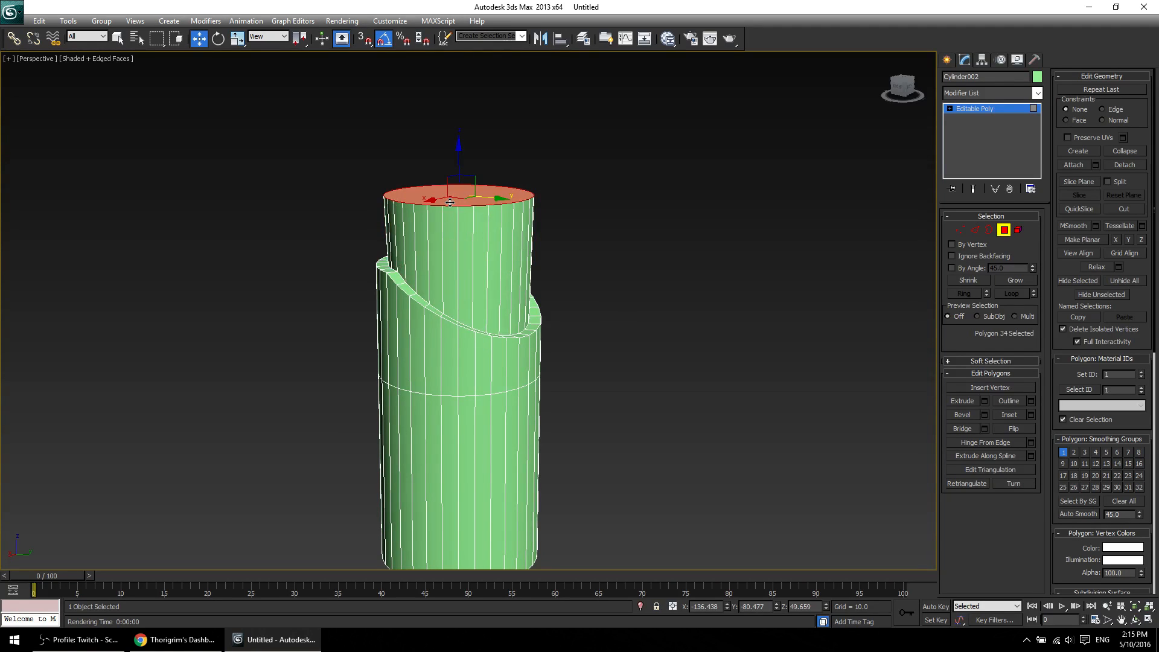
{"action": "key", "text": "alt+w"}
{"action": "key", "text": "alt+w"}
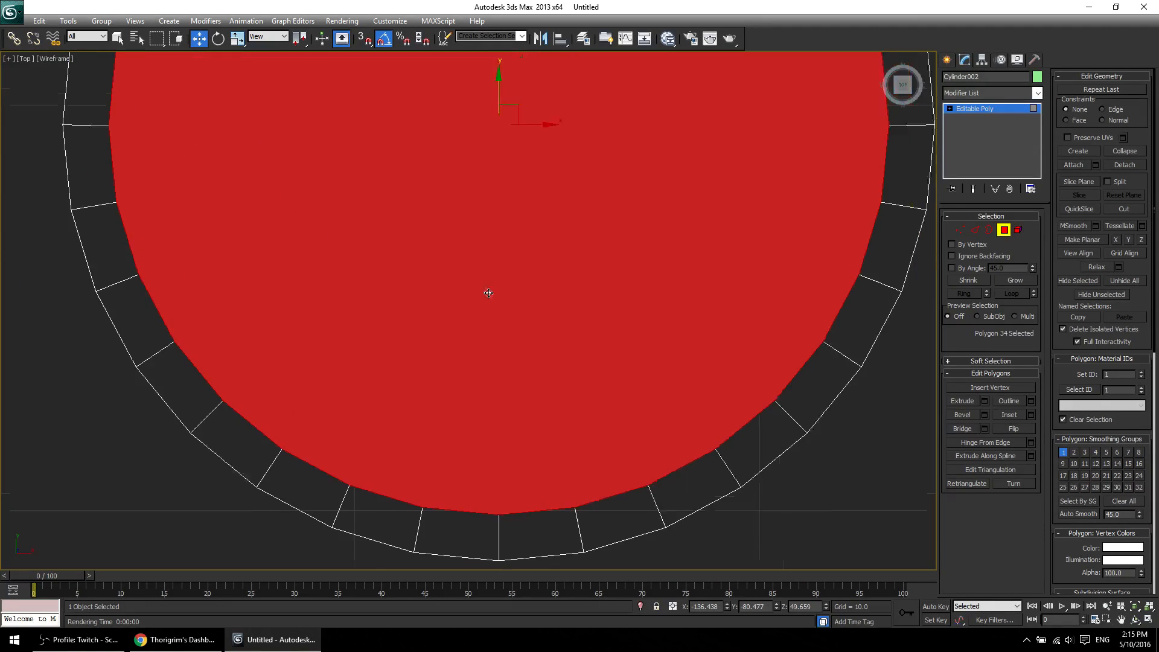
{"action": "key", "text": "F2"}
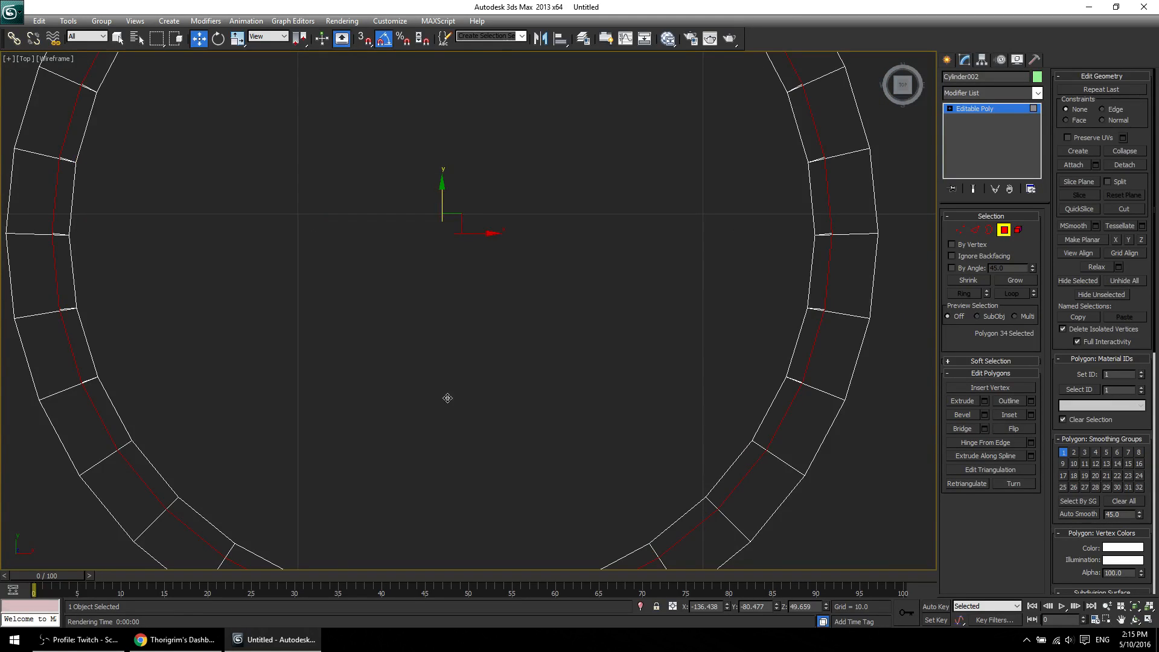
{"action": "key", "text": "r"}
{"action": "left_click_drag", "start_coordinate": [459, 219], "coordinate": [466, 229]}
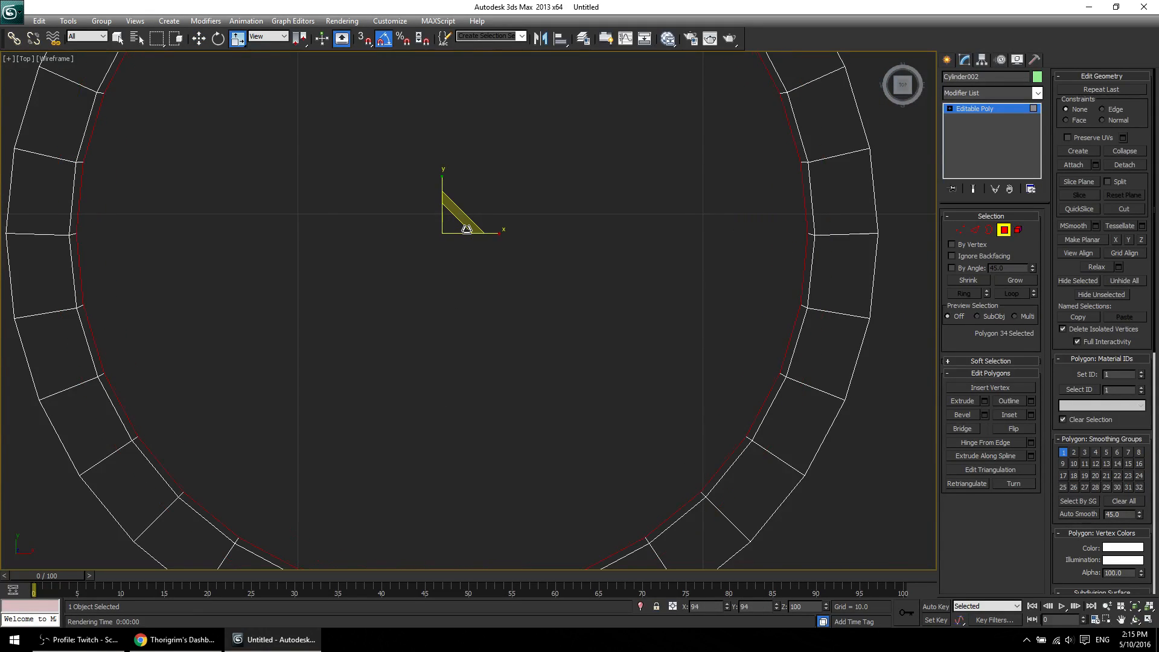
{"action": "key", "text": "alt+w"}
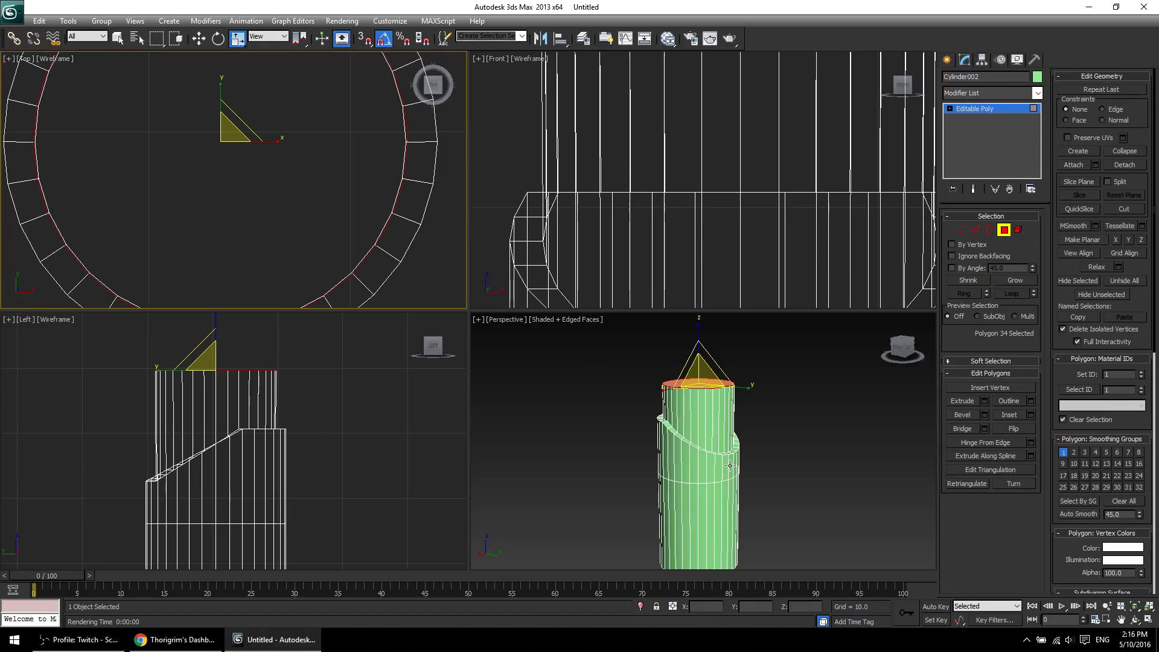
Bevel the top cap by a small height in the maximized Perspective view, forming a narrow inward-sloping rim.
{"action": "middle_click", "coordinate": [629, 375]}
{"action": "key", "text": "alt+w"}
{"action": "middle_click_drag", "start_coordinate": [629, 377], "coordinate": [571, 408], "text": "alt"}
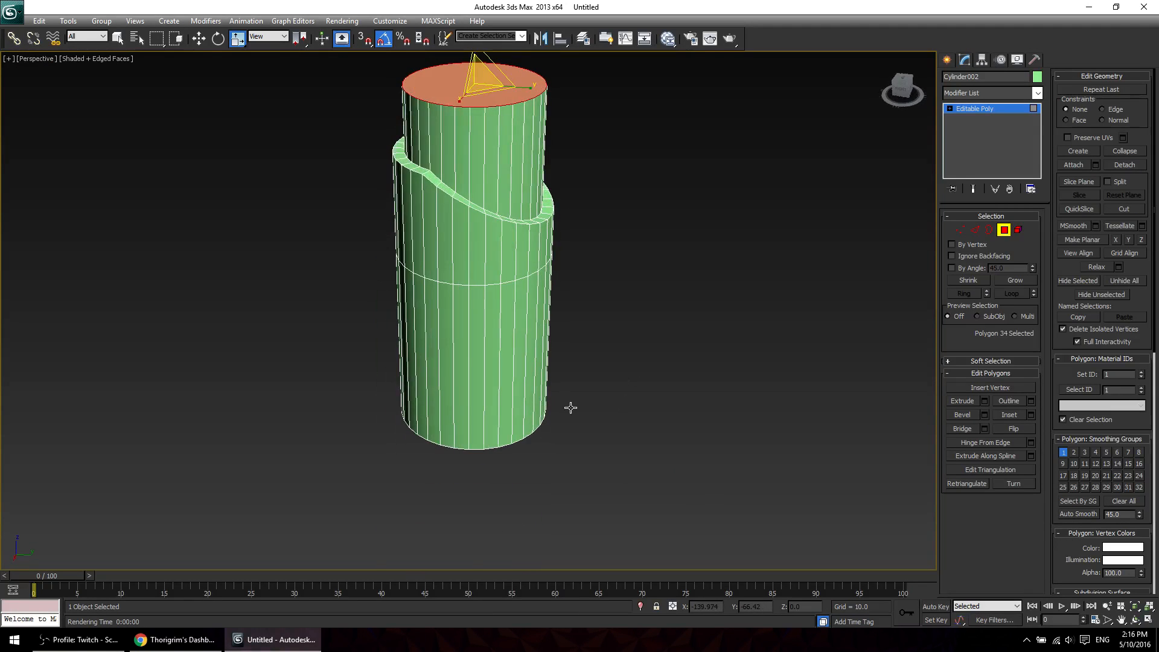
{"action": "middle_click_drag", "start_coordinate": [654, 339], "coordinate": [625, 445], "text": "alt"}
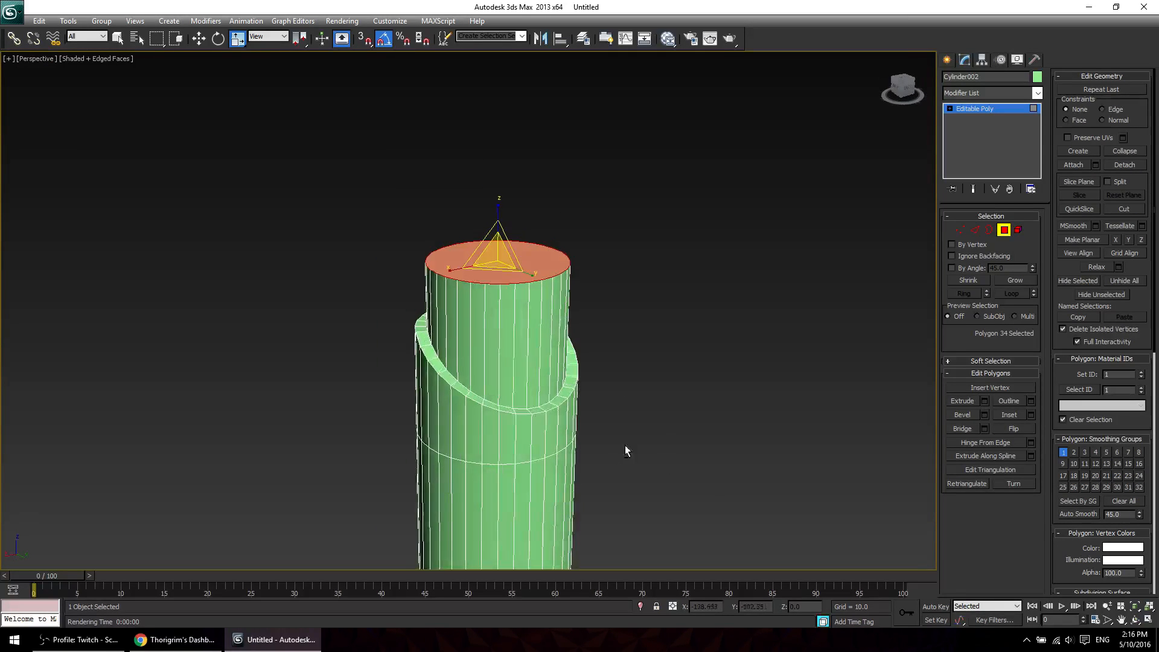
{"action": "left_click", "coordinate": [985, 401]}
{"action": "left_click", "coordinate": [510, 353]}
{"action": "left_click", "coordinate": [985, 415]}
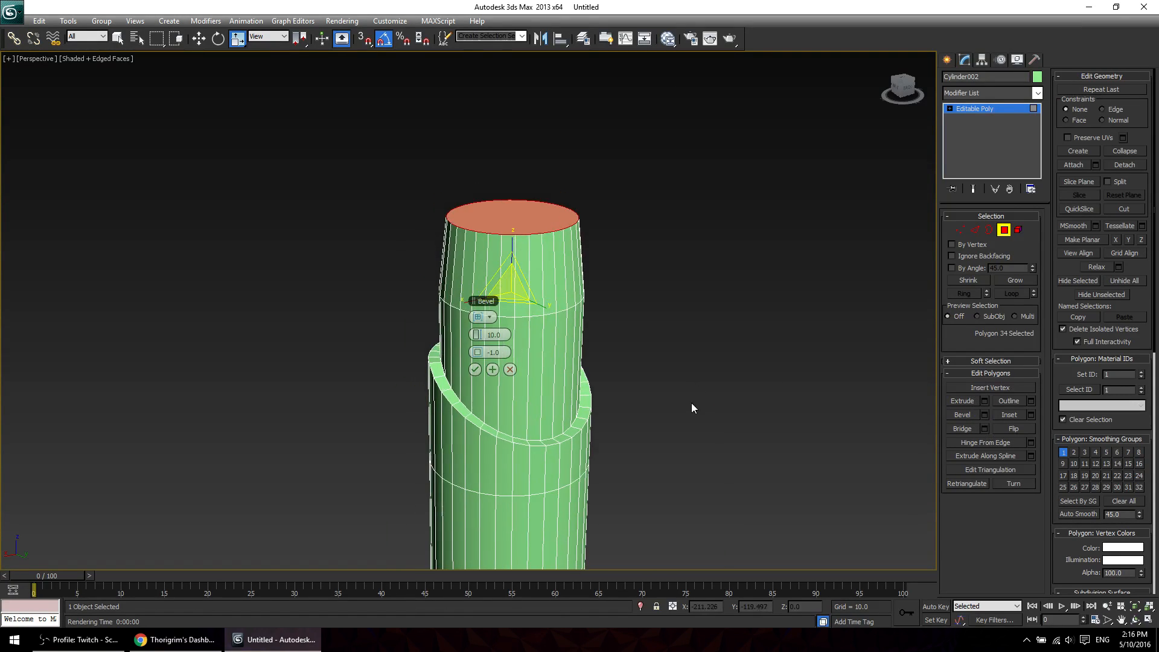
{"action": "scroll", "coordinate": [447, 320], "scroll_direction": "up", "scroll_amount": 3}
{"action": "mouse_move", "coordinate": [481, 335]}
{"action": "left_mouse_down"}
{"action": "mouse_move", "coordinate": [457, 345]}
{"action": "mouse_move", "coordinate": [484, 352]}
{"action": "left_mouse_up"}
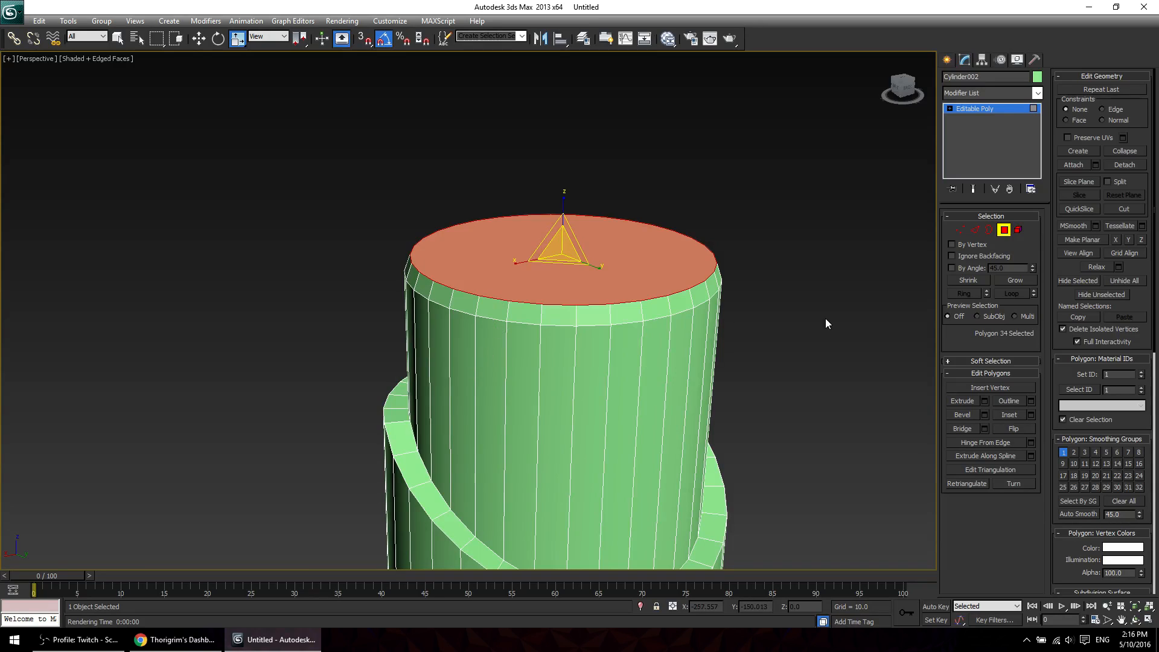
Extrude the top cap up by 0.795 and scale it in X and Y to about 73%.
{"action": "left_click", "coordinate": [984, 401]}
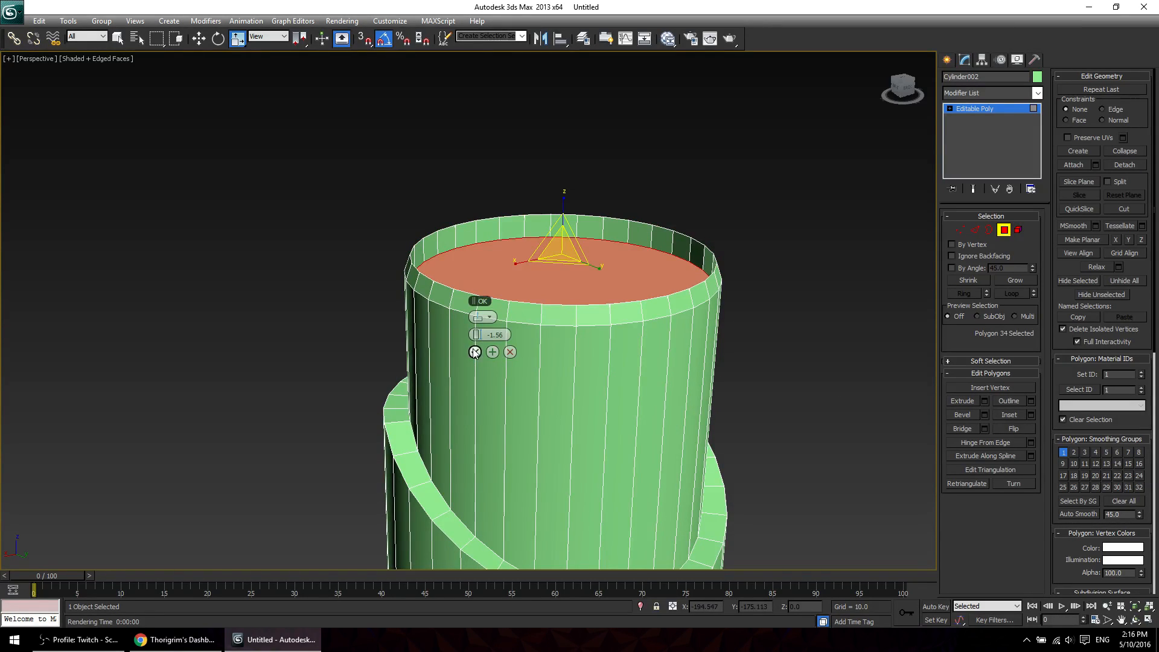
{"action": "left_click_drag", "start_coordinate": [480, 335], "coordinate": [480, 326]}
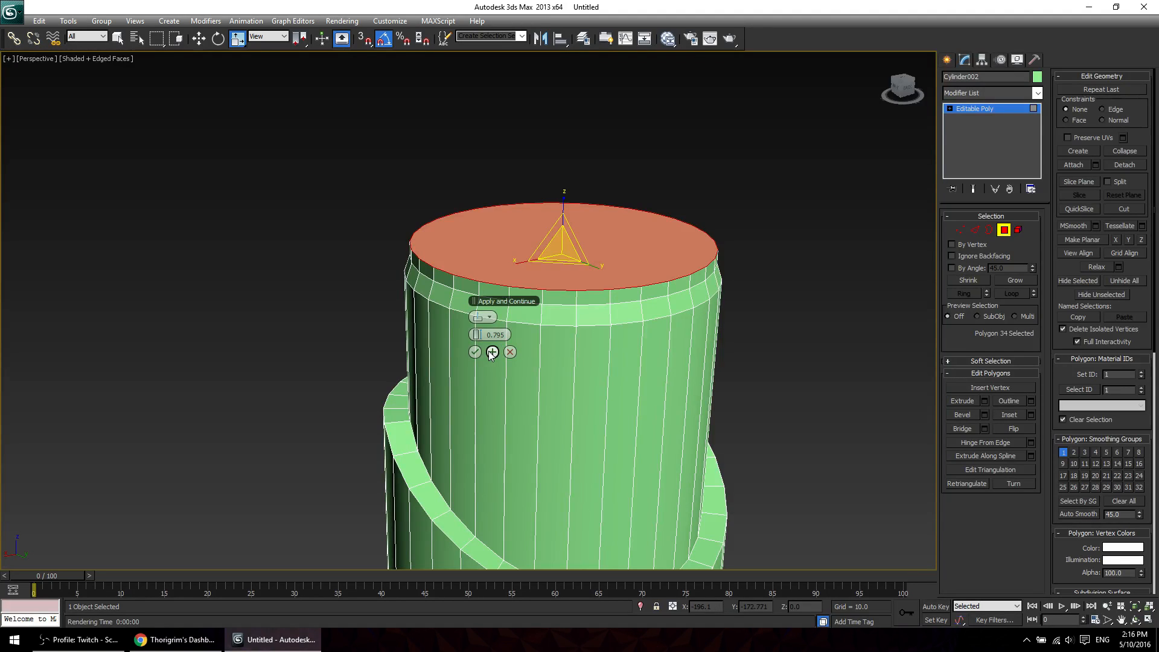
{"action": "left_click", "coordinate": [476, 353]}
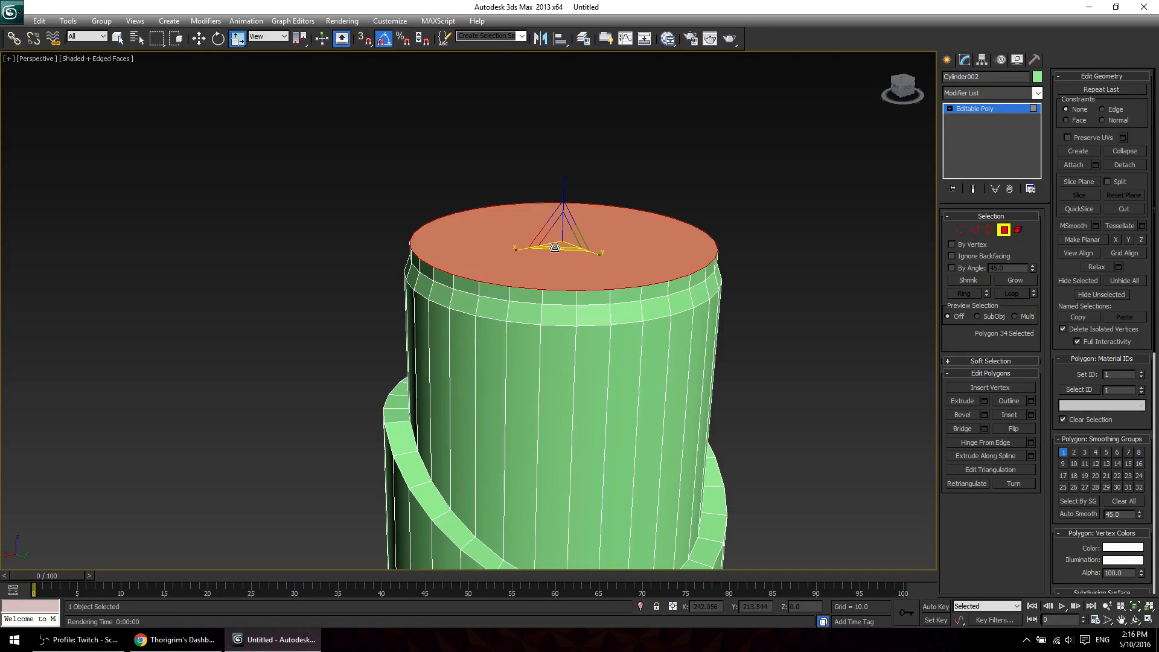
{"action": "mouse_move", "coordinate": [552, 252]}
{"action": "left_mouse_down"}
{"action": "mouse_move", "coordinate": [536, 247]}
{"action": "mouse_move", "coordinate": [537, 262]}
{"action": "left_mouse_up"}
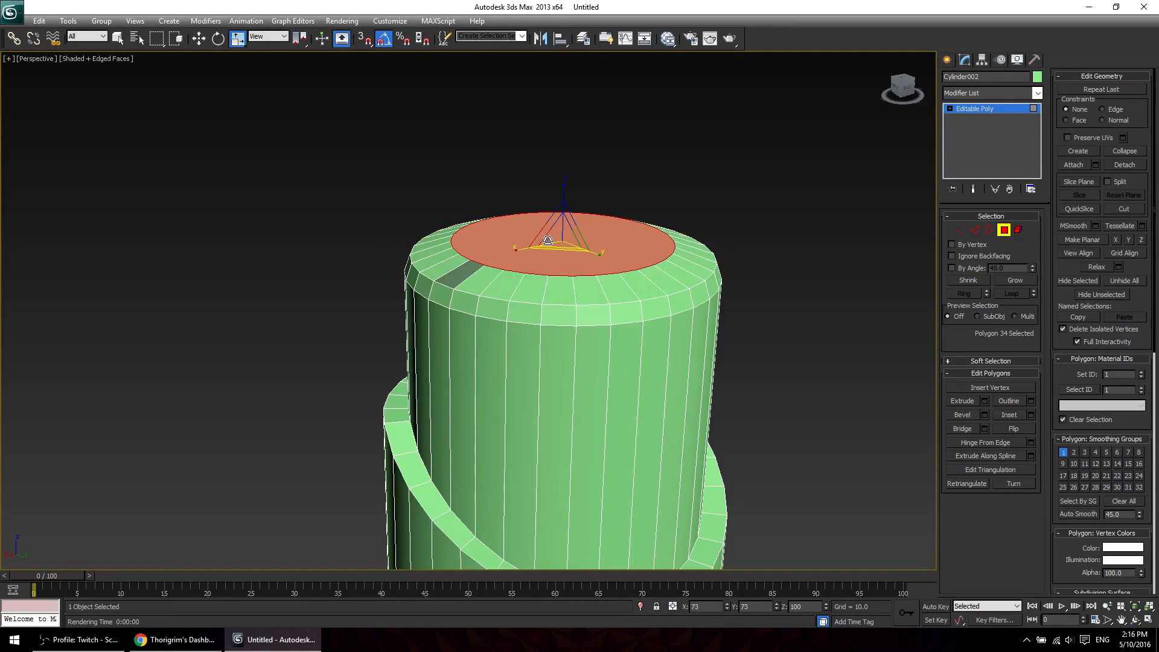
{"action": "middle_click_drag", "start_coordinate": [679, 324], "coordinate": [549, 385], "text": "alt"}
Select the outer edge loop of the cap's upper slope and chamfer it by 0.438 with 2 segments.
{"action": "key", "text": "1"}
{"action": "key", "text": "ctrl+a"}
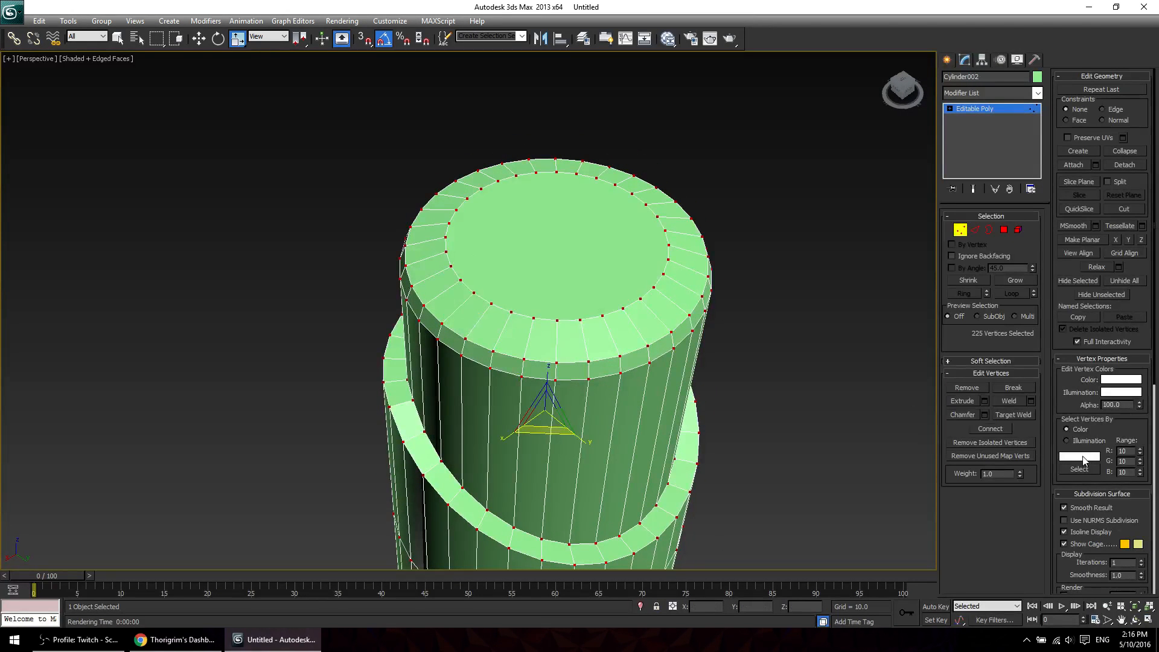
{"action": "key", "text": "2"}
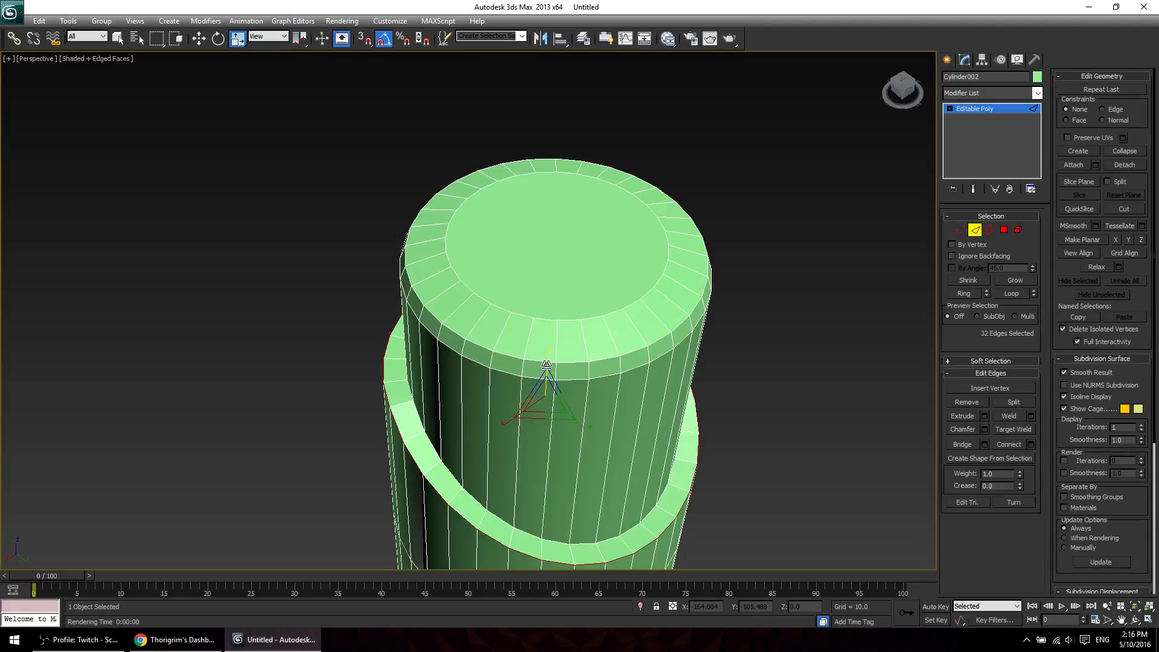
{"action": "double_click", "coordinate": [547, 365]}
{"action": "middle_click_drag", "start_coordinate": [588, 396], "coordinate": [643, 360], "text": "alt"}
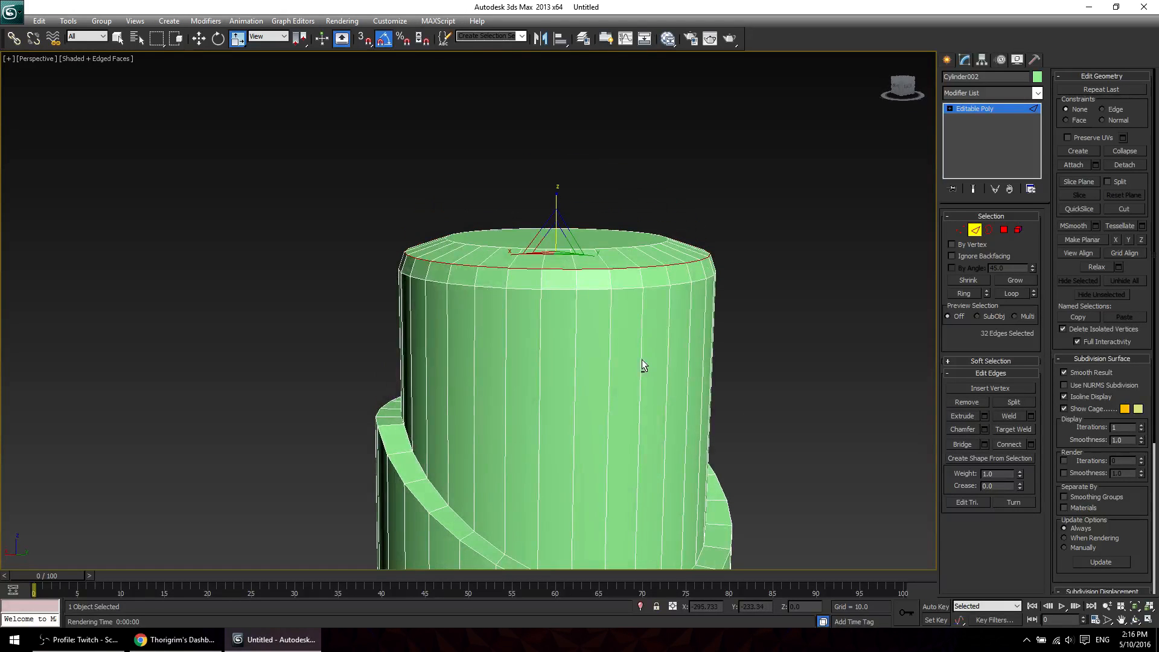
{"action": "left_click", "coordinate": [985, 430]}
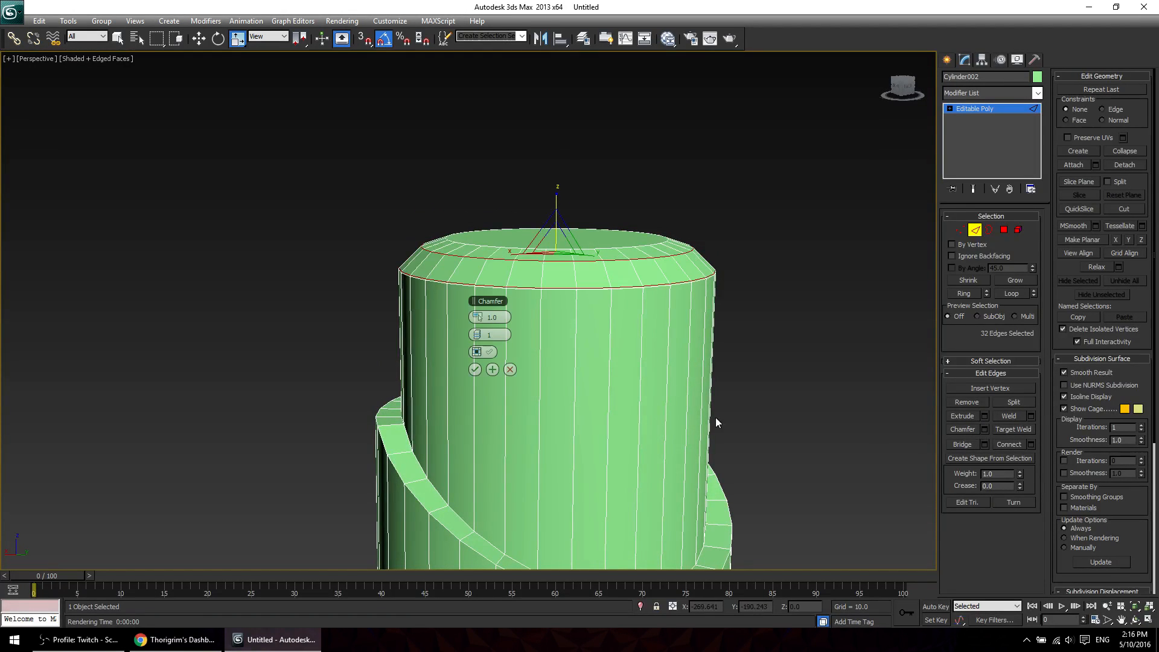
{"action": "left_click_drag", "start_coordinate": [479, 318], "coordinate": [485, 317]}
{"action": "left_click", "coordinate": [481, 336]}
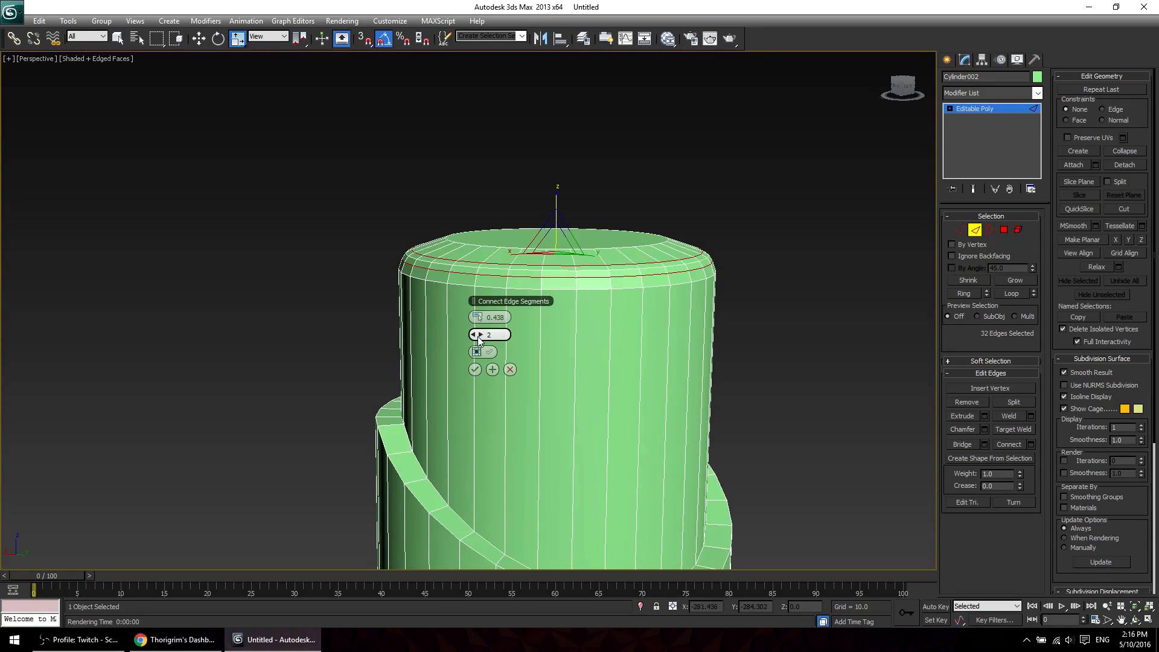
{"action": "left_click", "coordinate": [474, 369]}
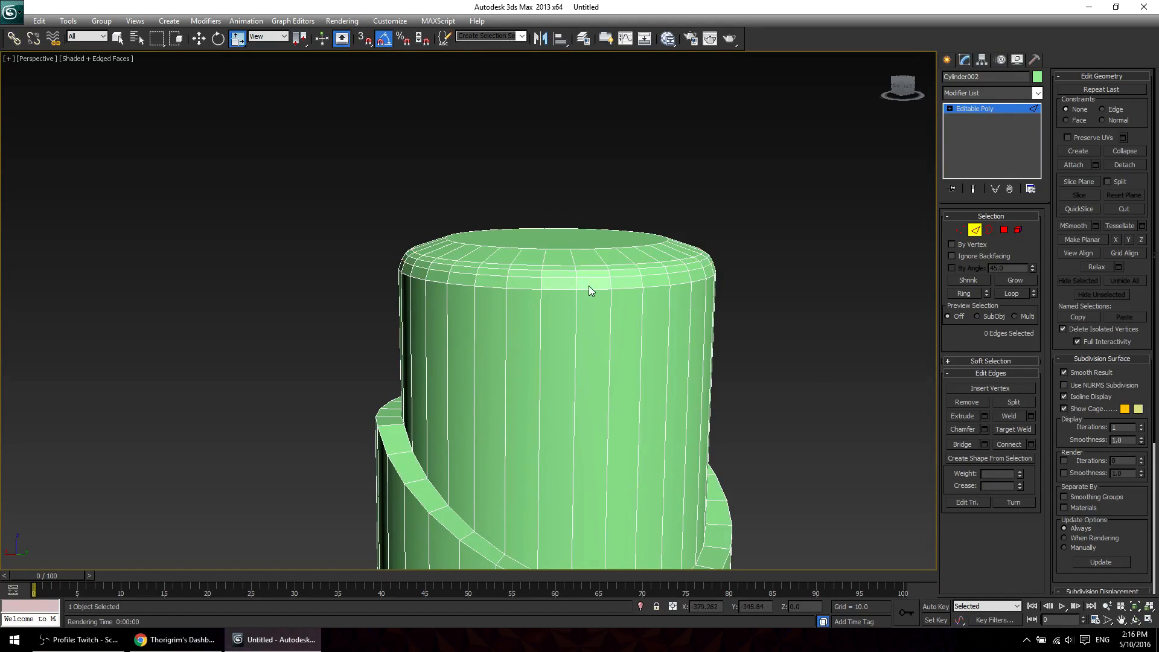
Select the top cap polygon, lower it slightly along Z, and clear the selection.
{"action": "key", "text": "4"}
{"action": "left_click", "coordinate": [522, 244]}
{"action": "key", "text": "w"}
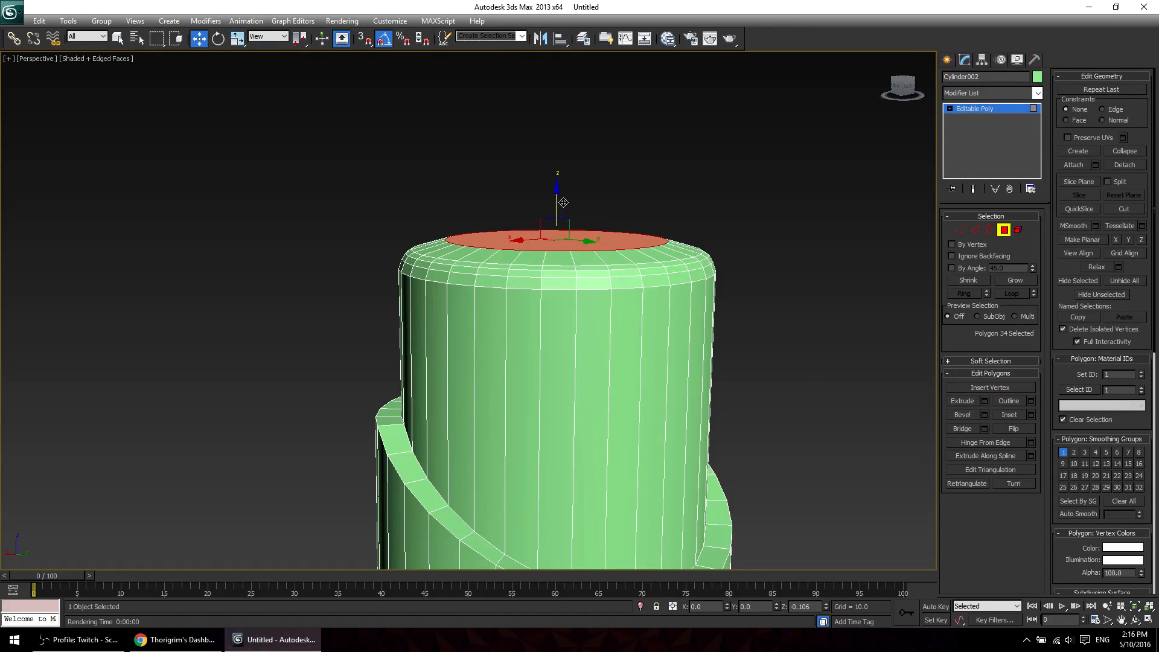
{"action": "left_click", "coordinate": [735, 180]}
Turn off the edged faces display and examine the shading of the rounded cap and the sloped ledge.
{"action": "mouse_move", "coordinate": [789, 387]}
{"action": "middle_mouse_down"}
{"action": "mouse_move", "coordinate": [750, 370]}
{"action": "mouse_move", "coordinate": [791, 415]}
{"action": "middle_mouse_up"}
{"action": "key", "text": "F4"}
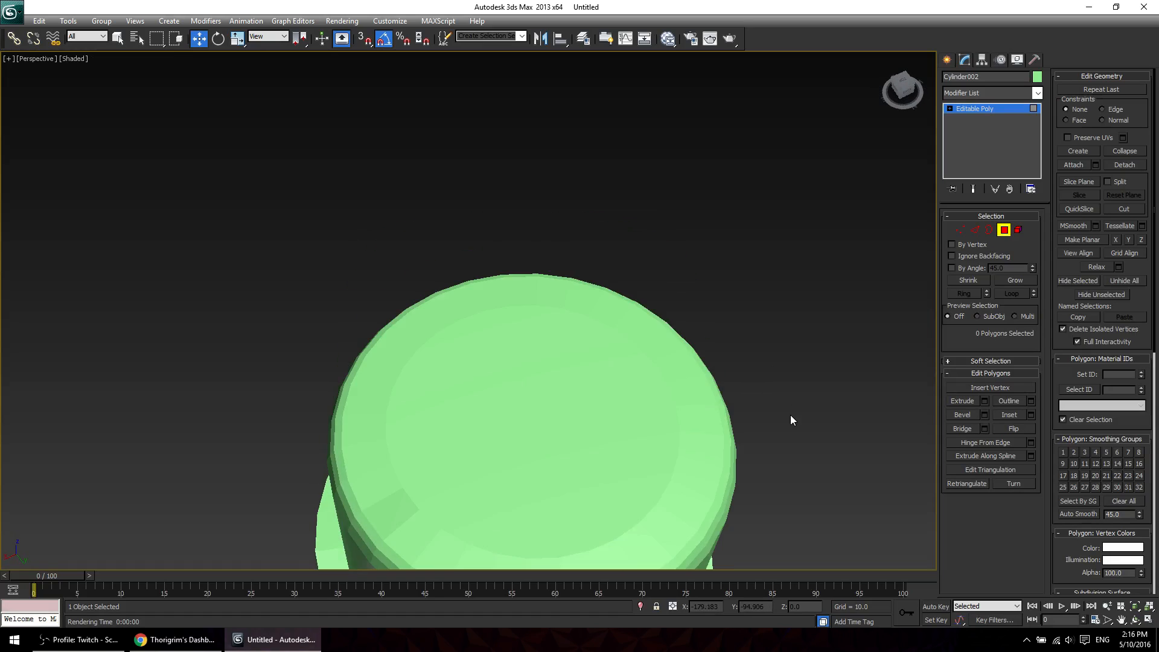
{"action": "scroll", "coordinate": [712, 441], "scroll_direction": "down", "scroll_amount": 5}
{"action": "scroll", "coordinate": [637, 422], "scroll_direction": "up", "scroll_amount": 6}
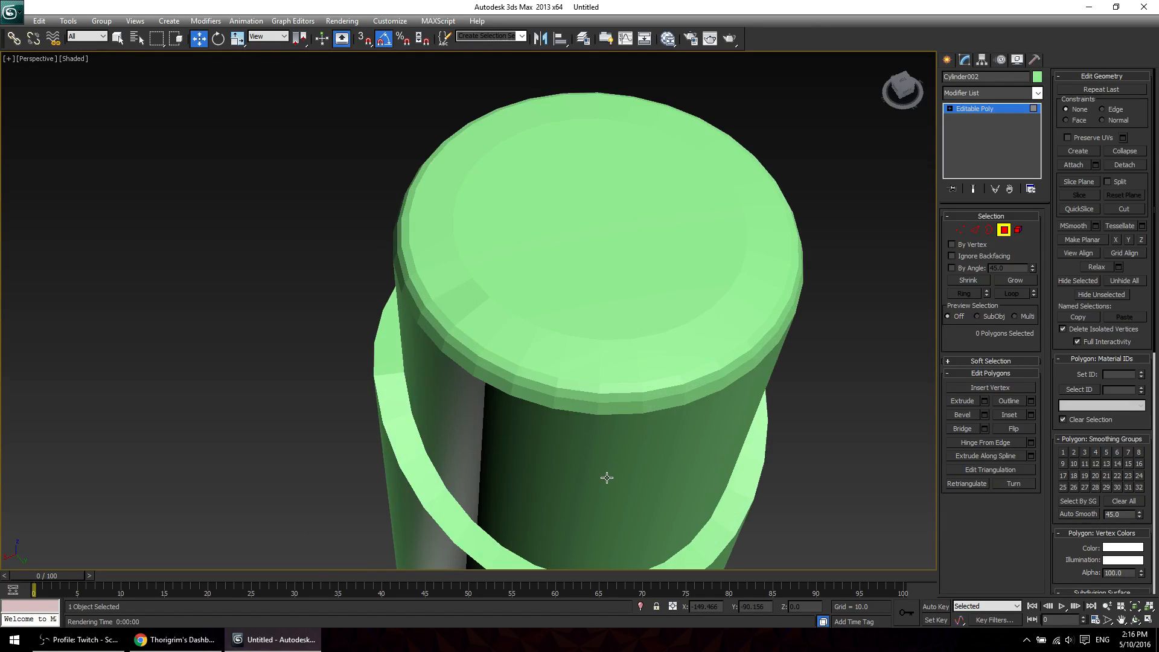
{"action": "middle_click_drag", "start_coordinate": [607, 478], "coordinate": [668, 396], "text": "alt"}
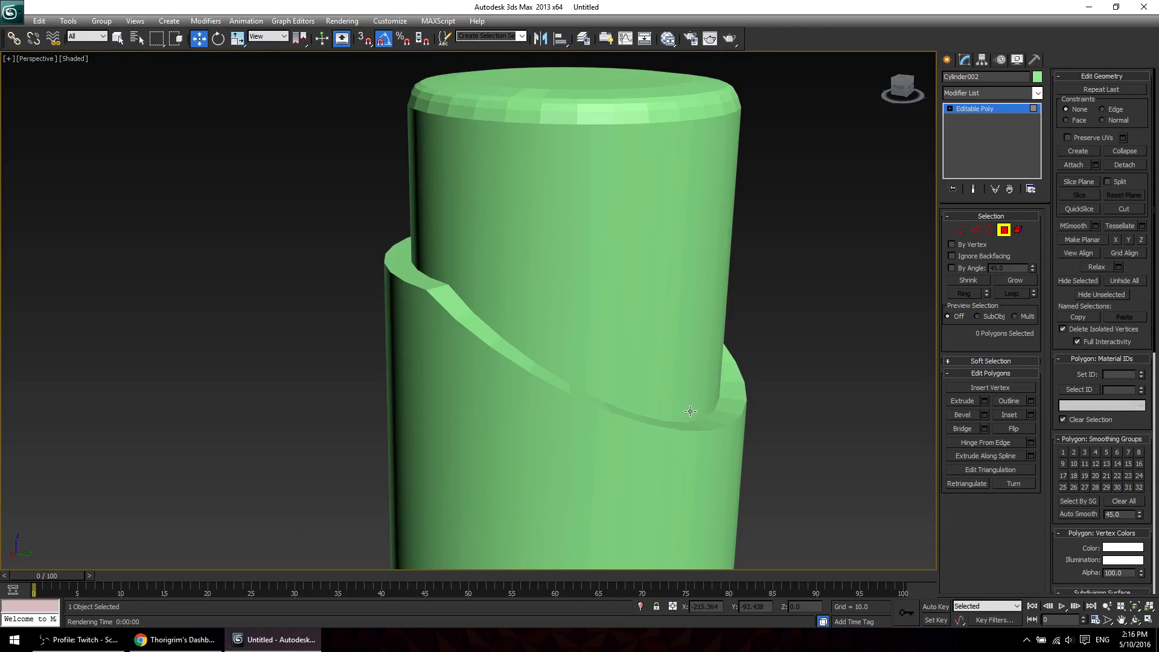
Select all polygons, apply Auto Smooth with a 45.0 threshold, deselect them, and inspect the smoothed cylinder.
{"action": "key", "text": "ctrl+a"}
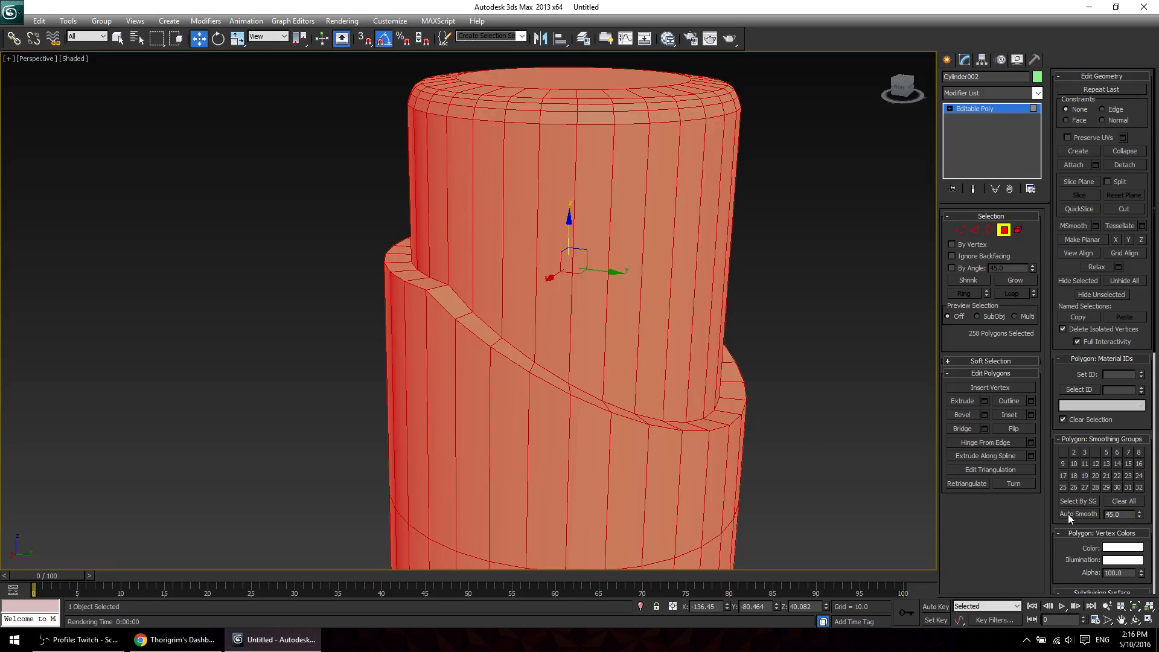
{"action": "left_click", "coordinate": [1068, 514]}
{"action": "left_click", "coordinate": [770, 448]}
{"action": "scroll", "coordinate": [791, 423], "scroll_direction": "down", "scroll_amount": 4}
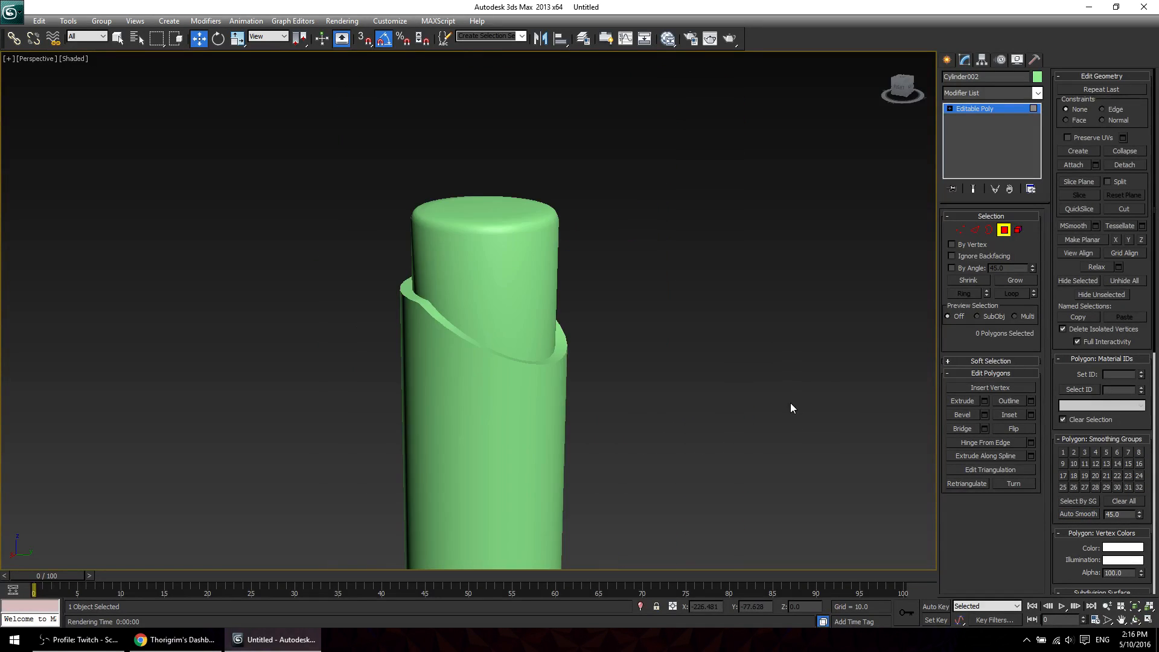
{"action": "mouse_move", "coordinate": [792, 406]}
{"action": "middle_mouse_down", "text": "alt"}
{"action": "mouse_move", "coordinate": [541, 473]}
{"action": "mouse_move", "coordinate": [719, 378]}
{"action": "mouse_move", "coordinate": [775, 408]}
{"action": "middle_mouse_up", "text": "alt"}
{"action": "scroll", "coordinate": [774, 408], "scroll_direction": "down", "scroll_amount": 5}
{"action": "middle_click_drag", "start_coordinate": [709, 422], "coordinate": [582, 427], "text": "alt"}
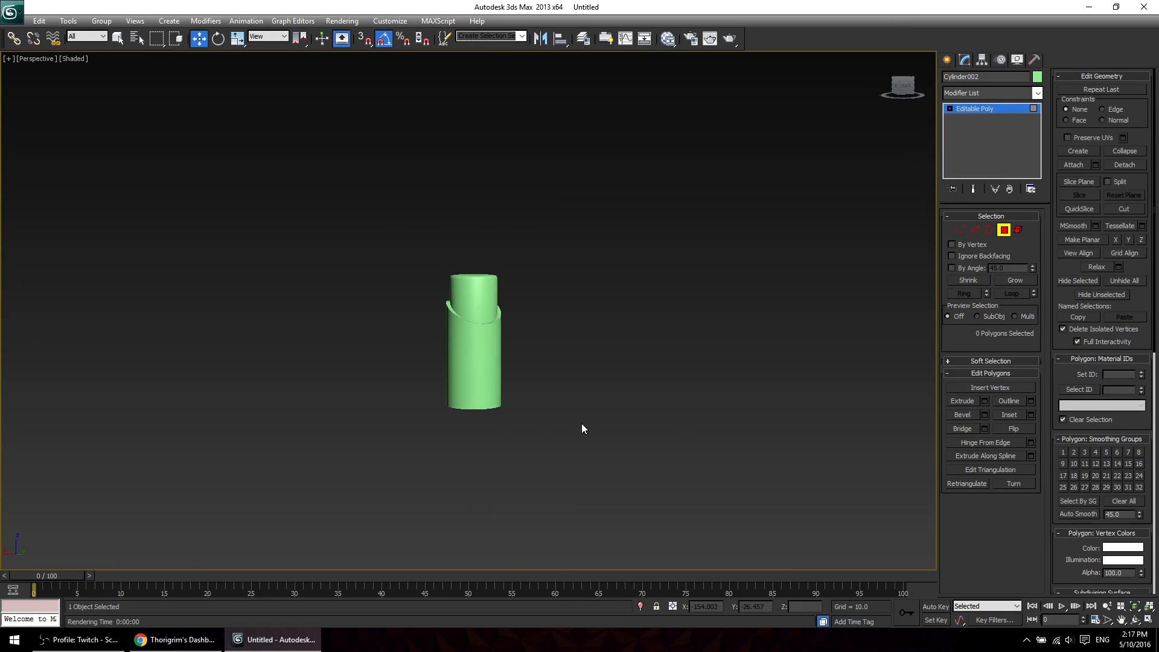
Connect the vertical edges of the cylinder's lower section with a horizontal loop and move it down to Z 6.353.
{"action": "scroll", "coordinate": [564, 378], "scroll_direction": "up", "scroll_amount": 5}
{"action": "left_click", "coordinate": [418, 278]}
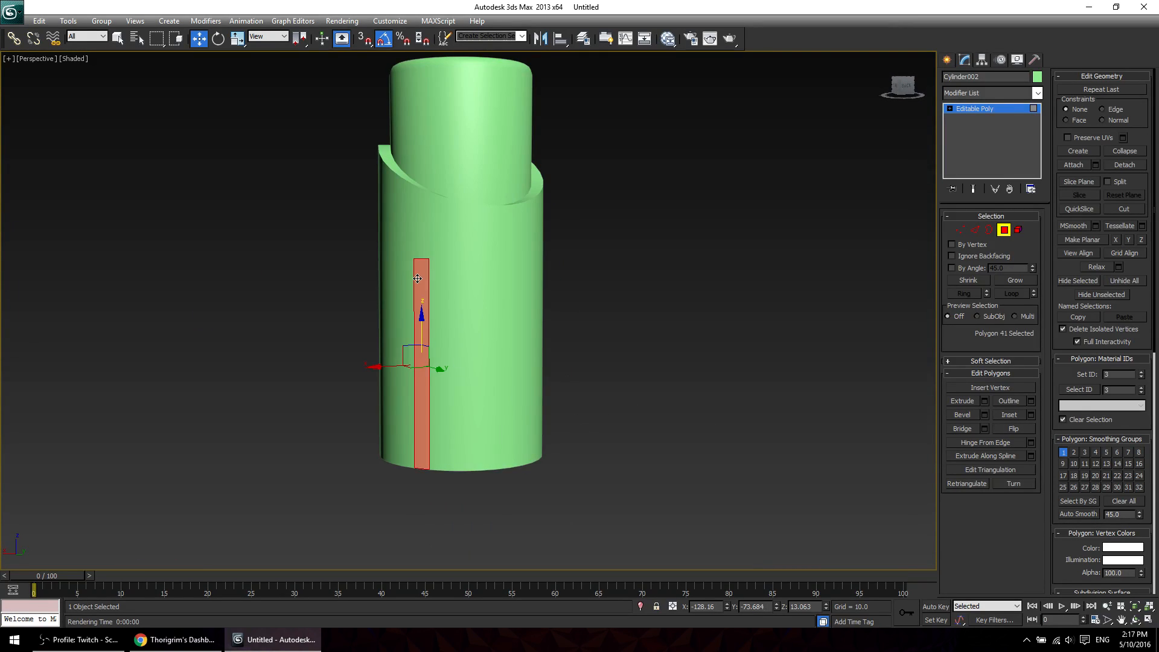
{"action": "key", "text": "2"}
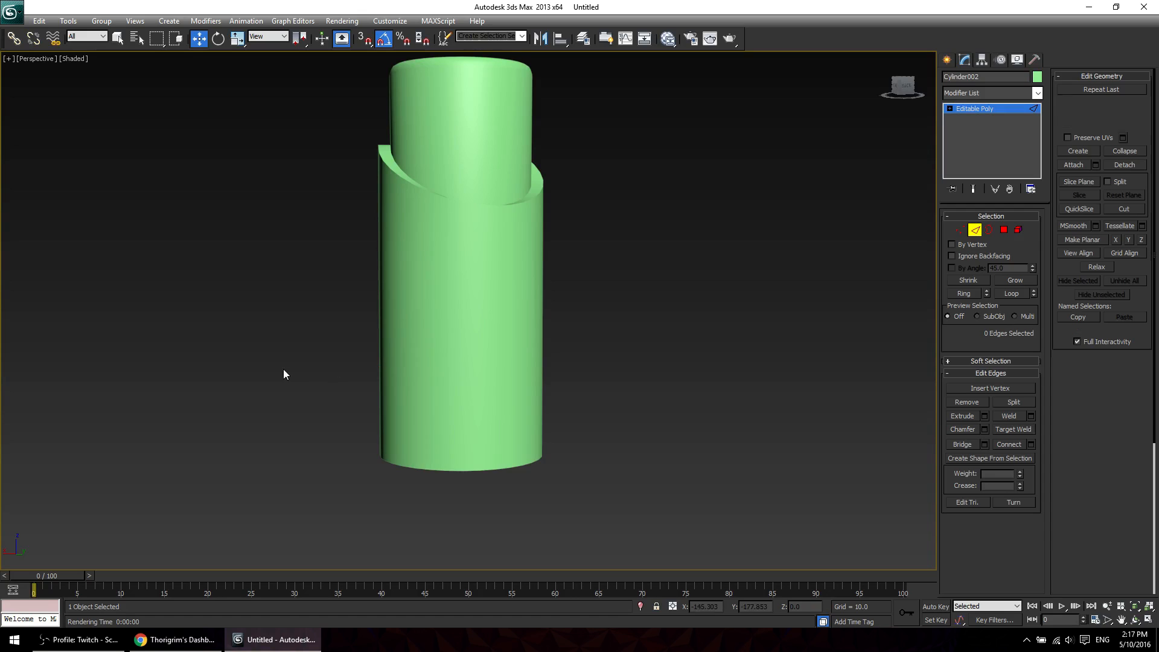
{"action": "left_click_drag", "start_coordinate": [284, 369], "coordinate": [634, 411]}
{"action": "left_click", "coordinate": [1009, 444]}
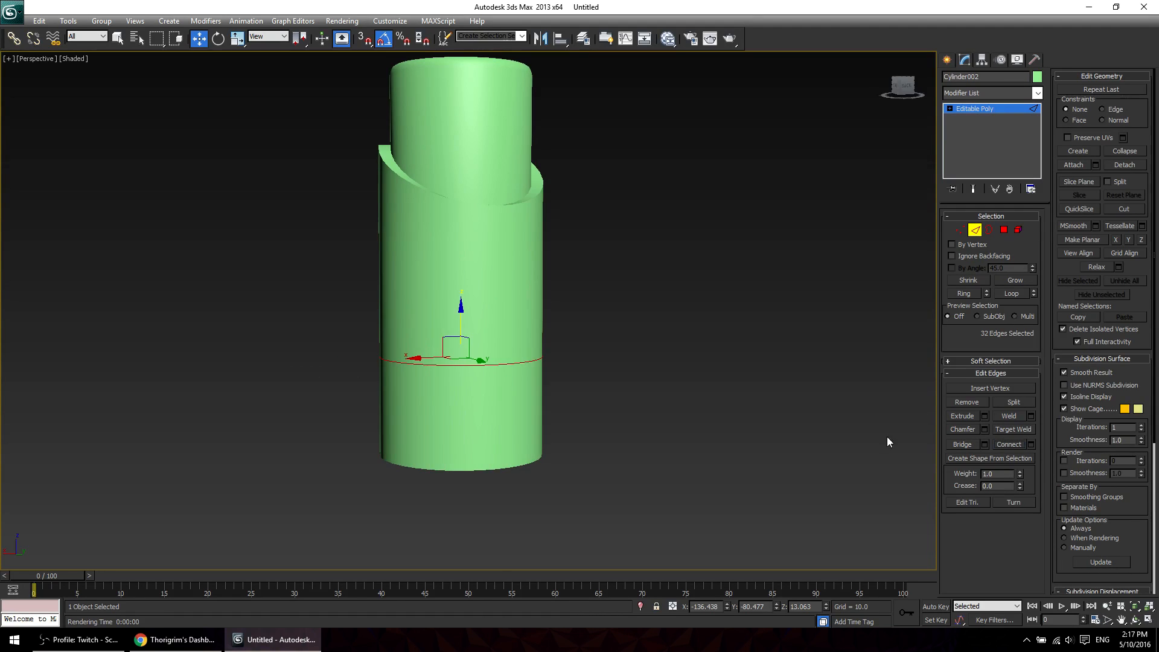
{"action": "left_click_drag", "start_coordinate": [458, 320], "coordinate": [436, 367]}
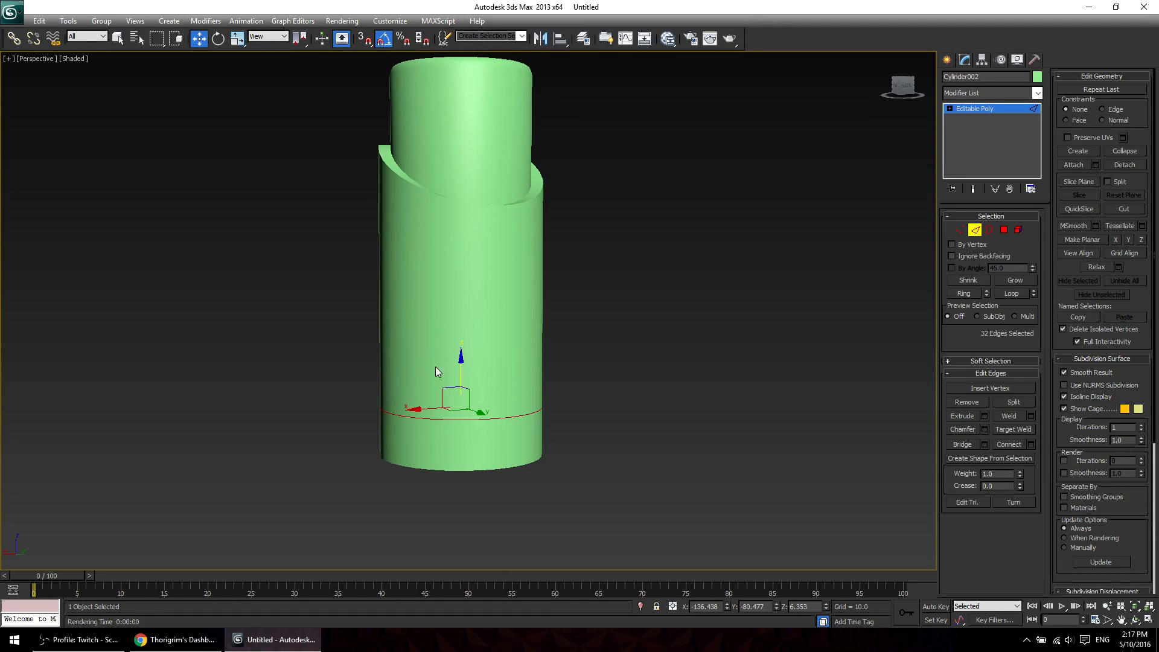
Select two adjacent tall polygons on the side of the cylinder's lower section and extrude them inward by -0.703.
{"action": "key", "text": "4"}
{"action": "left_click", "coordinate": [426, 375]}
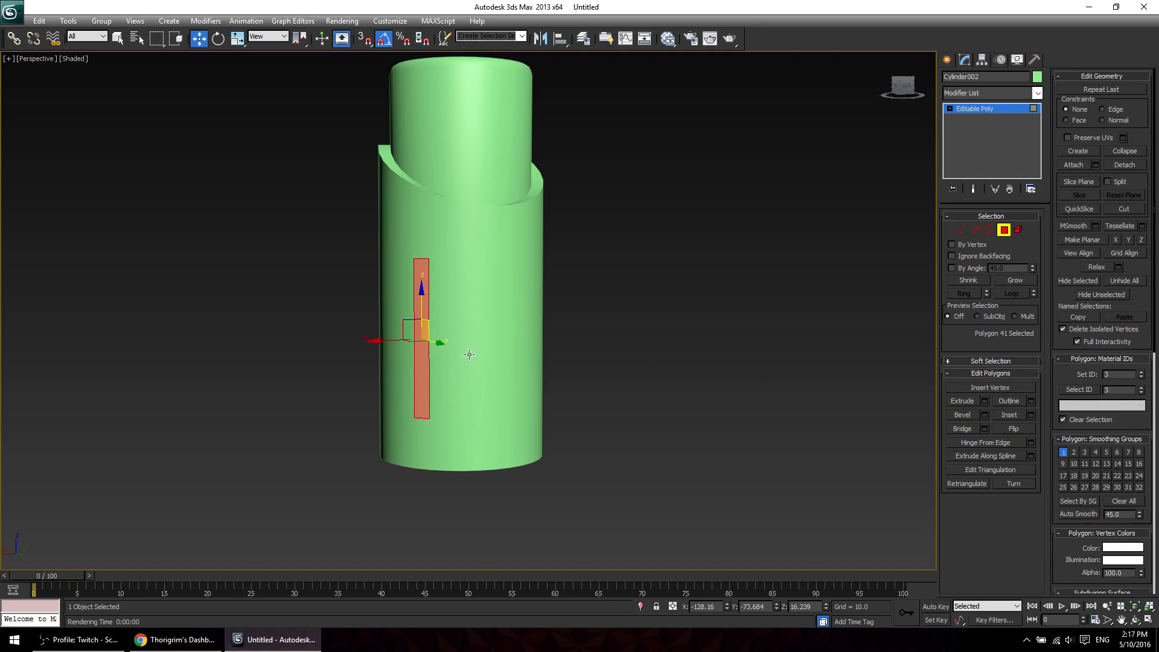
{"action": "left_click", "coordinate": [436, 375], "text": "ctrl"}
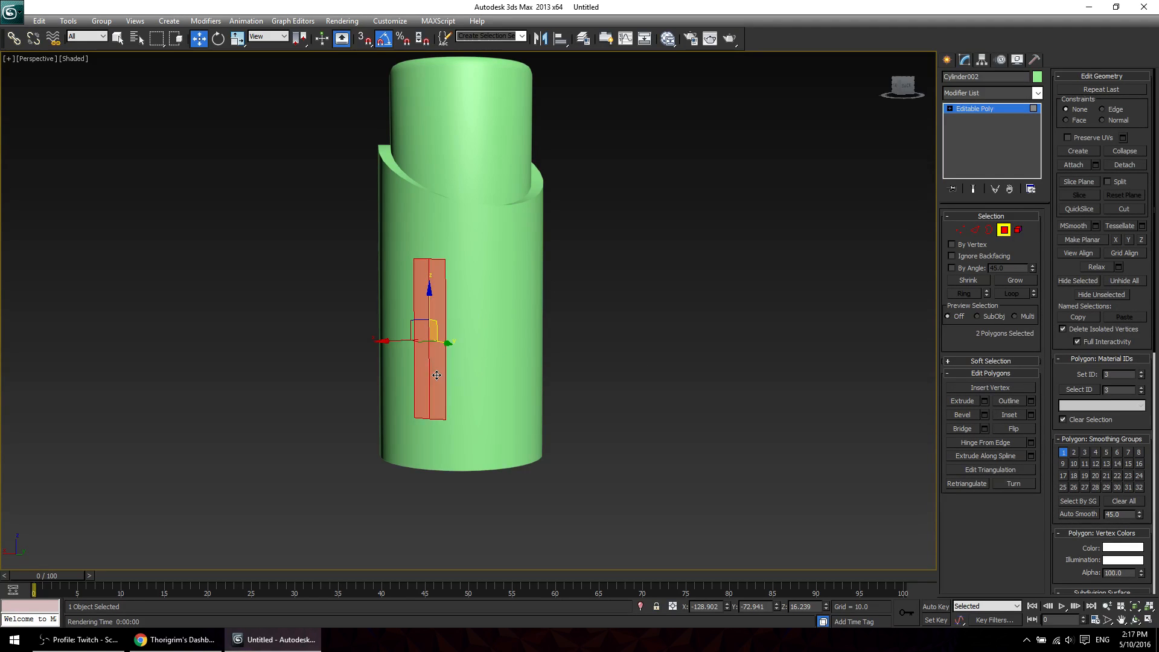
{"action": "left_click", "coordinate": [984, 401]}
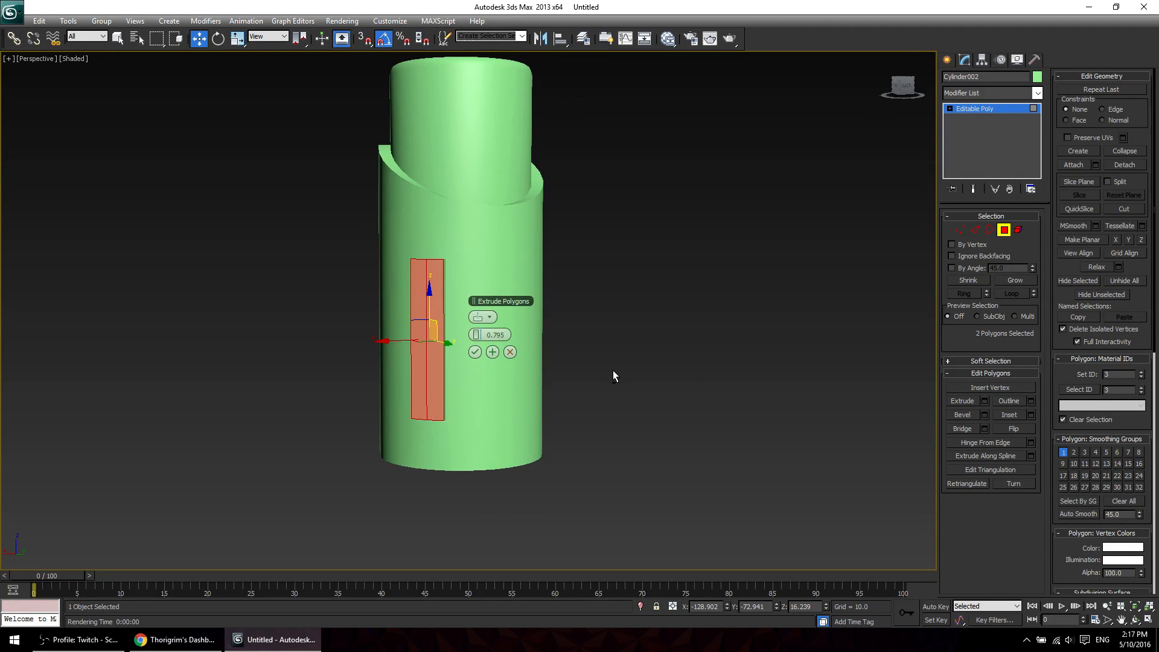
{"action": "middle_click_drag", "start_coordinate": [613, 371], "coordinate": [485, 385], "text": "alt"}
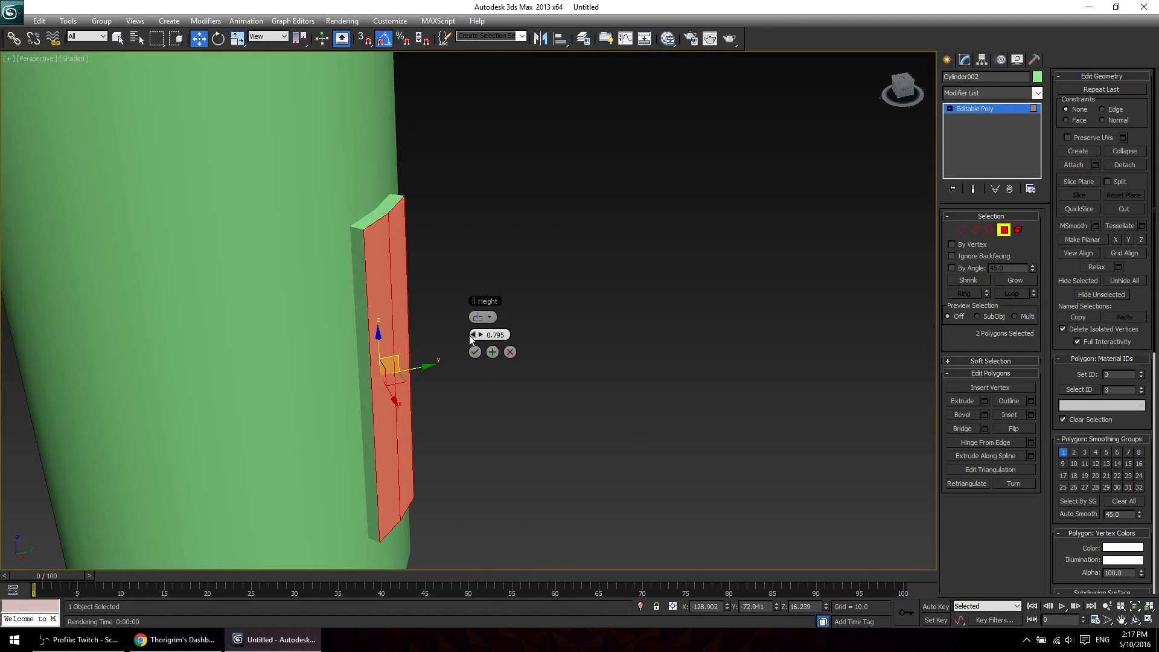
{"action": "left_click_drag", "start_coordinate": [470, 335], "coordinate": [461, 339]}
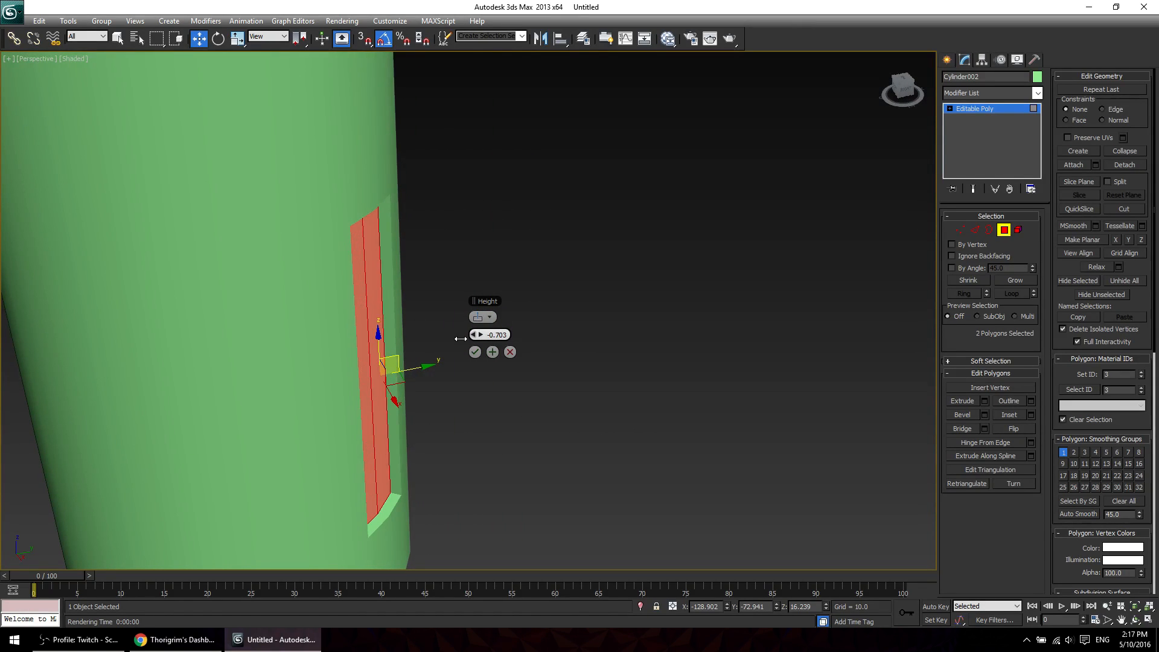
{"action": "left_click", "coordinate": [476, 352]}
Examine the recessed slot from several angles and clear the edge loop selection at its base.
{"action": "middle_click_drag", "start_coordinate": [570, 408], "coordinate": [511, 394], "text": "alt"}
{"action": "scroll", "coordinate": [514, 408], "scroll_direction": "down", "scroll_amount": 5}
{"action": "middle_click_drag", "start_coordinate": [426, 413], "coordinate": [450, 391], "text": "alt"}
{"action": "scroll", "coordinate": [453, 390], "scroll_direction": "up", "scroll_amount": 5}
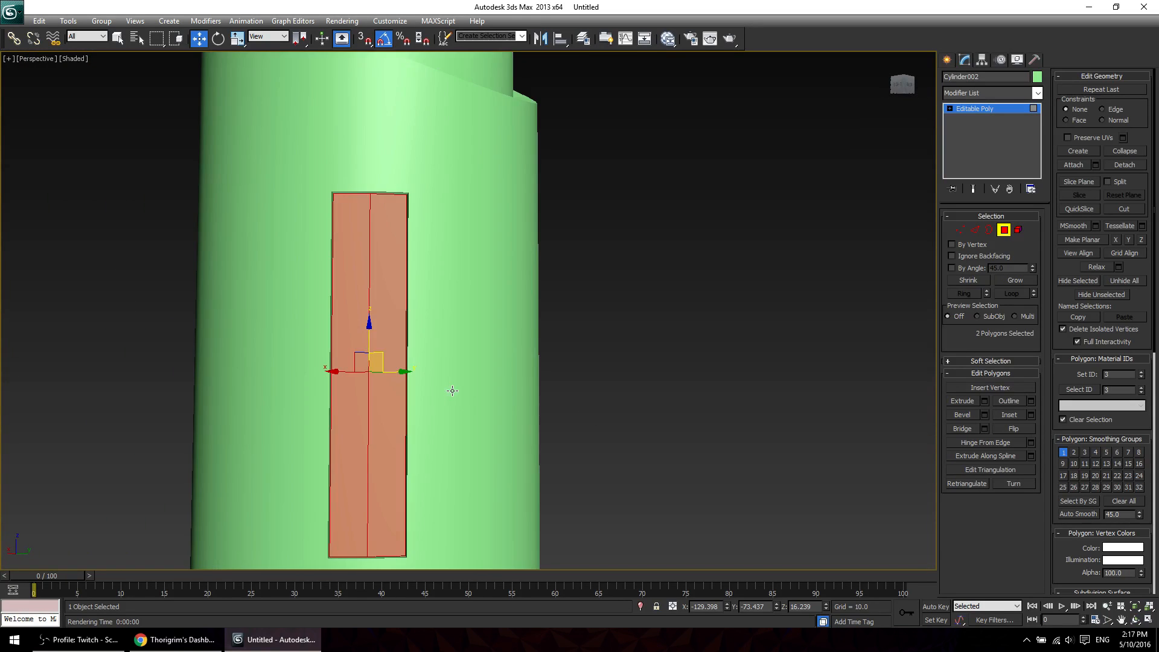
{"action": "scroll", "coordinate": [452, 391], "scroll_direction": "down", "scroll_amount": 4}
{"action": "key", "text": "2"}
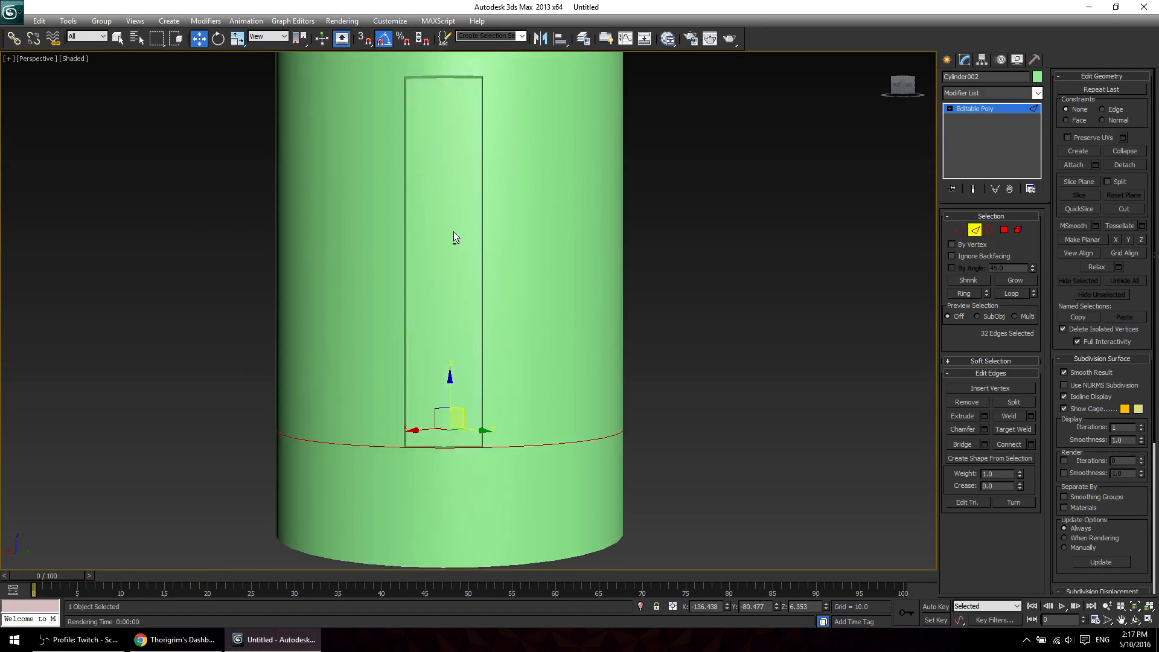
{"action": "middle_click_drag", "start_coordinate": [454, 230], "coordinate": [451, 368], "text": "alt"}
{"action": "scroll", "coordinate": [567, 329], "scroll_direction": "down", "scroll_amount": 4}
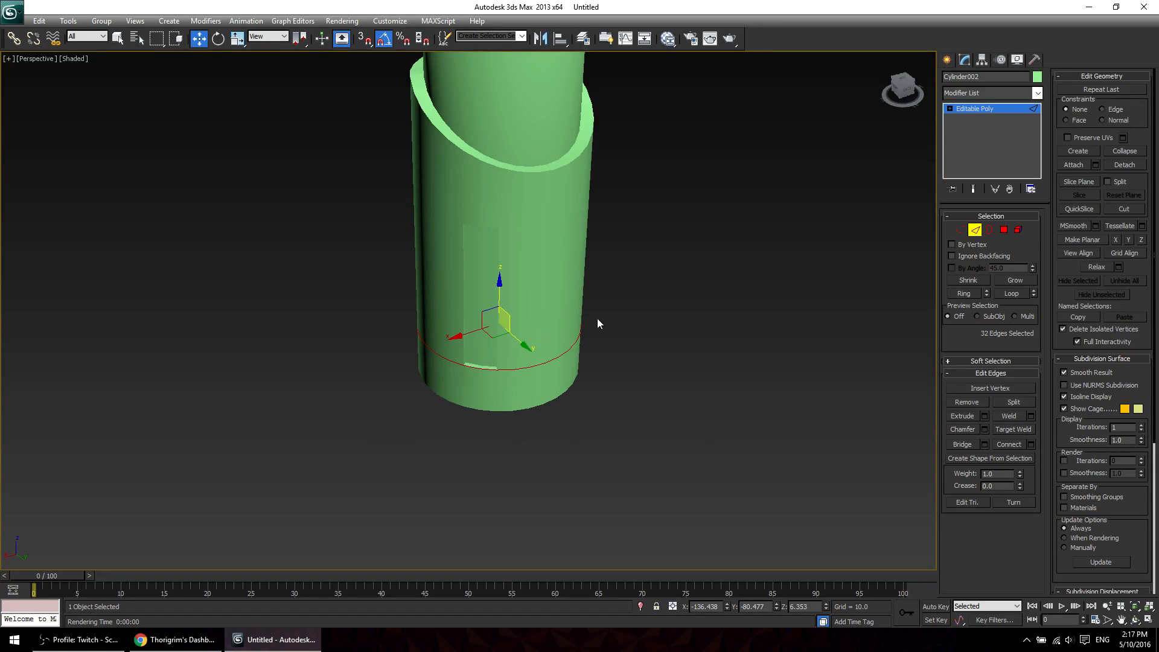
{"action": "middle_click_drag", "start_coordinate": [597, 320], "coordinate": [616, 327], "text": "alt"}
{"action": "left_click", "coordinate": [618, 329]}
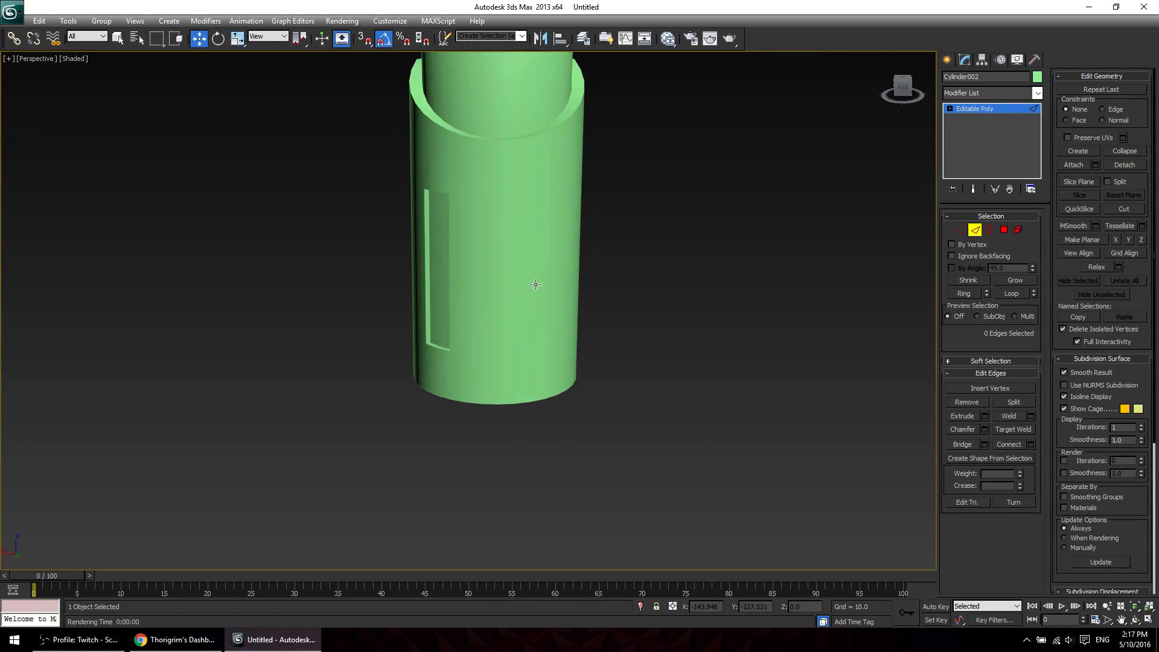
Switch to wireframe and try selecting the full polygon ring around the cylinder's bottom band, clearing the selection after each attempt.
{"action": "left_click", "coordinate": [480, 377]}
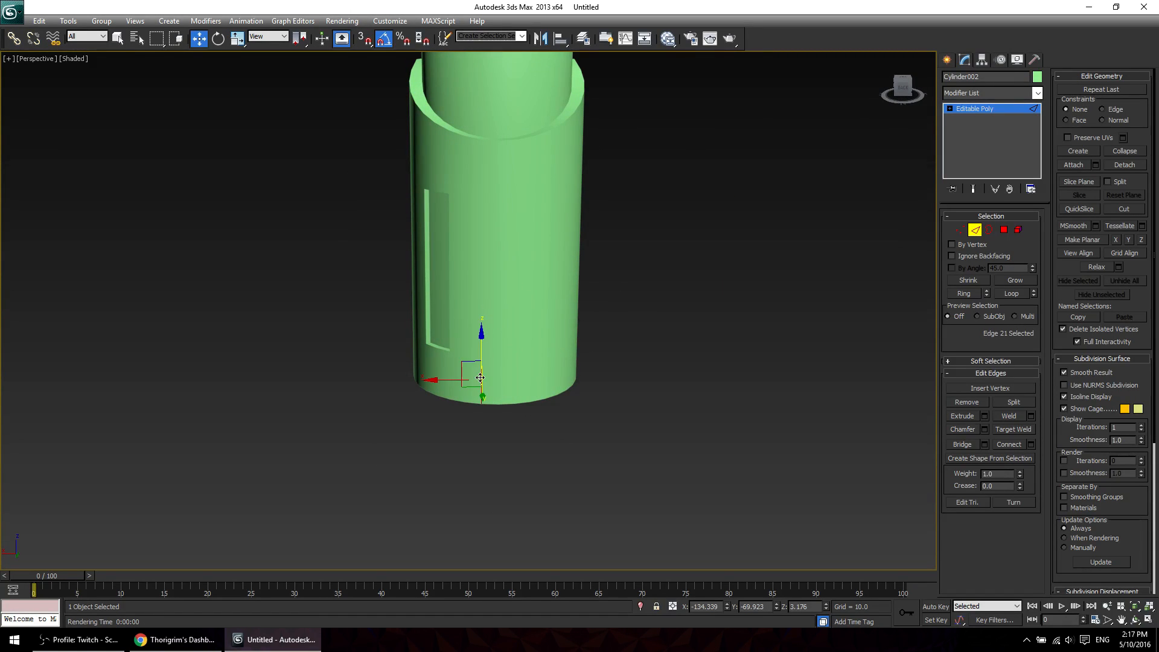
{"action": "key", "text": "4"}
{"action": "left_click", "coordinate": [472, 378]}
{"action": "key", "text": "F3"}
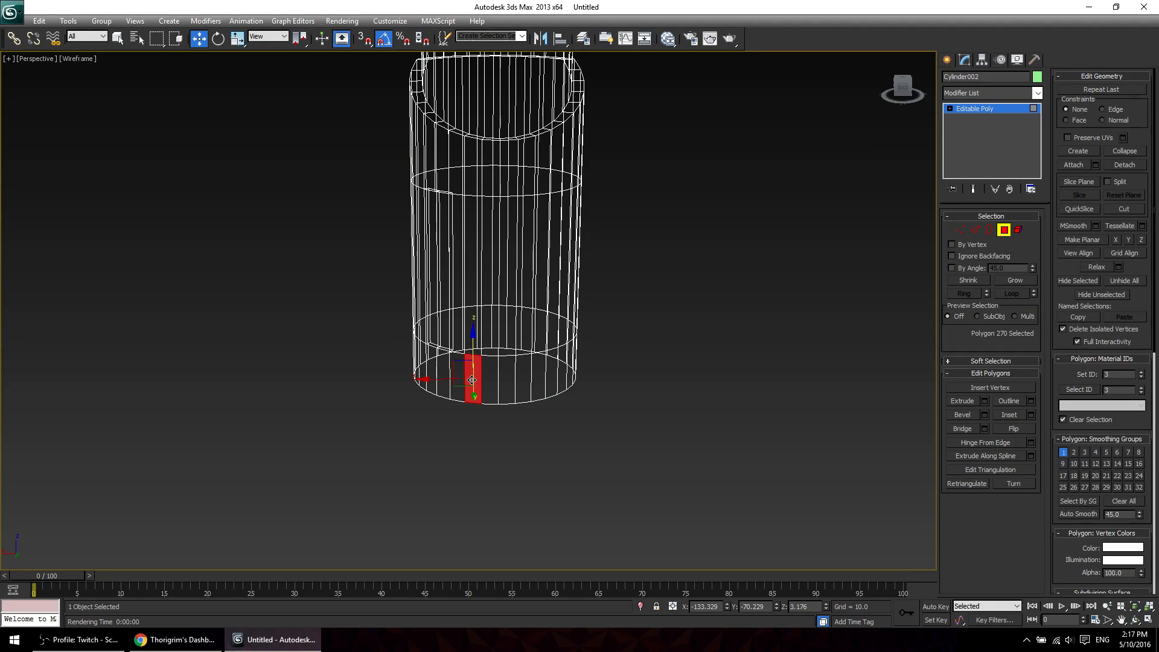
{"action": "left_click", "coordinate": [517, 381], "text": "shift"}
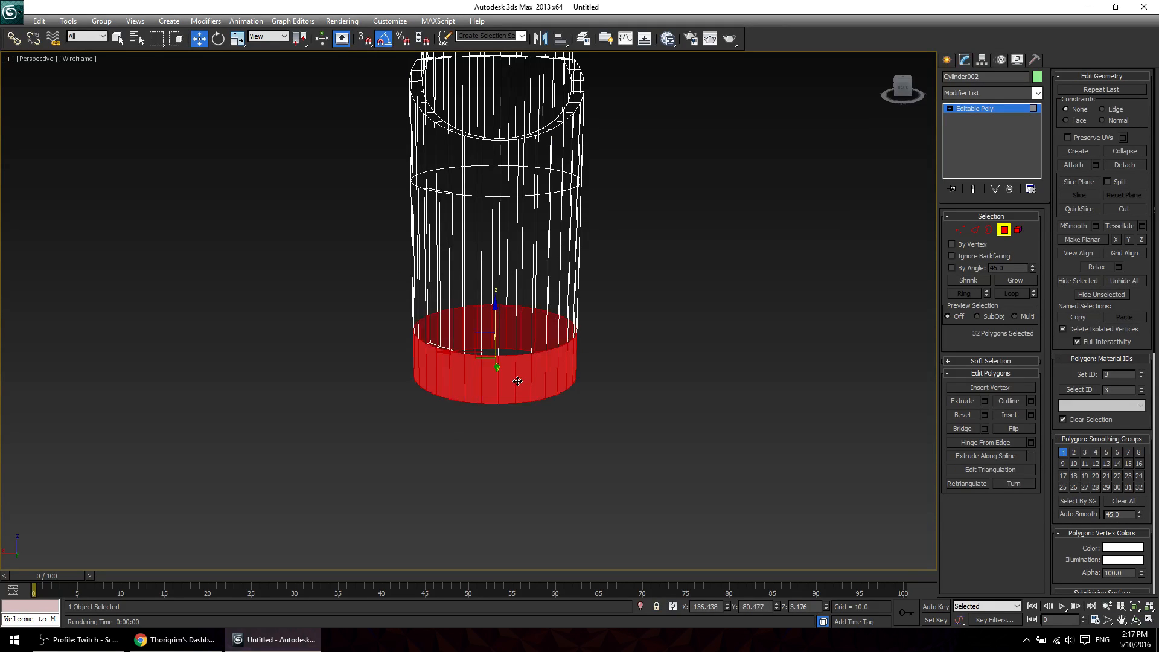
{"action": "left_click", "coordinate": [625, 426]}
{"action": "left_click", "coordinate": [517, 392]}
{"action": "left_click", "coordinate": [567, 369], "text": "shift"}
{"action": "left_click", "coordinate": [614, 444]}
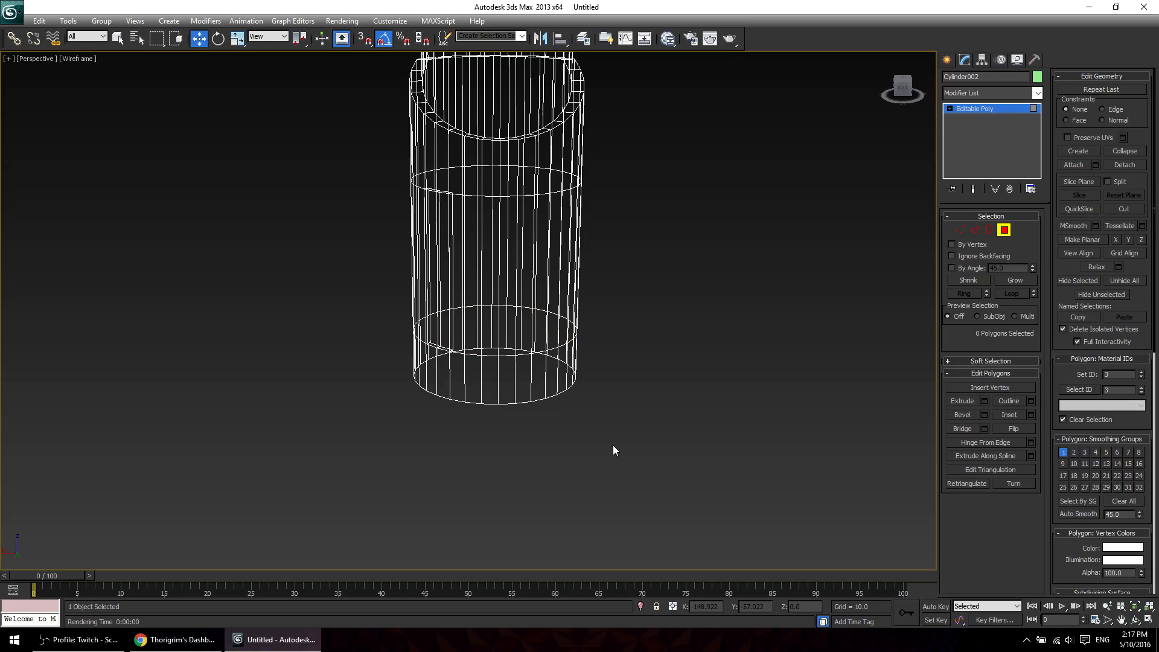
Try the polygon ring selection on the bottom band again and step back and forth through the recent selection changes.
{"action": "left_click", "coordinate": [491, 402]}
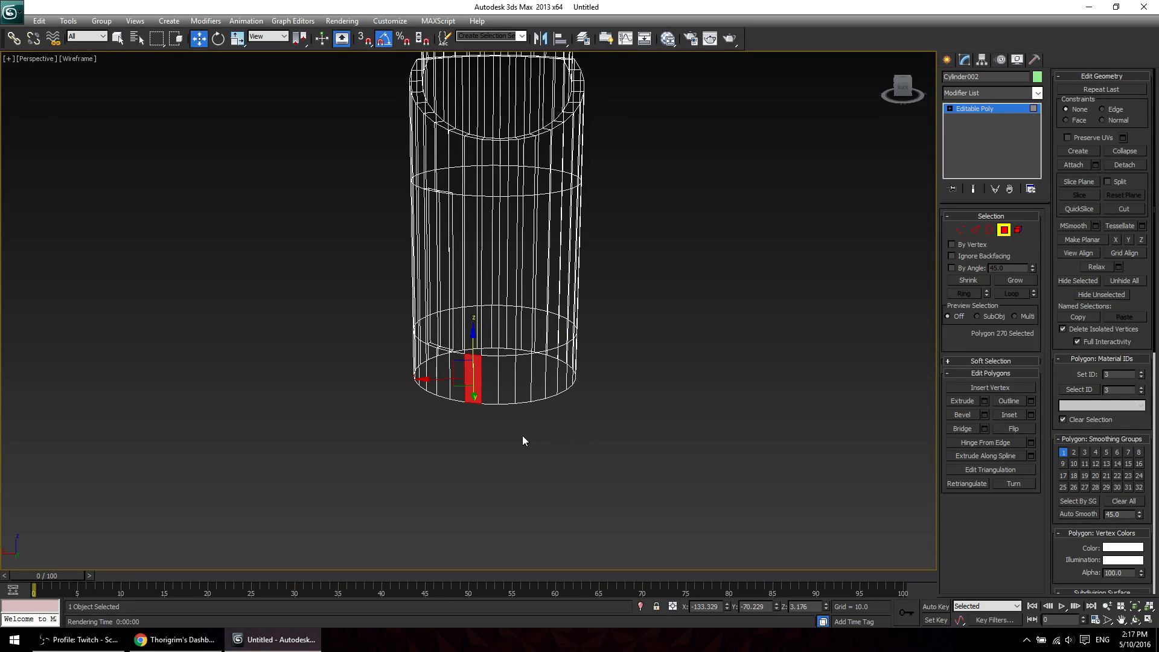
{"action": "left_click", "coordinate": [491, 383], "text": "shift"}
{"action": "key", "text": "ctrl+z"}
{"action": "key", "text": "ctrl+z"}
{"action": "key", "text": "ctrl+z"}
{"action": "key", "text": "ctrl+z"}
{"action": "key", "text": "ctrl+z"}
{"action": "key", "text": "ctrl+z"}
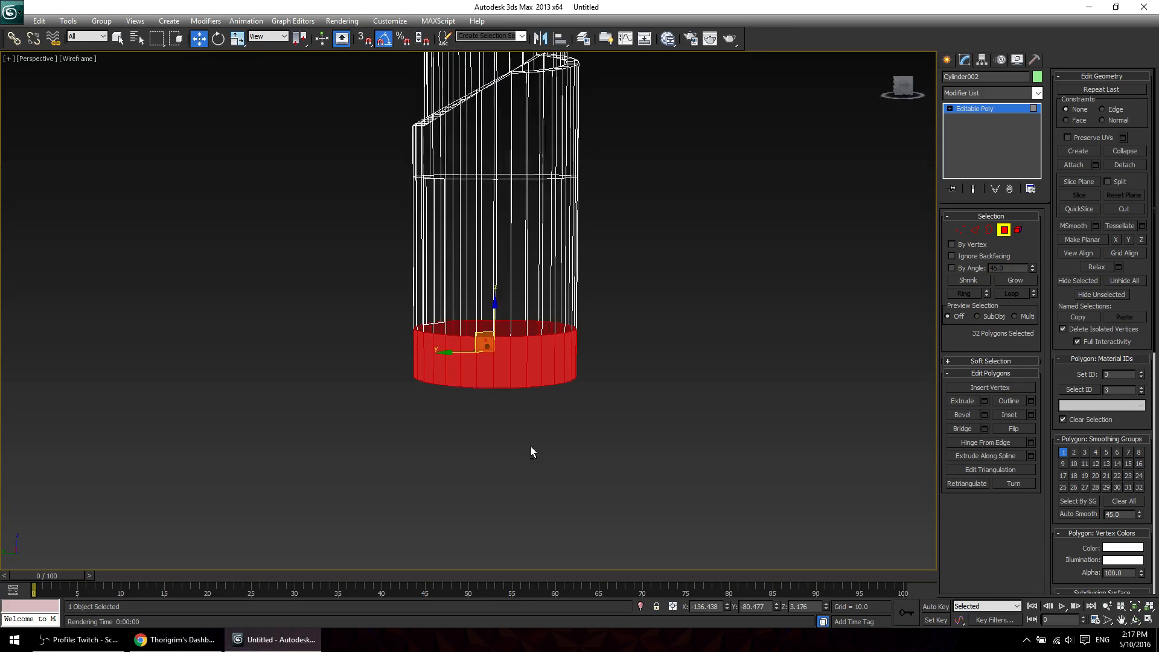
{"action": "key", "text": "ctrl+y"}
{"action": "key", "text": "ctrl+y"}
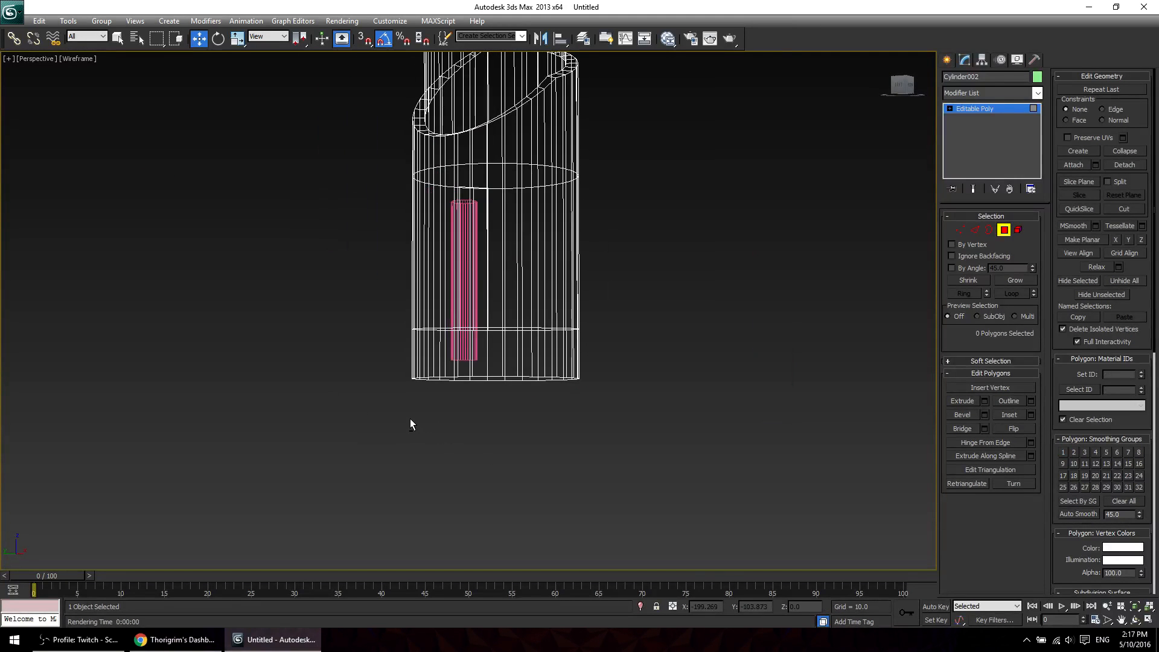
Region-select all side polygons of the bottom band, return to the shaded display, and inset them as a group by 1.856.
{"action": "left_click_drag", "start_coordinate": [352, 359], "coordinate": [657, 364]}
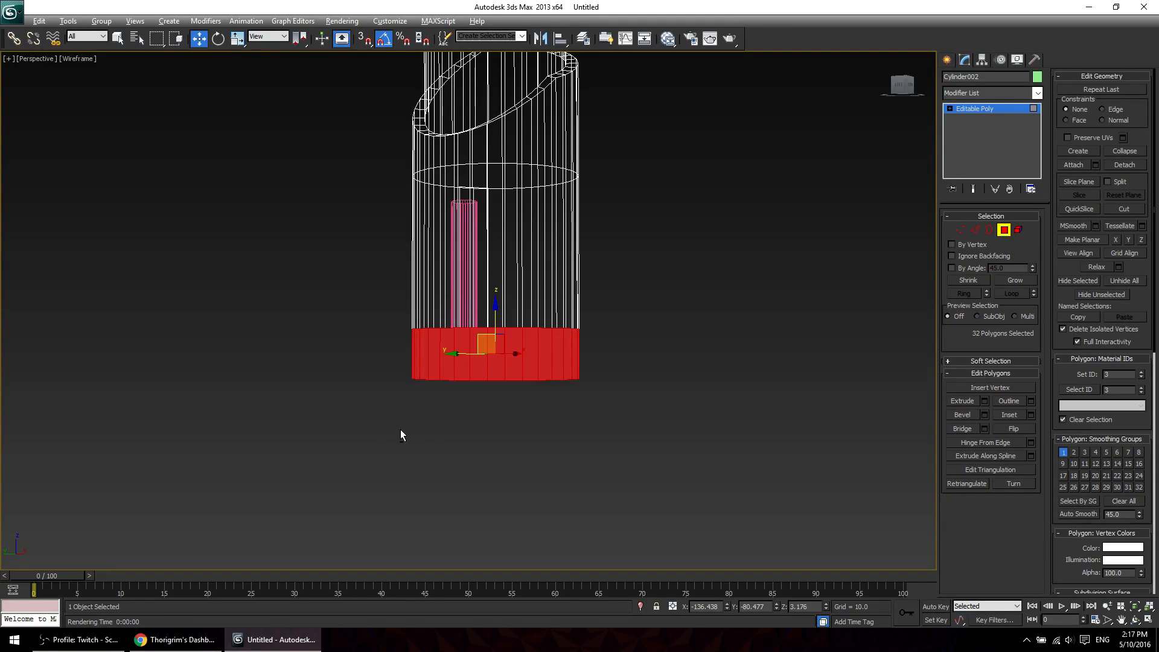
{"action": "scroll", "coordinate": [483, 446], "scroll_direction": "up", "scroll_amount": 5}
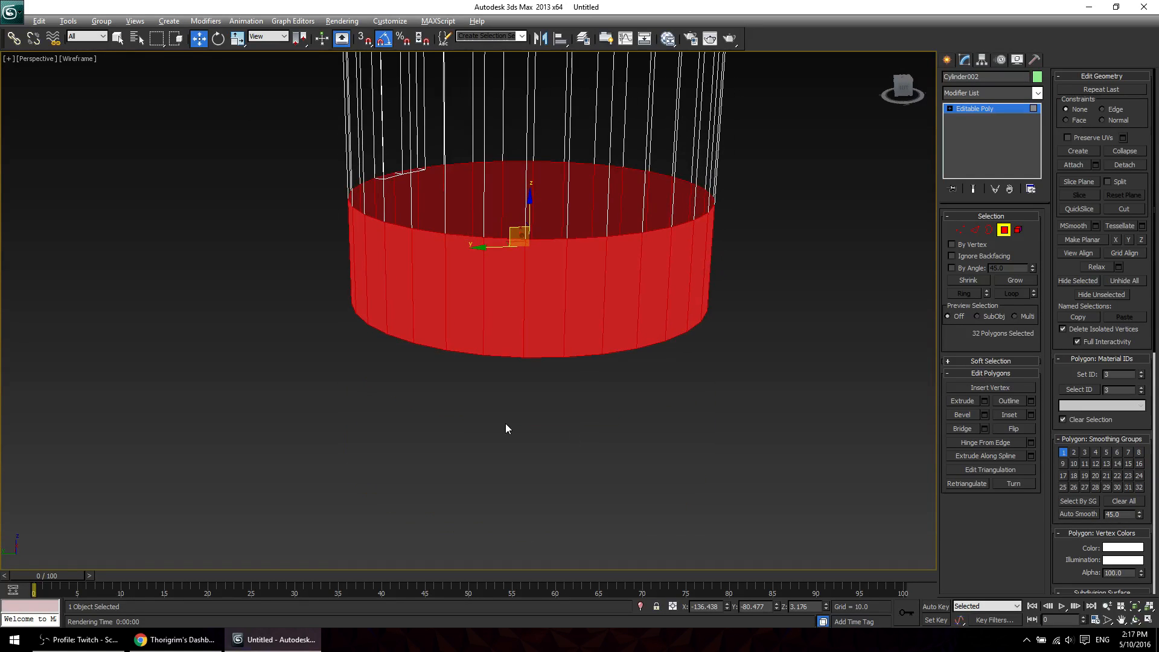
{"action": "middle_click_drag", "start_coordinate": [505, 424], "coordinate": [550, 430], "text": "alt"}
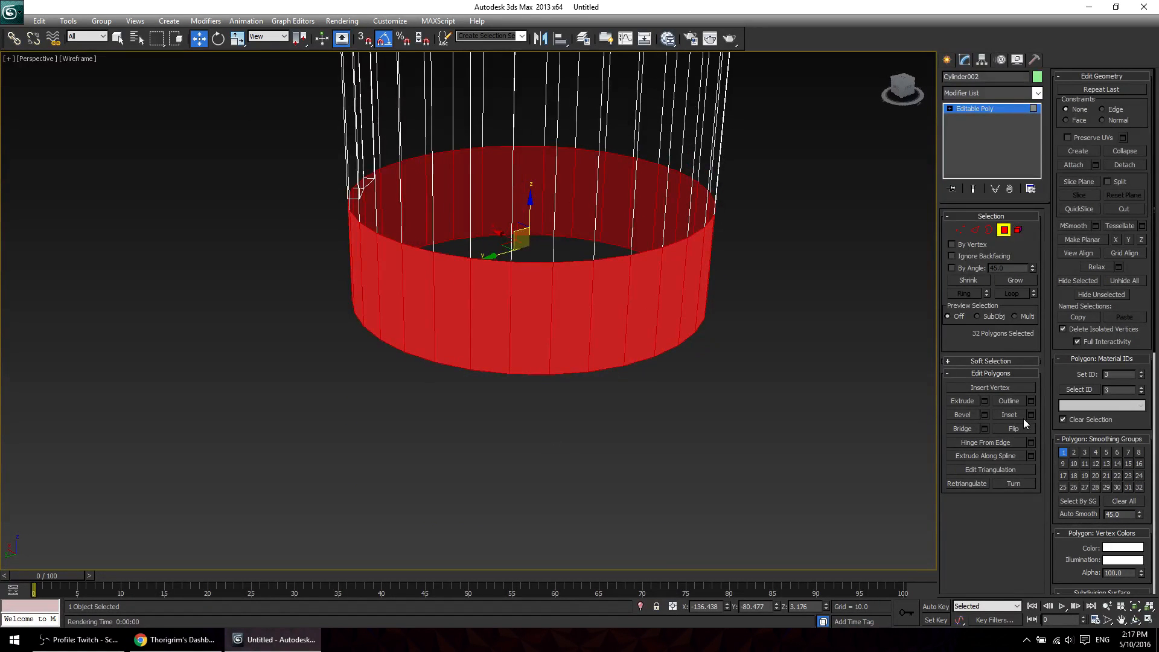
{"action": "key", "text": "F3"}
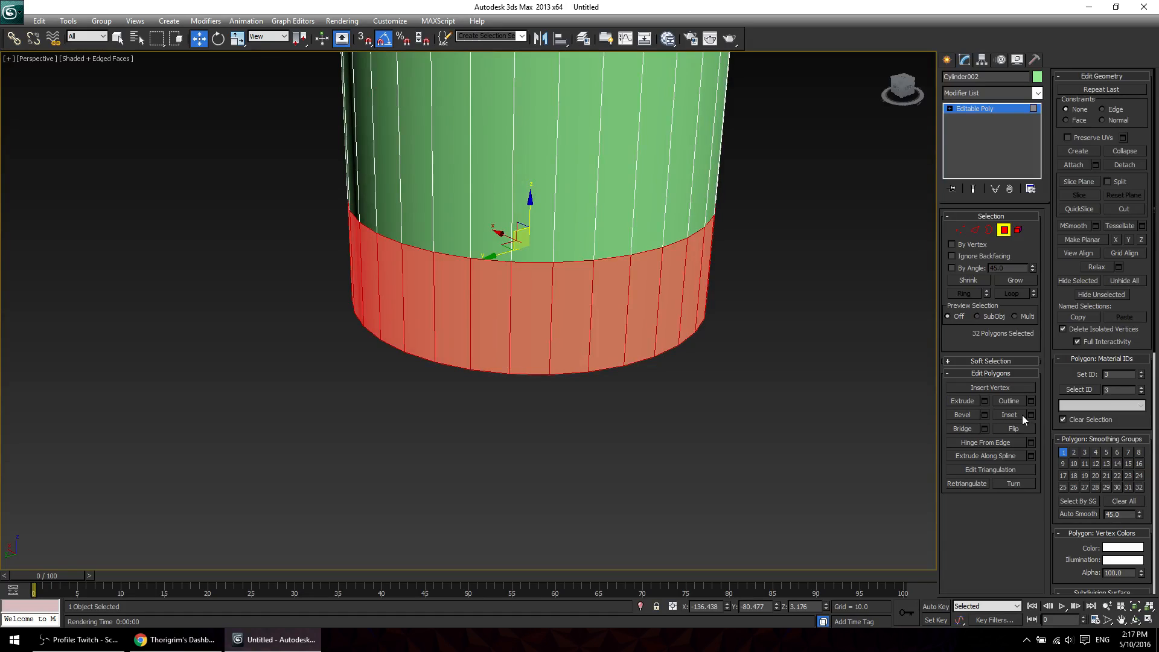
{"action": "left_click", "coordinate": [1031, 415]}
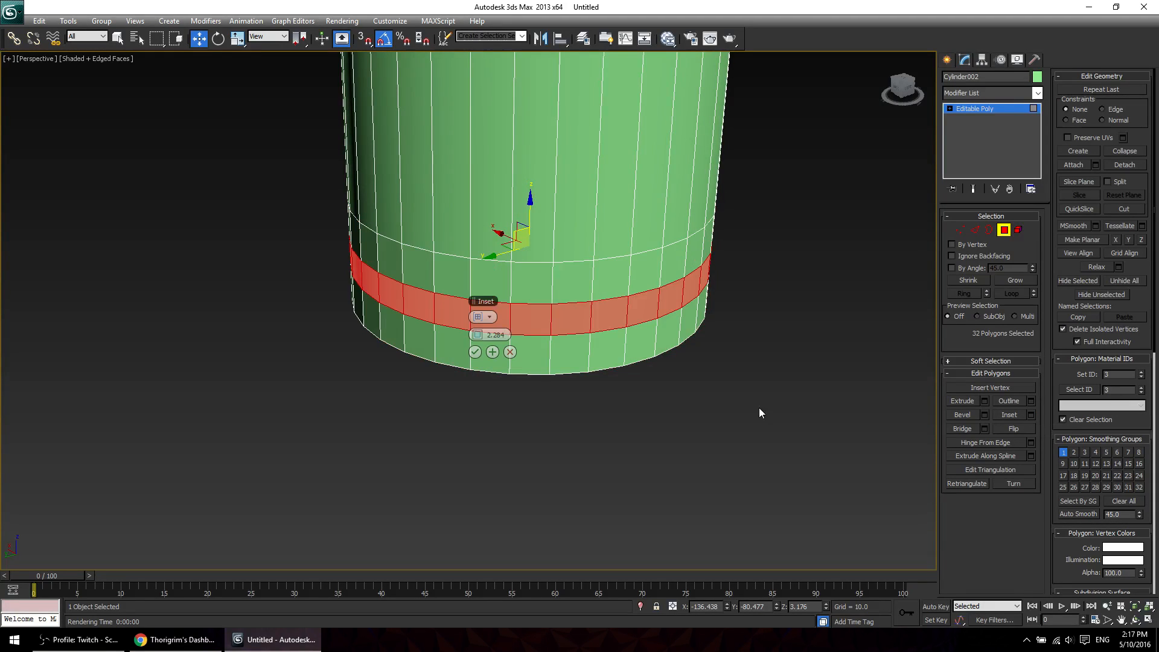
{"action": "left_click_drag", "start_coordinate": [475, 342], "coordinate": [477, 336]}
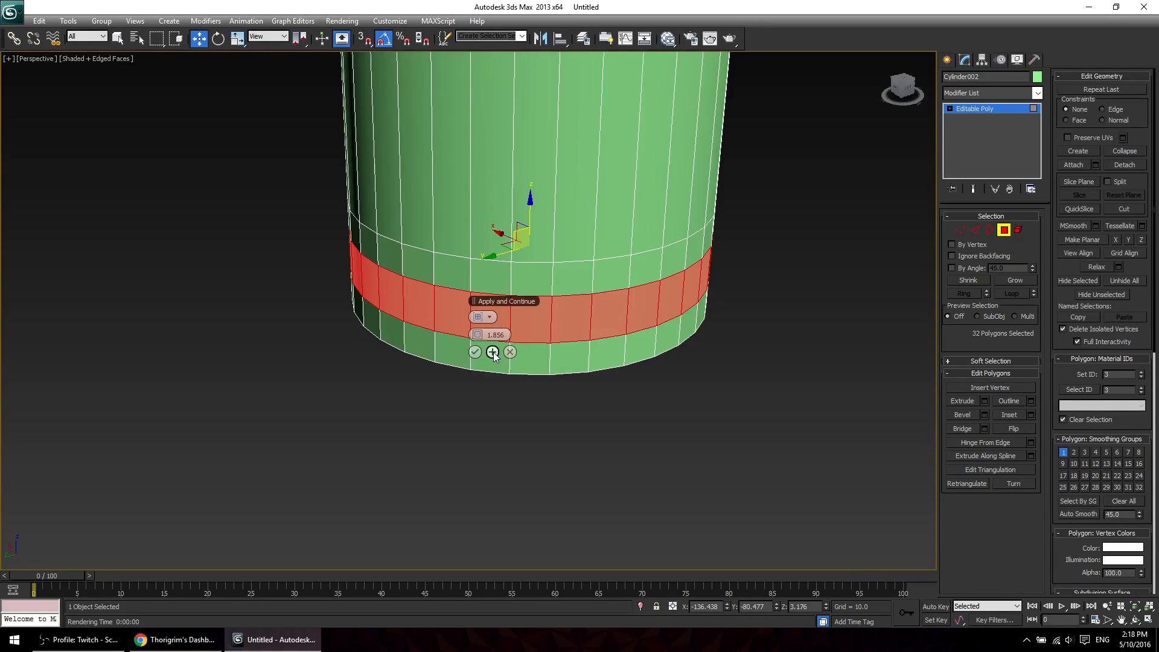
{"action": "left_click", "coordinate": [475, 352]}
Select the two horizontal edge loops produced by the inset and chamfer them by 0.438 with one segment.
{"action": "key", "text": "3"}
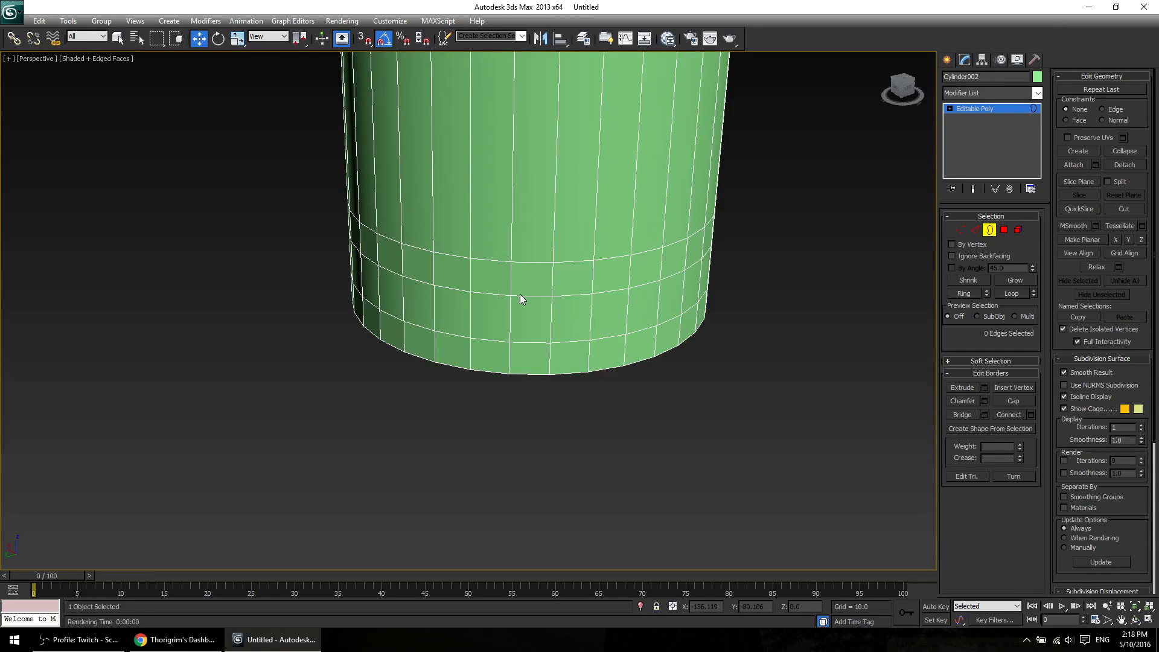
{"action": "key", "text": "2"}
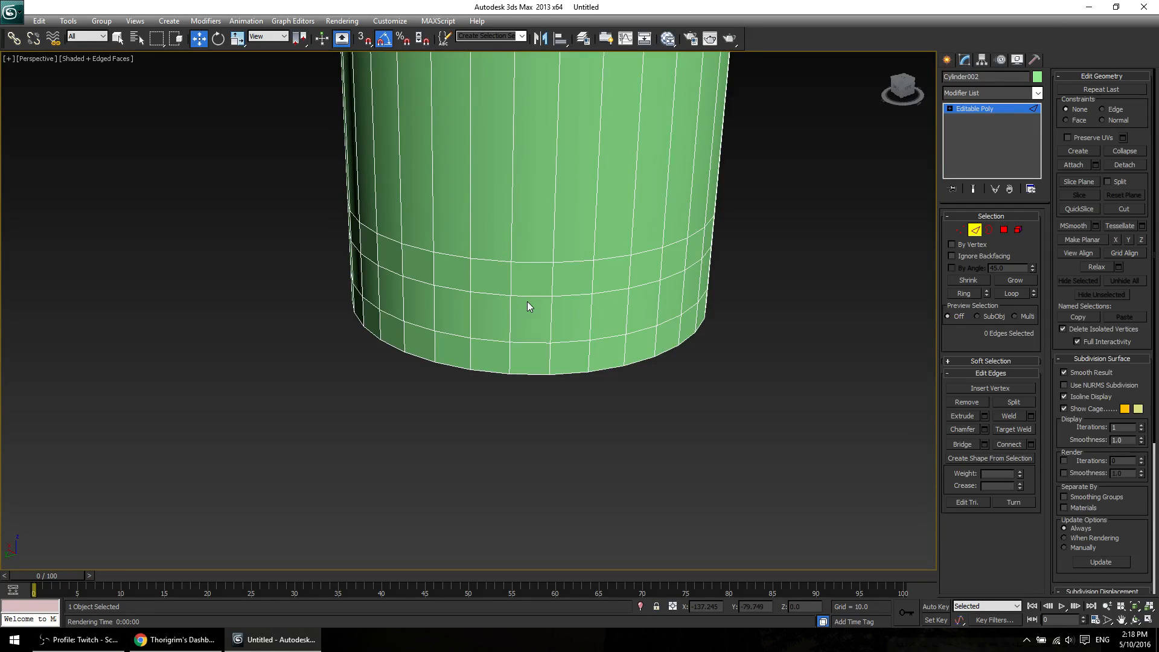
{"action": "double_click", "coordinate": [527, 299]}
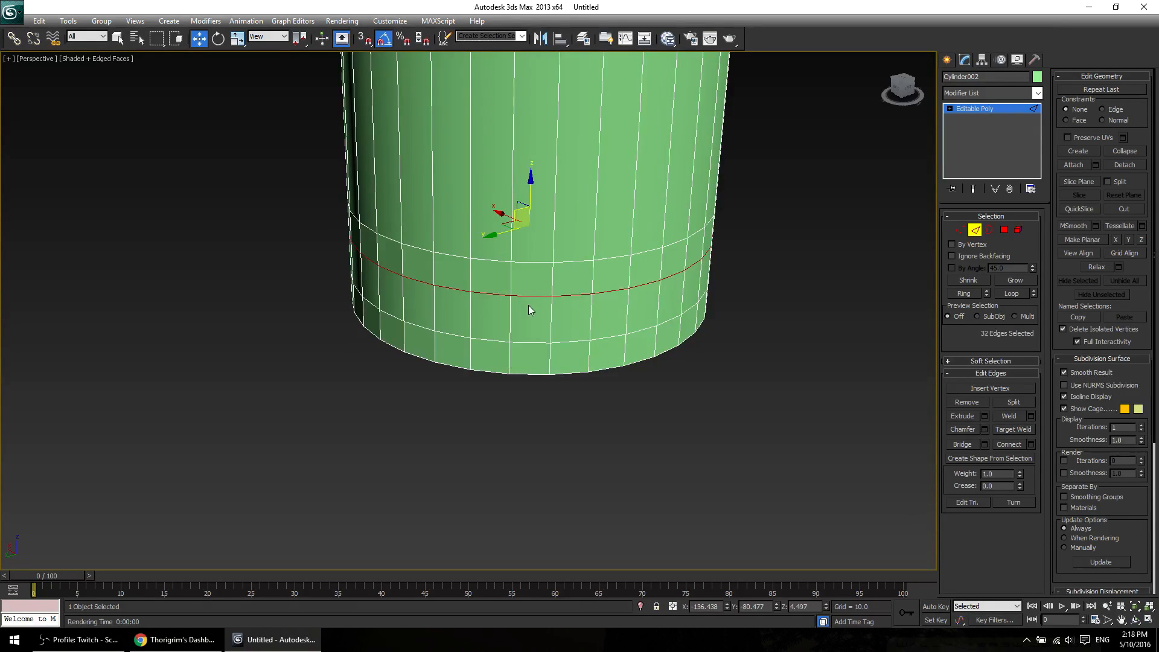
{"action": "double_click", "coordinate": [536, 341], "text": "ctrl"}
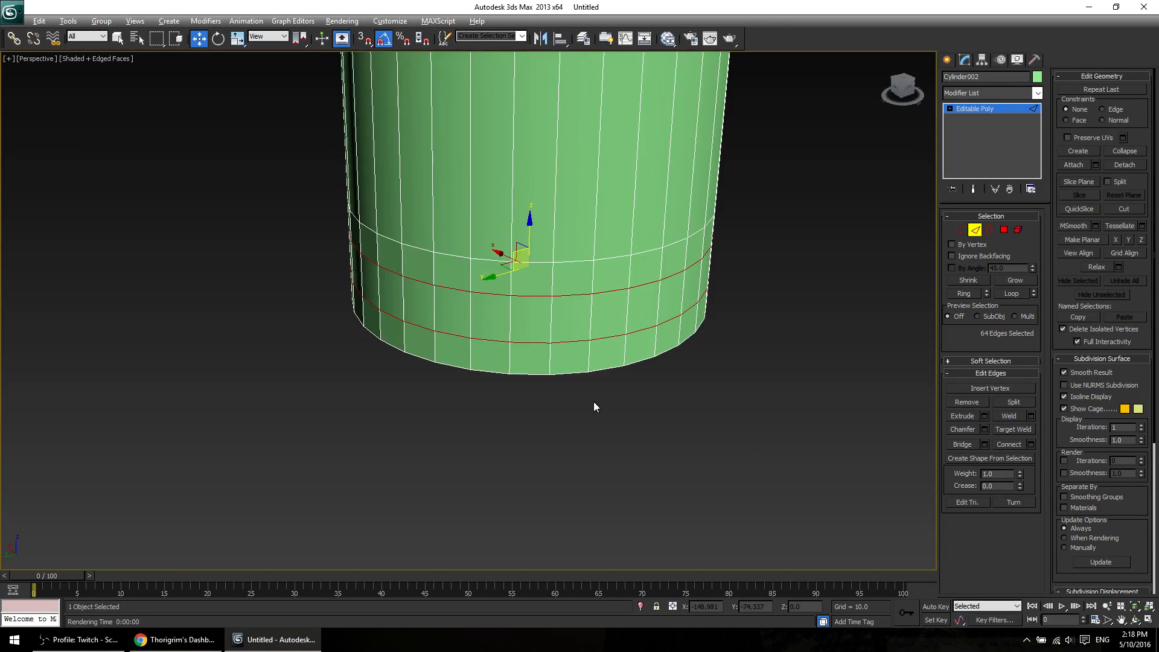
{"action": "middle_click_drag", "start_coordinate": [594, 403], "coordinate": [655, 394], "text": "alt"}
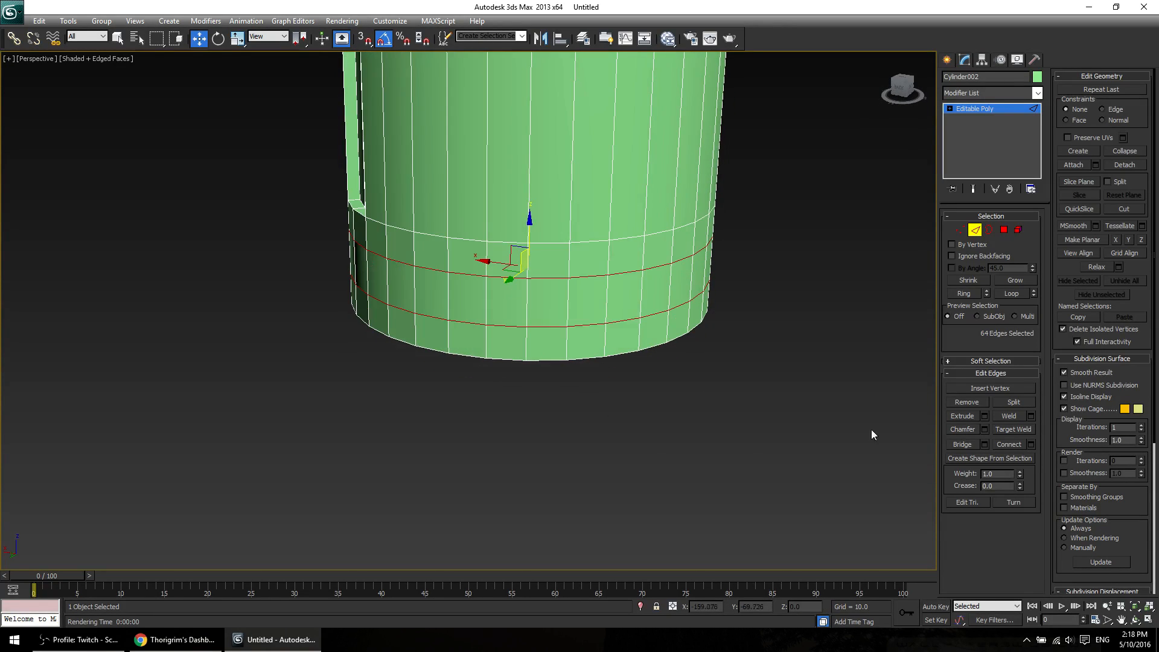
{"action": "left_click", "coordinate": [985, 430]}
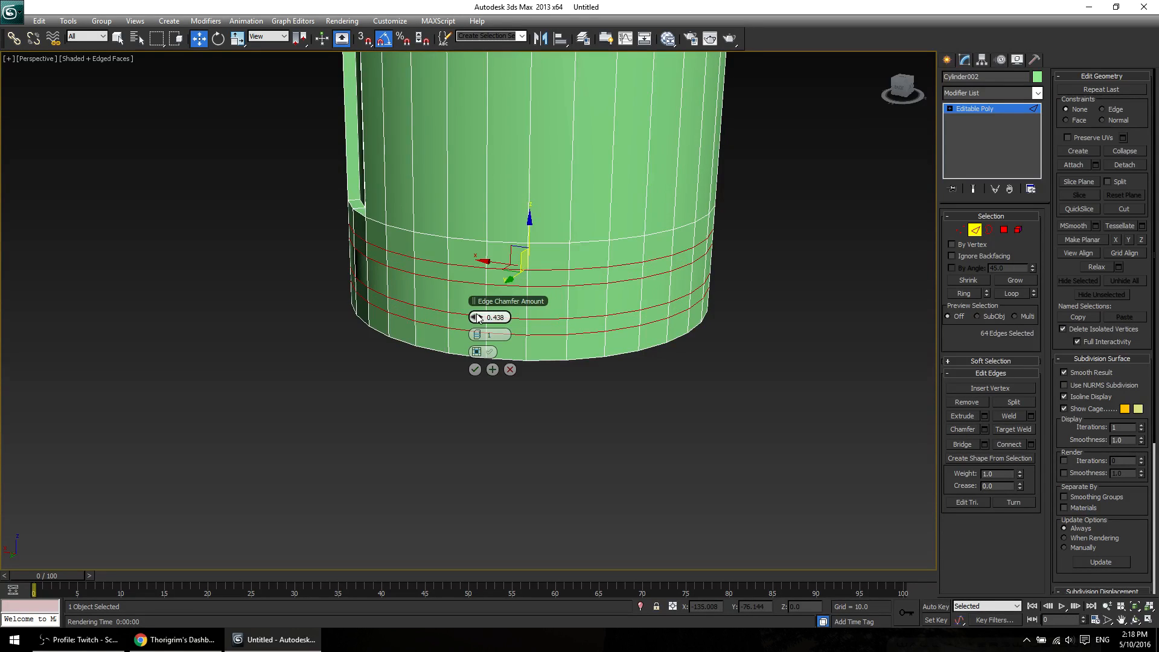
{"action": "left_click_drag", "start_coordinate": [476, 317], "coordinate": [476, 317]}
{"action": "left_click", "coordinate": [475, 369]}
Select the two narrow polygon rings formed by the chamfered loops around the bottom band.
{"action": "key", "text": "4"}
{"action": "left_click", "coordinate": [463, 266]}
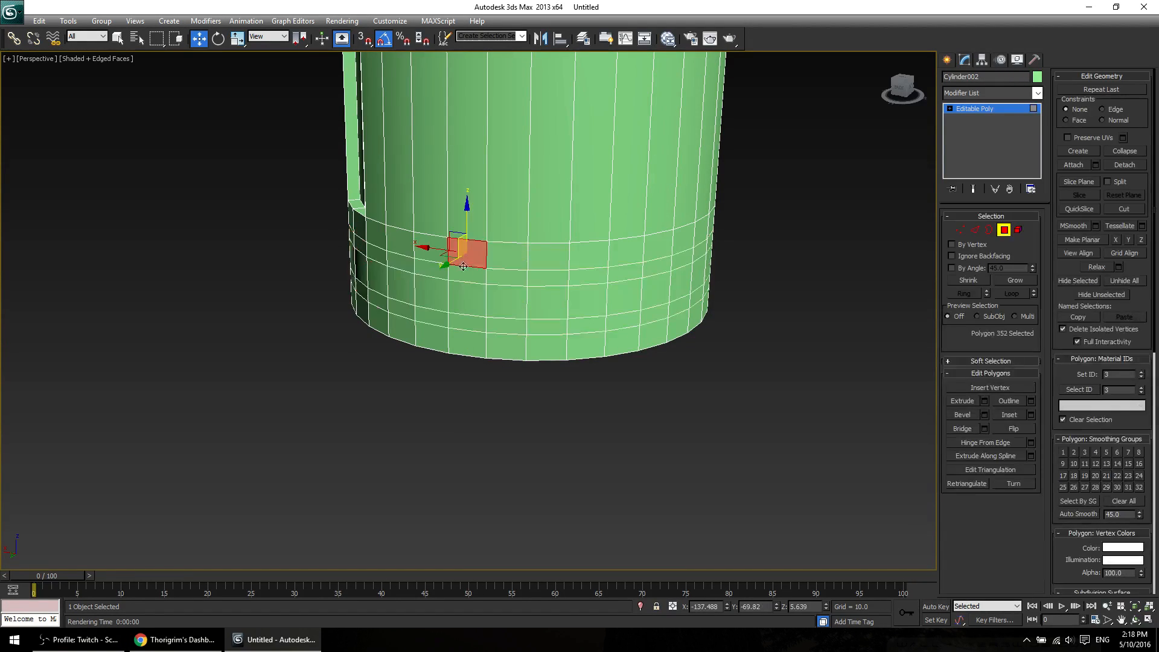
{"action": "left_click", "coordinate": [496, 272], "text": "shift"}
{"action": "left_click", "coordinate": [476, 323], "text": "ctrl"}
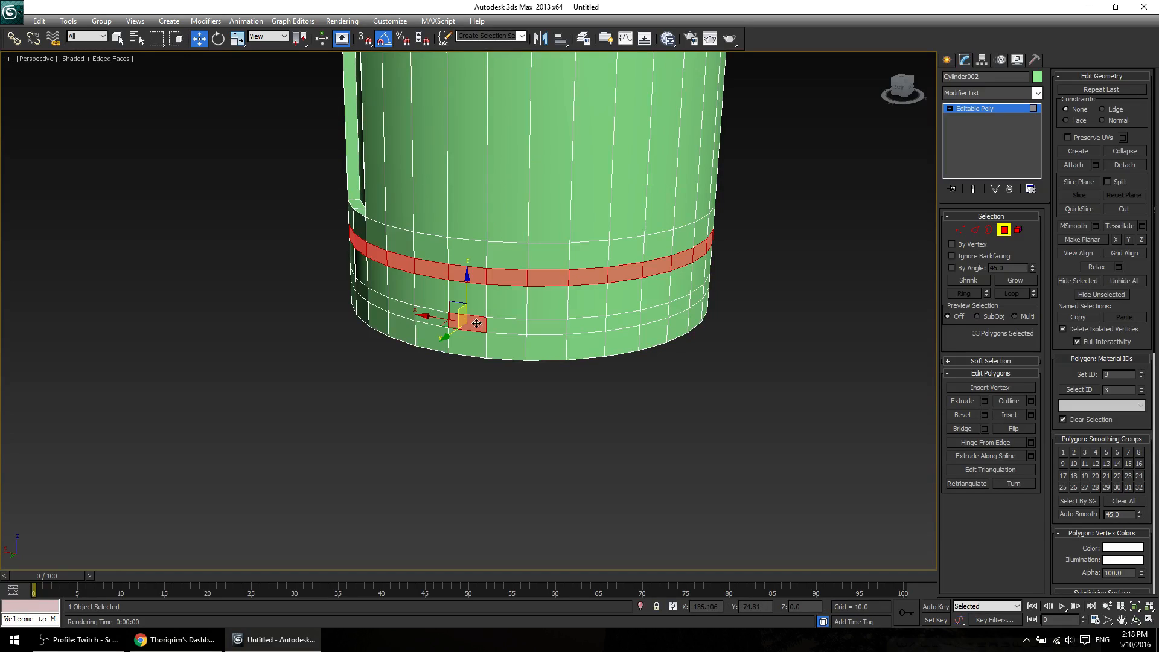
{"action": "left_click", "coordinate": [508, 324], "text": "shift"}
{"action": "middle_click_drag", "start_coordinate": [676, 387], "coordinate": [558, 389], "text": "alt"}
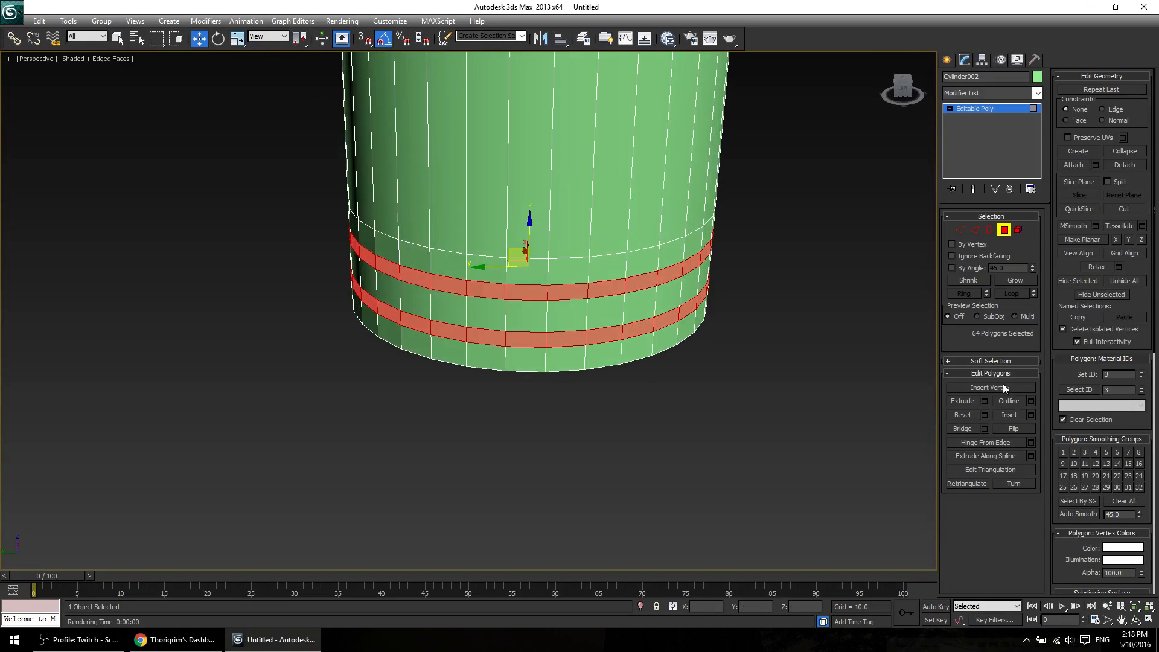
{"action": "left_click", "coordinate": [1029, 415]}
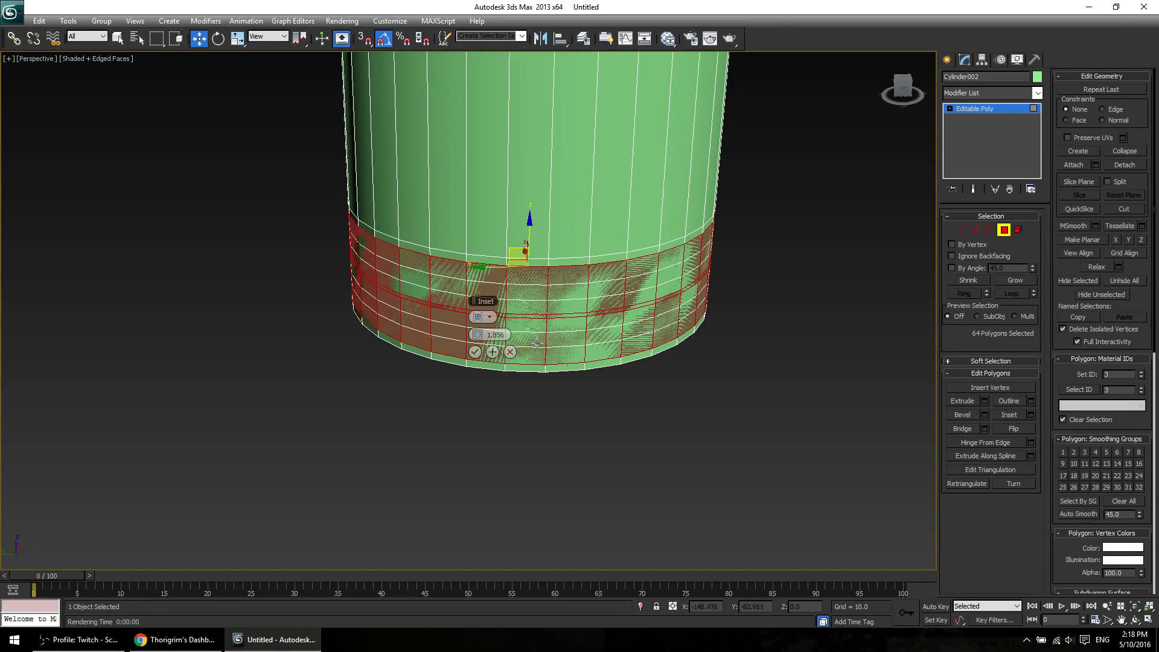
{"action": "right_click", "coordinate": [477, 334]}
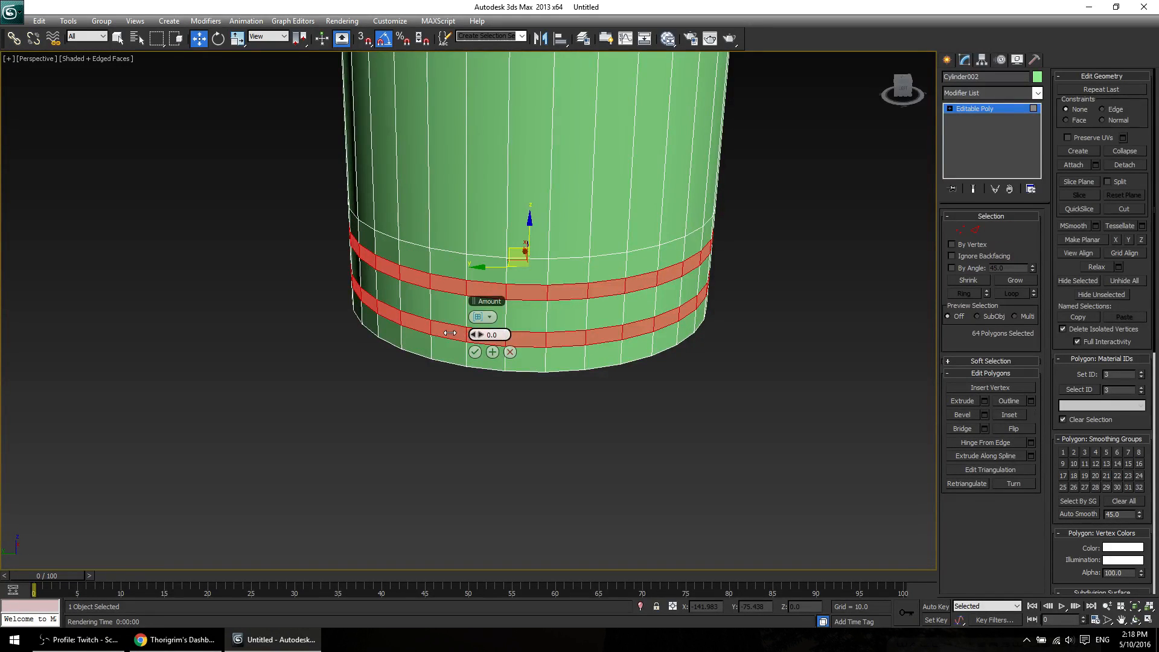
{"action": "left_click_drag", "start_coordinate": [477, 334], "coordinate": [484, 334]}
{"action": "left_click", "coordinate": [511, 352]}
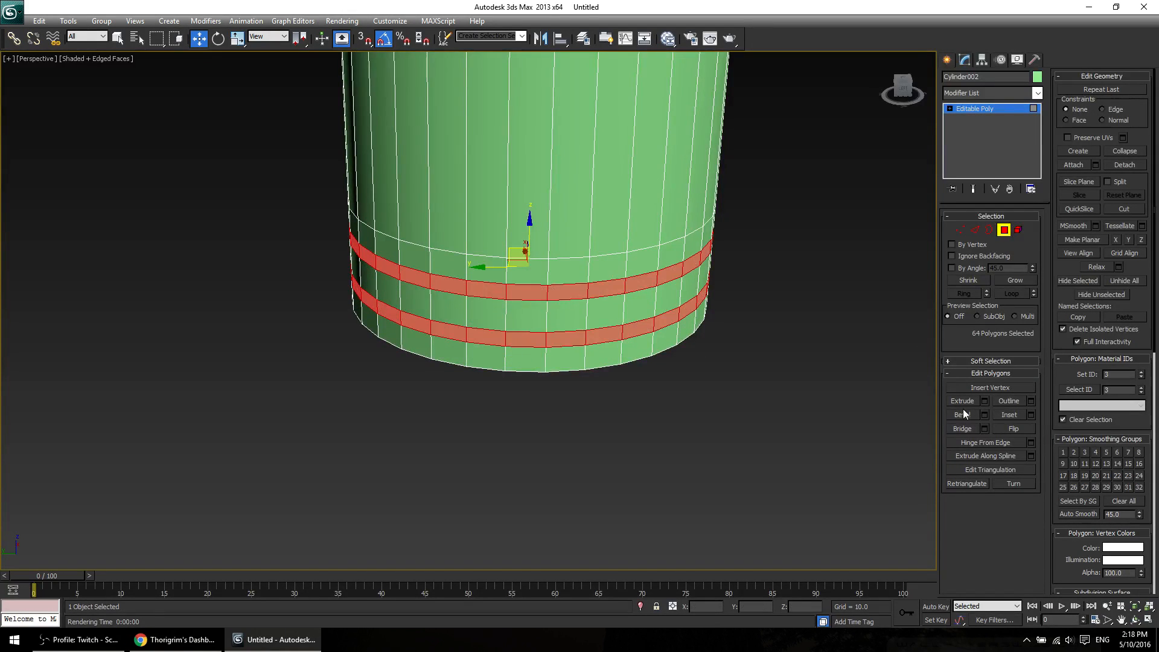
Extrude both selected narrow polygon rings by -0.703 to cut two even grooves around the bottom band, after trying a 4.863 group extrusion.
{"action": "left_click", "coordinate": [983, 401]}
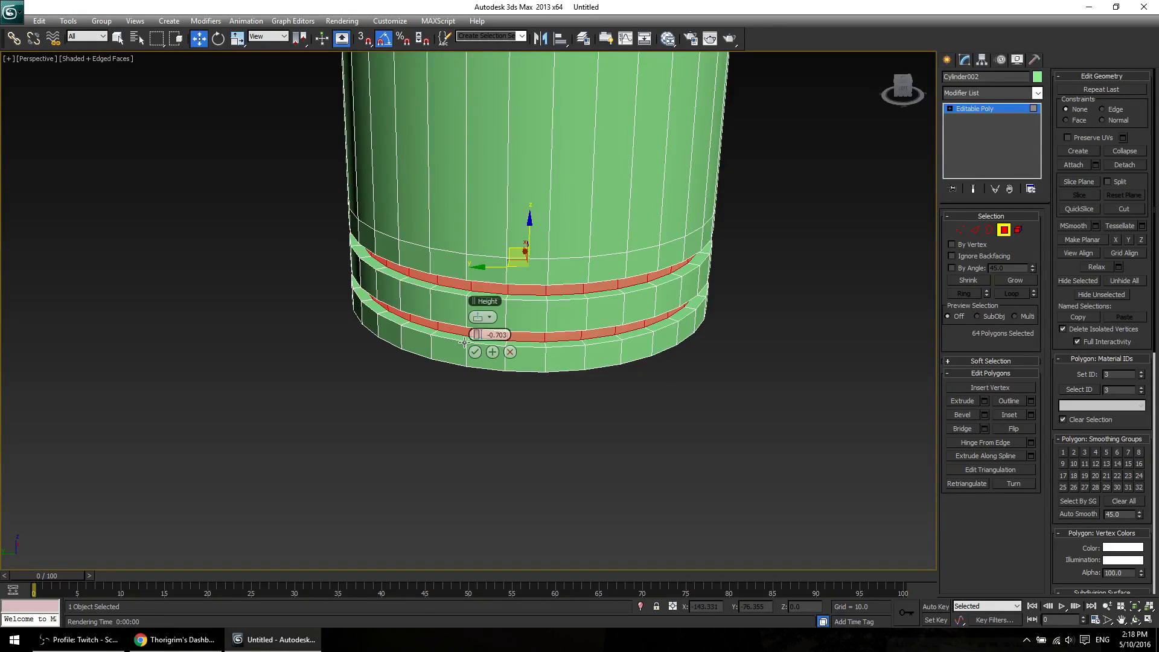
{"action": "middle_click_drag", "start_coordinate": [614, 418], "coordinate": [571, 383], "text": "alt"}
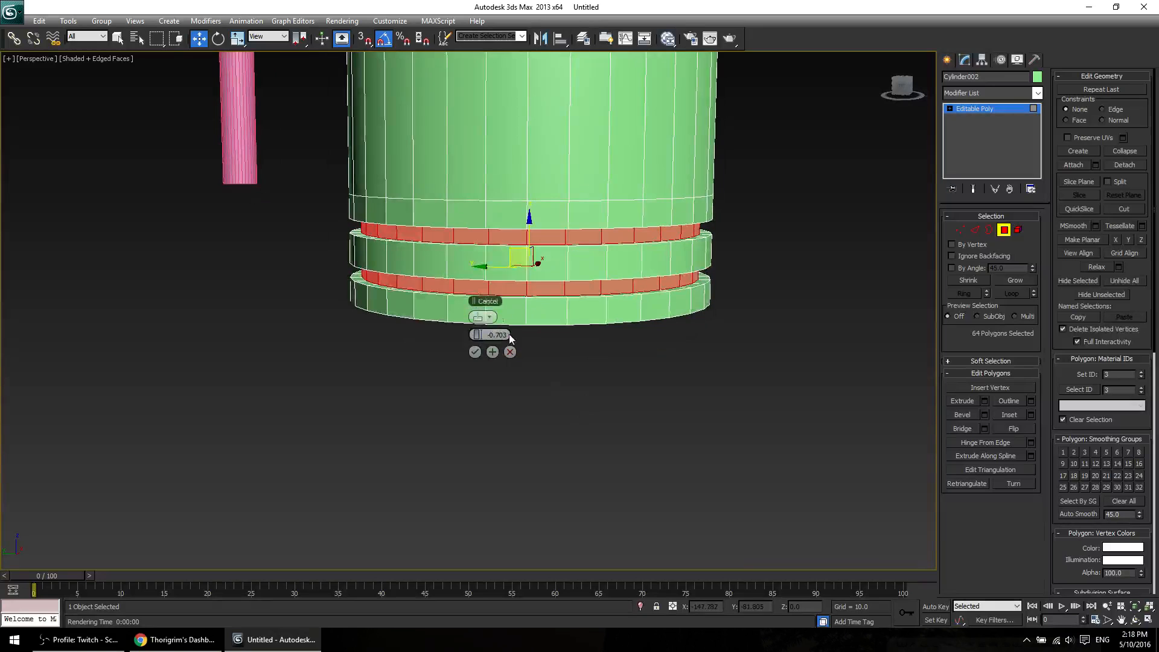
{"action": "left_click", "coordinate": [477, 318]}
{"action": "left_click_drag", "start_coordinate": [477, 334], "coordinate": [518, 345]}
{"action": "left_click", "coordinate": [478, 318]}
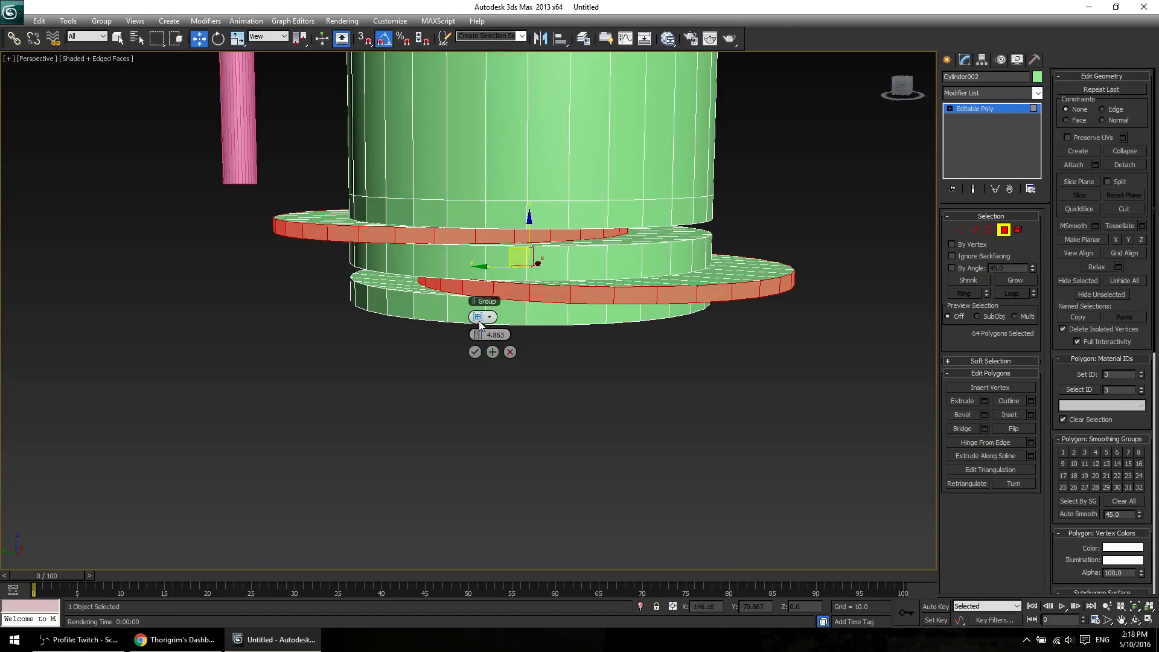
{"action": "left_click", "coordinate": [479, 320]}
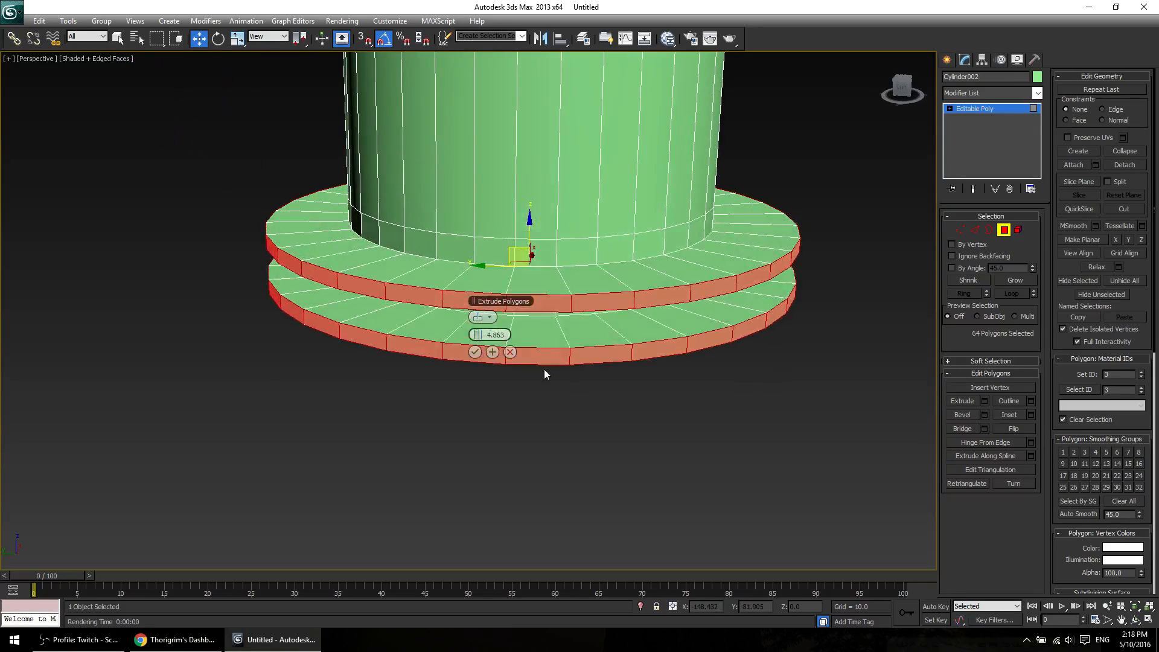
{"action": "left_click_drag", "start_coordinate": [480, 335], "coordinate": [446, 334]}
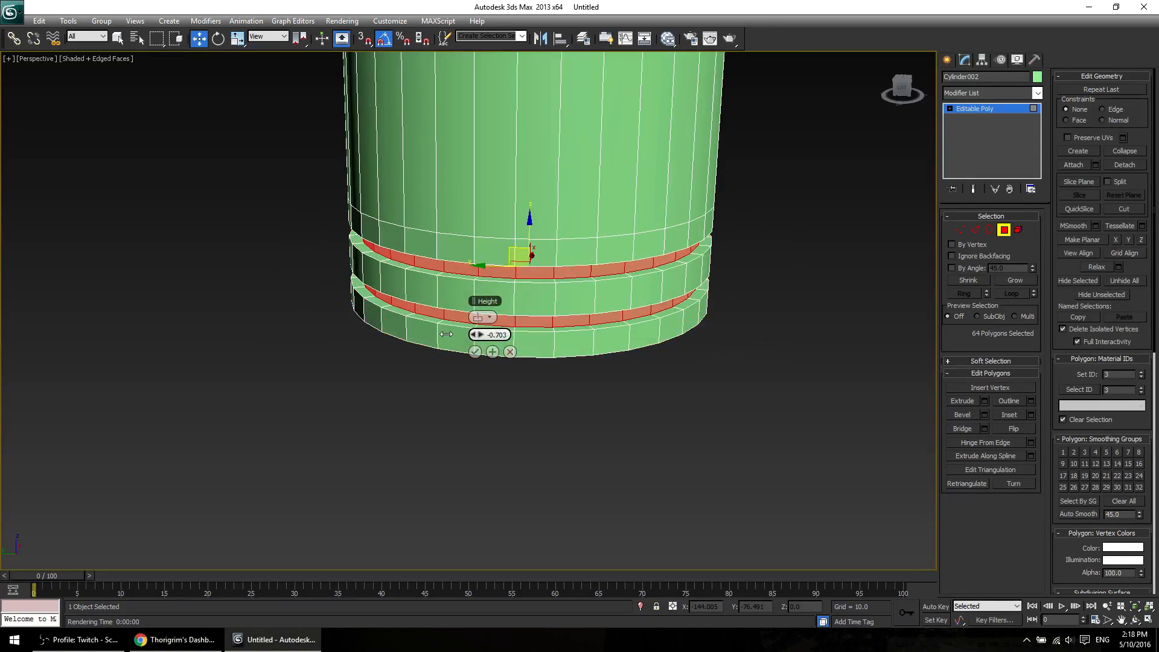
{"action": "left_click", "coordinate": [475, 351]}
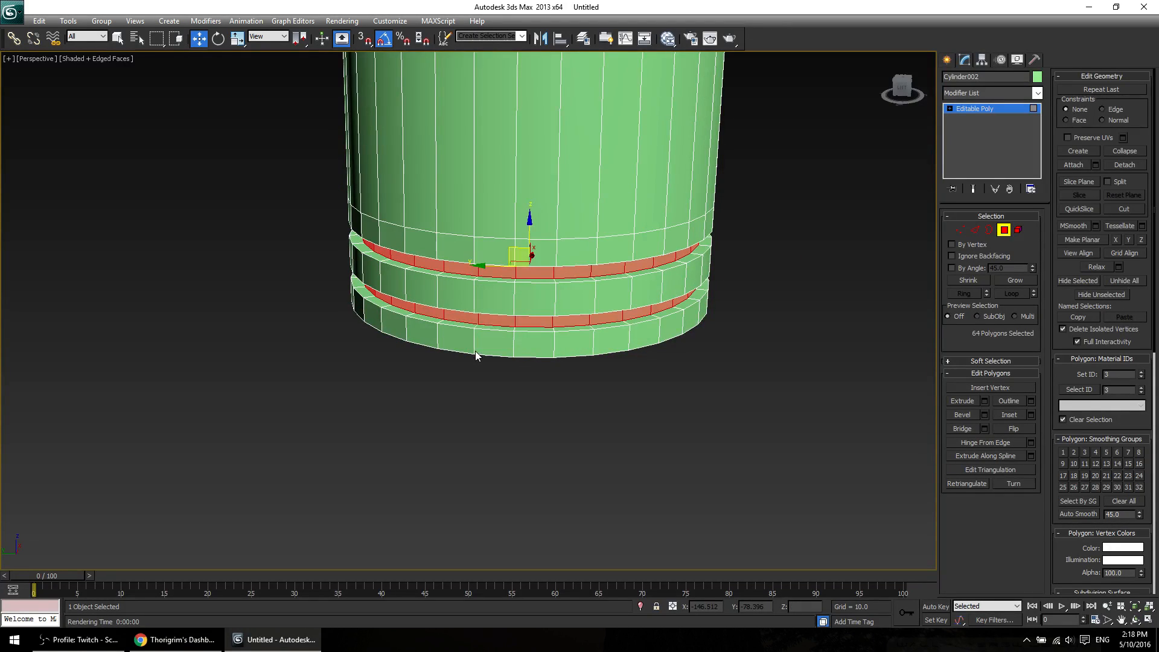
Hide the edged faces, select all polygons of the cylinder, Auto Smooth them at 45, and clear the selection.
{"action": "left_click", "coordinate": [474, 361]}
{"action": "scroll", "coordinate": [473, 361], "scroll_direction": "down", "scroll_amount": 3}
{"action": "mouse_move", "coordinate": [474, 361]}
{"action": "middle_mouse_down", "text": "alt"}
{"action": "mouse_move", "coordinate": [549, 364]}
{"action": "mouse_move", "coordinate": [588, 347]}
{"action": "mouse_move", "coordinate": [586, 479]}
{"action": "middle_mouse_up", "text": "alt"}
{"action": "key", "text": "F4"}
{"action": "scroll", "coordinate": [564, 360], "scroll_direction": "down", "scroll_amount": 5}
{"action": "scroll", "coordinate": [589, 346], "scroll_direction": "up", "scroll_amount": 5}
{"action": "key", "text": "ctrl+a"}
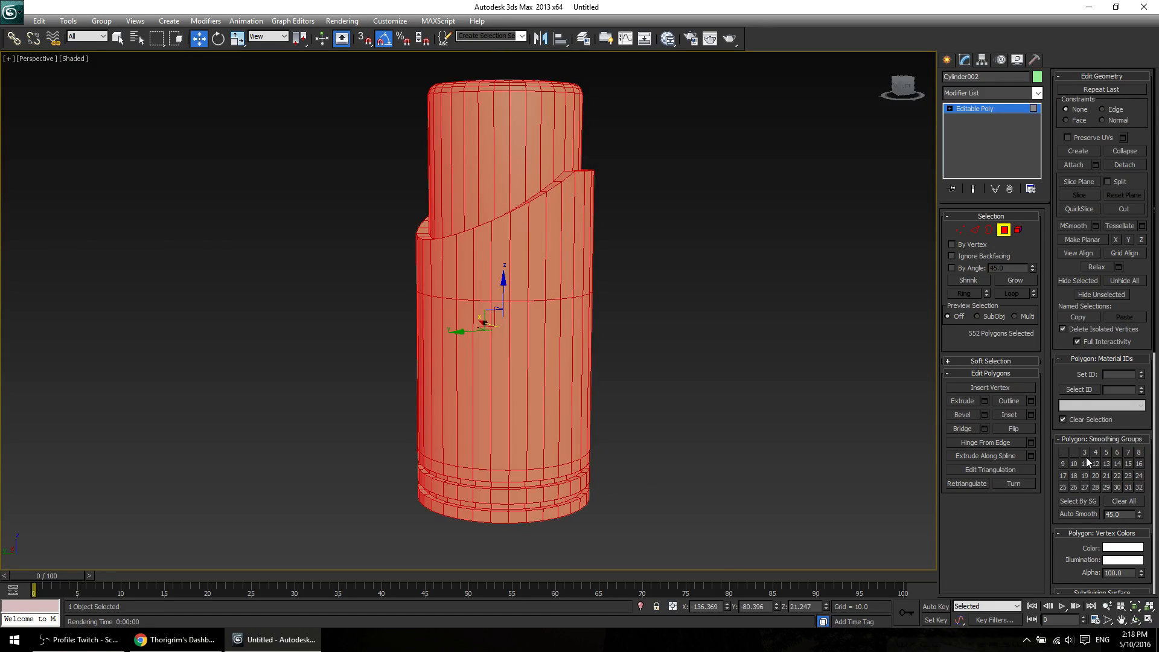
{"action": "left_click", "coordinate": [757, 498]}
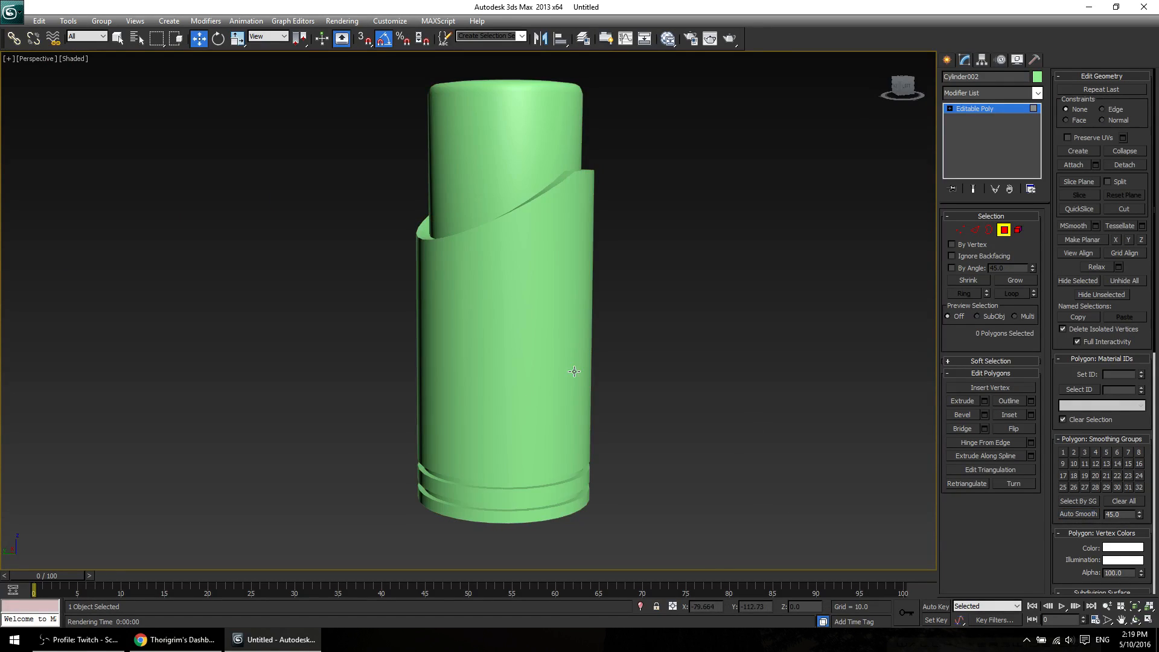
Examine the slot and grooves, select the polygon ring on the sleeve's upper band, and show the mesh vertices.
{"action": "middle_click_drag", "start_coordinate": [575, 372], "coordinate": [651, 366], "text": "alt"}
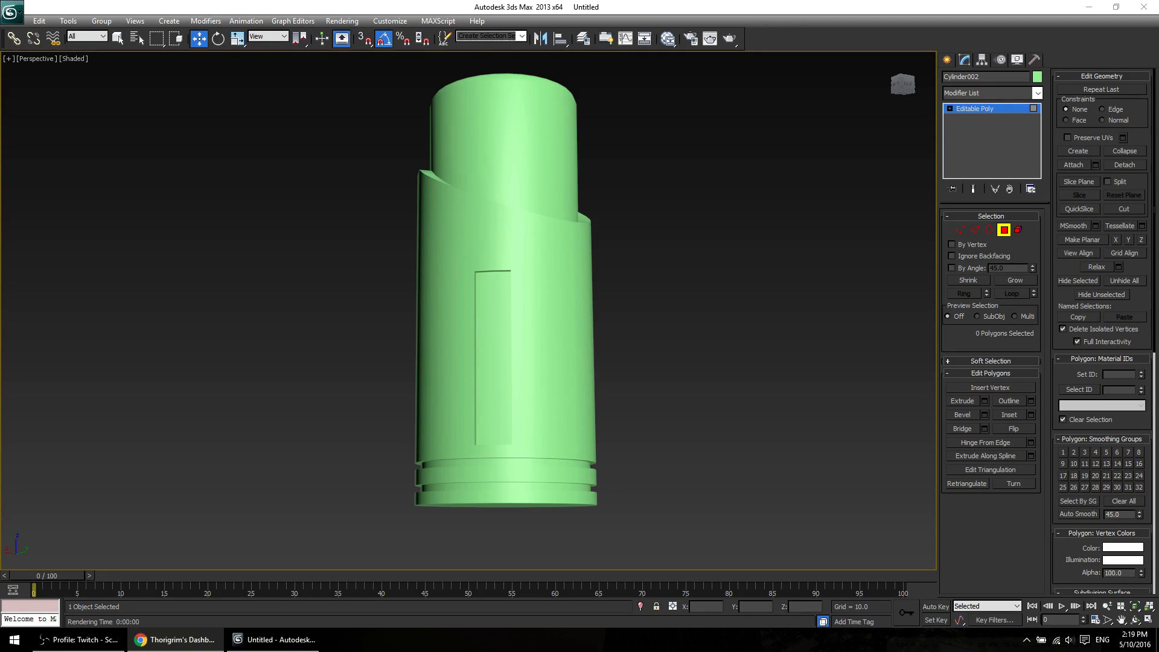
{"action": "middle_click_drag", "start_coordinate": [393, 376], "coordinate": [455, 406], "text": "alt"}
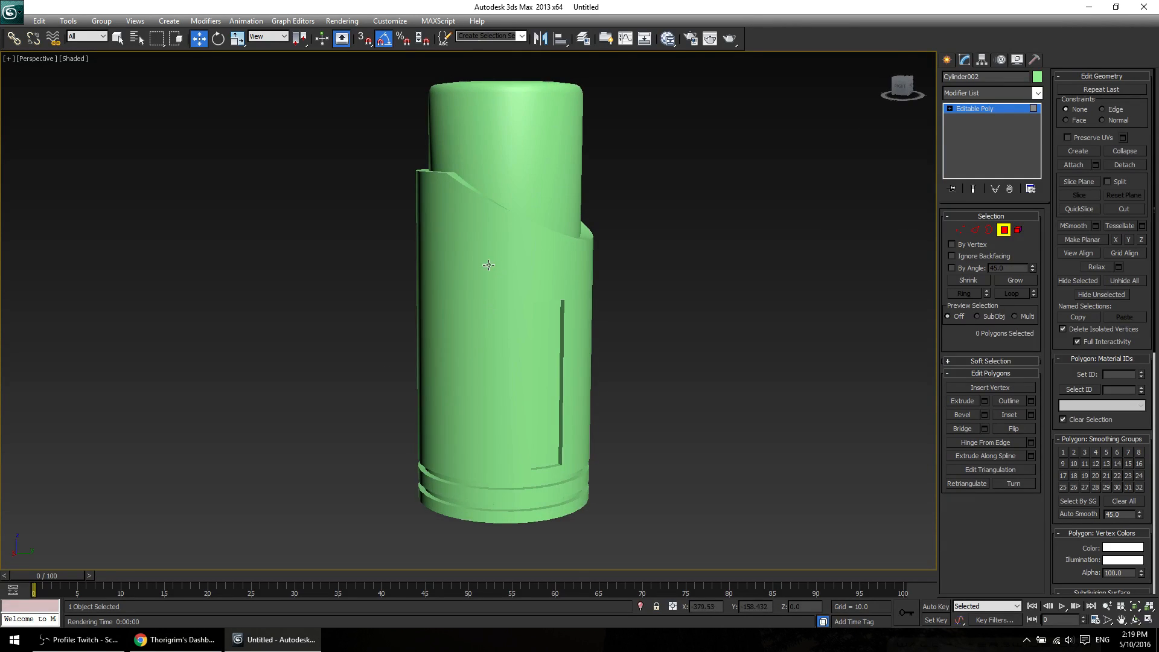
{"action": "left_click", "coordinate": [454, 263]}
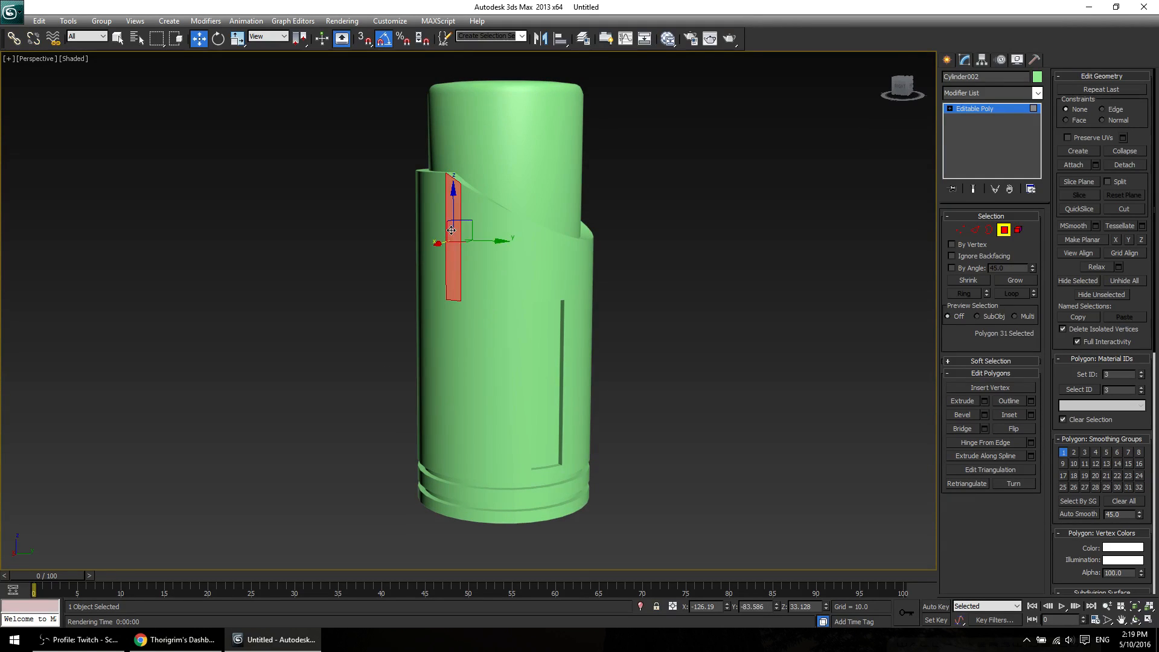
{"action": "left_click", "coordinate": [504, 278], "text": "shift"}
{"action": "middle_click_drag", "start_coordinate": [504, 278], "coordinate": [530, 340], "text": "alt"}
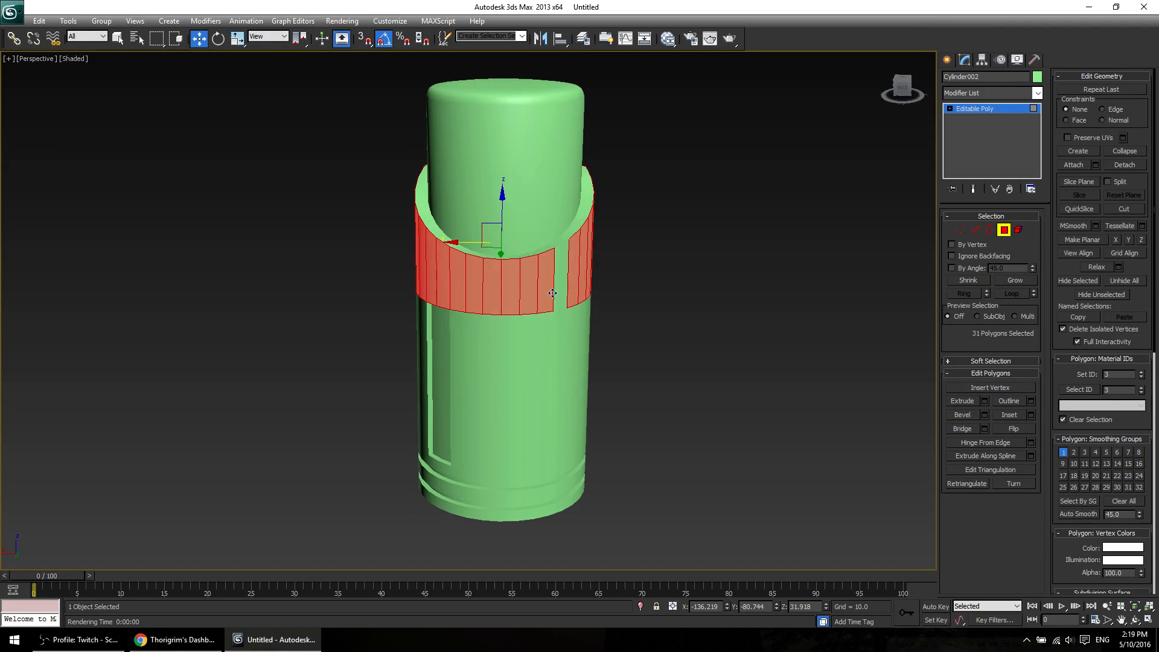
{"action": "key", "text": "1"}
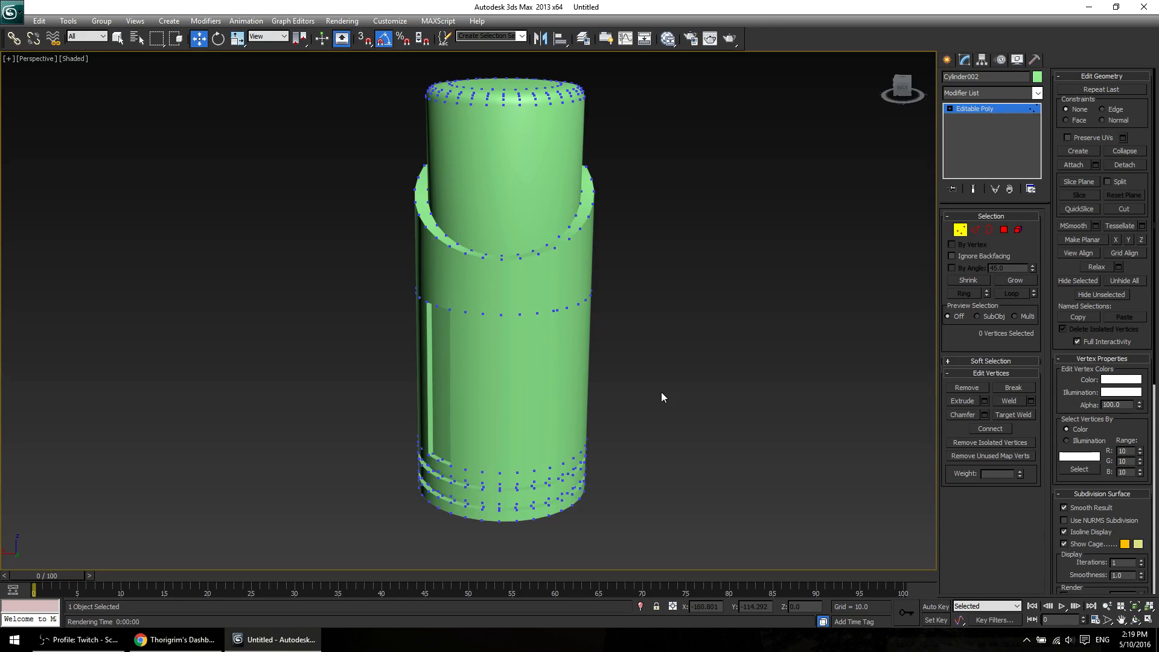
Return to object level with edged faces displayed, delete the pink cylinder, and frame the remaining stepped cylinder.
{"action": "left_click", "coordinate": [973, 110]}
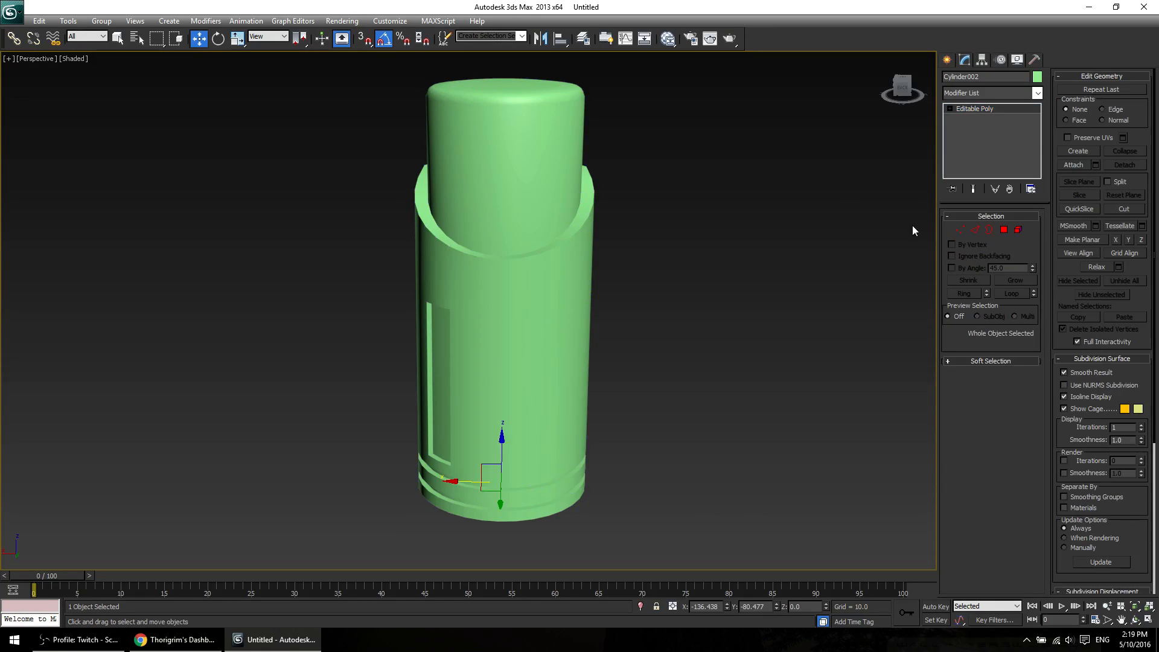
{"action": "key", "text": "F4"}
{"action": "mouse_move", "coordinate": [684, 385]}
{"action": "middle_mouse_down", "text": "alt"}
{"action": "mouse_move", "coordinate": [607, 430]}
{"action": "mouse_move", "coordinate": [516, 417]}
{"action": "mouse_move", "coordinate": [607, 337]}
{"action": "mouse_move", "coordinate": [753, 435]}
{"action": "mouse_move", "coordinate": [743, 431]}
{"action": "middle_mouse_up", "text": "alt"}
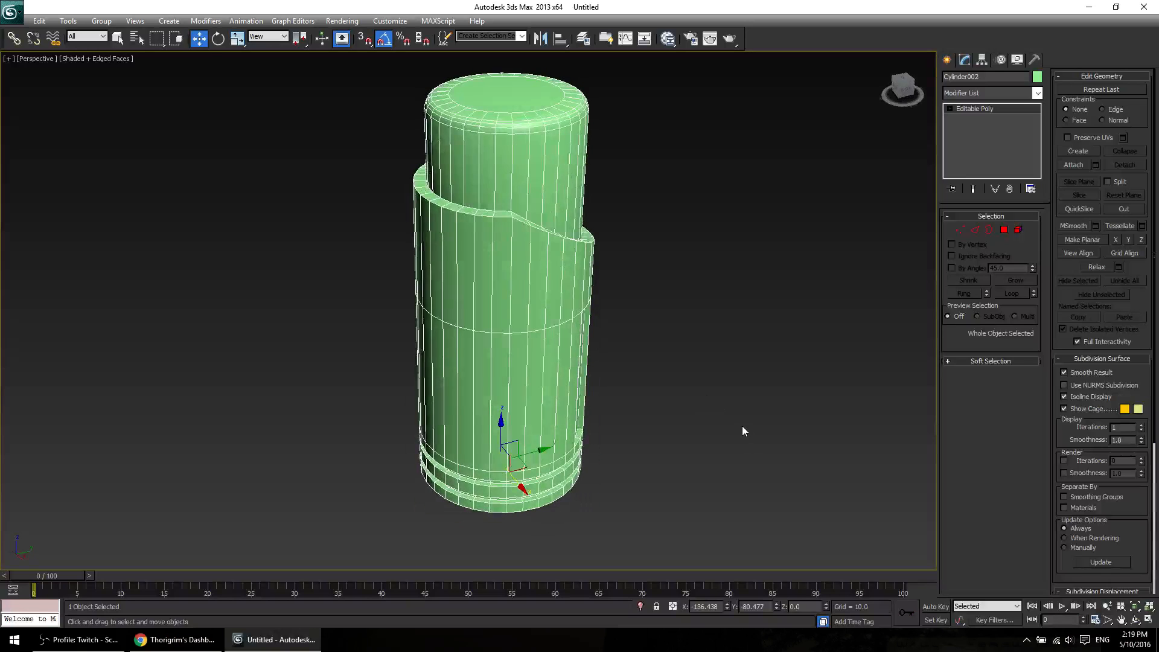
{"action": "left_click", "coordinate": [671, 404]}
{"action": "middle_click_drag", "start_coordinate": [672, 404], "coordinate": [393, 371], "text": "alt"}
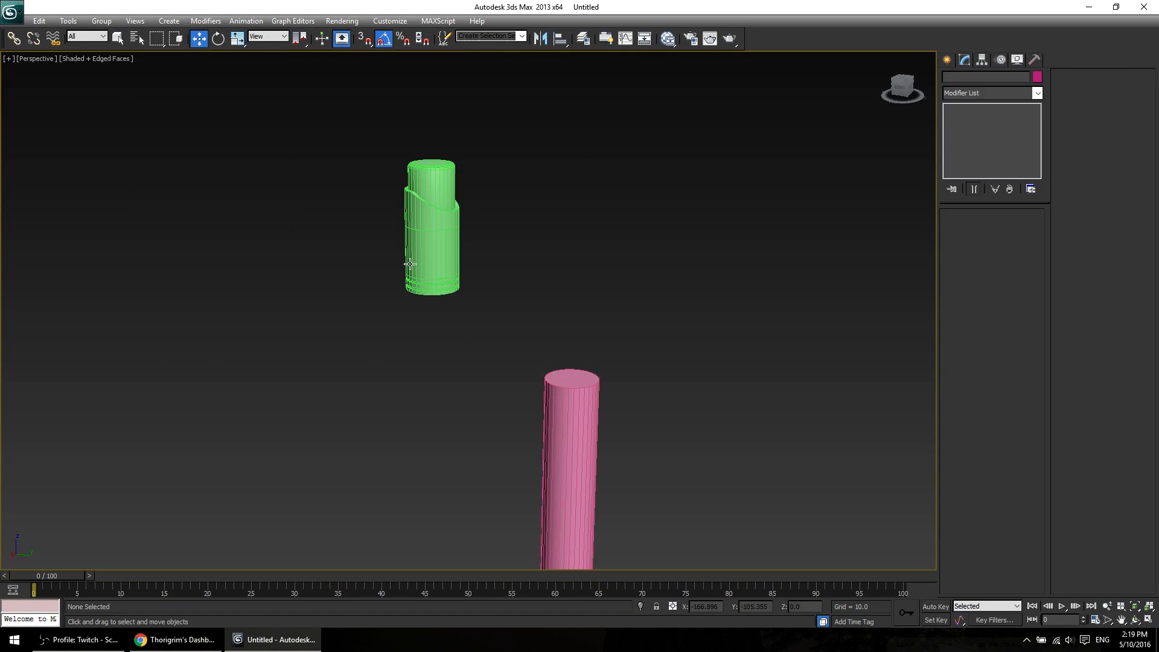
{"action": "left_click_drag", "start_coordinate": [544, 406], "coordinate": [665, 491]}
{"action": "key", "text": "Delete"}
{"action": "key", "text": "z"}
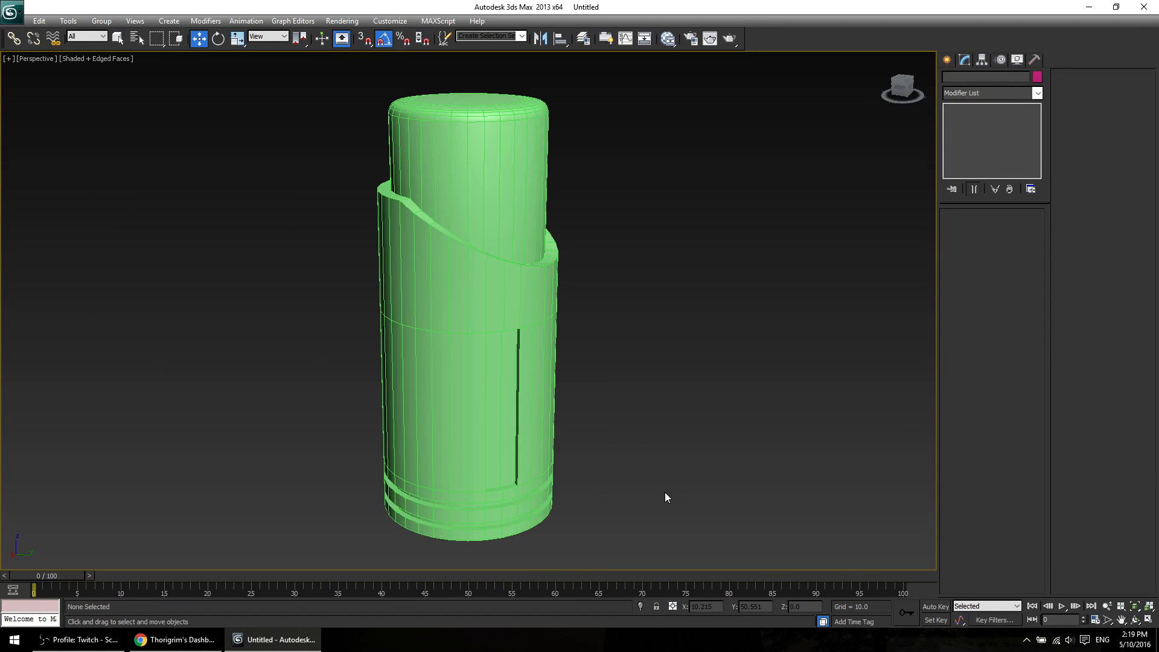
View the finished stepped cylinder from above, leave nothing selected, and switch to the Twitch streaming program.
{"action": "mouse_move", "coordinate": [523, 421]}
{"action": "middle_mouse_down", "text": "alt"}
{"action": "mouse_move", "coordinate": [567, 424]}
{"action": "mouse_move", "coordinate": [531, 435]}
{"action": "mouse_move", "coordinate": [531, 463]}
{"action": "mouse_move", "coordinate": [560, 458]}
{"action": "middle_mouse_up", "text": "alt"}
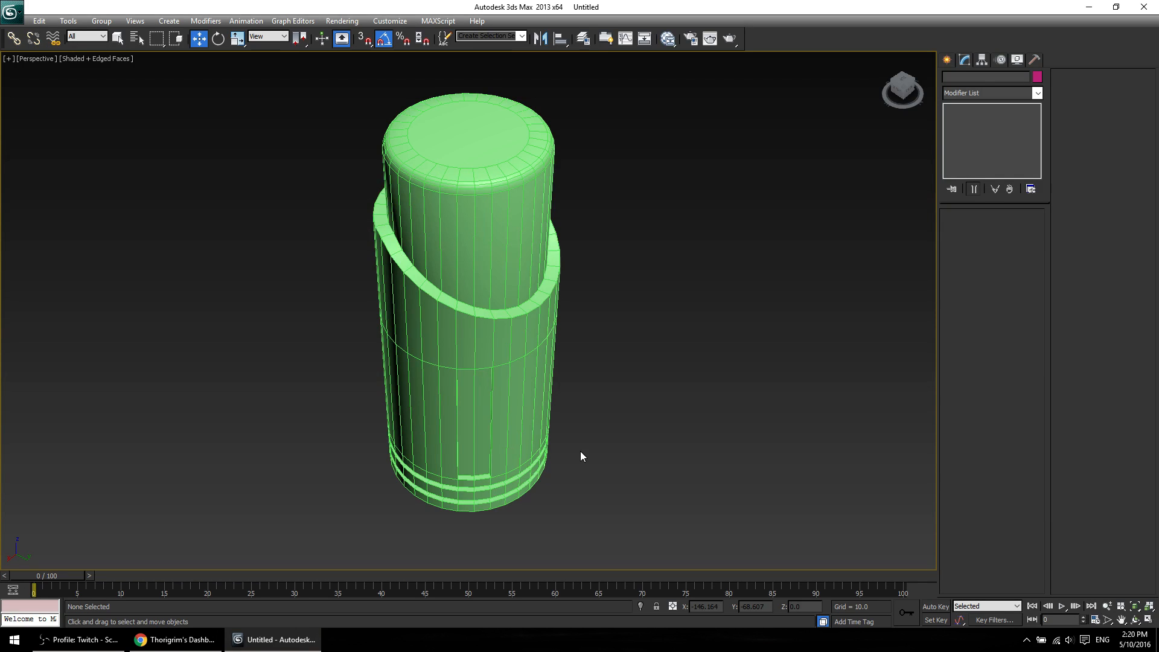
{"action": "left_click", "coordinate": [510, 380]}
{"action": "left_click", "coordinate": [675, 423]}
{"action": "left_click", "coordinate": [80, 641]}
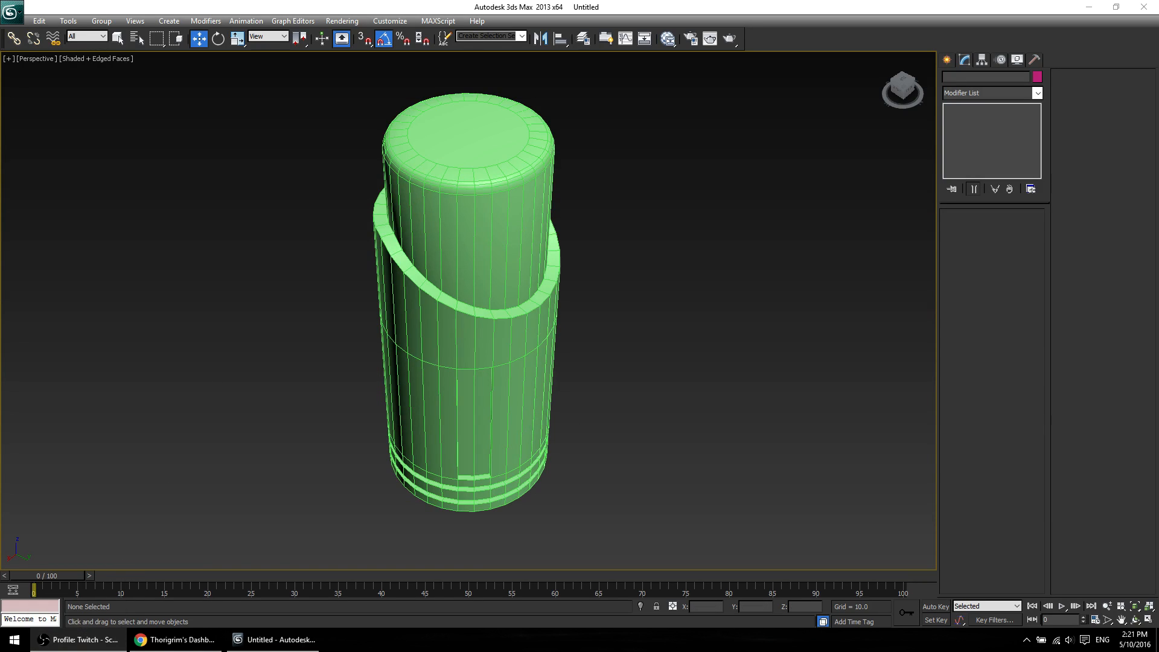